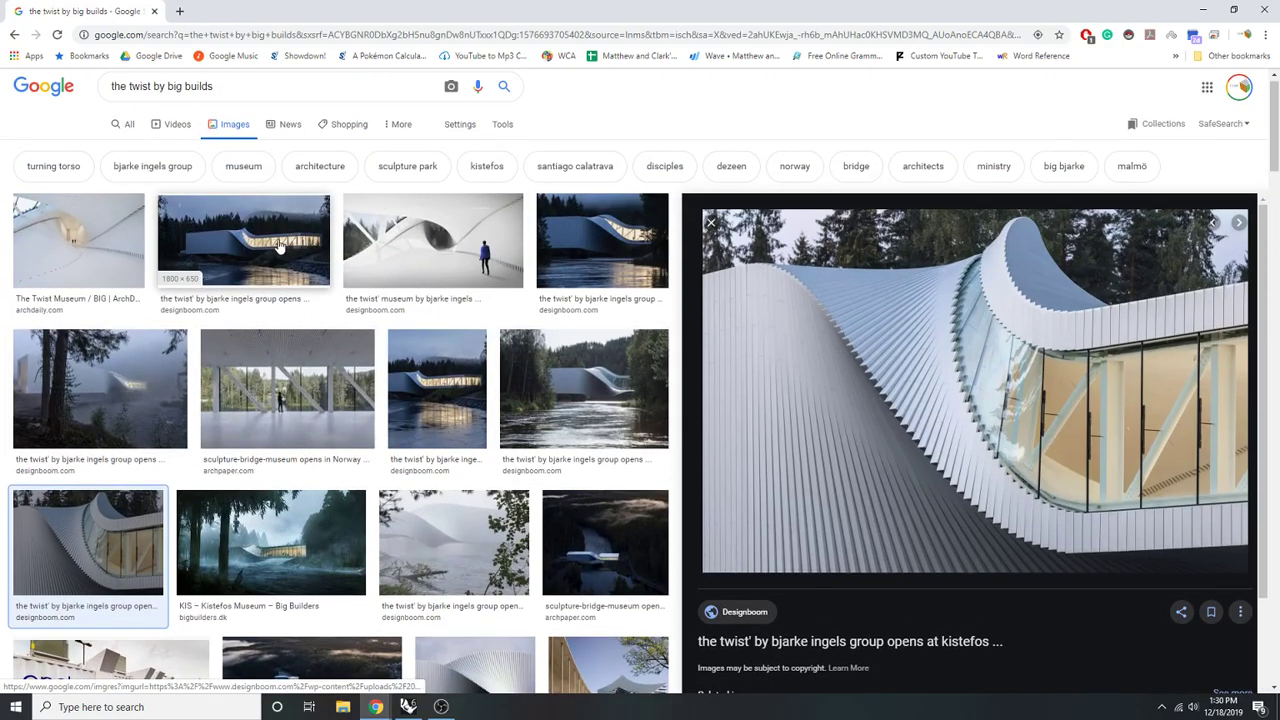
# - Open the architectmagazine.com photo of The Twist in its own browser tab and enlarge it to examine the building's form
pyautogui.click(280, 247)
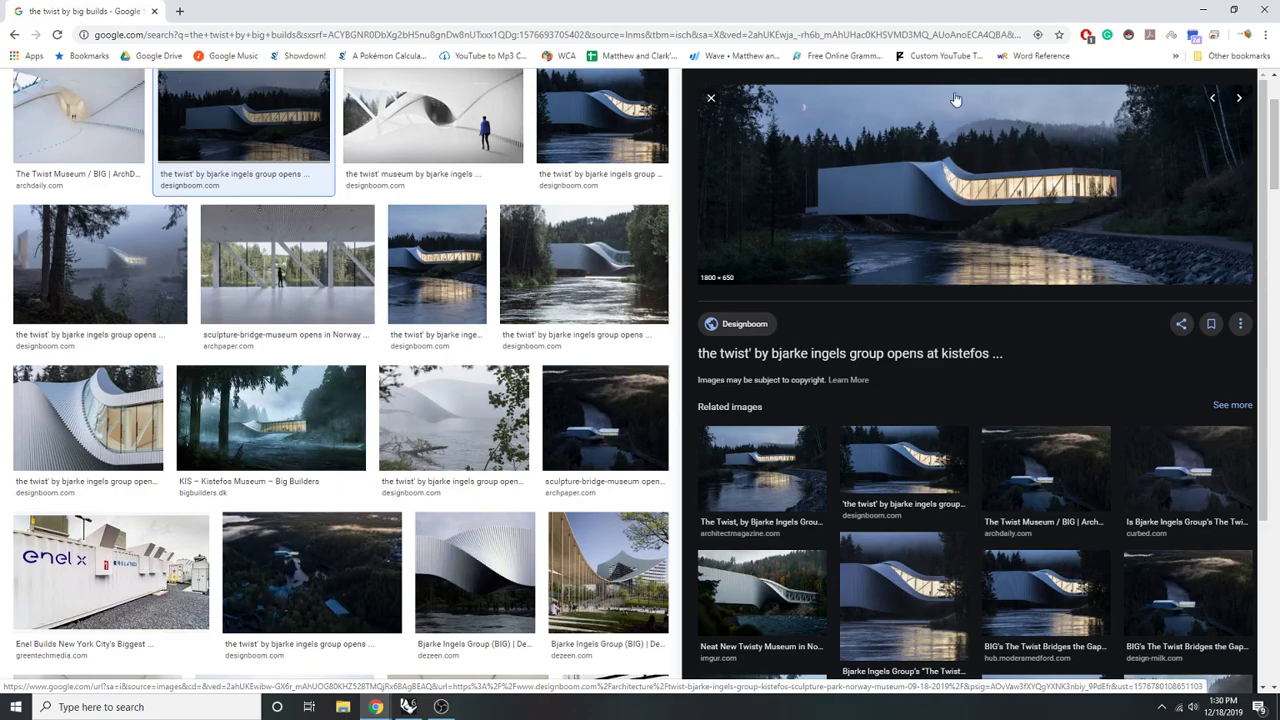
pyautogui.click(770, 478)
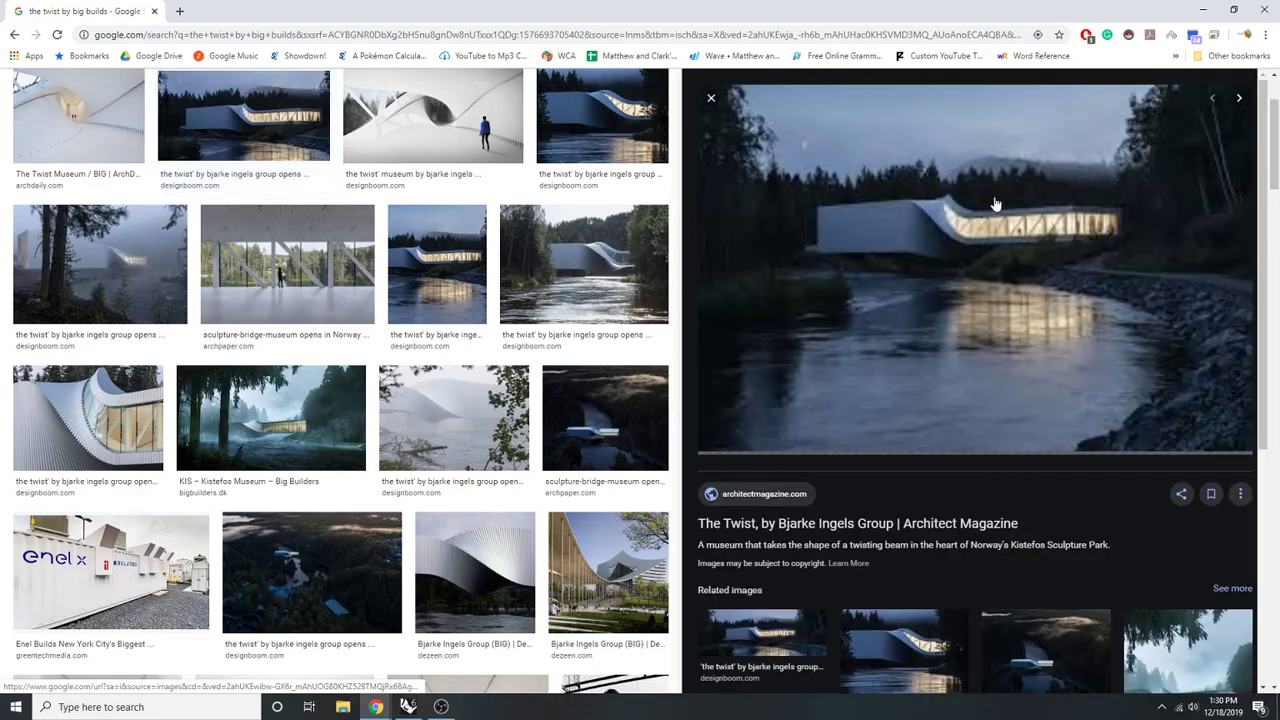
pyautogui.rightClick(947, 230)
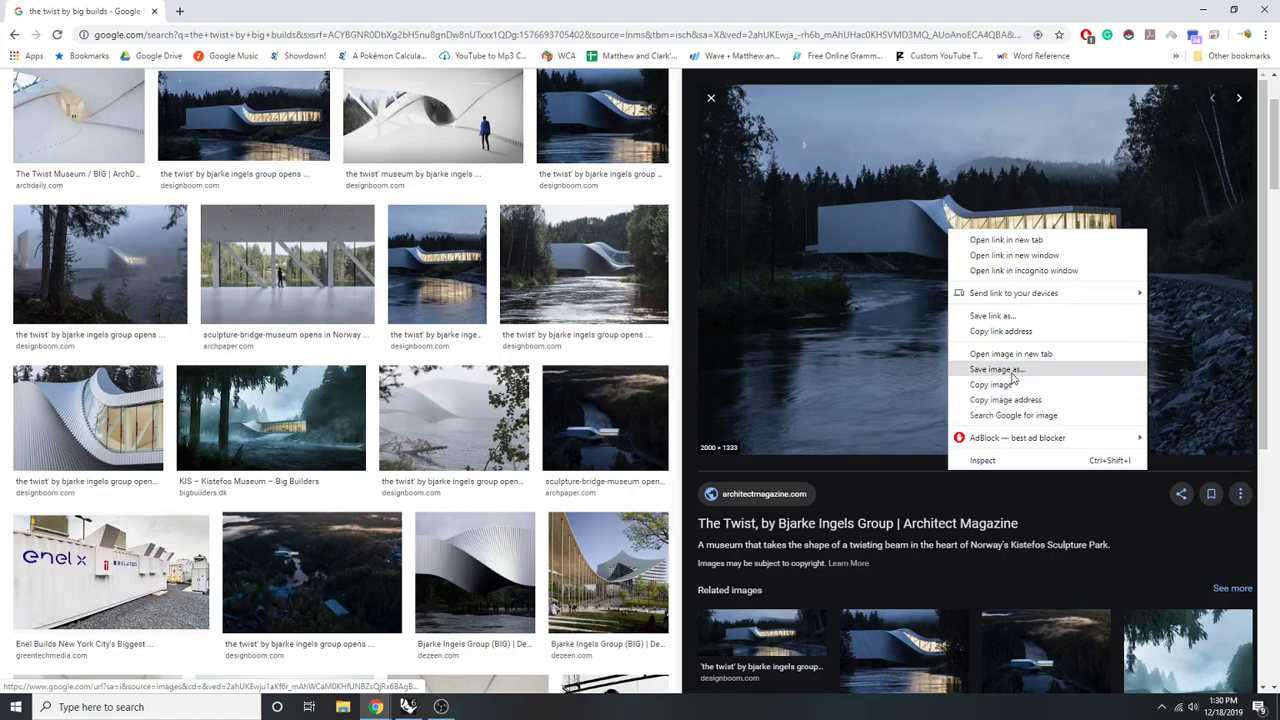
pyautogui.click(1023, 360)
pyautogui.hotkey('ctrl', 'Tab')
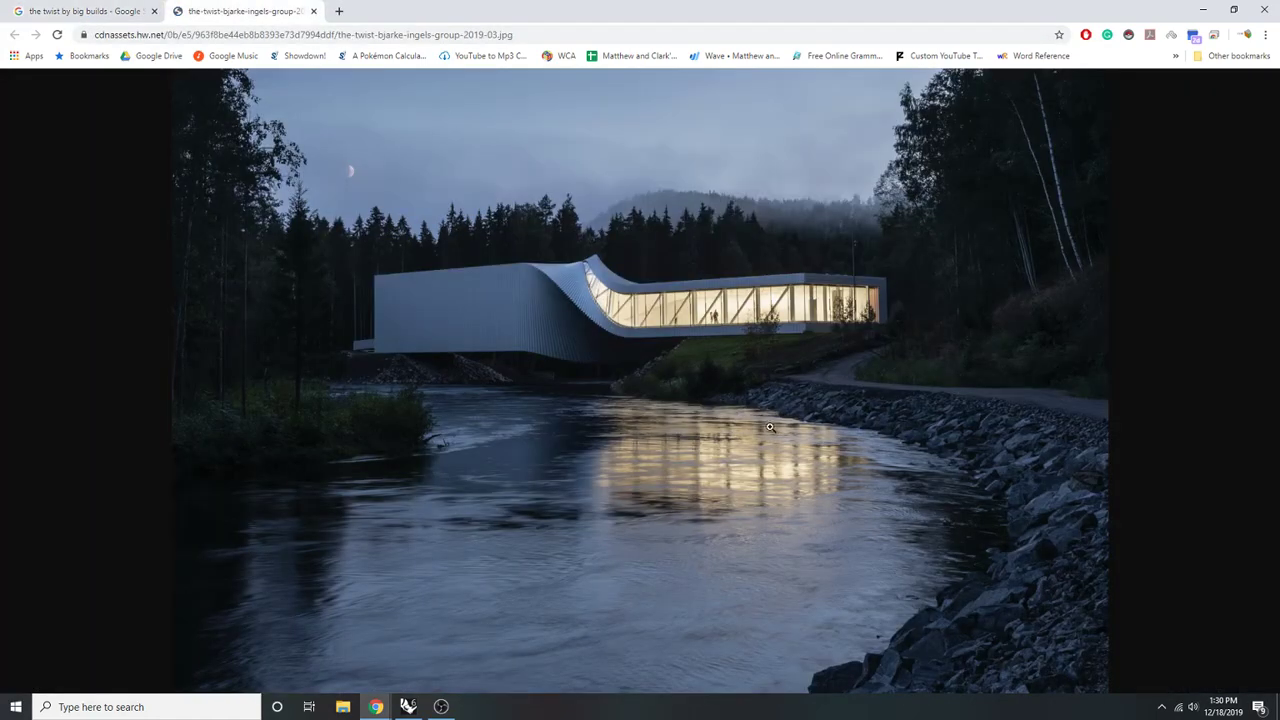
pyautogui.click(735, 312)
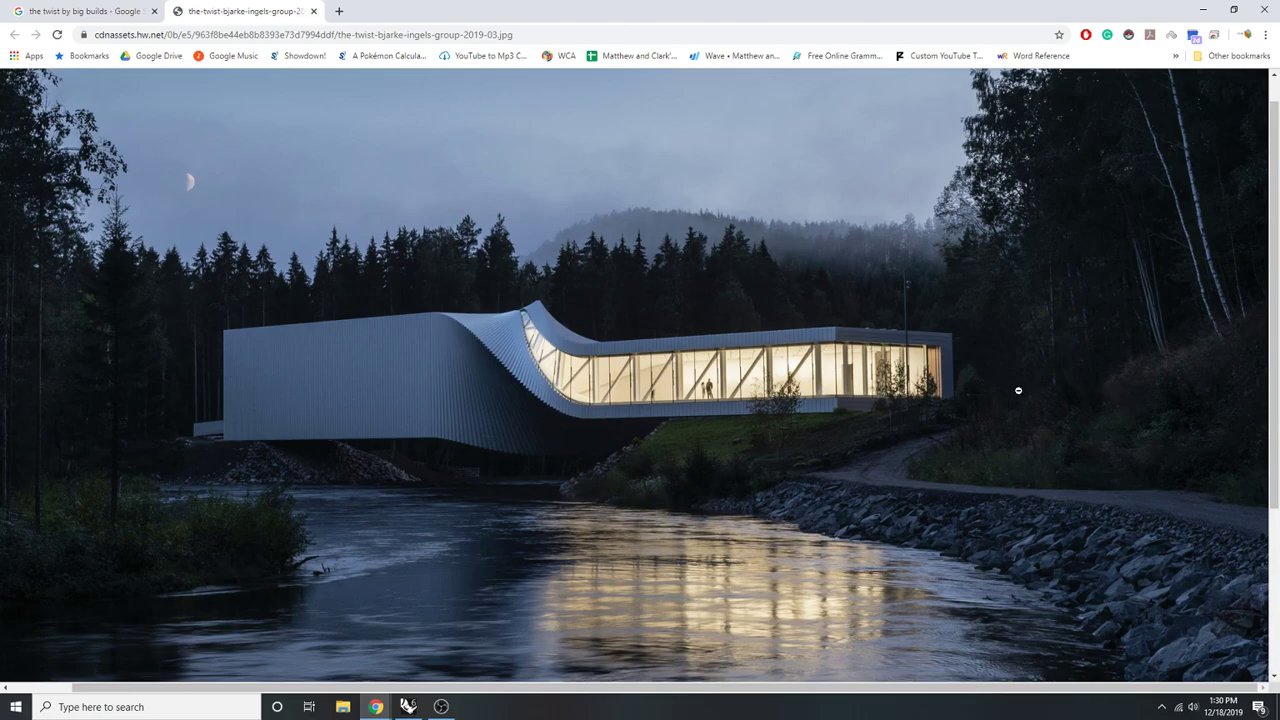
# - Switch to Rhino and model a long, narrow box on the ground plane about 46 inches high
pyautogui.moveTo(1023, 19); pyautogui.dragTo(1279, 298)
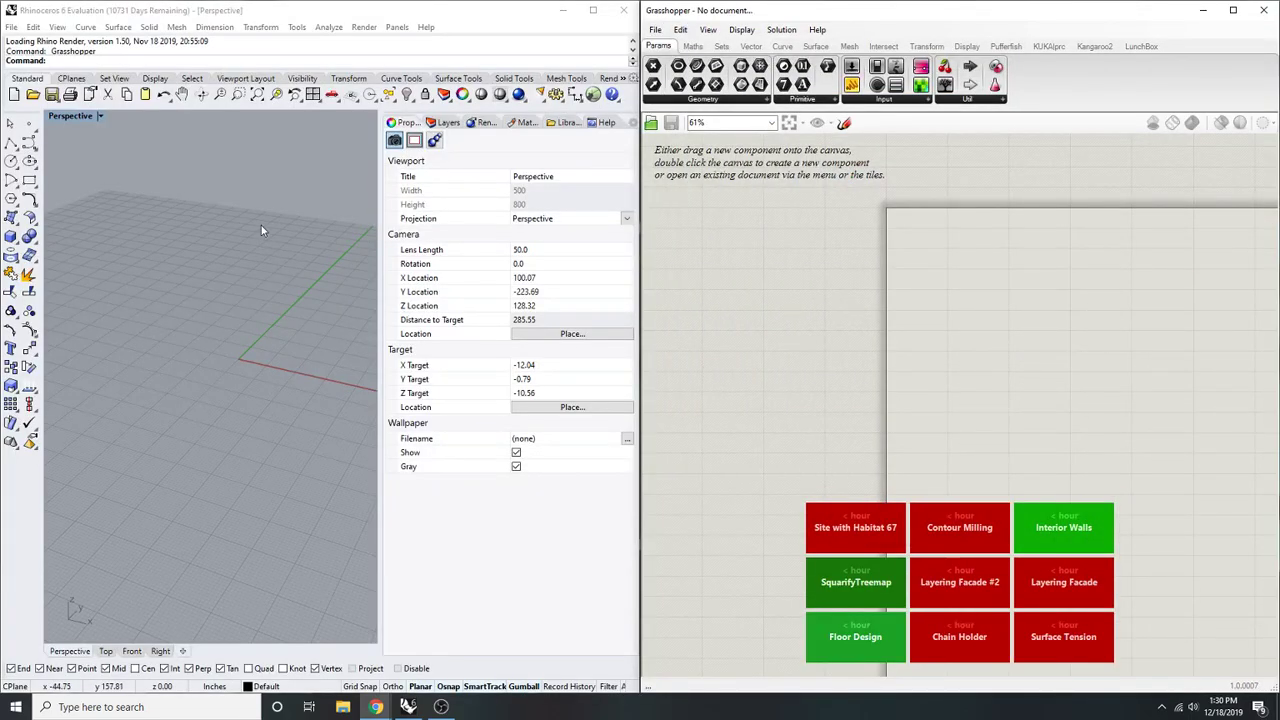
pyautogui.moveTo(175, 273); pyautogui.dragTo(196, 311, button='right')
pyautogui.scroll(-4, 196, 311)
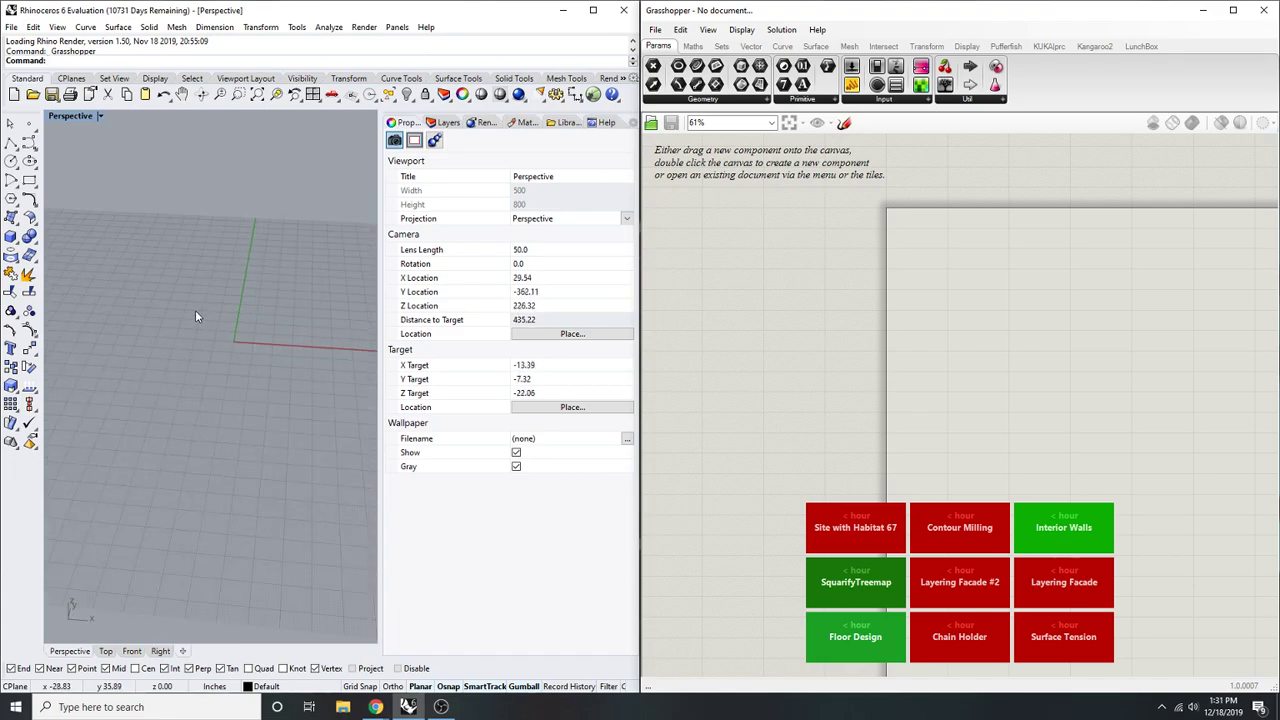
pyautogui.write('box')
pyautogui.press('Return')
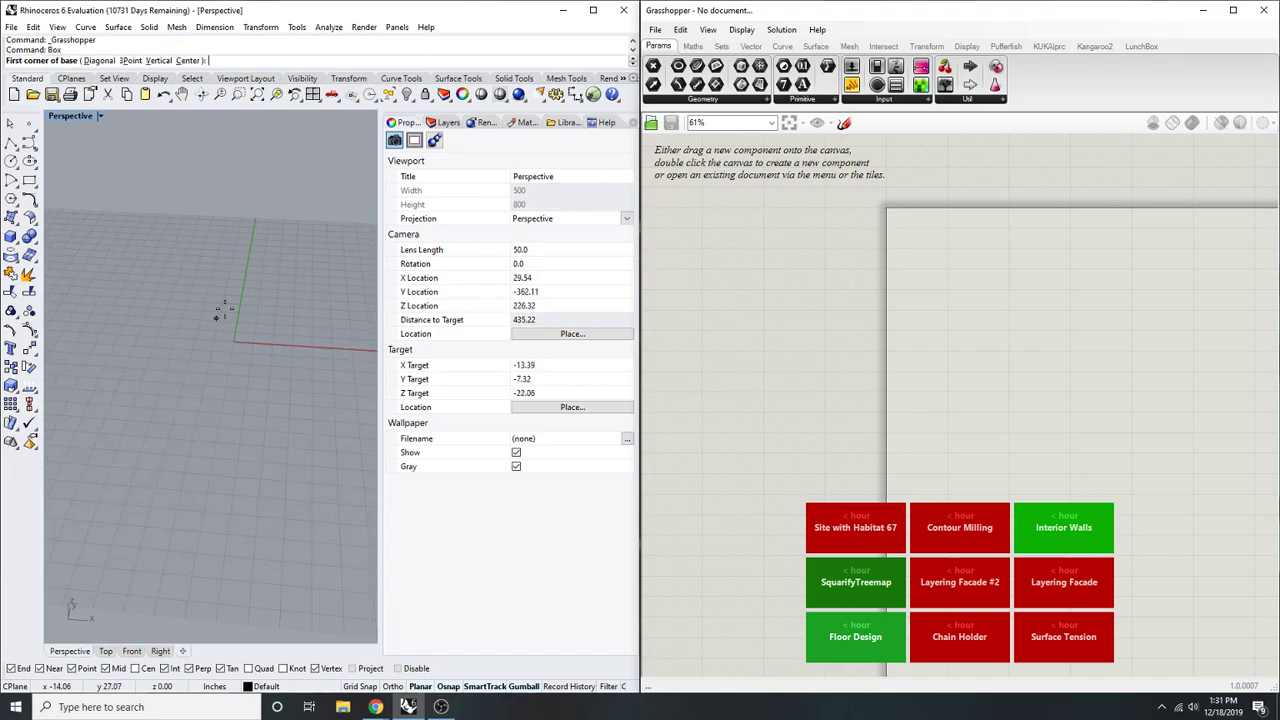
pyautogui.scroll(-4, 218, 316)
pyautogui.moveTo(184, 321); pyautogui.dragTo(246, 300, button='right')
pyautogui.click(143, 366)
pyautogui.click(313, 232)
pyautogui.keyDown('shift'); pyautogui.moveTo(294, 236); pyautogui.dragTo(175, 236, button='right'); pyautogui.keyUp('shift')
pyautogui.scroll(-6, 163, 229)
pyautogui.scroll(2, 163, 229)
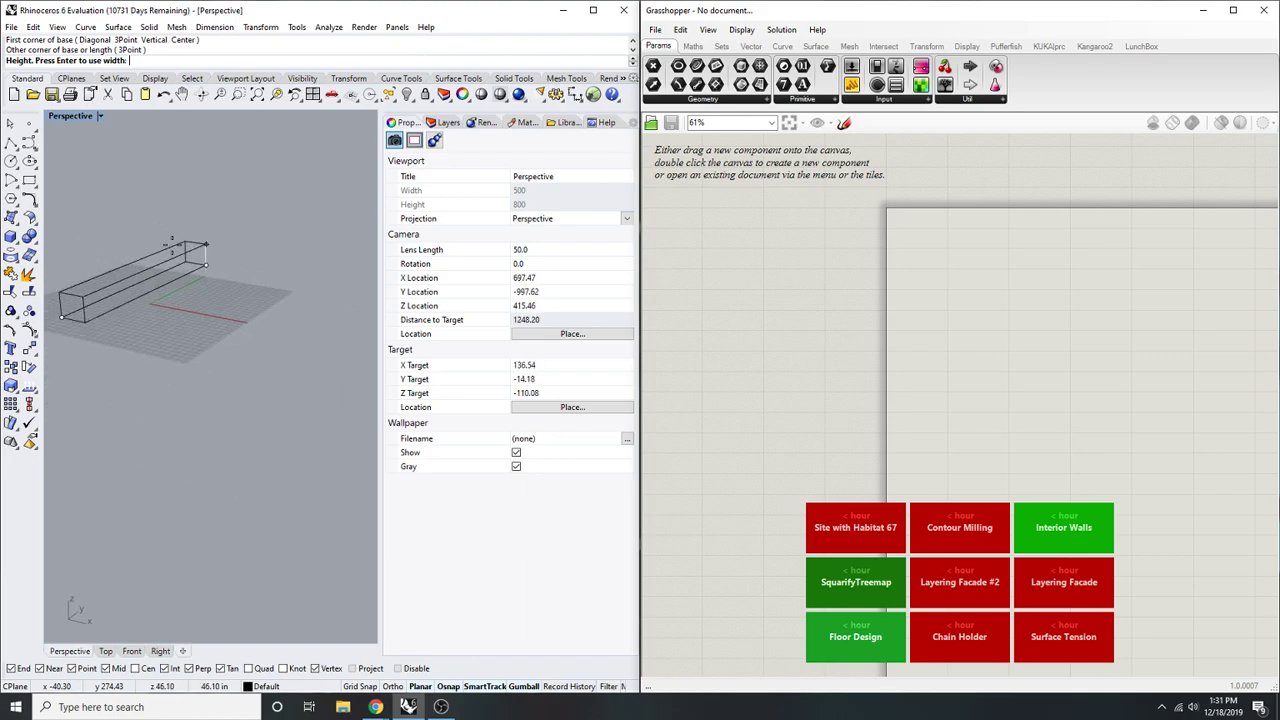
pyautogui.click(172, 244)
pyautogui.scroll(-3, 175, 300)
pyautogui.press('Return')
pyautogui.press('Escape')
# - Copy the long box from its near base corner to a parallel position well away along the X direction
pyautogui.moveTo(200, 320); pyautogui.dragTo(77, 203)
pyautogui.write('Cap')
pyautogui.press('BackSpace')
pyautogui.press('BackSpace')
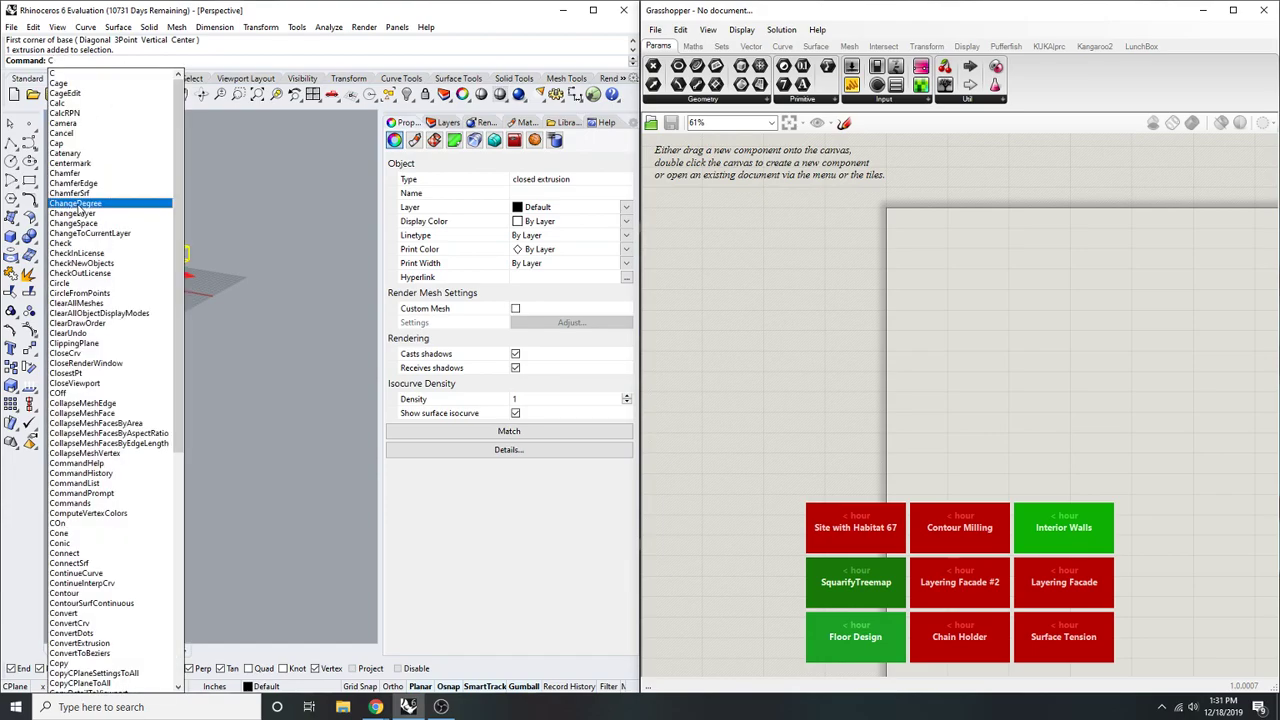
pyautogui.write('Ply')
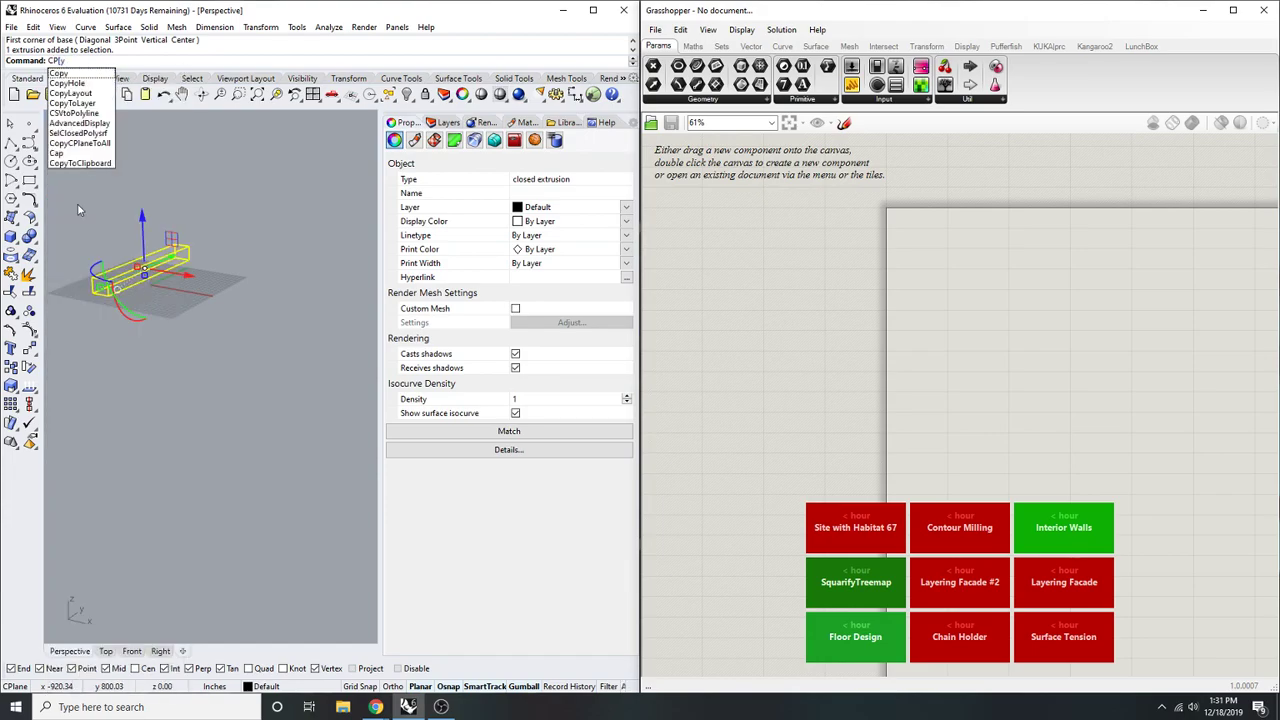
pyautogui.press('BackSpace')
pyautogui.press('BackSpace')
pyautogui.press('BackSpace')
pyautogui.write('opy')
pyautogui.press('Return')
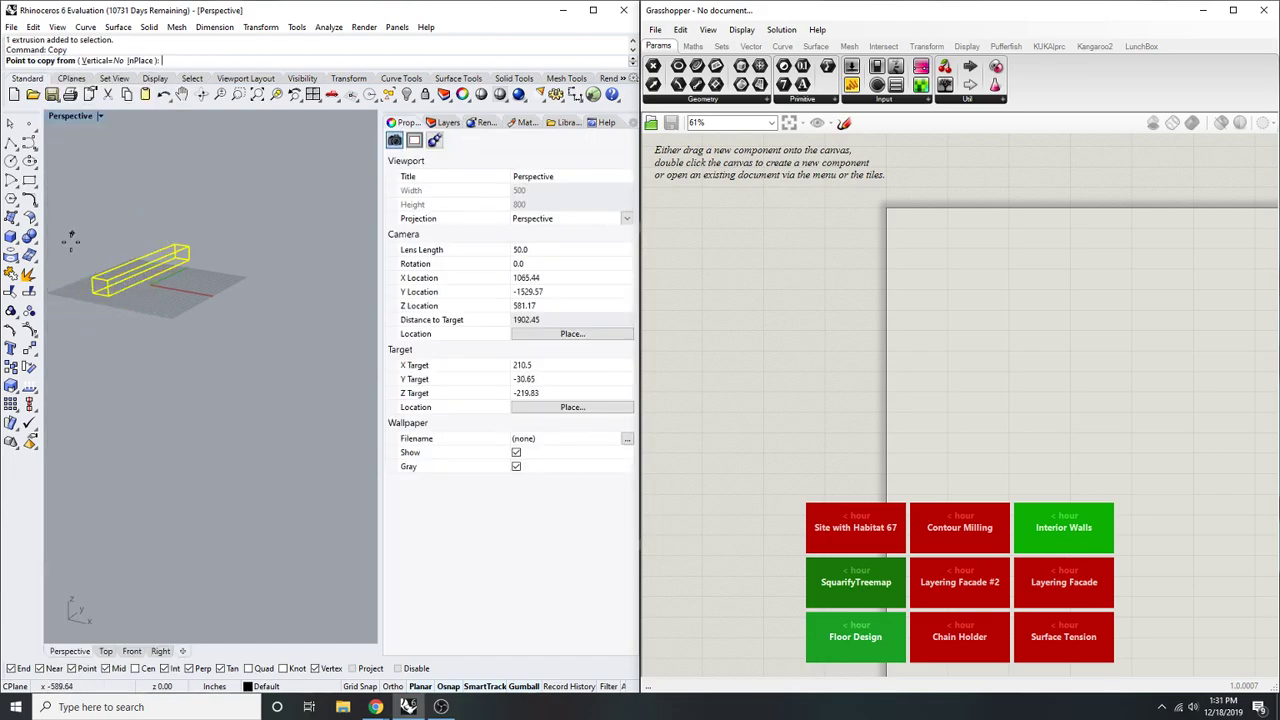
pyautogui.click(93, 295)
pyautogui.keyDown('shift'); pyautogui.click(254, 349); pyautogui.keyUp('shift')
pyautogui.press('Escape')
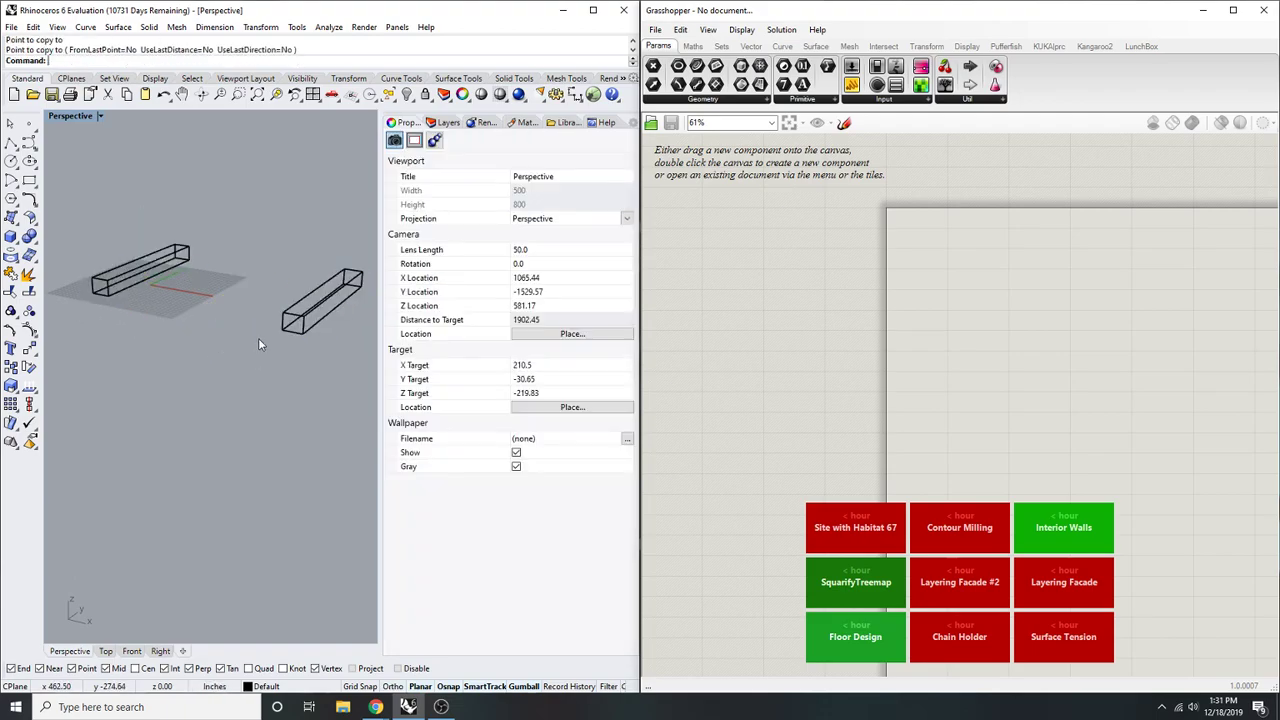
# - Change the Perspective viewport's display mode to Shaded
pyautogui.moveTo(258, 350); pyautogui.dragTo(117, 134, button='right')
pyautogui.click(99, 116)
pyautogui.click(136, 176)
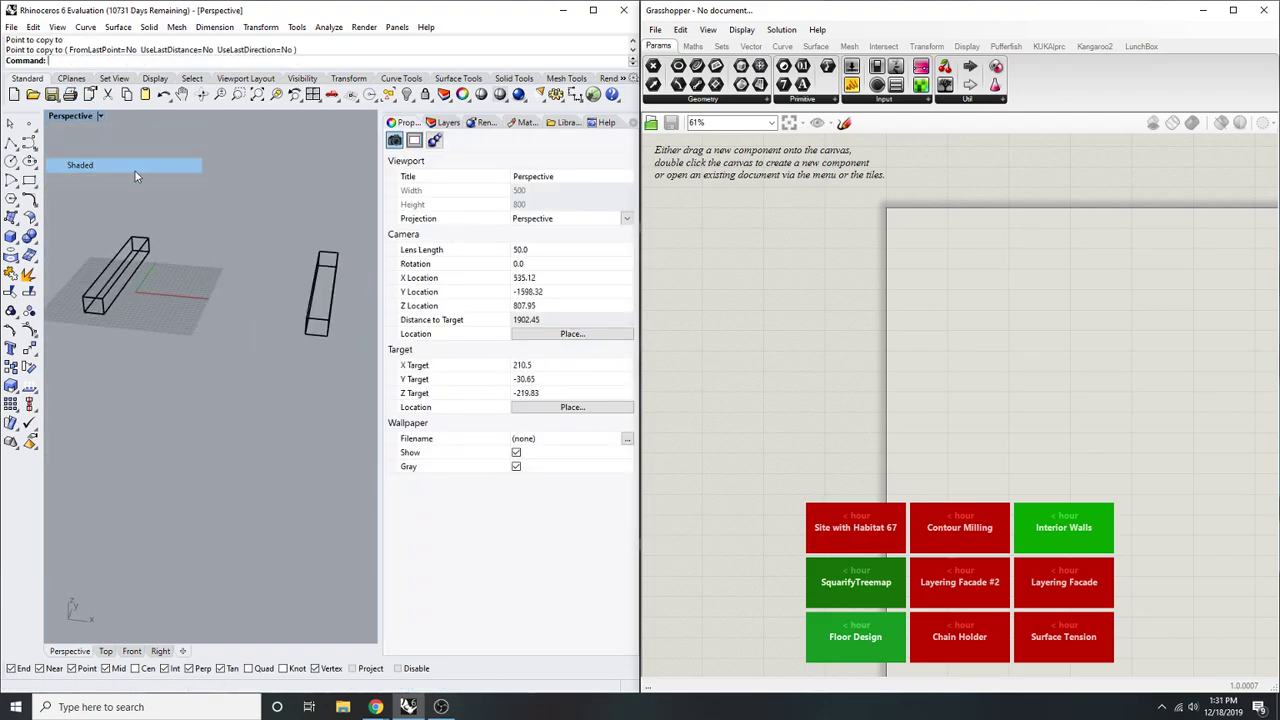
# - Move the copied box a little farther away from the original along the X direction
pyautogui.moveTo(243, 336)
pyautogui.mouseDown(button='right')
pyautogui.moveTo(266, 357)
pyautogui.moveTo(288, 345)
pyautogui.moveTo(209, 337)
pyautogui.moveTo(237, 333)
pyautogui.mouseUp(button='right')
pyautogui.click(250, 345)
pyautogui.moveTo(277, 322); pyautogui.dragTo(334, 333)
pyautogui.click(270, 256)
pyautogui.scroll(-7, 263, 253)
# - Select both boxes and scale them up uniformly in 3D
pyautogui.moveTo(265, 255); pyautogui.dragTo(308, 348, button='right')
pyautogui.moveTo(312, 354); pyautogui.dragTo(142, 262)
pyautogui.moveTo(150, 310); pyautogui.dragTo(167, 281, button='right')
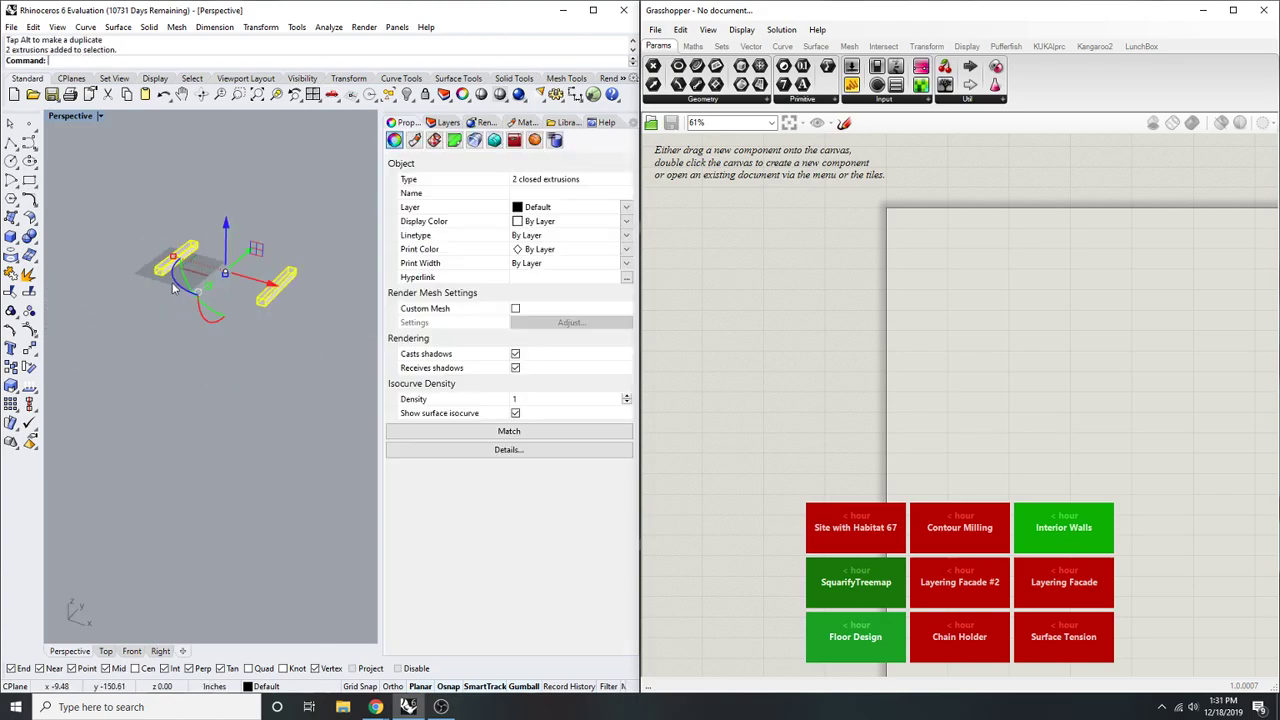
pyautogui.keyDown('shift'); pyautogui.moveTo(199, 290); pyautogui.dragTo(169, 316); pyautogui.keyUp('shift')
pyautogui.click(243, 214)
# - Move both boxes vertically from a bottom corner of the original box to 0,0,0 with Vertical set to Yes
pyautogui.scroll(-8, 243, 211)
pyautogui.moveTo(246, 217); pyautogui.dragTo(268, 231, button='right')
pyautogui.scroll(2, 266, 234)
pyautogui.moveTo(305, 307); pyautogui.dragTo(55, 199)
pyautogui.write('Move')
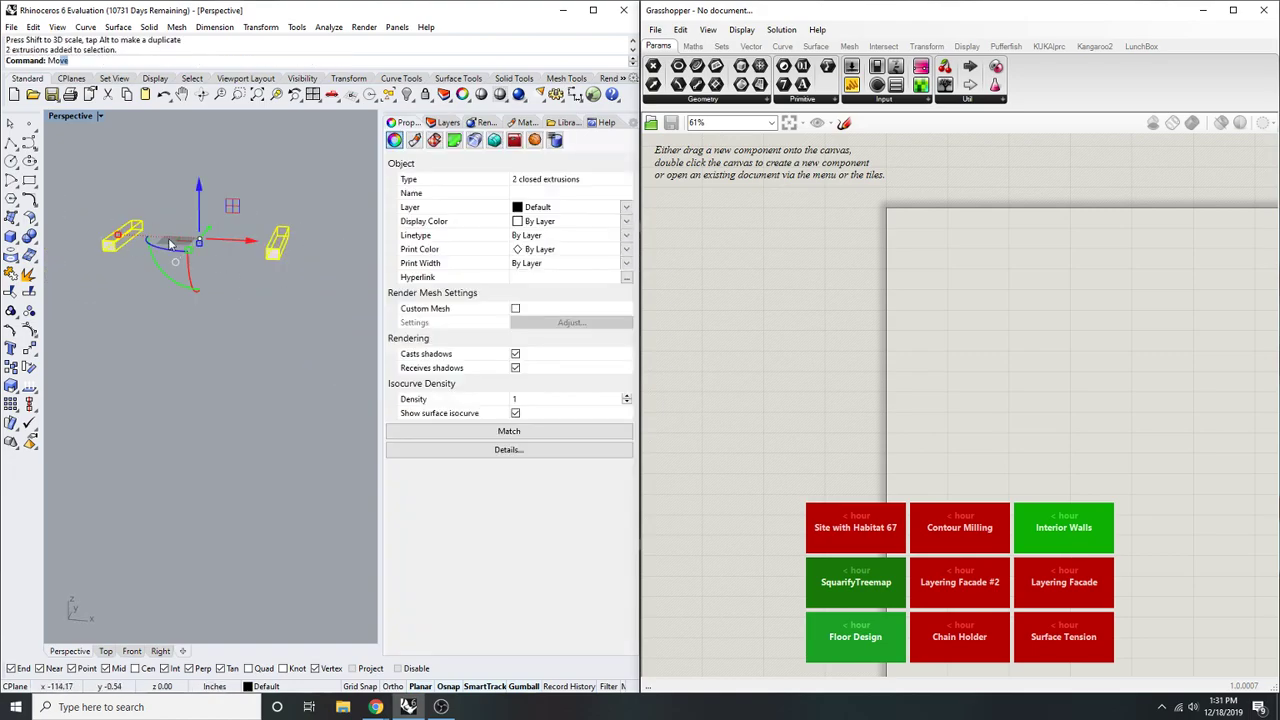
pyautogui.press('Return')
pyautogui.click(104, 62)
pyautogui.click(103, 251)
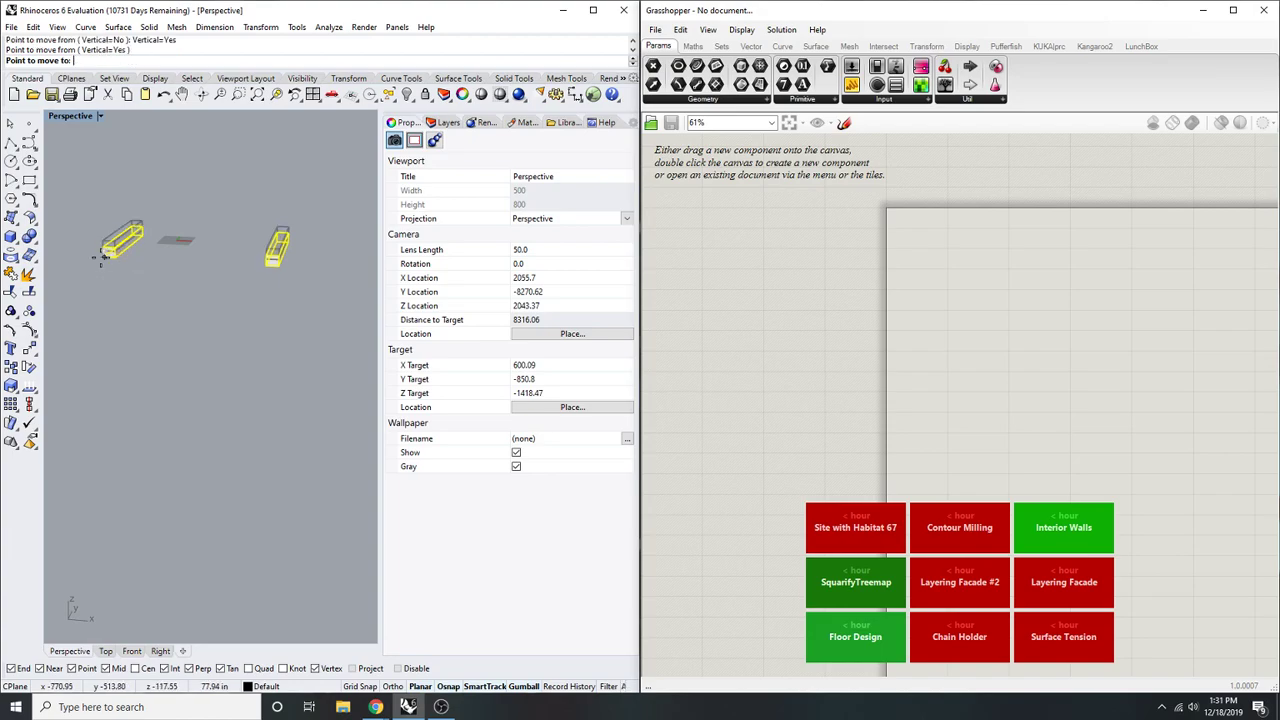
pyautogui.write('0,0,0')
pyautogui.press('Return')
pyautogui.click(303, 162)
# - Place a point object at the midpoint of the original box's inner top edge
pyautogui.moveTo(303, 162); pyautogui.dragTo(257, 295, button='right')
pyautogui.scroll(2, 233, 245)
pyautogui.click(173, 255)
pyautogui.click(137, 220)
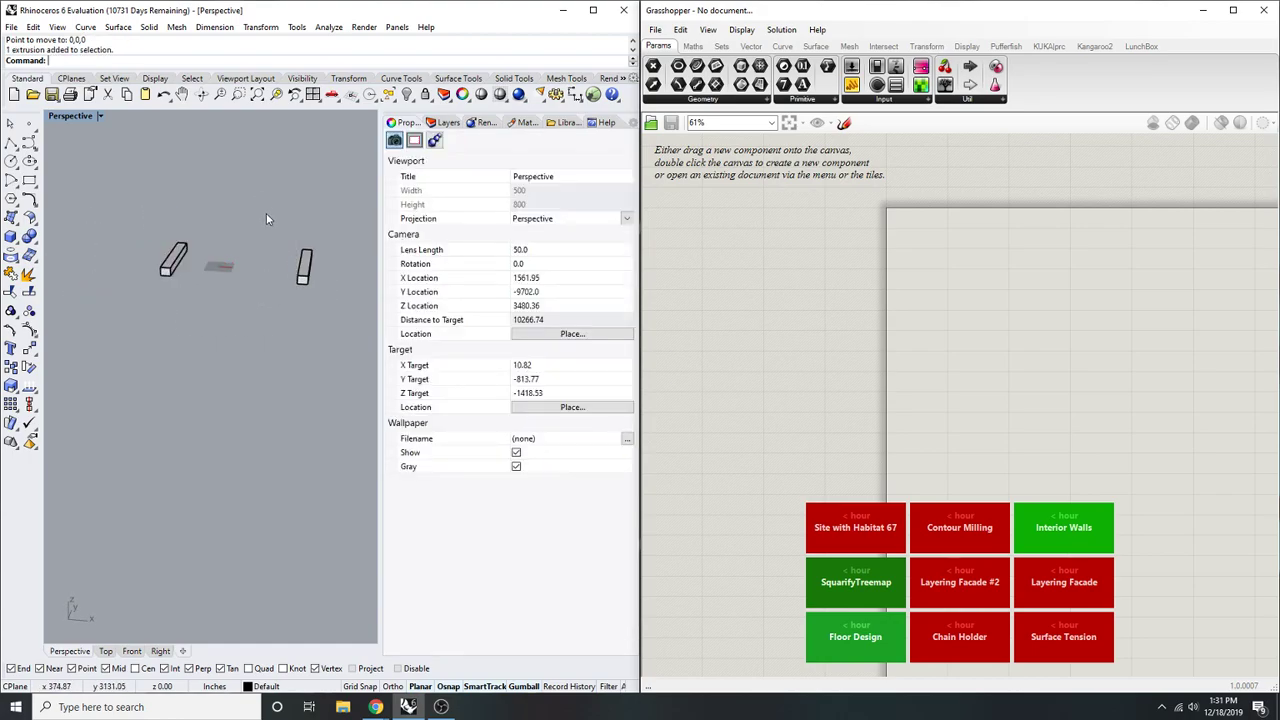
pyautogui.moveTo(269, 217); pyautogui.dragTo(258, 292, button='right')
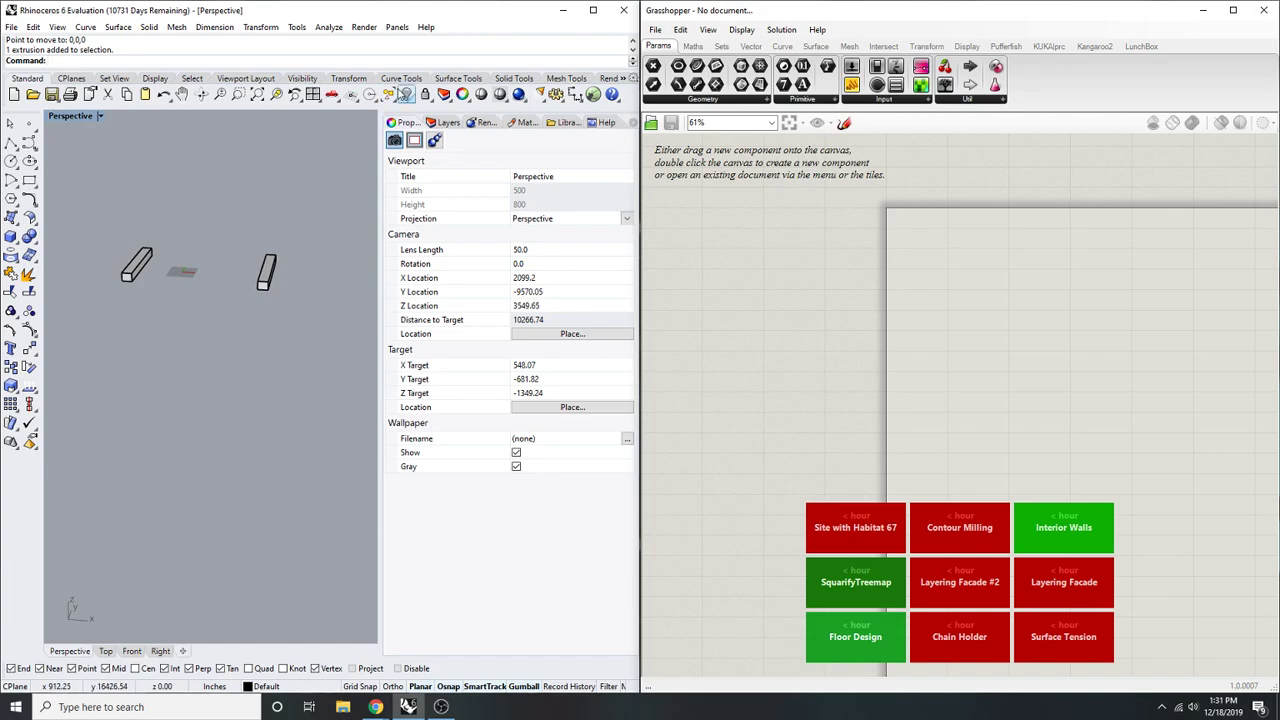
pyautogui.moveTo(328, 141); pyautogui.dragTo(225, 315, button='right')
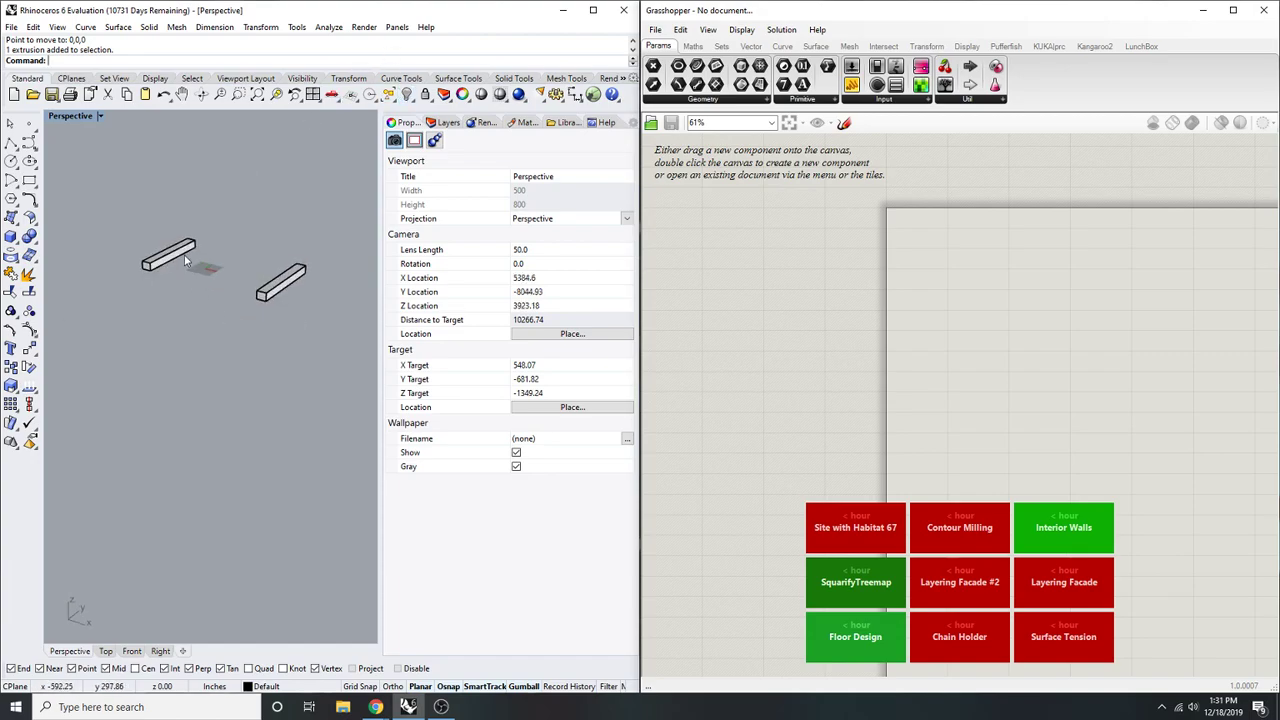
pyautogui.moveTo(181, 223); pyautogui.dragTo(242, 297, button='right')
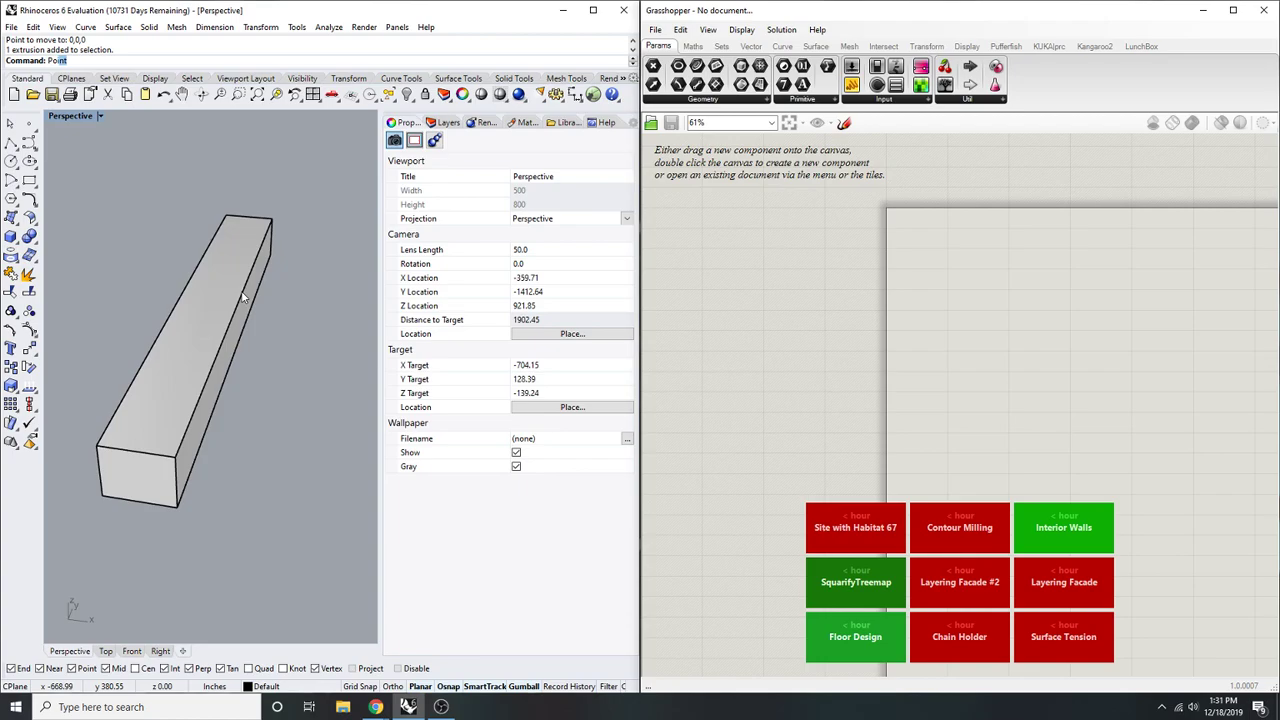
pyautogui.press('Return')
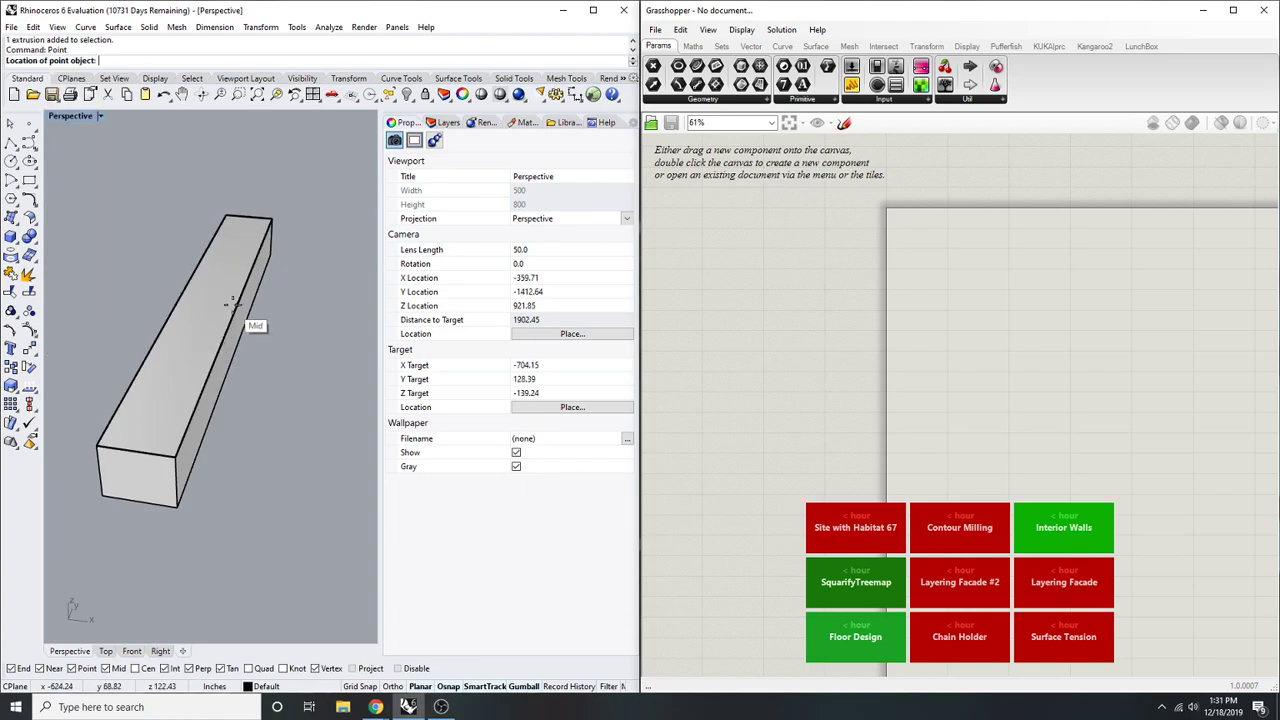
pyautogui.click(237, 307)
pyautogui.scroll(-6, 237, 307)
pyautogui.moveTo(283, 308); pyautogui.dragTo(171, 328, button='right')
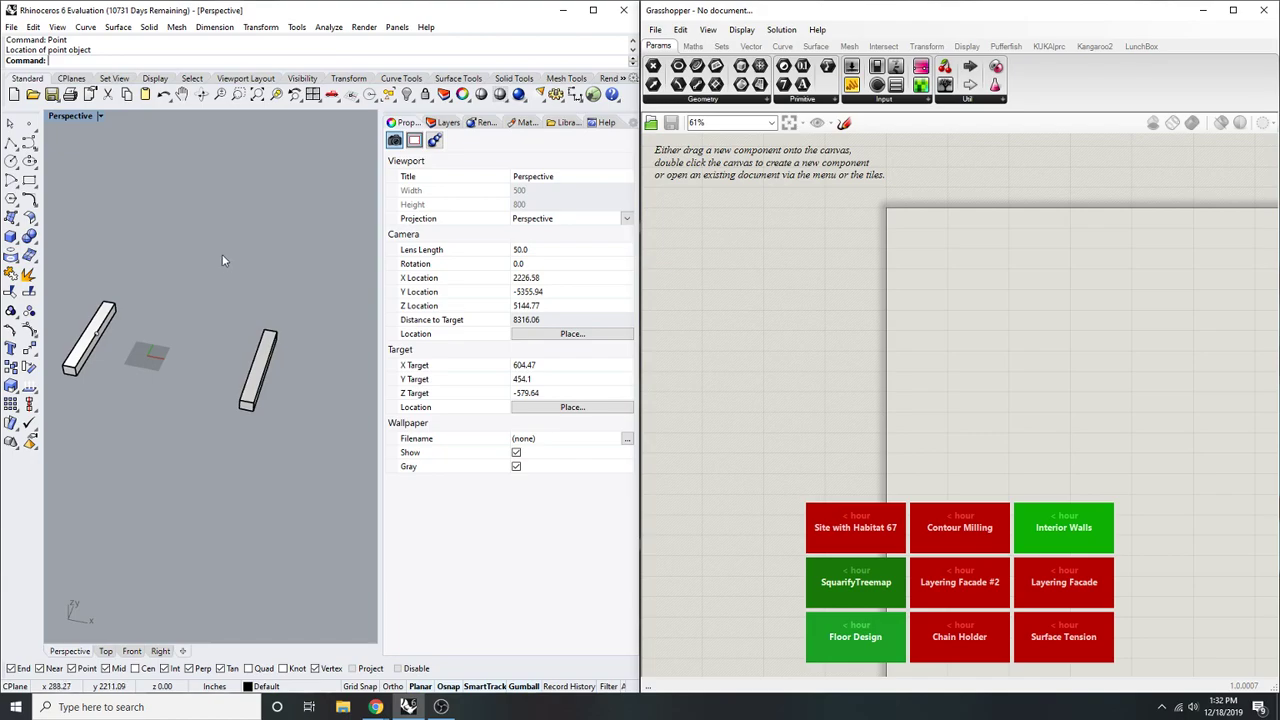
pyautogui.scroll(11, 116, 306)
pyautogui.click(92, 308)
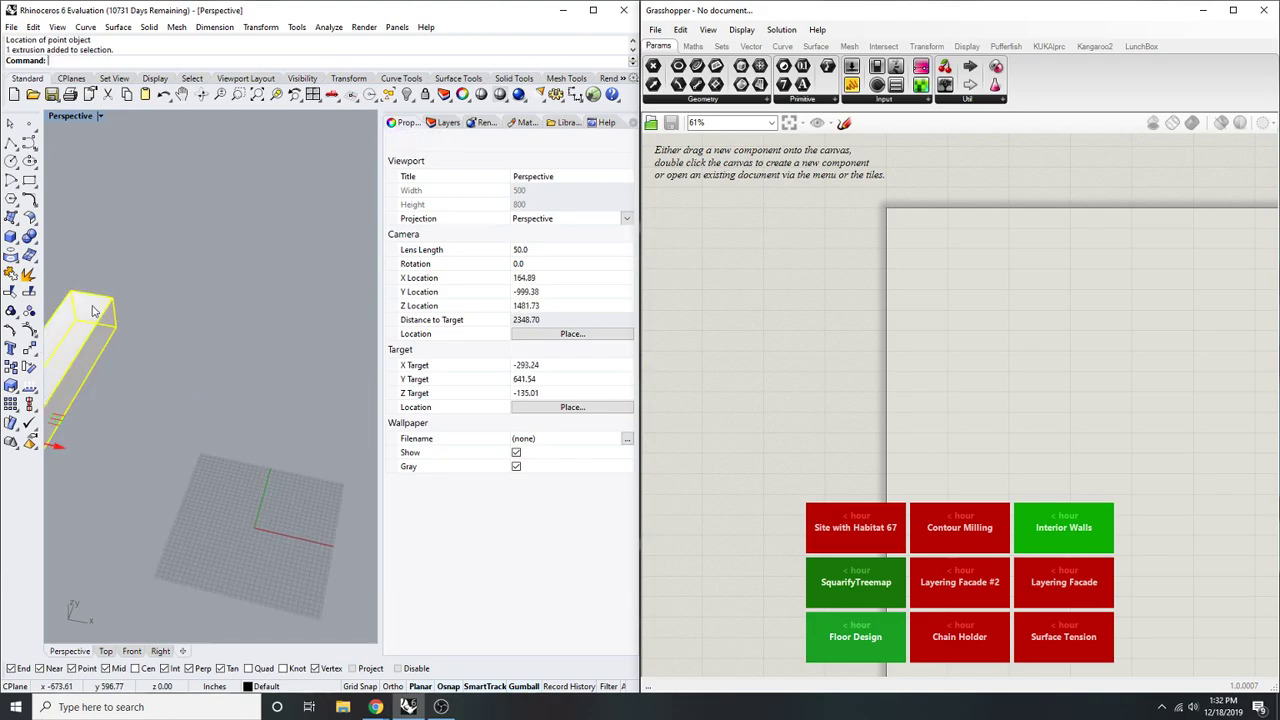
pyautogui.click(166, 240)
pyautogui.scroll(-11, 166, 246)
pyautogui.scroll(7, 156, 262)
pyautogui.click(100, 286)
pyautogui.click(187, 232)
pyautogui.scroll(-5, 187, 232)
pyautogui.moveTo(187, 232); pyautogui.dragTo(138, 297, button='right')
pyautogui.scroll(2, 96, 308)
pyautogui.click(88, 291)
pyautogui.click(219, 286)
# - Draw one line along the full inner top edge of each of the two boxes
pyautogui.scroll(-6, 141, 303)
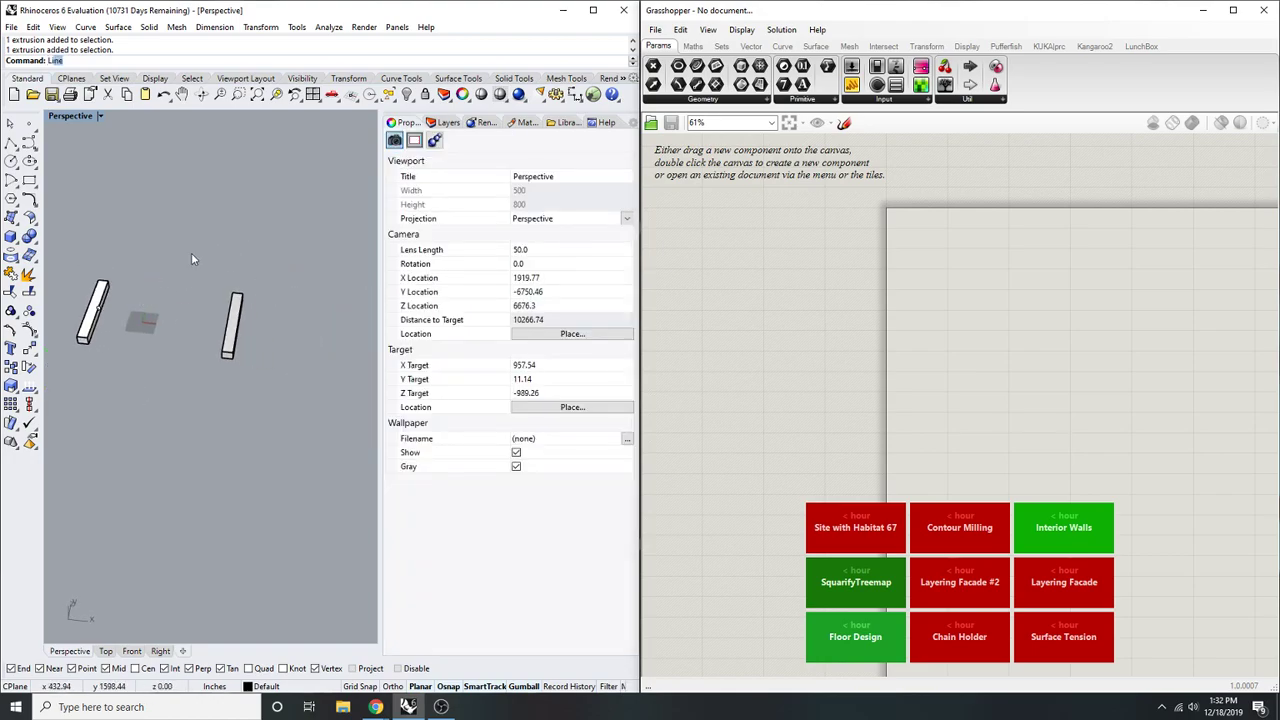
pyautogui.press('Return')
pyautogui.click(108, 280)
pyautogui.scroll(4, 90, 341)
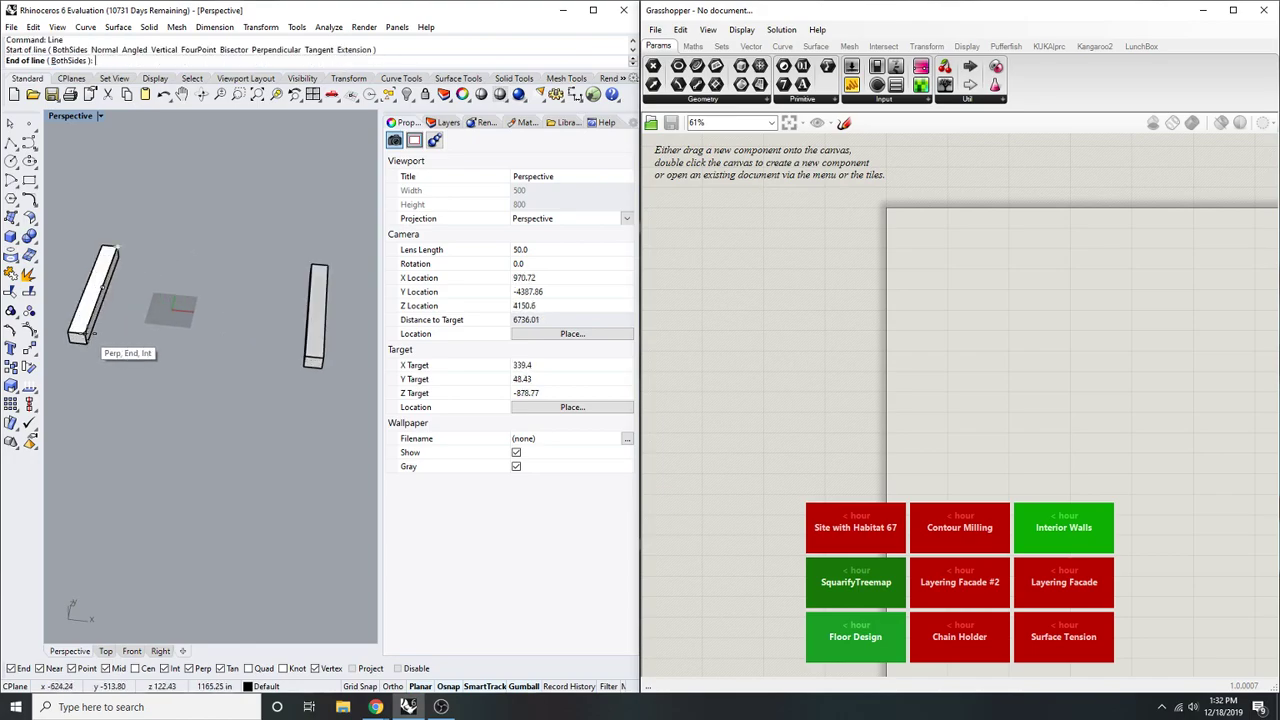
pyautogui.click(93, 334)
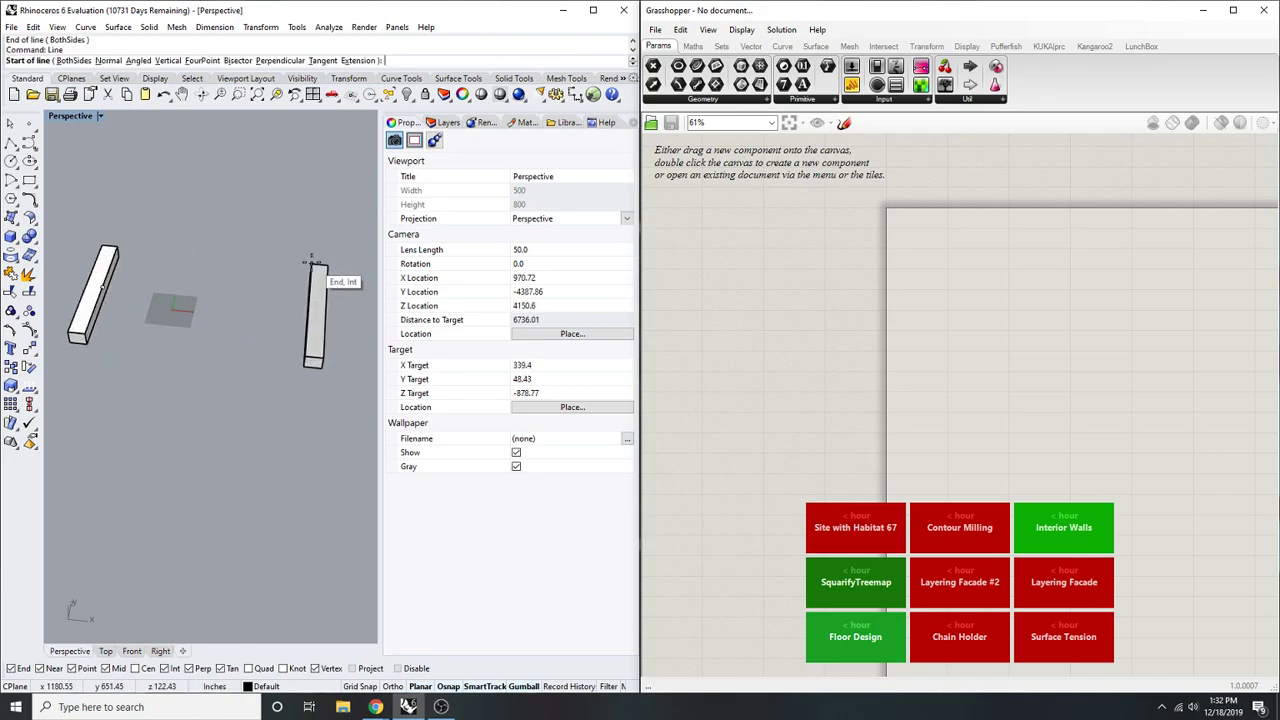
pyautogui.keyDown('shift'); pyautogui.moveTo(308, 360); pyautogui.dragTo(339, 360, button='right'); pyautogui.keyUp('shift')
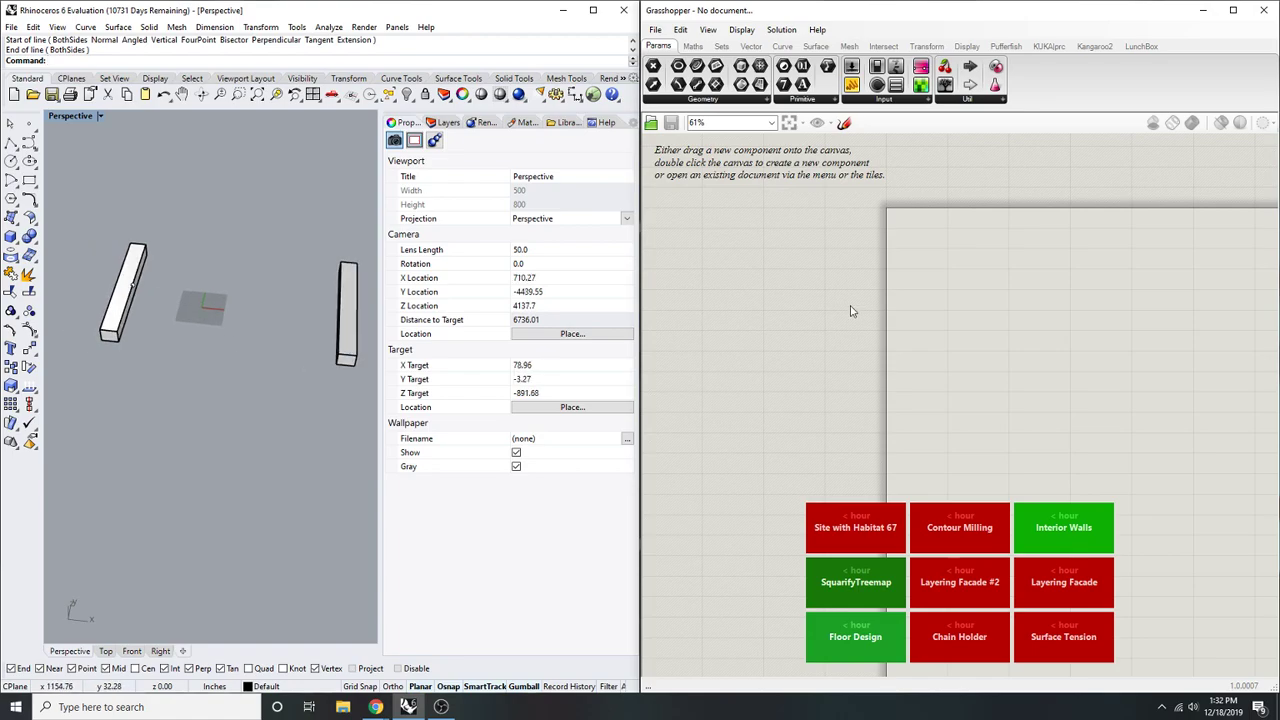
# - Add a Curve parameter to the empty Grasshopper canvas
pyautogui.doubleClick(948, 230)
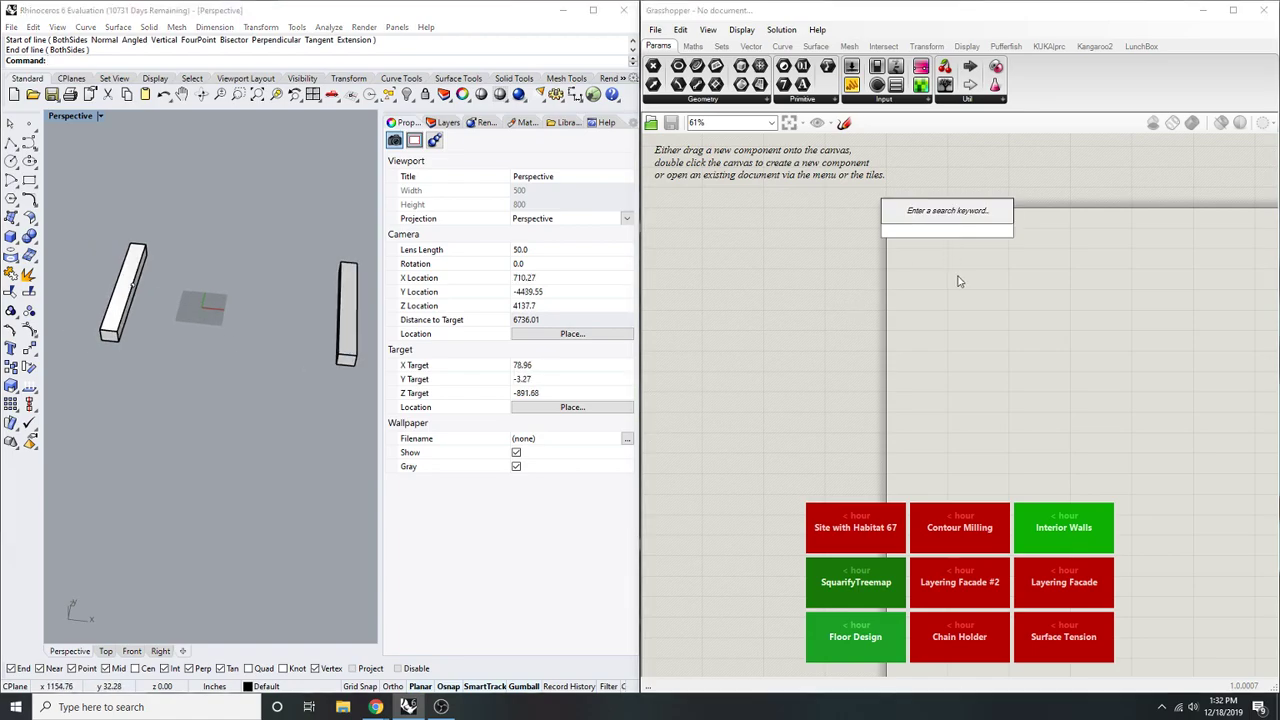
pyautogui.write('curve')
pyautogui.press('Return')
pyautogui.doubleClick(962, 261)
pyautogui.rightClick(962, 261)
pyautogui.moveTo(928, 311); pyautogui.dragTo(911, 332, button='right')
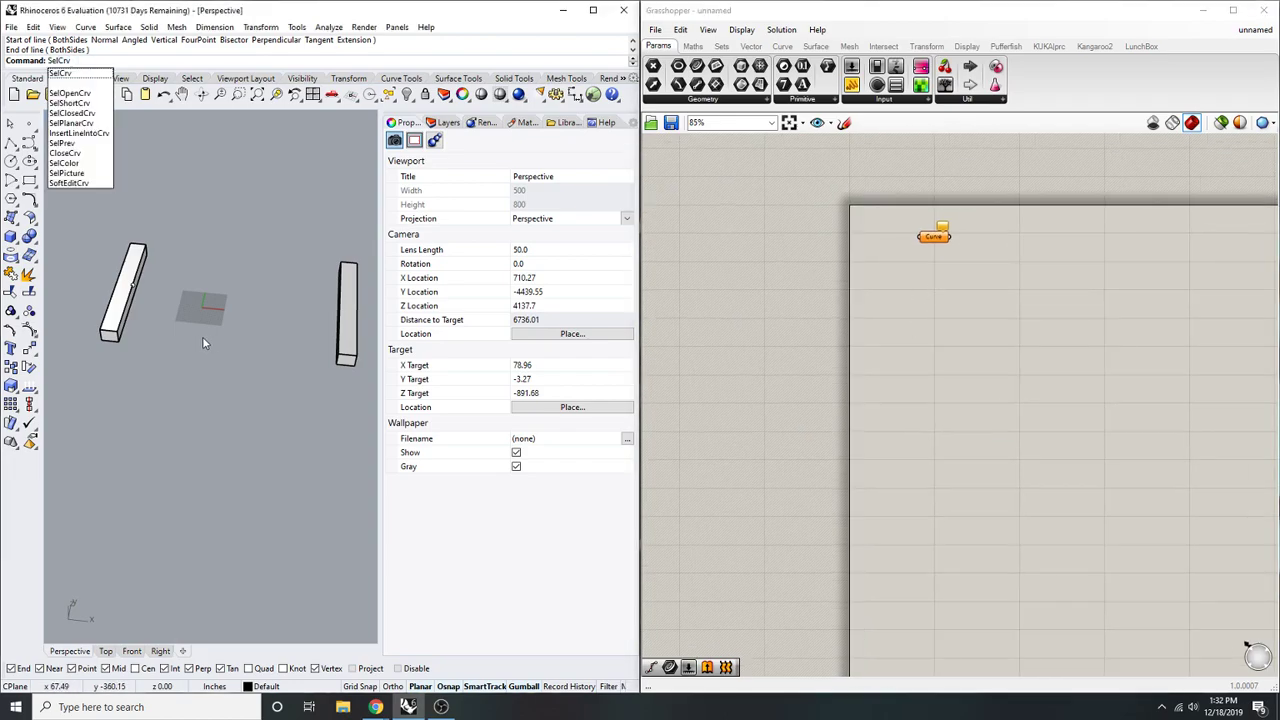
# - Select all curves in the Rhino model with SelCrv to check the edge lines, and clear the selection
pyautogui.press('Return')
pyautogui.scroll(2, 915, 268)
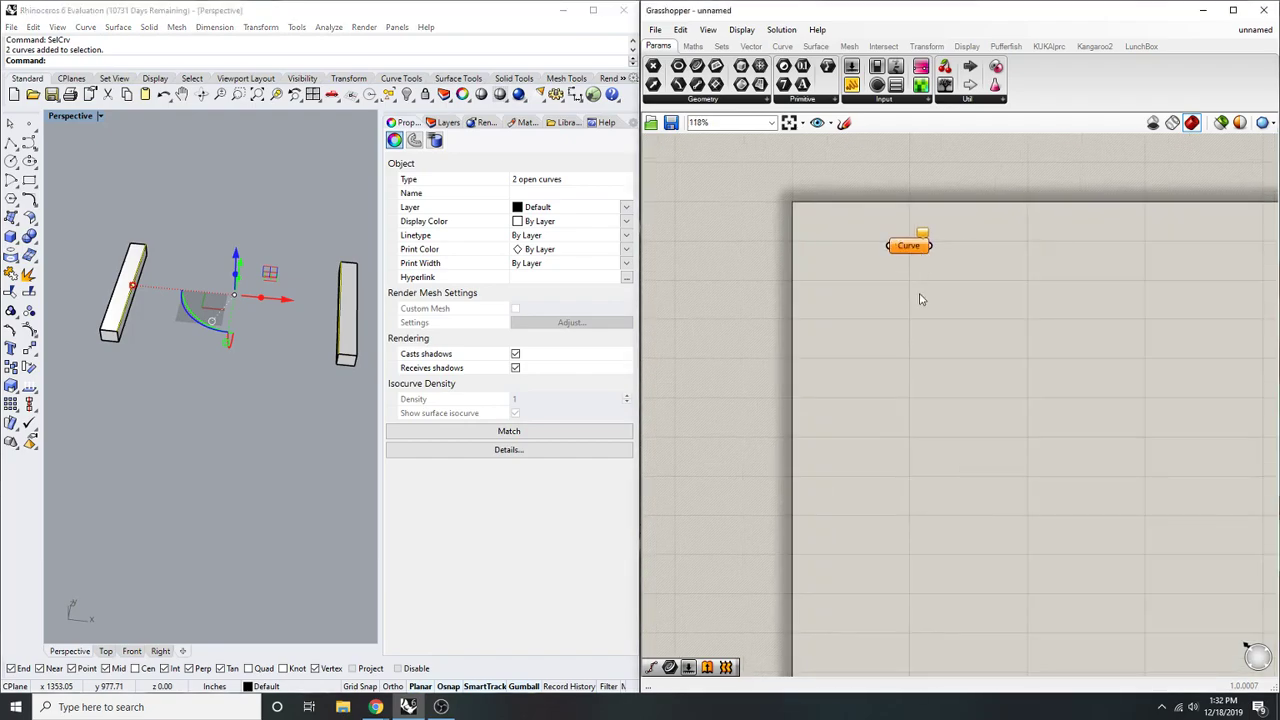
pyautogui.click(237, 235)
# - Add a second Curve parameter to the Grasshopper canvas and position it below the first one
pyautogui.write('Crv')
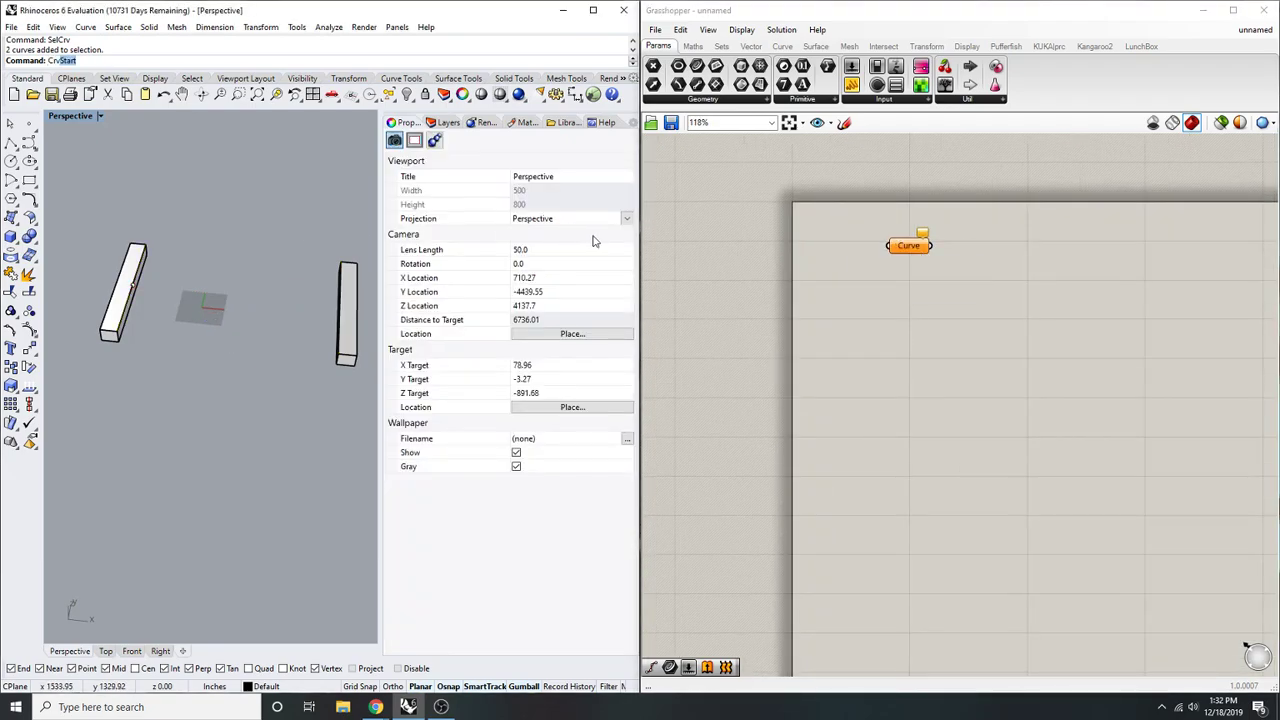
pyautogui.press('Escape')
pyautogui.doubleClick(815, 249)
pyautogui.write('crv')
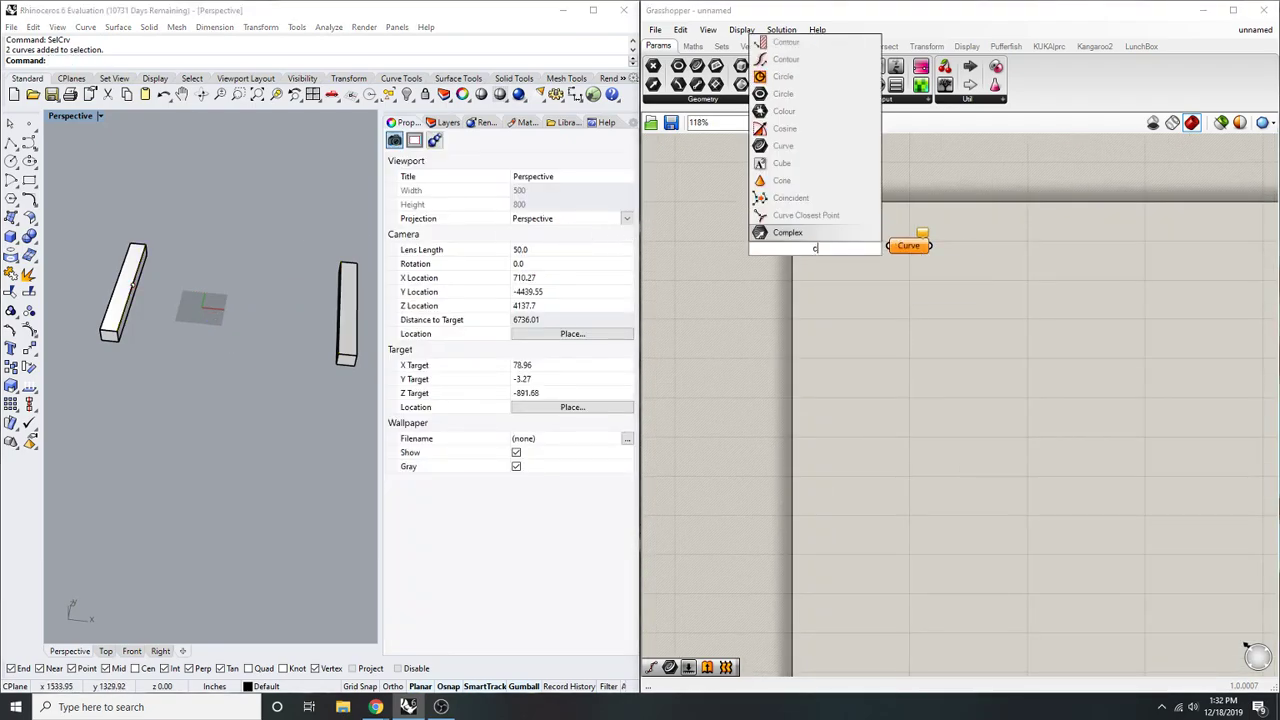
pyautogui.click(836, 233)
pyautogui.scroll(2, 852, 247)
pyautogui.moveTo(802, 249); pyautogui.dragTo(953, 360)
# - Reference the left box's inner edge line in the lower Curve parameter
pyautogui.rightClick(957, 356)
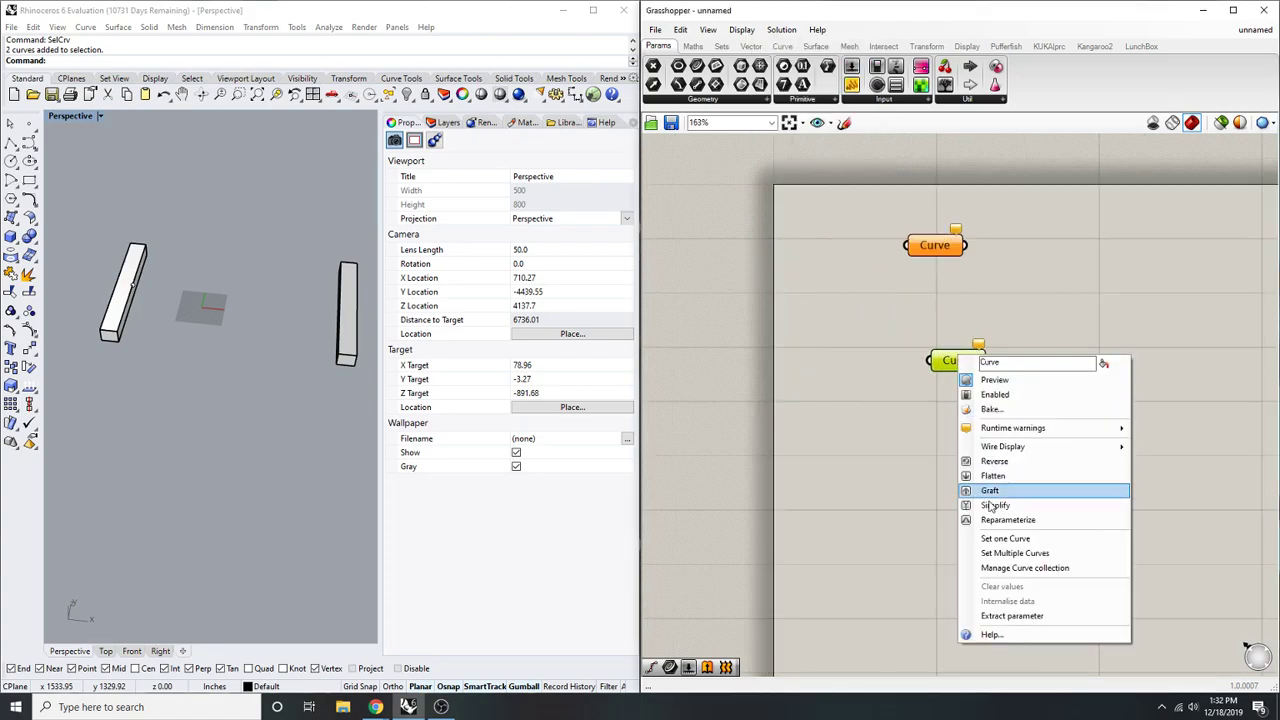
pyautogui.click(1011, 551)
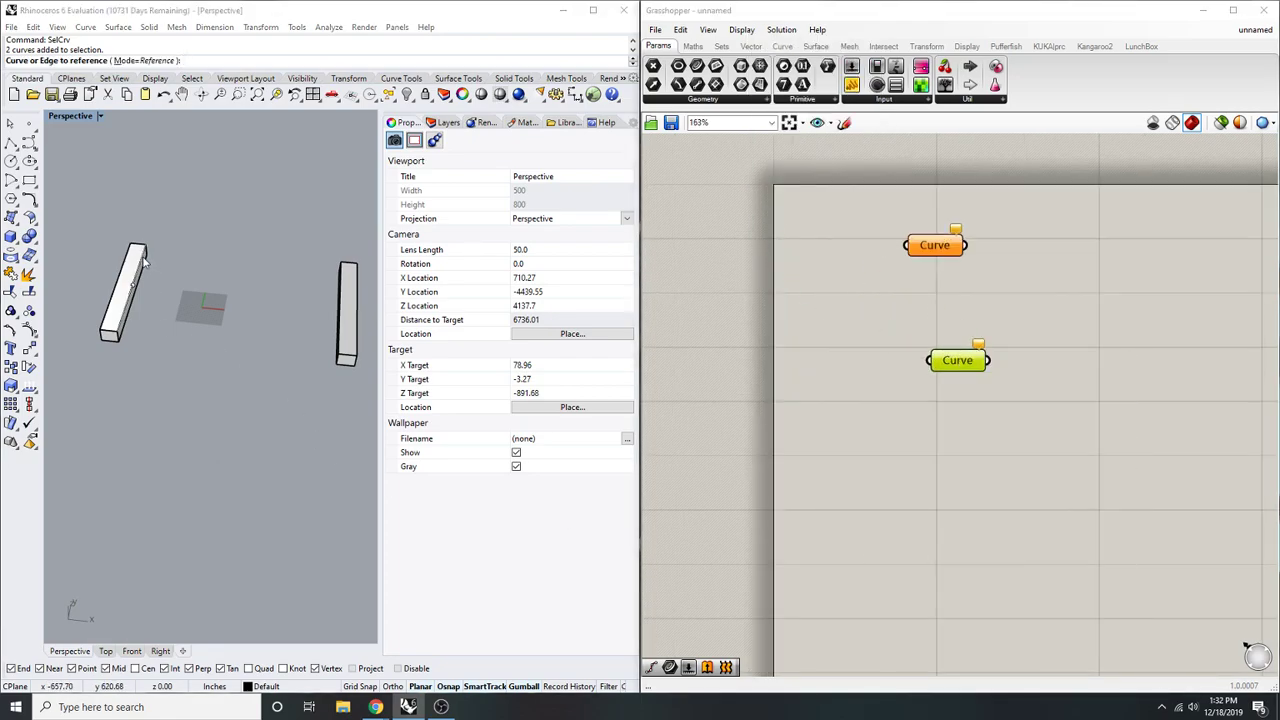
pyautogui.click(131, 262)
pyautogui.click(430, 468)
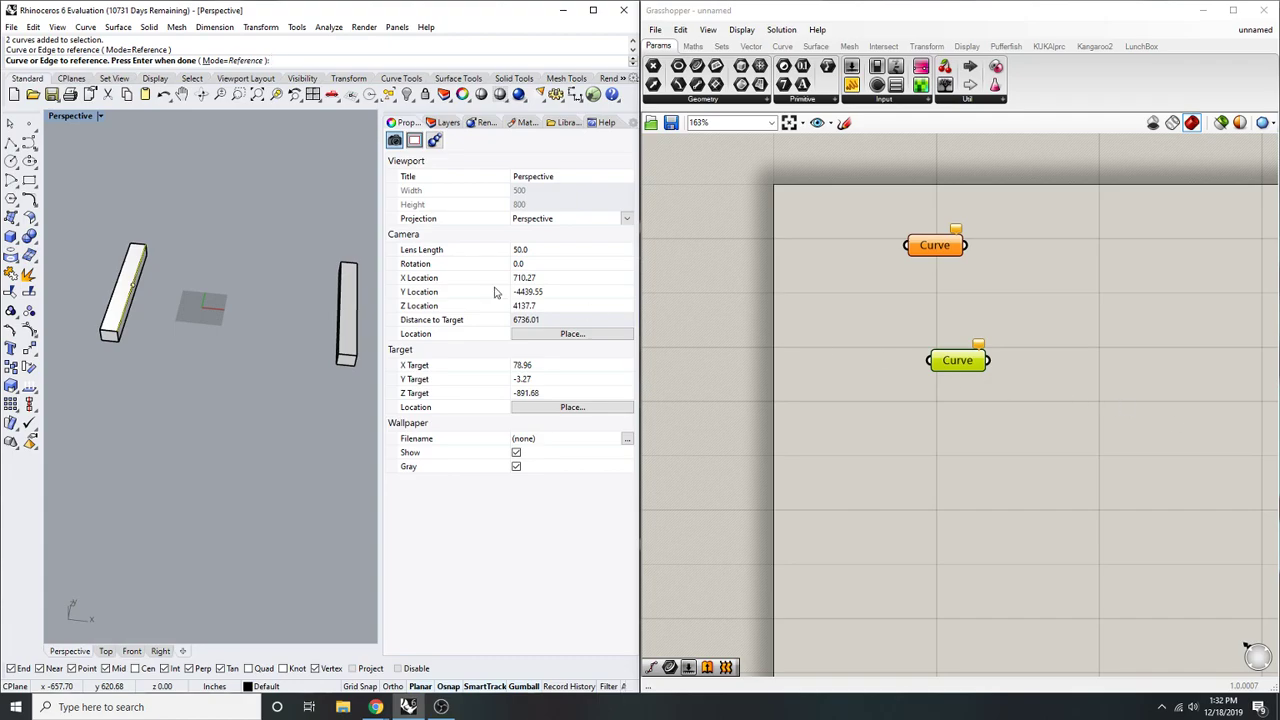
pyautogui.press('Return')
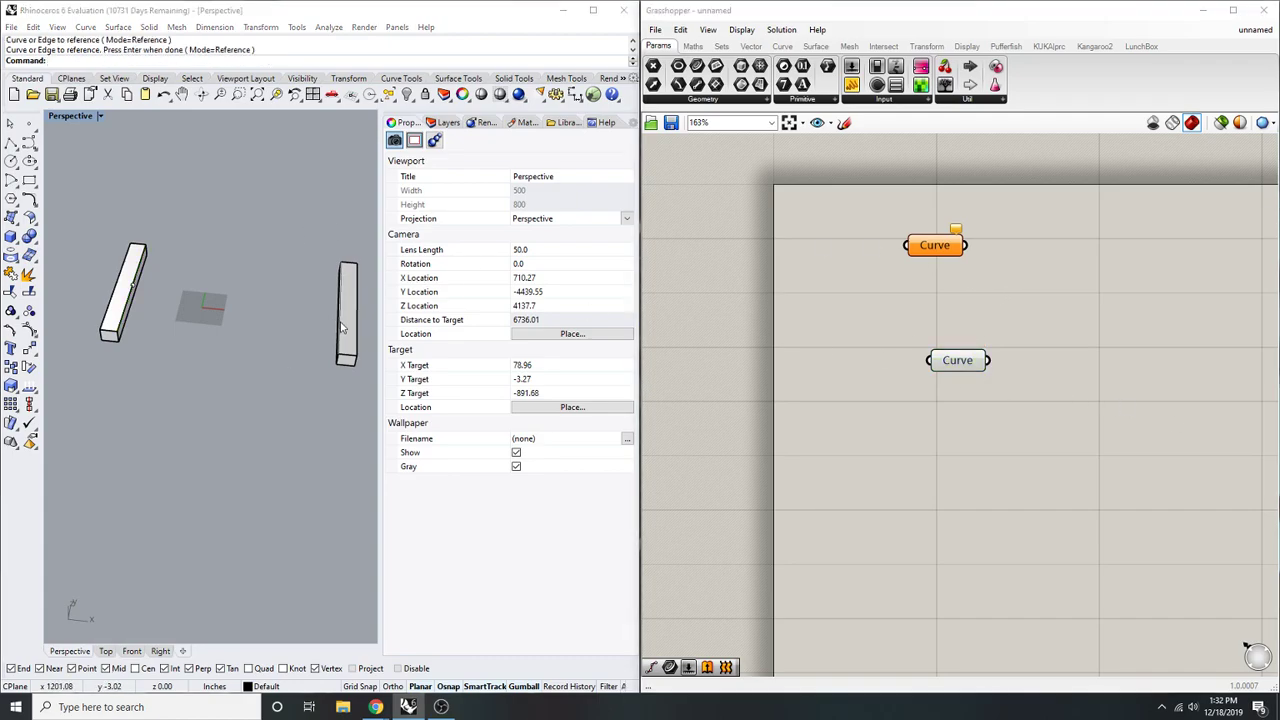
# - Reference the right box's inner edge line in the upper Curve parameter
pyautogui.click(341, 326)
pyautogui.click(421, 468)
pyautogui.rightClick(950, 250)
pyautogui.click(916, 249)
pyautogui.rightClick(928, 249)
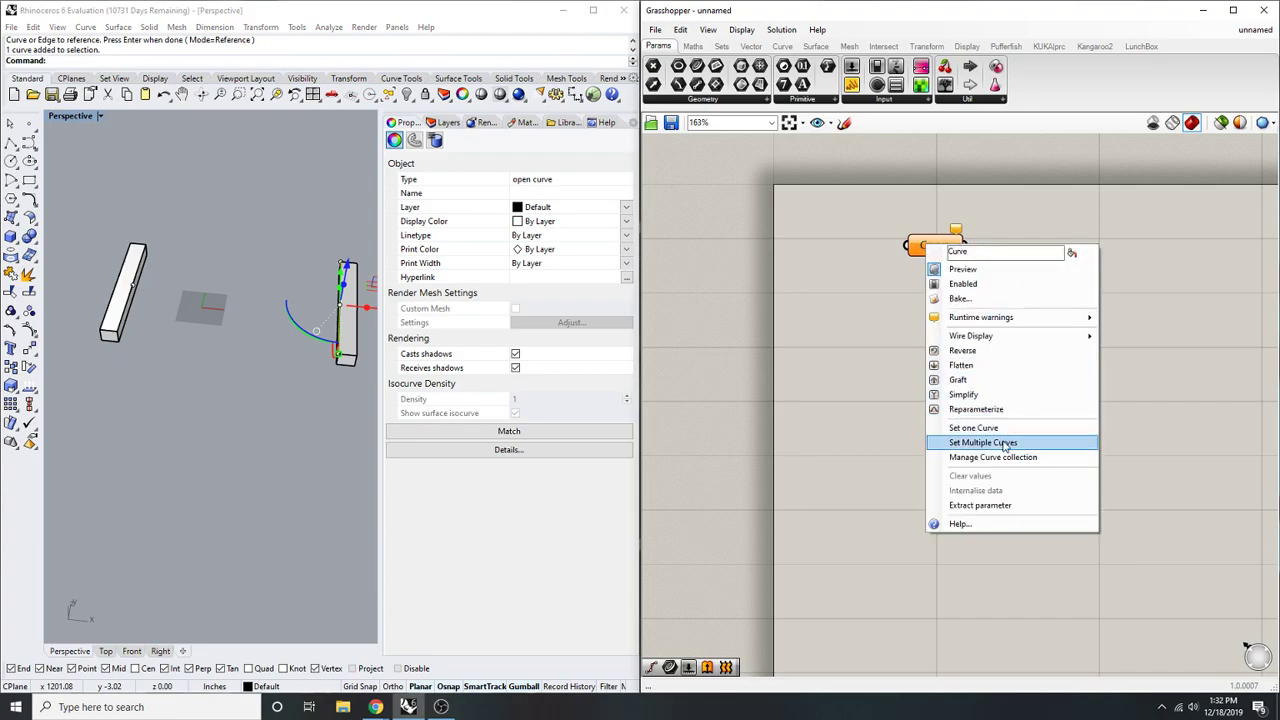
pyautogui.click(960, 442)
# - Move the right box's Curve parameter below the left box's Curve parameter and align the two vertically
pyautogui.moveTo(938, 246); pyautogui.dragTo(978, 440)
pyautogui.click(1058, 366)
pyautogui.moveTo(1046, 366); pyautogui.dragTo(1008, 399, button='right')
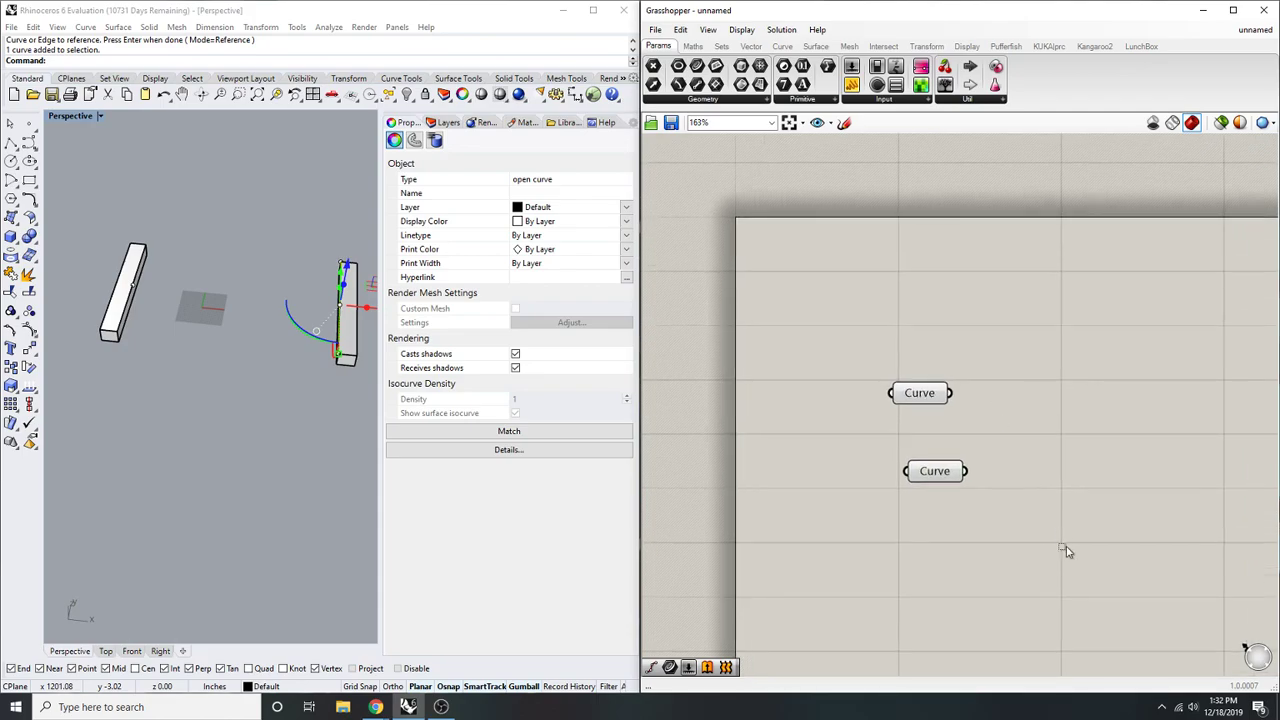
pyautogui.moveTo(1075, 566); pyautogui.dragTo(938, 326)
pyautogui.click(928, 375)
# - Add a Point On Curve component and connect the upper Curve parameter to it
pyautogui.click(1083, 332)
pyautogui.moveTo(1083, 332); pyautogui.dragTo(1006, 343, button='right')
pyautogui.doubleClick(1058, 333)
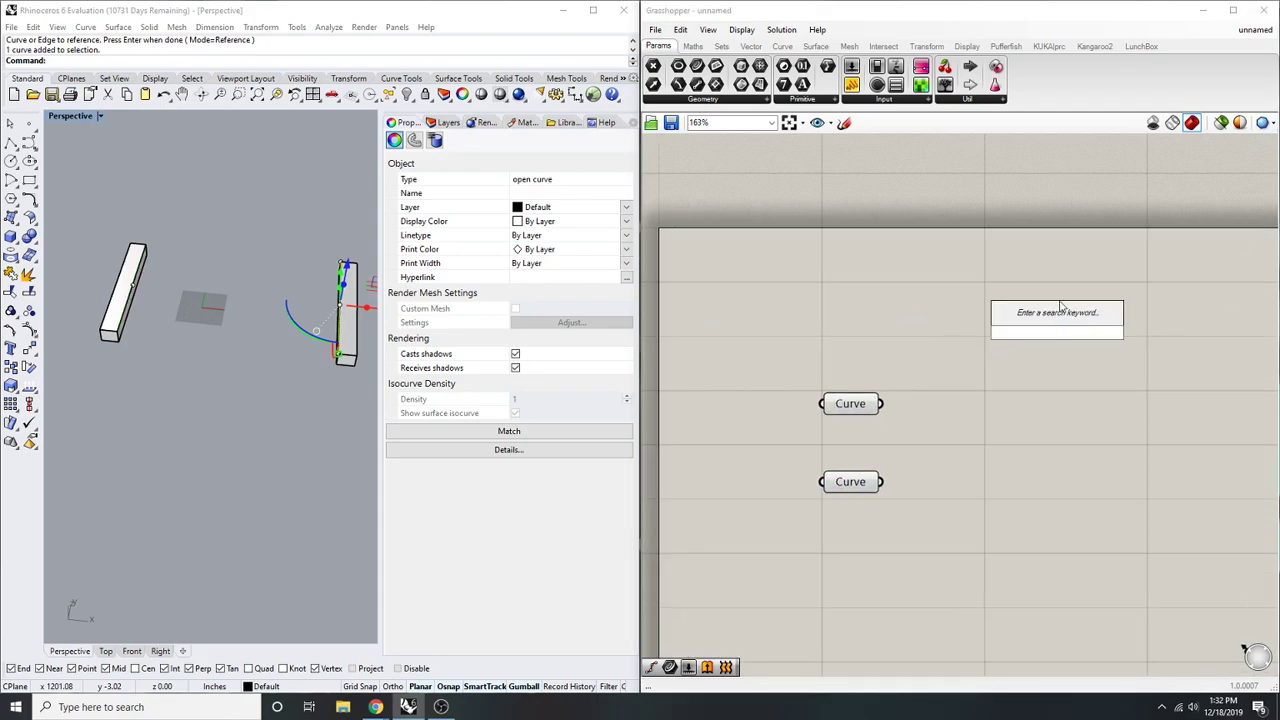
pyautogui.write('point on crv')
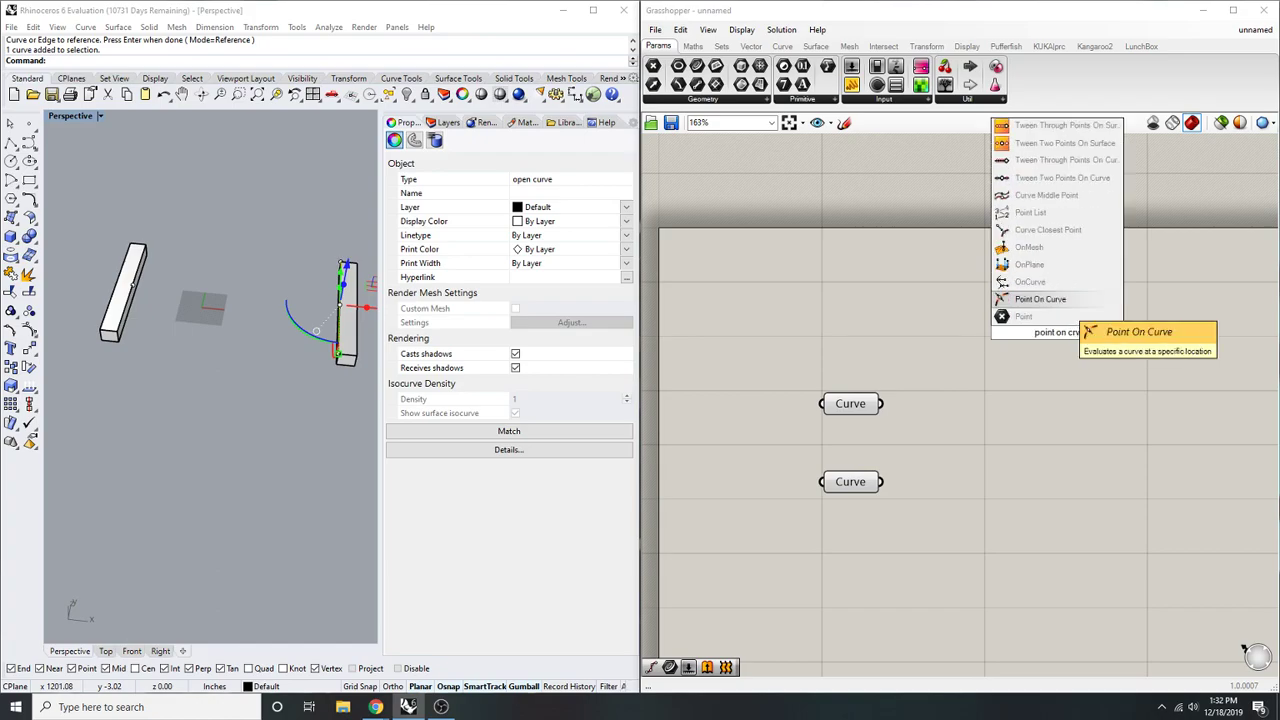
pyautogui.click(1060, 301)
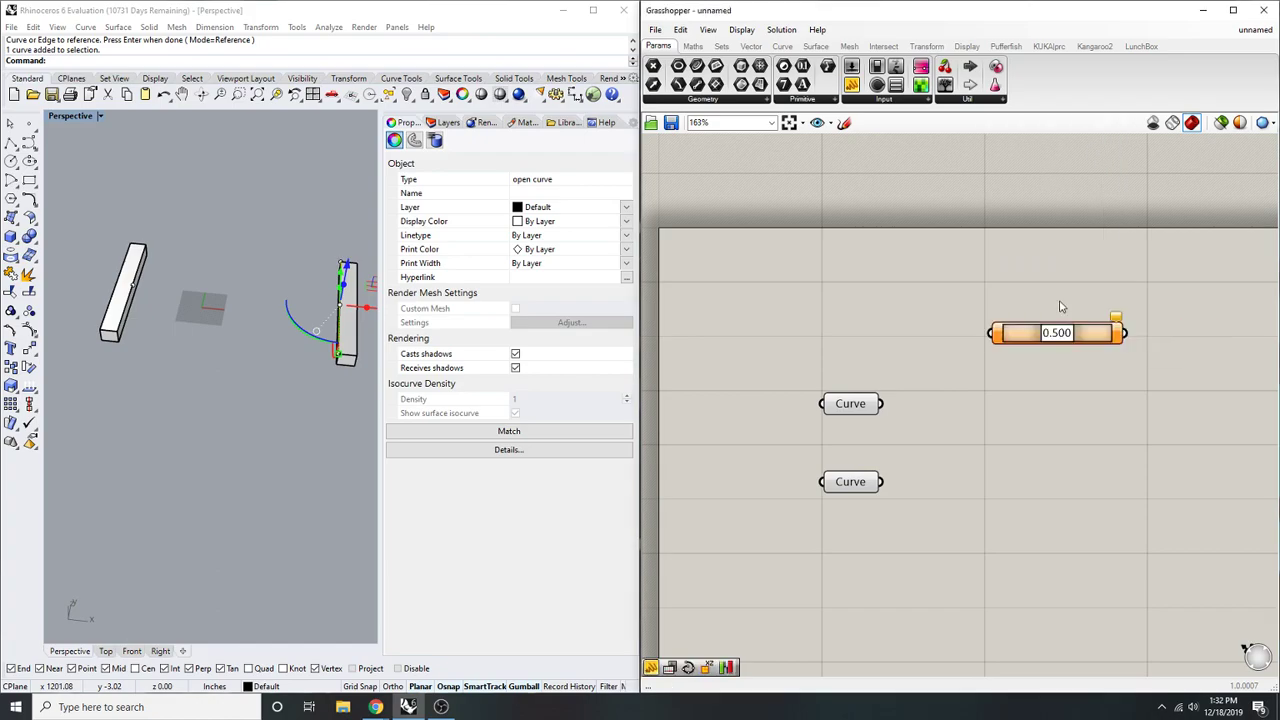
pyautogui.moveTo(991, 335); pyautogui.dragTo(883, 405)
# - Duplicate the Point On Curve component below the original and connect the lower Curve parameter to the copy
pyautogui.moveTo(1085, 398); pyautogui.dragTo(972, 338, button='right')
pyautogui.click(983, 279)
pyautogui.keyDown('alt'); pyautogui.moveTo(978, 283); pyautogui.dragTo(767, 422); pyautogui.keyUp('alt')
pyautogui.click(983, 382)
# - Add a Distance component, connecting the upper Point On Curve to Point A and the lower one to Point B
pyautogui.moveTo(983, 382); pyautogui.dragTo(885, 376, button='right')
pyautogui.doubleClick(1120, 352)
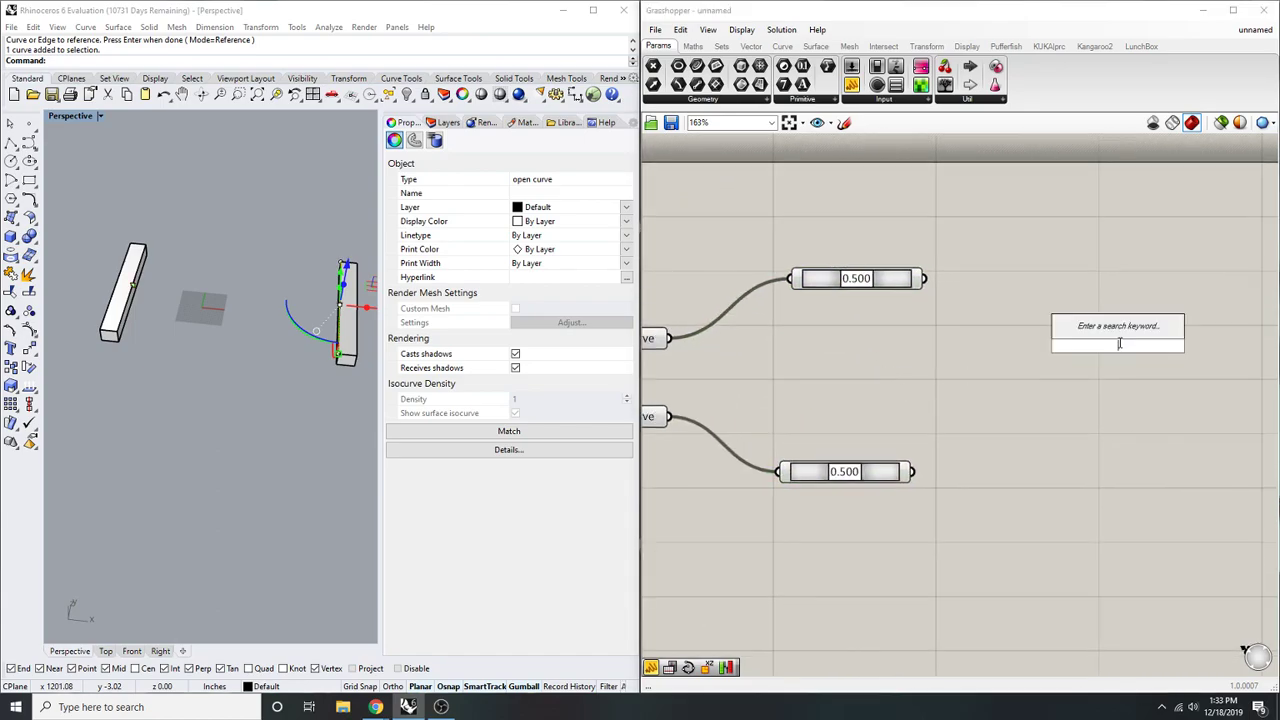
pyautogui.write('dis')
pyautogui.press('Up')
pyautogui.press('Return')
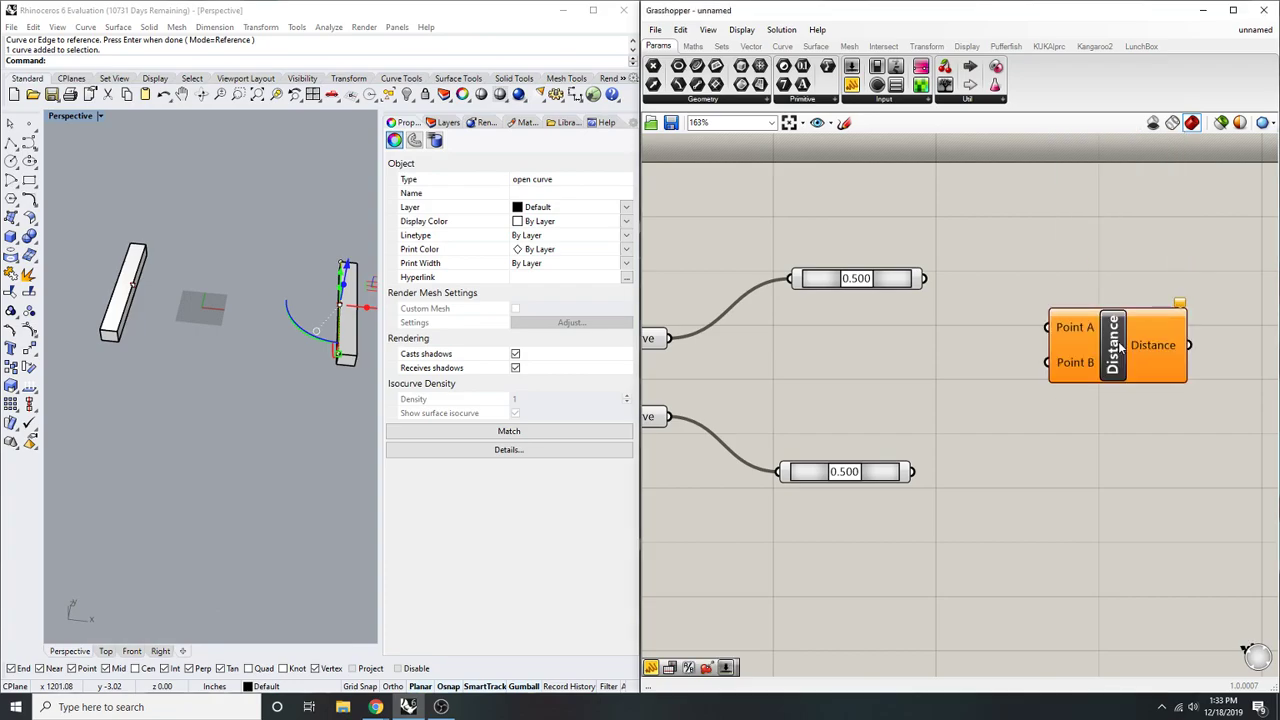
pyautogui.moveTo(1047, 327); pyautogui.dragTo(926, 278)
pyautogui.moveTo(1040, 366); pyautogui.dragTo(913, 472)
pyautogui.click(950, 480)
pyautogui.moveTo(1038, 475); pyautogui.dragTo(921, 497, button='right')
pyautogui.moveTo(970, 347); pyautogui.dragTo(1052, 324)
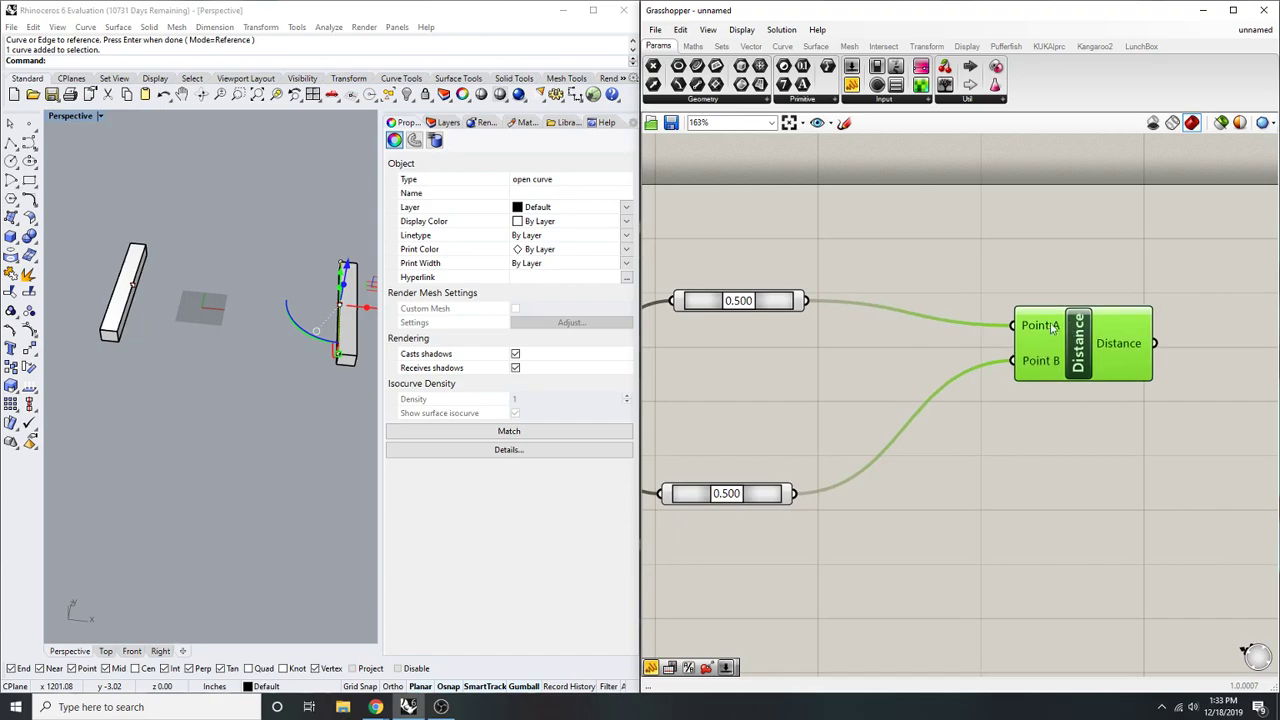
pyautogui.click(948, 233)
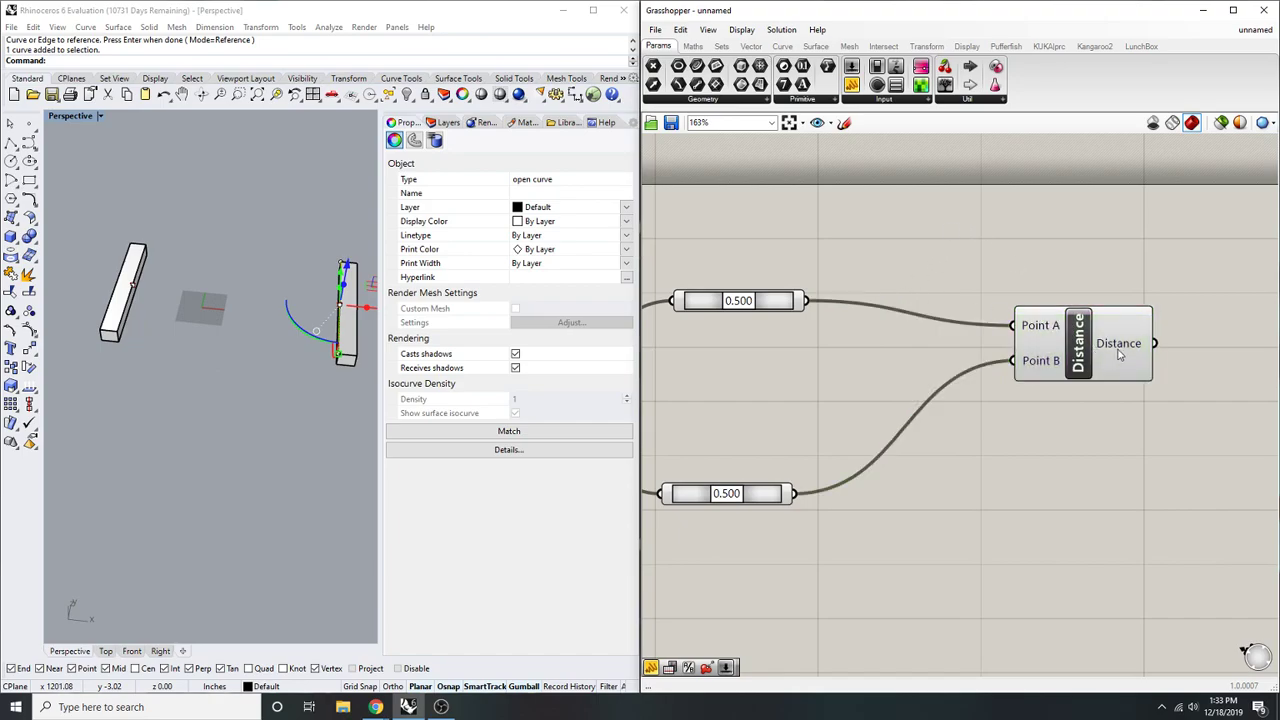
pyautogui.moveTo(1122, 352)
pyautogui.moveTo(1122, 352); pyautogui.dragTo(1050, 362, button='right')
pyautogui.doubleClick(1080, 248)
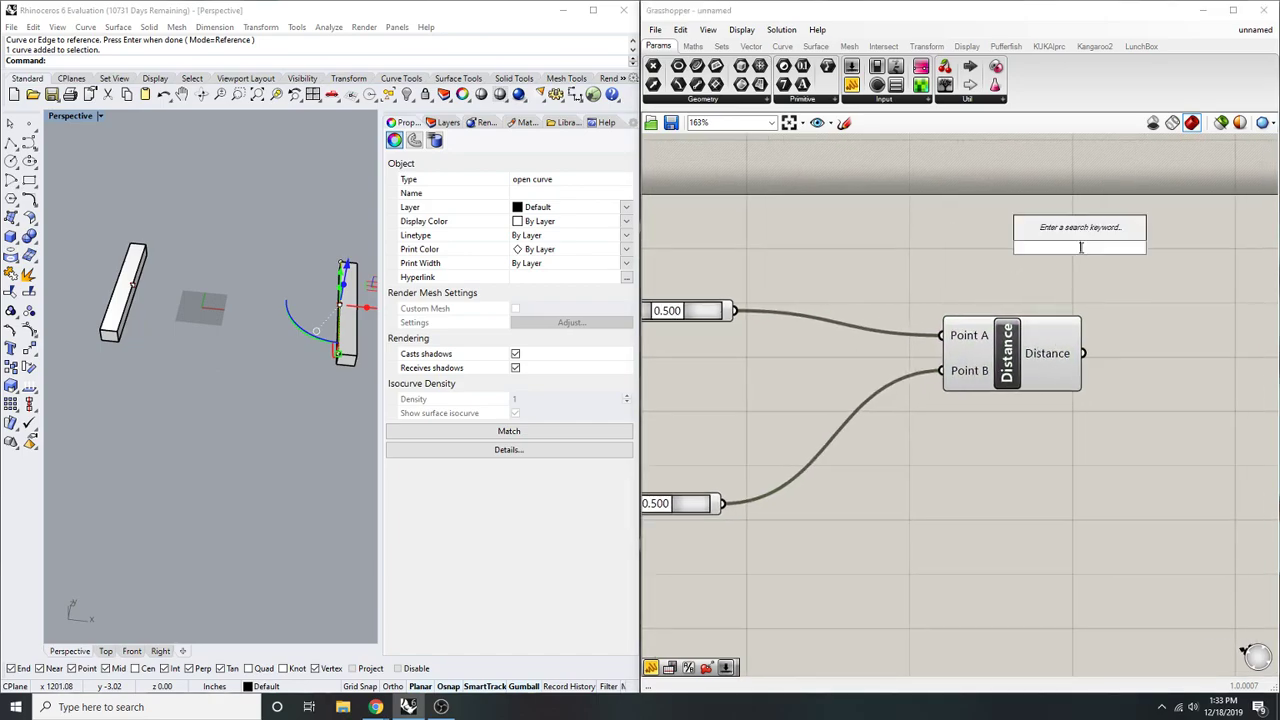
pyautogui.write('//')
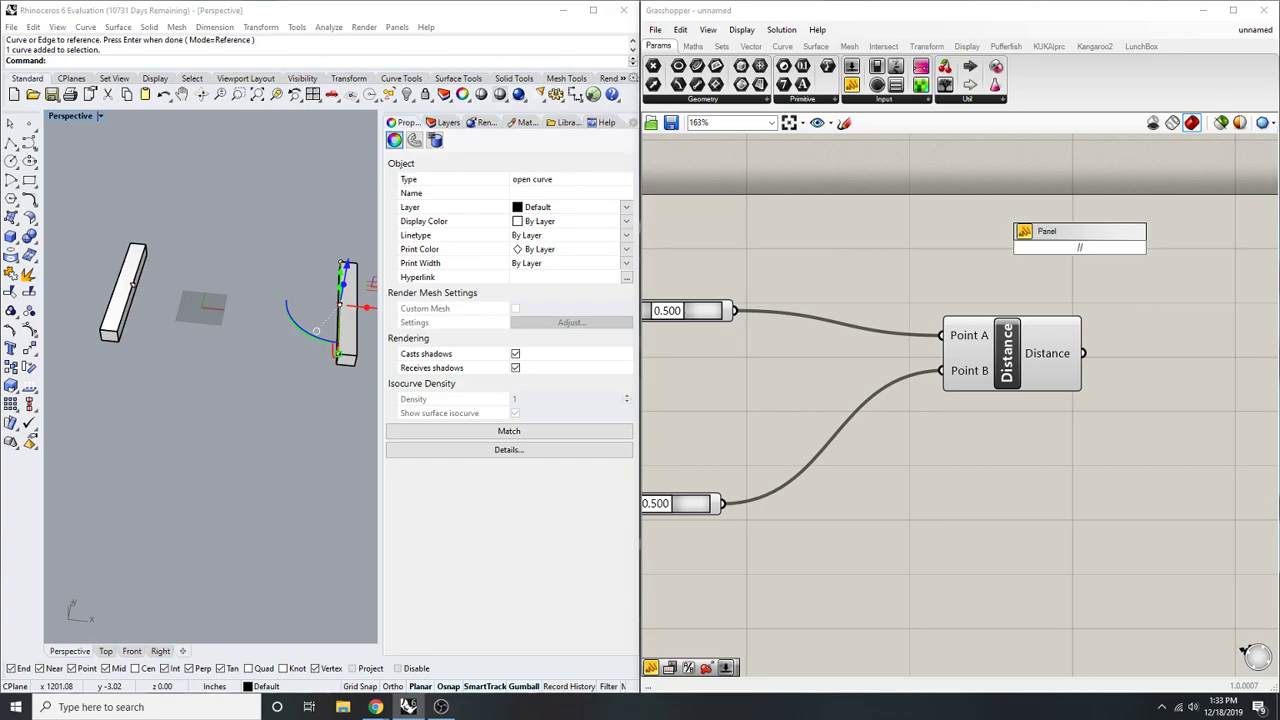
pyautogui.press('Escape')
# - Add a Line component, connecting the upper Point On Curve to Start Point and the lower one to End Point
pyautogui.moveTo(837, 208); pyautogui.dragTo(926, 277, button='right')
pyautogui.doubleClick(926, 275)
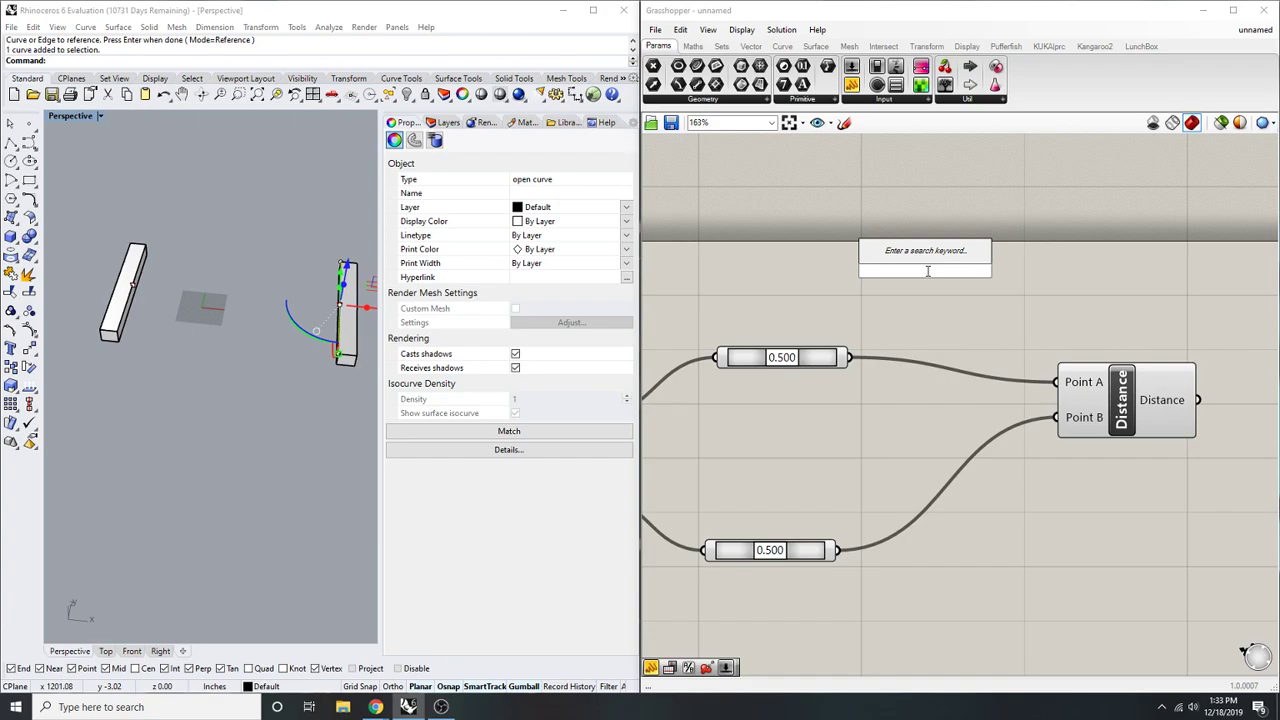
pyautogui.write('l')
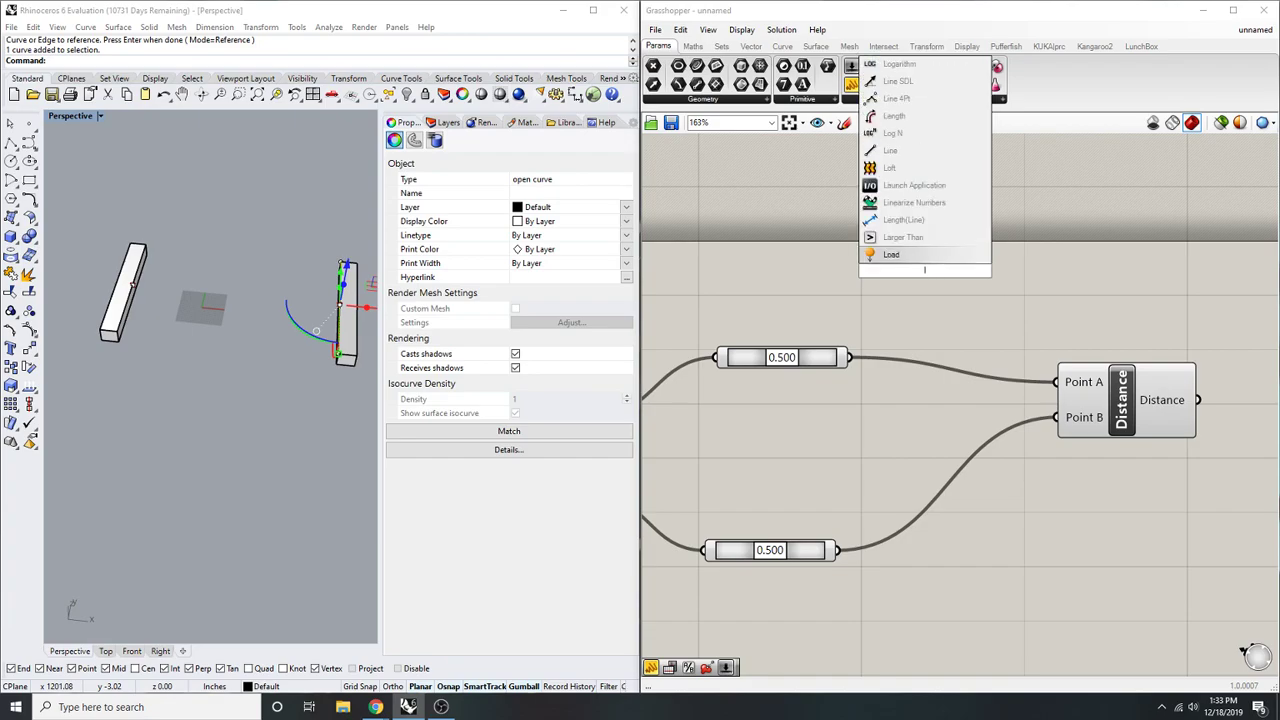
pyautogui.write('ine')
pyautogui.press('Return')
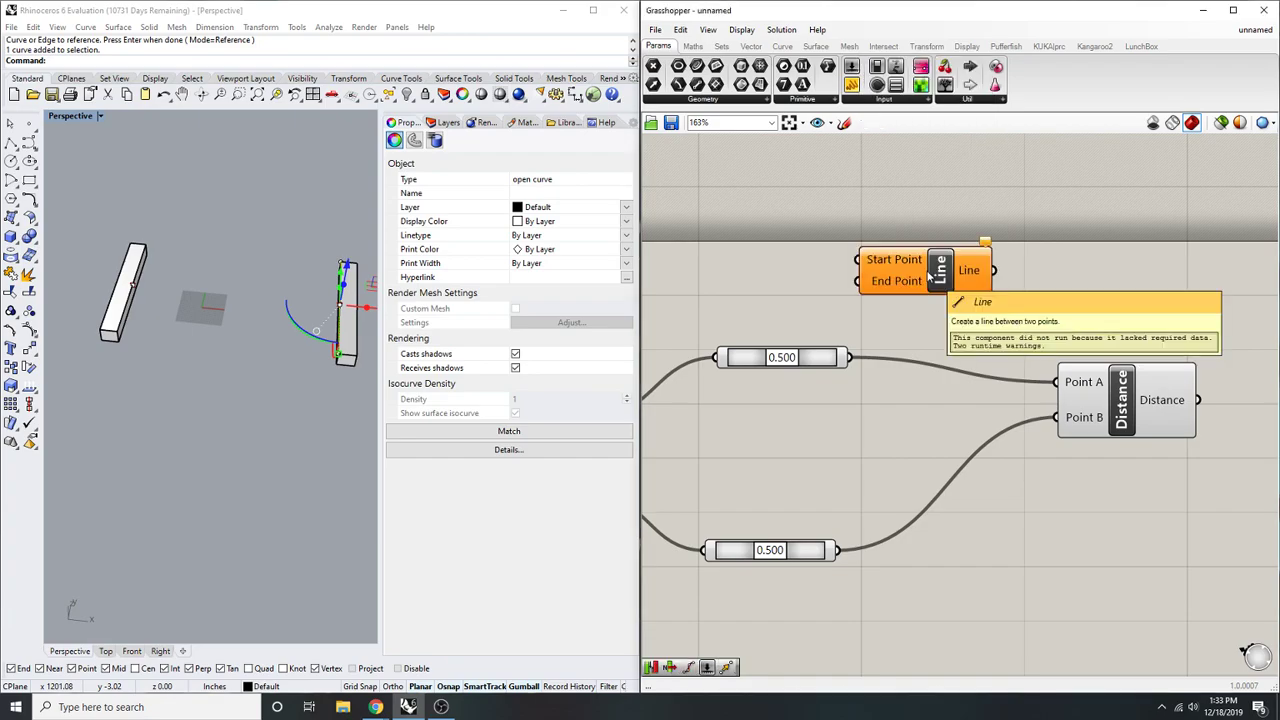
pyautogui.moveTo(857, 261); pyautogui.dragTo(848, 357)
pyautogui.moveTo(874, 282); pyautogui.dragTo(838, 550)
# - Add a curve Length component and feed the Line output into its Curve input
pyautogui.moveTo(1206, 282); pyautogui.dragTo(1164, 313, button='right')
pyautogui.click(1164, 313)
pyautogui.doubleClick(1164, 313)
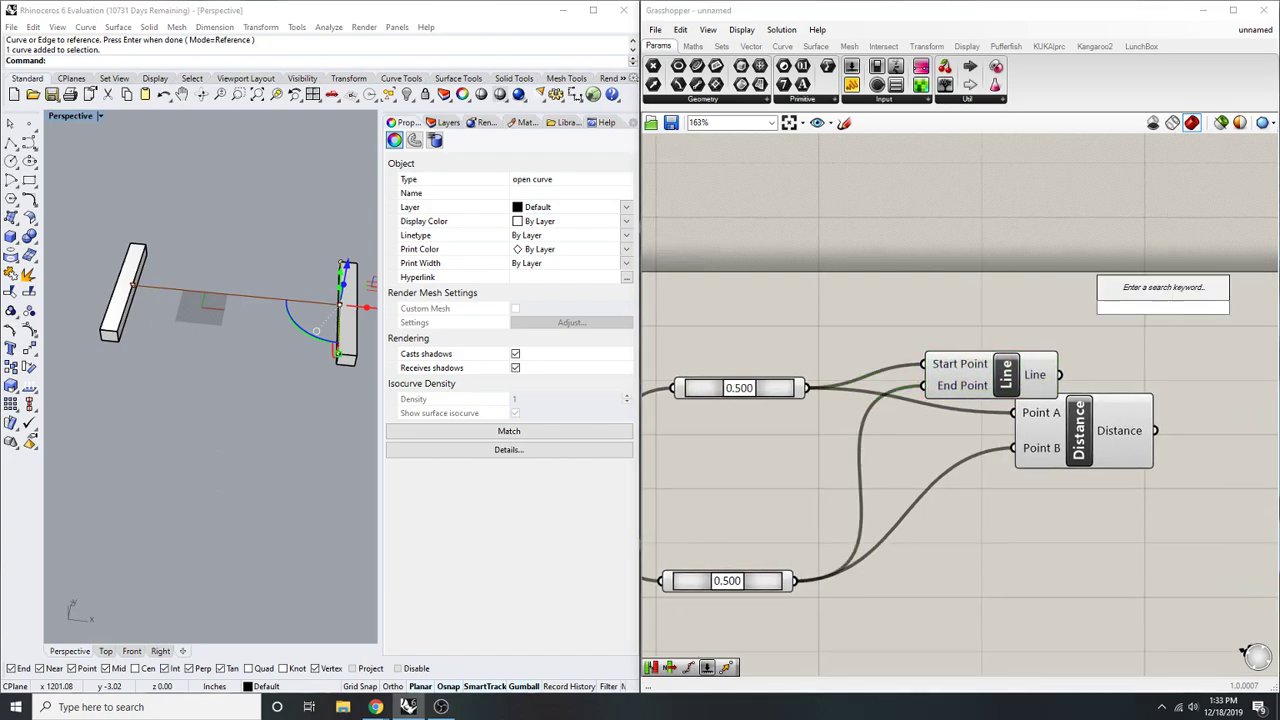
pyautogui.write('length')
pyautogui.press('Return')
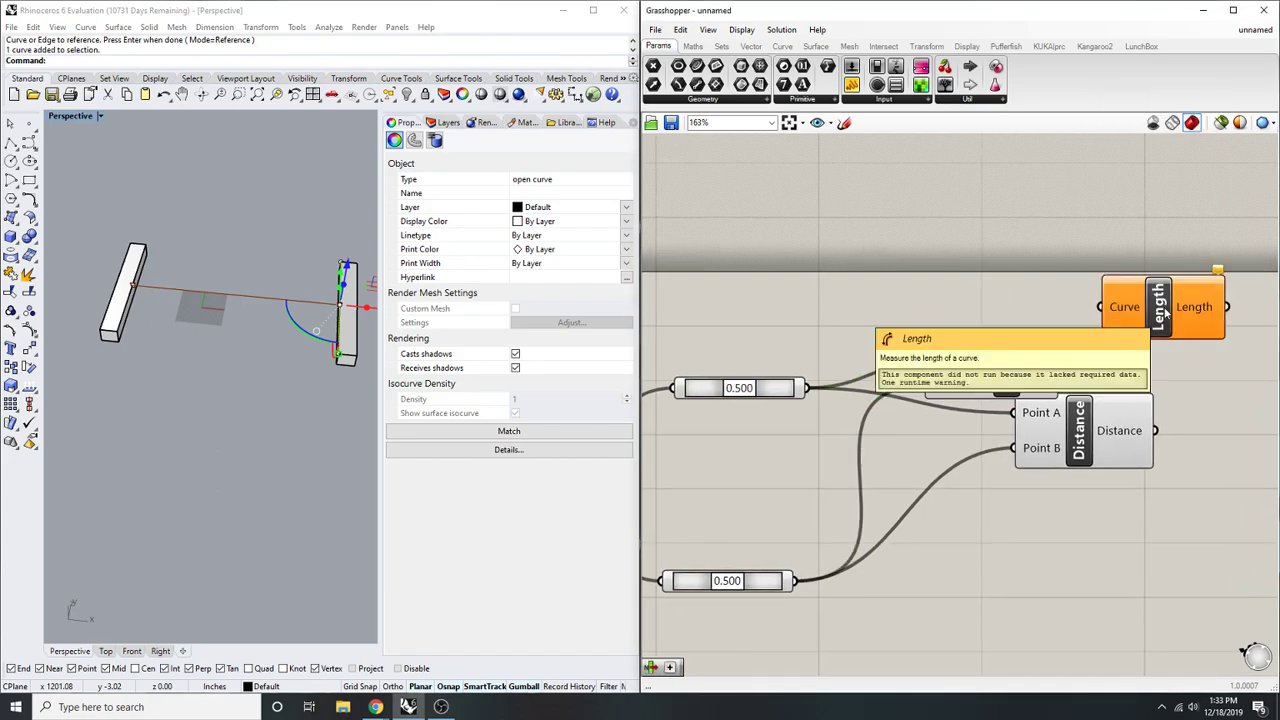
pyautogui.moveTo(1059, 374); pyautogui.dragTo(1101, 307)
pyautogui.moveTo(1025, 322); pyautogui.dragTo(955, 360, button='right')
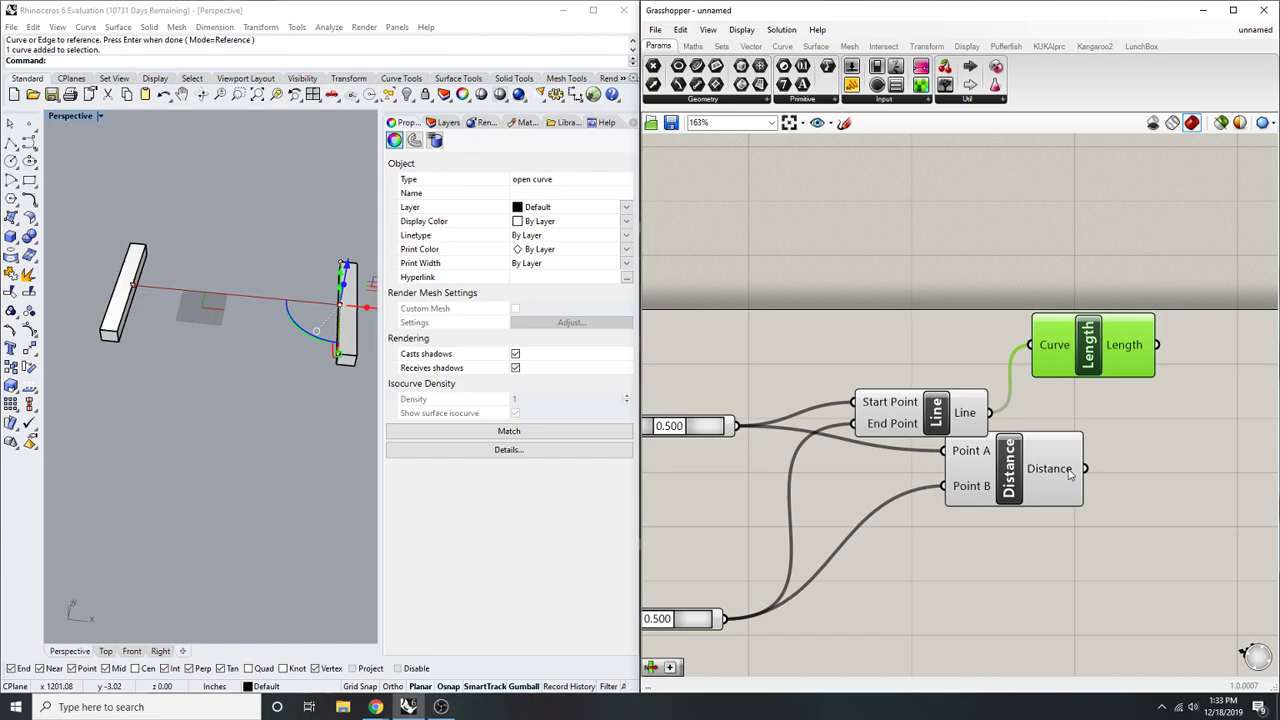
pyautogui.moveTo(1143, 365)
# - Delete the Line and Length components, keeping the Distance component
pyautogui.click(1153, 499)
pyautogui.moveTo(1153, 499); pyautogui.dragTo(1086, 497, button='right')
pyautogui.moveTo(1126, 533); pyautogui.dragTo(868, 286)
pyautogui.moveTo(1137, 389); pyautogui.dragTo(801, 310)
pyautogui.moveTo(1009, 341); pyautogui.dragTo(1025, 396, button='right')
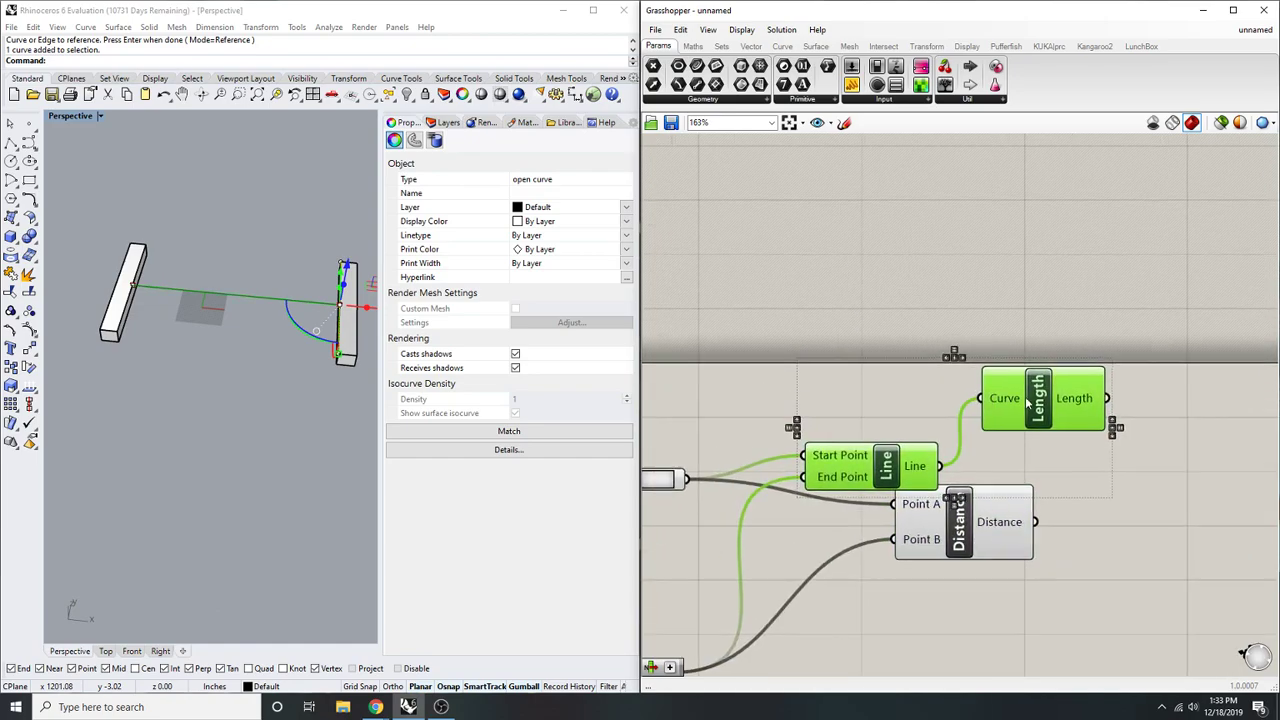
pyautogui.press('Delete')
# - Group the right box in Rhino with its edge line and midpoint
pyautogui.moveTo(932, 433); pyautogui.dragTo(1188, 288, button='right')
pyautogui.click(1052, 408)
pyautogui.click(1027, 358)
pyautogui.scroll(-3, 968, 348)
pyautogui.scroll(2, 926, 346)
pyautogui.click(350, 356)
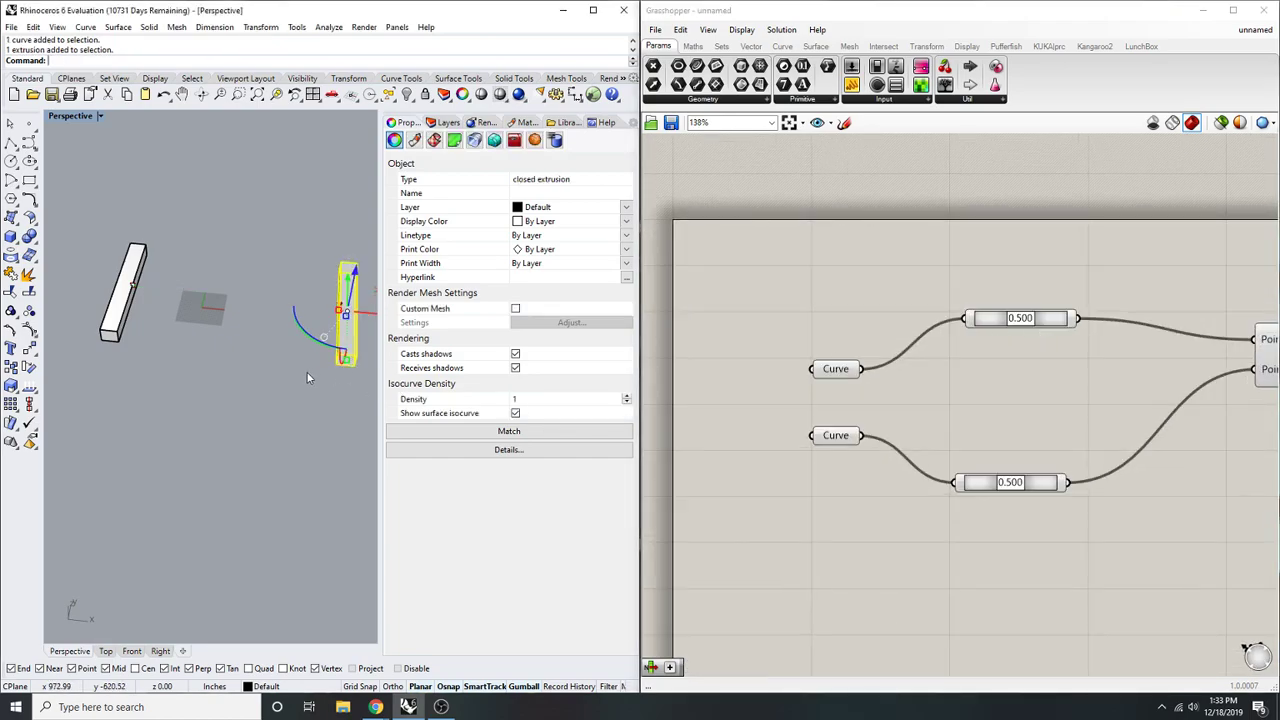
pyautogui.keyDown('shift'); pyautogui.moveTo(308, 371); pyautogui.dragTo(186, 383, button='right'); pyautogui.keyUp('shift')
pyautogui.scroll(4, 245, 395)
pyautogui.moveTo(229, 332); pyautogui.dragTo(178, 257)
pyautogui.hotkey('ctrl', 'z')
pyautogui.moveTo(240, 411); pyautogui.dragTo(92, 313)
pyautogui.hotkey('ctrl', 'g')
pyautogui.click(92, 313)
# - Group the left box with its edge line and midpoint
pyautogui.moveTo(92, 313); pyautogui.dragTo(306, 424, button='right')
pyautogui.moveTo(306, 425); pyautogui.dragTo(225, 216)
pyautogui.hotkey('ctrl', 'g')
pyautogui.click(228, 224)
# - Shift the right box group away from and back towards the left box, and clear the selection
pyautogui.scroll(-7, 236, 256)
pyautogui.scroll(3, 278, 262)
pyautogui.click(272, 294)
pyautogui.moveTo(272, 294); pyautogui.dragTo(239, 270, button='right')
pyautogui.moveTo(326, 316); pyautogui.dragTo(362, 325)
pyautogui.keyDown('shift'); pyautogui.moveTo(263, 279); pyautogui.dragTo(146, 228, button='right'); pyautogui.keyUp('shift')
pyautogui.moveTo(249, 284); pyautogui.dragTo(219, 276)
pyautogui.click(288, 234)
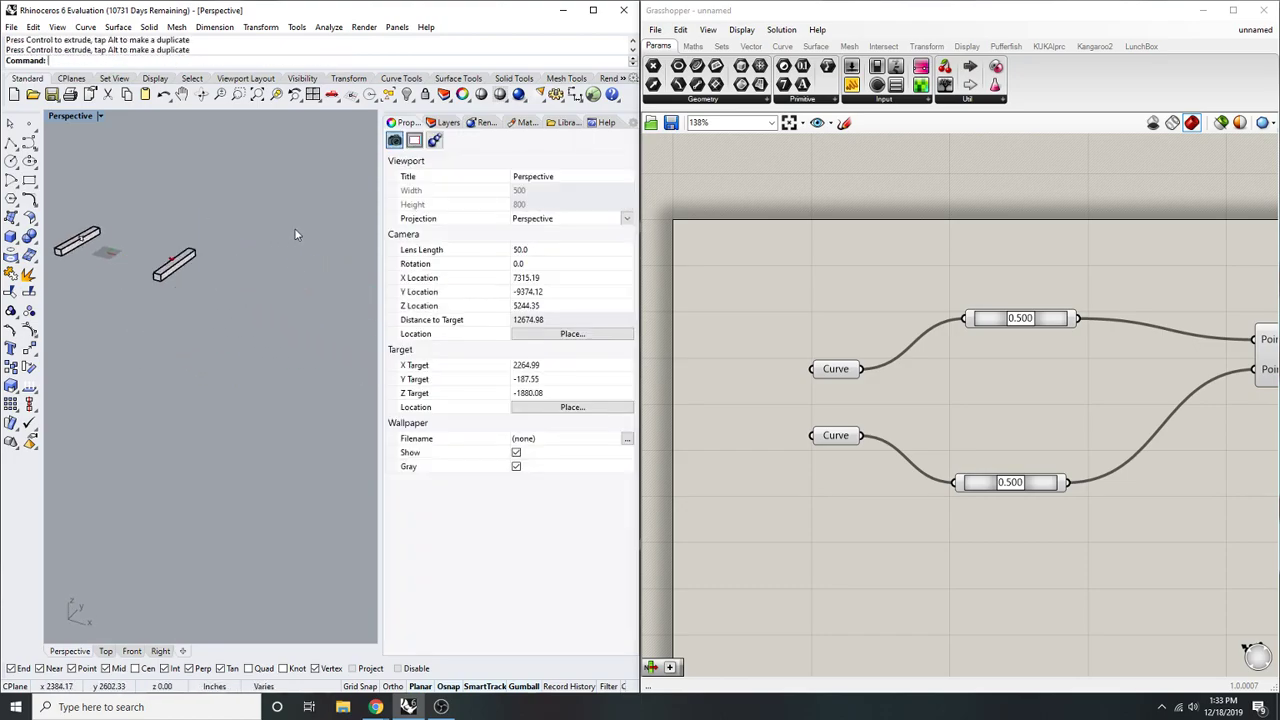
# - Check the Distance output value and examine the spacing of the two boxes in the perspective view
pyautogui.moveTo(1076, 338); pyautogui.dragTo(950, 342, button='right')
pyautogui.scroll(1, 1108, 334)
pyautogui.moveTo(1243, 367)
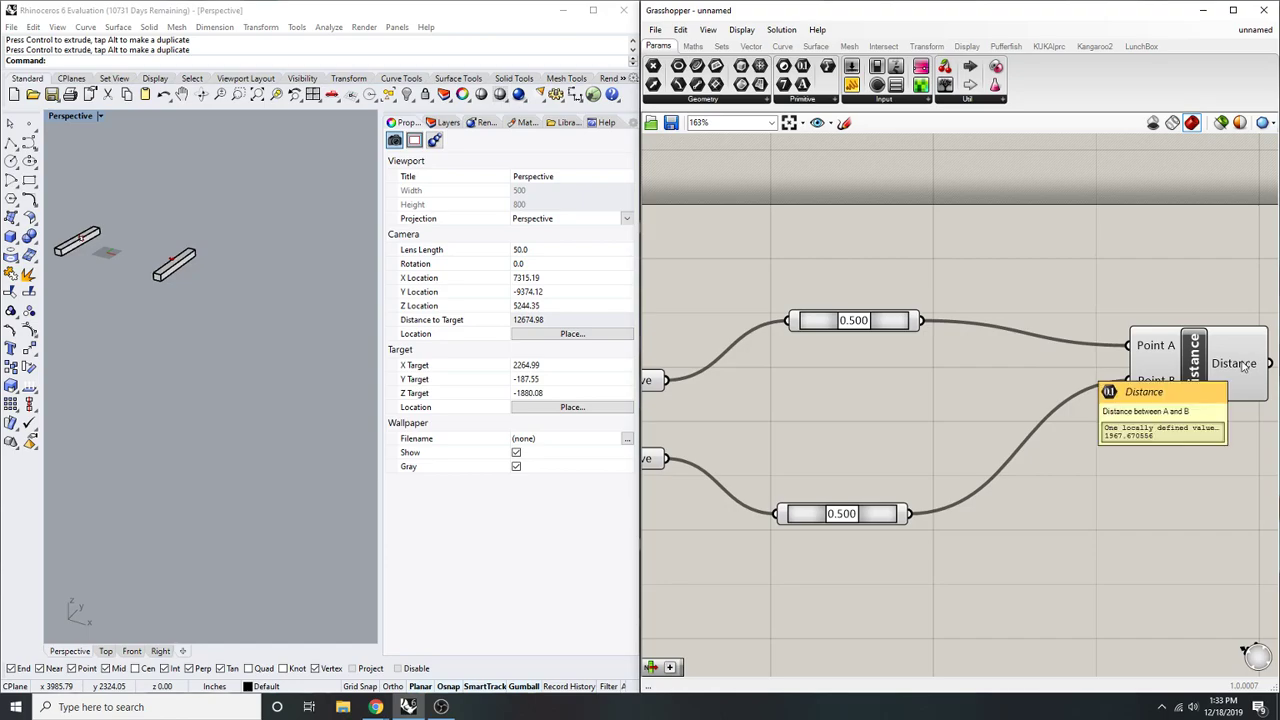
pyautogui.moveTo(130, 266); pyautogui.dragTo(290, 322, button='right')
pyautogui.moveTo(290, 322); pyautogui.dragTo(214, 300, button='right')
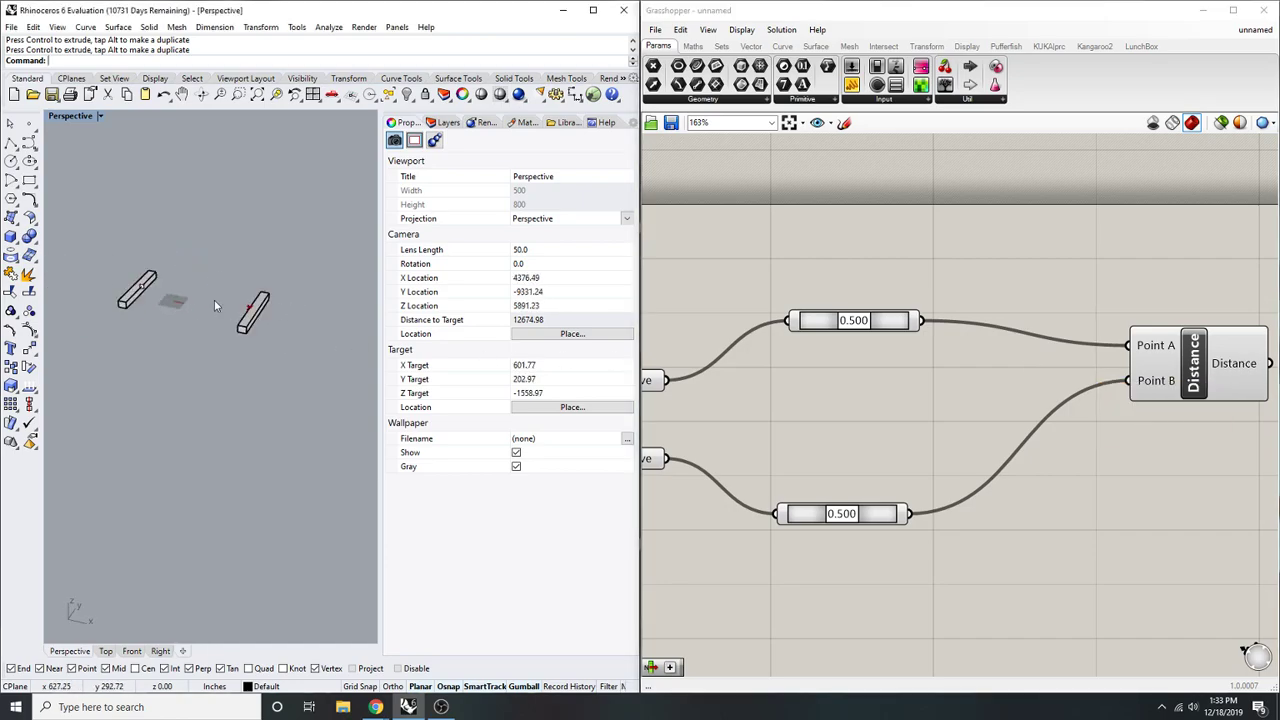
pyautogui.scroll(2, 214, 300)
# - Add a Point parameter below the curve distance definition on the canvas
pyautogui.scroll(-5, 990, 395)
pyautogui.doubleClick(966, 381)
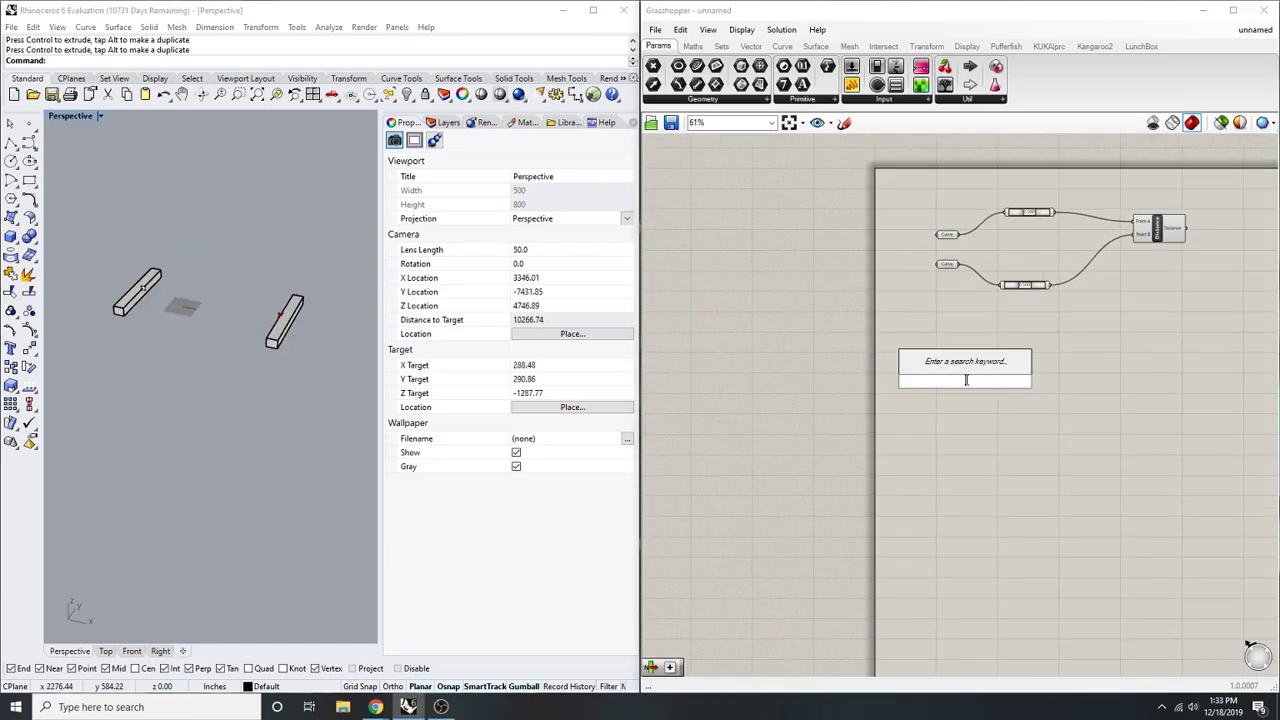
pyautogui.write('point')
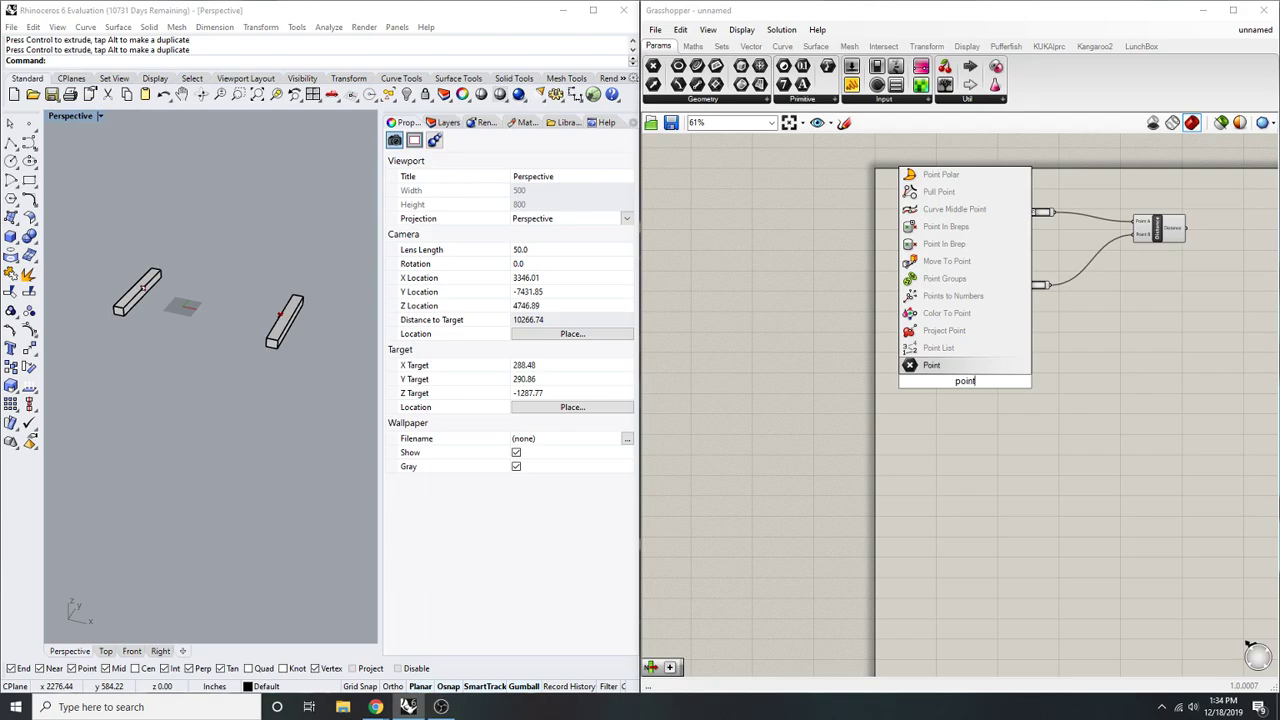
pyautogui.press('Return')
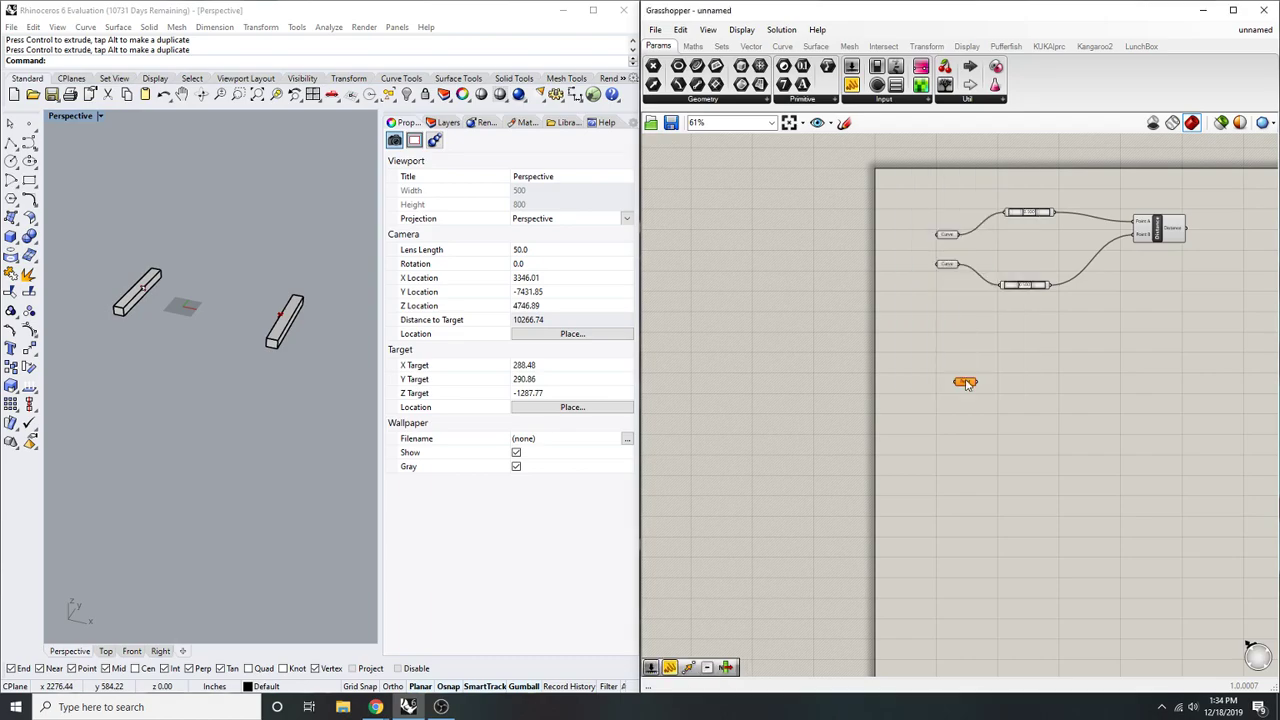
# - Inspect the midpoint on the left box's edge line and remove the Point parameter from the canvas
pyautogui.click(140, 290)
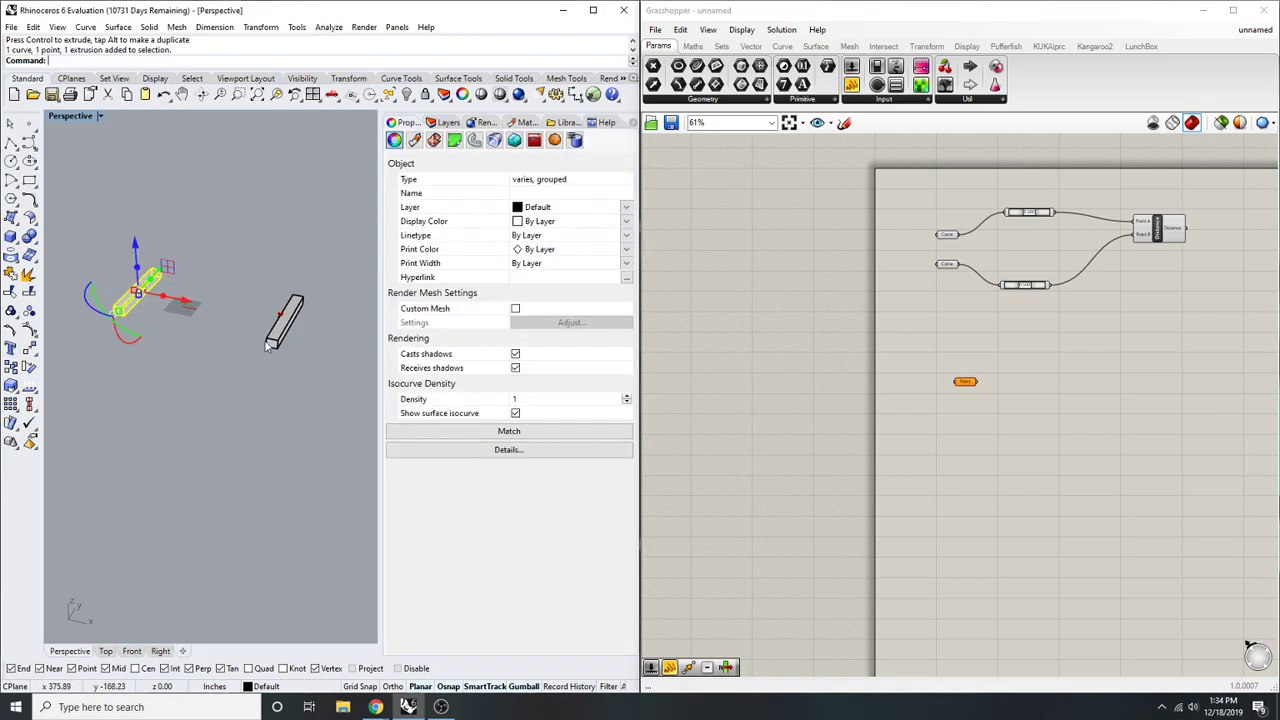
pyautogui.click(245, 254)
pyautogui.scroll(14, 140, 291)
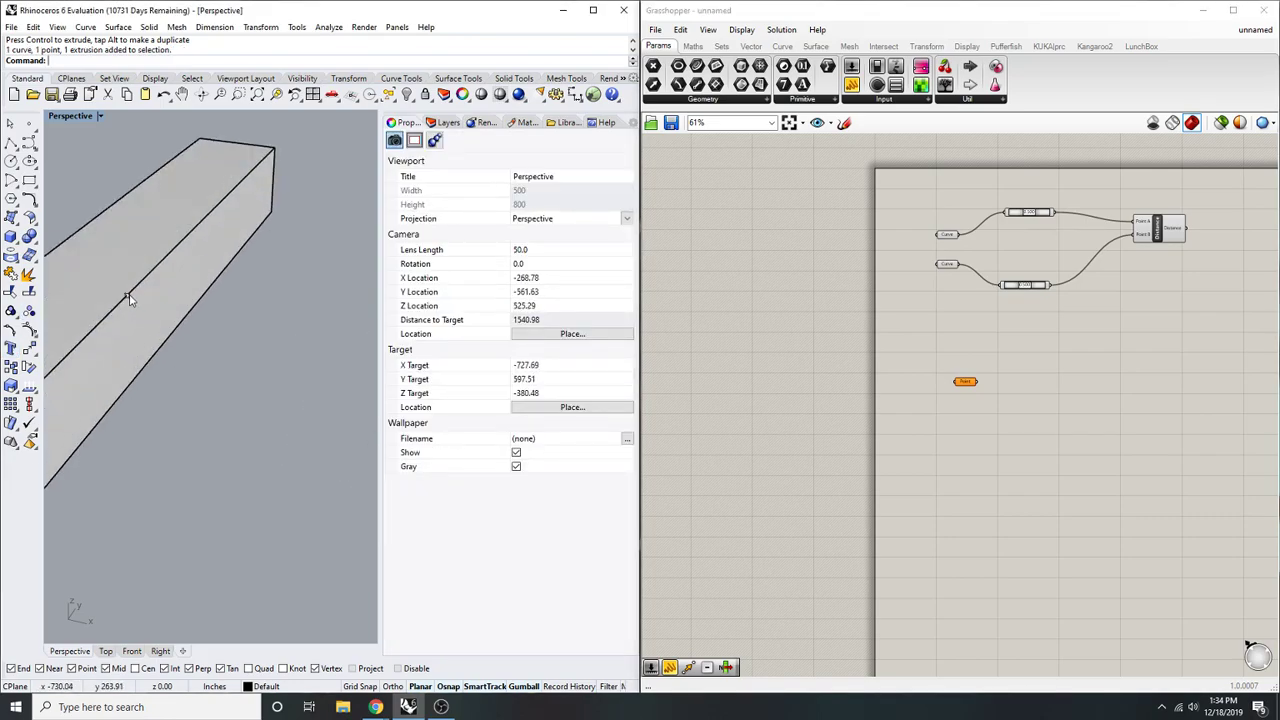
pyautogui.click(128, 298)
pyautogui.scroll(-3, 855, 482)
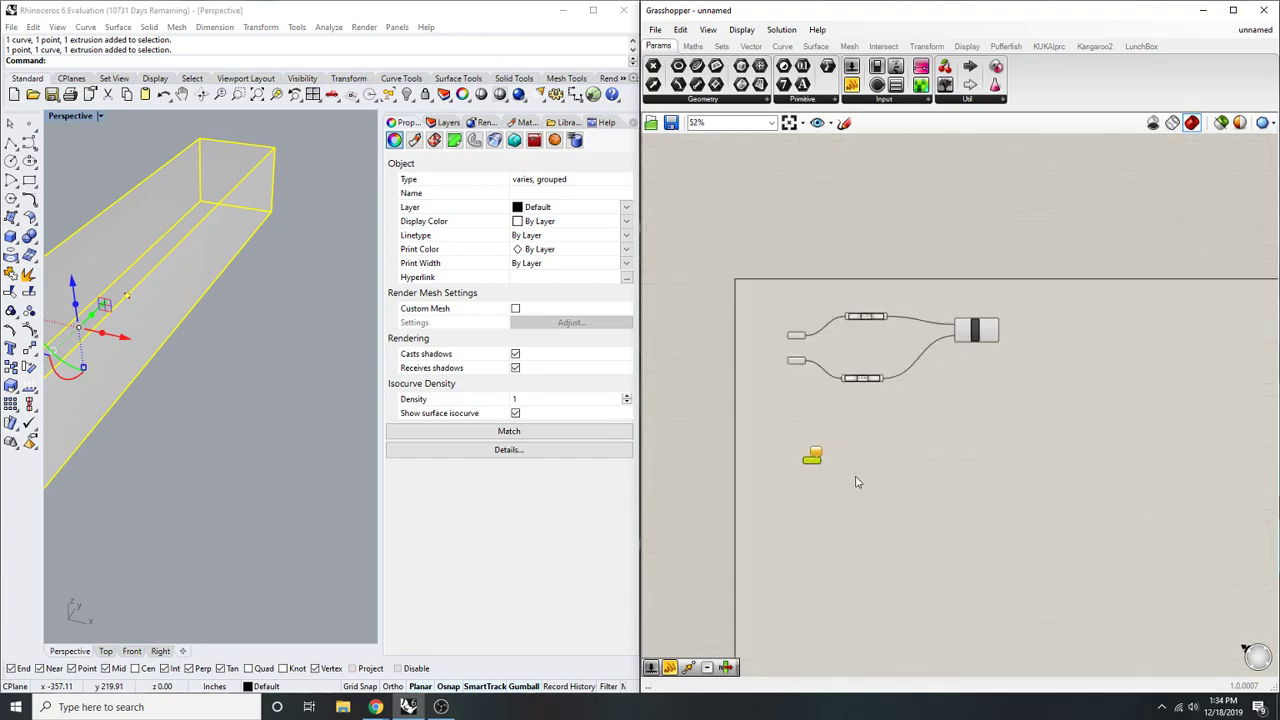
pyautogui.scroll(4, 886, 434)
pyautogui.click(231, 338)
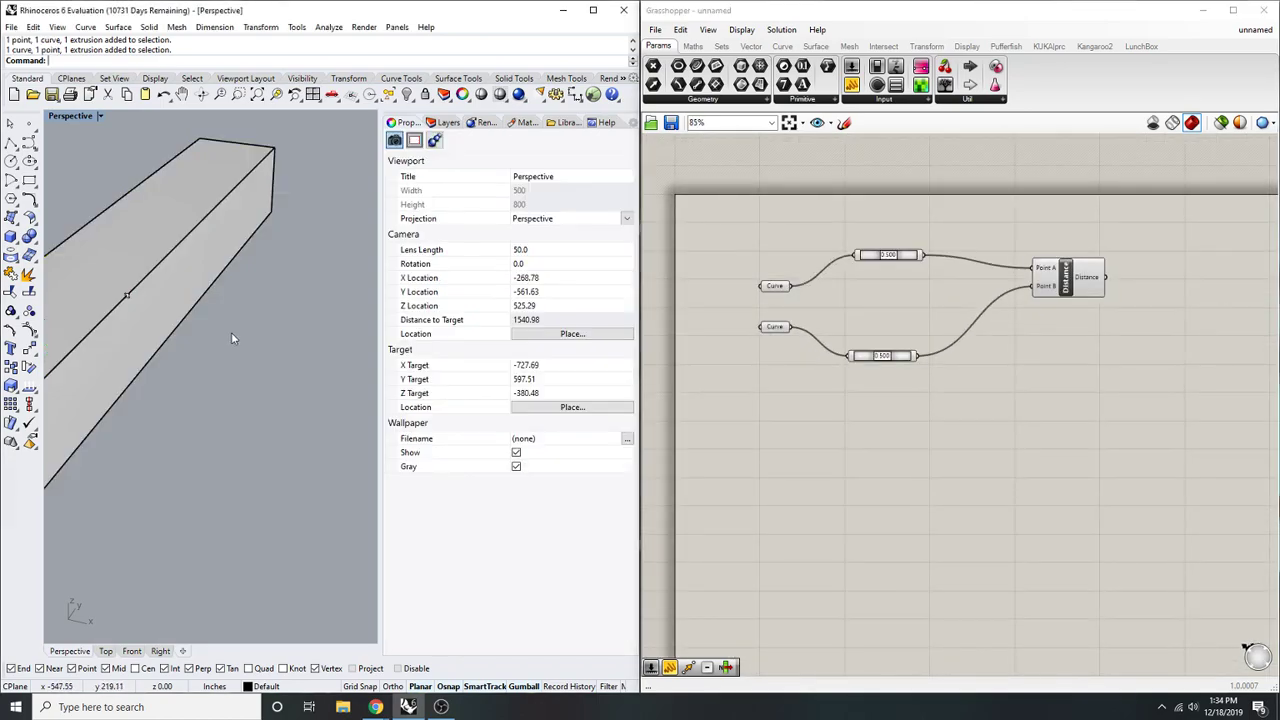
# - Select the upper Curve parameter to check which Rhino edge line it references
pyautogui.scroll(-1, 771, 411)
pyautogui.moveTo(945, 383); pyautogui.dragTo(919, 384, button='right')
pyautogui.scroll(2, 720, 390)
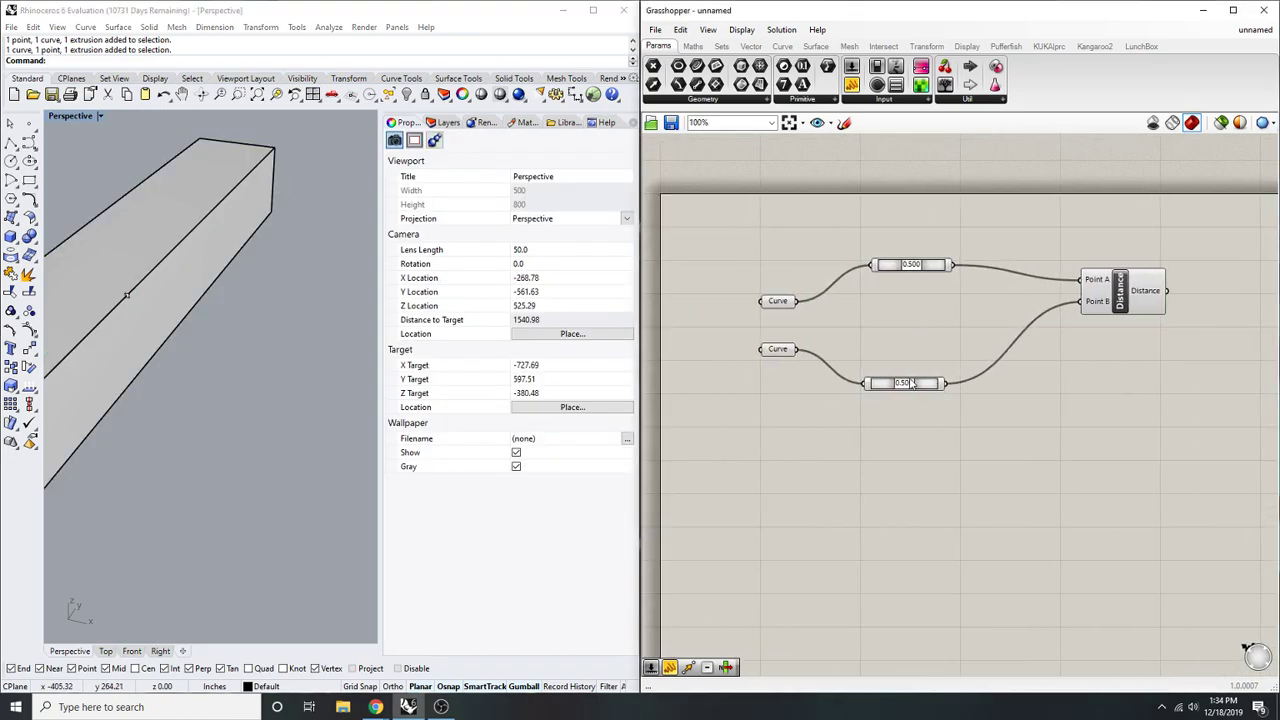
pyautogui.click(770, 301)
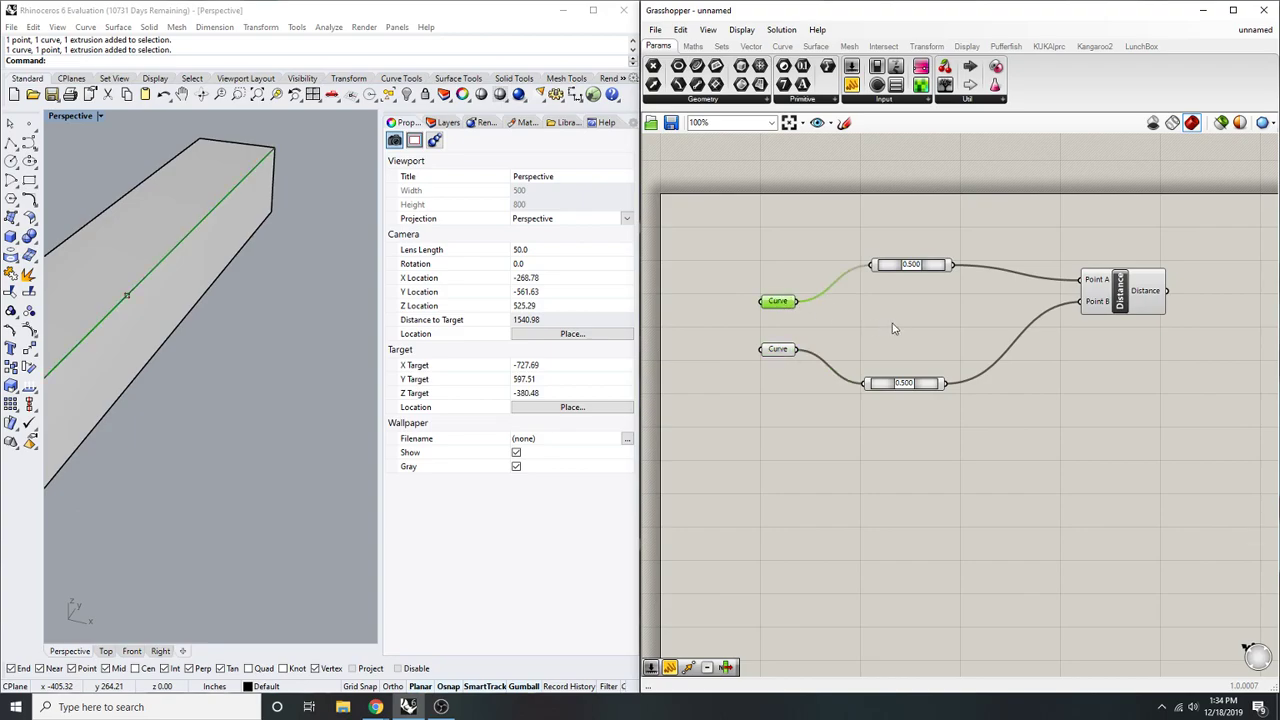
pyautogui.click(889, 326)
pyautogui.moveTo(889, 326); pyautogui.dragTo(834, 343, button='right')
pyautogui.click(886, 283)
pyautogui.moveTo(983, 442); pyautogui.dragTo(885, 434, button='right')
pyautogui.doubleClick(914, 436)
pyautogui.click(1021, 380)
pyautogui.moveTo(919, 376); pyautogui.dragTo(1003, 374, button='right')
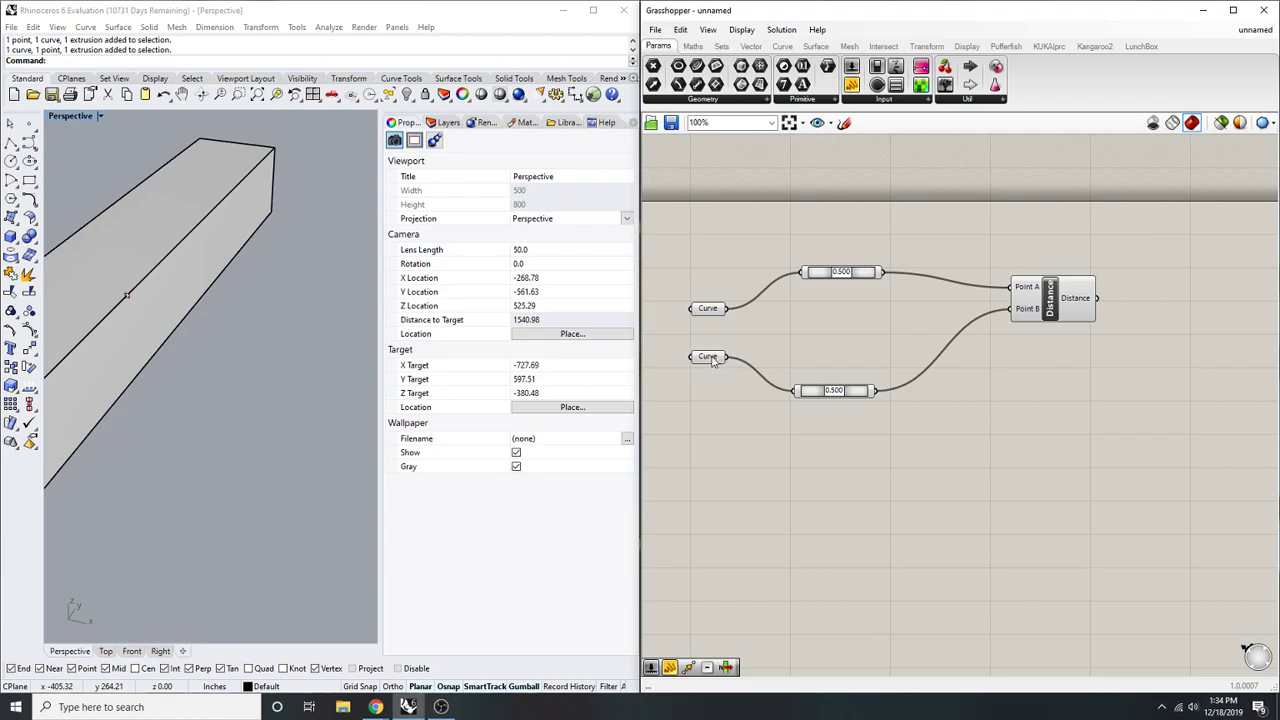
# - Swap the vertical order of the two Curve parameters and their point-on-curve components on the canvas
pyautogui.moveTo(872, 446); pyautogui.dragTo(694, 344)
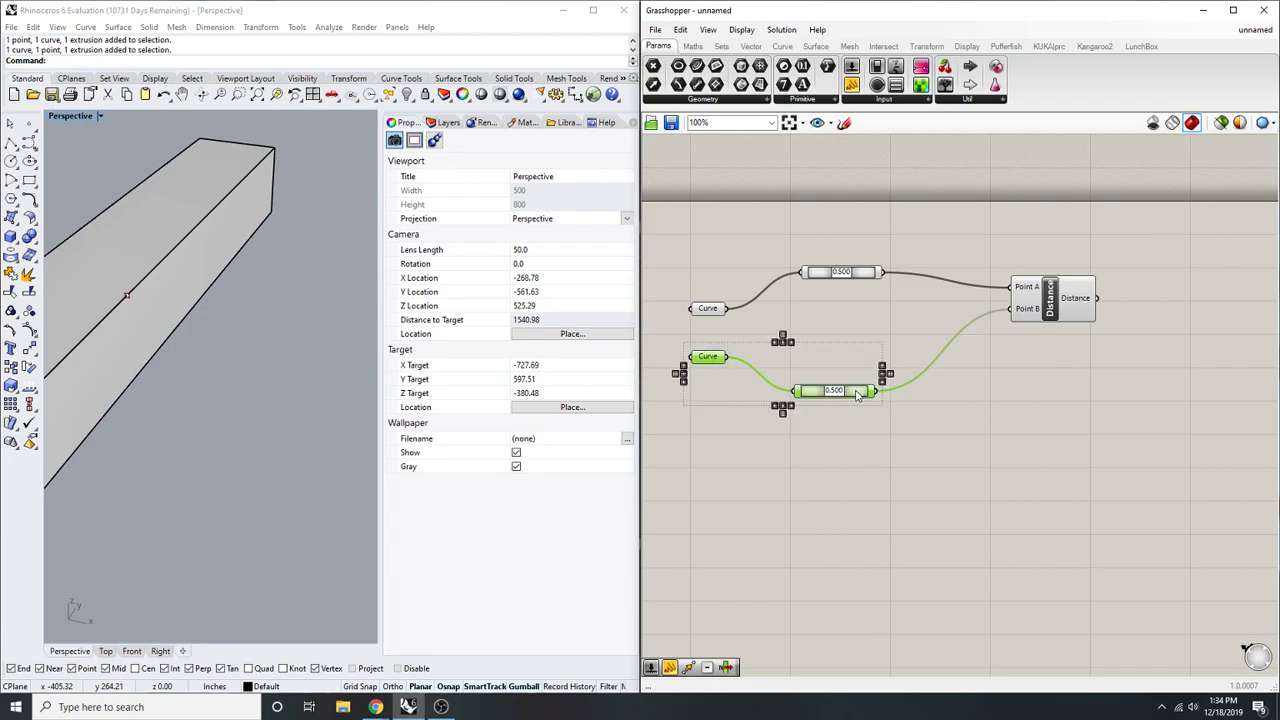
pyautogui.moveTo(857, 395); pyautogui.dragTo(850, 237)
pyautogui.click(845, 321)
pyautogui.moveTo(842, 357); pyautogui.dragTo(683, 258)
pyautogui.moveTo(859, 274); pyautogui.dragTo(889, 414)
pyautogui.click(907, 450)
pyautogui.moveTo(906, 480); pyautogui.dragTo(900, 482, button='right')
pyautogui.moveTo(900, 482); pyautogui.dragTo(712, 400)
pyautogui.moveTo(880, 414); pyautogui.dragTo(802, 375)
pyautogui.click(951, 396)
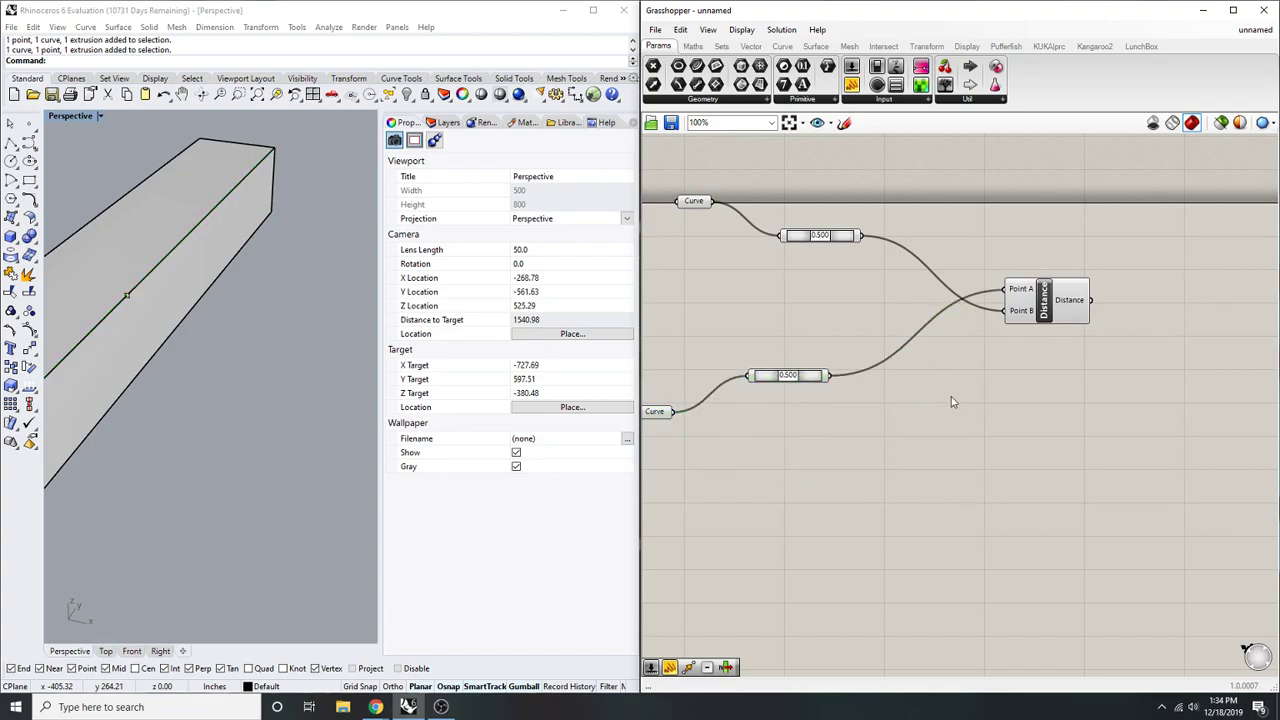
# - Check which Rhino edge line each of the two Curve parameters references in the perspective view
pyautogui.moveTo(928, 398); pyautogui.dragTo(895, 407, button='right')
pyautogui.click(659, 214)
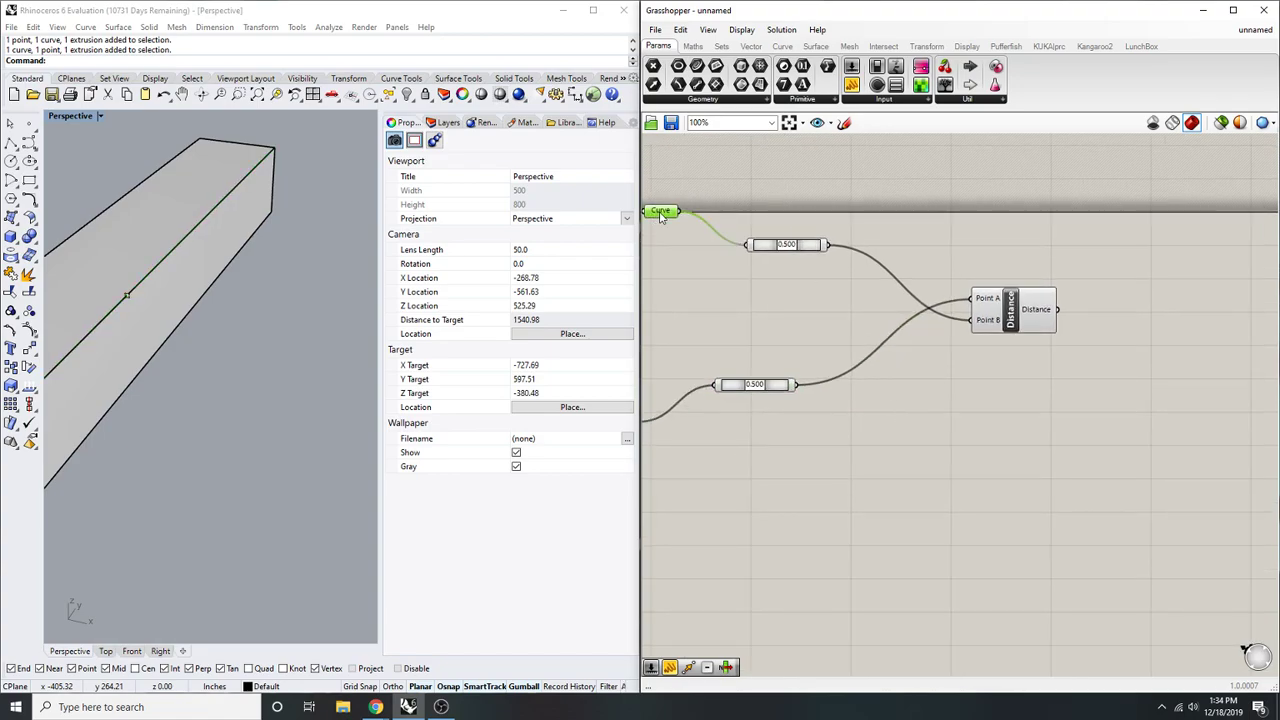
pyautogui.moveTo(720, 336); pyautogui.dragTo(908, 257, button='right')
pyautogui.scroll(-4, 908, 257)
pyautogui.scroll(3, 908, 257)
pyautogui.click(794, 340)
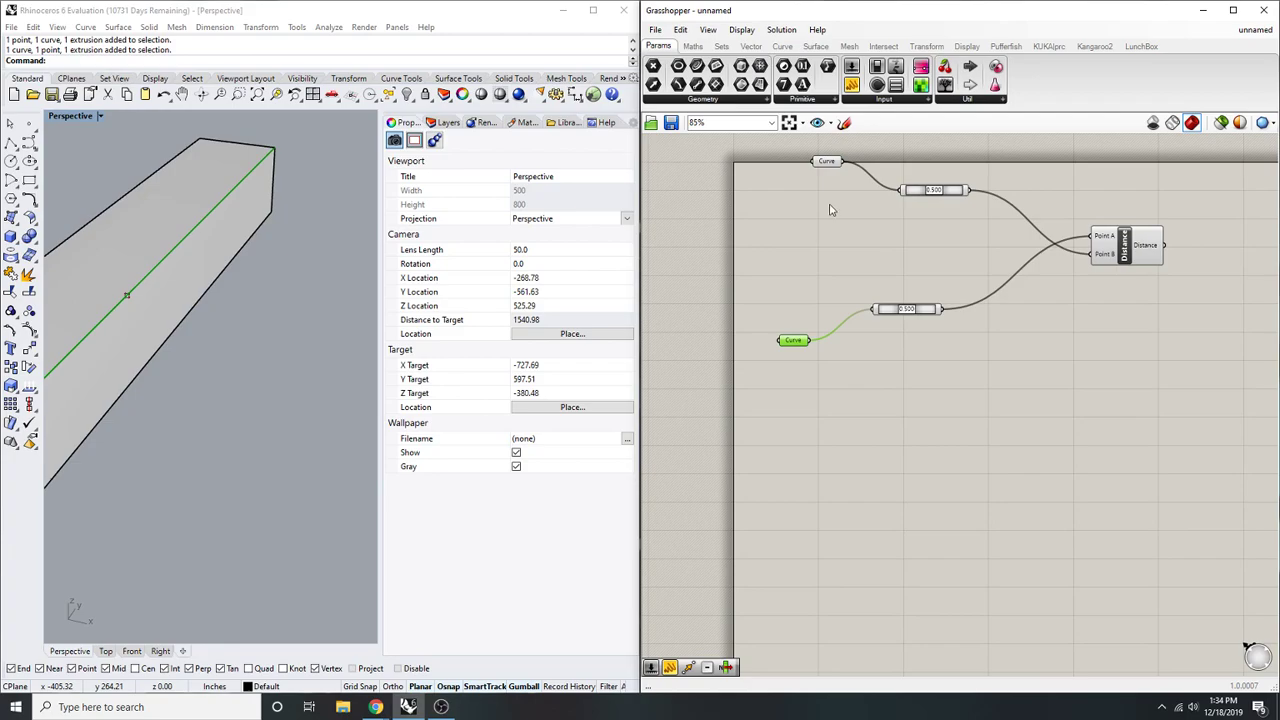
pyautogui.scroll(-8, 281, 267)
pyautogui.moveTo(281, 262); pyautogui.dragTo(222, 270, button='right')
# - Add a Rectangle component with Plane, X Size, Y Size and Radius inputs below the Distance component
pyautogui.doubleClick(978, 394)
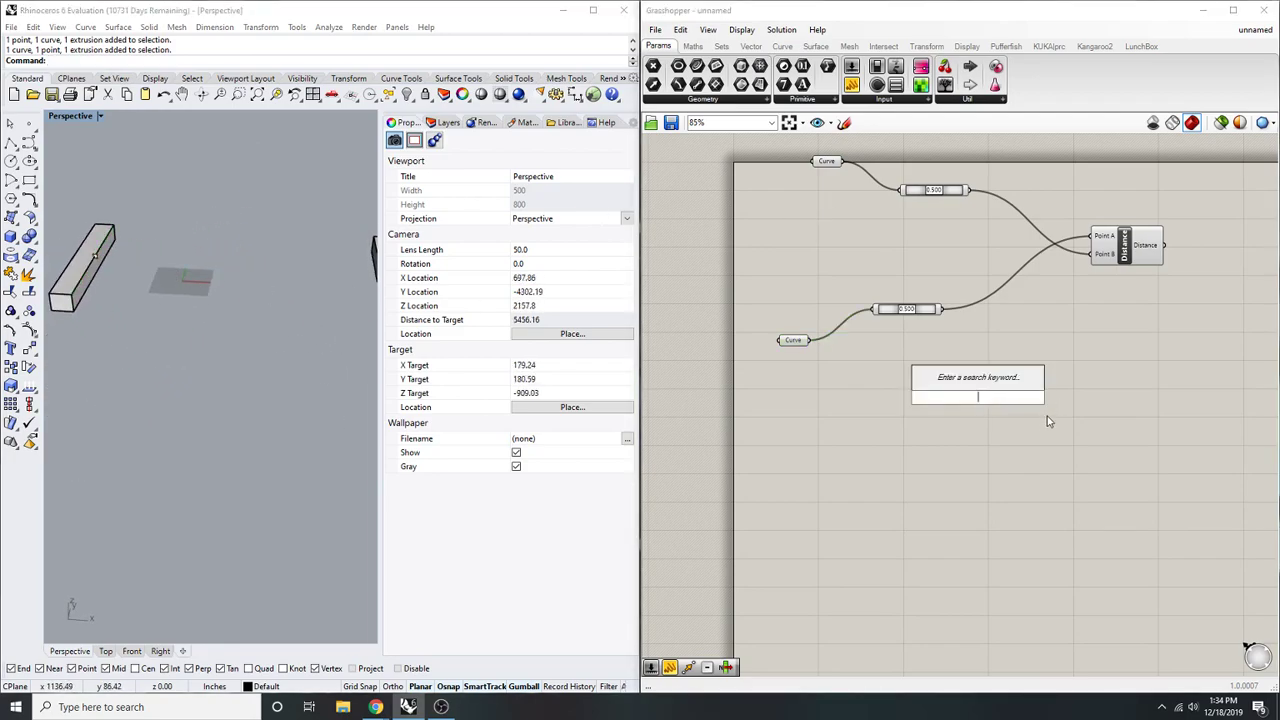
pyautogui.moveTo(1046, 398); pyautogui.dragTo(957, 406, button='right')
pyautogui.doubleClick(953, 392)
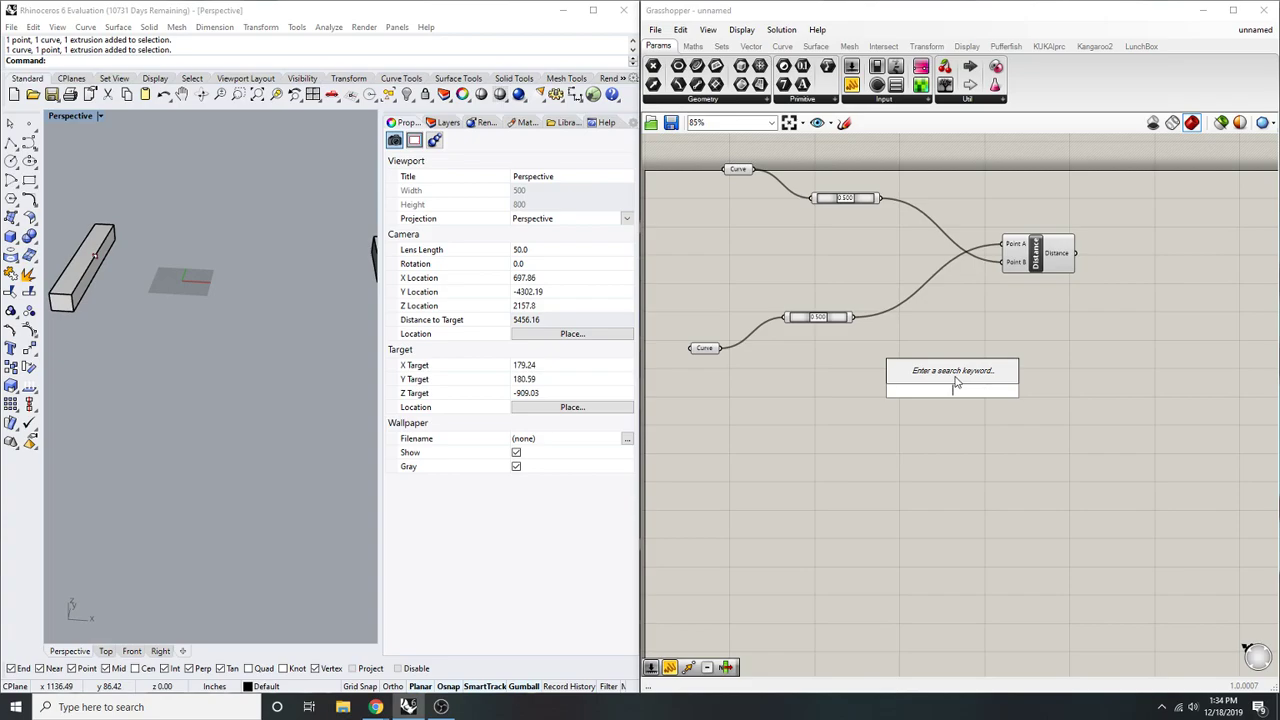
pyautogui.write('rec')
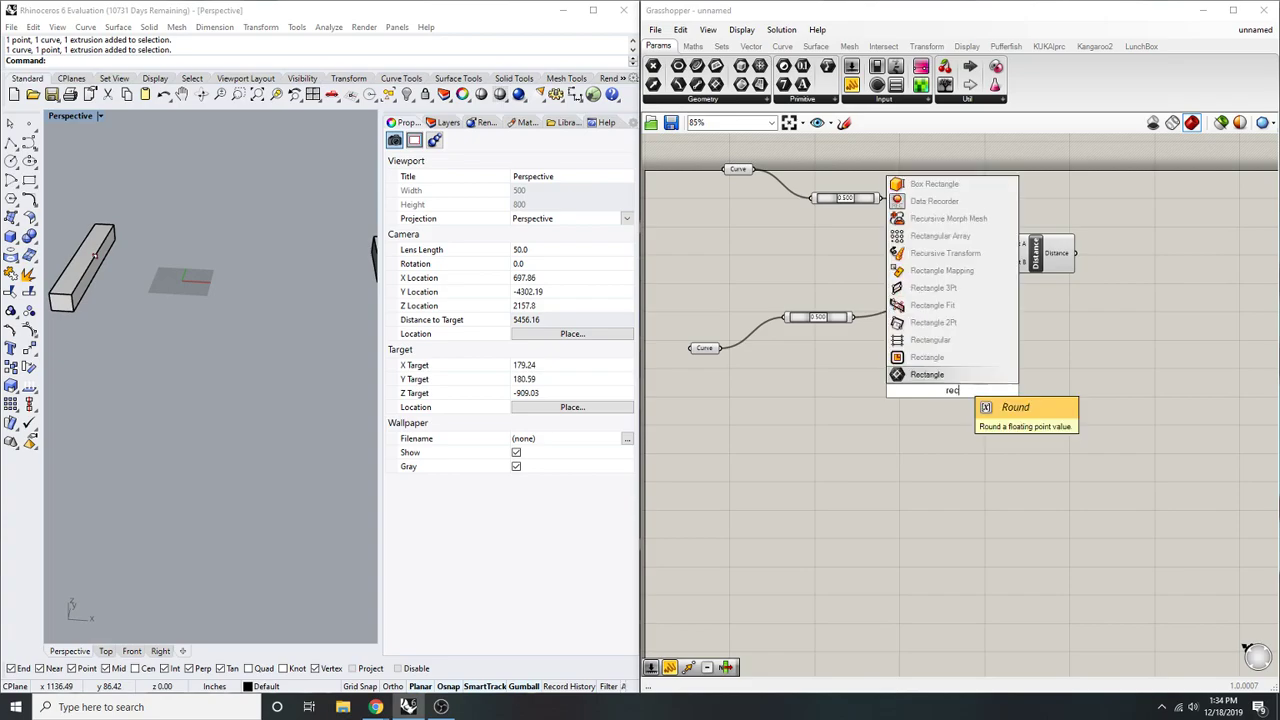
pyautogui.press('Down')
pyautogui.press('Down')
pyautogui.press('Down')
pyautogui.press('Down')
pyautogui.press('Down')
pyautogui.press('Down')
pyautogui.press('Down')
pyautogui.press('Down')
pyautogui.press('Down')
pyautogui.press('Down')
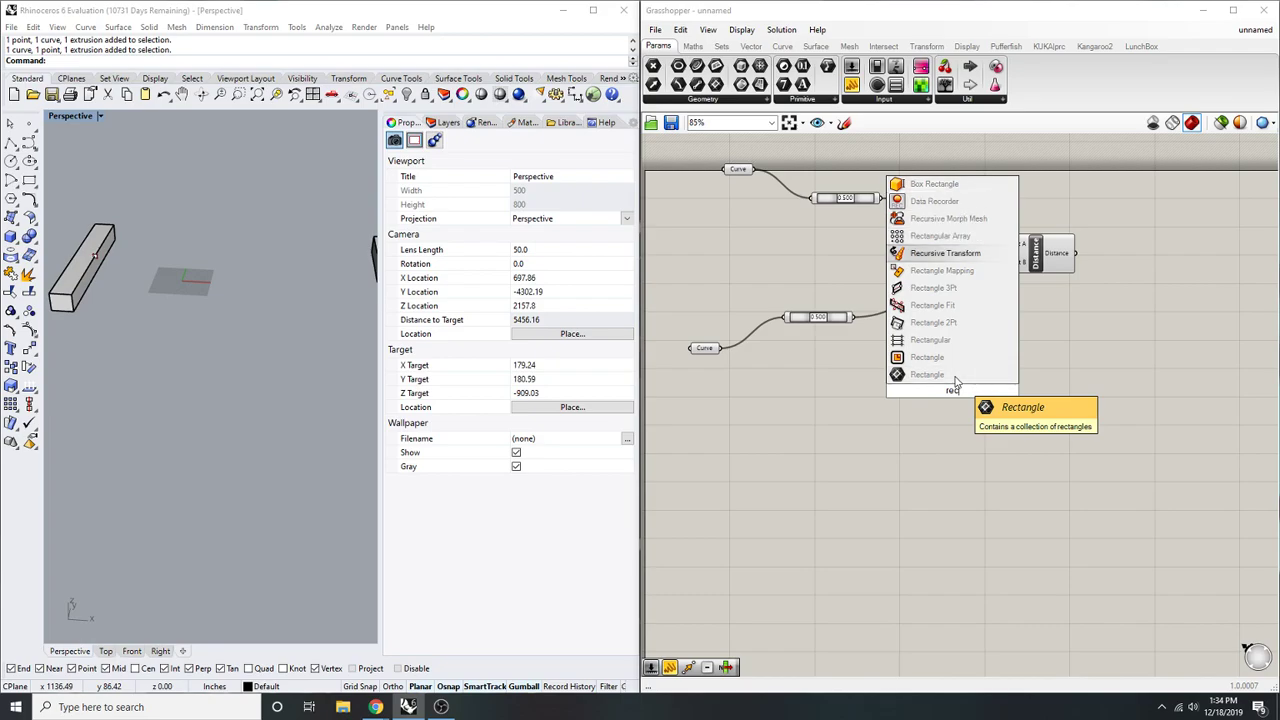
pyautogui.press('Down')
pyautogui.press('Return')
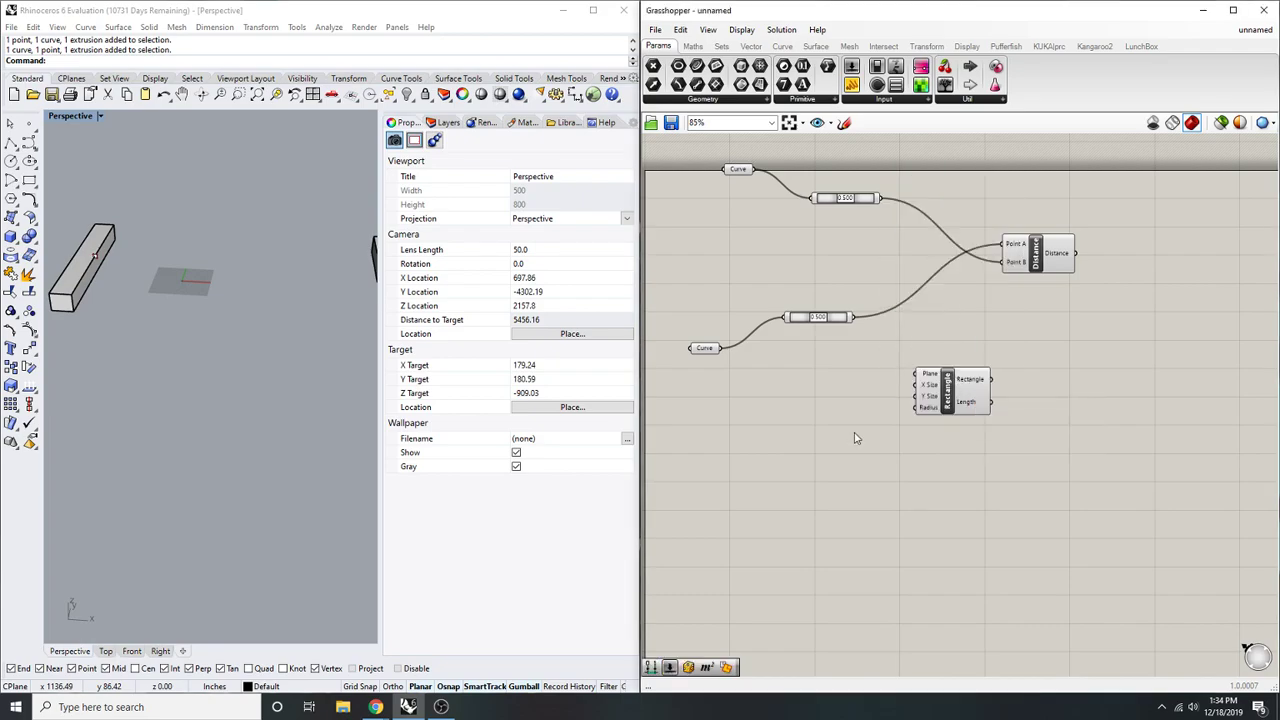
pyautogui.moveTo(975, 416); pyautogui.dragTo(871, 408, button='right')
pyautogui.moveTo(825, 366); pyautogui.dragTo(913, 366)
pyautogui.click(736, 366)
pyautogui.moveTo(779, 379); pyautogui.dragTo(914, 448, button='right')
pyautogui.scroll(1, 914, 448)
pyautogui.moveTo(949, 391); pyautogui.dragTo(923, 397, button='right')
# - Try a Perp Frame component on the lower Curve parameter and remove it from the canvas
pyautogui.doubleClick(919, 392)
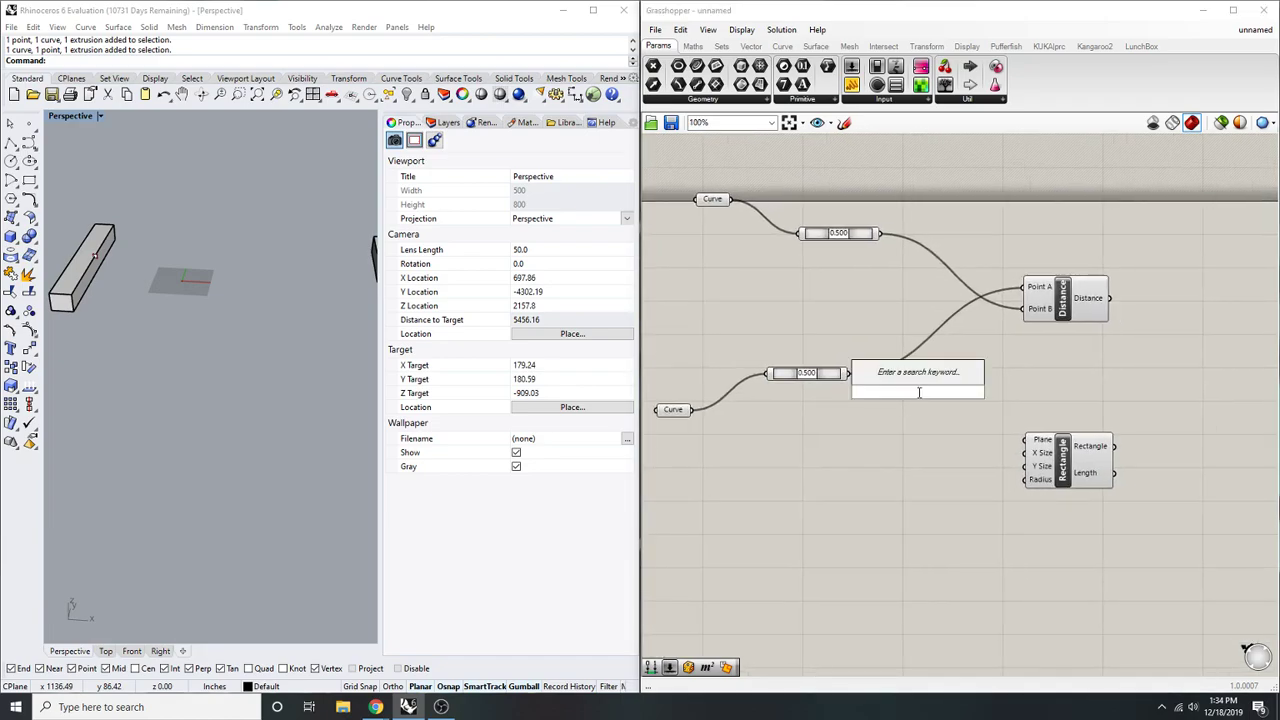
pyautogui.write('per')
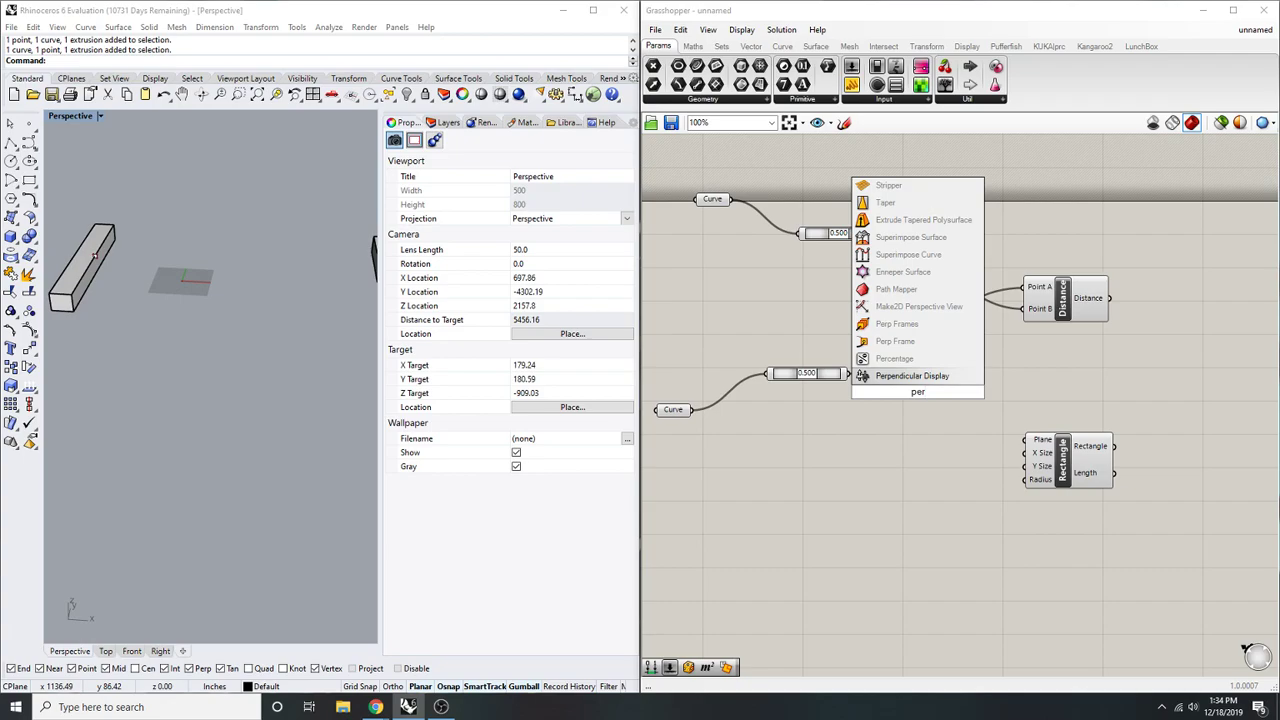
pyautogui.write('p')
pyautogui.press('Up')
pyautogui.press('Up')
pyautogui.press('Down')
pyautogui.press('Return')
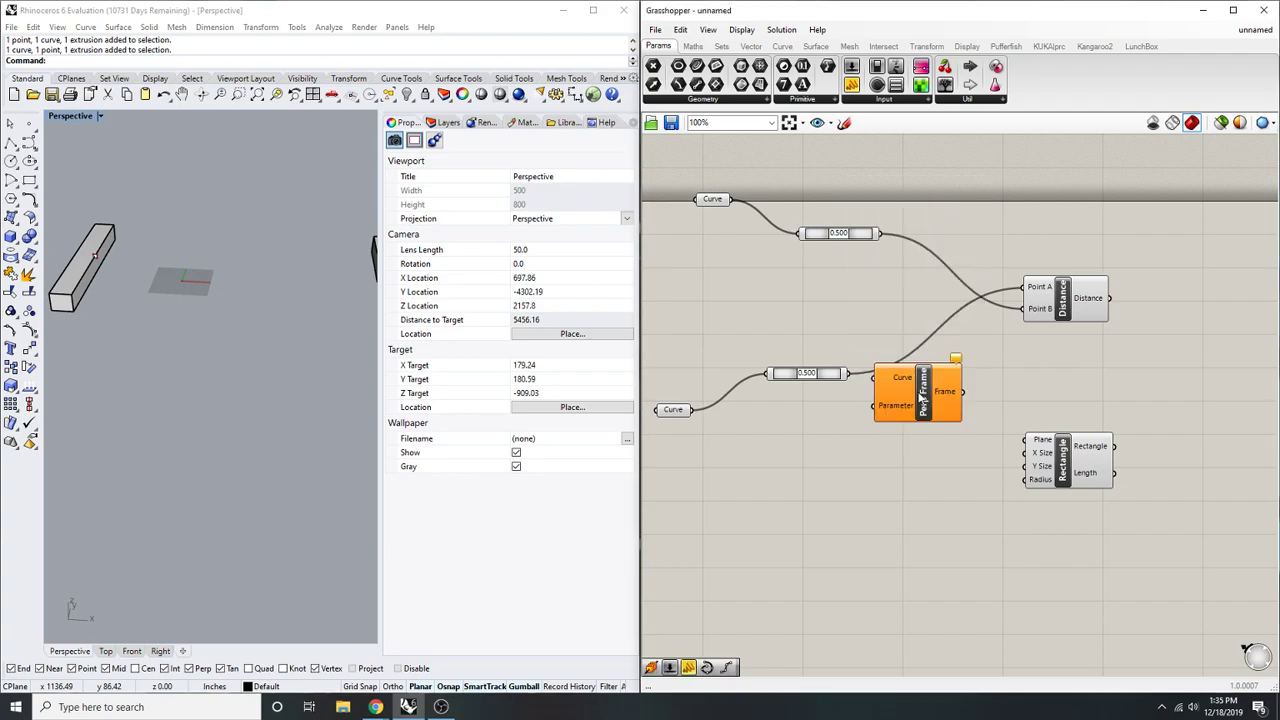
pyautogui.moveTo(880, 385); pyautogui.dragTo(698, 412)
pyautogui.moveTo(926, 381); pyautogui.dragTo(937, 413)
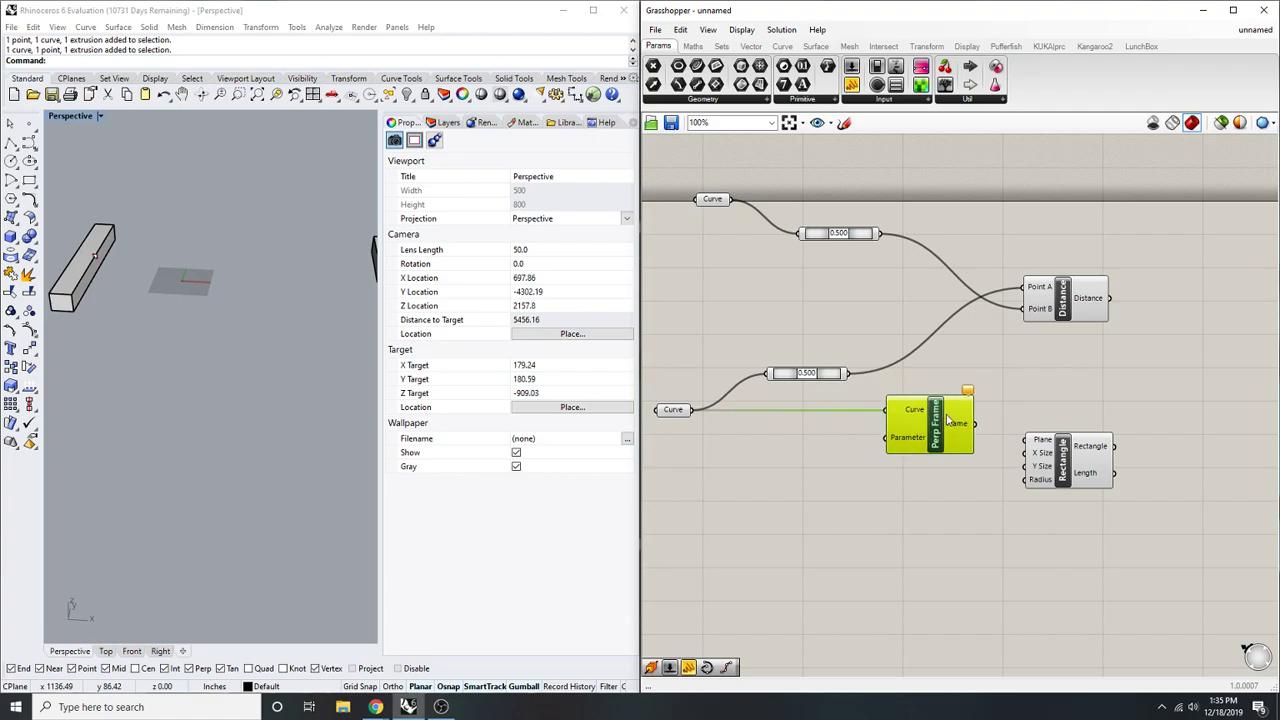
pyautogui.press('Delete')
# - Add a Perp Frame component below the curve definition and feed the lower Curve parameter into its Curve input
pyautogui.doubleClick(932, 423)
pyautogui.write('horizon')
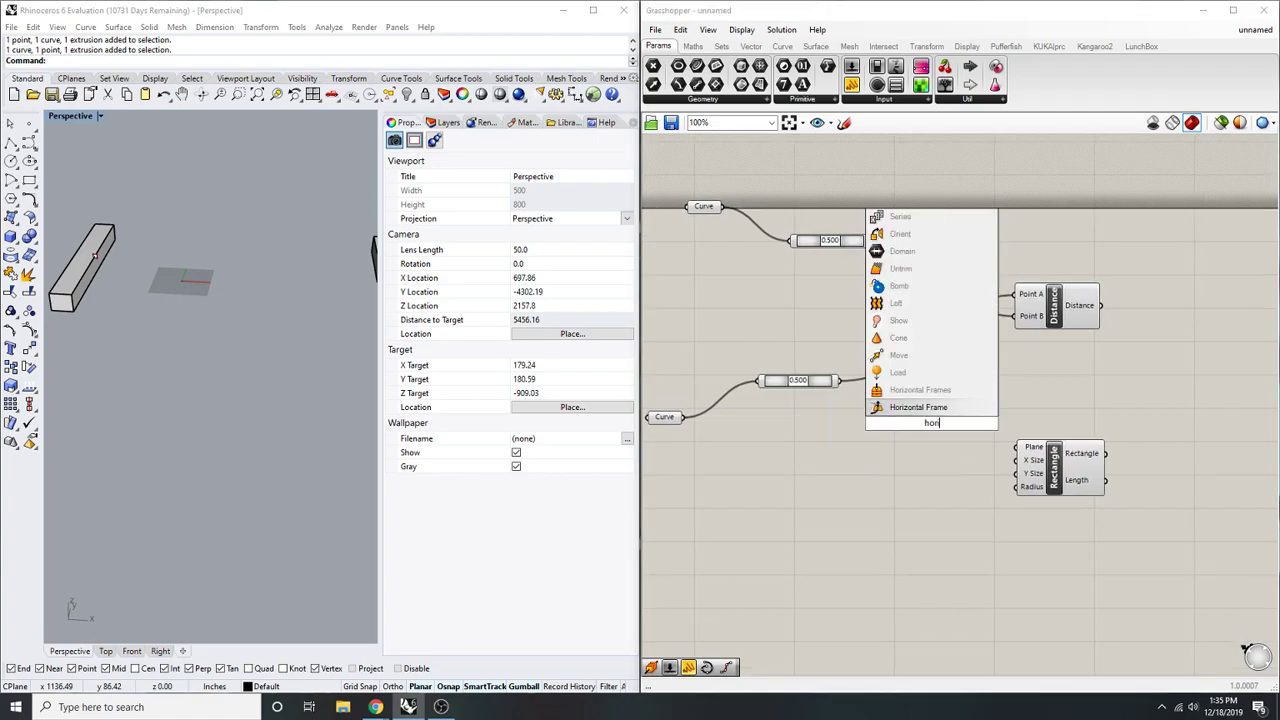
pyautogui.press('BackSpace')
pyautogui.press('BackSpace')
pyautogui.press('BackSpace')
pyautogui.press('BackSpace')
pyautogui.press('BackSpace')
pyautogui.press('BackSpace')
pyautogui.press('BackSpace')
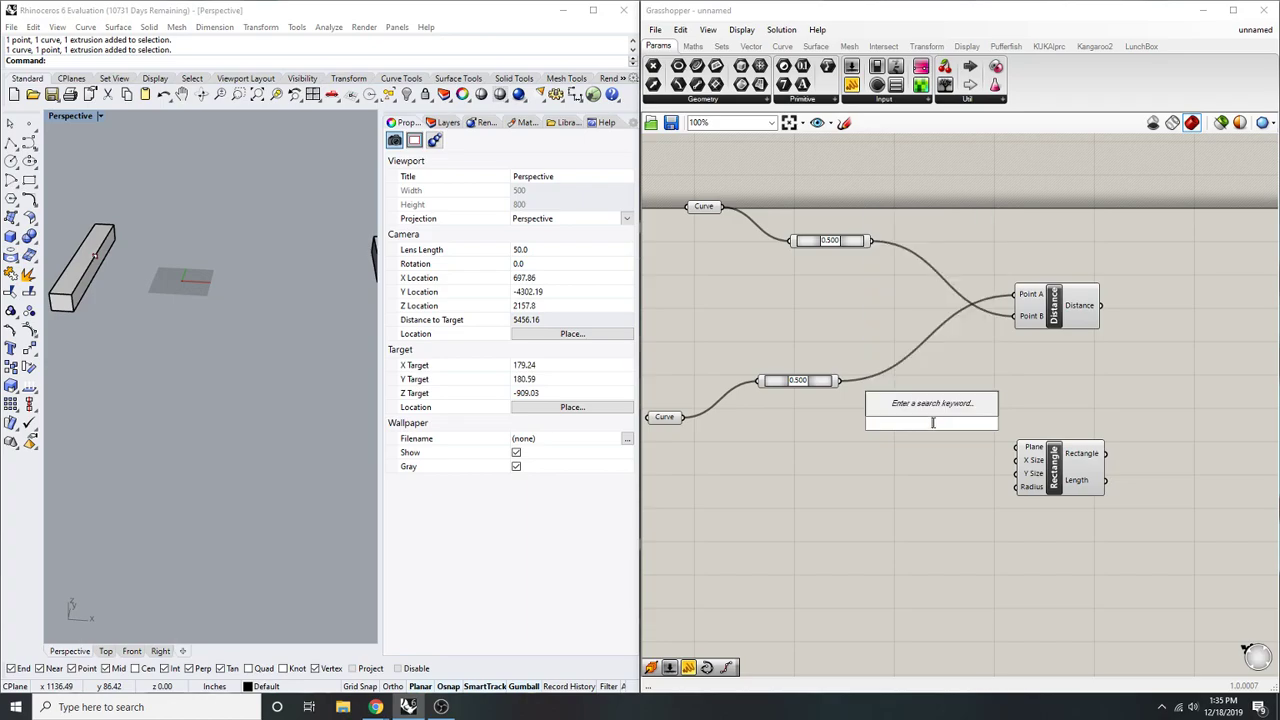
pyautogui.write('perp')
pyautogui.press('Up')
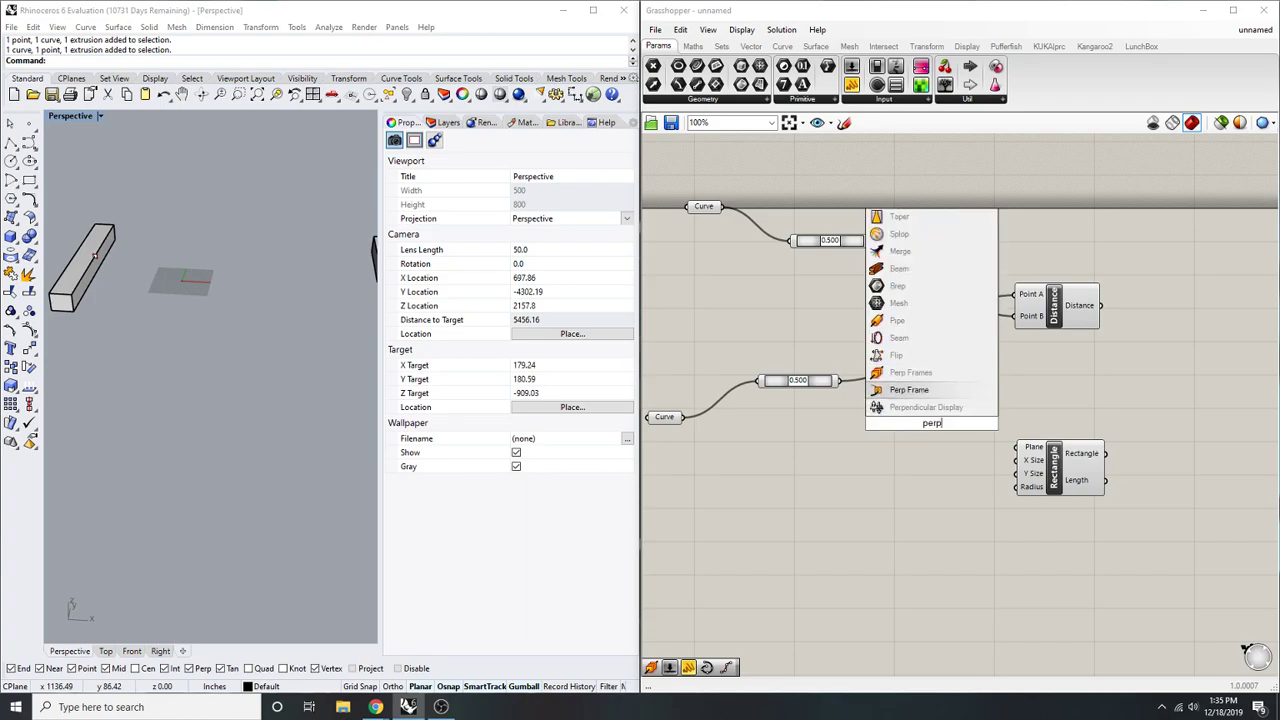
pyautogui.press('Return')
pyautogui.moveTo(935, 425); pyautogui.dragTo(683, 417)
# - Supply the Perp Frame's Parameter input with a 0.5 number slider and reparameterize its Curve input
pyautogui.doubleClick(783, 556)
pyautogui.write('0.5')
pyautogui.press('Return')
pyautogui.scroll(3, 907, 557)
pyautogui.moveTo(820, 446); pyautogui.dragTo(818, 556)
pyautogui.rightClick(853, 408)
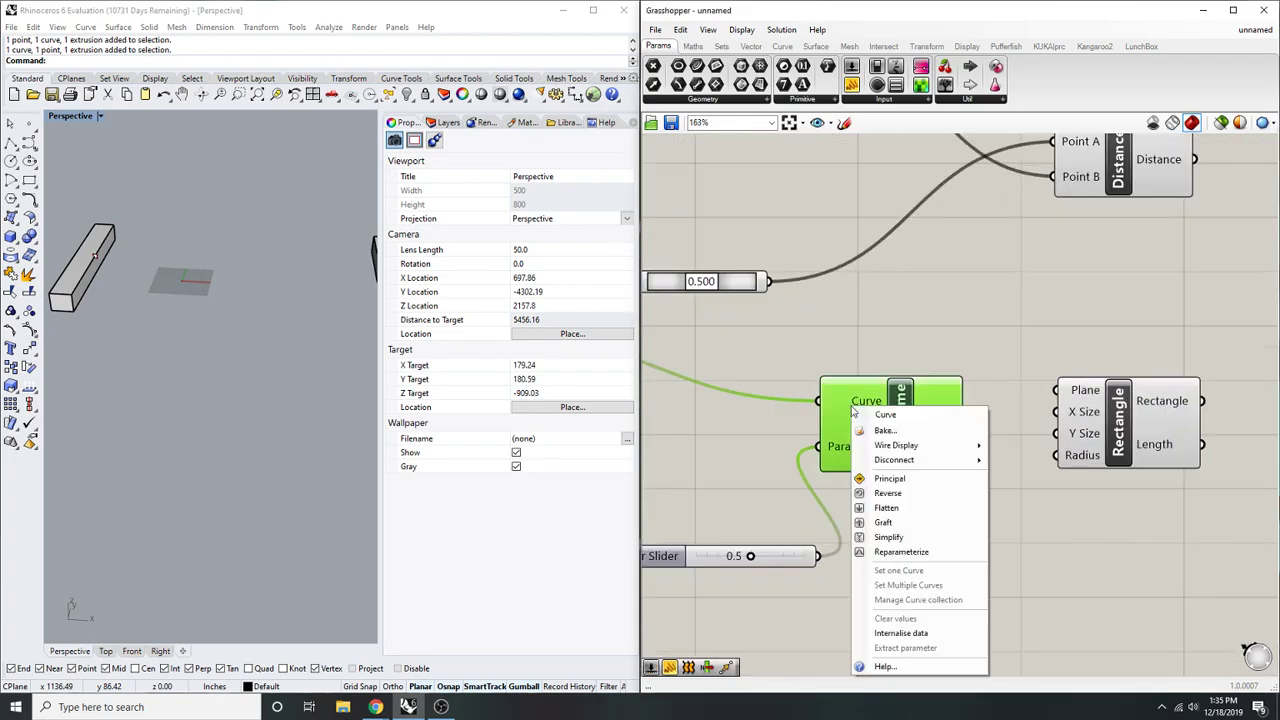
pyautogui.click(920, 555)
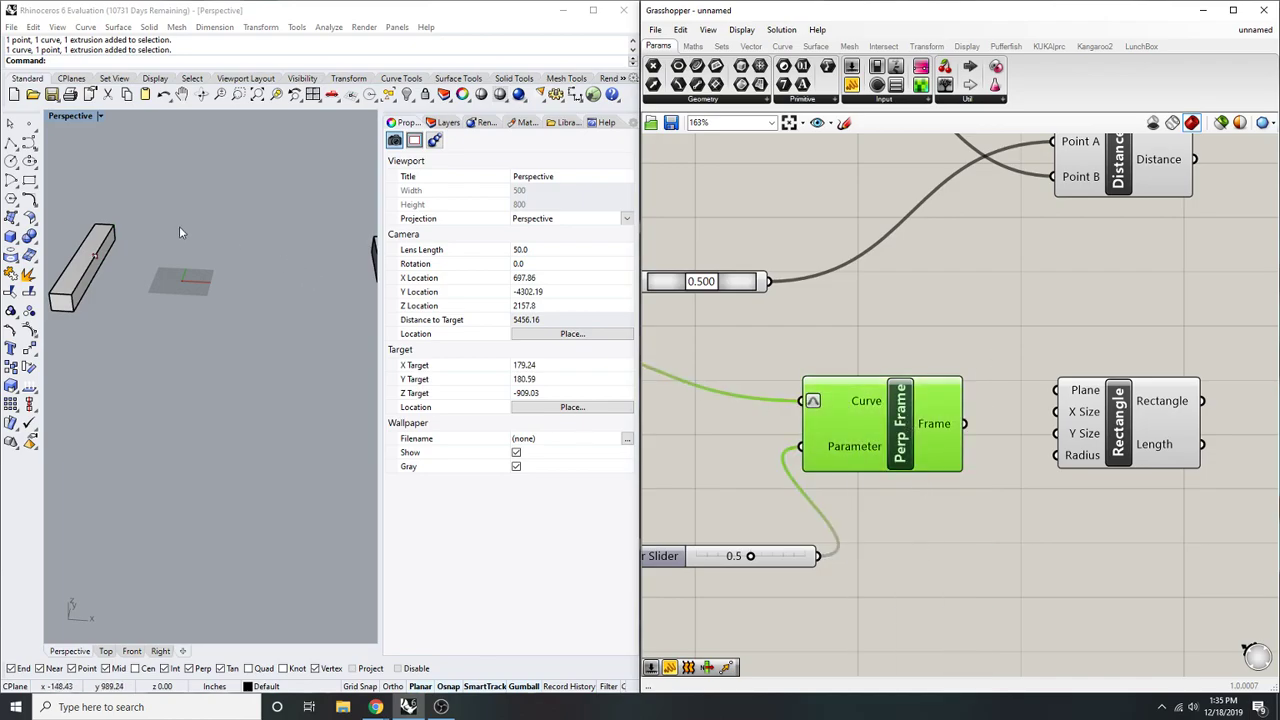
# - Inspect the perpendicular frame on the box's edge line up close in the perspective view
pyautogui.scroll(5, 269, 290)
pyautogui.scroll(6, 231, 308)
pyautogui.keyDown('shift'); pyautogui.moveTo(197, 305); pyautogui.dragTo(162, 253, button='right'); pyautogui.keyUp('shift')
pyautogui.click(880, 591)
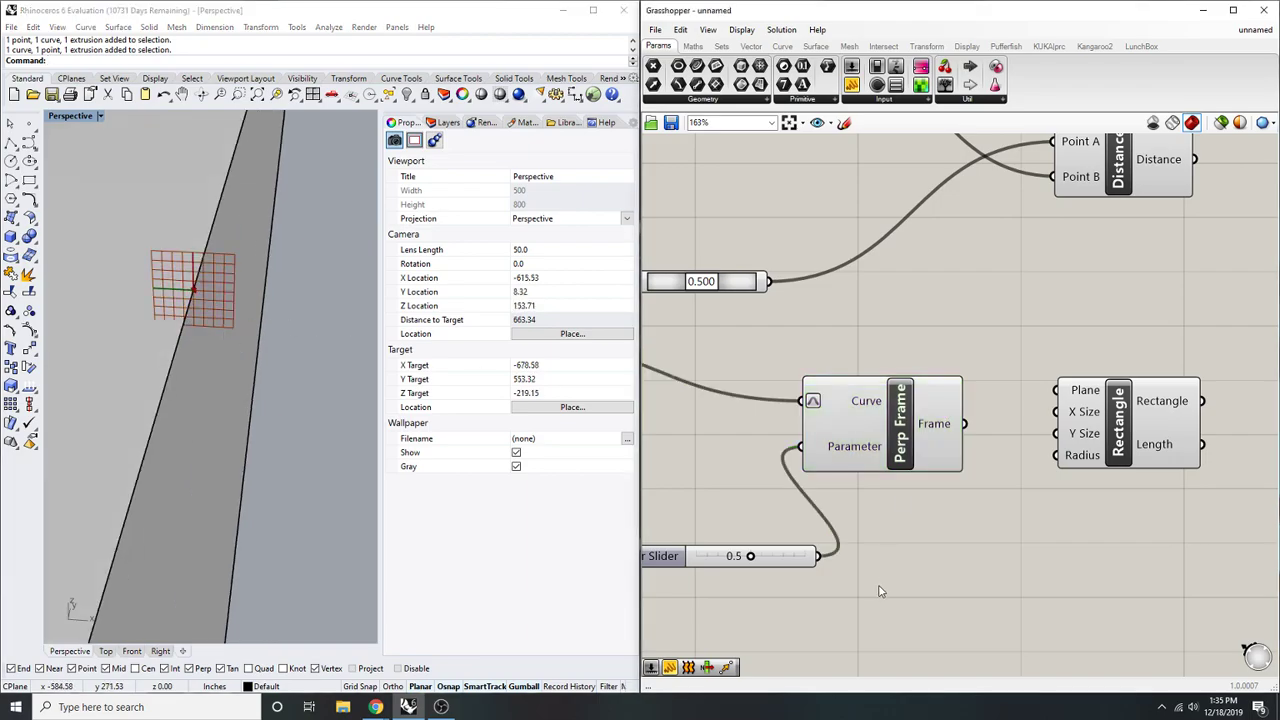
pyautogui.doubleClick(880, 591)
pyautogui.write('hon')
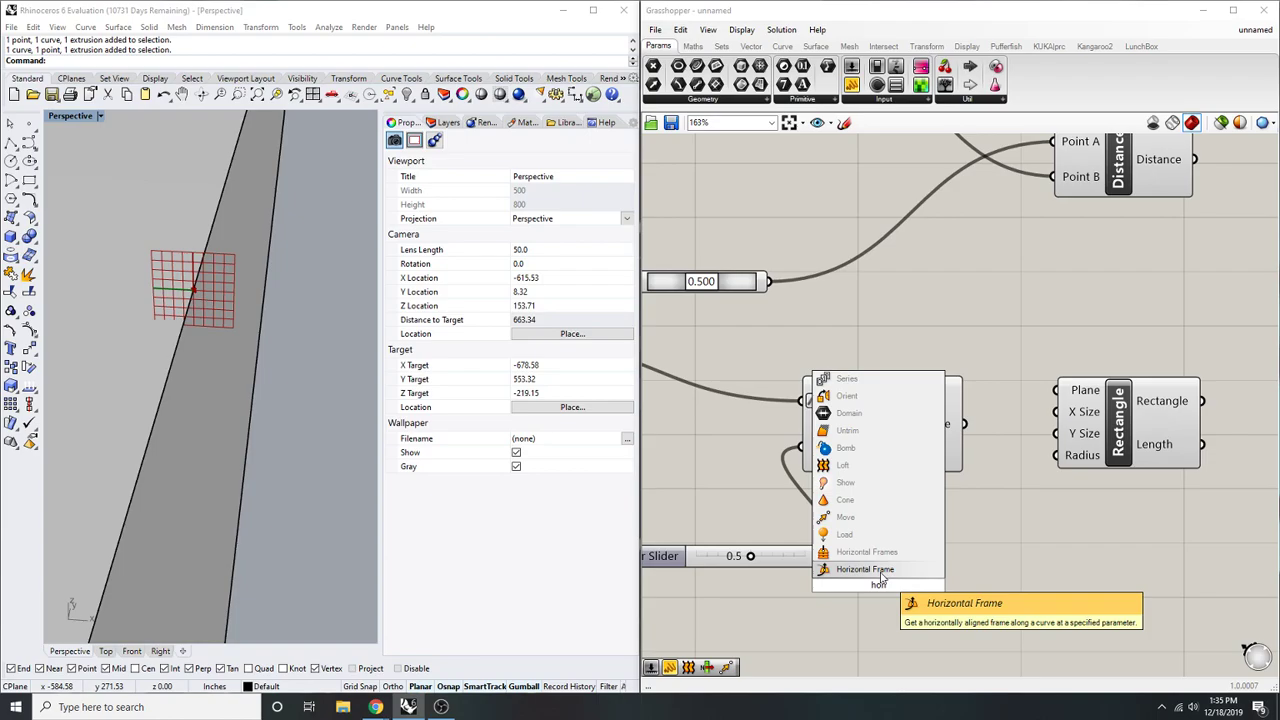
pyautogui.press('Escape')
# - Examine the selected Perp Frame's plane against the edge line from other angles in the perspective view
pyautogui.moveTo(857, 515); pyautogui.dragTo(939, 472, button='right')
pyautogui.moveTo(864, 511); pyautogui.dragTo(752, 472)
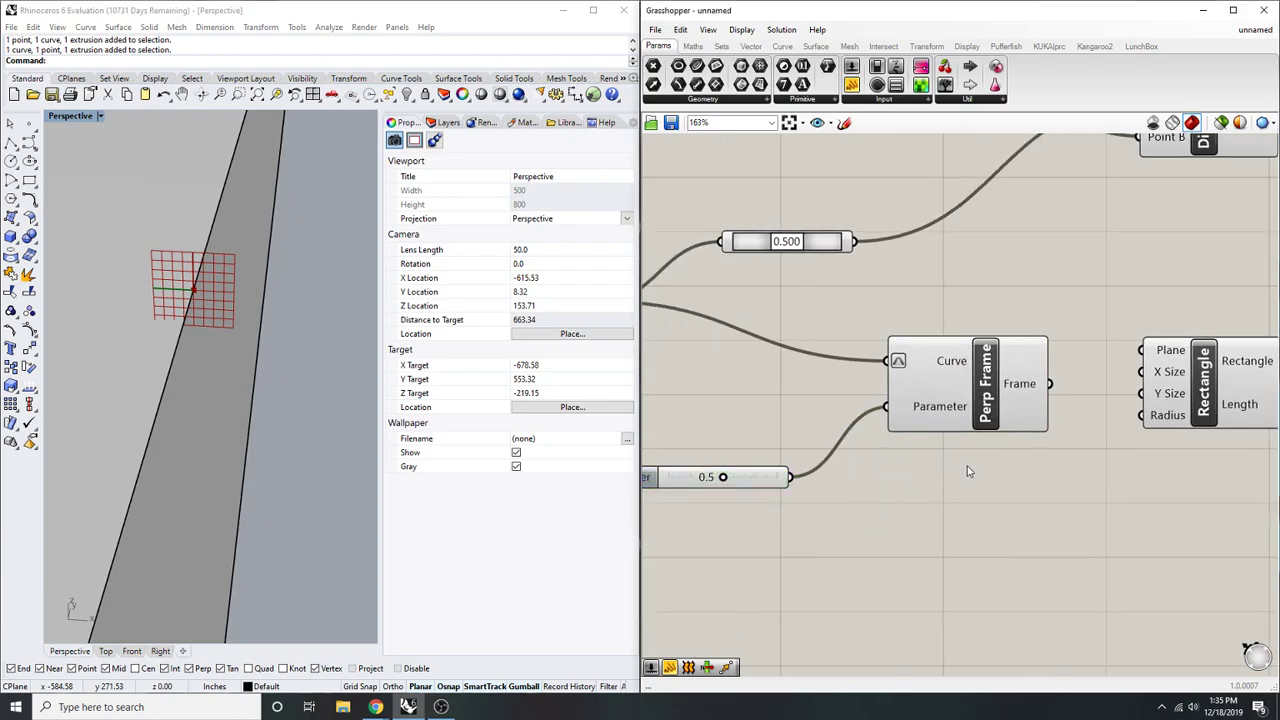
pyautogui.moveTo(968, 467); pyautogui.dragTo(906, 519, button='right')
pyautogui.click(909, 422)
pyautogui.scroll(-8, 315, 298)
pyautogui.moveTo(315, 298); pyautogui.dragTo(383, 261, button='right')
pyautogui.scroll(-8, 372, 263)
pyautogui.scroll(6, 214, 304)
pyautogui.scroll(3, 197, 310)
pyautogui.scroll(-2, 197, 314)
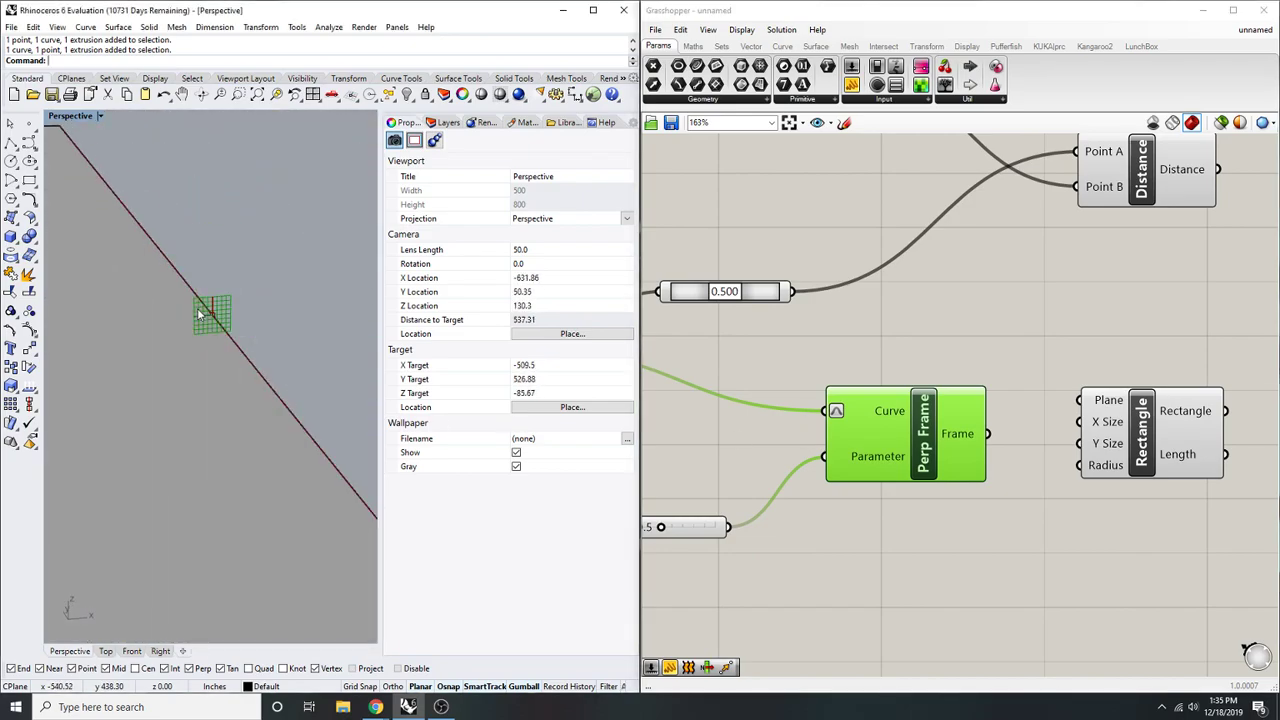
# - Connect the Perp Frame's Frame output to the Rectangle's Plane input and select the Rectangle component
pyautogui.click(1000, 300)
pyautogui.moveTo(1000, 360); pyautogui.dragTo(968, 362, button='right')
pyautogui.moveTo(1043, 403); pyautogui.dragTo(938, 436)
pyautogui.moveTo(1046, 351); pyautogui.dragTo(1005, 354, button='right')
pyautogui.click(1056, 453)
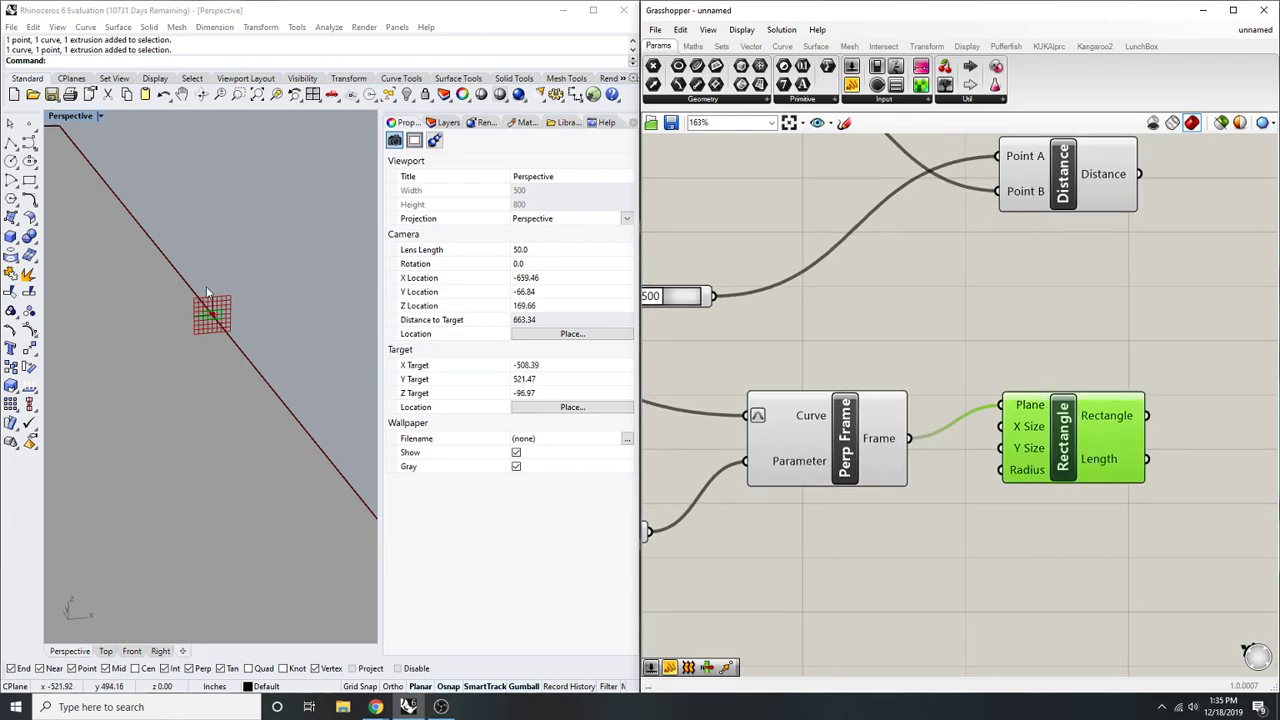
# - Inspect the rectangle on the box's edge line and delete the Rectangle component from the canvas
pyautogui.scroll(2, 205, 291)
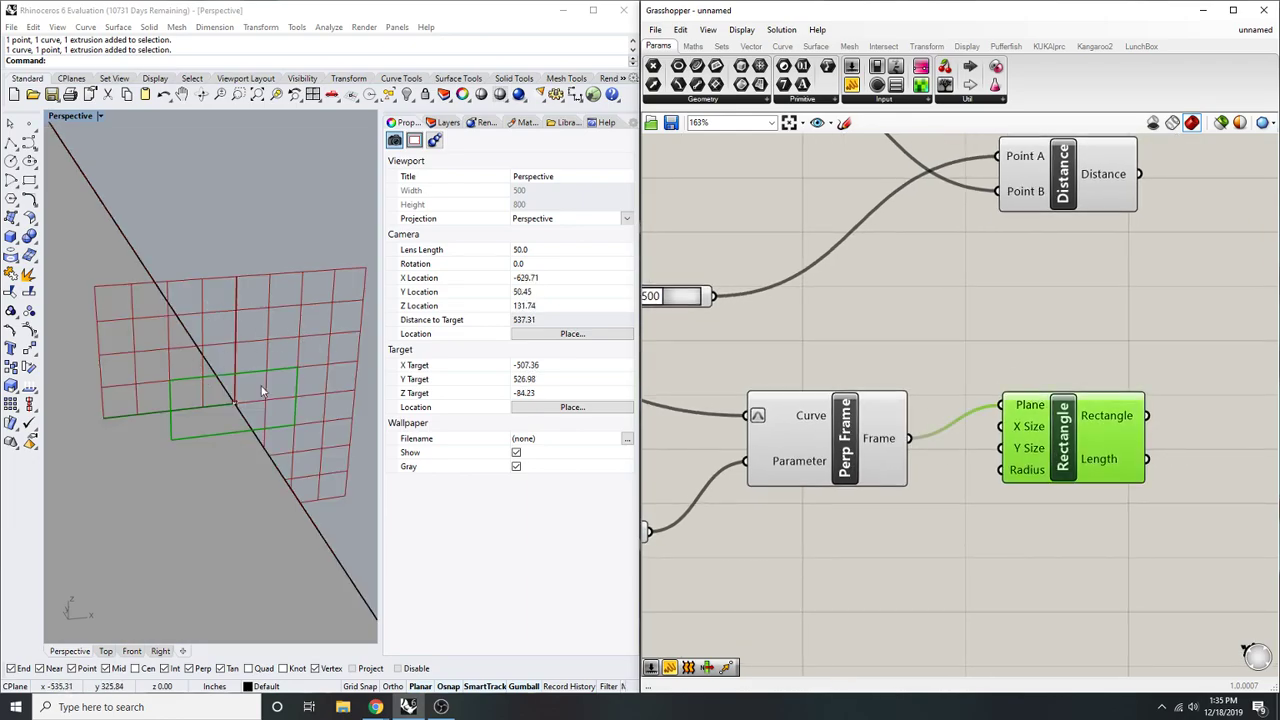
pyautogui.scroll(-6, 265, 392)
pyautogui.moveTo(268, 362); pyautogui.dragTo(236, 428, button='right')
pyautogui.scroll(2, 224, 478)
pyautogui.keyDown('shift'); pyautogui.moveTo(224, 487); pyautogui.dragTo(207, 453, button='right'); pyautogui.keyUp('shift')
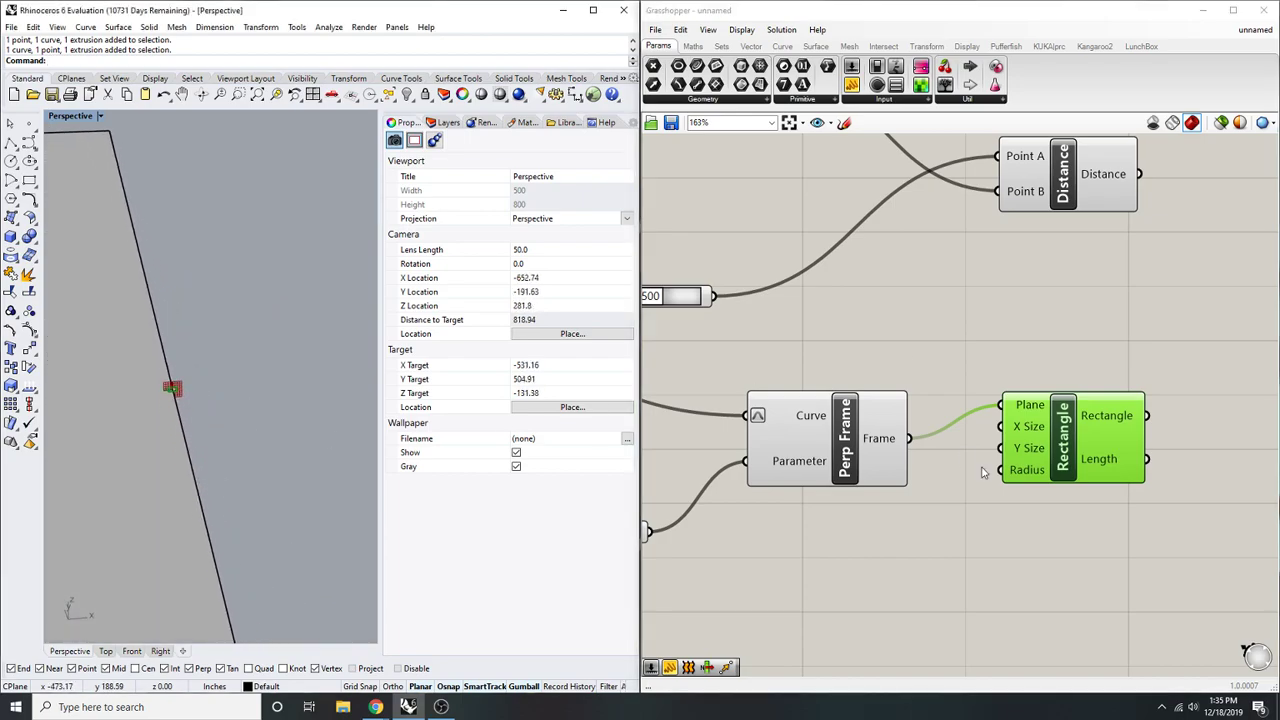
pyautogui.scroll(-2, 1014, 382)
pyautogui.moveTo(1014, 382); pyautogui.dragTo(941, 427, button='right')
pyautogui.press('Delete')
# - Add a Rotate component to the right of the Perp Frame on the canvas
pyautogui.doubleClick(941, 427)
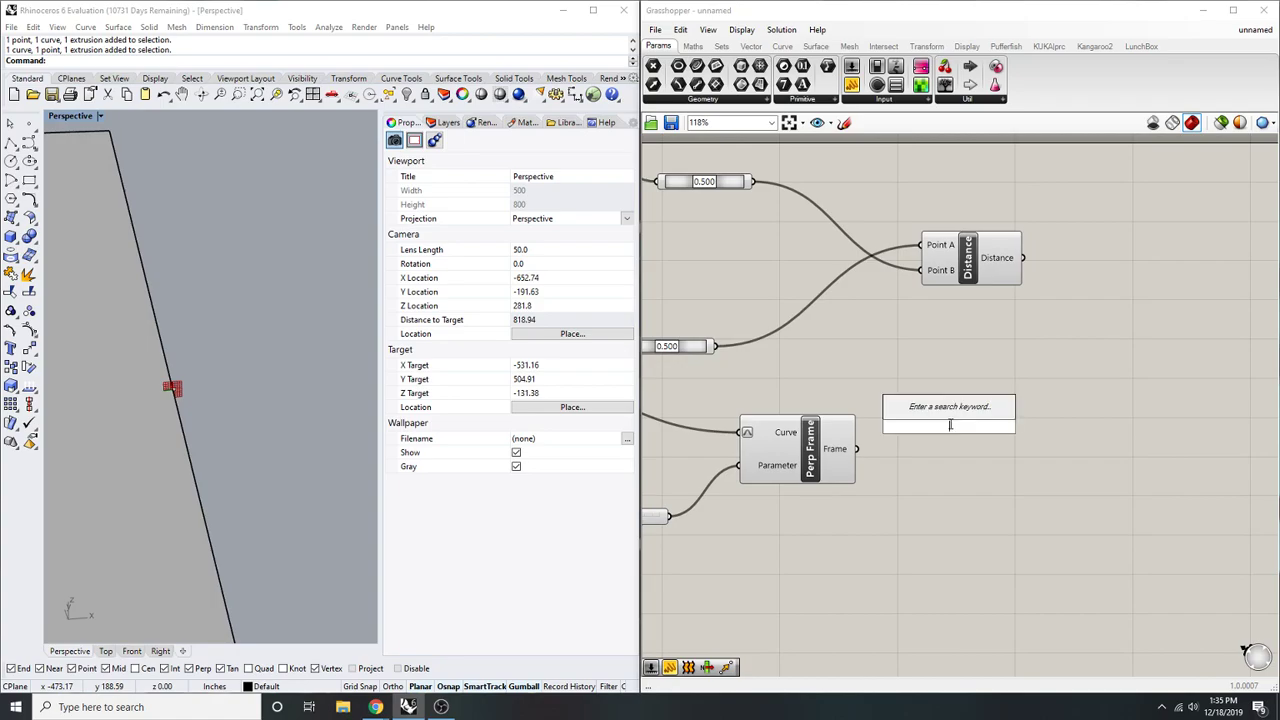
pyautogui.write('ro')
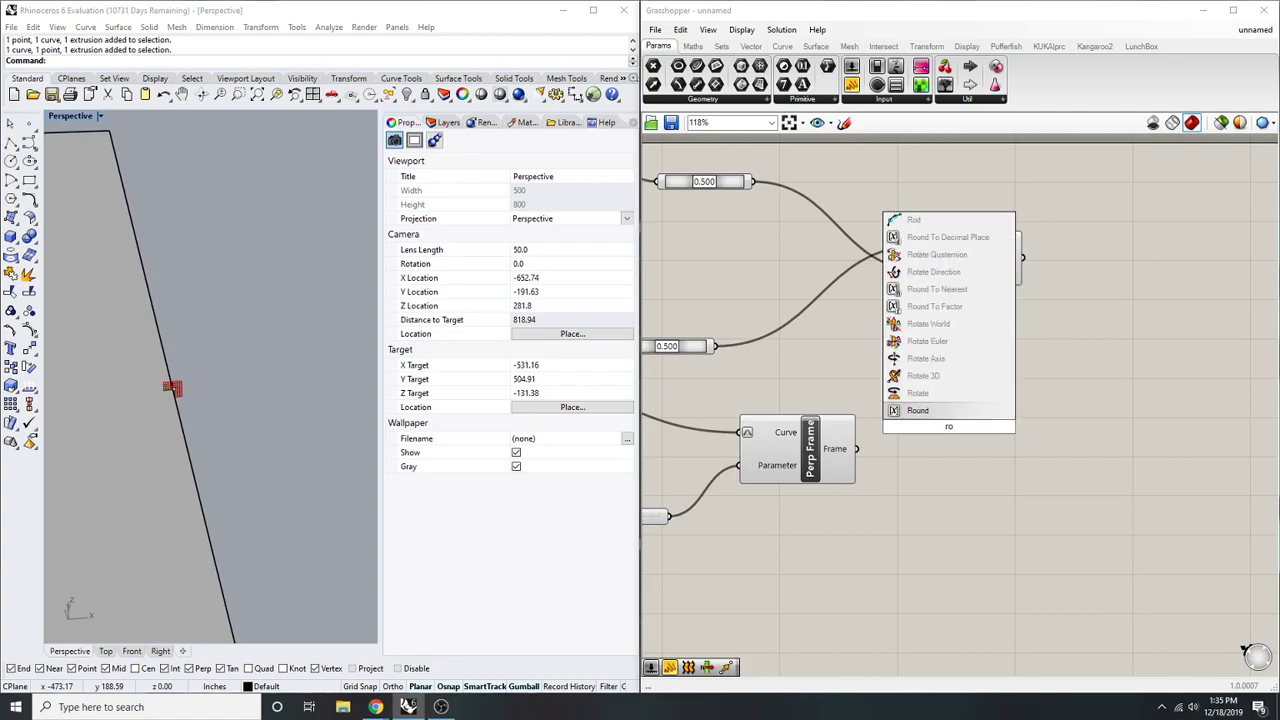
pyautogui.write('tate')
pyautogui.press('Return')
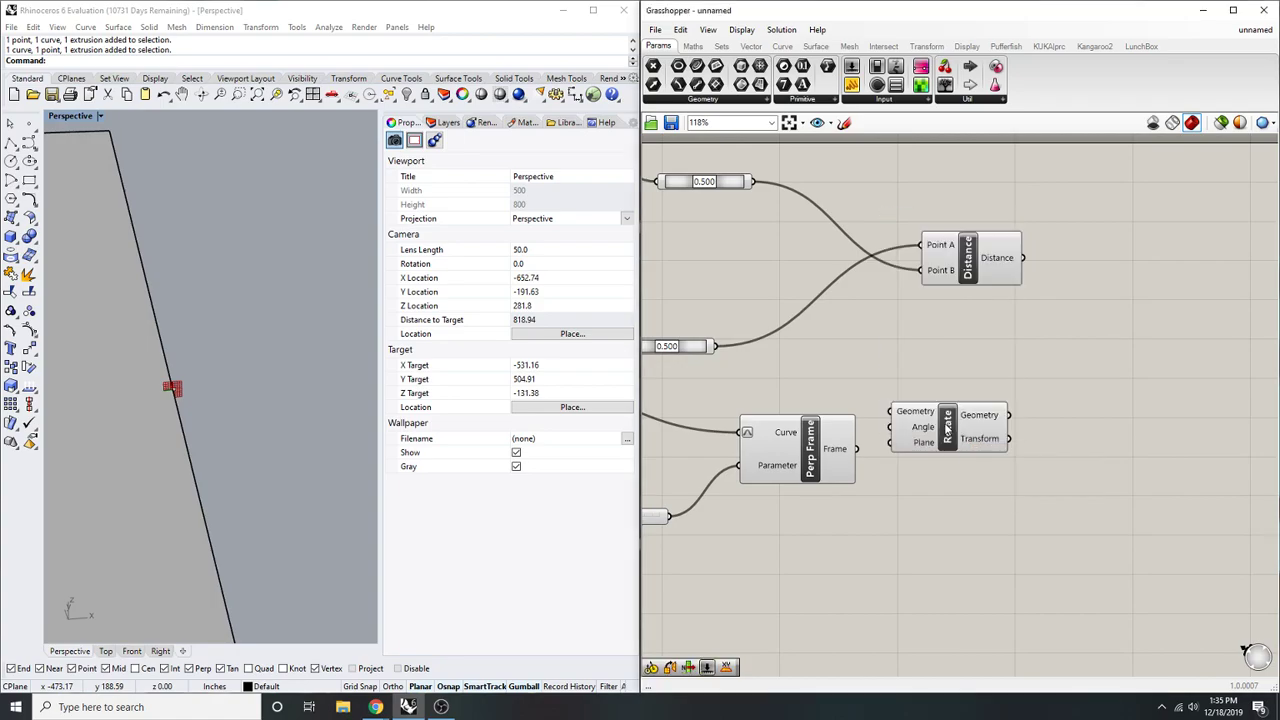
pyautogui.moveTo(948, 427); pyautogui.dragTo(1001, 458)
pyautogui.click(960, 399)
pyautogui.moveTo(971, 433); pyautogui.dragTo(1041, 420, button='right')
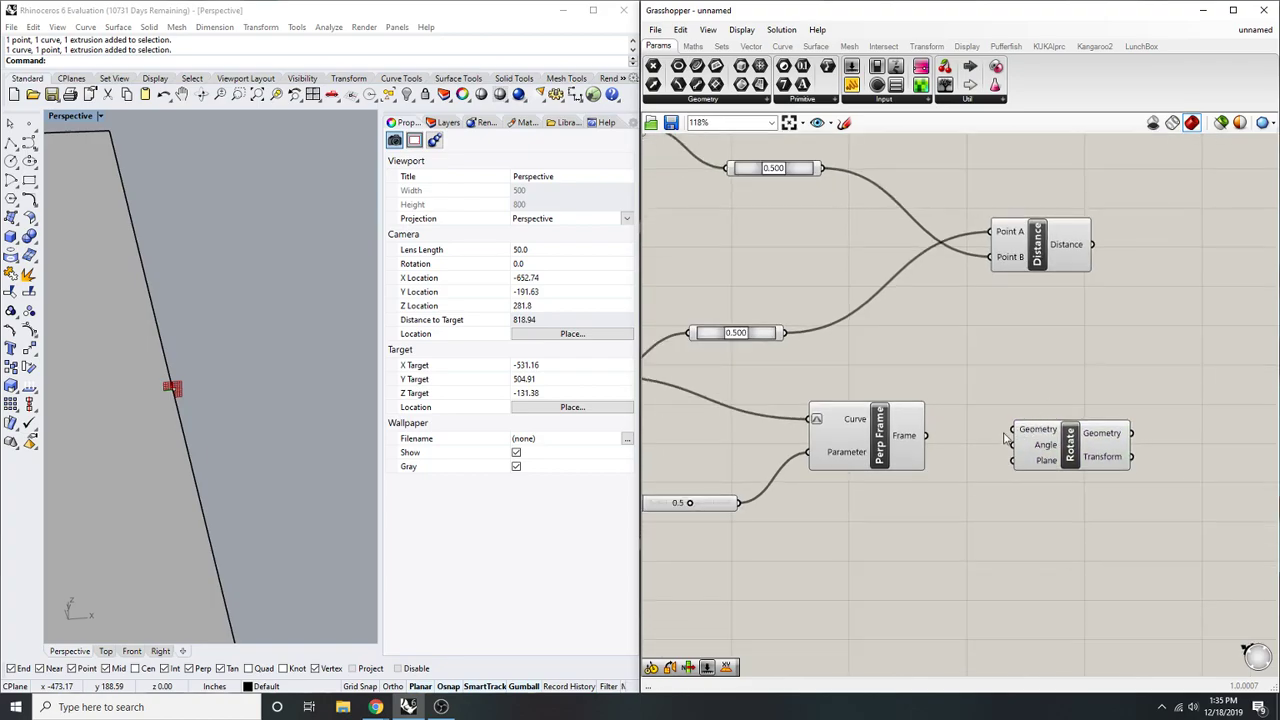
# - Feed the Perp Frame's Frame into Rotate's Geometry input and the lower curve's midpoint into its Plane input
pyautogui.moveTo(1013, 432); pyautogui.dragTo(980, 392)
pyautogui.scroll(2, 1005, 379)
pyautogui.moveTo(1004, 374); pyautogui.dragTo(1150, 376, button='right')
pyautogui.scroll(-2, 1150, 376)
pyautogui.moveTo(966, 318); pyautogui.dragTo(918, 316, button='right')
pyautogui.moveTo(918, 318); pyautogui.dragTo(977, 421)
pyautogui.scroll(3, 1146, 445)
pyautogui.moveTo(1076, 350); pyautogui.dragTo(1024, 348, button='right')
pyautogui.click(1117, 418)
pyautogui.scroll(2, 240, 397)
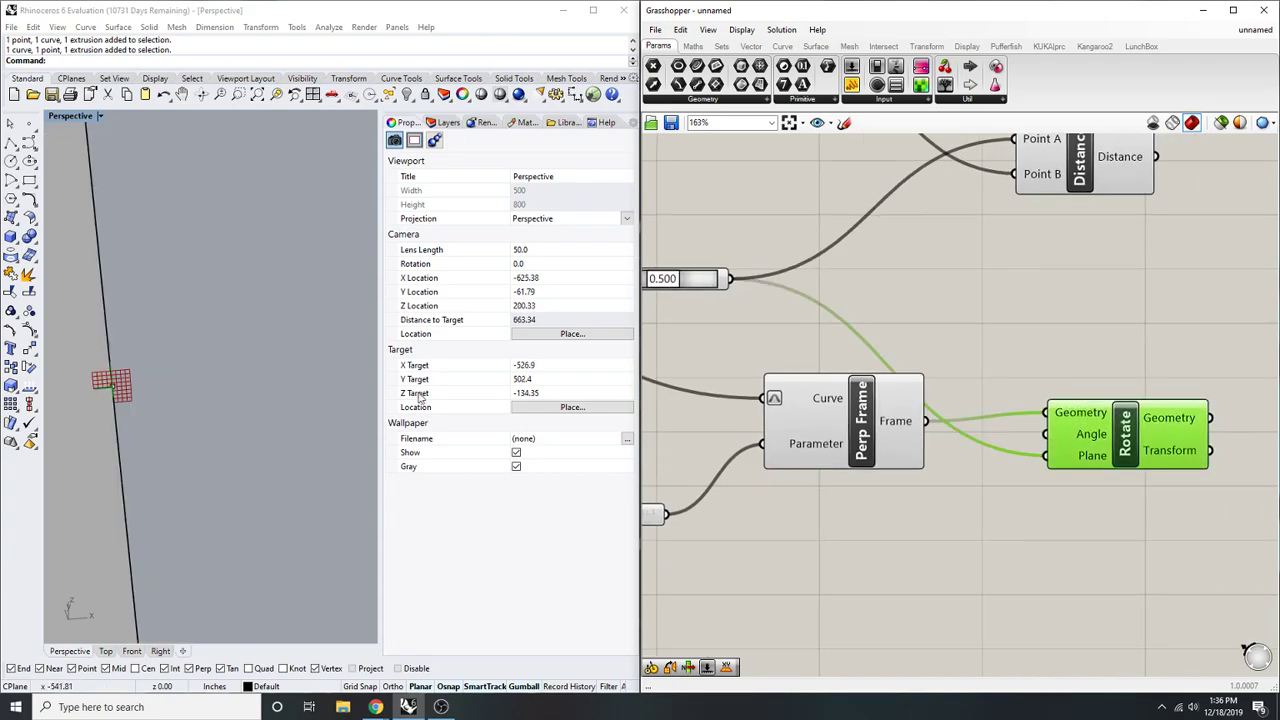
# - Turn off the viewport preview of the Perp Frame component
pyautogui.moveTo(880, 408); pyautogui.dragTo(920, 403, button='right')
pyautogui.click(921, 404)
pyautogui.middleClick(921, 404)
pyautogui.click(966, 361)
pyautogui.click(1146, 334)
# - Try to connect the lower curve's midpoint to the Perp Frame's Parameter input, and undo the connection
pyautogui.moveTo(719, 586); pyautogui.dragTo(908, 543, button='right')
pyautogui.doubleClick(908, 541)
pyautogui.click(845, 421)
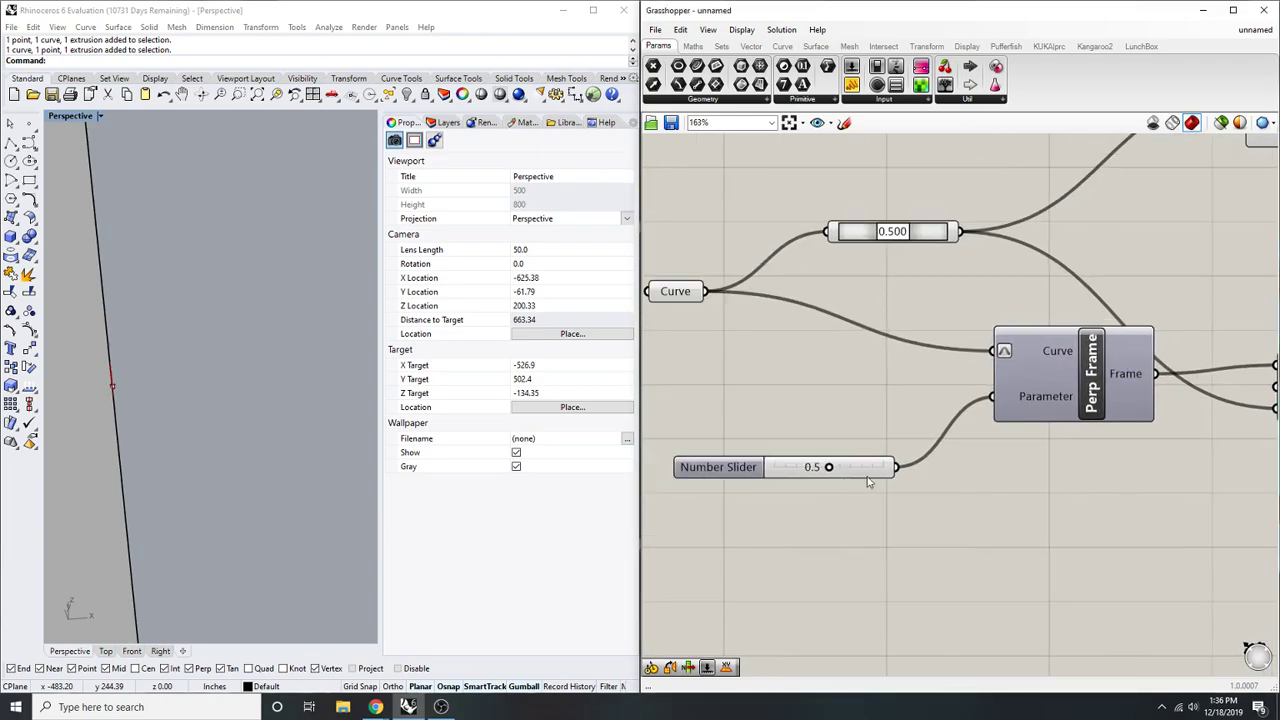
pyautogui.moveTo(843, 394); pyautogui.dragTo(827, 412, button='right')
pyautogui.moveTo(980, 414); pyautogui.dragTo(946, 249)
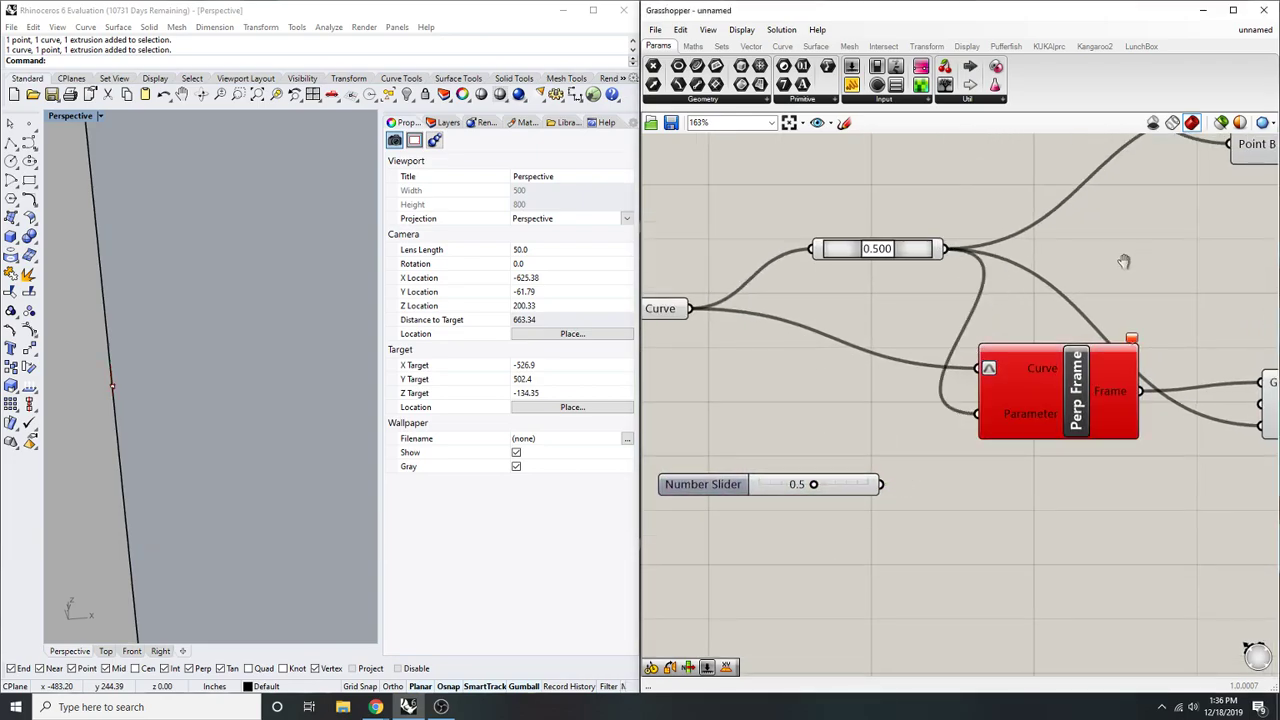
pyautogui.moveTo(957, 428); pyautogui.dragTo(943, 434, button='right')
pyautogui.hotkey('ctrl', 'z')
# - Replace the number slider on the Perp Frame's Parameter input with a panel containing 0.5
pyautogui.doubleClick(877, 418)
pyautogui.write('//0.5')
pyautogui.press('Return')
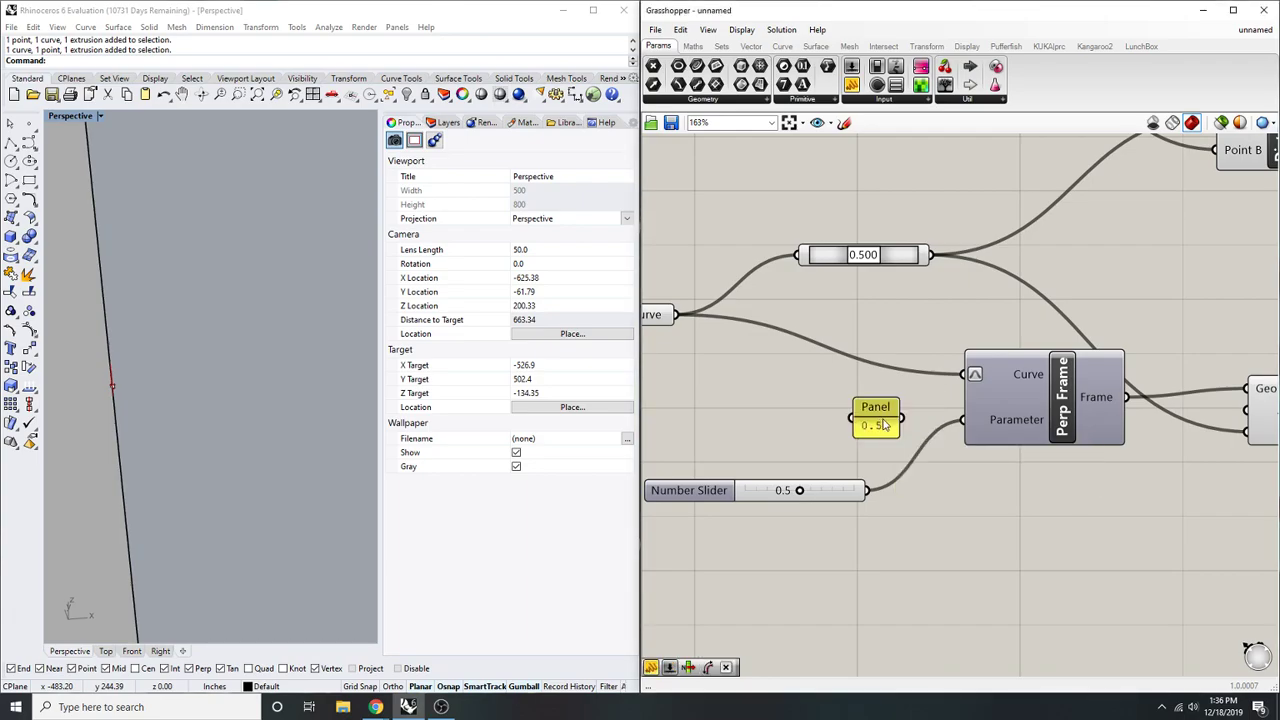
pyautogui.moveTo(963, 420); pyautogui.dragTo(901, 419)
pyautogui.scroll(2, 949, 518)
pyautogui.moveTo(949, 518); pyautogui.dragTo(1064, 542, button='right')
pyautogui.moveTo(1064, 542); pyautogui.dragTo(750, 458)
pyautogui.scroll(-1, 886, 505)
pyautogui.moveTo(886, 505); pyautogui.dragTo(850, 532, button='right')
pyautogui.press('Delete')
pyautogui.moveTo(964, 516); pyautogui.dragTo(802, 489, button='right')
pyautogui.scroll(-2, 802, 489)
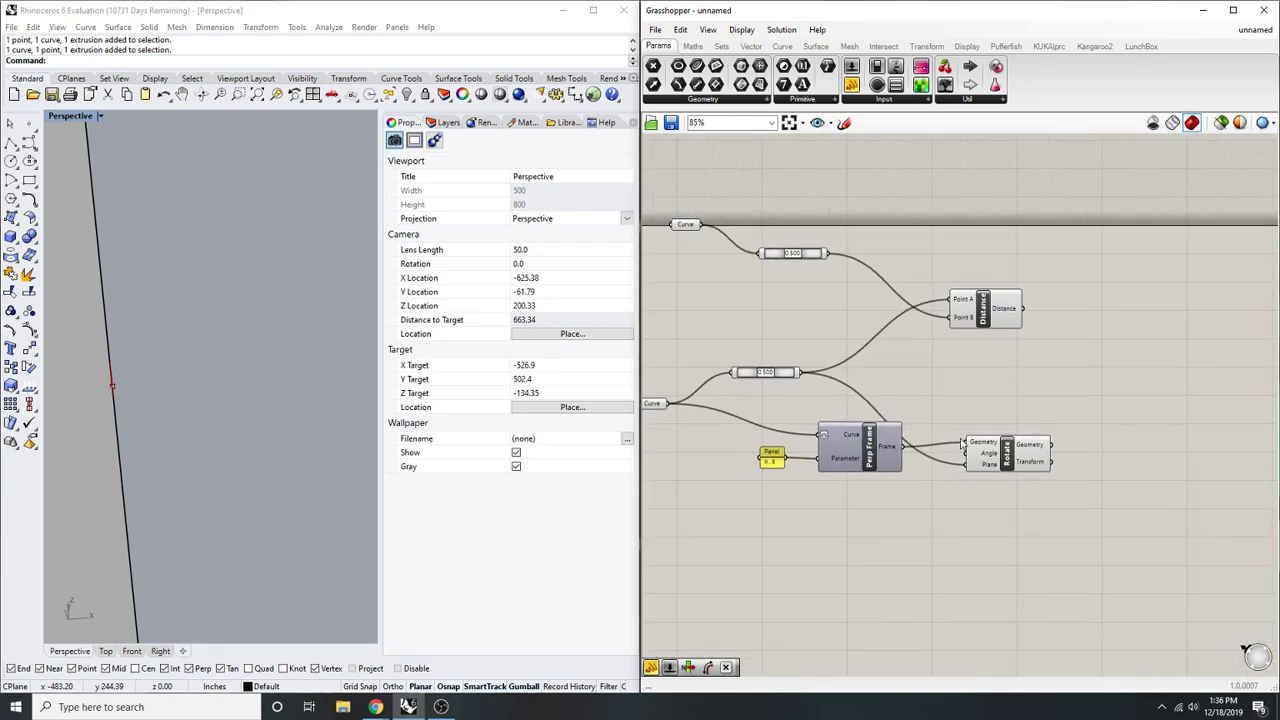
# - Switch the Angle input of the Rotate component to degrees
pyautogui.scroll(2, 963, 443)
pyautogui.click(1056, 466)
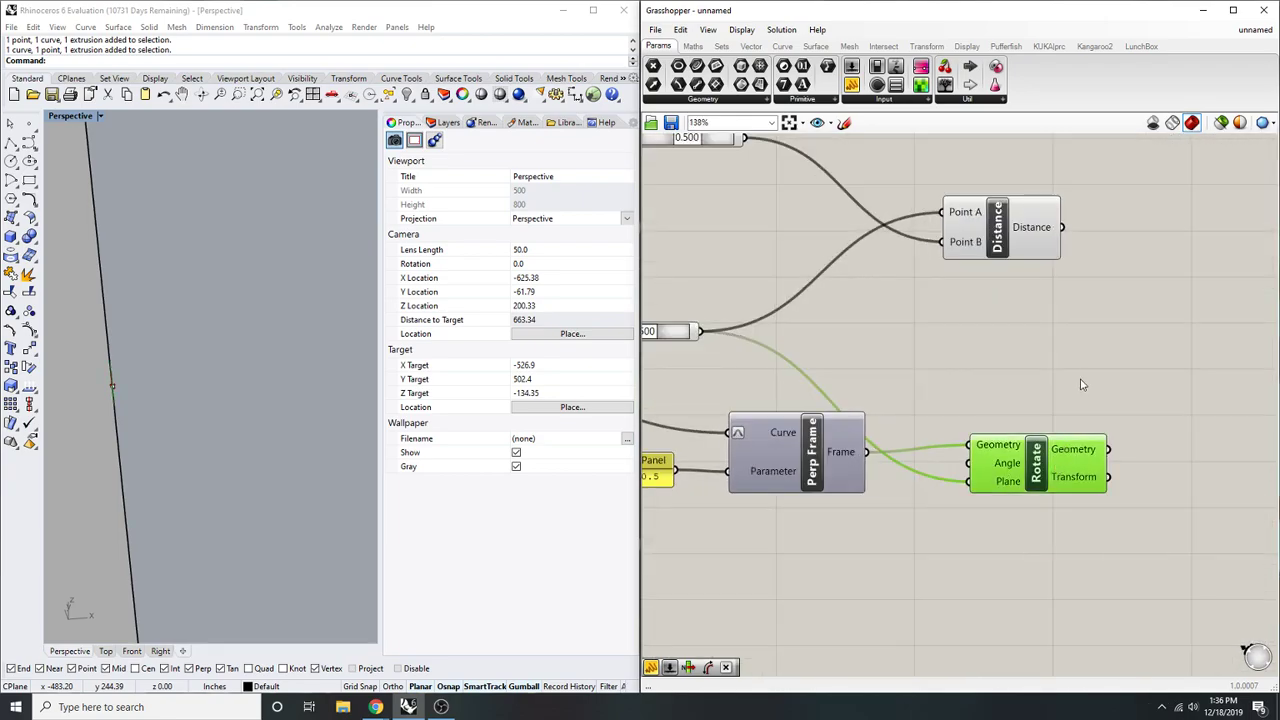
pyautogui.scroll(2, 899, 500)
pyautogui.rightClick(1048, 450)
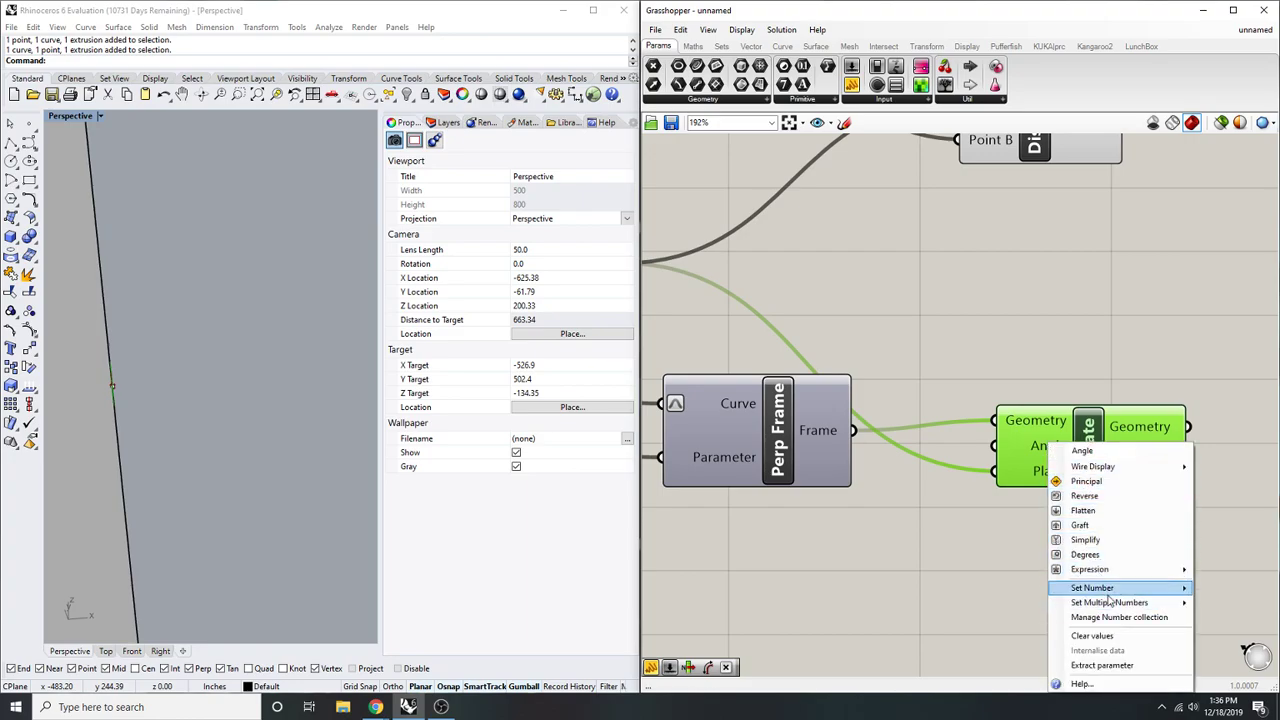
pyautogui.click(1085, 555)
# - Add a panel containing 90 and connect it to Rotate's Angle input
pyautogui.doubleClick(956, 573)
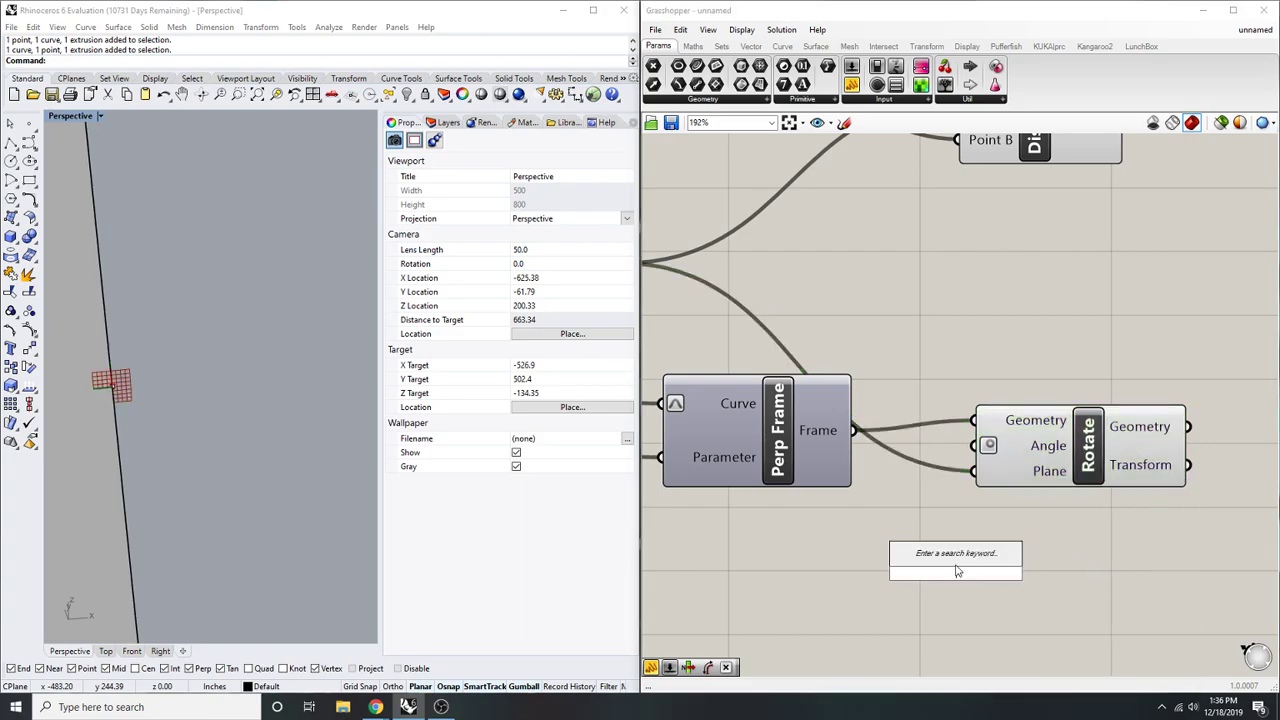
pyautogui.write('-')
pyautogui.press('BackSpace')
pyautogui.write('/')
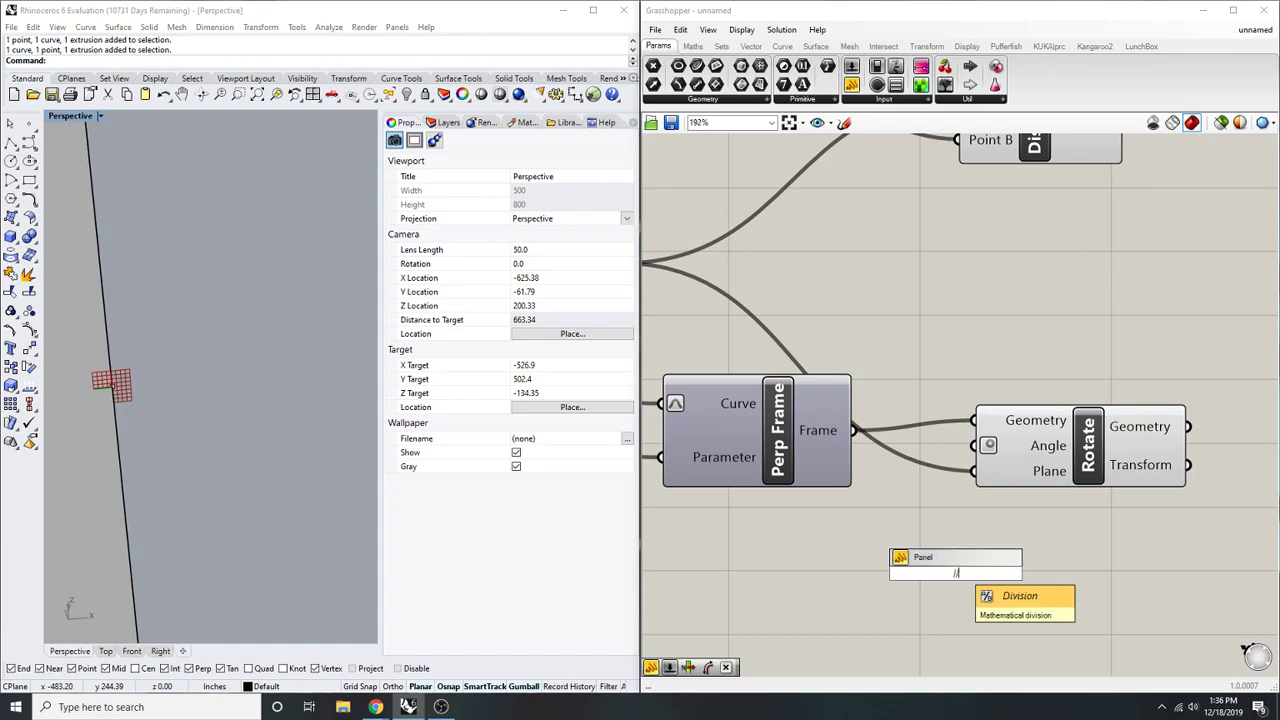
pyautogui.write('/90')
pyautogui.press('Return')
pyautogui.scroll(1, 946, 567)
pyautogui.moveTo(986, 575); pyautogui.dragTo(990, 430)
pyautogui.scroll(-3, 1068, 423)
pyautogui.moveTo(983, 586); pyautogui.dragTo(890, 508)
# - Highlight the Rotate component and examine its frame preview around the box edges in the Perspective viewport
pyautogui.click(1034, 560)
pyautogui.moveTo(1034, 560); pyautogui.dragTo(987, 570, button='right')
pyautogui.click(1055, 456)
pyautogui.scroll(-10, 227, 311)
pyautogui.moveTo(227, 311); pyautogui.dragTo(135, 321, button='right')
pyautogui.scroll(-8, 216, 387)
pyautogui.scroll(6, 213, 430)
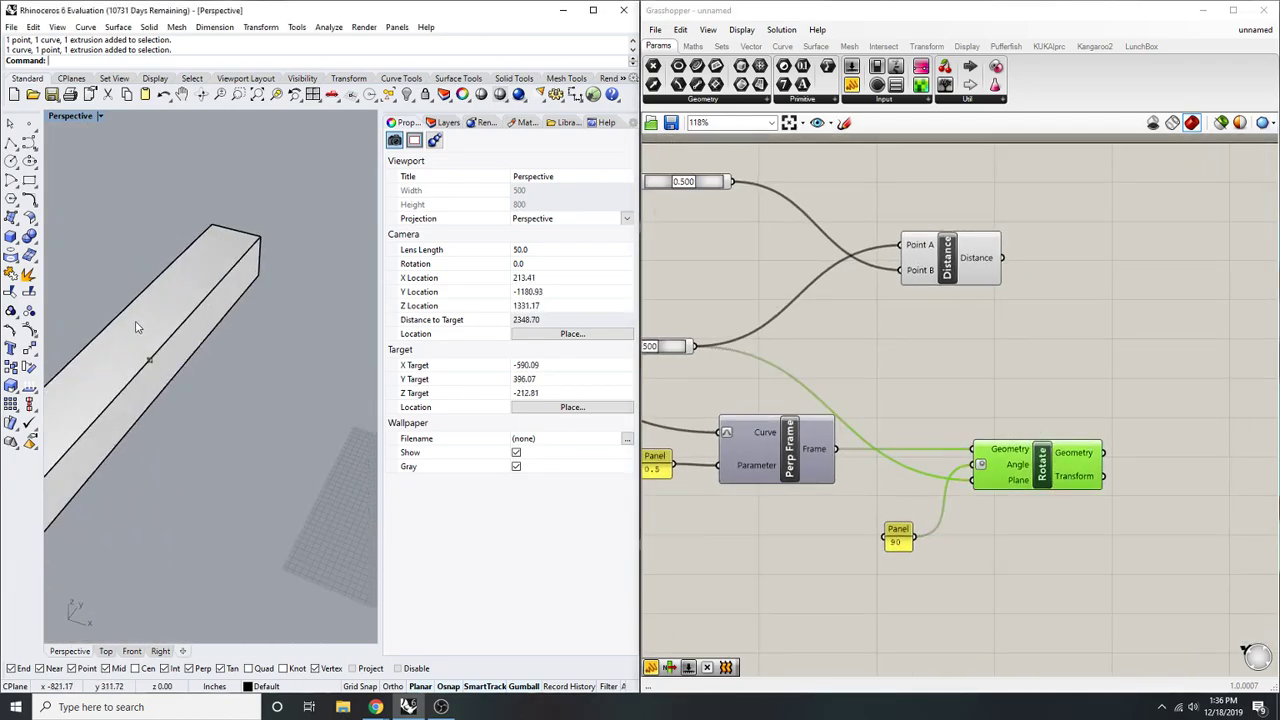
pyautogui.scroll(8, 135, 324)
pyautogui.scroll(-12, 177, 400)
pyautogui.moveTo(177, 400); pyautogui.dragTo(289, 547, button='right')
# - Try rotating a box with the gumball, and undo the rotation
pyautogui.click(186, 425)
pyautogui.moveTo(186, 425); pyautogui.dragTo(237, 362, button='right')
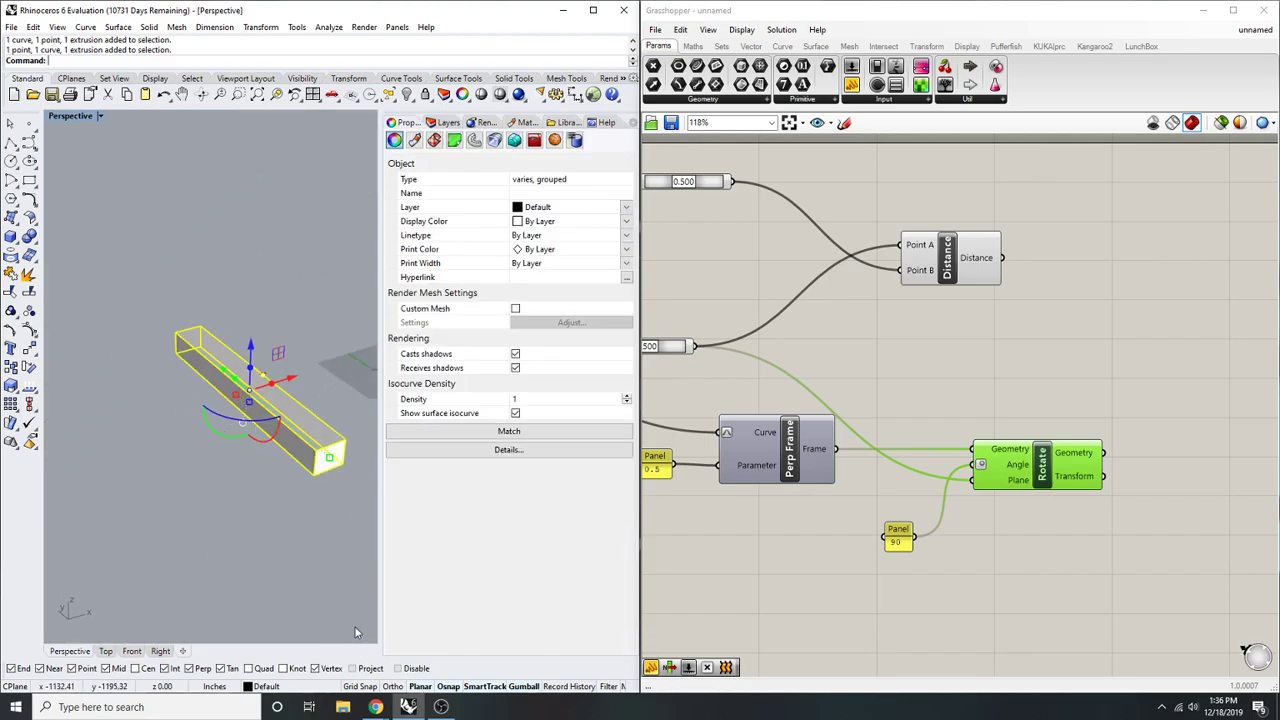
pyautogui.moveTo(285, 425); pyautogui.dragTo(250, 465, button='right')
pyautogui.moveTo(232, 459); pyautogui.dragTo(288, 434)
pyautogui.click(318, 322)
pyautogui.scroll(6, 211, 400)
pyautogui.moveTo(318, 322); pyautogui.dragTo(147, 433, button='right')
pyautogui.scroll(14, 165, 414)
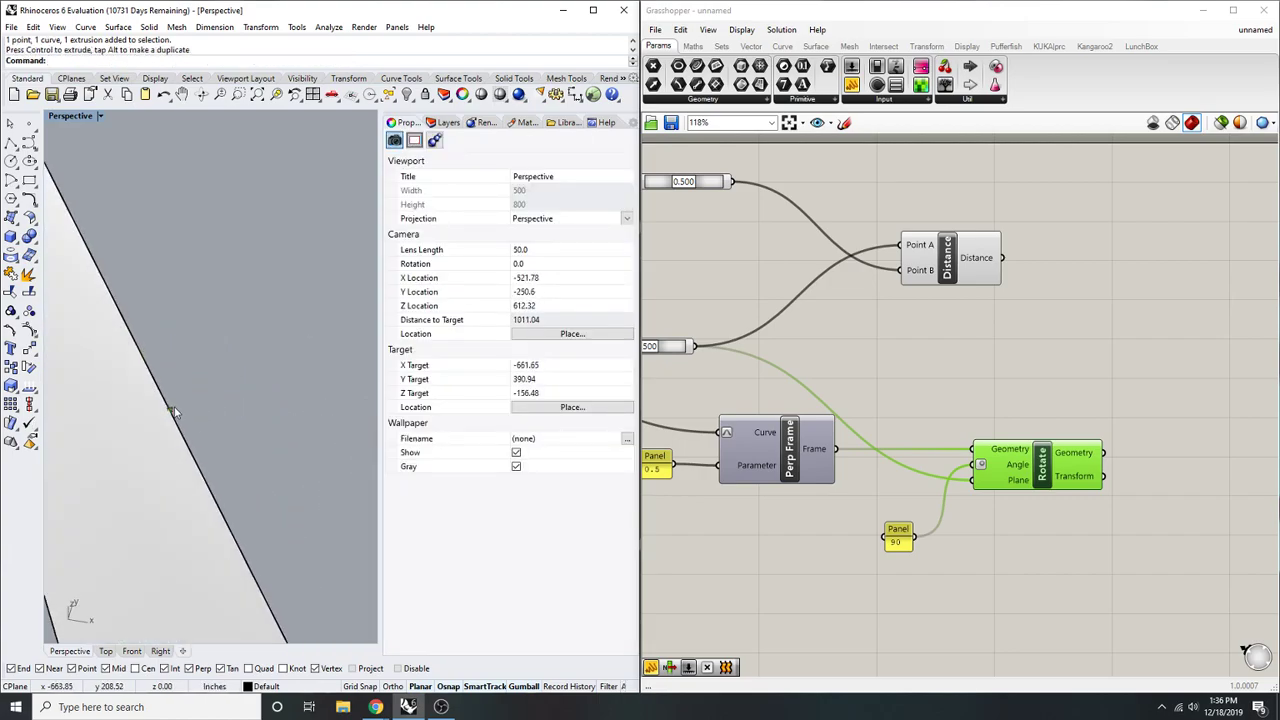
pyautogui.scroll(-8, 261, 326)
pyautogui.moveTo(261, 326); pyautogui.dragTo(210, 360, button='right')
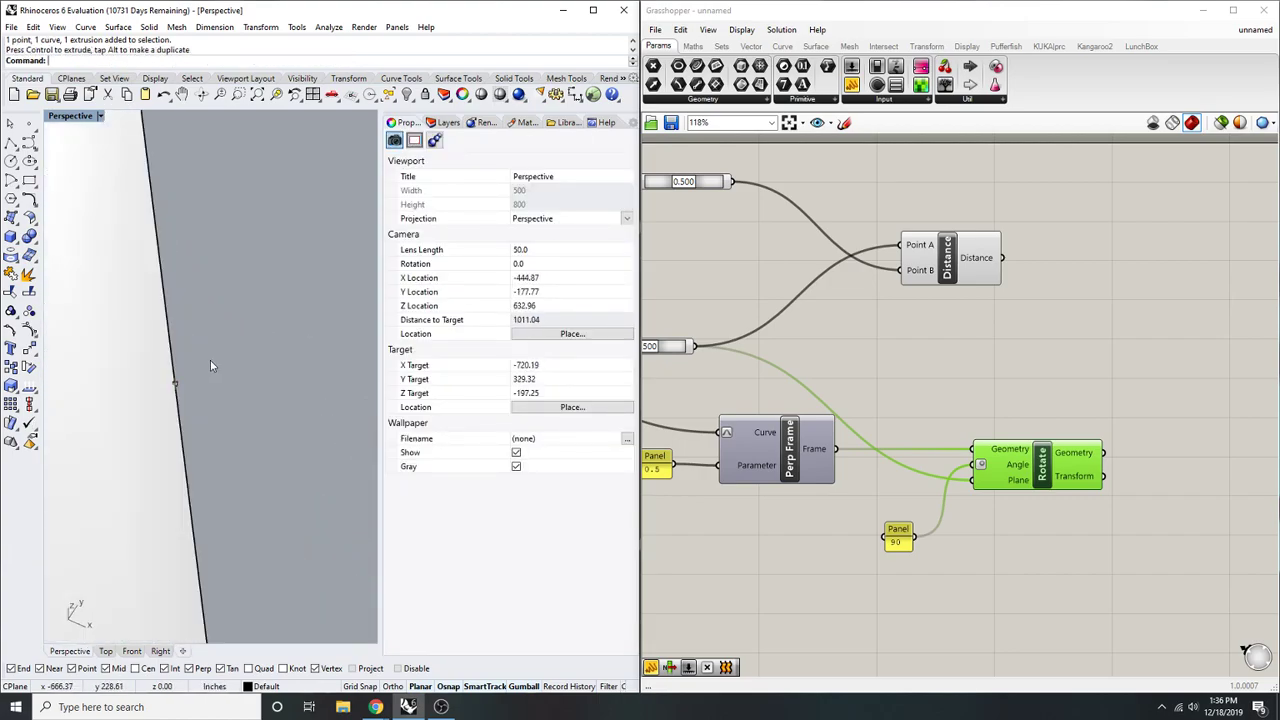
pyautogui.hotkey('ctrl', 'z')
# - Examine the orientation of the rotated frame at the midpoint of the box's edge line
pyautogui.scroll(-4, 225, 362)
pyautogui.click(246, 444)
pyautogui.moveTo(246, 444); pyautogui.dragTo(8, 350, button='right')
pyautogui.click(242, 236)
pyautogui.click(260, 246)
pyautogui.moveTo(298, 242); pyautogui.dragTo(241, 268, button='right')
pyautogui.scroll(2, 241, 268)
pyautogui.scroll(12, 227, 309)
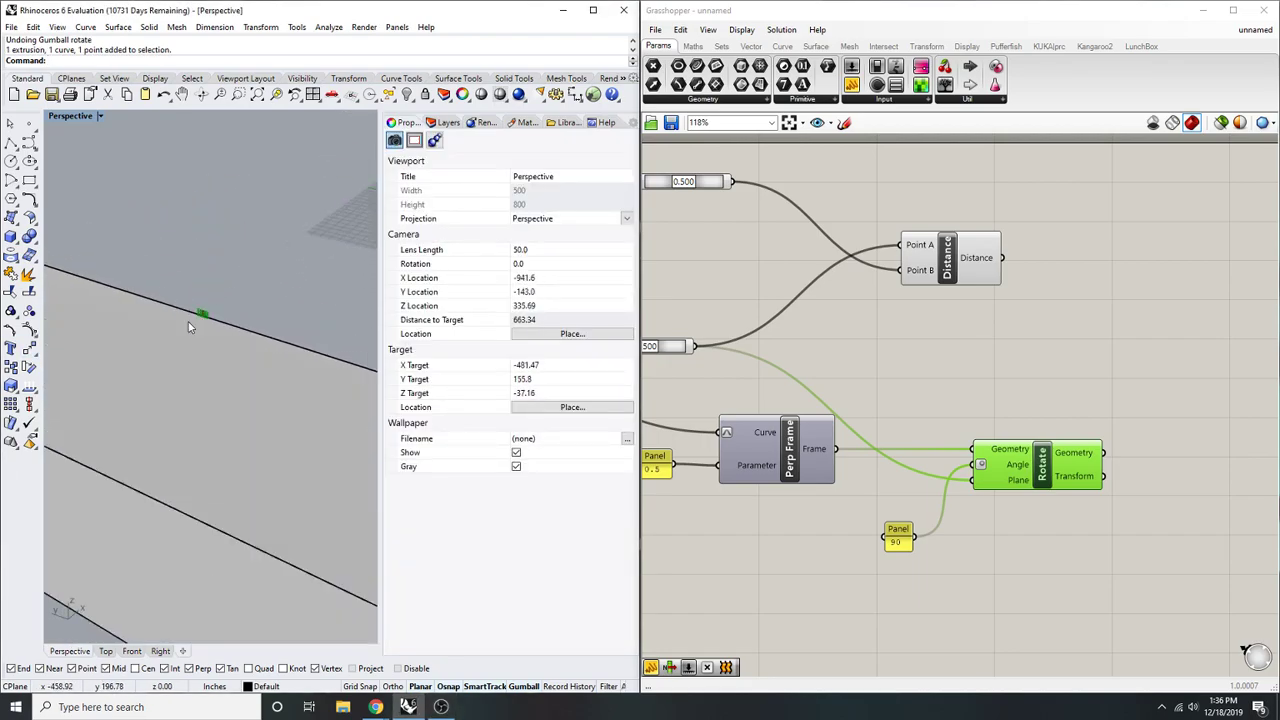
pyautogui.scroll(-2, 1208, 420)
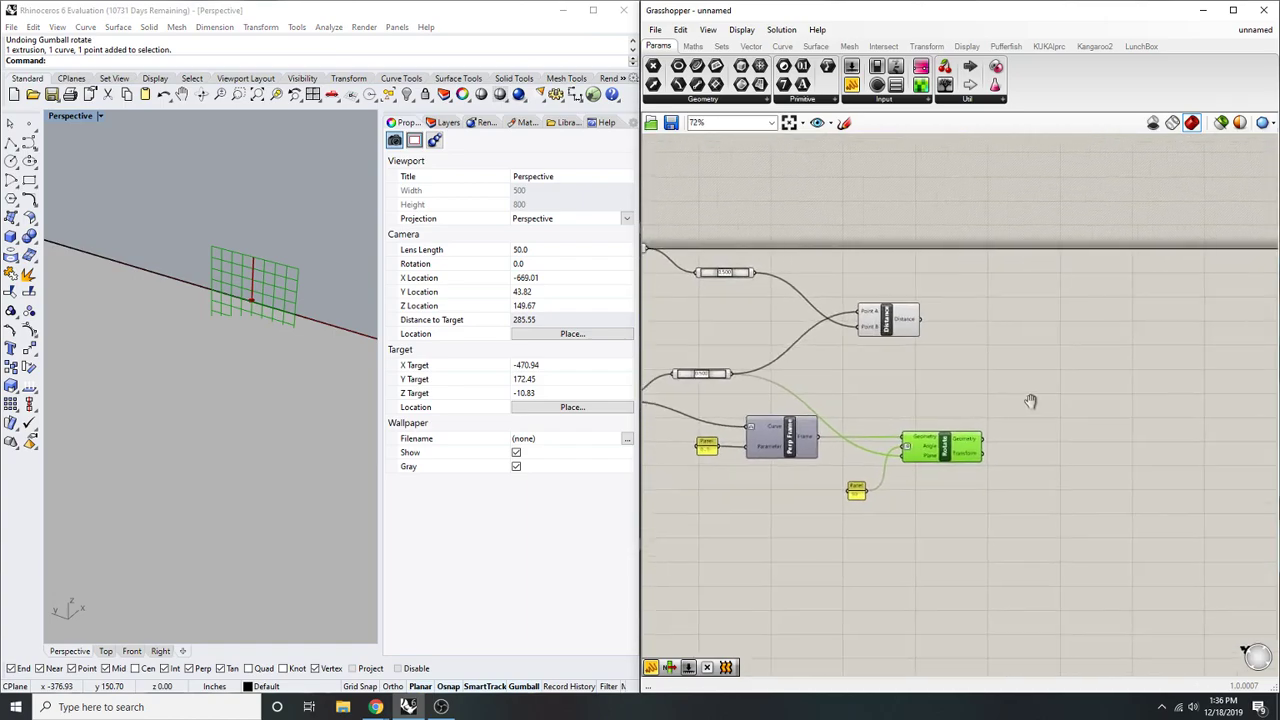
pyautogui.doubleClick(1074, 375)
pyautogui.write('rec')
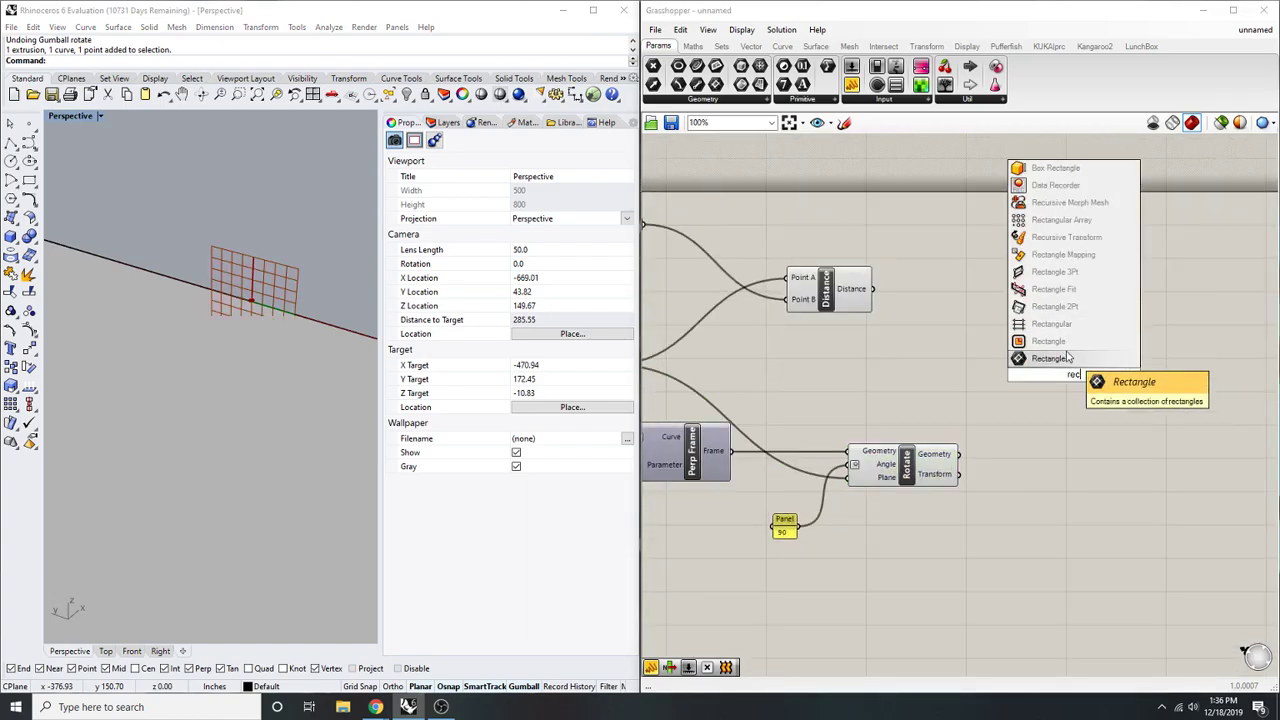
pyautogui.press('Return')
pyautogui.moveTo(1080, 378); pyautogui.dragTo(1070, 390, button='right')
pyautogui.press('Delete')
# - Add a Rectangle component that takes Rotate's Geometry output as its Plane, and place it clear of Rotate
pyautogui.doubleClick(1074, 371)
pyautogui.write('rec')
pyautogui.click(1084, 339)
pyautogui.scroll(3, 1063, 375)
pyautogui.moveTo(1008, 327); pyautogui.dragTo(874, 520)
pyautogui.moveTo(946, 499); pyautogui.dragTo(917, 485, button='right')
pyautogui.moveTo(1019, 338); pyautogui.dragTo(1138, 368)
pyautogui.scroll(-4, 1138, 370)
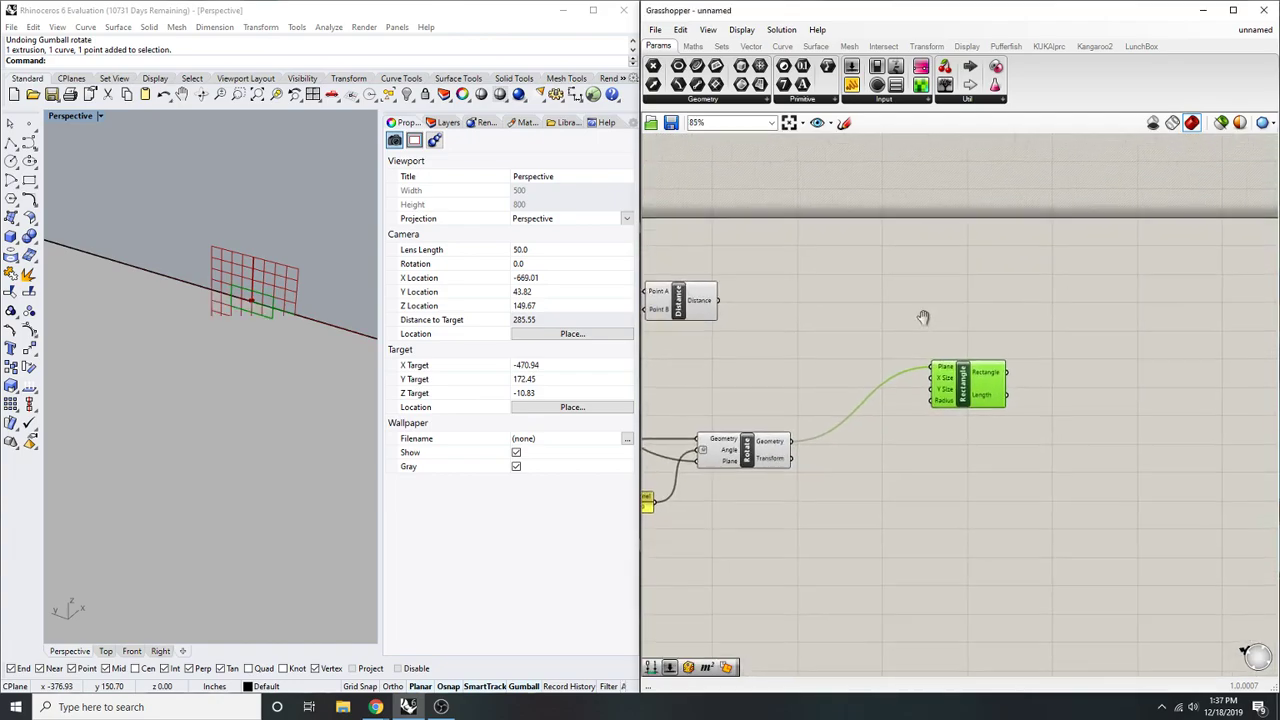
pyautogui.moveTo(980, 471); pyautogui.dragTo(946, 471, button='right')
pyautogui.moveTo(928, 377); pyautogui.dragTo(1052, 414)
pyautogui.moveTo(1077, 345); pyautogui.dragTo(1027, 363, button='right')
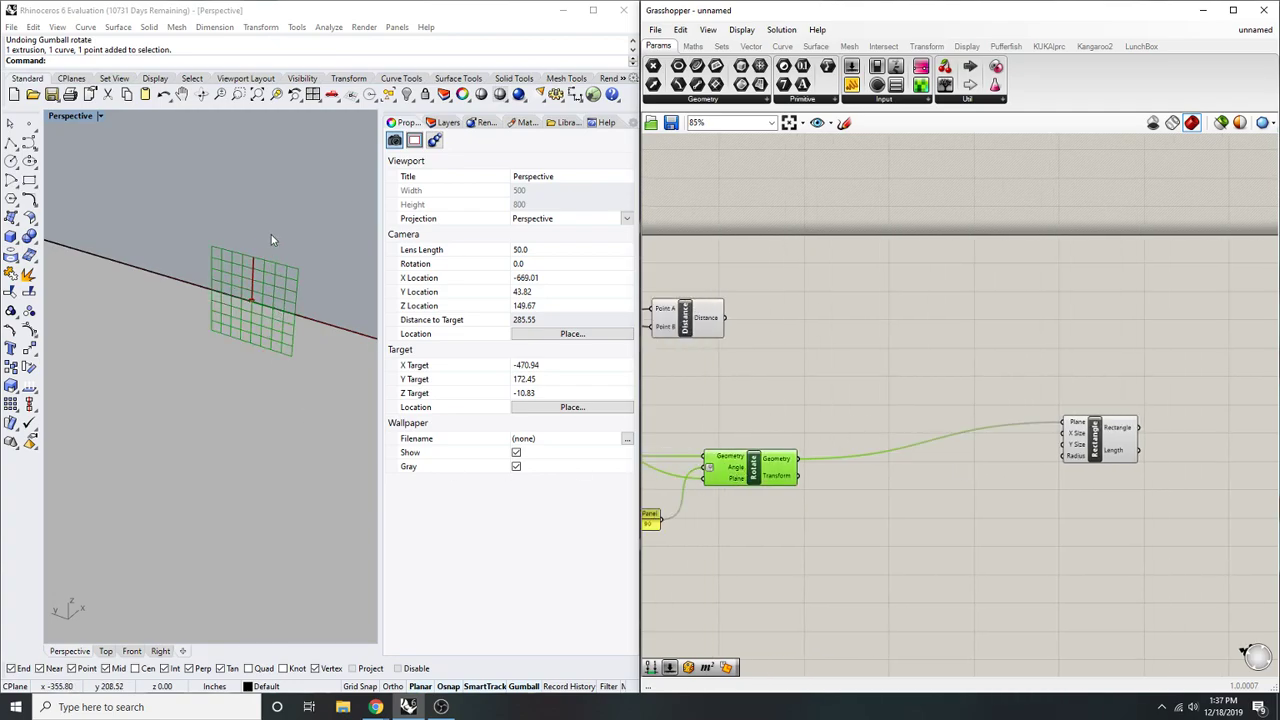
# - Add a number slider set to 25 and connect it to the Rectangle's X Size and Y Size inputs
pyautogui.scroll(-4, 265, 310)
pyautogui.scroll(5, 265, 313)
pyautogui.scroll(-3, 265, 313)
pyautogui.scroll(3, 265, 313)
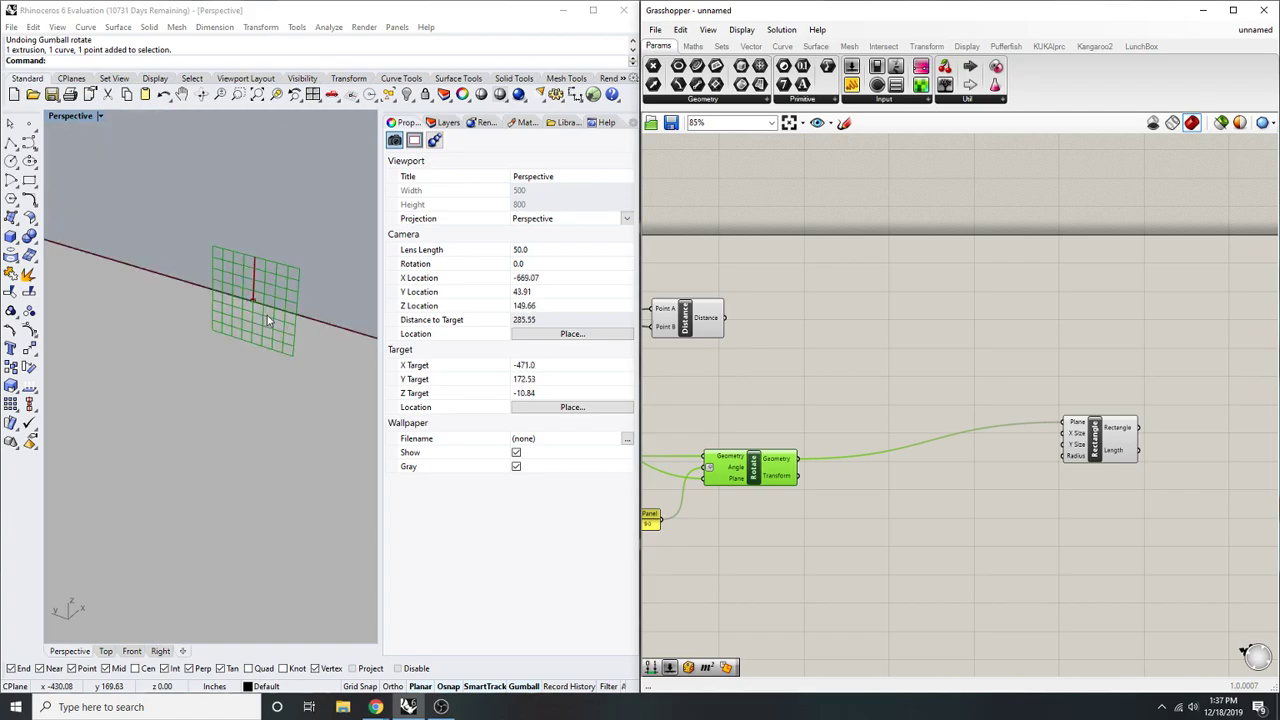
pyautogui.click(1098, 443)
pyautogui.doubleClick(876, 612)
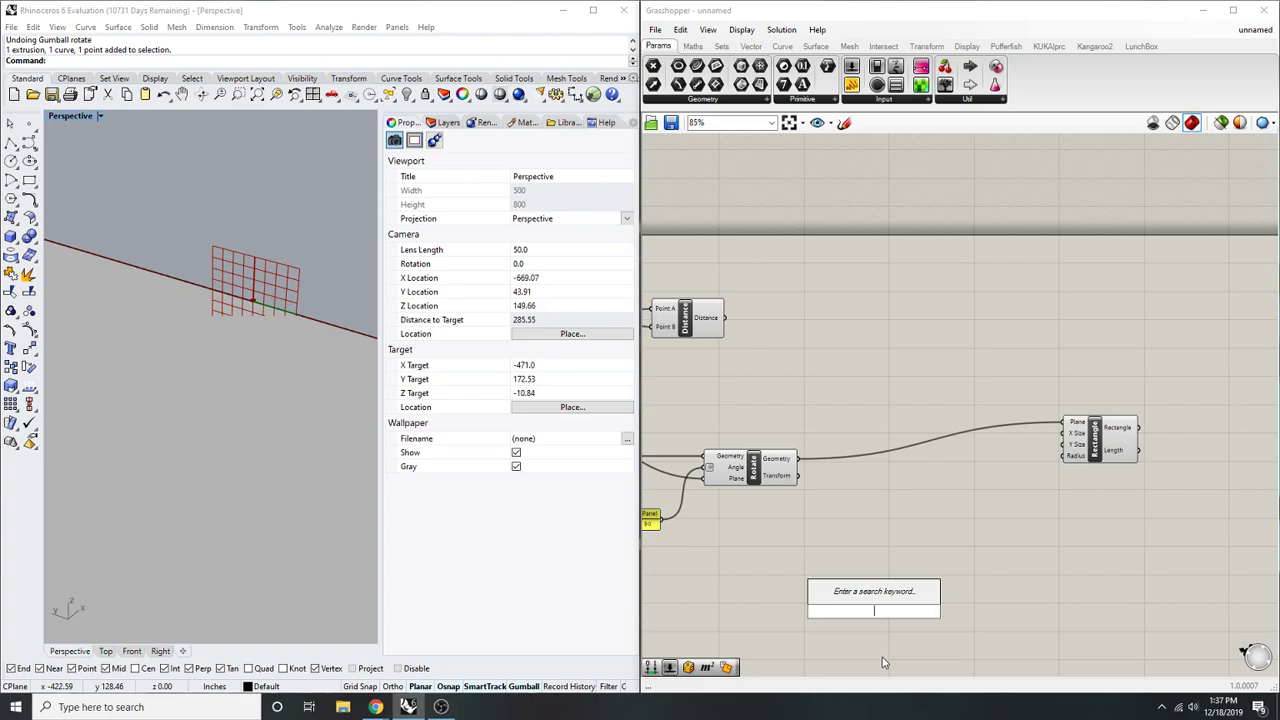
pyautogui.write('25')
pyautogui.press('Return')
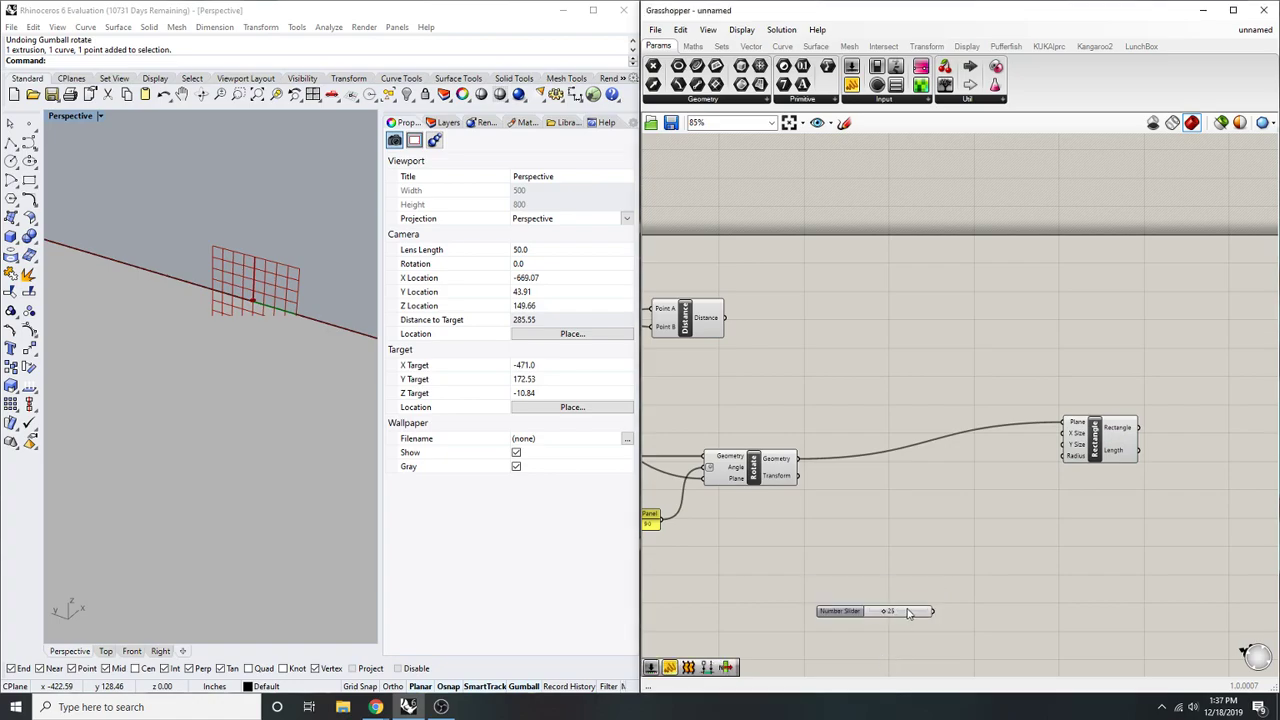
pyautogui.moveTo(908, 613); pyautogui.dragTo(935, 538)
pyautogui.moveTo(1081, 439); pyautogui.dragTo(960, 536)
pyautogui.moveTo(1068, 428); pyautogui.dragTo(960, 536)
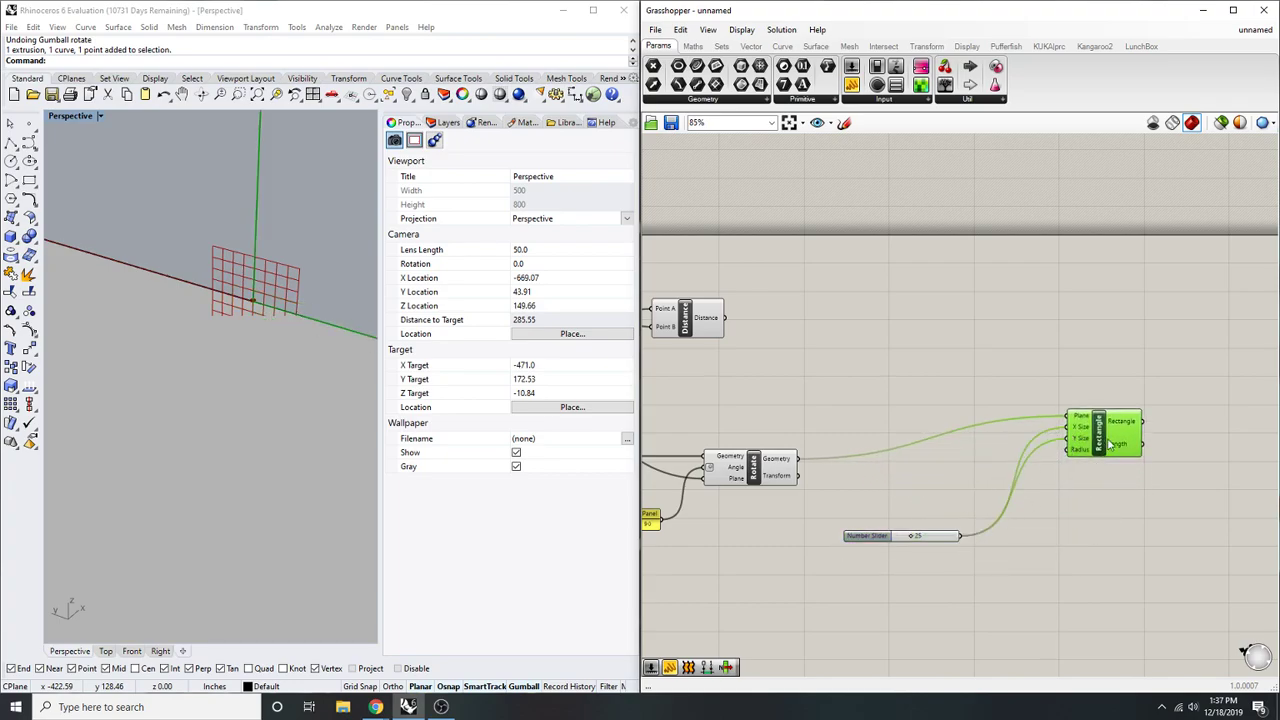
# - Add a Construct Domain component and feed its Domain output into the Rectangle's Y Size in place of the slider
pyautogui.scroll(-8, 147, 405)
pyautogui.keyDown('shift'); pyautogui.moveTo(178, 366); pyautogui.dragTo(307, 319, button='right'); pyautogui.keyUp('shift')
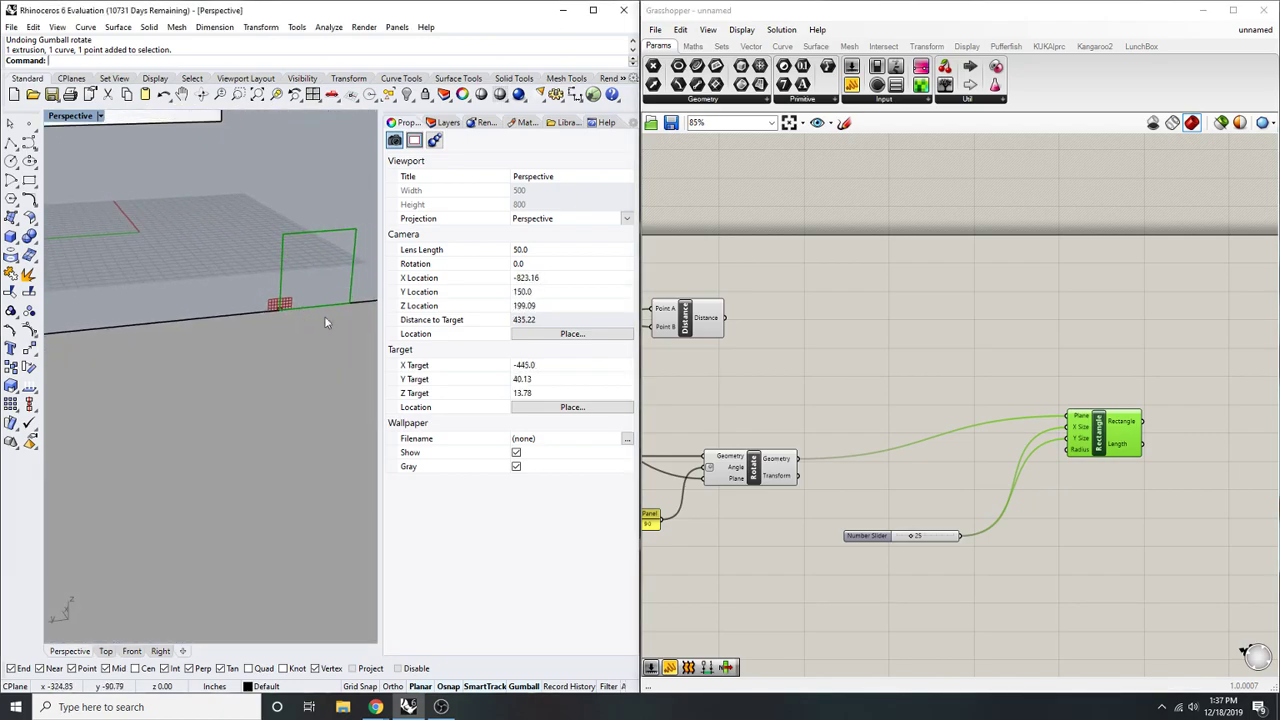
pyautogui.doubleClick(1027, 607)
pyautogui.write('construct dom')
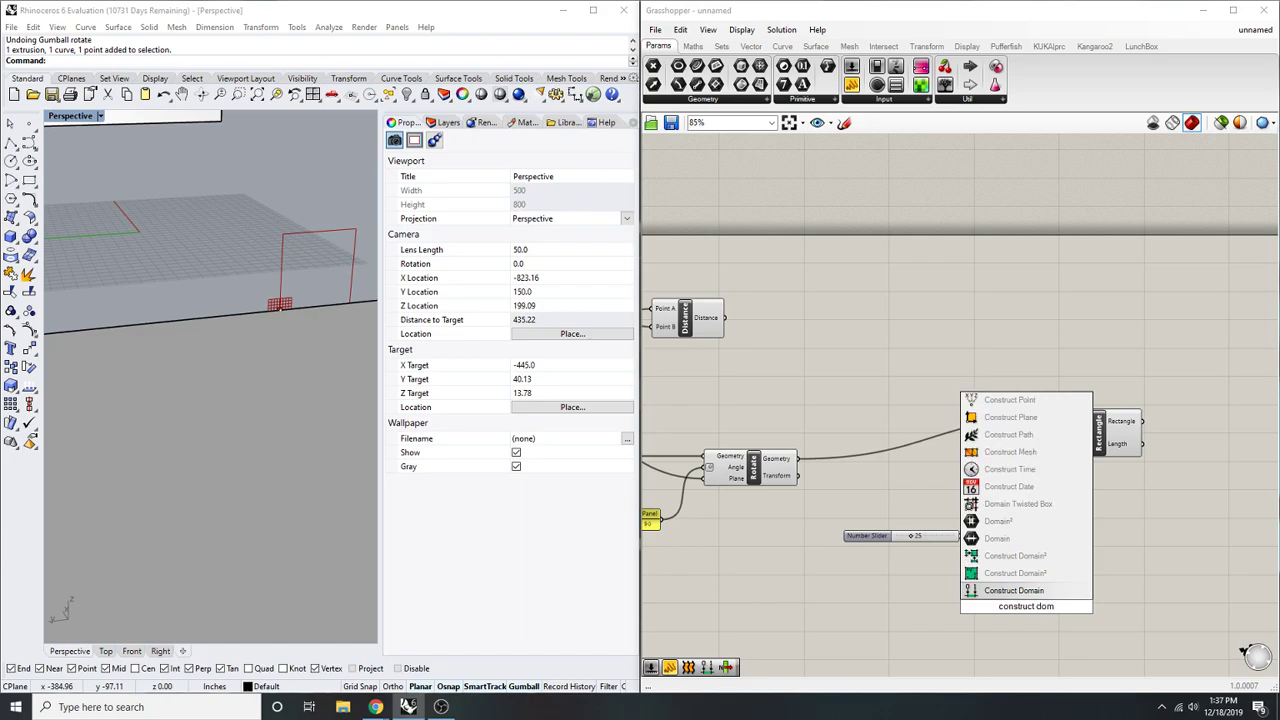
pyautogui.press('Return')
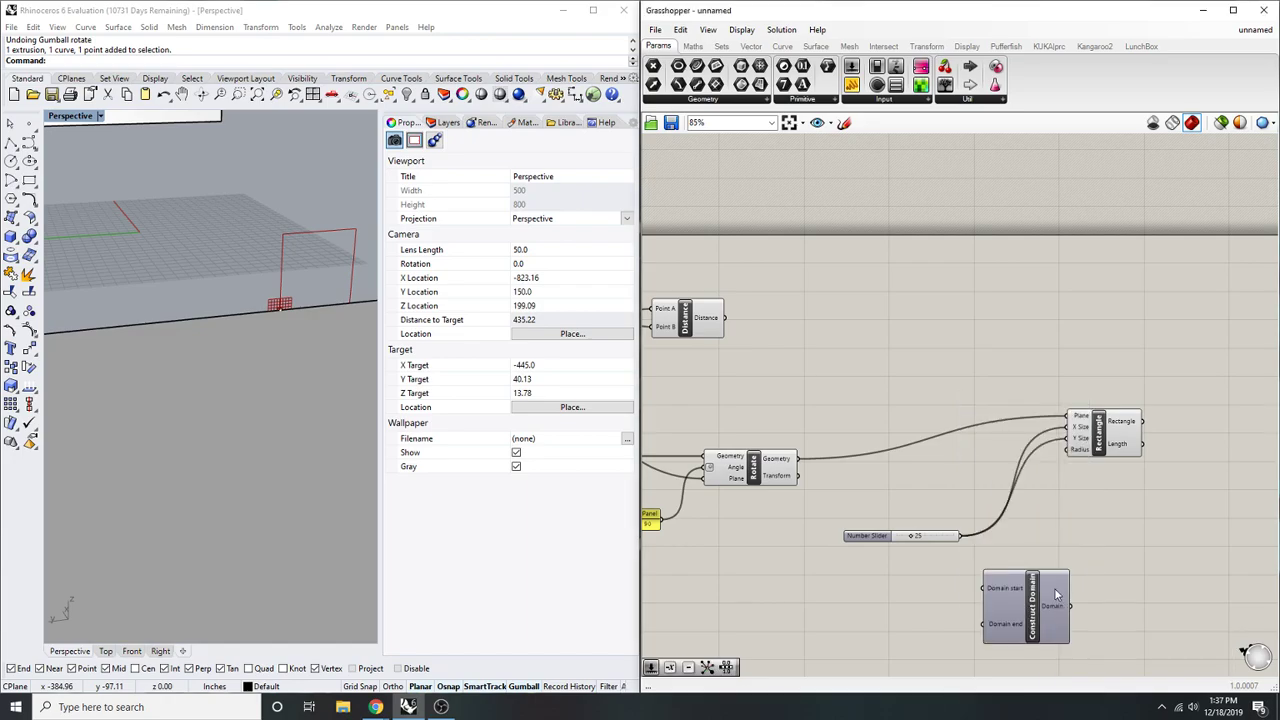
pyautogui.moveTo(970, 558); pyautogui.dragTo(996, 507, button='right')
pyautogui.click(1178, 378)
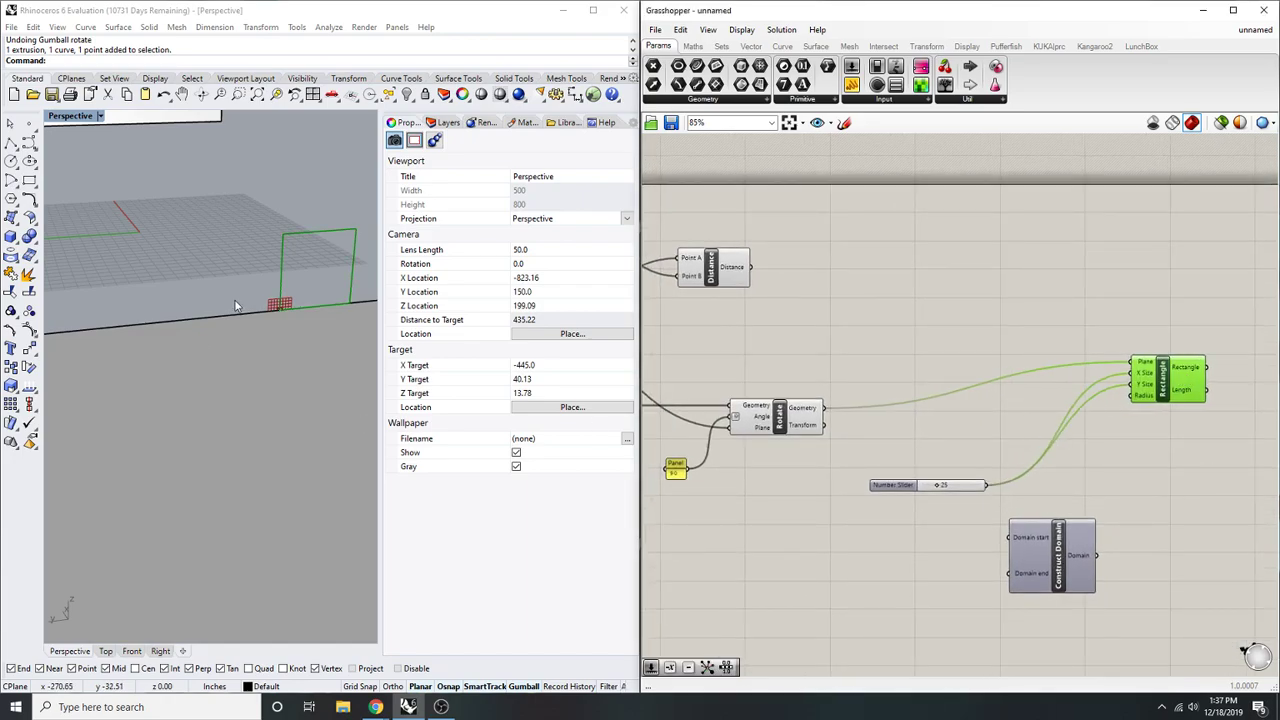
pyautogui.scroll(3, 1114, 436)
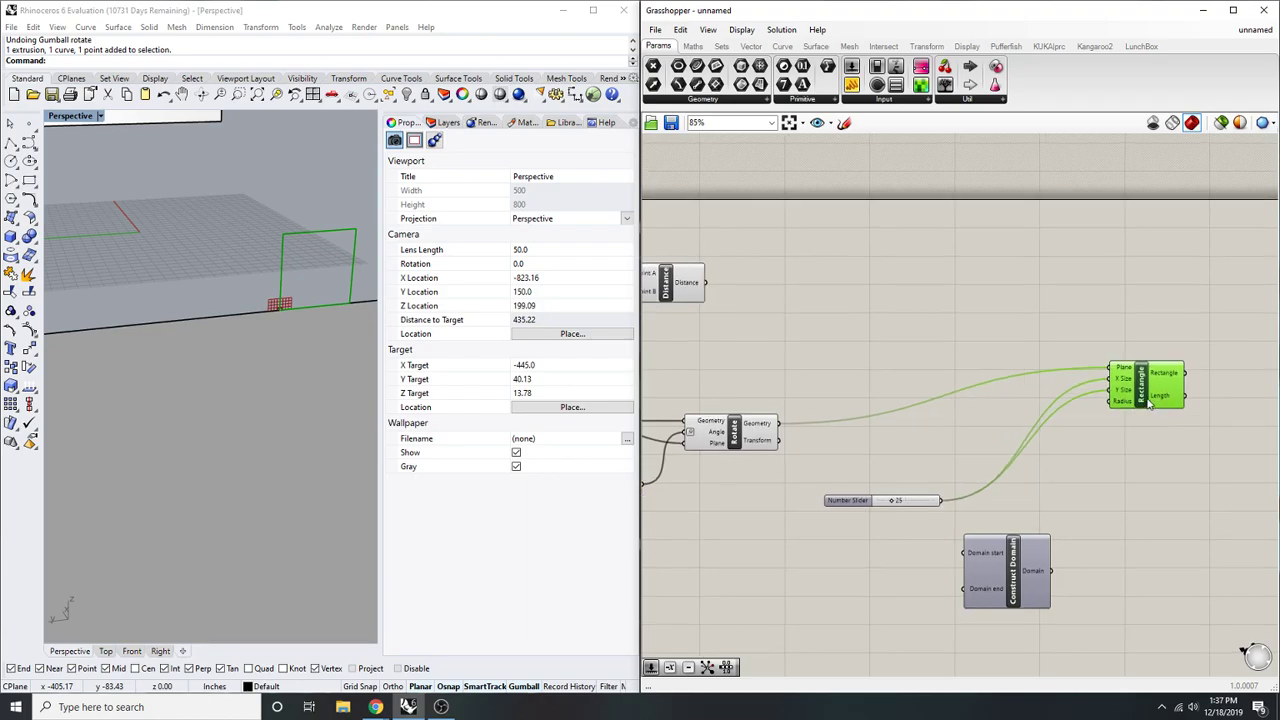
pyautogui.moveTo(1106, 392); pyautogui.dragTo(1018, 645)
pyautogui.moveTo(925, 668); pyautogui.dragTo(976, 531)
pyautogui.moveTo(976, 531); pyautogui.dragTo(969, 565, button='right')
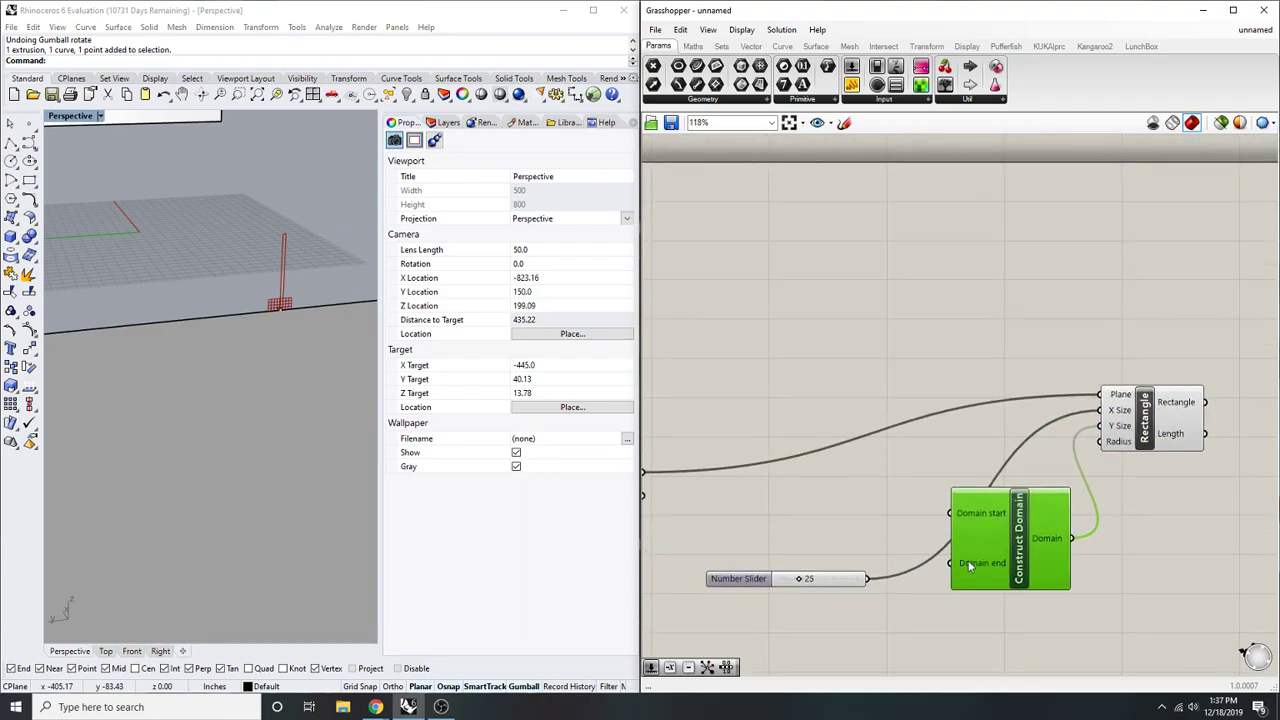
# - Connect the number slider to the Domain end input of Construct Domain
pyautogui.moveTo(875, 560); pyautogui.dragTo(867, 578)
pyautogui.click(851, 505)
pyautogui.moveTo(851, 505); pyautogui.dragTo(922, 417, button='right')
pyautogui.moveTo(1033, 414); pyautogui.dragTo(1039, 441)
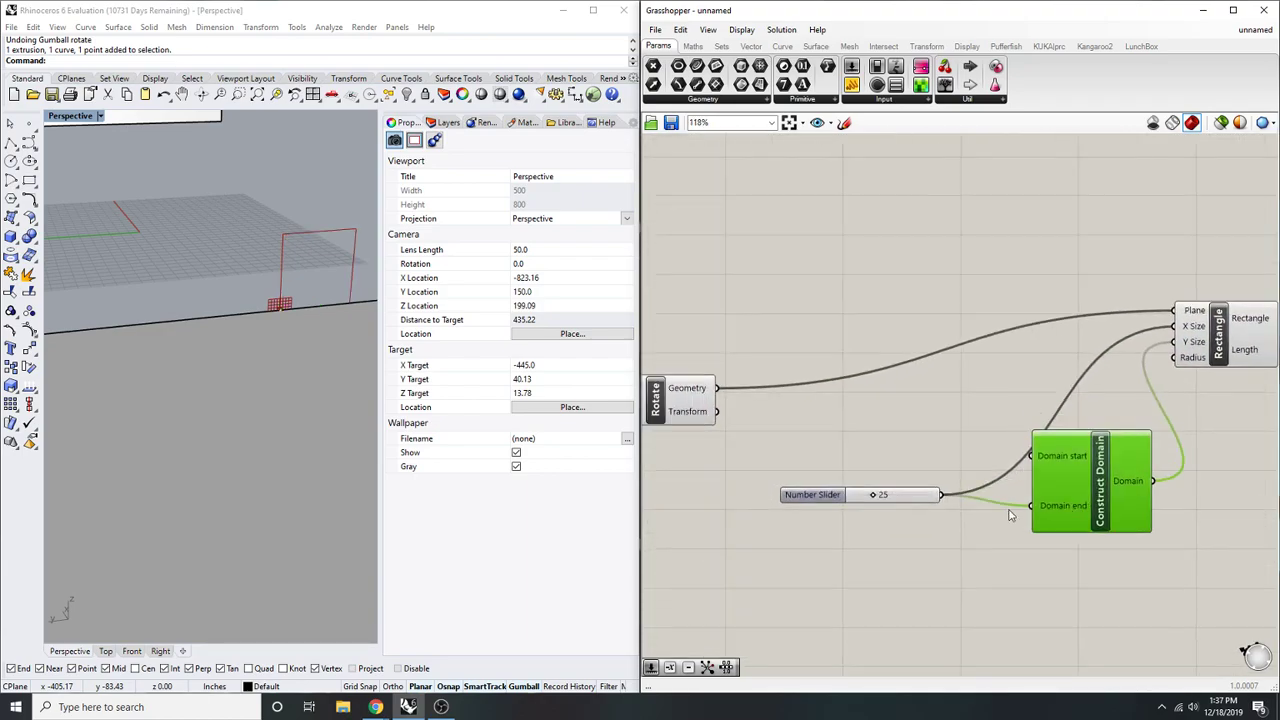
pyautogui.moveTo(1039, 441); pyautogui.dragTo(1081, 430, button='right')
# - Add a Negative component between the number slider and the Domain start input of Construct Domain
pyautogui.doubleClick(985, 430)
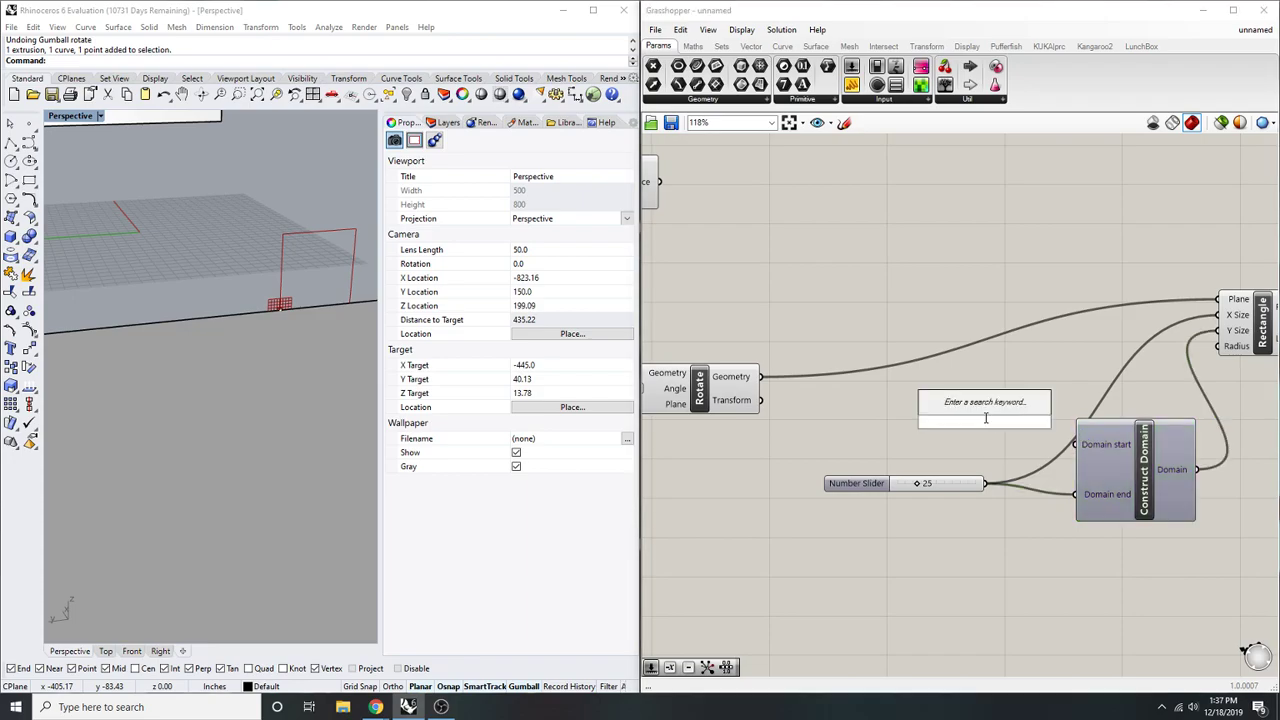
pyautogui.write('negative')
pyautogui.press('Return')
pyautogui.scroll(2, 980, 416)
pyautogui.moveTo(981, 418); pyautogui.dragTo(1060, 420)
pyautogui.moveTo(1006, 426); pyautogui.dragTo(987, 508)
pyautogui.moveTo(1125, 426); pyautogui.dragTo(1114, 455)
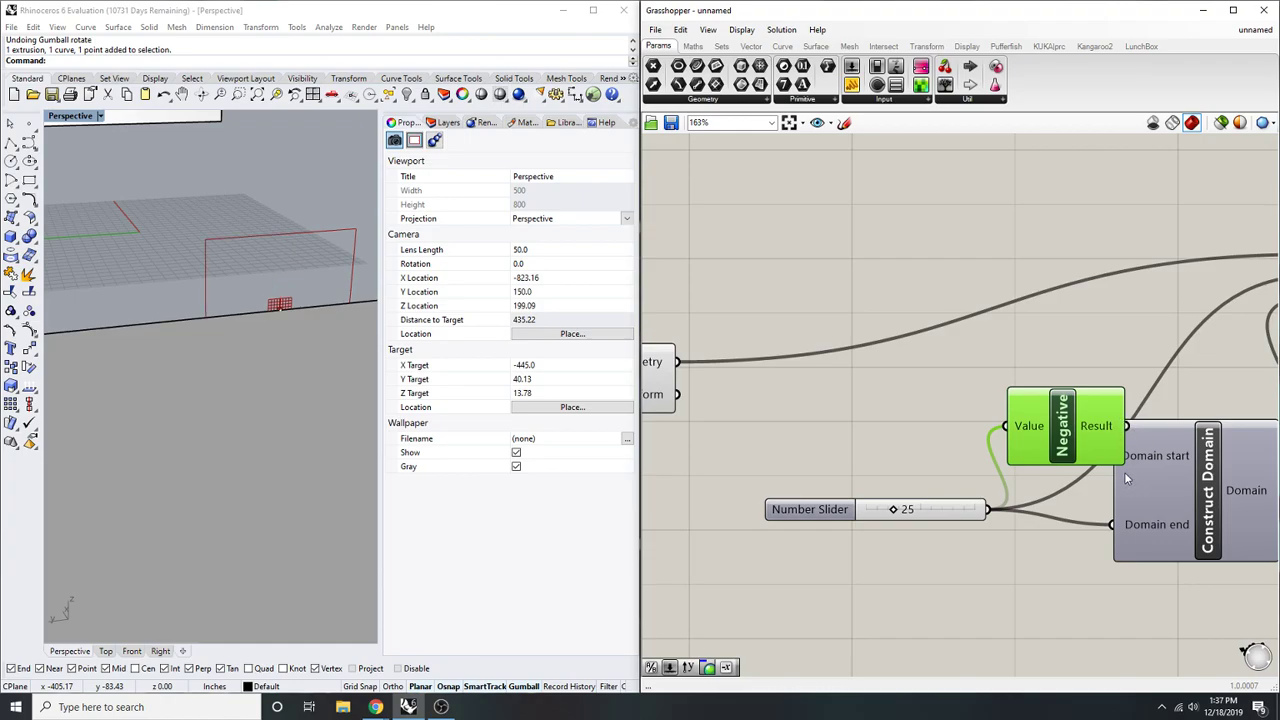
pyautogui.scroll(-2, 1125, 480)
pyautogui.moveTo(988, 478); pyautogui.dragTo(894, 573)
pyautogui.moveTo(1072, 421); pyautogui.dragTo(1008, 473)
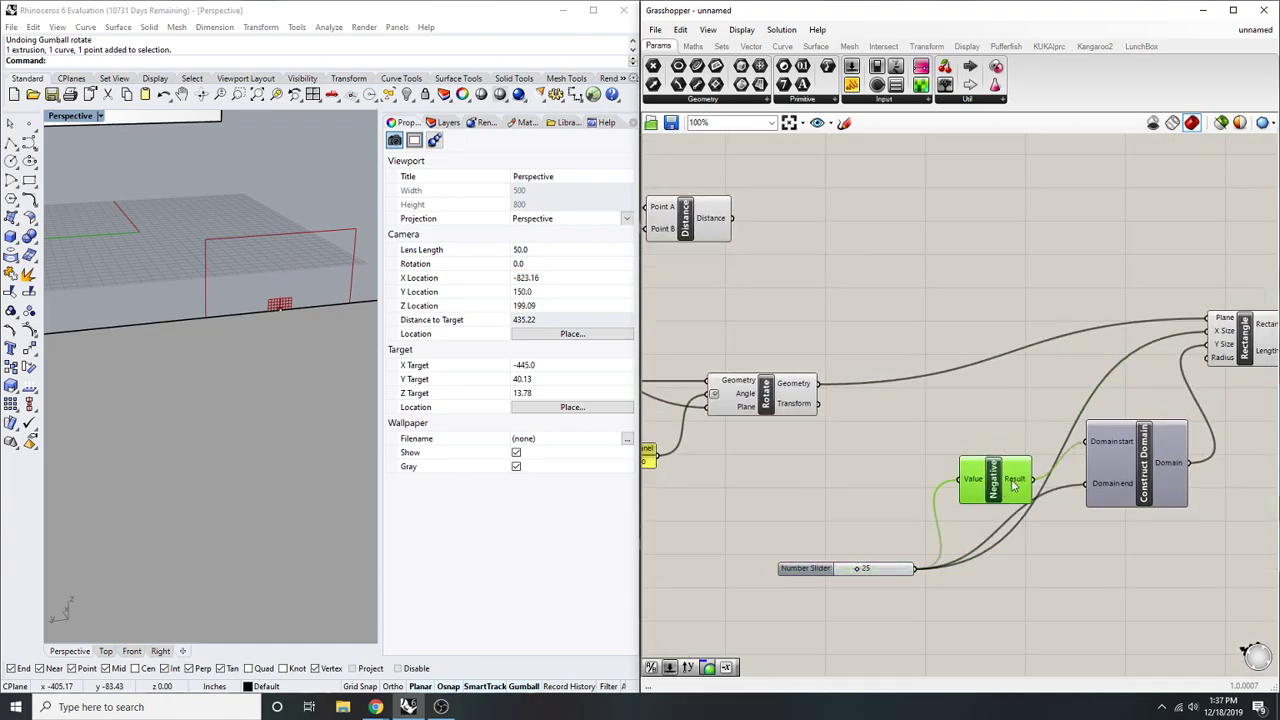
# - Add a separate number slider for the Rectangle's X Size and set it to 46
pyautogui.click(1004, 440)
pyautogui.moveTo(1004, 400); pyautogui.dragTo(954, 413, button='right')
pyautogui.moveTo(1076, 424); pyautogui.dragTo(1027, 446, button='right')
pyautogui.click(1154, 380)
pyautogui.moveTo(1030, 374); pyautogui.dragTo(987, 406, button='right')
pyautogui.doubleClick(911, 337)
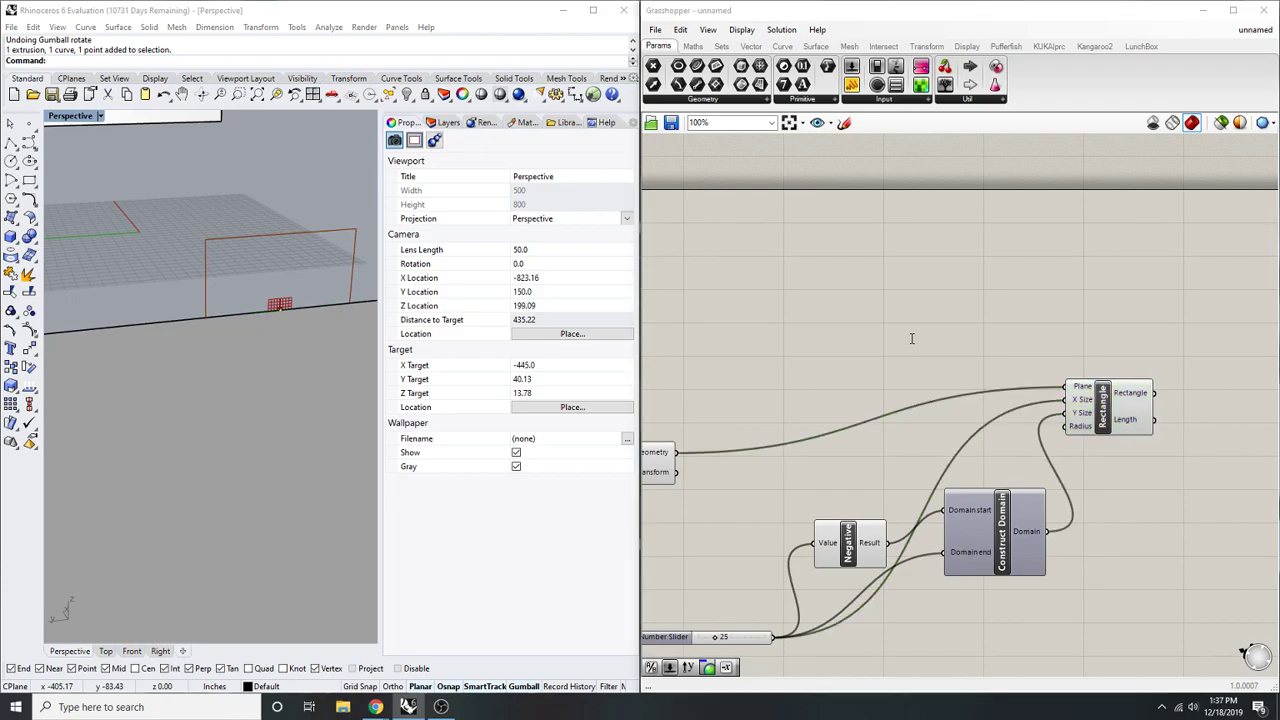
pyautogui.doubleClick(940, 650)
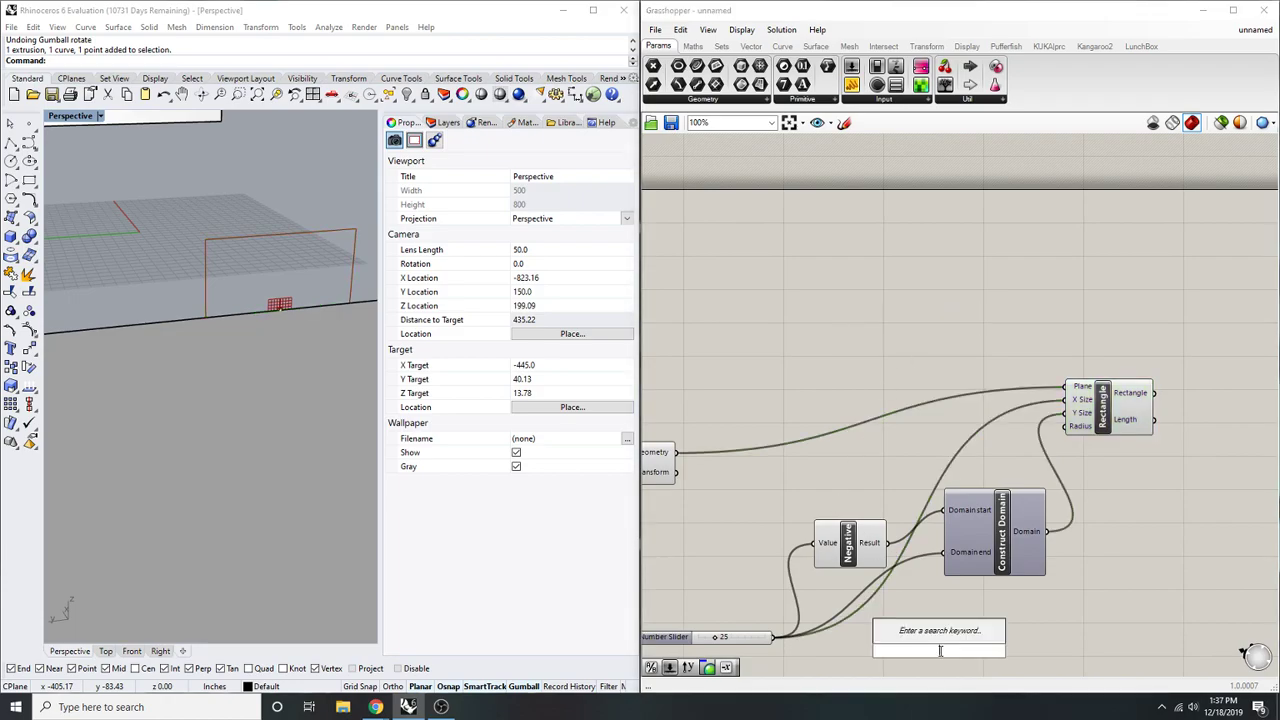
pyautogui.write('25')
pyautogui.press('Return')
pyautogui.moveTo(938, 654); pyautogui.dragTo(822, 470)
pyautogui.scroll(3, 965, 452)
pyautogui.moveTo(1145, 368); pyautogui.dragTo(946, 495)
pyautogui.scroll(3, 864, 473)
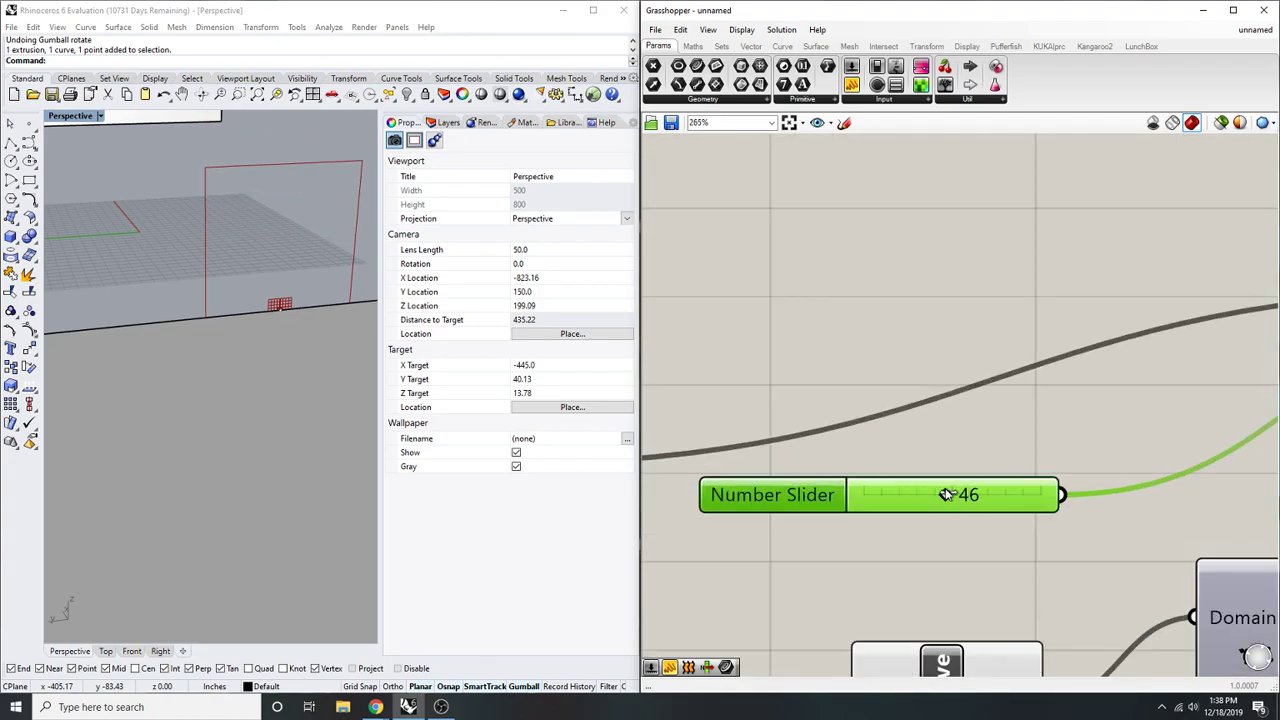
# - Widen the rectangle by setting the number slider that feeds Negative and Domain end to 83
pyautogui.scroll(-5, 1006, 390)
pyautogui.scroll(3, 873, 607)
pyautogui.moveTo(873, 607); pyautogui.dragTo(889, 515, button='right')
pyautogui.moveTo(845, 522); pyautogui.dragTo(861, 522)
pyautogui.scroll(-2, 200, 348)
pyautogui.moveTo(200, 349); pyautogui.dragTo(220, 330, button='right')
pyautogui.scroll(-4, 221, 277)
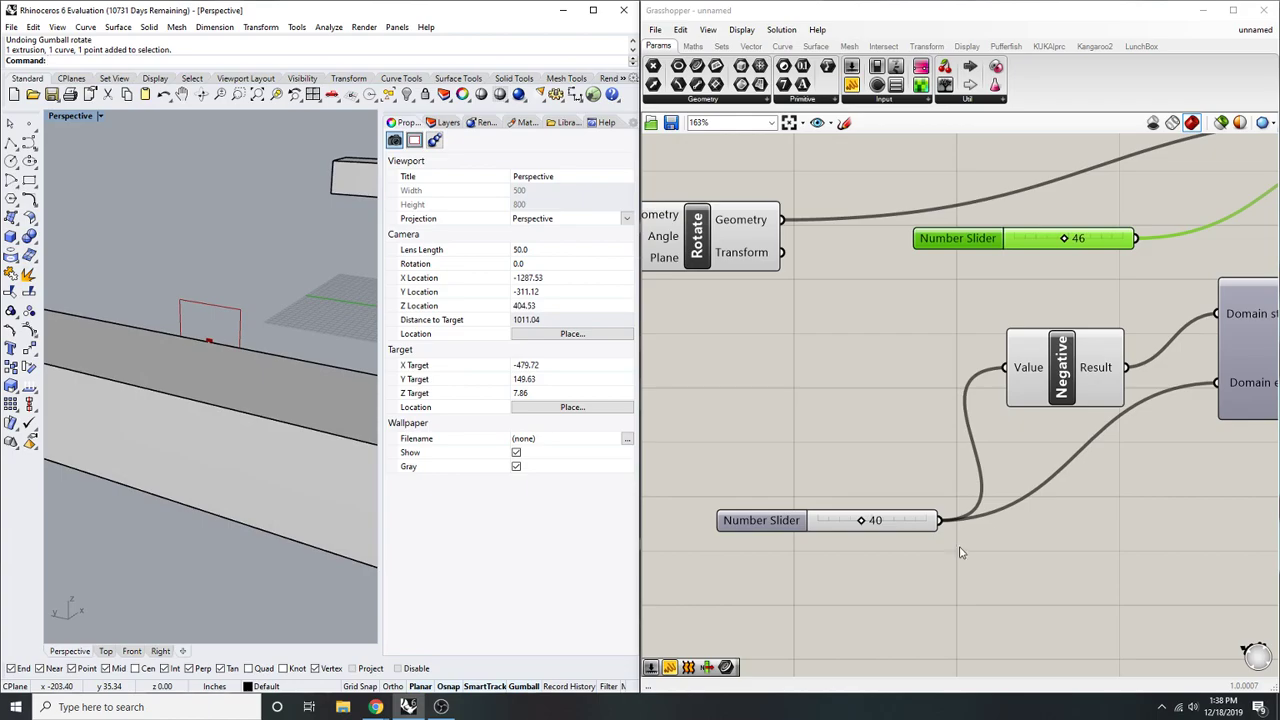
pyautogui.moveTo(866, 525); pyautogui.dragTo(905, 522)
# - Increase the numeric range of the slider feeding the domain, keeping its integer rounding
pyautogui.doubleClick(866, 520)
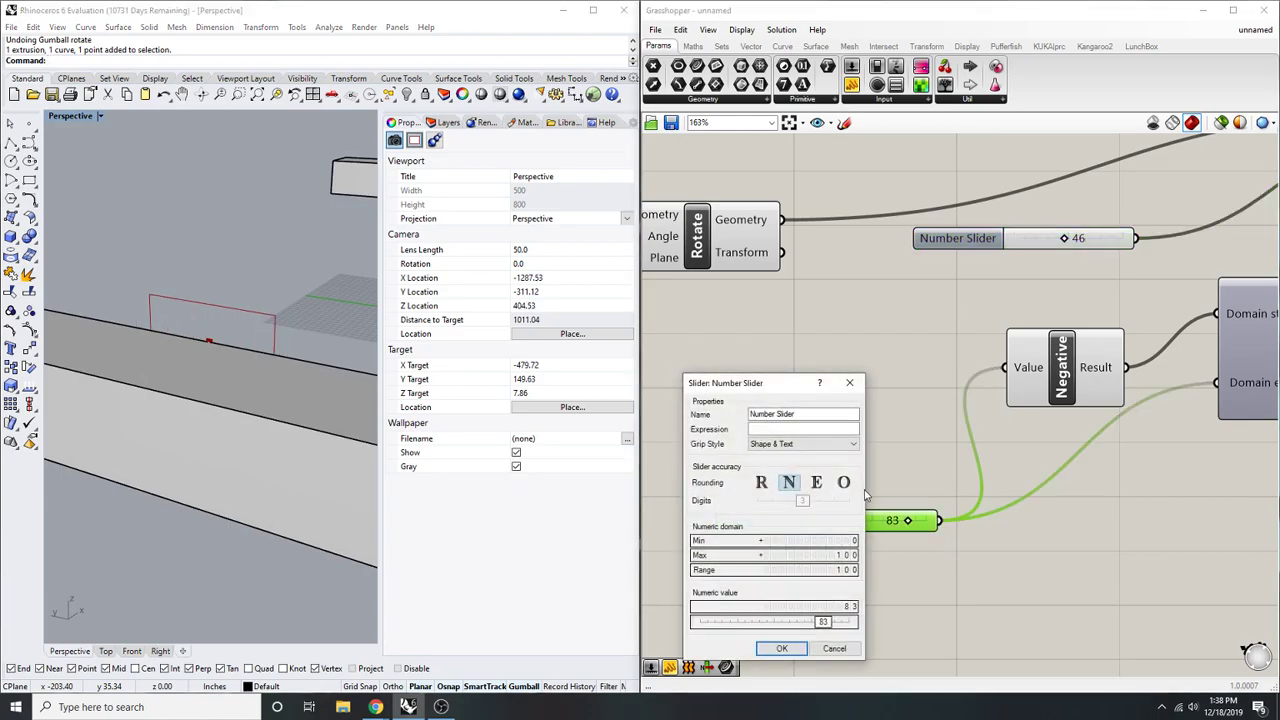
pyautogui.click(762, 482)
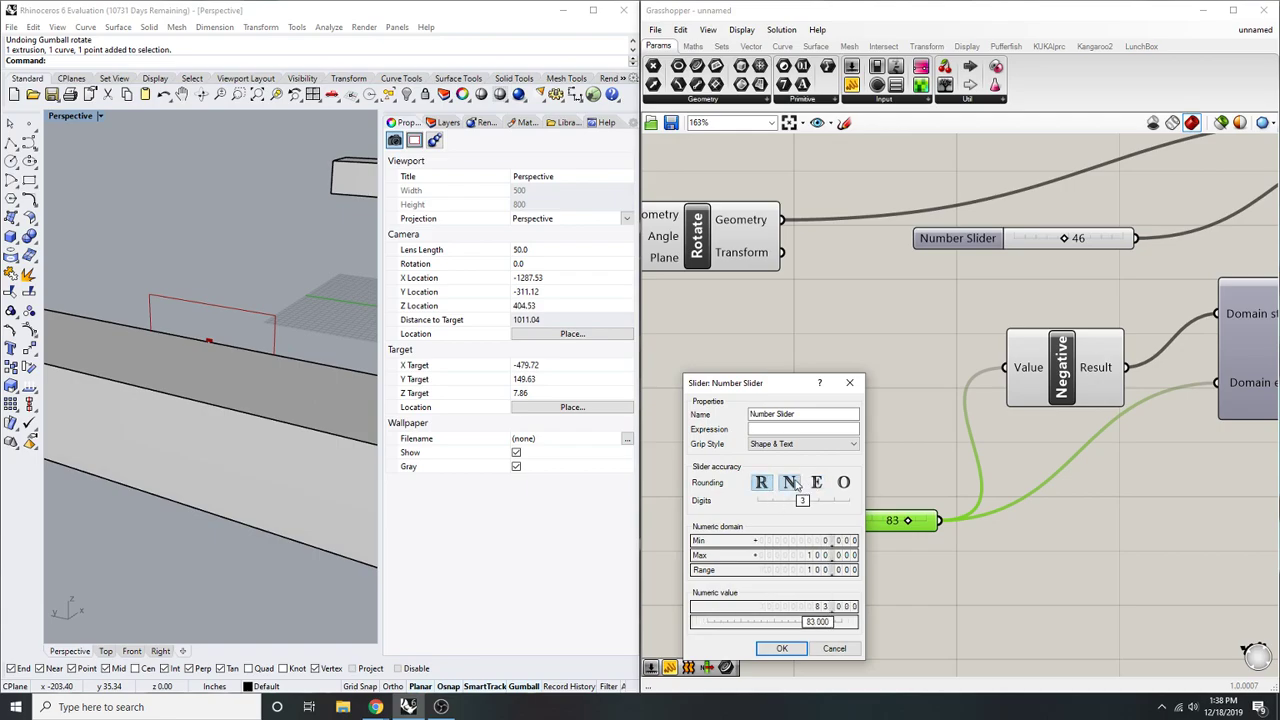
pyautogui.click(790, 482)
pyautogui.doubleClick(846, 570)
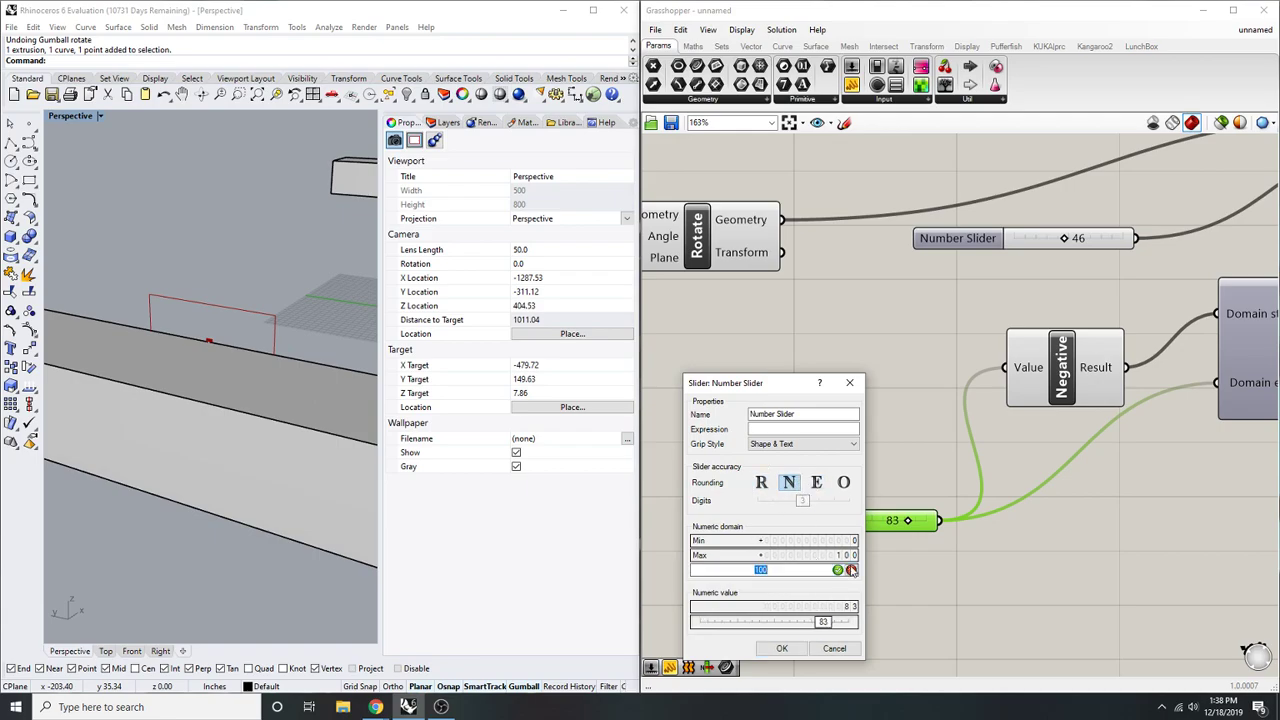
pyautogui.write('0')
pyautogui.press('Return')
pyautogui.click(782, 648)
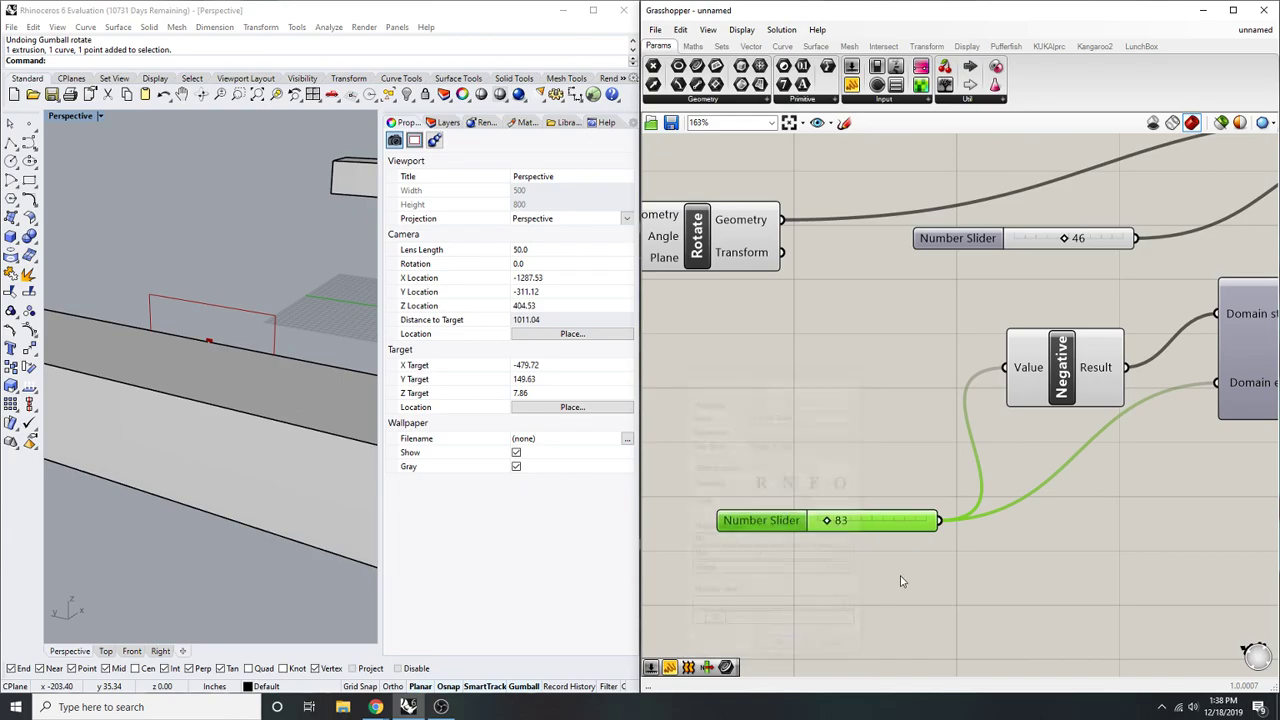
# - Set the domain's number slider to 154 and the Rectangle's X Size slider to 93
pyautogui.scroll(2, 716, 520)
pyautogui.moveTo(870, 519)
pyautogui.mouseDown()
pyautogui.moveTo(908, 520)
pyautogui.moveTo(884, 520)
pyautogui.mouseUp()
pyautogui.scroll(-4, 940, 440)
pyautogui.scroll(4, 1012, 379)
pyautogui.moveTo(1003, 366); pyautogui.dragTo(1060, 366)
pyautogui.moveTo(240, 390); pyautogui.dragTo(173, 349, button='right')
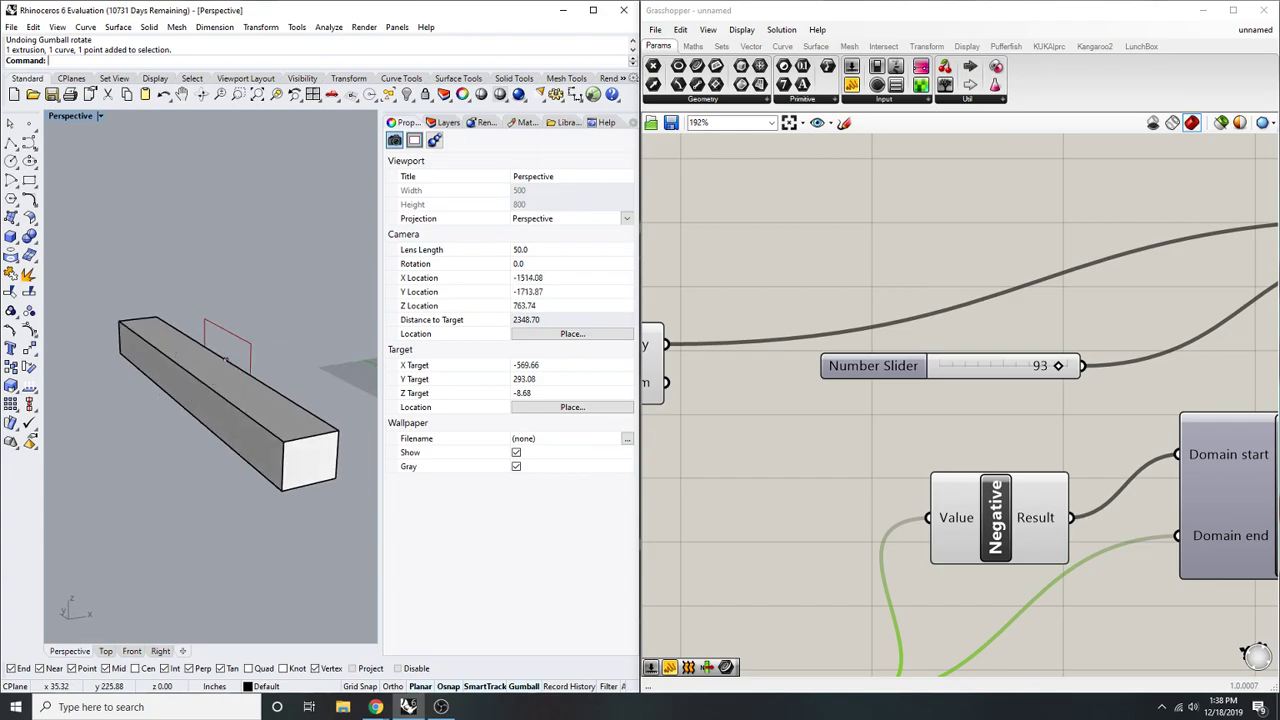
pyautogui.click(375, 707)
pyautogui.moveTo(662, 70); pyautogui.dragTo(668, 0)
pyautogui.moveTo(914, 4); pyautogui.dragTo(1279, 70)
pyautogui.scroll(-4, 945, 366)
pyautogui.rightClick(955, 366)
pyautogui.scroll(1, 932, 414)
pyautogui.rightClick(928, 408)
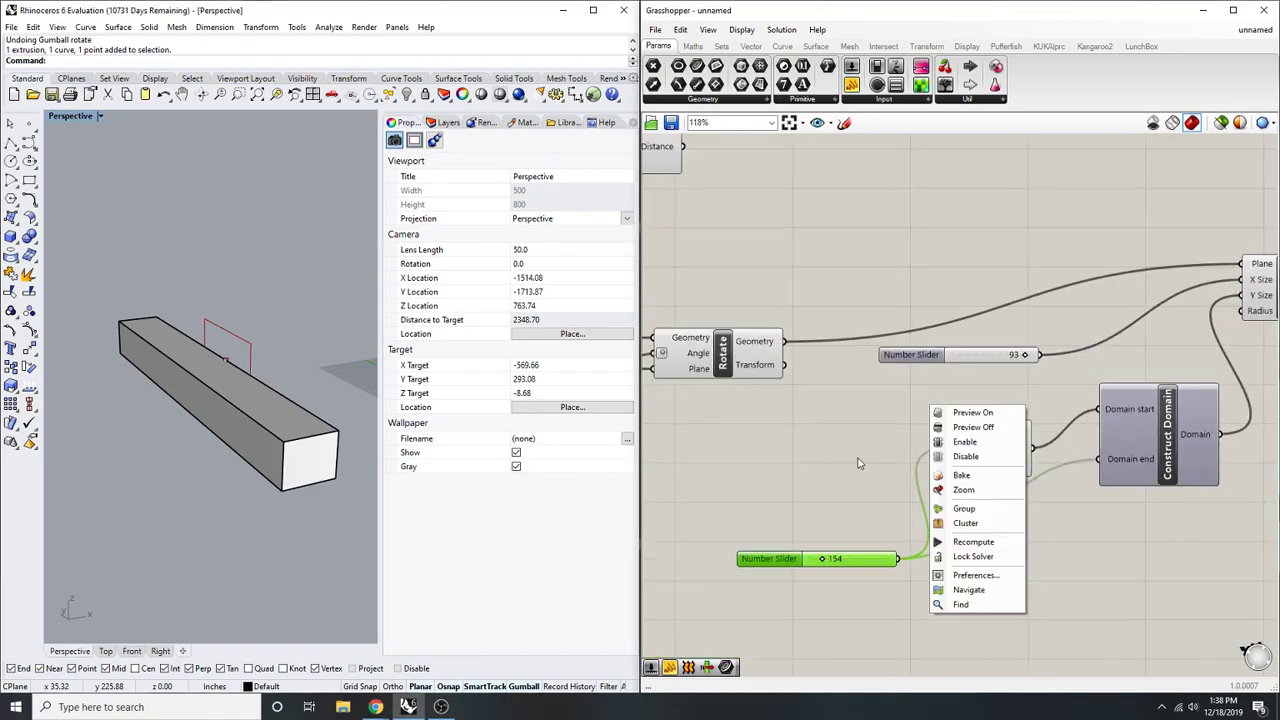
pyautogui.click(848, 468)
# - Raise the X Size slider to 100 and the slider feeding Negative and Domain end to 191
pyautogui.scroll(2, 822, 540)
pyautogui.moveTo(780, 568); pyautogui.dragTo(787, 614, button='right')
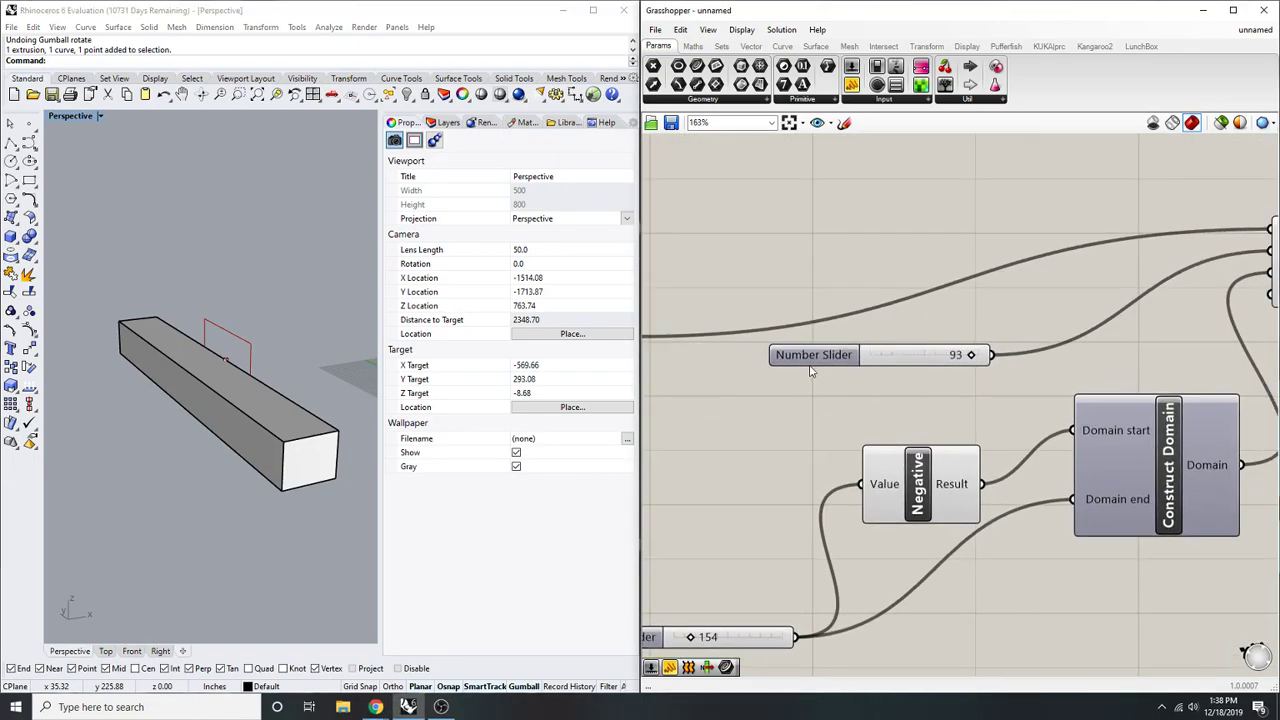
pyautogui.moveTo(969, 355); pyautogui.dragTo(993, 356)
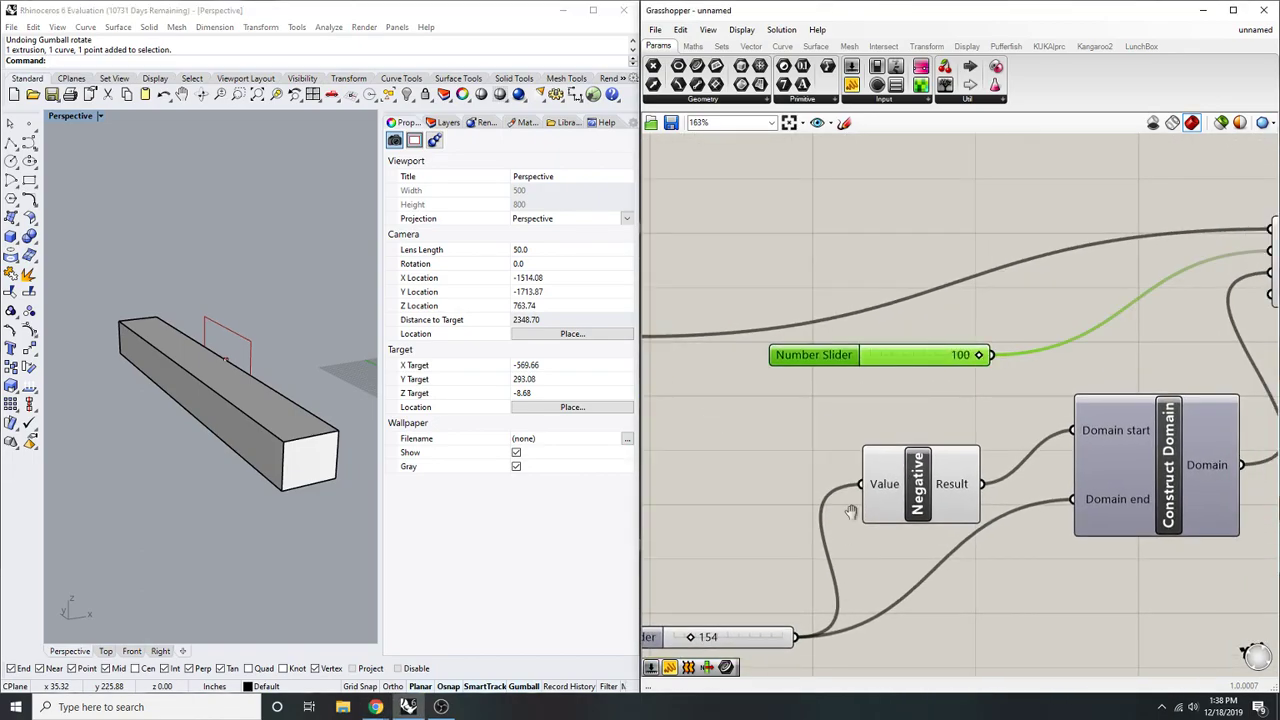
pyautogui.moveTo(742, 650); pyautogui.dragTo(801, 519, button='right')
pyautogui.moveTo(750, 508); pyautogui.dragTo(754, 508)
pyautogui.click(790, 432)
pyautogui.moveTo(790, 432); pyautogui.dragTo(751, 481, button='right')
# - Try to set the X Size slider's numeric value to 1000 in its slider settings
pyautogui.doubleClick(831, 273)
pyautogui.doubleClick(858, 355)
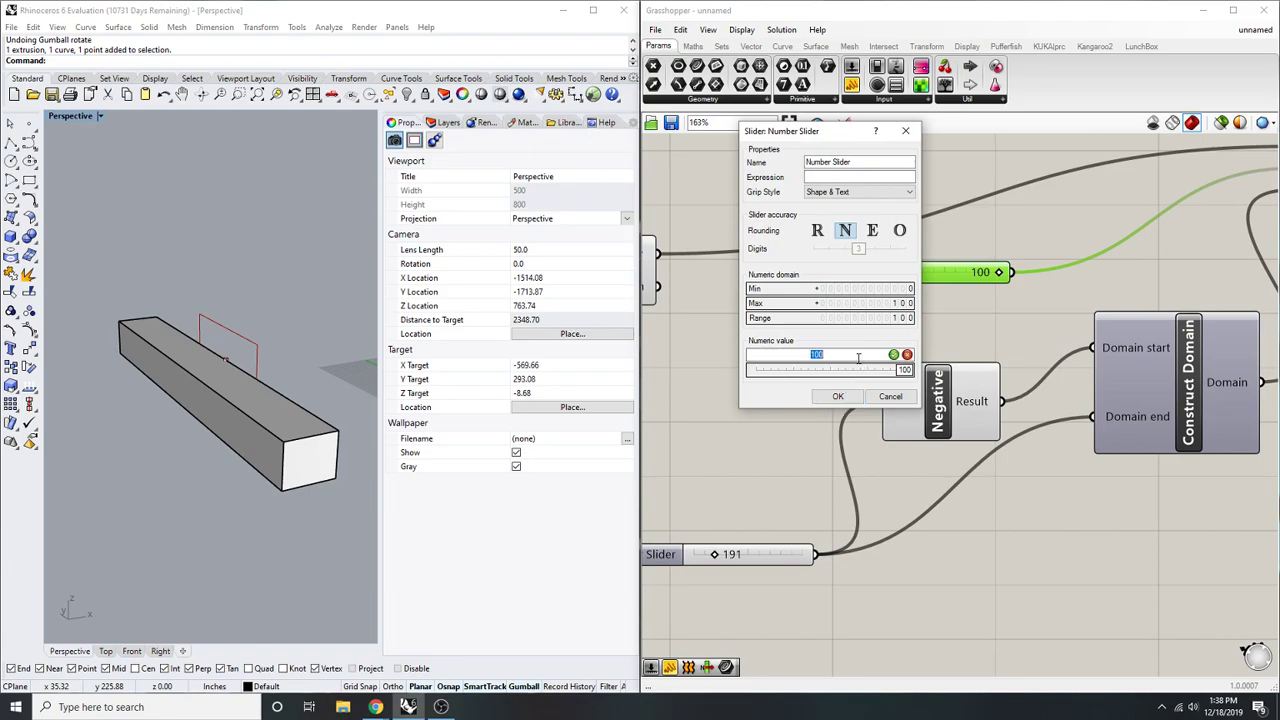
pyautogui.write('1000')
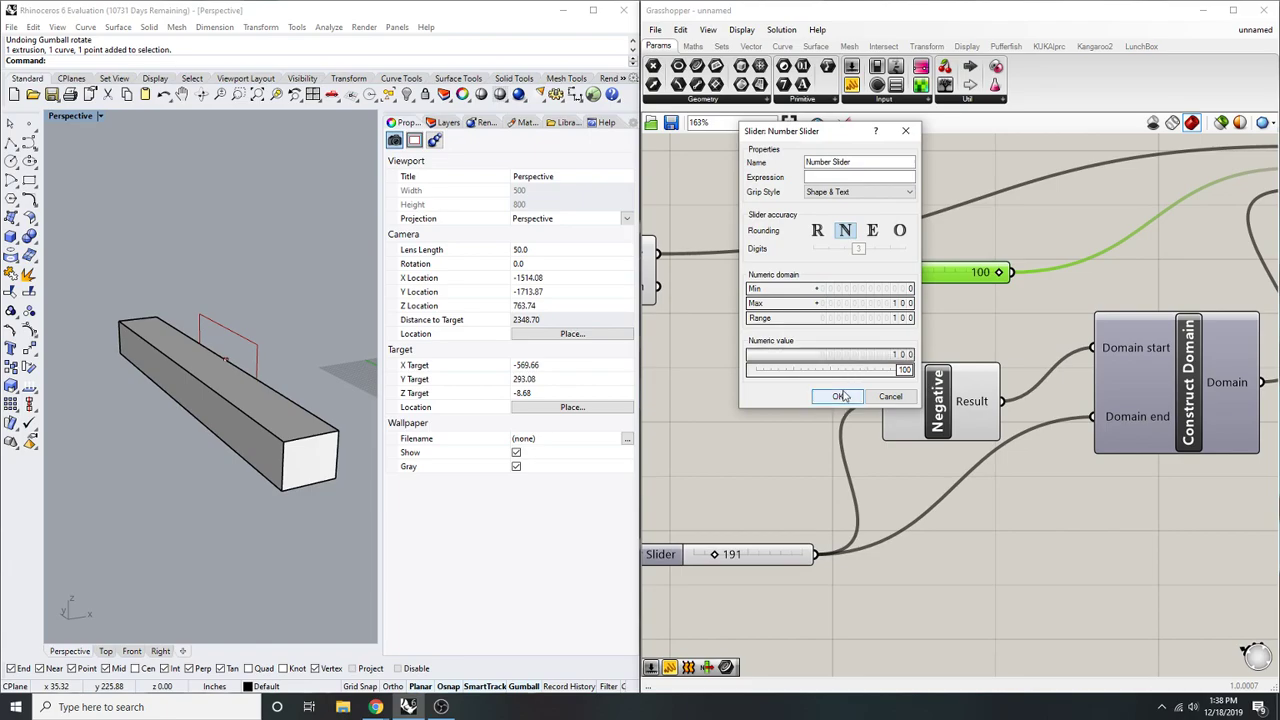
pyautogui.click(838, 396)
# - Set the numeric range of the Rectangle's X Size slider to 1000
pyautogui.scroll(2, 958, 300)
pyautogui.doubleClick(750, 312)
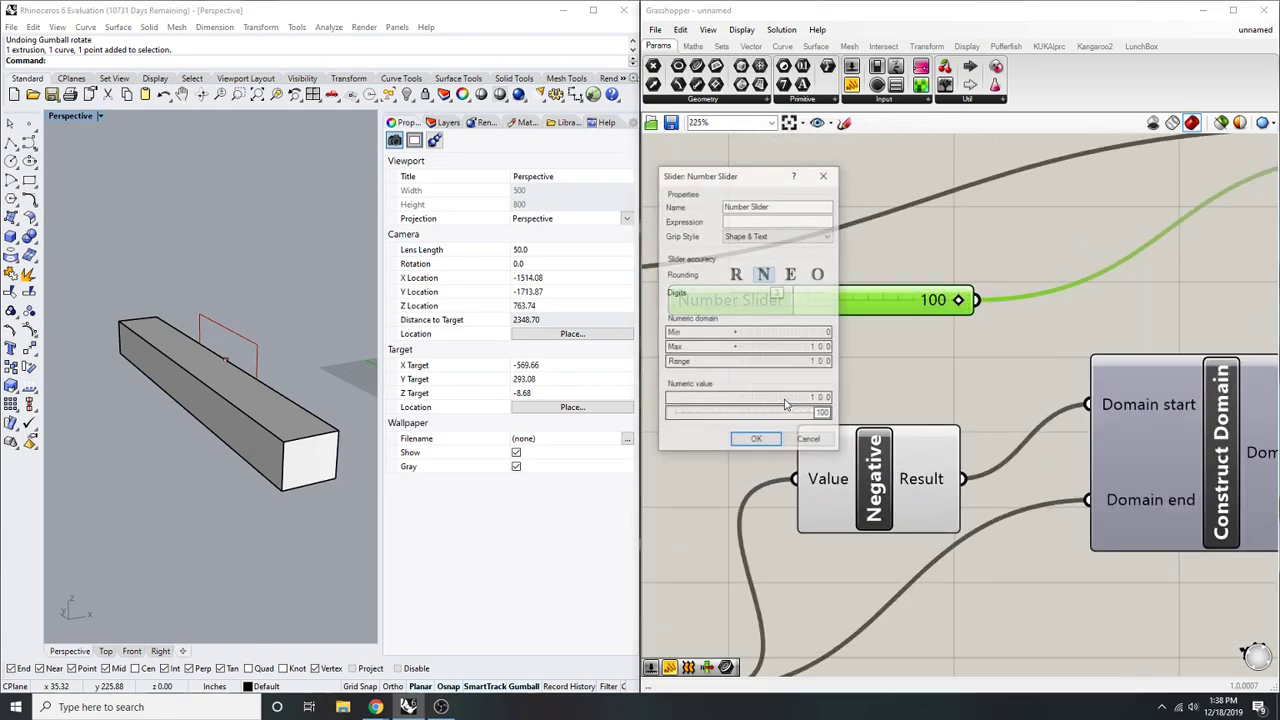
pyautogui.doubleClick(803, 362)
pyautogui.write('100')
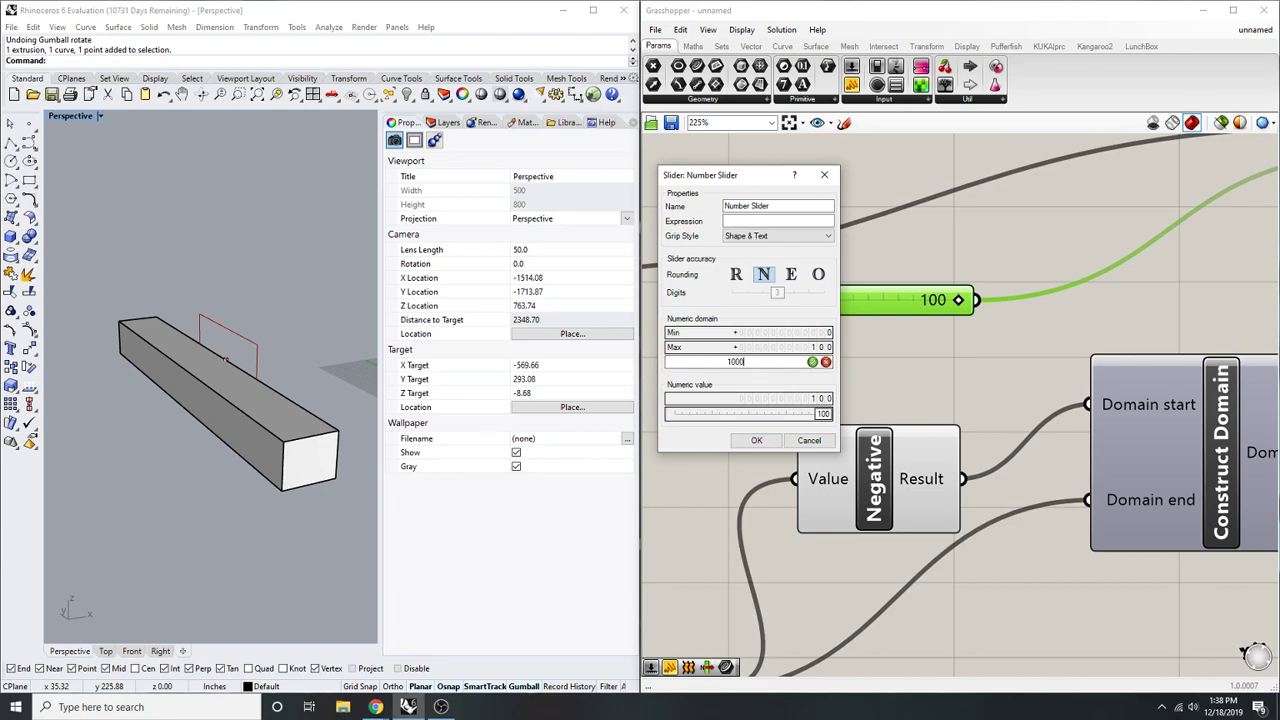
pyautogui.write('0')
pyautogui.press('Return')
pyautogui.click(766, 440)
# - Make the rectangle taller by setting the X Size slider to 549
pyautogui.moveTo(845, 301); pyautogui.dragTo(796, 343, button='right')
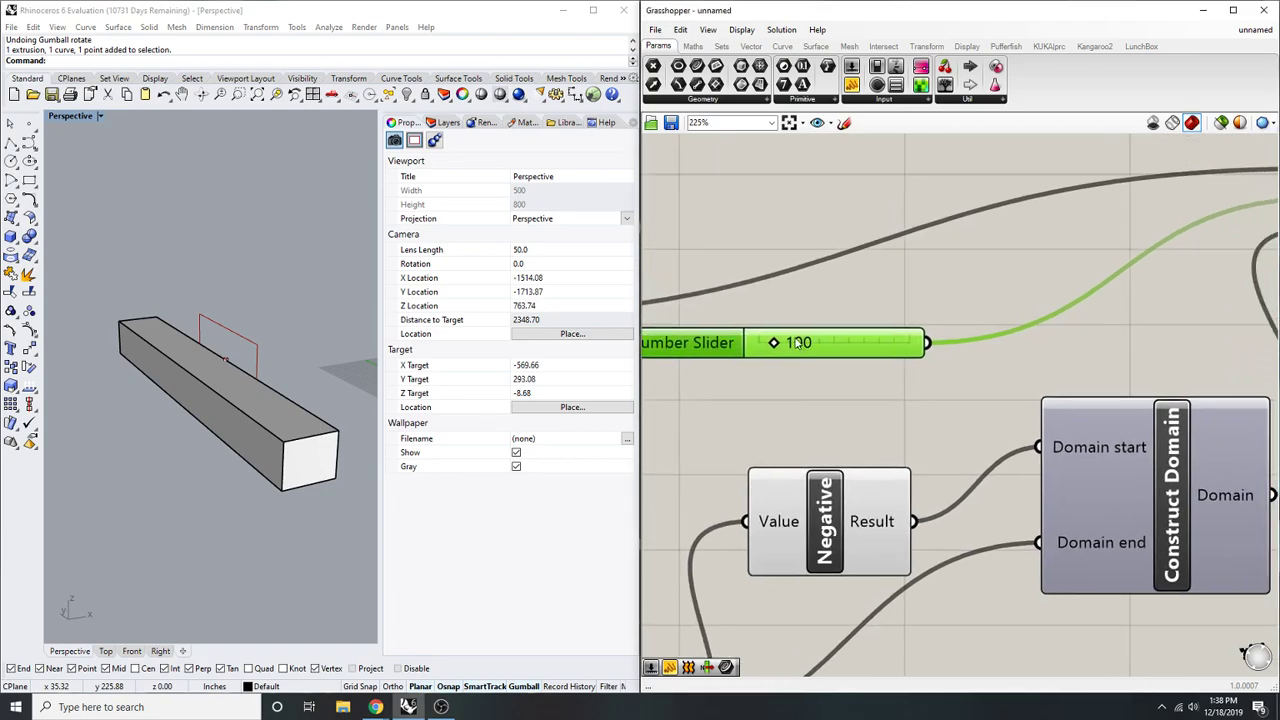
pyautogui.scroll(1, 796, 343)
pyautogui.moveTo(769, 342); pyautogui.dragTo(849, 343)
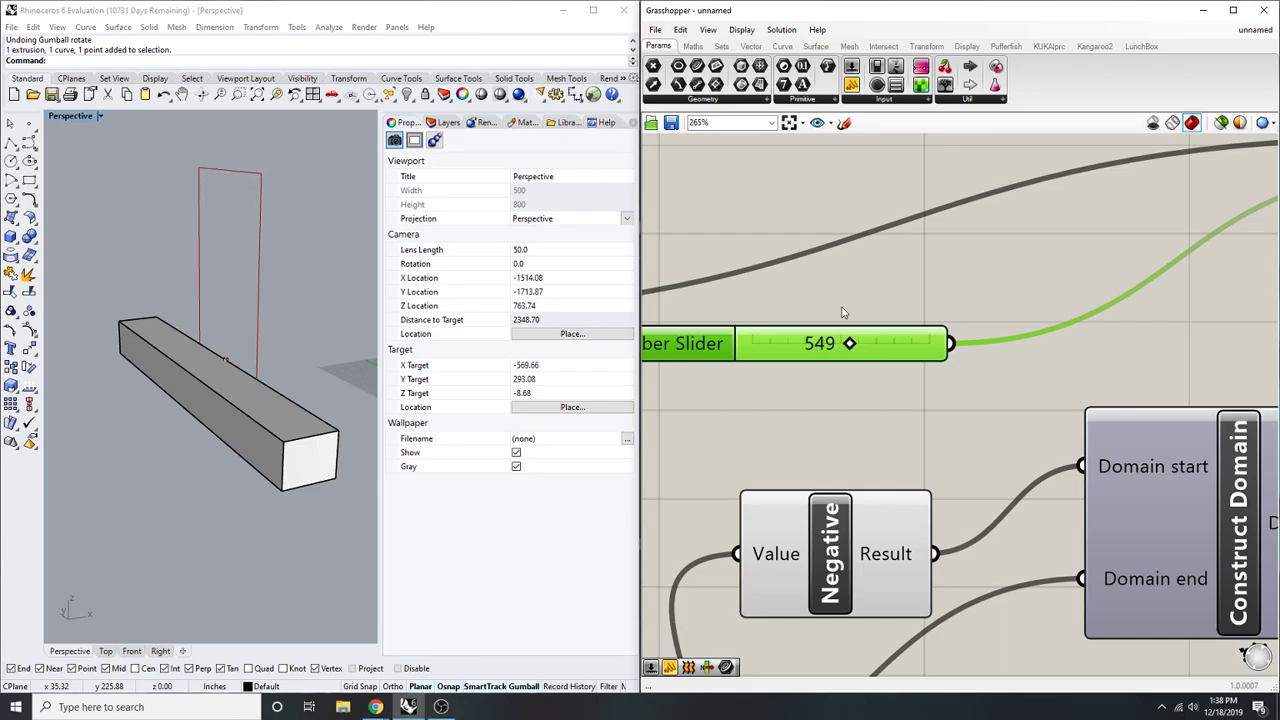
# - Narrow the rectangle by setting the slider feeding Negative and Domain end to 151
pyautogui.scroll(-12, 232, 358)
pyautogui.moveTo(140, 368); pyautogui.dragTo(236, 382, button='right')
pyautogui.scroll(8, 278, 328)
pyautogui.scroll(-5, 1130, 260)
pyautogui.scroll(4, 752, 480)
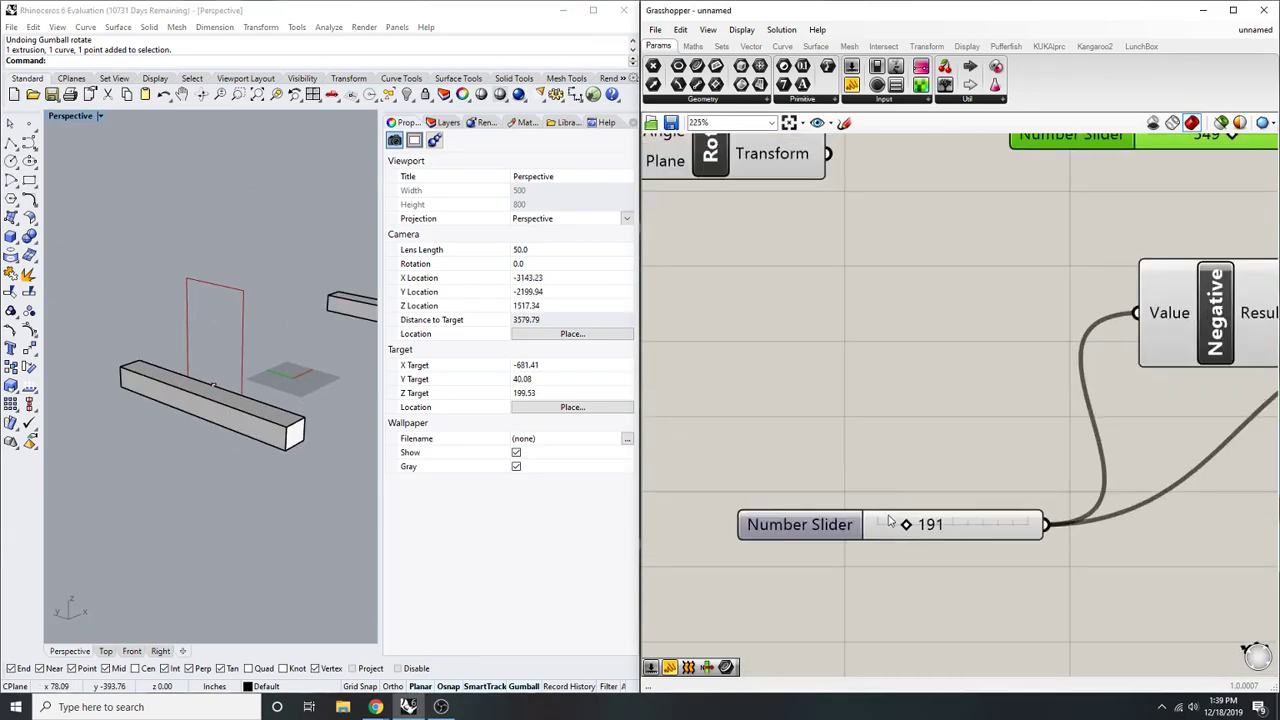
pyautogui.moveTo(905, 526); pyautogui.dragTo(900, 525)
pyautogui.click(820, 360)
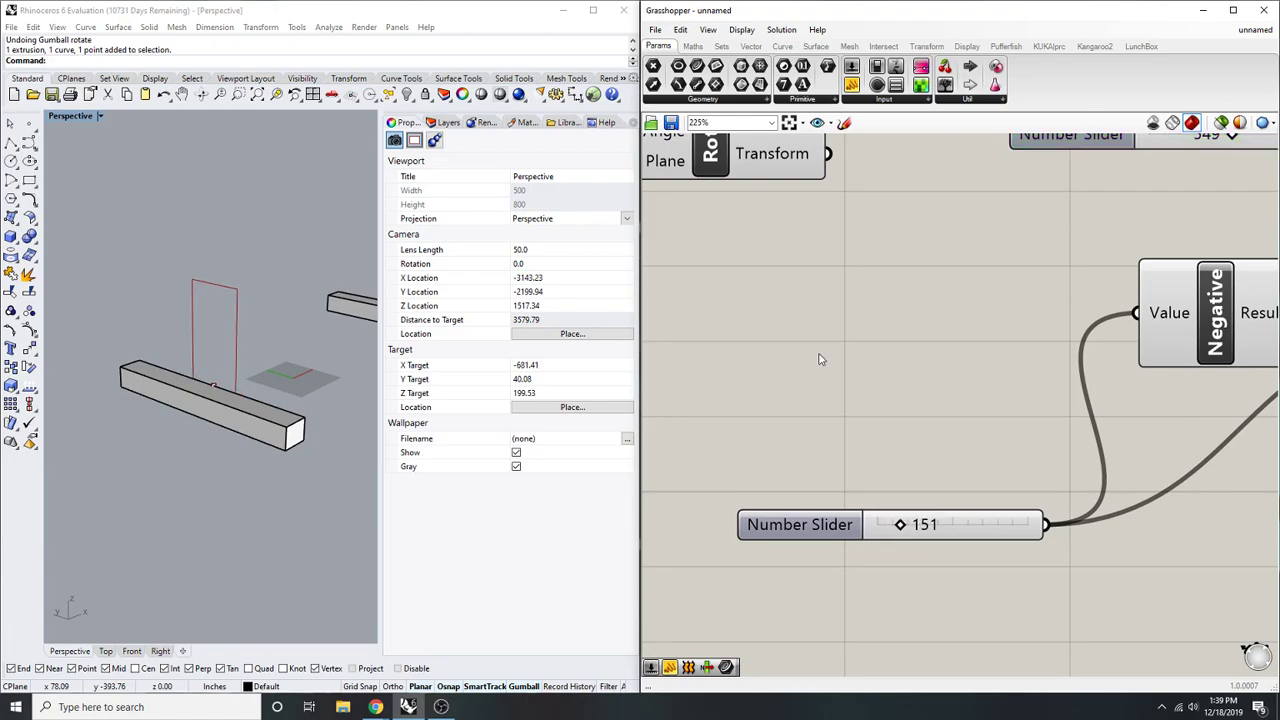
# - Examine the rectangle's position relative to both box volumes from several angles
pyautogui.moveTo(185, 367); pyautogui.dragTo(121, 378, button='right')
pyautogui.scroll(-5, 180, 395)
pyautogui.moveTo(255, 388)
pyautogui.mouseDown(button='right')
pyautogui.moveTo(229, 380)
pyautogui.moveTo(287, 359)
pyautogui.moveTo(217, 359)
pyautogui.moveTo(187, 381)
pyautogui.moveTo(249, 387)
pyautogui.mouseUp(button='right')
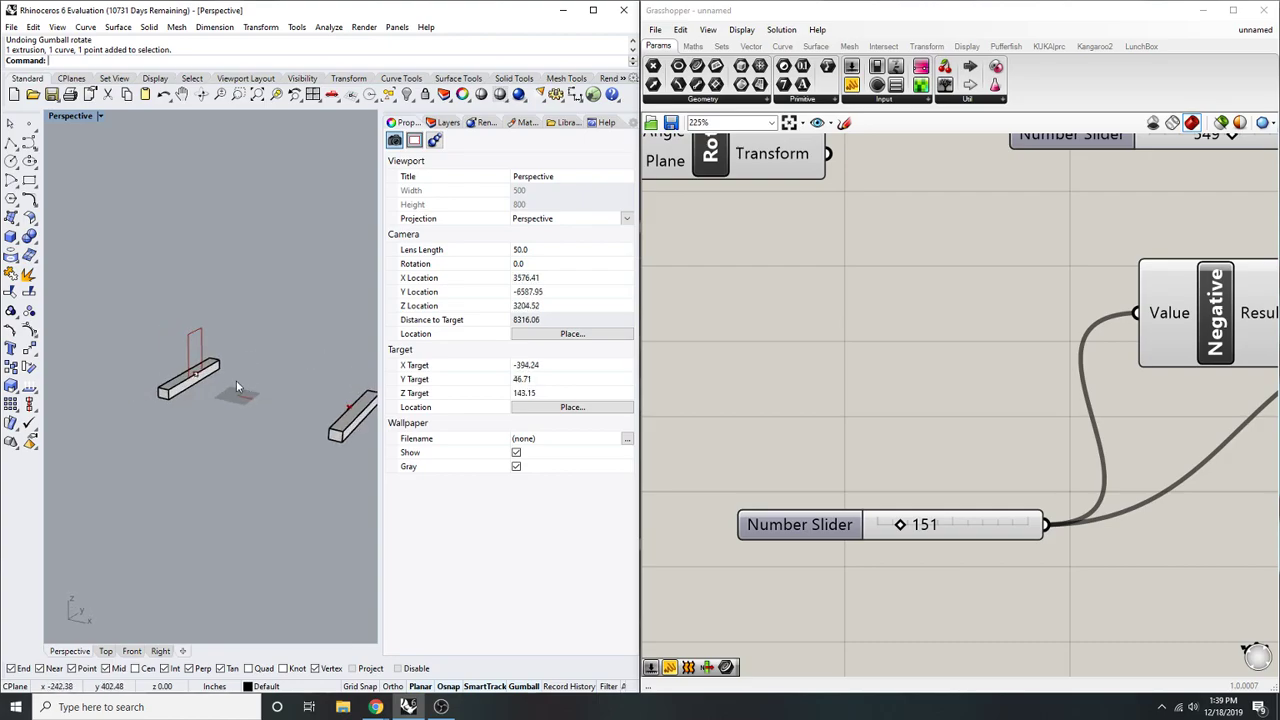
pyautogui.keyDown('shift'); pyautogui.moveTo(347, 370); pyautogui.dragTo(313, 351, button='right'); pyautogui.keyUp('shift')
pyautogui.scroll(2, 251, 402)
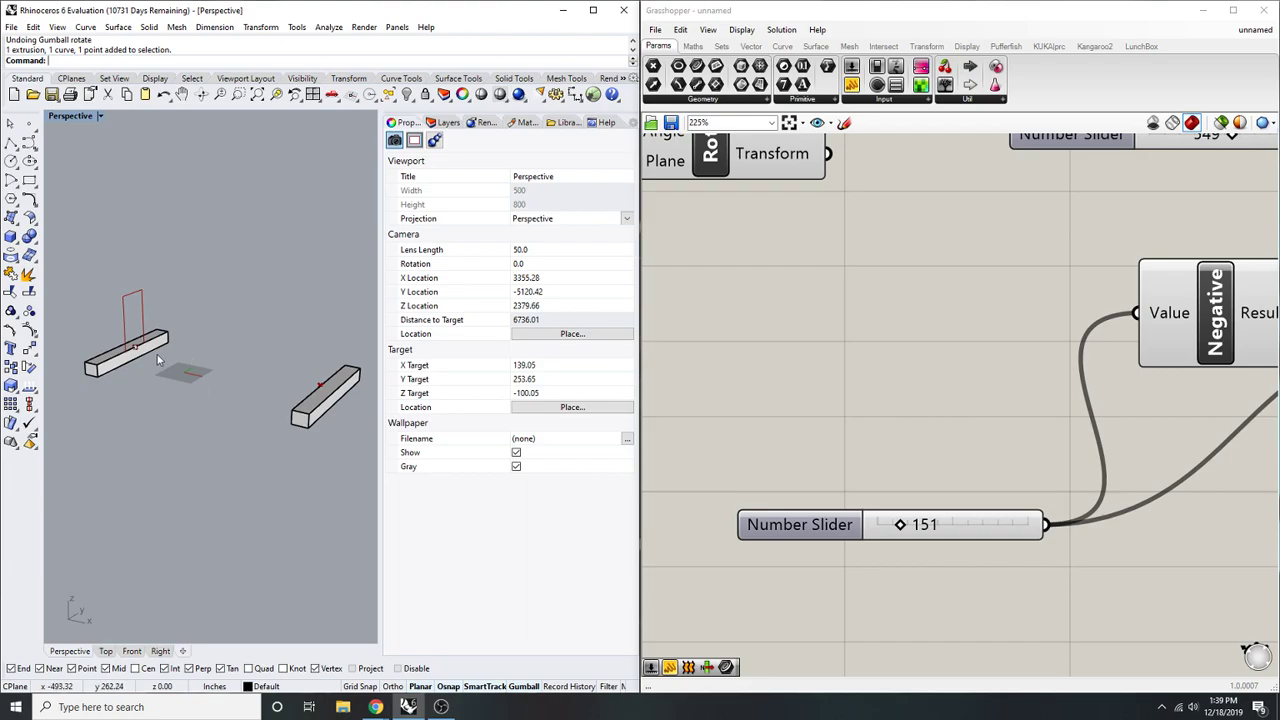
pyautogui.click(330, 388)
pyautogui.click(335, 425)
pyautogui.scroll(5, 340, 421)
pyautogui.click(303, 368)
pyautogui.click(242, 196)
pyautogui.scroll(-3, 240, 197)
pyautogui.moveTo(238, 198); pyautogui.dragTo(147, 247, button='right')
pyautogui.scroll(-8, 280, 238)
pyautogui.moveTo(282, 238); pyautogui.dragTo(315, 228, button='right')
pyautogui.scroll(-5, 704, 385)
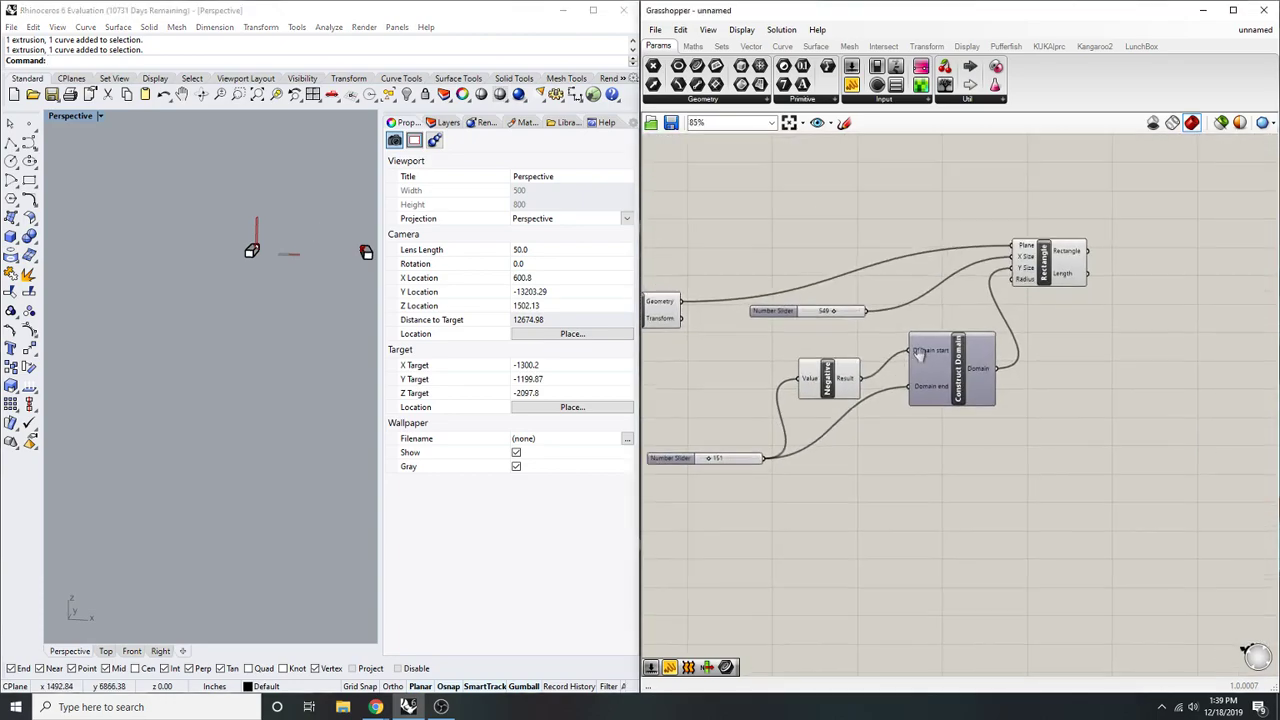
# - Add a Move component to the canvas beyond the Rectangle component
pyautogui.scroll(4, 1051, 300)
pyautogui.doubleClick(1013, 308)
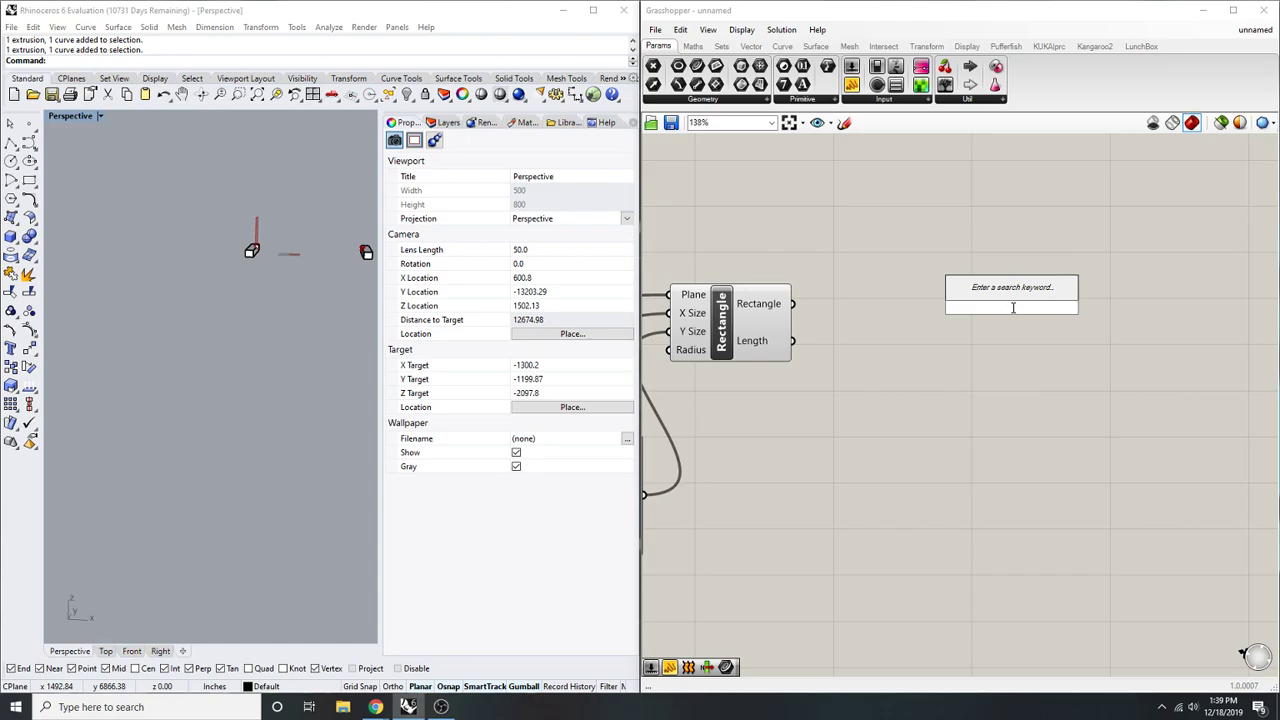
pyautogui.write('move')
pyautogui.press('Return')
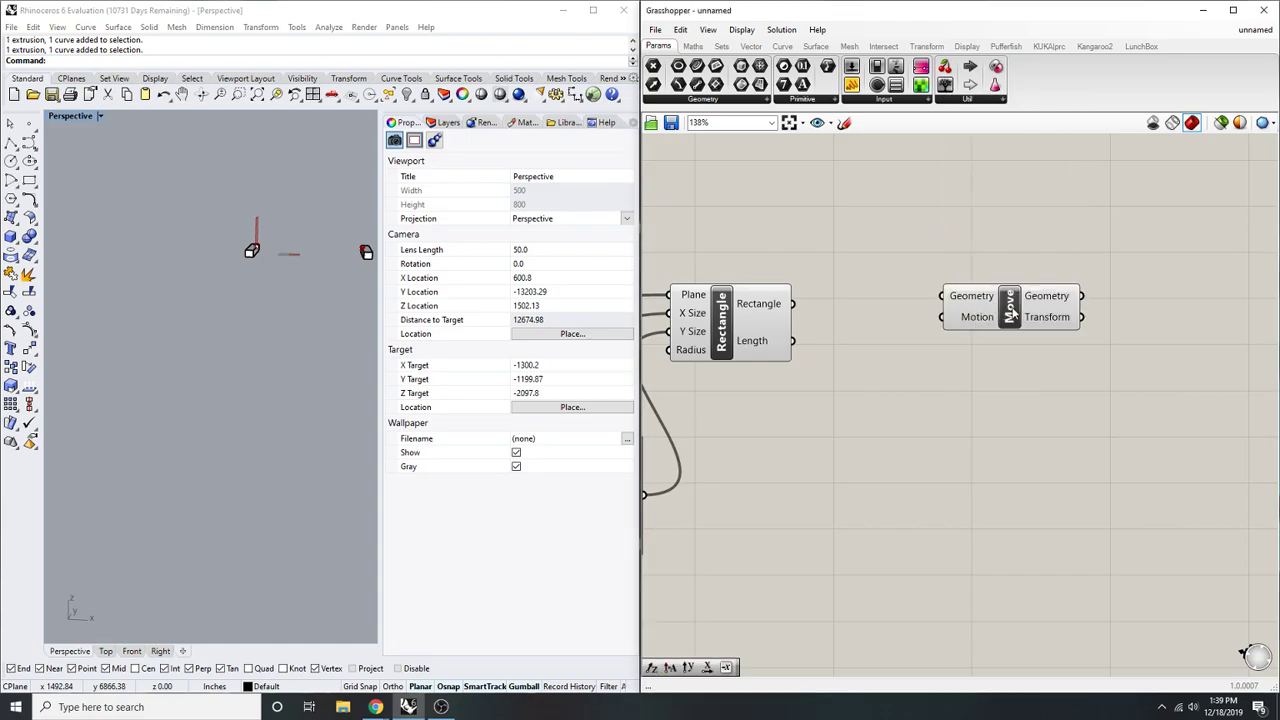
pyautogui.scroll(1, 1160, 350)
pyautogui.moveTo(178, 238); pyautogui.dragTo(189, 294, button='right')
pyautogui.scroll(10, 189, 294)
pyautogui.doubleClick(843, 320)
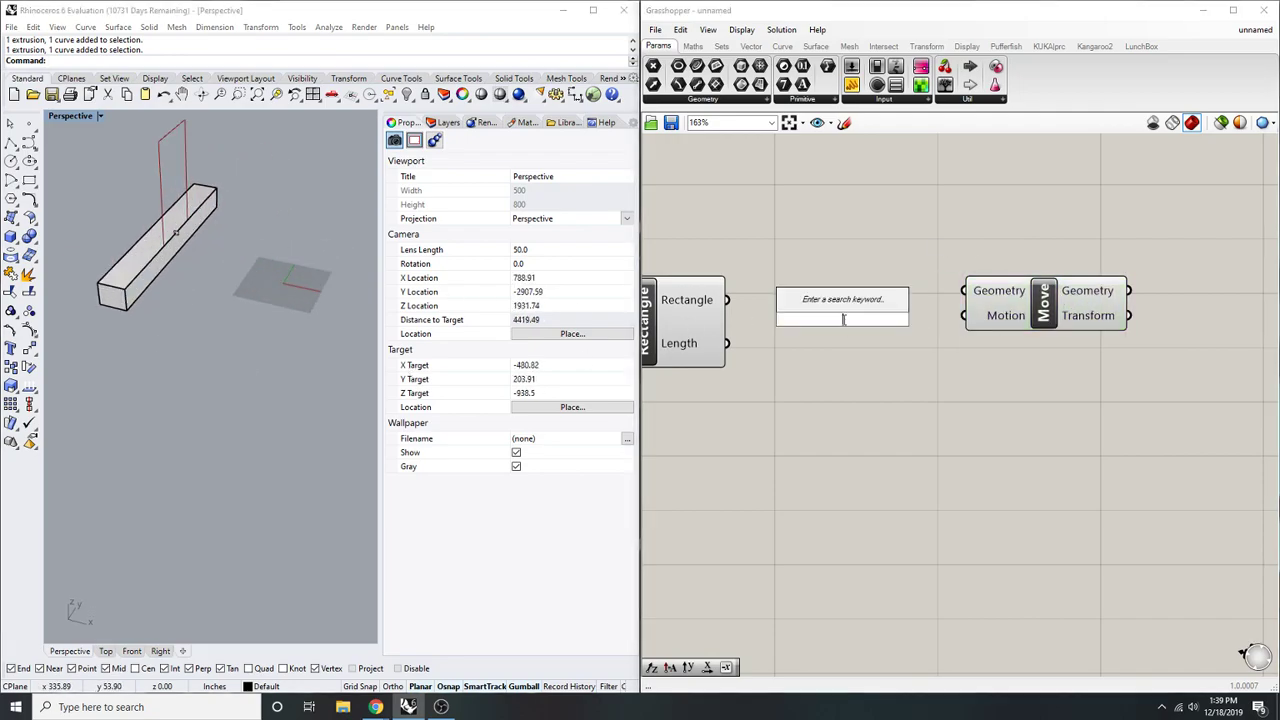
pyautogui.write('x')
pyautogui.press('Return')
pyautogui.click(843, 320)
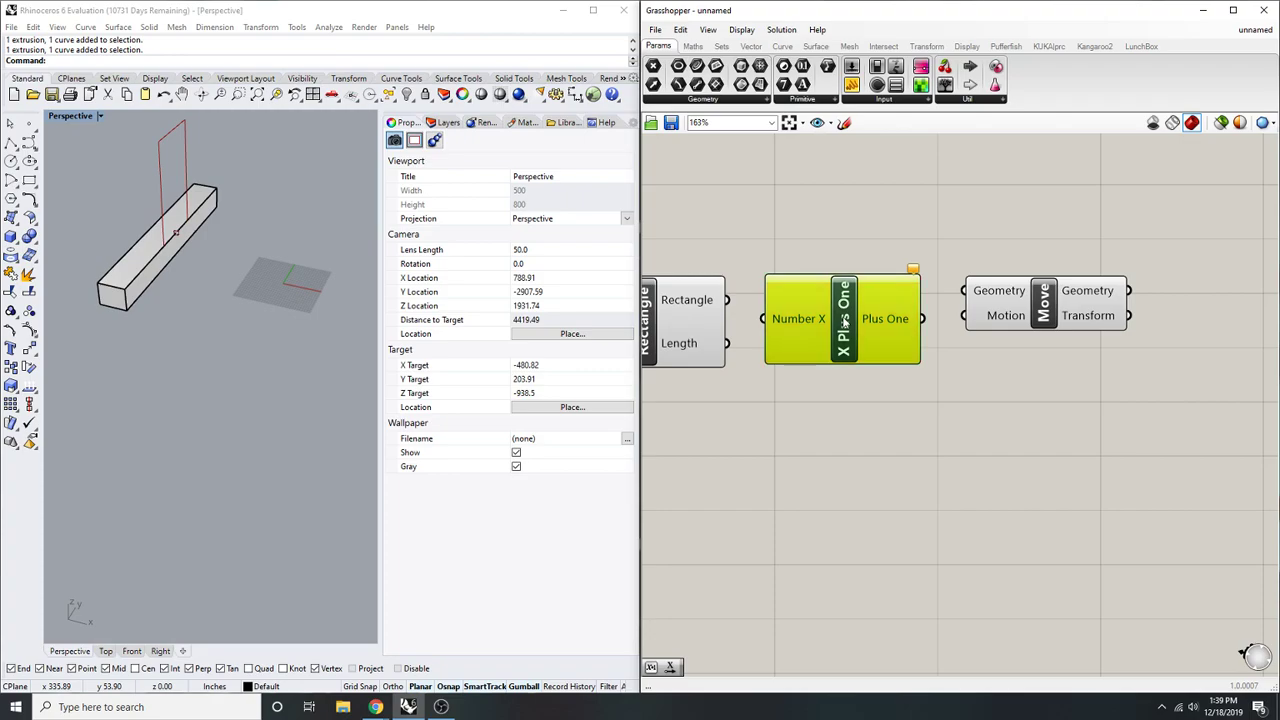
pyautogui.moveTo(833, 354); pyautogui.dragTo(812, 387, button='right')
pyautogui.press('Delete')
# - Add Unit X, Unit Y and Unit Z vector components between the Rectangle and Move components
pyautogui.rightClick(814, 374)
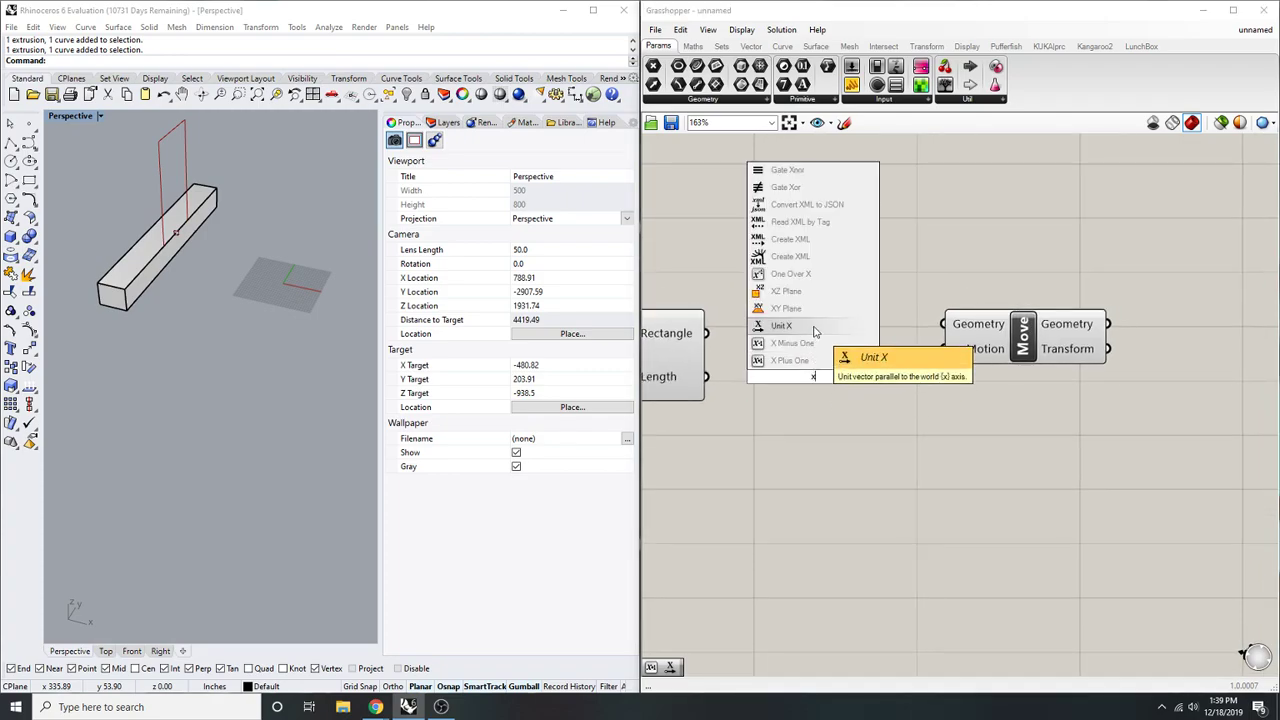
pyautogui.click(828, 328)
pyautogui.doubleClick(862, 318)
pyautogui.write('y')
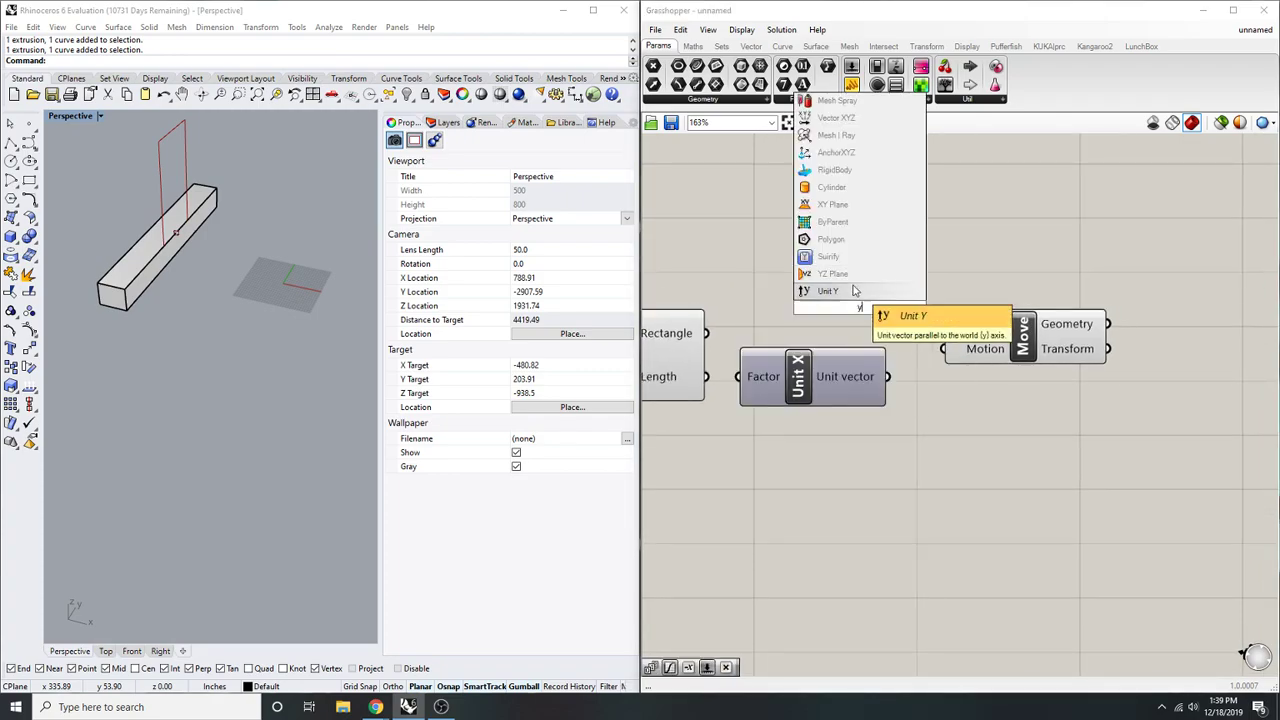
pyautogui.click(835, 289)
pyautogui.doubleClick(853, 256)
pyautogui.write('z')
pyautogui.click(857, 245)
# - Arrange the Unit Z, Unit Y and Unit X components in a column below the Move component
pyautogui.moveTo(865, 395)
pyautogui.mouseDown()
pyautogui.moveTo(877, 278)
pyautogui.moveTo(845, 380)
pyautogui.mouseUp()
pyautogui.scroll(-4, 836, 213)
pyautogui.click(948, 374)
pyautogui.click(842, 350)
pyautogui.moveTo(956, 450); pyautogui.dragTo(833, 340)
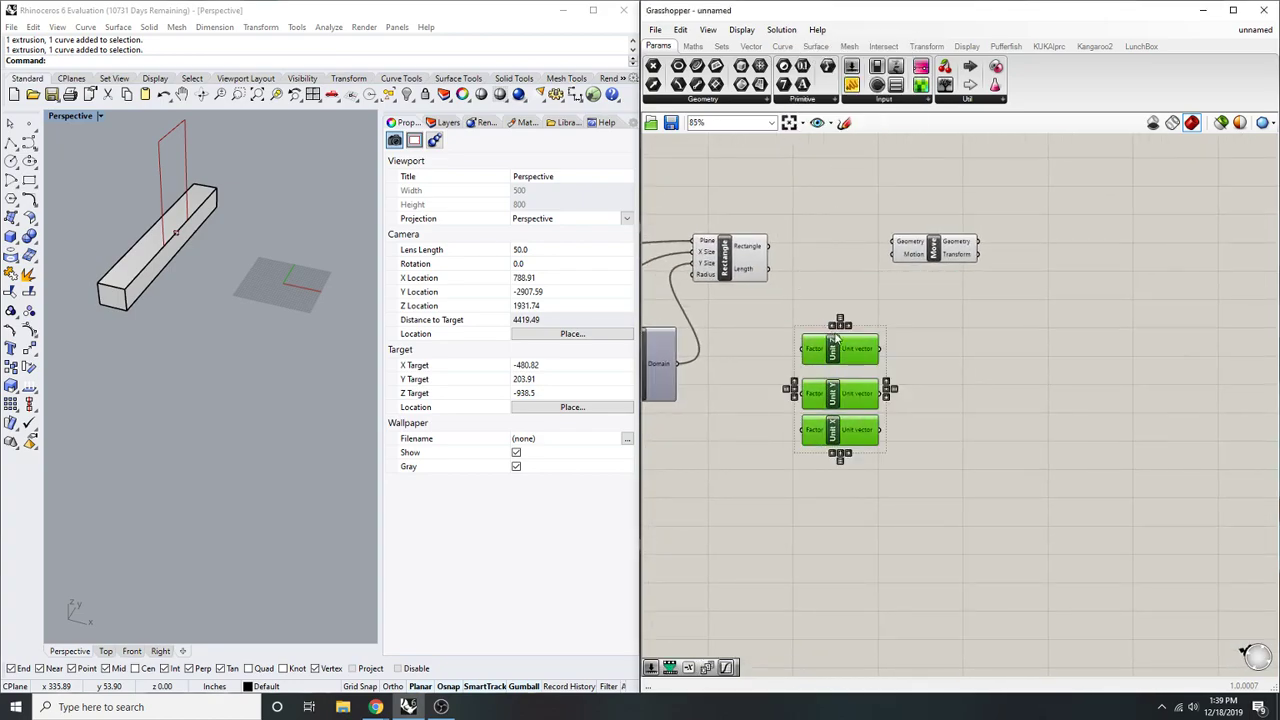
pyautogui.moveTo(840, 327); pyautogui.dragTo(808, 346, button='right')
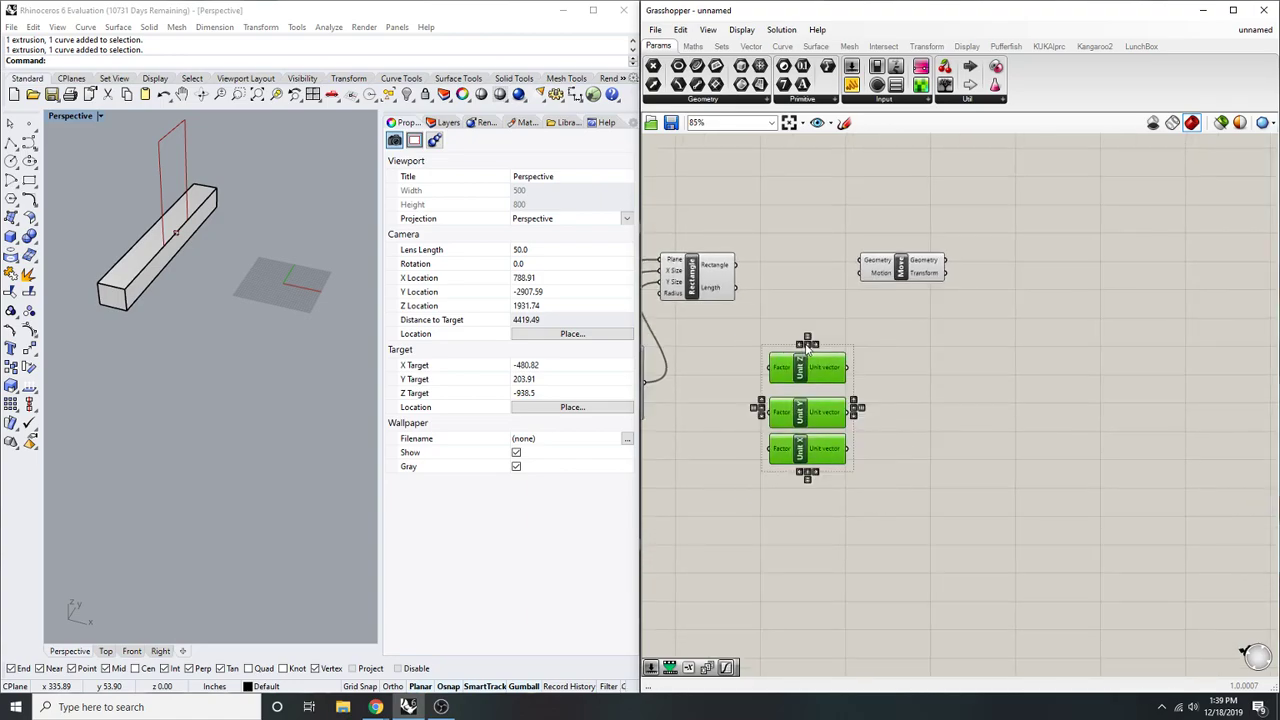
pyautogui.click(910, 336)
pyautogui.moveTo(928, 349); pyautogui.dragTo(899, 416, button='right')
pyautogui.moveTo(911, 531); pyautogui.dragTo(1081, 497, button='right')
# - Delete the Unit X, Unit Y and Unit Z components
pyautogui.moveTo(1053, 509); pyautogui.dragTo(871, 376)
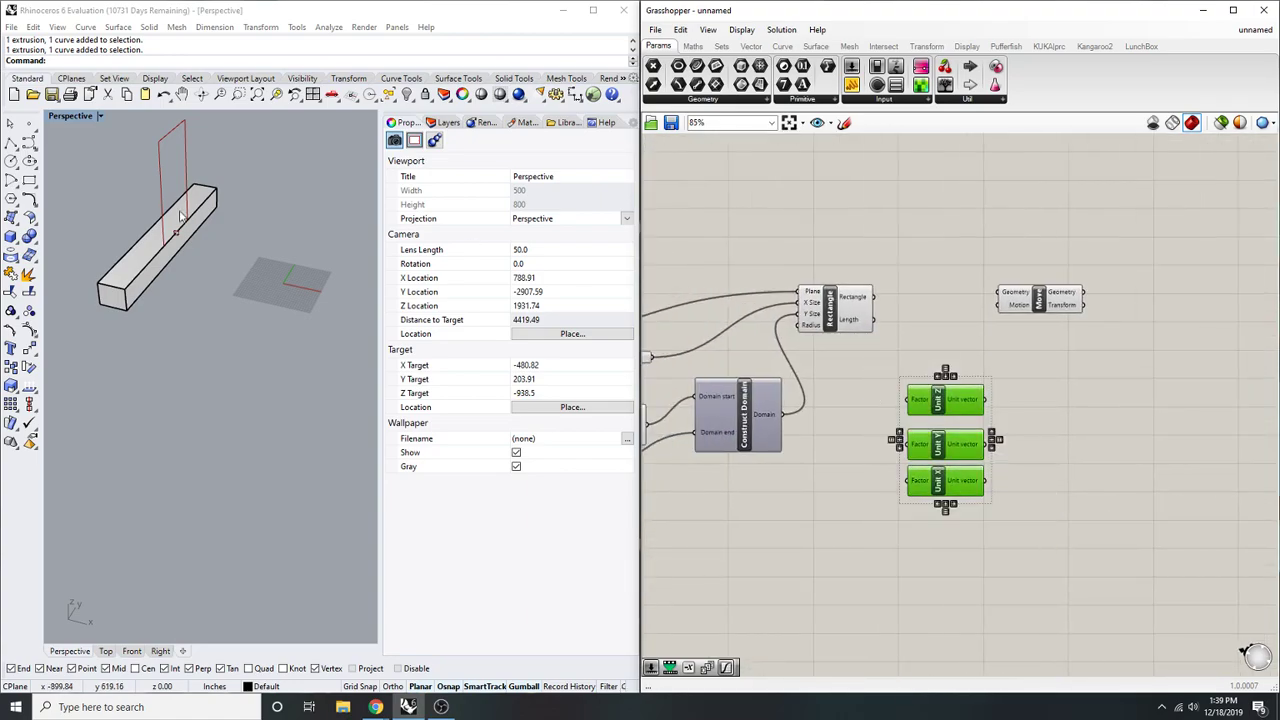
pyautogui.click(140, 292)
pyautogui.click(253, 225)
pyautogui.moveTo(1045, 545); pyautogui.dragTo(899, 362)
pyautogui.press('Delete')
# - Inspect the Rotate component and its connection to the Rectangle's Plane input
pyautogui.scroll(1, 909, 351)
pyautogui.scroll(-4, 983, 278)
pyautogui.scroll(3, 883, 309)
pyautogui.scroll(-2, 792, 295)
pyautogui.moveTo(792, 295); pyautogui.dragTo(1006, 298, button='right')
pyautogui.moveTo(768, 351); pyautogui.dragTo(869, 344, button='right')
pyautogui.scroll(2, 869, 344)
pyautogui.click(872, 338)
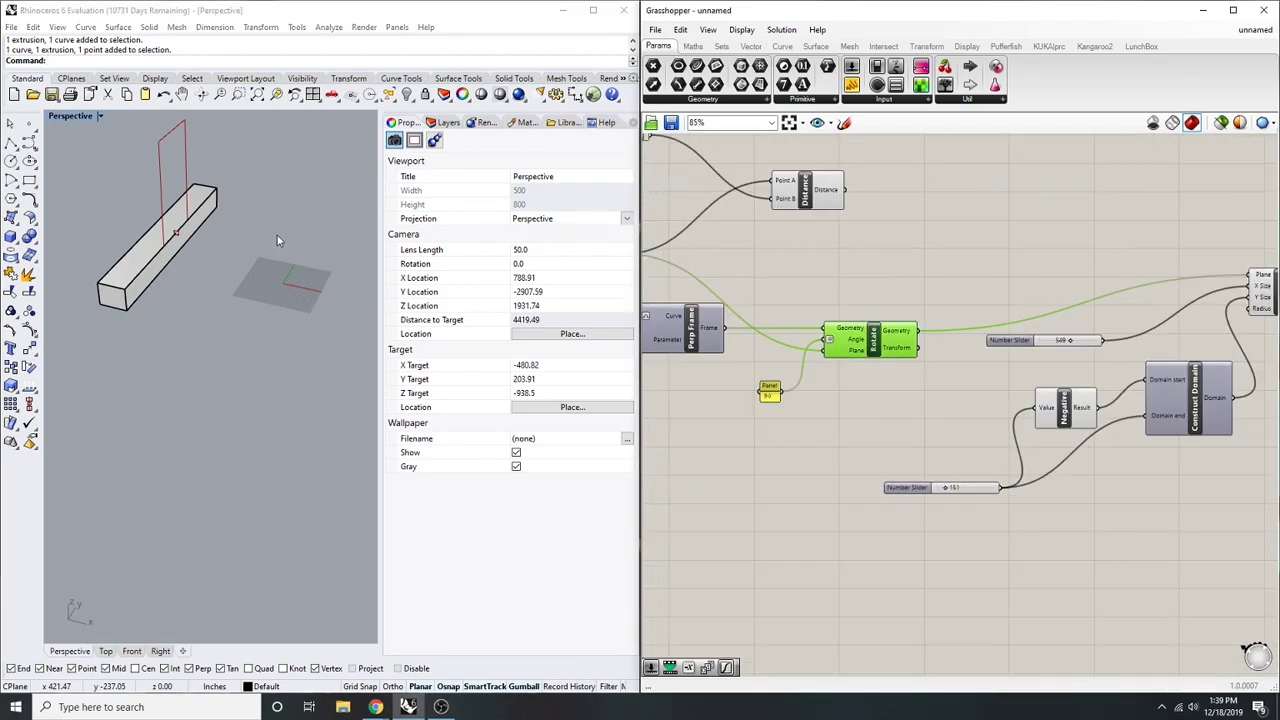
pyautogui.click(996, 251)
pyautogui.moveTo(1001, 250); pyautogui.dragTo(1202, 285, button='right')
pyautogui.moveTo(1035, 321); pyautogui.dragTo(927, 339, button='right')
pyautogui.click(968, 391)
pyautogui.moveTo(1062, 409); pyautogui.dragTo(816, 389, button='right')
pyautogui.doubleClick(823, 311)
pyautogui.click(862, 355)
# - Examine the orientation of the rotated plane at the box edge's midpoint up close
pyautogui.moveTo(150, 330); pyautogui.dragTo(203, 272, button='right')
pyautogui.scroll(18, 197, 225)
pyautogui.scroll(-2, 224, 233)
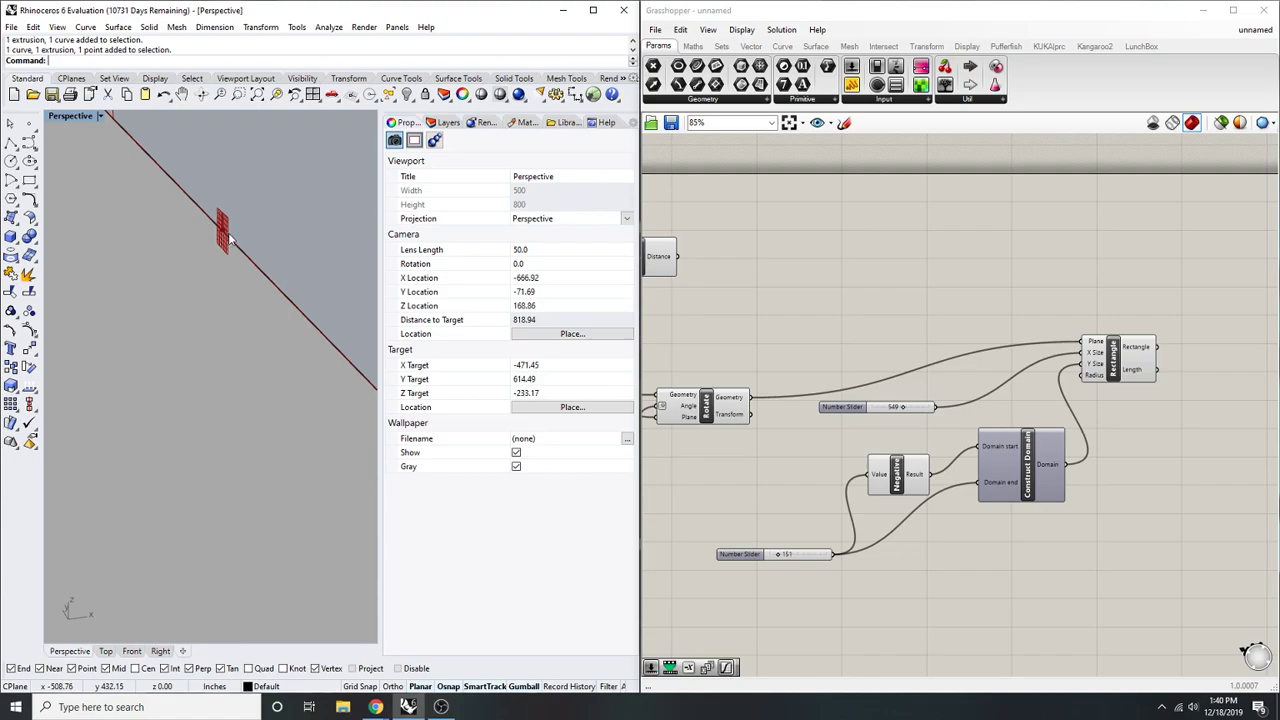
pyautogui.moveTo(203, 250); pyautogui.dragTo(157, 246, button='right')
pyautogui.scroll(-8, 320, 294)
pyautogui.moveTo(320, 294); pyautogui.dragTo(70, 255, button='right')
pyautogui.keyDown('shift'); pyautogui.rightClick(29, 237); pyautogui.keyUp('shift')
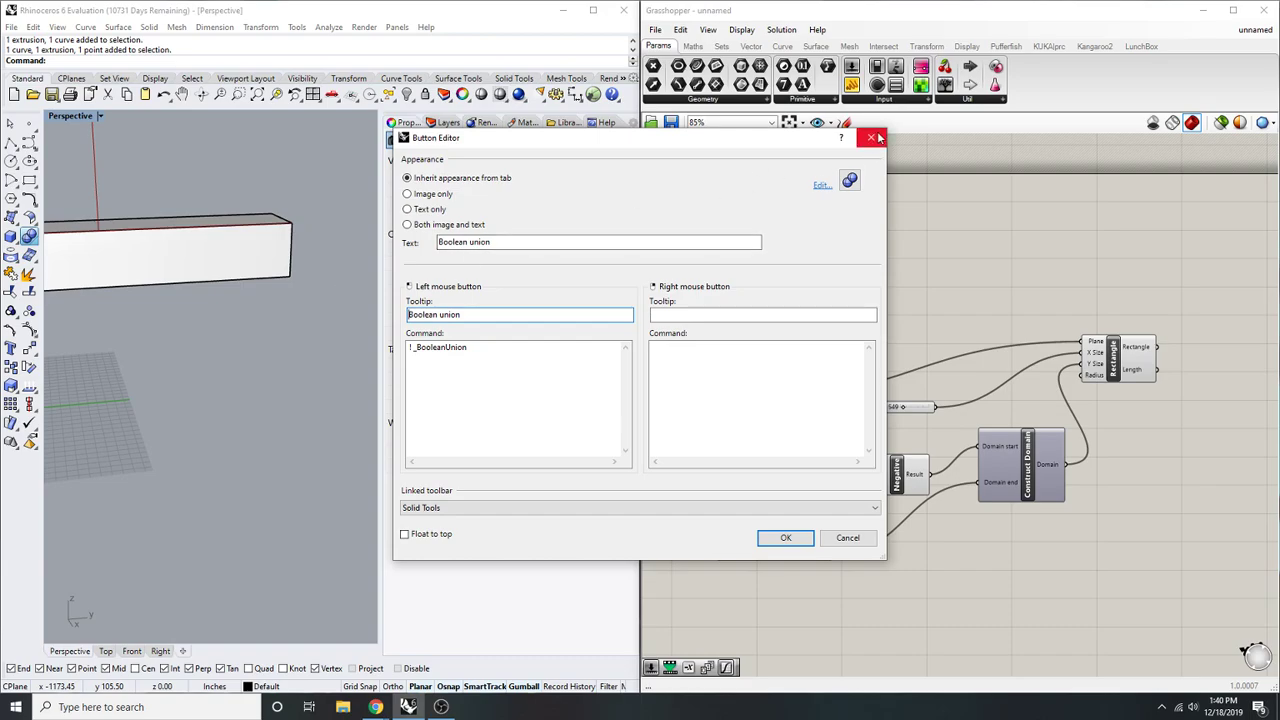
pyautogui.click(867, 139)
pyautogui.scroll(5, 215, 280)
pyautogui.scroll(4, 148, 307)
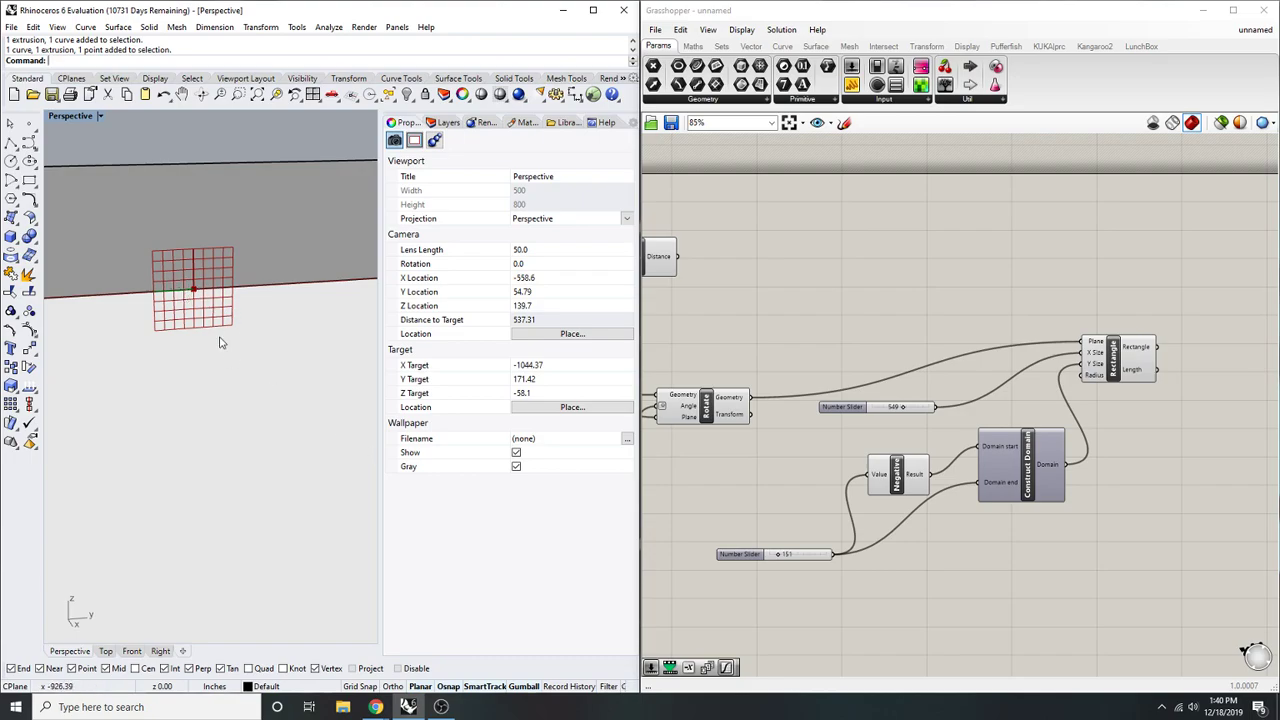
pyautogui.scroll(-4, 171, 266)
pyautogui.moveTo(171, 266); pyautogui.dragTo(228, 279, button='right')
pyautogui.scroll(-14, 191, 286)
pyautogui.scroll(-2, 228, 279)
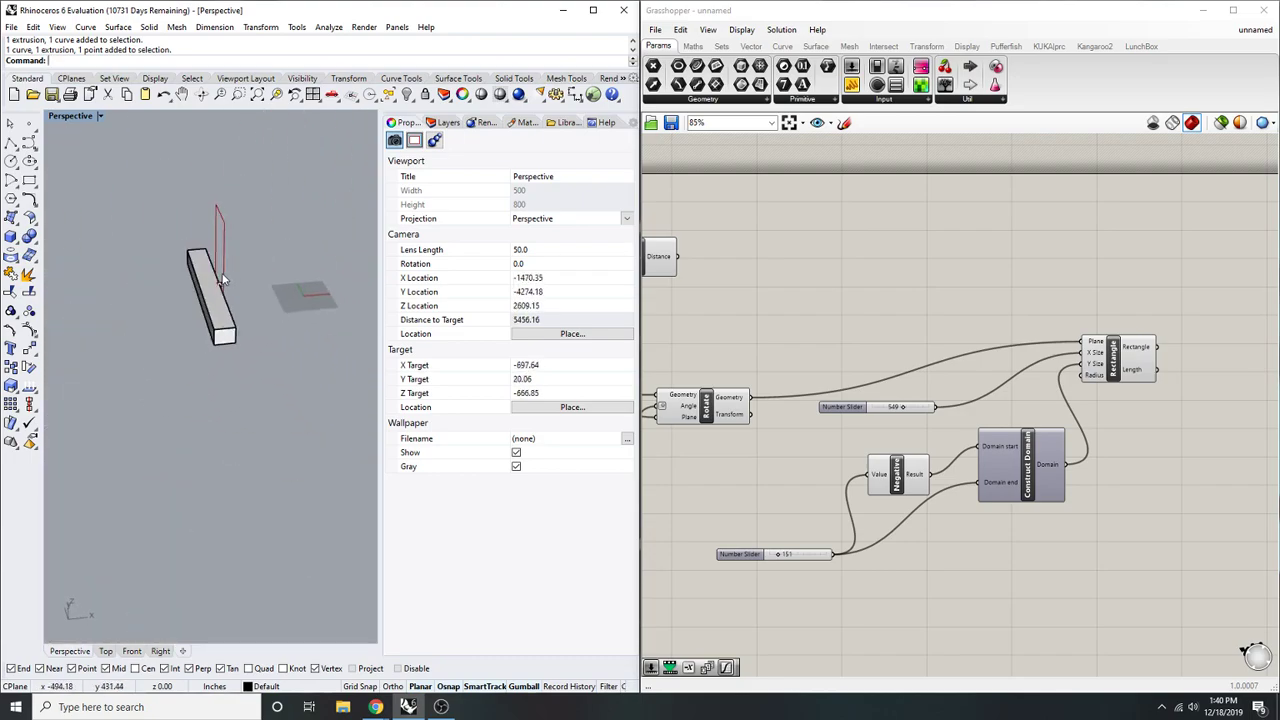
pyautogui.moveTo(317, 268); pyautogui.dragTo(345, 272, button='right')
# - Add a Deconstruct Plane component below the Move component
pyautogui.doubleClick(906, 276)
pyautogui.moveTo(1155, 500); pyautogui.dragTo(940, 520, button='right')
pyautogui.doubleClick(1038, 433)
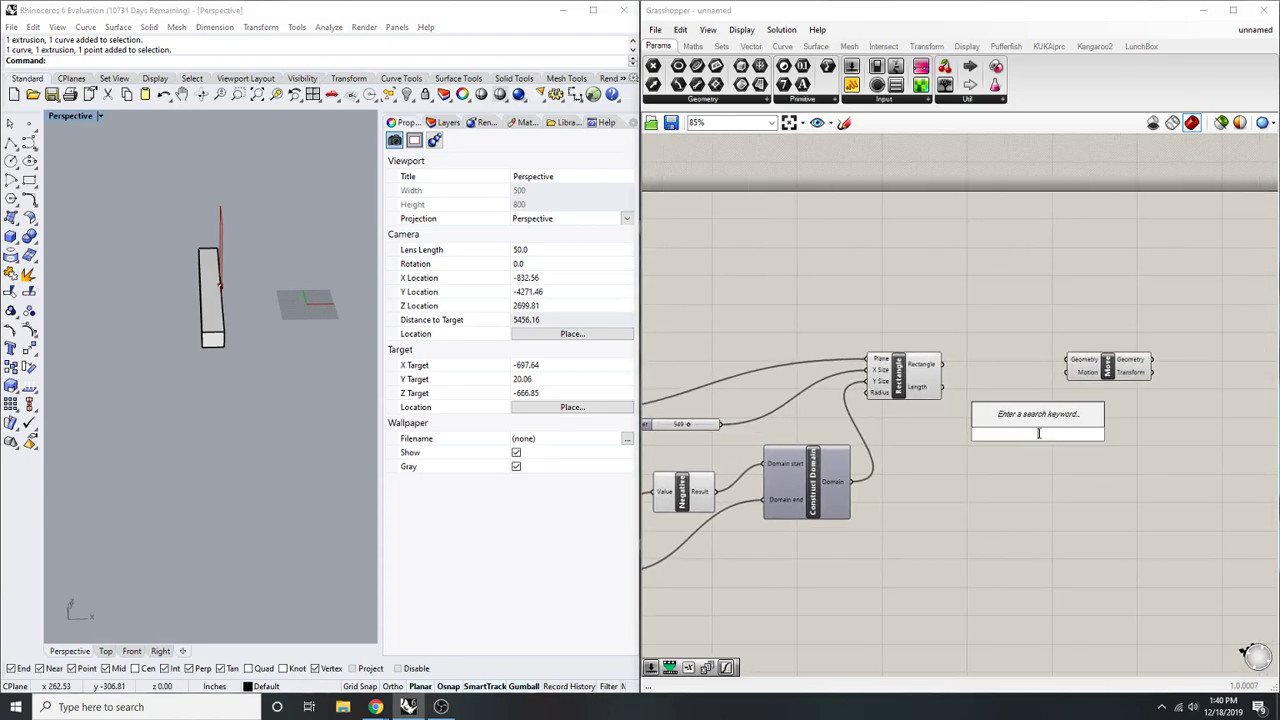
pyautogui.write('deconstruvc t planm')
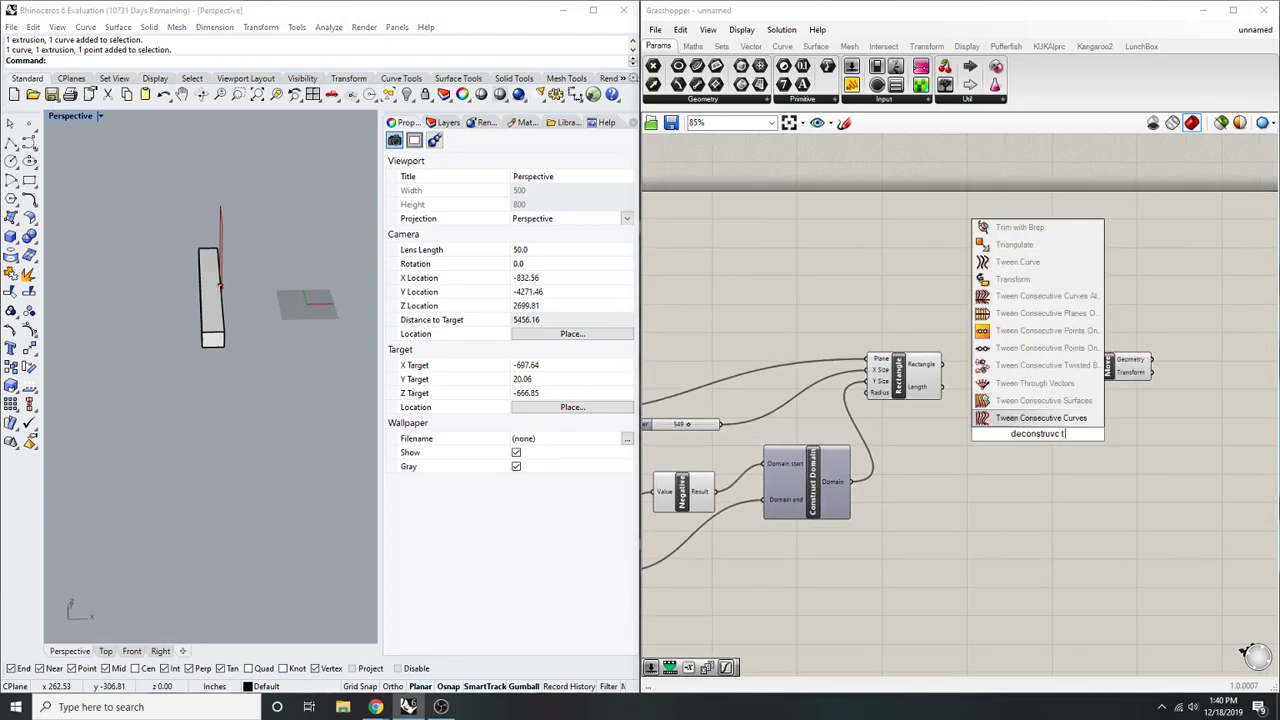
pyautogui.press('BackSpace')
pyautogui.press('BackSpace')
pyautogui.press('BackSpace')
pyautogui.press('BackSpace')
pyautogui.press('BackSpace')
pyautogui.press('BackSpace')
pyautogui.press('BackSpace')
pyautogui.press('BackSpace')
pyautogui.press('BackSpace')
pyautogui.press('BackSpace')
pyautogui.press('BackSpace')
pyautogui.press('BackSpace')
pyautogui.press('BackSpace')
pyautogui.press('BackSpace')
pyautogui.press('BackSpace')
pyautogui.press('BackSpace')
pyautogui.press('BackSpace')
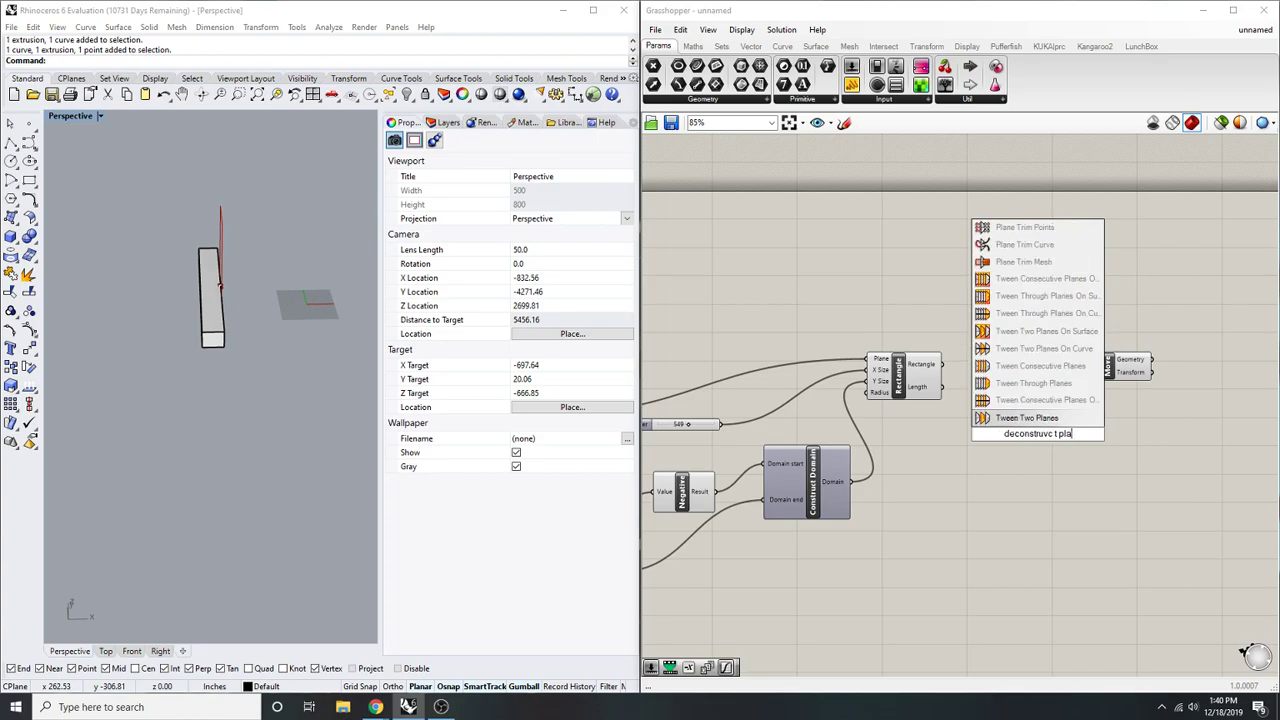
pyautogui.write('construc')
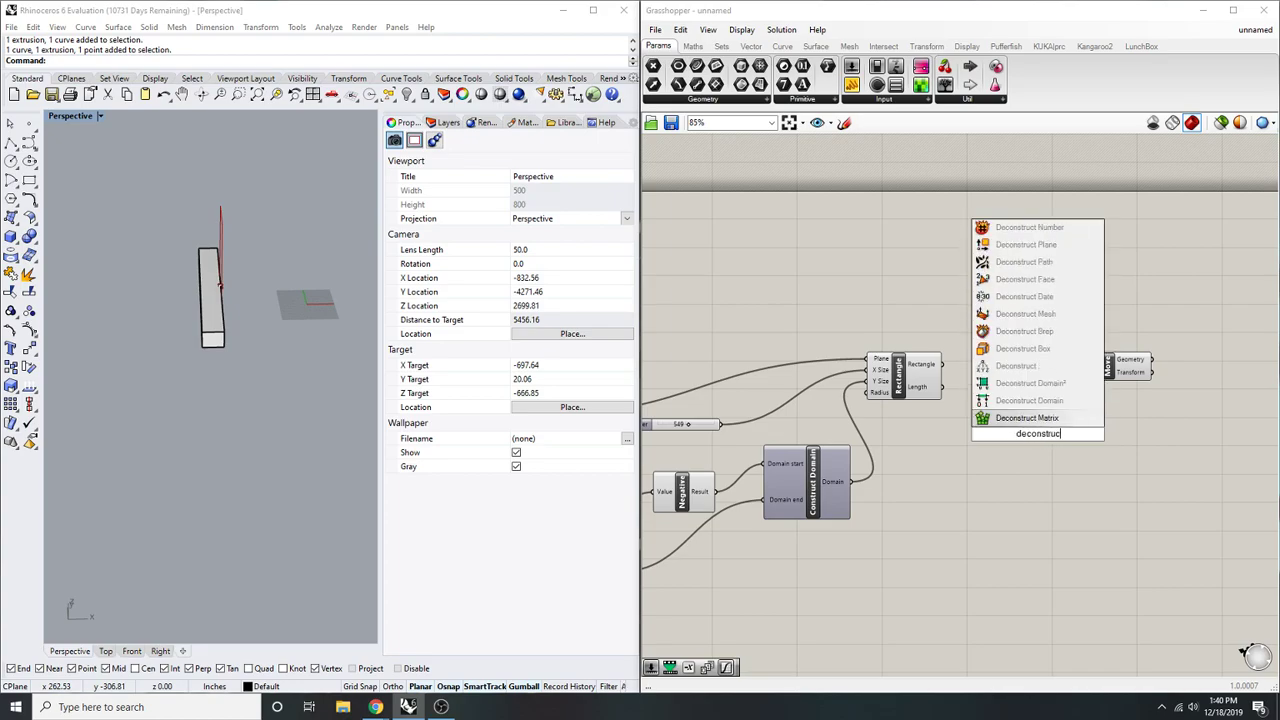
pyautogui.write('t plane')
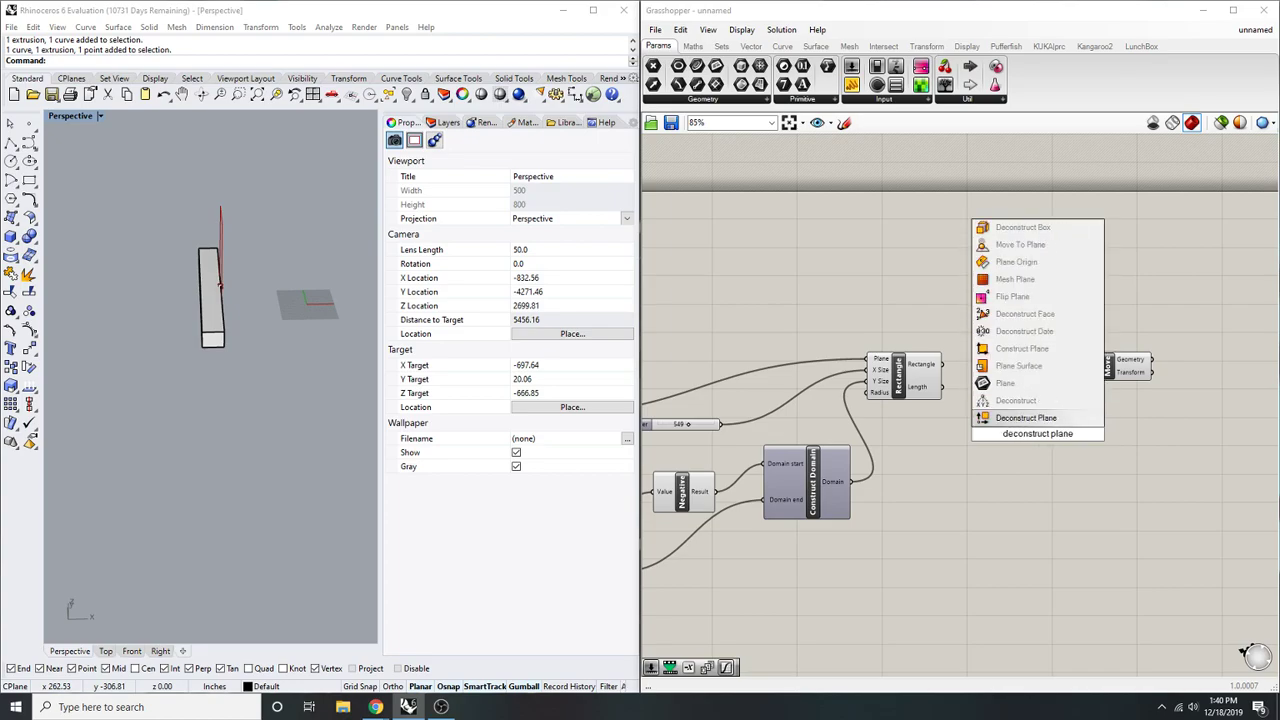
pyautogui.click(1033, 418)
# - Connect the Rotate component's Geometry output to the Plane input of Deconstruct Plane
pyautogui.moveTo(1008, 420); pyautogui.dragTo(1091, 421, button='right')
pyautogui.moveTo(1091, 435); pyautogui.dragTo(843, 374)
pyautogui.scroll(-3, 1108, 300)
pyautogui.scroll(1, 874, 357)
pyautogui.moveTo(1135, 370); pyautogui.dragTo(1041, 391, button='right')
pyautogui.scroll(3, 1040, 391)
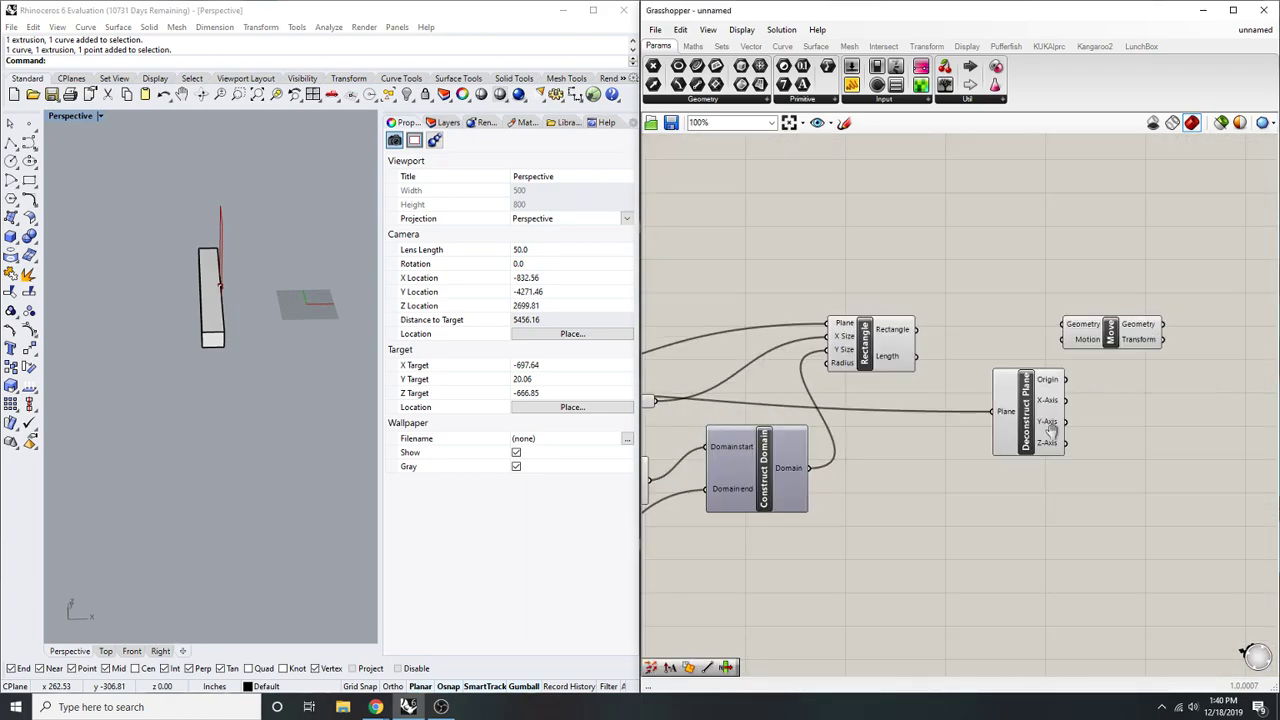
# - Connect Deconstruct Plane's Z-Axis output to Move's Motion input and the Rectangle output to Move's Geometry input
pyautogui.moveTo(1126, 356); pyautogui.dragTo(1068, 370, button='right')
pyautogui.moveTo(1070, 340); pyautogui.dragTo(1013, 462)
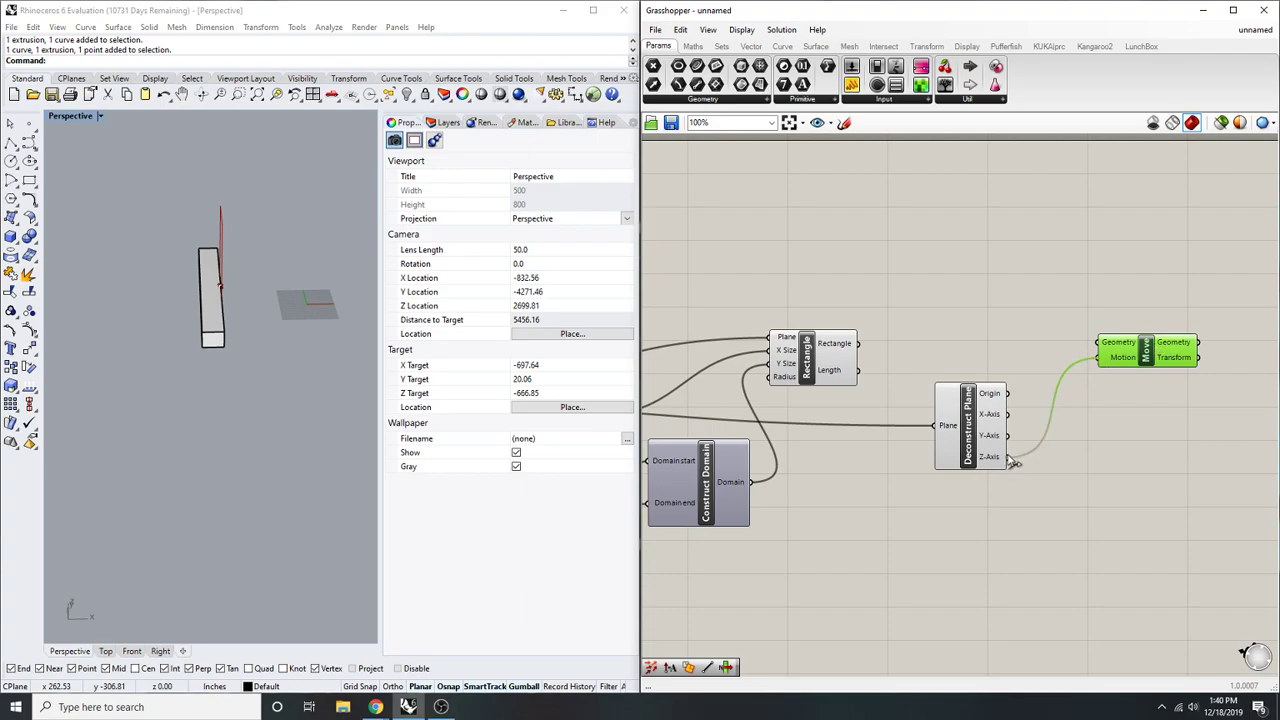
pyautogui.moveTo(1100, 344); pyautogui.dragTo(858, 343)
pyautogui.click(1086, 266)
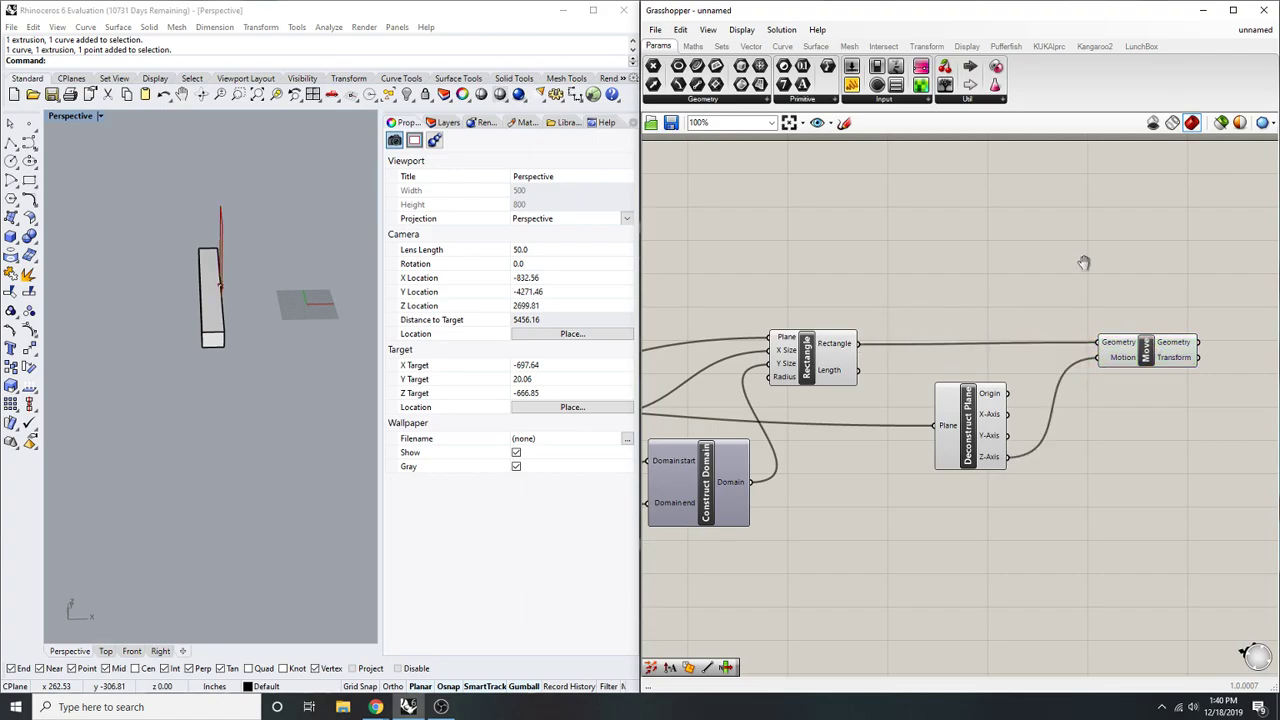
# - Examine the moved rectangle against the original one up close, with the Move component highlighted
pyautogui.moveTo(1086, 266); pyautogui.dragTo(1046, 272, button='right')
pyautogui.click(1073, 355)
pyautogui.scroll(2, 1095, 358)
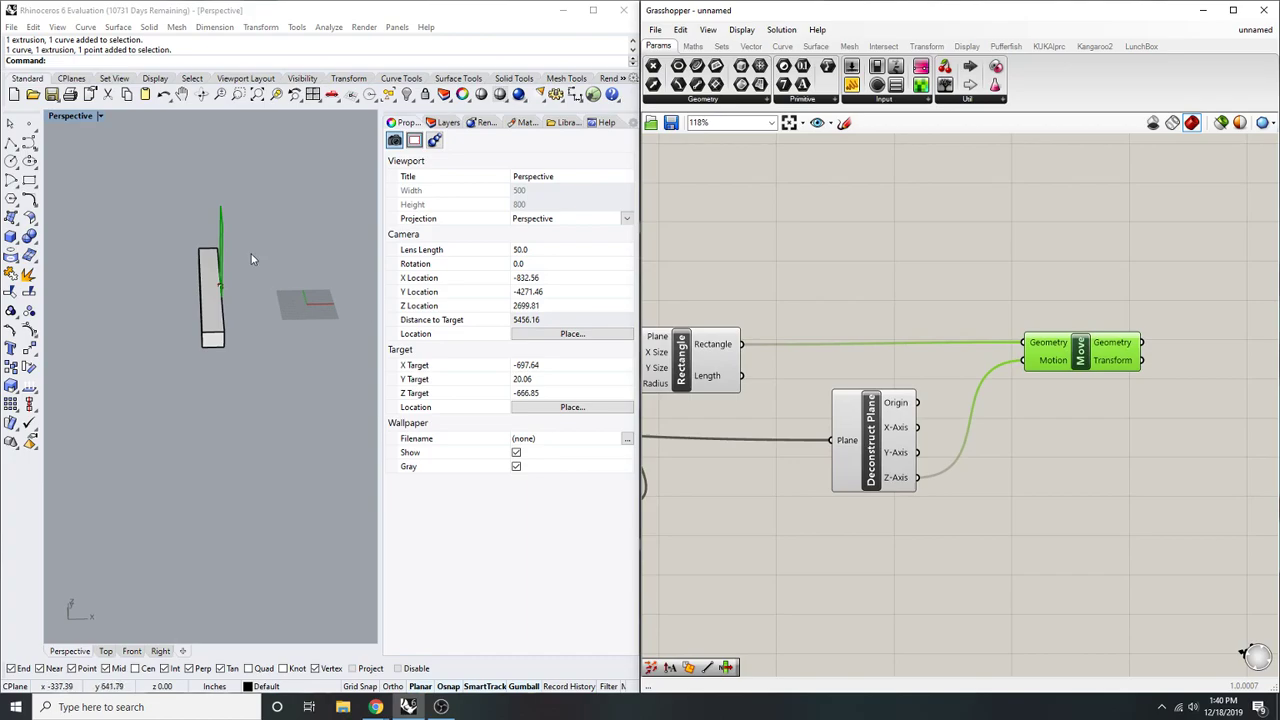
pyautogui.scroll(3, 227, 237)
pyautogui.scroll(4, 224, 232)
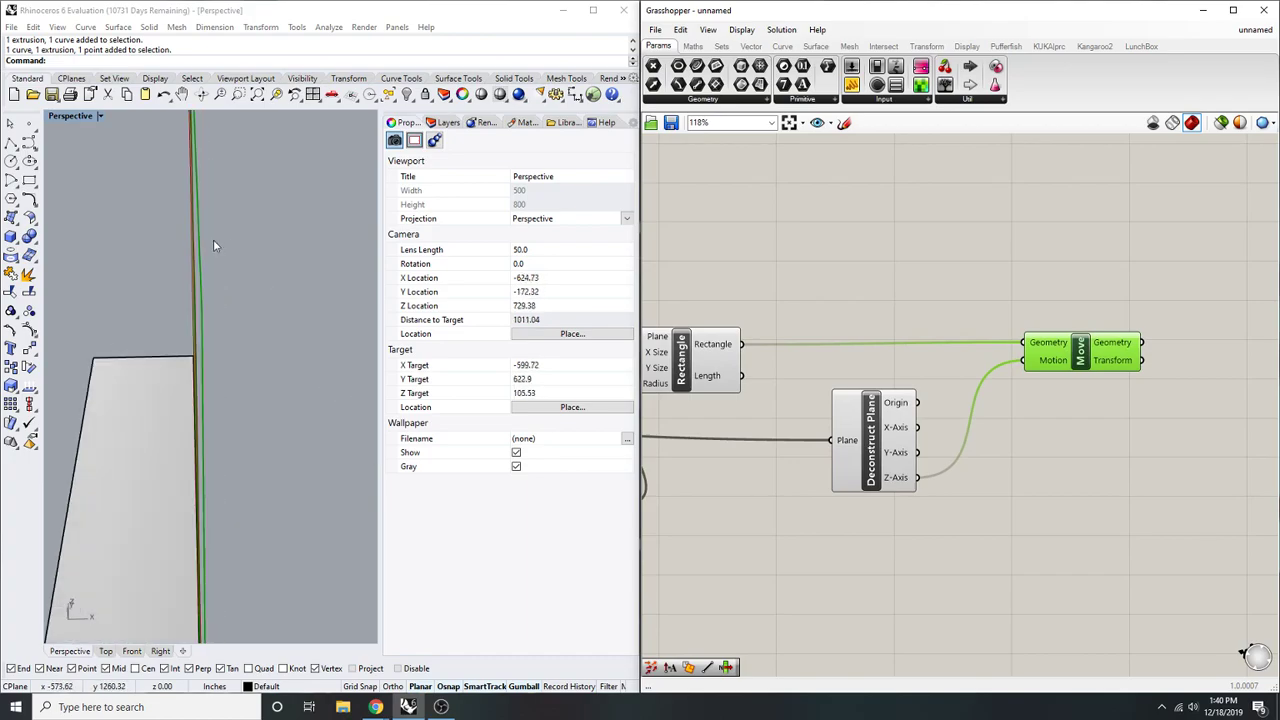
pyautogui.scroll(-2, 213, 245)
pyautogui.scroll(4, 213, 250)
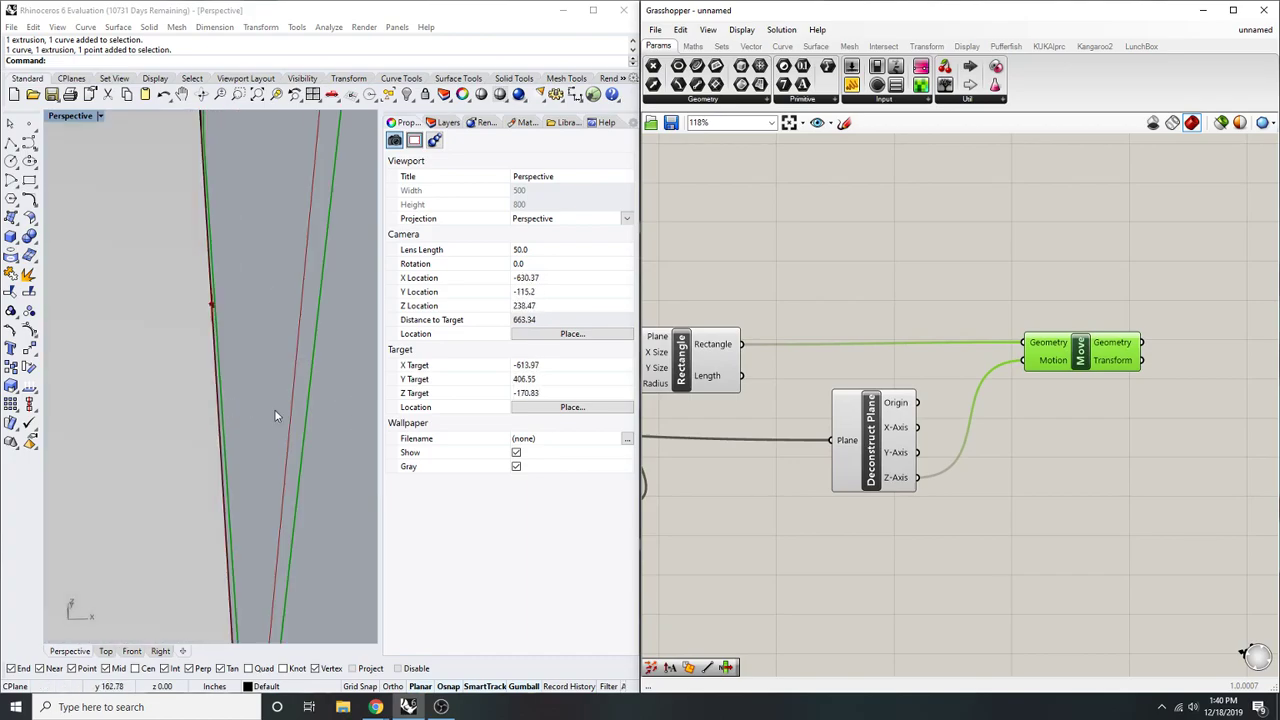
# - Add an Amplitude component and connect Deconstruct Plane's Z-Axis output to its Vector input
pyautogui.moveTo(1036, 474); pyautogui.dragTo(970, 465, button='right')
pyautogui.doubleClick(982, 469)
pyautogui.write('amplitude')
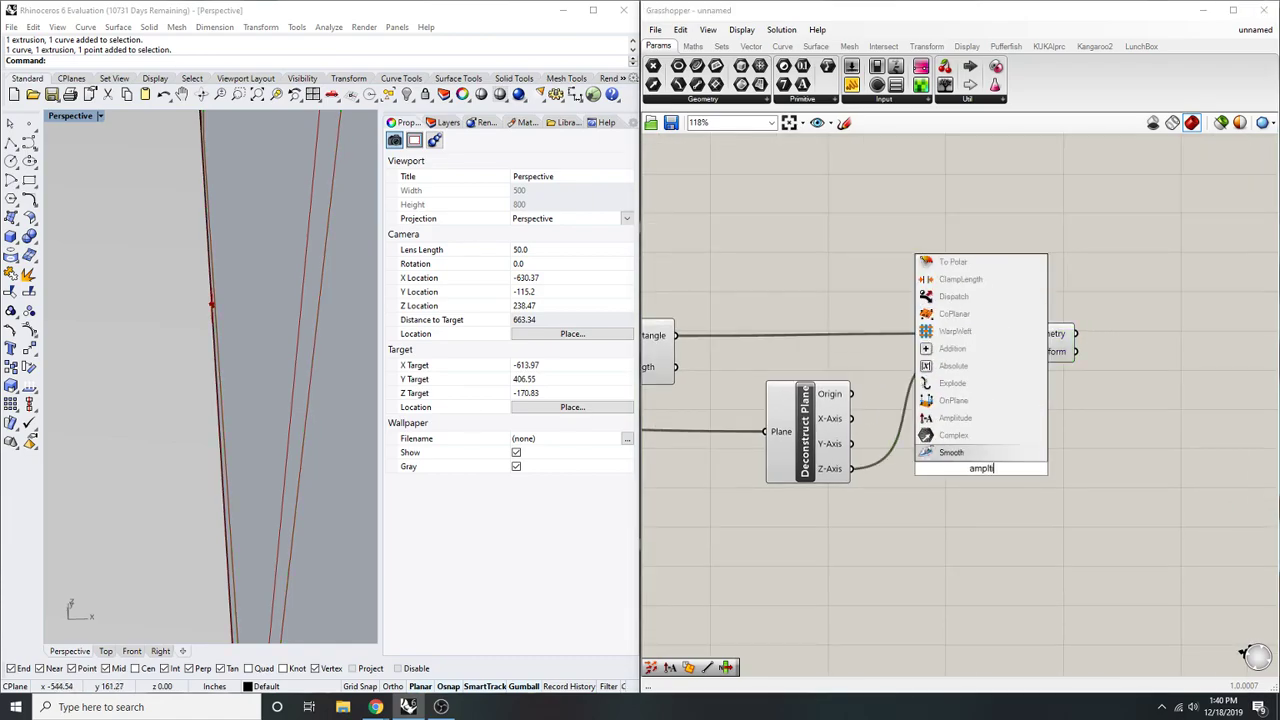
pyautogui.press('Return')
pyautogui.scroll(1, 940, 471)
pyautogui.moveTo(926, 451); pyautogui.dragTo(838, 470)
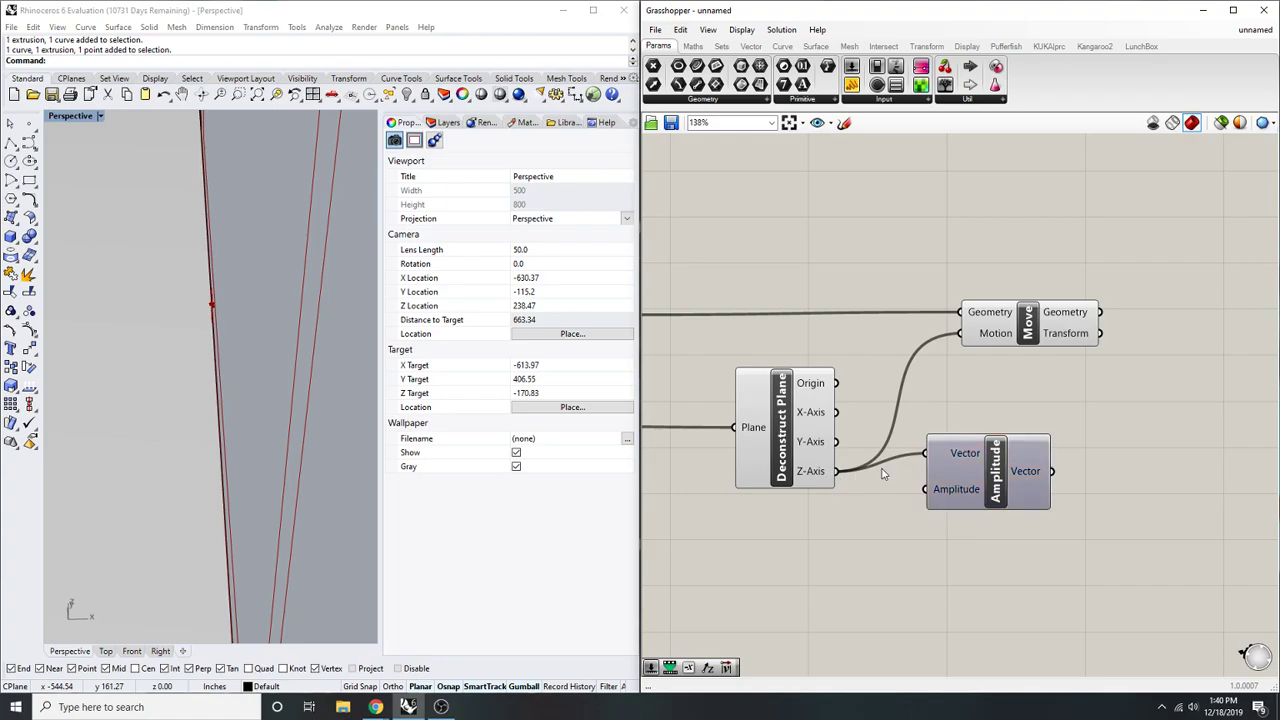
# - Shift the Move component away to make room and connect Amplitude's Vector output to its Motion input
pyautogui.moveTo(1087, 436); pyautogui.dragTo(973, 447, button='right')
pyautogui.moveTo(921, 330); pyautogui.dragTo(1130, 323)
pyautogui.moveTo(1057, 337); pyautogui.dragTo(937, 479)
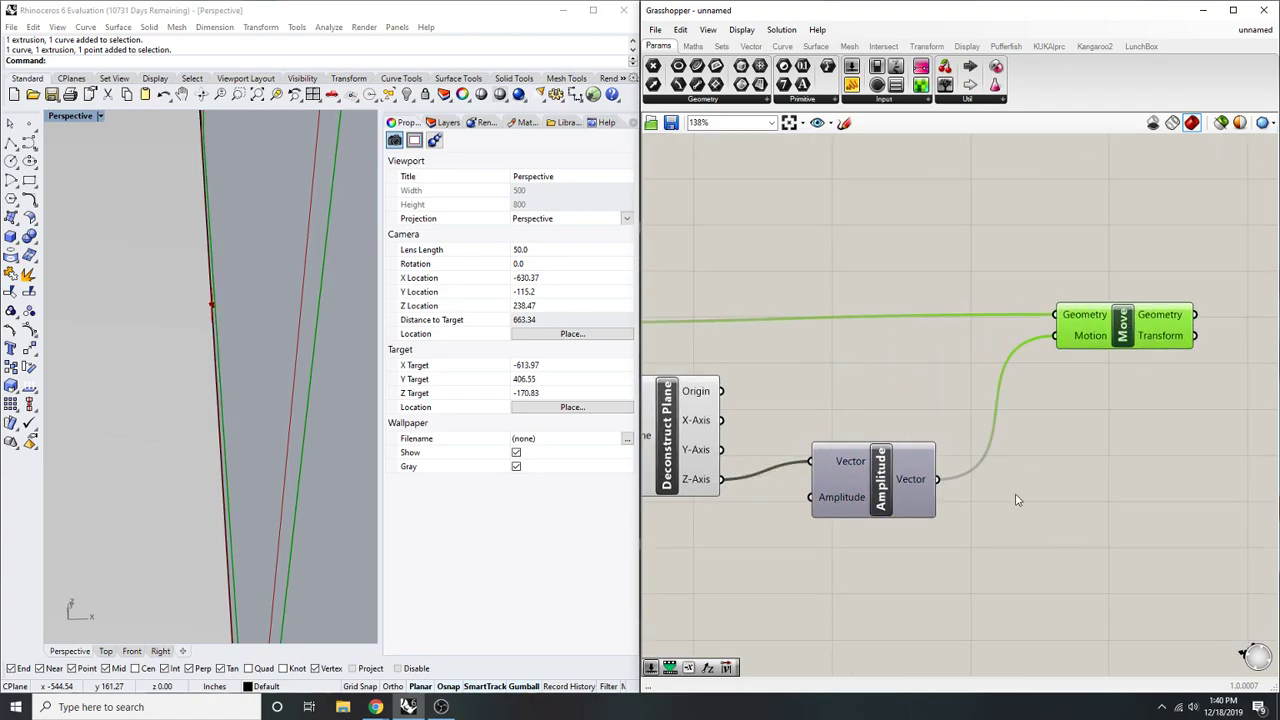
pyautogui.click(1016, 500)
pyautogui.moveTo(1016, 500); pyautogui.dragTo(1034, 422, button='right')
# - Add a Series component below Deconstruct Plane and connect its output to the Amplitude input of the Amplitude component
pyautogui.moveTo(951, 501); pyautogui.dragTo(998, 470, button='right')
pyautogui.scroll(-3, 997, 469)
pyautogui.doubleClick(921, 445)
pyautogui.write('series')
pyautogui.press('Return')
pyautogui.scroll(3, 972, 432)
pyautogui.moveTo(993, 398); pyautogui.dragTo(951, 486)
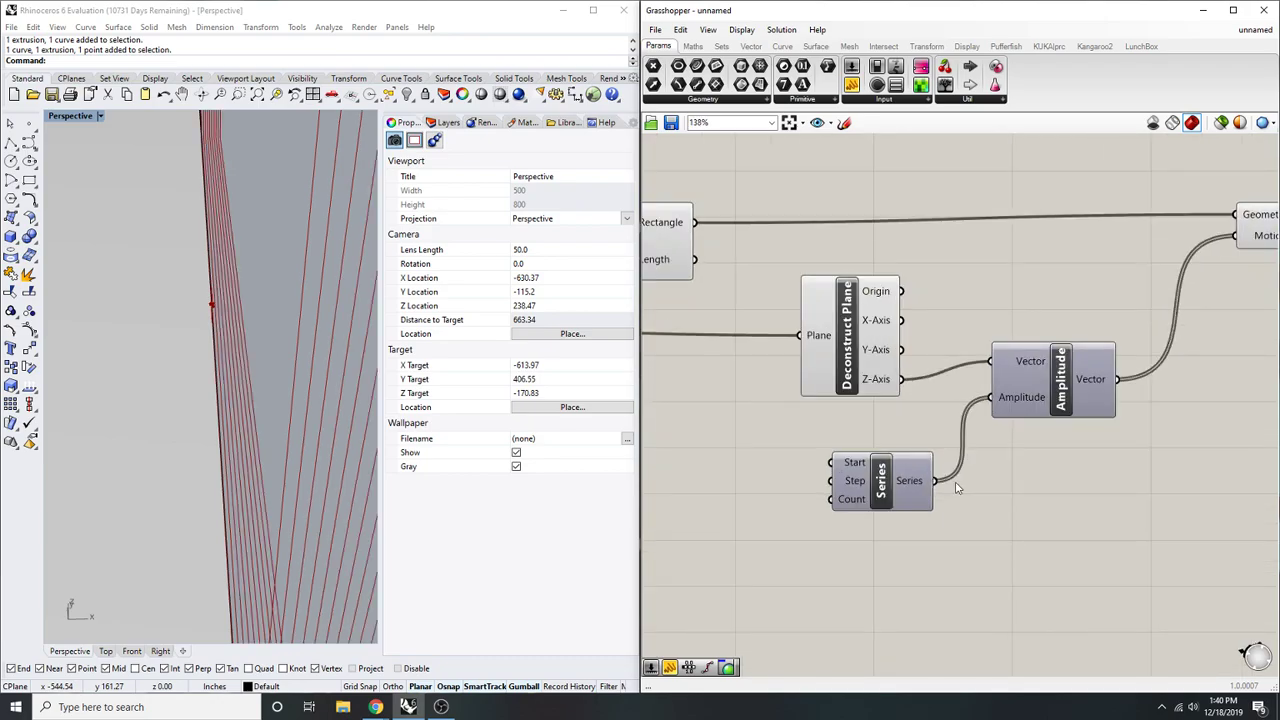
pyautogui.click(561, 498)
pyautogui.scroll(-10, 166, 396)
pyautogui.write('Distance')
pyautogui.press('Return')
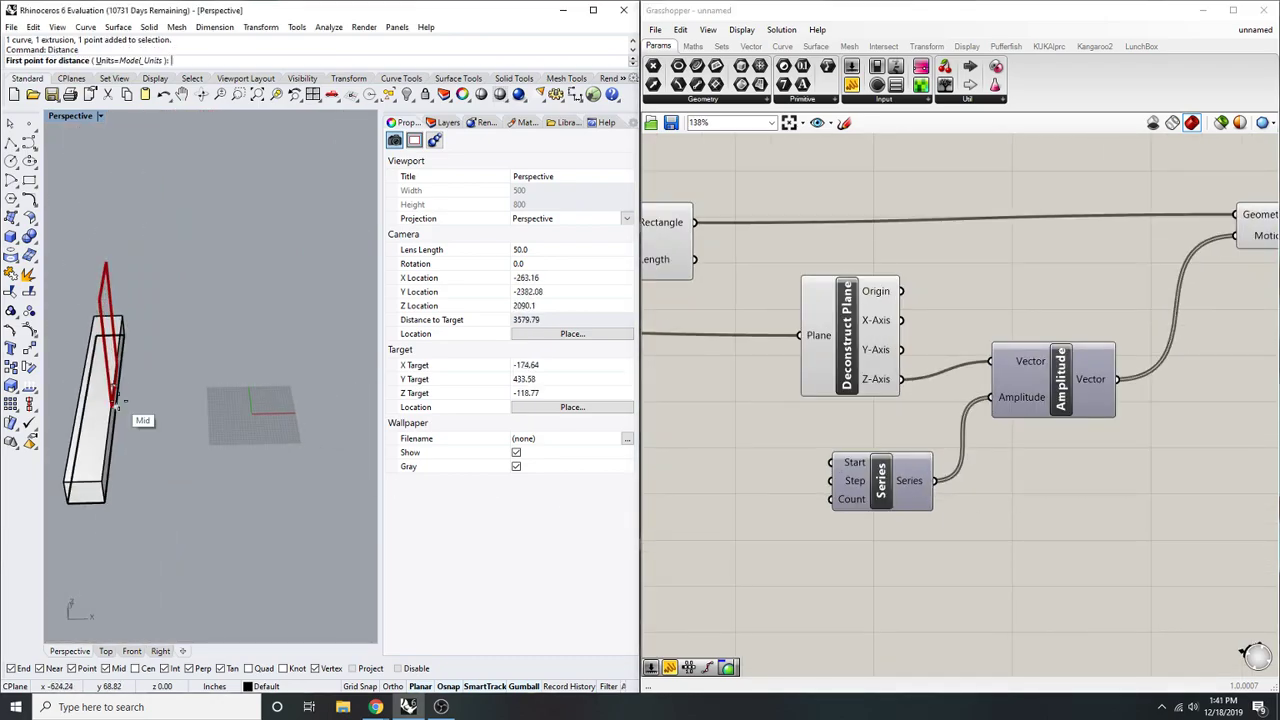
pyautogui.click(123, 316)
pyautogui.press('Escape')
# - Add an empty panel and connect it to the Distance component's output
pyautogui.scroll(-8, 893, 300)
pyautogui.doubleClick(893, 258)
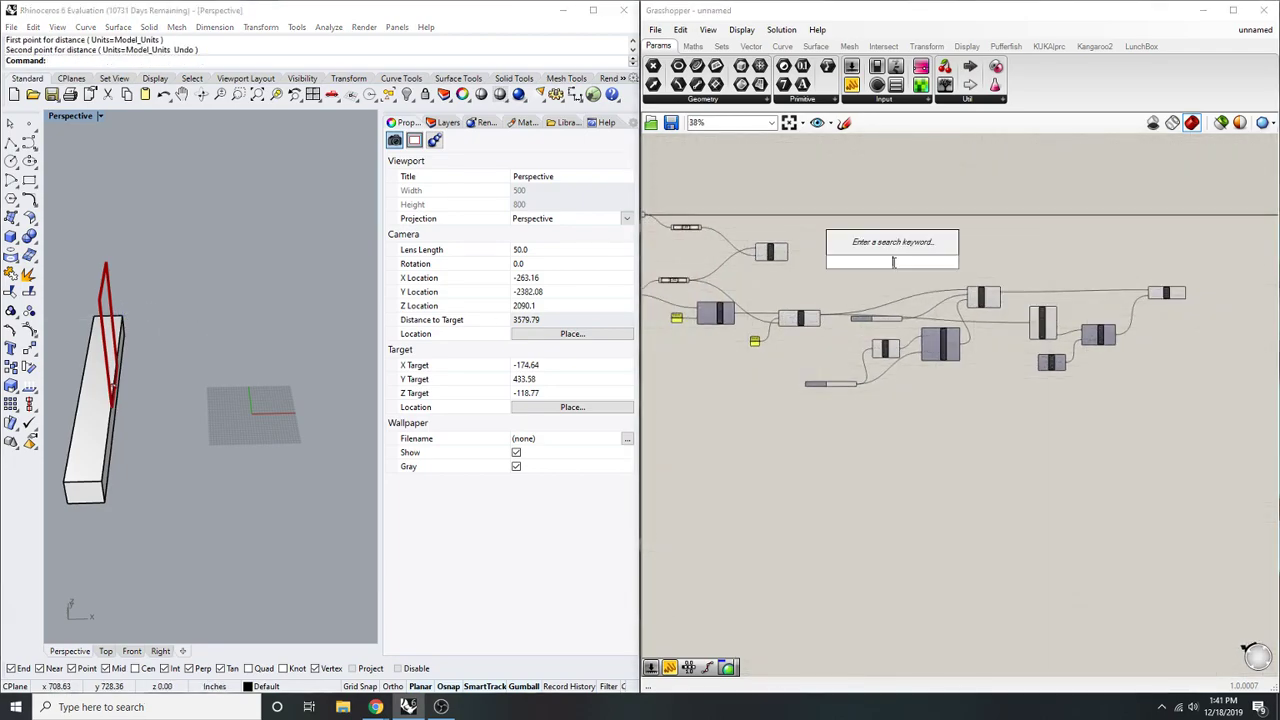
pyautogui.write('//')
pyautogui.press('Return')
pyautogui.scroll(3, 893, 263)
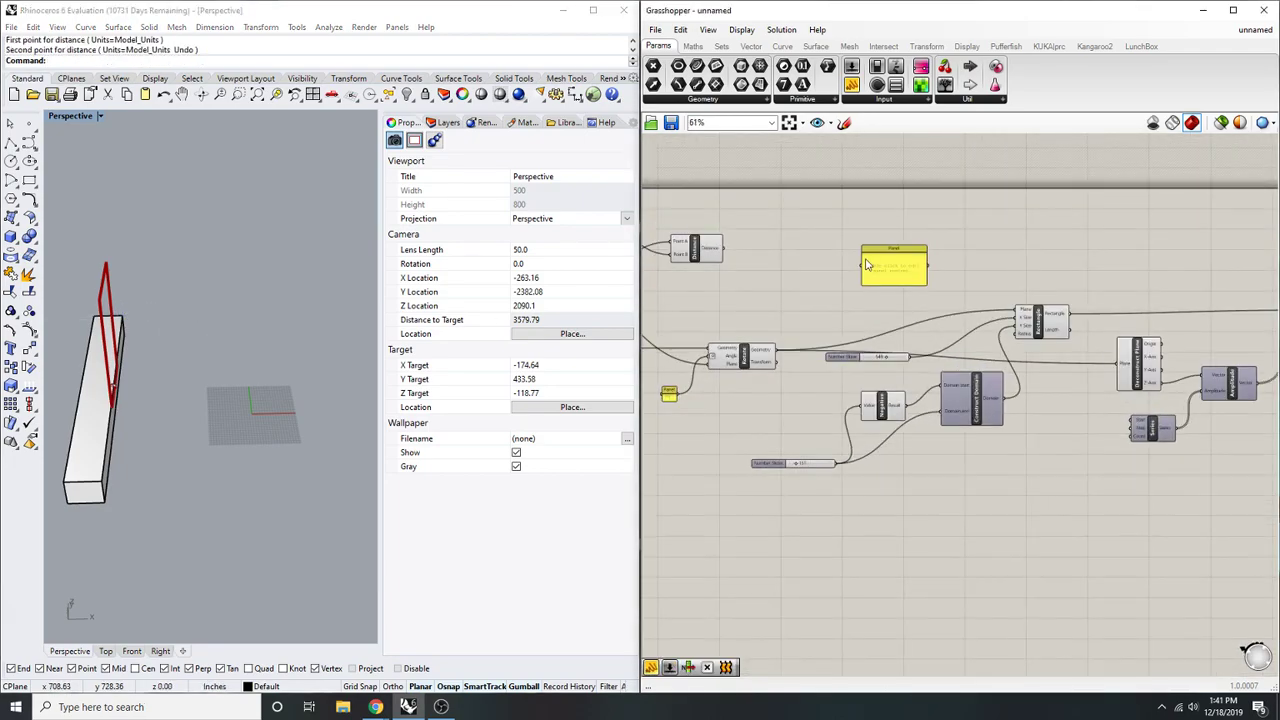
pyautogui.moveTo(862, 271); pyautogui.dragTo(723, 248)
# - Move the distance panel above the Rectangle component and enlarge it to read its value
pyautogui.moveTo(801, 250); pyautogui.dragTo(983, 160)
pyautogui.scroll(-2, 1061, 189)
pyautogui.scroll(2, 1061, 189)
pyautogui.moveTo(1061, 189); pyautogui.dragTo(957, 217, button='right')
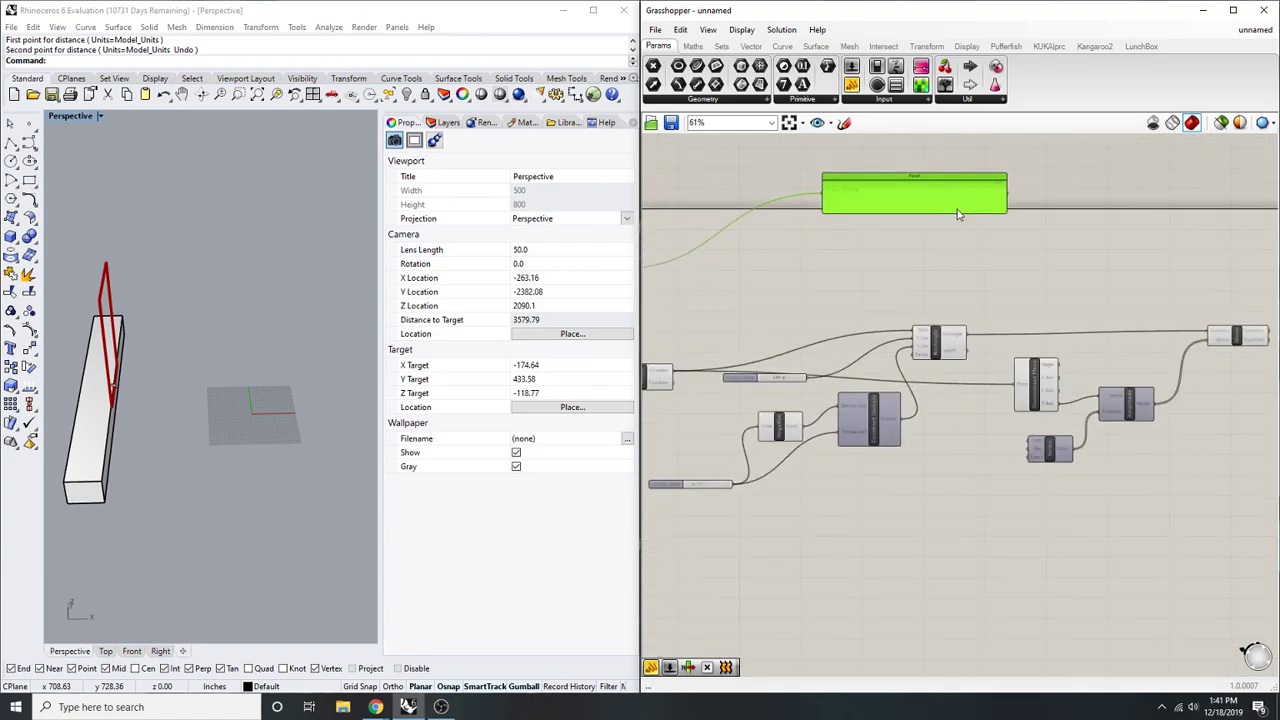
pyautogui.click(956, 220)
pyautogui.moveTo(961, 212); pyautogui.dragTo(964, 275)
pyautogui.scroll(3, 834, 249)
pyautogui.moveTo(867, 219); pyautogui.dragTo(957, 271, button='right')
pyautogui.click(838, 249)
pyautogui.scroll(1, 956, 241)
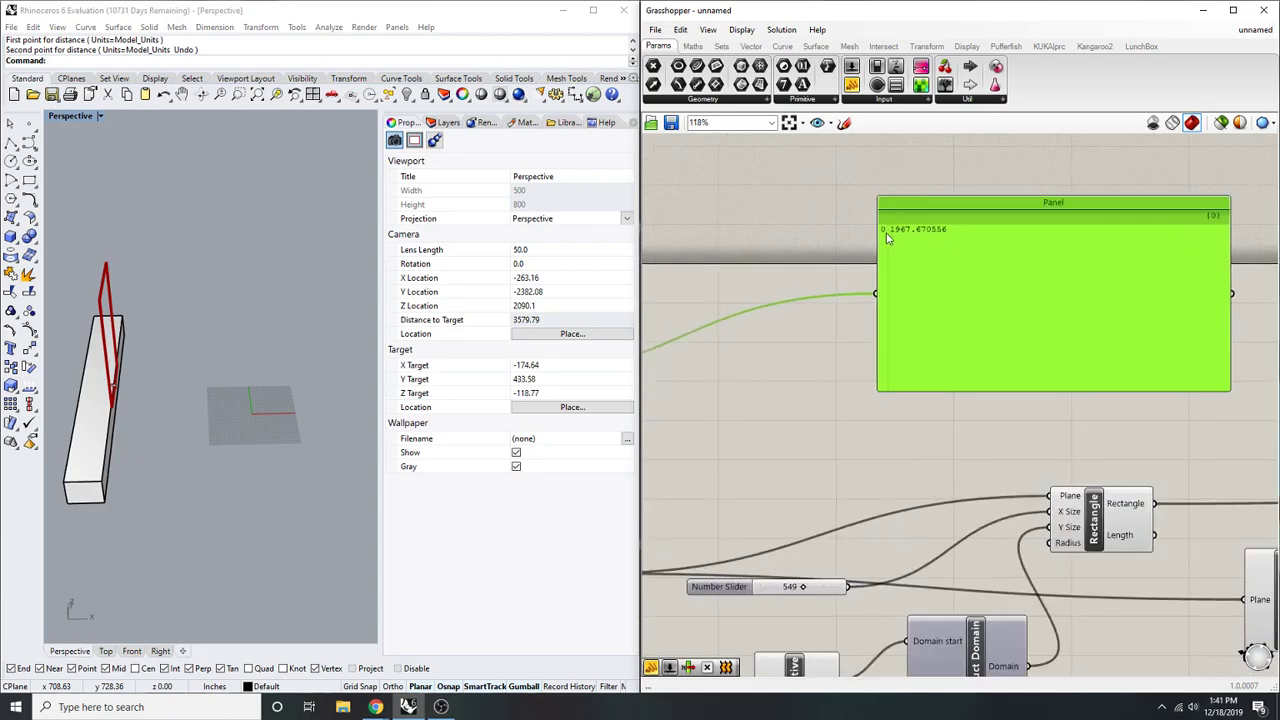
pyautogui.scroll(-3, 886, 254)
# - Inspect the Series component and the description of its Start input
pyautogui.moveTo(1112, 292); pyautogui.dragTo(982, 295, button='right')
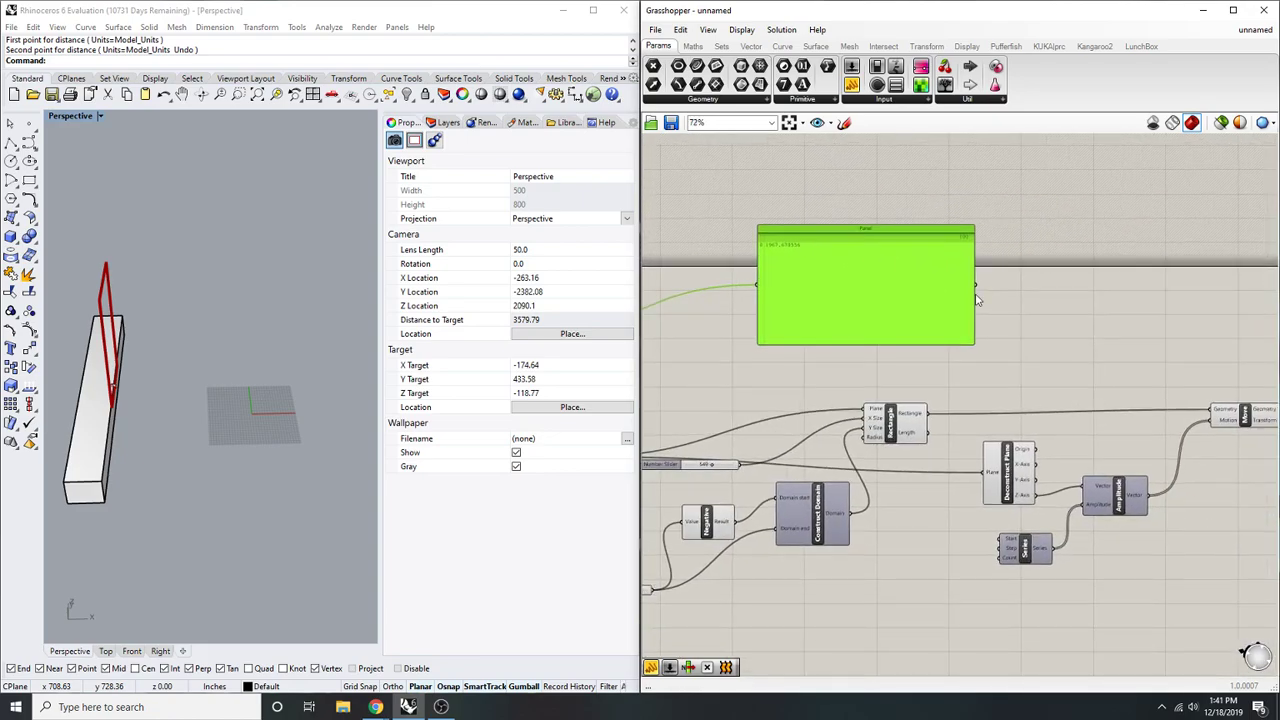
pyautogui.moveTo(1039, 463); pyautogui.dragTo(972, 478, button='right')
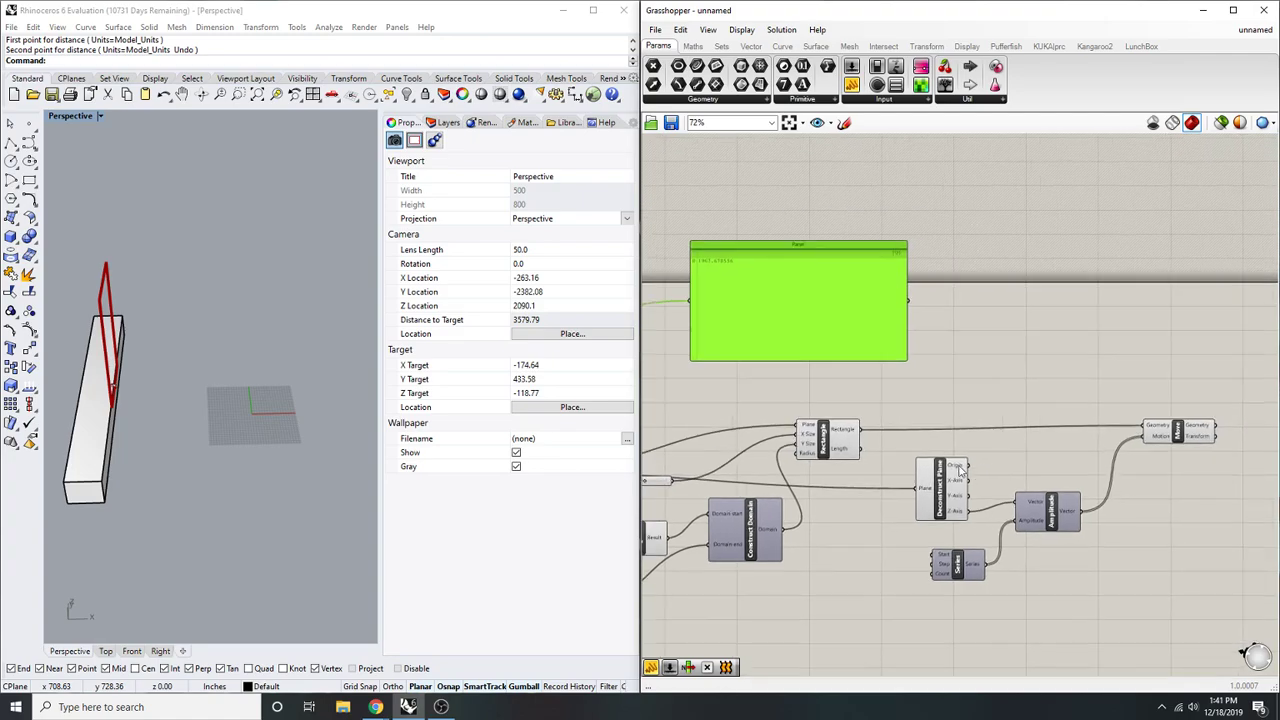
pyautogui.moveTo(985, 381); pyautogui.dragTo(935, 436, button='right')
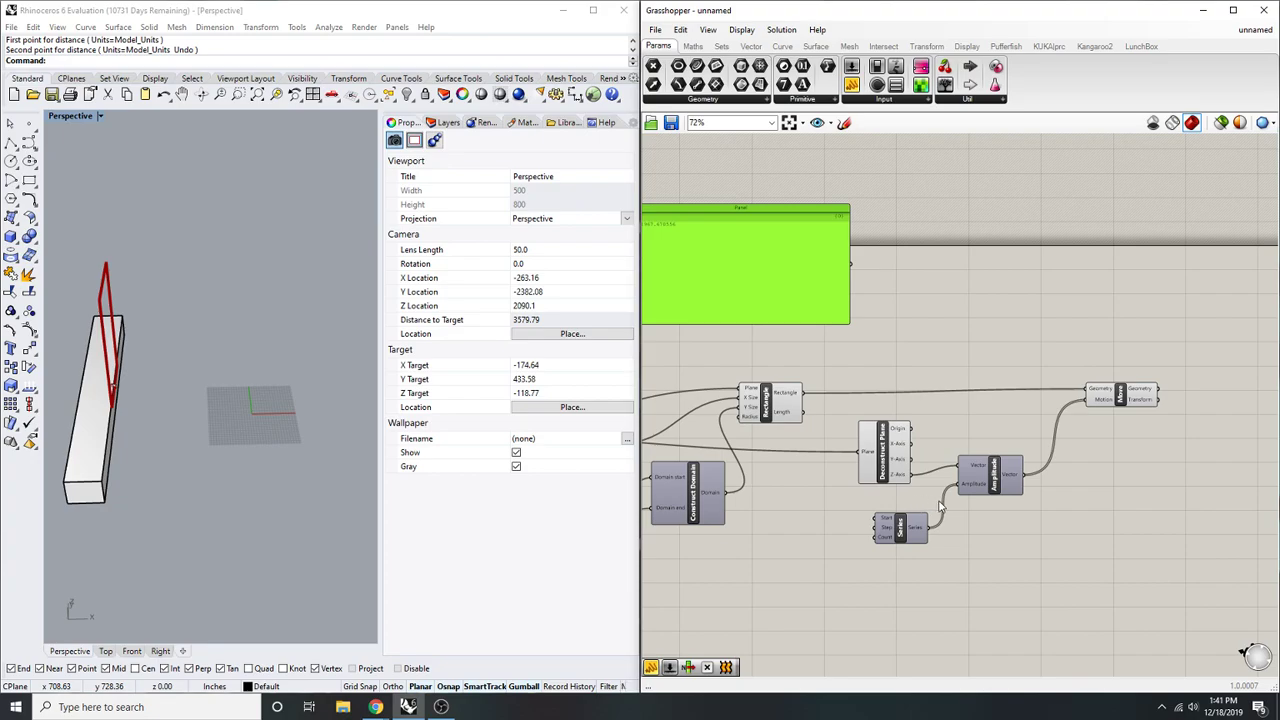
pyautogui.scroll(2, 933, 542)
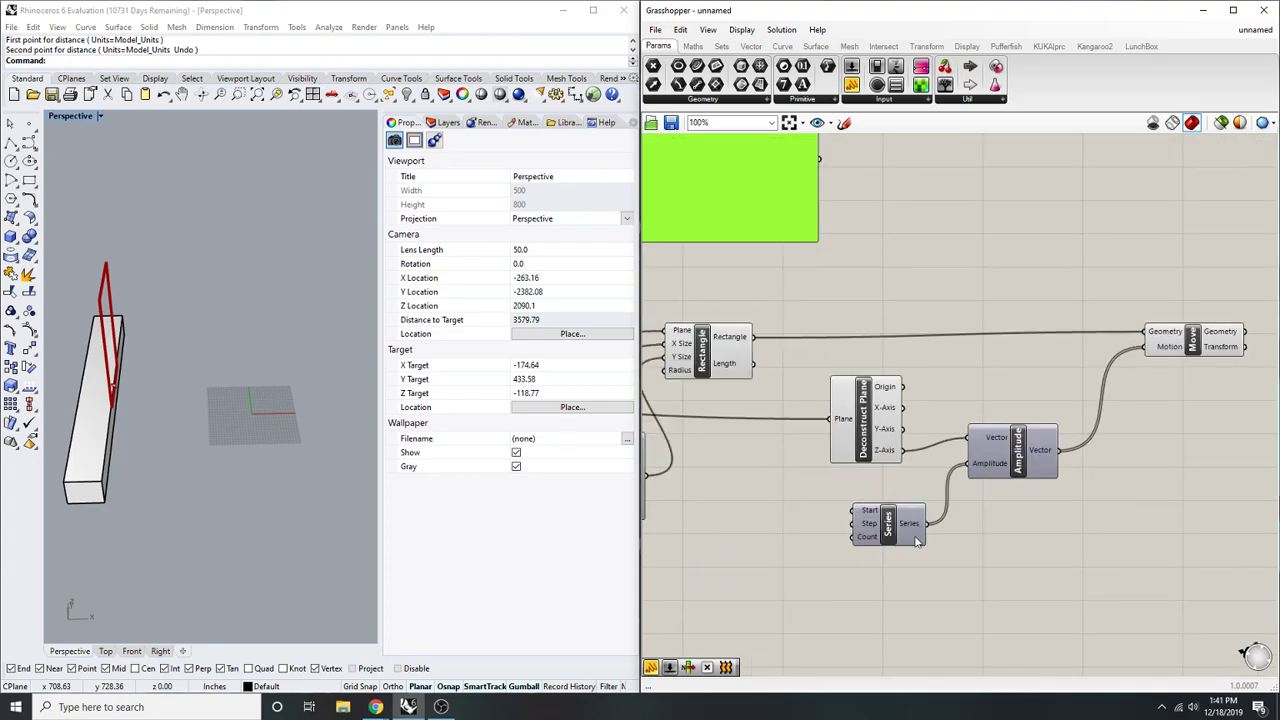
pyautogui.moveTo(898, 535); pyautogui.dragTo(1033, 541, button='right')
pyautogui.scroll(1, 971, 498)
pyautogui.scroll(-1, 823, 496)
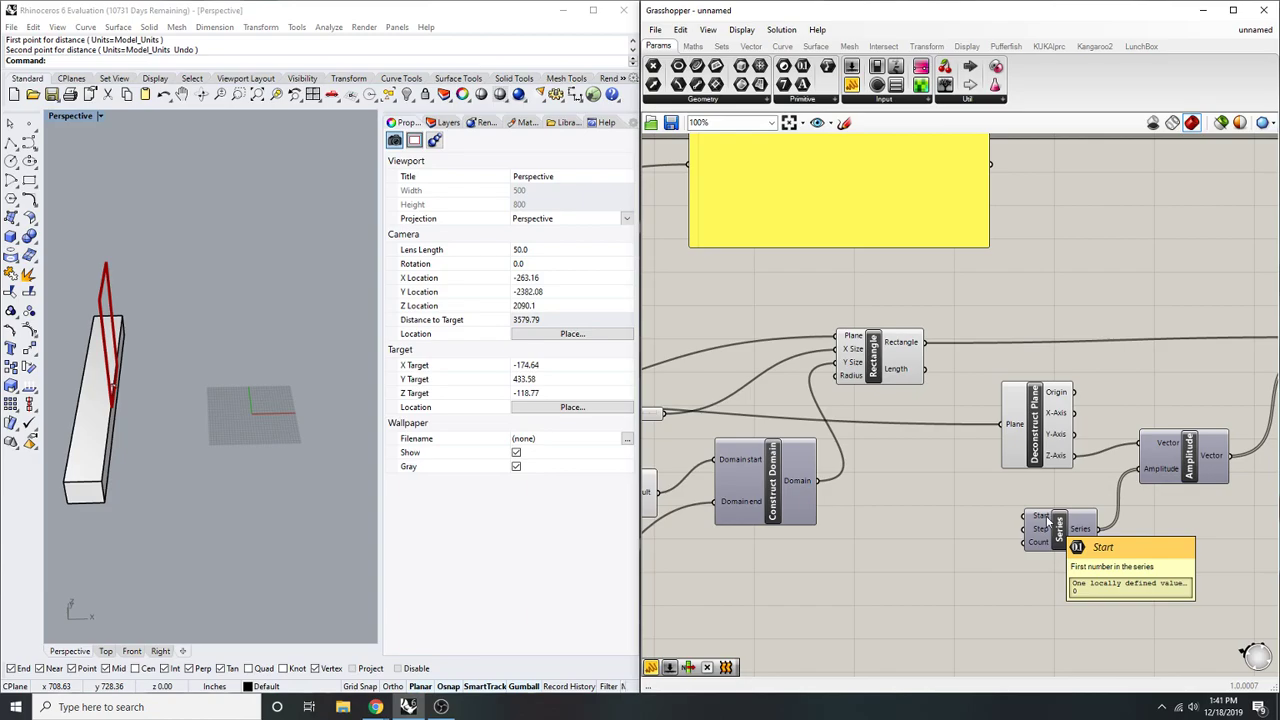
pyautogui.scroll(2, 1047, 522)
# - Add a Range component and connect its output to the Amplitude component's Amplitude input, replacing Series
pyautogui.moveTo(1115, 590); pyautogui.dragTo(1005, 567, button='right')
pyautogui.doubleClick(1005, 567)
pyautogui.write('range')
pyautogui.press('Return')
pyautogui.moveTo(1004, 562); pyautogui.dragTo(938, 573)
pyautogui.scroll(2, 1037, 529)
pyautogui.moveTo(968, 419); pyautogui.dragTo(966, 585)
# - Move the disconnected Series component aside and position Range below the Amplitude component
pyautogui.moveTo(997, 557); pyautogui.dragTo(1221, 486, button='right')
pyautogui.moveTo(1058, 442); pyautogui.dragTo(917, 476)
pyautogui.moveTo(1094, 530); pyautogui.dragTo(1056, 533)
pyautogui.moveTo(1056, 534); pyautogui.dragTo(1026, 554, button='right')
pyautogui.click(1021, 447)
pyautogui.moveTo(1021, 489); pyautogui.dragTo(1049, 449, button='right')
pyautogui.scroll(1, 1045, 483)
# - Add a Construct Domain component and connect its Domain output to Range's Domain input
pyautogui.doubleClick(832, 540)
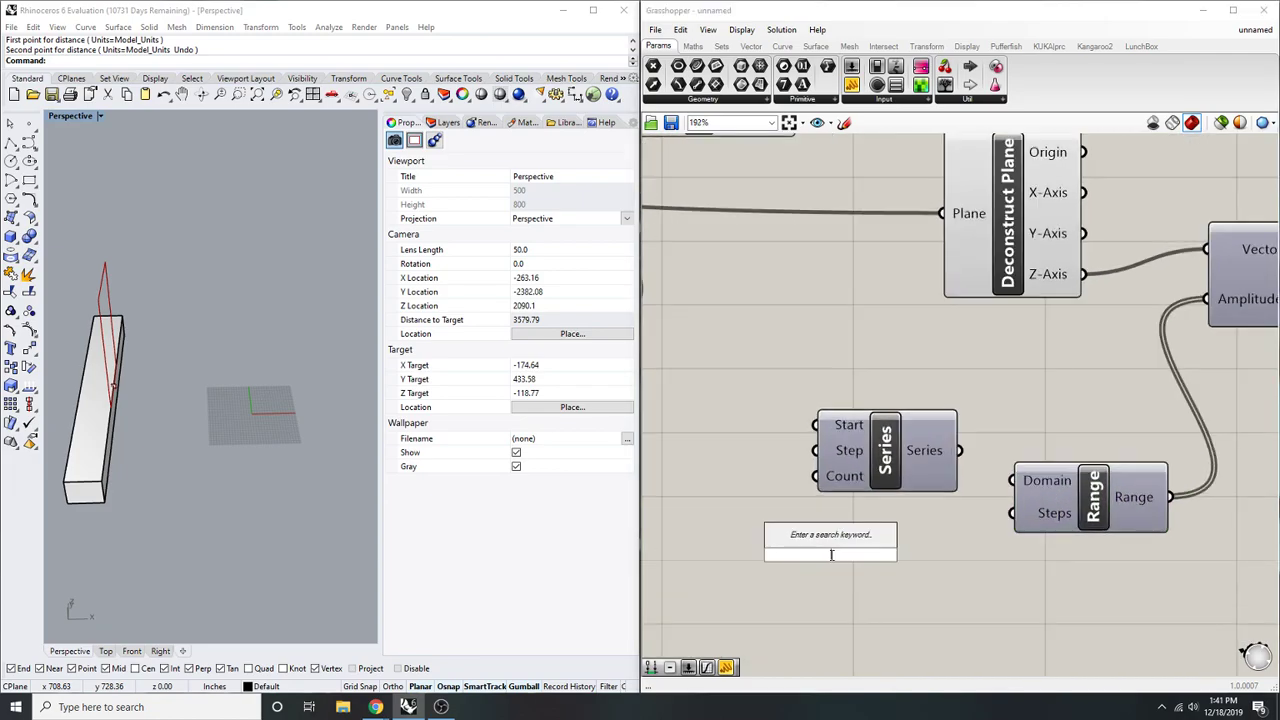
pyautogui.write('construct domai')
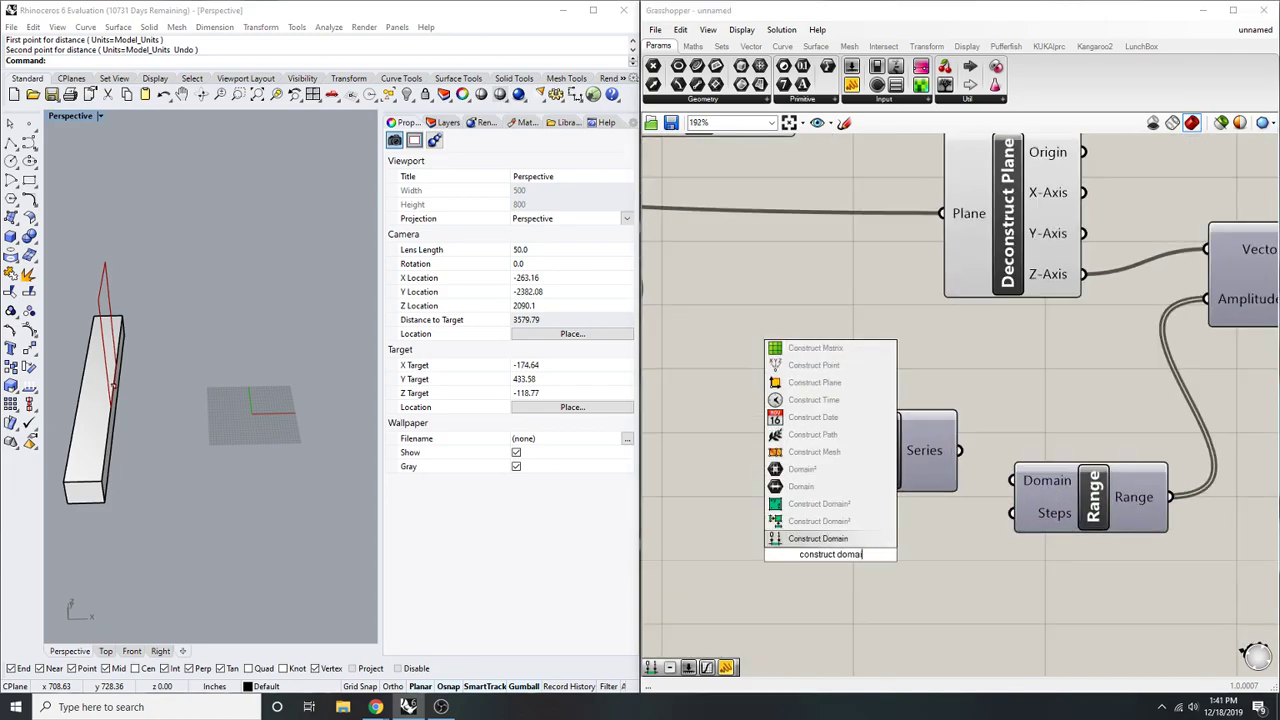
pyautogui.press('Return')
pyautogui.scroll(1, 849, 544)
pyautogui.moveTo(958, 558)
pyautogui.mouseDown()
pyautogui.moveTo(1068, 444)
pyautogui.moveTo(942, 556)
pyautogui.mouseUp()
# - Arrange the components with Series above and the new Construct Domain lower, on the input side of Range
pyautogui.moveTo(906, 394); pyautogui.dragTo(878, 278)
pyautogui.click(1052, 400)
pyautogui.moveTo(1054, 400); pyautogui.dragTo(1072, 395, button='right')
pyautogui.moveTo(974, 461); pyautogui.dragTo(1000, 391, button='right')
pyautogui.click(840, 473)
pyautogui.scroll(-2, 860, 470)
pyautogui.moveTo(894, 496); pyautogui.dragTo(897, 448, button='right')
pyautogui.moveTo(897, 448); pyautogui.dragTo(868, 395)
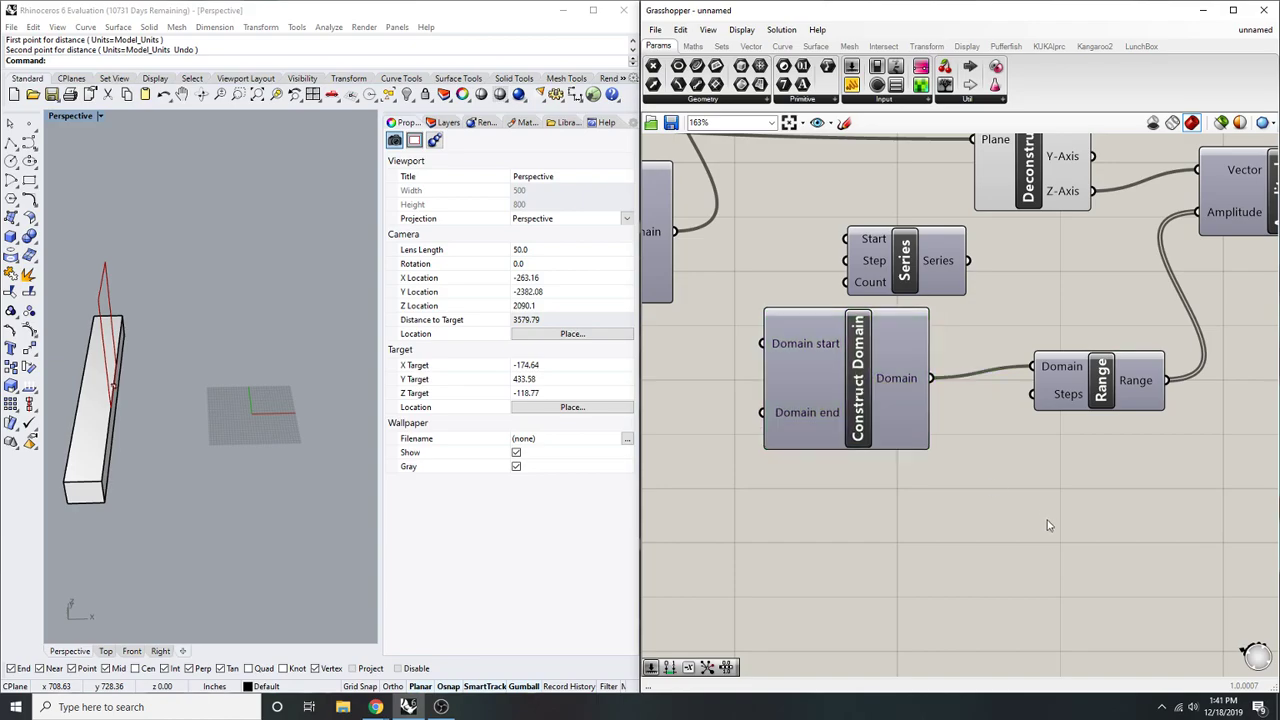
pyautogui.click(1058, 525)
pyautogui.moveTo(1062, 525); pyautogui.dragTo(1112, 541, button='right')
pyautogui.moveTo(929, 441); pyautogui.dragTo(919, 513)
pyautogui.click(1010, 374)
pyautogui.moveTo(1012, 373); pyautogui.dragTo(1036, 330, button='right')
# - Examine the Series inputs beside the Construct Domain and Range setup, and check the rectangle in the 3D view
pyautogui.click(1038, 284)
pyautogui.scroll(3, 1004, 299)
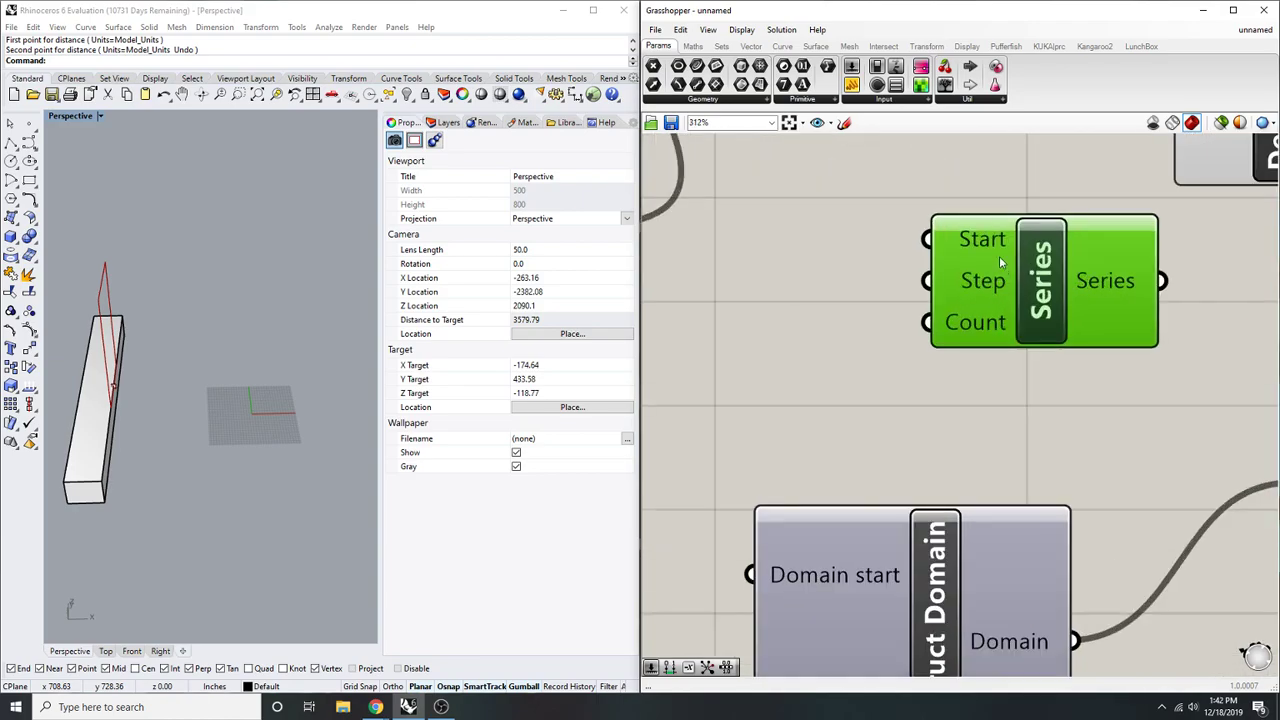
pyautogui.scroll(-3, 1000, 322)
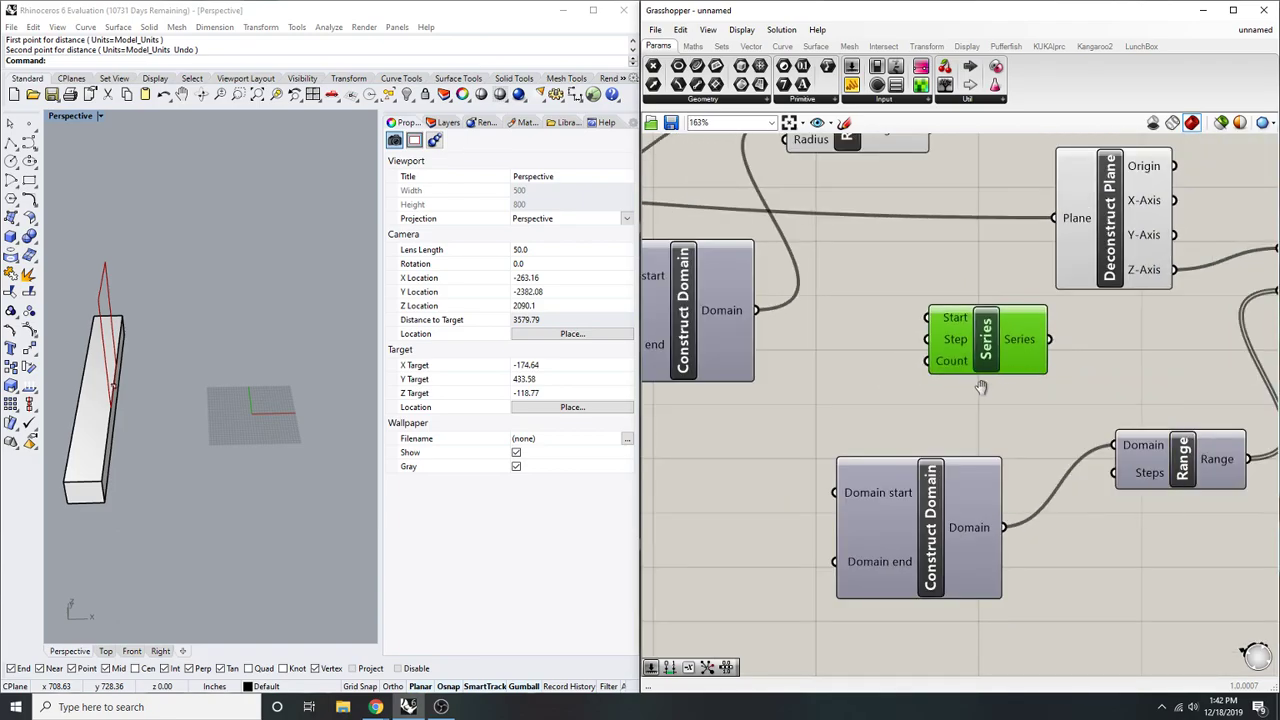
pyautogui.moveTo(1024, 361); pyautogui.dragTo(900, 419, button='right')
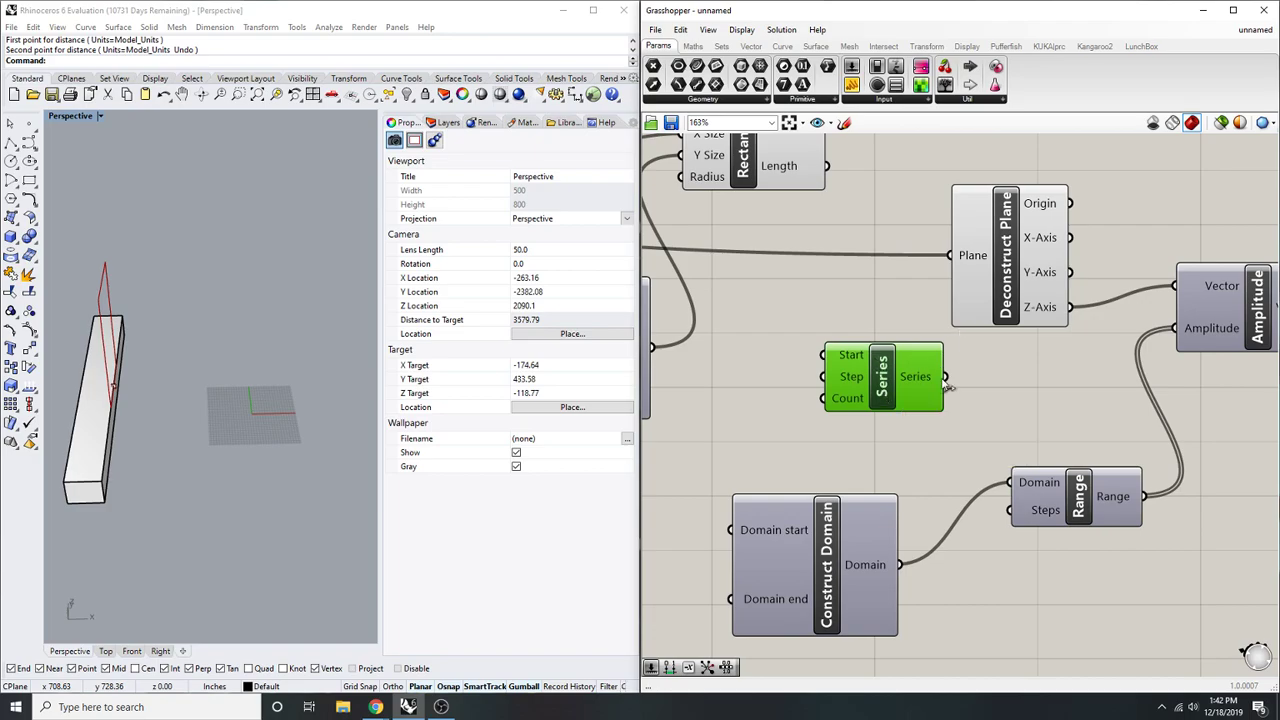
pyautogui.moveTo(971, 387); pyautogui.dragTo(932, 359, button='right')
pyautogui.scroll(-3, 1050, 397)
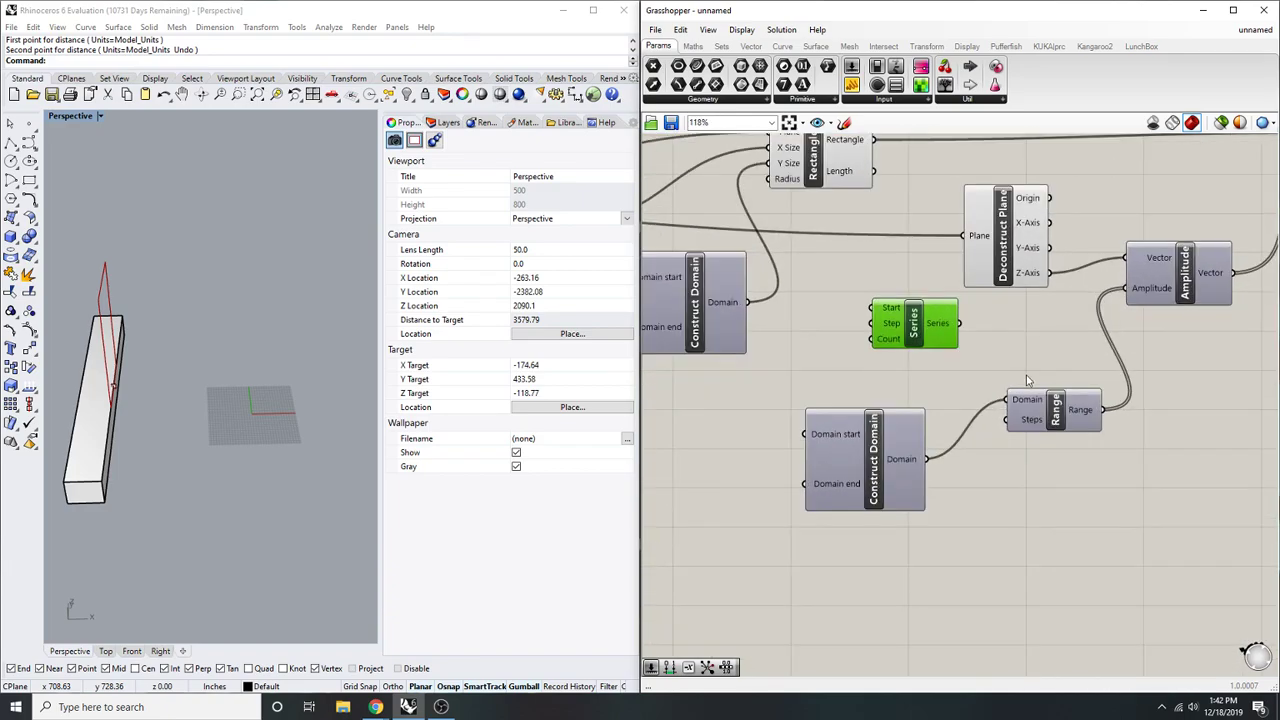
pyautogui.moveTo(907, 484); pyautogui.dragTo(1060, 404, button='right')
pyautogui.moveTo(226, 467); pyautogui.dragTo(284, 375, button='right')
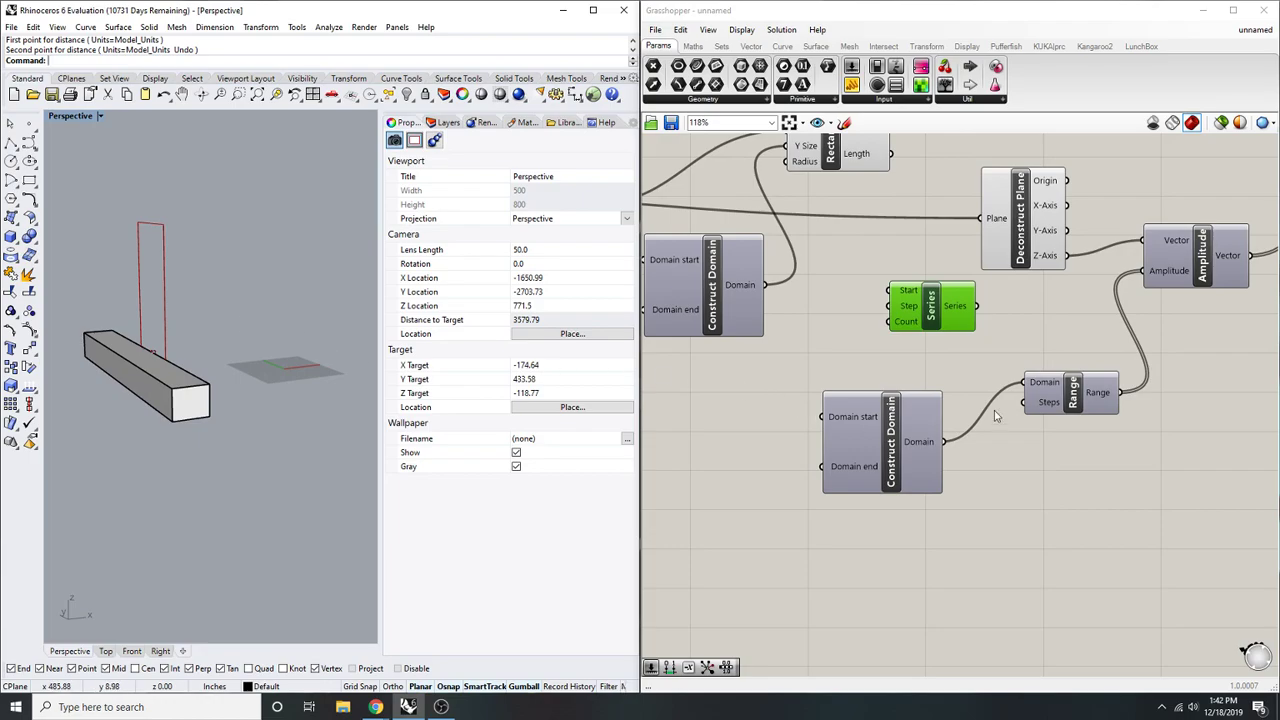
pyautogui.moveTo(1170, 372); pyautogui.dragTo(920, 449, button='right')
pyautogui.moveTo(1068, 329); pyautogui.dragTo(968, 366, button='right')
pyautogui.moveTo(680, 510); pyautogui.dragTo(977, 429, button='right')
pyautogui.scroll(-3, 977, 429)
pyautogui.scroll(3, 732, 464)
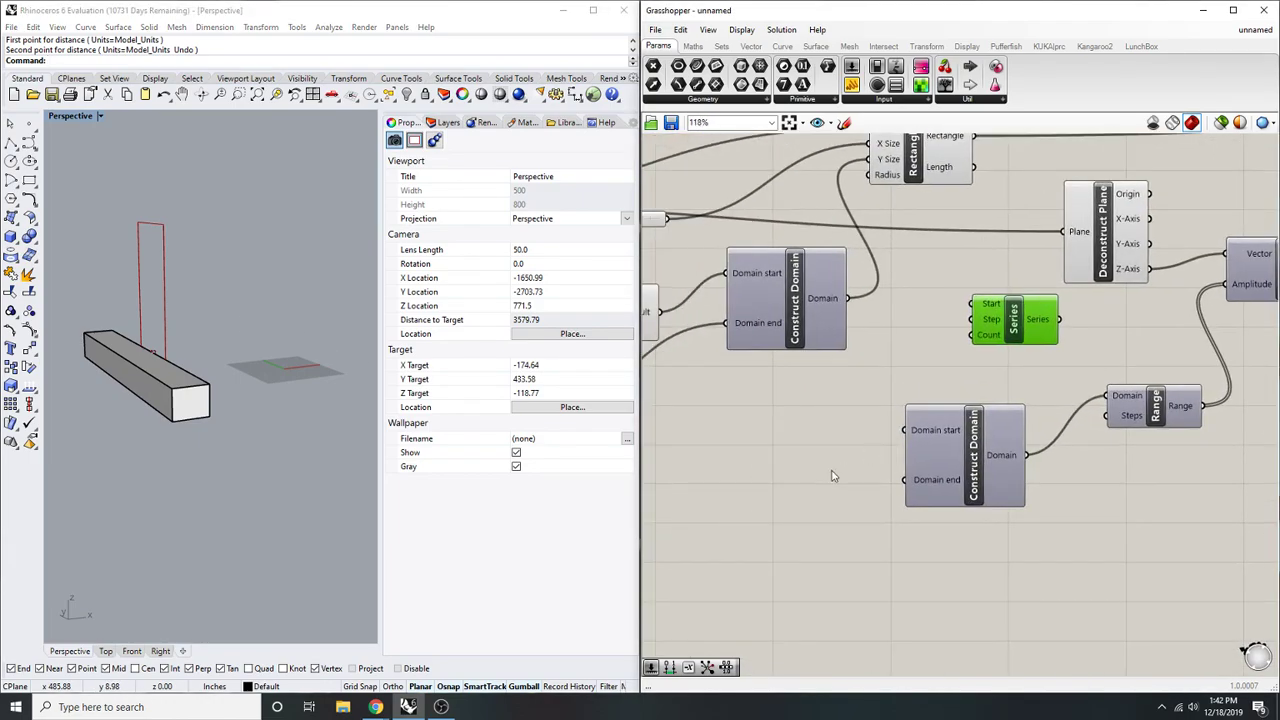
# - Add a number slider set to 25 and connect it to Construct Domain's Domain end to test the rectangle spacing
pyautogui.doubleClick(831, 476)
pyautogui.write('25')
pyautogui.press('Return')
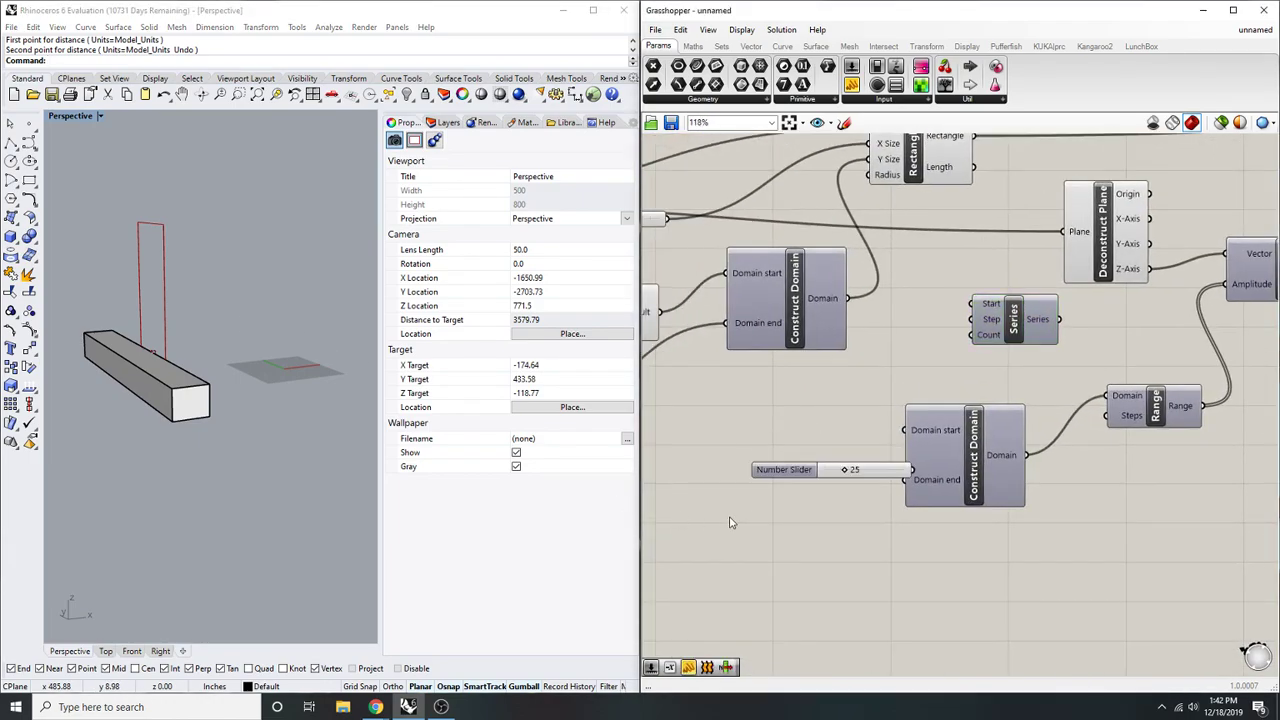
pyautogui.moveTo(912, 466); pyautogui.dragTo(995, 438)
pyautogui.moveTo(929, 462); pyautogui.dragTo(924, 456)
pyautogui.scroll(5, 221, 427)
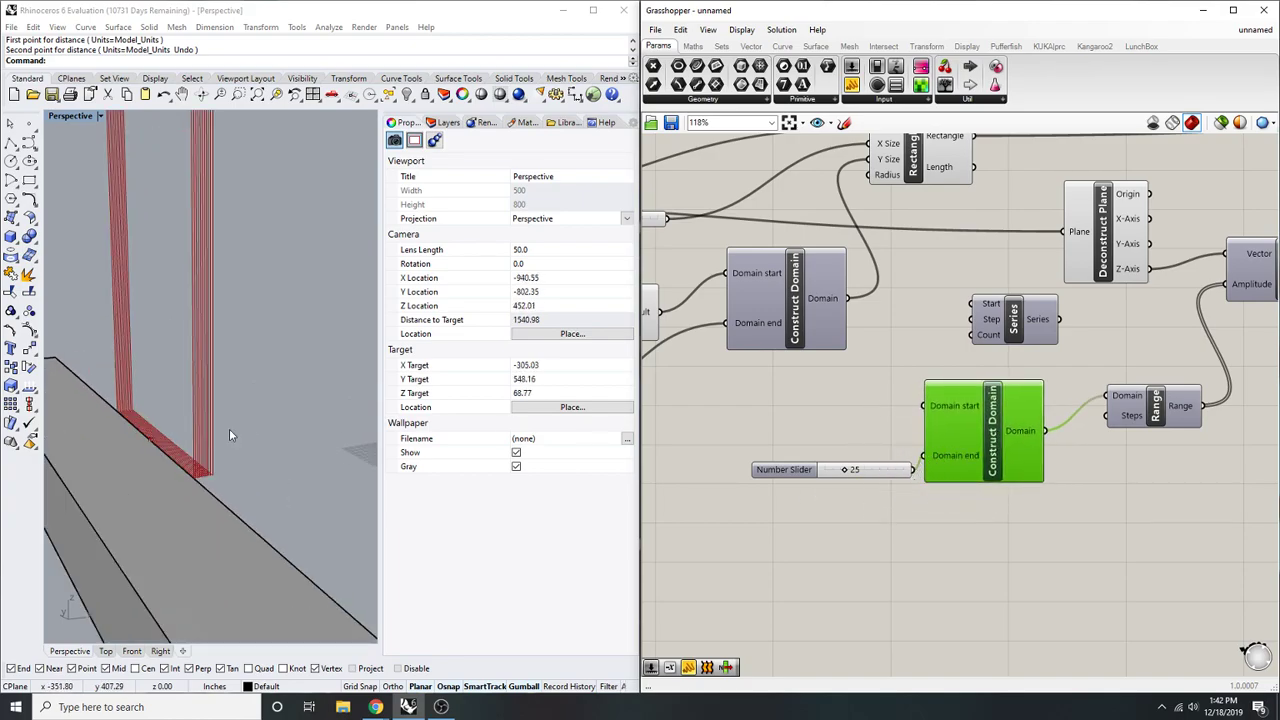
pyautogui.scroll(-3, 881, 445)
# - Connect the distance panel to Construct Domain's Domain end and check the rectangles' spread between the two boxes
pyautogui.moveTo(910, 418); pyautogui.dragTo(975, 175)
pyautogui.scroll(-14, 93, 366)
pyautogui.scroll(4, 180, 366)
pyautogui.moveTo(180, 366); pyautogui.dragTo(200, 402, button='right')
pyautogui.scroll(-6, 174, 379)
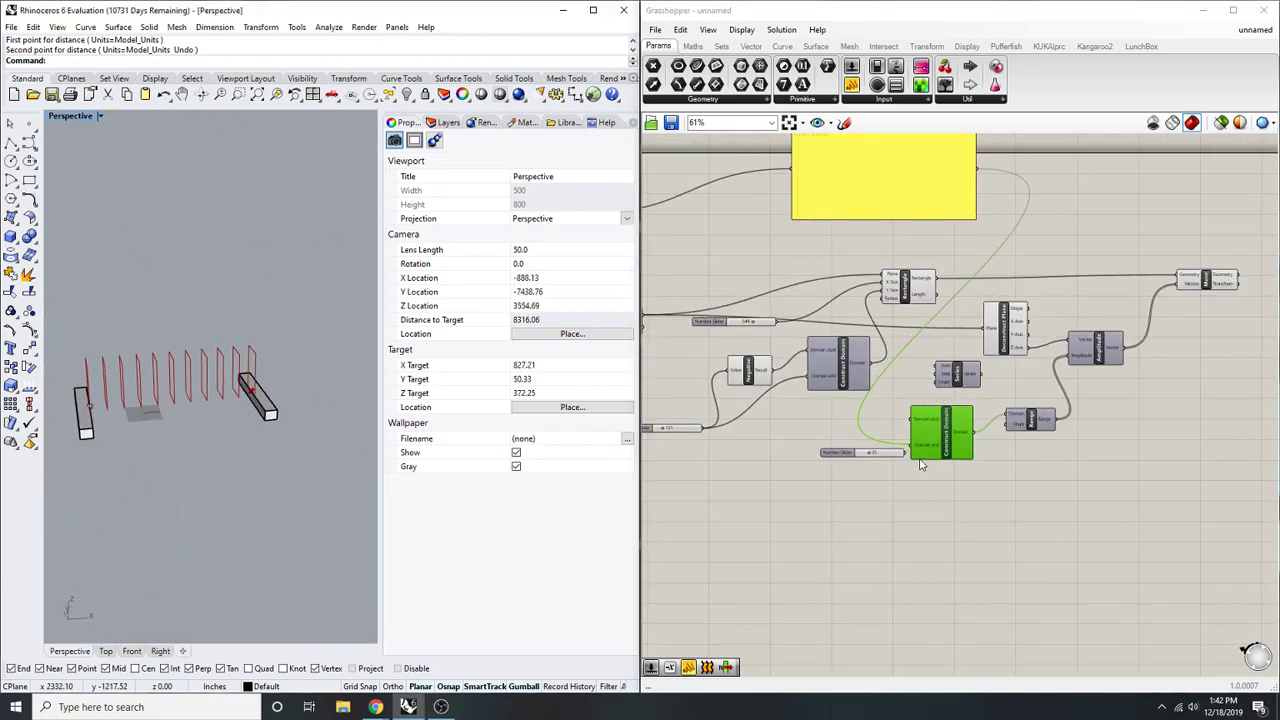
# - Add a number slider set to 25 and place it below the Construct Domain feeding Range
pyautogui.scroll(4, 920, 462)
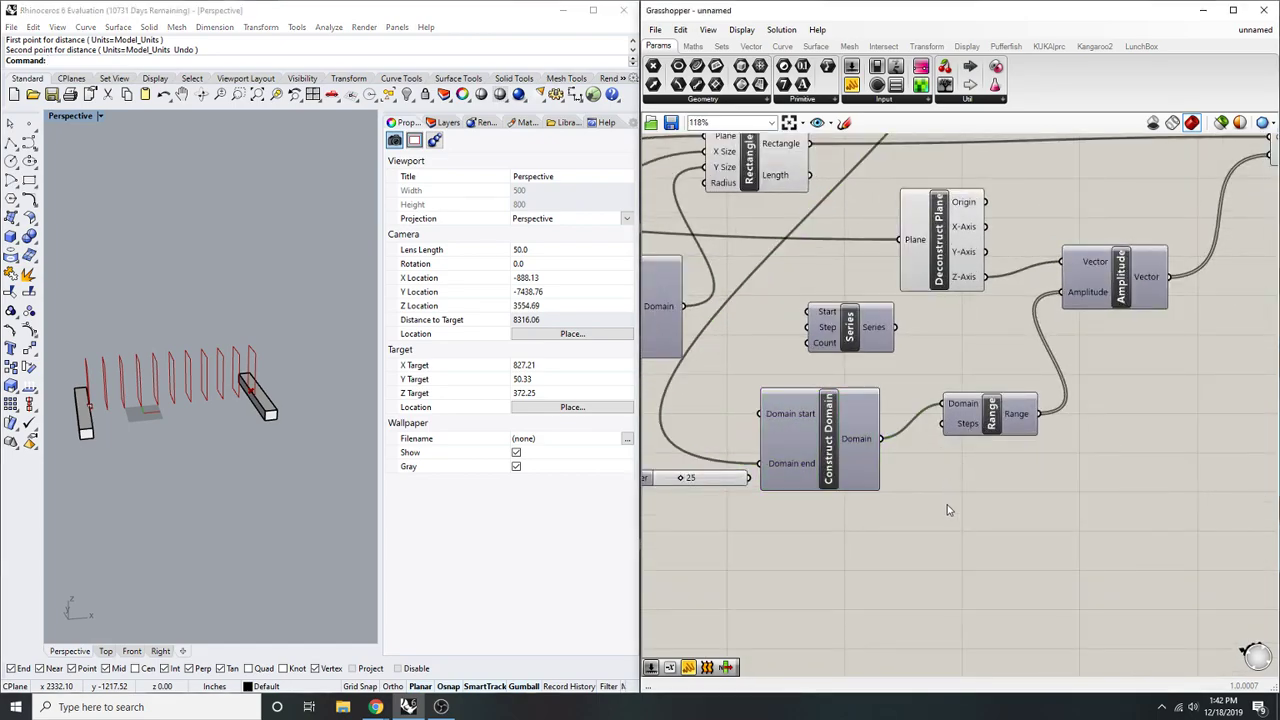
pyautogui.doubleClick(950, 502)
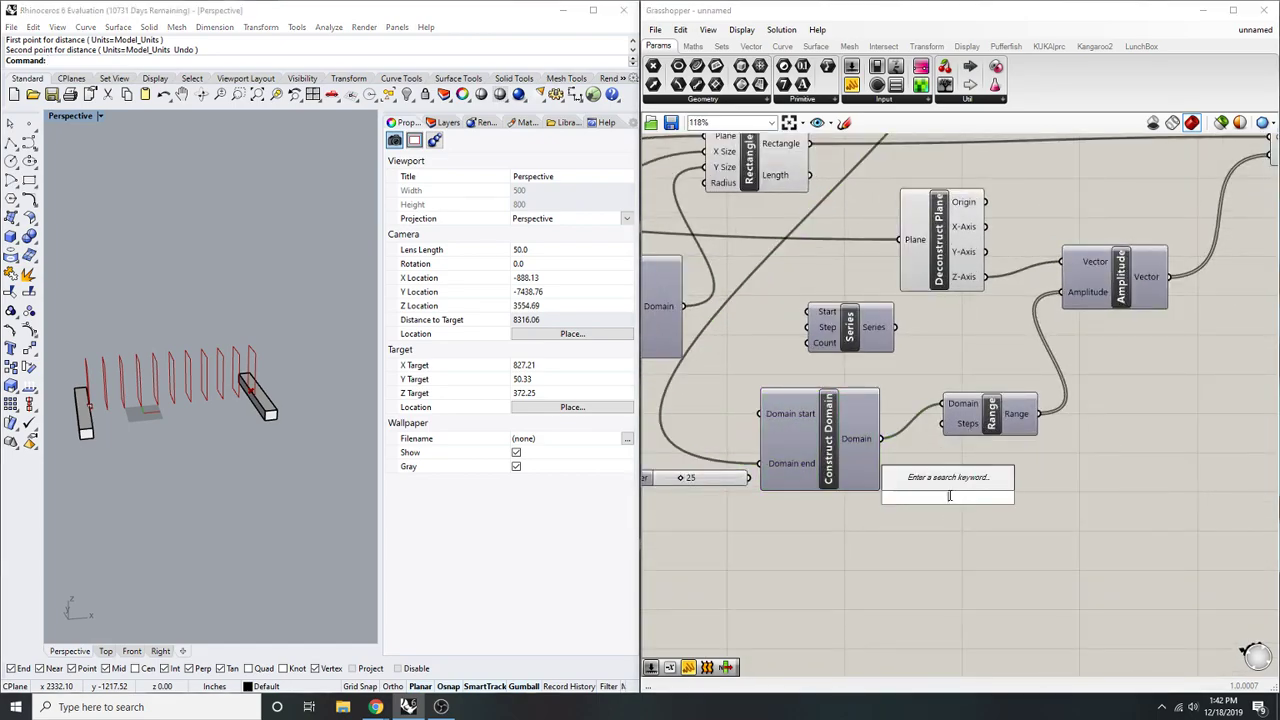
pyautogui.write('25')
pyautogui.press('Return')
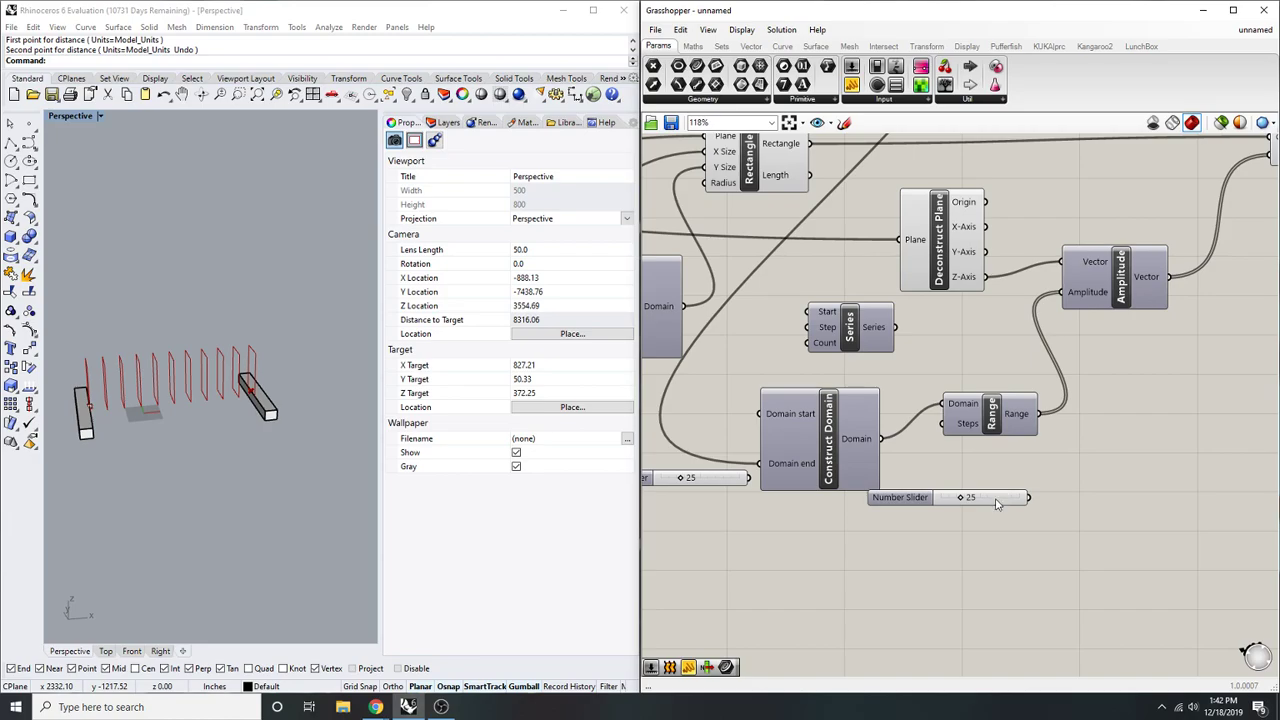
pyautogui.moveTo(997, 498); pyautogui.dragTo(813, 538)
# - Delete the unused 25 slider beside Construct Domain's Domain end input
pyautogui.click(723, 478)
pyautogui.moveTo(761, 468); pyautogui.dragTo(739, 482, button='right')
pyautogui.press('Delete')
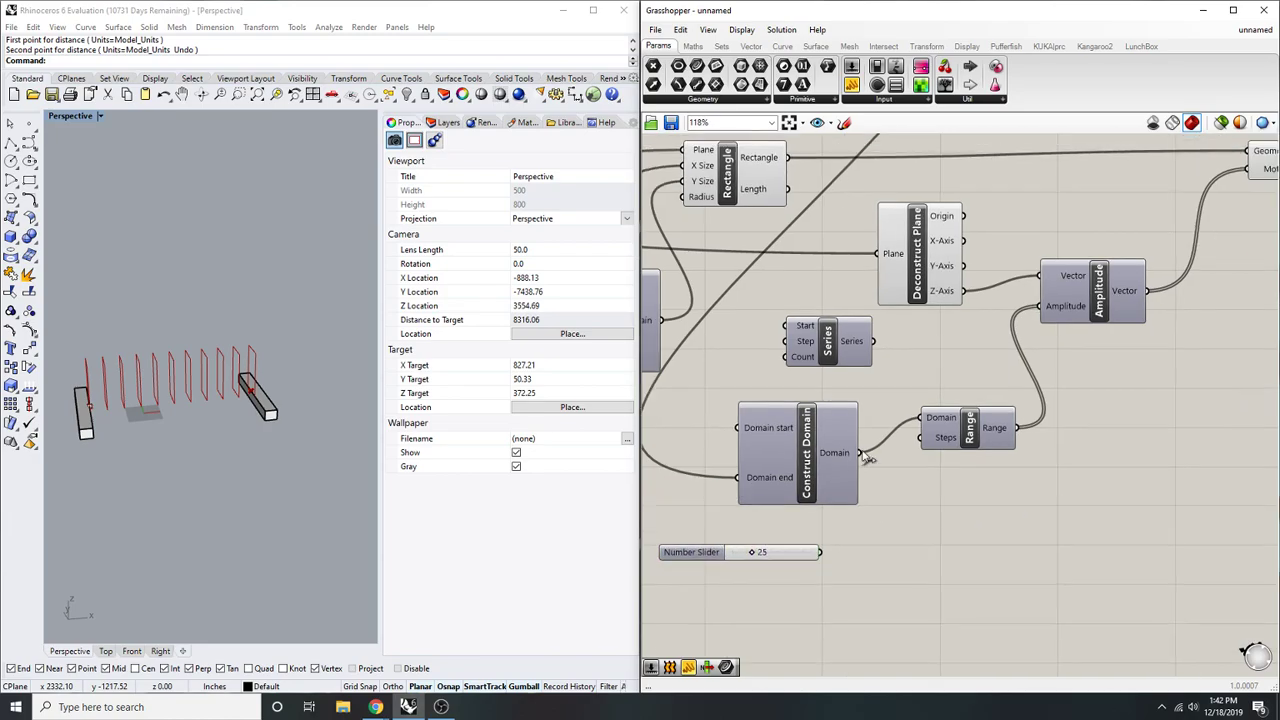
# - Connect the number slider to Range's Steps input and set it to 62 to increase the number of rectangles
pyautogui.moveTo(920, 440); pyautogui.dragTo(820, 552)
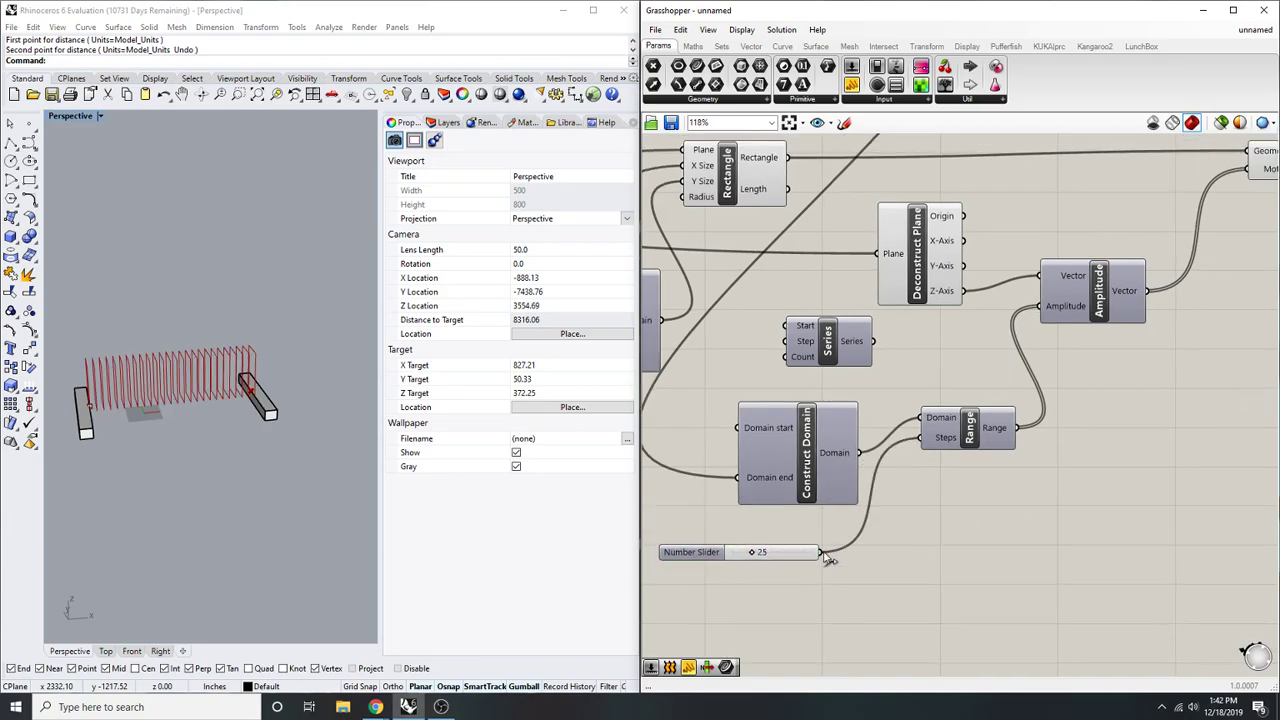
pyautogui.scroll(2, 855, 510)
pyautogui.moveTo(852, 505); pyautogui.dragTo(892, 505)
pyautogui.moveTo(170, 390); pyautogui.dragTo(211, 371, button='right')
pyautogui.scroll(5, 211, 371)
pyautogui.scroll(-5, 211, 371)
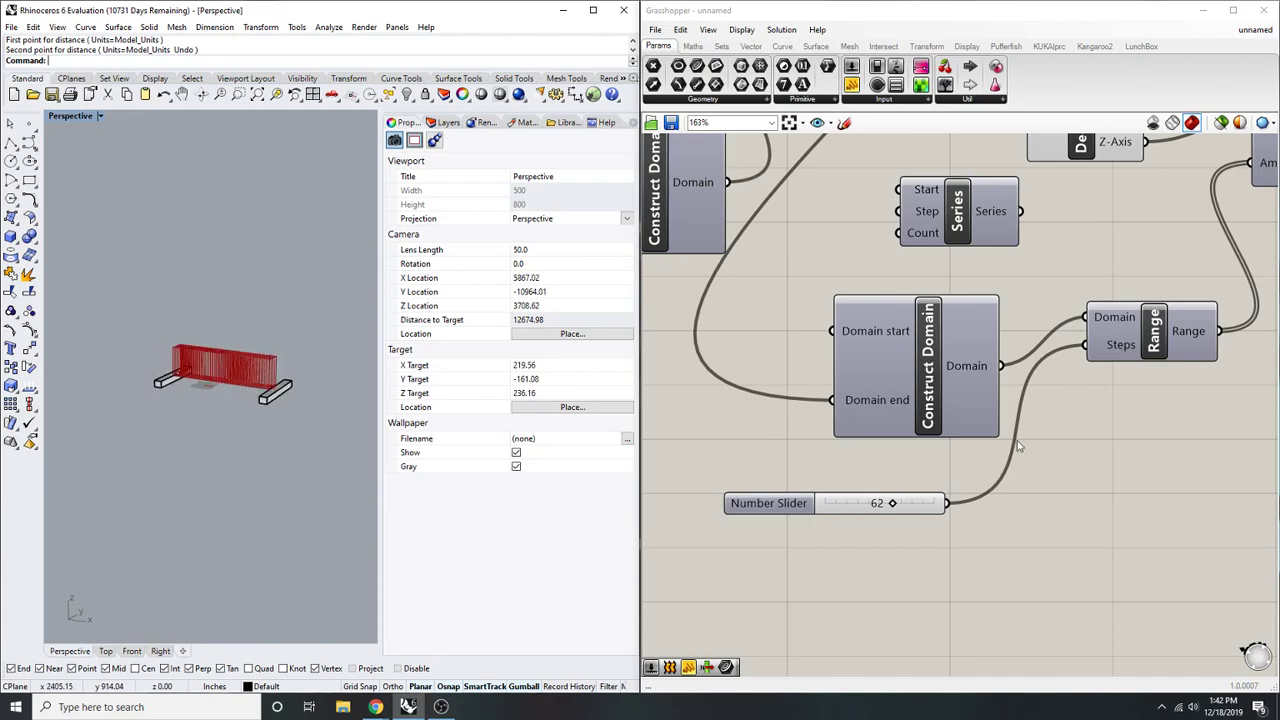
# - Delete the unused Series component above Construct Domain
pyautogui.scroll(-3, 895, 365)
pyautogui.scroll(2, 895, 365)
pyautogui.click(895, 365)
pyautogui.scroll(-2, 895, 365)
pyautogui.press('Delete')
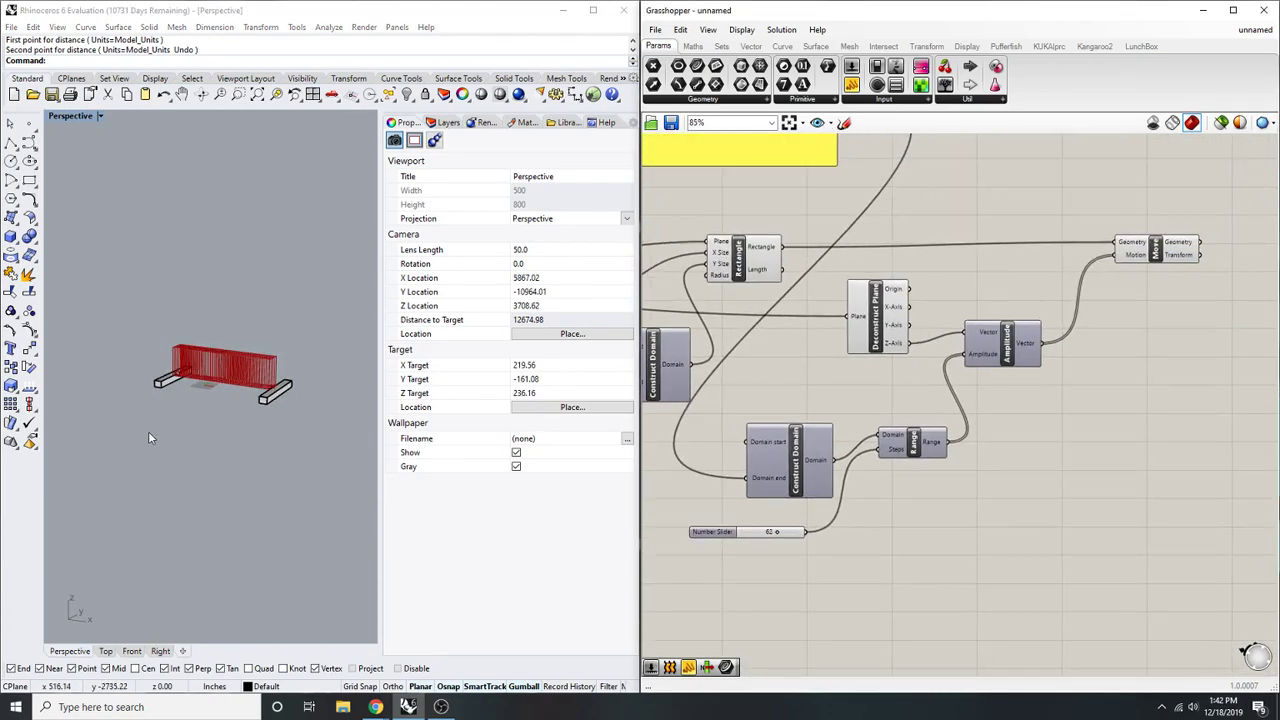
pyautogui.moveTo(1004, 436); pyautogui.dragTo(710, 545, button='right')
pyautogui.scroll(1, 710, 545)
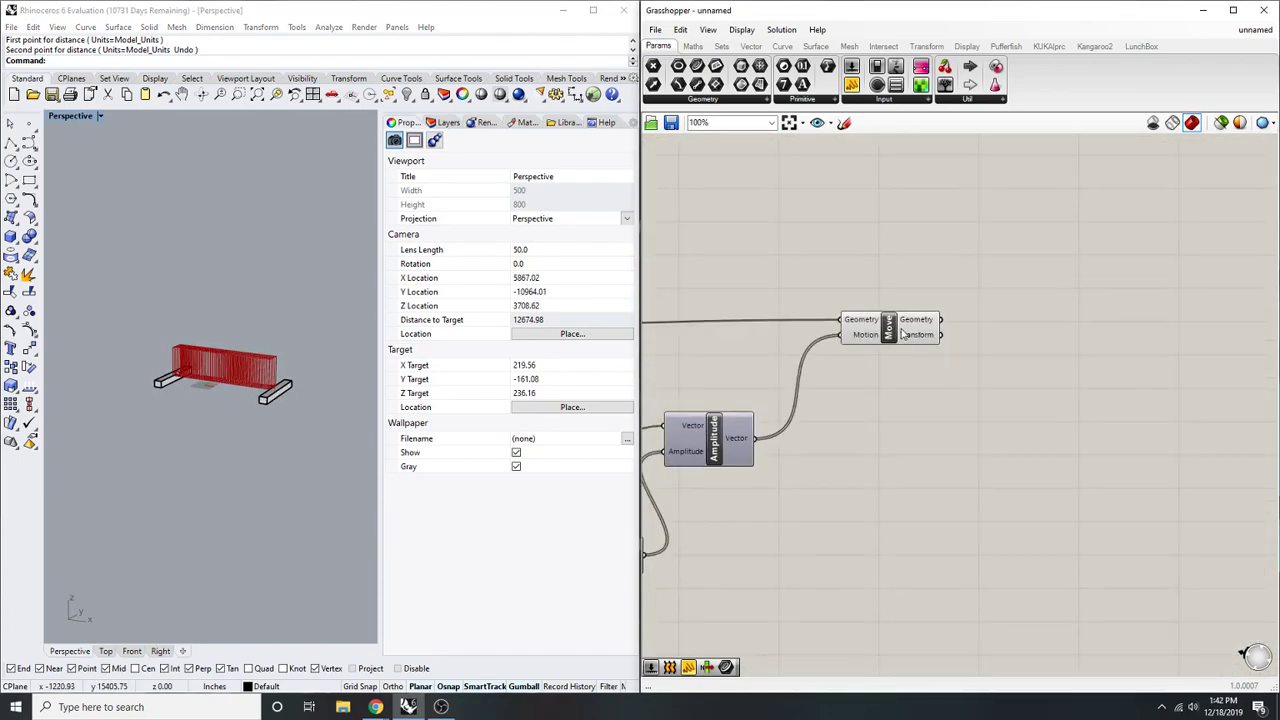
# - Try rotating the selected box and section curve with the gumball in the Rhino viewport, and undo the rotation
pyautogui.moveTo(320, 410); pyautogui.dragTo(259, 308, button='right')
pyautogui.scroll(5, 298, 406)
pyautogui.scroll(-4, 290, 390)
pyautogui.click(250, 370)
pyautogui.press('Escape')
pyautogui.scroll(3, 302, 412)
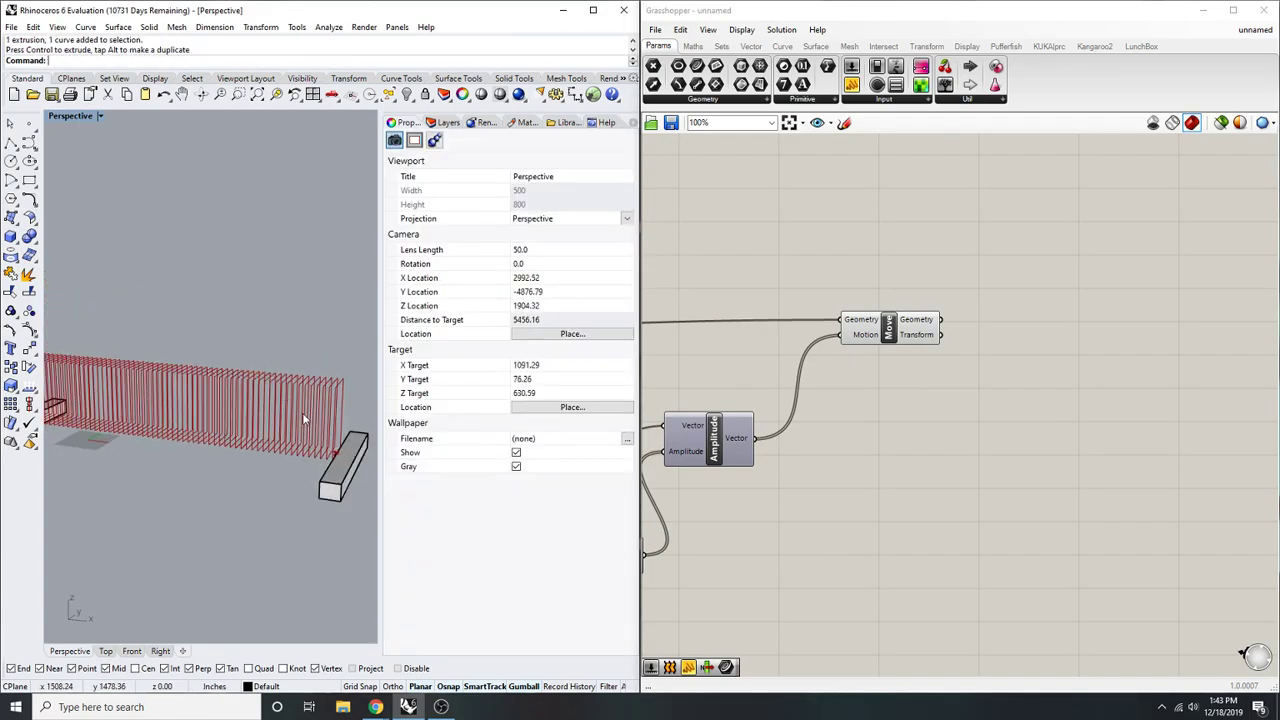
pyautogui.hotkey('ctrl', 'z')
pyautogui.scroll(-7, 314, 372)
pyautogui.scroll(3, 305, 430)
pyautogui.moveTo(316, 448); pyautogui.dragTo(132, 342)
pyautogui.moveTo(134, 346); pyautogui.dragTo(186, 400, button='right')
pyautogui.moveTo(181, 418); pyautogui.dragTo(218, 424)
pyautogui.click(276, 255)
pyautogui.scroll(4, 210, 336)
pyautogui.moveTo(214, 300); pyautogui.dragTo(319, 240, button='right')
pyautogui.hotkey('ctrl', 'z')
pyautogui.click(319, 234)
pyautogui.scroll(-8, 302, 322)
pyautogui.scroll(6, 237, 359)
pyautogui.moveTo(354, 371); pyautogui.dragTo(297, 311, button='right')
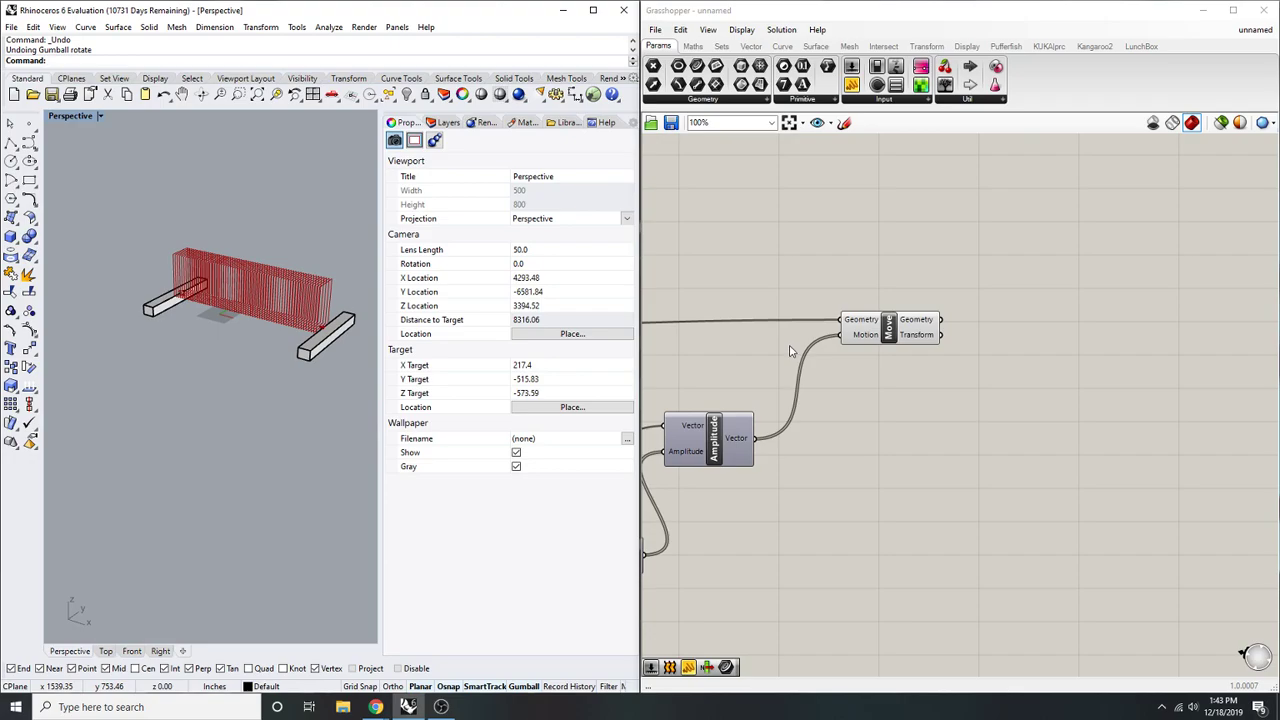
# - Save the Grasshopper definition as The Twist Bridge in the Kinetic Architecture folder on My Drive
pyautogui.scroll(-7, 816, 366)
pyautogui.moveTo(725, 311); pyautogui.dragTo(937, 339, button='right')
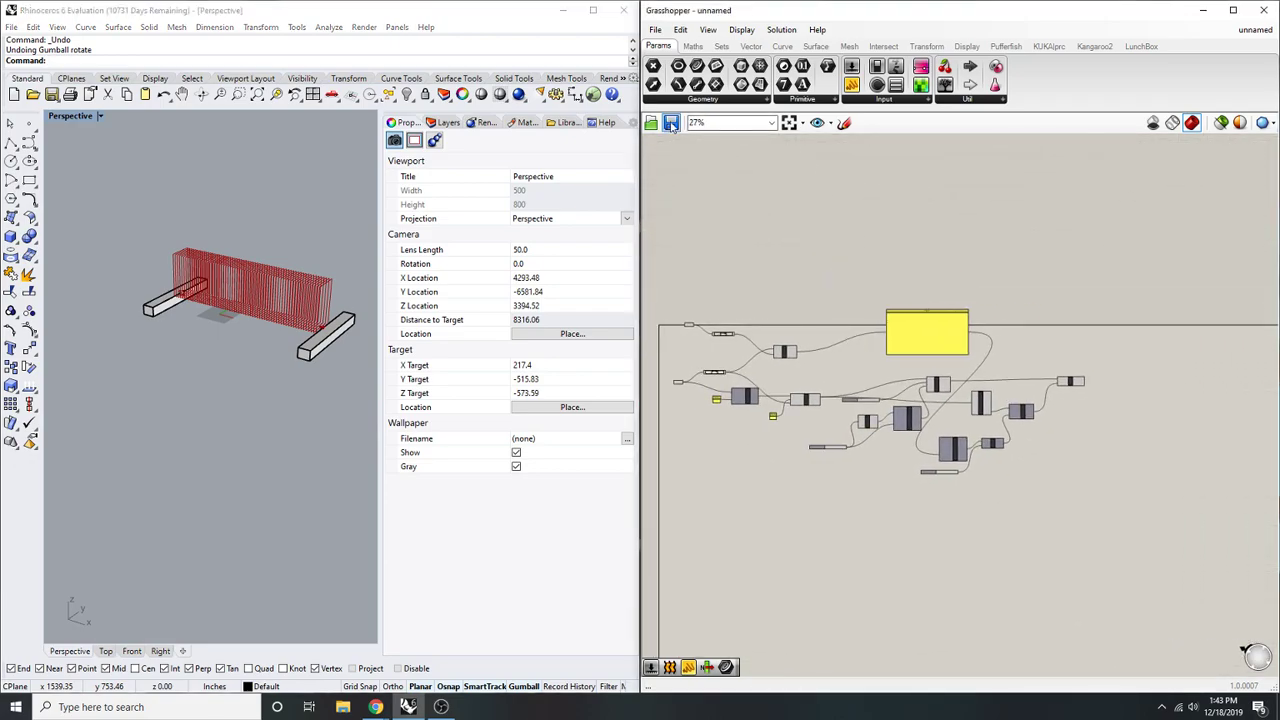
pyautogui.hotkey('ctrl', 's')
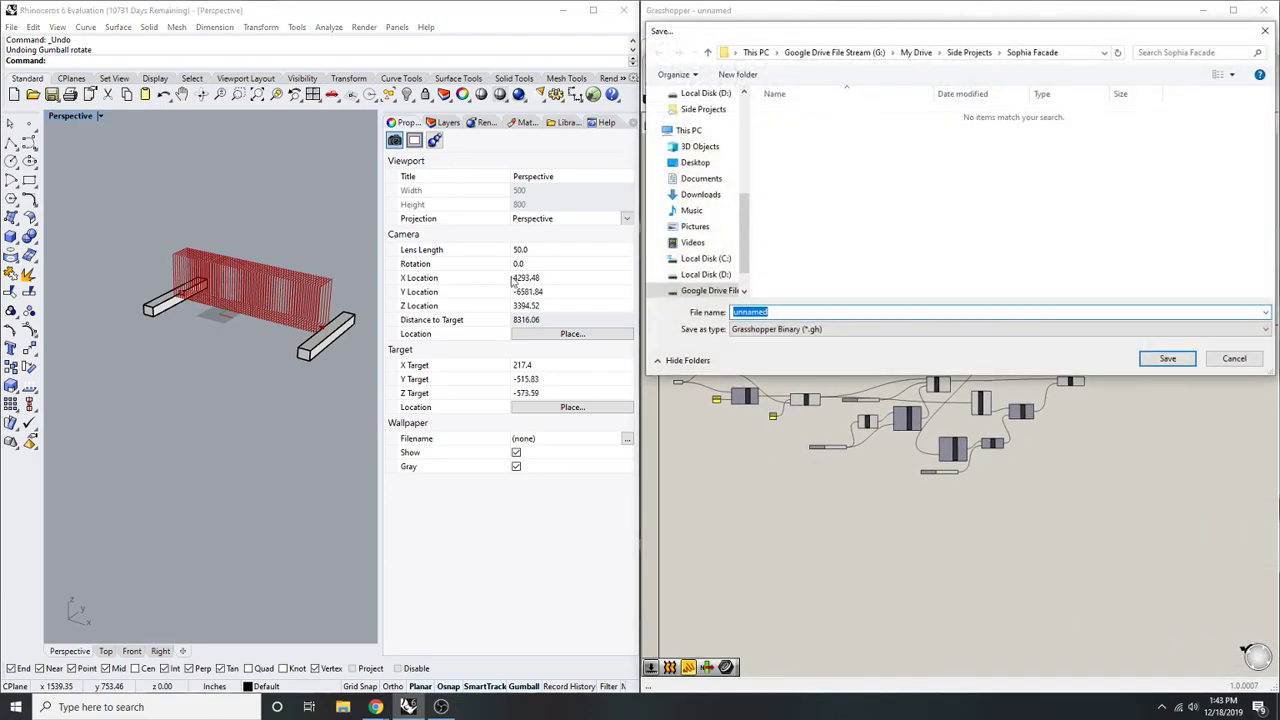
pyautogui.click(962, 53)
pyautogui.click(922, 53)
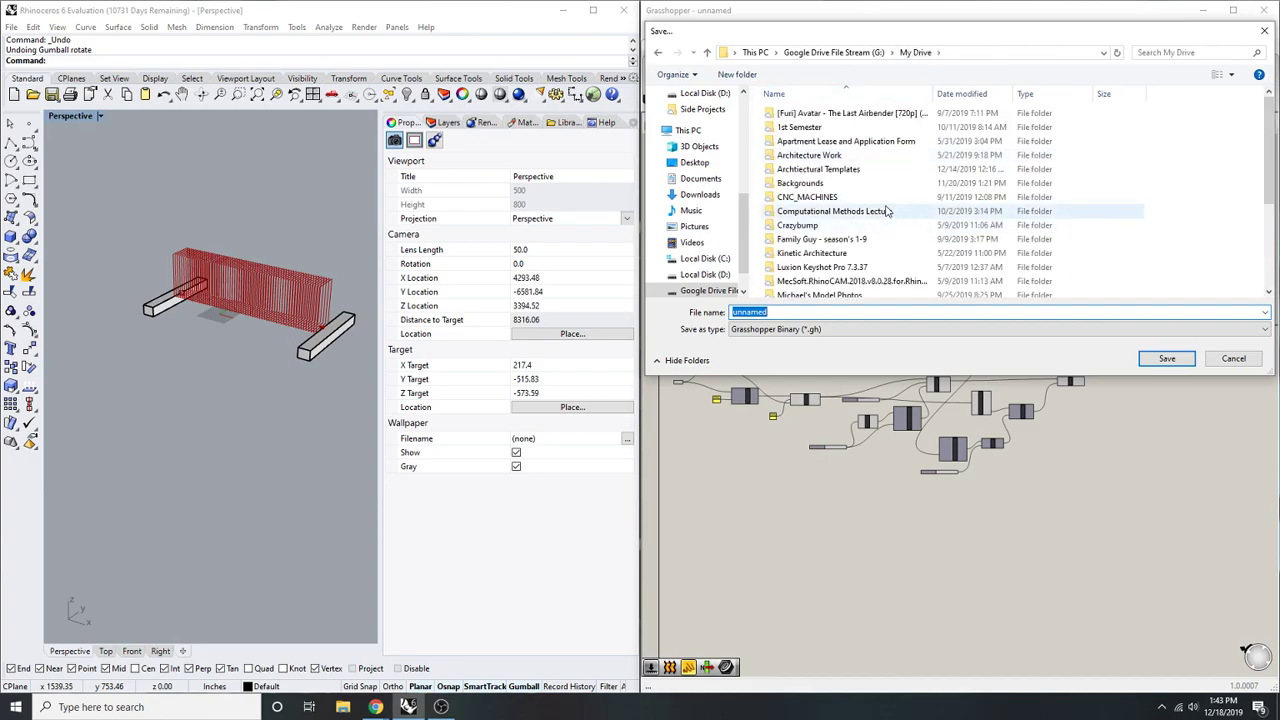
pyautogui.doubleClick(818, 253)
pyautogui.click(856, 311)
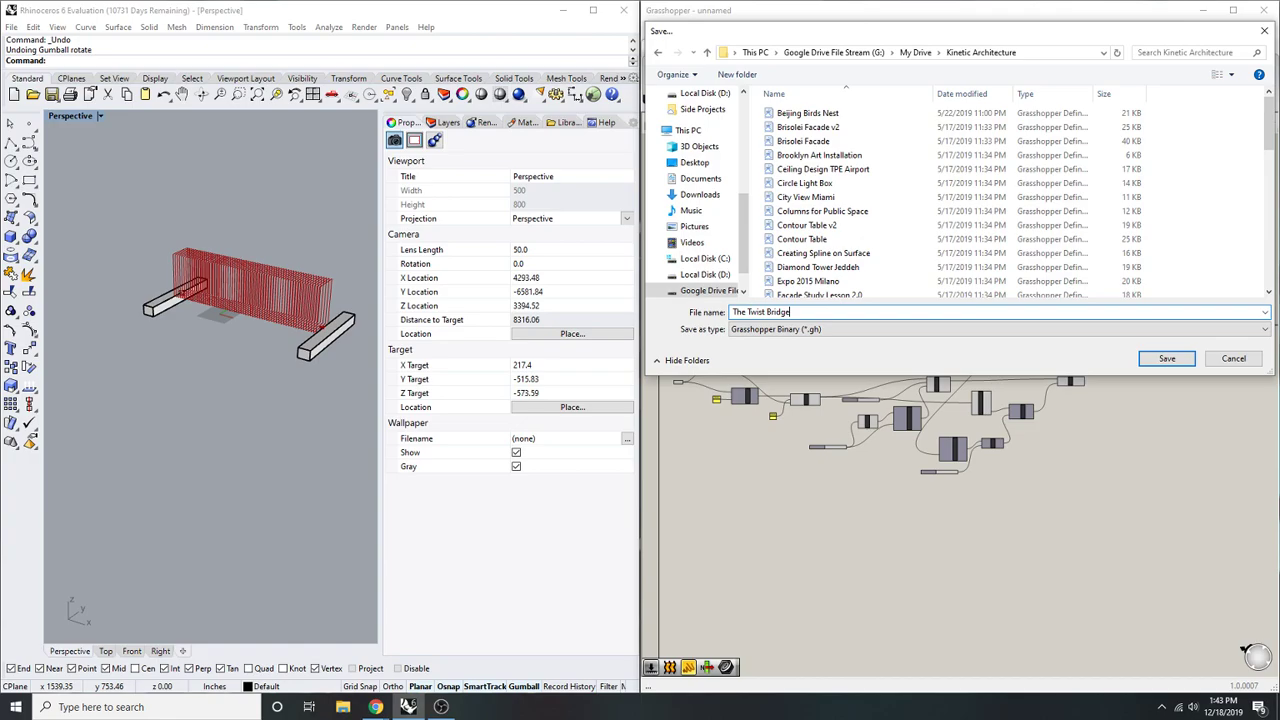
pyautogui.press('Return')
pyautogui.moveTo(839, 500); pyautogui.dragTo(818, 440, button='right')
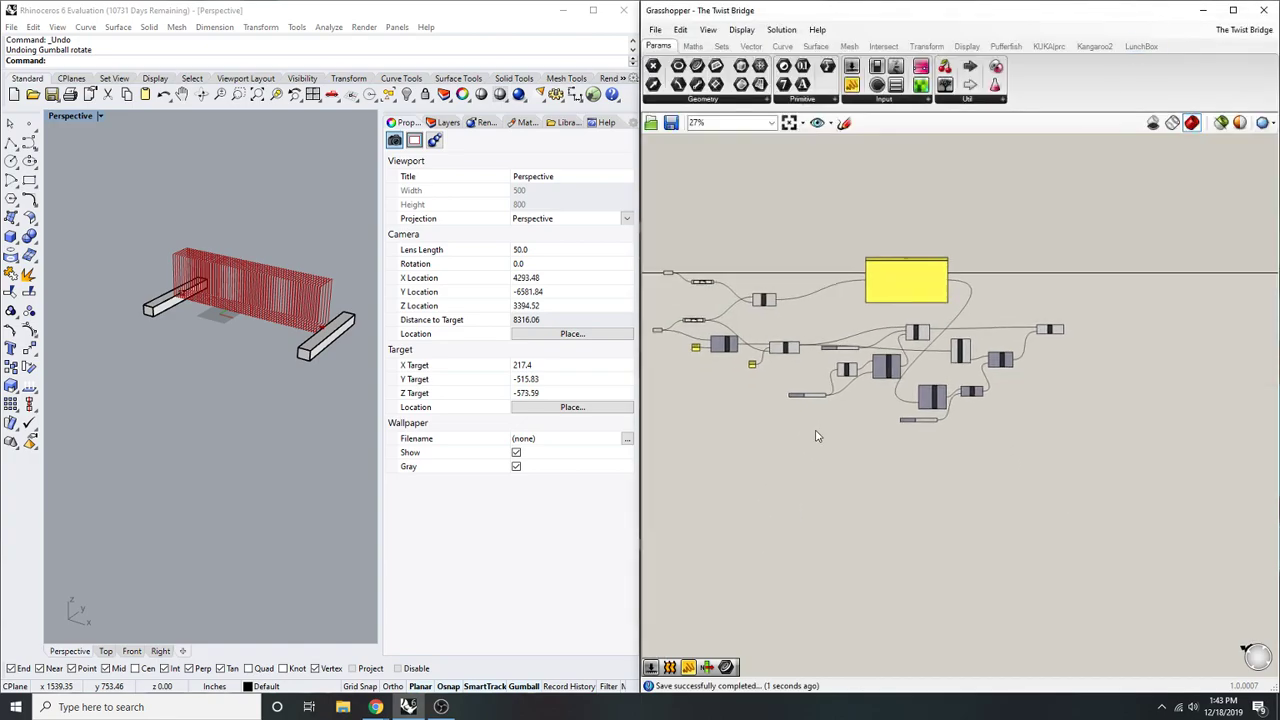
# - Save the Rhino model as The Twist Bridge in the Kinetic Architecture folder on My Drive
pyautogui.click(51, 94)
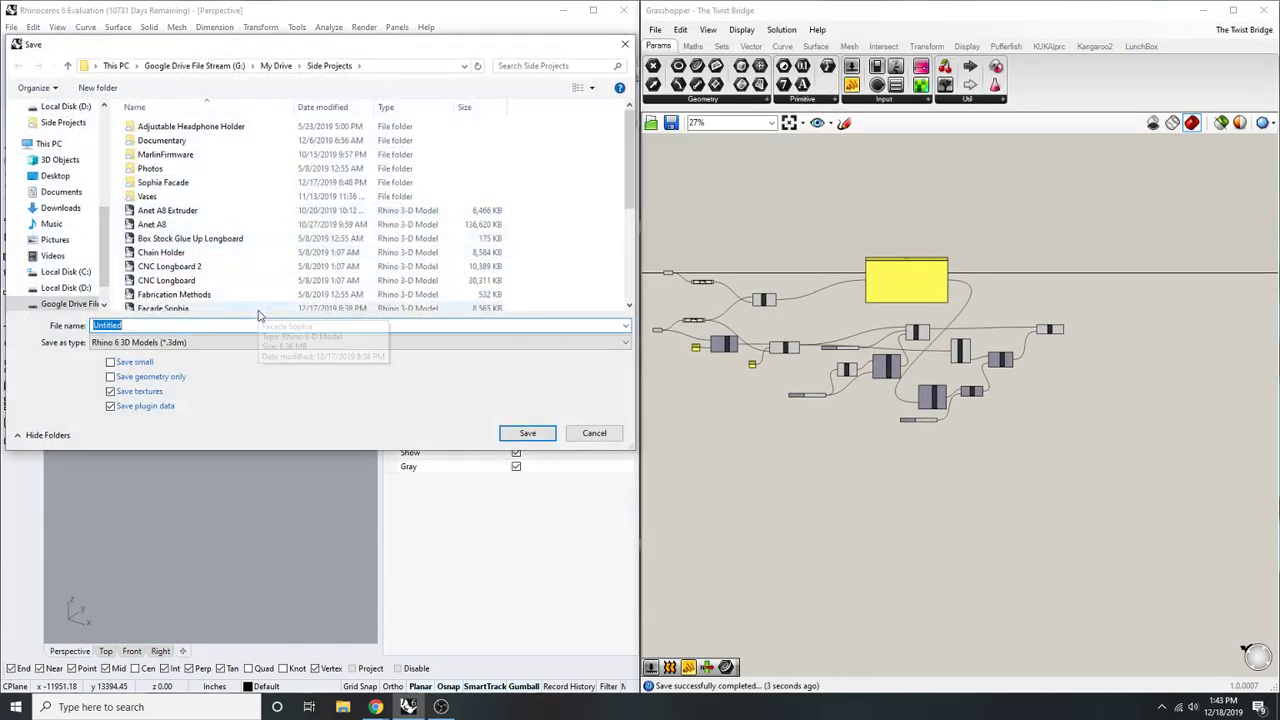
pyautogui.click(277, 66)
pyautogui.doubleClick(266, 268)
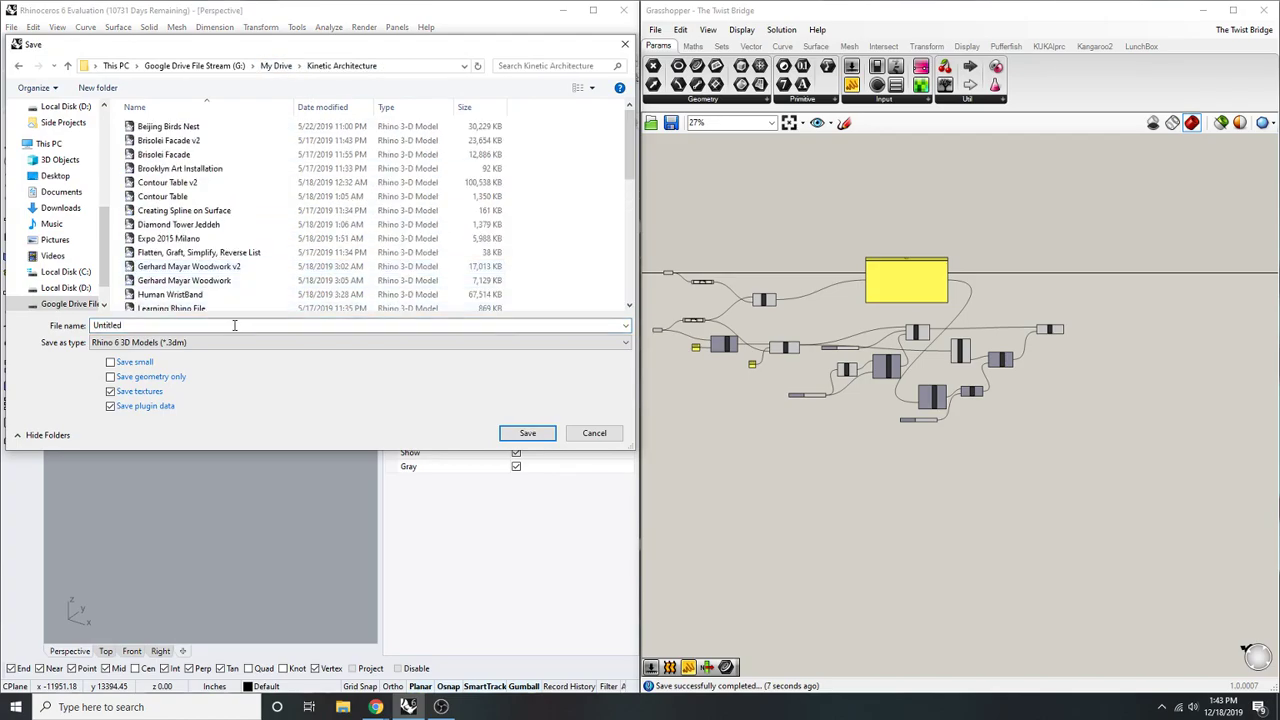
pyautogui.write('The Twis')
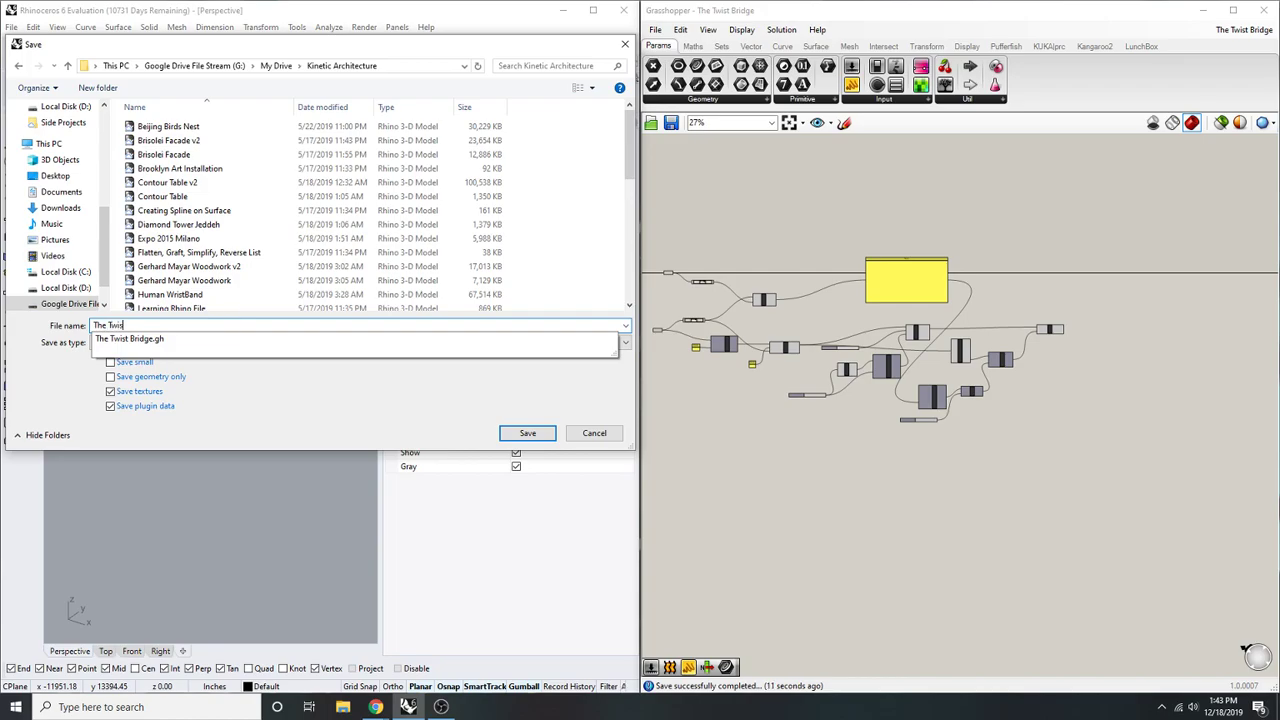
pyautogui.write('t Bridge')
pyautogui.press('Return')
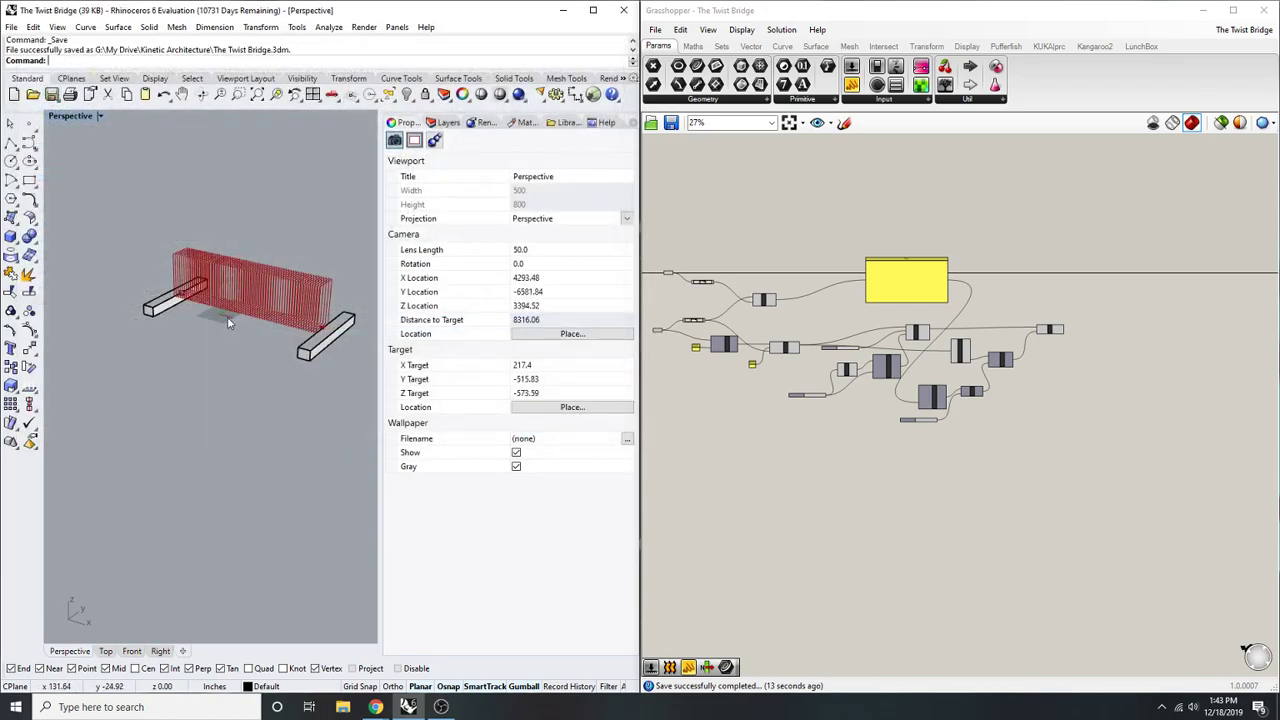
# - Add a Rotate component after the Move component for turning the rectangles
pyautogui.scroll(-2, 268, 300)
pyautogui.moveTo(268, 300); pyautogui.dragTo(181, 335, button='right')
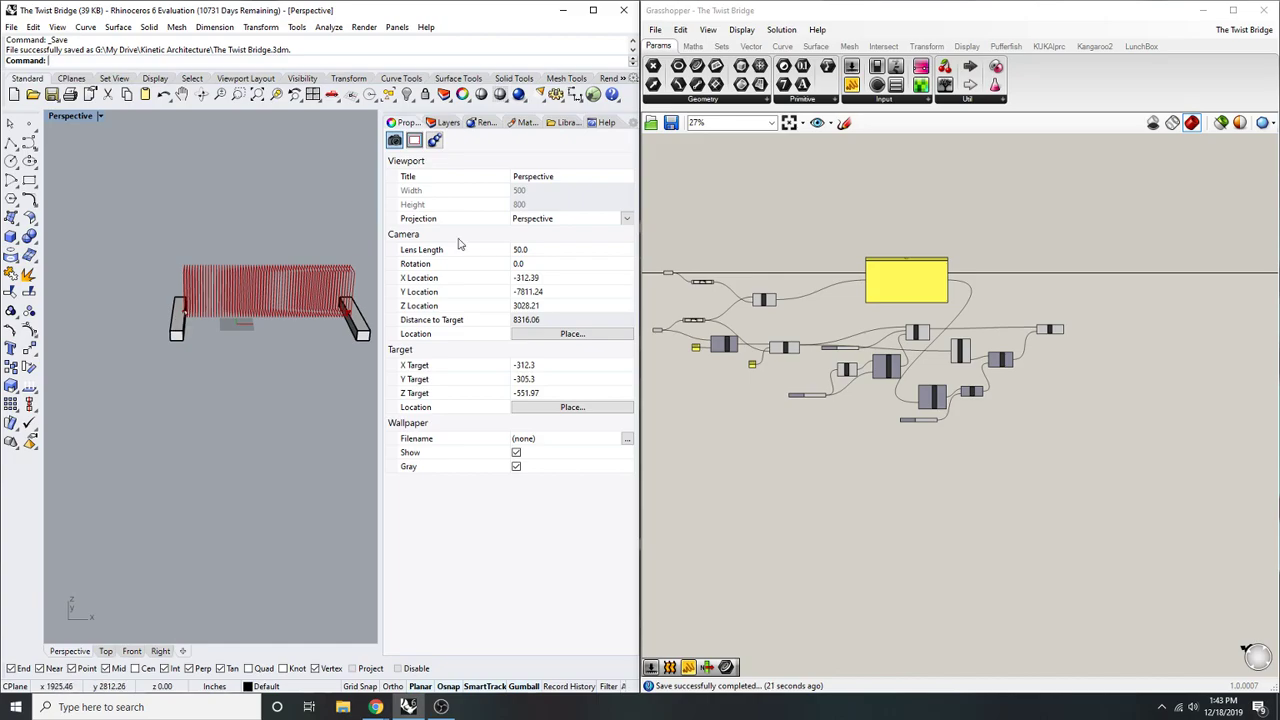
pyautogui.moveTo(920, 393); pyautogui.dragTo(828, 398, button='right')
pyautogui.moveTo(297, 312); pyautogui.dragTo(206, 316, button='right')
pyautogui.scroll(2, 269, 314)
pyautogui.scroll(-2, 210, 316)
pyautogui.scroll(4, 188, 304)
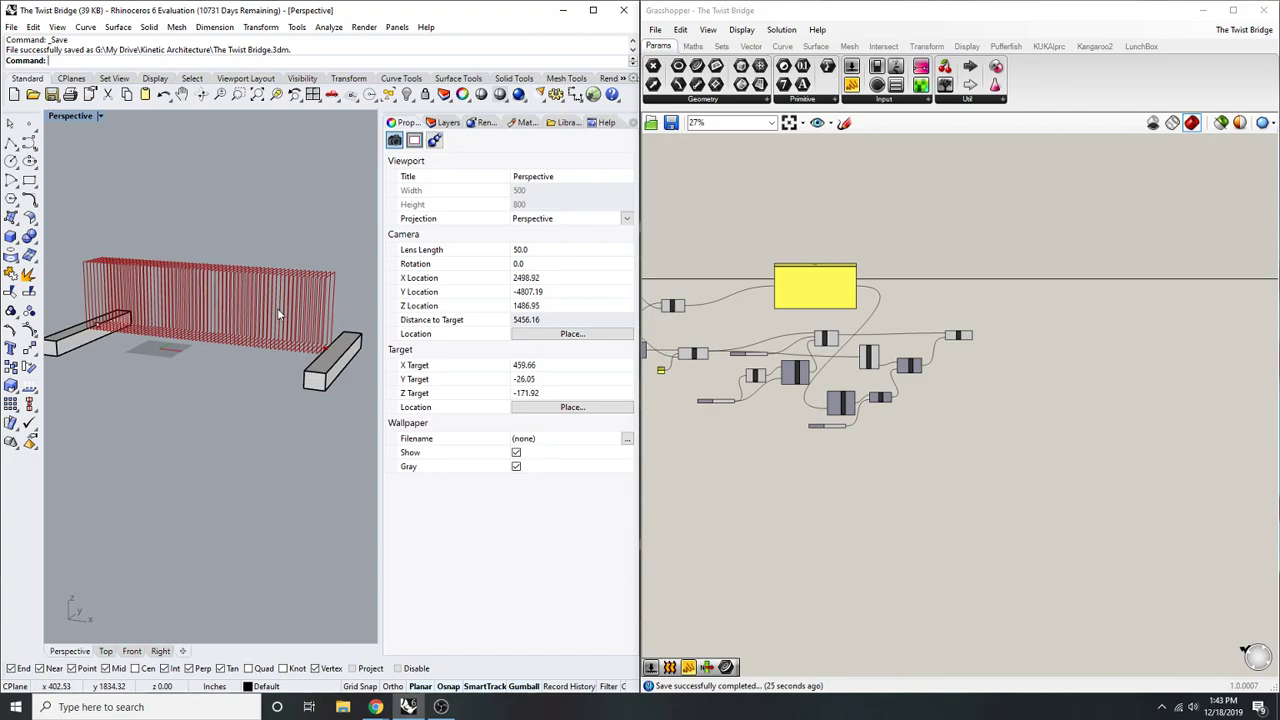
pyautogui.scroll(4, 832, 336)
pyautogui.click(872, 335)
pyautogui.click(1037, 357)
pyautogui.moveTo(1109, 315); pyautogui.dragTo(1020, 329, button='right')
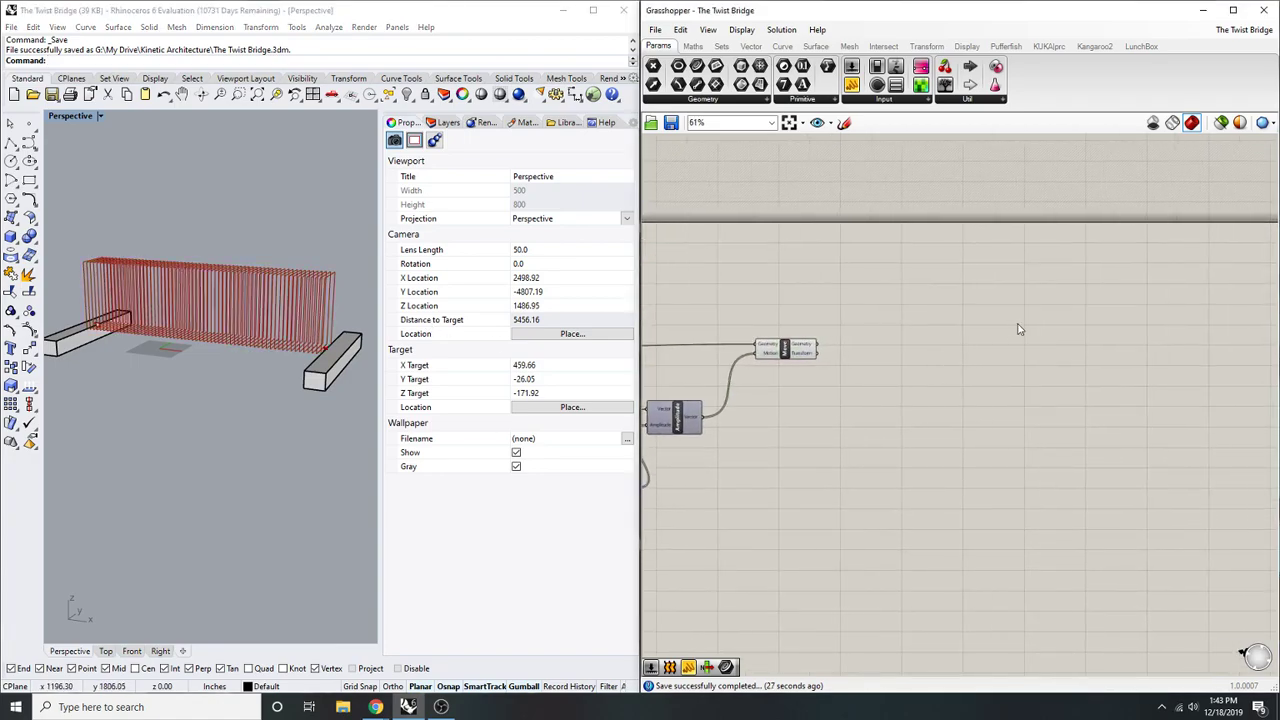
pyautogui.doubleClick(1018, 323)
pyautogui.write('rotate')
pyautogui.press('Return')
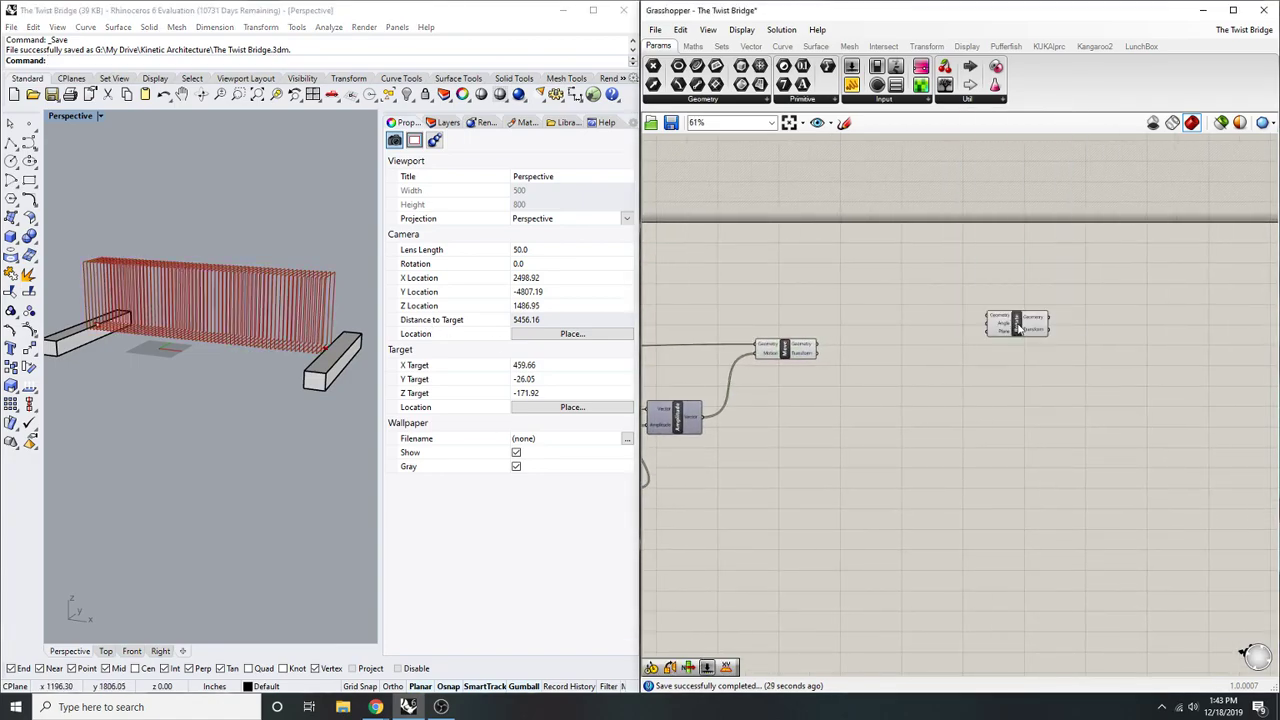
# - Add an Area component between Move and Rotate
pyautogui.scroll(3, 1030, 335)
pyautogui.moveTo(898, 318); pyautogui.dragTo(1016, 318, button='right')
pyautogui.doubleClick(880, 293)
pyautogui.write('atre')
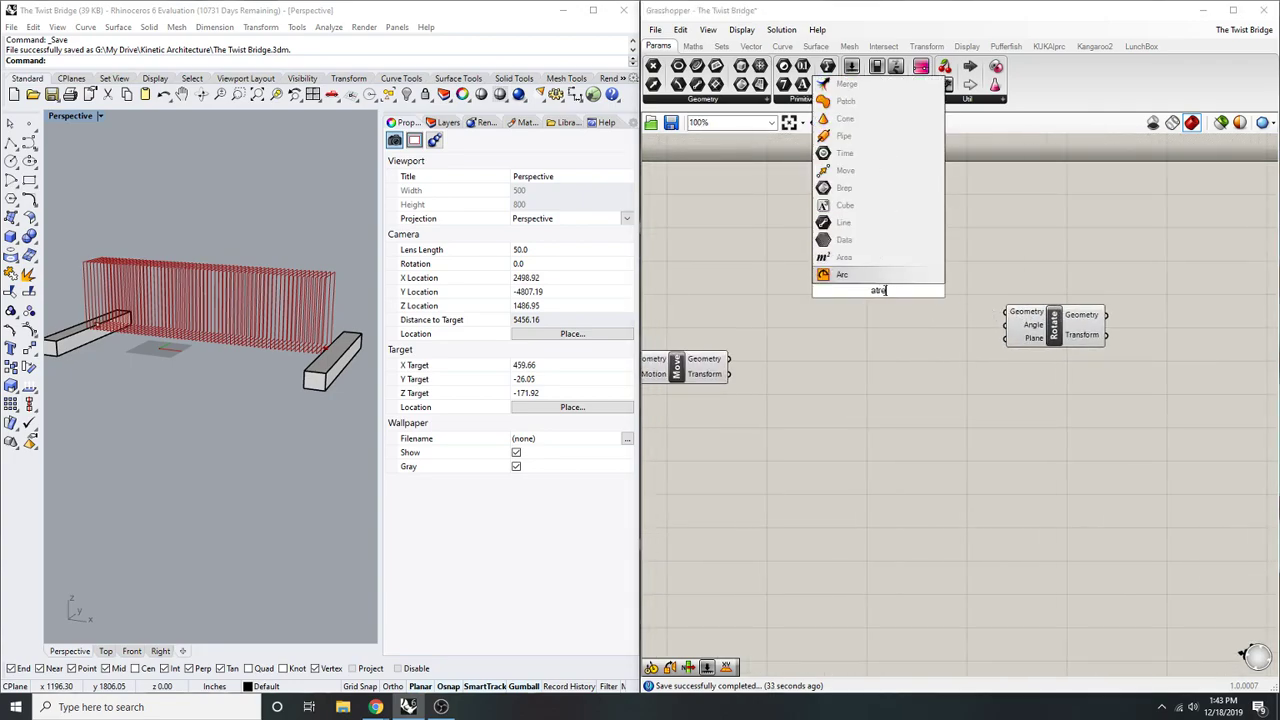
pyautogui.press('BackSpace')
pyautogui.press('BackSpace')
pyautogui.press('BackSpace')
pyautogui.write('rea')
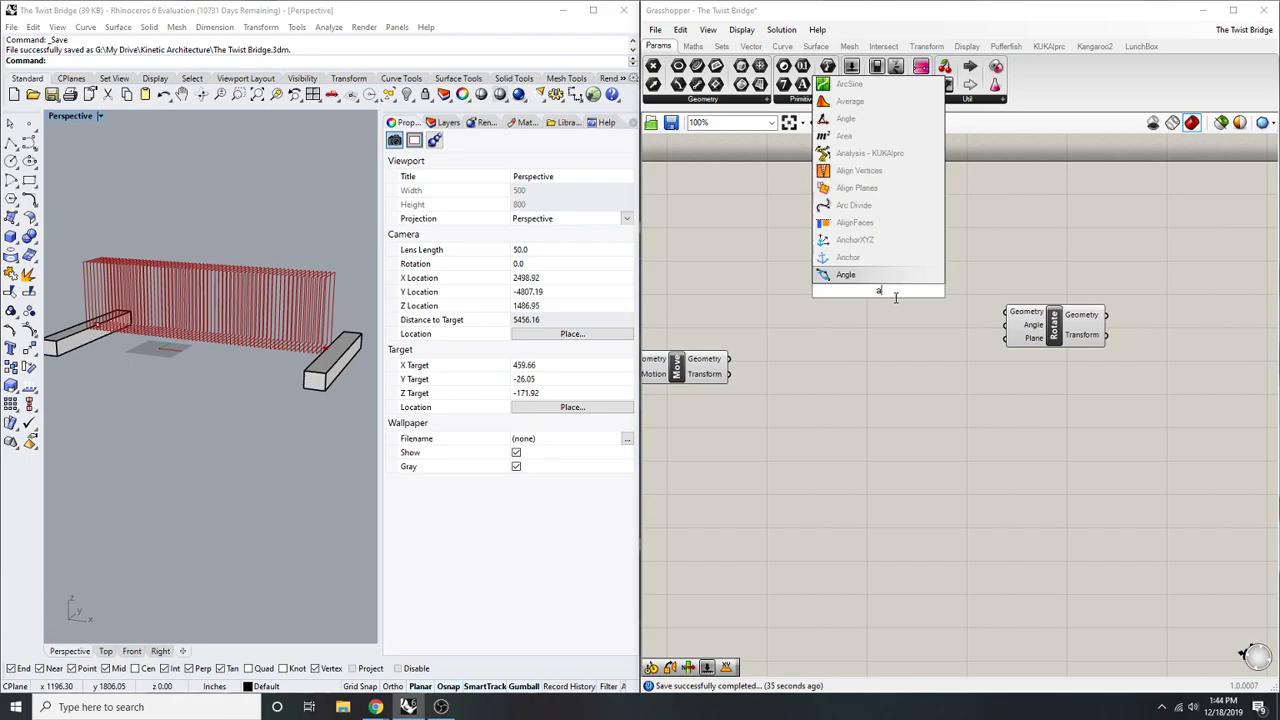
pyautogui.click(880, 275)
# - Connect Move's Geometry output to Area's Geometry input and place Area higher on the canvas
pyautogui.scroll(1, 836, 302)
pyautogui.moveTo(836, 302); pyautogui.dragTo(948, 297, button='right')
pyautogui.moveTo(945, 290); pyautogui.dragTo(822, 371)
pyautogui.moveTo(861, 297); pyautogui.dragTo(810, 320, button='right')
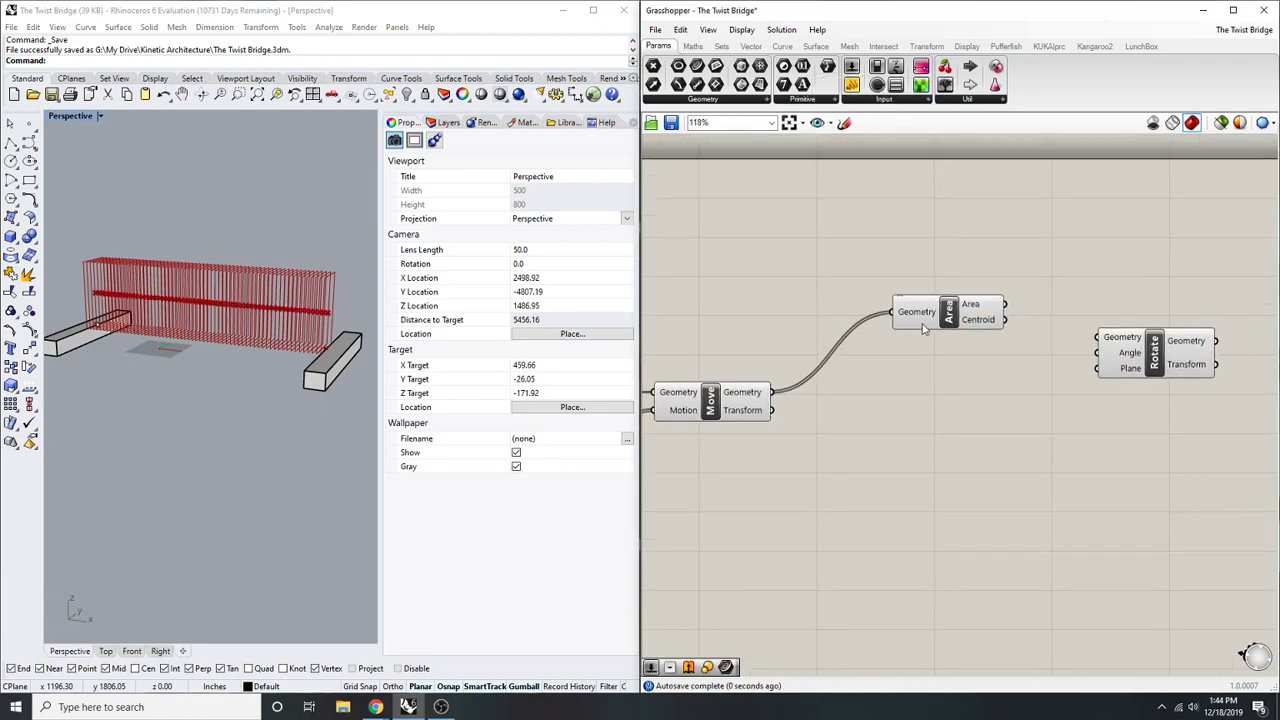
pyautogui.moveTo(916, 330); pyautogui.dragTo(914, 247)
pyautogui.click(960, 500)
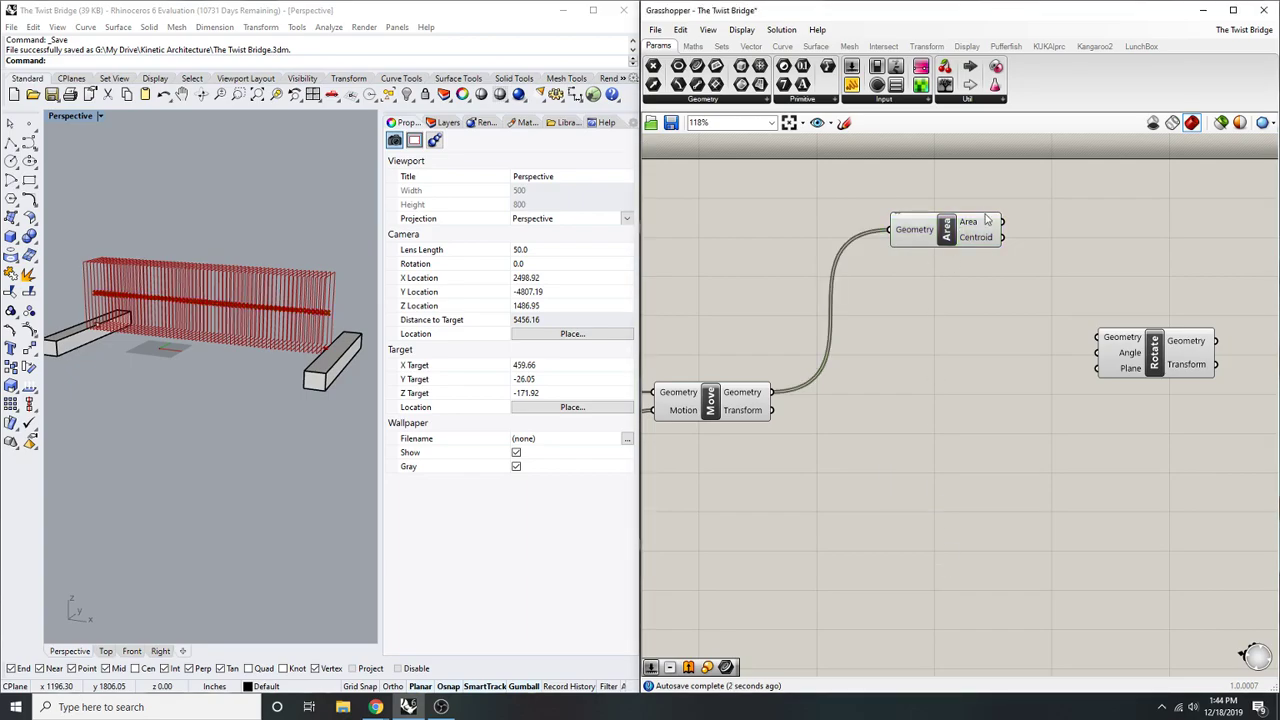
# - Add an Explode component, feed it Move's Geometry output, and place it below Area
pyautogui.doubleClick(923, 334)
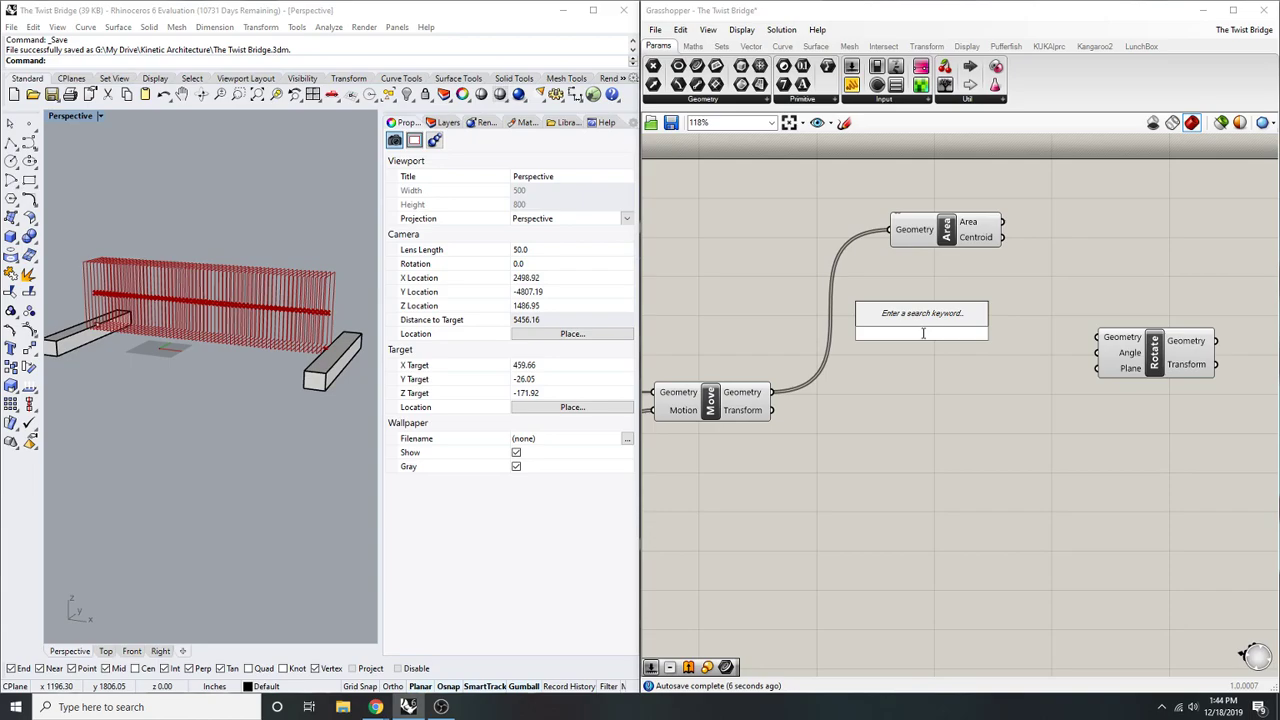
pyautogui.write('explode')
pyautogui.press('Return')
pyautogui.scroll(1, 908, 325)
pyautogui.moveTo(857, 322); pyautogui.dragTo(749, 406)
pyautogui.moveTo(937, 385); pyautogui.dragTo(880, 245, button='right')
pyautogui.moveTo(888, 198); pyautogui.dragTo(878, 299)
pyautogui.moveTo(985, 349); pyautogui.dragTo(921, 385, button='right')
pyautogui.scroll(1, 920, 358)
# - Add a List Item component and connect Explode's Vertices output to its List input
pyautogui.click(928, 338)
pyautogui.doubleClick(928, 338)
pyautogui.moveTo(991, 474); pyautogui.dragTo(951, 480, button='right')
pyautogui.doubleClick(950, 476)
pyautogui.write('list item')
pyautogui.press('Return')
pyautogui.moveTo(821, 355); pyautogui.dragTo(893, 453)
# - Extend List Item with the additional outputs +1, +2 and +3
pyautogui.scroll(5, 913, 487)
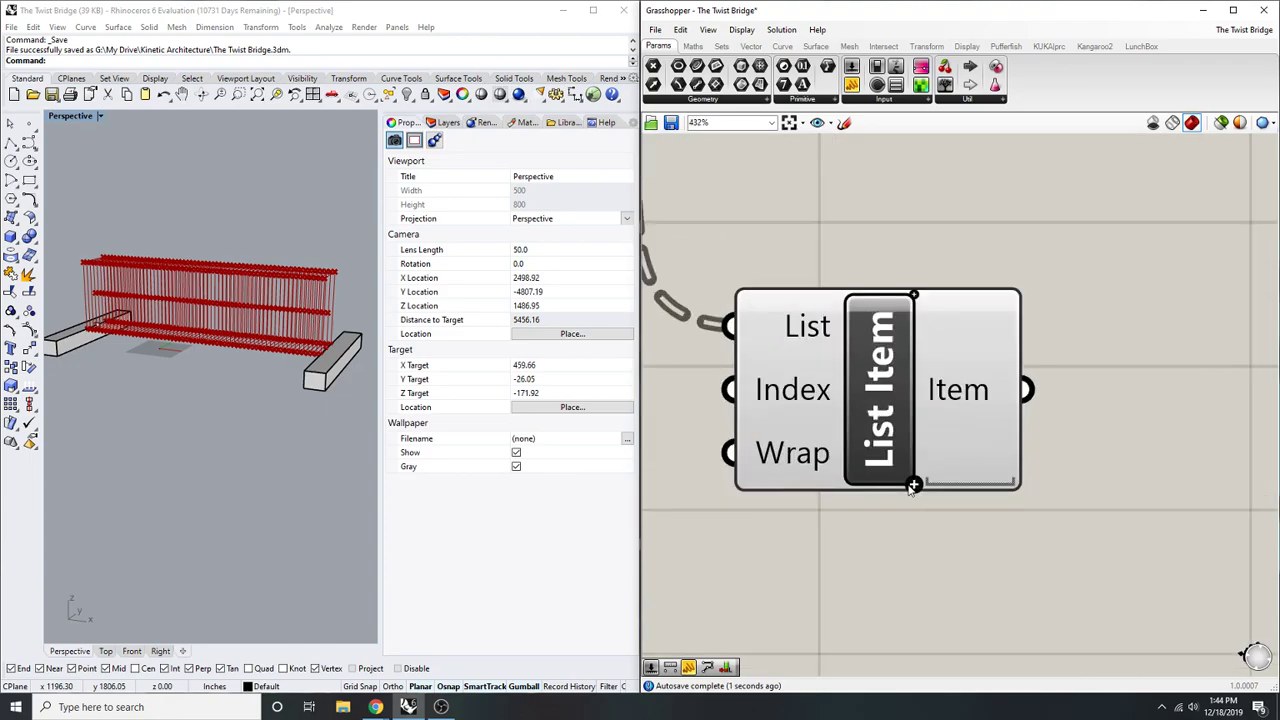
pyautogui.doubleClick(913, 487)
pyautogui.click(922, 521)
pyautogui.click(914, 486)
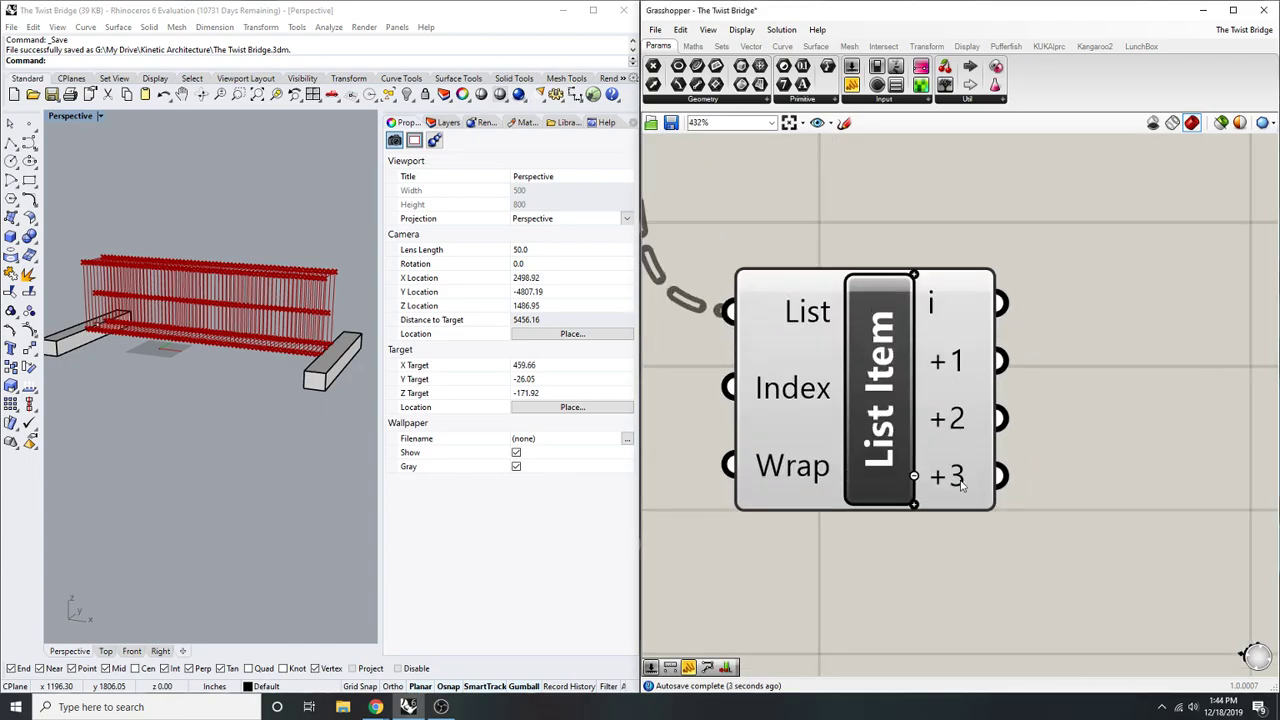
# - Add a Subtraction component beside List Item's outputs
pyautogui.scroll(-3, 911, 466)
pyautogui.moveTo(1057, 345); pyautogui.dragTo(971, 380, button='right')
pyautogui.doubleClick(982, 376)
pyautogui.write('subtraction')
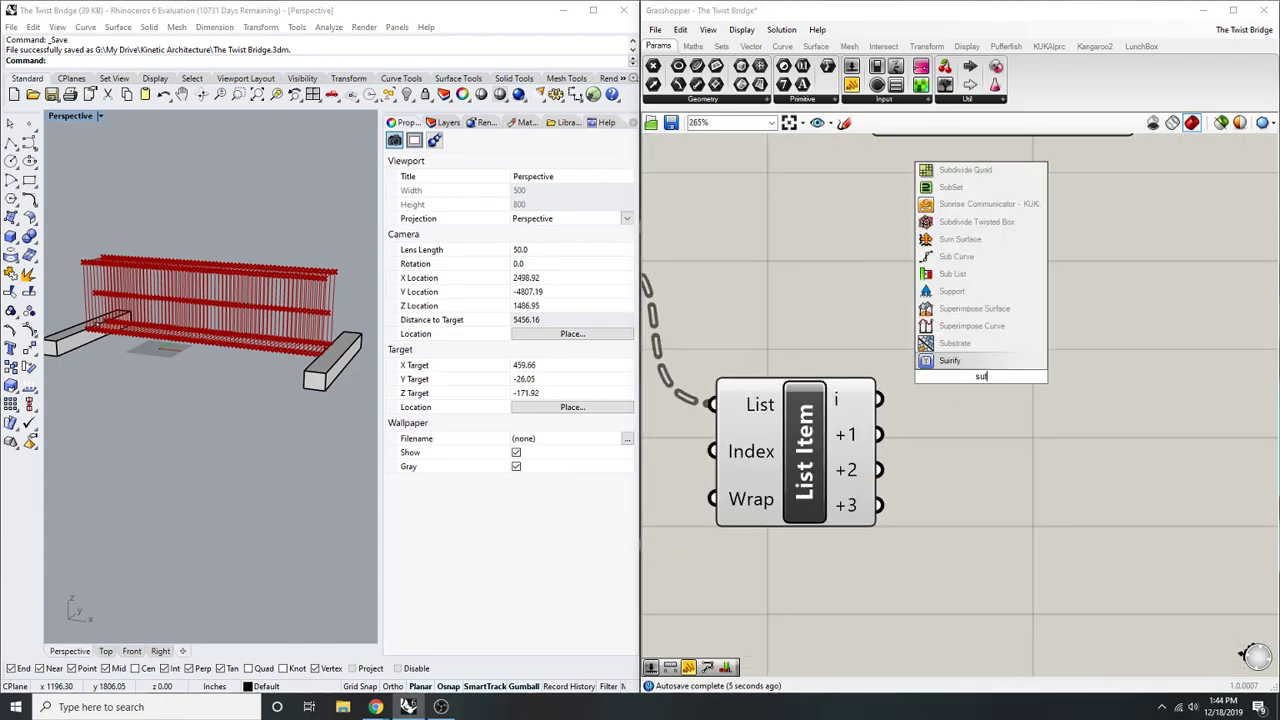
pyautogui.press('Return')
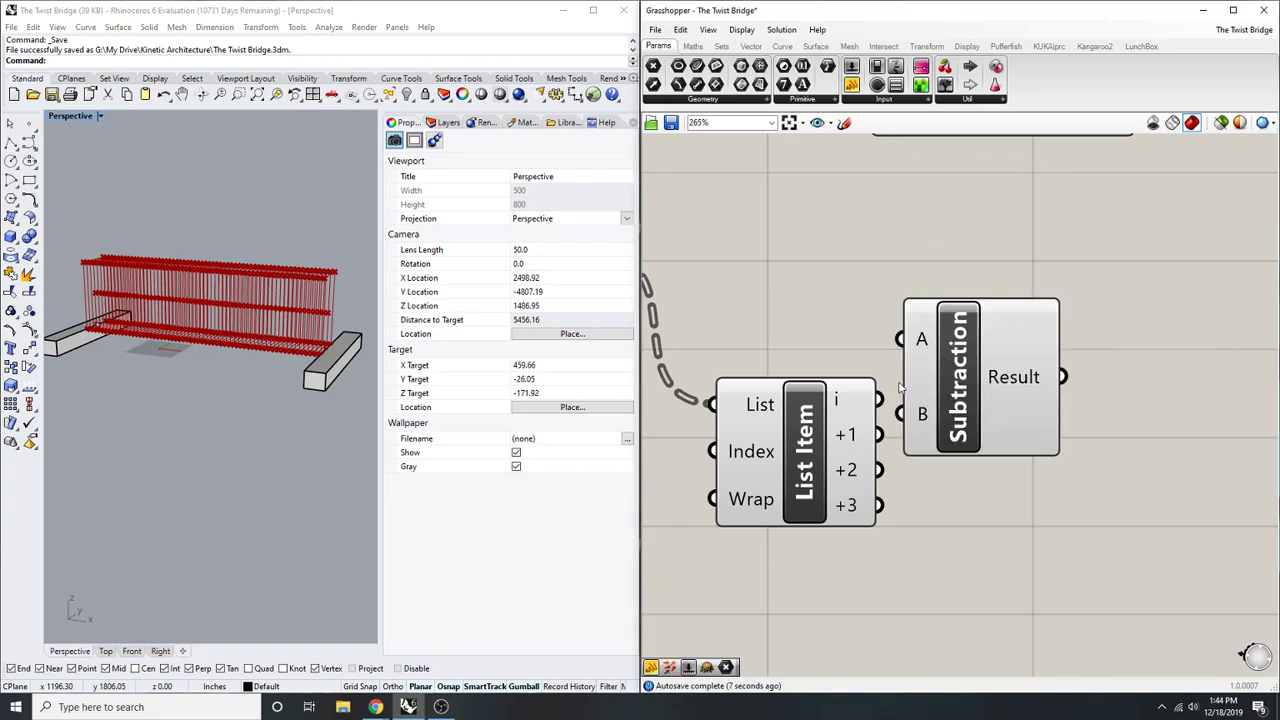
pyautogui.scroll(-4, 901, 387)
pyautogui.moveTo(945, 382); pyautogui.dragTo(870, 370, button='right')
pyautogui.moveTo(870, 370); pyautogui.dragTo(843, 381)
# - Add inputs C and D to the Subtraction component
pyautogui.scroll(1, 914, 391)
pyautogui.scroll(3, 993, 495)
pyautogui.click(962, 452)
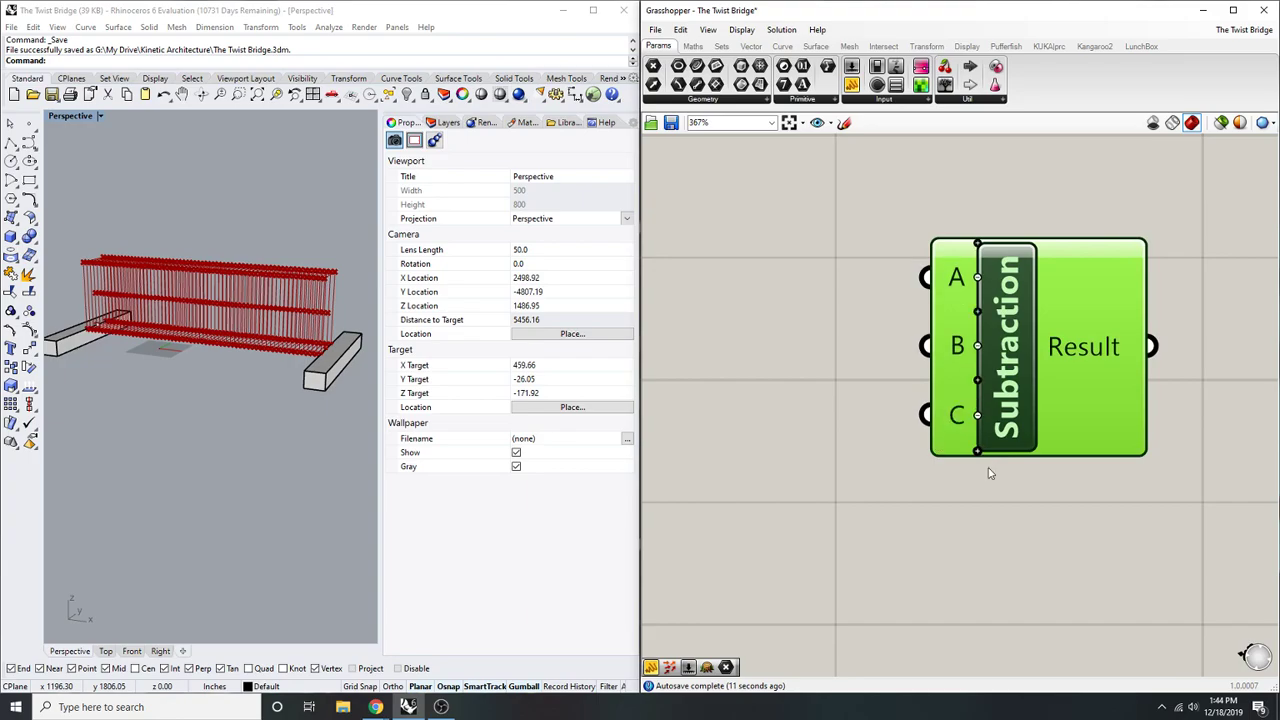
pyautogui.click(979, 460)
pyautogui.scroll(-3, 980, 461)
pyautogui.scroll(3, 985, 455)
pyautogui.click(969, 460)
pyautogui.scroll(-3, 965, 458)
pyautogui.moveTo(908, 420); pyautogui.dragTo(969, 411, button='right')
# - Connect List Item's i, +1, +2 and +3 outputs to Subtraction's inputs A, B, C and D
pyautogui.moveTo(990, 352); pyautogui.dragTo(840, 382)
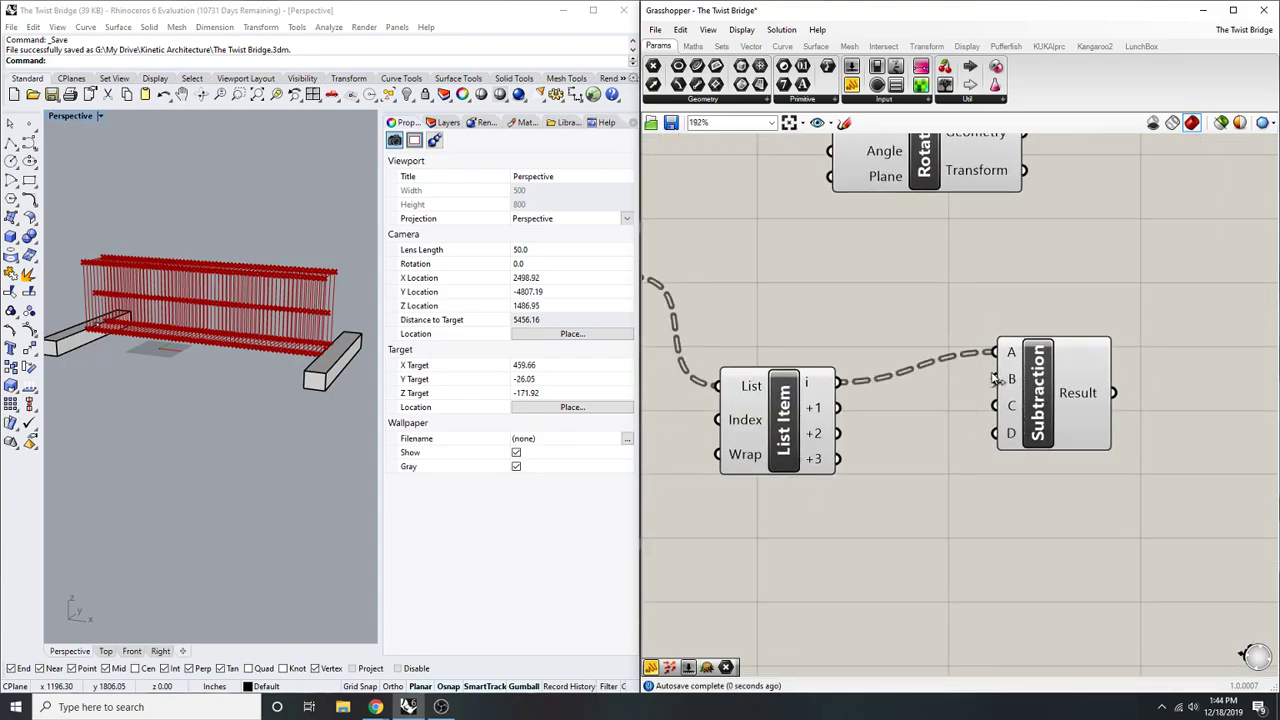
pyautogui.moveTo(995, 378); pyautogui.dragTo(840, 407)
pyautogui.moveTo(1000, 405); pyautogui.dragTo(840, 433)
pyautogui.moveTo(1000, 433); pyautogui.dragTo(840, 459)
pyautogui.scroll(-3, 900, 450)
pyautogui.scroll(3, 1000, 420)
pyautogui.scroll(-1, 1075, 405)
# - Add a Point parameter, connect Subtraction's Result to it, and inspect the resulting points in the viewport
pyautogui.moveTo(1075, 405); pyautogui.dragTo(980, 336, button='right')
pyautogui.doubleClick(1066, 292)
pyautogui.moveTo(739, 165); pyautogui.dragTo(891, 181)
pyautogui.moveTo(1018, 269); pyautogui.dragTo(962, 298, button='right')
pyautogui.doubleClick(969, 298)
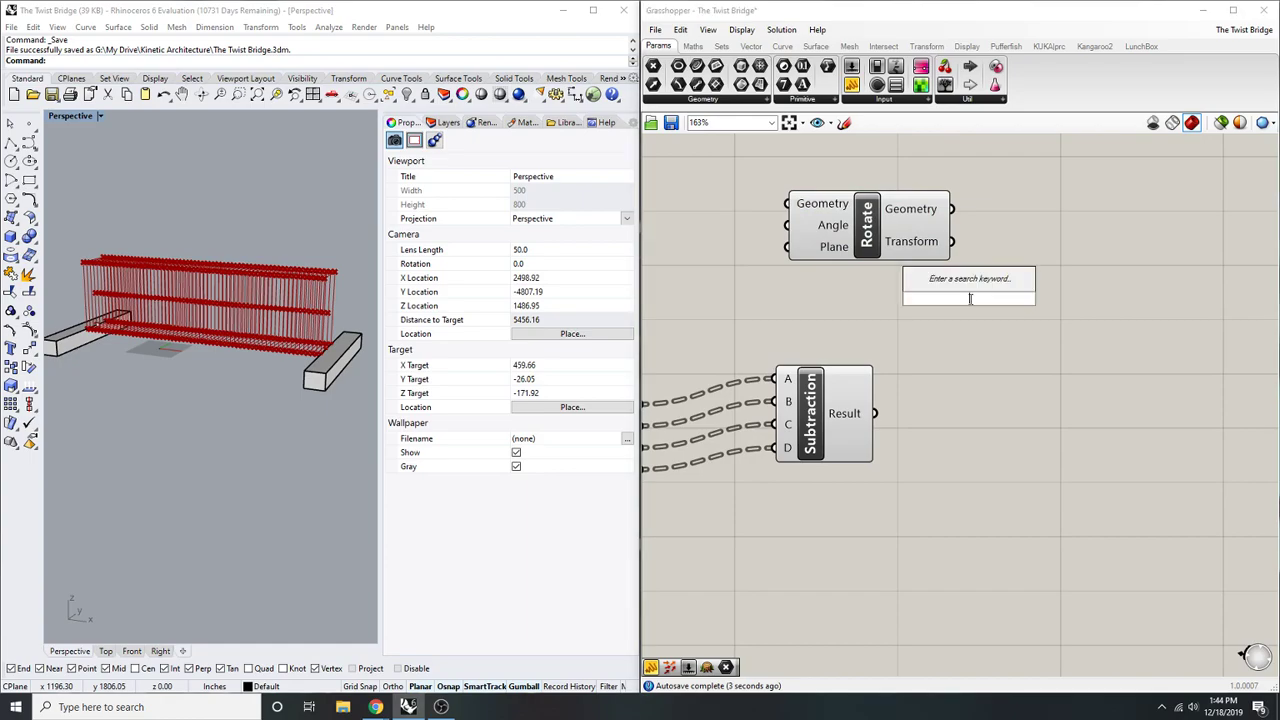
pyautogui.doubleClick(923, 397)
pyautogui.write('point')
pyautogui.press('Return')
pyautogui.scroll(2, 912, 378)
pyautogui.moveTo(872, 391); pyautogui.dragTo(848, 422)
pyautogui.click(913, 391)
pyautogui.scroll(-3, 200, 400)
pyautogui.moveTo(230, 400); pyautogui.dragTo(324, 420, button='right')
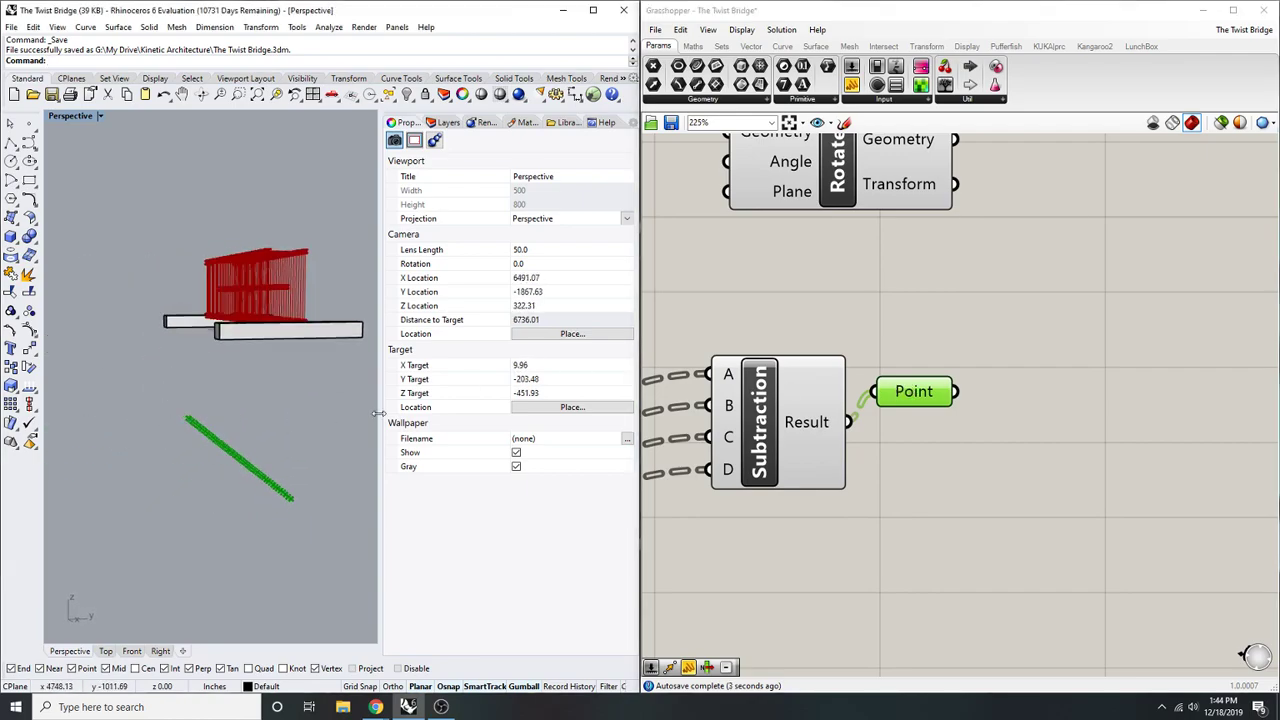
# - Add an Addition component below Subtraction
pyautogui.click(901, 461)
pyautogui.scroll(-3, 901, 461)
pyautogui.doubleClick(898, 500)
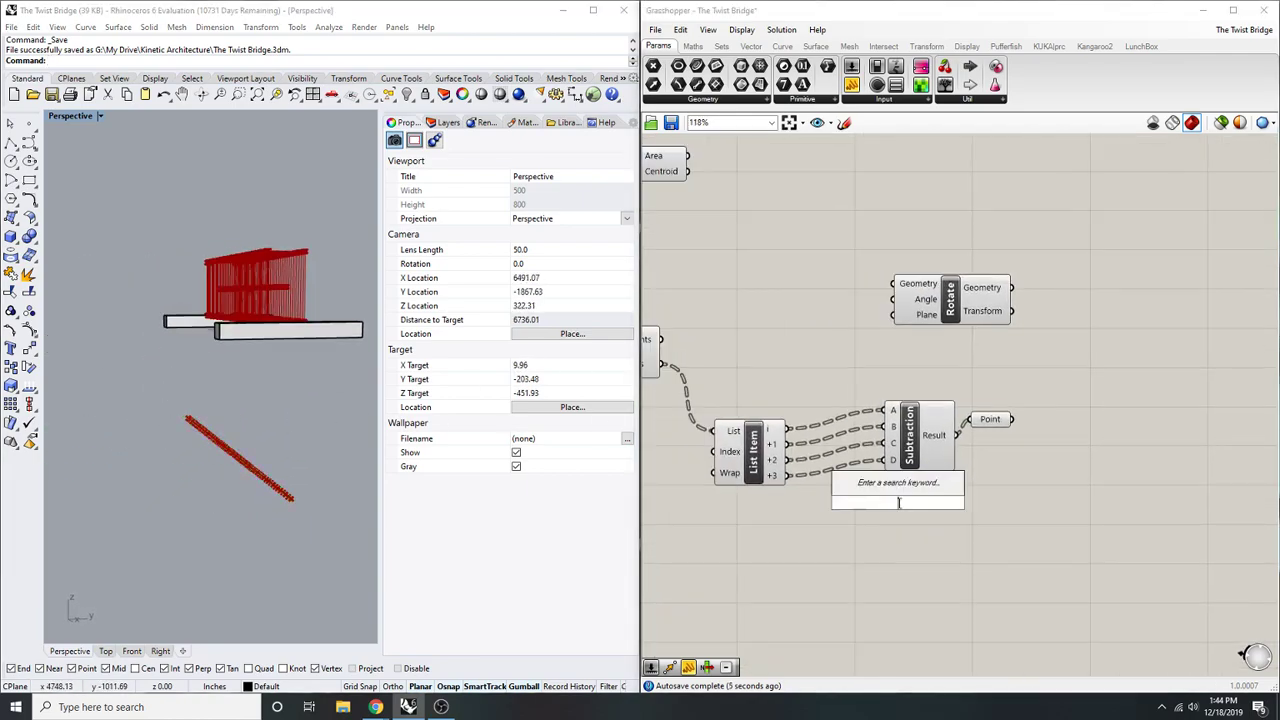
pyautogui.write('addition')
pyautogui.press('Return')
# - Add inputs C and D to the Addition component
pyautogui.scroll(5, 893, 515)
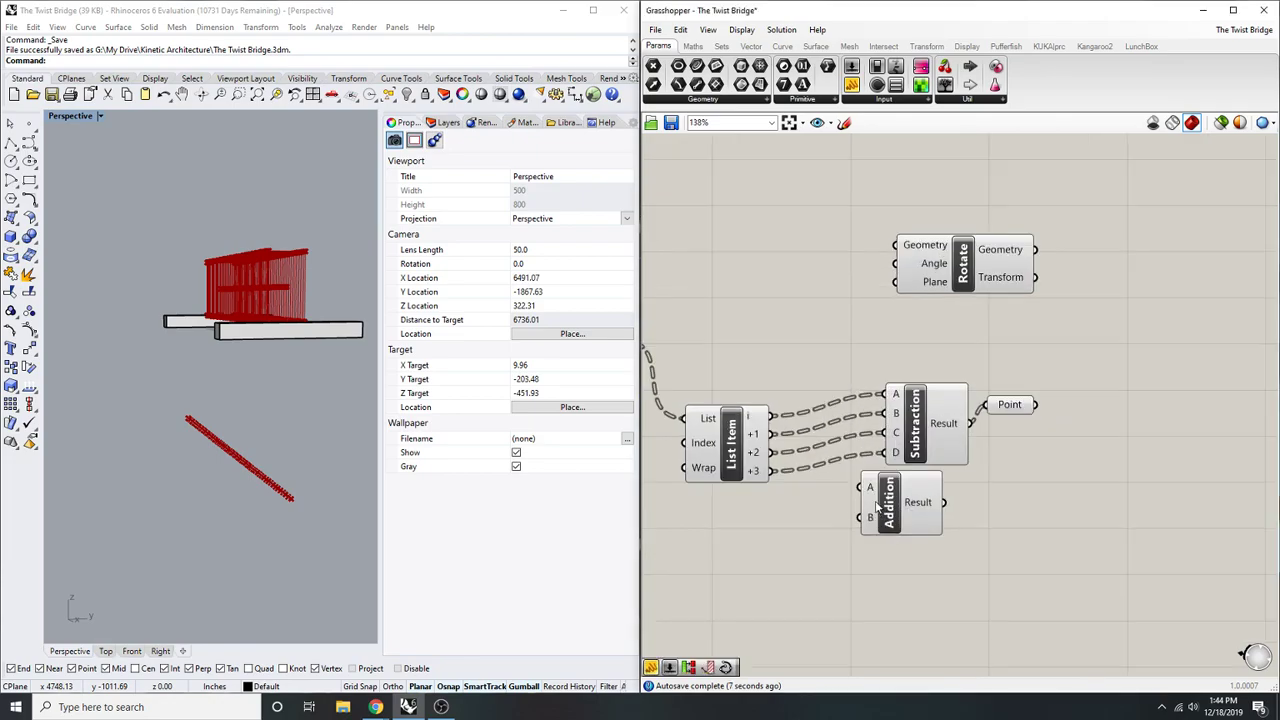
pyautogui.scroll(1, 893, 514)
pyautogui.moveTo(893, 514); pyautogui.dragTo(947, 436, button='right')
pyautogui.doubleClick(918, 511)
pyautogui.rightClick(989, 338)
pyautogui.click(799, 487)
pyautogui.scroll(-3, 799, 487)
# - Connect List Item's i, +1, +2 and +3 outputs to Addition's inputs A, B, C and D
pyautogui.moveTo(851, 348); pyautogui.dragTo(976, 430)
pyautogui.moveTo(857, 373); pyautogui.dragTo(976, 455)
pyautogui.moveTo(857, 399); pyautogui.dragTo(853, 425)
pyautogui.moveTo(1041, 476); pyautogui.dragTo(1006, 491, button='right')
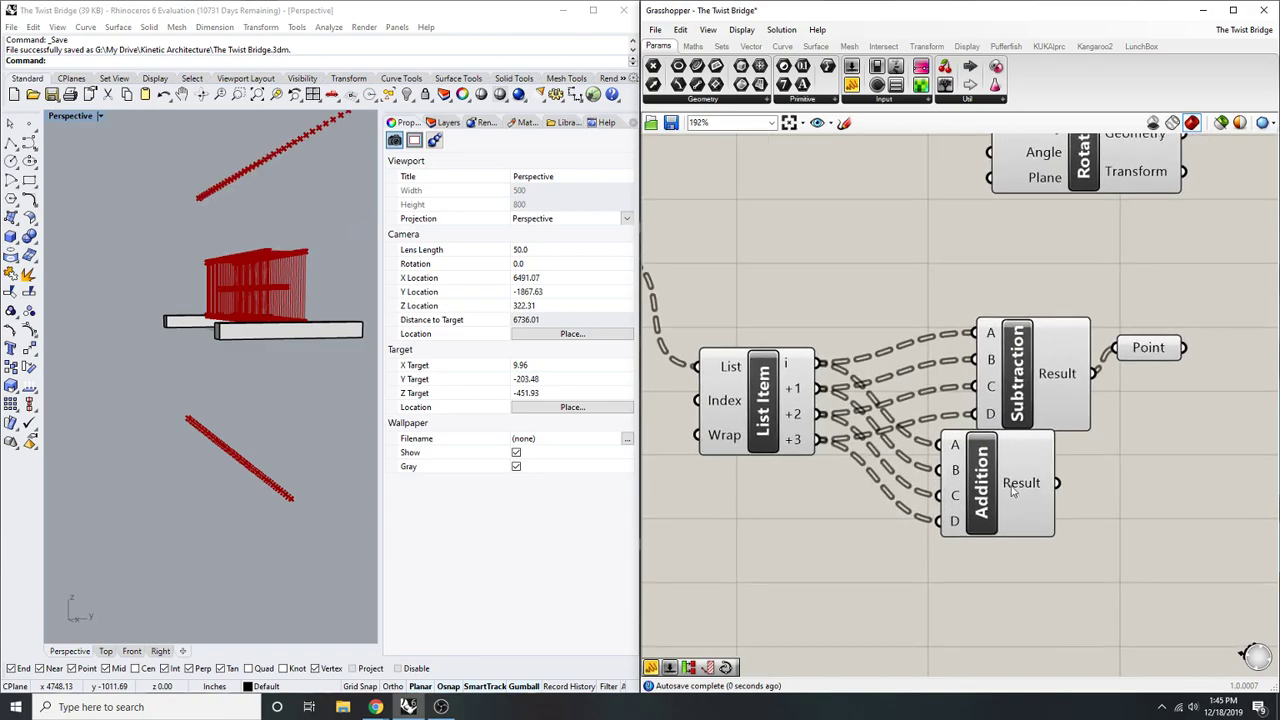
# - Select the Addition component and examine its resulting points relative to the rectangle sections in the viewport
pyautogui.click(1013, 484)
pyautogui.scroll(-6, 262, 343)
pyautogui.moveTo(225, 340); pyautogui.dragTo(349, 366, button='right')
pyautogui.scroll(-7, 349, 366)
pyautogui.scroll(-5, 271, 343)
pyautogui.moveTo(271, 343); pyautogui.dragTo(312, 354, button='right')
pyautogui.scroll(10, 227, 312)
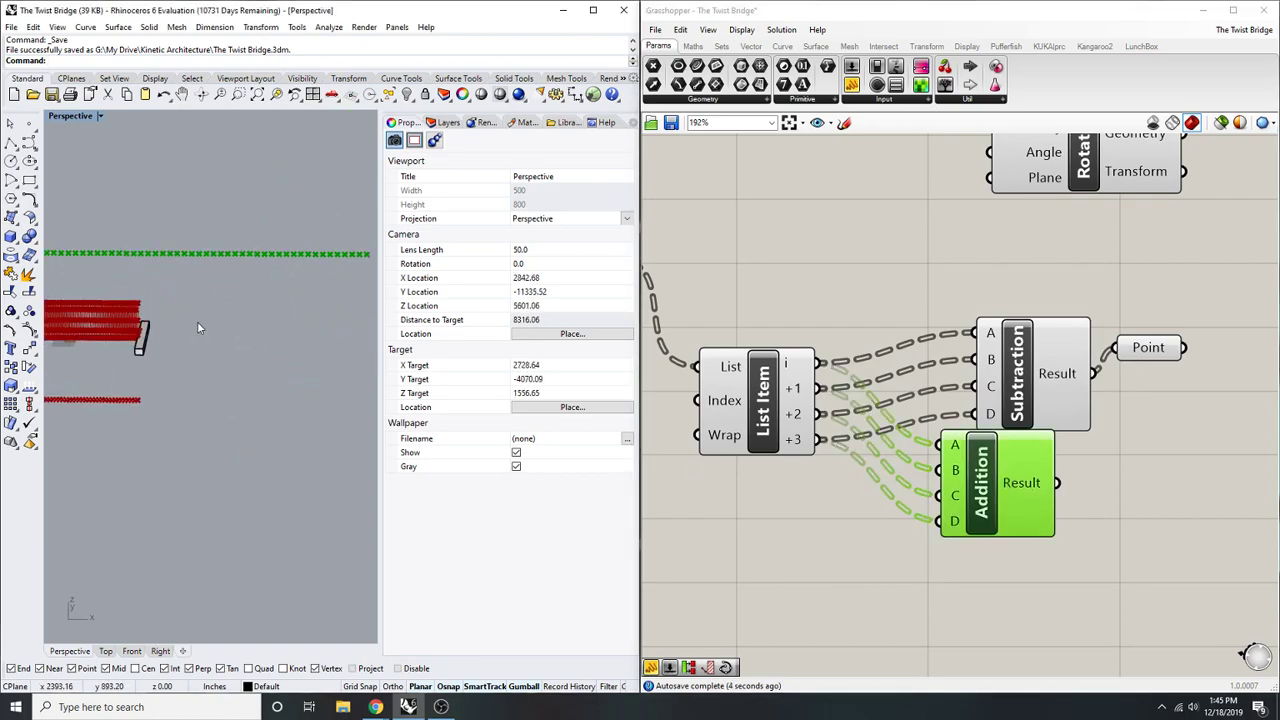
pyautogui.scroll(-2, 1010, 447)
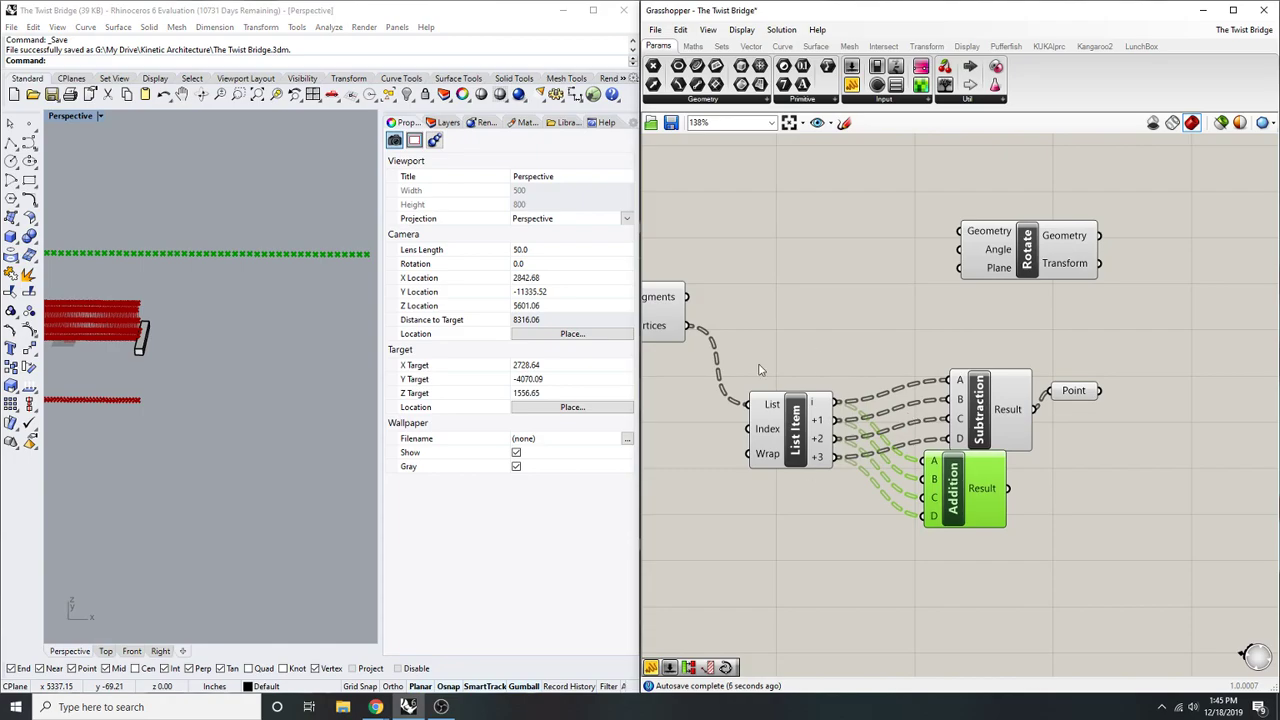
# - Delete the List Item, Subtraction, Addition and Point components after Explode
pyautogui.scroll(-2, 767, 366)
pyautogui.scroll(4, 710, 350)
pyautogui.click(725, 333)
pyautogui.moveTo(789, 275); pyautogui.dragTo(871, 278, button='right')
pyautogui.moveTo(978, 416); pyautogui.dragTo(926, 423, button='right')
pyautogui.click(1008, 339)
pyautogui.moveTo(965, 376); pyautogui.dragTo(920, 383, button='right')
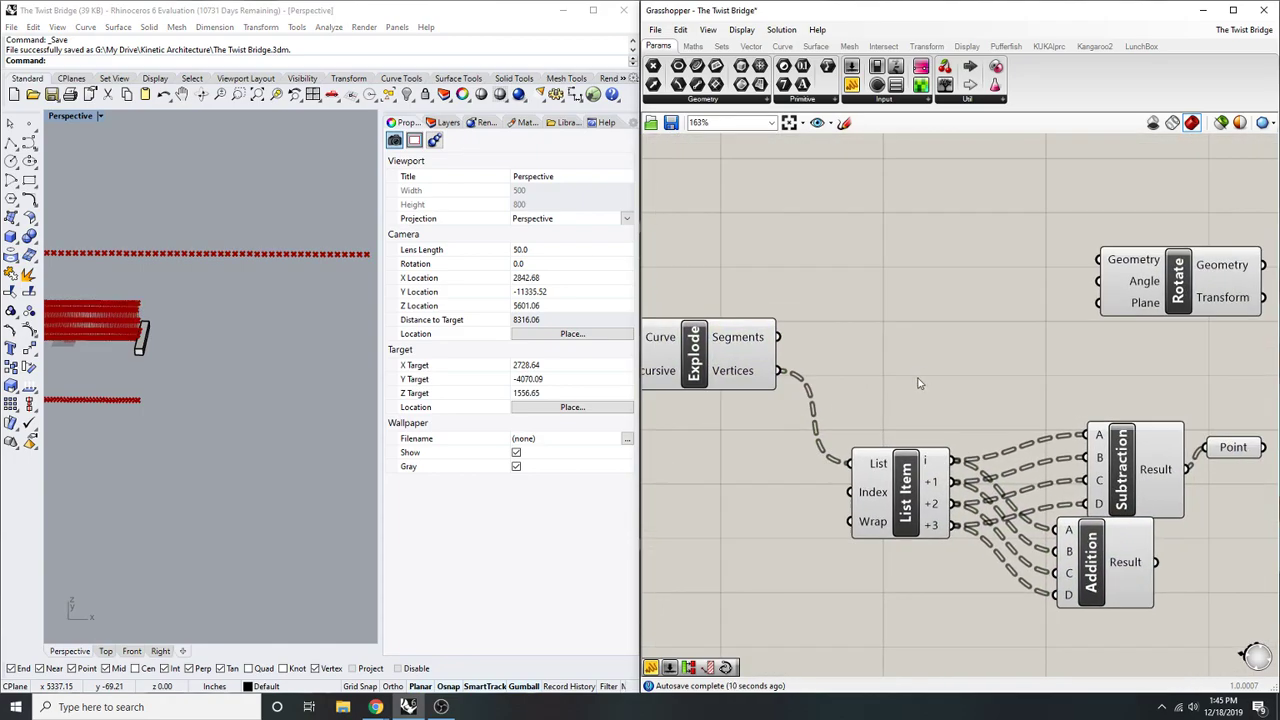
pyautogui.scroll(-2, 913, 384)
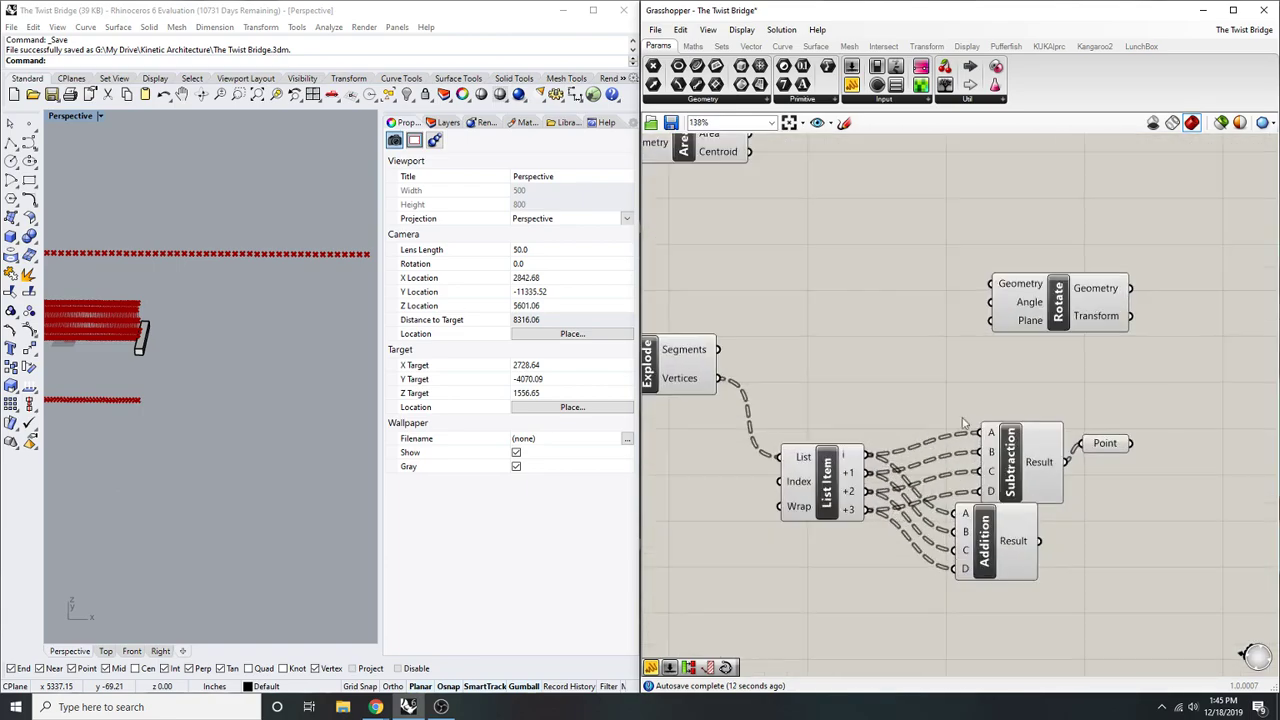
pyautogui.moveTo(1130, 598); pyautogui.dragTo(827, 402)
pyautogui.press('Delete')
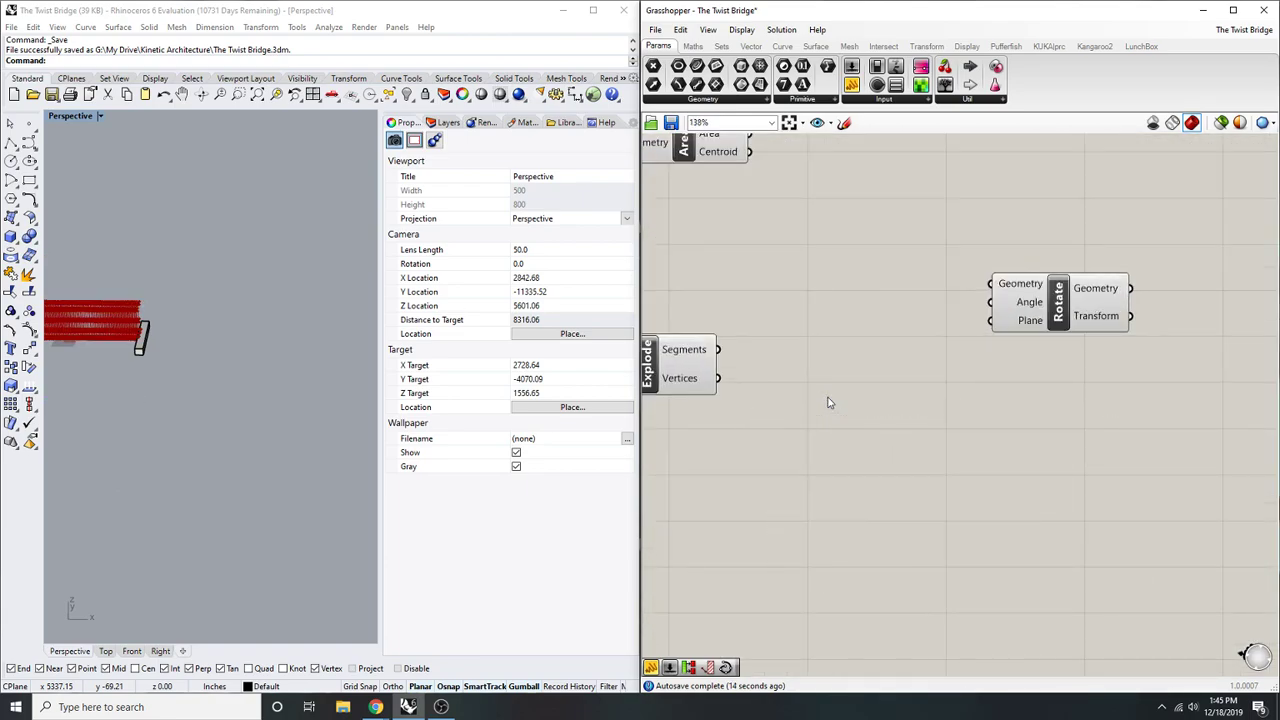
# - Delete the Explode component connected to Move's Geometry output
pyautogui.scroll(-3, 850, 390)
pyautogui.scroll(4, 890, 365)
pyautogui.click(931, 452)
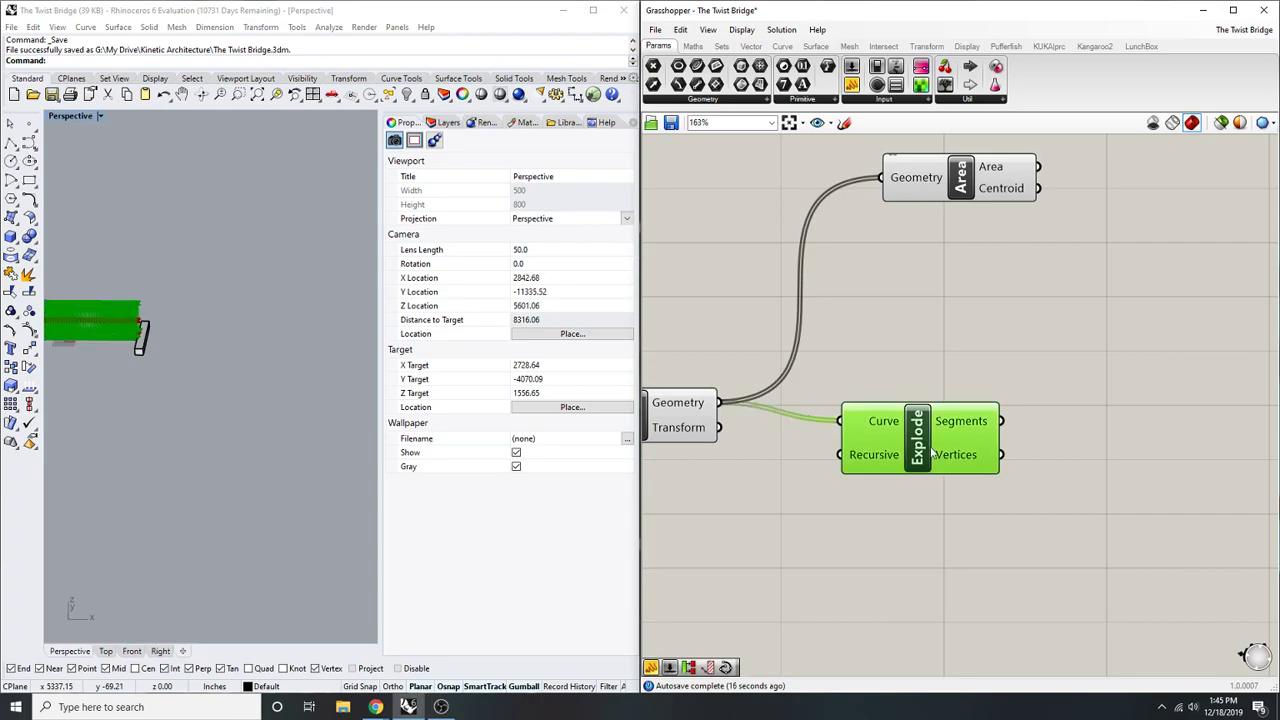
pyautogui.press('Delete')
# - Reposition the Area component closer to Move and shift the unconnected Rotate component nearer to it
pyautogui.moveTo(910, 190); pyautogui.dragTo(900, 312)
pyautogui.scroll(-4, 929, 274)
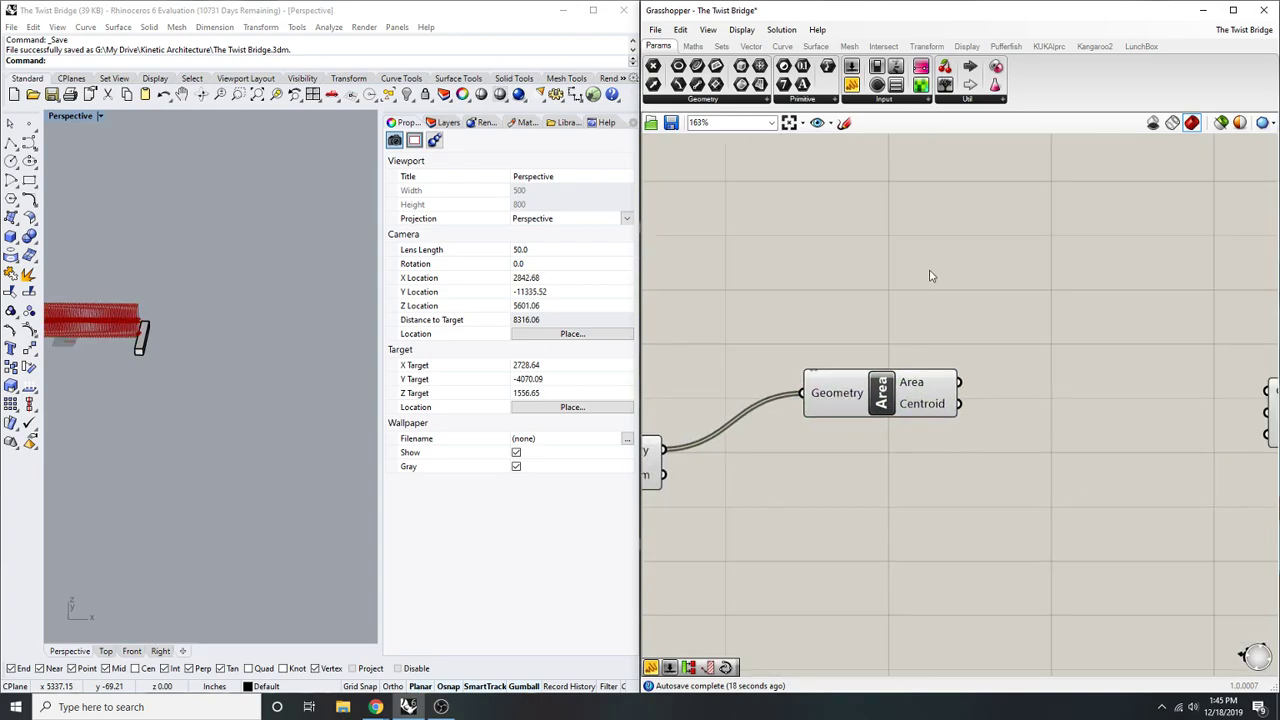
pyautogui.moveTo(1140, 385); pyautogui.dragTo(1092, 405)
pyautogui.moveTo(1072, 316); pyautogui.dragTo(1090, 316, button='right')
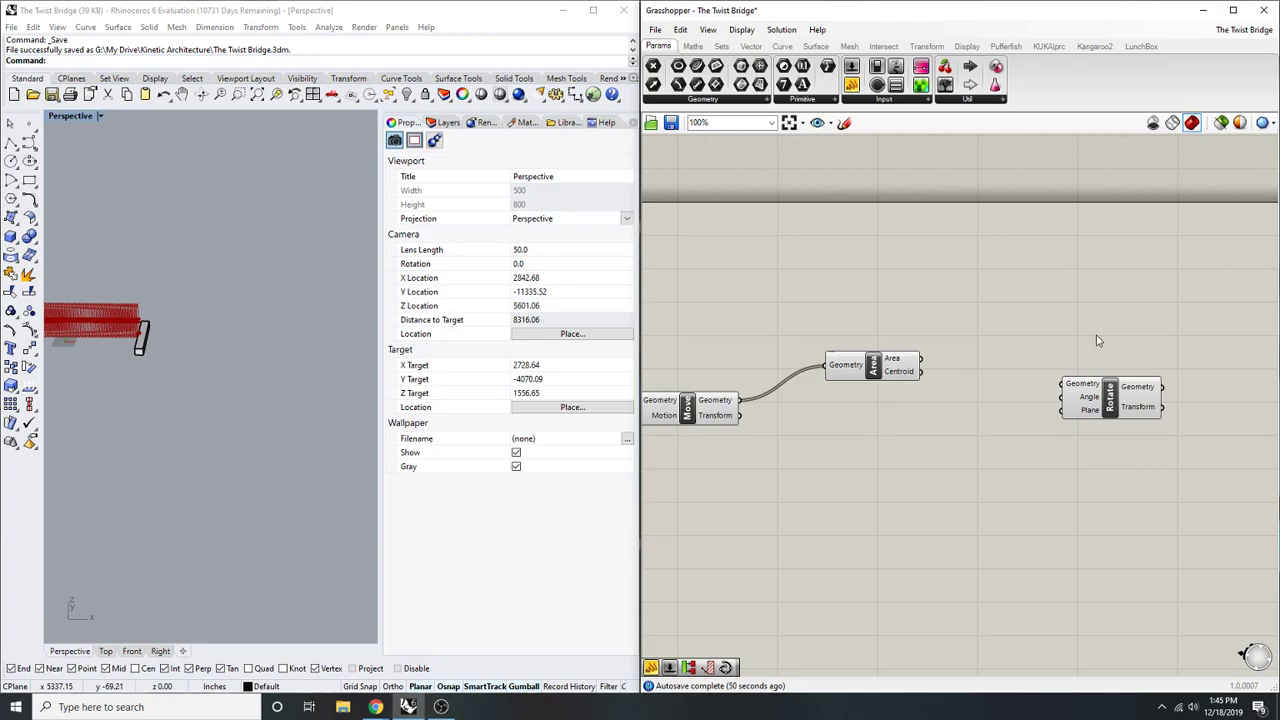
pyautogui.moveTo(1073, 433); pyautogui.dragTo(938, 392, button='right')
pyautogui.moveTo(843, 360); pyautogui.dragTo(976, 348, button='right')
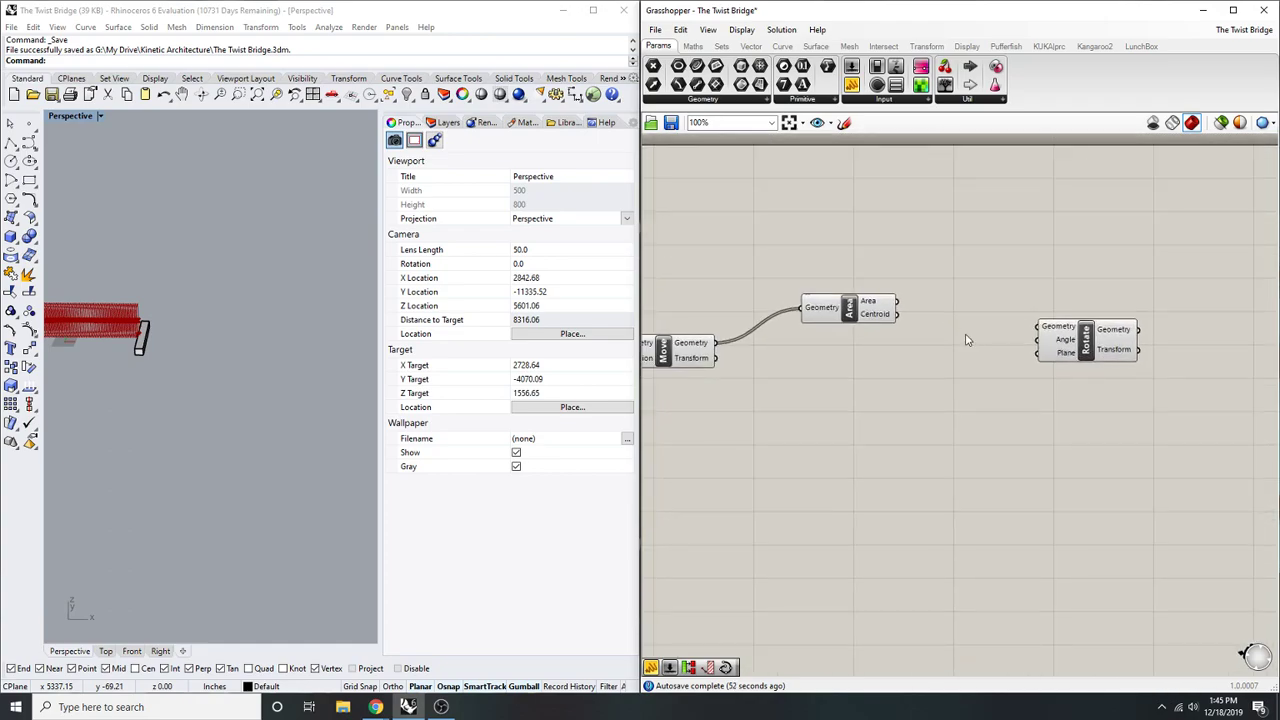
pyautogui.scroll(1, 838, 343)
pyautogui.scroll(1, 986, 390)
pyautogui.scroll(1, 1200, 337)
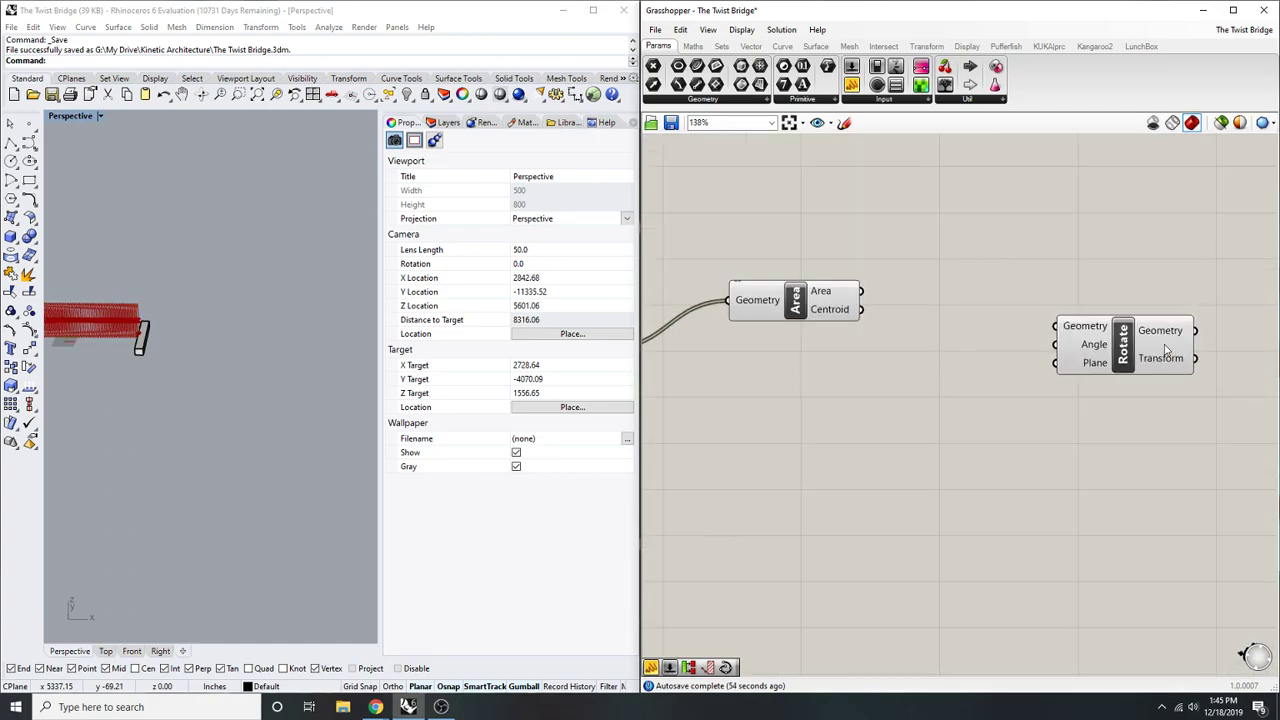
pyautogui.click(1117, 260)
pyautogui.moveTo(1117, 260); pyautogui.dragTo(1164, 260, button='right')
pyautogui.moveTo(1104, 327); pyautogui.dragTo(1138, 256)
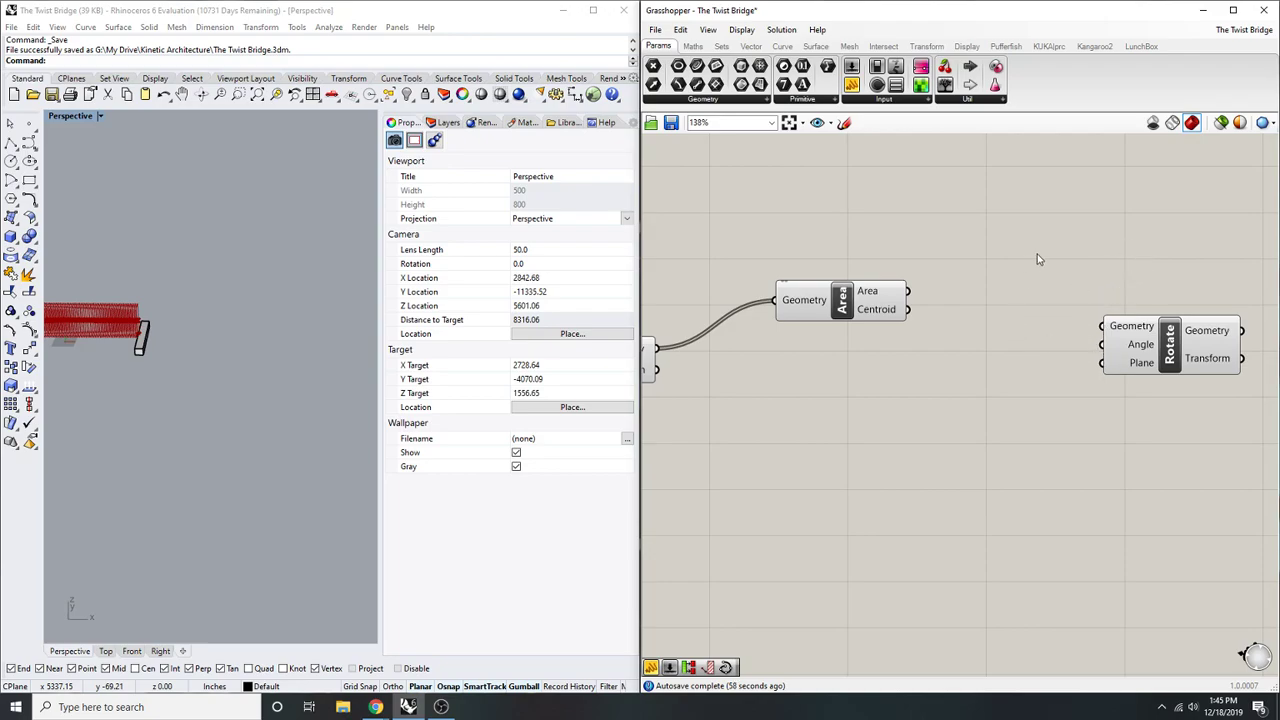
pyautogui.scroll(3, 812, 296)
pyautogui.click(876, 316)
pyautogui.click(1005, 284)
pyautogui.moveTo(1005, 284); pyautogui.dragTo(1037, 292, button='right')
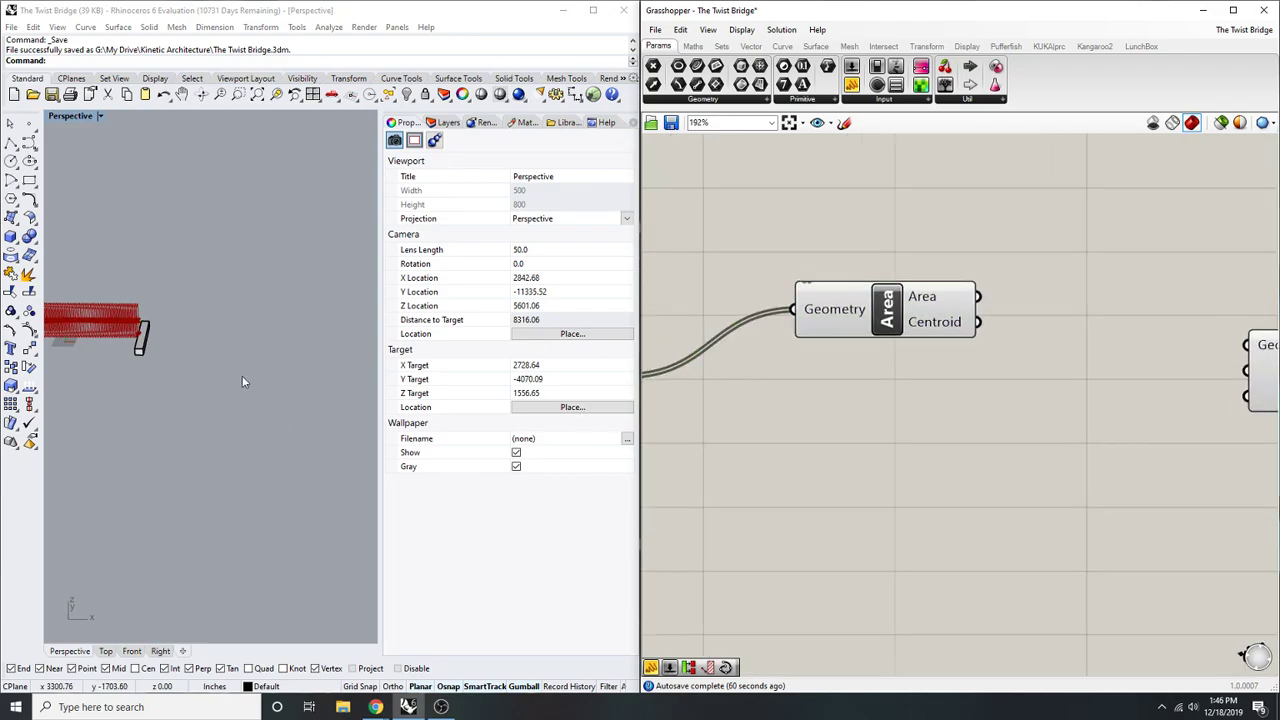
# - Examine the rectangle sections, their centroids and the selected end box from several angles in the viewport
pyautogui.moveTo(248, 389); pyautogui.dragTo(149, 337, button='right')
pyautogui.scroll(6, 226, 291)
pyautogui.keyDown('shift'); pyautogui.moveTo(149, 269); pyautogui.dragTo(143, 331, button='right'); pyautogui.keyUp('shift')
pyautogui.scroll(-4, 143, 331)
pyautogui.scroll(9, 246, 337)
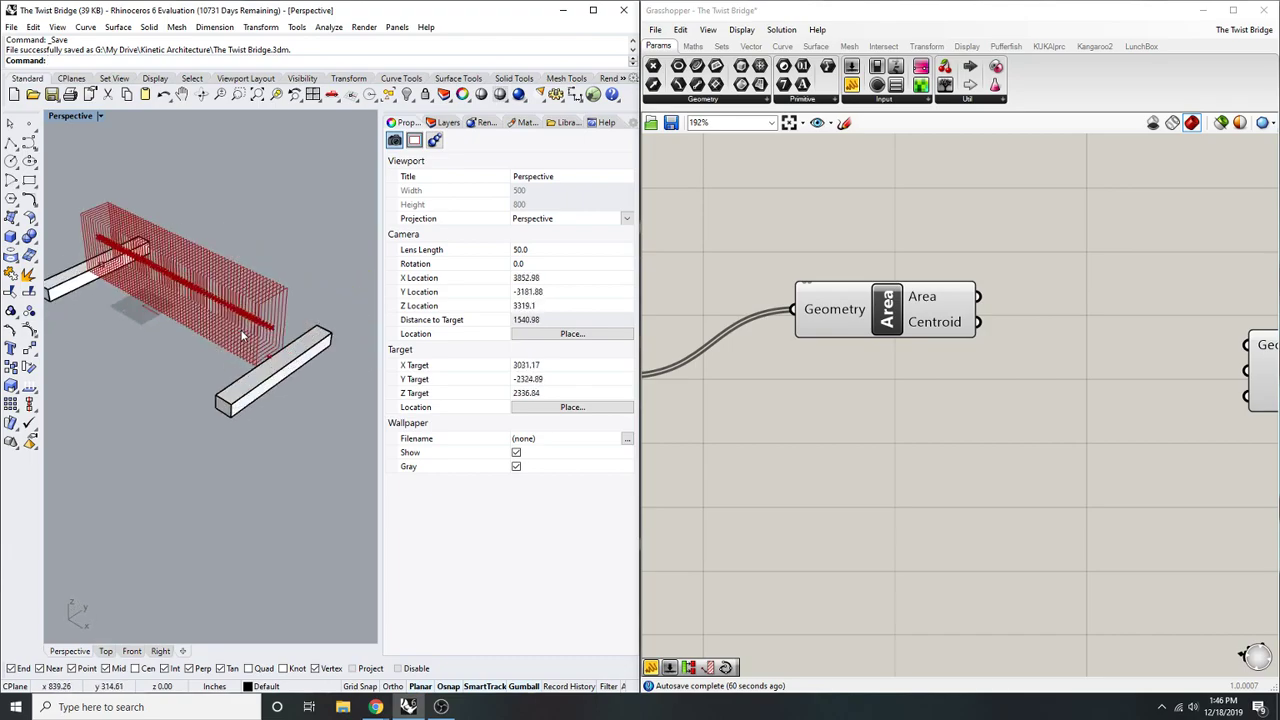
pyautogui.click(284, 385)
pyautogui.click(276, 94)
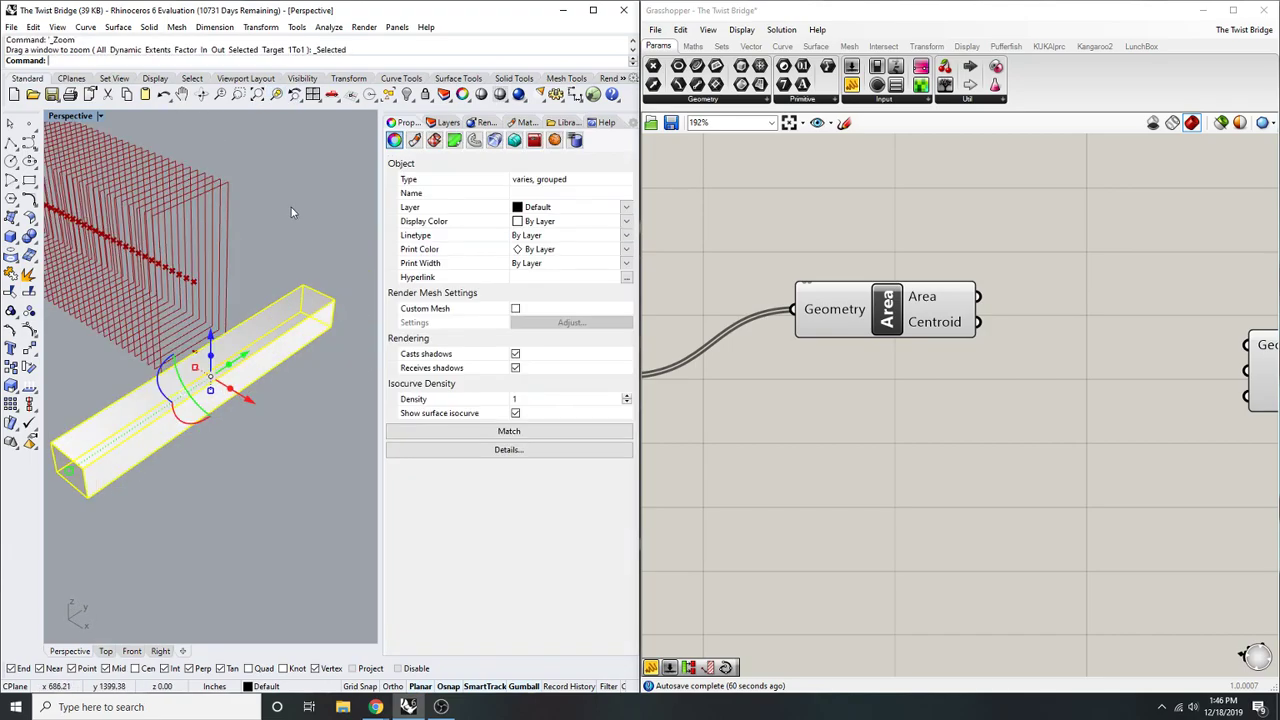
pyautogui.click(287, 202)
pyautogui.scroll(-6, 206, 234)
pyautogui.scroll(3, 206, 234)
pyautogui.moveTo(258, 279)
pyautogui.mouseDown(button='right')
pyautogui.moveTo(207, 297)
pyautogui.moveTo(245, 314)
pyautogui.moveTo(255, 301)
pyautogui.mouseUp(button='right')
pyautogui.scroll(8, 252, 321)
pyautogui.scroll(-4, 809, 349)
# - Trace the definition back to the Perp Frame and the Rotate component that orients the starting plane
pyautogui.moveTo(760, 357); pyautogui.dragTo(905, 360, button='right')
pyautogui.moveTo(657, 371); pyautogui.dragTo(860, 413, button='right')
pyautogui.scroll(-4, 731, 374)
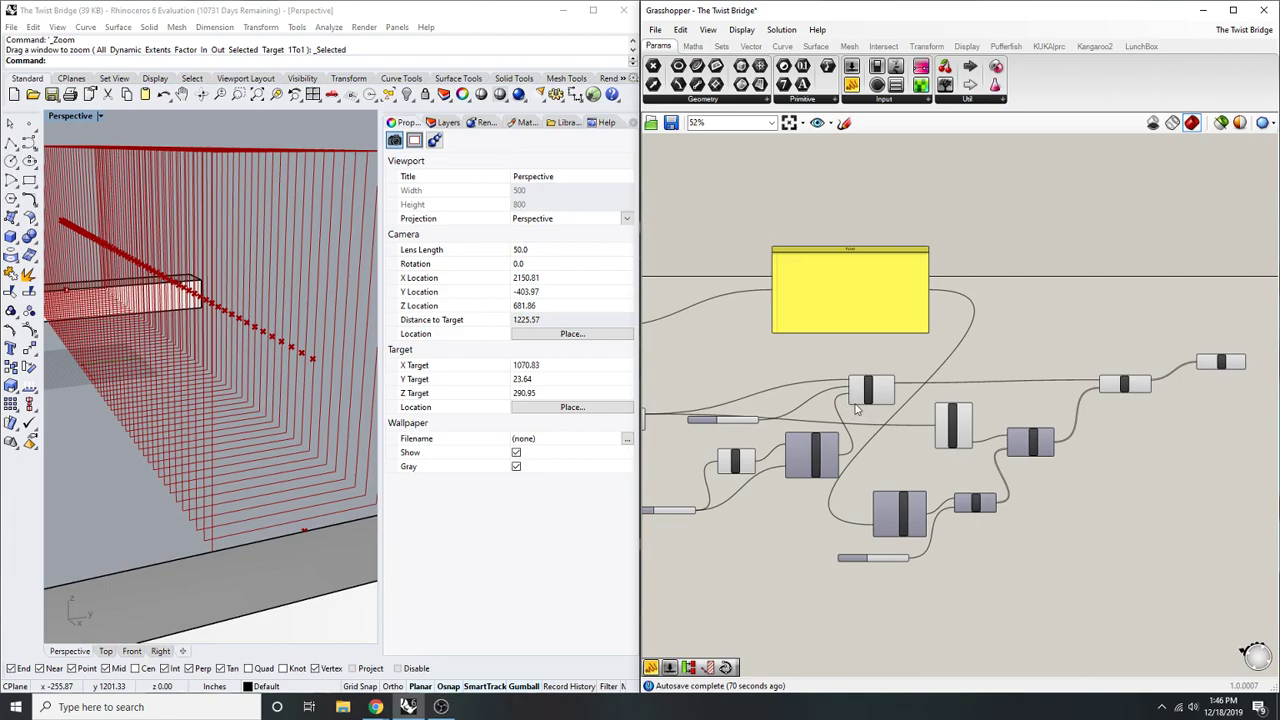
pyautogui.moveTo(741, 419); pyautogui.dragTo(923, 419, button='right')
pyautogui.scroll(2, 799, 395)
pyautogui.click(800, 412)
pyautogui.click(807, 376)
pyautogui.moveTo(807, 376); pyautogui.dragTo(907, 376, button='right')
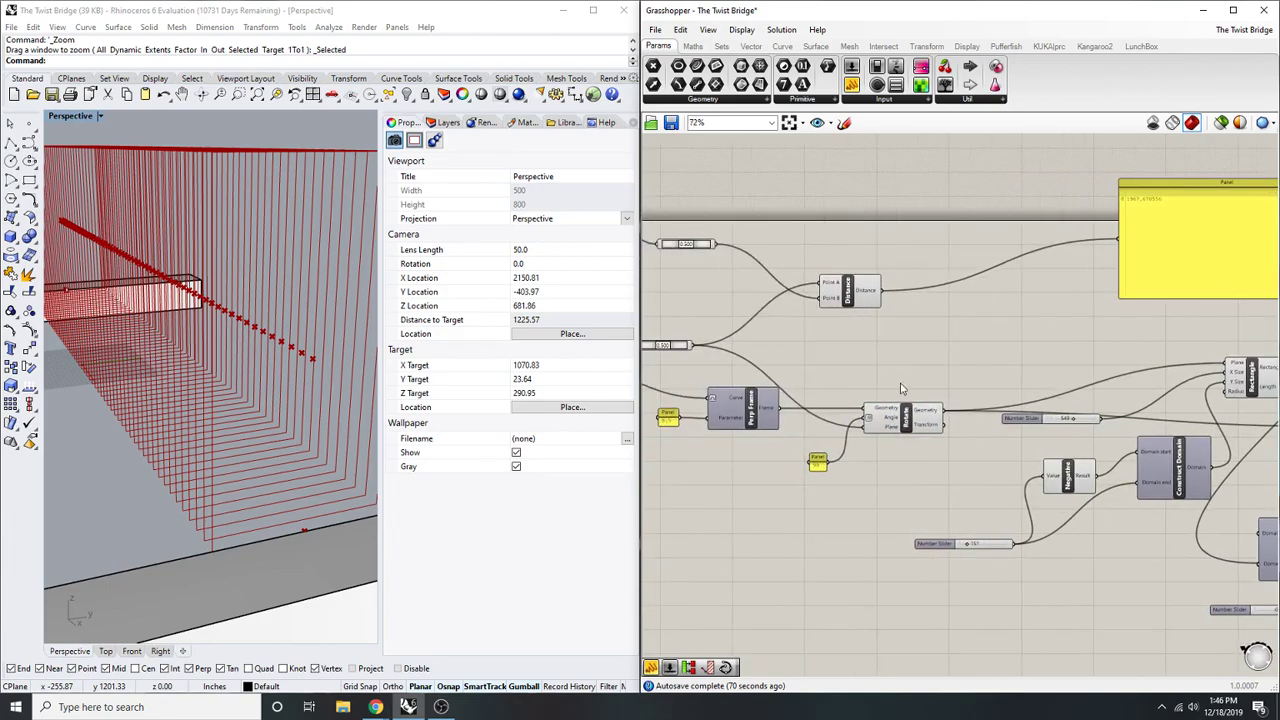
pyautogui.scroll(2, 876, 421)
pyautogui.click(882, 425)
pyautogui.click(950, 335)
pyautogui.moveTo(950, 335); pyautogui.dragTo(1000, 337, button='right')
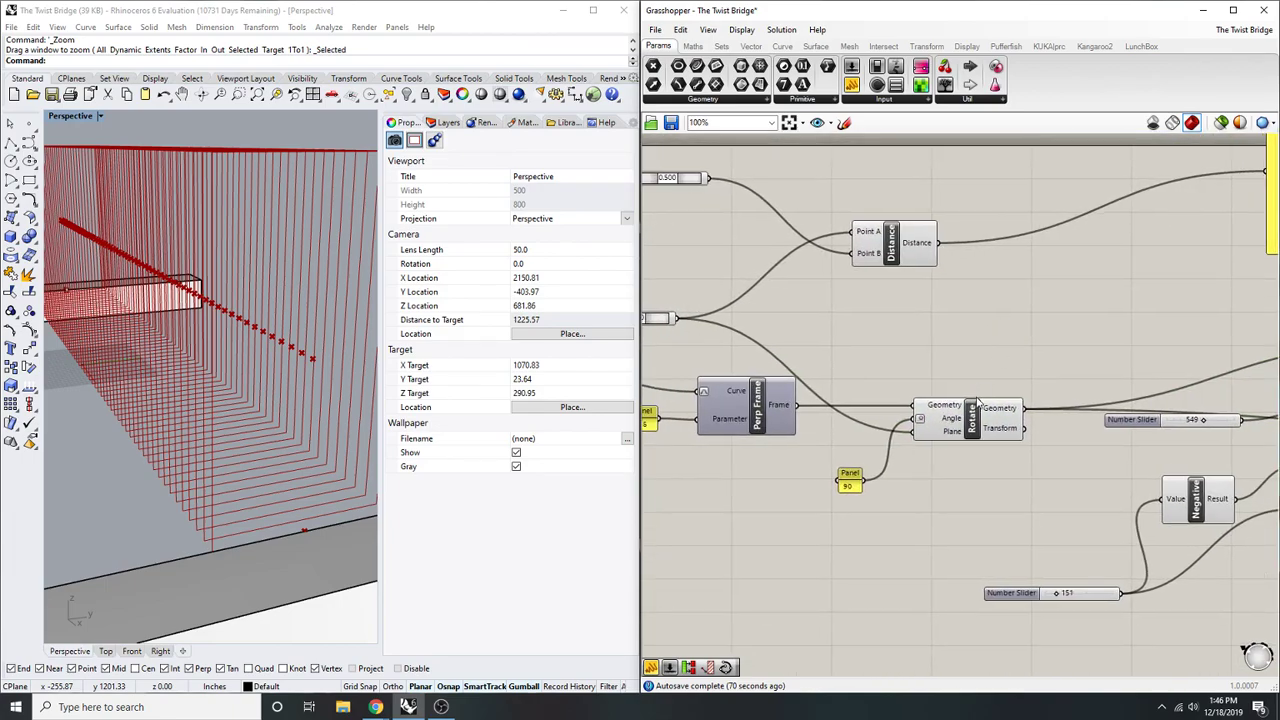
# - Add a Move To Point component and connect the first Rotate's Geometry output to its Geometry input
pyautogui.scroll(-2, 978, 398)
pyautogui.moveTo(978, 398); pyautogui.dragTo(950, 405, button='right')
pyautogui.scroll(2, 1030, 398)
pyautogui.click(982, 409)
pyautogui.doubleClick(1046, 334)
pyautogui.write('move to')
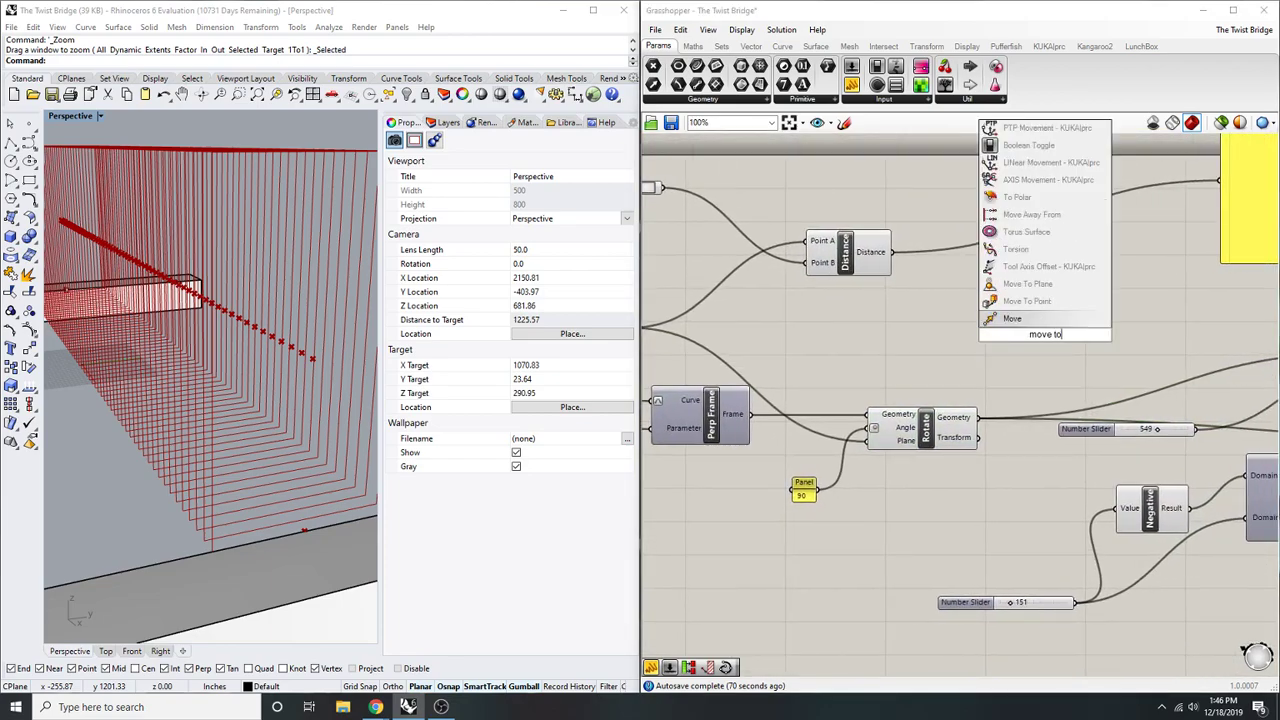
pyautogui.click(1027, 300)
pyautogui.moveTo(1127, 333); pyautogui.dragTo(1015, 312, button='right')
pyautogui.moveTo(966, 284); pyautogui.dragTo(866, 396)
pyautogui.scroll(-2, 721, 326)
pyautogui.moveTo(950, 333); pyautogui.dragTo(1053, 345)
pyautogui.moveTo(1053, 347); pyautogui.dragTo(1011, 354, button='right')
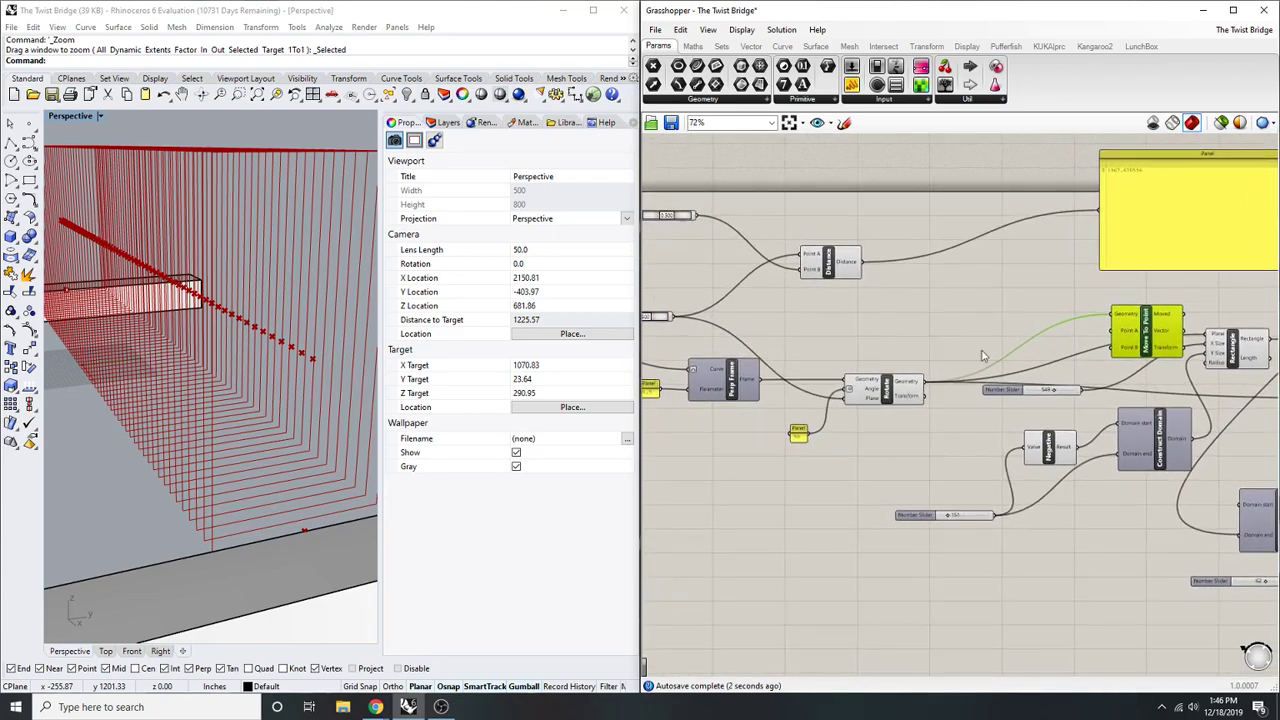
# - Place Move To Point near Area, connecting Deconstruct Plane's Origin to Point A and Area's Centroid to Point B
pyautogui.moveTo(744, 377); pyautogui.dragTo(1065, 395, button='right')
pyautogui.moveTo(905, 345); pyautogui.dragTo(1237, 343)
pyautogui.moveTo(1237, 343); pyautogui.dragTo(1189, 355, button='right')
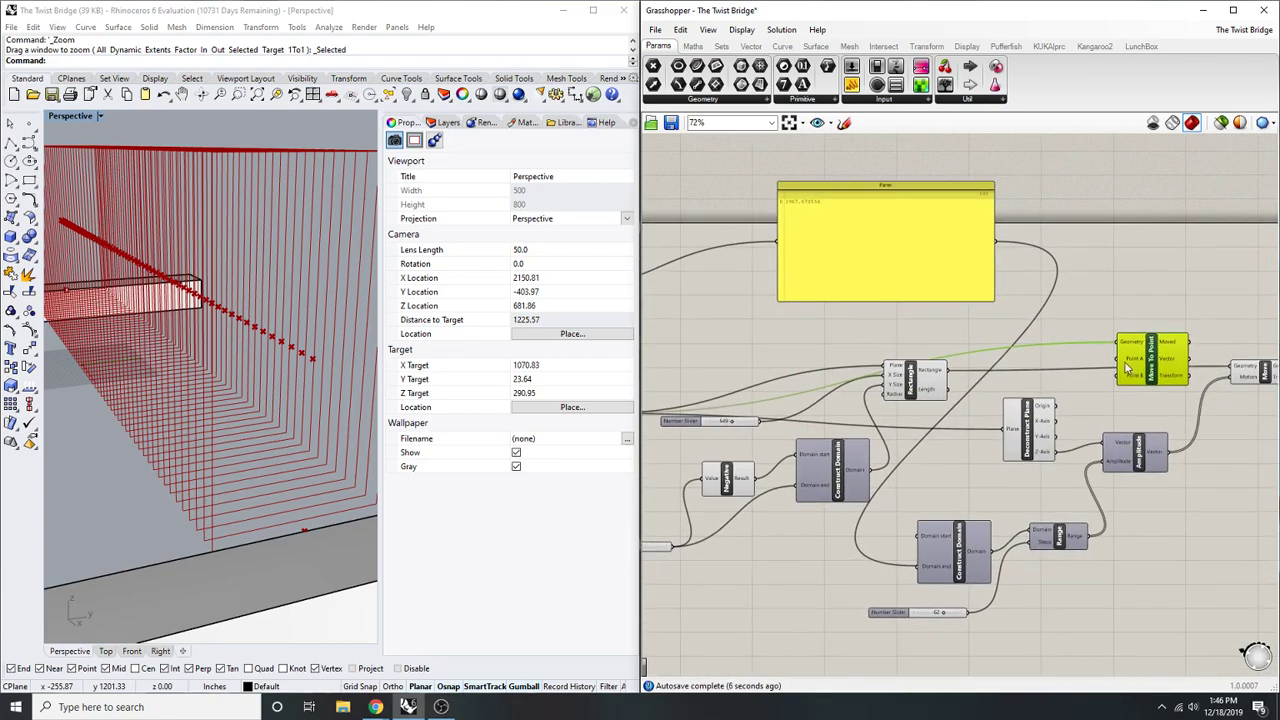
pyautogui.moveTo(1125, 409); pyautogui.dragTo(1036, 400, button='right')
pyautogui.moveTo(1052, 371); pyautogui.dragTo(1132, 351)
pyautogui.moveTo(1172, 372); pyautogui.dragTo(909, 399, button='right')
pyautogui.moveTo(868, 373); pyautogui.dragTo(1052, 392)
pyautogui.scroll(2, 1085, 318)
pyautogui.moveTo(1140, 370); pyautogui.dragTo(1045, 385, button='right')
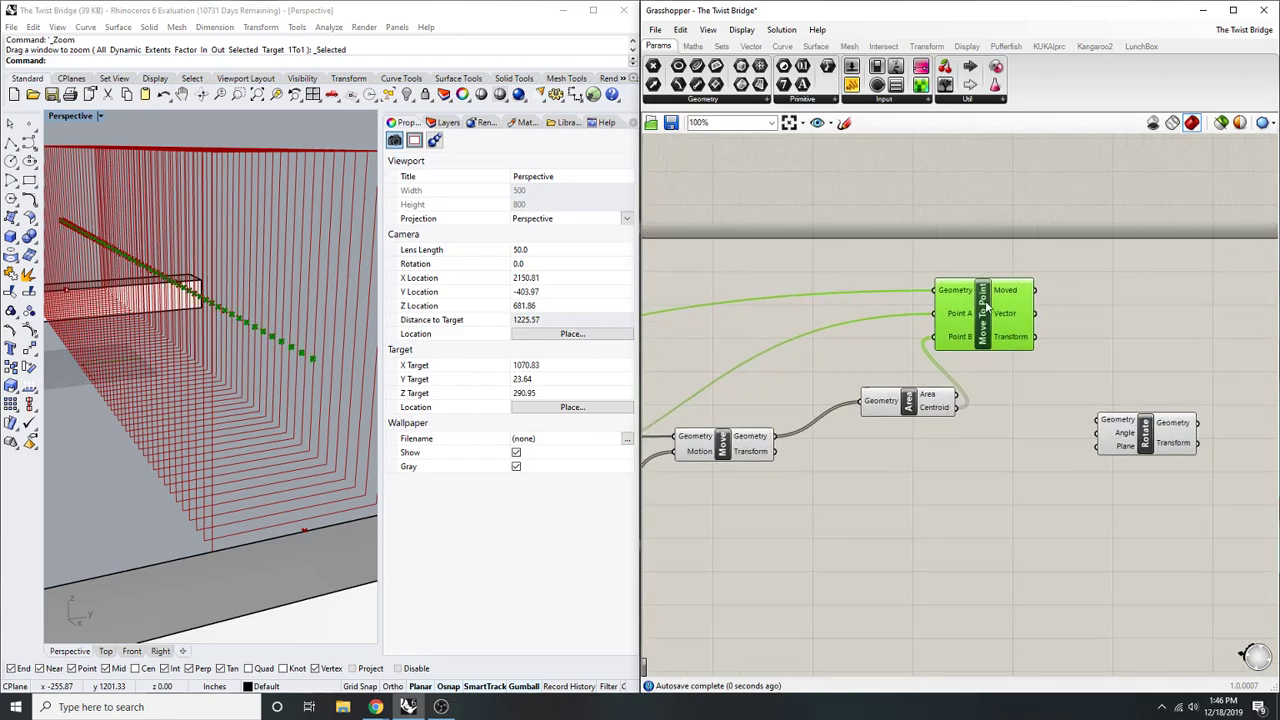
# - Arrange Move To Point and the unconnected Rotate component with more space between them after Area
pyautogui.click(1229, 296)
pyautogui.moveTo(1229, 296); pyautogui.dragTo(1174, 300, button='right')
pyautogui.moveTo(954, 309); pyautogui.dragTo(1057, 317)
pyautogui.click(1108, 323)
pyautogui.moveTo(1115, 384); pyautogui.dragTo(1054, 395, button='right')
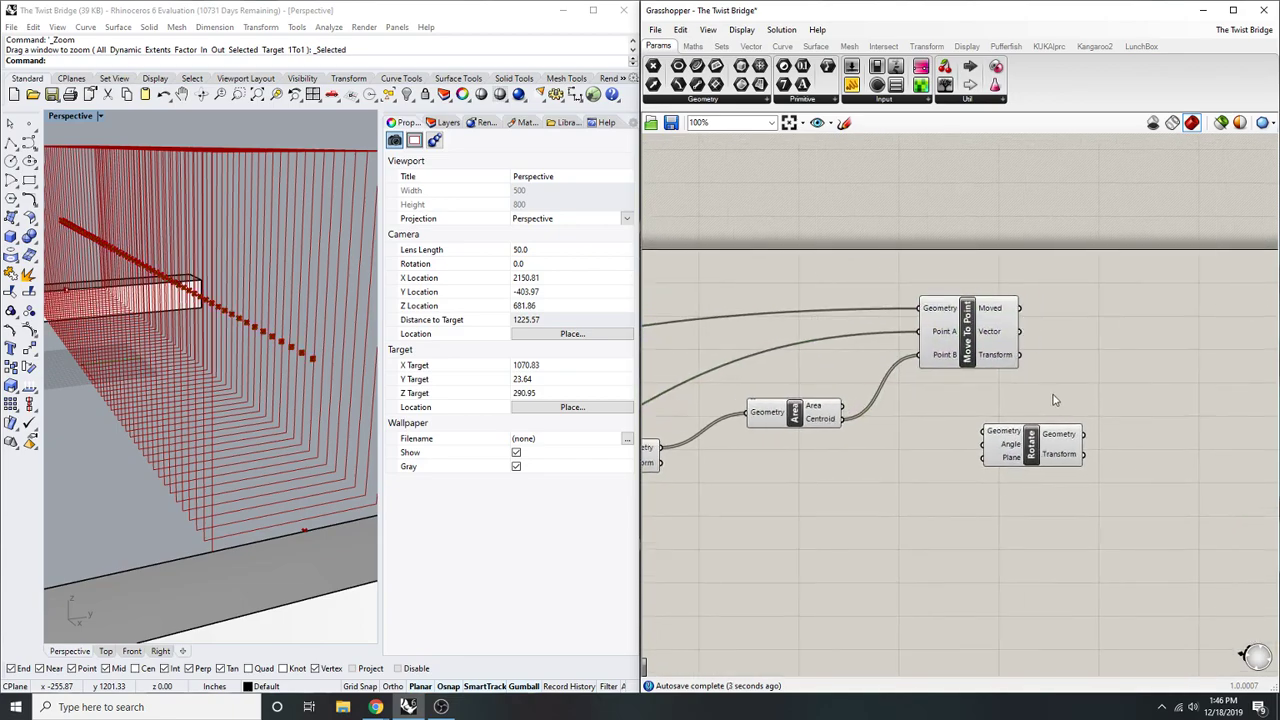
pyautogui.moveTo(1053, 449); pyautogui.dragTo(1135, 426)
# - Try a Gumball rotation on the viewport geometry and undo it
pyautogui.scroll(-8, 104, 361)
pyautogui.moveTo(104, 361); pyautogui.dragTo(200, 476, button='right')
pyautogui.keyDown('shift'); pyautogui.moveTo(200, 476); pyautogui.dragTo(346, 487, button='right'); pyautogui.keyUp('shift')
pyautogui.moveTo(346, 491); pyautogui.dragTo(117, 330)
pyautogui.moveTo(234, 440); pyautogui.dragTo(210, 440, button='right')
pyautogui.moveTo(214, 432); pyautogui.dragTo(262, 432)
pyautogui.click(305, 347)
pyautogui.moveTo(305, 347); pyautogui.dragTo(260, 329, button='right')
pyautogui.scroll(20, 280, 432)
pyautogui.scroll(-8, 288, 431)
pyautogui.scroll(-8, 289, 431)
pyautogui.hotkey('ctrl', 'z')
pyautogui.click(166, 366)
pyautogui.moveTo(166, 366); pyautogui.dragTo(200, 328, button='right')
pyautogui.scroll(-4, 171, 311)
# - Save both the Rhino model and the Grasshopper definition
pyautogui.write('Save')
pyautogui.press('Return')
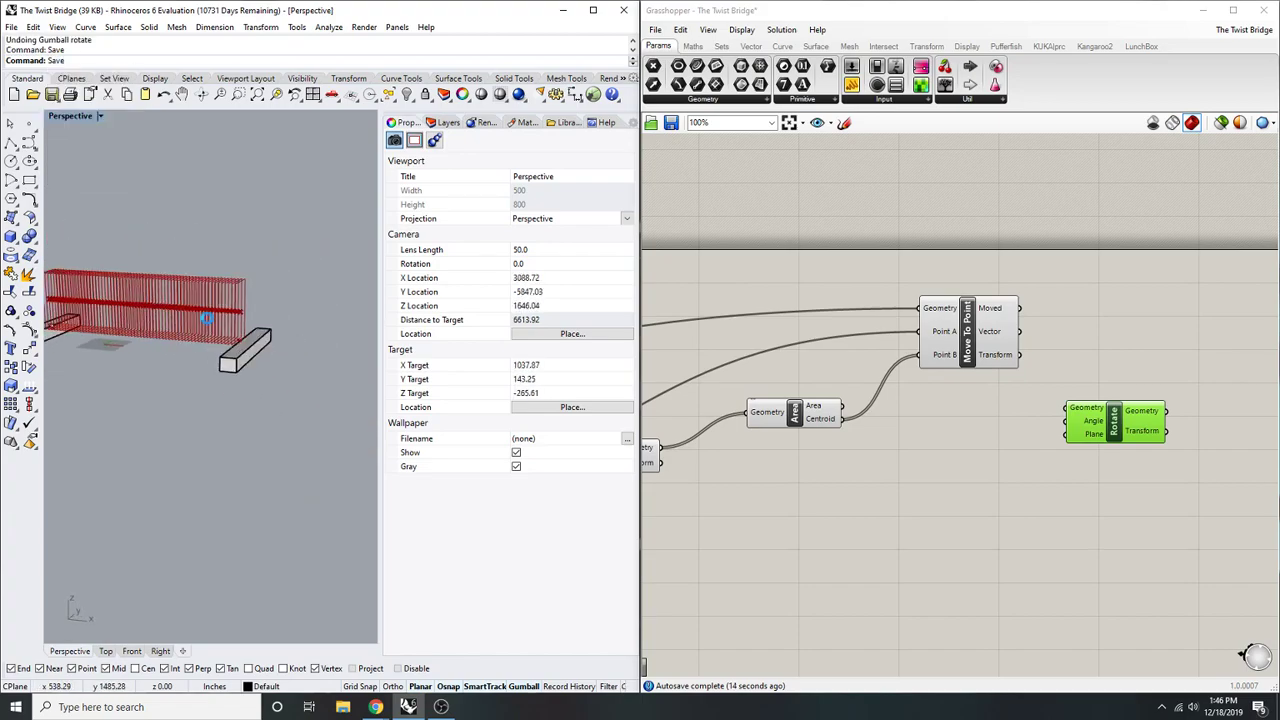
pyautogui.click(671, 123)
pyautogui.click(1049, 216)
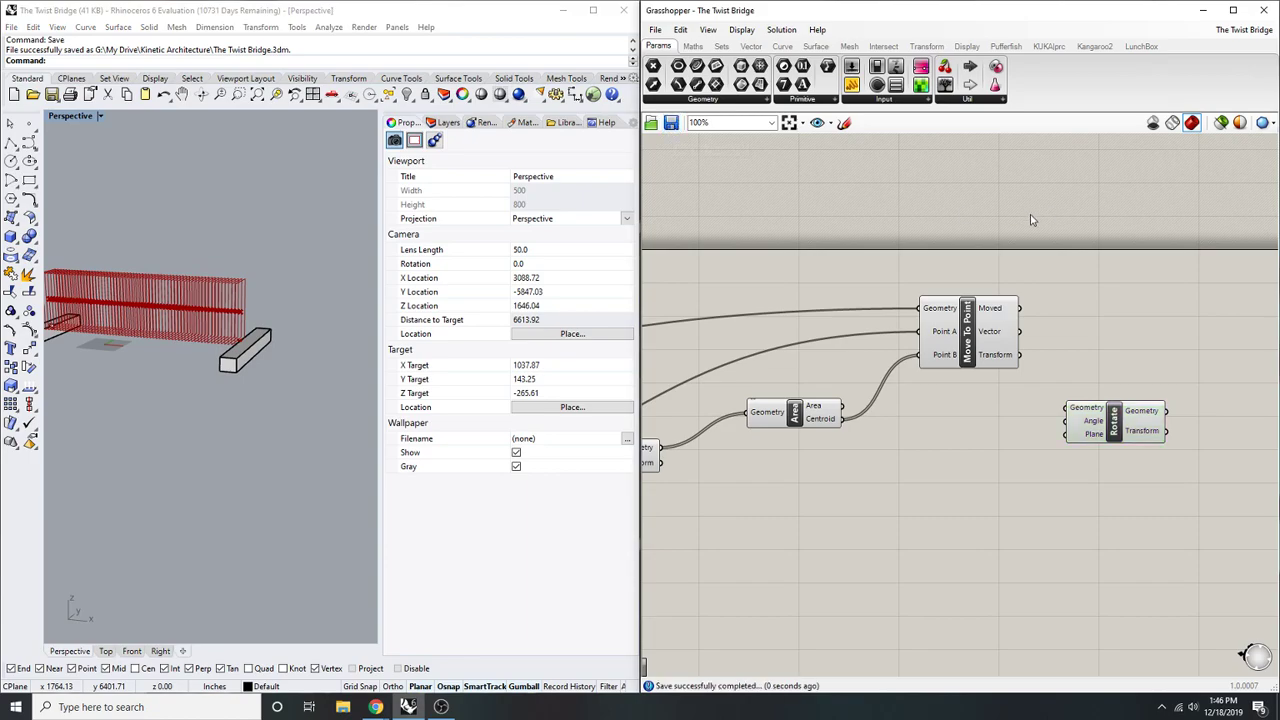
# - Reposition the unconnected Rotate component beside Move To Point, leaving room for wires between them
pyautogui.moveTo(1051, 217); pyautogui.dragTo(857, 234, button='right')
pyautogui.moveTo(882, 392); pyautogui.dragTo(926, 364, button='right')
pyautogui.scroll(2, 960, 408)
pyautogui.moveTo(960, 408); pyautogui.dragTo(1008, 341)
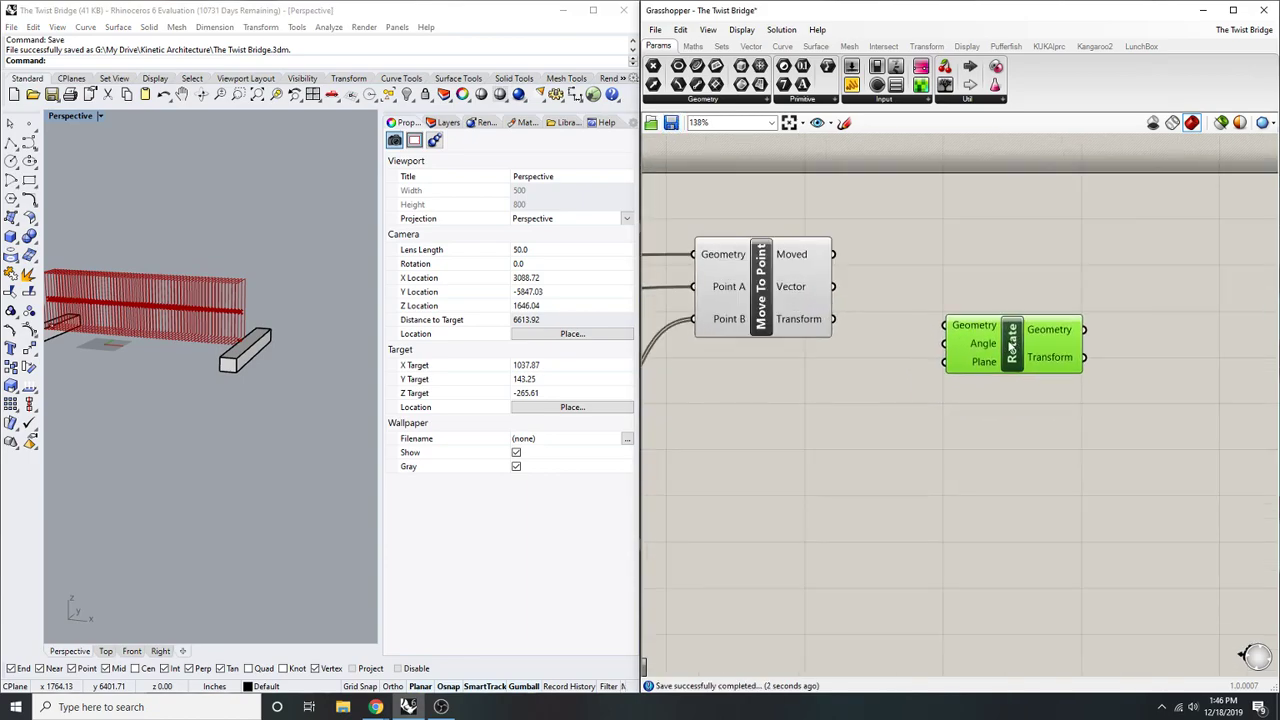
pyautogui.click(1018, 254)
pyautogui.moveTo(1009, 256); pyautogui.dragTo(953, 291, button='right')
pyautogui.moveTo(794, 329); pyautogui.dragTo(920, 329, button='right')
pyautogui.click(880, 322)
pyautogui.click(1040, 308)
pyautogui.moveTo(1083, 310); pyautogui.dragTo(1006, 343, button='right')
pyautogui.moveTo(1048, 423); pyautogui.dragTo(1153, 396)
# - Connect Move To Point's Moved output to the second Rotate's Plane input
pyautogui.click(956, 330)
pyautogui.moveTo(956, 330); pyautogui.dragTo(905, 344, button='right')
pyautogui.scroll(-5, 1005, 350)
pyautogui.scroll(6, 988, 360)
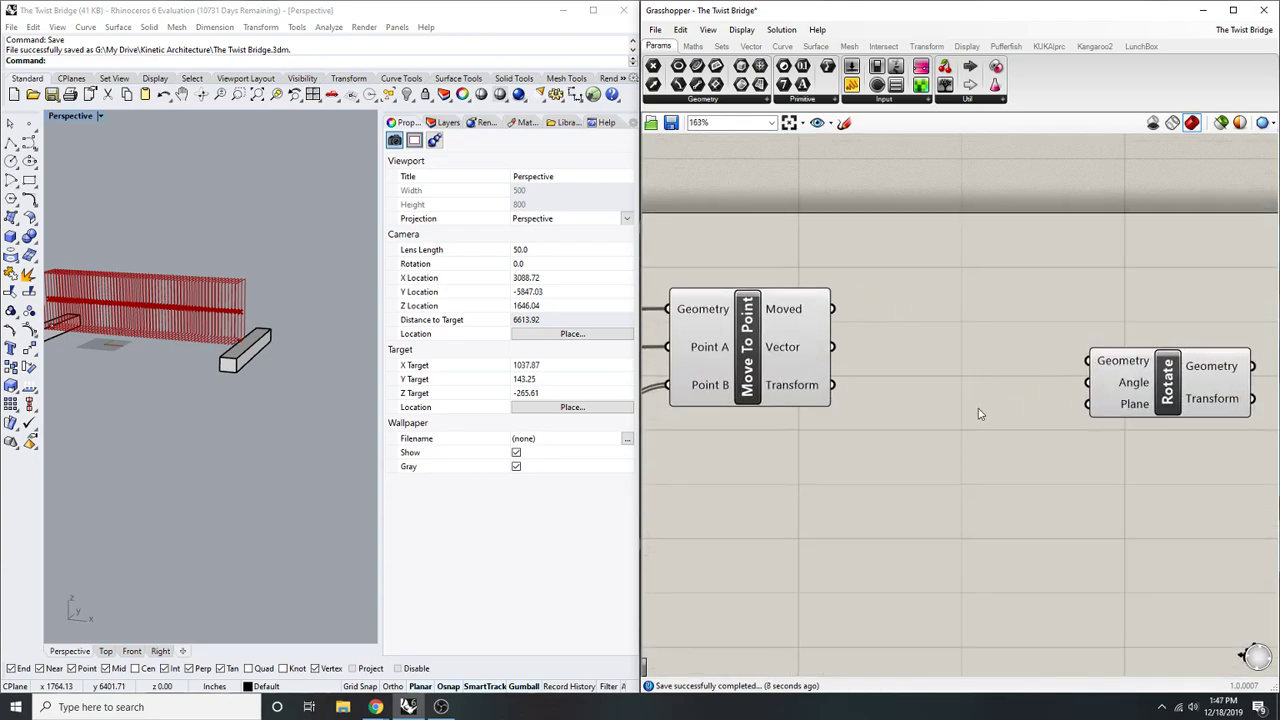
pyautogui.scroll(-1, 1086, 399)
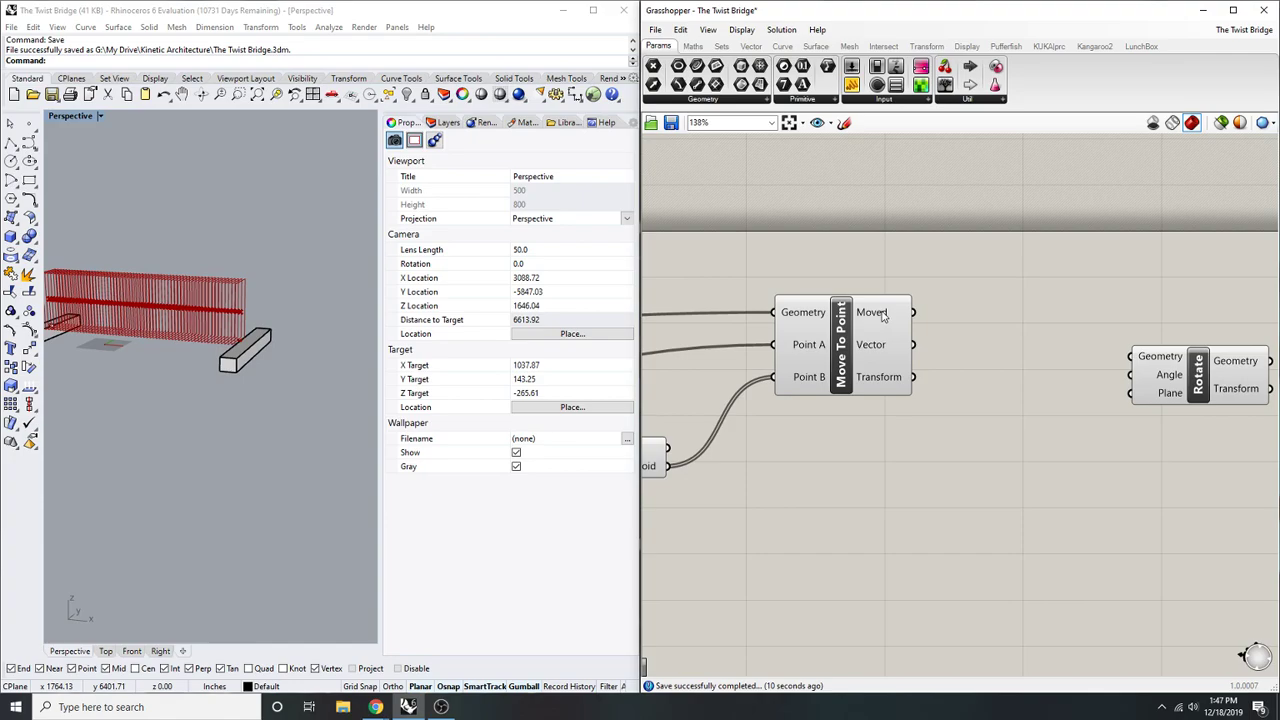
pyautogui.moveTo(878, 316)
pyautogui.scroll(-3, 850, 405)
pyautogui.scroll(1, 868, 400)
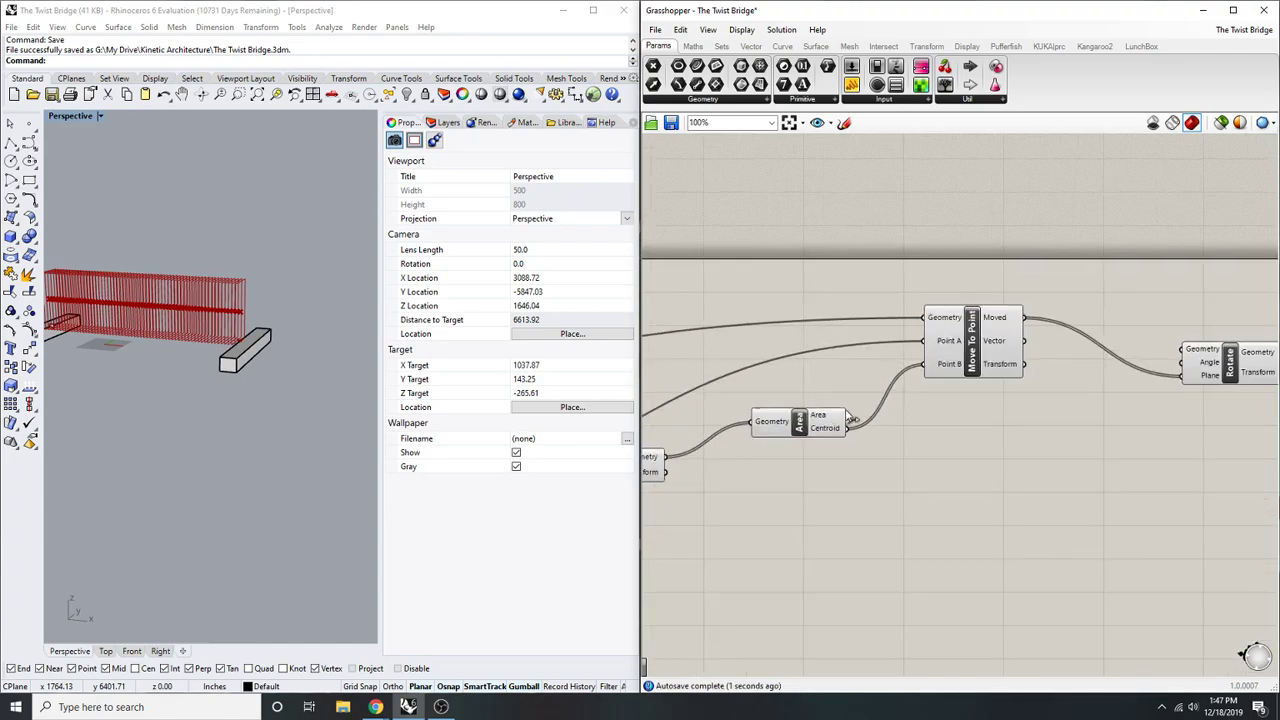
# - Connect Move's Geometry output to the second Rotate's Geometry input
pyautogui.click(1236, 358)
pyautogui.scroll(-3, 1180, 350)
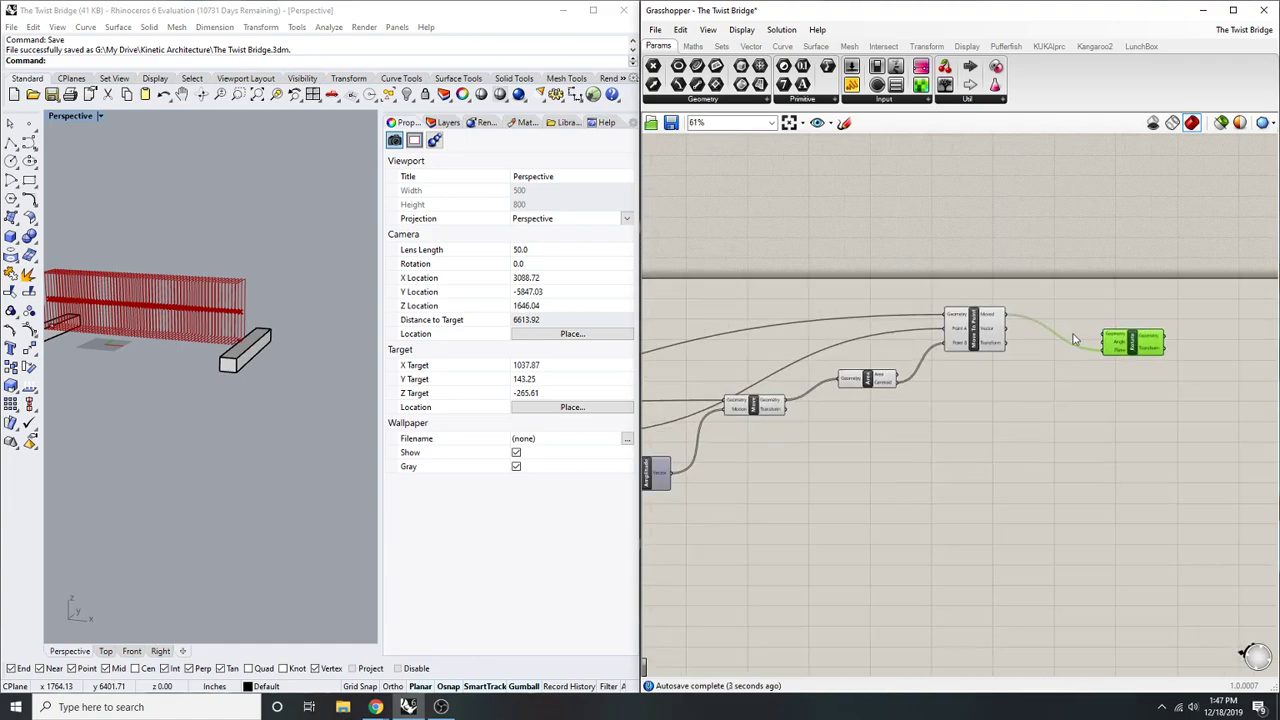
pyautogui.scroll(2, 858, 375)
pyautogui.click(731, 420)
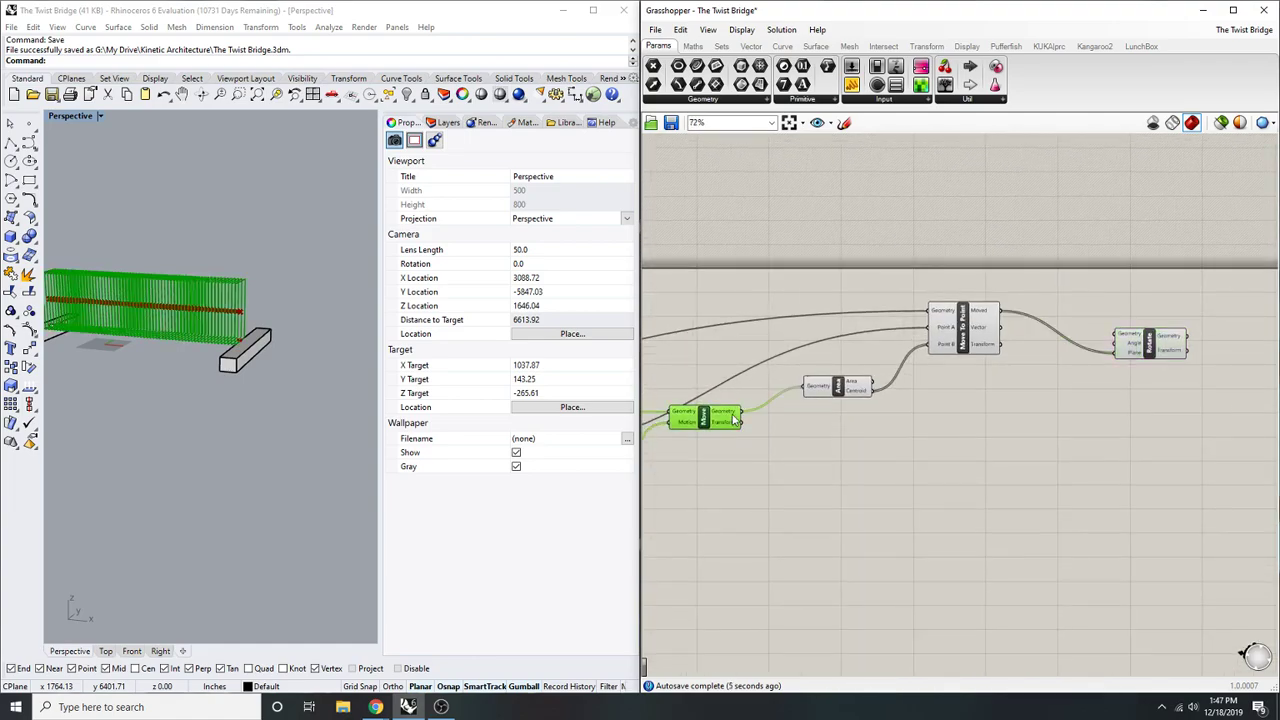
pyautogui.moveTo(748, 420); pyautogui.dragTo(1116, 335)
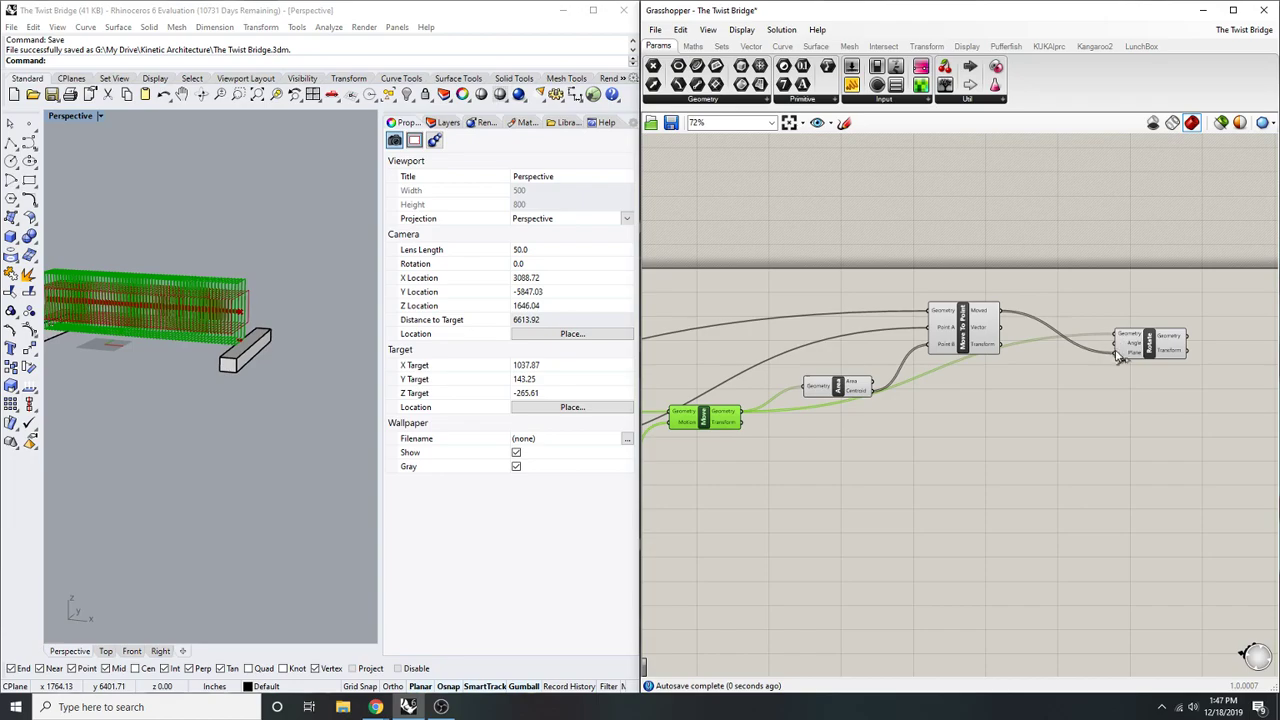
# - Add a Range component and place it between Move To Point and Rotate, below their wires
pyautogui.scroll(3, 290, 350)
pyautogui.scroll(3, 1057, 367)
pyautogui.moveTo(1057, 367); pyautogui.dragTo(1121, 367)
pyautogui.doubleClick(1118, 421)
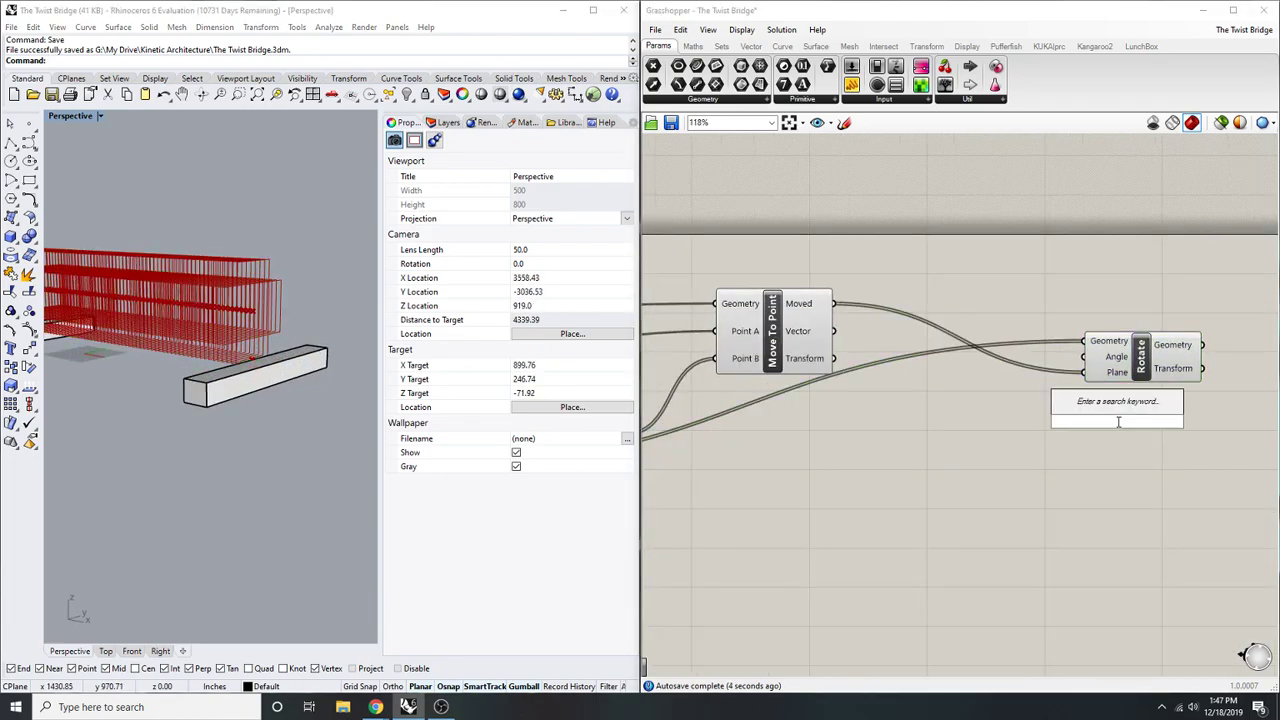
pyautogui.write('range')
pyautogui.press('Return')
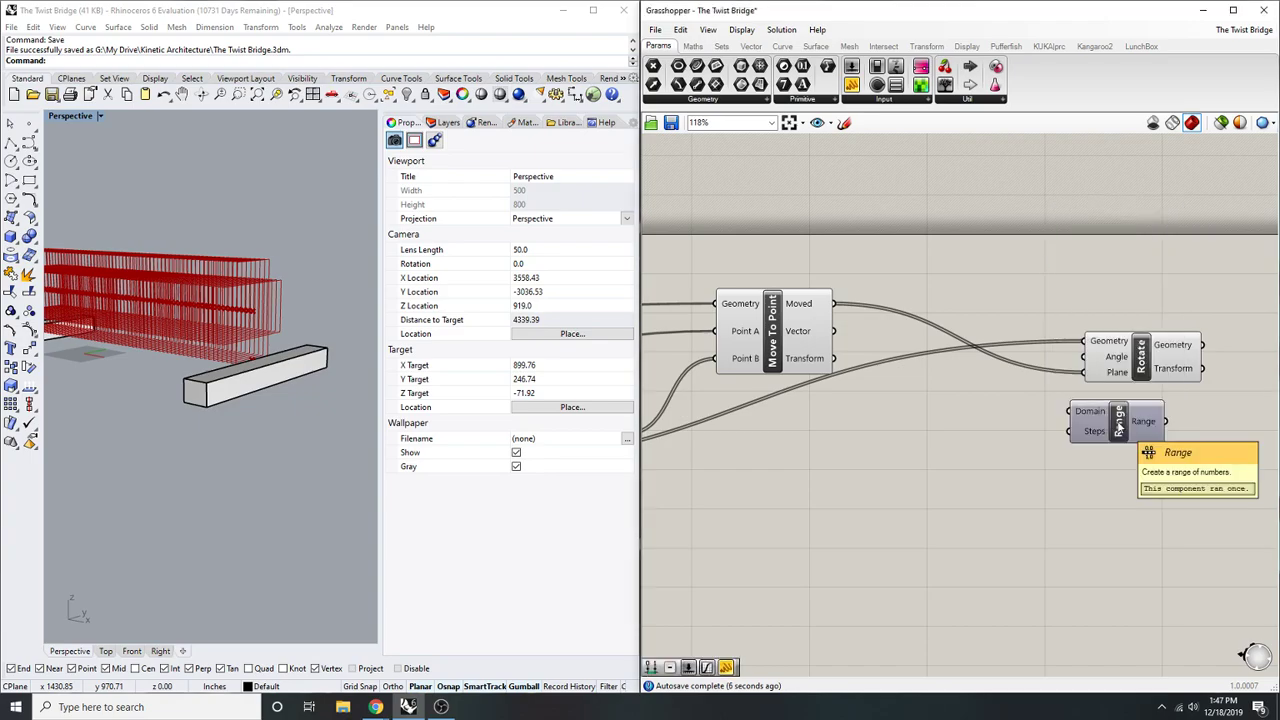
pyautogui.moveTo(1110, 421); pyautogui.dragTo(968, 458)
pyautogui.moveTo(975, 445); pyautogui.dragTo(999, 410, button='right')
# - Set the second Rotate's Angle input to use degrees
pyautogui.doubleClick(1121, 373)
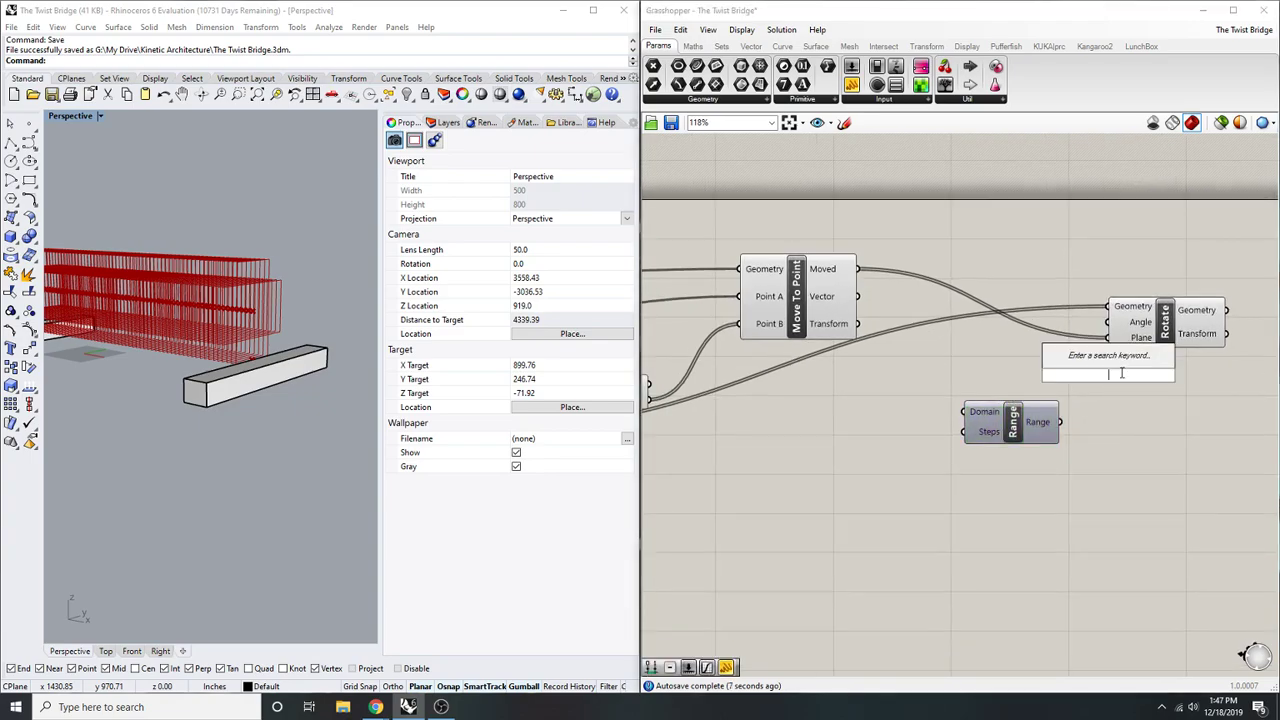
pyautogui.rightClick(1141, 323)
pyautogui.click(1177, 437)
pyautogui.moveTo(1038, 407); pyautogui.dragTo(1149, 385, button='right')
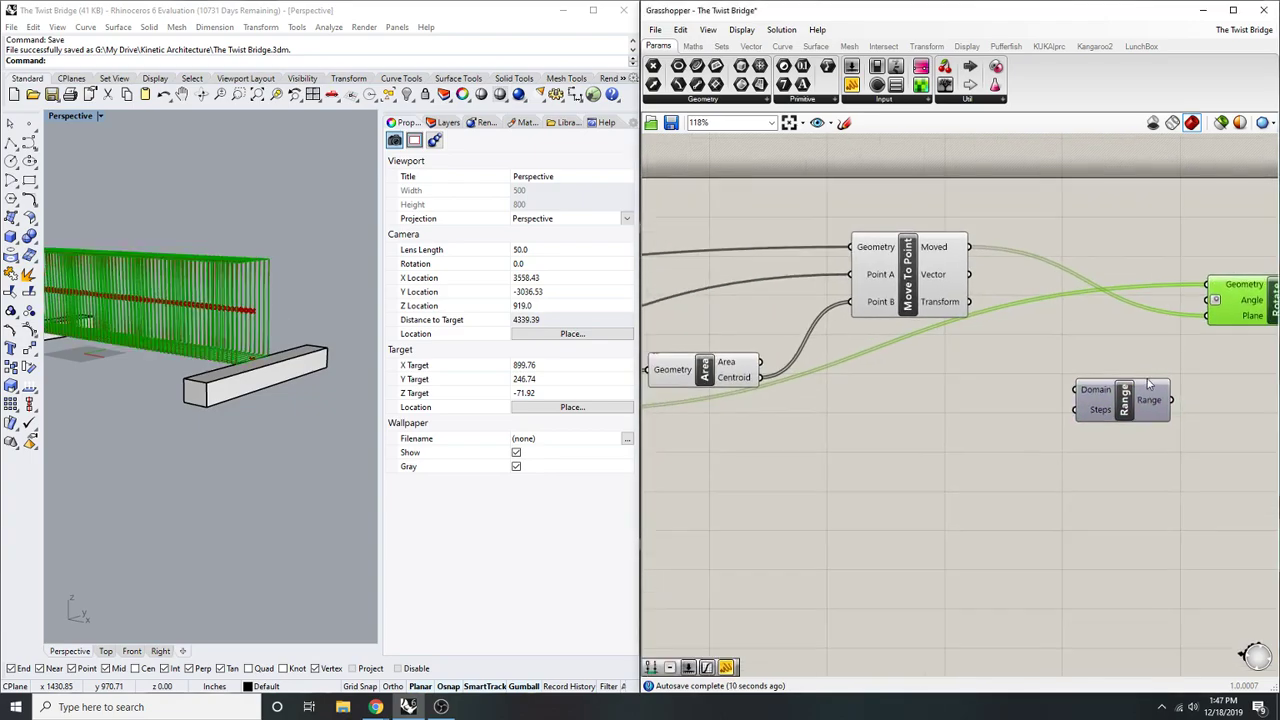
# - Reposition the Range component below Move To Point, leaving space before the second Rotate
pyautogui.moveTo(1149, 385); pyautogui.dragTo(980, 428)
pyautogui.click(1097, 416)
pyautogui.moveTo(1097, 416); pyautogui.dragTo(1061, 427, button='right')
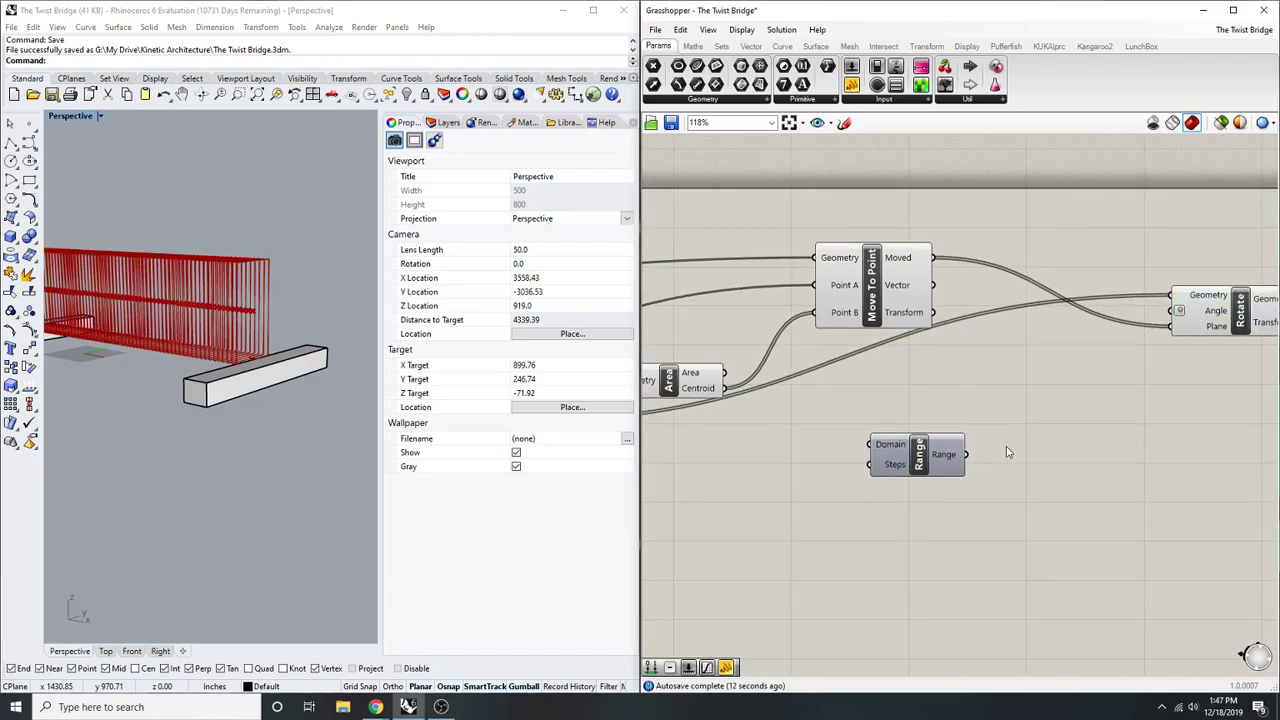
pyautogui.scroll(-3, 899, 433)
pyautogui.moveTo(899, 430); pyautogui.dragTo(1049, 420, button='right')
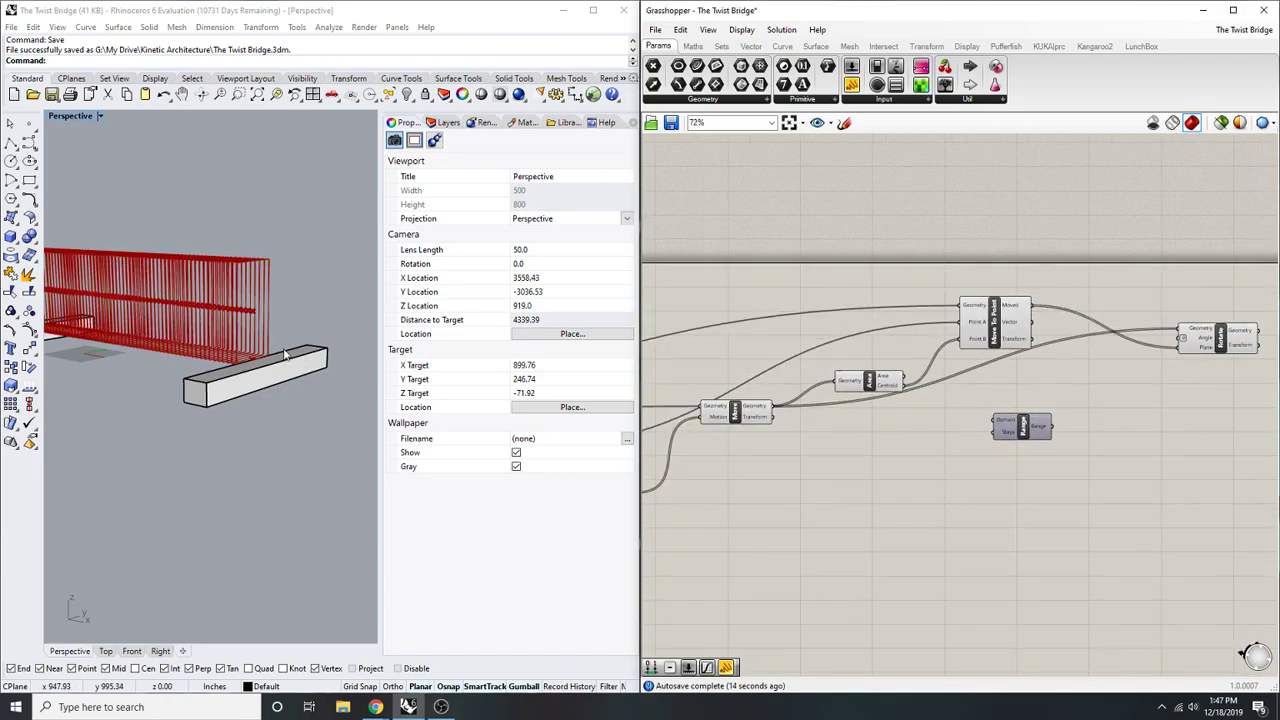
pyautogui.moveTo(1279, 290); pyautogui.dragTo(780, 0)
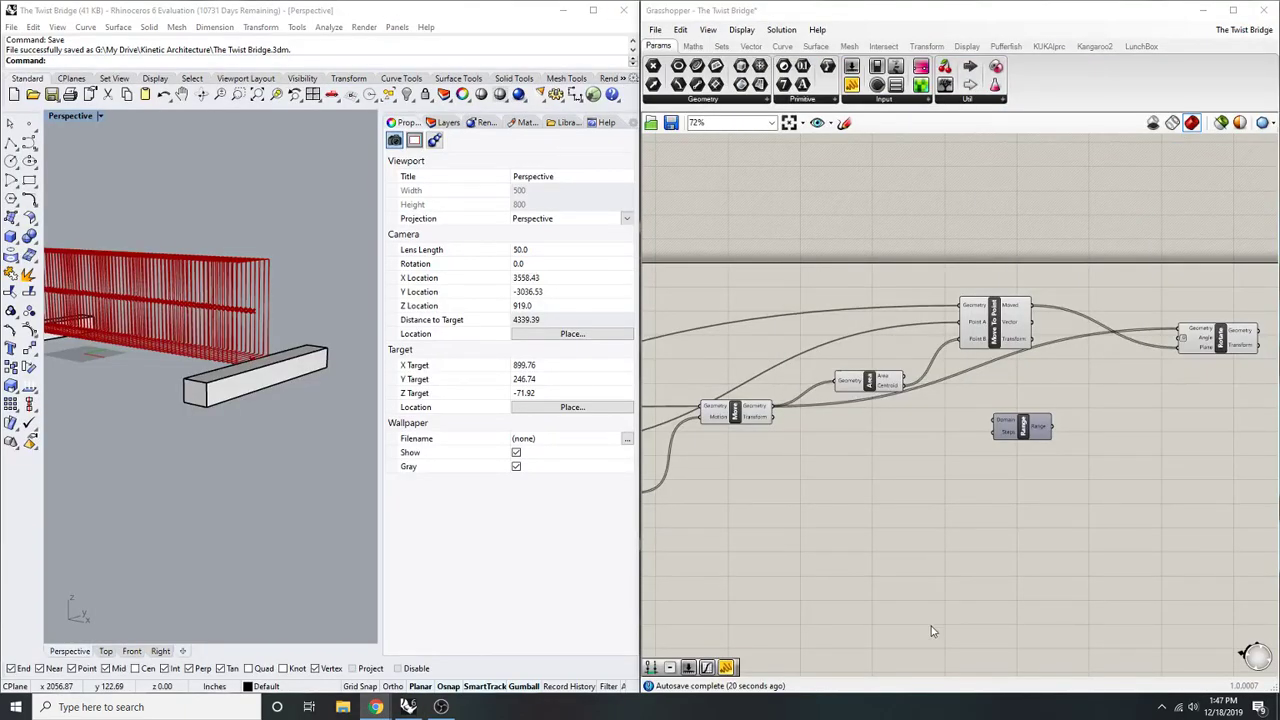
pyautogui.scroll(5, 934, 449)
pyautogui.doubleClick(894, 507)
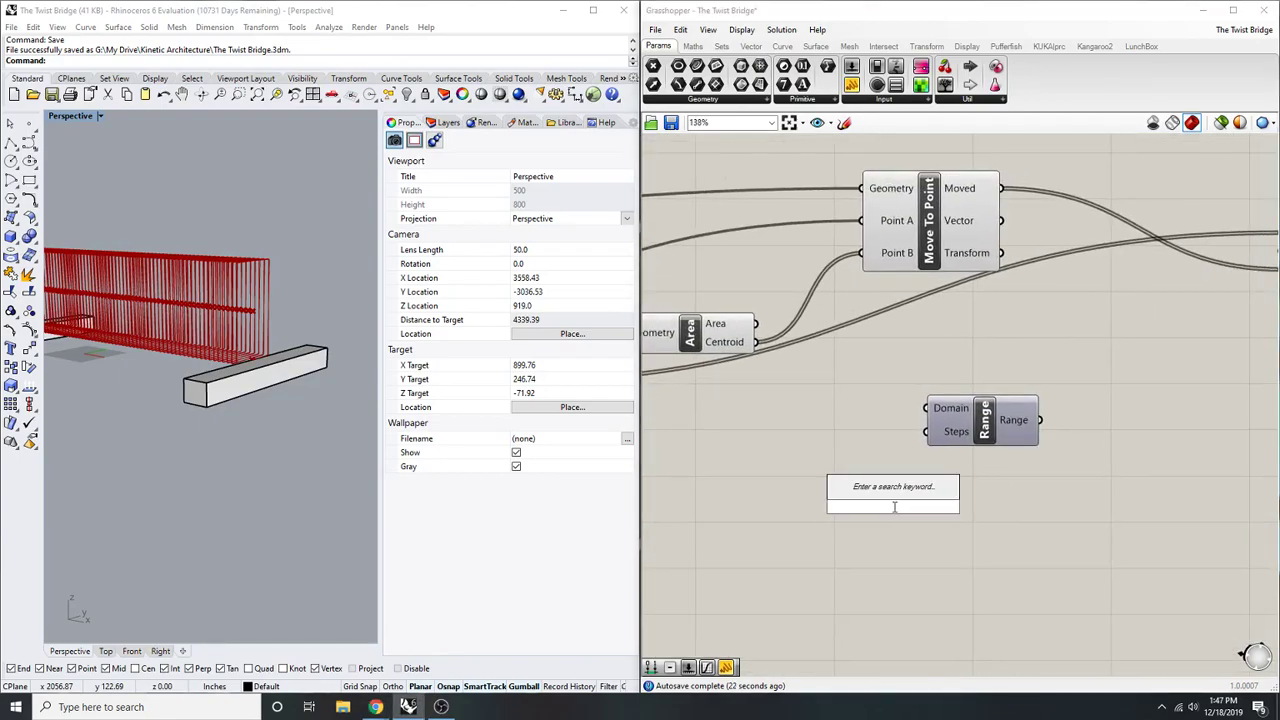
pyautogui.click(1120, 519)
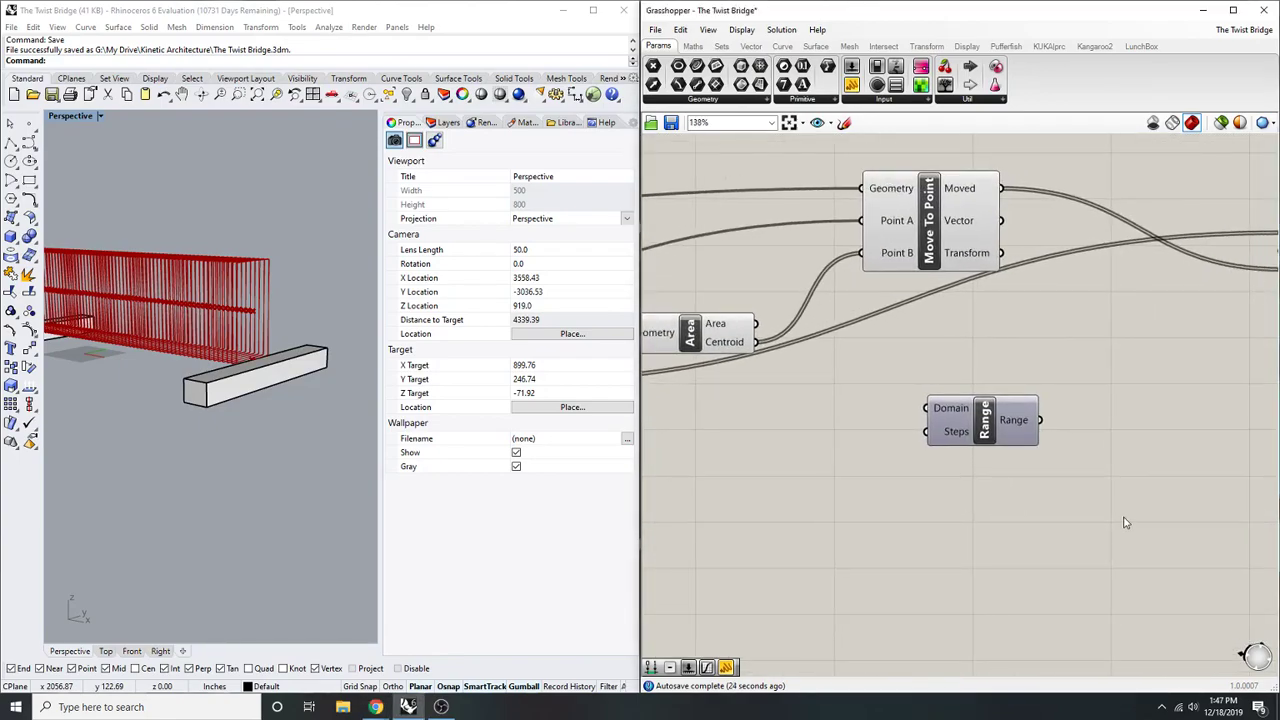
# - Add a List Length component above Range and connect Move To Point's Moved output to its List input
pyautogui.scroll(-5, 1108, 517)
pyautogui.moveTo(1040, 437); pyautogui.dragTo(977, 429, button='right')
pyautogui.scroll(3, 1040, 366)
pyautogui.moveTo(1031, 381); pyautogui.dragTo(1043, 361, button='right')
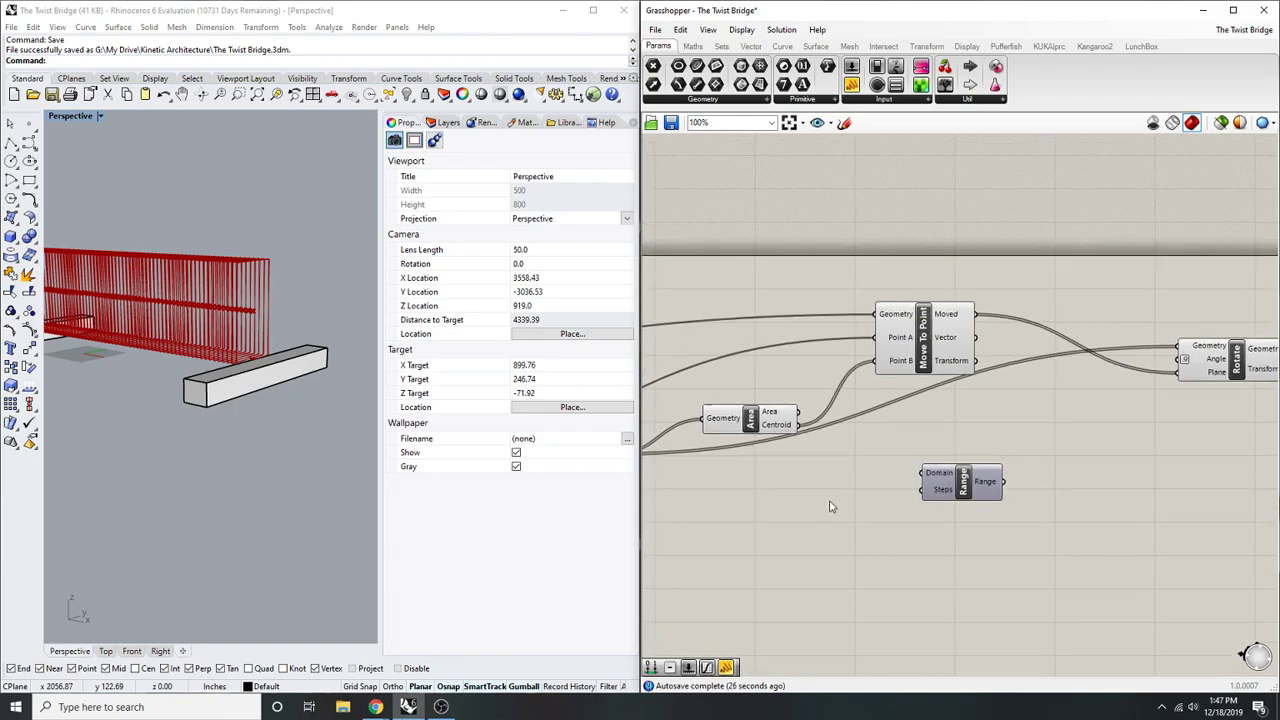
pyautogui.moveTo(1039, 482); pyautogui.dragTo(1065, 458, button='right')
pyautogui.doubleClick(1174, 415)
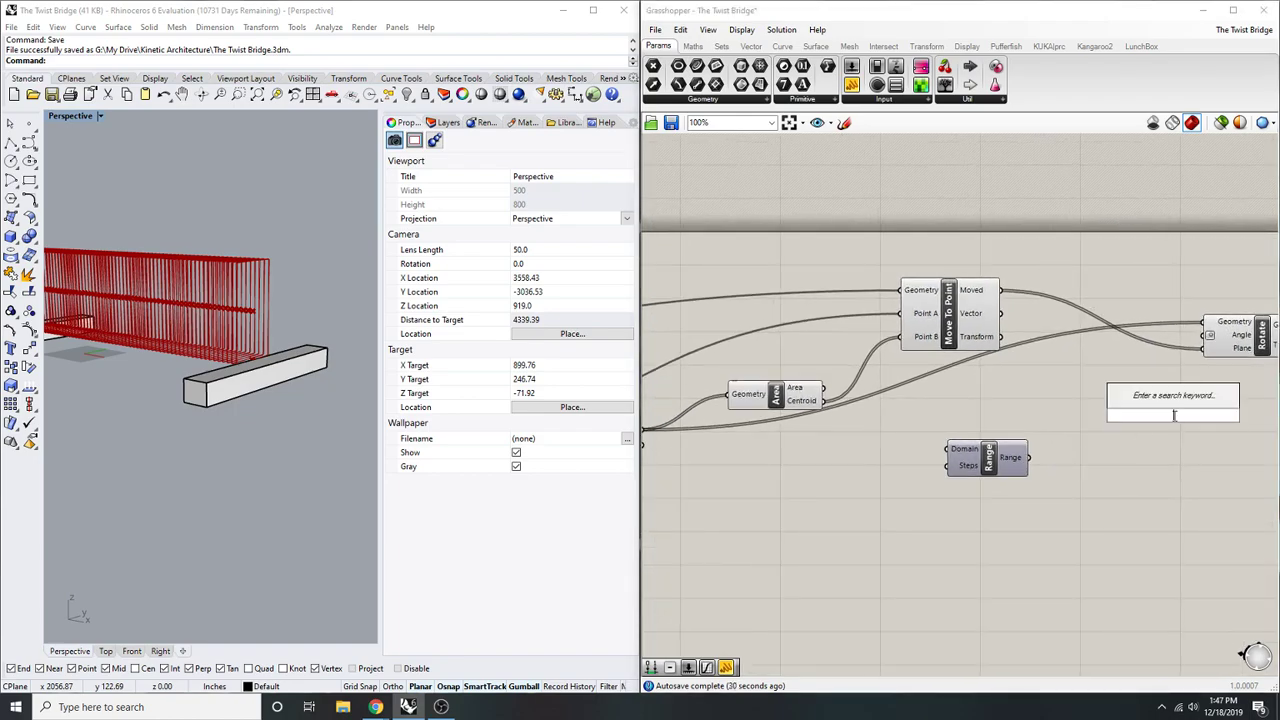
pyautogui.write('list length')
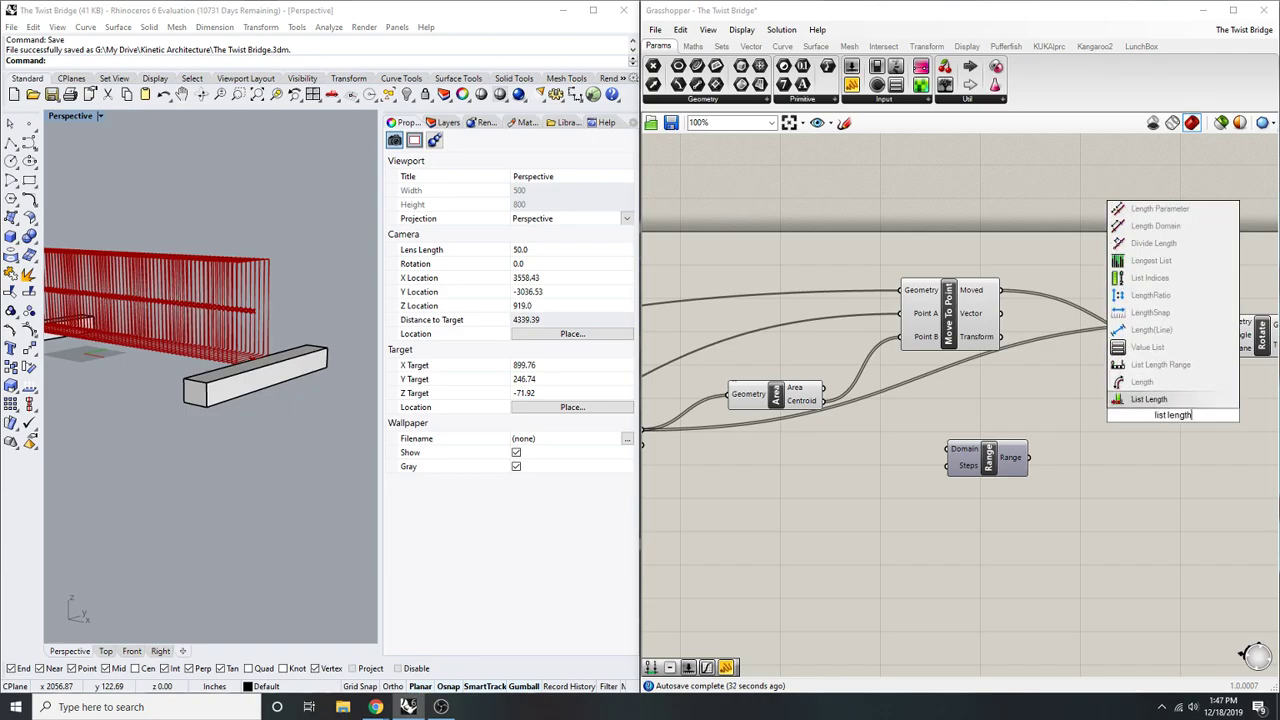
pyautogui.press('Return')
pyautogui.scroll(2, 1164, 420)
pyautogui.moveTo(1131, 415); pyautogui.dragTo(934, 250)
pyautogui.moveTo(1088, 211); pyautogui.dragTo(1018, 229, button='right')
pyautogui.moveTo(1106, 428); pyautogui.dragTo(997, 403)
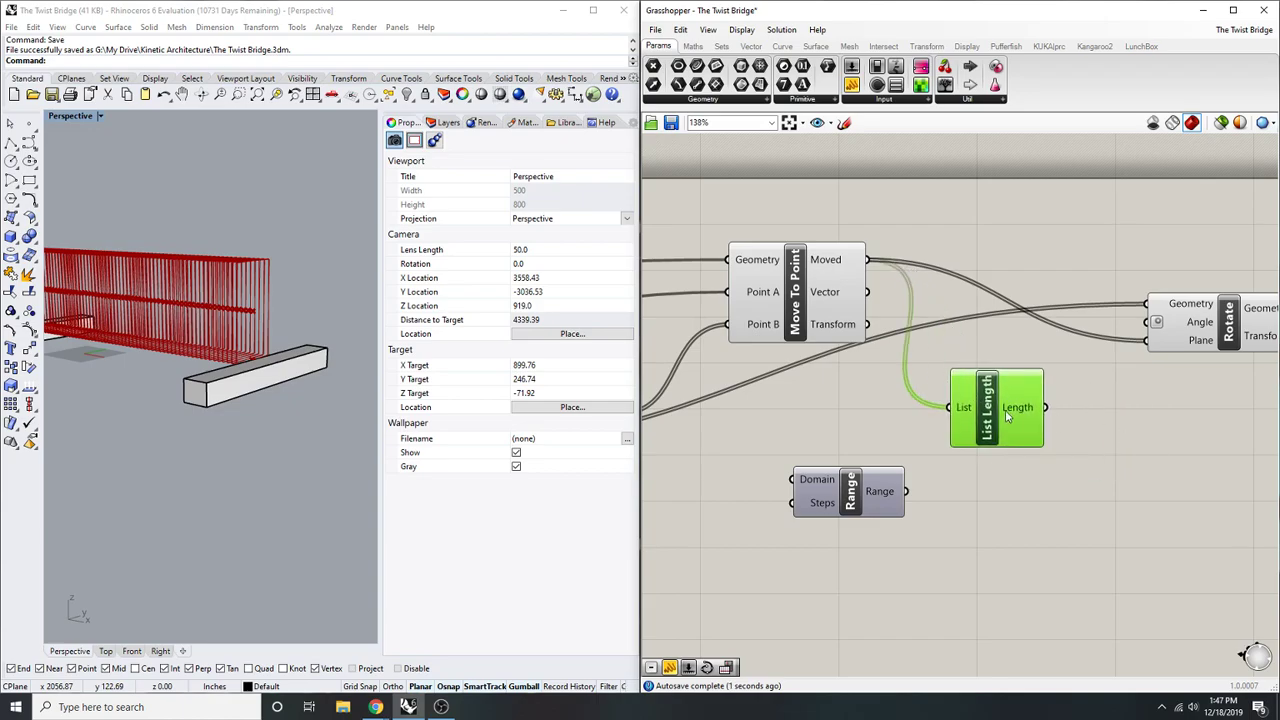
# - Move the Range component beneath the second Rotate to free space next to List Length
pyautogui.scroll(-3, 1020, 462)
pyautogui.moveTo(971, 469); pyautogui.dragTo(794, 375, button='right')
pyautogui.scroll(1, 794, 375)
pyautogui.moveTo(747, 405); pyautogui.dragTo(942, 410)
# - Add a Subtraction component next to Range and connect List Length's Length output to its A input
pyautogui.doubleClick(849, 423)
pyautogui.write('subtw')
pyautogui.press('BackSpace')
pyautogui.write('r')
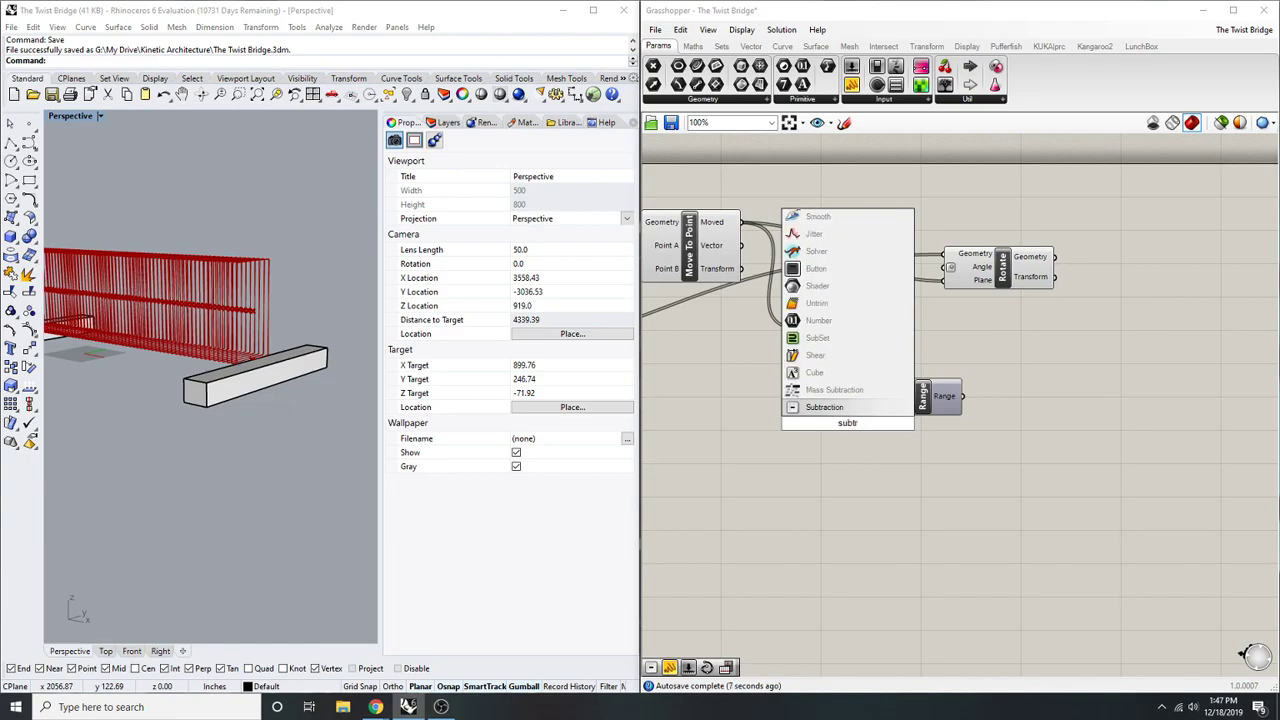
pyautogui.press('Return')
pyautogui.scroll(2, 850, 415)
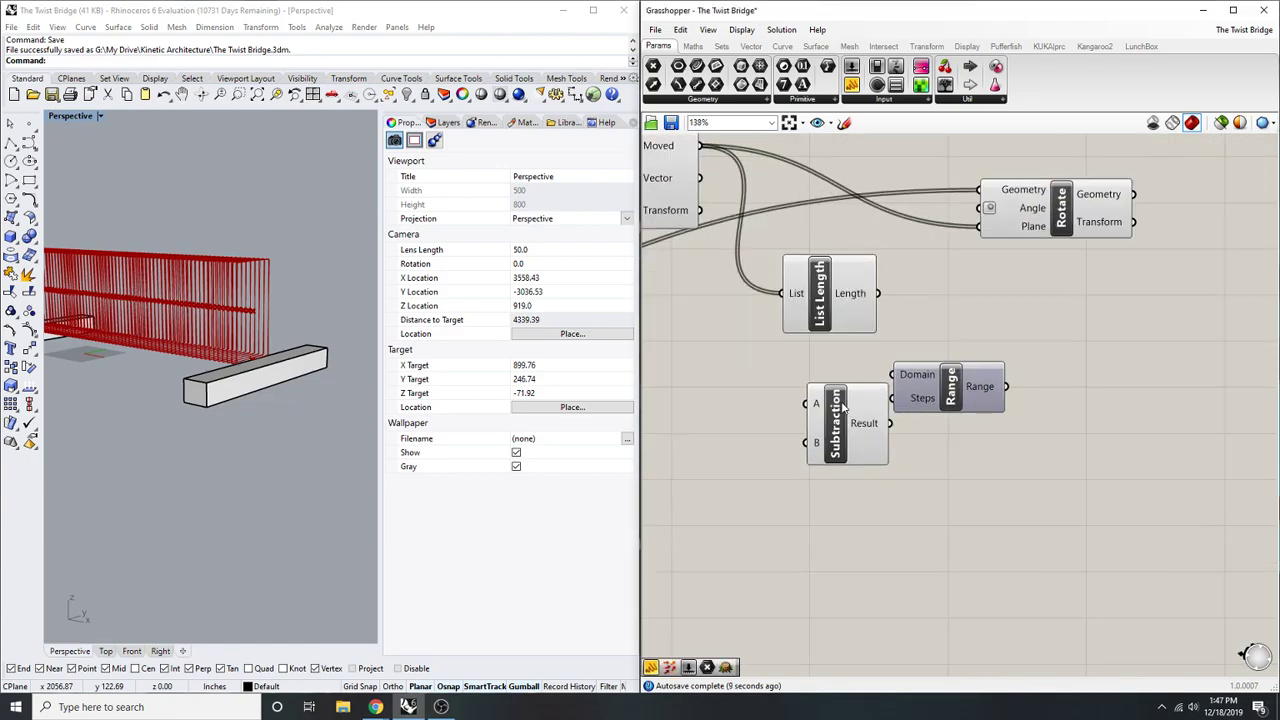
pyautogui.moveTo(882, 410); pyautogui.dragTo(941, 410)
pyautogui.moveTo(877, 293); pyautogui.dragTo(881, 404)
# - Add a Panel containing 1 and connect it to Subtraction's B input
pyautogui.moveTo(774, 454); pyautogui.dragTo(820, 410, button='right')
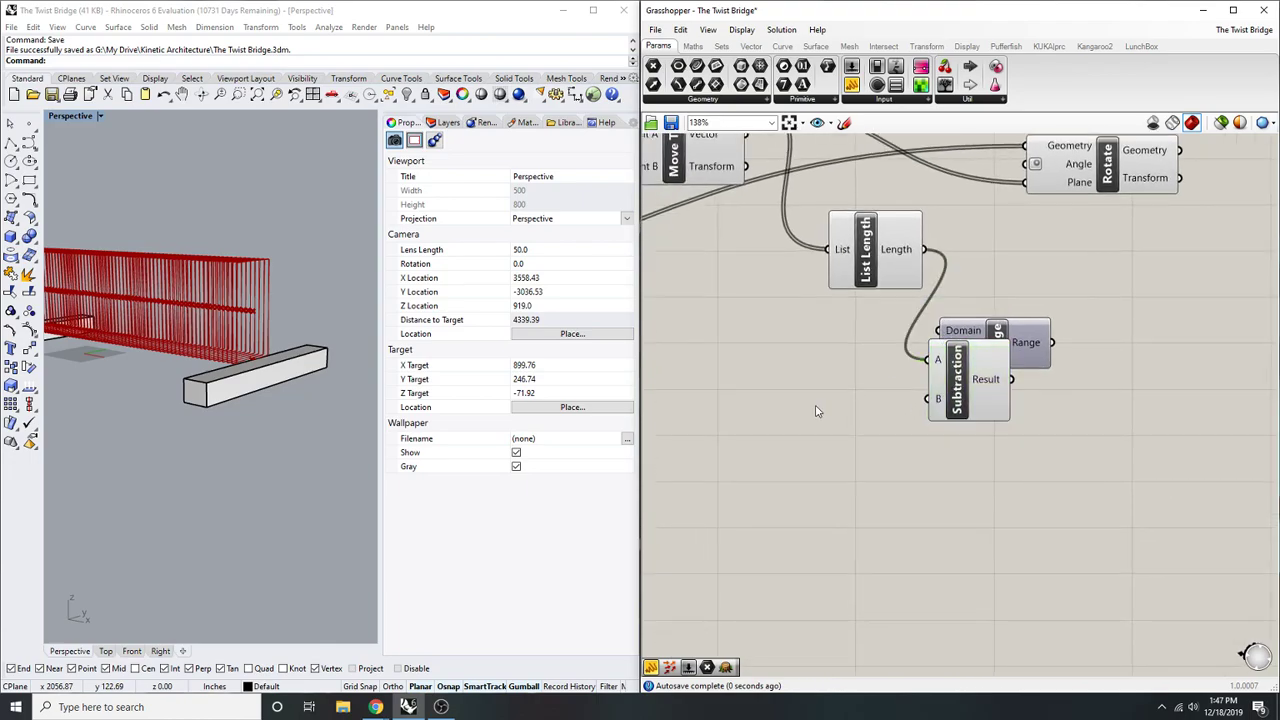
pyautogui.doubleClick(815, 390)
pyautogui.write('//')
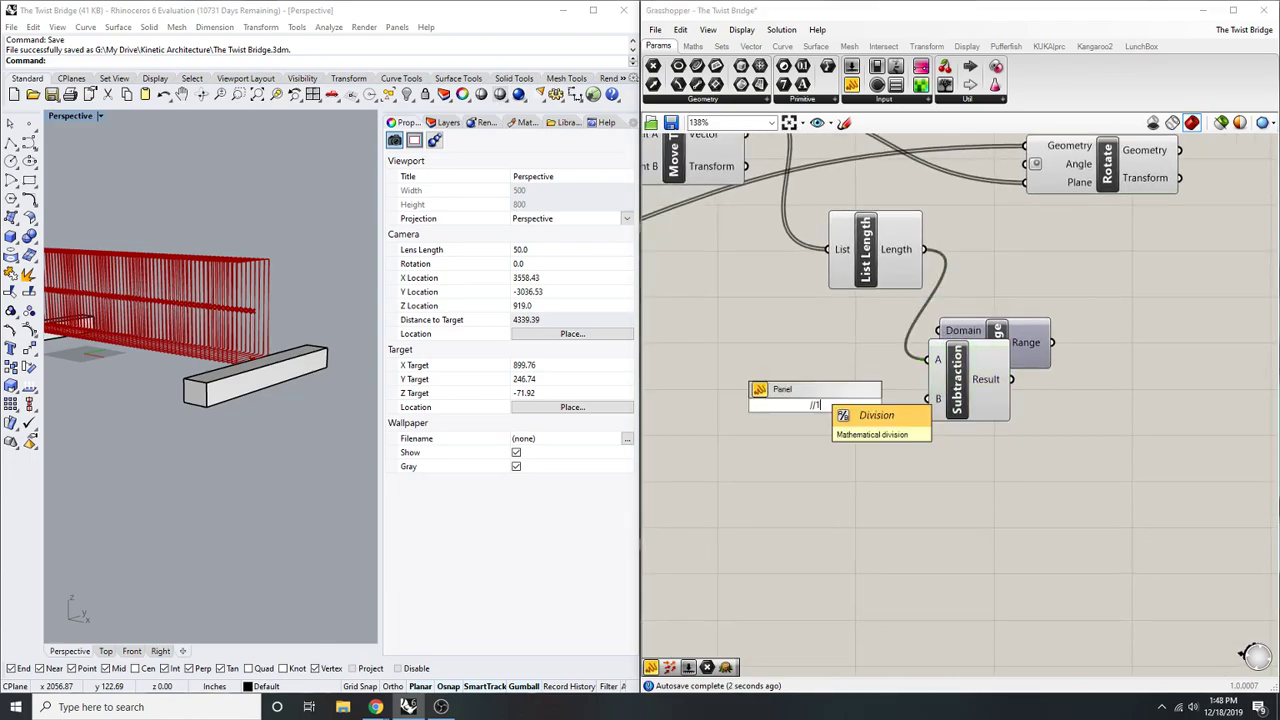
pyautogui.press('Return')
pyautogui.scroll(2, 897, 408)
pyautogui.moveTo(800, 393); pyautogui.dragTo(667, 401)
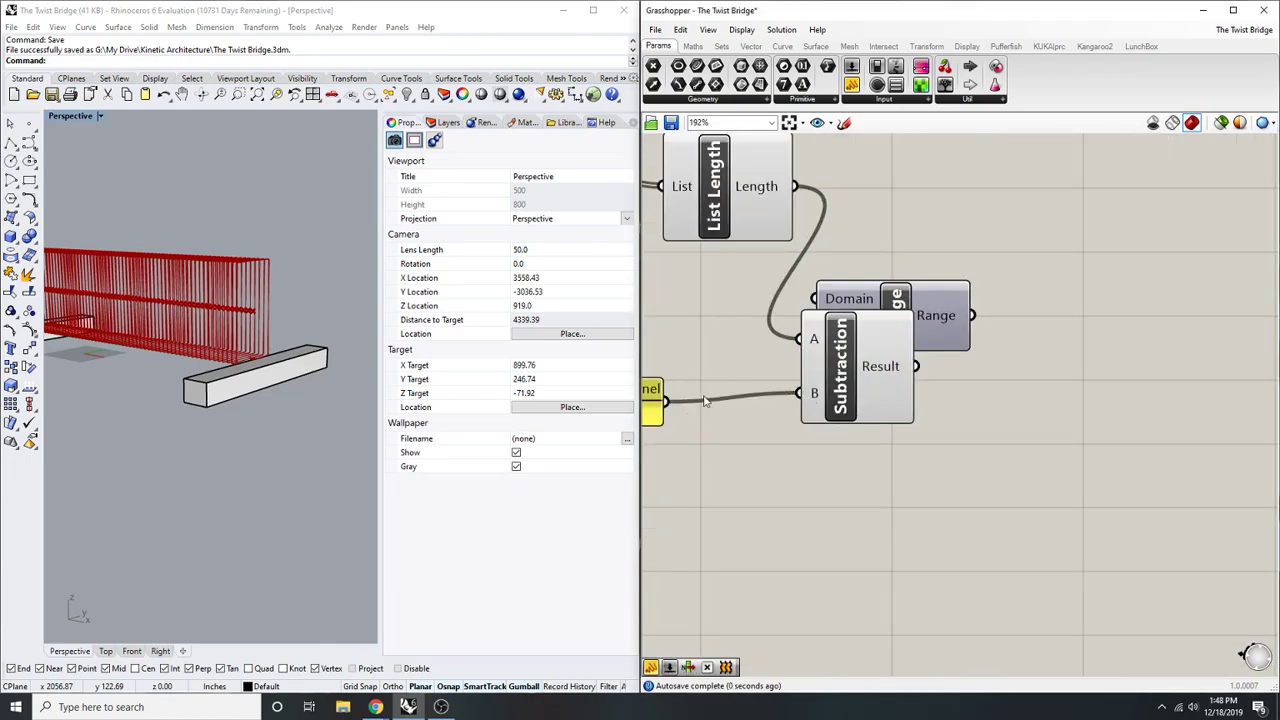
# - Move Range clear of Subtraction and connect Subtraction's Result output to Range's Steps input
pyautogui.moveTo(950, 343); pyautogui.dragTo(912, 360, button='right')
pyautogui.moveTo(906, 352); pyautogui.dragTo(1048, 342)
pyautogui.scroll(-4, 976, 349)
pyautogui.scroll(2, 976, 349)
pyautogui.moveTo(929, 347); pyautogui.dragTo(898, 391)
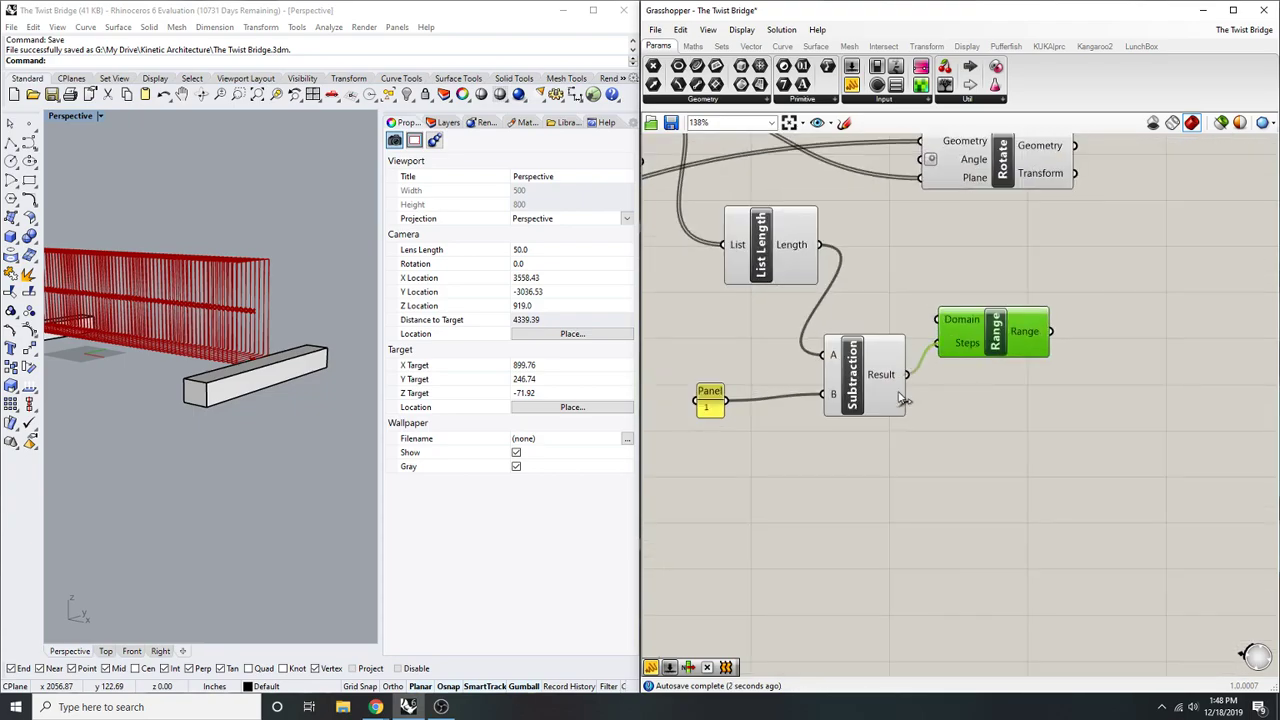
# - Move the second Rotate farther along the canvas and connect Range's output to its Angle input
pyautogui.scroll(-4, 912, 412)
pyautogui.scroll(3, 951, 350)
pyautogui.moveTo(962, 215); pyautogui.dragTo(1215, 224)
pyautogui.moveTo(1142, 241); pyautogui.dragTo(1003, 381)
# - Add a Construct Domain component below the Panel and connect its Domain output to the angle Range's Domain input
pyautogui.moveTo(1036, 398); pyautogui.dragTo(1155, 365, button='right')
pyautogui.doubleClick(1028, 468)
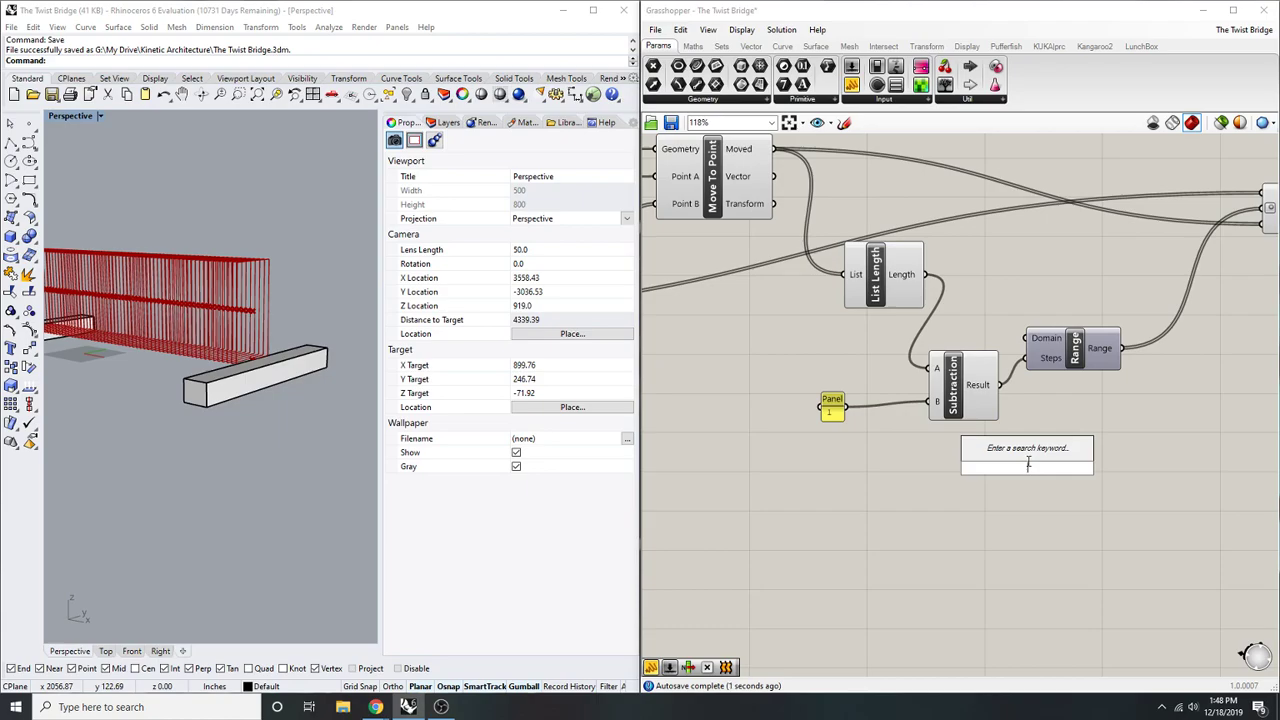
pyautogui.write('construct domai')
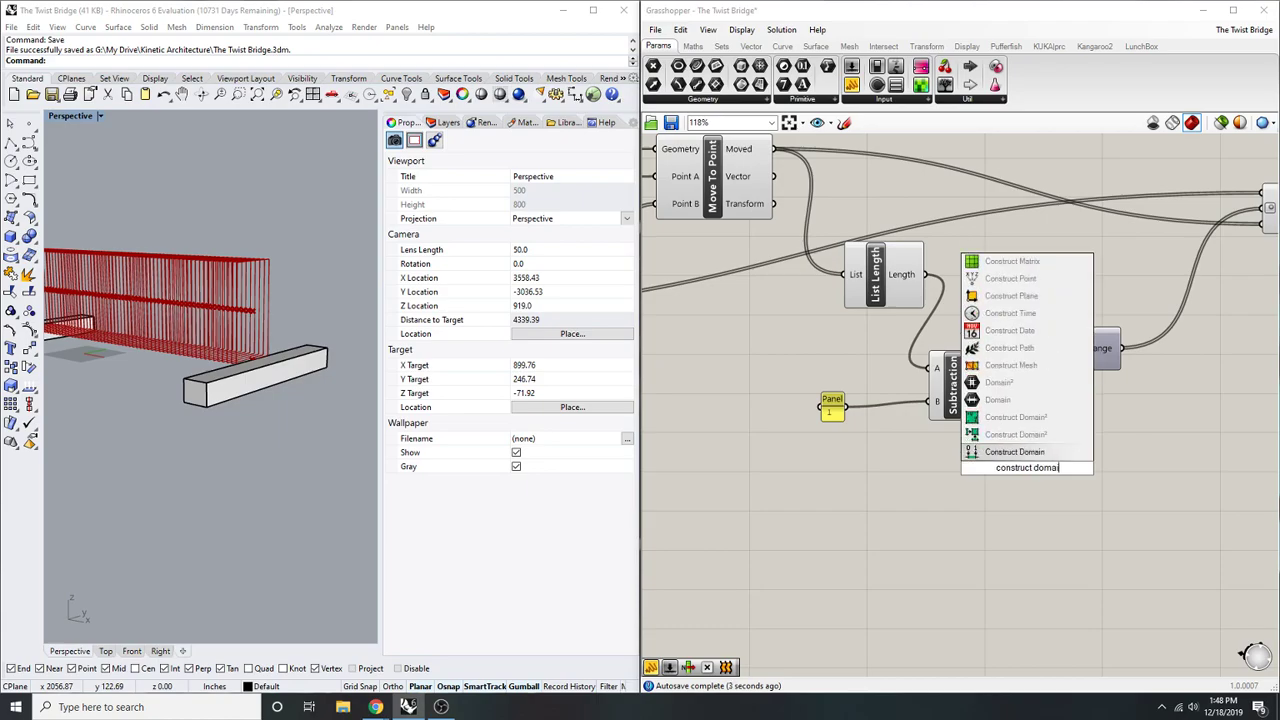
pyautogui.press('Return')
pyautogui.moveTo(1028, 466); pyautogui.dragTo(868, 466)
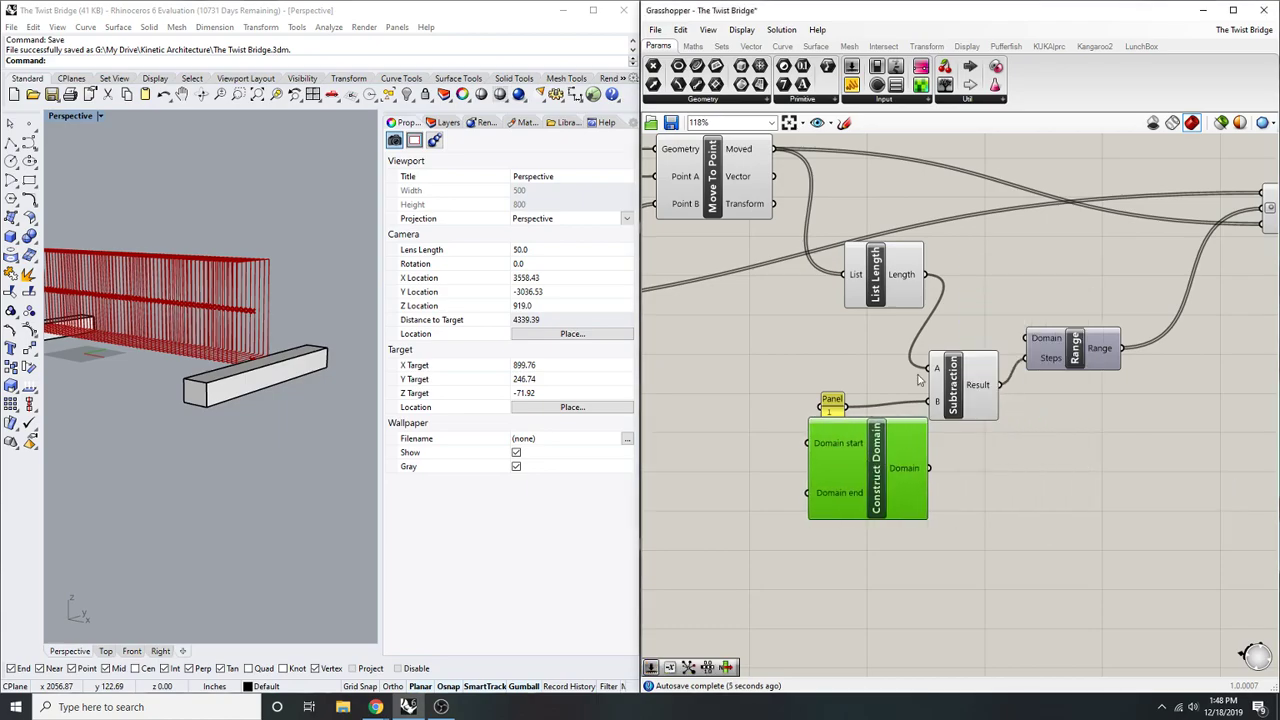
pyautogui.scroll(-3, 1215, 398)
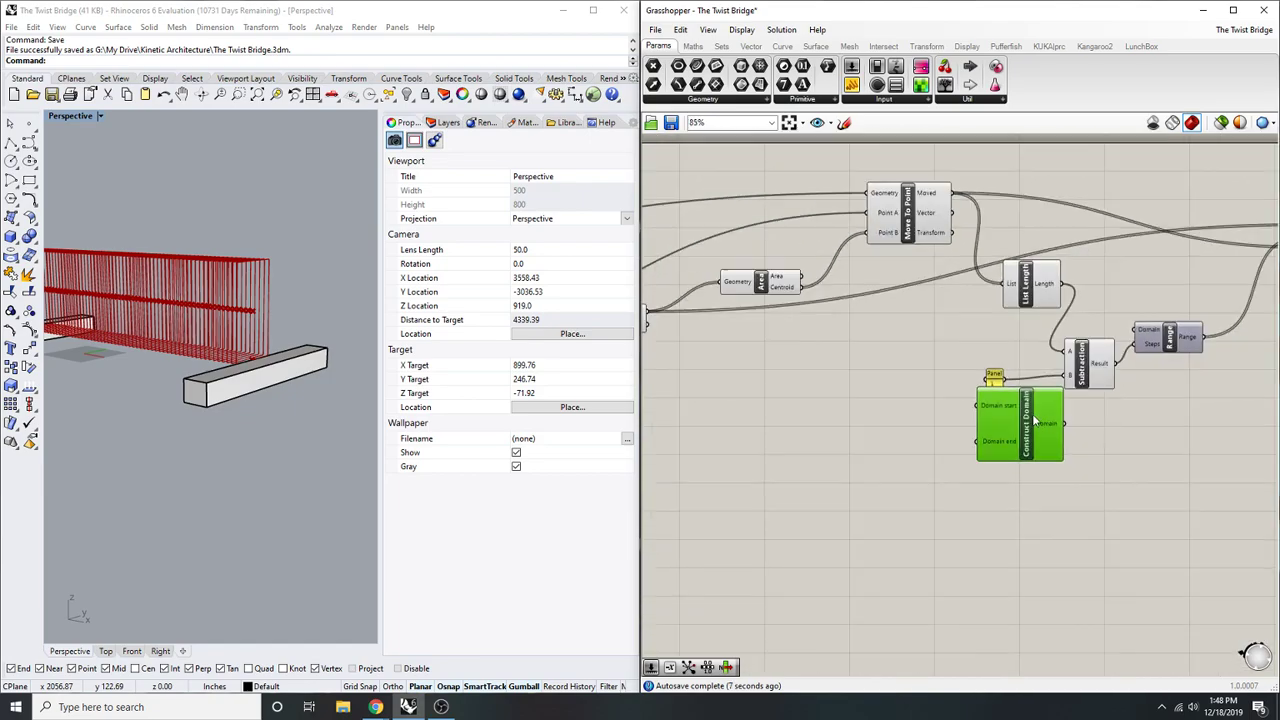
pyautogui.moveTo(1000, 440); pyautogui.dragTo(912, 440)
pyautogui.rightClick(1022, 424)
pyautogui.click(1128, 330)
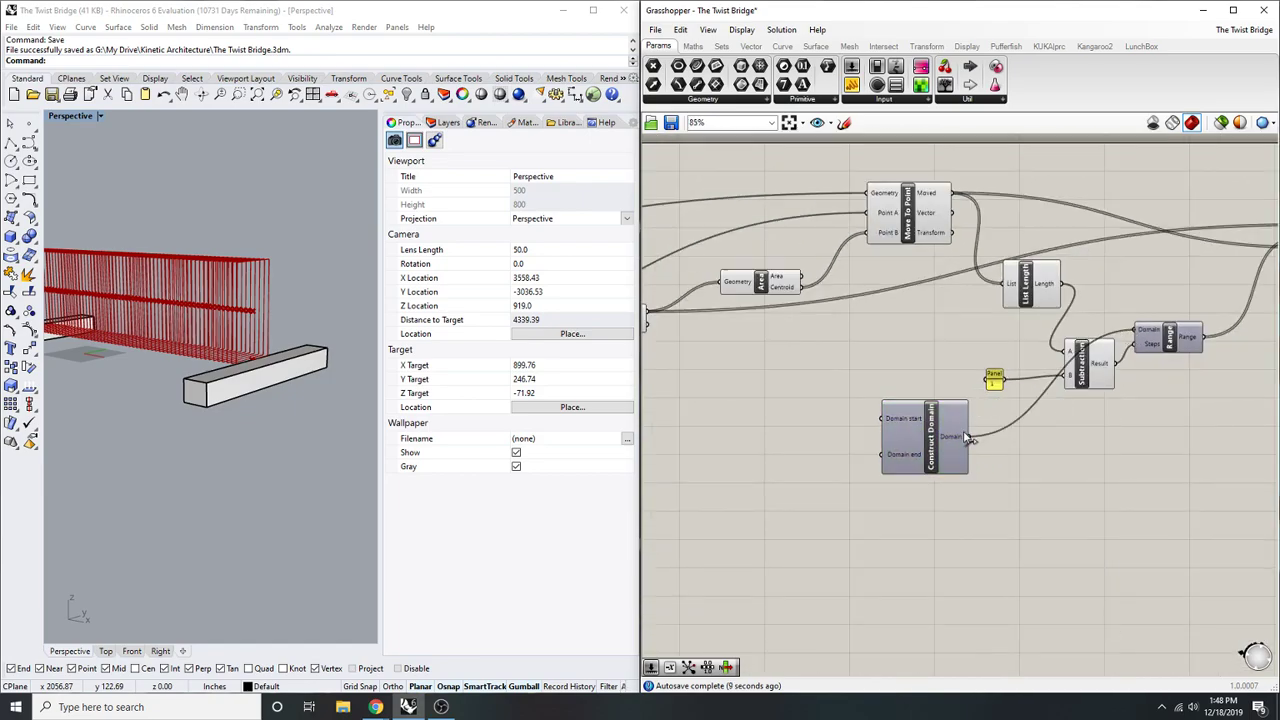
# - Create a Number Slider set to 90 and connect it to the new Construct Domain's Domain end input
pyautogui.scroll(3, 835, 465)
pyautogui.doubleClick(864, 427)
pyautogui.write('90')
pyautogui.press('Return')
pyautogui.scroll(3, 891, 404)
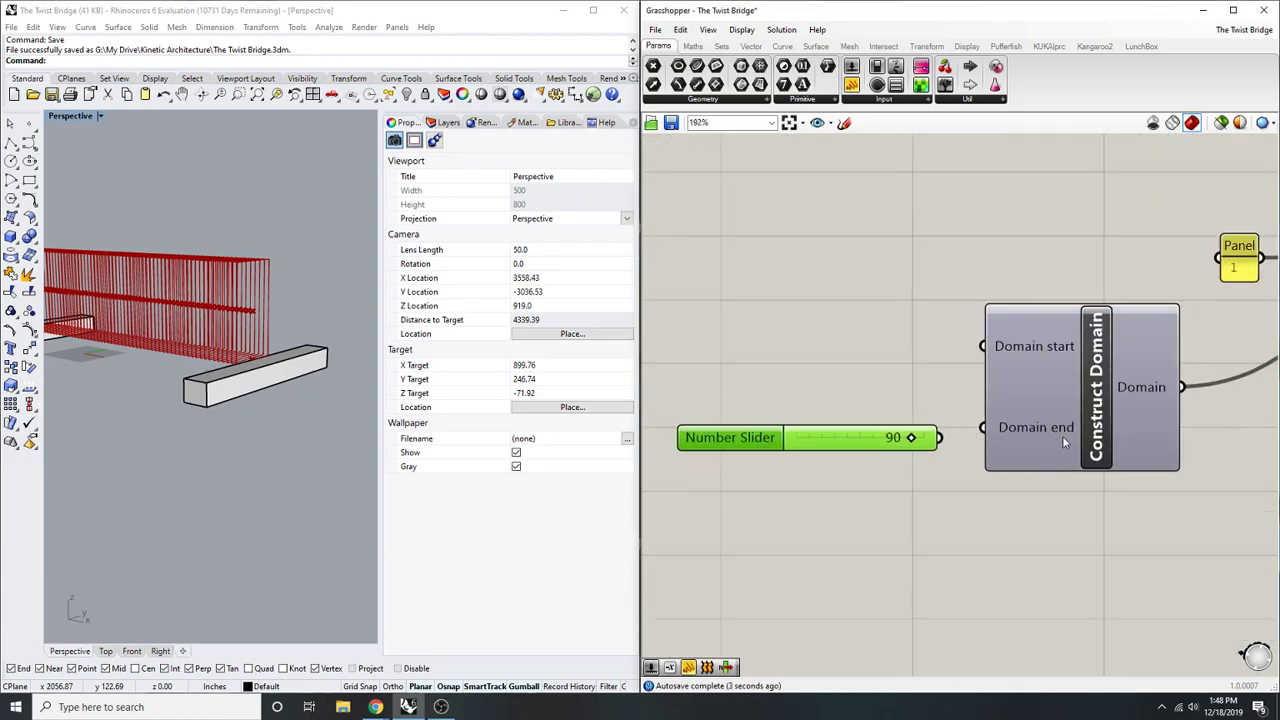
pyautogui.moveTo(996, 427); pyautogui.dragTo(938, 437)
# - Turn off the preview of the Move component so its unrotated sections are hidden
pyautogui.scroll(-7, 944, 318)
pyautogui.moveTo(944, 318); pyautogui.dragTo(1070, 363, button='right')
pyautogui.scroll(-3, 1070, 363)
pyautogui.moveTo(370, 379); pyautogui.dragTo(310, 313, button='right')
pyautogui.scroll(4, 893, 334)
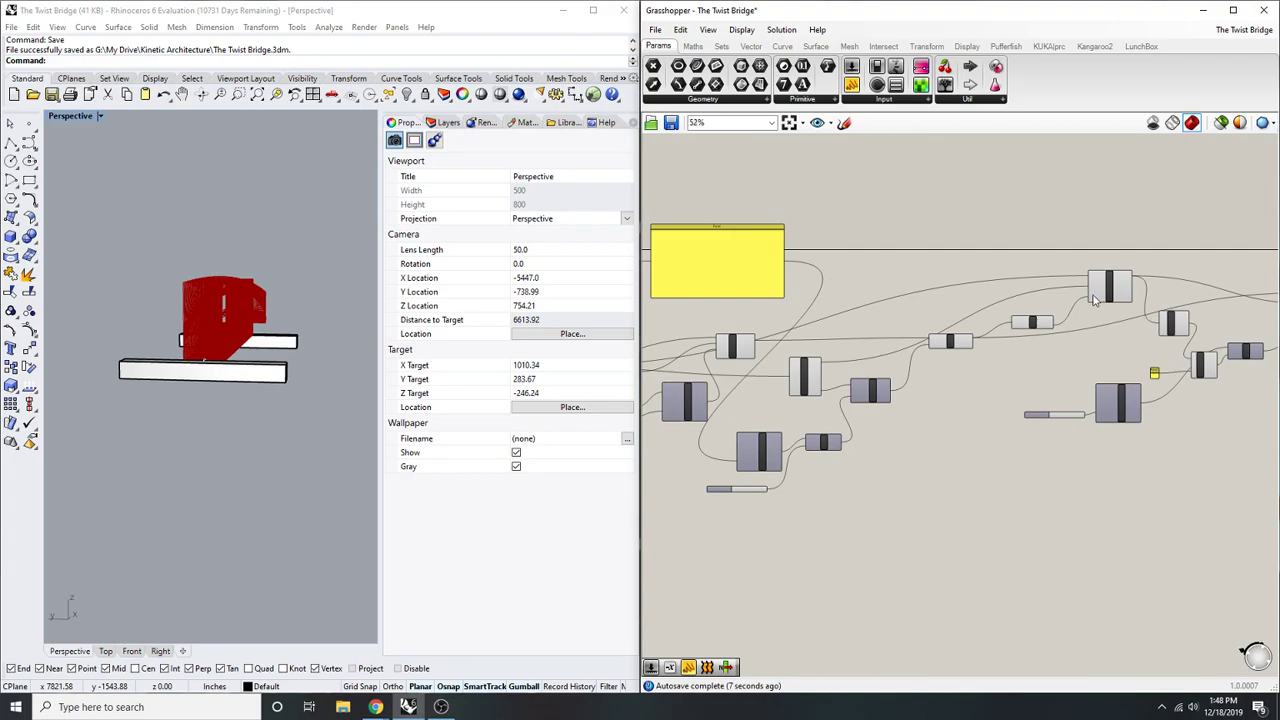
pyautogui.moveTo(893, 334); pyautogui.dragTo(998, 316, button='right')
pyautogui.click(928, 358)
pyautogui.middleClick(930, 356)
pyautogui.click(973, 313)
# - Examine the twisted sections in the perspective view and the slider driving the Steps of the Amplitude's Range
pyautogui.moveTo(290, 385); pyautogui.dragTo(242, 347, button='right')
pyautogui.scroll(6, 113, 329)
pyautogui.scroll(-4, 113, 329)
pyautogui.moveTo(242, 347); pyautogui.dragTo(326, 365, button='right')
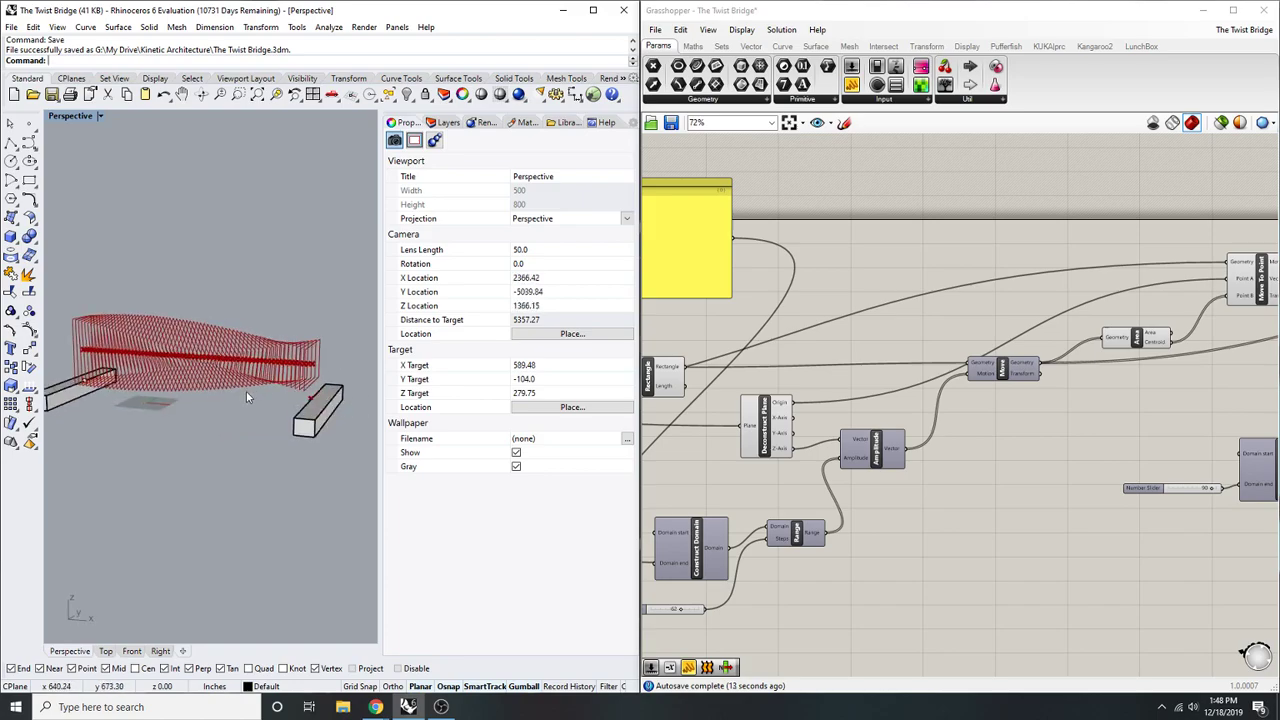
pyautogui.moveTo(1061, 462); pyautogui.dragTo(950, 471, button='right')
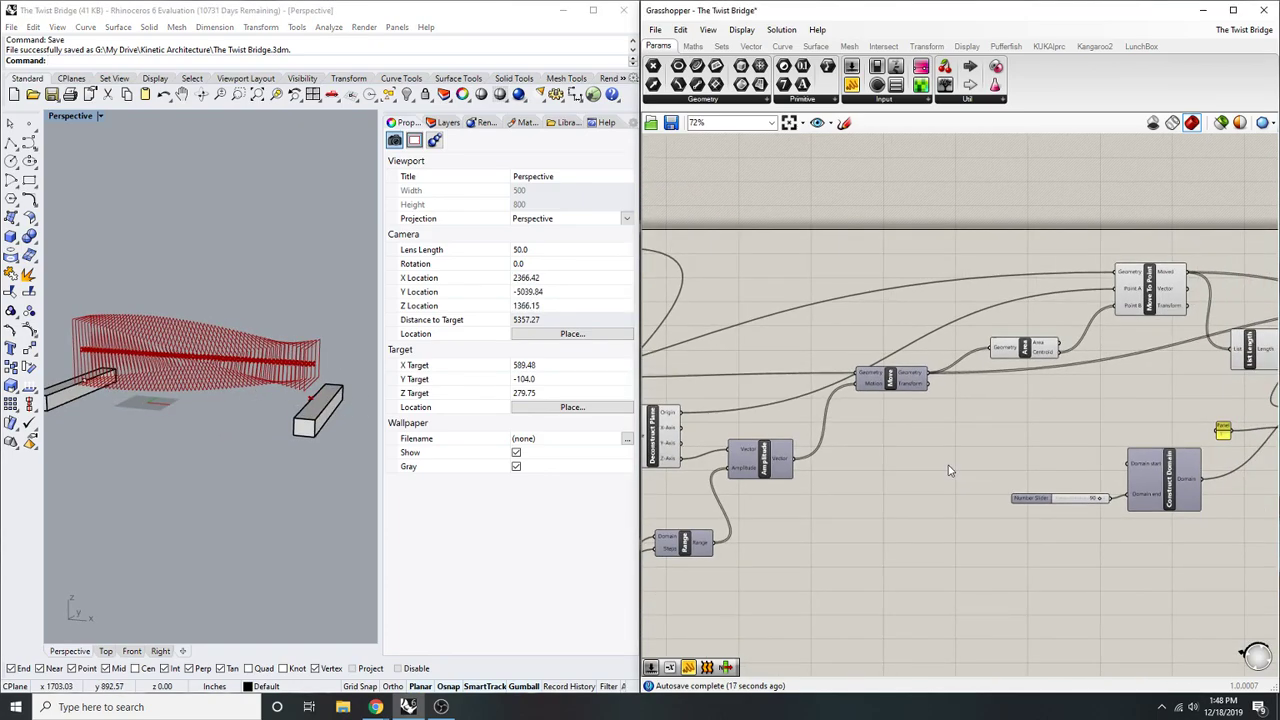
pyautogui.moveTo(866, 457)
pyautogui.mouseDown(button='right')
pyautogui.moveTo(1064, 397)
pyautogui.moveTo(912, 446)
pyautogui.moveTo(854, 446)
pyautogui.mouseUp(button='right')
pyautogui.scroll(-2, 1064, 397)
pyautogui.scroll(1, 900, 467)
pyautogui.scroll(2, 828, 486)
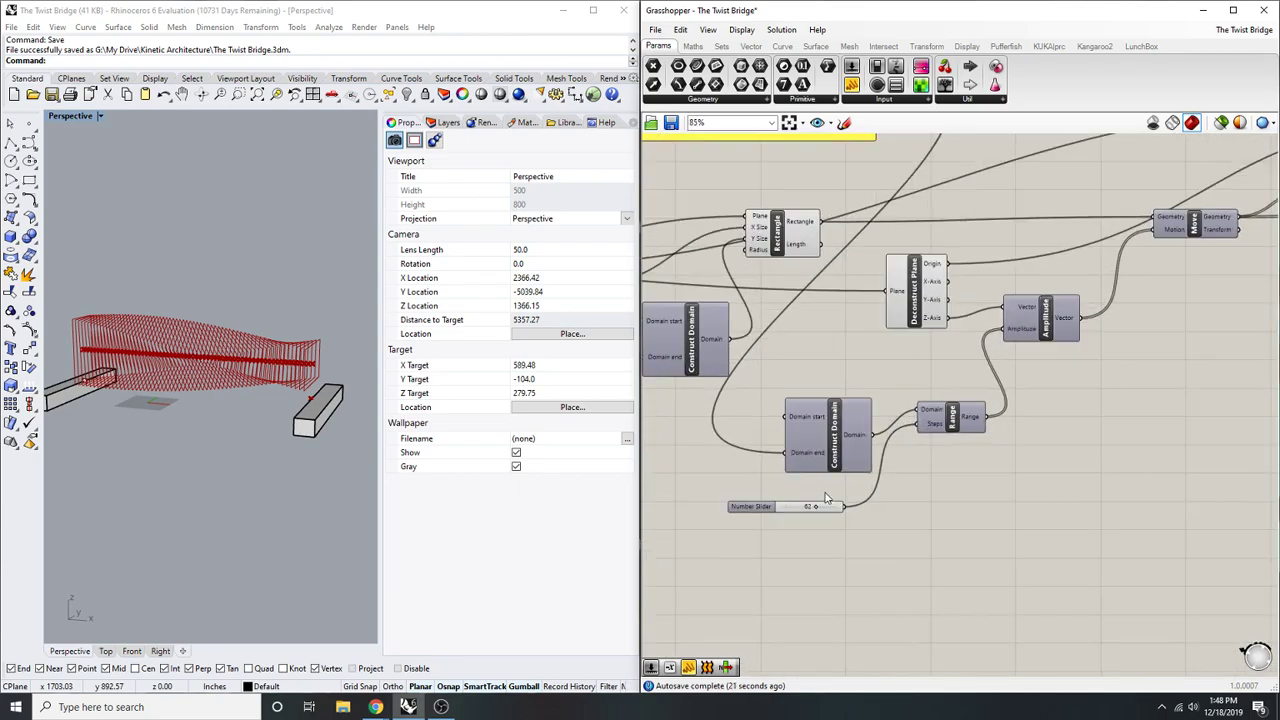
pyautogui.scroll(1, 825, 500)
pyautogui.scroll(1, 825, 505)
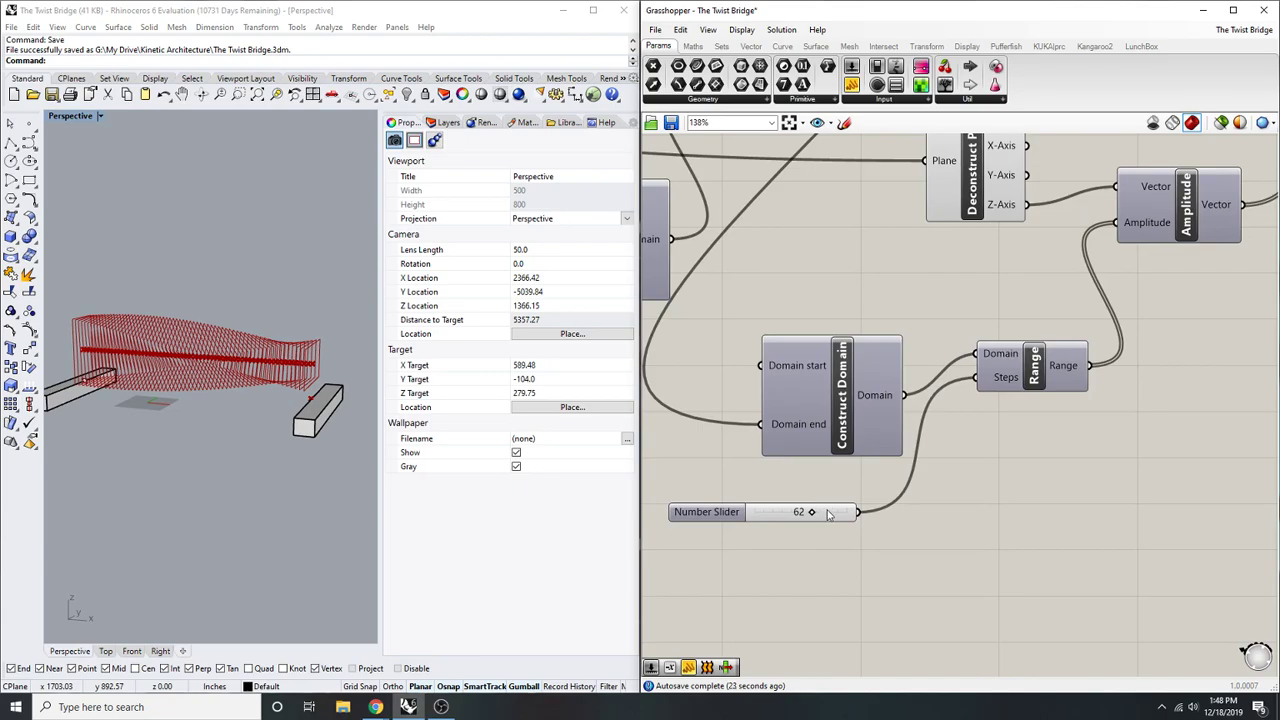
pyautogui.scroll(1, 998, 390)
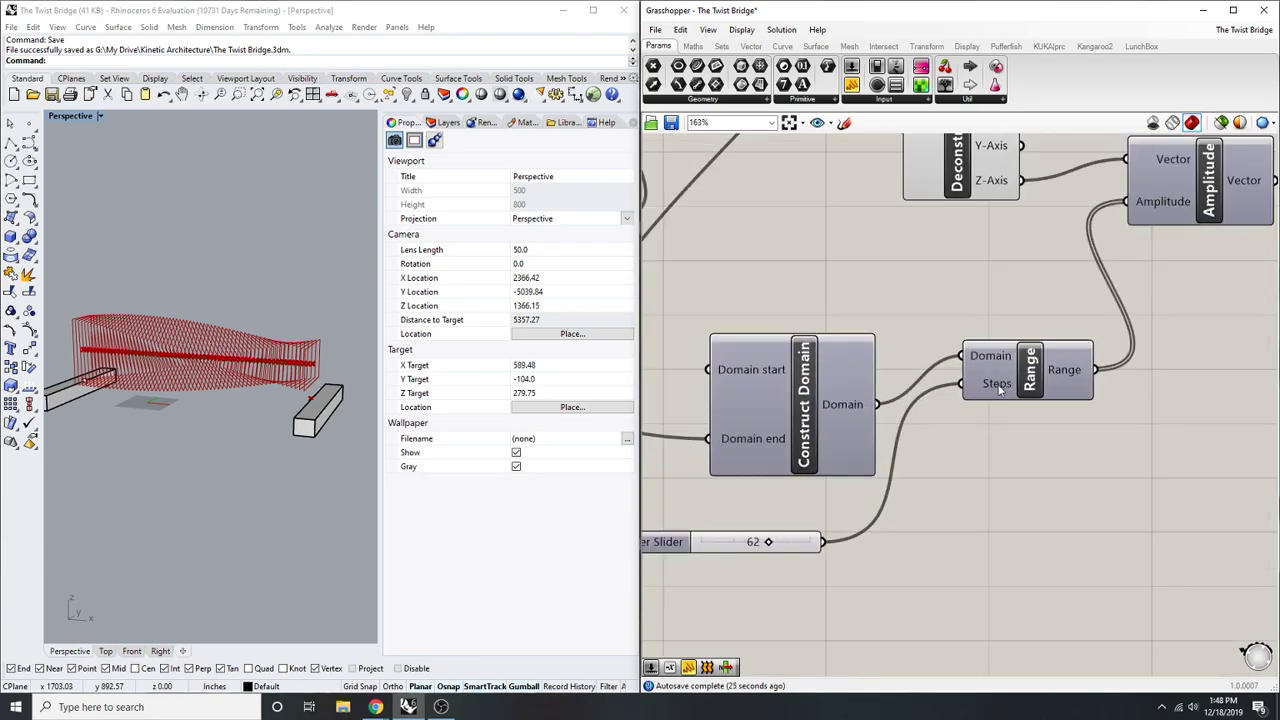
# - Restrict the Number Slider feeding the Steps of the Amplitude's Range to odd numbers
pyautogui.scroll(-6, 1091, 337)
pyautogui.scroll(2, 1245, 288)
pyautogui.moveTo(1245, 288); pyautogui.dragTo(1121, 362, button='right')
pyautogui.scroll(-1, 771, 403)
pyautogui.moveTo(771, 403); pyautogui.dragTo(1279, 289, button='right')
pyautogui.doubleClick(877, 500)
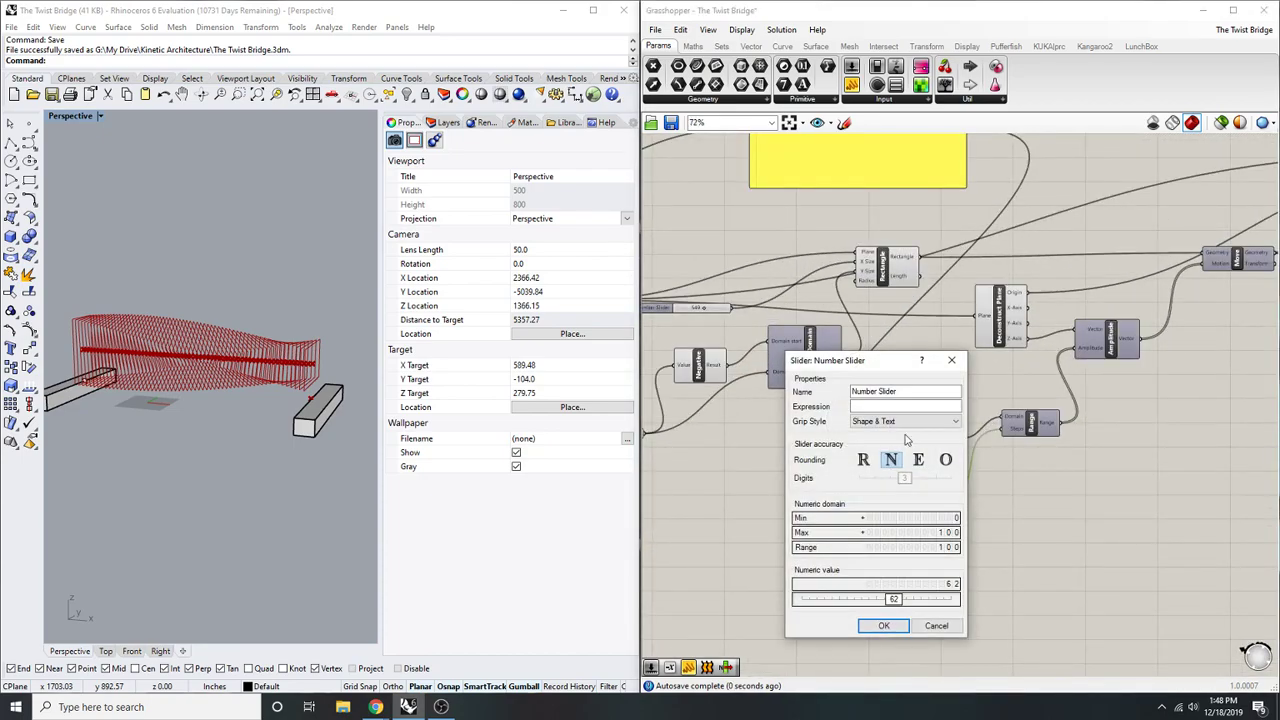
pyautogui.click(945, 459)
pyautogui.click(886, 627)
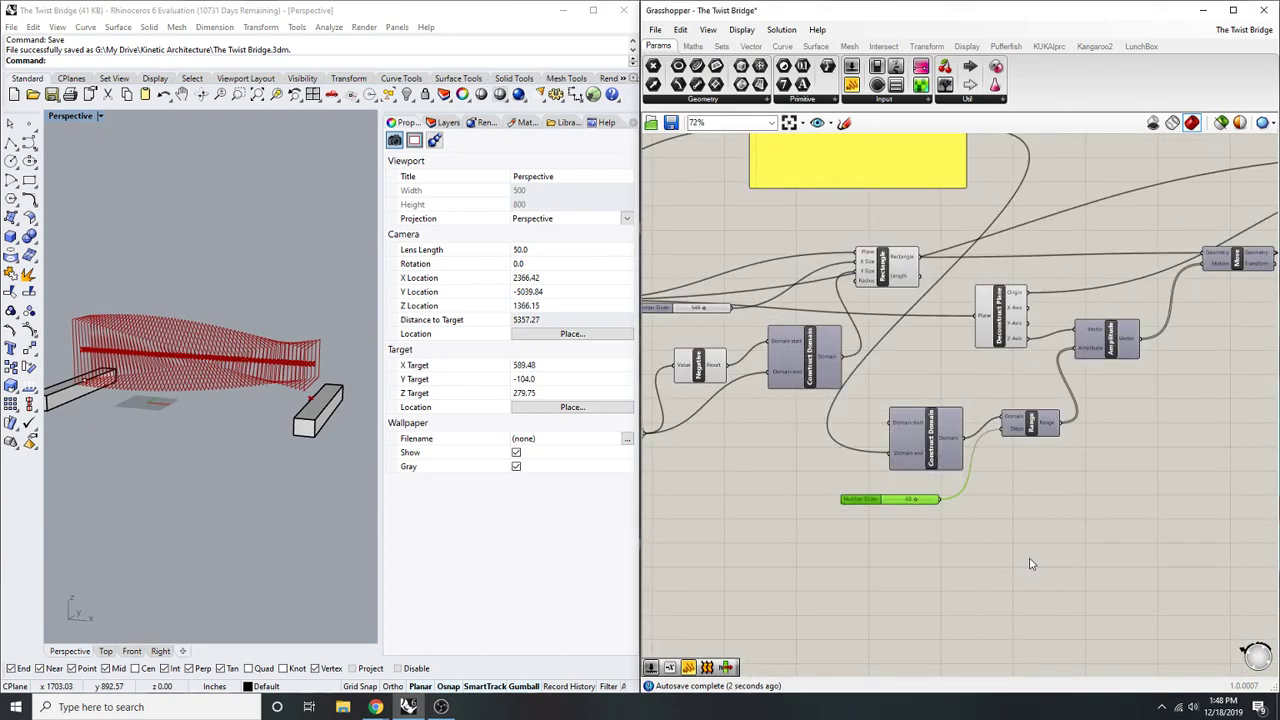
# - Examine the wiring into the second Rotate's Angle input and inspect its rotated sections up close in the perspective view
pyautogui.click(1026, 569)
pyautogui.moveTo(1034, 492); pyautogui.dragTo(1003, 500, button='right')
pyautogui.scroll(-3, 1003, 500)
pyautogui.moveTo(1240, 449); pyautogui.dragTo(1060, 470, button='right')
pyautogui.scroll(4, 1182, 379)
pyautogui.moveTo(1182, 379); pyautogui.dragTo(1003, 415, button='right')
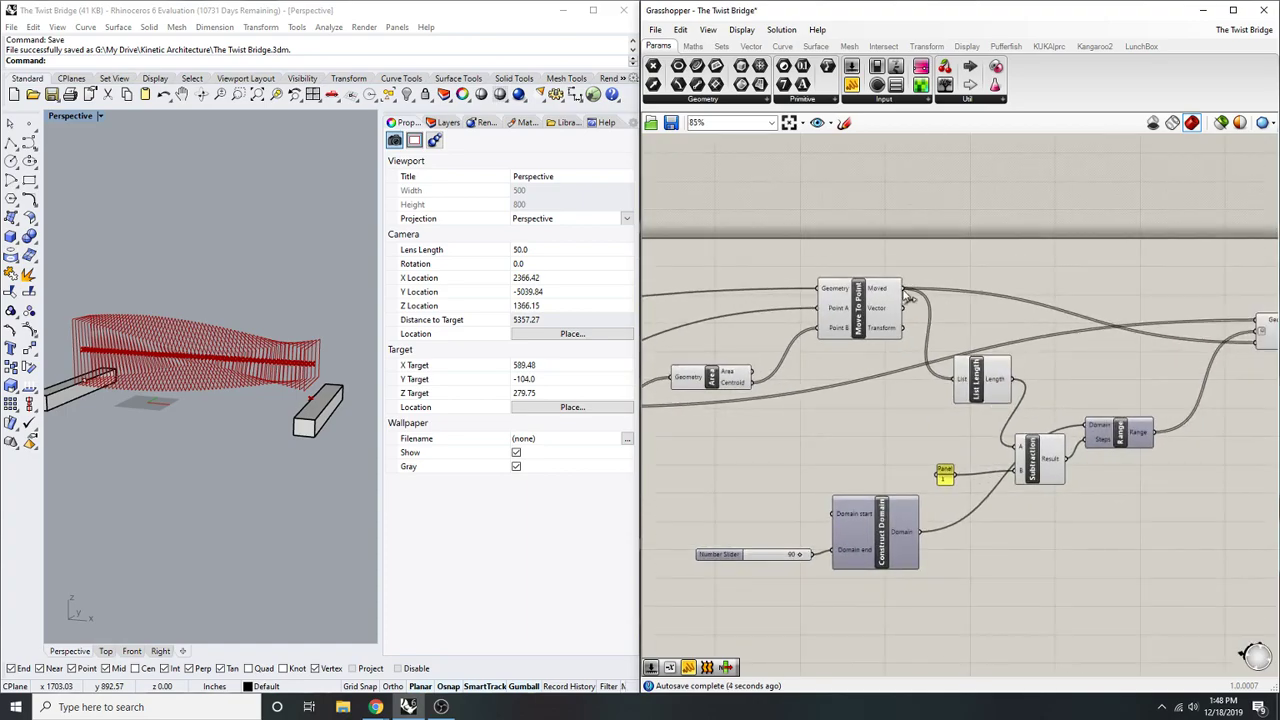
pyautogui.moveTo(996, 384)
pyautogui.scroll(-2, 1099, 449)
pyautogui.moveTo(1099, 449); pyautogui.dragTo(1017, 437, button='right')
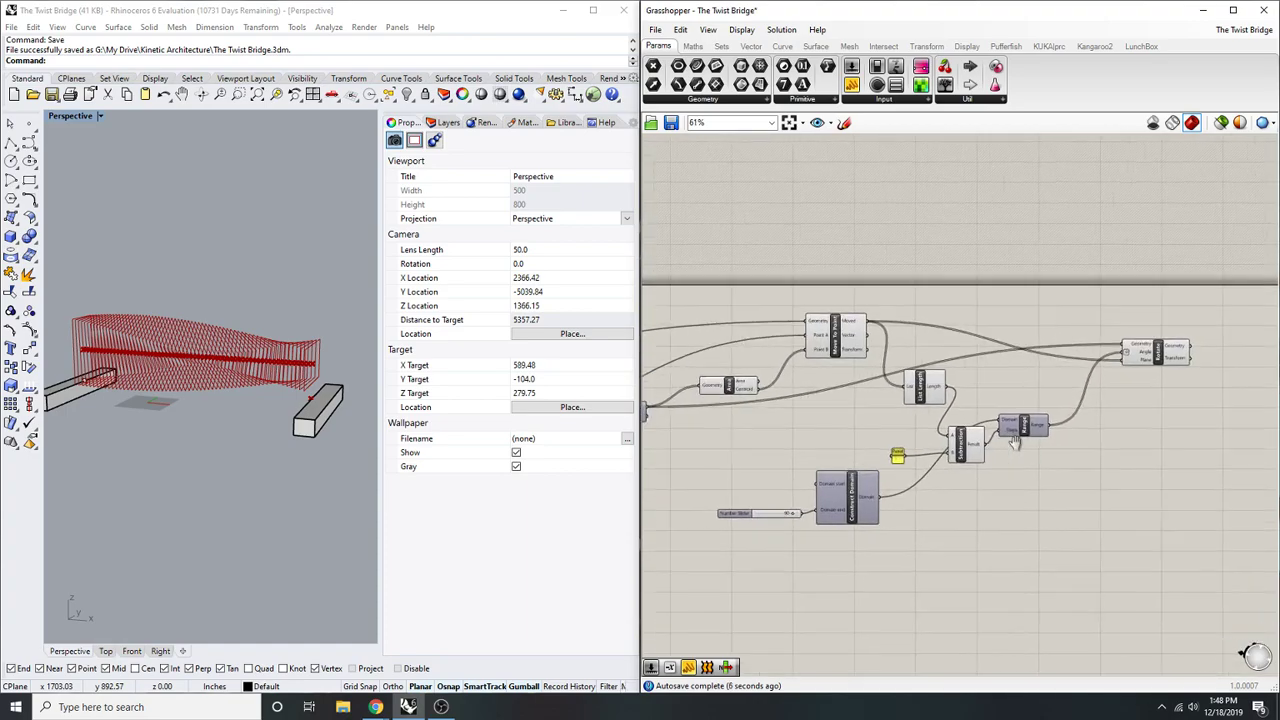
pyautogui.scroll(1, 1164, 345)
pyautogui.moveTo(1164, 345); pyautogui.dragTo(1081, 348, button='right')
pyautogui.click(1101, 354)
pyautogui.moveTo(282, 365)
pyautogui.mouseDown(button='right')
pyautogui.moveTo(250, 390)
pyautogui.moveTo(110, 410)
pyautogui.moveTo(200, 510)
pyautogui.moveTo(303, 469)
pyautogui.moveTo(298, 397)
pyautogui.moveTo(277, 388)
pyautogui.mouseUp(button='right')
pyautogui.scroll(8, 281, 381)
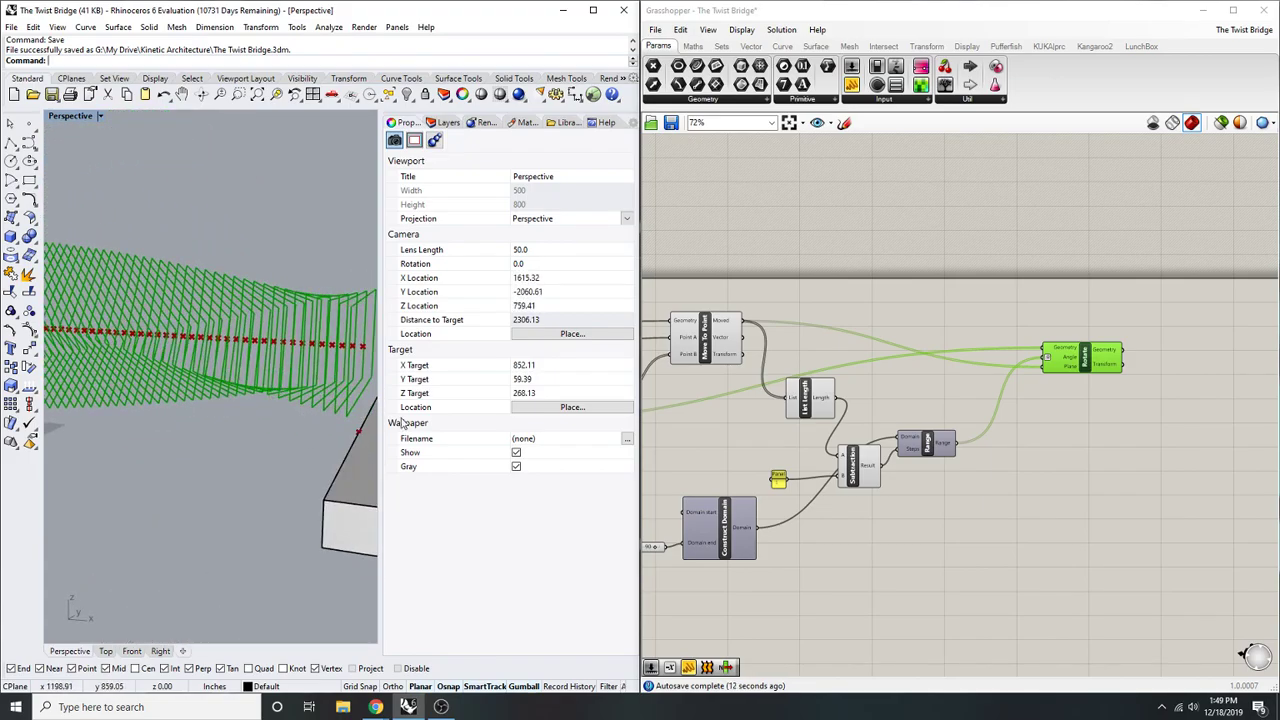
# - Add a Division component below the angle Range and connect List Length's Length output to its A input
pyautogui.doubleClick(923, 521)
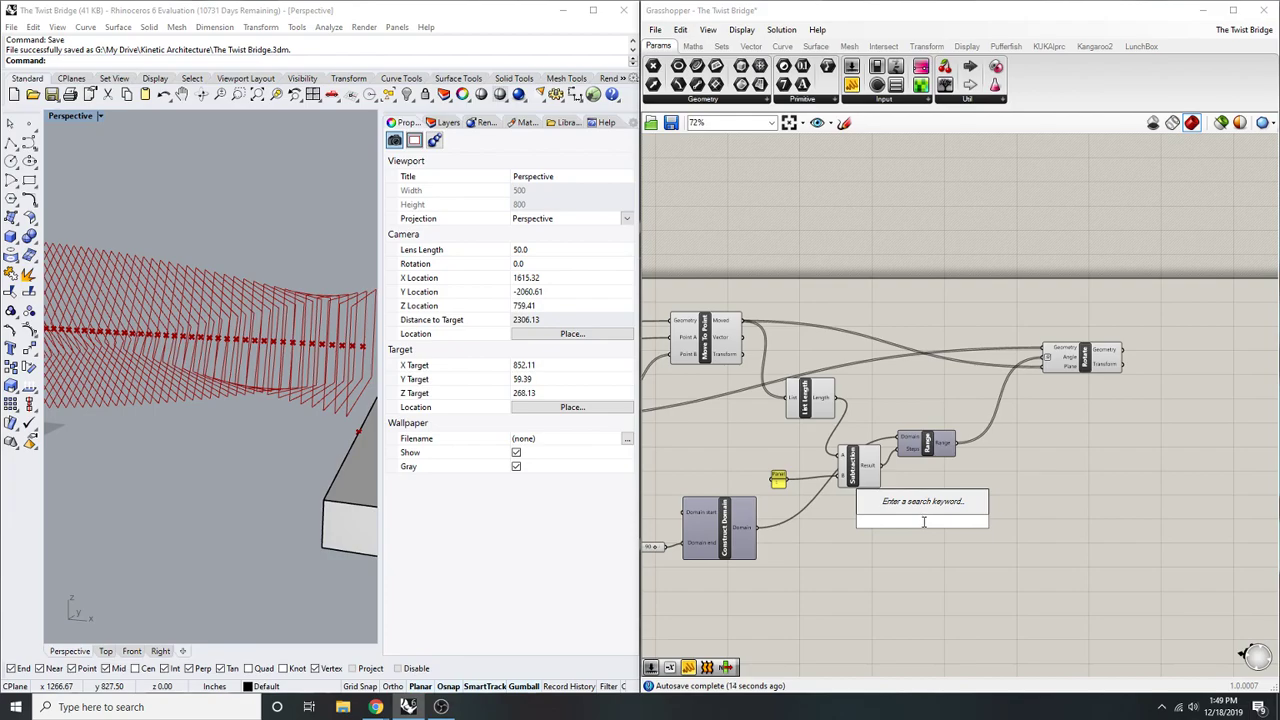
pyautogui.write('division')
pyautogui.press('Return')
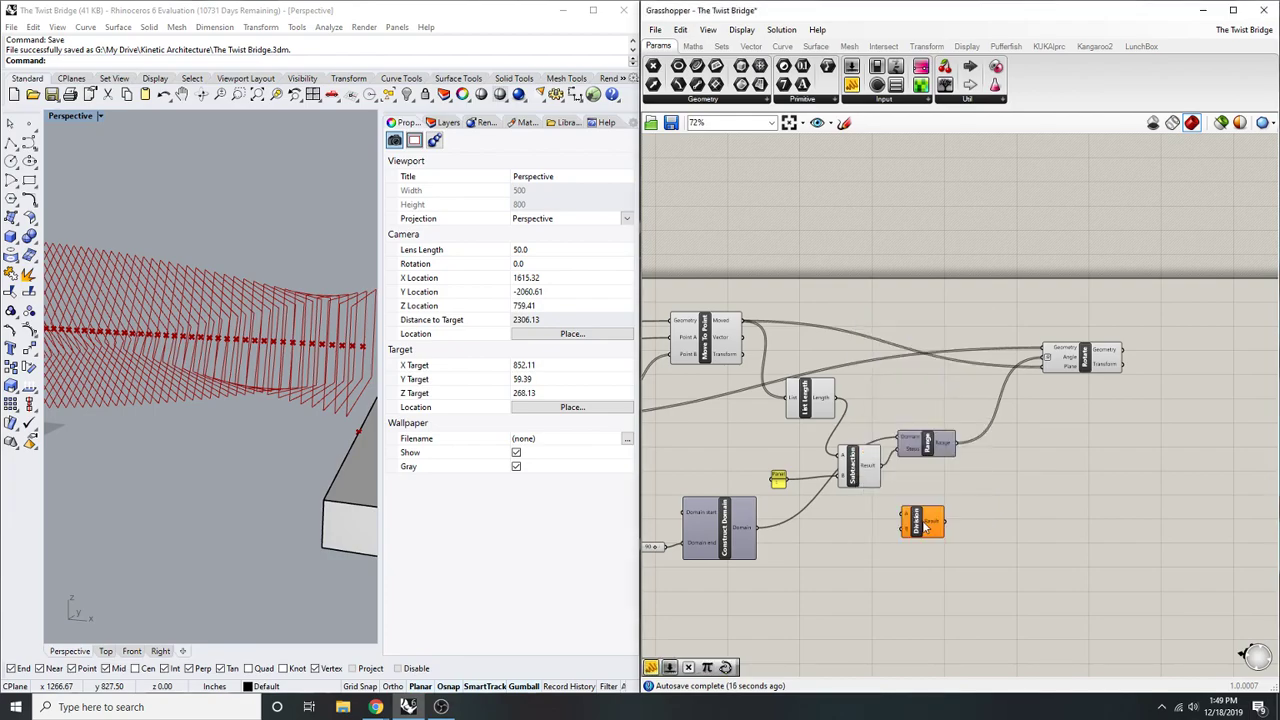
pyautogui.scroll(1, 808, 547)
pyautogui.click(821, 373)
pyautogui.moveTo(867, 372); pyautogui.dragTo(820, 395, button='right')
pyautogui.scroll(2, 820, 395)
pyautogui.moveTo(783, 394); pyautogui.dragTo(886, 584)
# - Add a Panel containing 2 and connect it to Division's B input
pyautogui.moveTo(832, 609); pyautogui.dragTo(832, 494, button='right')
pyautogui.doubleClick(832, 494)
pyautogui.write('//2')
pyautogui.press('Return')
pyautogui.scroll(4, 838, 502)
pyautogui.moveTo(843, 488); pyautogui.dragTo(934, 489)
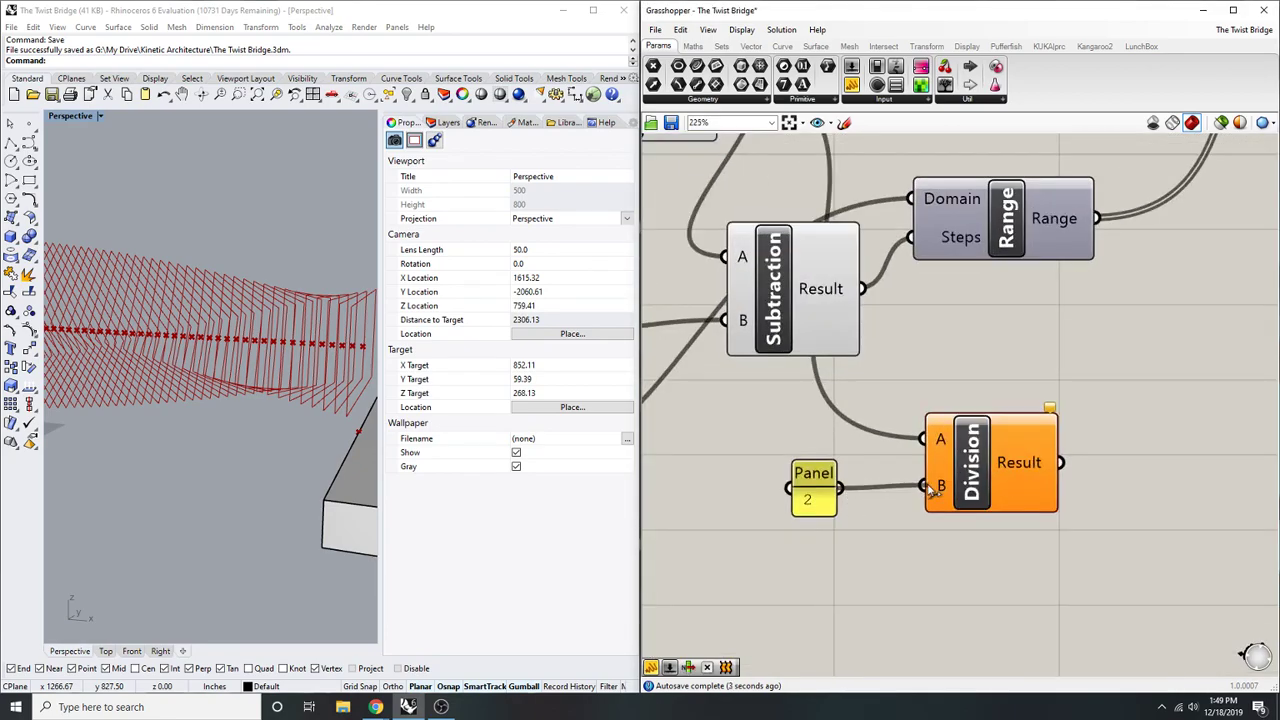
# - Connect the Division's Result output to the Steps input of the angle Range
pyautogui.scroll(-3, 975, 485)
pyautogui.moveTo(988, 482); pyautogui.dragTo(905, 514, button='right')
pyautogui.scroll(3, 904, 511)
pyautogui.moveTo(1026, 420); pyautogui.dragTo(978, 454, button='right')
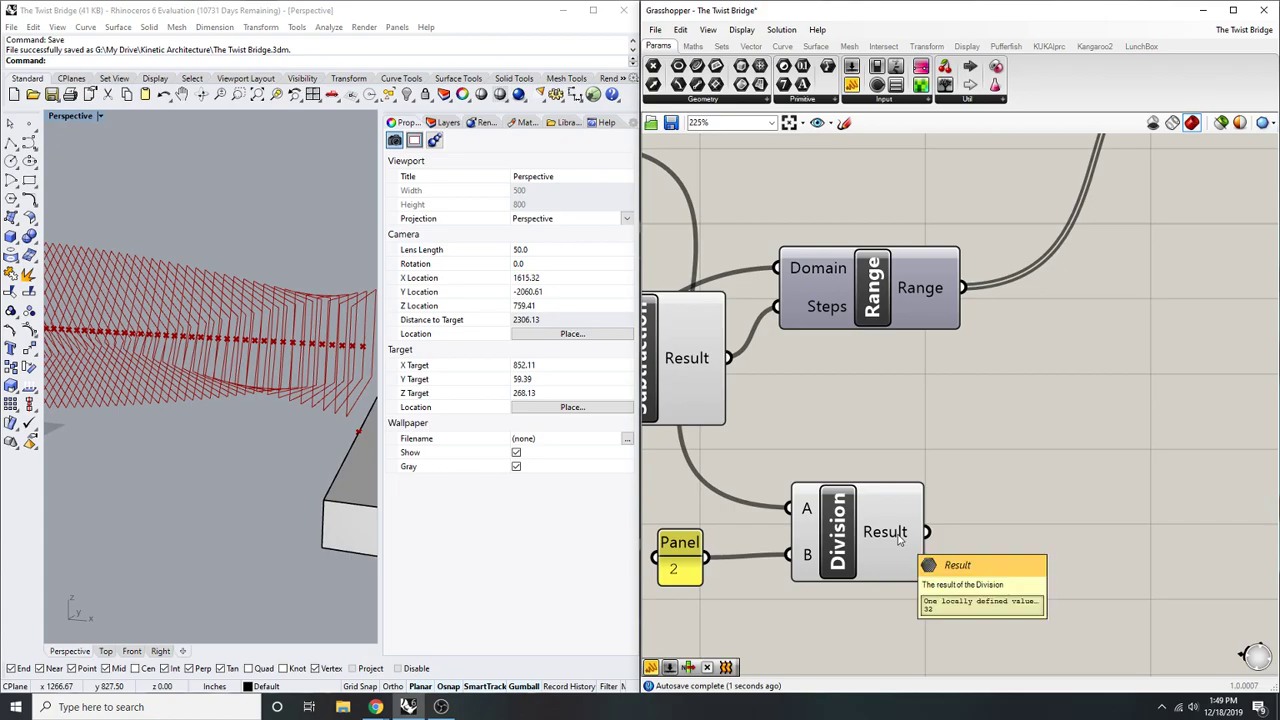
pyautogui.scroll(-2, 955, 437)
pyautogui.scroll(-5, 958, 437)
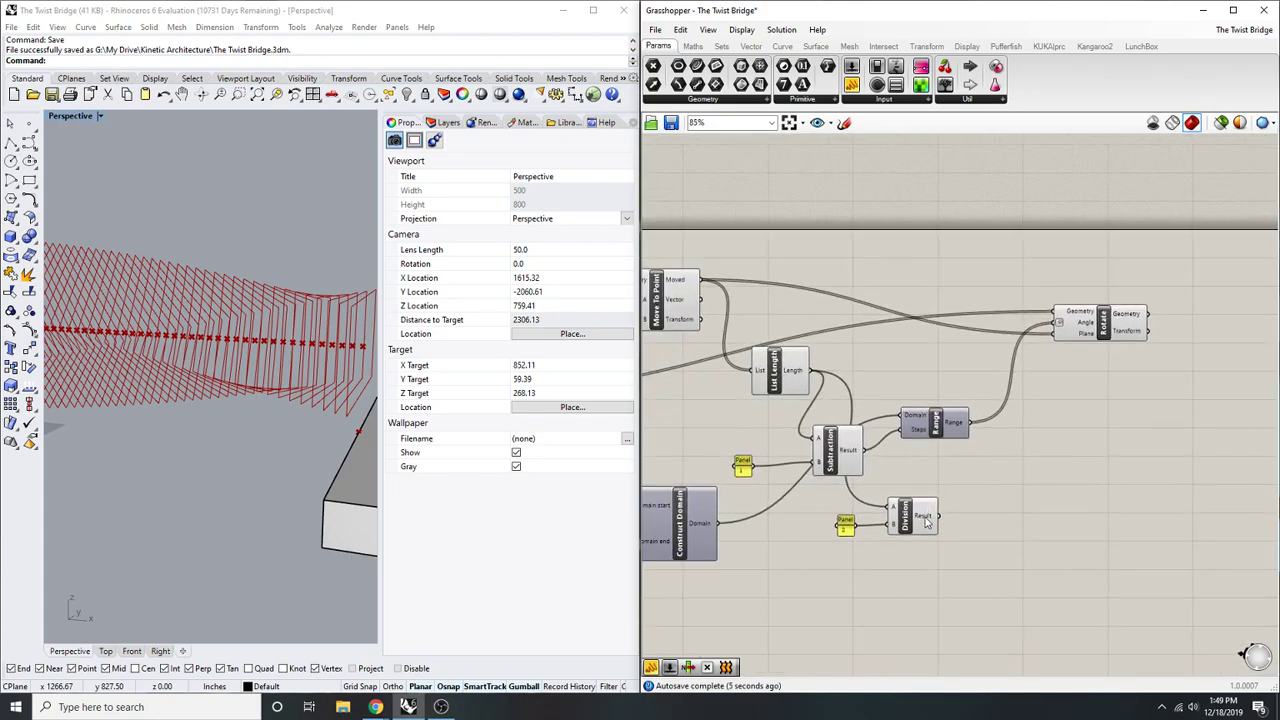
pyautogui.moveTo(911, 449); pyautogui.dragTo(1006, 439, button='right')
pyautogui.moveTo(947, 476); pyautogui.dragTo(972, 484, button='right')
pyautogui.click(975, 443)
pyautogui.click(1097, 488)
pyautogui.moveTo(1097, 488); pyautogui.dragTo(1053, 516, button='right')
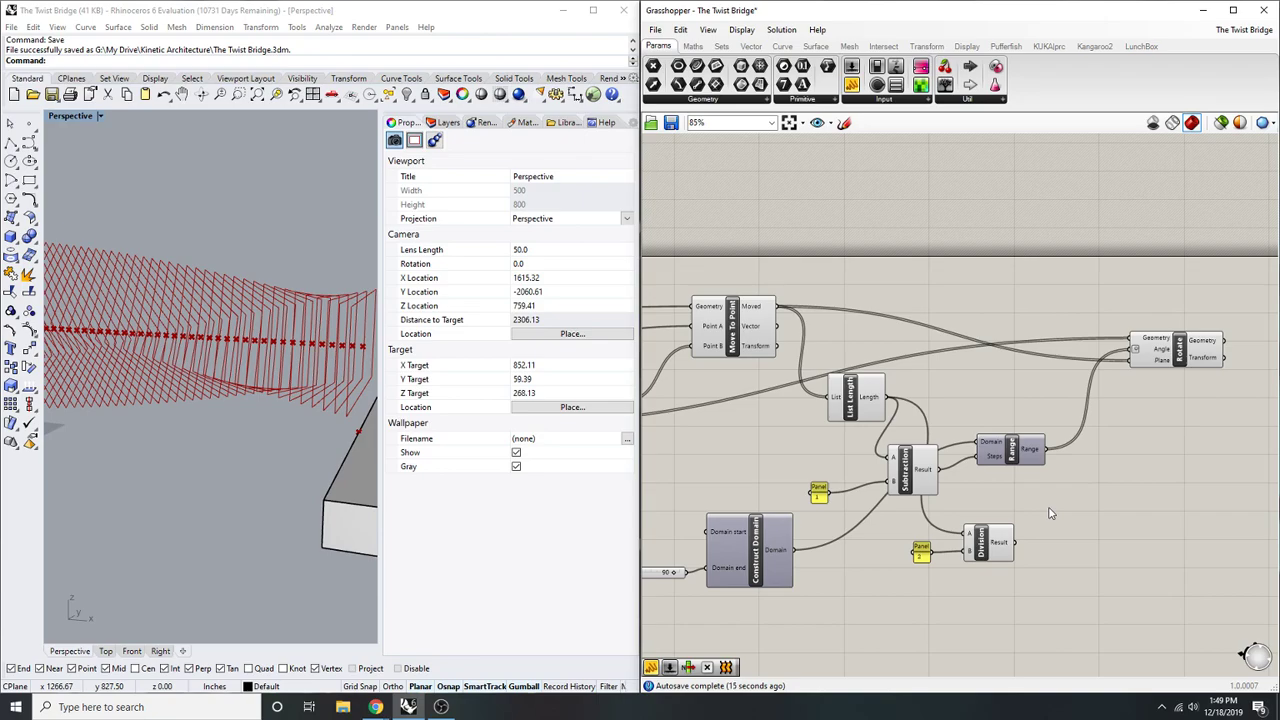
pyautogui.moveTo(1014, 542); pyautogui.dragTo(976, 456)
# - Move the disconnected Subtraction component clear of the angle Range and the Division wiring
pyautogui.scroll(-8, 146, 371)
pyautogui.moveTo(150, 368); pyautogui.dragTo(120, 334, button='right')
pyautogui.scroll(5, 202, 341)
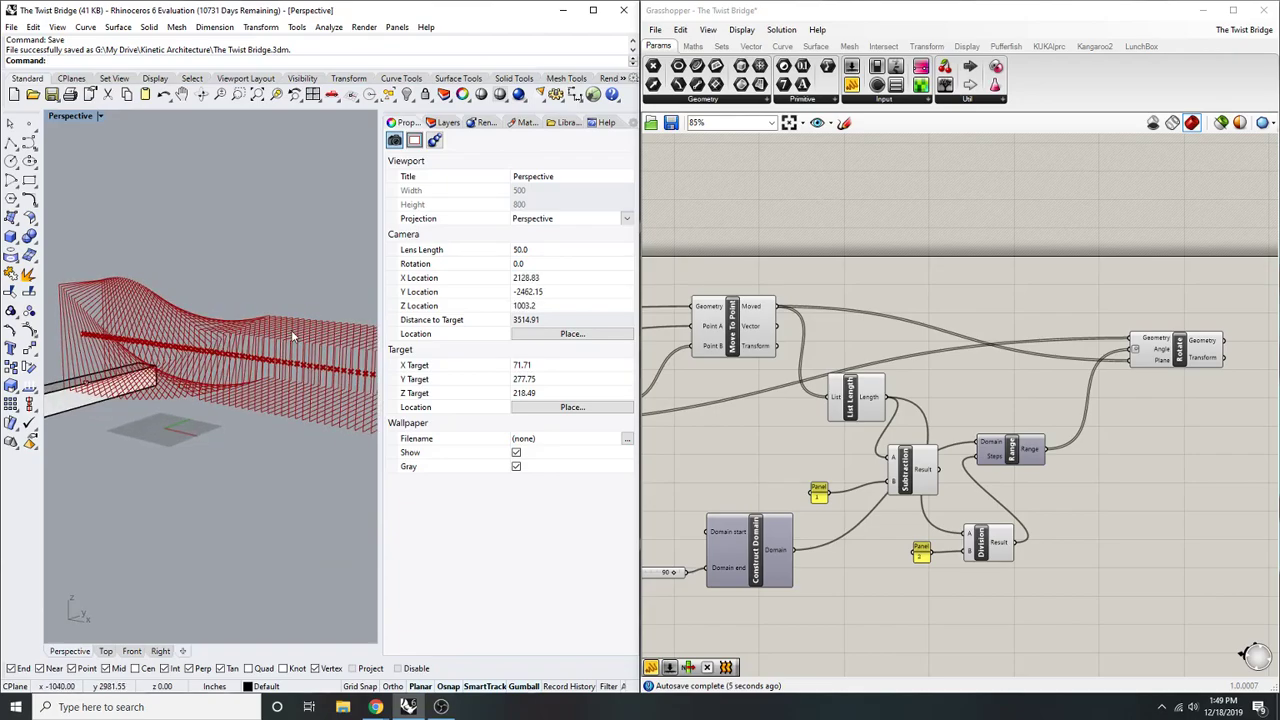
pyautogui.scroll(-2, 932, 465)
pyautogui.scroll(4, 932, 465)
pyautogui.moveTo(1013, 495); pyautogui.dragTo(1043, 449, button='right')
pyautogui.moveTo(1000, 444); pyautogui.dragTo(1057, 354)
# - Examine the twisted sections in the perspective view and the Division wiring into the angle Range's Steps input
pyautogui.scroll(-3, 163, 496)
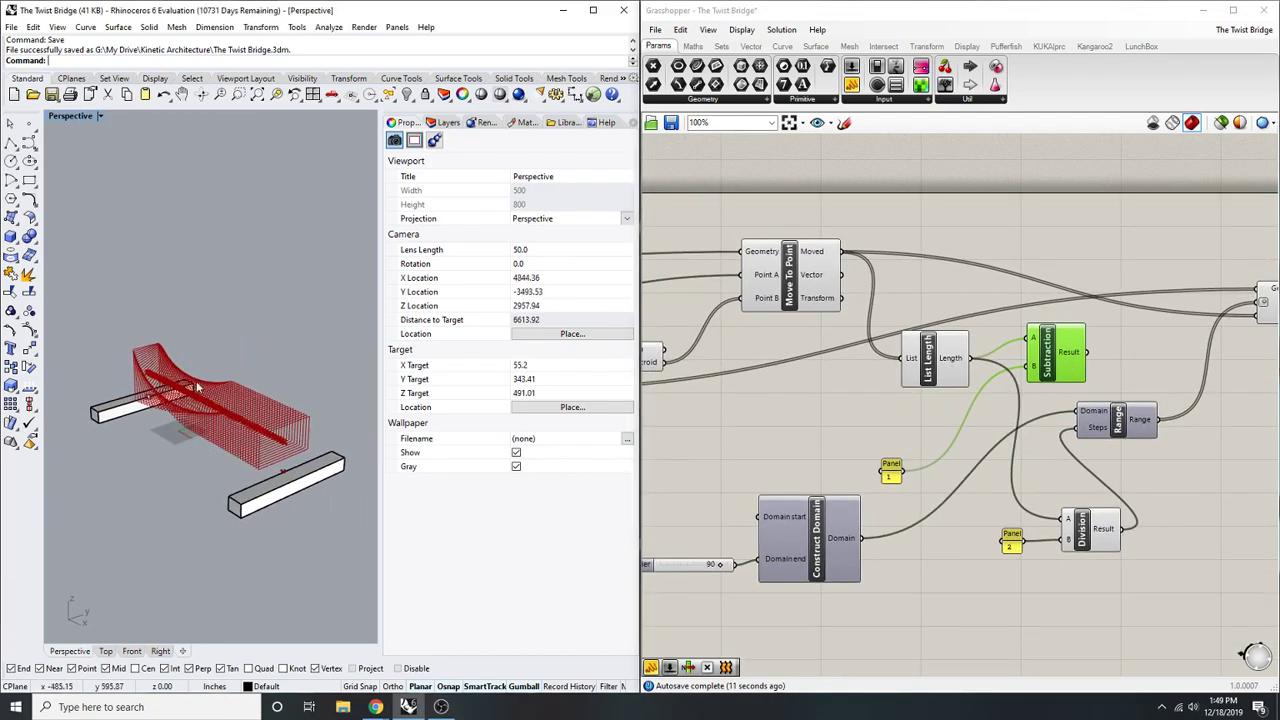
pyautogui.scroll(-1, 984, 558)
pyautogui.scroll(8, 857, 550)
pyautogui.scroll(-5, 880, 548)
pyautogui.moveTo(1077, 532); pyautogui.dragTo(841, 538, button='right')
pyautogui.scroll(1, 1035, 542)
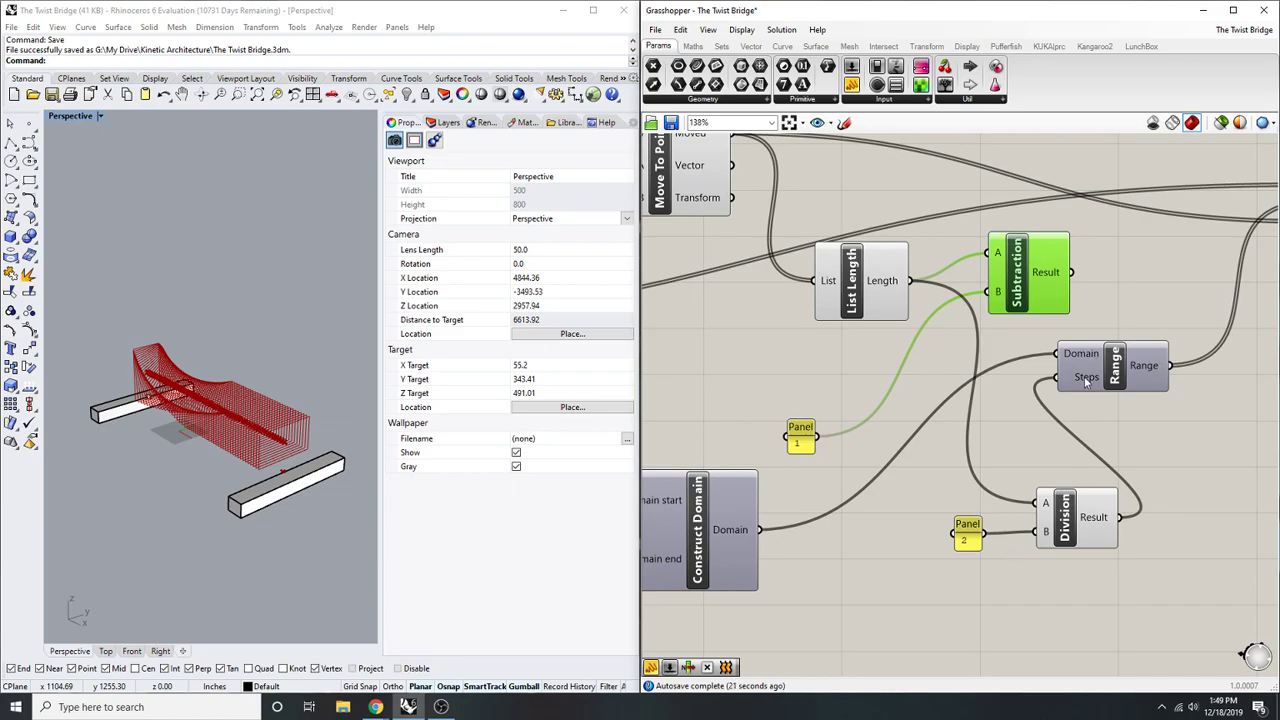
pyautogui.moveTo(1086, 380)
pyautogui.scroll(-3, 1086, 380)
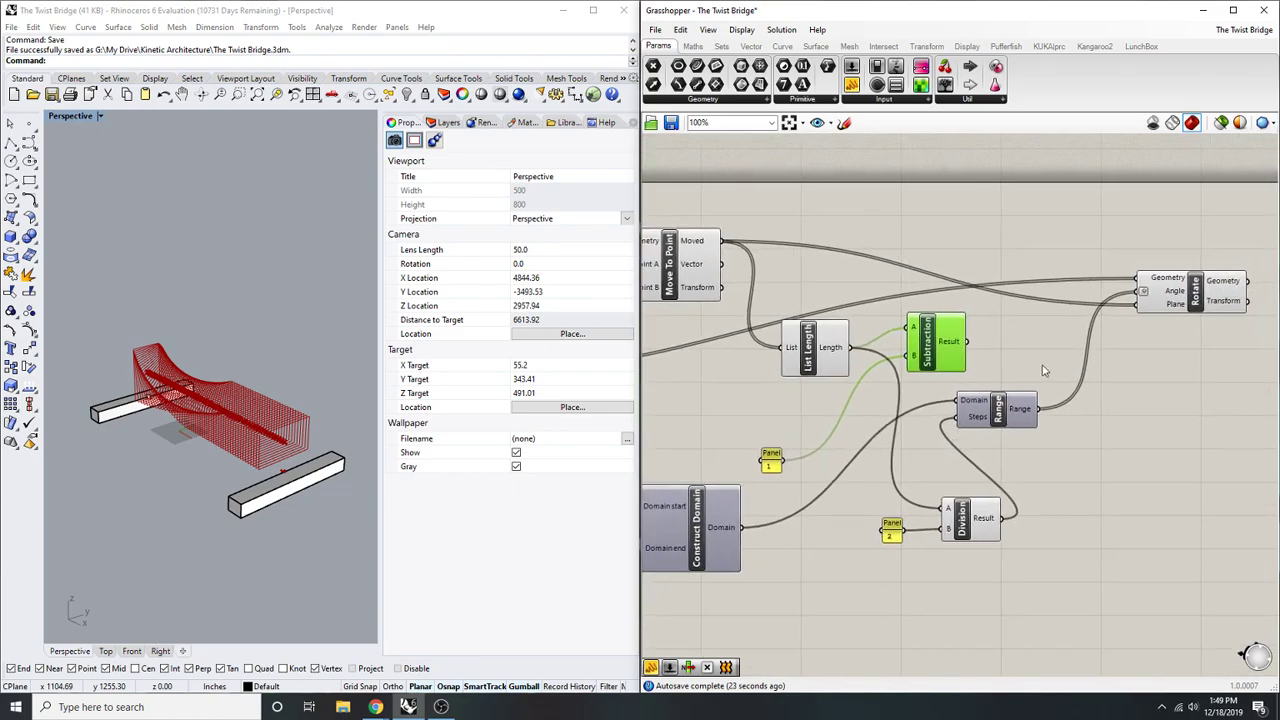
pyautogui.moveTo(927, 388); pyautogui.dragTo(999, 414, button='right')
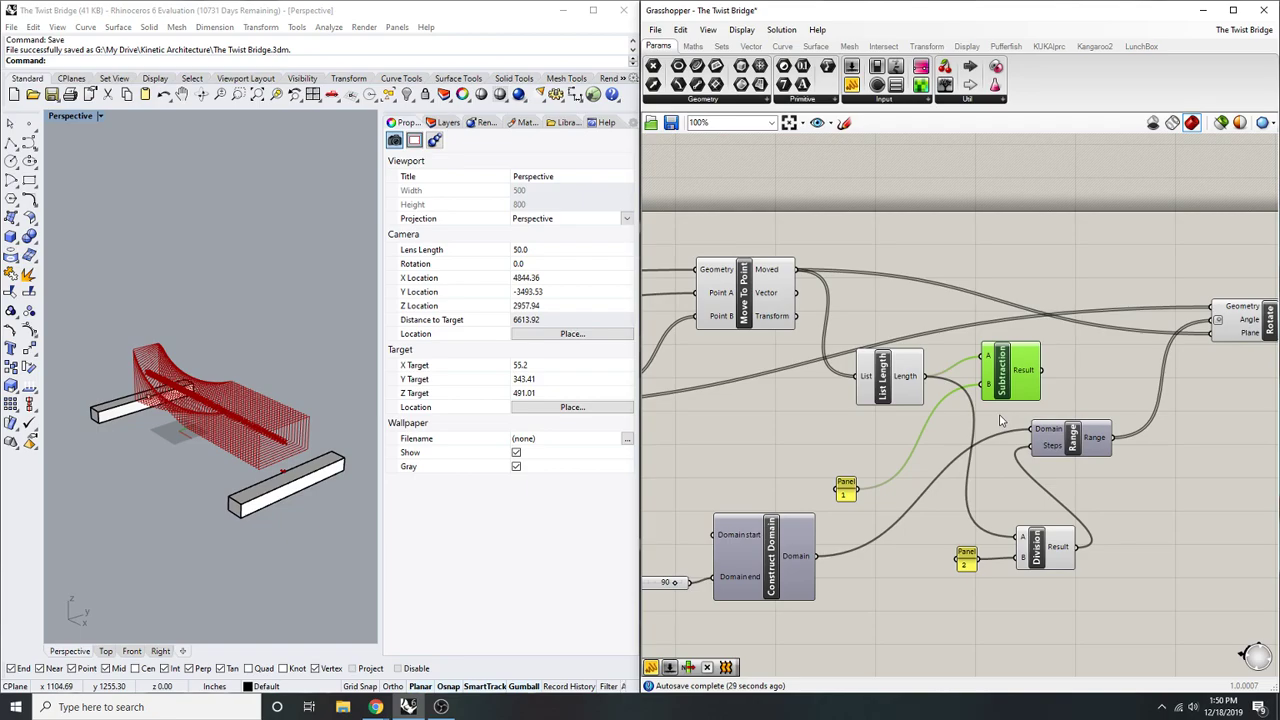
pyautogui.scroll(3, 1093, 437)
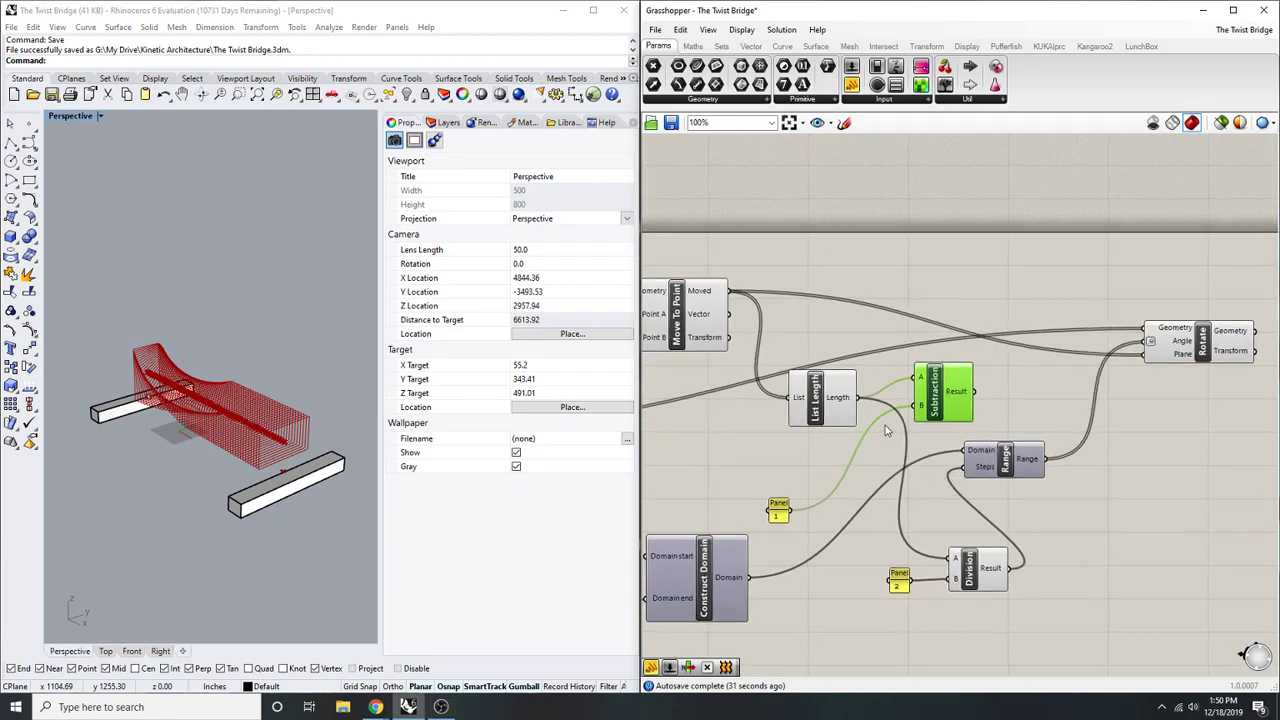
# - Delete the unused Subtraction component and the Panel containing 1
pyautogui.click(1007, 448)
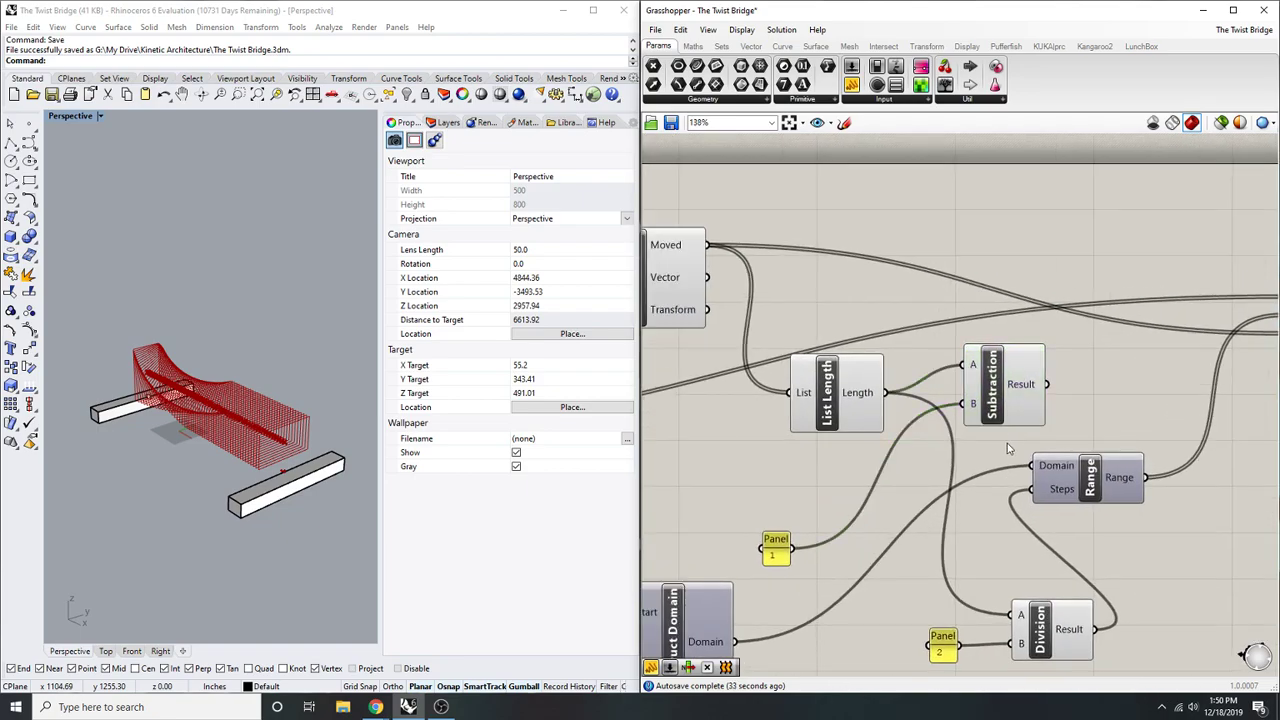
pyautogui.moveTo(1006, 394); pyautogui.dragTo(1006, 398)
pyautogui.click(1117, 400)
pyautogui.moveTo(1076, 445); pyautogui.dragTo(1066, 451, button='right')
pyautogui.click(989, 391)
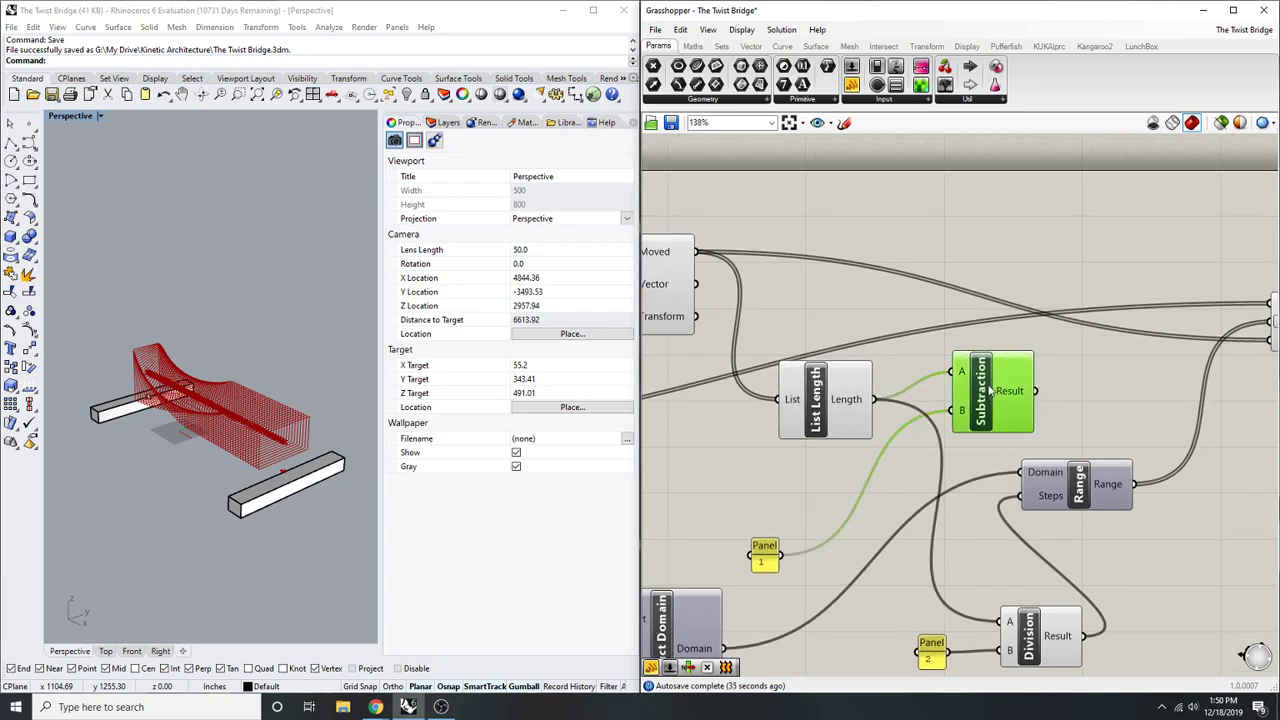
pyautogui.press('Delete')
pyautogui.moveTo(835, 538); pyautogui.dragTo(787, 543)
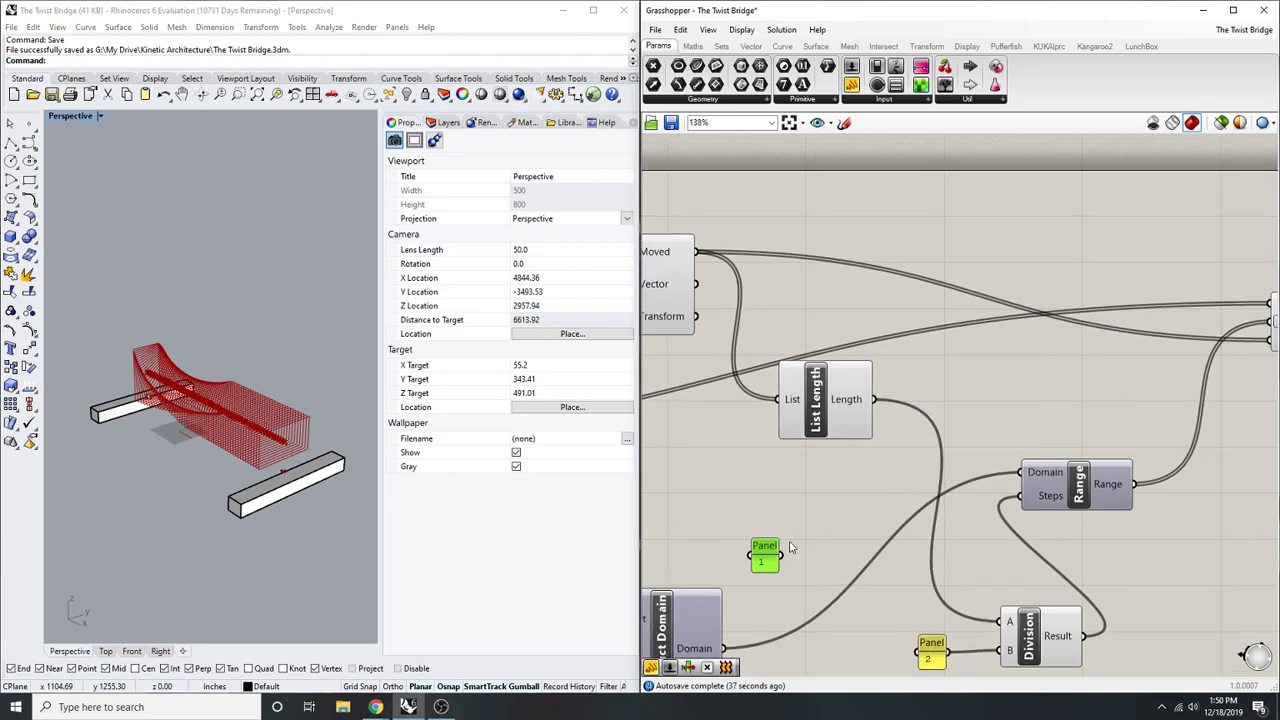
pyautogui.press('Delete')
# - Switch to Chrome to check the reference photo of The Twist, and return to the Grasshopper definition
pyautogui.moveTo(1279, 280); pyautogui.dragTo(686, 0)
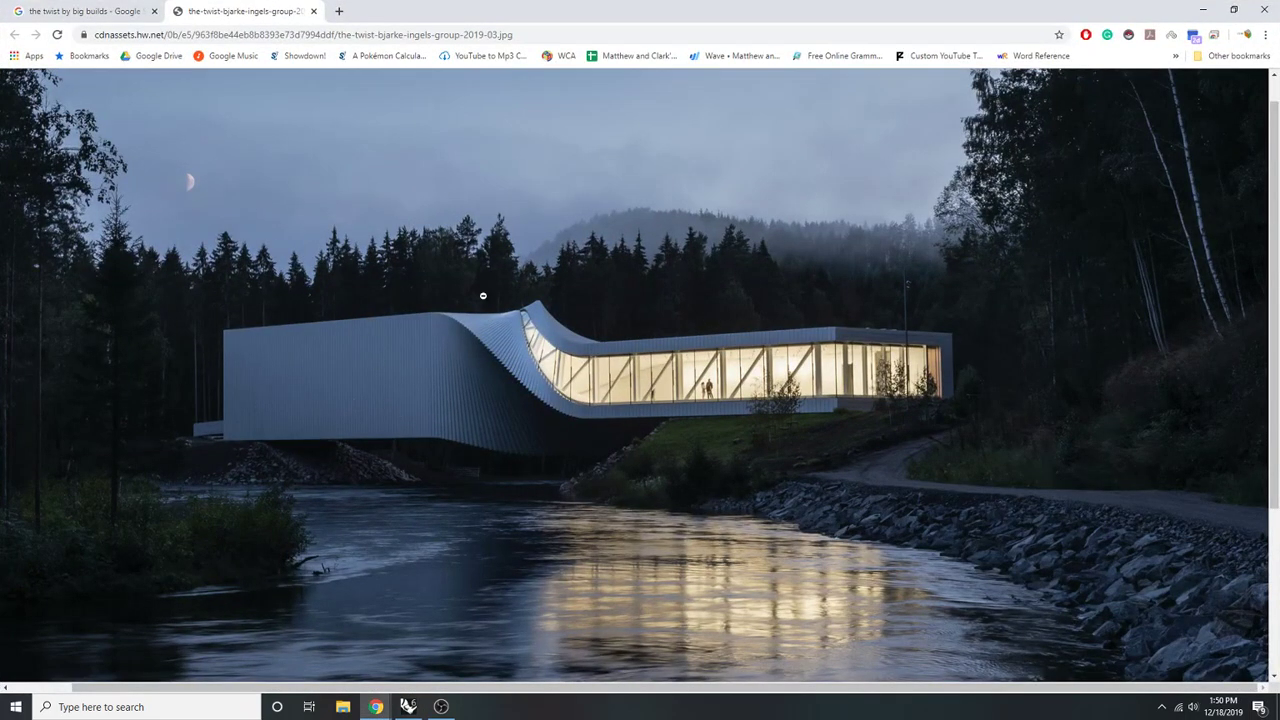
pyautogui.click(1203, 9)
pyautogui.scroll(-4, 853, 502)
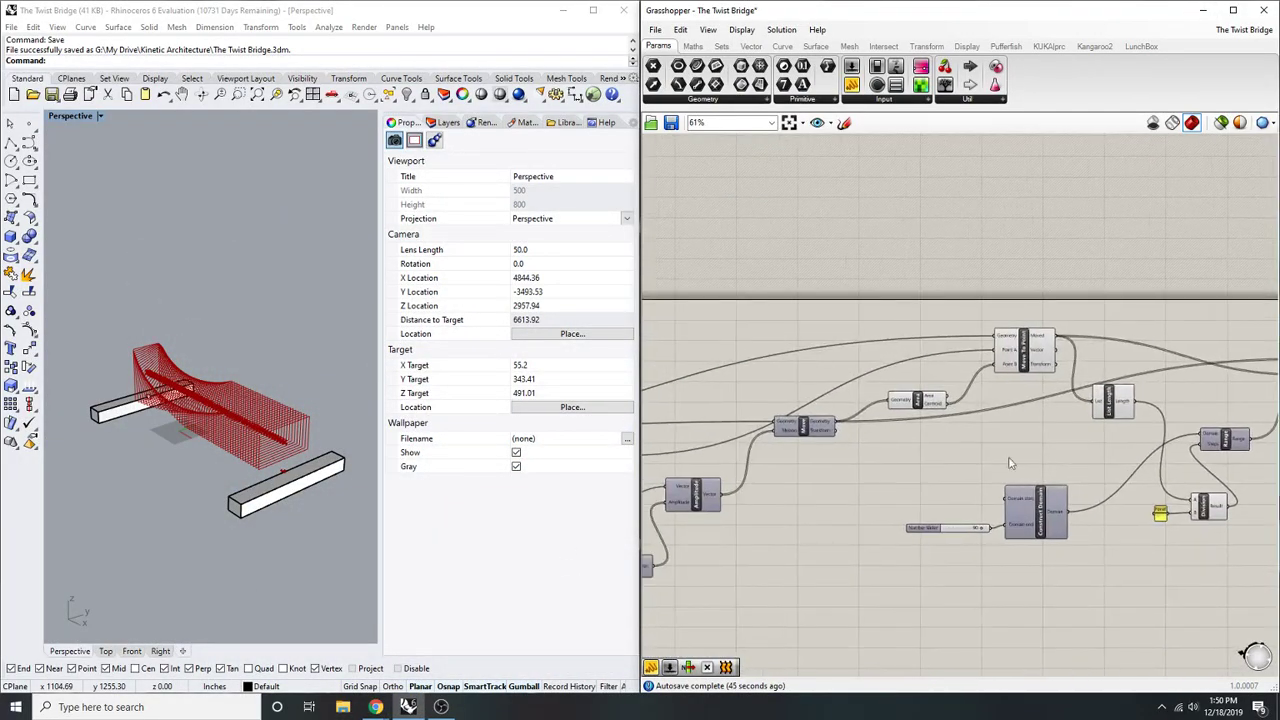
pyautogui.moveTo(1033, 449); pyautogui.dragTo(846, 459, button='right')
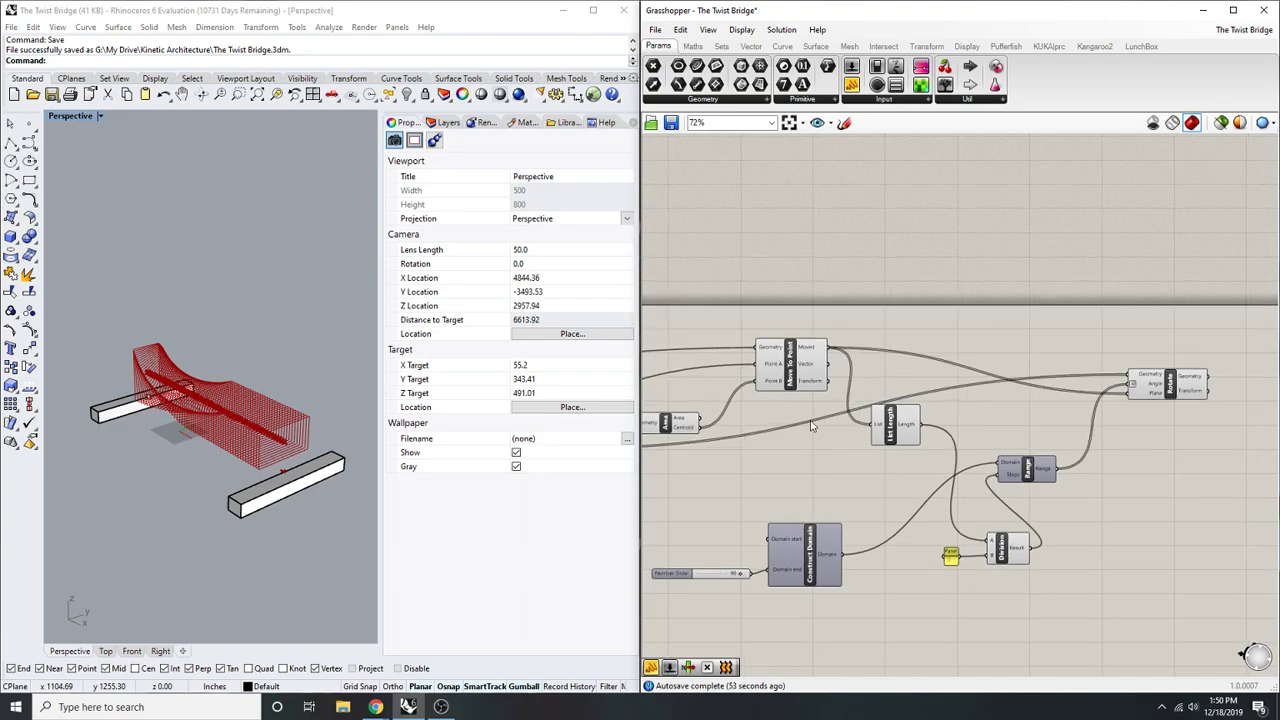
# - Add a List Item component below Area and connect Move's Geometry output to its List input
pyautogui.moveTo(746, 480); pyautogui.dragTo(928, 473, button='right')
pyautogui.doubleClick(889, 491)
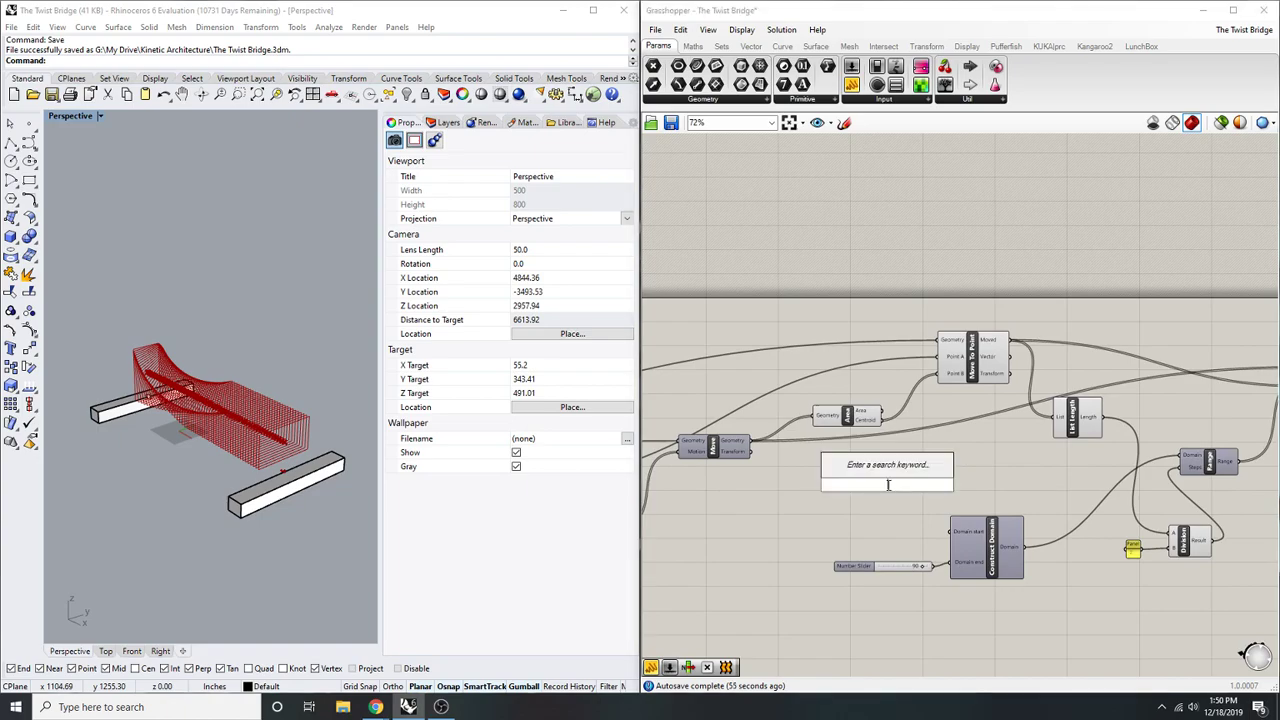
pyautogui.write('list item')
pyautogui.press('Return')
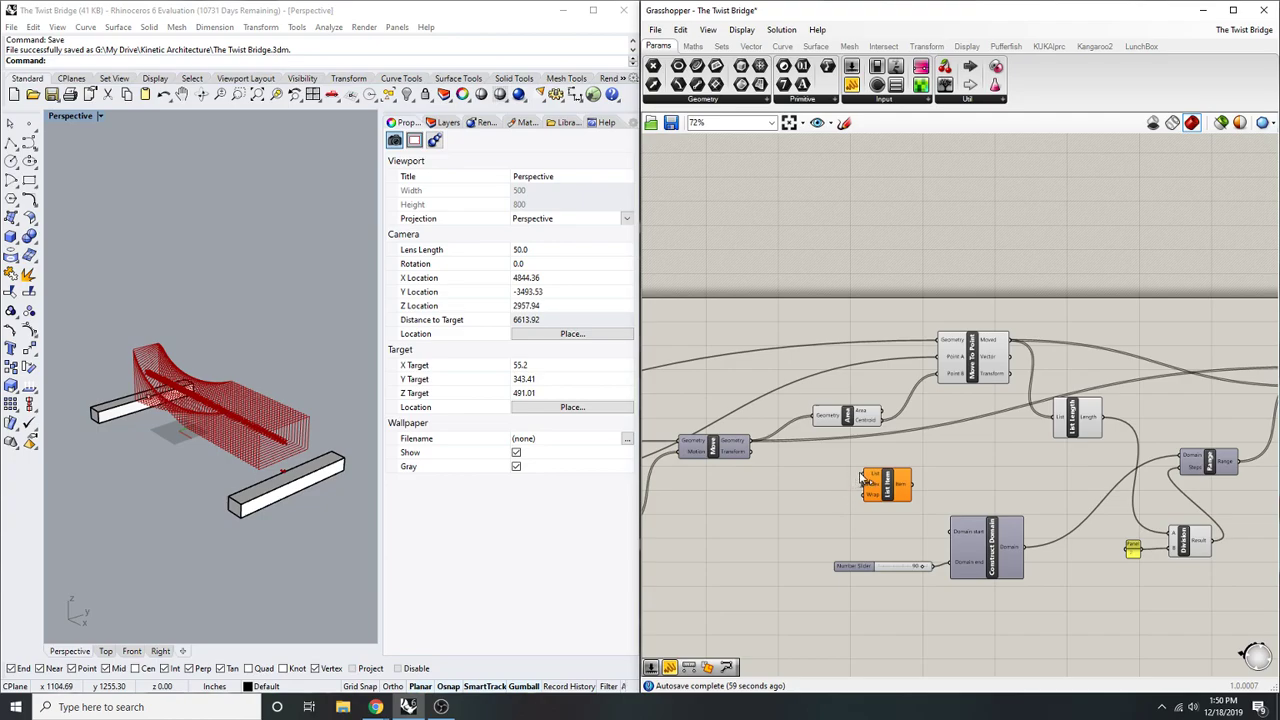
pyautogui.moveTo(818, 459); pyautogui.dragTo(763, 451)
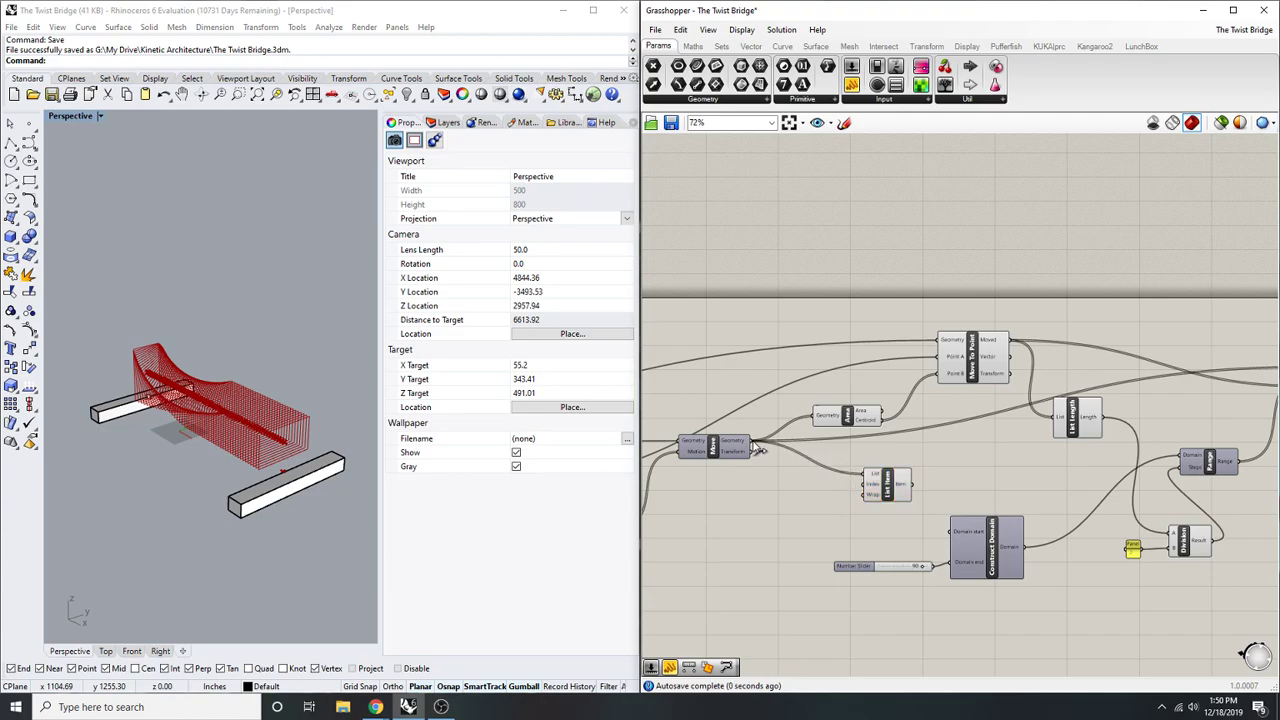
pyautogui.moveTo(950, 457); pyautogui.dragTo(926, 486, button='right')
pyautogui.click(866, 502)
pyautogui.click(951, 483)
pyautogui.moveTo(824, 557); pyautogui.dragTo(869, 477, button='right')
pyautogui.moveTo(973, 430); pyautogui.dragTo(783, 452, button='right')
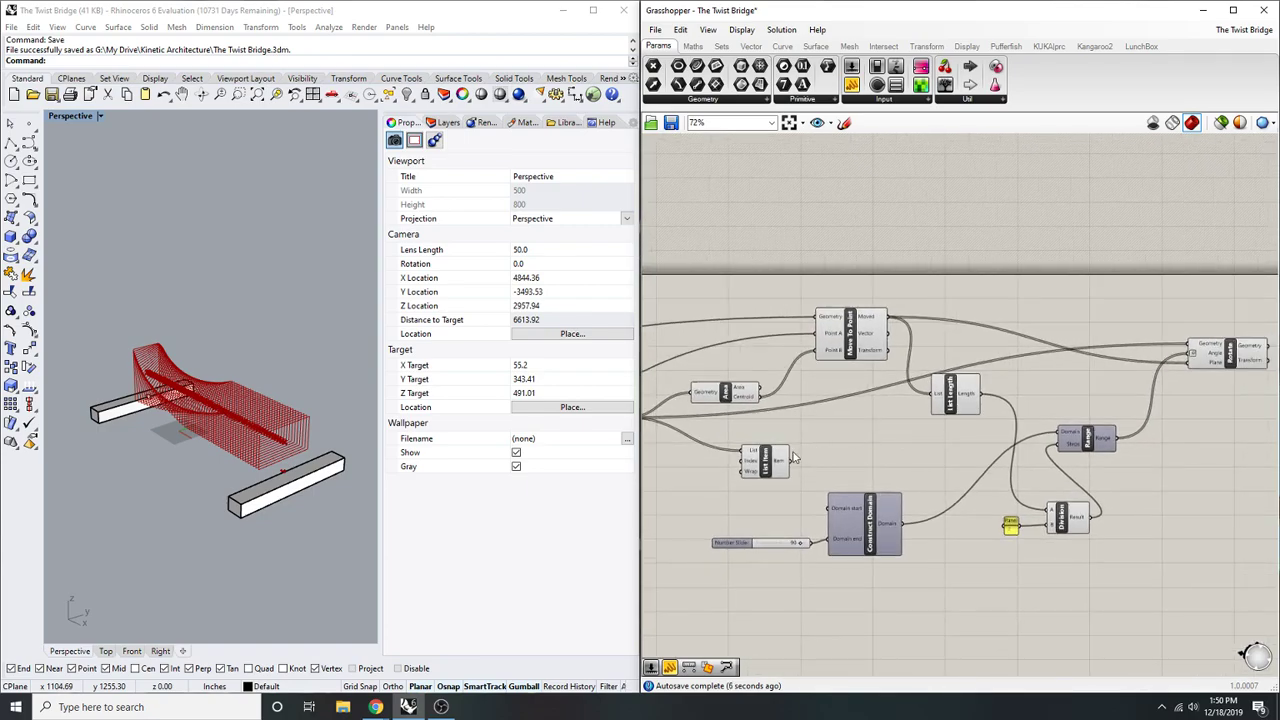
# - Try replacing the List Item with a Split List component fed by Move's Geometry output
pyautogui.moveTo(824, 478); pyautogui.dragTo(756, 434)
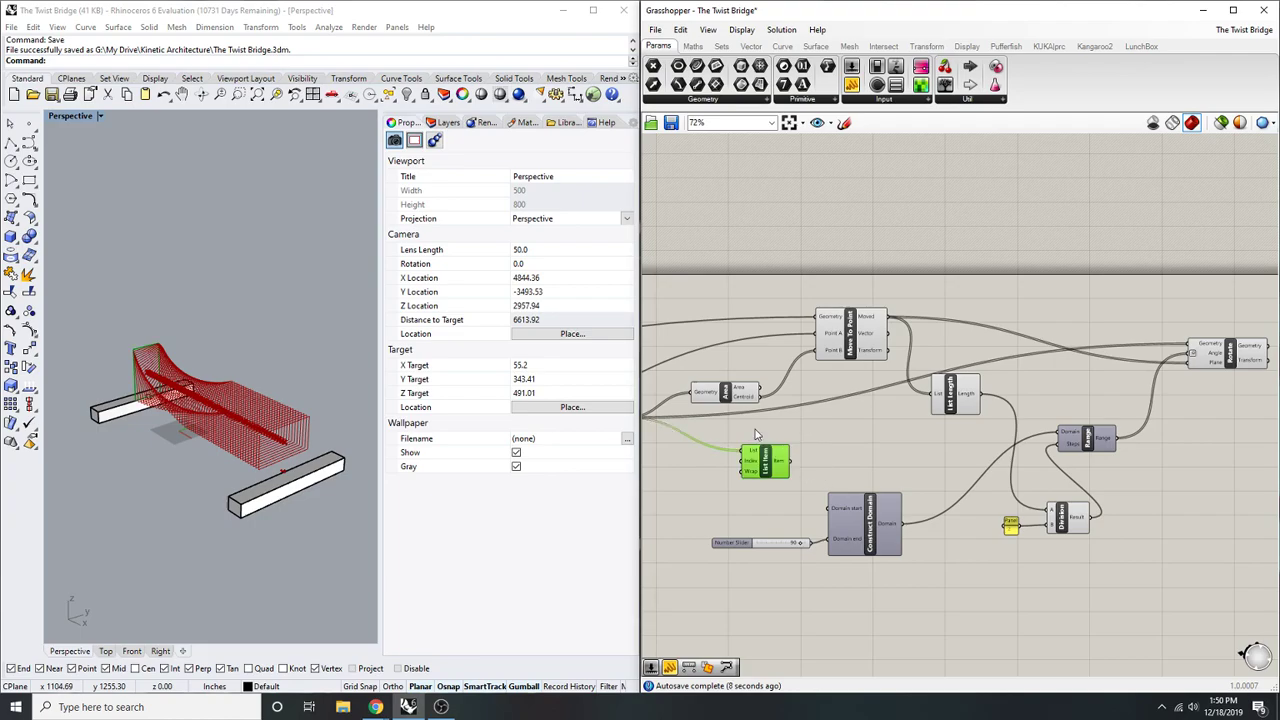
pyautogui.press('Delete')
pyautogui.doubleClick(755, 433)
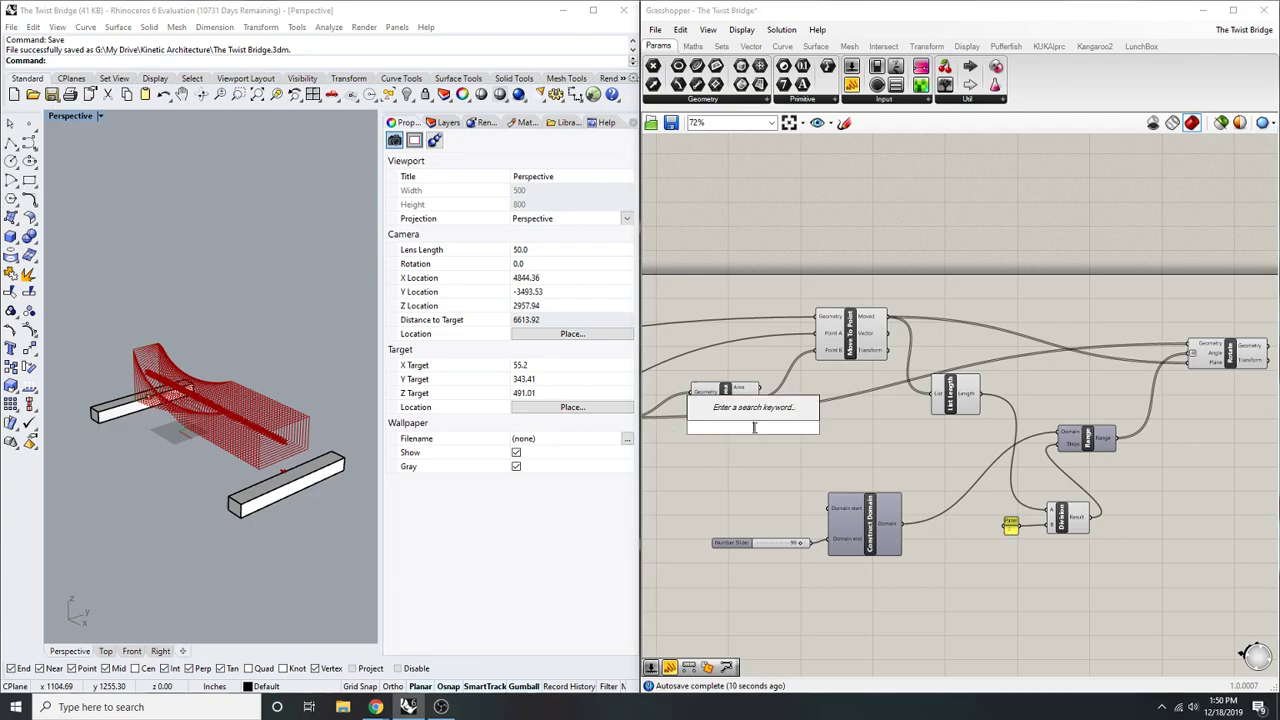
pyautogui.write('split list')
pyautogui.press('Return')
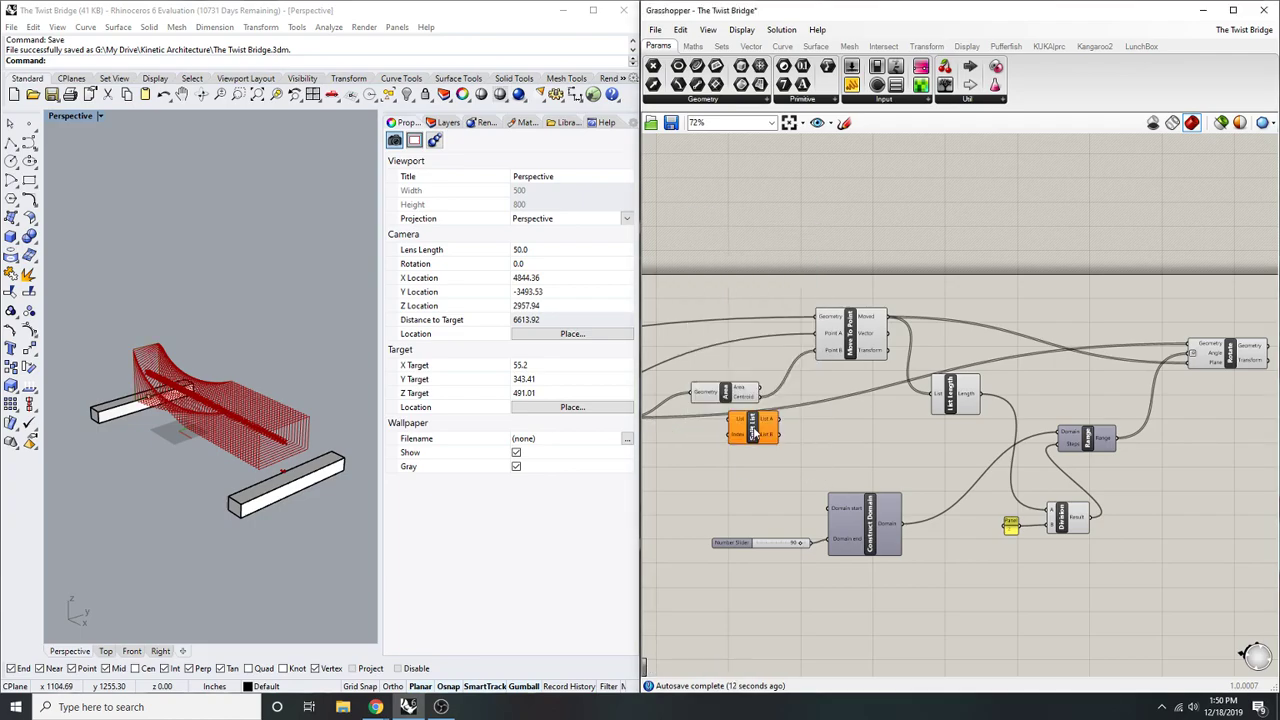
pyautogui.moveTo(758, 431); pyautogui.dragTo(783, 454)
pyautogui.moveTo(759, 450); pyautogui.dragTo(862, 454, button='right')
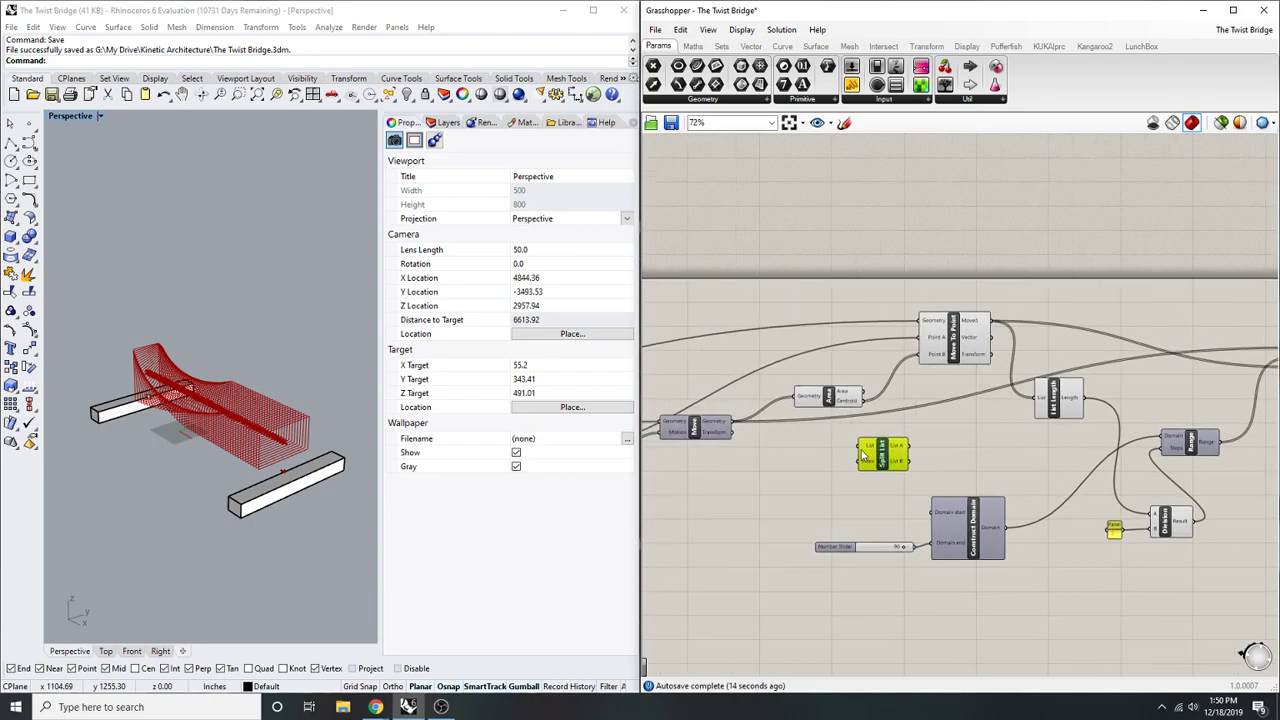
pyautogui.moveTo(818, 430); pyautogui.dragTo(732, 421)
pyautogui.scroll(3, 810, 450)
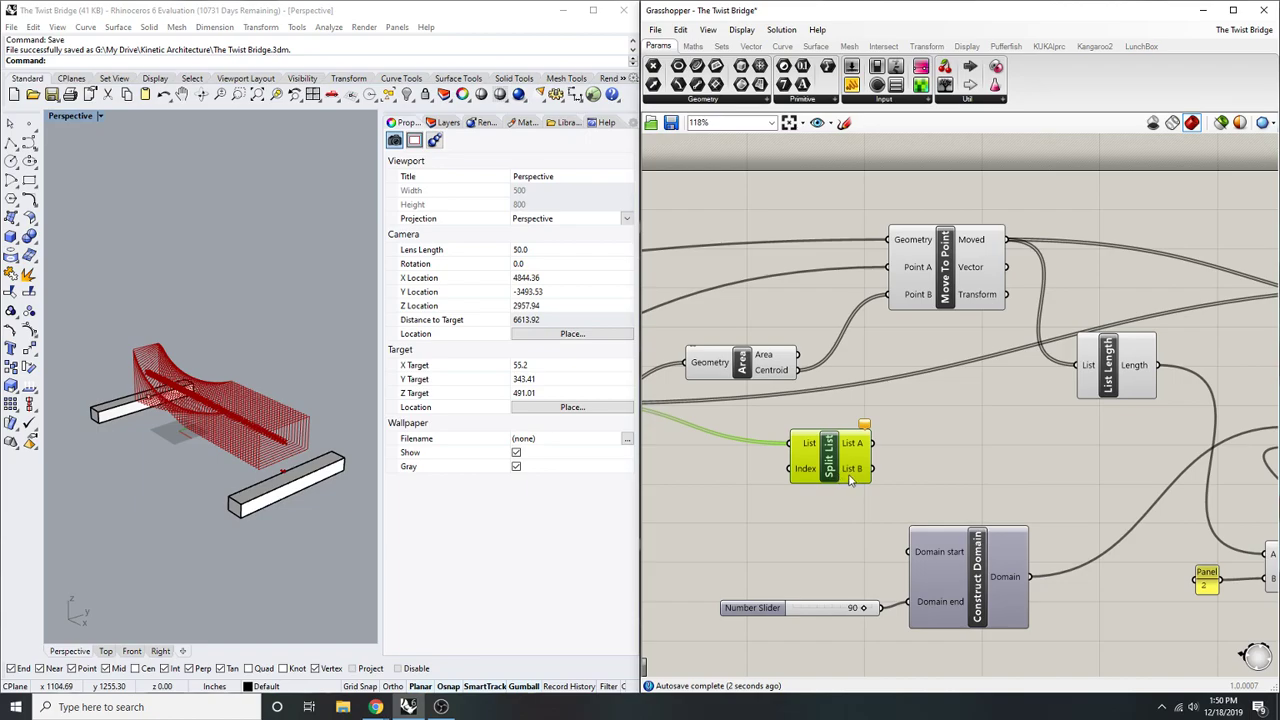
pyautogui.moveTo(858, 472); pyautogui.dragTo(835, 473, button='right')
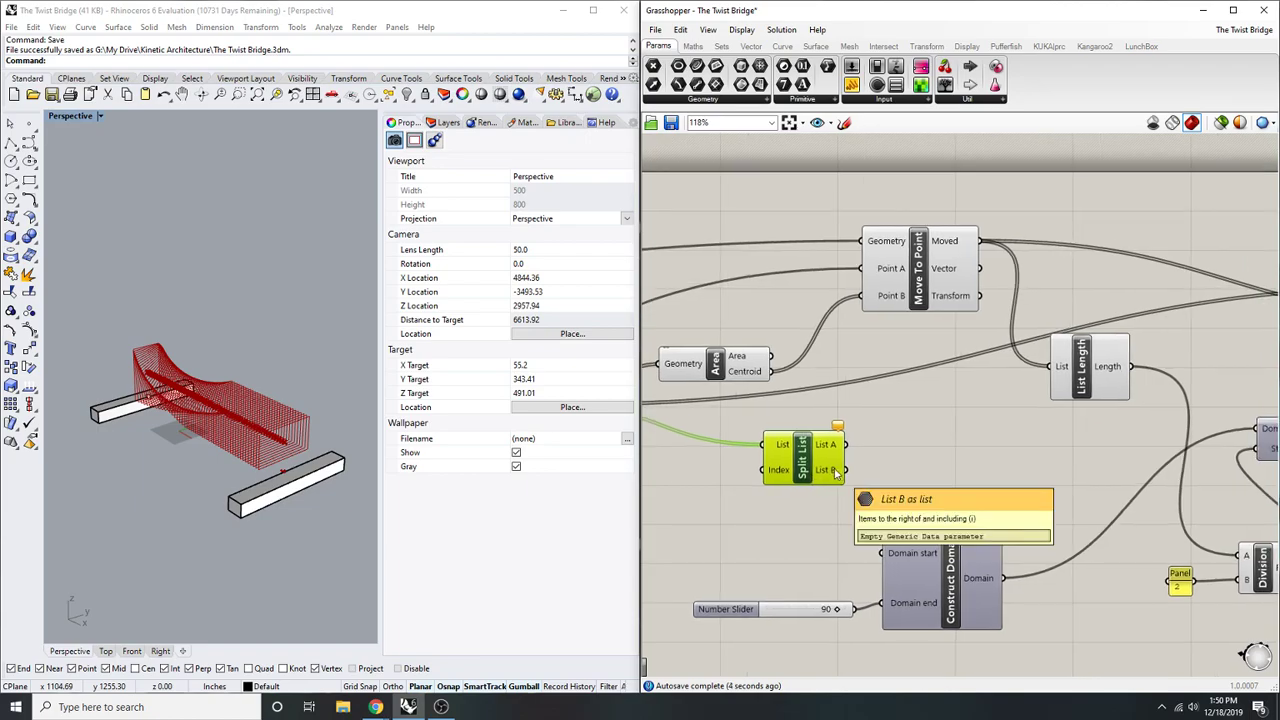
pyautogui.press('Delete')
# - Try the Number Slider feeding Construct Domain's Domain end at 100, and set it back to 90
pyautogui.moveTo(929, 413); pyautogui.dragTo(565, 485, button='right')
pyautogui.scroll(-2, 1109, 349)
pyautogui.scroll(1, 762, 578)
pyautogui.moveTo(762, 578); pyautogui.dragTo(1176, 471, button='right')
pyautogui.scroll(-1, 1176, 471)
pyautogui.scroll(3, 990, 492)
pyautogui.moveTo(1012, 489); pyautogui.dragTo(1046, 492)
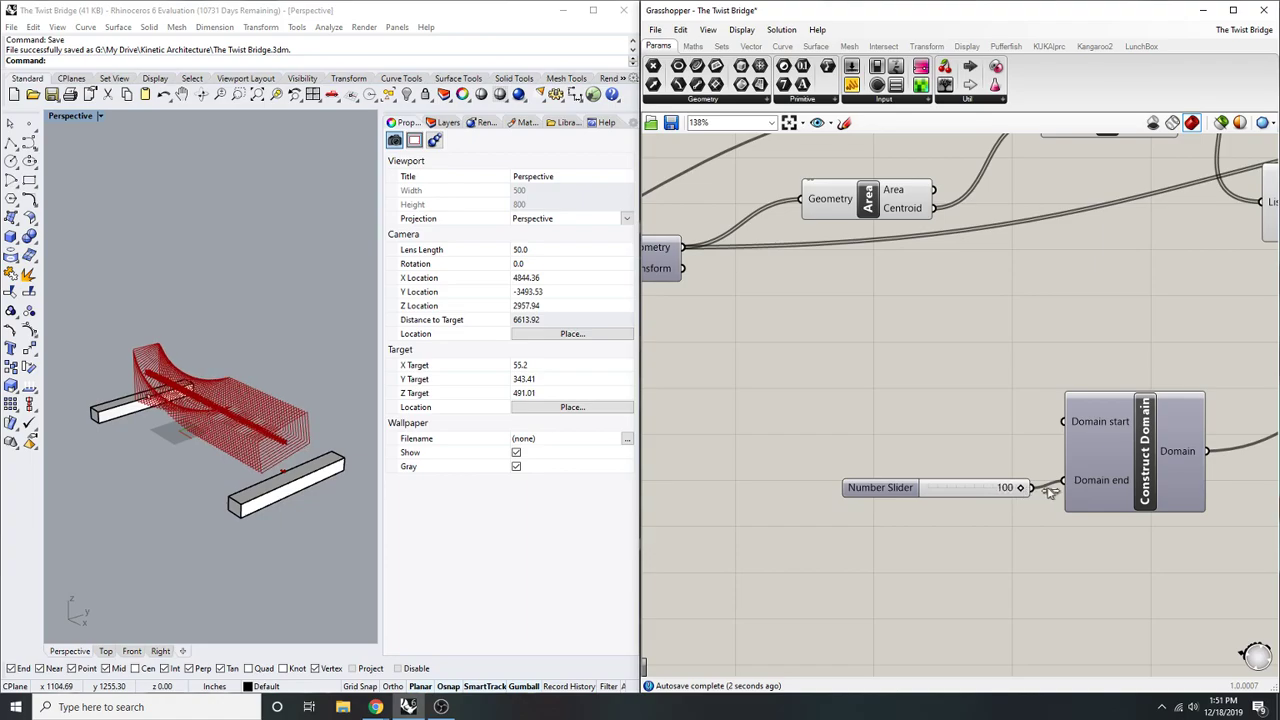
pyautogui.doubleClick(990, 490)
pyautogui.write('90')
pyautogui.press('Return')
pyautogui.doubleClick(988, 490)
pyautogui.write('90')
pyautogui.press('Return')
# - Add a Graph Mapper component just below the Division and its Panel containing 2
pyautogui.moveTo(923, 452); pyautogui.dragTo(789, 451, button='right')
pyautogui.scroll(-9, 183, 431)
pyautogui.moveTo(183, 431); pyautogui.dragTo(276, 466, button='right')
pyautogui.scroll(10, 251, 386)
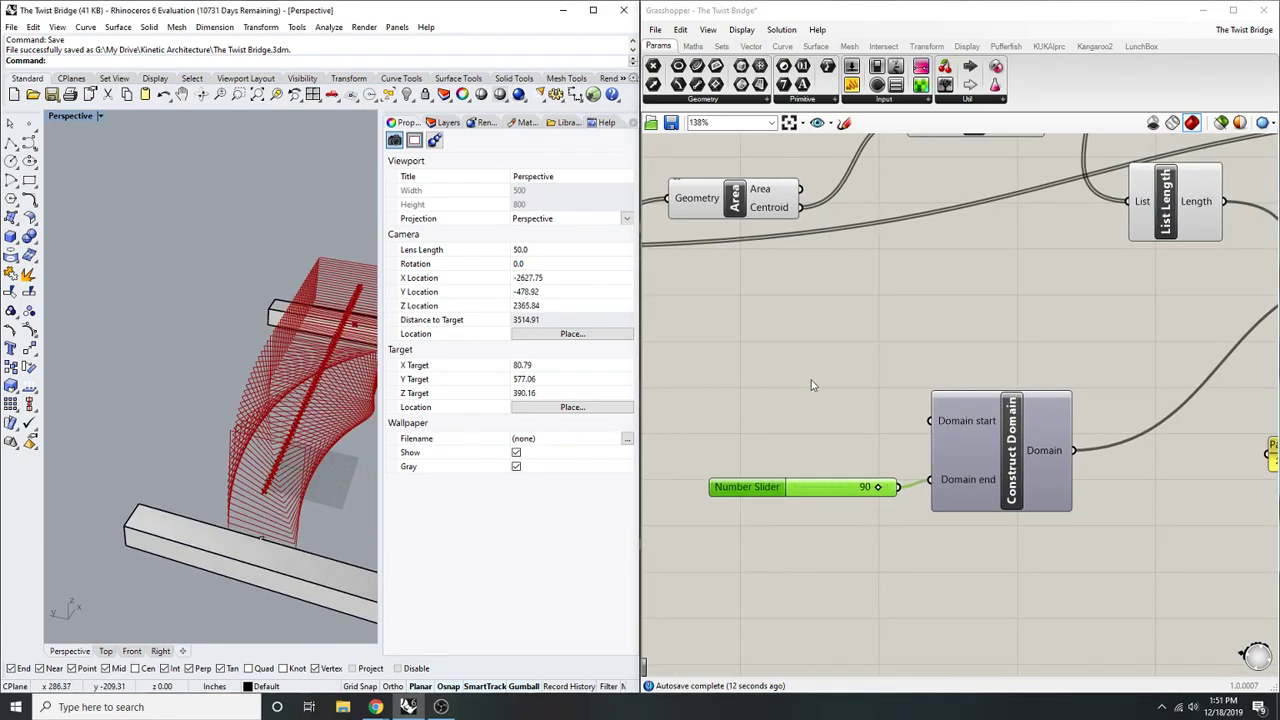
pyautogui.scroll(-4, 890, 408)
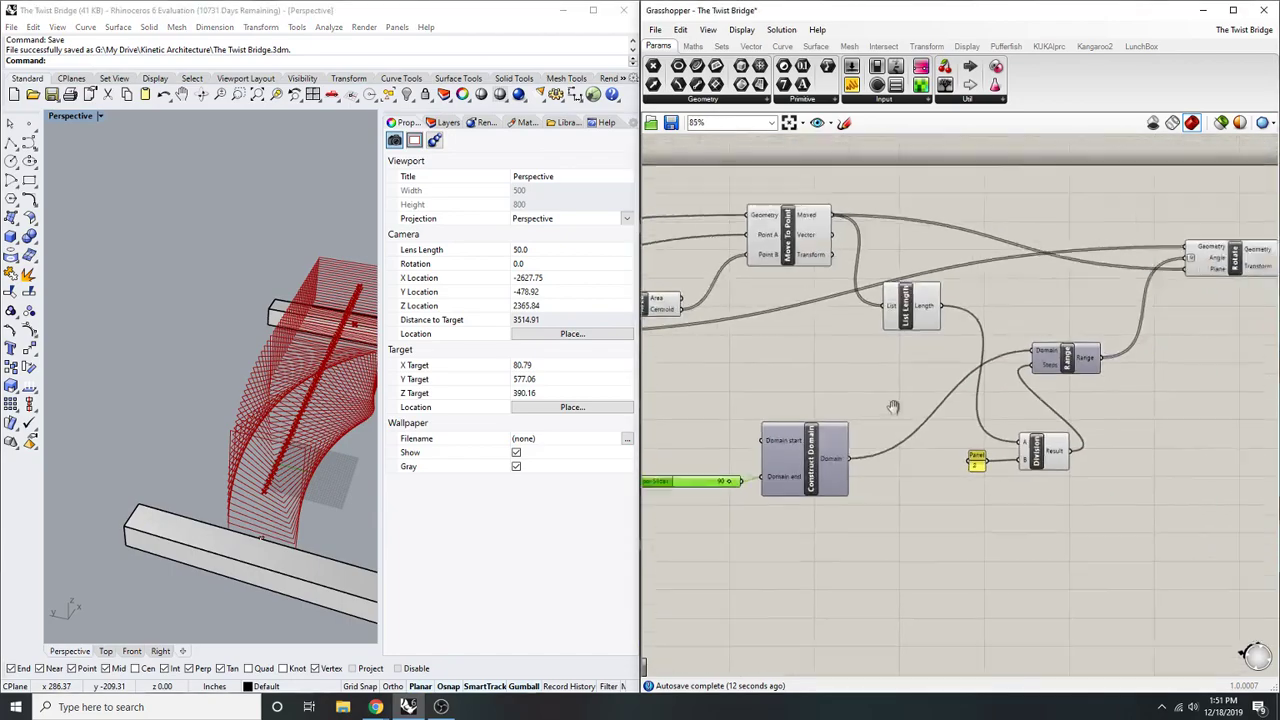
pyautogui.doubleClick(934, 516)
pyautogui.write('gr')
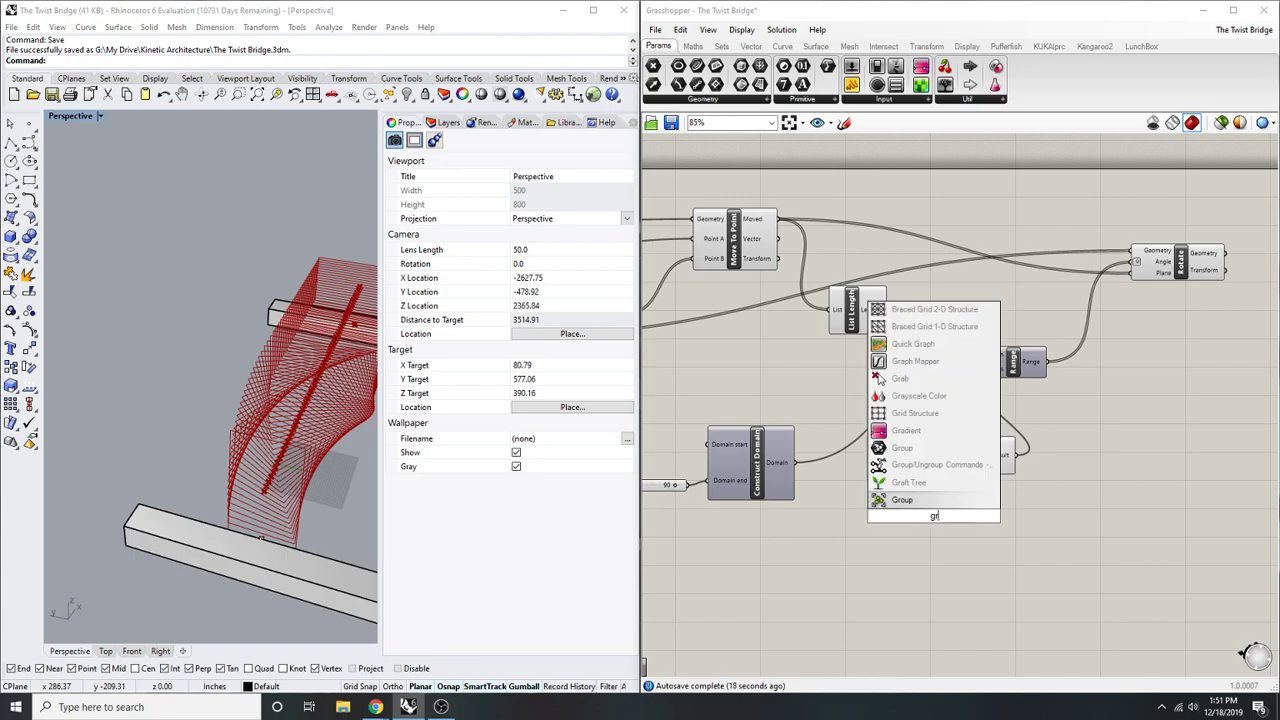
pyautogui.write('aph mapper')
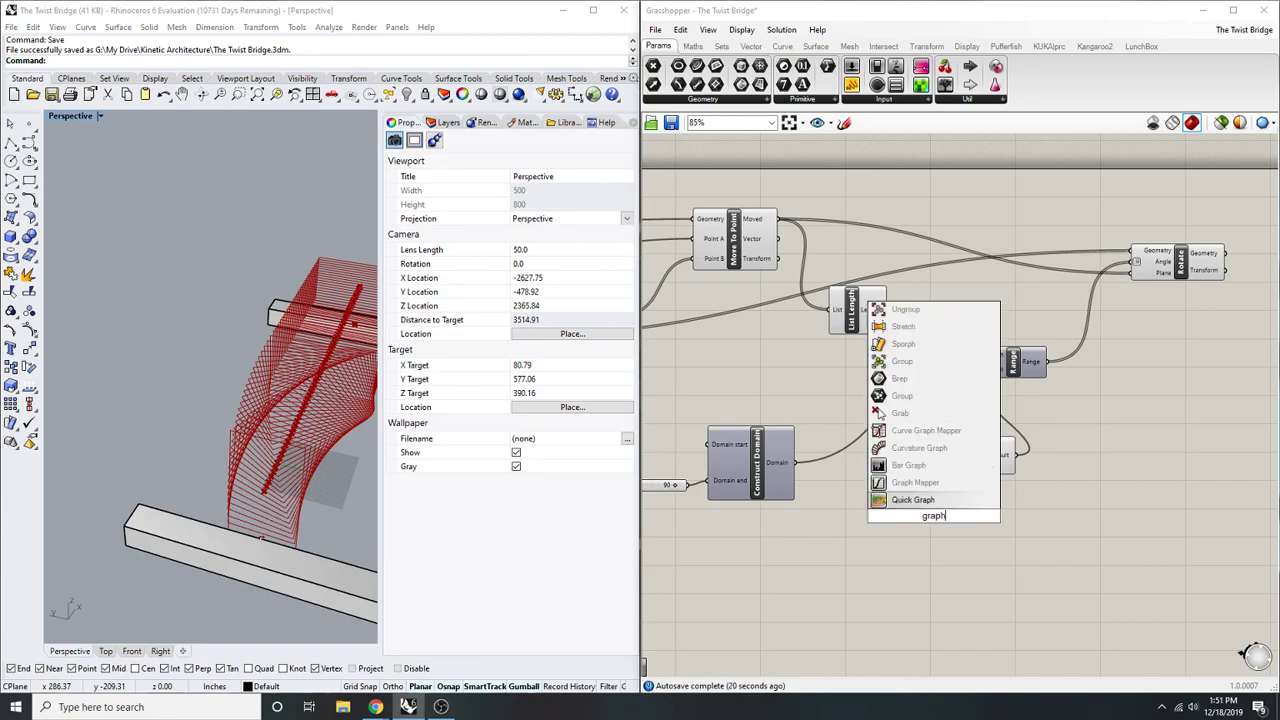
pyautogui.press('Return')
# - Set the Graph Mapper's graph type to Gaussian
pyautogui.moveTo(928, 410)
pyautogui.mouseDown(button='right')
pyautogui.moveTo(890, 416)
pyautogui.moveTo(928, 387)
pyautogui.mouseUp(button='right')
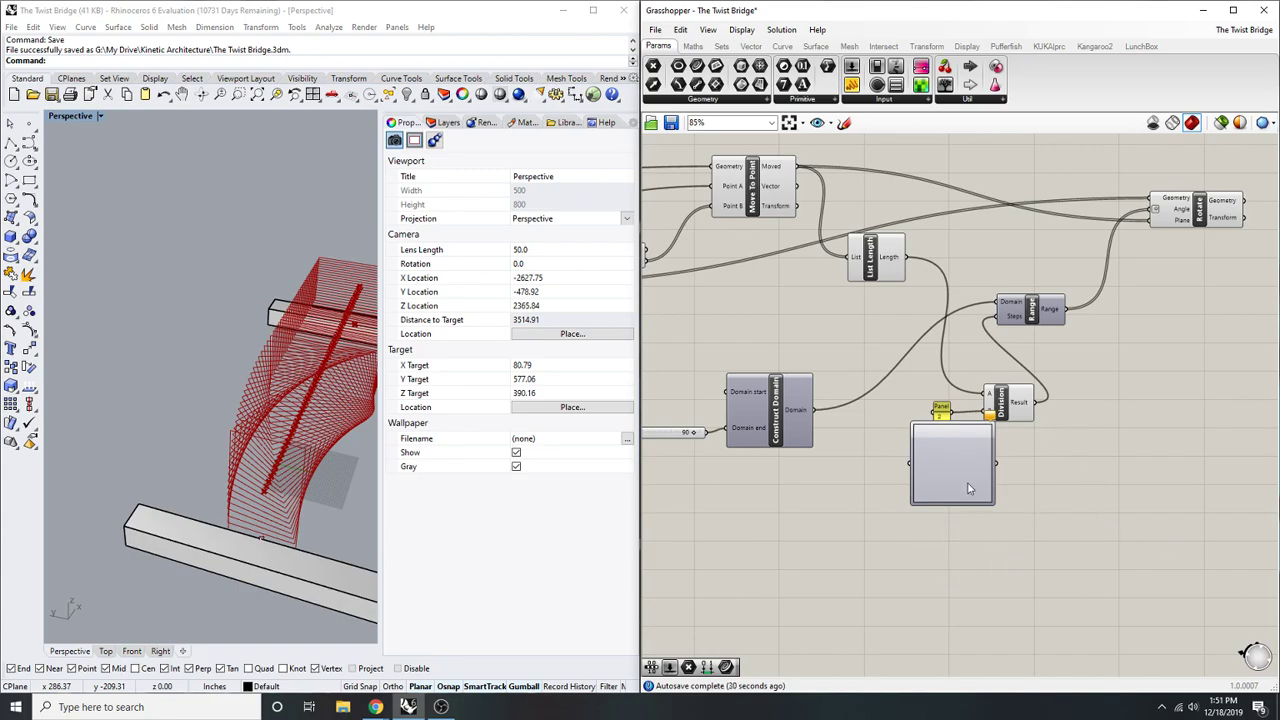
pyautogui.scroll(2, 1024, 410)
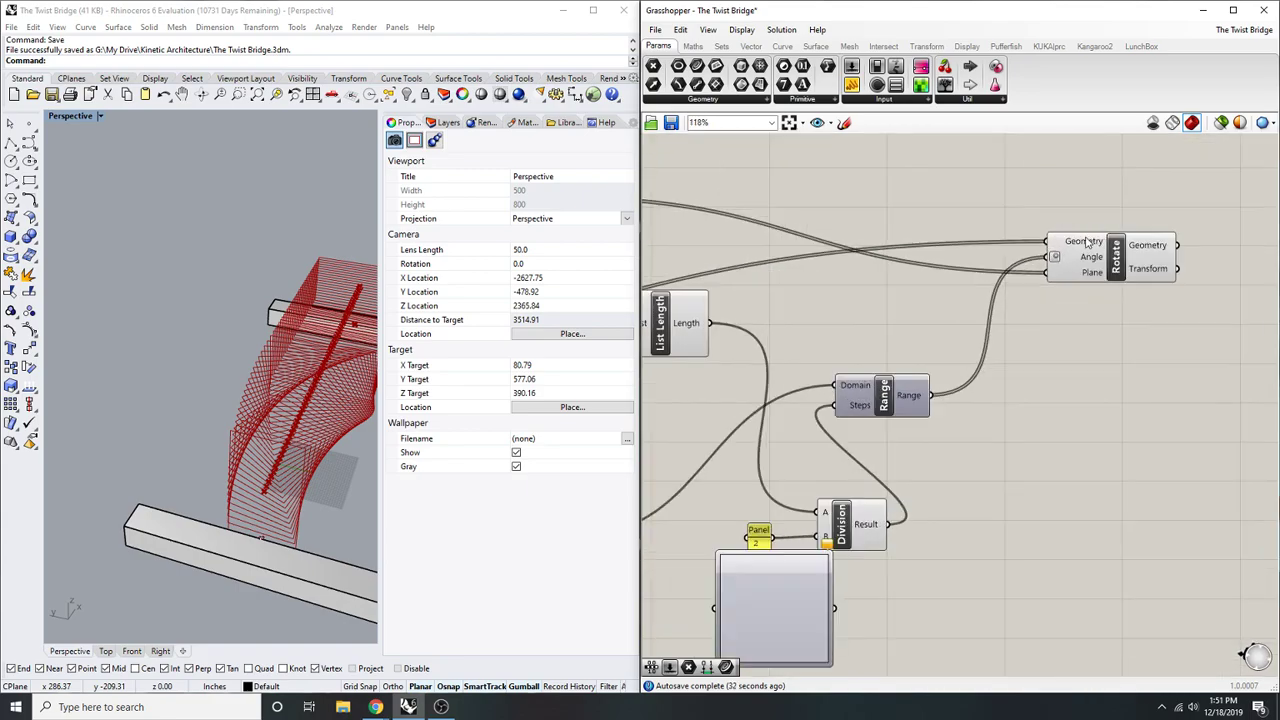
pyautogui.moveTo(1086, 246)
pyautogui.moveTo(784, 589); pyautogui.dragTo(935, 455, button='right')
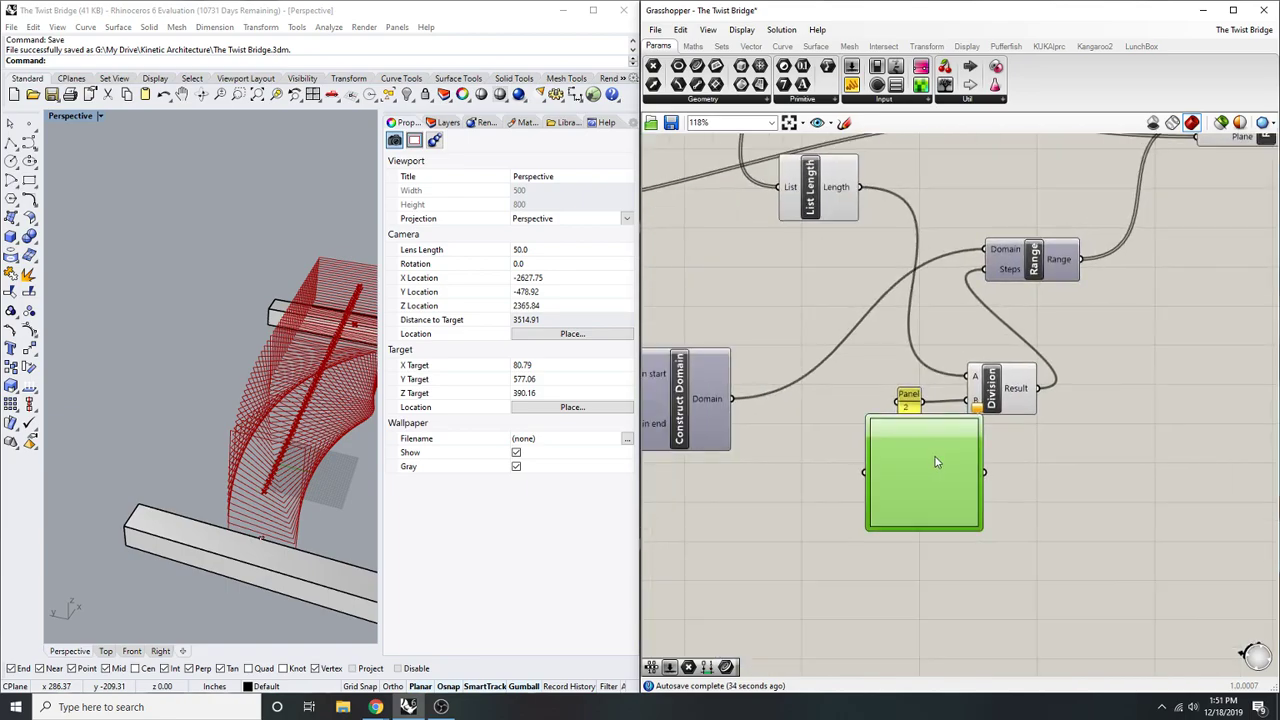
pyautogui.rightClick(935, 455)
pyautogui.moveTo(993, 630)
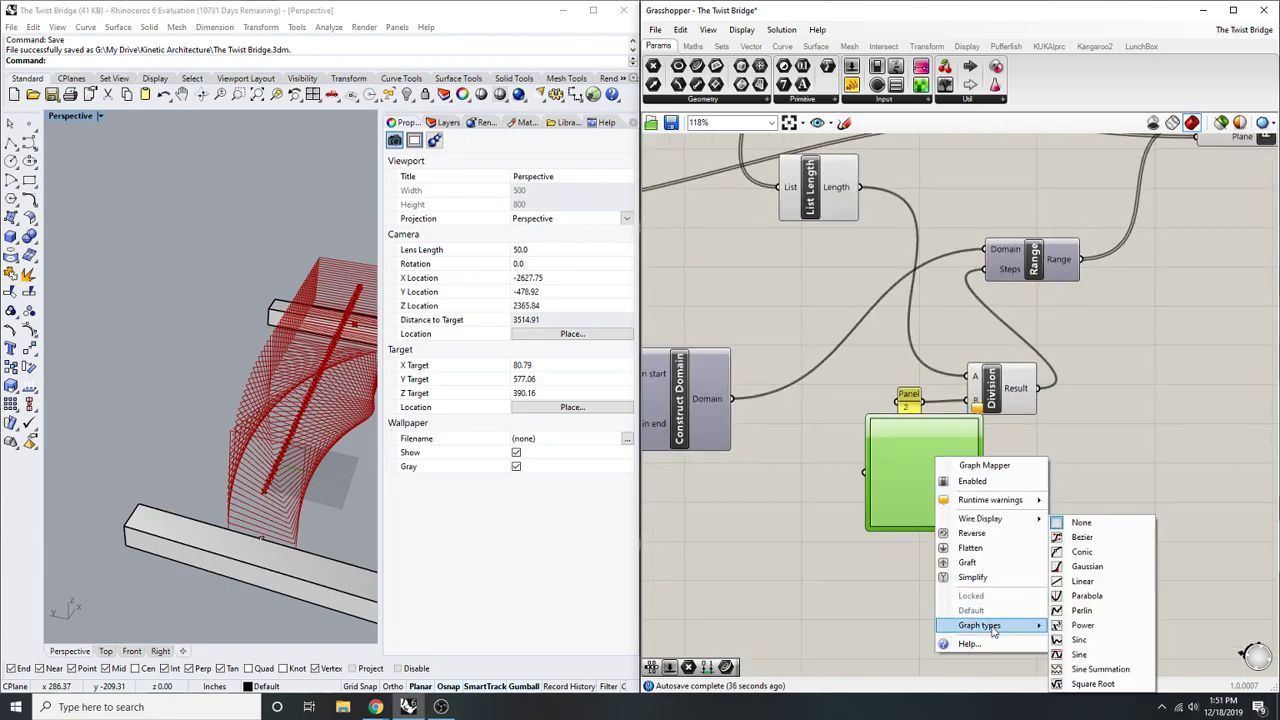
pyautogui.click(1086, 566)
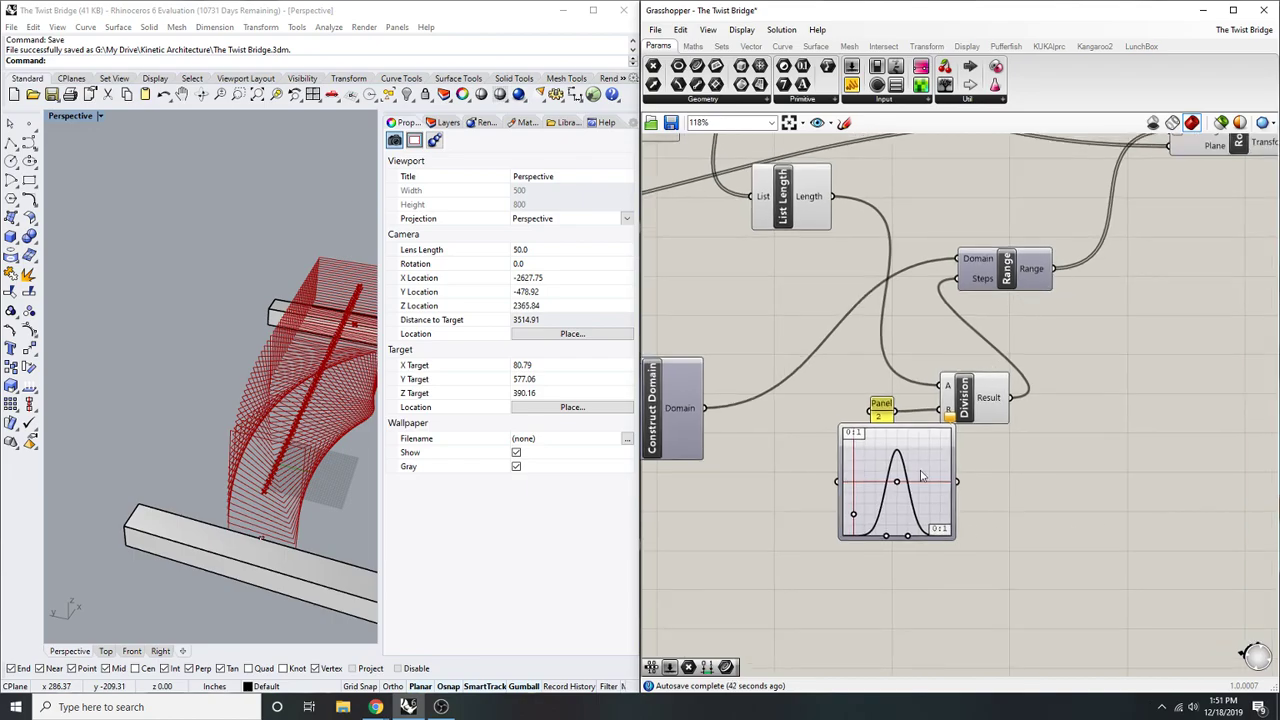
# - Place the Graph Mapper just after the Range component, and feed Range's Steps directly from List Length's Length output
pyautogui.moveTo(922, 476); pyautogui.dragTo(1146, 302)
pyautogui.moveTo(1146, 302); pyautogui.dragTo(1101, 381, button='right')
pyautogui.scroll(1, 1101, 377)
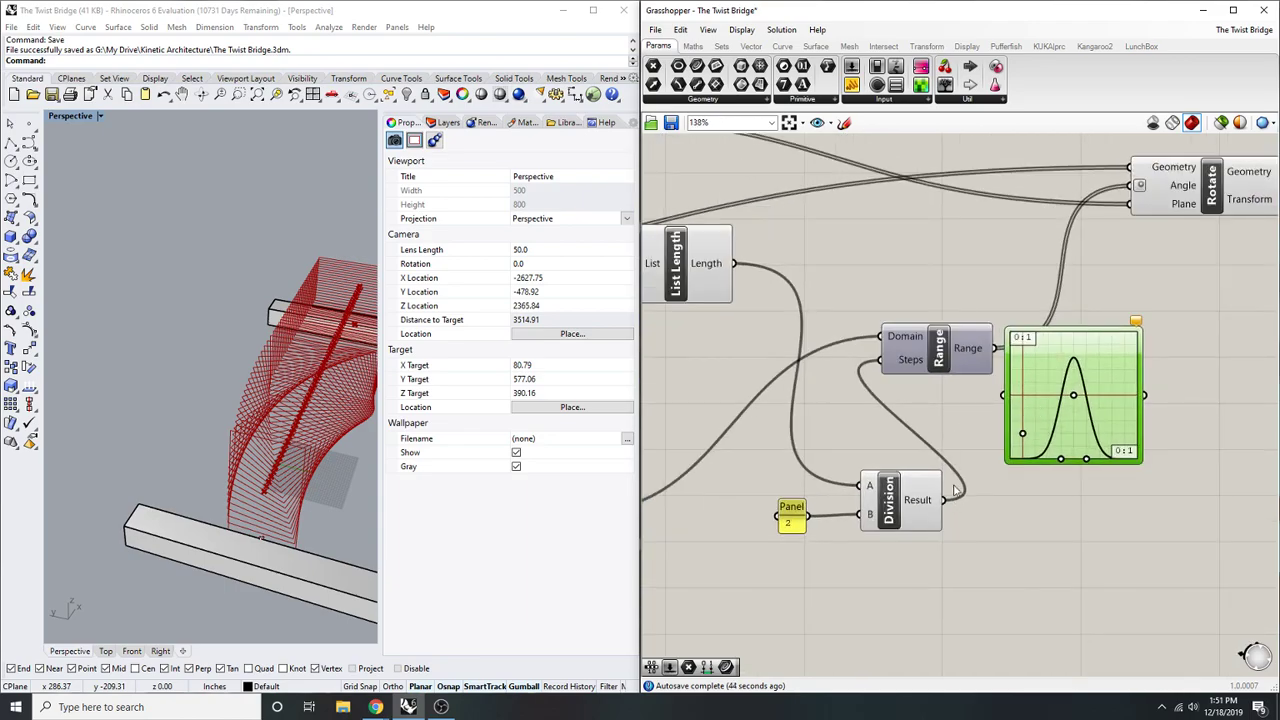
pyautogui.moveTo(893, 369); pyautogui.dragTo(755, 263)
pyautogui.moveTo(848, 291); pyautogui.dragTo(896, 299, button='right')
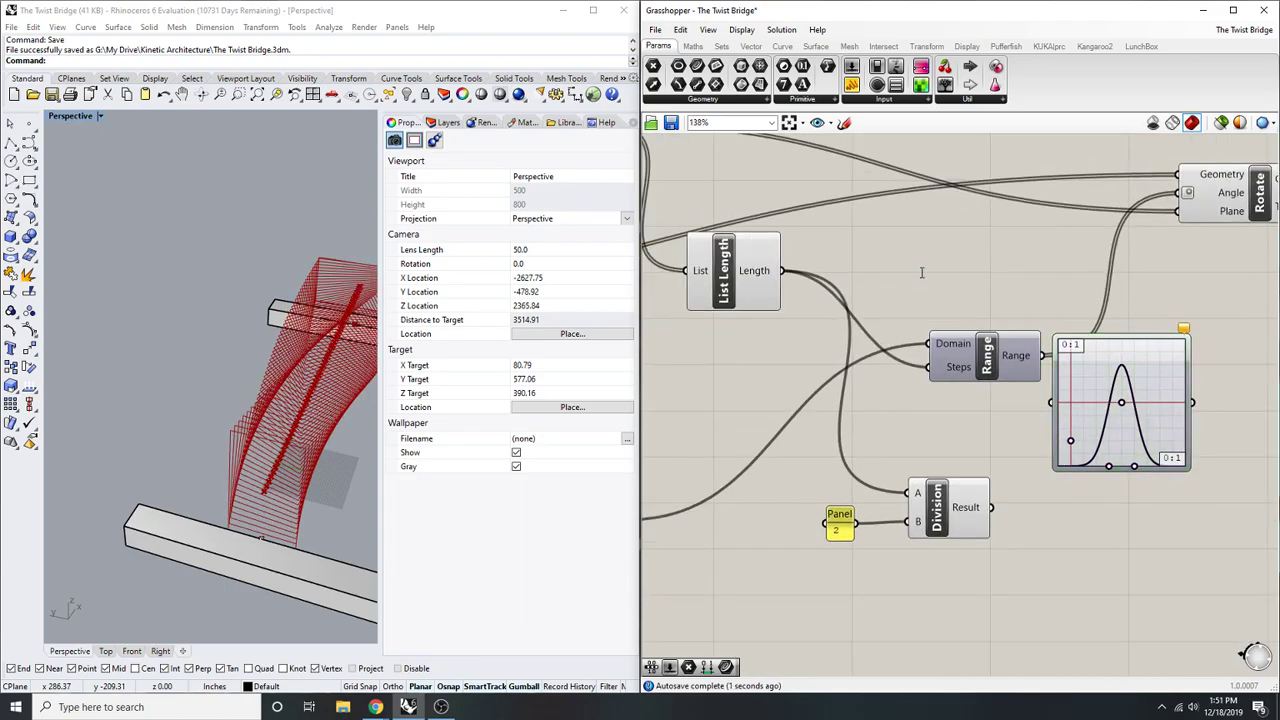
# - Add a Subtraction component above Range and connect List Length's Length output to its A input
pyautogui.doubleClick(921, 272)
pyautogui.write('subtr')
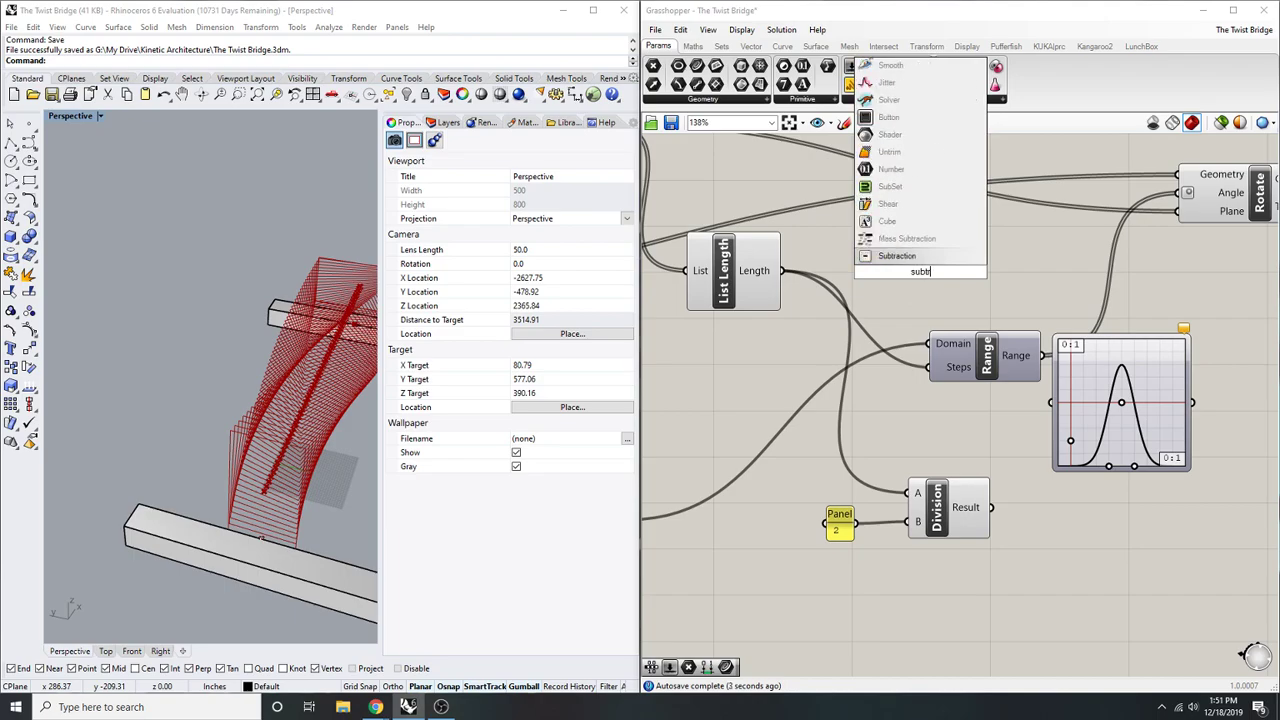
pyautogui.press('Return')
pyautogui.scroll(1, 972, 275)
pyautogui.moveTo(862, 249); pyautogui.dragTo(748, 270)
# - Feed a new Panel containing 1 into Subtraction's B input, and connect its Result to Range's Steps
pyautogui.moveTo(698, 440); pyautogui.dragTo(821, 440, button='right')
pyautogui.doubleClick(821, 437)
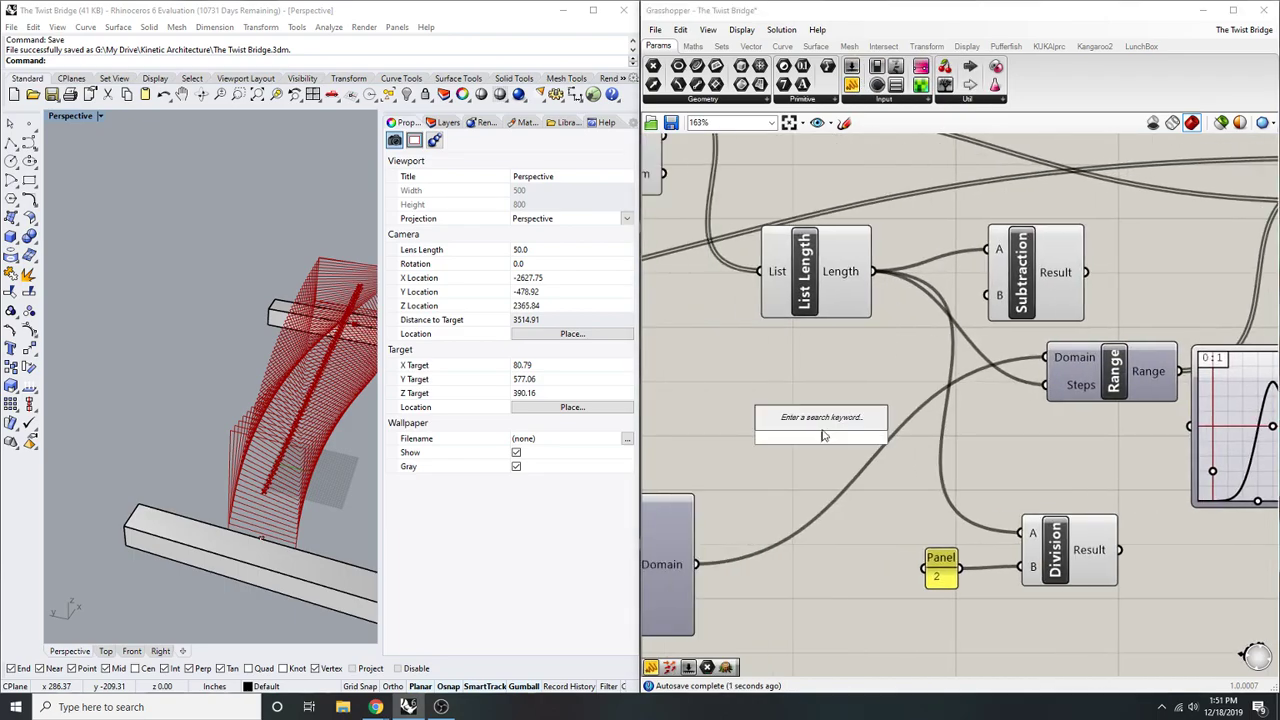
pyautogui.write('//1')
pyautogui.press('Return')
pyautogui.moveTo(999, 295); pyautogui.dragTo(840, 437)
pyautogui.moveTo(1274, 364); pyautogui.dragTo(950, 400)
pyautogui.moveTo(700, 440); pyautogui.dragTo(815, 300)
# - Wire the Graph Mapper between Range's output and Rotate's Angle input, and widen its Gaussian curve
pyautogui.moveTo(1030, 385); pyautogui.dragTo(950, 452, button='right')
pyautogui.moveTo(932, 458); pyautogui.dragTo(1065, 358)
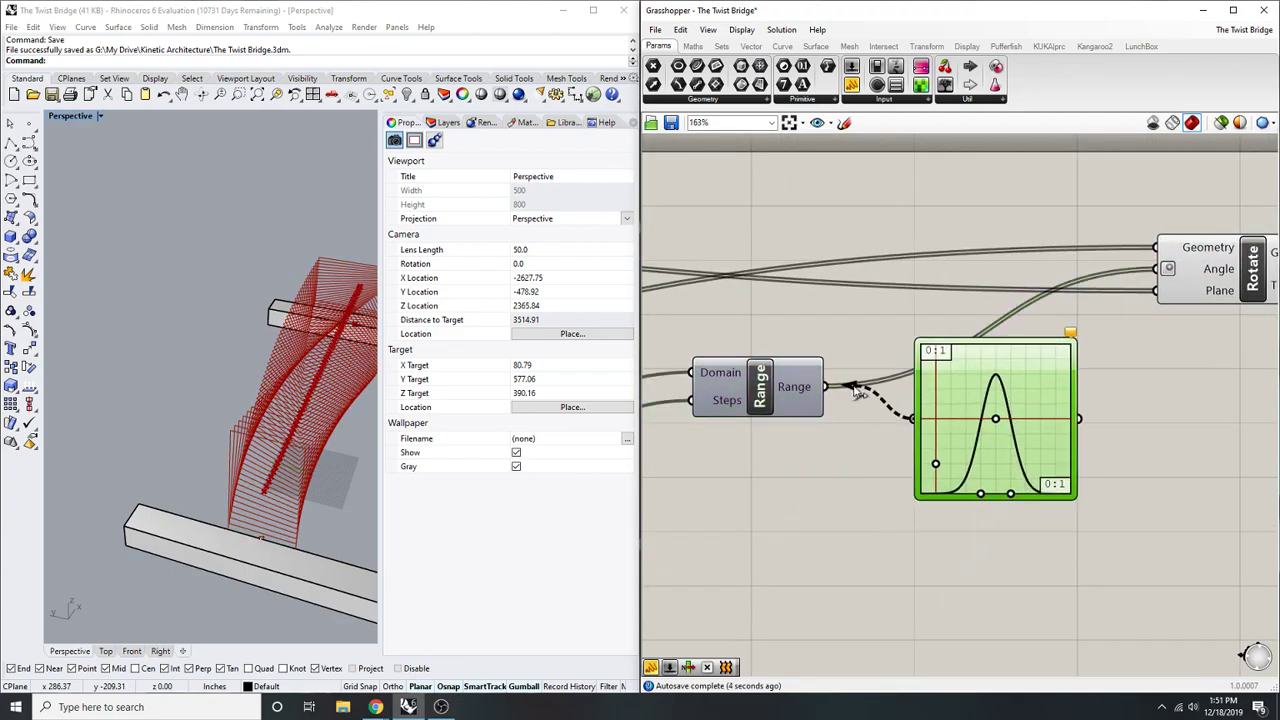
pyautogui.moveTo(1037, 396); pyautogui.dragTo(985, 424, button='right')
pyautogui.moveTo(860, 449); pyautogui.dragTo(773, 414)
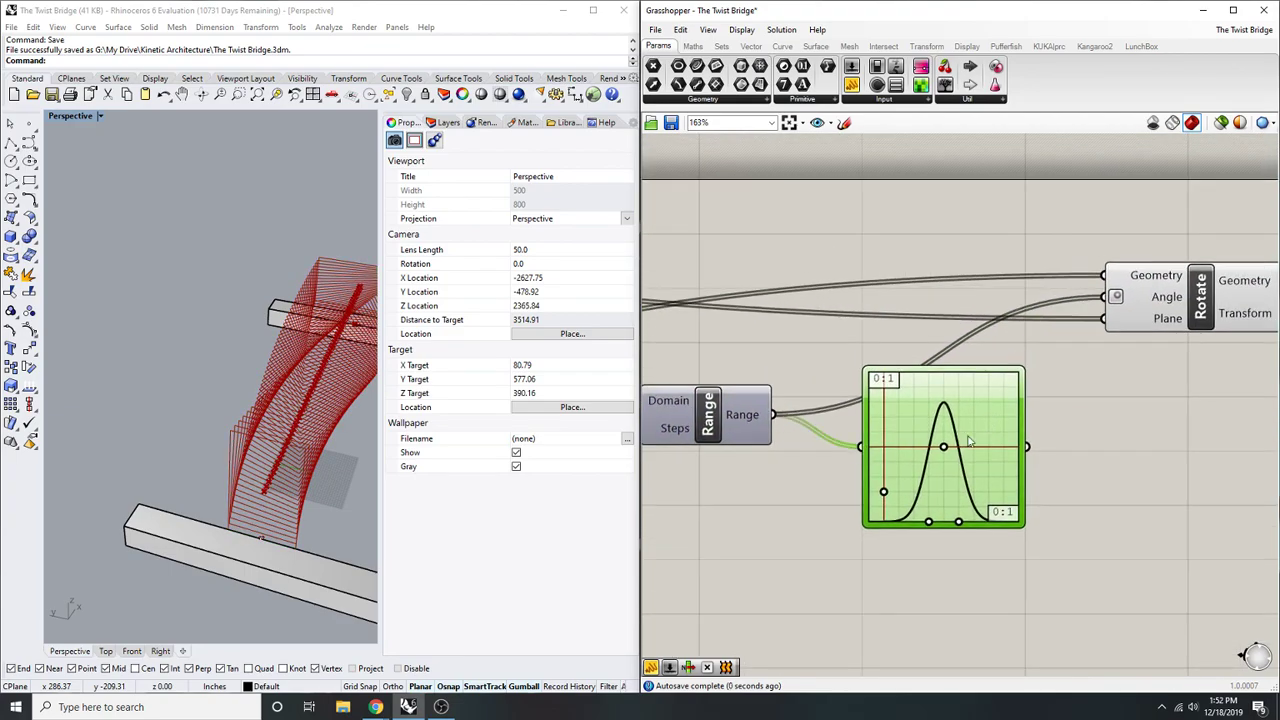
pyautogui.moveTo(1078, 455); pyautogui.dragTo(1018, 470, button='right')
pyautogui.moveTo(967, 462); pyautogui.dragTo(1054, 313)
pyautogui.moveTo(867, 538); pyautogui.dragTo(855, 538)
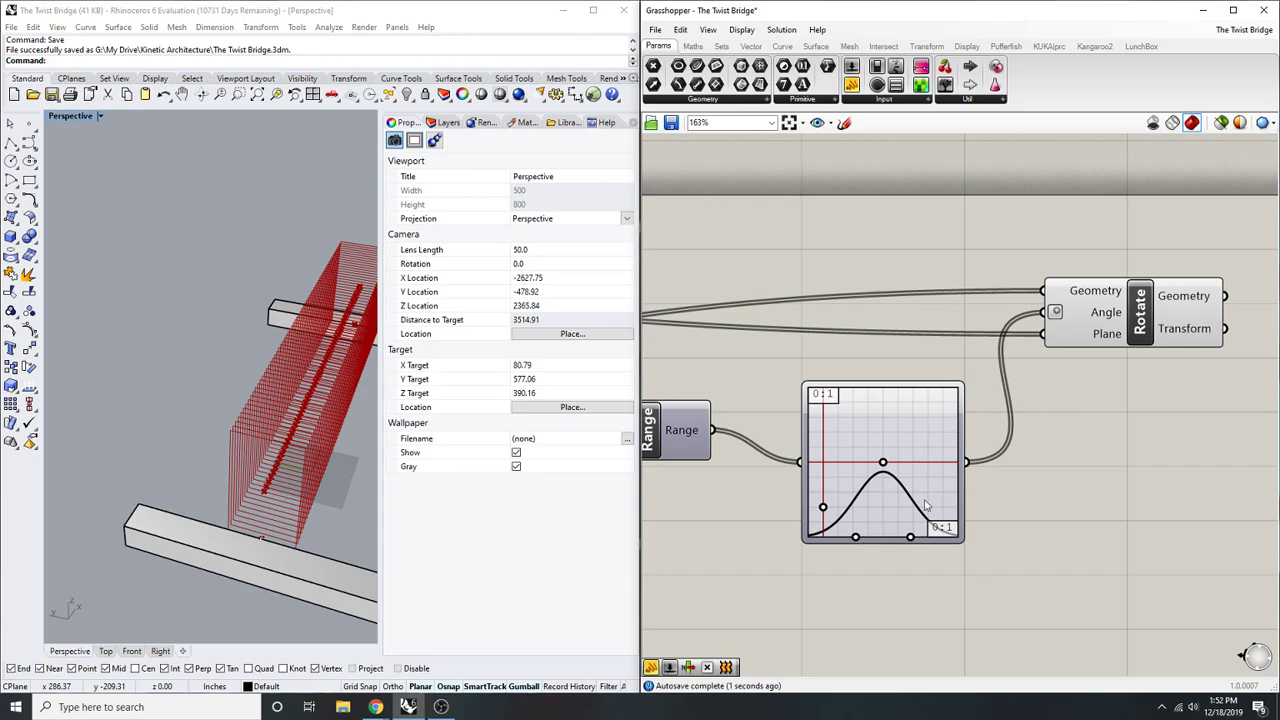
# - Move the Range component down so it lines up with Subtraction and the Graph Mapper
pyautogui.scroll(-3, 765, 515)
pyautogui.moveTo(720, 494); pyautogui.dragTo(886, 420, button='right')
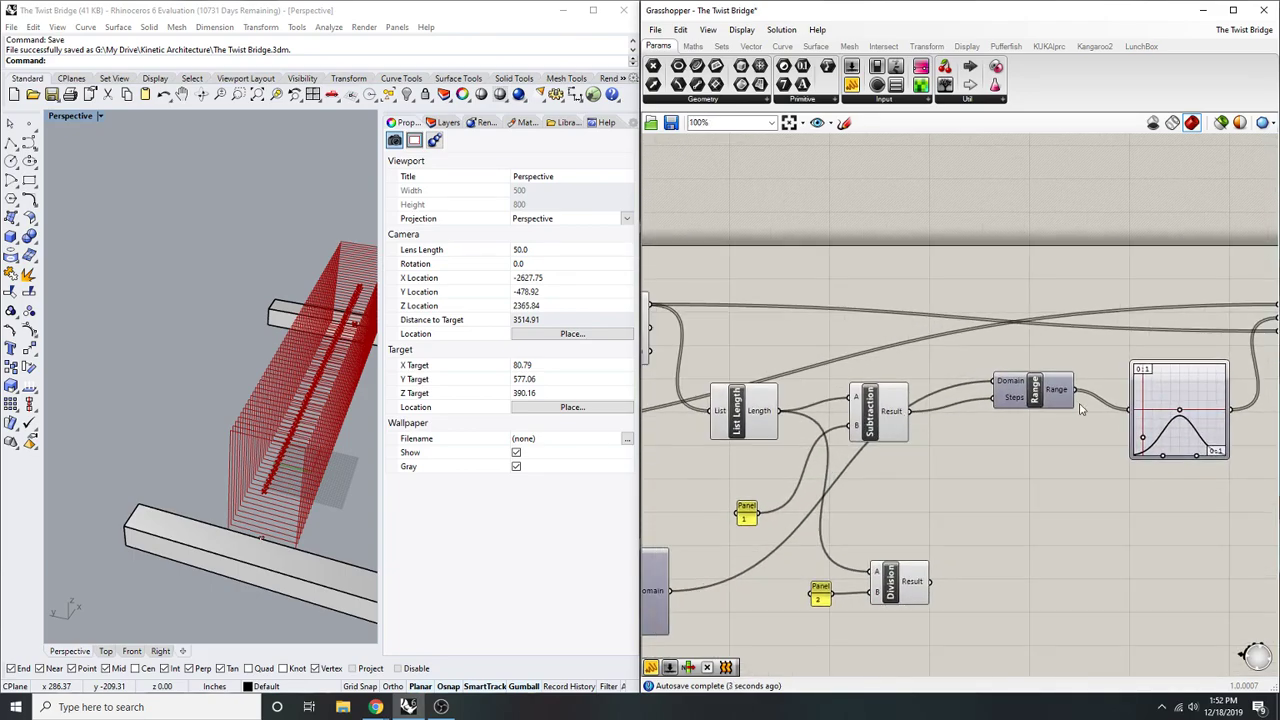
pyautogui.scroll(2, 1072, 408)
pyautogui.moveTo(1068, 408); pyautogui.dragTo(1006, 406, button='right')
pyautogui.moveTo(973, 397); pyautogui.dragTo(973, 423)
pyautogui.click(932, 458)
# - Try the Number Slider feeding Construct Domain's Domain end at 24, inspect the bridge sections, and raise the slider again
pyautogui.scroll(-3, 920, 430)
pyautogui.moveTo(700, 574); pyautogui.dragTo(888, 515, button='right')
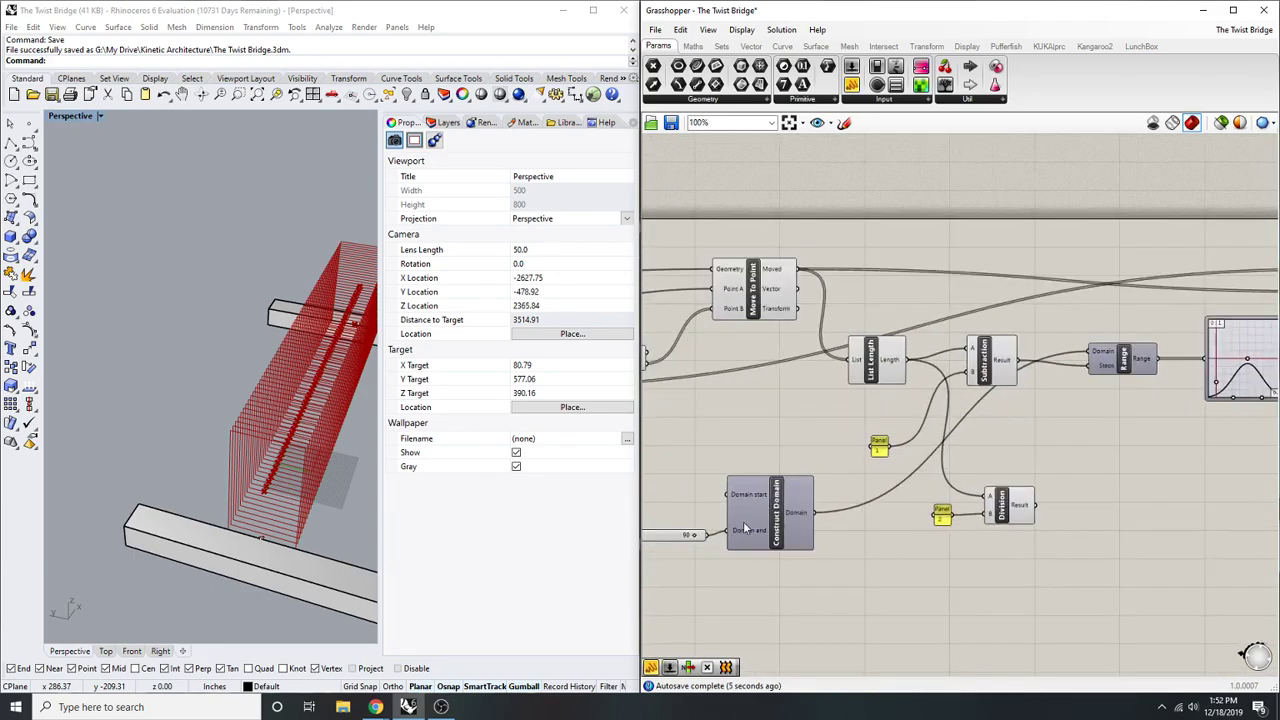
pyautogui.scroll(3, 748, 523)
pyautogui.moveTo(808, 514); pyautogui.dragTo(740, 528)
pyautogui.moveTo(329, 506); pyautogui.dragTo(214, 471, button='right')
pyautogui.scroll(7, 135, 452)
pyautogui.moveTo(135, 452); pyautogui.dragTo(60, 455, button='right')
pyautogui.scroll(-11, 165, 460)
pyautogui.moveTo(220, 460); pyautogui.dragTo(92, 450, button='right')
pyautogui.keyDown('shift'); pyautogui.moveTo(163, 424); pyautogui.dragTo(157, 398, button='right'); pyautogui.keyUp('shift')
pyautogui.scroll(10, 157, 398)
pyautogui.moveTo(150, 512); pyautogui.dragTo(161, 515, button='right')
pyautogui.scroll(4, 163, 516)
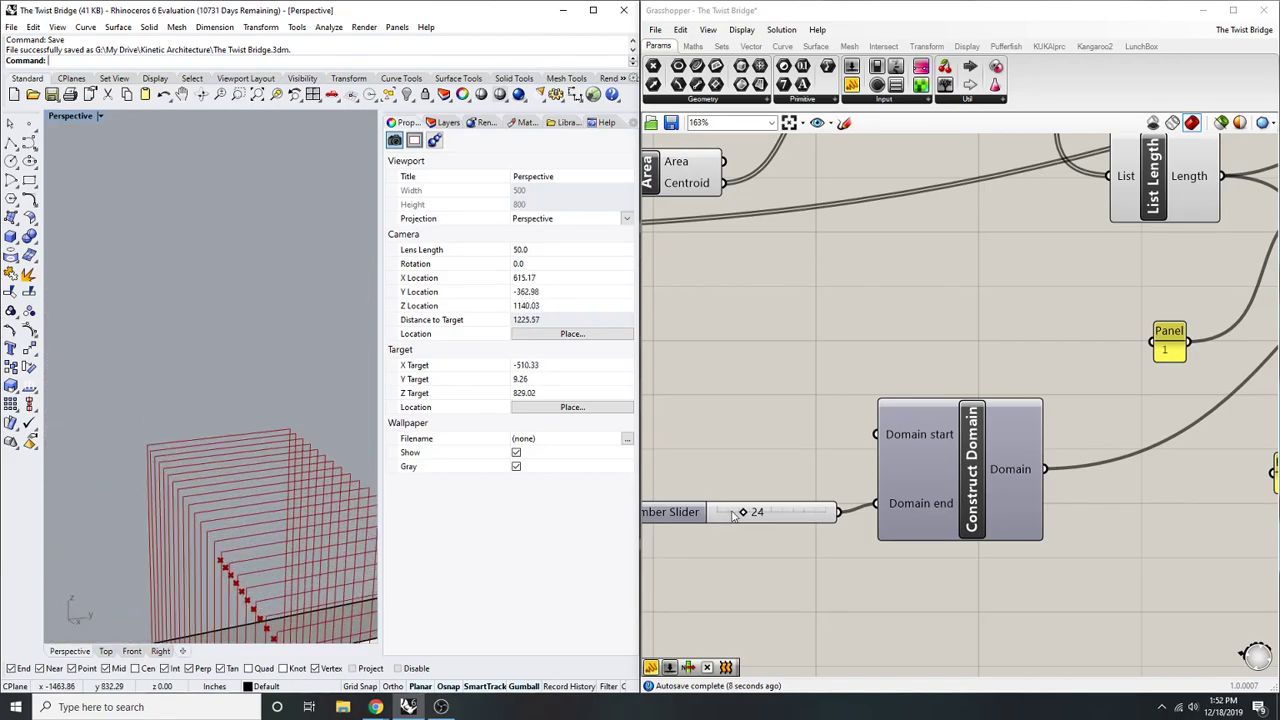
pyautogui.moveTo(741, 513); pyautogui.dragTo(821, 520)
# - Set the Graph Mapper's upper X limit, X[1], to 90 in the Graph Editor
pyautogui.scroll(-4, 792, 338)
pyautogui.moveTo(1215, 298); pyautogui.dragTo(934, 341, button='right')
pyautogui.moveTo(824, 355); pyautogui.dragTo(776, 364, button='right')
pyautogui.scroll(3, 788, 325)
pyautogui.doubleClick(793, 325)
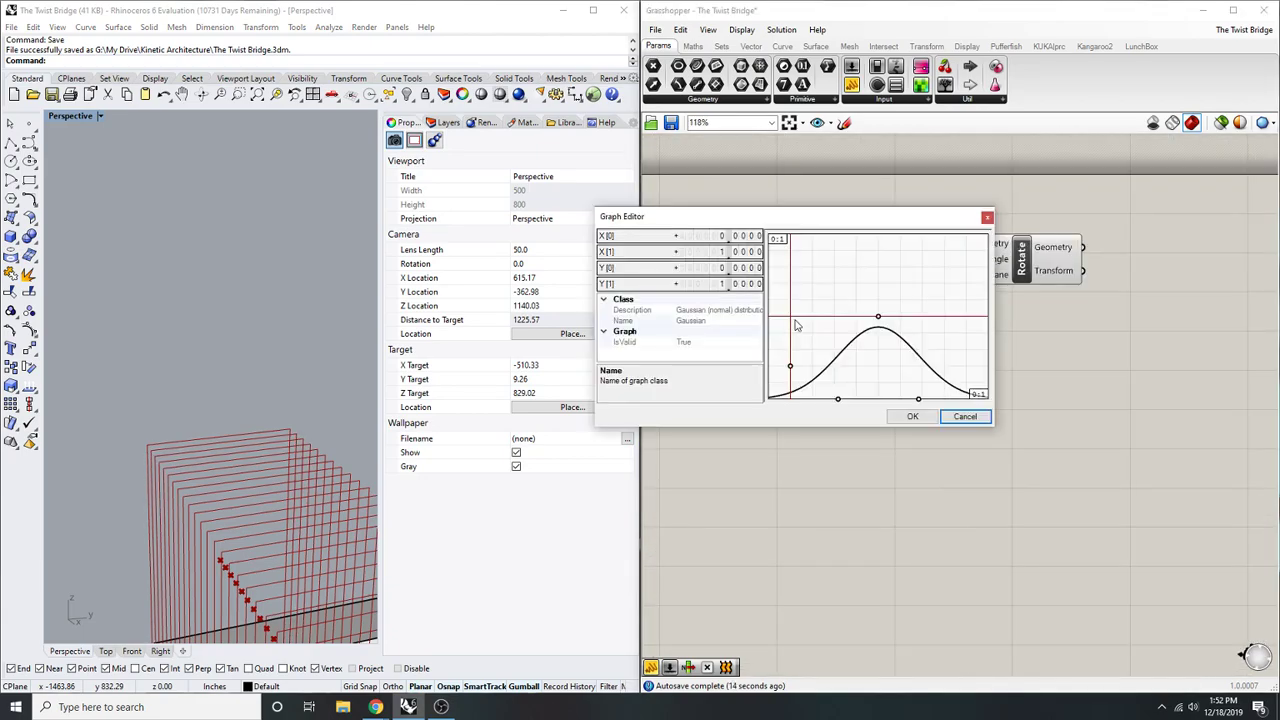
pyautogui.doubleClick(740, 252)
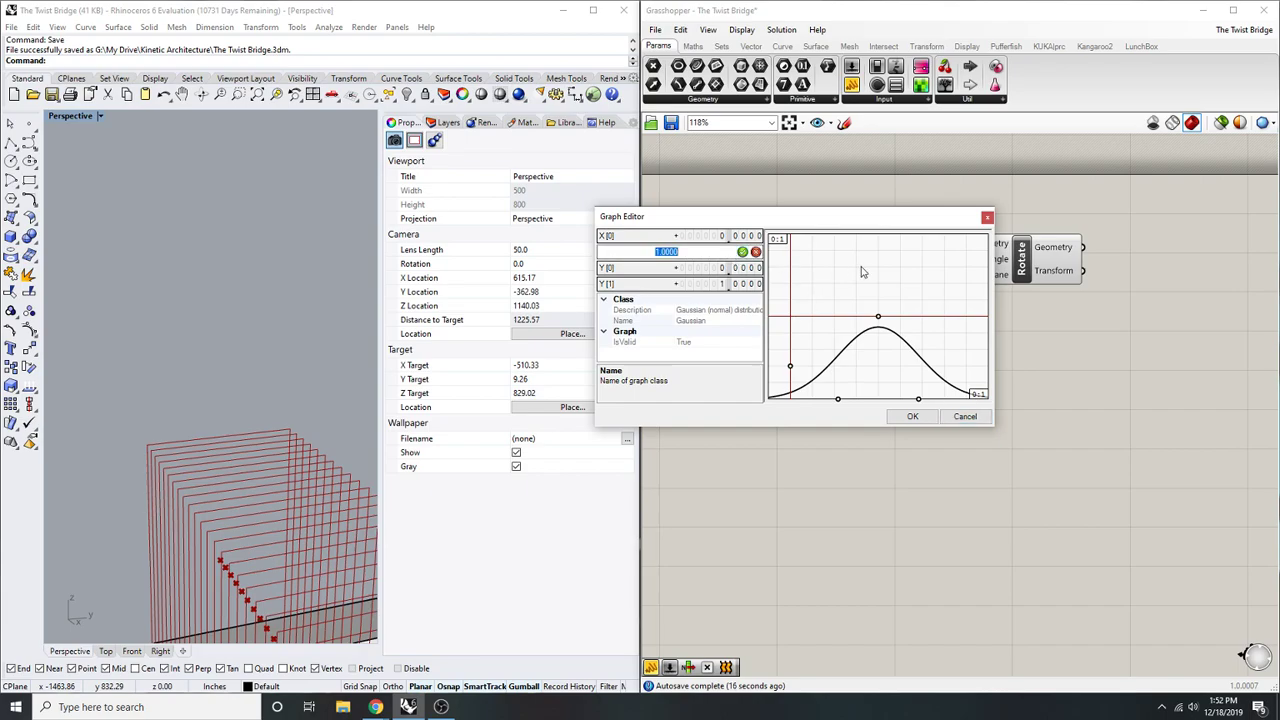
pyautogui.write('90')
pyautogui.press('Return')
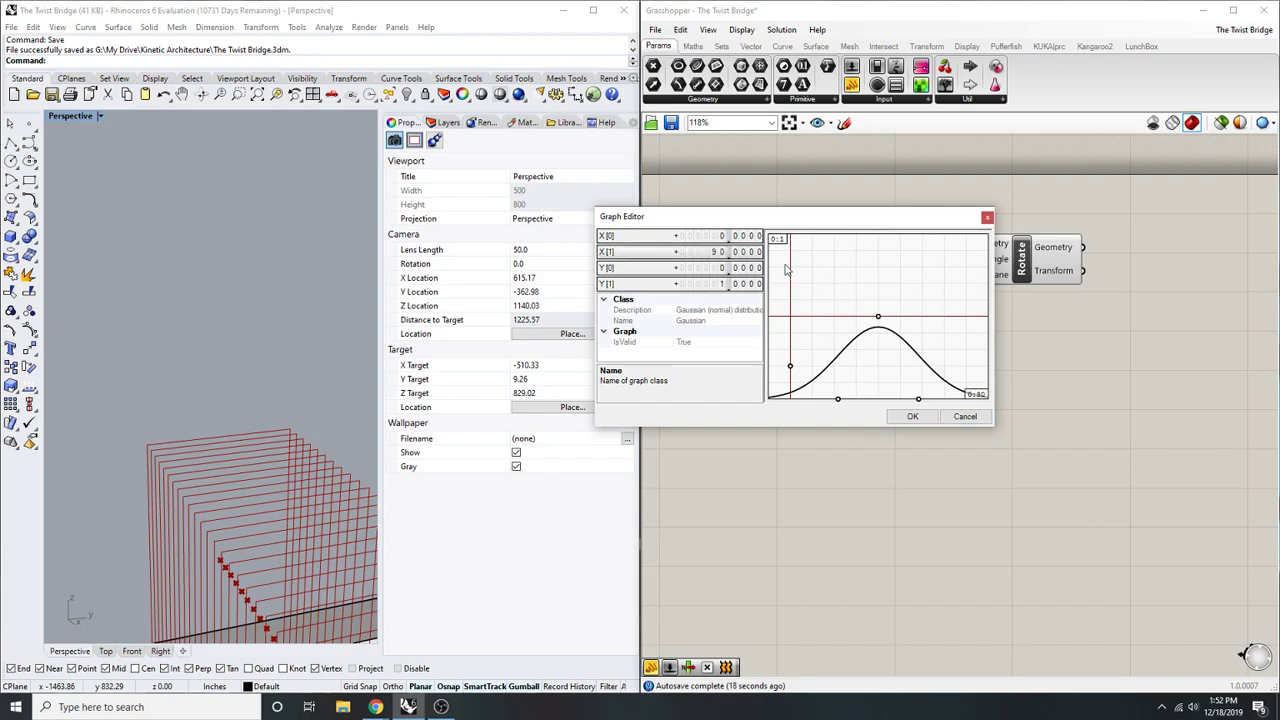
pyautogui.click(911, 416)
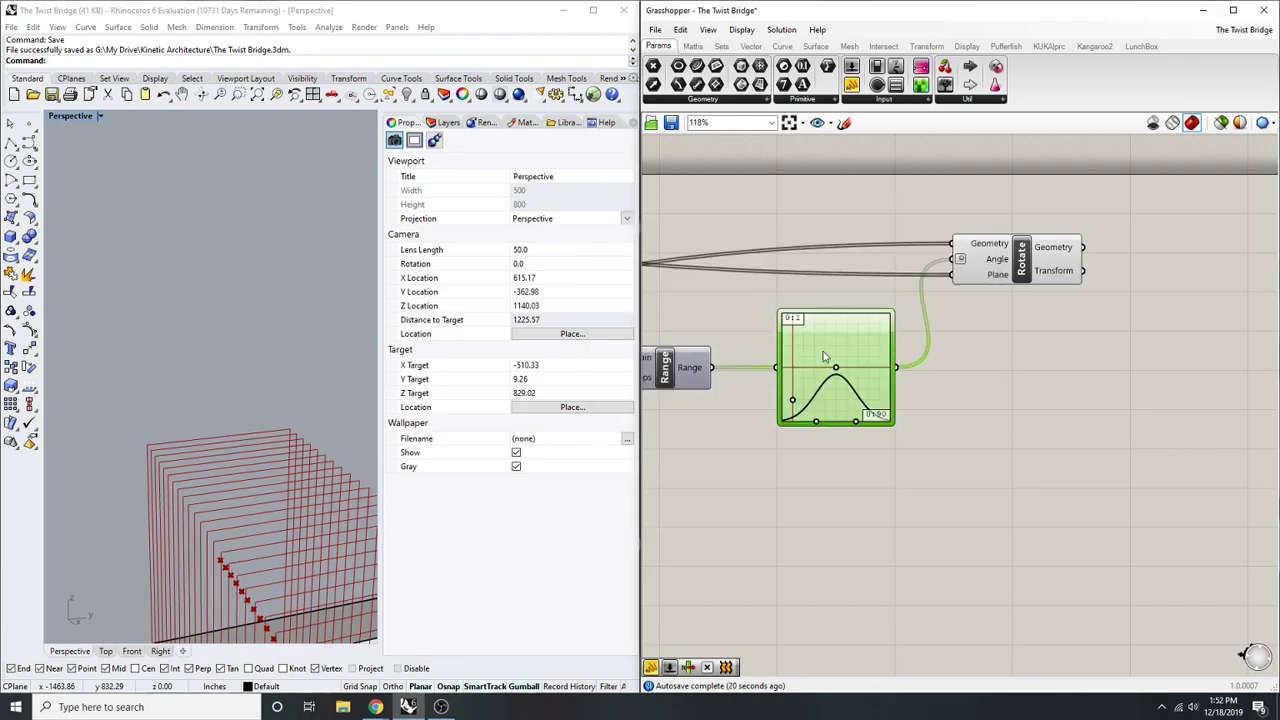
# - Add a Panel beside the Graph Mapper, connect the mapper's output to it, and look through the listed values
pyautogui.scroll(-16, 240, 376)
pyautogui.moveTo(240, 376); pyautogui.dragTo(415, 406, button='right')
pyautogui.doubleClick(1153, 360)
pyautogui.write('//')
pyautogui.press('Return')
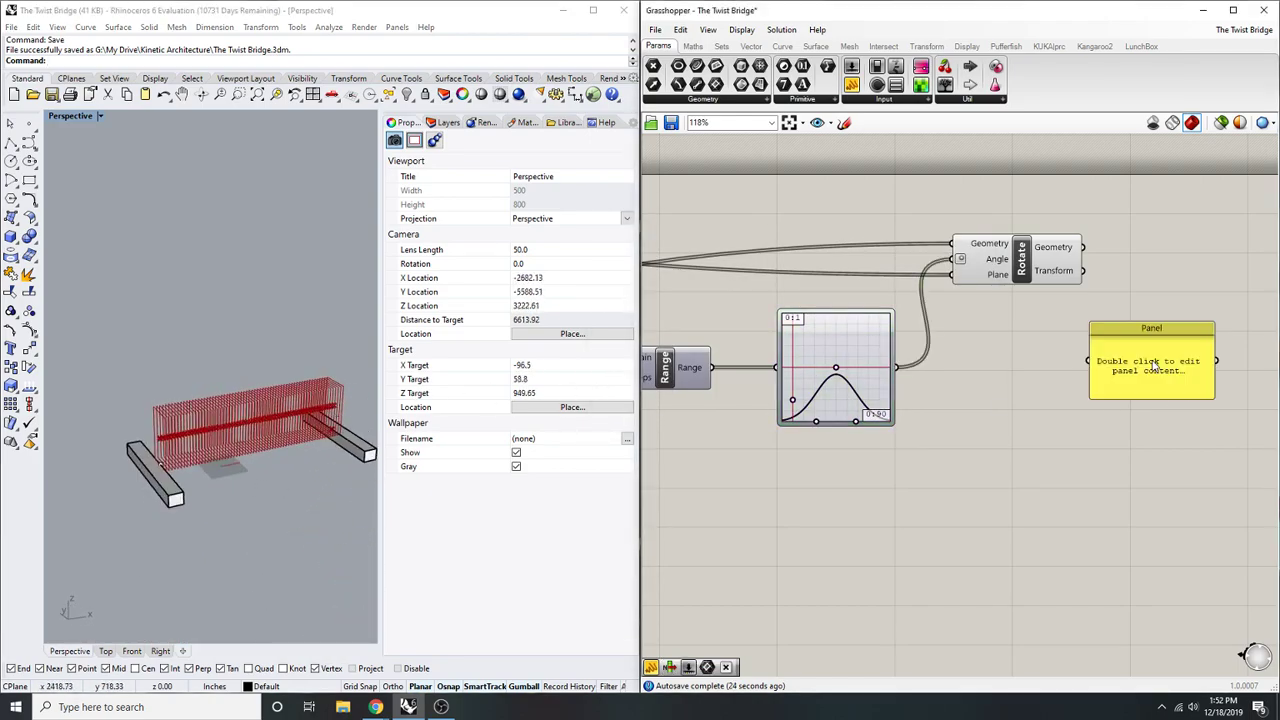
pyautogui.scroll(3, 1122, 342)
pyautogui.moveTo(853, 378); pyautogui.dragTo(1081, 376)
pyautogui.scroll(1, 1100, 380)
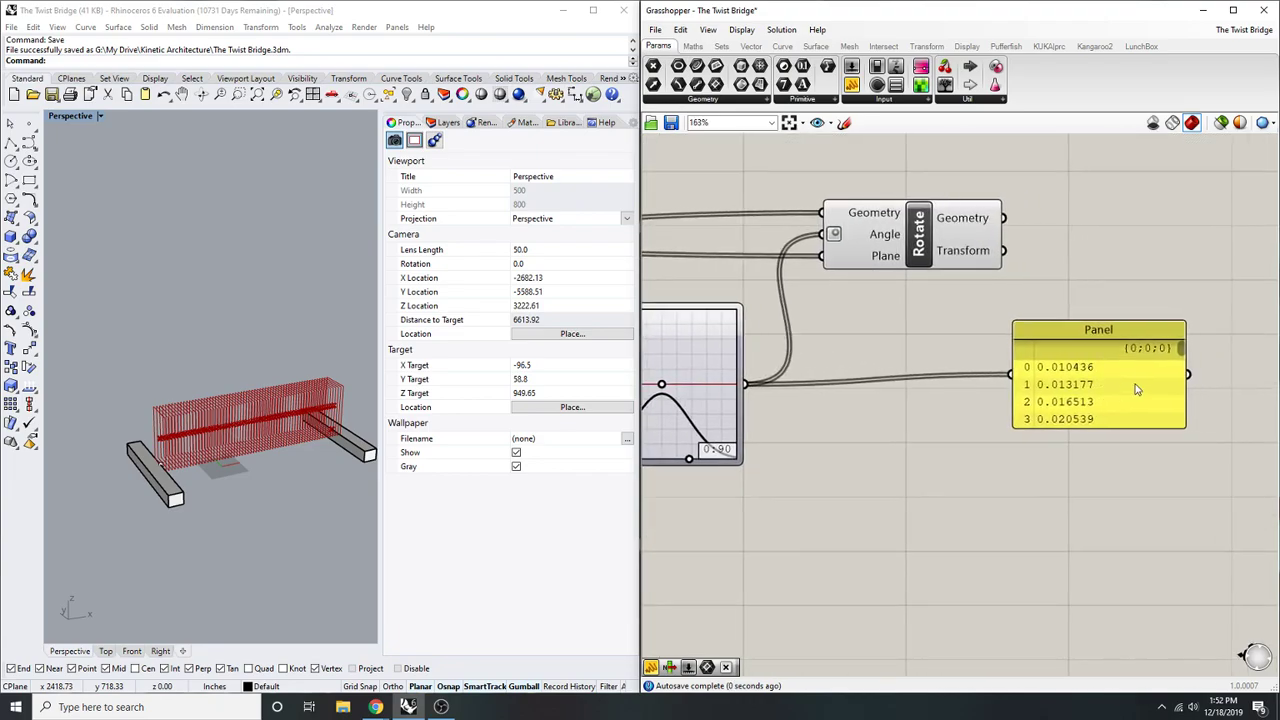
pyautogui.scroll(1, 1174, 365)
pyautogui.moveTo(1182, 347); pyautogui.dragTo(1183, 376)
# - Set the Graph Mapper's upper Y limit, Y[1], to 90 in the Graph Editor
pyautogui.scroll(-2, 1183, 376)
pyautogui.moveTo(795, 446); pyautogui.dragTo(963, 432, button='right')
pyautogui.doubleClick(800, 320)
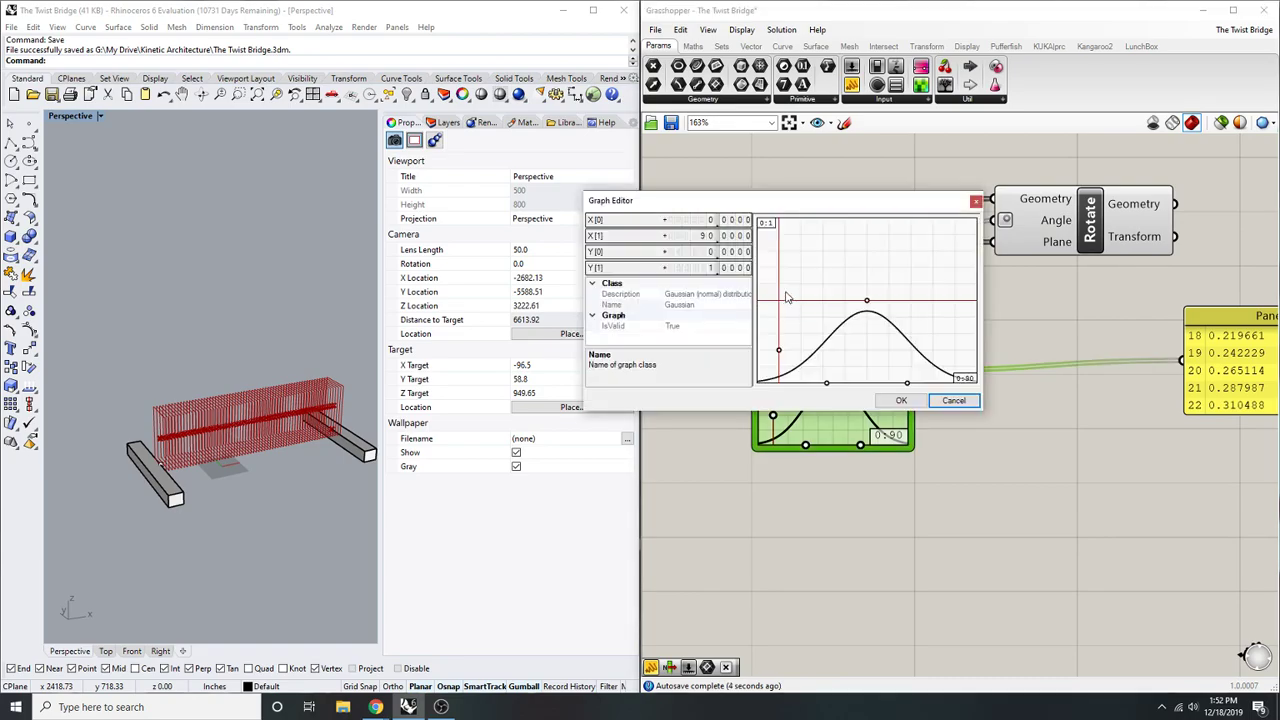
pyautogui.press('Return')
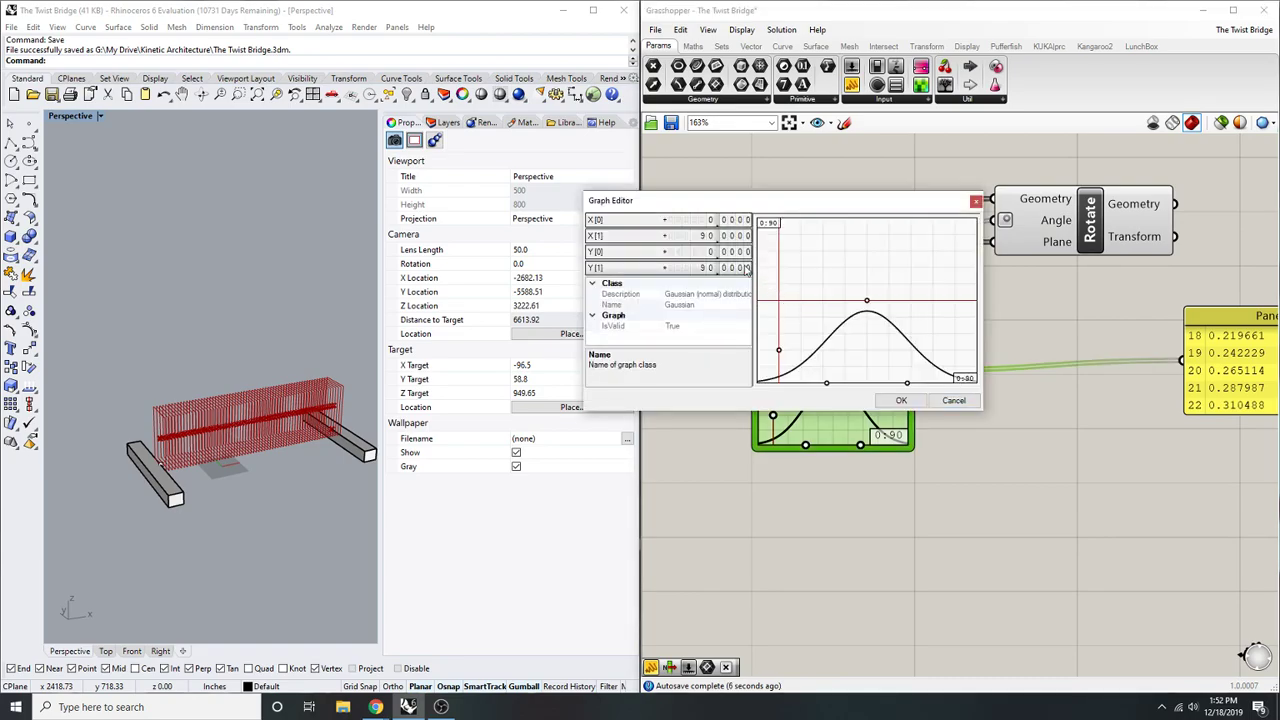
pyautogui.click(899, 400)
# - Narrow the Graph Mapper's Gaussian curve to concentrate the twist near mid-span, and inspect the rotated sections
pyautogui.moveTo(308, 428); pyautogui.dragTo(250, 418, button='right')
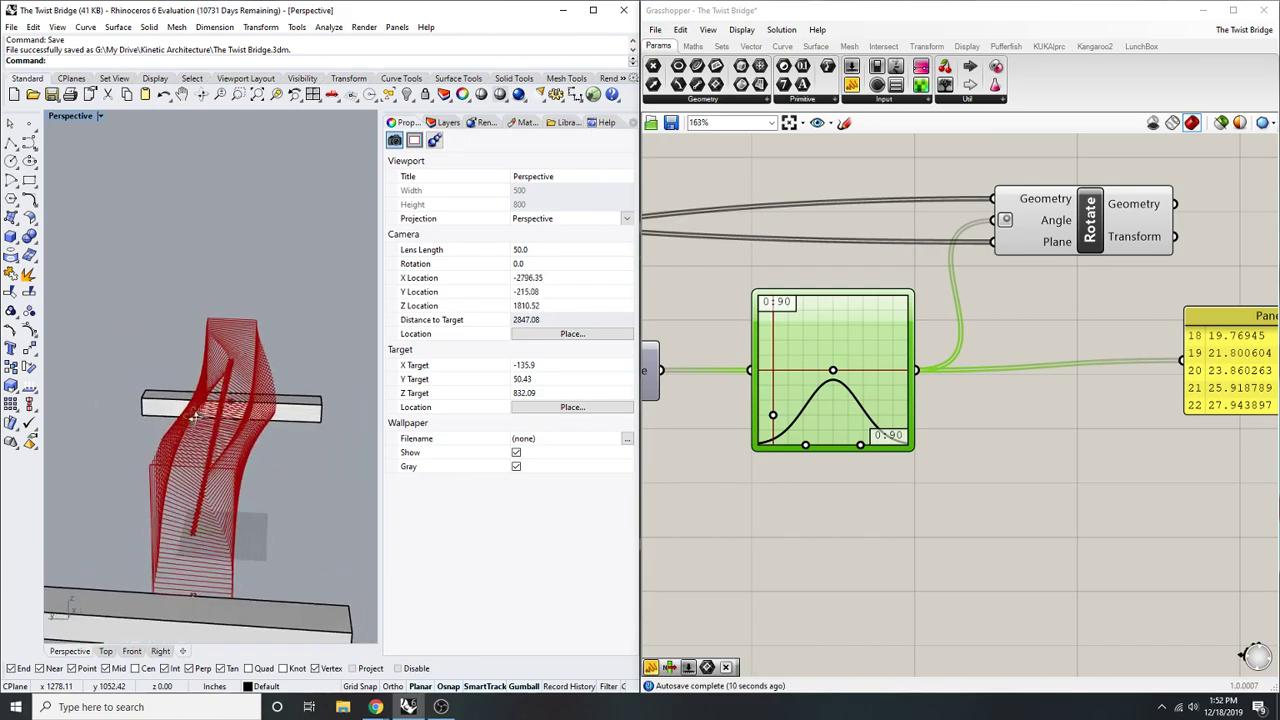
pyautogui.moveTo(806, 447)
pyautogui.mouseDown()
pyautogui.moveTo(790, 446)
pyautogui.moveTo(820, 450)
pyautogui.mouseUp()
pyautogui.moveTo(185, 430); pyautogui.dragTo(122, 440, button='right')
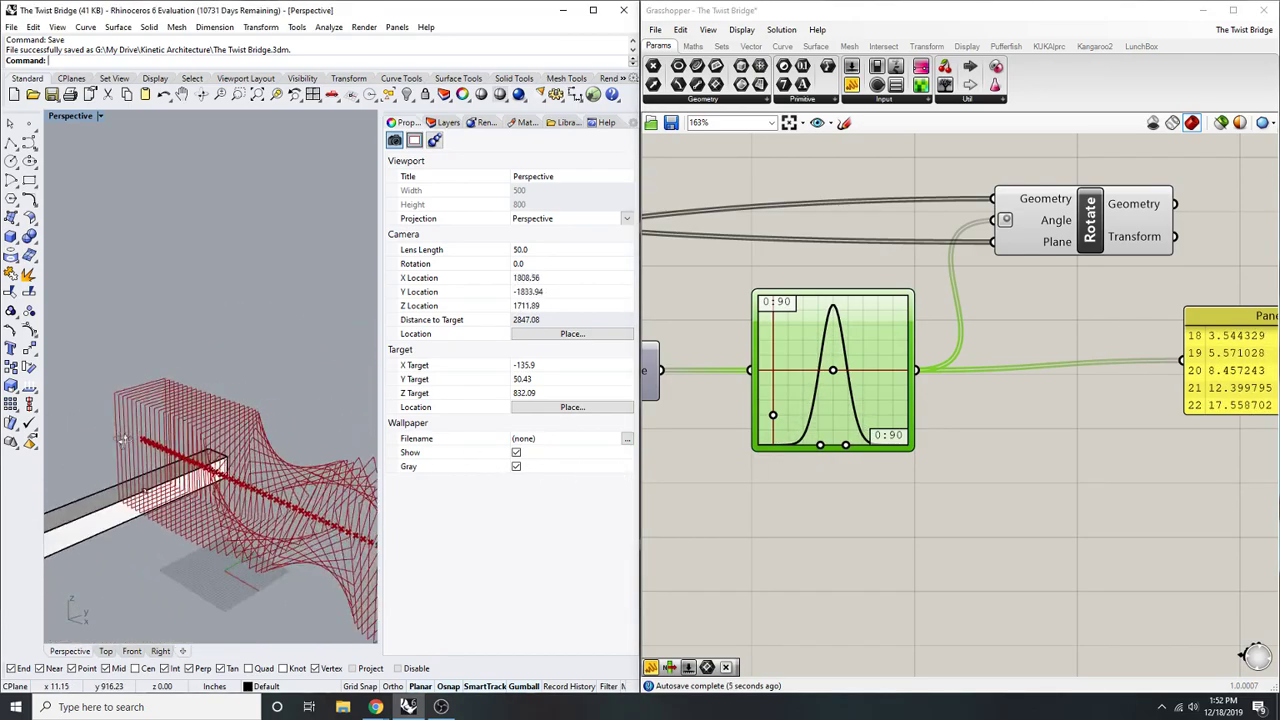
# - Add a Loft component and connect the Rotate component's Geometry output to its Curves input
pyautogui.moveTo(857, 420); pyautogui.dragTo(650, 432, button='right')
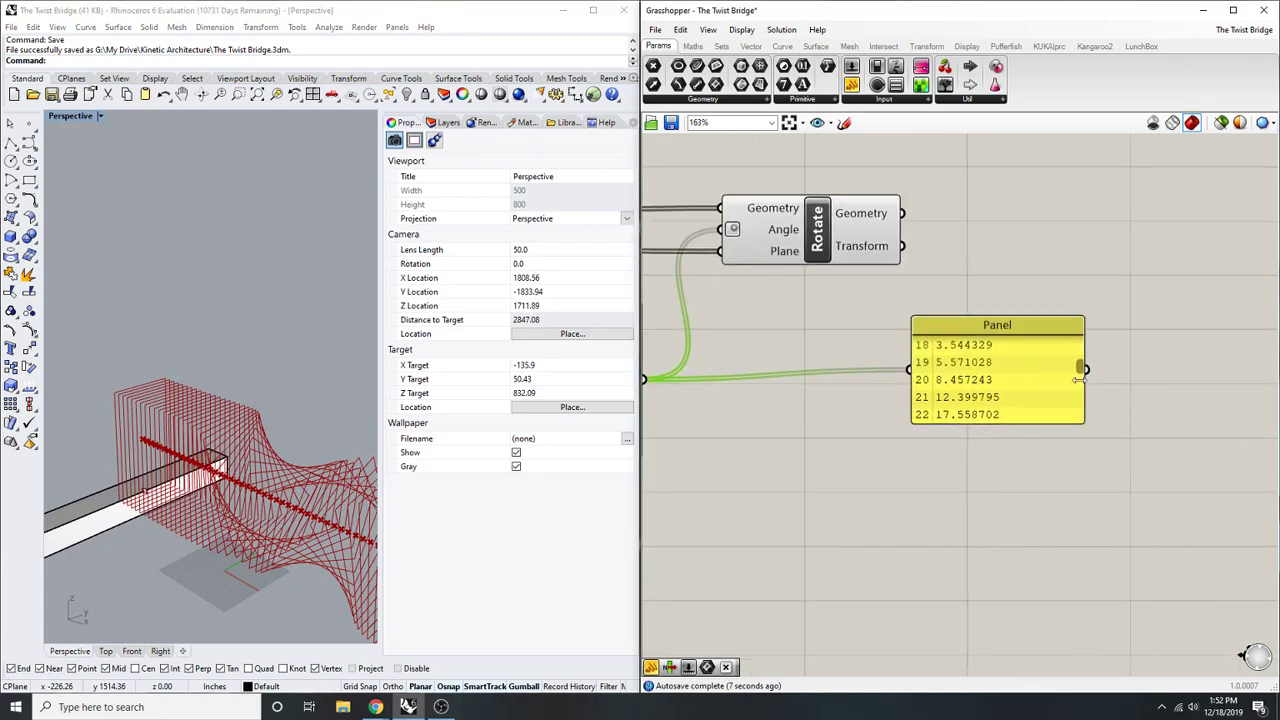
pyautogui.moveTo(1081, 370); pyautogui.dragTo(1082, 400)
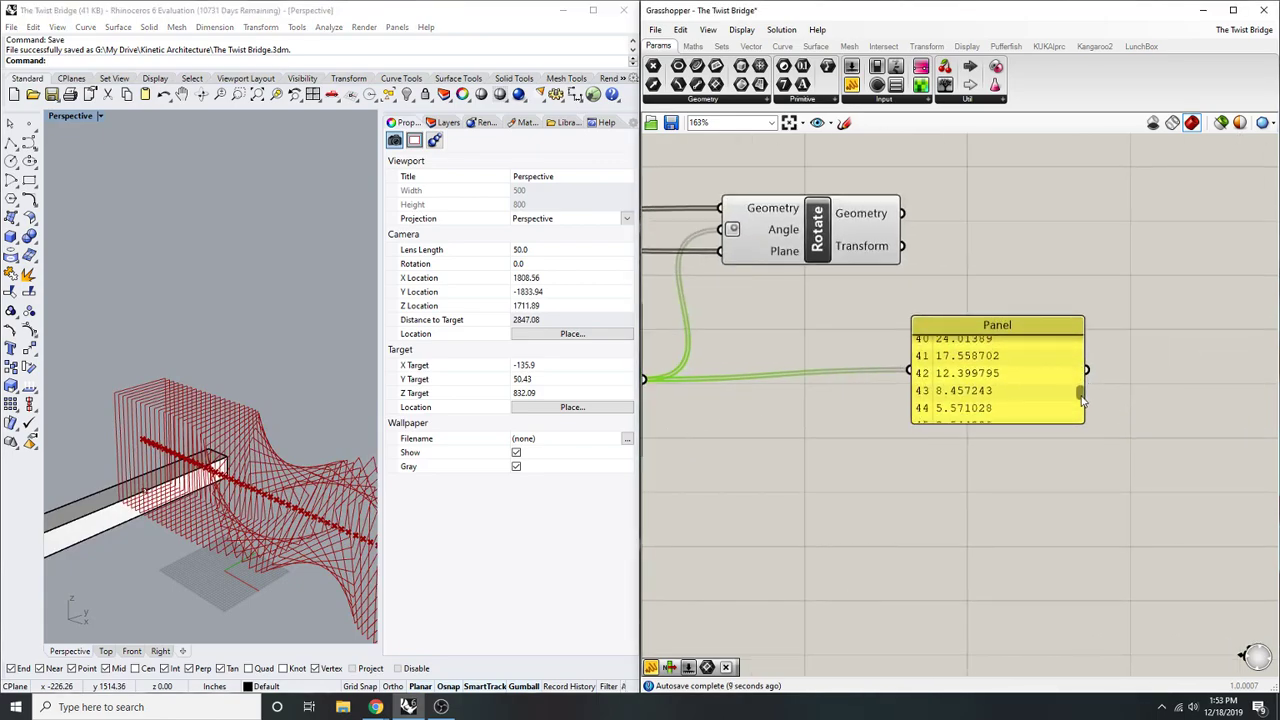
pyautogui.moveTo(100, 503); pyautogui.dragTo(185, 503, button='right')
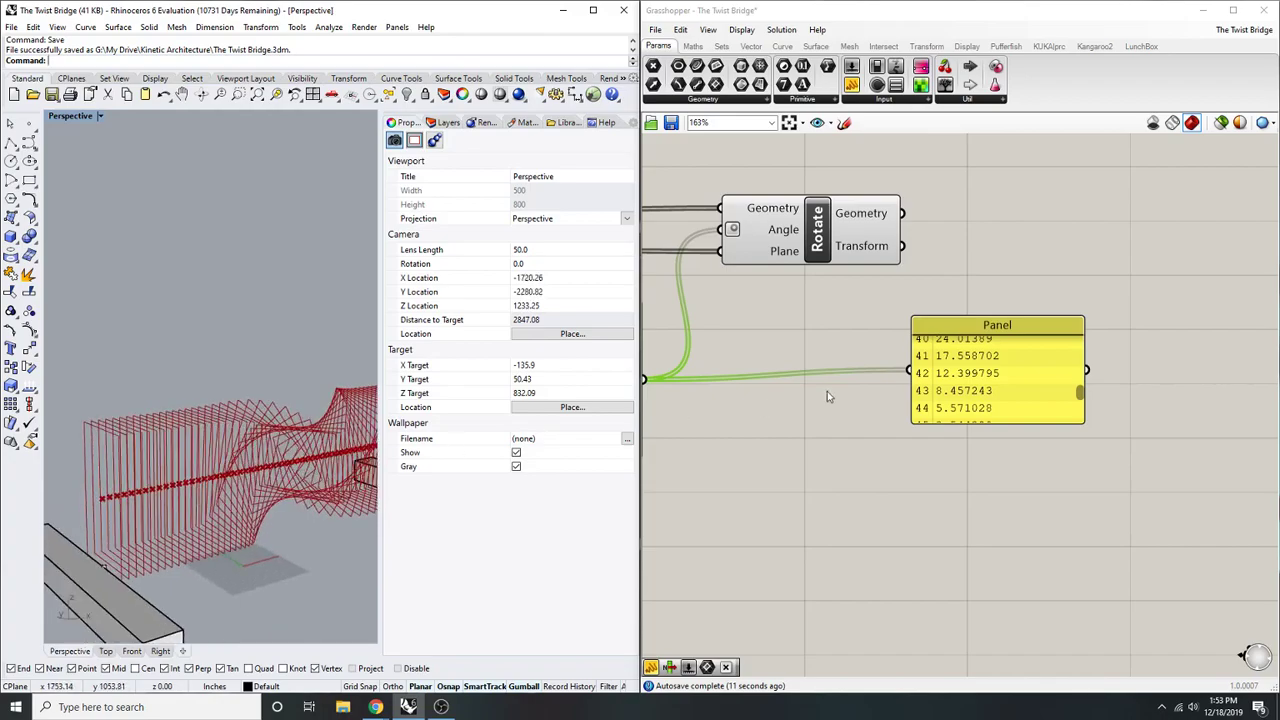
pyautogui.scroll(-3, 778, 437)
pyautogui.scroll(1, 804, 395)
pyautogui.doubleClick(810, 377)
pyautogui.write('loft')
pyautogui.press('Return')
pyautogui.scroll(2, 792, 375)
pyautogui.moveTo(759, 363); pyautogui.dragTo(697, 352)
pyautogui.moveTo(171, 451); pyautogui.dragTo(132, 506, button='right')
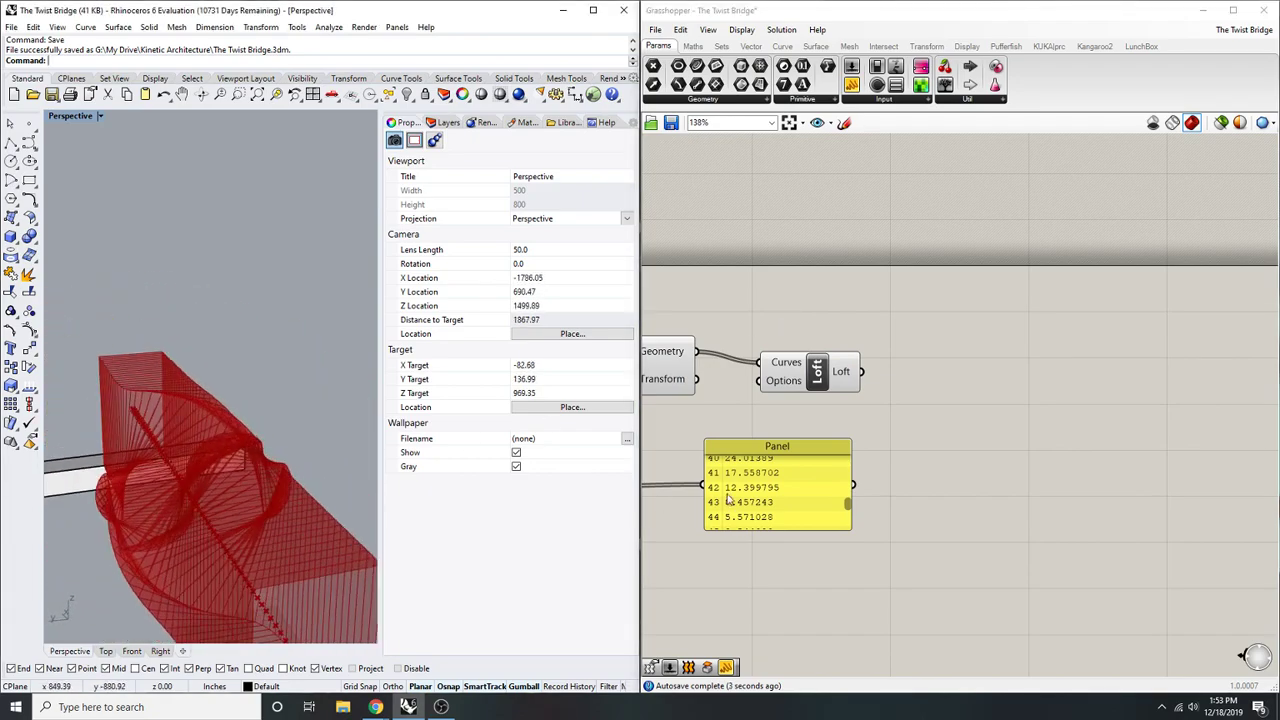
# - Try a much wider Gaussian curve in the graph mapper feeding the Rotate angle
pyautogui.moveTo(711, 503); pyautogui.dragTo(934, 501, button='right')
pyautogui.moveTo(746, 489); pyautogui.dragTo(955, 494, button='right')
pyautogui.scroll(3, 890, 525)
pyautogui.moveTo(820, 585); pyautogui.dragTo(888, 574)
pyautogui.scroll(-6, 322, 482)
pyautogui.moveTo(330, 535); pyautogui.dragTo(282, 509, button='right')
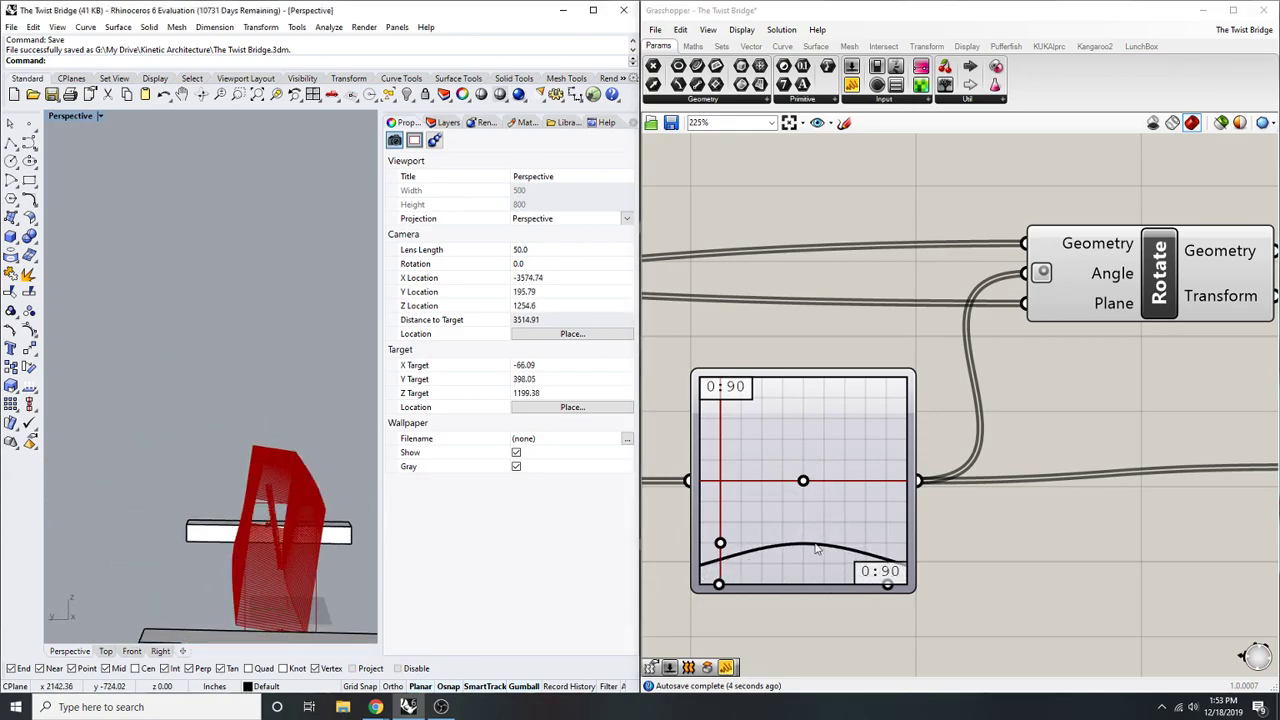
# - Narrow the graph mapper's Gaussian curve again and fine-tune its centre and width
pyautogui.moveTo(888, 584); pyautogui.dragTo(822, 585)
pyautogui.moveTo(804, 482)
pyautogui.mouseDown()
pyautogui.moveTo(823, 481)
pyautogui.moveTo(811, 481)
pyautogui.mouseUp()
pyautogui.moveTo(215, 500); pyautogui.dragTo(166, 542, button='right')
pyautogui.scroll(4, 227, 520)
pyautogui.scroll(-2, 134, 512)
pyautogui.moveTo(811, 481); pyautogui.dragTo(799, 481)
pyautogui.moveTo(818, 586); pyautogui.dragTo(824, 584)
# - Lower the number slider feeding the Construct Domain's Domain end to 44
pyautogui.scroll(-3, 740, 485)
pyautogui.moveTo(740, 485); pyautogui.dragTo(956, 436, button='right')
pyautogui.moveTo(660, 565); pyautogui.dragTo(982, 514, button='right')
pyautogui.moveTo(786, 617); pyautogui.dragTo(1009, 518, button='right')
pyautogui.scroll(3, 838, 548)
pyautogui.moveTo(830, 540); pyautogui.dragTo(770, 555)
pyautogui.scroll(-3, 210, 494)
pyautogui.scroll(3, 274, 522)
pyautogui.scroll(-4, 837, 484)
# - Slightly adjust the width of the Gaussian curve in the graph mapper
pyautogui.moveTo(837, 484); pyautogui.dragTo(518, 503, button='right')
pyautogui.scroll(5, 1118, 398)
pyautogui.moveTo(928, 400); pyautogui.dragTo(936, 401)
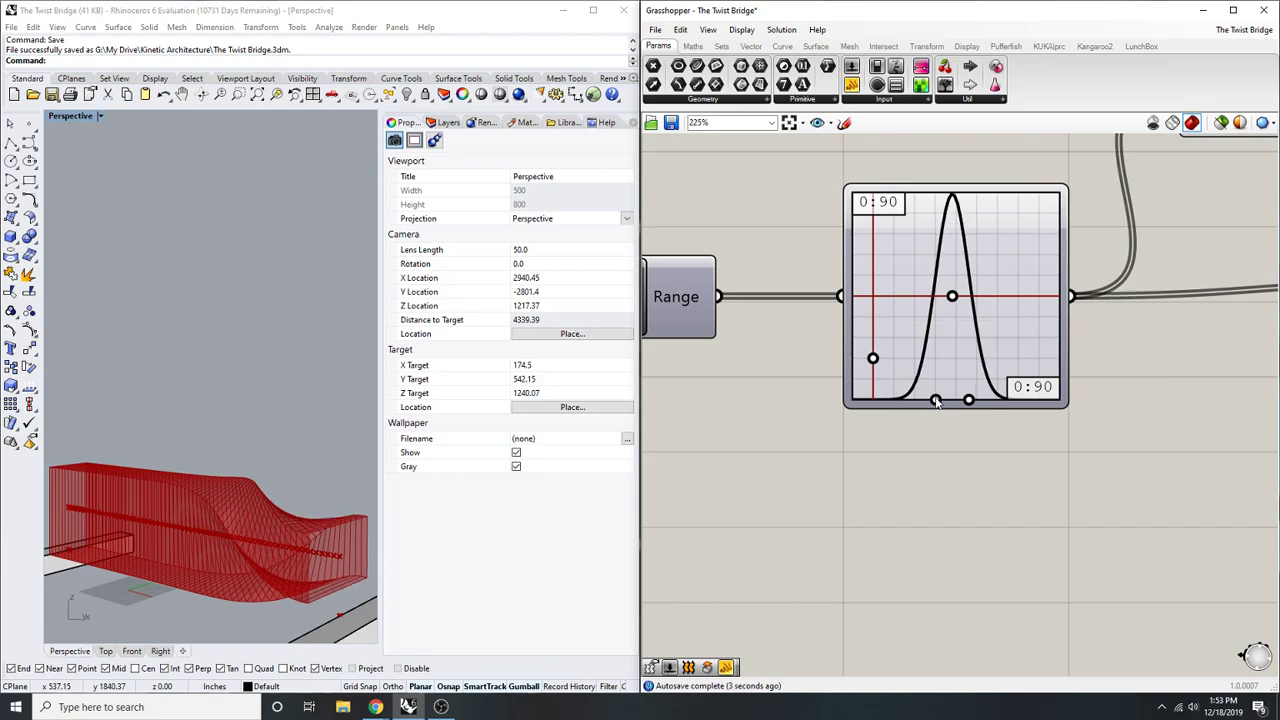
pyautogui.moveTo(178, 503); pyautogui.dragTo(70, 492, button='right')
pyautogui.scroll(-1, 948, 433)
# - Set the number slider feeding the Construct Domain's Domain end to 45
pyautogui.moveTo(1205, 385); pyautogui.dragTo(785, 434, button='right')
pyautogui.moveTo(1111, 420); pyautogui.dragTo(1040, 446, button='right')
pyautogui.scroll(1, 1040, 446)
pyautogui.scroll(-4, 1058, 406)
pyautogui.moveTo(843, 464); pyautogui.dragTo(1143, 486, button='right')
pyautogui.moveTo(806, 528); pyautogui.dragTo(1250, 432, button='right')
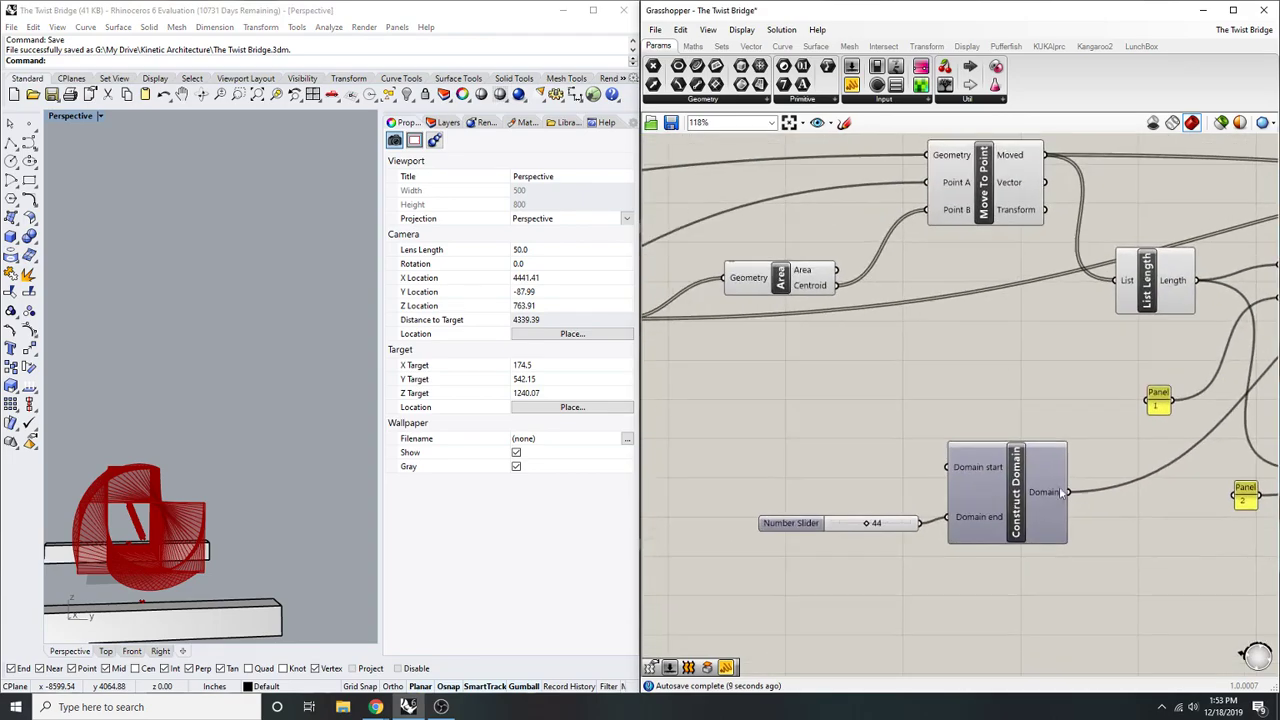
pyautogui.scroll(2, 900, 527)
pyautogui.doubleClick(910, 527)
pyautogui.write('45')
pyautogui.press('Return')
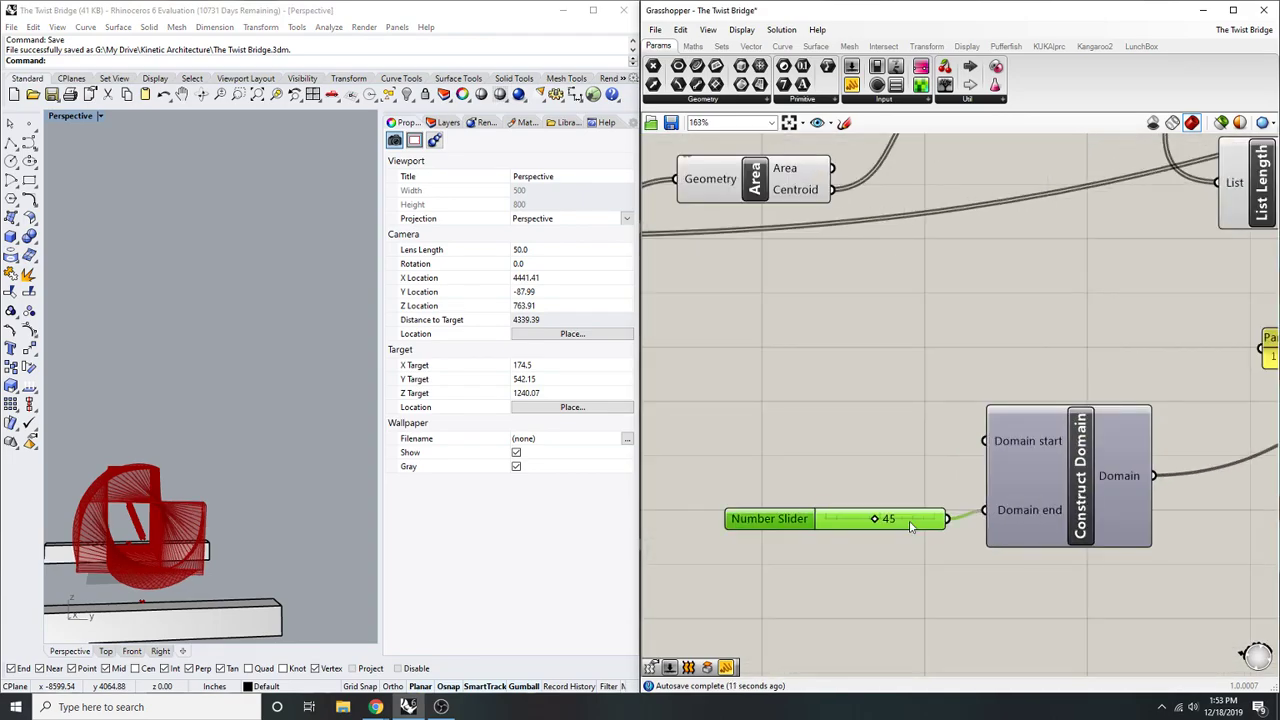
# - Examine the twisted loft and the rotation angles listed in the panel
pyautogui.click(857, 441)
pyautogui.scroll(-5, 917, 394)
pyautogui.moveTo(1064, 428); pyautogui.dragTo(963, 440, button='right')
pyautogui.moveTo(100, 525); pyautogui.dragTo(226, 538, button='right')
pyautogui.scroll(3, 868, 428)
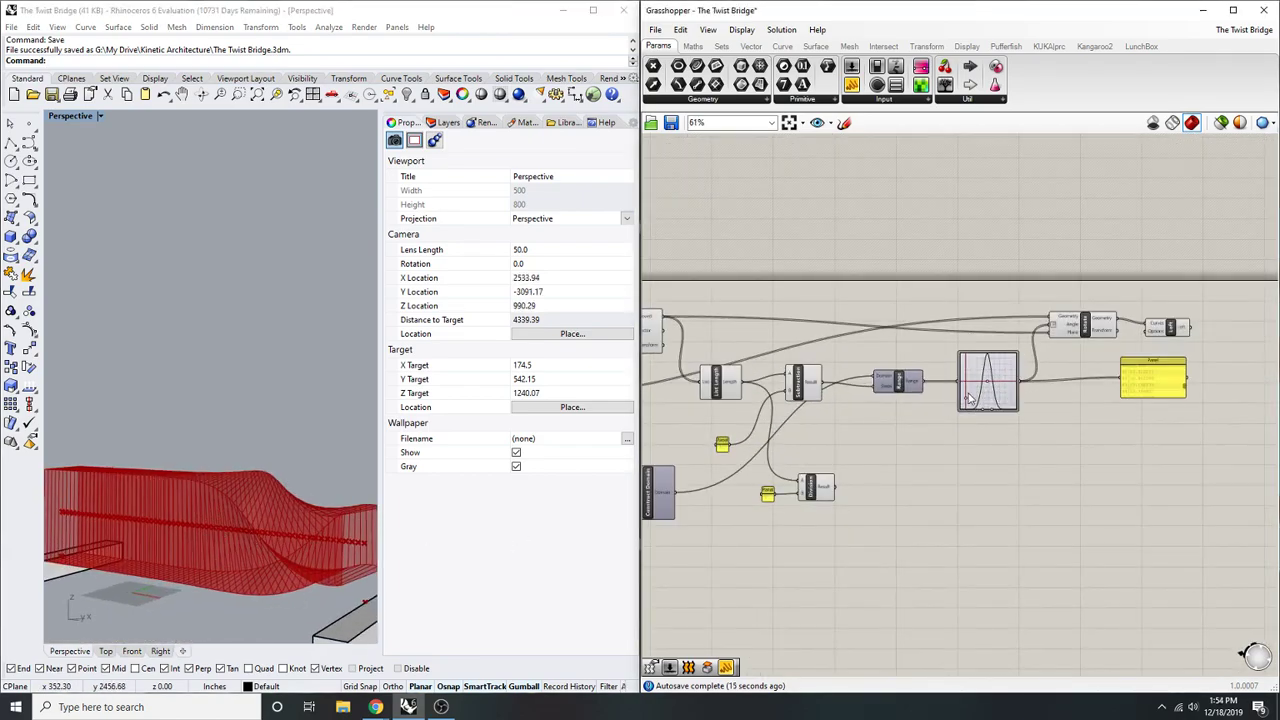
pyautogui.scroll(6, 1150, 390)
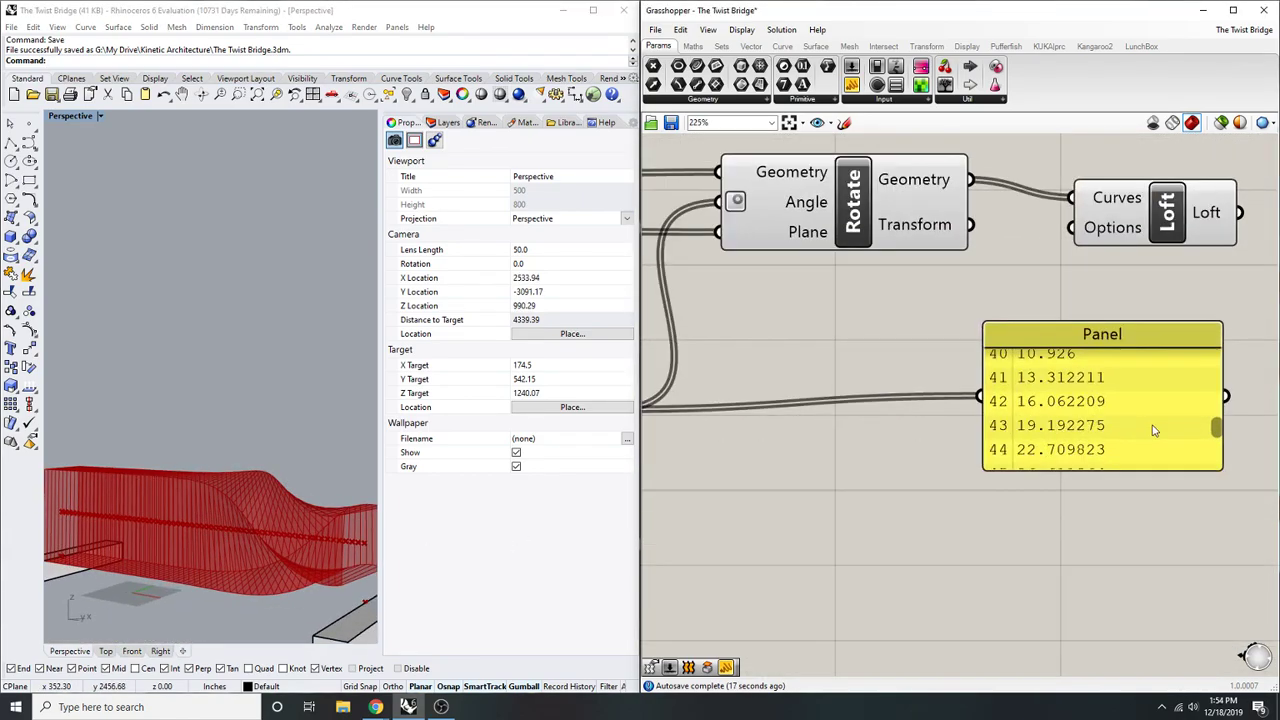
pyautogui.moveTo(1215, 430); pyautogui.dragTo(1243, 442)
pyautogui.click(1076, 444)
pyautogui.click(934, 540)
pyautogui.scroll(-3, 895, 480)
pyautogui.scroll(-1, 842, 485)
# - Shift the peak of the graph mapper's Gaussian curve slightly toward the start of the range
pyautogui.moveTo(736, 474); pyautogui.dragTo(925, 445, button='right')
pyautogui.scroll(4, 925, 445)
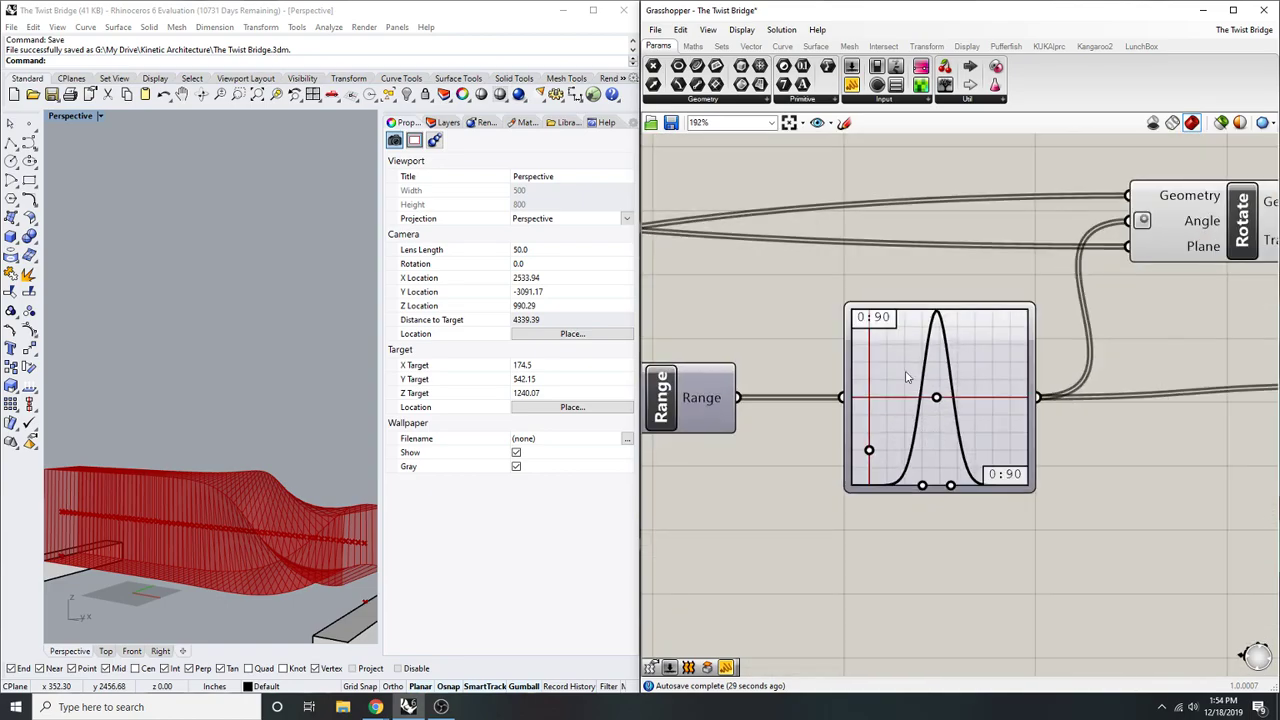
pyautogui.scroll(3, 937, 453)
pyautogui.moveTo(894, 401); pyautogui.dragTo(880, 437)
pyautogui.scroll(-3, 1160, 508)
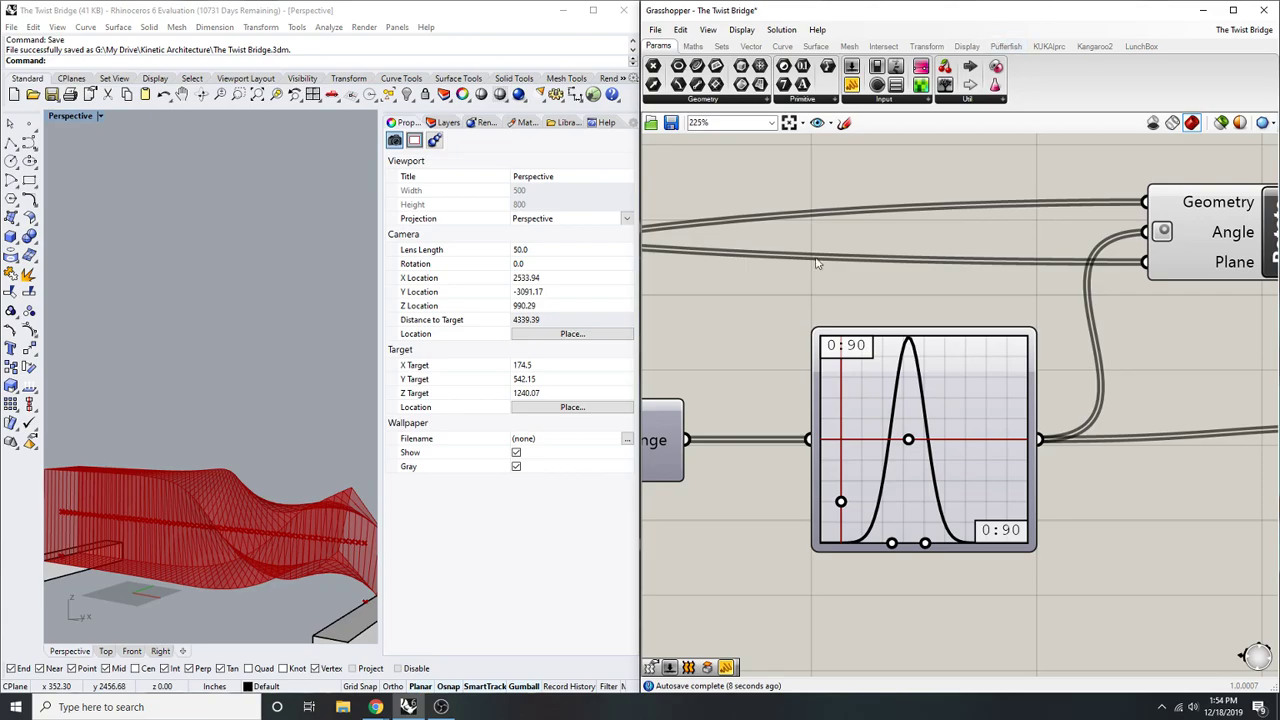
# - Look at the reference photo of the Twist building in Chrome, and return to Grasshopper
pyautogui.moveTo(375, 707)
pyautogui.click(440, 645)
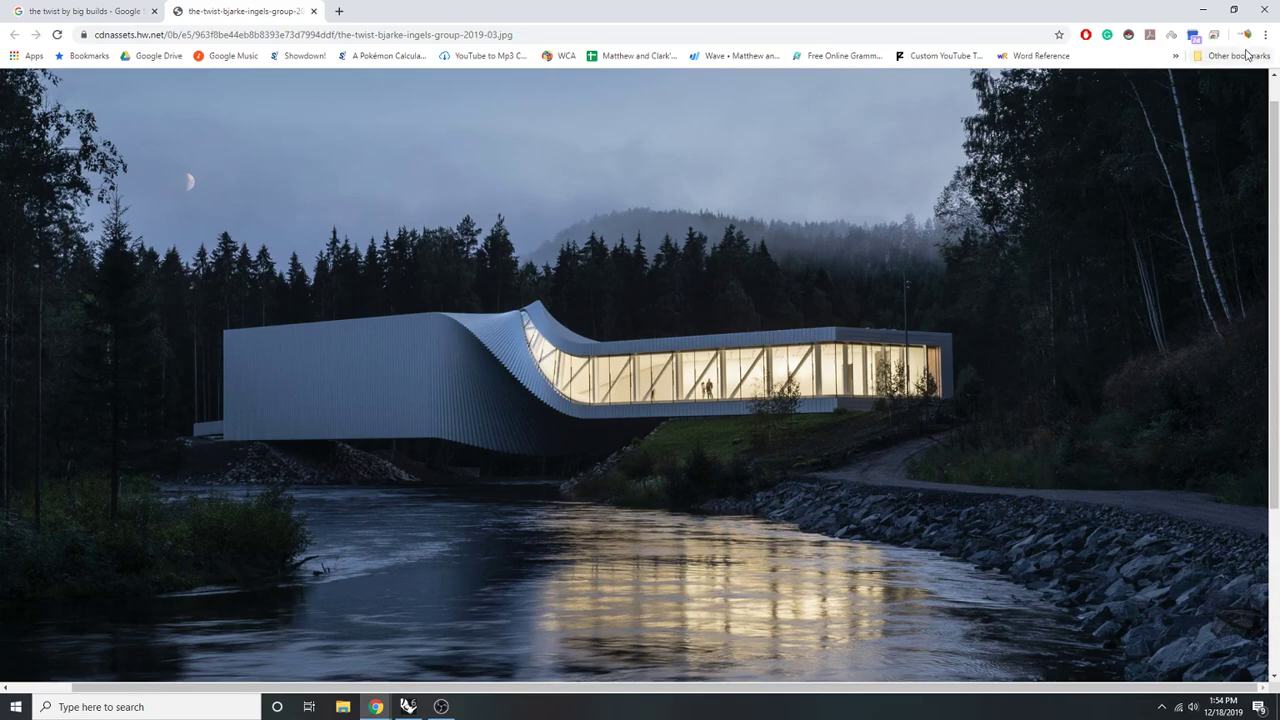
pyautogui.click(1202, 8)
# - Delete the graph mapper and connect the Range output directly to the Rotate component's Angle input
pyautogui.scroll(-4, 908, 424)
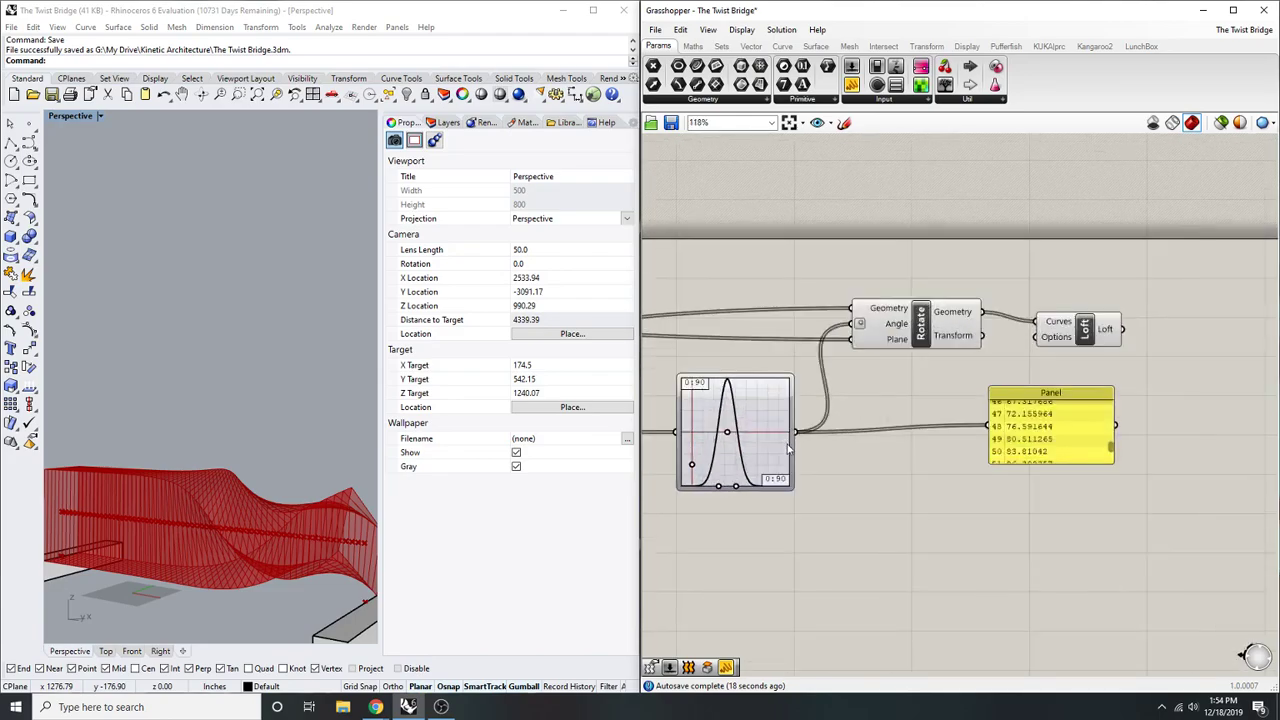
pyautogui.scroll(2, 908, 424)
pyautogui.moveTo(990, 518); pyautogui.dragTo(910, 424)
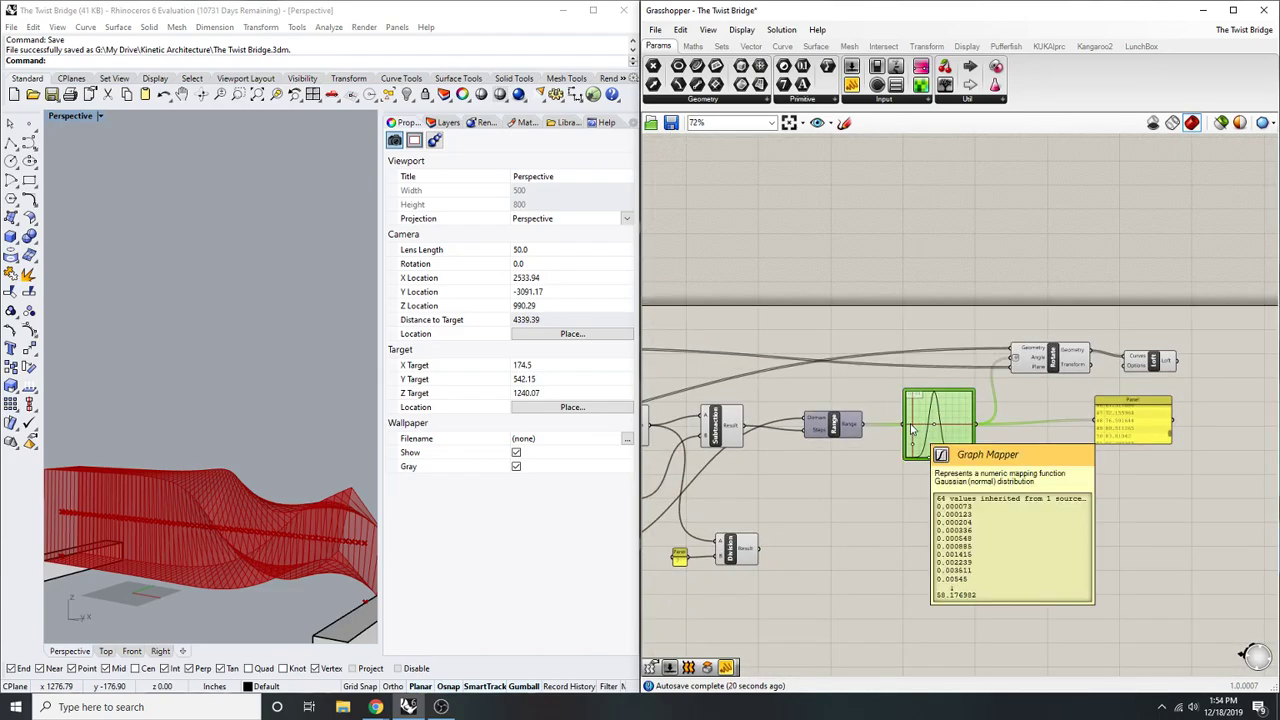
pyautogui.press('Delete')
pyautogui.scroll(2, 930, 383)
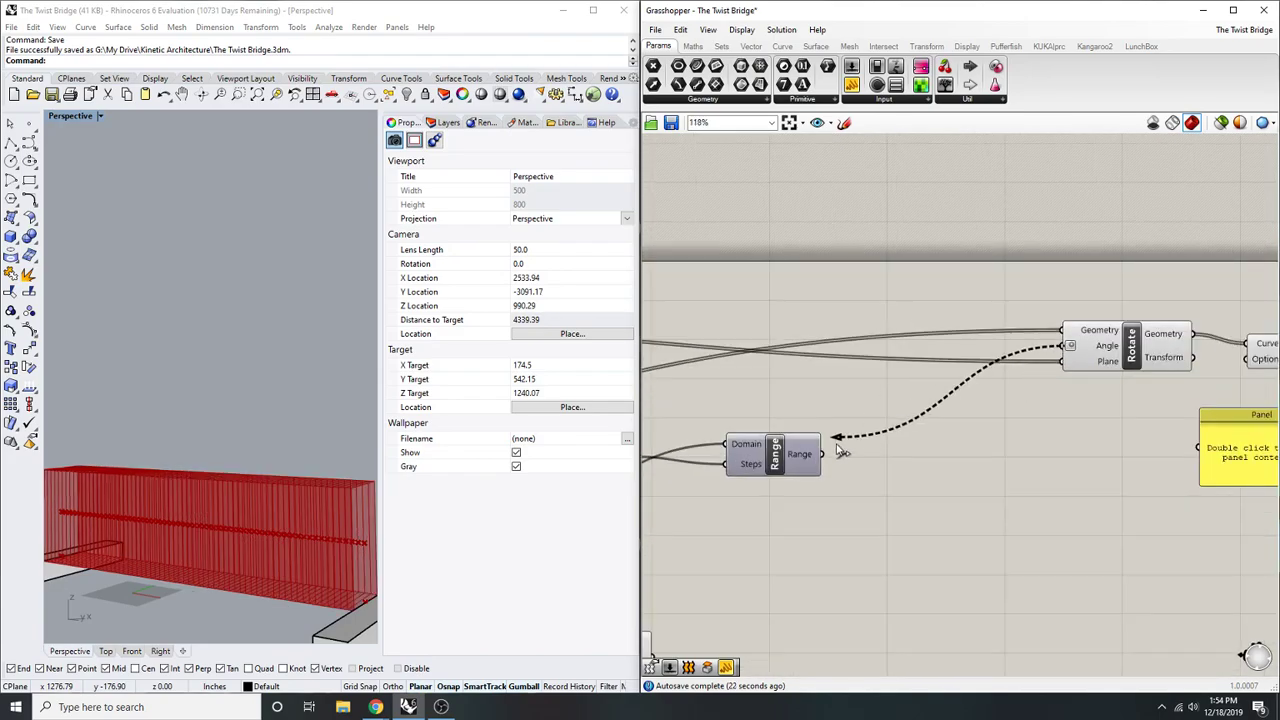
pyautogui.moveTo(839, 440); pyautogui.dragTo(822, 454)
pyautogui.scroll(-4, 940, 570)
# - Increase the number slider feeding the Construct Domain's Domain end
pyautogui.moveTo(842, 559); pyautogui.dragTo(914, 497, button='right')
pyautogui.scroll(1, 914, 497)
pyautogui.moveTo(887, 446); pyautogui.dragTo(953, 400, button='right')
pyautogui.scroll(1, 953, 401)
pyautogui.moveTo(891, 486); pyautogui.dragTo(1140, 410, button='right')
pyautogui.scroll(5, 838, 465)
pyautogui.moveTo(836, 463); pyautogui.dragTo(874, 465)
pyautogui.scroll(-5, 834, 337)
pyautogui.moveTo(834, 337); pyautogui.dragTo(757, 467, button='right')
# - Add a second Construct Domain component and place it below the Subtraction component
pyautogui.scroll(3, 805, 300)
pyautogui.click(887, 274)
pyautogui.click(893, 276)
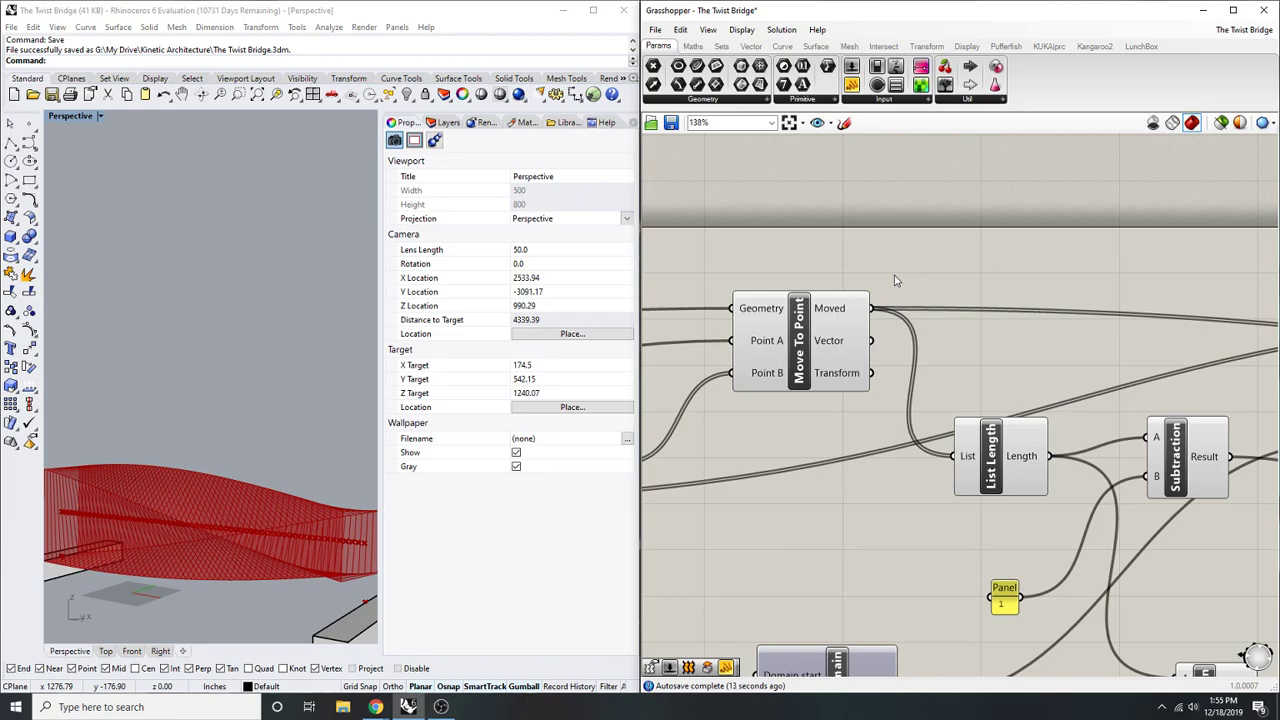
pyautogui.scroll(-3, 894, 275)
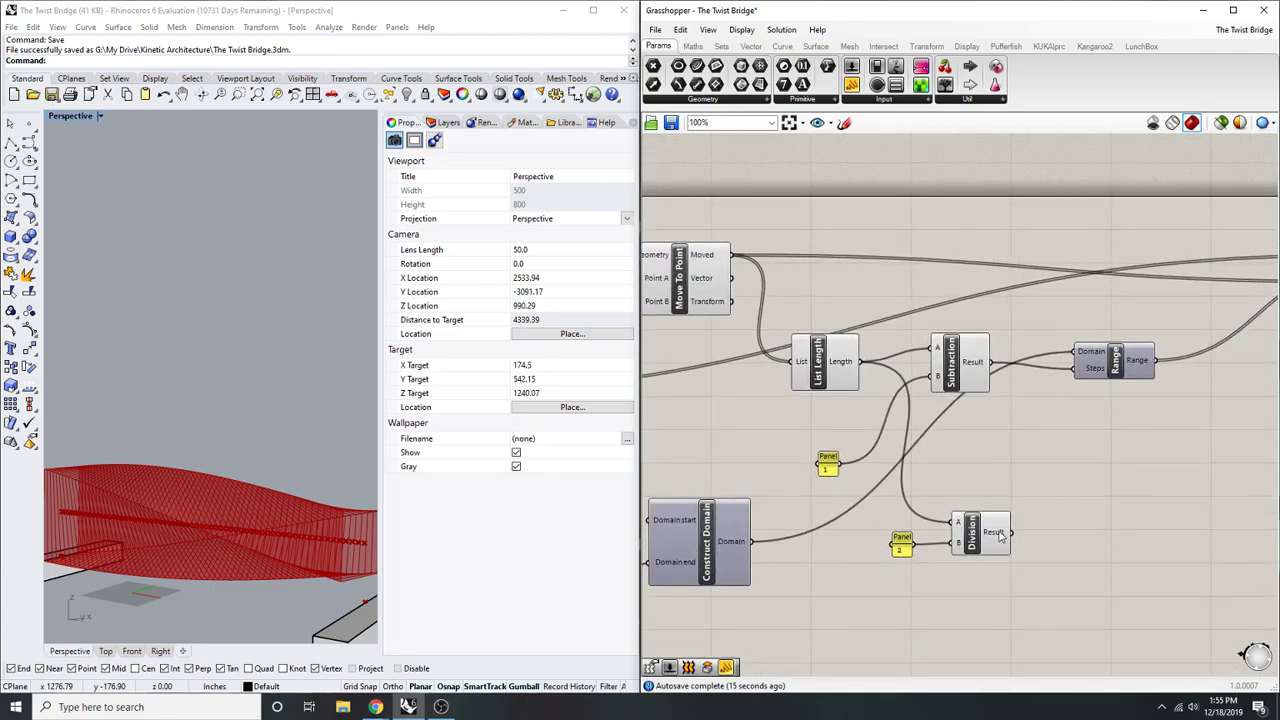
pyautogui.scroll(3, 1014, 314)
pyautogui.moveTo(1036, 370)
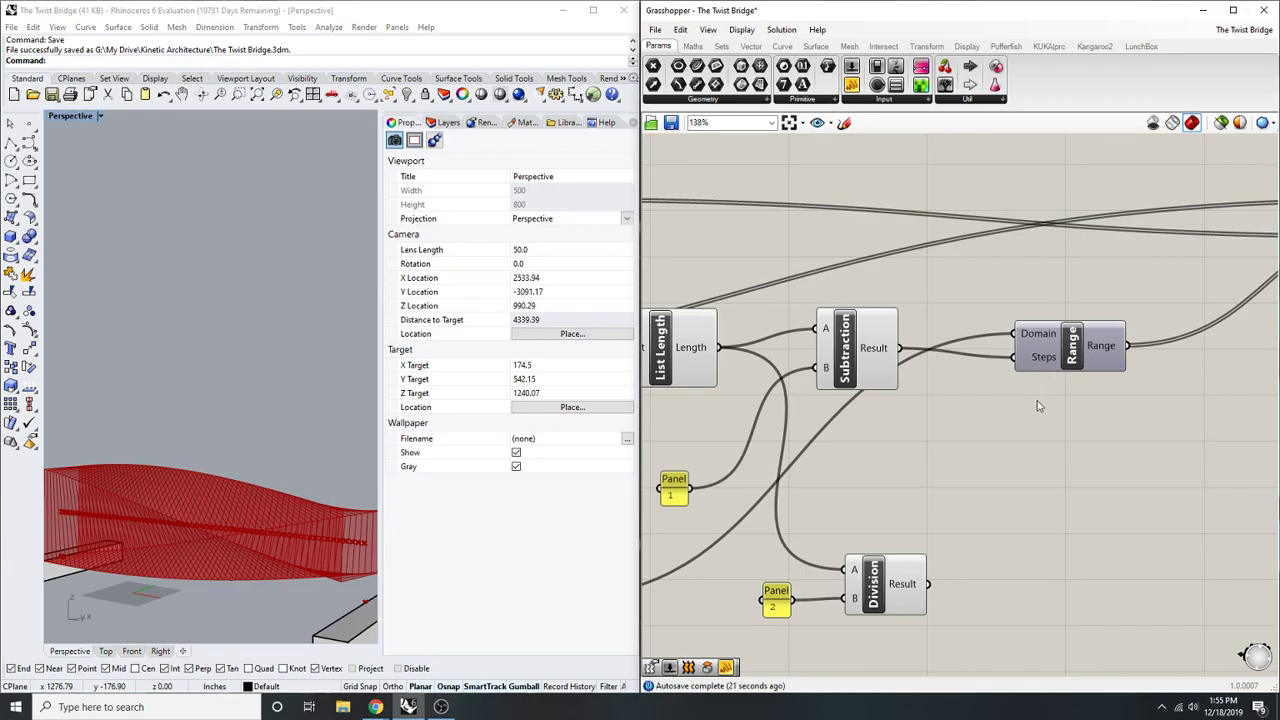
pyautogui.doubleClick(1037, 400)
pyautogui.write('construct dom')
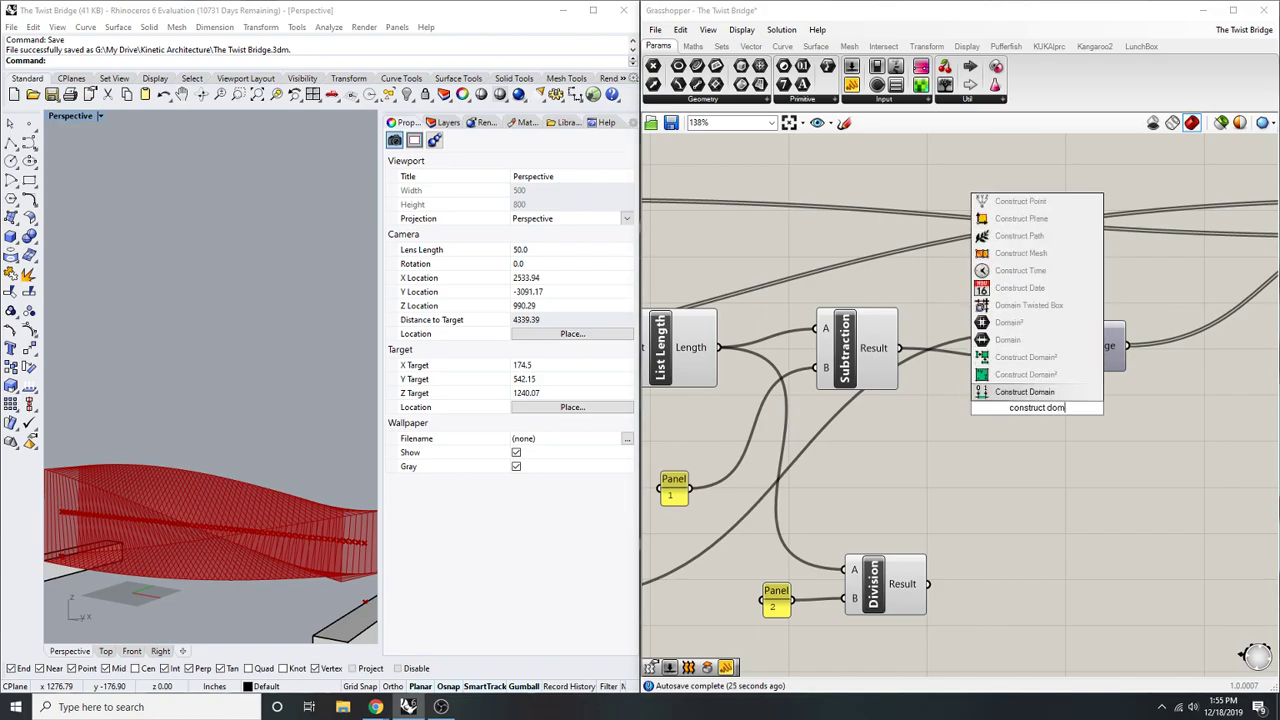
pyautogui.press('Return')
pyautogui.moveTo(1045, 405); pyautogui.dragTo(943, 500)
# - Connect the new Construct Domain's output to the Range component's Steps input in place of the Subtraction result
pyautogui.moveTo(985, 405); pyautogui.dragTo(1040, 358, button='right')
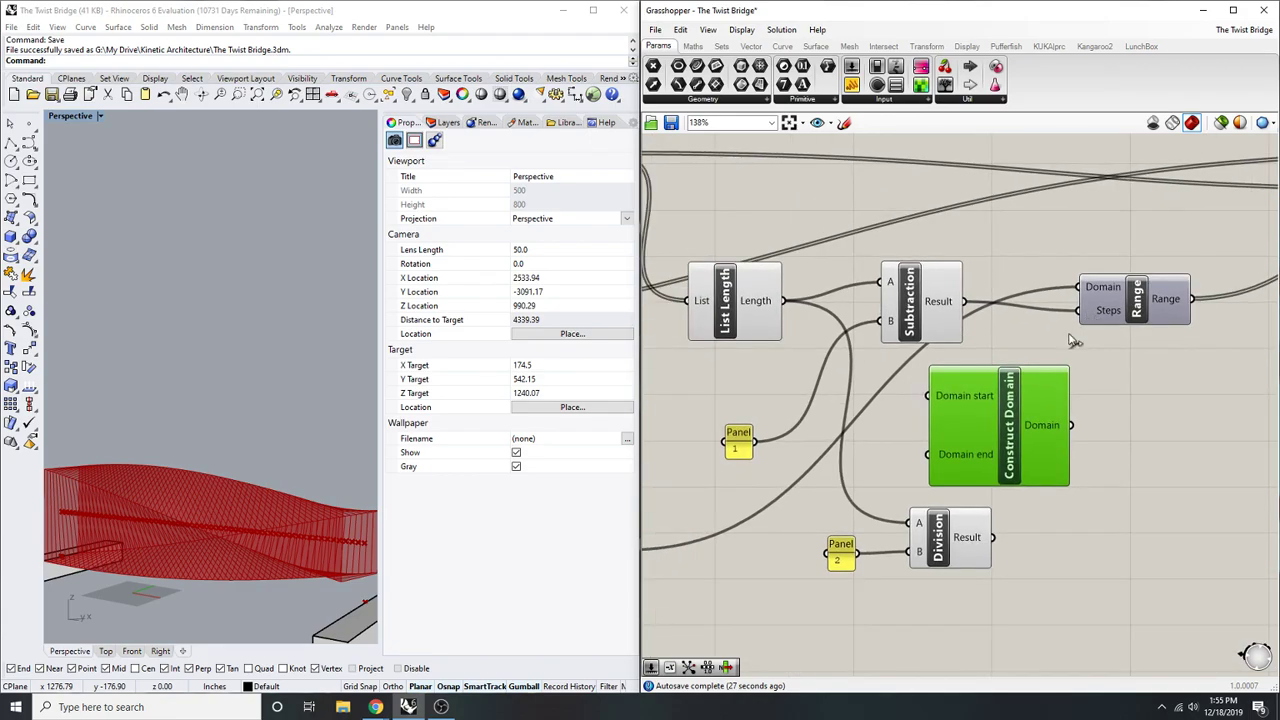
pyautogui.moveTo(1057, 427); pyautogui.dragTo(1110, 330, button='right')
pyautogui.scroll(-5, 144, 504)
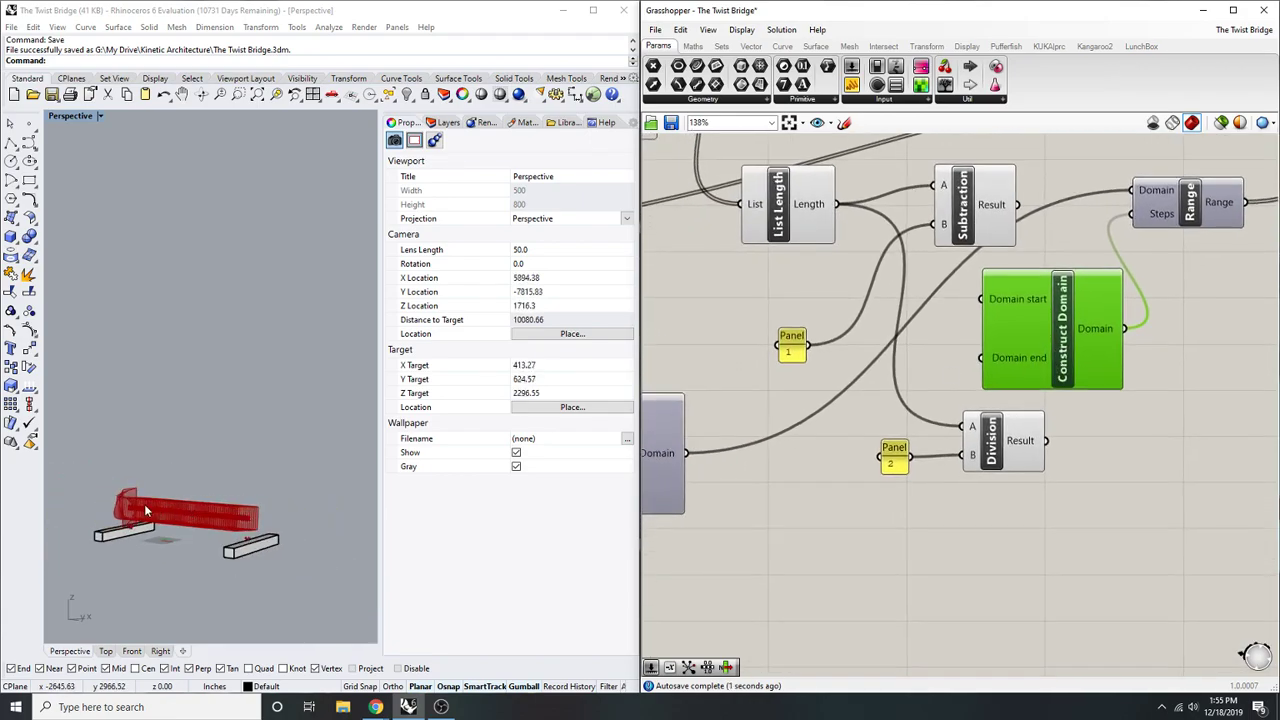
pyautogui.scroll(3, 129, 511)
pyautogui.moveTo(1029, 460); pyautogui.dragTo(1073, 400, button='right')
pyautogui.scroll(-1, 1073, 400)
pyautogui.moveTo(1091, 477); pyautogui.dragTo(905, 377)
pyautogui.moveTo(1041, 391); pyautogui.dragTo(991, 279)
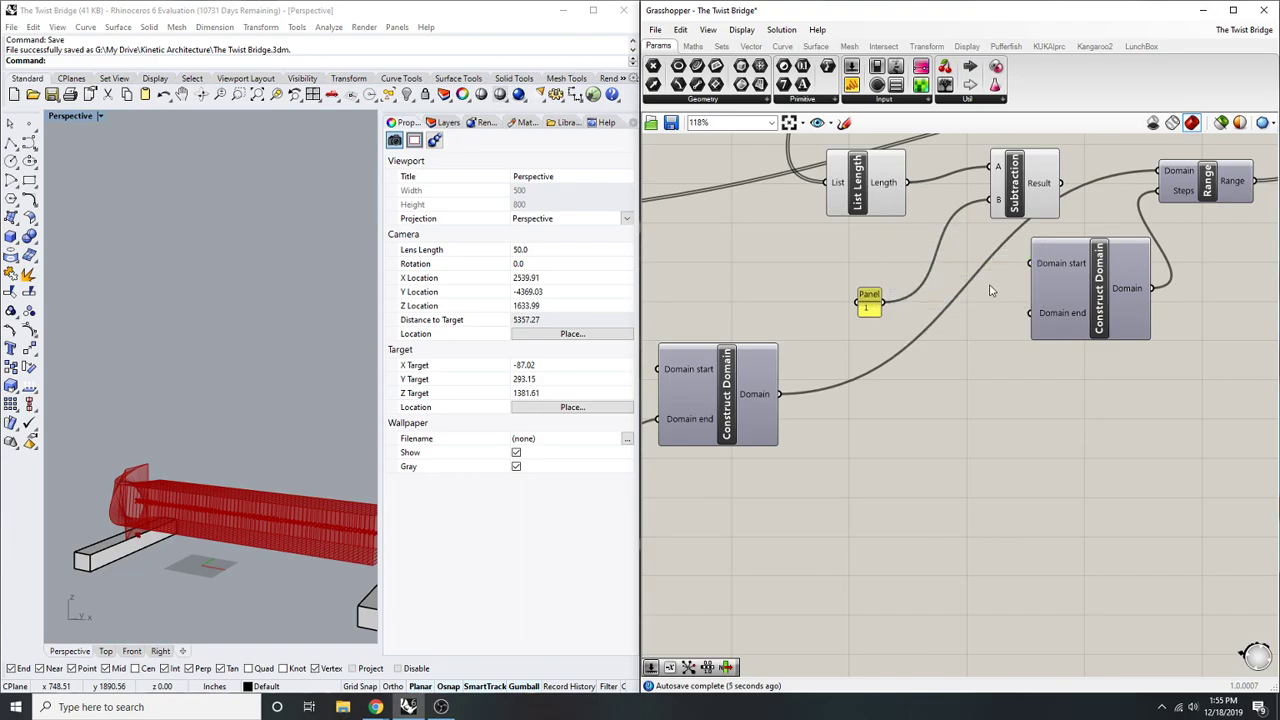
pyautogui.moveTo(975, 303); pyautogui.dragTo(940, 354, button='right')
pyautogui.hotkey('ctrl', 'z')
# - Move the Division component and its panel below the new Construct Domain and connect Result to Domain end
pyautogui.moveTo(952, 322); pyautogui.dragTo(930, 491)
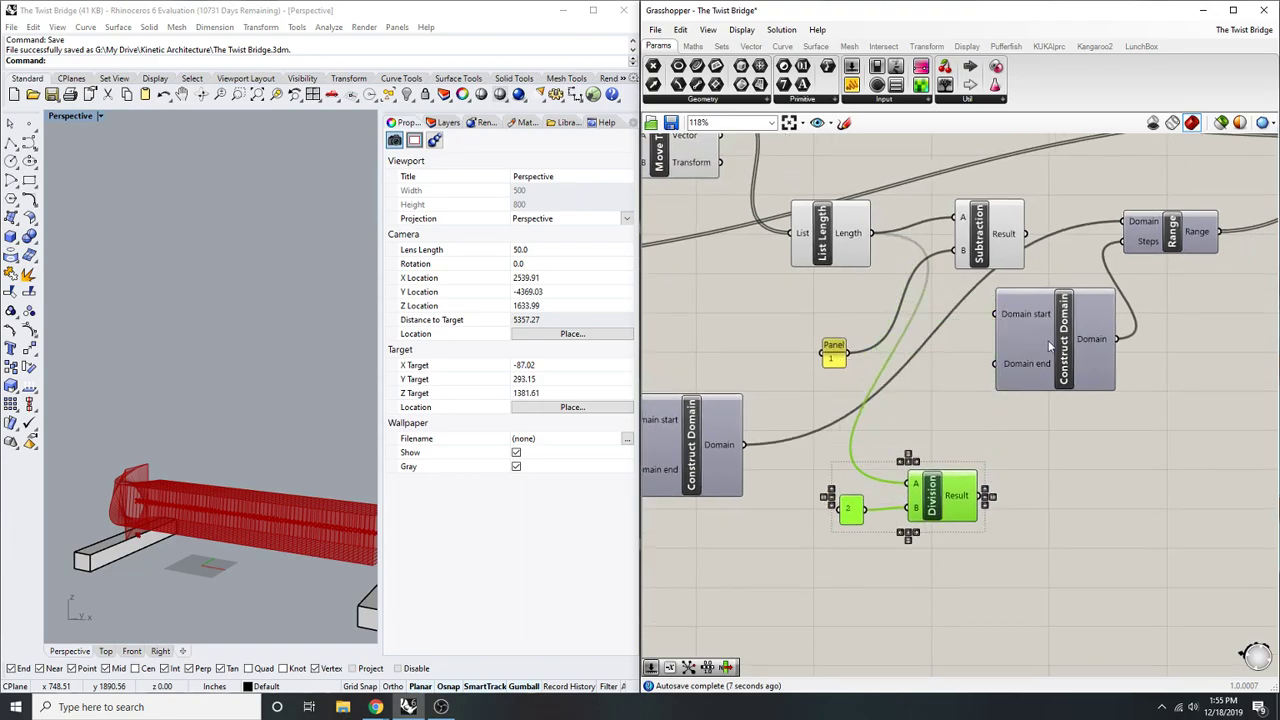
pyautogui.moveTo(983, 407); pyautogui.dragTo(988, 500)
pyautogui.moveTo(953, 415); pyautogui.dragTo(977, 393, button='right')
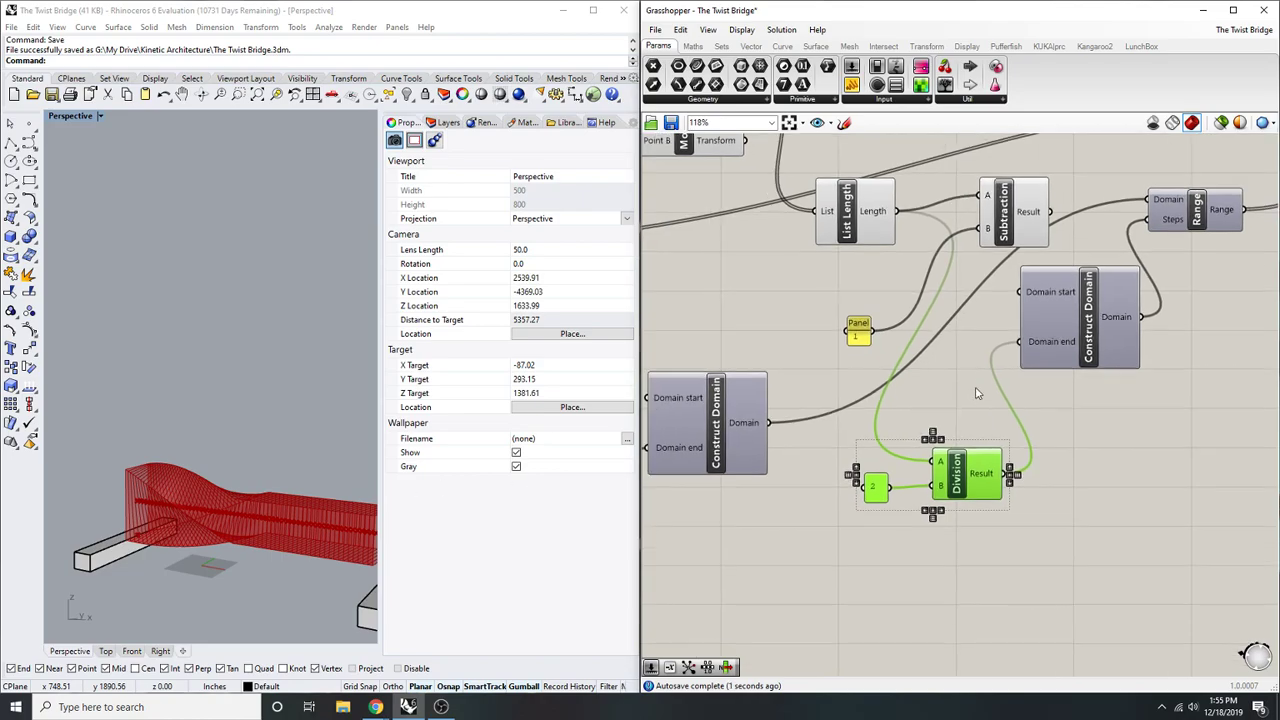
pyautogui.click(1121, 478)
# - Delete the Division component together with its panel containing 2
pyautogui.moveTo(1072, 463); pyautogui.dragTo(993, 503, button='right')
pyautogui.moveTo(944, 559); pyautogui.dragTo(781, 488)
pyautogui.moveTo(805, 502); pyautogui.dragTo(803, 512, button='right')
pyautogui.press('Delete')
# - Add a number slider with value 12 and connect it to the new Construct Domain's Domain start
pyautogui.doubleClick(940, 525)
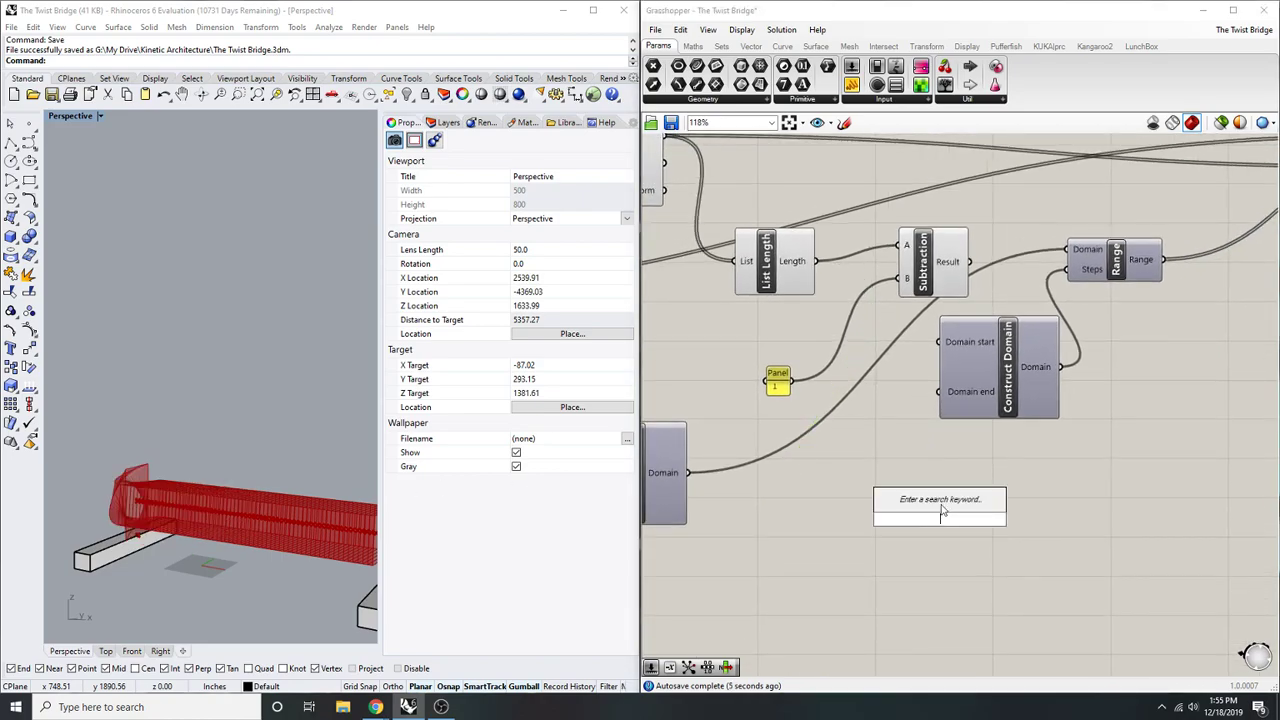
pyautogui.write('12')
pyautogui.press('Return')
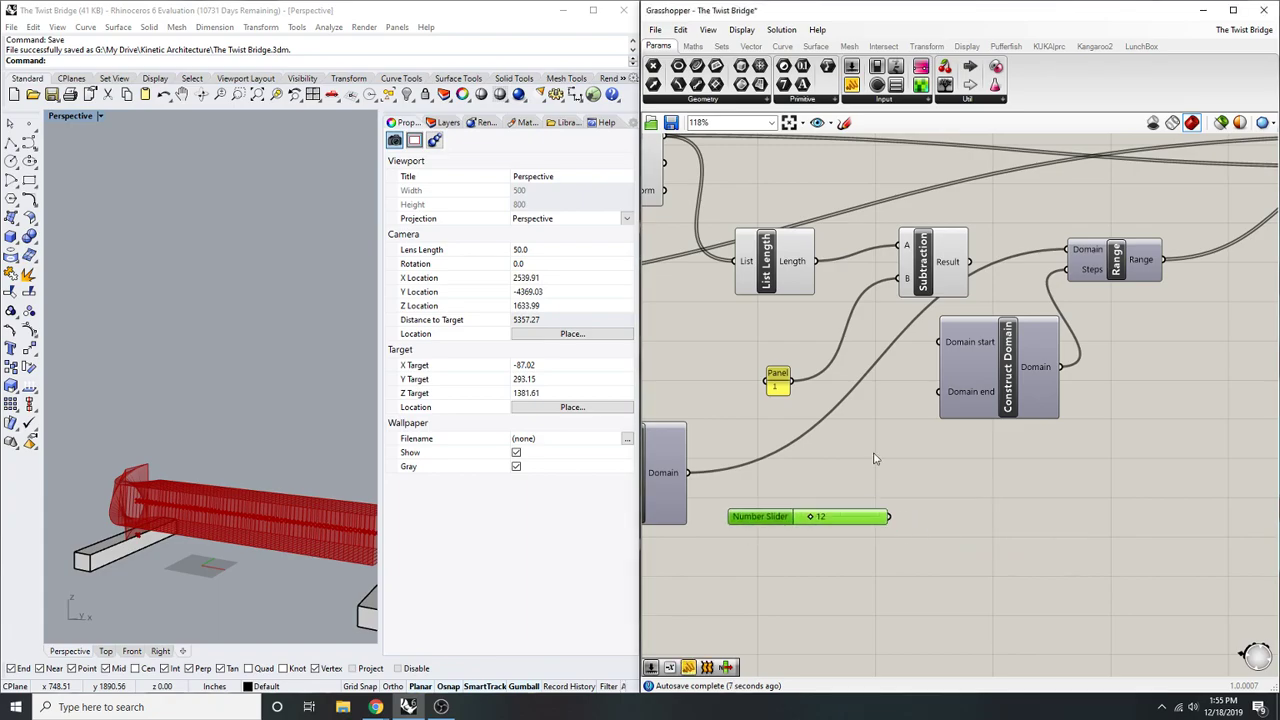
pyautogui.moveTo(893, 518); pyautogui.dragTo(893, 518)
pyautogui.scroll(-2, 1032, 400)
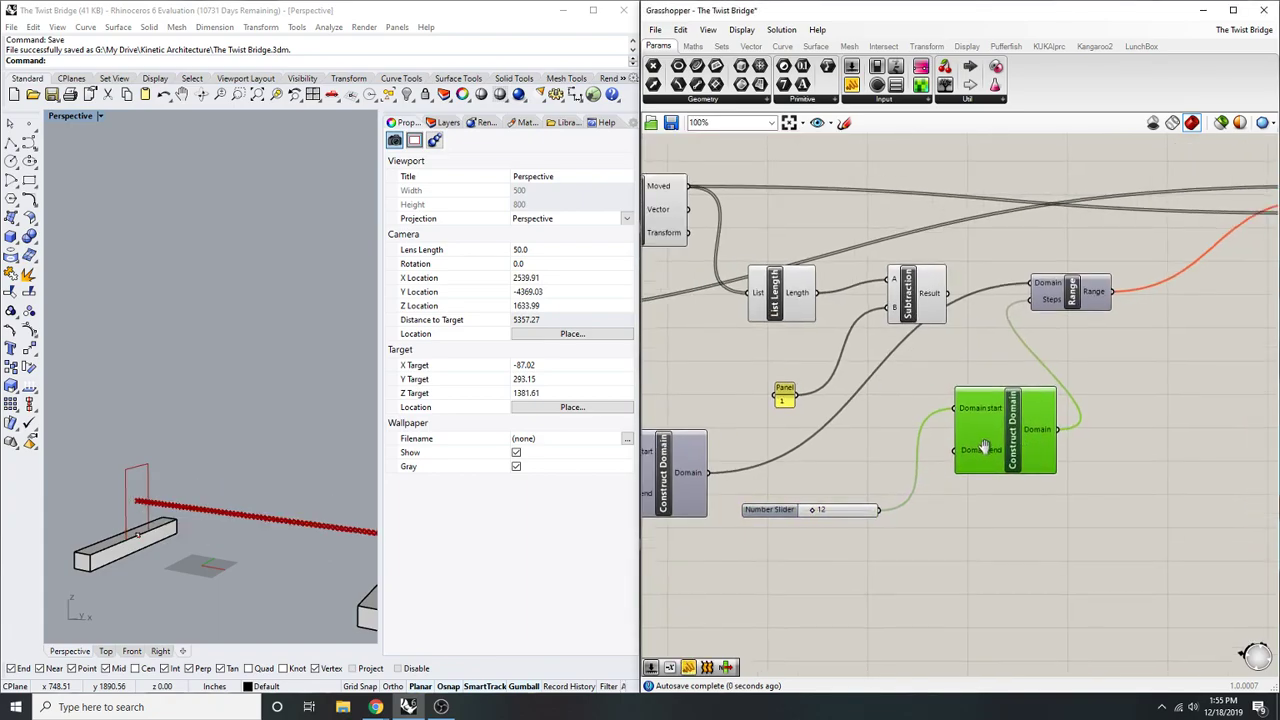
# - Add a number slider with value 20 and connect it to the new Construct Domain's Domain end
pyautogui.doubleClick(920, 550)
pyautogui.write('2')
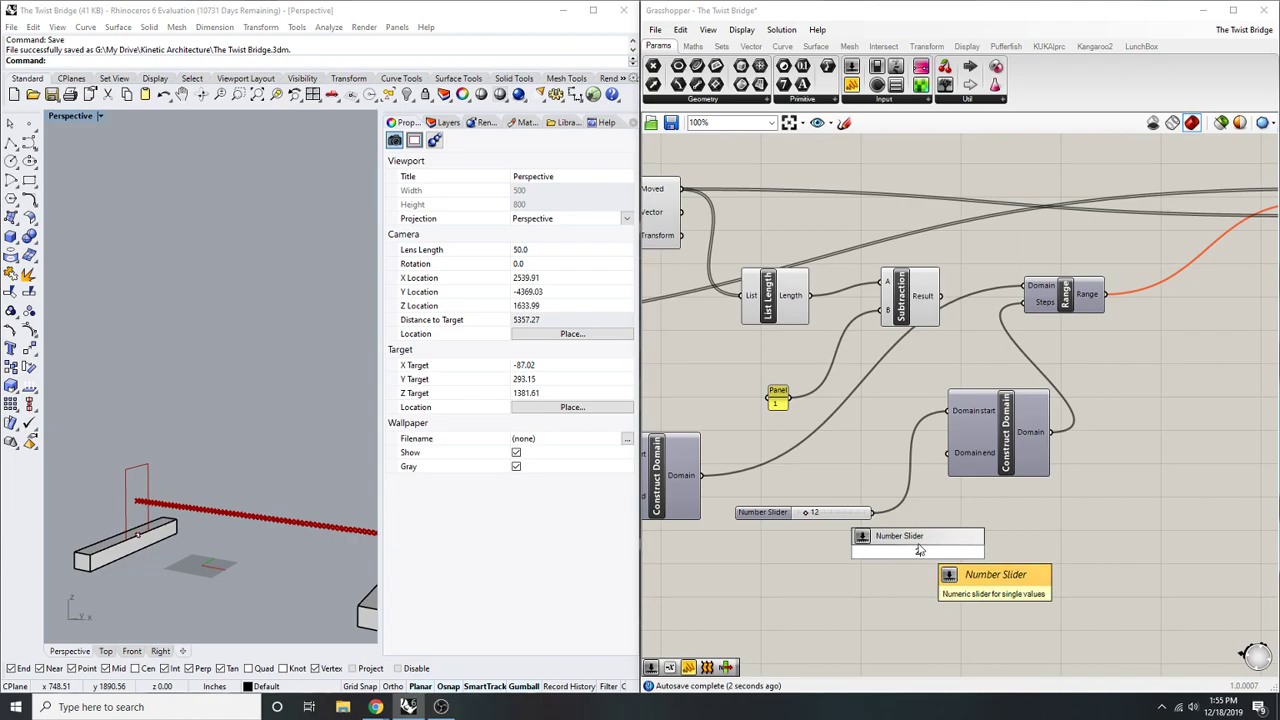
pyautogui.write('0')
pyautogui.press('Return')
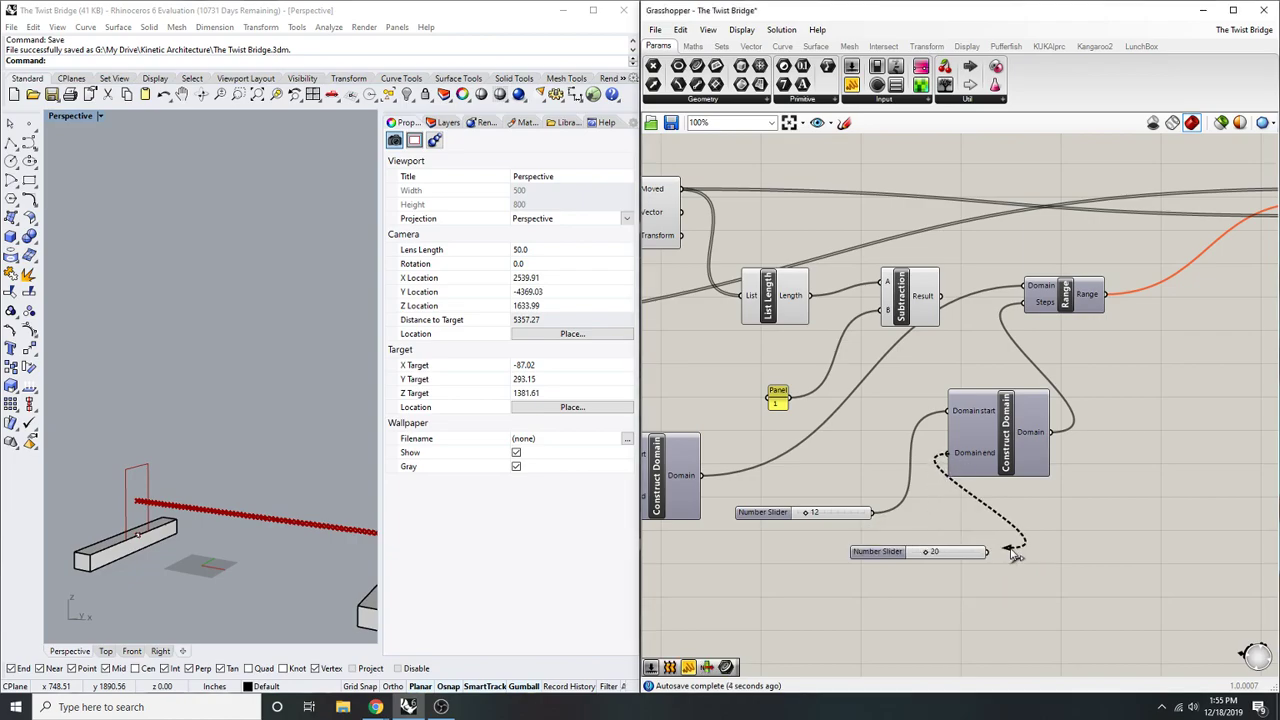
pyautogui.moveTo(1013, 553); pyautogui.dragTo(988, 551)
pyautogui.click(880, 552)
# - Set the new domain's start slider to 42 and its end slider to 59
pyautogui.scroll(3, 865, 555)
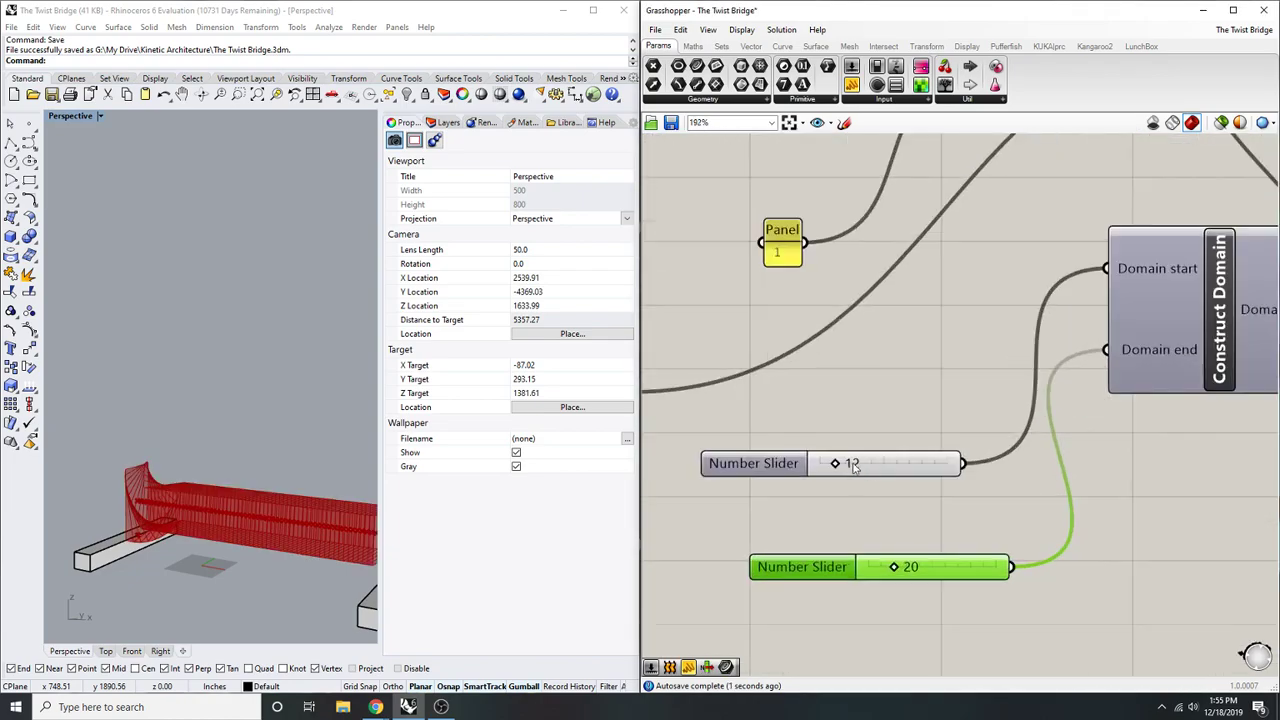
pyautogui.moveTo(836, 465)
pyautogui.mouseDown()
pyautogui.moveTo(863, 466)
pyautogui.moveTo(822, 475)
pyautogui.mouseUp()
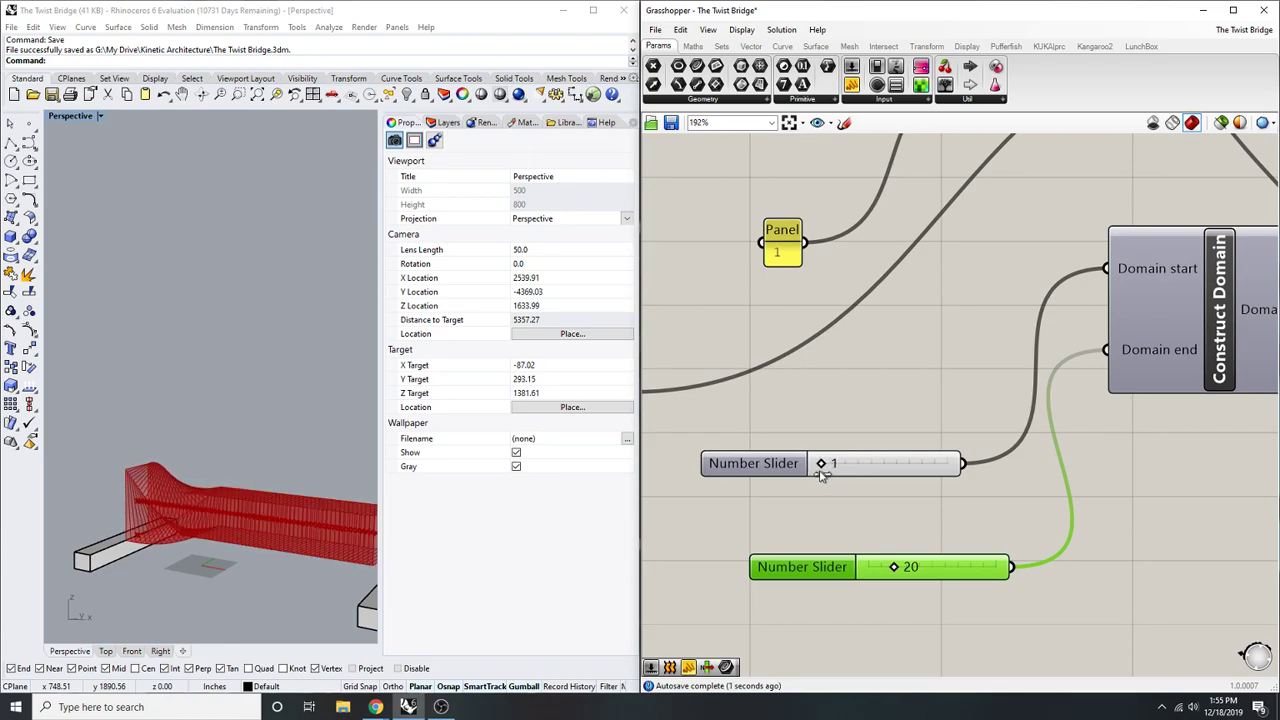
pyautogui.moveTo(903, 569); pyautogui.dragTo(950, 568)
pyautogui.moveTo(824, 466); pyautogui.dragTo(880, 477)
pyautogui.scroll(-5, 880, 477)
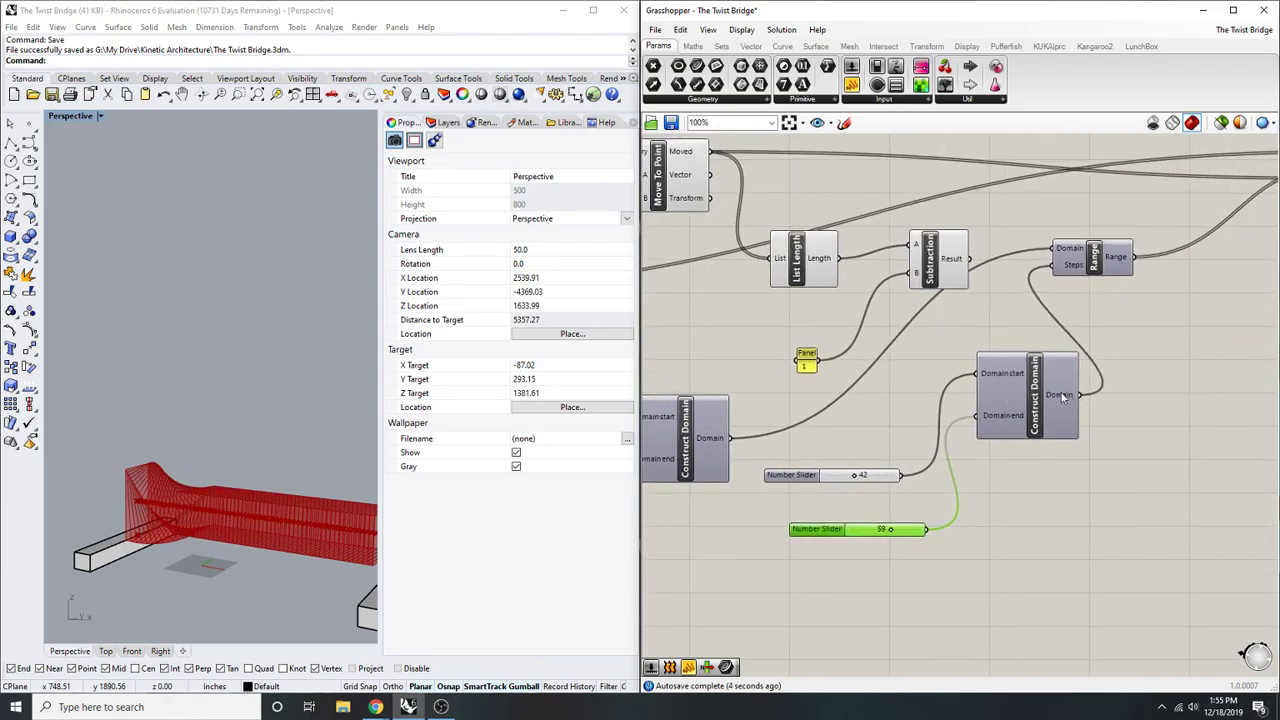
pyautogui.scroll(-2, 900, 478)
pyautogui.scroll(2, 899, 341)
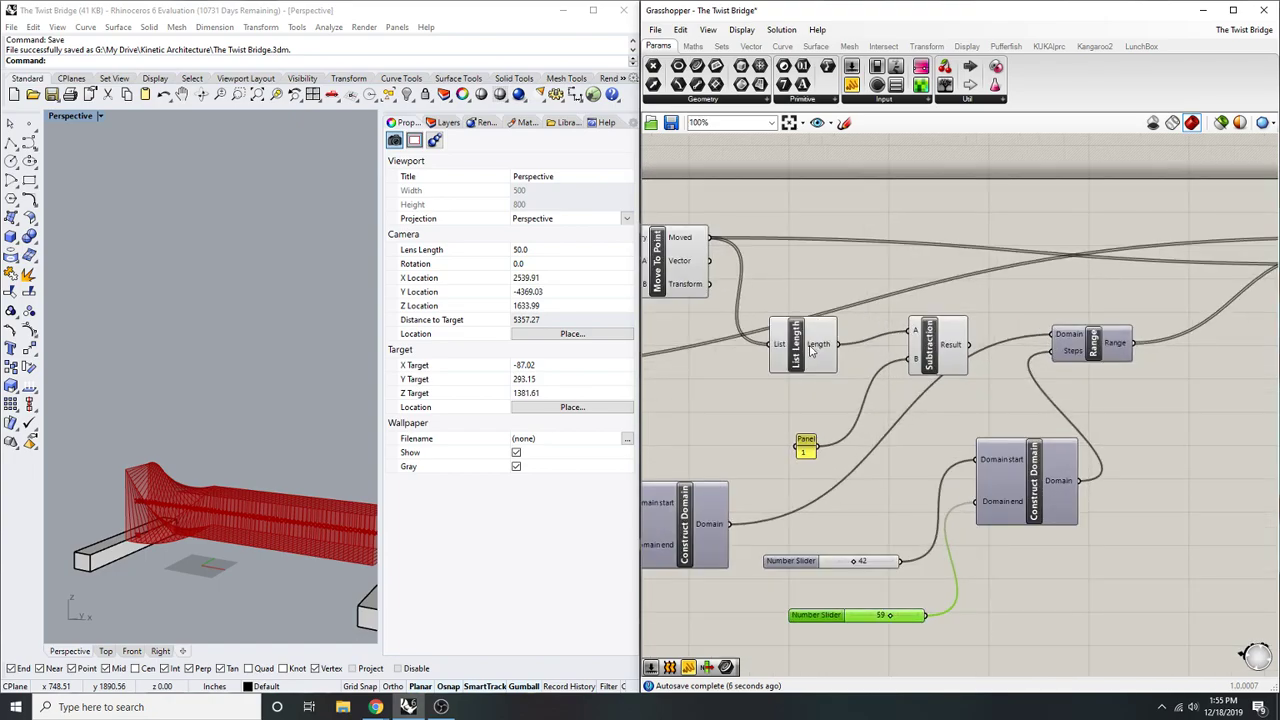
pyautogui.moveTo(811, 349)
pyautogui.scroll(3, 1070, 470)
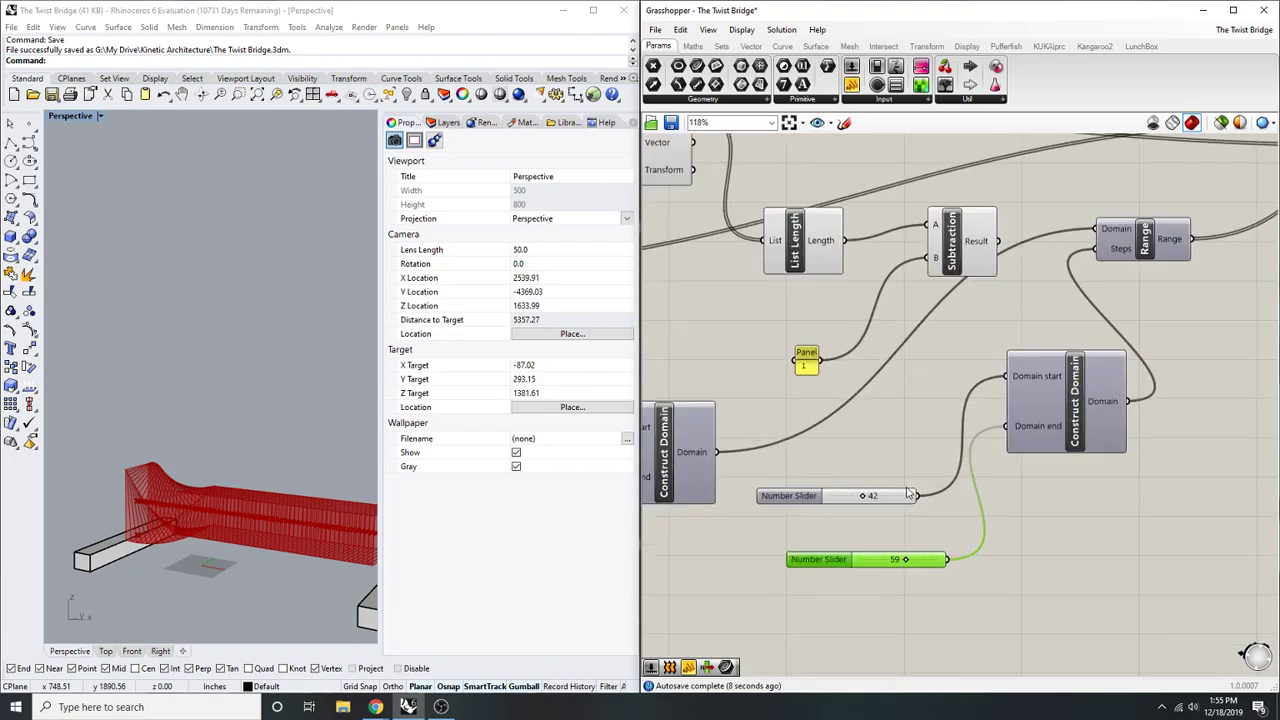
# - Examine the twisted bridge loft from several angles and distances in the Perspective viewport
pyautogui.scroll(-3, 283, 527)
pyautogui.scroll(11, 283, 525)
pyautogui.moveTo(230, 520); pyautogui.dragTo(330, 505, button='right')
pyautogui.scroll(-3, 246, 512)
pyautogui.scroll(8, 150, 512)
pyautogui.moveTo(174, 527); pyautogui.dragTo(63, 533, button='right')
pyautogui.moveTo(270, 532); pyautogui.dragTo(127, 527, button='right')
pyautogui.scroll(-8, 321, 537)
pyautogui.scroll(4, 290, 548)
pyautogui.moveTo(310, 555); pyautogui.dragTo(297, 556, button='right')
# - Set the slider feeding the new Construct Domain's Domain start to 33
pyautogui.moveTo(780, 500); pyautogui.dragTo(744, 502)
pyautogui.moveTo(337, 514); pyautogui.dragTo(298, 510, button='right')
pyautogui.moveTo(740, 499); pyautogui.dragTo(773, 504)
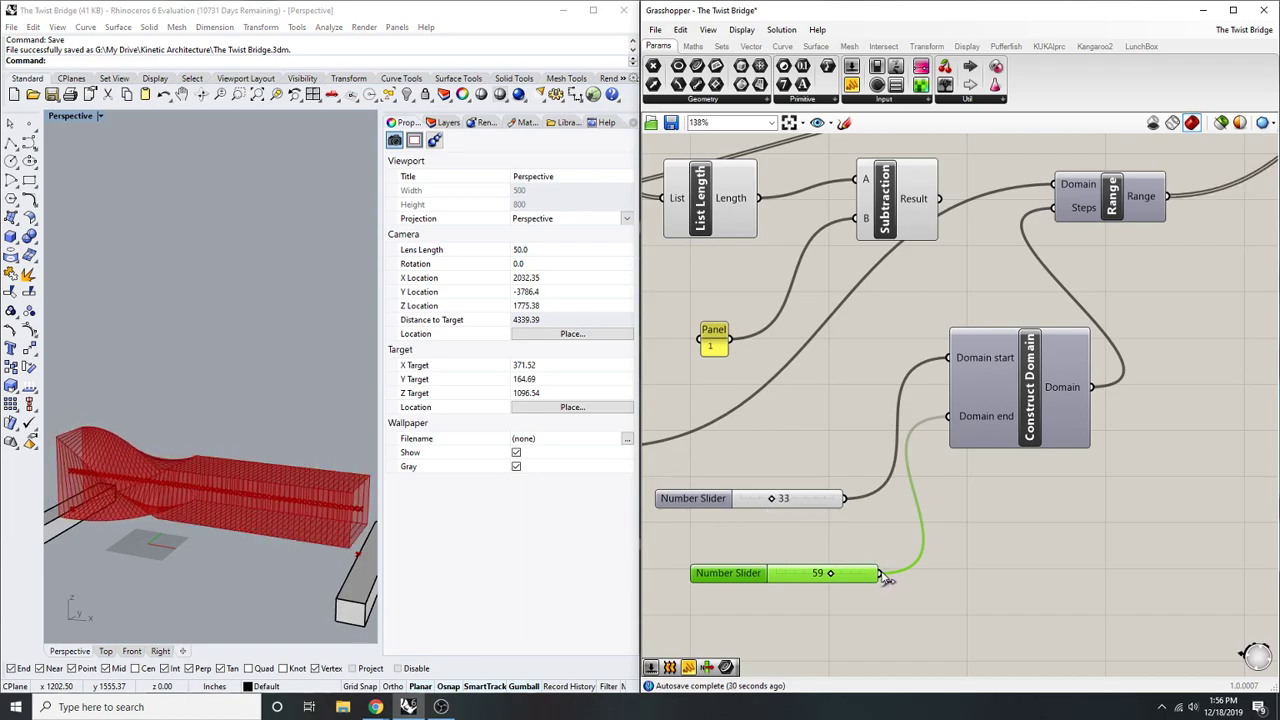
# - Try swapping the 33 and 59 sliders between Domain start and Domain end, and restore their original connections
pyautogui.keyDown('ctrl'); pyautogui.moveTo(952, 366); pyautogui.dragTo(849, 582); pyautogui.keyUp('ctrl')
pyautogui.moveTo(880, 522); pyautogui.dragTo(818, 406)
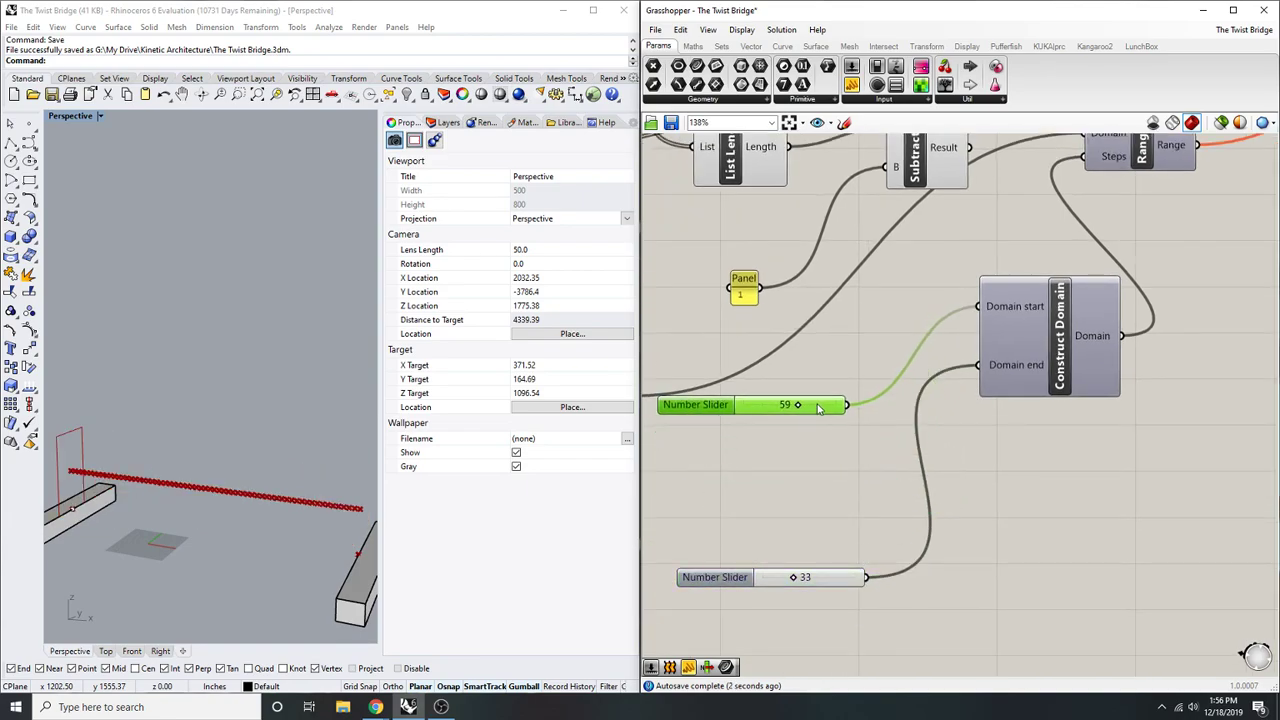
pyautogui.scroll(-4, 830, 530)
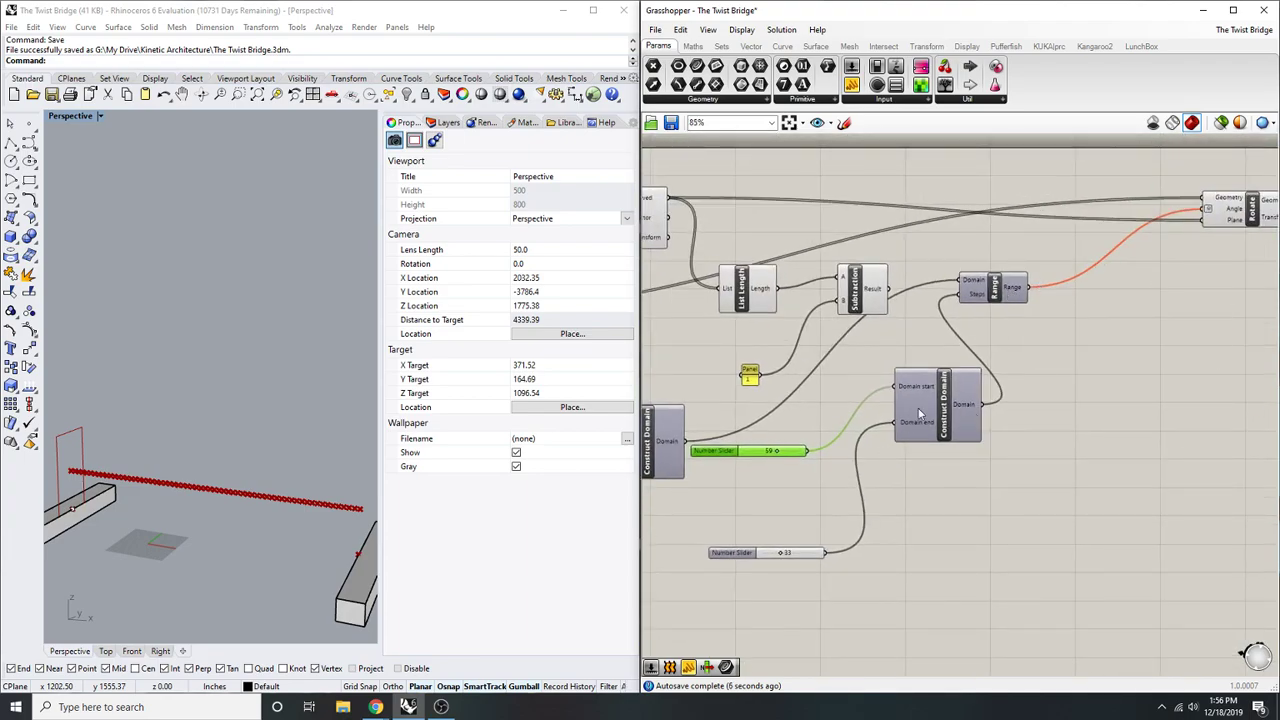
pyautogui.moveTo(817, 566); pyautogui.dragTo(857, 546, button='right')
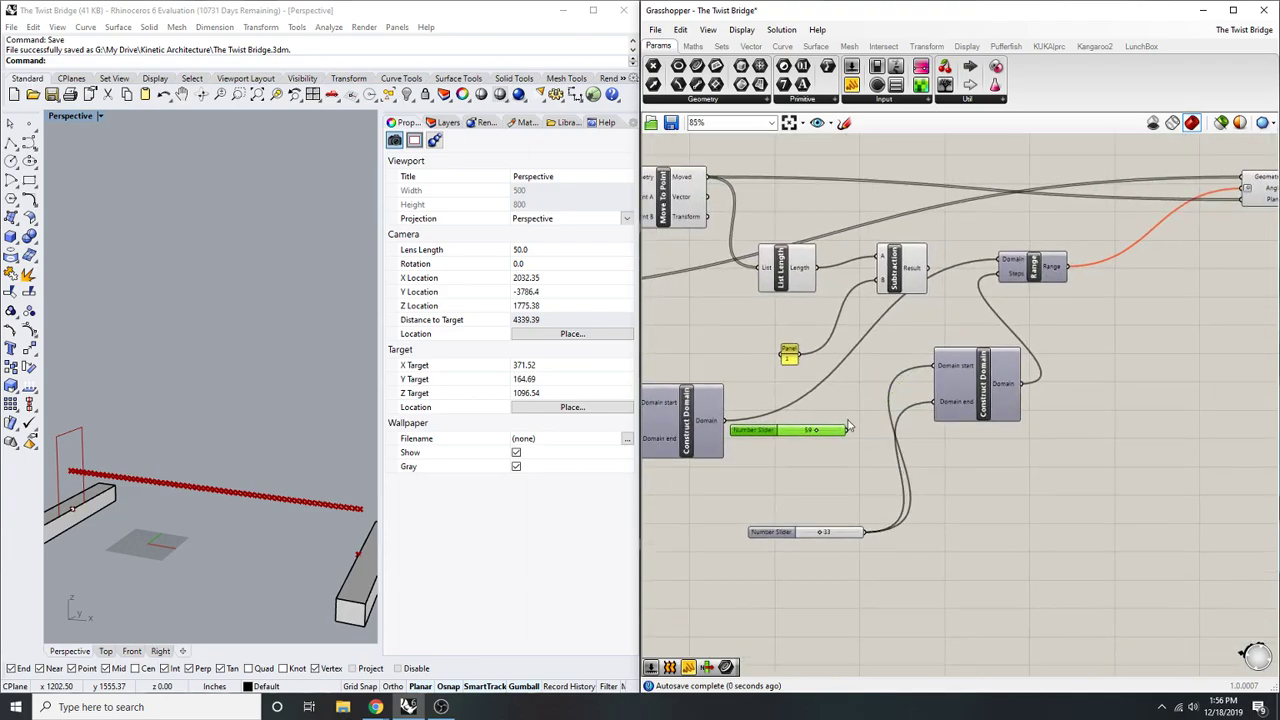
pyautogui.moveTo(760, 430); pyautogui.dragTo(785, 577)
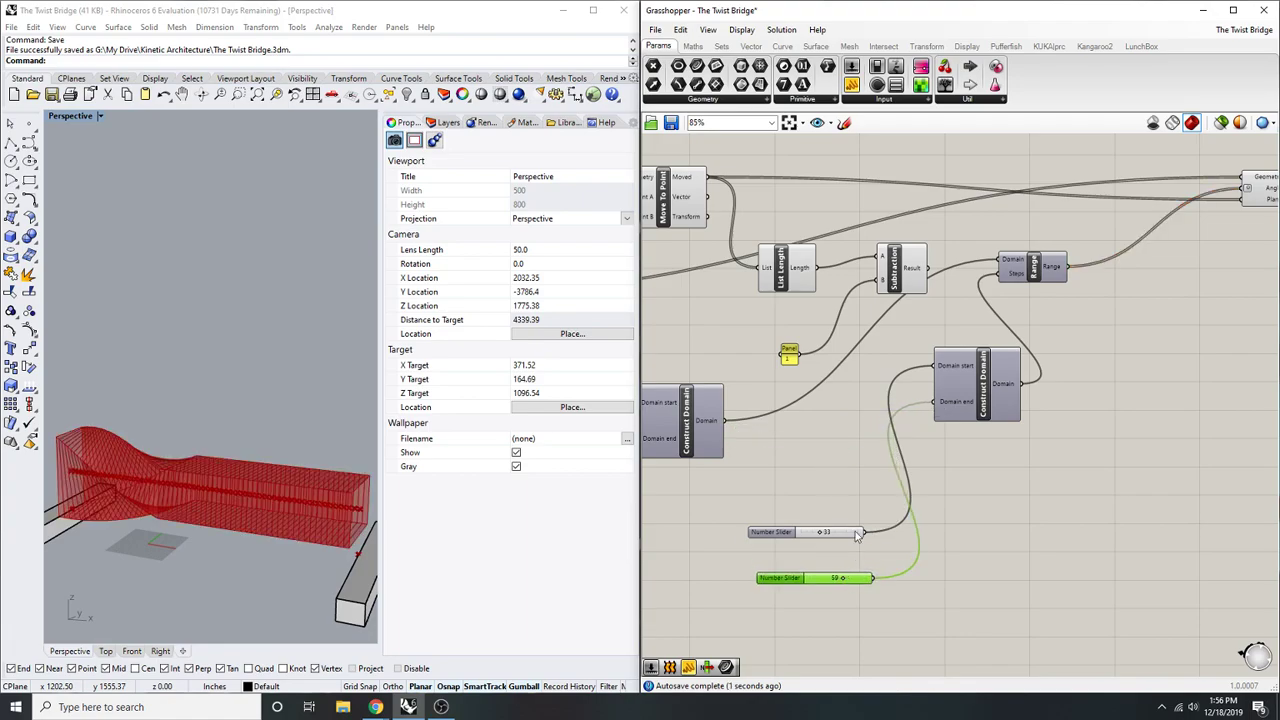
pyautogui.moveTo(858, 531); pyautogui.dragTo(858, 475)
# - Examine the bridge's twist together with the slider that sets the end of the rotation angle domain
pyautogui.moveTo(210, 540); pyautogui.dragTo(358, 492, button='right')
pyautogui.moveTo(804, 529); pyautogui.dragTo(865, 500, button='right')
pyautogui.scroll(1, 720, 435)
pyautogui.click(728, 420)
pyautogui.press('Return')
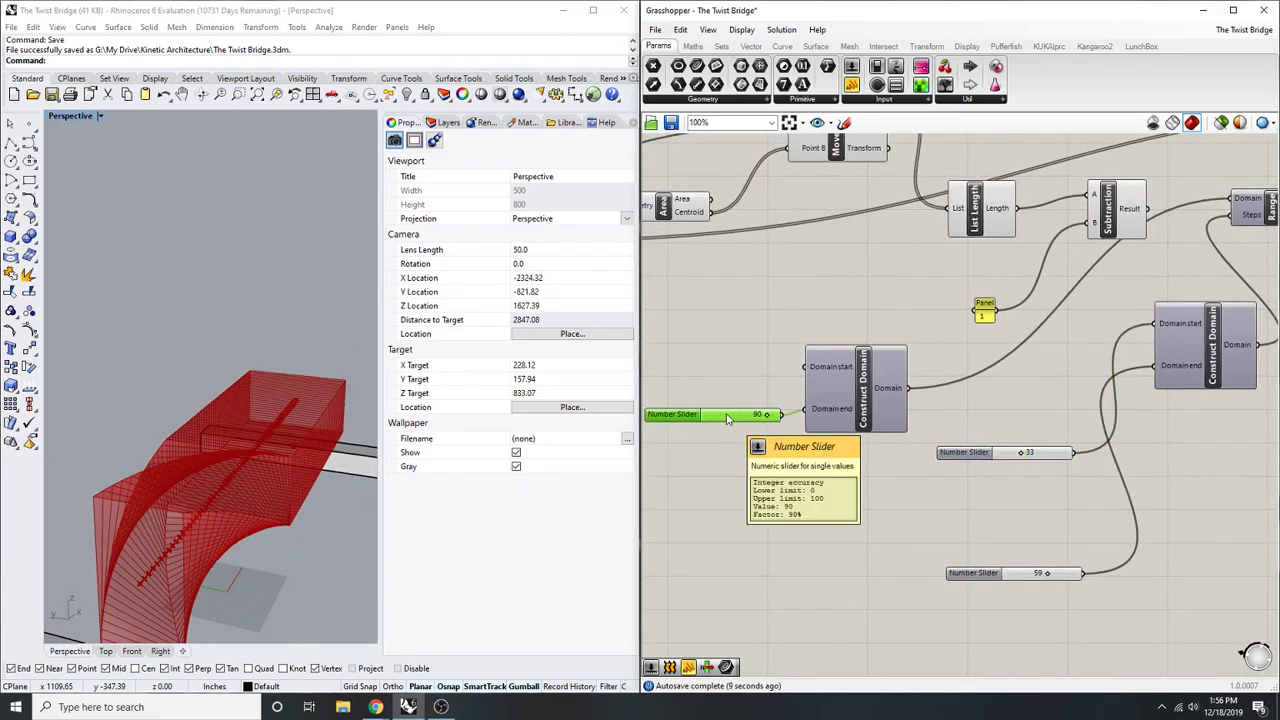
pyautogui.moveTo(197, 548); pyautogui.dragTo(194, 452, button='right')
pyautogui.scroll(-10, 205, 445)
pyautogui.scroll(6, 147, 483)
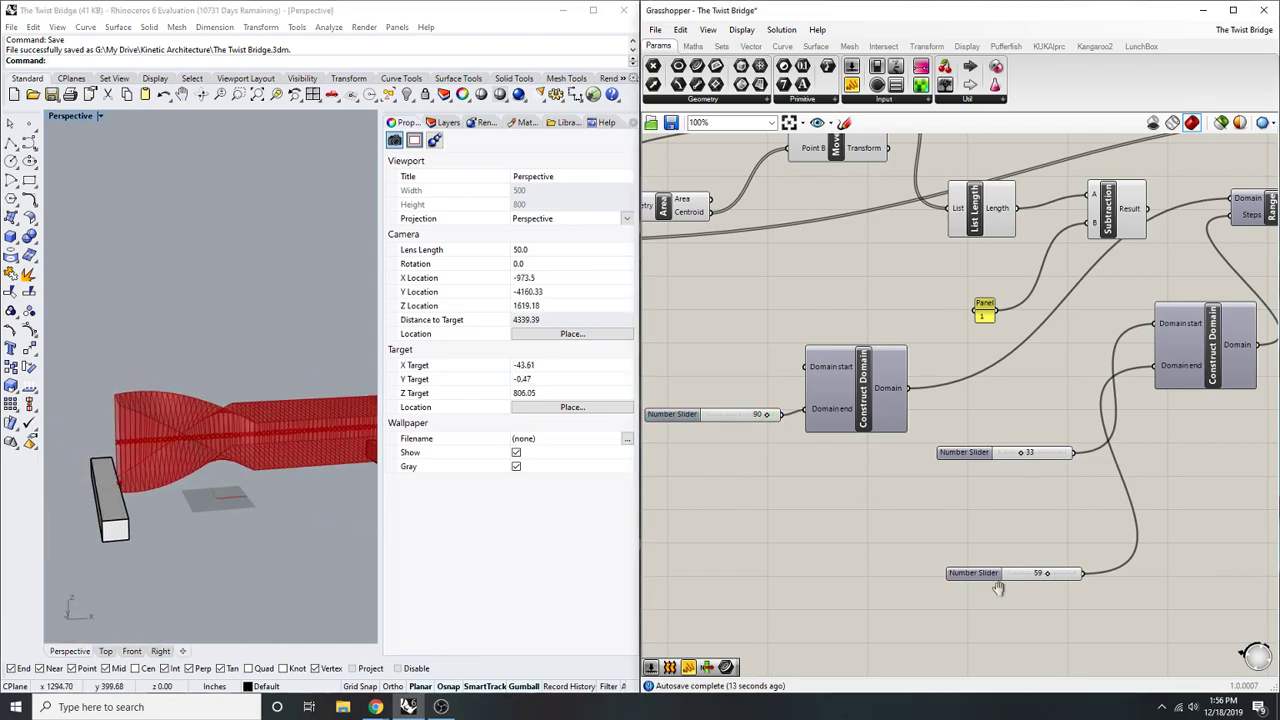
# - Set the steps domain's end slider to 92 and its start slider to 28
pyautogui.scroll(3, 1031, 577)
pyautogui.moveTo(1037, 565); pyautogui.dragTo(1078, 565)
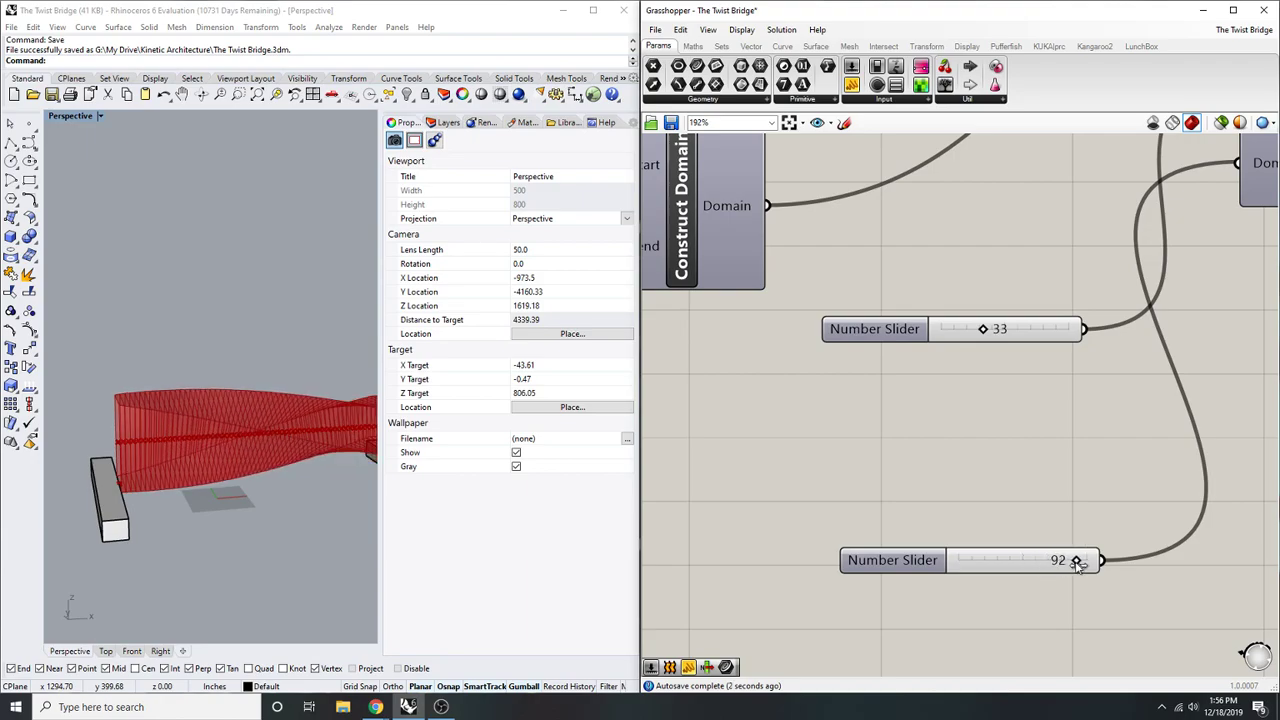
pyautogui.moveTo(987, 331)
pyautogui.mouseDown()
pyautogui.moveTo(1040, 331)
pyautogui.moveTo(983, 333)
pyautogui.mouseUp()
# - Add a panel showing the steps Construct Domain's output and place it beside that component, clear of the Range
pyautogui.scroll(-5, 959, 417)
pyautogui.moveTo(1135, 413); pyautogui.dragTo(886, 469, button='right')
pyautogui.scroll(3, 971, 420)
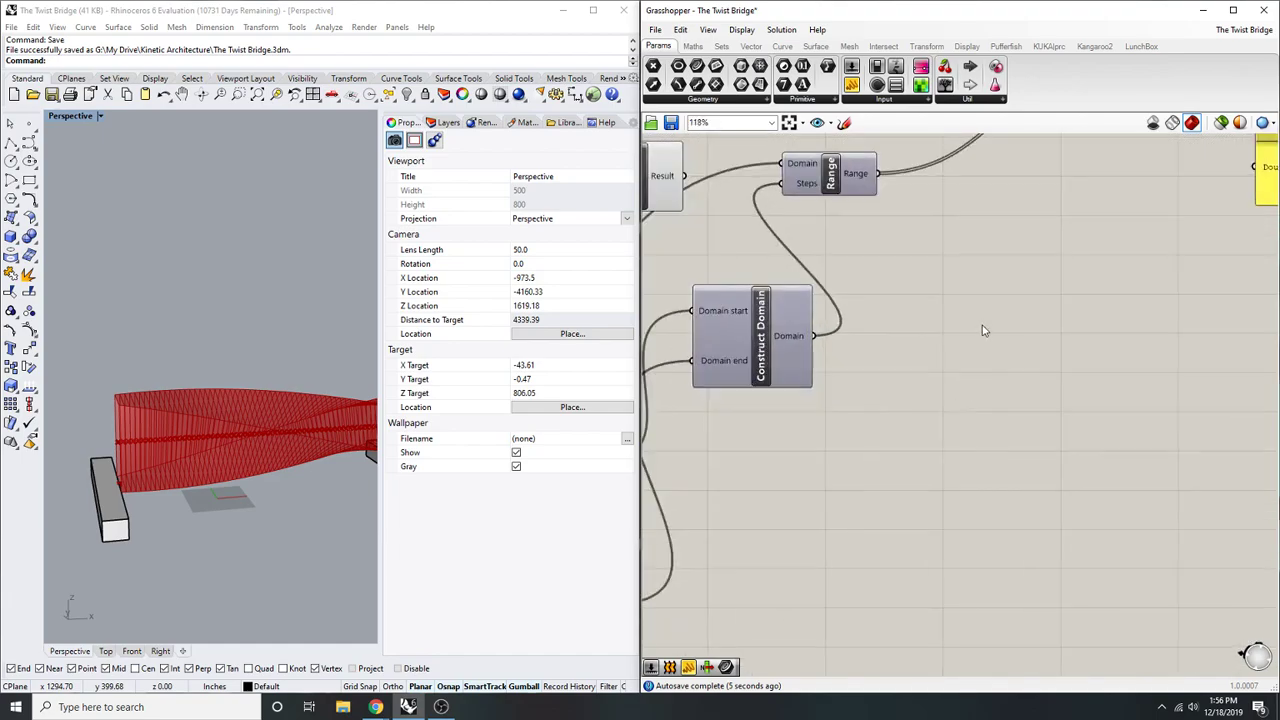
pyautogui.moveTo(984, 334); pyautogui.dragTo(962, 433, button='right')
pyautogui.doubleClick(900, 332)
pyautogui.write('panel')
pyautogui.press('Return')
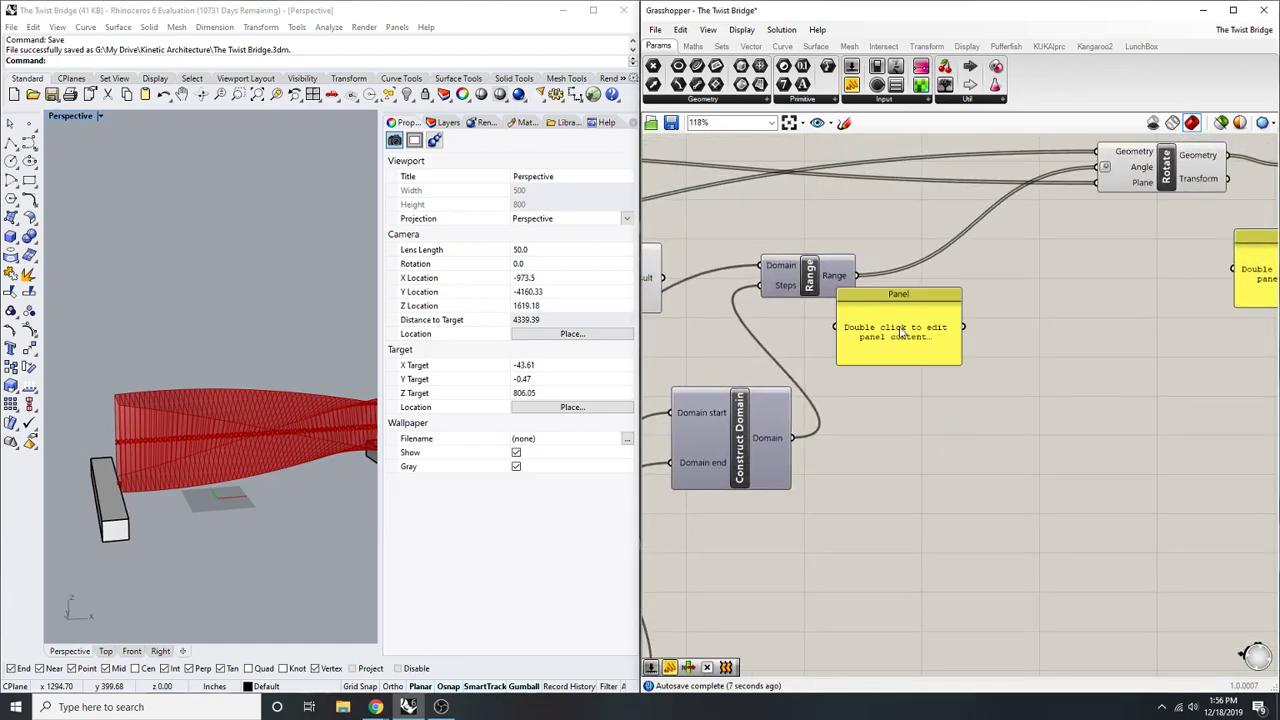
pyautogui.scroll(2, 800, 325)
pyautogui.moveTo(849, 328); pyautogui.dragTo(790, 481)
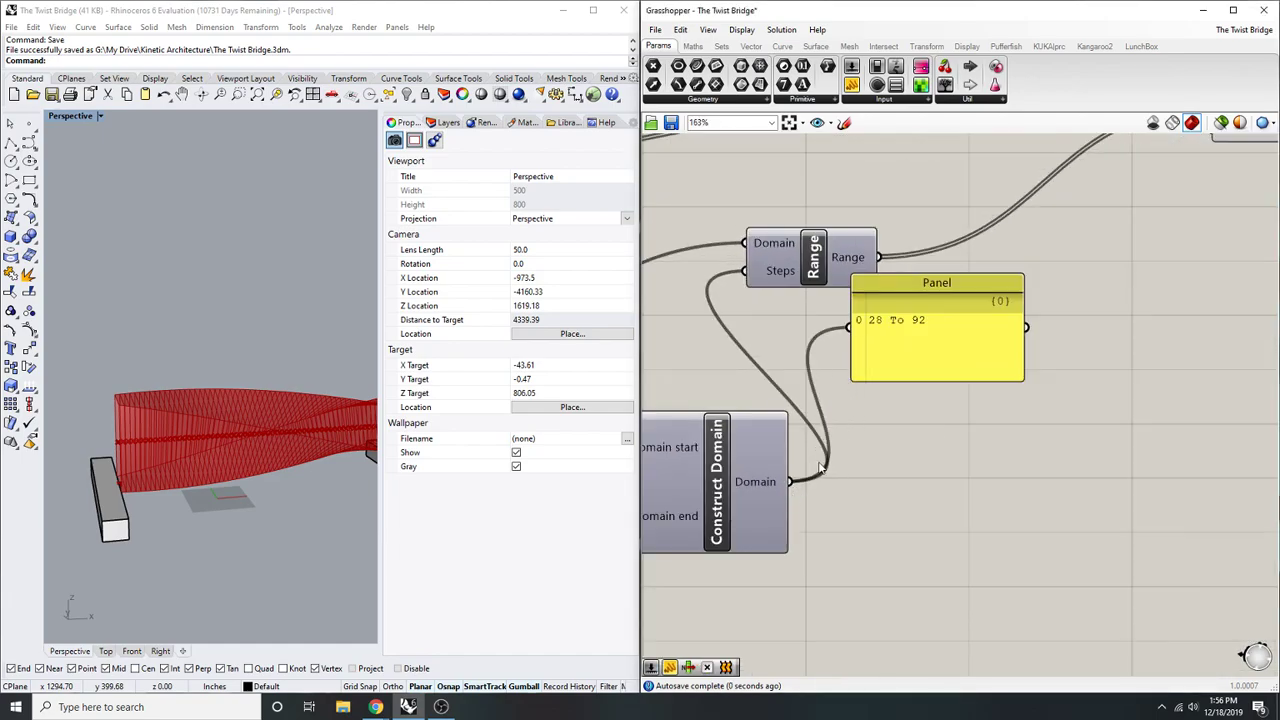
pyautogui.scroll(-1, 785, 481)
pyautogui.moveTo(926, 360); pyautogui.dragTo(946, 440)
pyautogui.click(1058, 355)
# - Set the slider feeding the steps domain's end to 64
pyautogui.moveTo(1000, 357); pyautogui.dragTo(1086, 294, button='right')
pyautogui.click(794, 334)
pyautogui.scroll(-5, 846, 369)
pyautogui.moveTo(790, 343); pyautogui.dragTo(907, 344, button='right')
pyautogui.scroll(2, 878, 583)
pyautogui.doubleClick(824, 570)
pyautogui.write('64')
pyautogui.press('Return')
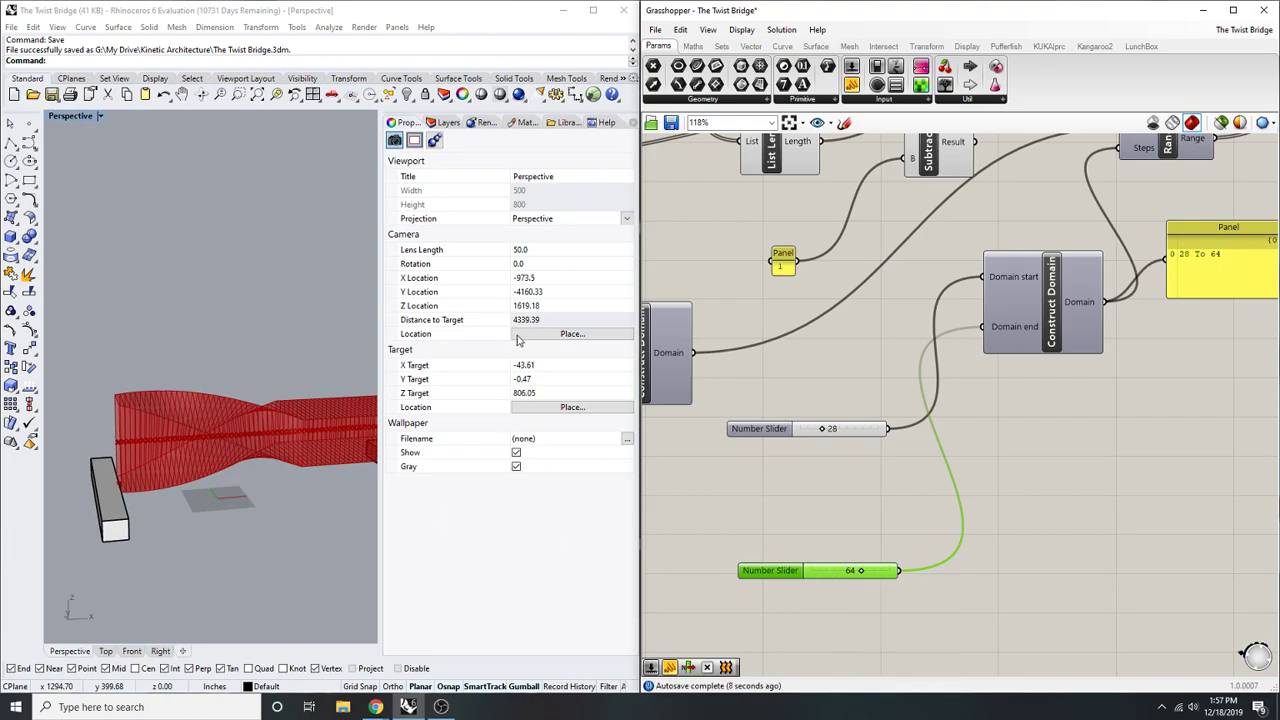
# - Set the slider feeding the steps domain's start to 0, checking the twist along the bridge
pyautogui.moveTo(250, 440); pyautogui.dragTo(283, 435, button='right')
pyautogui.scroll(1, 948, 330)
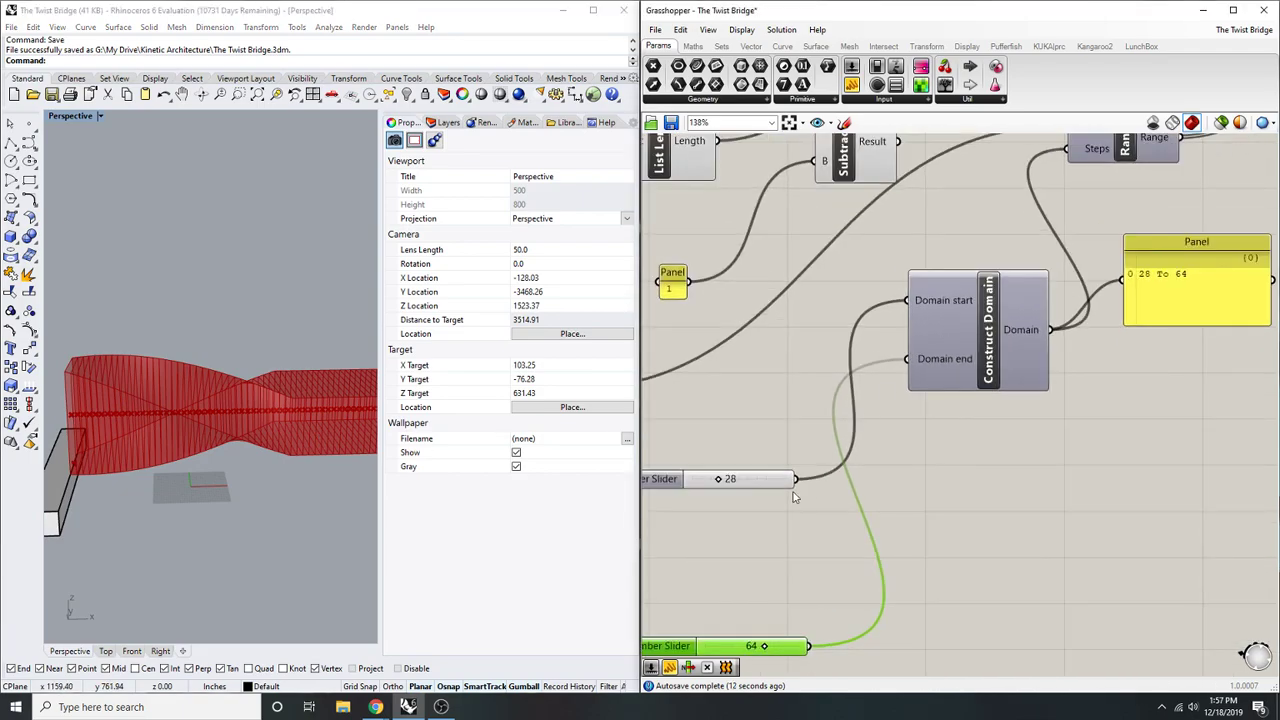
pyautogui.moveTo(771, 487); pyautogui.dragTo(668, 413)
pyautogui.scroll(3, 788, 398)
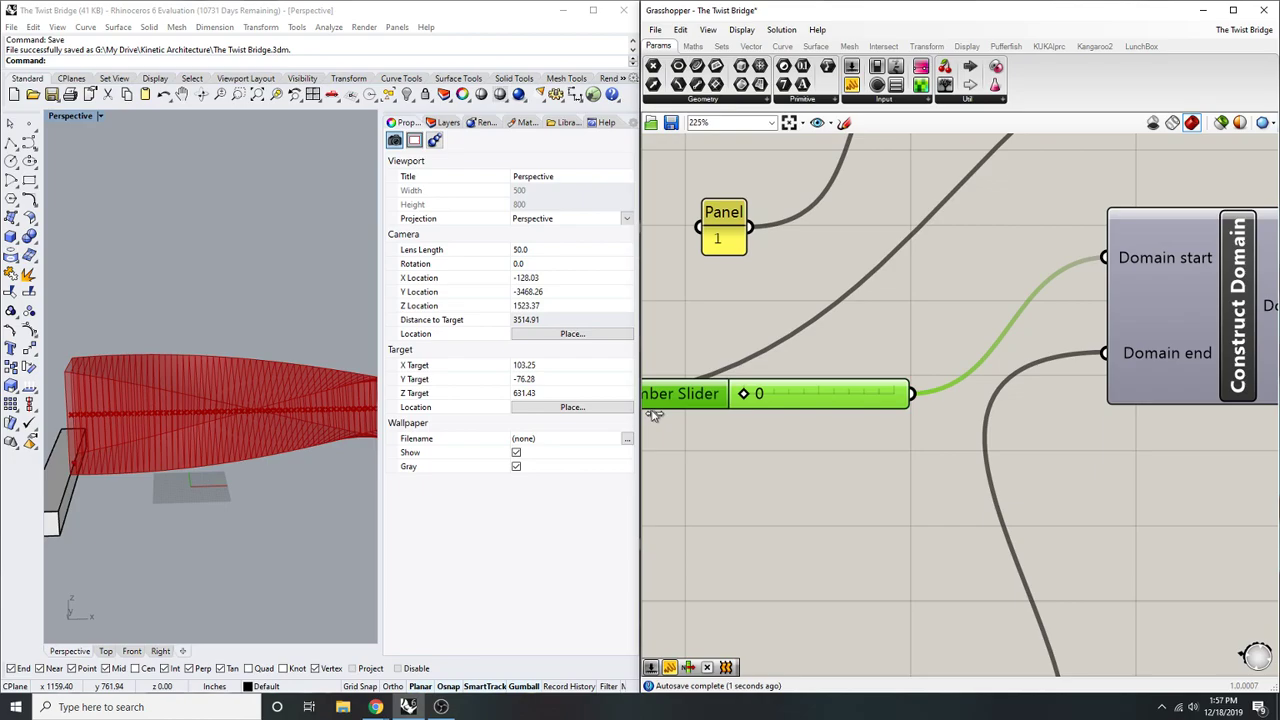
pyautogui.scroll(-8, 233, 366)
pyautogui.scroll(6, 303, 385)
pyautogui.scroll(-3, 1025, 387)
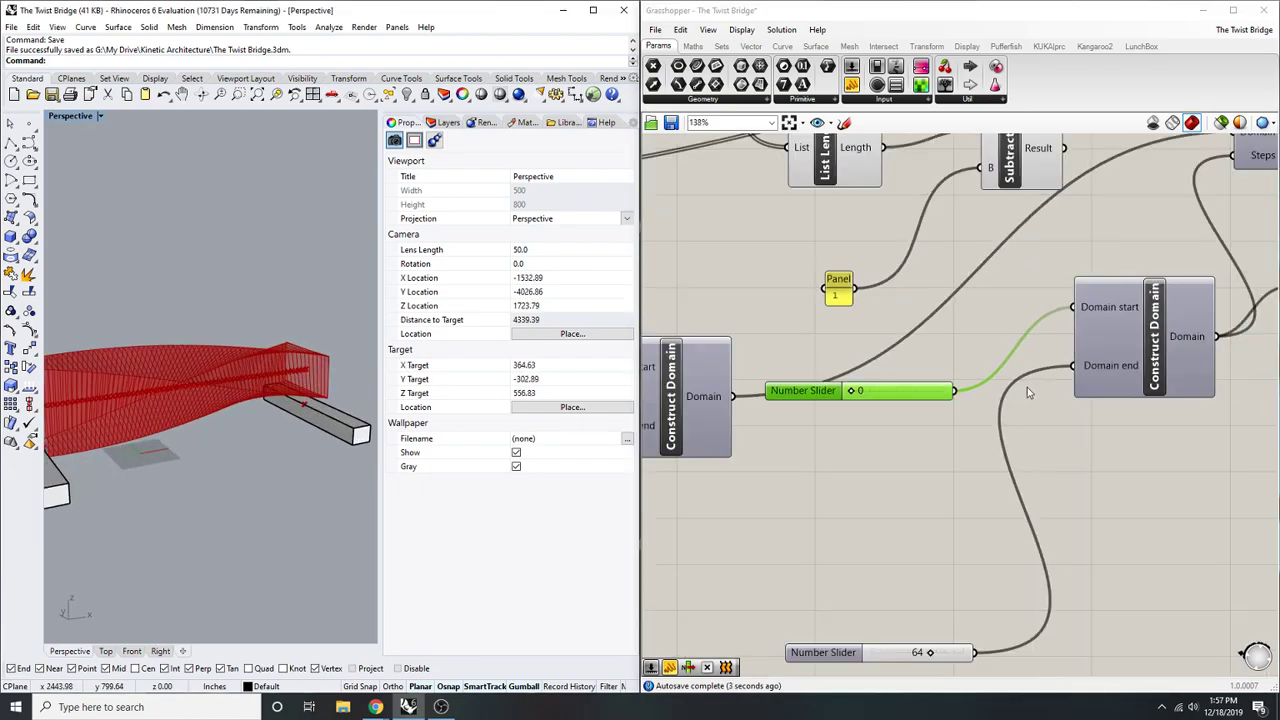
pyautogui.scroll(2, 1027, 393)
pyautogui.moveTo(721, 425)
pyautogui.mouseDown()
pyautogui.moveTo(740, 423)
pyautogui.moveTo(727, 424)
pyautogui.mouseUp()
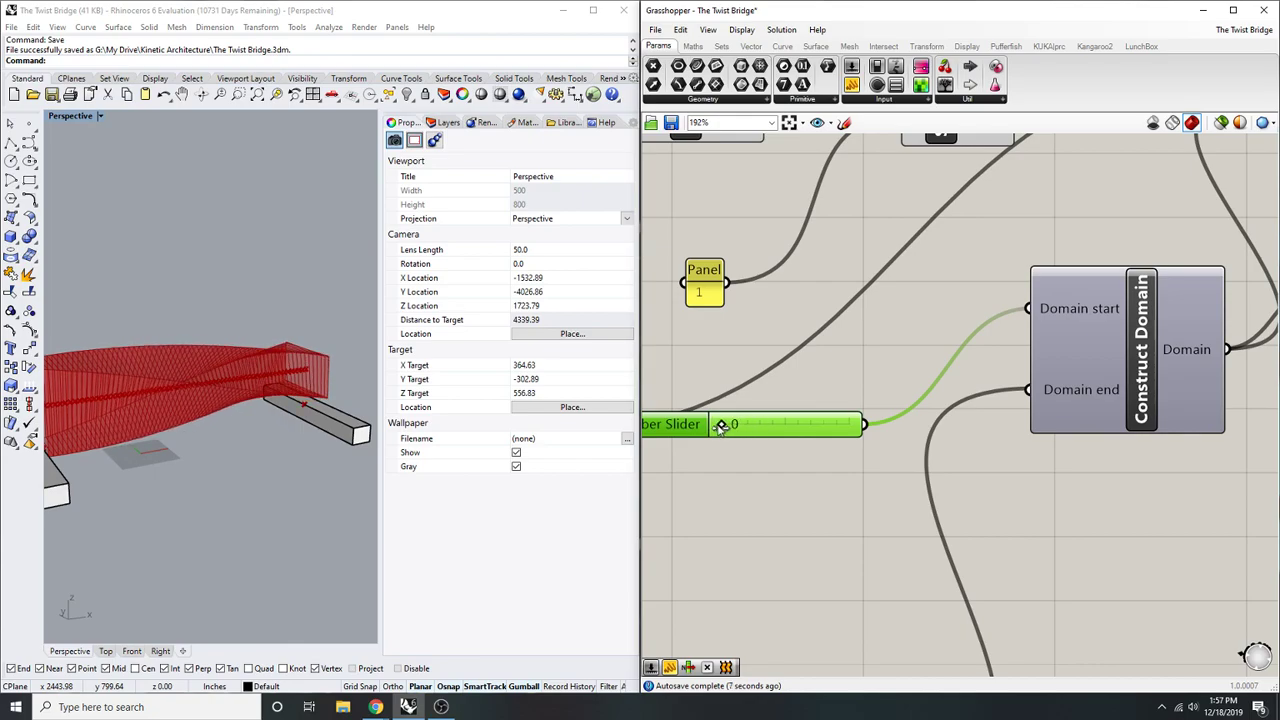
# - Set the slider feeding the steps domain's end to 33
pyautogui.scroll(-3, 737, 424)
pyautogui.scroll(4, 929, 591)
pyautogui.moveTo(929, 591); pyautogui.dragTo(890, 591)
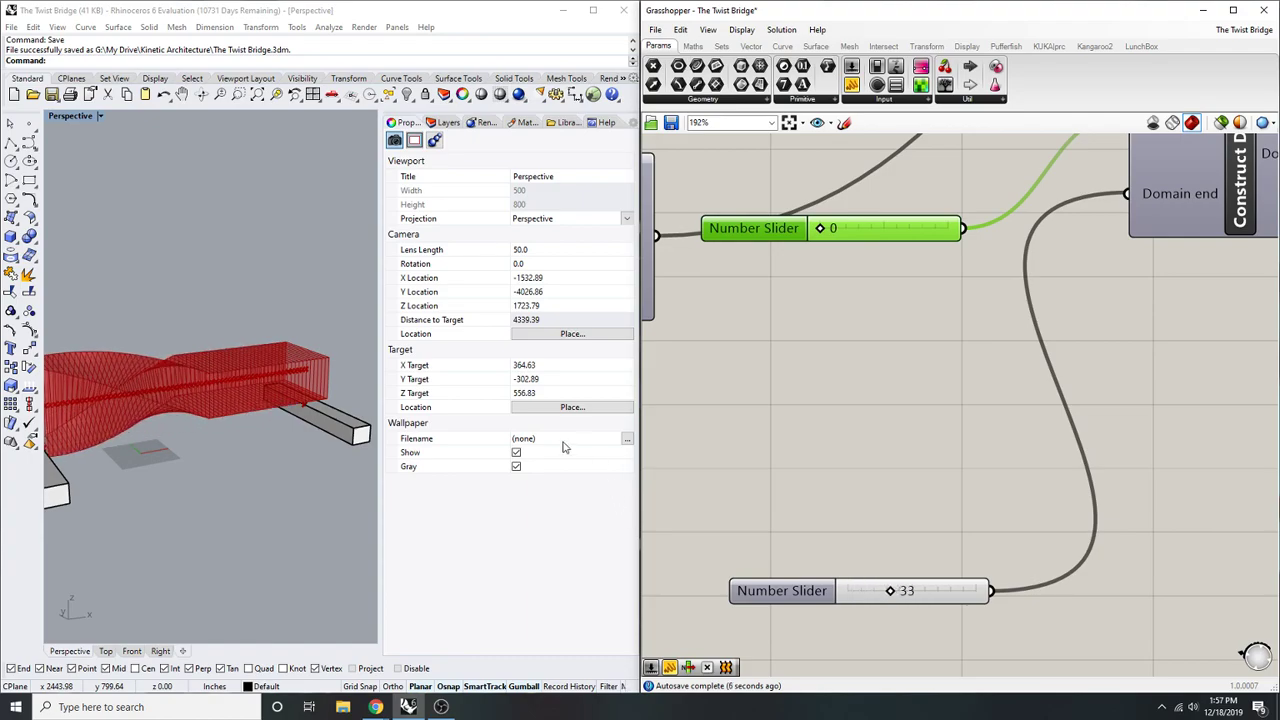
# - Check which value the Range component's Steps input receives from the Construct Domain
pyautogui.scroll(-2, 250, 417)
pyautogui.scroll(-4, 990, 405)
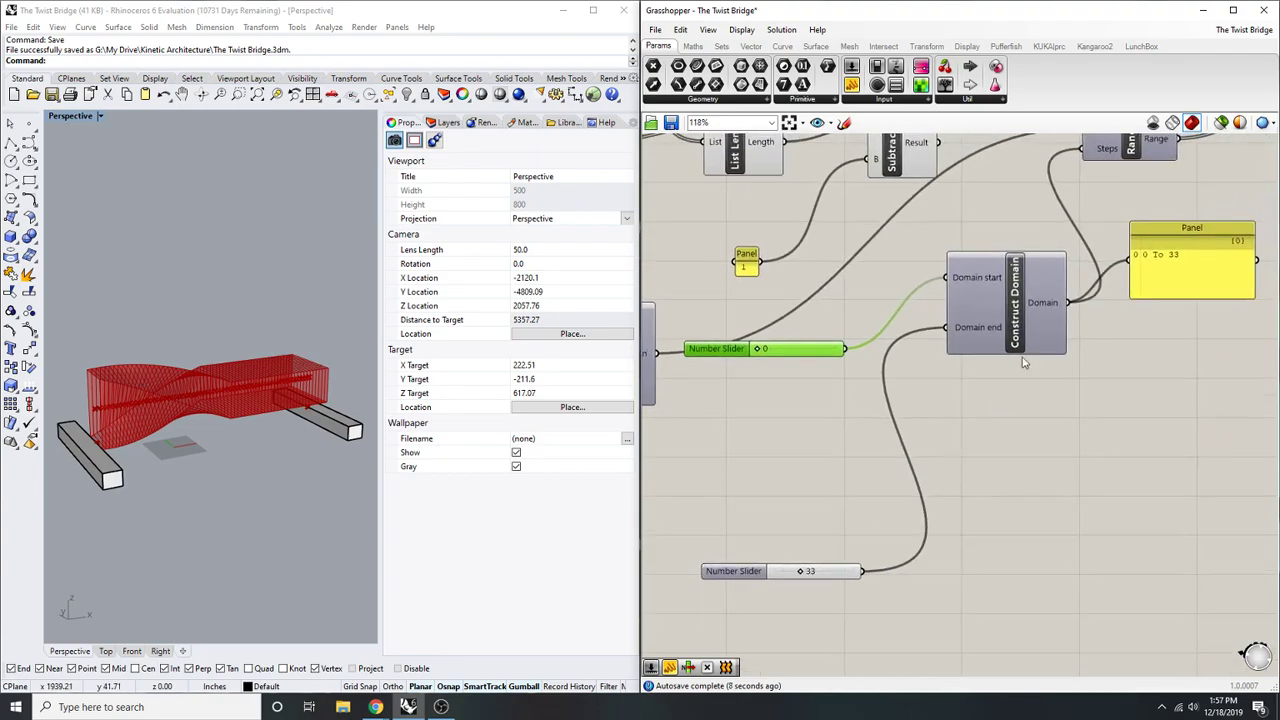
pyautogui.moveTo(1048, 207); pyautogui.dragTo(930, 355, button='right')
pyautogui.click(995, 285)
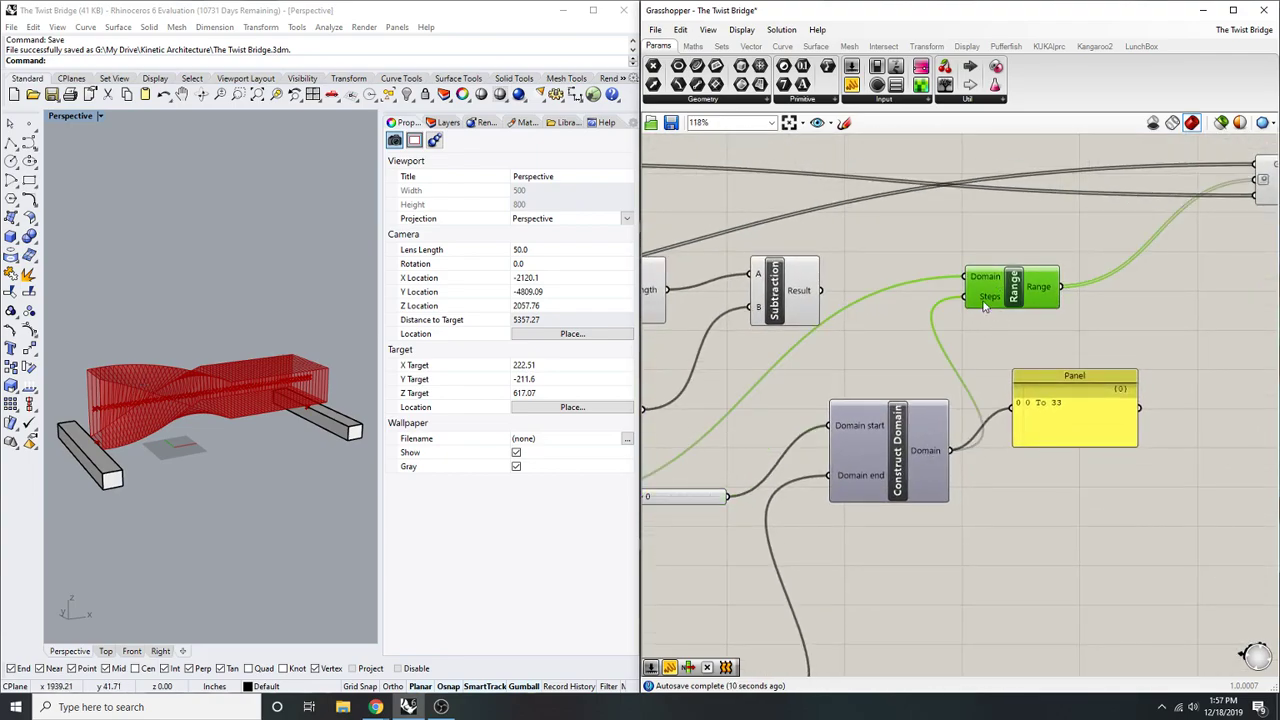
pyautogui.moveTo(986, 301)
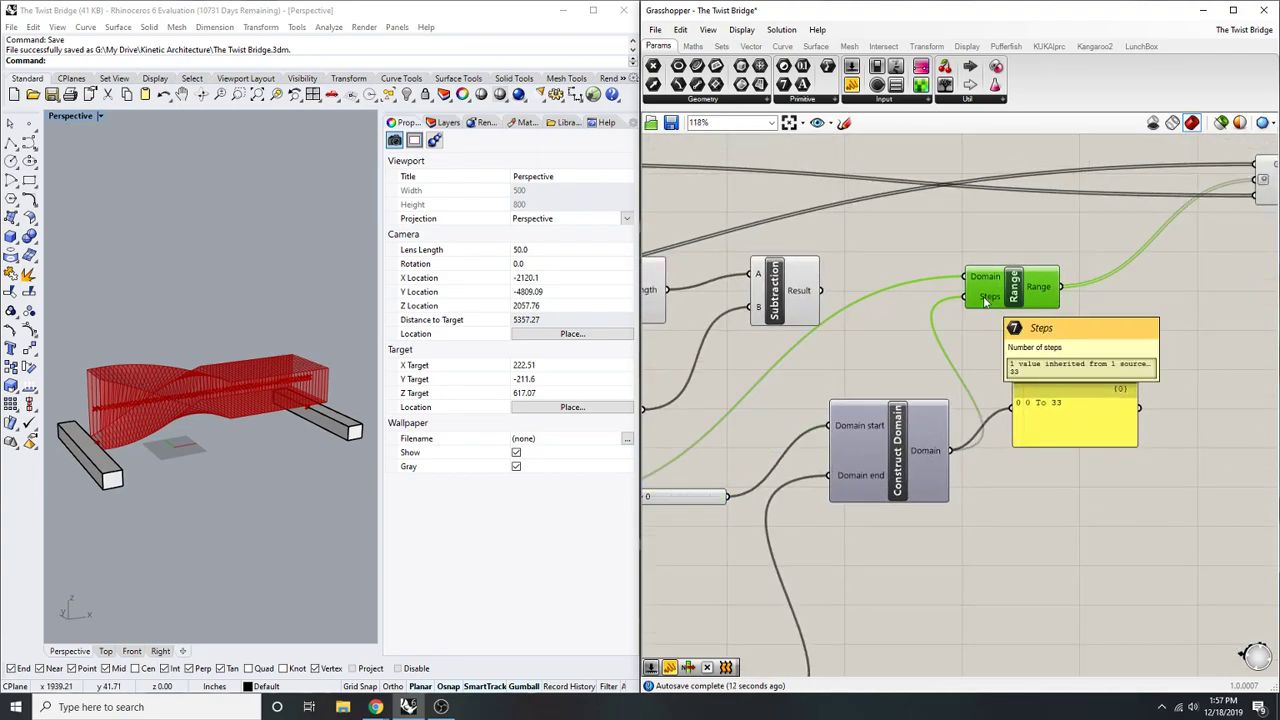
pyautogui.doubleClick(1018, 332)
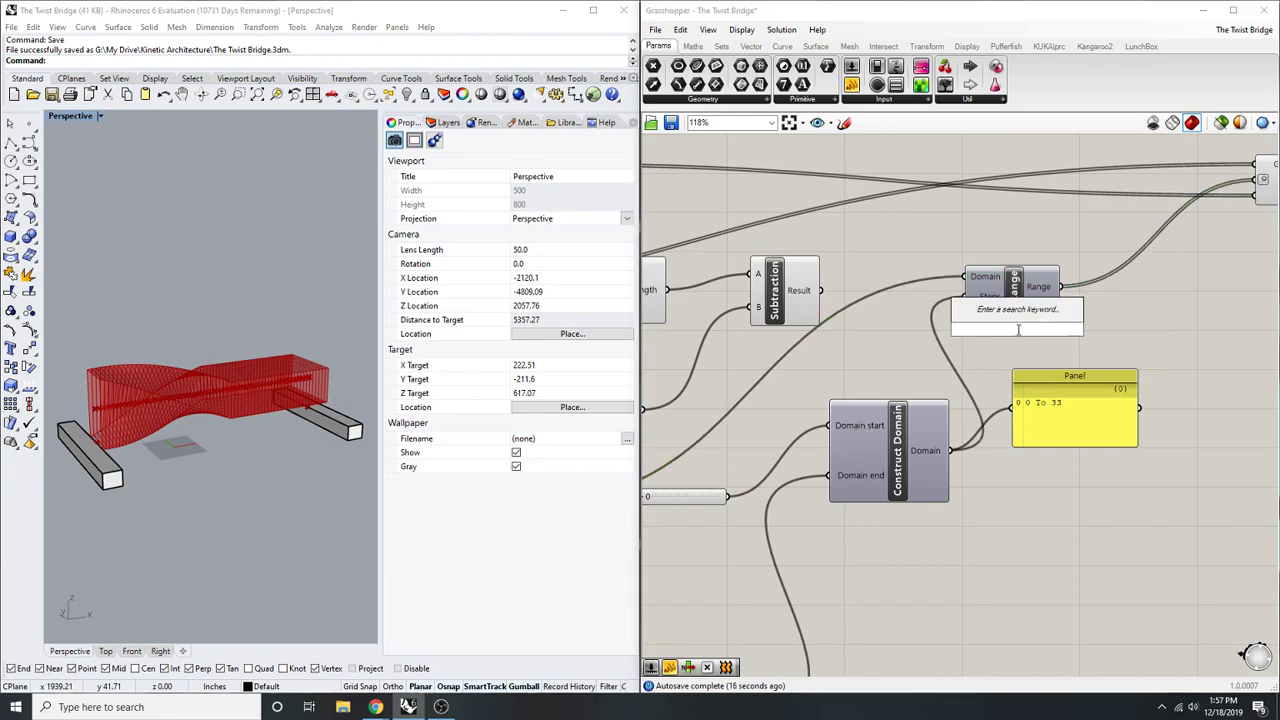
pyautogui.write('range')
pyautogui.press('BackSpace')
pyautogui.press('BackSpace')
pyautogui.press('BackSpace')
pyautogui.press('BackSpace')
pyautogui.press('BackSpace')
pyautogui.write('ser')
pyautogui.press('Return')
pyautogui.click(1018, 336)
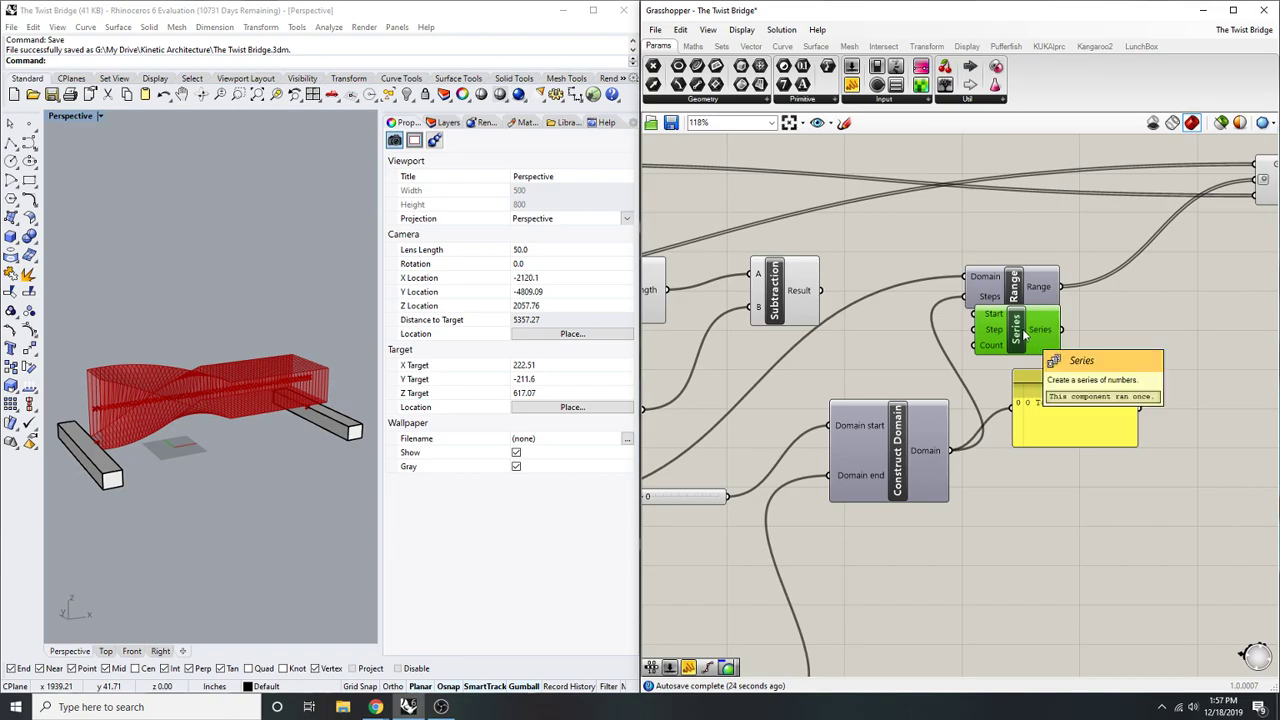
pyautogui.scroll(2, 1024, 337)
pyautogui.press('Delete')
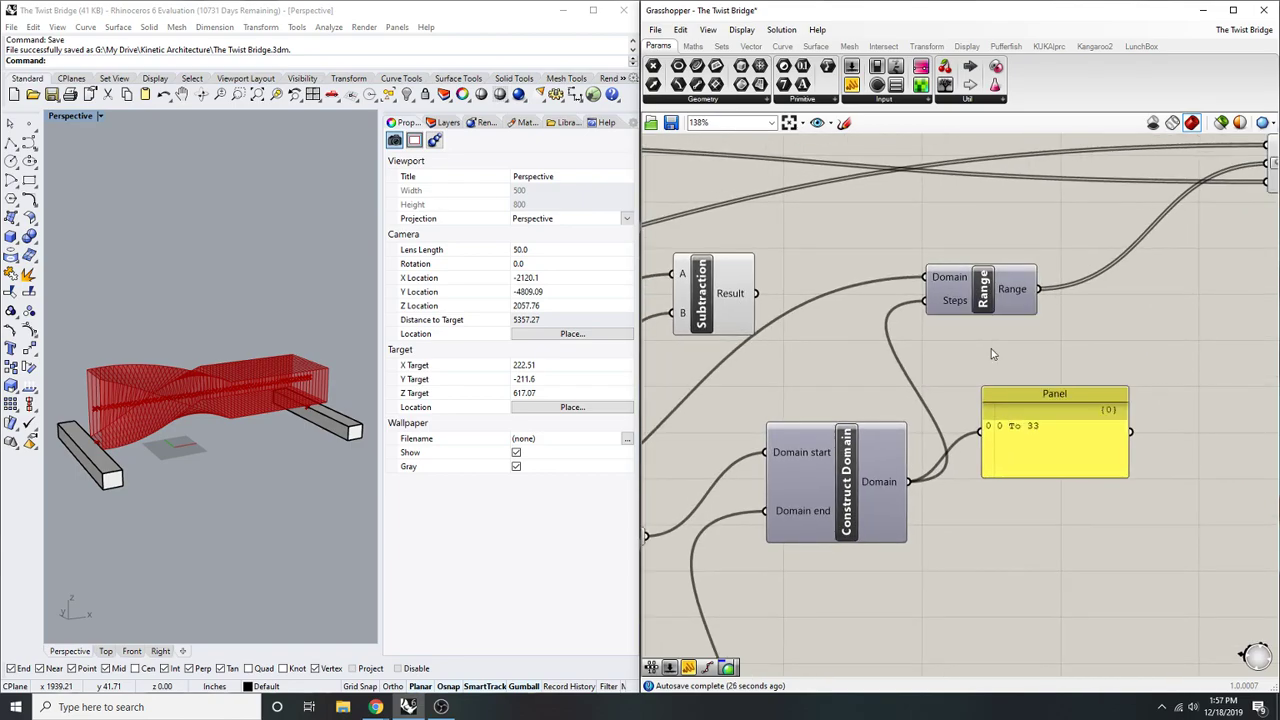
# - Try feeding a second Range component into the existing Range's Steps input, and delete the added component
pyautogui.doubleClick(991, 348)
pyautogui.write('range')
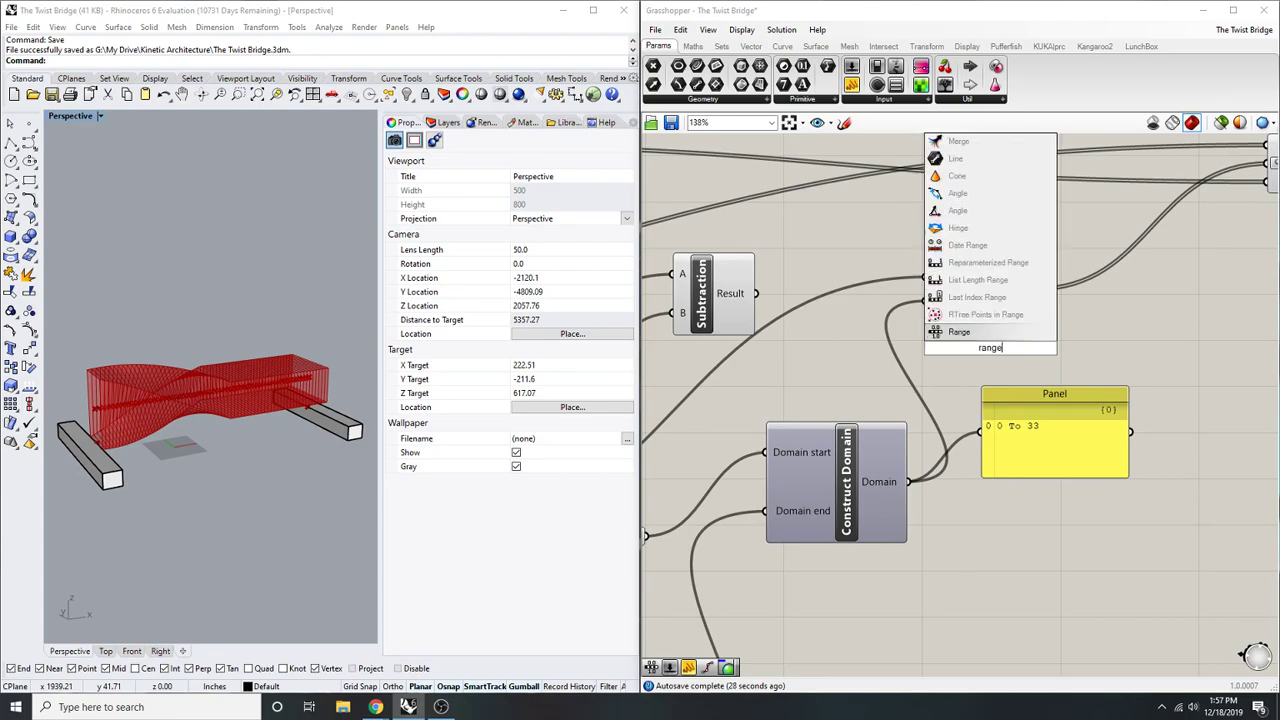
pyautogui.press('Return')
pyautogui.moveTo(1003, 345); pyautogui.dragTo(887, 393)
pyautogui.moveTo(924, 301); pyautogui.dragTo(931, 398)
pyautogui.scroll(-3, 953, 408)
pyautogui.moveTo(976, 419); pyautogui.dragTo(916, 427, button='right')
pyautogui.scroll(3, 164, 412)
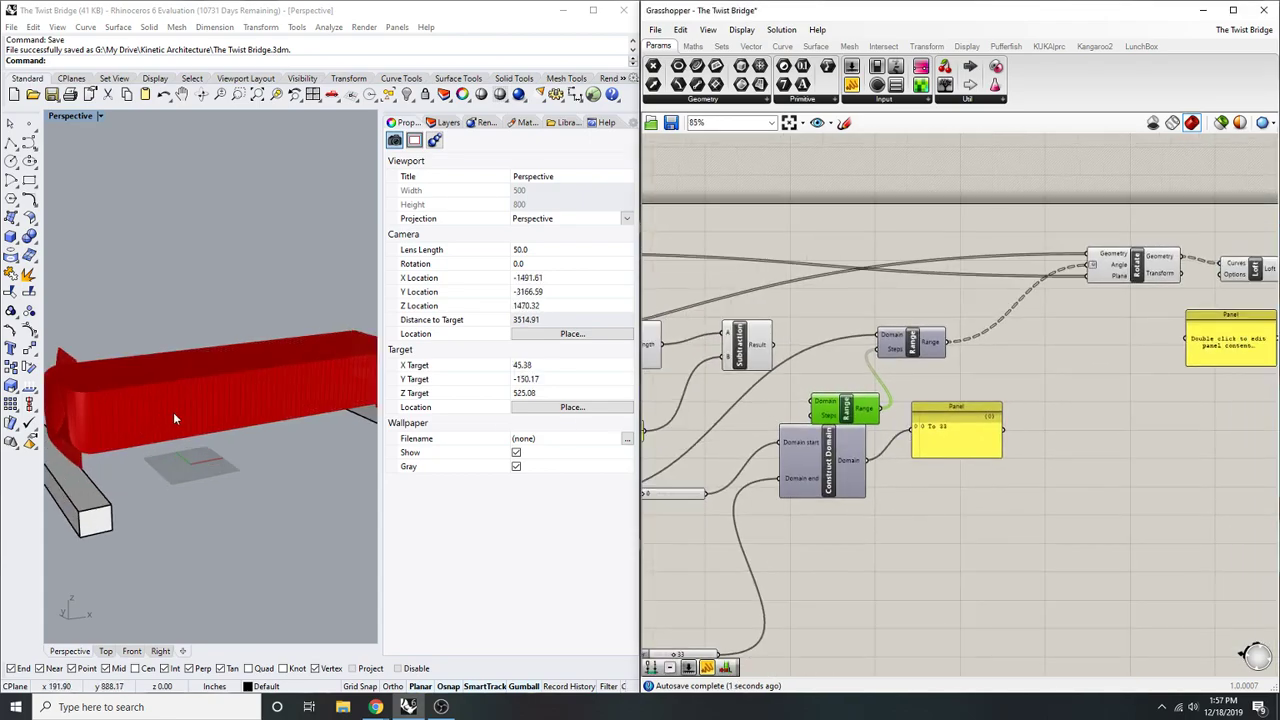
pyautogui.scroll(1, 906, 390)
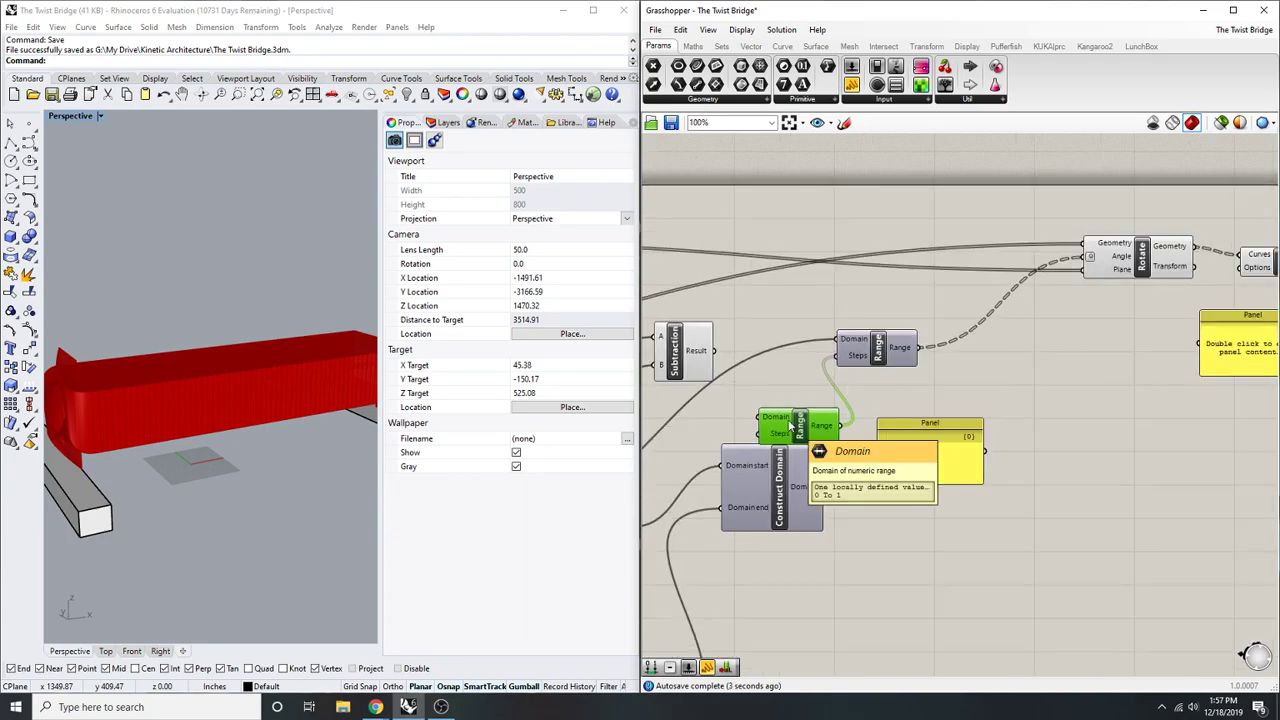
pyautogui.moveTo(790, 425); pyautogui.dragTo(838, 418)
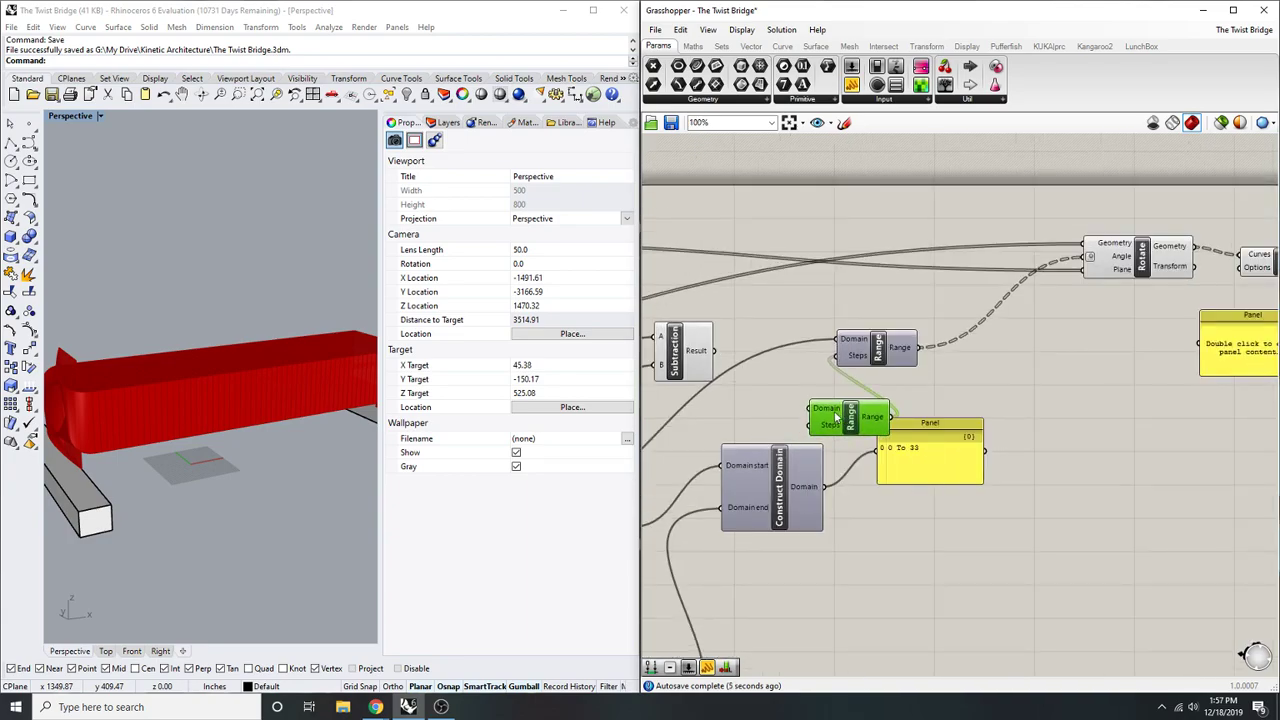
pyautogui.press('Delete')
# - Reconnect the Construct Domain's output to the Range's Steps input and inspect the twist in the viewport
pyautogui.moveTo(220, 388); pyautogui.dragTo(251, 357, button='right')
pyautogui.scroll(5, 257, 386)
pyautogui.scroll(-3, 212, 371)
pyautogui.moveTo(119, 372); pyautogui.dragTo(145, 381, button='right')
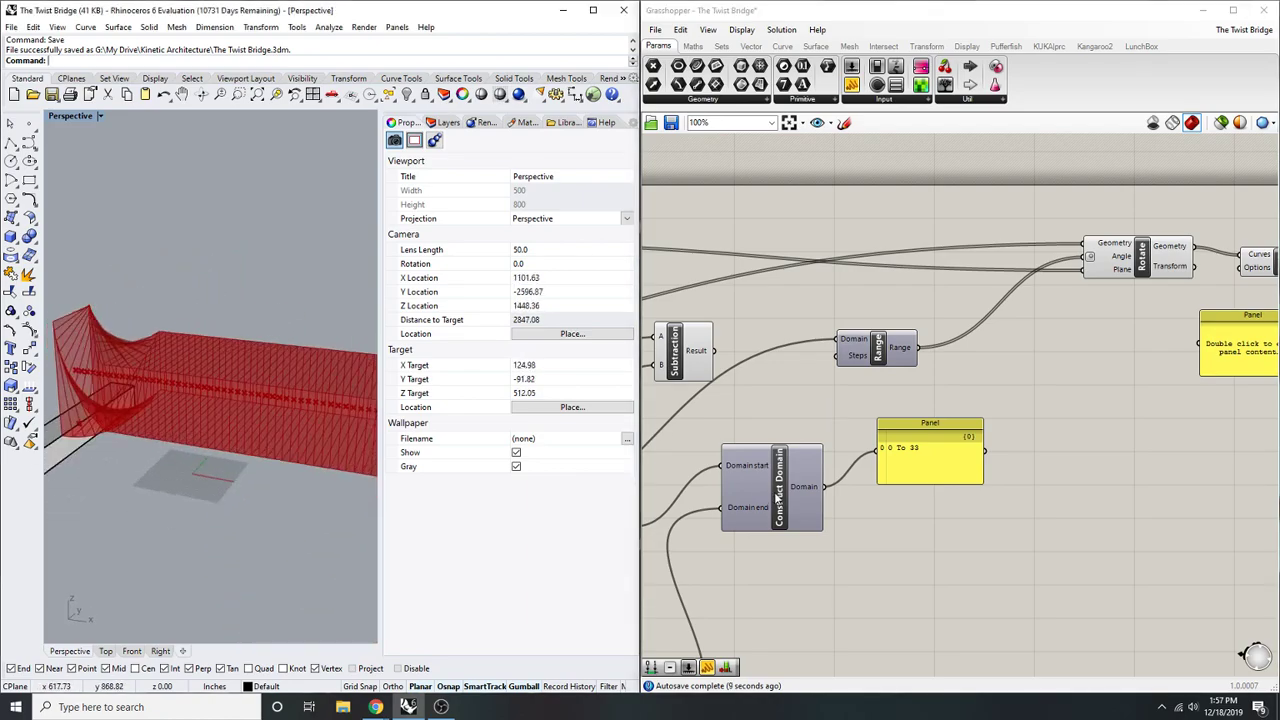
pyautogui.moveTo(812, 501); pyautogui.dragTo(878, 477, button='right')
pyautogui.scroll(-1, 878, 477)
pyautogui.moveTo(200, 420); pyautogui.dragTo(365, 385, button='right')
pyautogui.scroll(-4, 260, 385)
pyautogui.moveTo(260, 385); pyautogui.dragTo(60, 440, button='right')
pyautogui.scroll(2, 149, 418)
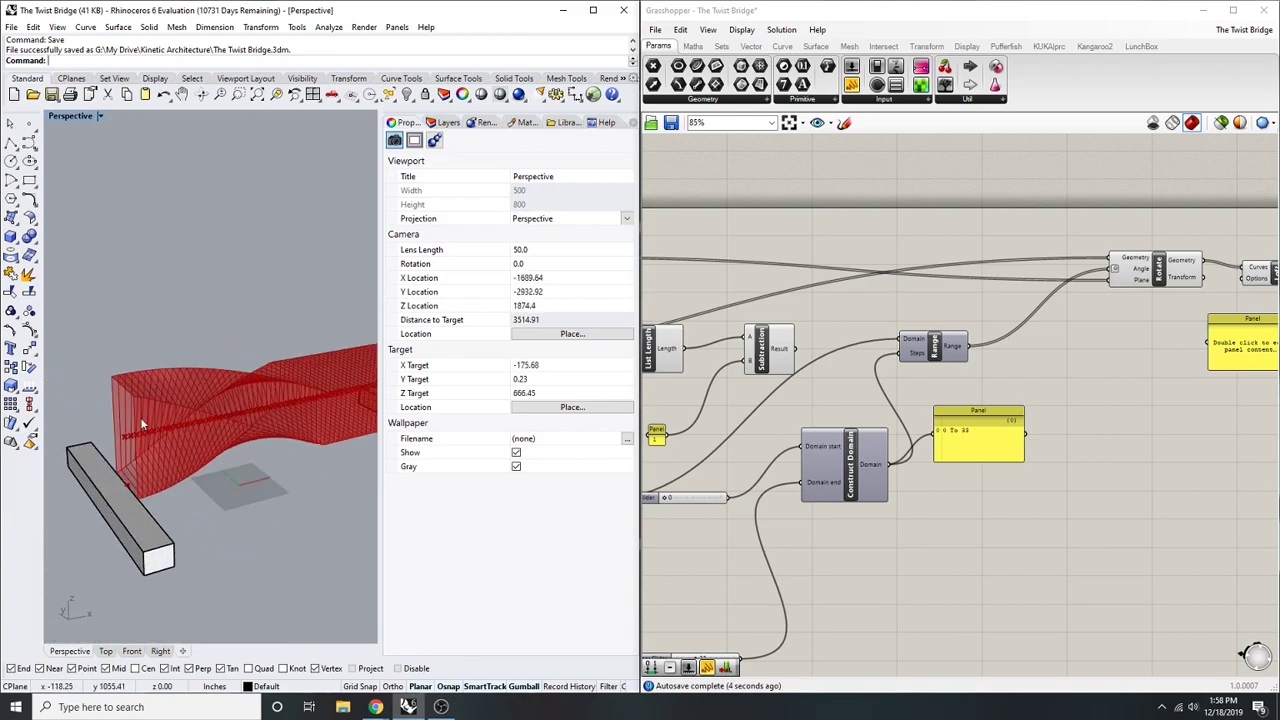
# - Set the slider feeding the steps domain's start to 10
pyautogui.moveTo(947, 409); pyautogui.dragTo(940, 444, button='right')
pyautogui.click(905, 472)
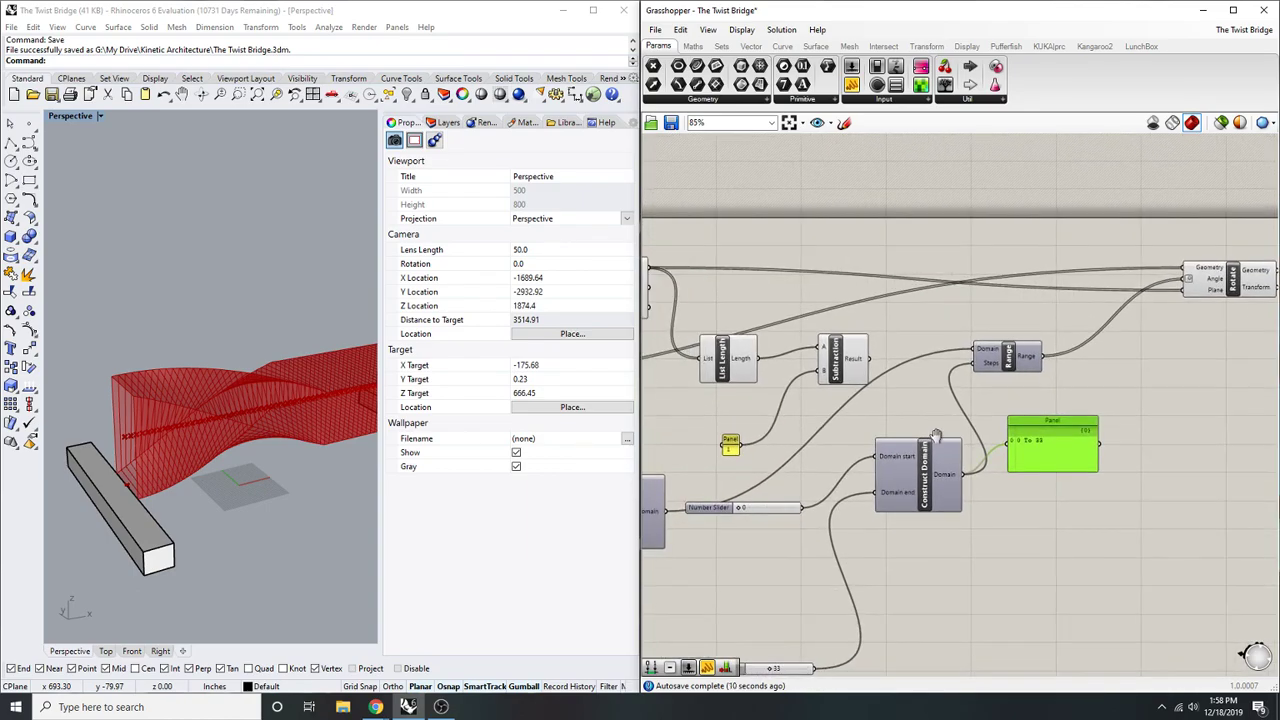
pyautogui.scroll(3, 805, 497)
pyautogui.moveTo(683, 521); pyautogui.dragTo(700, 527)
# - Move the empty panel below the Construct Domain, connect it to the Range output, and show its first values
pyautogui.scroll(-5, 700, 525)
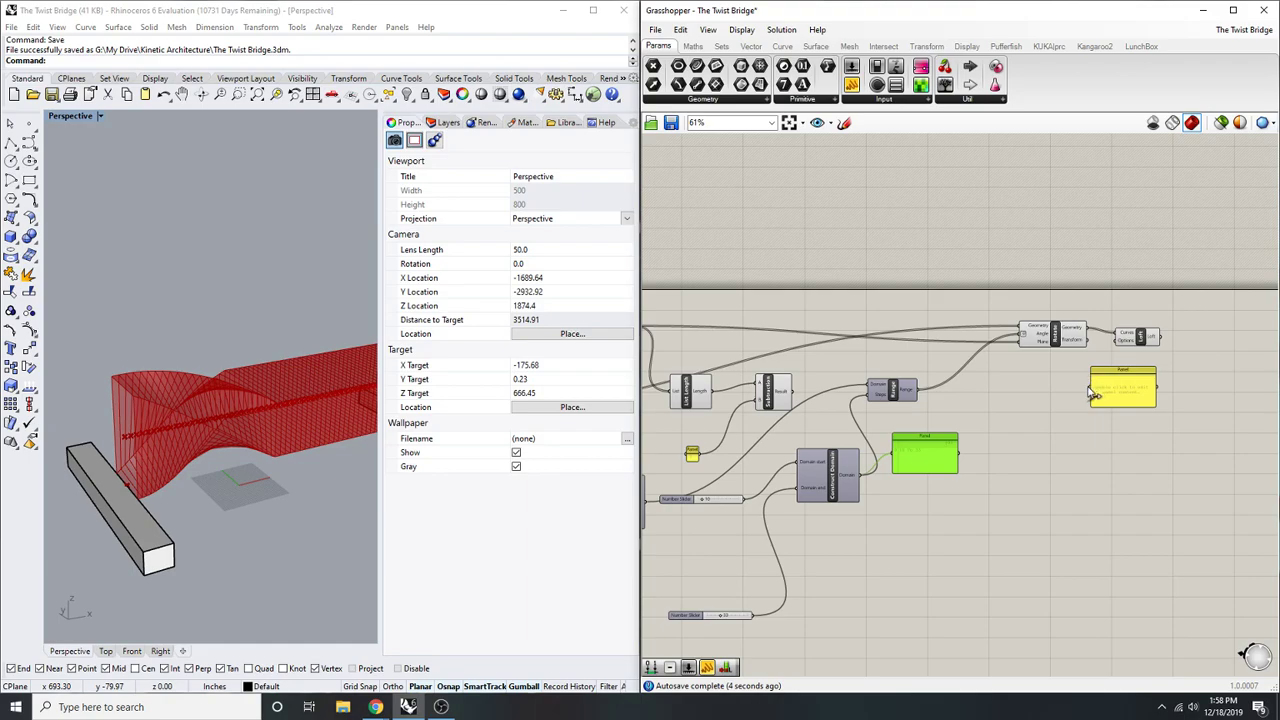
pyautogui.moveTo(1118, 382); pyautogui.dragTo(818, 515)
pyautogui.scroll(2, 812, 521)
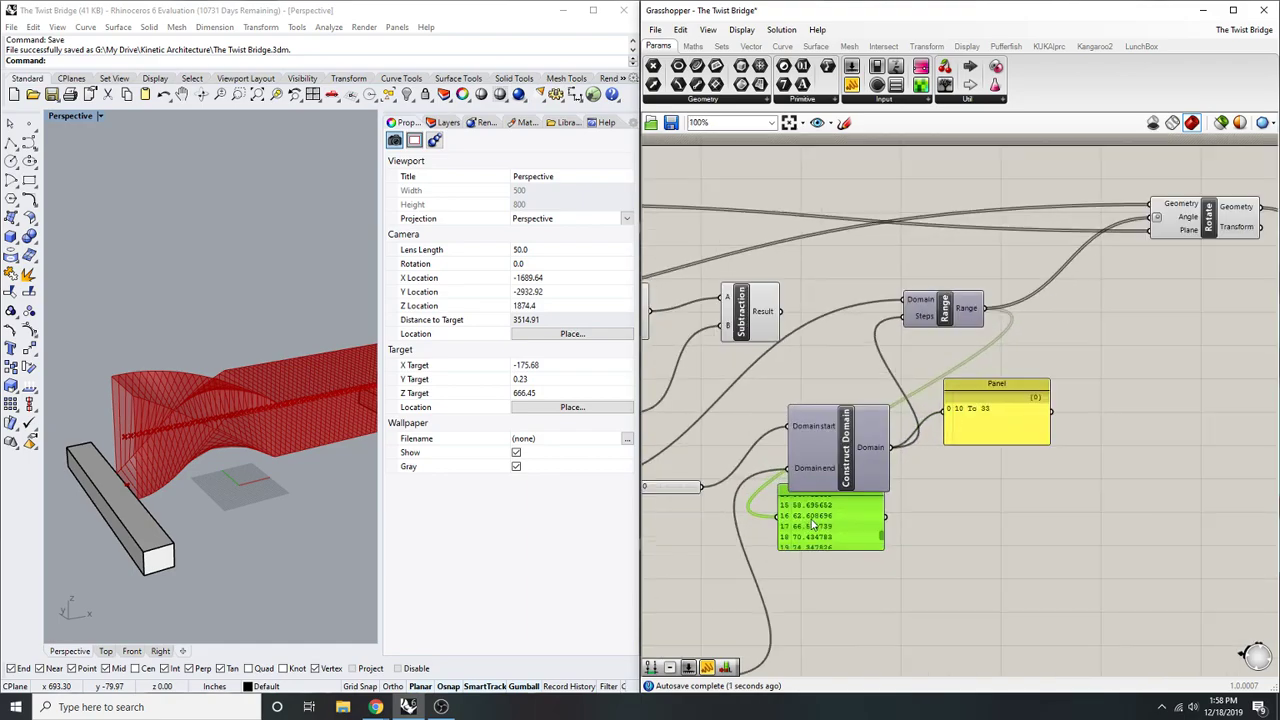
pyautogui.scroll(2, 812, 521)
pyautogui.moveTo(965, 536); pyautogui.dragTo(966, 474)
# - Set the slider feeding the steps domain's start to 0
pyautogui.moveTo(667, 516); pyautogui.dragTo(757, 532, button='right')
pyautogui.scroll(2, 757, 532)
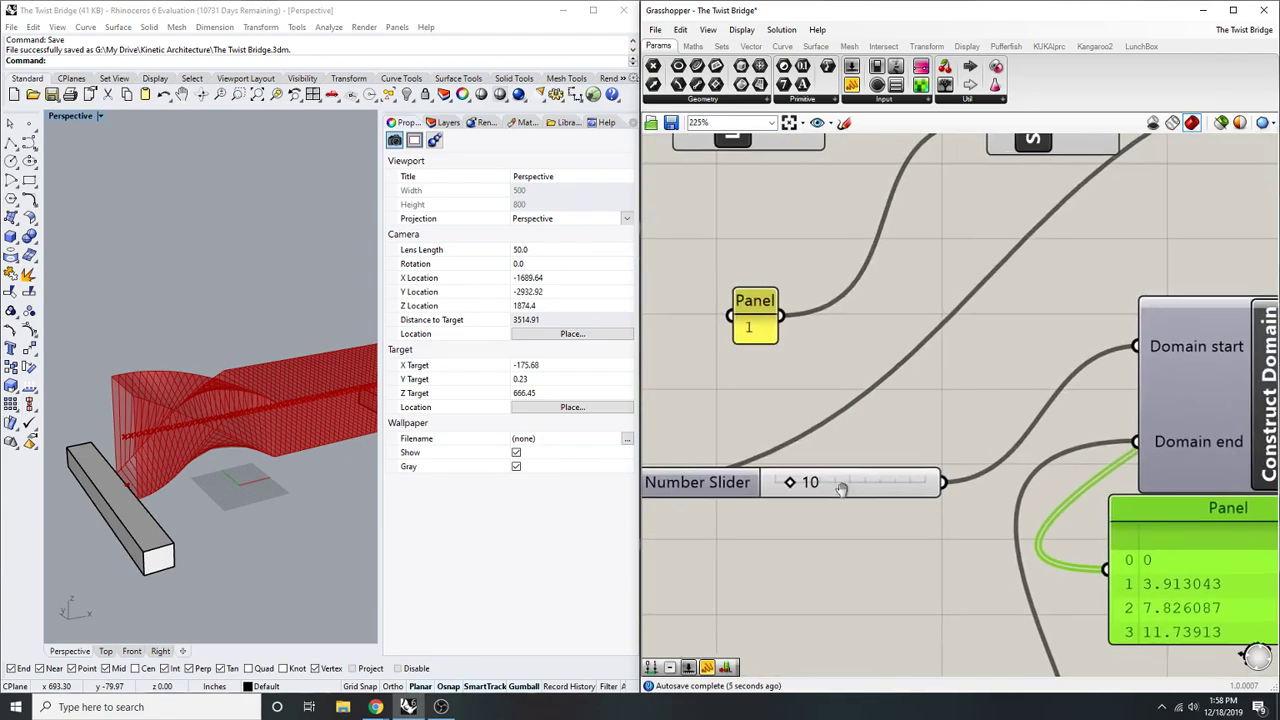
pyautogui.moveTo(791, 483)
pyautogui.mouseDown()
pyautogui.moveTo(811, 483)
pyautogui.moveTo(772, 484)
pyautogui.mouseUp()
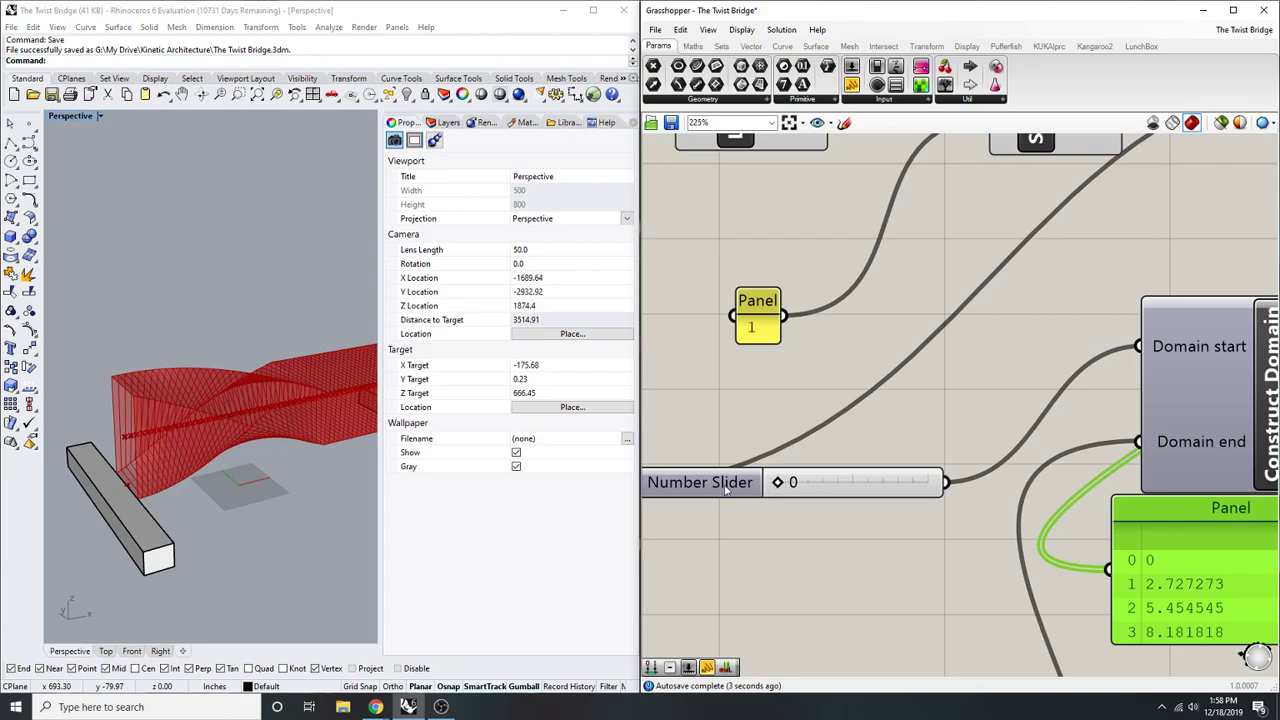
# - Set both the minimum and the value of the domain start slider to -10, and inspect the twist in the viewport
pyautogui.doubleClick(727, 485)
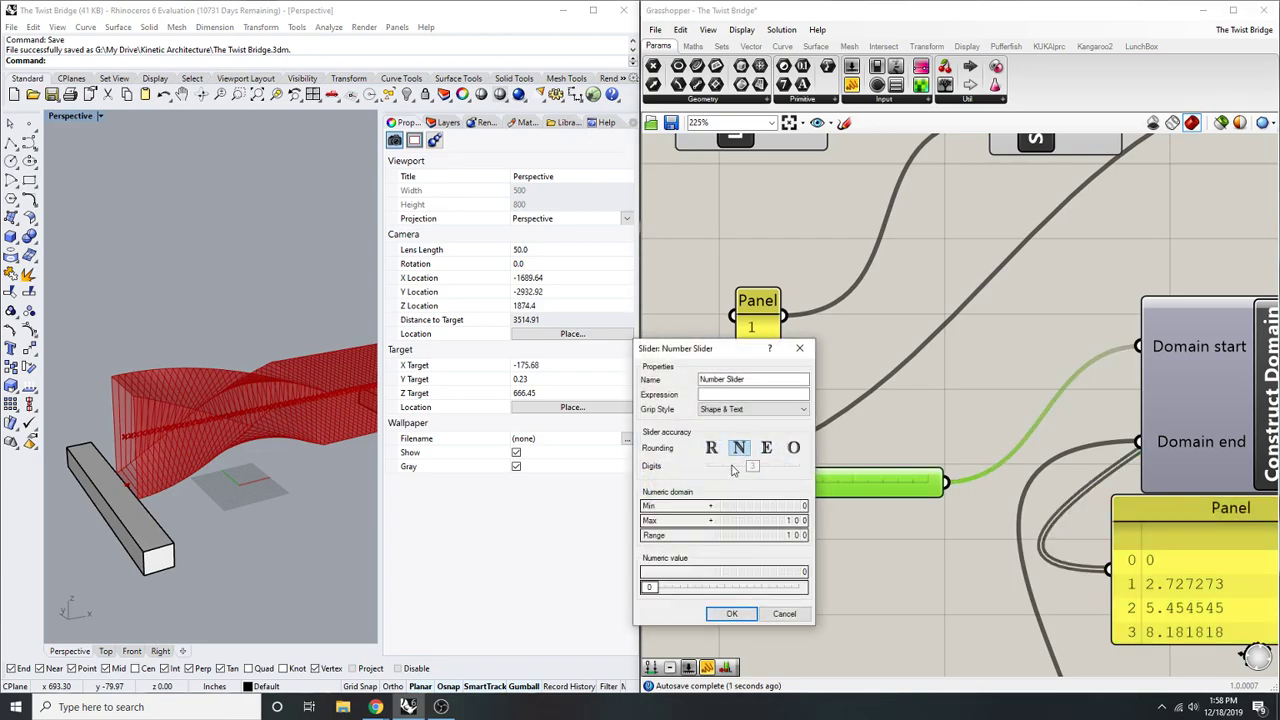
pyautogui.doubleClick(772, 507)
pyautogui.write('-10')
pyautogui.press('Return')
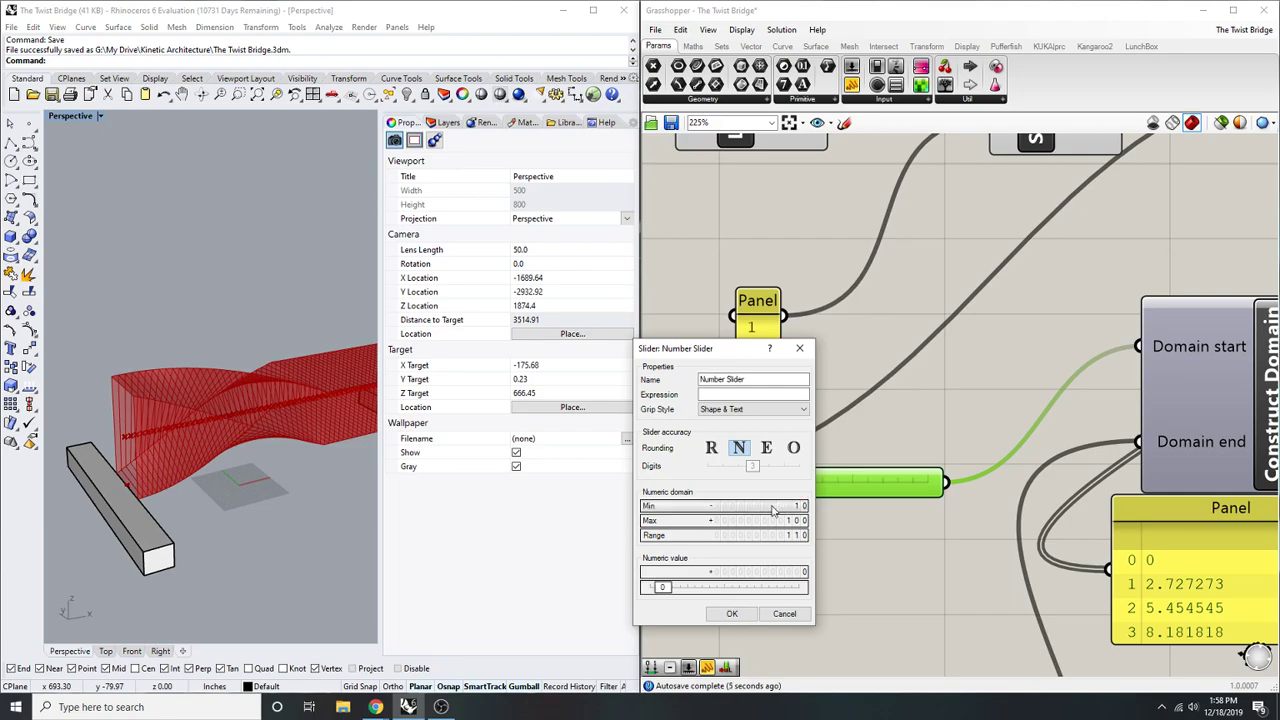
pyautogui.click(731, 613)
pyautogui.moveTo(793, 485); pyautogui.dragTo(779, 490)
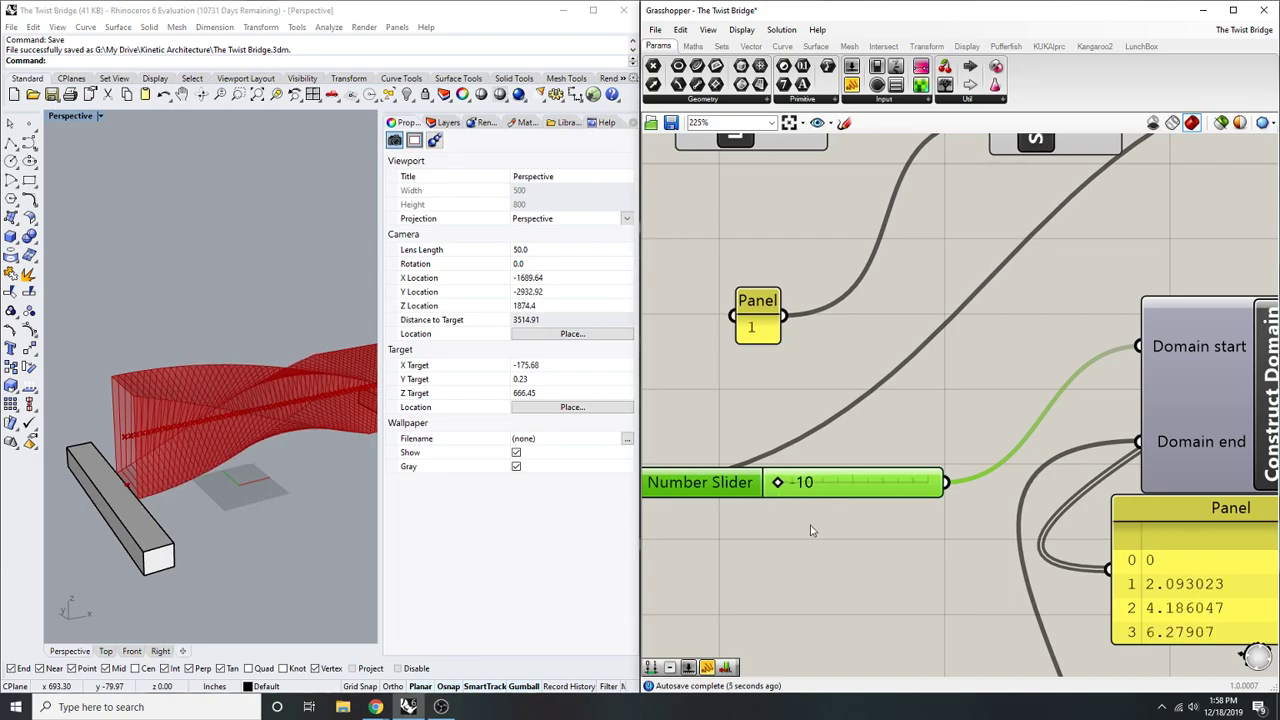
pyautogui.moveTo(122, 402); pyautogui.dragTo(143, 432, button='right')
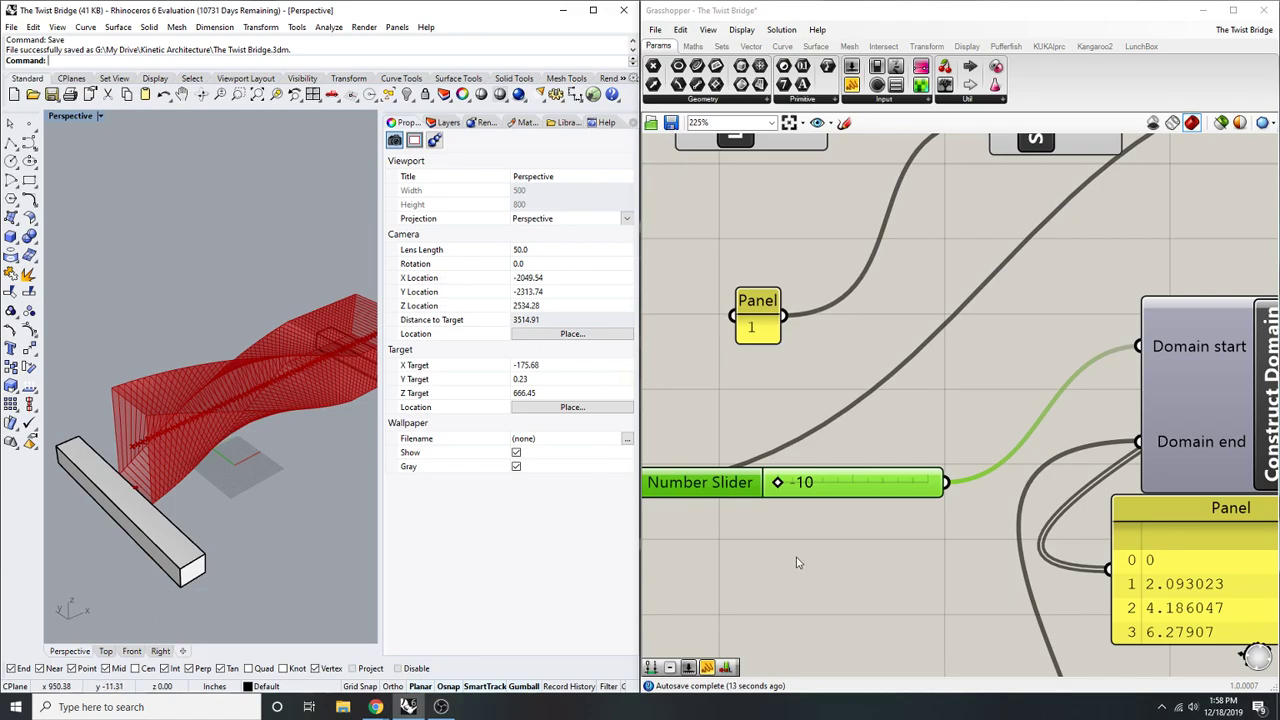
# - Delete the Construct Domain with its slider and panels, along with the other components feeding the Range's Domain and Steps inputs
pyautogui.scroll(-3, 800, 565)
pyautogui.scroll(-1, 885, 512)
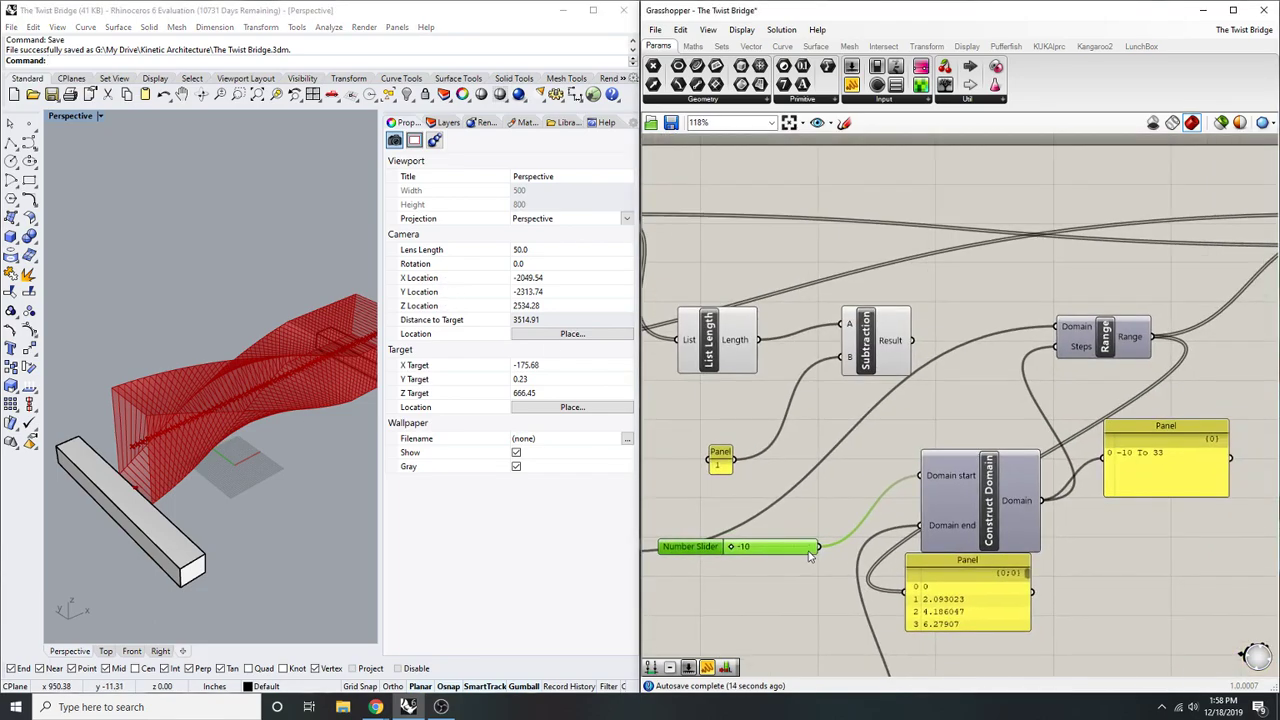
pyautogui.moveTo(945, 527); pyautogui.dragTo(909, 539, button='right')
pyautogui.scroll(1, 933, 505)
pyautogui.click(957, 516)
pyautogui.click(966, 426)
pyautogui.moveTo(966, 426); pyautogui.dragTo(953, 433, button='right')
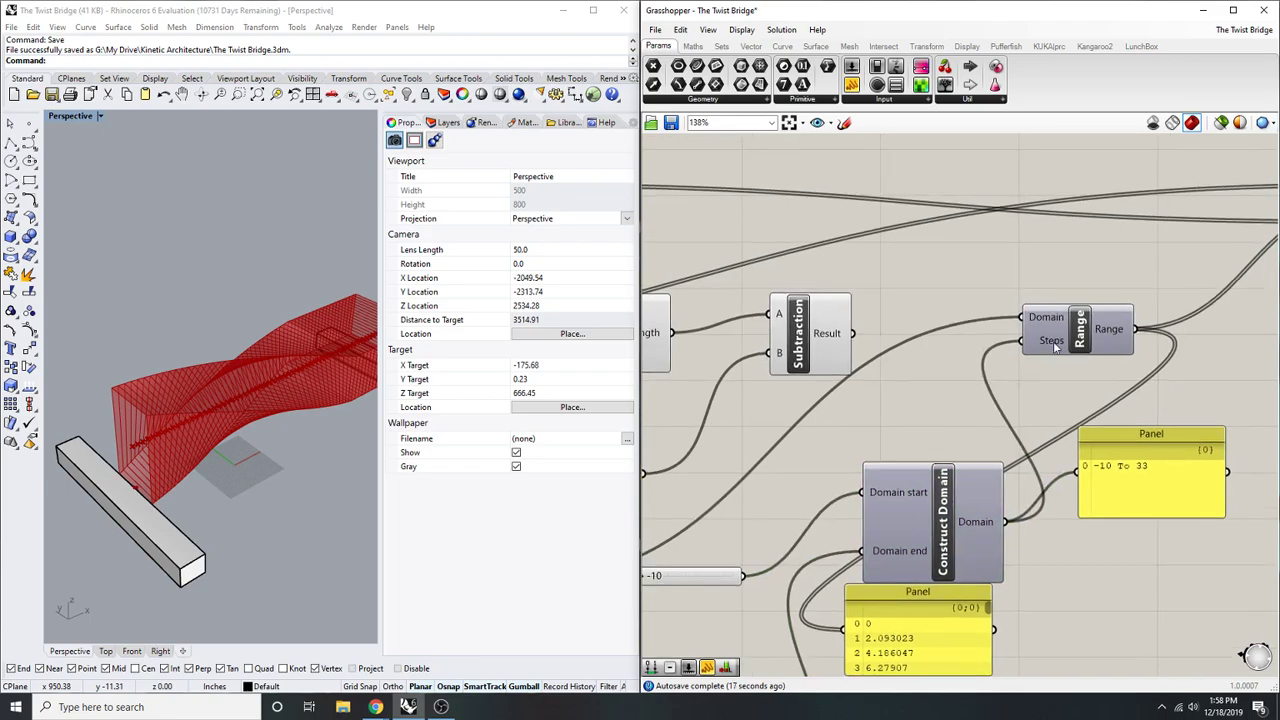
pyautogui.moveTo(1055, 346)
pyautogui.scroll(-5, 1055, 346)
pyautogui.moveTo(1062, 544); pyautogui.dragTo(968, 435)
pyautogui.press('Delete')
pyautogui.scroll(3, 951, 508)
pyautogui.moveTo(908, 618); pyautogui.dragTo(732, 441)
pyautogui.press('Delete')
pyautogui.scroll(-4, 808, 540)
pyautogui.scroll(4, 775, 514)
pyautogui.moveTo(824, 567); pyautogui.dragTo(659, 481)
pyautogui.press('Delete')
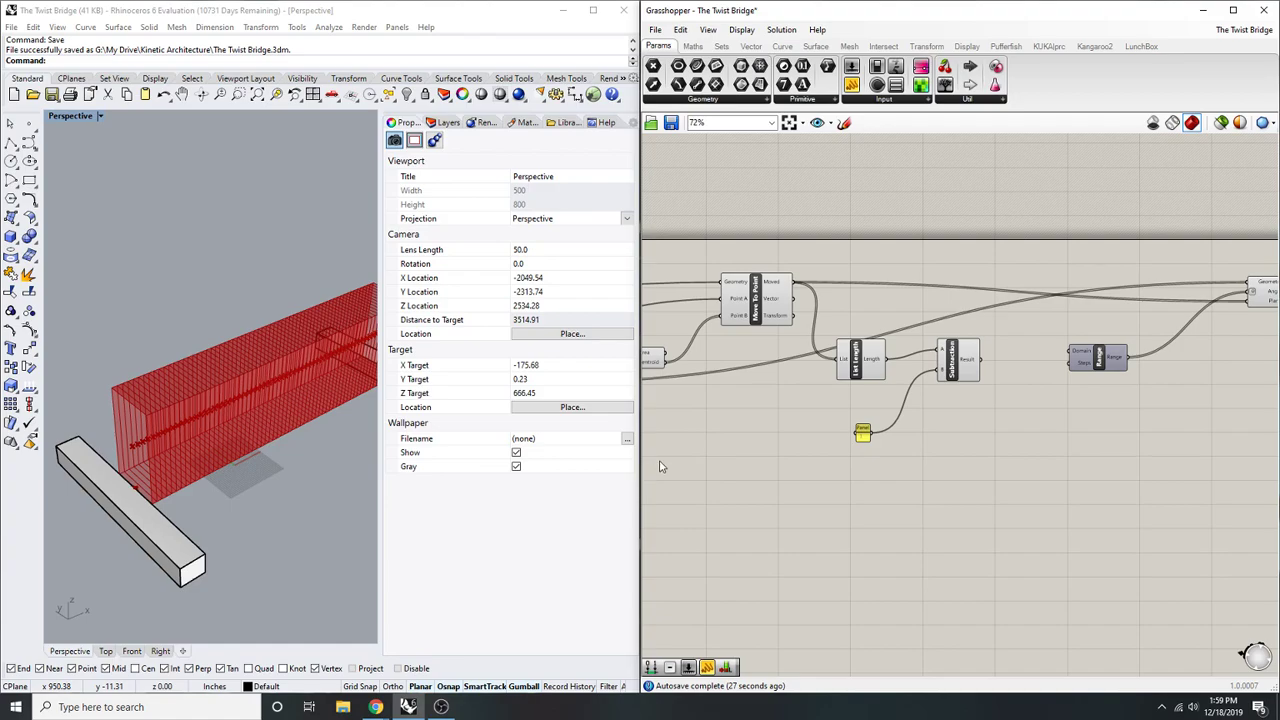
# - Add a Series component to the canvas below the Range
pyautogui.moveTo(270, 385); pyautogui.dragTo(172, 418, button='right')
pyautogui.scroll(-8, 160, 408)
pyautogui.scroll(2, 180, 417)
pyautogui.moveTo(91, 451); pyautogui.dragTo(503, 505, button='right')
pyautogui.scroll(1, 979, 393)
pyautogui.moveTo(979, 393); pyautogui.dragTo(830, 428, button='right')
pyautogui.moveTo(954, 420); pyautogui.dragTo(914, 444, button='right')
pyautogui.doubleClick(954, 468)
pyautogui.write('ser')
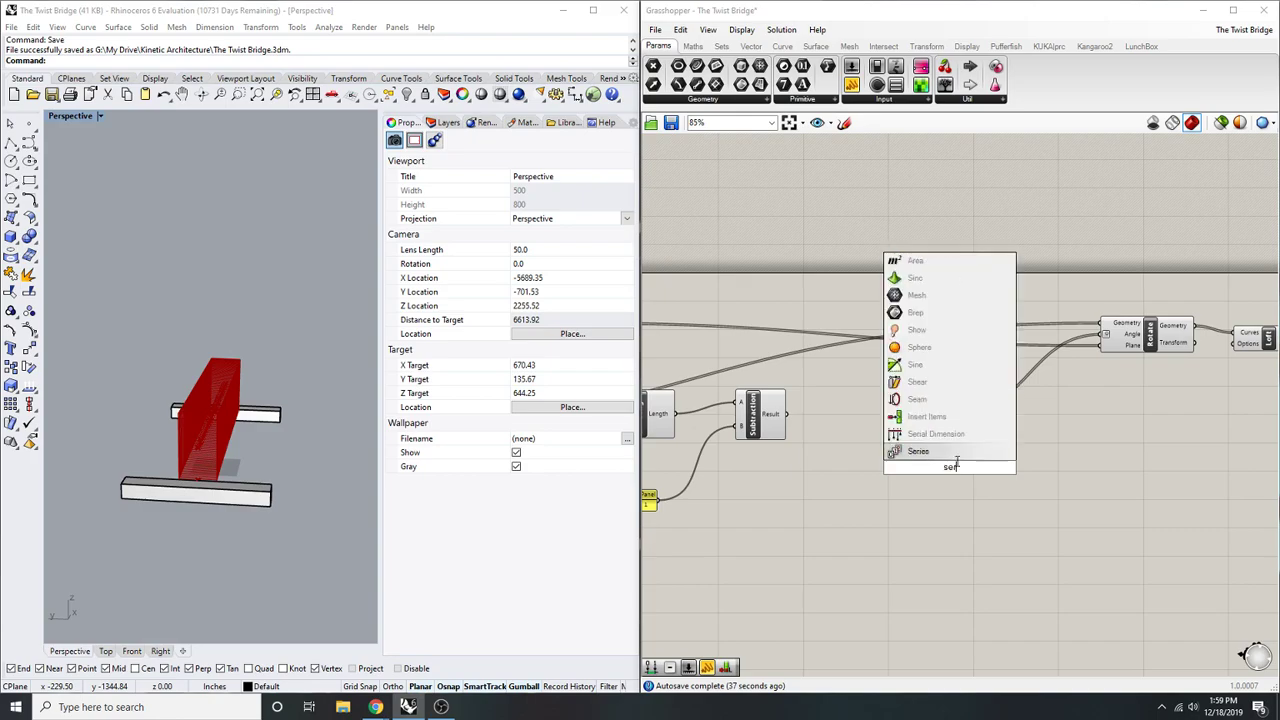
pyautogui.press('Return')
pyautogui.scroll(3, 945, 468)
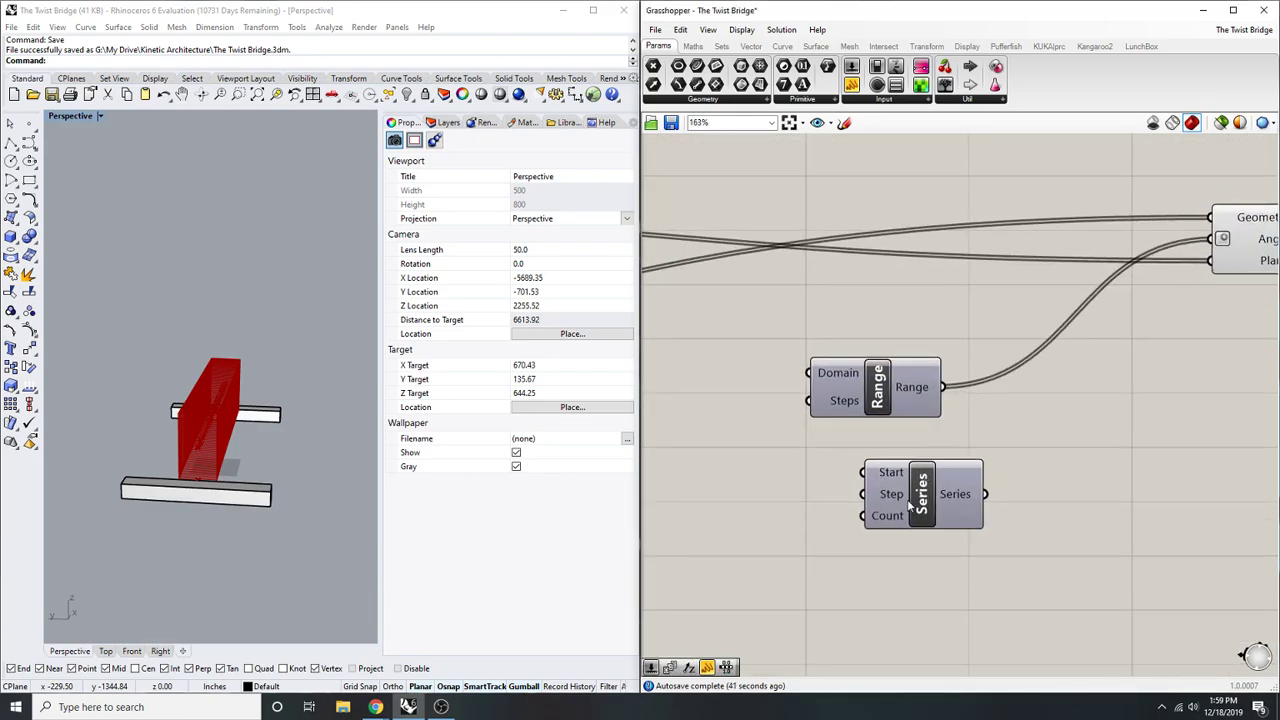
# - Connect the Series output to the Rotate component's Angle input in place of the Range, and inspect the bridge
pyautogui.moveTo(898, 516)
pyautogui.moveTo(1206, 245); pyautogui.dragTo(985, 494)
pyautogui.moveTo(200, 430); pyautogui.dragTo(266, 442, button='right')
pyautogui.scroll(8, 236, 423)
pyautogui.scroll(-2, 233, 423)
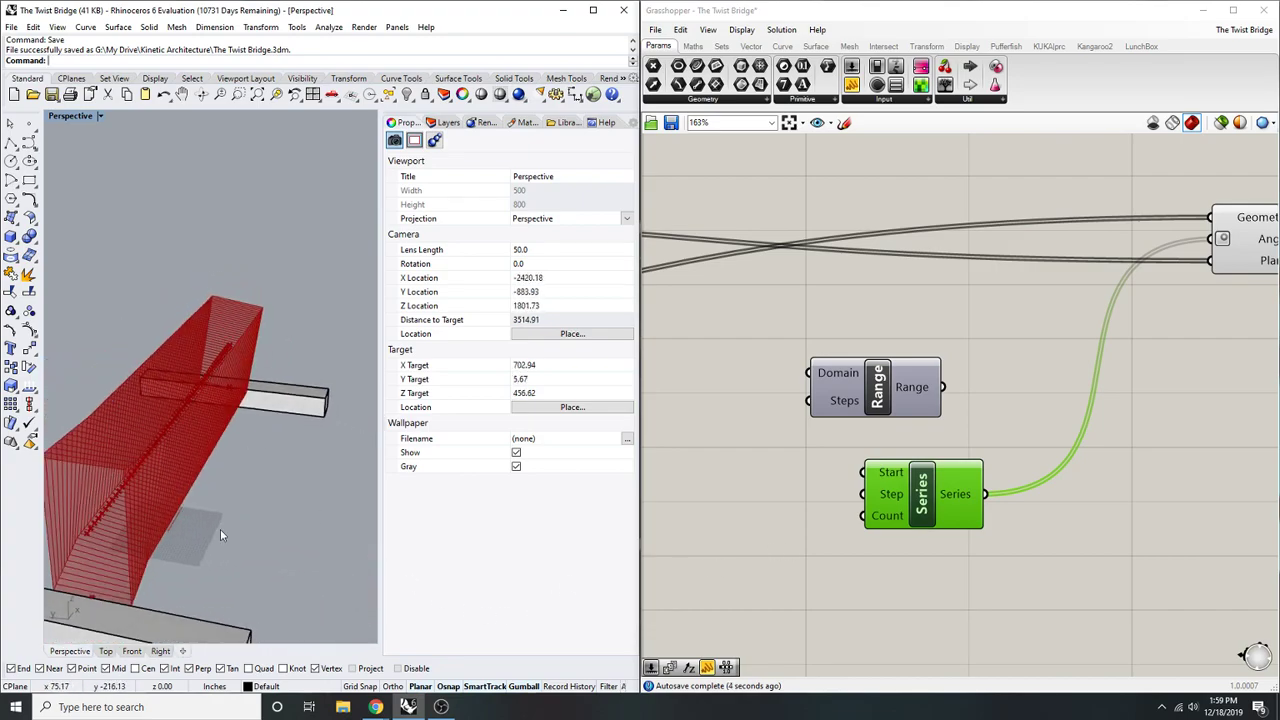
pyautogui.moveTo(220, 529); pyautogui.dragTo(207, 539, button='right')
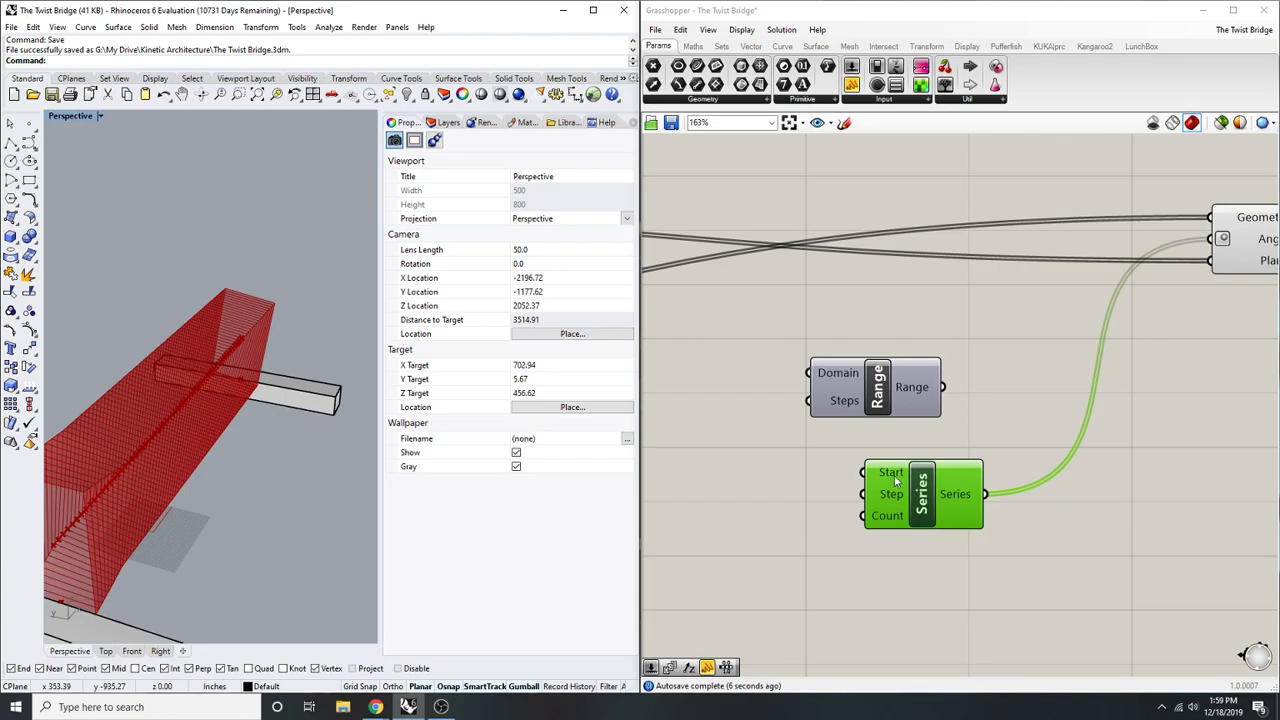
# - Add a number slider set to 0 and connect it to the Series' Start input
pyautogui.moveTo(895, 481)
pyautogui.scroll(-3, 895, 481)
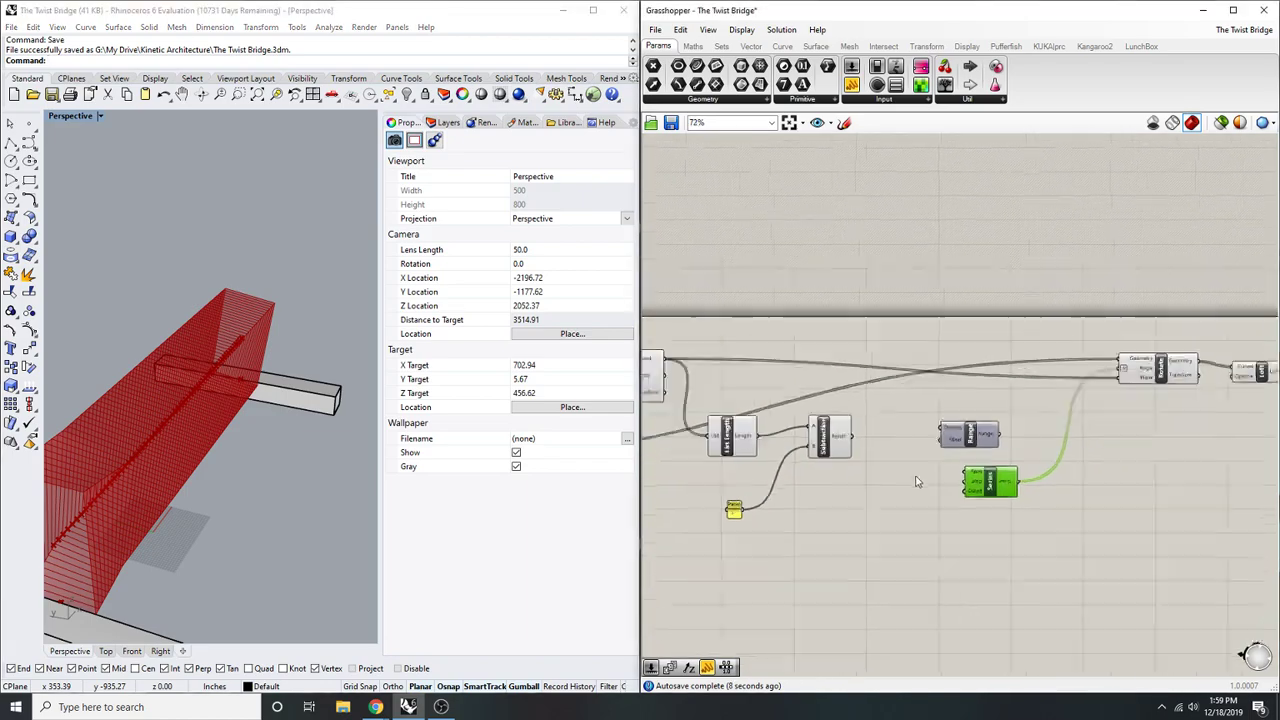
pyautogui.doubleClick(921, 501)
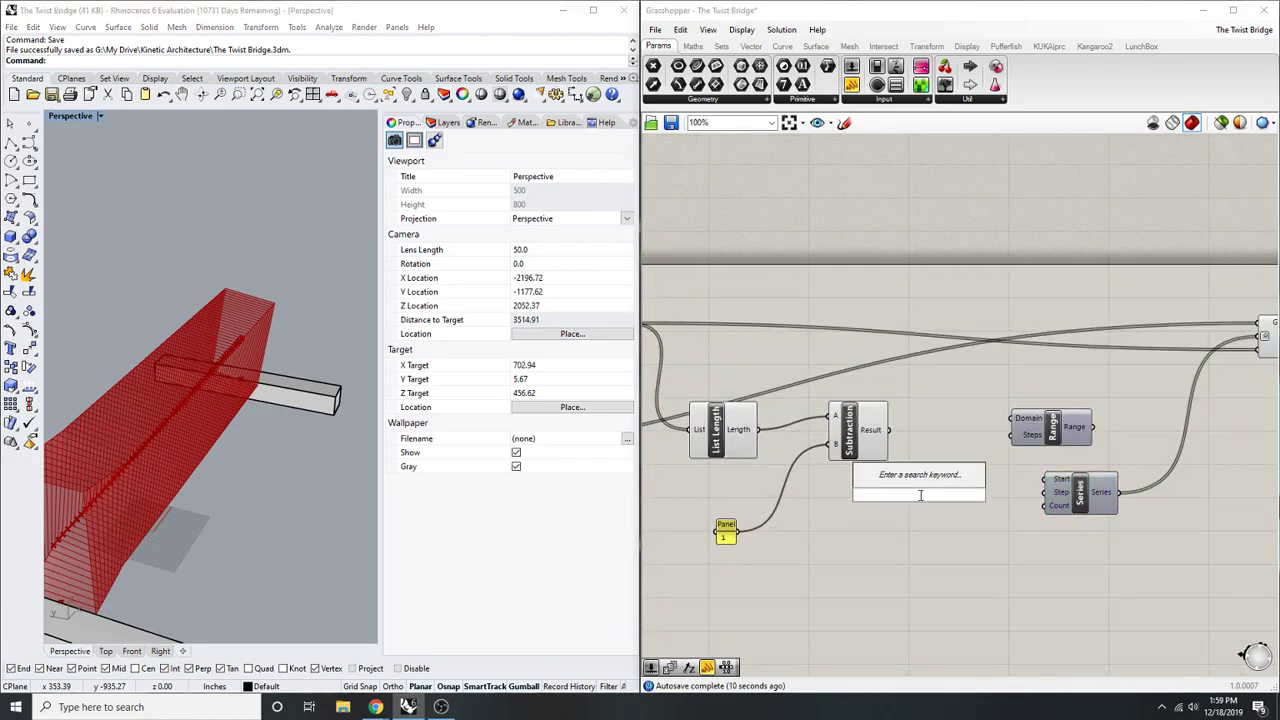
pyautogui.write('0')
pyautogui.press('Return')
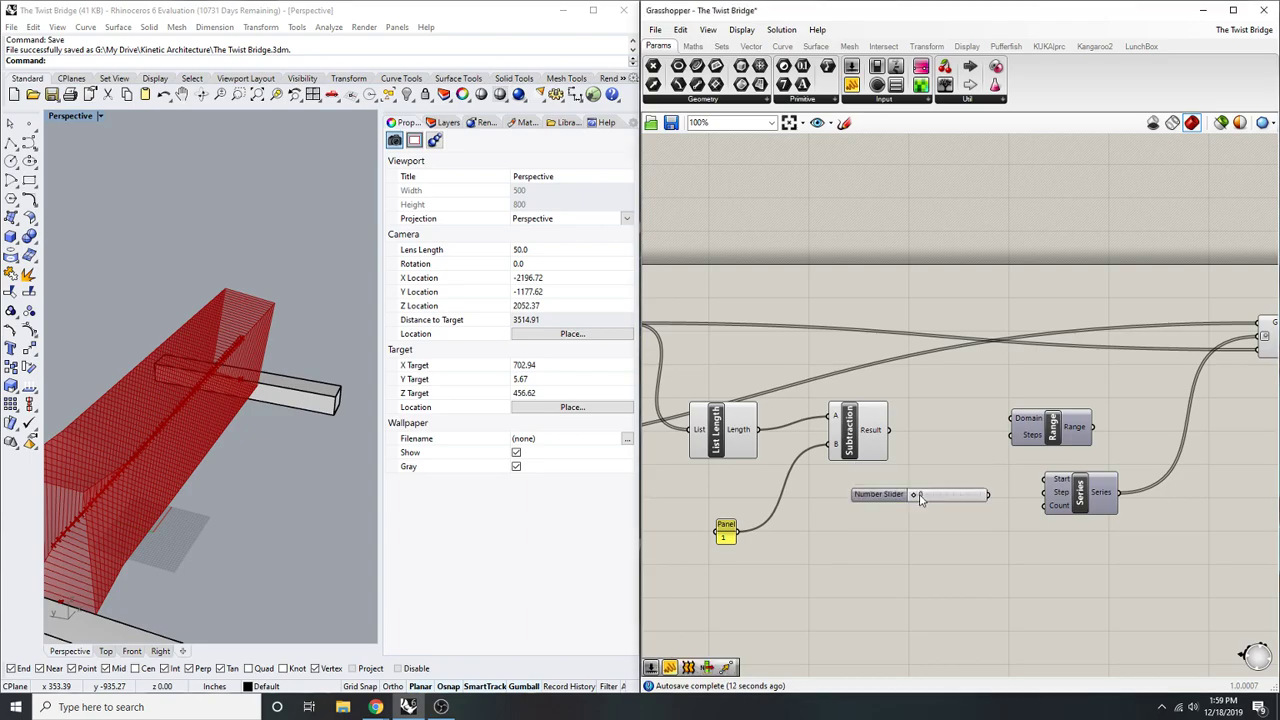
pyautogui.scroll(3, 1032, 475)
pyautogui.moveTo(1116, 482); pyautogui.dragTo(1016, 499)
# - Connect the List Length output to the Series' Count input and inspect the twist at the bridge's end
pyautogui.scroll(-2, 1016, 499)
pyautogui.scroll(1, 950, 420)
pyautogui.click(950, 420)
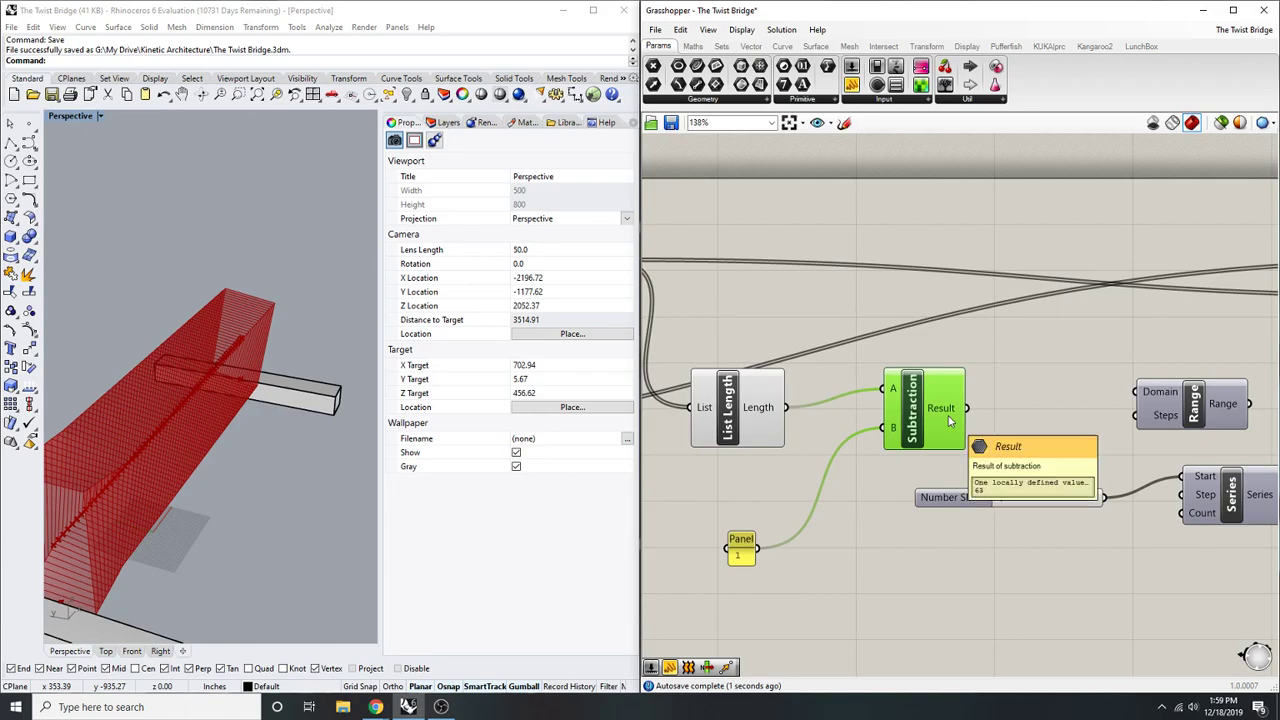
pyautogui.scroll(-1, 788, 428)
pyautogui.click(845, 425)
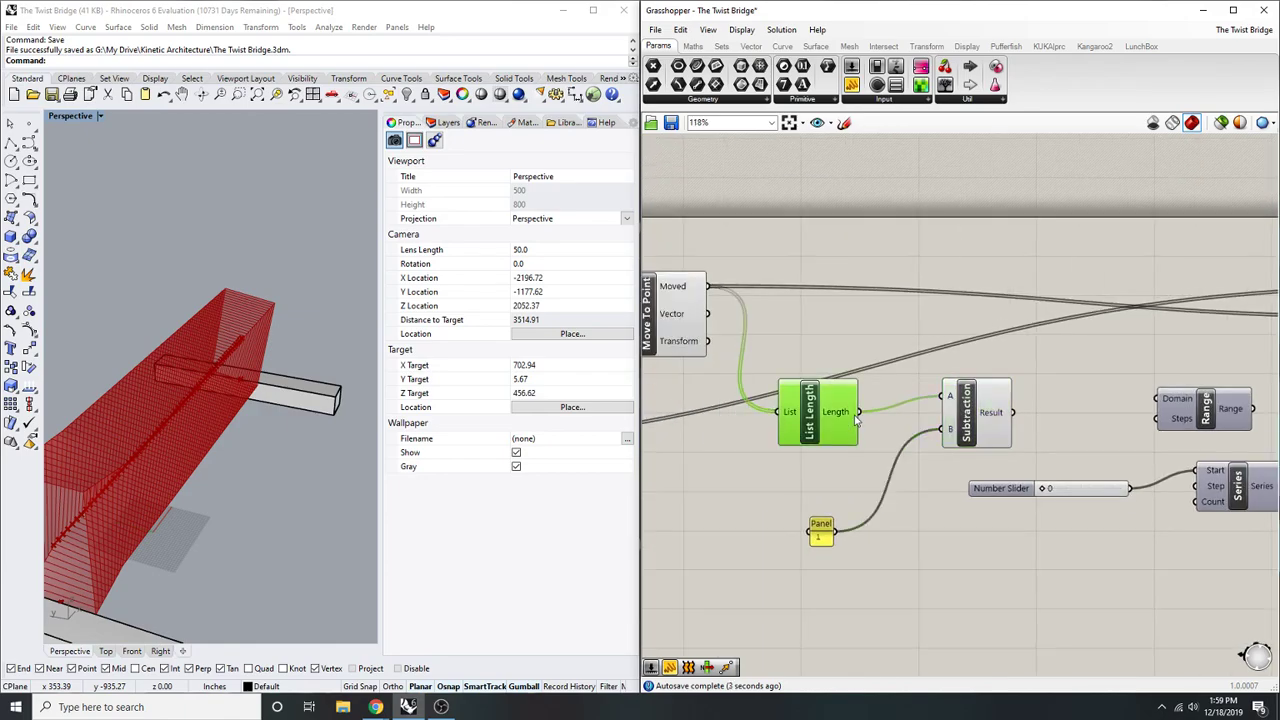
pyautogui.moveTo(857, 412); pyautogui.dragTo(1198, 502)
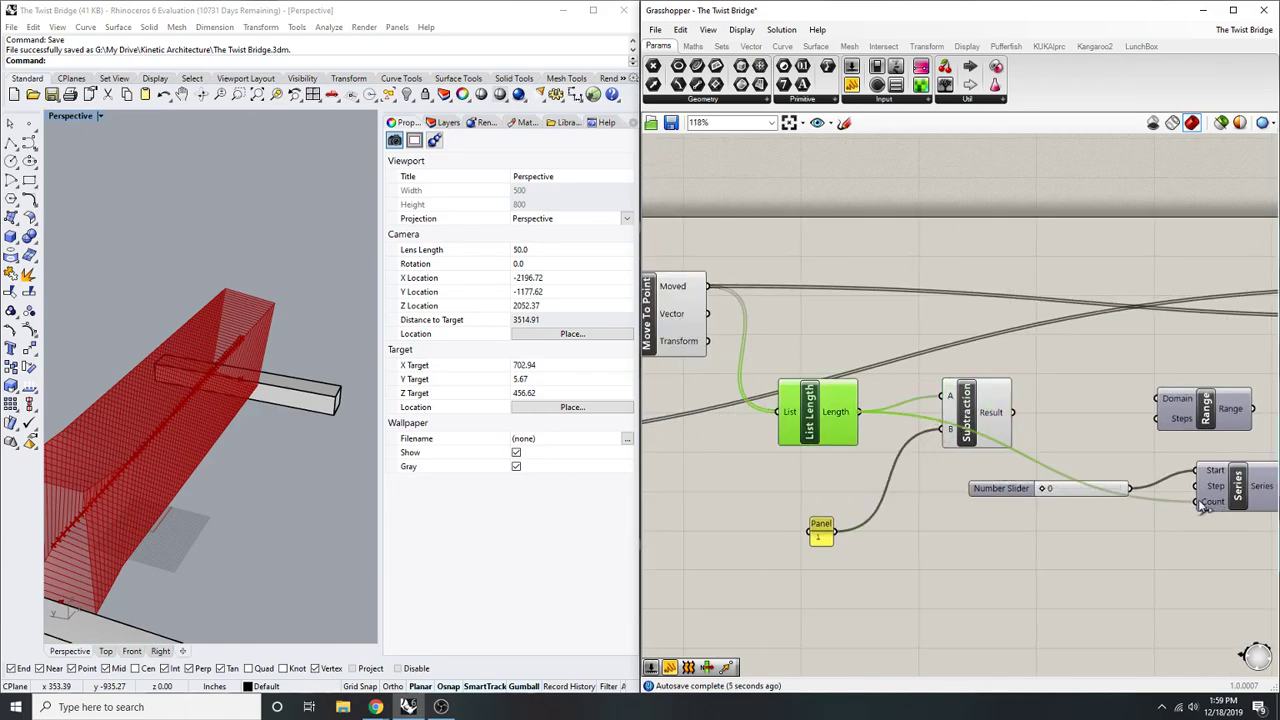
pyautogui.moveTo(320, 483); pyautogui.dragTo(229, 403, button='right')
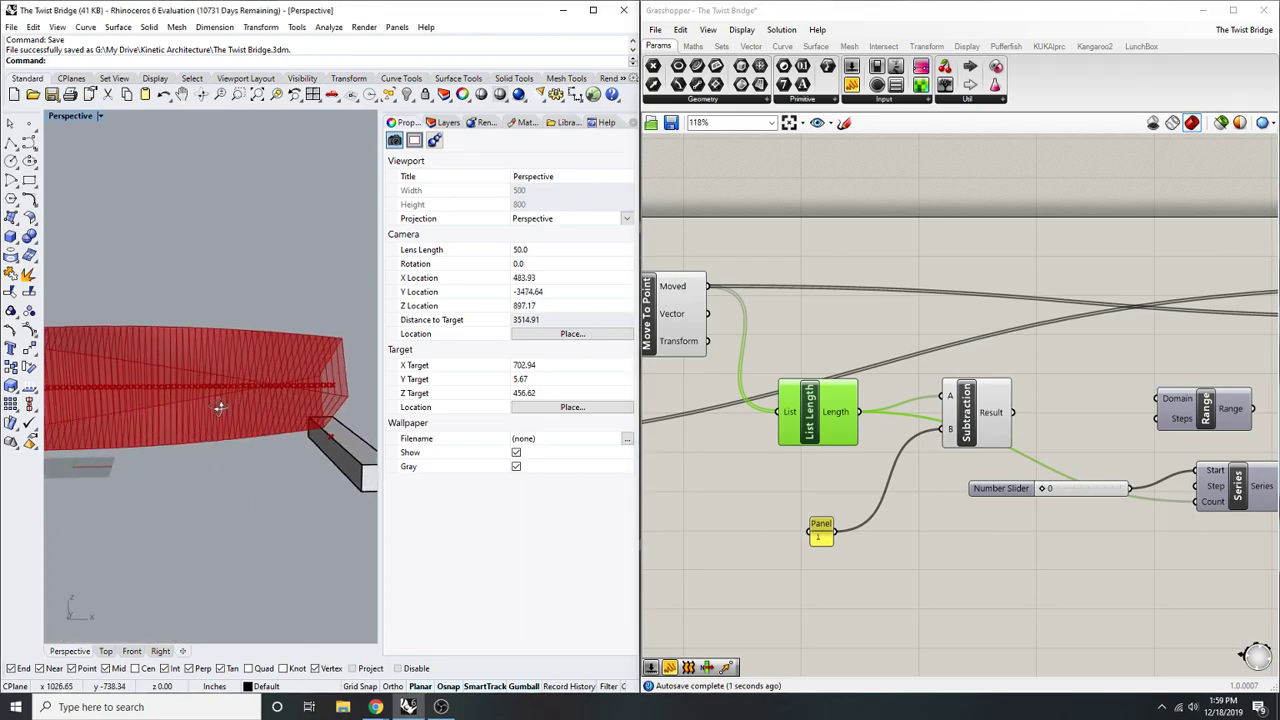
# - Add a number slider set to 90, connect it to the Series' Count input, and inspect the bridge's end
pyautogui.moveTo(1113, 578); pyautogui.dragTo(1063, 578, button='right')
pyautogui.scroll(3, 1103, 523)
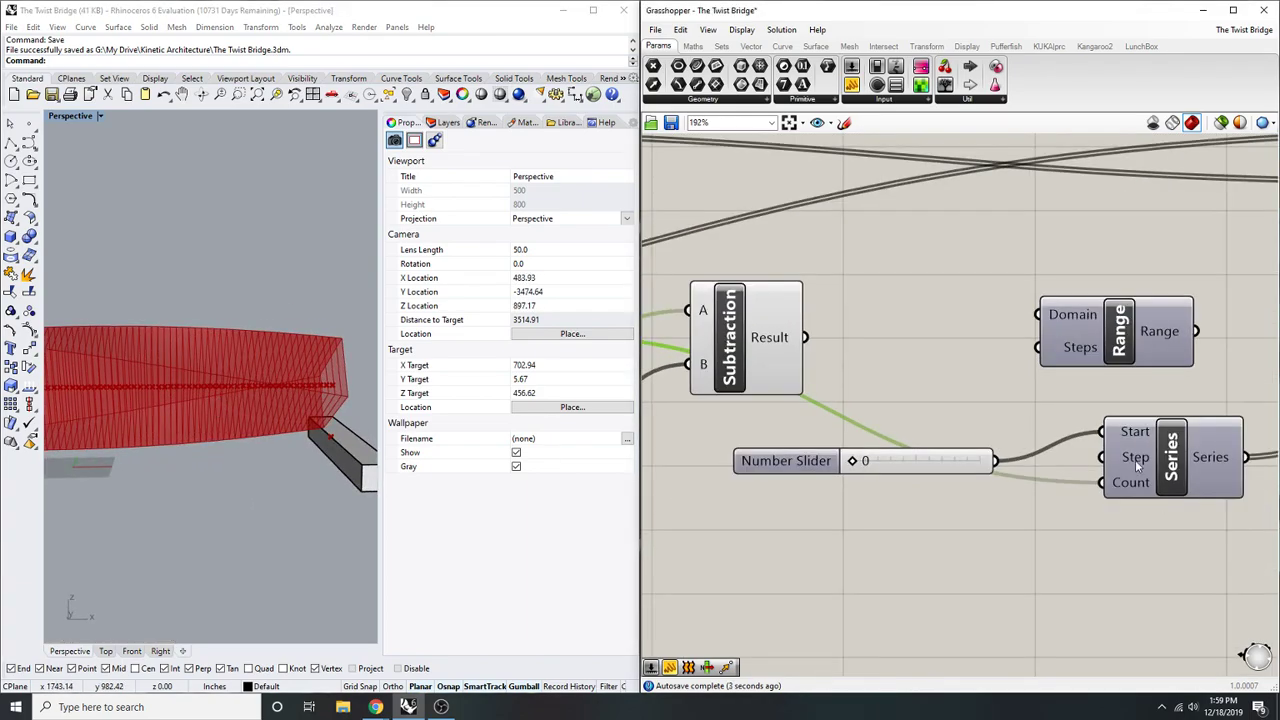
pyautogui.moveTo(1137, 463)
pyautogui.doubleClick(1091, 543)
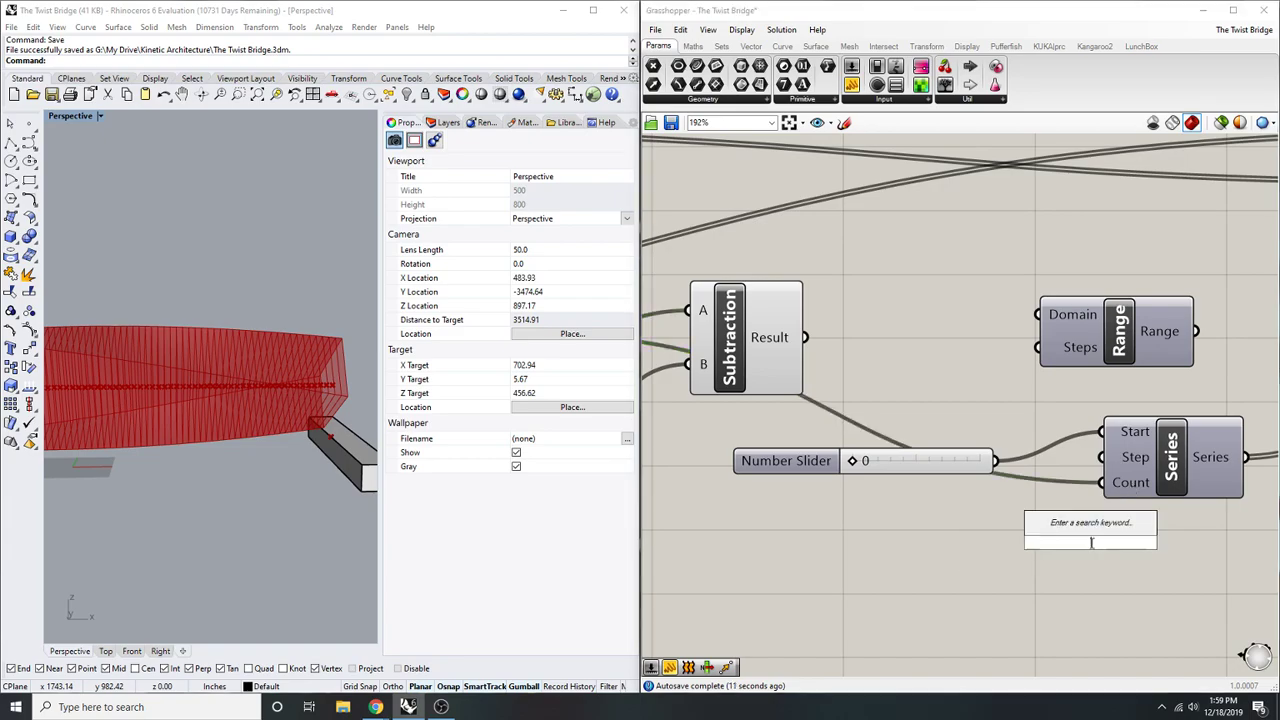
pyautogui.write('90')
pyautogui.press('Return')
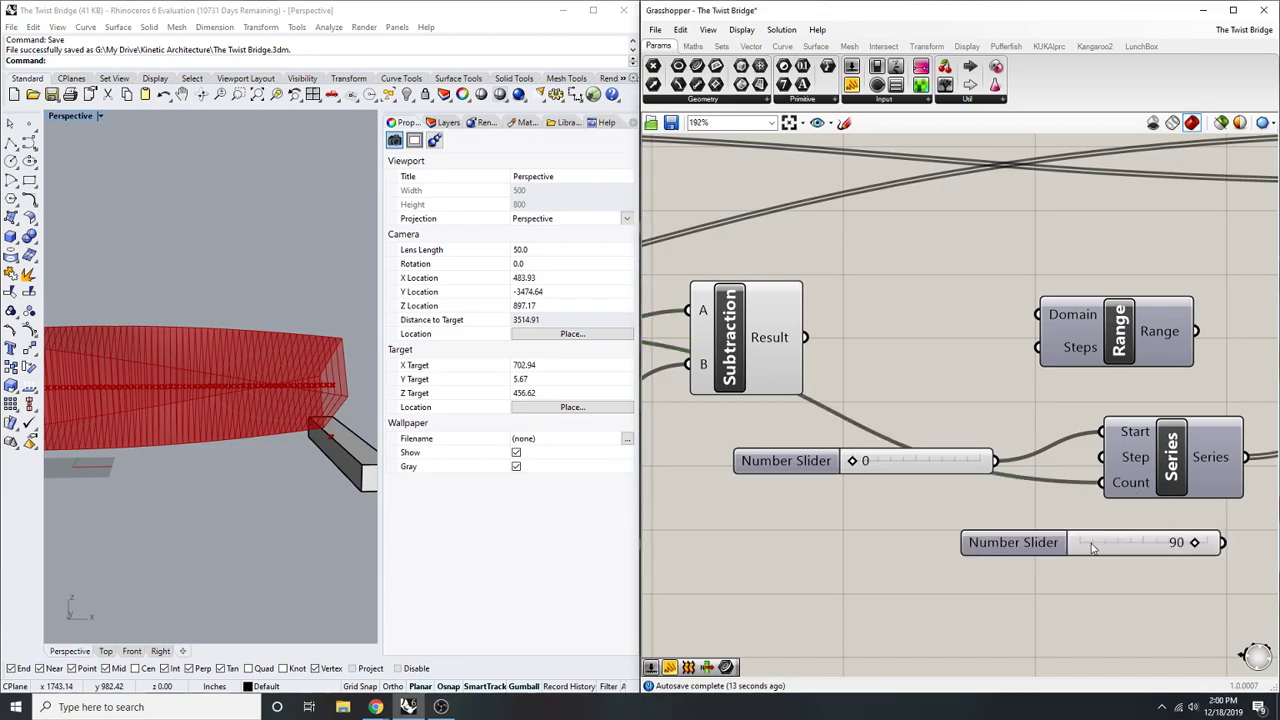
pyautogui.moveTo(1091, 543); pyautogui.dragTo(891, 573)
pyautogui.moveTo(1101, 483); pyautogui.dragTo(1033, 565)
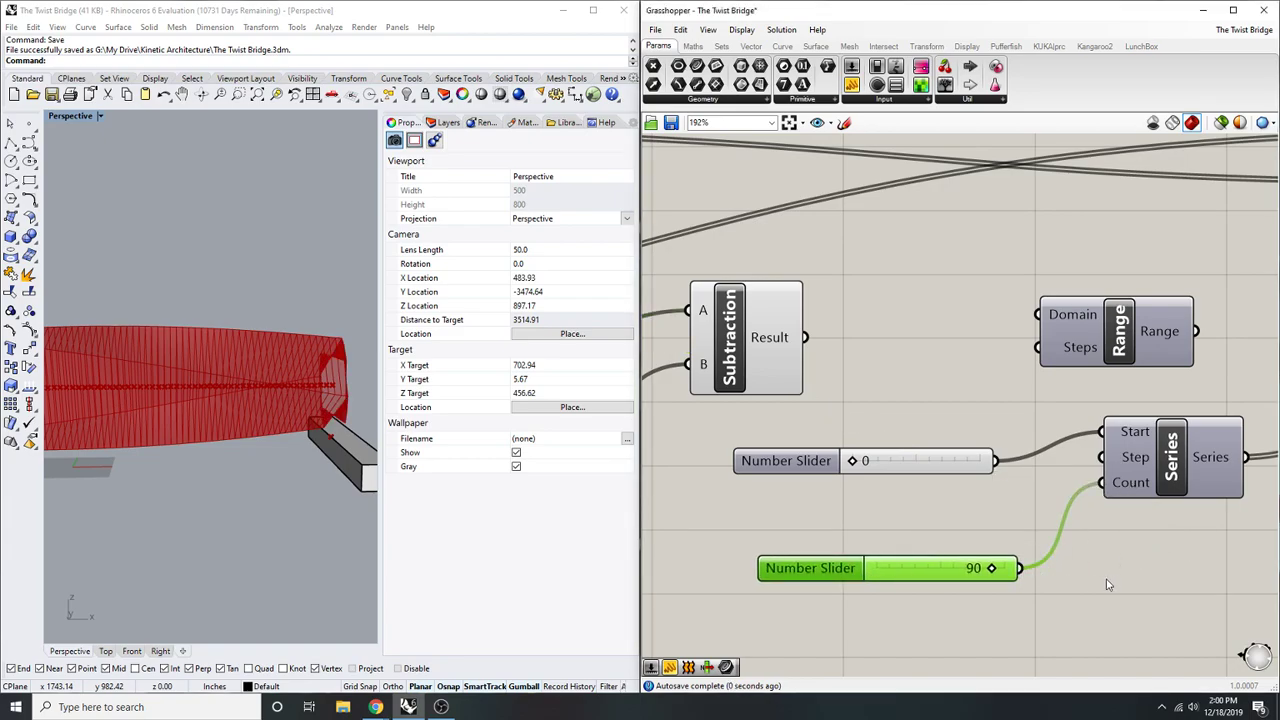
pyautogui.moveTo(305, 373); pyautogui.dragTo(199, 378, button='right')
pyautogui.click(1117, 575)
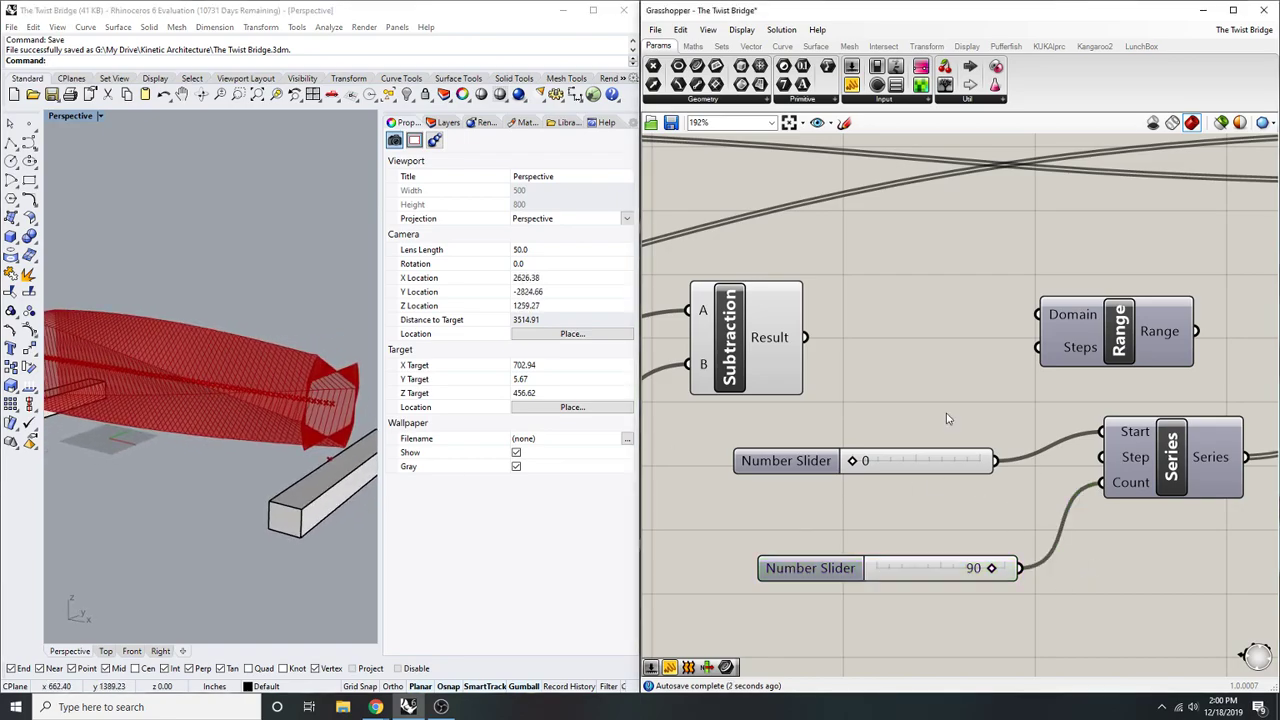
# - Connect the Subtraction result to the Series' Count input and delete the slider set to 90
pyautogui.moveTo(806, 337); pyautogui.dragTo(1101, 483)
pyautogui.moveTo(1092, 640); pyautogui.dragTo(890, 540)
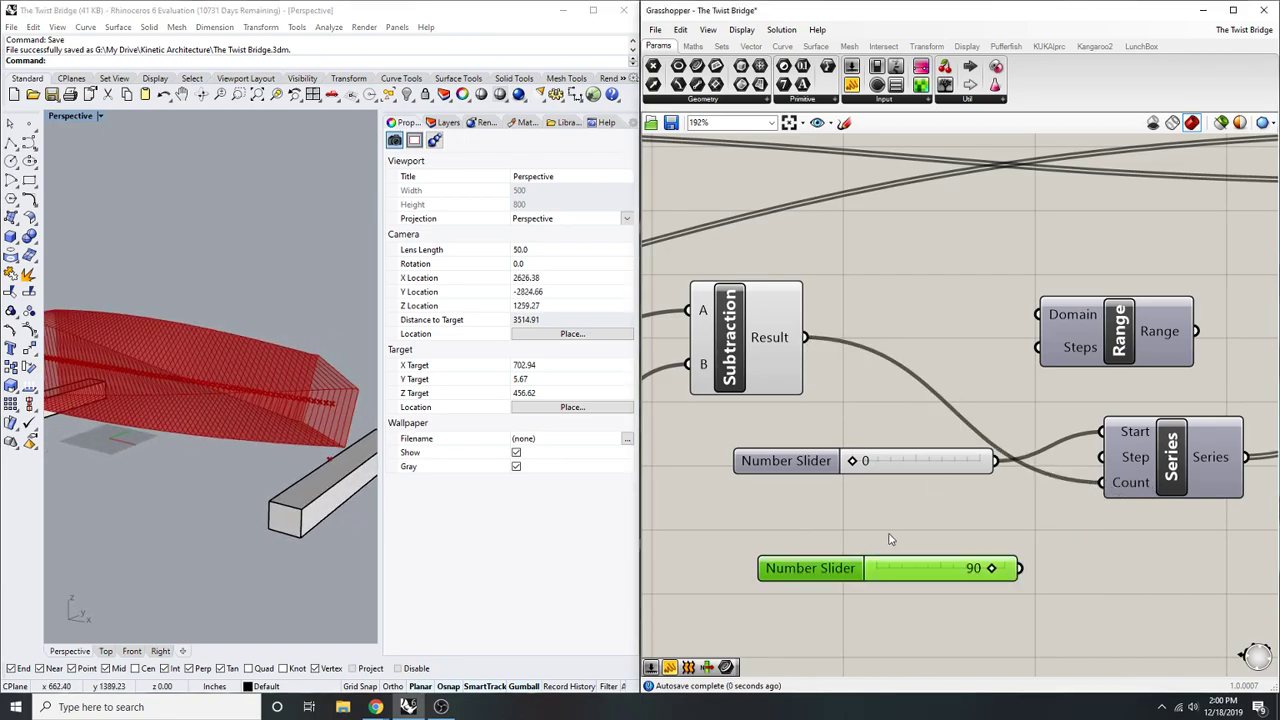
pyautogui.press('Delete')
pyautogui.scroll(-2, 933, 397)
pyautogui.scroll(2, 1029, 423)
# - Add a panel connected to the Series output and look through its list to the last values
pyautogui.moveTo(1090, 458); pyautogui.dragTo(991, 466, button='right')
pyautogui.scroll(-2, 991, 466)
pyautogui.moveTo(1115, 493); pyautogui.dragTo(957, 519, button='right')
pyautogui.scroll(1, 955, 517)
pyautogui.doubleClick(997, 503)
pyautogui.write('panel')
pyautogui.press('Return')
pyautogui.moveTo(1026, 497); pyautogui.dragTo(910, 478)
pyautogui.moveTo(1164, 511); pyautogui.dragTo(1120, 515, button='right')
pyautogui.moveTo(1152, 480); pyautogui.dragTo(1155, 556)
pyautogui.click(1090, 404)
pyautogui.moveTo(1112, 395); pyautogui.dragTo(1144, 393, button='right')
pyautogui.scroll(-5, 1062, 449)
pyautogui.scroll(2, 1025, 460)
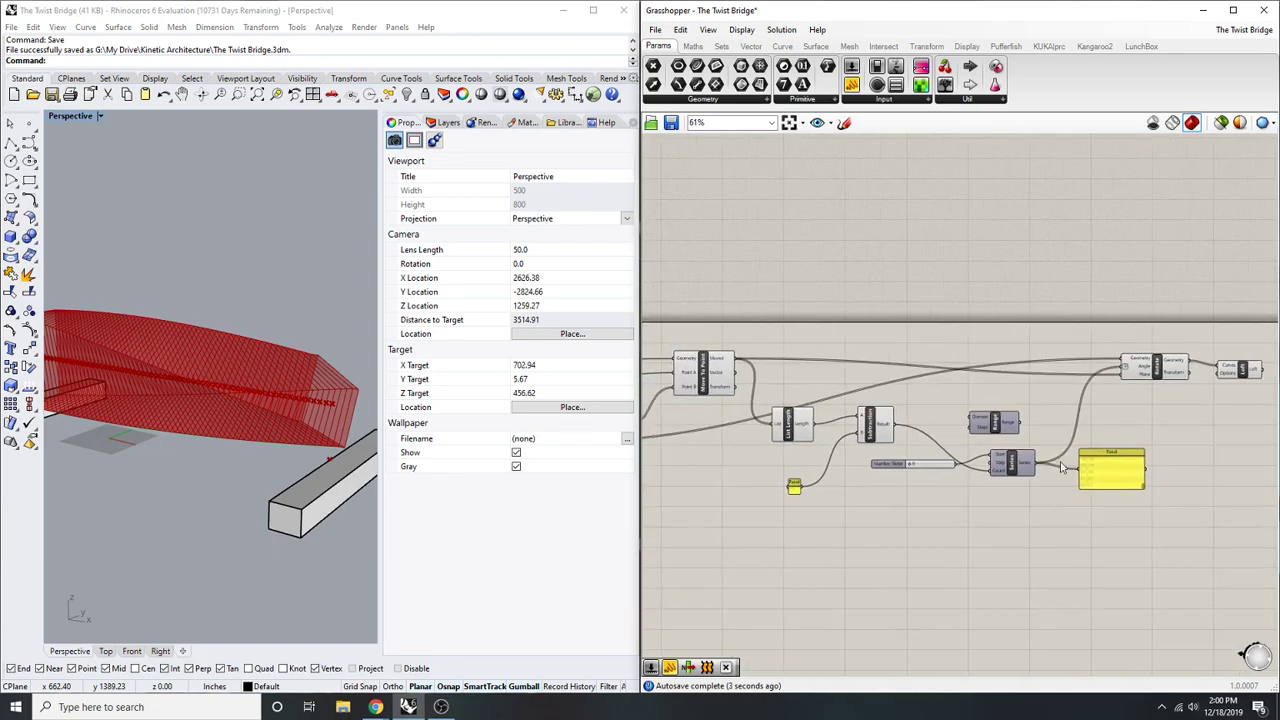
# - Set the slider feeding the Steps of the Range before the Amplitude component to 91, and inspect the bridge
pyautogui.scroll(-2, 909, 473)
pyautogui.moveTo(909, 473); pyautogui.dragTo(977, 474, button='right')
pyautogui.scroll(1, 977, 474)
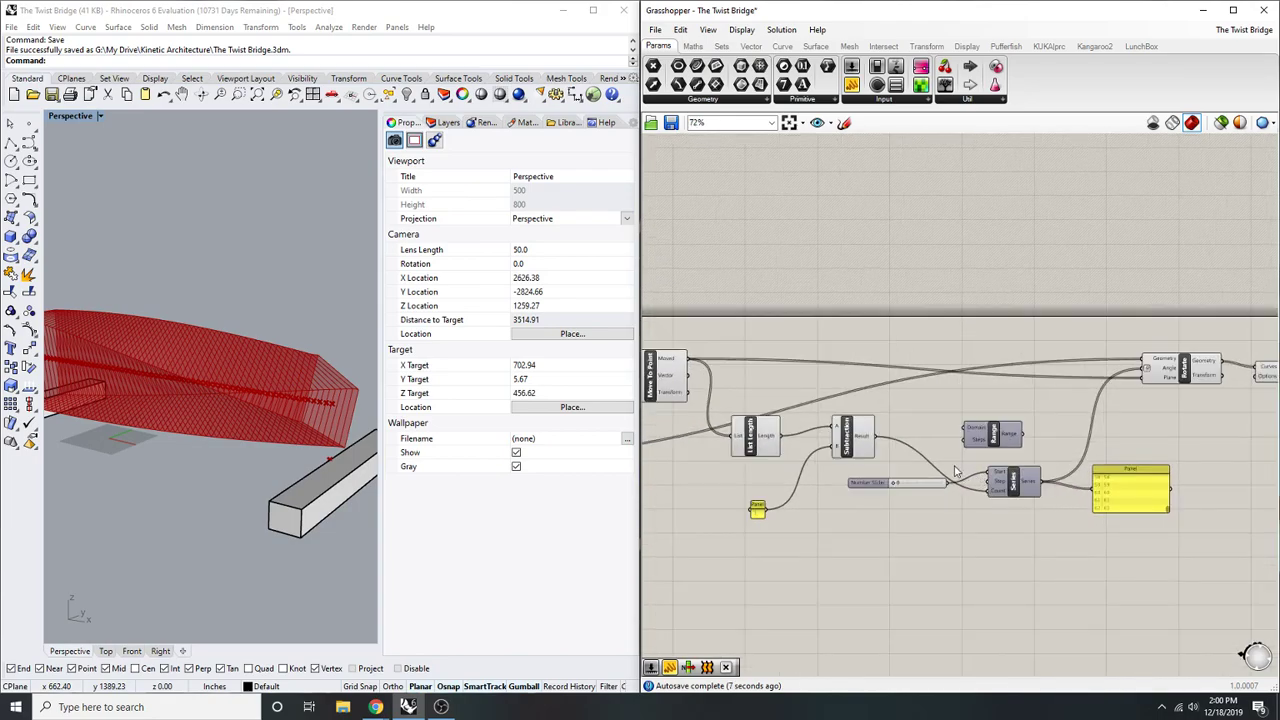
pyautogui.scroll(-2, 955, 471)
pyautogui.moveTo(780, 485); pyautogui.dragTo(914, 474, button='right')
pyautogui.moveTo(697, 517); pyautogui.dragTo(926, 471, button='right')
pyautogui.scroll(1, 926, 471)
pyautogui.scroll(-1, 926, 471)
pyautogui.moveTo(917, 543); pyautogui.dragTo(1049, 486, button='right')
pyautogui.moveTo(883, 514); pyautogui.dragTo(1026, 491, button='right')
pyautogui.scroll(3, 1026, 491)
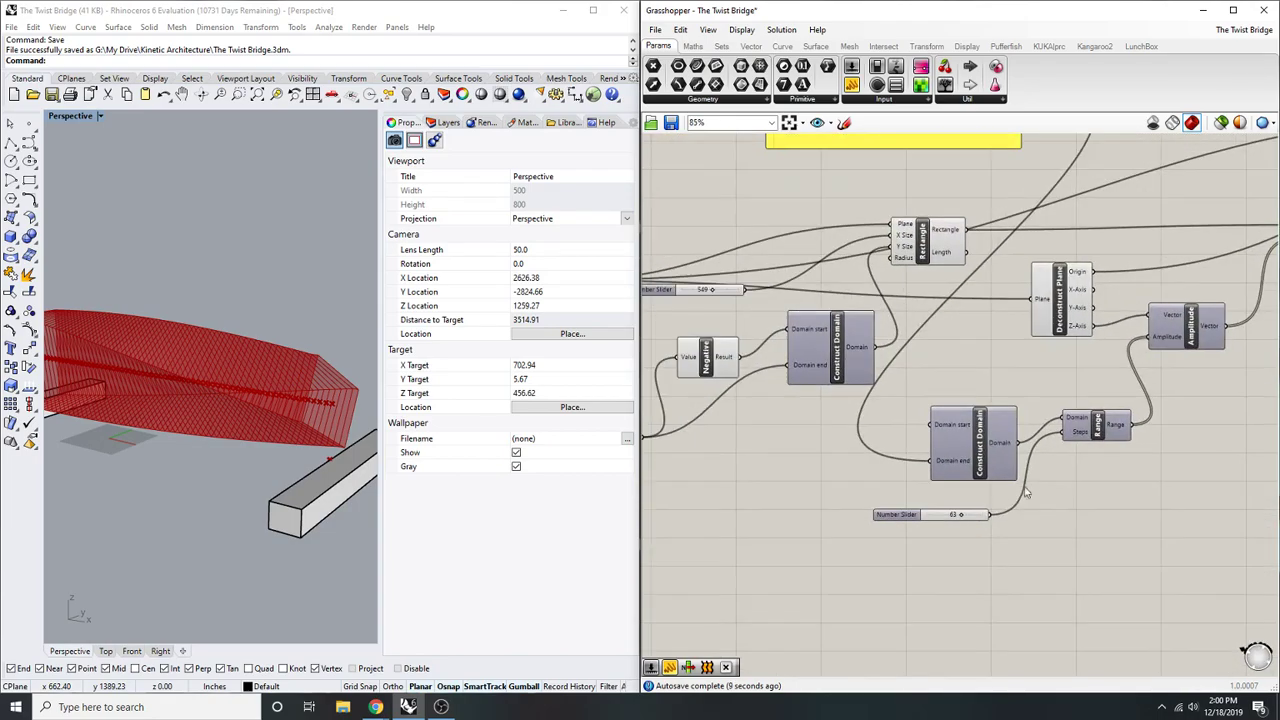
pyautogui.scroll(2, 1025, 492)
pyautogui.doubleClick(980, 520)
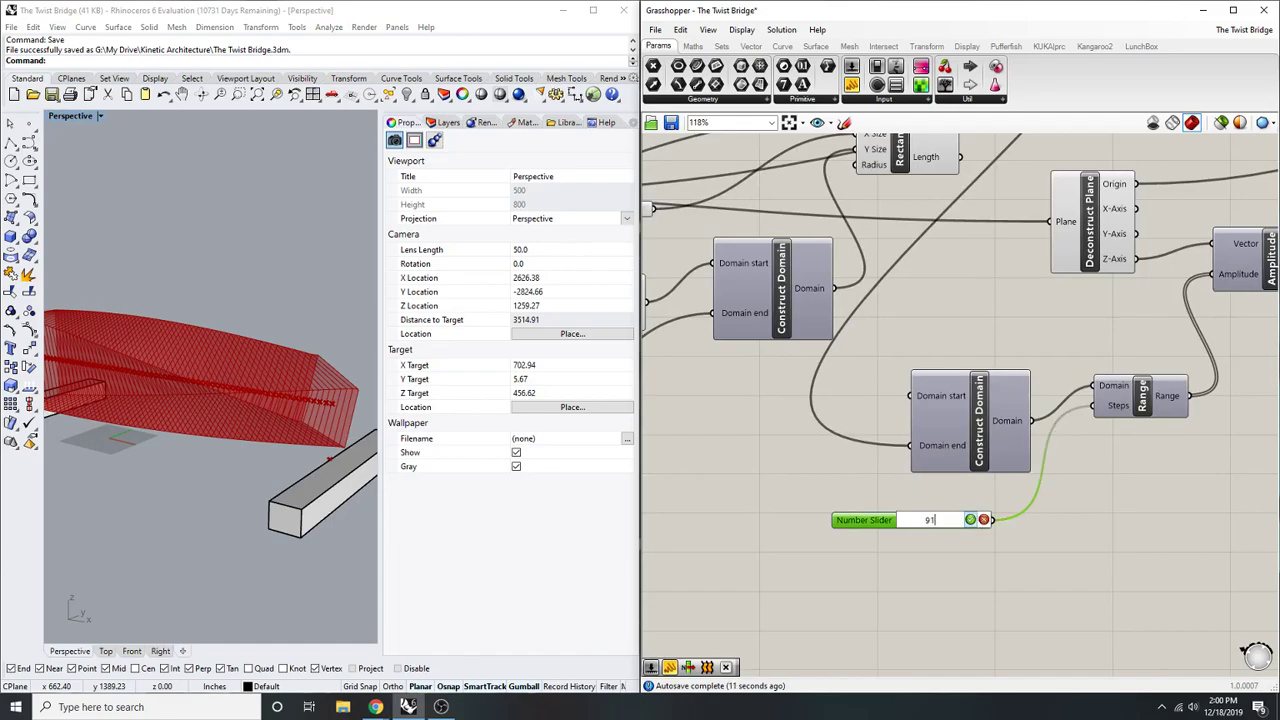
pyautogui.click(970, 519)
pyautogui.moveTo(295, 395); pyautogui.dragTo(358, 407, button='right')
# - Try adjusting the slider feeding the Series' Start input while viewing the bridge's end, leaving it at 0
pyautogui.scroll(-2, 345, 403)
pyautogui.moveTo(1020, 450); pyautogui.dragTo(979, 451, button='right')
pyautogui.scroll(-1, 979, 451)
pyautogui.moveTo(1270, 414); pyautogui.dragTo(800, 460, button='right')
pyautogui.scroll(-5, 800, 460)
pyautogui.moveTo(1134, 363); pyautogui.dragTo(1020, 383, button='right')
pyautogui.scroll(8, 1020, 383)
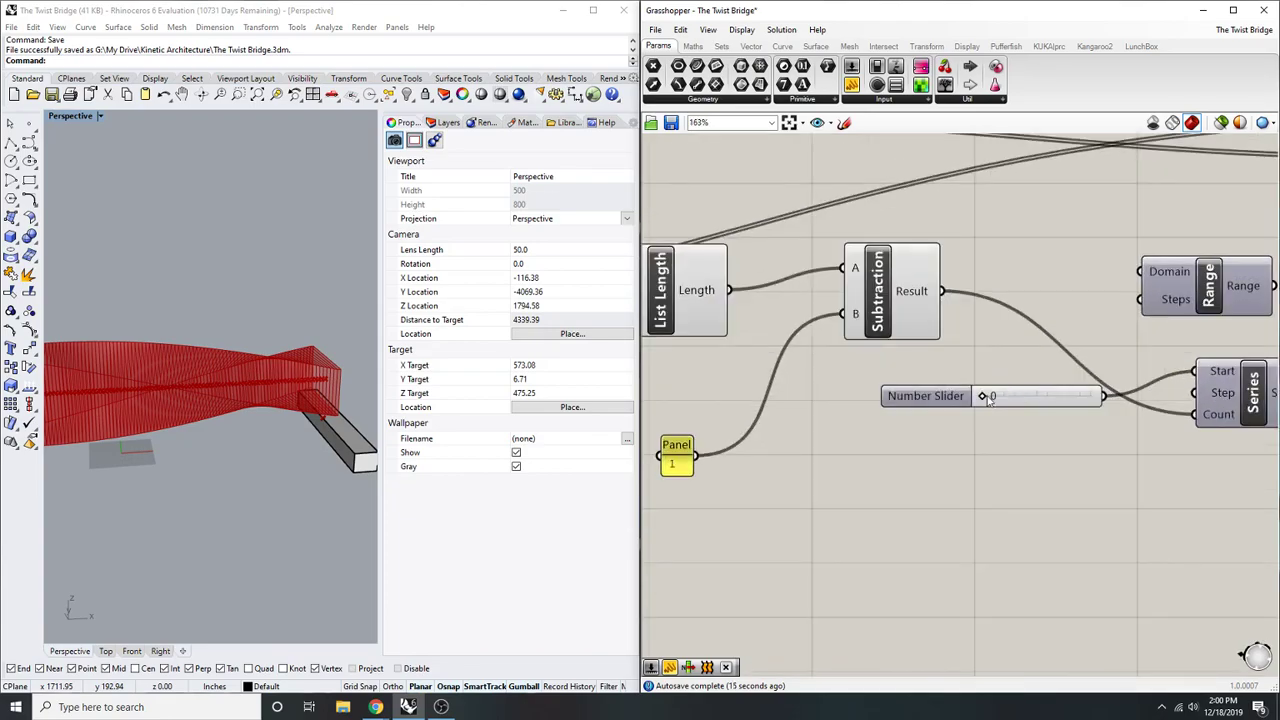
pyautogui.moveTo(988, 397)
pyautogui.mouseDown()
pyautogui.moveTo(1006, 400)
pyautogui.moveTo(983, 410)
pyautogui.mouseUp()
pyautogui.moveTo(337, 322); pyautogui.dragTo(265, 359, button='right')
pyautogui.scroll(4, 990, 381)
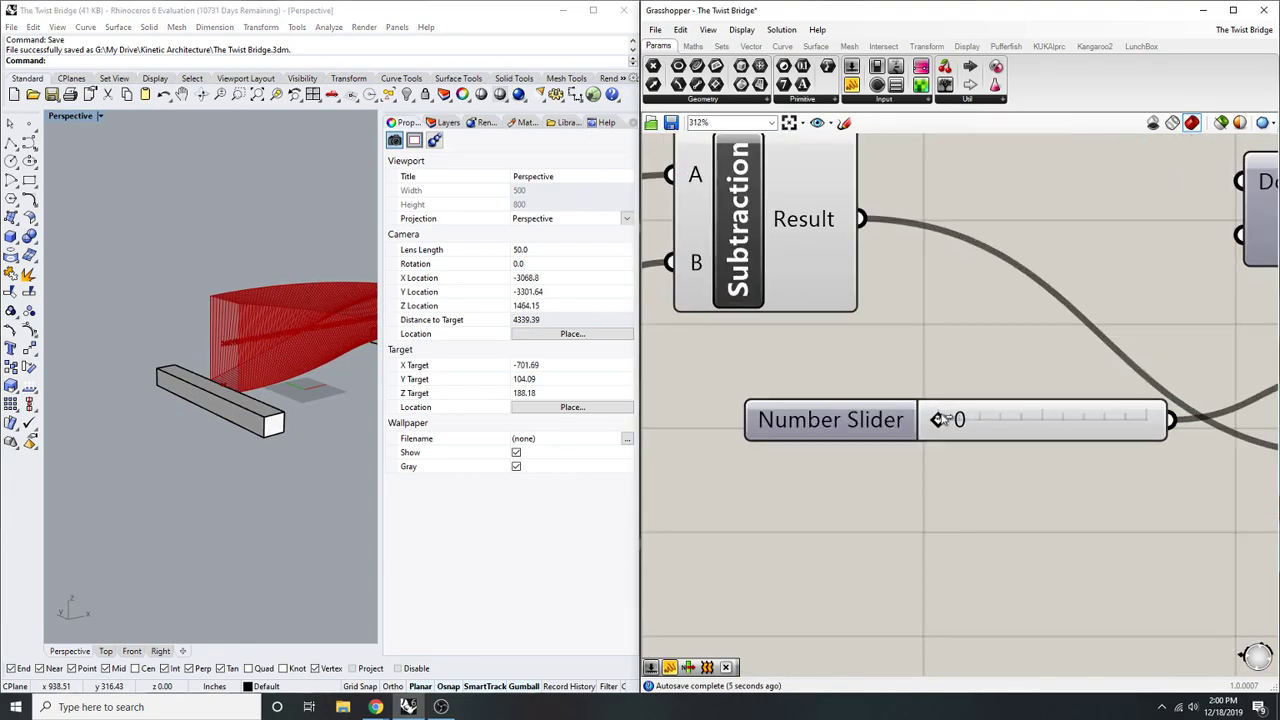
pyautogui.moveTo(945, 420); pyautogui.dragTo(925, 440)
# - Add a number slider set to 64 and connect it to the Series' Count input in place of the Subtraction result
pyautogui.scroll(-5, 976, 428)
pyautogui.scroll(3, 976, 428)
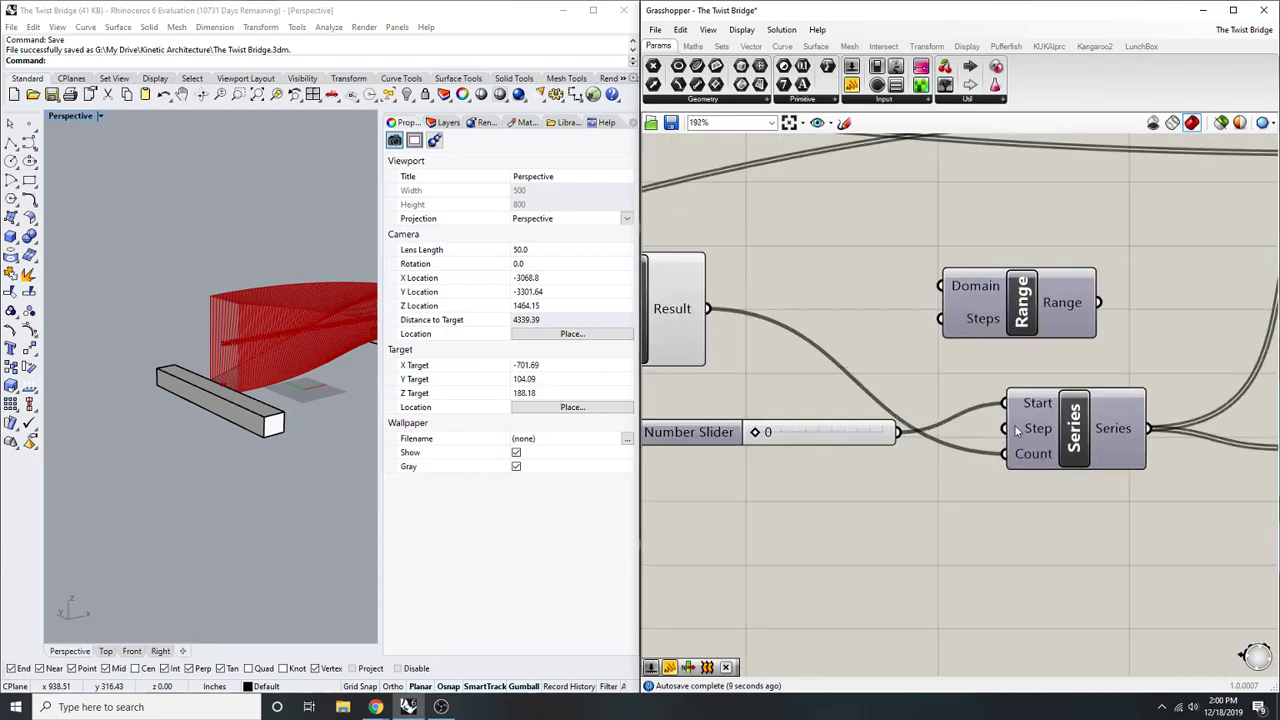
pyautogui.moveTo(865, 420); pyautogui.dragTo(956, 418, button='right')
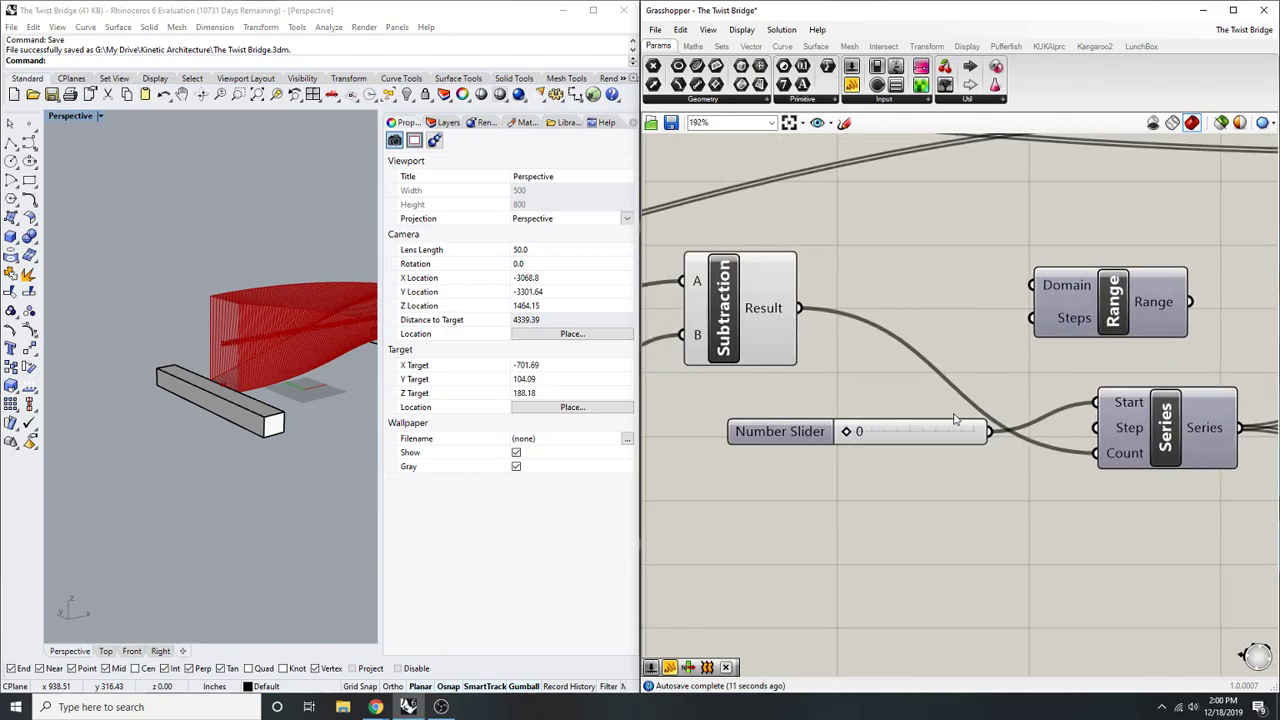
pyautogui.doubleClick(930, 493)
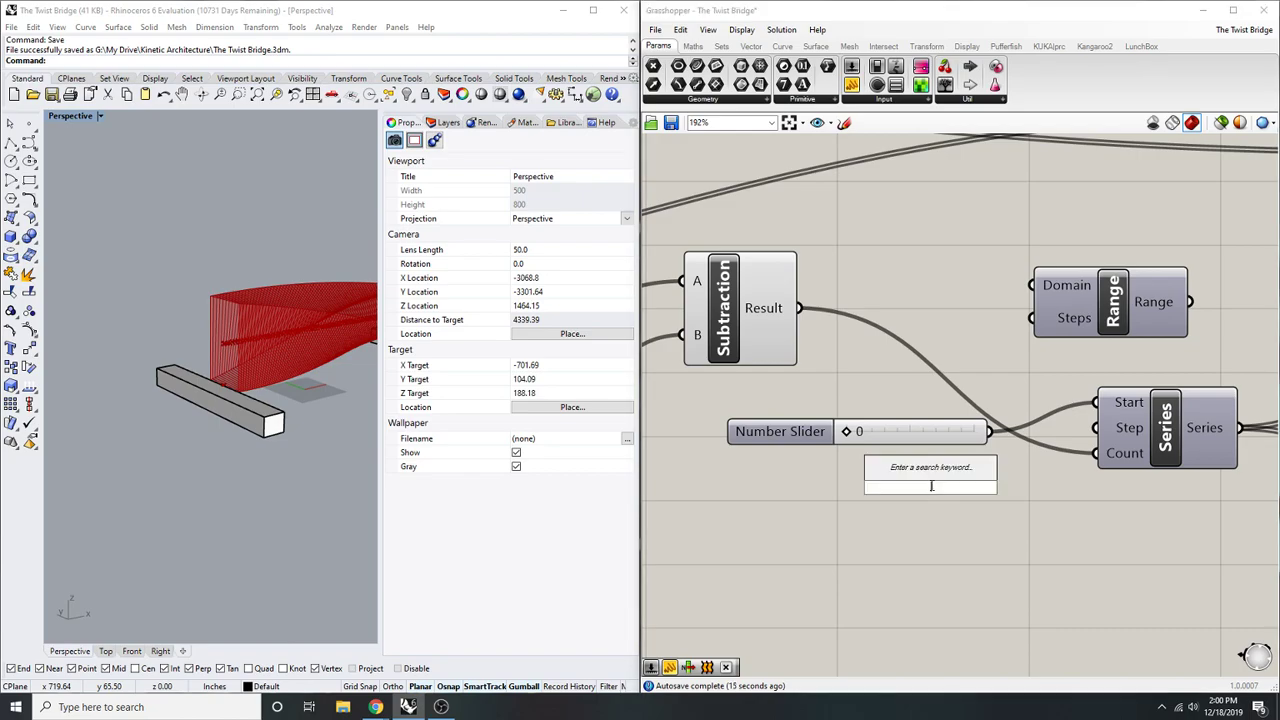
pyautogui.write('64')
pyautogui.press('Return')
pyautogui.moveTo(1098, 454); pyautogui.dragTo(1062, 486)
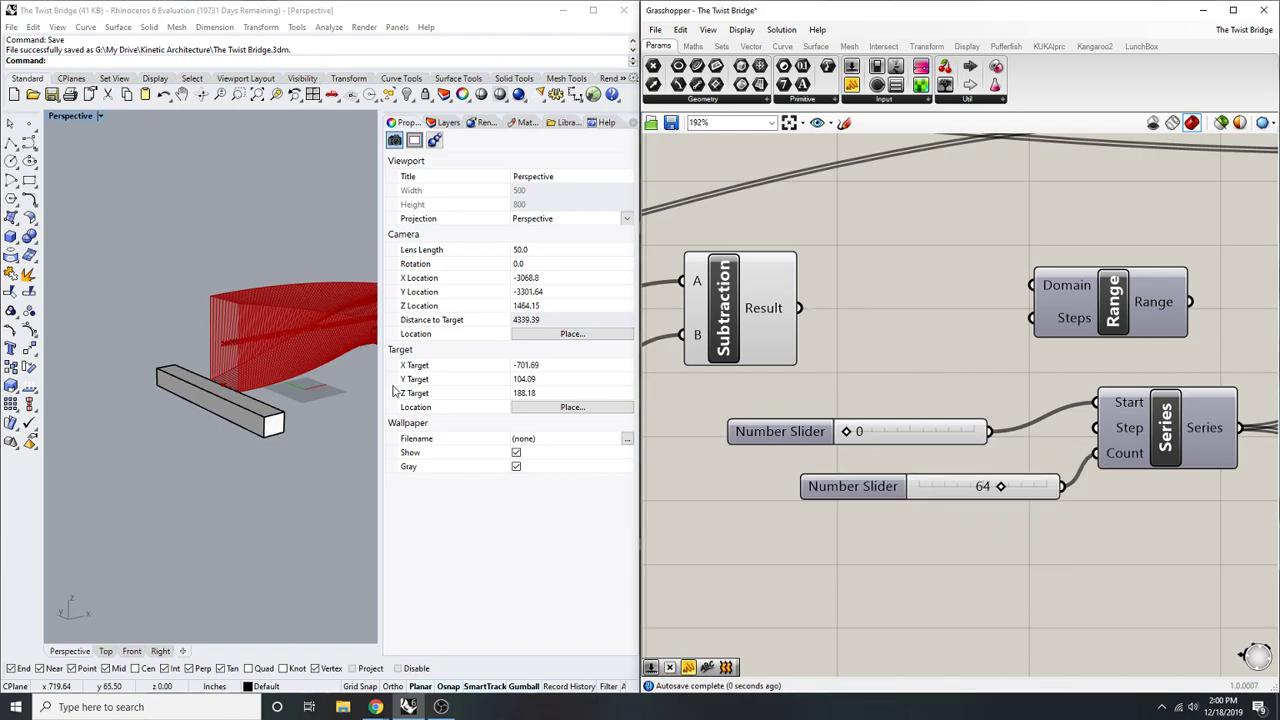
# - Set the slider feeding the Series' Count input to 90 and inspect the bridge from several angles
pyautogui.scroll(-12, 322, 356)
pyautogui.scroll(6, 316, 355)
pyautogui.moveTo(343, 349); pyautogui.dragTo(171, 351, button='right')
pyautogui.scroll(6, 316, 355)
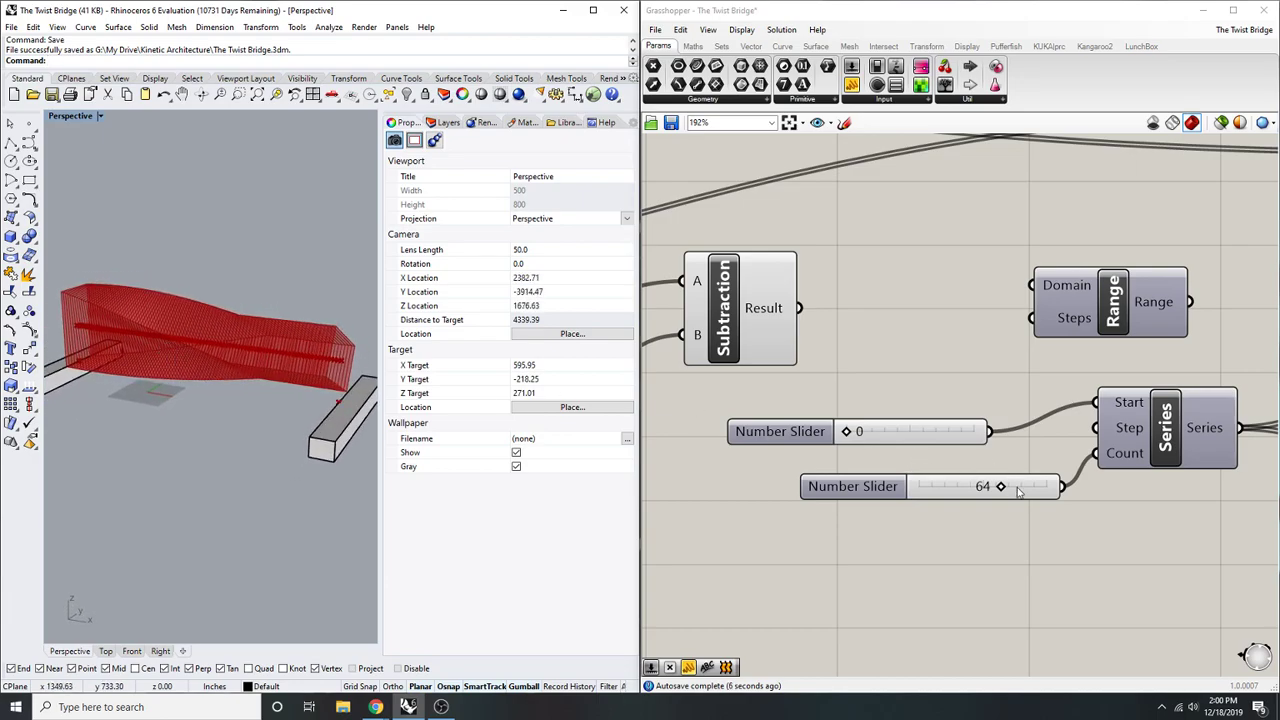
pyautogui.moveTo(1001, 488); pyautogui.dragTo(1037, 493)
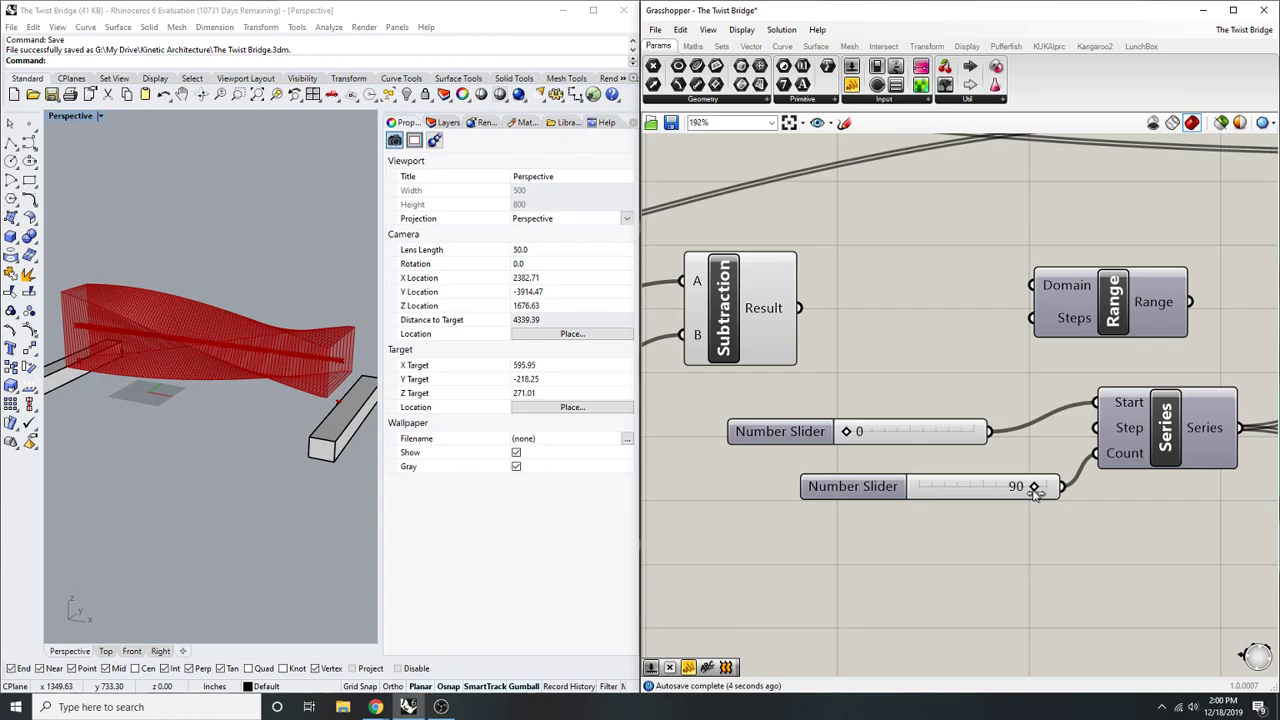
pyautogui.moveTo(231, 418); pyautogui.dragTo(371, 416, button='right')
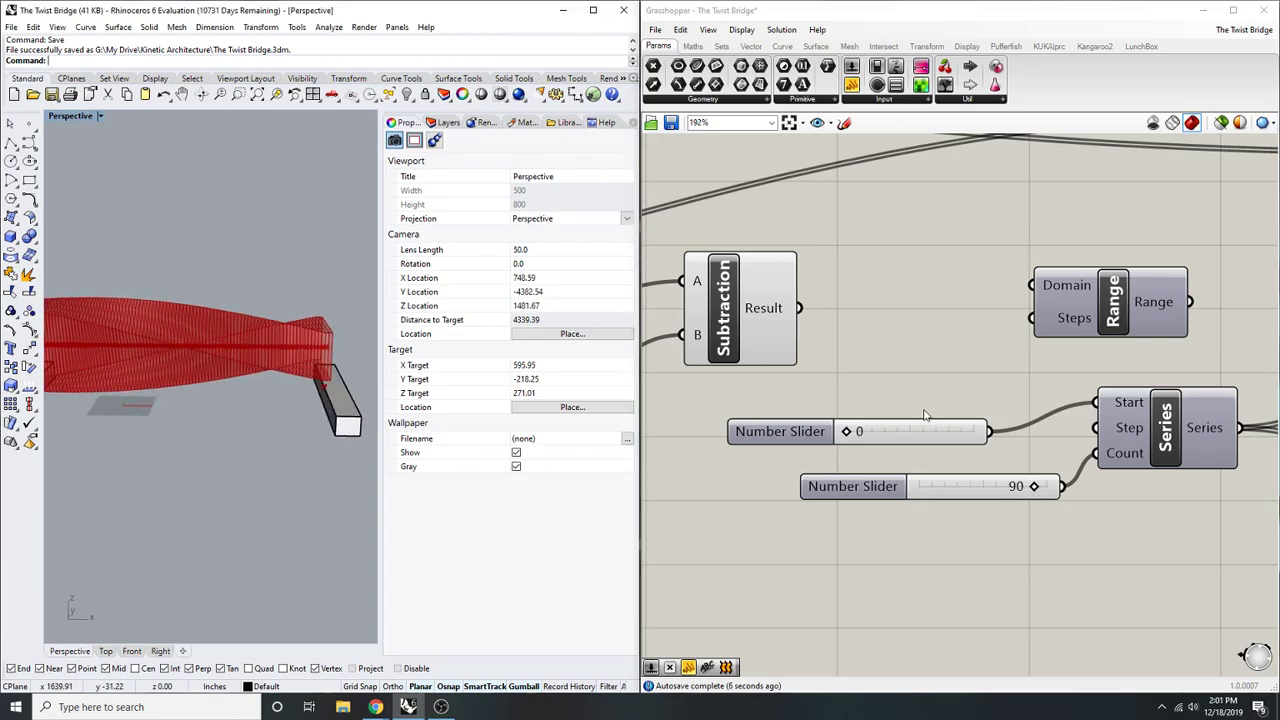
pyautogui.scroll(-7, 313, 386)
pyautogui.scroll(4, 198, 386)
pyautogui.scroll(-3, 202, 388)
pyautogui.scroll(2, 236, 401)
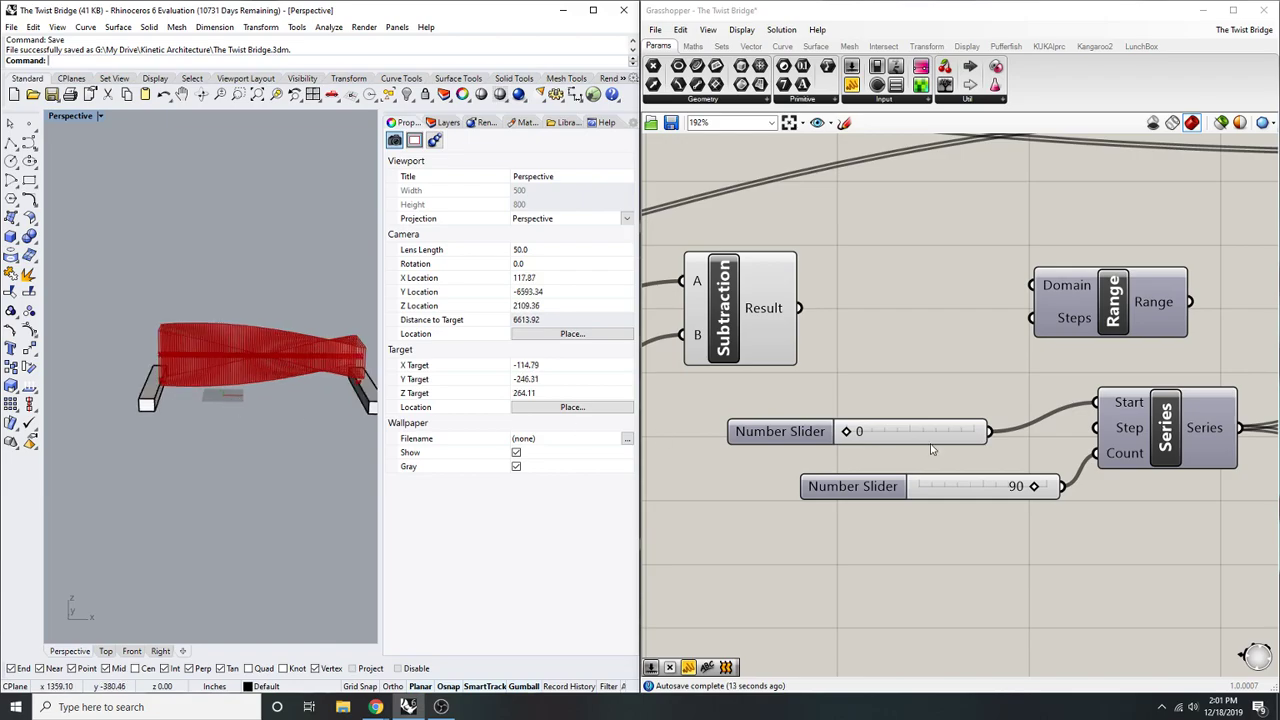
# - Try the Series' Start slider at 7, set the Count slider to 42, and return Start to 0
pyautogui.moveTo(848, 432); pyautogui.dragTo(858, 434)
pyautogui.moveTo(1033, 487); pyautogui.dragTo(975, 490)
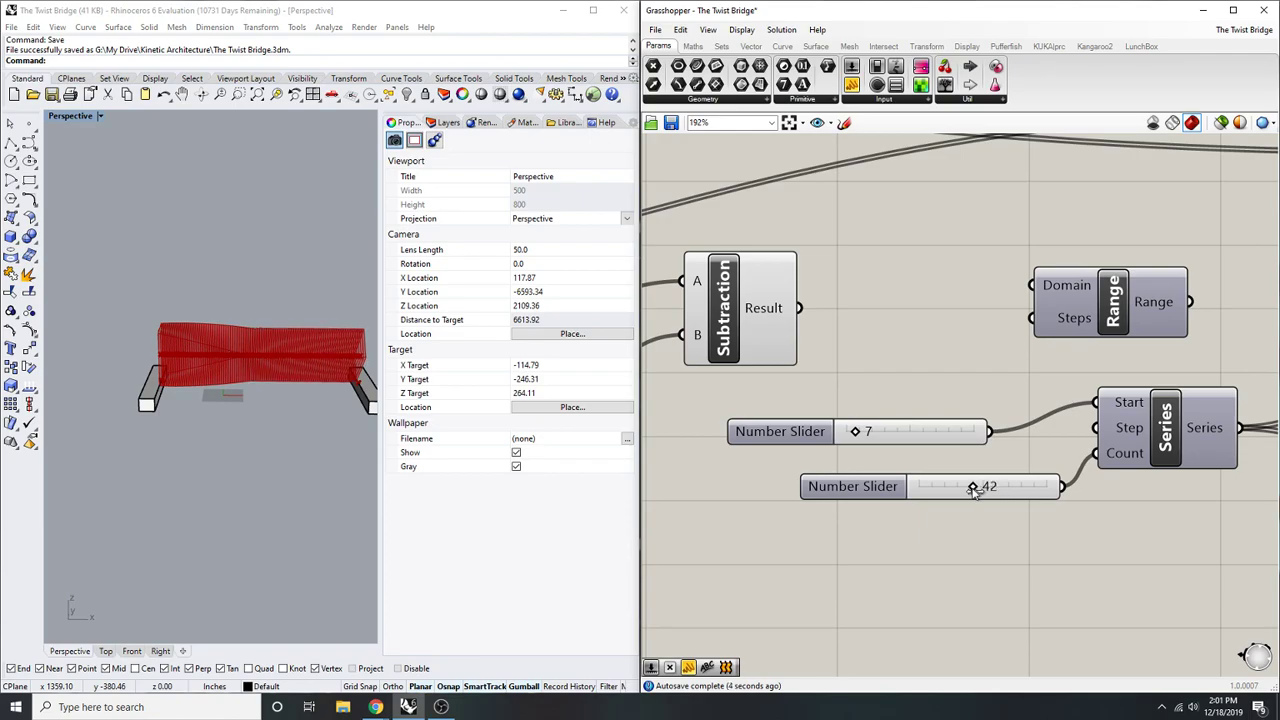
pyautogui.moveTo(862, 438)
pyautogui.mouseDown()
pyautogui.moveTo(884, 443)
pyautogui.moveTo(852, 447)
pyautogui.mouseUp()
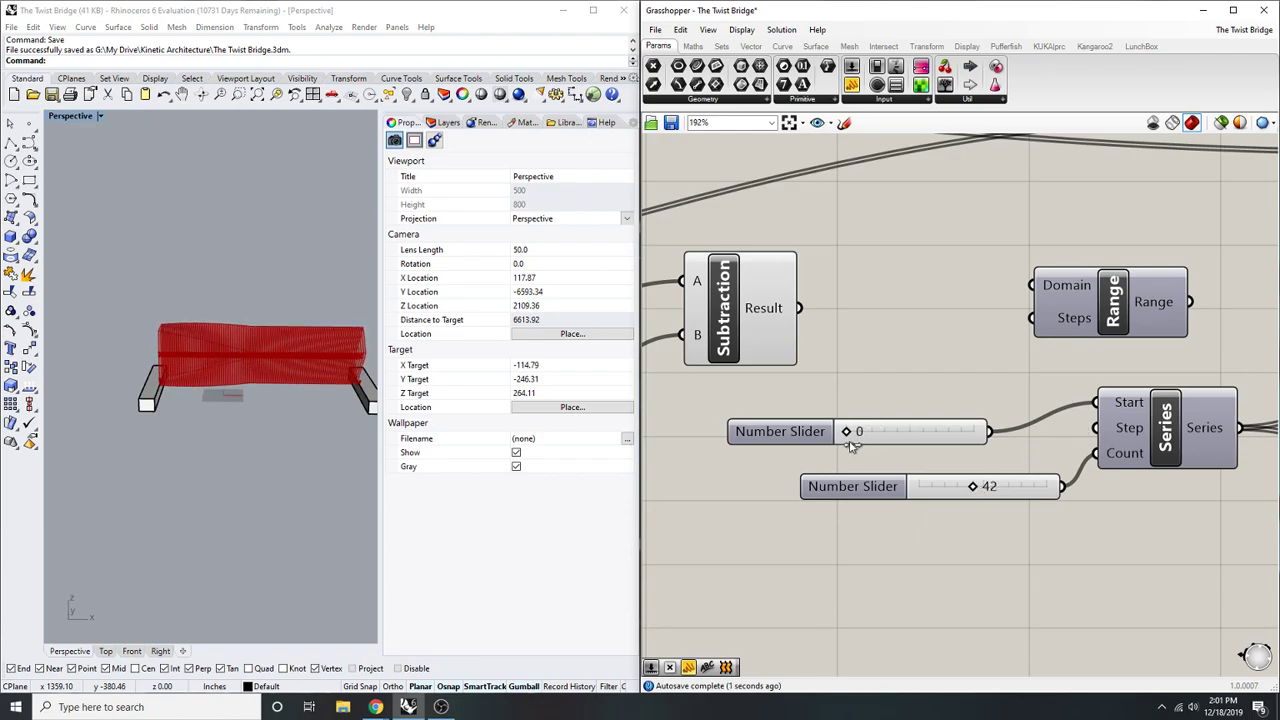
# - Delete the Series component together with the two sliders feeding its Start and Count inputs
pyautogui.scroll(-3, 849, 433)
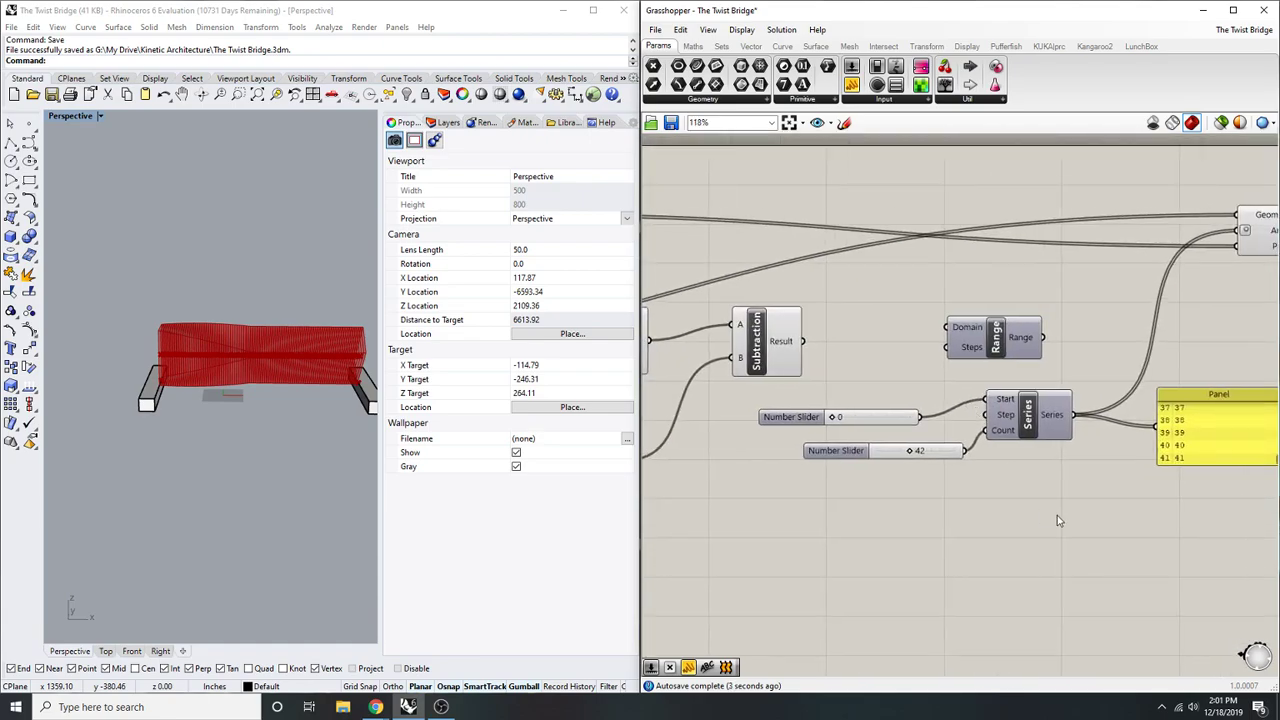
pyautogui.moveTo(1066, 526); pyautogui.dragTo(880, 405)
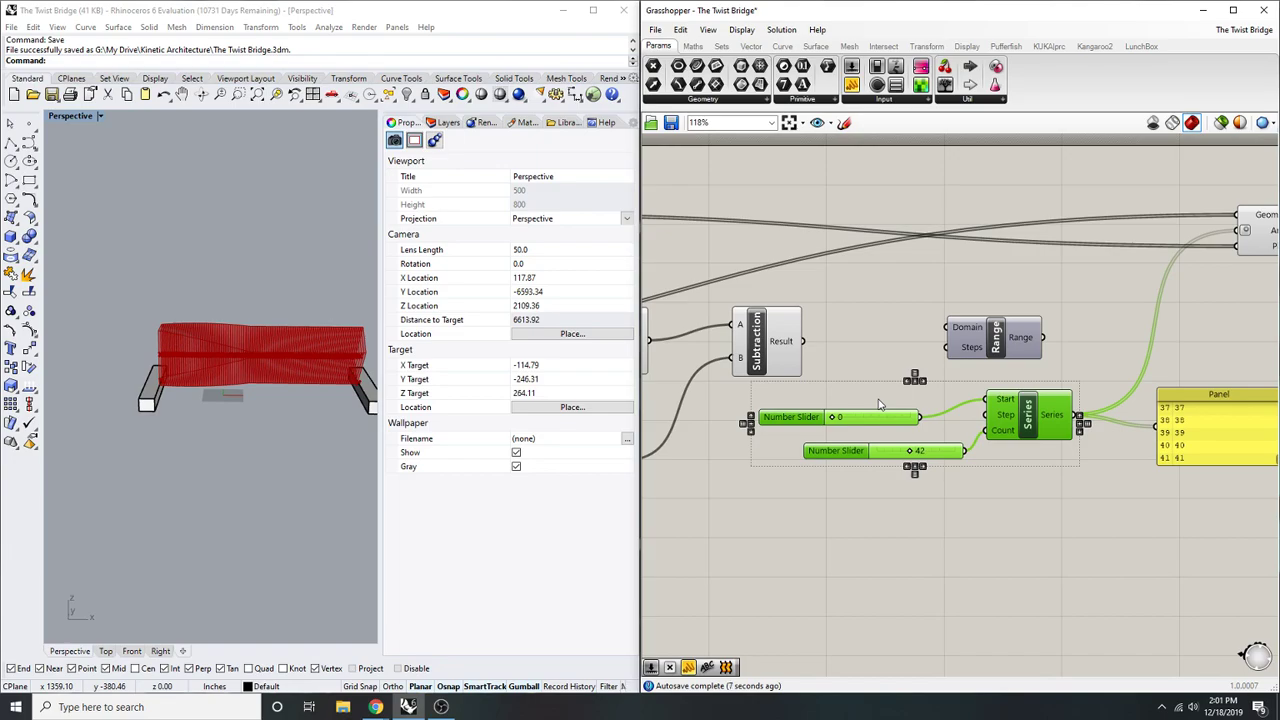
pyautogui.press('Delete')
# - Add a List Item component and connect the Geometry output of the Move component before Area to its List input
pyautogui.scroll(-2, 986, 335)
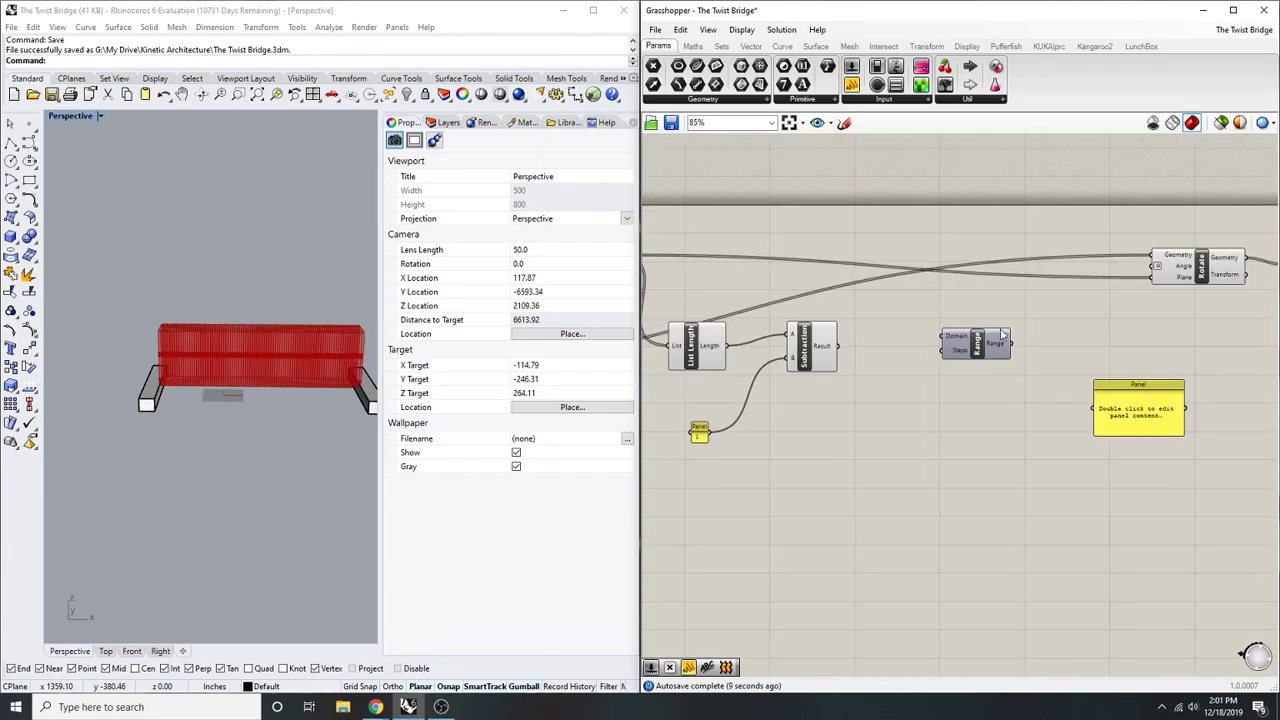
pyautogui.moveTo(995, 298); pyautogui.dragTo(1270, 288, button='right')
pyautogui.scroll(-1, 1200, 290)
pyautogui.moveTo(660, 386); pyautogui.dragTo(811, 374, button='right')
pyautogui.scroll(1, 811, 374)
pyautogui.click(813, 340)
pyautogui.moveTo(819, 345)
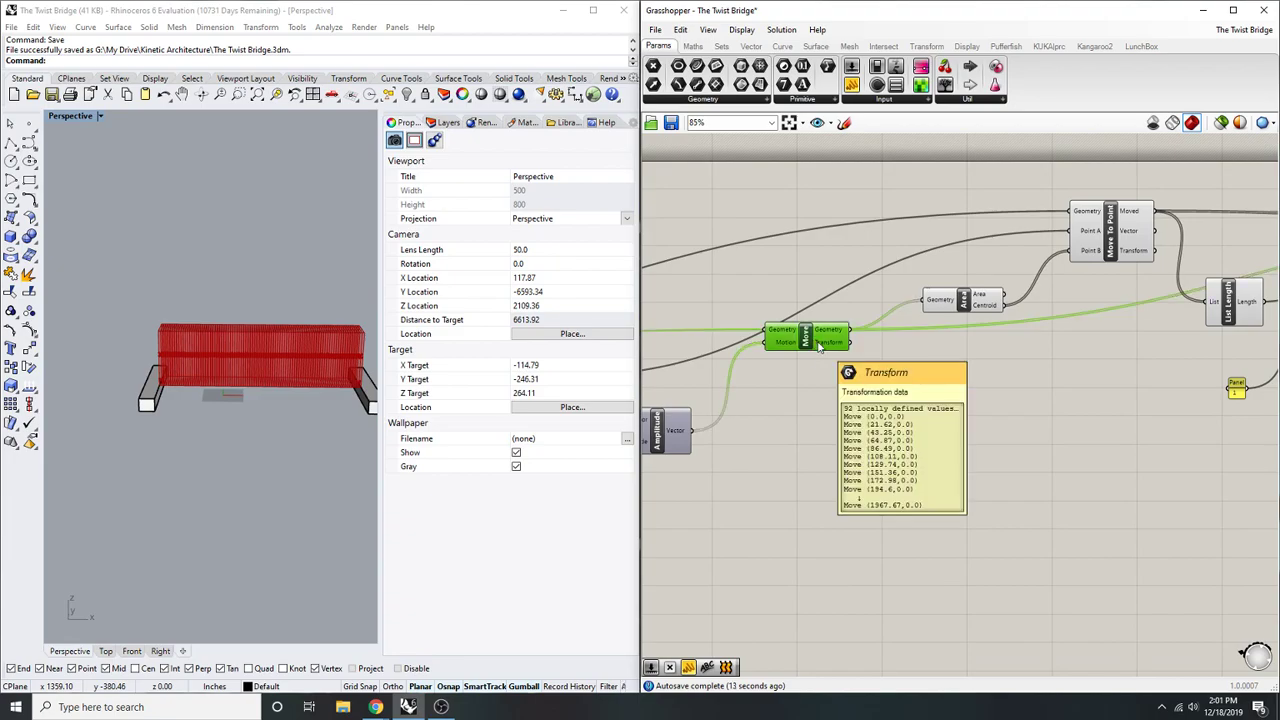
pyautogui.doubleClick(1053, 429)
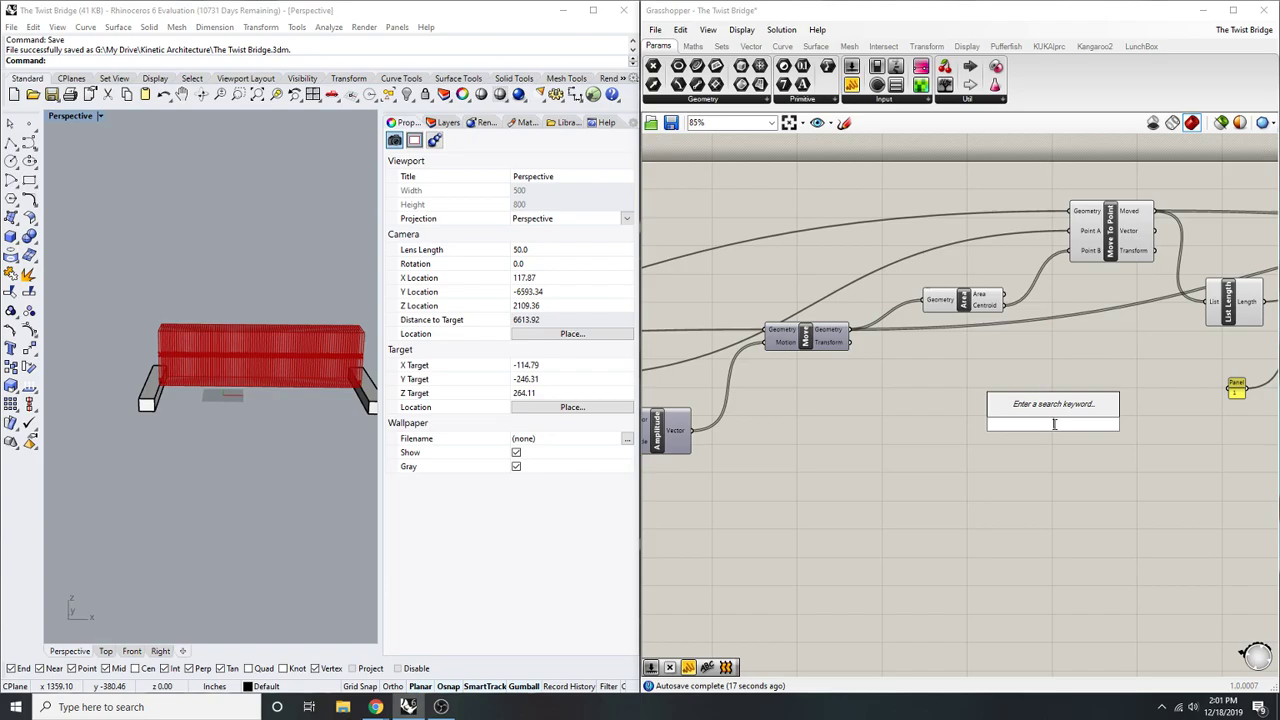
pyautogui.write('list item')
pyautogui.press('Return')
pyautogui.scroll(3, 1052, 405)
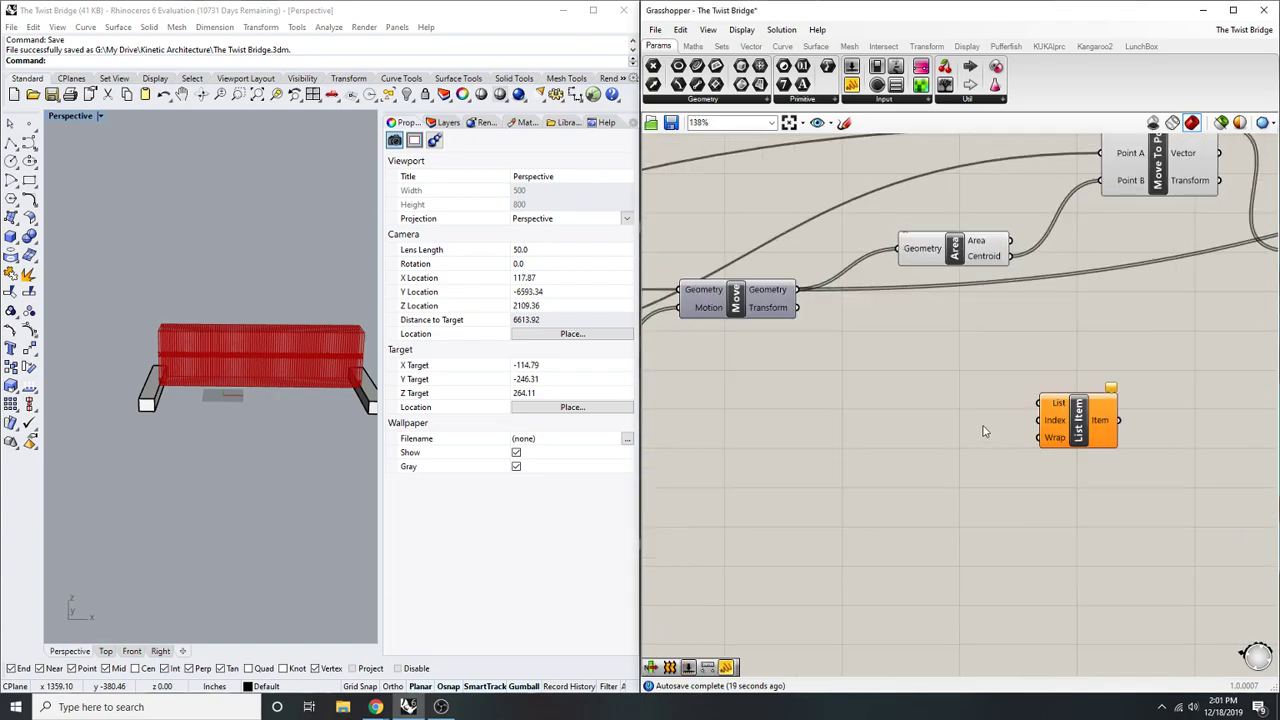
pyautogui.moveTo(1048, 400); pyautogui.dragTo(763, 265)
# - Add a Construct Domain component, connect its Domain output to the List Item's Index input, and inspect the selected frame
pyautogui.moveTo(932, 403); pyautogui.dragTo(891, 406, button='right')
pyautogui.doubleClick(892, 412)
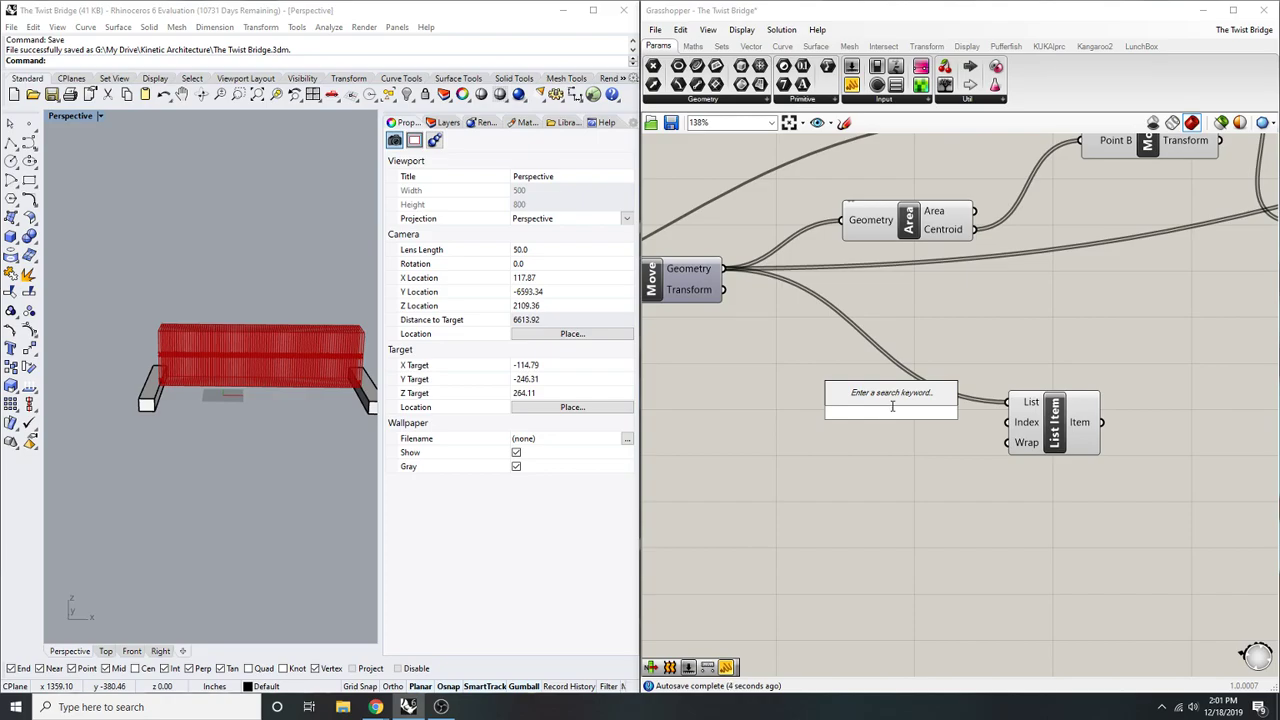
pyautogui.write('constru')
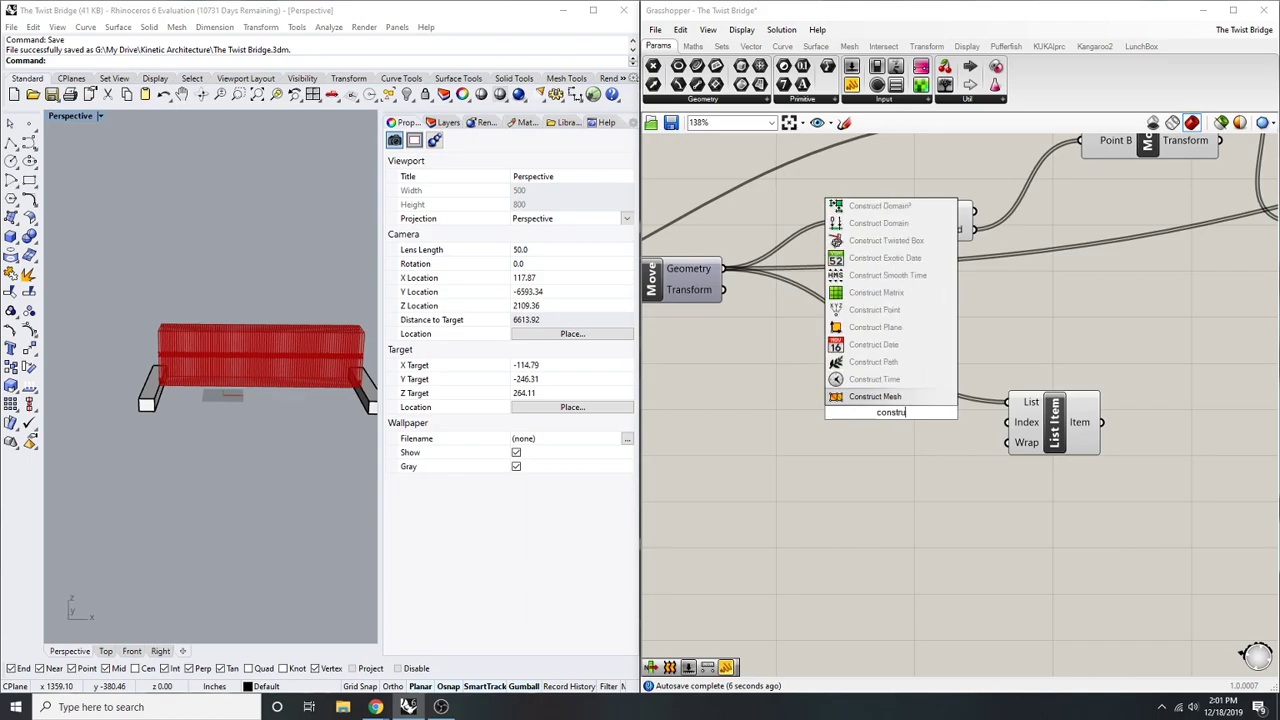
pyautogui.write('ct domain')
pyautogui.press('Return')
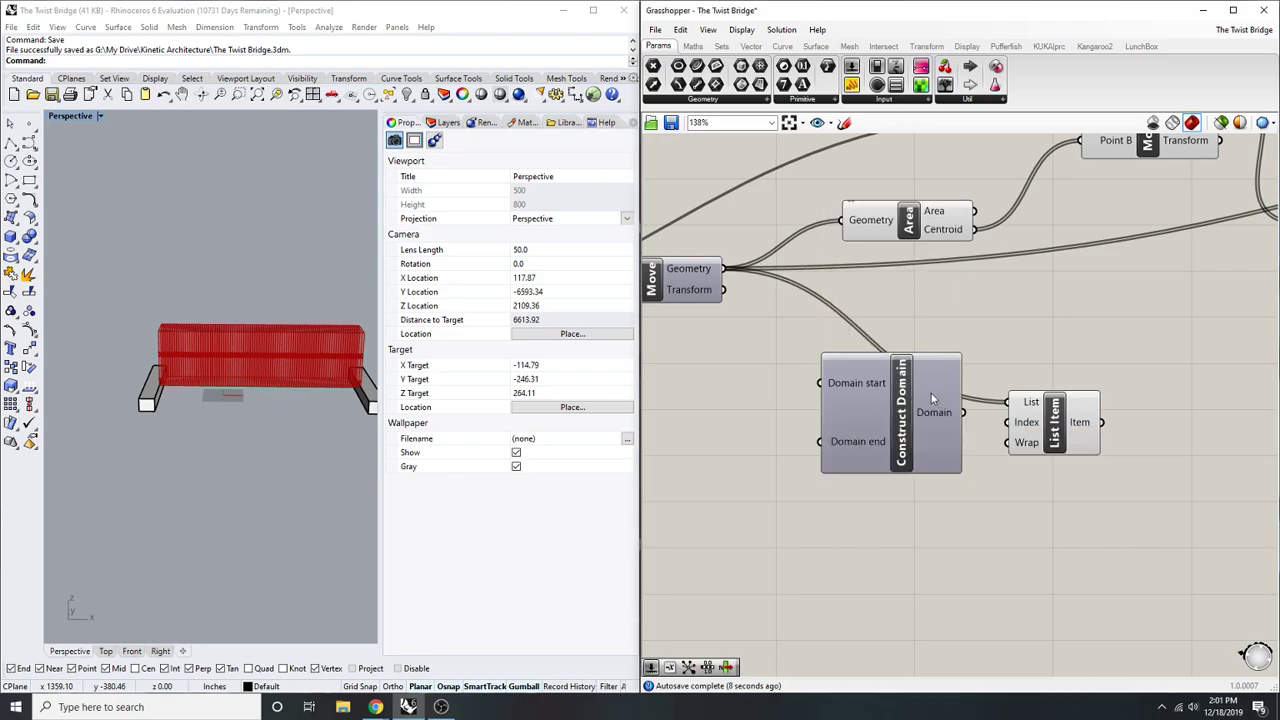
pyautogui.moveTo(1054, 430); pyautogui.dragTo(1180, 370)
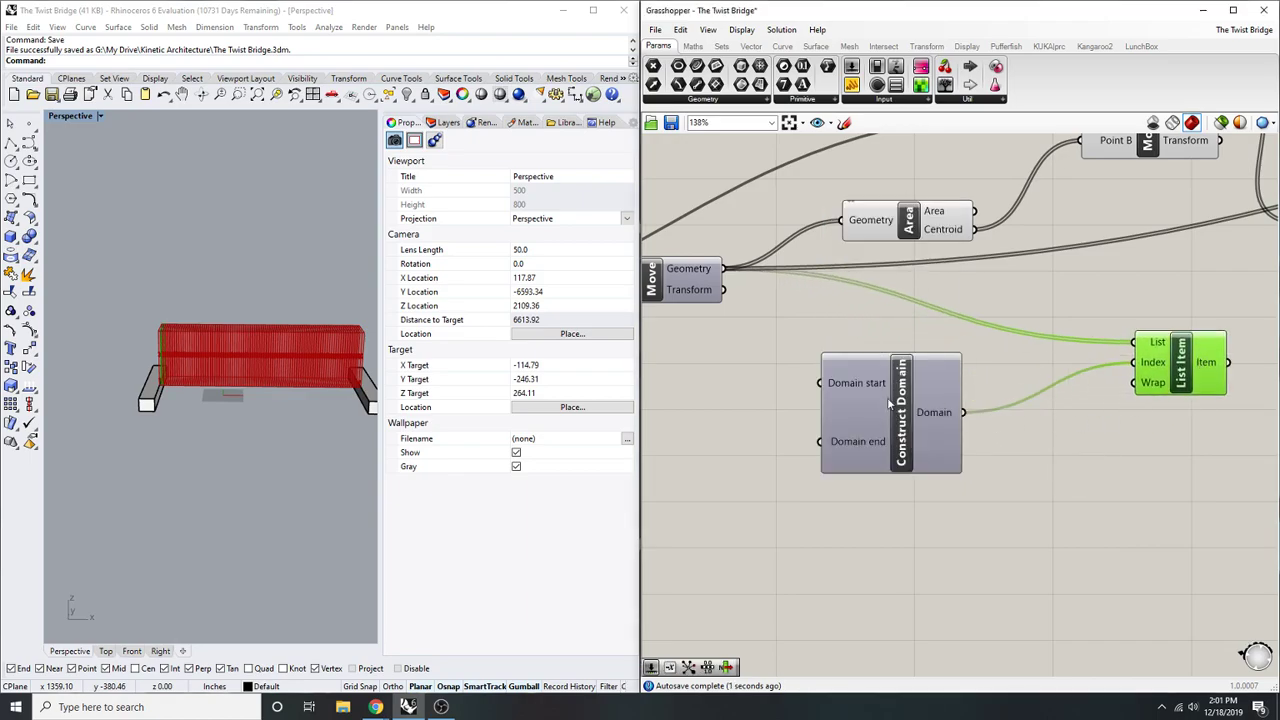
pyautogui.scroll(10, 142, 335)
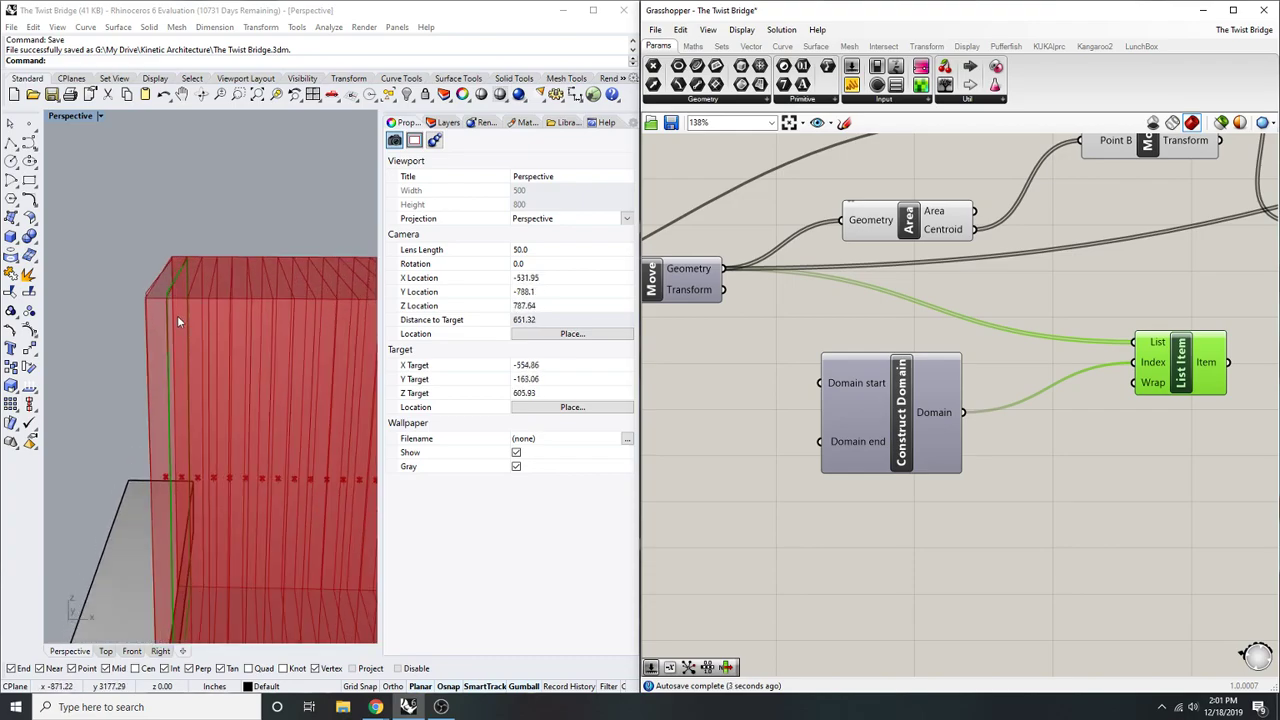
pyautogui.moveTo(1115, 479); pyautogui.dragTo(1199, 455, button='right')
pyautogui.doubleClick(888, 482)
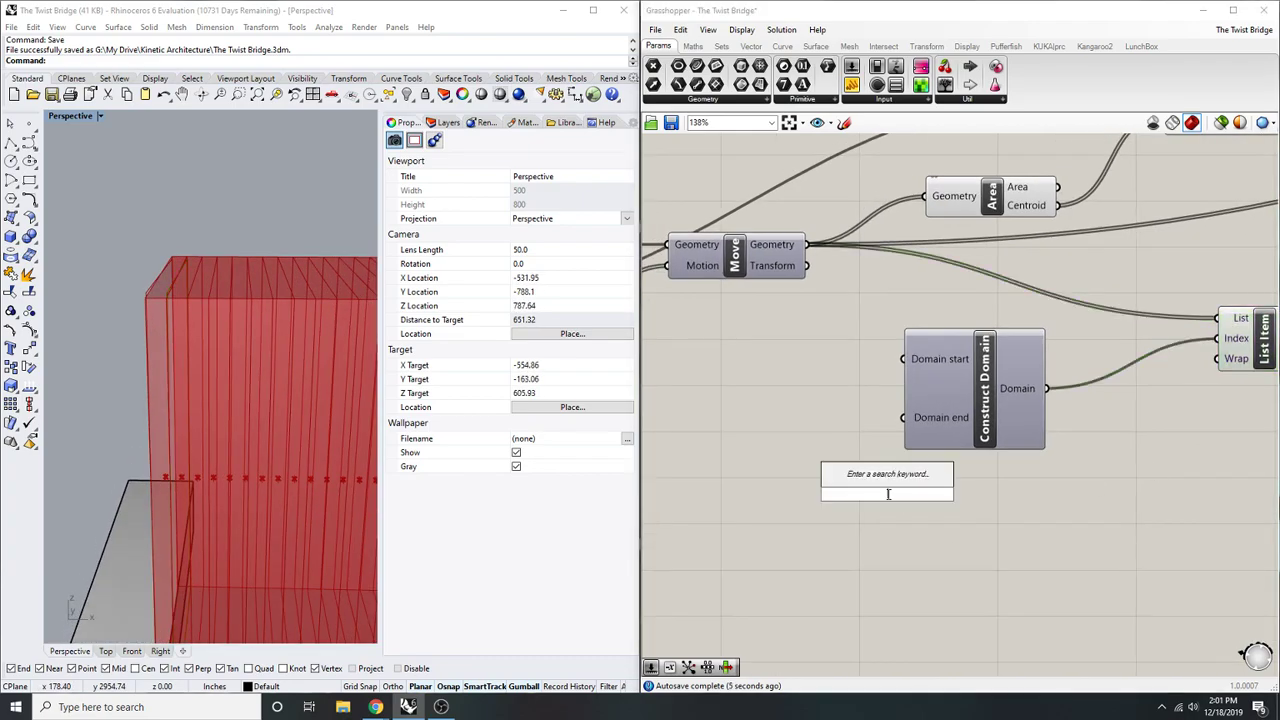
pyautogui.moveTo(1063, 474); pyautogui.dragTo(879, 499, button='right')
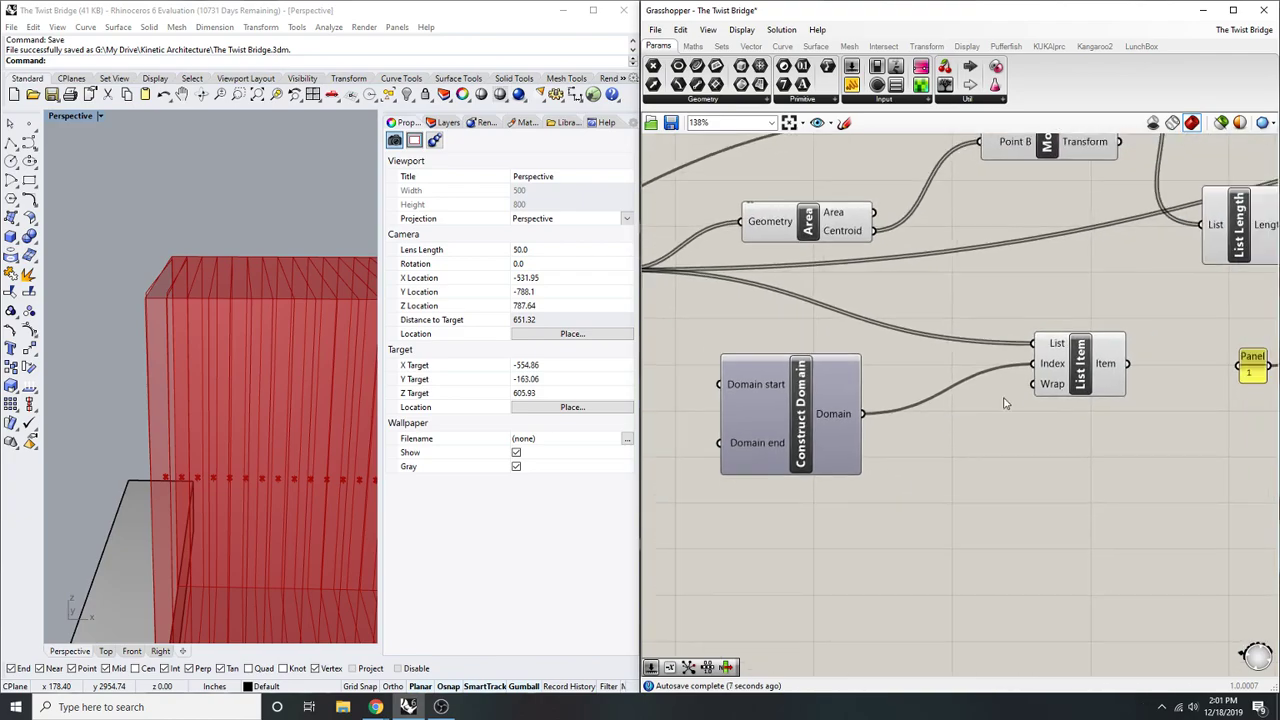
pyautogui.doubleClick(984, 465)
pyautogui.write('//')
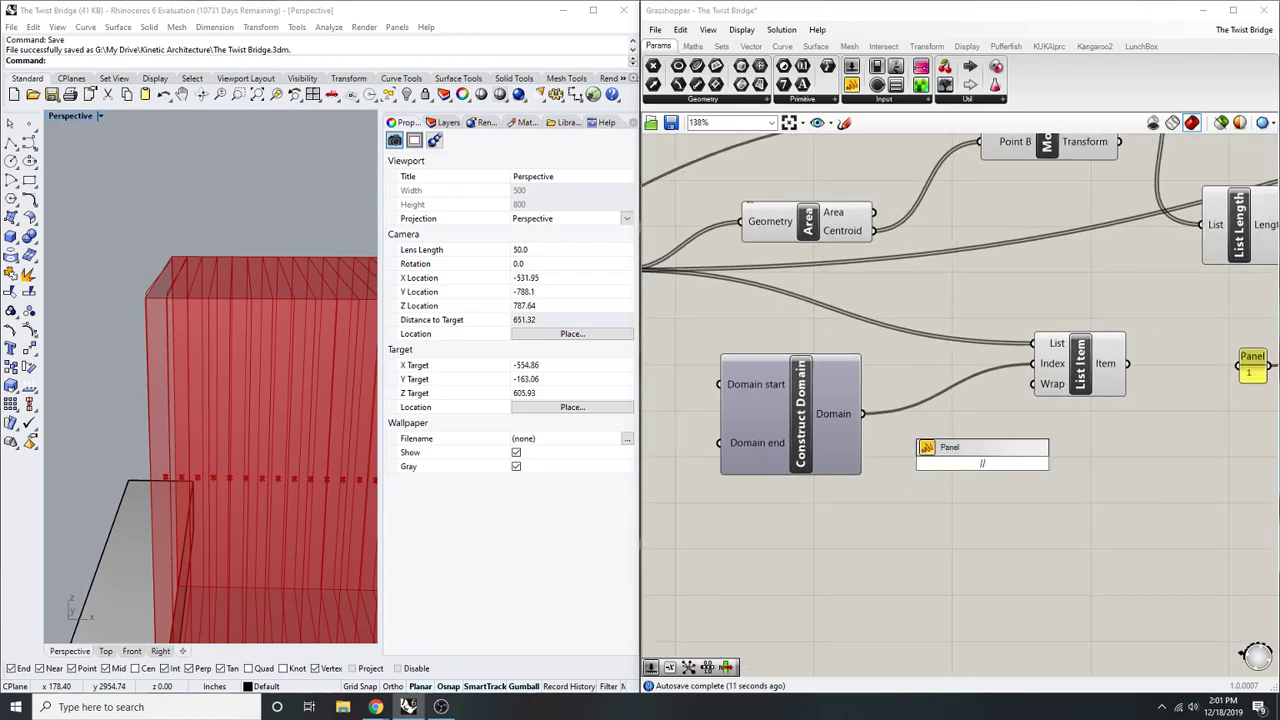
pyautogui.click(997, 477)
# - Delete the Construct Domain component feeding the List Item's Index input
pyautogui.scroll(-2, 933, 450)
pyautogui.scroll(1, 934, 443)
pyautogui.moveTo(889, 514); pyautogui.dragTo(772, 466)
pyautogui.moveTo(772, 466); pyautogui.dragTo(762, 496, button='right')
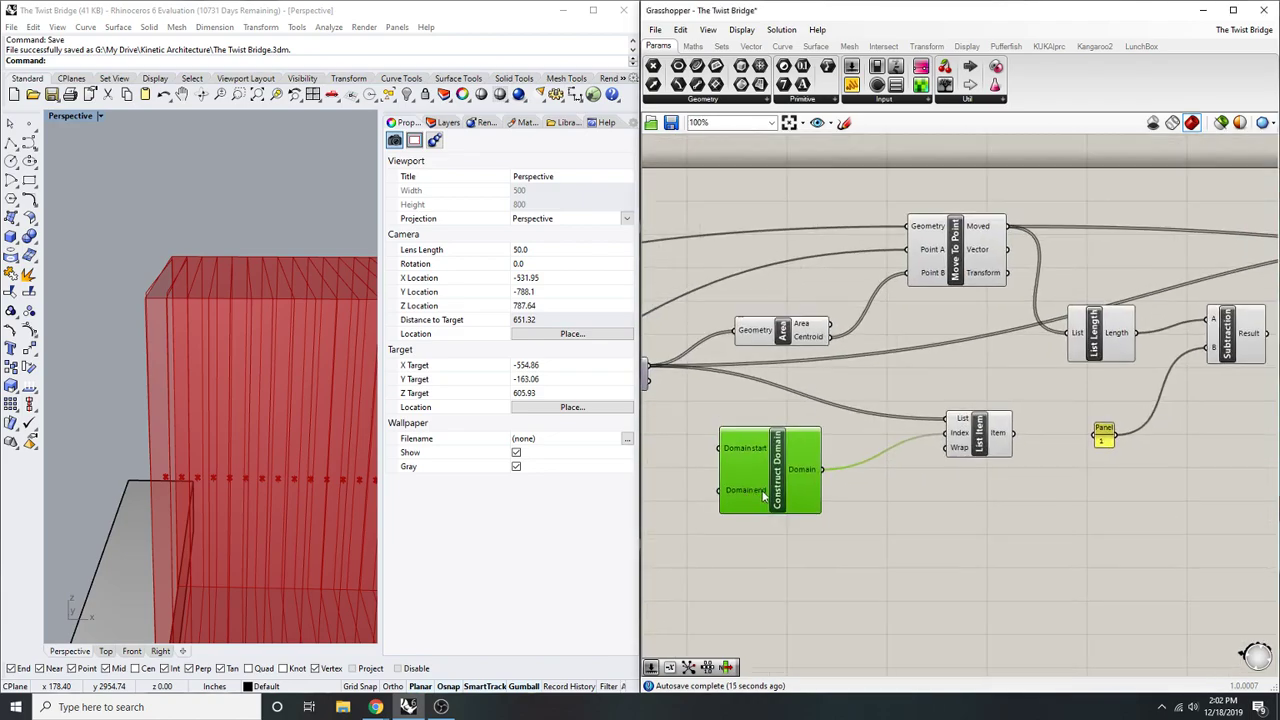
pyautogui.press('Delete')
# - Look through the available domain and list components, and delete the List Item component
pyautogui.click(692, 46)
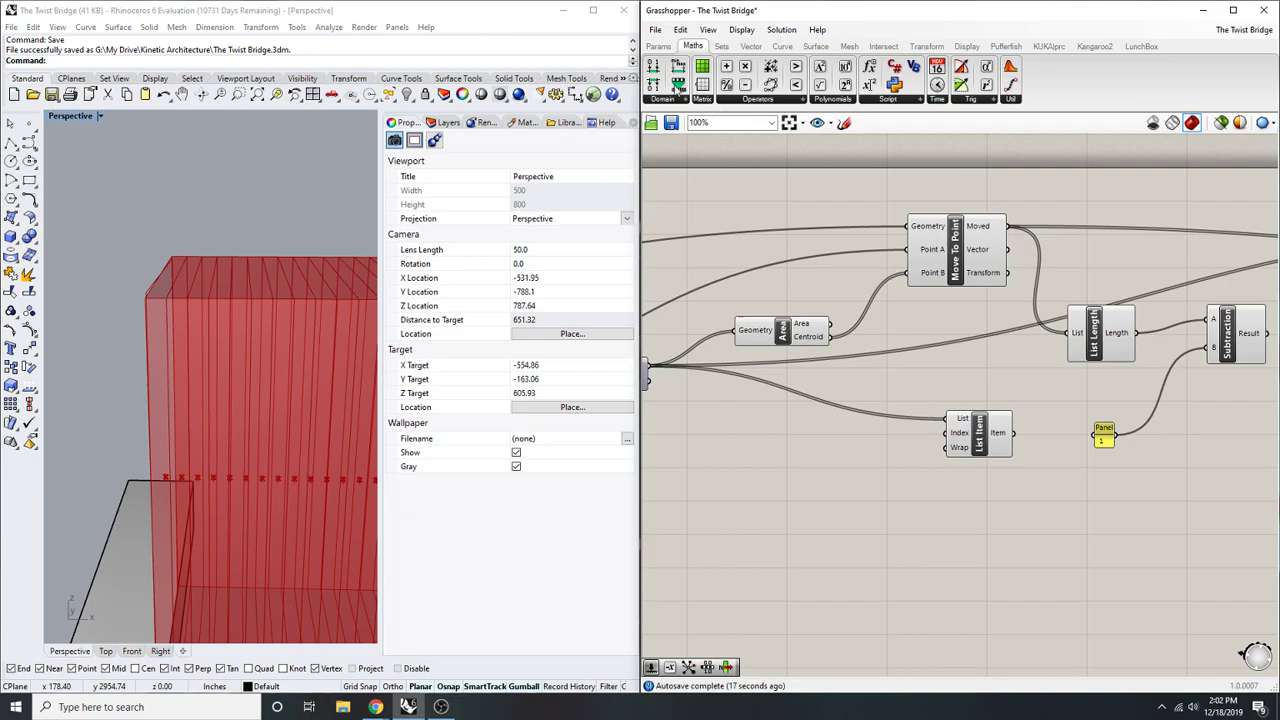
pyautogui.click(660, 100)
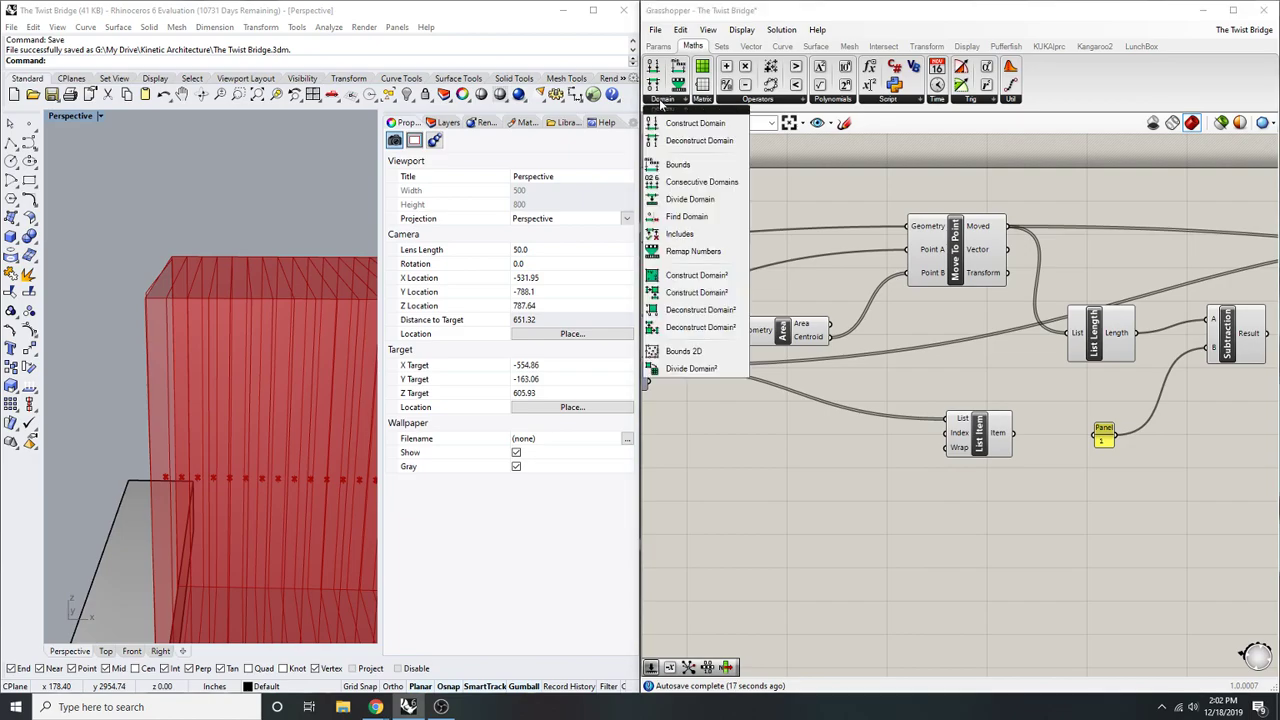
pyautogui.click(722, 46)
pyautogui.click(712, 100)
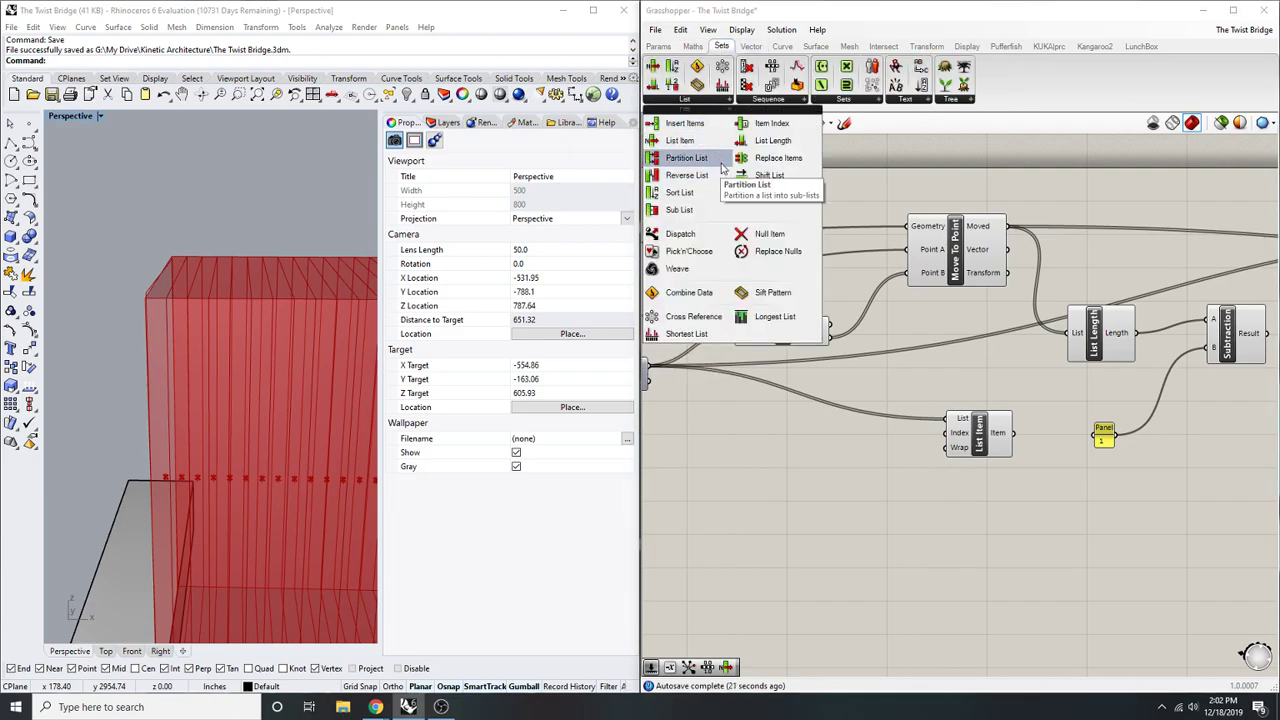
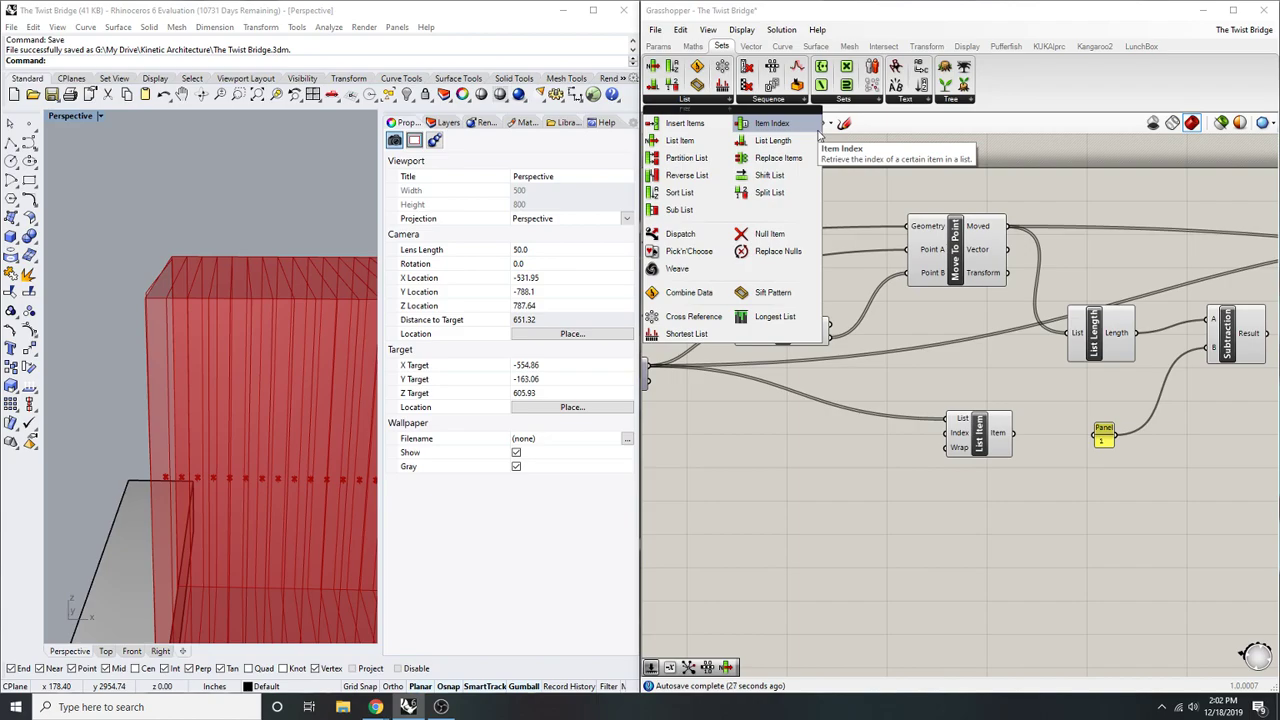
pyautogui.moveTo(1012, 514); pyautogui.dragTo(938, 418)
pyautogui.press('Delete')
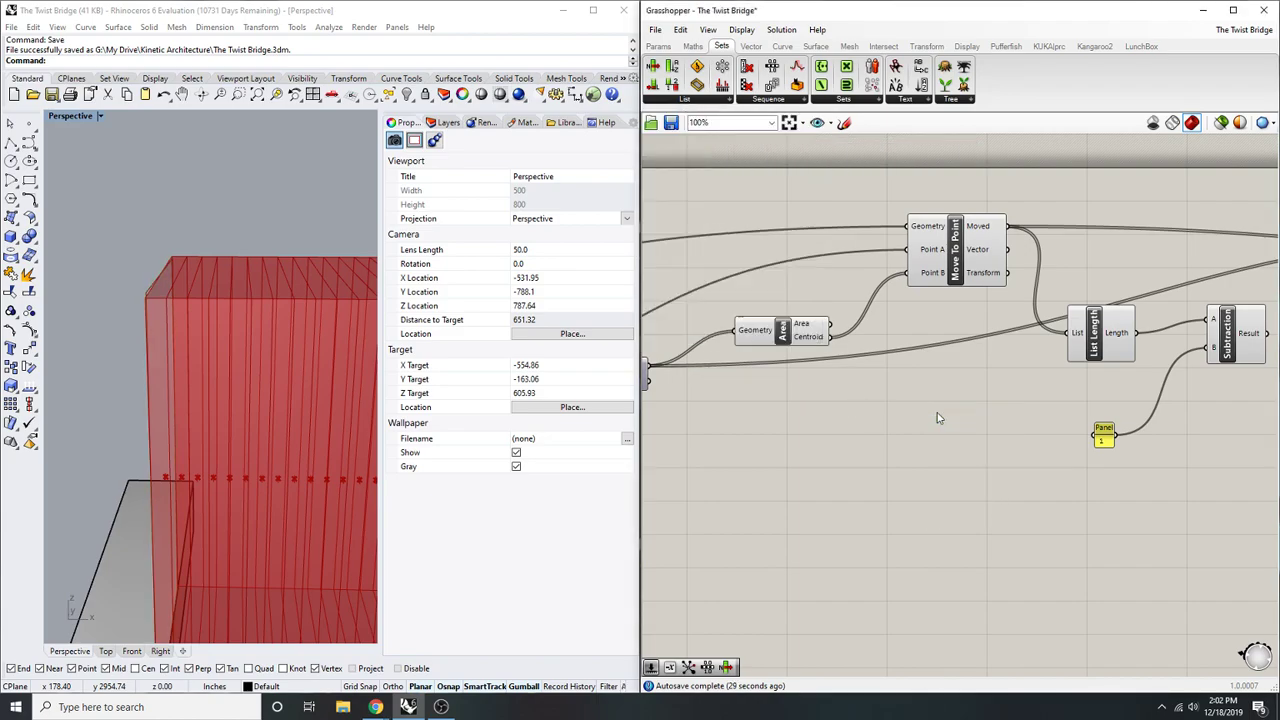
# - Add a Split List component and connect the Geometry output of the Move component before Area to its List input
pyautogui.scroll(-3, 938, 418)
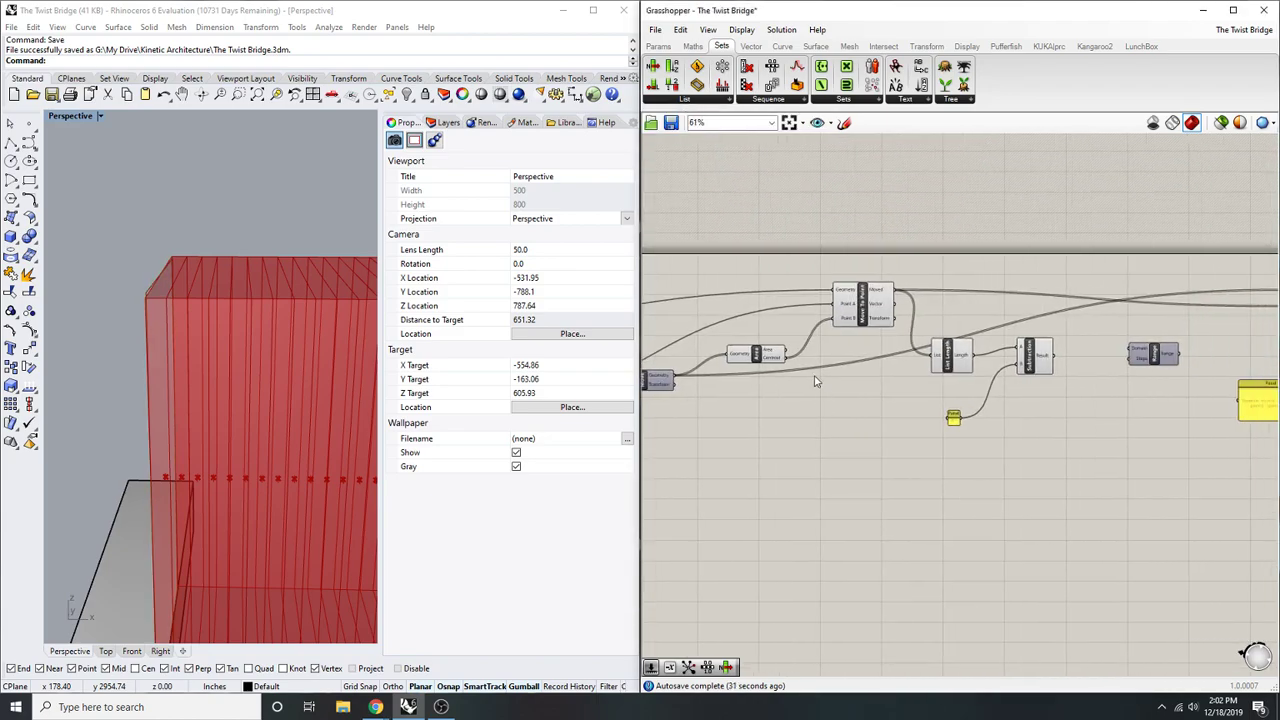
pyautogui.scroll(-8, 336, 298)
pyautogui.moveTo(262, 306); pyautogui.dragTo(286, 330, button='right')
pyautogui.scroll(-6, 230, 314)
pyautogui.scroll(8, 286, 330)
pyautogui.doubleClick(837, 438)
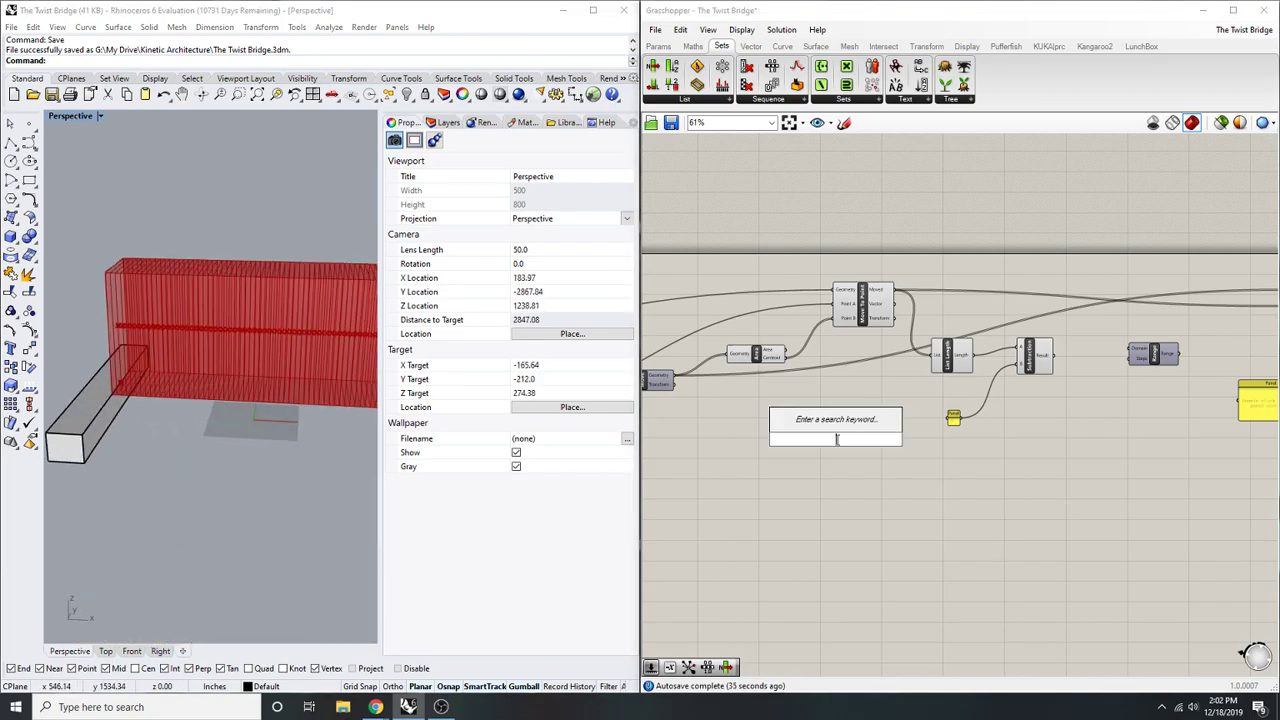
pyautogui.write('split list')
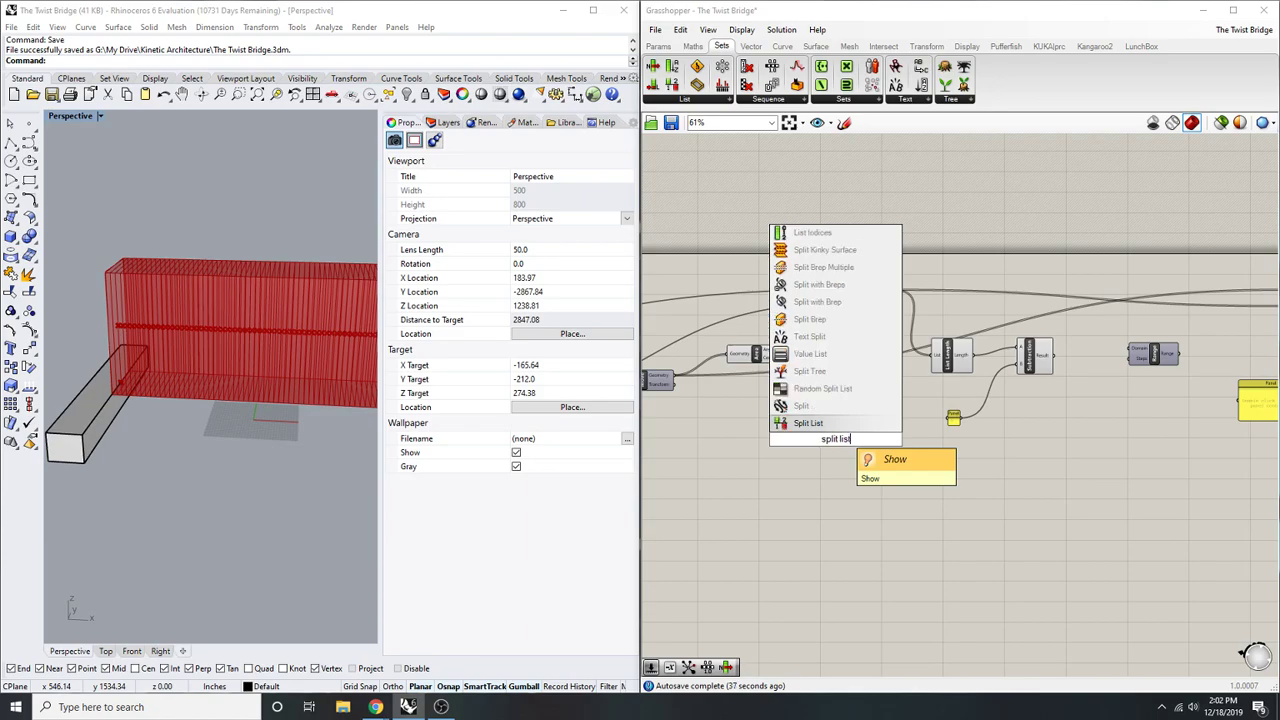
pyautogui.press('Return')
pyautogui.scroll(2, 839, 434)
pyautogui.scroll(-2, 810, 369)
pyautogui.moveTo(806, 430); pyautogui.dragTo(661, 355)
# - Add a number slider set to 12 and connect it to the Split List component's Index input
pyautogui.scroll(4, 750, 477)
pyautogui.doubleClick(835, 394)
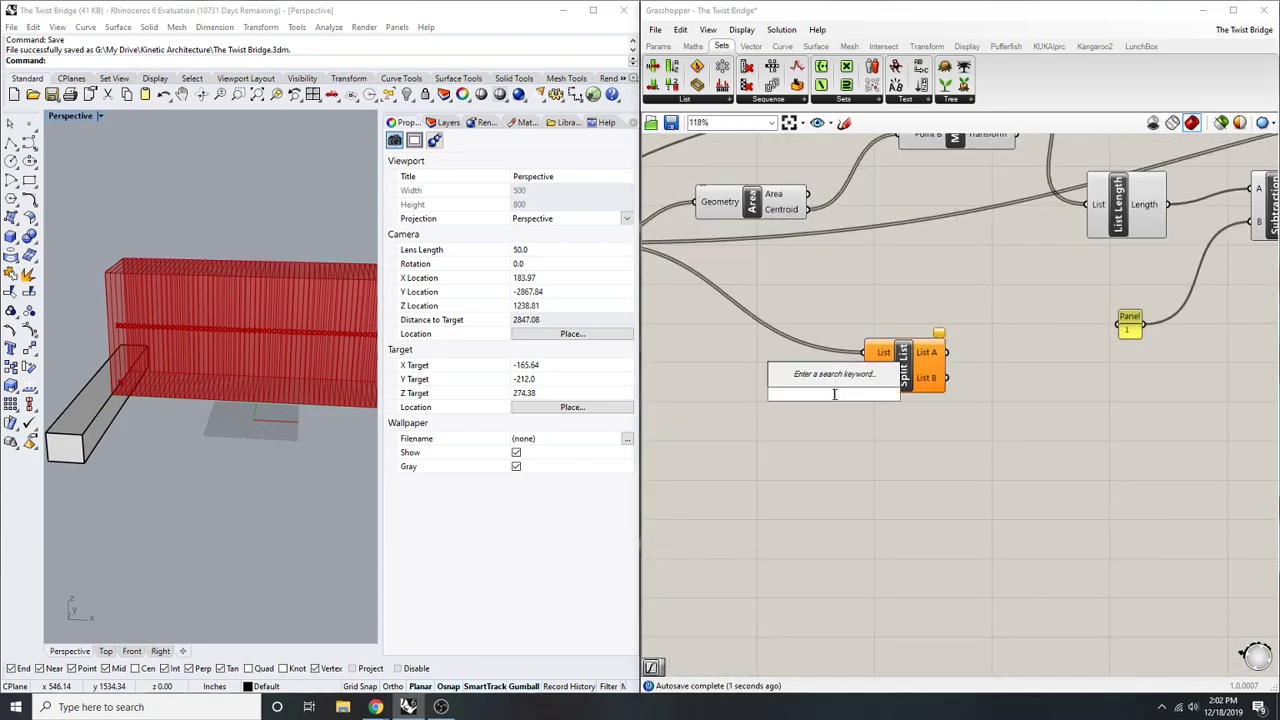
pyautogui.write('12')
pyautogui.press('Return')
pyautogui.scroll(3, 1107, 464)
pyautogui.scroll(-1, 826, 368)
pyautogui.moveTo(826, 368); pyautogui.dragTo(1024, 385, button='right')
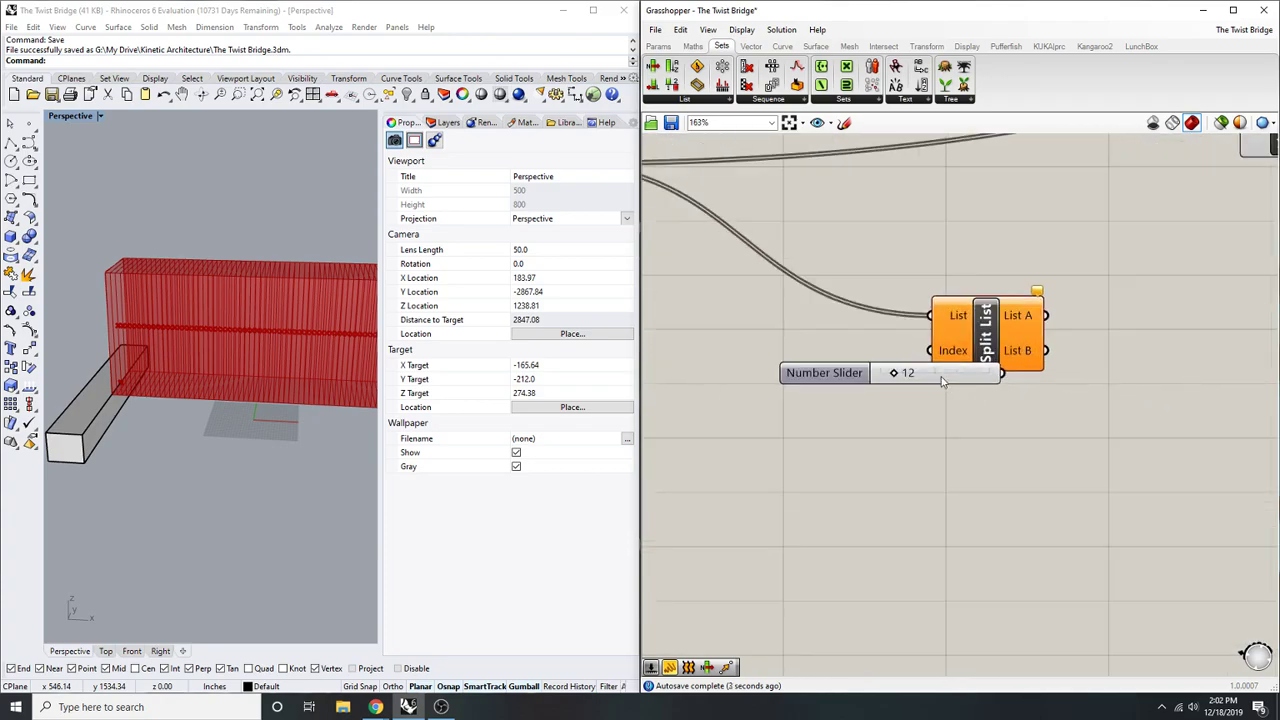
pyautogui.scroll(1, 948, 385)
pyautogui.moveTo(948, 382); pyautogui.dragTo(804, 380)
pyautogui.scroll(2, 923, 347)
pyautogui.moveTo(923, 343); pyautogui.dragTo(841, 374)
pyautogui.scroll(-2, 1056, 386)
pyautogui.scroll(3, 1083, 320)
pyautogui.moveTo(1083, 320); pyautogui.dragTo(997, 346, button='right')
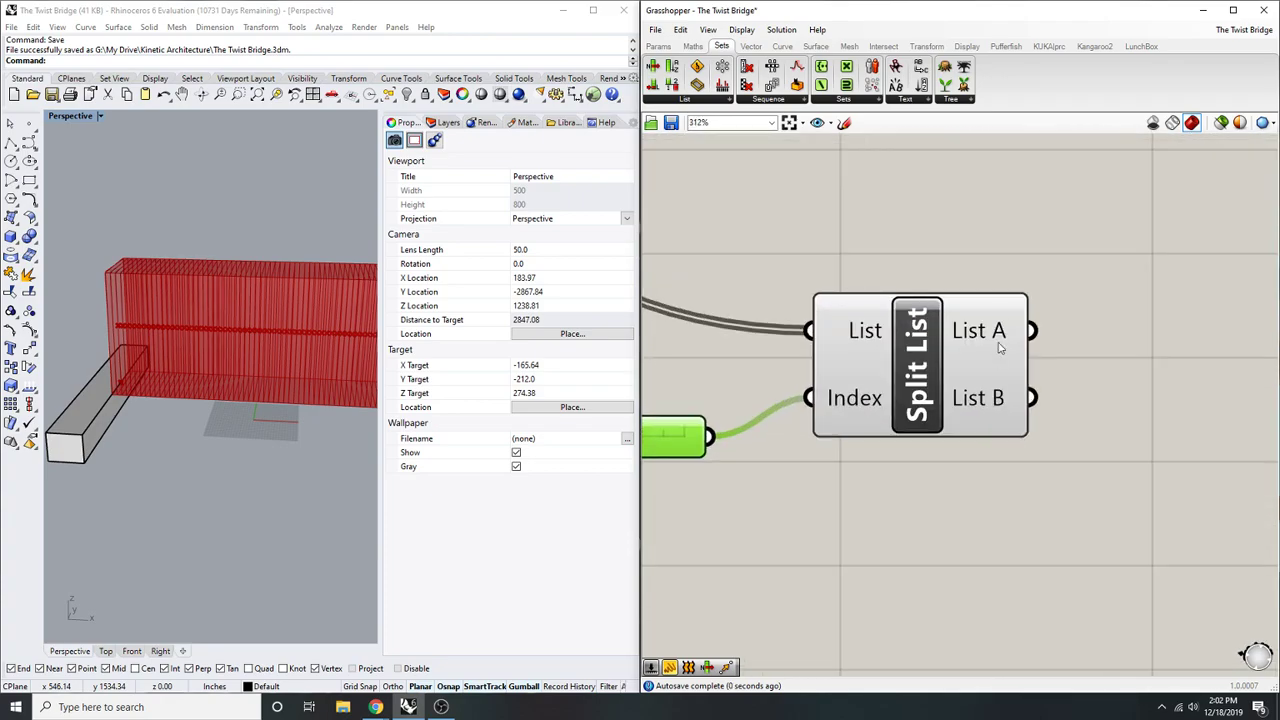
# - Connect separate panels to the Split List's List A and List B outputs to inspect how the frames are divided
pyautogui.moveTo(997, 394); pyautogui.dragTo(906, 434, button='right')
pyautogui.doubleClick(1048, 397)
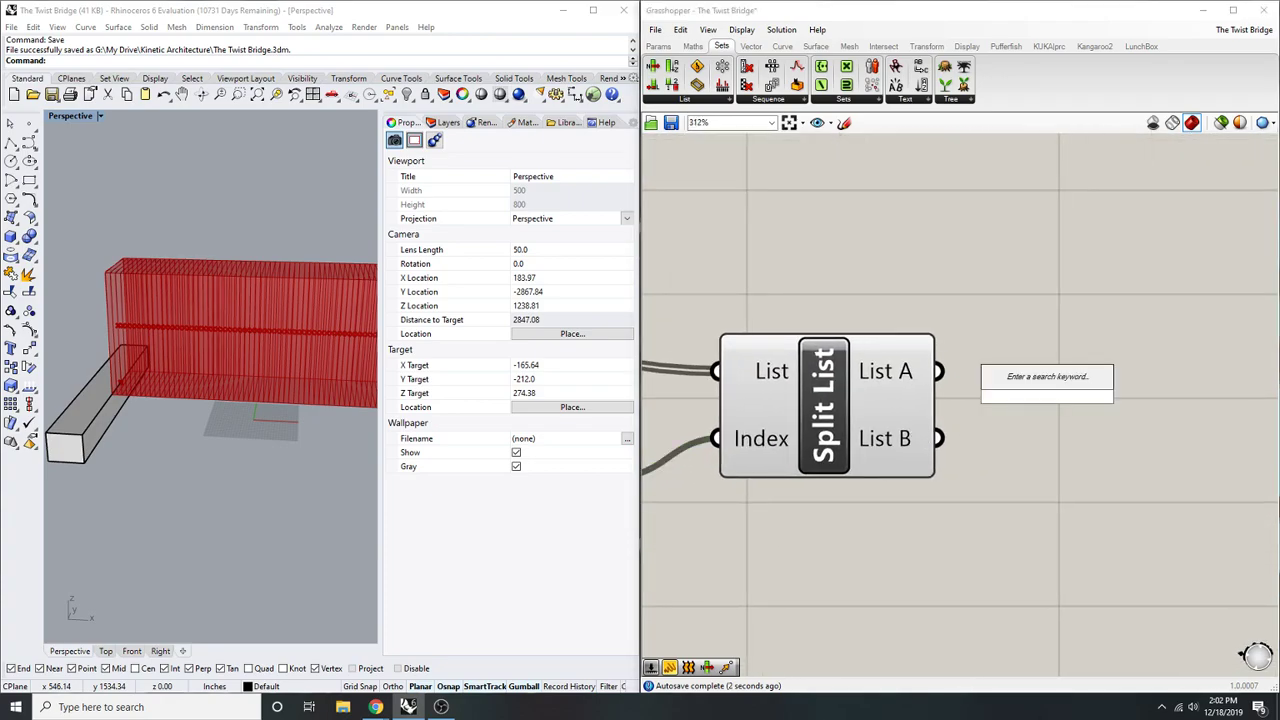
pyautogui.write('//')
pyautogui.press('Return')
pyautogui.scroll(-1, 966, 386)
pyautogui.moveTo(1034, 403); pyautogui.dragTo(1003, 403, button='right')
pyautogui.moveTo(1003, 403); pyautogui.dragTo(1121, 347)
pyautogui.moveTo(978, 327); pyautogui.dragTo(911, 373)
pyautogui.scroll(-3, 984, 405)
pyautogui.scroll(2, 1054, 390)
pyautogui.moveTo(1190, 314); pyautogui.dragTo(1187, 424)
pyautogui.moveTo(970, 354); pyautogui.dragTo(898, 434)
pyautogui.scroll(-1, 795, 473)
pyautogui.moveTo(1134, 417)
pyautogui.mouseDown()
pyautogui.moveTo(1147, 322)
pyautogui.moveTo(1140, 432)
pyautogui.mouseUp()
pyautogui.scroll(-4, 1130, 470)
pyautogui.moveTo(1130, 470); pyautogui.dragTo(1057, 476, button='right')
# - Delete the panels attached to the Split List outputs, undoing the deletion that also removed the Subtraction component's 1 panel
pyautogui.moveTo(1068, 485); pyautogui.dragTo(973, 315)
pyautogui.moveTo(1085, 551); pyautogui.dragTo(991, 422)
pyautogui.press('Delete')
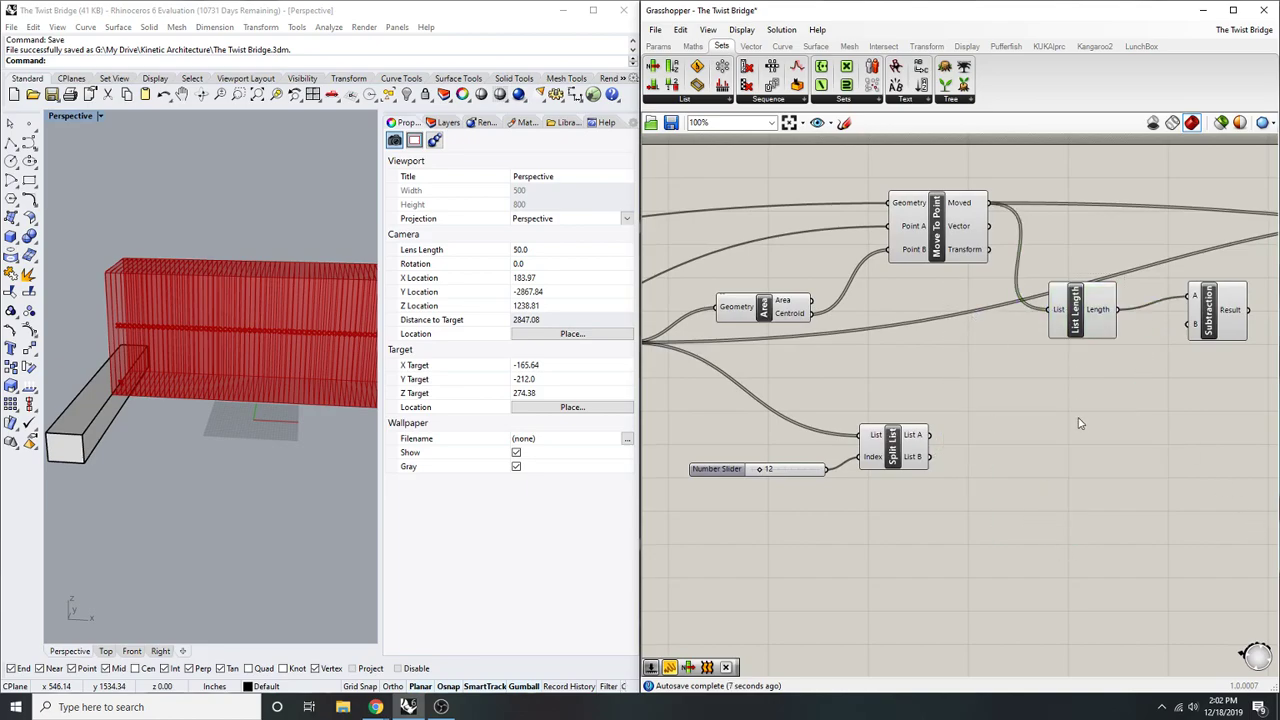
pyautogui.hotkey('ctrl', 'z')
pyautogui.moveTo(1049, 527); pyautogui.dragTo(1018, 440)
pyautogui.scroll(-3, 1022, 447)
pyautogui.moveTo(1026, 450); pyautogui.dragTo(966, 480, button='right')
pyautogui.press('Delete')
pyautogui.scroll(3, 1090, 448)
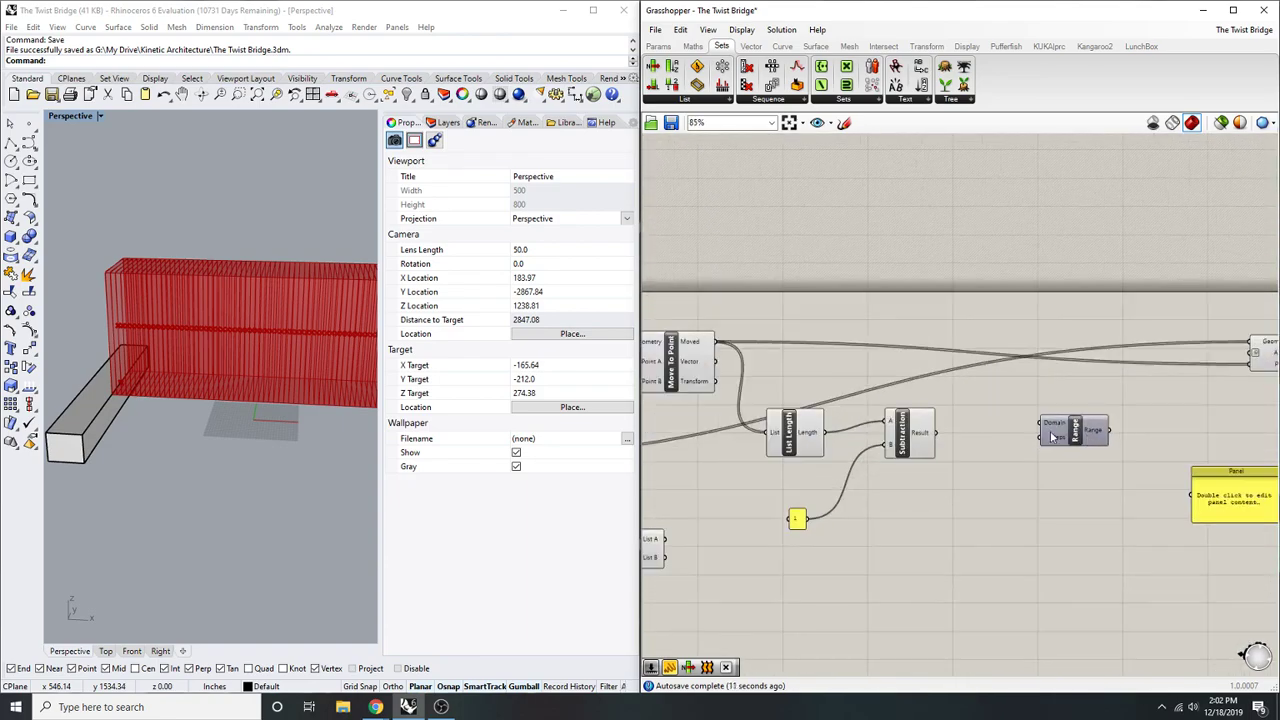
pyautogui.scroll(-1, 1150, 427)
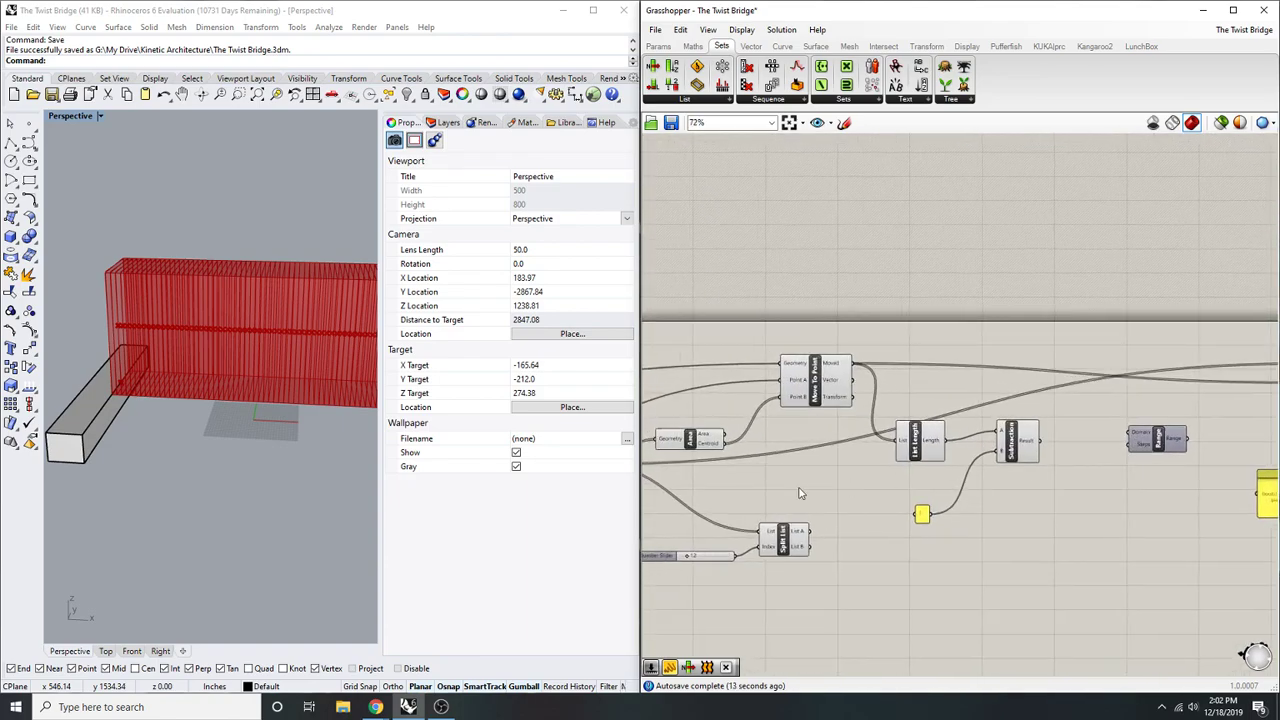
# - Adjust the Split List's position below the Area component and duplicate it between the Move component and the slider
pyautogui.moveTo(811, 484); pyautogui.dragTo(950, 486, button='right')
pyautogui.scroll(2, 950, 486)
pyautogui.click(919, 539)
pyautogui.moveTo(935, 558); pyautogui.dragTo(946, 529)
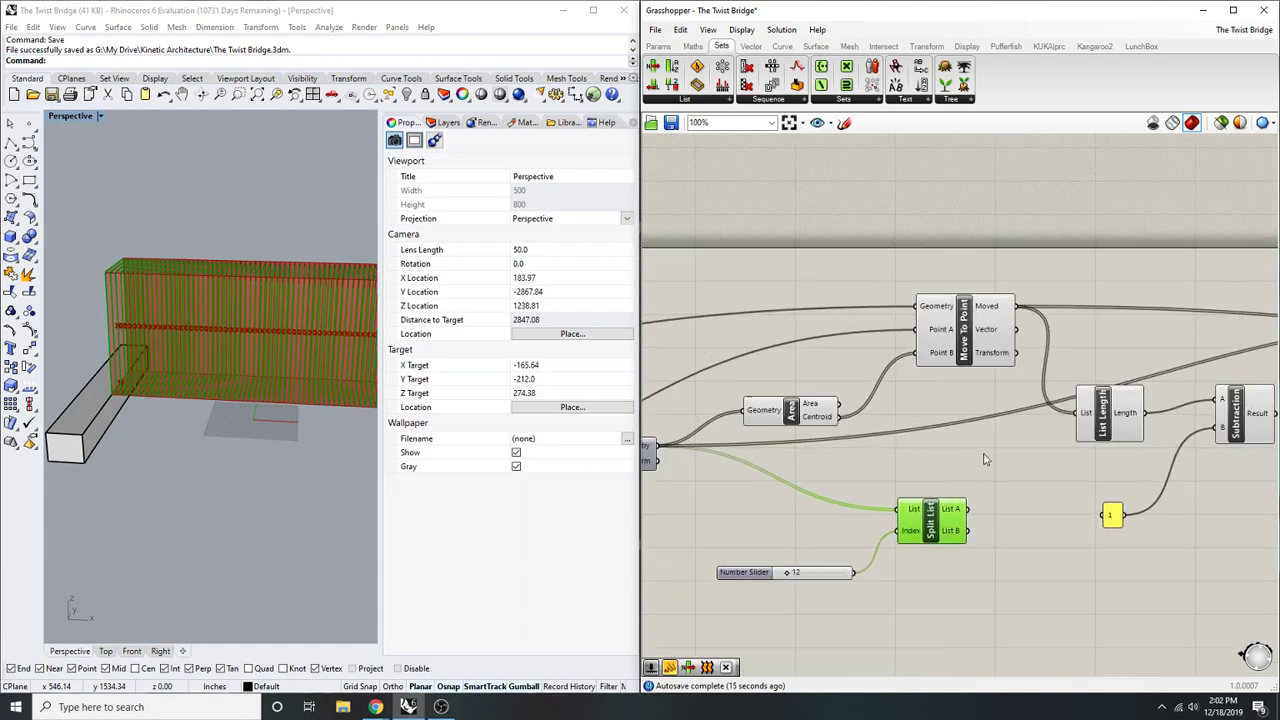
pyautogui.click(983, 454)
pyautogui.moveTo(983, 454); pyautogui.dragTo(962, 459, button='right')
pyautogui.moveTo(913, 344); pyautogui.dragTo(1080, 344, button='right')
pyautogui.scroll(-1, 1080, 344)
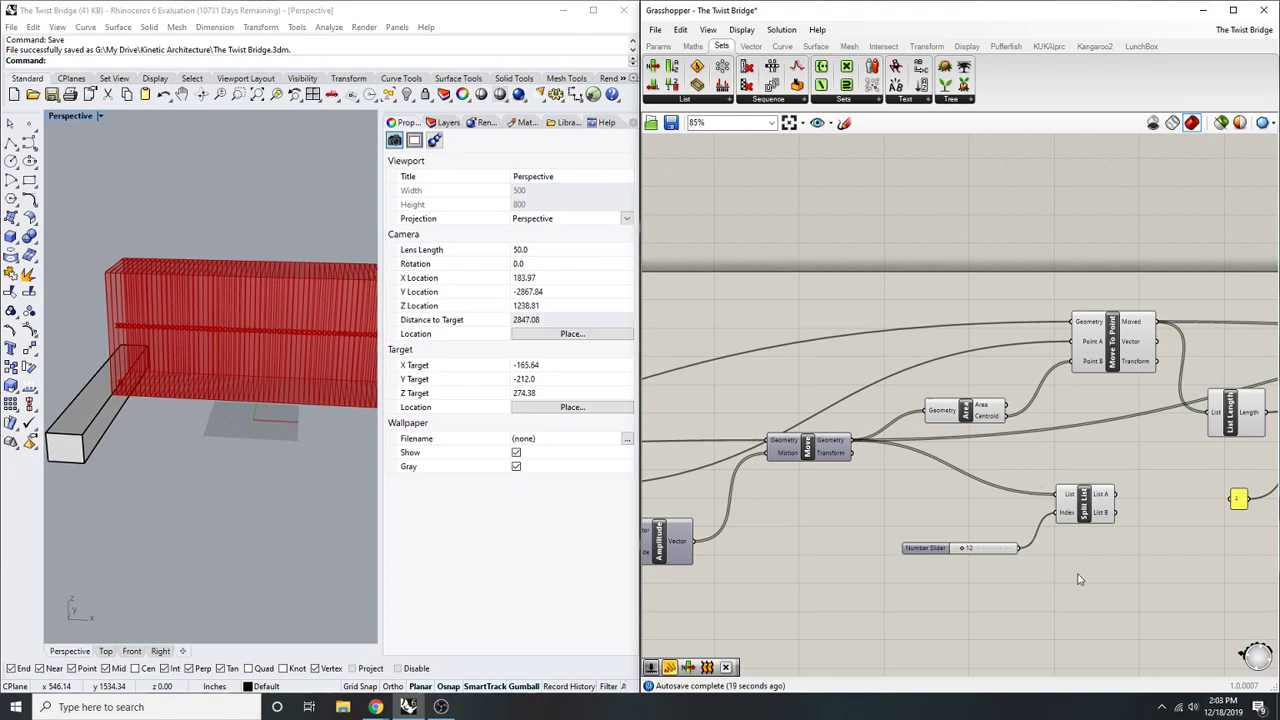
pyautogui.click(1093, 512)
pyautogui.moveTo(1093, 512); pyautogui.dragTo(870, 538)
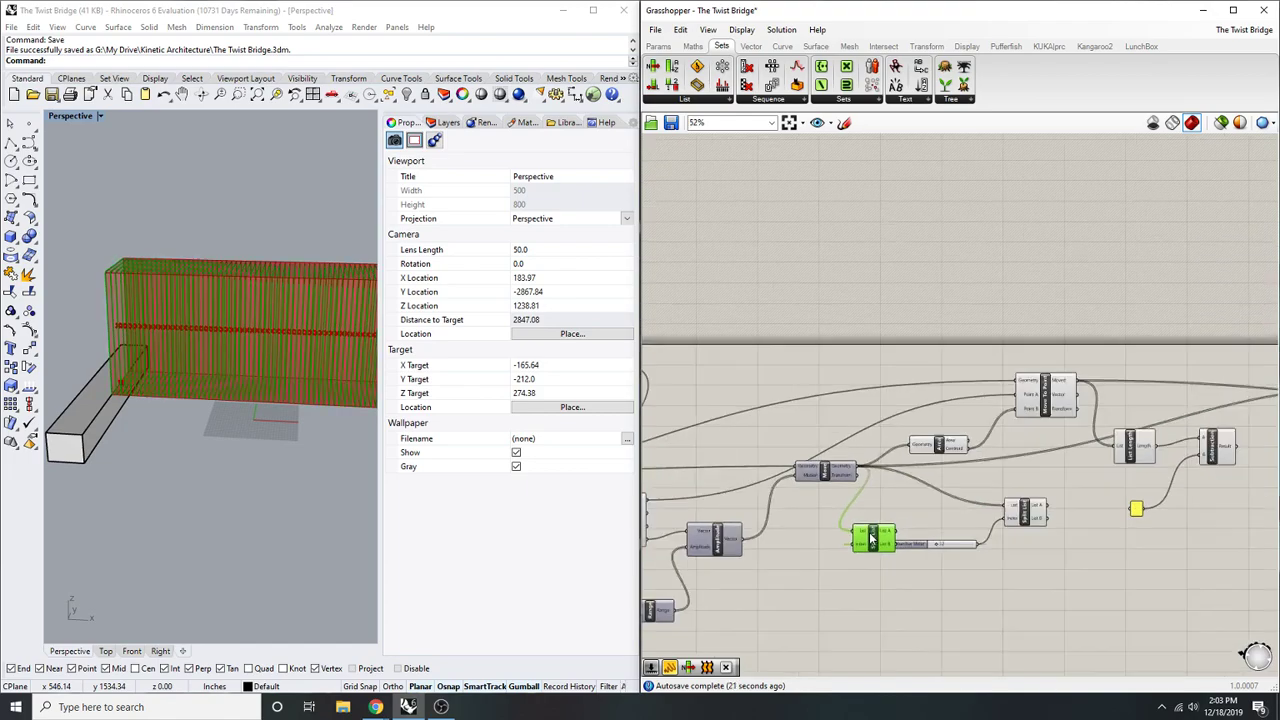
pyautogui.moveTo(870, 538); pyautogui.dragTo(1070, 541, button='right')
# - Connect Deconstruct Plane's Origin output to the duplicate Split List's List input and place the duplicate below the Area component
pyautogui.click(1048, 540)
pyautogui.moveTo(1047, 527); pyautogui.dragTo(938, 498)
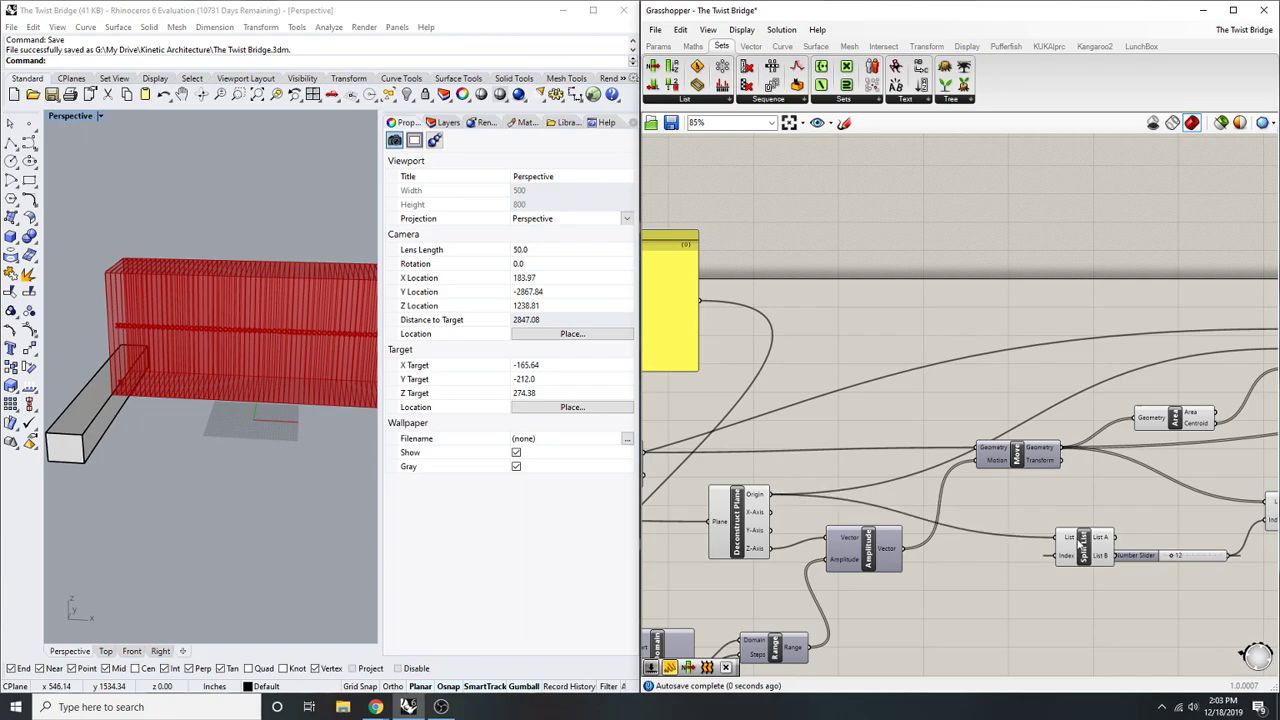
pyautogui.moveTo(1085, 540); pyautogui.dragTo(1220, 492)
pyautogui.moveTo(1246, 480); pyautogui.dragTo(998, 510, button='right')
pyautogui.scroll(-3, 998, 510)
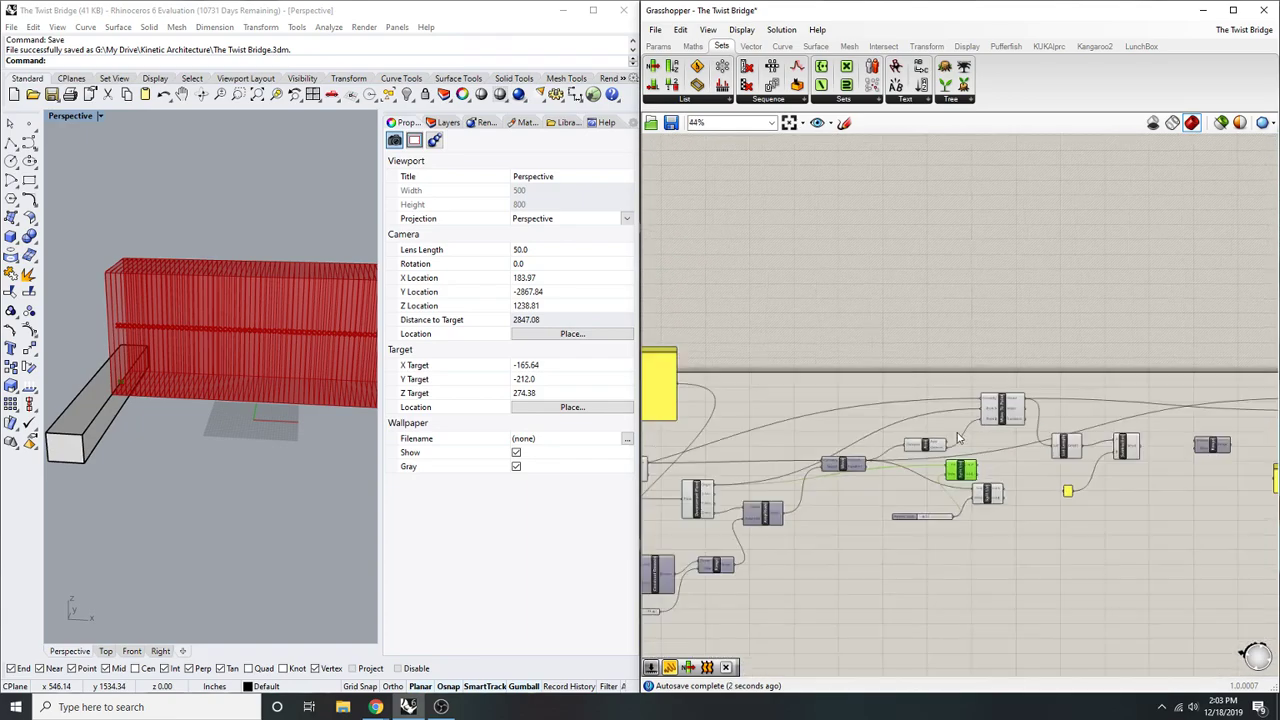
# - Add another copy of the Split List before Move To Point and feed its List input from the Rectangle output
pyautogui.moveTo(1066, 413); pyautogui.dragTo(1137, 422, button='right')
pyautogui.scroll(-2, 1137, 422)
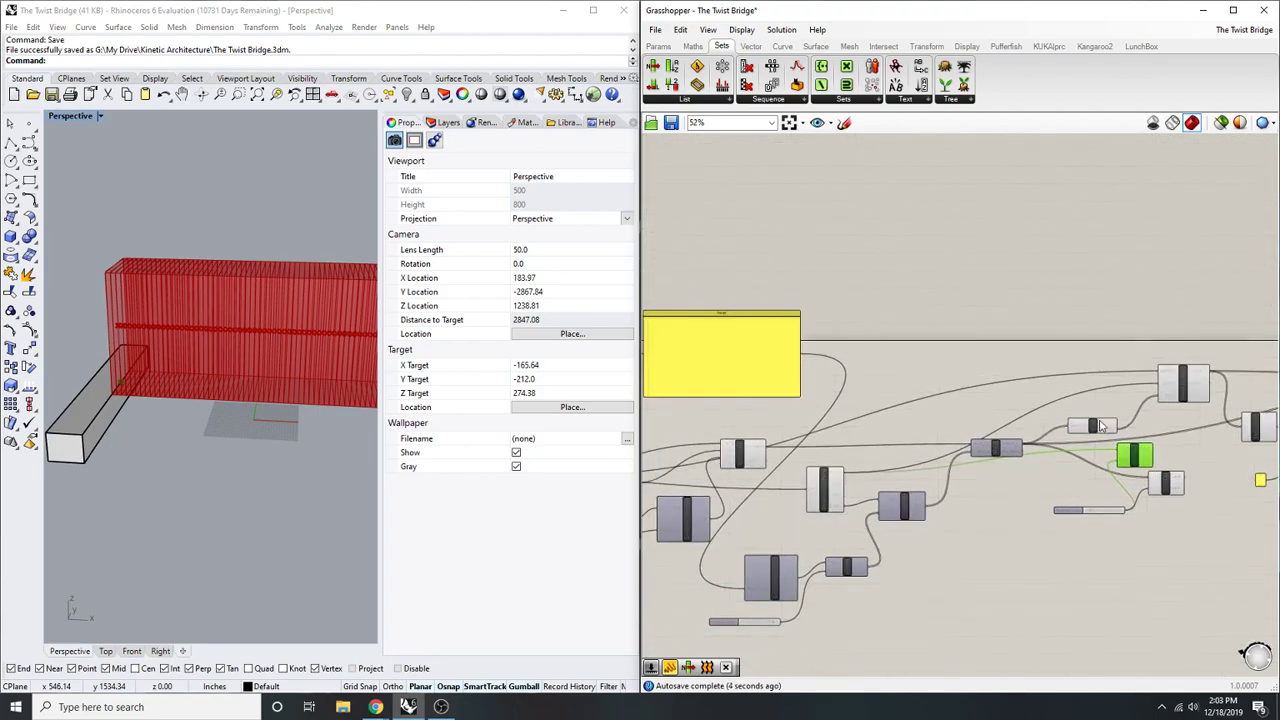
pyautogui.scroll(2, 1060, 436)
pyautogui.moveTo(1147, 468); pyautogui.dragTo(1142, 362)
pyautogui.scroll(-3, 1142, 362)
pyautogui.moveTo(1145, 360); pyautogui.dragTo(982, 426, button='right')
pyautogui.scroll(3, 700, 430)
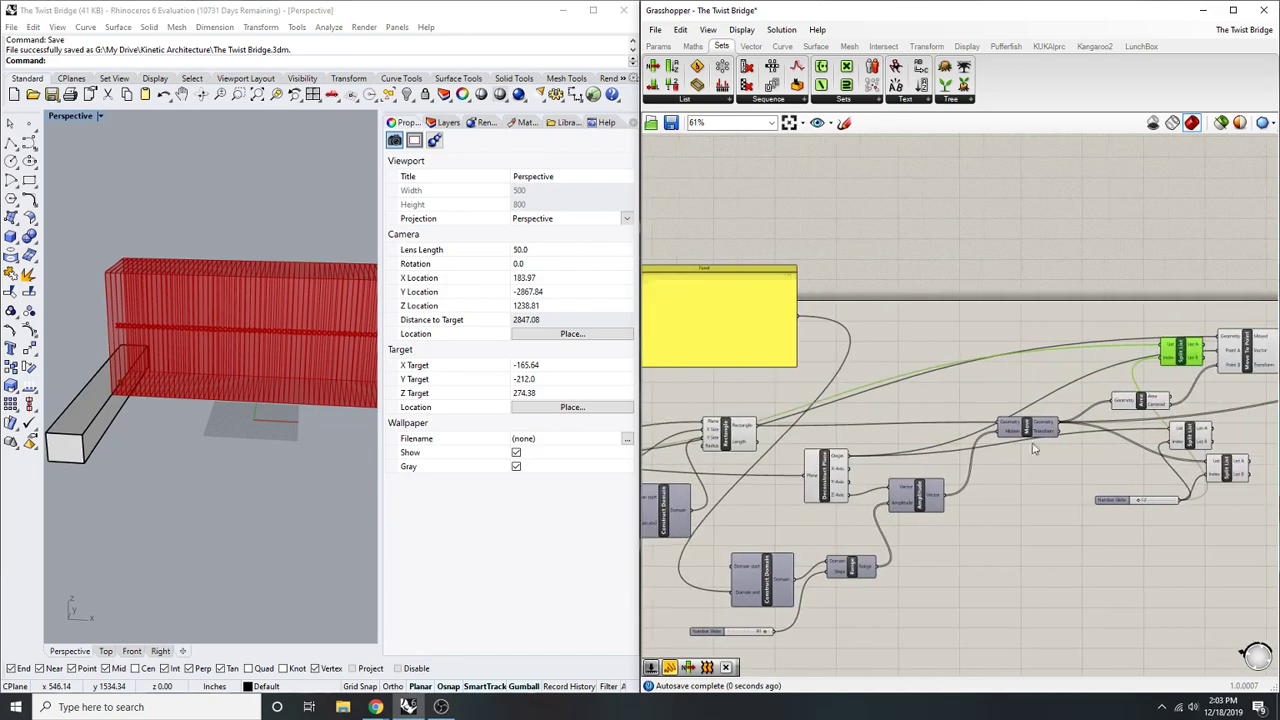
# - Connect List B of the Rectangle-fed Split List to Move To Point's Geometry input and review the resulting frames
pyautogui.scroll(4, 1262, 369)
pyautogui.moveTo(1075, 328); pyautogui.dragTo(1162, 294)
pyautogui.scroll(2, 1093, 303)
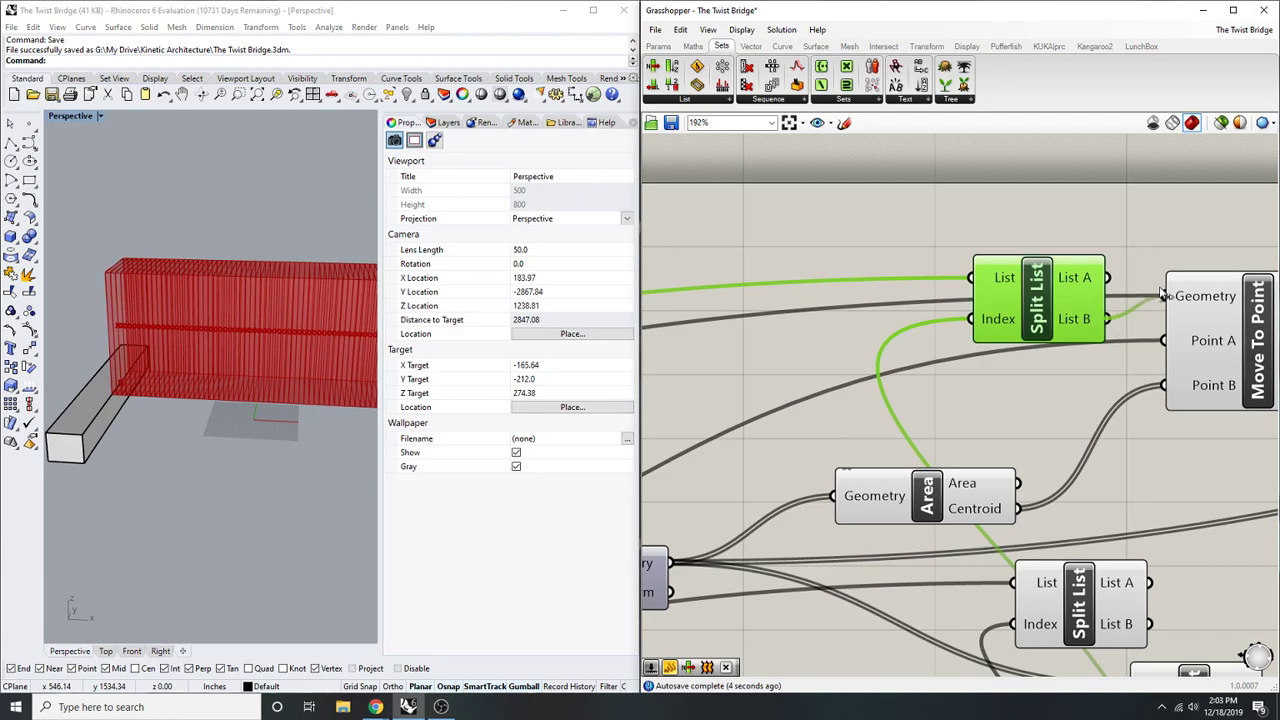
pyautogui.moveTo(1164, 340); pyautogui.dragTo(731, 508)
pyautogui.scroll(-4, 1110, 390)
pyautogui.scroll(-2, 975, 418)
pyautogui.scroll(1, 1079, 403)
pyautogui.scroll(-3, 1073, 401)
pyautogui.scroll(3, 817, 450)
pyautogui.scroll(-3, 736, 505)
pyautogui.scroll(3, 1060, 418)
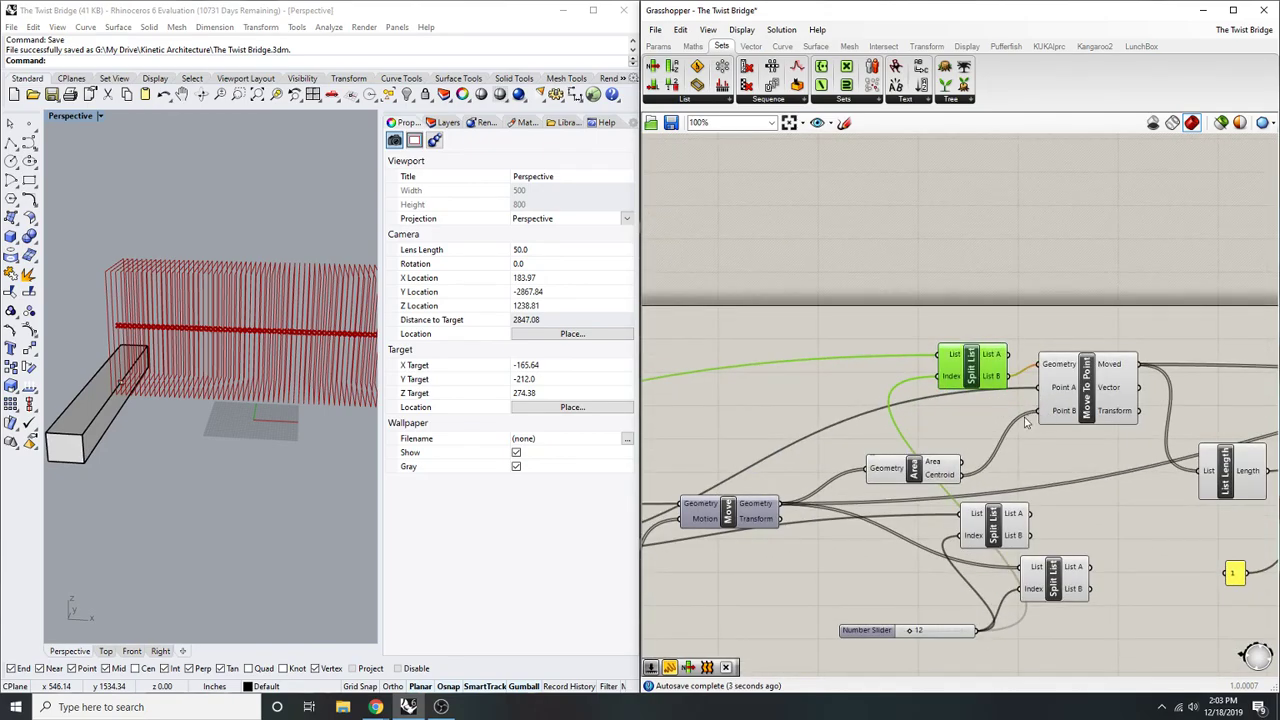
# - Move the Area component closer to Move To Point and check which components the Split List slider feeds
pyautogui.moveTo(914, 468); pyautogui.dragTo(965, 465)
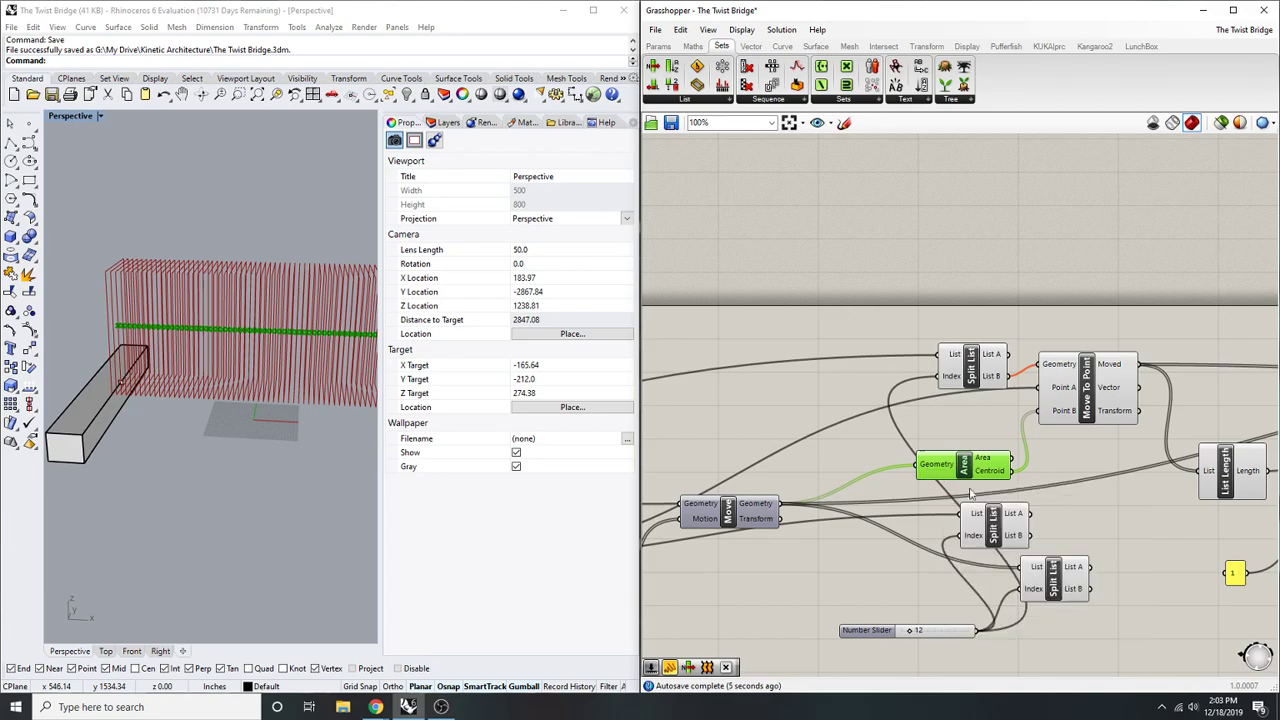
pyautogui.click(1041, 578)
pyautogui.moveTo(1008, 676); pyautogui.dragTo(854, 566)
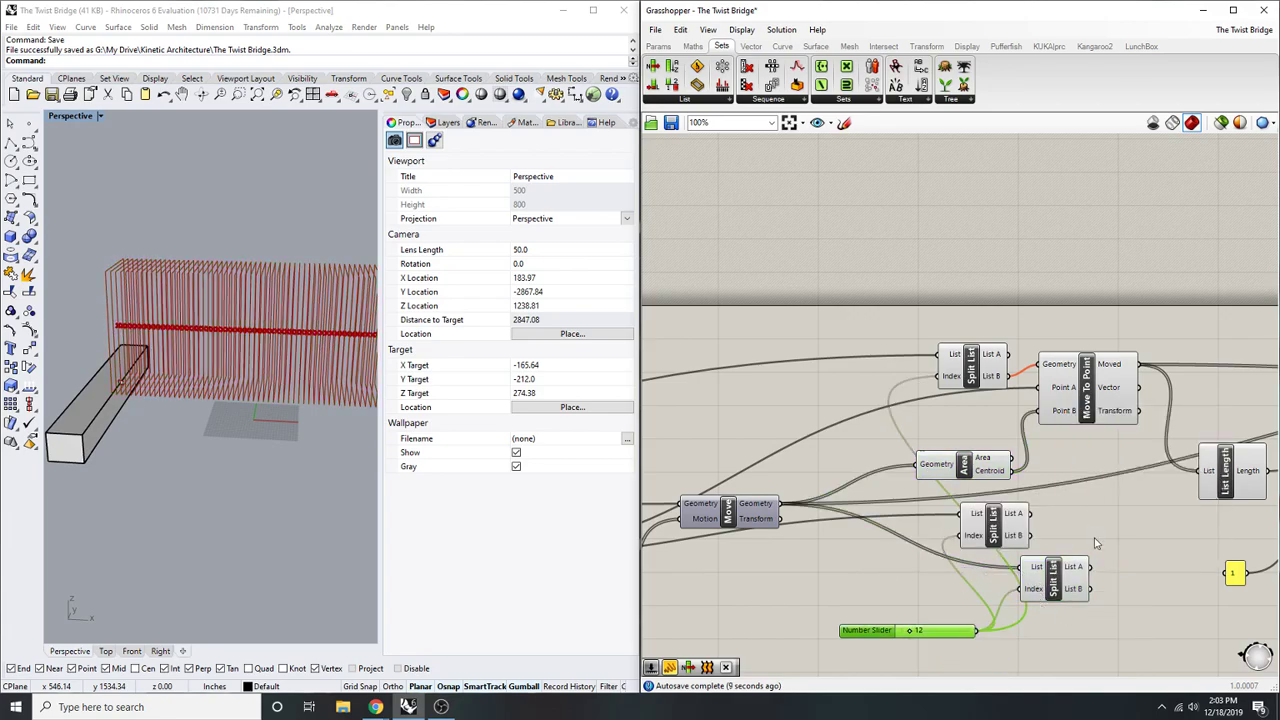
pyautogui.scroll(-1, 1095, 538)
pyautogui.moveTo(1095, 538); pyautogui.dragTo(1157, 497, button='right')
pyautogui.scroll(1, 1129, 390)
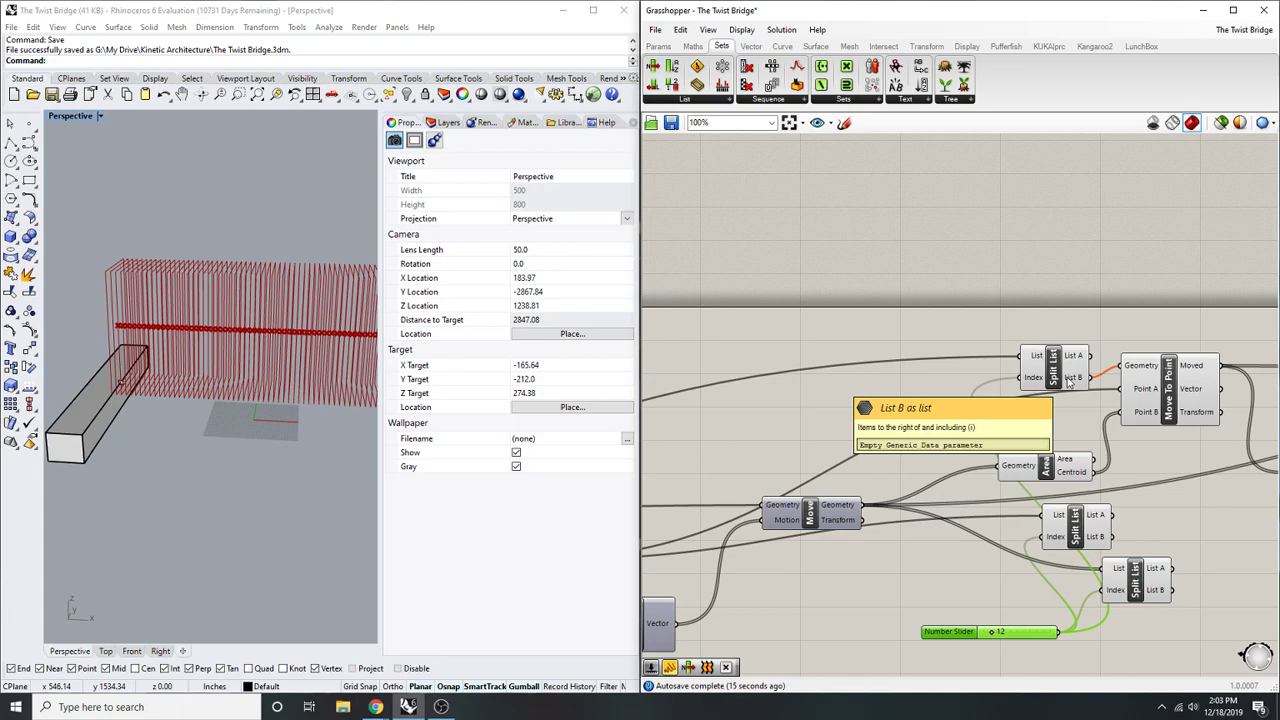
# - Examine the data entering the Rectangle-fed Split List, tracing its wires back through the Rectangle and Deconstruct Plane components
pyautogui.scroll(-1, 1050, 393)
pyautogui.scroll(-1, 680, 387)
pyautogui.moveTo(680, 387); pyautogui.dragTo(883, 406, button='right')
pyautogui.scroll(1, 981, 415)
pyautogui.moveTo(981, 415); pyautogui.dragTo(1102, 416, button='right')
pyautogui.scroll(2, 1101, 416)
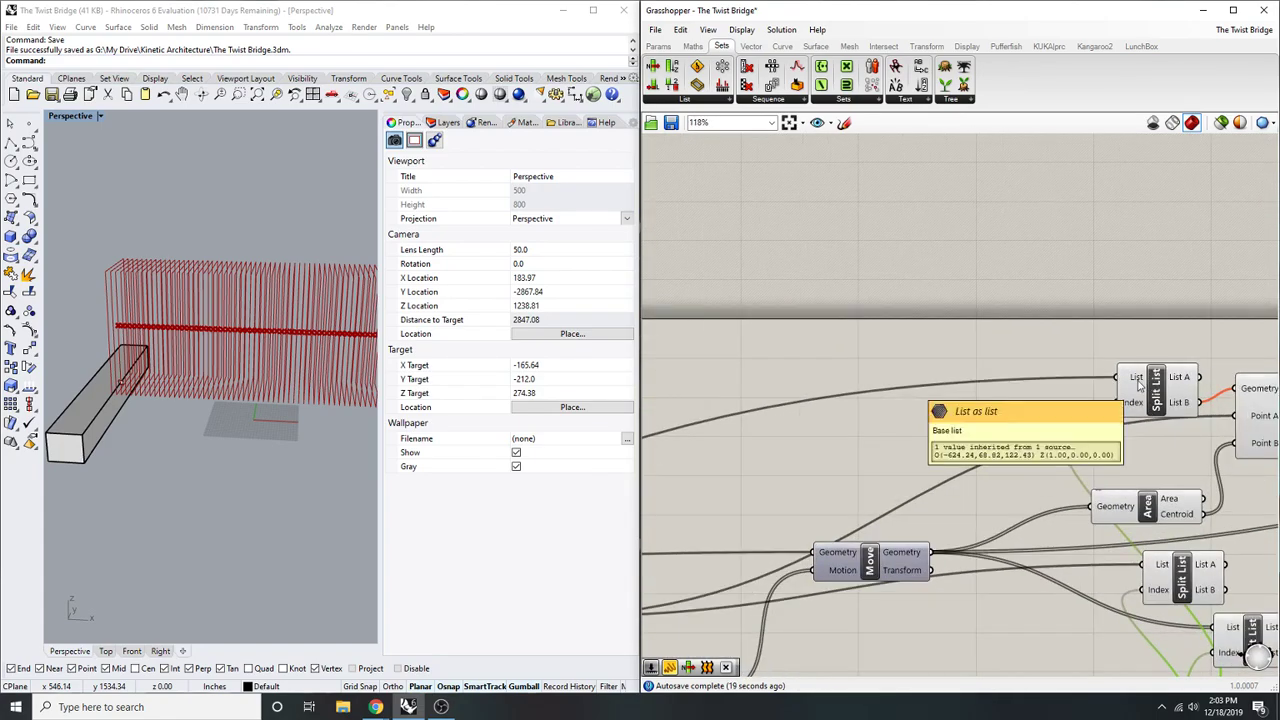
pyautogui.scroll(-3, 1138, 383)
pyautogui.moveTo(1040, 403); pyautogui.dragTo(1154, 403, button='right')
pyautogui.moveTo(823, 487); pyautogui.dragTo(900, 474, button='right')
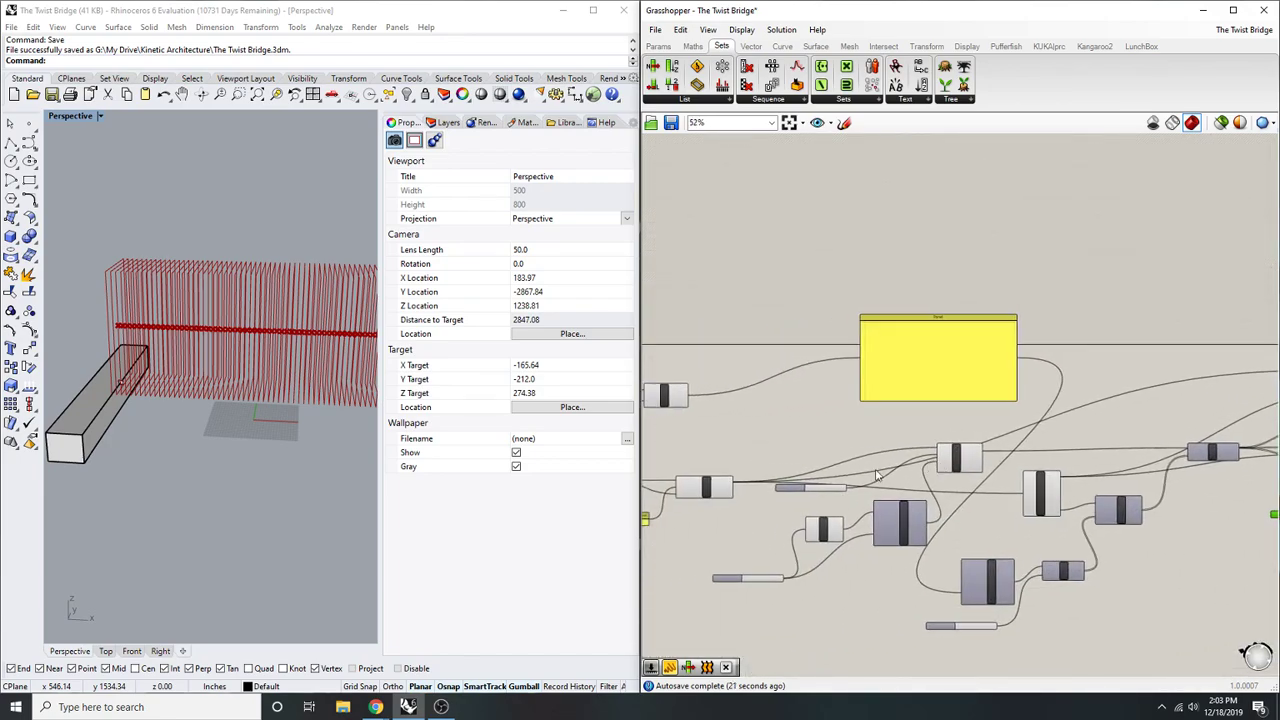
pyautogui.scroll(2, 797, 472)
pyautogui.click(676, 491)
pyautogui.click(968, 408)
pyautogui.moveTo(968, 408); pyautogui.dragTo(655, 466, button='right')
pyautogui.scroll(-3, 655, 466)
pyautogui.scroll(4, 1075, 414)
pyautogui.scroll(-3, 1208, 422)
pyautogui.moveTo(822, 526); pyautogui.dragTo(863, 466)
pyautogui.moveTo(815, 508); pyautogui.dragTo(812, 512)
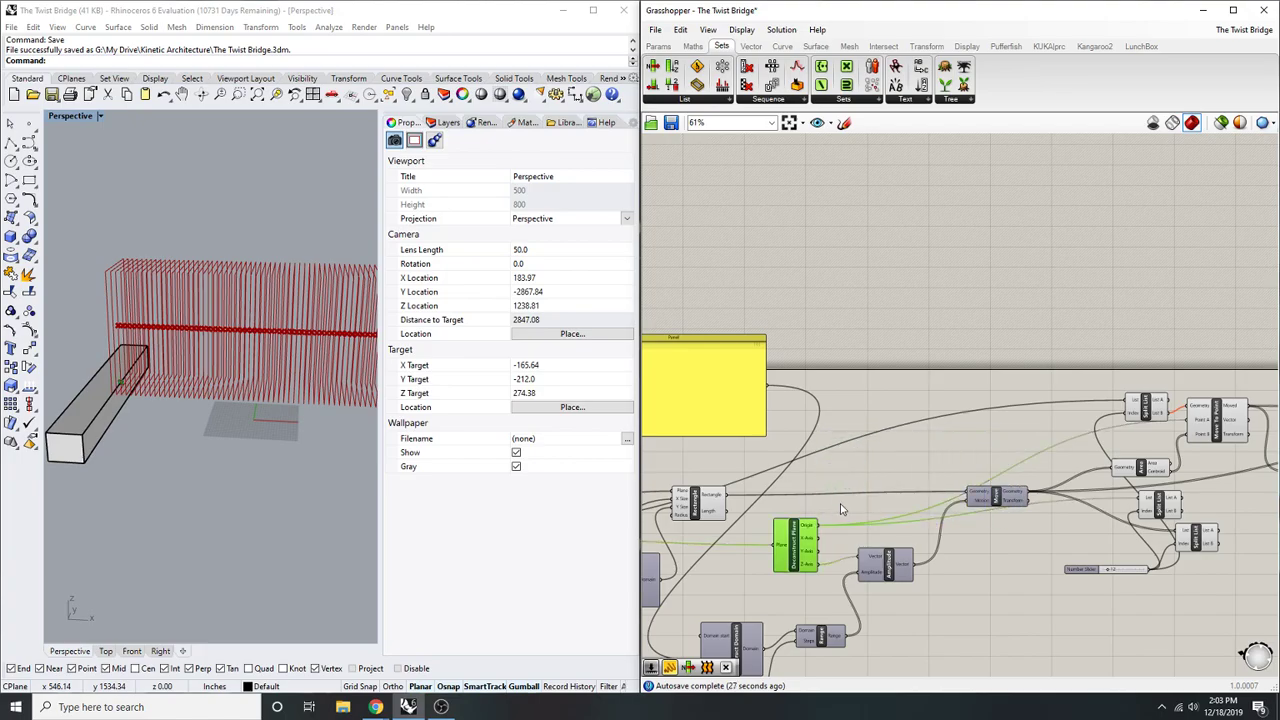
# - Reconnect the Rectangle output directly to Move To Point's Geometry input, bypassing the Split List
pyautogui.click(1208, 415)
pyautogui.scroll(3, 1190, 414)
pyautogui.click(1194, 381)
pyautogui.moveTo(1194, 381); pyautogui.dragTo(1059, 402, button='right')
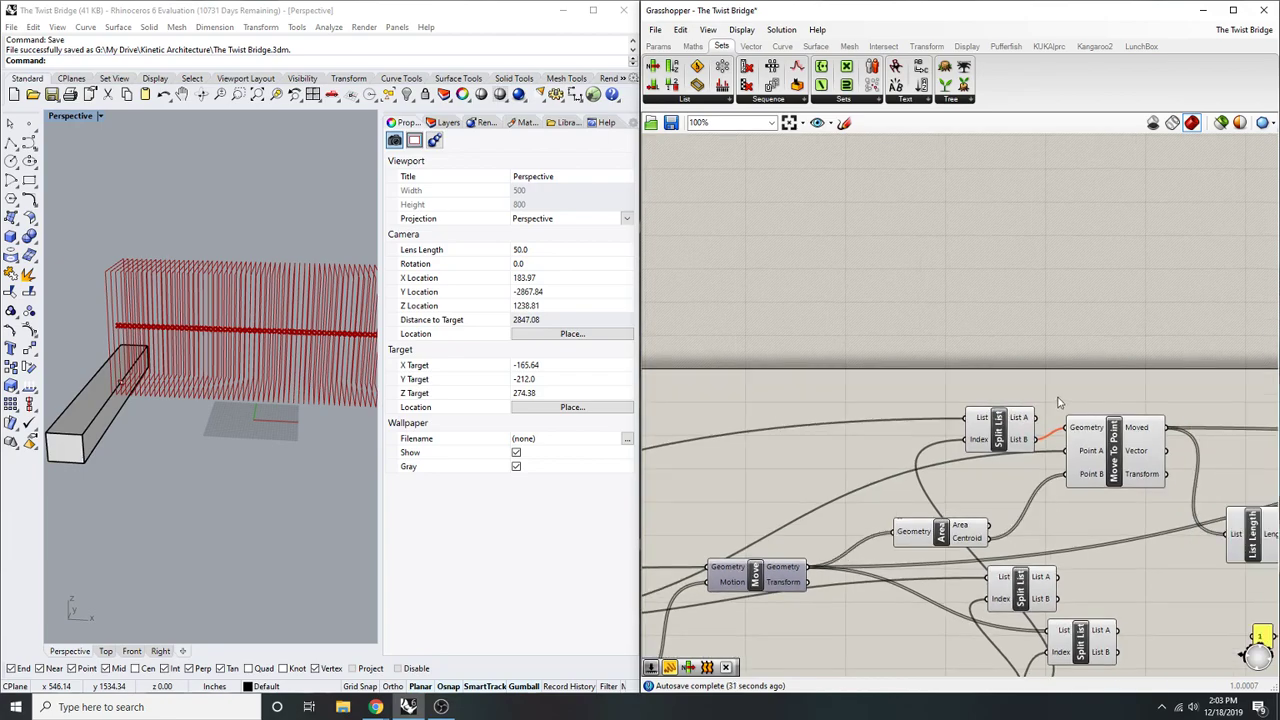
pyautogui.click(1086, 436)
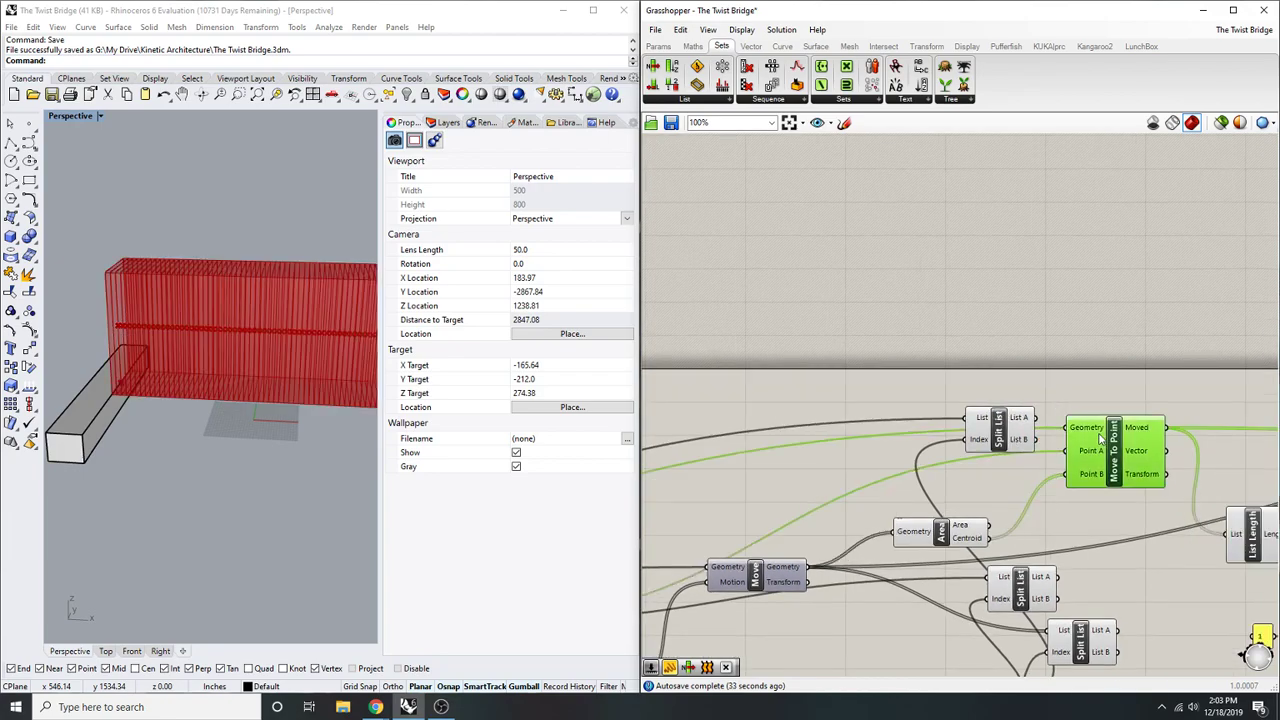
# - Examine the geometry of the Rotate component upstream and inspect the first frames beside the bridge support in the viewport
pyautogui.scroll(-5, 1084, 440)
pyautogui.moveTo(966, 455); pyautogui.dragTo(1080, 457, button='right')
pyautogui.scroll(1, 716, 523)
pyautogui.moveTo(716, 523); pyautogui.dragTo(812, 515, button='right')
pyautogui.scroll(4, 812, 515)
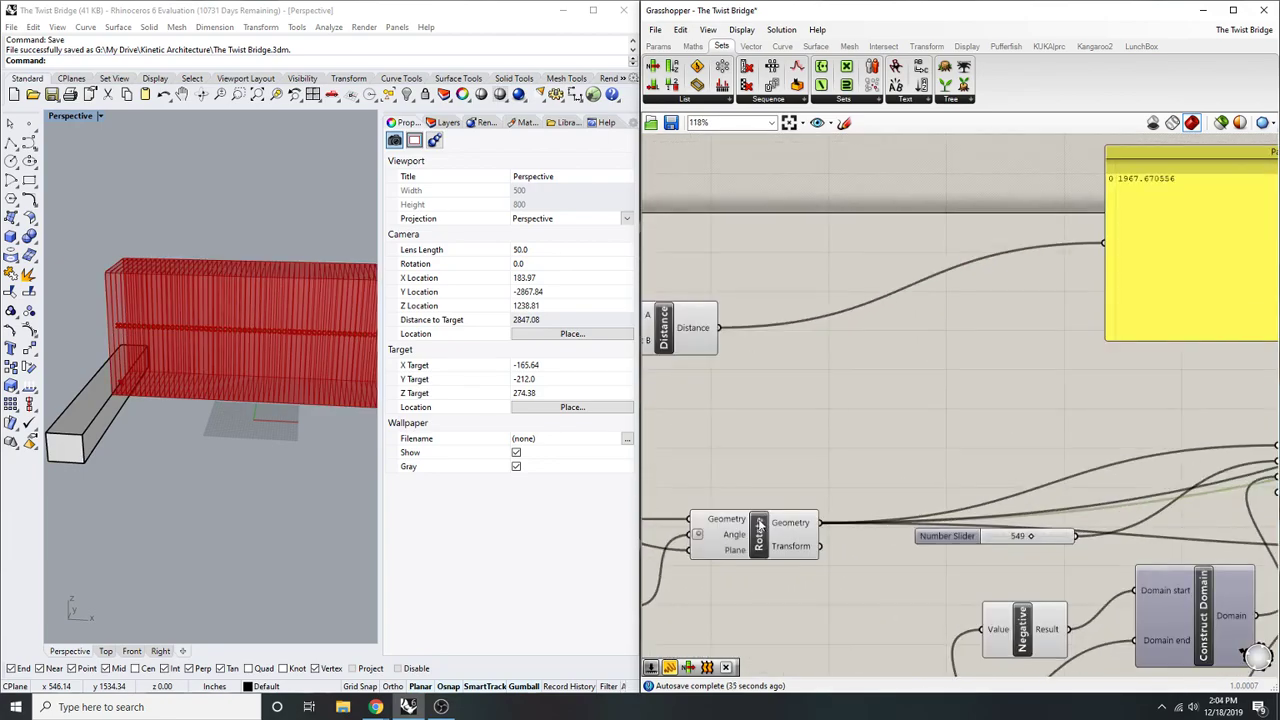
pyautogui.click(762, 522)
pyautogui.scroll(-3, 783, 478)
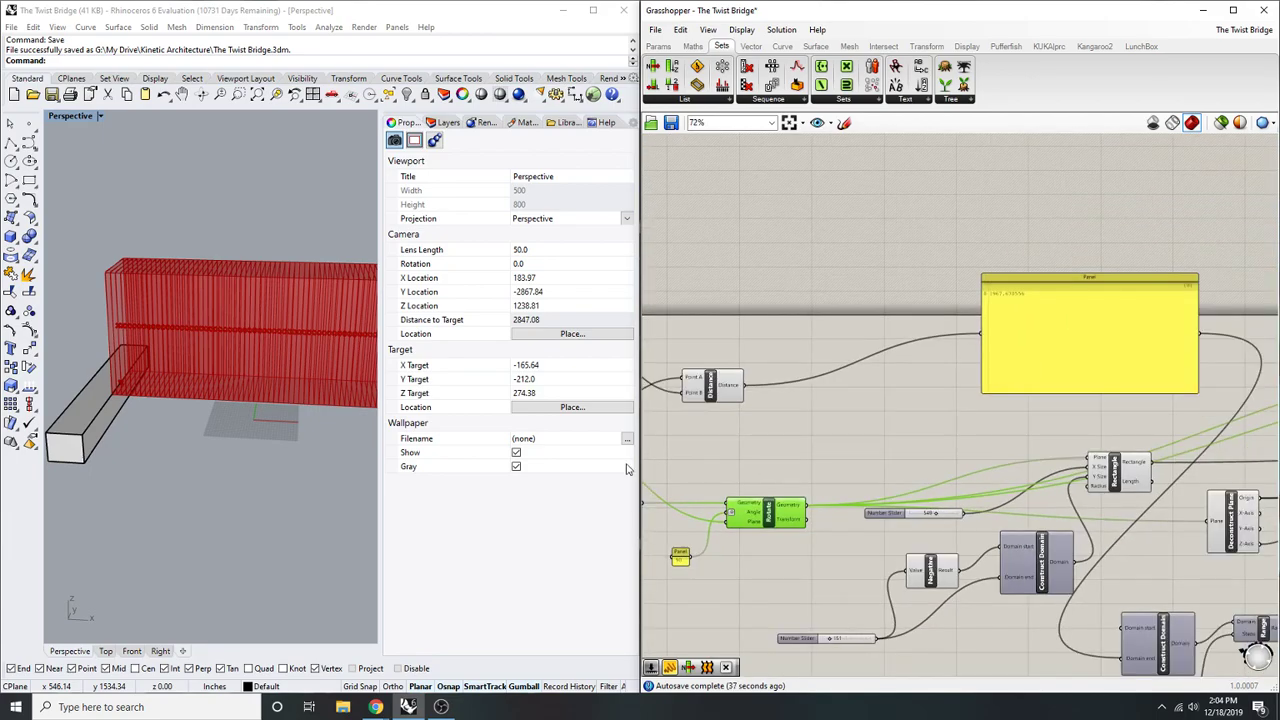
pyautogui.moveTo(140, 405); pyautogui.dragTo(168, 395, button='right')
pyautogui.scroll(15, 80, 392)
pyautogui.scroll(-5, 975, 474)
# - Delete the Split List component fed by the Rectangle output
pyautogui.moveTo(1250, 436); pyautogui.dragTo(984, 470, button='right')
pyautogui.scroll(6, 998, 469)
pyautogui.moveTo(898, 453); pyautogui.dragTo(894, 423, button='right')
pyautogui.click(891, 422)
pyautogui.moveTo(892, 424); pyautogui.dragTo(900, 408)
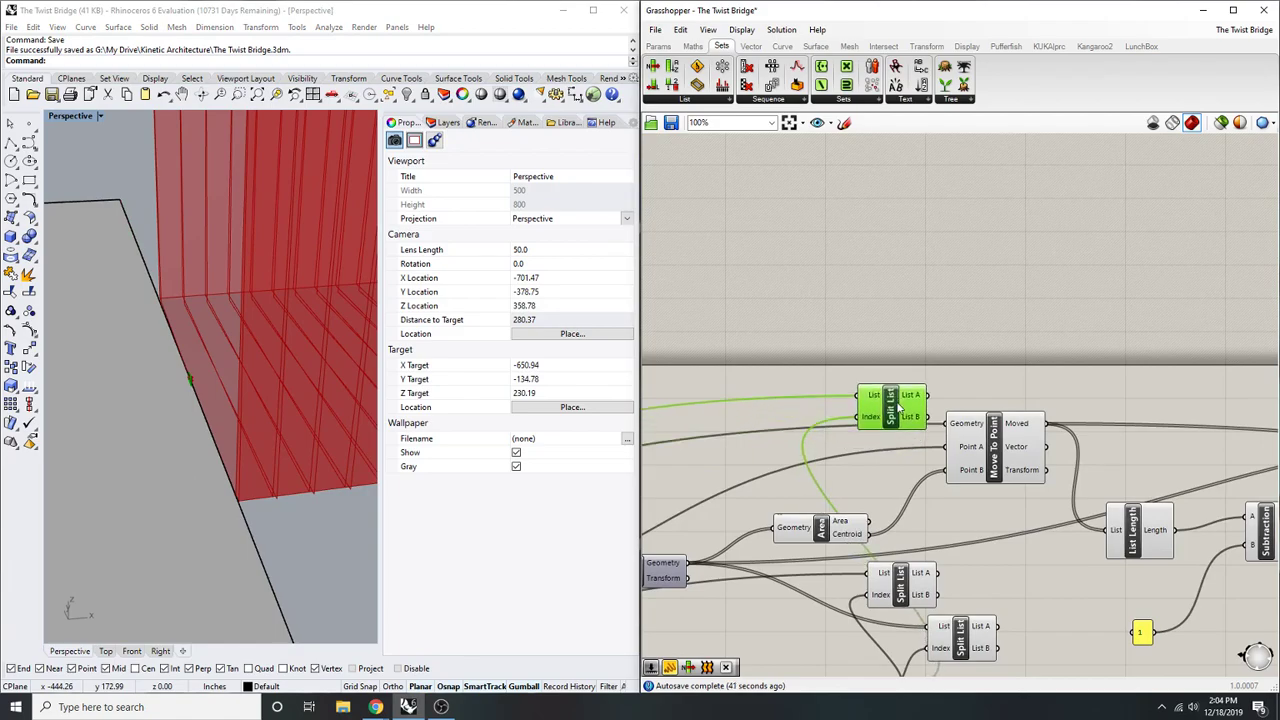
pyautogui.press('Delete')
pyautogui.scroll(-2, 853, 547)
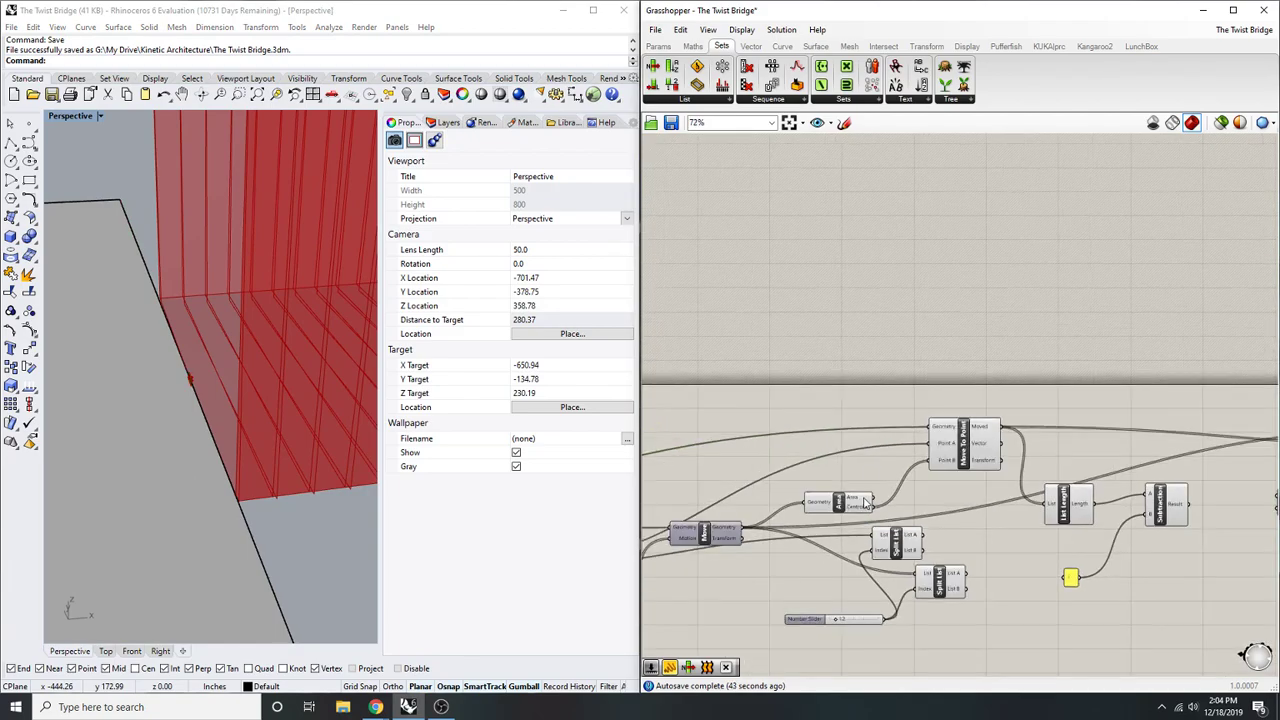
# - Connect Area's Centroid output to the upper Split List's List input and place that Split List between Area and Move To Point
pyautogui.moveTo(853, 547); pyautogui.dragTo(995, 487, button='right')
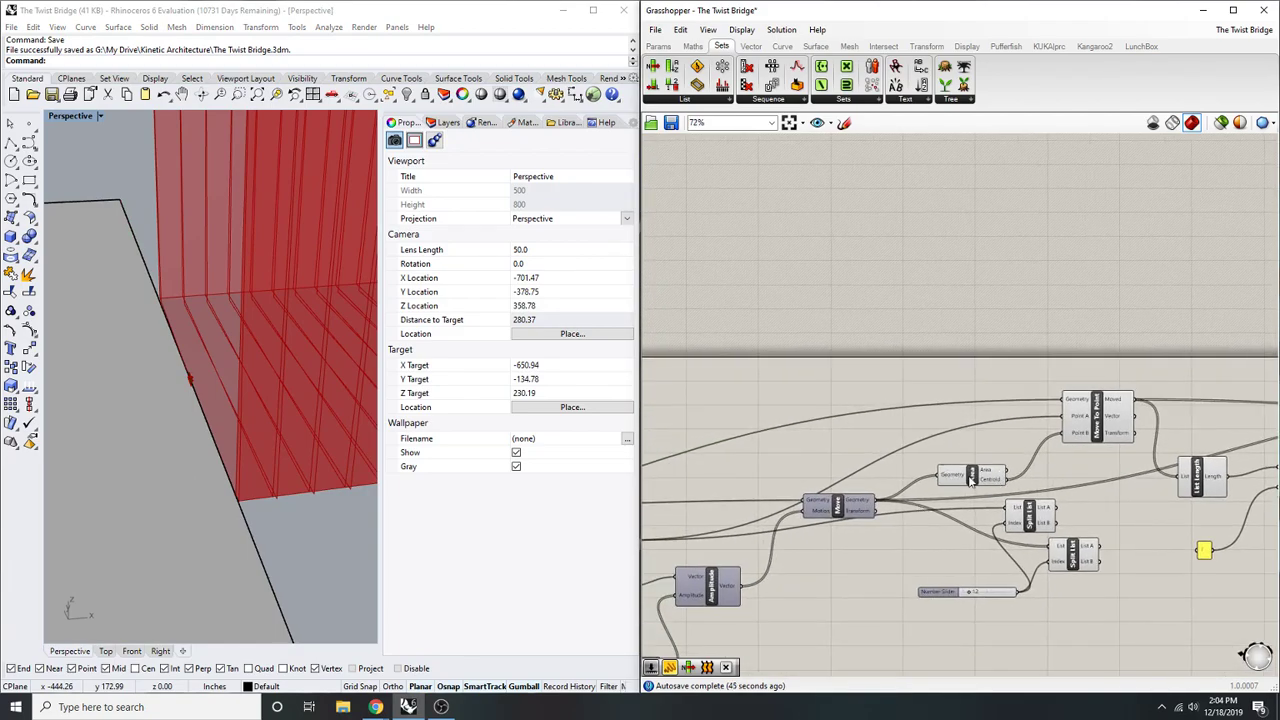
pyautogui.scroll(-5, 167, 399)
pyautogui.scroll(3, 967, 489)
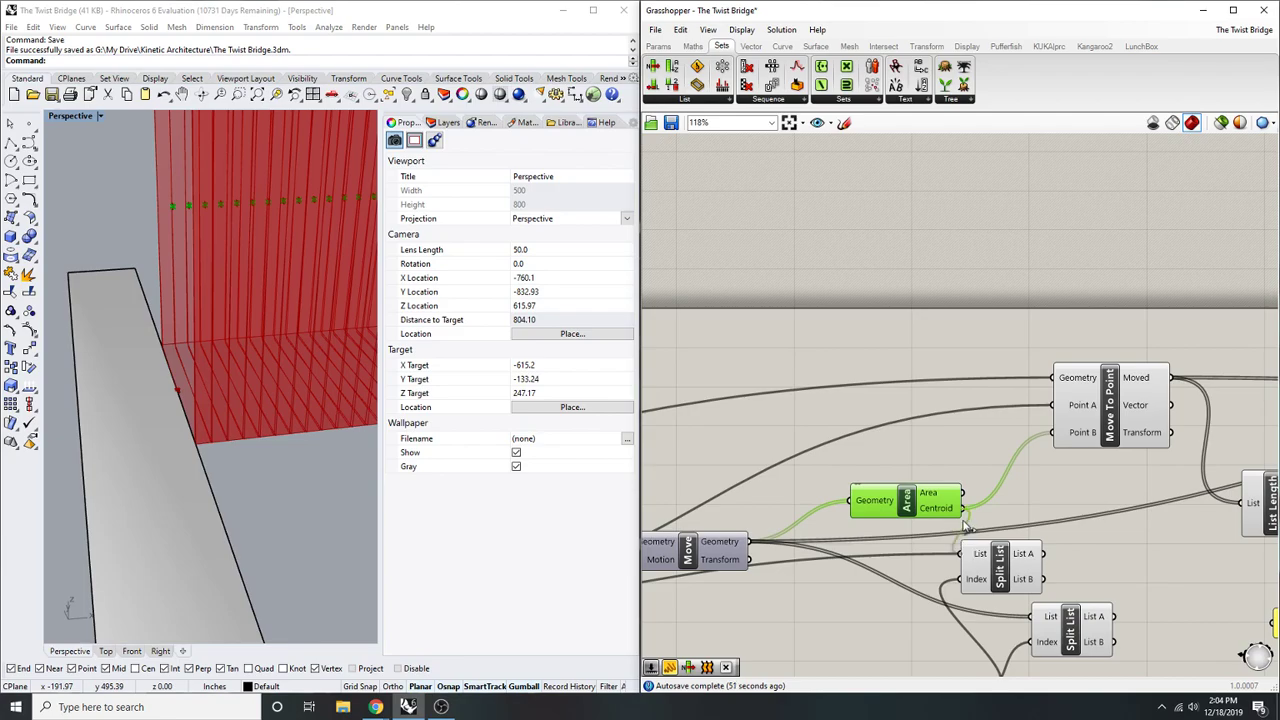
pyautogui.moveTo(987, 570); pyautogui.dragTo(1036, 493)
pyautogui.moveTo(1036, 495); pyautogui.dragTo(1005, 563, button='right')
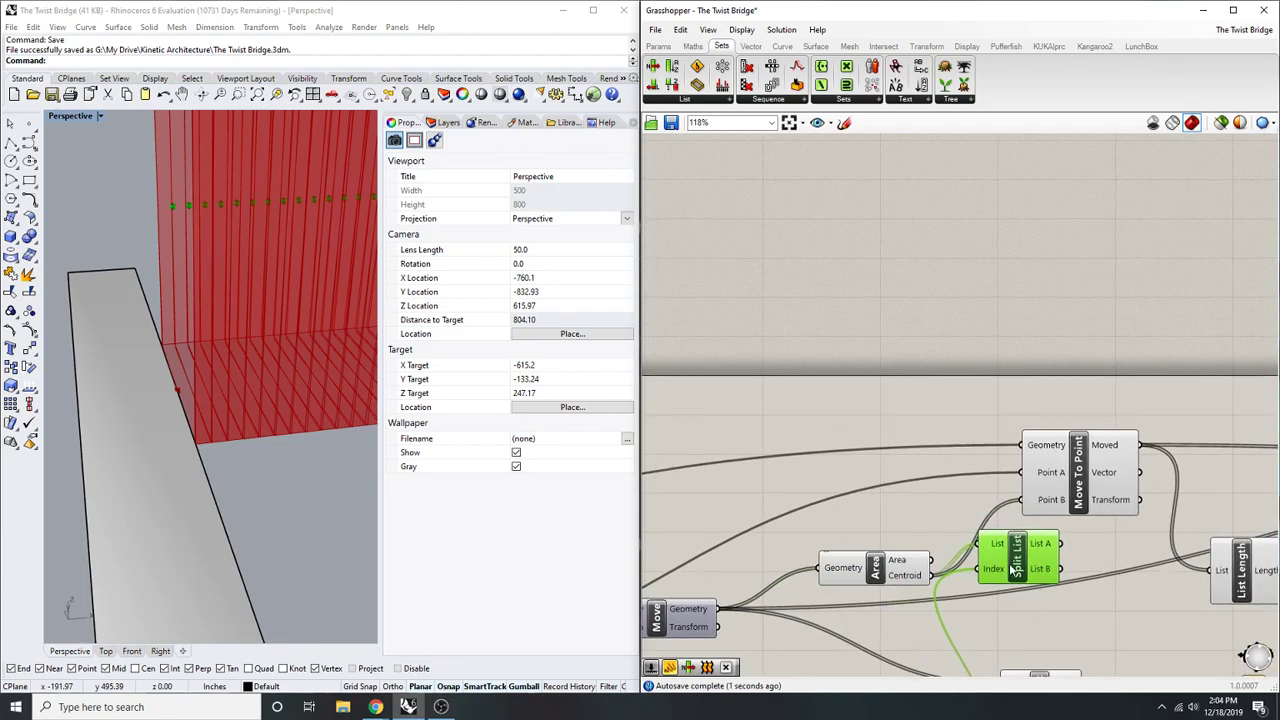
pyautogui.scroll(-3, 209, 335)
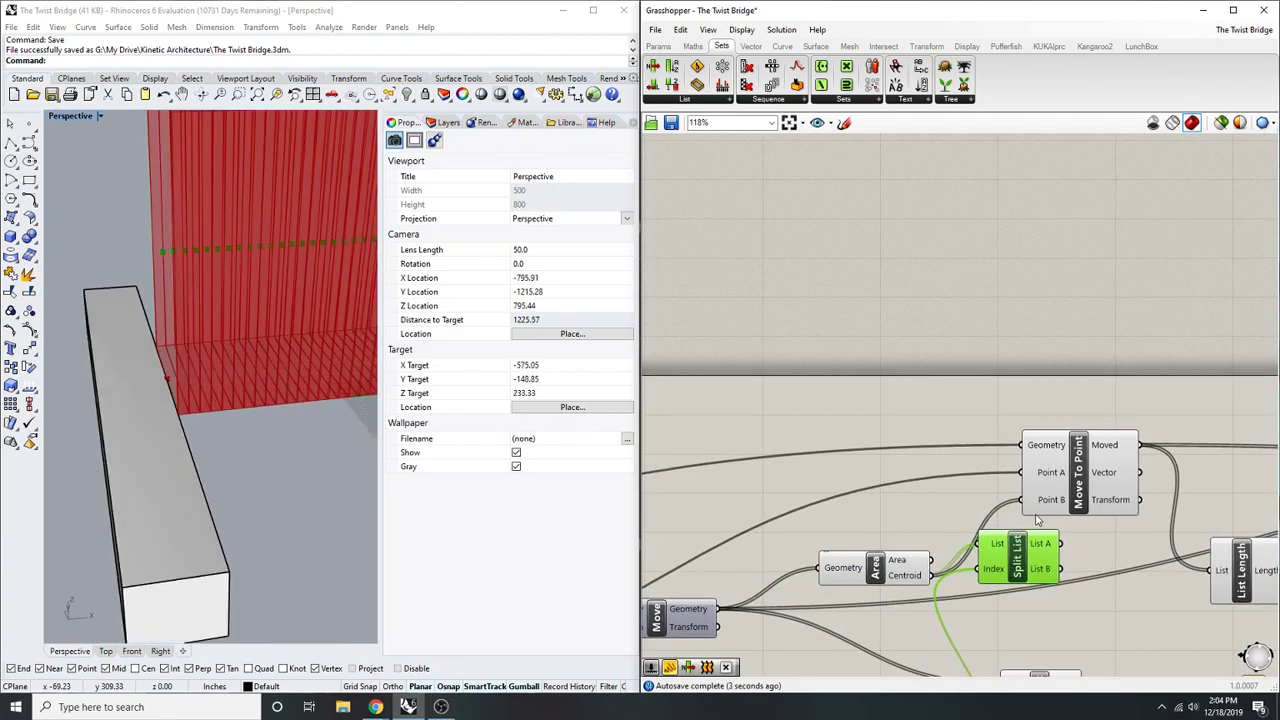
# - Shift Move To Point away from the Split List and connect the Split List's List B output to its Point B input
pyautogui.moveTo(1068, 513); pyautogui.dragTo(1115, 509)
pyautogui.moveTo(1001, 502); pyautogui.dragTo(1121, 507, button='right')
pyautogui.scroll(-4, 1068, 508)
pyautogui.scroll(2, 775, 584)
pyautogui.click(826, 588)
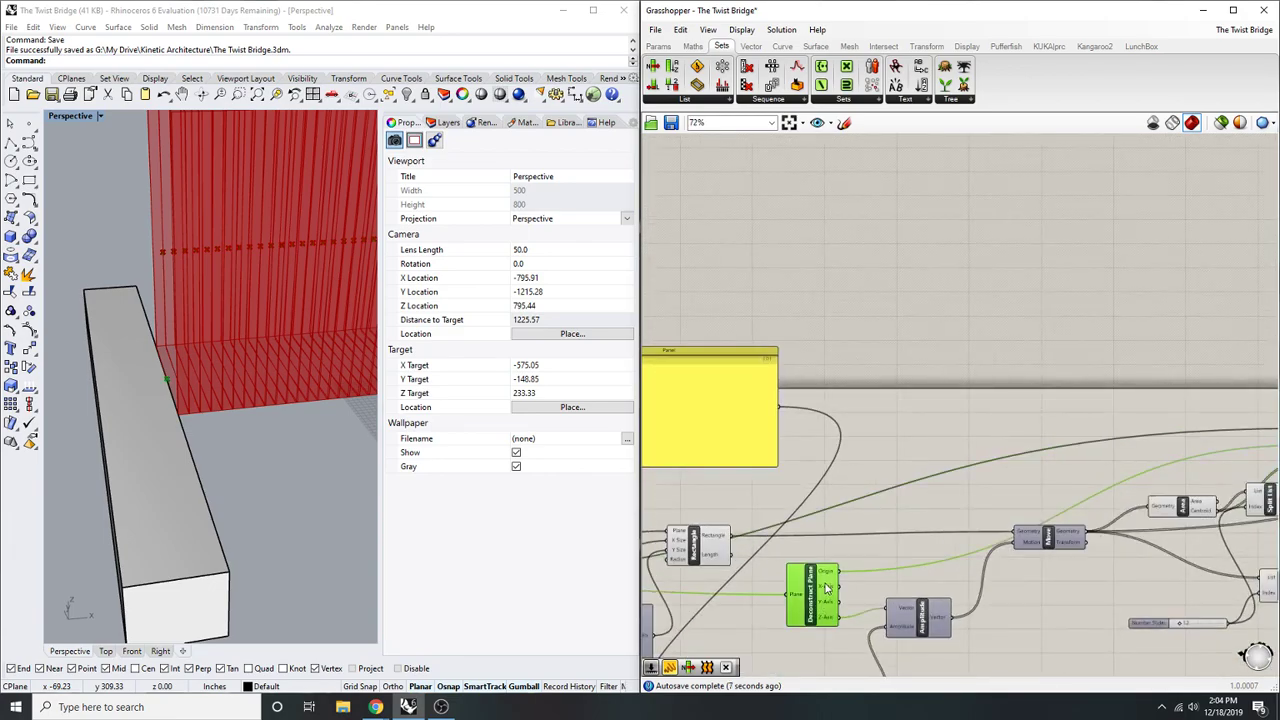
pyautogui.scroll(-1, 1012, 562)
pyautogui.moveTo(1012, 562); pyautogui.dragTo(735, 592, button='right')
pyautogui.scroll(5, 1026, 496)
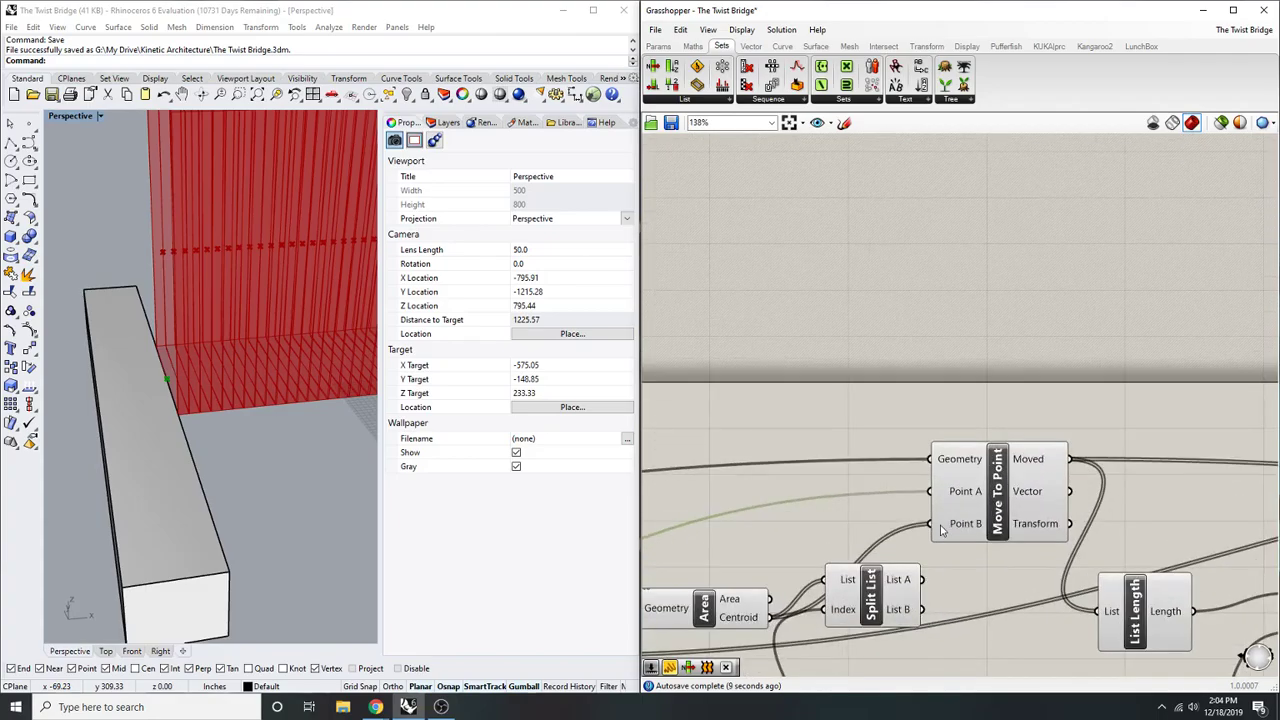
pyautogui.click(995, 510)
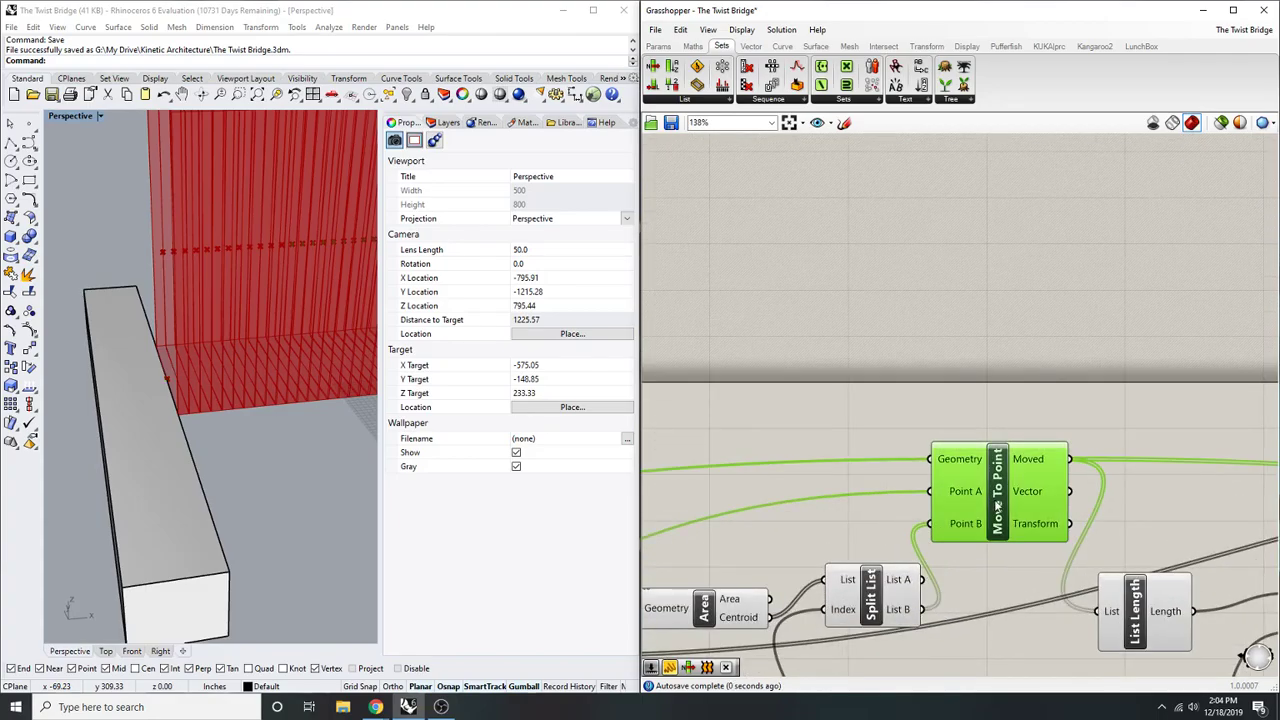
# - Inspect the frames and the row of points along the bridge in the viewport
pyautogui.scroll(-4, 289, 311)
pyautogui.scroll(5, 293, 316)
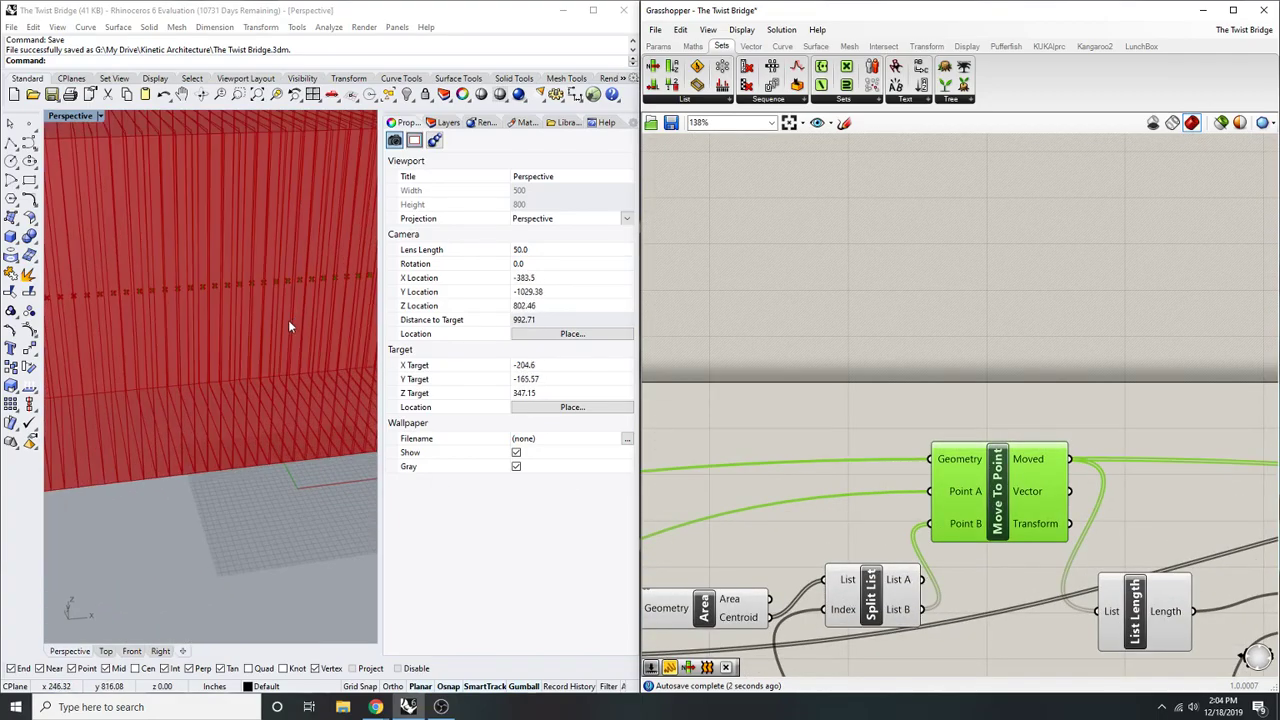
pyautogui.scroll(-5, 290, 318)
pyautogui.scroll(-3, 918, 426)
pyautogui.moveTo(1126, 475); pyautogui.dragTo(941, 425, button='right')
pyautogui.scroll(1, 874, 454)
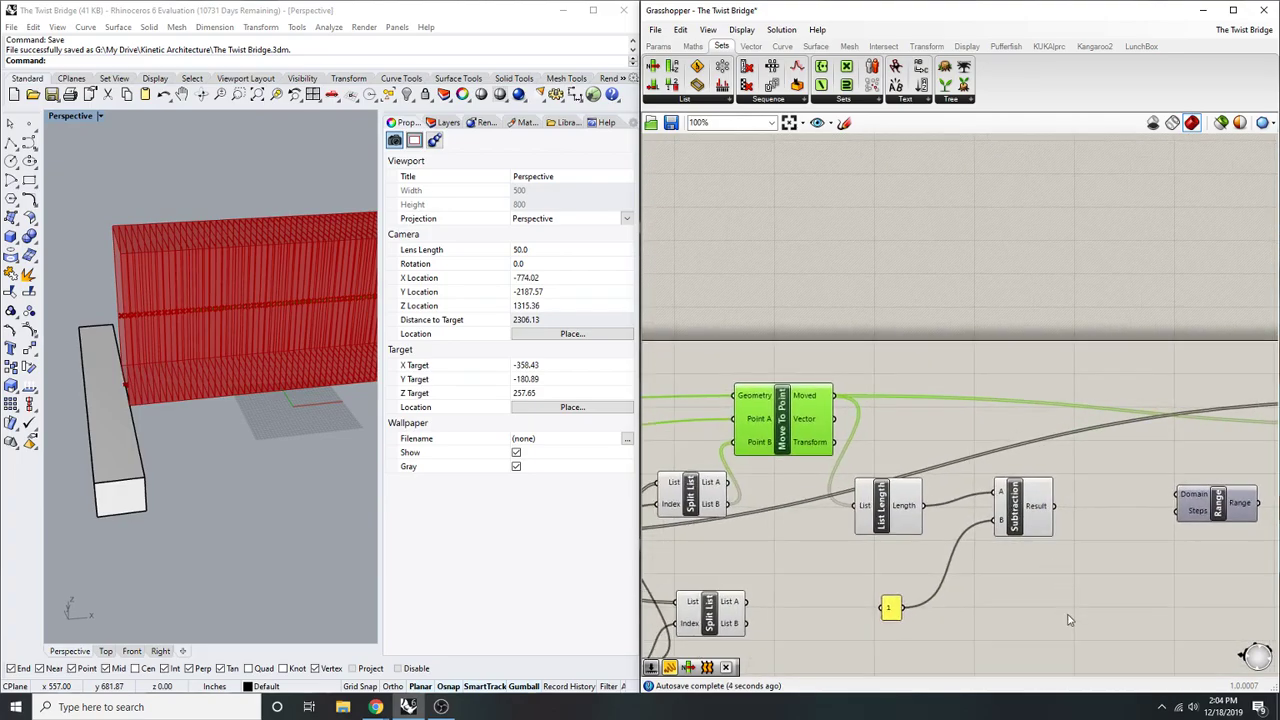
pyautogui.moveTo(1069, 617); pyautogui.dragTo(838, 476)
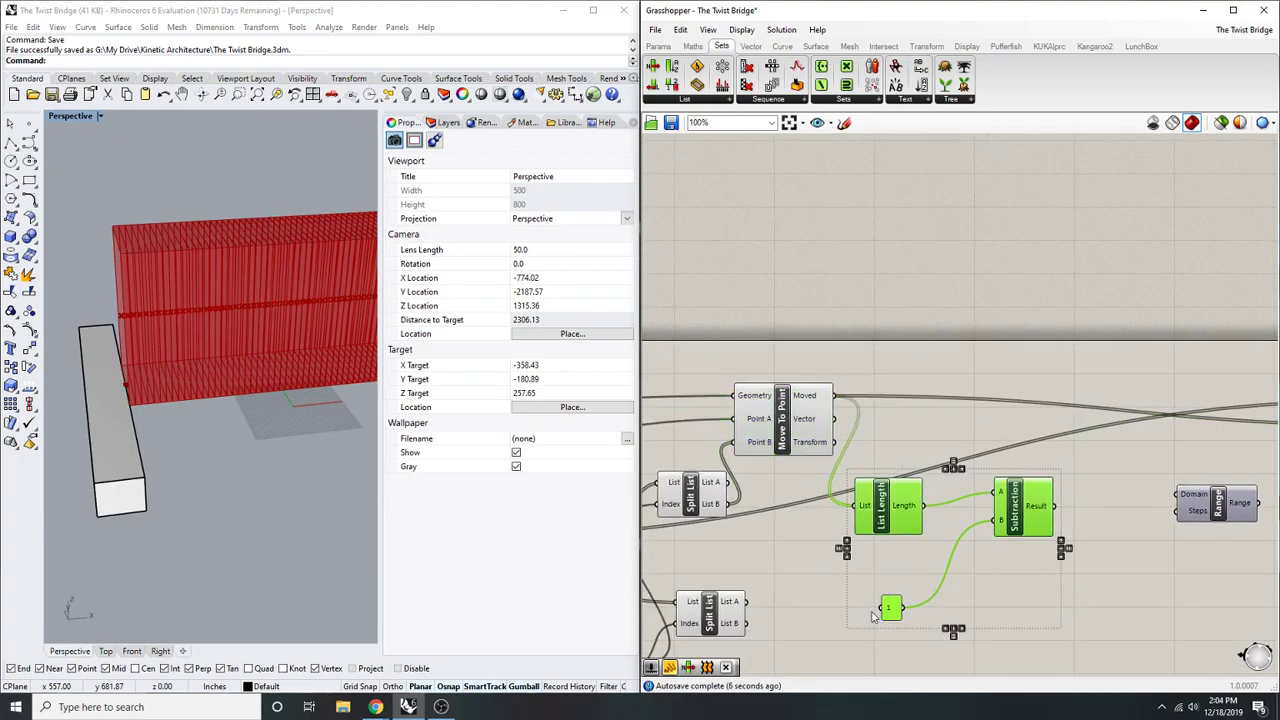
pyautogui.click(819, 535)
# - Align the two Split List components vertically and shift the index slider away from them
pyautogui.scroll(-1, 764, 575)
pyautogui.moveTo(764, 575); pyautogui.dragTo(918, 507, button='right')
pyautogui.moveTo(891, 502); pyautogui.dragTo(876, 443)
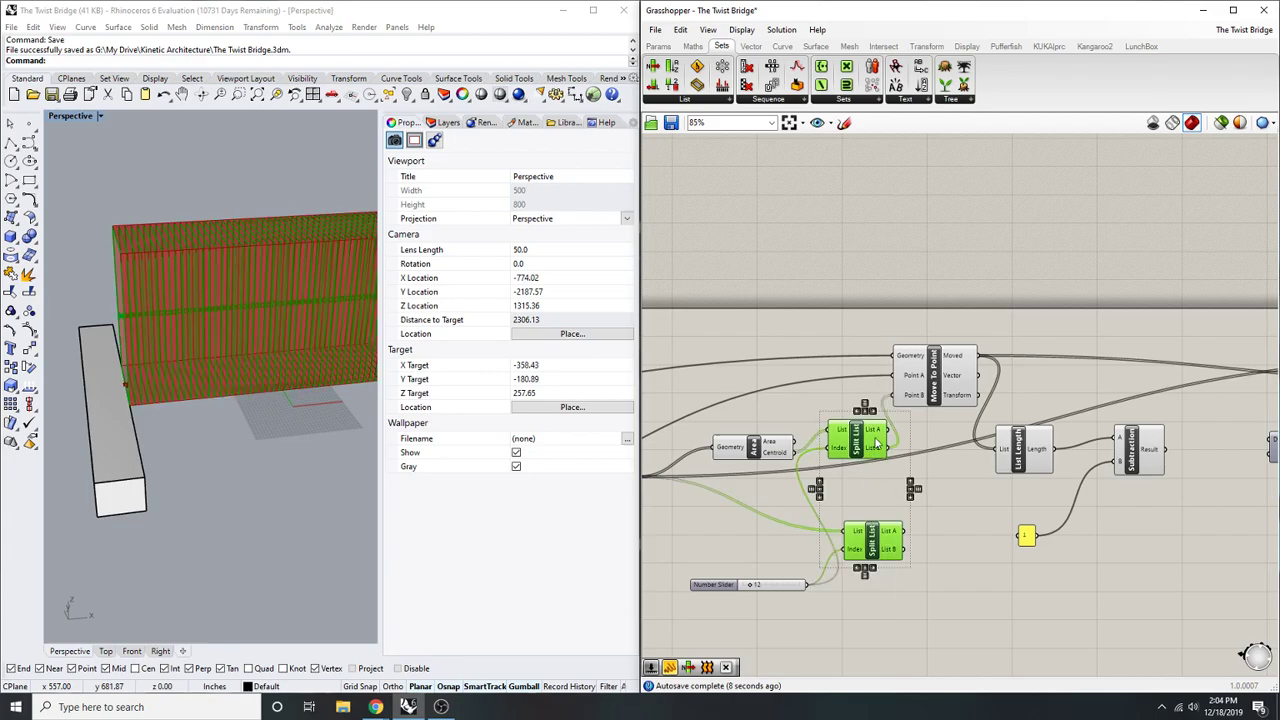
pyautogui.click(866, 410)
pyautogui.click(923, 543)
pyautogui.moveTo(923, 543); pyautogui.dragTo(960, 526, button='right')
pyautogui.moveTo(802, 573); pyautogui.dragTo(752, 550)
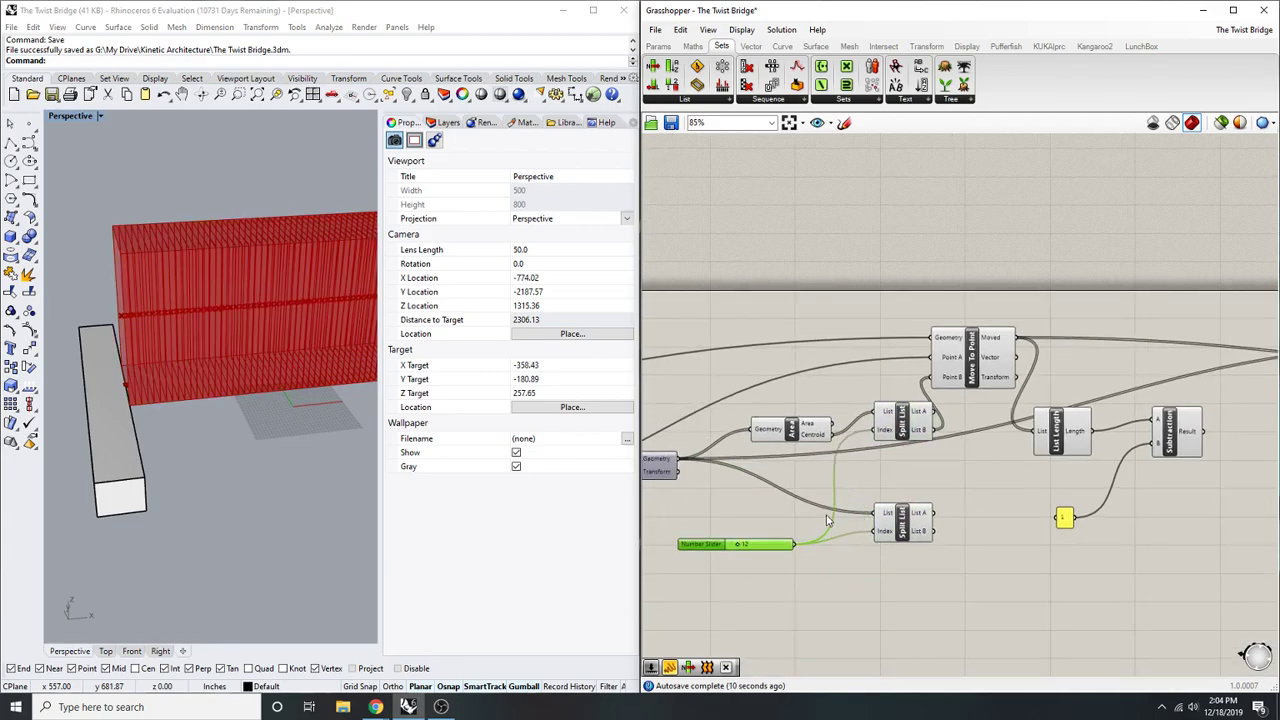
# - Connect the lower Split List's List B output to the Rotate component's Geometry input
pyautogui.scroll(2, 747, 543)
pyautogui.moveTo(769, 512); pyautogui.dragTo(645, 534, button='right')
pyautogui.scroll(-3, 653, 533)
pyautogui.moveTo(945, 489); pyautogui.dragTo(631, 559, button='right')
pyautogui.moveTo(1078, 425); pyautogui.dragTo(1139, 432, button='right')
pyautogui.scroll(-3, 1154, 408)
pyautogui.moveTo(1148, 426); pyautogui.dragTo(785, 574)
pyautogui.scroll(2, 1040, 415)
pyautogui.moveTo(892, 605); pyautogui.dragTo(815, 612, button='right')
# - Delete the component connected to Rotate's Geometry output
pyautogui.scroll(-8, 225, 352)
pyautogui.moveTo(225, 352)
pyautogui.mouseDown(button='right')
pyautogui.moveTo(308, 349)
pyautogui.moveTo(211, 336)
pyautogui.mouseUp(button='right')
pyautogui.scroll(5, 277, 331)
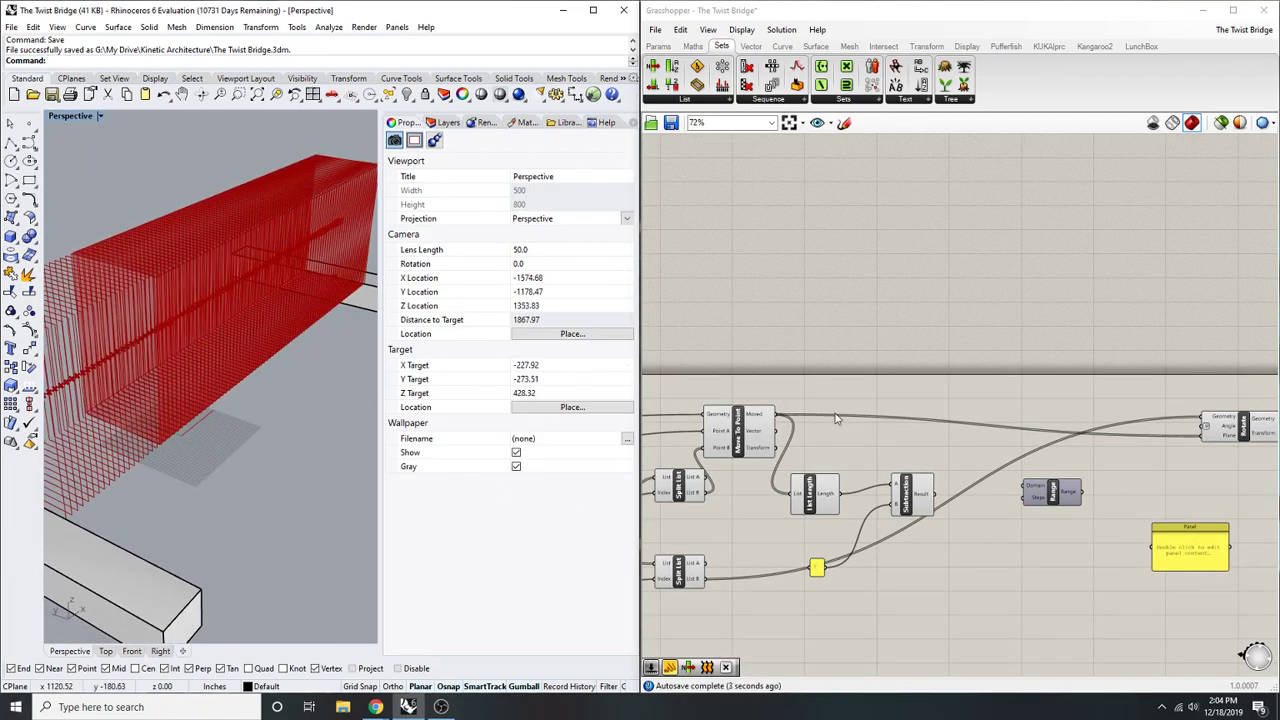
pyautogui.scroll(-3, 843, 449)
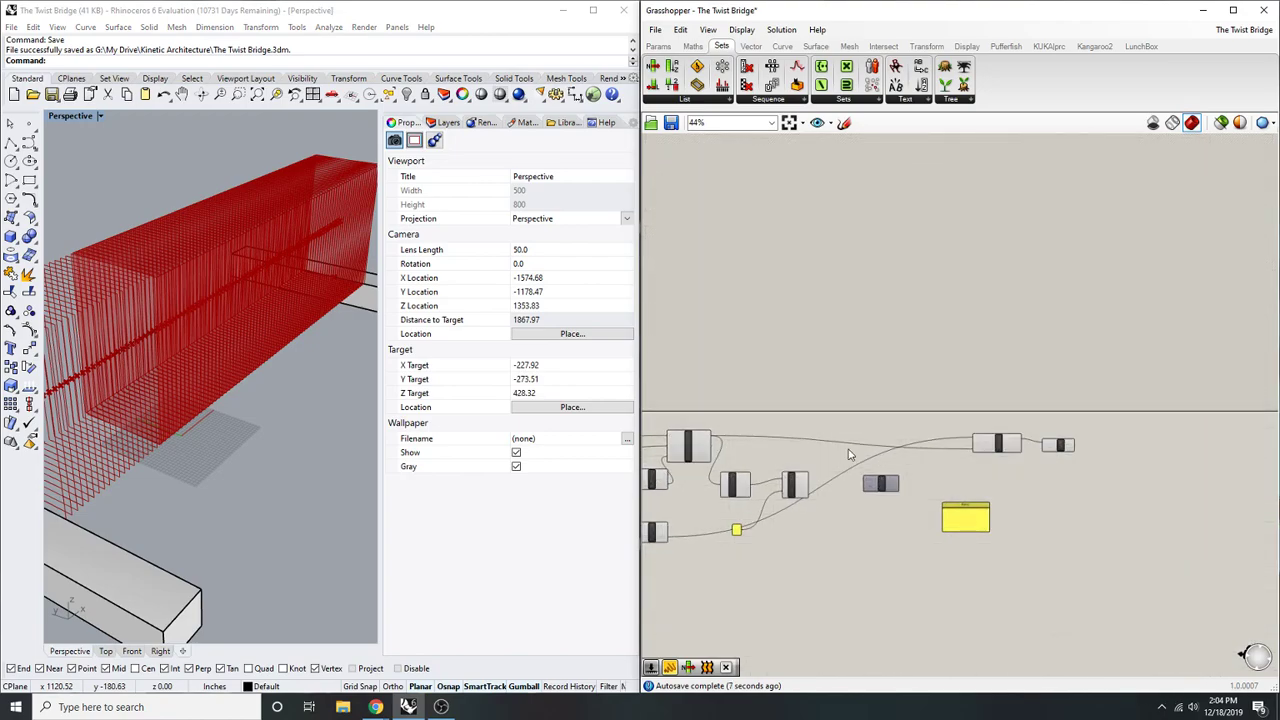
pyautogui.scroll(4, 952, 497)
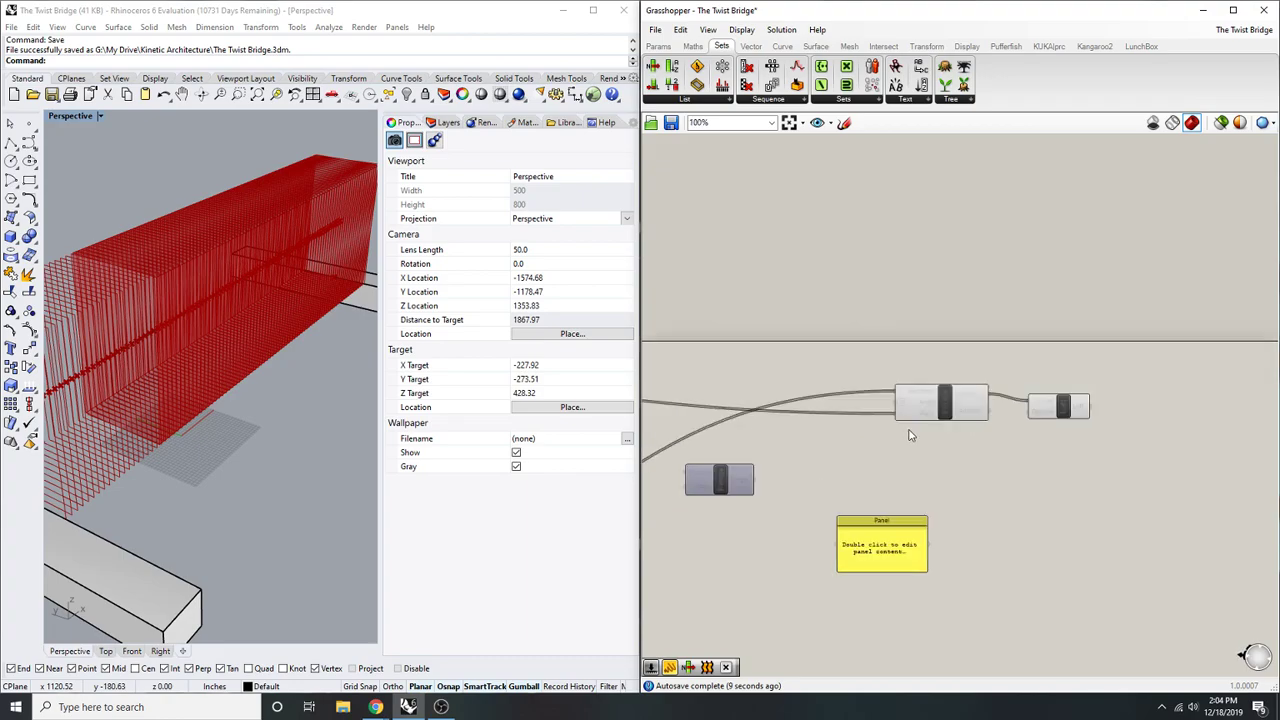
pyautogui.press('Delete')
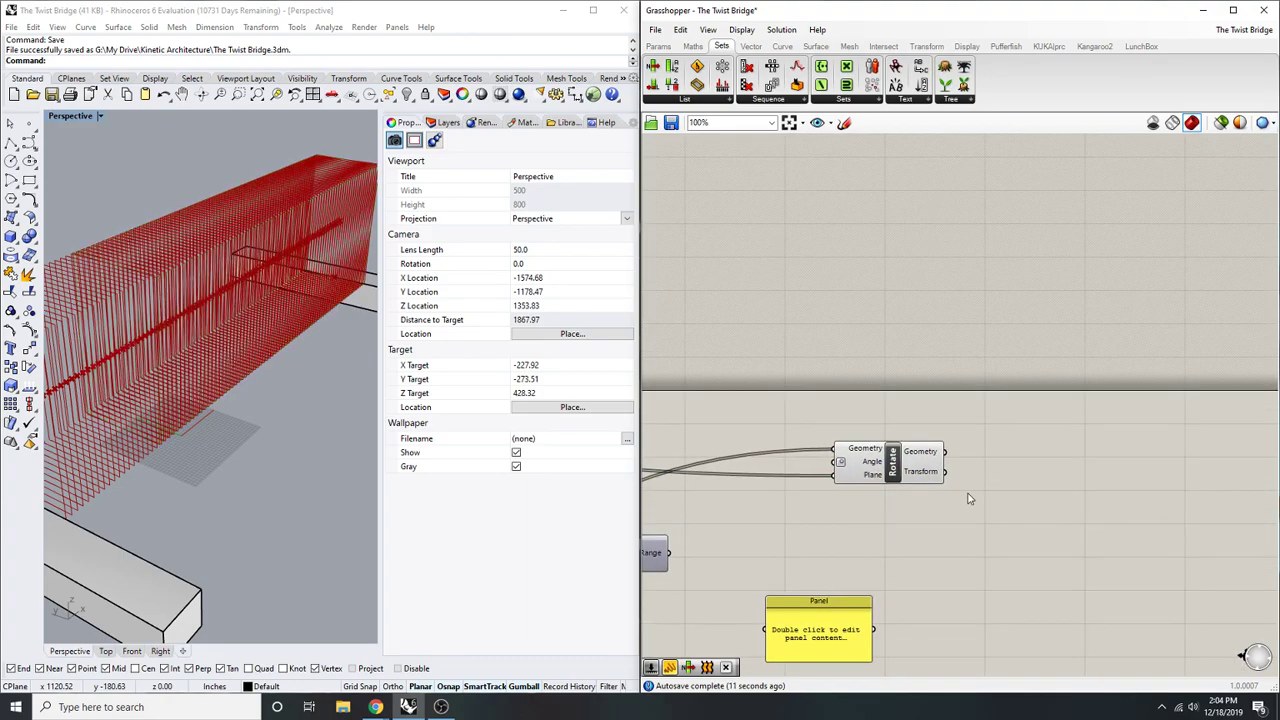
# - Connect the Range component's output to Rotate's Angle input
pyautogui.moveTo(971, 500); pyautogui.dragTo(1028, 468, button='right')
pyautogui.click(948, 432)
pyautogui.scroll(3, 327, 426)
pyautogui.moveTo(860, 470); pyautogui.dragTo(945, 518, button='right')
pyautogui.scroll(1, 983, 487)
pyautogui.click(960, 490)
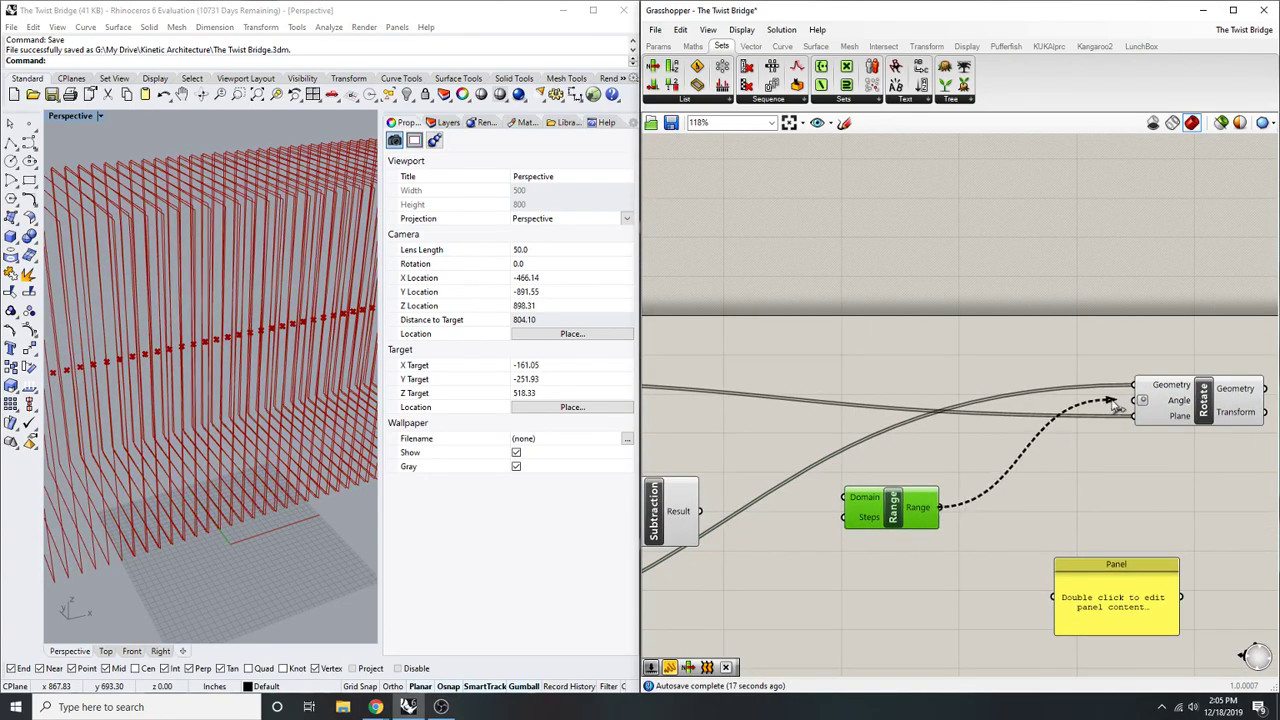
pyautogui.scroll(-1, 1140, 403)
pyautogui.moveTo(1140, 403); pyautogui.dragTo(1168, 483, button='right')
# - Add a Construct Domain component feeding Range's Domain input and connect Subtraction's Result to Range's Steps input
pyautogui.moveTo(896, 571); pyautogui.dragTo(971, 531, button='right')
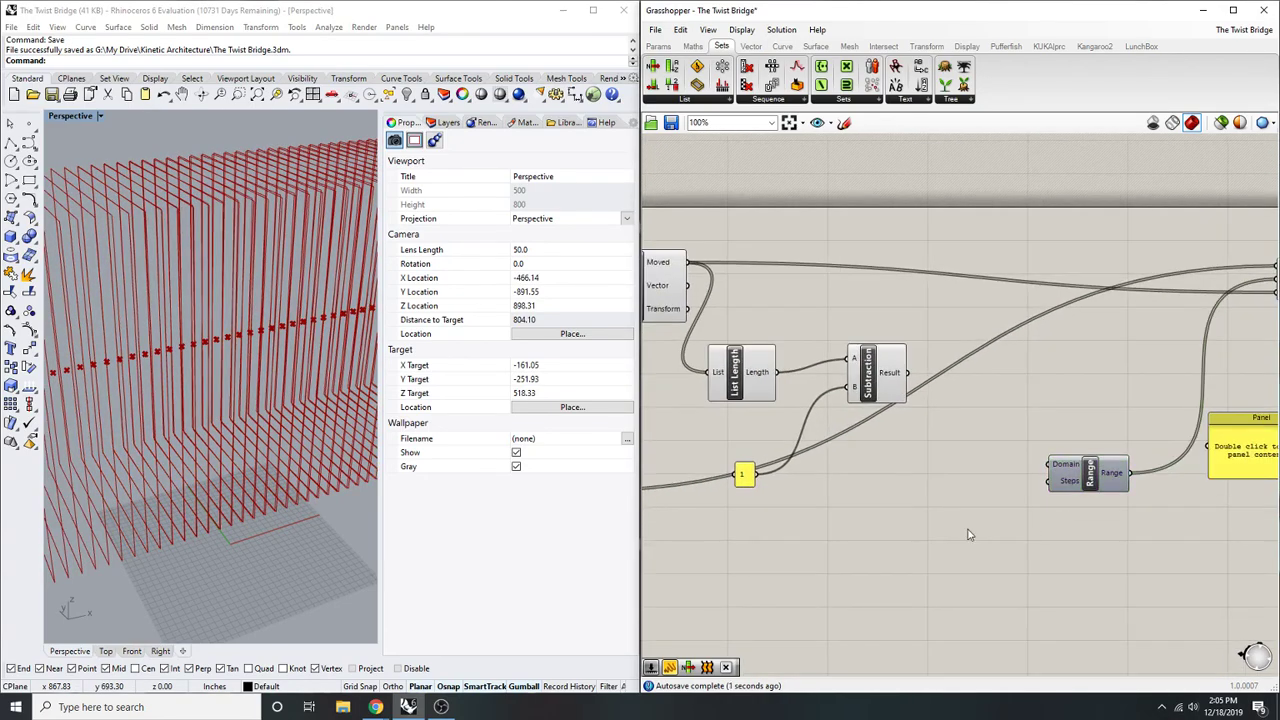
pyautogui.doubleClick(965, 518)
pyautogui.write('constru')
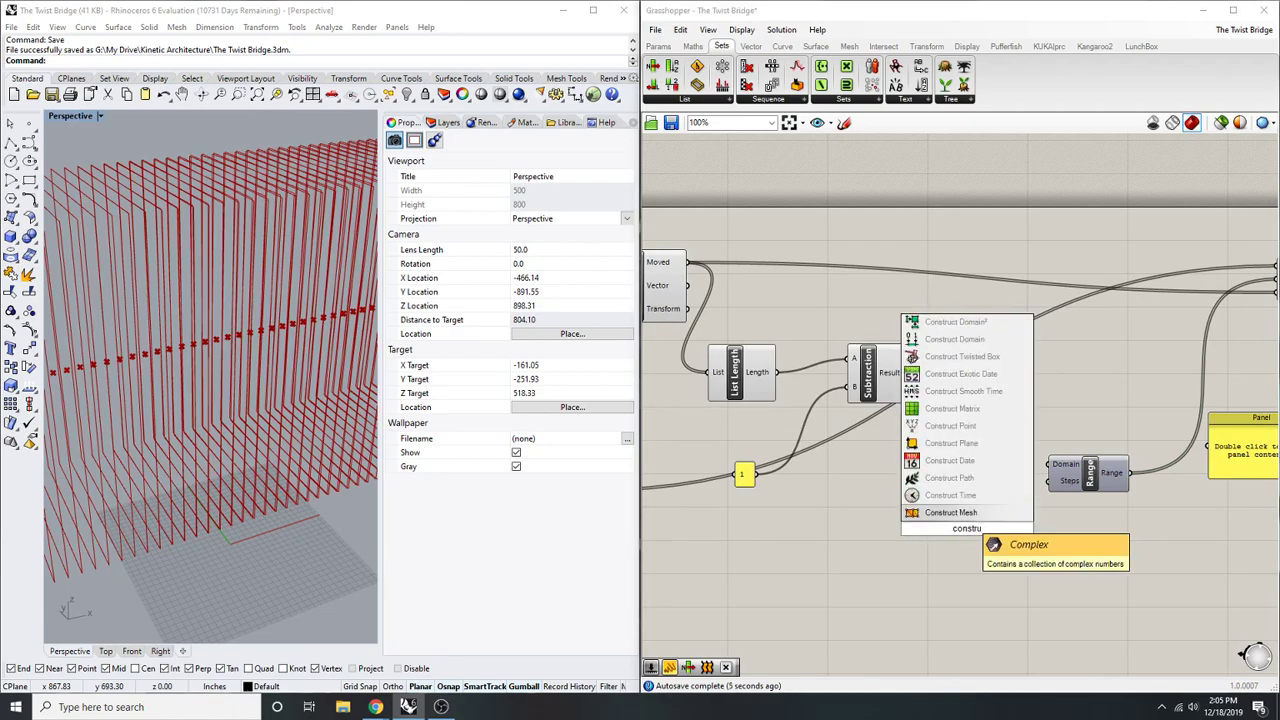
pyautogui.write('ct domai')
pyautogui.press('Return')
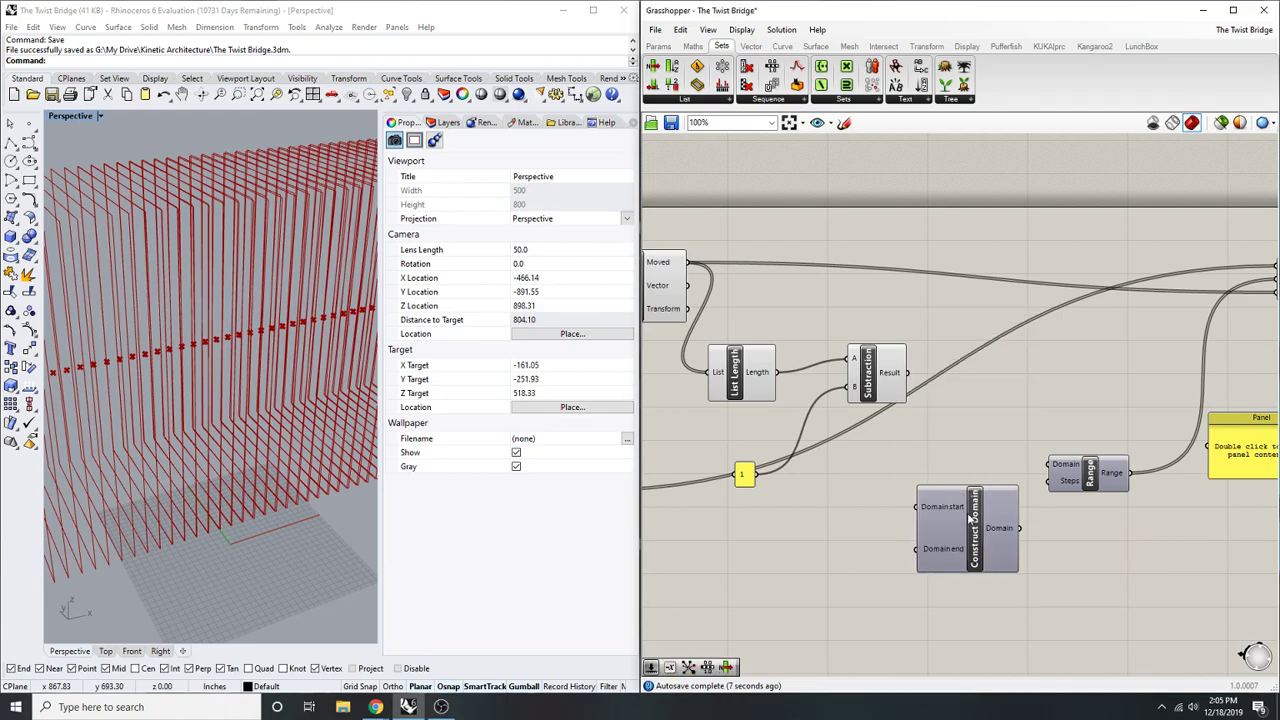
pyautogui.moveTo(1031, 344); pyautogui.dragTo(920, 391, button='right')
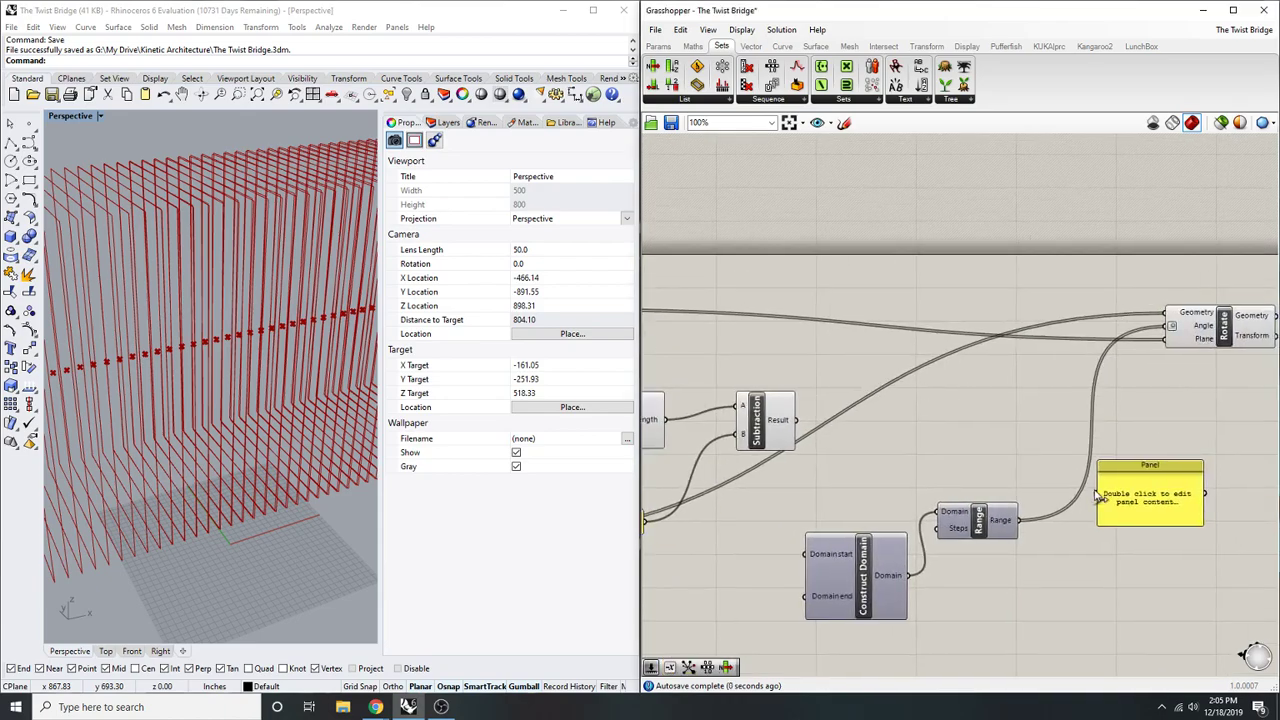
pyautogui.scroll(-5, 926, 523)
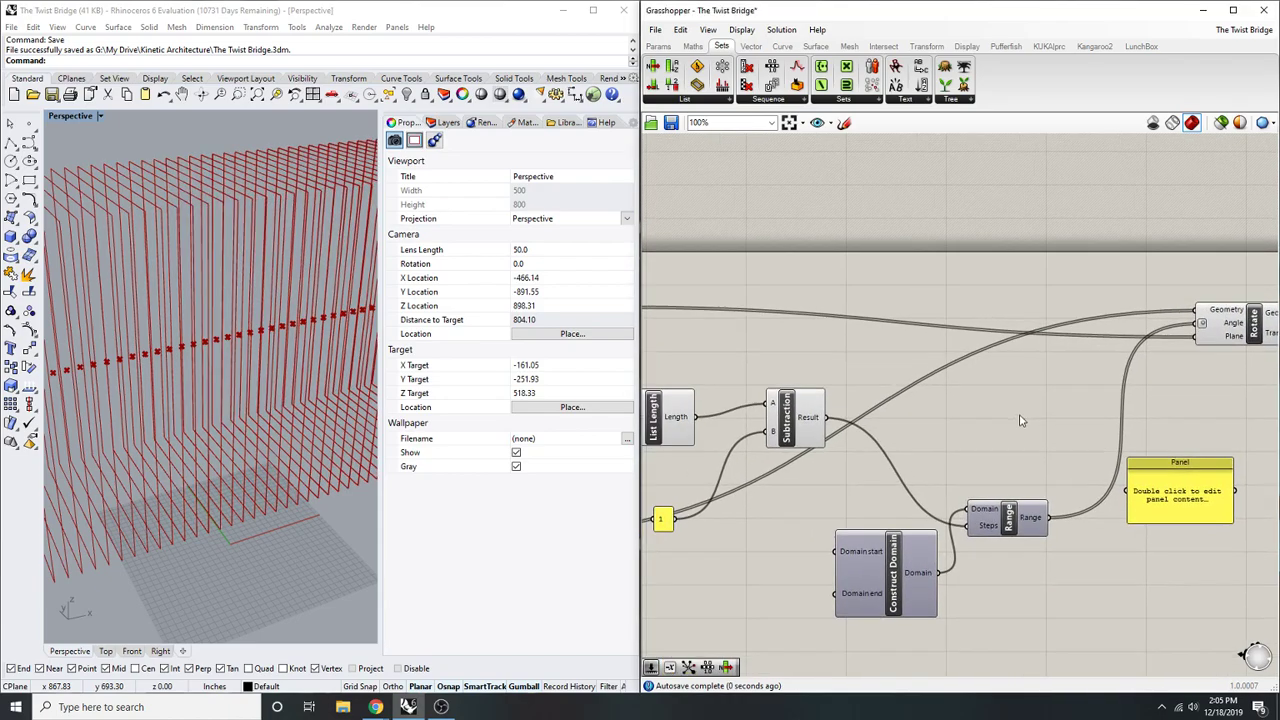
# - Add a number slider set to 90 and connect it to Construct Domain's Domain end input
pyautogui.doubleClick(955, 471)
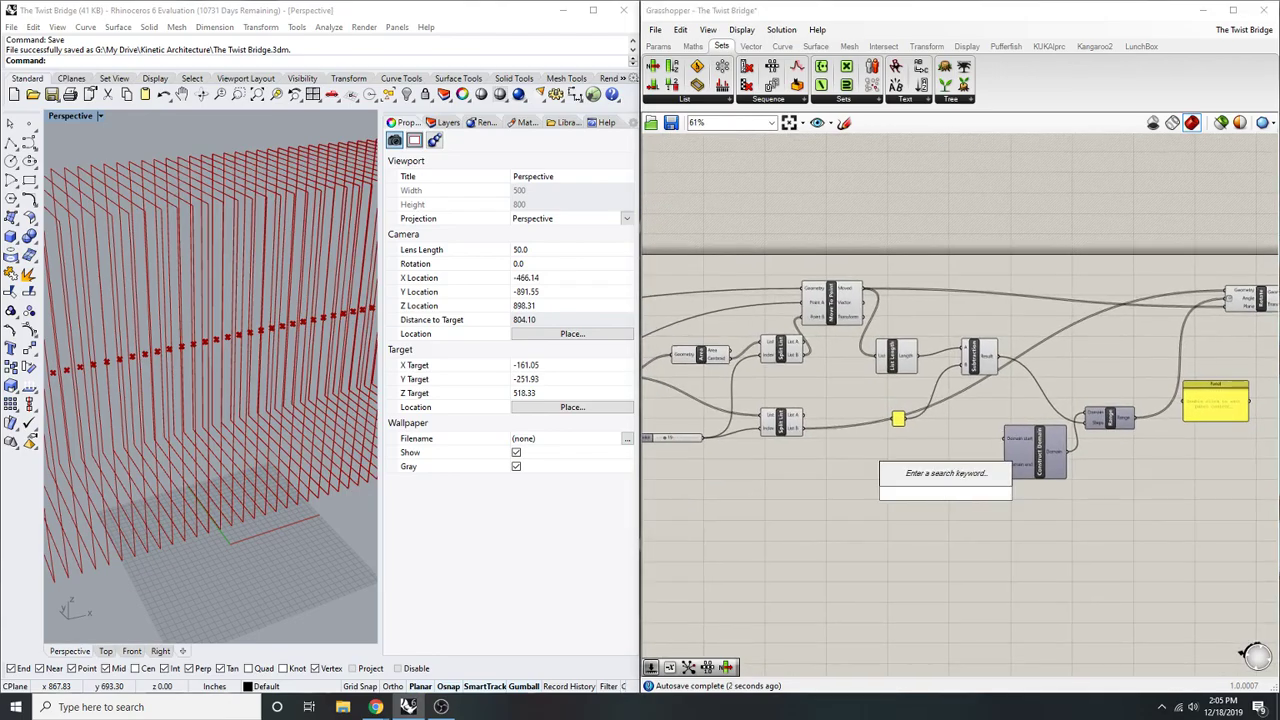
pyautogui.write('90')
pyautogui.press('Return')
pyautogui.scroll(6, 1015, 468)
pyautogui.moveTo(999, 465); pyautogui.dragTo(971, 549)
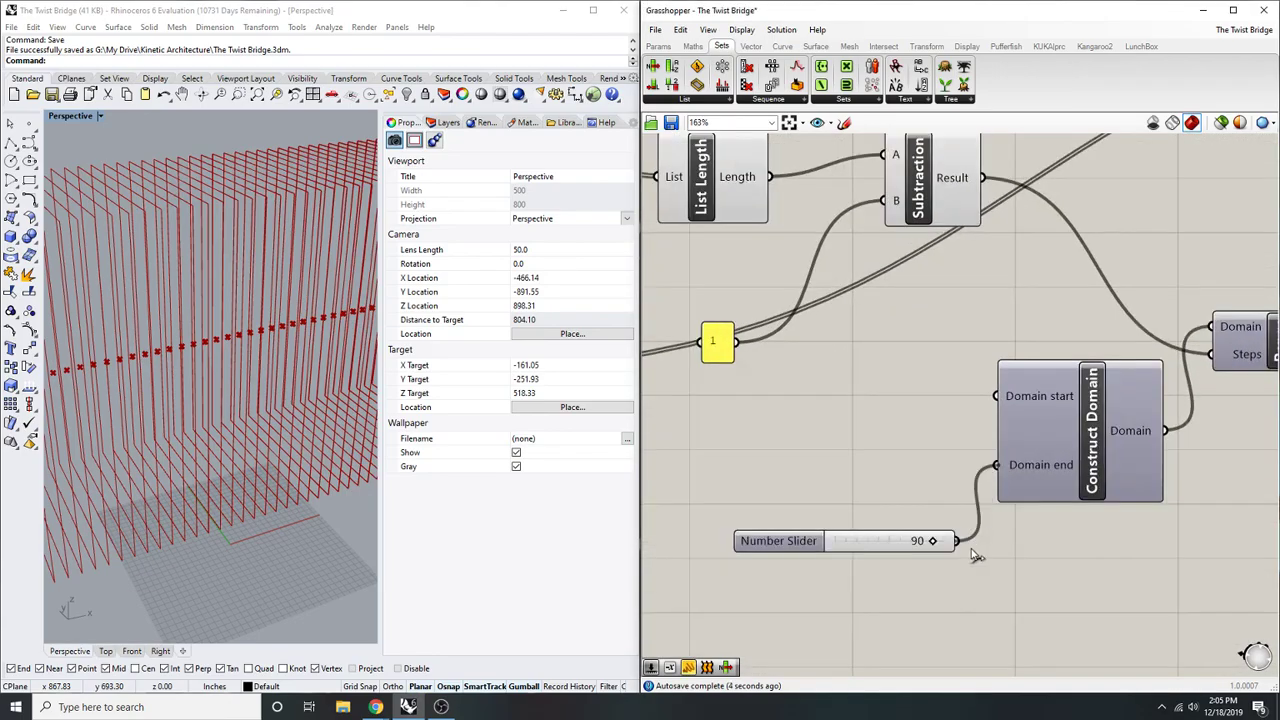
# - Examine the rotated frames along the whole bridge from several angles in the viewport
pyautogui.scroll(-16, 155, 232)
pyautogui.moveTo(170, 243); pyautogui.dragTo(262, 248, button='right')
pyautogui.scroll(6, 169, 231)
pyautogui.moveTo(169, 229); pyautogui.dragTo(80, 234, button='right')
pyautogui.scroll(-16, 320, 258)
pyautogui.scroll(13, 323, 253)
pyautogui.scroll(2, 323, 254)
pyautogui.scroll(-4, 285, 251)
pyautogui.scroll(-2, 790, 481)
# - Shift the 90 slider and Construct Domain further away from the Range component
pyautogui.moveTo(871, 420); pyautogui.dragTo(913, 437, button='right')
pyautogui.moveTo(849, 546); pyautogui.dragTo(721, 543)
pyautogui.moveTo(875, 465); pyautogui.dragTo(803, 489, button='right')
pyautogui.moveTo(955, 475); pyautogui.dragTo(930, 496)
pyautogui.moveTo(944, 352); pyautogui.dragTo(1087, 485, button='right')
pyautogui.scroll(-2, 909, 491)
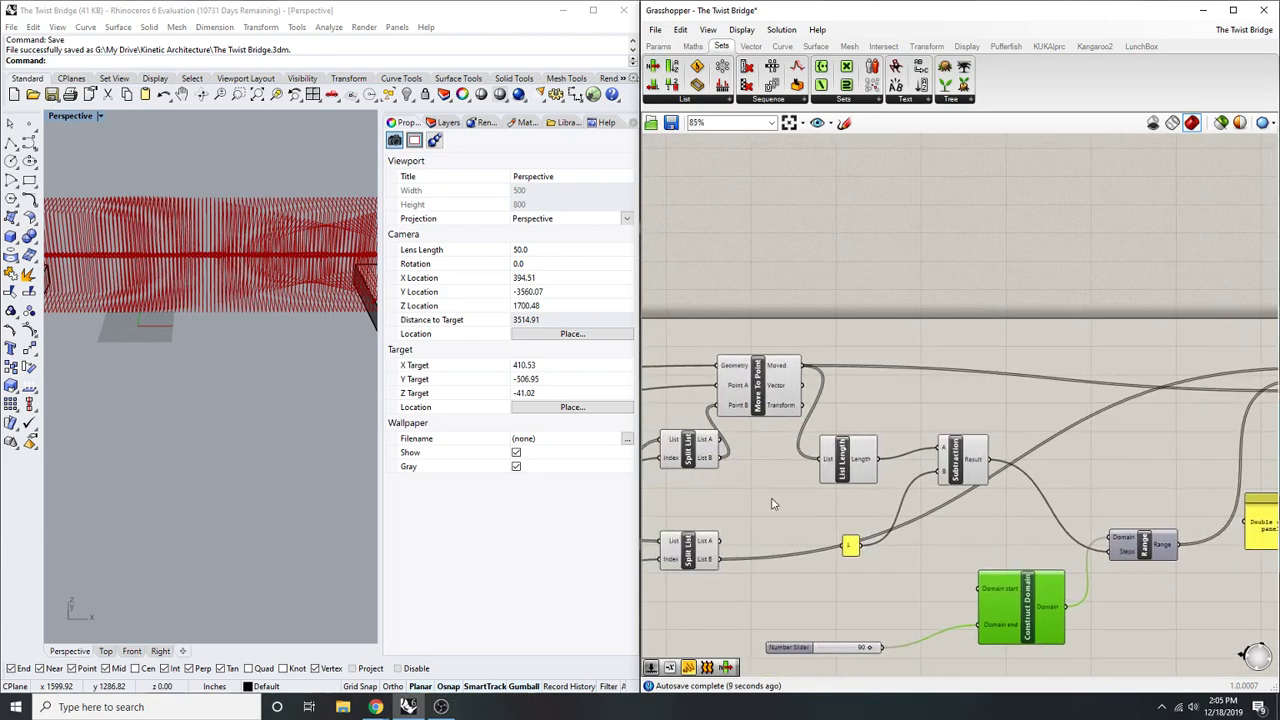
# - Turn off the preview of the lower Split List that splits the moved frames
pyautogui.scroll(-2, 783, 505)
pyautogui.moveTo(783, 505); pyautogui.dragTo(1020, 466, button='right')
pyautogui.scroll(-1, 778, 488)
pyautogui.moveTo(755, 483); pyautogui.dragTo(912, 476, button='right')
pyautogui.moveTo(1062, 418); pyautogui.dragTo(985, 447, button='right')
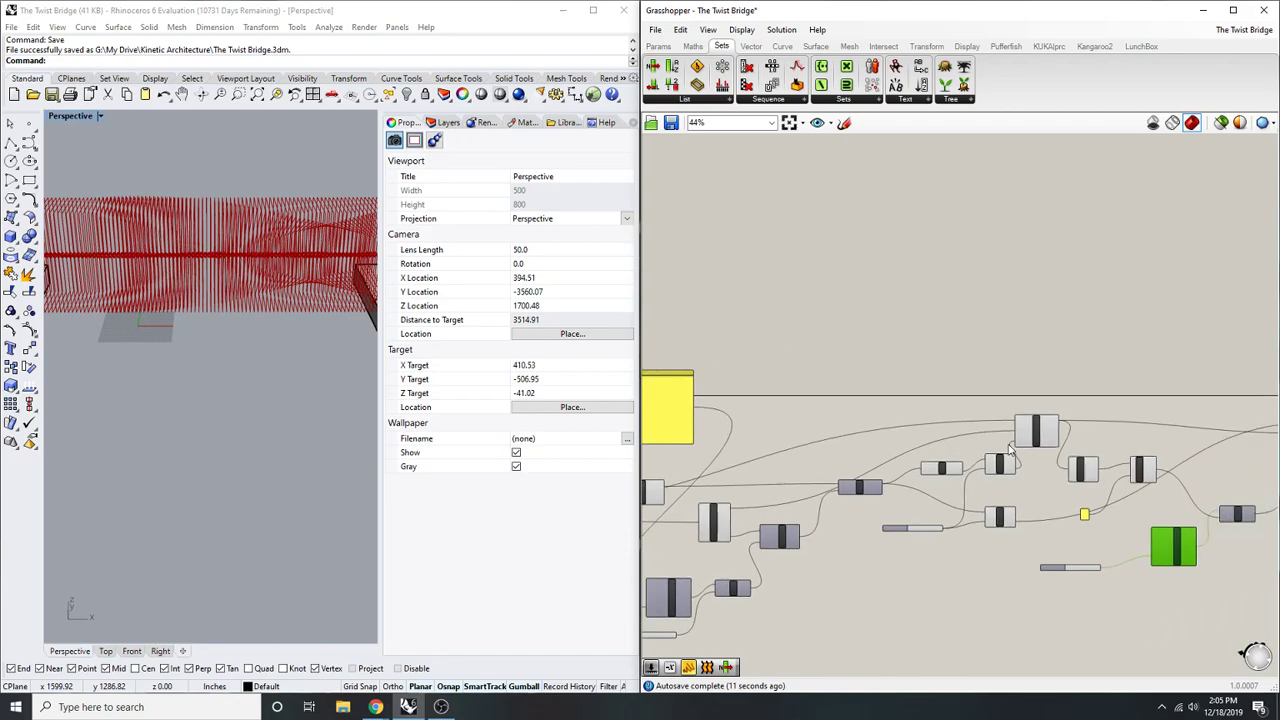
pyautogui.scroll(2, 1045, 445)
pyautogui.scroll(2, 957, 485)
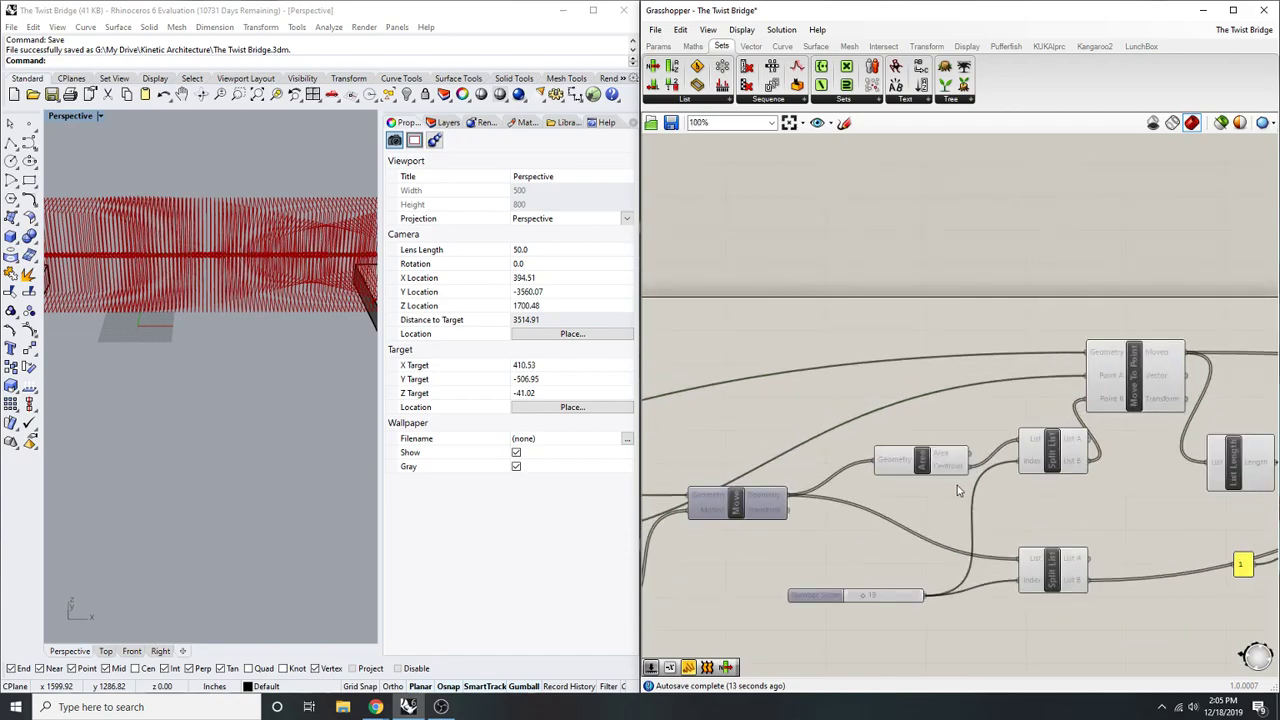
pyautogui.click(1055, 466)
pyautogui.click(1058, 542)
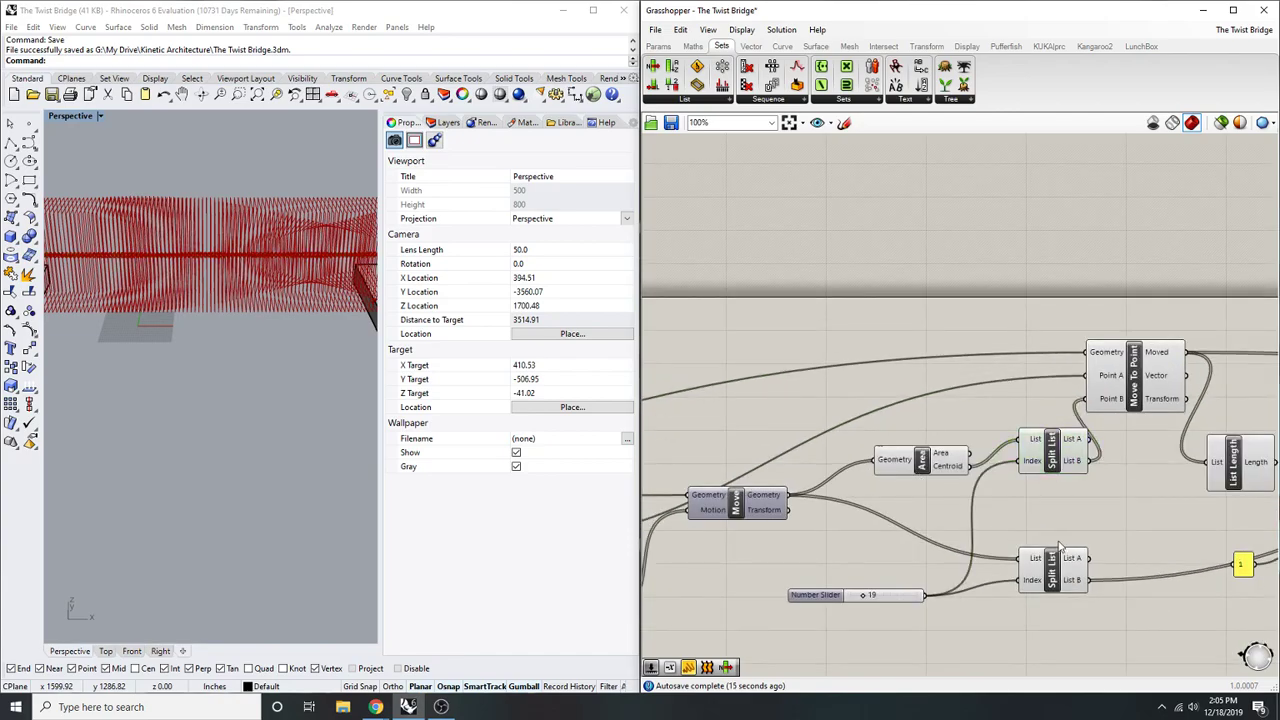
pyautogui.click(1053, 551)
pyautogui.middleClick(1042, 556)
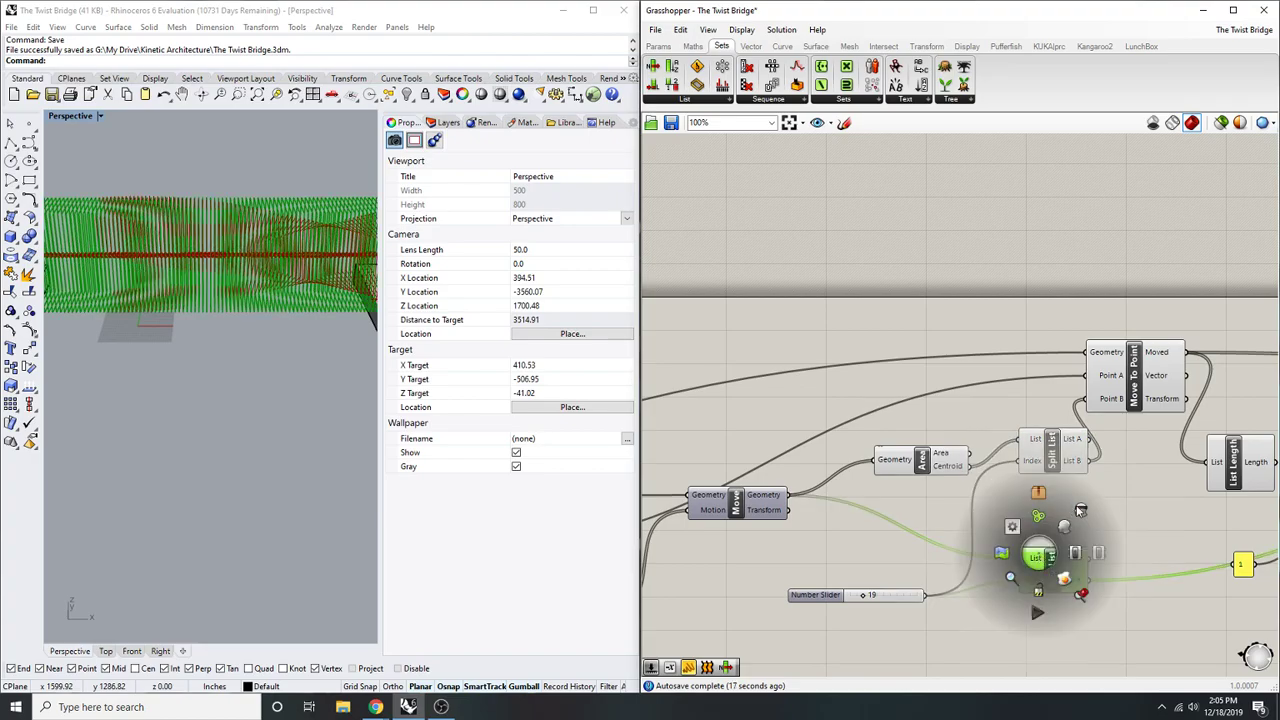
pyautogui.click(1080, 510)
# - Examine the twisted frames from the end of the bridge and review the components feeding Rotate
pyautogui.moveTo(343, 240); pyautogui.dragTo(135, 245, button='right')
pyautogui.scroll(2, 240, 215)
pyautogui.scroll(8, 253, 229)
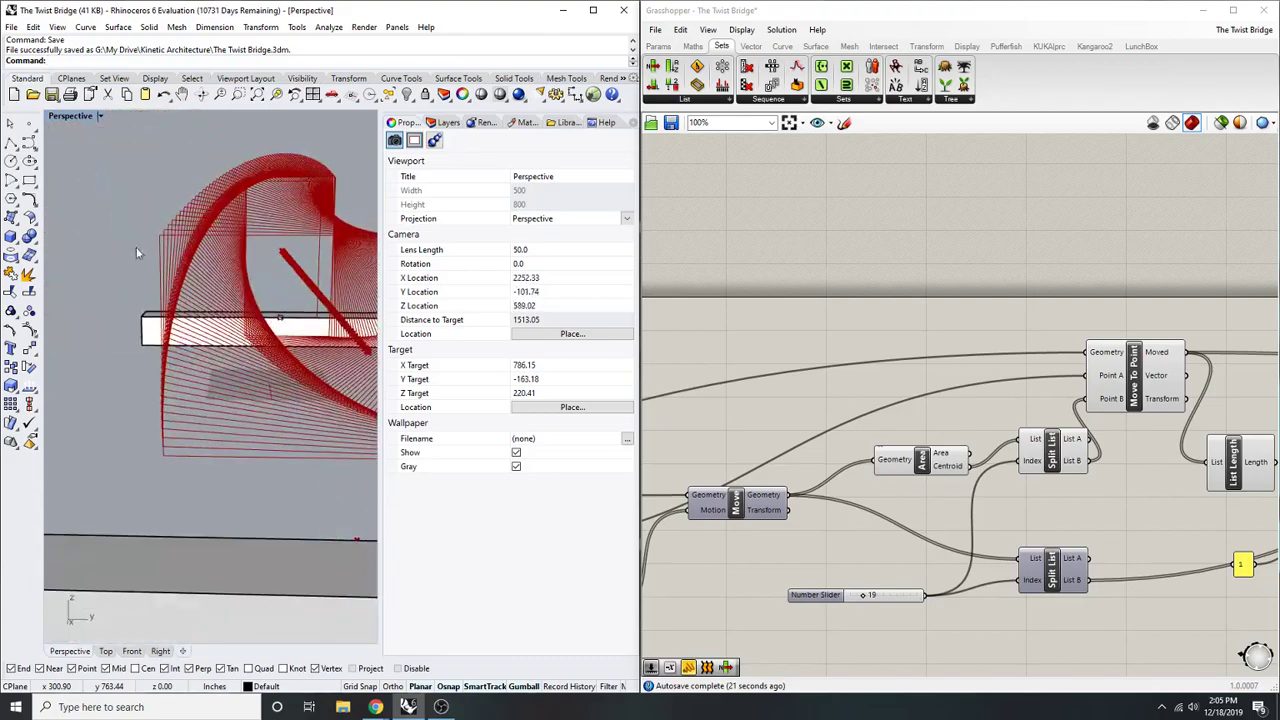
pyautogui.scroll(-5, 225, 247)
pyautogui.moveTo(225, 247); pyautogui.dragTo(268, 247, button='right')
pyautogui.moveTo(1150, 450); pyautogui.dragTo(934, 443, button='right')
pyautogui.scroll(-3, 938, 436)
pyautogui.moveTo(1040, 523); pyautogui.dragTo(911, 521, button='right')
pyautogui.scroll(1, 911, 521)
pyautogui.moveTo(1042, 551); pyautogui.dragTo(945, 537, button='right')
# - Add a number slider set to 12 beside Range and connect it to Range's Steps input in place of Subtraction's Result
pyautogui.doubleClick(1027, 566)
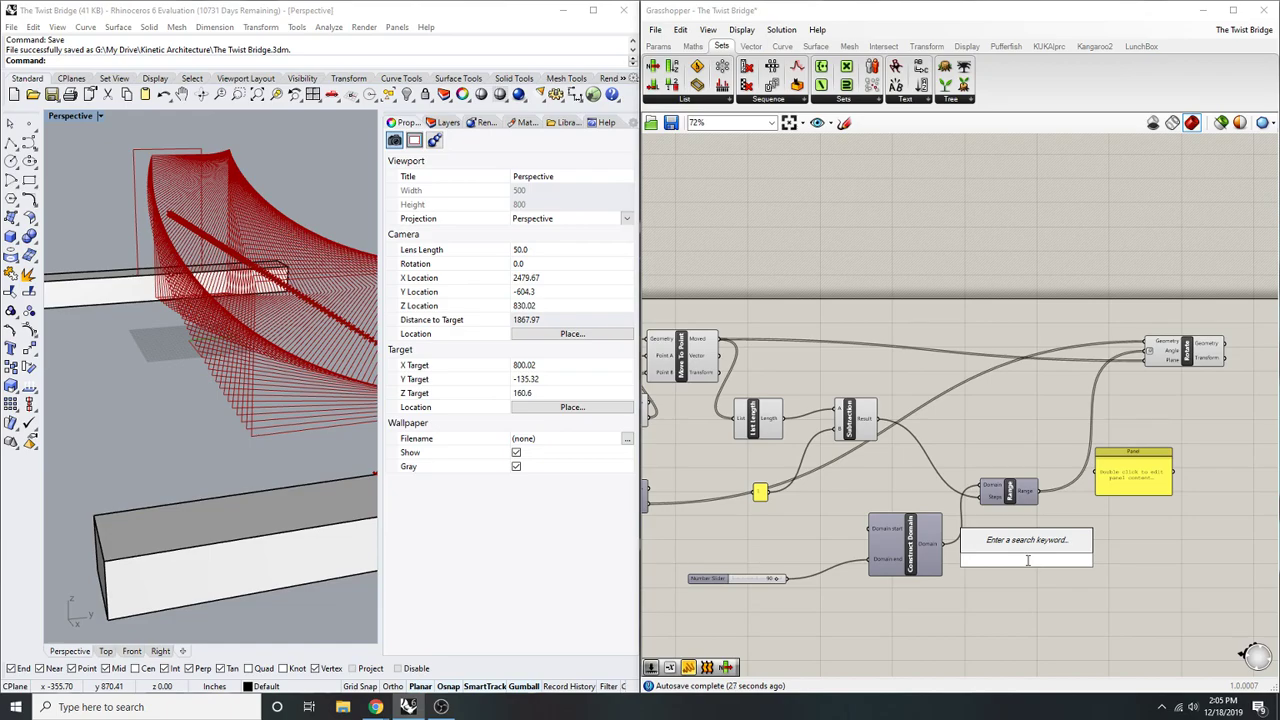
pyautogui.write('step')
pyautogui.press('BackSpace')
pyautogui.press('BackSpace')
pyautogui.press('BackSpace')
pyautogui.press('BackSpace')
pyautogui.write('12')
pyautogui.press('Return')
pyautogui.scroll(3, 911, 499)
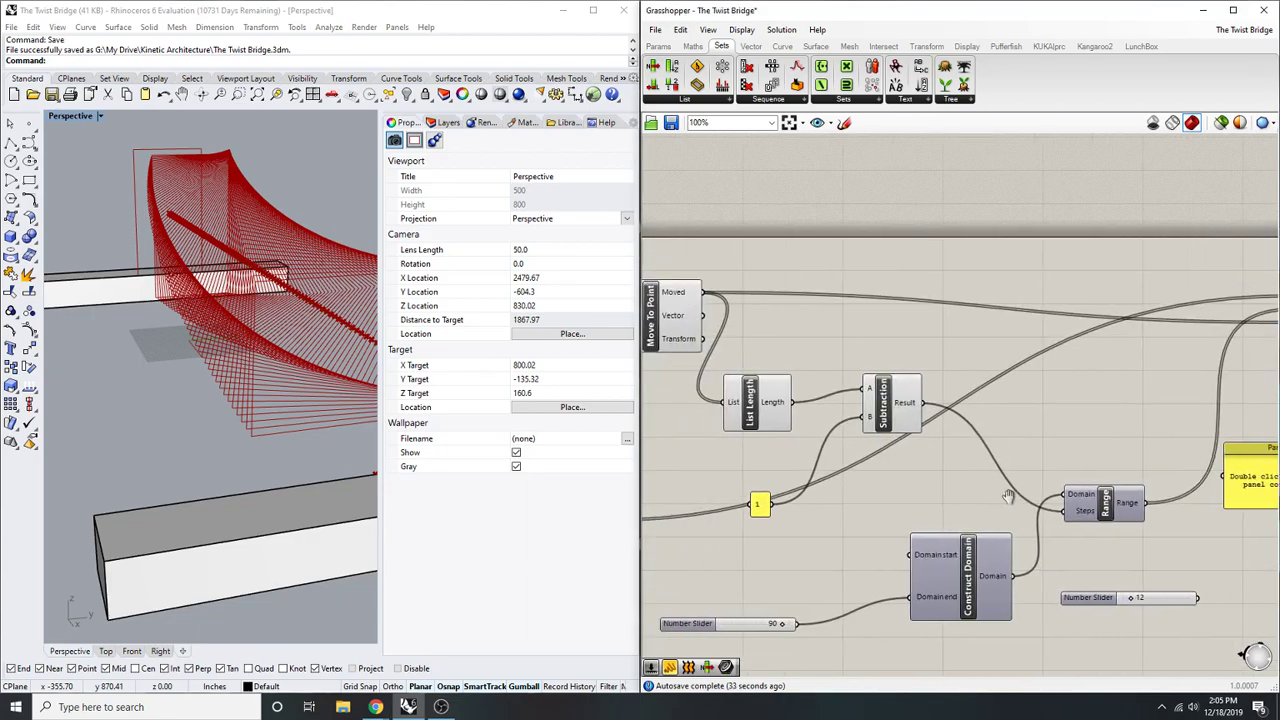
pyautogui.moveTo(1117, 587); pyautogui.dragTo(947, 489)
pyautogui.scroll(2, 1025, 474)
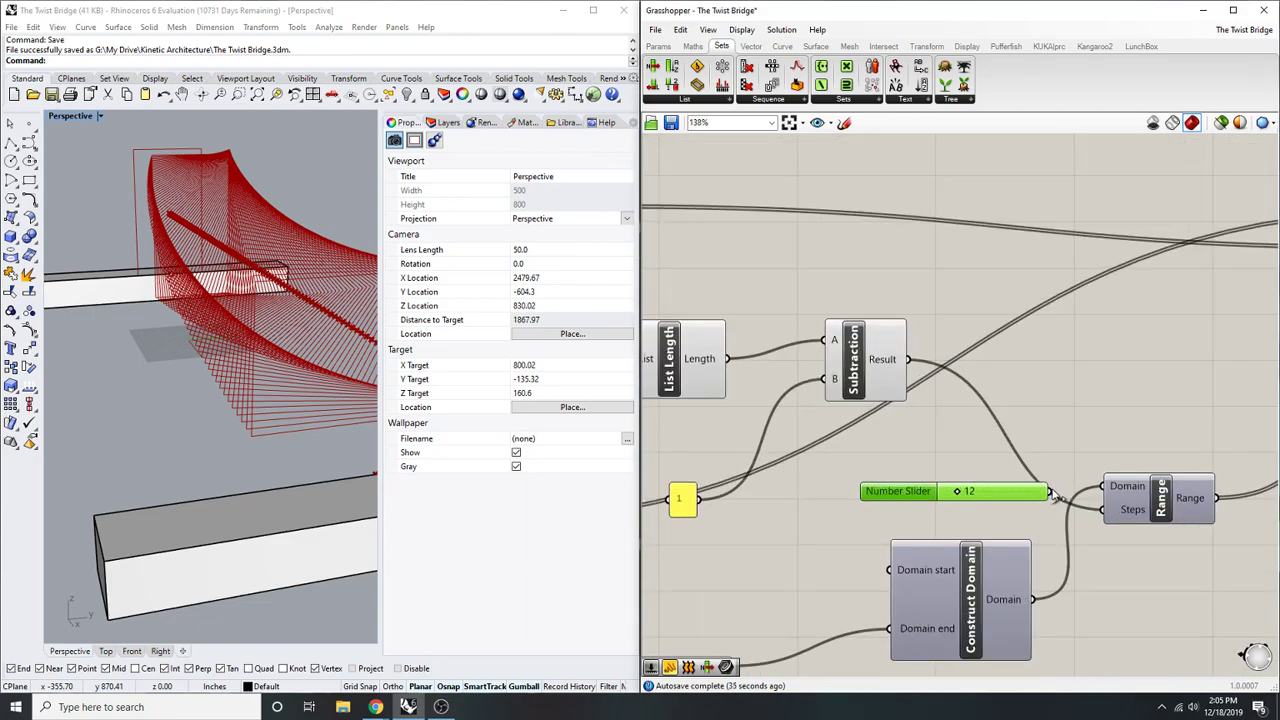
pyautogui.moveTo(1105, 523); pyautogui.dragTo(1107, 521)
# - Set the slider driving Range's Steps to 40 and inspect the twist in the viewport
pyautogui.moveTo(200, 285); pyautogui.dragTo(350, 268, button='right')
pyautogui.scroll(-9, 349, 267)
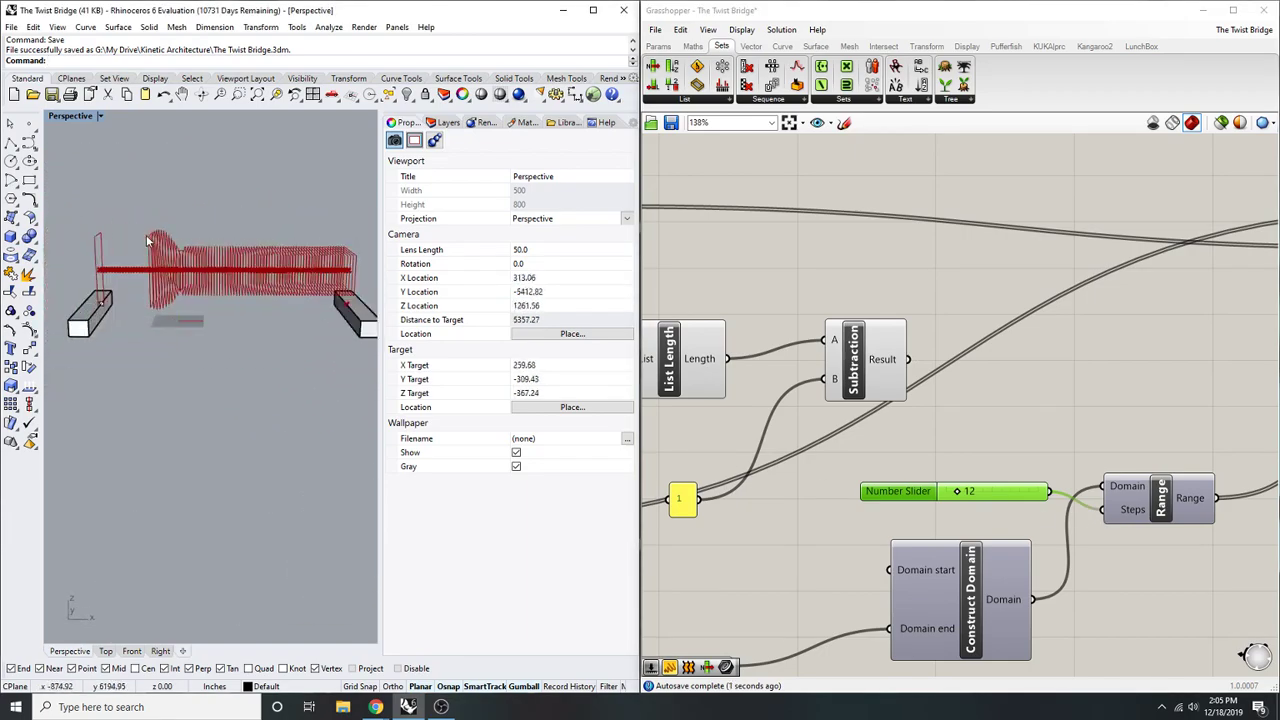
pyautogui.scroll(3, 146, 234)
pyautogui.scroll(3, 1010, 521)
pyautogui.moveTo(935, 491); pyautogui.dragTo(980, 491)
pyautogui.moveTo(241, 383); pyautogui.dragTo(123, 377, button='right')
pyautogui.scroll(-6, 881, 391)
# - Add a Curve parameter fed by the lower Split List's List A output and view its frames selected in the viewport
pyautogui.moveTo(803, 382); pyautogui.dragTo(866, 386, button='right')
pyautogui.moveTo(836, 461); pyautogui.dragTo(806, 462, button='right')
pyautogui.scroll(2, 806, 462)
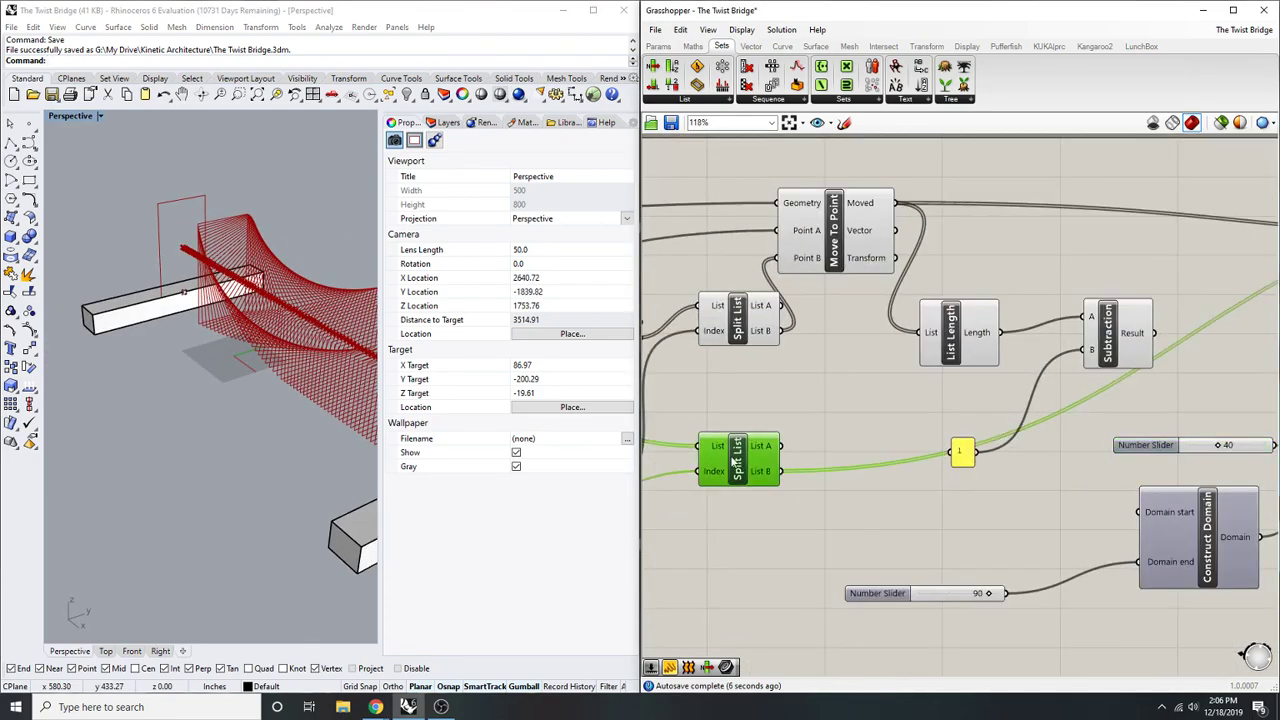
pyautogui.doubleClick(831, 402)
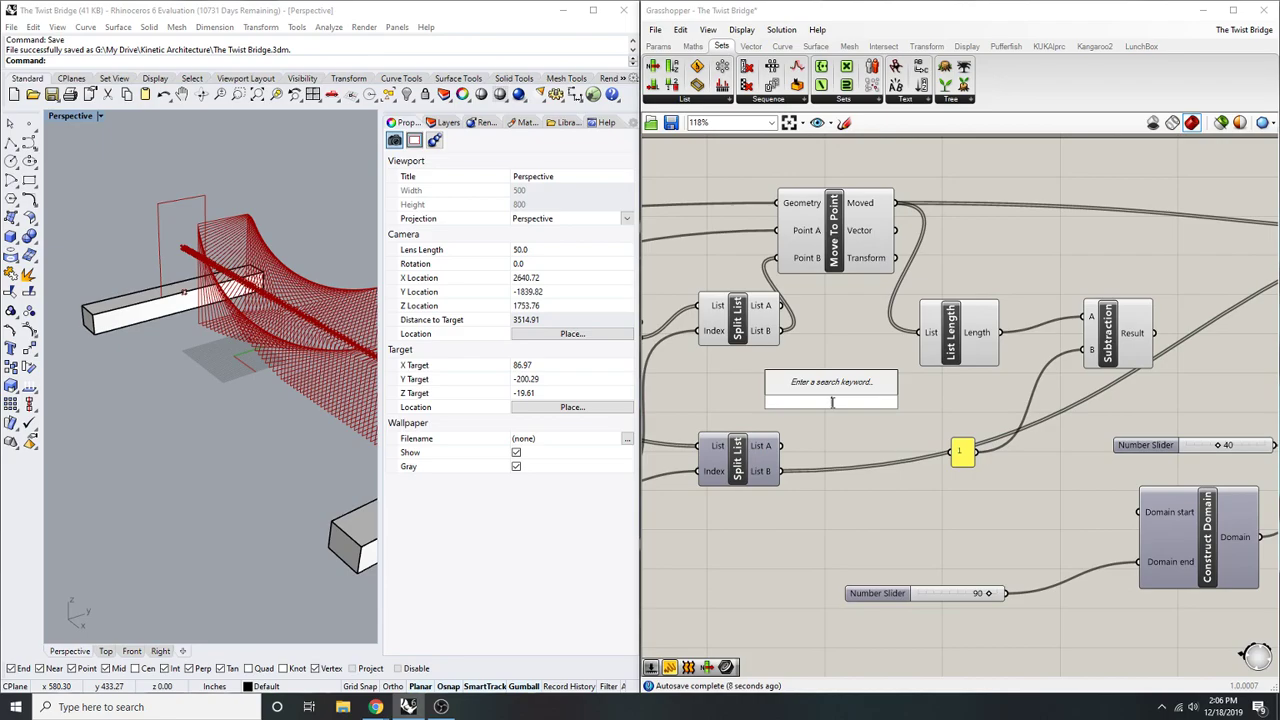
pyautogui.write('curve')
pyautogui.press('Return')
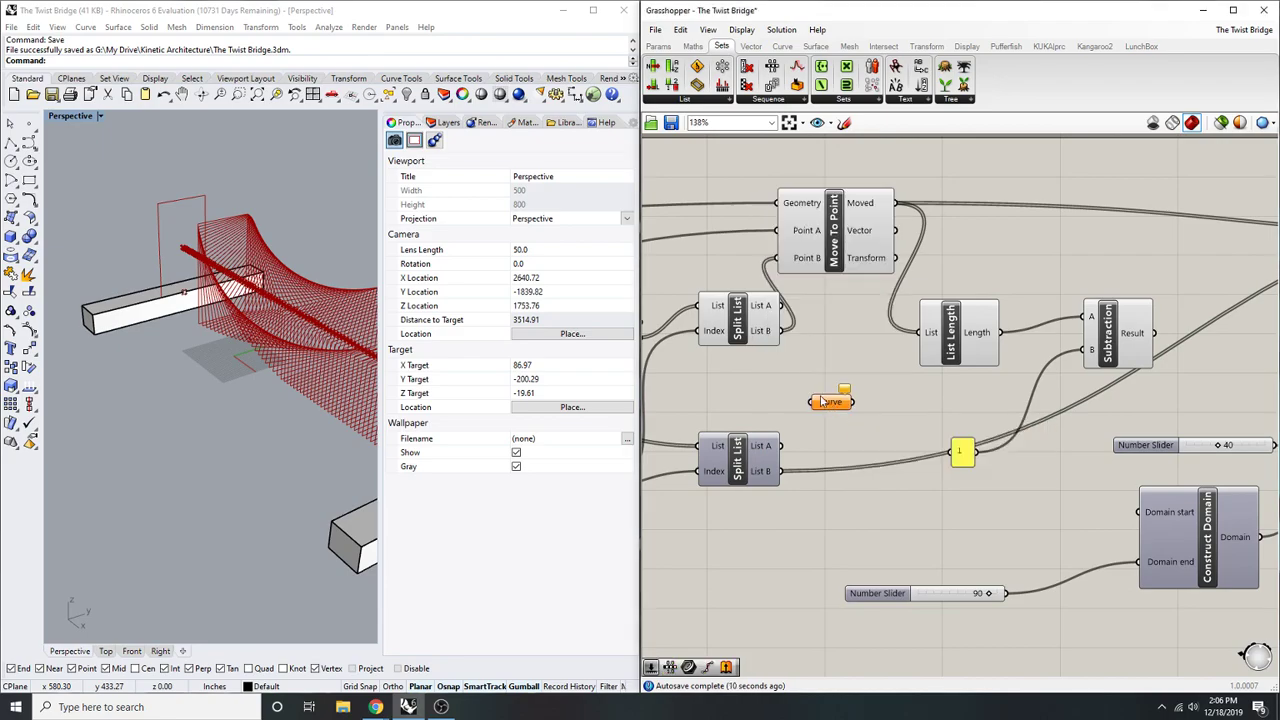
pyautogui.scroll(3, 797, 423)
pyautogui.moveTo(797, 423); pyautogui.dragTo(754, 477)
pyautogui.click(828, 408)
pyautogui.moveTo(208, 328); pyautogui.dragTo(250, 268, button='right')
pyautogui.scroll(-4, 286, 306)
pyautogui.scroll(3, 289, 283)
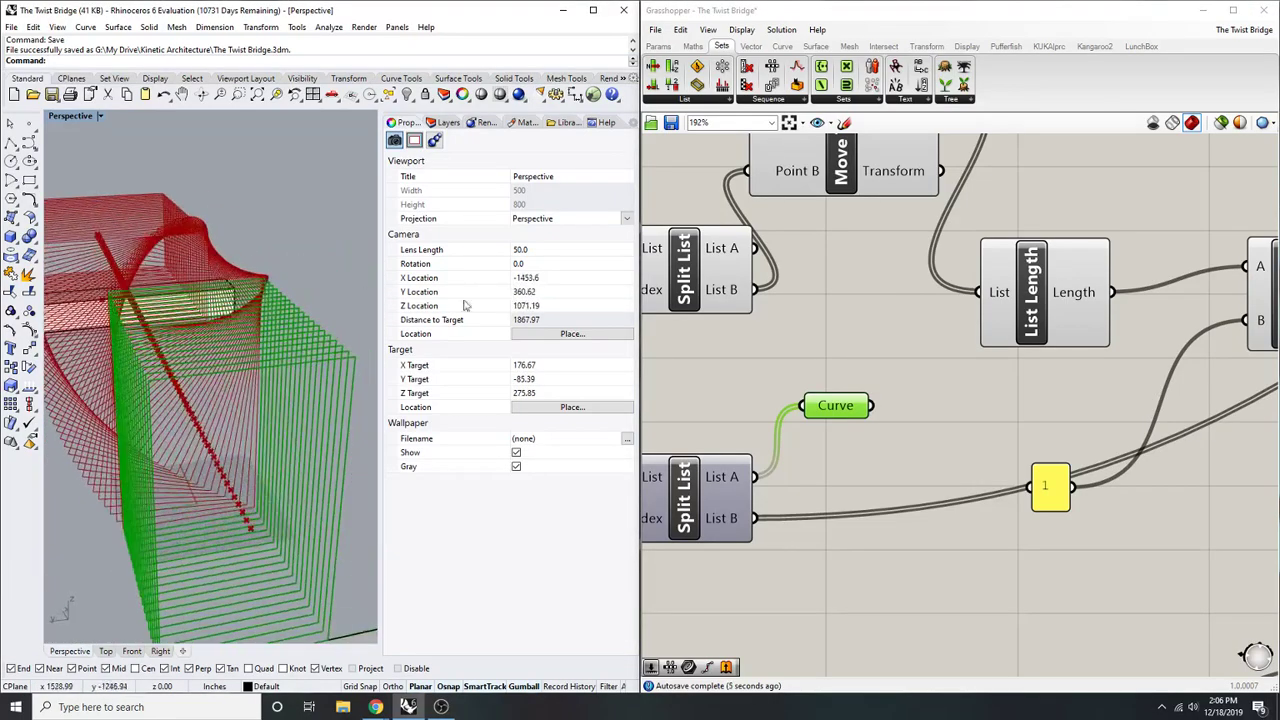
# - Set the slider driving Range's Steps to 44 and check the twist along the bridge
pyautogui.moveTo(1150, 420); pyautogui.dragTo(976, 412, button='right')
pyautogui.scroll(-3, 1000, 455)
pyautogui.scroll(4, 1037, 470)
pyautogui.moveTo(1055, 472); pyautogui.dragTo(1061, 472)
pyautogui.scroll(-5, 143, 374)
pyautogui.moveTo(143, 374); pyautogui.dragTo(238, 374, button='right')
pyautogui.scroll(2, 190, 365)
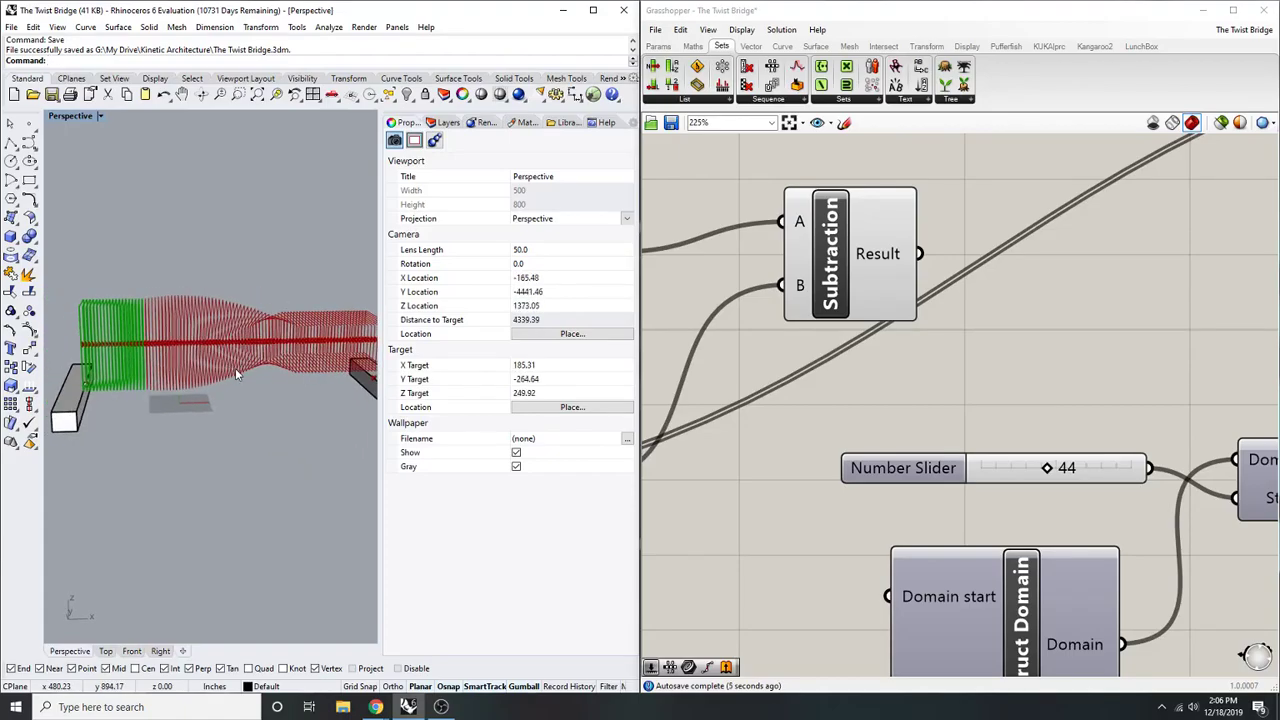
# - Set the Split List index slider to 23
pyautogui.scroll(-4, 1045, 473)
pyautogui.scroll(4, 931, 460)
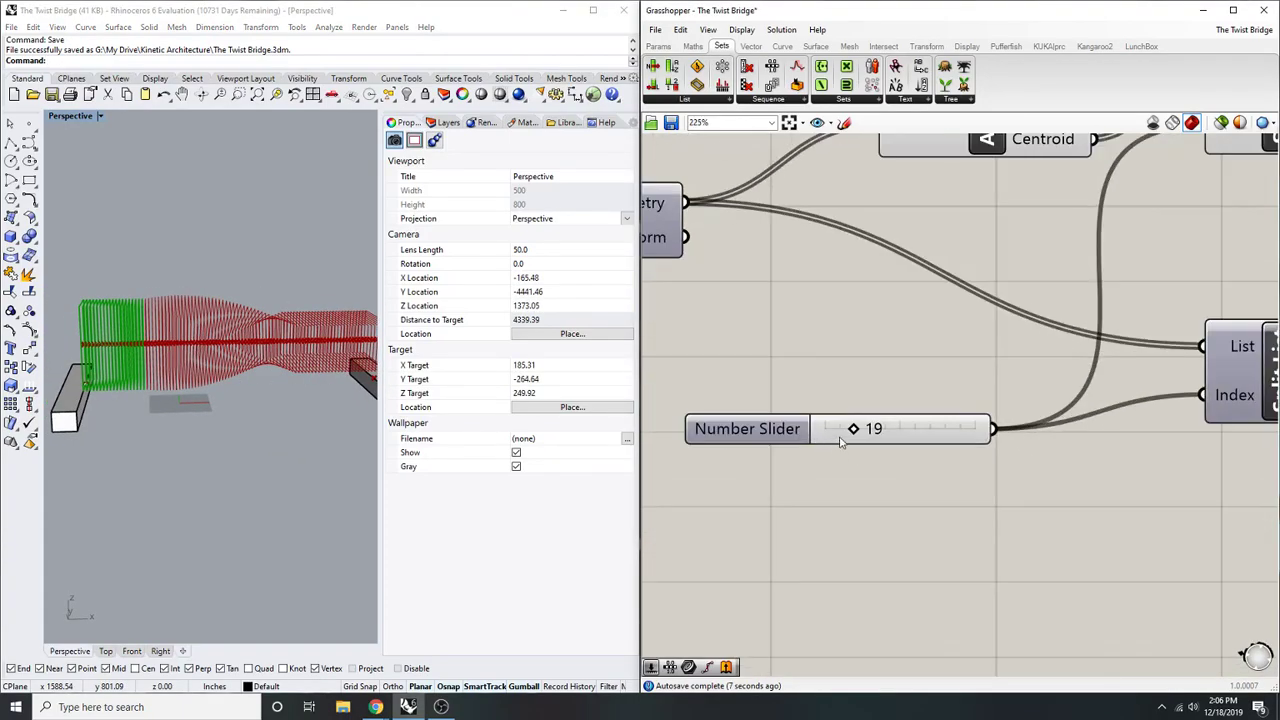
pyautogui.scroll(1, 862, 430)
pyautogui.moveTo(828, 453); pyautogui.dragTo(834, 453)
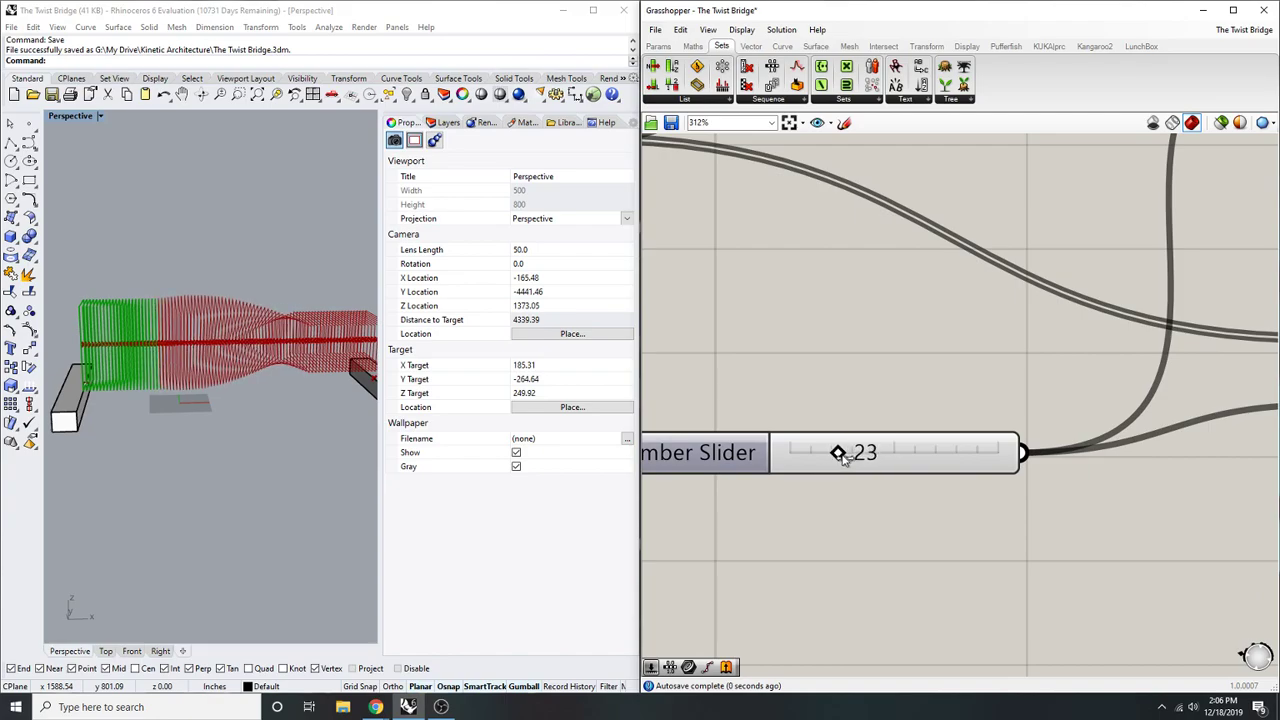
# - Lower the slider driving Range's Steps to shorten the twisting section, fine-tuning it against the viewport
pyautogui.scroll(-1, 835, 485)
pyautogui.scroll(-4, 835, 486)
pyautogui.moveTo(1240, 485); pyautogui.dragTo(900, 496, button='right')
pyautogui.moveTo(1069, 470); pyautogui.dragTo(943, 503, button='right')
pyautogui.scroll(3, 1010, 445)
pyautogui.moveTo(1063, 436); pyautogui.dragTo(1015, 450)
pyautogui.moveTo(272, 406); pyautogui.dragTo(230, 396, button='right')
pyautogui.moveTo(1015, 436); pyautogui.dragTo(1021, 437)
pyautogui.scroll(-3, 869, 457)
# - Set the Split List index slider to 36
pyautogui.moveTo(676, 554); pyautogui.dragTo(1149, 536, button='right')
pyautogui.scroll(2, 788, 463)
pyautogui.moveTo(792, 485); pyautogui.dragTo(808, 486)
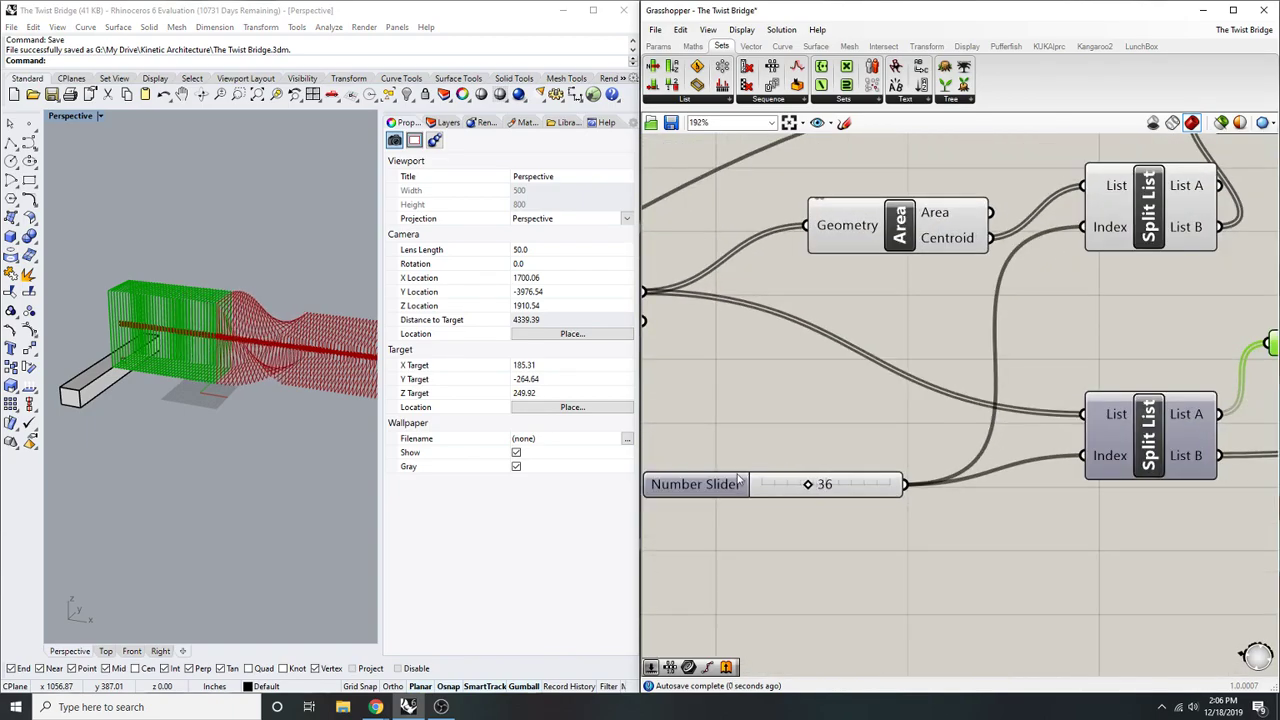
# - Inspect the unrotated frames of the split curve list in the viewport, comparing them with the twisted section
pyautogui.scroll(-8, 220, 415)
pyautogui.moveTo(243, 420); pyautogui.dragTo(297, 420, button='right')
pyautogui.scroll(10, 253, 359)
pyautogui.moveTo(253, 359); pyautogui.dragTo(354, 367, button='right')
pyautogui.scroll(6, 174, 438)
pyautogui.moveTo(174, 438); pyautogui.dragTo(290, 390, button='right')
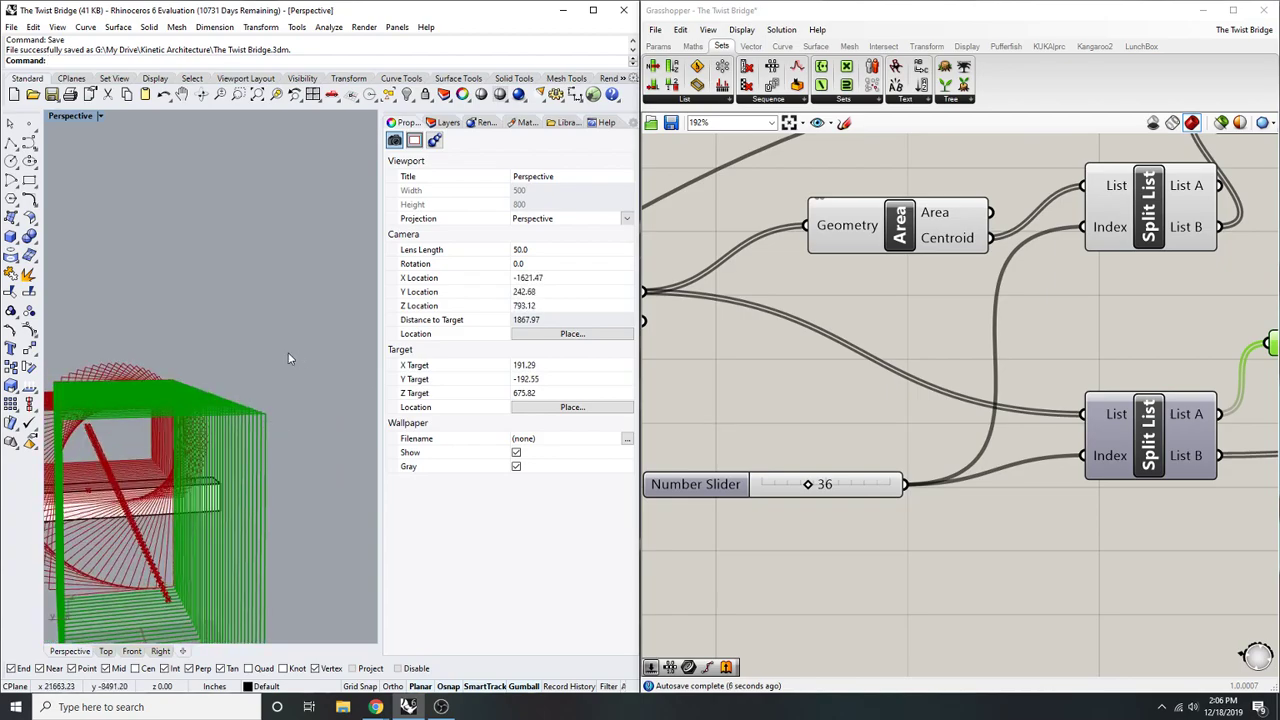
pyautogui.moveTo(949, 463); pyautogui.dragTo(809, 529, button='right')
pyautogui.scroll(-3, 809, 529)
pyautogui.scroll(2, 940, 502)
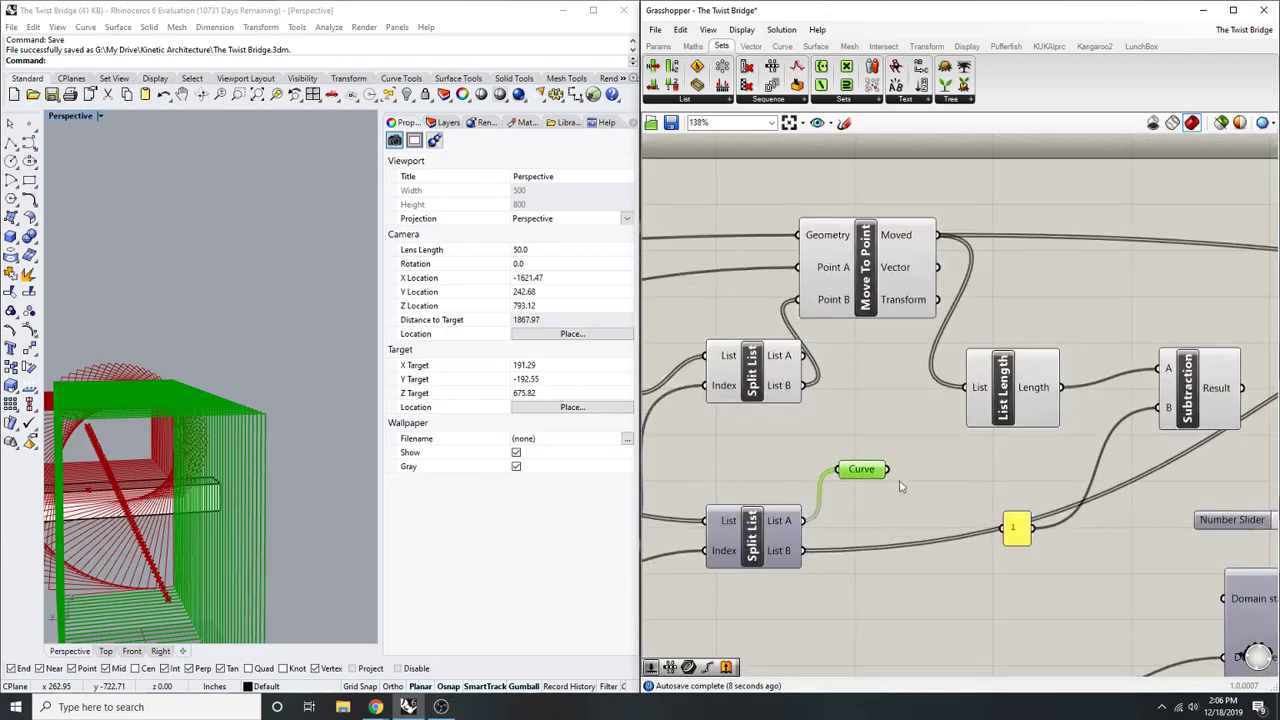
pyautogui.click(897, 497)
# - Add a Weave component beside the Rotate component
pyautogui.scroll(-2, 860, 483)
pyautogui.moveTo(890, 451); pyautogui.dragTo(820, 445, button='right')
pyautogui.scroll(-1, 820, 445)
pyautogui.scroll(4, 1148, 360)
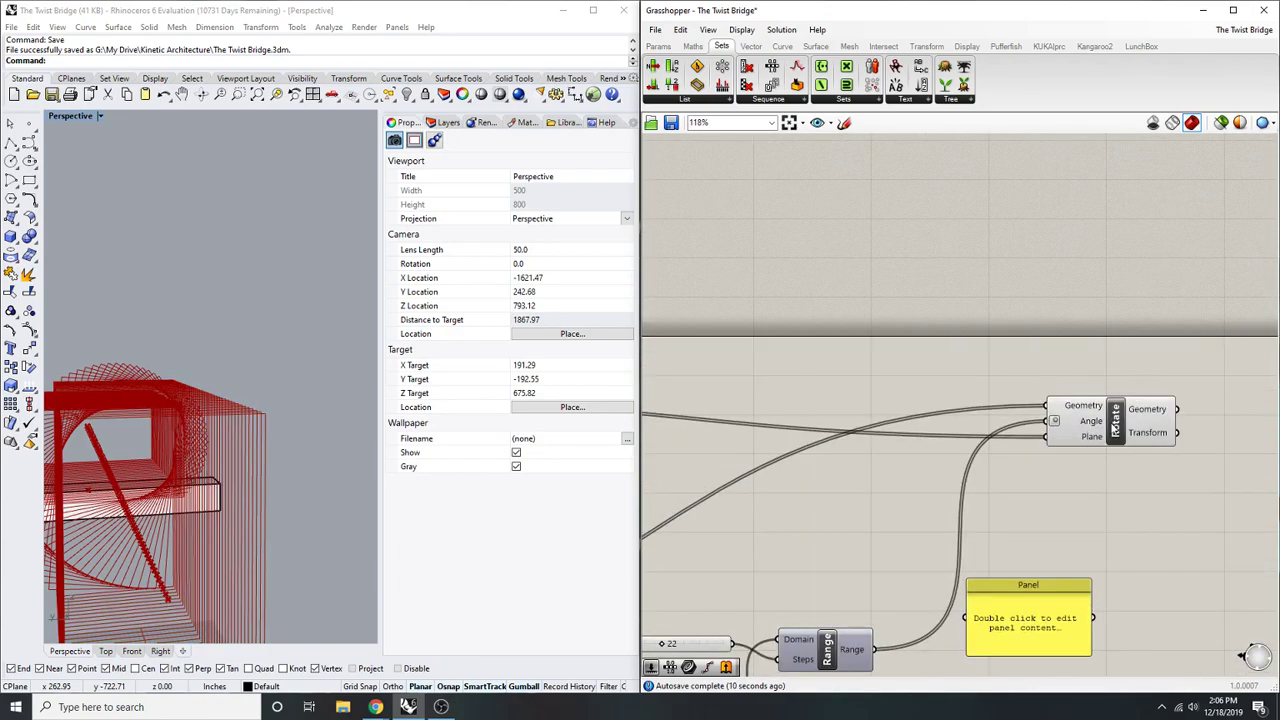
pyautogui.moveTo(1209, 366); pyautogui.dragTo(1131, 383, button='right')
pyautogui.doubleClick(1131, 377)
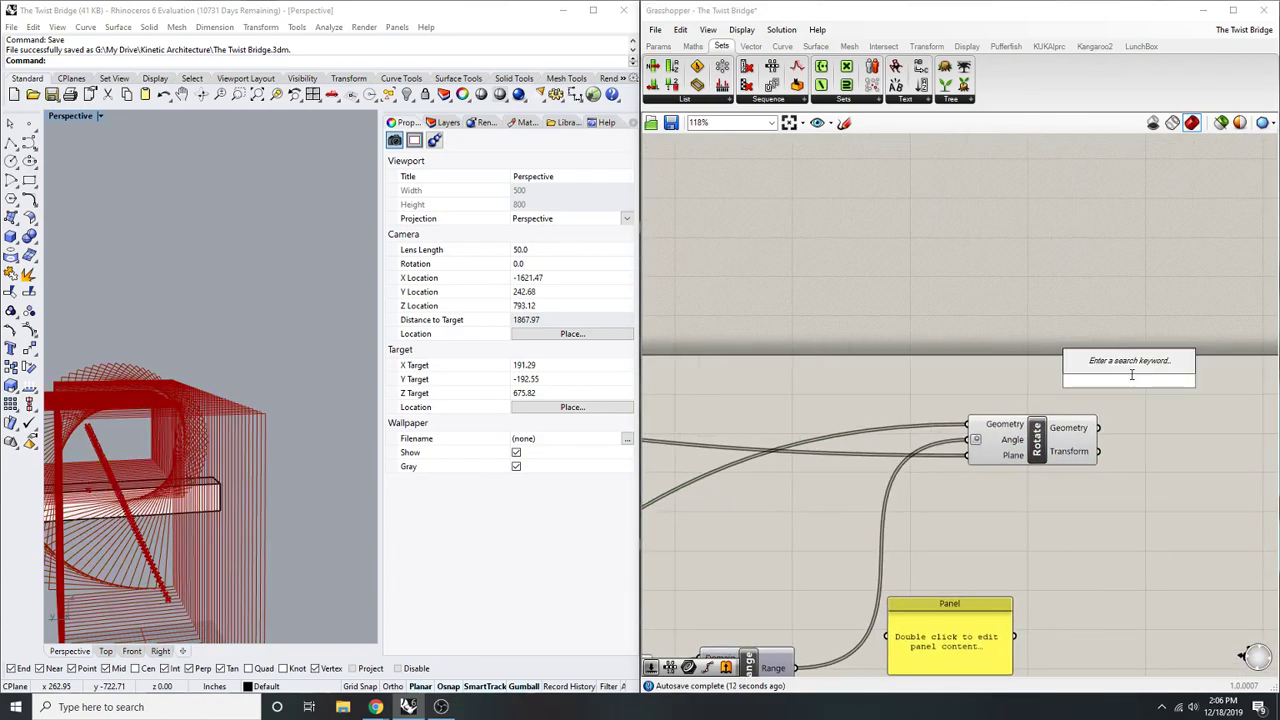
pyautogui.write('merge')
pyautogui.write('e')
pyautogui.press('BackSpace')
pyautogui.press('BackSpace')
pyautogui.press('BackSpace')
pyautogui.press('BackSpace')
pyautogui.write('weave')
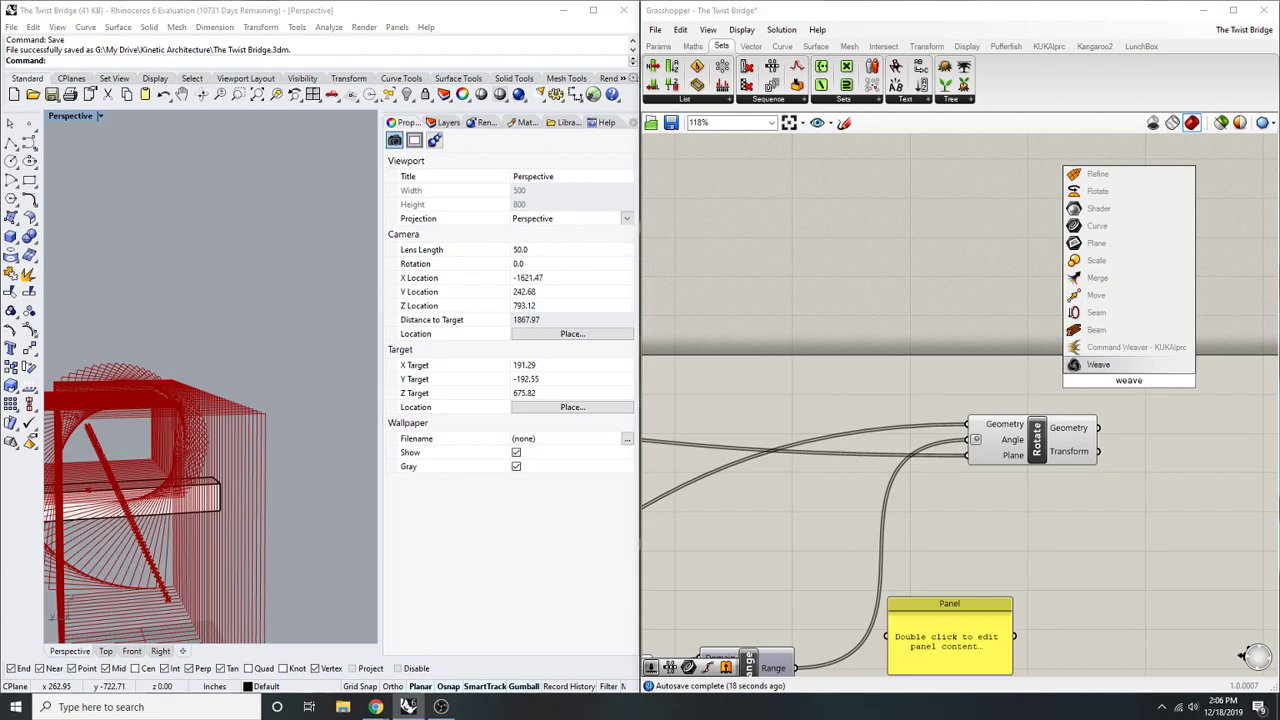
pyautogui.press('Return')
# - Connect the Curve parameter to Weave's Stream 0 and Rotate's Geometry output to Stream 1
pyautogui.scroll(-2, 1130, 372)
pyautogui.moveTo(1108, 374); pyautogui.dragTo(853, 293, button='right')
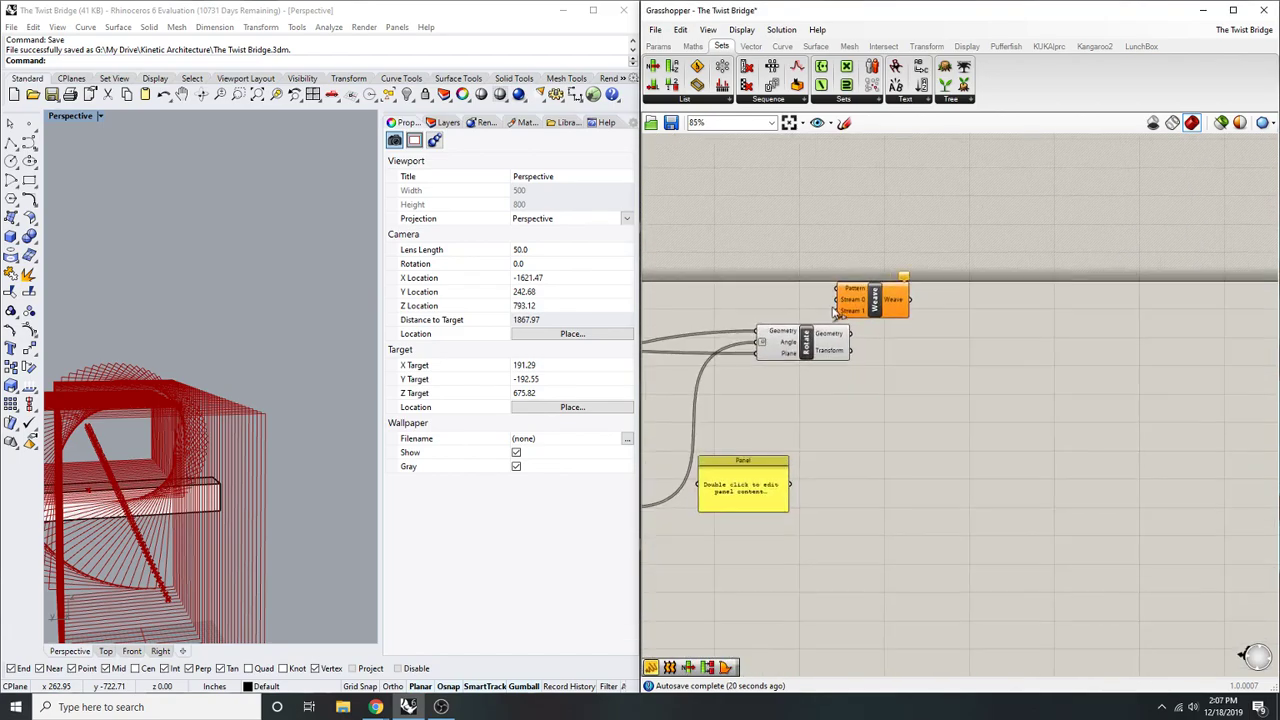
pyautogui.click(809, 343)
pyautogui.scroll(-4, 750, 333)
pyautogui.moveTo(750, 333); pyautogui.dragTo(923, 345, button='right')
pyautogui.scroll(3, 723, 449)
pyautogui.moveTo(723, 449); pyautogui.dragTo(820, 452, button='right')
pyautogui.moveTo(859, 376)
pyautogui.moveTo(809, 400); pyautogui.dragTo(934, 380, button='right')
pyautogui.scroll(2, 823, 406)
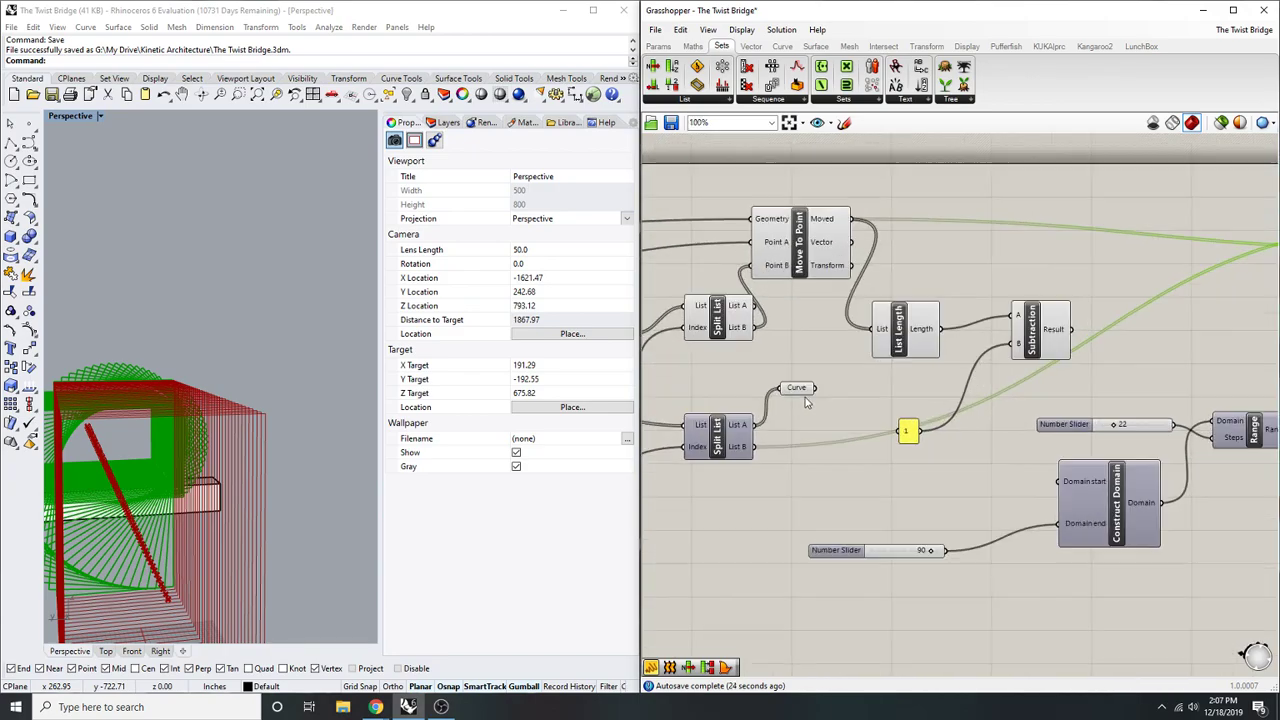
pyautogui.click(803, 390)
pyautogui.scroll(-3, 808, 398)
pyautogui.moveTo(845, 402); pyautogui.dragTo(797, 401, button='right')
pyautogui.scroll(1, 797, 401)
pyautogui.scroll(-4, 765, 378)
pyautogui.moveTo(760, 391); pyautogui.dragTo(840, 397)
pyautogui.scroll(4, 1095, 276)
pyautogui.scroll(3, 1029, 353)
pyautogui.moveTo(869, 420); pyautogui.dragTo(714, 441, button='right')
# - Try lofting the Weave output with a Loft component, and delete that Loft
pyautogui.doubleClick(1106, 396)
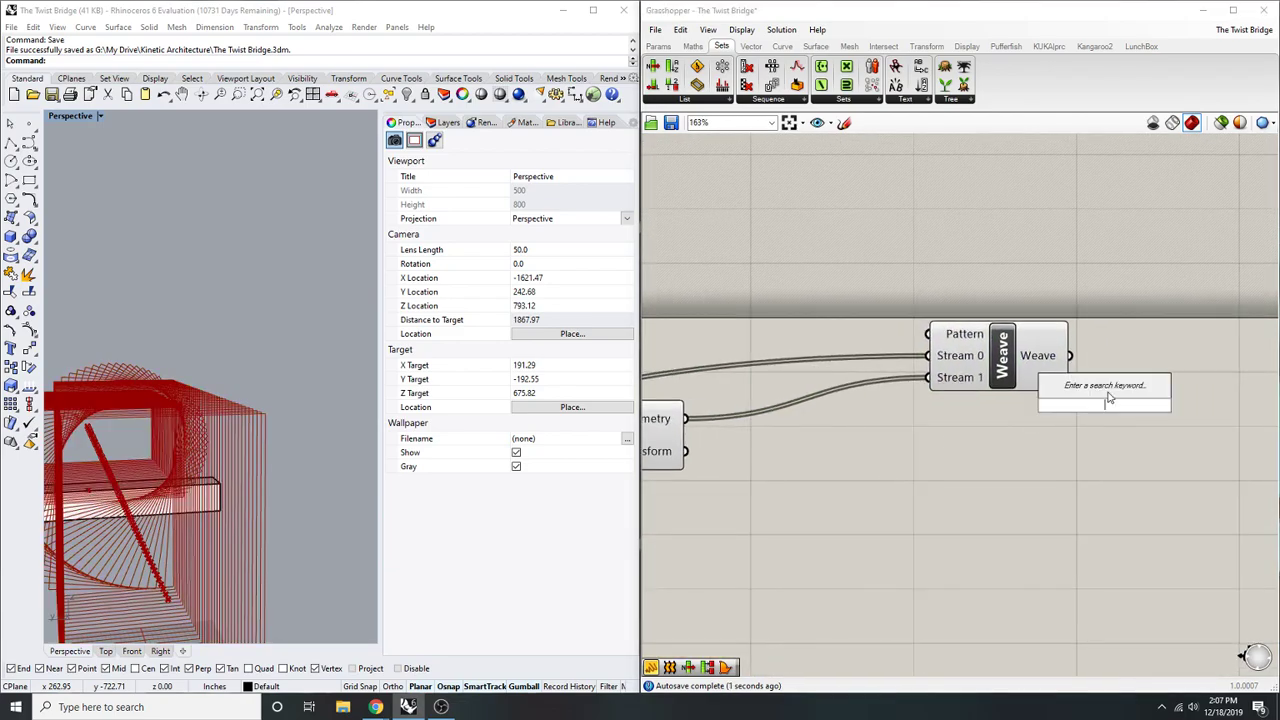
pyautogui.write('loft')
pyautogui.press('Return')
pyautogui.scroll(3, 1095, 396)
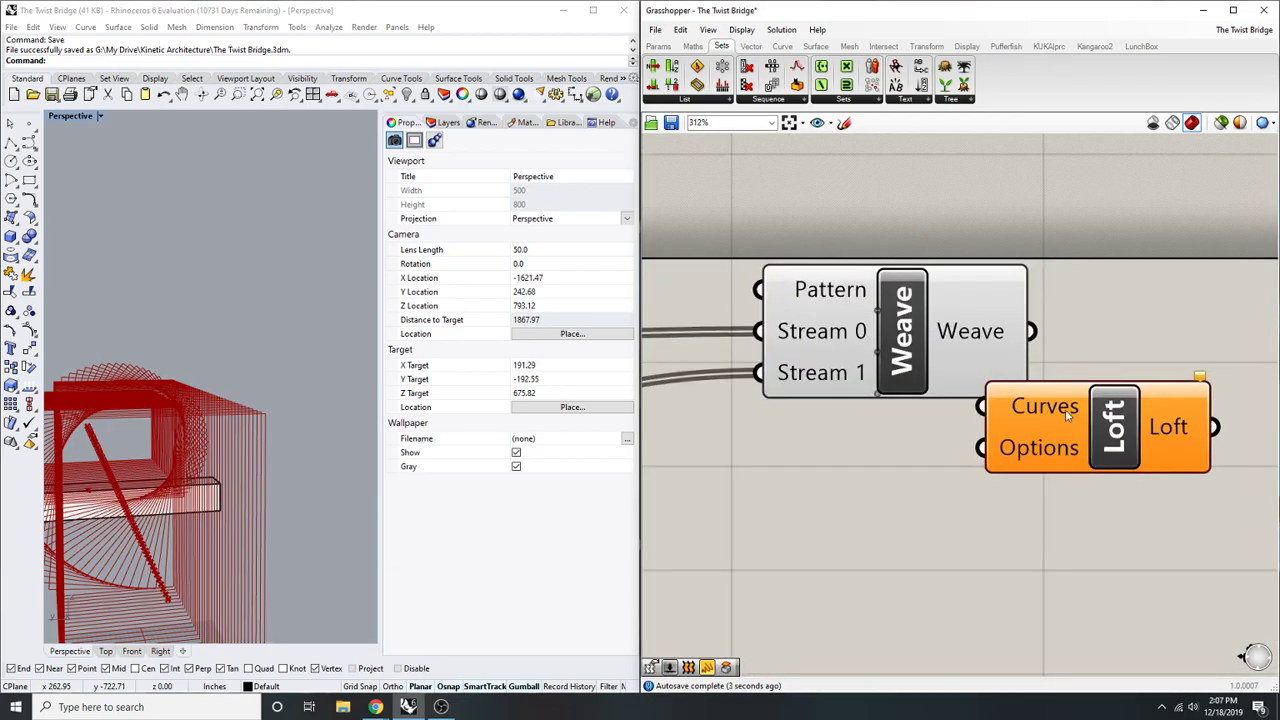
pyautogui.click(1085, 395)
pyautogui.click(1140, 317)
pyautogui.moveTo(263, 445); pyautogui.dragTo(155, 483, button='right')
pyautogui.scroll(-6, 170, 486)
pyautogui.scroll(3, 156, 483)
pyautogui.click(1171, 393)
pyautogui.press('Delete')
# - Add a Merge component below the Weave component
pyautogui.moveTo(866, 360); pyautogui.dragTo(934, 386, button='right')
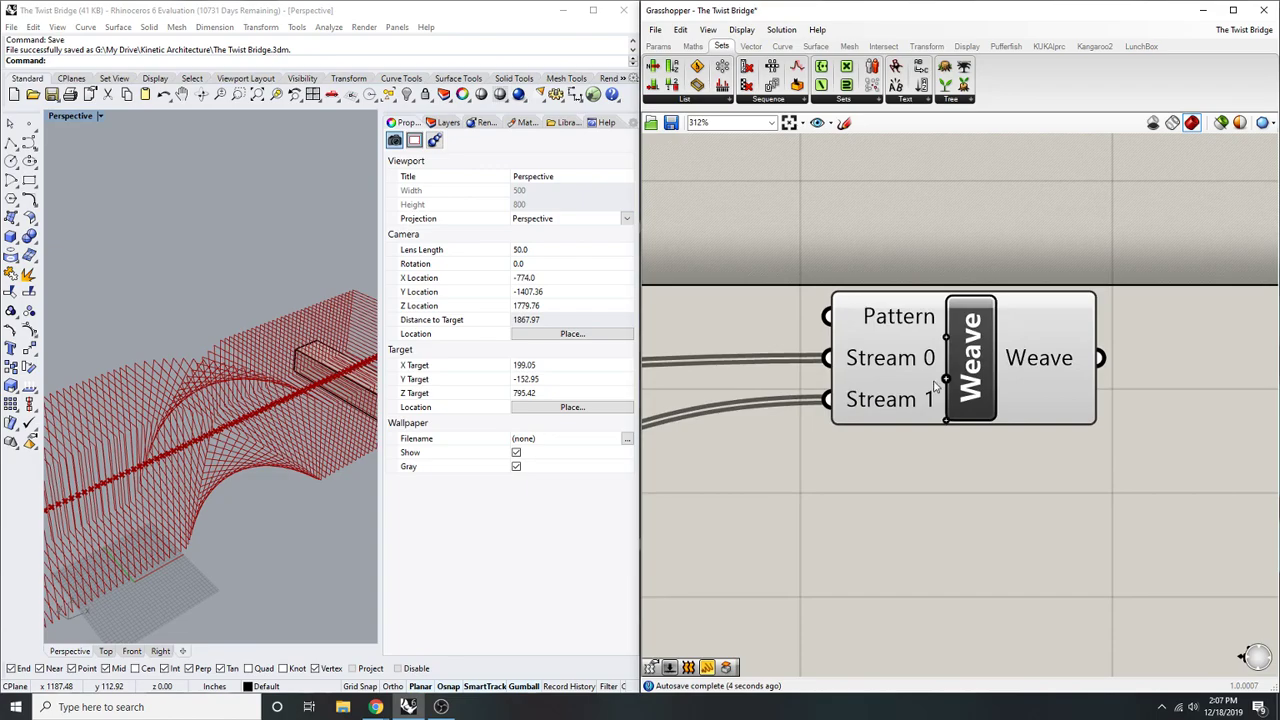
pyautogui.doubleClick(936, 586)
pyautogui.write('merge')
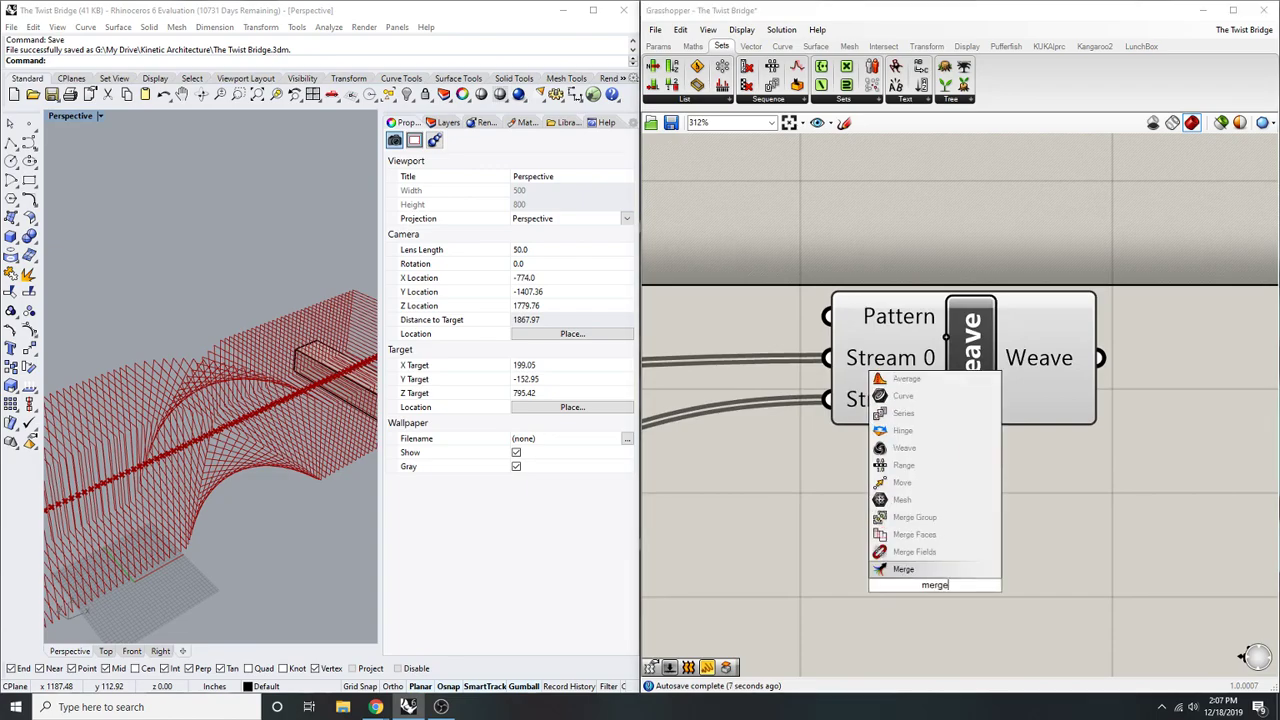
pyautogui.press('Return')
pyautogui.scroll(-4, 955, 464)
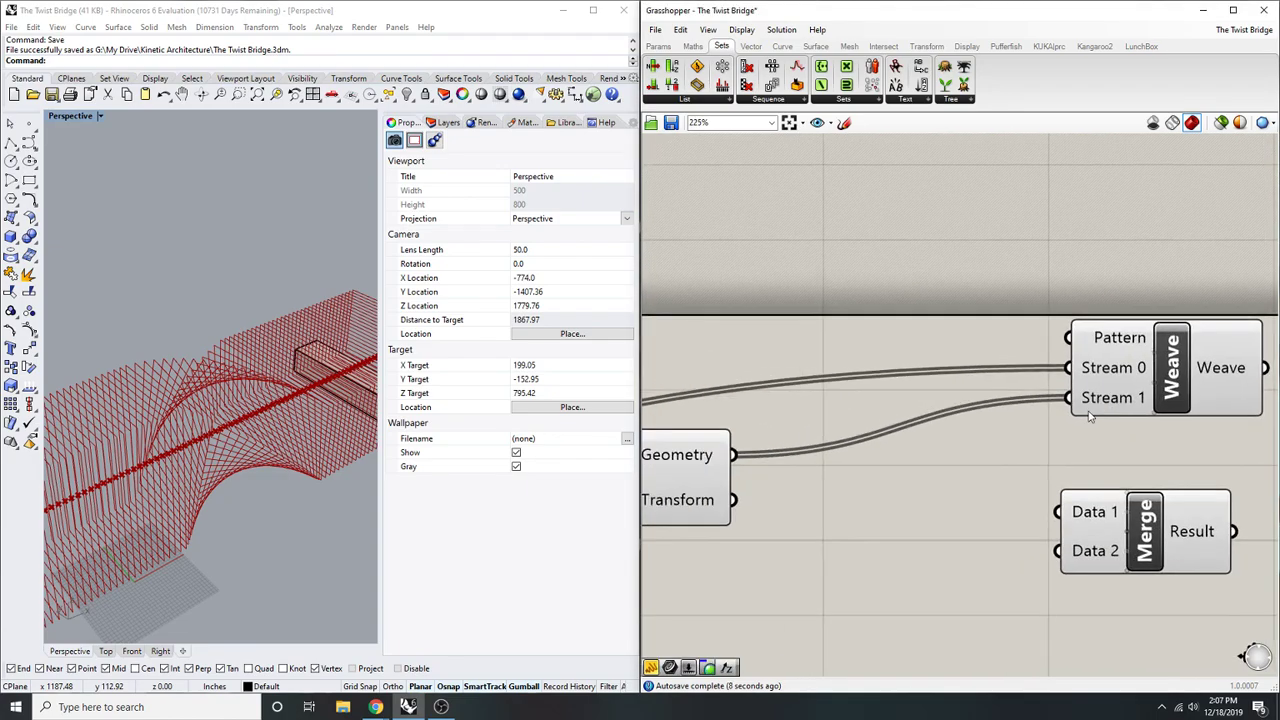
# - Connect the Curve parameter to Merge's first data input and Rotate's Geometry output to its second
pyautogui.scroll(1, 955, 464)
pyautogui.moveTo(1121, 481); pyautogui.dragTo(839, 475)
pyautogui.scroll(-7, 1140, 457)
pyautogui.scroll(3, 838, 497)
pyautogui.scroll(-1, 1100, 445)
pyautogui.moveTo(1240, 420); pyautogui.dragTo(815, 475, button='right')
pyautogui.scroll(5, 963, 457)
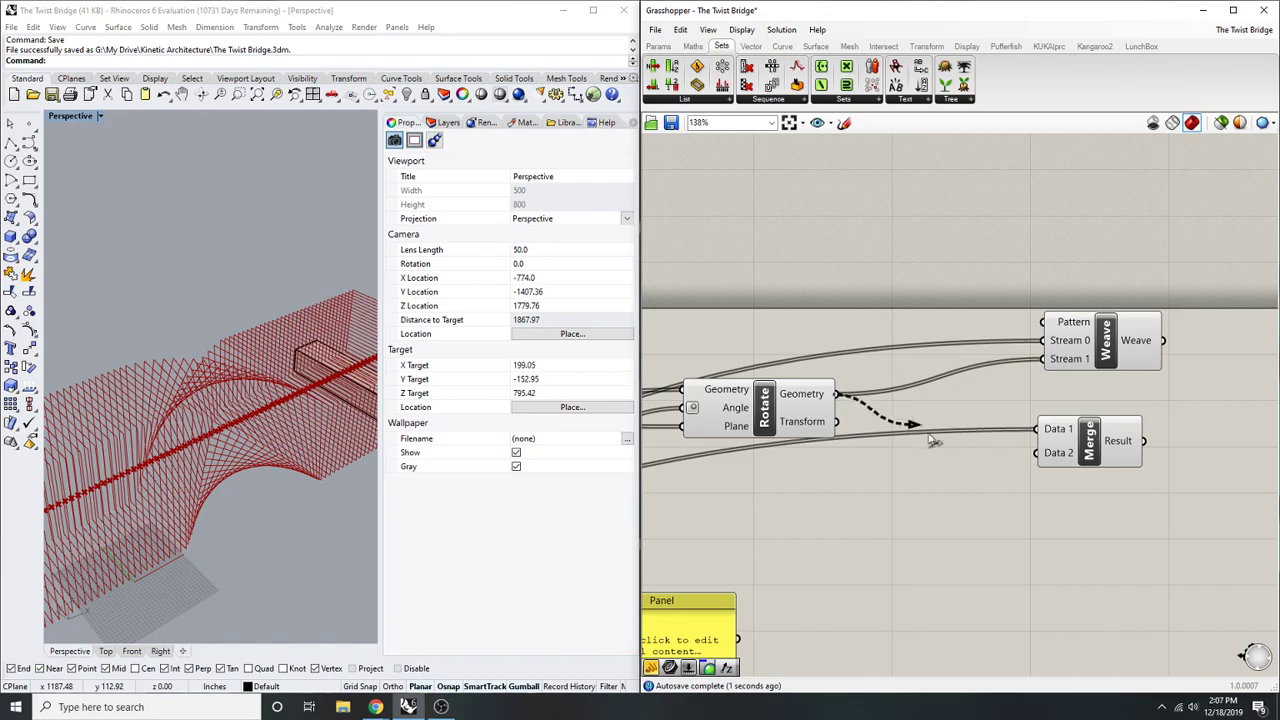
pyautogui.scroll(2, 1200, 440)
# - Add a panel connected to Merge's Result output and review the merged curve list in it
pyautogui.doubleClick(1202, 441)
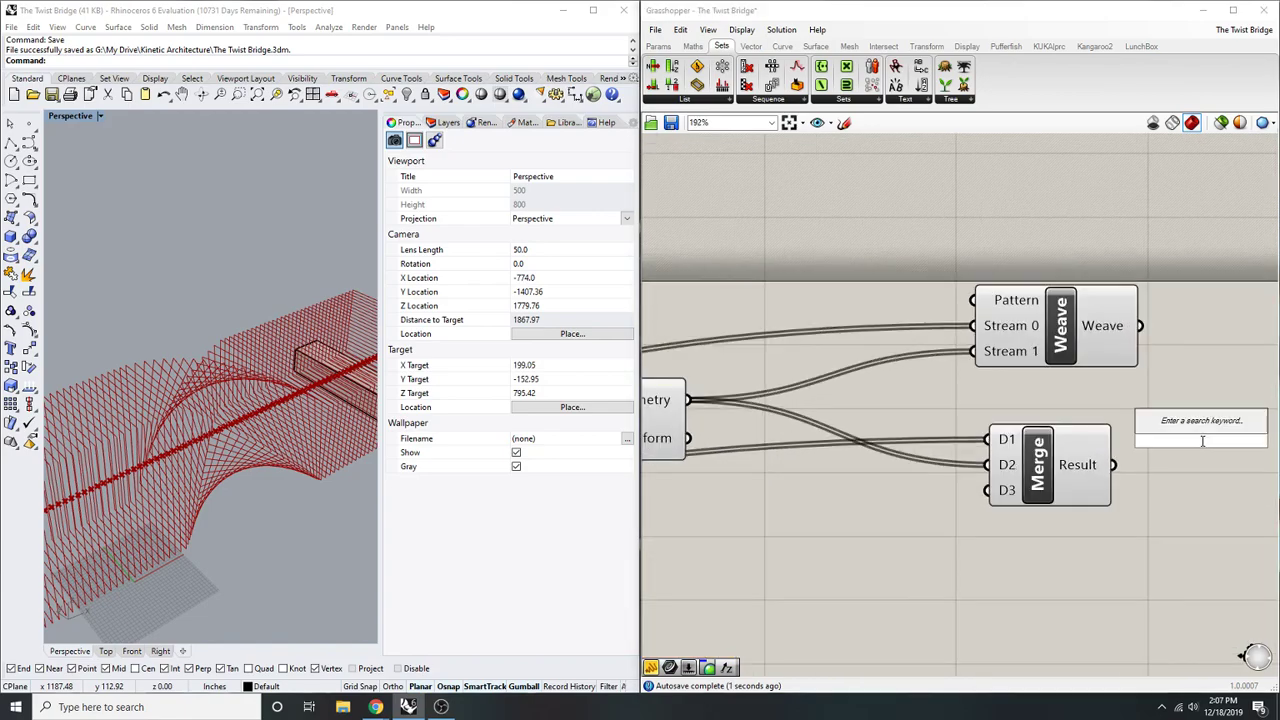
pyautogui.write('//')
pyautogui.press('Return')
pyautogui.scroll(-4, 1127, 462)
pyautogui.moveTo(1127, 462); pyautogui.dragTo(955, 488, button='right')
pyautogui.scroll(3, 955, 488)
pyautogui.moveTo(1032, 492); pyautogui.dragTo(1128, 485)
pyautogui.moveTo(1024, 460); pyautogui.dragTo(940, 489)
pyautogui.scroll(3, 1137, 476)
pyautogui.moveTo(1123, 452); pyautogui.dragTo(1128, 487)
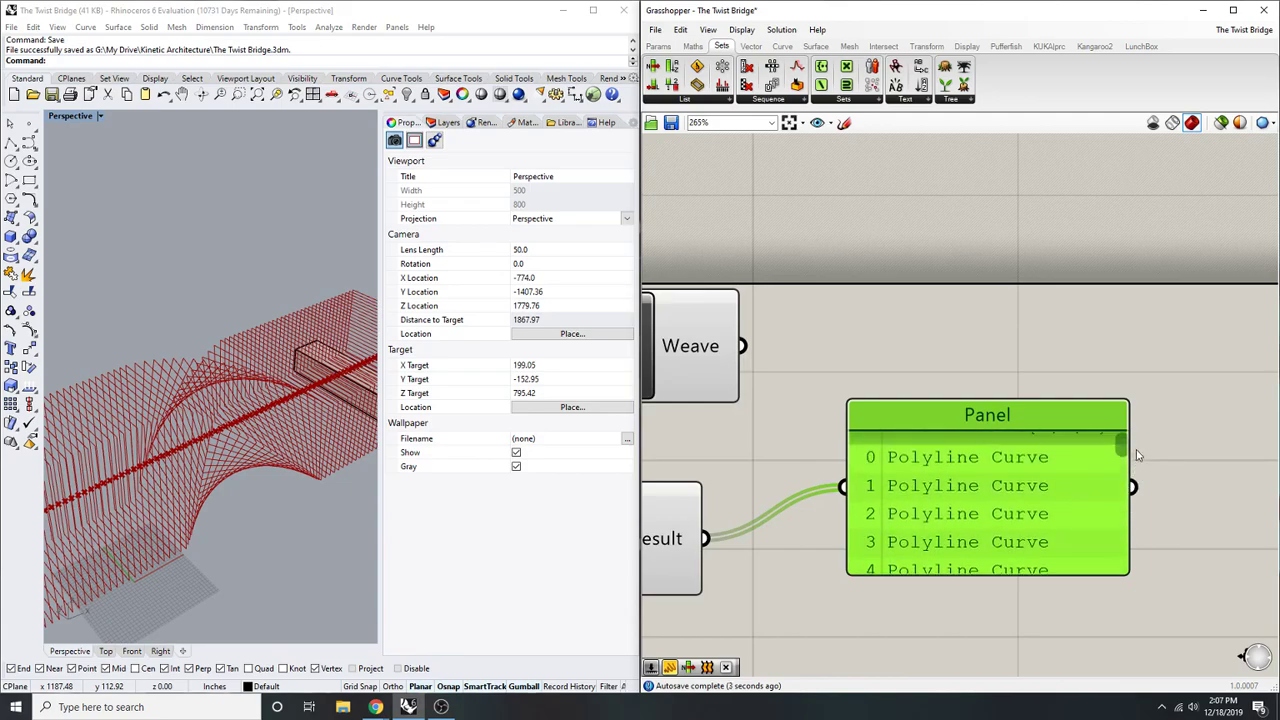
# - Add a Loft component and connect Merge's Result output to its Curves input
pyautogui.doubleClick(1160, 371)
pyautogui.write('loft')
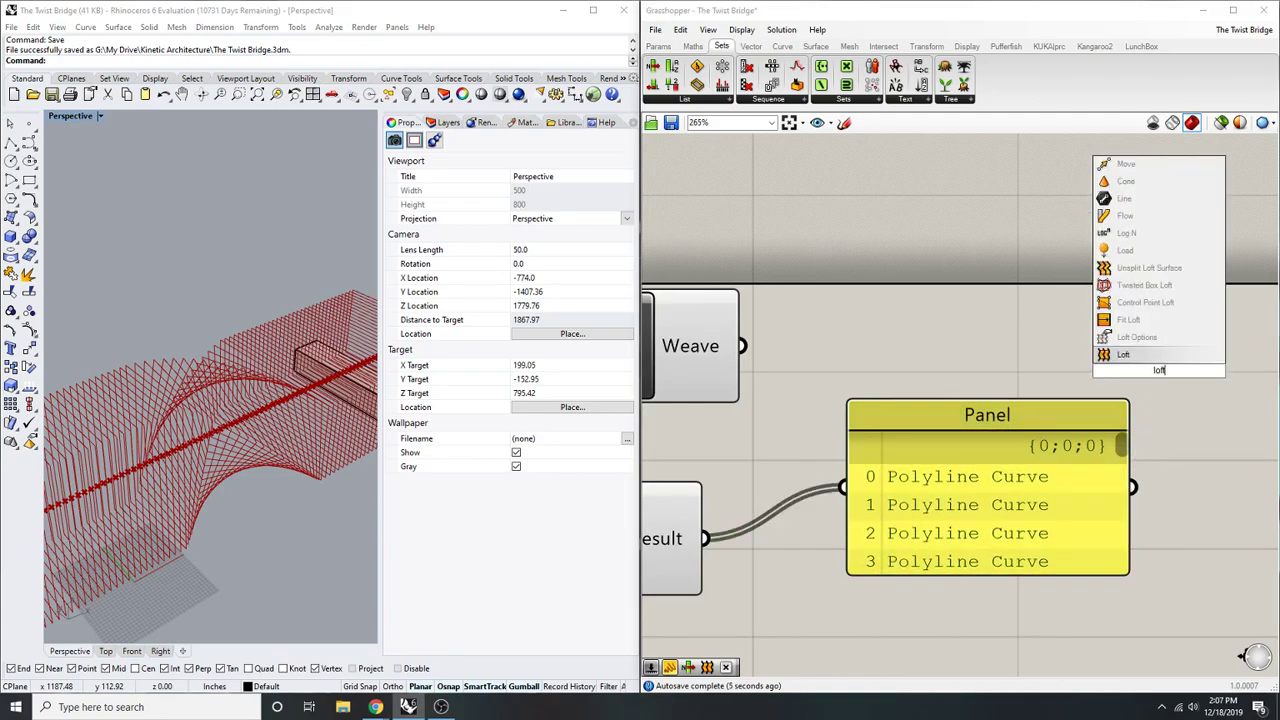
pyautogui.press('Return')
pyautogui.scroll(1, 1068, 390)
pyautogui.moveTo(1045, 350); pyautogui.dragTo(655, 560)
pyautogui.scroll(-5, 199, 417)
pyautogui.scroll(1, 199, 417)
pyautogui.moveTo(199, 417)
pyautogui.mouseDown(button='right')
pyautogui.moveTo(289, 434)
pyautogui.moveTo(171, 472)
pyautogui.moveTo(210, 410)
pyautogui.mouseUp(button='right')
pyautogui.scroll(1, 171, 472)
# - Delete the Weave component
pyautogui.scroll(6, 210, 410)
pyautogui.scroll(-4, 789, 385)
pyautogui.moveTo(789, 385); pyautogui.dragTo(971, 351, button='right')
pyautogui.scroll(3, 783, 346)
pyautogui.click(800, 313)
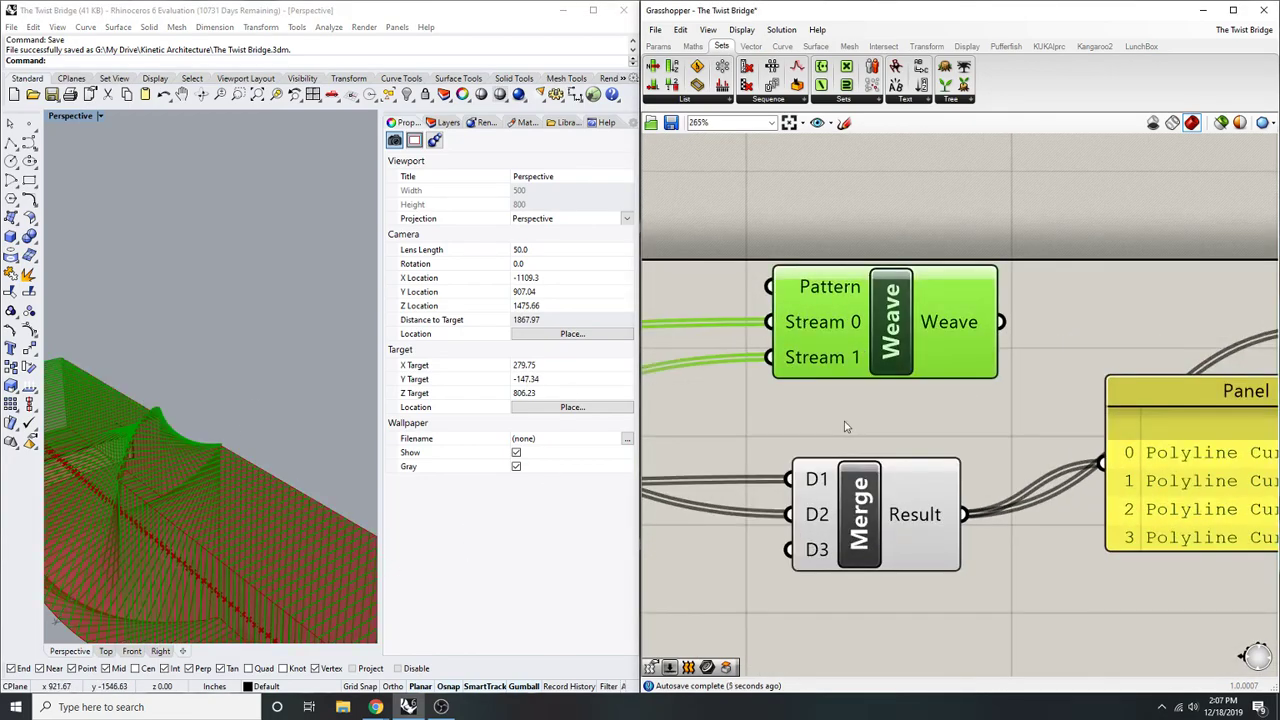
pyautogui.press('Delete')
# - Rearrange the canvas with the panel above and the Loft component below it, and check the lofted bridge
pyautogui.scroll(-6, 914, 314)
pyautogui.moveTo(1022, 356); pyautogui.dragTo(917, 449, button='right')
pyautogui.scroll(3, 917, 449)
pyautogui.moveTo(948, 416); pyautogui.dragTo(867, 178)
pyautogui.moveTo(990, 283); pyautogui.dragTo(887, 339, button='right')
pyautogui.scroll(1, 966, 395)
pyautogui.moveTo(942, 442); pyautogui.dragTo(888, 538)
pyautogui.moveTo(888, 538); pyautogui.dragTo(950, 490, button='right')
pyautogui.moveTo(283, 437); pyautogui.dragTo(178, 489, button='right')
pyautogui.scroll(6, 198, 427)
pyautogui.scroll(8, 175, 487)
pyautogui.scroll(-12, 183, 443)
pyautogui.moveTo(184, 443); pyautogui.dragTo(258, 427, button='right')
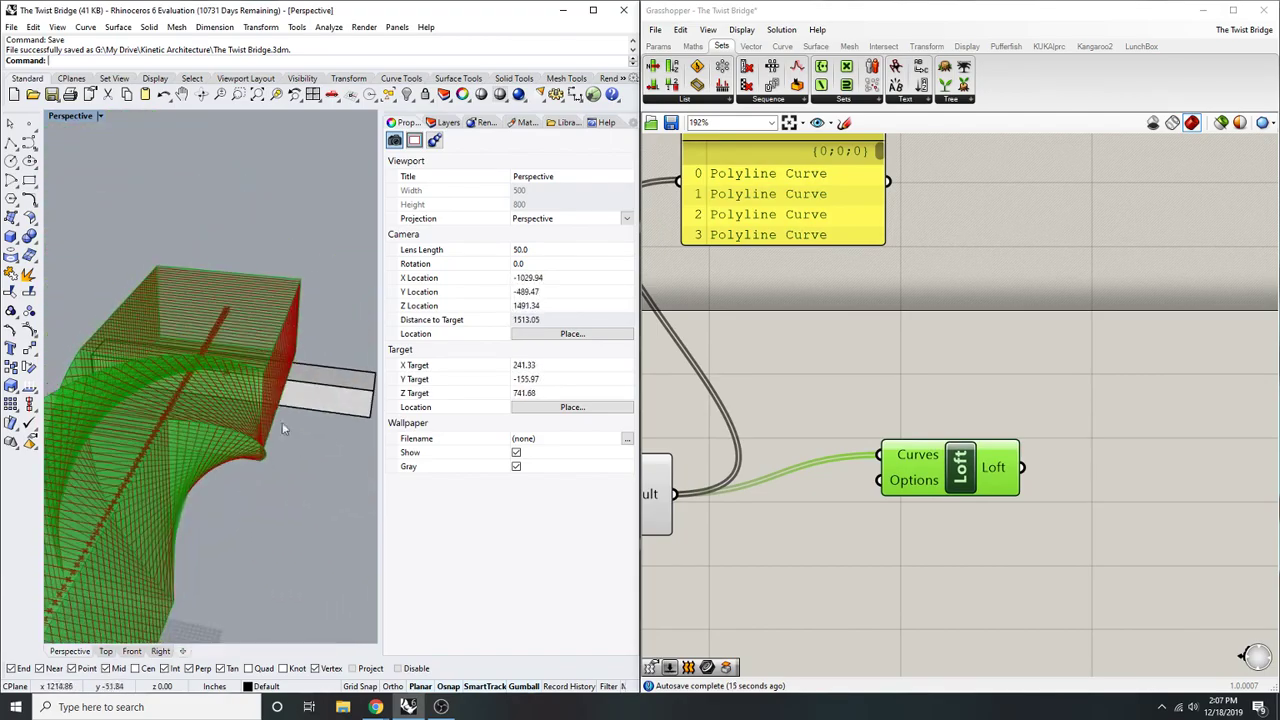
# - Add a Custom Preview component beside the Loft
pyautogui.click(1023, 372)
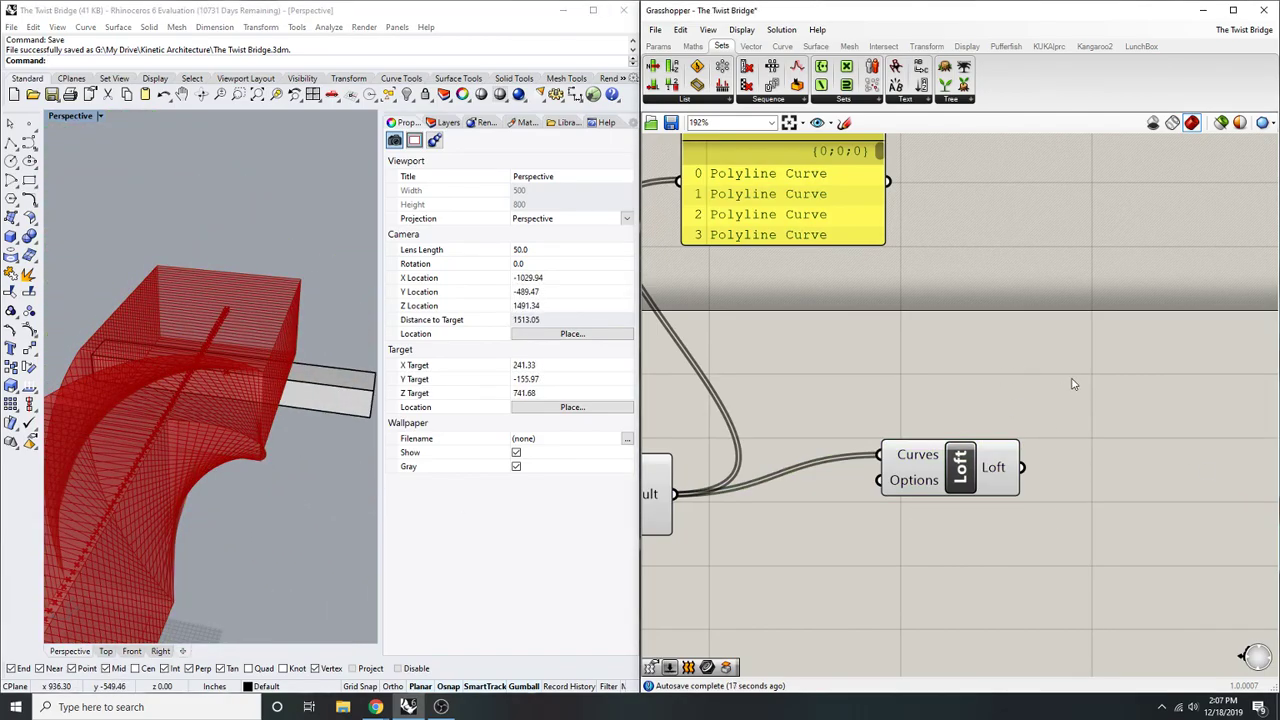
pyautogui.doubleClick(1073, 385)
pyautogui.write('custom preview')
pyautogui.press('Return')
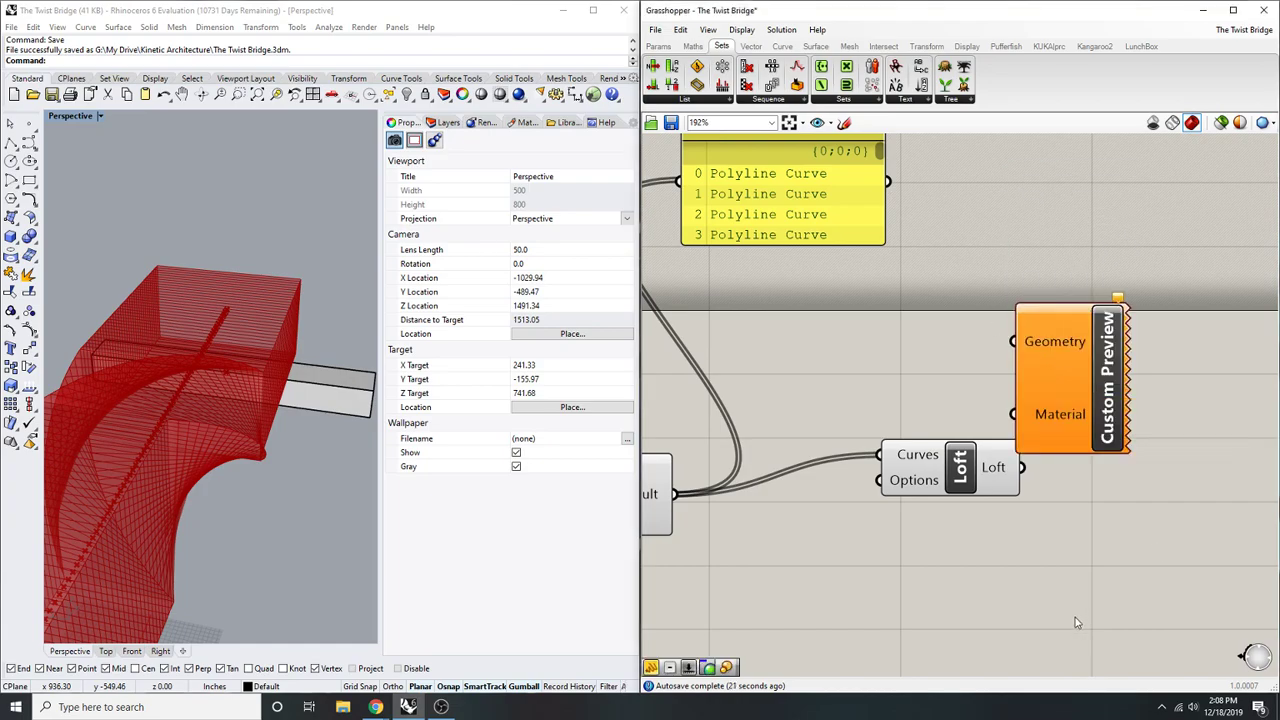
# - Switch to Chrome to study the facade in the reference photo of The Twist, and return to the model
pyautogui.moveTo(373, 710)
pyautogui.click(440, 665)
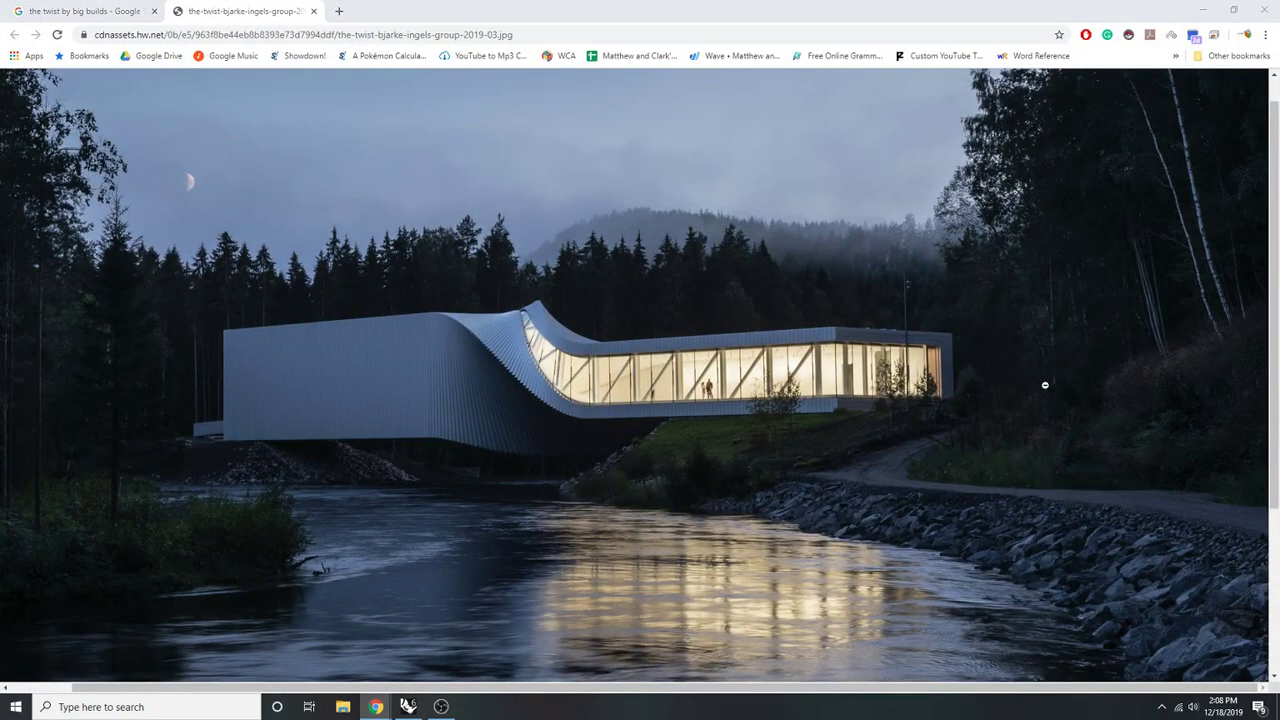
pyautogui.scroll(1, 490, 377)
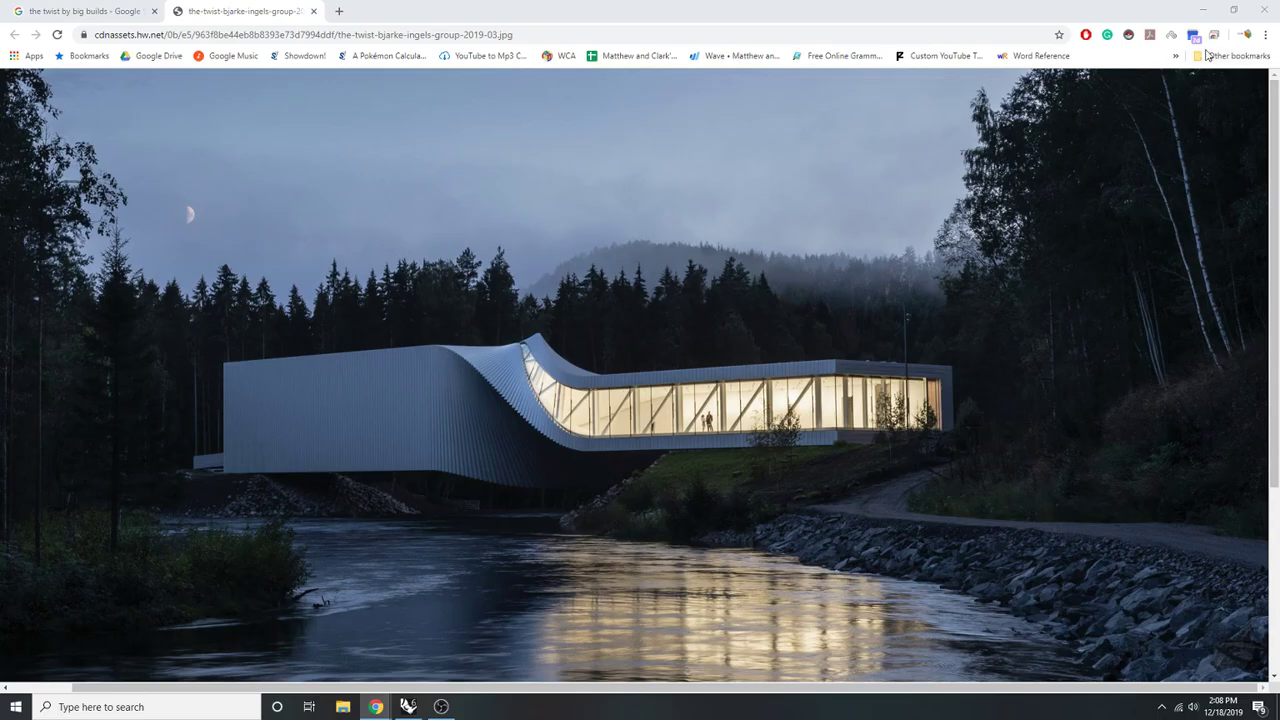
pyautogui.click(1205, 10)
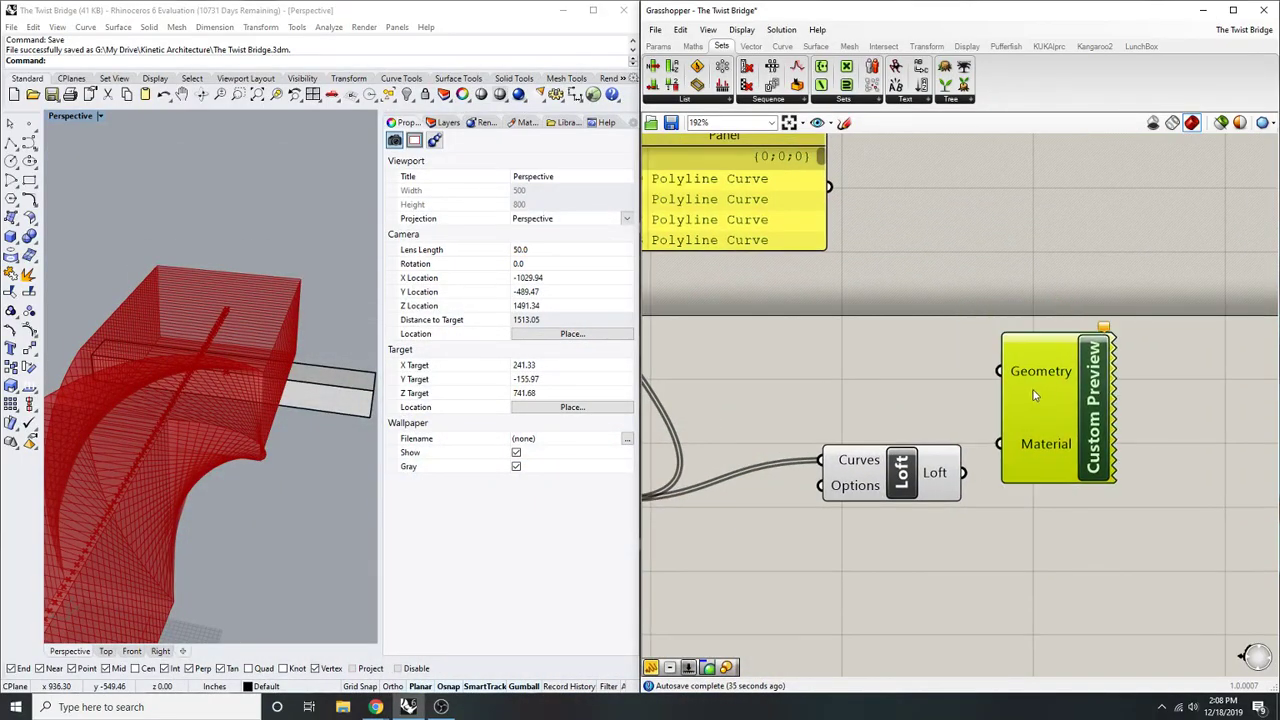
# - Connect the Loft output to Custom Preview's Geometry input
pyautogui.moveTo(938, 487); pyautogui.dragTo(940, 484)
pyautogui.click(895, 365)
pyautogui.moveTo(895, 365); pyautogui.dragTo(877, 371, button='right')
pyautogui.scroll(-6, 149, 372)
# - Ungroup the extrusion and curve of the abutment at the untwisted end of the bridge in Rhino
pyautogui.moveTo(120, 420); pyautogui.dragTo(300, 482, button='right')
pyautogui.click(314, 490)
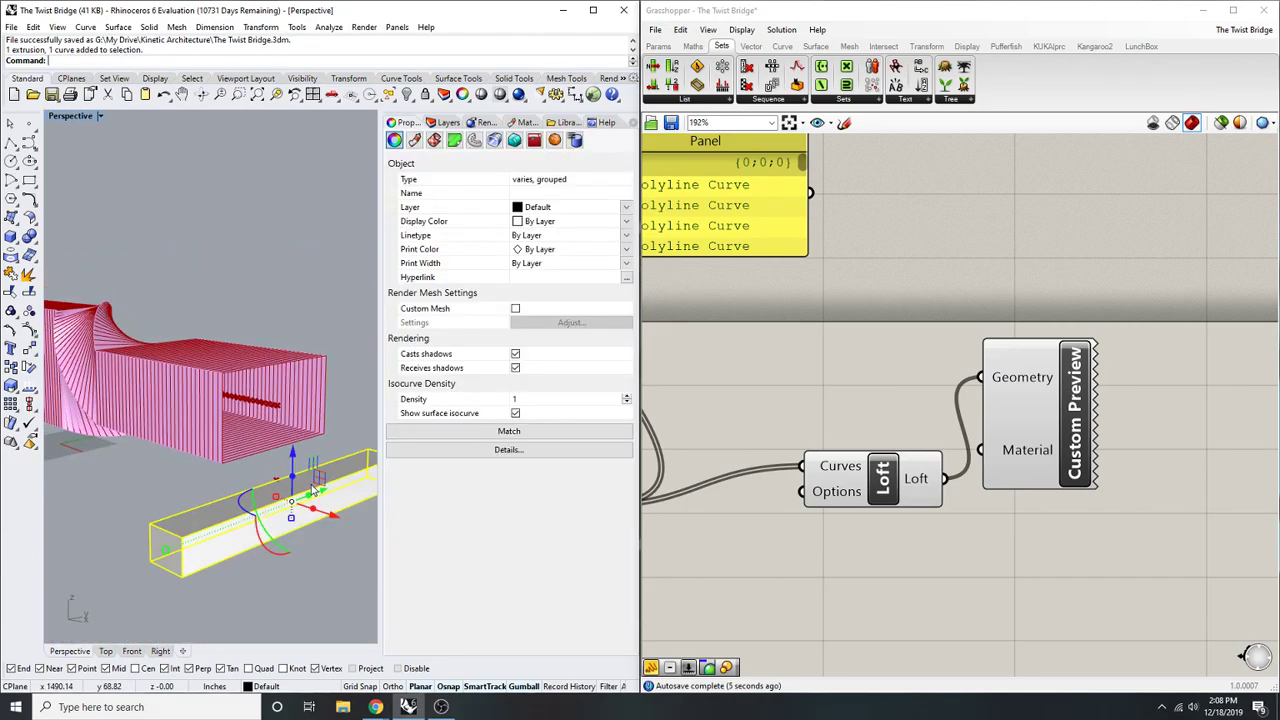
pyautogui.scroll(3, 270, 470)
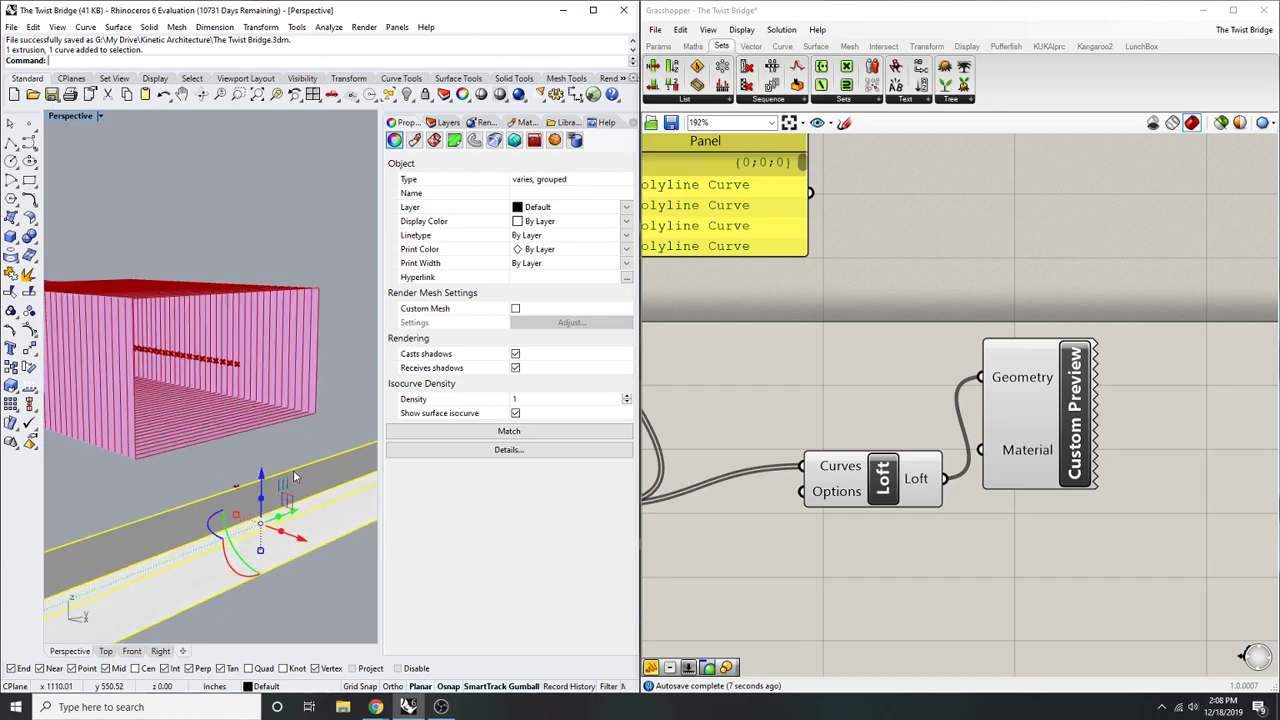
pyautogui.click(301, 478)
# - Stretch the abutment extrusion vertically with Scale1D, from its end corner up to the bridge's end
pyautogui.click(305, 511)
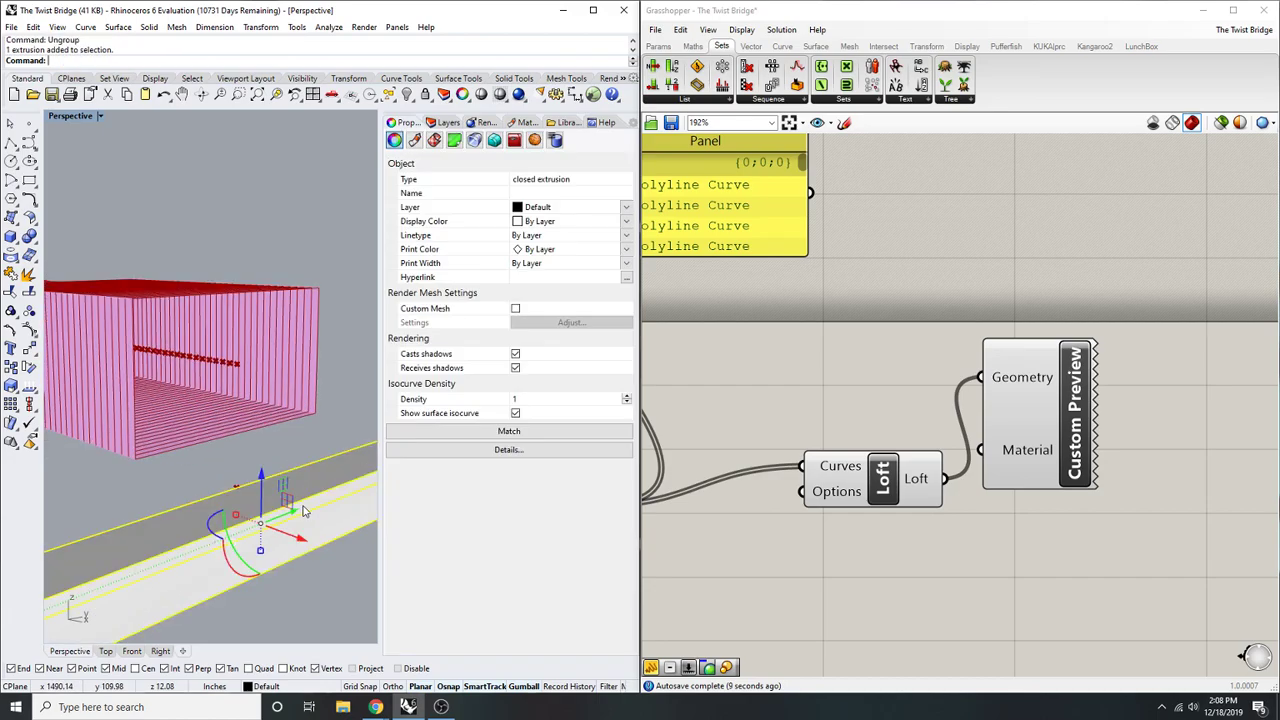
pyautogui.scroll(-2, 301, 504)
pyautogui.press('Return')
pyautogui.moveTo(243, 560); pyautogui.dragTo(329, 500, button='right')
pyautogui.click(322, 460)
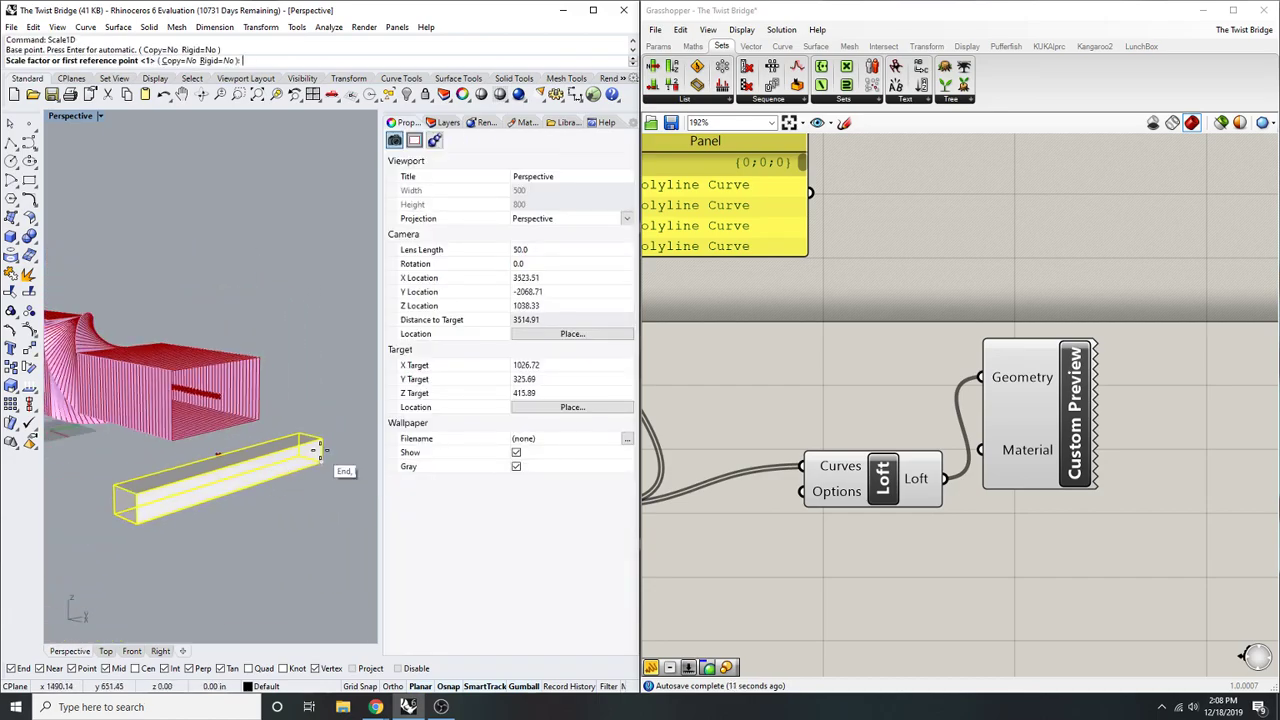
pyautogui.click(322, 437)
pyautogui.scroll(3, 320, 430)
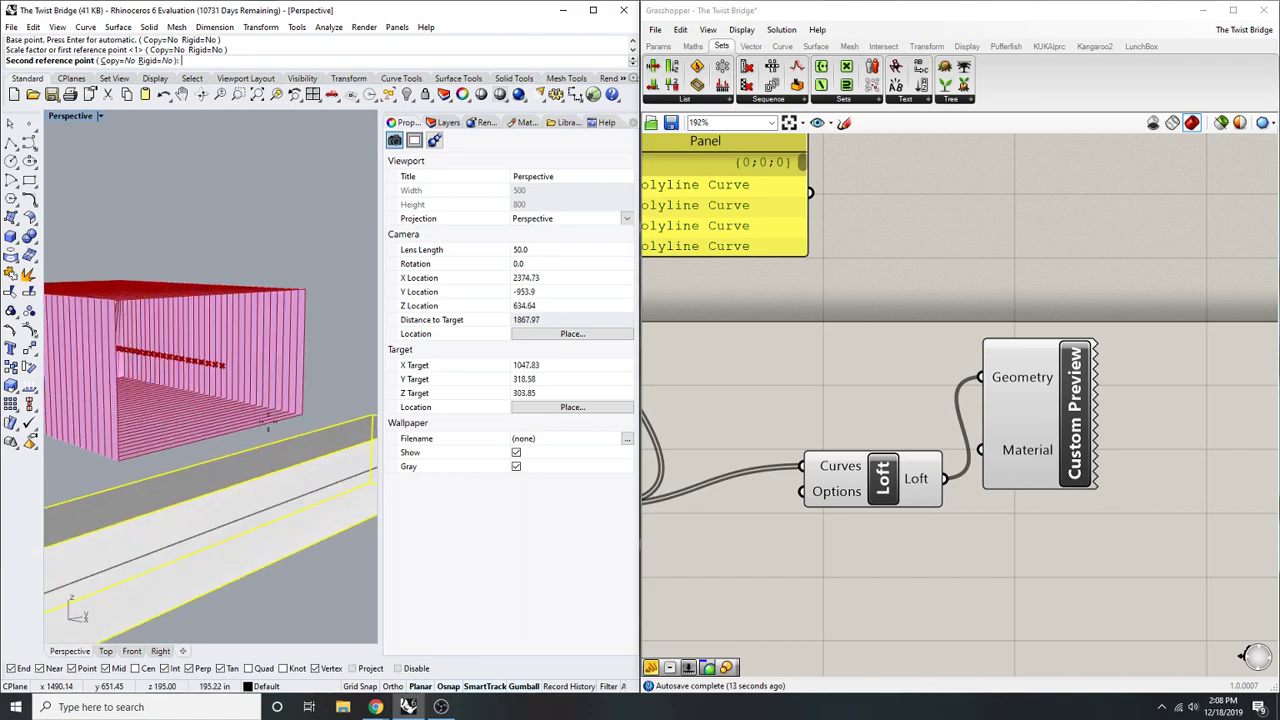
pyautogui.click(314, 398)
# - Group the scaled extrusion with its curve again
pyautogui.press('Escape')
pyautogui.moveTo(305, 440); pyautogui.dragTo(295, 476, button='right')
pyautogui.moveTo(295, 476); pyautogui.dragTo(234, 456)
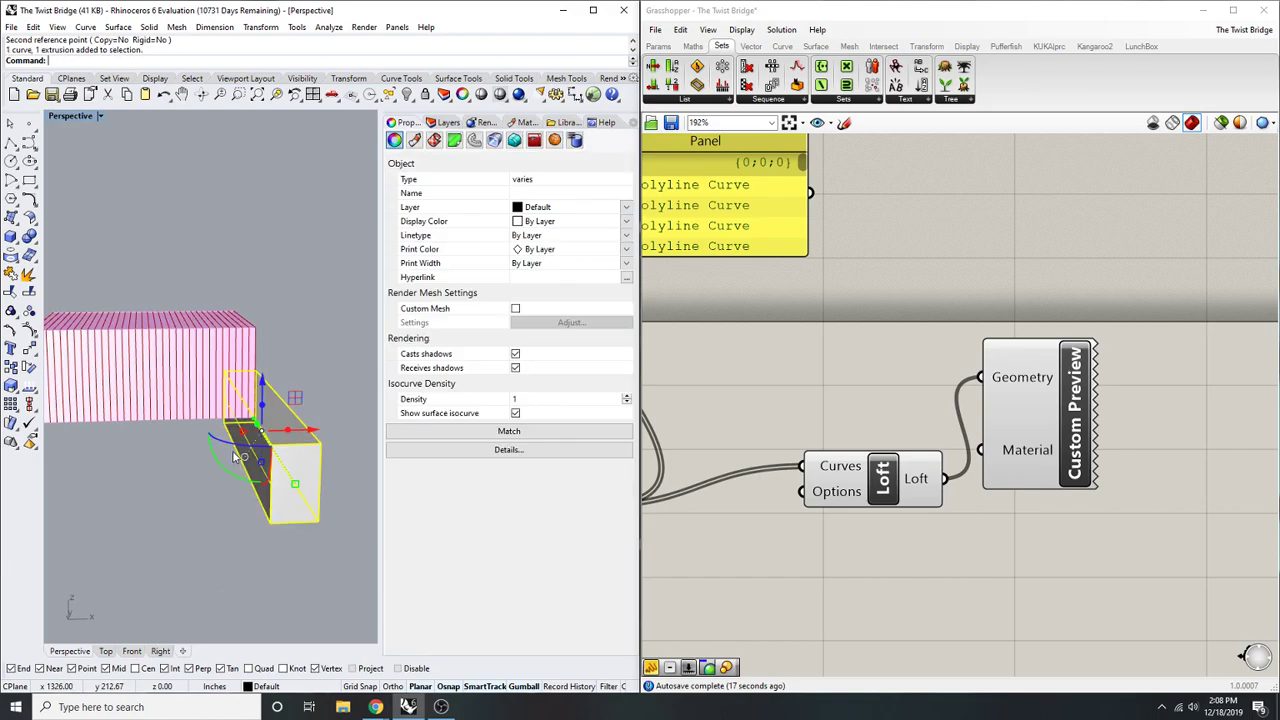
pyautogui.press('Escape')
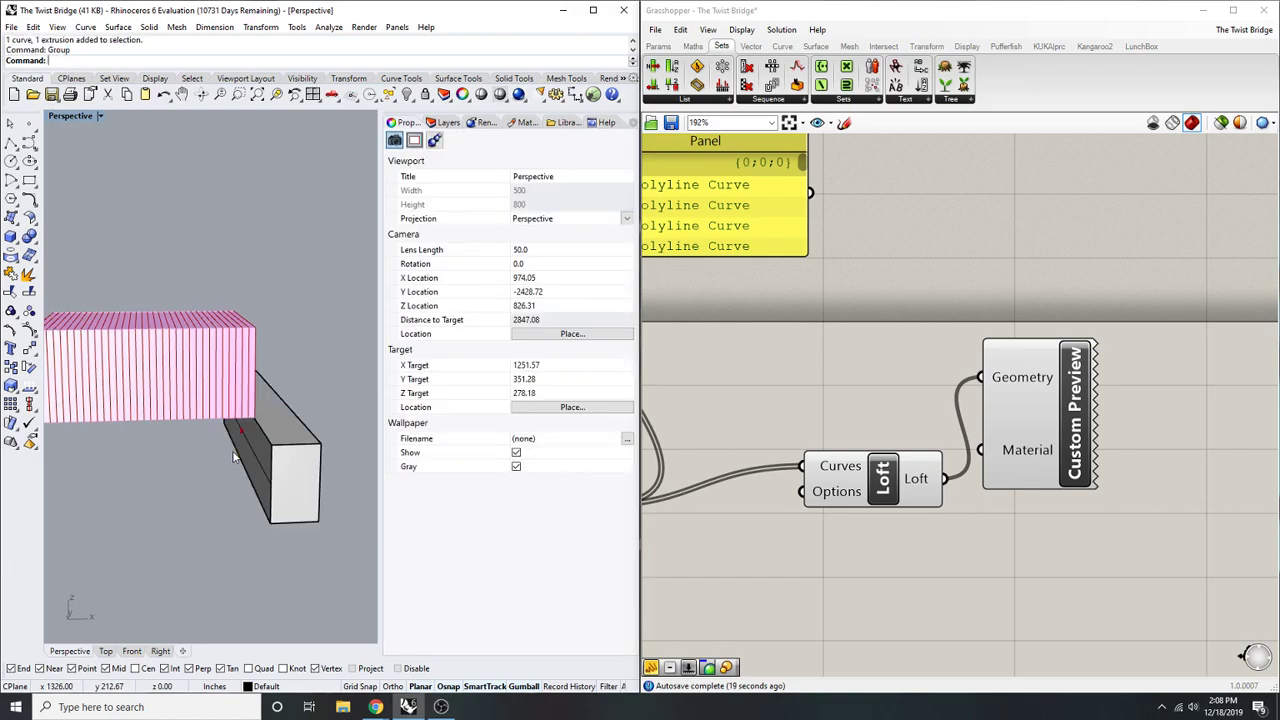
# - Move the regrouped abutment along the bridge to adjust its position at the bridge's end
pyautogui.moveTo(207, 358); pyautogui.dragTo(170, 462, button='right')
pyautogui.click(166, 463)
pyautogui.moveTo(185, 437); pyautogui.dragTo(265, 449)
pyautogui.click(245, 349)
pyautogui.scroll(3, 184, 494)
pyautogui.moveTo(234, 366); pyautogui.dragTo(190, 469, button='right')
# - Save both the Rhino model and the Grasshopper definition
pyautogui.scroll(-10, 205, 451)
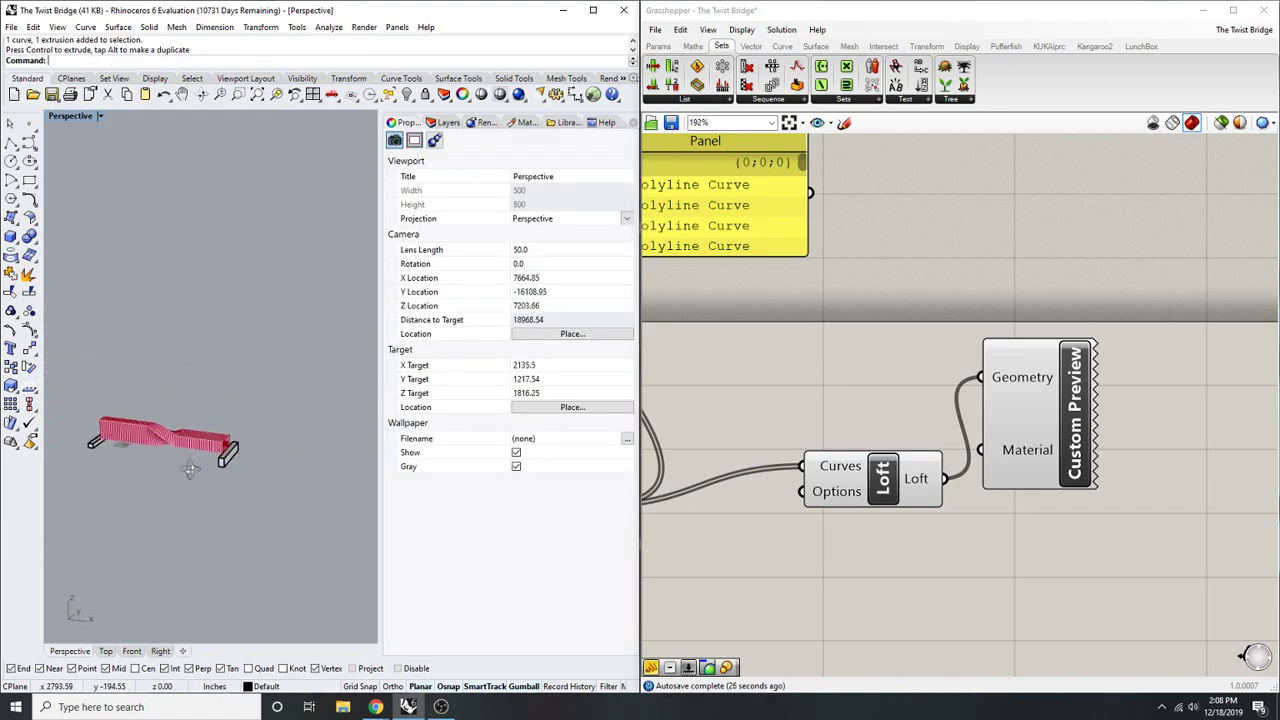
pyautogui.click(53, 95)
pyautogui.click(673, 122)
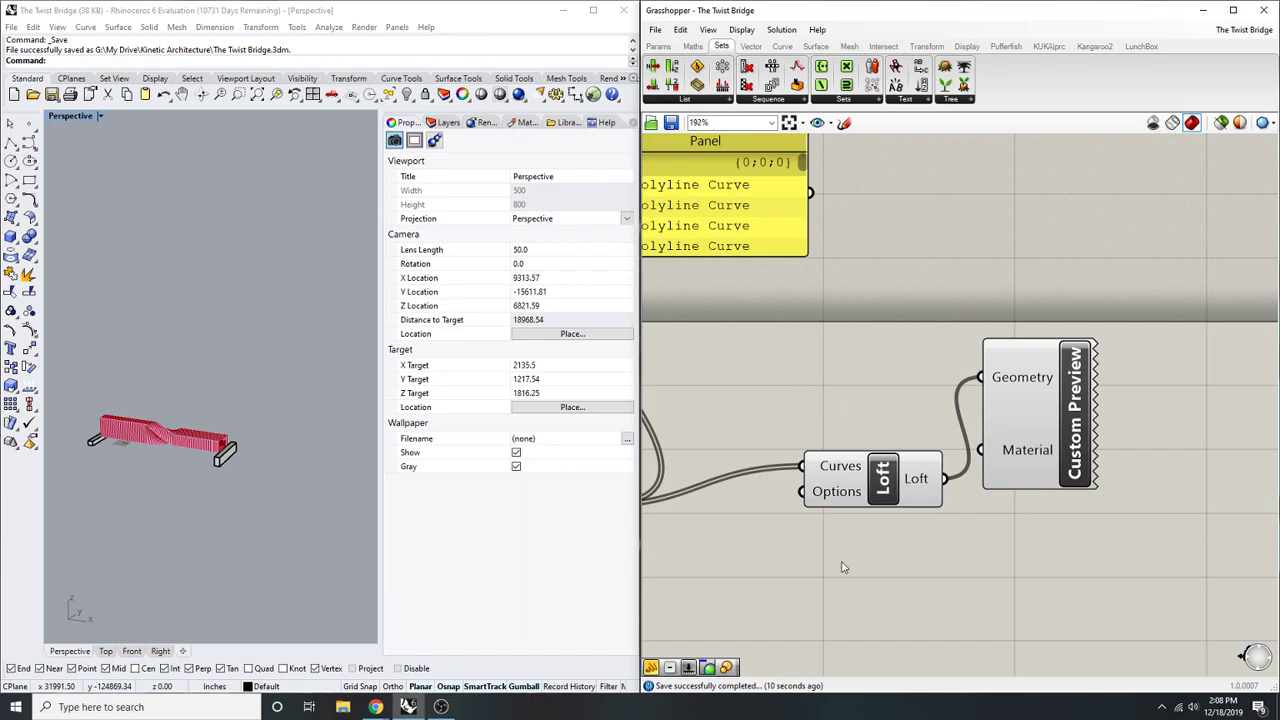
# - Move the Custom Preview component farther away from the Loft
pyautogui.scroll(2, 1025, 420)
pyautogui.moveTo(952, 487); pyautogui.dragTo(1044, 475)
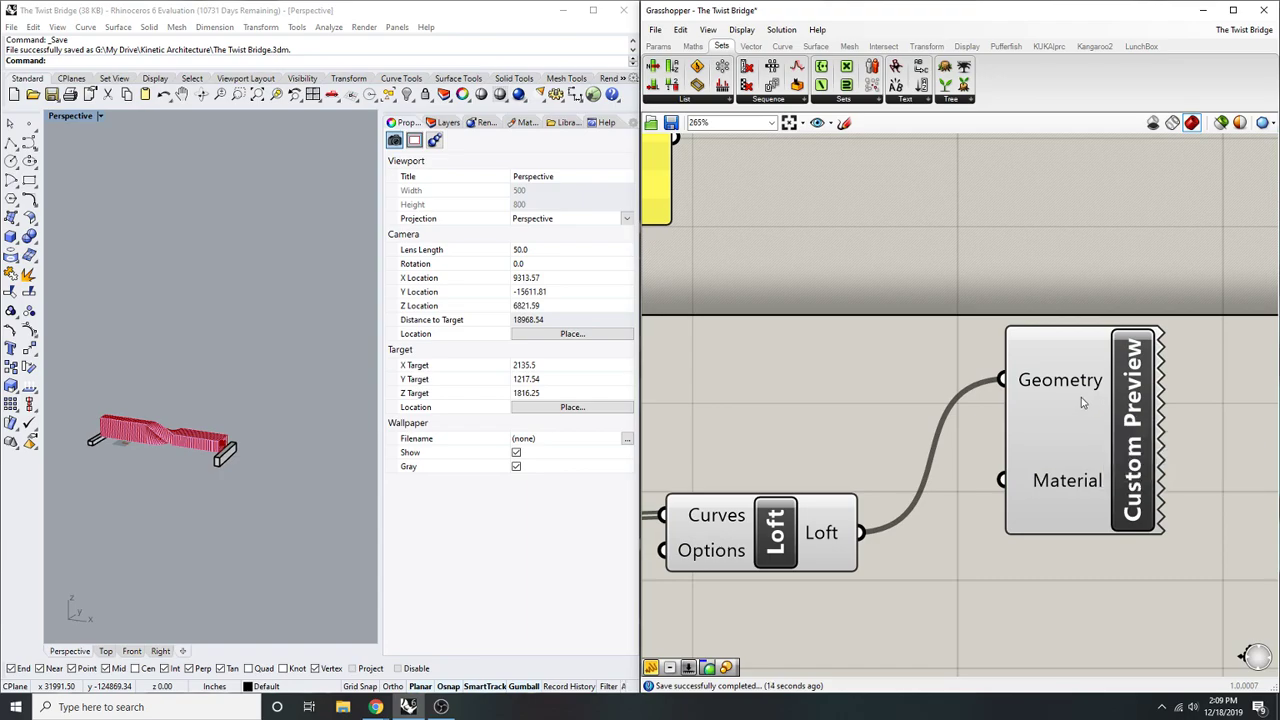
pyautogui.moveTo(1069, 392)
pyautogui.moveTo(978, 454); pyautogui.dragTo(870, 395, button='right')
# - Examine the lofted twist up close and the upstream part of the definition that spaces the frames
pyautogui.scroll(-2, 872, 392)
pyautogui.scroll(5, 230, 425)
pyautogui.scroll(10, 205, 425)
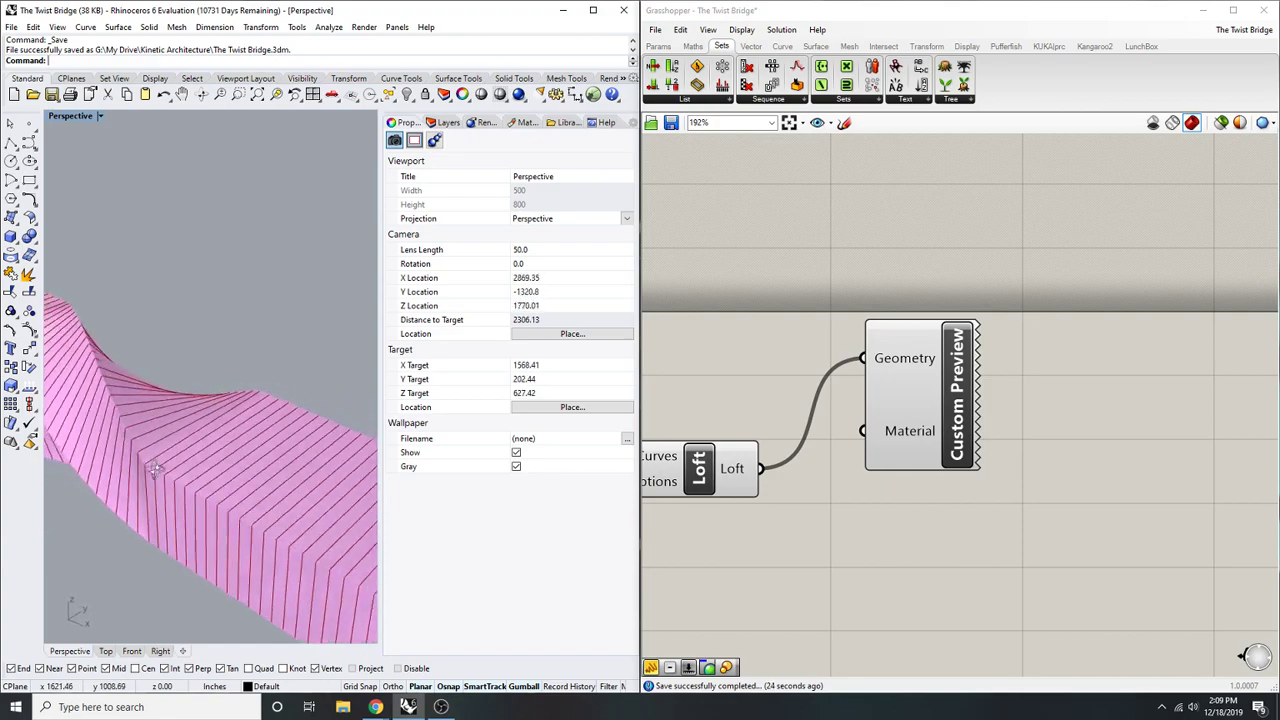
pyautogui.moveTo(209, 423); pyautogui.dragTo(236, 398, button='right')
pyautogui.scroll(-10, 803, 473)
pyautogui.moveTo(806, 474); pyautogui.dragTo(1018, 464, button='right')
pyautogui.scroll(3, 668, 510)
pyautogui.moveTo(668, 510); pyautogui.dragTo(1022, 483, button='right')
pyautogui.moveTo(854, 529); pyautogui.dragTo(929, 534, button='right')
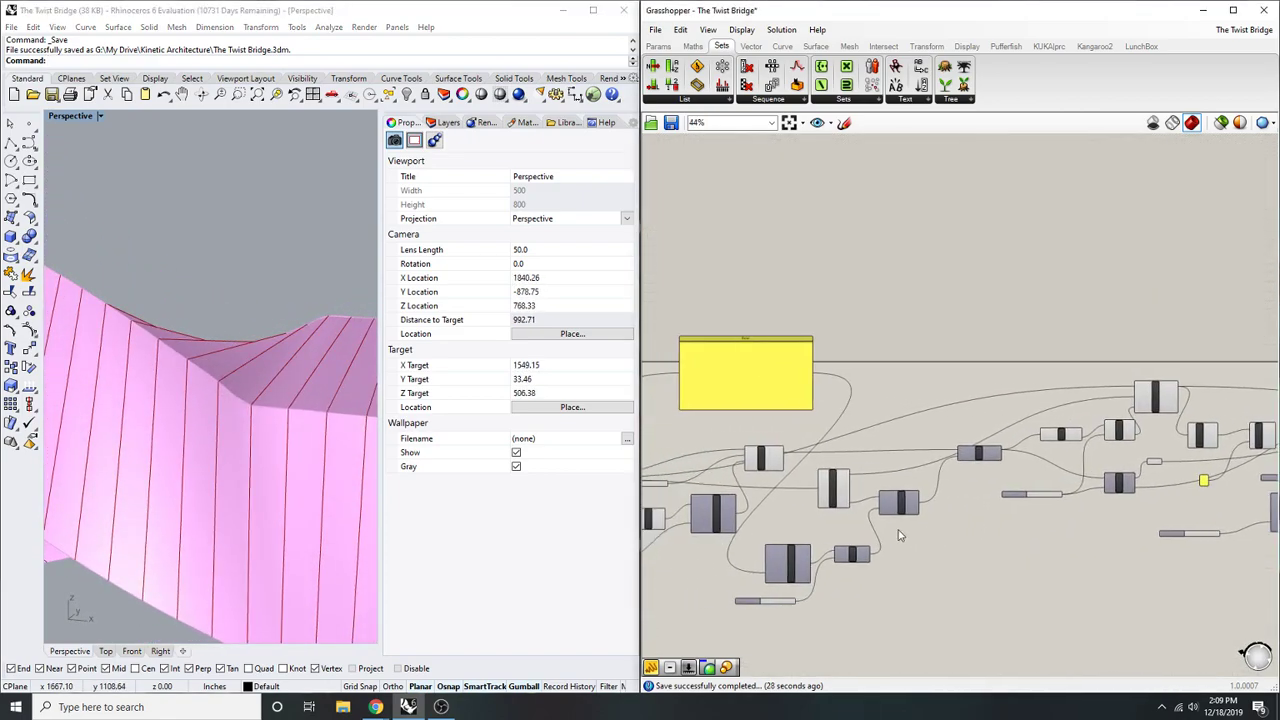
# - Try a lower step count on the slider feeding the Range component that spaces the frames
pyautogui.scroll(4, 1020, 498)
pyautogui.scroll(5, 924, 515)
pyautogui.moveTo(781, 545); pyautogui.dragTo(802, 587, button='right')
pyautogui.scroll(-4, 824, 531)
pyautogui.moveTo(712, 523); pyautogui.dragTo(866, 531, button='right')
pyautogui.moveTo(728, 491); pyautogui.dragTo(869, 514, button='right')
pyautogui.scroll(1, 869, 514)
pyautogui.scroll(-2, 824, 518)
pyautogui.moveTo(1073, 516); pyautogui.dragTo(864, 536, button='right')
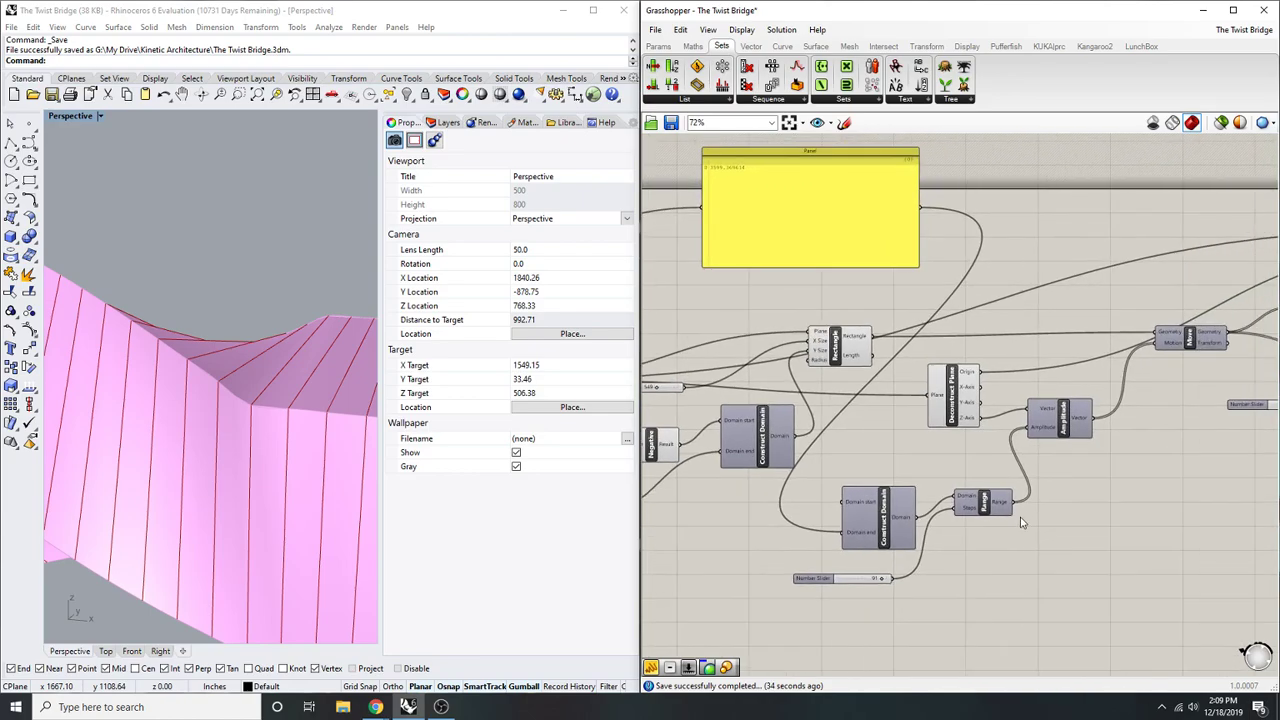
pyautogui.scroll(2, 932, 563)
pyautogui.scroll(-4, 270, 407)
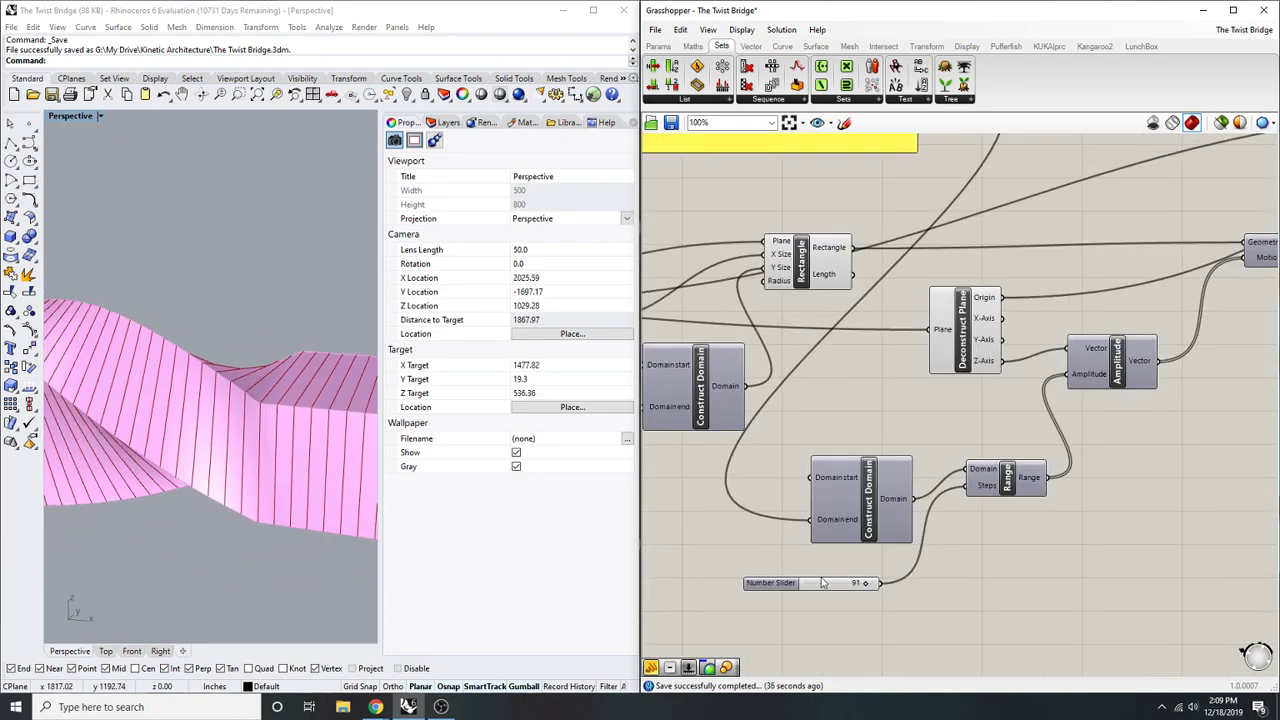
pyautogui.moveTo(866, 587); pyautogui.dragTo(846, 584)
pyautogui.scroll(-6, 241, 346)
pyautogui.scroll(2, 241, 346)
pyautogui.scroll(-4, 243, 348)
pyautogui.scroll(4, 330, 356)
# - Return the Range component's steps slider to 91
pyautogui.moveTo(849, 586); pyautogui.dragTo(870, 586)
pyautogui.scroll(-3, 870, 586)
pyautogui.scroll(5, 871, 484)
# - Set the slider feeding Negative and Construct Domain for the rectangle's Y size to 161
pyautogui.scroll(-4, 858, 476)
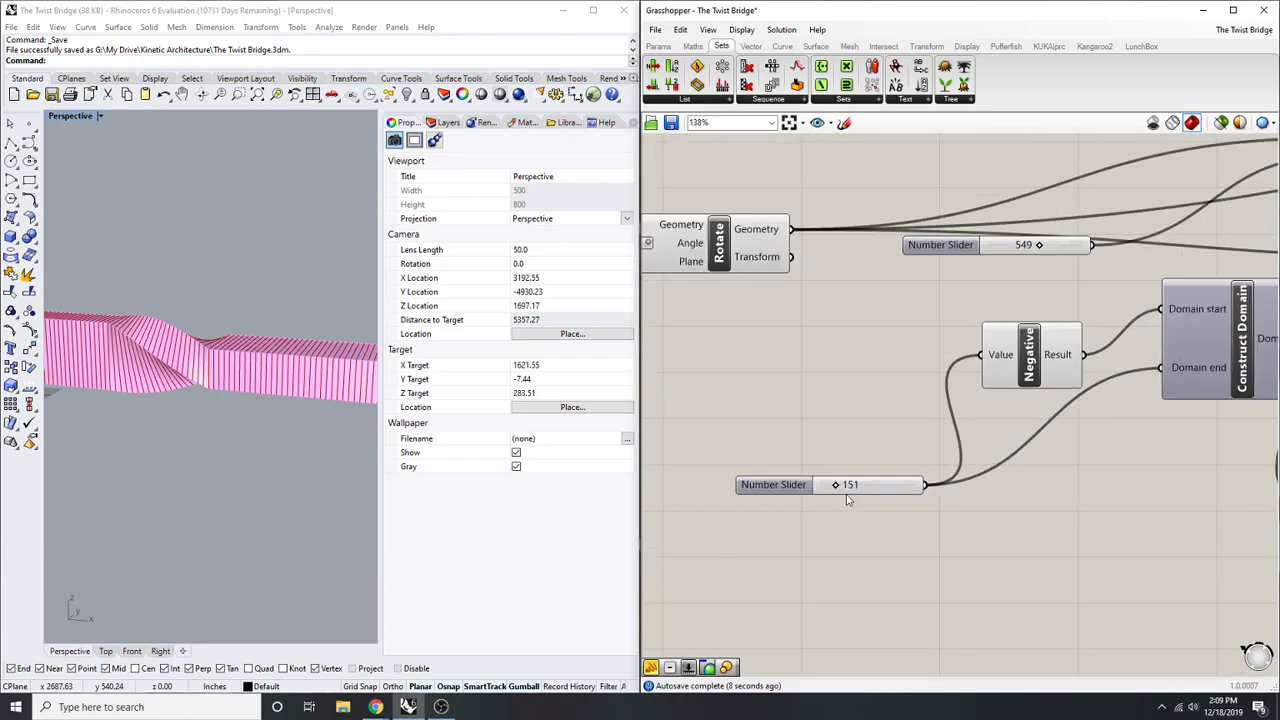
pyautogui.click(1098, 343)
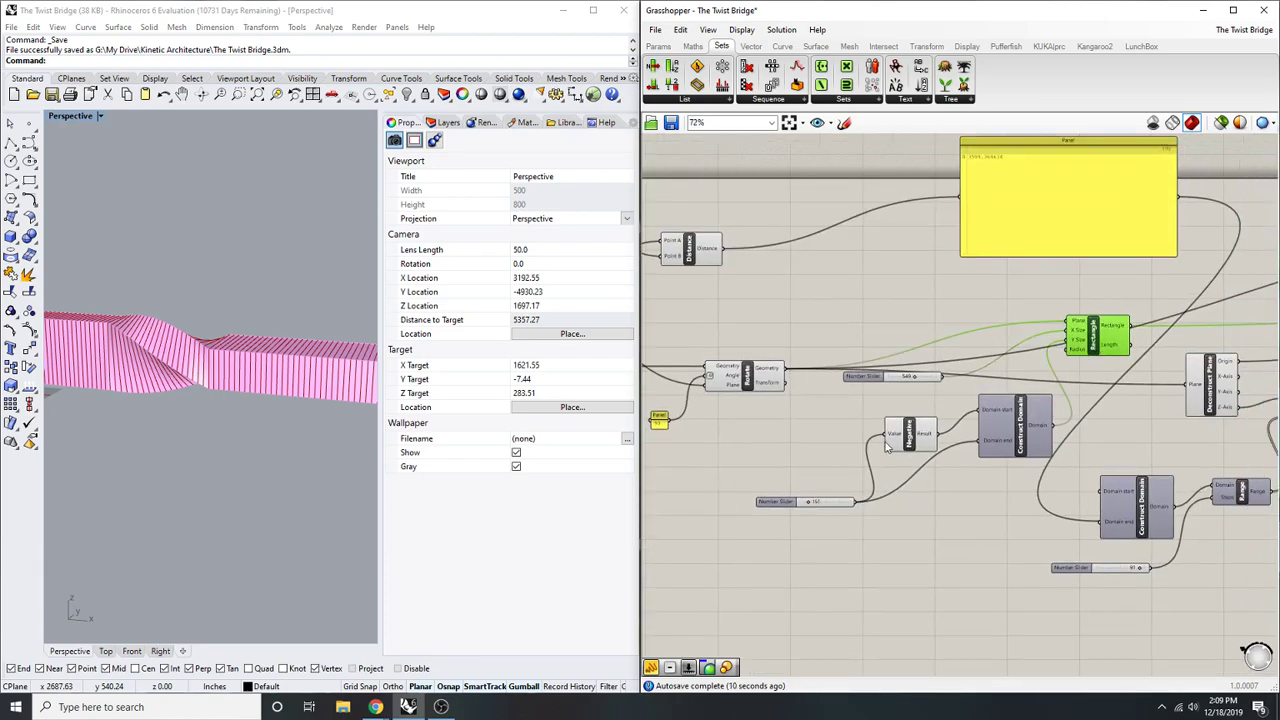
pyautogui.scroll(5, 780, 505)
pyautogui.moveTo(858, 502); pyautogui.dragTo(864, 504)
pyautogui.scroll(-5, 878, 365)
# - Examine the definition from the perpendicular frame and its rotation through the rectangle to the Range of frame distances
pyautogui.moveTo(735, 385); pyautogui.dragTo(974, 426, button='right')
pyautogui.scroll(4, 968, 331)
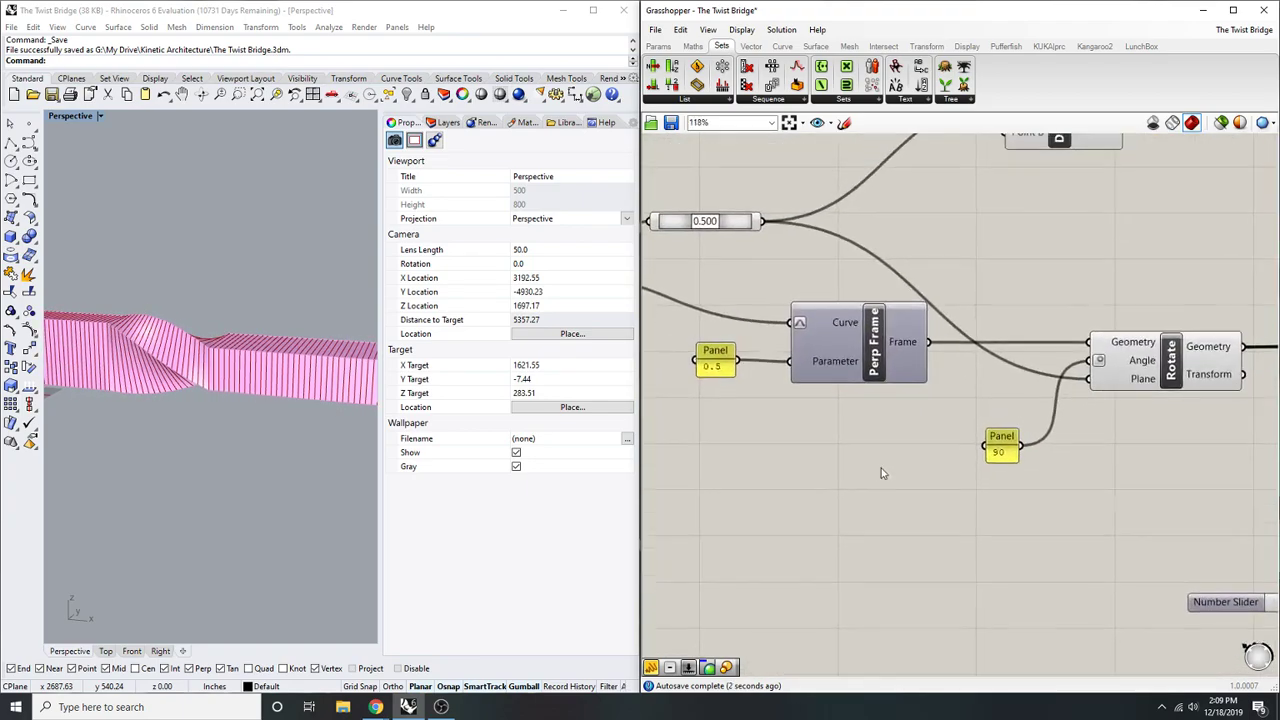
pyautogui.moveTo(880, 471); pyautogui.dragTo(937, 622, button='right')
pyautogui.scroll(1, 834, 380)
pyautogui.scroll(-3, 815, 375)
pyautogui.moveTo(997, 431); pyautogui.dragTo(739, 431, button='right')
pyautogui.scroll(2, 866, 484)
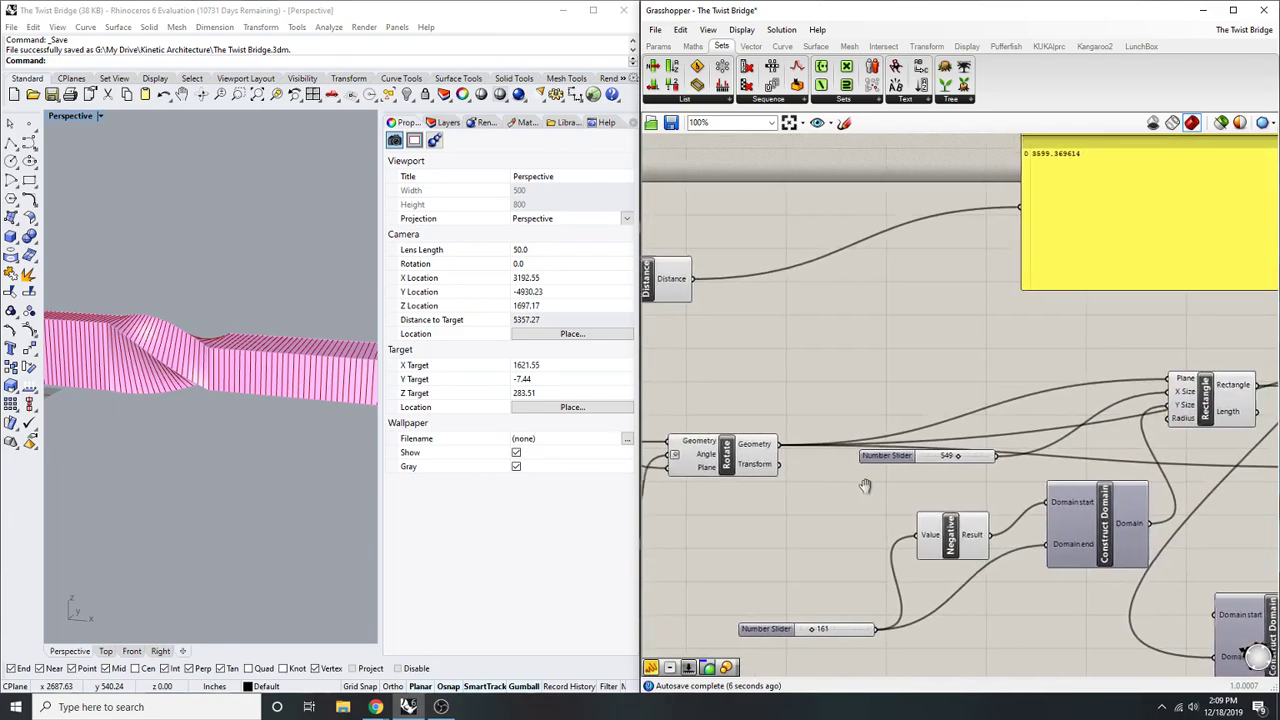
pyautogui.scroll(-2, 1049, 492)
pyautogui.moveTo(1049, 492); pyautogui.dragTo(700, 470, button='right')
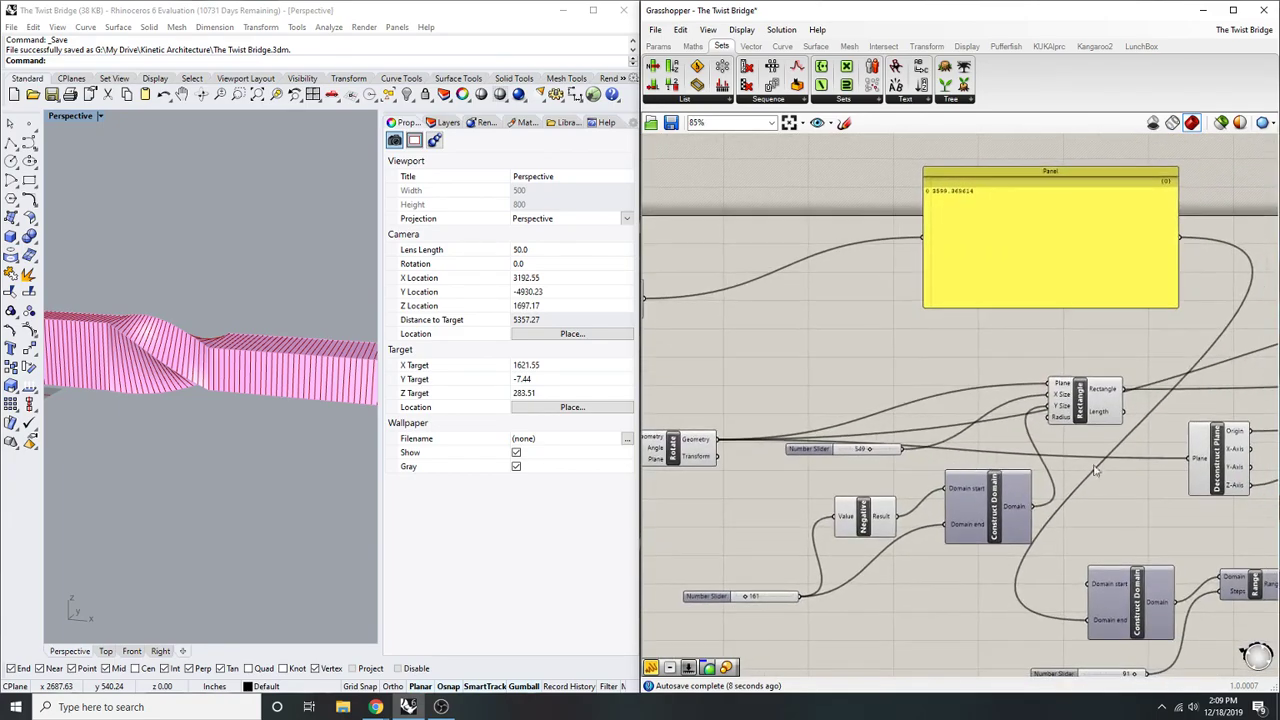
pyautogui.scroll(-1, 1187, 456)
pyautogui.moveTo(1187, 456); pyautogui.dragTo(1191, 352, button='right')
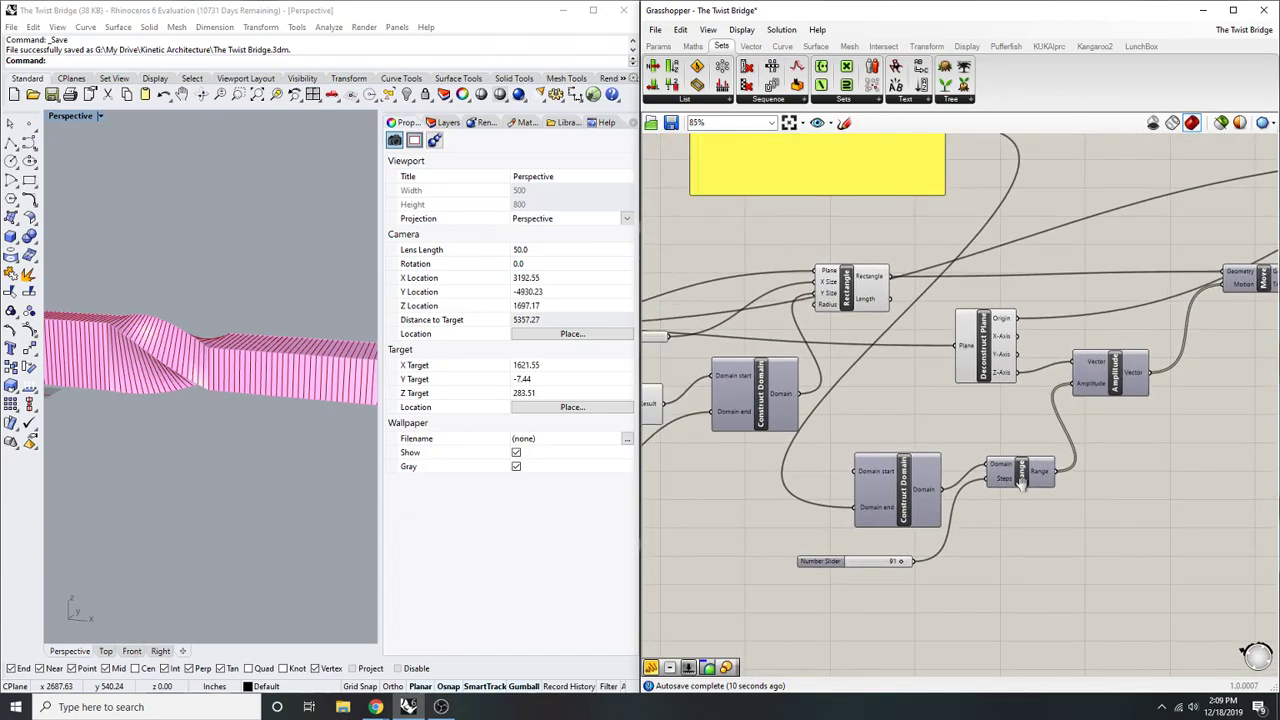
pyautogui.scroll(4, 936, 550)
pyautogui.moveTo(894, 560); pyautogui.dragTo(893, 560)
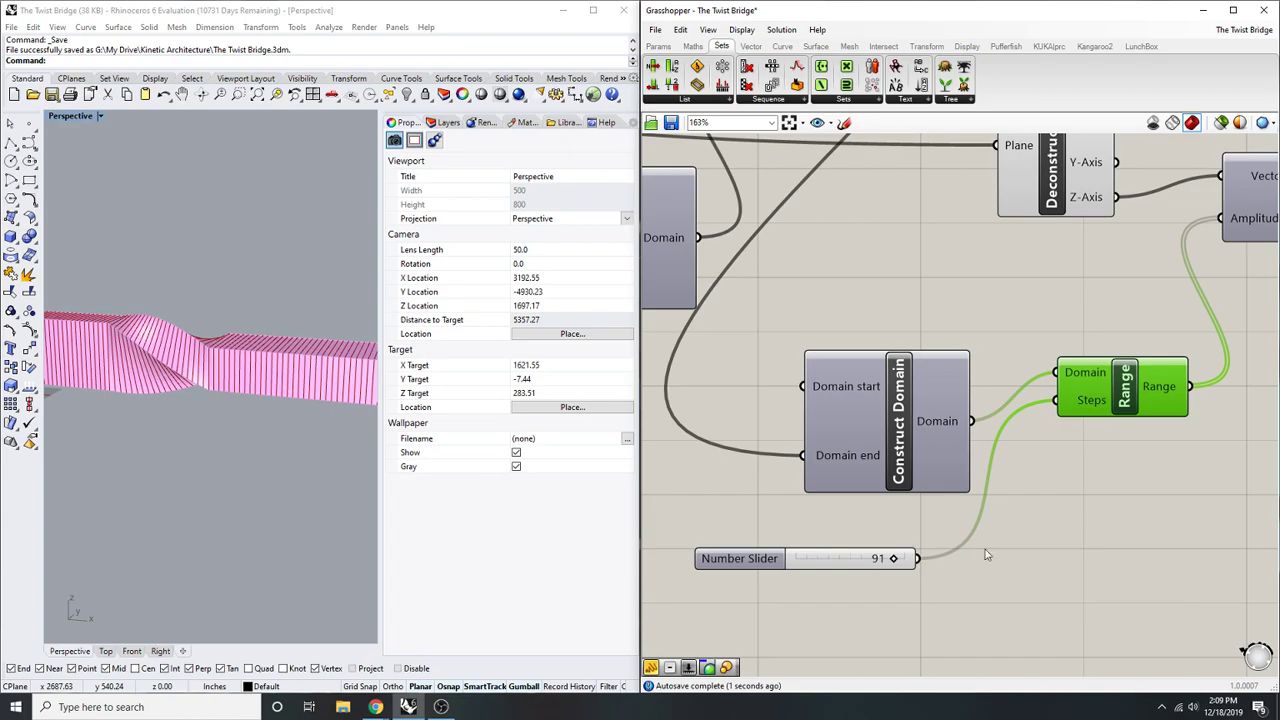
# - Save the Grasshopper definition
pyautogui.scroll(-3, 1058, 530)
pyautogui.scroll(-3, 1075, 520)
pyautogui.moveTo(1070, 495); pyautogui.dragTo(943, 486, button='right')
pyautogui.moveTo(1108, 411); pyautogui.dragTo(951, 429, button='right')
pyautogui.moveTo(1030, 398); pyautogui.dragTo(891, 426, button='right')
pyautogui.scroll(-8, 934, 421)
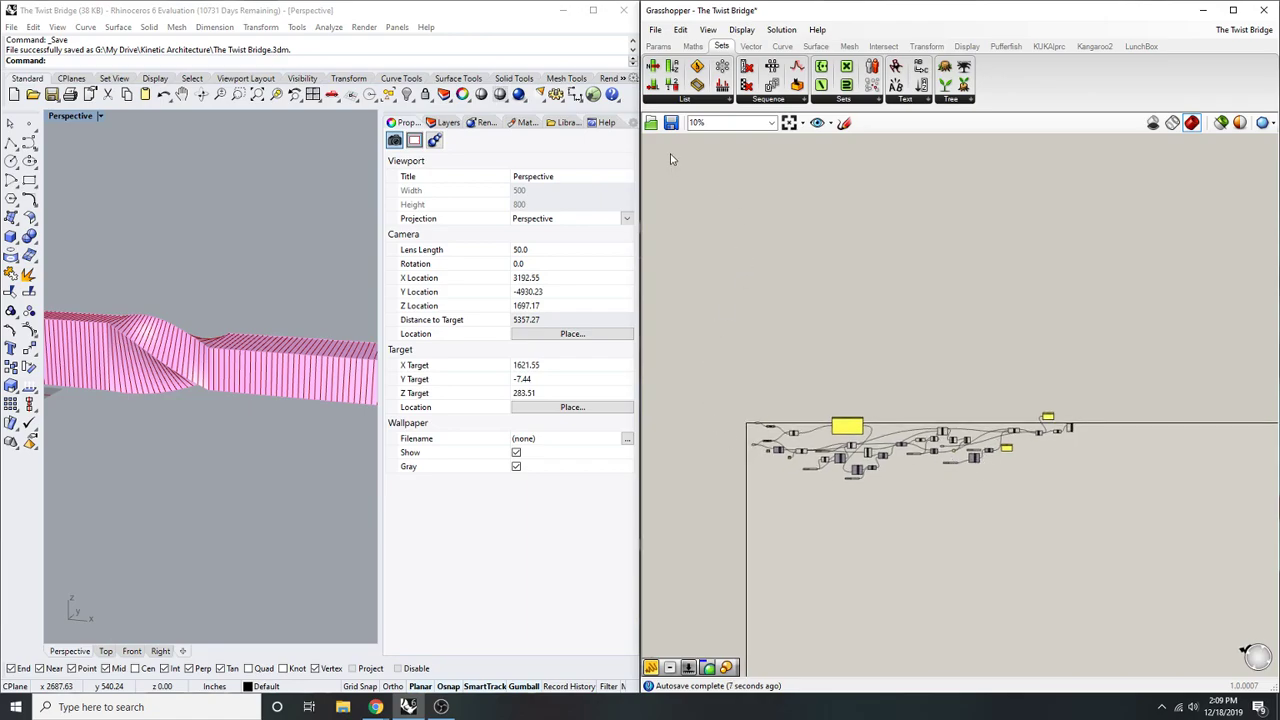
pyautogui.click(671, 122)
# - Delete the Loft and Custom Preview components at the end of the definition
pyautogui.scroll(9, 909, 360)
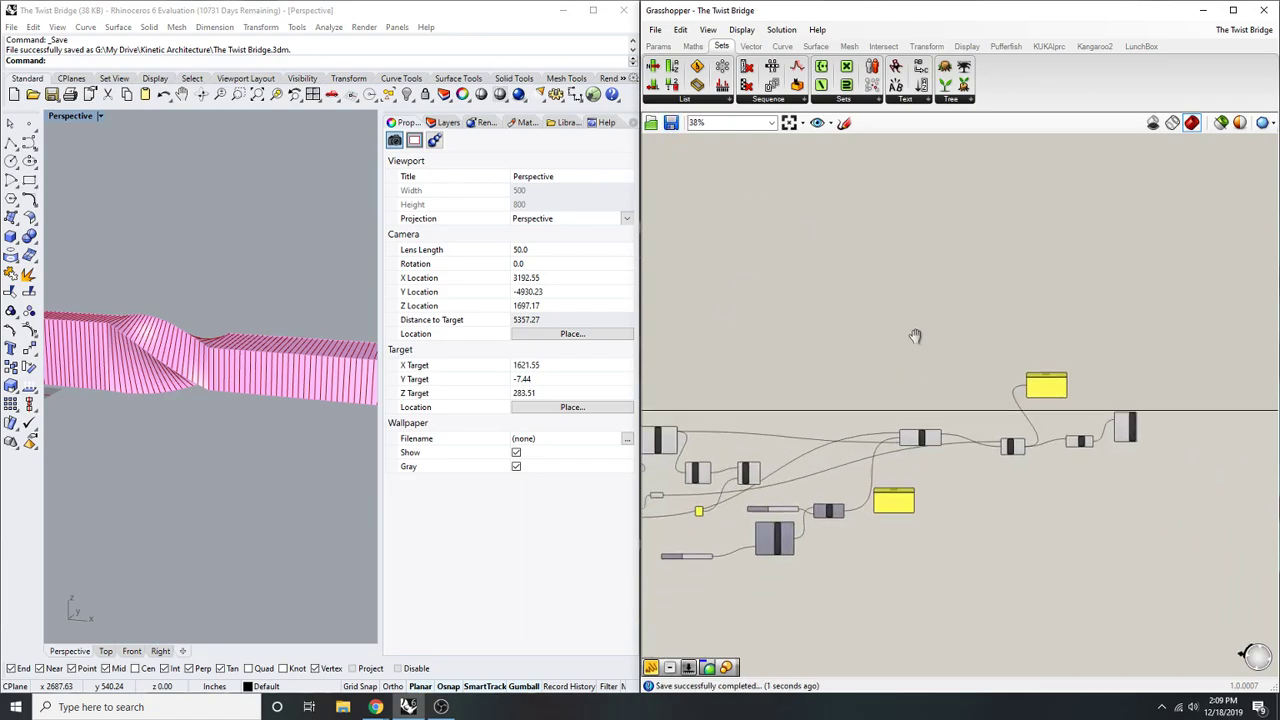
pyautogui.moveTo(820, 526); pyautogui.dragTo(775, 462, button='right')
pyautogui.click(781, 447)
pyautogui.click(817, 391)
pyautogui.moveTo(968, 417); pyautogui.dragTo(923, 414, button='right')
pyautogui.scroll(1, 915, 420)
pyautogui.moveTo(862, 467); pyautogui.dragTo(1032, 467, button='right')
pyautogui.scroll(1, 1032, 467)
pyautogui.click(873, 436)
pyautogui.moveTo(1228, 425); pyautogui.dragTo(994, 443, button='right')
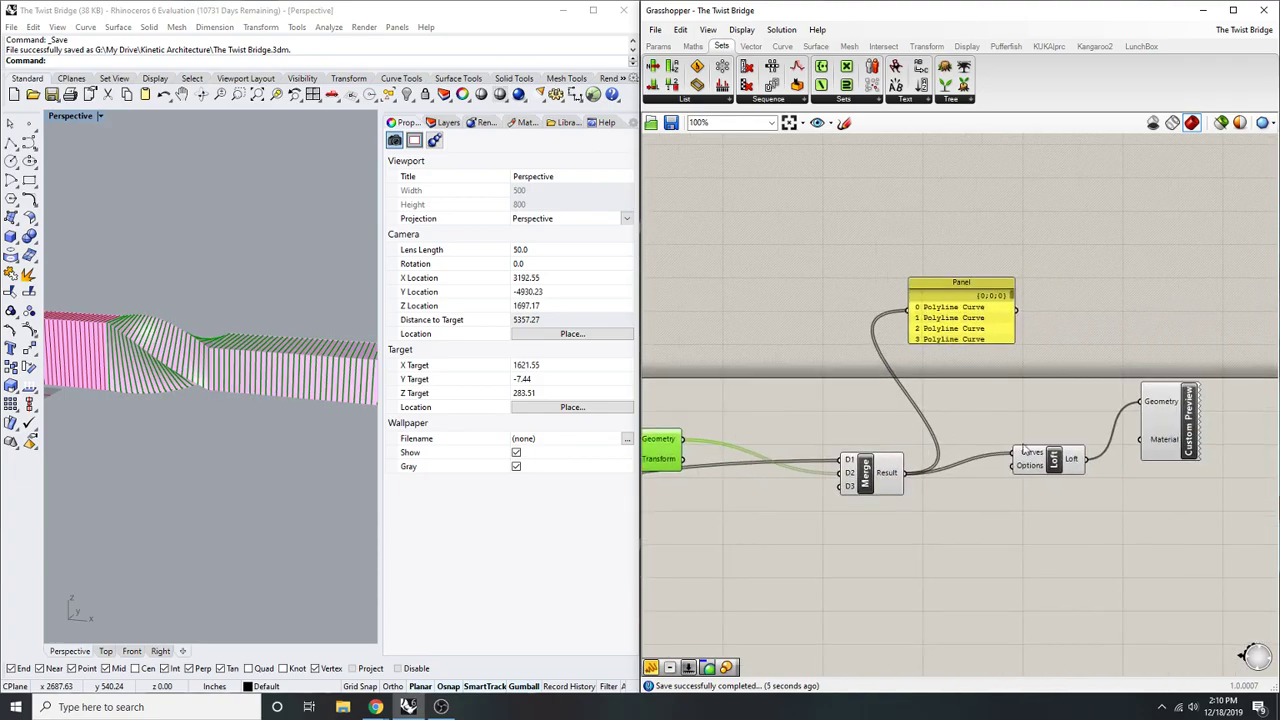
pyautogui.moveTo(1171, 514); pyautogui.dragTo(1005, 418)
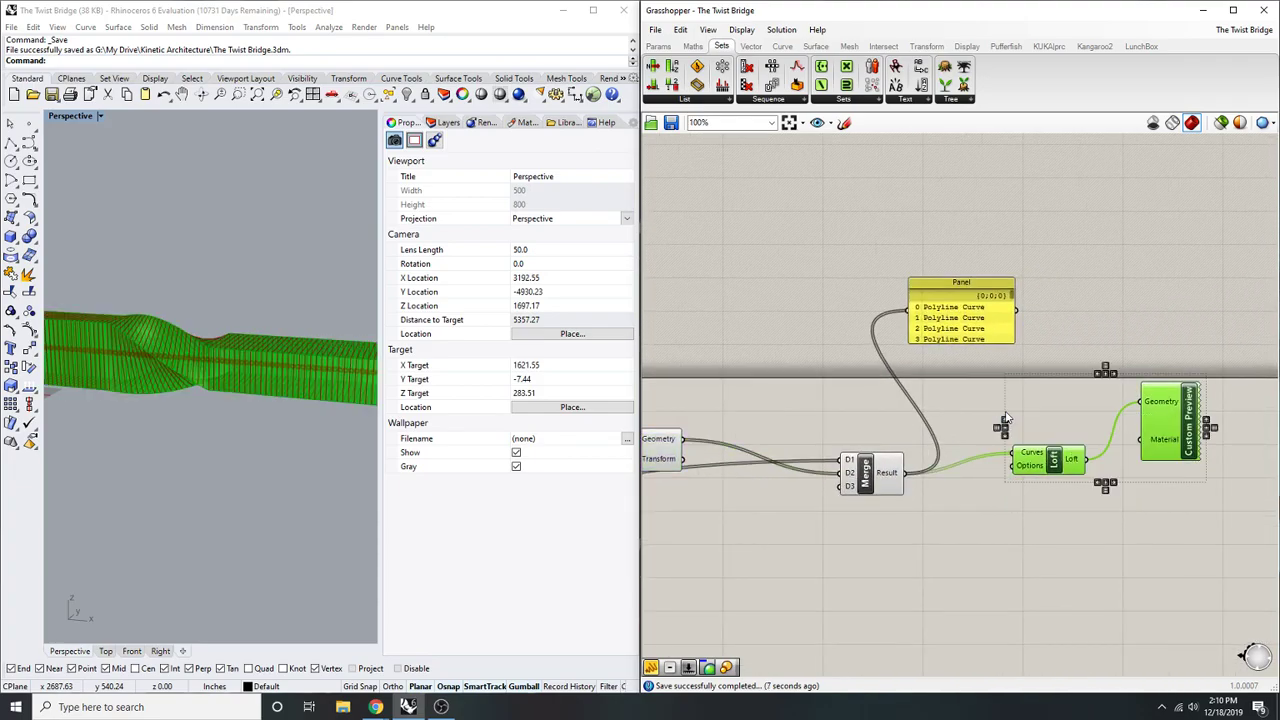
pyautogui.press('Delete')
# - Flatten the Result output of the Merge component that combines the frames
pyautogui.click(893, 466)
pyautogui.doubleClick(1003, 461)
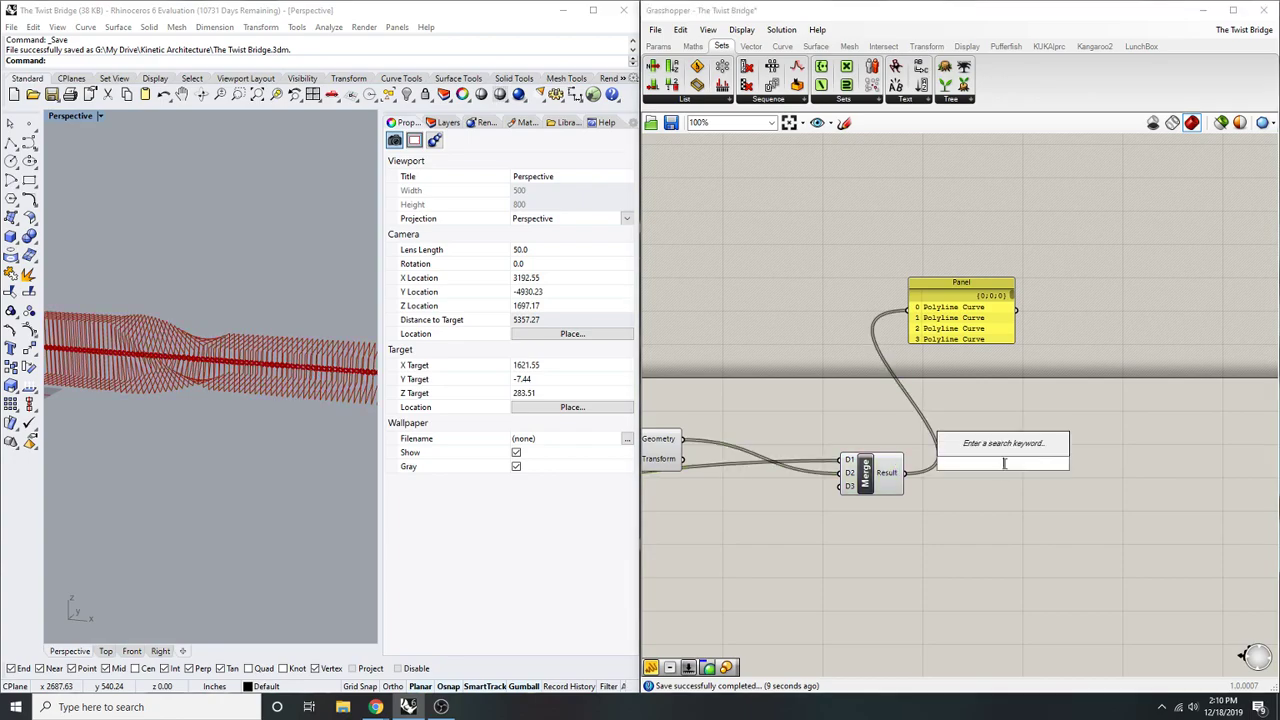
pyautogui.scroll(3, 1000, 500)
pyautogui.rightClick(826, 463)
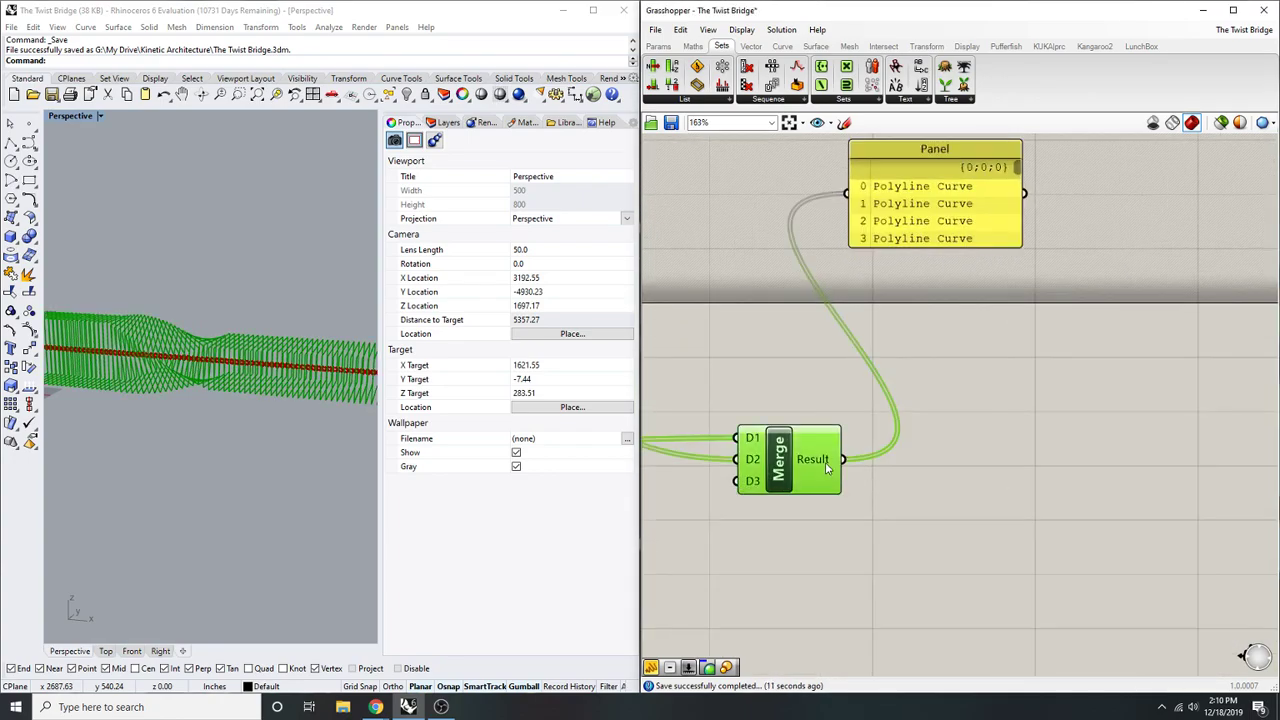
pyautogui.click(880, 542)
pyautogui.click(960, 485)
pyautogui.moveTo(980, 477); pyautogui.dragTo(888, 500, button='right')
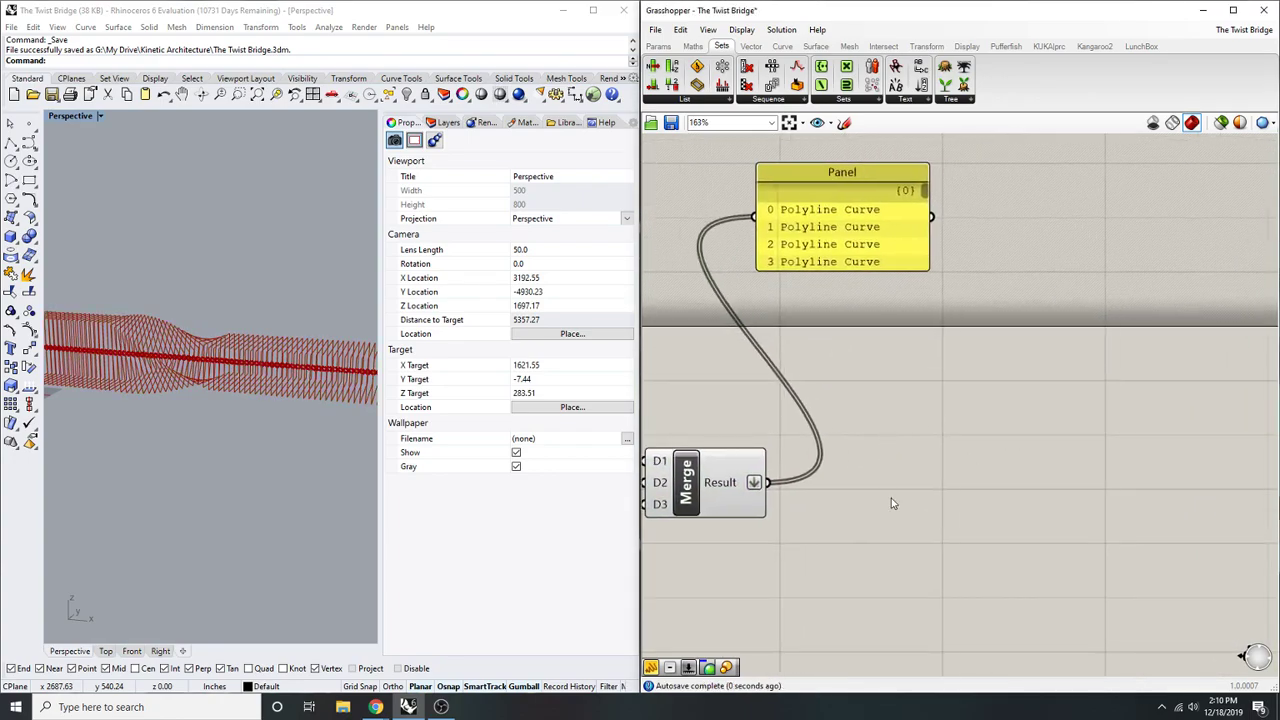
pyautogui.doubleClick(951, 478)
pyautogui.write('extrude')
pyautogui.scroll(-10, 960, 480)
# - Examine the rectangle, the deconstructed plane and the Area centroids of the moved frames as sources for the frame spacing
pyautogui.moveTo(740, 474); pyautogui.dragTo(923, 428, button='right')
pyautogui.scroll(3, 700, 469)
pyautogui.moveTo(700, 469); pyautogui.dragTo(1067, 429, button='right')
pyautogui.scroll(5, 997, 420)
pyautogui.click(1025, 431)
pyautogui.scroll(-1, 1034, 292)
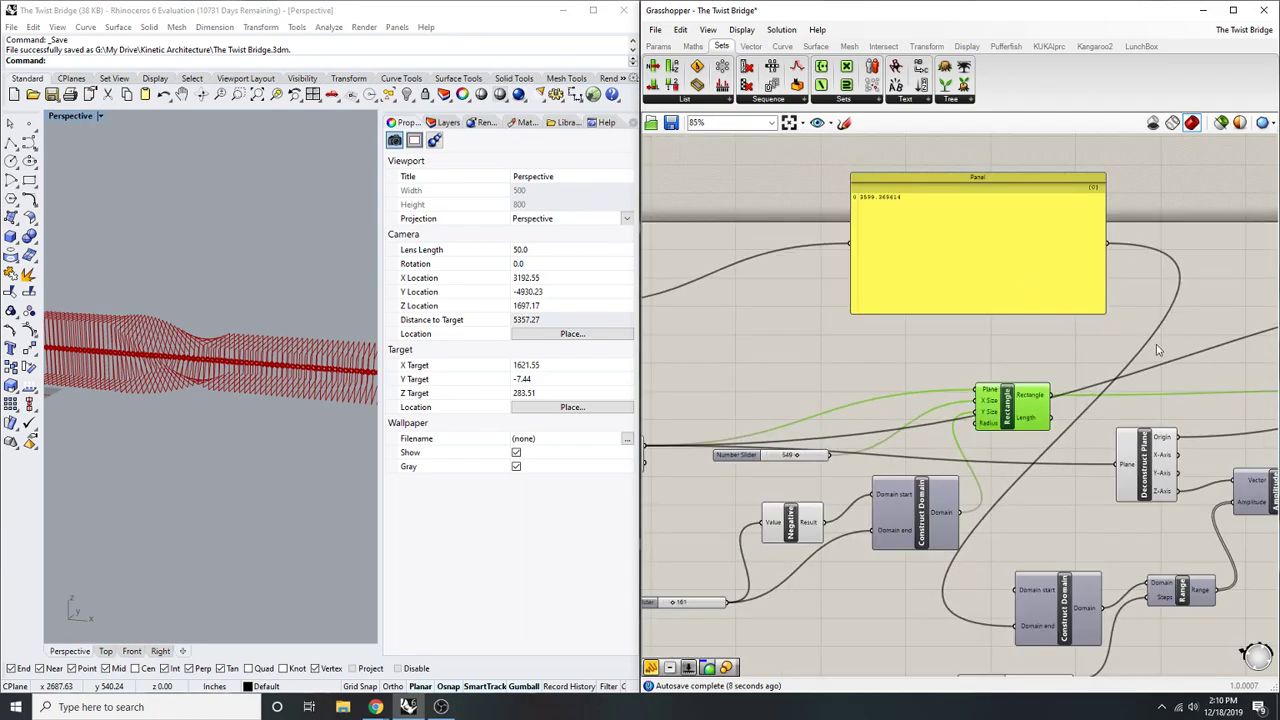
pyautogui.moveTo(1155, 348); pyautogui.dragTo(842, 363, button='right')
pyautogui.scroll(1, 842, 363)
pyautogui.click(826, 500)
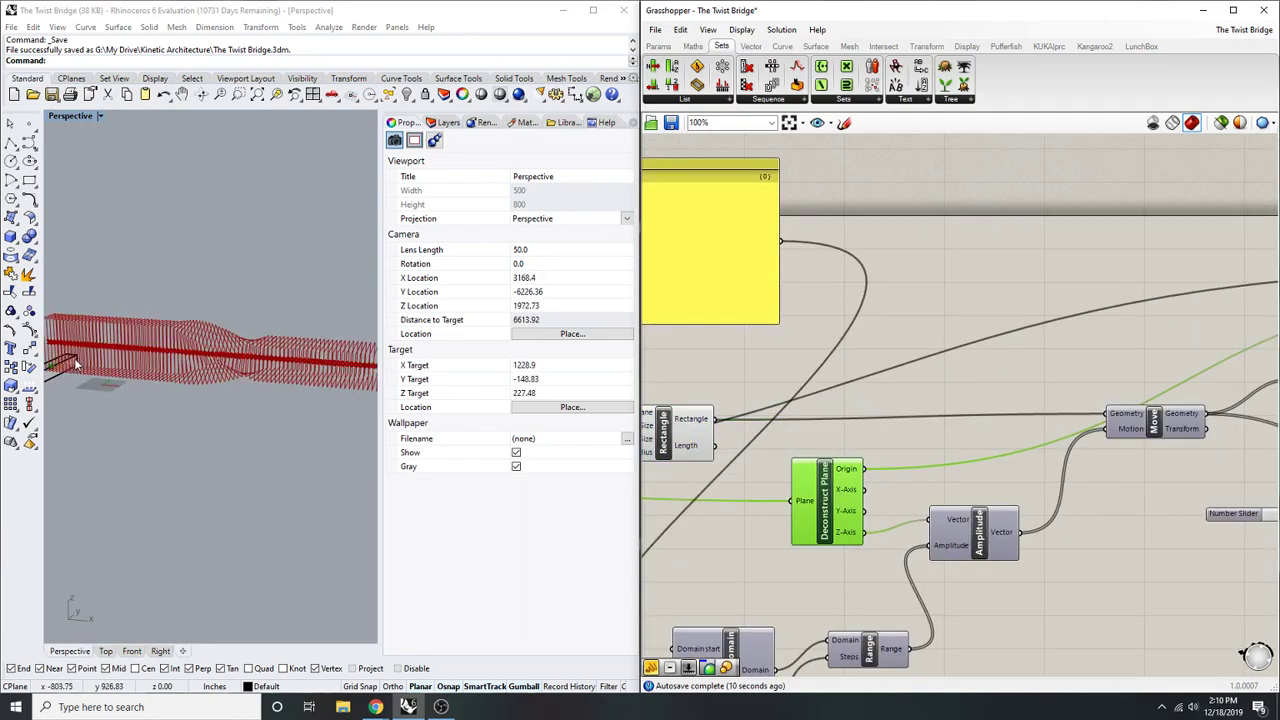
pyautogui.scroll(2, 76, 365)
pyautogui.scroll(-4, 911, 450)
pyautogui.moveTo(911, 450); pyautogui.dragTo(853, 442, button='right')
pyautogui.scroll(3, 938, 444)
pyautogui.click(957, 430)
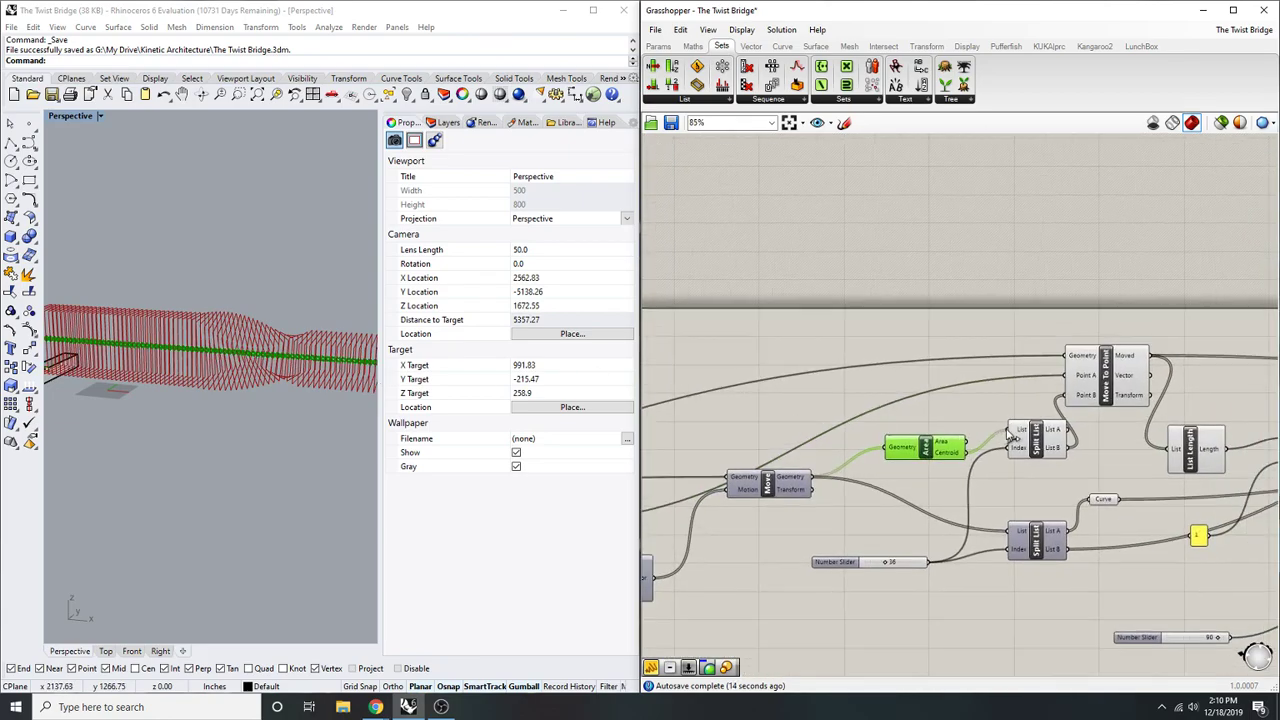
# - Add a List Item component, feed its List input from the Area component's Area output, and place it above Move To Point
pyautogui.scroll(3, 975, 415)
pyautogui.doubleClick(981, 410)
pyautogui.write('lsit item')
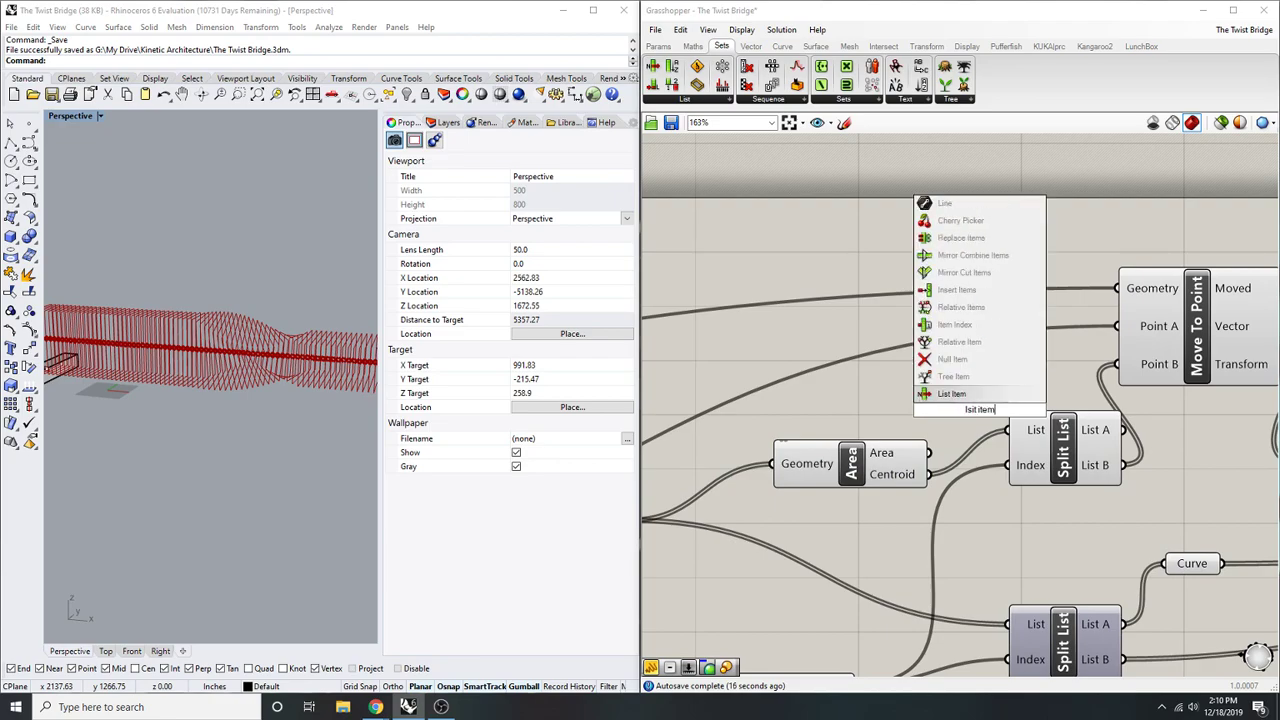
pyautogui.press('Return')
pyautogui.scroll(3, 1033, 400)
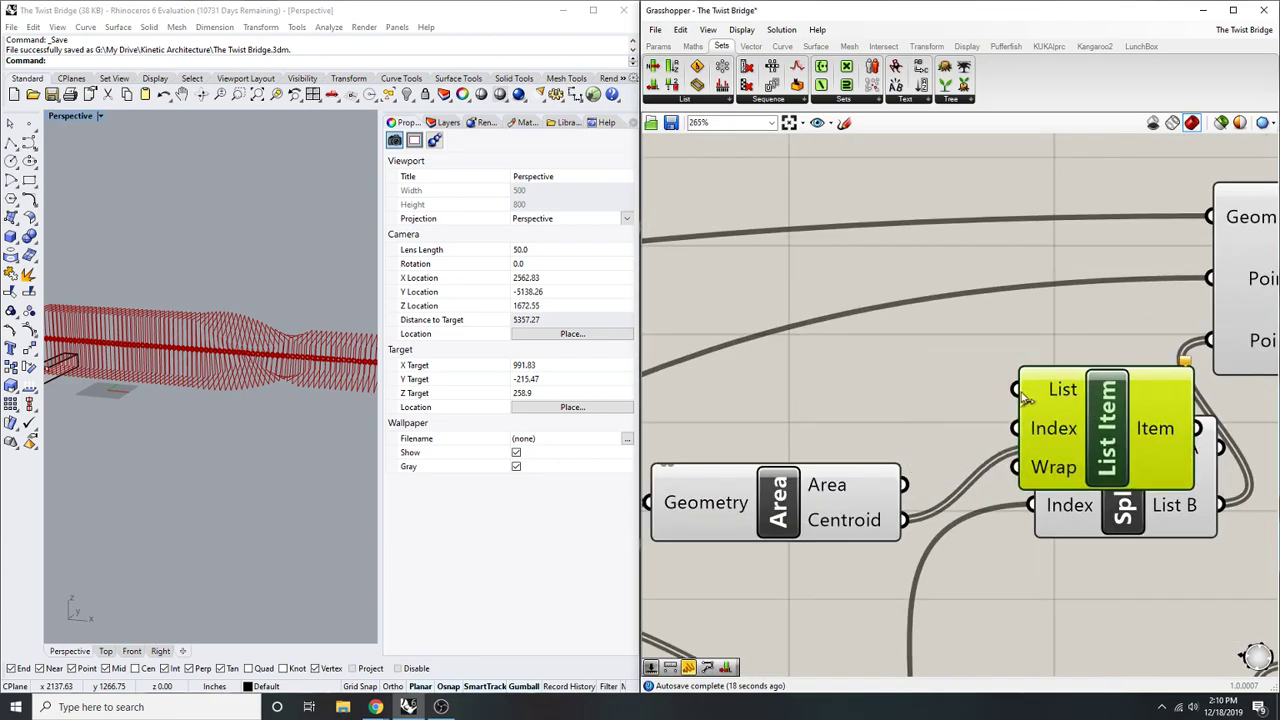
pyautogui.moveTo(918, 481); pyautogui.dragTo(905, 484)
pyautogui.scroll(-3, 845, 540)
pyautogui.moveTo(982, 502); pyautogui.dragTo(978, 256)
pyautogui.scroll(3, 978, 256)
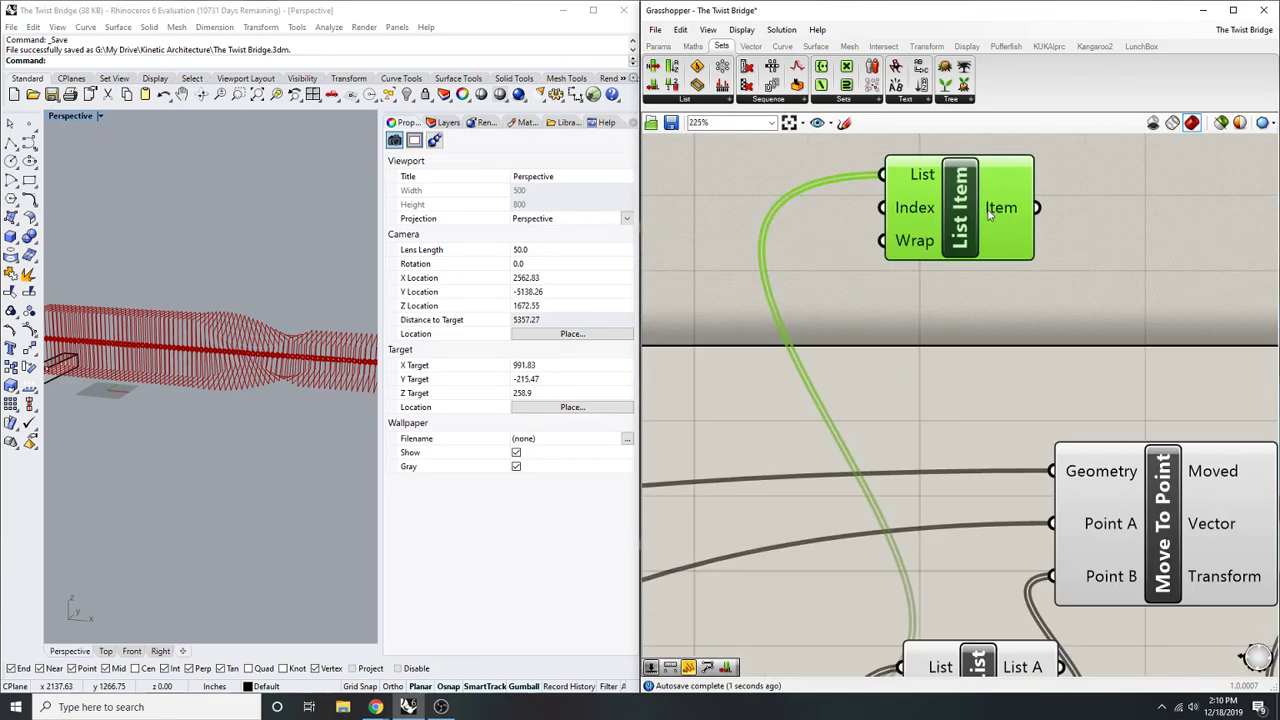
# - Add a +1 output to the List Item component
pyautogui.scroll(3, 980, 270)
pyautogui.click(977, 266)
pyautogui.scroll(-4, 991, 300)
pyautogui.moveTo(1012, 304); pyautogui.dragTo(977, 326, button='right')
# - Add a Distance component and connect List Item's i and +1 outputs to its Point A and Point B
pyautogui.doubleClick(1091, 239)
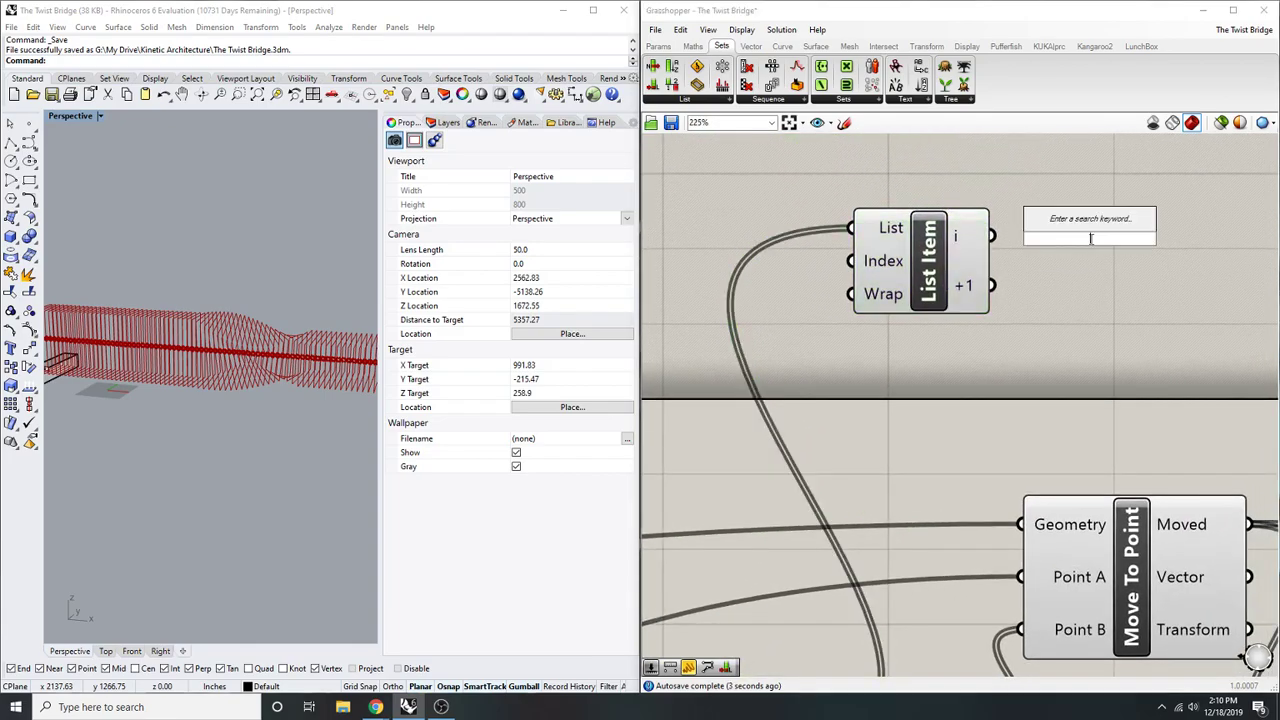
pyautogui.write('di')
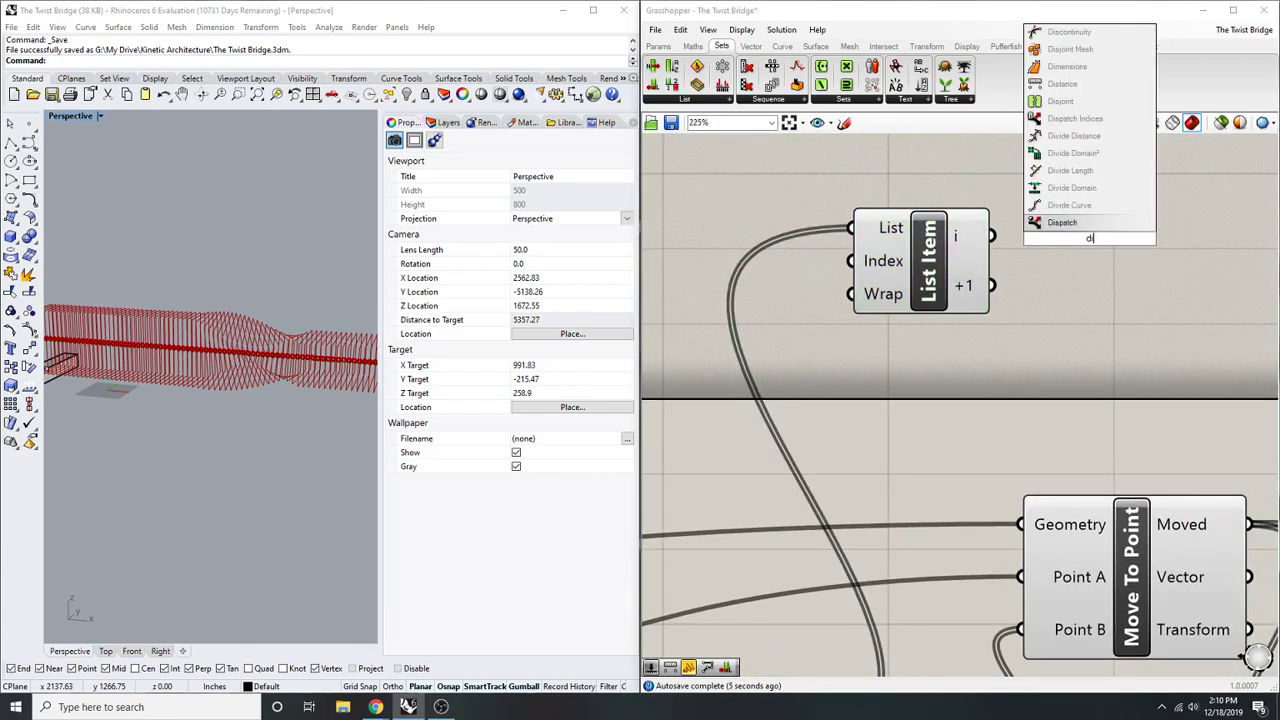
pyautogui.write('st')
pyautogui.press('Return')
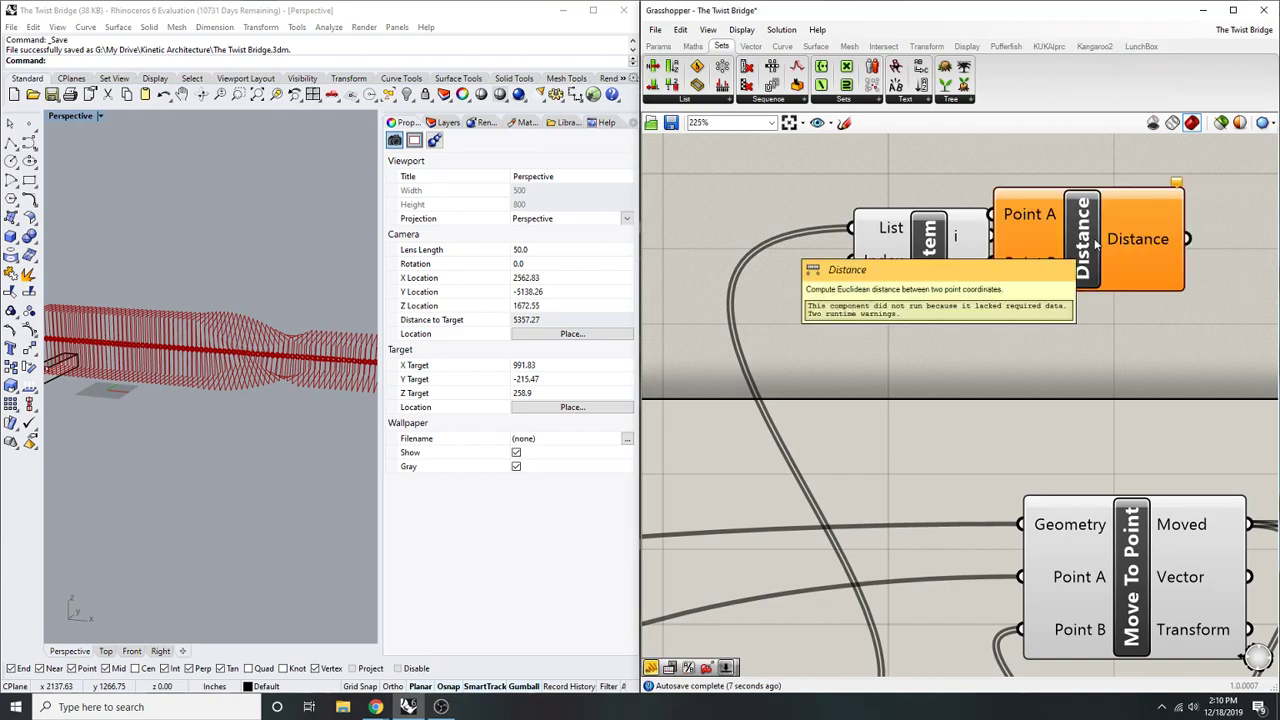
pyautogui.scroll(-3, 1016, 275)
pyautogui.scroll(3, 1016, 275)
pyautogui.moveTo(935, 265); pyautogui.dragTo(1086, 290)
pyautogui.moveTo(903, 285); pyautogui.dragTo(903, 280)
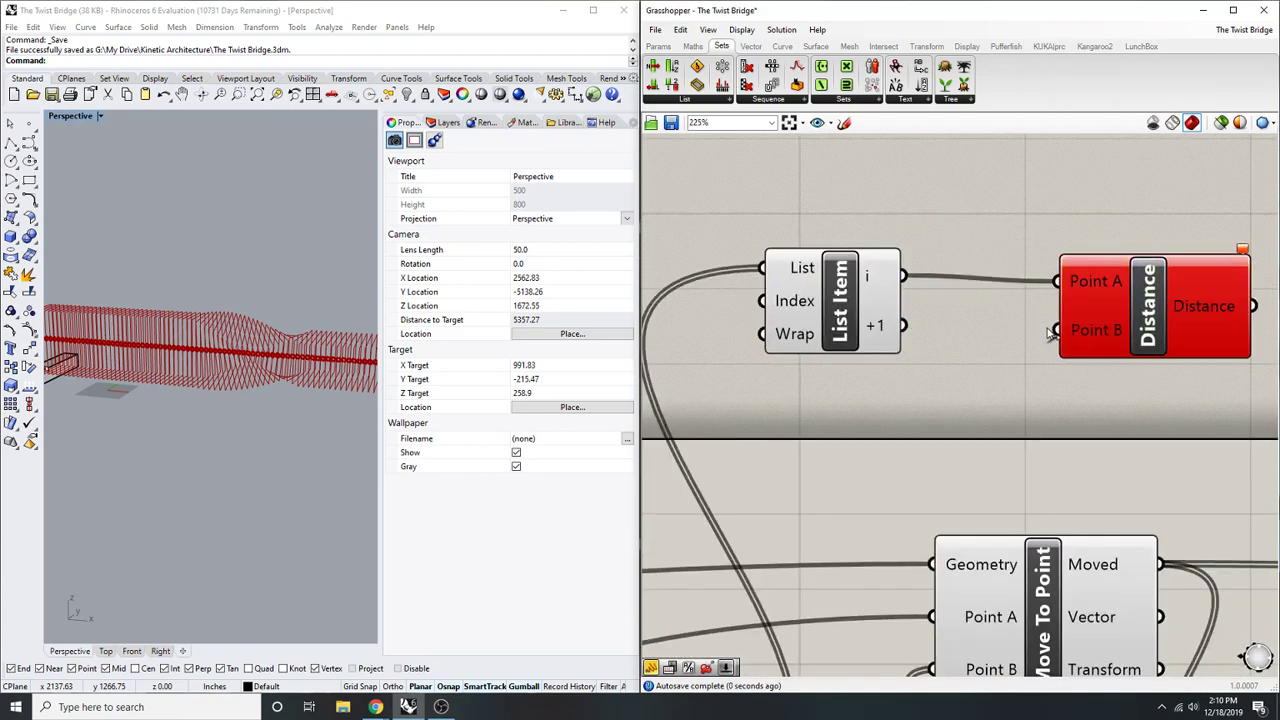
# - Replace the source of List Item's List input with the Area component's Centroid output
pyautogui.scroll(-4, 1033, 198)
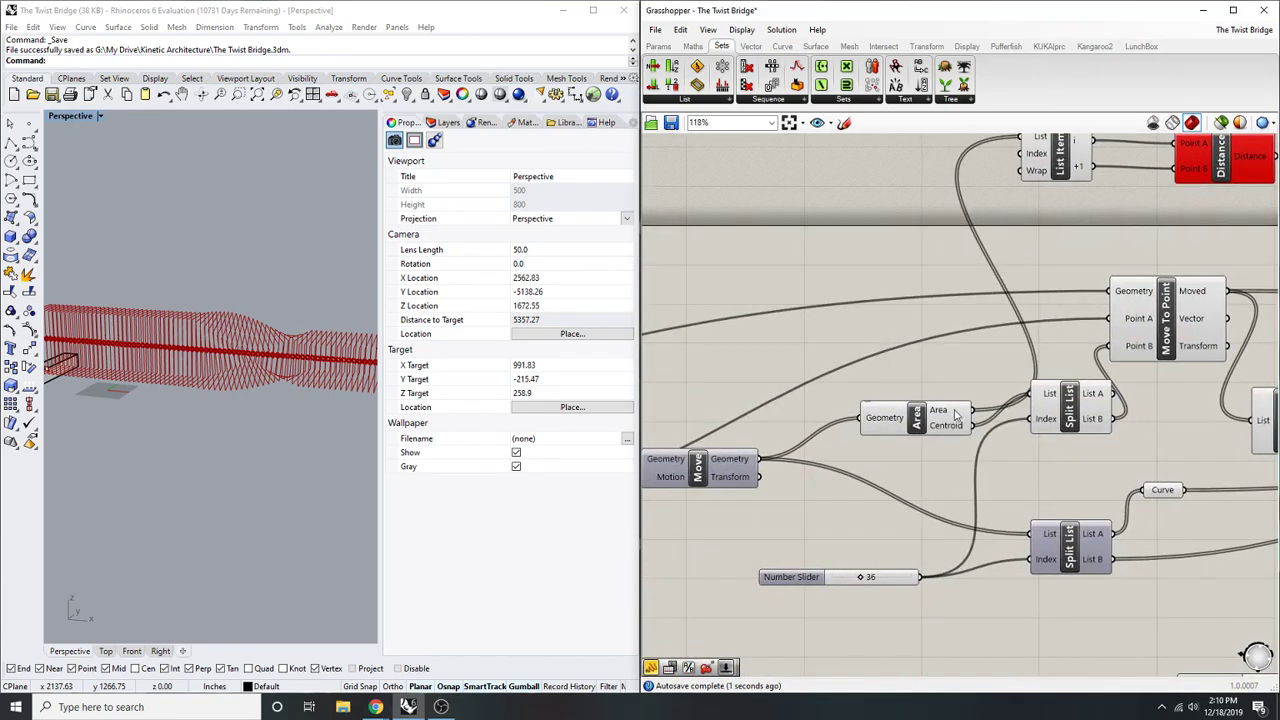
pyautogui.click(1062, 143)
pyautogui.moveTo(1033, 238); pyautogui.dragTo(1014, 299, button='right')
pyautogui.moveTo(1001, 198); pyautogui.dragTo(954, 486)
pyautogui.moveTo(1135, 299); pyautogui.dragTo(1059, 355, button='right')
pyautogui.click(1128, 272)
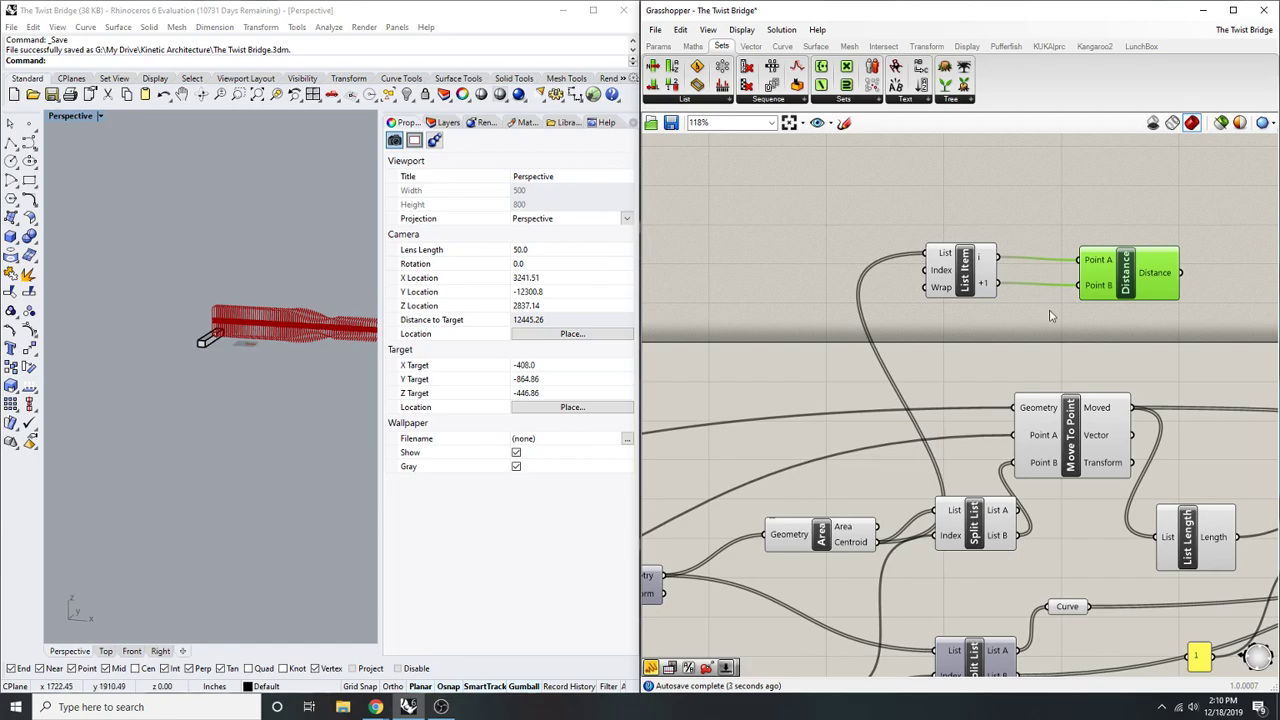
# - Add a Panel beside the Distance component and connect it to the Distance output
pyautogui.scroll(2, 1075, 306)
pyautogui.moveTo(1075, 306); pyautogui.dragTo(1035, 338, button='right')
pyautogui.click(889, 287)
pyautogui.moveTo(1069, 275); pyautogui.dragTo(866, 309, button='right')
pyautogui.scroll(2, 1090, 308)
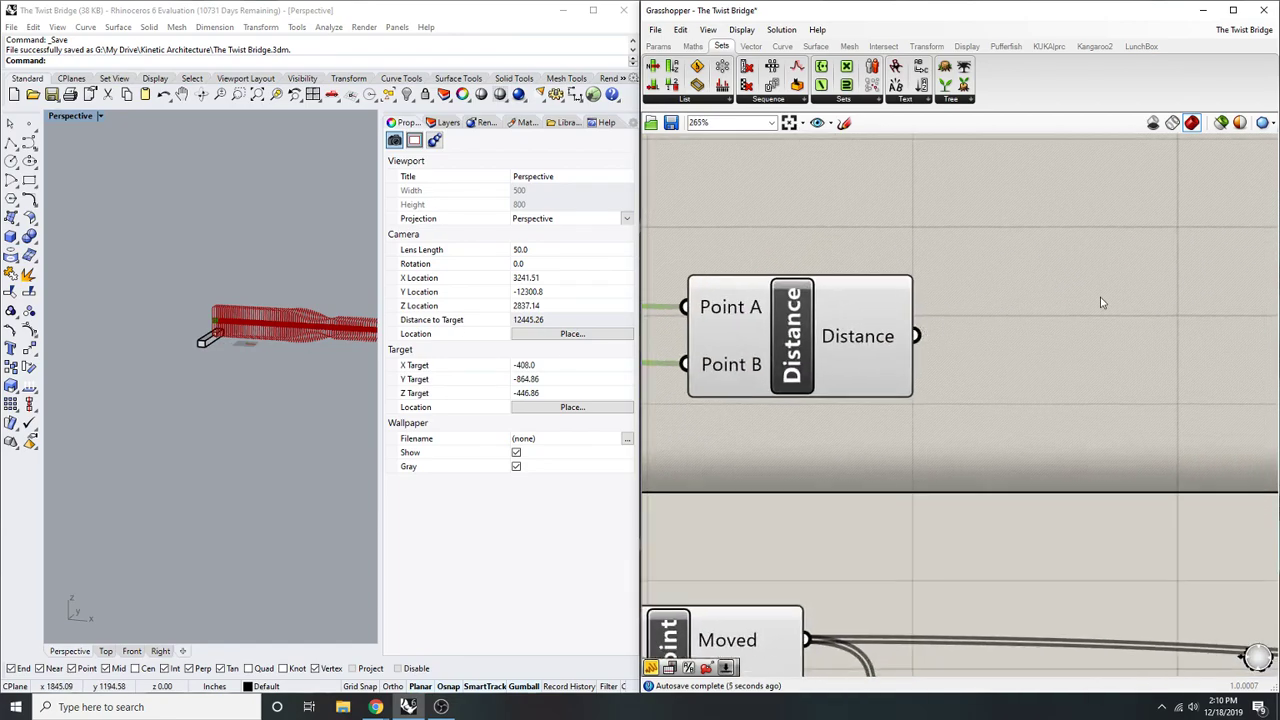
pyautogui.doubleClick(1105, 287)
pyautogui.write('//')
pyautogui.press('Return')
pyautogui.scroll(2, 1060, 295)
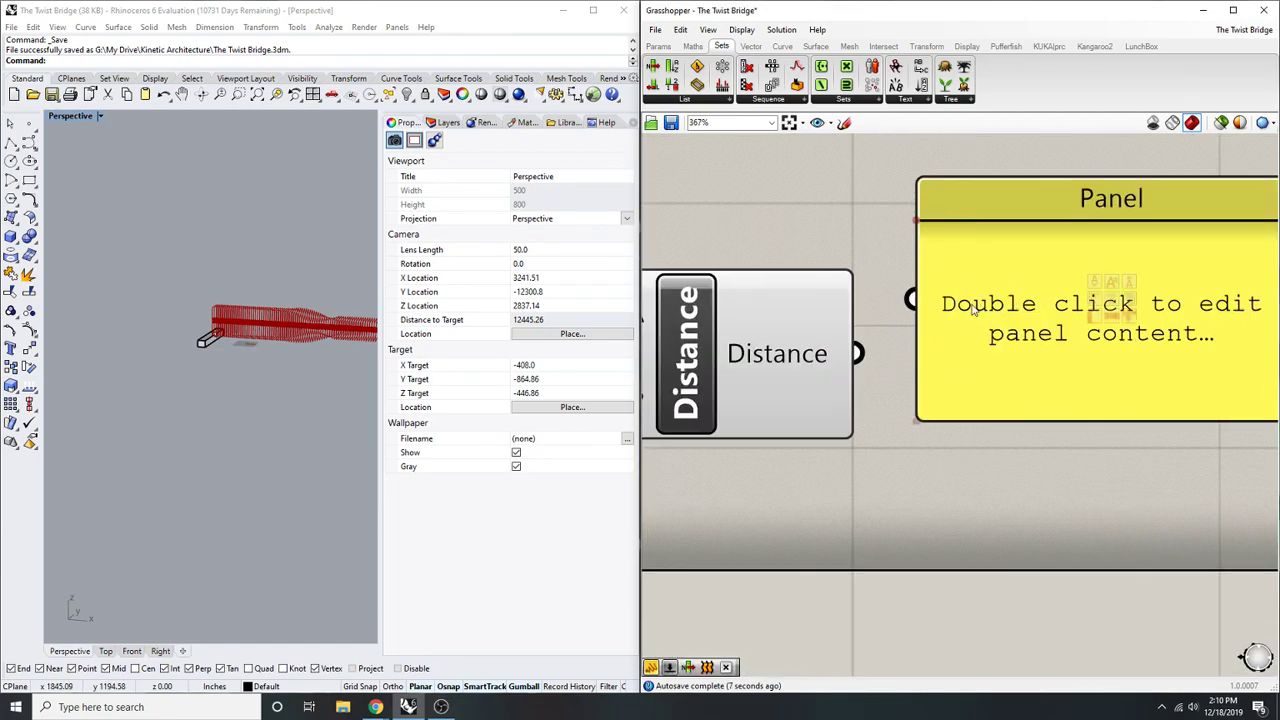
pyautogui.moveTo(913, 300); pyautogui.dragTo(857, 350)
pyautogui.scroll(-1, 985, 360)
pyautogui.scroll(-2, 985, 350)
# - Add an Extrude component below the Merge component
pyautogui.scroll(-6, 1039, 361)
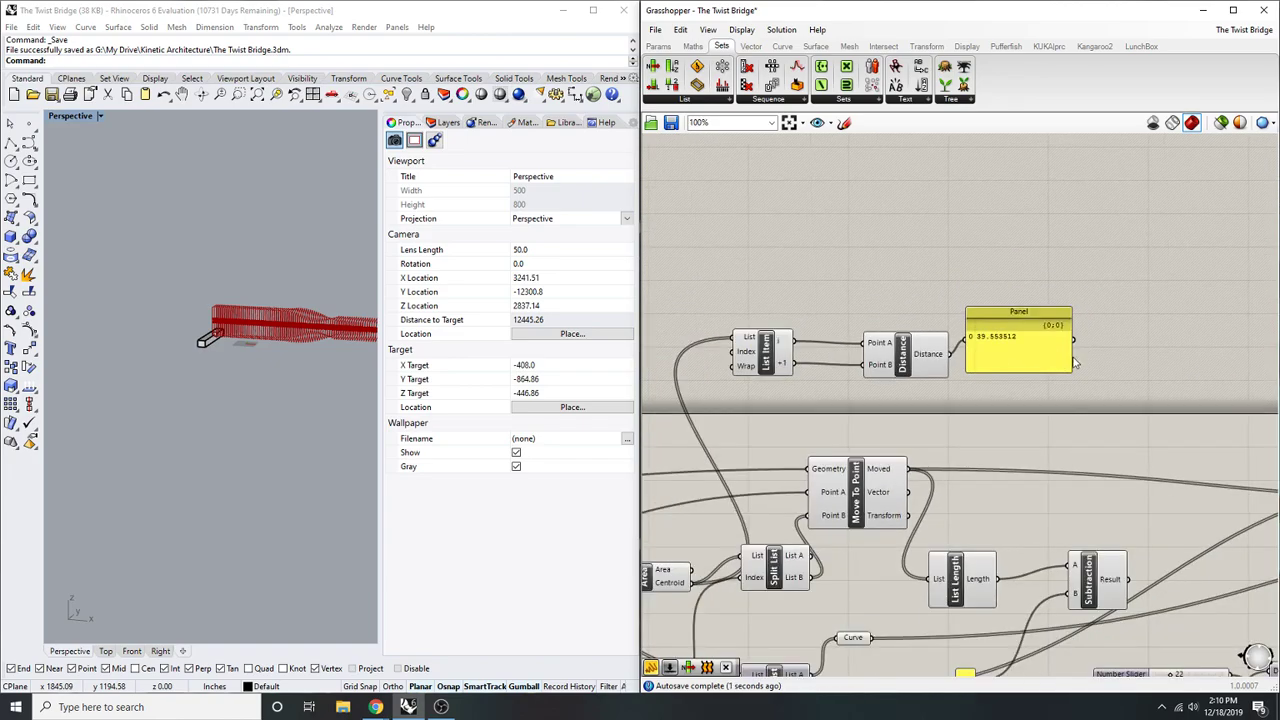
pyautogui.moveTo(1142, 381); pyautogui.dragTo(1054, 374, button='right')
pyautogui.scroll(-1, 1054, 374)
pyautogui.moveTo(1243, 446); pyautogui.dragTo(1062, 411, button='right')
pyautogui.scroll(2, 1064, 411)
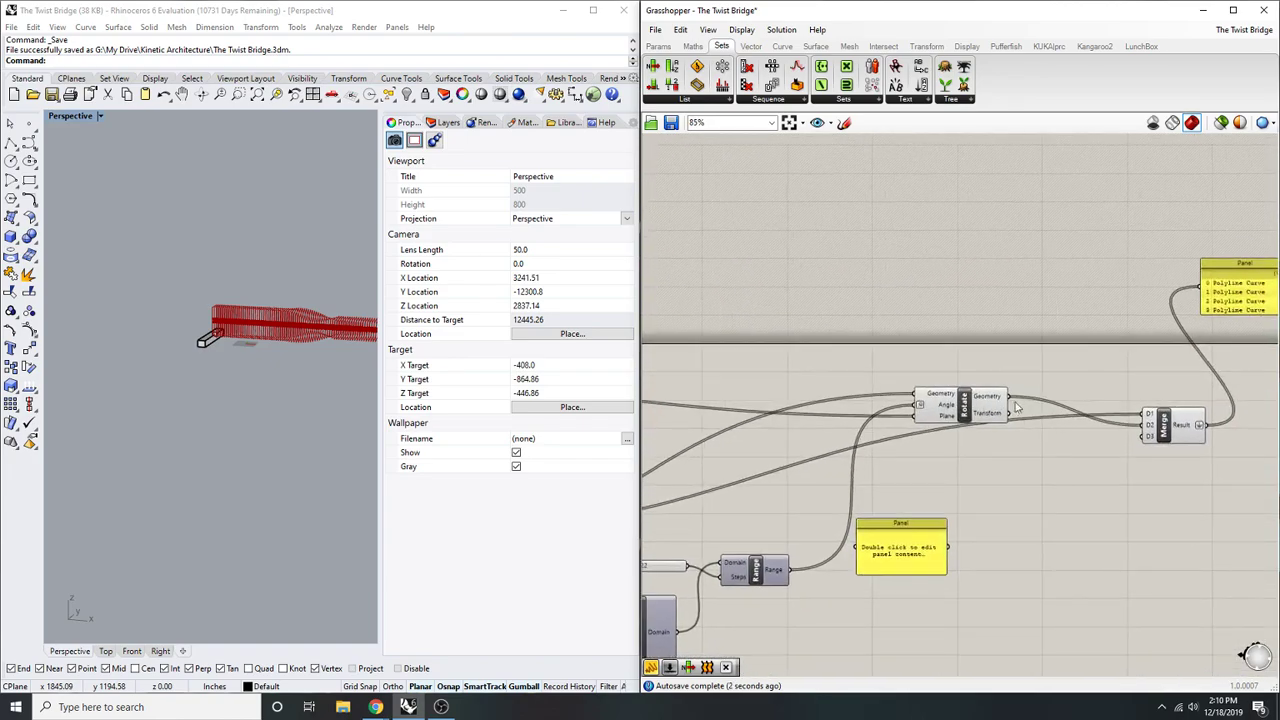
pyautogui.doubleClick(1137, 481)
pyautogui.write('extrude')
pyautogui.press('Return')
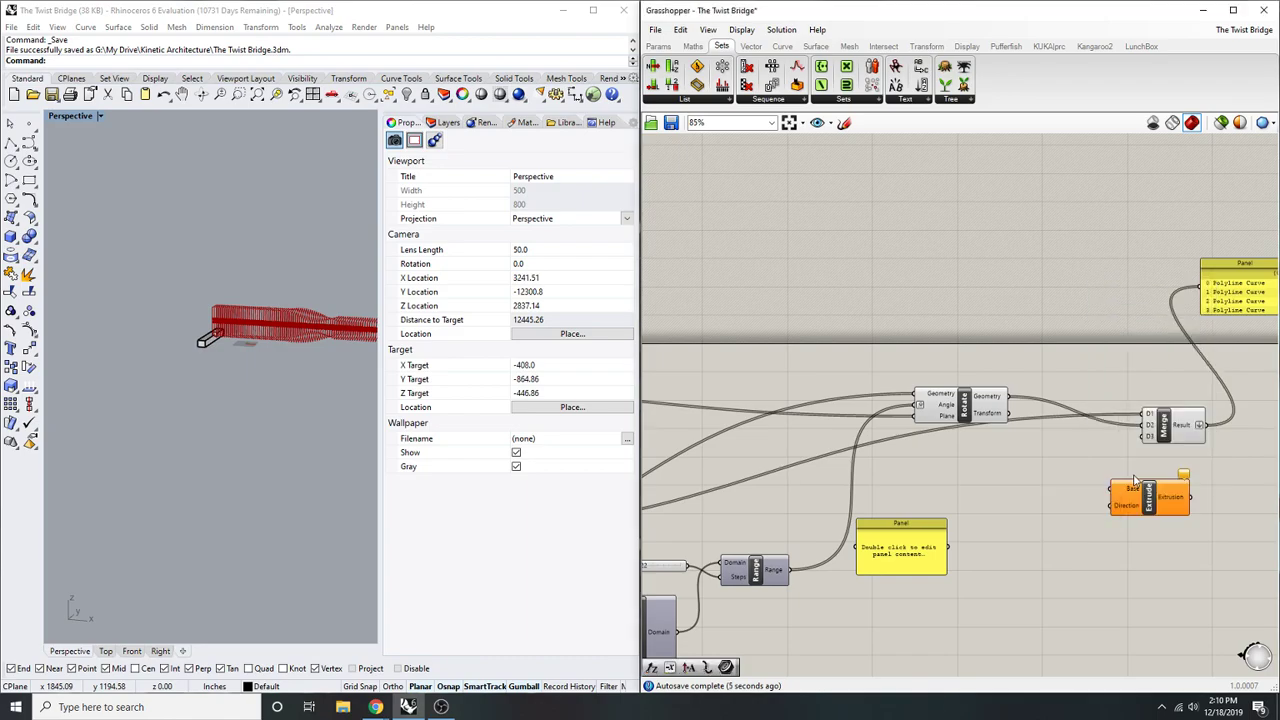
# - Connect the Merge component's Result output to the Base input of the Extrude component
pyautogui.scroll(-2, 904, 361)
pyautogui.moveTo(904, 361); pyautogui.dragTo(1066, 376, button='right')
pyautogui.moveTo(754, 320); pyautogui.dragTo(857, 346, button='right')
pyautogui.scroll(3, 857, 346)
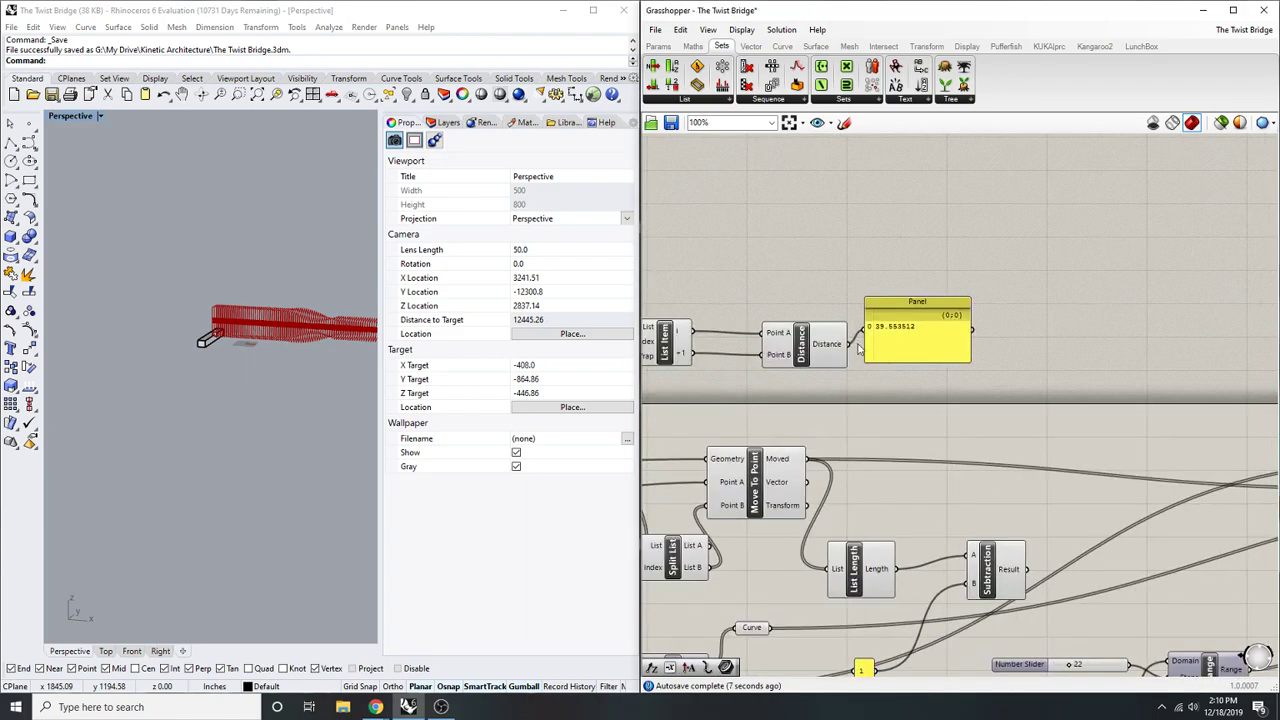
pyautogui.scroll(-5, 884, 308)
pyautogui.moveTo(884, 312); pyautogui.dragTo(1156, 396)
pyautogui.scroll(4, 1100, 368)
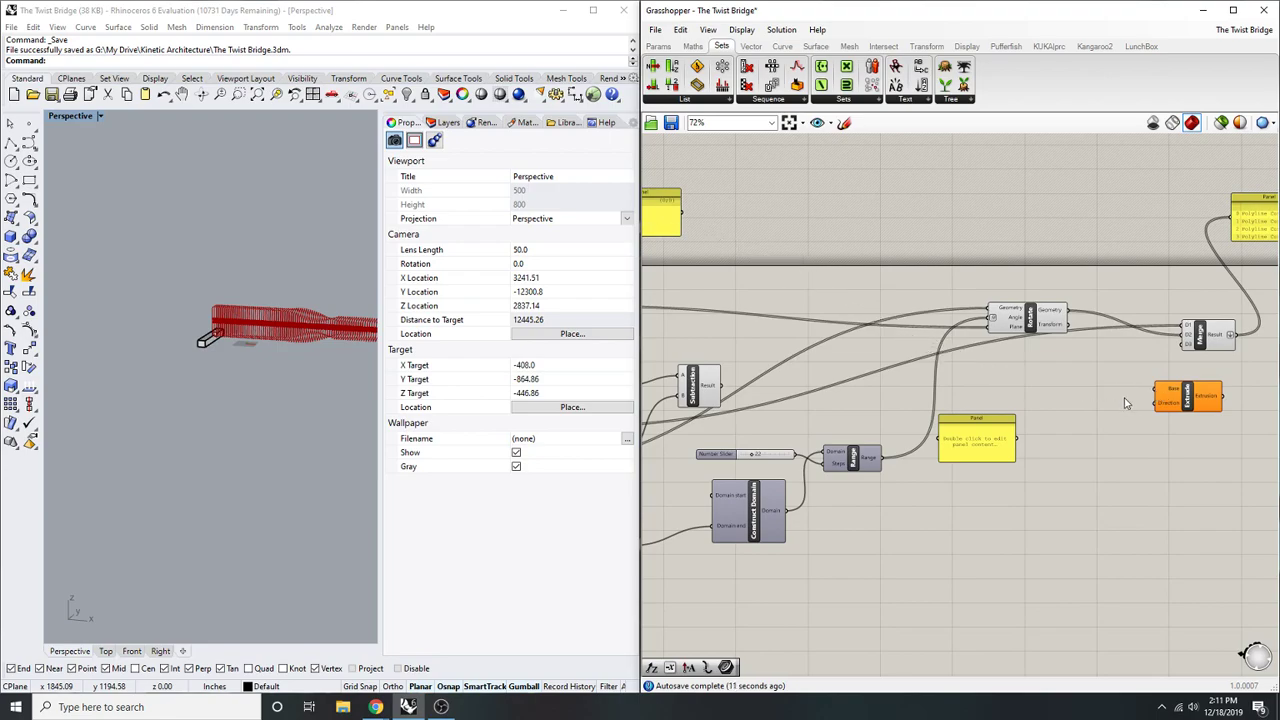
pyautogui.doubleClick(1131, 398)
pyautogui.click(1171, 467)
pyautogui.moveTo(1171, 467); pyautogui.dragTo(1000, 456, button='right')
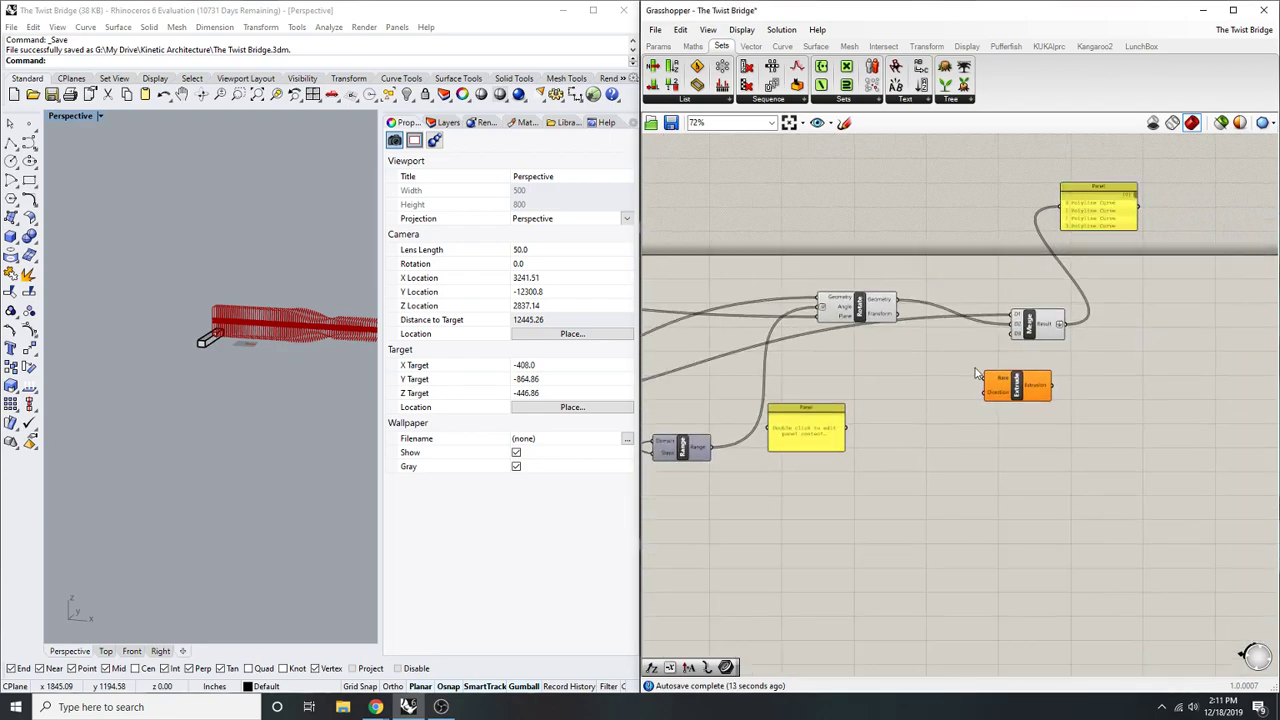
pyautogui.moveTo(1026, 404); pyautogui.dragTo(1130, 396, button='right')
# - Add an Amplitude component below the Extrude component
pyautogui.doubleClick(1054, 430)
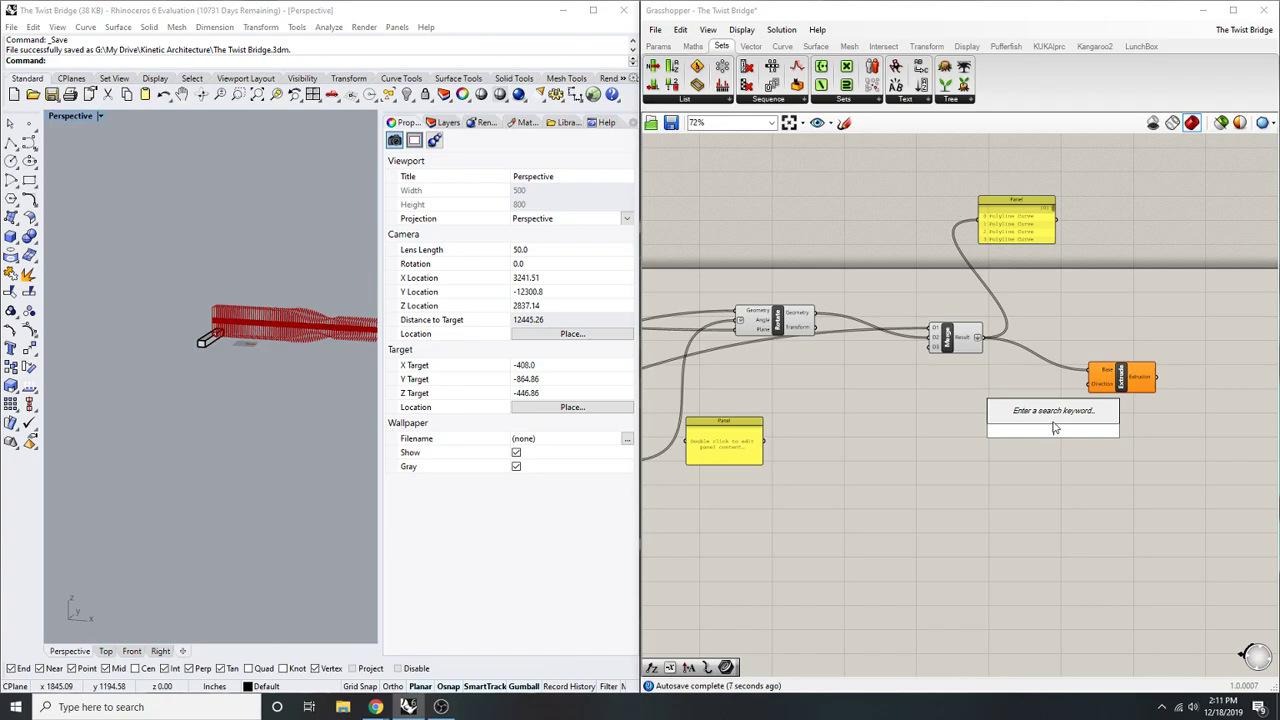
pyautogui.write('amplitude')
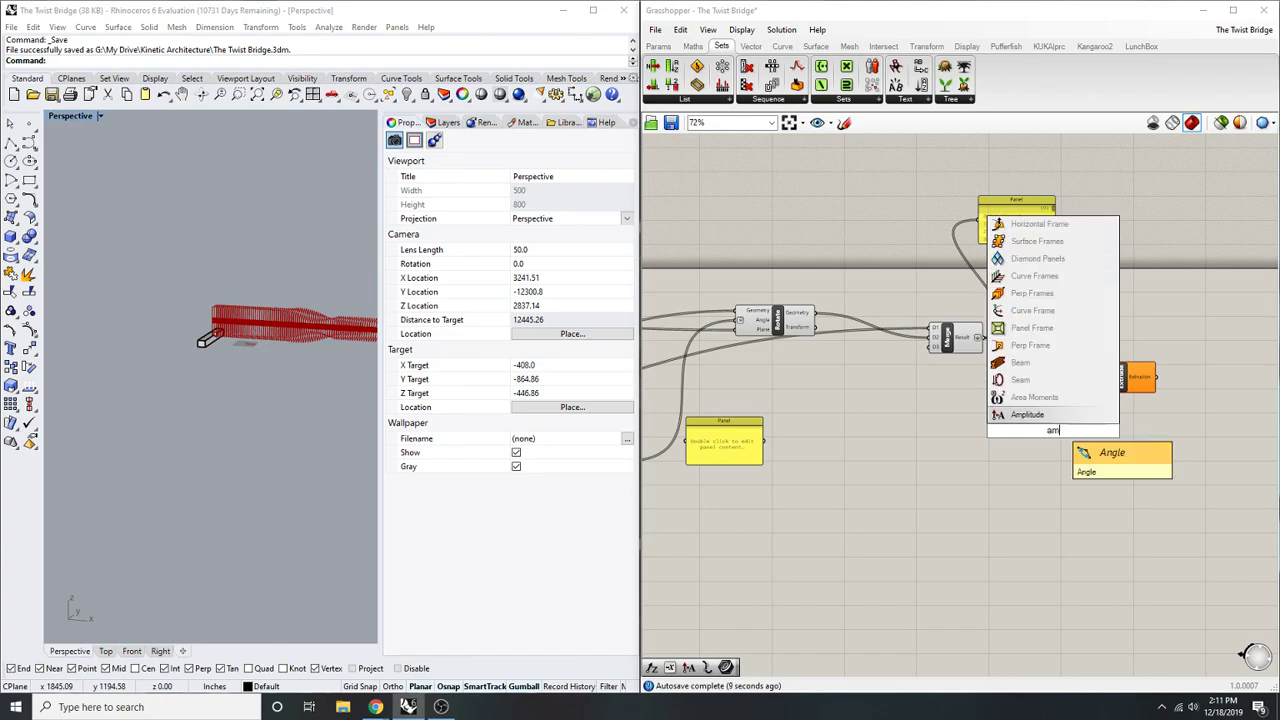
pyautogui.press('Return')
# - Connect Deconstruct Plane's Z-Axis to the new Amplitude's Vector input and the Amplitude's Vector output to Extrude's Direction
pyautogui.scroll(-6, 1048, 430)
pyautogui.moveTo(1042, 431); pyautogui.dragTo(1274, 391, button='right')
pyautogui.scroll(5, 884, 398)
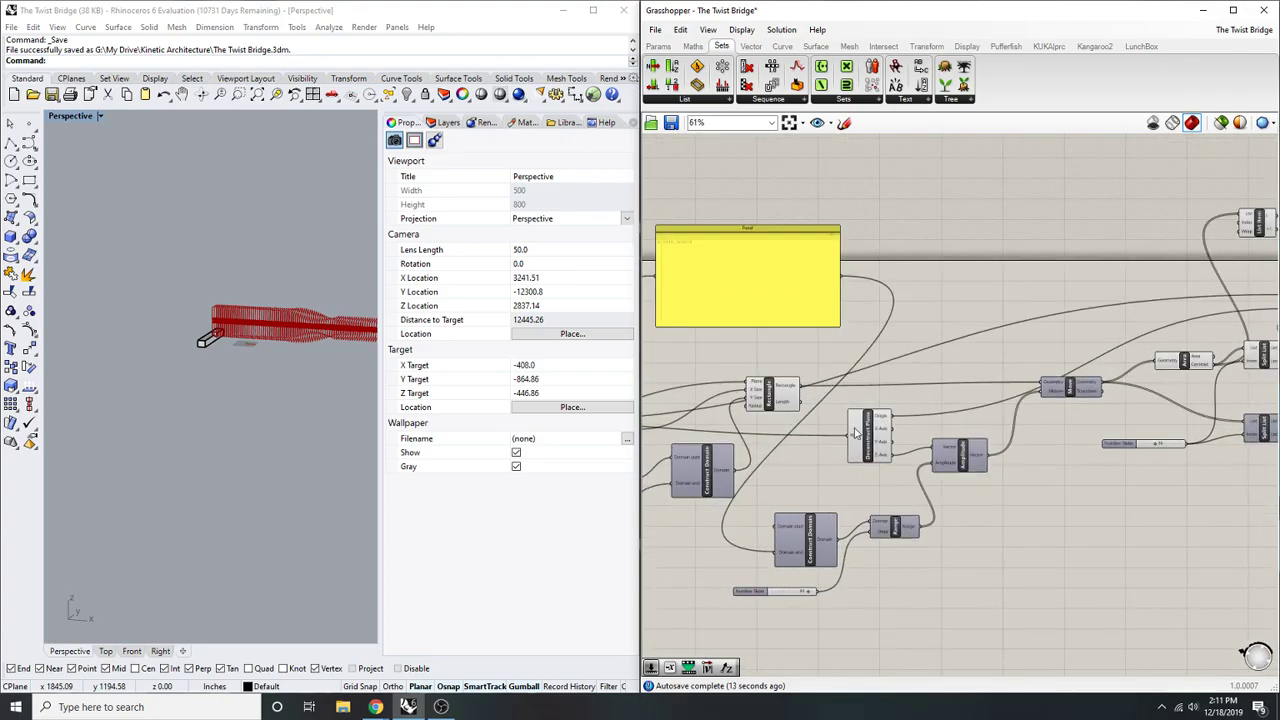
pyautogui.scroll(3, 855, 432)
pyautogui.click(869, 434)
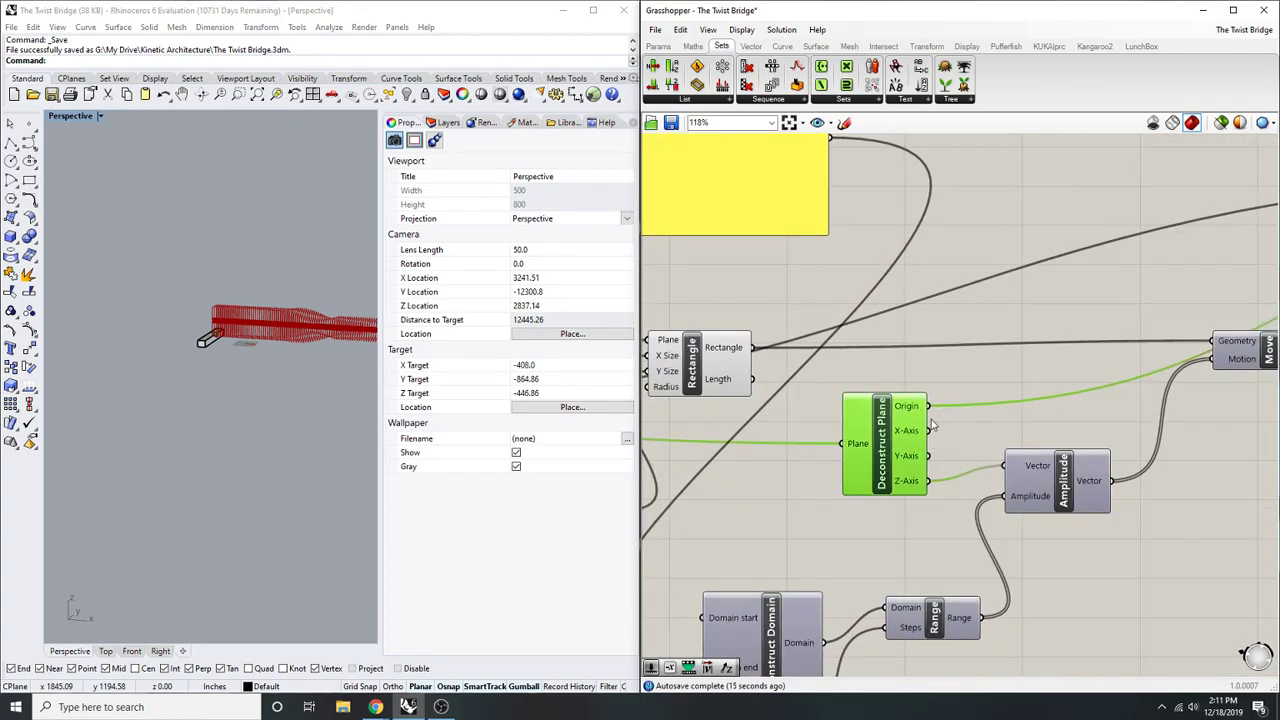
pyautogui.scroll(-8, 950, 430)
pyautogui.moveTo(944, 445); pyautogui.dragTo(1062, 416)
pyautogui.scroll(5, 1262, 413)
pyautogui.scroll(5, 1183, 410)
pyautogui.moveTo(1060, 415); pyautogui.dragTo(990, 441, button='right')
pyautogui.moveTo(1137, 461); pyautogui.dragTo(1073, 472, button='right')
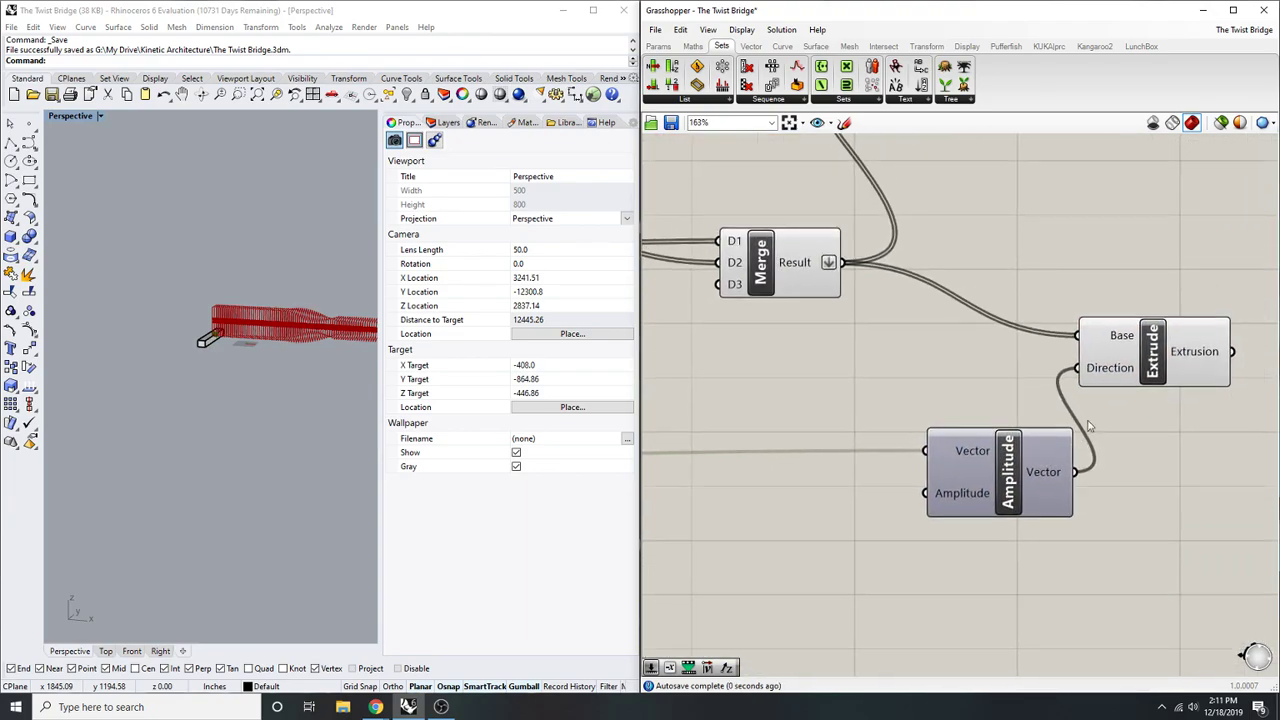
pyautogui.click(1113, 368)
pyautogui.scroll(15, 215, 303)
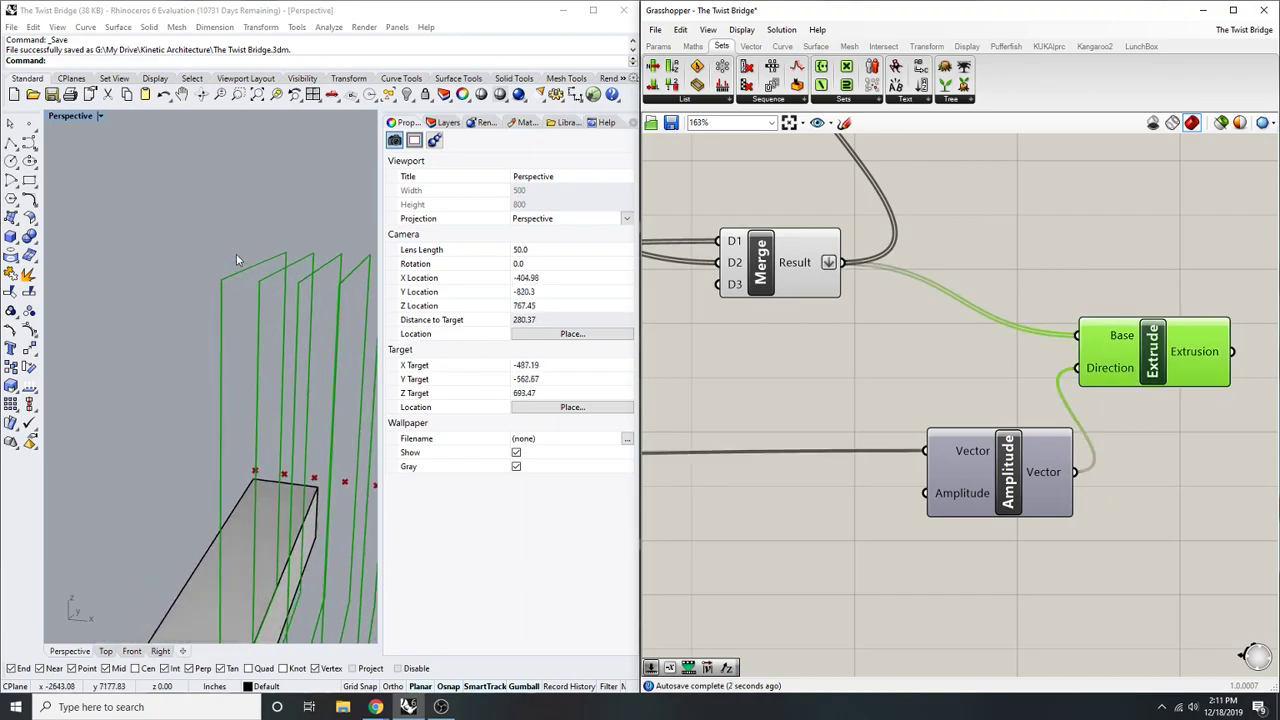
pyautogui.scroll(4, 239, 295)
pyautogui.scroll(-4, 300, 298)
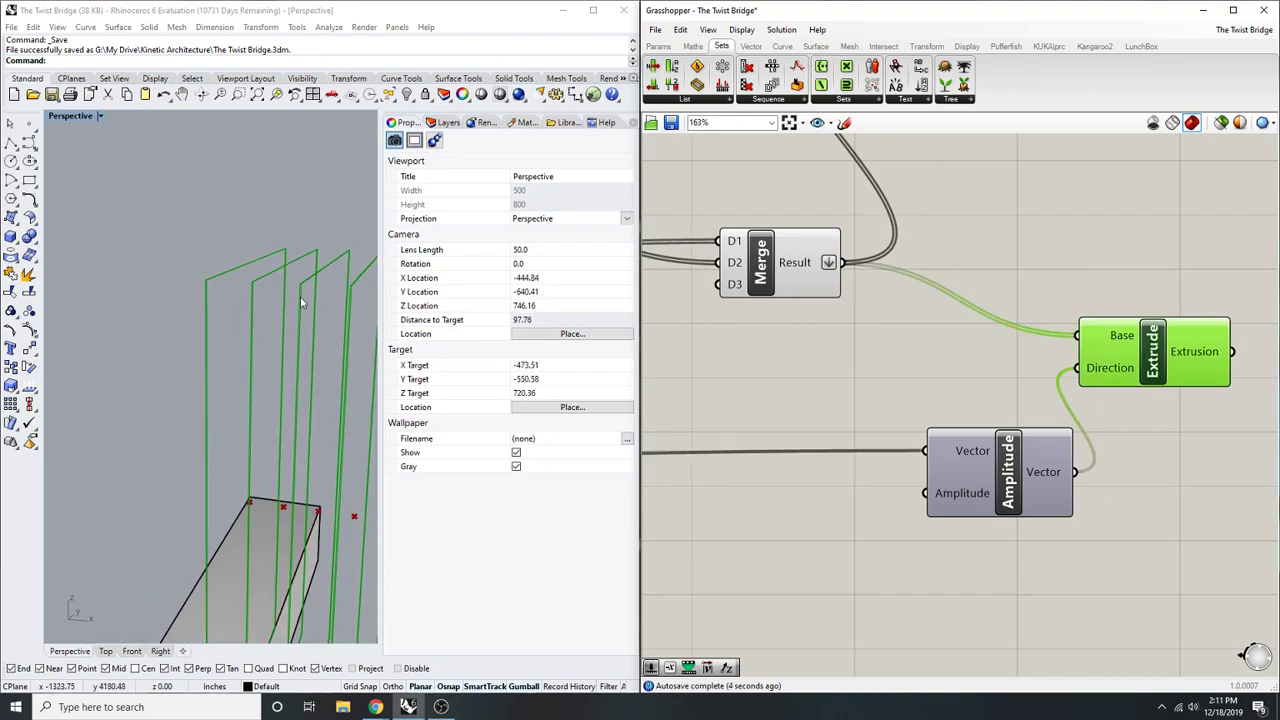
# - Feed the Distance panel's output into the Amplitude input of the component that drives the extrusion direction
pyautogui.scroll(-5, 975, 405)
pyautogui.moveTo(975, 405); pyautogui.dragTo(1032, 438, button='right')
pyautogui.scroll(-2, 1036, 443)
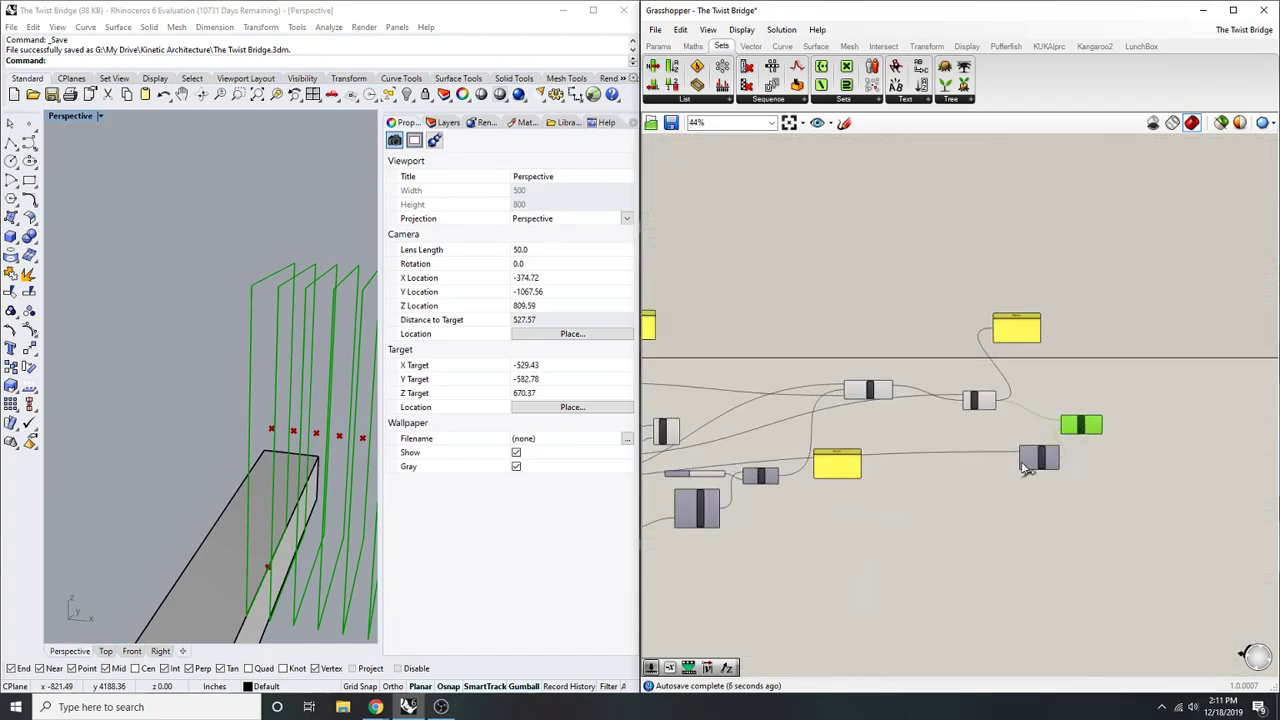
pyautogui.scroll(6, 668, 322)
pyautogui.moveTo(794, 302); pyautogui.dragTo(768, 335)
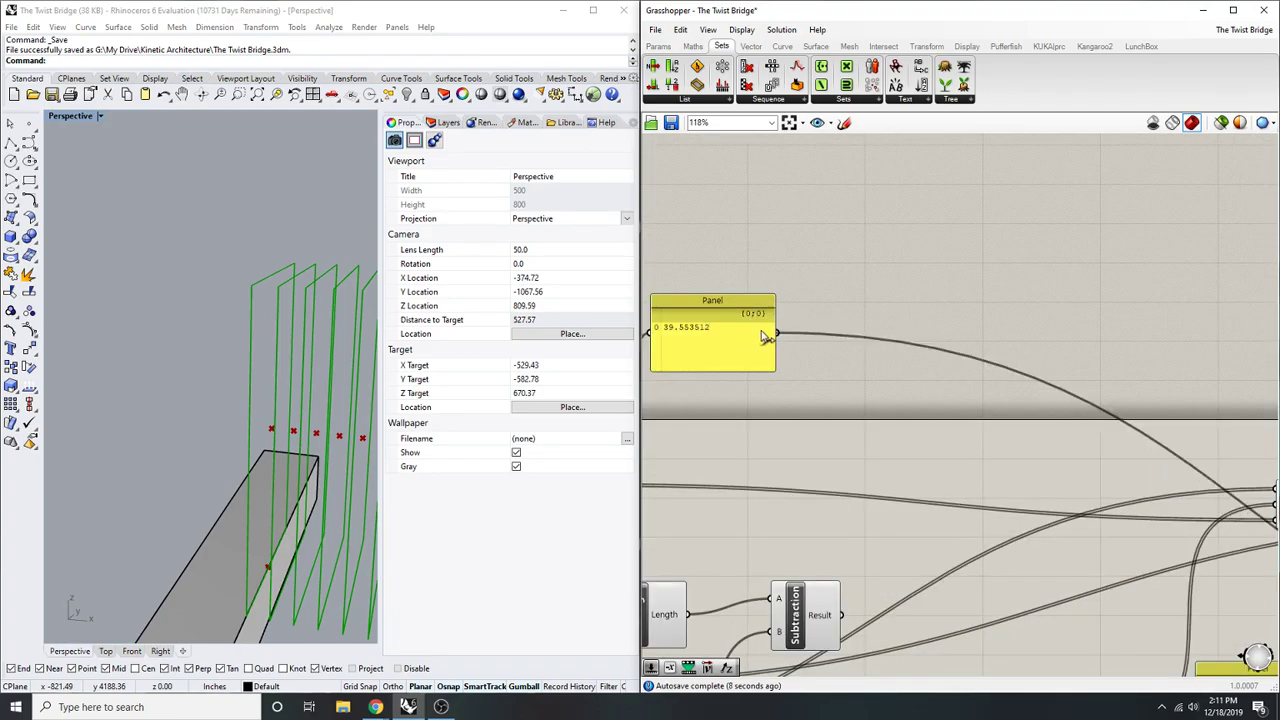
pyautogui.scroll(-3, 260, 308)
pyautogui.scroll(-4, 786, 343)
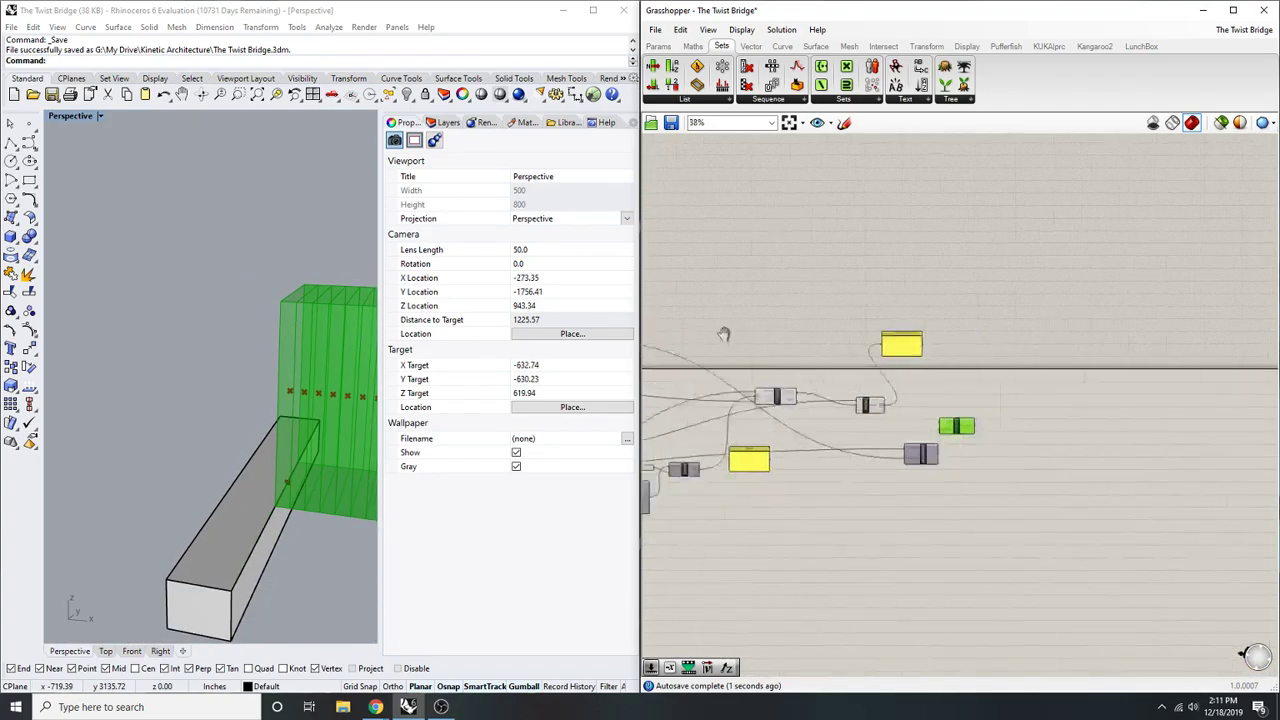
# - Add a Cap Holes component and connect Extrude's Extrusion output to its Brep input
pyautogui.scroll(2, 912, 413)
pyautogui.doubleClick(914, 413)
pyautogui.write('cap')
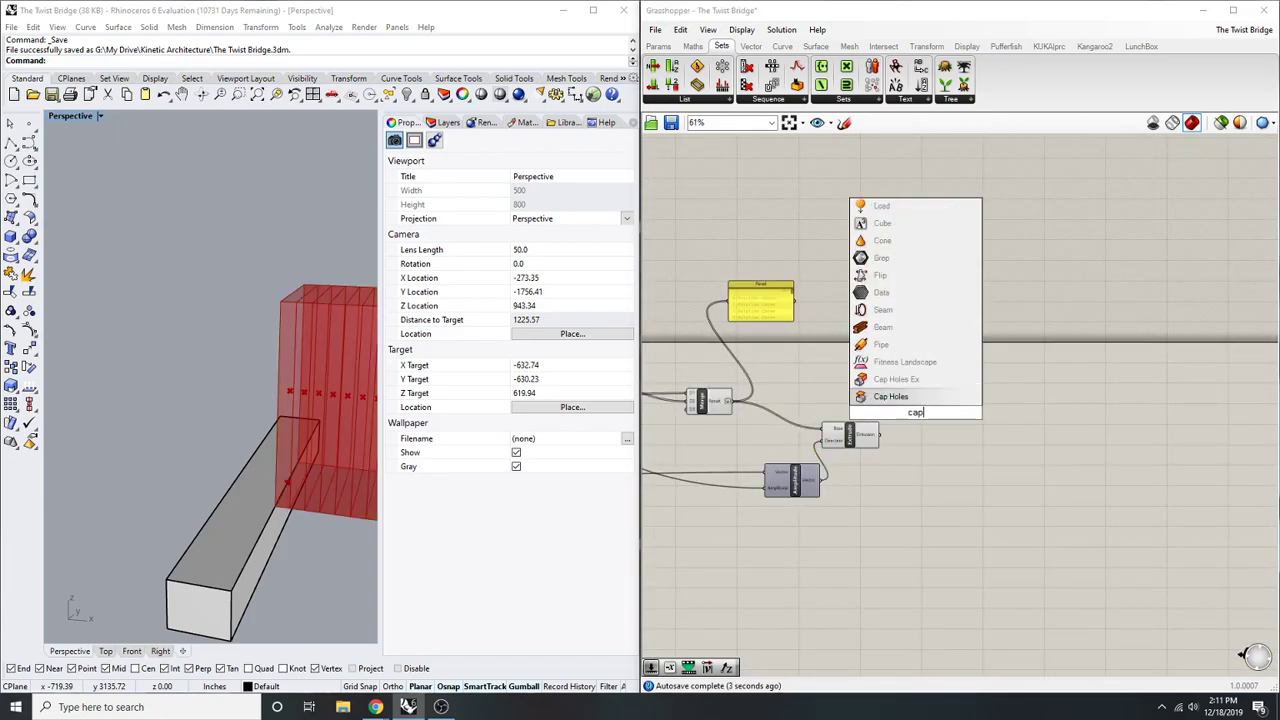
pyautogui.press('Return')
pyautogui.scroll(3, 849, 407)
pyautogui.moveTo(836, 415); pyautogui.dragTo(838, 410)
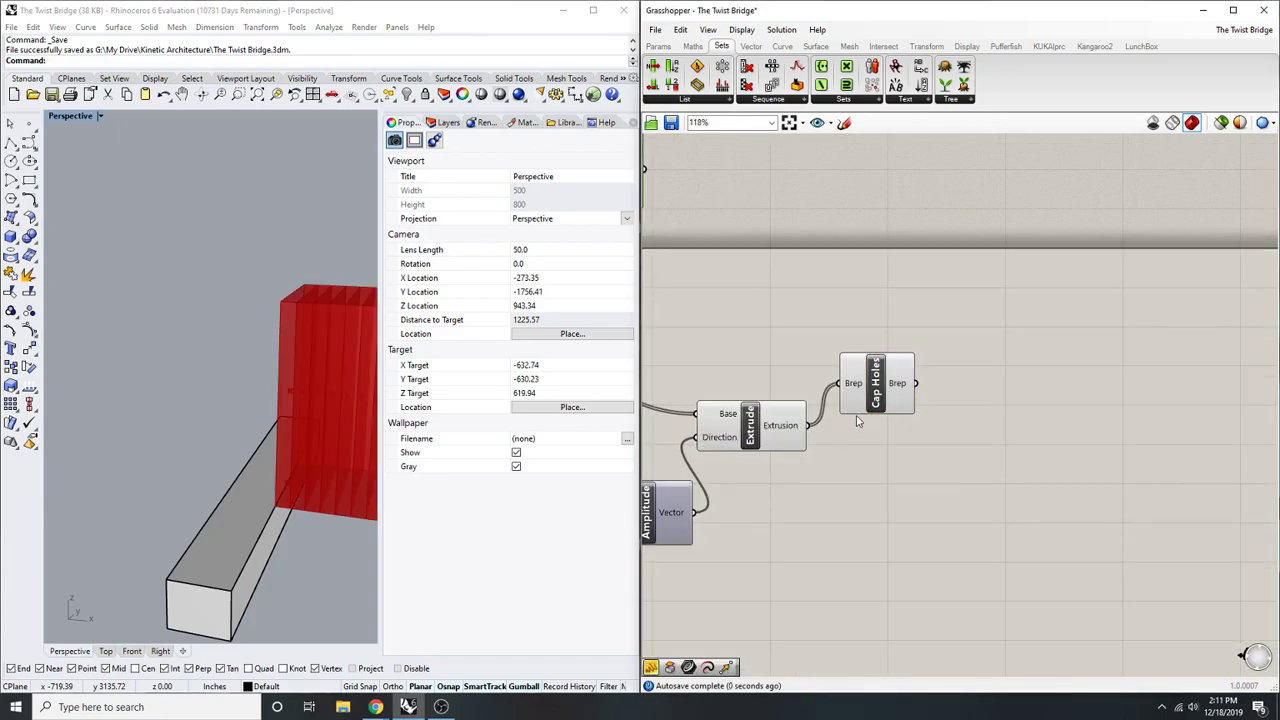
# - Turn off the Extrude component's preview and inspect the capped bridge segments in the Rhino viewport
pyautogui.scroll(-5, 184, 360)
pyautogui.moveTo(780, 440); pyautogui.dragTo(806, 447, button='right')
pyautogui.click(778, 432)
pyautogui.middleClick(818, 430)
pyautogui.click(859, 386)
pyautogui.click(830, 352)
pyautogui.scroll(-5, 184, 314)
pyautogui.moveTo(184, 314); pyautogui.dragTo(298, 343, button='right')
pyautogui.scroll(12, 194, 298)
pyautogui.scroll(3, 194, 302)
pyautogui.scroll(-5, 271, 306)
pyautogui.moveTo(318, 300); pyautogui.dragTo(222, 325, button='right')
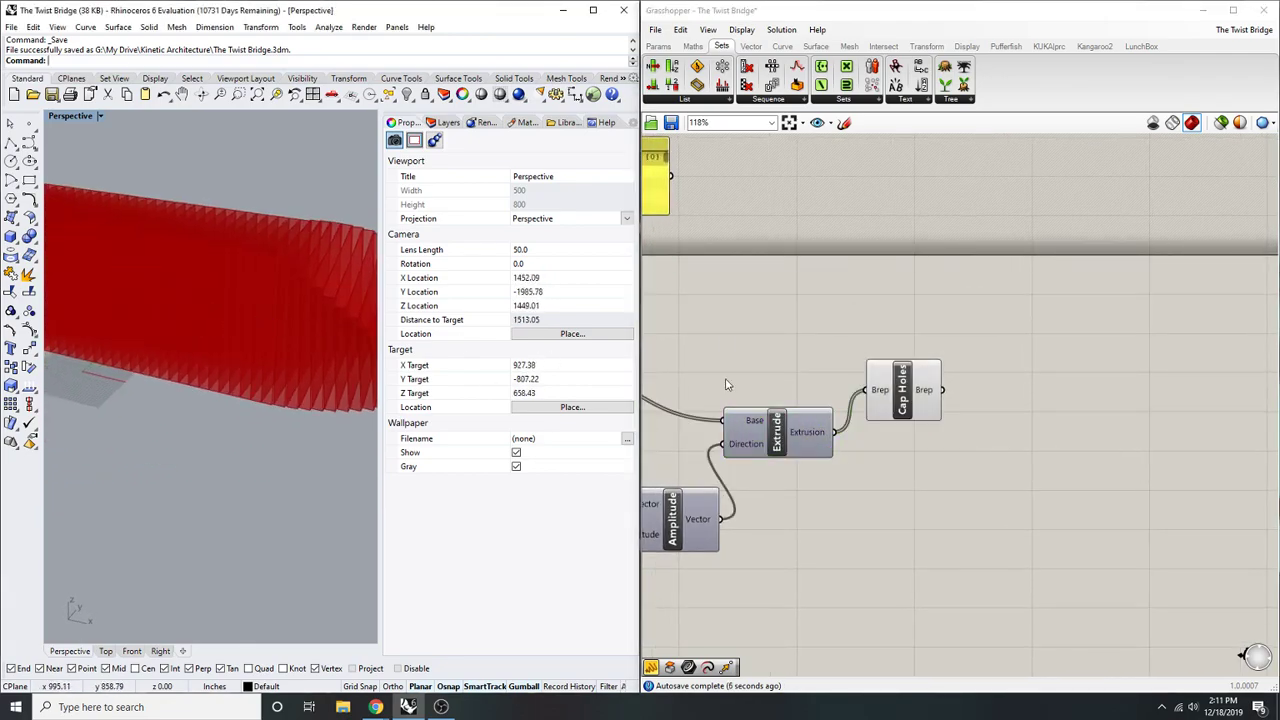
# - Set the numeric domain range to 1001 on the Number Slider that feeds the movement Range's Steps
pyautogui.scroll(-6, 992, 482)
pyautogui.moveTo(700, 484); pyautogui.dragTo(1063, 492, button='right')
pyautogui.scroll(3, 880, 503)
pyautogui.moveTo(880, 503); pyautogui.dragTo(1118, 503, button='right')
pyautogui.scroll(4, 919, 581)
pyautogui.doubleClick(947, 512)
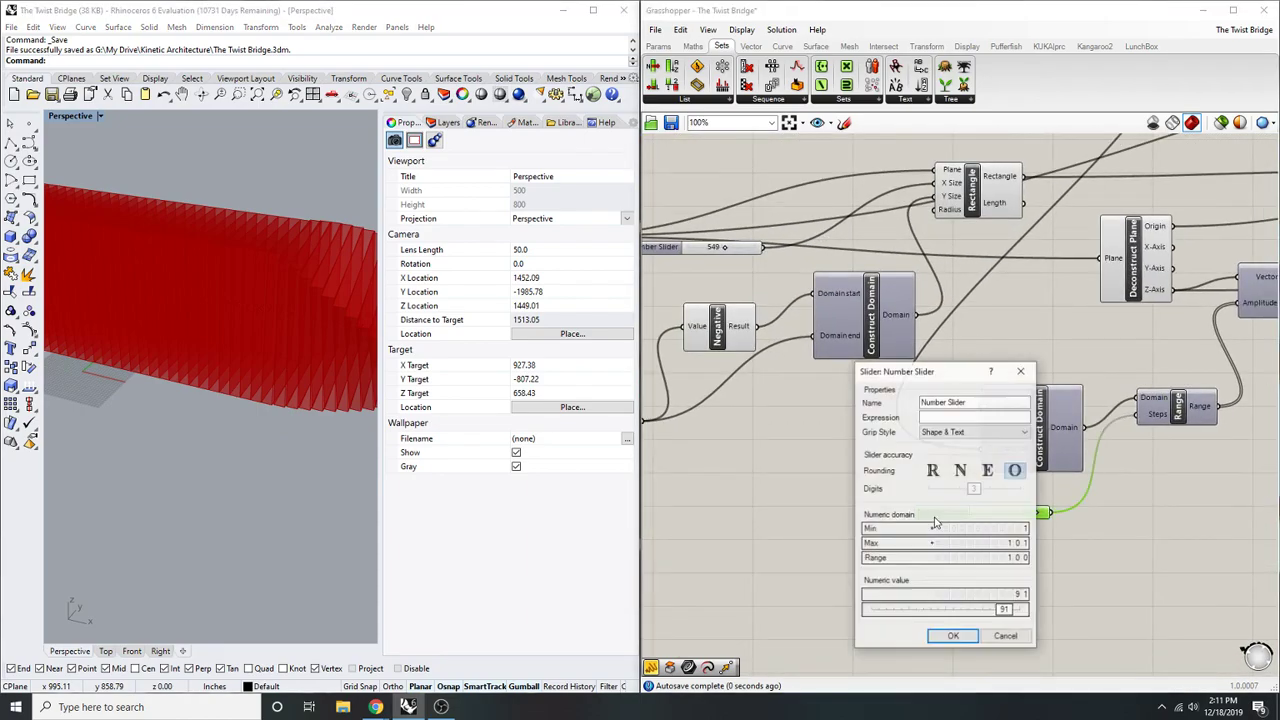
pyautogui.doubleClick(966, 557)
pyautogui.write('10')
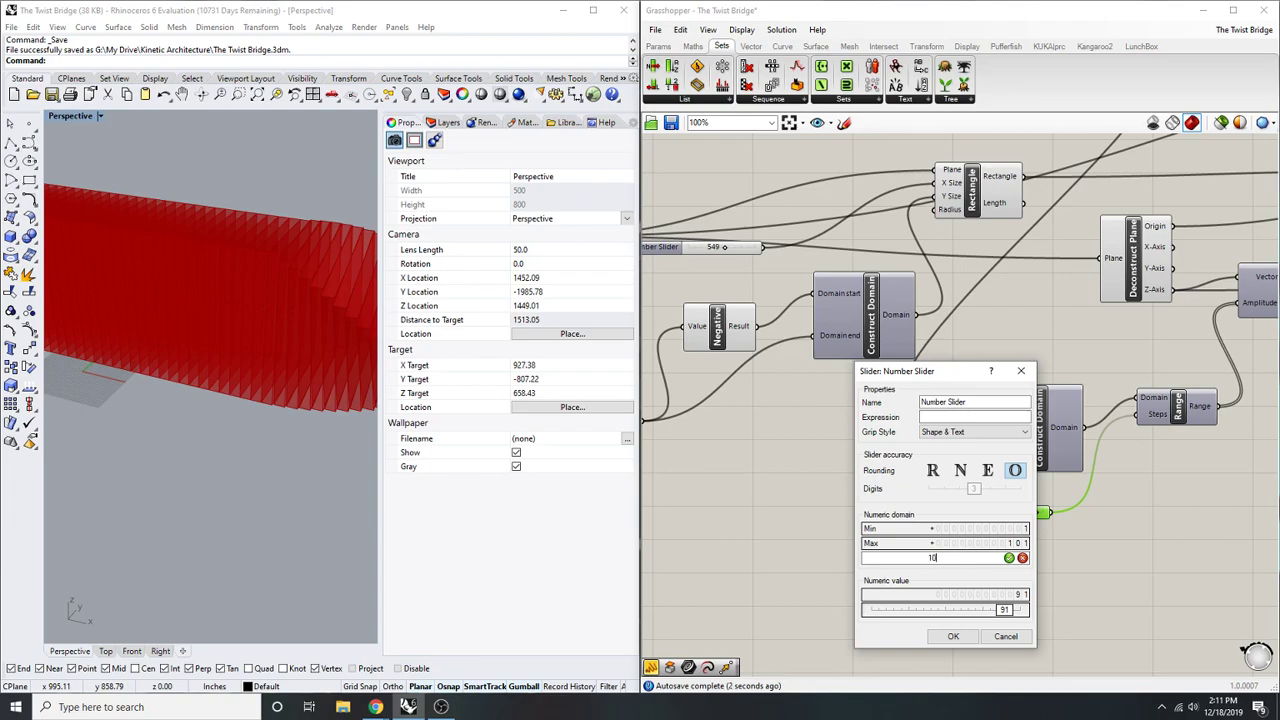
pyautogui.write('01')
pyautogui.press('Return')
pyautogui.click(953, 636)
# - Set the Number Slider feeding the movement Range's Steps to 369
pyautogui.scroll(4, 947, 512)
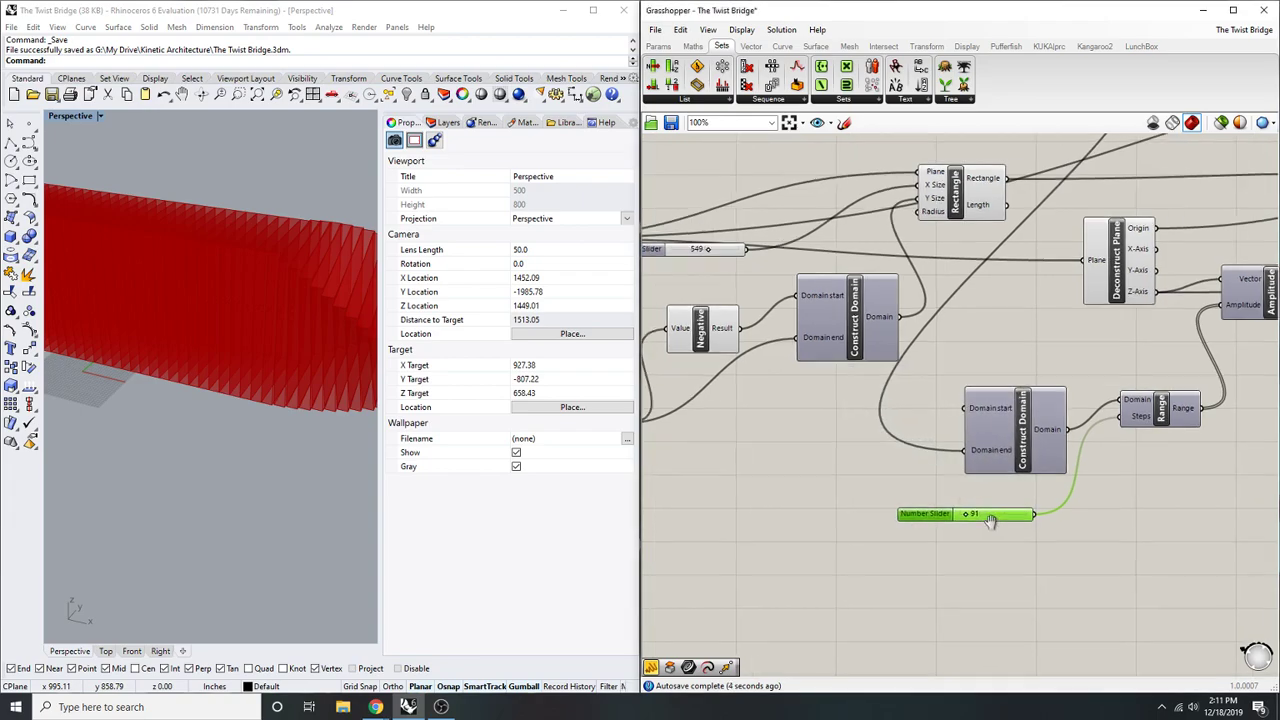
pyautogui.moveTo(957, 512); pyautogui.dragTo(985, 512)
pyautogui.scroll(-8, 1000, 480)
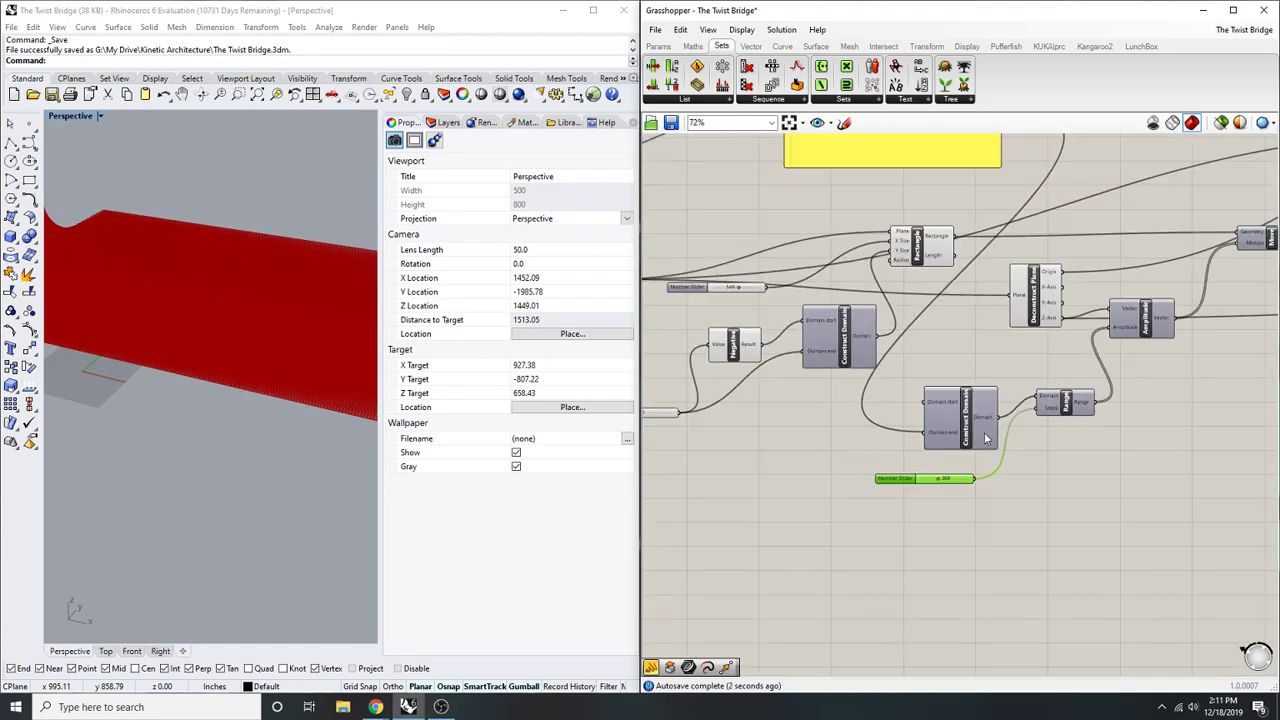
pyautogui.scroll(4, 1200, 376)
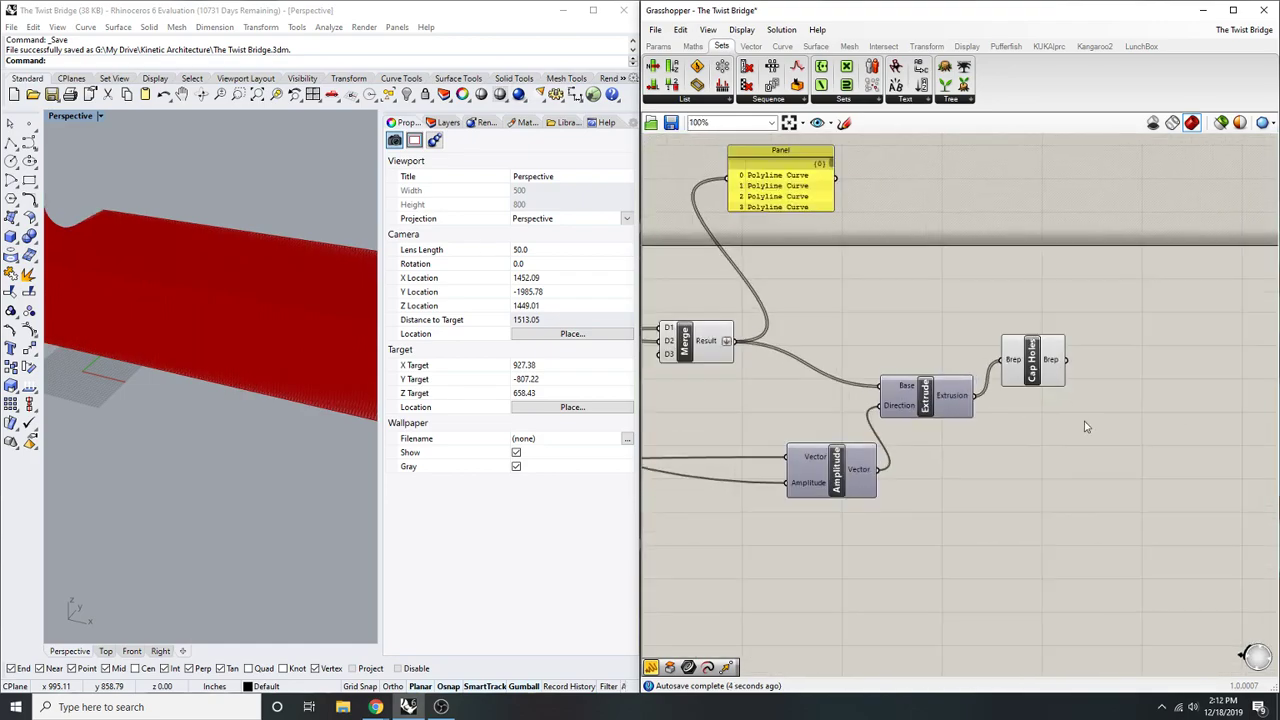
pyautogui.moveTo(1036, 437); pyautogui.dragTo(963, 357)
pyautogui.press('Delete')
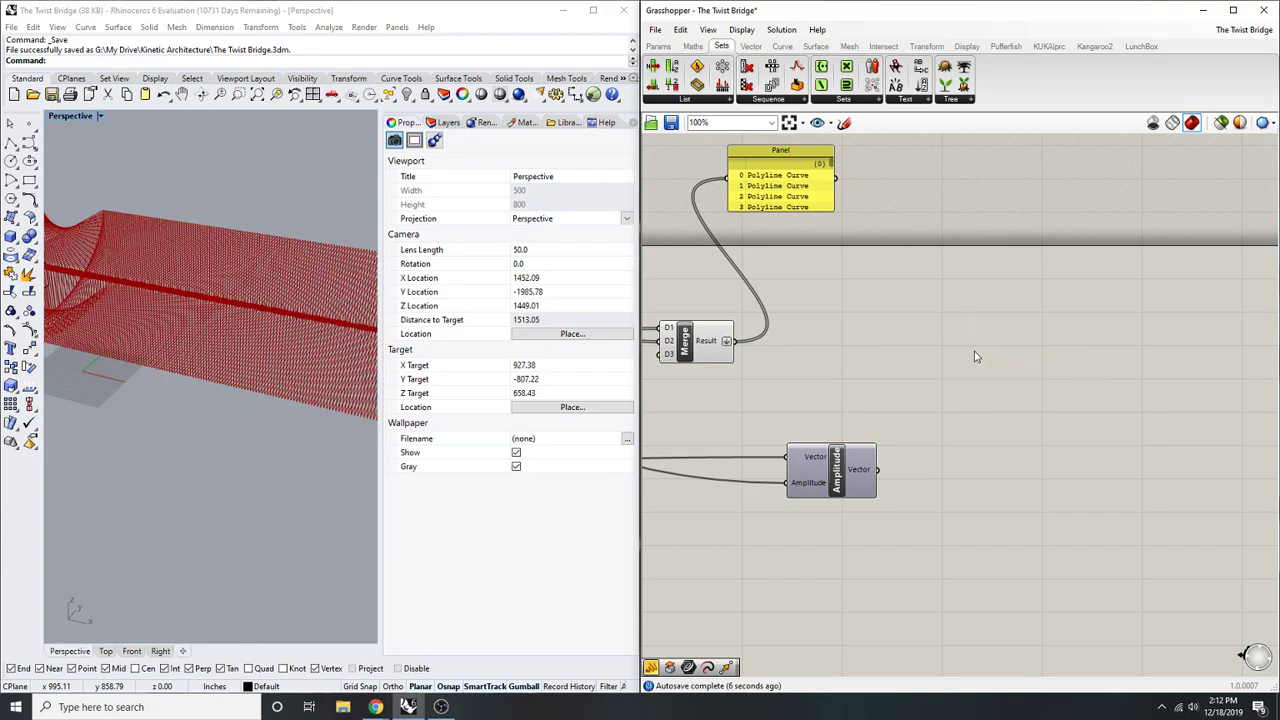
pyautogui.hotkey('ctrl', 'z')
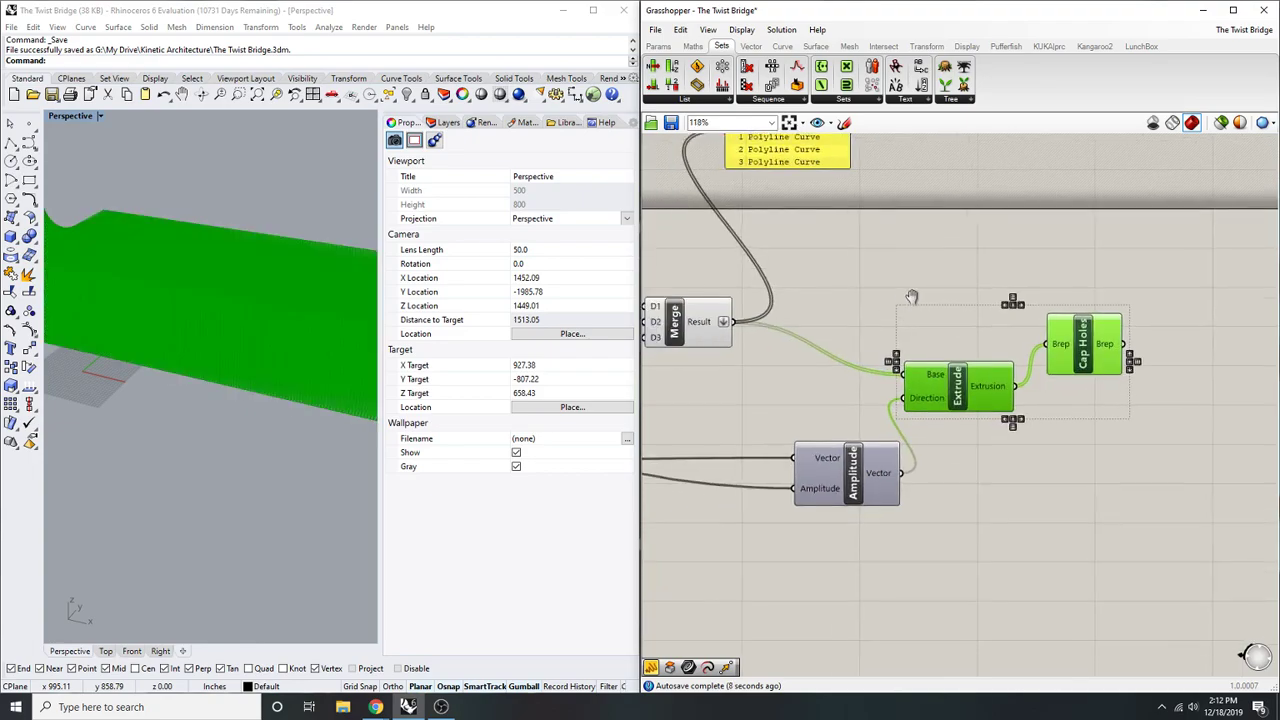
# - Disconnect the Merge result from Extrude's Base input and view the remaining frames along the bridge
pyautogui.scroll(5, 990, 390)
pyautogui.rightClick(996, 388)
pyautogui.moveTo(1069, 450)
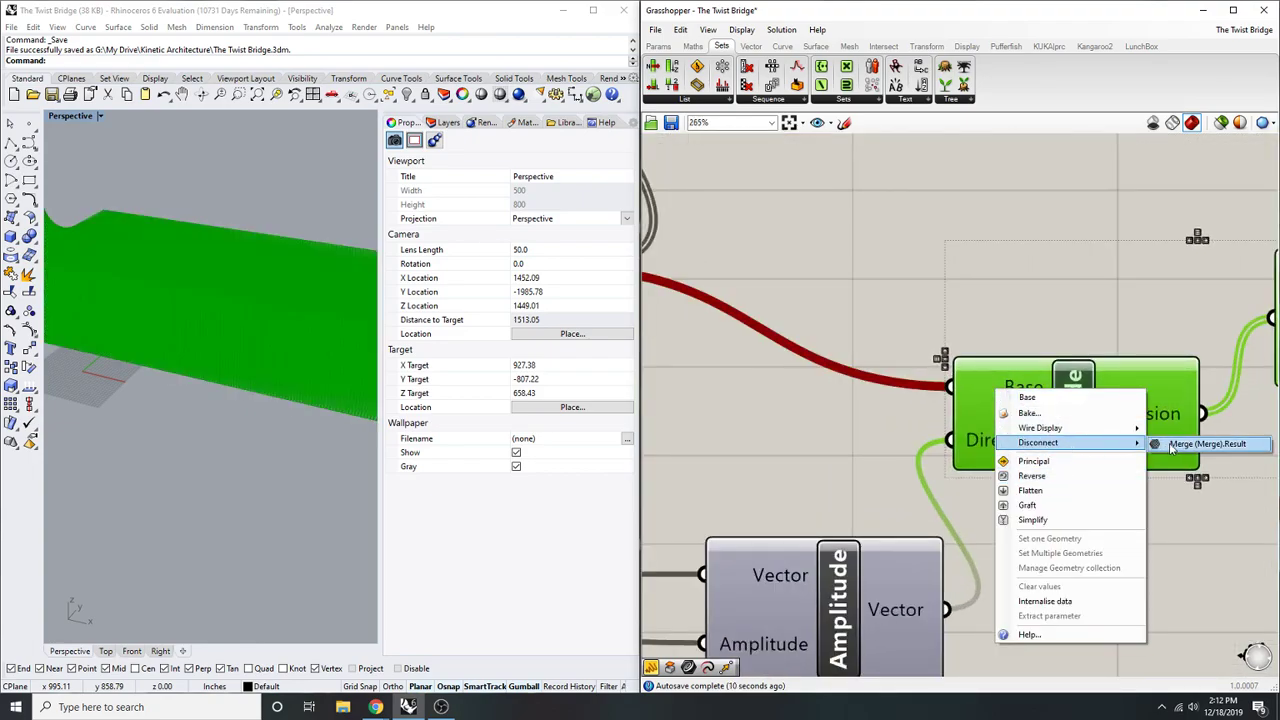
pyautogui.click(1166, 444)
pyautogui.scroll(-4, 1086, 330)
pyautogui.moveTo(907, 372); pyautogui.dragTo(1085, 387, button='right')
pyautogui.scroll(-2, 140, 325)
pyautogui.scroll(-13, 105, 340)
pyautogui.moveTo(139, 320); pyautogui.dragTo(243, 364, button='right')
pyautogui.scroll(9, 130, 352)
pyautogui.scroll(-12, 137, 360)
pyautogui.scroll(3, 243, 364)
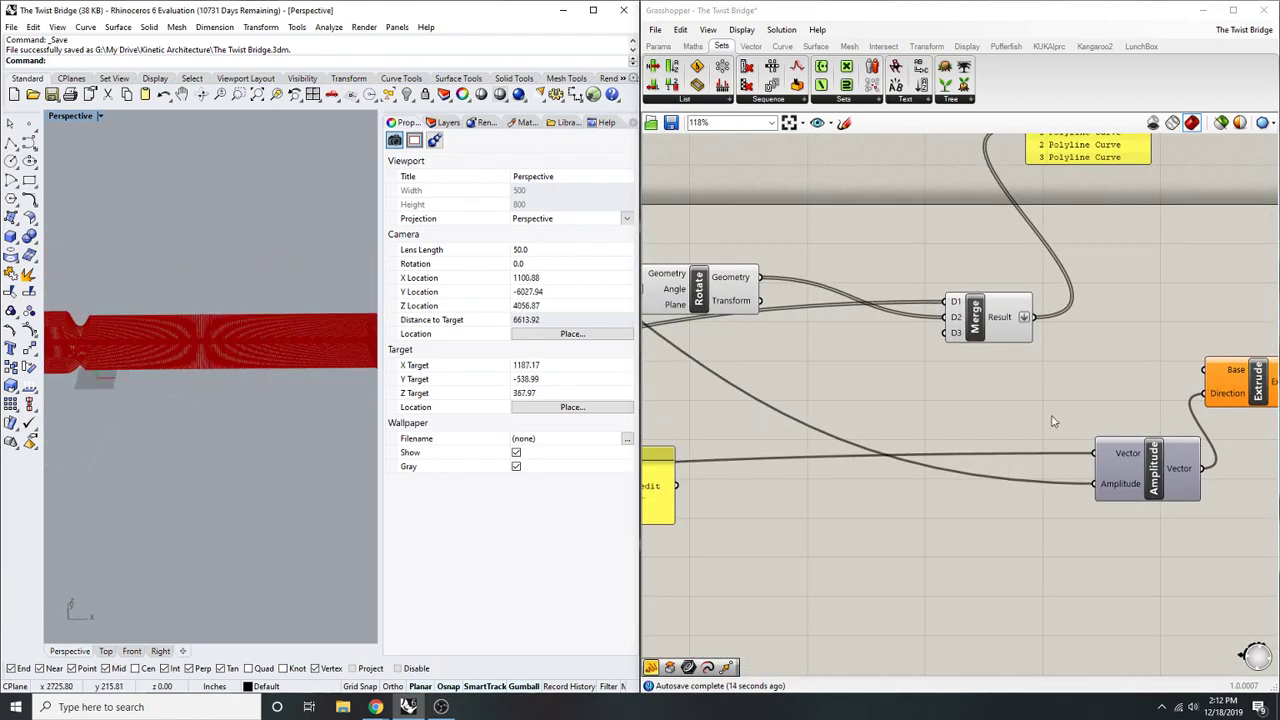
# - Increase the Number Slider that feeds the Steps input of the rotation angle Range
pyautogui.scroll(-4, 854, 548)
pyautogui.scroll(6, 1005, 445)
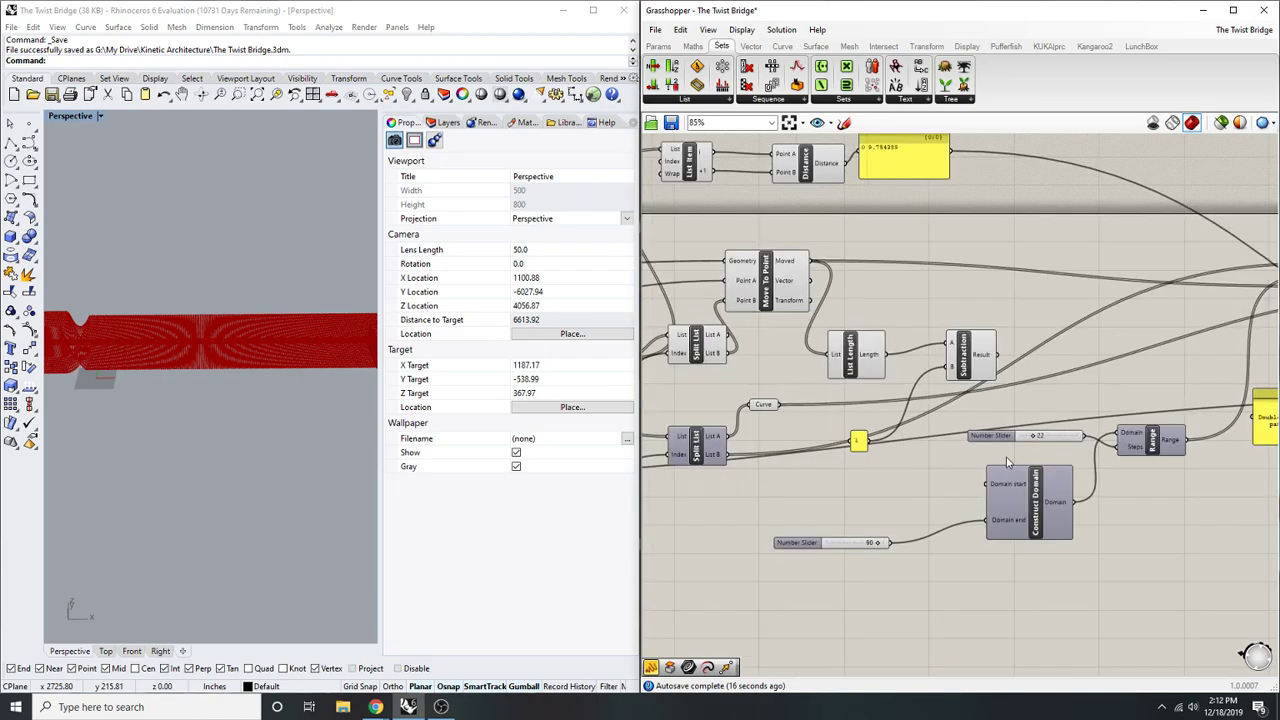
pyautogui.moveTo(1007, 448); pyautogui.dragTo(1053, 447)
# - Set the Number Slider feeding the first Split List indices to 100
pyautogui.scroll(-5, 883, 450)
pyautogui.moveTo(741, 458); pyautogui.dragTo(1038, 467, button='right')
pyautogui.moveTo(667, 497); pyautogui.dragTo(1215, 450, button='right')
pyautogui.scroll(-2, 907, 465)
pyautogui.scroll(5, 905, 560)
pyautogui.scroll(-5, 1054, 530)
pyautogui.moveTo(1054, 530); pyautogui.dragTo(785, 532, button='right')
pyautogui.scroll(7, 1078, 434)
pyautogui.moveTo(1014, 448); pyautogui.dragTo(1114, 446)
pyautogui.scroll(-2, 1086, 440)
pyautogui.scroll(2, 937, 452)
# - Set the numeric domain range of the Split List index slider to 1000
pyautogui.click(937, 452)
pyautogui.doubleClick(937, 452)
pyautogui.doubleClick(884, 450)
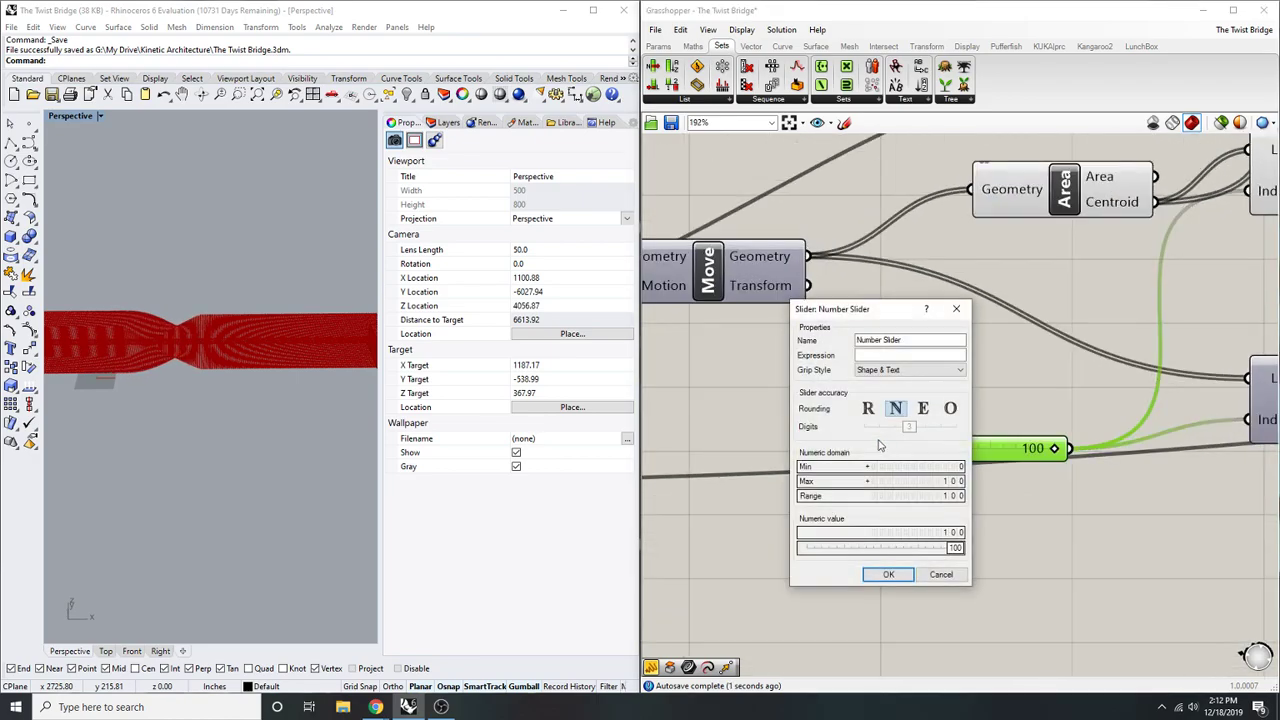
pyautogui.doubleClick(953, 500)
pyautogui.write('1000')
pyautogui.press('Return')
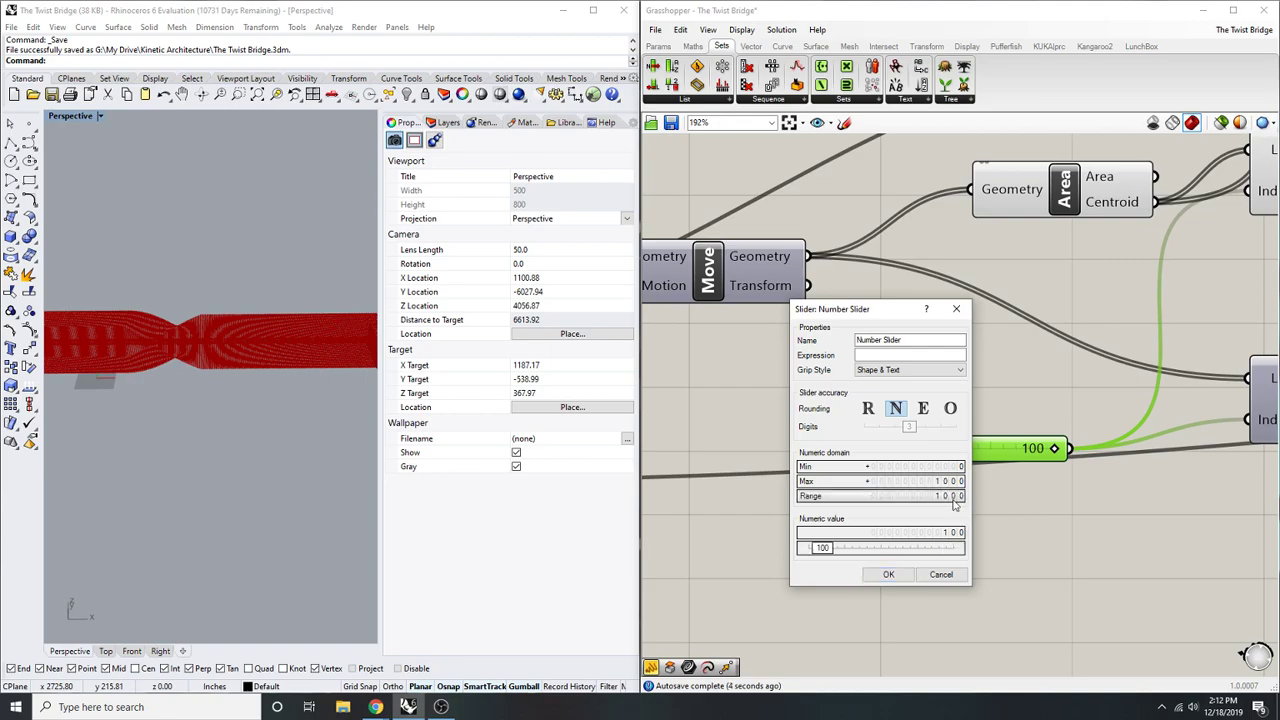
pyautogui.click(890, 575)
# - Set the Split List index slider to 138 and inspect the twisted frames in the Rhino viewport
pyautogui.scroll(2, 899, 498)
pyautogui.moveTo(917, 465)
pyautogui.mouseDown()
pyautogui.moveTo(958, 463)
pyautogui.moveTo(923, 463)
pyautogui.mouseUp()
pyautogui.scroll(-2, 236, 407)
pyautogui.scroll(5, 251, 349)
pyautogui.moveTo(235, 407)
pyautogui.mouseDown(button='right')
pyautogui.moveTo(251, 349)
pyautogui.moveTo(210, 363)
pyautogui.moveTo(289, 406)
pyautogui.moveTo(240, 400)
pyautogui.moveTo(256, 408)
pyautogui.mouseUp(button='right')
pyautogui.scroll(3, 210, 363)
pyautogui.scroll(-5, 289, 406)
pyautogui.scroll(6, 256, 408)
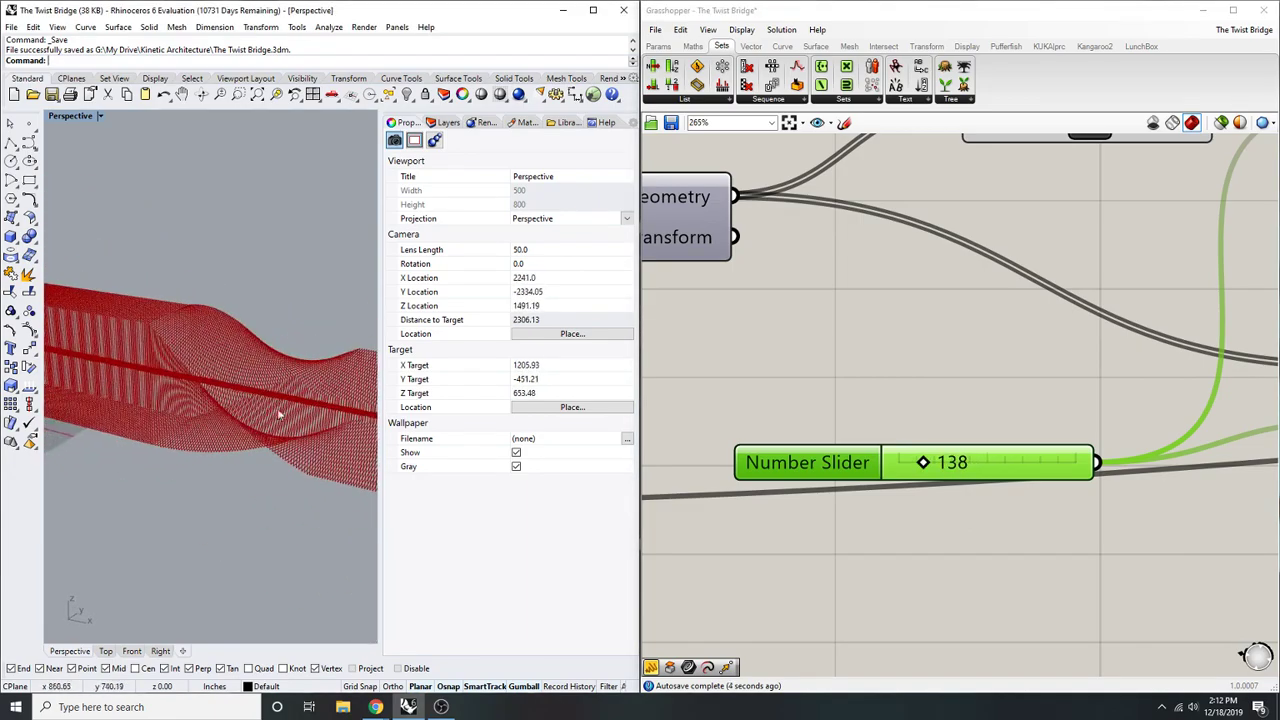
# - Reconnect the Merge component's Result output to Extrude's Base input
pyautogui.scroll(-7, 690, 435)
pyautogui.moveTo(1265, 430); pyautogui.dragTo(780, 420, button='right')
pyautogui.scroll(4, 780, 415)
pyautogui.scroll(2, 1007, 408)
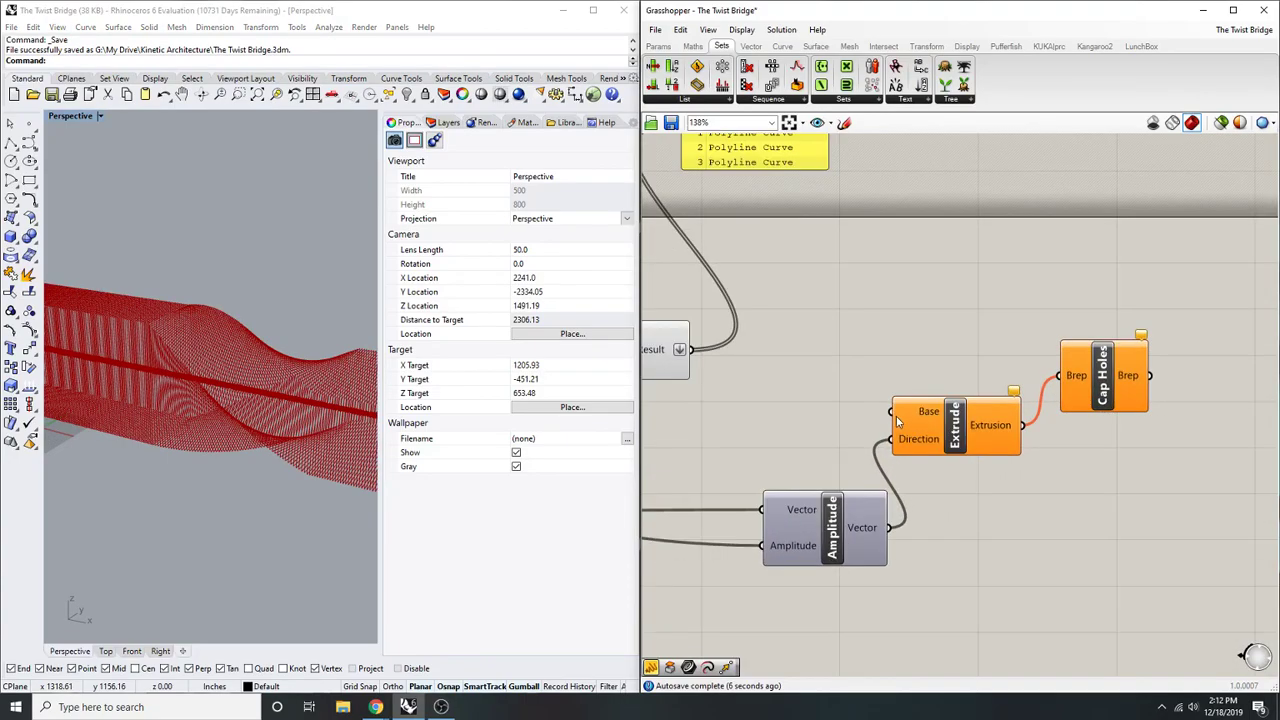
pyautogui.moveTo(975, 386); pyautogui.dragTo(908, 424, button='right')
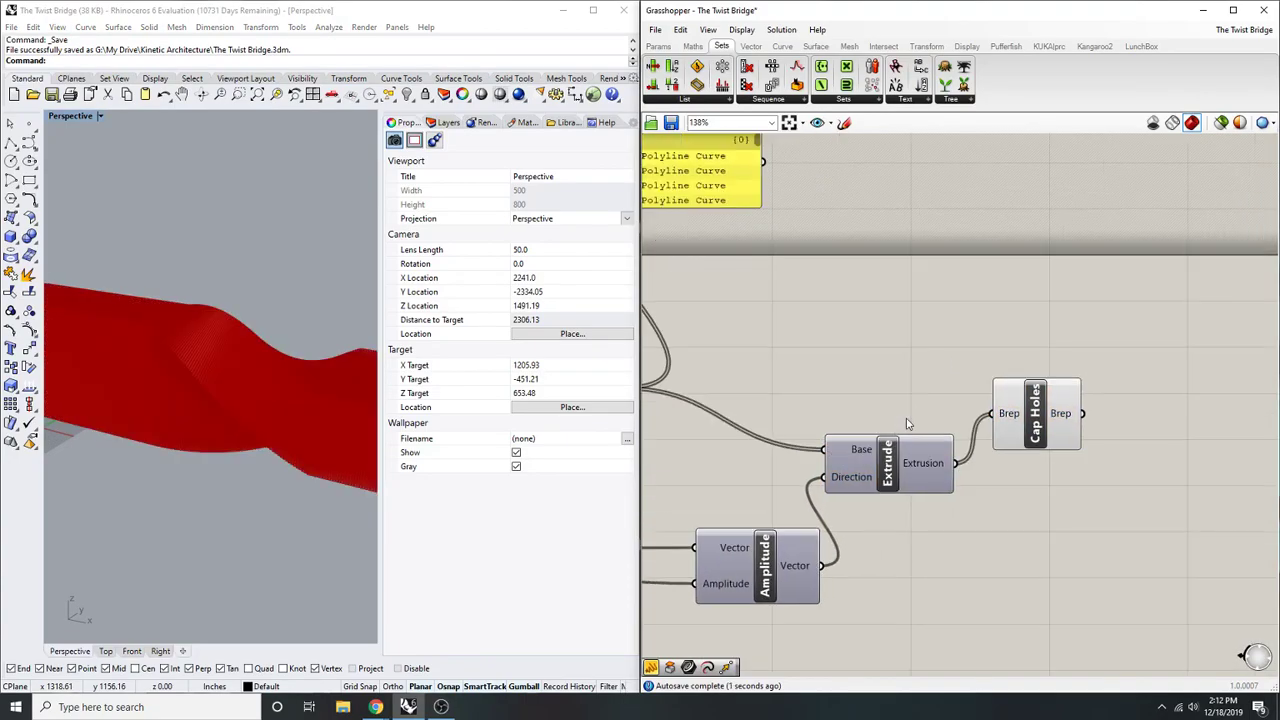
# - Add a Custom Preview component beside Cap Holes and connect the Brep output to its Geometry input
pyautogui.click(1065, 413)
pyautogui.doubleClick(1069, 333)
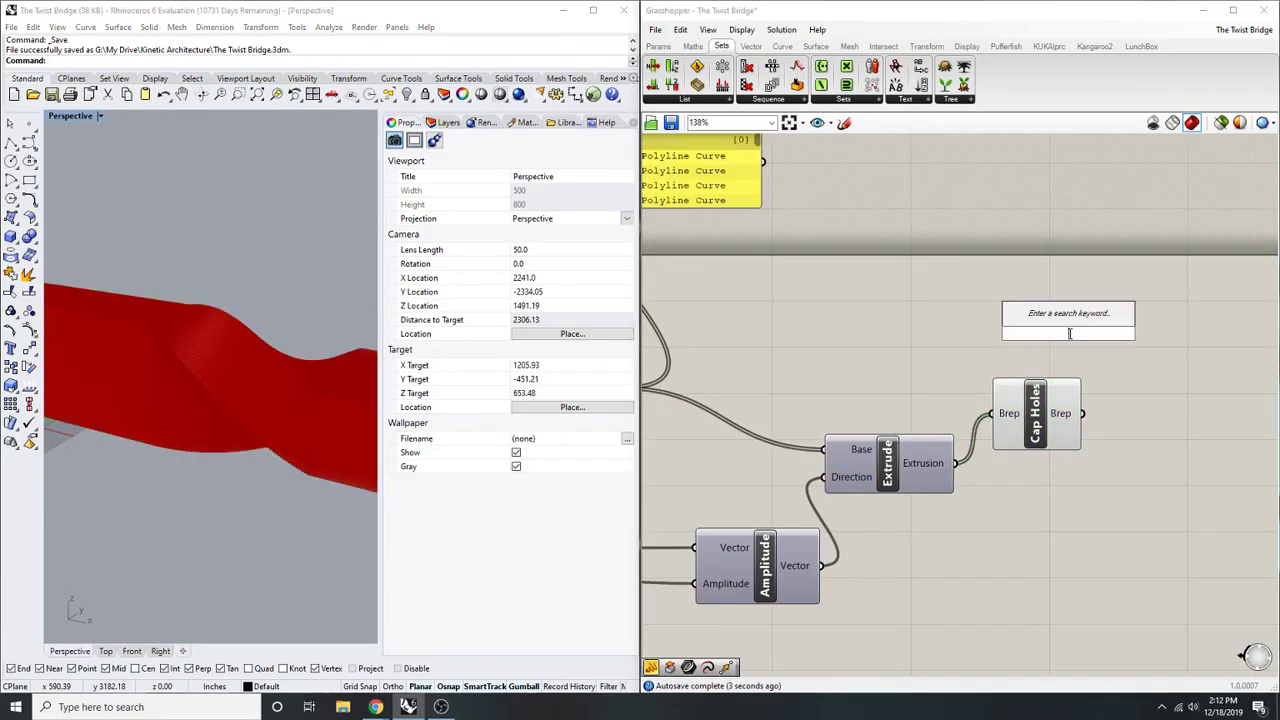
pyautogui.write('preview')
pyautogui.press('Return')
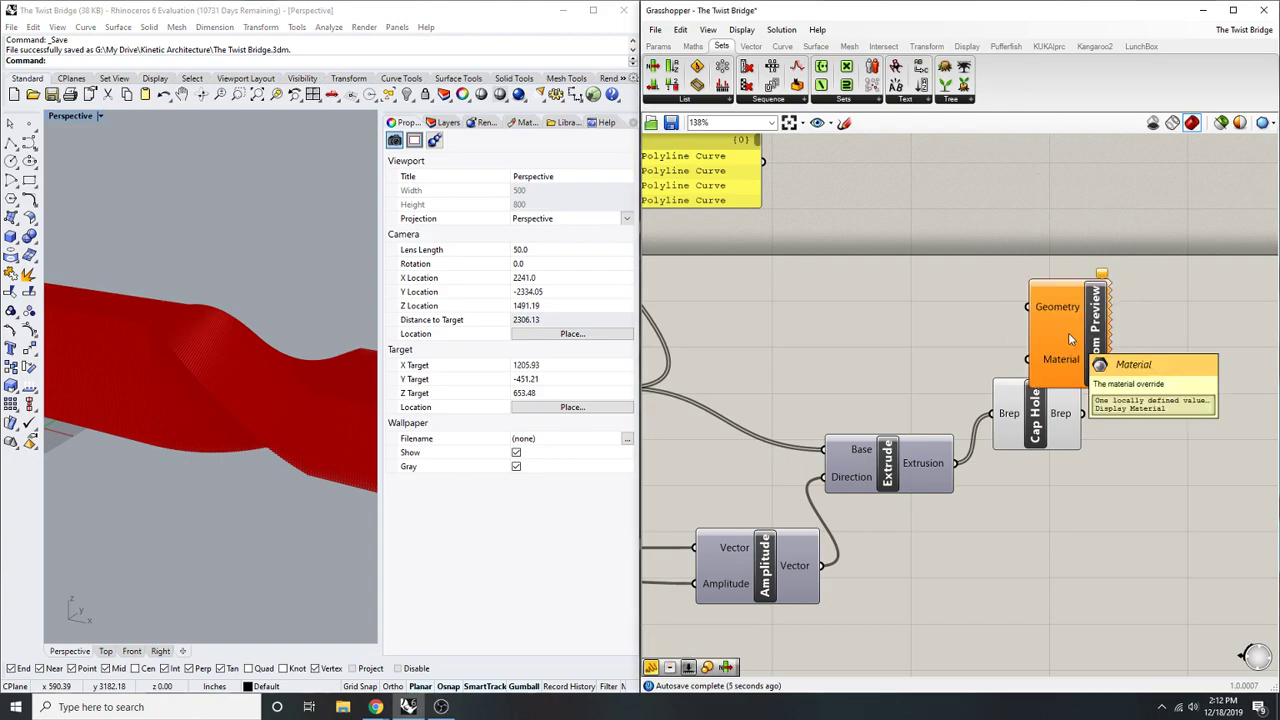
pyautogui.moveTo(1078, 340); pyautogui.dragTo(938, 361, button='right')
pyautogui.moveTo(938, 361); pyautogui.dragTo(1081, 370)
pyautogui.moveTo(937, 433); pyautogui.dragTo(1026, 335)
# - Turn off the Cap Holes component's preview and inspect the custom-previewed bridge around the twist
pyautogui.moveTo(912, 395); pyautogui.dragTo(850, 413, button='right')
pyautogui.click(828, 449)
pyautogui.middleClick(831, 449)
pyautogui.click(859, 413)
pyautogui.click(880, 366)
pyautogui.scroll(-4, 268, 374)
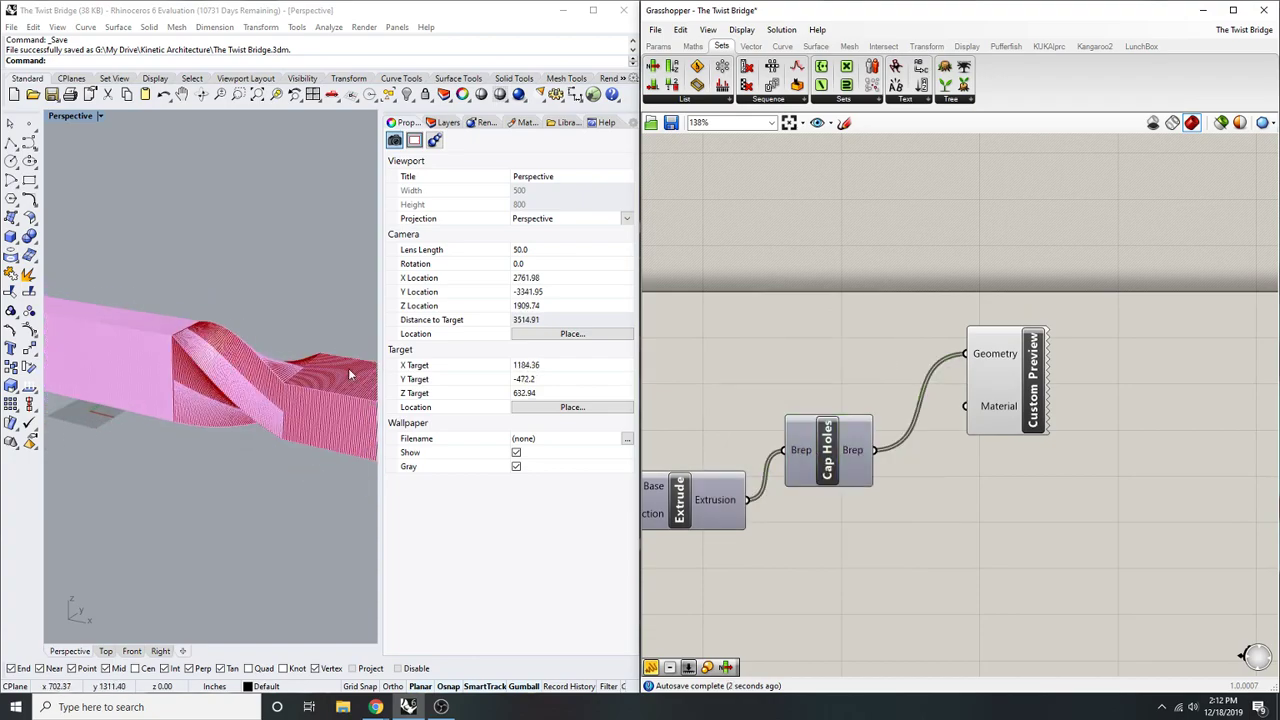
pyautogui.scroll(5, 198, 378)
pyautogui.scroll(-3, 257, 366)
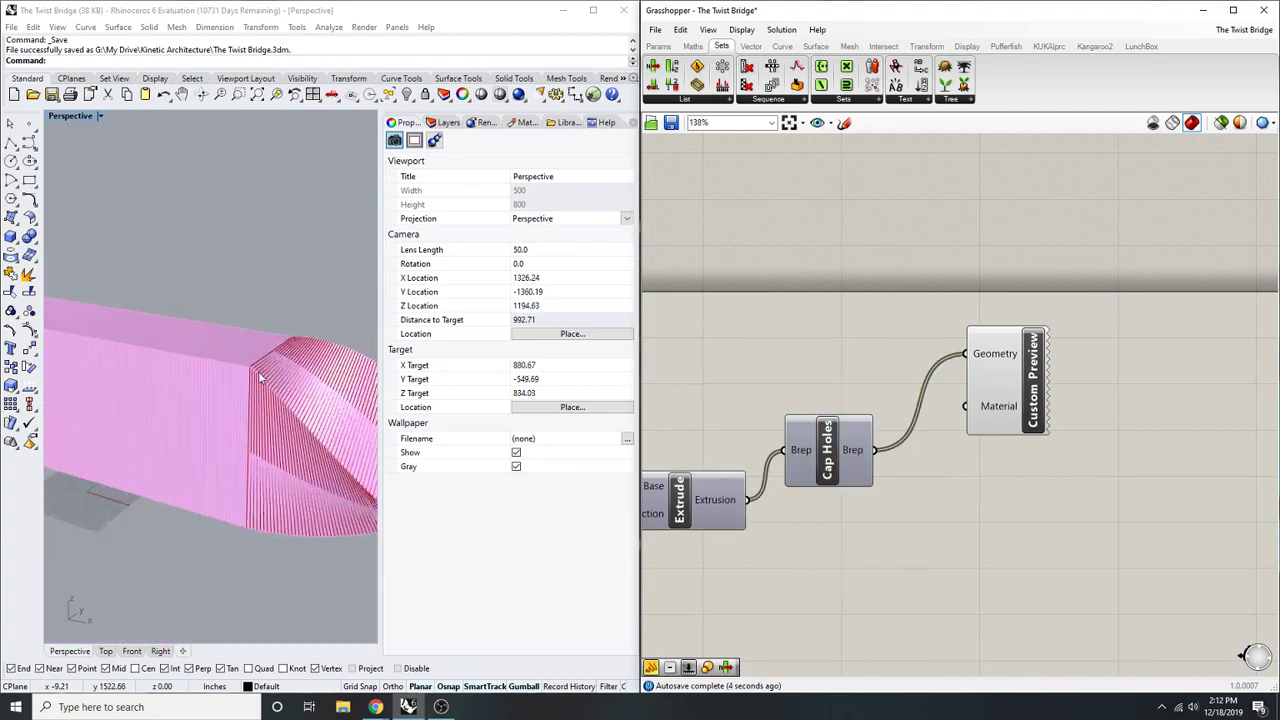
# - Compare the bridge model with the reference photo of The Twist in Chrome, looking at its panelled facade
pyautogui.scroll(-5, 760, 348)
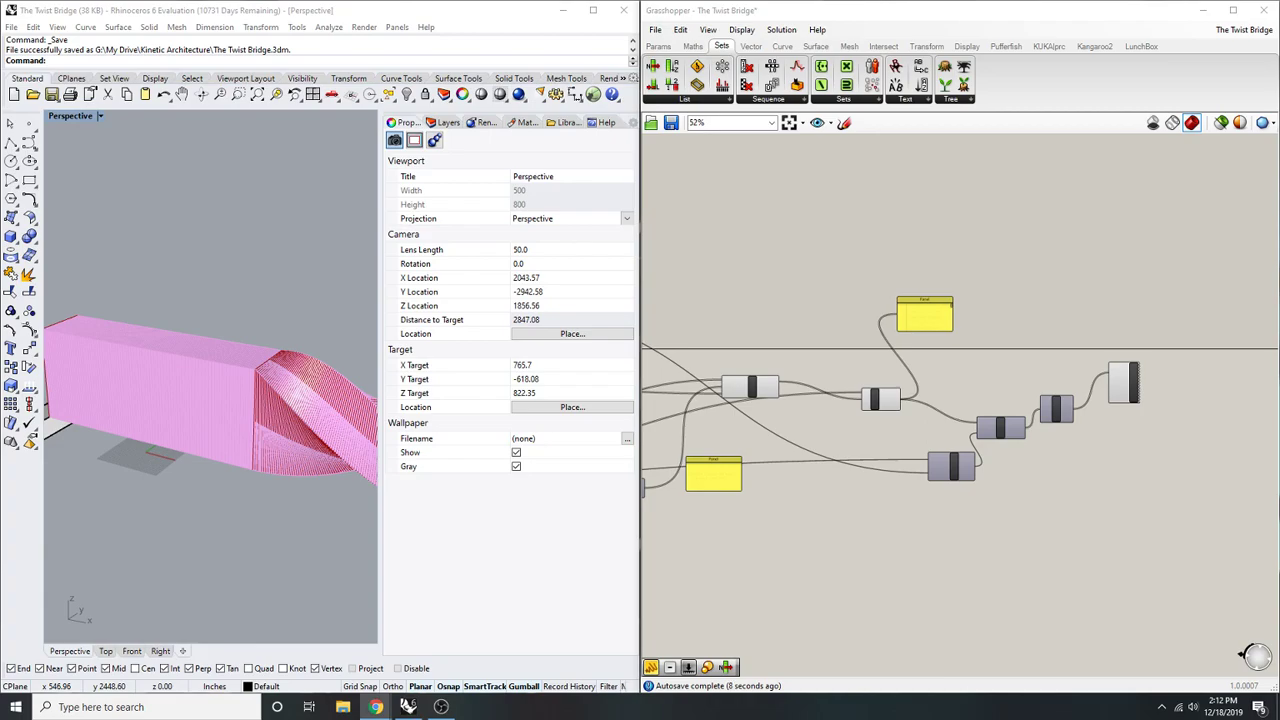
pyautogui.click(375, 706)
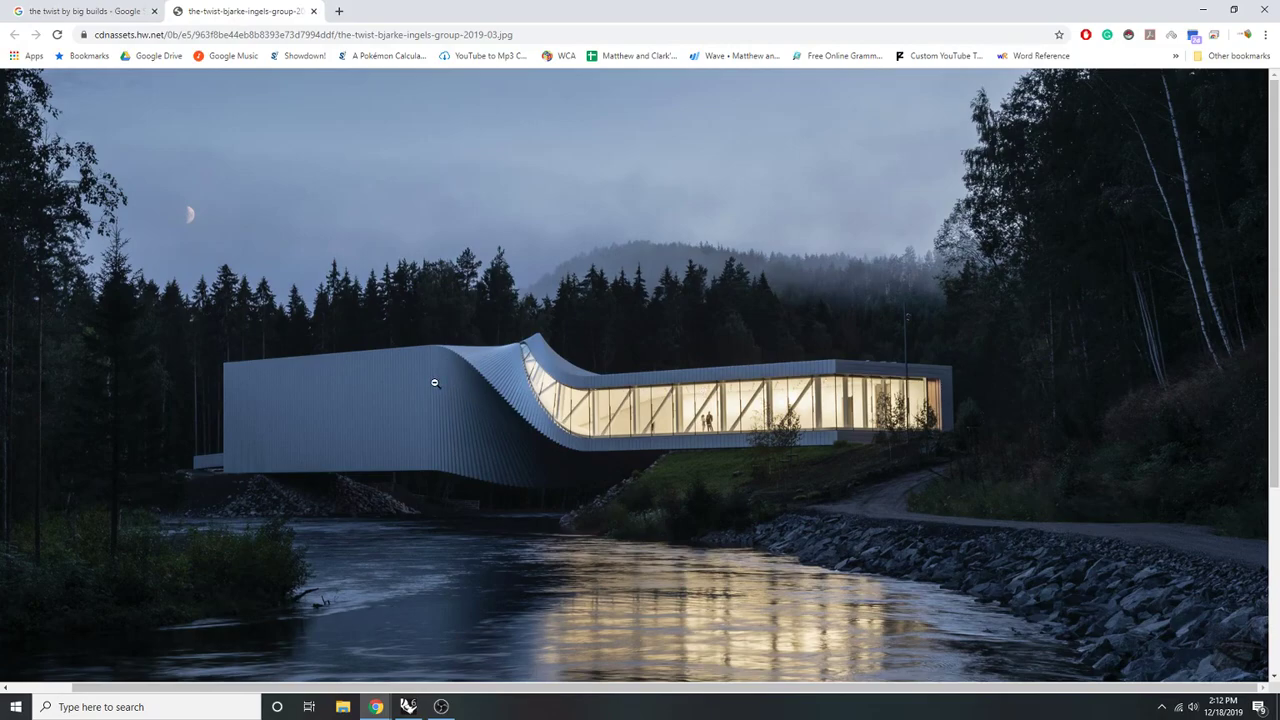
pyautogui.click(357, 409)
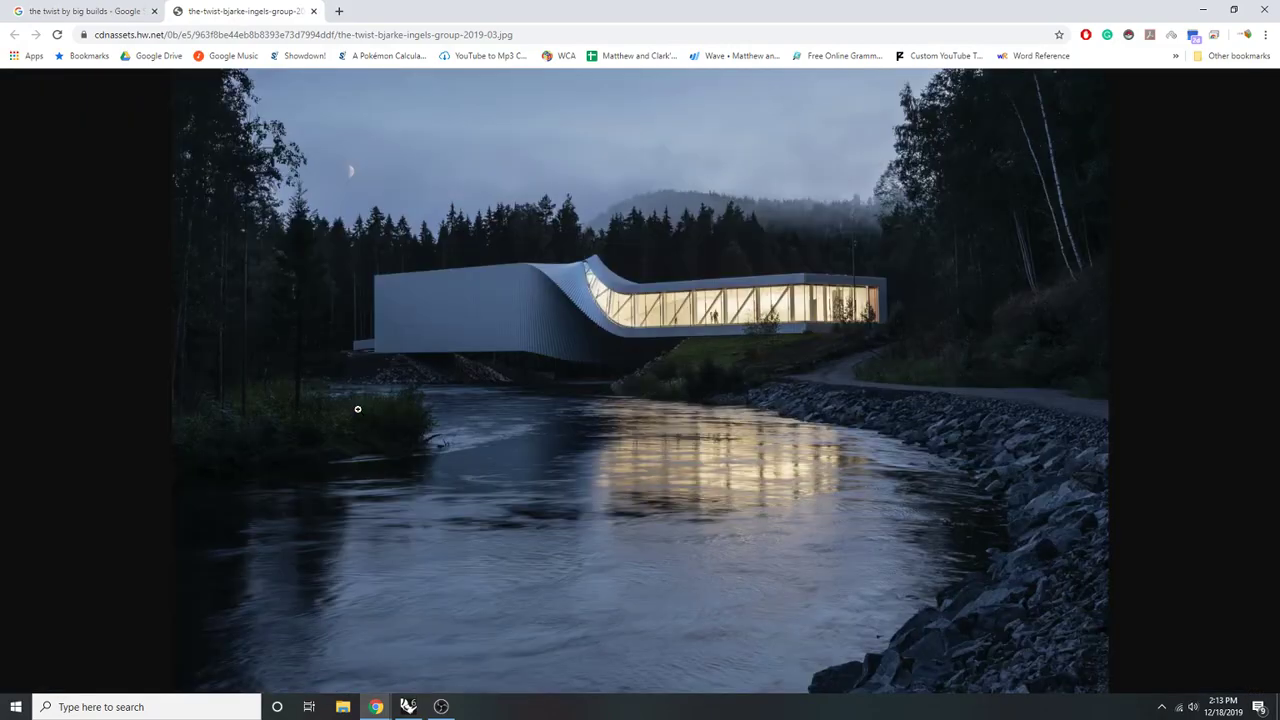
pyautogui.click(504, 339)
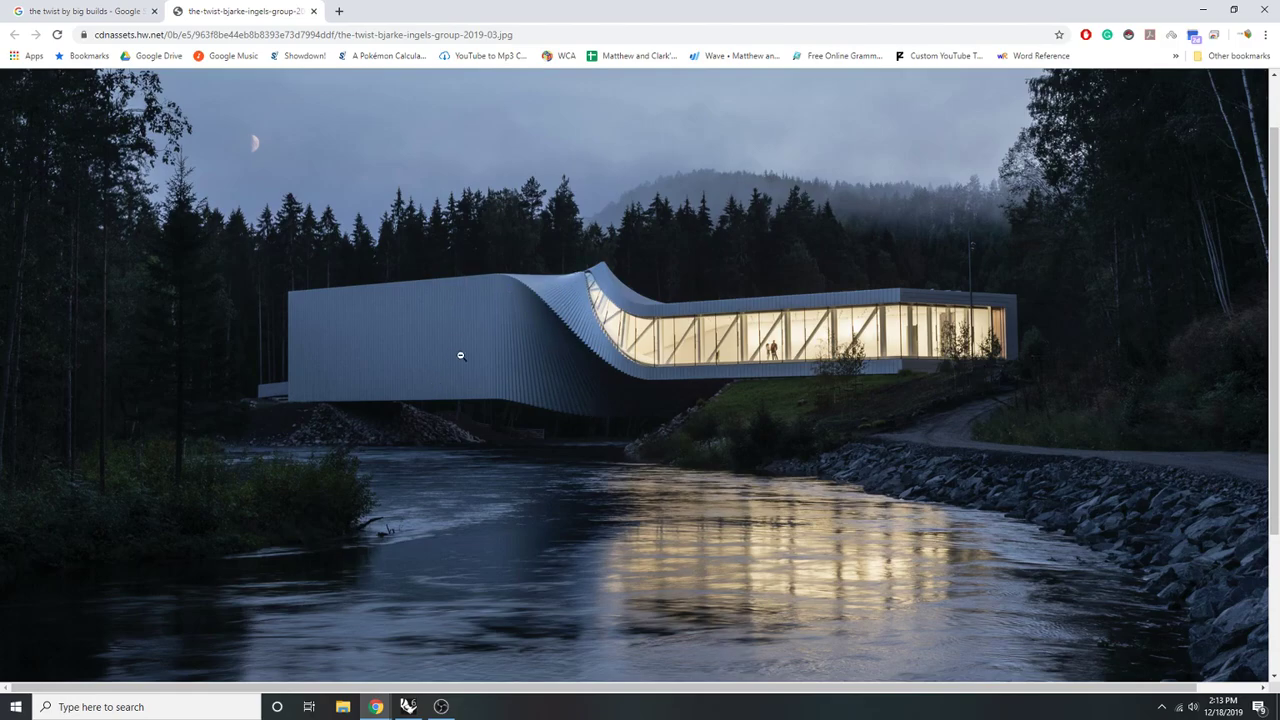
pyautogui.click(1202, 11)
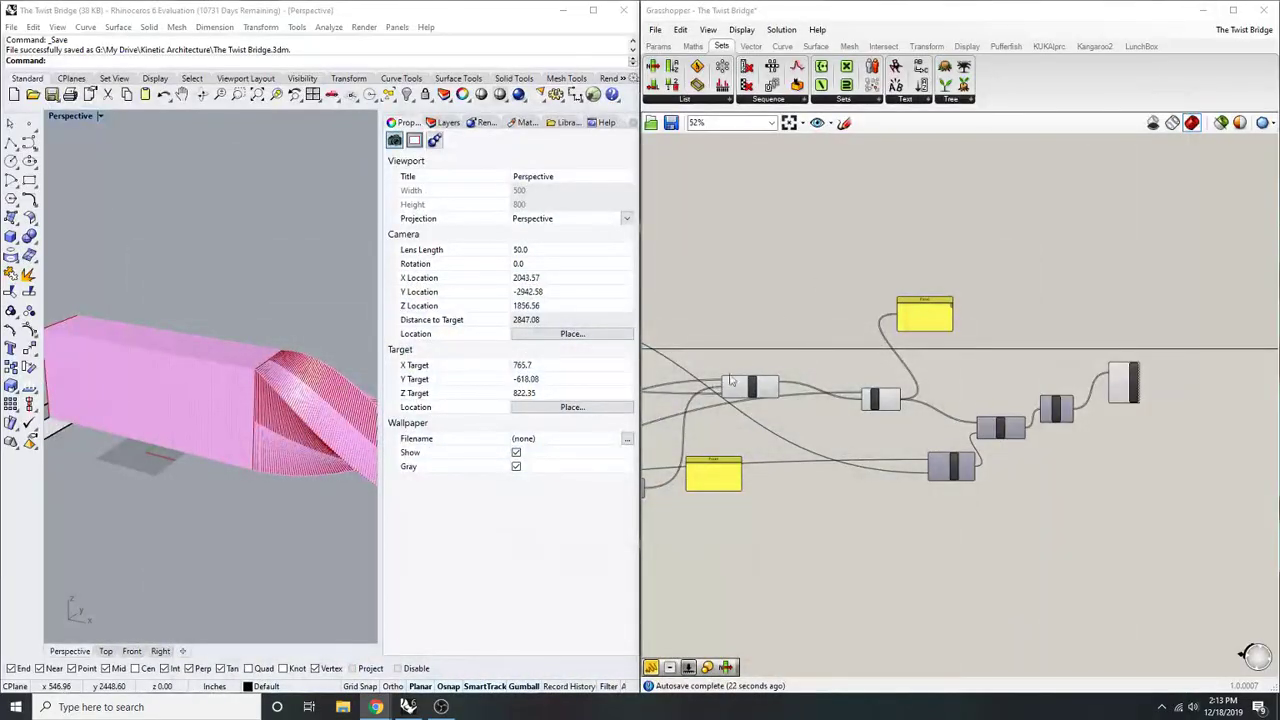
# - Add a Fillet Edge component below Custom Preview, next to Cap Holes
pyautogui.scroll(4, 1010, 447)
pyautogui.moveTo(1045, 455); pyautogui.dragTo(964, 477, button='right')
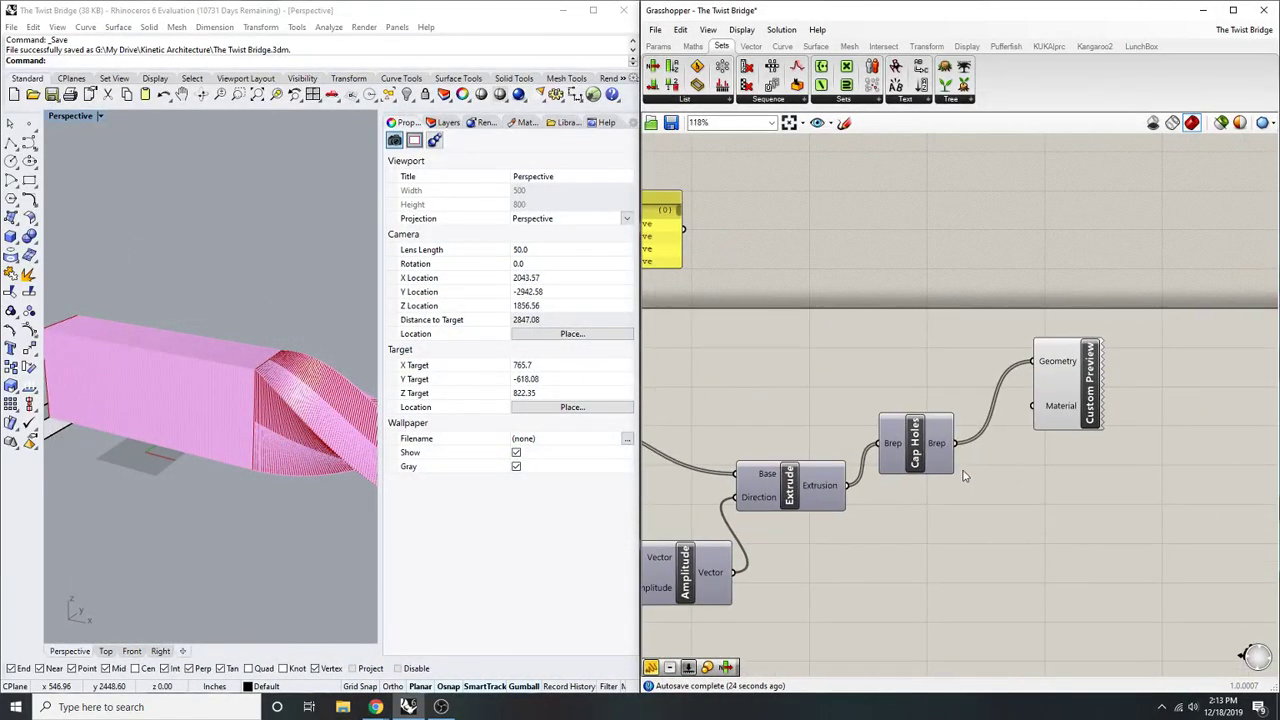
pyautogui.doubleClick(1036, 476)
pyautogui.write('fillet')
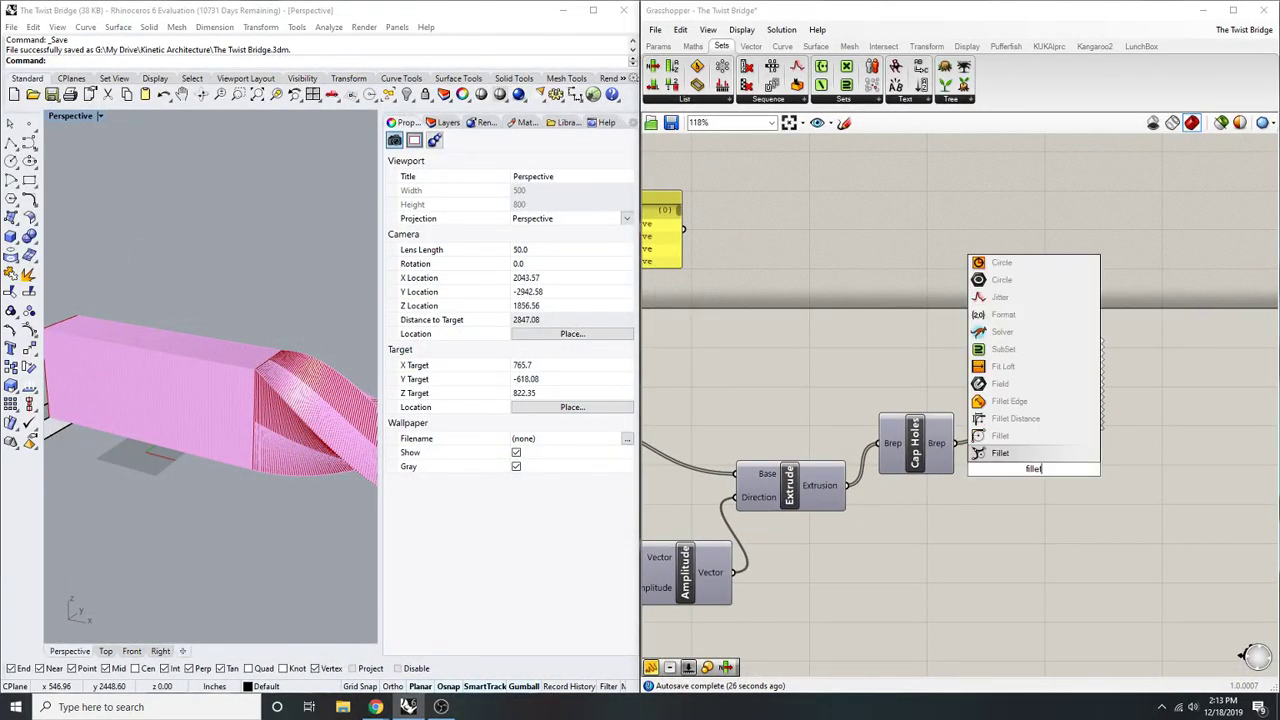
pyautogui.press('Up')
pyautogui.press('Up')
pyautogui.press('Return')
pyautogui.scroll(3, 1036, 470)
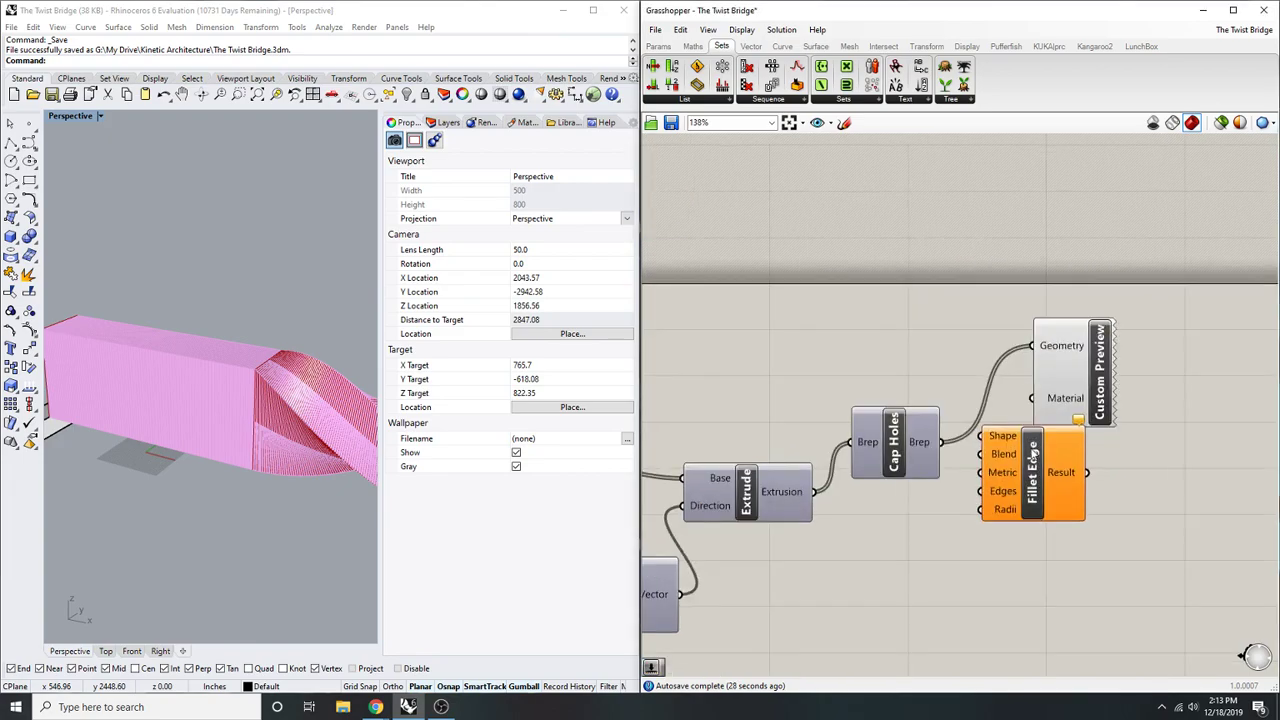
pyautogui.scroll(-2, 1045, 545)
pyautogui.scroll(2, 1078, 500)
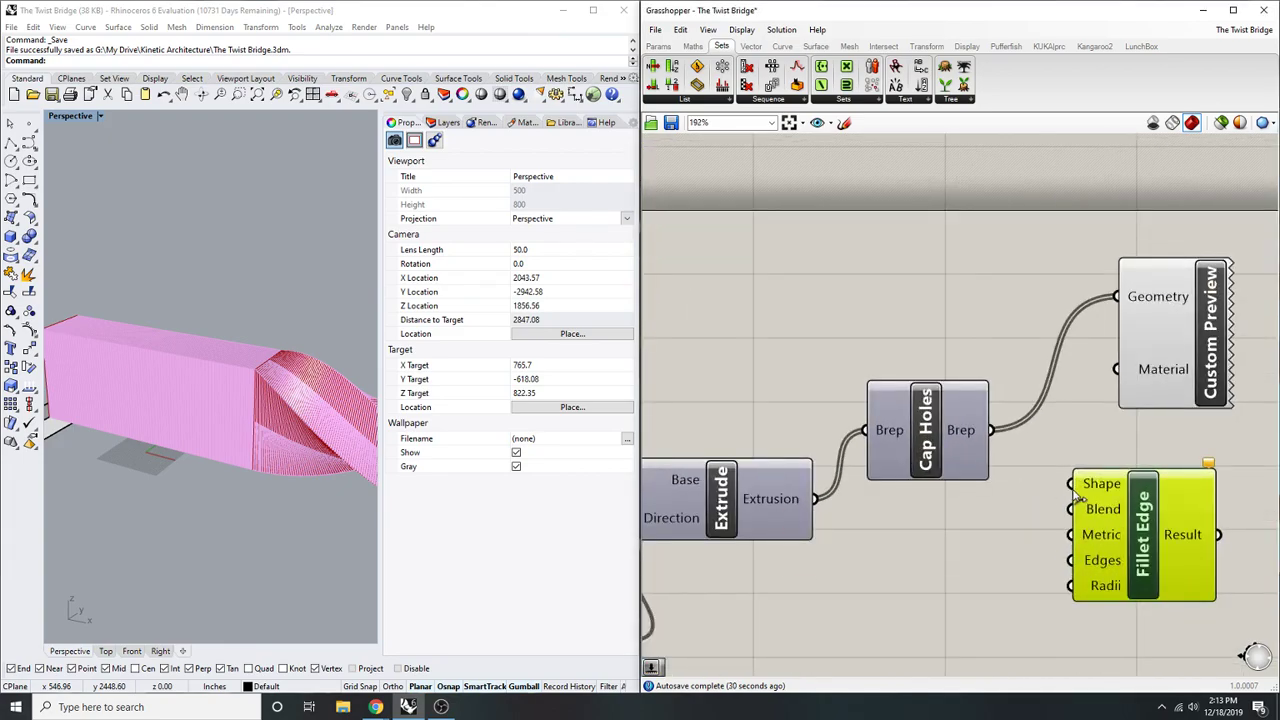
pyautogui.moveTo(1188, 641); pyautogui.dragTo(1125, 575)
pyautogui.scroll(-4, 917, 598)
pyautogui.press('Delete')
pyautogui.scroll(3, 917, 608)
pyautogui.click(925, 468)
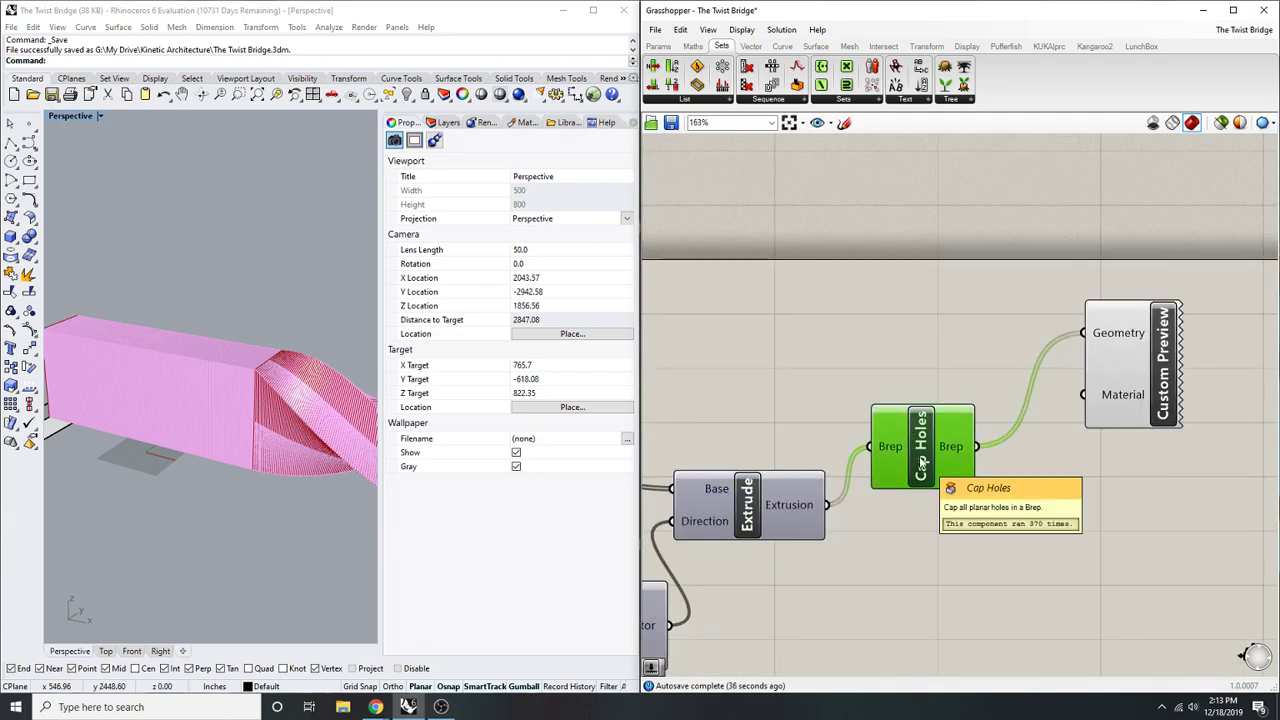
pyautogui.click(986, 522)
pyautogui.hotkey('ctrl', 'z')
# - Connect Cap Holes' Brep output to Fillet Edge's Shape input and save the Grasshopper and Rhino files
pyautogui.scroll(3, 1046, 505)
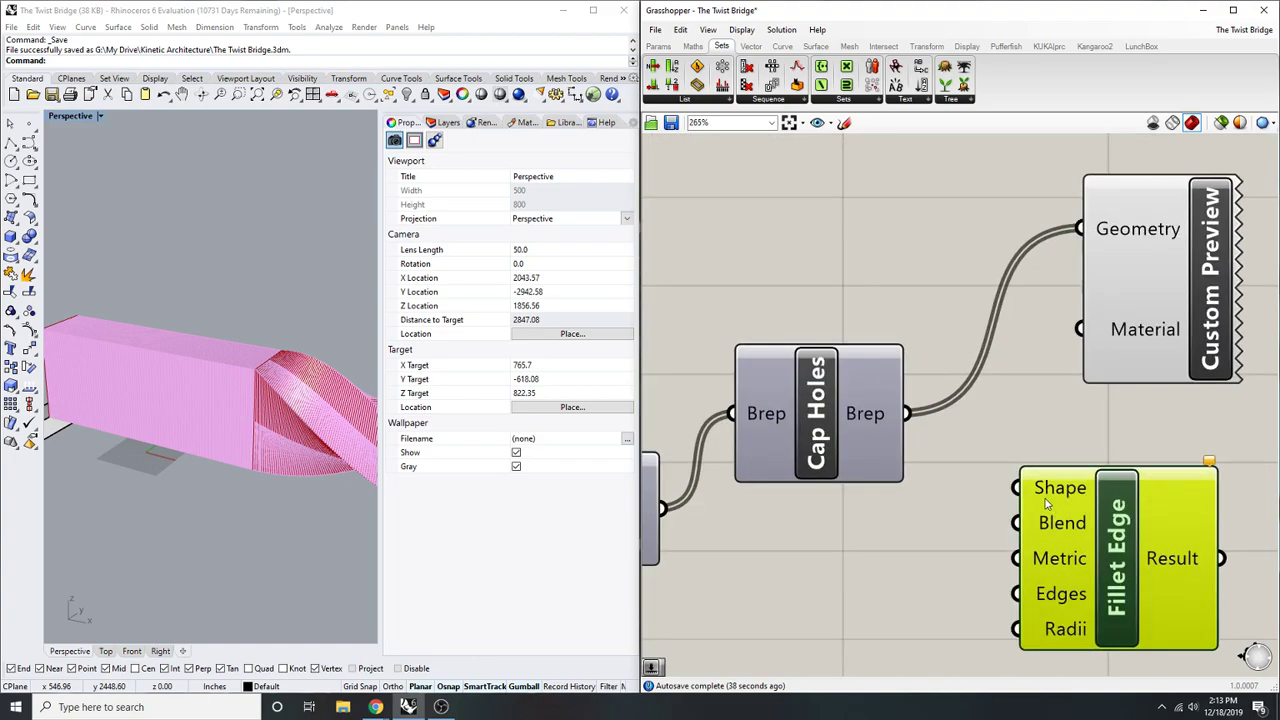
pyautogui.click(912, 422)
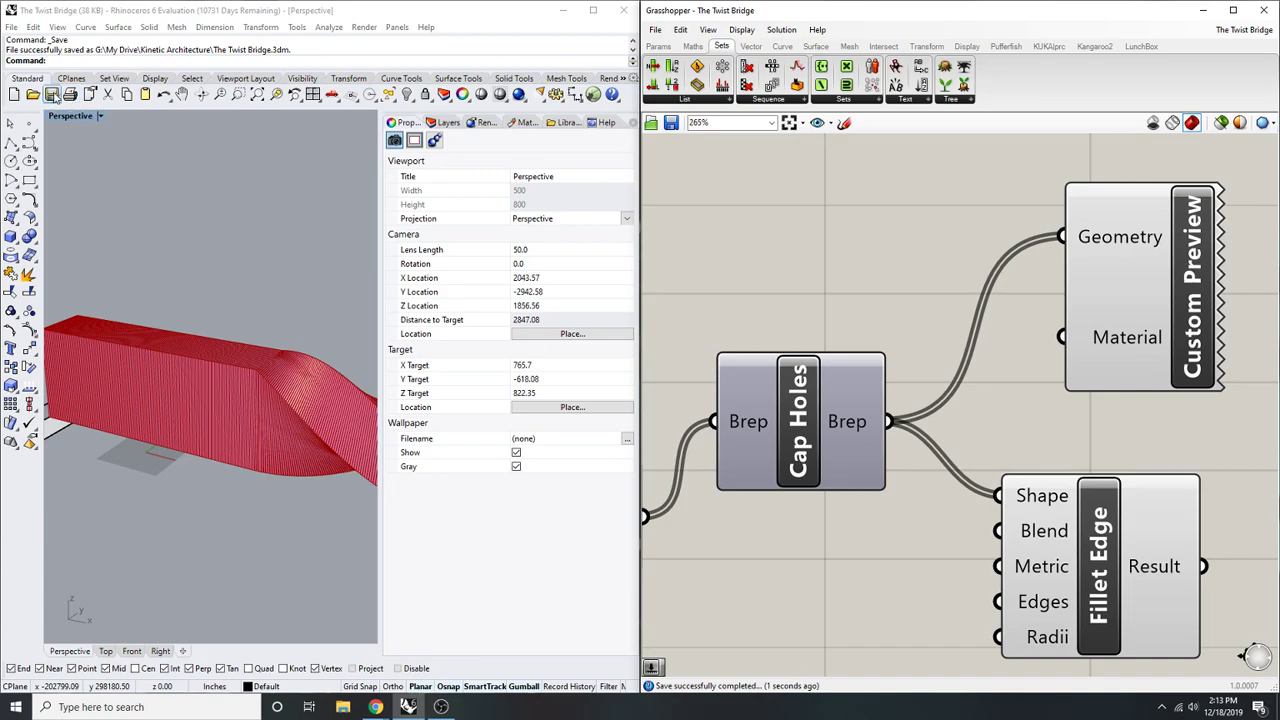
pyautogui.scroll(-3, 705, 415)
pyautogui.scroll(2, 963, 452)
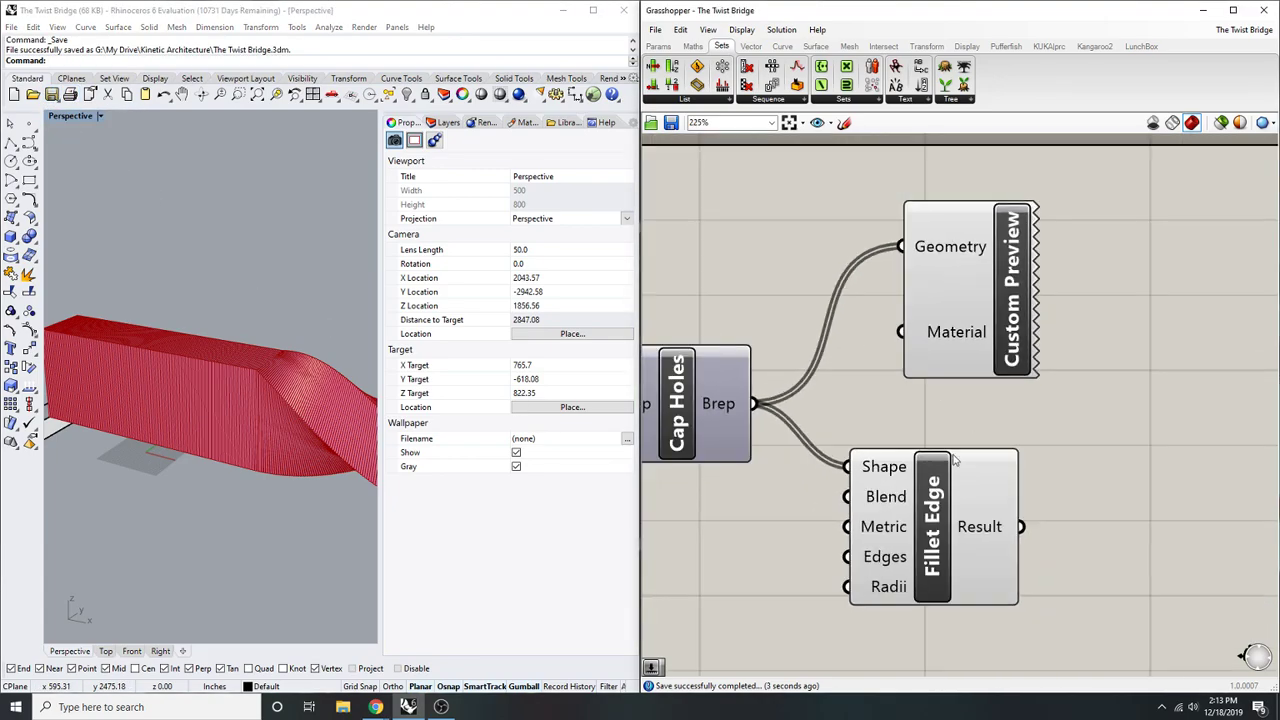
# - Add a number slider with the value 0.25 for the fillet radius and place it below Fillet Edge's inputs
pyautogui.moveTo(962, 488); pyautogui.dragTo(1028, 358, button='right')
pyautogui.scroll(3, 1025, 357)
pyautogui.click(938, 430)
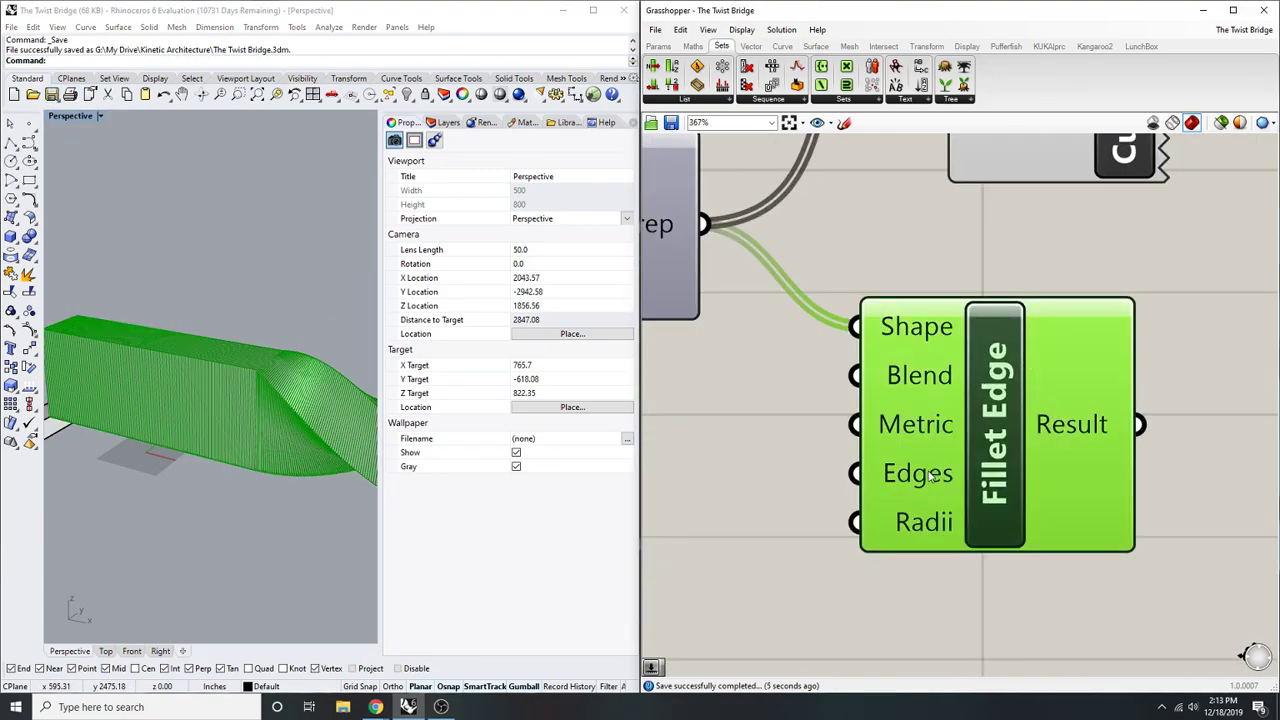
pyautogui.moveTo(925, 526)
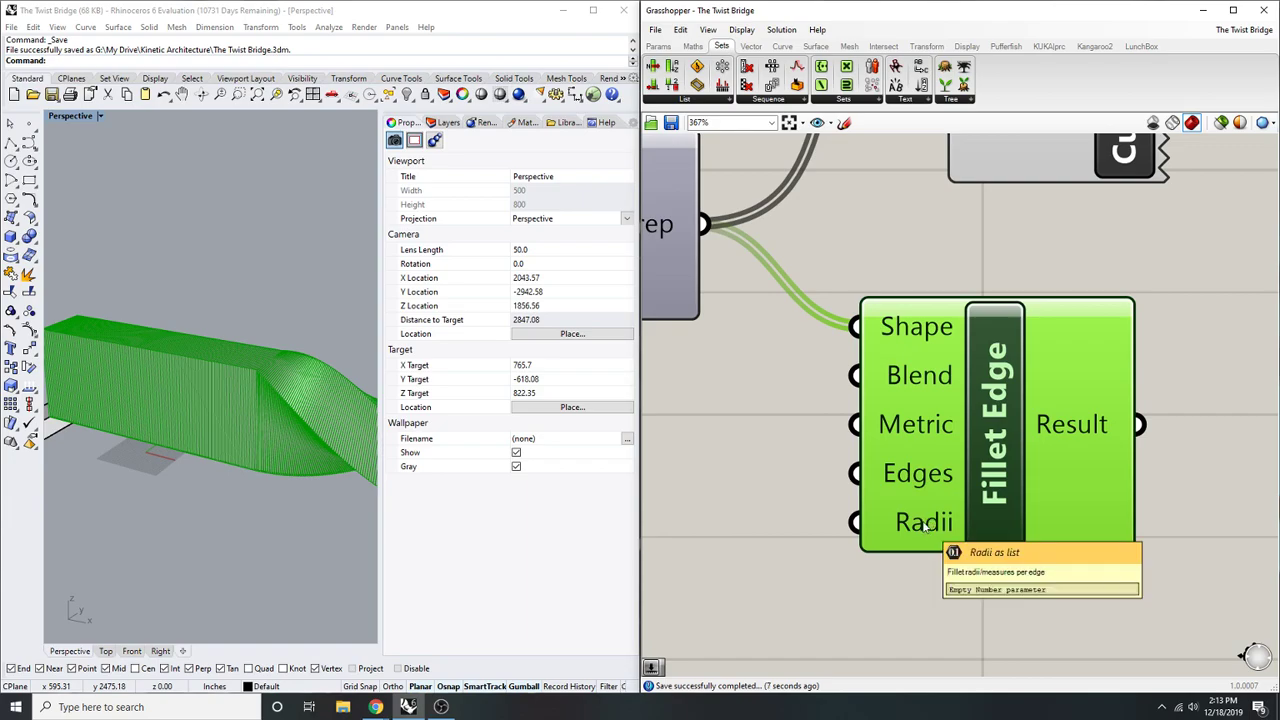
pyautogui.moveTo(925, 526); pyautogui.dragTo(1005, 446, button='right')
pyautogui.doubleClick(861, 467)
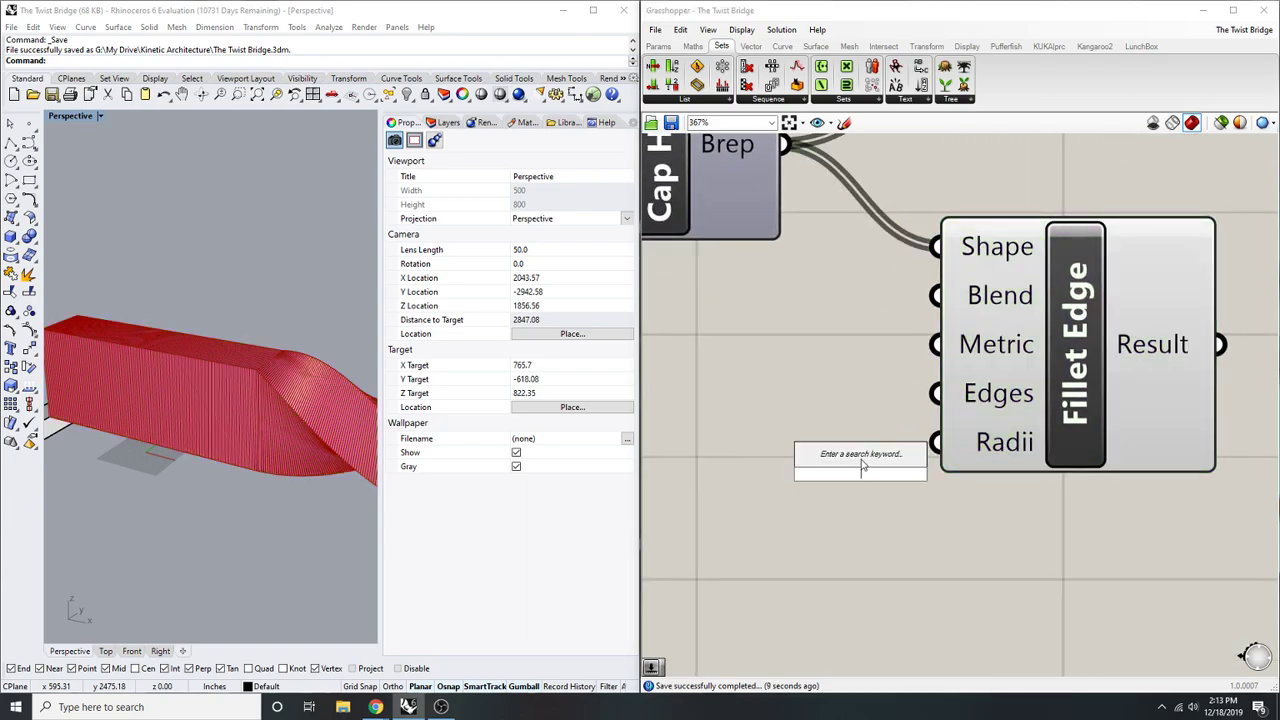
pyautogui.write('0.25')
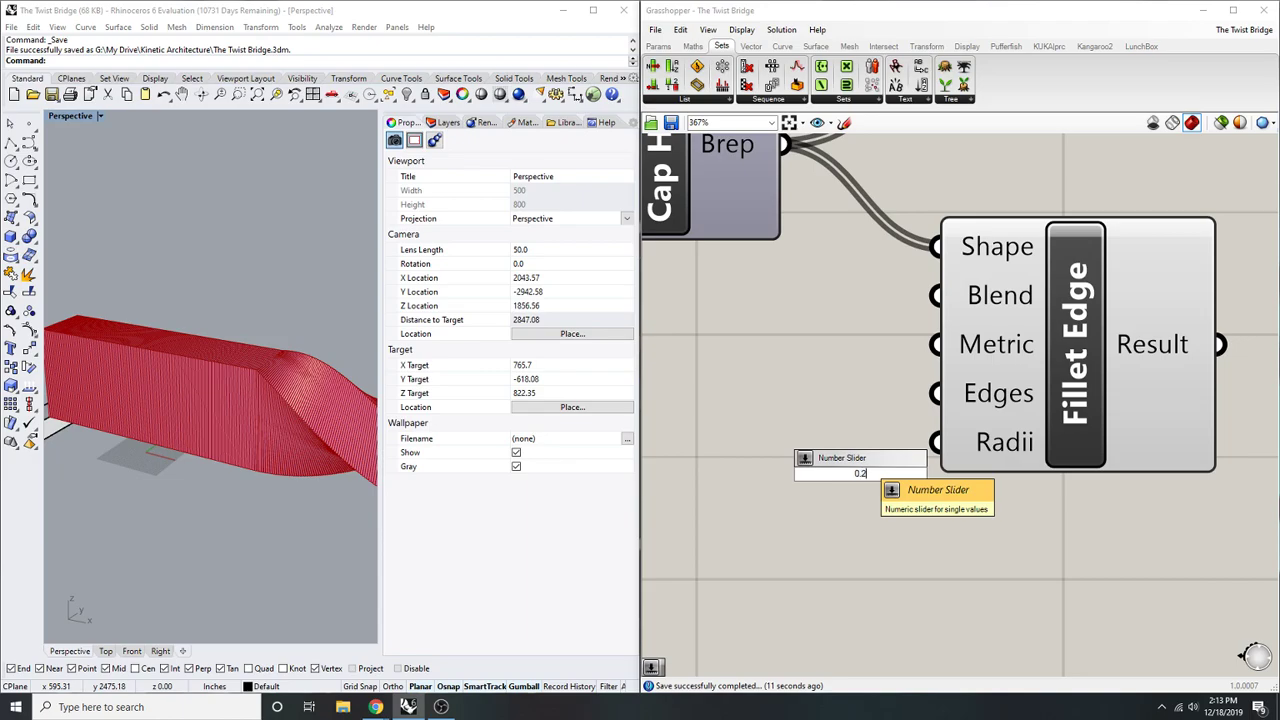
pyautogui.press('Return')
pyautogui.scroll(-3, 1095, 456)
pyautogui.moveTo(1095, 456); pyautogui.dragTo(1007, 485)
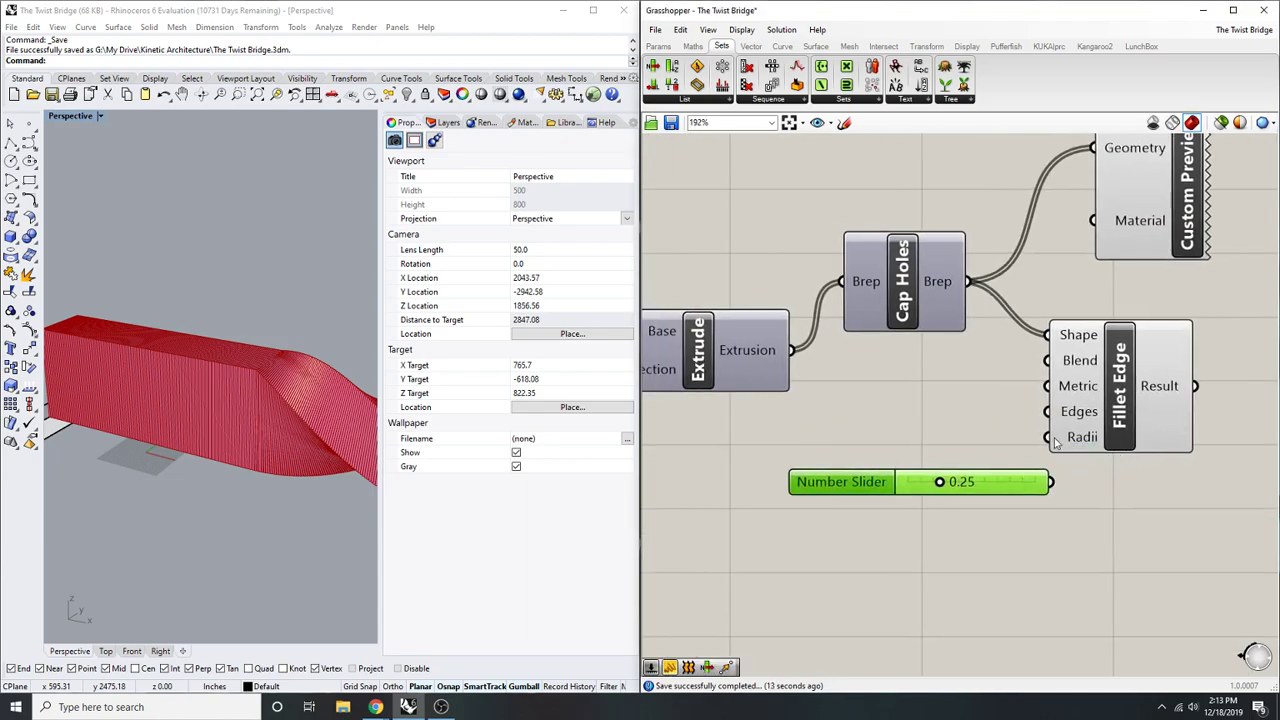
# - Add a Deconstruct Brep component and connect Cap Holes' Brep output to its Brep input
pyautogui.scroll(2, 1053, 439)
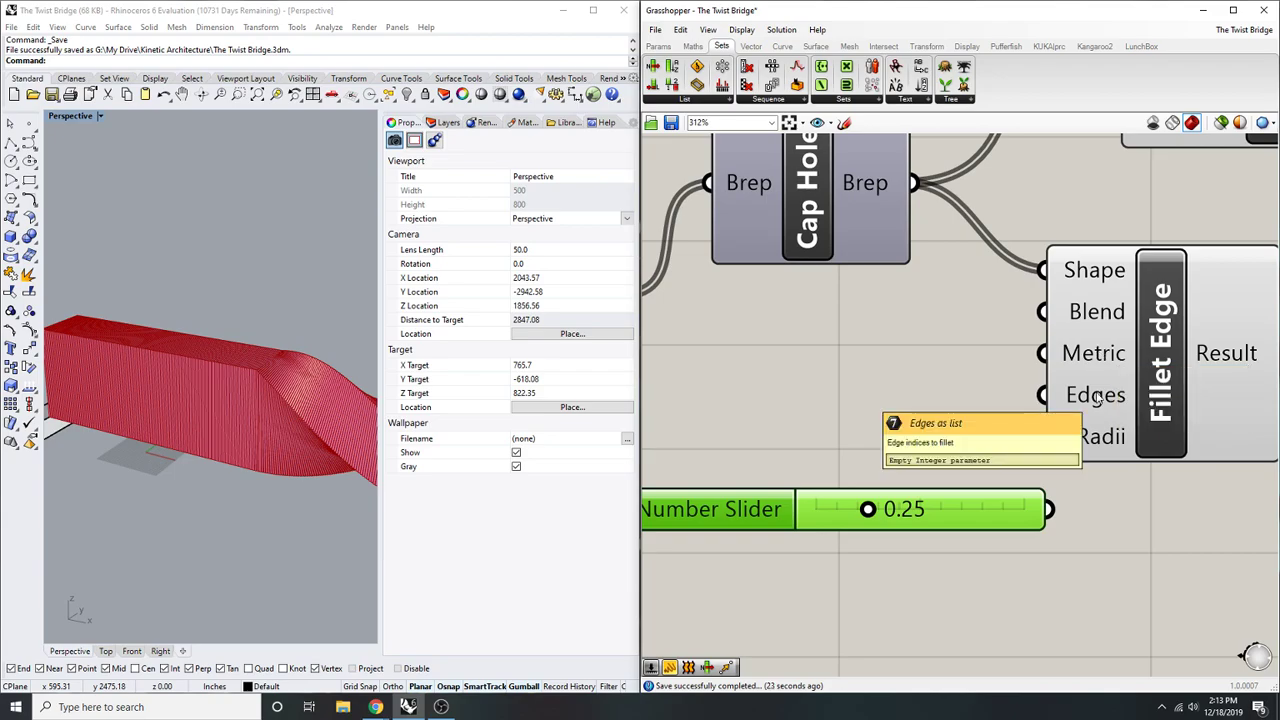
pyautogui.scroll(-3, 1097, 398)
pyautogui.doubleClick(969, 392)
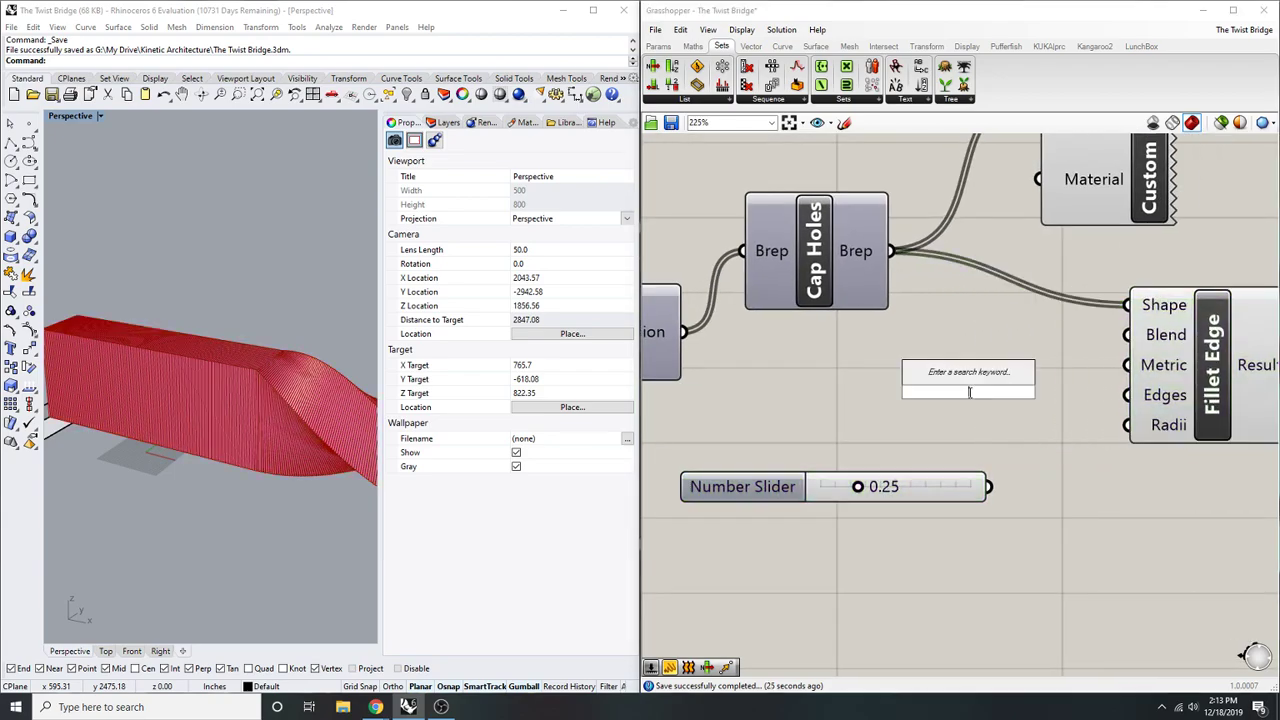
pyautogui.write('deconstruct plan')
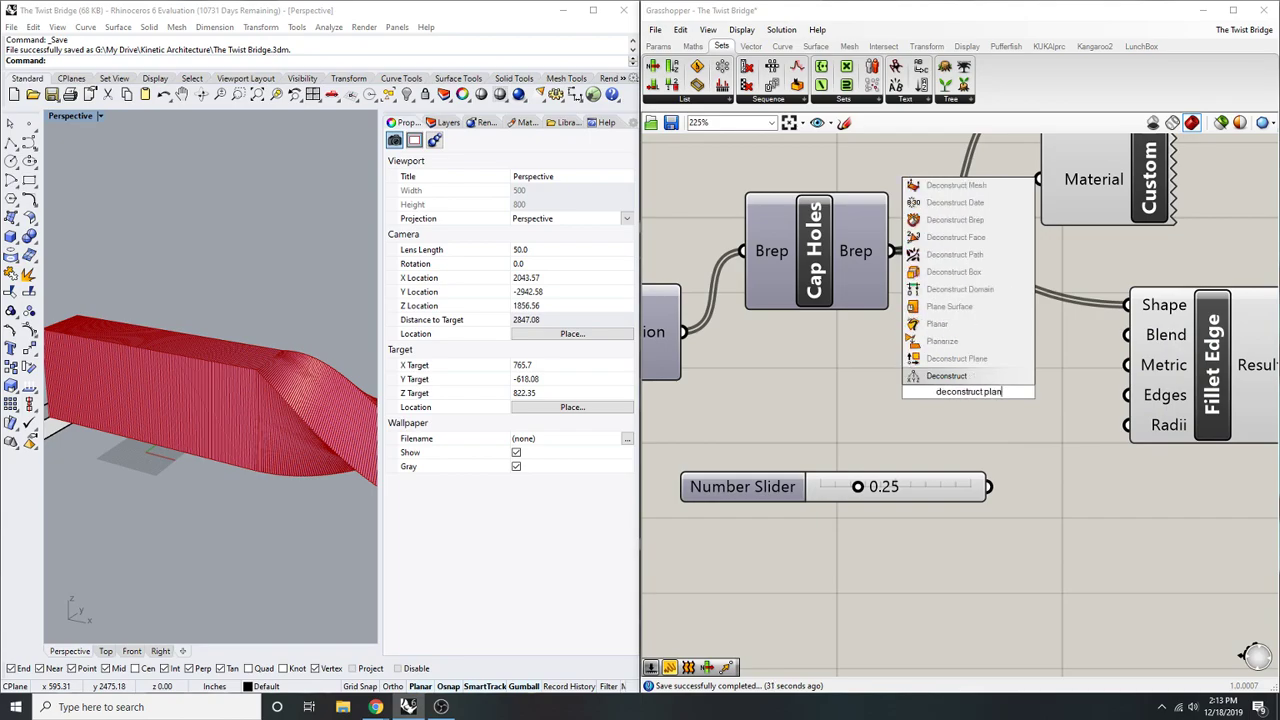
pyautogui.press('BackSpace')
pyautogui.press('BackSpace')
pyautogui.press('BackSpace')
pyautogui.press('BackSpace')
pyautogui.write('brep')
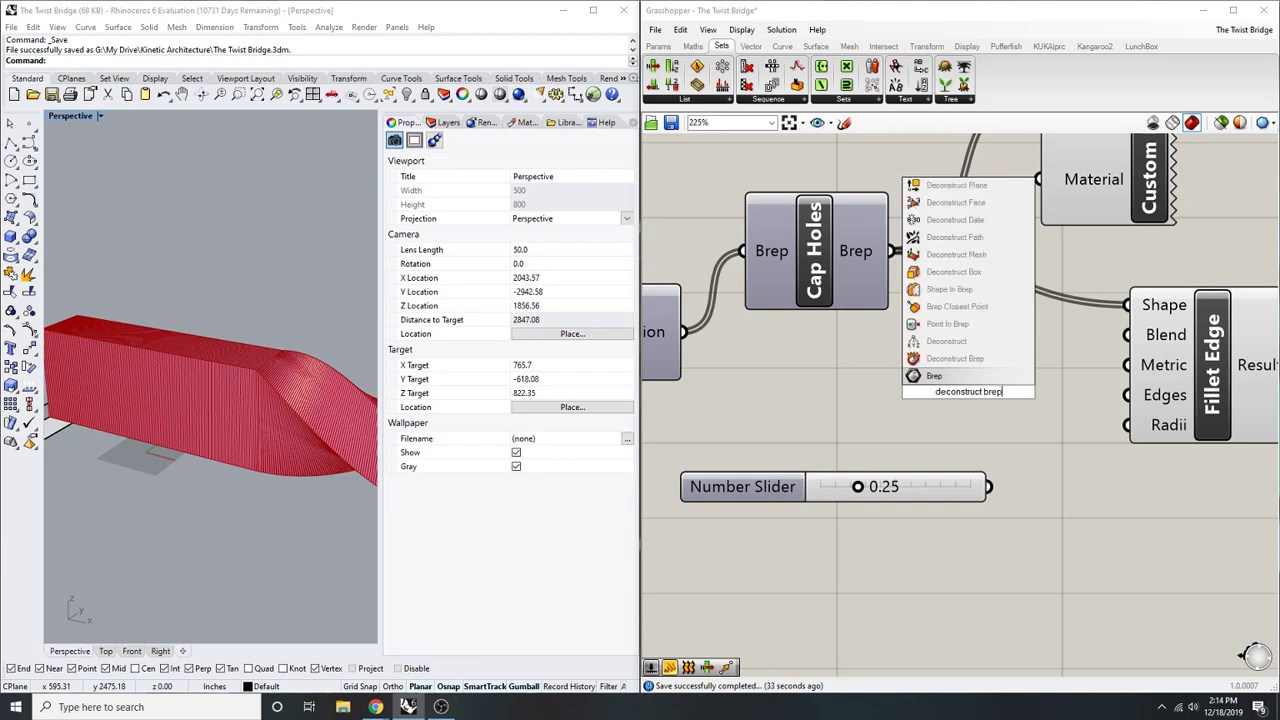
pyautogui.press('Return')
pyautogui.moveTo(884, 391); pyautogui.dragTo(891, 251)
# - Spread out Deconstruct Brep, Fillet Edge and Custom Preview so the components after Cap Holes no longer crowd each other
pyautogui.scroll(-3, 884, 372)
pyautogui.moveTo(991, 354); pyautogui.dragTo(975, 352, button='right')
pyautogui.moveTo(1040, 350); pyautogui.dragTo(1114, 326)
pyautogui.moveTo(990, 324); pyautogui.dragTo(901, 304, button='right')
pyautogui.scroll(-2, 901, 304)
pyautogui.moveTo(897, 252); pyautogui.dragTo(1156, 175)
pyautogui.moveTo(1034, 315); pyautogui.dragTo(958, 343, button='right')
pyautogui.moveTo(910, 351); pyautogui.dragTo(1019, 344)
pyautogui.moveTo(780, 370); pyautogui.dragTo(856, 347)
pyautogui.click(890, 366)
pyautogui.moveTo(890, 366); pyautogui.dragTo(876, 391, button='right')
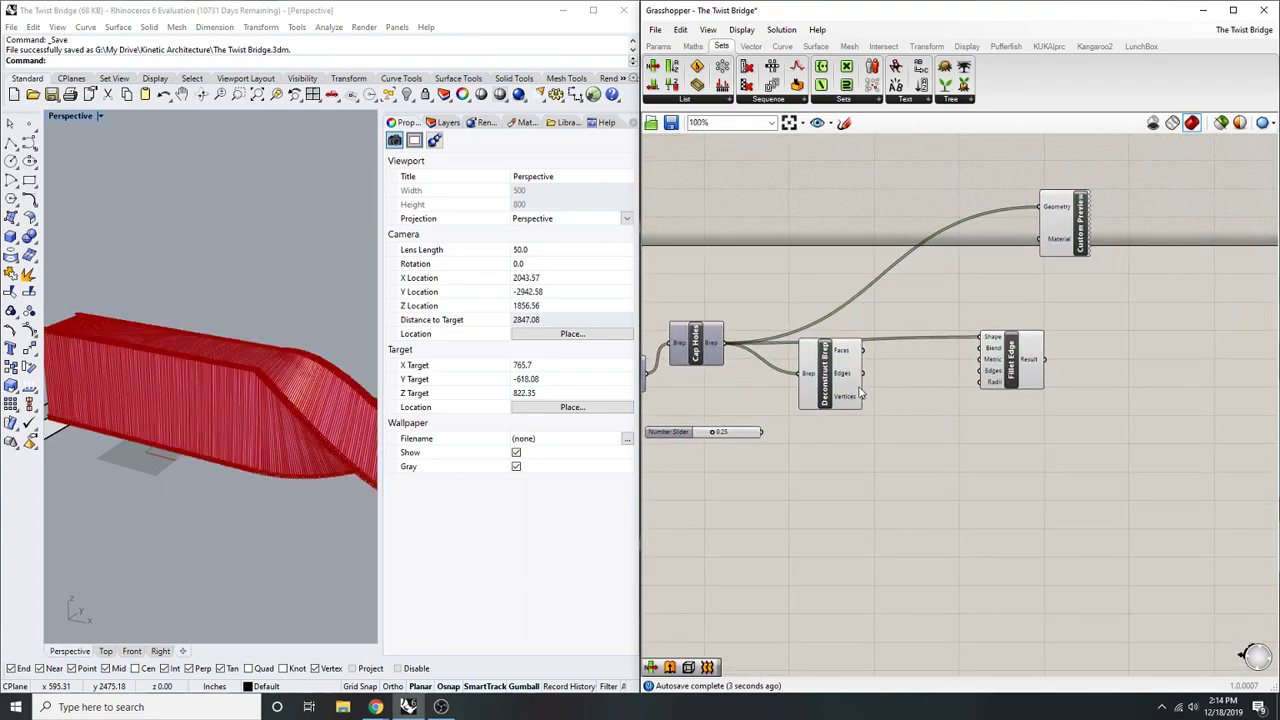
# - Add a List Item fed by Deconstruct Brep's Edges output and extend it with the outputs +1, +2 and +3
pyautogui.scroll(3, 859, 389)
pyautogui.doubleClick(946, 375)
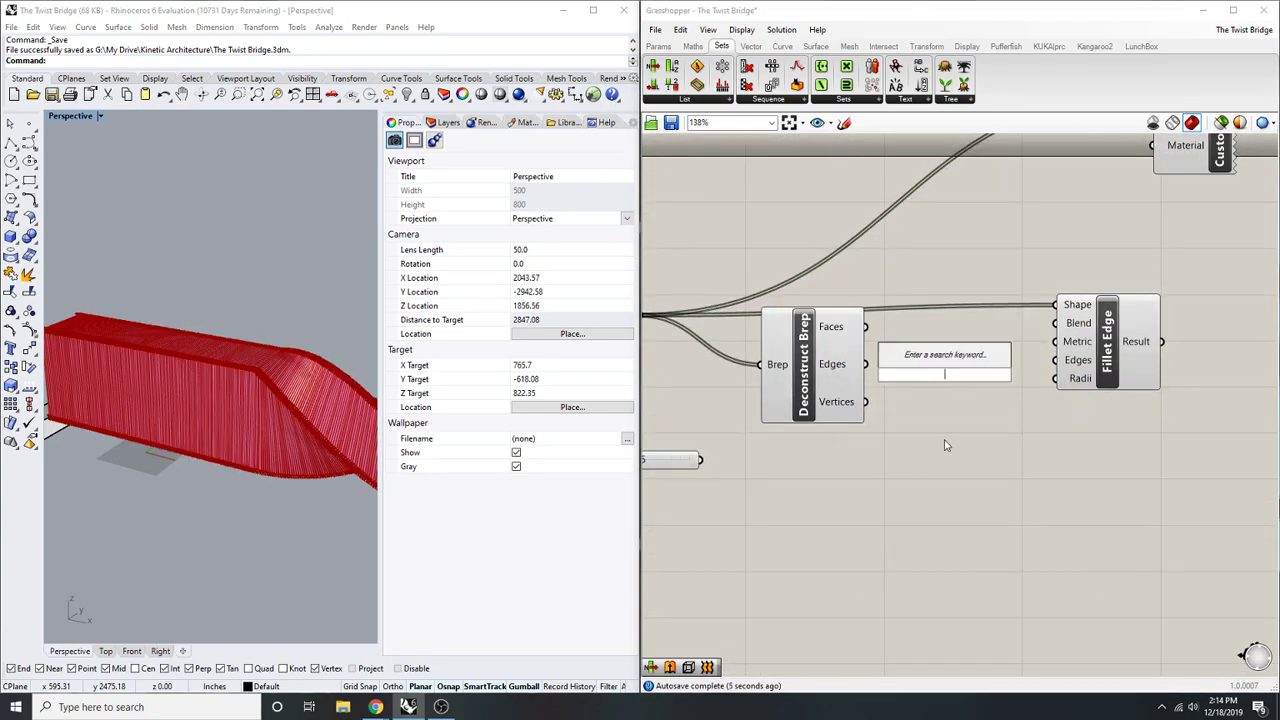
pyautogui.write('list item')
pyautogui.press('Return')
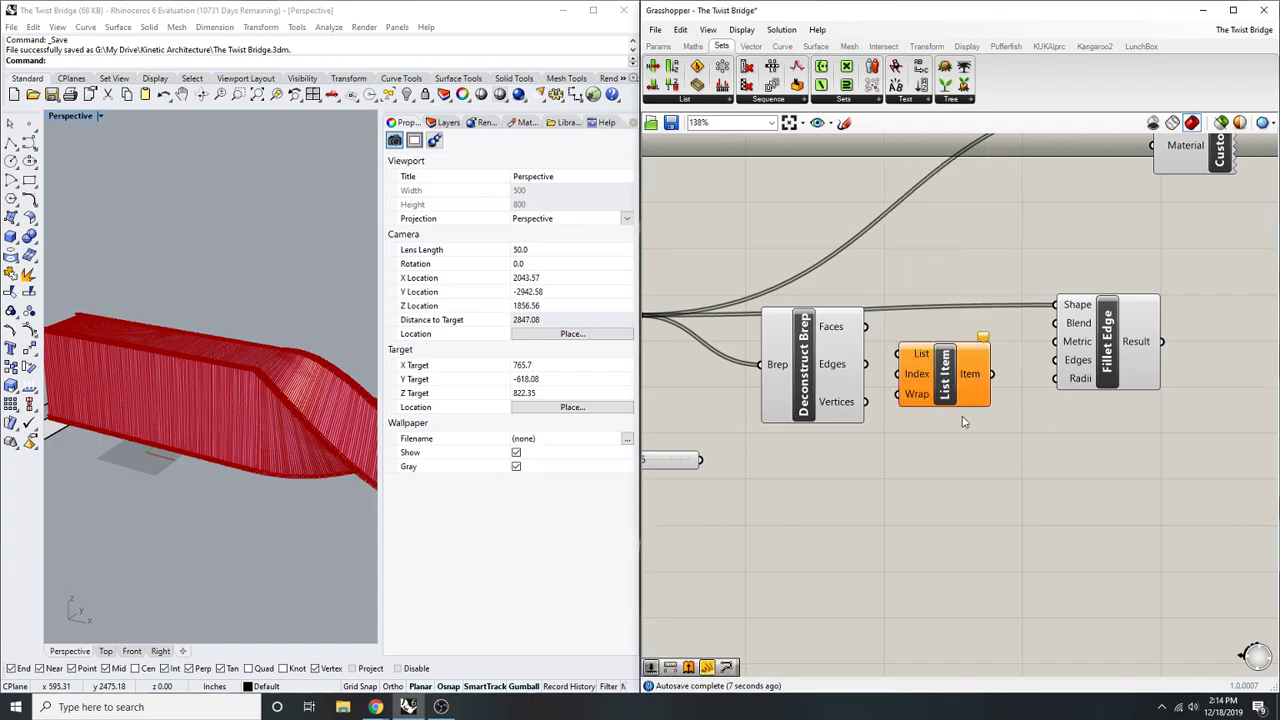
pyautogui.scroll(3, 953, 408)
pyautogui.moveTo(851, 319); pyautogui.dragTo(810, 339)
pyautogui.scroll(5, 955, 386)
pyautogui.click(954, 449)
pyautogui.click(955, 450)
pyautogui.click(956, 453)
pyautogui.scroll(-4, 960, 460)
pyautogui.click(900, 435)
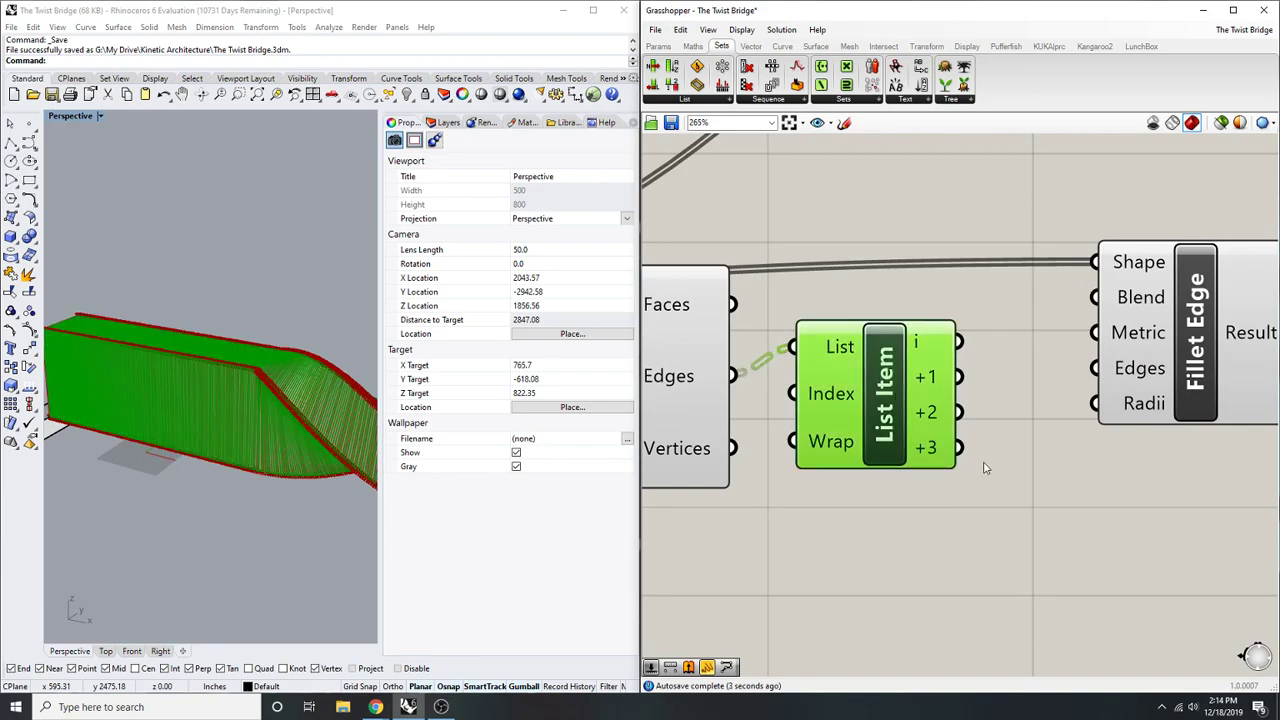
# - Examine the extruded frames' edges close up in the Rhino viewport and review the List Item part of the definition
pyautogui.scroll(15, 240, 365)
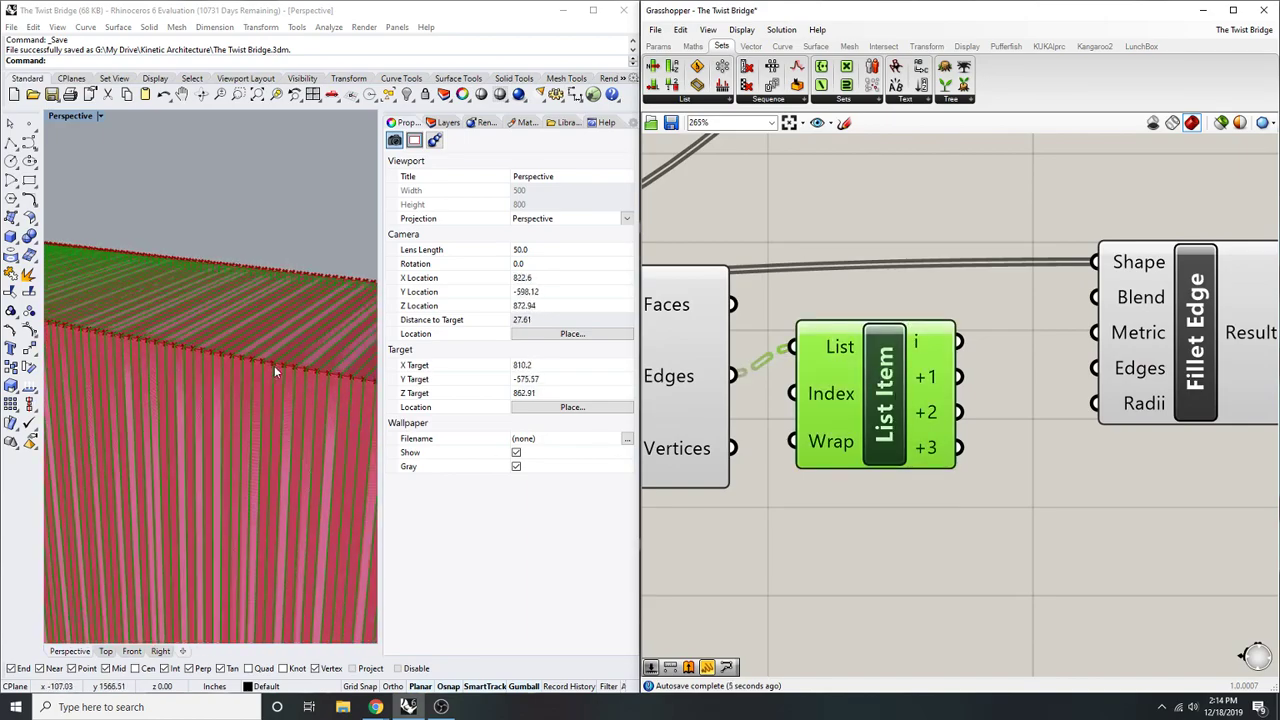
pyautogui.scroll(5, 275, 370)
pyautogui.scroll(-5, 274, 365)
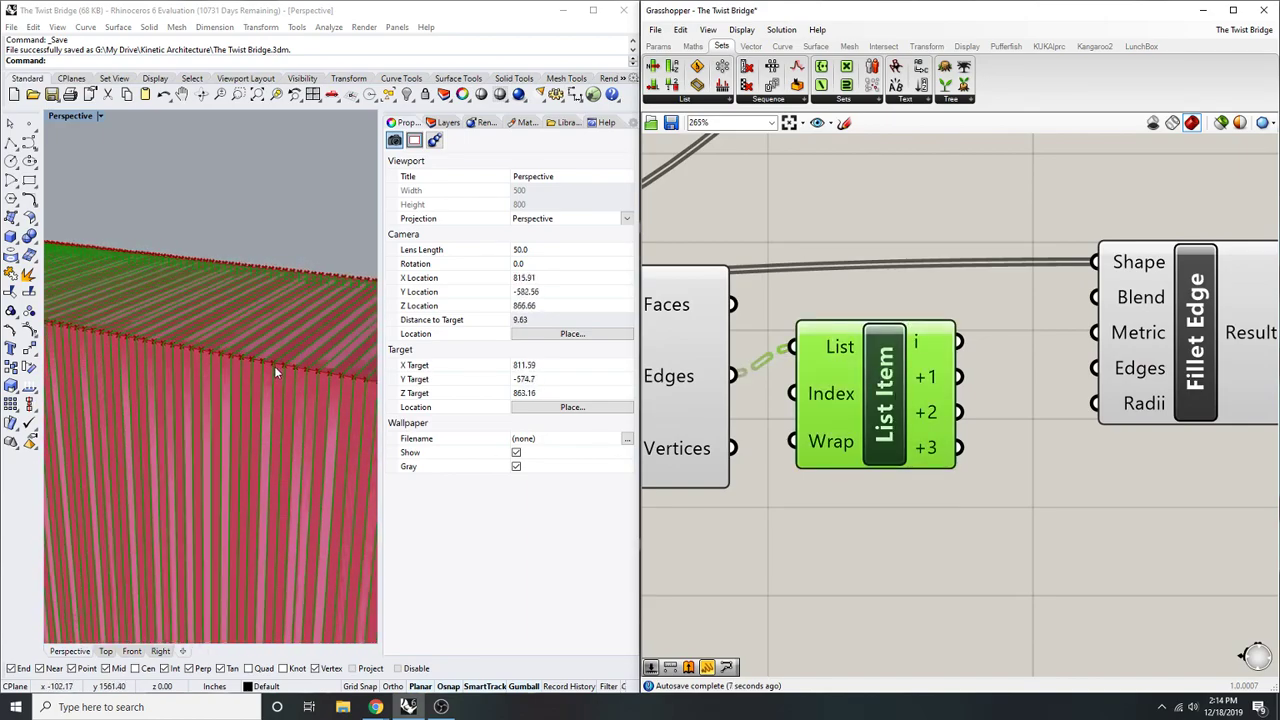
pyautogui.click(880, 534)
pyautogui.scroll(-3, 880, 534)
pyautogui.moveTo(932, 519); pyautogui.dragTo(952, 515, button='right')
pyautogui.click(975, 480)
pyautogui.moveTo(1011, 550); pyautogui.dragTo(947, 550, button='right')
pyautogui.click(1020, 537)
pyautogui.click(915, 490)
pyautogui.moveTo(939, 475); pyautogui.dragTo(902, 491, button='right')
pyautogui.doubleClick(927, 549)
pyautogui.write('point')
pyautogui.press('Return')
pyautogui.scroll(3, 988, 520)
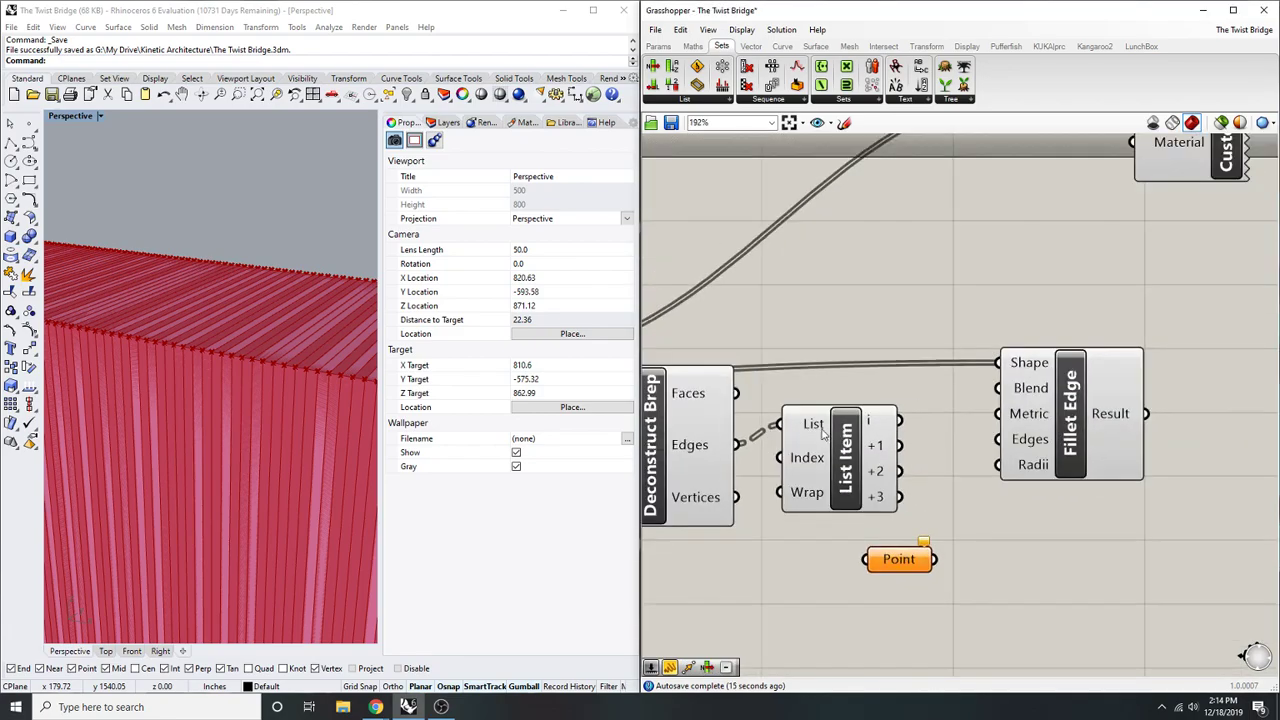
pyautogui.moveTo(898, 559); pyautogui.dragTo(977, 557)
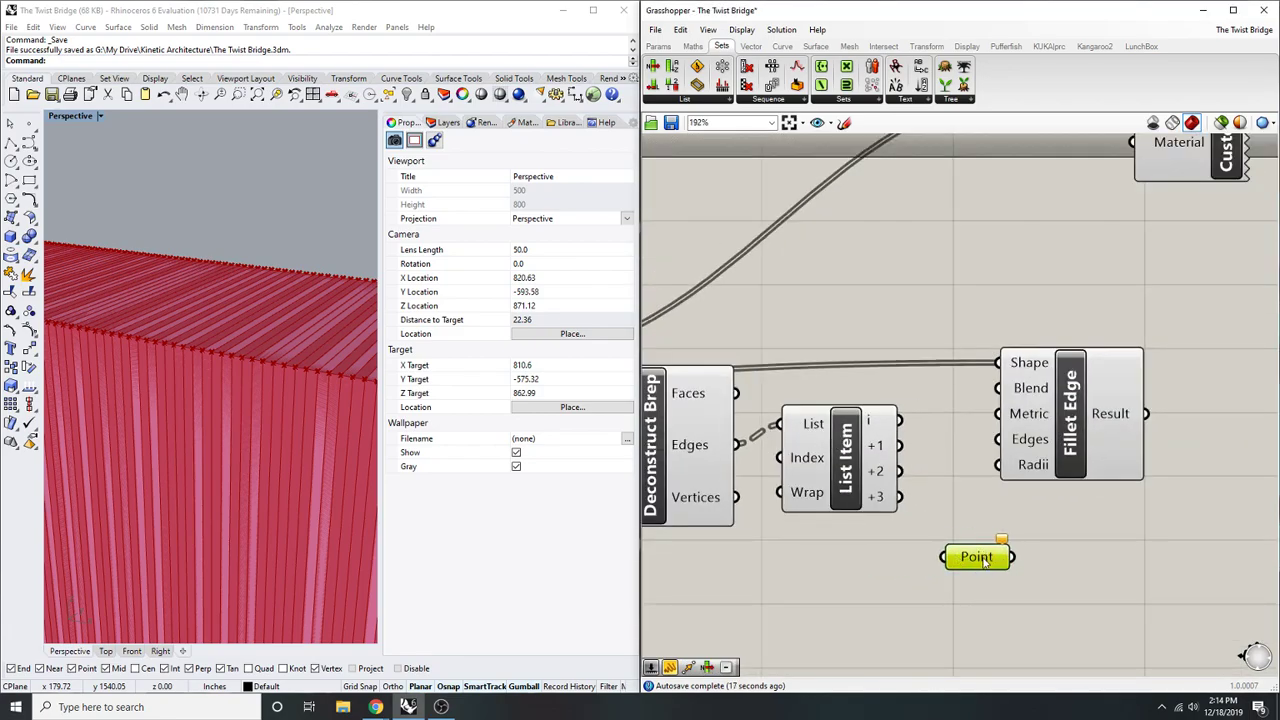
pyautogui.moveTo(985, 562); pyautogui.dragTo(979, 574, button='right')
pyautogui.press('Delete')
# - Add a Curve parameter below List Item and connect the i output to it
pyautogui.doubleClick(974, 577)
pyautogui.write('curve')
pyautogui.press('Return')
pyautogui.scroll(1, 963, 565)
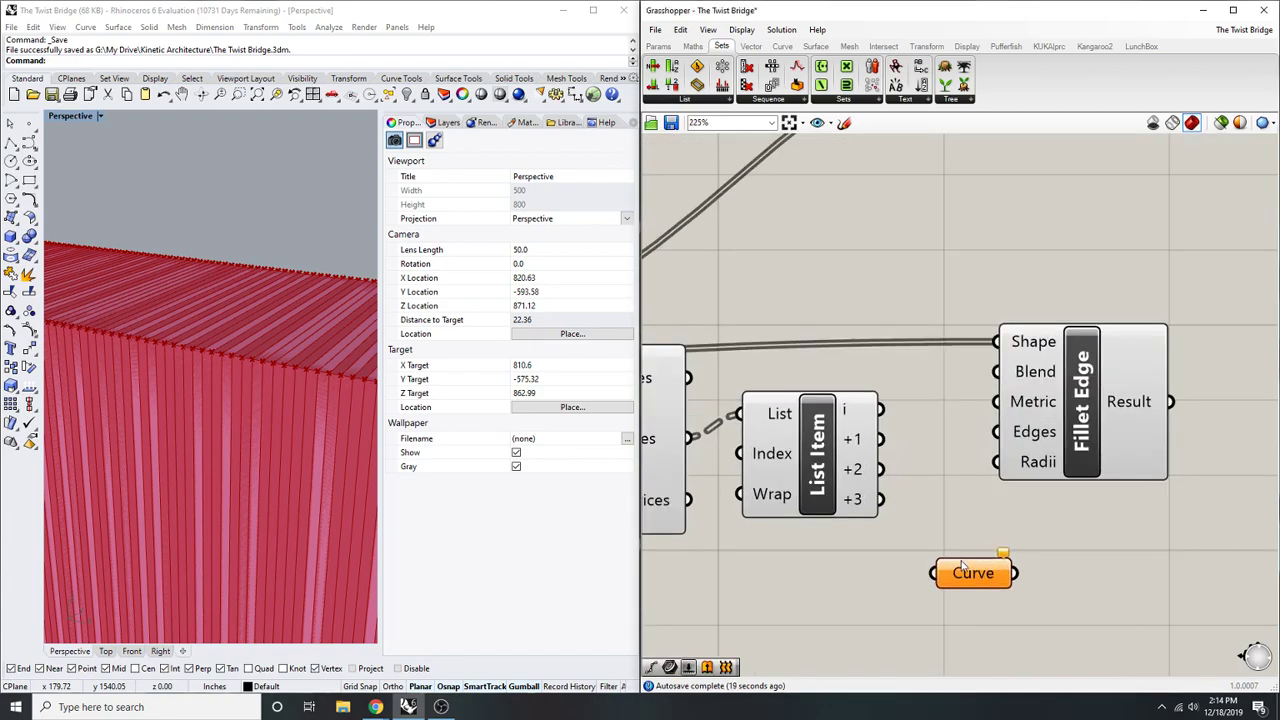
pyautogui.moveTo(931, 573); pyautogui.dragTo(880, 410)
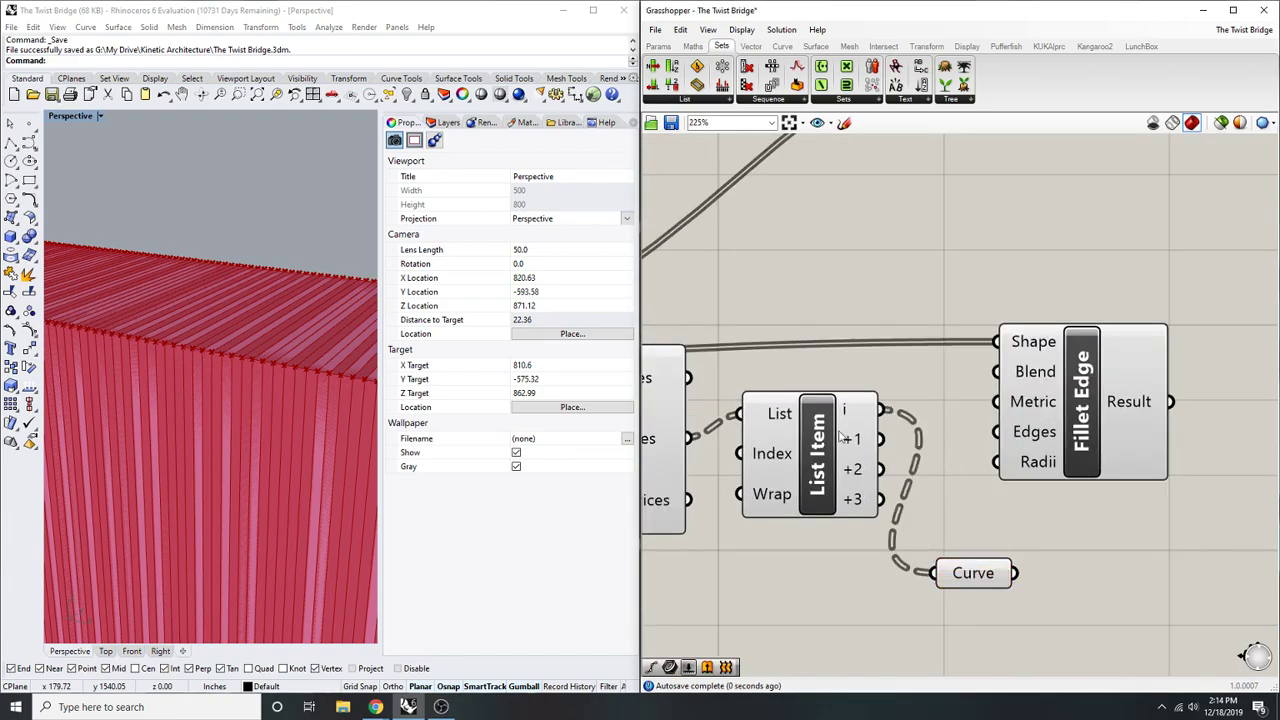
# - Check which bridge edges the Curve parameter picks, and delete the List Item and Curve components
pyautogui.click(985, 572)
pyautogui.scroll(-10, 232, 346)
pyautogui.moveTo(232, 346); pyautogui.dragTo(244, 290, button='right')
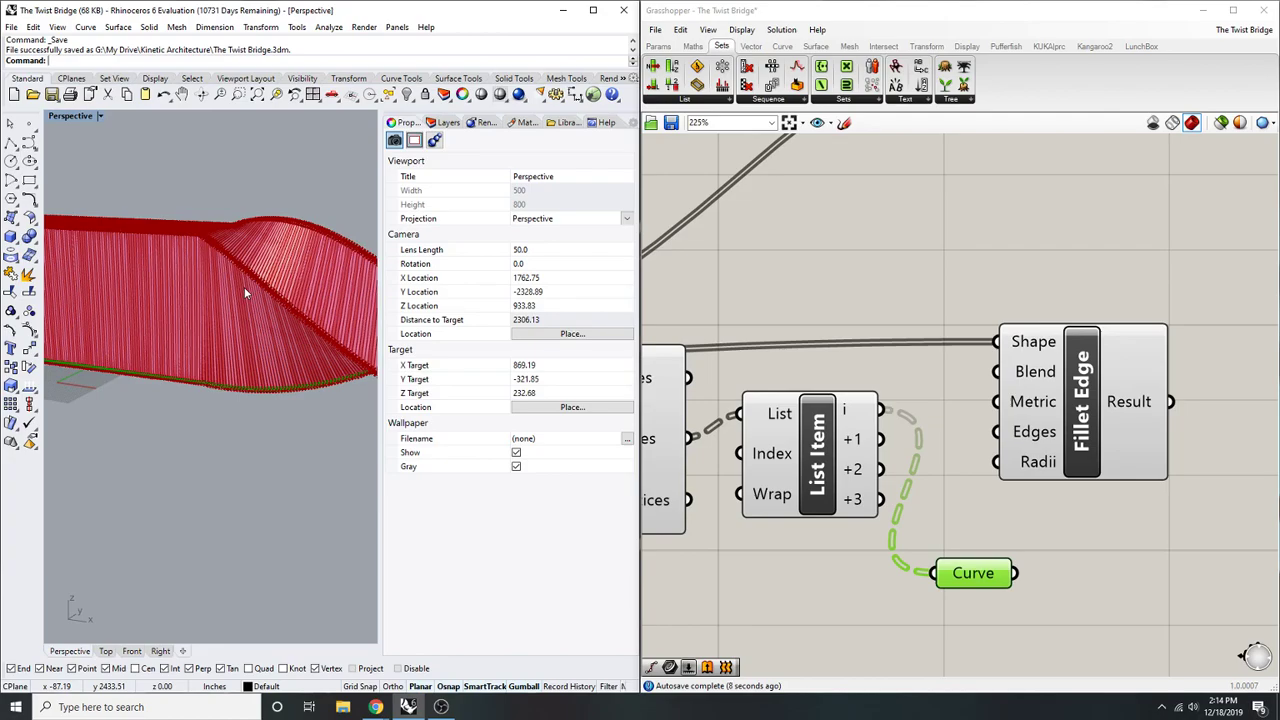
pyautogui.moveTo(985, 645); pyautogui.dragTo(848, 492)
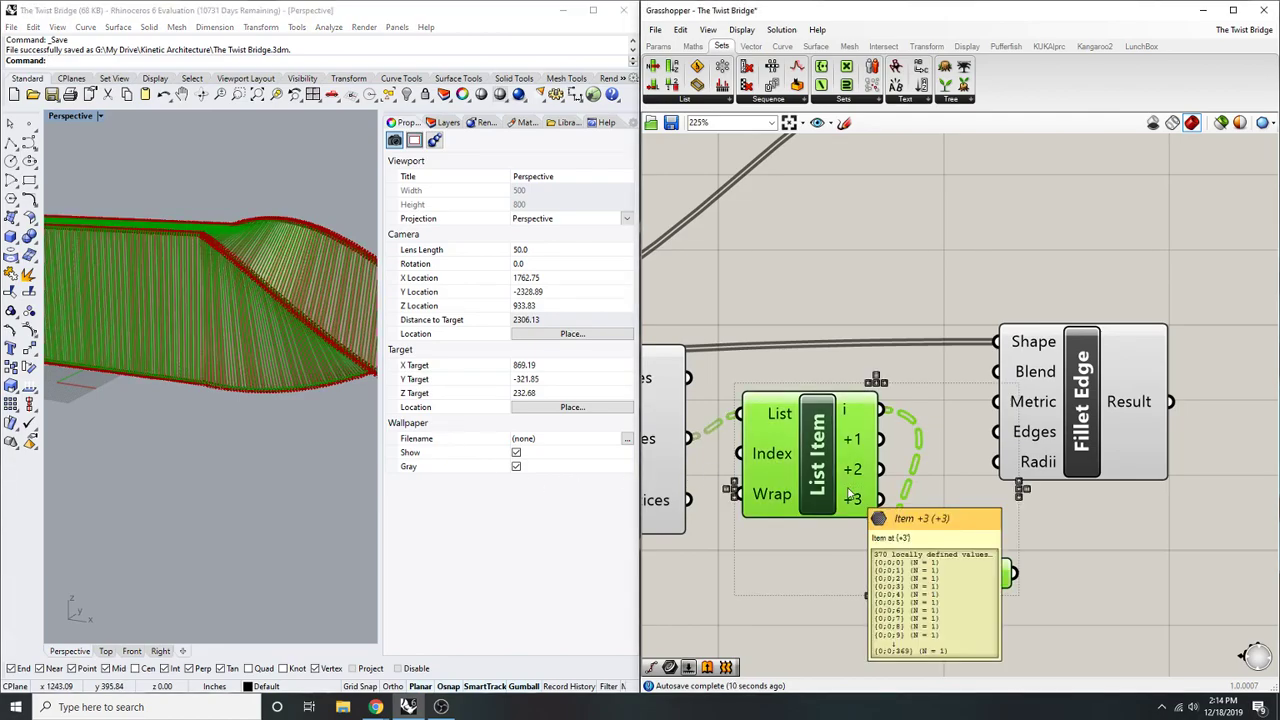
pyautogui.press('Delete')
# - Move the 0.25 number slider below Deconstruct Brep and connect it to Fillet Edge's Radii input
pyautogui.scroll(-4, 846, 491)
pyautogui.moveTo(716, 485); pyautogui.dragTo(870, 530)
pyautogui.scroll(3, 908, 497)
pyautogui.moveTo(1030, 400); pyautogui.dragTo(935, 528)
pyautogui.moveTo(1007, 384); pyautogui.dragTo(1024, 416, button='right')
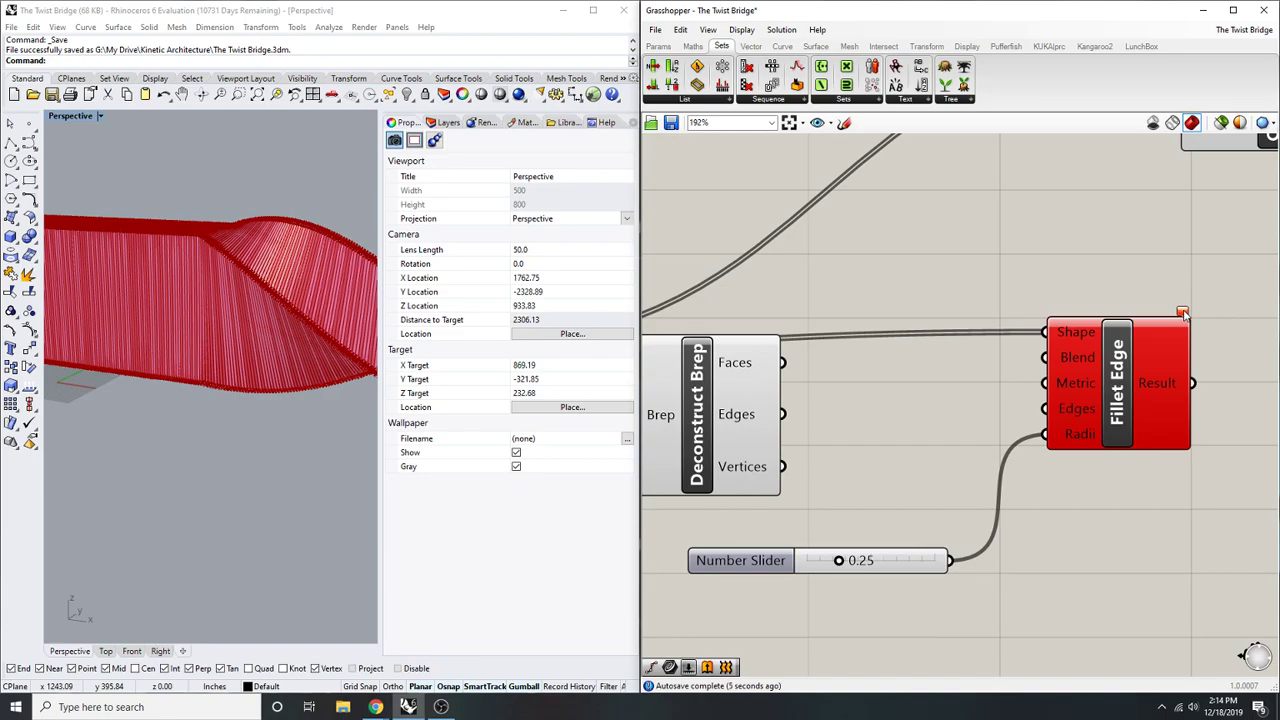
# - Try to connect Deconstruct Brep's Edges output to Fillet Edge's Edges input
pyautogui.moveTo(1055, 410); pyautogui.dragTo(782, 414)
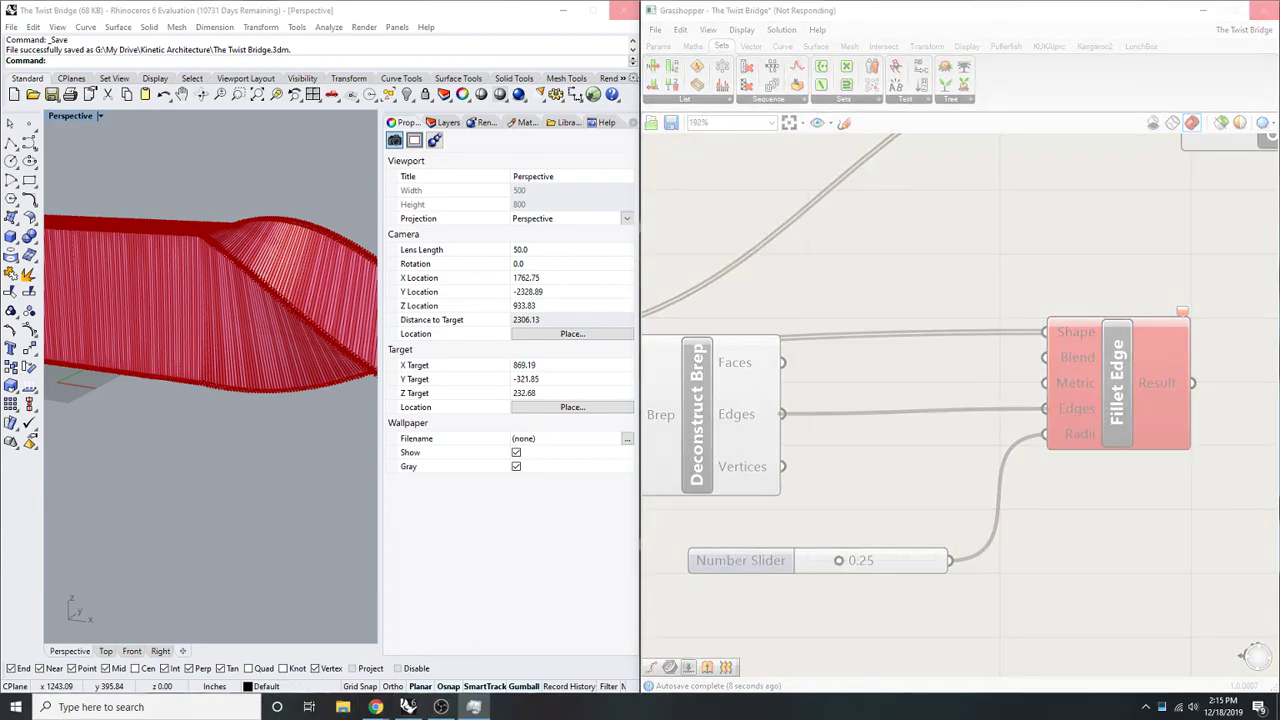
# - End the unresponsive Rhino 6 task in Task Manager and relaunch Rhino 6
pyautogui.click(561, 367)
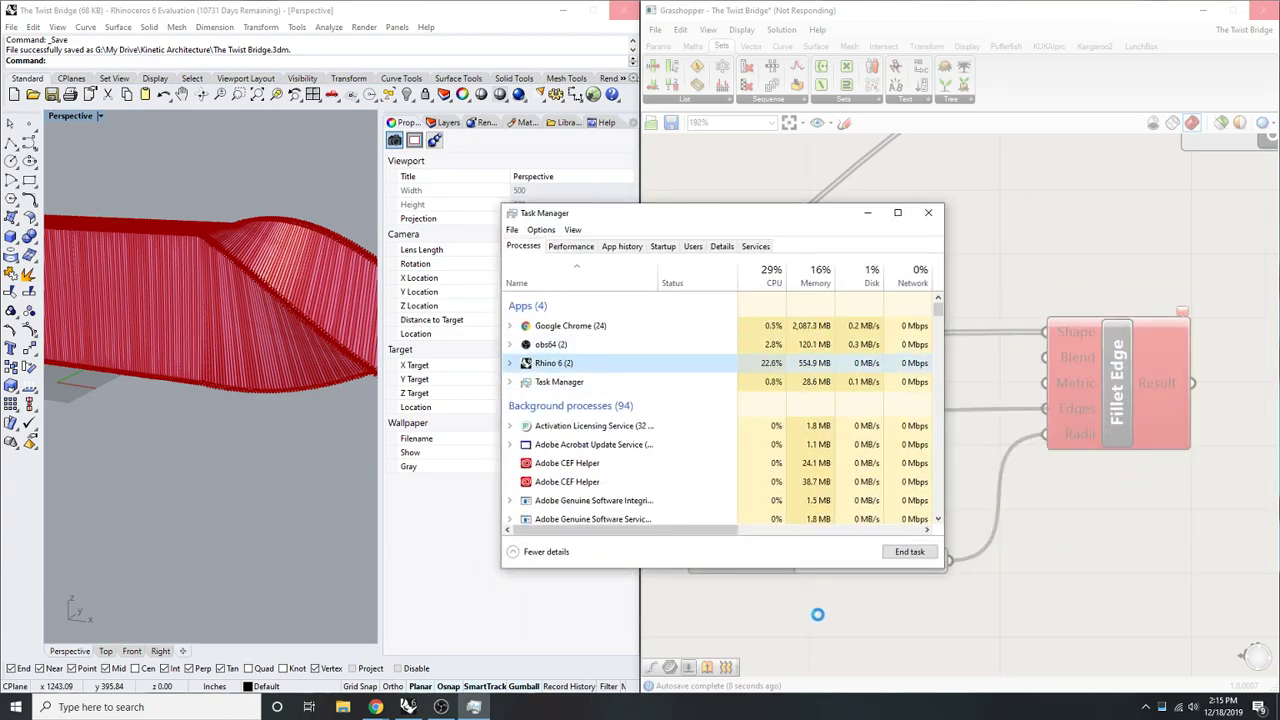
pyautogui.click(915, 552)
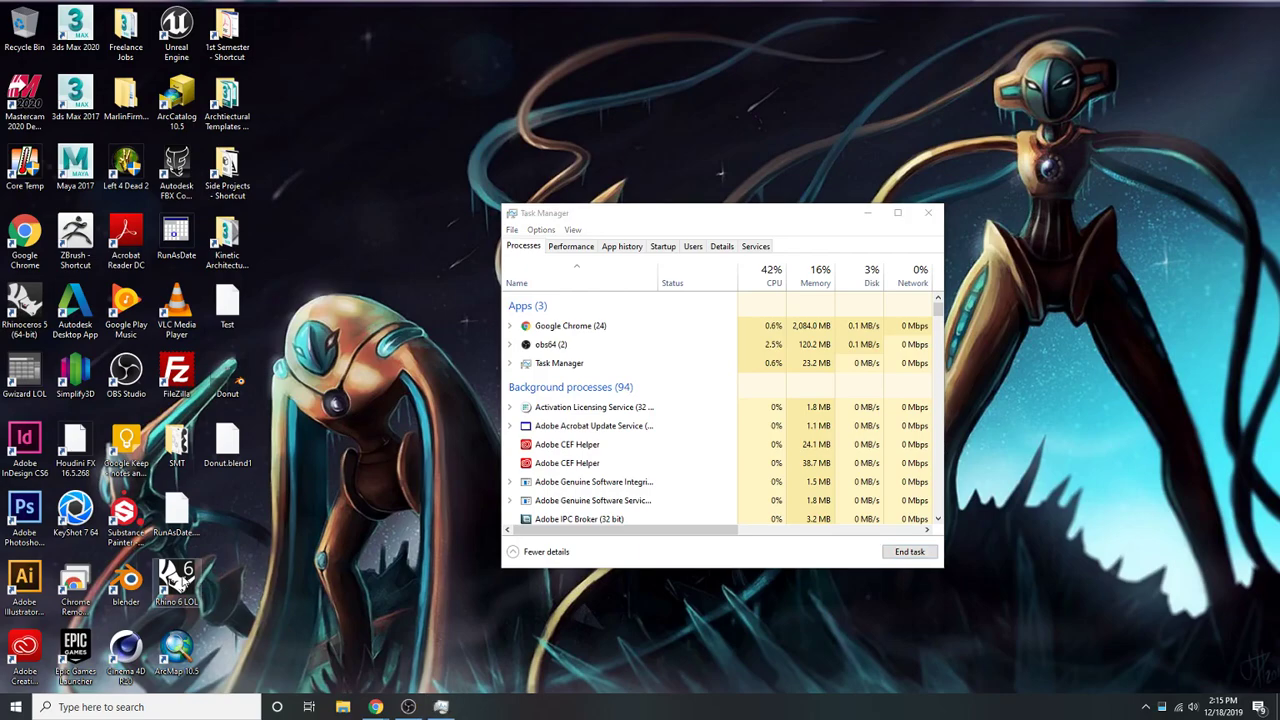
pyautogui.moveTo(615, 214); pyautogui.dragTo(468, 189)
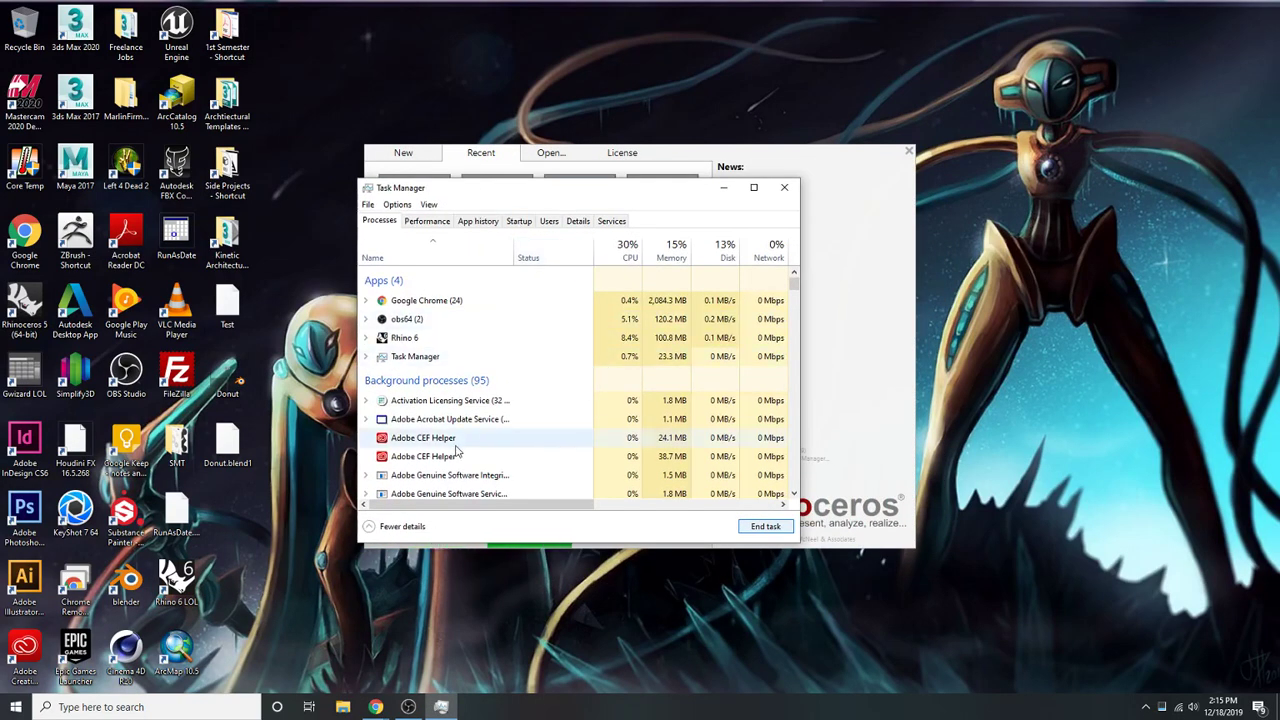
pyautogui.moveTo(686, 208)
pyautogui.mouseDown()
pyautogui.moveTo(657, 209)
pyautogui.moveTo(677, 194)
pyautogui.moveTo(684, 206)
pyautogui.mouseUp()
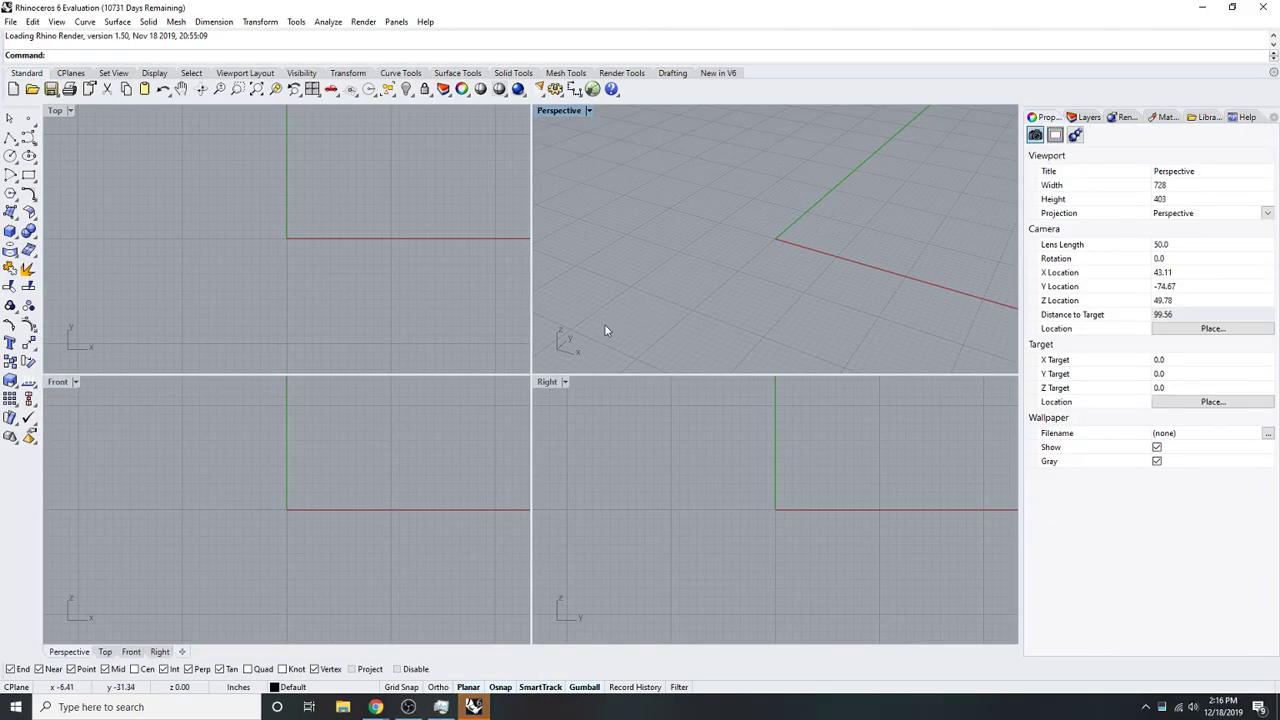
pyautogui.click(909, 150)
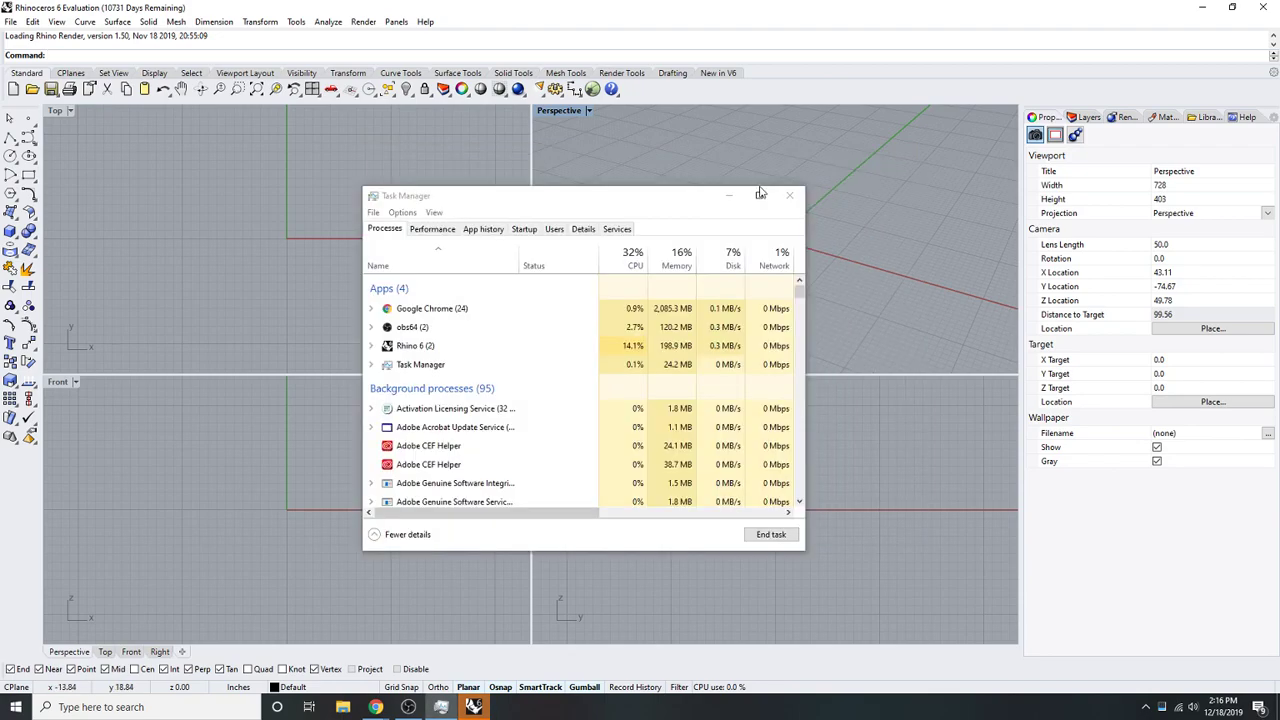
pyautogui.click(729, 195)
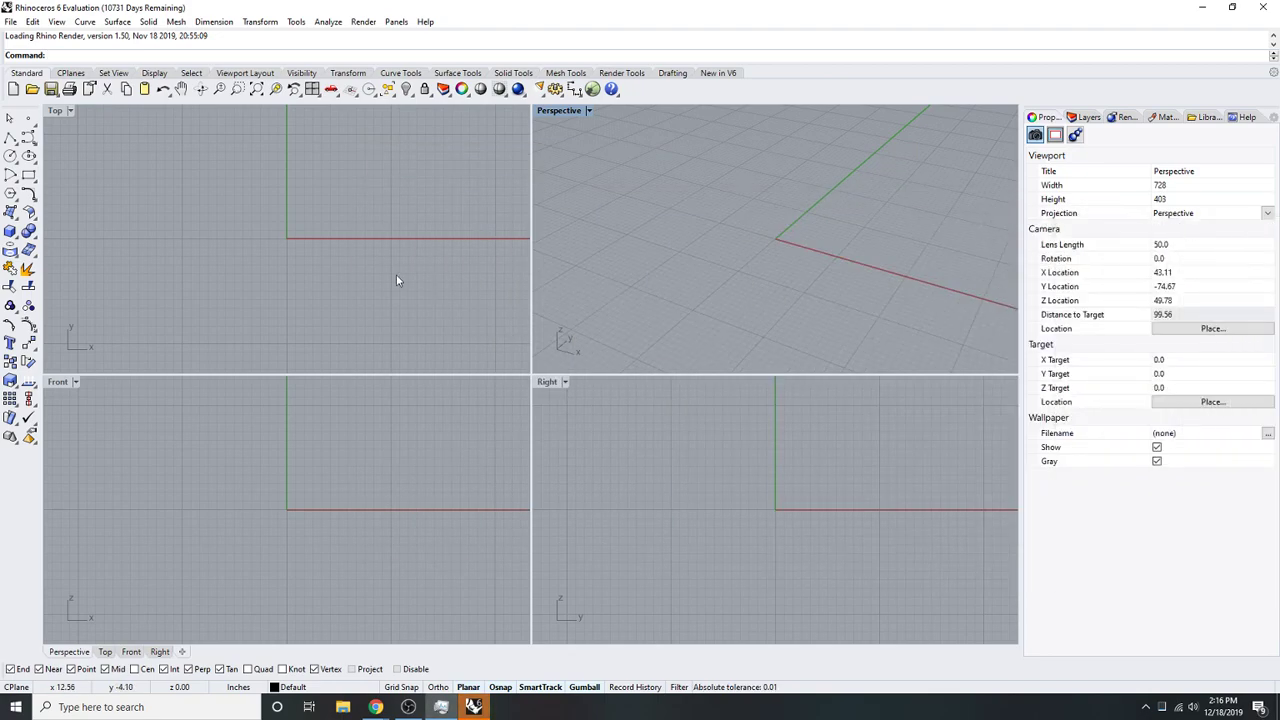
# - Start opening a Rhino file and browse to the Kinetic Architecture folder in My Drive
pyautogui.click(11, 21)
pyautogui.click(40, 49)
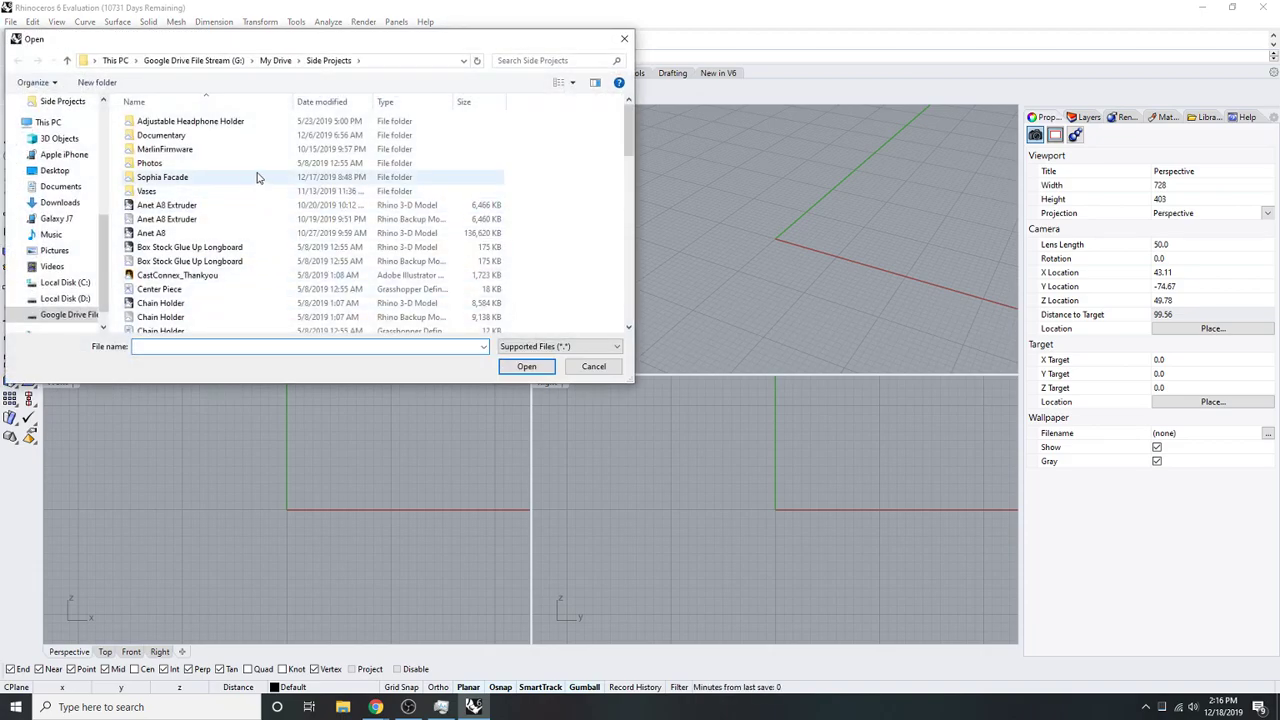
pyautogui.click(274, 61)
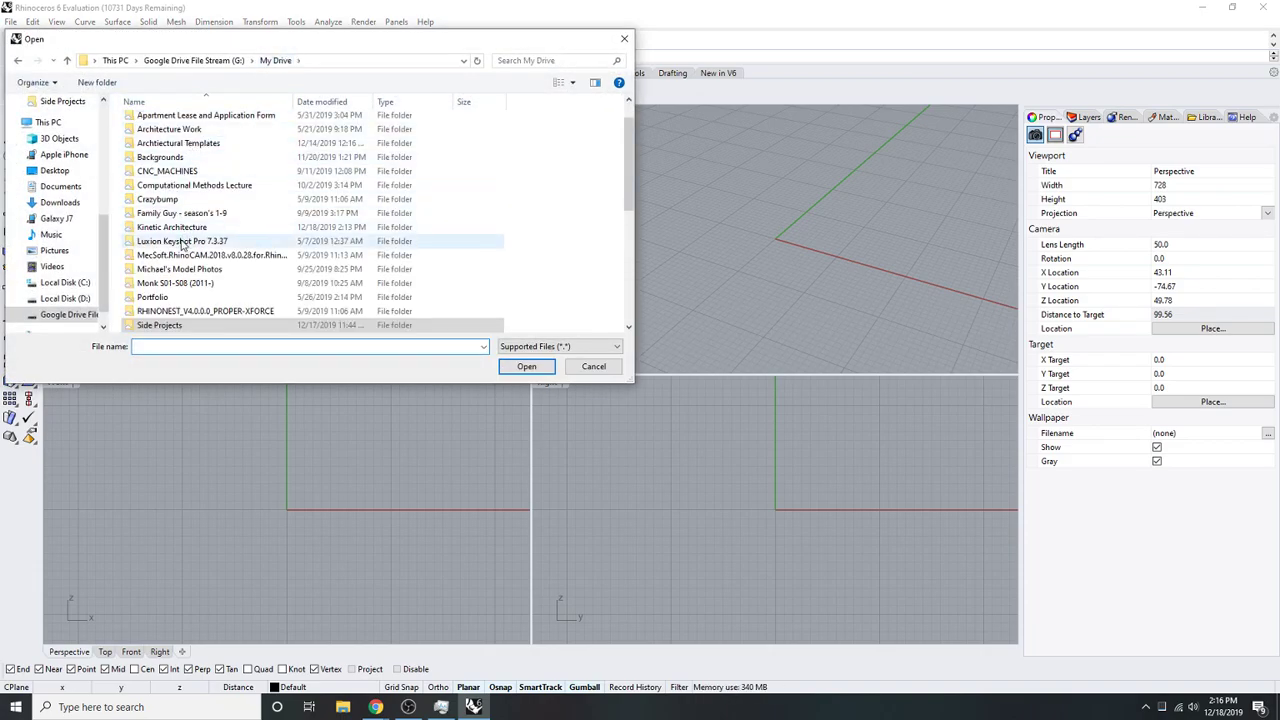
pyautogui.scroll(-2, 183, 244)
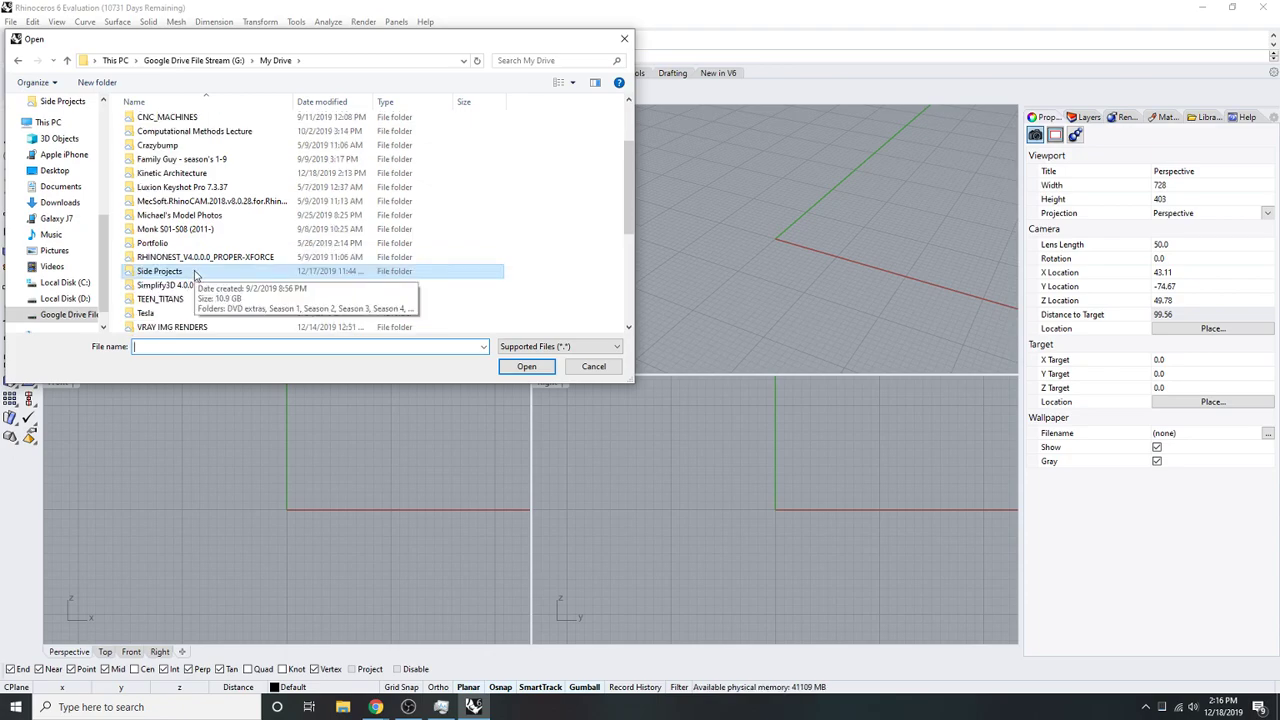
pyautogui.scroll(1, 215, 240)
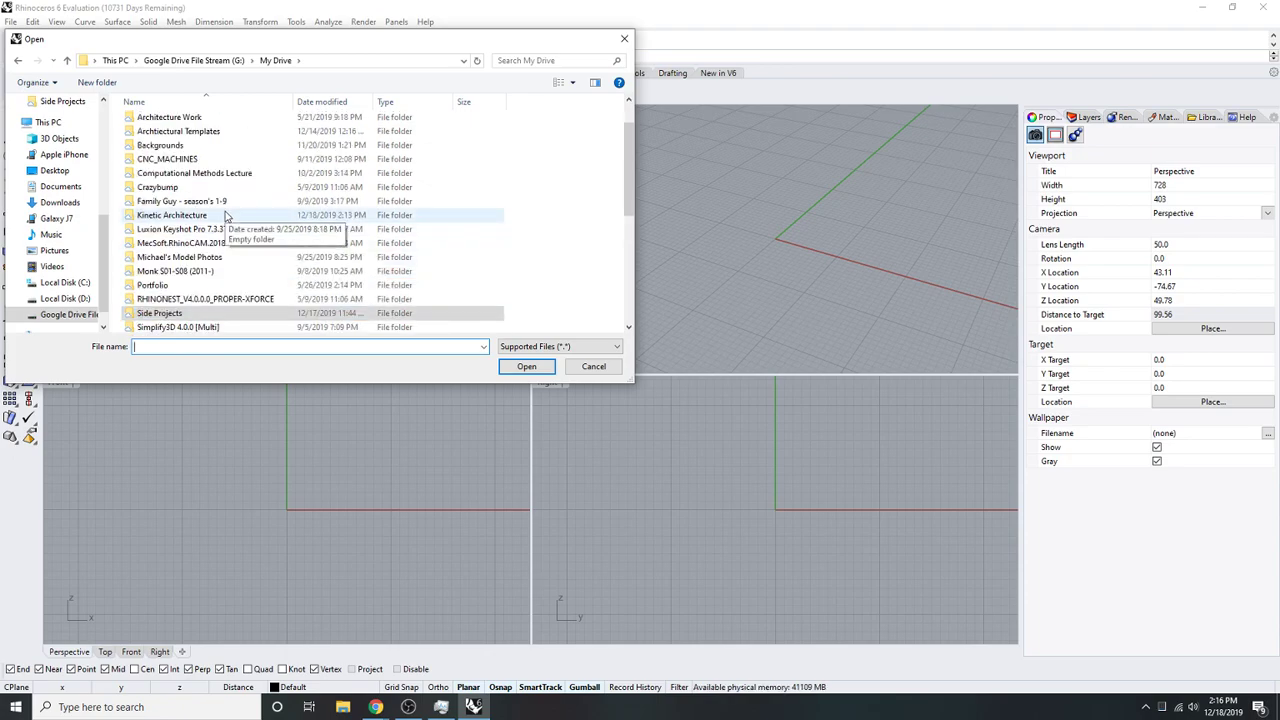
pyautogui.doubleClick(226, 216)
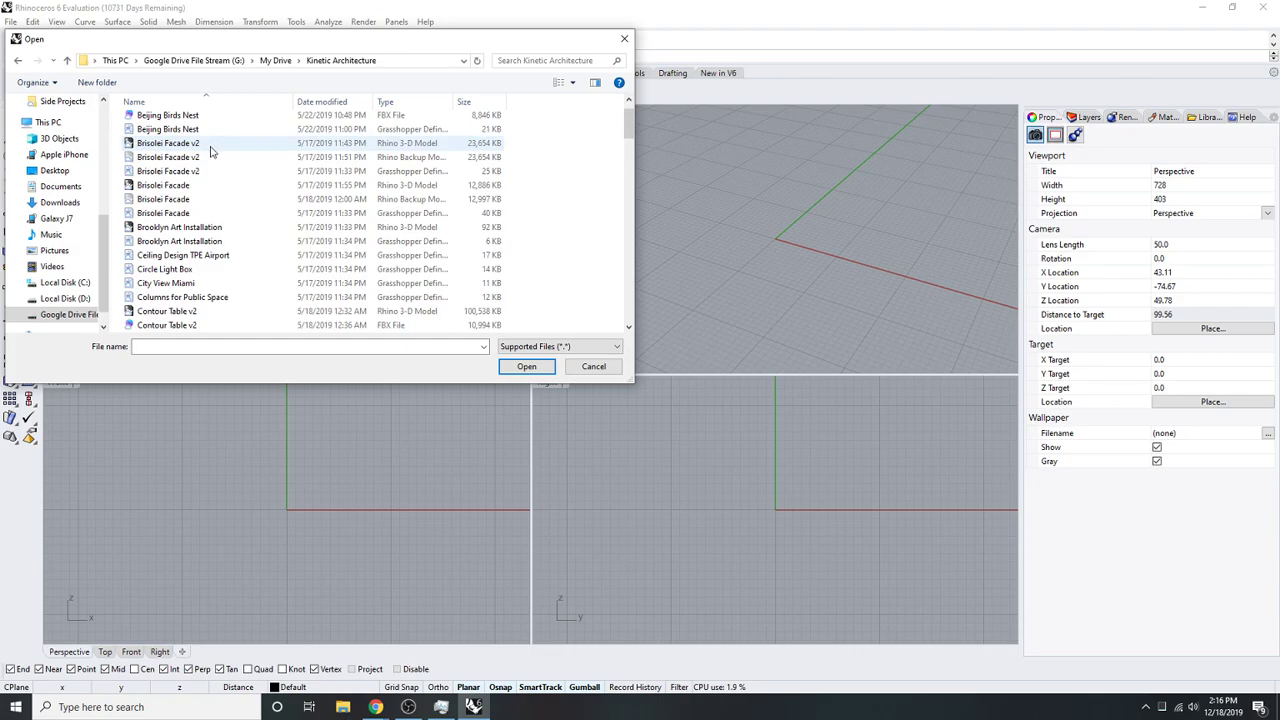
# - Search the Kinetic Architecture folder for the bridge model, trying the file names "tw" and "bridge"
pyautogui.scroll(-3, 213, 297)
pyautogui.scroll(-5, 215, 290)
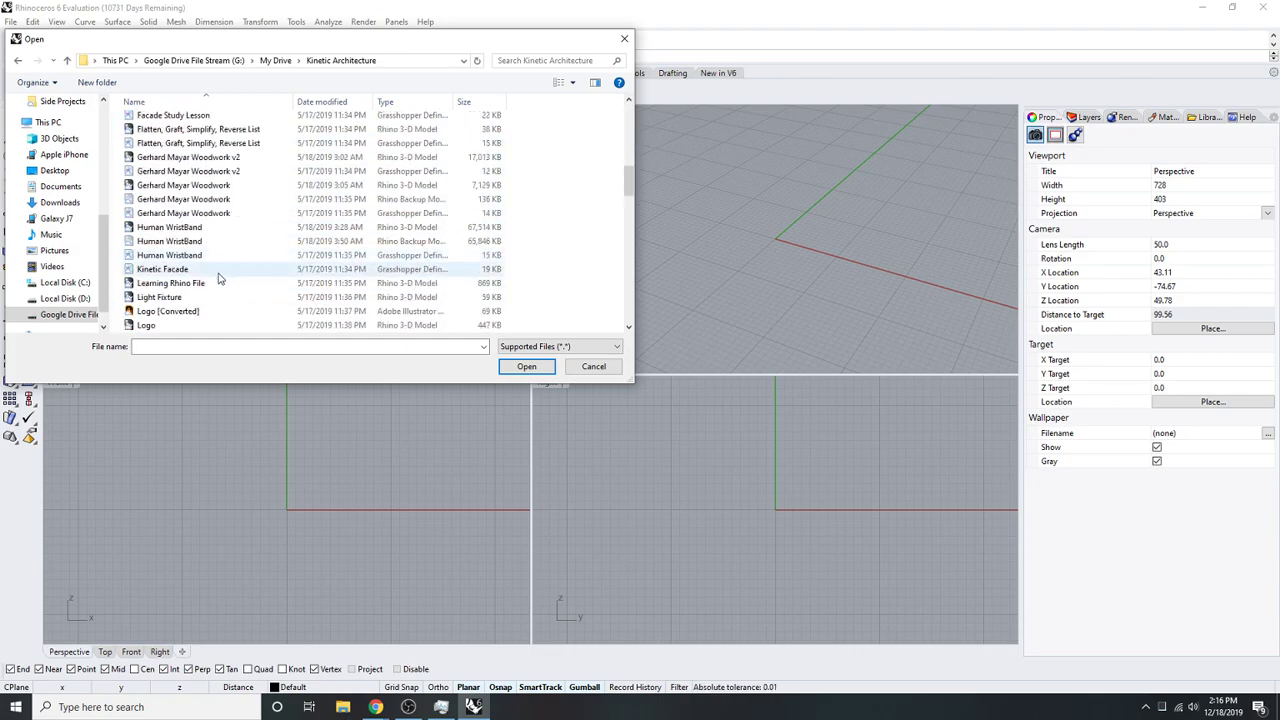
pyautogui.scroll(-6, 220, 280)
pyautogui.scroll(-6, 220, 283)
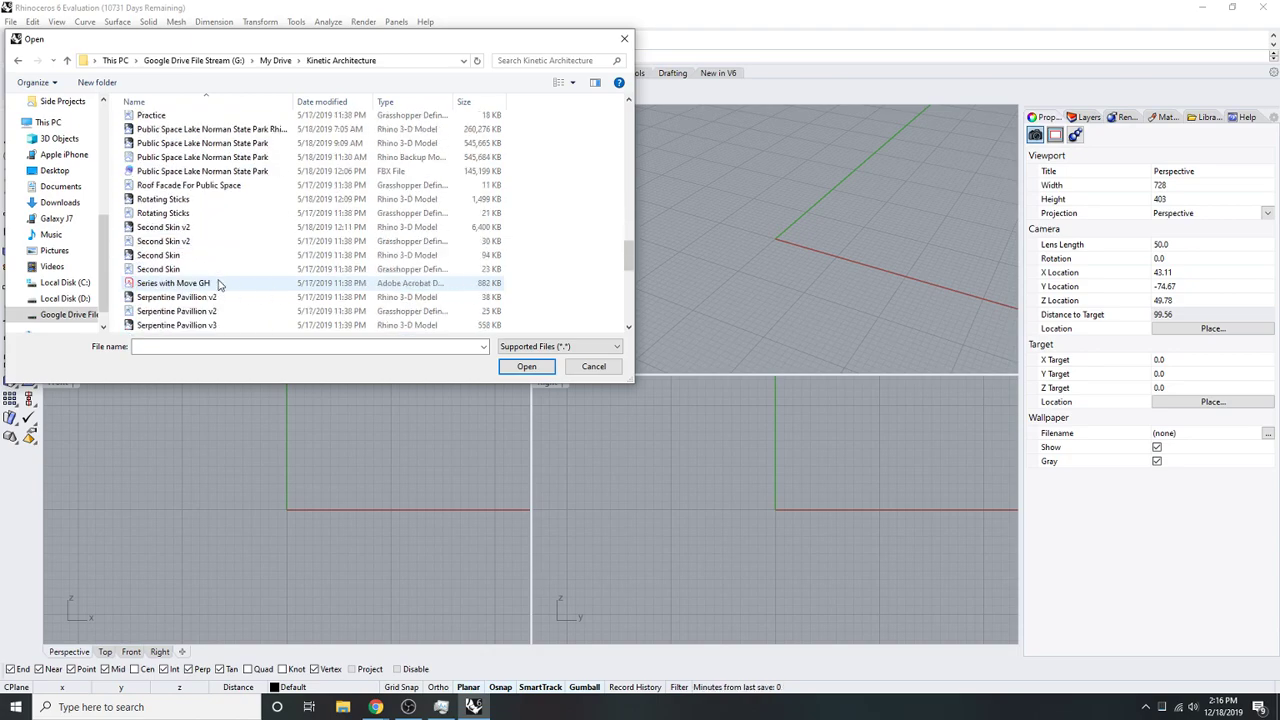
pyautogui.scroll(20, 350, 295)
pyautogui.click(314, 346)
pyautogui.write('tw')
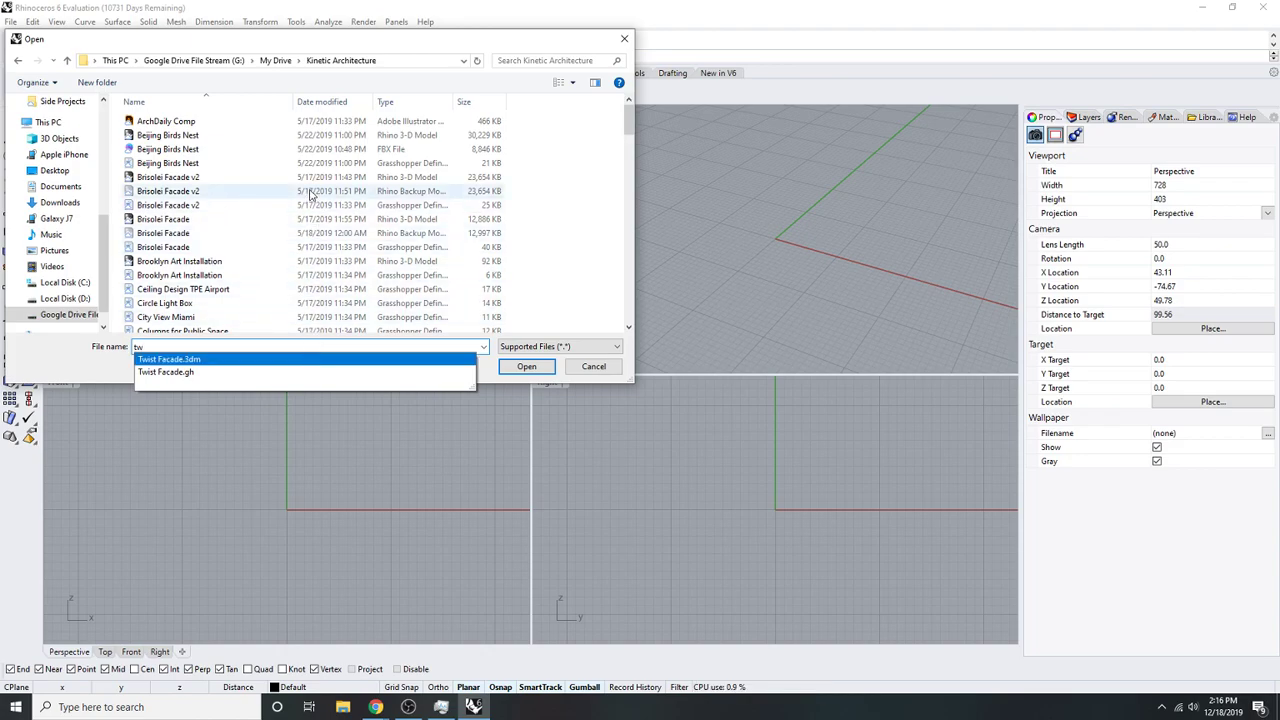
pyautogui.scroll(-2, 262, 290)
pyautogui.moveTo(228, 346); pyautogui.dragTo(122, 333)
pyautogui.write('bri')
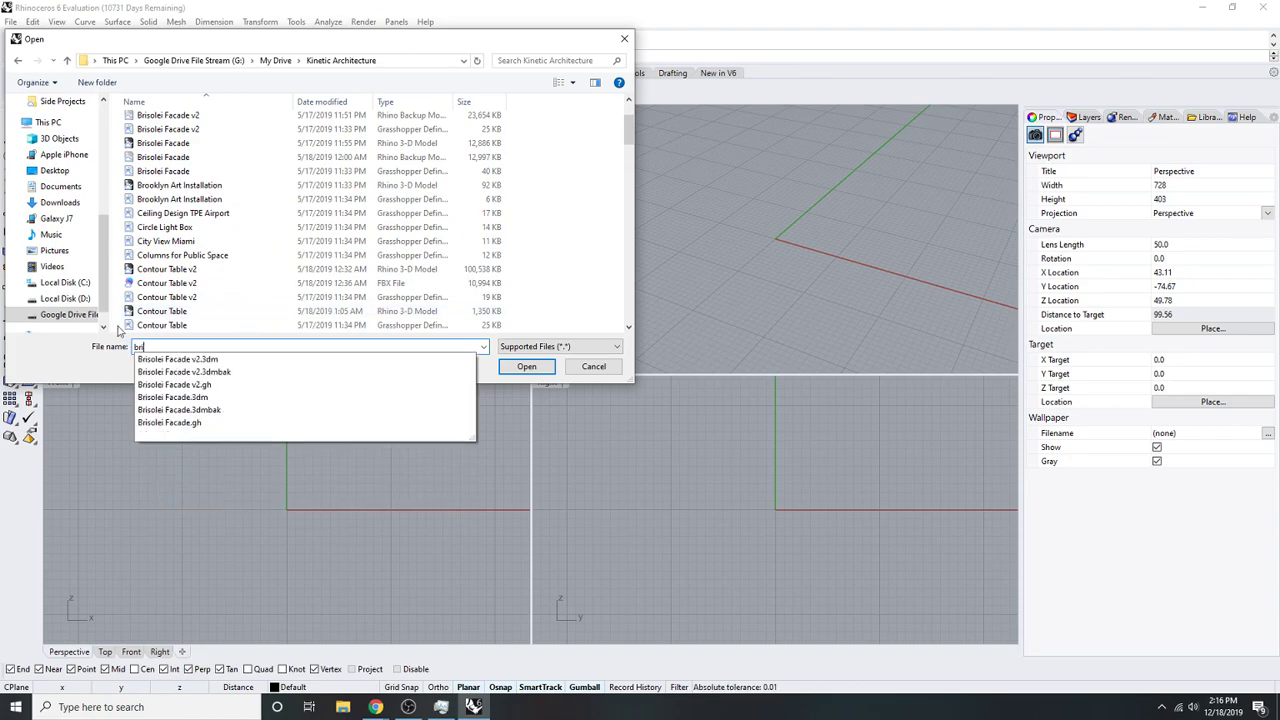
pyautogui.write('dge')
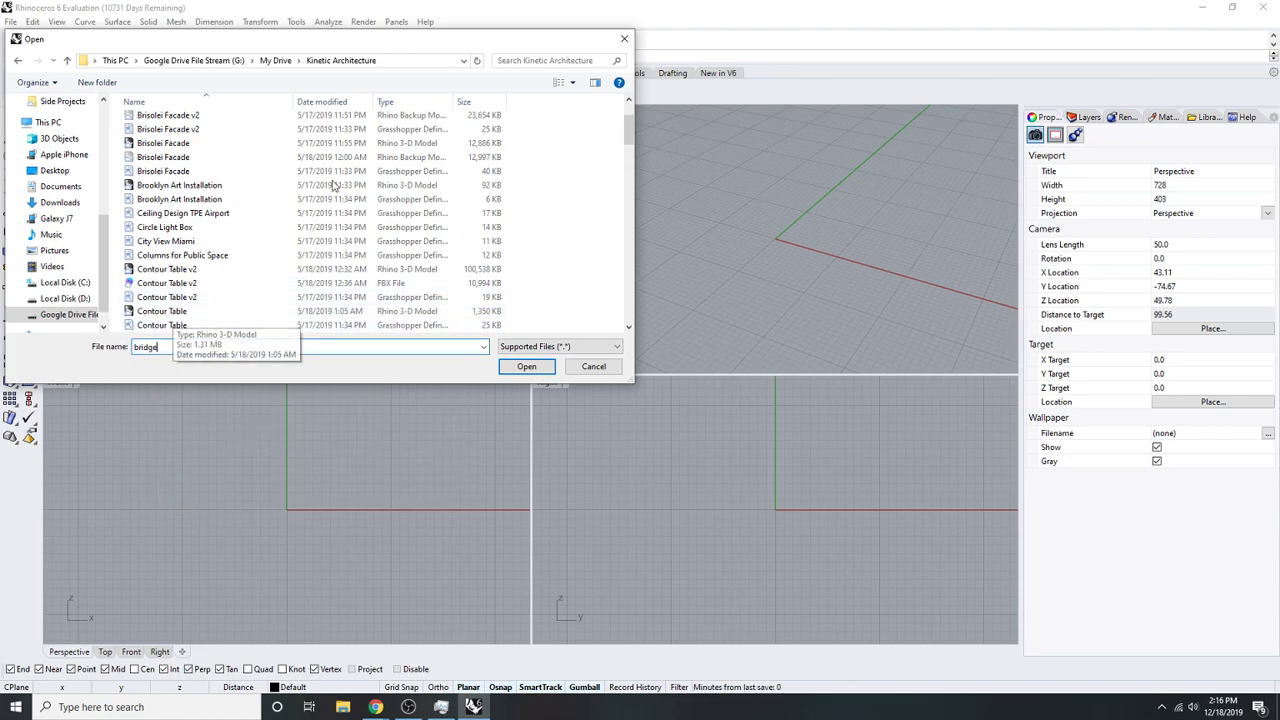
# - Open The Twist Bridge Rhino 3-D model from the Kinetic Architecture folder
pyautogui.scroll(-1, 292, 177)
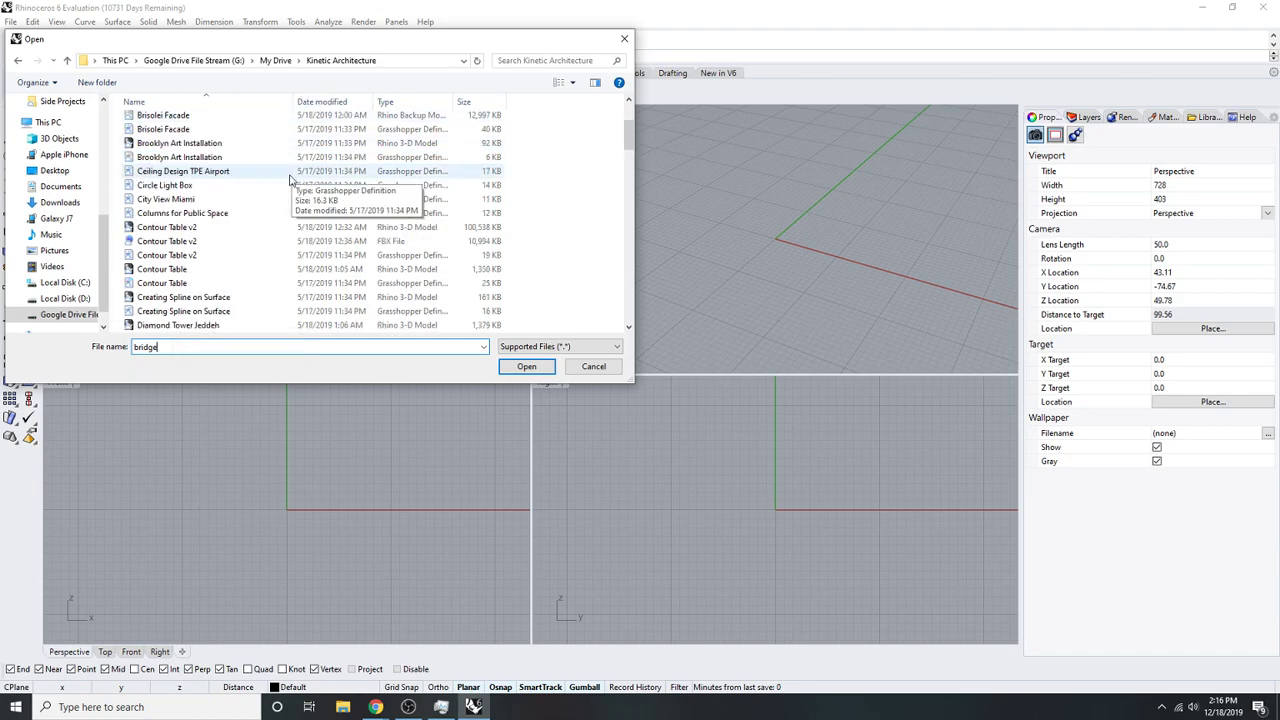
pyautogui.scroll(-15, 290, 179)
pyautogui.scroll(-5, 282, 195)
pyautogui.click(249, 228)
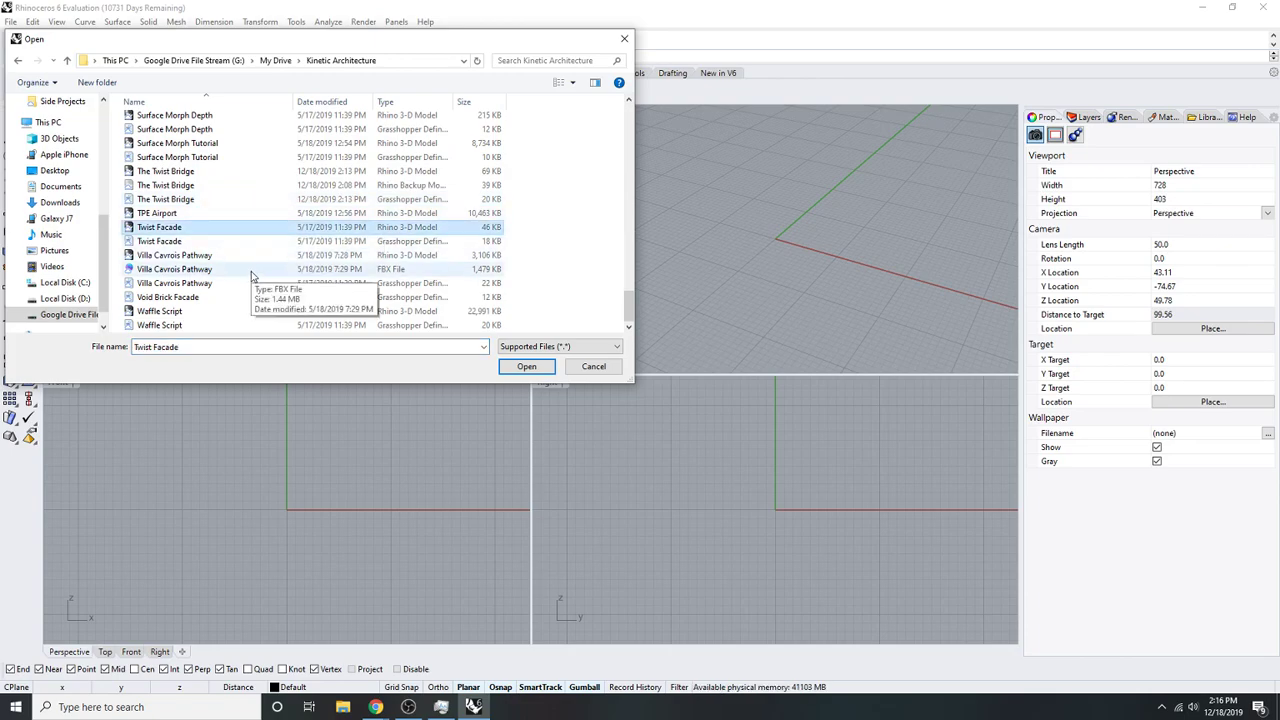
pyautogui.click(263, 176)
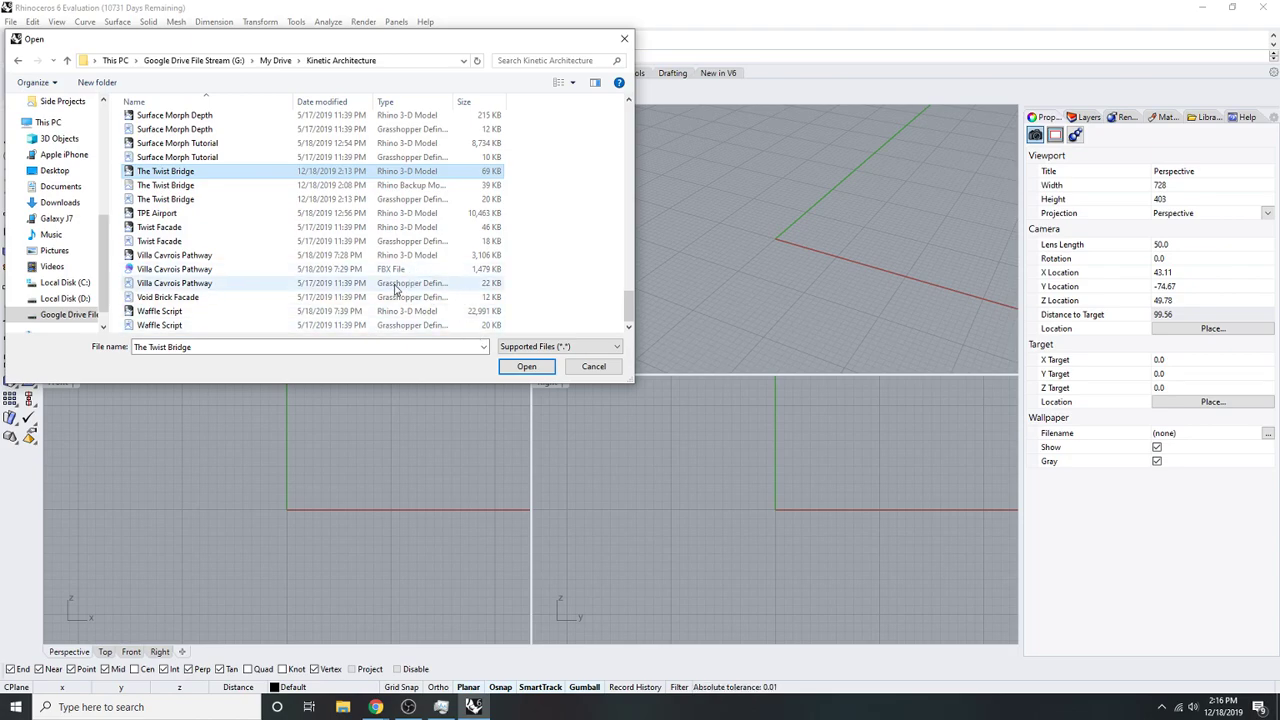
pyautogui.click(526, 366)
# - Launch Grasshopper and open The Twist Bridge definition, ignoring its autosaved recovery file
pyautogui.click(592, 89)
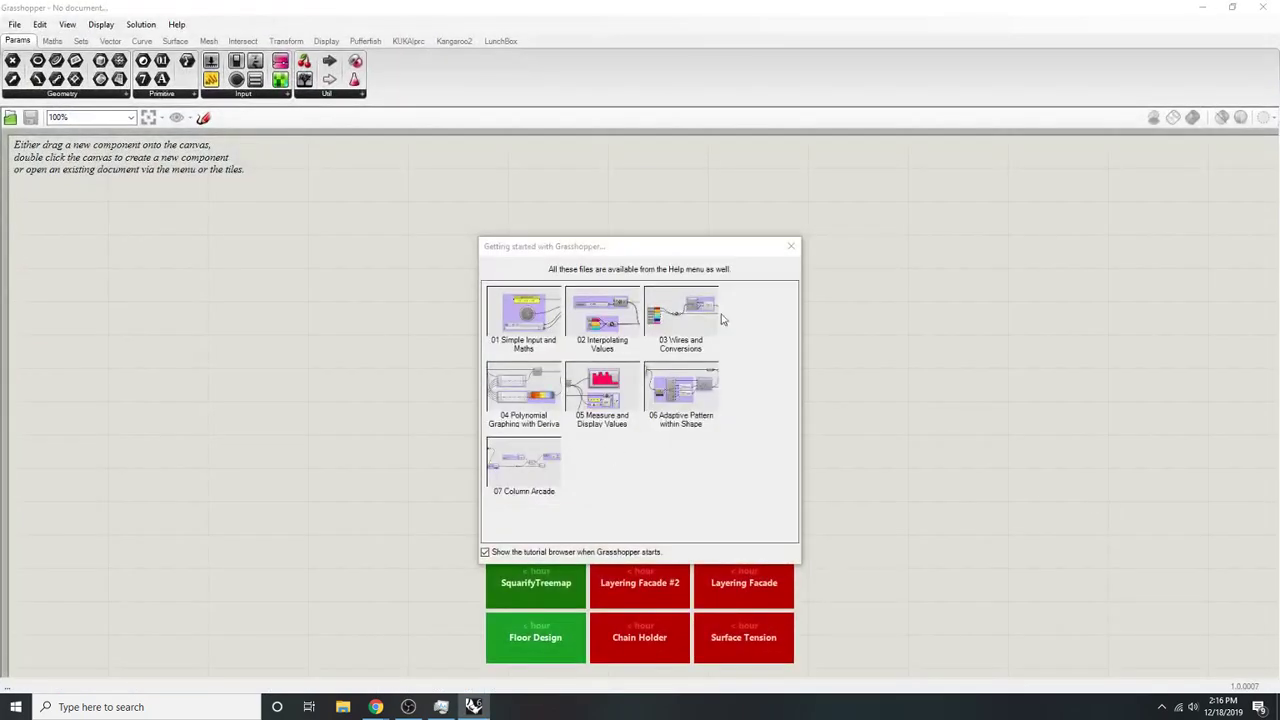
pyautogui.click(791, 247)
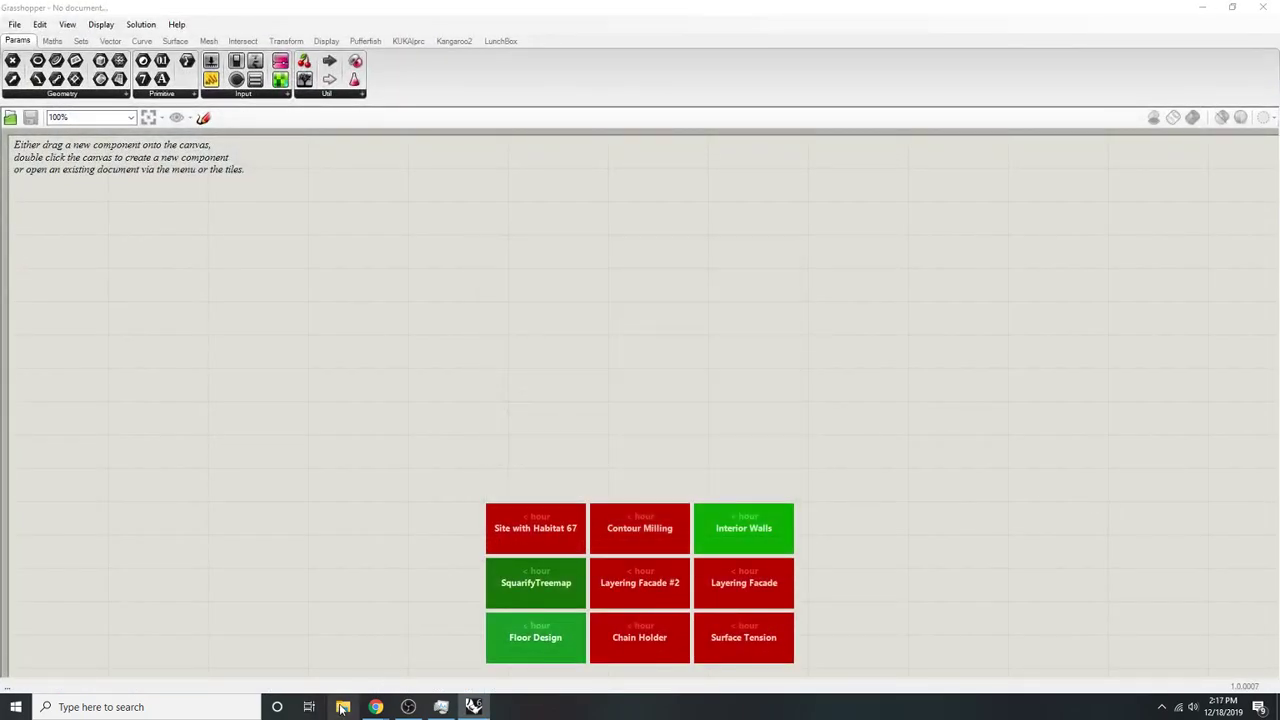
pyautogui.click(14, 24)
pyautogui.click(40, 51)
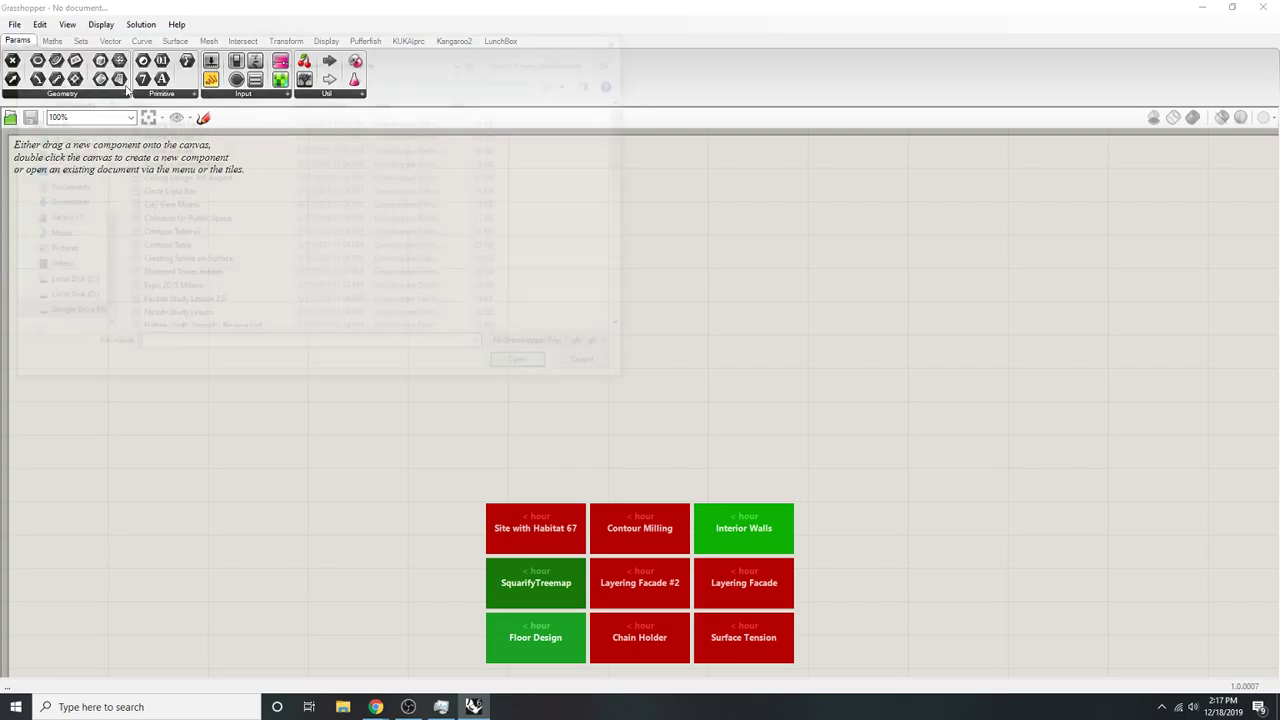
pyautogui.scroll(-10, 268, 177)
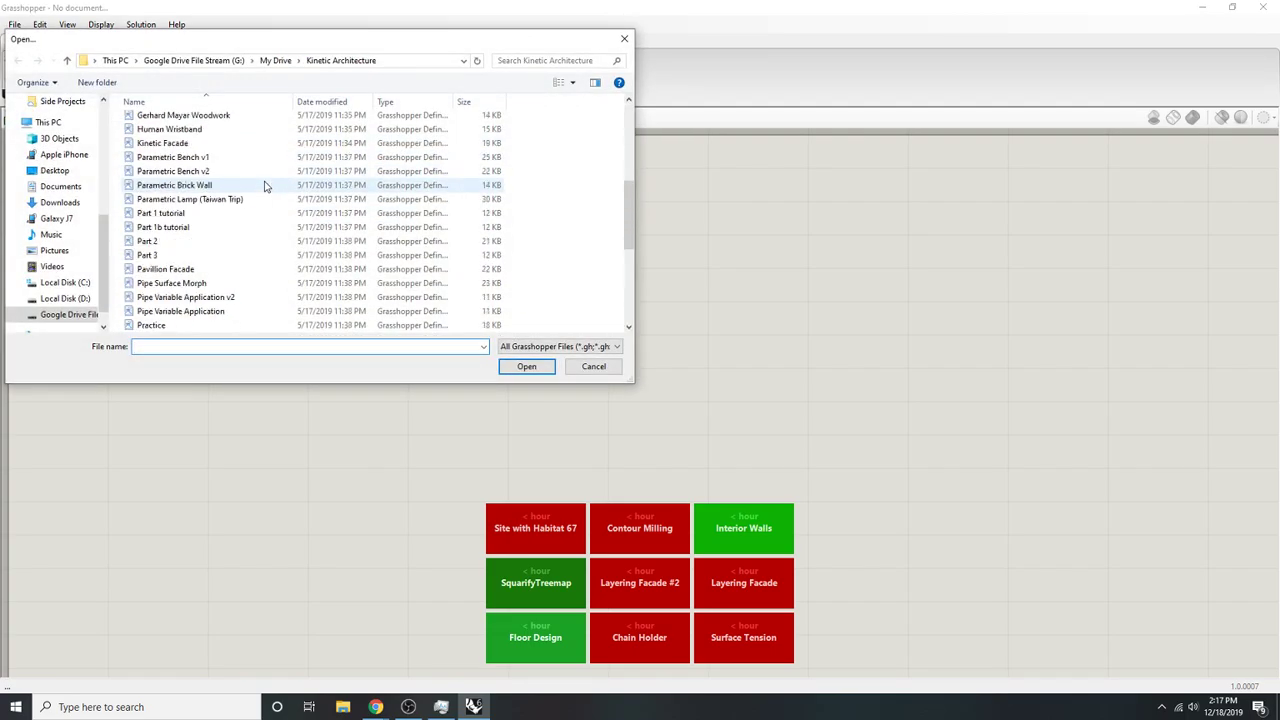
pyautogui.click(166, 269)
pyautogui.click(526, 366)
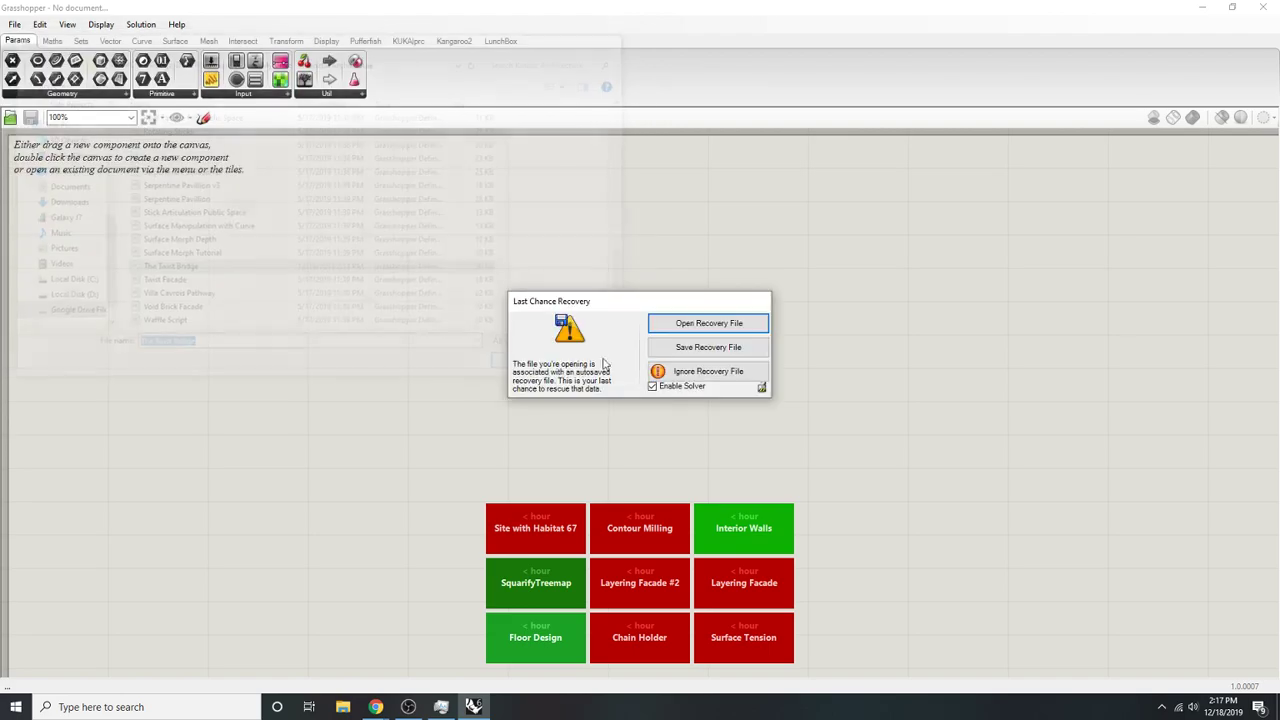
pyautogui.click(705, 373)
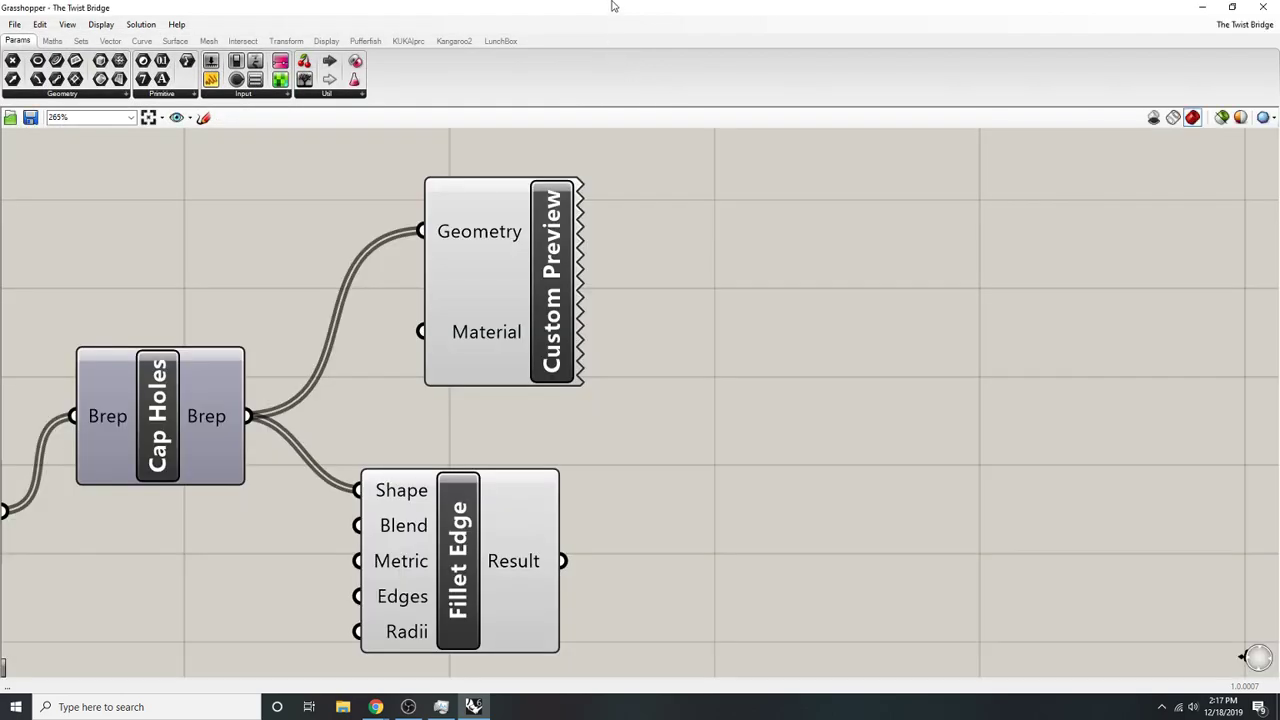
# - Arrange the windows side by side, with Rhino on the left half and Grasshopper on the right, keeping the bridge and the Fillet Edge component in view
pyautogui.moveTo(611, 6); pyautogui.dragTo(1253, 228)
pyautogui.moveTo(705, 290); pyautogui.dragTo(749, 334, button='right')
pyautogui.scroll(-13, 751, 334)
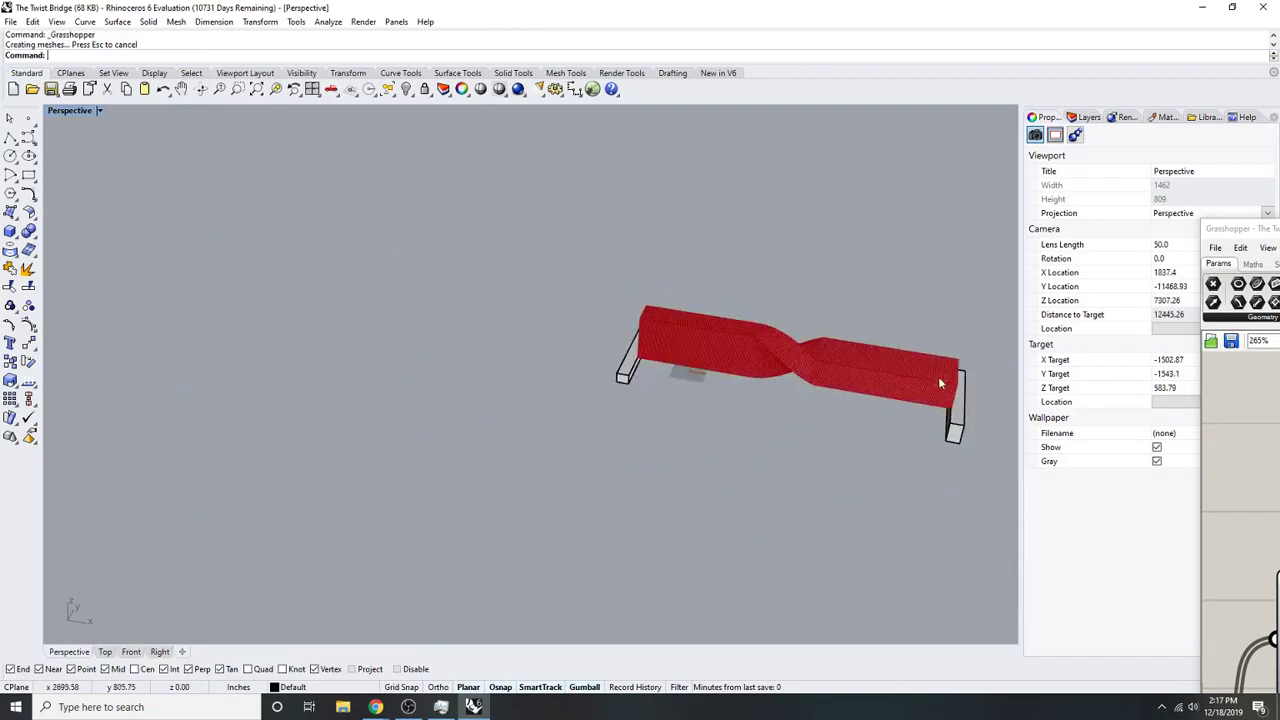
pyautogui.scroll(7, 924, 375)
pyautogui.moveTo(1279, 228); pyautogui.dragTo(720, 164)
pyautogui.click(489, 8)
pyautogui.doubleClick(531, 6)
pyautogui.click(652, 166)
pyautogui.press('super+Right')
pyautogui.scroll(-4, 828, 146)
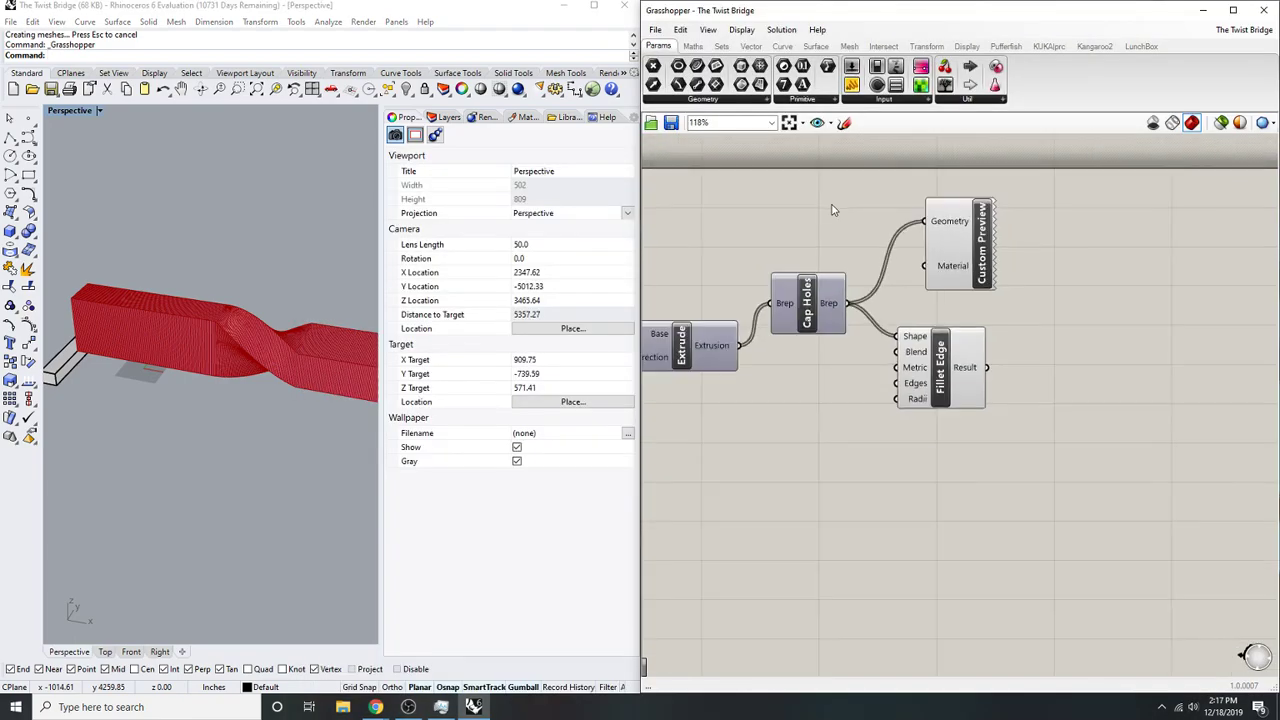
# - Delete the Fillet Edge component connected to the Cap Holes output
pyautogui.click(1012, 318)
pyautogui.press('Delete')
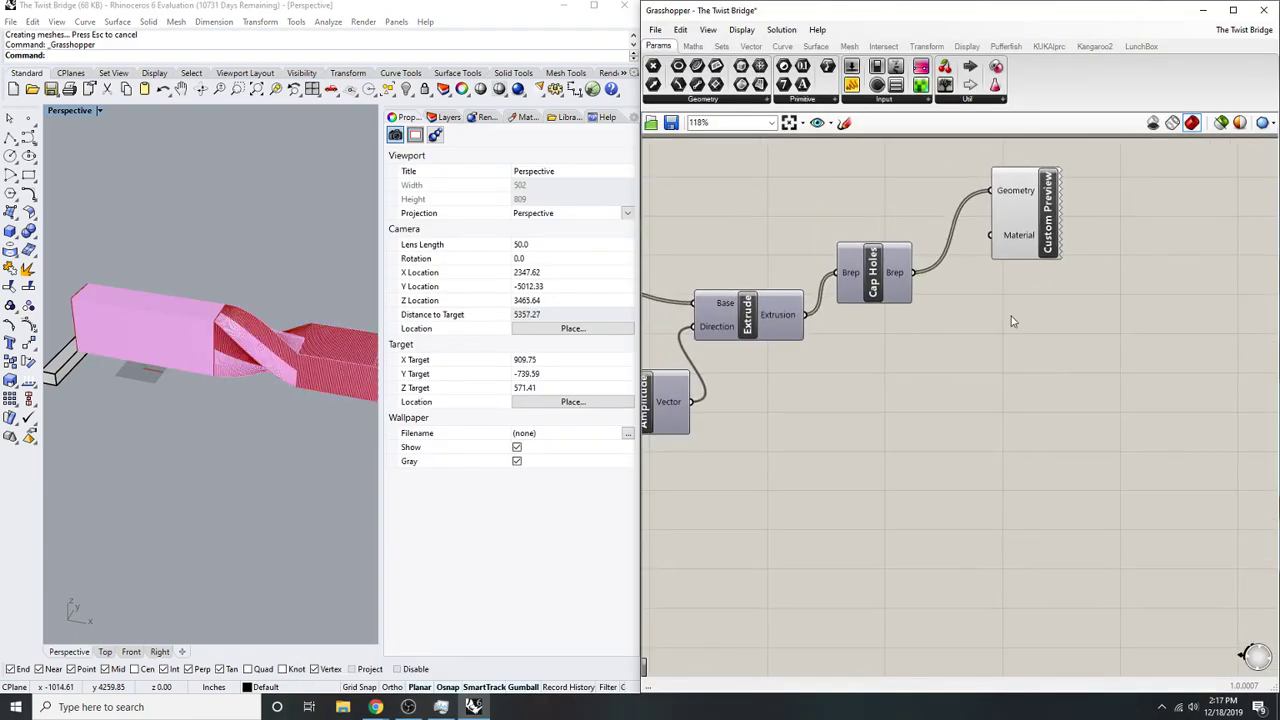
# - Examine the extruded bridge model up close, from its straight end to the start of the twist
pyautogui.moveTo(130, 335); pyautogui.dragTo(179, 321, button='right')
pyautogui.scroll(12, 179, 321)
pyautogui.scroll(-12, 272, 340)
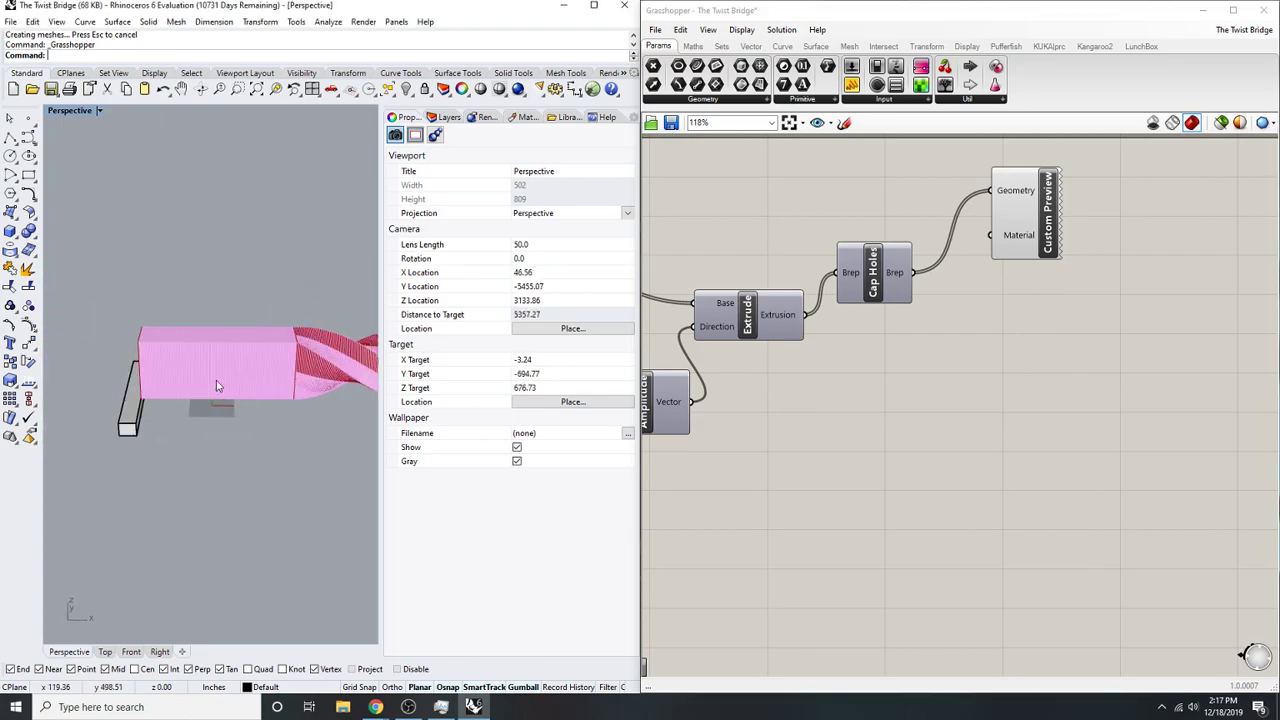
pyautogui.scroll(12, 163, 362)
pyautogui.scroll(10, 104, 334)
pyautogui.scroll(-14, 172, 312)
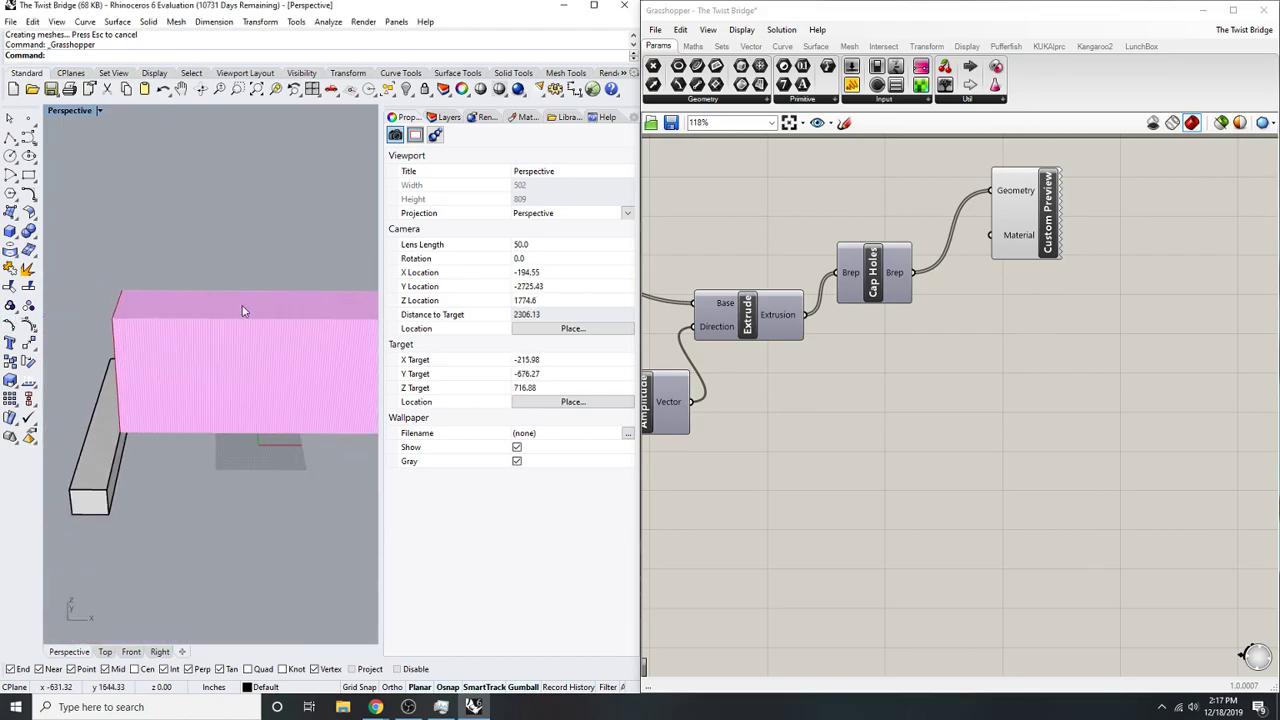
pyautogui.scroll(-2, 894, 380)
pyautogui.scroll(2, 940, 300)
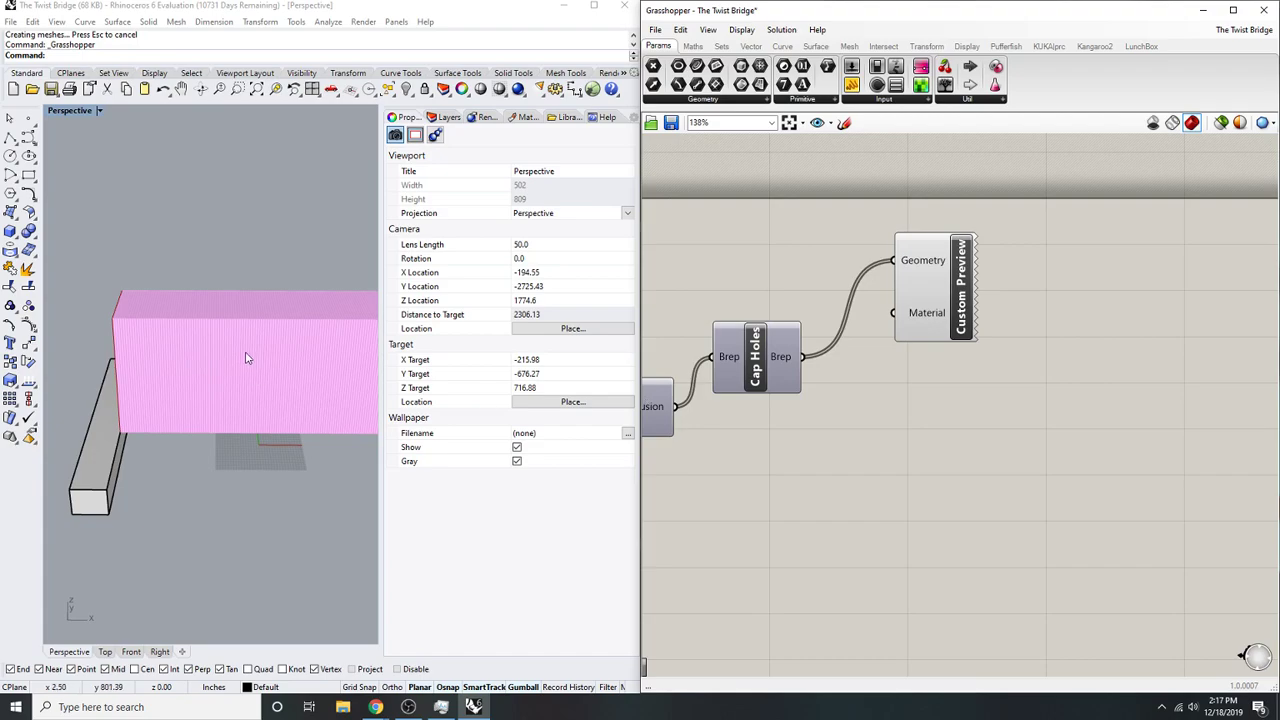
pyautogui.scroll(-10, 256, 351)
pyautogui.scroll(15, 270, 350)
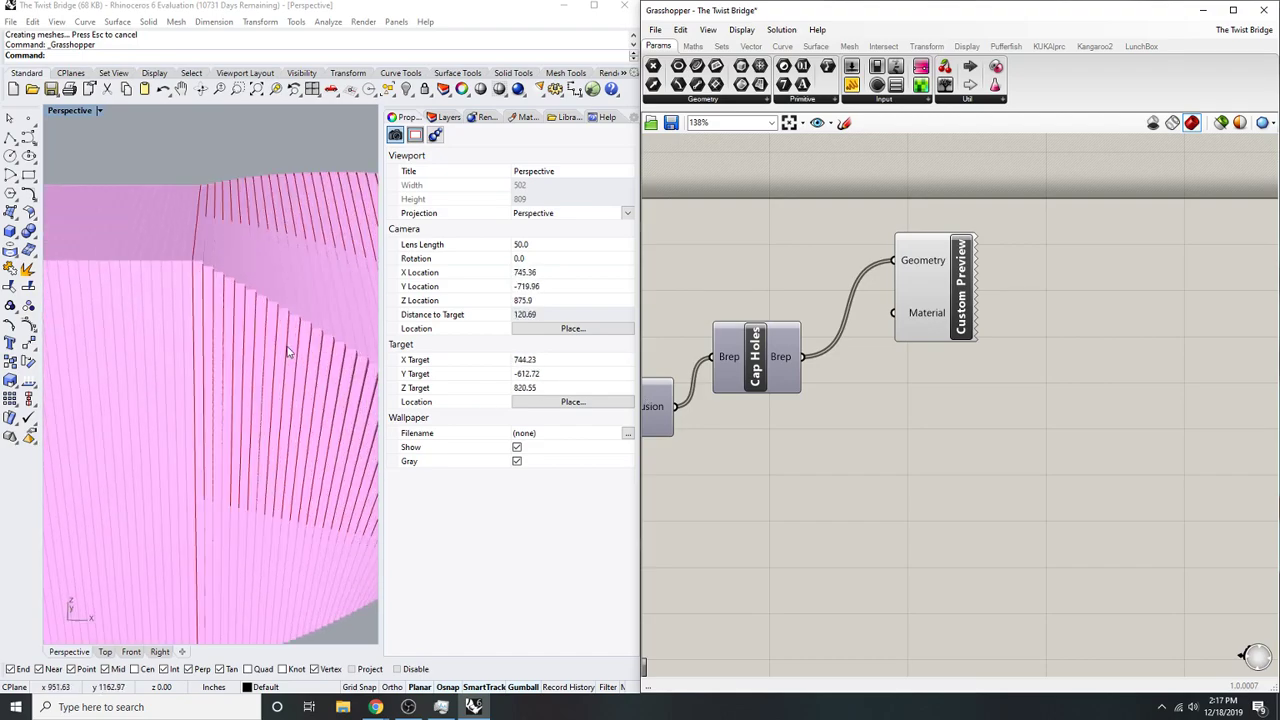
pyautogui.scroll(-5, 803, 384)
# - Check the Rotate component's preview and switch off the preview of all components in the bridge definition
pyautogui.moveTo(724, 418); pyautogui.dragTo(1075, 458, button='right')
pyautogui.scroll(1, 840, 423)
pyautogui.click(830, 390)
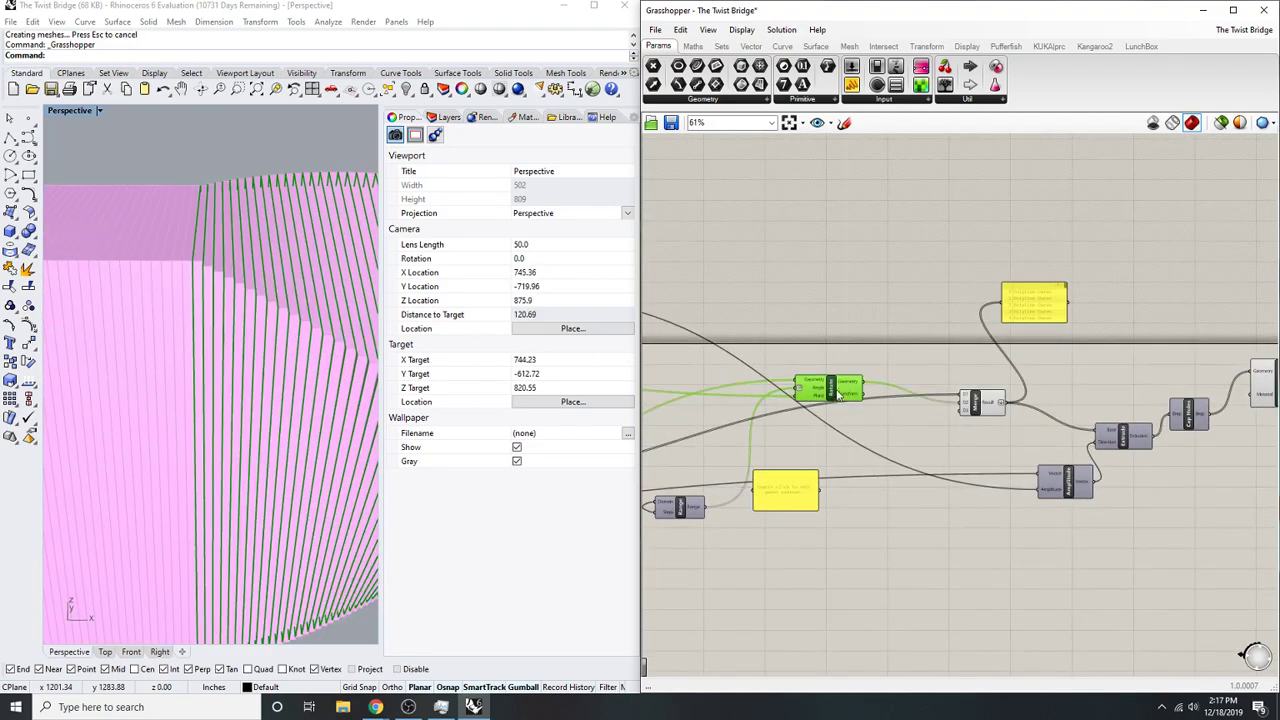
pyautogui.scroll(1, 832, 387)
pyautogui.middleClick(833, 383)
pyautogui.click(859, 357)
pyautogui.scroll(-5, 900, 400)
pyautogui.moveTo(1176, 490); pyautogui.dragTo(655, 327)
pyautogui.middleClick(858, 292)
pyautogui.click(901, 250)
# - Turn the preview of the Custom Preview component back on
pyautogui.scroll(4, 1014, 312)
pyautogui.middleClick(840, 405)
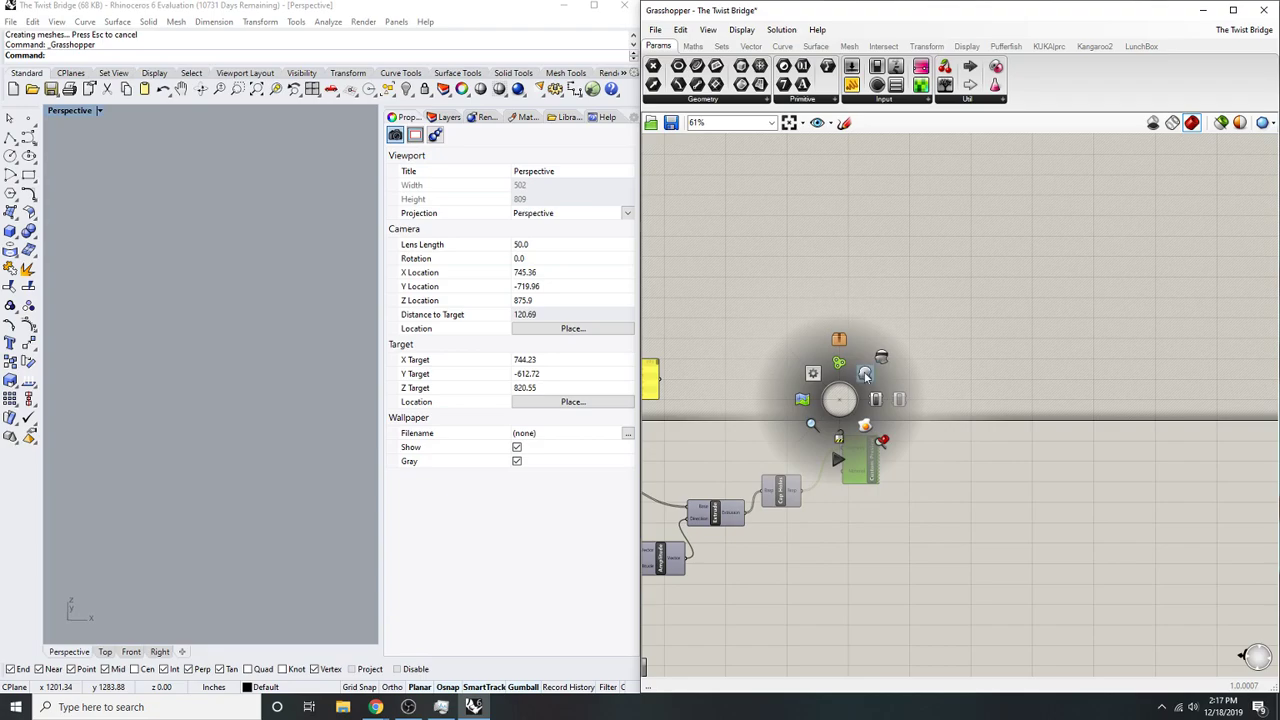
pyautogui.click(886, 344)
# - Compare the previewed bridge's twist with the reference photo of The Twist in Chrome
pyautogui.scroll(-5, 218, 409)
pyautogui.moveTo(218, 409); pyautogui.dragTo(149, 515, button='right')
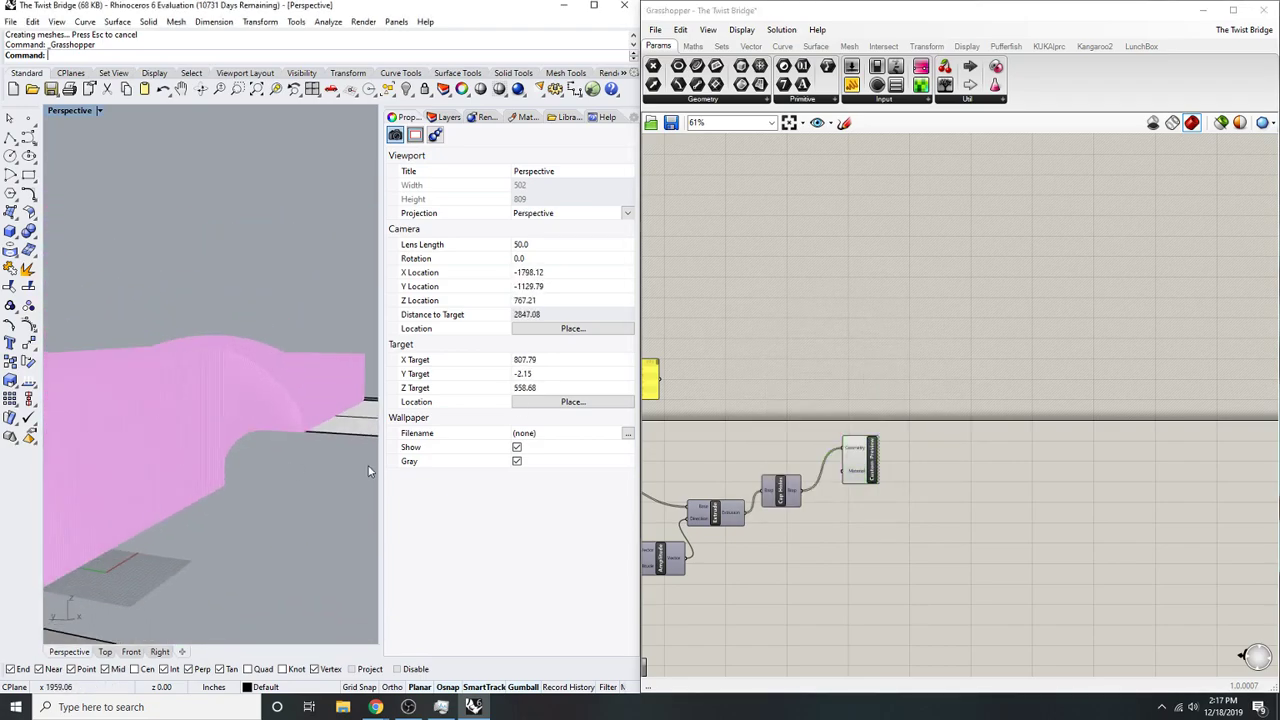
pyautogui.moveTo(143, 467); pyautogui.dragTo(493, 408, button='right')
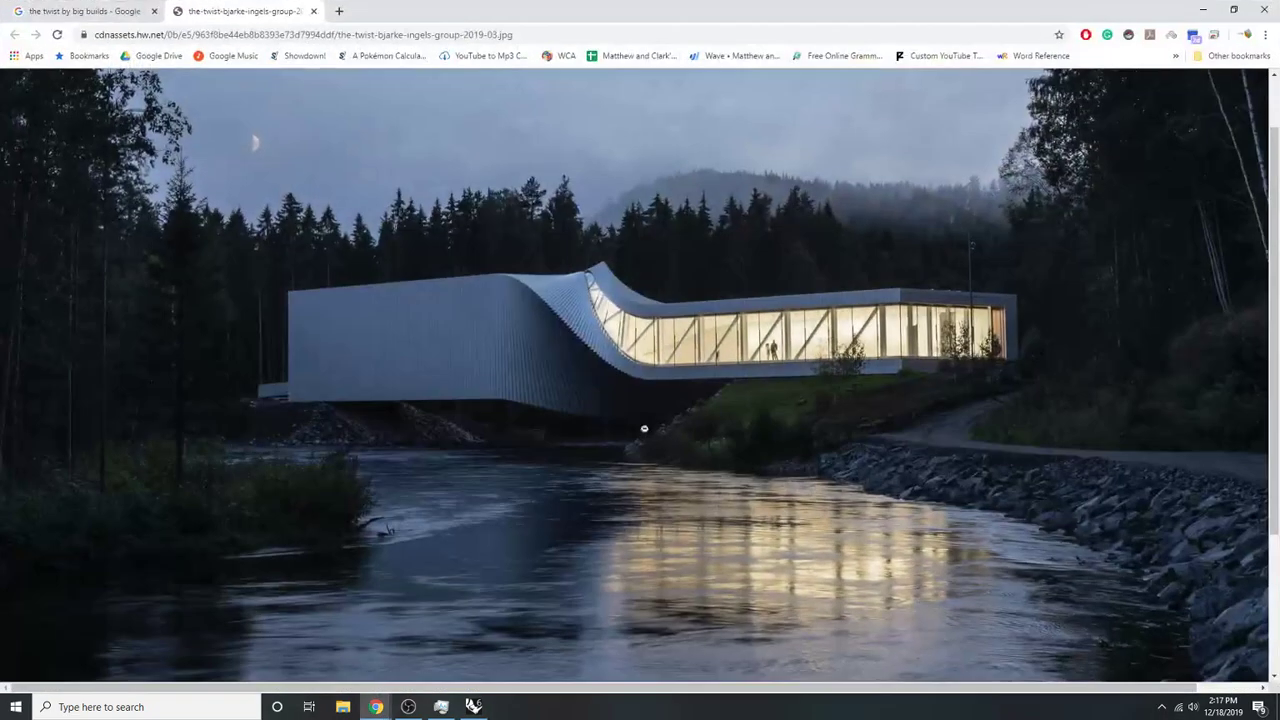
pyautogui.moveTo(851, 17); pyautogui.dragTo(912, 90)
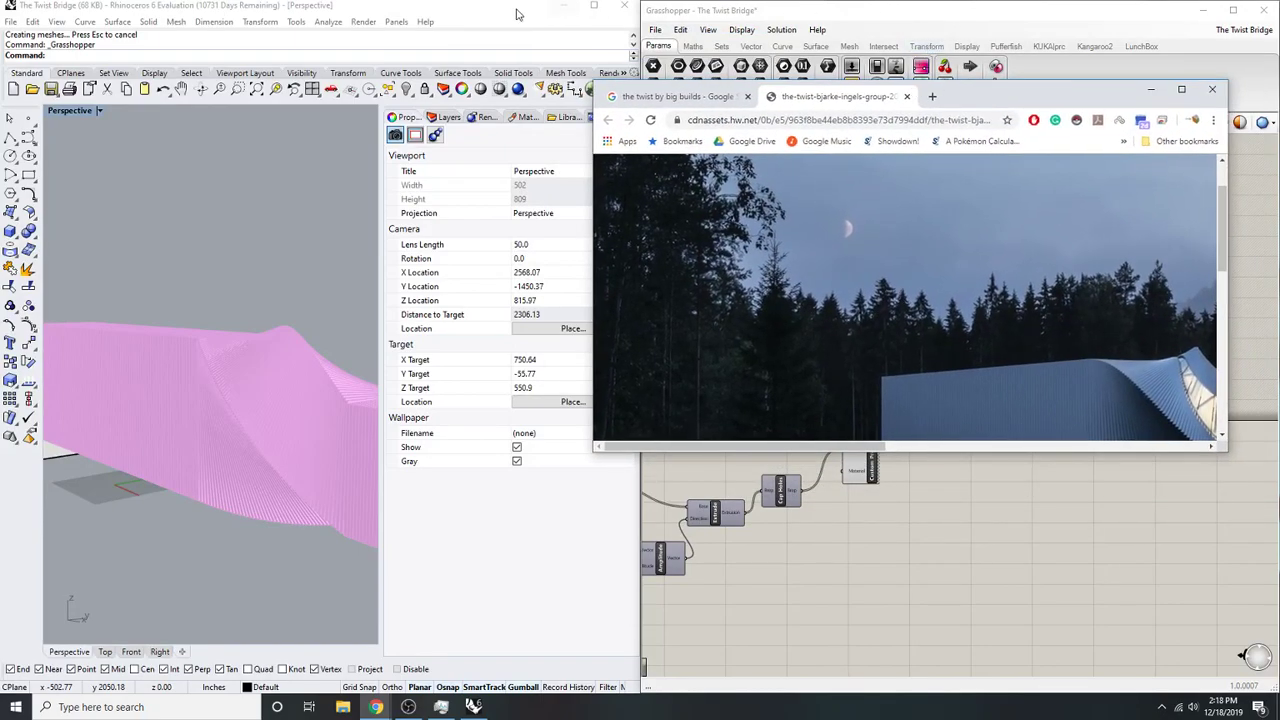
pyautogui.click(1151, 90)
# - Inspect the Construct Domain, Range and step-count slider components that drive the rotation angles
pyautogui.moveTo(800, 400); pyautogui.dragTo(1122, 345, button='right')
pyautogui.scroll(1, 968, 458)
pyautogui.moveTo(680, 460); pyautogui.dragTo(991, 408, button='right')
pyautogui.scroll(3, 830, 456)
pyautogui.moveTo(830, 456); pyautogui.dragTo(1069, 362, button='right')
pyautogui.scroll(1, 957, 474)
pyautogui.click(955, 478)
pyautogui.scroll(-2, 960, 470)
pyautogui.scroll(2, 990, 400)
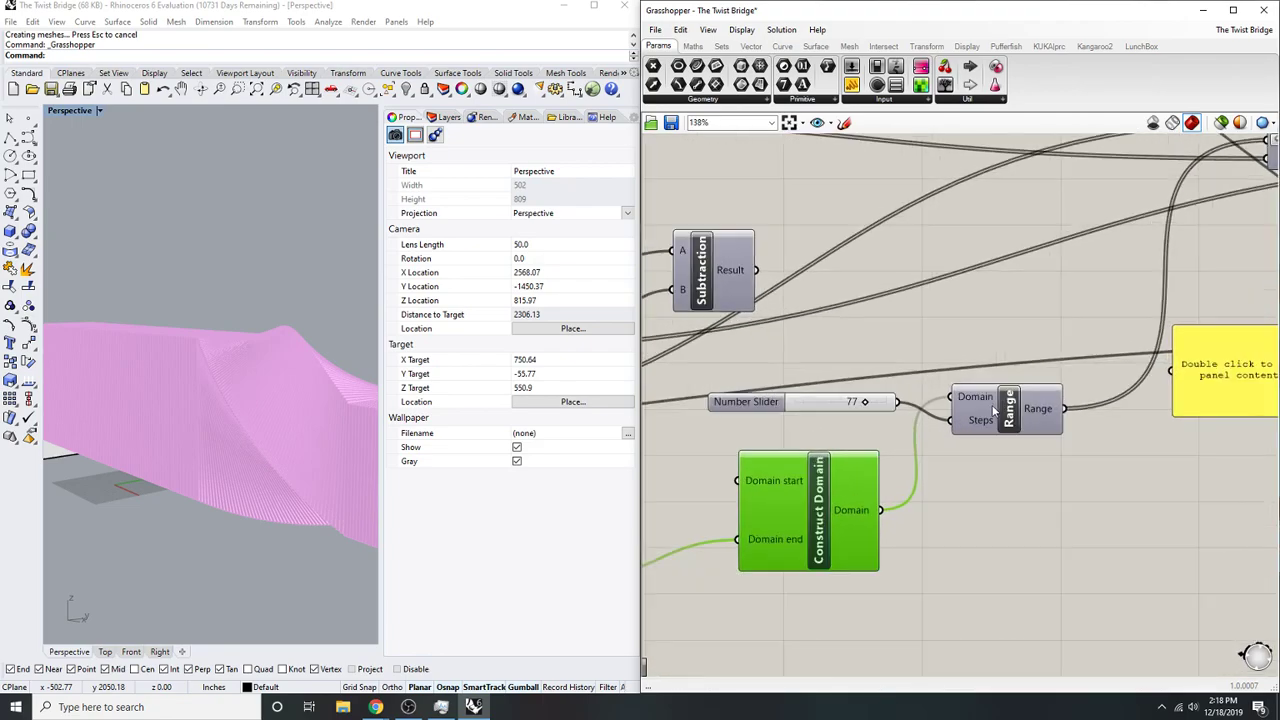
pyautogui.click(1004, 420)
pyautogui.click(837, 403)
pyautogui.click(911, 469)
pyautogui.scroll(-4, 950, 460)
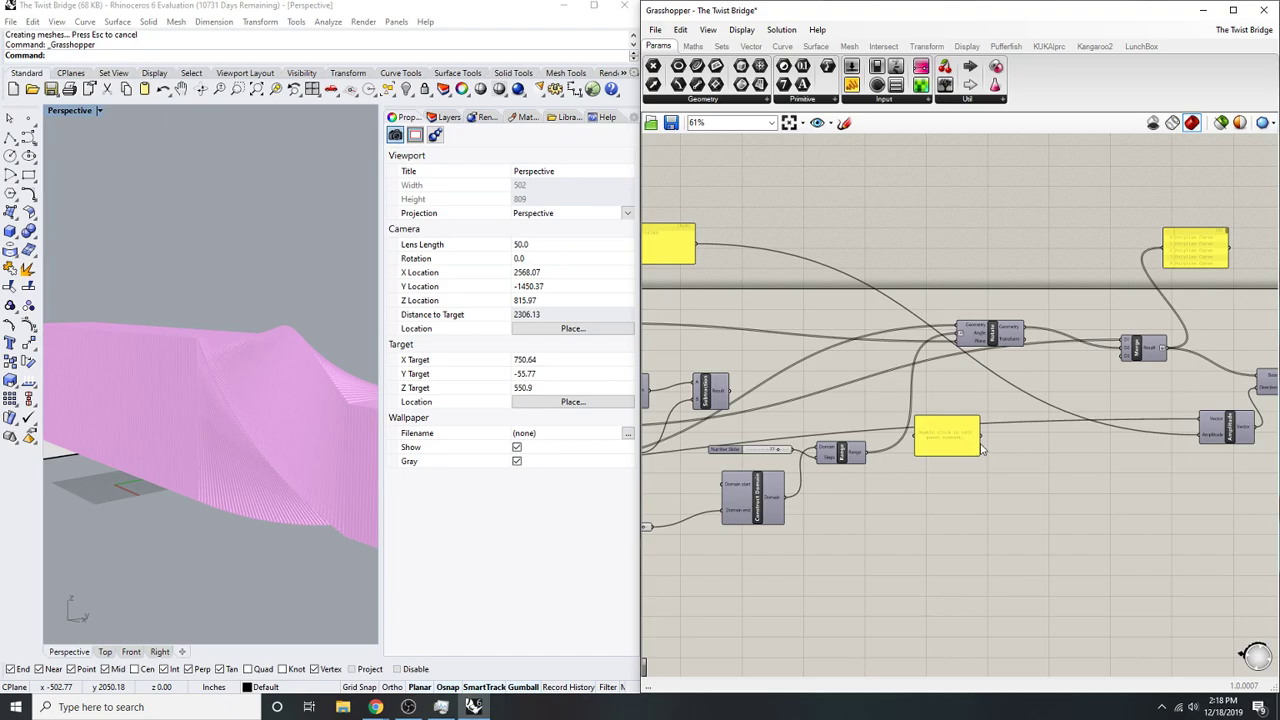
# - Disconnect the Merge result from the Base input of the Extrude component
pyautogui.rightClick(1085, 392)
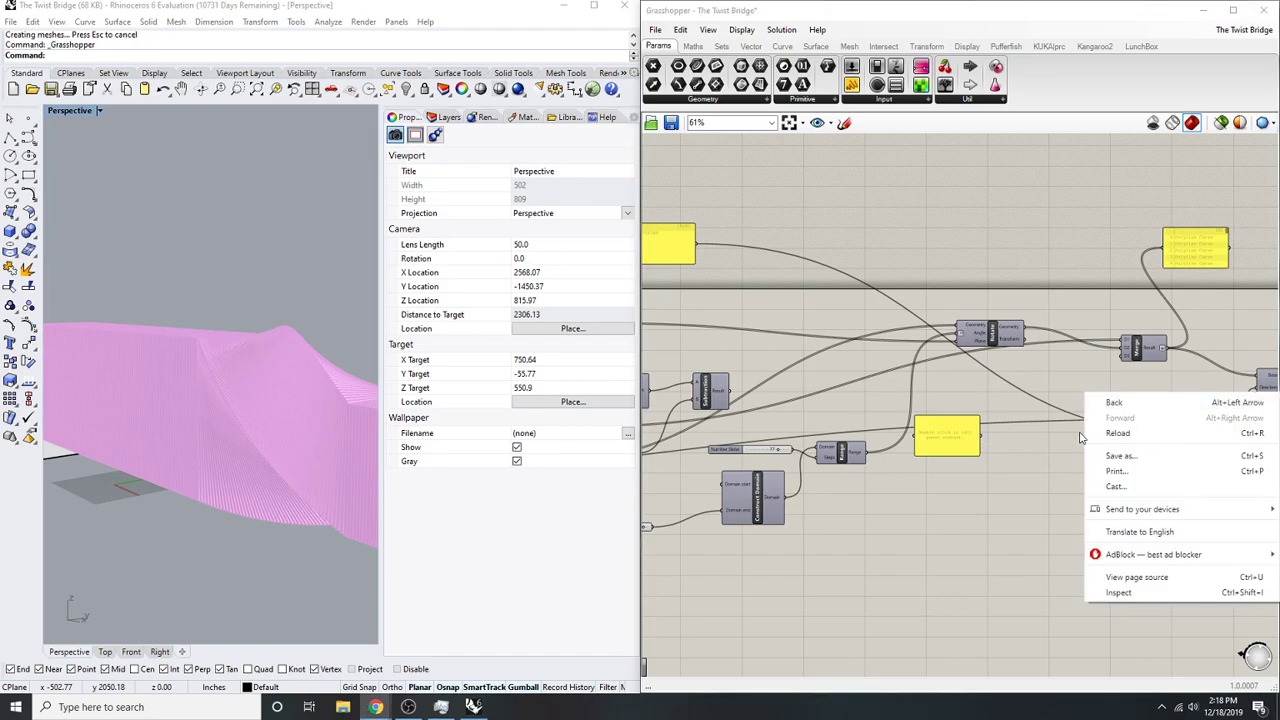
pyautogui.moveTo(946, 499); pyautogui.dragTo(814, 495, button='right')
pyautogui.moveTo(1200, 403); pyautogui.dragTo(1102, 409, button='right')
pyautogui.scroll(2, 1005, 392)
pyautogui.scroll(3, 832, 423)
pyautogui.rightClick(970, 404)
pyautogui.moveTo(1043, 465)
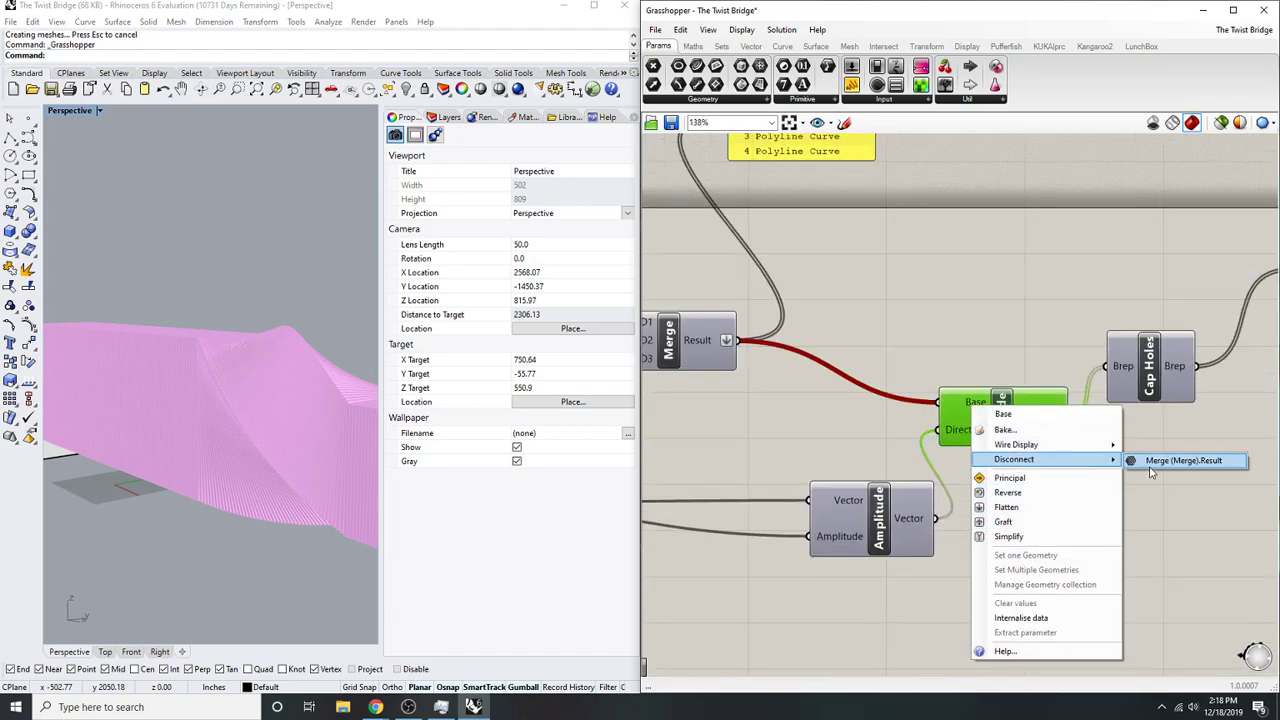
pyautogui.click(1150, 462)
pyautogui.click(877, 320)
# - Turn on the preview of the Merge component to display the bridge's section curves
pyautogui.moveTo(1009, 326); pyautogui.dragTo(1087, 331, button='right')
pyautogui.click(740, 342)
pyautogui.middleClick(743, 341)
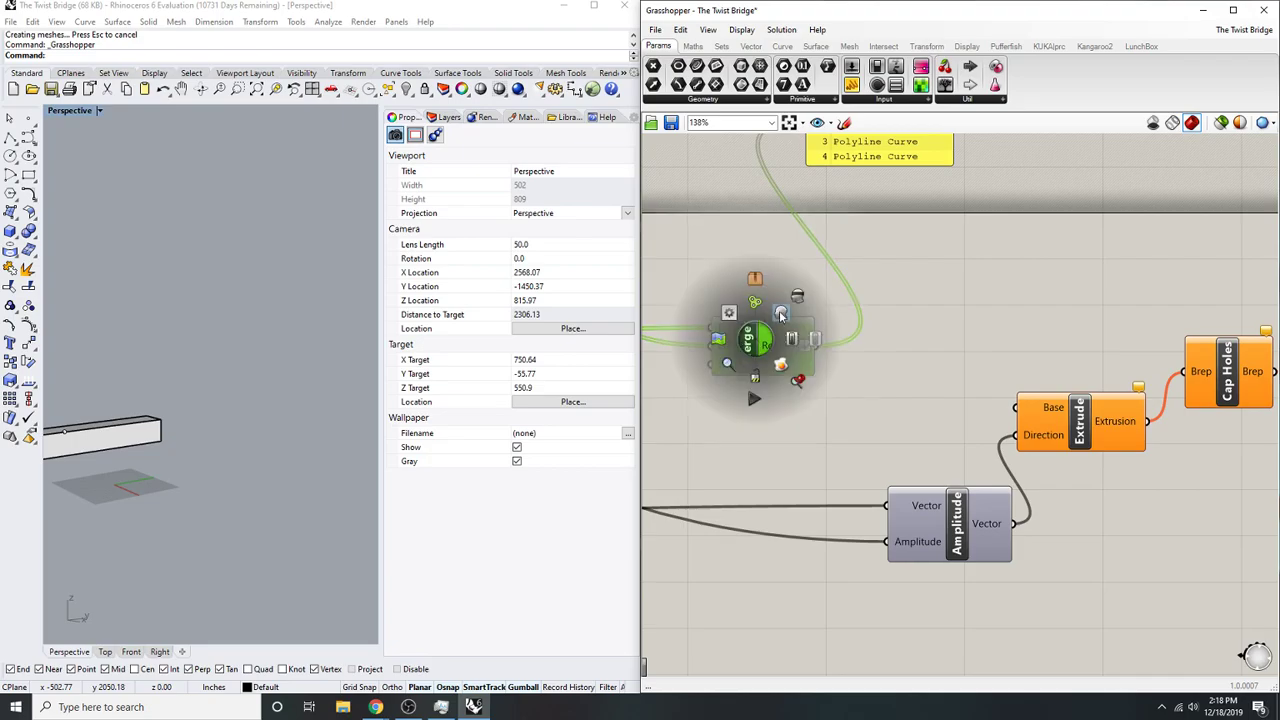
pyautogui.click(776, 308)
pyautogui.click(938, 348)
# - Examine the section curves around the twist together with the slider and domain that feed the Range component
pyautogui.scroll(-6, 1130, 385)
pyautogui.moveTo(767, 477); pyautogui.dragTo(917, 417, button='right')
pyautogui.scroll(6, 890, 430)
pyautogui.moveTo(272, 310); pyautogui.dragTo(62, 372, button='right')
pyautogui.scroll(2, 236, 329)
pyautogui.moveTo(180, 315); pyautogui.dragTo(70, 300, button='right')
pyautogui.moveTo(843, 430); pyautogui.dragTo(860, 381, button='right')
pyautogui.scroll(6, 891, 247)
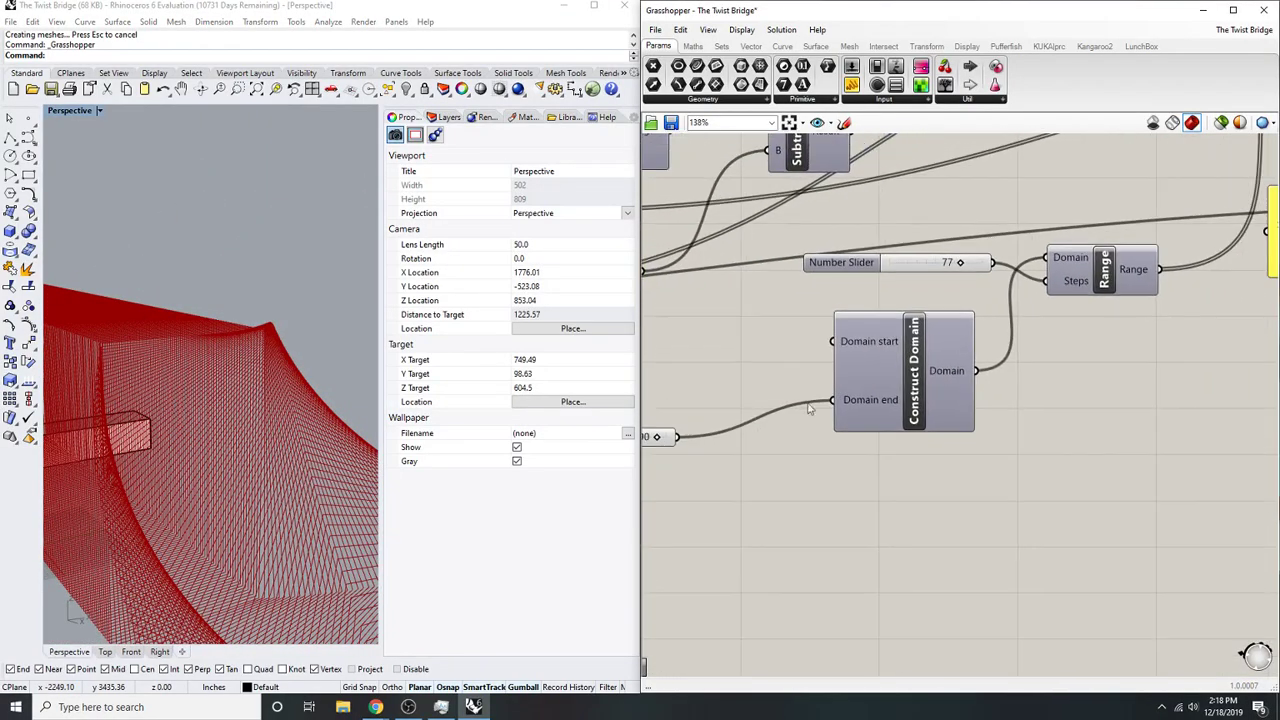
pyautogui.moveTo(334, 332); pyautogui.dragTo(372, 338, button='right')
pyautogui.scroll(10, 191, 325)
pyautogui.moveTo(191, 325); pyautogui.dragTo(420, 355, button='right')
pyautogui.scroll(-4, 160, 310)
pyautogui.moveTo(160, 310); pyautogui.dragTo(240, 380, button='right')
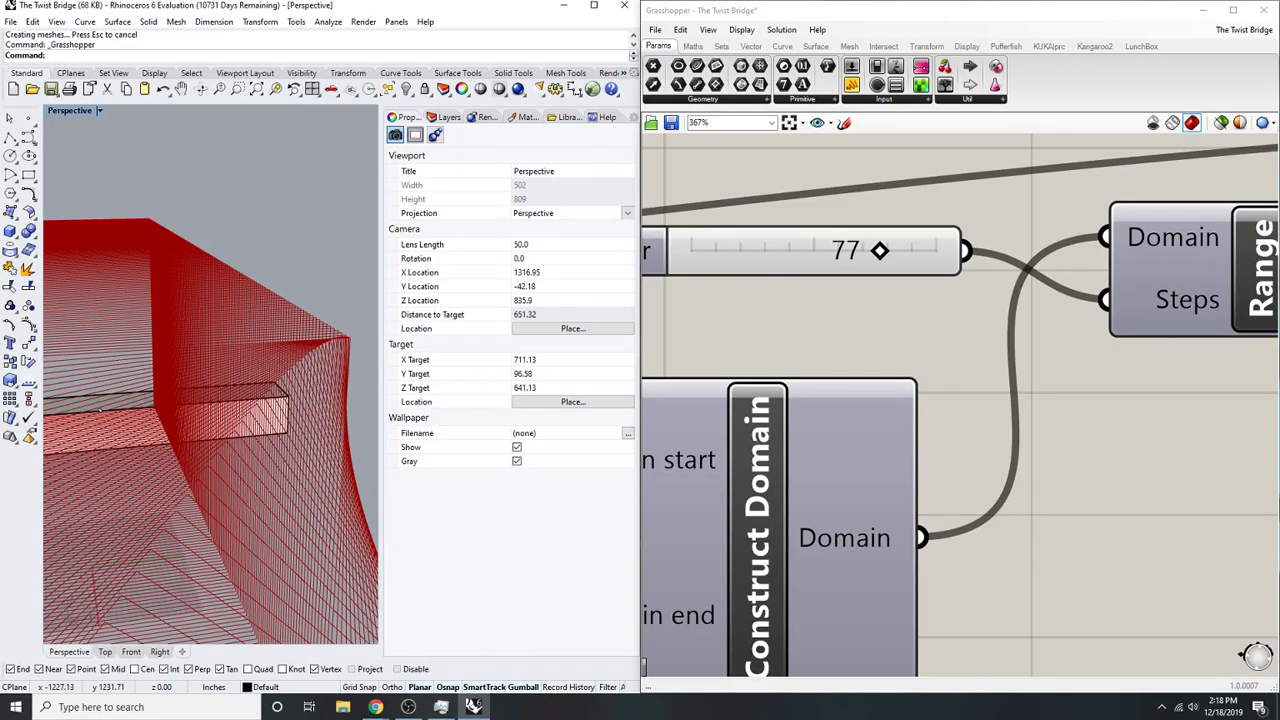
pyautogui.moveTo(130, 430); pyautogui.dragTo(293, 397, button='right')
pyautogui.scroll(-2, 289, 404)
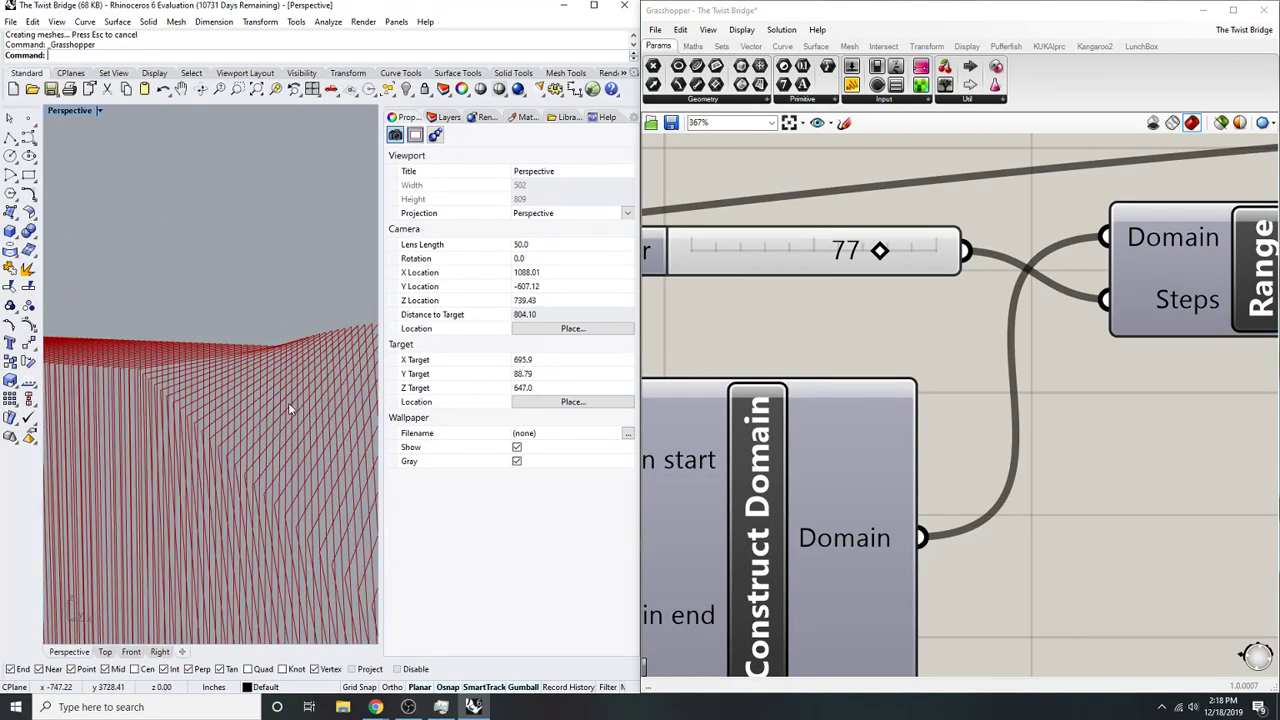
# - Bring the river-level reference photo of The Twist back up in Chrome and maximize it
pyautogui.moveTo(375, 707)
pyautogui.click(462, 640)
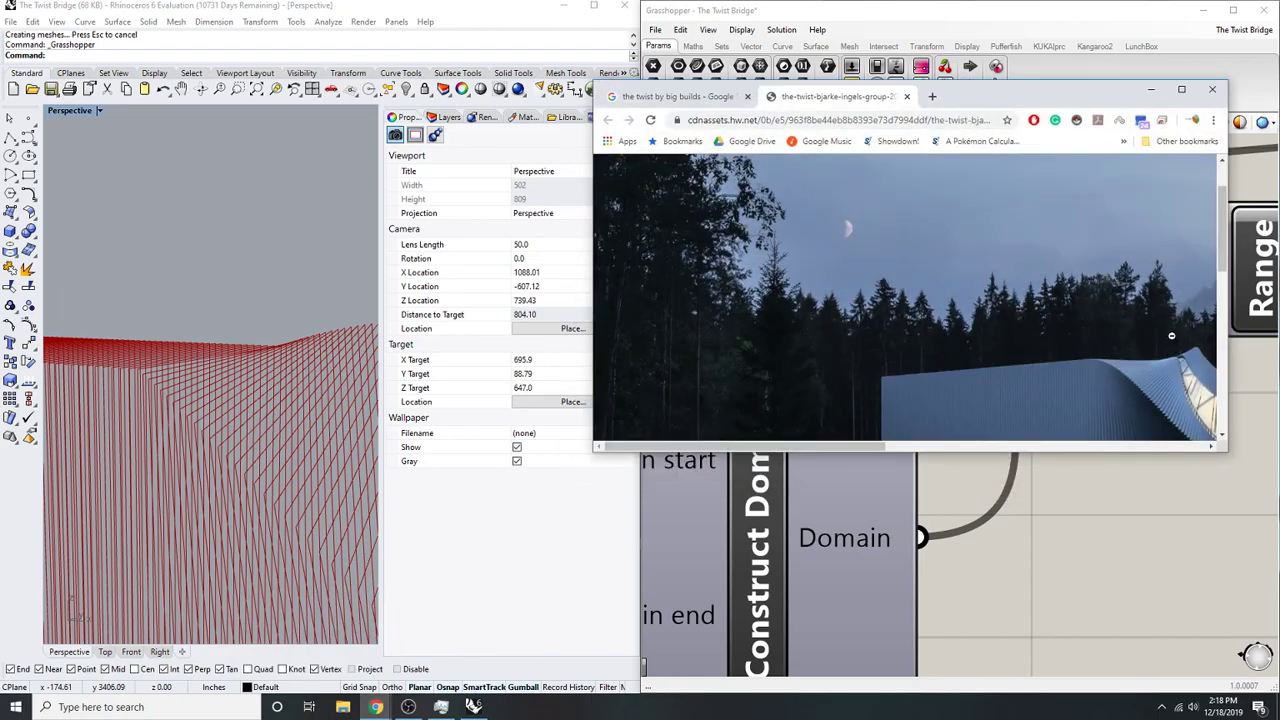
pyautogui.moveTo(982, 93); pyautogui.dragTo(620, 2)
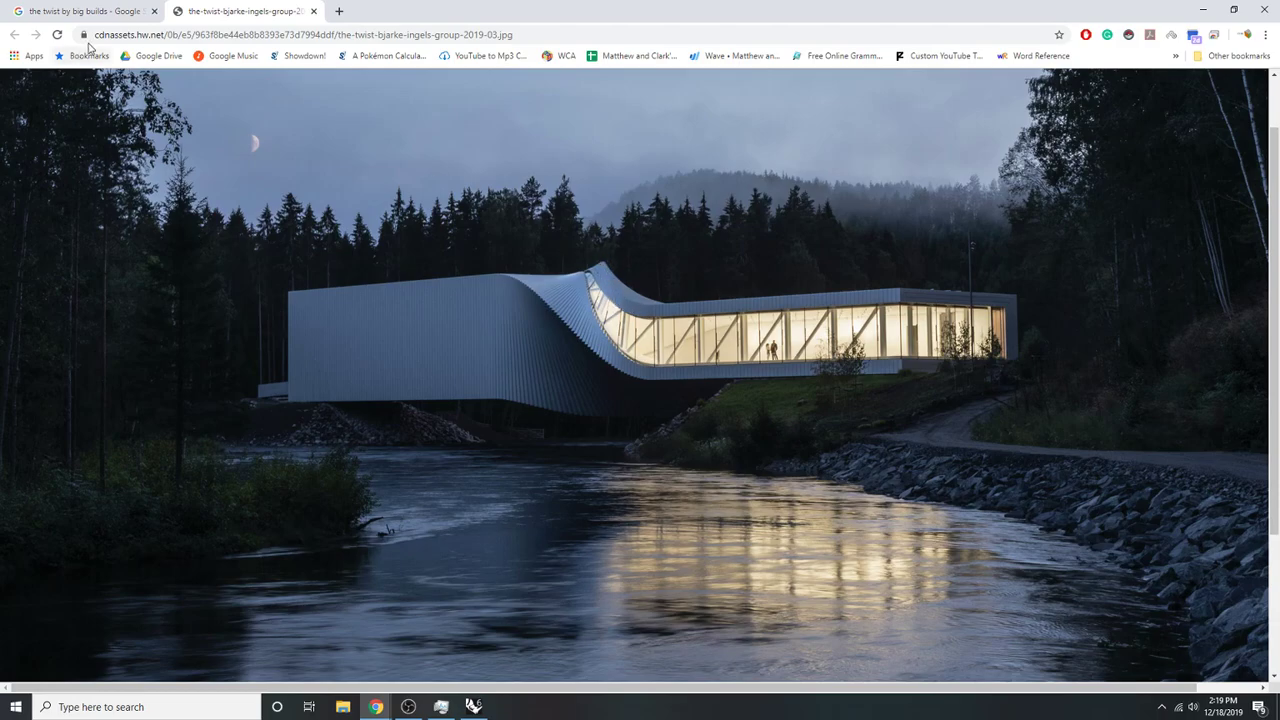
# - Open the archpaper.com aerial photo of the bridge from the image search results in a new tab
pyautogui.click(123, 8)
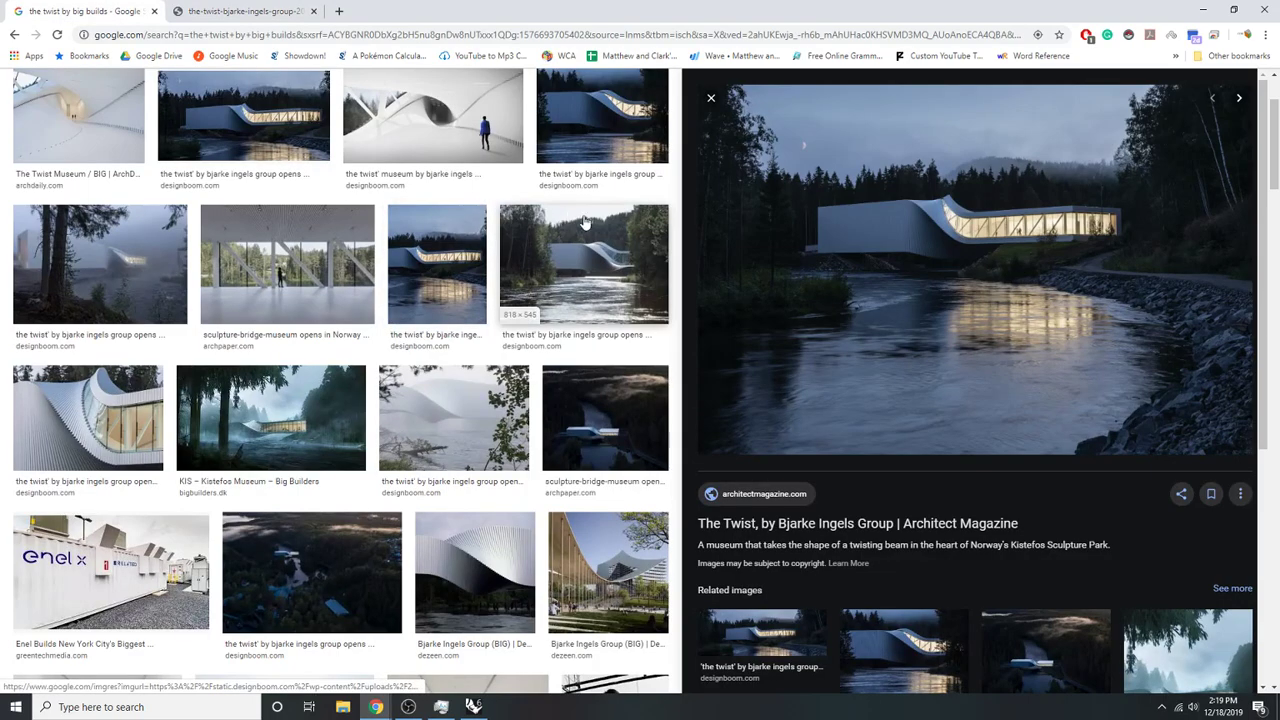
pyautogui.click(620, 425)
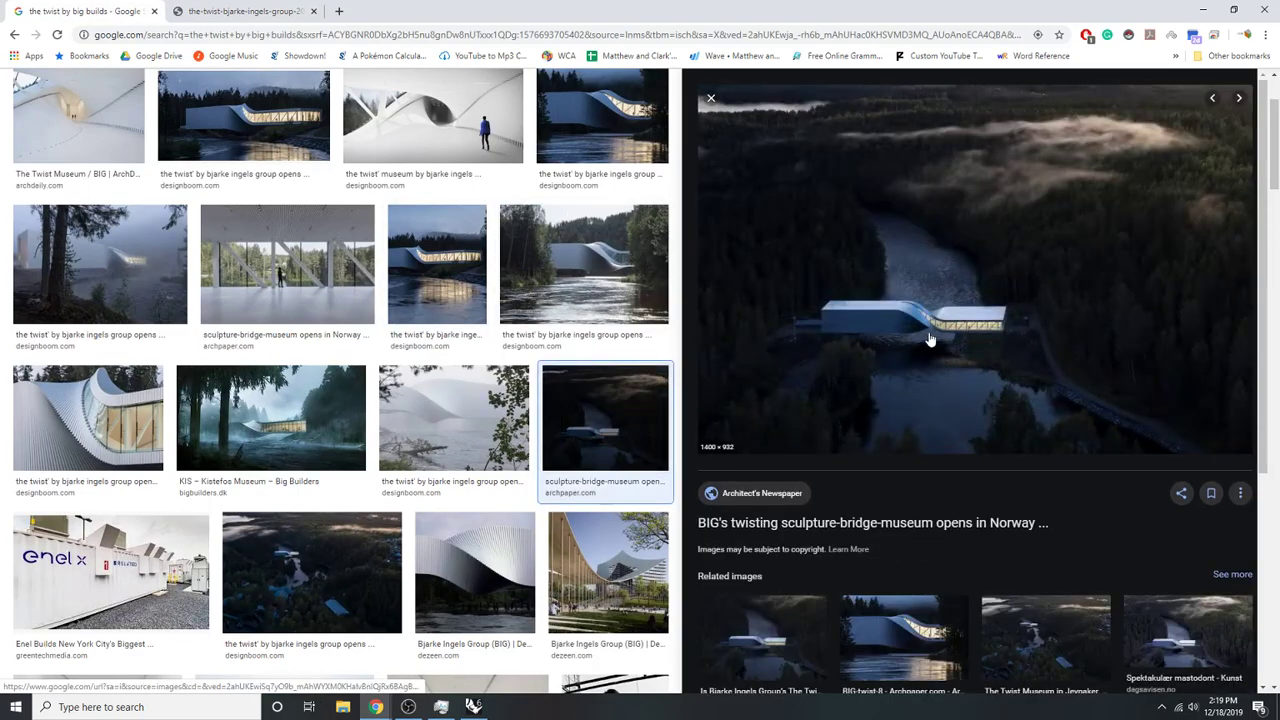
pyautogui.rightClick(937, 279)
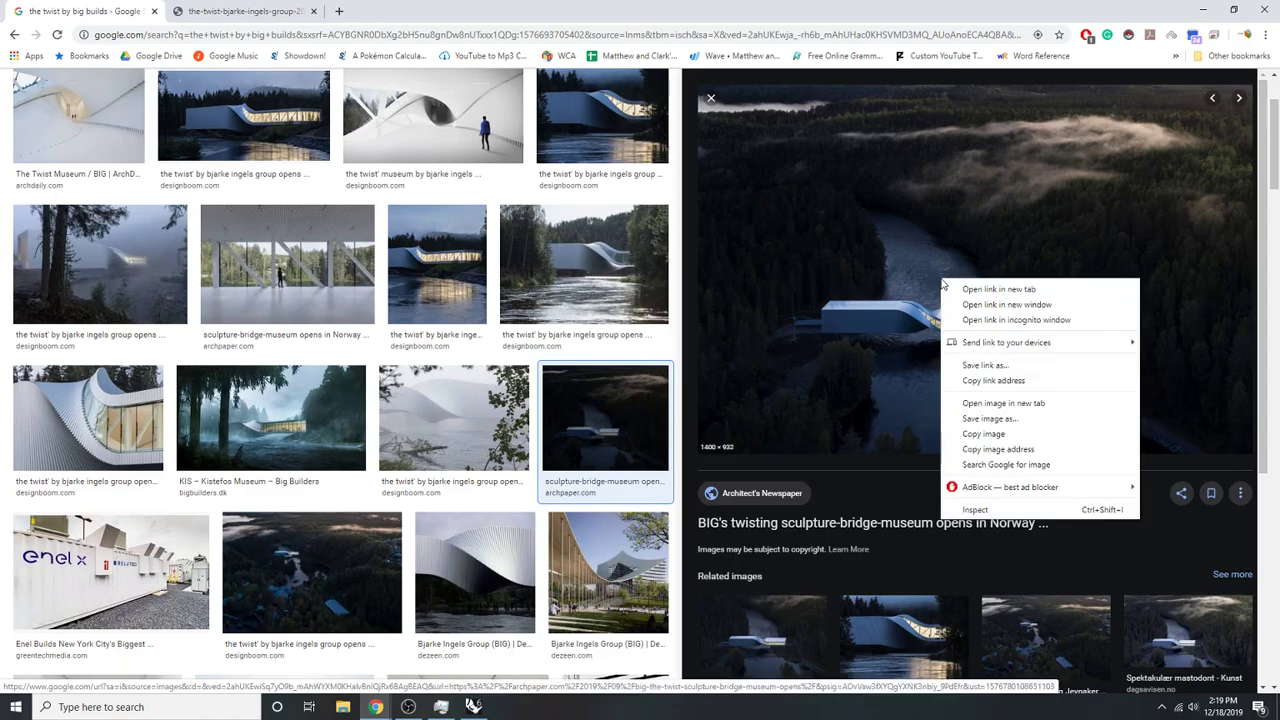
pyautogui.click(1000, 416)
pyautogui.click(400, 11)
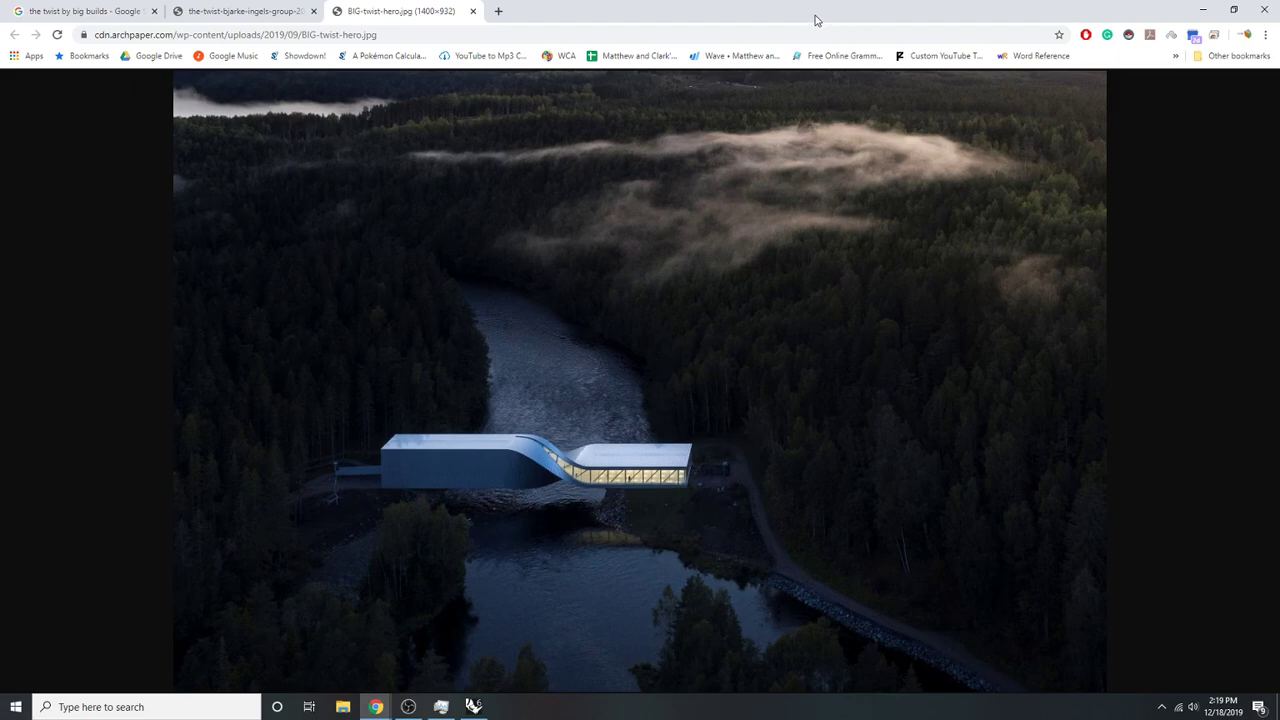
# - Compare the twisted section curves in Rhino with the aerial reference photo in Chrome
pyautogui.moveTo(815, 20); pyautogui.dragTo(1112, 190)
pyautogui.click(375, 707)
pyautogui.moveTo(268, 322); pyautogui.dragTo(73, 343, button='right')
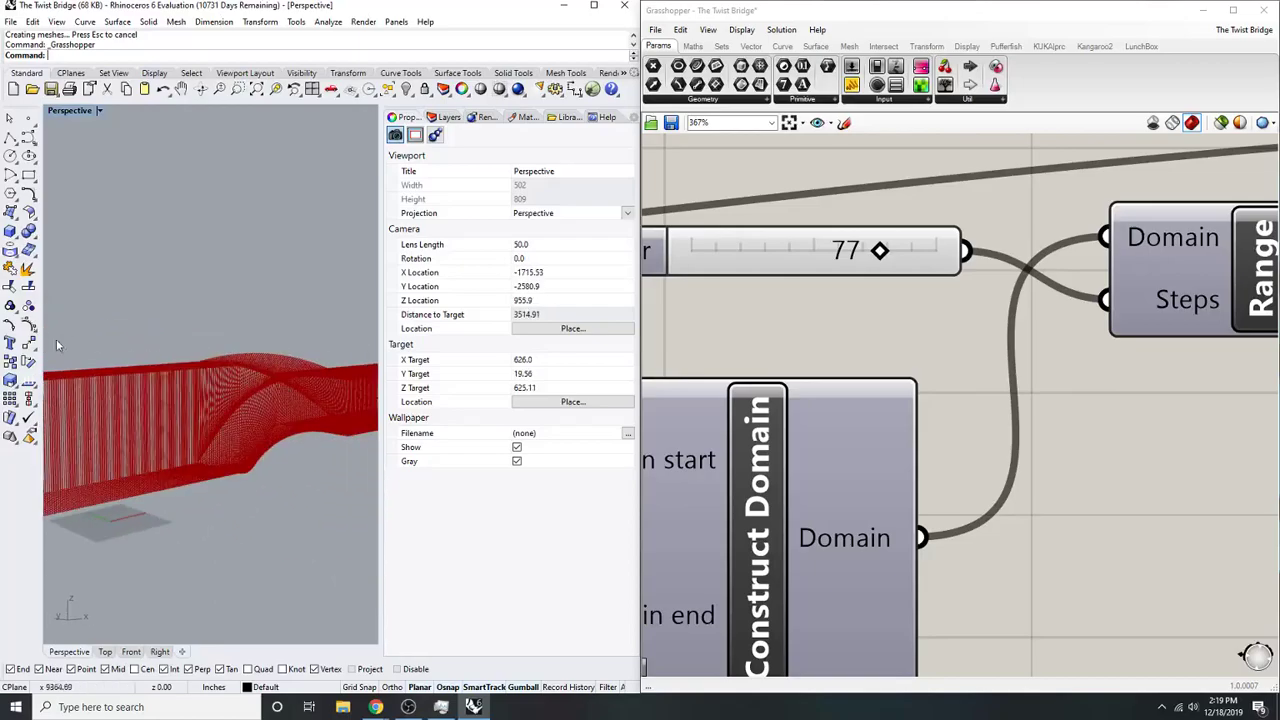
pyautogui.moveTo(209, 360); pyautogui.dragTo(353, 424, button='right')
pyautogui.moveTo(320, 371); pyautogui.dragTo(362, 363, button='right')
pyautogui.scroll(6, 260, 378)
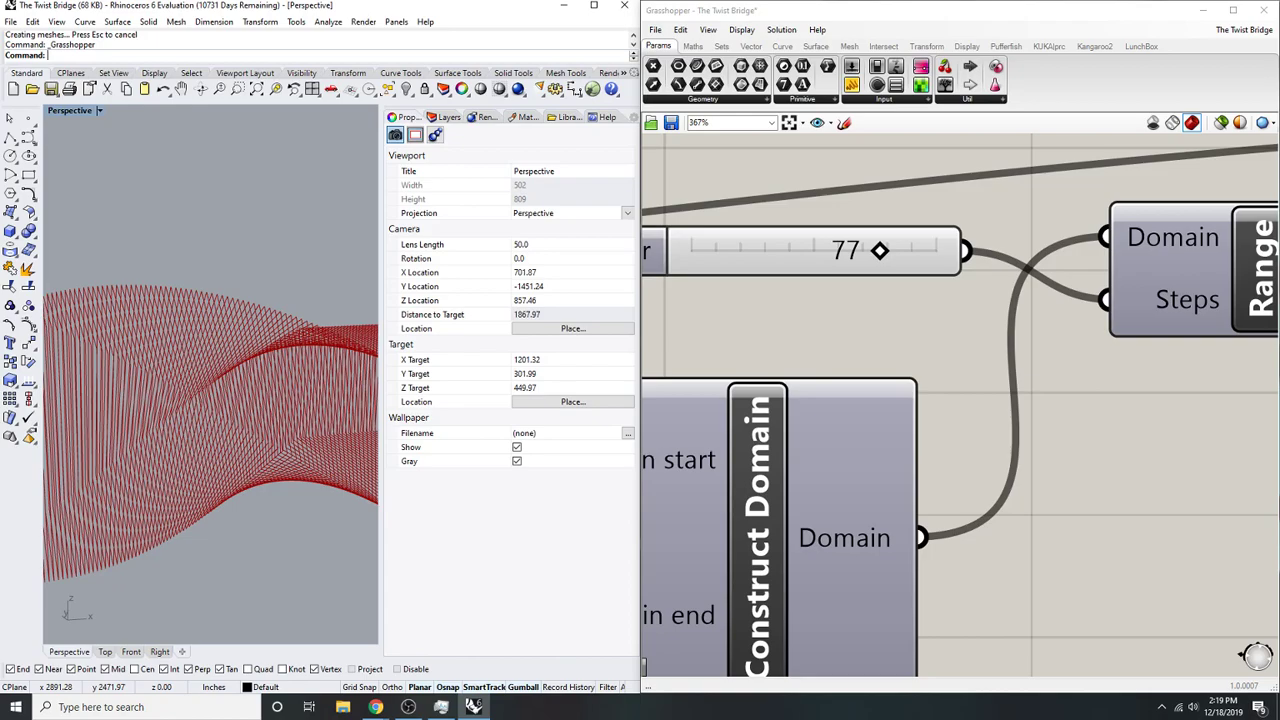
pyautogui.click(375, 707)
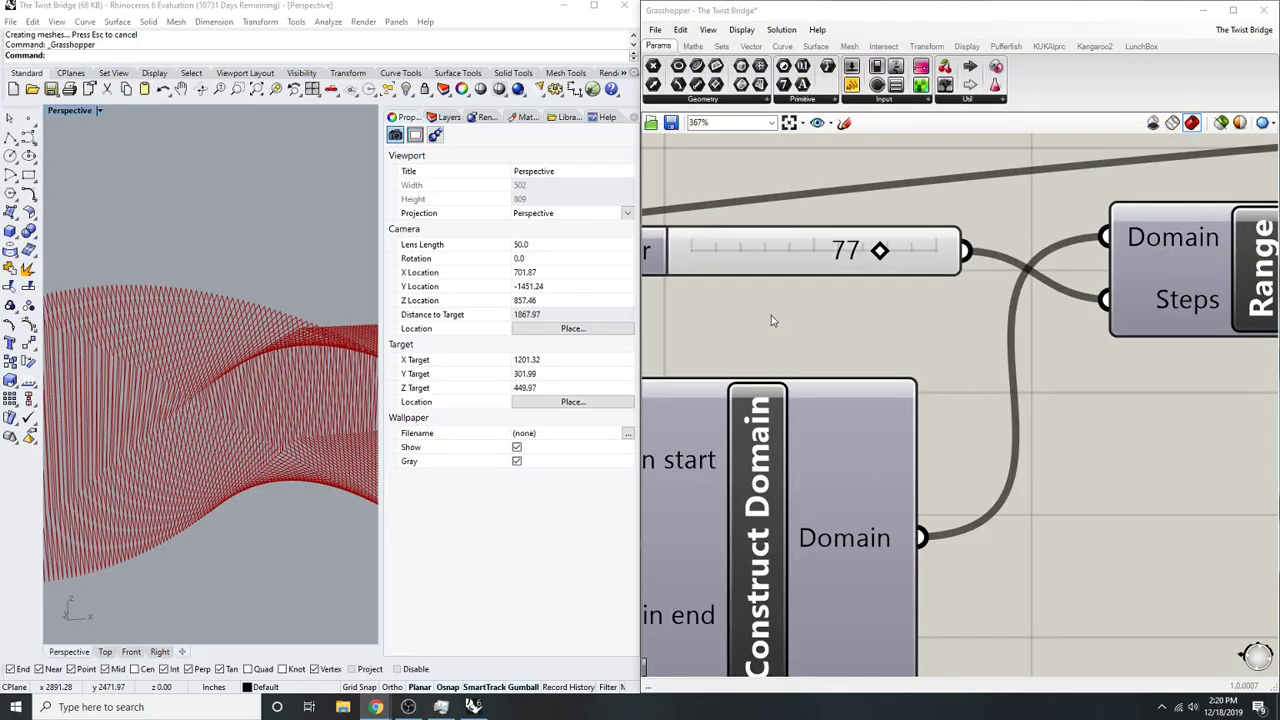
# - Examine the upper edge of the twisting curves alongside the Range component's slider and Construct Domain inputs
pyautogui.scroll(-3, 194, 402)
pyautogui.moveTo(194, 402); pyautogui.dragTo(130, 420, button='right')
pyautogui.scroll(-5, 160, 375)
pyautogui.scroll(6, 120, 360)
pyautogui.moveTo(150, 360); pyautogui.dragTo(130, 309, button='right')
pyautogui.scroll(6, 125, 351)
pyautogui.scroll(-6, 909, 381)
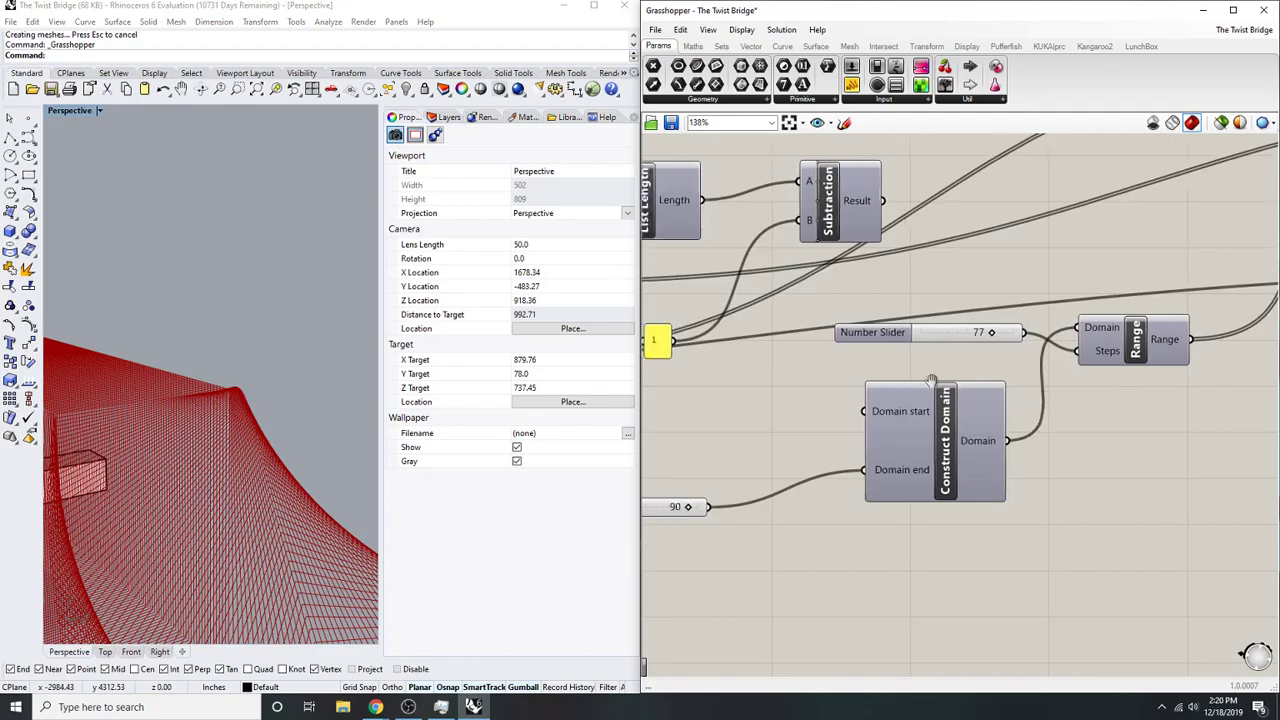
pyautogui.scroll(2, 909, 381)
pyautogui.moveTo(856, 390); pyautogui.dragTo(943, 383, button='right')
pyautogui.scroll(2, 1031, 322)
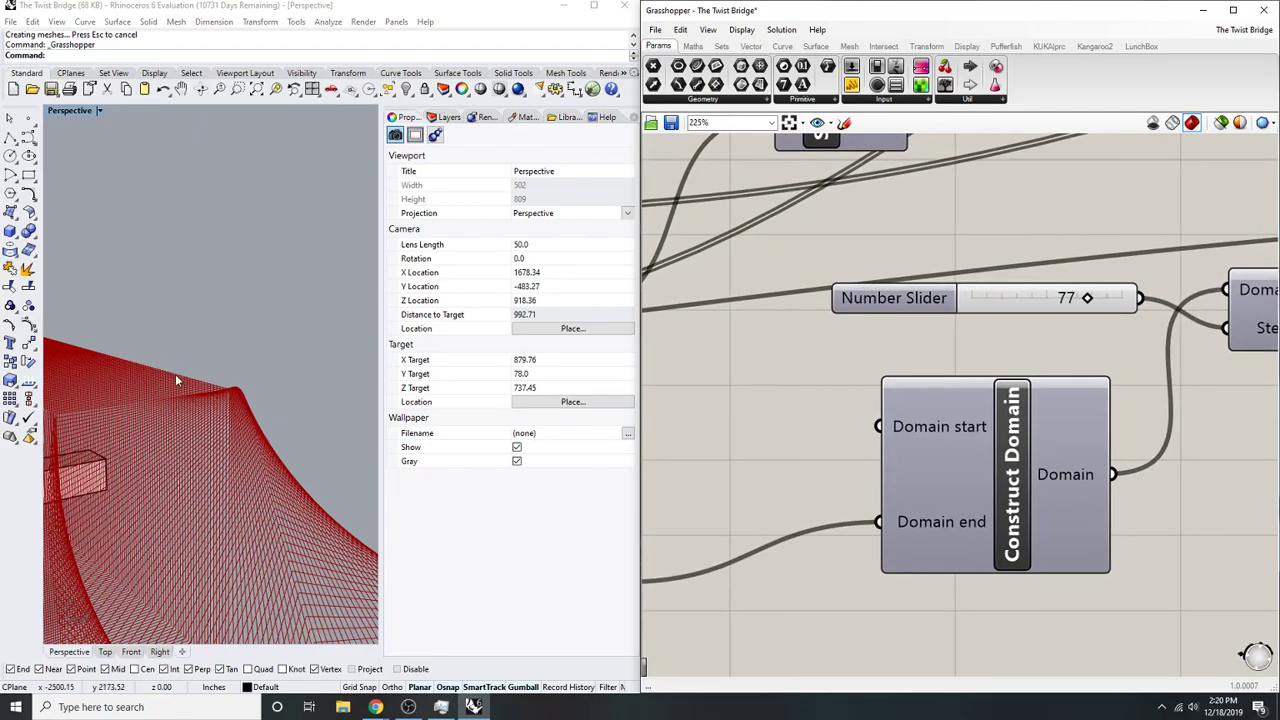
# - Inspect the spacing and sweep of the section curves along the whole twist from several viewpoints
pyautogui.scroll(5, 324, 383)
pyautogui.scroll(-10, 324, 383)
pyautogui.moveTo(324, 383); pyautogui.dragTo(170, 427, button='right')
pyautogui.scroll(8, 277, 406)
pyautogui.scroll(-8, 277, 406)
pyautogui.moveTo(202, 428); pyautogui.dragTo(260, 430, button='right')
pyautogui.moveTo(334, 384); pyautogui.dragTo(252, 405, button='right')
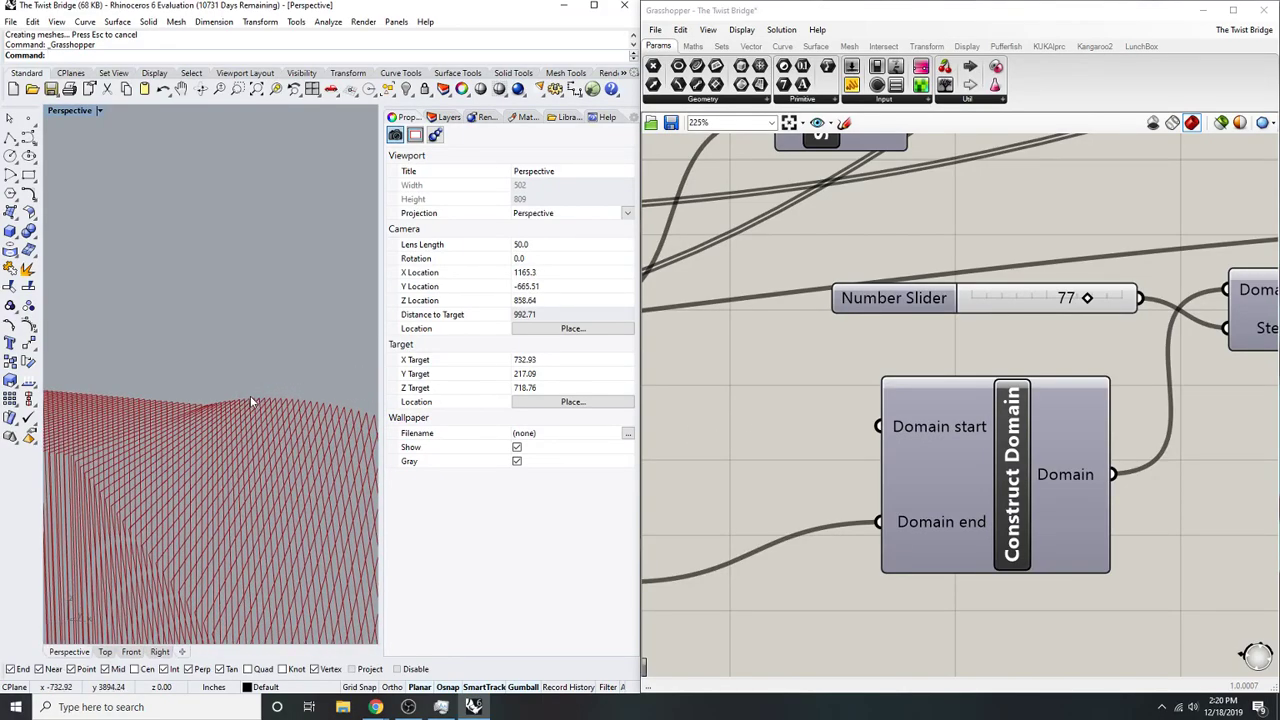
pyautogui.moveTo(242, 442); pyautogui.dragTo(85, 405, button='right')
pyautogui.scroll(4, 198, 436)
pyautogui.scroll(-4, 152, 409)
pyautogui.moveTo(220, 403); pyautogui.dragTo(137, 424, button='right')
pyautogui.scroll(-2, 180, 408)
pyautogui.moveTo(237, 426); pyautogui.dragTo(110, 492, button='right')
pyautogui.scroll(-6, 188, 540)
pyautogui.scroll(2, 188, 540)
pyautogui.moveTo(275, 482); pyautogui.dragTo(160, 478, button='right')
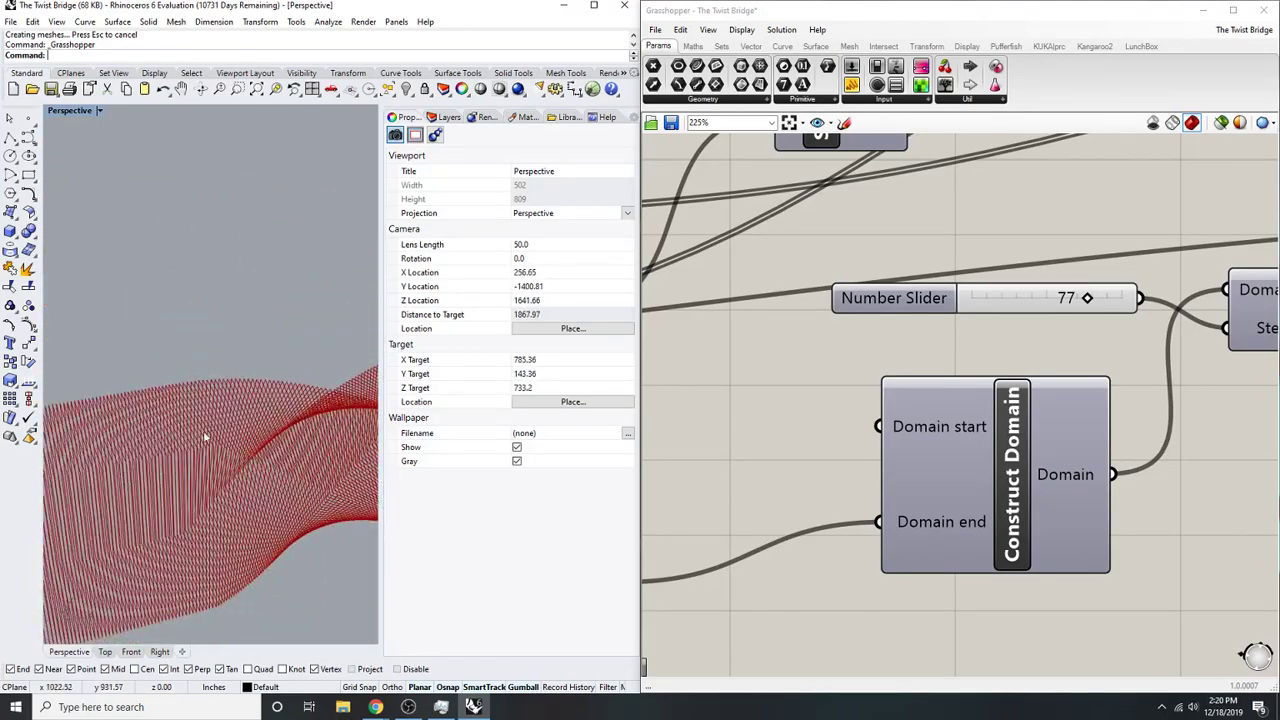
pyautogui.scroll(-4, 206, 437)
pyautogui.moveTo(312, 435); pyautogui.dragTo(338, 436, button='right')
pyautogui.scroll(-4, 237, 405)
pyautogui.scroll(6, 312, 448)
pyautogui.scroll(-9, 338, 436)
# - Set the slider feeding the Negative and Construct Domain components of the Rectangle's Y Size to 199
pyautogui.scroll(-5, 720, 431)
pyautogui.moveTo(720, 431); pyautogui.dragTo(1190, 371, button='right')
pyautogui.moveTo(748, 391); pyautogui.dragTo(1188, 411, button='right')
pyautogui.moveTo(892, 446); pyautogui.dragTo(1109, 432, button='right')
pyautogui.scroll(-2, 1080, 406)
pyautogui.moveTo(840, 380); pyautogui.dragTo(1093, 361, button='right')
pyautogui.scroll(4, 997, 414)
pyautogui.scroll(-3, 1040, 428)
pyautogui.scroll(3, 1040, 420)
pyautogui.click(1179, 257)
pyautogui.moveTo(874, 434); pyautogui.dragTo(922, 425, button='right')
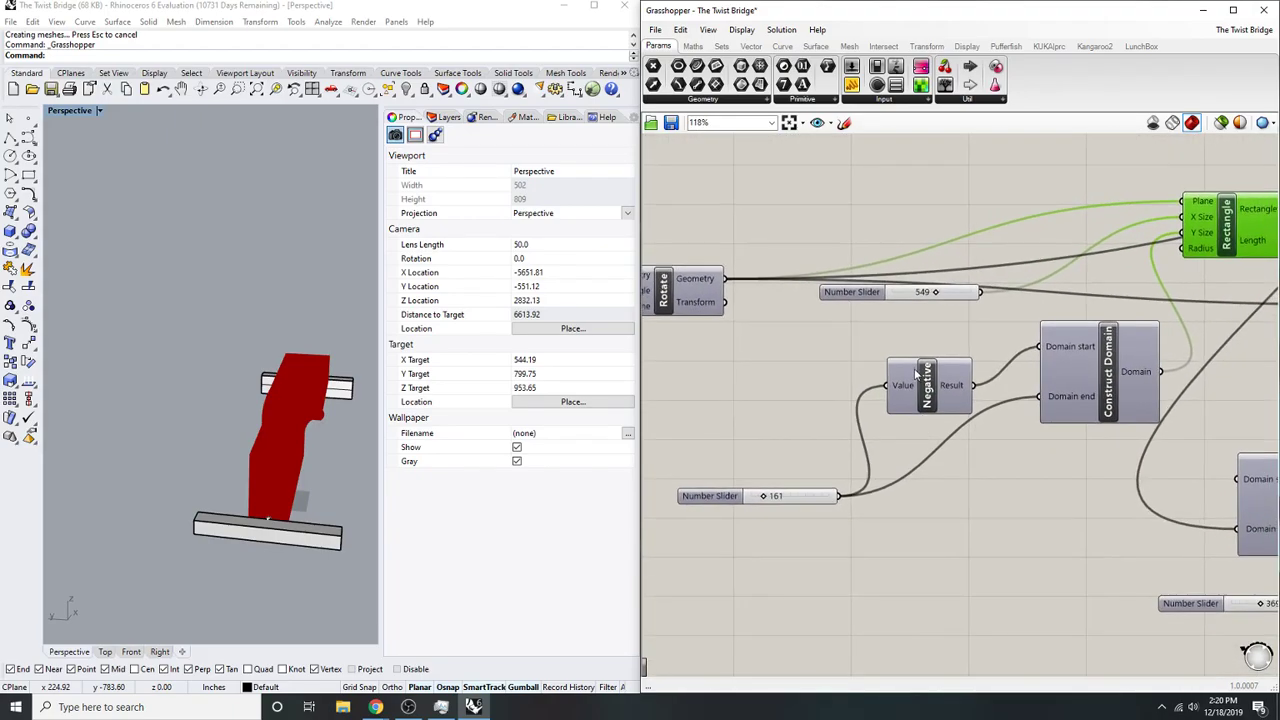
pyautogui.scroll(4, 712, 555)
pyautogui.doubleClick(787, 496)
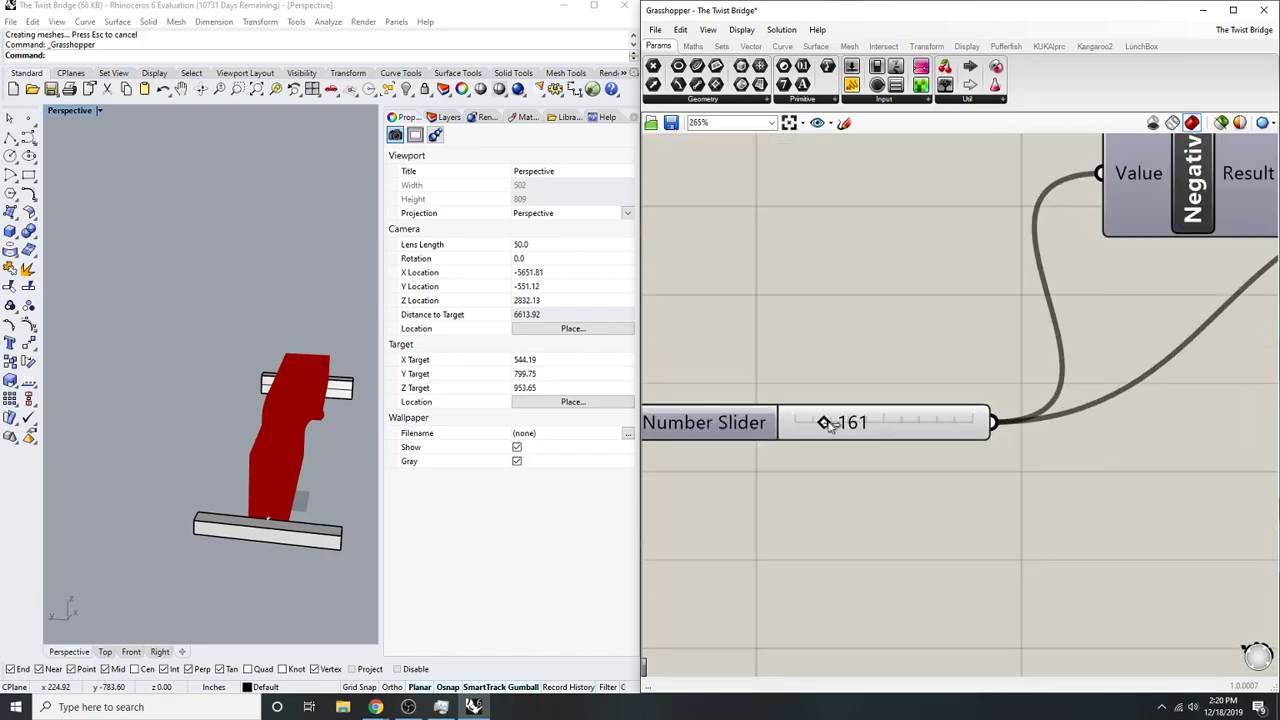
pyautogui.write('199')
pyautogui.press('Return')
# - Check the proportions of the resized bridge sections against the aerial reference photo in Chrome
pyautogui.moveTo(324, 453); pyautogui.dragTo(263, 437, button='right')
pyautogui.scroll(8, 200, 441)
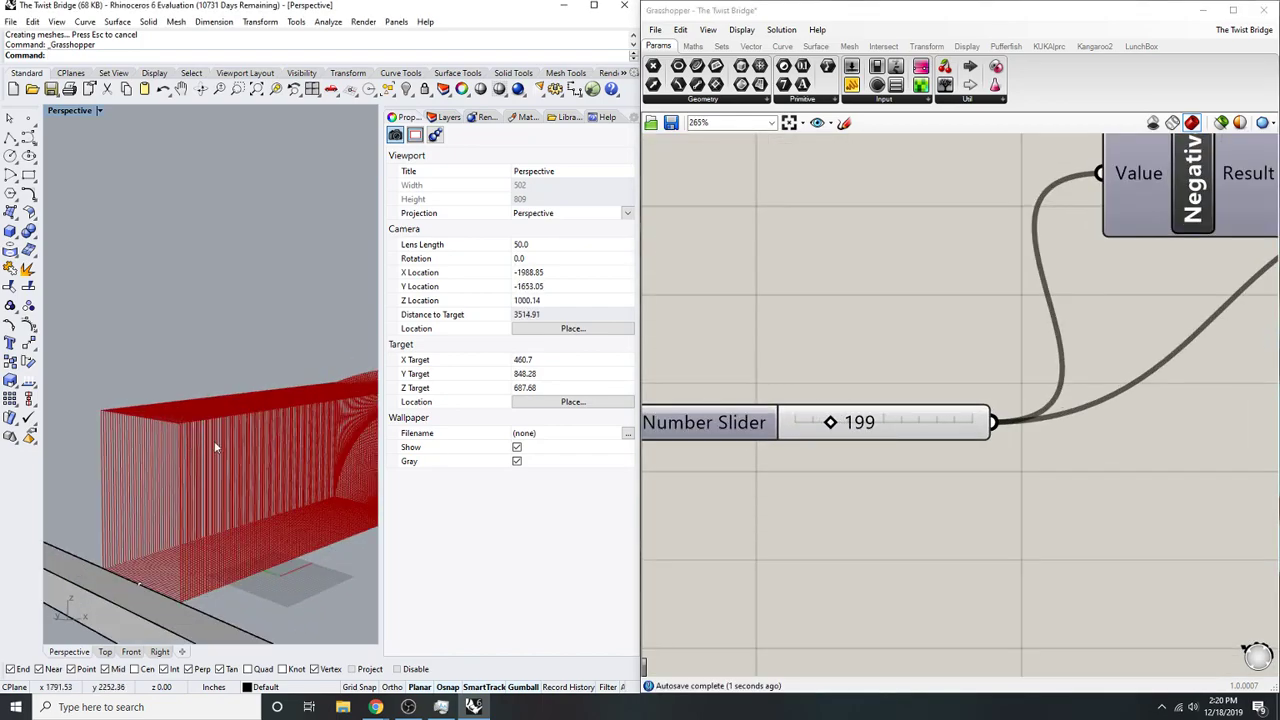
pyautogui.moveTo(170, 432); pyautogui.dragTo(160, 393, button='right')
pyautogui.hotkey('alt', 'Tab')
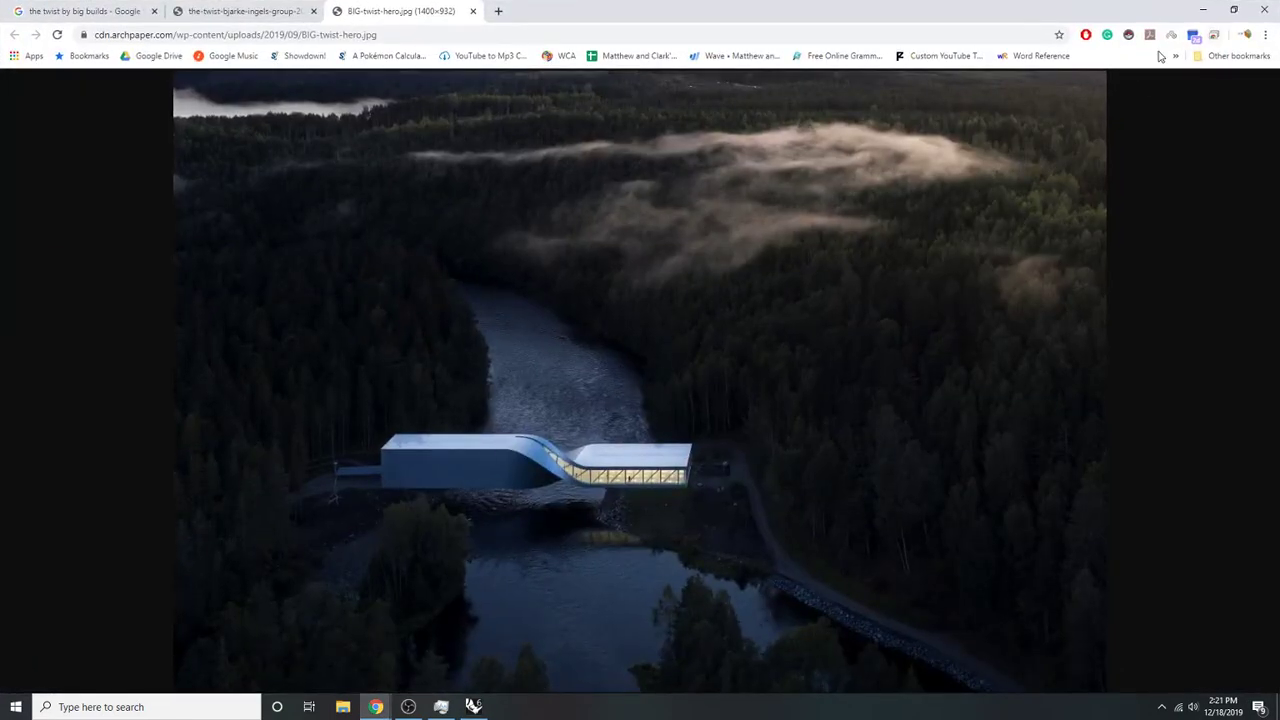
# - Enlarge the aerial reference photo to 200% and examine how the bridge twists between its two straight ends
pyautogui.click(1265, 36)
pyautogui.click(1222, 160)
pyautogui.click(1222, 160)
pyautogui.click(1222, 160)
pyautogui.click(1222, 160)
pyautogui.click(1222, 160)
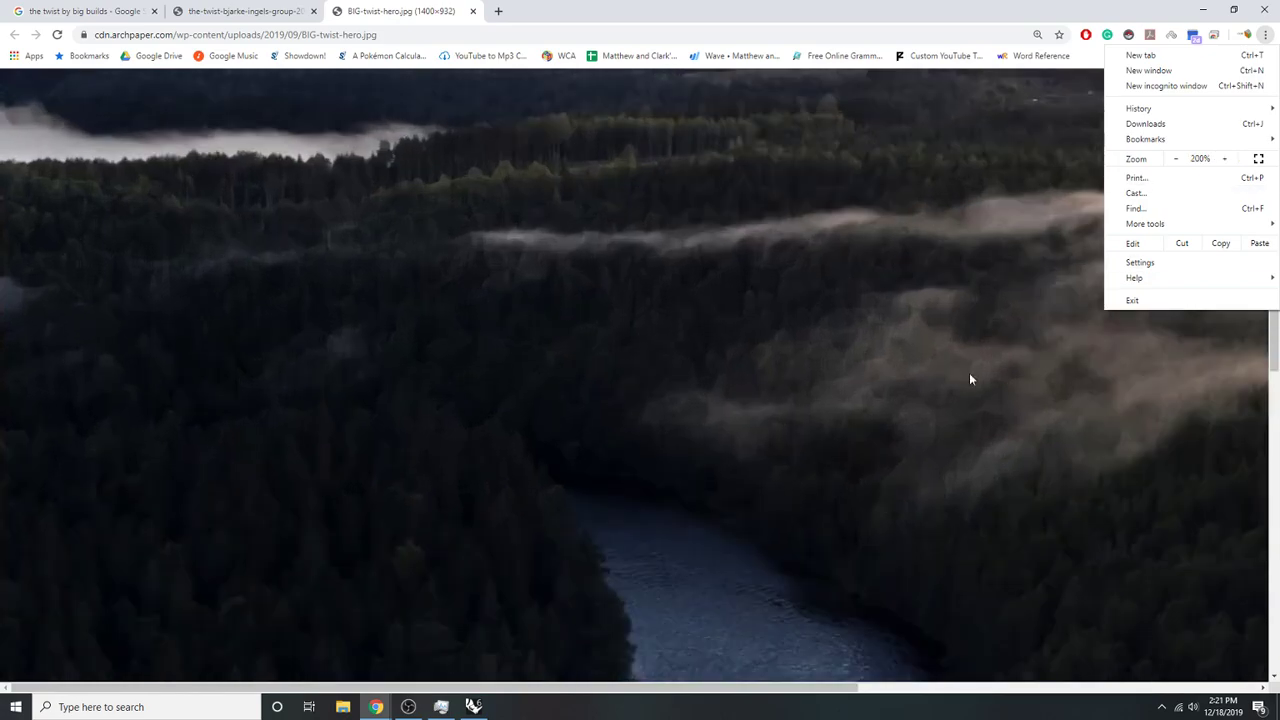
pyautogui.click(1024, 352)
pyautogui.scroll(-6, 882, 385)
pyautogui.scroll(1, 882, 385)
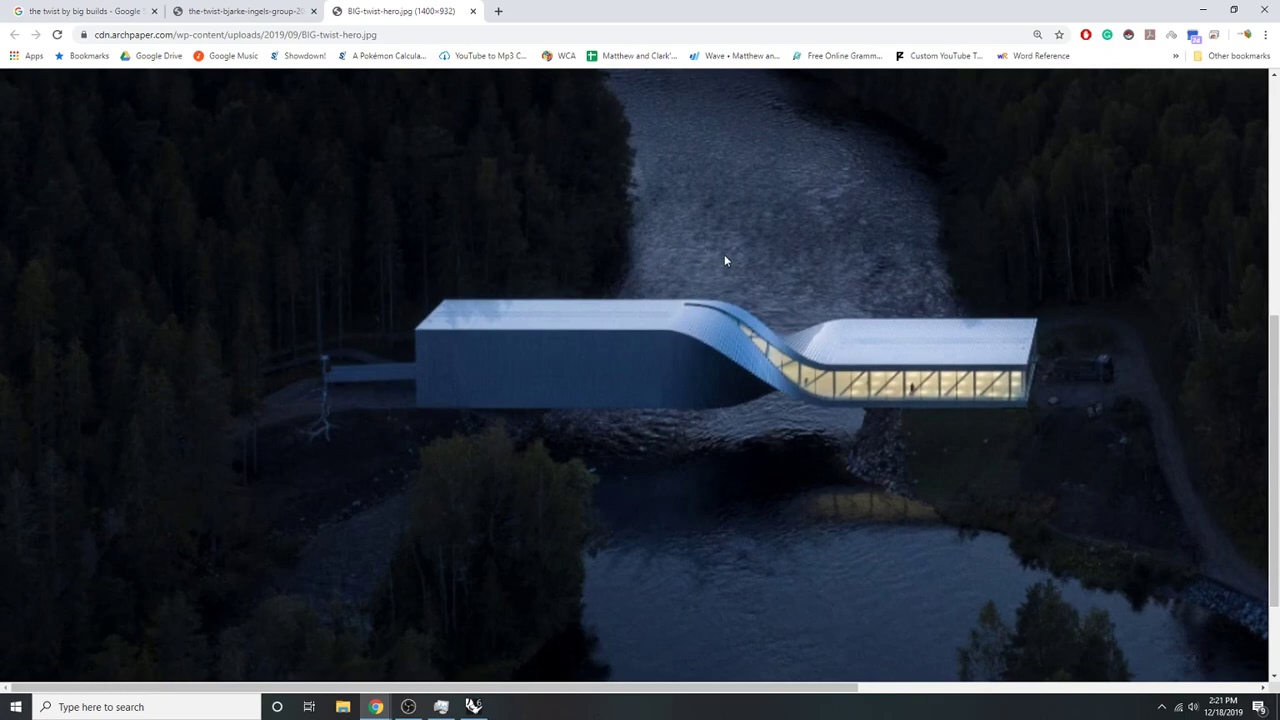
pyautogui.scroll(2, 725, 261)
pyautogui.scroll(-1, 706, 331)
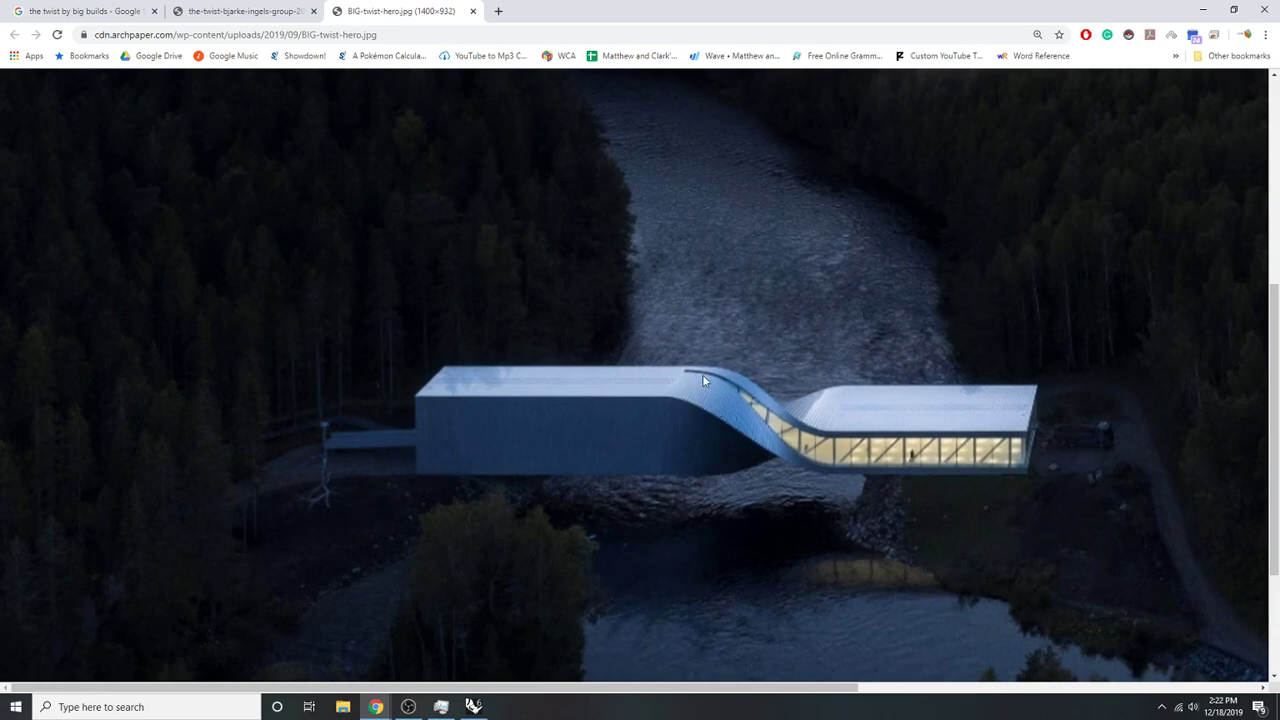
# - Return to Rhino and Grasshopper and inspect the bridge's twisted section up close alongside the Merge, Extrude and Cap Holes components
pyautogui.click(1203, 13)
pyautogui.moveTo(200, 470); pyautogui.dragTo(378, 446, button='right')
pyautogui.scroll(-8, 178, 430)
pyautogui.scroll(6, 149, 471)
pyautogui.scroll(-10, 210, 440)
pyautogui.scroll(6, 280, 508)
pyautogui.scroll(-5, 280, 508)
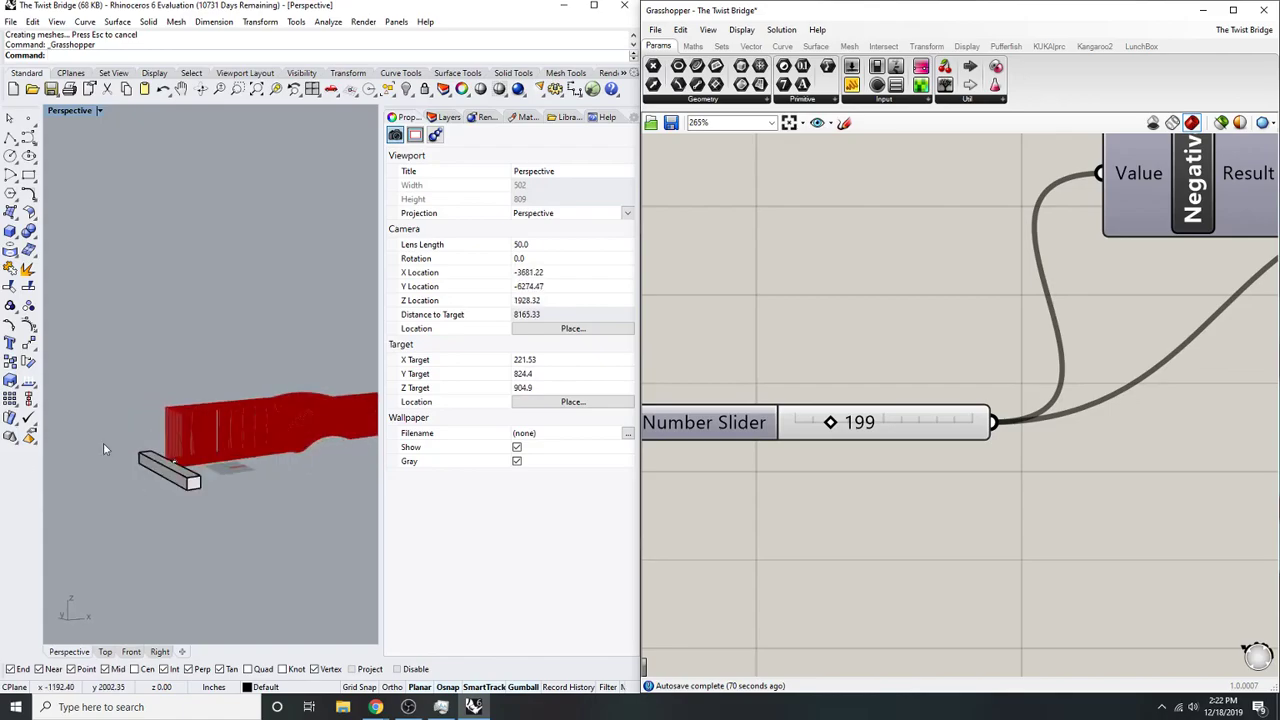
pyautogui.scroll(-9, 820, 418)
pyautogui.moveTo(1250, 345); pyautogui.dragTo(957, 384, button='right')
pyautogui.scroll(2, 987, 397)
pyautogui.moveTo(1177, 364); pyautogui.dragTo(859, 394, button='right')
pyautogui.scroll(3, 1180, 335)
pyautogui.moveTo(1180, 330); pyautogui.dragTo(1028, 285)
pyautogui.moveTo(1160, 273); pyautogui.dragTo(1045, 333, button='right')
pyautogui.moveTo(240, 405); pyautogui.dragTo(341, 397, button='right')
pyautogui.scroll(10, 291, 400)
pyautogui.moveTo(245, 378); pyautogui.dragTo(304, 359, button='right')
pyautogui.scroll(9, 304, 362)
pyautogui.moveTo(163, 408); pyautogui.dragTo(125, 410, button='right')
pyautogui.scroll(2, 124, 410)
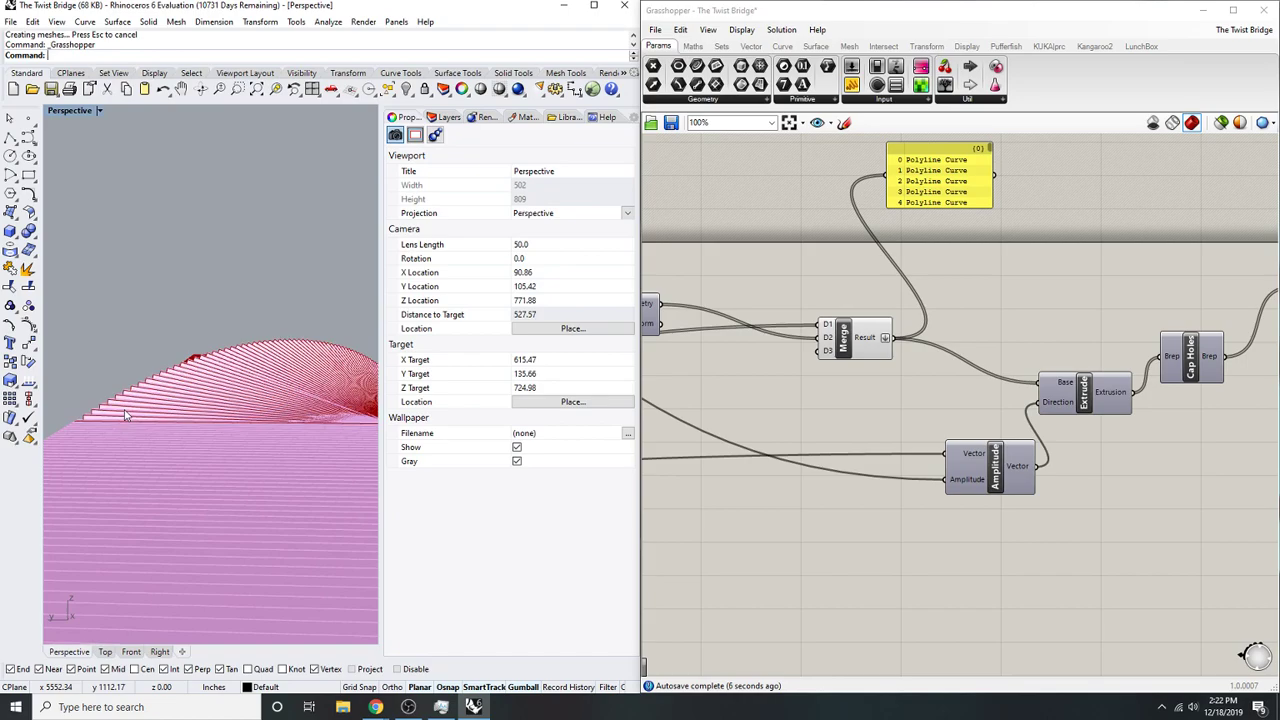
# - Hide the extruded bridge solid in the Rhino viewport through the Extrude component's options
pyautogui.scroll(-5, 897, 470)
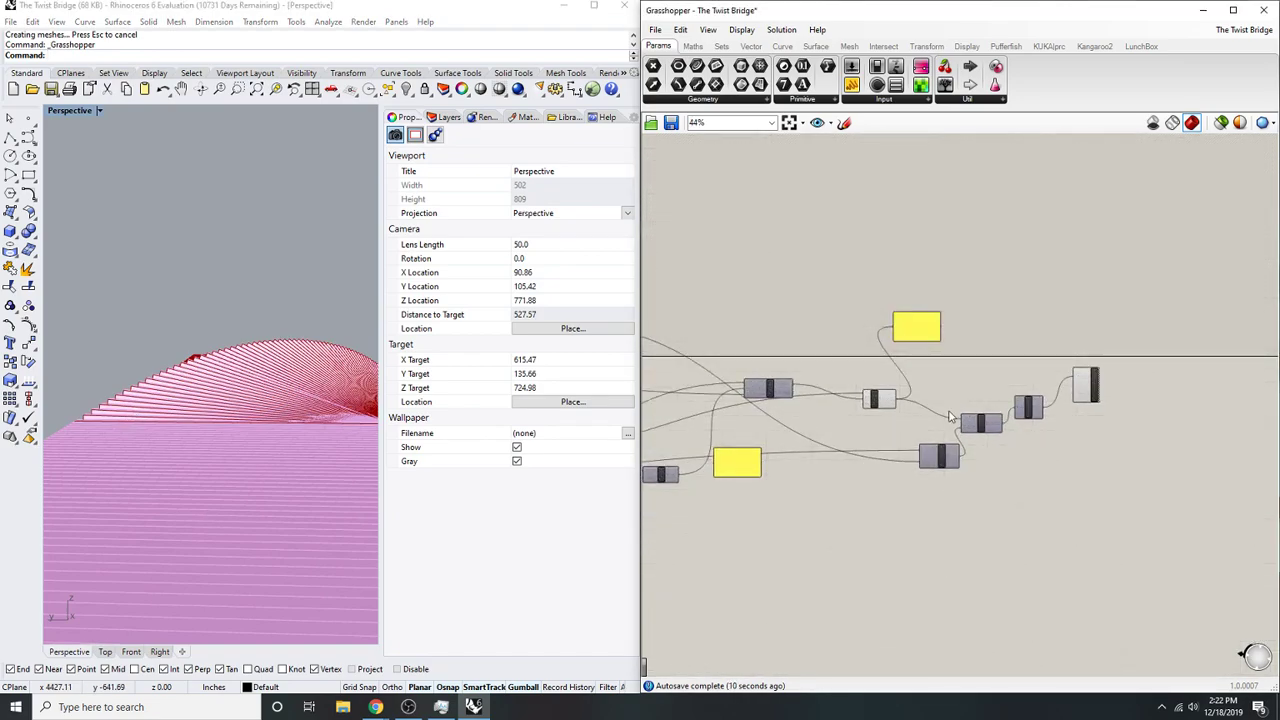
pyautogui.scroll(5, 1047, 415)
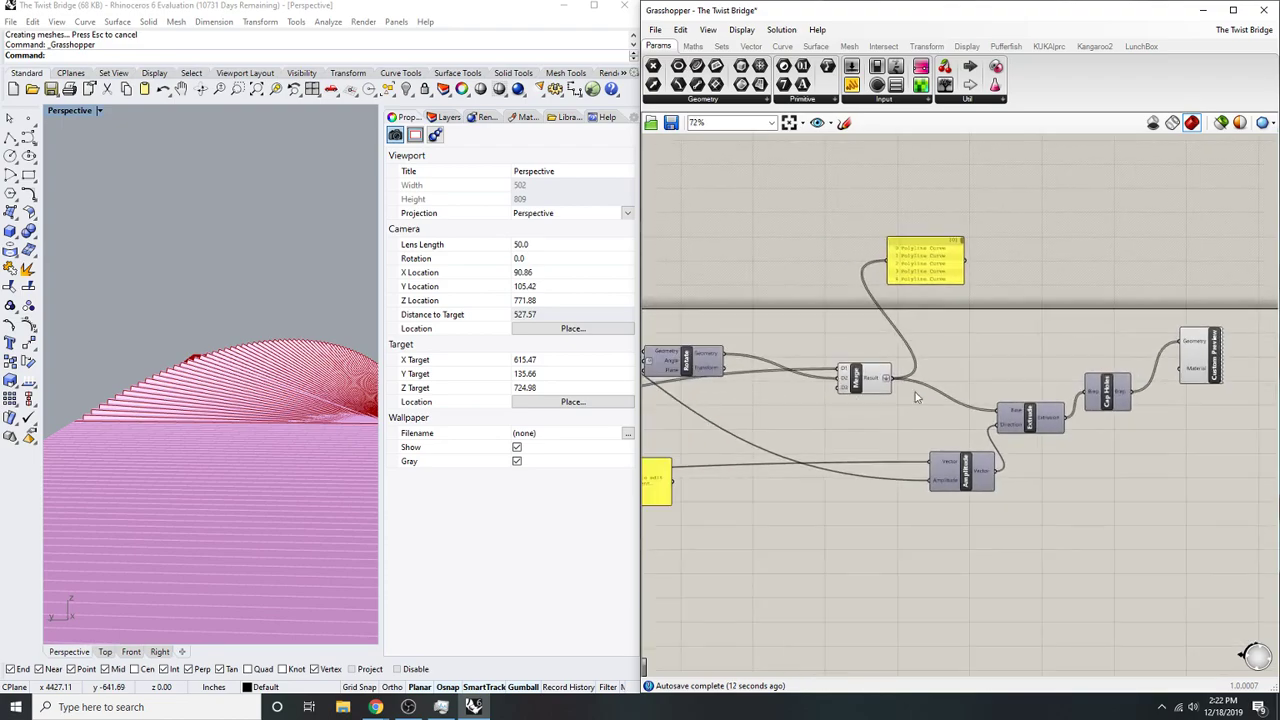
pyautogui.rightClick(1025, 415)
pyautogui.moveTo(1140, 470)
pyautogui.click(1020, 473)
# - Add a Graph Mapper component next to the Range component that drives the Rotate component's Angle
pyautogui.scroll(-4, 855, 405)
pyautogui.moveTo(860, 440); pyautogui.dragTo(1013, 458, button='right')
pyautogui.scroll(3, 897, 519)
pyautogui.moveTo(931, 514); pyautogui.dragTo(980, 494, button='right')
pyautogui.moveTo(1051, 467); pyautogui.dragTo(985, 496, button='right')
pyautogui.doubleClick(985, 496)
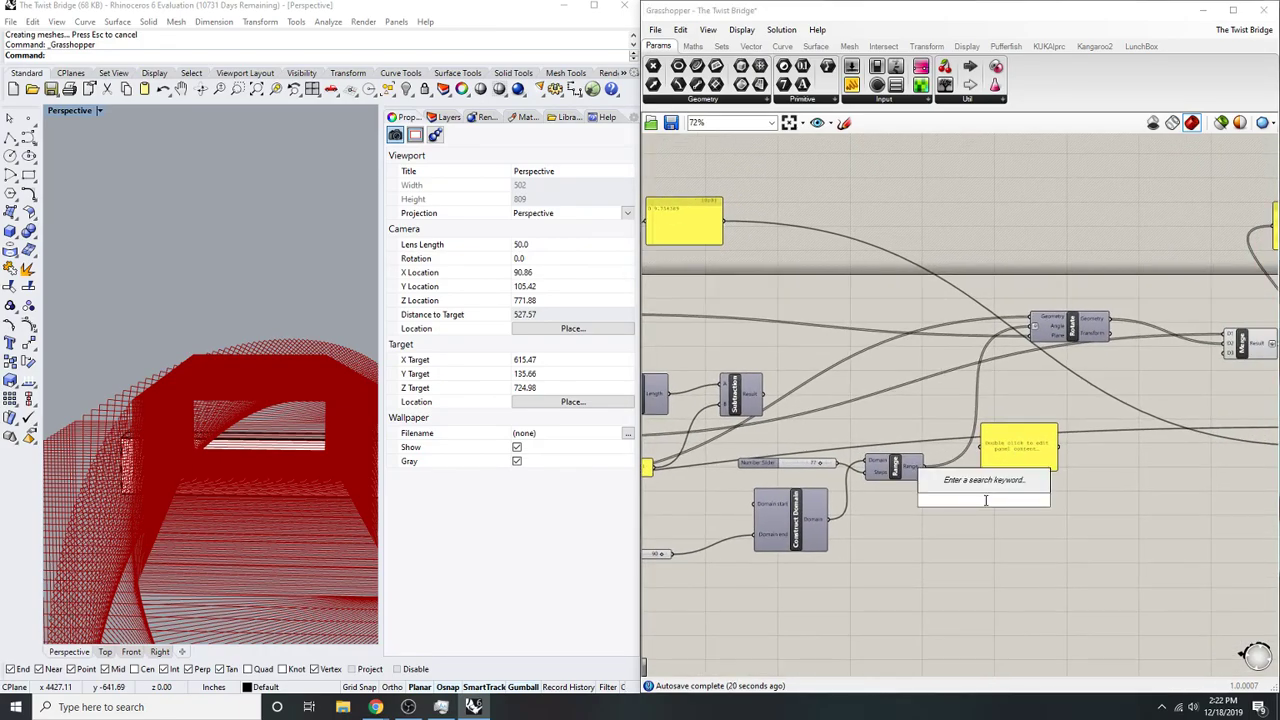
pyautogui.write('graph mapp')
pyautogui.press('Return')
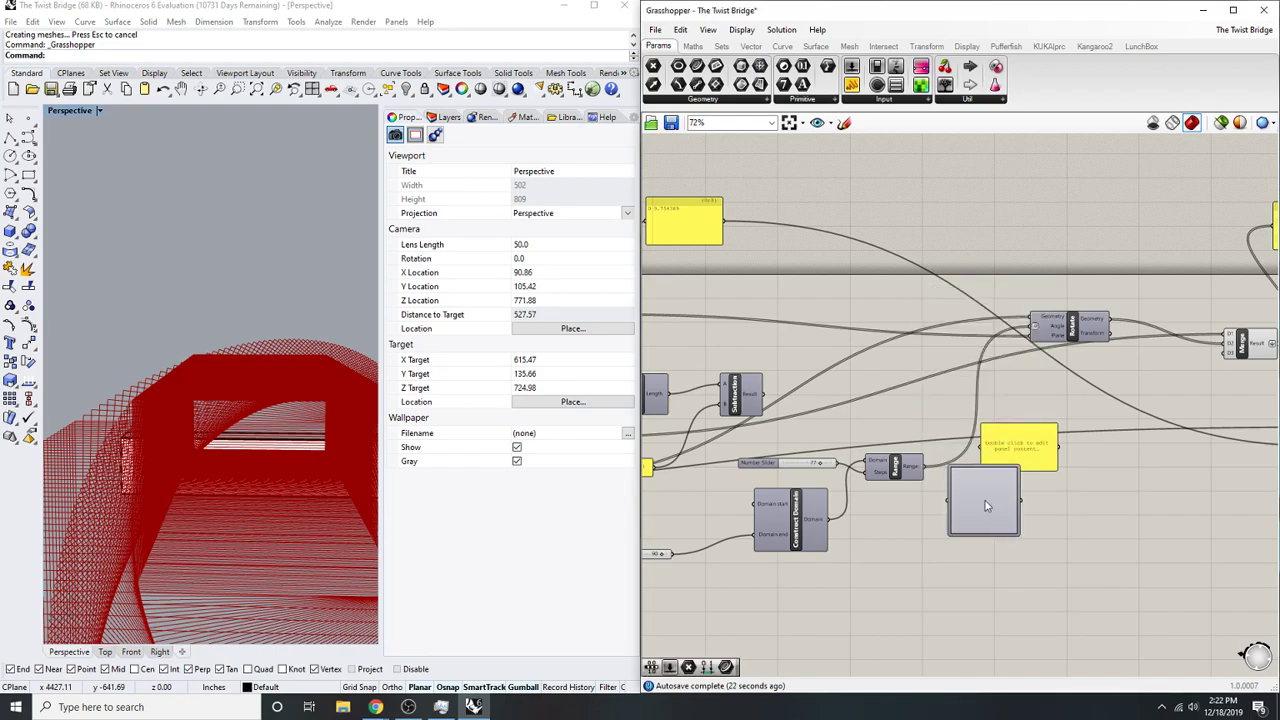
# - Review the graph types available for the new Graph Mapper without choosing one
pyautogui.scroll(3, 985, 505)
pyautogui.rightClick(985, 498)
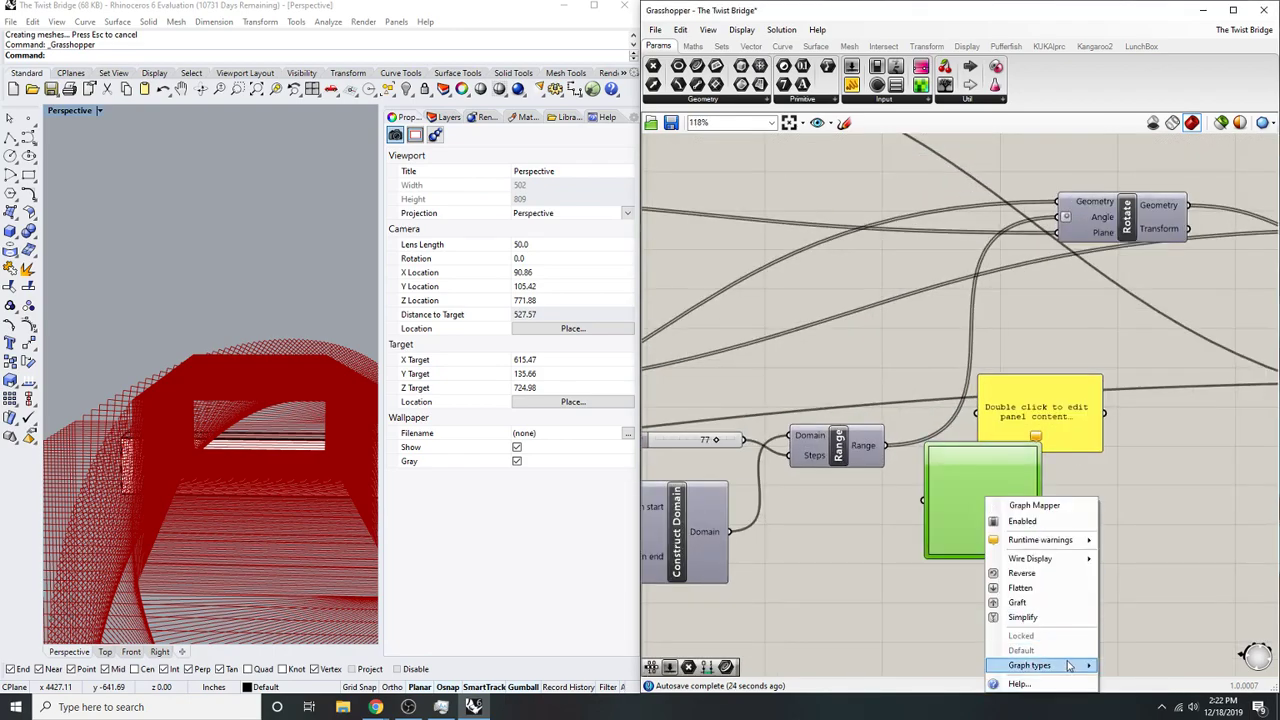
pyautogui.moveTo(1068, 666)
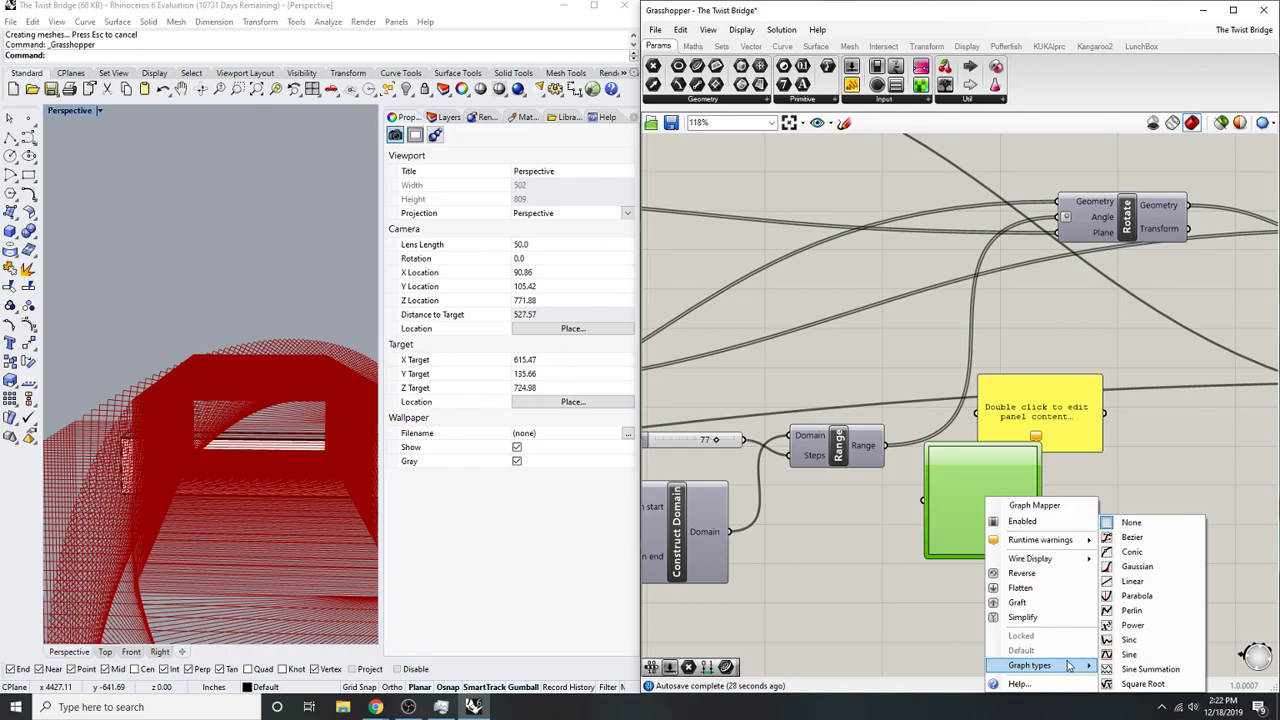
pyautogui.click(1200, 457)
# - Inspect the section curves where the twist starts and ends, close up and from several viewpoints around the bridge
pyautogui.scroll(-4, 281, 447)
pyautogui.moveTo(281, 447); pyautogui.dragTo(209, 518, button='right')
pyautogui.scroll(-12, 232, 449)
pyautogui.scroll(-8, 223, 471)
pyautogui.scroll(4, 341, 508)
pyautogui.scroll(2, 324, 496)
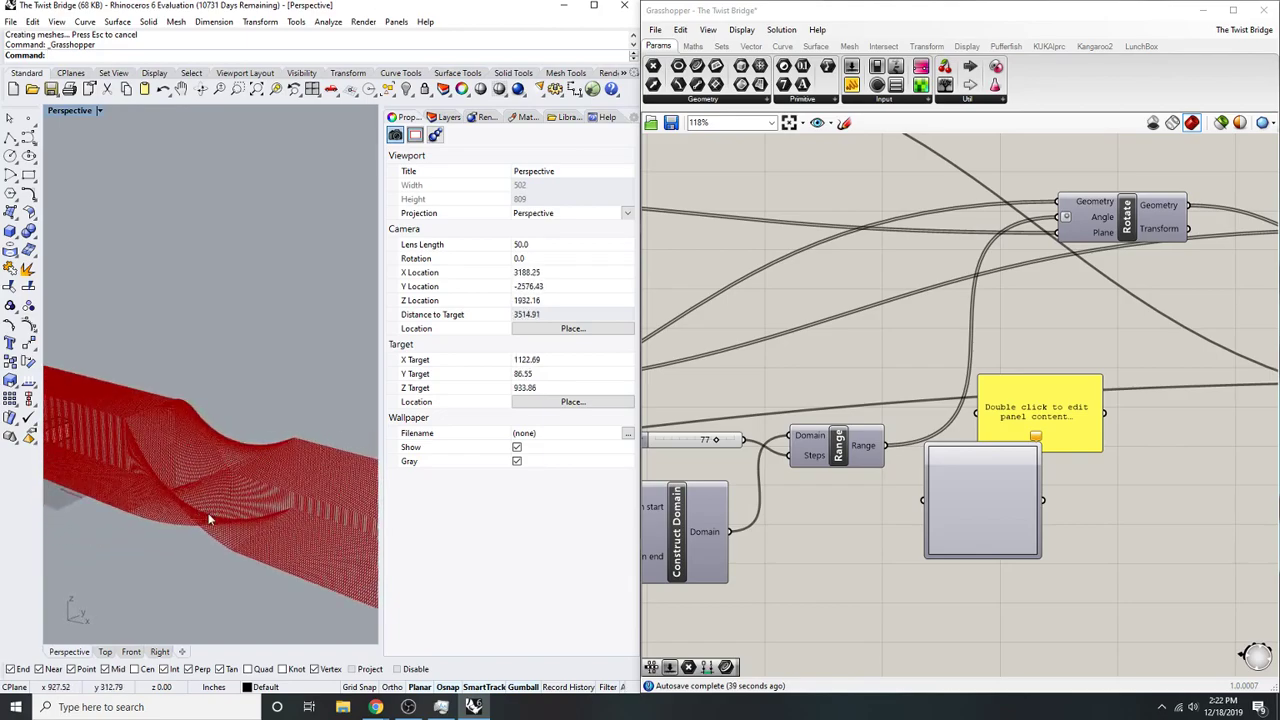
pyautogui.scroll(15, 171, 388)
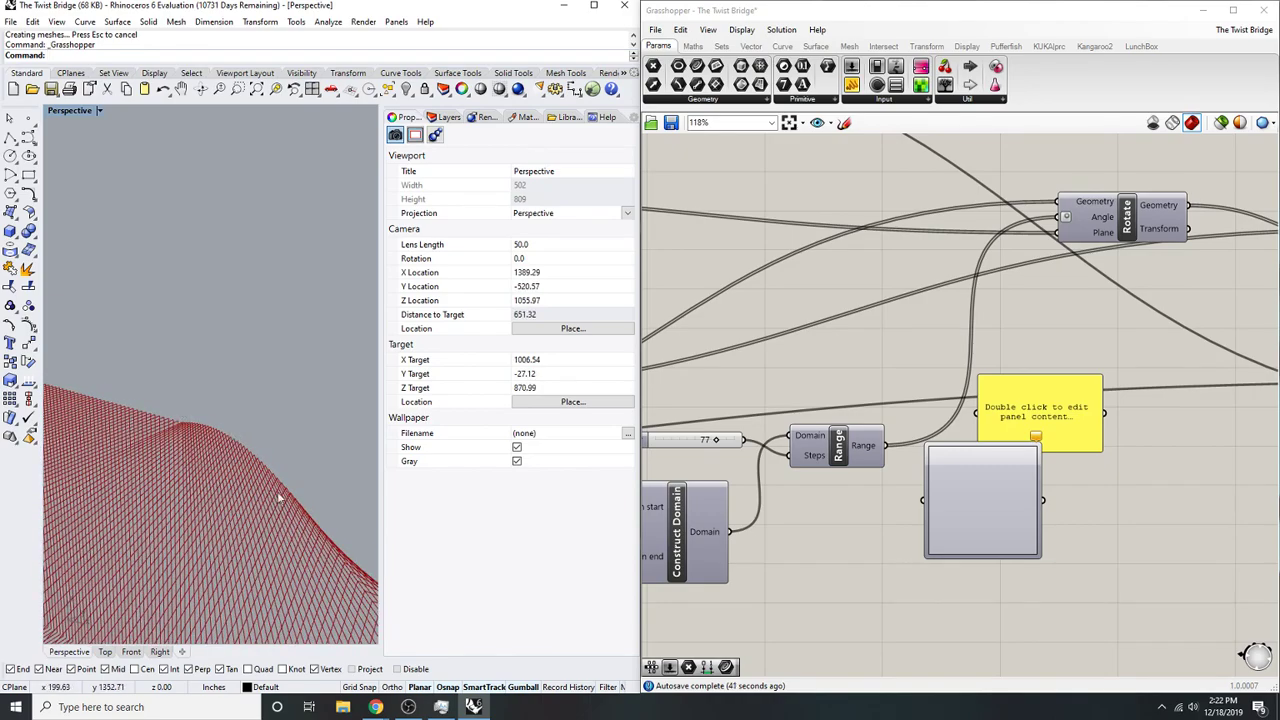
pyautogui.scroll(-5, 170, 432)
pyautogui.moveTo(200, 436); pyautogui.dragTo(334, 508, button='right')
pyautogui.scroll(-6, 263, 443)
pyautogui.scroll(6, 199, 490)
pyautogui.scroll(-3, 258, 519)
pyautogui.scroll(-4, 281, 527)
pyautogui.scroll(6, 262, 505)
pyautogui.moveTo(105, 486); pyautogui.dragTo(282, 506, button='right')
pyautogui.scroll(2, 224, 532)
pyautogui.scroll(4, 224, 532)
pyautogui.scroll(-6, 203, 523)
pyautogui.scroll(8, 315, 490)
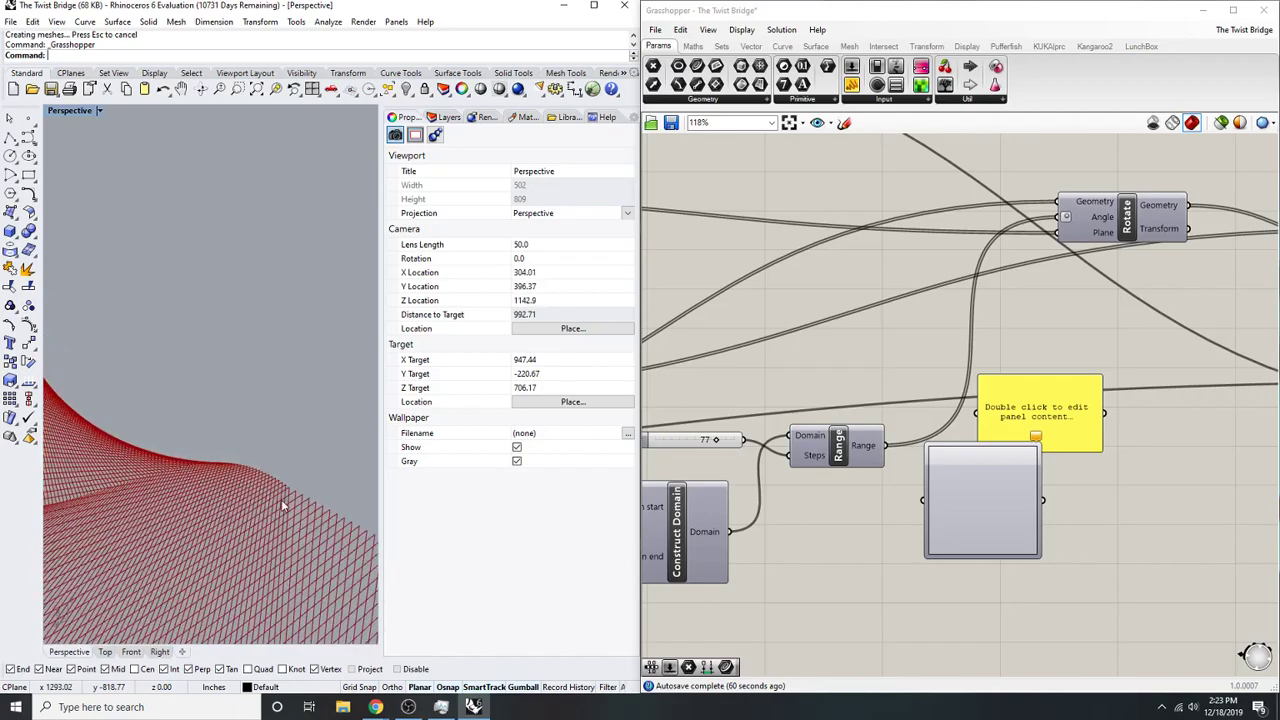
pyautogui.scroll(-2, 251, 475)
pyautogui.scroll(2, 264, 472)
pyautogui.scroll(-4, 264, 474)
pyautogui.keyDown('shift'); pyautogui.moveTo(158, 508); pyautogui.dragTo(52, 545, button='right'); pyautogui.keyUp('shift')
pyautogui.scroll(-4, 257, 517)
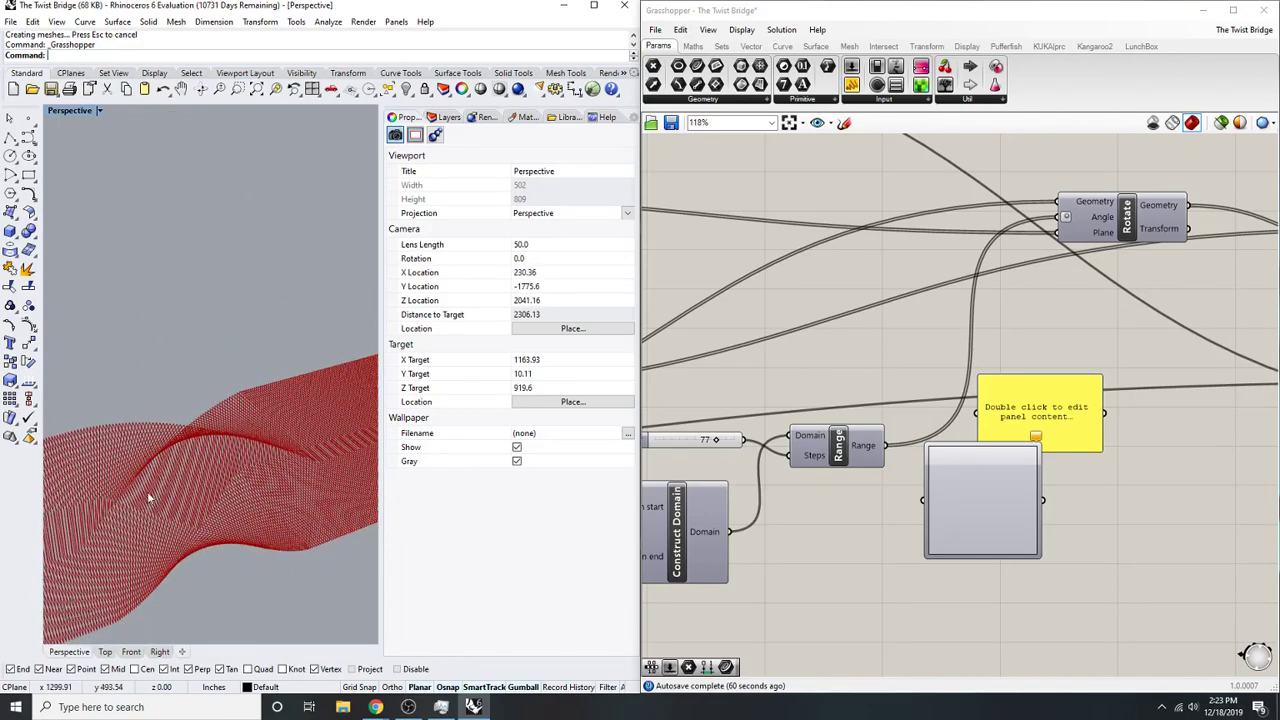
pyautogui.scroll(-2, 111, 467)
pyautogui.moveTo(111, 467); pyautogui.dragTo(215, 506, button='right')
pyautogui.scroll(6, 191, 491)
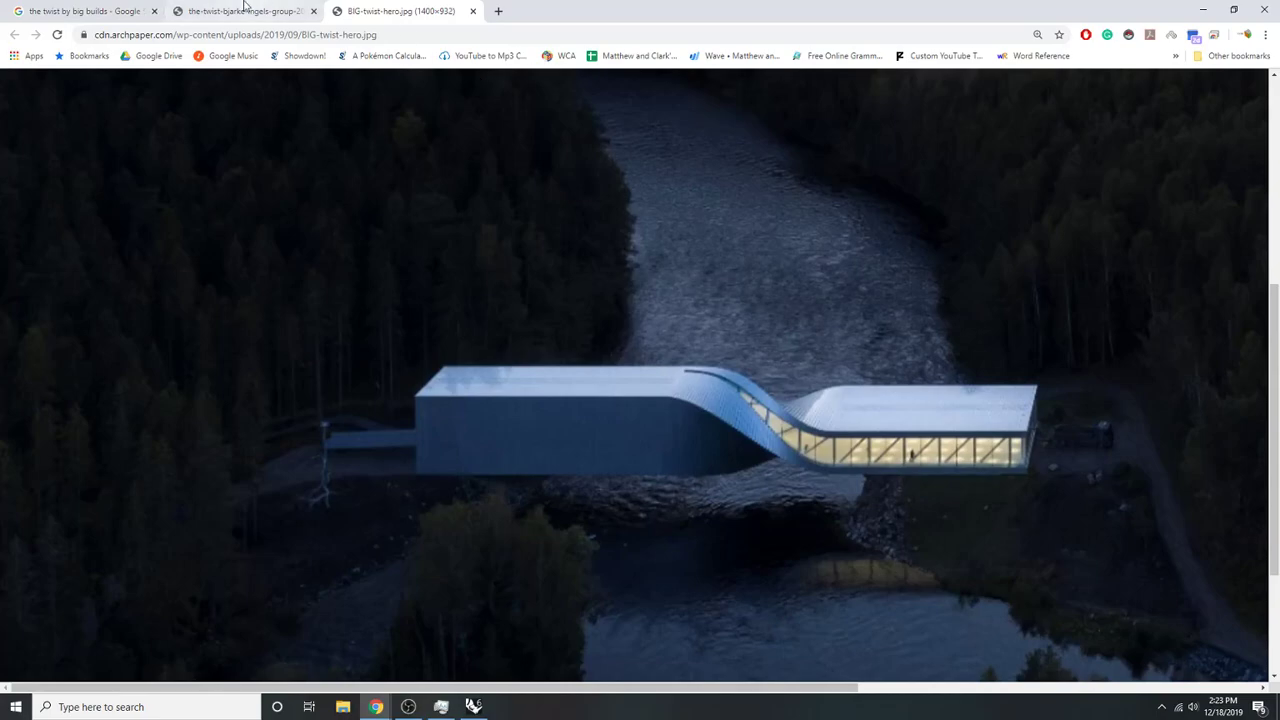
# - Browse the reference photos and Google image results in Chrome and open the Architect's Newspaper article on the bridge museum
pyautogui.click(253, 8)
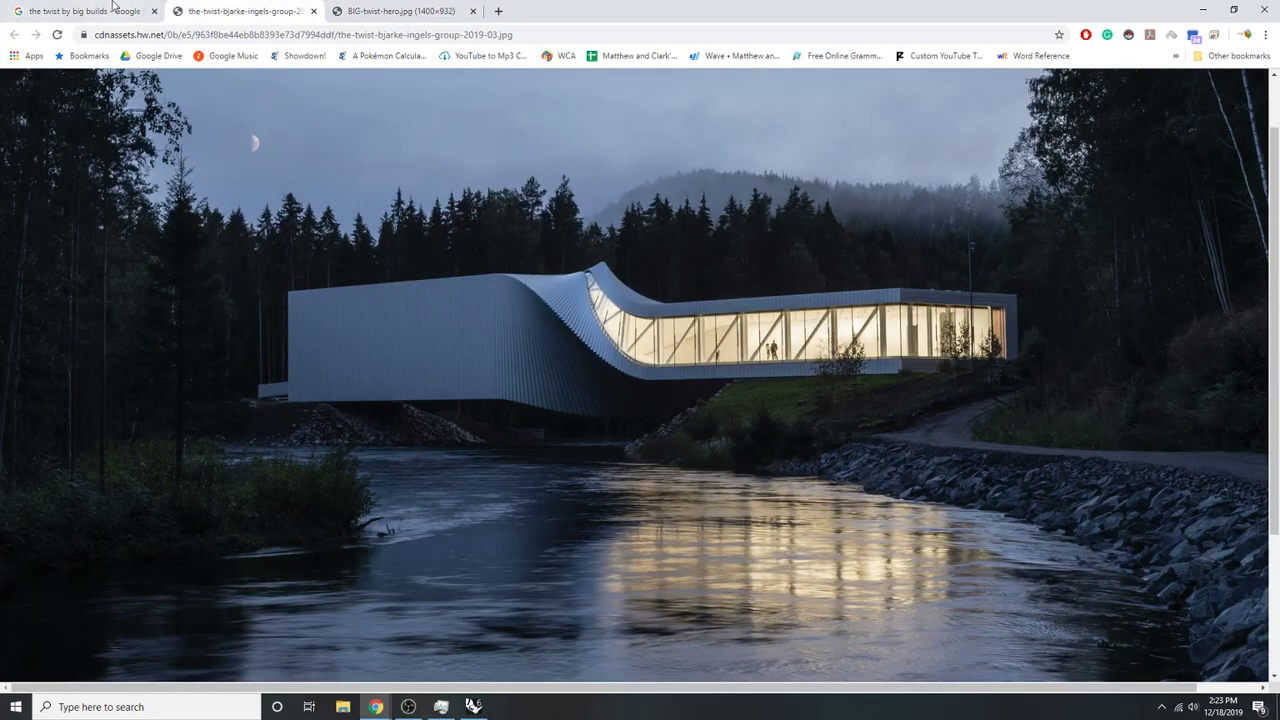
pyautogui.click(119, 8)
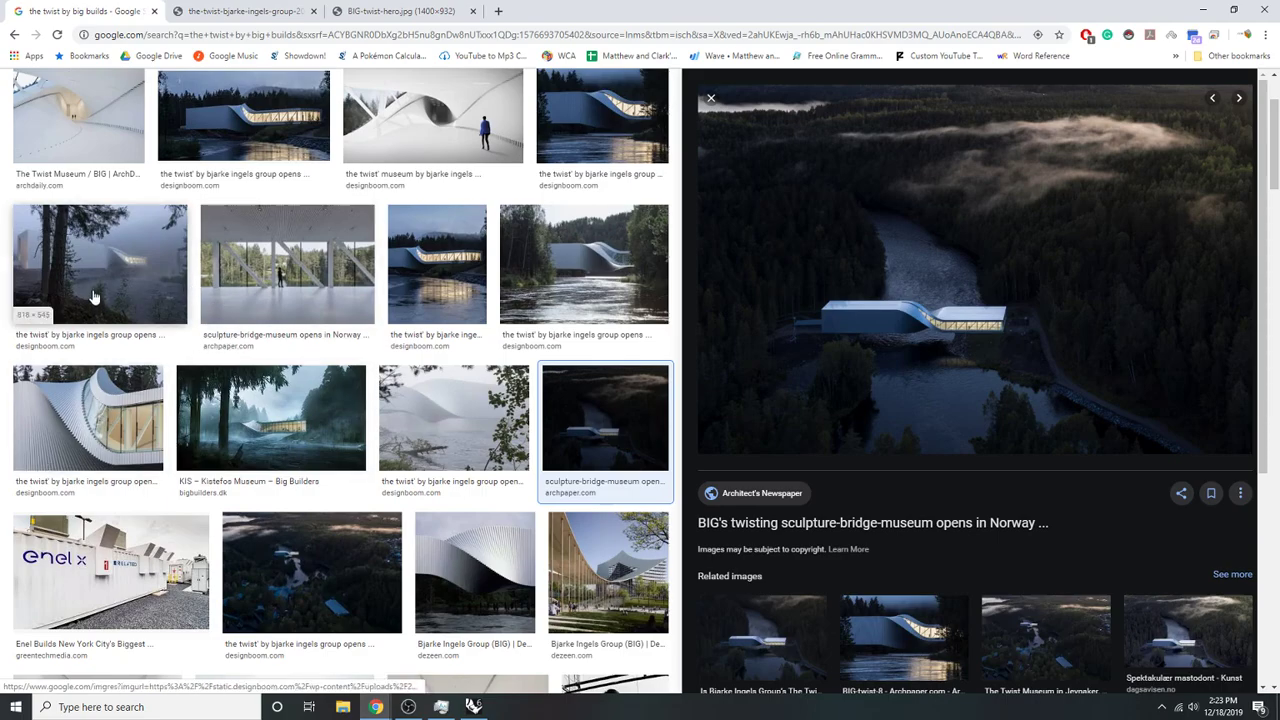
pyautogui.scroll(2, 250, 160)
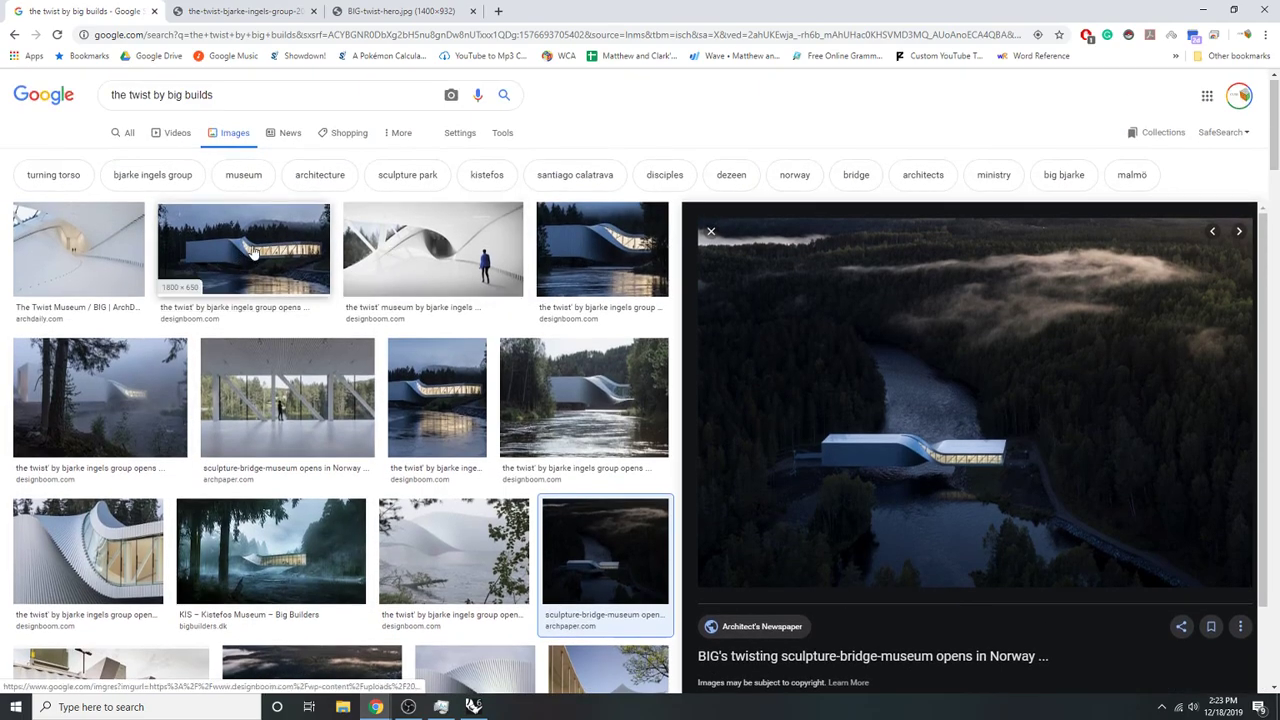
pyautogui.scroll(-5, 568, 385)
pyautogui.scroll(-5, 568, 385)
pyautogui.scroll(4, 530, 415)
pyautogui.scroll(-2, 484, 450)
pyautogui.scroll(-3, 484, 450)
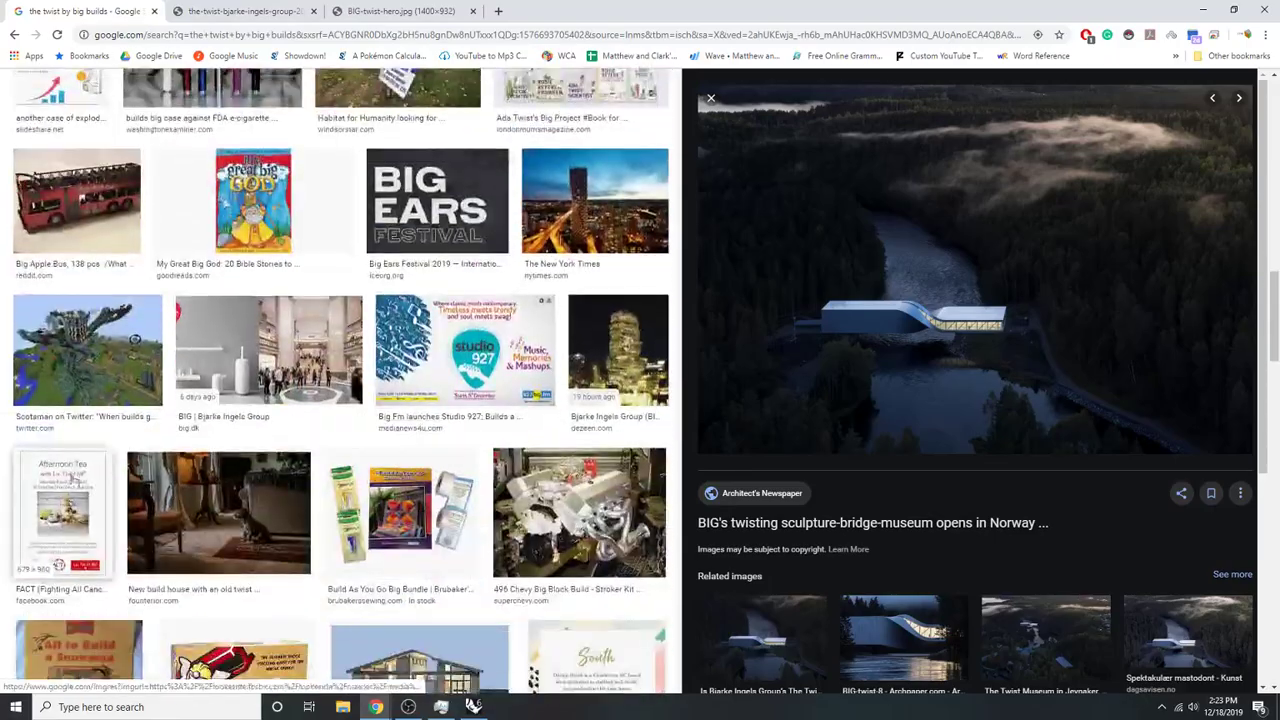
pyautogui.scroll(-4, 130, 385)
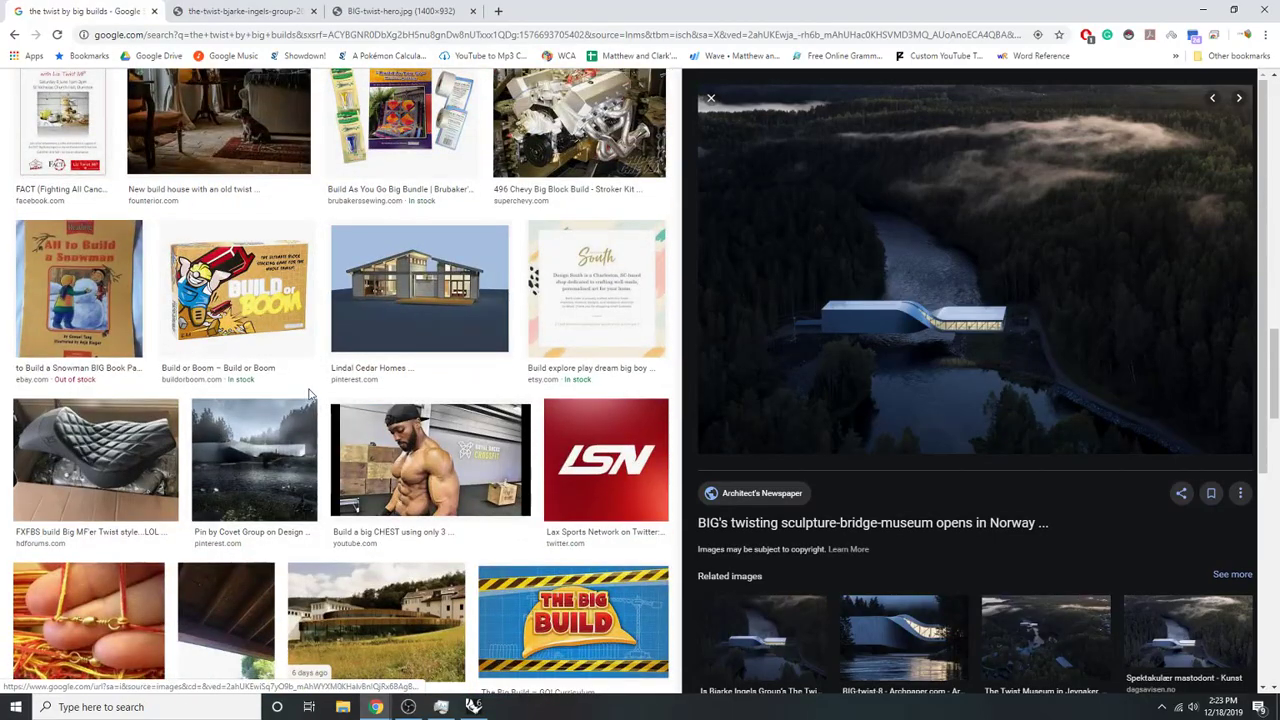
pyautogui.scroll(1, 430, 271)
pyautogui.scroll(15, 430, 271)
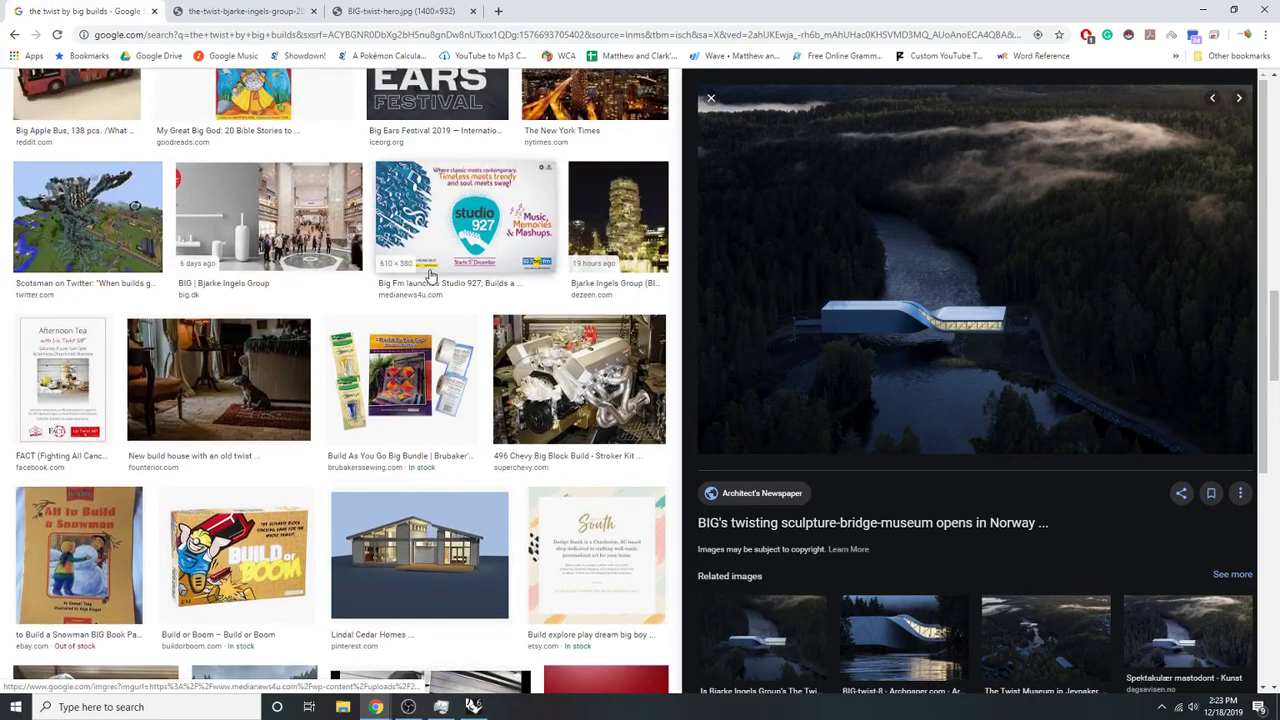
pyautogui.scroll(3, 430, 297)
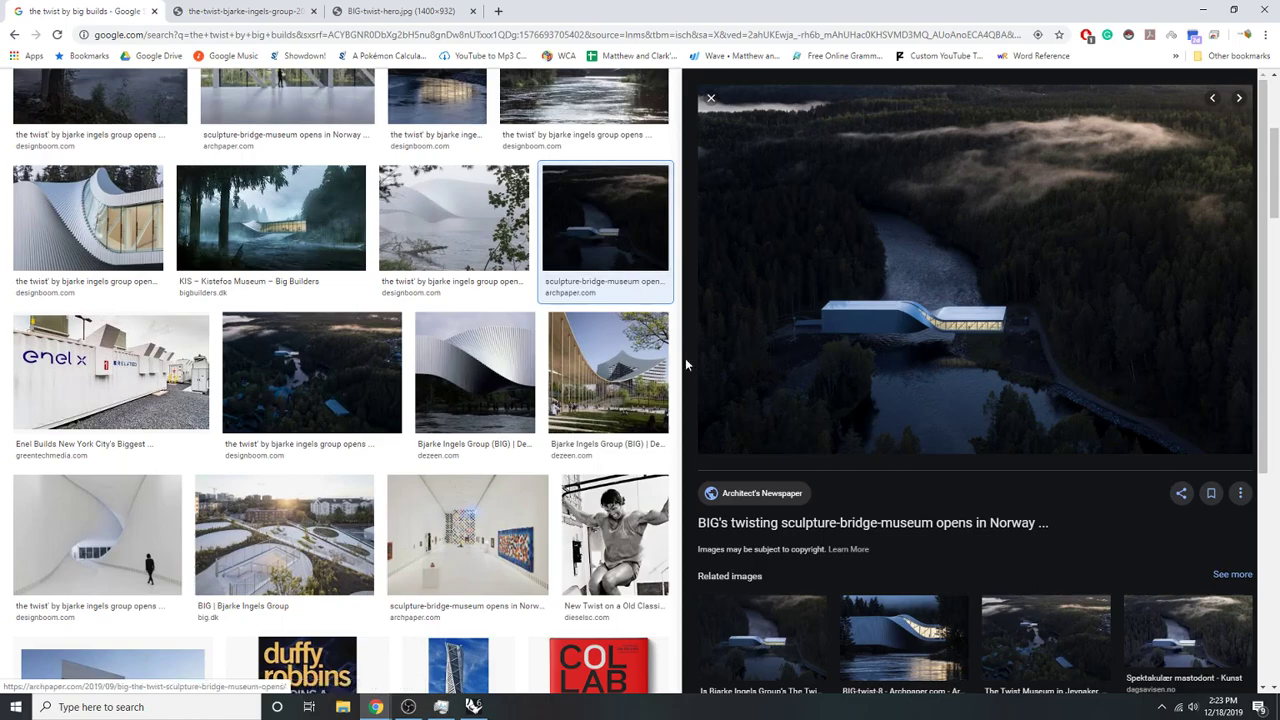
pyautogui.click(863, 524)
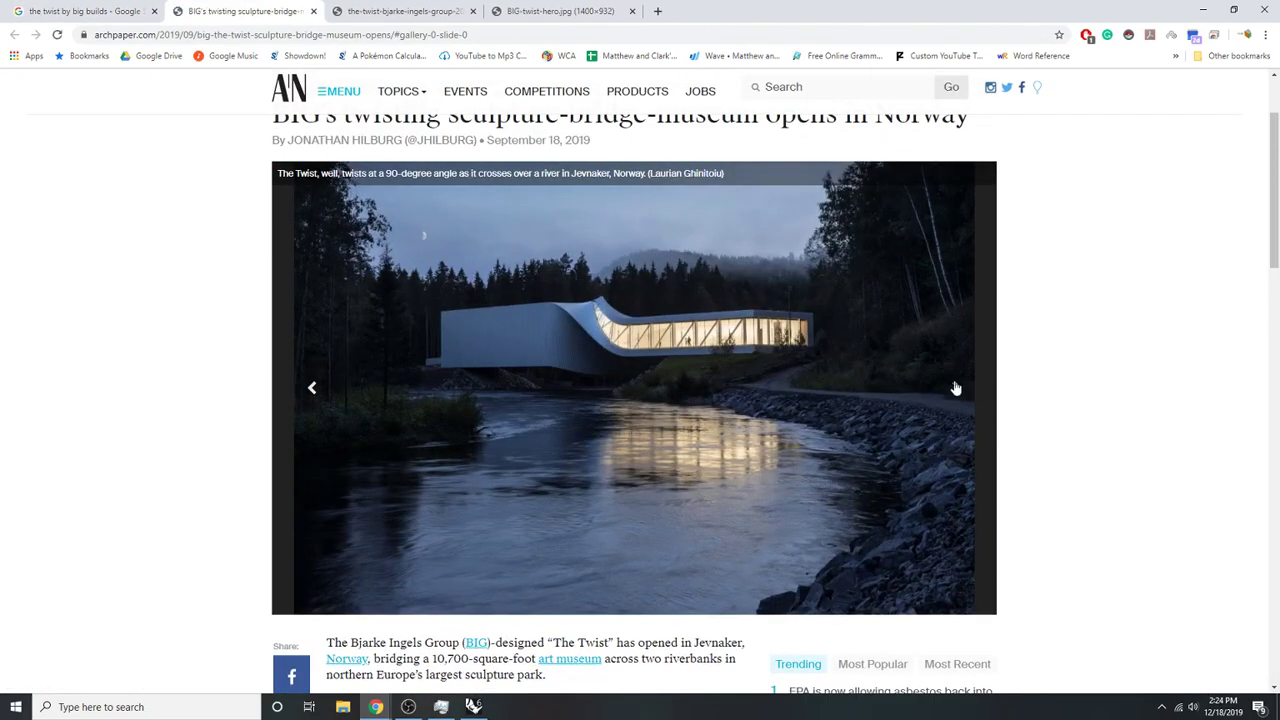
# - Go through the article's gallery photos of the twist's exterior and interior and skim the article text
pyautogui.click(955, 388)
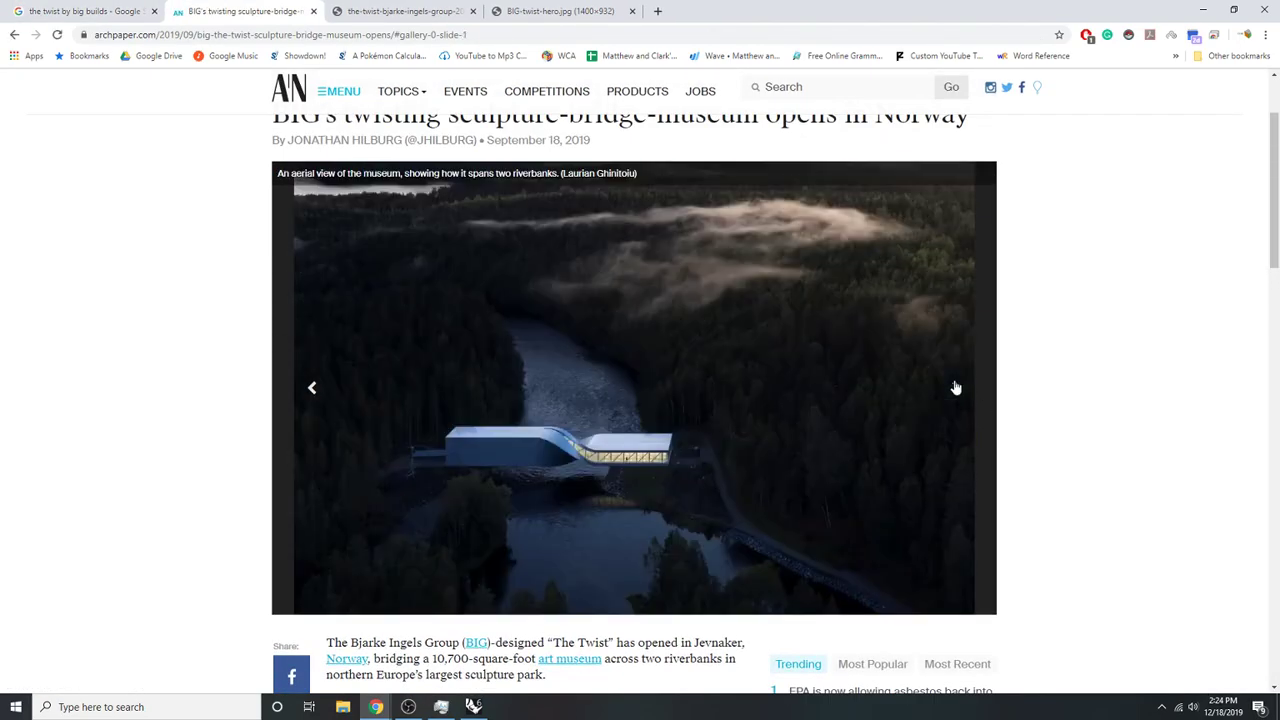
pyautogui.click(955, 388)
pyautogui.click(955, 388)
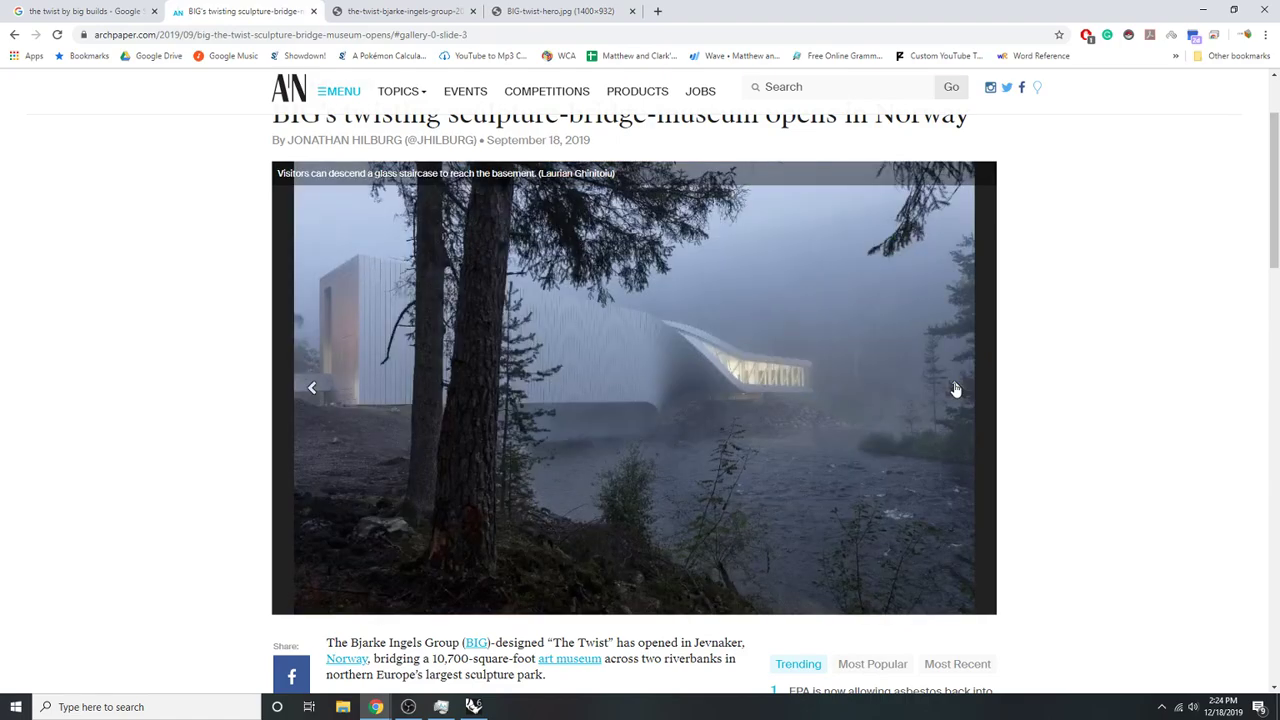
pyautogui.click(955, 388)
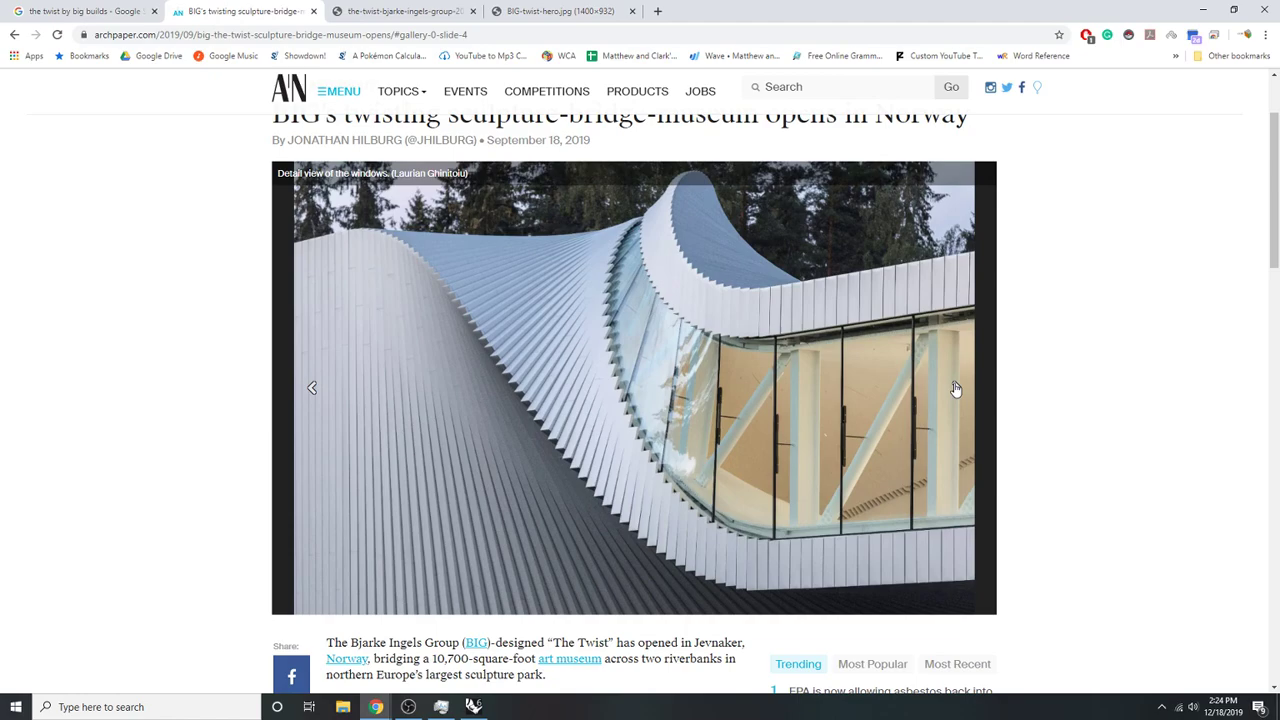
pyautogui.scroll(-2, 695, 395)
pyautogui.scroll(2, 838, 352)
pyautogui.click(958, 388)
pyautogui.click(958, 388)
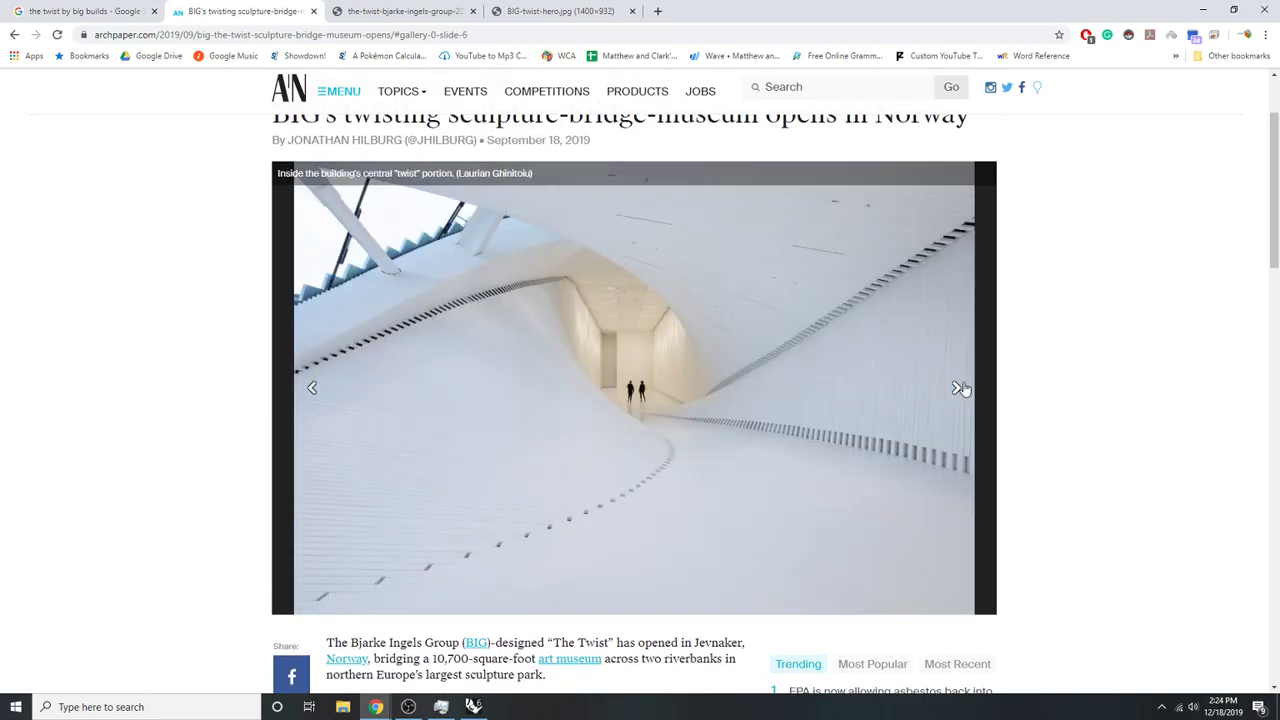
pyautogui.click(958, 388)
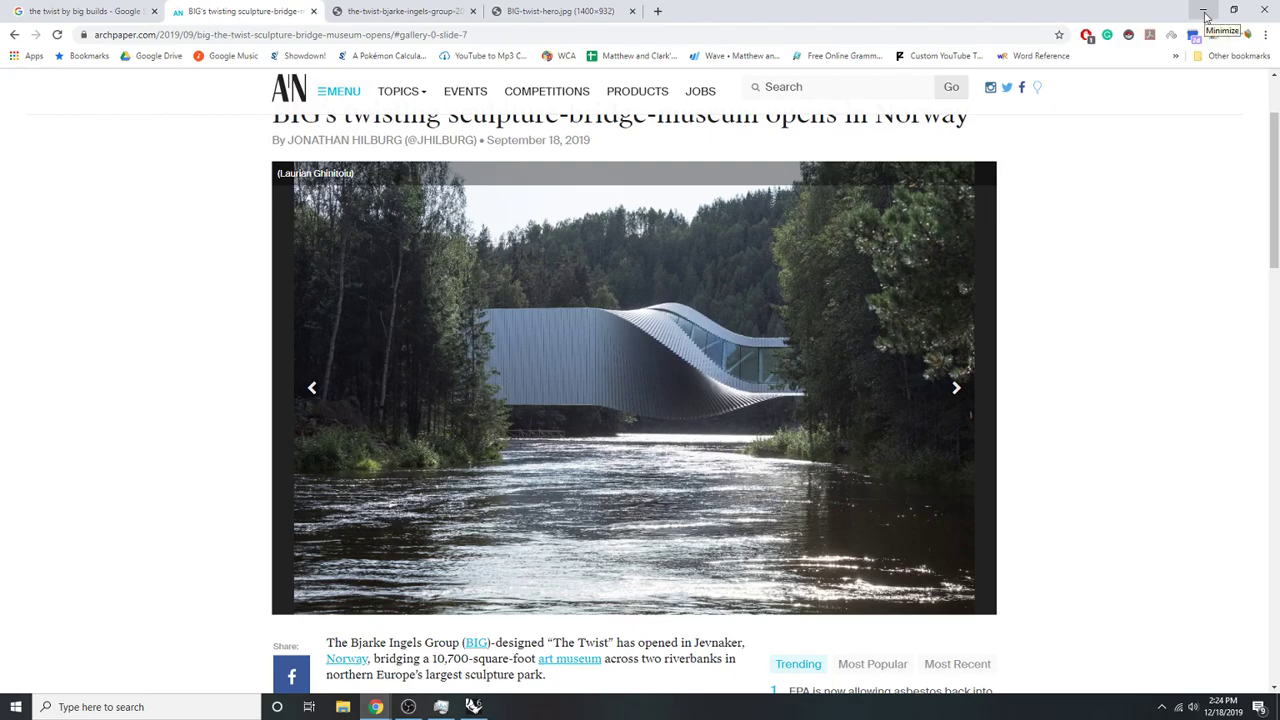
pyautogui.scroll(-10, 900, 321)
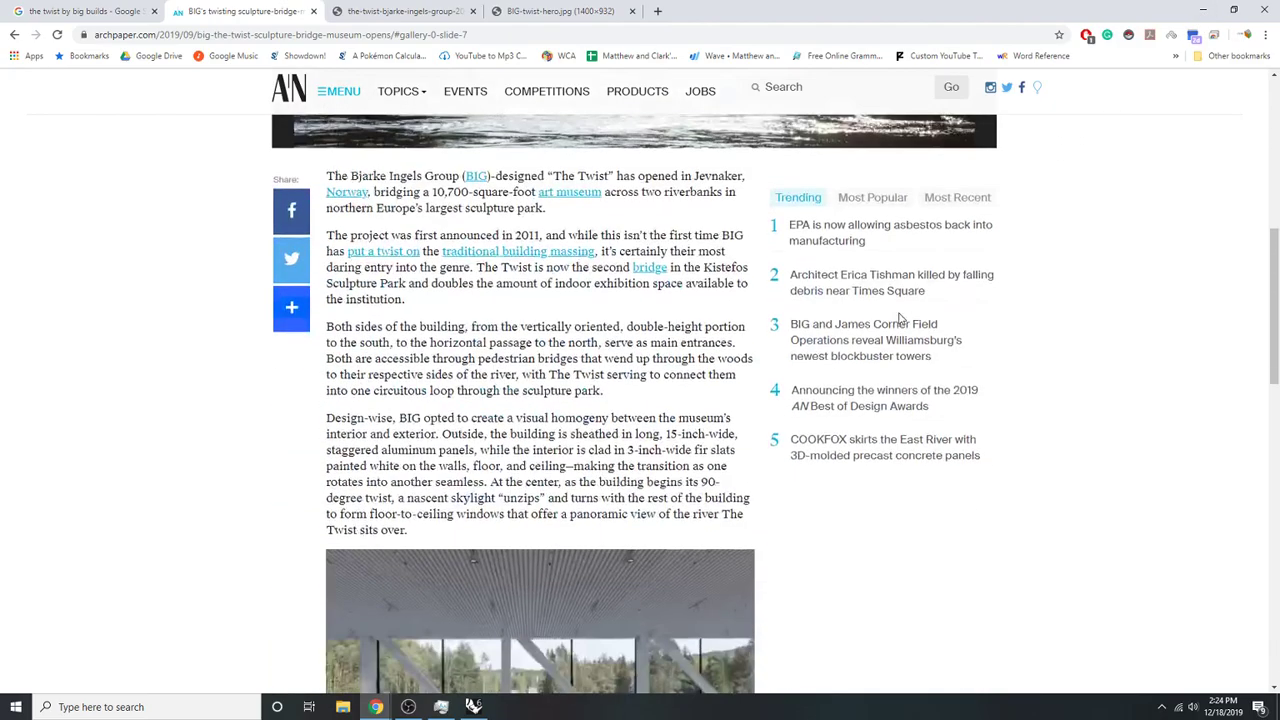
pyautogui.scroll(-6, 900, 321)
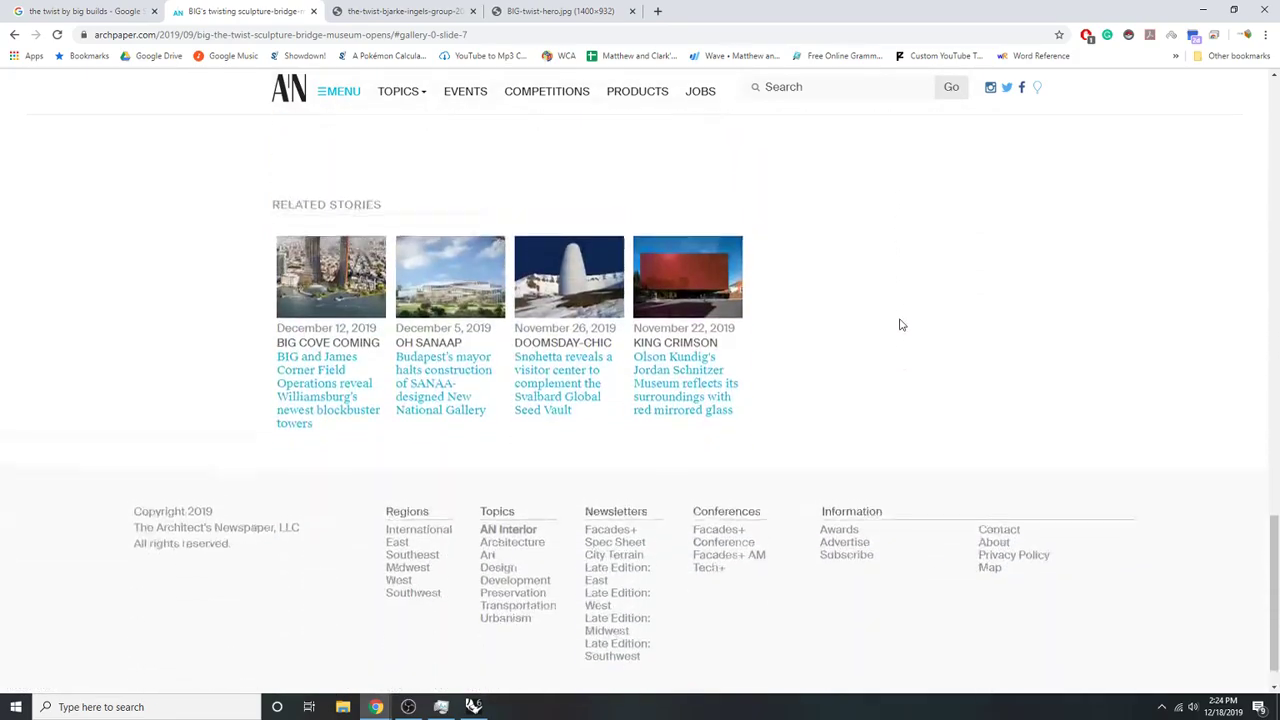
pyautogui.scroll(4, 900, 323)
# - Switch back to Rhino and examine the curvature of the model's twist against the article photos
pyautogui.click(1207, 11)
pyautogui.moveTo(86, 446); pyautogui.dragTo(205, 349, button='right')
pyautogui.scroll(-4, 214, 443)
pyautogui.scroll(4, 262, 464)
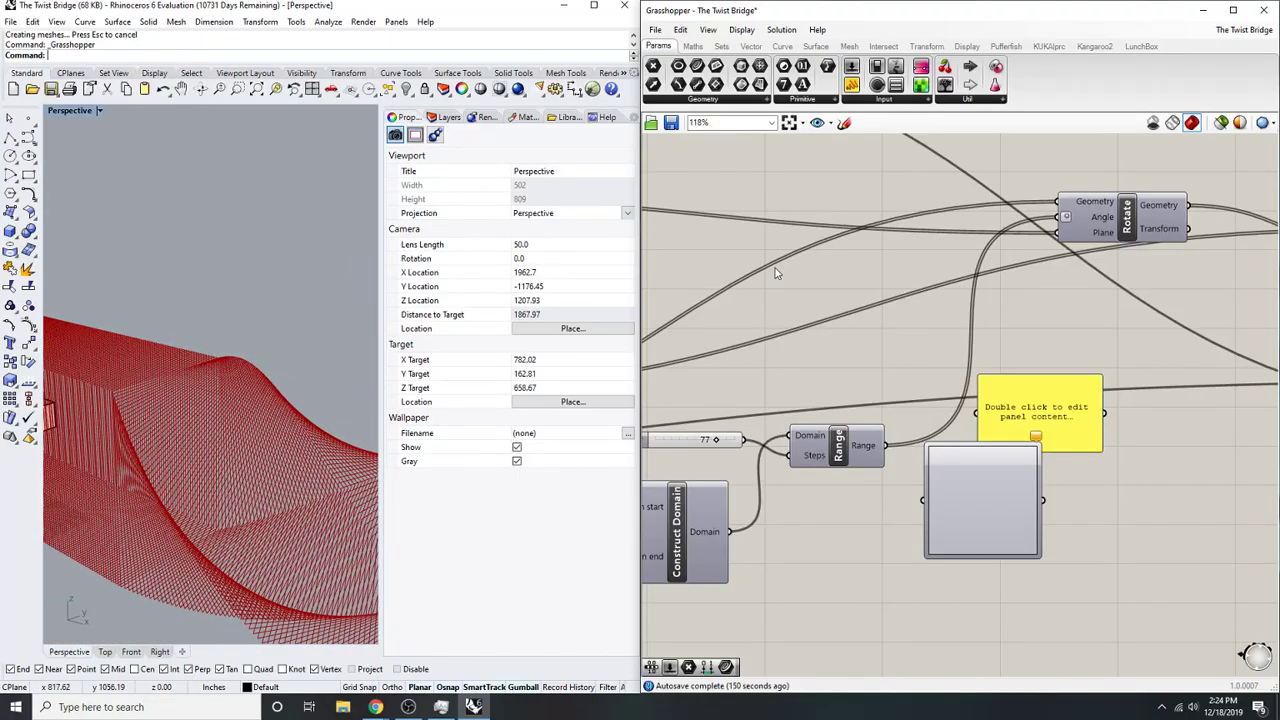
# - Reopen the article in Chrome and study the gallery photo of the twist seen from the river
pyautogui.moveTo(375, 707)
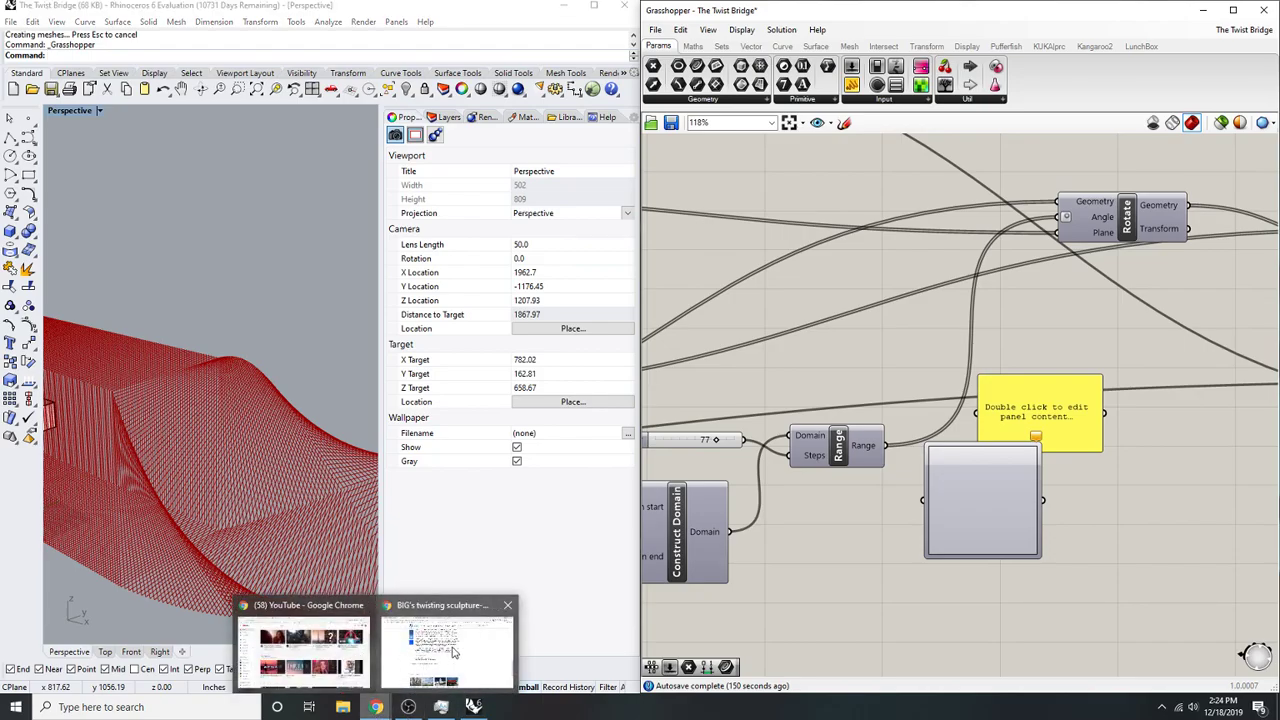
pyautogui.click(450, 640)
pyautogui.rightClick(806, 333)
pyautogui.scroll(10, 659, 375)
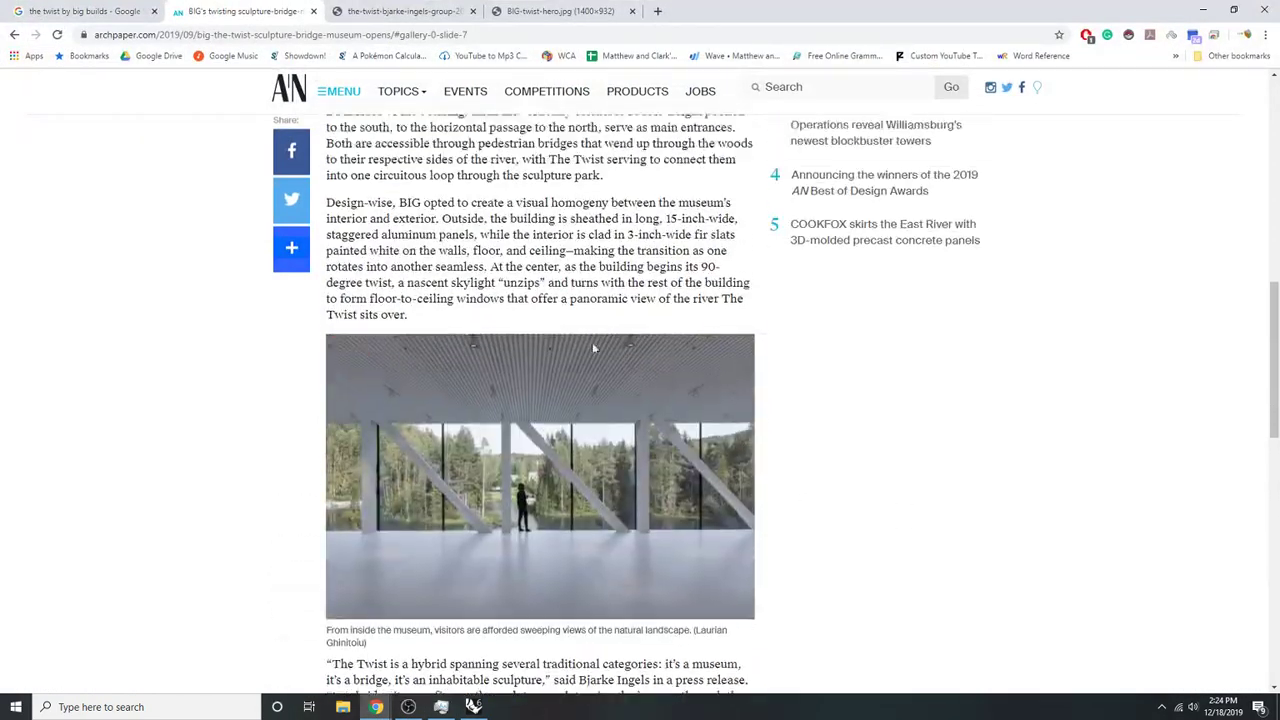
pyautogui.scroll(3, 630, 320)
pyautogui.scroll(2, 634, 303)
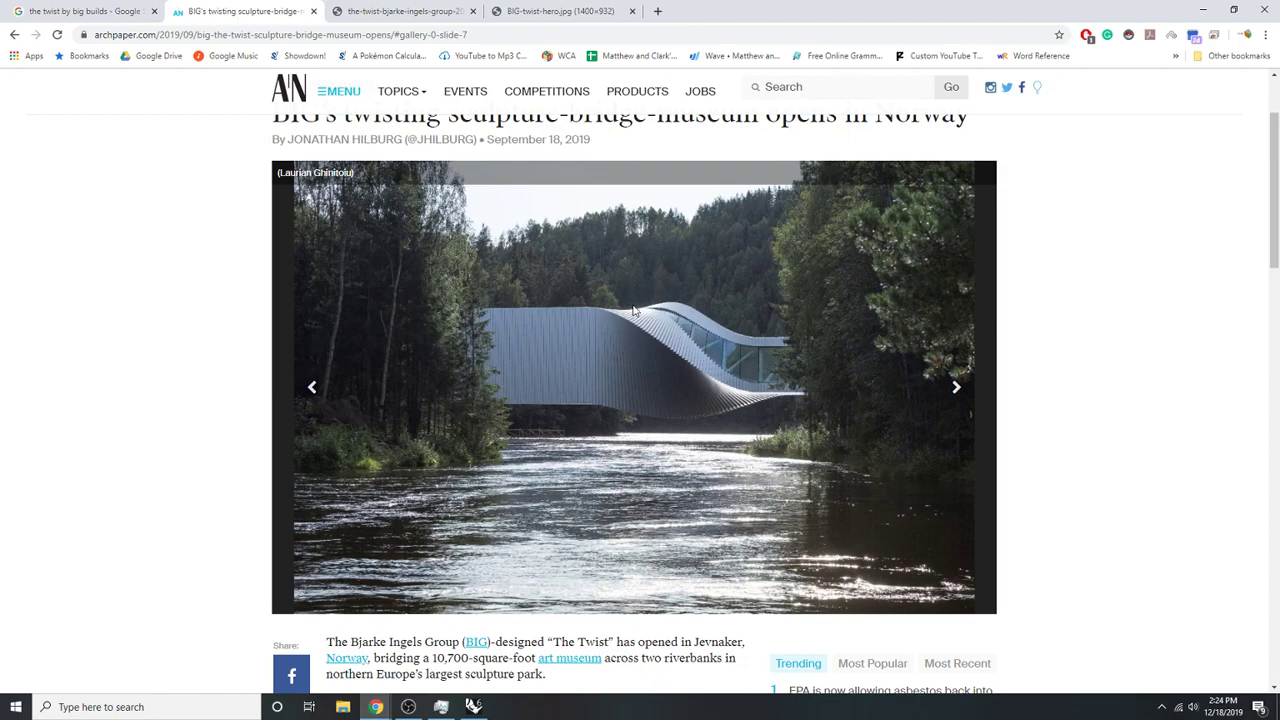
# - Switch back to Rhino and Grasshopper and set the slider feeding the Range component's Steps to 100
pyautogui.click(1205, 12)
pyautogui.scroll(5, 172, 447)
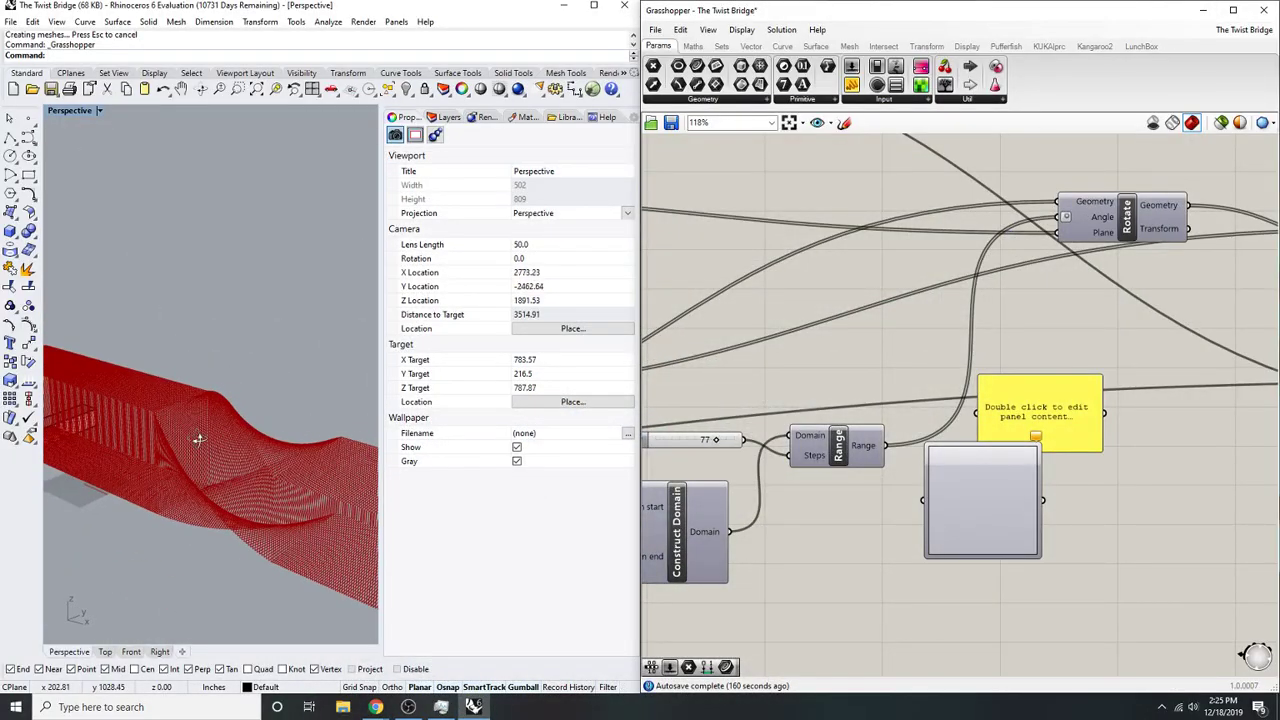
pyautogui.scroll(2, 205, 496)
pyautogui.moveTo(205, 496)
pyautogui.mouseDown(button='right')
pyautogui.moveTo(154, 474)
pyautogui.moveTo(210, 512)
pyautogui.mouseUp(button='right')
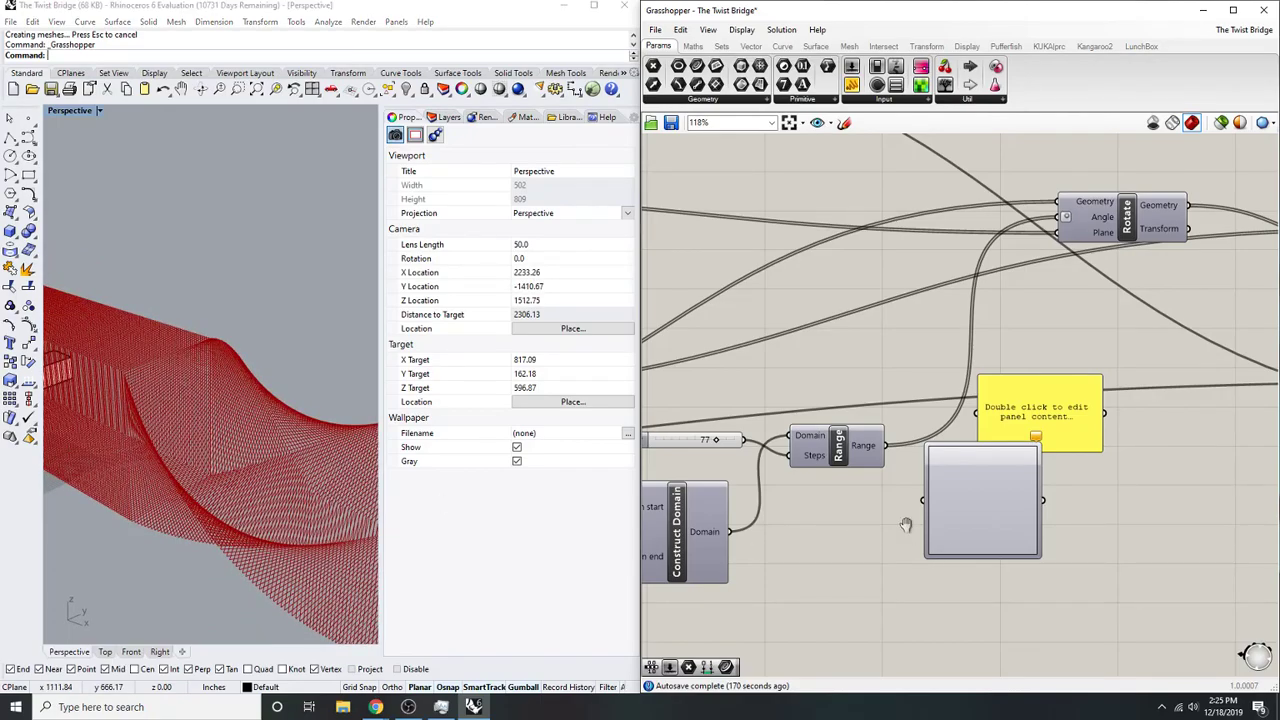
pyautogui.scroll(5, 800, 418)
pyautogui.moveTo(800, 418); pyautogui.dragTo(850, 418)
# - Examine the density and curvature of the section curves around the model's twist from several angles
pyautogui.moveTo(266, 395)
pyautogui.mouseDown(button='right')
pyautogui.moveTo(250, 372)
pyautogui.moveTo(338, 393)
pyautogui.moveTo(243, 423)
pyautogui.moveTo(216, 302)
pyautogui.moveTo(177, 309)
pyautogui.moveTo(183, 325)
pyautogui.mouseUp(button='right')
pyautogui.scroll(6, 239, 300)
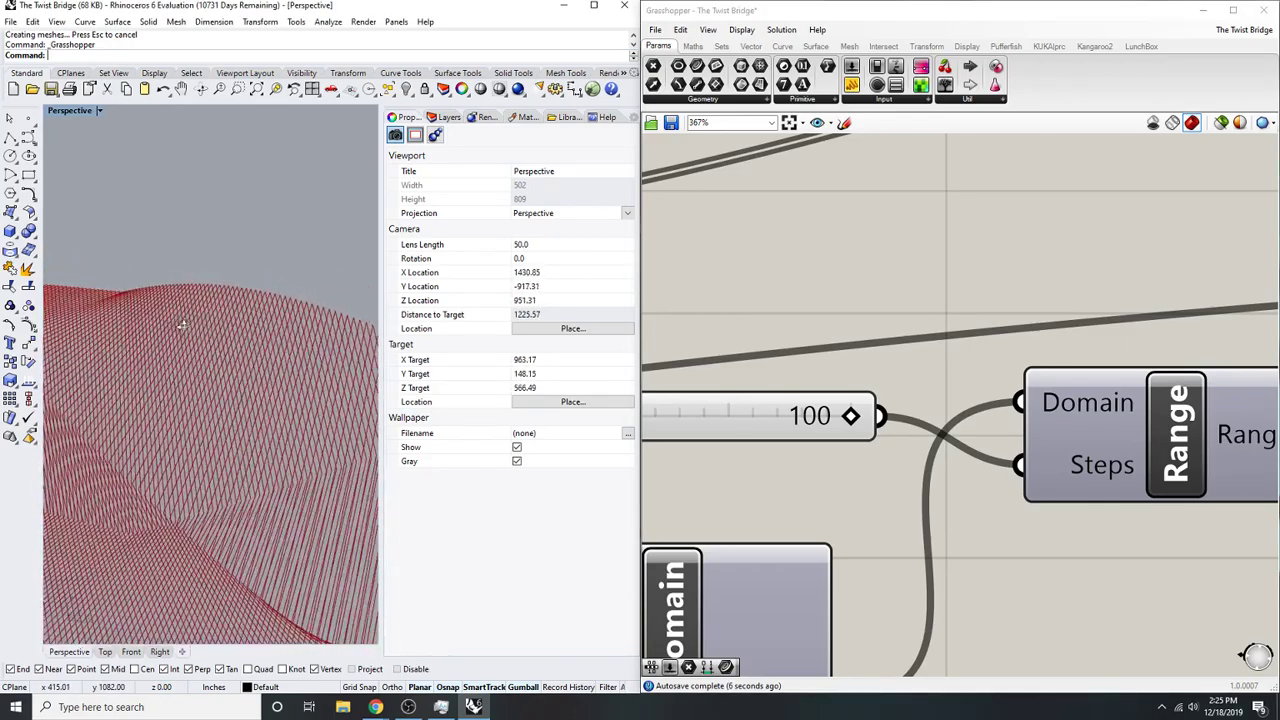
pyautogui.scroll(-9, 320, 365)
pyautogui.scroll(11, 262, 360)
pyautogui.moveTo(170, 368); pyautogui.dragTo(289, 345, button='right')
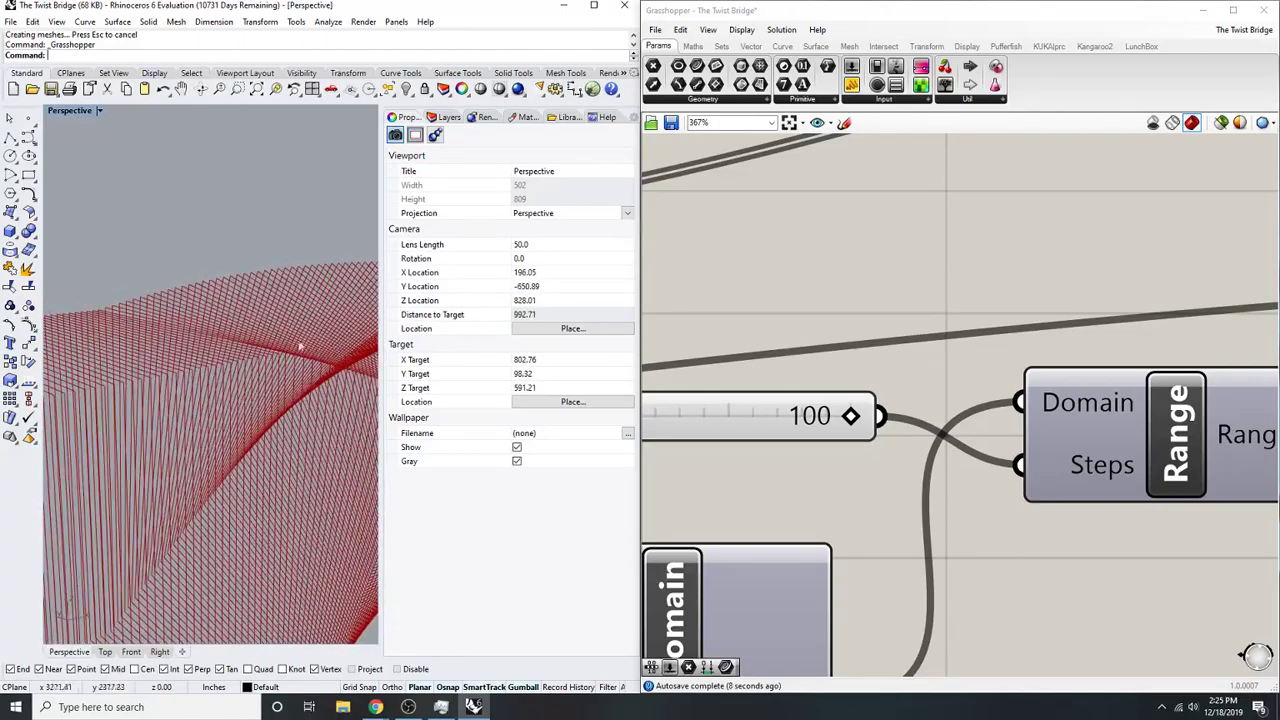
pyautogui.scroll(-14, 266, 380)
pyautogui.moveTo(117, 394); pyautogui.dragTo(162, 354, button='right')
pyautogui.scroll(-8, 180, 386)
pyautogui.scroll(2, 278, 422)
pyautogui.scroll(-5, 762, 334)
# - Connect the Merge component's Result to the Base input of the Extrude component
pyautogui.moveTo(1028, 372); pyautogui.dragTo(816, 376, button='right')
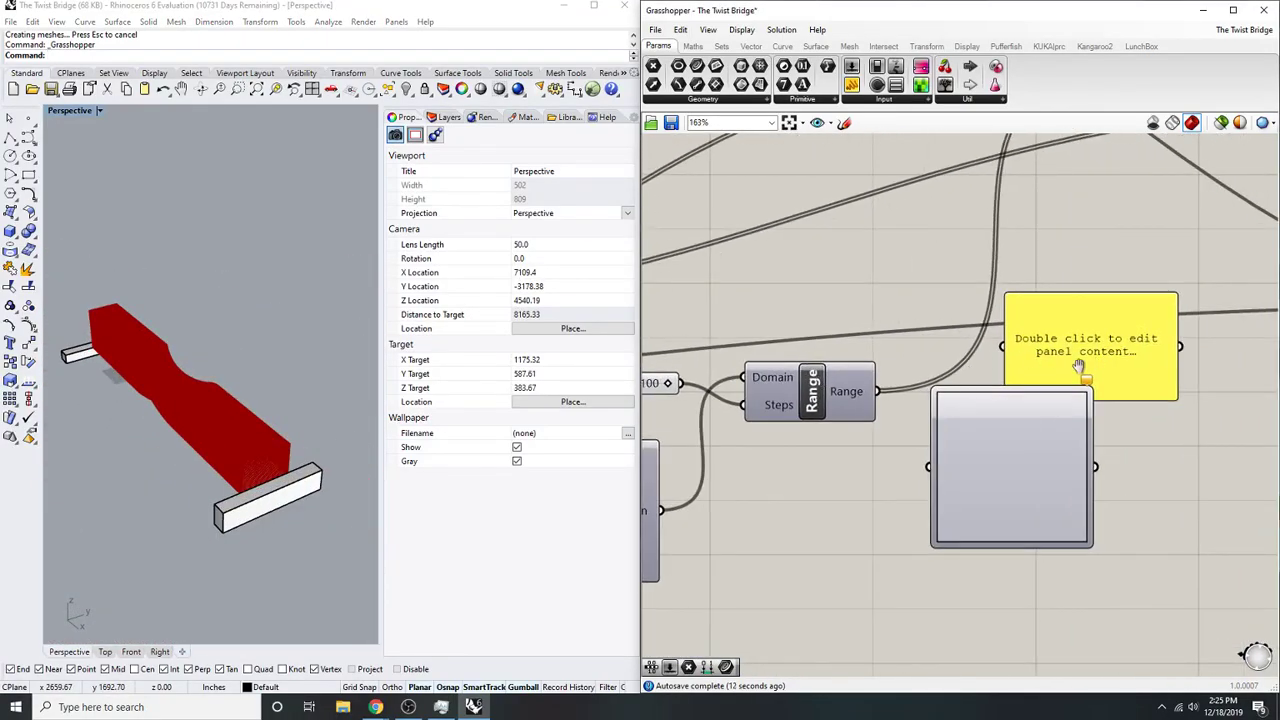
pyautogui.moveTo(1089, 359); pyautogui.dragTo(793, 409, button='right')
pyautogui.scroll(-3, 897, 426)
pyautogui.scroll(1, 897, 426)
pyautogui.moveTo(897, 426); pyautogui.dragTo(597, 497, button='right')
pyautogui.scroll(-4, 1137, 326)
pyautogui.moveTo(1213, 332); pyautogui.dragTo(1096, 389, button='right')
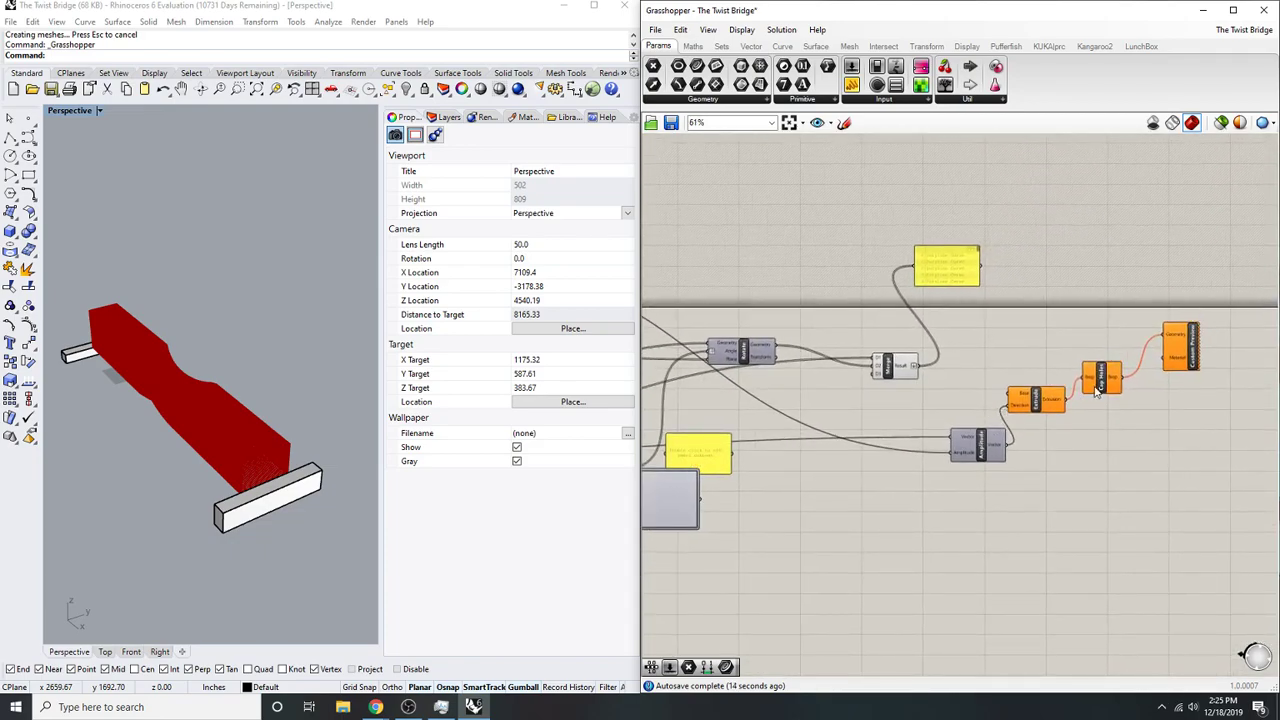
pyautogui.click(1020, 397)
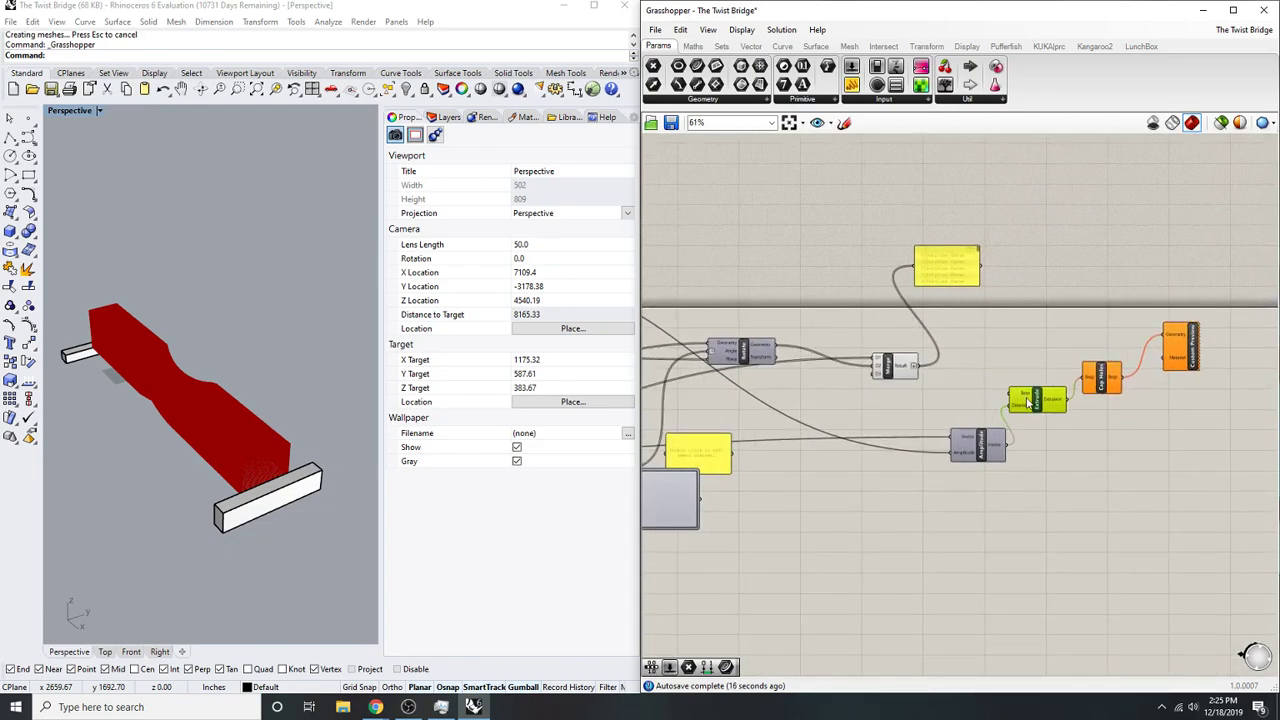
pyautogui.scroll(3, 1015, 398)
pyautogui.moveTo(1002, 389); pyautogui.dragTo(860, 344)
pyautogui.click(945, 321)
pyautogui.moveTo(973, 334); pyautogui.dragTo(943, 345, button='right')
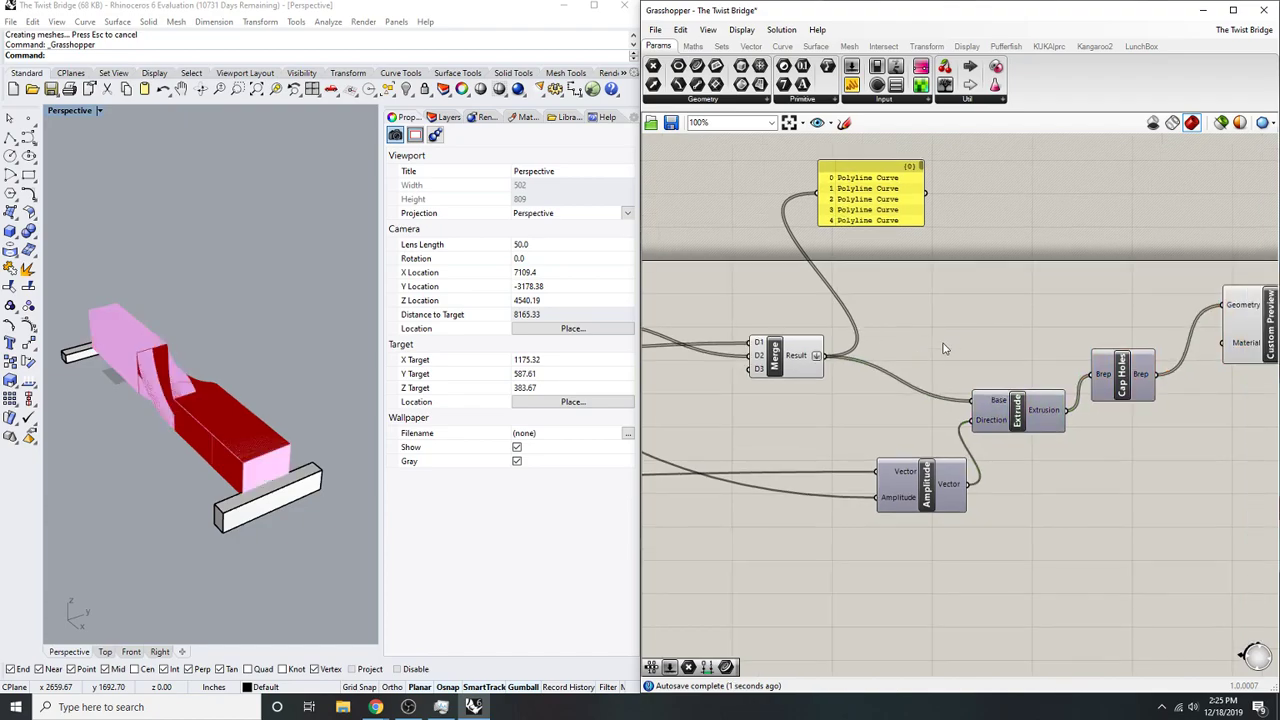
# - Turn off the Merge component's preview so only the extruded bridge geometry is displayed
pyautogui.click(778, 355)
pyautogui.middleClick(784, 348)
pyautogui.click(818, 309)
pyautogui.scroll(6, 186, 394)
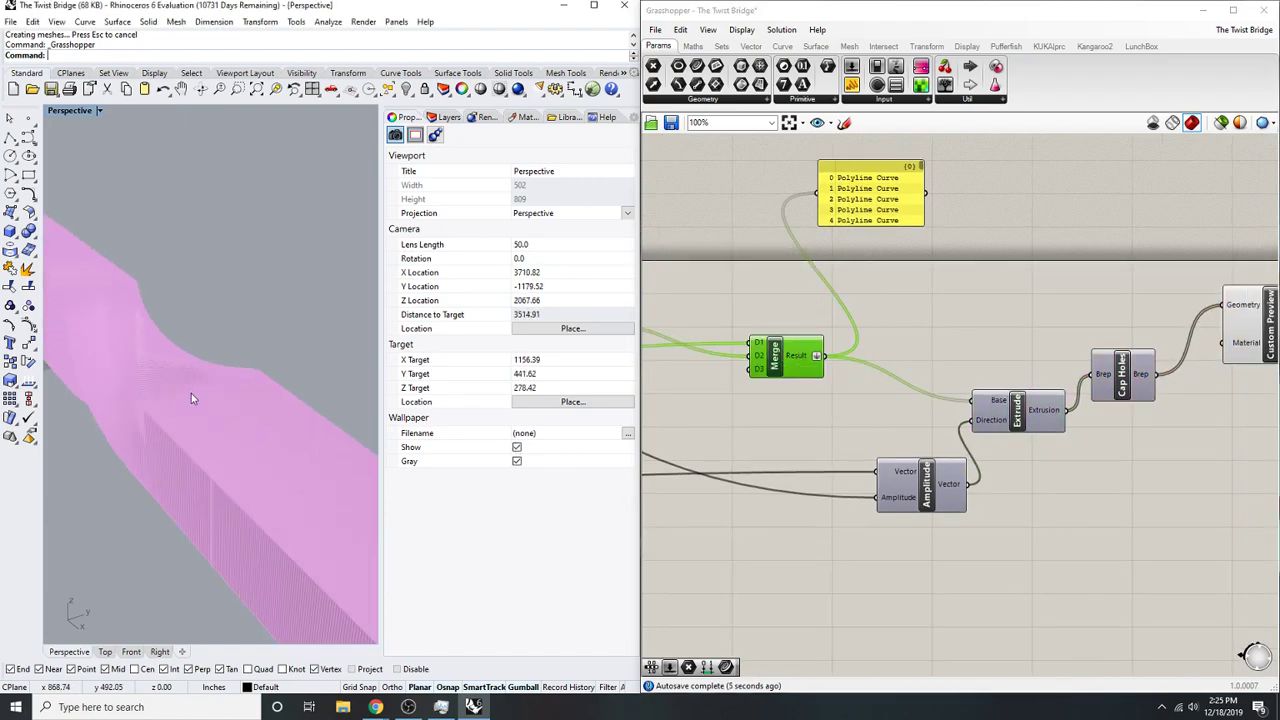
# - Inspect the extruded bridge around the twist, including in the Rendered display mode
pyautogui.scroll(5, 160, 414)
pyautogui.moveTo(160, 414); pyautogui.dragTo(221, 438, button='right')
pyautogui.scroll(-4, 143, 326)
pyautogui.scroll(4, 160, 280)
pyautogui.moveTo(157, 280); pyautogui.dragTo(280, 323, button='right')
pyautogui.scroll(-6, 150, 260)
pyautogui.scroll(-5, 151, 240)
pyautogui.scroll(-10, 161, 311)
pyautogui.click(99, 111)
pyautogui.click(90, 174)
pyautogui.scroll(6, 280, 323)
pyautogui.scroll(7, 204, 333)
pyautogui.moveTo(204, 333)
pyautogui.mouseDown(button='right')
pyautogui.moveTo(260, 317)
pyautogui.moveTo(211, 340)
pyautogui.mouseUp(button='right')
pyautogui.scroll(-10, 231, 335)
# - Switch to Chrome and study the reference photos, including BIG-twist-hero.jpg
pyautogui.moveTo(376, 706)
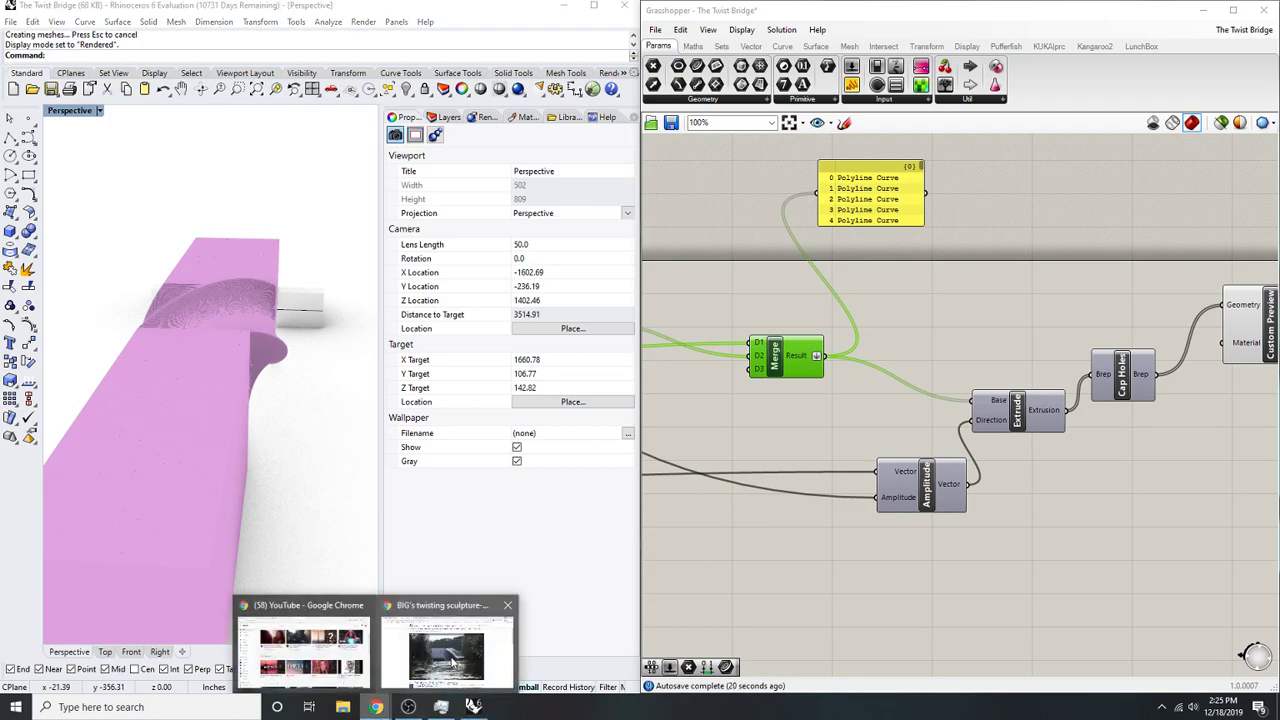
pyautogui.click(451, 660)
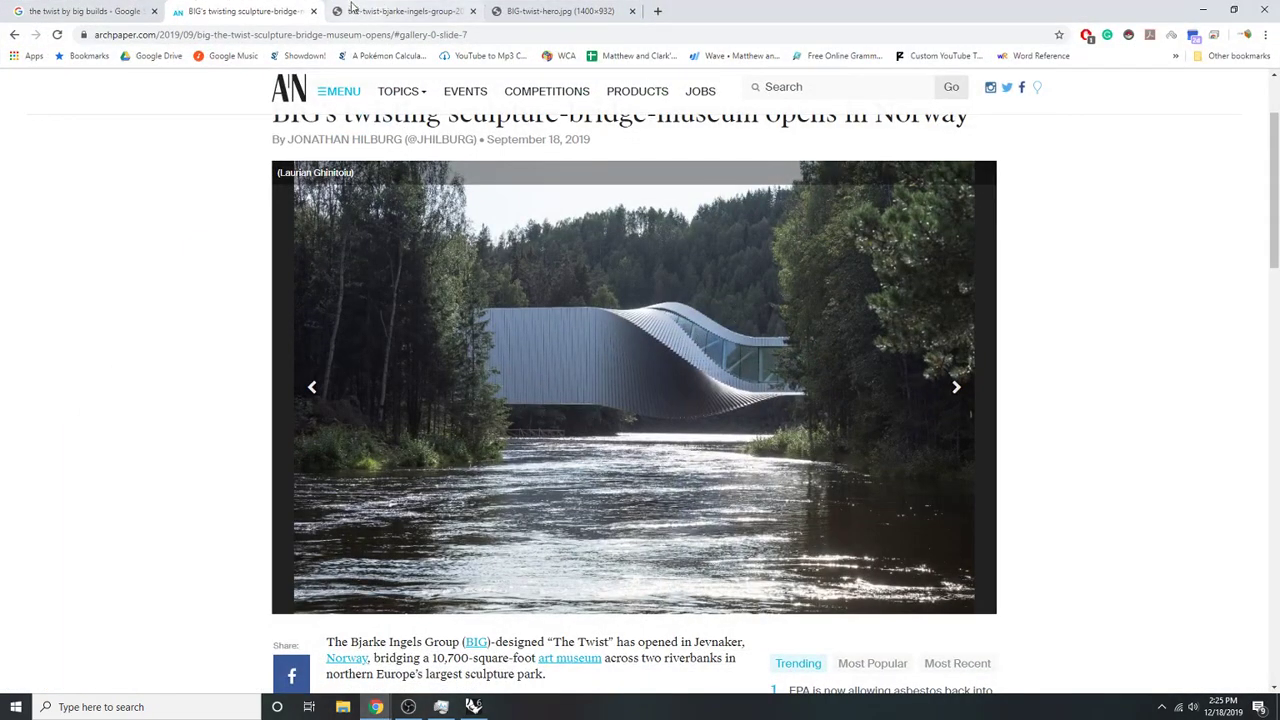
pyautogui.hotkey('ctrl', 'Tab')
pyautogui.click(555, 12)
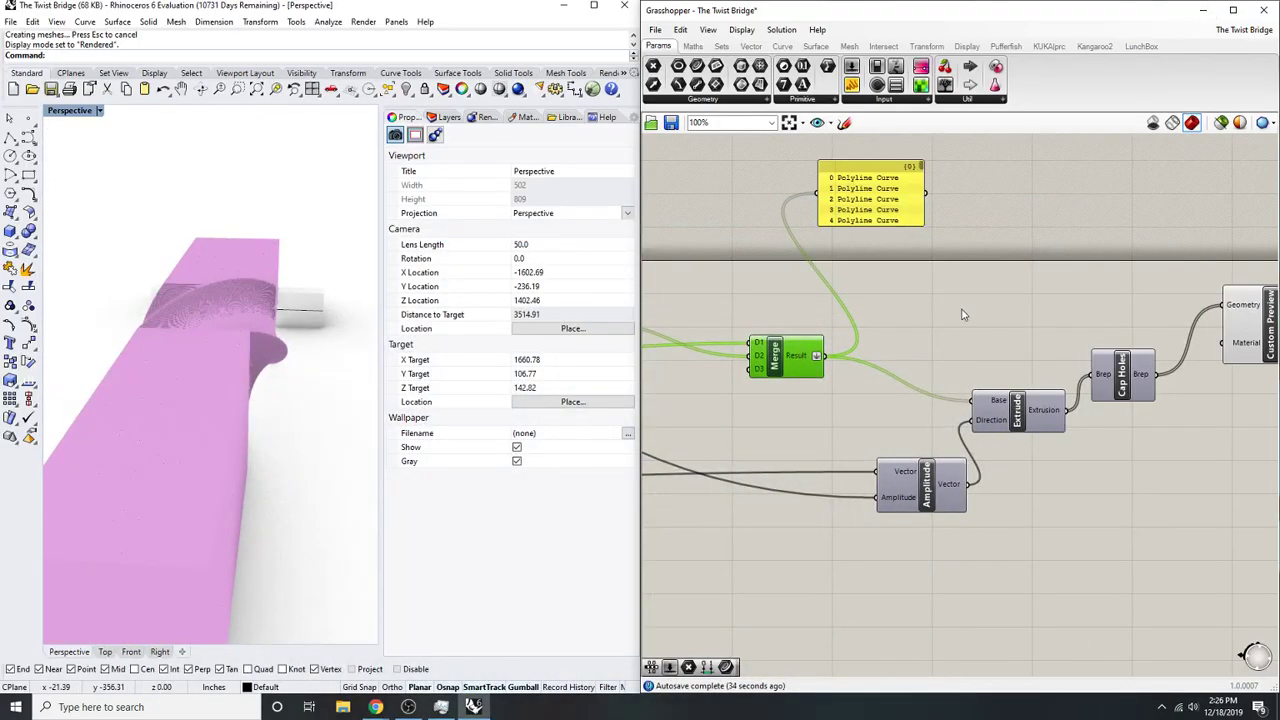
# - Set the Perspective viewport to Shaded display and view the bridge from the side
pyautogui.click(963, 315)
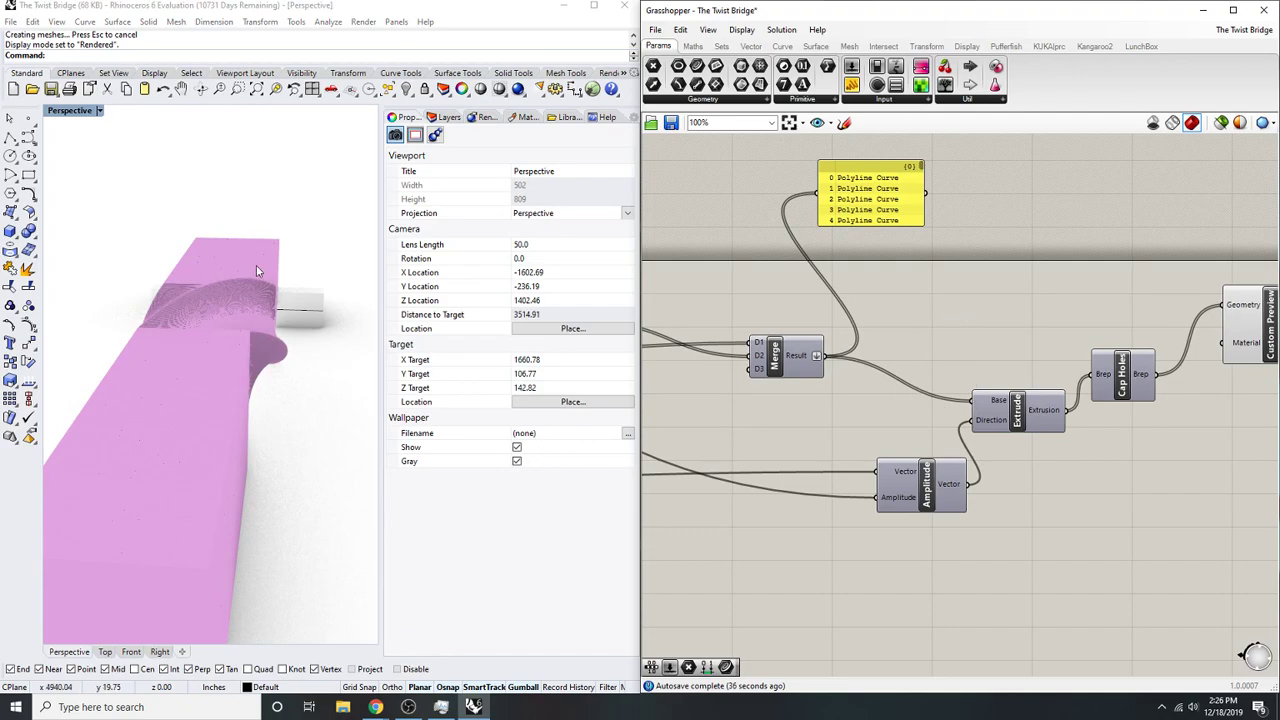
pyautogui.click(99, 110)
pyautogui.click(79, 160)
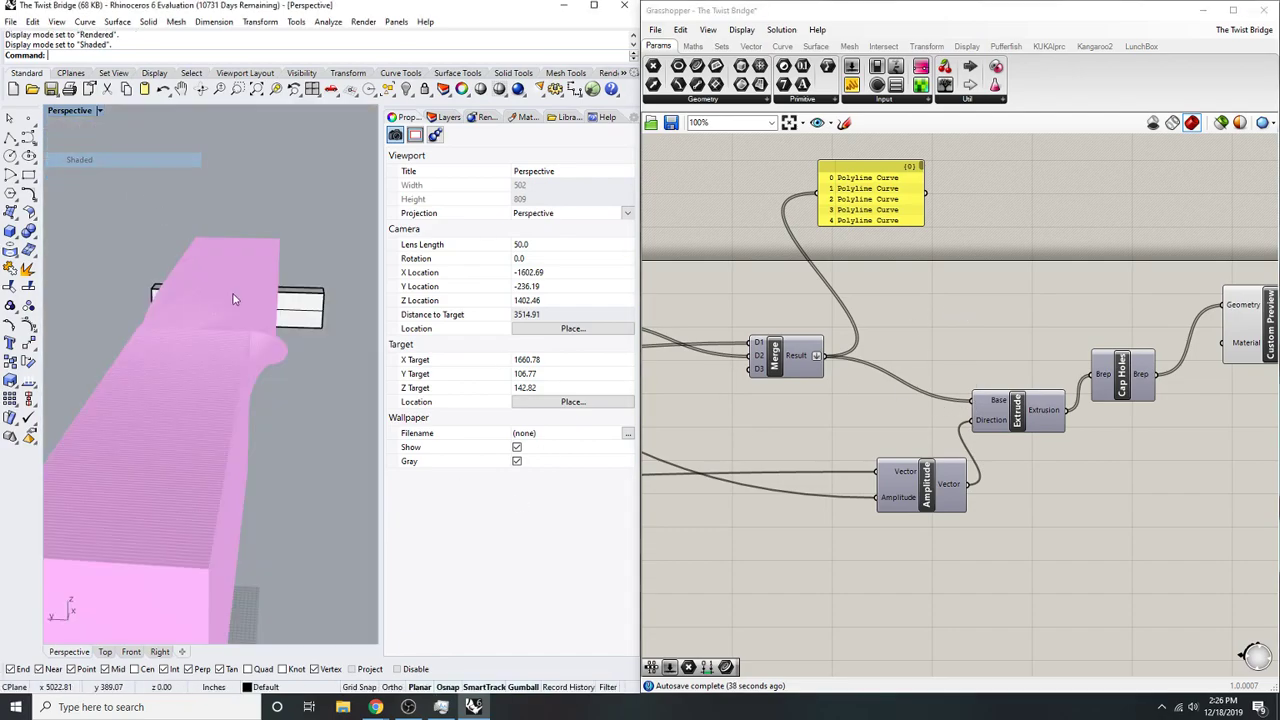
pyautogui.moveTo(90, 360); pyautogui.dragTo(147, 372, button='right')
# - Disconnect the Merge result from the Extrude component's Base input
pyautogui.moveTo(1177, 412); pyautogui.dragTo(977, 434, button='right')
pyautogui.scroll(2, 1103, 366)
pyautogui.click(1063, 353)
pyautogui.middleClick(1059, 348)
pyautogui.scroll(-2, 1100, 380)
pyautogui.click(1183, 488)
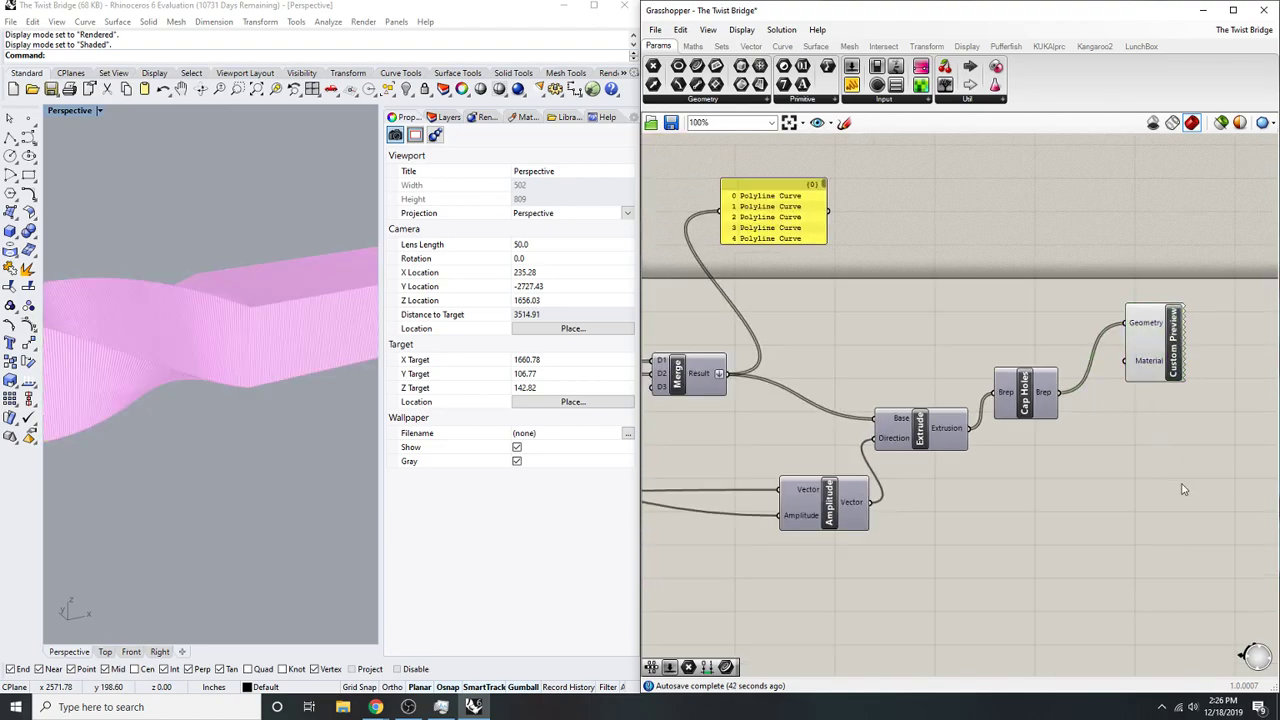
pyautogui.moveTo(1183, 530); pyautogui.dragTo(912, 370)
pyautogui.rightClick(903, 427)
pyautogui.moveTo(970, 476)
pyautogui.click(1080, 480)
pyautogui.moveTo(954, 310); pyautogui.dragTo(1033, 328, button='right')
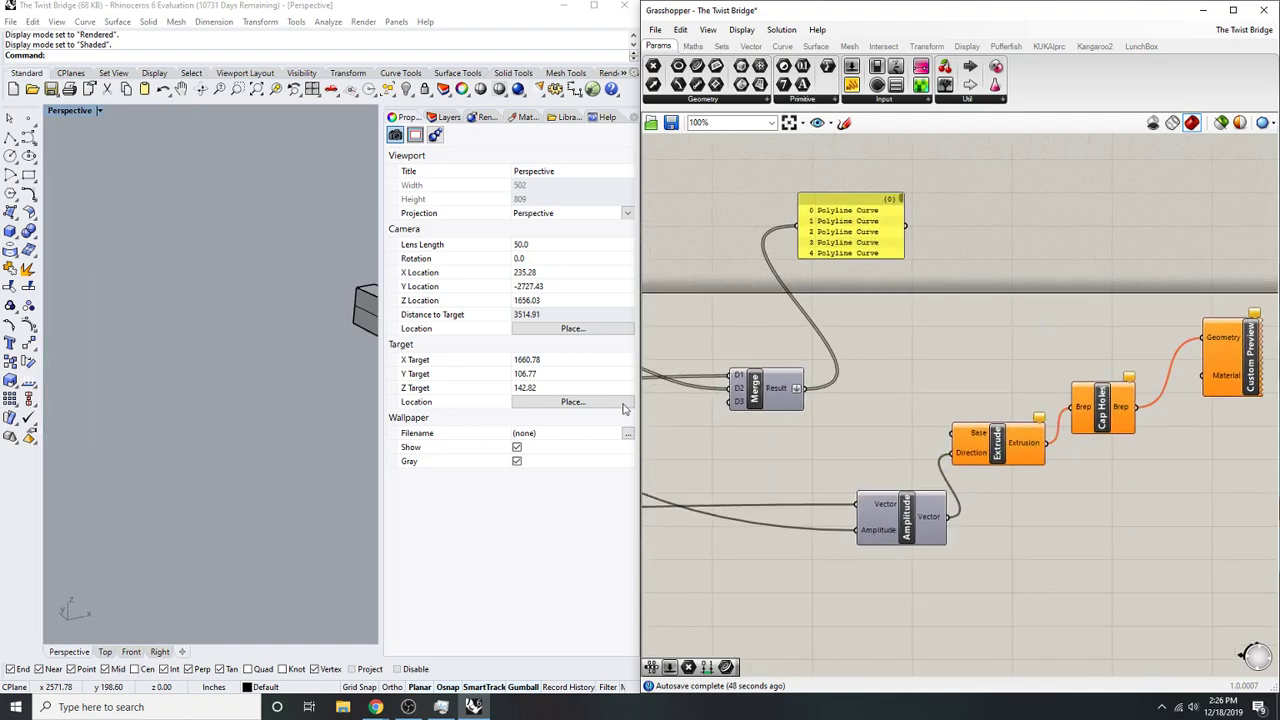
# - Switch to Chrome and study the bridge's twist in the aerial photo BIG-twist-hero.jpg
pyautogui.moveTo(375, 707)
pyautogui.click(447, 645)
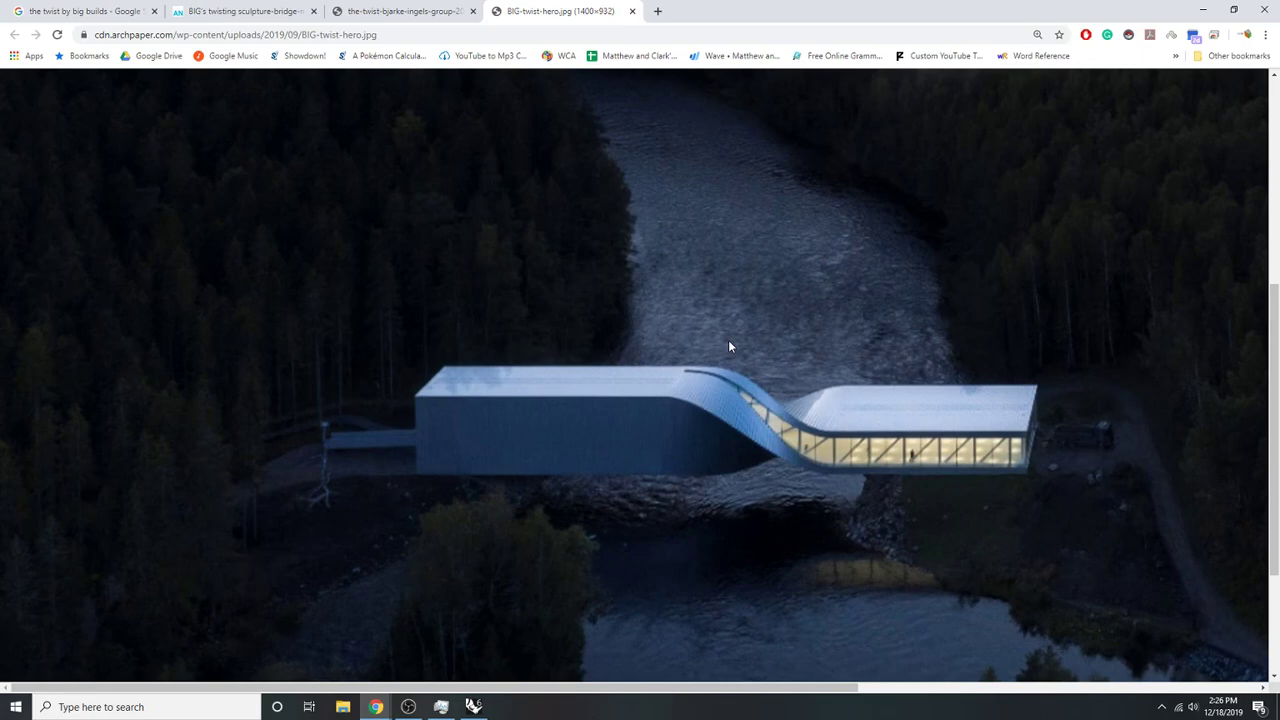
pyautogui.click(1203, 9)
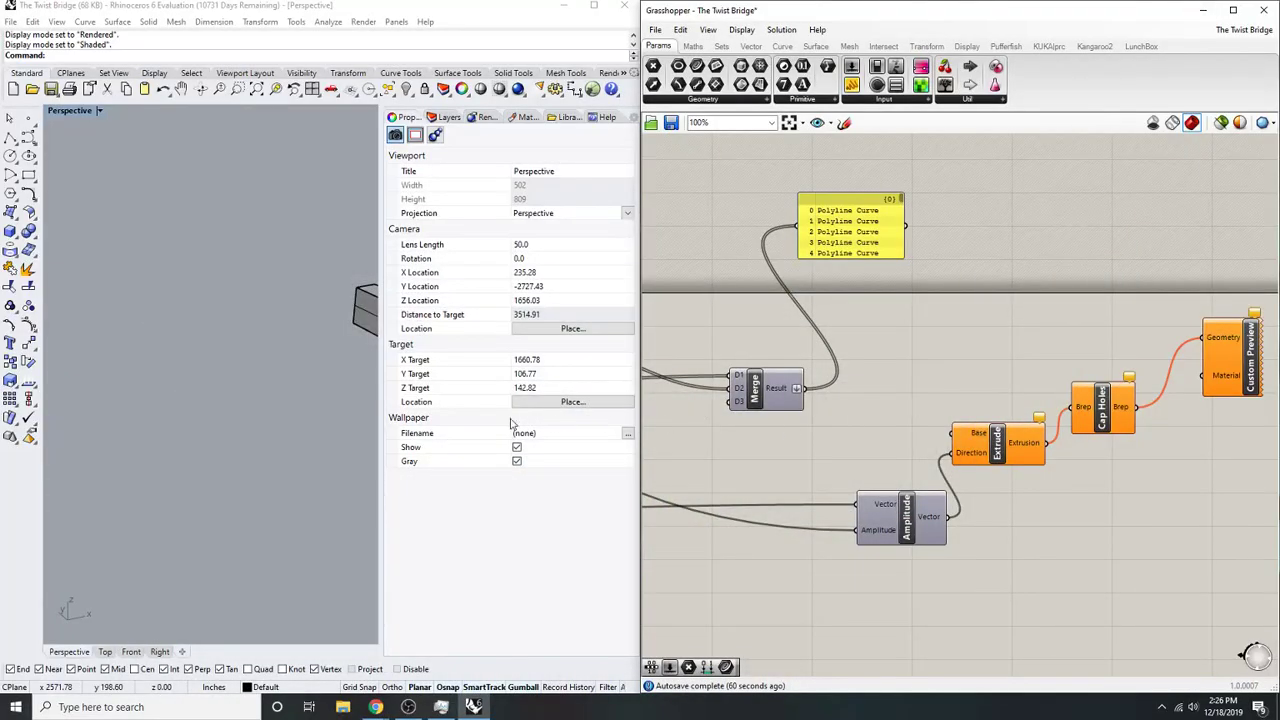
# - Turn the Merge component's preview back on to show the section curves in the Rhino viewport
pyautogui.moveTo(308, 372); pyautogui.dragTo(170, 347, button='right')
pyautogui.scroll(-18, 225, 358)
pyautogui.moveTo(225, 394); pyautogui.dragTo(200, 388, button='right')
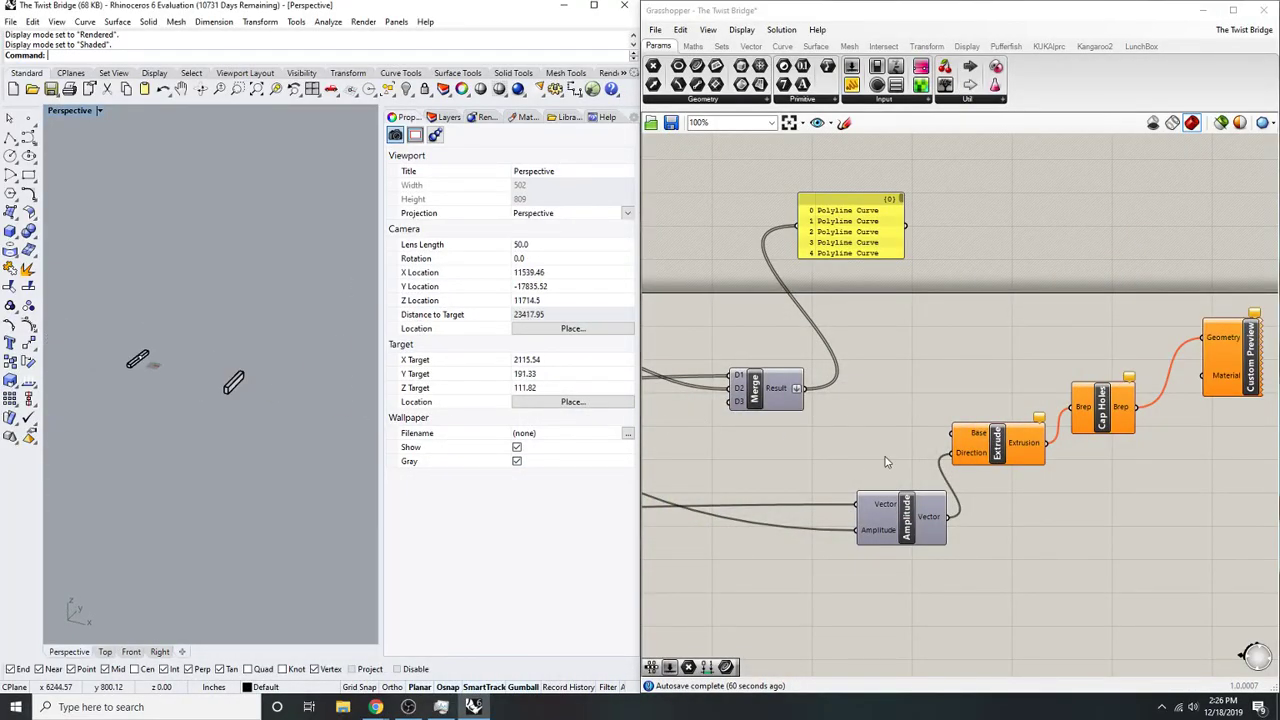
pyautogui.scroll(5, 688, 440)
pyautogui.click(832, 380)
pyautogui.middleClick(832, 378)
pyautogui.click(855, 348)
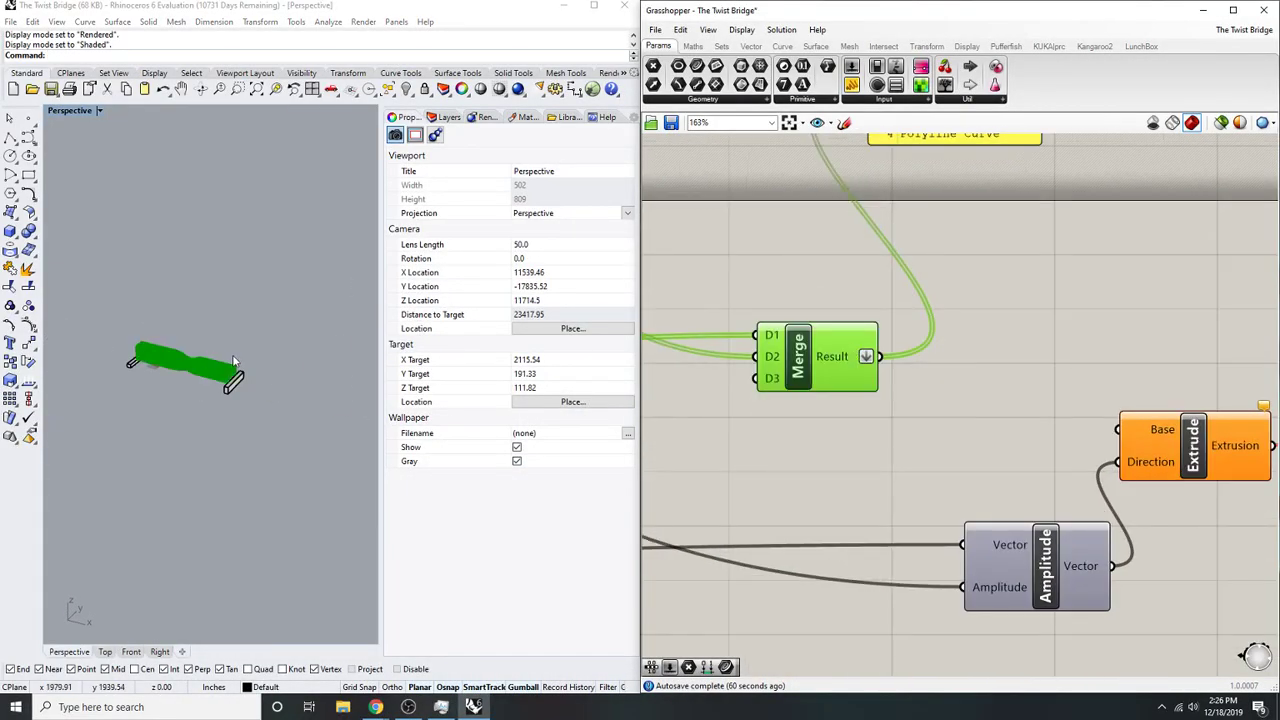
# - Examine the merged section curves up close where the bridge twists
pyautogui.scroll(6, 211, 366)
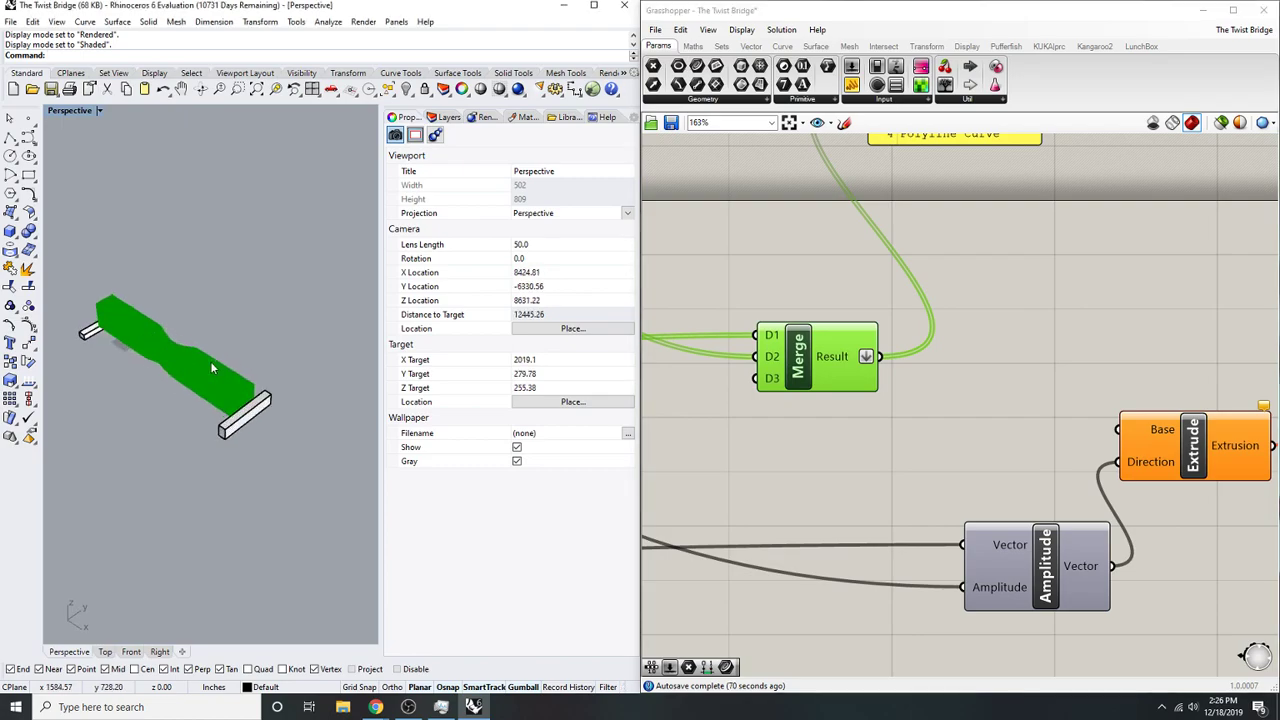
pyautogui.scroll(15, 208, 362)
pyautogui.click(1022, 343)
pyautogui.scroll(-13, 196, 506)
pyautogui.scroll(10, 195, 508)
pyautogui.scroll(-5, 885, 462)
pyautogui.scroll(4, 916, 433)
pyautogui.click(1068, 397)
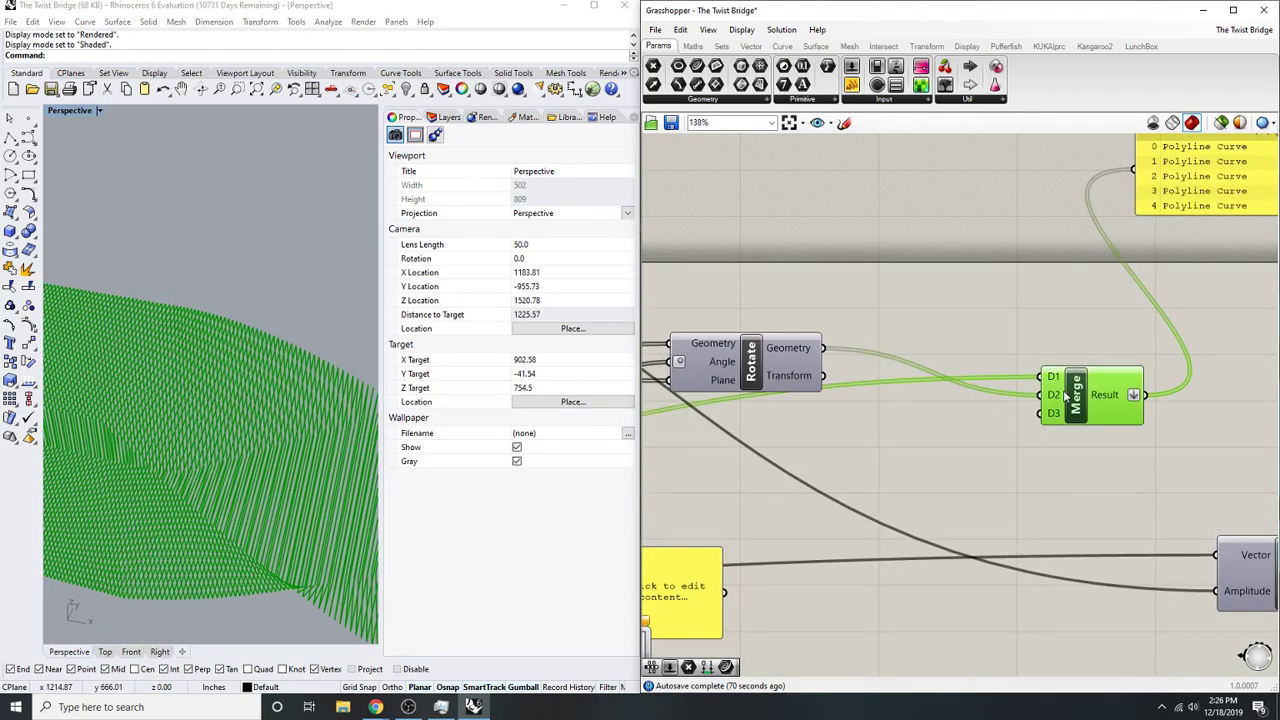
# - Turn on the Rotate component's preview and check which section curves belong to the twist
pyautogui.scroll(-5, 969, 423)
pyautogui.moveTo(838, 428); pyautogui.dragTo(1046, 377, button='right')
pyautogui.scroll(3, 1046, 377)
pyautogui.click(1150, 312)
pyautogui.middleClick(1150, 315)
pyautogui.click(1161, 284)
pyautogui.scroll(-12, 143, 383)
pyautogui.moveTo(260, 415); pyautogui.dragTo(178, 433, button='right')
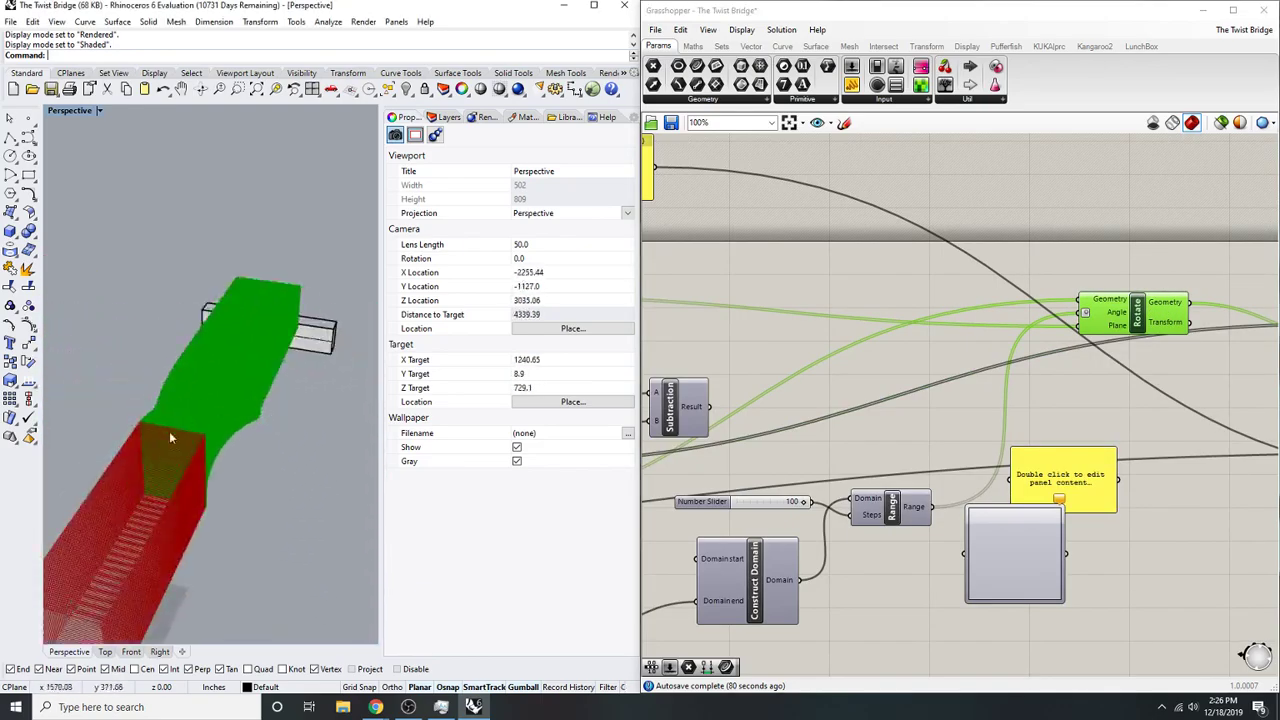
pyautogui.scroll(8, 177, 433)
# - Add a List Item component and connect the Rotate component's Geometry output to its List input
pyautogui.moveTo(1191, 367); pyautogui.dragTo(1012, 400, button='right')
pyautogui.doubleClick(1107, 289)
pyautogui.write('list item')
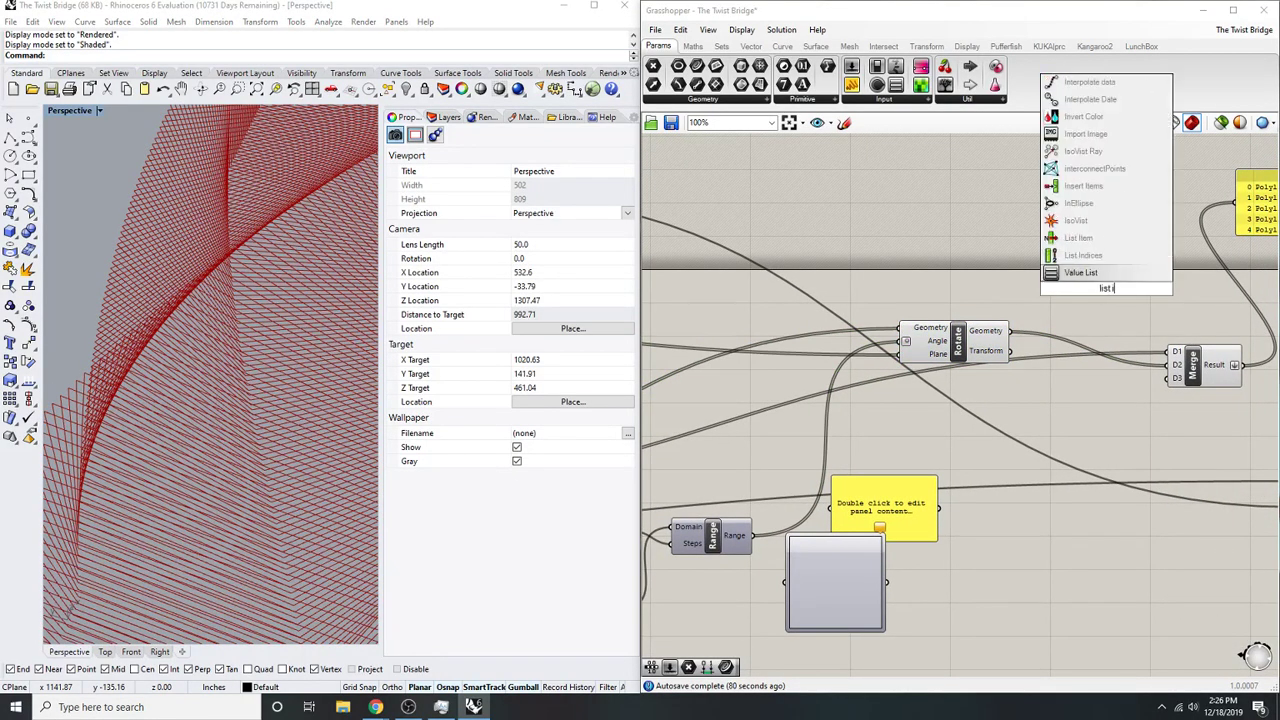
pyautogui.click(1101, 237)
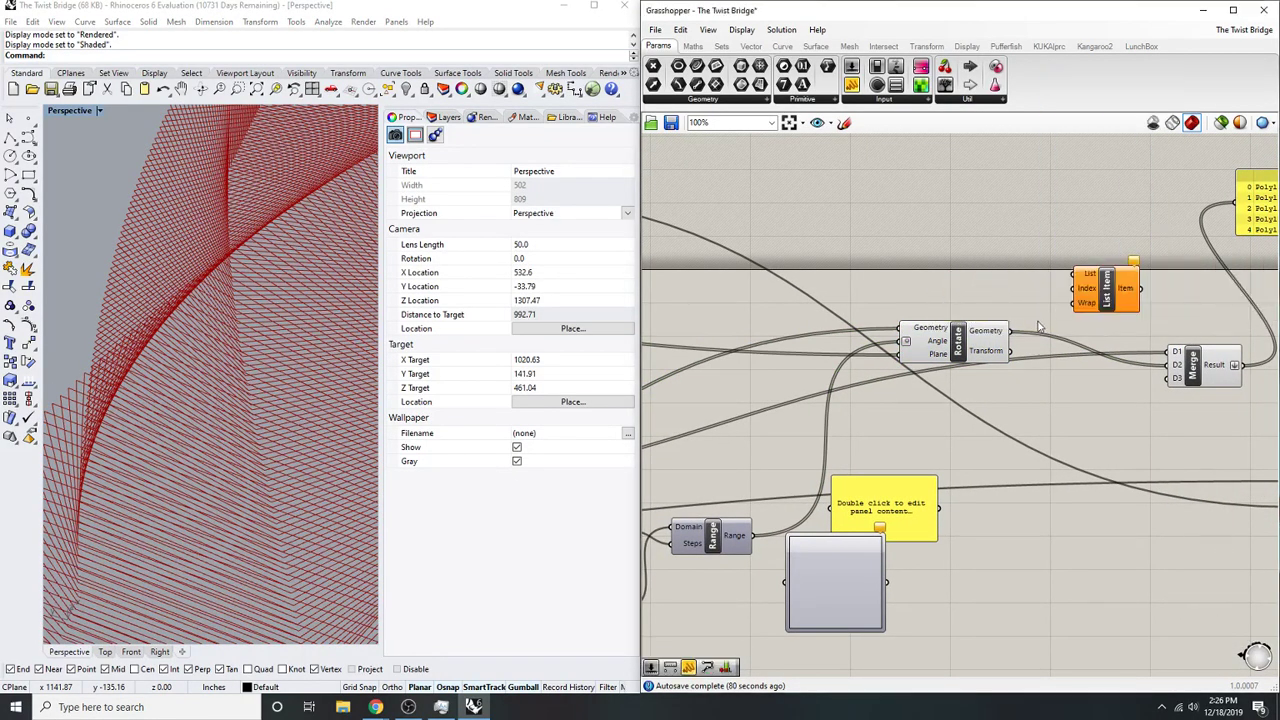
pyautogui.scroll(3, 1039, 321)
pyautogui.moveTo(1095, 246); pyautogui.dragTo(976, 342)
pyautogui.moveTo(1095, 246); pyautogui.dragTo(992, 337)
pyautogui.scroll(-3, 992, 337)
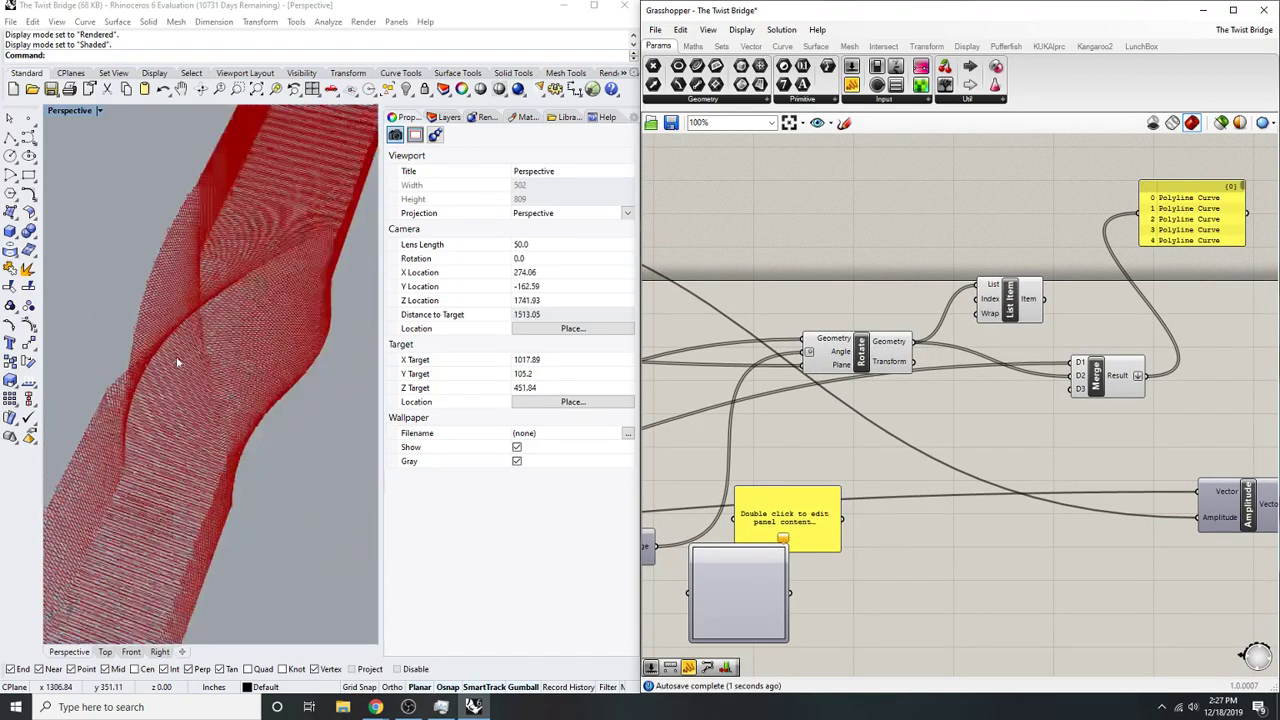
# - Add an Explode component, feed it the rotated Geometry as Curve, and connect its Segments to the List Item's List input
pyautogui.moveTo(178, 362); pyautogui.dragTo(160, 340, button='right')
pyautogui.click(1000, 292)
pyautogui.moveTo(925, 368); pyautogui.dragTo(869, 385, button='right')
pyautogui.doubleClick(912, 258)
pyautogui.write('explode')
pyautogui.press('Return')
pyautogui.scroll(3, 910, 258)
pyautogui.moveTo(845, 251); pyautogui.dragTo(838, 400)
pyautogui.moveTo(988, 333); pyautogui.dragTo(1076, 337)
pyautogui.moveTo(982, 251); pyautogui.dragTo(1022, 325)
# - Add a number slider with the value 1 and connect it to the List Item's Index input
pyautogui.doubleClick(944, 338)
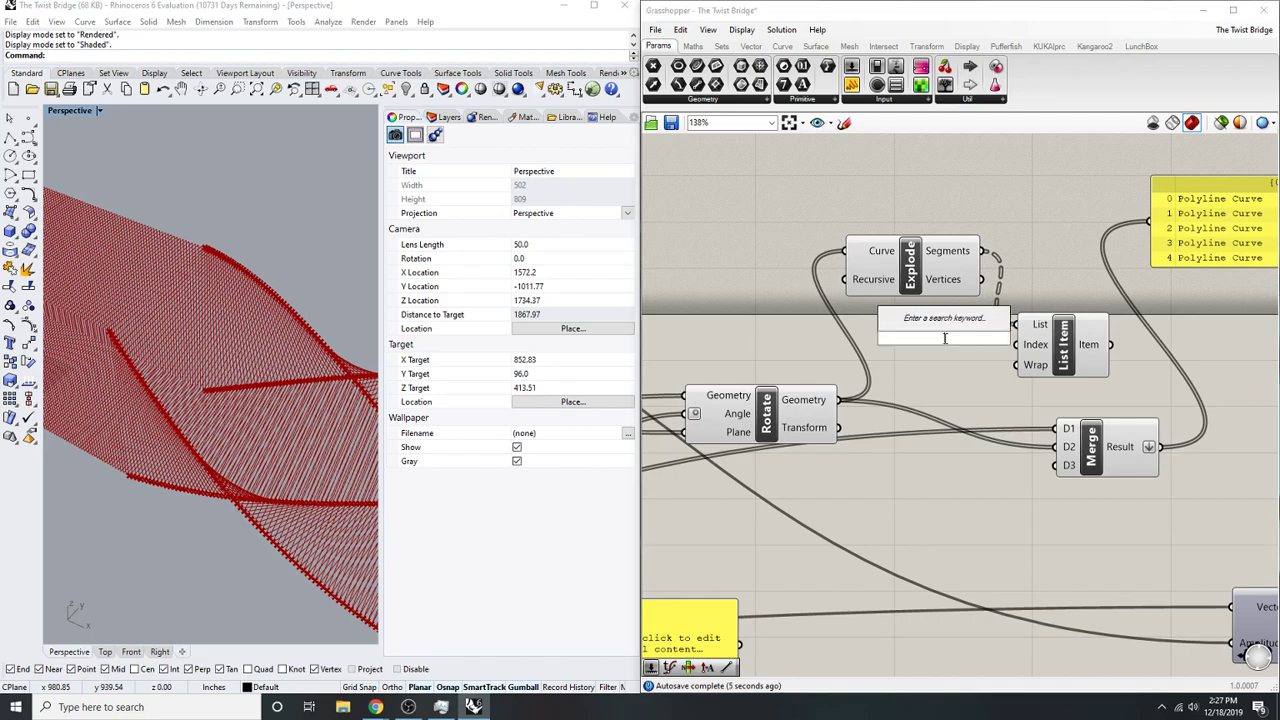
pyautogui.write('1')
pyautogui.press('Return')
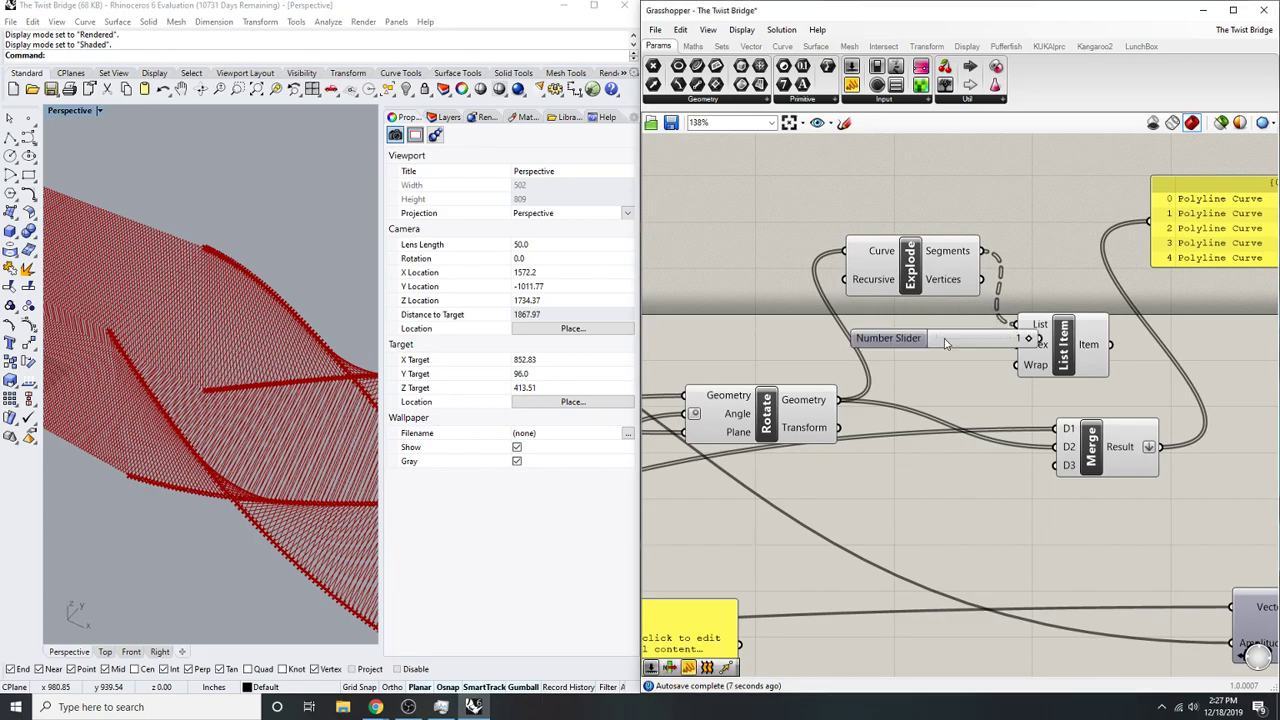
pyautogui.scroll(2, 945, 339)
pyautogui.moveTo(945, 346); pyautogui.dragTo(829, 344)
pyautogui.moveTo(1060, 349); pyautogui.dragTo(986, 337)
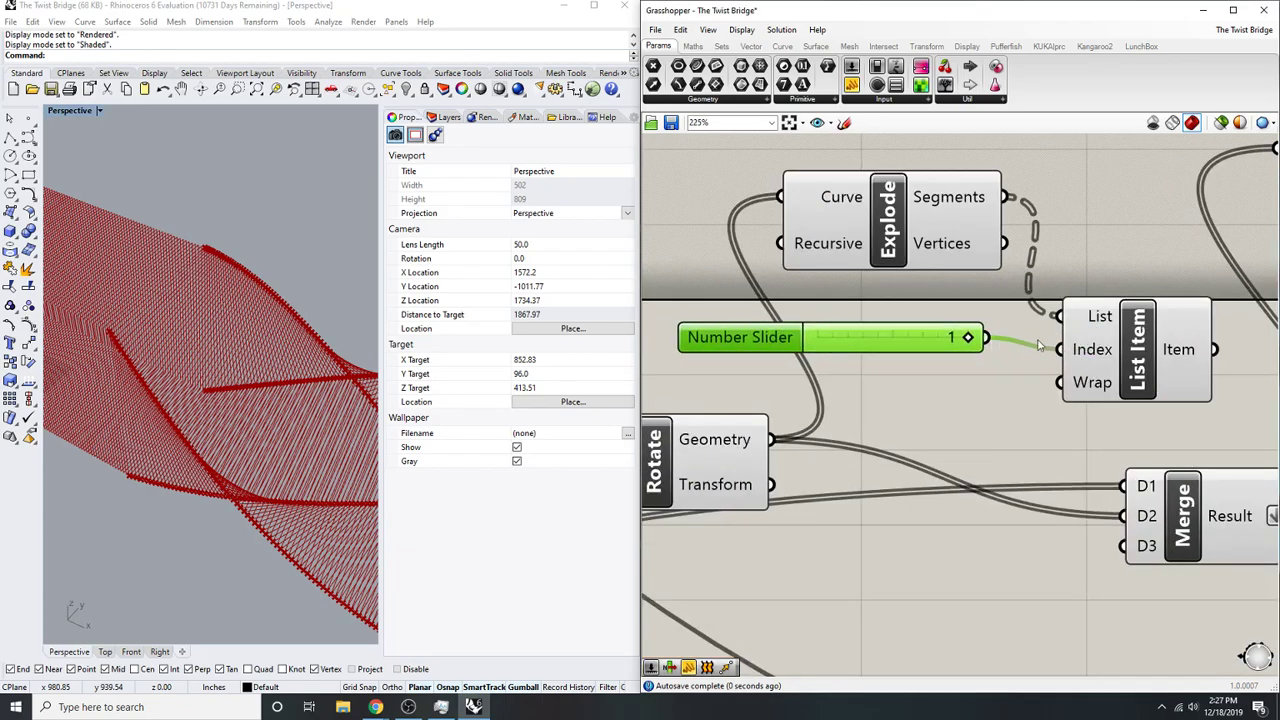
pyautogui.click(1160, 349)
pyautogui.scroll(-5, 1052, 338)
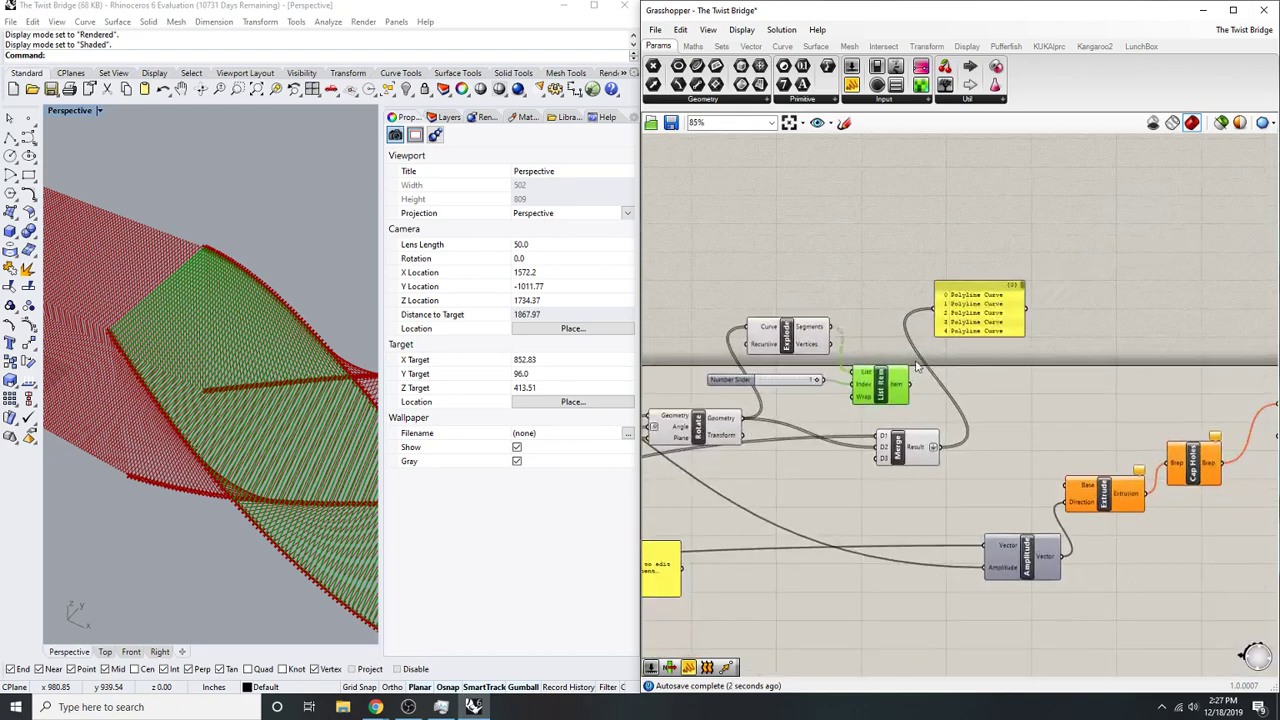
# - Replace the number slider at the List Item's Index input with a panel containing 1
pyautogui.moveTo(893, 399); pyautogui.dragTo(978, 276)
pyautogui.doubleClick(930, 318)
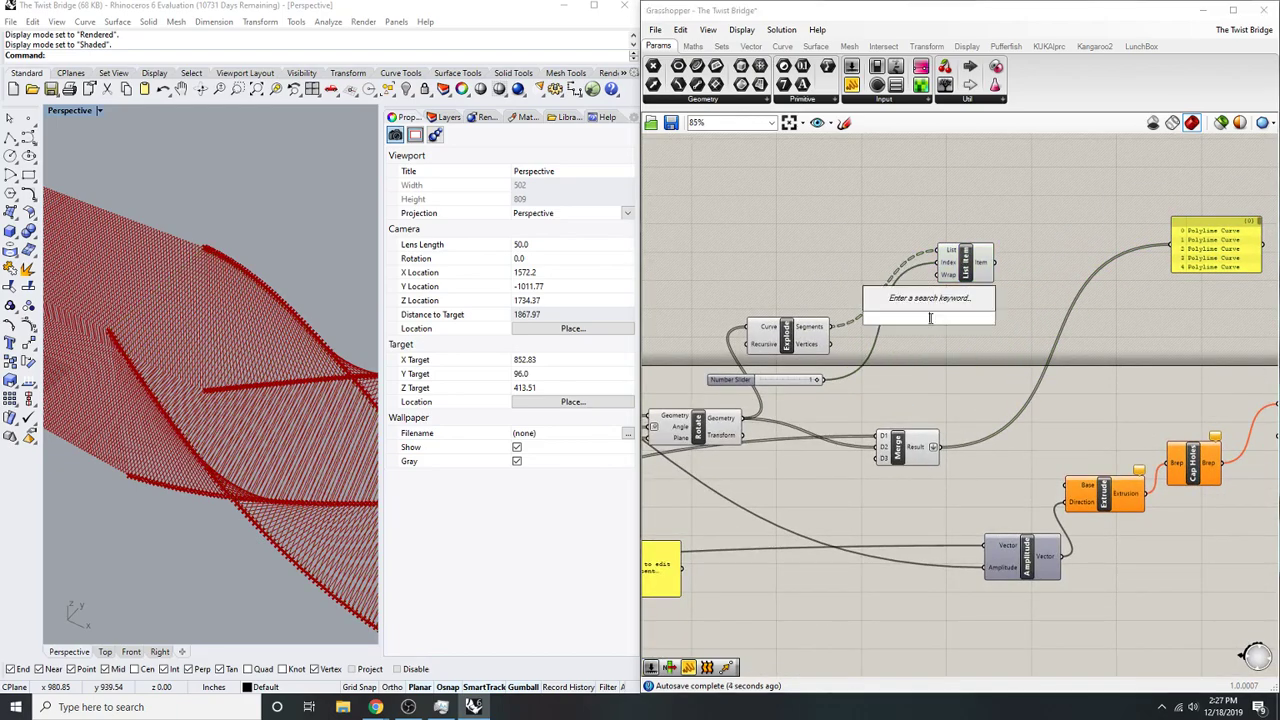
pyautogui.write('panel')
pyautogui.press('Return')
pyautogui.scroll(3, 930, 318)
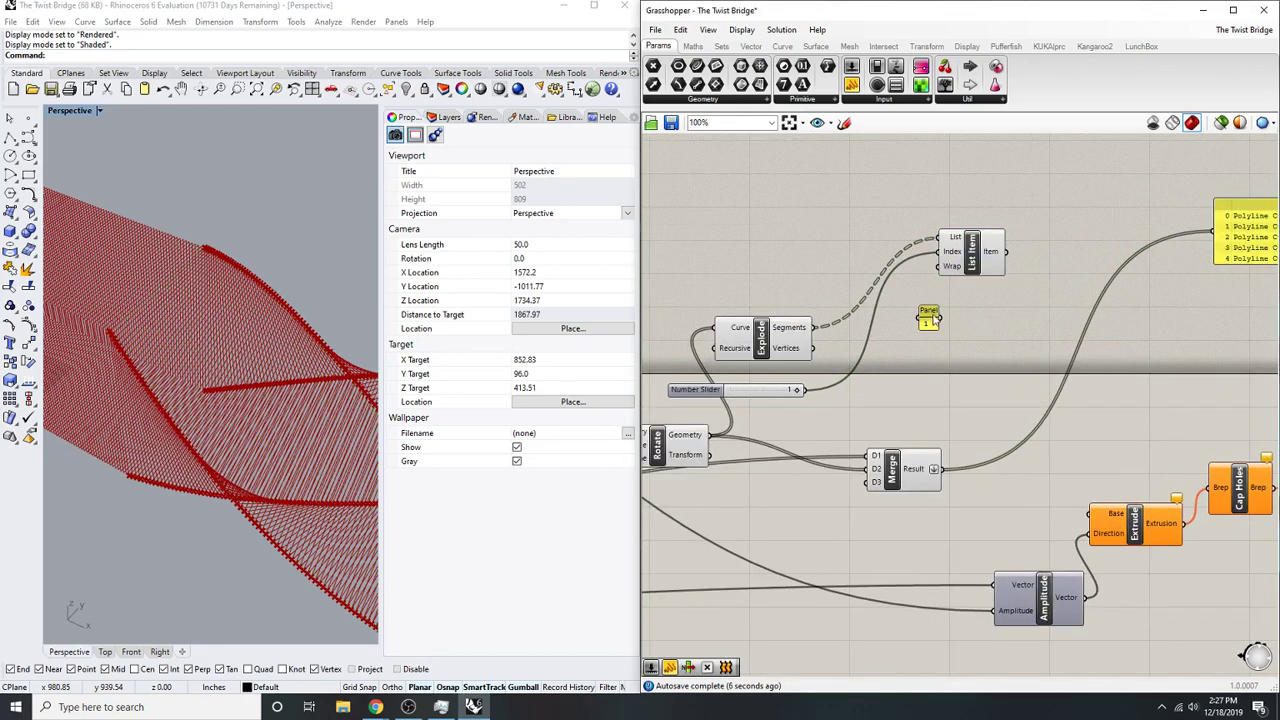
pyautogui.moveTo(941, 235); pyautogui.dragTo(943, 339)
pyautogui.moveTo(969, 420); pyautogui.dragTo(965, 428, button='right')
pyautogui.moveTo(836, 474); pyautogui.dragTo(680, 455)
pyautogui.press('Delete')
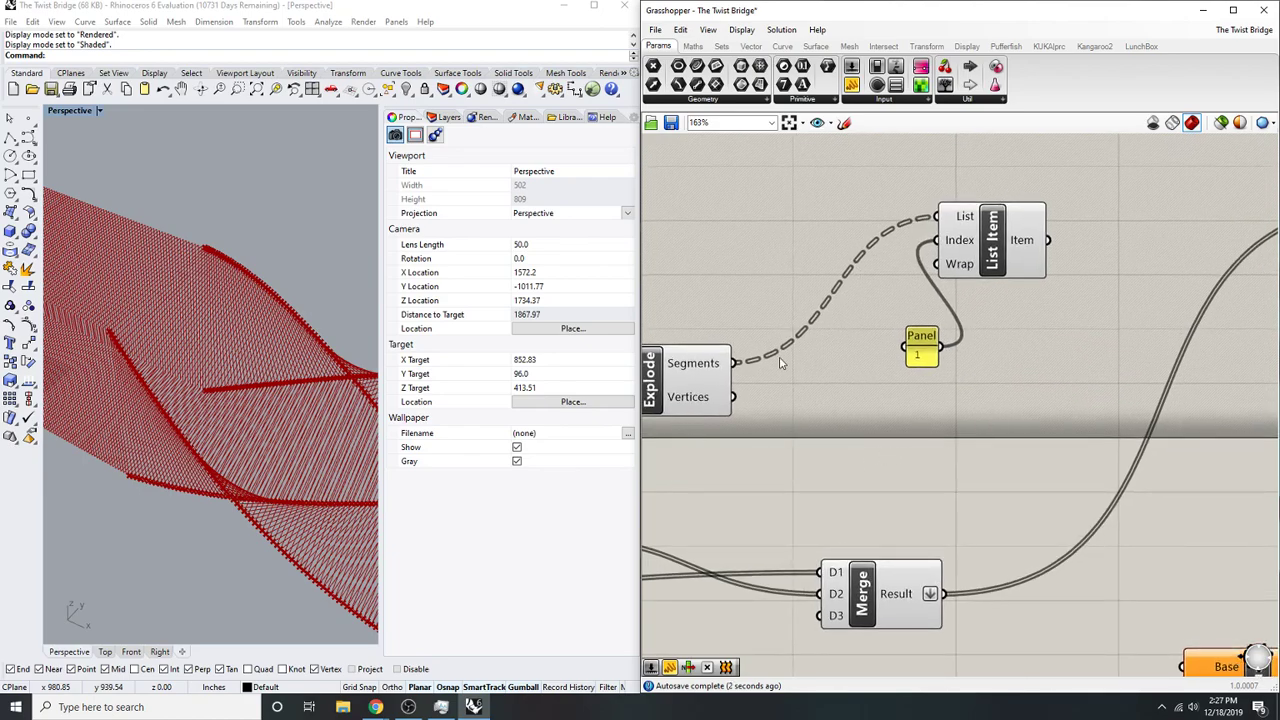
# - Move the panel listing the polyline curves beside the Merge component and save the definition
pyautogui.scroll(-3, 962, 492)
pyautogui.moveTo(1009, 462); pyautogui.dragTo(720, 556, button='right')
pyautogui.moveTo(1057, 389); pyautogui.dragTo(997, 497)
pyautogui.moveTo(980, 498); pyautogui.dragTo(1071, 398, button='right')
pyautogui.moveTo(1071, 398); pyautogui.dragTo(919, 491)
pyautogui.click(983, 314)
pyautogui.scroll(-3, 982, 356)
pyautogui.click(669, 123)
pyautogui.moveTo(988, 320); pyautogui.dragTo(960, 328, button='right')
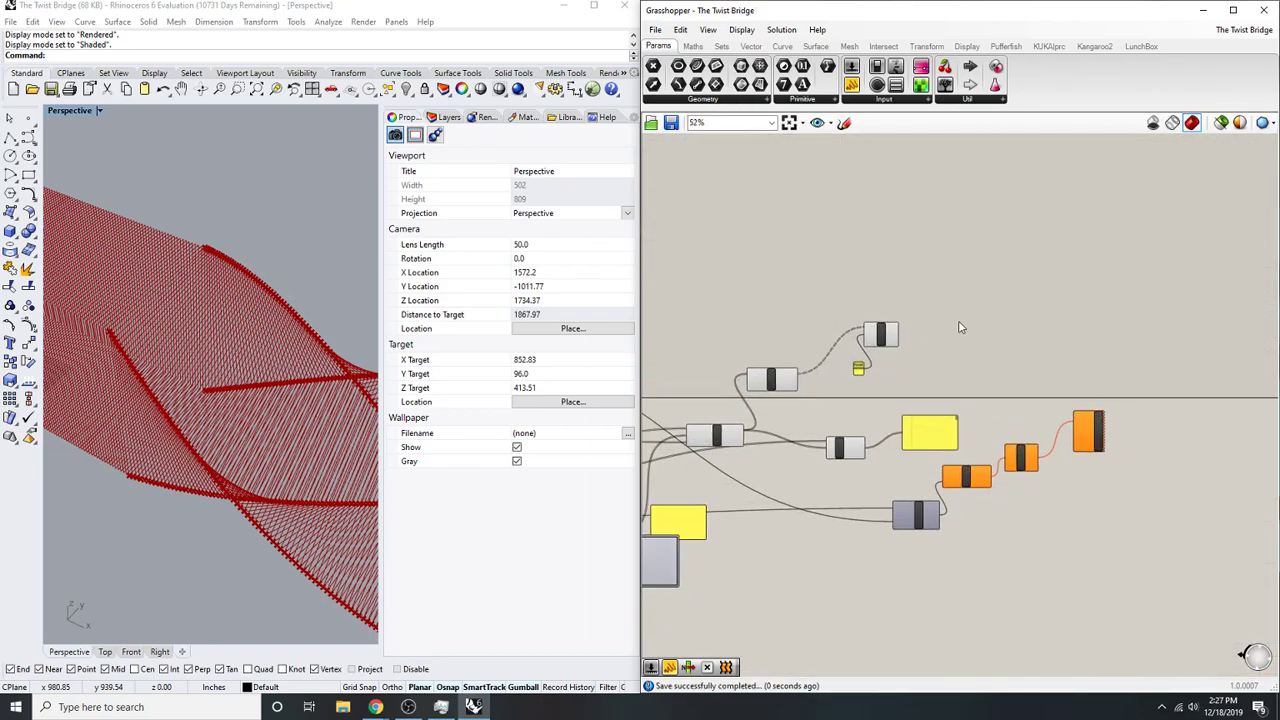
# - Move the panel containing 1 beside the List Item's inputs and align the List Item component with it
pyautogui.moveTo(956, 395); pyautogui.dragTo(697, 298)
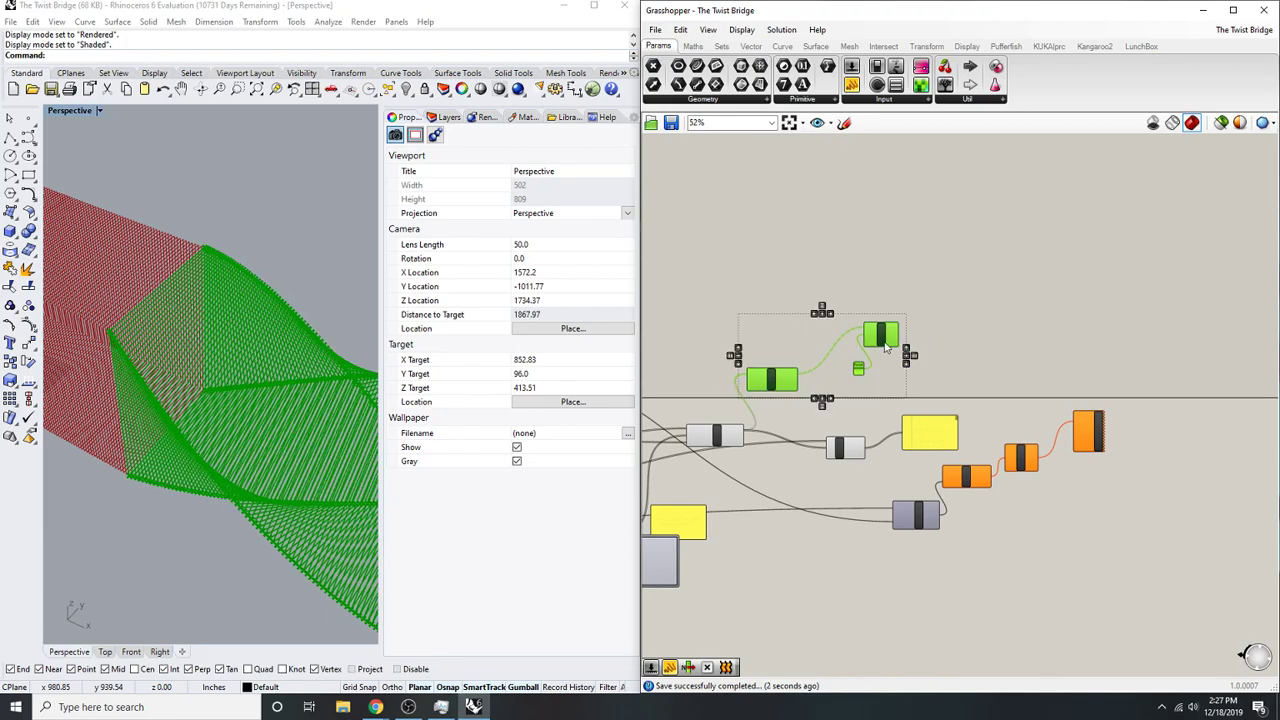
pyautogui.click(1049, 271)
pyautogui.scroll(3, 997, 420)
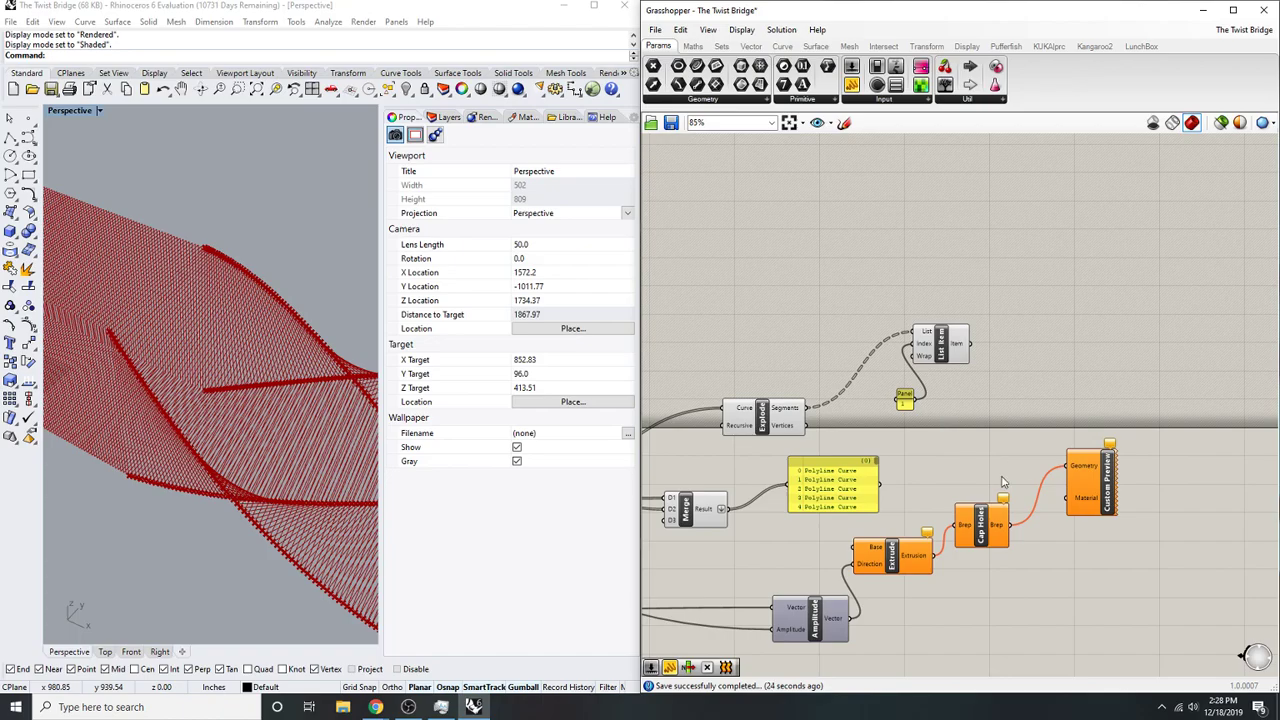
pyautogui.moveTo(940, 328); pyautogui.dragTo(967, 291, button='right')
pyautogui.scroll(3, 941, 328)
pyautogui.moveTo(912, 382); pyautogui.dragTo(781, 311)
pyautogui.moveTo(905, 255); pyautogui.dragTo(880, 289, button='right')
pyautogui.moveTo(969, 319); pyautogui.dragTo(969, 349)
# - Examine in the viewport which edge segments of the twisted bridge the List Item outputs
pyautogui.click(1152, 286)
pyautogui.scroll(1, 940, 355)
pyautogui.moveTo(940, 355); pyautogui.dragTo(860, 303, button='right')
pyautogui.click(856, 301)
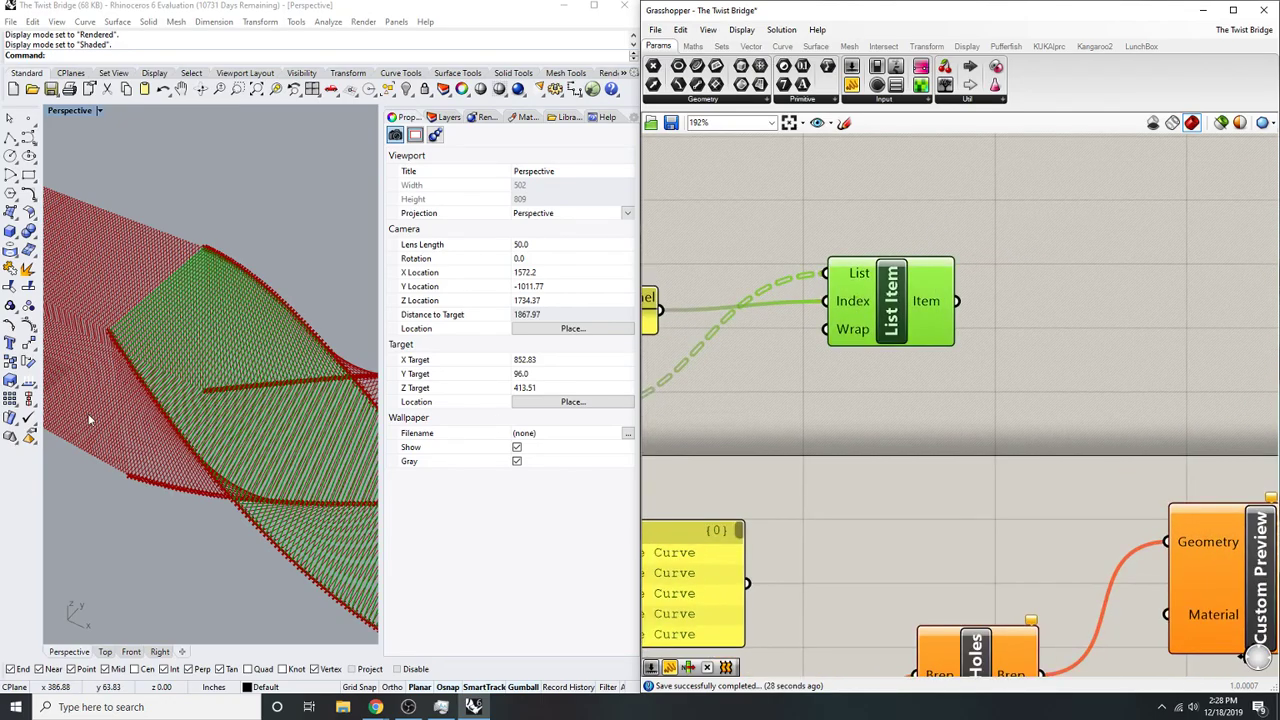
pyautogui.scroll(-10, 89, 419)
pyautogui.moveTo(130, 423)
pyautogui.mouseDown(button='right')
pyautogui.moveTo(197, 400)
pyautogui.moveTo(131, 428)
pyautogui.mouseUp(button='right')
pyautogui.scroll(-4, 131, 428)
pyautogui.scroll(4, 235, 443)
pyautogui.moveTo(234, 439); pyautogui.dragTo(288, 486, button='right')
# - Add an Evaluate Curve component beside the List Item and connect the List Item's Item output to its Curve input
pyautogui.moveTo(1054, 288); pyautogui.dragTo(962, 303, button='right')
pyautogui.doubleClick(962, 298)
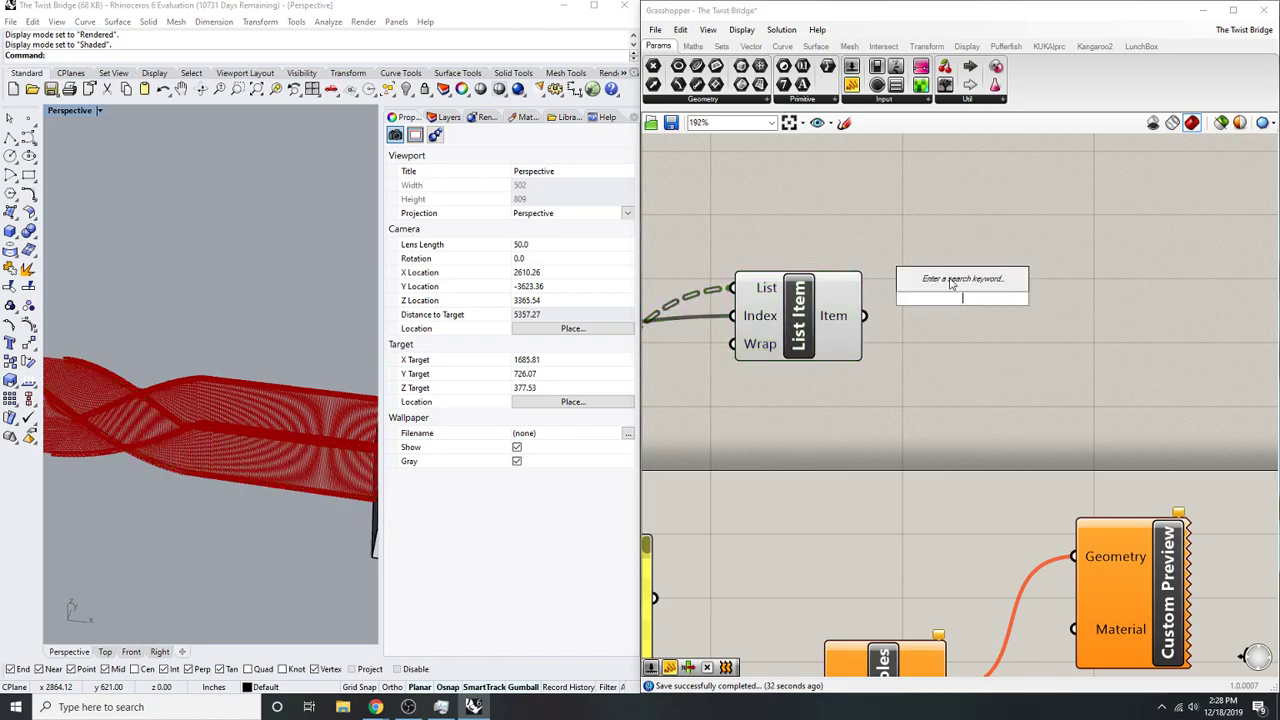
pyautogui.write('evalu')
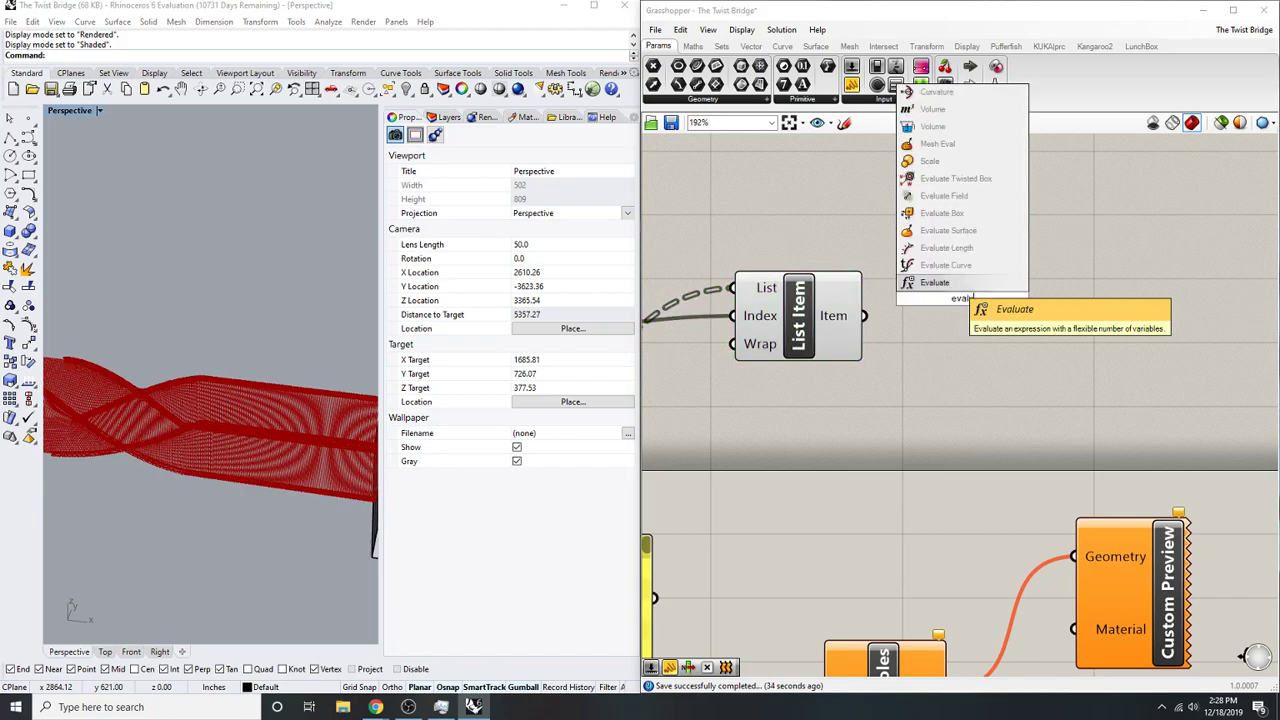
pyautogui.click(956, 265)
pyautogui.scroll(2, 897, 316)
pyautogui.moveTo(897, 316); pyautogui.dragTo(1020, 344)
pyautogui.moveTo(980, 271); pyautogui.dragTo(852, 314)
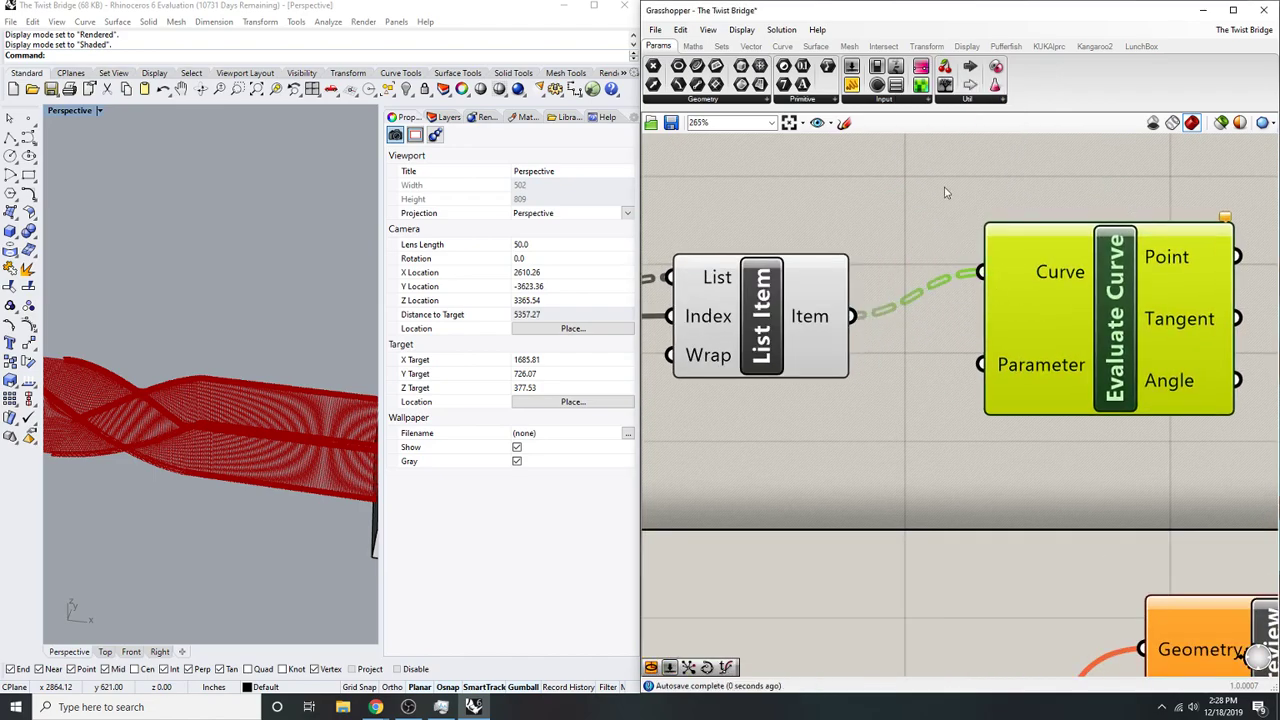
# - Move Evaluate Curve away from the List Item and reparameterize its Curve input
pyautogui.moveTo(932, 205); pyautogui.dragTo(840, 243, button='right')
pyautogui.moveTo(1054, 365); pyautogui.dragTo(1160, 269)
pyautogui.rightClick(1080, 222)
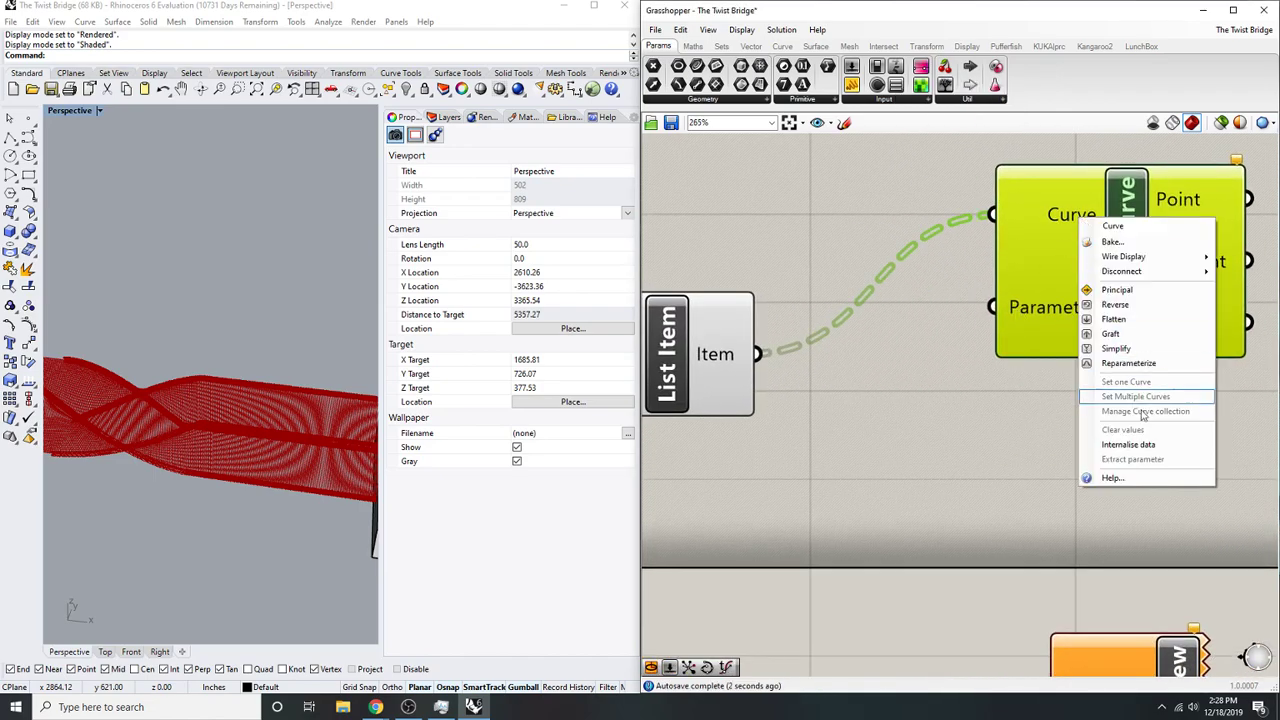
pyautogui.click(1100, 357)
# - Add a number slider with the value 0.5, connect it to Evaluate Curve's Parameter input, and inspect the evaluated points in the viewport
pyautogui.scroll(-4, 1030, 340)
pyautogui.scroll(1, 1030, 340)
pyautogui.doubleClick(996, 413)
pyautogui.write('0.5')
pyautogui.press('Return')
pyautogui.scroll(3, 953, 422)
pyautogui.click(953, 422)
pyautogui.moveTo(990, 271); pyautogui.dragTo(1045, 400)
pyautogui.scroll(-2, 729, 432)
pyautogui.moveTo(250, 440); pyautogui.dragTo(473, 598, button='right')
pyautogui.moveTo(308, 539); pyautogui.dragTo(302, 330, button='right')
pyautogui.scroll(-2, 232, 426)
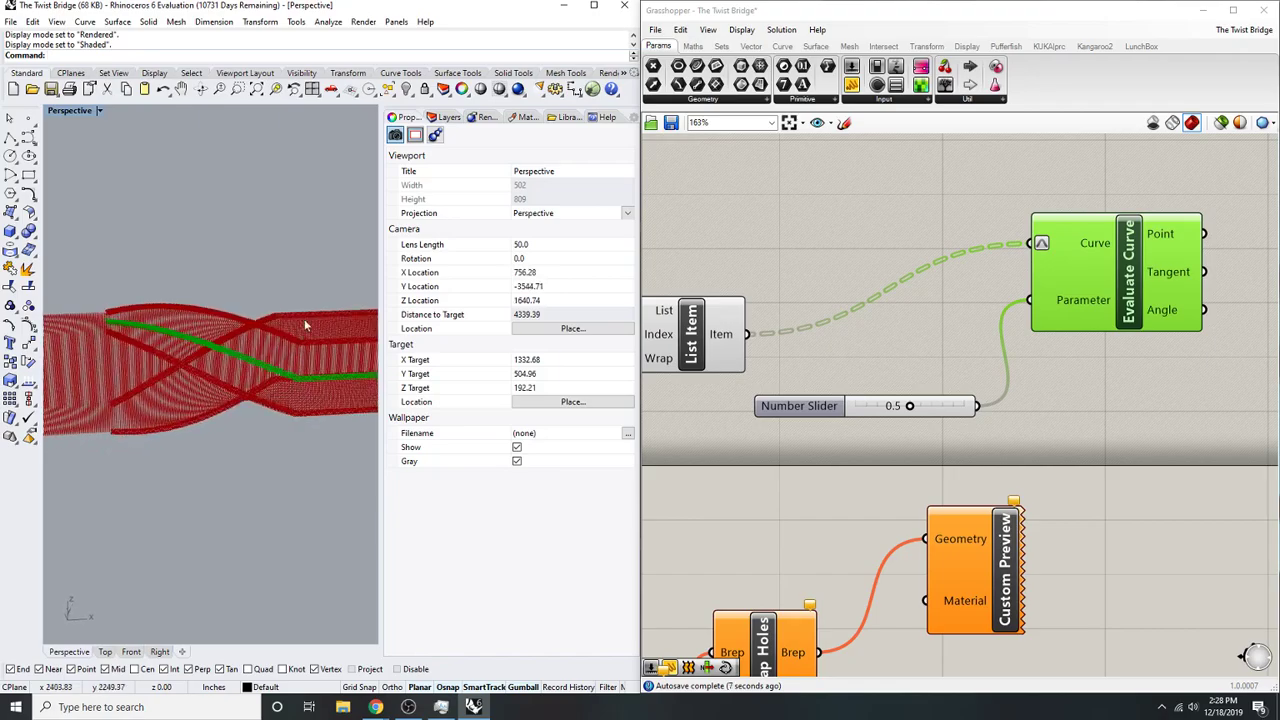
# - Add a panel above the Rotate component and connect it to the output of the Range that feeds the rotation angle
pyautogui.scroll(-1, 820, 475)
pyautogui.moveTo(822, 480); pyautogui.dragTo(914, 449, button='right')
pyautogui.scroll(-3, 843, 450)
pyautogui.scroll(3, 780, 485)
pyautogui.moveTo(780, 485); pyautogui.dragTo(960, 457, button='right')
pyautogui.doubleClick(959, 454)
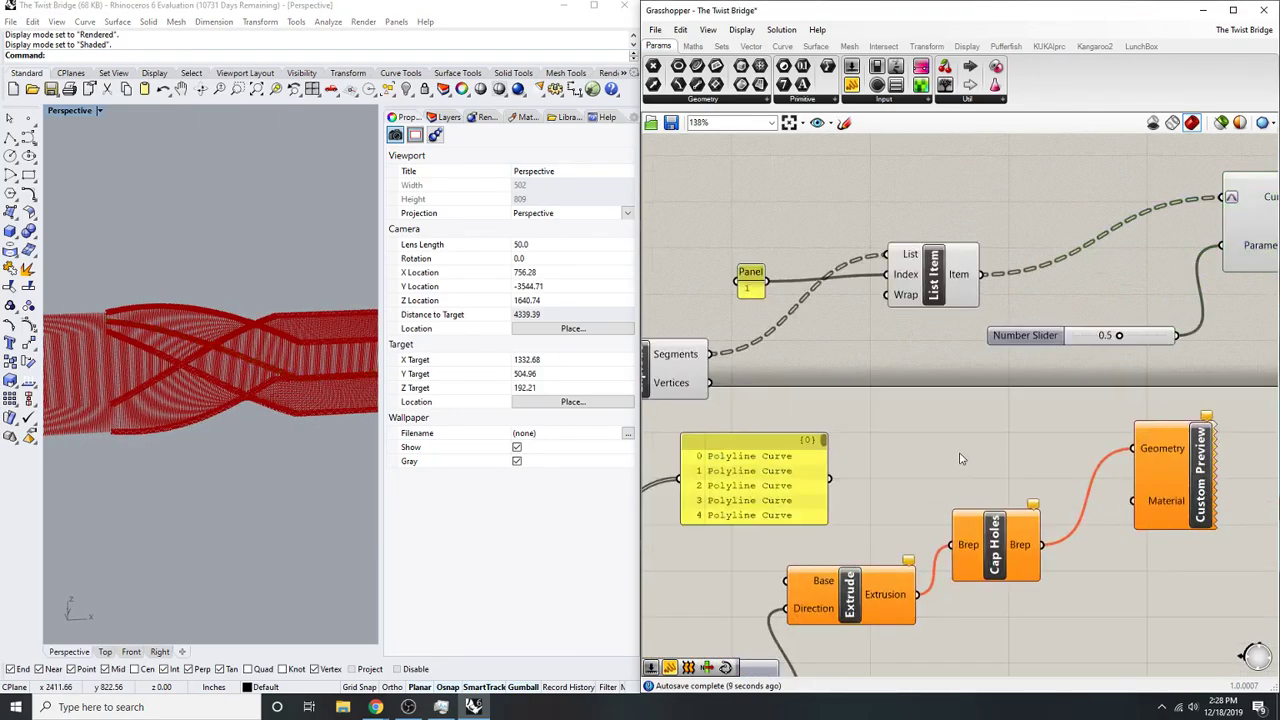
pyautogui.scroll(-3, 865, 370)
pyautogui.moveTo(865, 370); pyautogui.dragTo(1085, 372, button='right')
pyautogui.scroll(2, 968, 443)
pyautogui.moveTo(968, 443); pyautogui.dragTo(1070, 449, button='right')
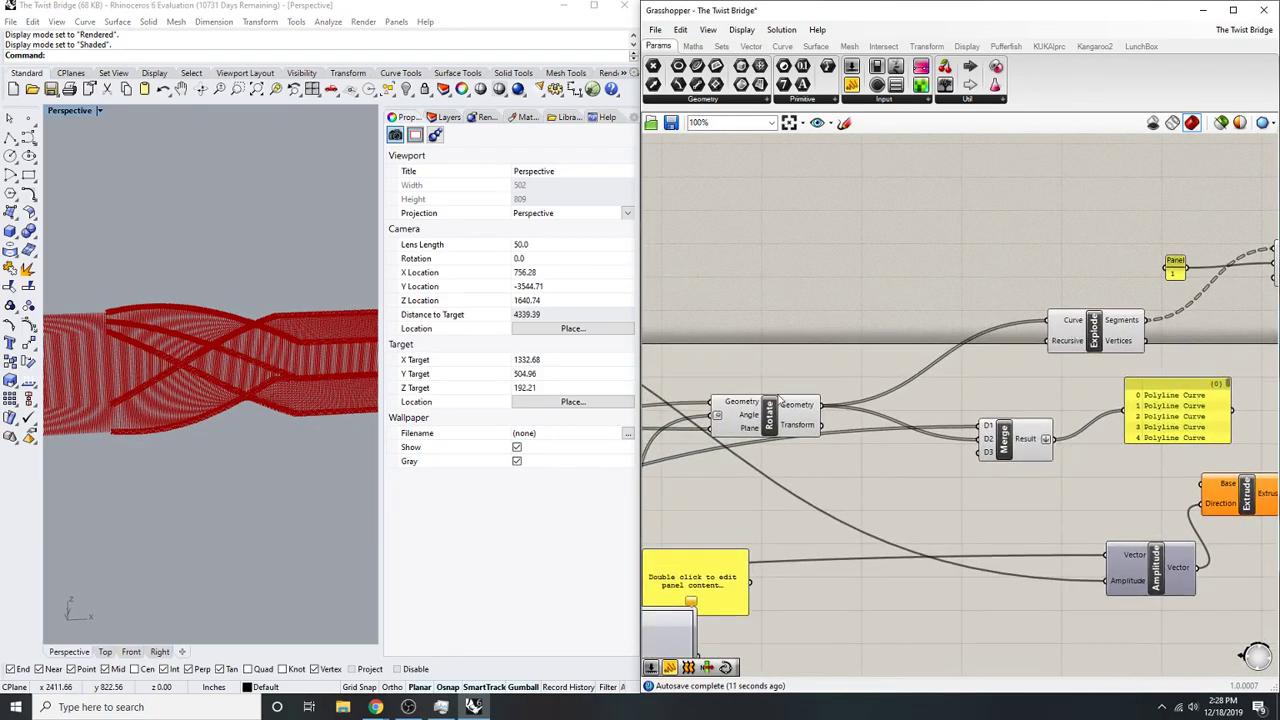
pyautogui.click(757, 425)
pyautogui.moveTo(827, 387); pyautogui.dragTo(882, 423, button='right')
pyautogui.doubleClick(937, 339)
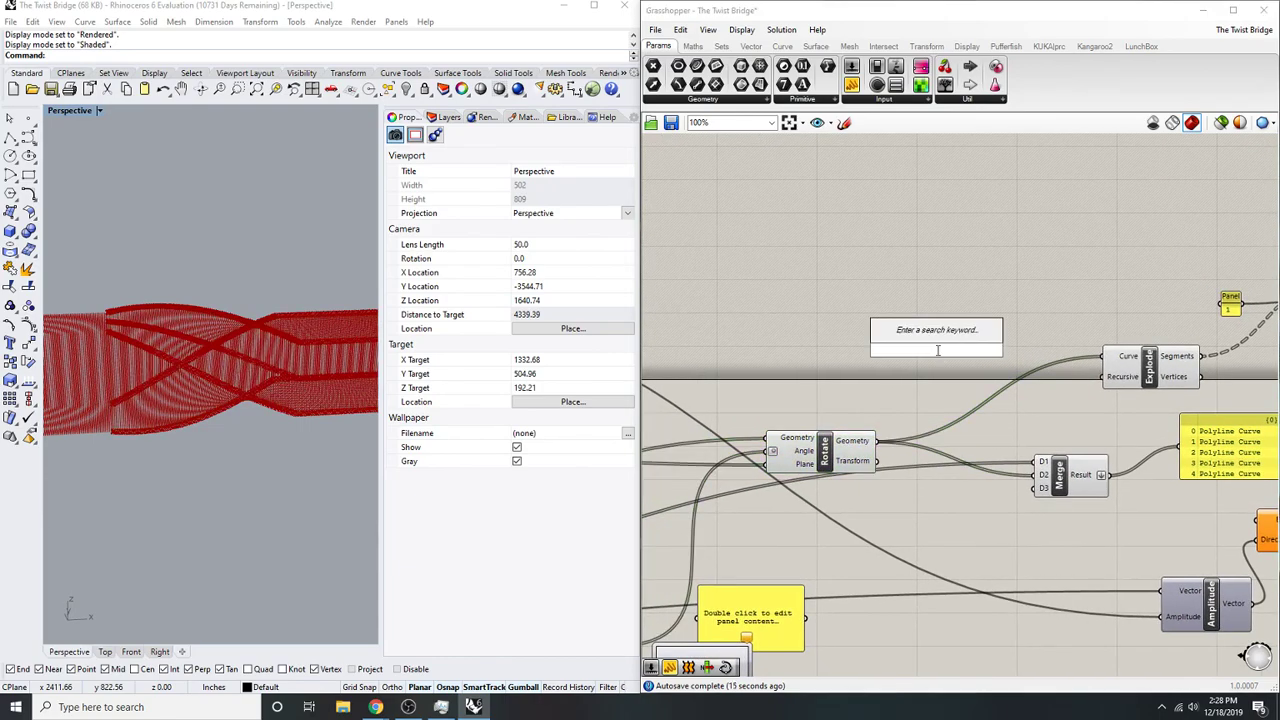
pyautogui.write('//')
pyautogui.press('Return')
pyautogui.scroll(2, 940, 355)
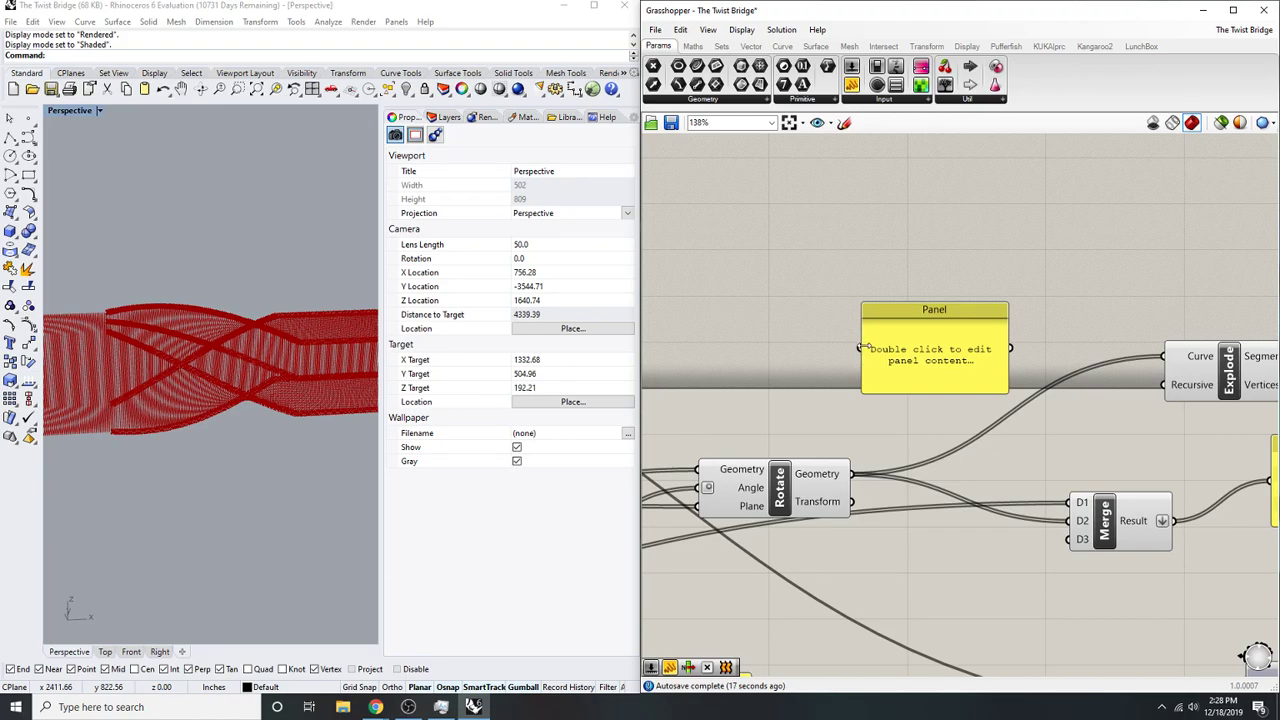
pyautogui.scroll(-5, 862, 346)
pyautogui.moveTo(859, 348); pyautogui.dragTo(687, 562)
# - Examine the listed rotation angles in the panel and trace them back to the Range, its domain and its steps slider
pyautogui.scroll(3, 830, 408)
pyautogui.scroll(-1, 760, 520)
pyautogui.scroll(6, 980, 349)
pyautogui.moveTo(974, 262); pyautogui.dragTo(971, 395)
pyautogui.scroll(-6, 971, 395)
pyautogui.moveTo(1049, 330); pyautogui.dragTo(956, 334, button='right')
pyautogui.moveTo(899, 443); pyautogui.dragTo(941, 398, button='right')
pyautogui.moveTo(773, 511); pyautogui.dragTo(700, 585, button='right')
pyautogui.scroll(1, 870, 520)
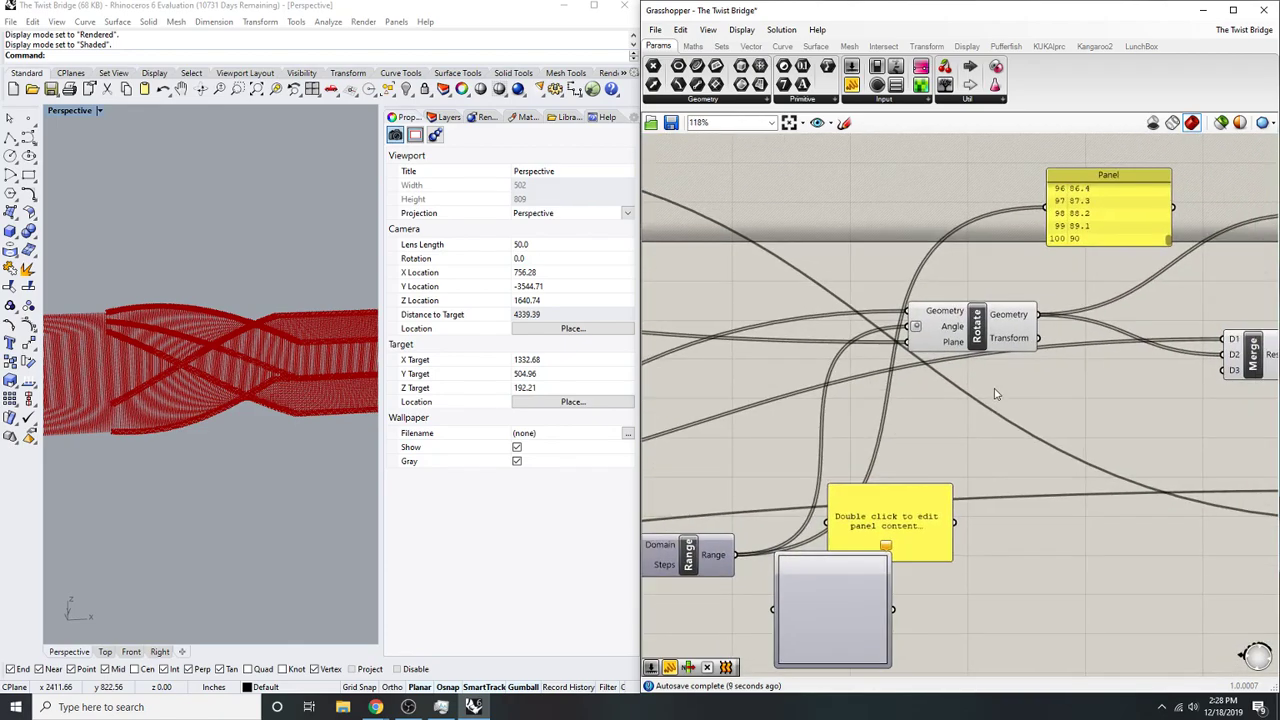
pyautogui.scroll(-1, 935, 378)
pyautogui.scroll(-2, 935, 378)
pyautogui.moveTo(897, 428); pyautogui.dragTo(1080, 417, button='right')
pyautogui.moveTo(867, 512); pyautogui.dragTo(902, 497, button='right')
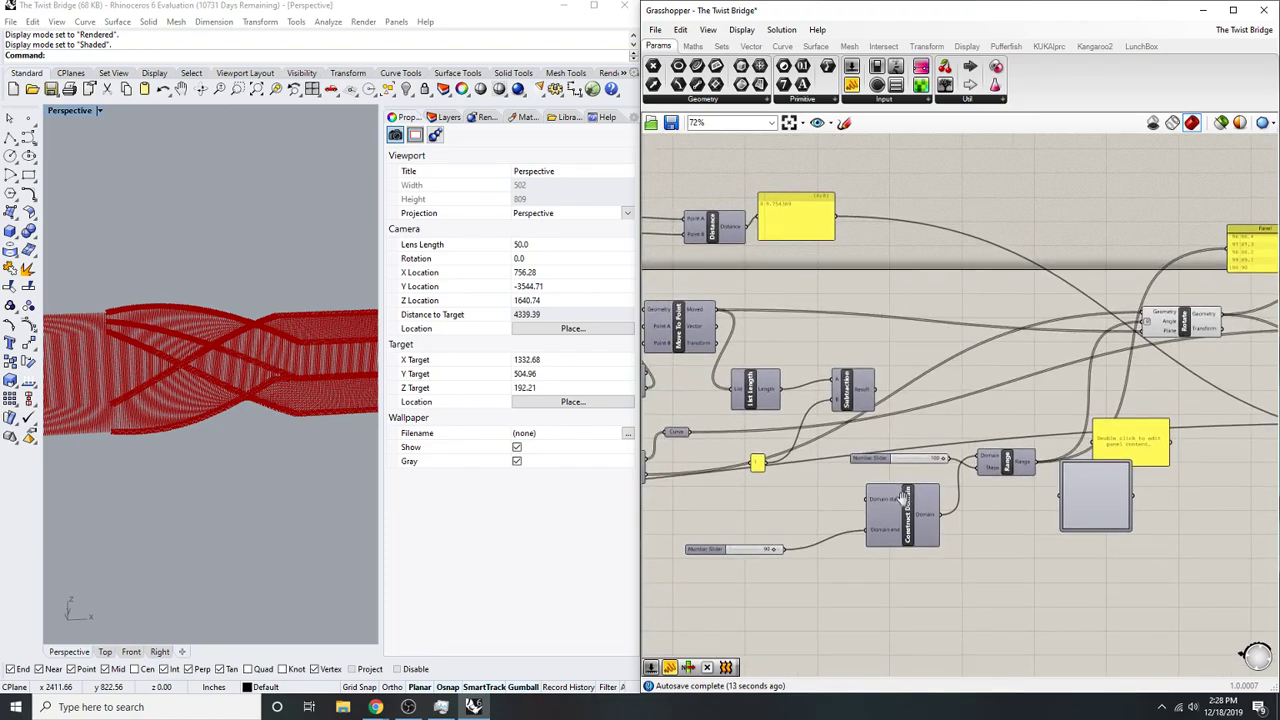
pyautogui.scroll(-1, 903, 500)
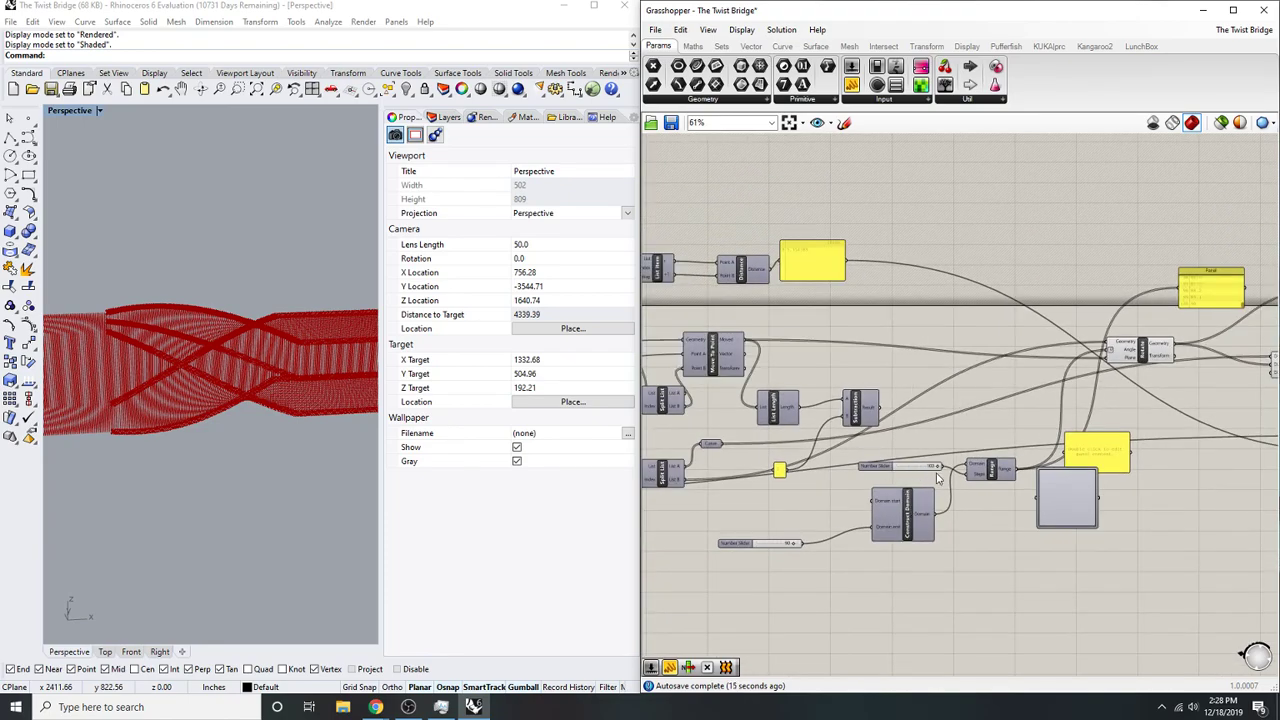
pyautogui.scroll(3, 1060, 340)
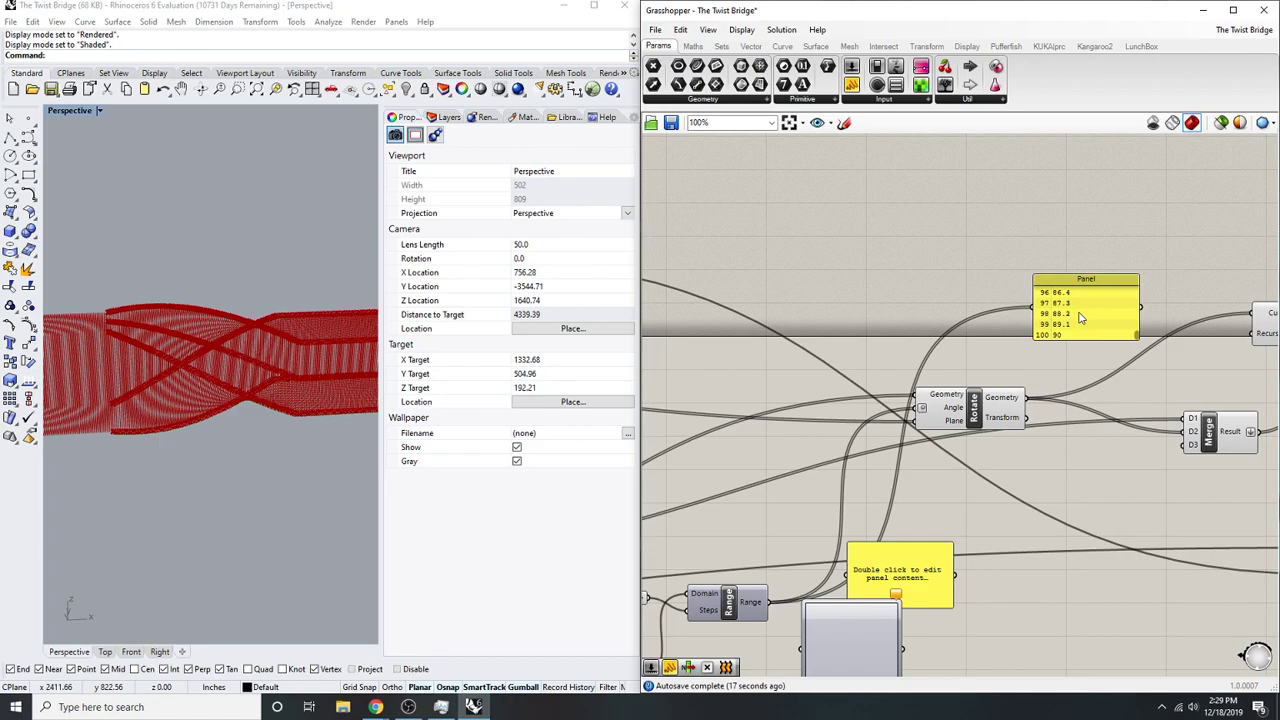
# - Delete the panel listing the rotation angles above the Rotate component
pyautogui.click(1082, 318)
pyautogui.moveTo(1053, 369); pyautogui.dragTo(953, 372, button='right')
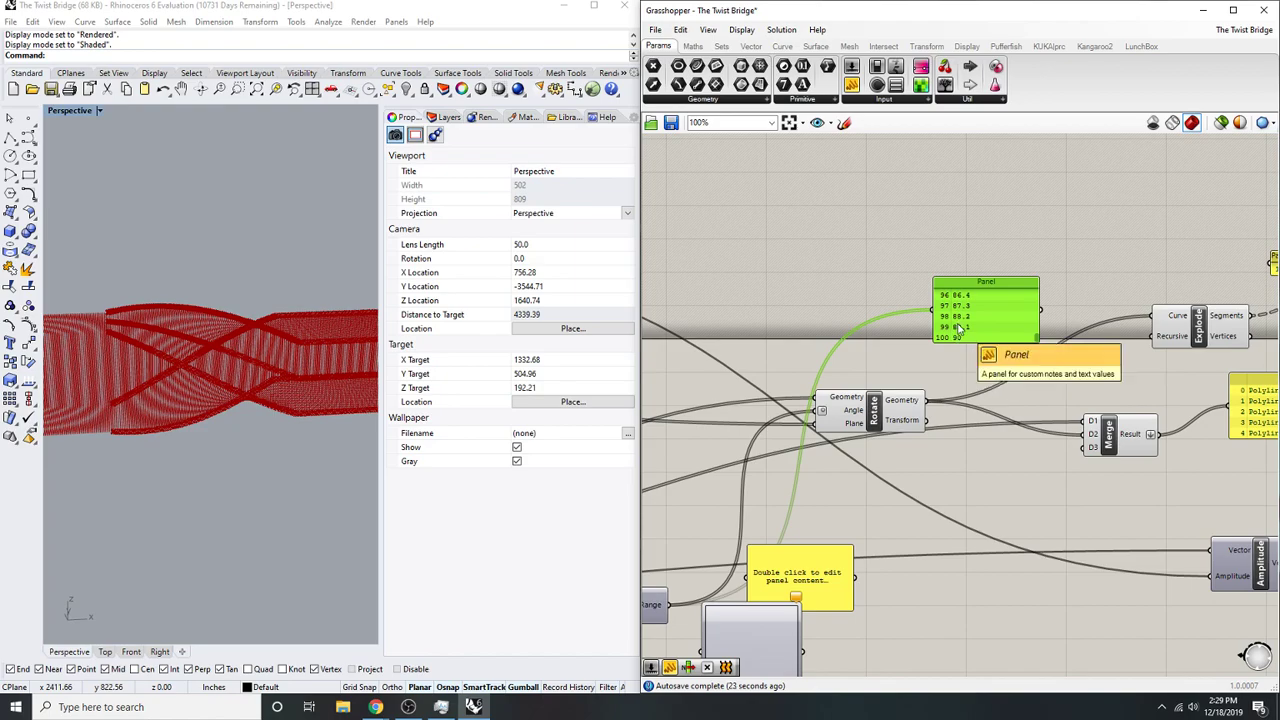
pyautogui.press('Delete')
# - Add a Split List component in the empty area above the Rotate component
pyautogui.doubleClick(957, 240)
pyautogui.write('split list')
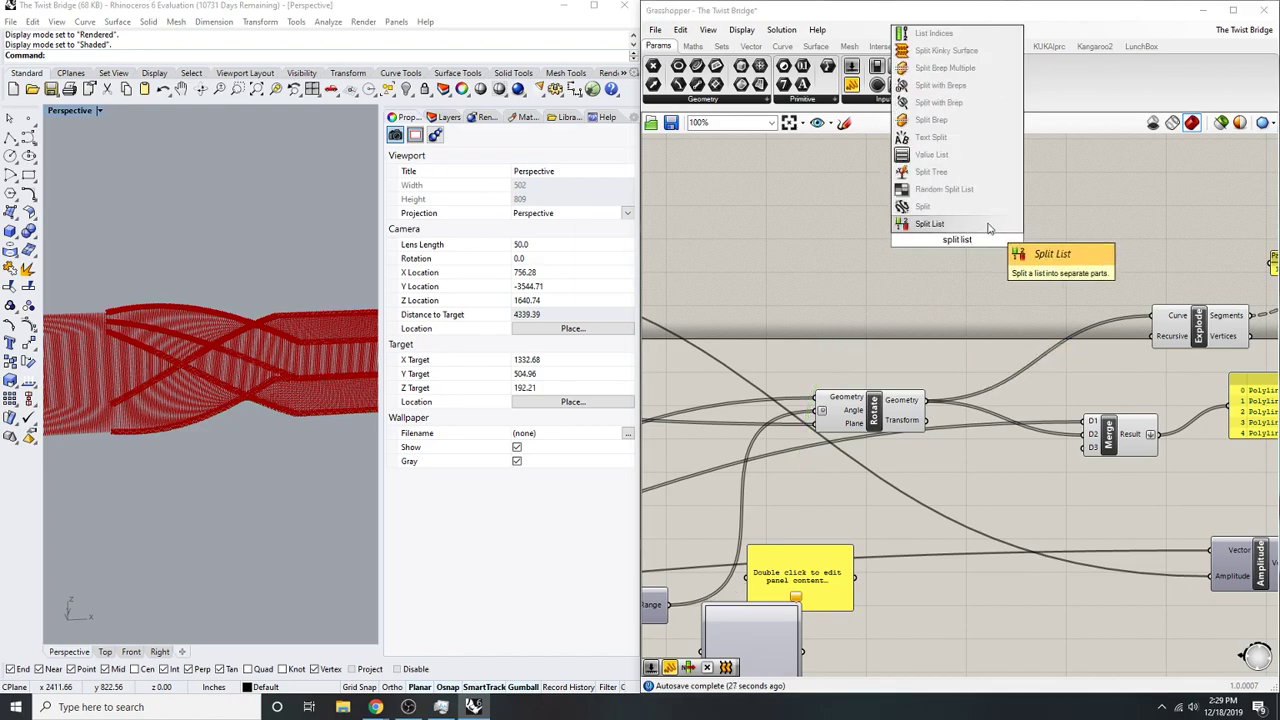
pyautogui.press('Return')
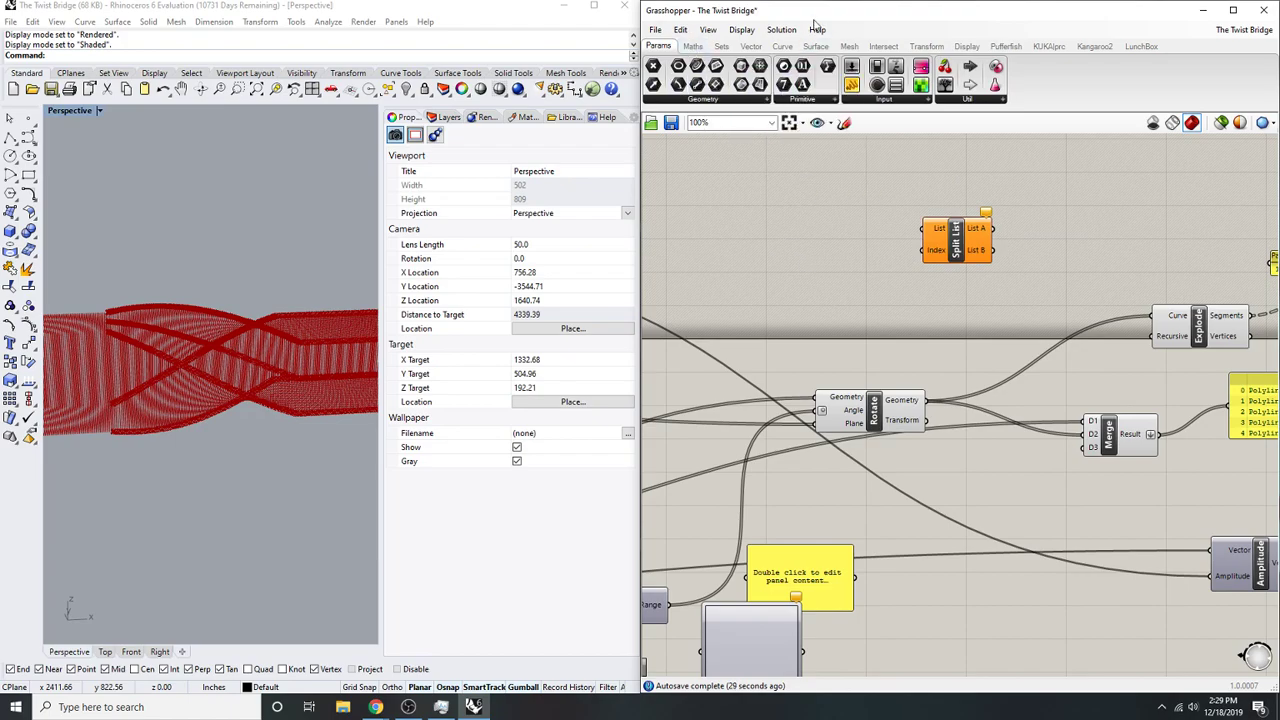
pyautogui.click(700, 47)
pyautogui.click(667, 100)
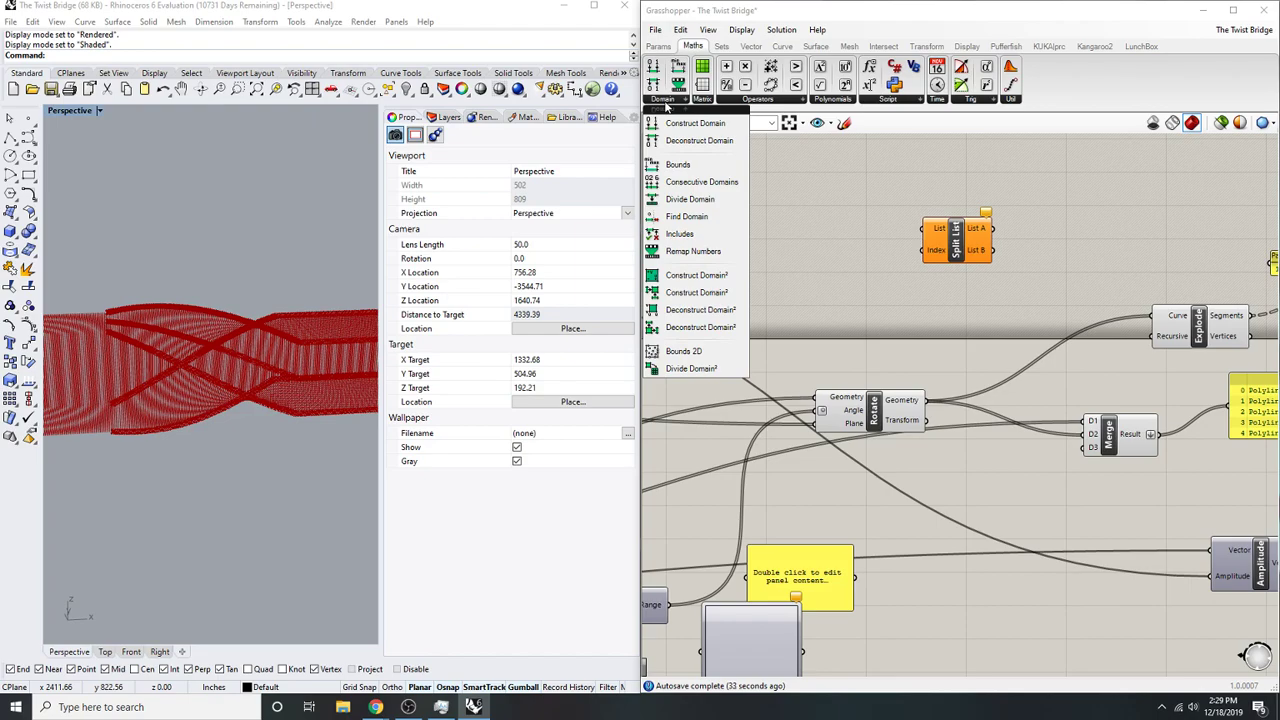
pyautogui.click(721, 47)
pyautogui.click(685, 100)
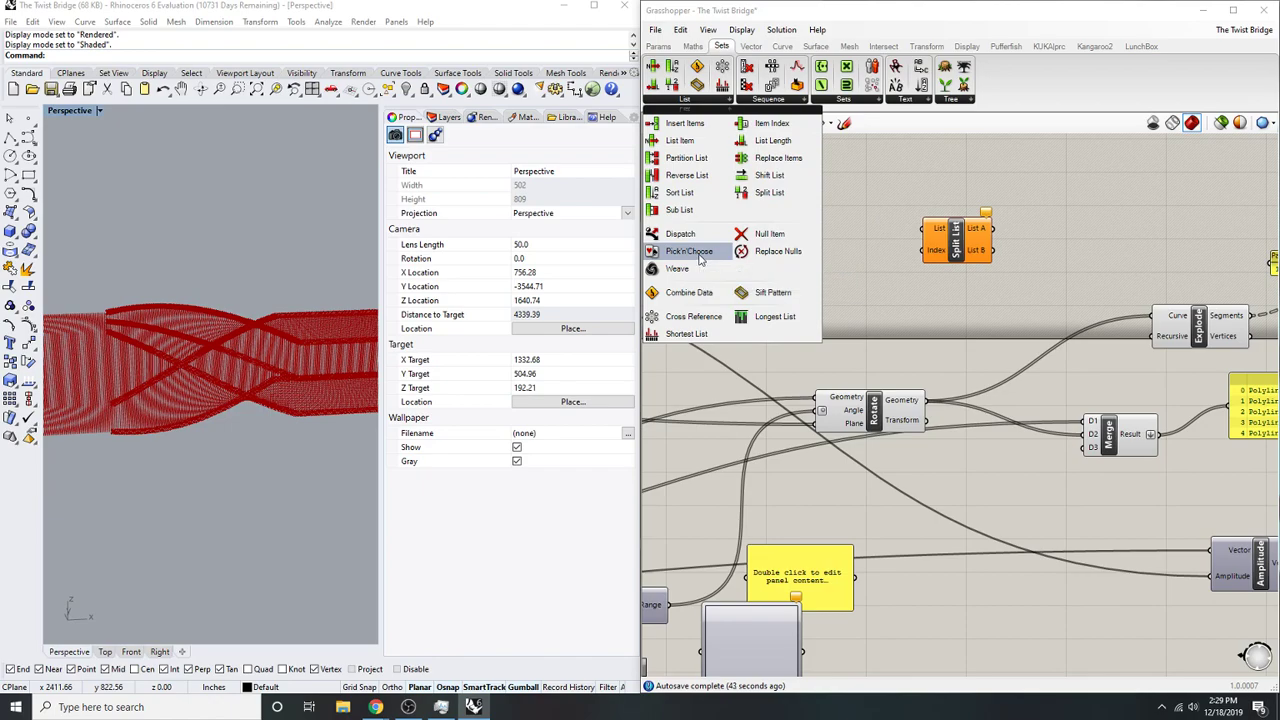
pyautogui.moveTo(700, 252); pyautogui.dragTo(880, 312)
pyautogui.scroll(1, 880, 312)
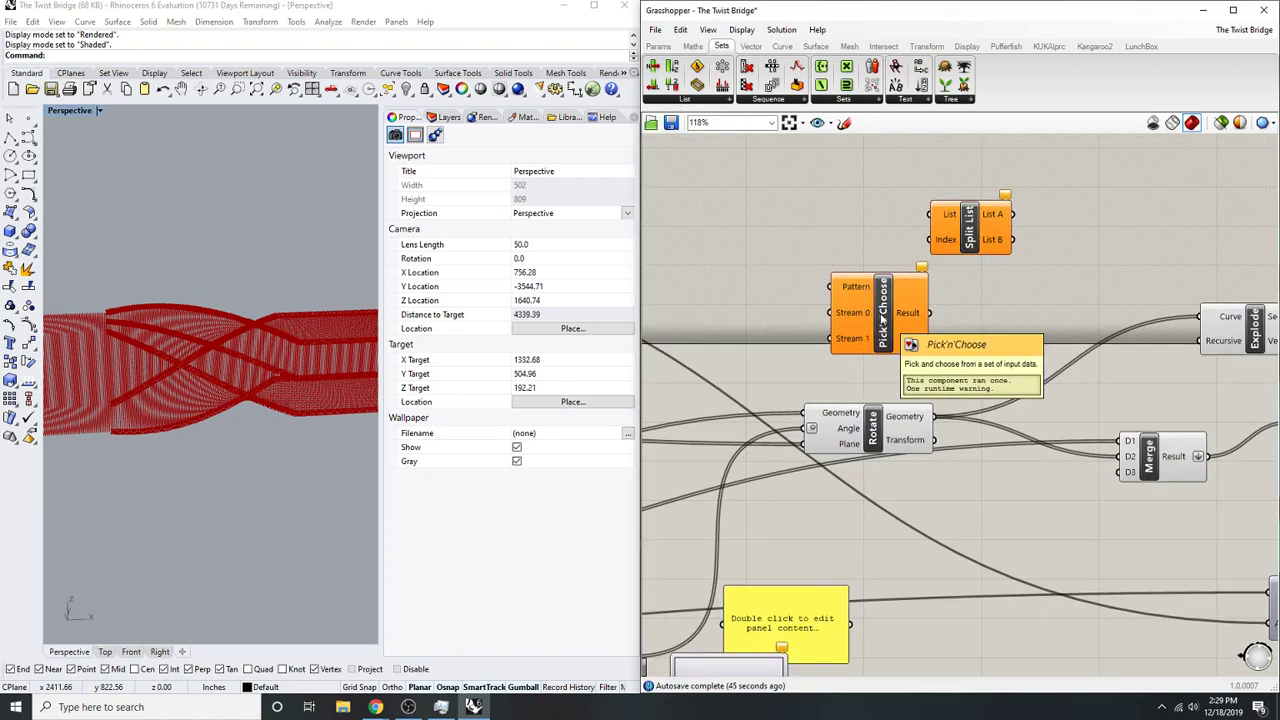
pyautogui.hotkey('ctrl', 'z')
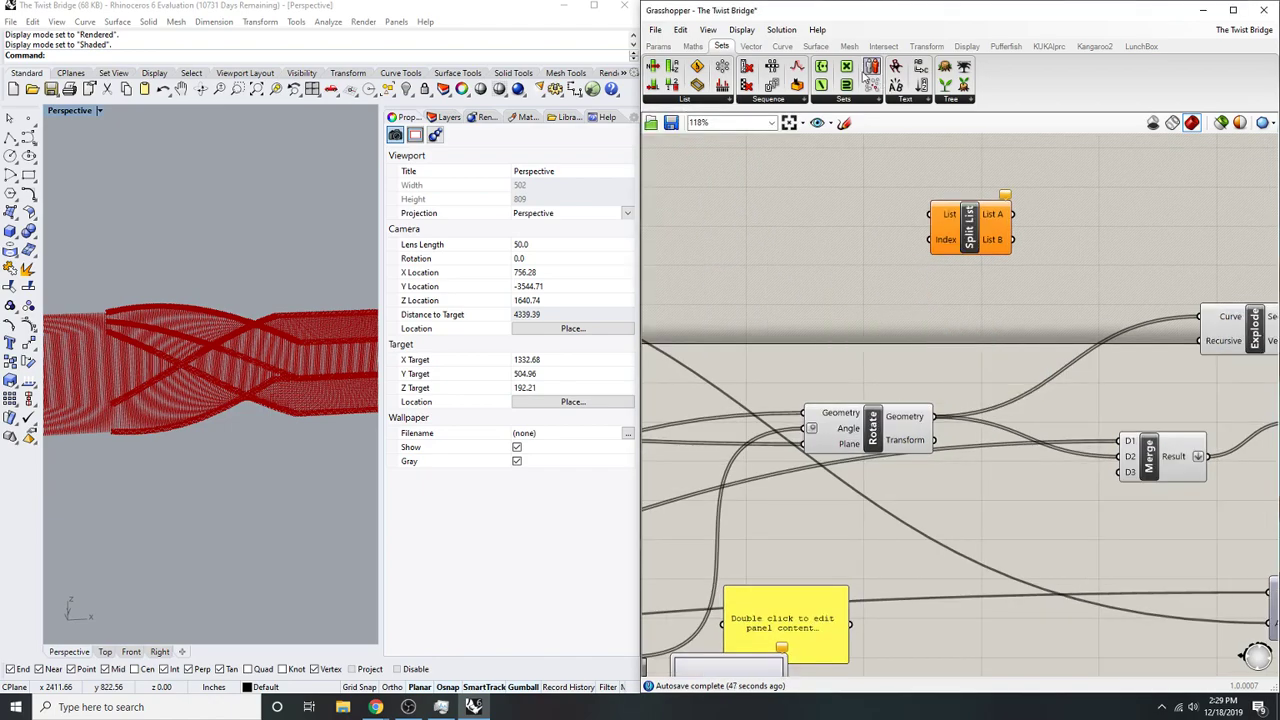
pyautogui.click(687, 101)
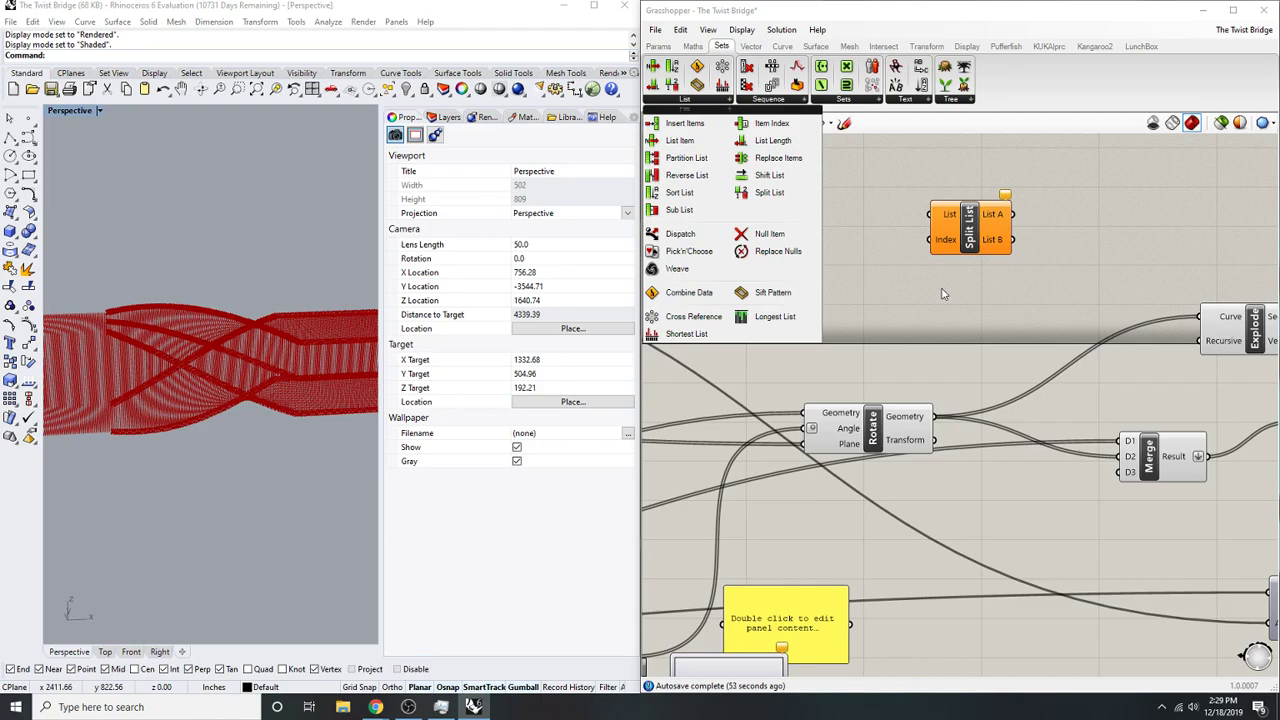
# - Connect the Rotate component's Geometry output to Split List's List input and move Split List to the upper area near Explode
pyautogui.scroll(2, 941, 294)
pyautogui.moveTo(895, 223); pyautogui.dragTo(900, 462)
pyautogui.moveTo(963, 354); pyautogui.dragTo(814, 326, button='right')
pyautogui.moveTo(800, 195); pyautogui.dragTo(957, 197)
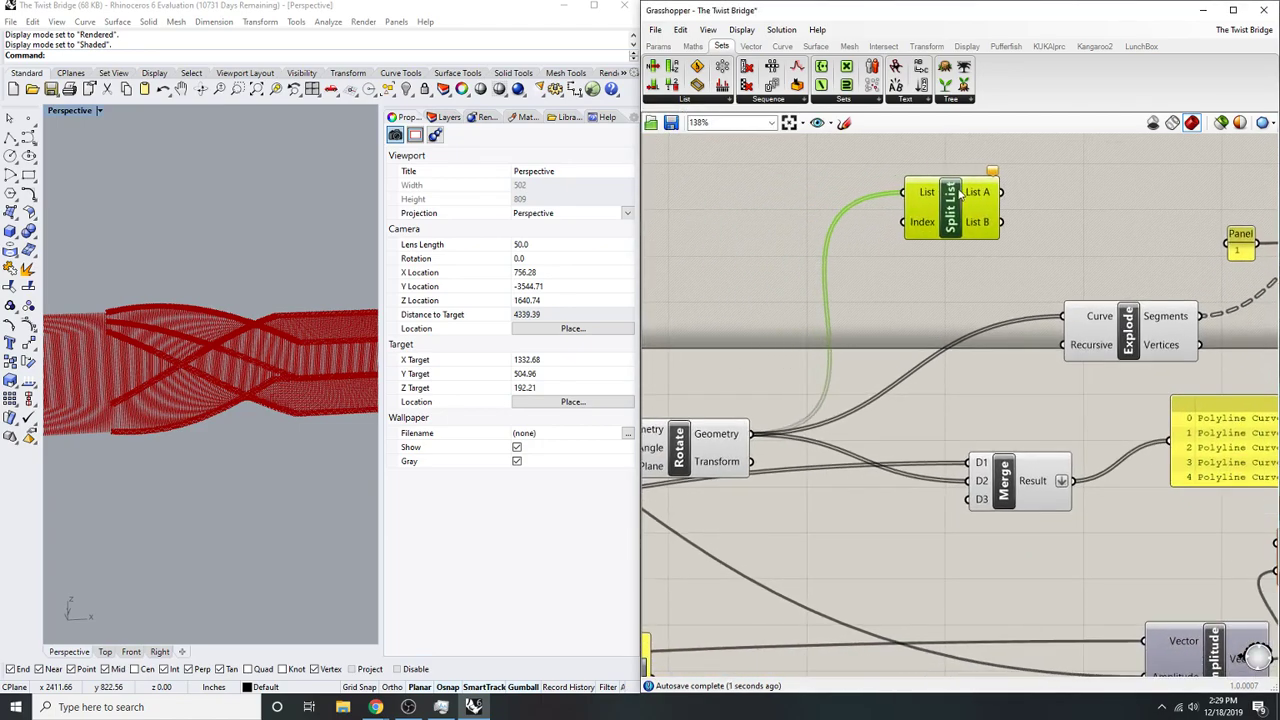
# - Connect the number slider that sets the Range steps to Split List's Index input
pyautogui.moveTo(737, 266); pyautogui.dragTo(877, 251, button='right')
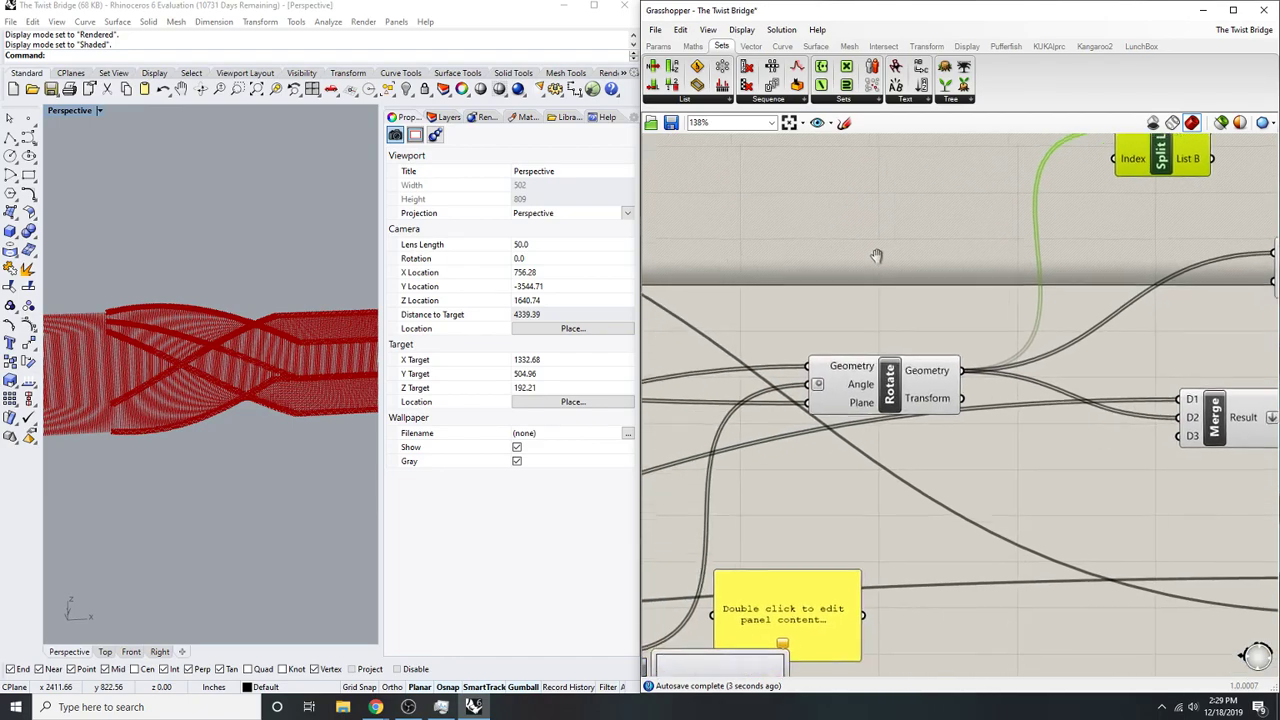
pyautogui.scroll(-3, 731, 488)
pyautogui.scroll(2, 731, 488)
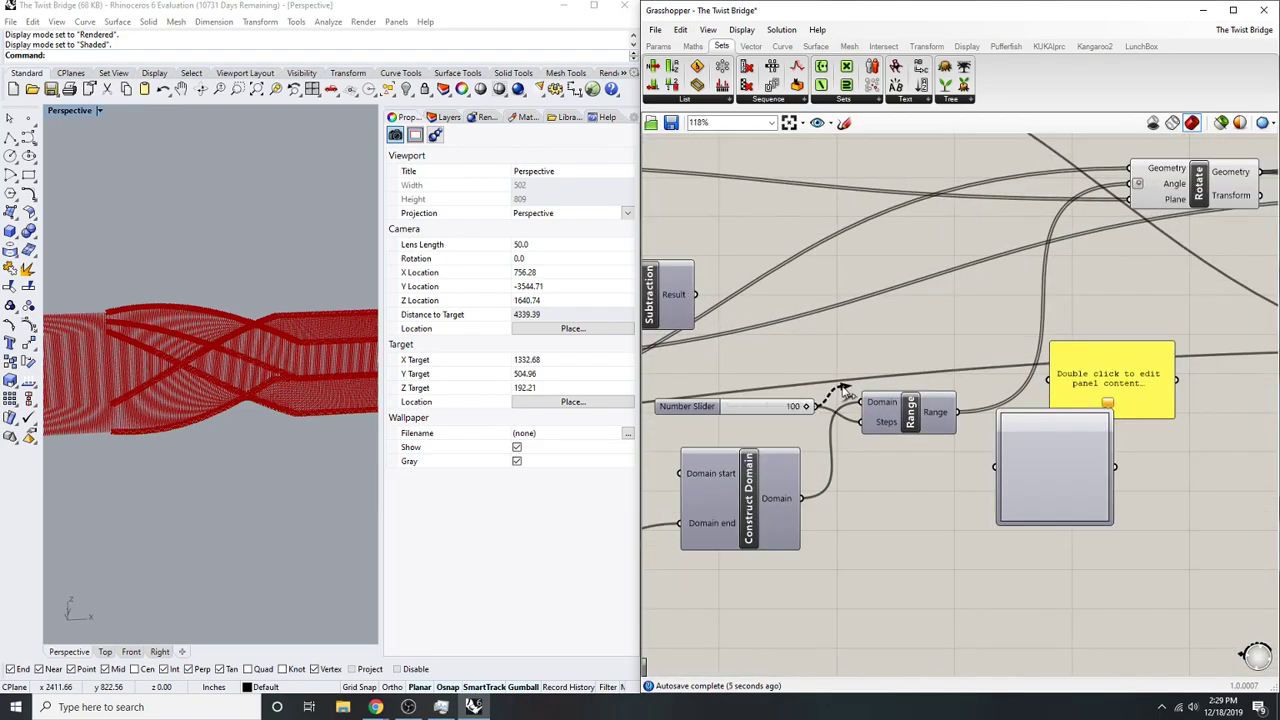
pyautogui.scroll(-4, 848, 395)
pyautogui.moveTo(848, 395); pyautogui.dragTo(1106, 210)
pyautogui.scroll(4, 850, 298)
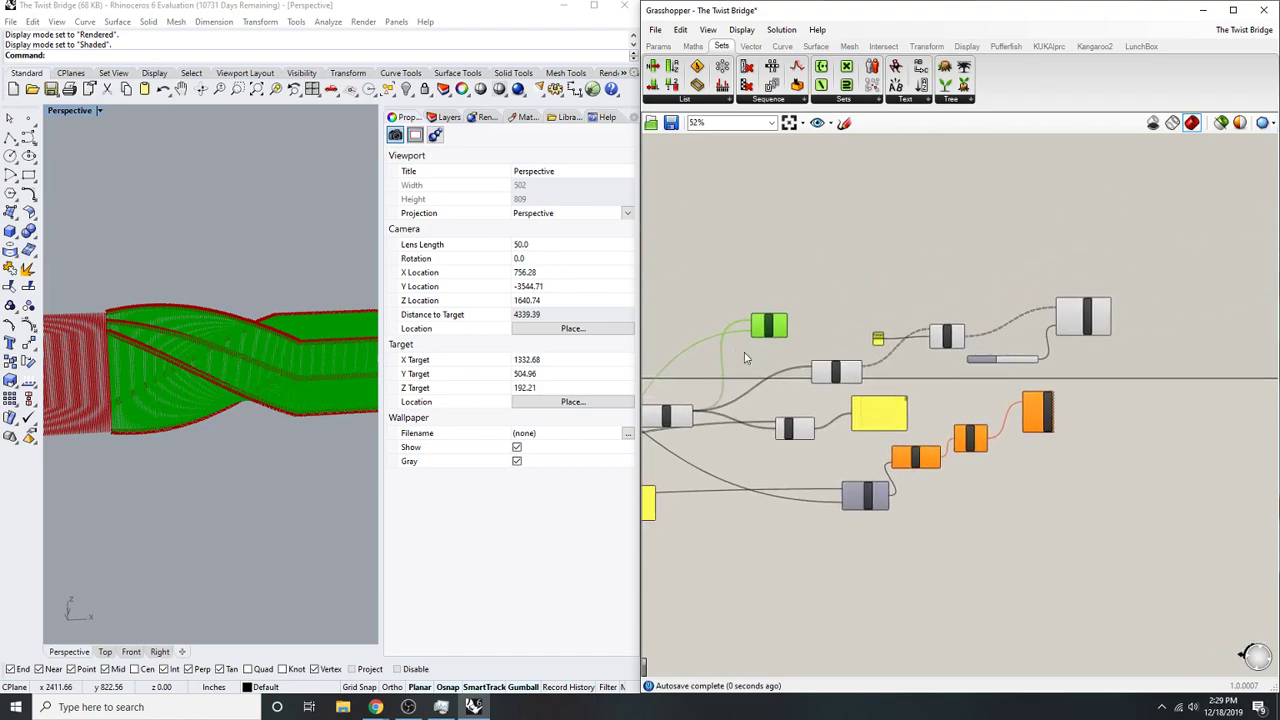
# - Add a Curve parameter beside Split List, connect it to the List B output, and select it for preview
pyautogui.doubleClick(852, 297)
pyautogui.write('curve')
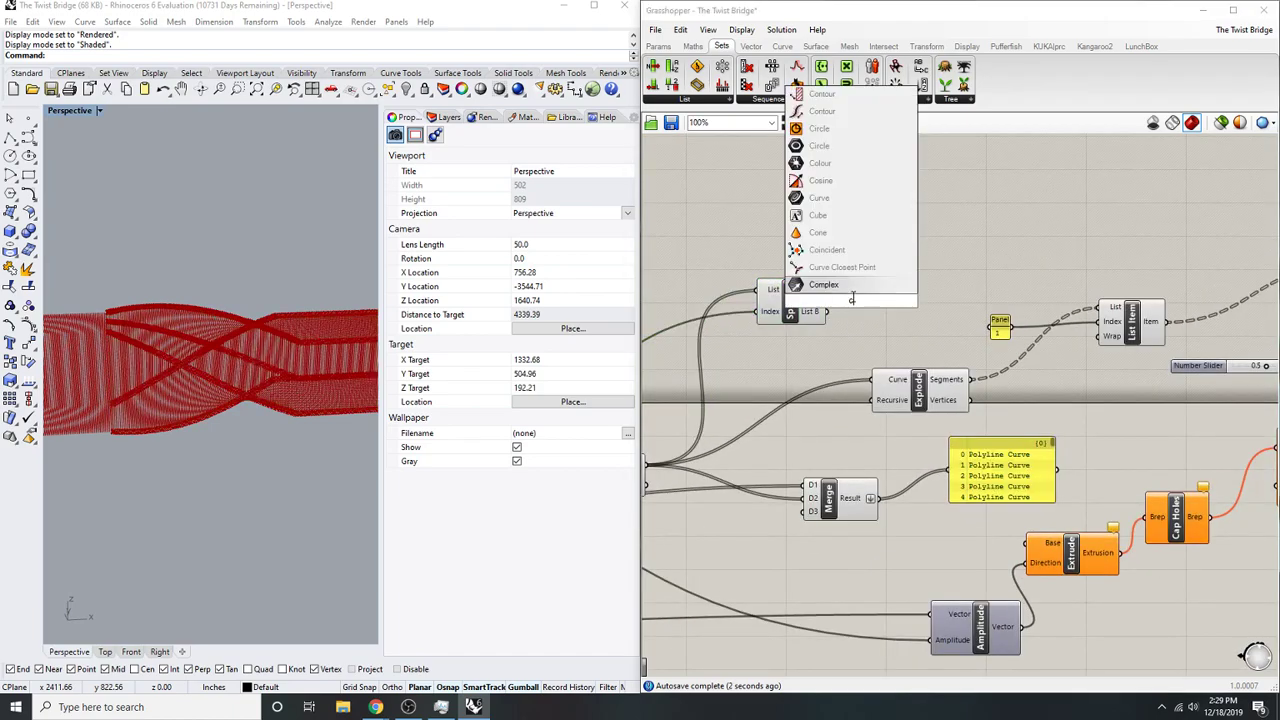
pyautogui.press('Return')
pyautogui.scroll(3, 856, 308)
pyautogui.moveTo(818, 302); pyautogui.dragTo(797, 313)
pyautogui.scroll(1, 811, 290)
pyautogui.click(845, 290)
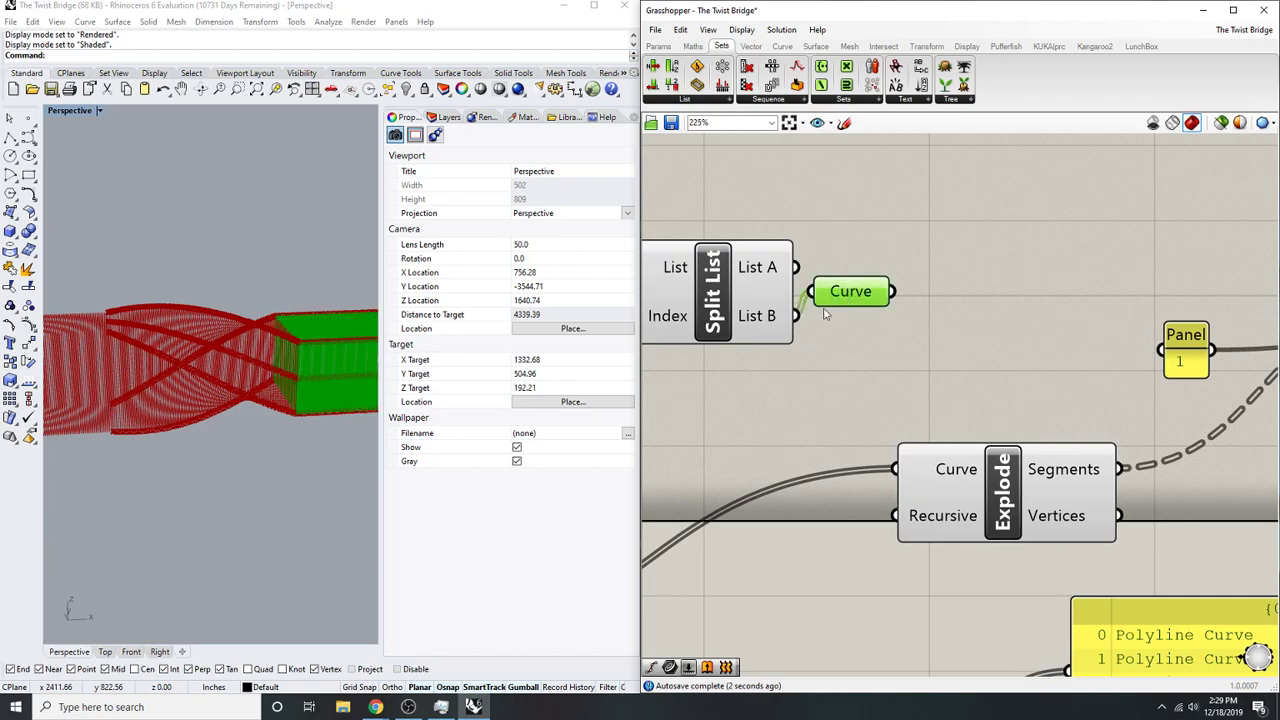
# - Compare in the viewport the bridge sections held by Split List's List B and List A outputs through the Curve parameter
pyautogui.scroll(11, 300, 366)
pyautogui.scroll(-11, 283, 331)
pyautogui.moveTo(263, 337); pyautogui.dragTo(246, 348, button='right')
pyautogui.scroll(4, 268, 321)
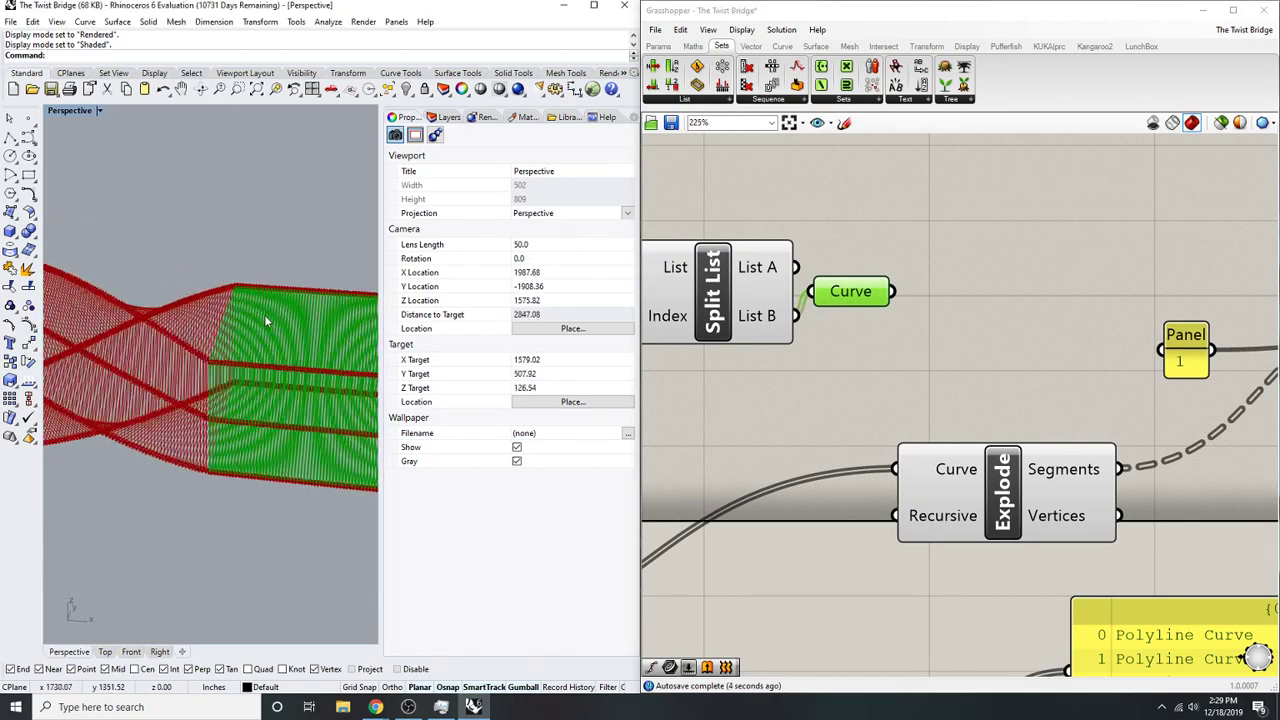
pyautogui.scroll(5, 268, 321)
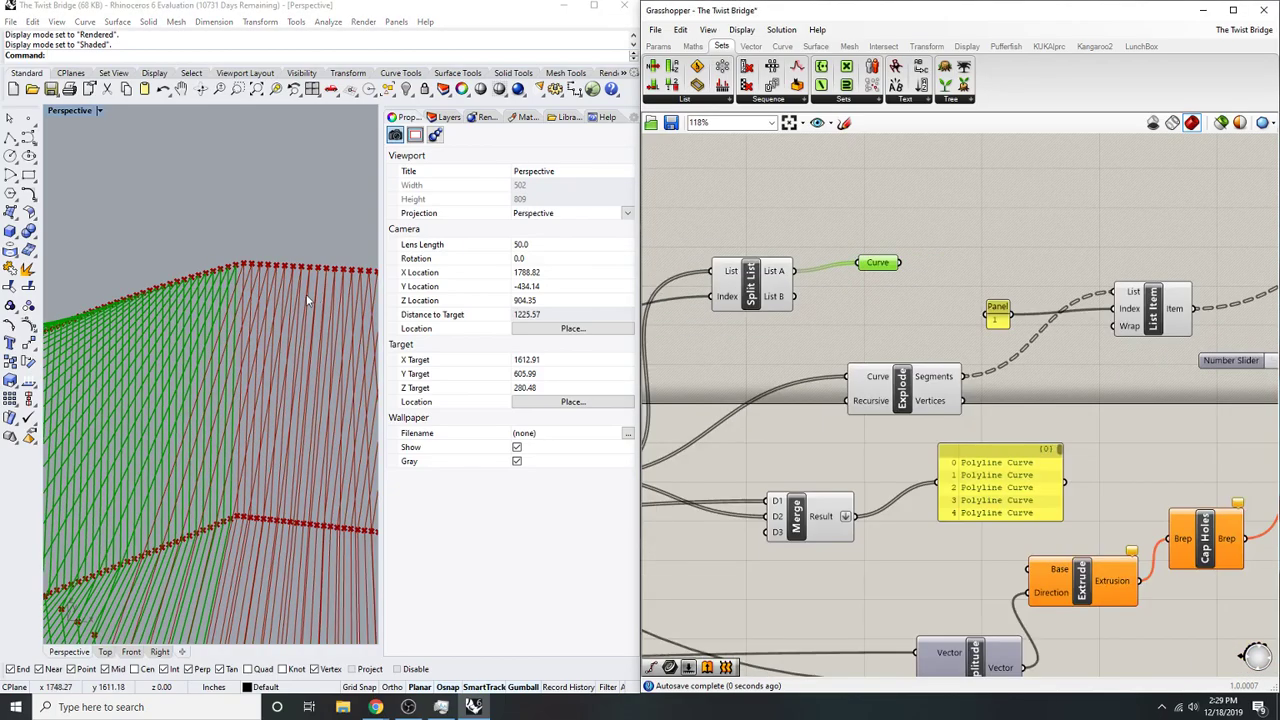
pyautogui.scroll(-11, 300, 307)
pyautogui.scroll(5, 290, 318)
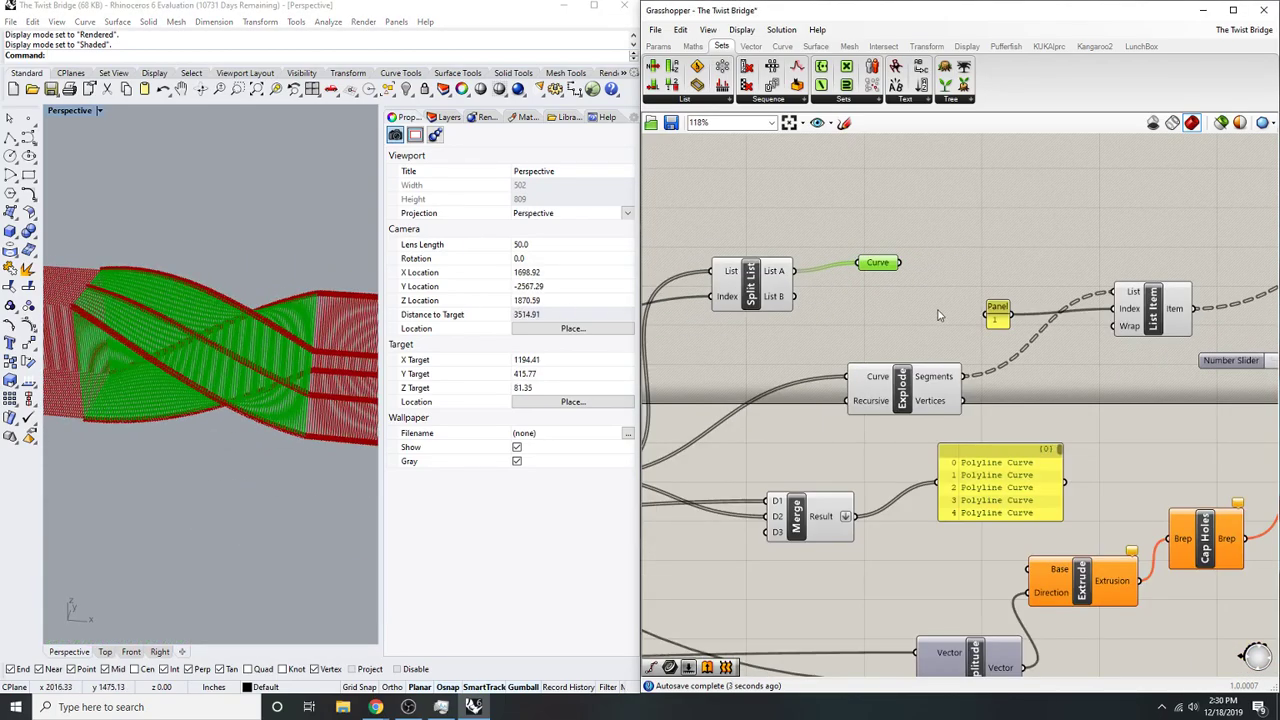
# - Connect Split List's List A output to Explode's Curve input and select Evaluate Curve to preview its points
pyautogui.moveTo(976, 326); pyautogui.dragTo(990, 387, button='right')
pyautogui.moveTo(873, 442); pyautogui.dragTo(809, 332)
pyautogui.click(1045, 259)
pyautogui.moveTo(1045, 259); pyautogui.dragTo(1005, 326, button='right')
pyautogui.moveTo(1175, 389); pyautogui.dragTo(1075, 389, button='right')
pyautogui.click(1246, 369)
pyautogui.moveTo(1214, 387); pyautogui.dragTo(961, 364, button='right')
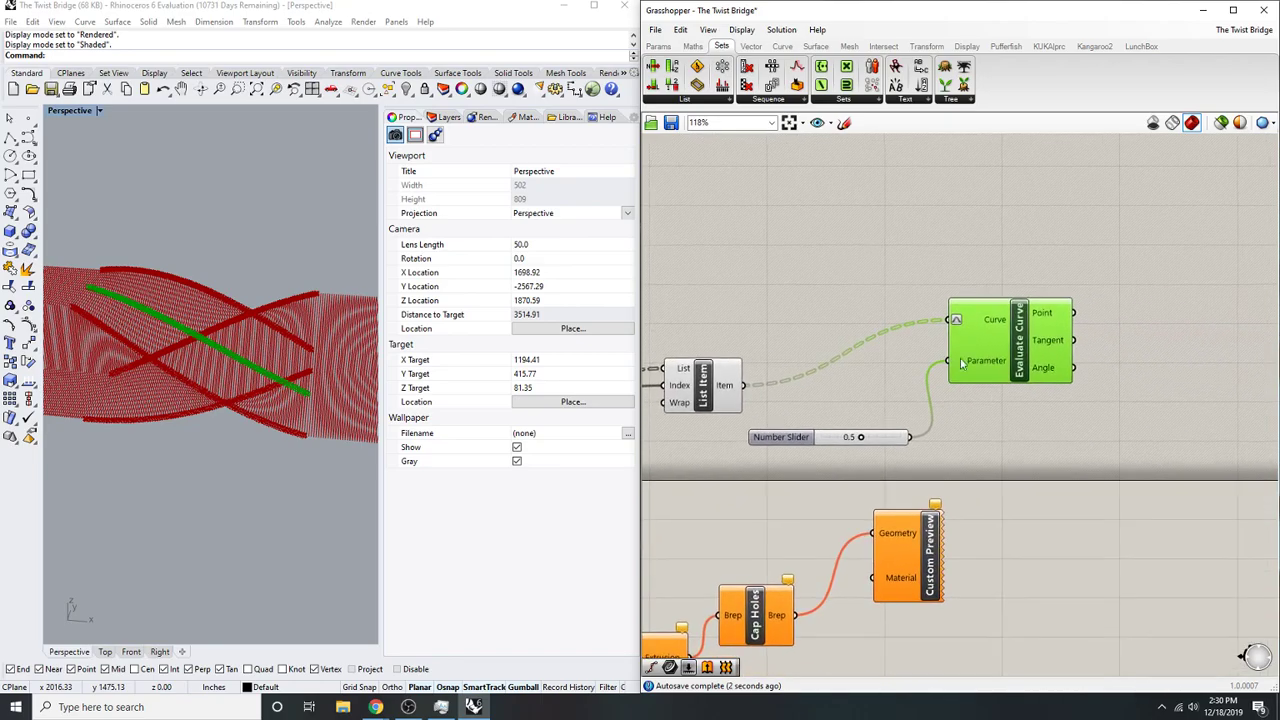
# - Add a Series component, connect it to Evaluate Curve's Parameter input in place of the slider, and position it before that input
pyautogui.doubleClick(1063, 452)
pyautogui.write('ser')
pyautogui.click(1078, 437)
pyautogui.scroll(2, 1076, 437)
pyautogui.moveTo(1050, 450); pyautogui.dragTo(1142, 293)
pyautogui.scroll(-3, 917, 300)
pyautogui.click(1050, 301)
pyautogui.moveTo(926, 405); pyautogui.dragTo(964, 313)
pyautogui.moveTo(944, 366); pyautogui.dragTo(1037, 367, button='right')
pyautogui.scroll(-2, 349, 380)
pyautogui.scroll(3, 1018, 328)
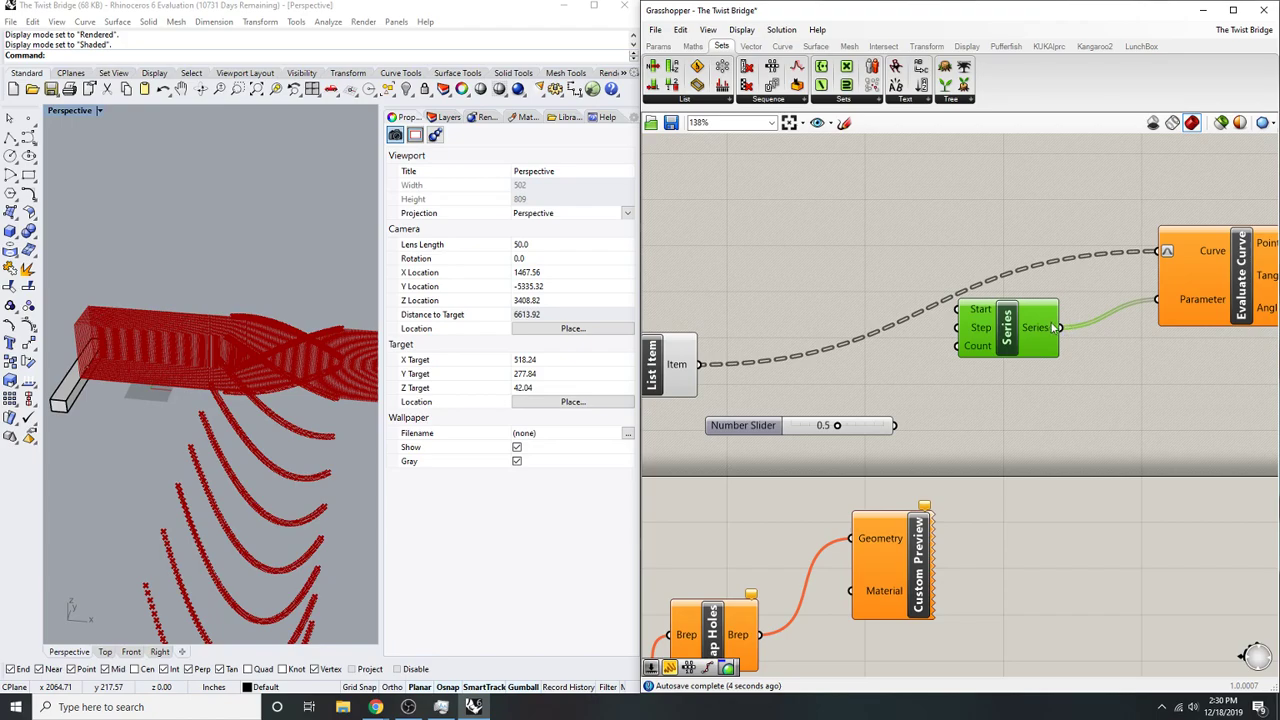
# - Move the Series component lower and check the previewed points along the twist
pyautogui.moveTo(1031, 327); pyautogui.dragTo(1002, 380)
pyautogui.scroll(-5, 102, 499)
pyautogui.moveTo(236, 449); pyautogui.dragTo(189, 456, button='right')
pyautogui.scroll(8, 192, 458)
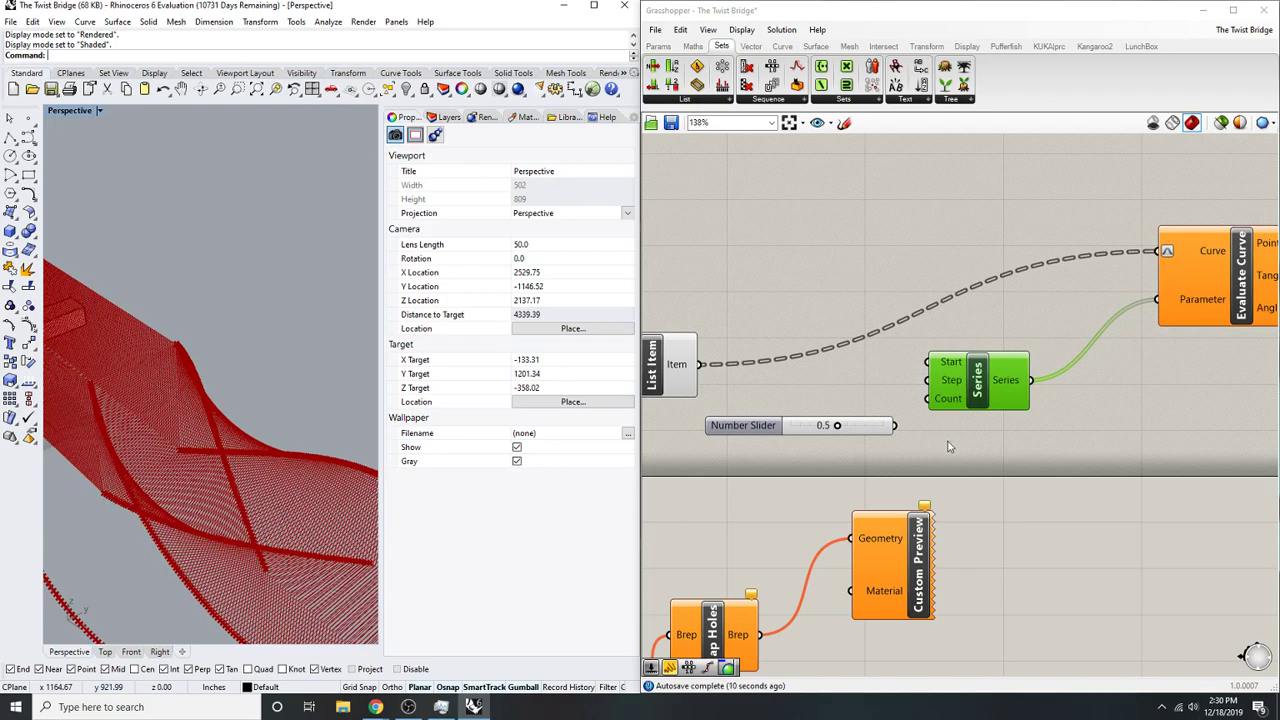
# - Add a Range component, delete the Series component, and connect Range's output to Evaluate Curve's Parameter input
pyautogui.doubleClick(949, 442)
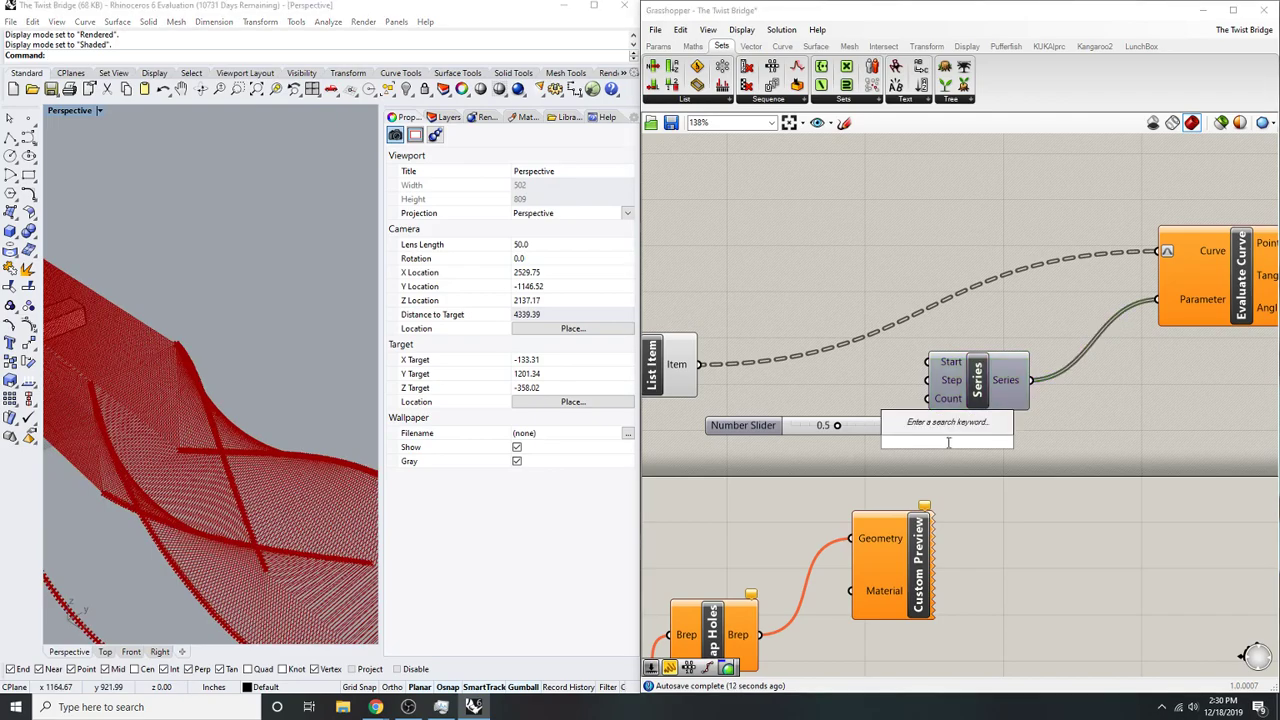
pyautogui.moveTo(995, 477); pyautogui.dragTo(968, 503, button='right')
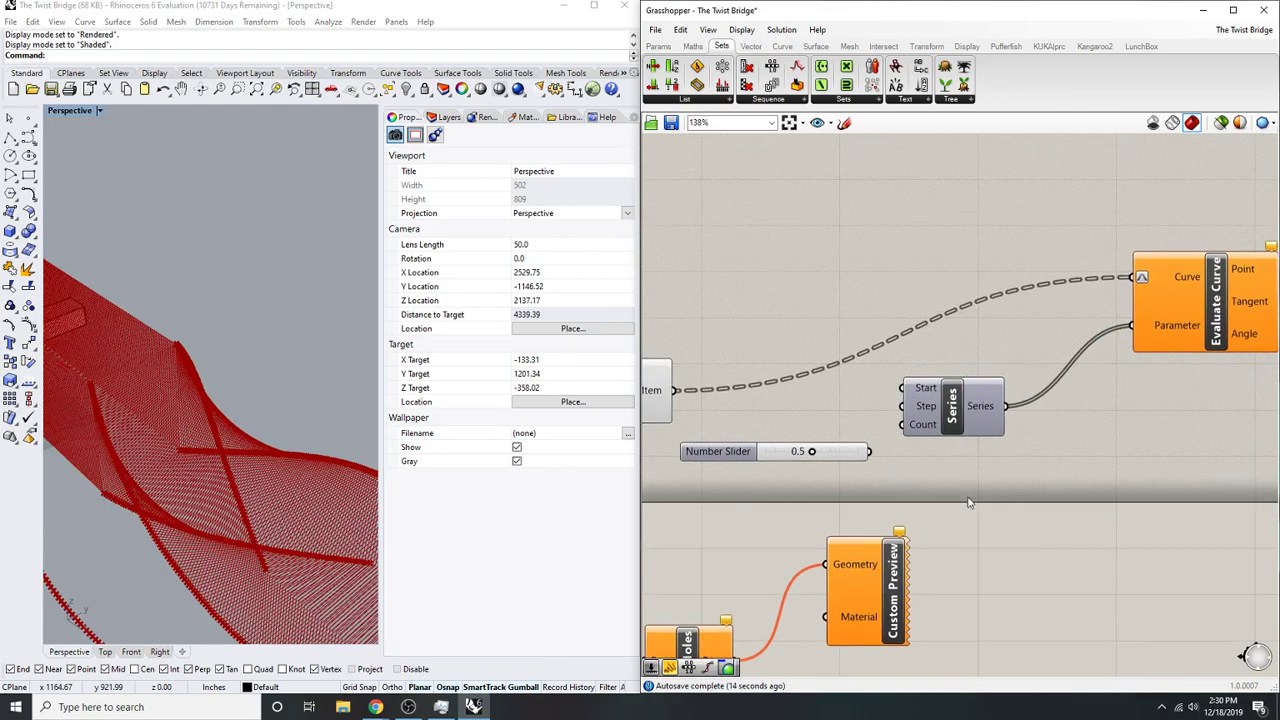
pyautogui.doubleClick(1047, 474)
pyautogui.write('range')
pyautogui.press('Return')
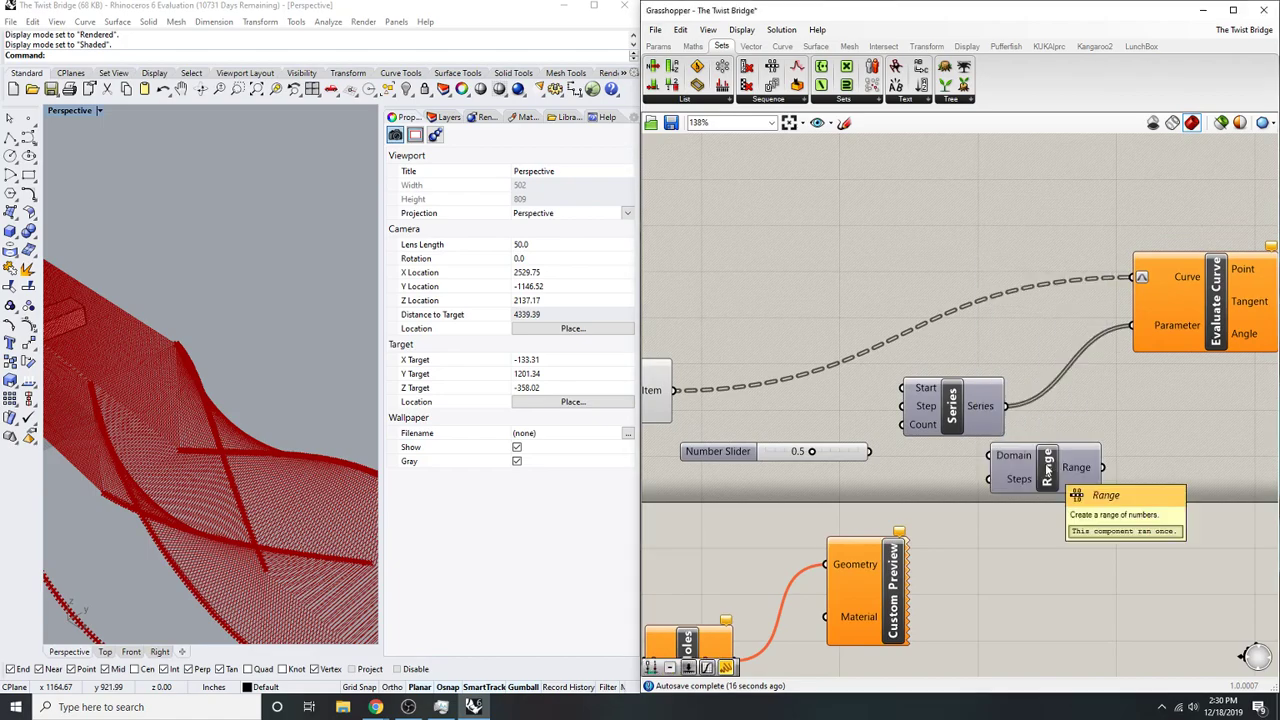
pyautogui.click(986, 428)
pyautogui.moveTo(986, 428); pyautogui.dragTo(954, 453, button='right')
pyautogui.press('Delete')
pyautogui.moveTo(1100, 350); pyautogui.dragTo(1004, 437)
pyautogui.moveTo(1004, 437); pyautogui.dragTo(1112, 400, button='right')
# - Examine the points generated along the bridge's twisted section from several angles in the viewport
pyautogui.moveTo(340, 468); pyautogui.dragTo(260, 436, button='right')
pyautogui.scroll(-4, 260, 436)
pyautogui.scroll(10, 285, 440)
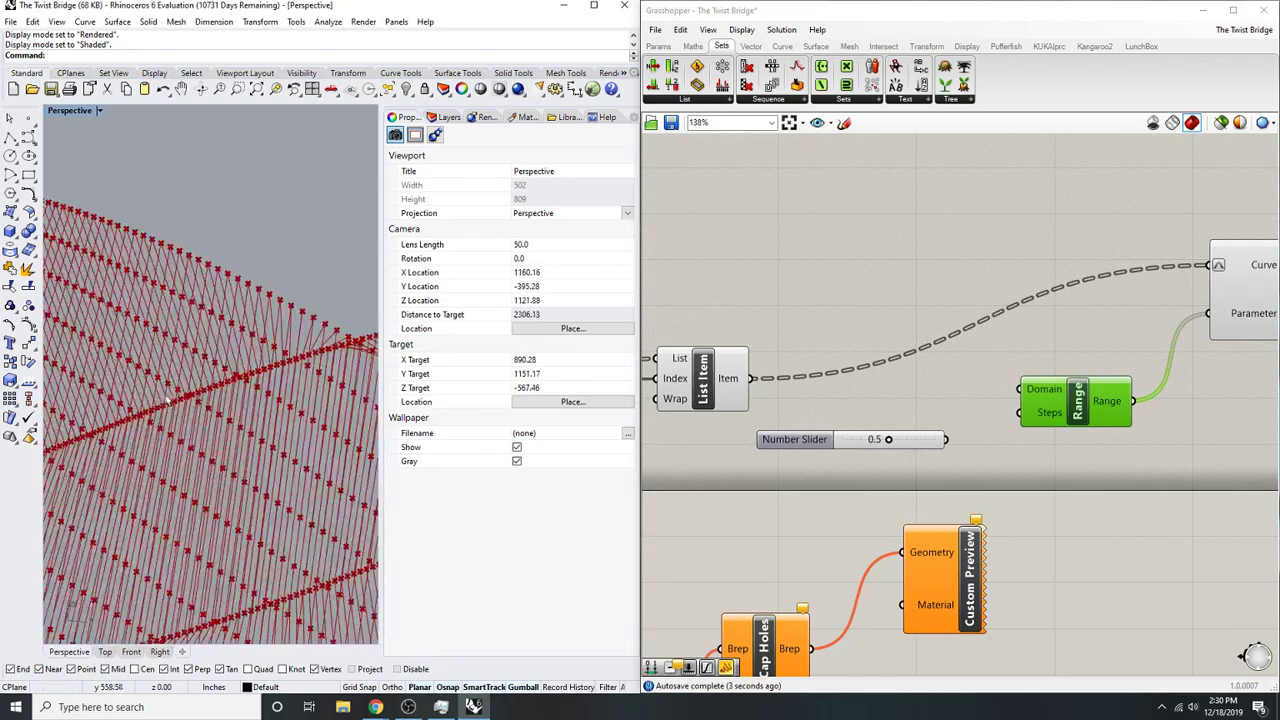
pyautogui.moveTo(1206, 387); pyautogui.dragTo(1054, 434, button='right')
pyautogui.click(1142, 332)
pyautogui.moveTo(1097, 332); pyautogui.dragTo(1129, 349, button='right')
pyautogui.scroll(-14, 229, 400)
pyautogui.moveTo(159, 354); pyautogui.dragTo(421, 389, button='right')
pyautogui.scroll(2, 306, 348)
# - Flatten List Item's Item output and move Evaluate Curve closer to Range, keeping it selected to preview its points
pyautogui.moveTo(662, 413); pyautogui.dragTo(849, 365, button='right')
pyautogui.rightClick(800, 397)
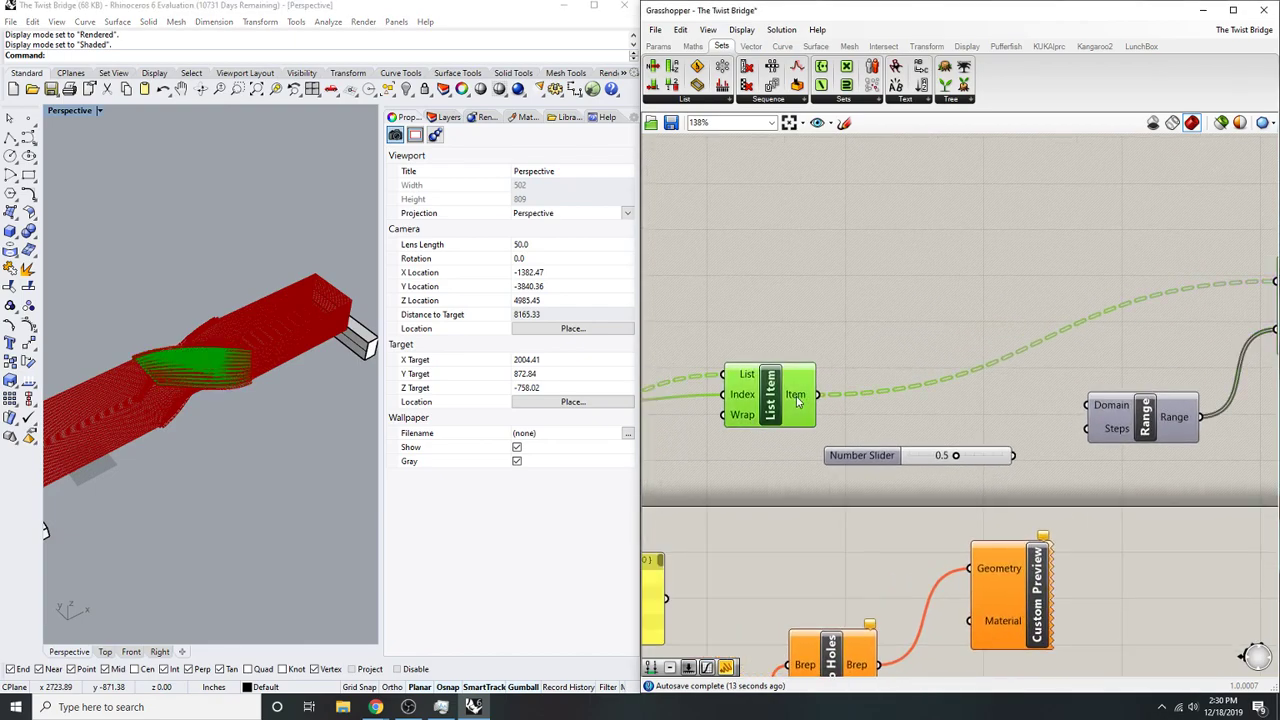
pyautogui.click(850, 466)
pyautogui.scroll(10, 181, 358)
pyautogui.scroll(-6, 181, 358)
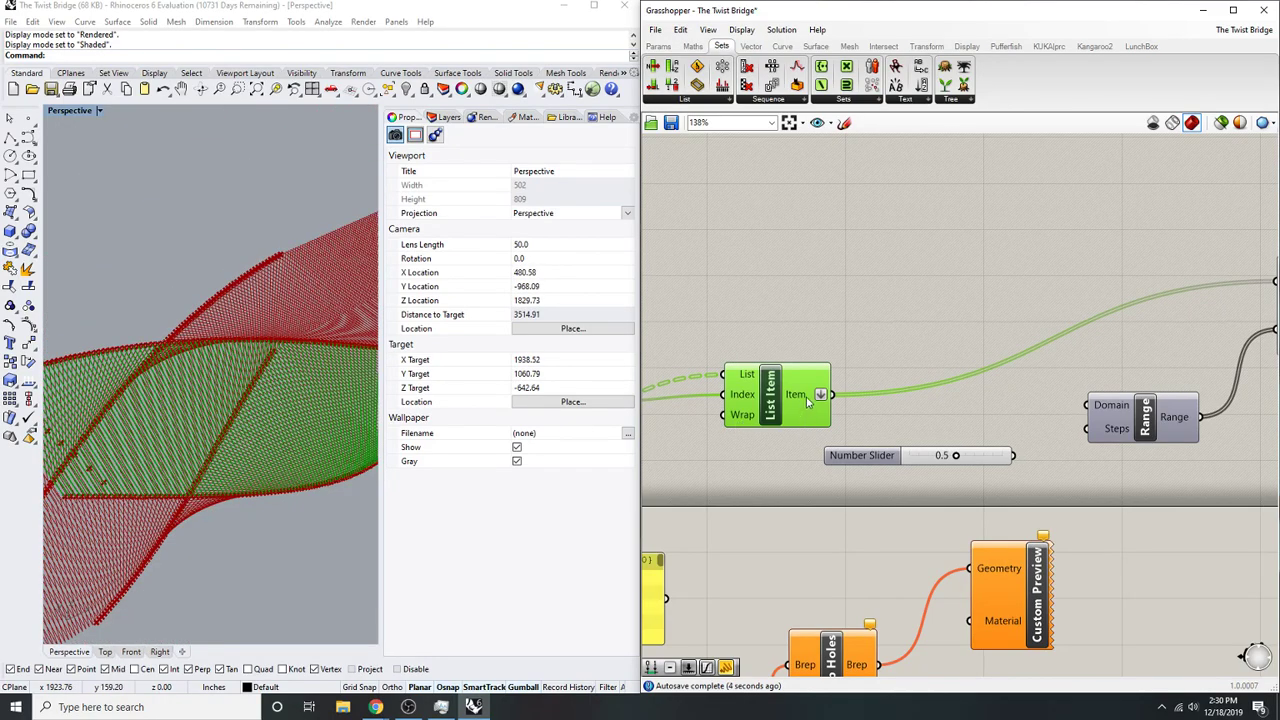
pyautogui.scroll(-2, 1015, 382)
pyautogui.moveTo(1199, 329); pyautogui.dragTo(1136, 325)
pyautogui.scroll(-6, 174, 382)
pyautogui.scroll(4, 173, 380)
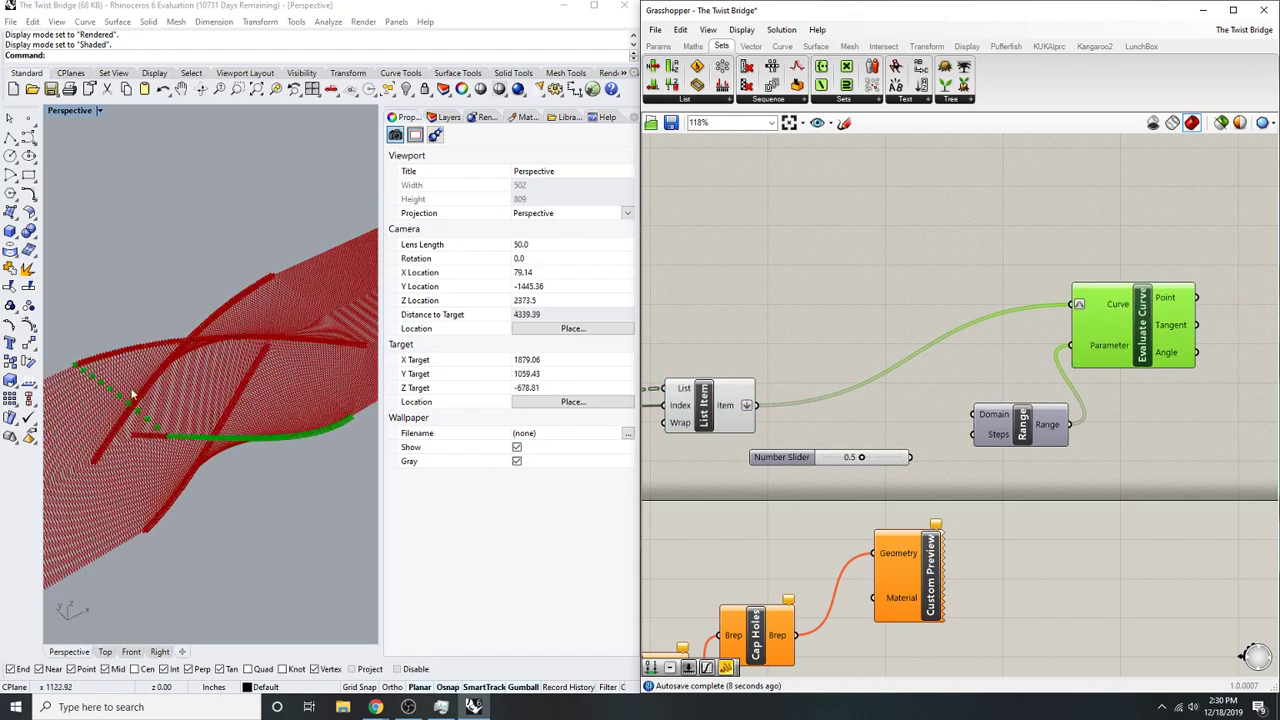
# - Add a List Length component above the List Item component
pyautogui.moveTo(905, 454); pyautogui.dragTo(997, 445, button='right')
pyautogui.click(940, 260)
pyautogui.moveTo(843, 277); pyautogui.dragTo(928, 269, button='right')
pyautogui.doubleClick(929, 264)
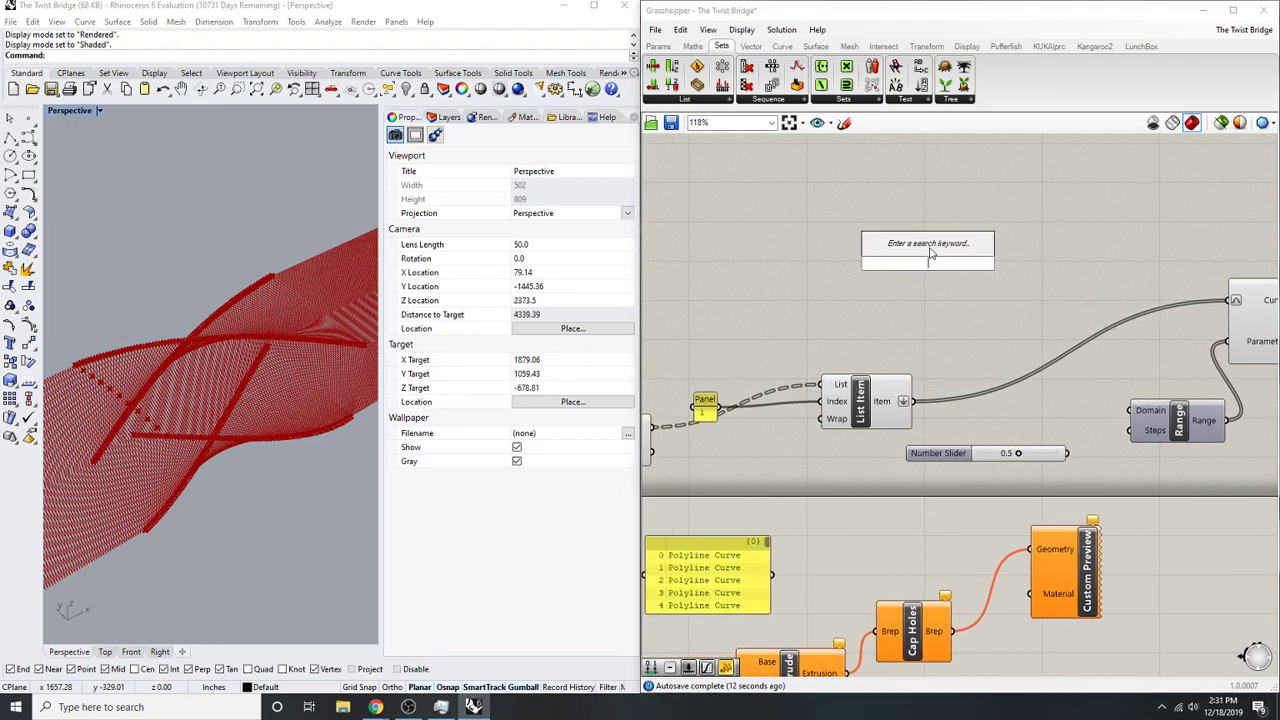
pyautogui.write('lsit legnt')
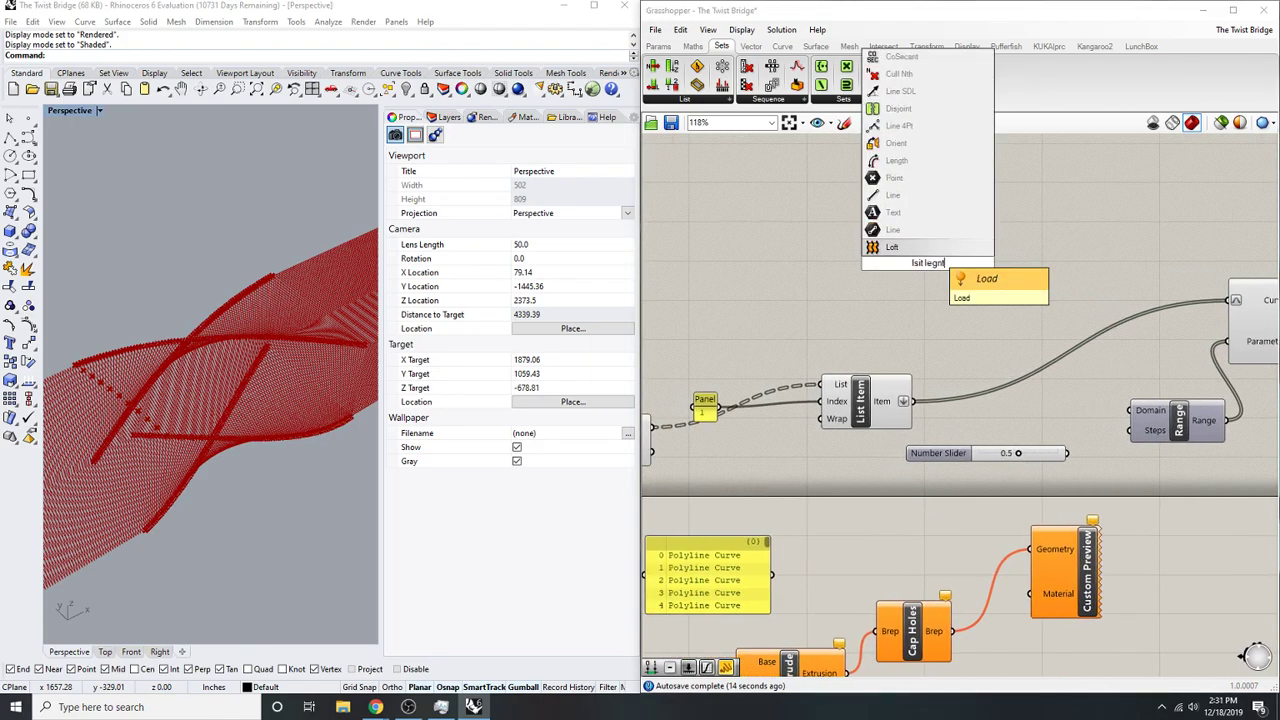
pyautogui.press('BackSpace')
pyautogui.press('BackSpace')
pyautogui.press('BackSpace')
pyautogui.press('BackSpace')
pyautogui.press('BackSpace')
pyautogui.press('BackSpace')
pyautogui.press('BackSpace')
pyautogui.press('BackSpace')
pyautogui.press('BackSpace')
pyautogui.write('ist length')
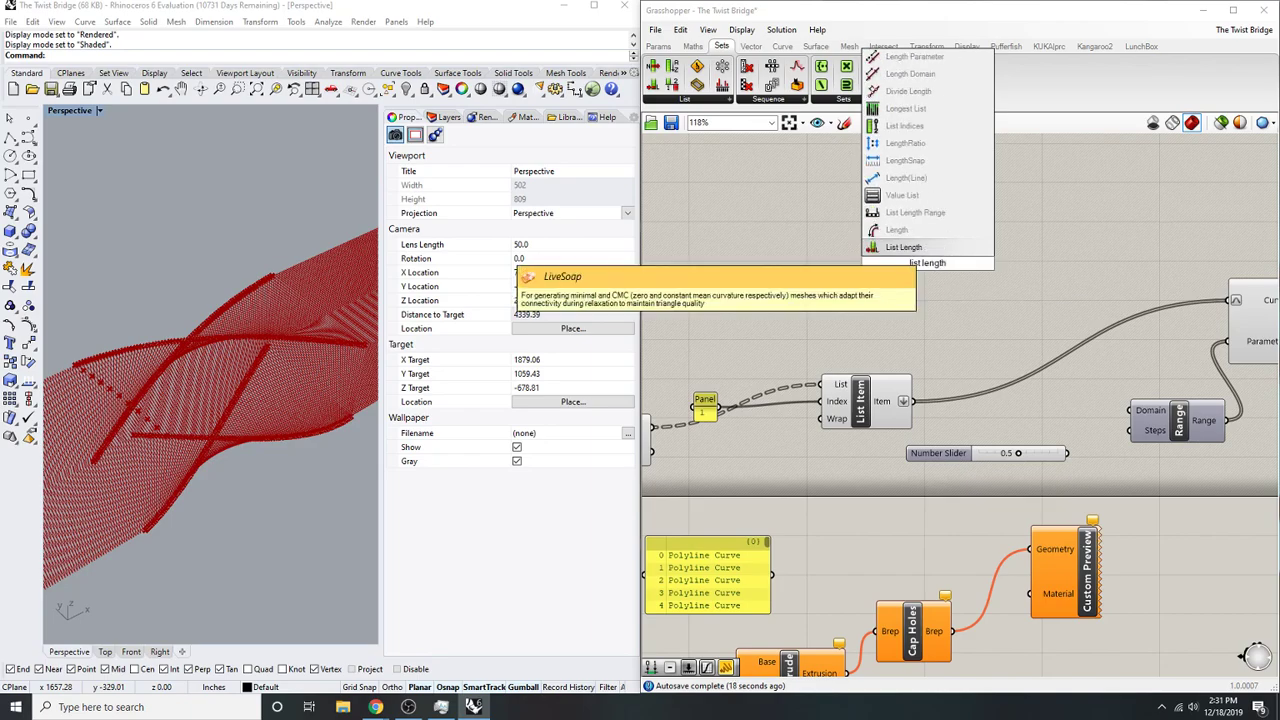
pyautogui.press('Return')
# - Connect List Item's Item output to List Length's List input and position List Length above the curve wire
pyautogui.scroll(2, 851, 281)
pyautogui.moveTo(851, 281); pyautogui.dragTo(889, 473)
pyautogui.moveTo(1080, 377); pyautogui.dragTo(996, 420, button='right')
pyautogui.moveTo(865, 290); pyautogui.dragTo(1076, 324)
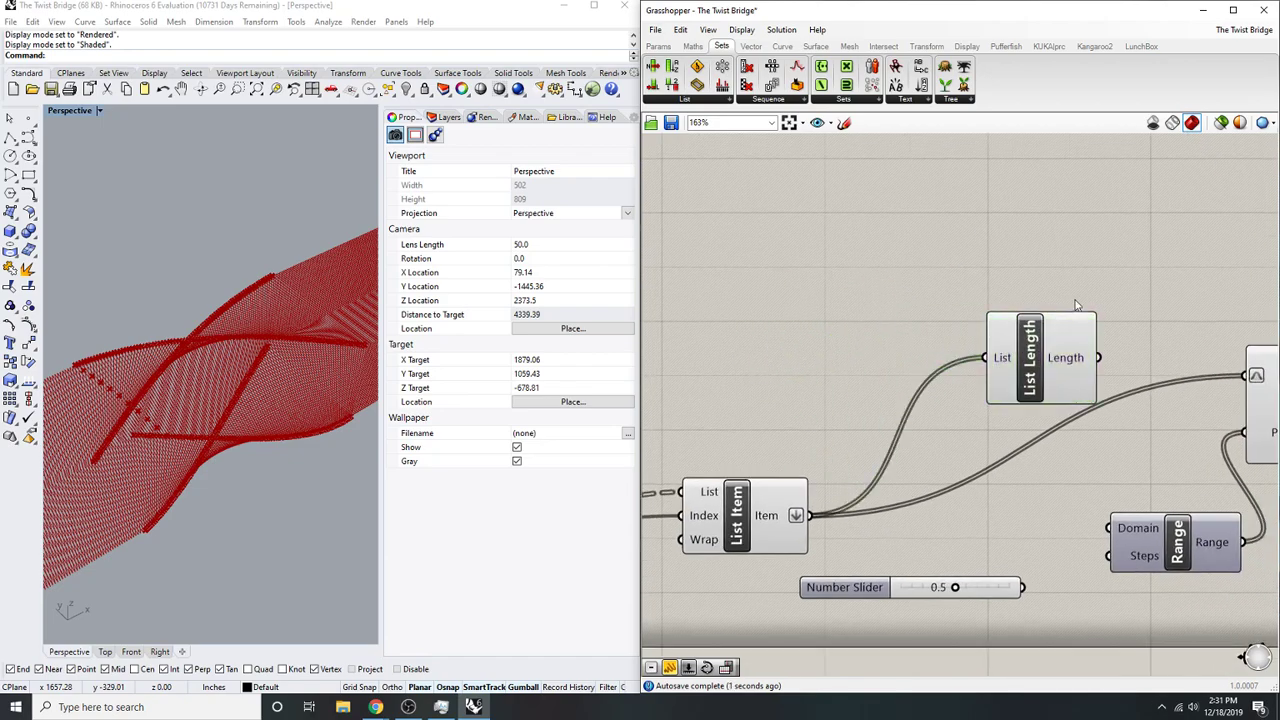
pyautogui.moveTo(1076, 307); pyautogui.dragTo(975, 307, button='right')
pyautogui.moveTo(971, 349); pyautogui.dragTo(870, 294)
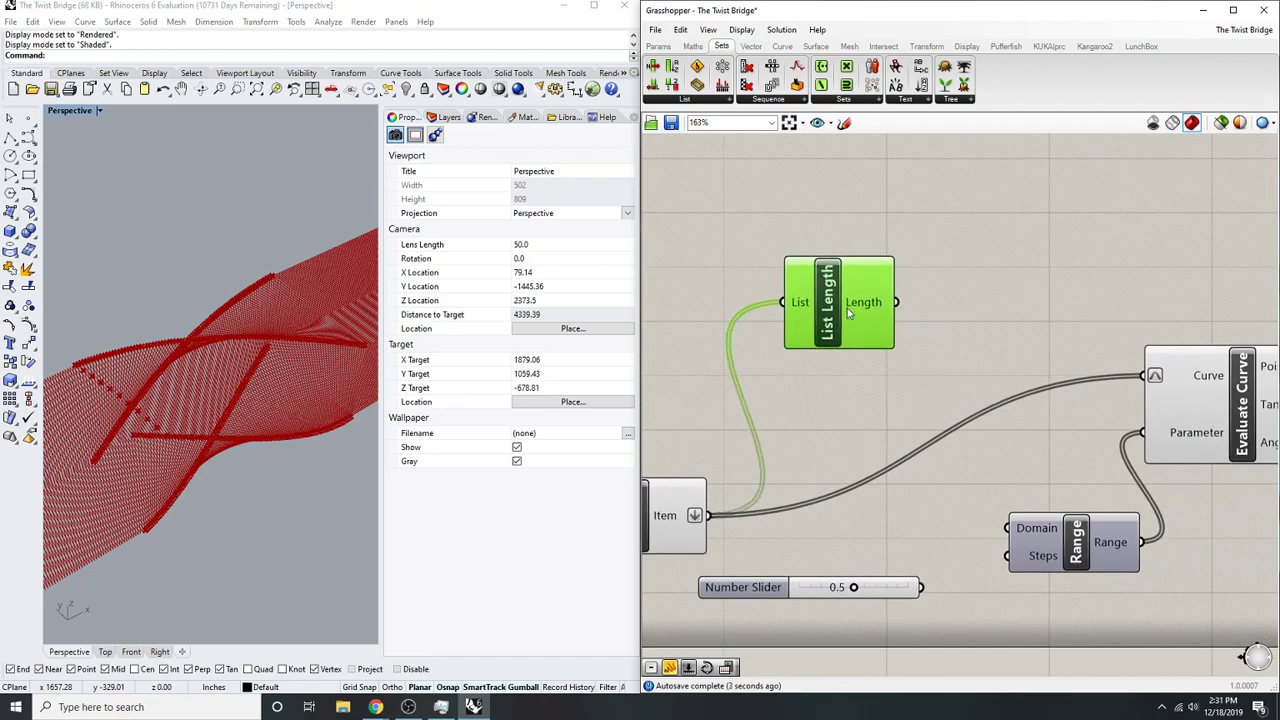
# - Add a Subtraction component beside List Length and connect List Length's Length output to its A input
pyautogui.doubleClick(956, 272)
pyautogui.write('subtraction')
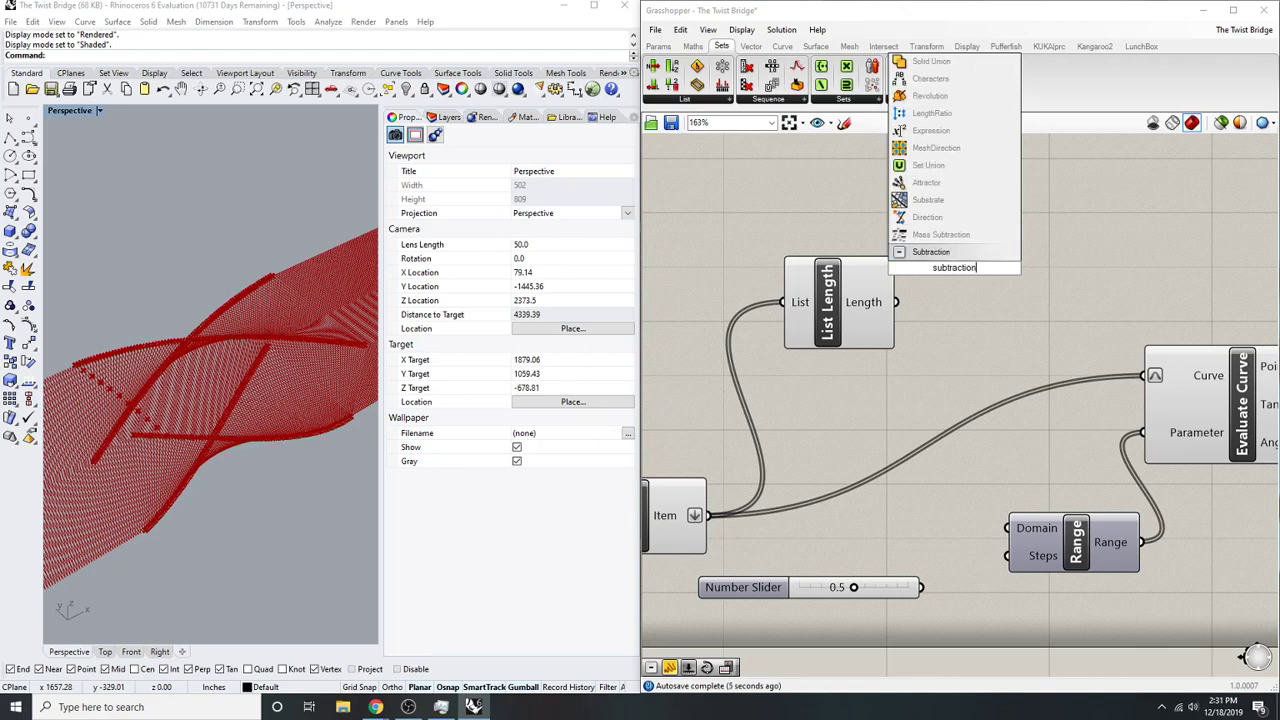
pyautogui.press('Return')
pyautogui.scroll(-4, 956, 300)
pyautogui.moveTo(1172, 425); pyautogui.dragTo(1005, 425, button='right')
pyautogui.moveTo(1016, 430); pyautogui.dragTo(800, 286)
pyautogui.moveTo(894, 316); pyautogui.dragTo(1056, 311)
pyautogui.click(1000, 223)
# - Add a panel containing the value 1 near the Subtraction component
pyautogui.scroll(4, 920, 225)
pyautogui.doubleClick(889, 280)
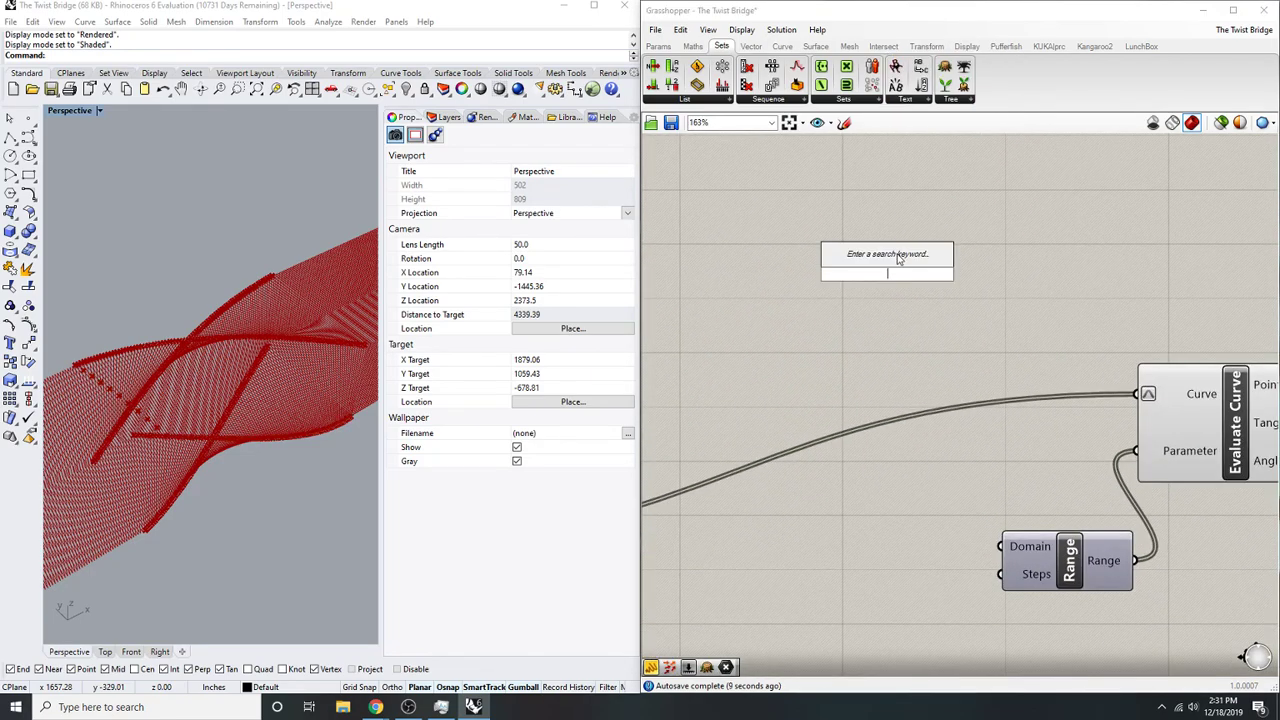
pyautogui.write('//')
pyautogui.click(899, 257)
pyautogui.click(902, 257)
pyautogui.press('Delete')
pyautogui.doubleClick(899, 283)
pyautogui.write('//1')
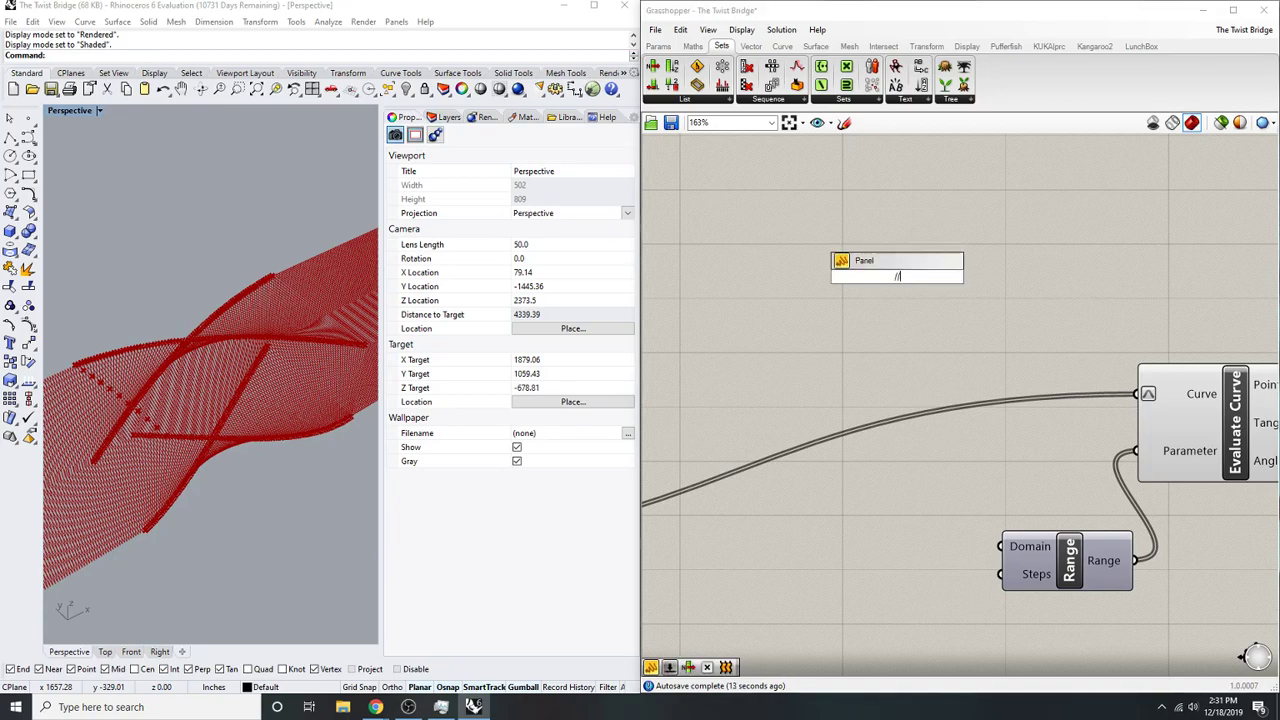
pyautogui.press('Return')
# - Place the new panel below List Length and connect it to Subtraction's B input
pyautogui.scroll(-3, 931, 290)
pyautogui.moveTo(929, 289); pyautogui.dragTo(1060, 320, button='right')
pyautogui.scroll(1, 1036, 308)
pyautogui.moveTo(1040, 313); pyautogui.dragTo(732, 417)
pyautogui.scroll(2, 804, 337)
pyautogui.moveTo(806, 343); pyautogui.dragTo(714, 448)
pyautogui.moveTo(901, 335); pyautogui.dragTo(780, 364)
# - Connect Subtraction's Result output to Range's Steps input
pyautogui.click(1115, 300)
pyautogui.moveTo(1115, 300); pyautogui.dragTo(1002, 323, button='right')
pyautogui.moveTo(1166, 423); pyautogui.dragTo(1093, 382, button='right')
pyautogui.moveTo(1090, 597); pyautogui.dragTo(884, 340)
pyautogui.click(1175, 250)
pyautogui.scroll(-5, 1175, 250)
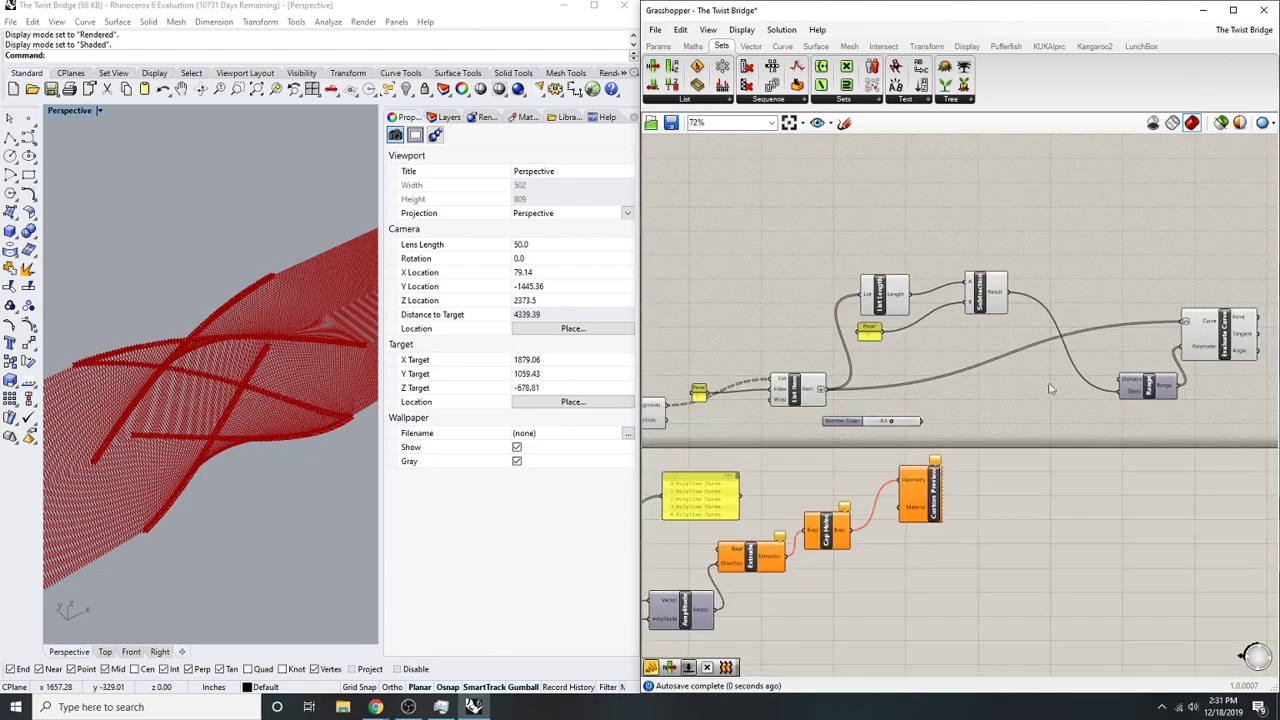
# - Delete the unused 0.5 number slider below List Item's output wire
pyautogui.moveTo(1066, 374); pyautogui.dragTo(1006, 374, button='right')
pyautogui.scroll(3, 890, 410)
pyautogui.moveTo(858, 491); pyautogui.dragTo(752, 420)
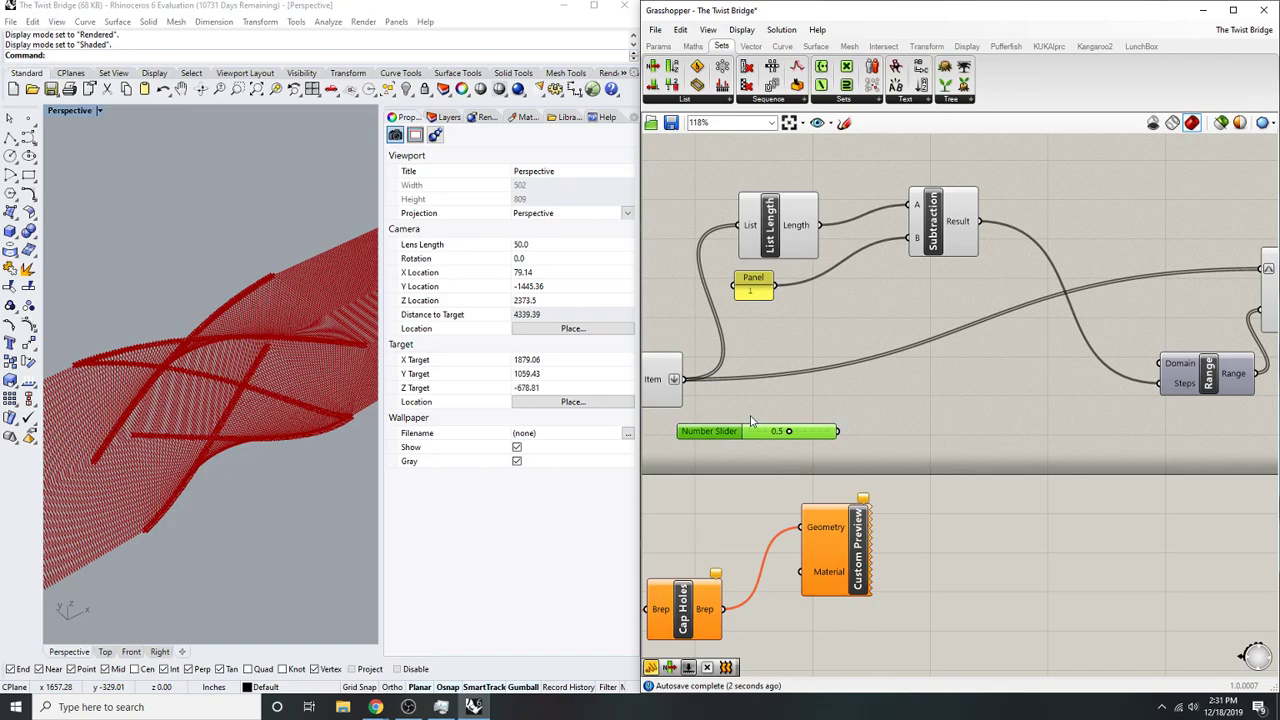
pyautogui.press('Delete')
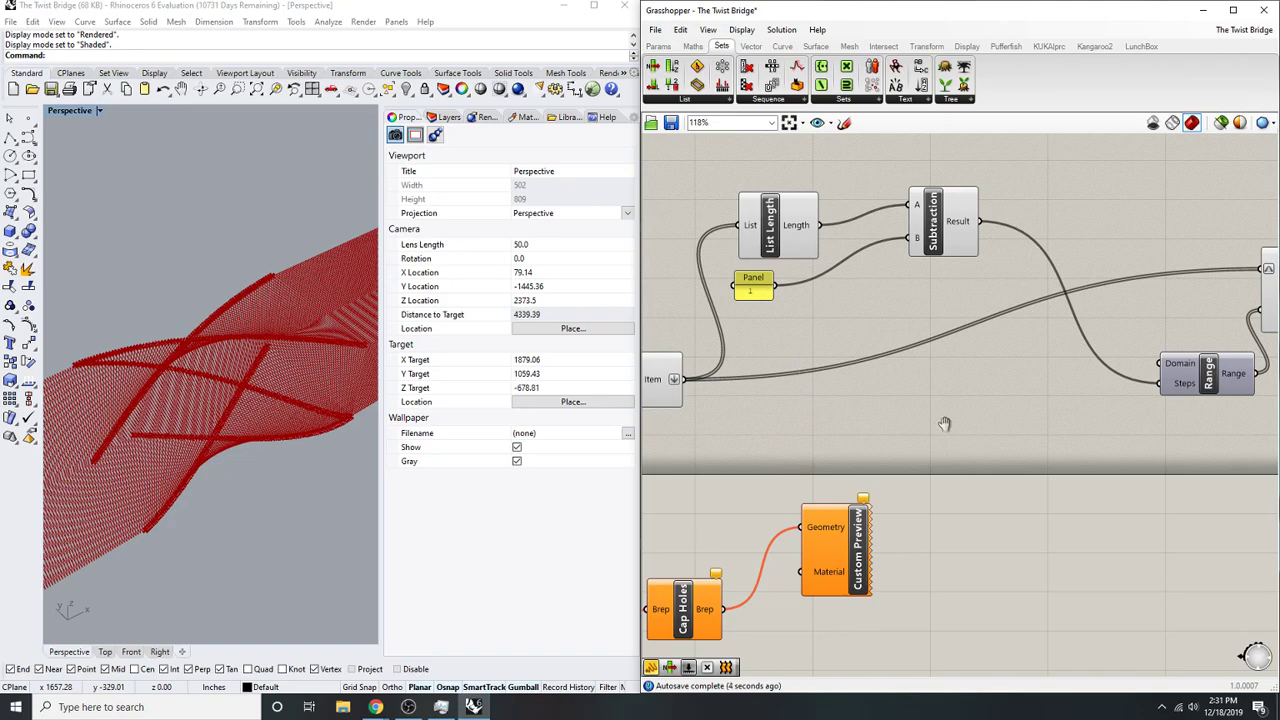
# - Add a Construct Domain component before Range and connect its Domain output to Range's Domain input
pyautogui.scroll(3, 971, 423)
pyautogui.doubleClick(898, 438)
pyautogui.write('construct do')
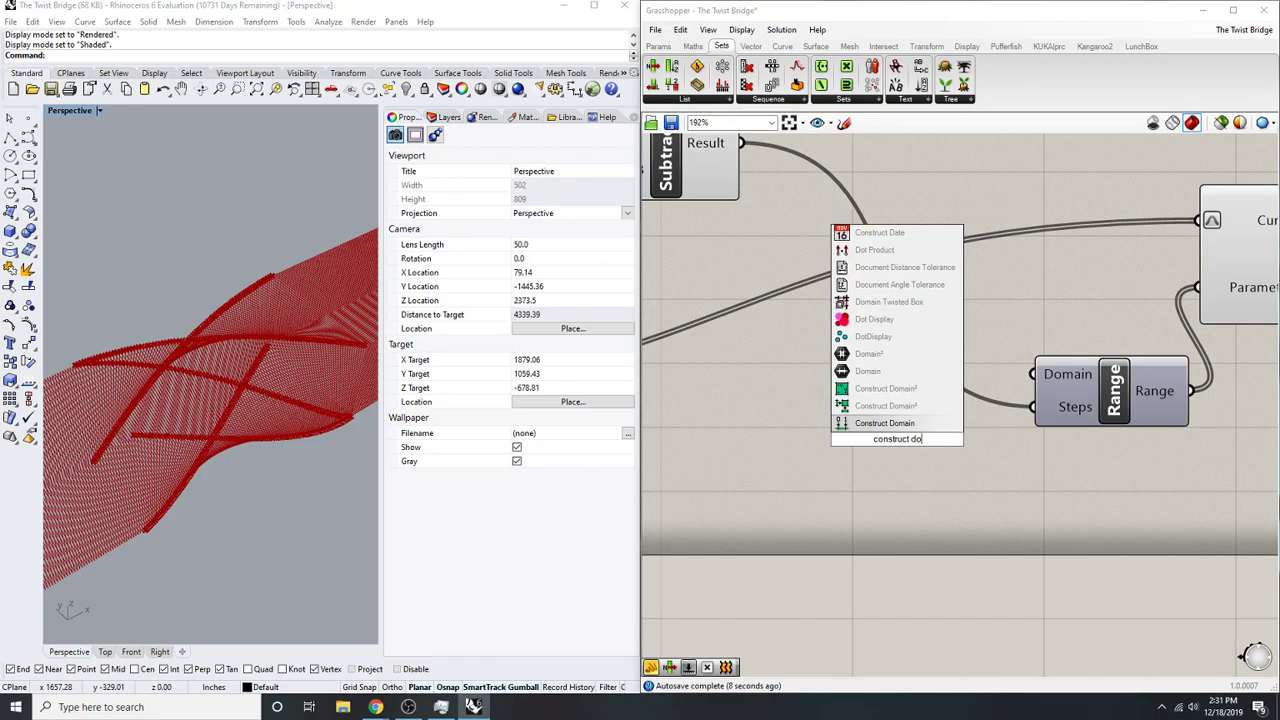
pyautogui.write('main')
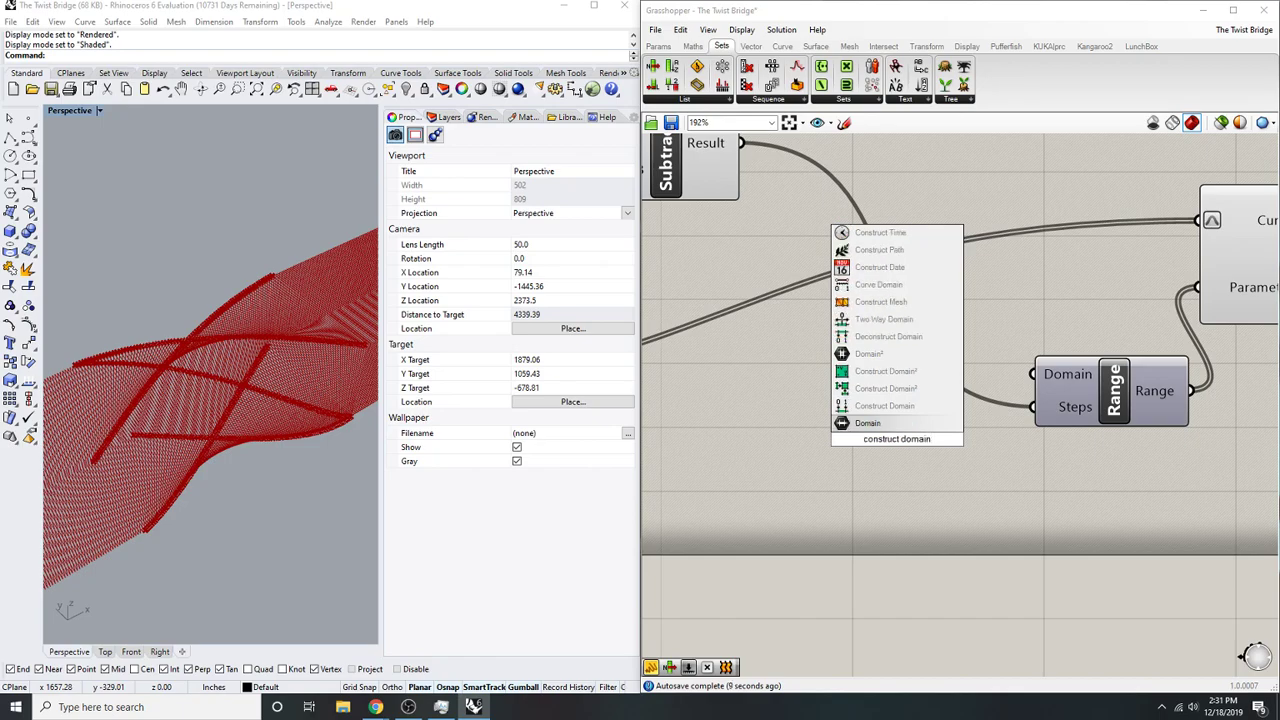
pyautogui.click(880, 405)
pyautogui.moveTo(874, 411); pyautogui.dragTo(808, 461)
pyautogui.moveTo(1036, 376); pyautogui.dragTo(921, 496)
# - Add a 0.75 number slider, connect it to Construct Domain's Domain end input, and check the points on the twist
pyautogui.moveTo(1043, 524); pyautogui.dragTo(1149, 506, button='right')
pyautogui.moveTo(763, 491); pyautogui.dragTo(946, 474, button='right')
pyautogui.doubleClick(944, 464)
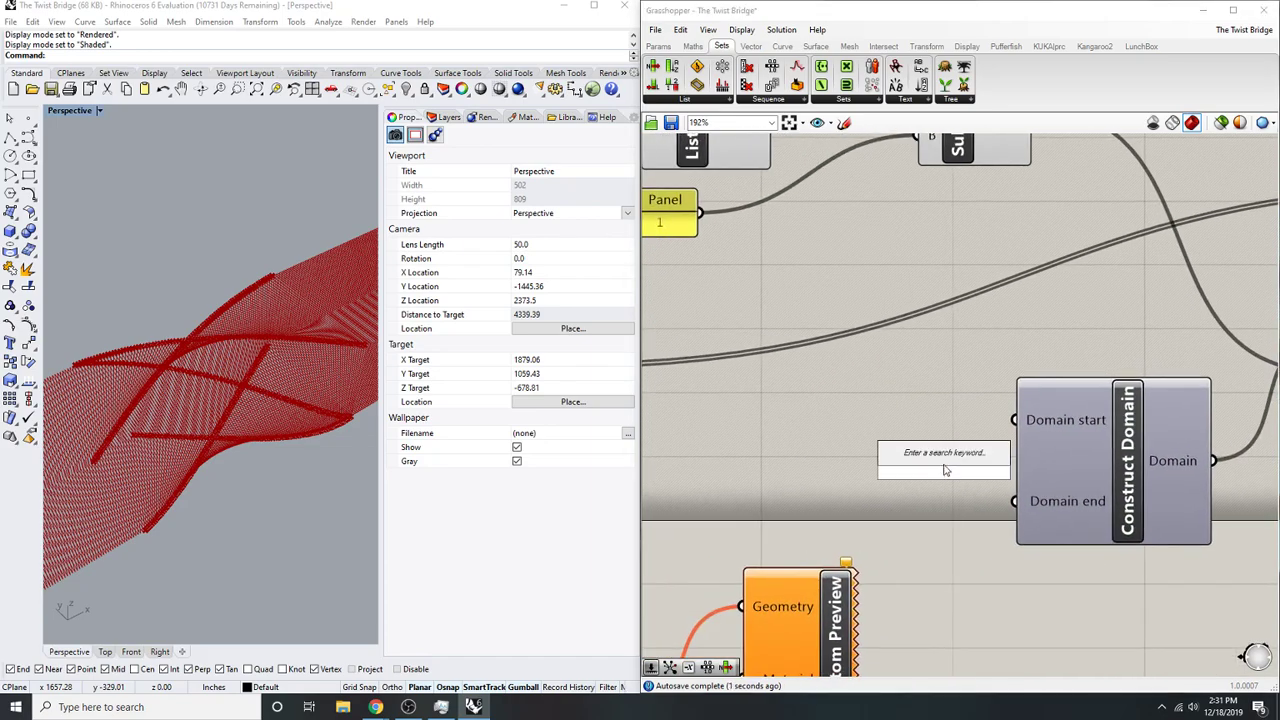
pyautogui.write('0.75')
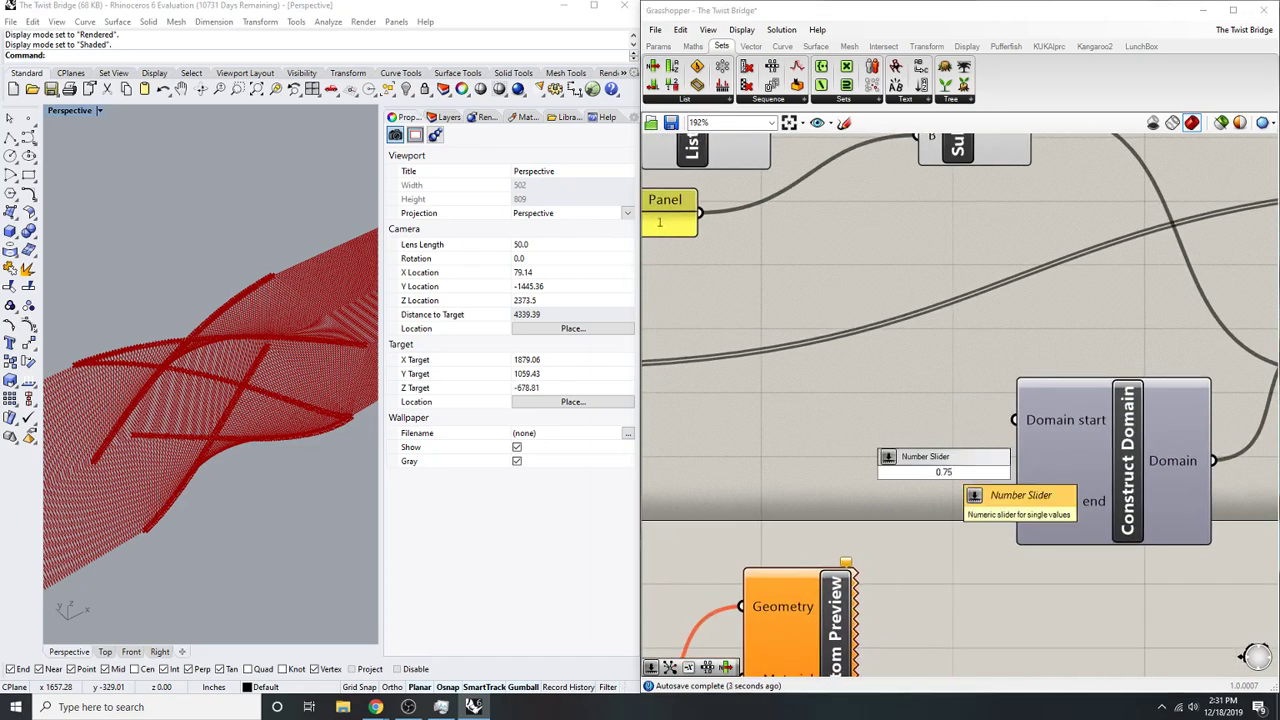
pyautogui.press('Return')
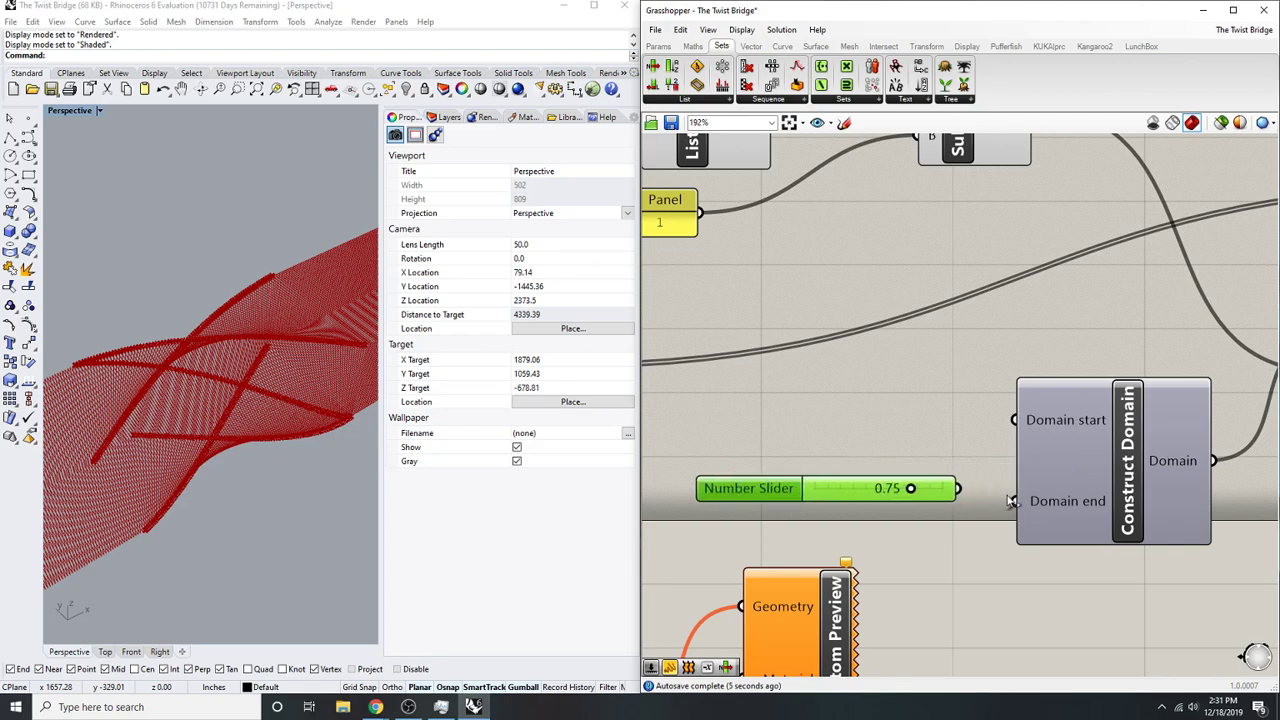
pyautogui.click(938, 420)
pyautogui.moveTo(937, 418); pyautogui.dragTo(874, 457, button='right')
pyautogui.moveTo(234, 383); pyautogui.dragTo(150, 398, button='right')
pyautogui.scroll(-10, 150, 398)
pyautogui.scroll(8, 139, 398)
pyautogui.moveTo(86, 304); pyautogui.dragTo(120, 357, button='right')
pyautogui.scroll(4, 102, 371)
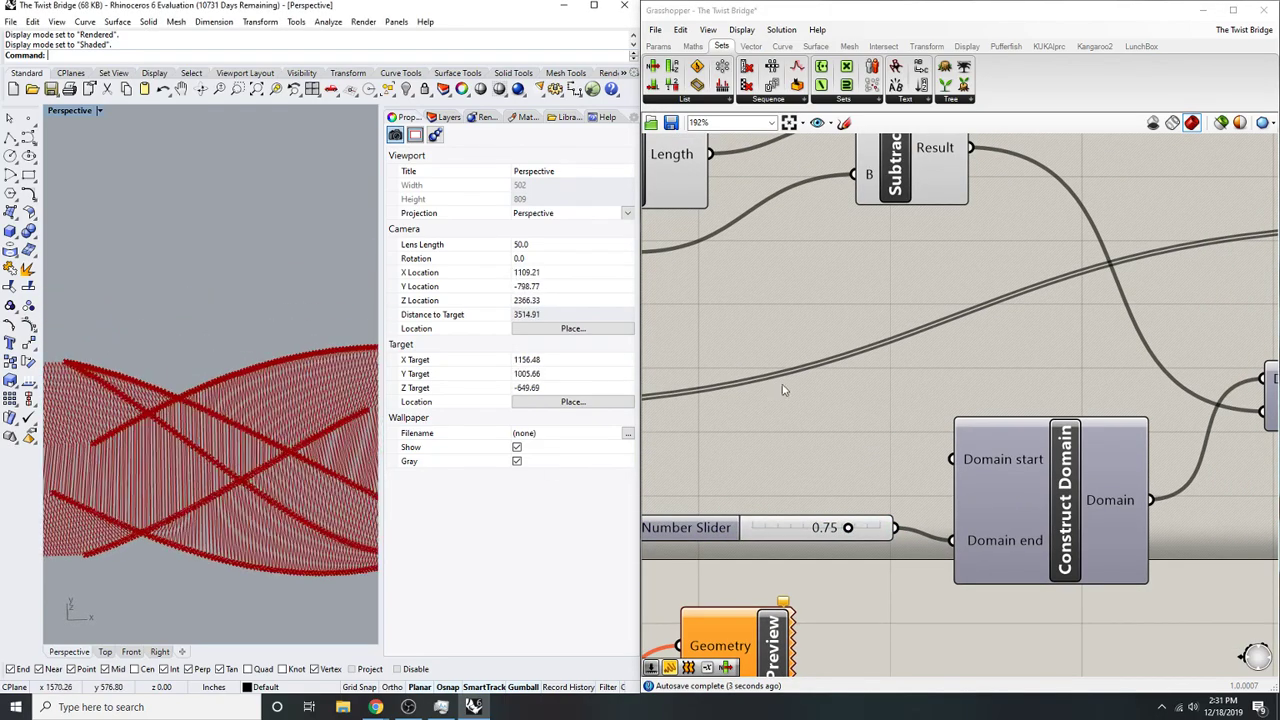
# - Add a 0.25 number slider, place it above the 0.75 slider, and connect it to Construct Domain's Domain start input
pyautogui.moveTo(830, 379); pyautogui.dragTo(879, 385, button='right')
pyautogui.doubleClick(910, 441)
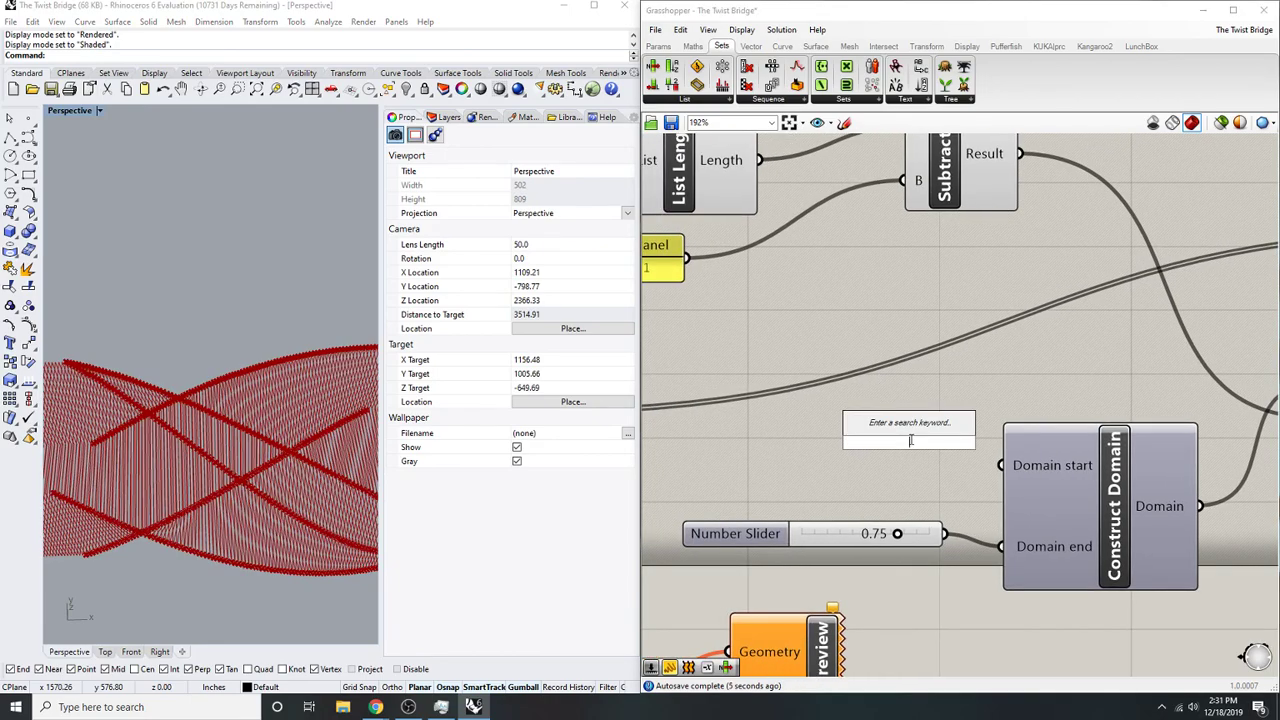
pyautogui.write('0.25')
pyautogui.press('Return')
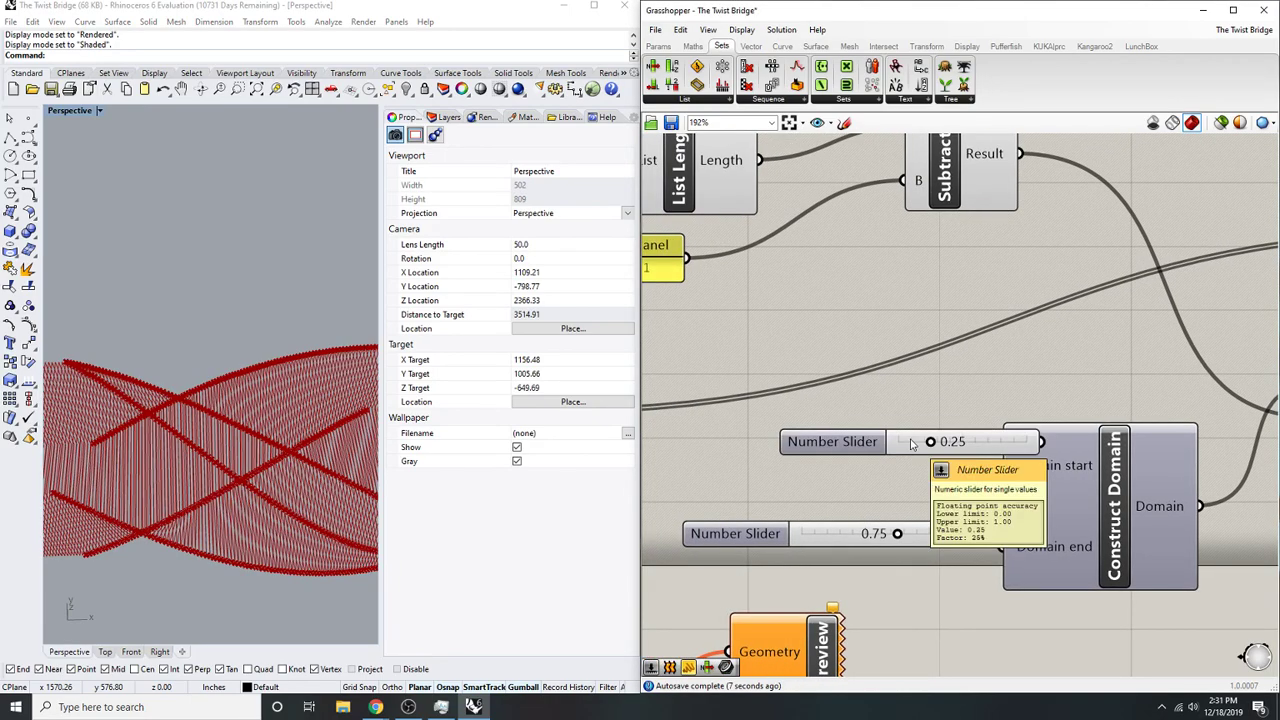
pyautogui.moveTo(983, 442); pyautogui.dragTo(869, 465)
pyautogui.moveTo(999, 465); pyautogui.dragTo(928, 465)
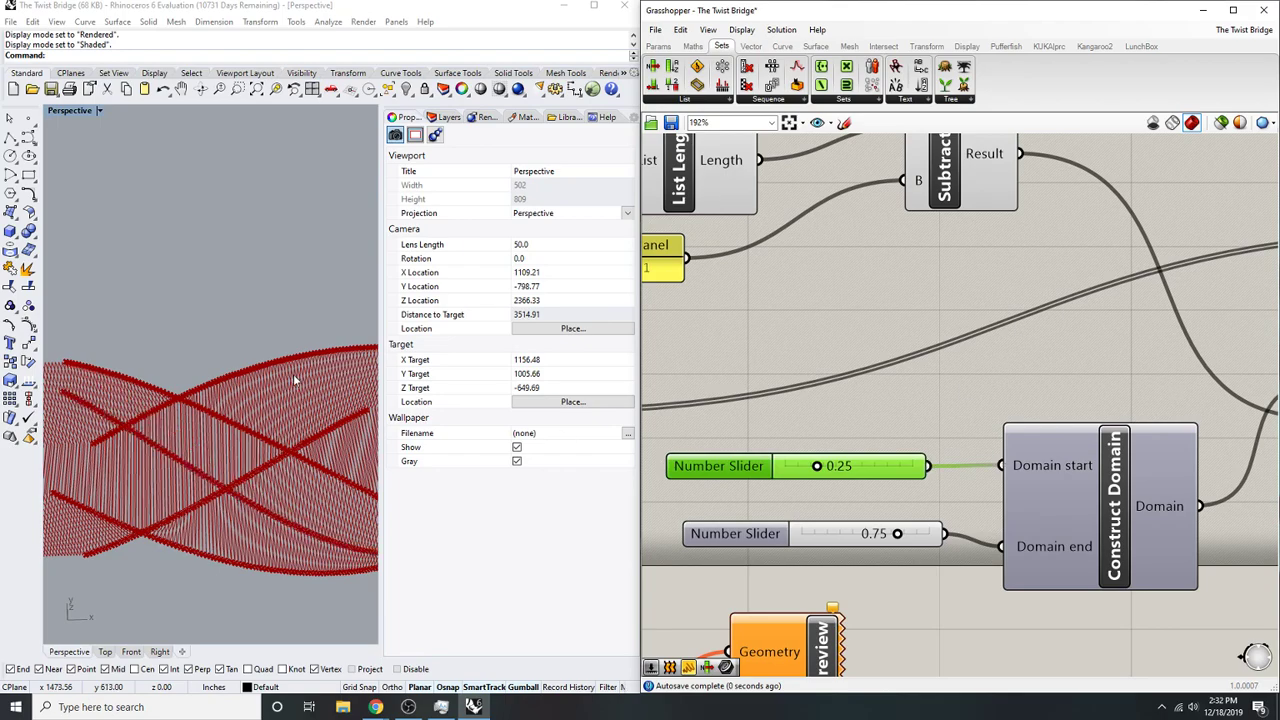
pyautogui.moveTo(294, 379); pyautogui.dragTo(272, 338, button='right')
pyautogui.moveTo(856, 480); pyautogui.dragTo(894, 460, button='right')
pyautogui.scroll(-2, 696, 432)
pyautogui.scroll(-2, 164, 304)
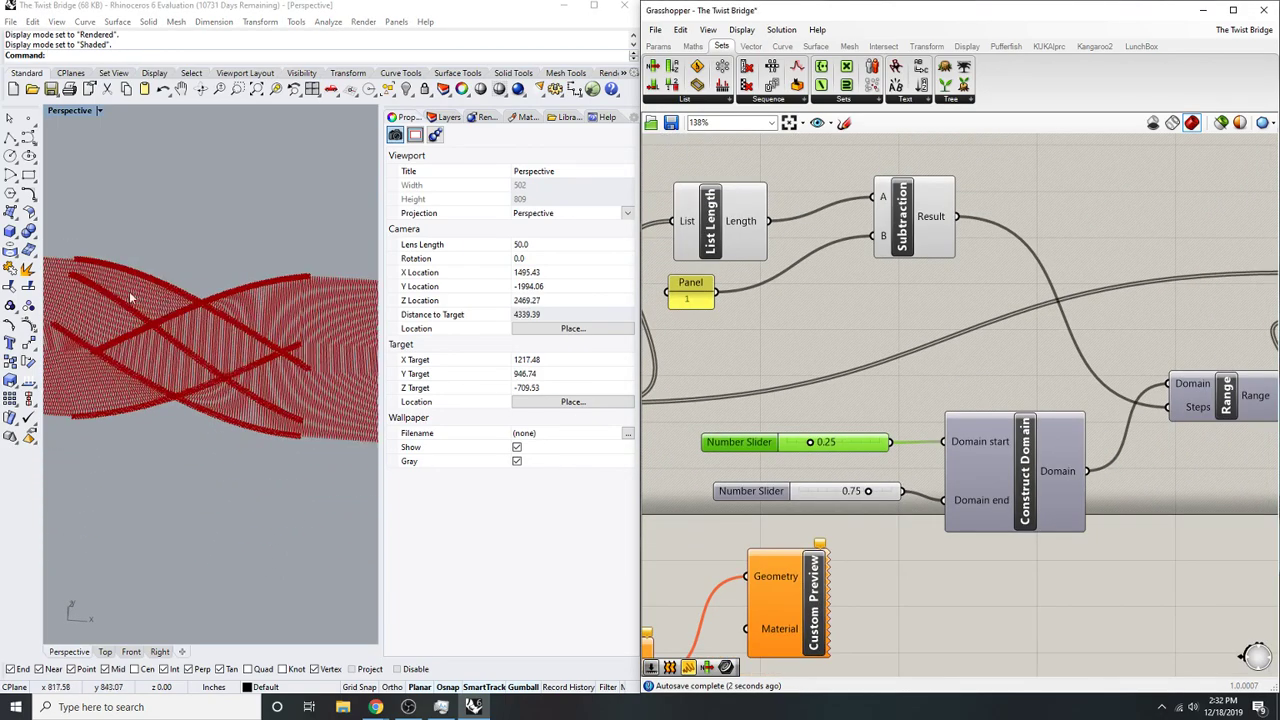
# - Set the Domain start slider to 0.16 and check the bridge's reference photo in Chrome
pyautogui.scroll(2, 828, 444)
pyautogui.moveTo(805, 444); pyautogui.dragTo(792, 443)
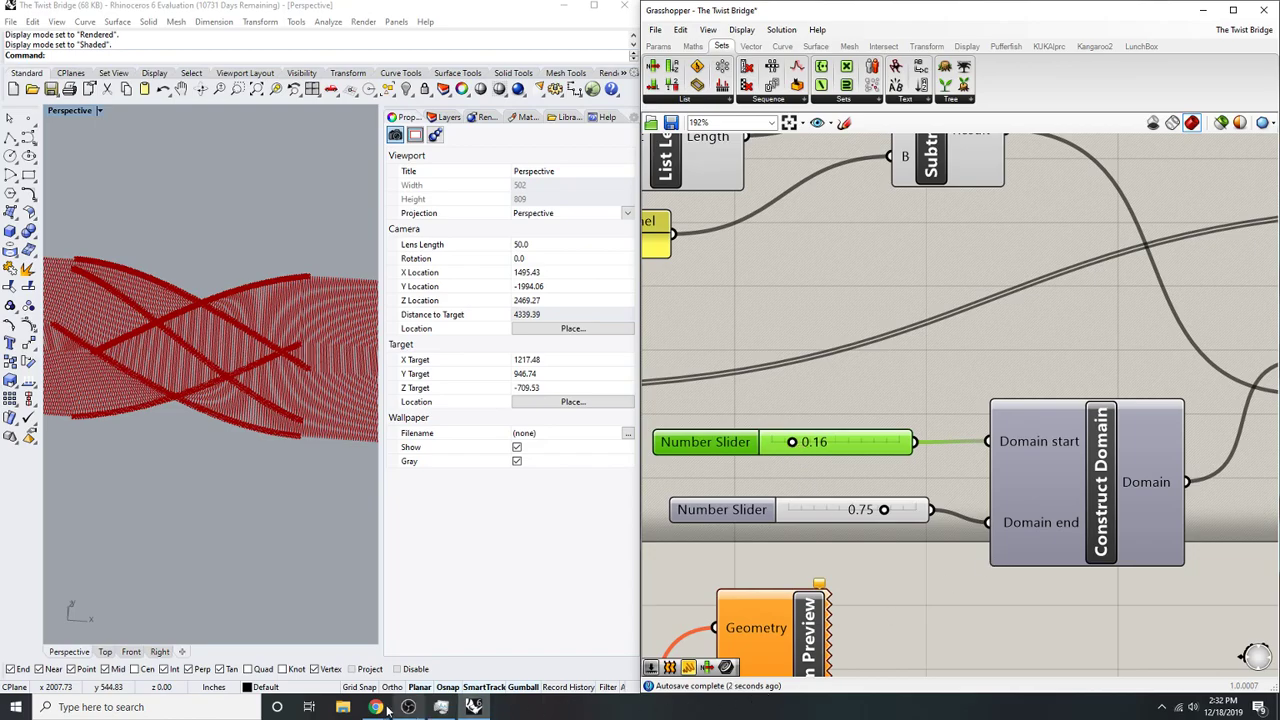
pyautogui.click(471, 657)
pyautogui.scroll(1, 693, 378)
pyautogui.scroll(1, 692, 433)
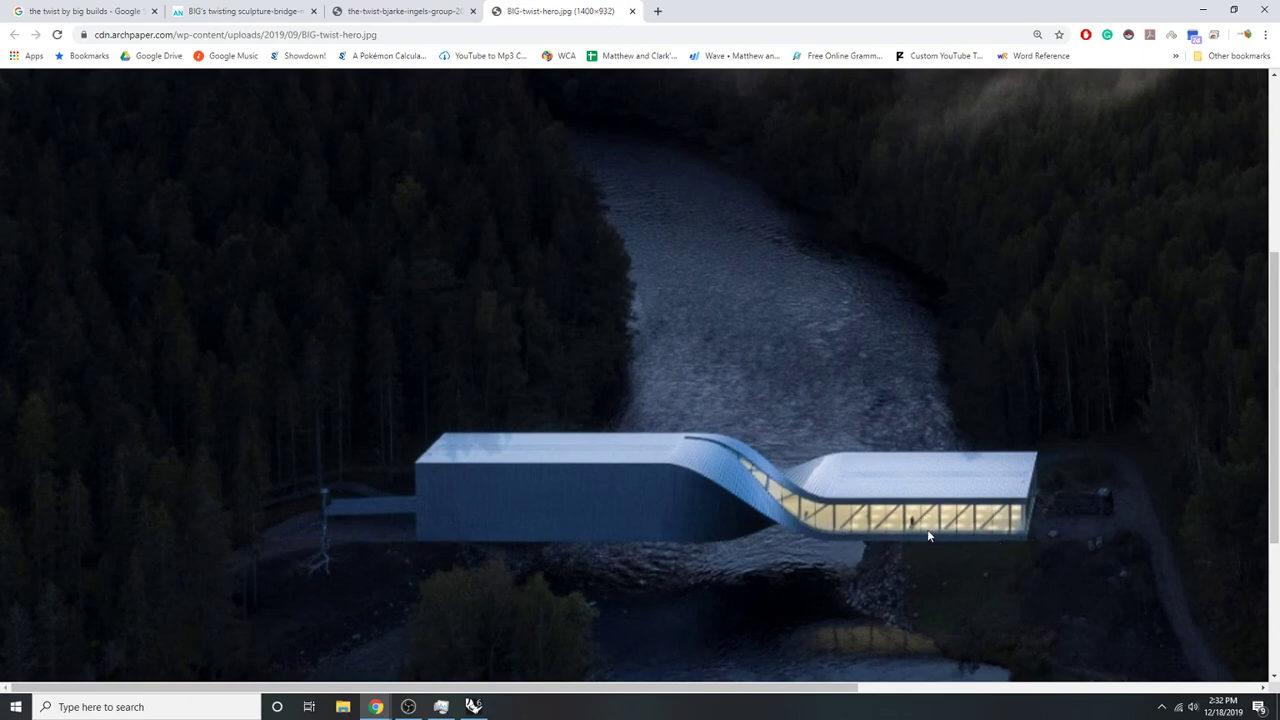
pyautogui.click(1203, 10)
# - Set the Domain end slider to 0.84 and inspect the updated points along the twist
pyautogui.scroll(3, 946, 440)
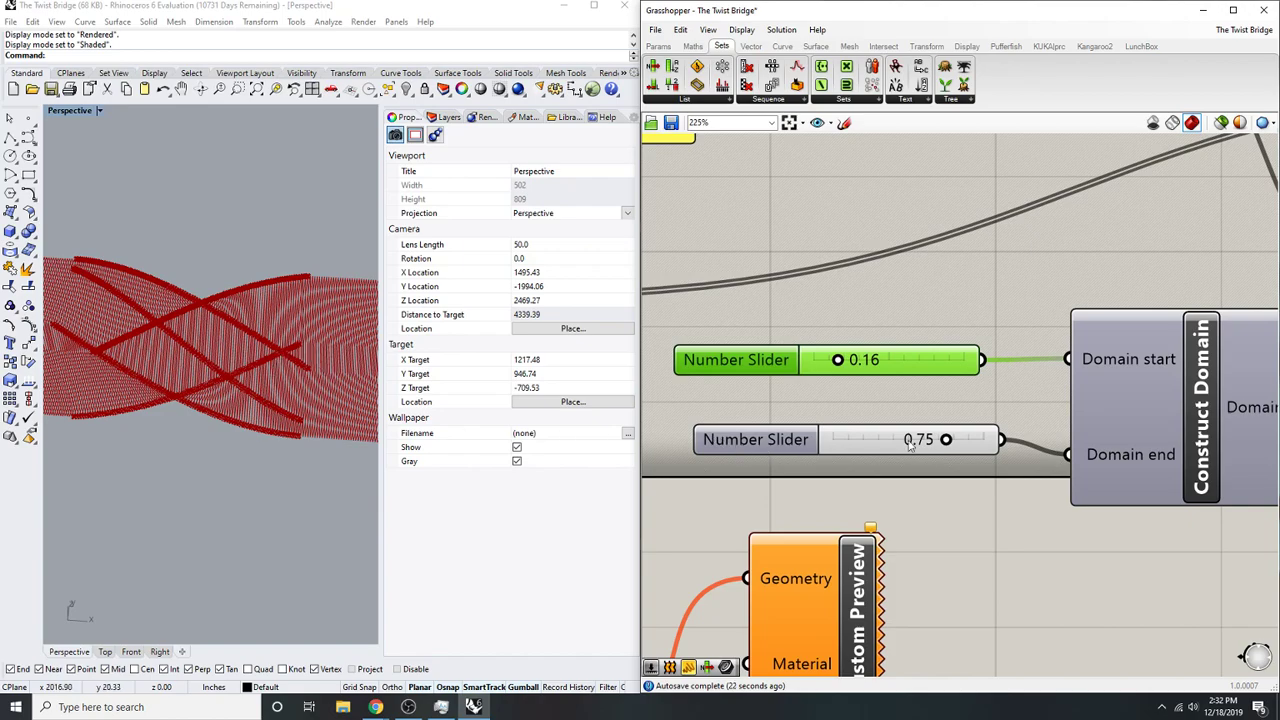
pyautogui.moveTo(946, 439); pyautogui.dragTo(962, 439)
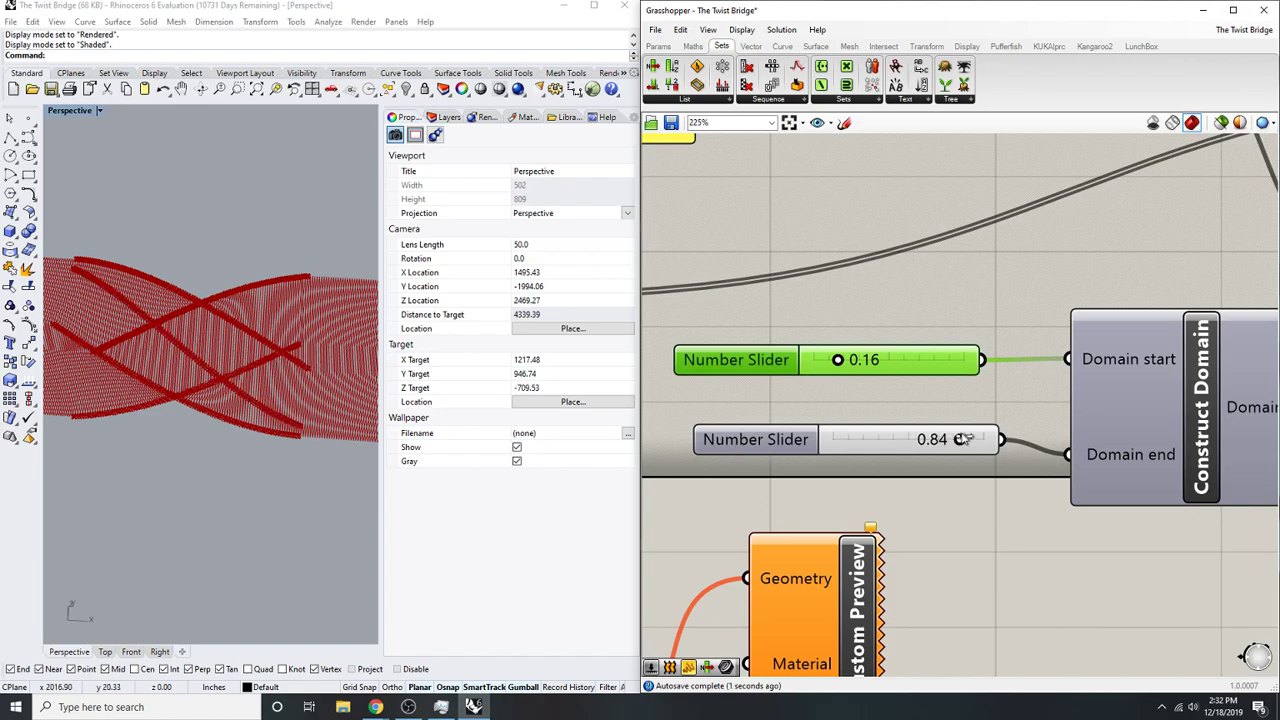
pyautogui.moveTo(106, 309); pyautogui.dragTo(160, 345, button='right')
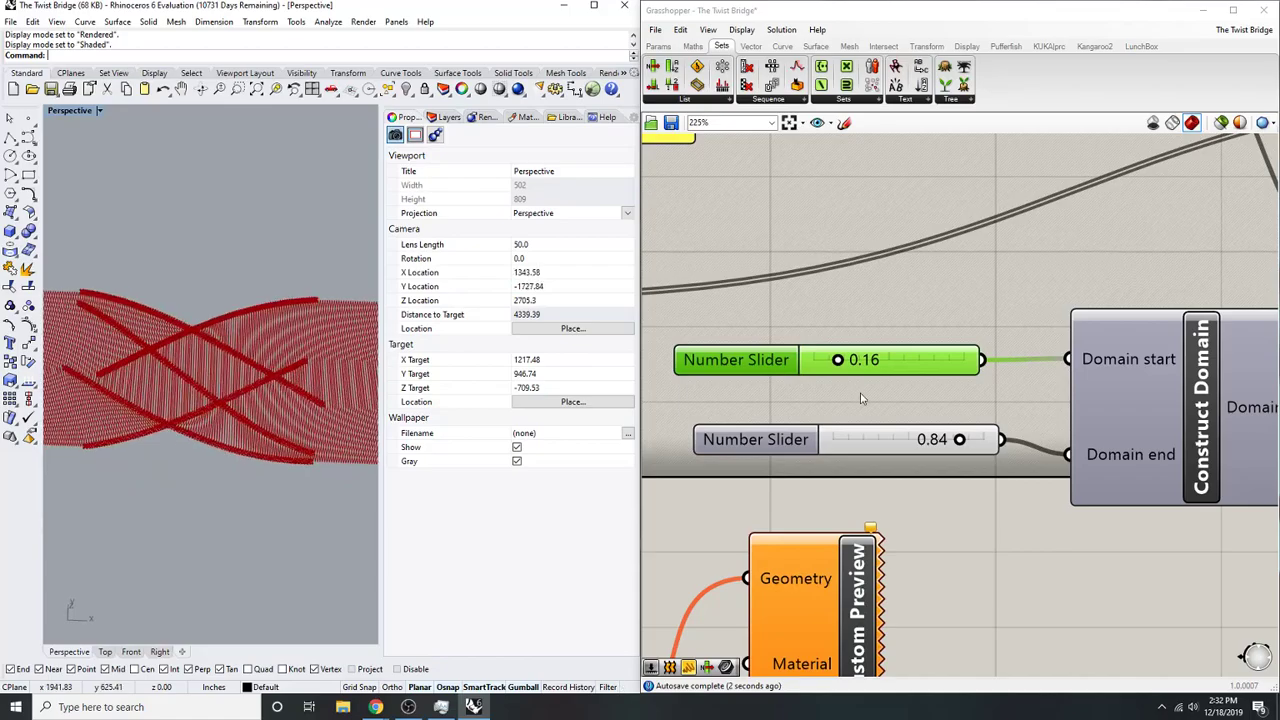
pyautogui.scroll(-3, 862, 398)
pyautogui.moveTo(250, 320)
pyautogui.mouseDown(button='right')
pyautogui.moveTo(289, 337)
pyautogui.moveTo(150, 262)
pyautogui.moveTo(230, 320)
pyautogui.mouseUp(button='right')
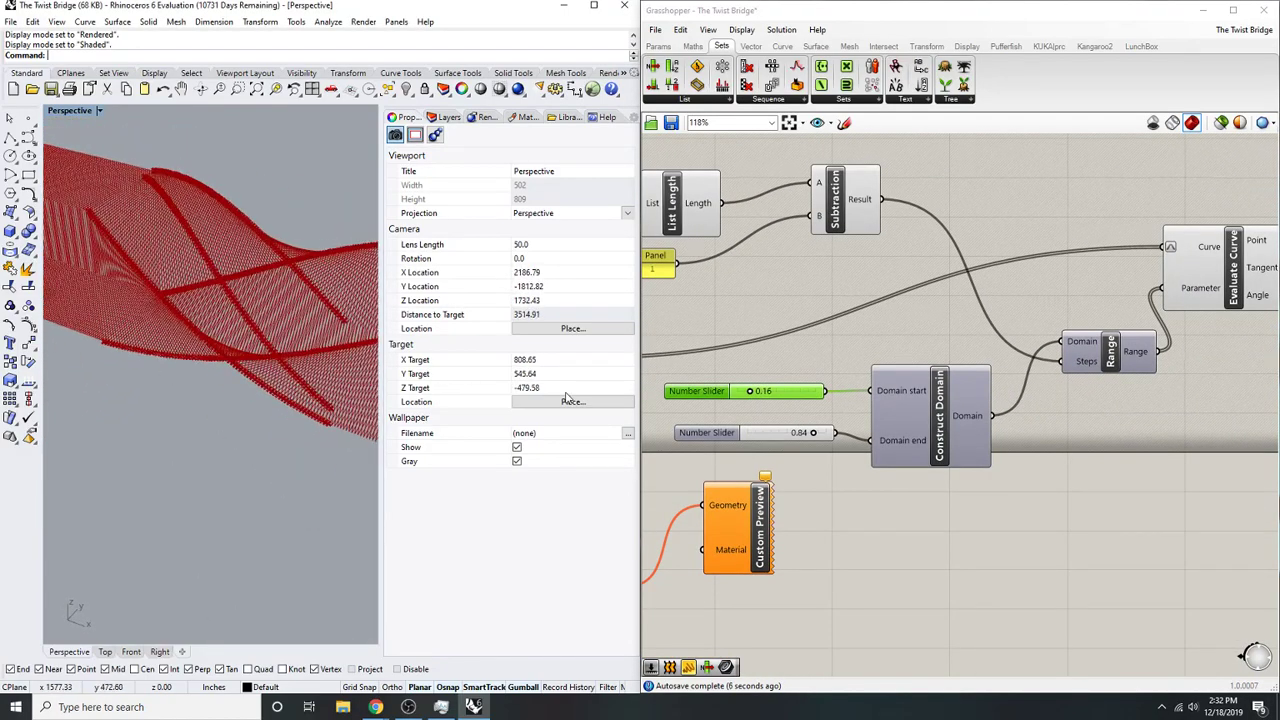
# - Compare the points along the twist with the bridge's aerial and riverside reference photos in Chrome
pyautogui.moveTo(374, 368); pyautogui.dragTo(238, 320, button='right')
pyautogui.scroll(-2, 1010, 360)
pyautogui.click(1015, 362)
pyautogui.moveTo(1017, 361); pyautogui.dragTo(1063, 362)
pyautogui.click(1108, 366)
pyautogui.moveTo(1119, 363); pyautogui.dragTo(1080, 372, button='right')
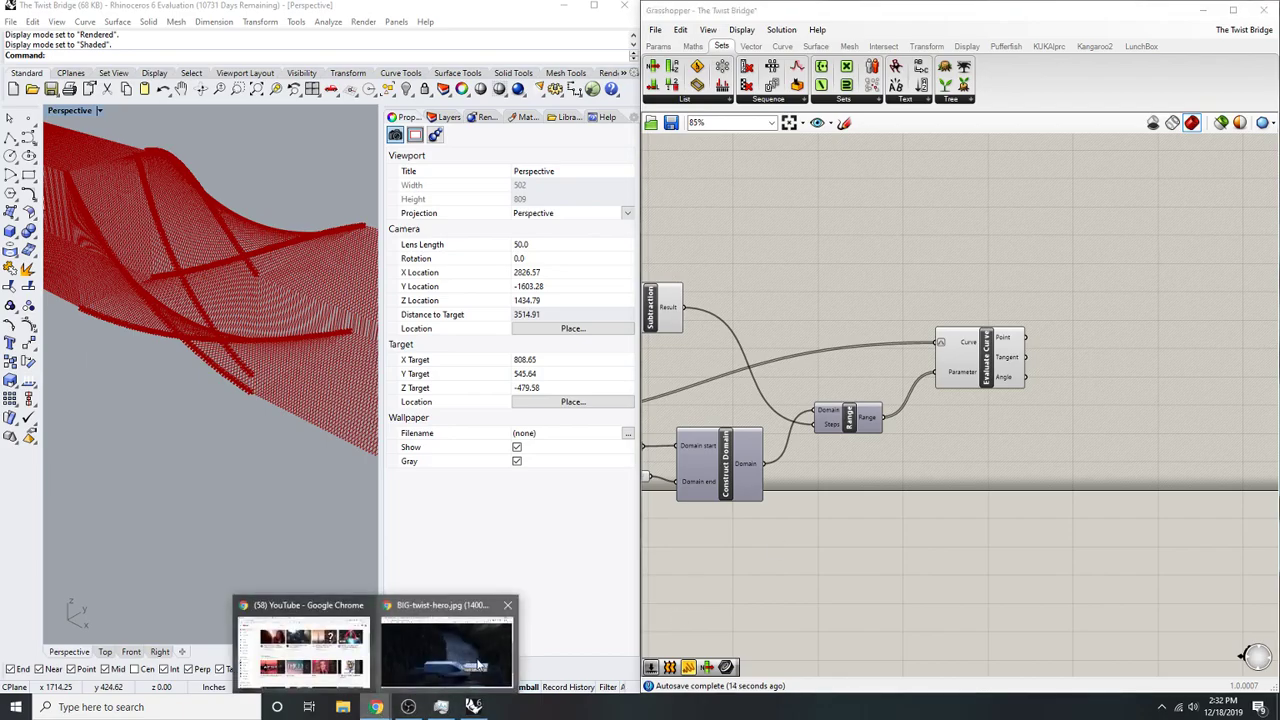
pyautogui.click(449, 645)
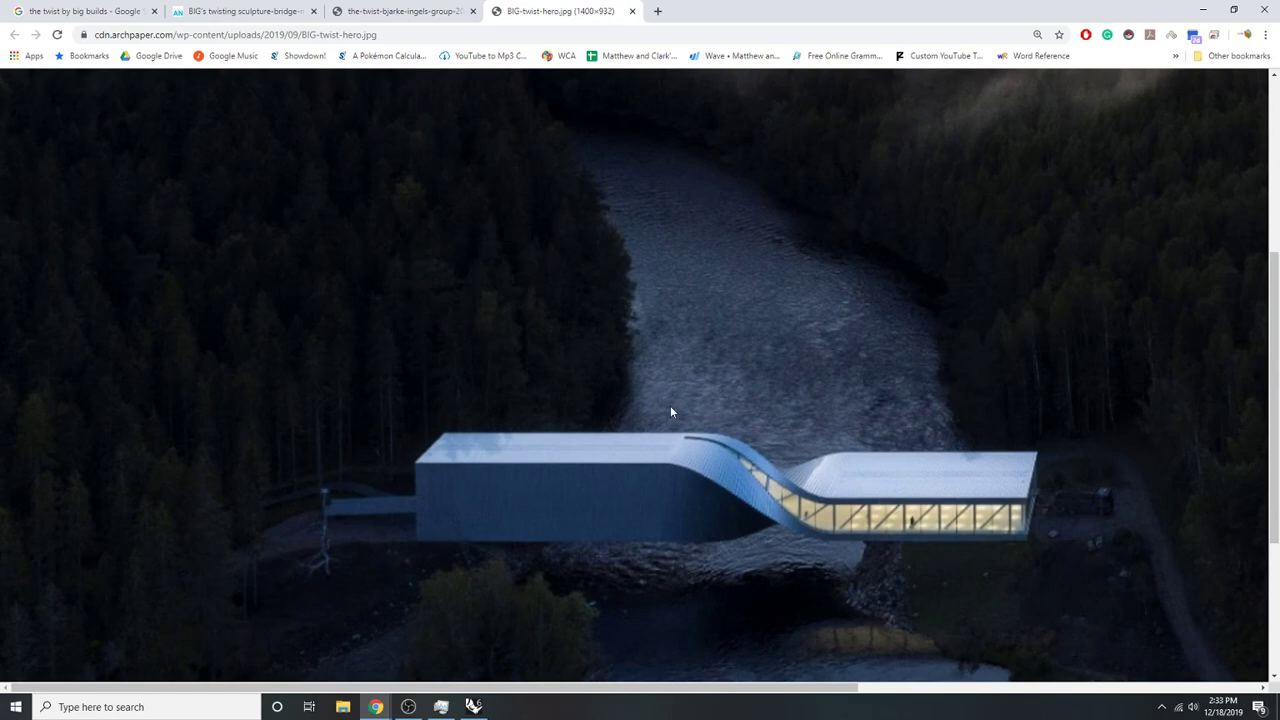
pyautogui.hotkey('ctrl', 'shift', 'Tab')
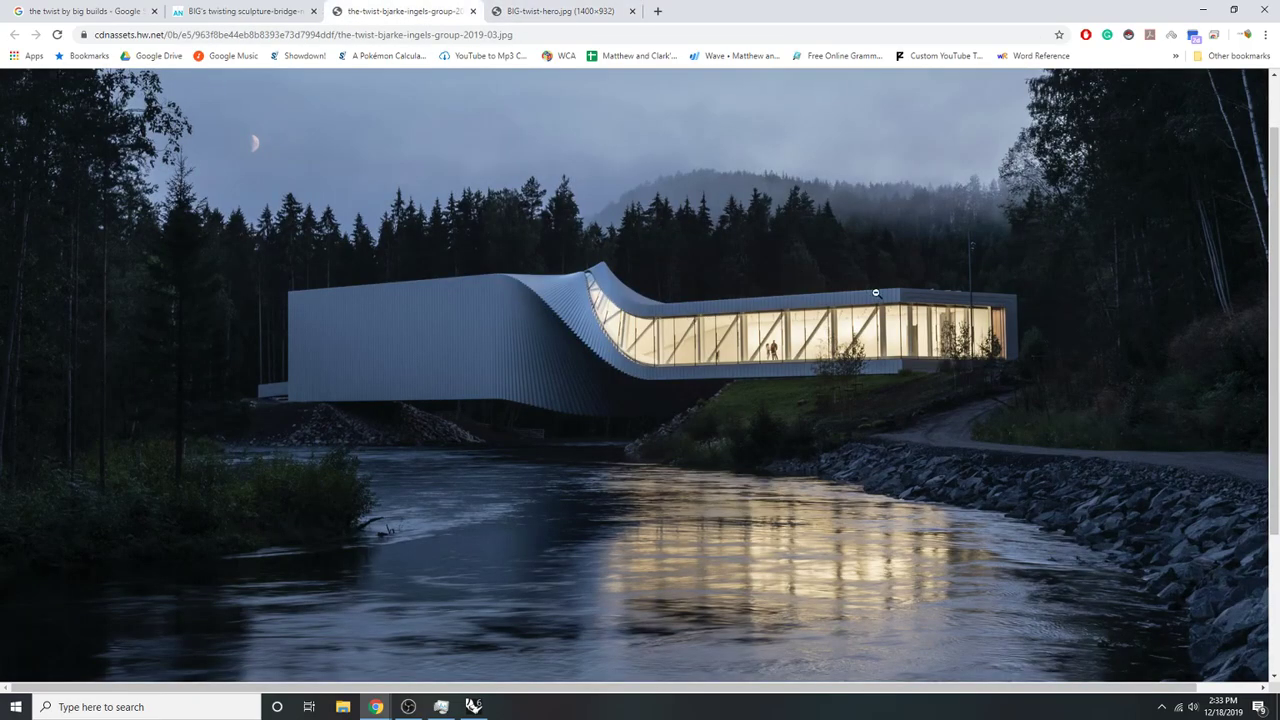
# - Enlarge the riverside reference photo and examine where the glazing begins along the twist
pyautogui.click(1265, 35)
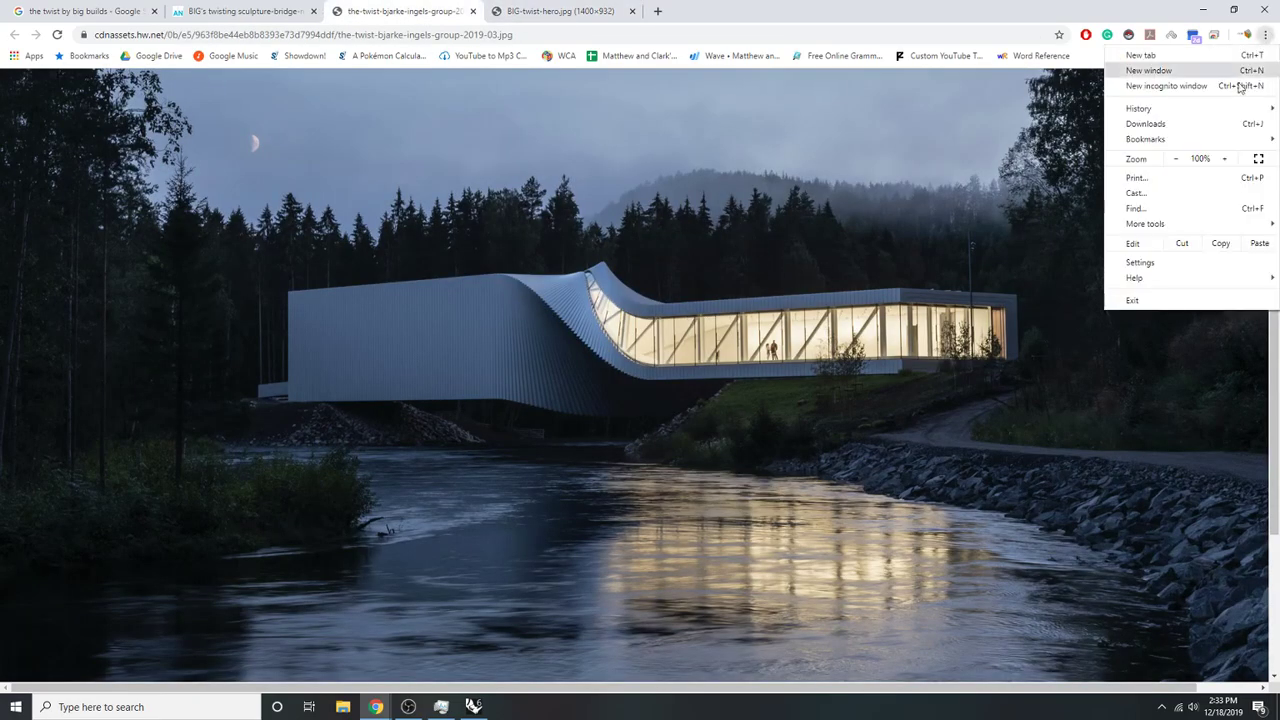
pyautogui.click(1222, 160)
pyautogui.click(1222, 160)
pyautogui.click(1222, 160)
pyautogui.click(1222, 160)
pyautogui.click(1222, 160)
pyautogui.click(1040, 418)
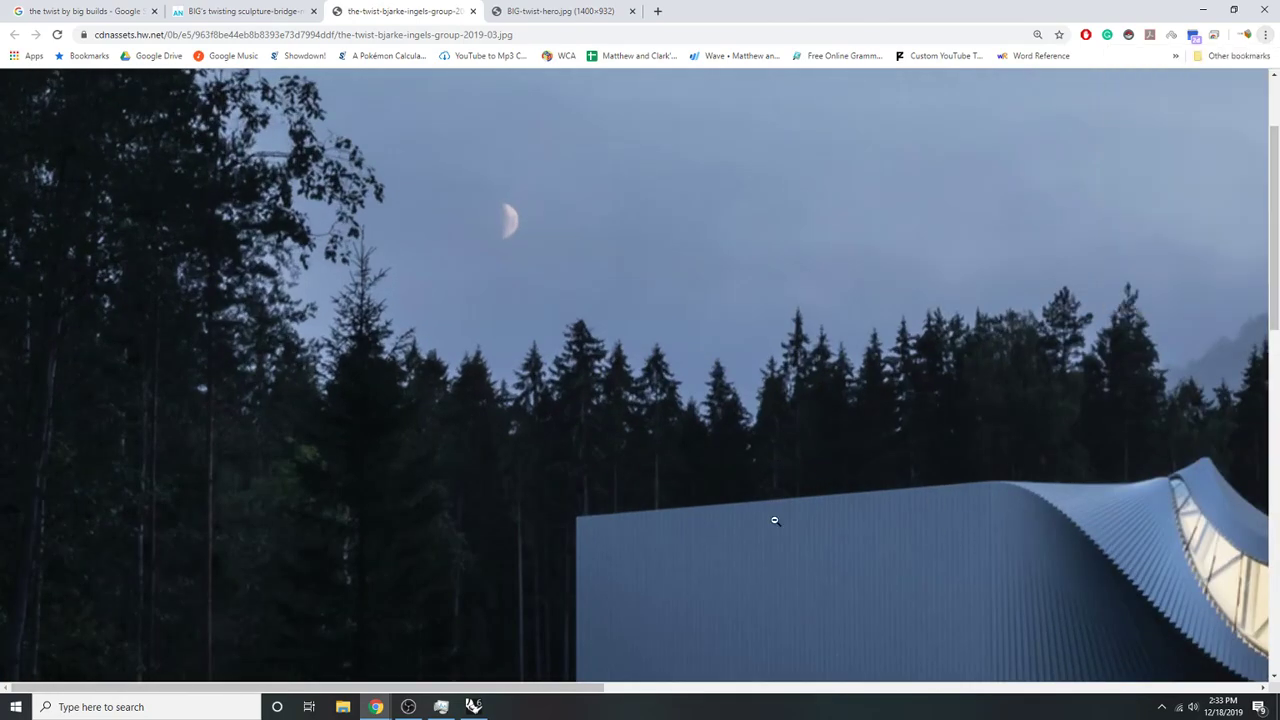
pyautogui.moveTo(597, 689); pyautogui.dragTo(825, 697)
pyautogui.scroll(-2, 823, 529)
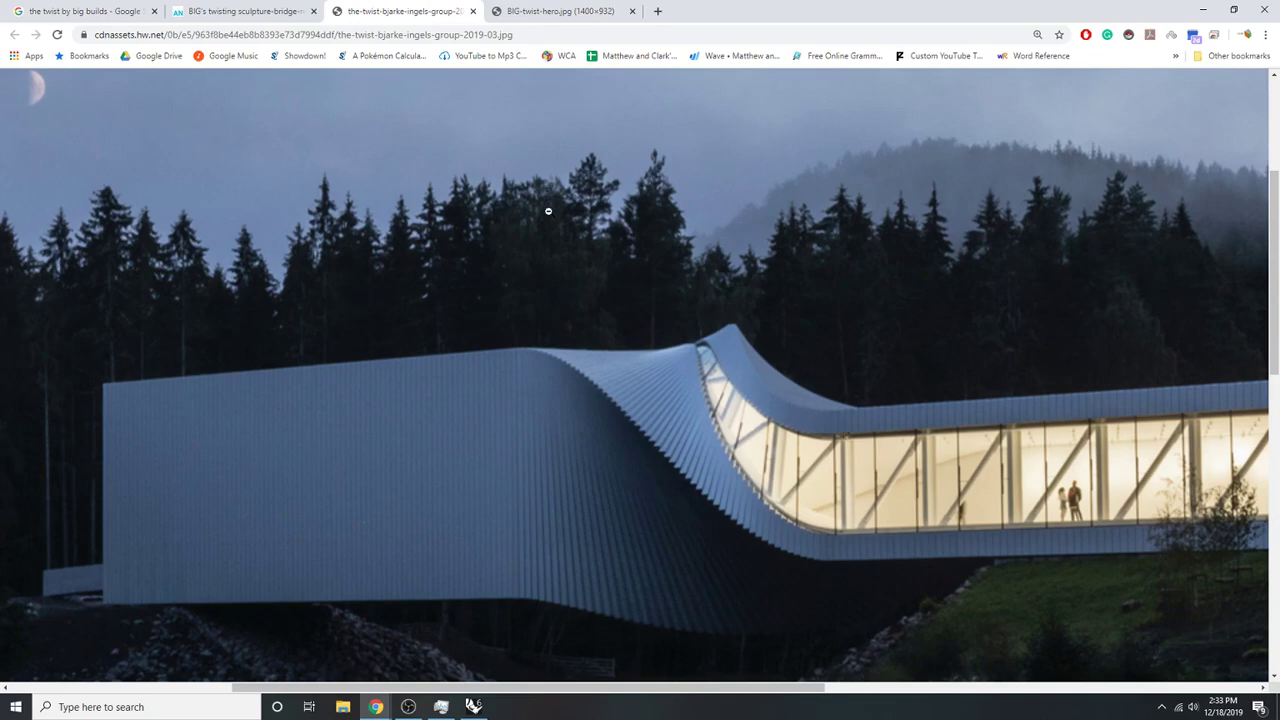
# - Return to Grasshopper and move the point-evaluation components higher, into clear space above the main definition
pyautogui.click(1203, 10)
pyautogui.moveTo(750, 316); pyautogui.dragTo(1160, 285, button='right')
pyautogui.scroll(-4, 1157, 288)
pyautogui.scroll(-2, 1142, 292)
pyautogui.moveTo(1082, 376); pyautogui.dragTo(965, 340, button='right')
pyautogui.scroll(1, 965, 340)
pyautogui.moveTo(1055, 388); pyautogui.dragTo(1012, 421)
pyautogui.click(1018, 355)
pyautogui.moveTo(1018, 355); pyautogui.dragTo(986, 385, button='right')
pyautogui.scroll(4, 853, 341)
pyautogui.moveTo(856, 326); pyautogui.dragTo(1041, 360, button='right')
pyautogui.scroll(-3, 981, 328)
pyautogui.moveTo(1235, 358); pyautogui.dragTo(808, 242)
pyautogui.moveTo(1066, 276); pyautogui.dragTo(985, 312, button='right')
pyautogui.moveTo(966, 306); pyautogui.dragTo(973, 214)
pyautogui.click(1064, 354)
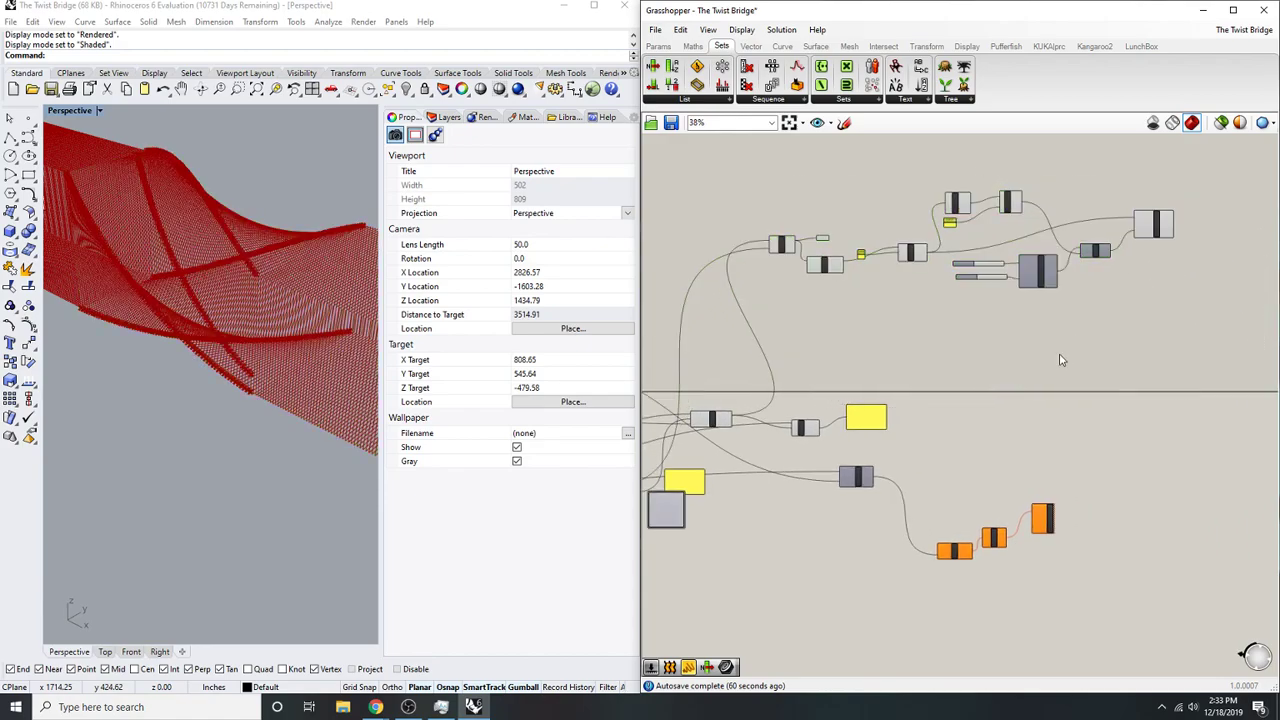
# - Locate the Merge component after Rotate and highlight its polyline curves in the Rhino viewport
pyautogui.scroll(-4, 890, 306)
pyautogui.scroll(-3, 975, 340)
pyautogui.moveTo(885, 306); pyautogui.dragTo(960, 338, button='right')
pyautogui.scroll(2, 968, 336)
pyautogui.scroll(7, 900, 358)
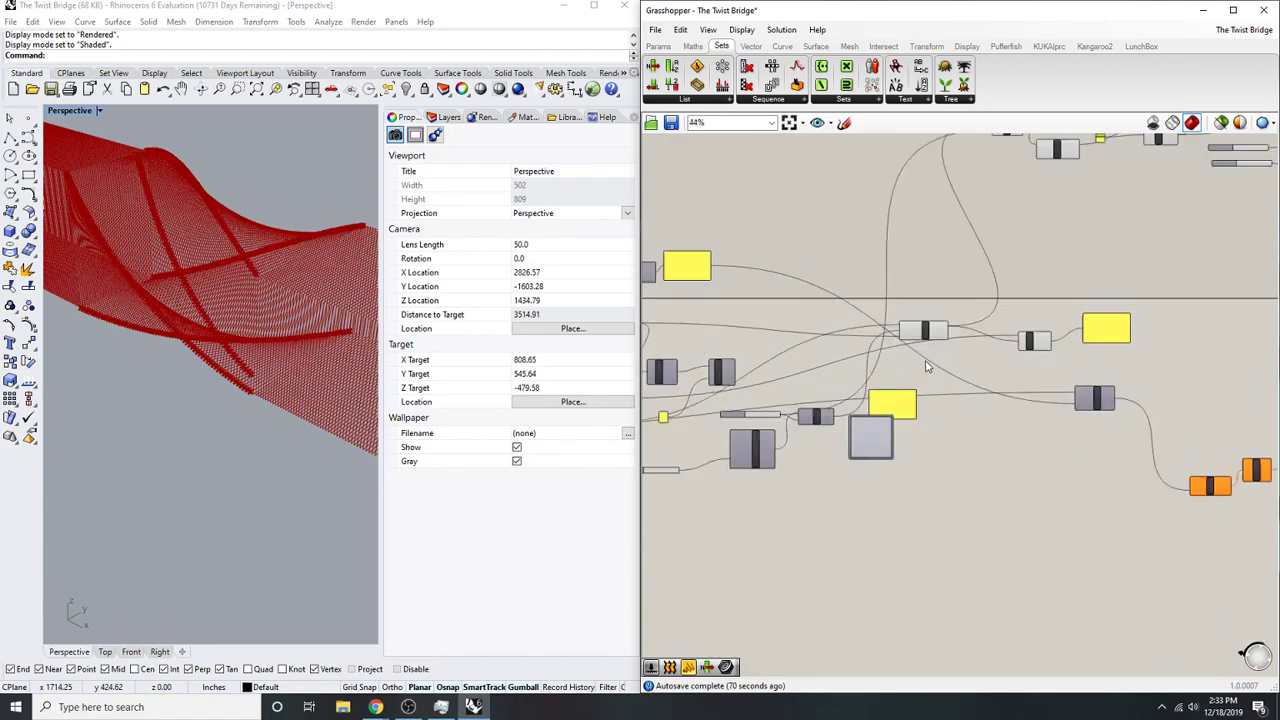
pyautogui.click(924, 320)
pyautogui.click(1075, 254)
pyautogui.moveTo(1096, 284); pyautogui.dragTo(1013, 350, button='right')
pyautogui.scroll(2, 1015, 367)
pyautogui.click(982, 376)
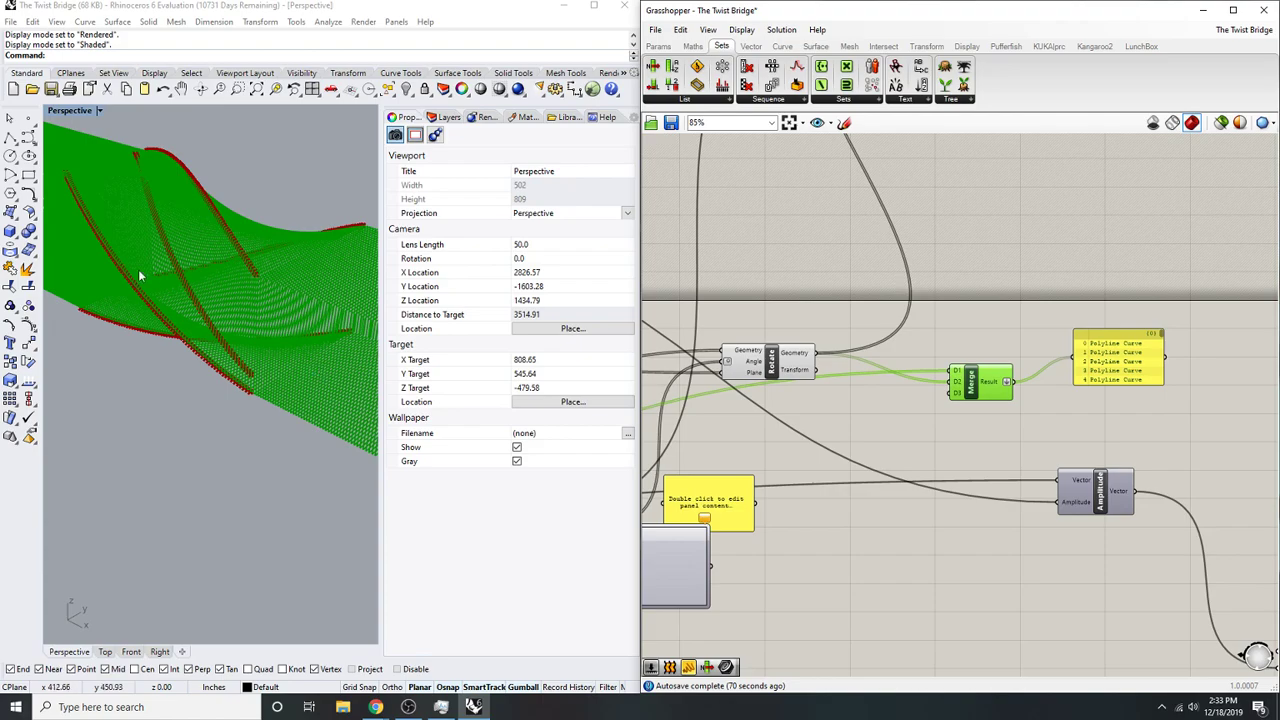
# - Examine how the evaluated points sit on the merged polylines around both ends of the twist
pyautogui.moveTo(150, 277); pyautogui.dragTo(244, 277, button='right')
pyautogui.scroll(-2, 244, 277)
pyautogui.scroll(8, 210, 234)
pyautogui.scroll(2, 306, 190)
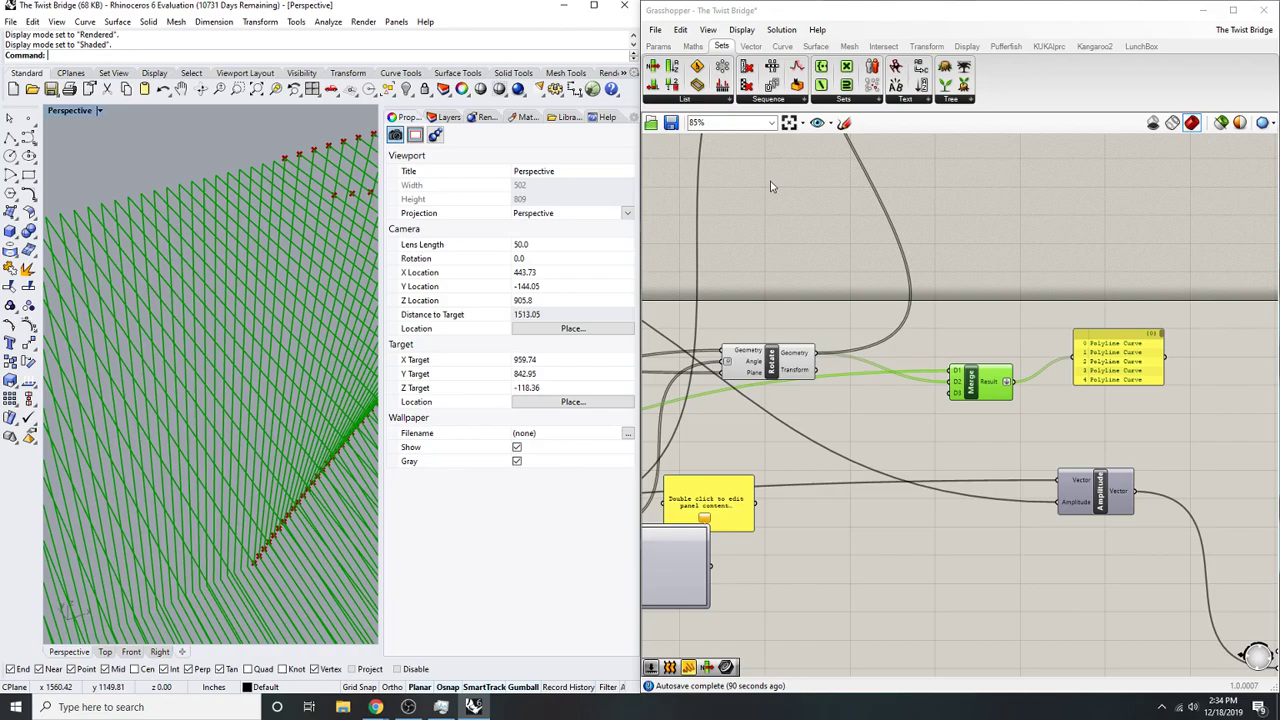
pyautogui.moveTo(230, 322); pyautogui.dragTo(268, 311, button='right')
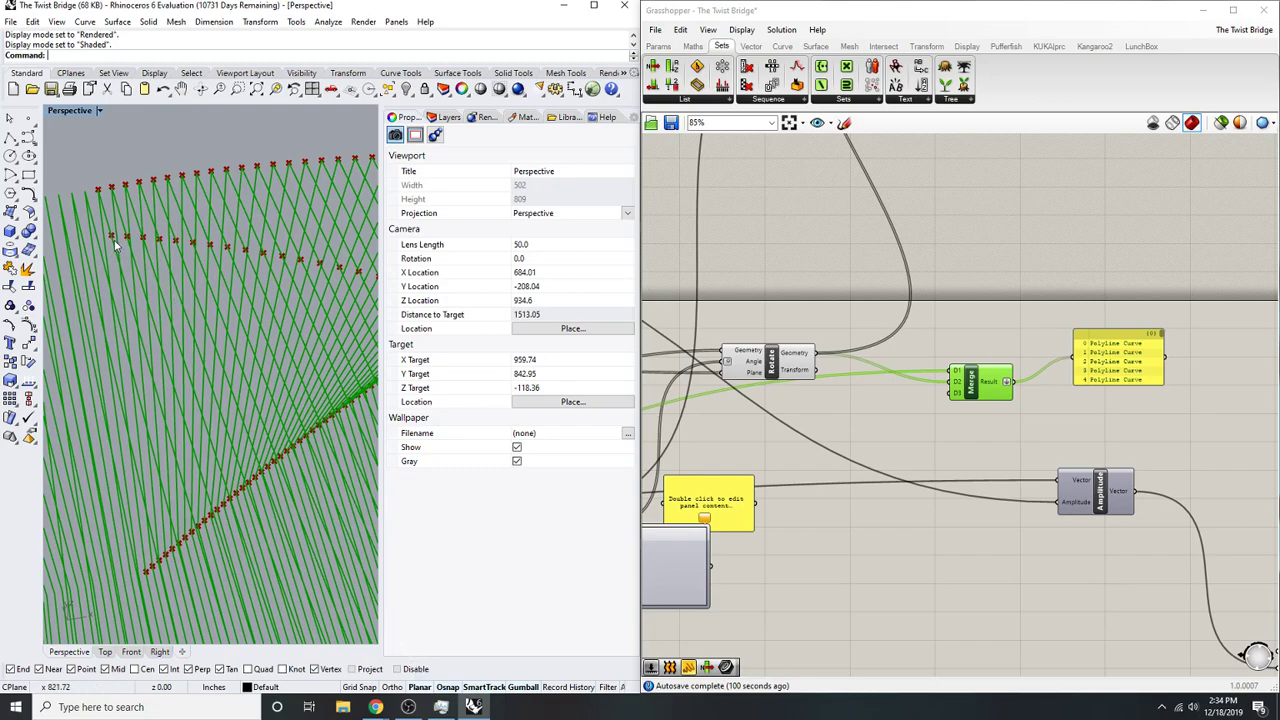
pyautogui.scroll(-7, 128, 257)
pyautogui.scroll(6, 357, 337)
pyautogui.moveTo(341, 345); pyautogui.dragTo(294, 326, button='right')
pyautogui.scroll(-5, 246, 344)
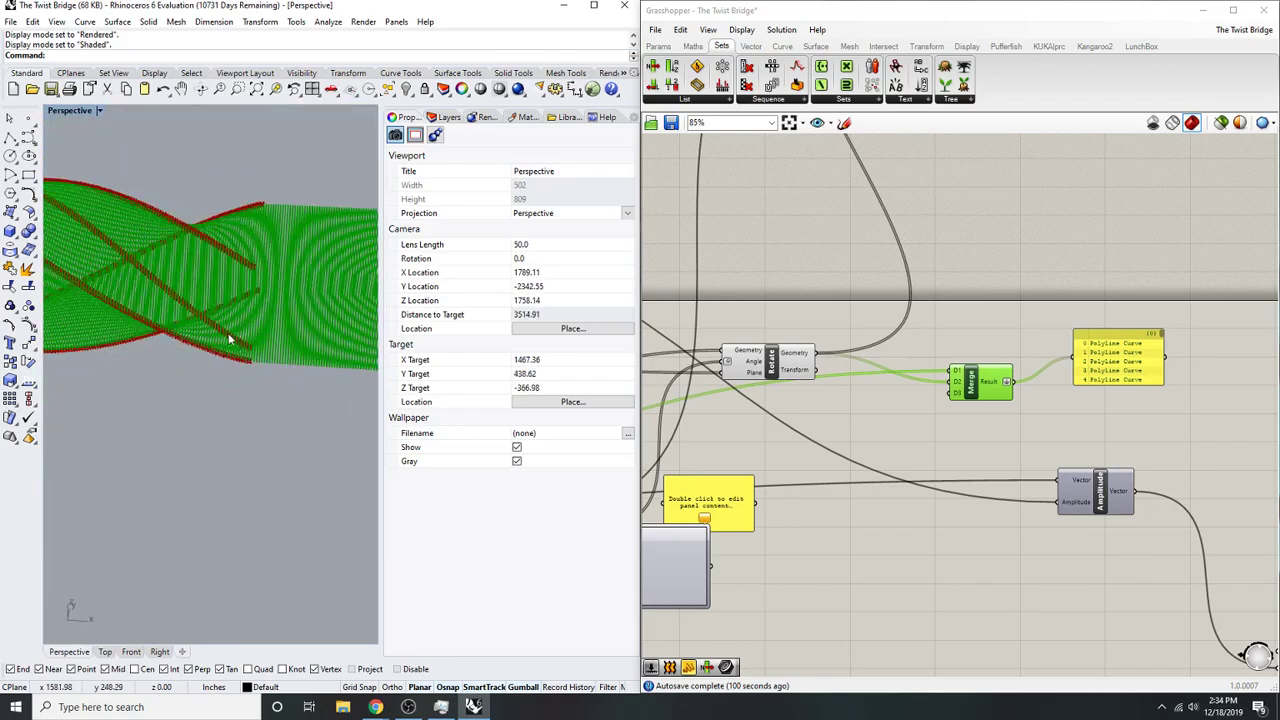
pyautogui.scroll(4, 172, 312)
pyautogui.moveTo(270, 343); pyautogui.dragTo(223, 314, button='right')
# - Trace the definition back to Split List and highlight the curves in its List A output
pyautogui.click(966, 290)
pyautogui.scroll(-3, 955, 290)
pyautogui.scroll(5, 952, 293)
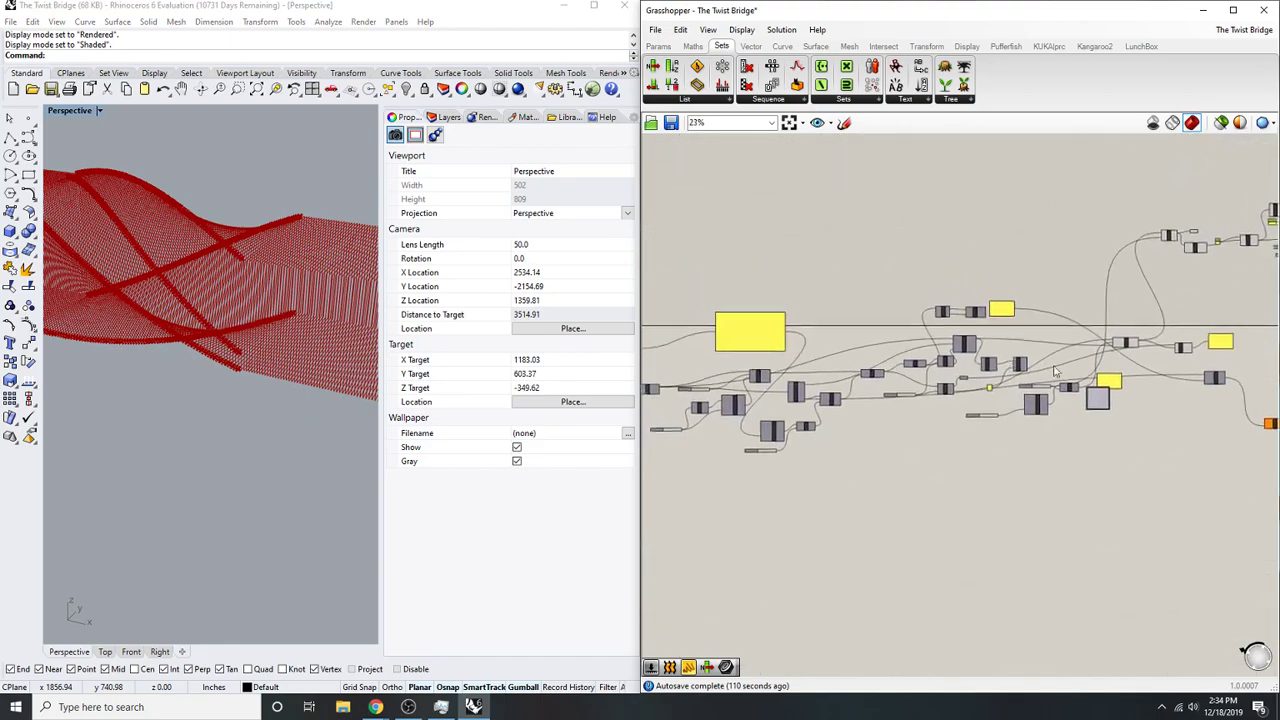
pyautogui.click(967, 385)
pyautogui.click(857, 323)
pyautogui.click(752, 428)
pyautogui.click(886, 300)
pyautogui.moveTo(890, 297); pyautogui.dragTo(820, 334, button='right')
pyautogui.moveTo(1259, 346); pyautogui.dragTo(978, 357, button='right')
pyautogui.click(890, 316)
pyautogui.click(903, 229)
pyautogui.moveTo(903, 229); pyautogui.dragTo(1240, 330, button='right')
pyautogui.scroll(-3, 1240, 330)
pyautogui.scroll(2, 917, 437)
pyautogui.scroll(3, 868, 449)
pyautogui.moveTo(848, 453); pyautogui.dragTo(891, 404, button='right')
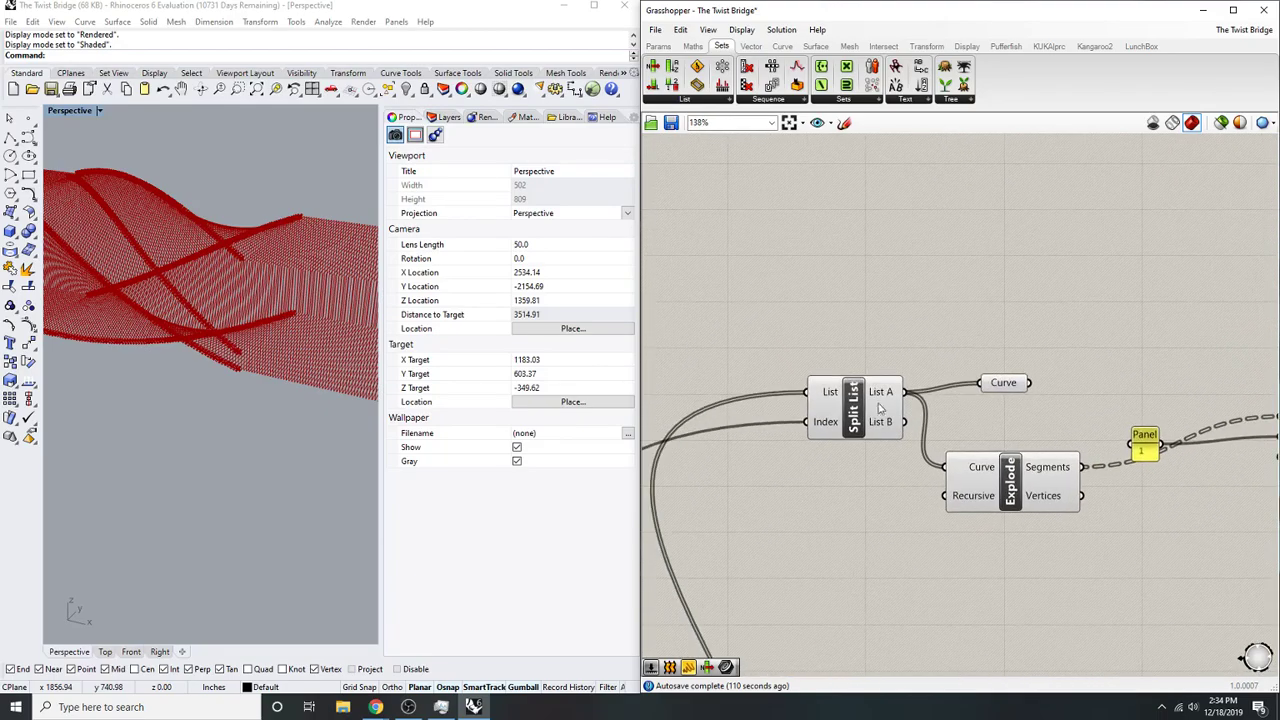
pyautogui.click(867, 404)
pyautogui.moveTo(966, 381); pyautogui.dragTo(918, 401, button='right')
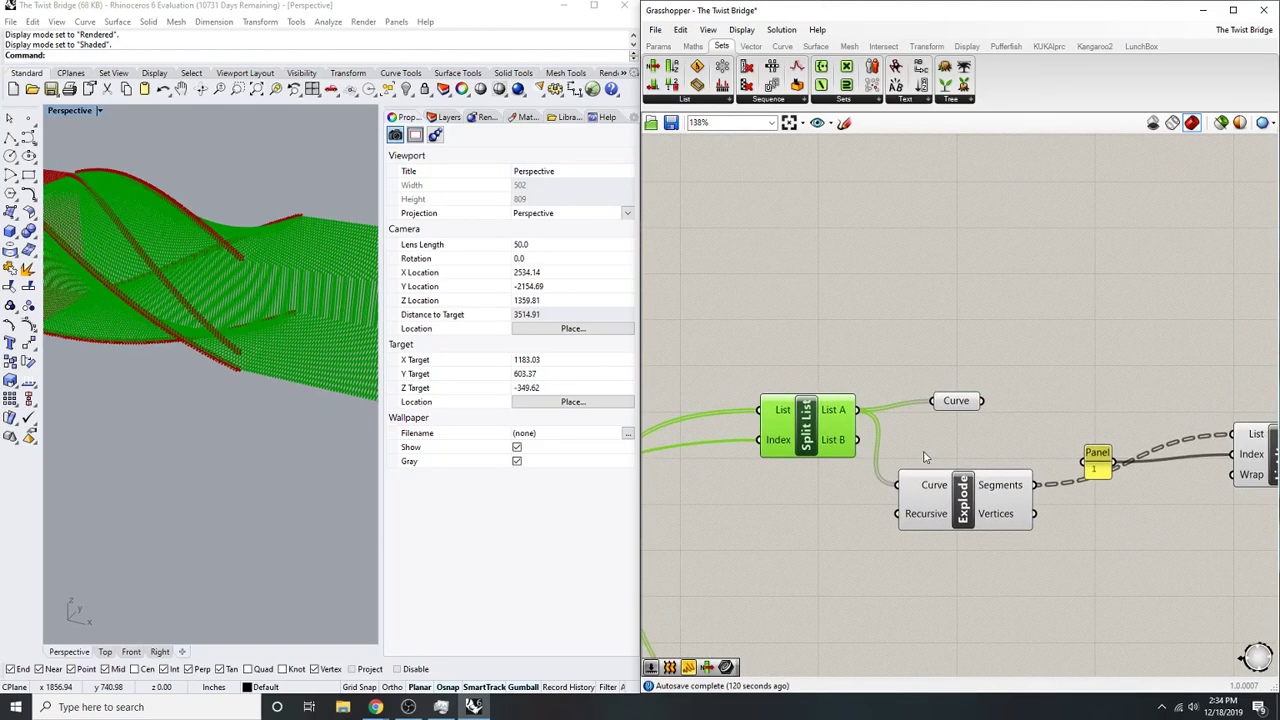
pyautogui.click(962, 404)
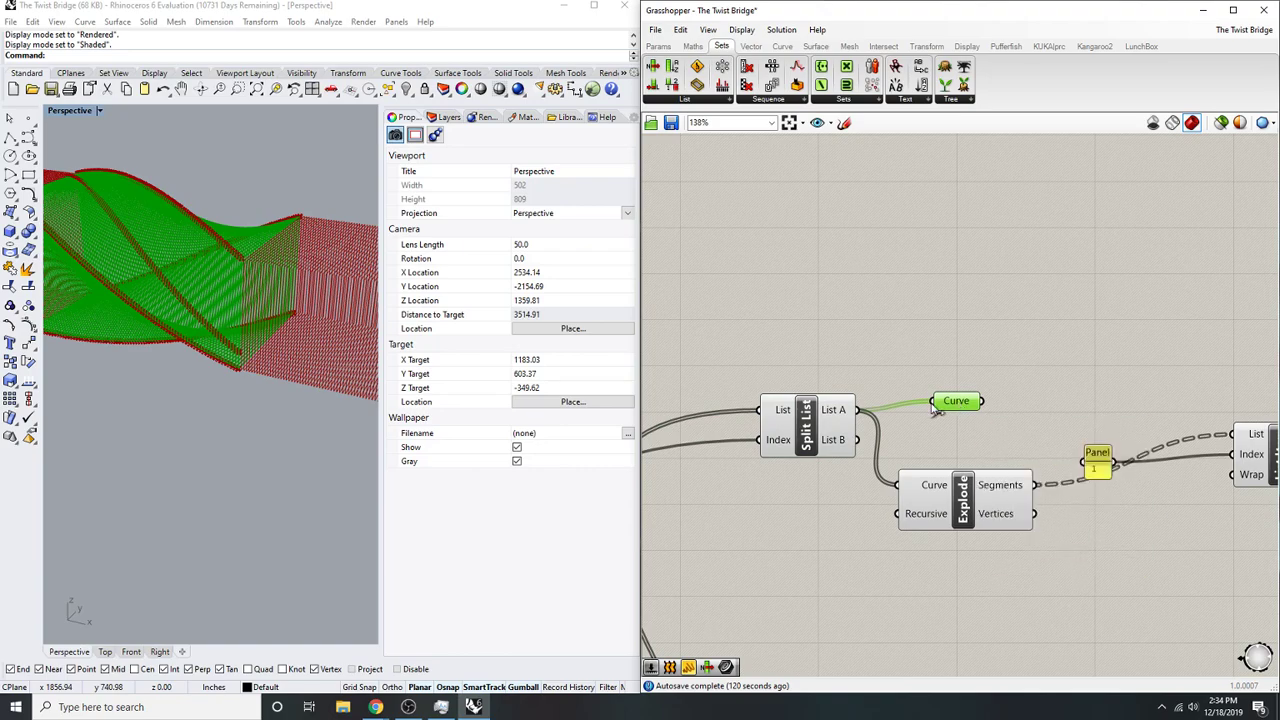
# - Add a second Explode component, connect its Curve input to Split List's List B, and place it below the first
pyautogui.doubleClick(1033, 304)
pyautogui.write('explode')
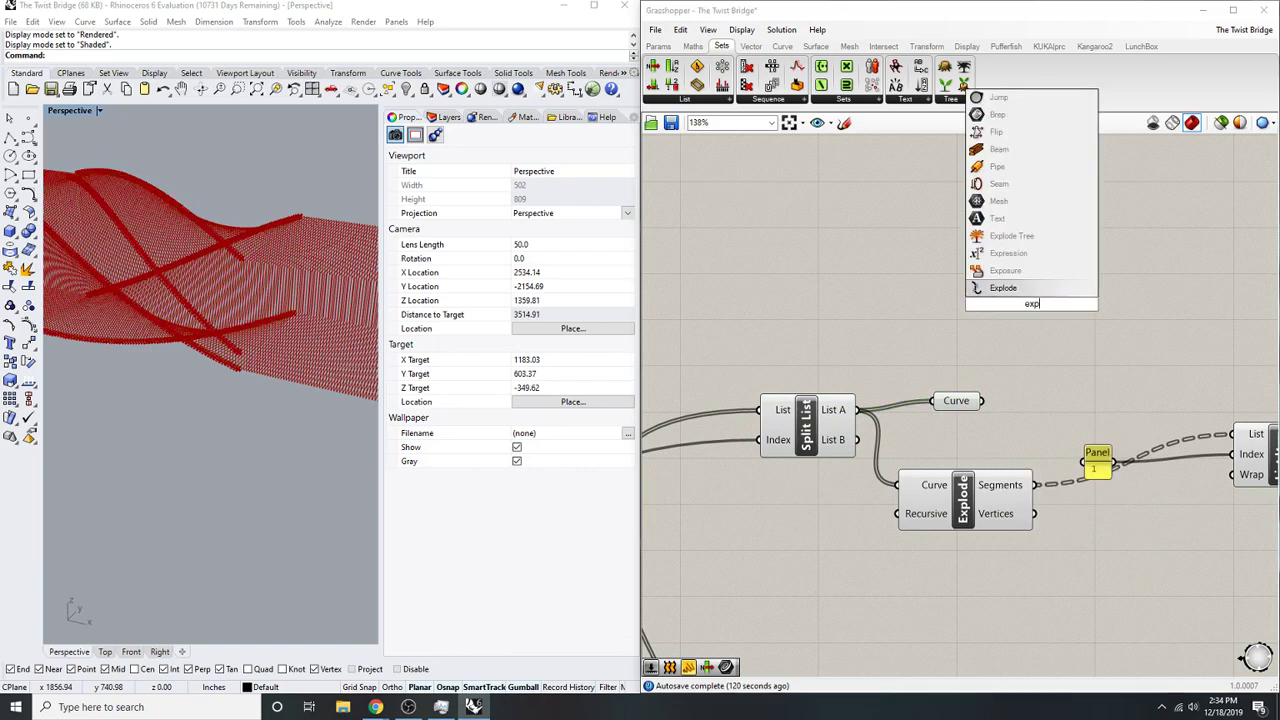
pyautogui.press('Return')
pyautogui.moveTo(1012, 303); pyautogui.dragTo(857, 440)
pyautogui.click(1208, 604)
pyautogui.moveTo(1099, 568); pyautogui.dragTo(940, 523, button='right')
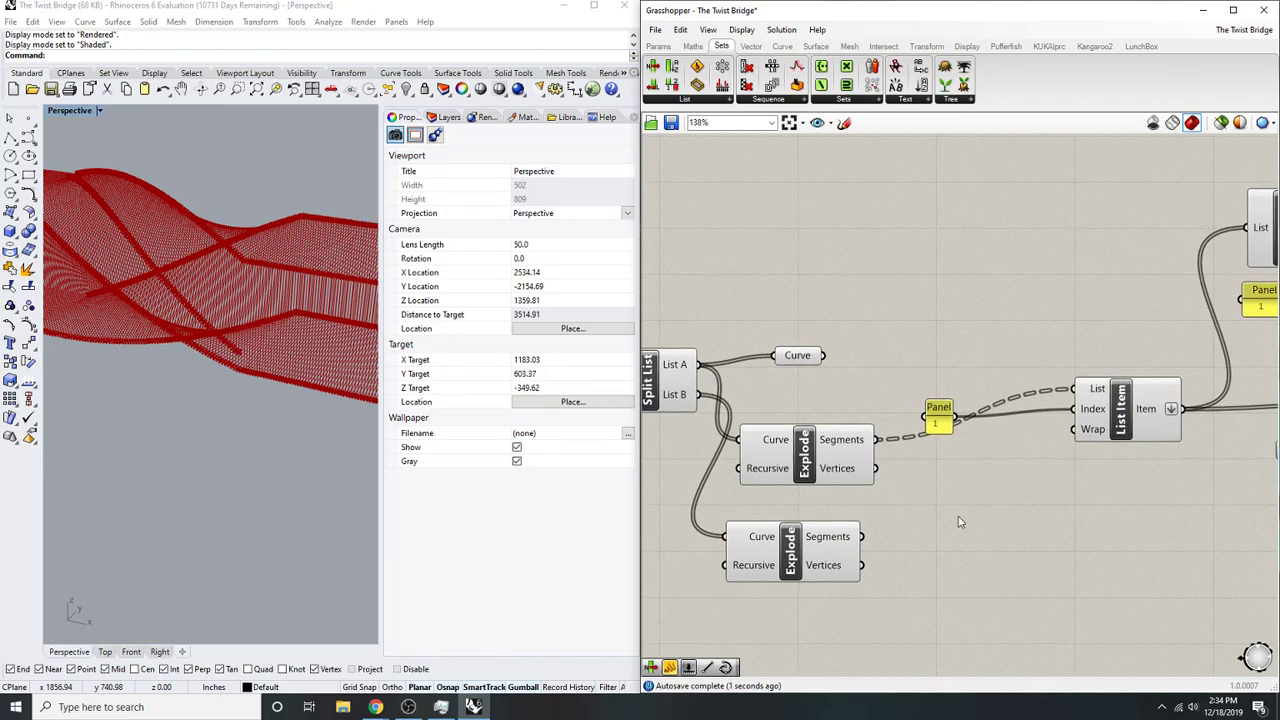
# - Add a second List Item, connecting the second Explode's Segments to List and the existing panel of 1 to Index
pyautogui.doubleClick(977, 537)
pyautogui.write('list item')
pyautogui.press('Return')
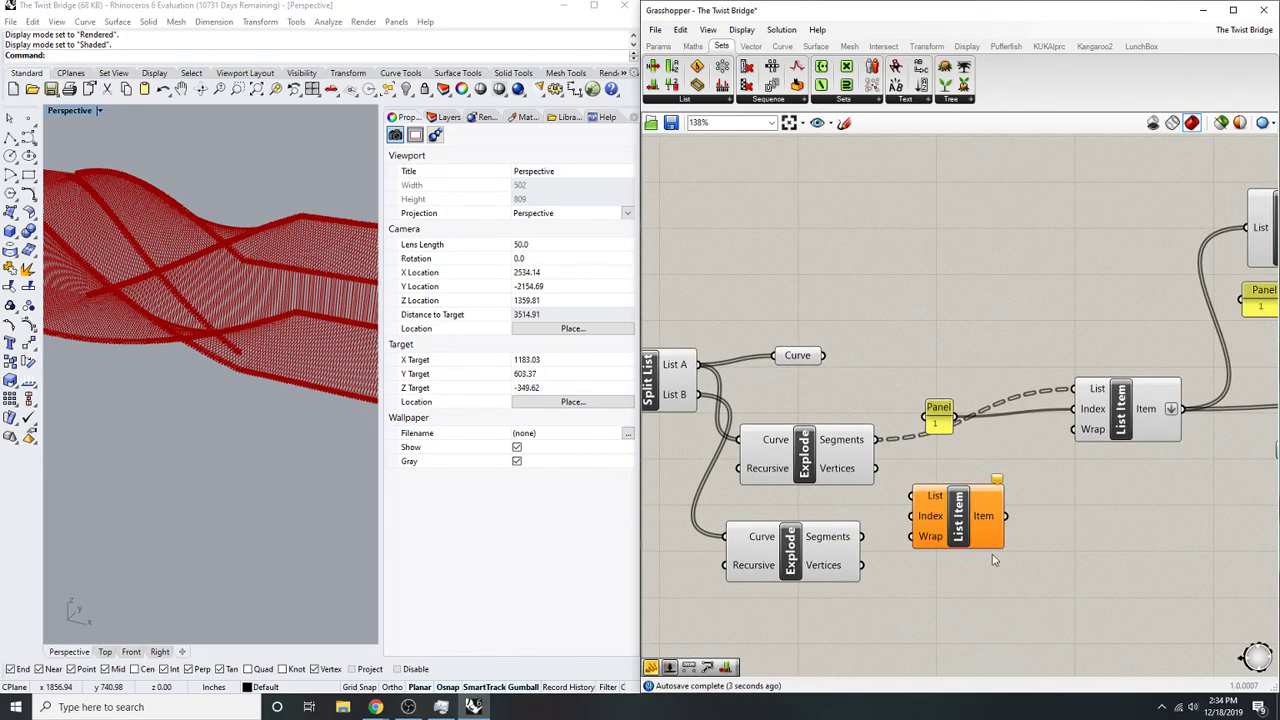
pyautogui.moveTo(985, 516); pyautogui.dragTo(962, 420)
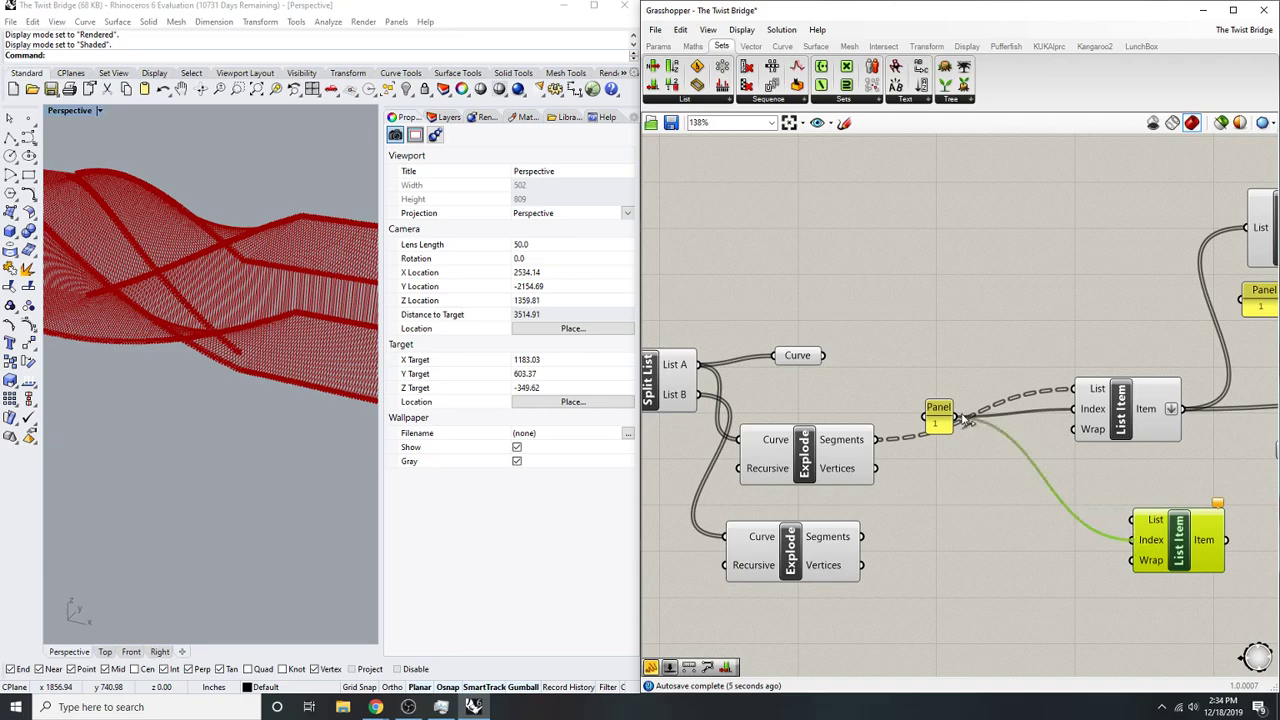
pyautogui.moveTo(1133, 521); pyautogui.dragTo(876, 543)
pyautogui.moveTo(1094, 580); pyautogui.dragTo(983, 595, button='right')
pyautogui.click(1101, 519)
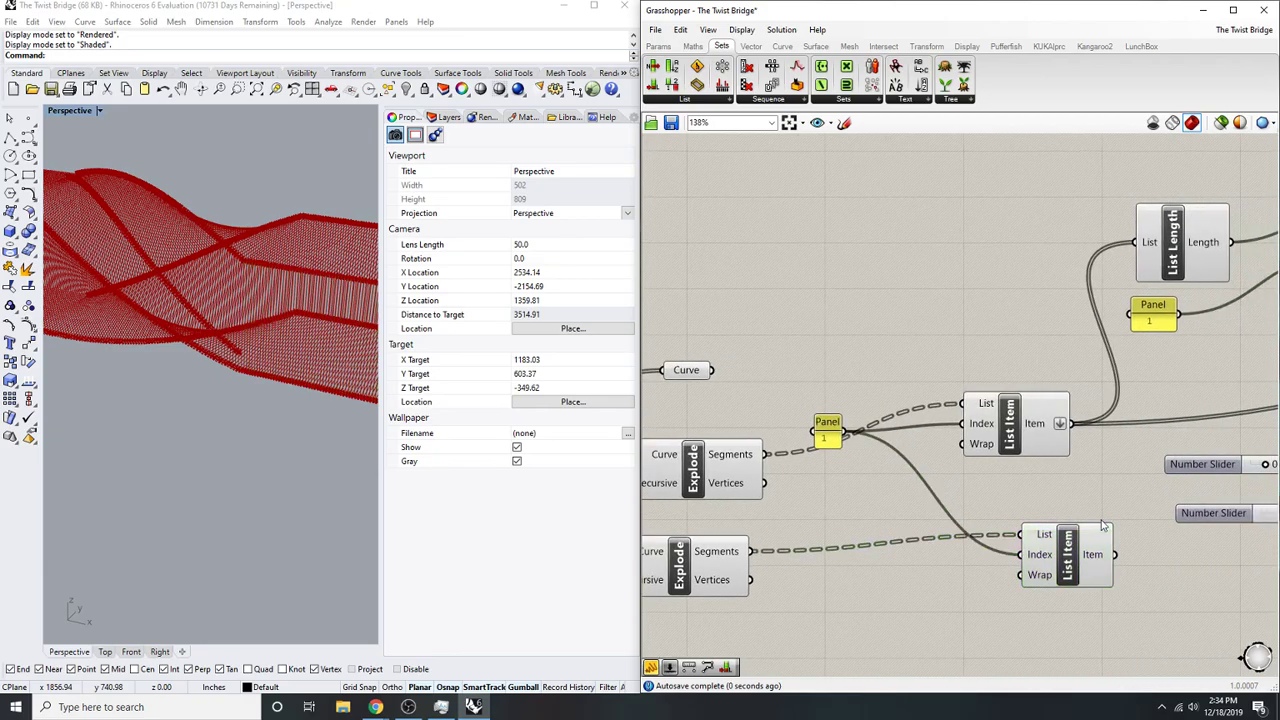
pyautogui.moveTo(1093, 529); pyautogui.dragTo(1044, 531)
# - Duplicate List Length, its panel of 1 and Subtraction below the originals, feeding the copy from the second List Item
pyautogui.moveTo(1203, 560); pyautogui.dragTo(1064, 544, button='right')
pyautogui.doubleClick(1059, 541)
pyautogui.scroll(-2, 1087, 565)
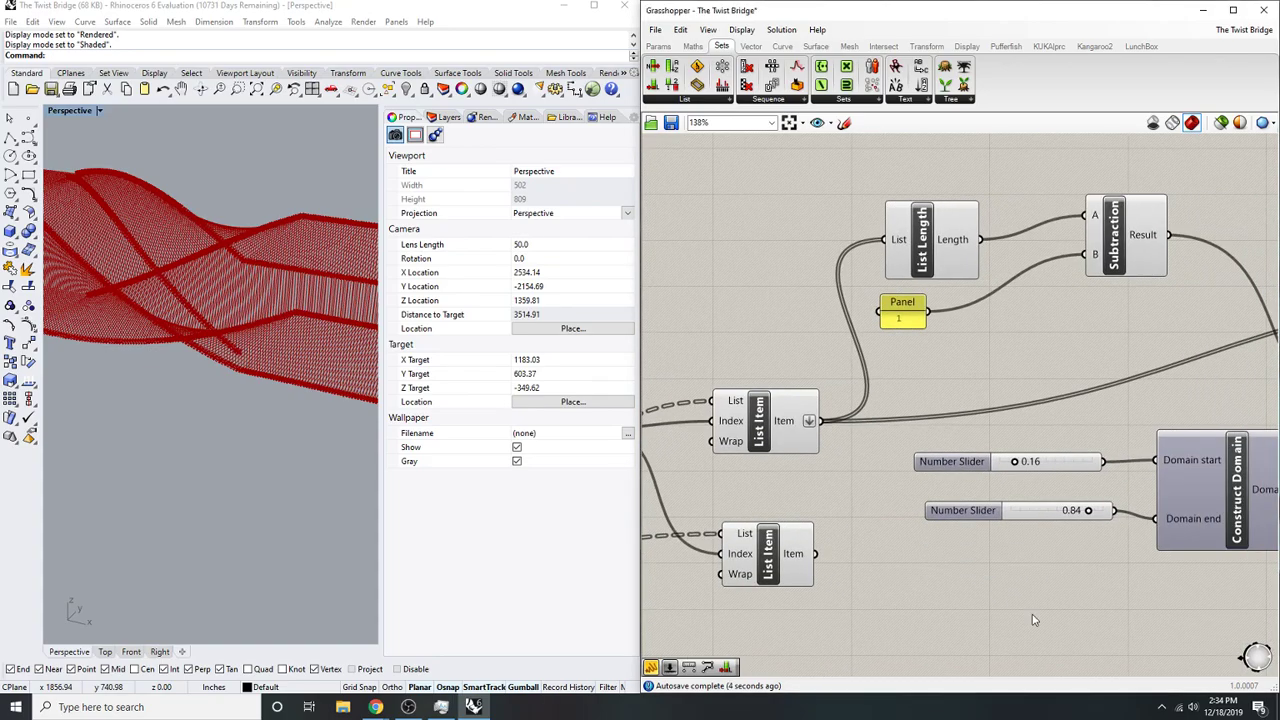
pyautogui.scroll(-1, 934, 549)
pyautogui.scroll(-1, 935, 549)
pyautogui.moveTo(1030, 522); pyautogui.dragTo(938, 483, button='right')
pyautogui.moveTo(1088, 526); pyautogui.dragTo(1010, 488, button='right')
pyautogui.moveTo(840, 495); pyautogui.dragTo(949, 494, button='right')
pyautogui.doubleClick(892, 495)
pyautogui.moveTo(955, 345); pyautogui.dragTo(788, 256)
pyautogui.keyDown('alt'); pyautogui.moveTo(868, 270); pyautogui.dragTo(868, 523); pyautogui.keyUp('alt')
pyautogui.scroll(2, 804, 545)
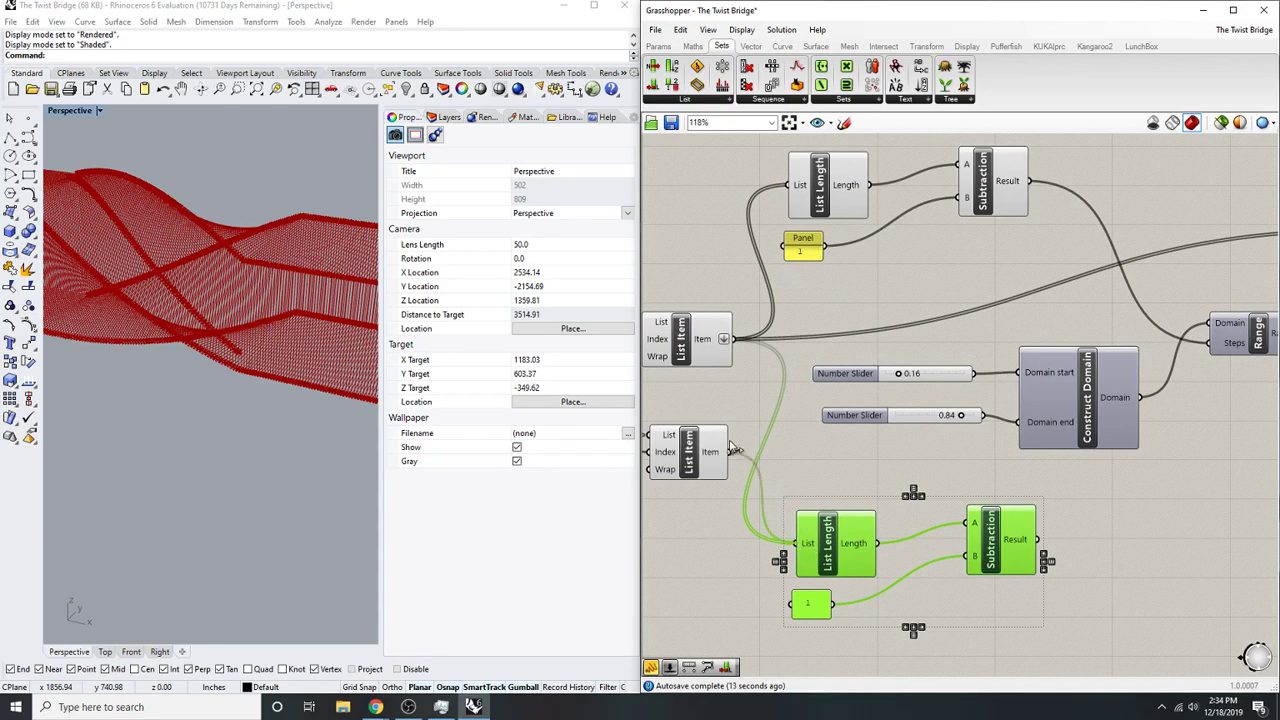
pyautogui.click(1091, 503)
pyautogui.scroll(-2, 1091, 503)
pyautogui.scroll(2, 1091, 503)
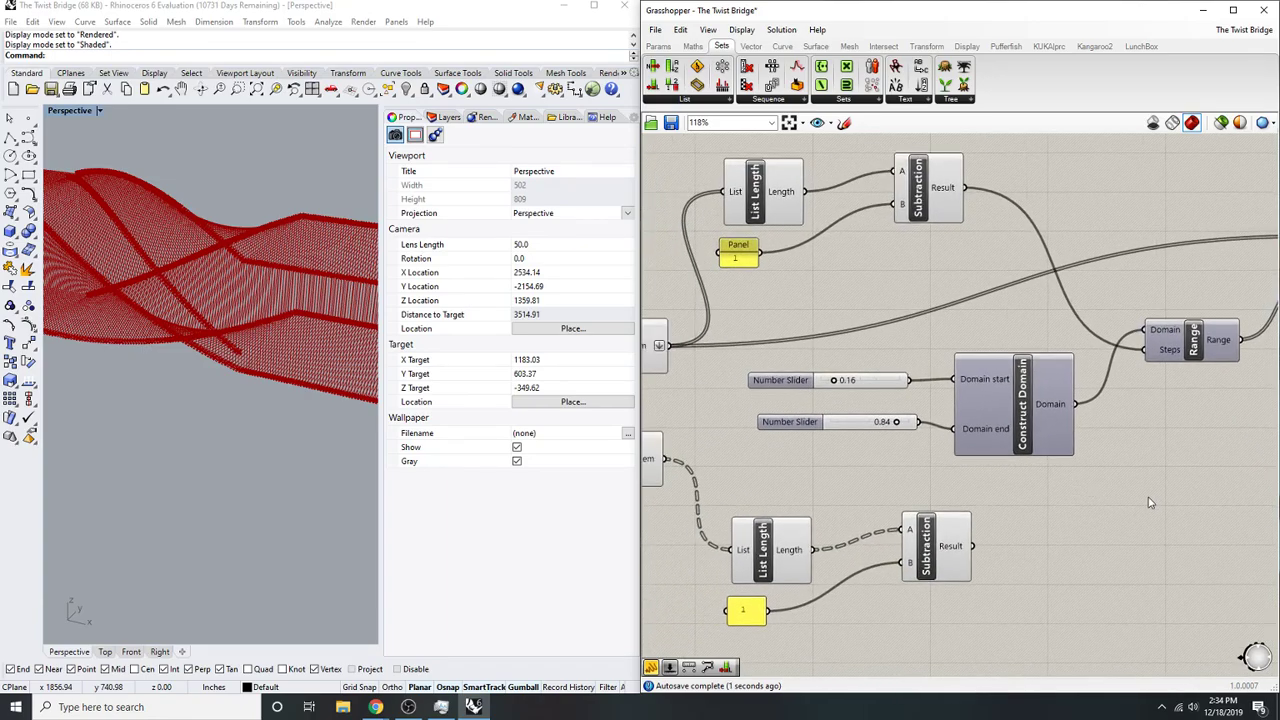
# - Add a second Evaluate Curve, reparameterize its Curve input, and connect it to the second List Item's output
pyautogui.moveTo(1150, 503); pyautogui.dragTo(964, 536, button='right')
pyautogui.doubleClick(984, 531)
pyautogui.write('evaluate')
pyautogui.press('Up')
pyautogui.press('Up')
pyautogui.press('Up')
pyautogui.press('Return')
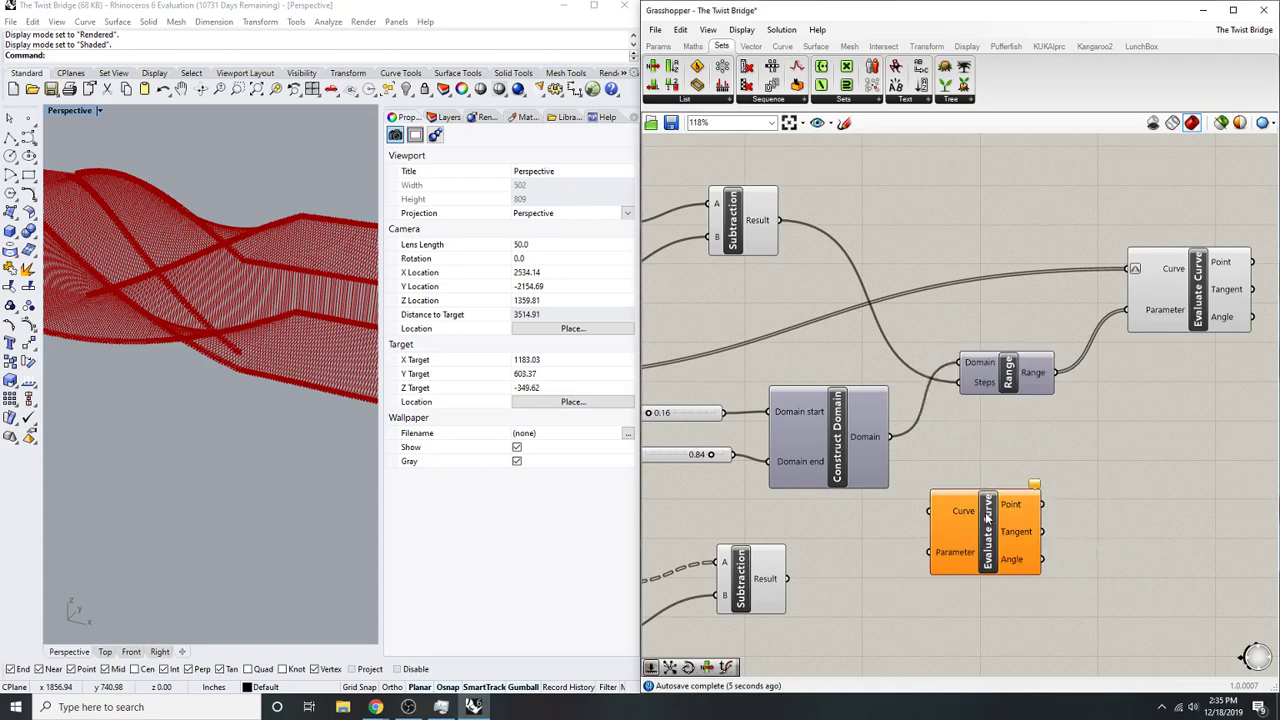
pyautogui.rightClick(963, 511)
pyautogui.click(1008, 569)
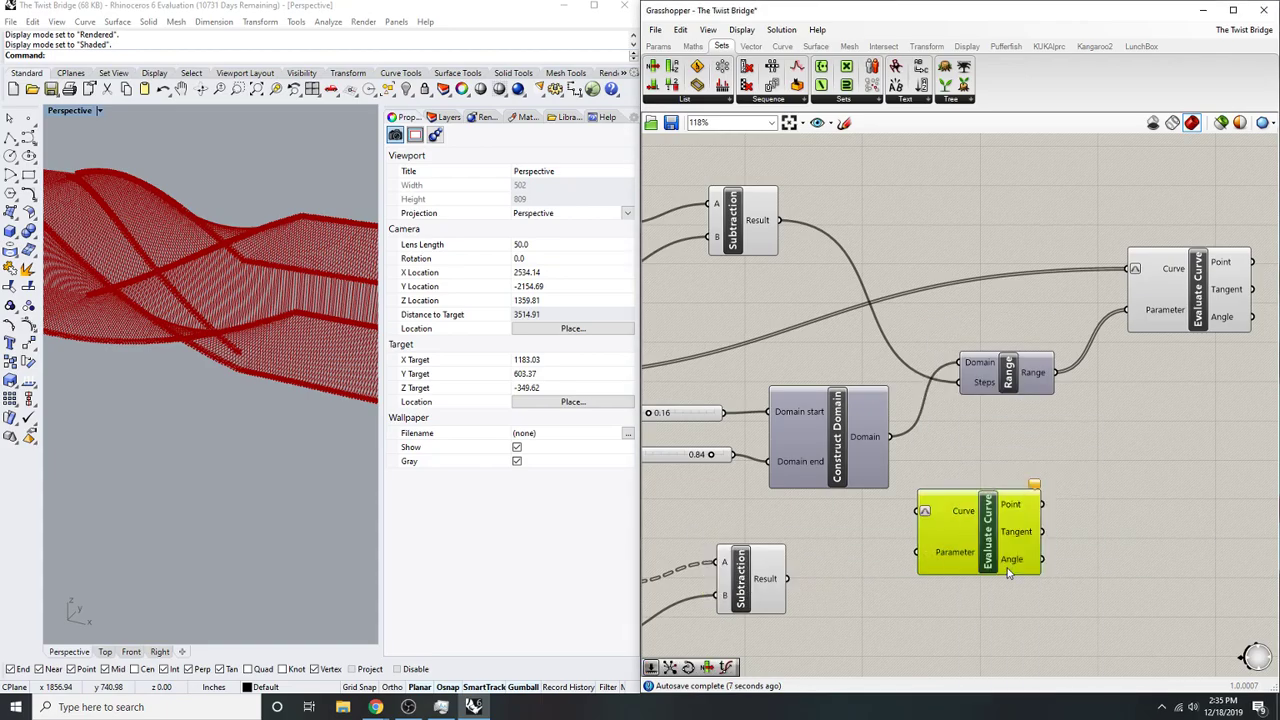
pyautogui.scroll(-4, 939, 465)
pyautogui.moveTo(932, 488); pyautogui.dragTo(700, 479)
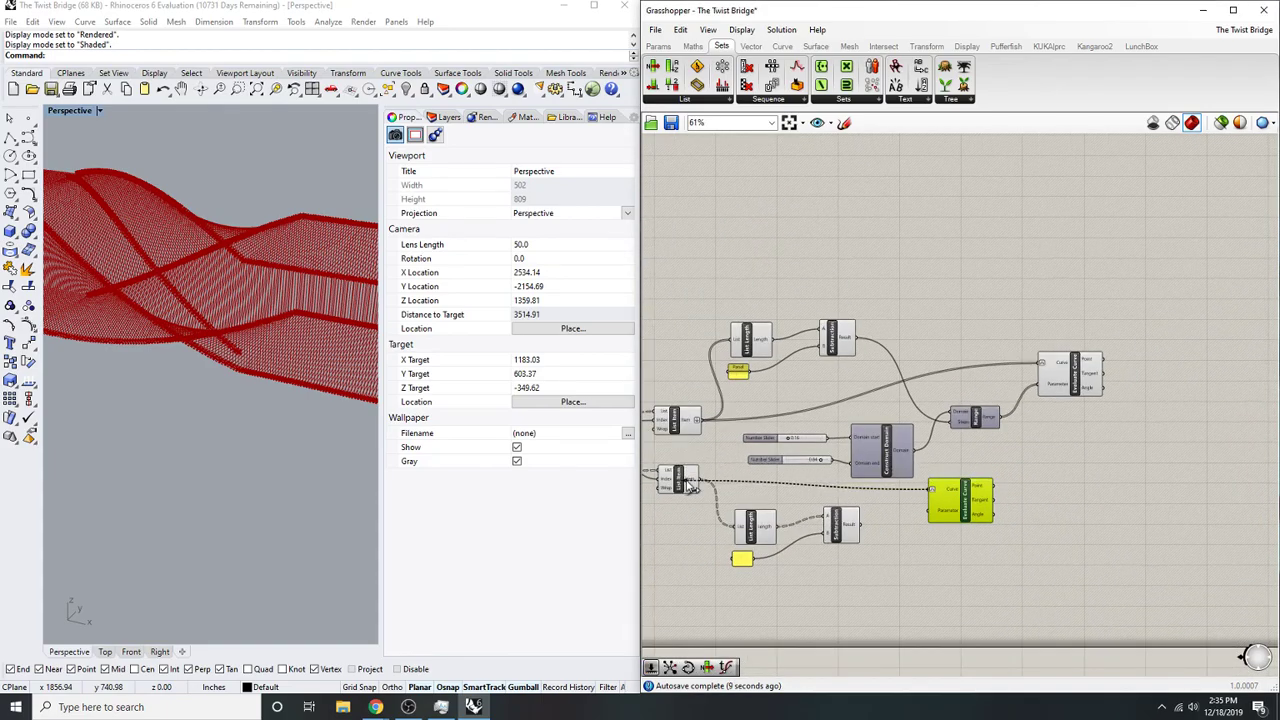
pyautogui.moveTo(969, 530); pyautogui.dragTo(1055, 520, button='right')
pyautogui.scroll(4, 1055, 520)
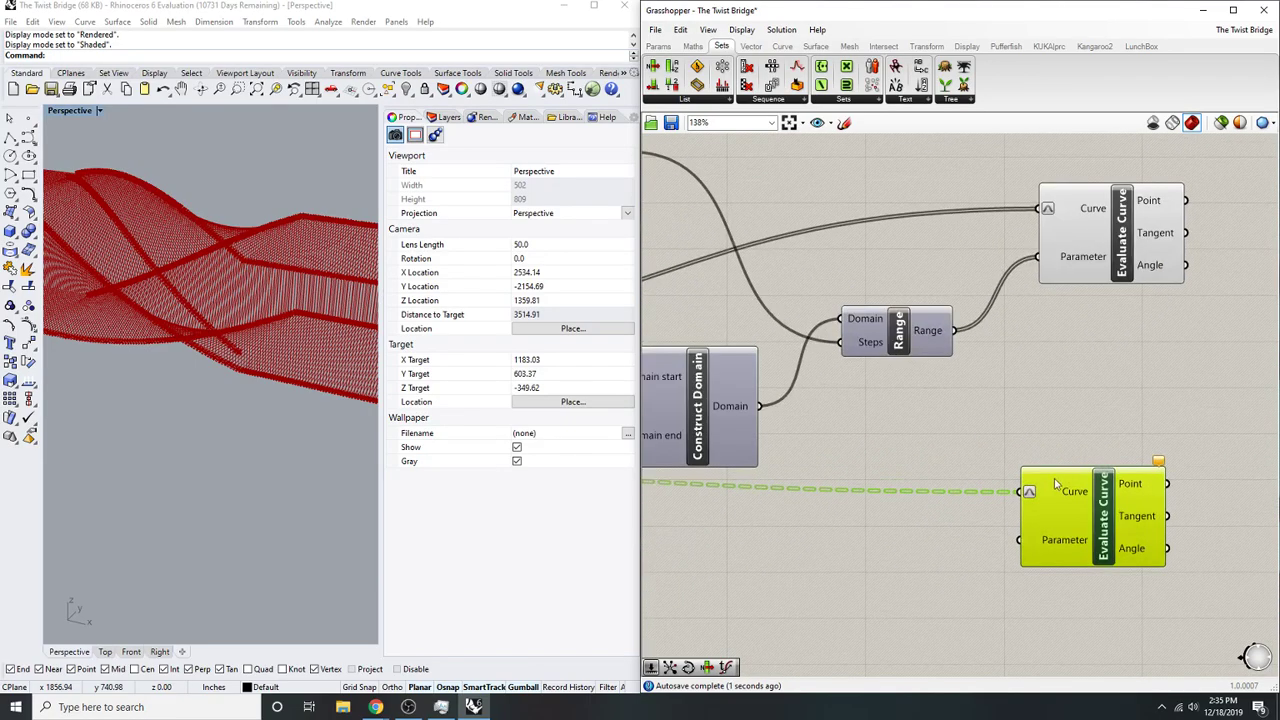
# - Flatten the Item output of the second List Item
pyautogui.moveTo(858, 520); pyautogui.dragTo(990, 520, button='right')
pyautogui.scroll(2, 767, 518)
pyautogui.rightClick(805, 473)
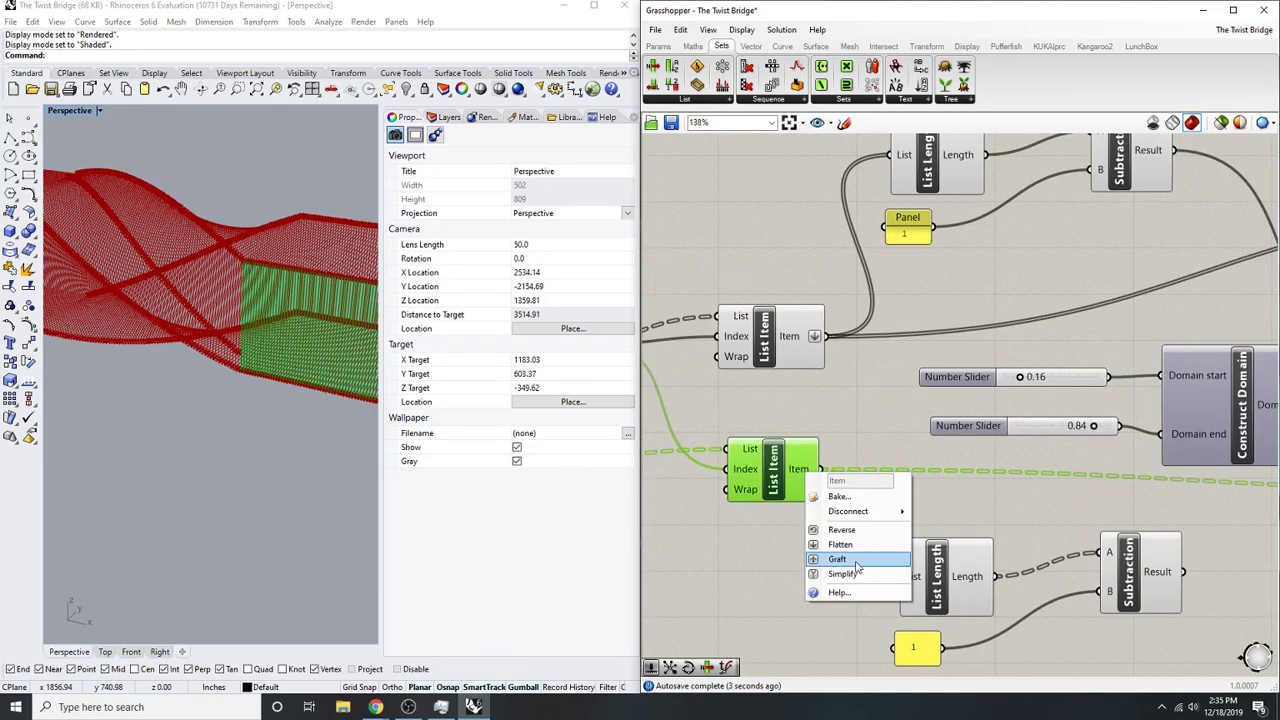
pyautogui.click(865, 543)
pyautogui.moveTo(1226, 620); pyautogui.dragTo(1131, 617, button='right')
pyautogui.click(1154, 600)
pyautogui.moveTo(1270, 568); pyautogui.dragTo(1114, 534, button='right')
pyautogui.moveTo(1114, 418); pyautogui.dragTo(981, 418, button='right')
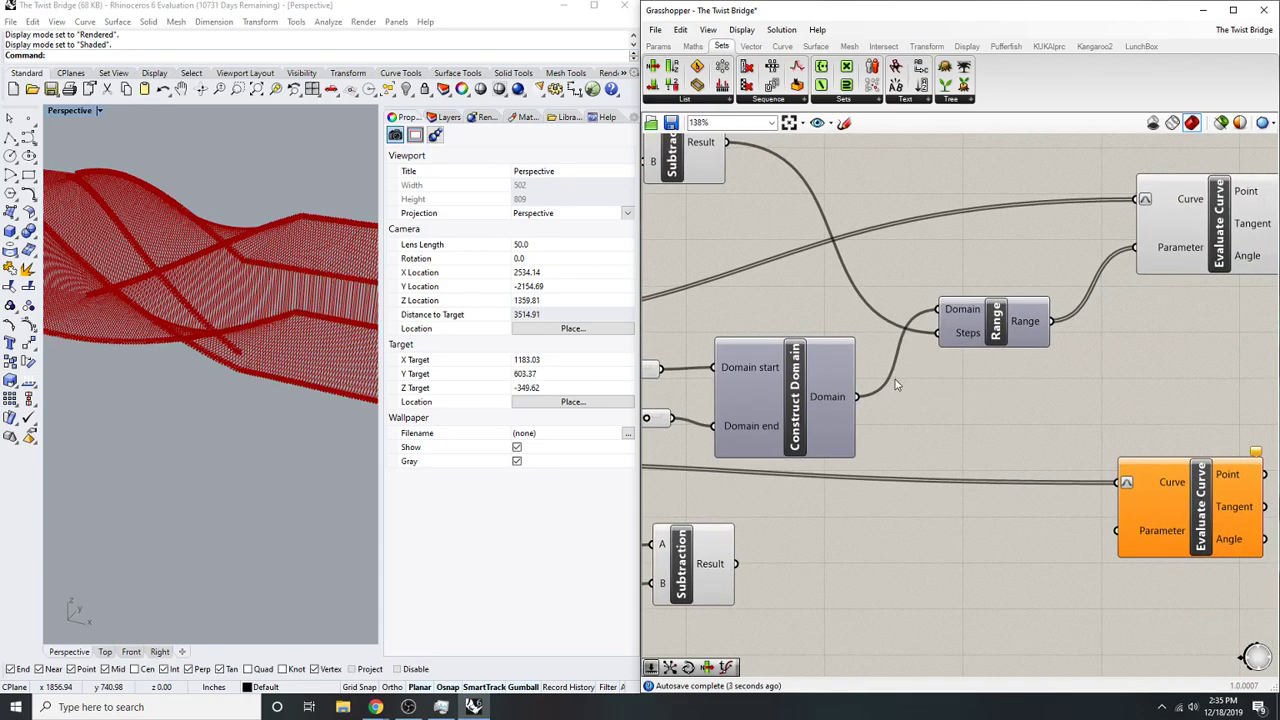
# - Add a second Range component, connect its output to the second Evaluate Curve's Parameter input, and place it below
pyautogui.moveTo(909, 434); pyautogui.dragTo(954, 440, button='right')
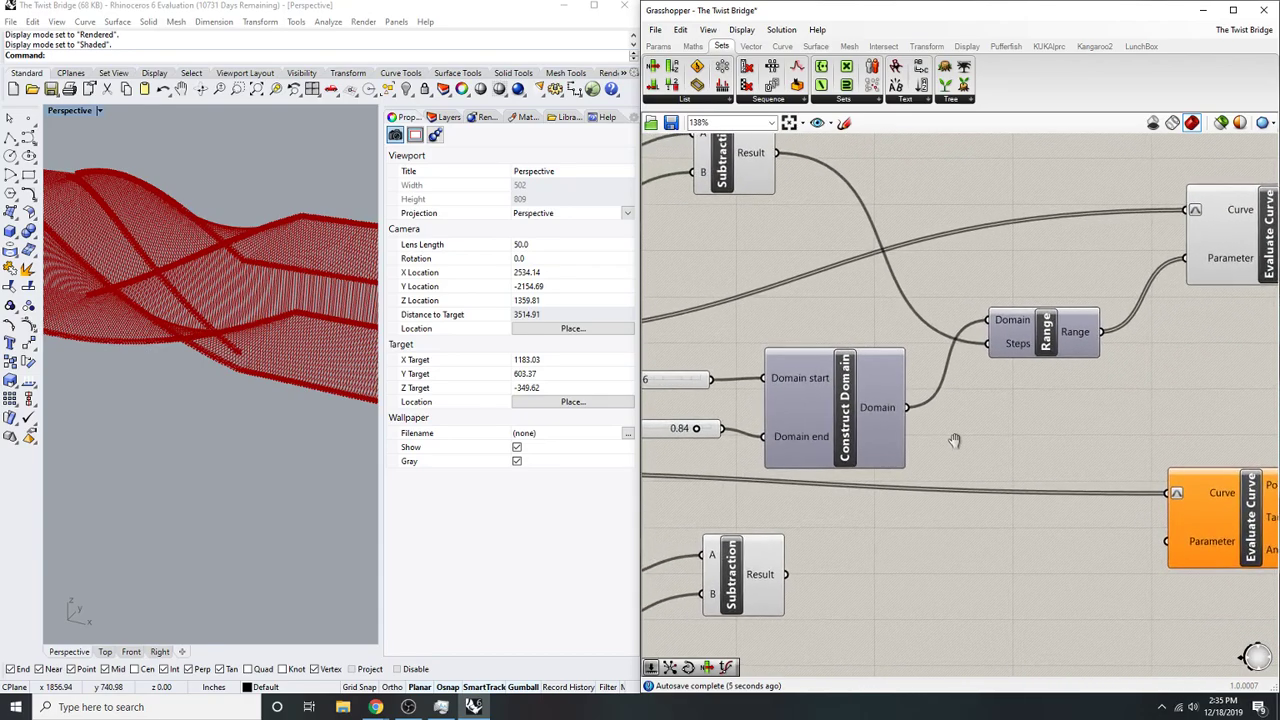
pyautogui.doubleClick(1060, 537)
pyautogui.write('range')
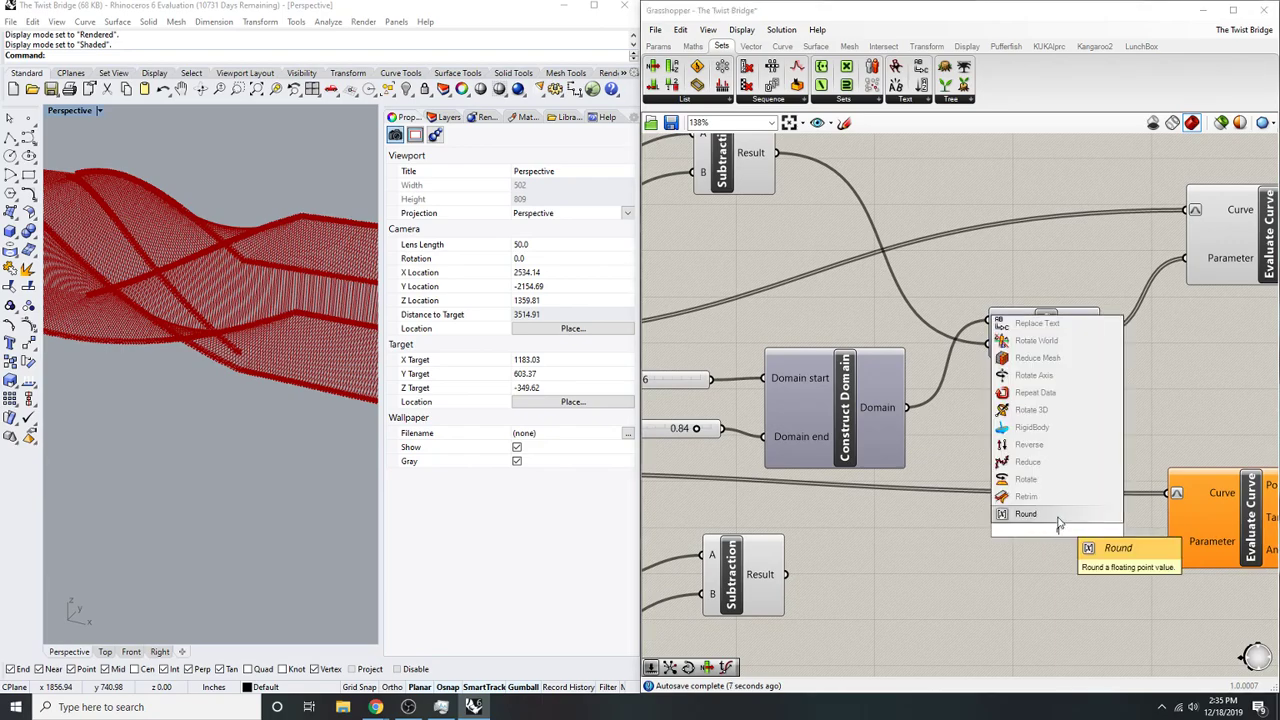
pyautogui.press('Return')
pyautogui.moveTo(1142, 542); pyautogui.dragTo(949, 432, button='right')
pyautogui.moveTo(1011, 425); pyautogui.dragTo(1036, 490)
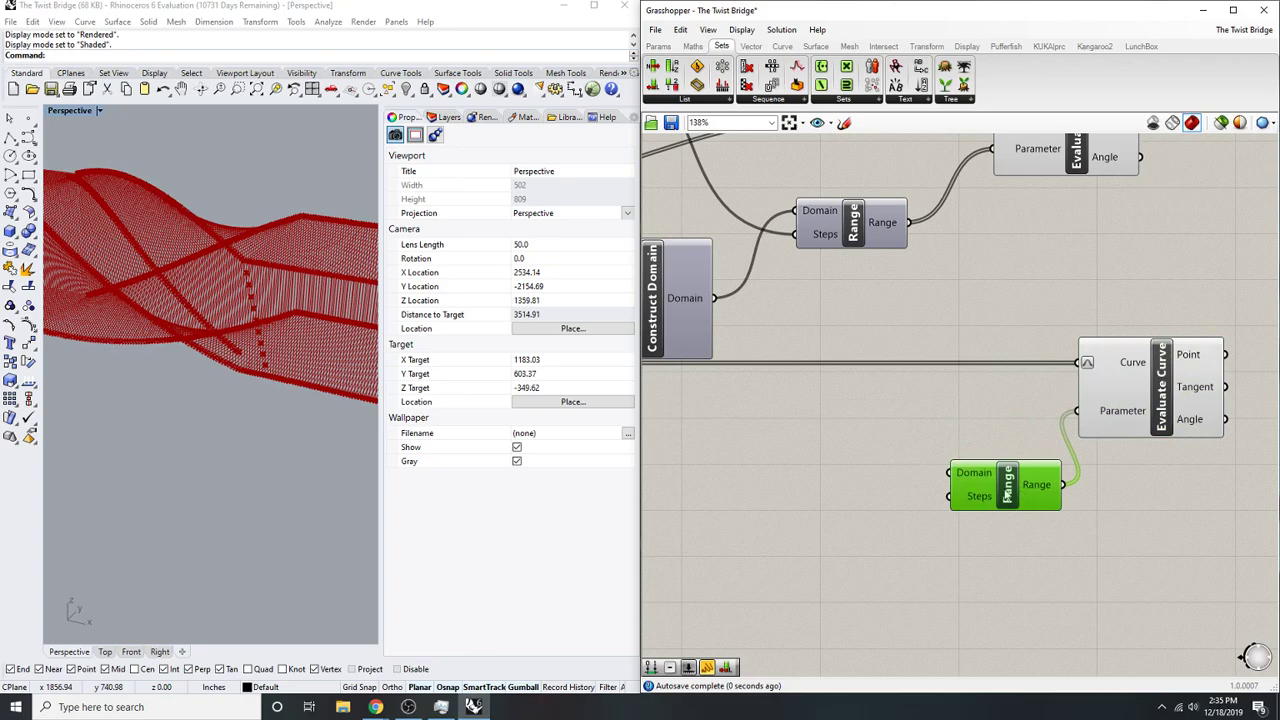
pyautogui.click(975, 450)
pyautogui.moveTo(970, 457); pyautogui.dragTo(1038, 471, button='right')
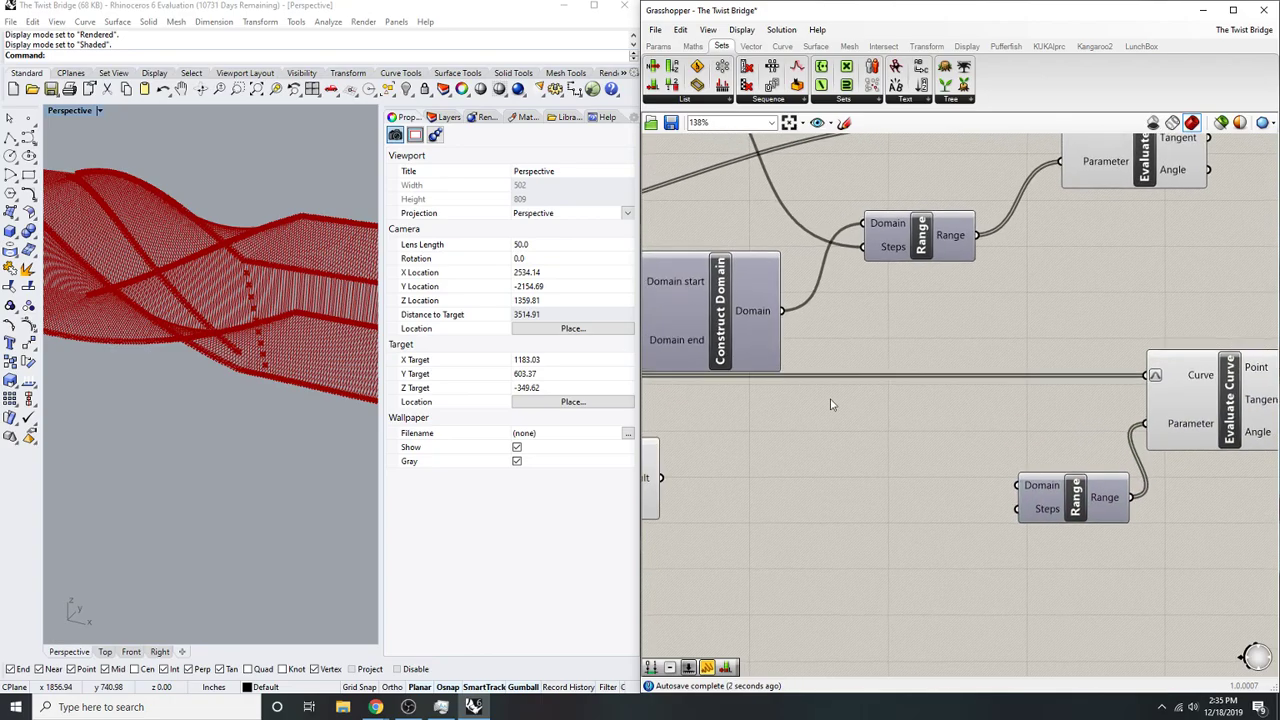
# - Add a second Construct Domain, feeding it into the second Range's Domain input and the copied Subtraction's result into its Steps input
pyautogui.moveTo(907, 428)
pyautogui.mouseDown(button='right')
pyautogui.moveTo(947, 456)
pyautogui.moveTo(918, 413)
pyautogui.mouseUp(button='right')
pyautogui.moveTo(978, 482); pyautogui.dragTo(1014, 480, button='right')
pyautogui.moveTo(914, 580); pyautogui.dragTo(994, 564, button='right')
pyautogui.doubleClick(1012, 498)
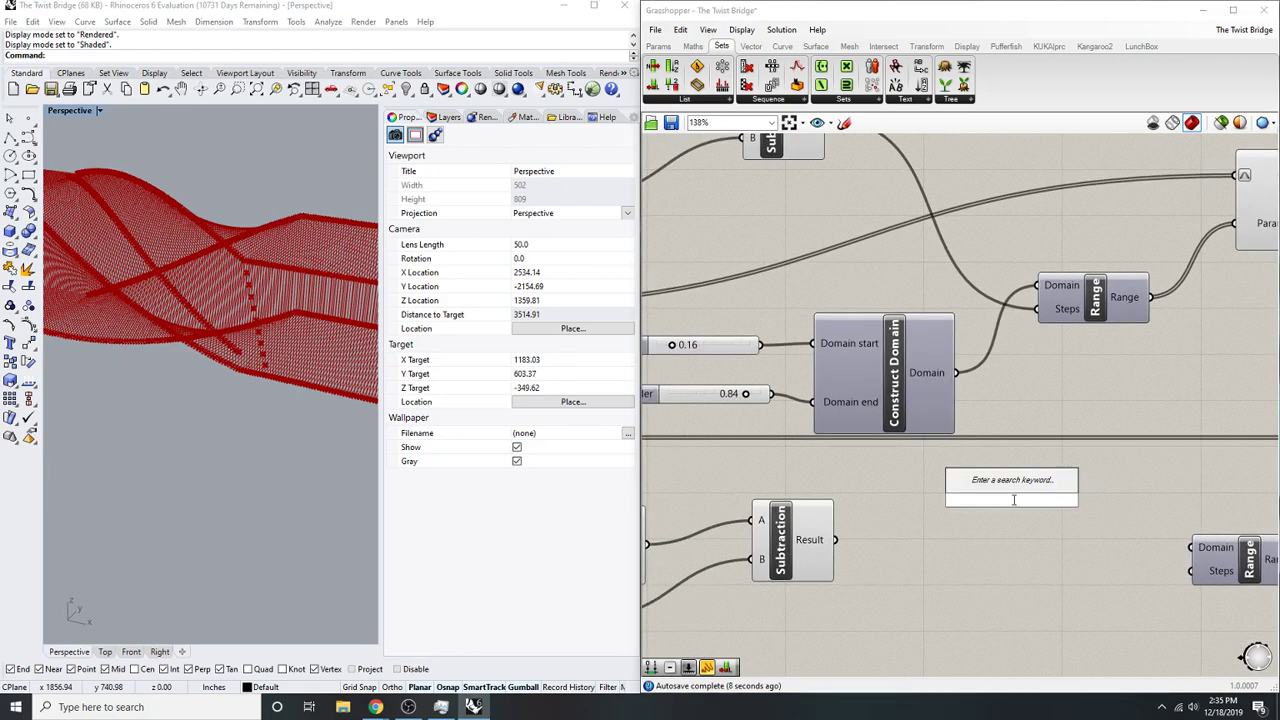
pyautogui.write('construct domai')
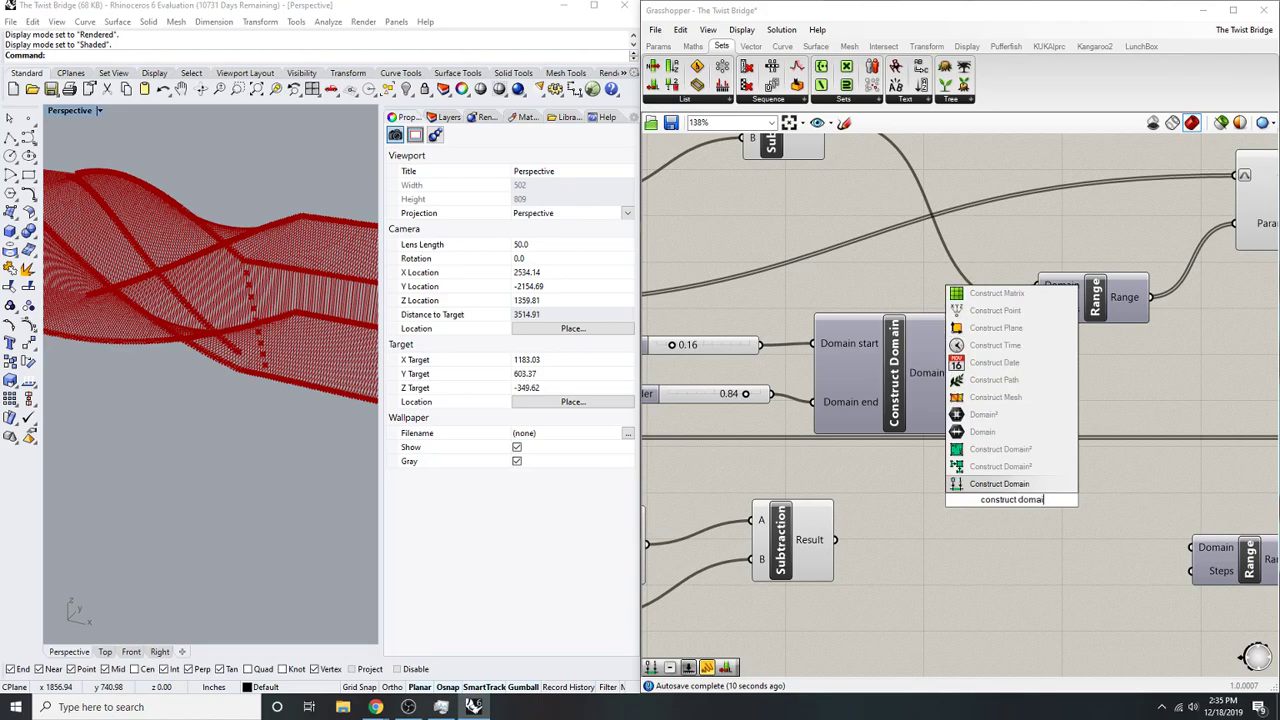
pyautogui.press('Return')
pyautogui.scroll(-3, 998, 511)
pyautogui.moveTo(1010, 545); pyautogui.dragTo(915, 480, button='right')
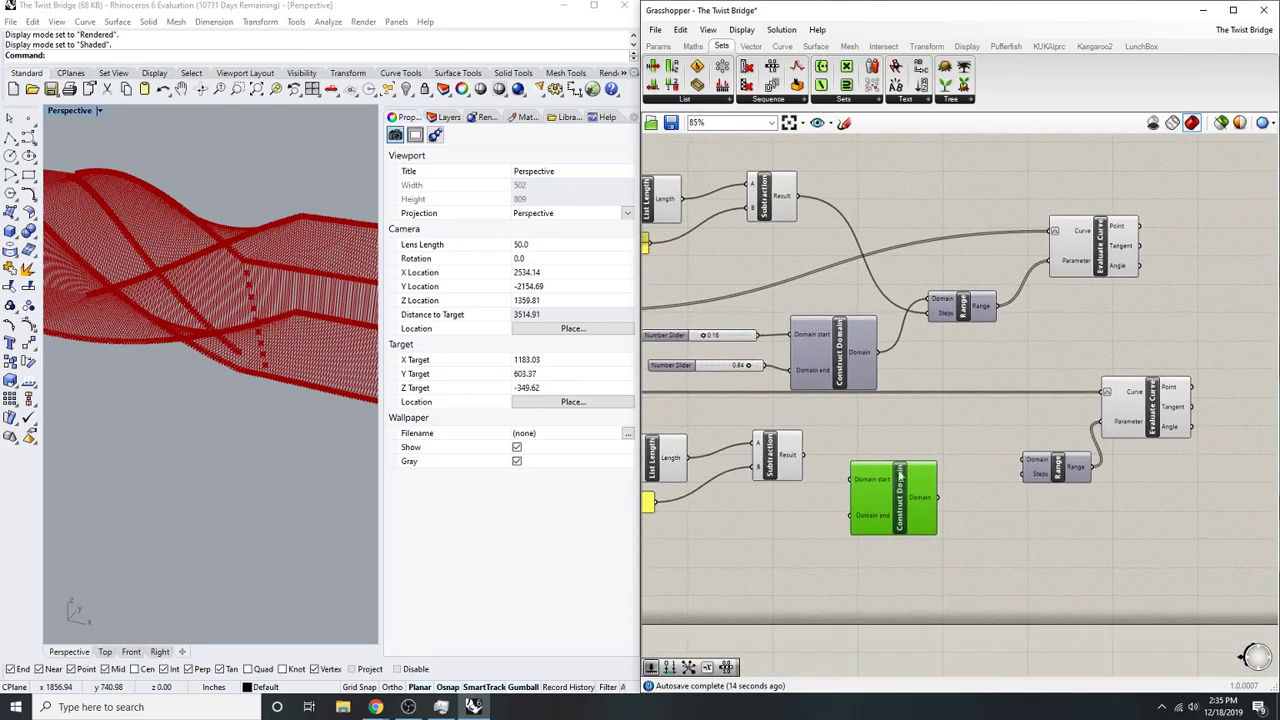
pyautogui.moveTo(808, 458); pyautogui.dragTo(1024, 461)
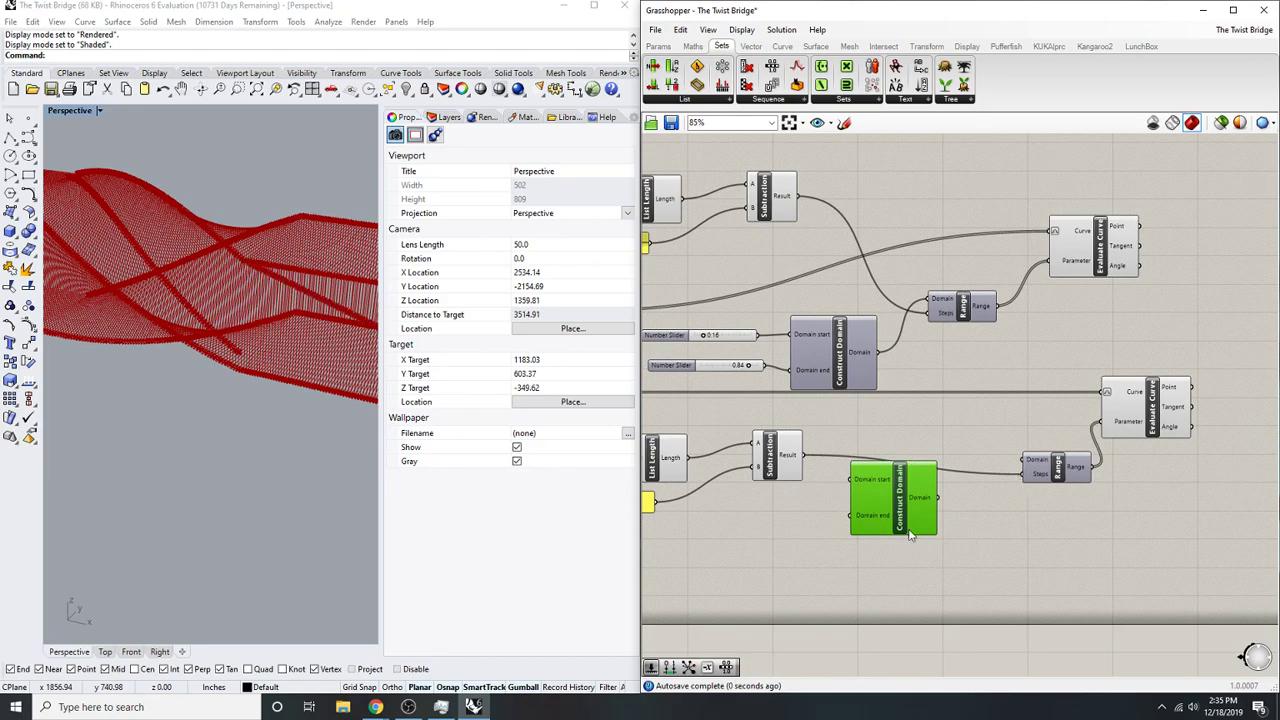
pyautogui.moveTo(912, 535); pyautogui.dragTo(959, 585)
pyautogui.moveTo(1013, 543); pyautogui.dragTo(993, 543, button='right')
pyautogui.moveTo(1005, 462); pyautogui.dragTo(878, 480)
pyautogui.moveTo(872, 490); pyautogui.dragTo(923, 518, button='right')
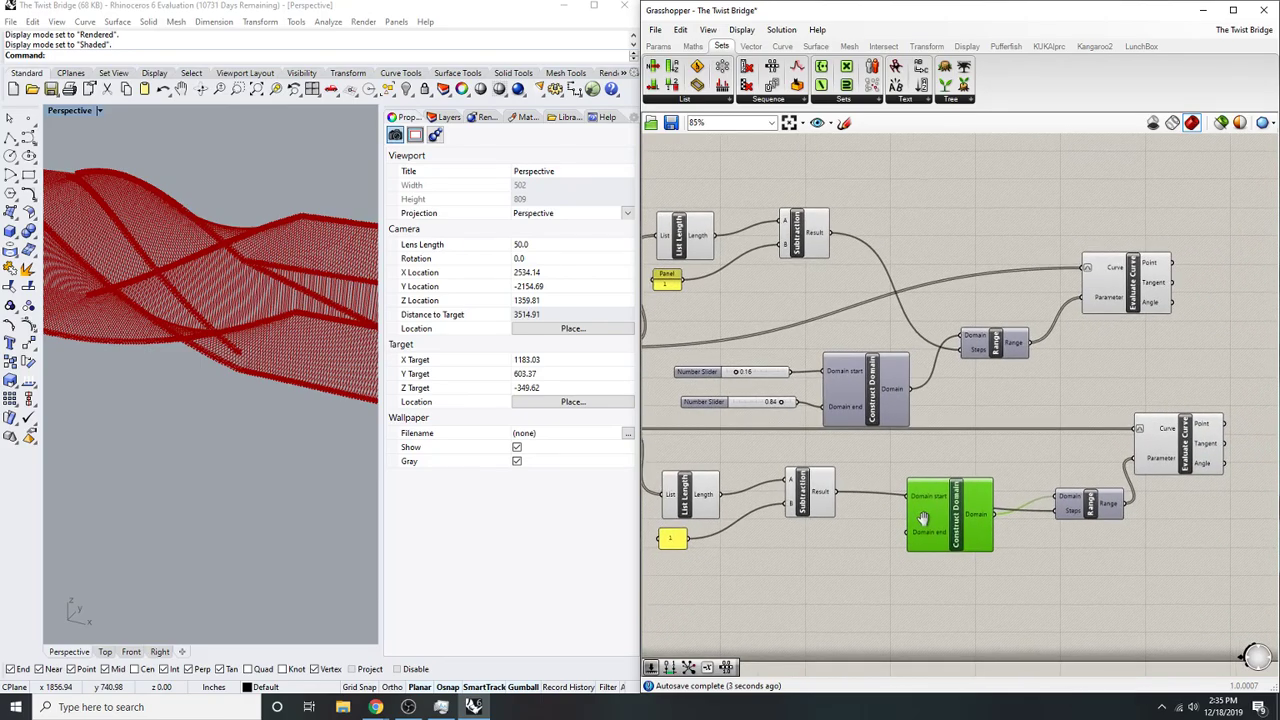
# - Delete the second Construct Domain and Range, along with the duplicated List Length, panel and Subtraction
pyautogui.moveTo(1092, 592); pyautogui.dragTo(906, 507)
pyautogui.press('Delete')
pyautogui.moveTo(989, 516); pyautogui.dragTo(1059, 529, button='right')
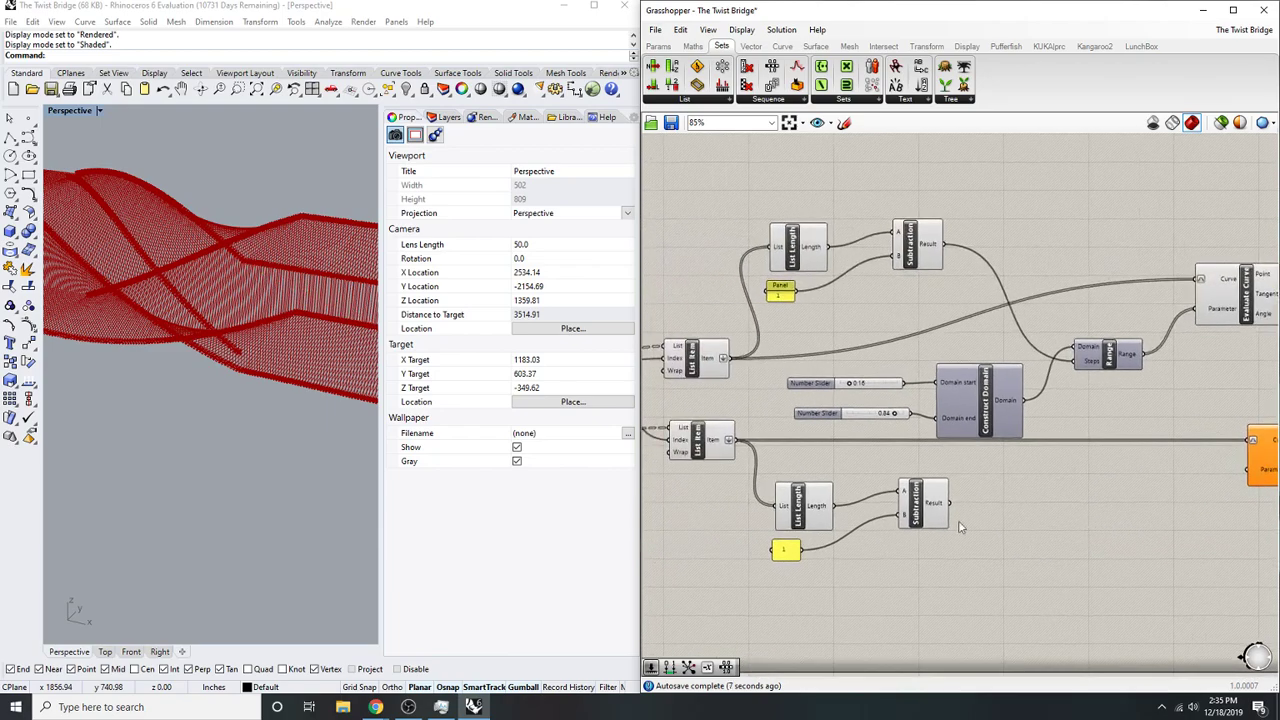
pyautogui.moveTo(989, 563); pyautogui.dragTo(795, 510)
pyautogui.press('Delete')
# - Move the lower Evaluate Curve closer and connect a new number slider of 0.16 to its Parameter input
pyautogui.moveTo(1087, 513); pyautogui.dragTo(1060, 537, button='right')
pyautogui.moveTo(1255, 500); pyautogui.dragTo(1126, 509)
pyautogui.click(1060, 538)
pyautogui.doubleClick(1060, 538)
pyautogui.write('Number Slider')
pyautogui.press('Return')
pyautogui.scroll(3, 1206, 526)
pyautogui.moveTo(1008, 558); pyautogui.dragTo(982, 487)
pyautogui.click(1060, 478)
# - Switch to Chrome and examine the twist and window edges in the two reference photos of the bridge, and return to the model
pyautogui.moveTo(179, 379); pyautogui.dragTo(320, 500, button='right')
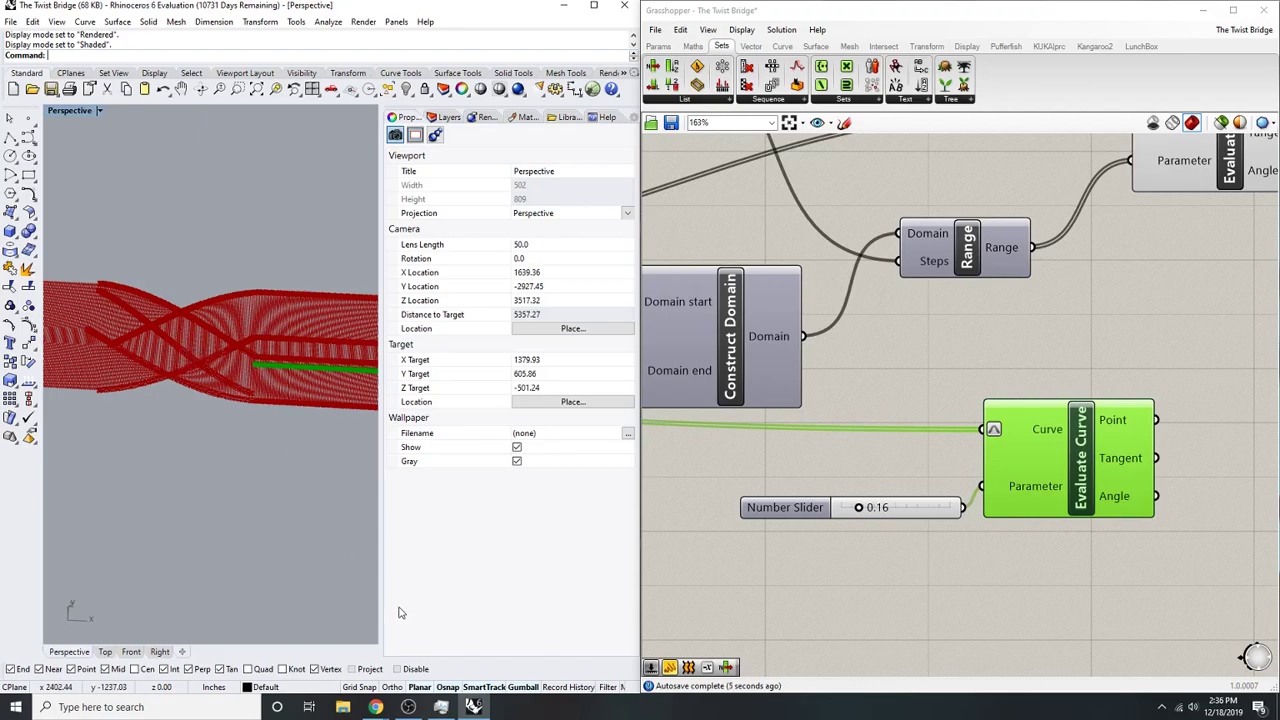
pyautogui.moveTo(375, 707)
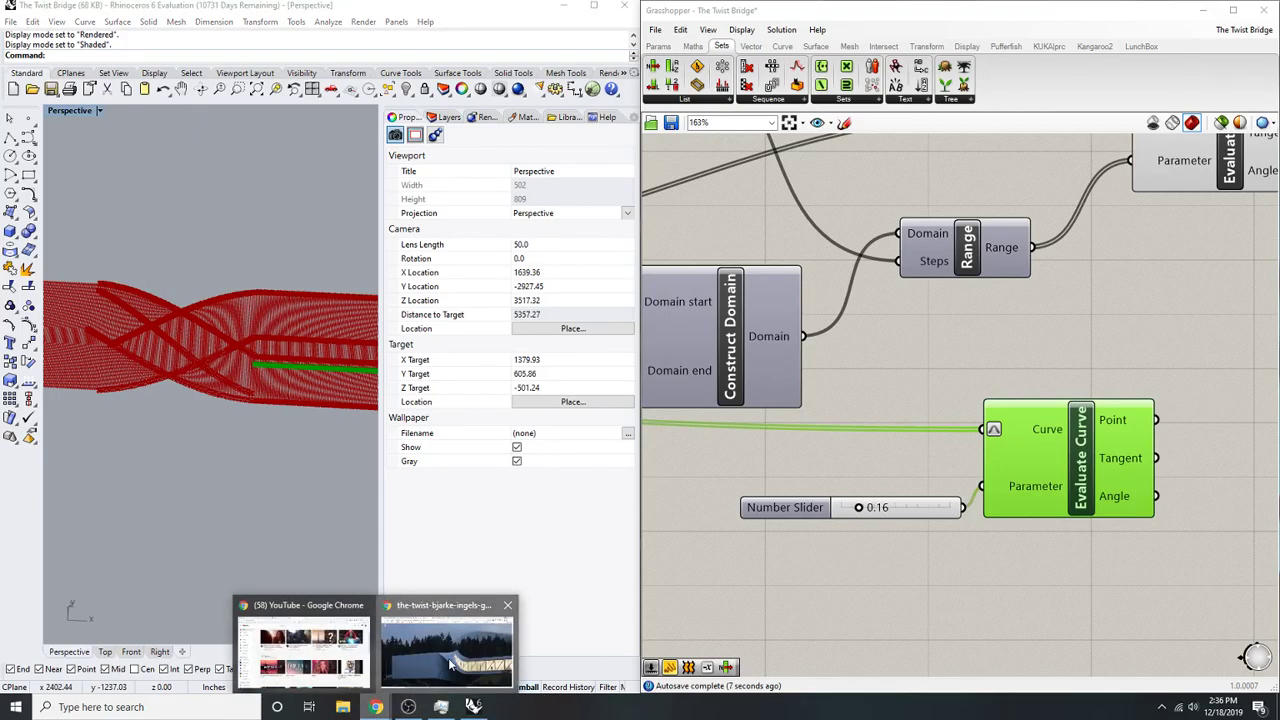
pyautogui.click(448, 658)
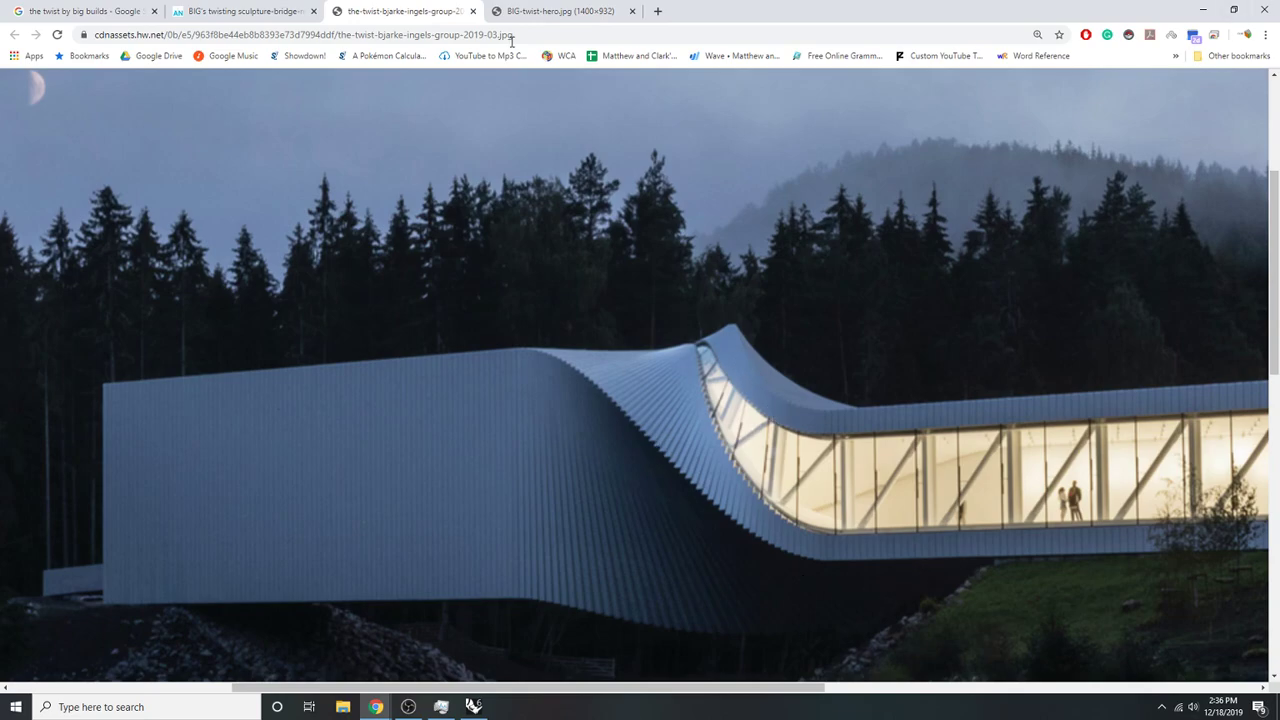
pyautogui.click(545, 11)
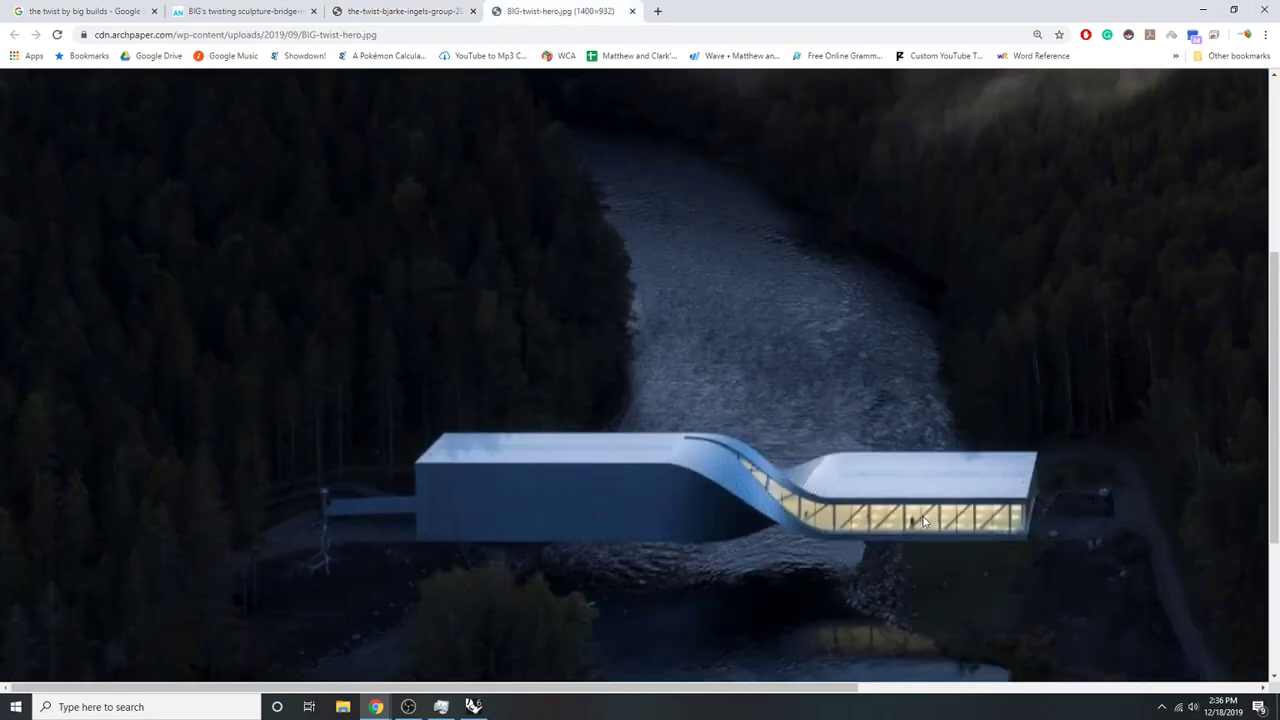
pyautogui.click(1207, 7)
pyautogui.moveTo(322, 352); pyautogui.dragTo(220, 358, button='right')
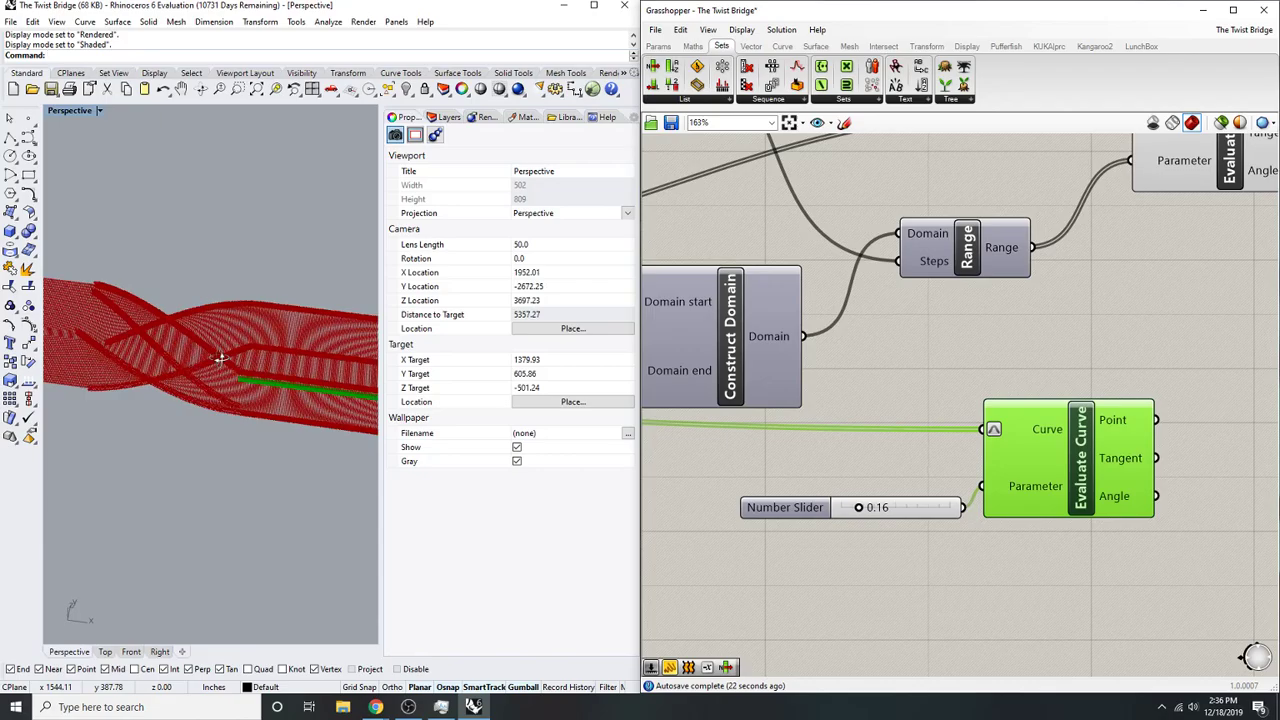
# - Set the number slider feeding the Construct Domain's start to 0.30
pyautogui.moveTo(768, 410); pyautogui.dragTo(960, 410, button='right')
pyautogui.scroll(3, 851, 362)
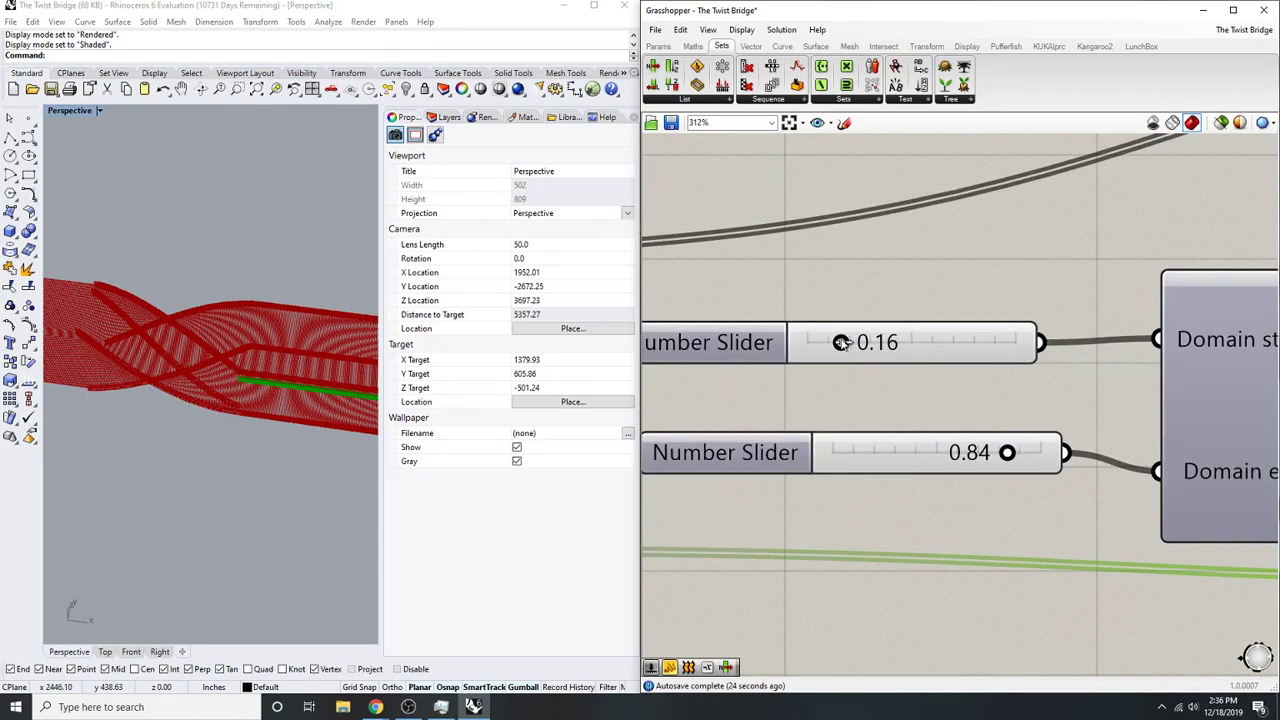
pyautogui.moveTo(843, 343); pyautogui.dragTo(871, 343)
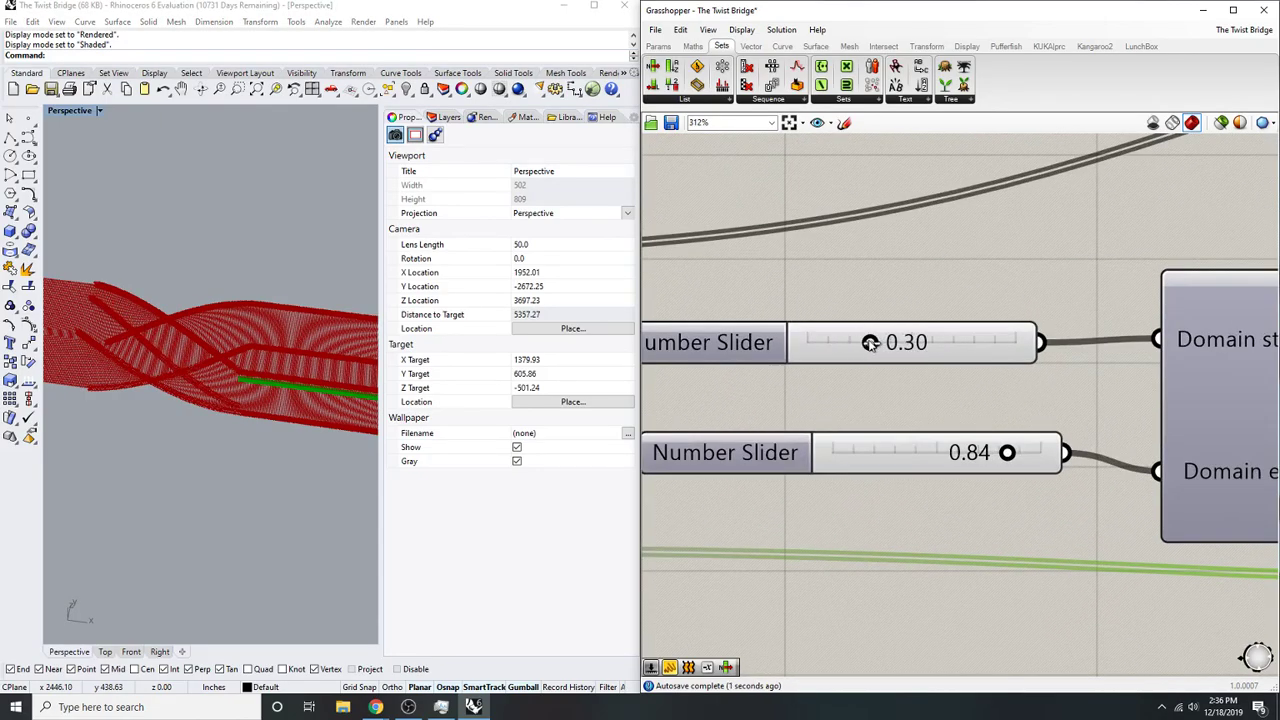
pyautogui.scroll(-4, 880, 347)
pyautogui.scroll(1, 899, 432)
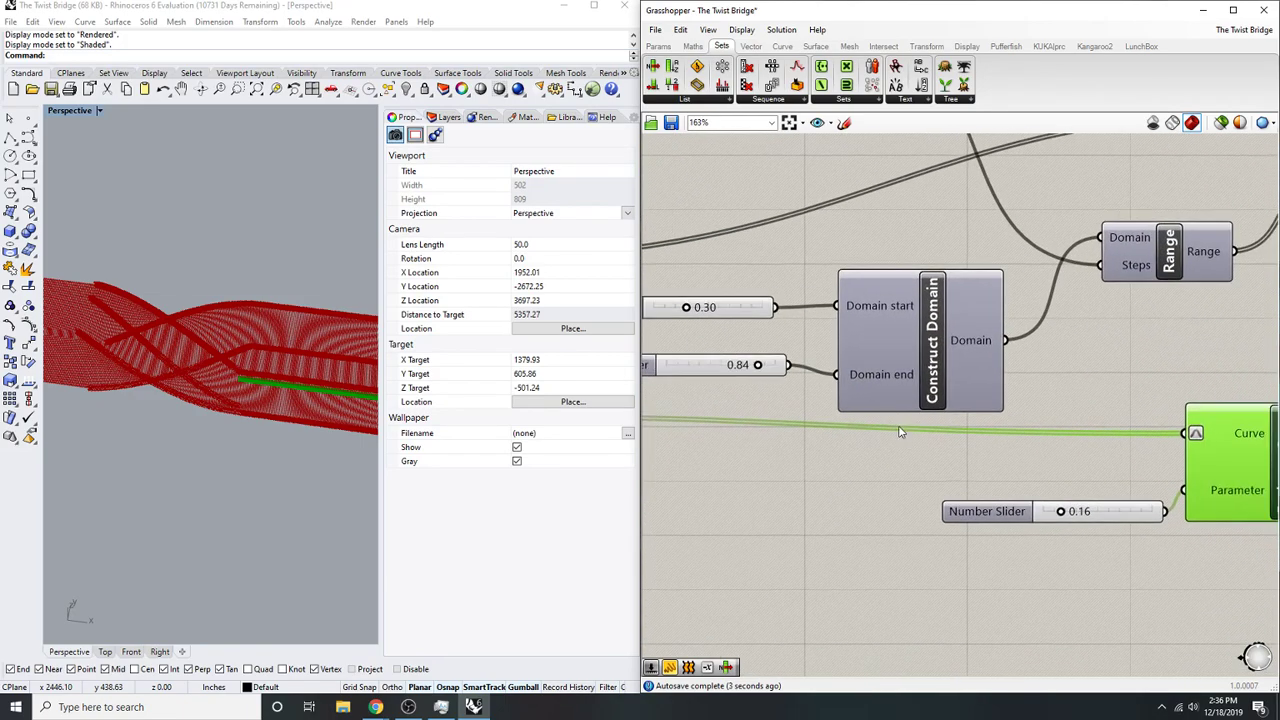
# - Try the lower Evaluate Curve's parameter slider at 0.30, and set it back to 0.16
pyautogui.moveTo(991, 505); pyautogui.dragTo(933, 503, button='right')
pyautogui.doubleClick(1030, 508)
pyautogui.write('0.3')
pyautogui.press('Return')
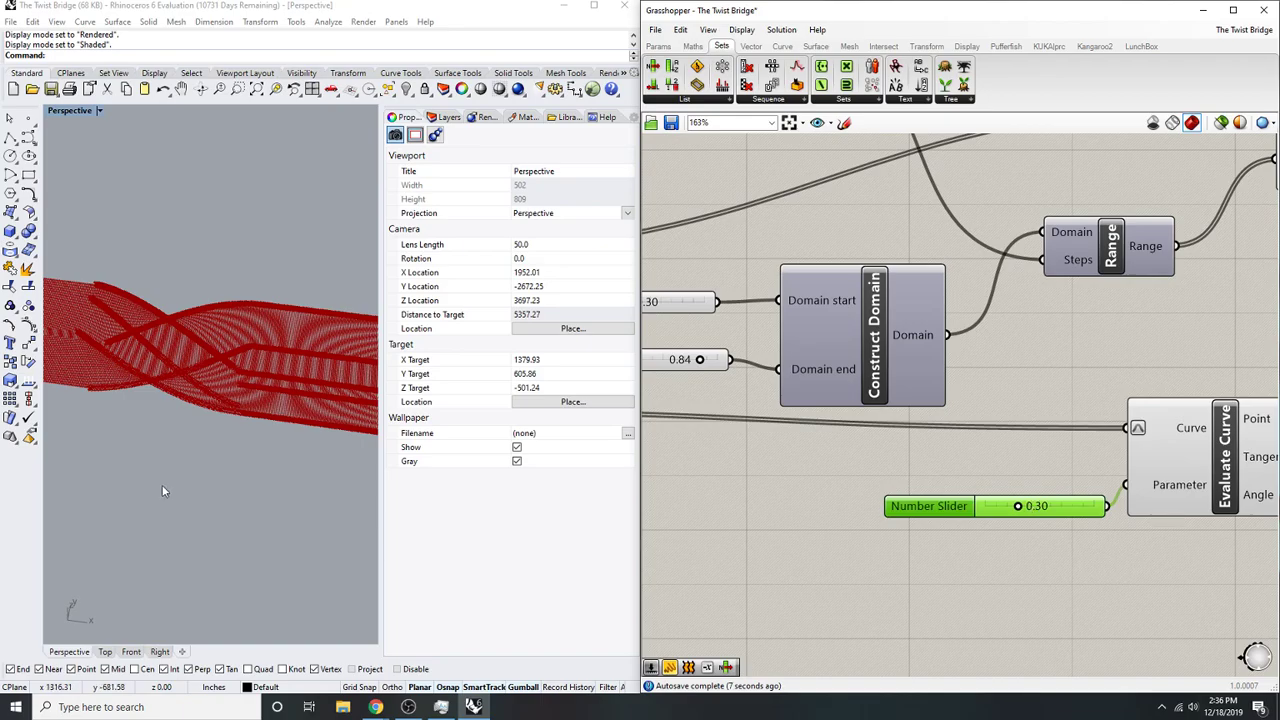
pyautogui.moveTo(275, 353); pyautogui.dragTo(224, 388, button='right')
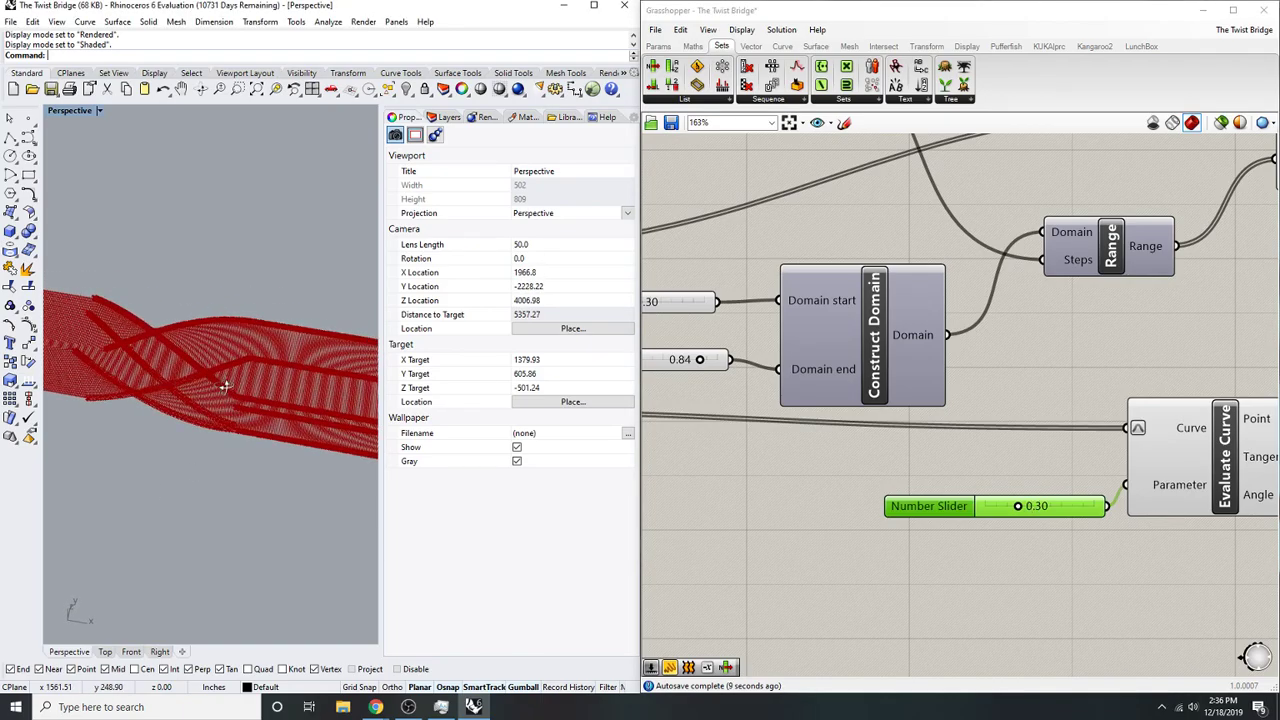
pyautogui.doubleClick(1038, 507)
pyautogui.write('0')
pyautogui.press('Return')
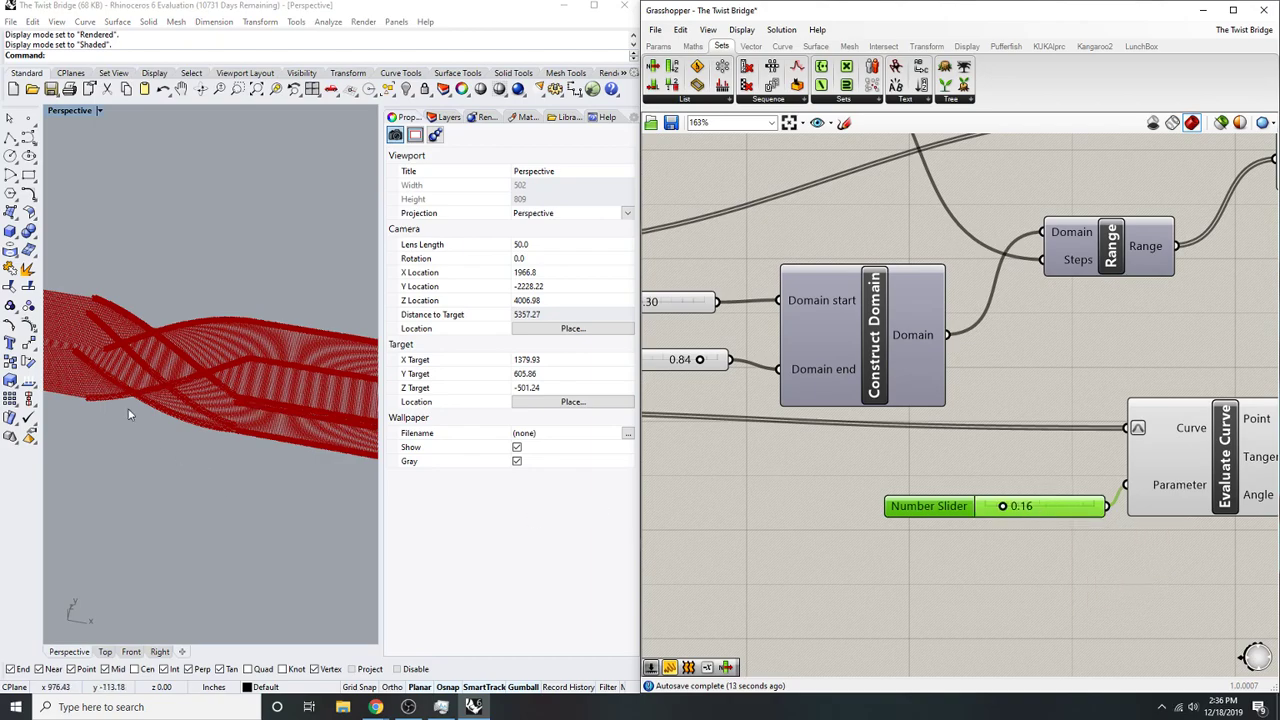
# - Duplicate the upper Evaluate Curve, connect the copy's Curve input to the first List Item's output, and place it beside the original
pyautogui.scroll(-3, 900, 400)
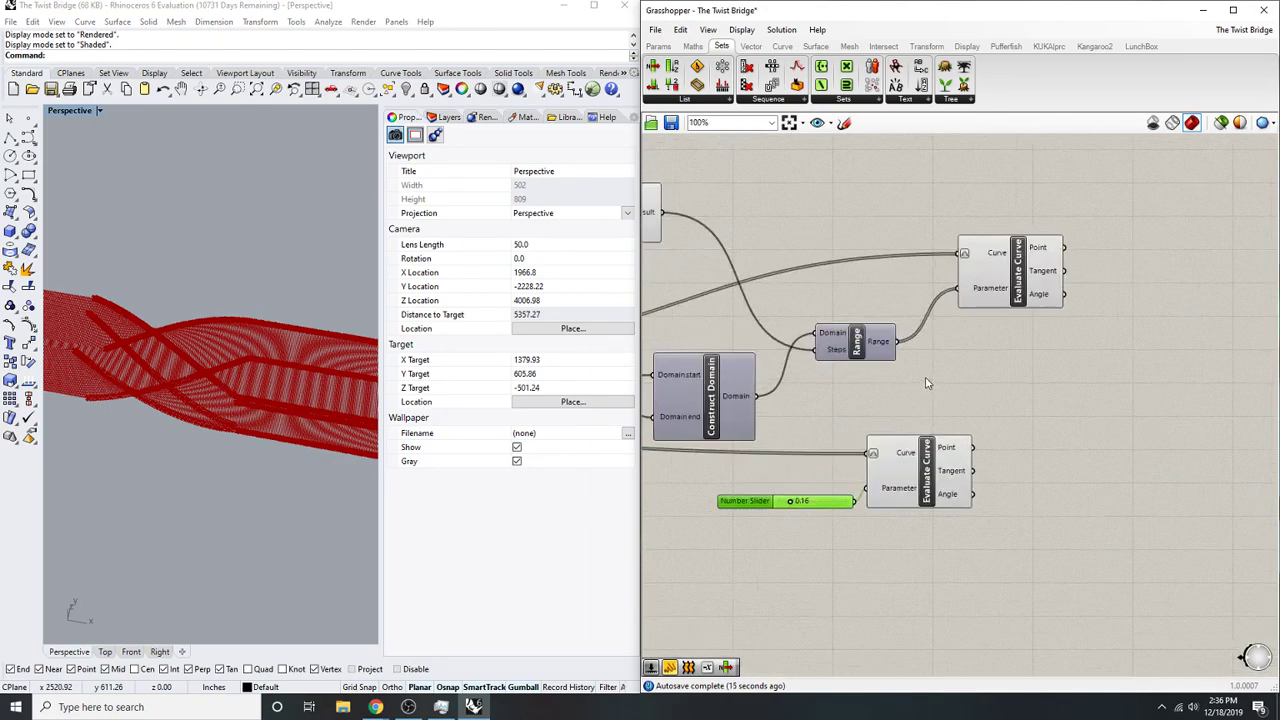
pyautogui.click(1005, 282)
pyautogui.keyDown('alt'); pyautogui.moveTo(993, 282); pyautogui.dragTo(988, 366); pyautogui.keyUp('alt')
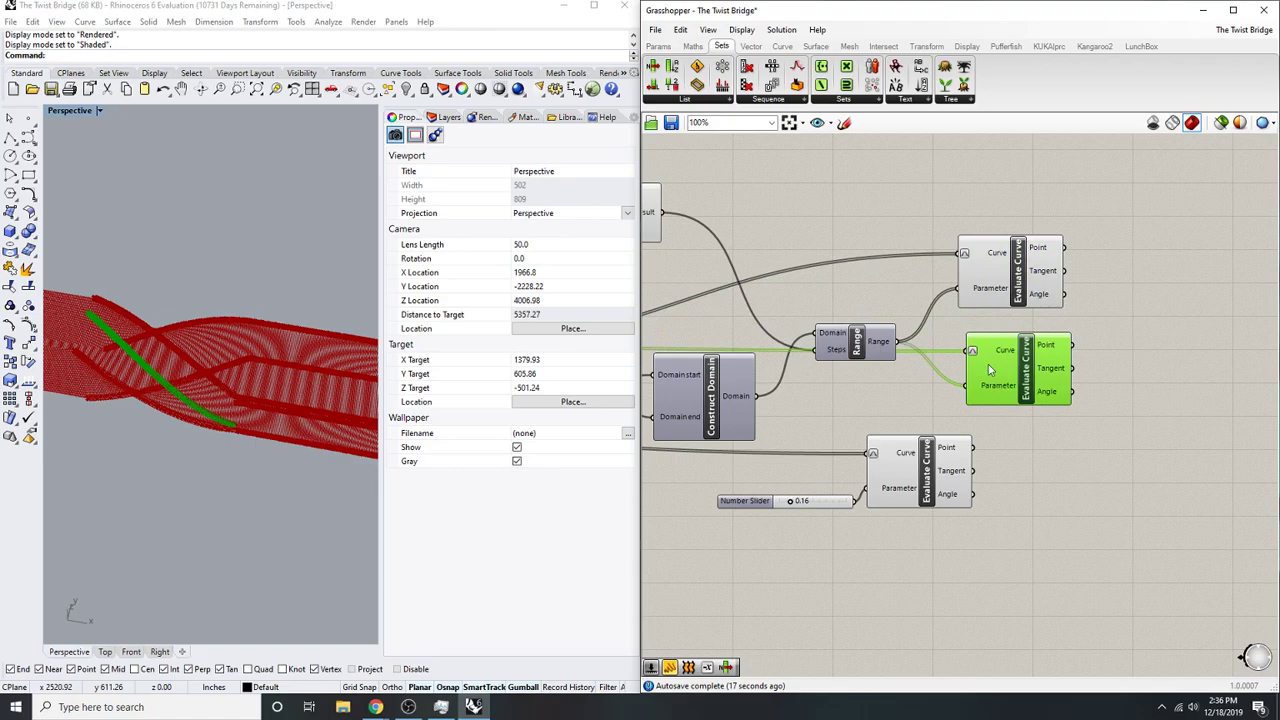
pyautogui.scroll(-5, 1008, 291)
pyautogui.scroll(3, 709, 300)
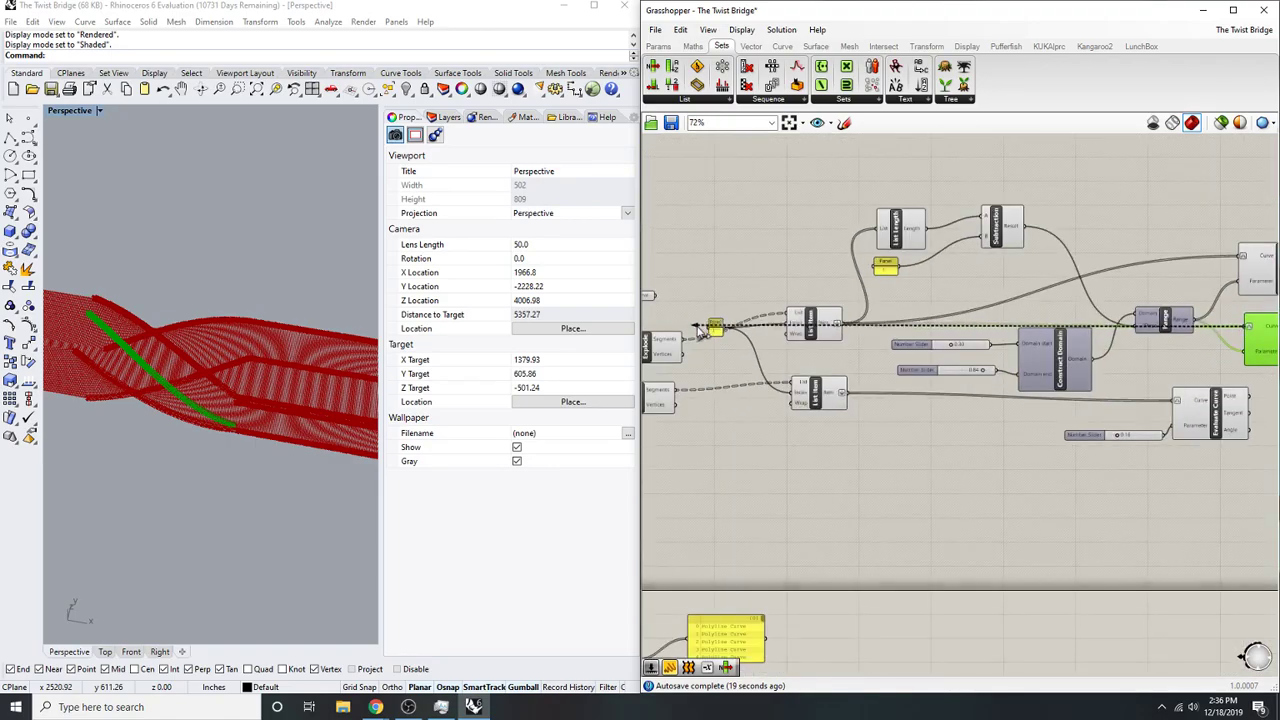
pyautogui.scroll(-3, 672, 341)
pyautogui.moveTo(688, 342); pyautogui.dragTo(802, 336)
pyautogui.scroll(1, 655, 330)
pyautogui.scroll(3, 860, 330)
pyautogui.moveTo(898, 338); pyautogui.dragTo(580, 349, button='right')
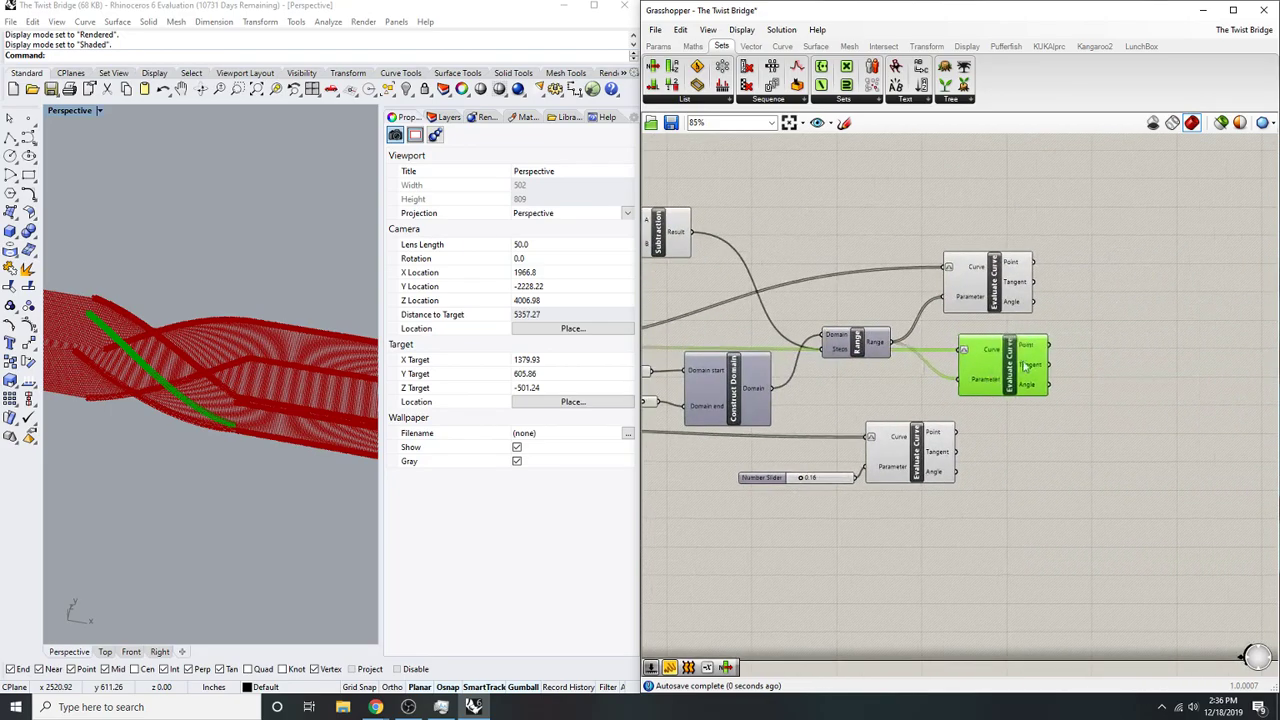
pyautogui.moveTo(997, 368); pyautogui.dragTo(1125, 327)
# - Add a separate number slider of 0.16 and connect it to the Parameter input of the upper Evaluate Curve's copy
pyautogui.click(1012, 385)
pyautogui.doubleClick(1012, 385)
pyautogui.write('number slider')
pyautogui.press('Return')
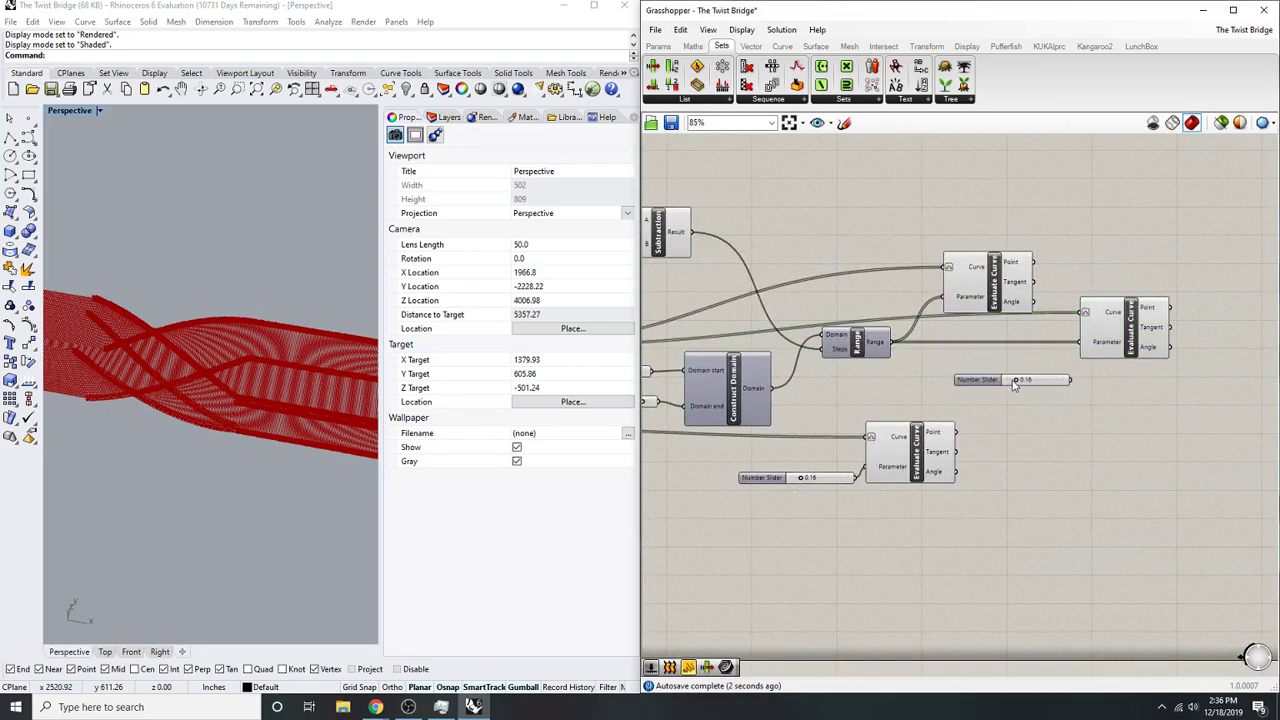
pyautogui.scroll(3, 1037, 342)
pyautogui.moveTo(1117, 338); pyautogui.dragTo(1095, 399)
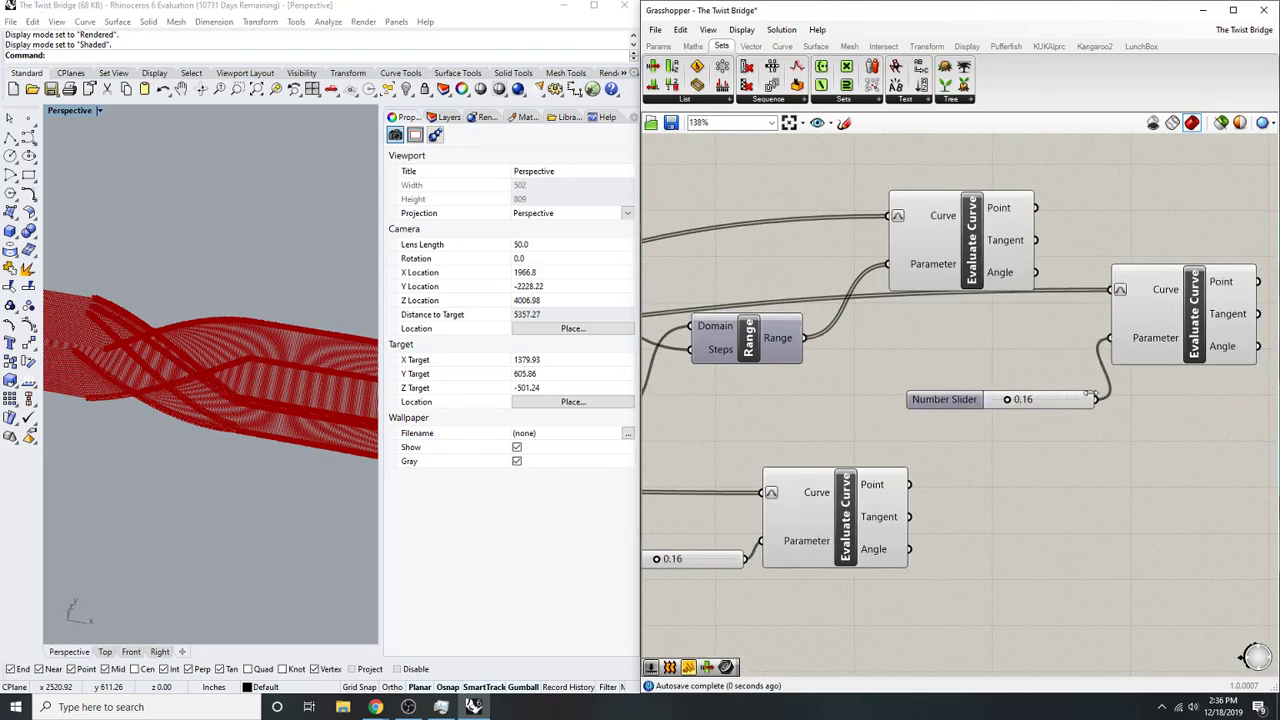
pyautogui.click(1125, 337)
pyautogui.scroll(4, 238, 427)
pyautogui.moveTo(238, 427); pyautogui.dragTo(240, 360, button='right')
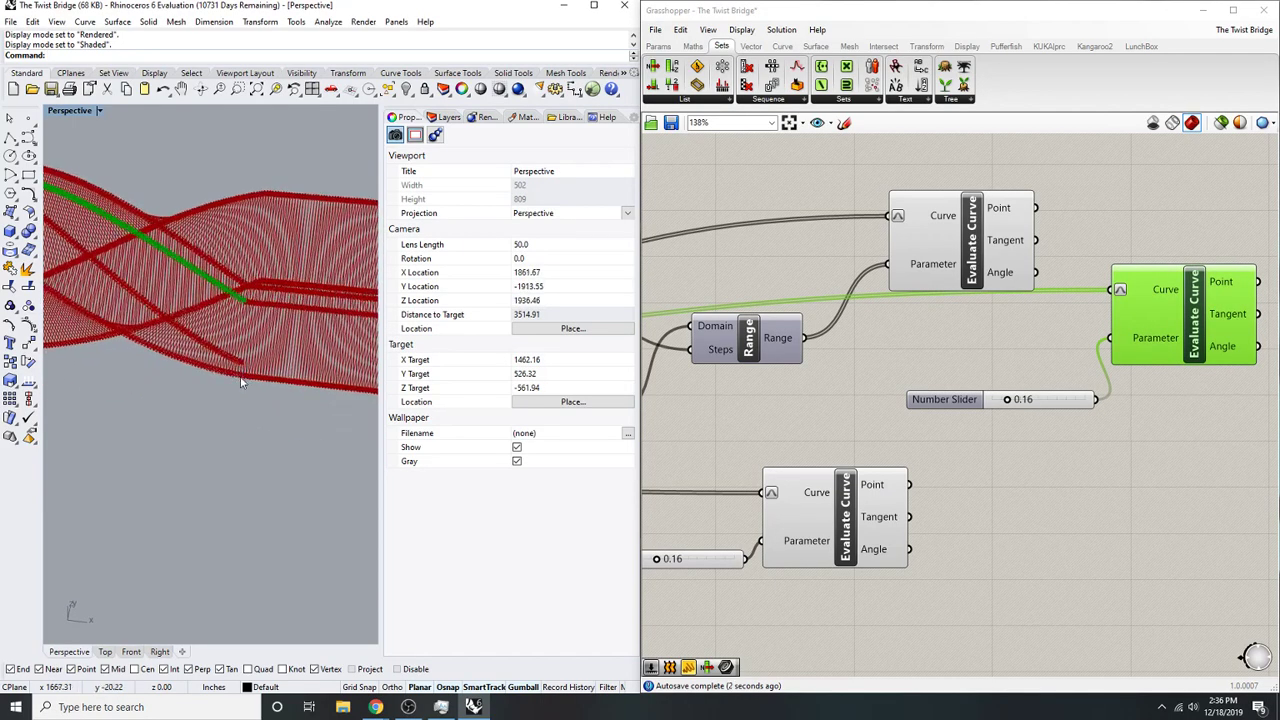
pyautogui.moveTo(1221, 465); pyautogui.dragTo(1148, 484, button='right')
pyautogui.click(1148, 484)
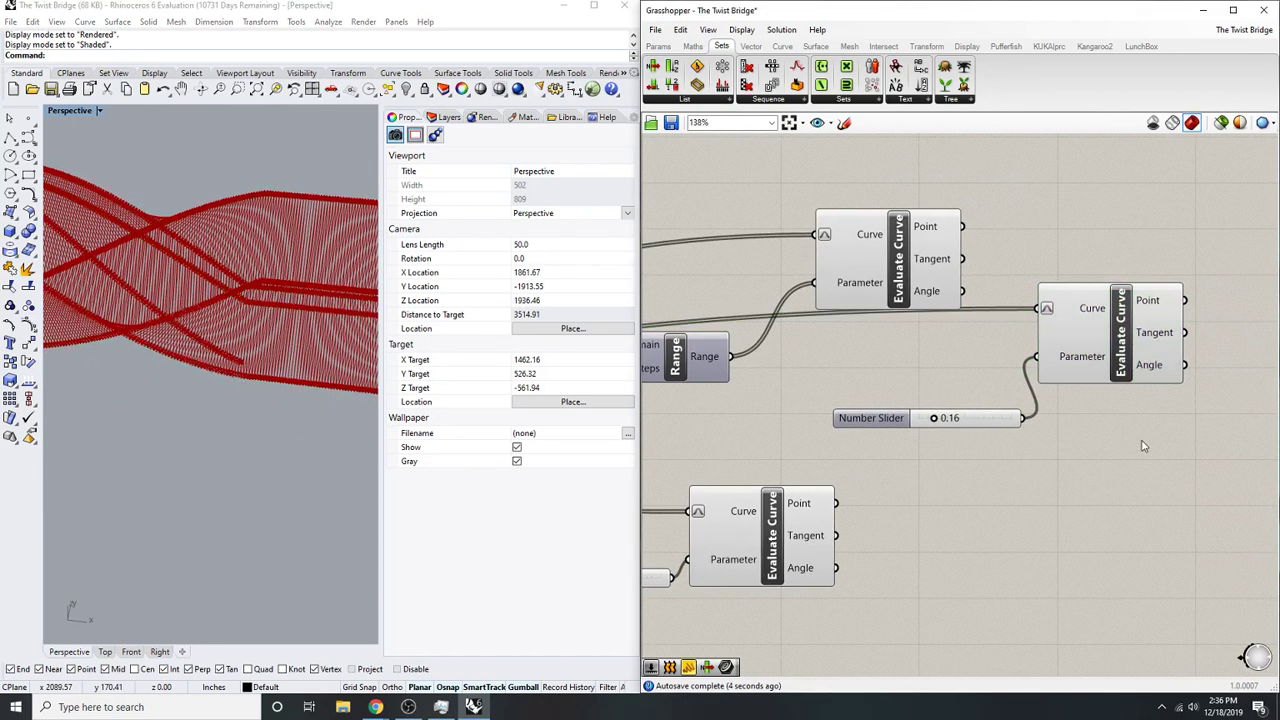
# - Compare the hero reference photo in Chrome with the evaluated points where the twist meets the straight section in the model
pyautogui.moveTo(375, 707)
pyautogui.click(440, 645)
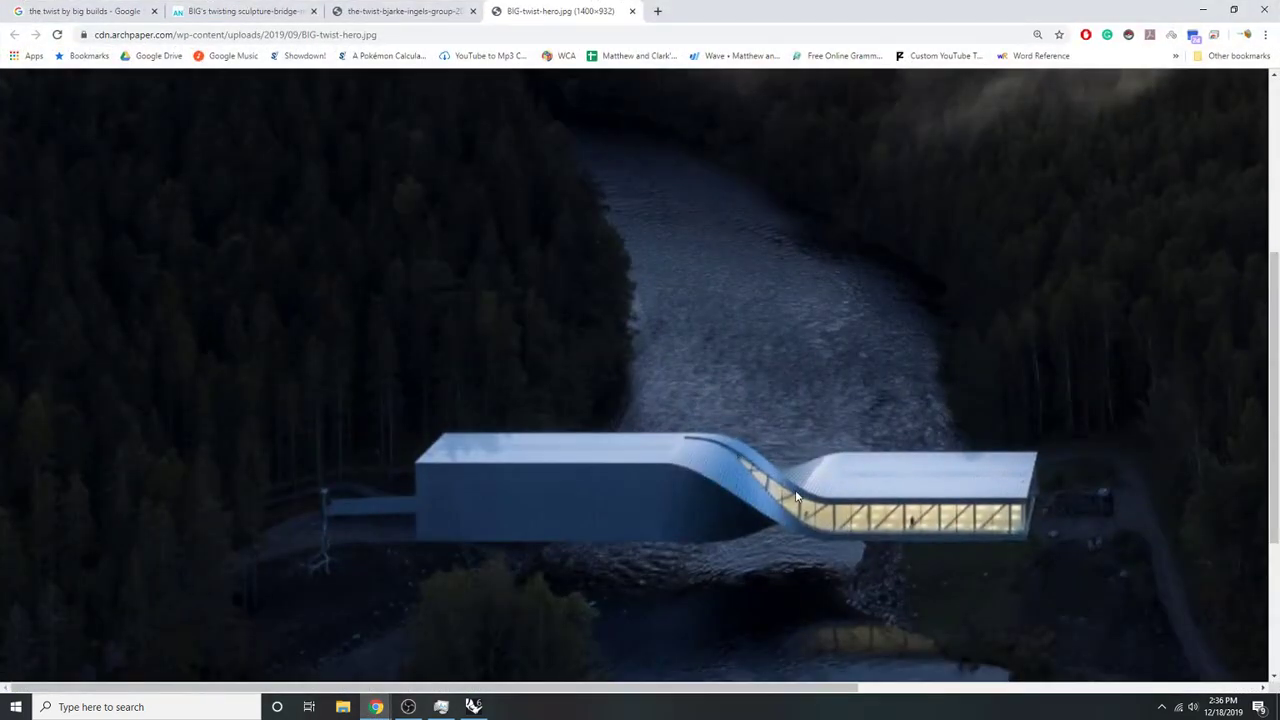
pyautogui.click(1203, 9)
pyautogui.moveTo(320, 303); pyautogui.dragTo(277, 289, button='right')
pyautogui.scroll(-10, 351, 262)
pyautogui.scroll(20, 351, 261)
pyautogui.scroll(-7, 163, 257)
pyautogui.moveTo(163, 257); pyautogui.dragTo(120, 271, button='right')
pyautogui.scroll(3, 64, 272)
pyautogui.scroll(-5, 66, 272)
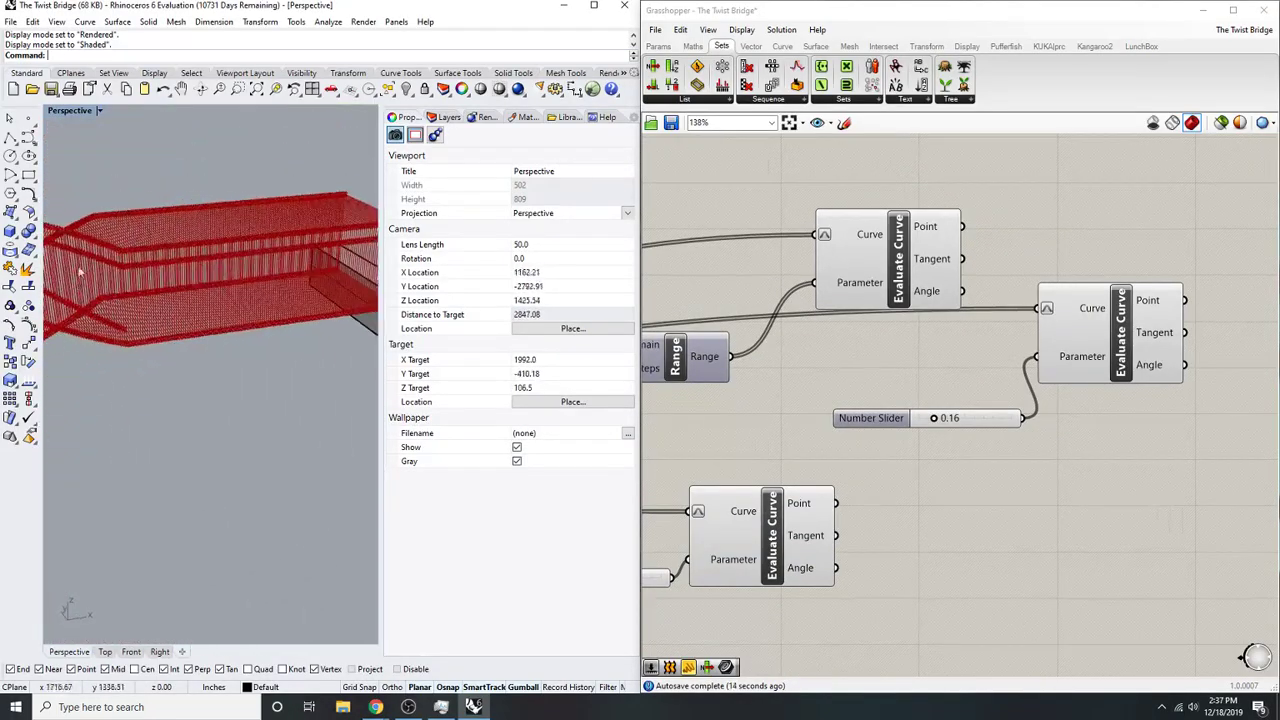
pyautogui.scroll(8, 200, 295)
pyautogui.scroll(-5, 254, 306)
pyautogui.moveTo(254, 306); pyautogui.dragTo(151, 336, button='right')
pyautogui.scroll(1, 143, 287)
pyautogui.scroll(-15, 239, 263)
pyautogui.scroll(6, 151, 336)
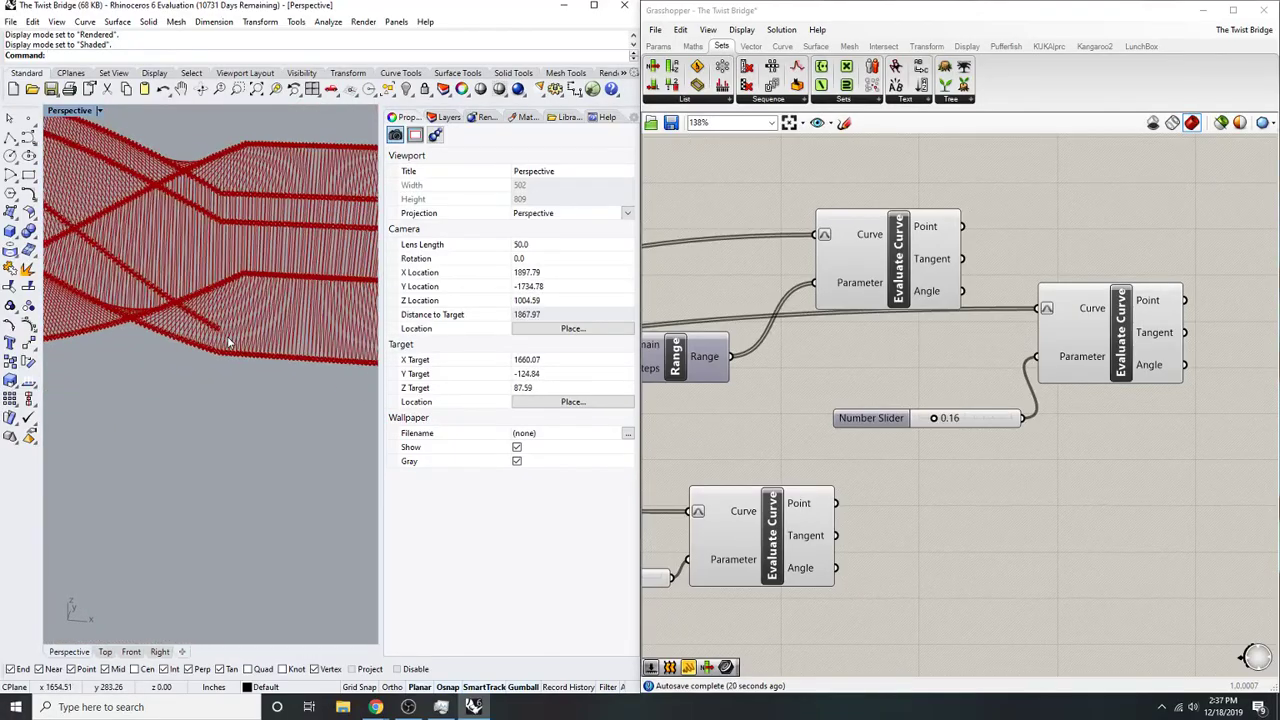
pyautogui.scroll(-4, 275, 332)
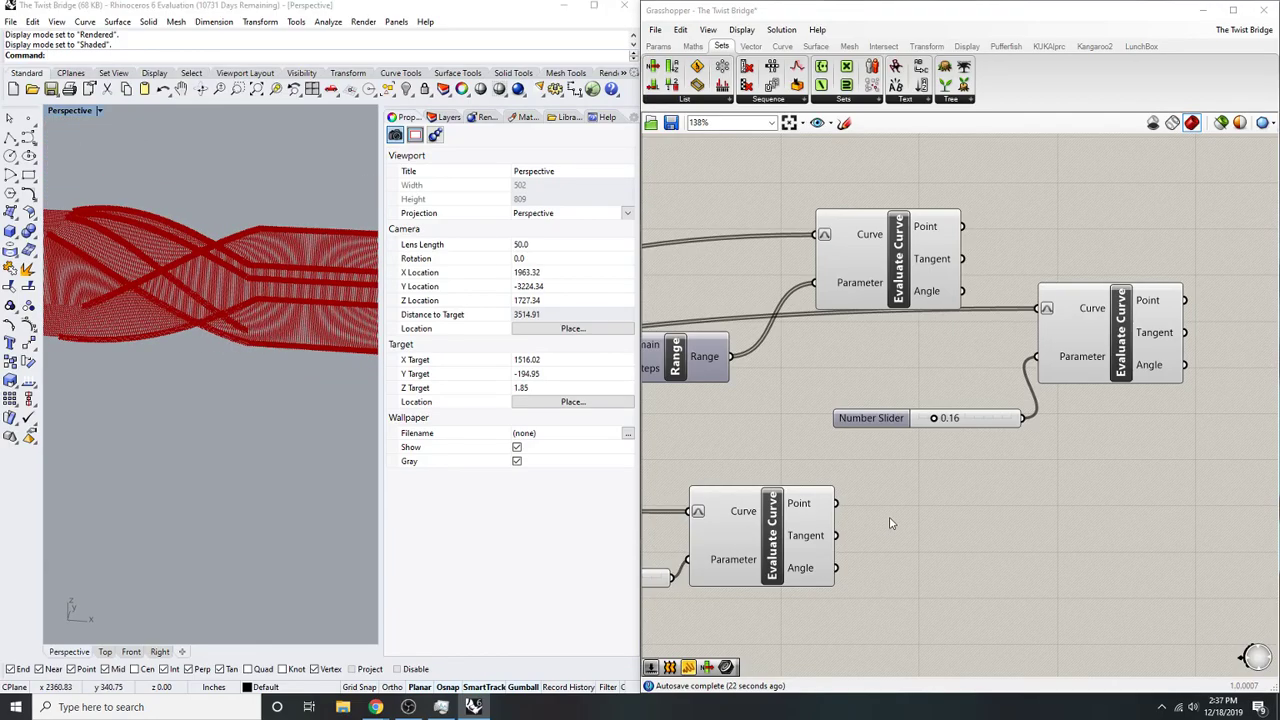
# - Duplicate the lower Evaluate Curve with its connections and place the copy below it
pyautogui.scroll(-5, 1137, 488)
pyautogui.click(956, 512)
pyautogui.moveTo(958, 514); pyautogui.dragTo(922, 541, button='right')
pyautogui.keyDown('alt'); pyautogui.moveTo(925, 543); pyautogui.dragTo(953, 636); pyautogui.keyUp('alt')
pyautogui.moveTo(818, 485); pyautogui.dragTo(845, 470, button='right')
pyautogui.scroll(1, 840, 469)
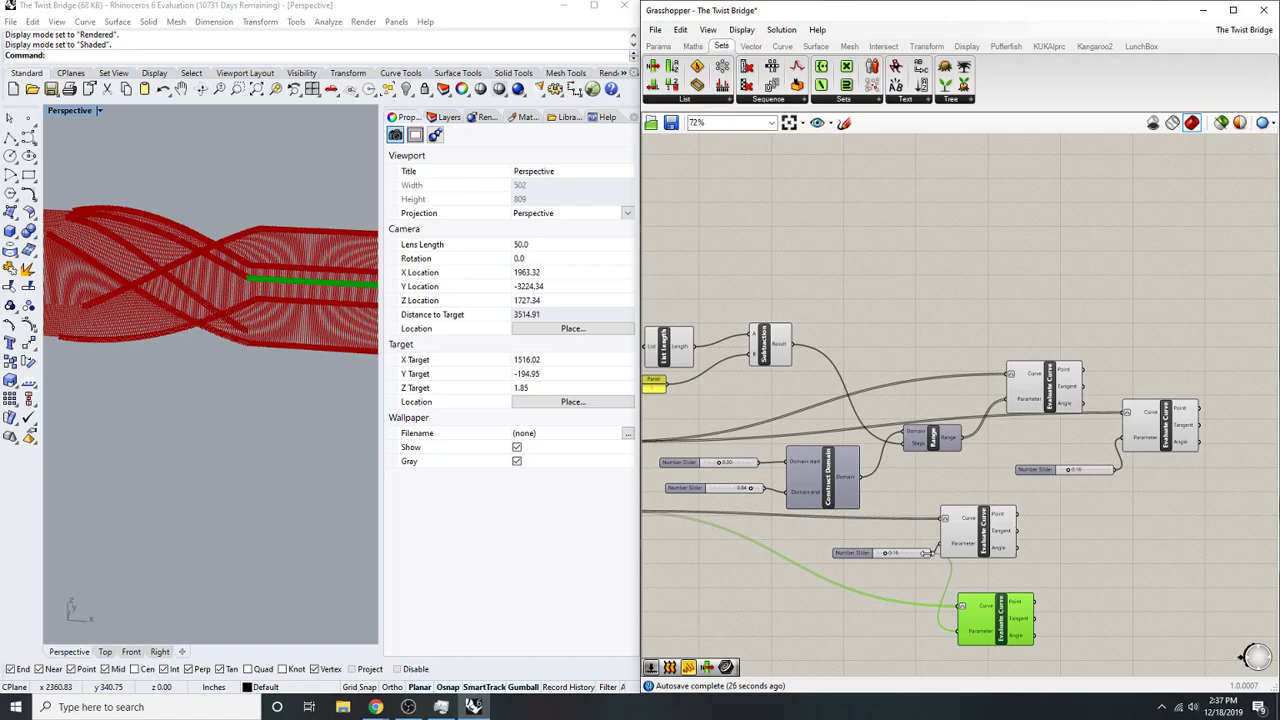
# - Connect the lower 0.16 slider to the upper Evaluate Curve copy's Parameter input, and delete that copy's own slider
pyautogui.moveTo(933, 556); pyautogui.dragTo(1123, 437)
pyautogui.moveTo(1041, 578); pyautogui.dragTo(1108, 441, button='right')
pyautogui.moveTo(1134, 429); pyautogui.dragTo(1109, 418)
pyautogui.press('Delete')
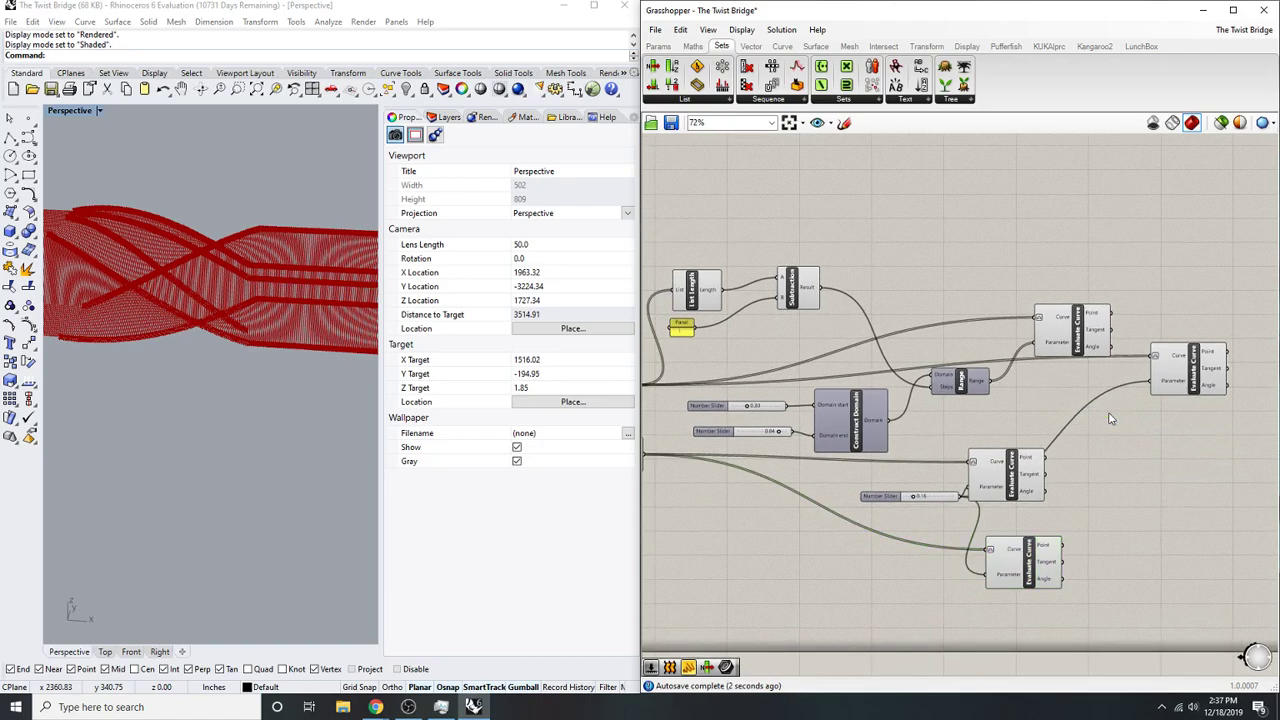
# - Add a number slider of 0.84 and connect it to the Parameter input of the bottom Evaluate Curve
pyautogui.moveTo(907, 571); pyautogui.dragTo(945, 542, button='right')
pyautogui.doubleClick(946, 546)
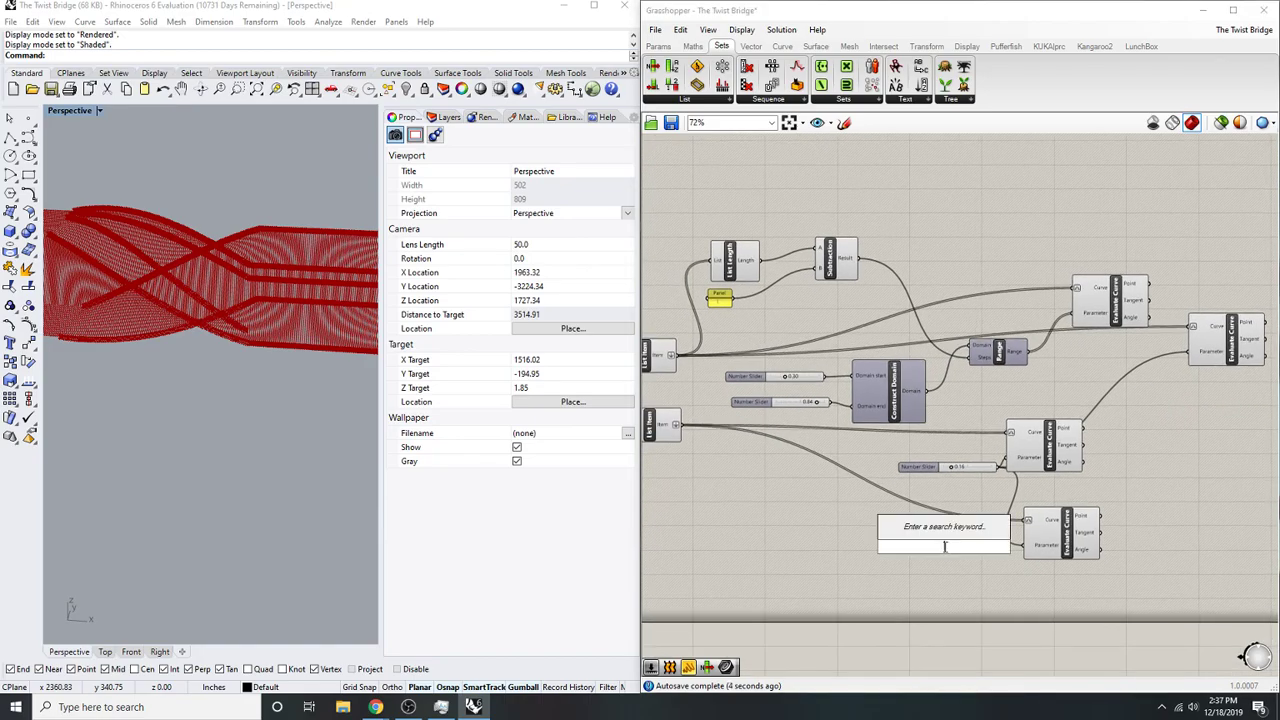
pyautogui.click(797, 503)
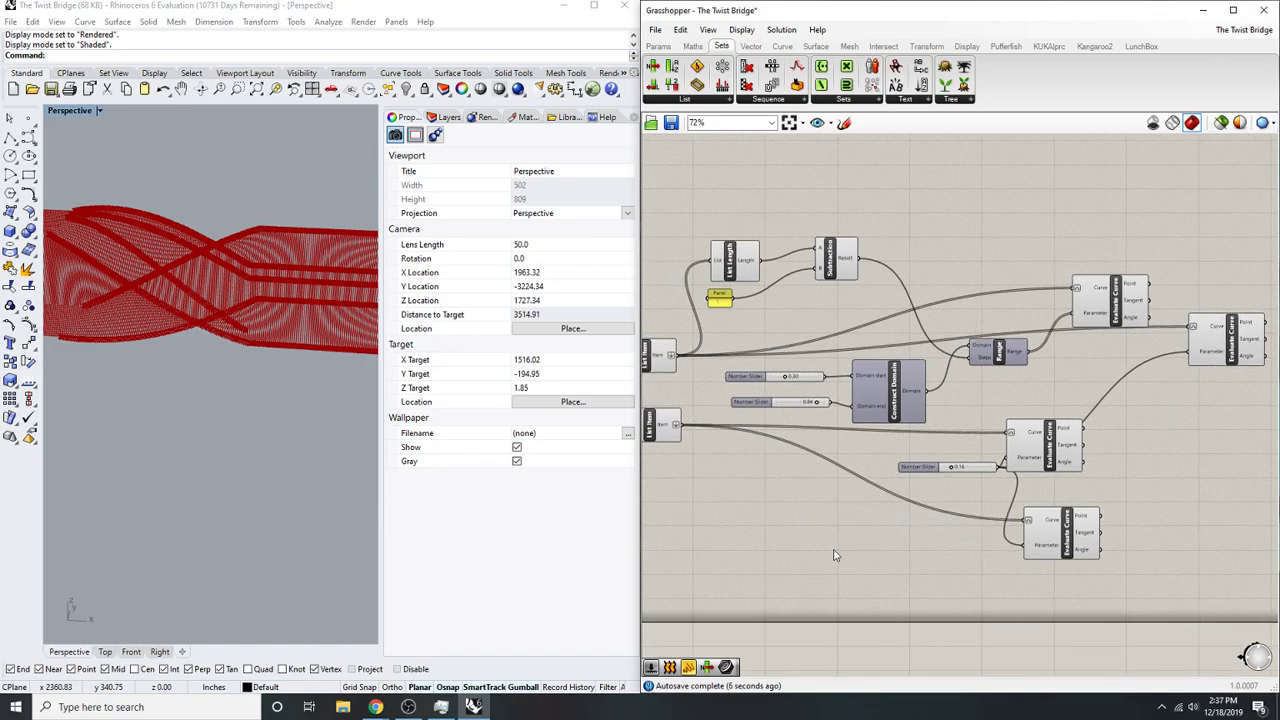
pyautogui.doubleClick(834, 549)
pyautogui.write('0')
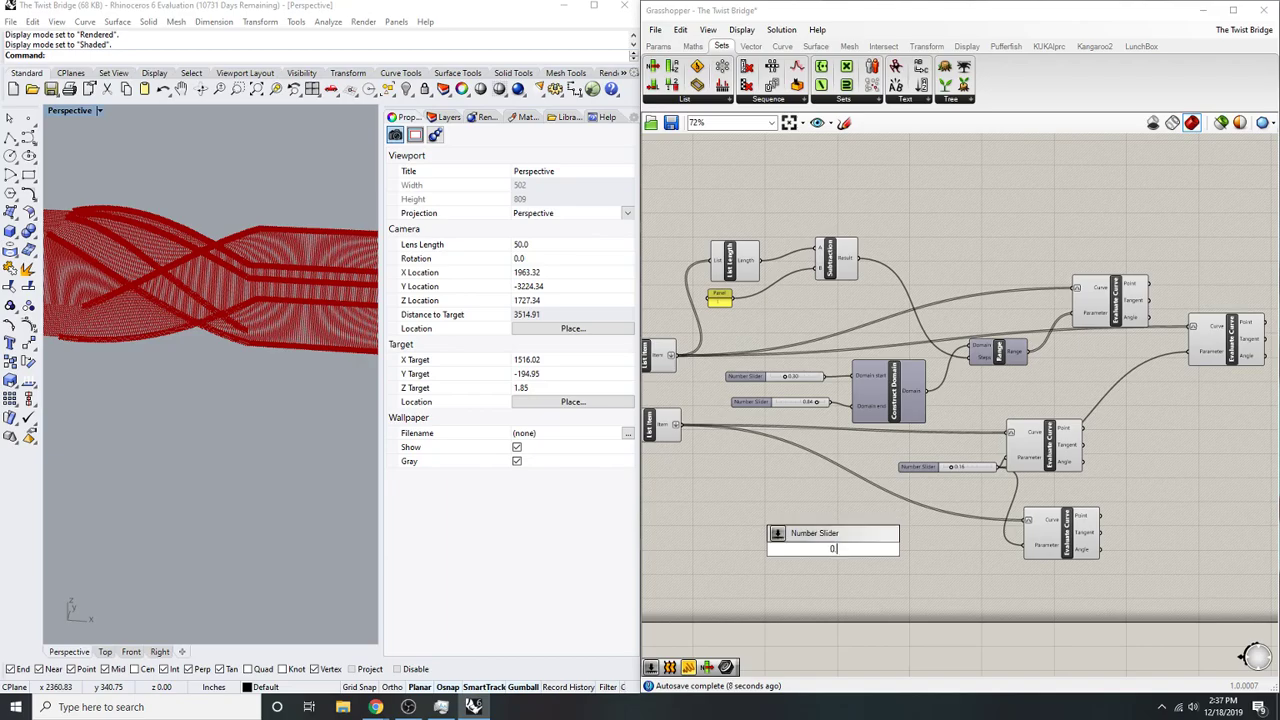
pyautogui.write('.84')
pyautogui.press('Return')
pyautogui.scroll(4, 850, 560)
pyautogui.moveTo(1113, 565); pyautogui.dragTo(880, 571)
pyautogui.moveTo(1003, 538); pyautogui.dragTo(941, 548, button='right')
pyautogui.click(1115, 538)
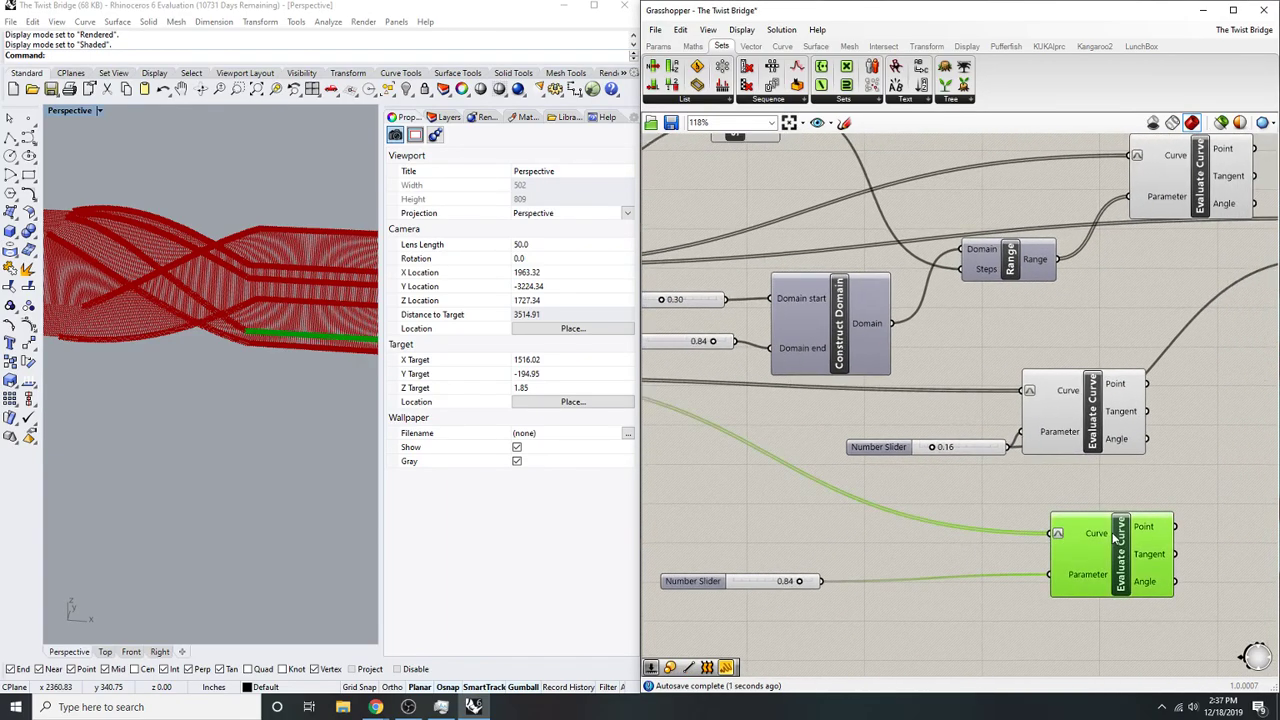
# - Connect the Construct Domain's 0.84 slider to the bottom Evaluate Curve's Parameter input and delete that component's own 0.84 slider
pyautogui.moveTo(735, 341); pyautogui.dragTo(1048, 574)
pyautogui.moveTo(985, 640); pyautogui.dragTo(758, 578)
pyautogui.press('Delete')
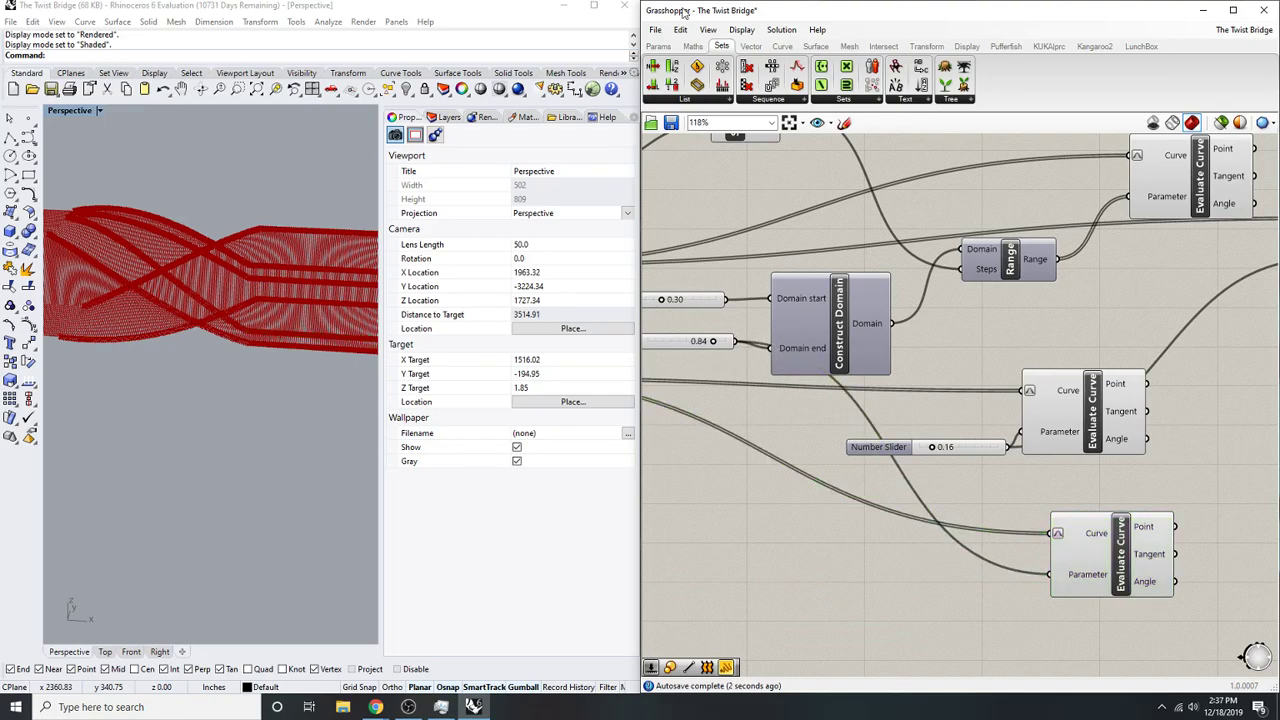
# - Save both the Grasshopper definition and the Rhino model
pyautogui.click(671, 123)
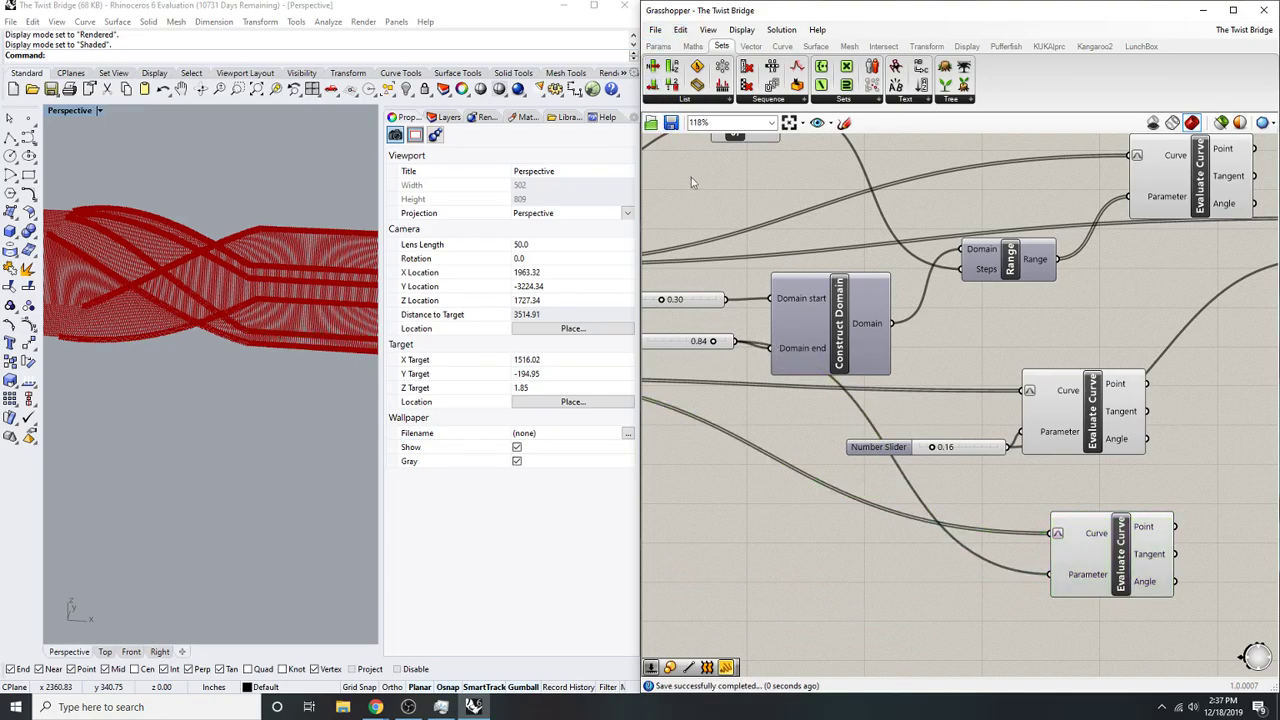
pyautogui.click(51, 88)
# - Left-align the four Evaluate Curve components in one column and shift them farther right of the Range component
pyautogui.scroll(-5, 843, 340)
pyautogui.scroll(3, 1088, 301)
pyautogui.moveTo(1076, 300); pyautogui.dragTo(943, 323)
pyautogui.moveTo(956, 248); pyautogui.dragTo(998, 217)
pyautogui.moveTo(1127, 543); pyautogui.dragTo(910, 228)
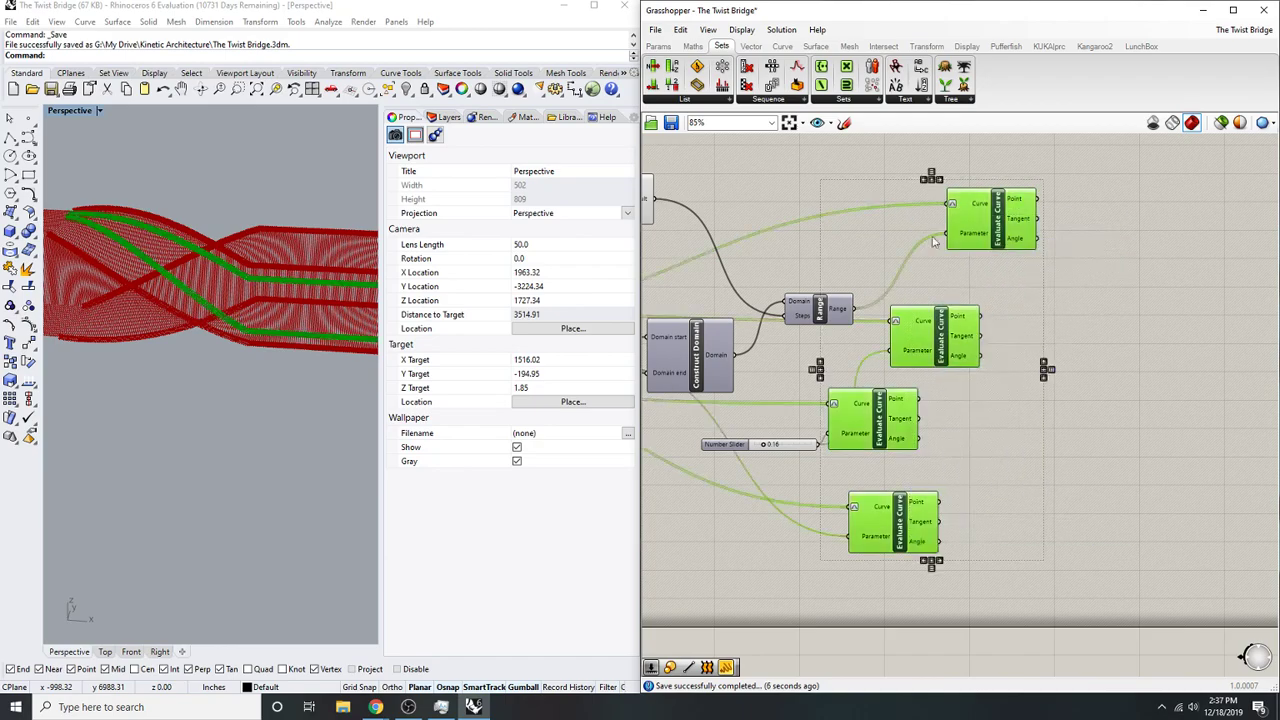
pyautogui.click(932, 180)
pyautogui.moveTo(939, 316); pyautogui.dragTo(1085, 301)
pyautogui.click(1134, 348)
pyautogui.moveTo(1134, 348); pyautogui.dragTo(1036, 357, button='right')
pyautogui.doubleClick(1128, 342)
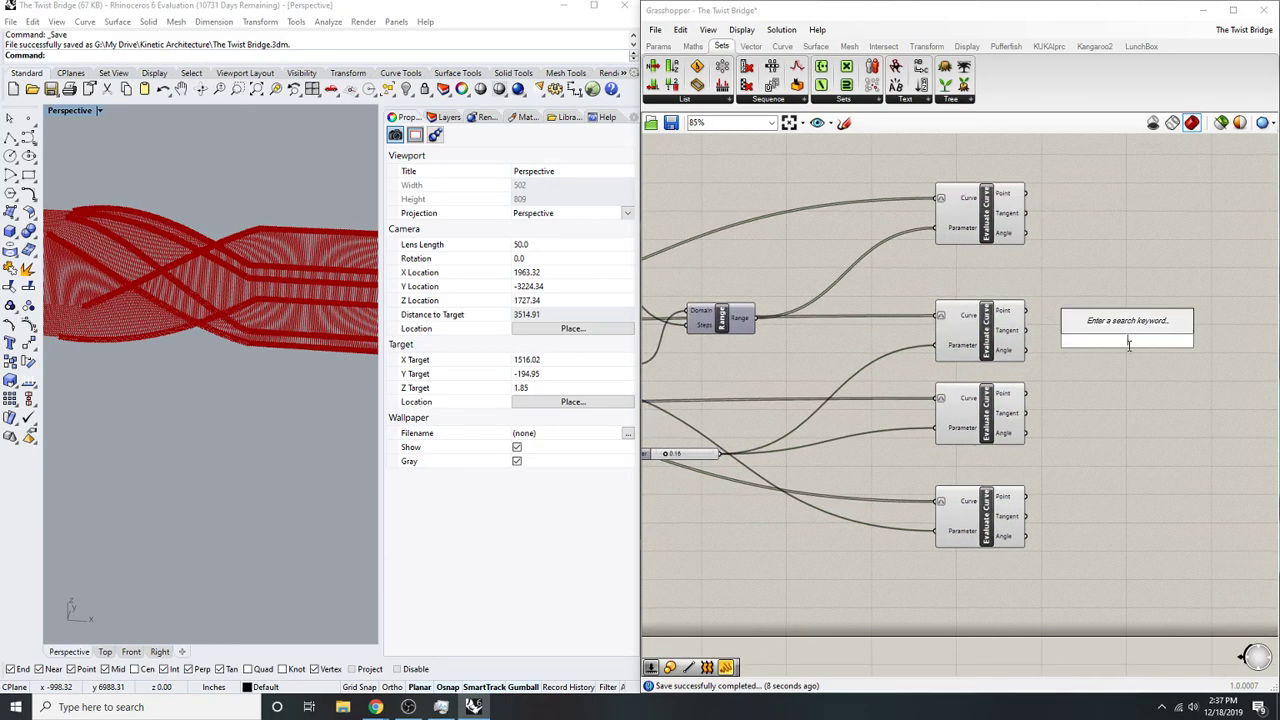
pyautogui.write('interp')
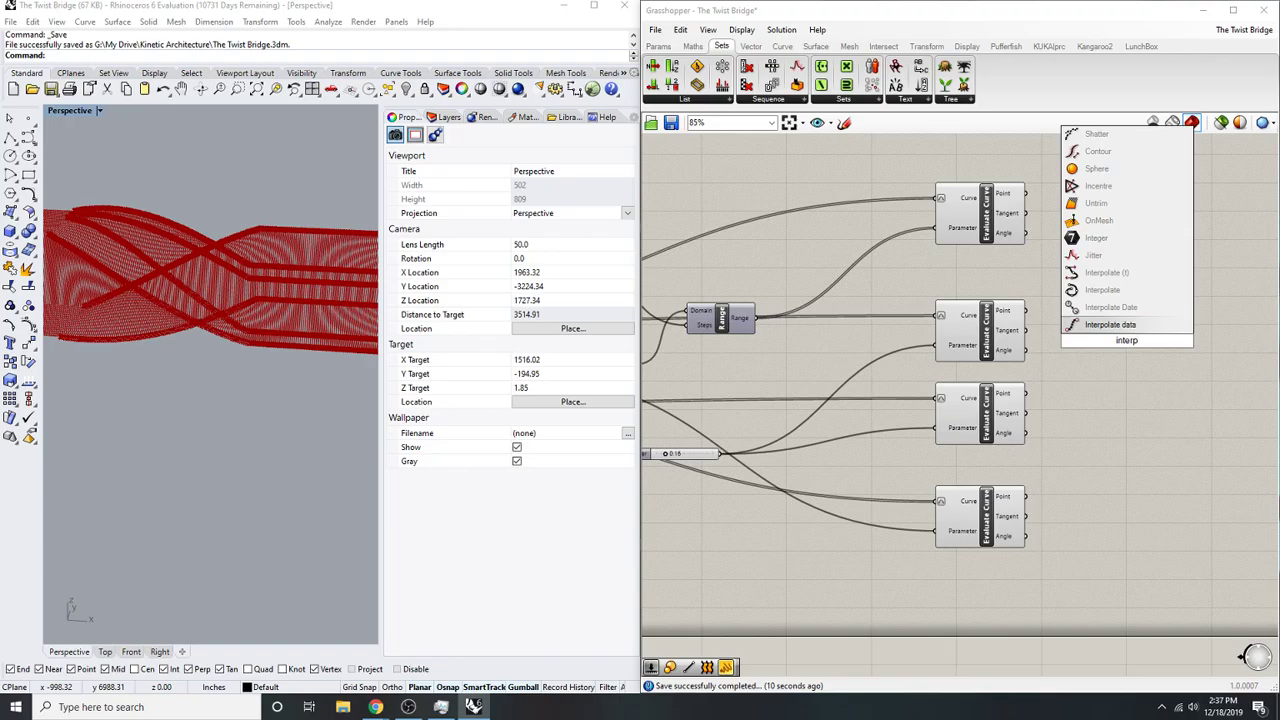
pyautogui.scroll(5, 158, 264)
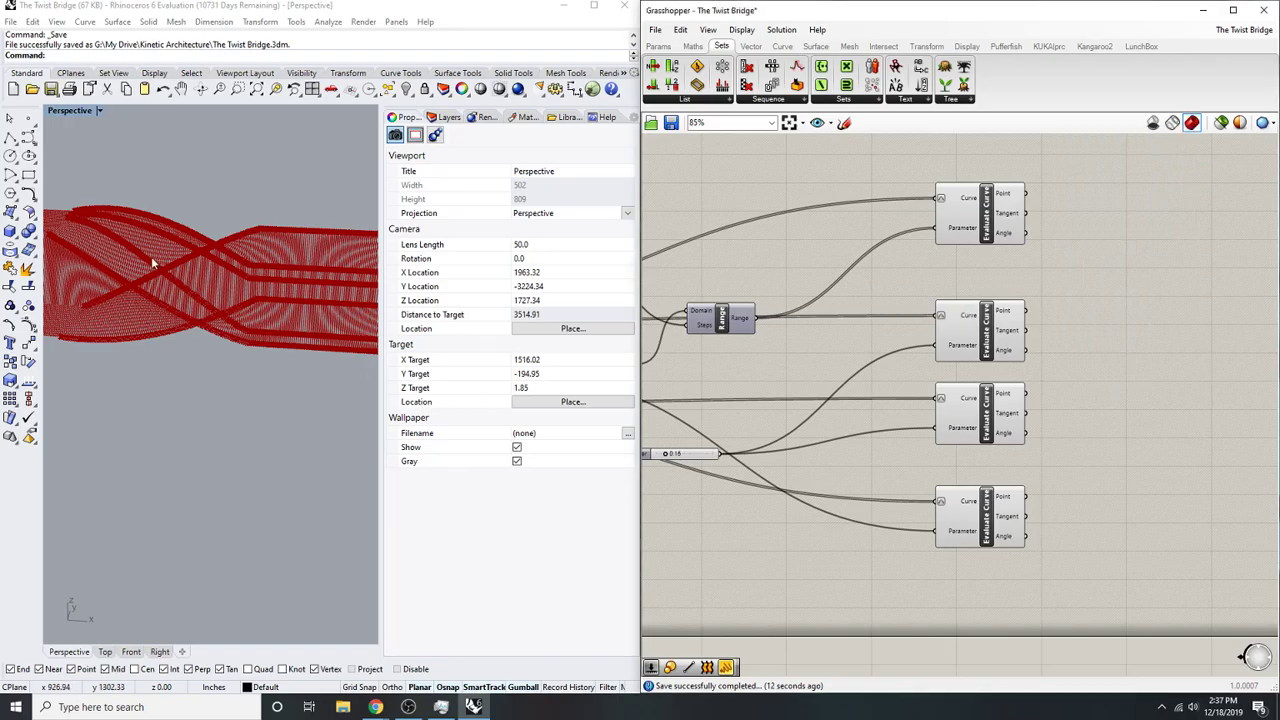
# - Examine the rows of evaluated points at the start of the twisted section from several close-up angles
pyautogui.moveTo(90, 220); pyautogui.dragTo(192, 268, button='right')
pyautogui.scroll(3, 136, 200)
pyautogui.scroll(-3, 146, 258)
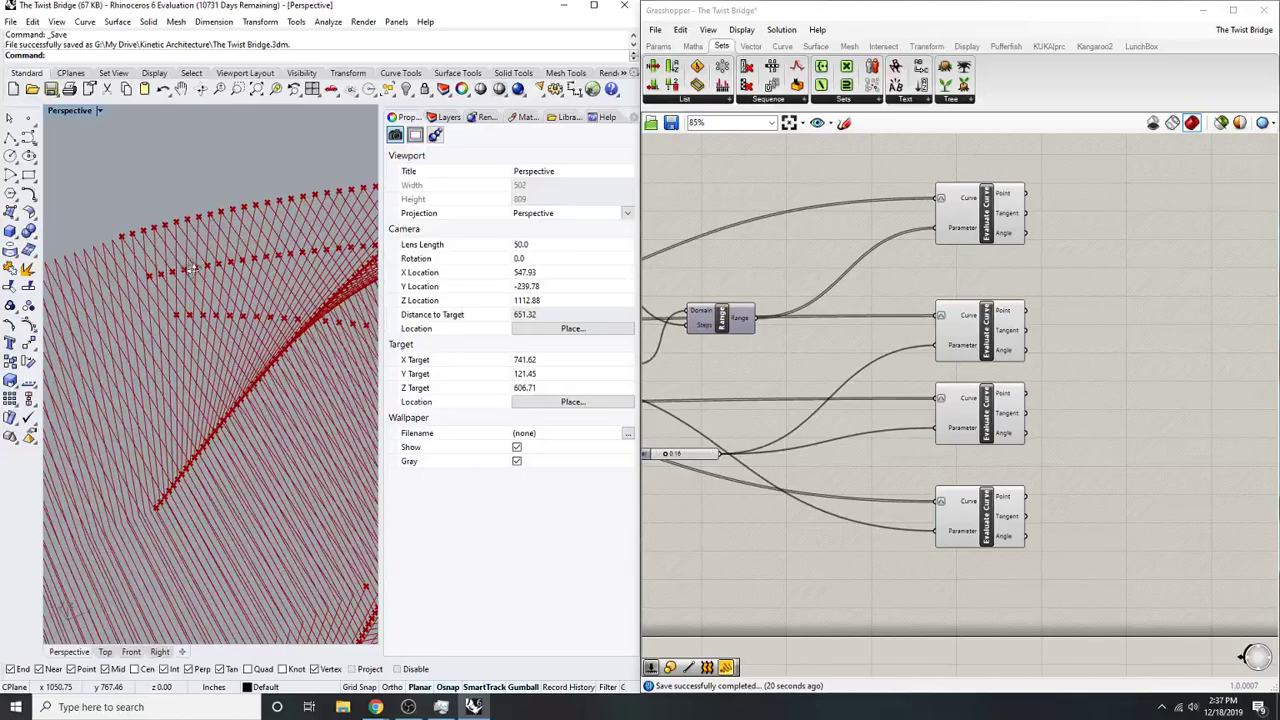
pyautogui.scroll(3, 190, 268)
pyautogui.moveTo(190, 268); pyautogui.dragTo(236, 287, button='right')
pyautogui.scroll(3, 185, 285)
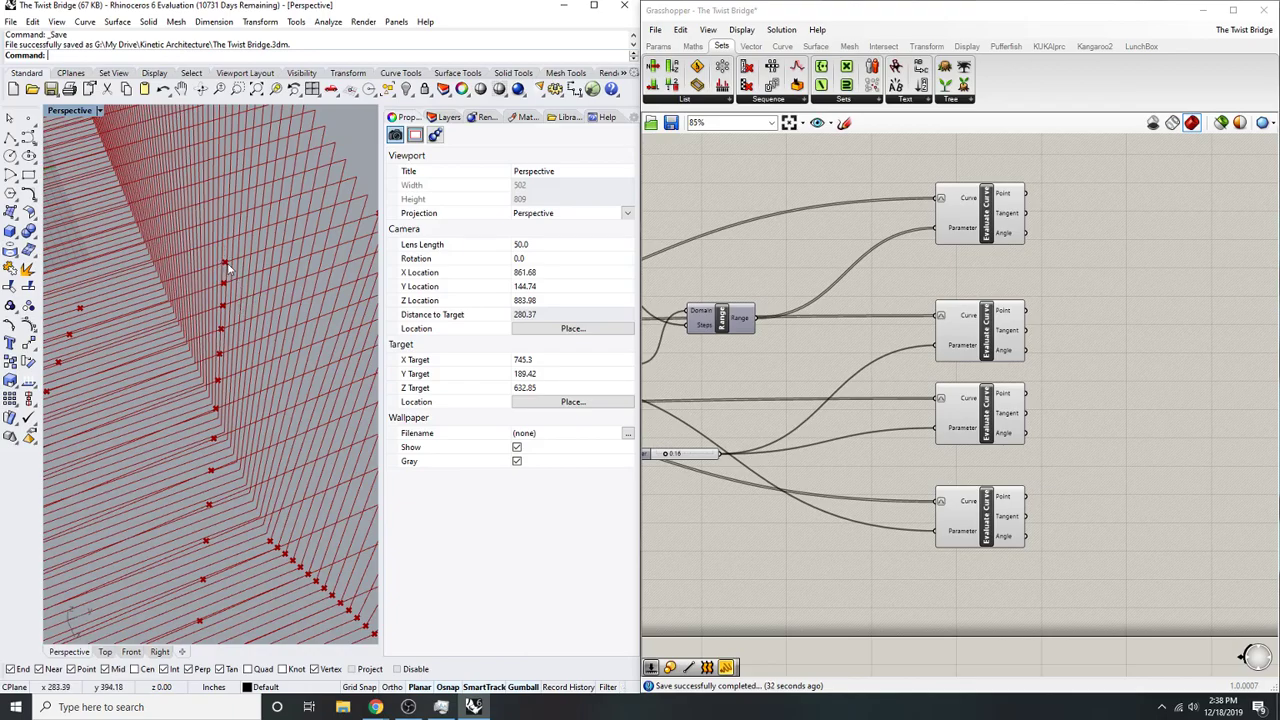
pyautogui.scroll(1, 243, 277)
pyautogui.moveTo(186, 283); pyautogui.dragTo(198, 182, button='right')
pyautogui.scroll(5, 131, 280)
pyautogui.scroll(-20, 200, 190)
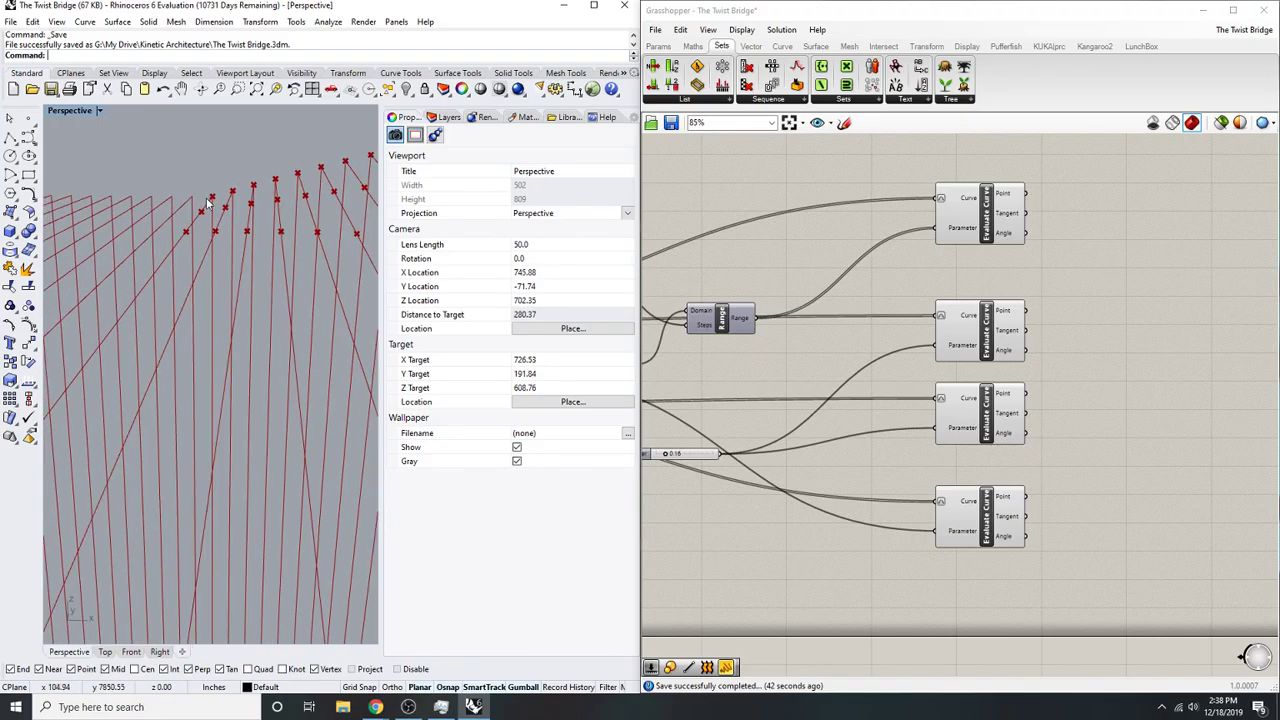
# - Inspect the evaluated point rows where the twist runs into the straight section
pyautogui.moveTo(251, 214); pyautogui.dragTo(154, 228, button='right')
pyautogui.scroll(-7, 154, 228)
pyautogui.moveTo(214, 263); pyautogui.dragTo(263, 304, button='right')
pyautogui.scroll(-6, 215, 320)
pyautogui.scroll(10, 326, 320)
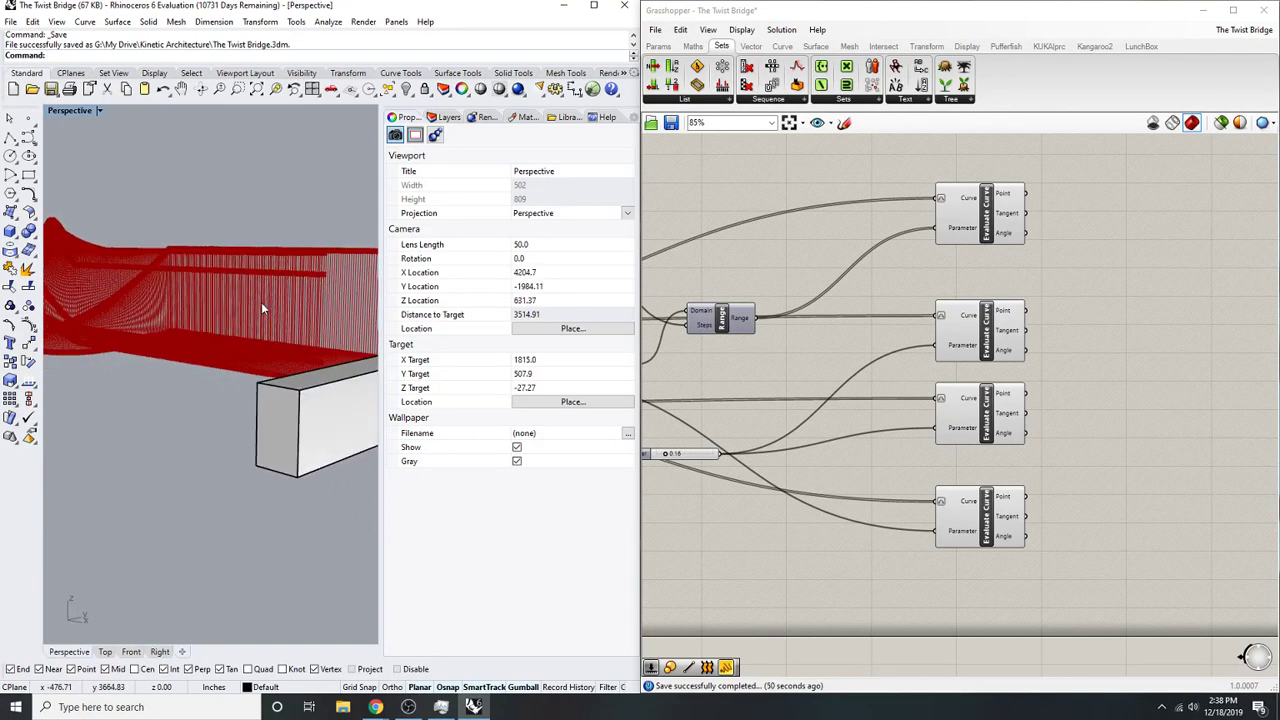
pyautogui.moveTo(268, 288); pyautogui.dragTo(183, 311, button='right')
pyautogui.scroll(10, 165, 310)
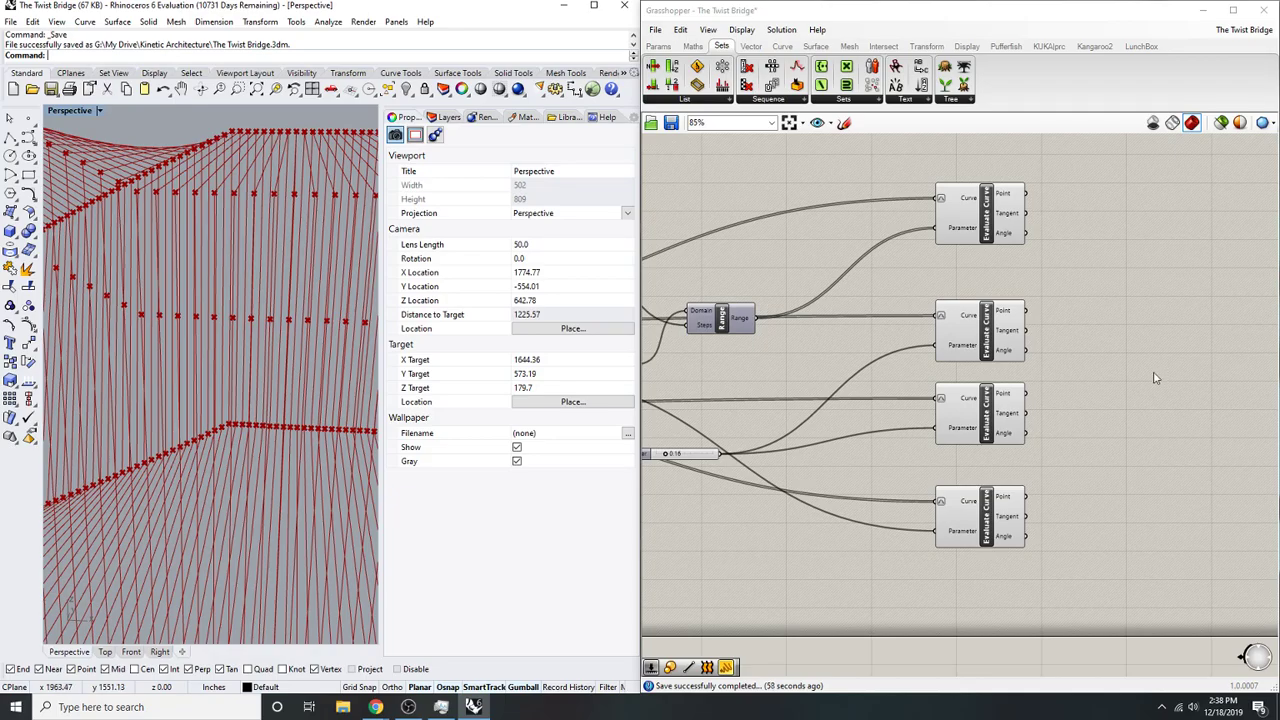
# - Check the bridge's glazed twist in the hero reference photo in Chrome and return to the model
pyautogui.doubleClick(1108, 335)
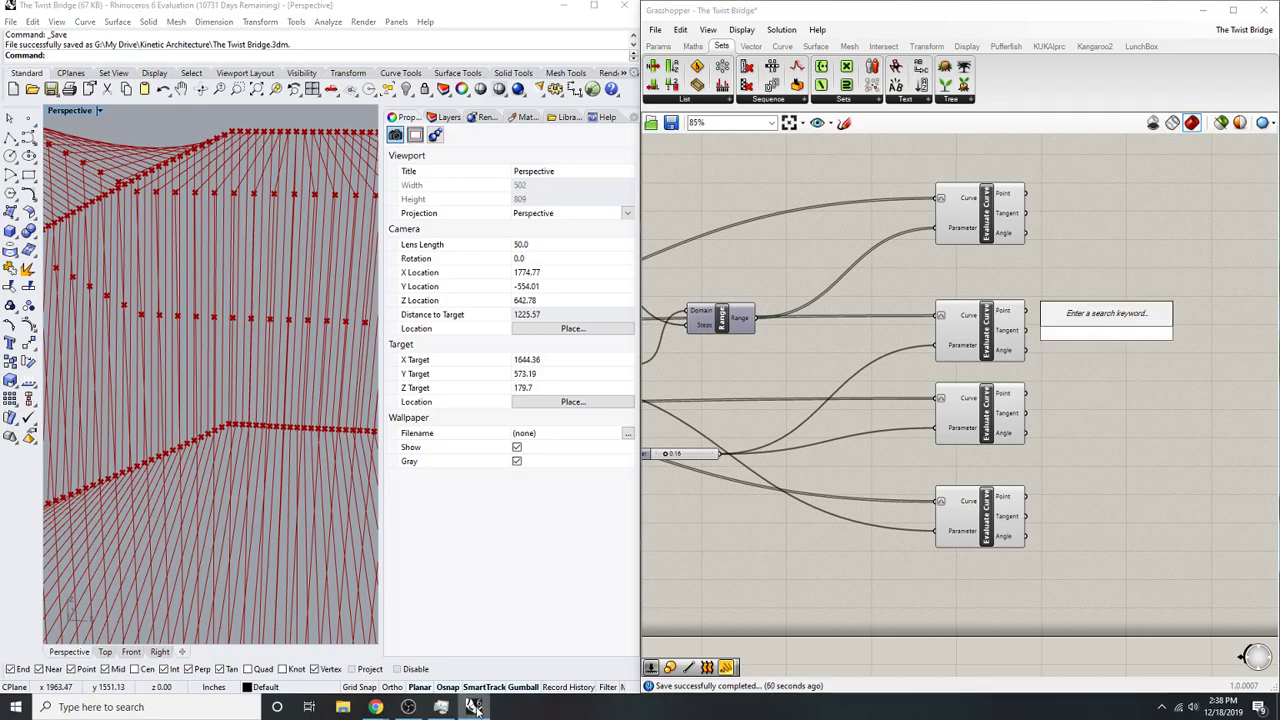
pyautogui.click(375, 707)
pyautogui.click(411, 652)
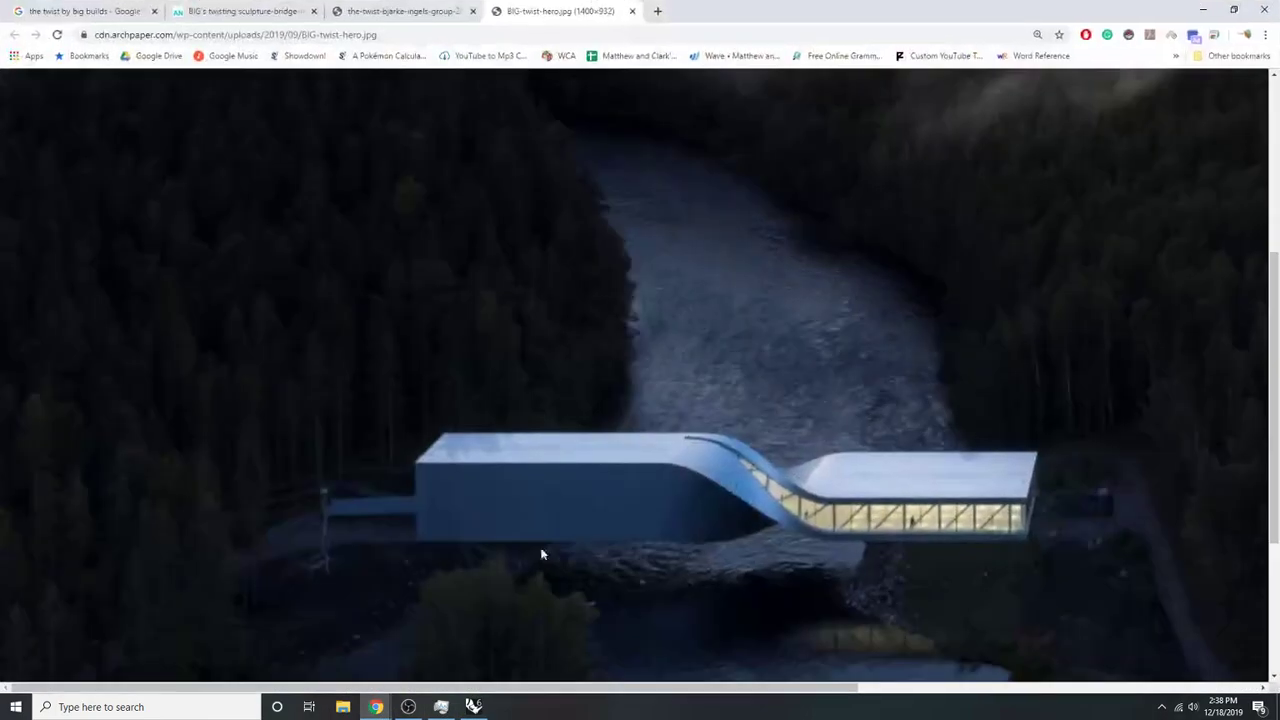
pyautogui.click(1201, 12)
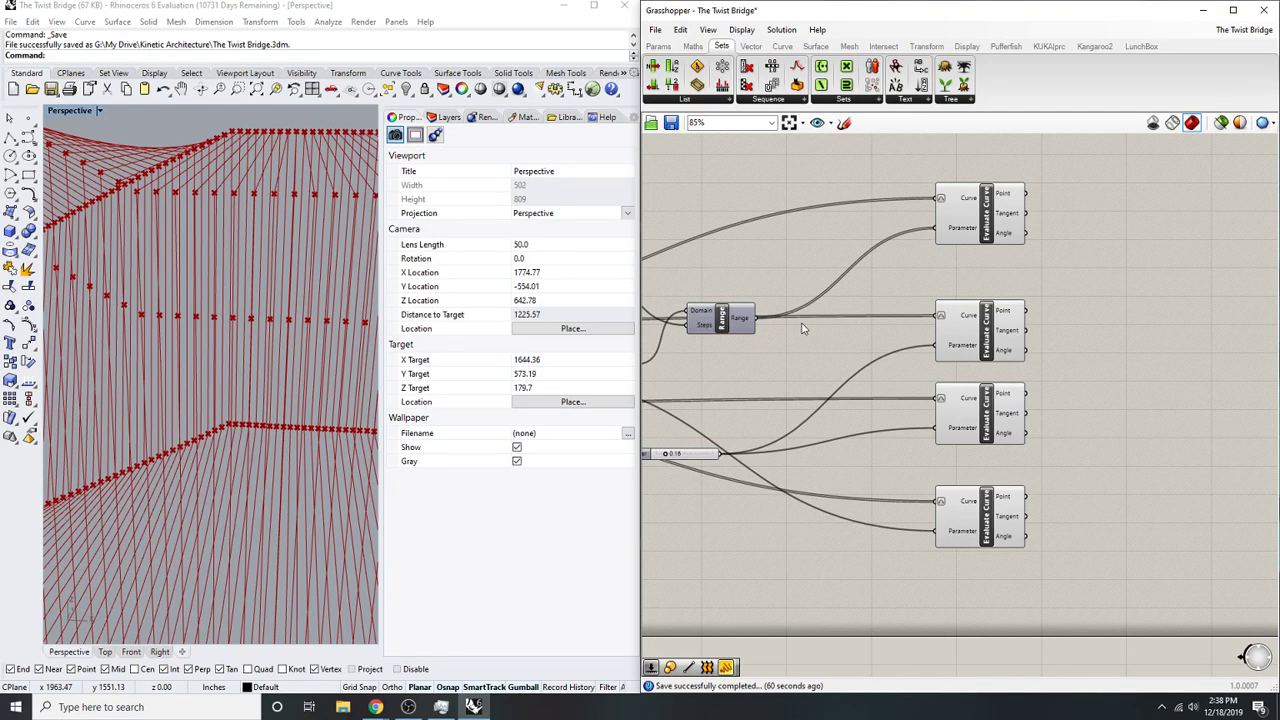
# - Examine how the edge and inner point rows line up along the twist, comparing them with the reference photo
pyautogui.scroll(-7, 244, 353)
pyautogui.moveTo(244, 353); pyautogui.dragTo(210, 430, button='right')
pyautogui.scroll(5, 179, 403)
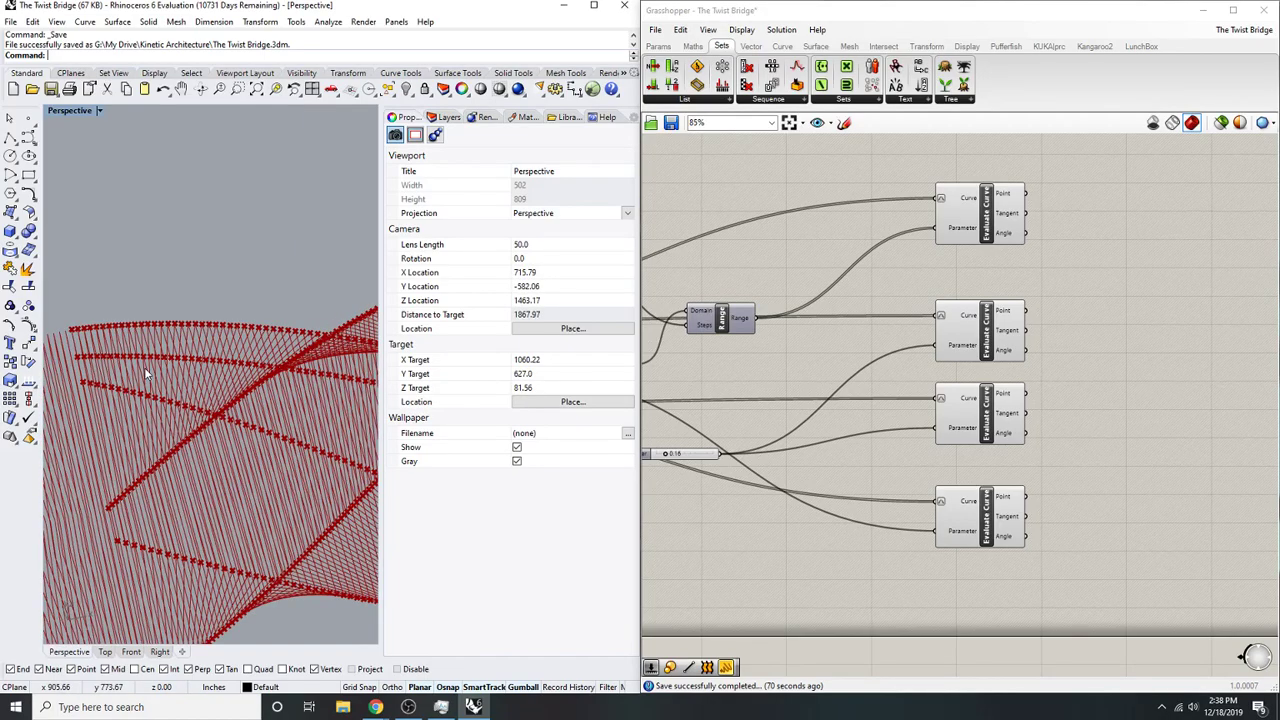
pyautogui.scroll(4, 88, 362)
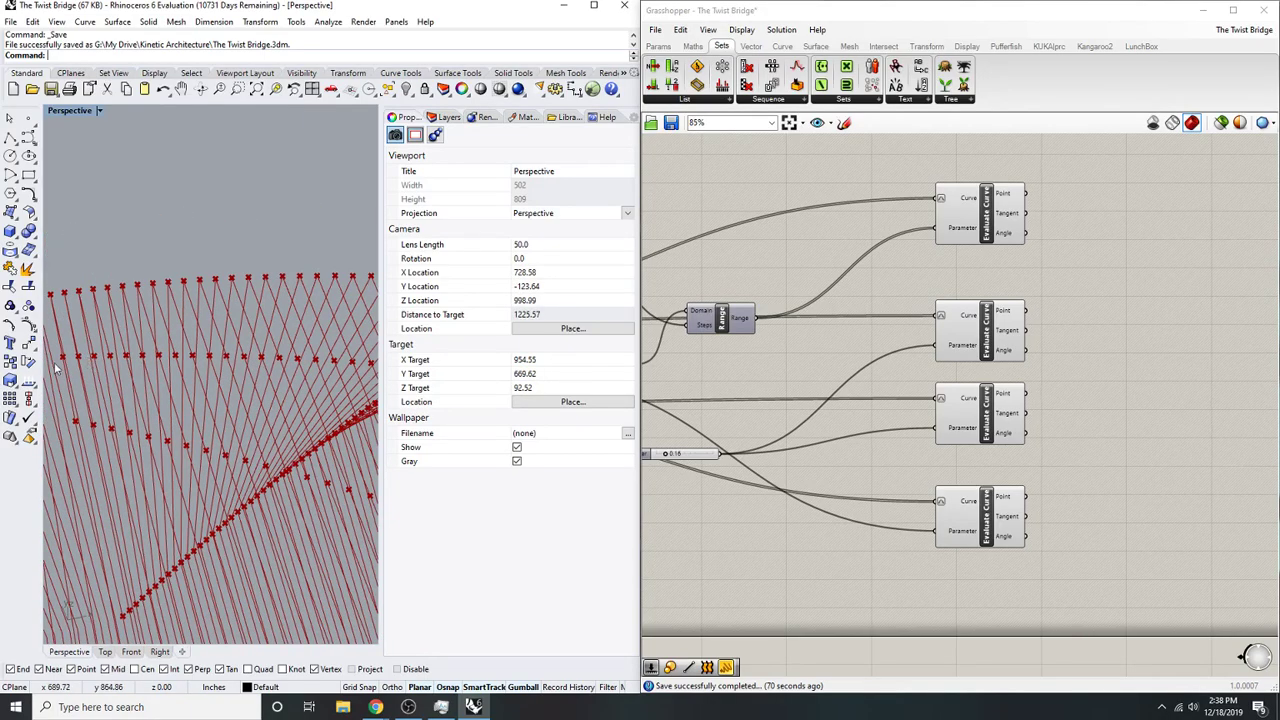
pyautogui.scroll(2, 72, 362)
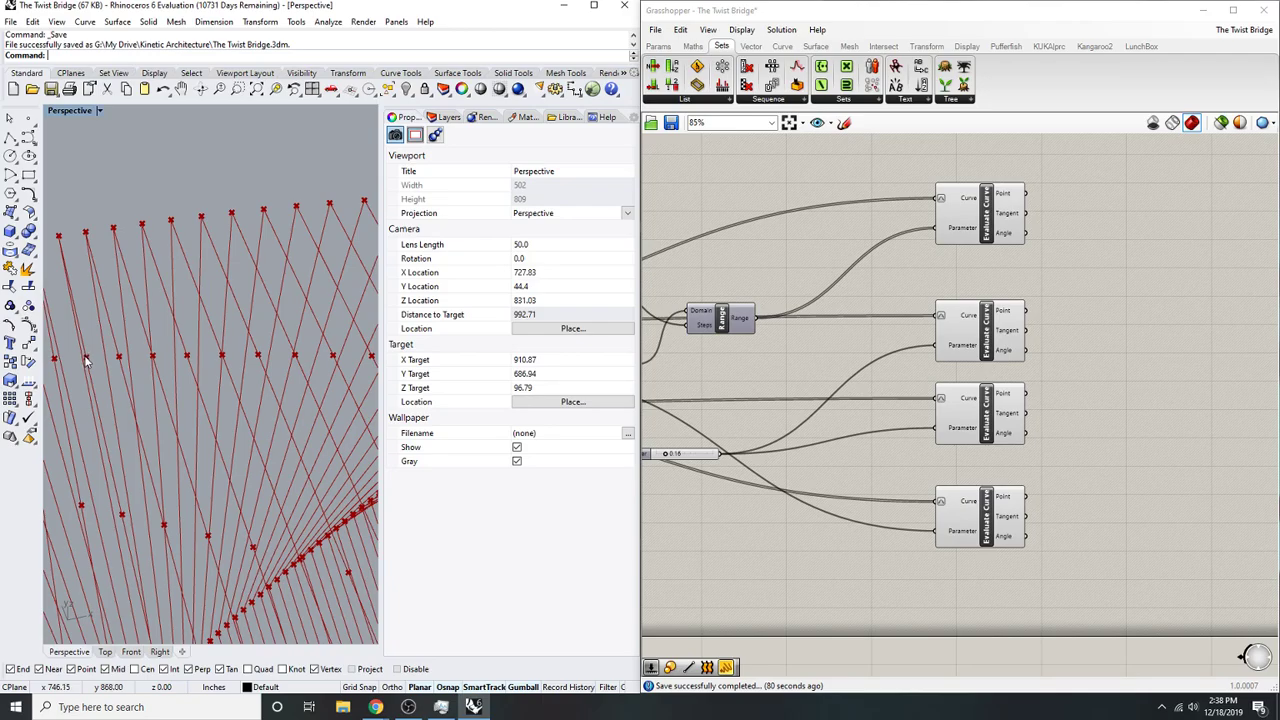
pyautogui.scroll(-20, 86, 366)
pyautogui.moveTo(214, 392); pyautogui.dragTo(348, 411, button='right')
pyautogui.scroll(13, 254, 403)
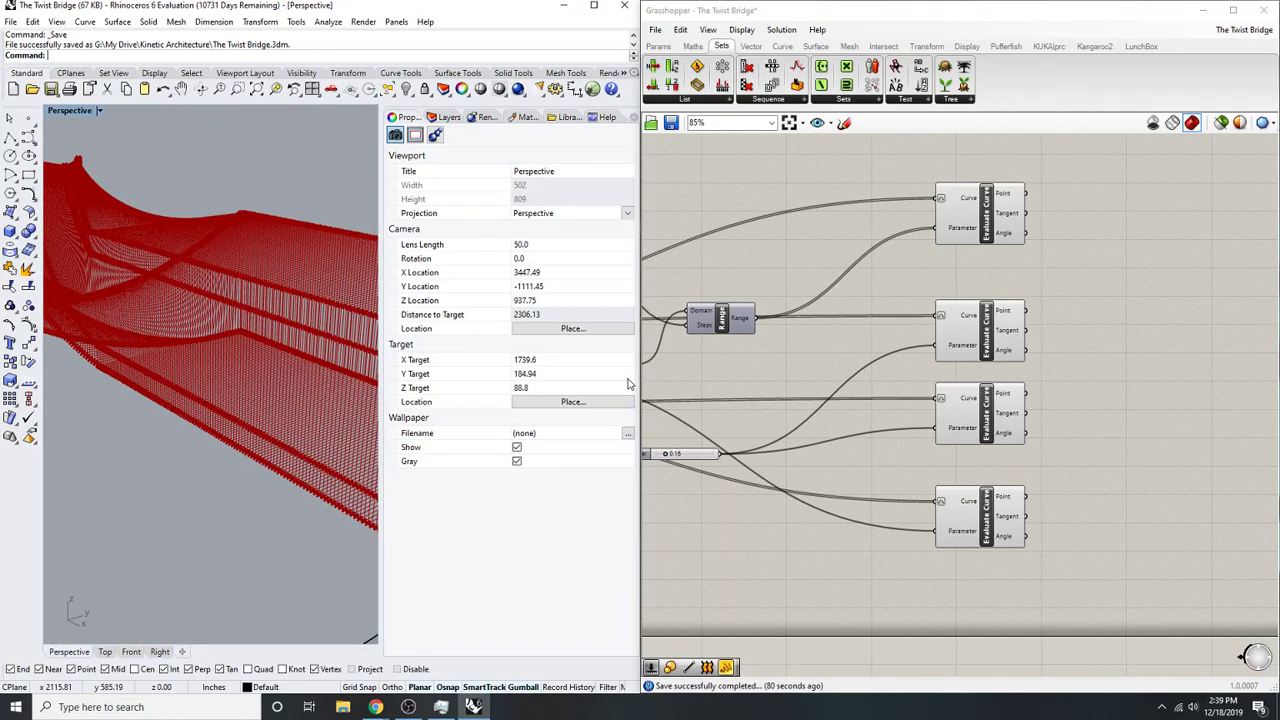
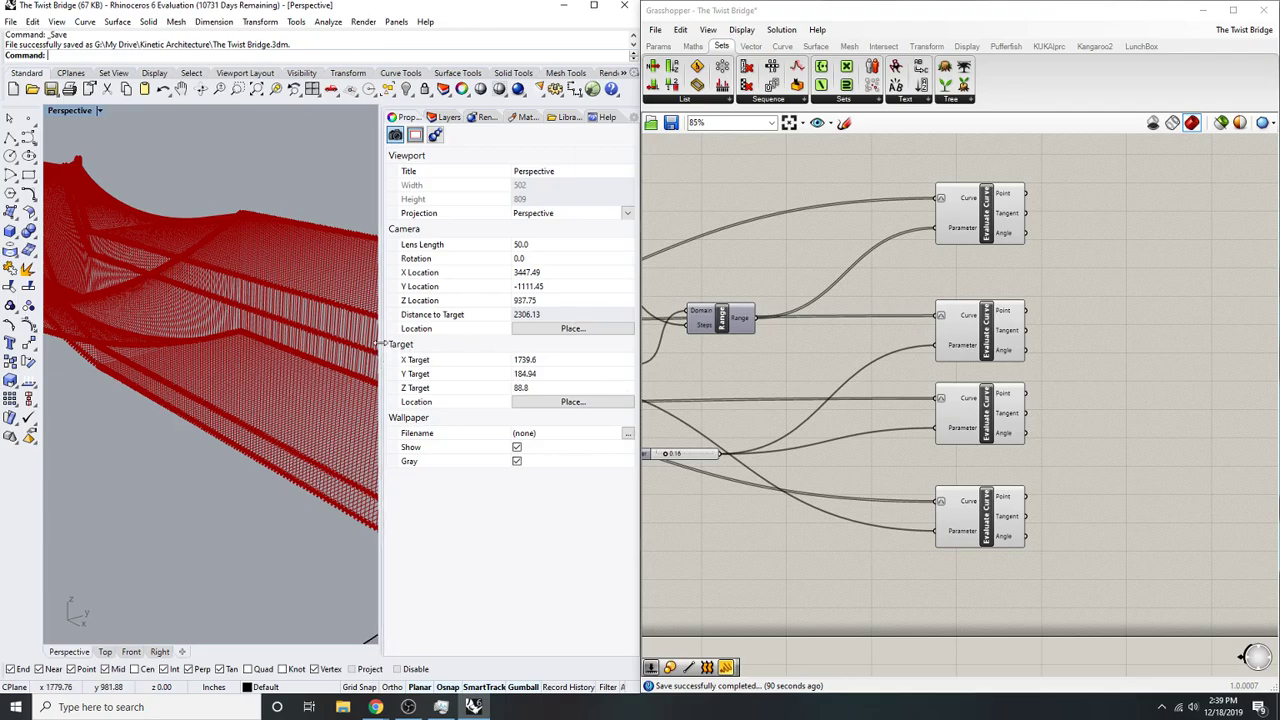
# - Widen the Perspective viewport by narrowing the properties area, and inspect the points at the twist's junction
pyautogui.moveTo(484, 344); pyautogui.dragTo(538, 344)
pyautogui.moveTo(470, 330); pyautogui.dragTo(424, 322, button='right')
pyautogui.scroll(4, 348, 315)
pyautogui.scroll(6, 343, 262)
pyautogui.moveTo(320, 318); pyautogui.dragTo(276, 328, button='right')
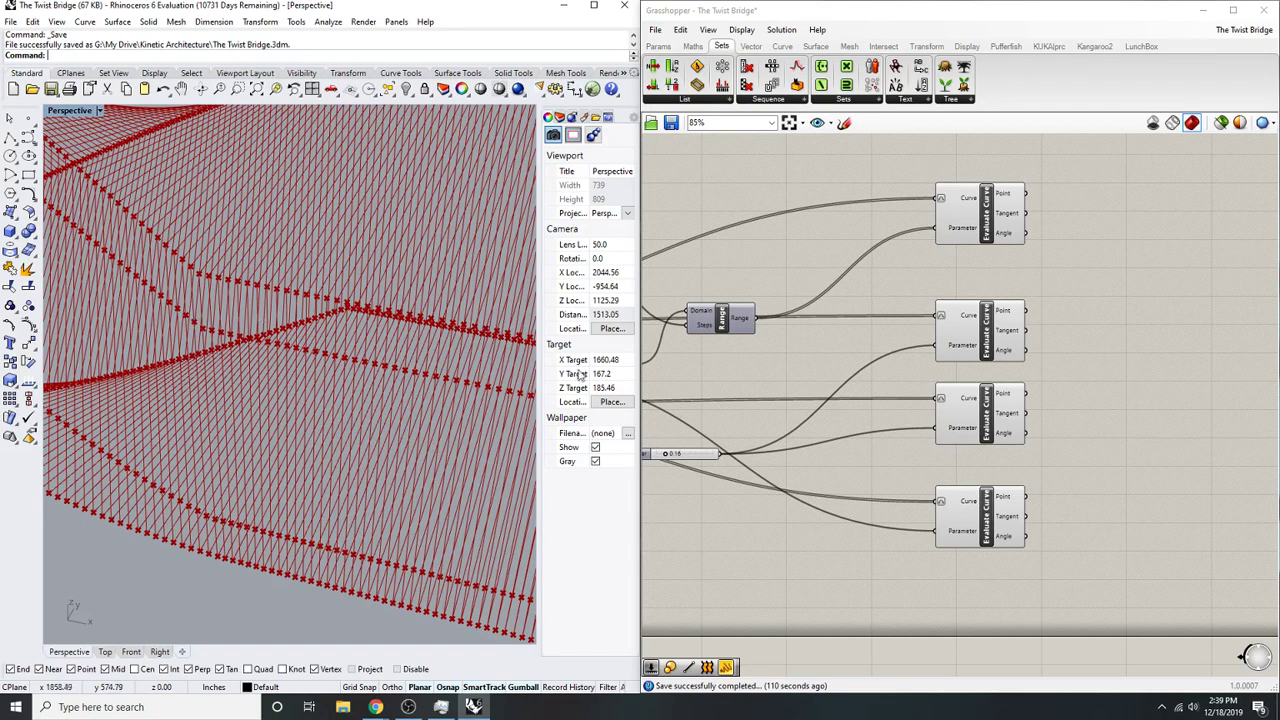
# - Show the geometry of the Custom Preview component that follows Extrude and Cap Holes
pyautogui.scroll(-5, 1012, 238)
pyautogui.moveTo(834, 479); pyautogui.dragTo(1134, 446, button='right')
pyautogui.scroll(5, 1134, 446)
pyautogui.moveTo(1075, 540); pyautogui.dragTo(1036, 543, button='right')
pyautogui.moveTo(1036, 543); pyautogui.dragTo(1012, 339)
pyautogui.scroll(-5, 1041, 406)
pyautogui.scroll(4, 818, 335)
pyautogui.moveTo(1138, 450); pyautogui.dragTo(1050, 464, button='right')
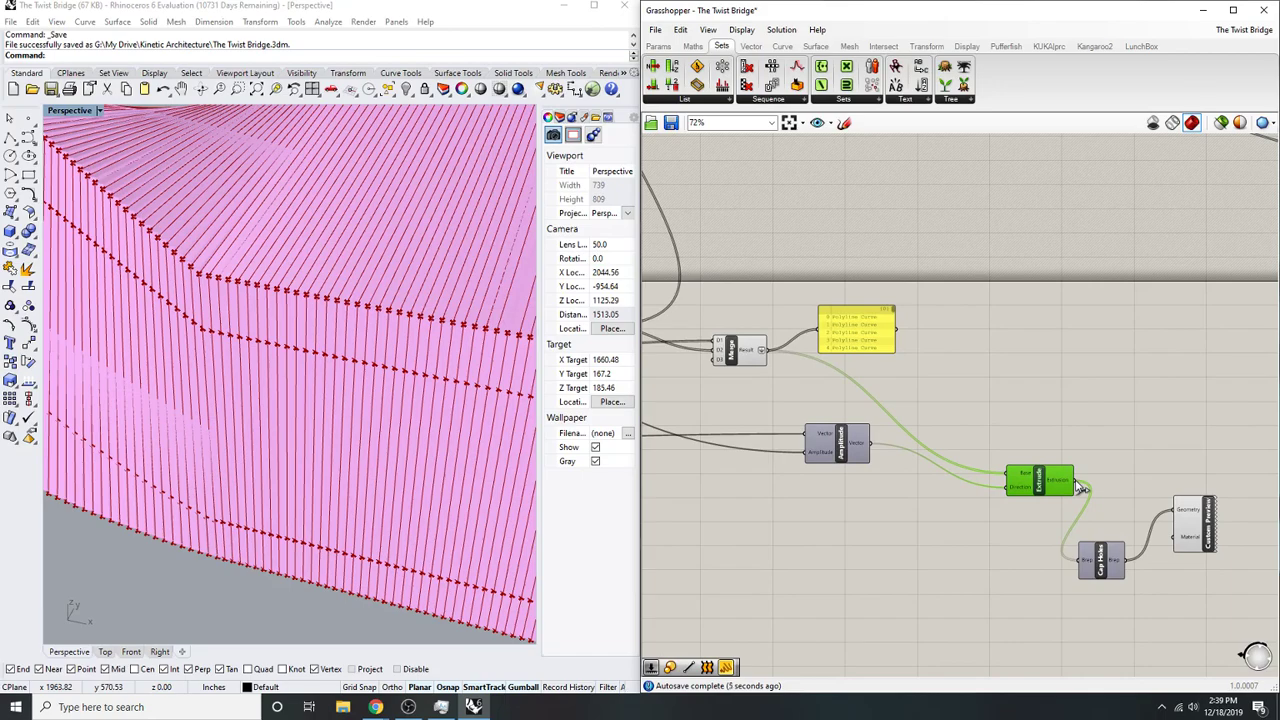
pyautogui.scroll(3, 1137, 470)
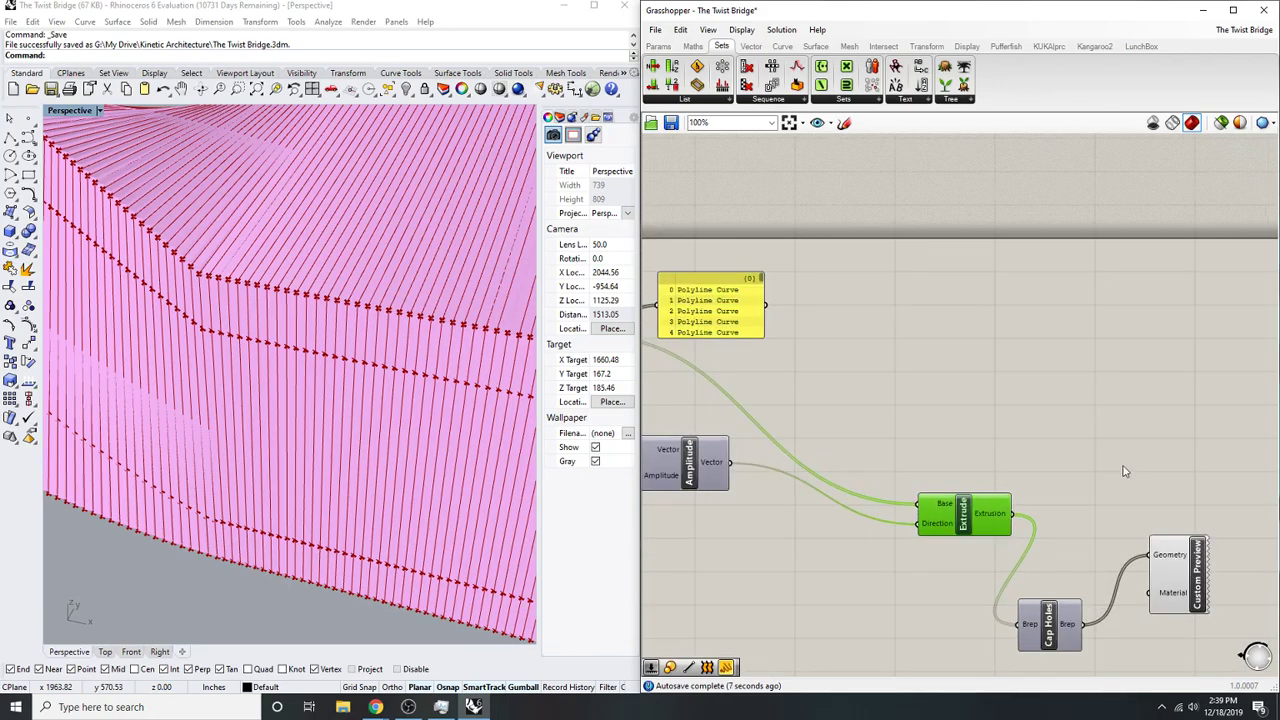
# - Try showing the Cap Holes geometry with the Custom Preview component's display turned off
pyautogui.click(1066, 568)
pyautogui.middleClick(1066, 568)
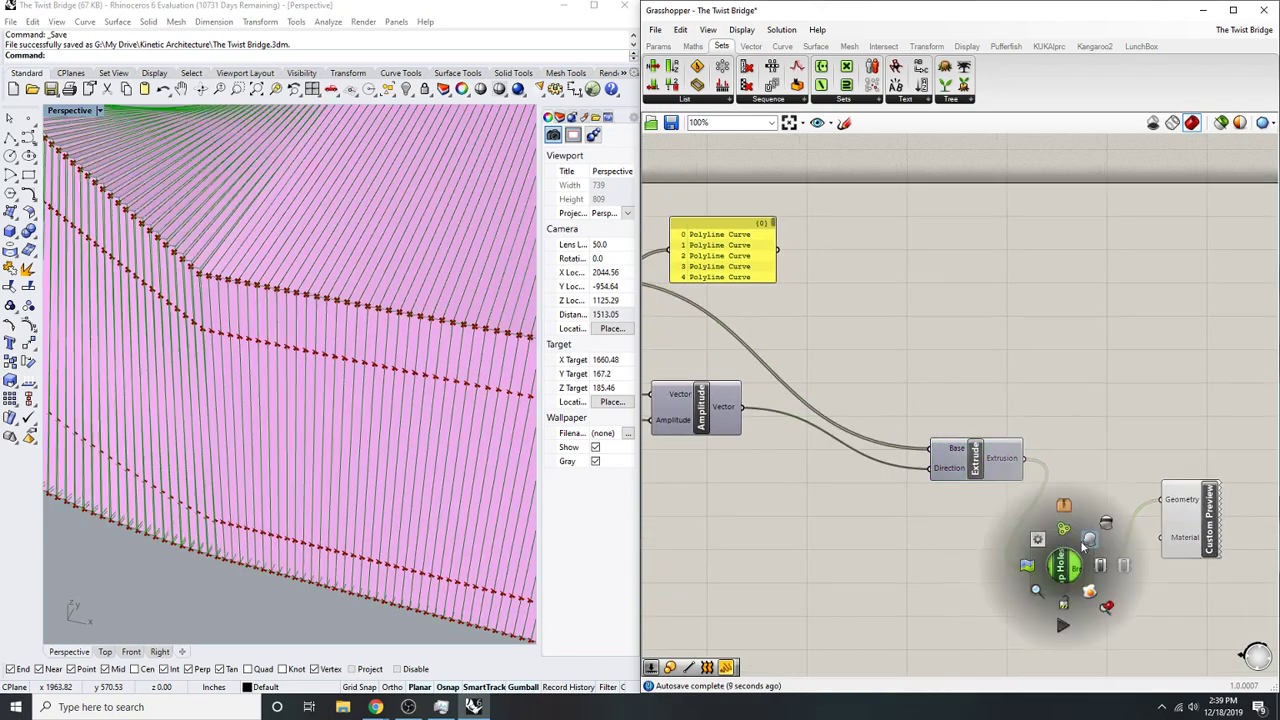
pyautogui.click(1193, 494)
pyautogui.middleClick(1193, 494)
pyautogui.click(1240, 447)
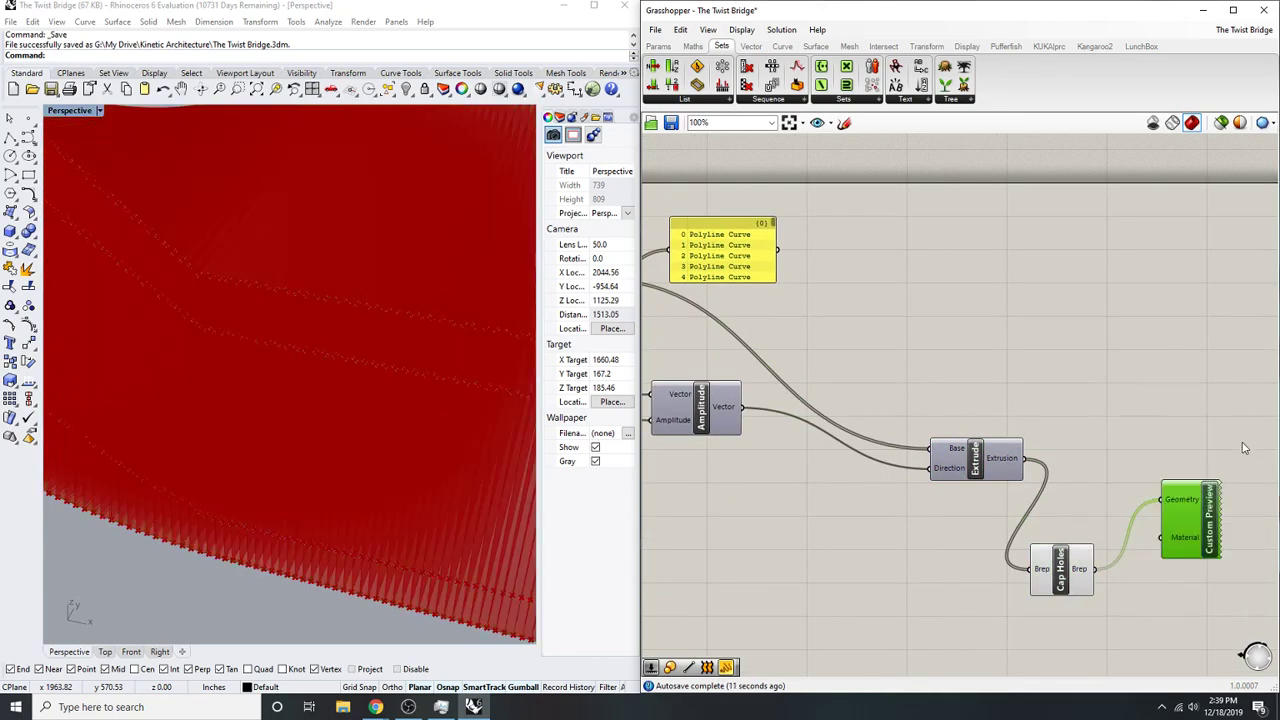
pyautogui.moveTo(380, 480); pyautogui.dragTo(223, 378, button='right')
pyautogui.scroll(5, 465, 392)
# - Turn the Cap Holes preview back off and the Custom Preview component's display back on
pyautogui.click(1088, 560)
pyautogui.middleClick(1085, 561)
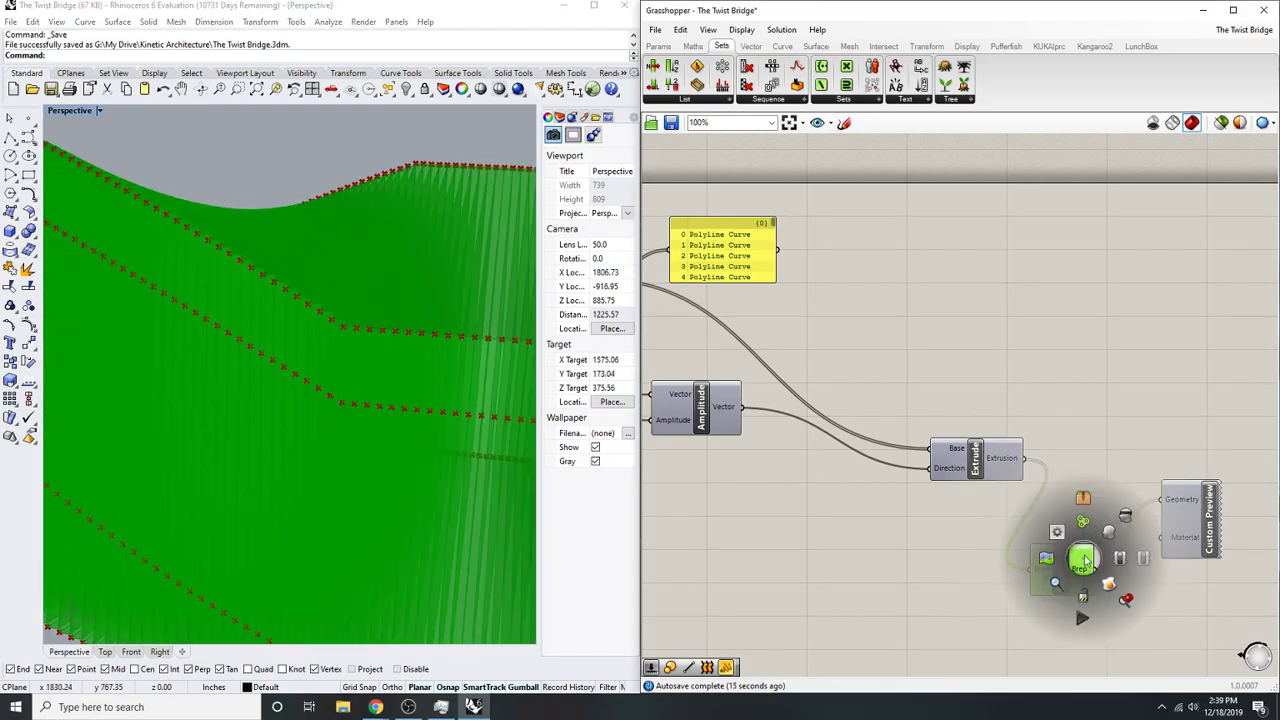
pyautogui.click(1150, 505)
pyautogui.middleClick(1183, 503)
pyautogui.click(1208, 476)
# - Examine from above the previewed surface strips between the evaluated point rows on the twist
pyautogui.scroll(-5, 480, 410)
pyautogui.scroll(7, 149, 251)
pyautogui.moveTo(349, 395); pyautogui.dragTo(314, 357, button='right')
pyautogui.scroll(5, 230, 284)
pyautogui.scroll(-8, 230, 283)
pyautogui.scroll(-5, 300, 366)
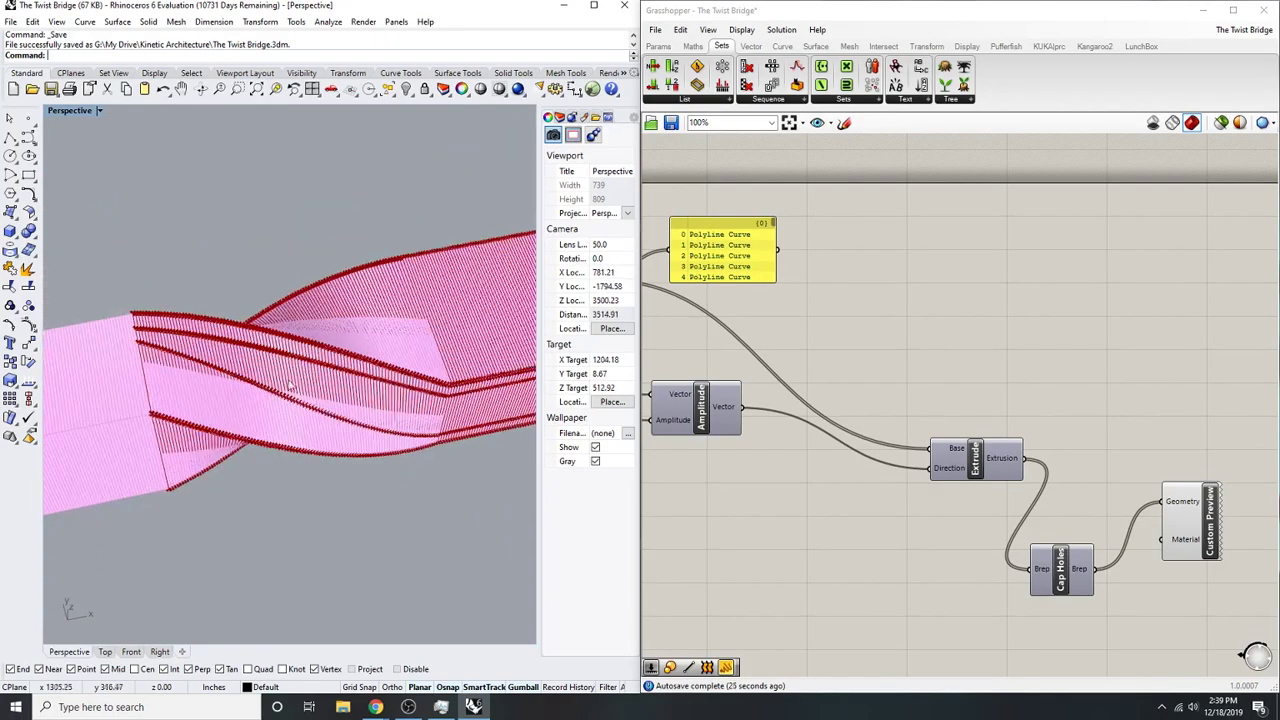
pyautogui.scroll(8, 170, 262)
pyautogui.scroll(-12, 160, 251)
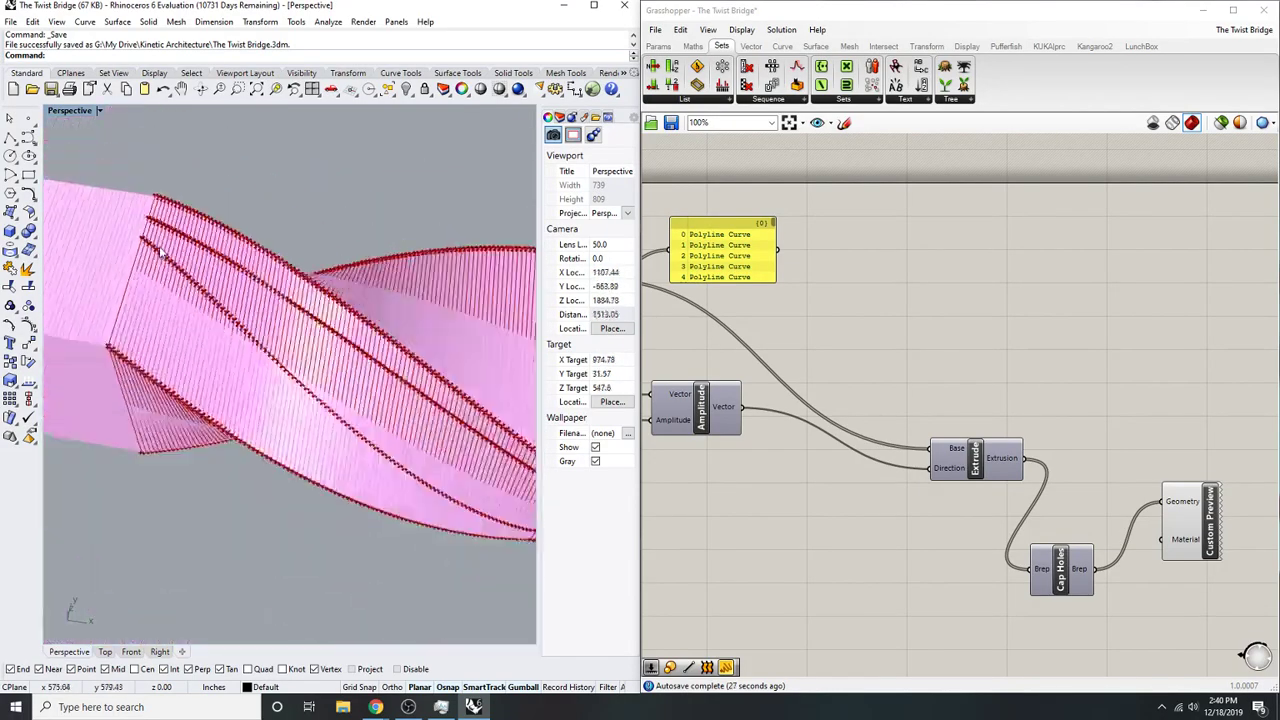
# - Inspect the point rows against the previewed surface from the twist through to the straight section's side
pyautogui.scroll(6, 364, 354)
pyautogui.moveTo(364, 380); pyautogui.dragTo(520, 352, button='right')
pyautogui.scroll(3, 320, 342)
pyautogui.scroll(-5, 357, 371)
pyautogui.scroll(6, 357, 371)
pyautogui.moveTo(214, 350); pyautogui.dragTo(286, 410, button='right')
pyautogui.scroll(-6, 275, 373)
pyautogui.scroll(7, 195, 348)
pyautogui.scroll(-8, 286, 410)
pyautogui.scroll(-3, 814, 412)
pyautogui.scroll(-5, 814, 413)
# - Add an Interpolate curve component beside the four Evaluate Curve components
pyautogui.moveTo(919, 410); pyautogui.dragTo(811, 451, button='right')
pyautogui.scroll(3, 900, 334)
pyautogui.moveTo(851, 380); pyautogui.dragTo(897, 386, button='right')
pyautogui.doubleClick(931, 347)
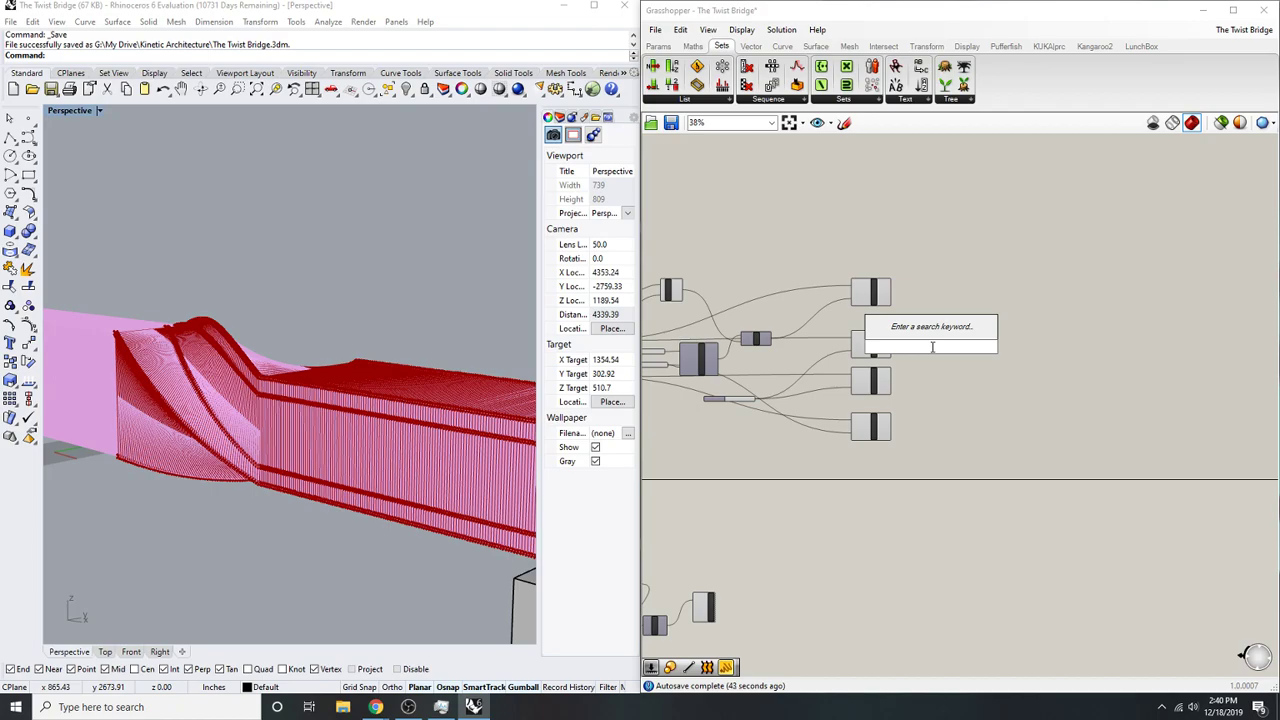
pyautogui.write('interp')
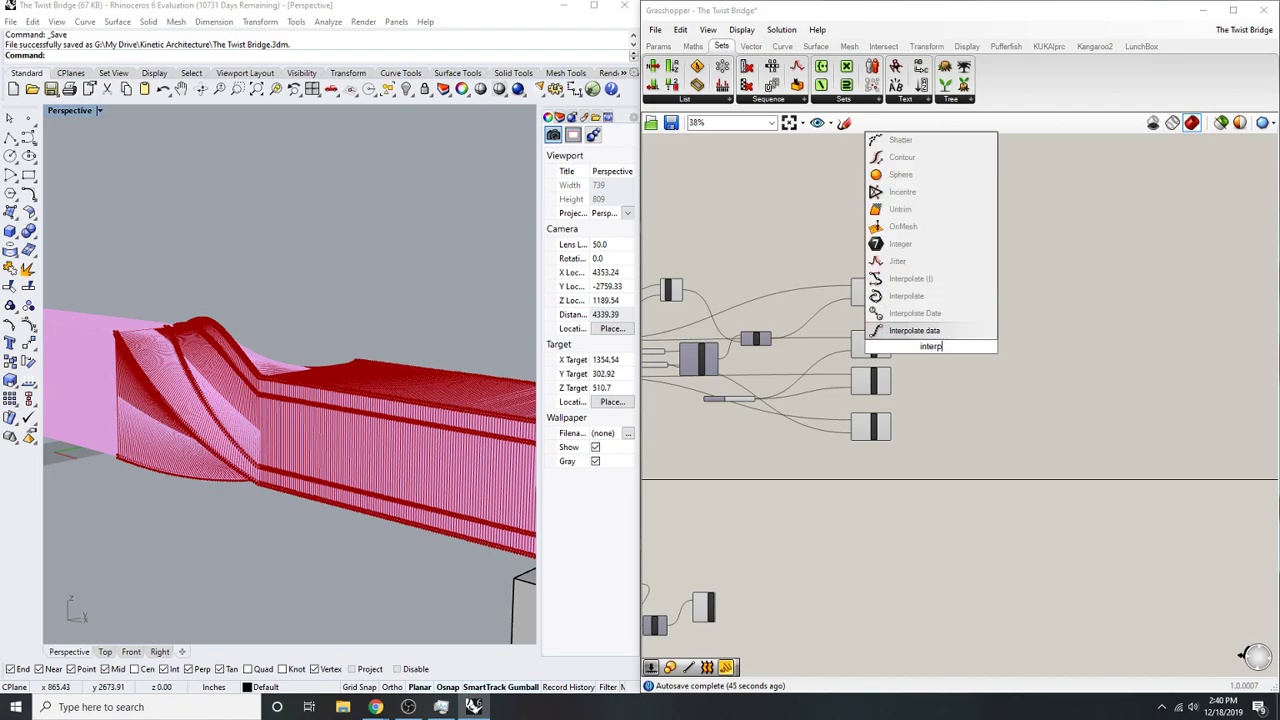
pyautogui.write('o')
pyautogui.press('Up')
pyautogui.press('Return')
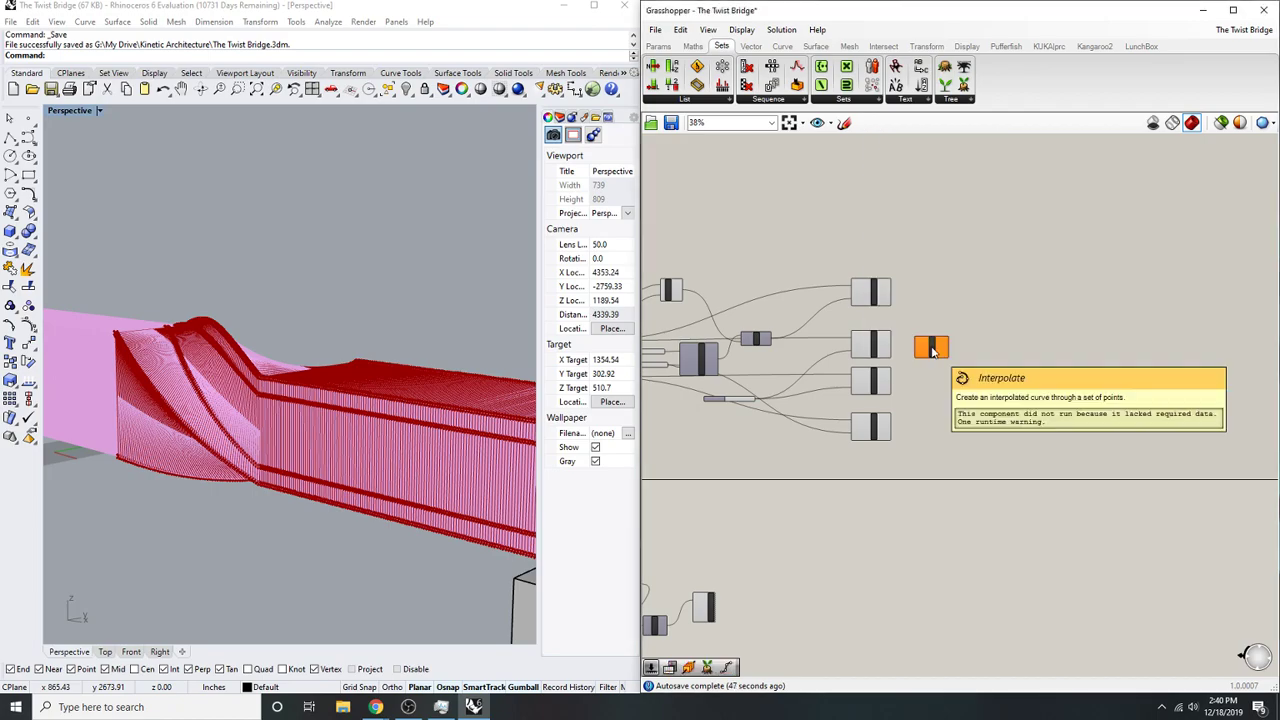
# - Connect the top Evaluate Curve's Point output to the Interpolate component's Vertices input and place Interpolate beside it
pyautogui.scroll(3, 910, 342)
pyautogui.moveTo(857, 230); pyautogui.dragTo(858, 226)
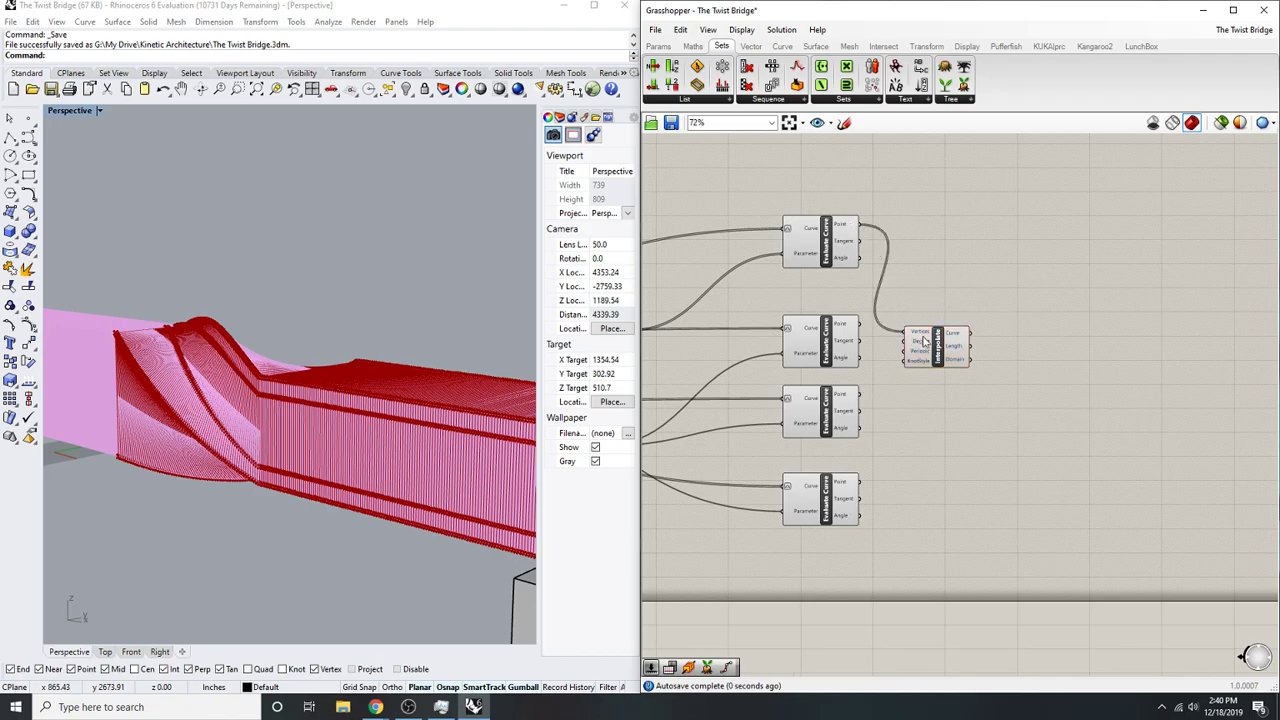
pyautogui.moveTo(924, 340); pyautogui.dragTo(940, 248)
pyautogui.scroll(-3, 178, 395)
pyautogui.moveTo(178, 395); pyautogui.dragTo(135, 341, button='right')
pyautogui.scroll(7, 217, 405)
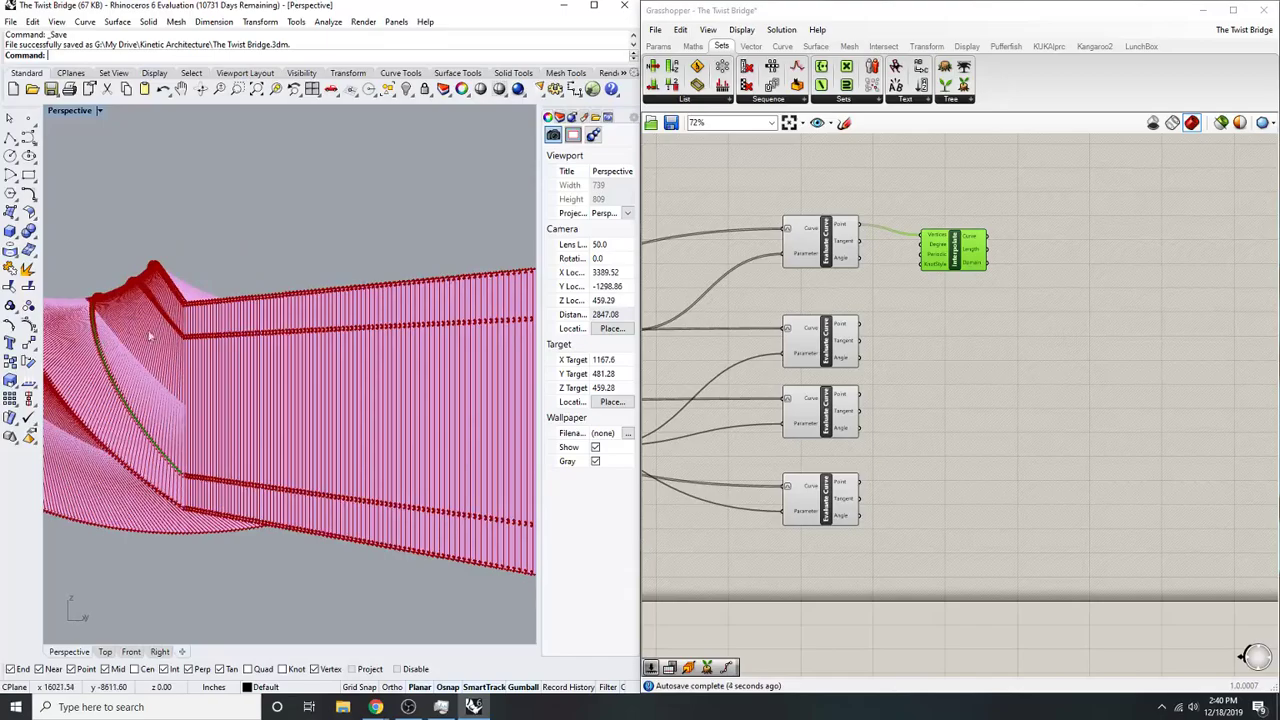
# - Duplicate Interpolate for the other three Evaluate Curve components and connect each Point output to its copy's Vertices input
pyautogui.moveTo(957, 260); pyautogui.dragTo(950, 533)
pyautogui.moveTo(891, 488); pyautogui.dragTo(859, 481)
pyautogui.click(1046, 486)
# - Align the four Interpolate components in one vertical column
pyautogui.moveTo(1046, 486); pyautogui.dragTo(1028, 498, button='right')
pyautogui.moveTo(1066, 583); pyautogui.dragTo(957, 214)
pyautogui.click(963, 202)
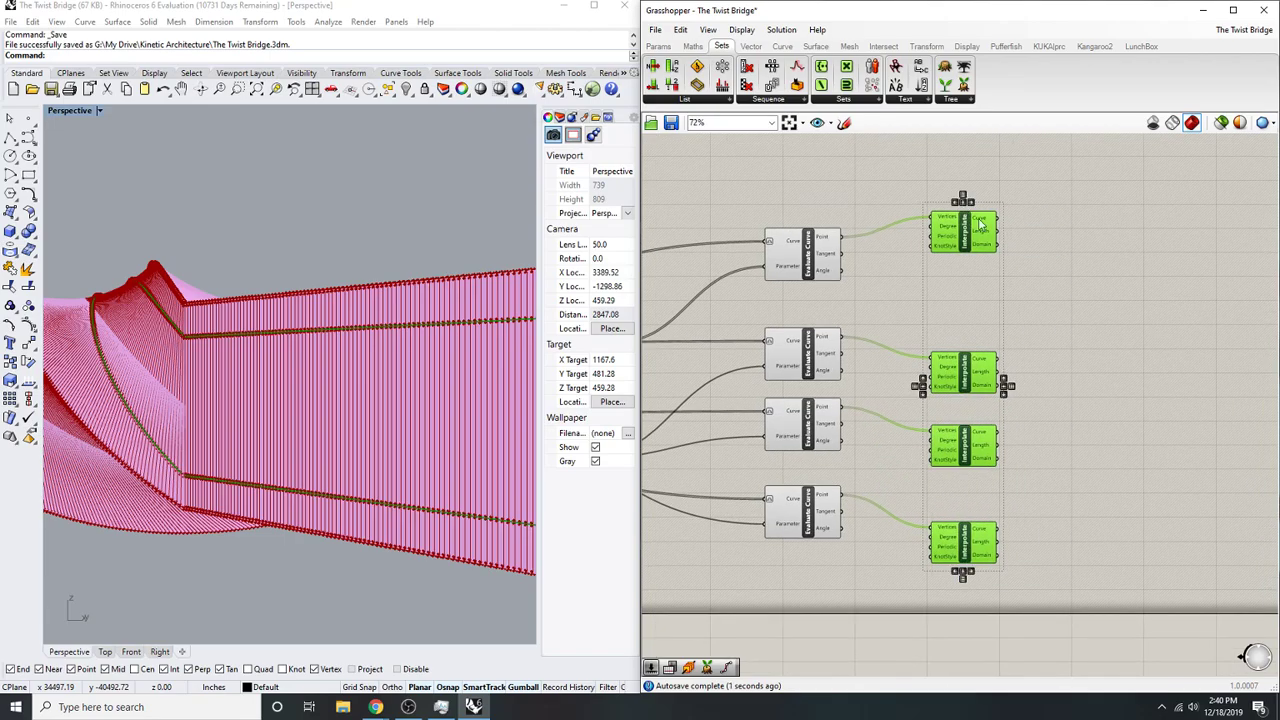
# - Add a Join Curves component beside the Interpolate column
pyautogui.scroll(-7, 191, 313)
pyautogui.moveTo(191, 313); pyautogui.dragTo(233, 392, button='right')
pyautogui.scroll(-7, 443, 423)
pyautogui.scroll(4, 357, 398)
pyautogui.doubleClick(1071, 332)
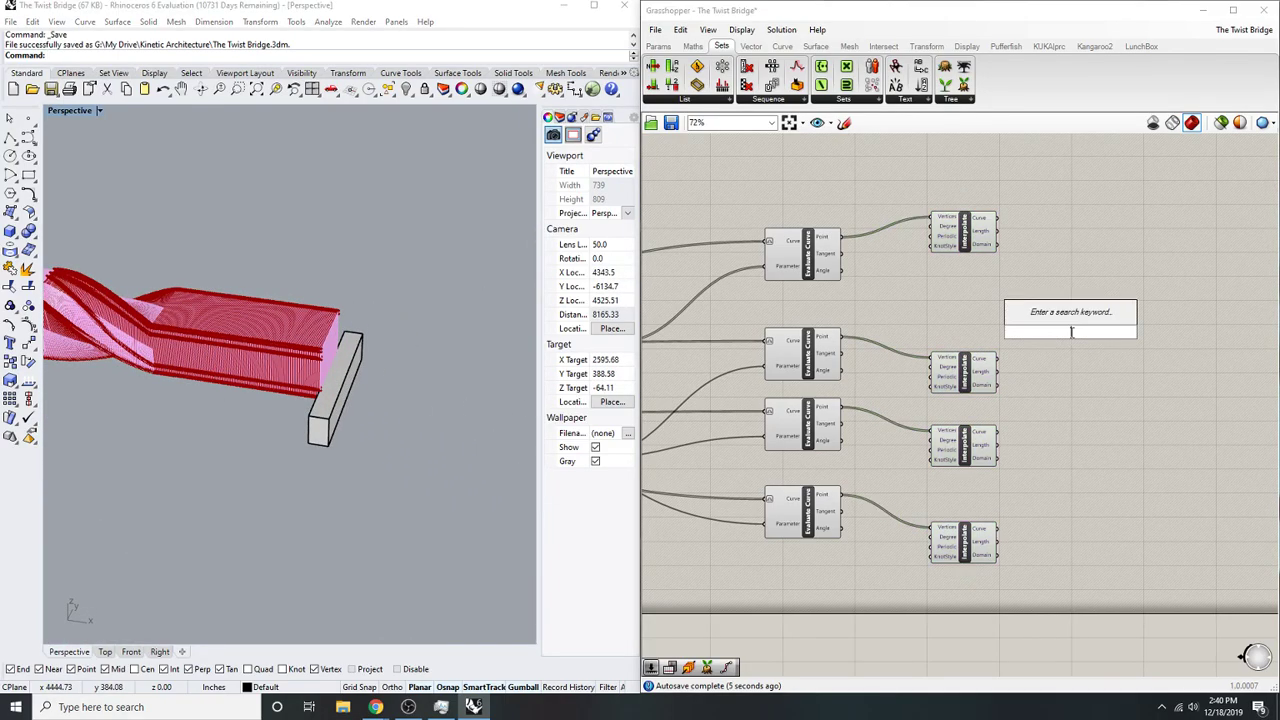
pyautogui.write('join')
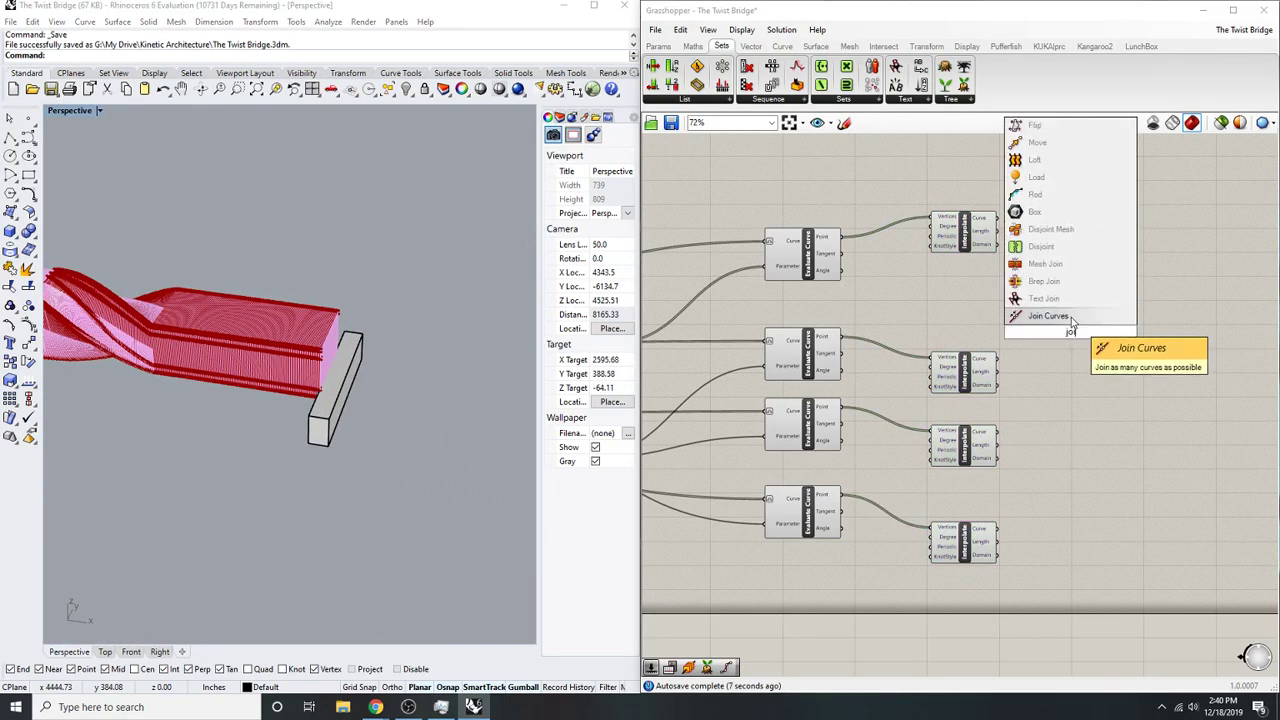
pyautogui.click(1071, 317)
# - Check which Interpolate curves line up and connect the two middle components' Curve outputs to the Join Curves component's Curves input
pyautogui.click(962, 213)
pyautogui.click(972, 386)
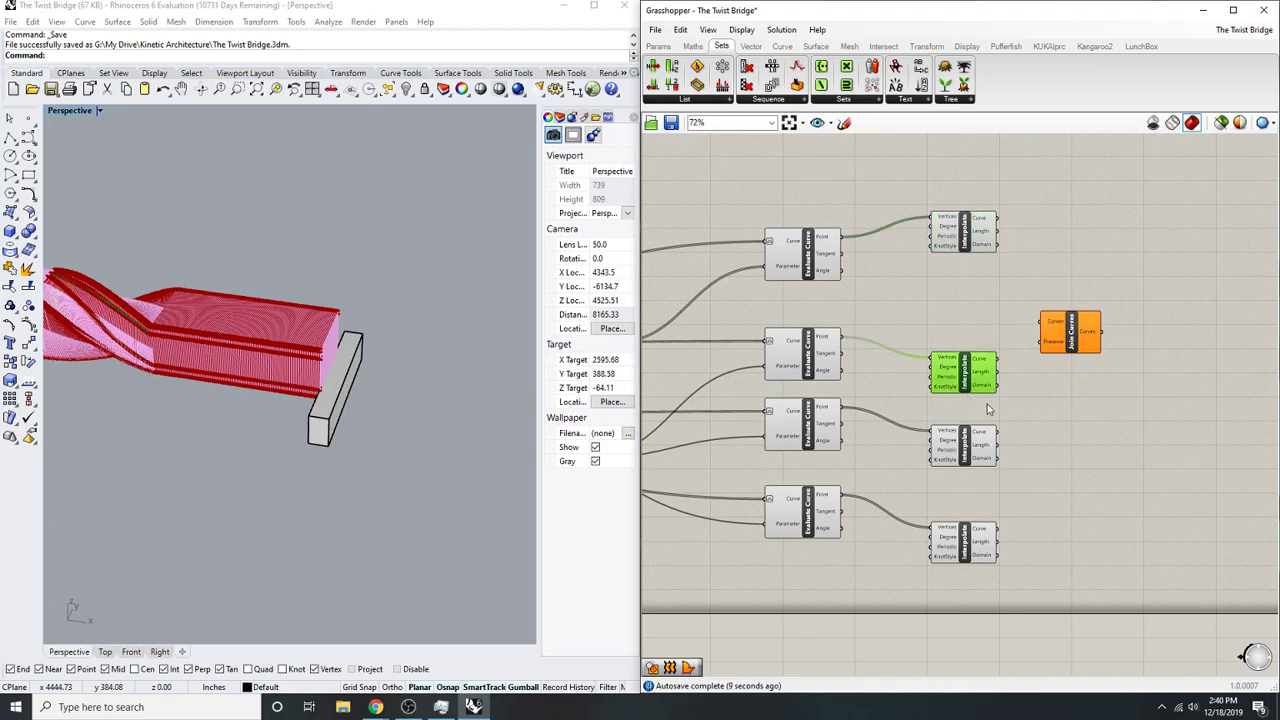
pyautogui.click(981, 440)
pyautogui.click(985, 234)
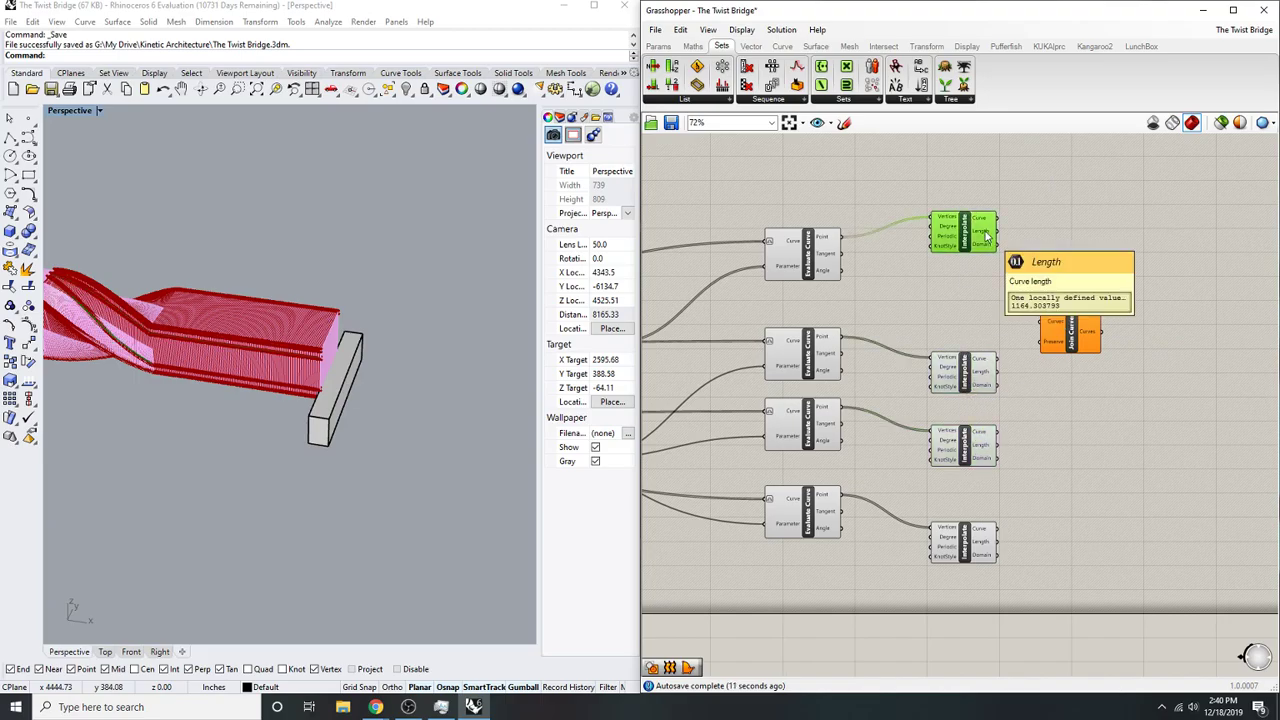
pyautogui.click(983, 451)
pyautogui.click(975, 381)
pyautogui.click(969, 443)
pyautogui.click(972, 392)
pyautogui.moveTo(1008, 368); pyautogui.dragTo(1000, 360)
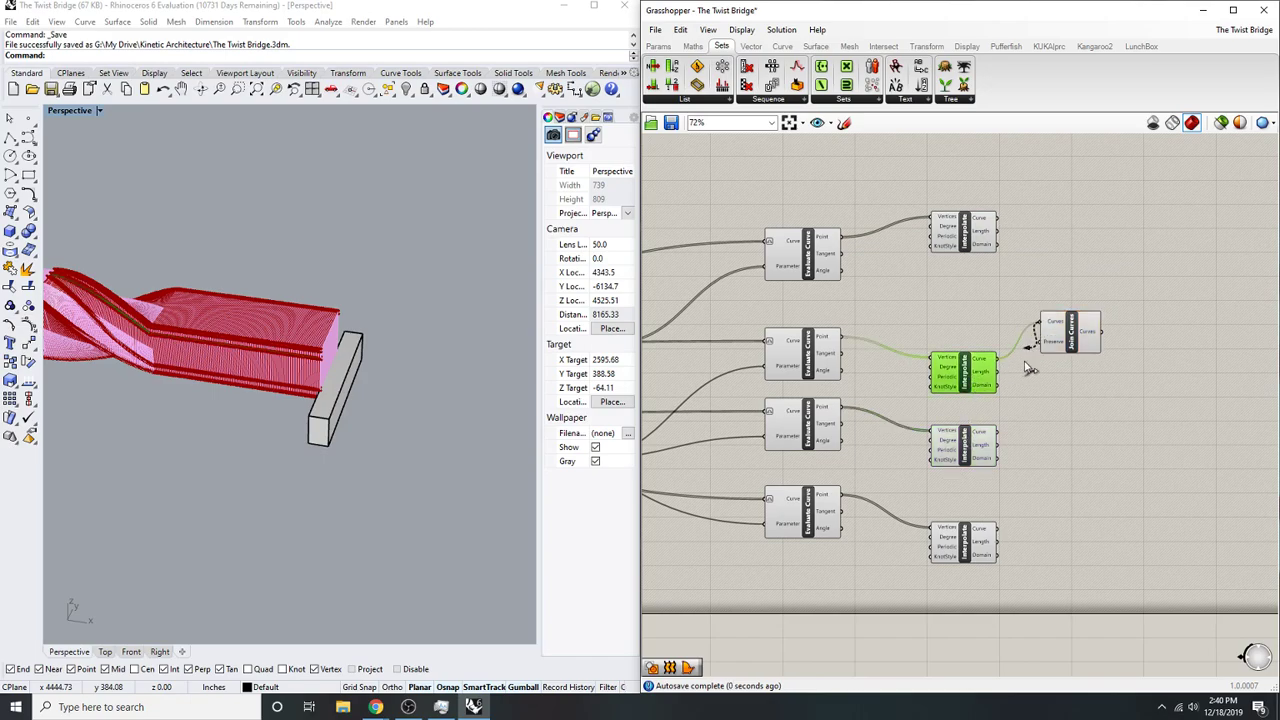
# - Duplicate Join Curves below the original and connect the top and bottom Interpolate components' Curve outputs to the copy's Curves input
pyautogui.moveTo(1038, 450); pyautogui.dragTo(959, 378, button='right')
pyautogui.moveTo(1003, 261); pyautogui.dragTo(1024, 429)
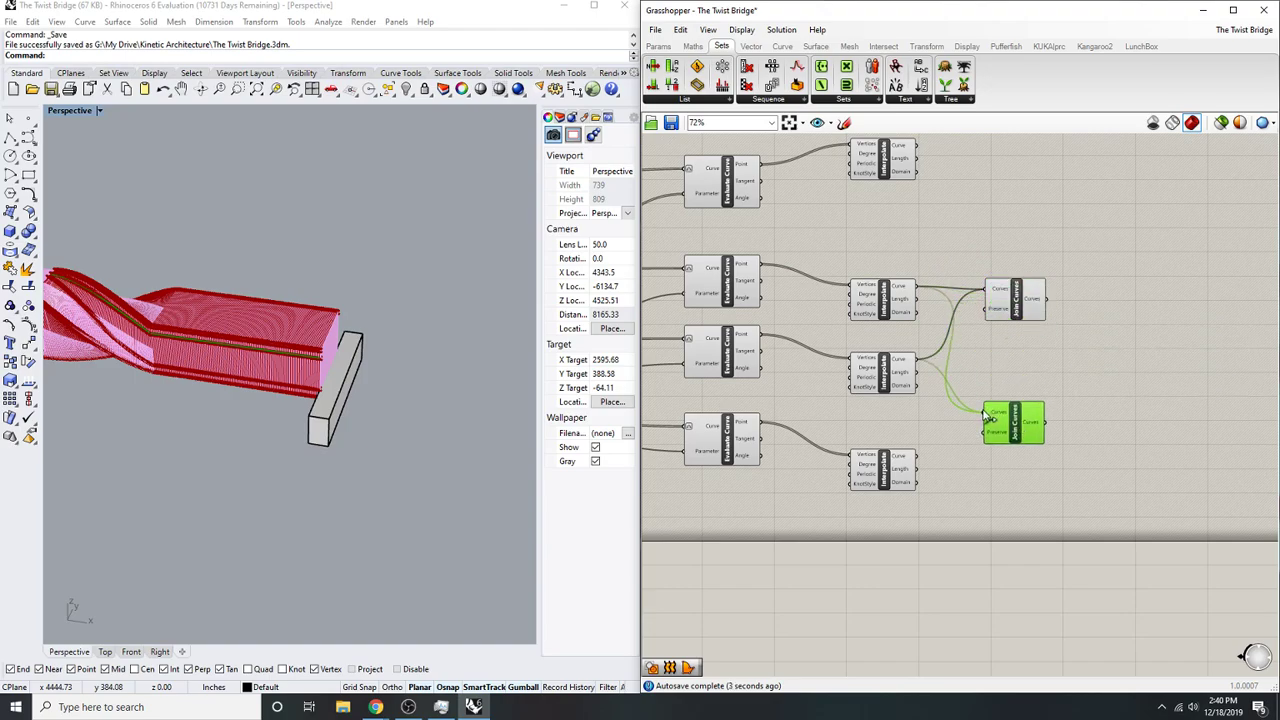
pyautogui.moveTo(995, 362); pyautogui.dragTo(932, 160)
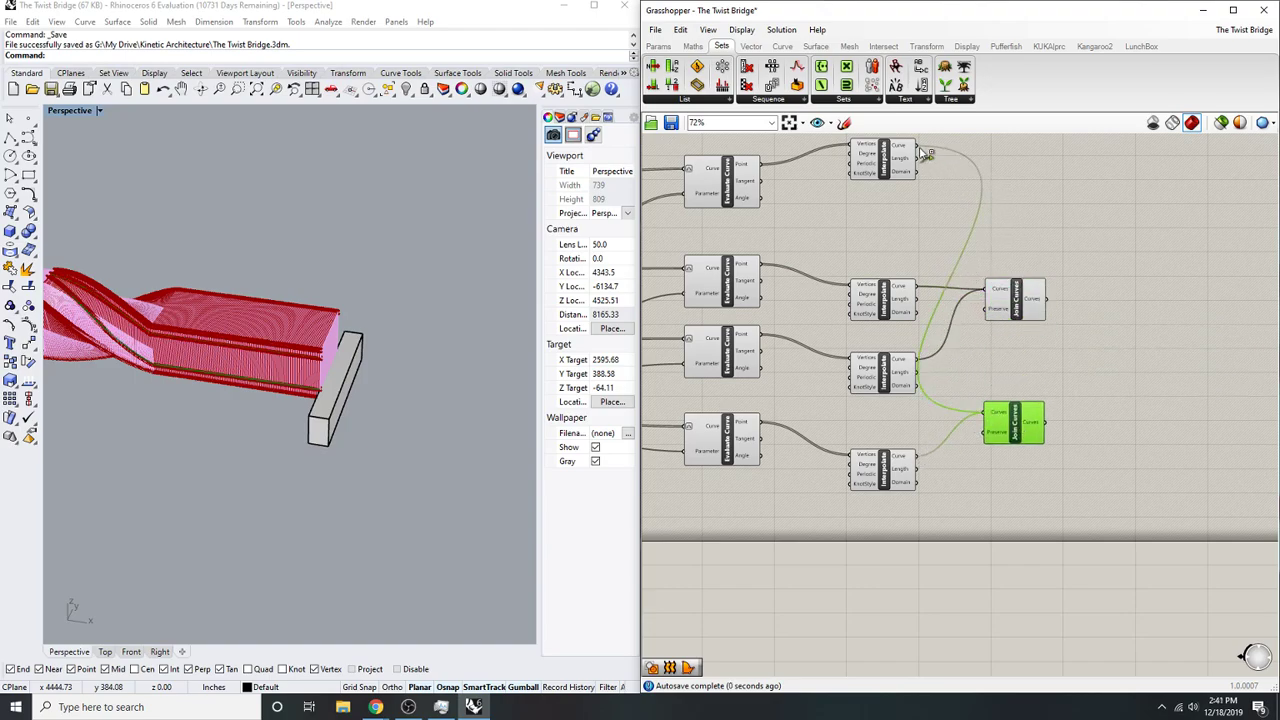
# - Move both Join Curves components farther from the Interpolate column and save the definition
pyautogui.moveTo(1094, 494); pyautogui.dragTo(1100, 247)
pyautogui.click(1107, 447)
pyautogui.moveTo(1107, 447); pyautogui.dragTo(1051, 457, button='right')
pyautogui.scroll(-5, 860, 443)
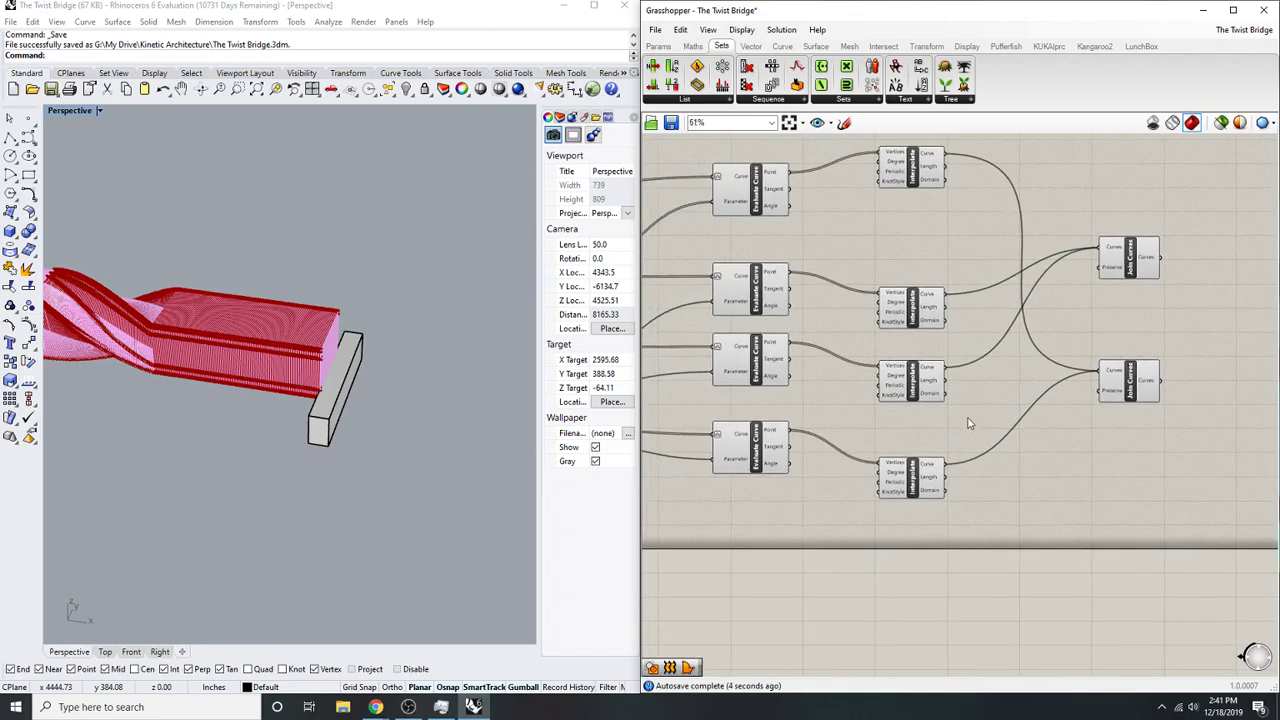
pyautogui.scroll(3, 916, 372)
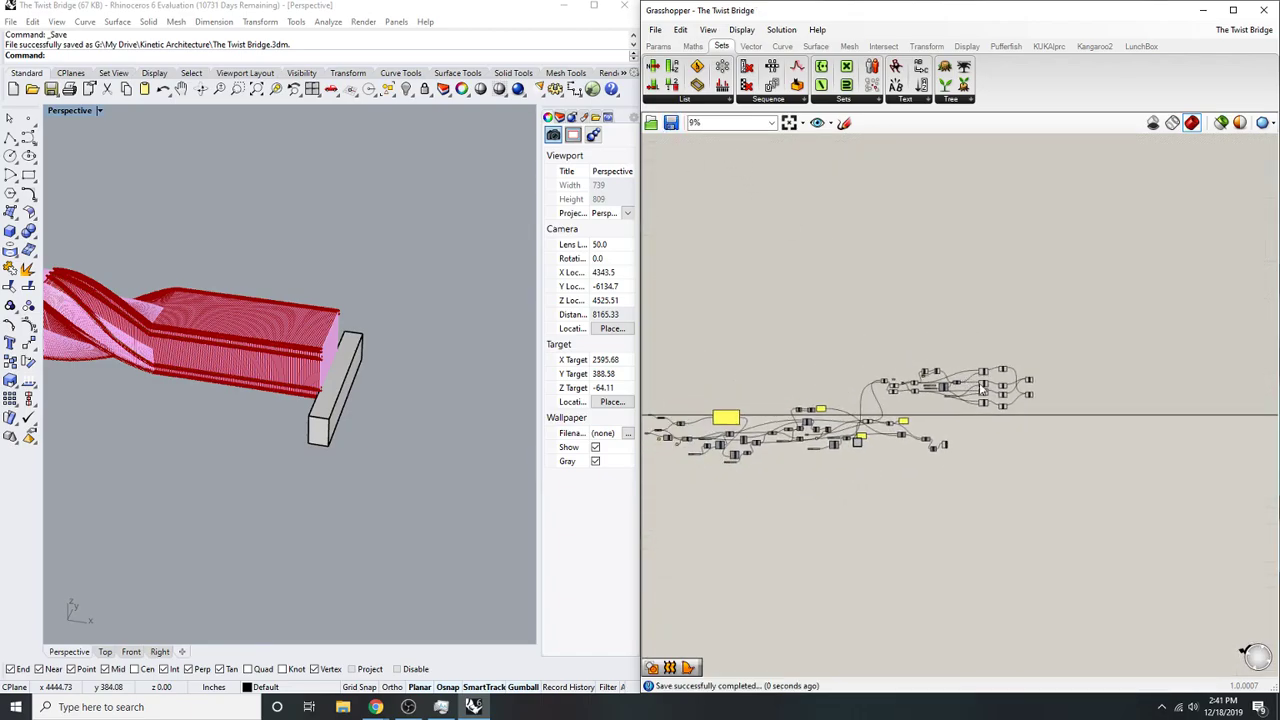
# - Select both Join Curves components and examine their lengthwise curves up close at the bridge's bend in the Rhino viewport
pyautogui.moveTo(897, 431); pyautogui.dragTo(806, 272)
pyautogui.click(852, 327)
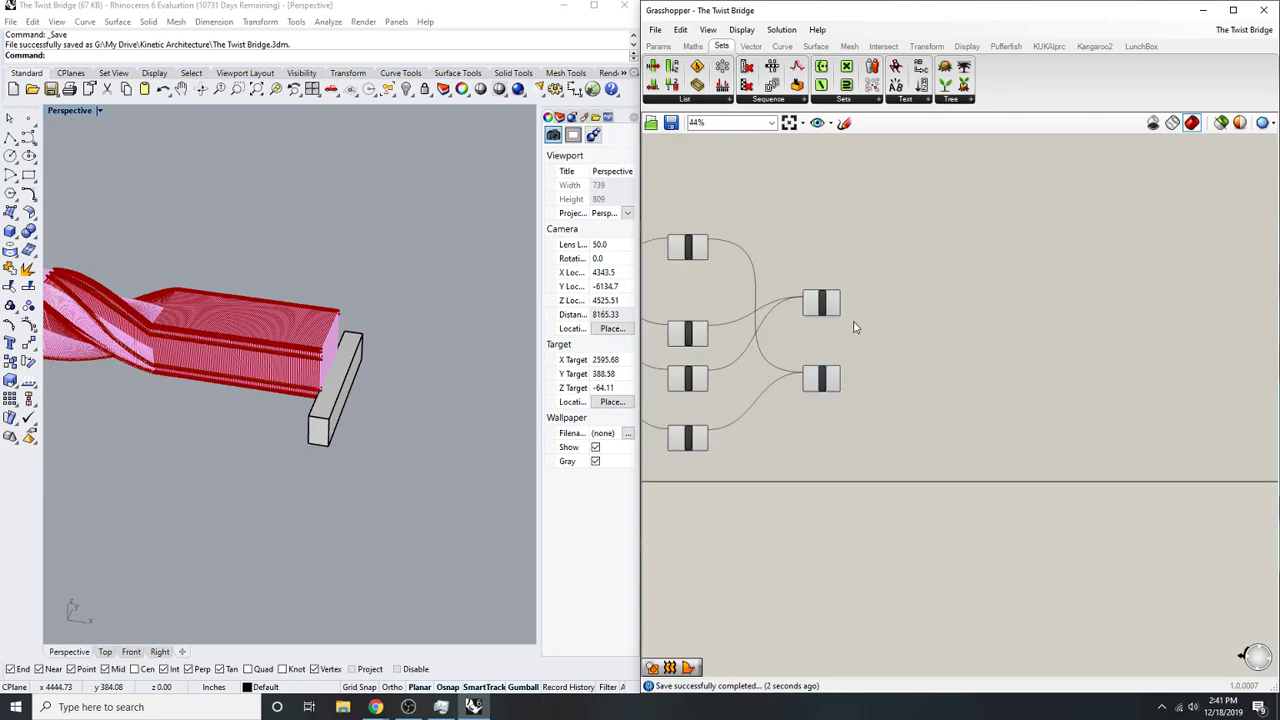
pyautogui.moveTo(954, 414); pyautogui.dragTo(1091, 457, button='right')
pyautogui.moveTo(1091, 457); pyautogui.dragTo(850, 270)
pyautogui.moveTo(234, 486); pyautogui.dragTo(209, 318, button='right')
pyautogui.scroll(10, 209, 318)
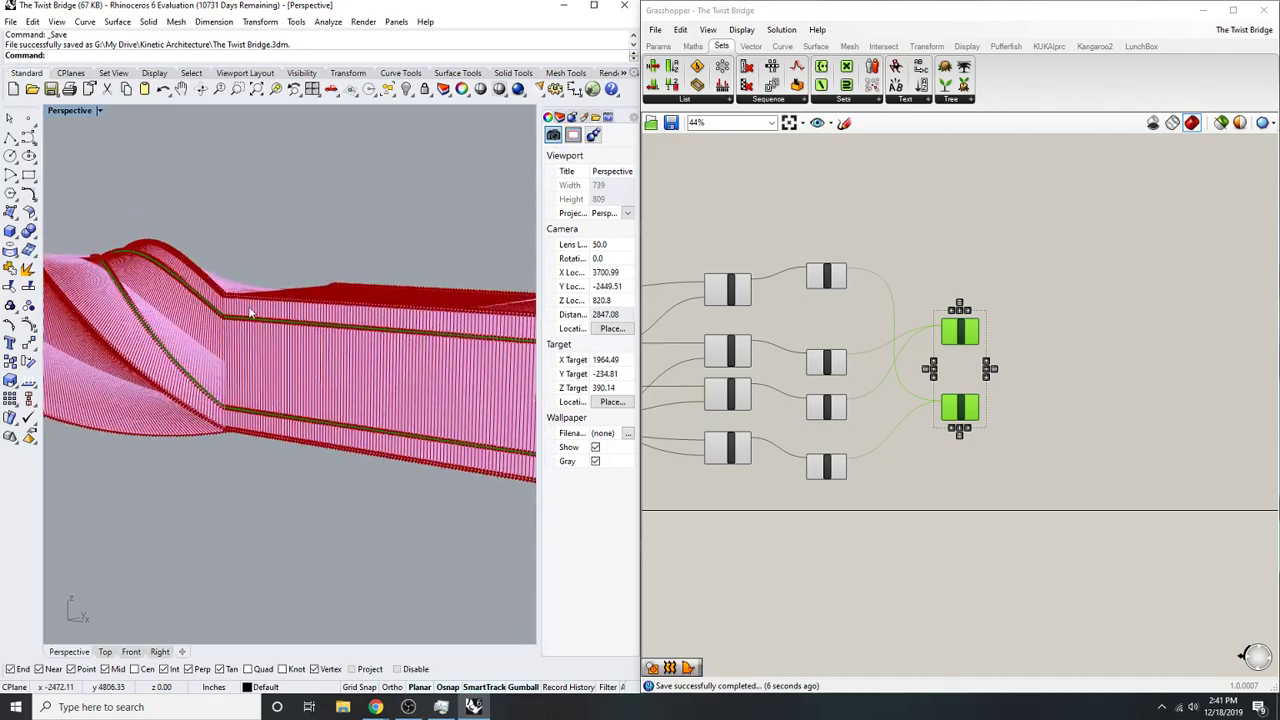
pyautogui.scroll(-3, 164, 327)
pyautogui.scroll(9, 178, 343)
pyautogui.scroll(-15, 178, 357)
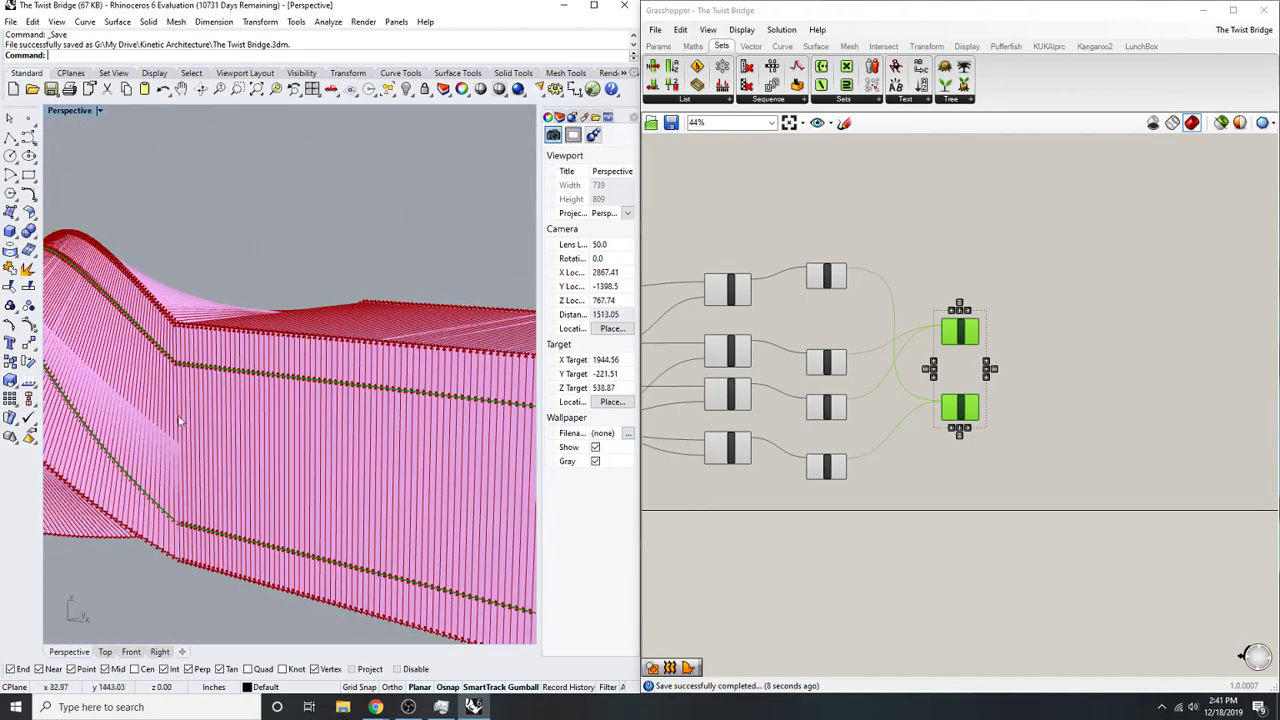
pyautogui.scroll(8, 169, 543)
pyautogui.scroll(2, 169, 543)
pyautogui.scroll(-12, 189, 477)
pyautogui.moveTo(189, 477); pyautogui.dragTo(240, 497, button='right')
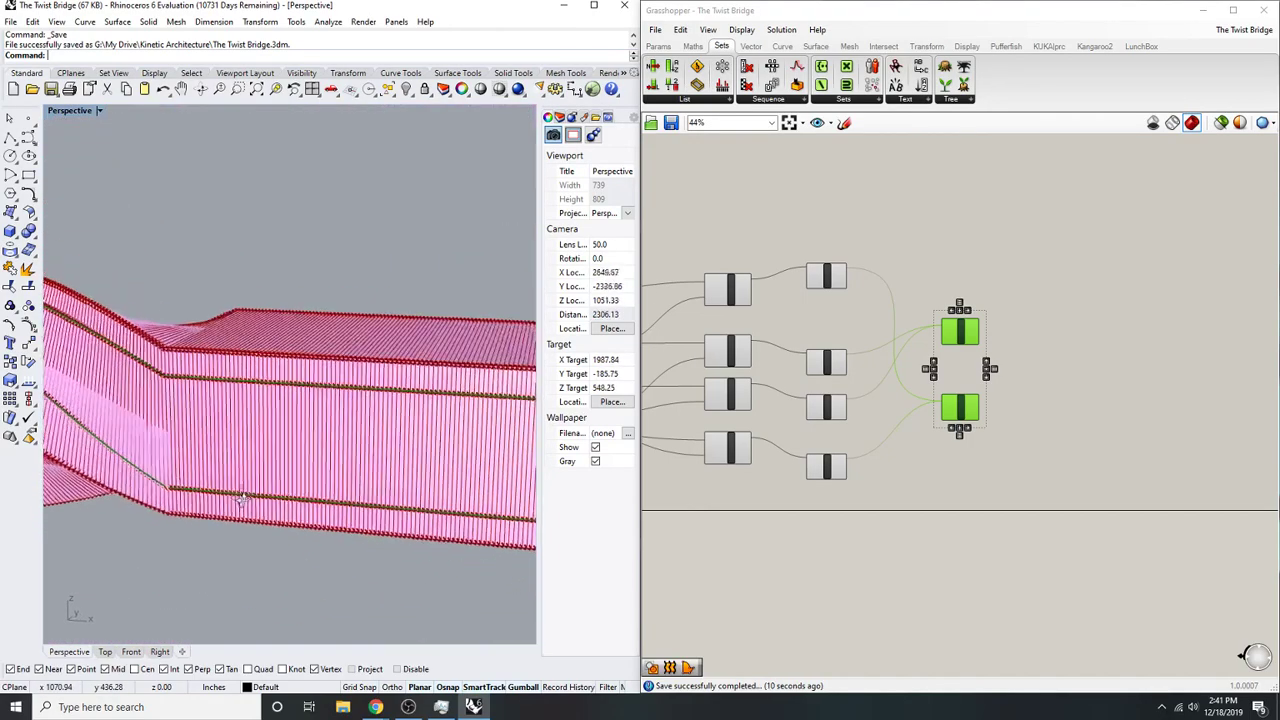
pyautogui.scroll(4, 170, 497)
pyautogui.scroll(6, 161, 505)
pyautogui.scroll(-10, 165, 500)
pyautogui.scroll(8, 170, 490)
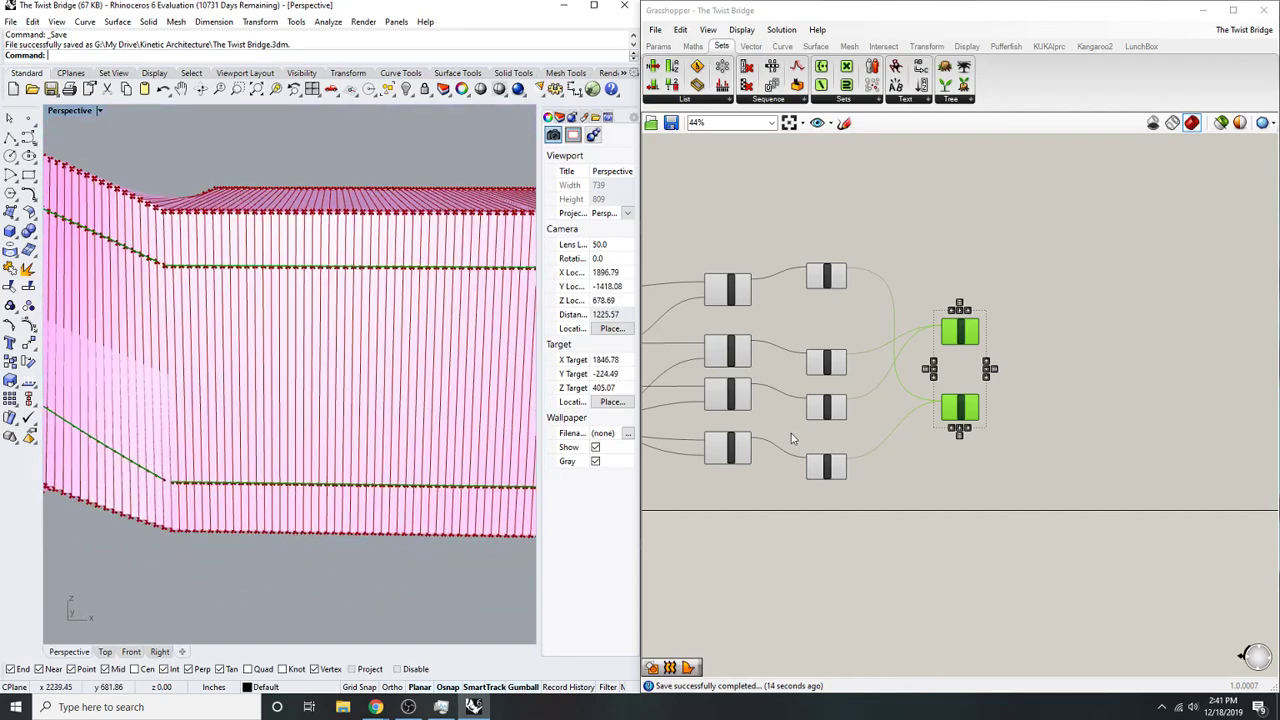
# - Trace the definition back from the Join Curves components to the Split List component and check which profiles it carries
pyautogui.scroll(-4, 791, 438)
pyautogui.moveTo(668, 447); pyautogui.dragTo(845, 414, button='right')
pyautogui.scroll(4, 845, 400)
pyautogui.scroll(4, 820, 343)
pyautogui.moveTo(801, 453); pyautogui.dragTo(914, 364, button='right')
pyautogui.scroll(-3, 914, 364)
pyautogui.moveTo(801, 585); pyautogui.dragTo(869, 520, button='right')
pyautogui.scroll(1, 869, 520)
pyautogui.moveTo(989, 368); pyautogui.dragTo(913, 408, button='right')
pyautogui.scroll(1, 953, 216)
pyautogui.click(954, 217)
pyautogui.scroll(-3, 939, 247)
pyautogui.moveTo(760, 537); pyautogui.dragTo(883, 434, button='right')
pyautogui.scroll(5, 826, 432)
pyautogui.scroll(-1, 840, 413)
pyautogui.scroll(3, 883, 434)
pyautogui.scroll(-5, 897, 452)
pyautogui.scroll(-3, 974, 366)
pyautogui.moveTo(1028, 237); pyautogui.dragTo(982, 300, button='right')
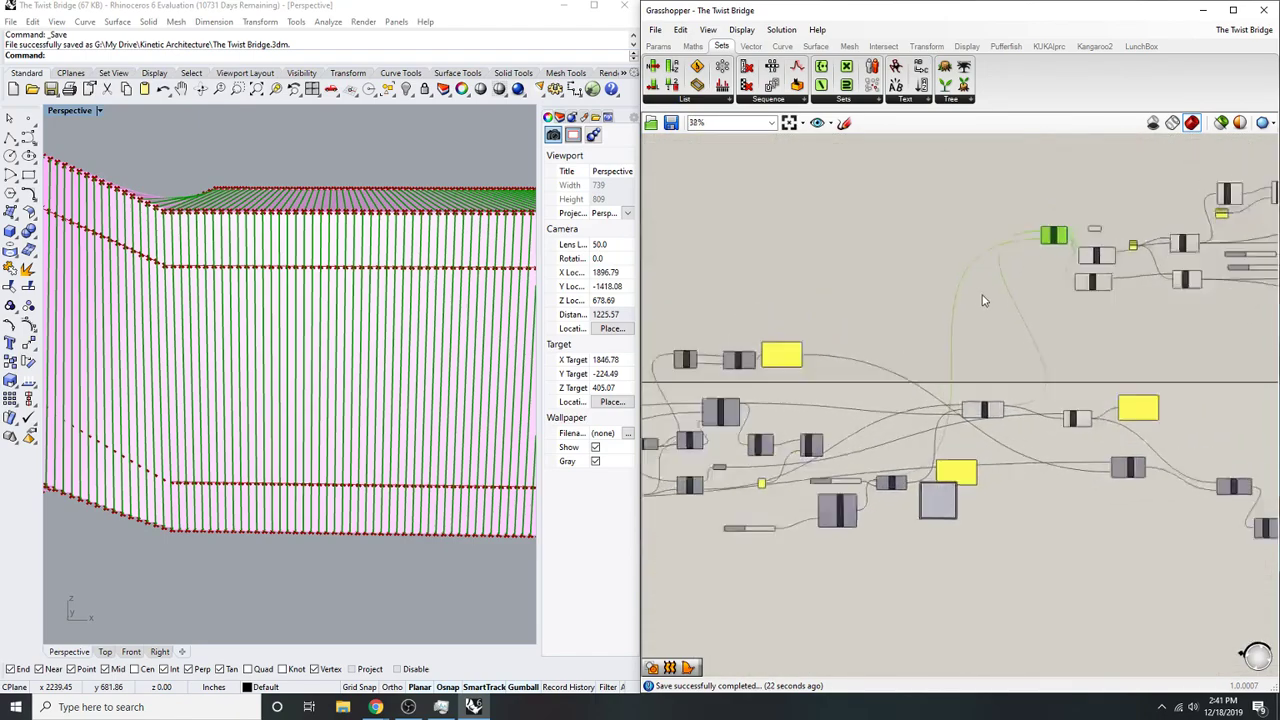
pyautogui.scroll(4, 983, 300)
pyautogui.doubleClick(945, 372)
pyautogui.write('number slider')
pyautogui.press('Return')
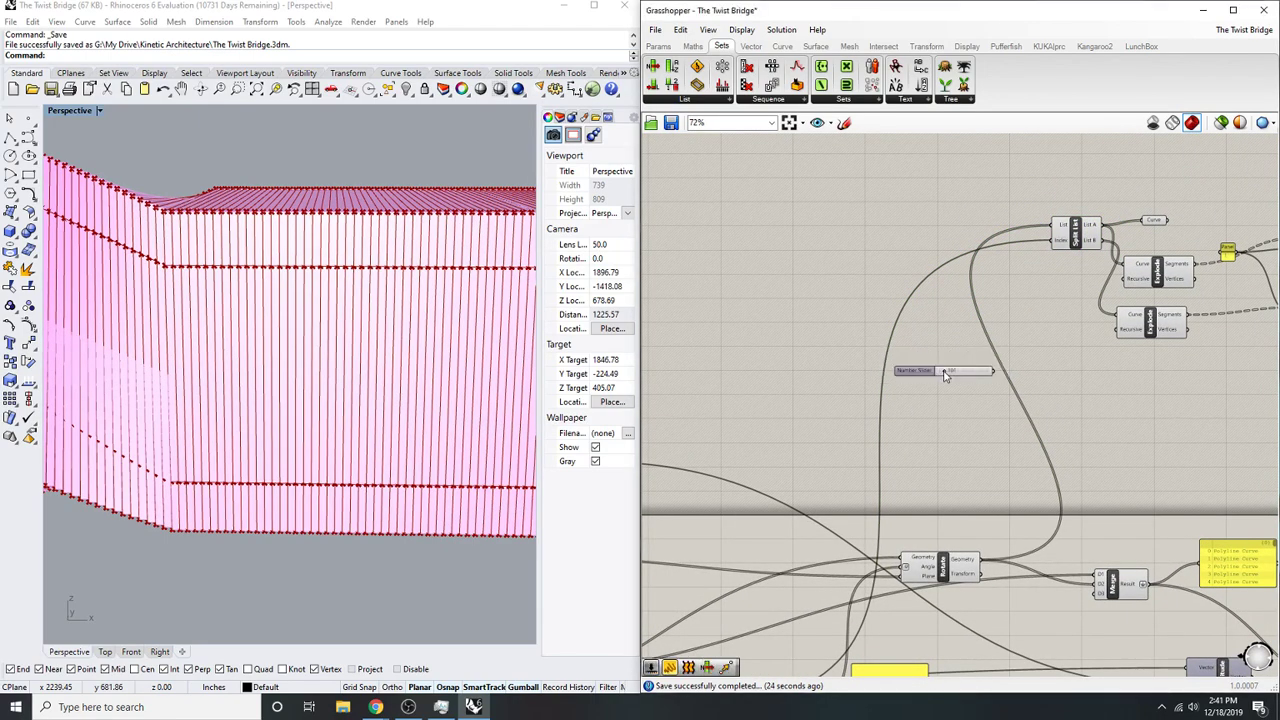
pyautogui.scroll(2, 1008, 242)
pyautogui.moveTo(972, 472); pyautogui.dragTo(970, 470)
pyautogui.hotkey('ctrl', 'z')
pyautogui.click(931, 469)
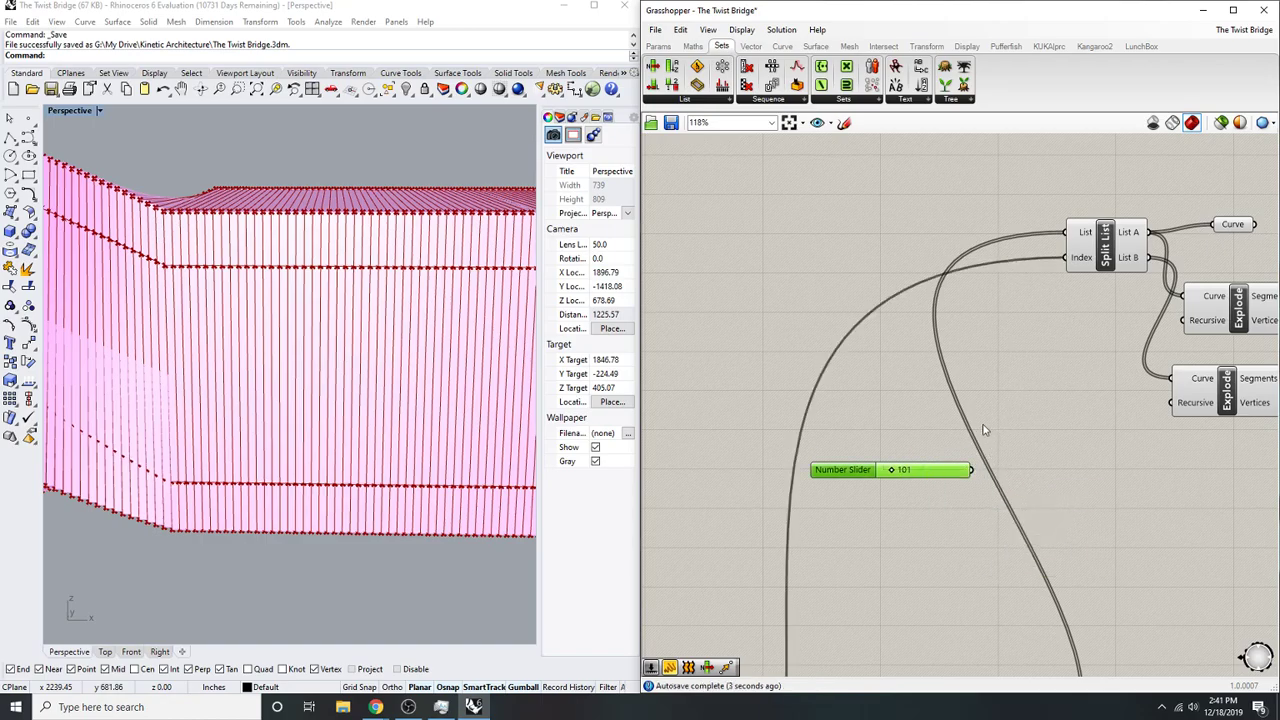
pyautogui.press('Delete')
# - Examine the lengthwise curve at the bend and trace it from the second Evaluate Curve component back to Split List
pyautogui.scroll(5, 240, 287)
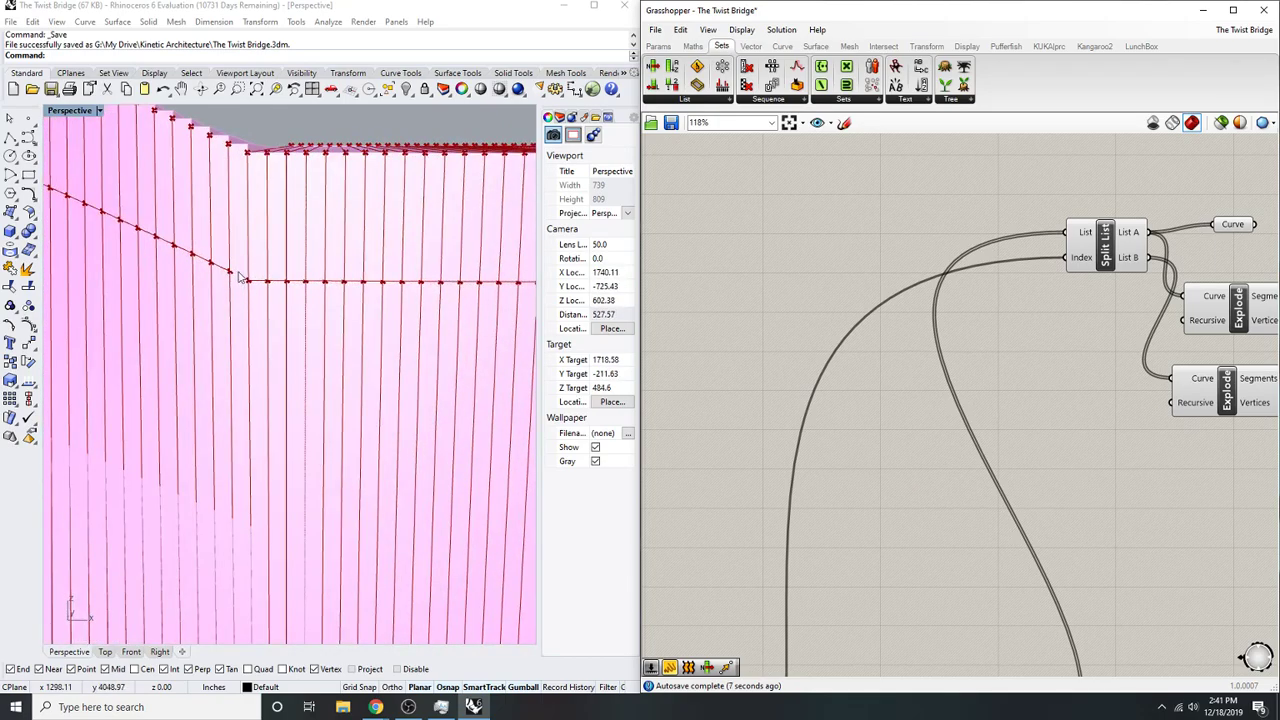
pyautogui.scroll(-5, 1093, 302)
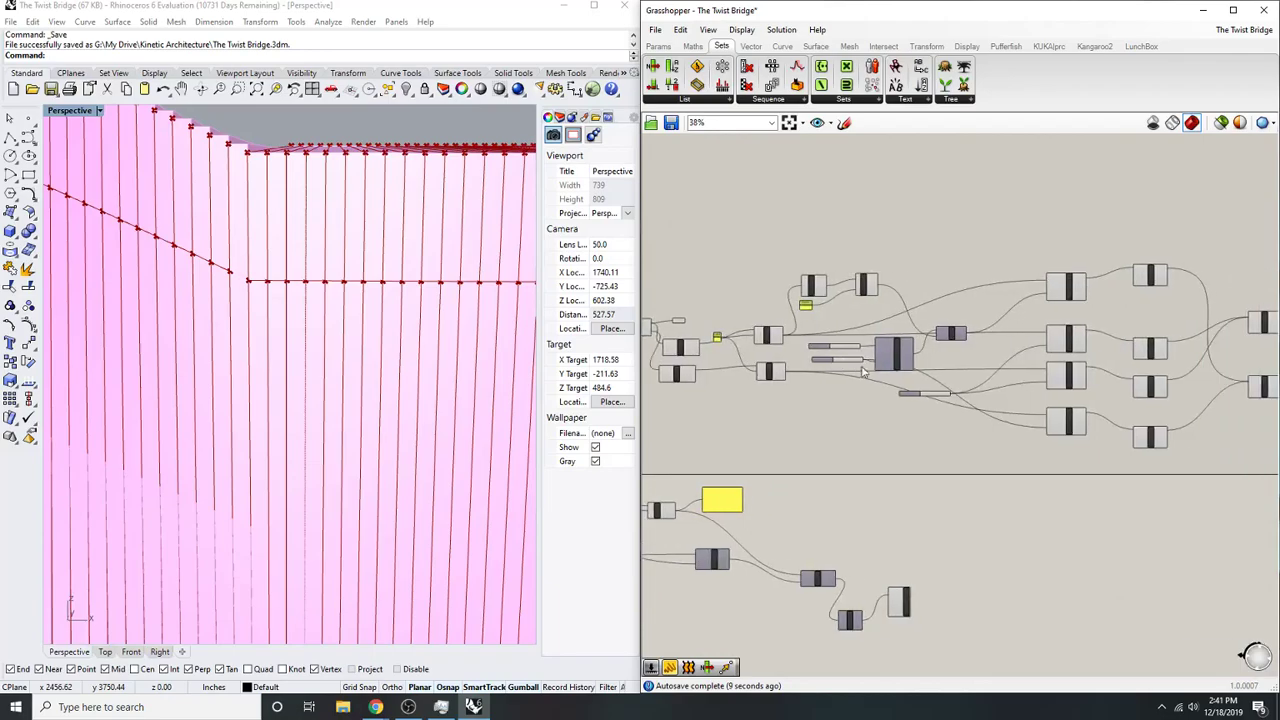
pyautogui.scroll(4, 942, 364)
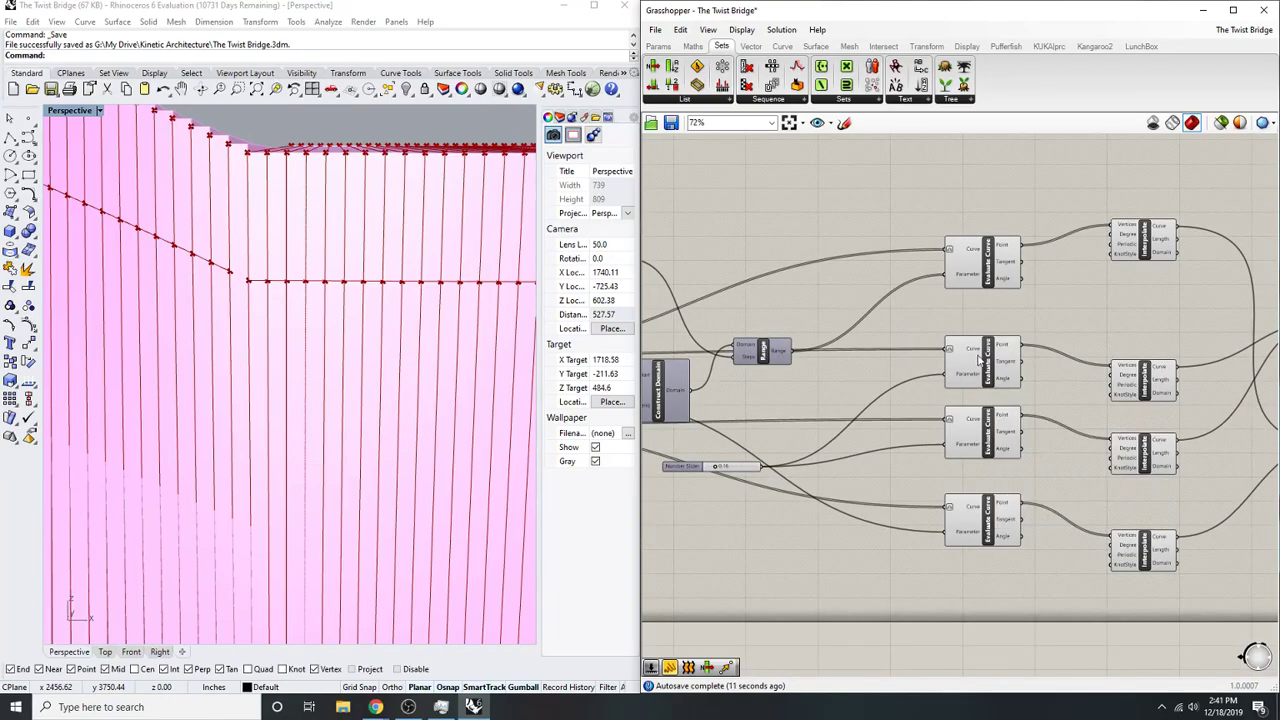
pyautogui.click(990, 358)
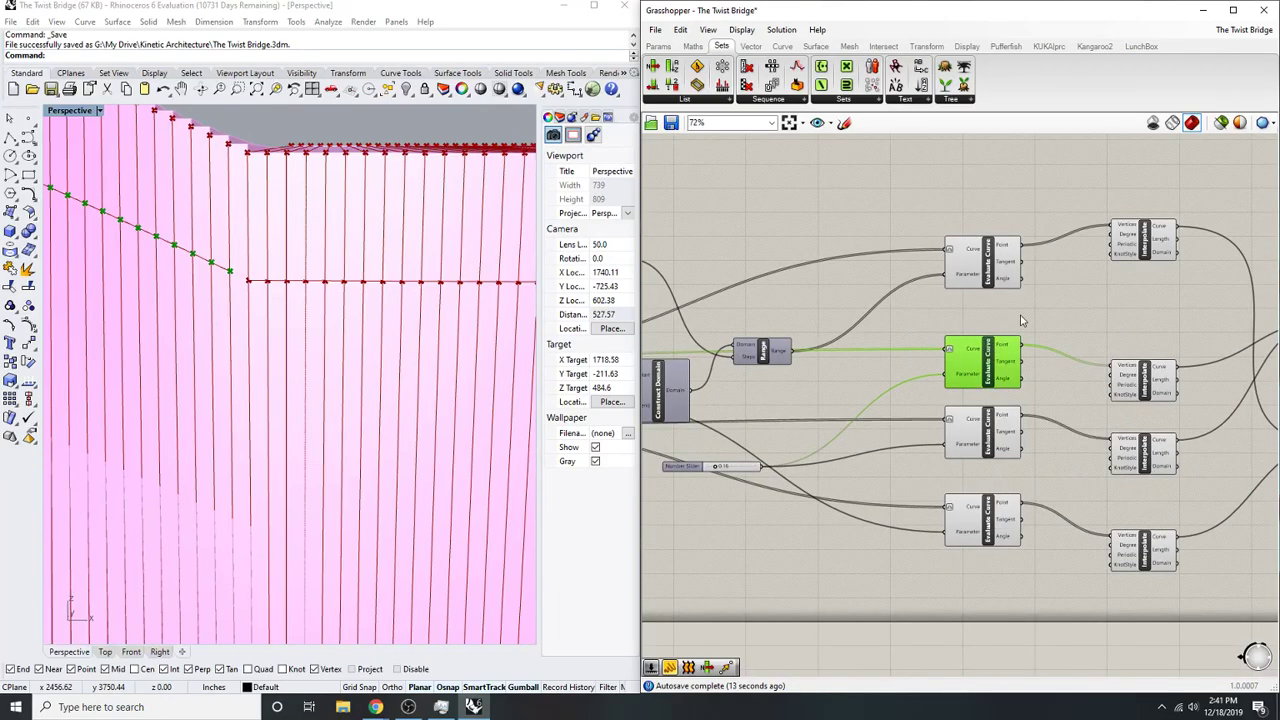
pyautogui.scroll(-4, 1010, 322)
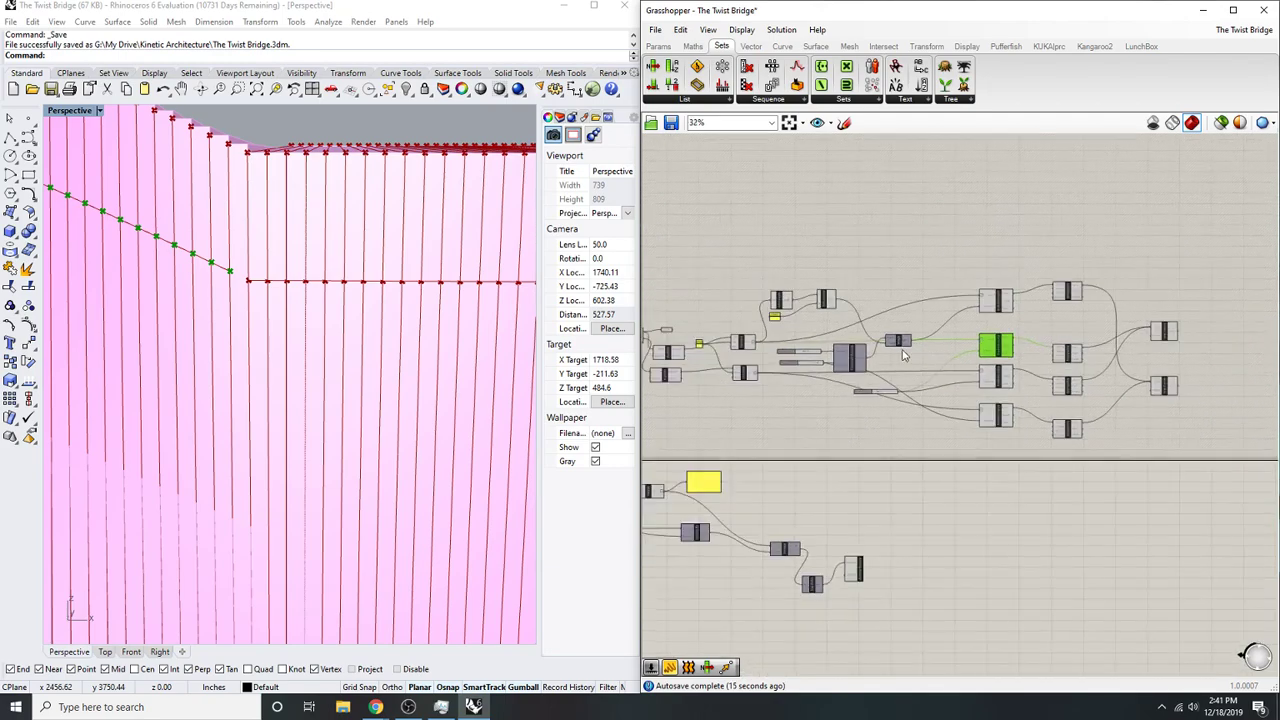
pyautogui.moveTo(700, 390); pyautogui.dragTo(974, 390, button='right')
pyautogui.scroll(4, 843, 386)
pyautogui.moveTo(843, 386); pyautogui.dragTo(904, 400, button='right')
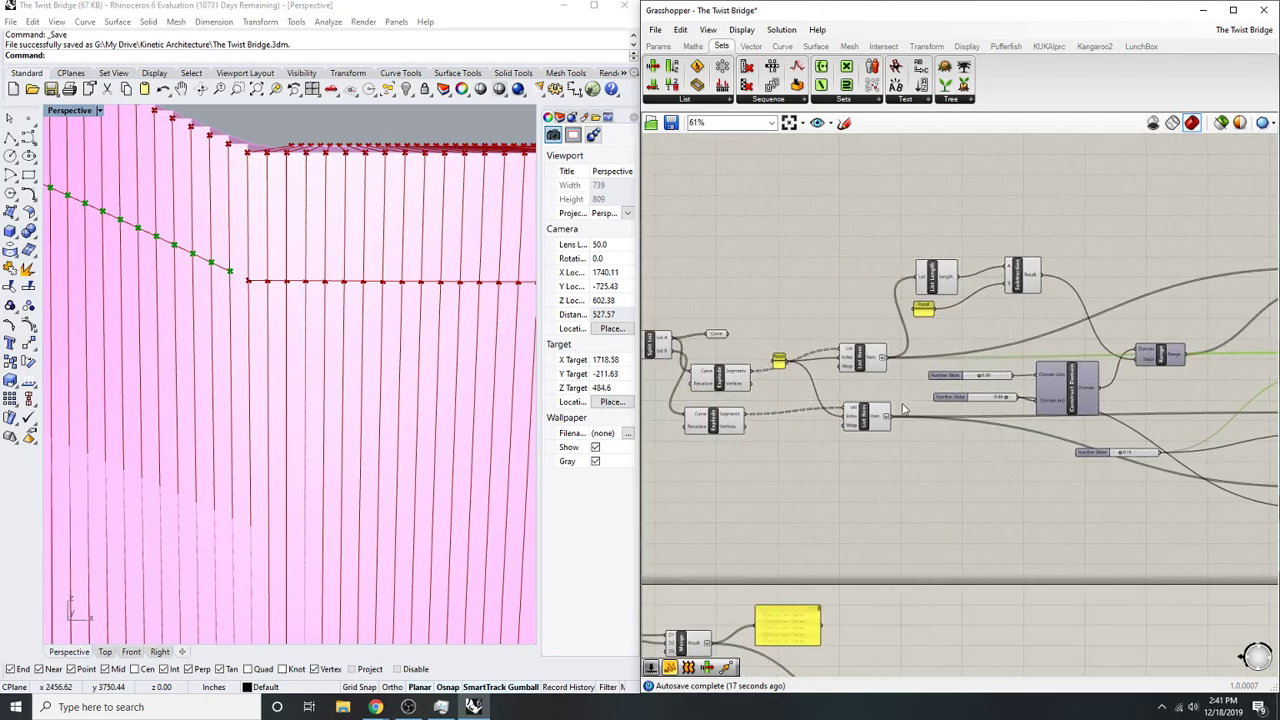
pyautogui.moveTo(775, 443); pyautogui.dragTo(855, 437, button='right')
pyautogui.moveTo(850, 455); pyautogui.dragTo(745, 335)
pyautogui.click(889, 262)
pyautogui.scroll(3, 820, 330)
pyautogui.click(810, 360)
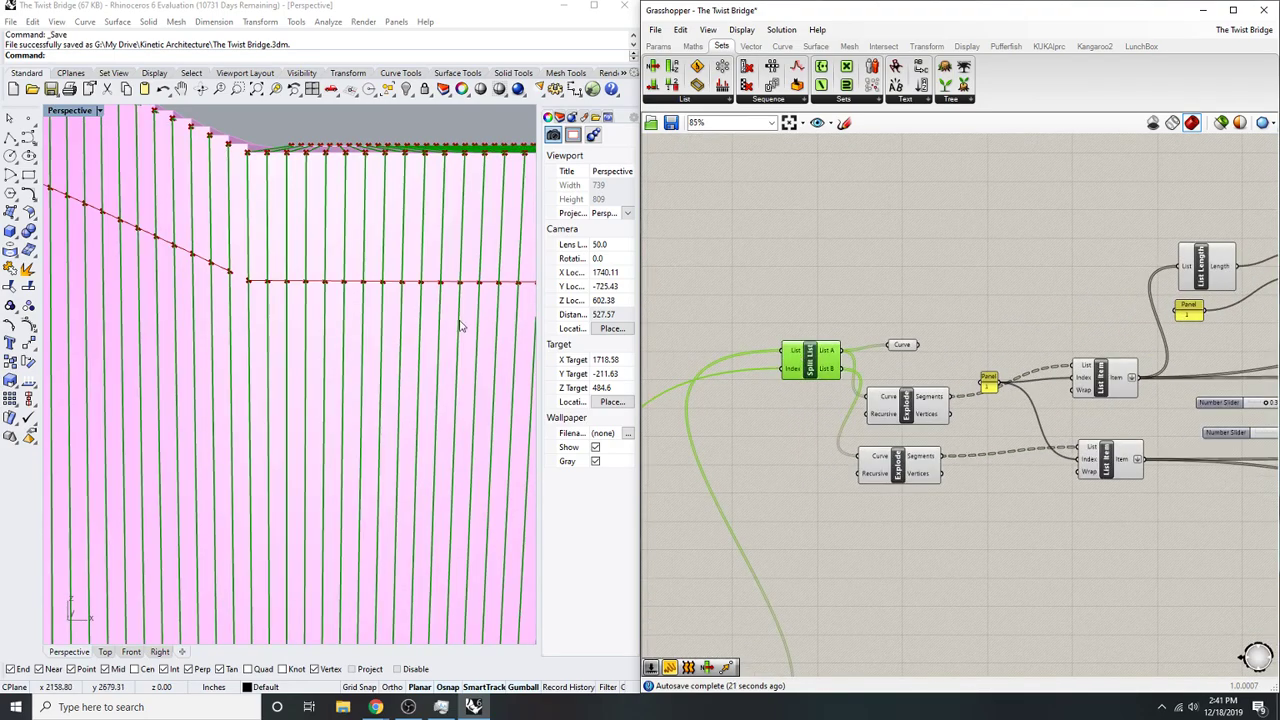
# - Follow the data from the Explode components to the top two Evaluate Curve components and check the points they produce
pyautogui.moveTo(1008, 349); pyautogui.dragTo(835, 340, button='right')
pyautogui.moveTo(970, 408); pyautogui.dragTo(930, 545)
pyautogui.click(1016, 535)
pyautogui.moveTo(977, 530); pyautogui.dragTo(483, 490, button='right')
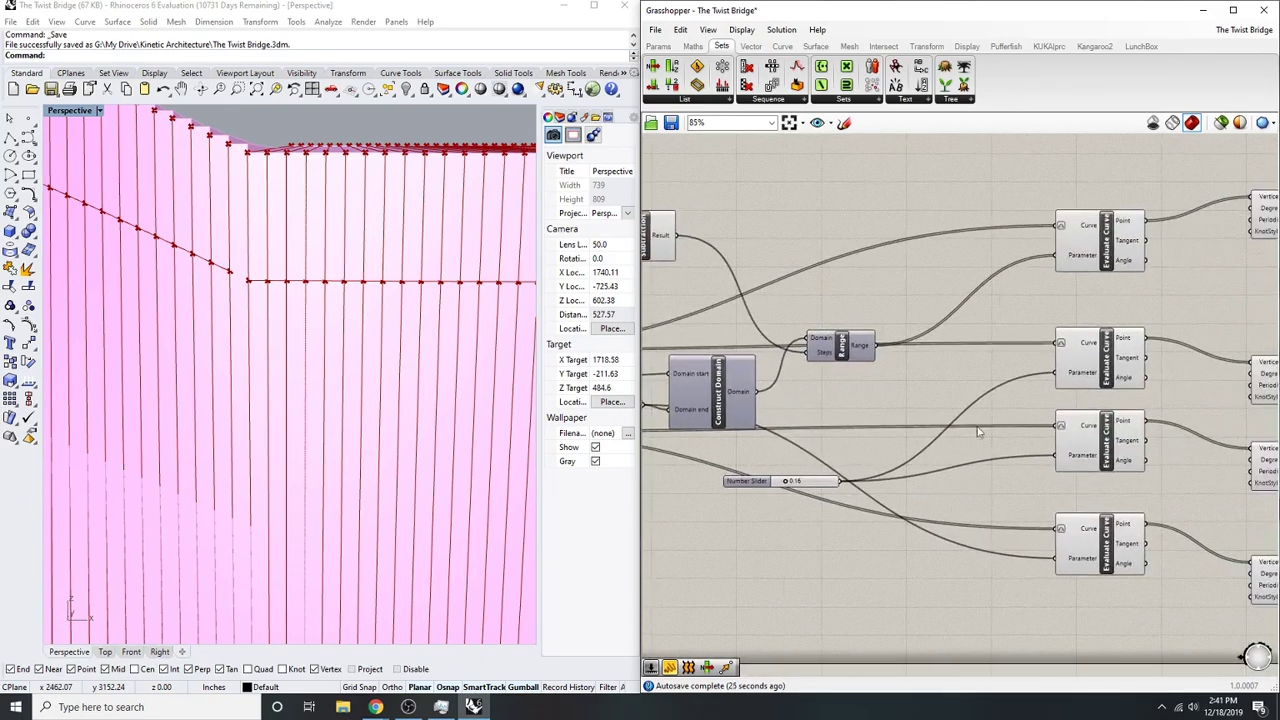
pyautogui.click(1118, 246)
pyautogui.moveTo(1118, 246); pyautogui.dragTo(988, 251, button='right')
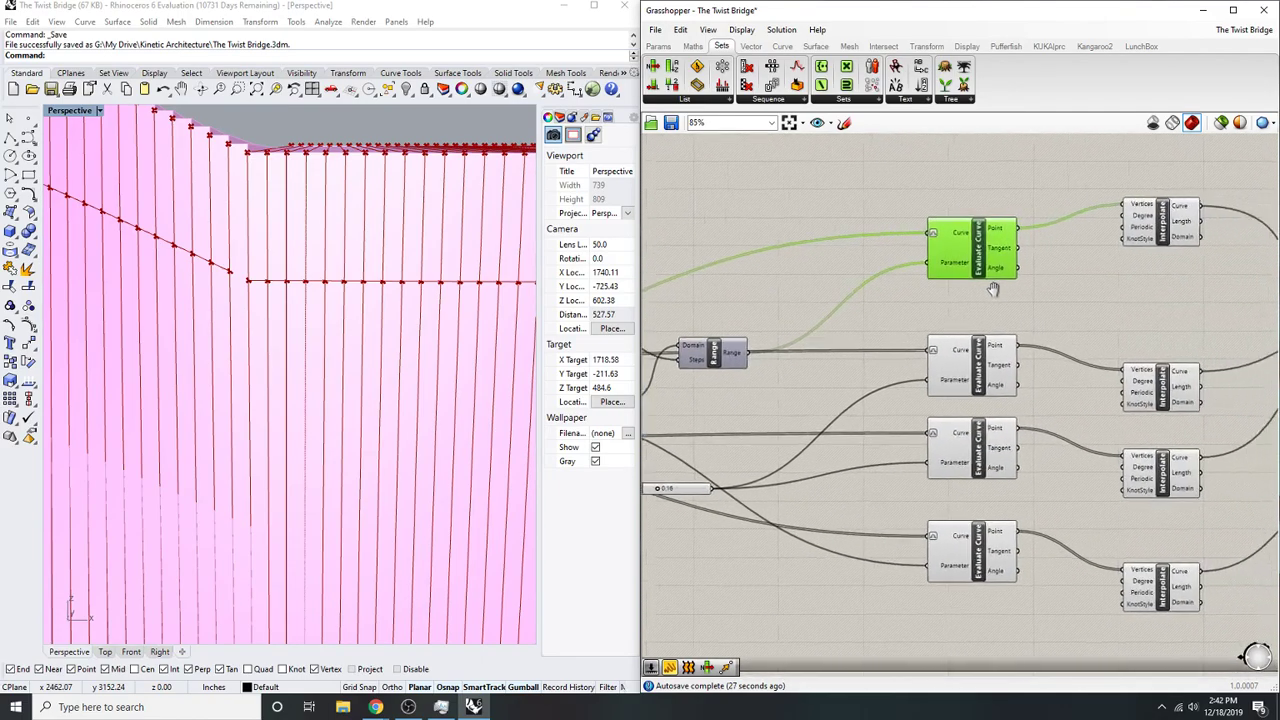
pyautogui.click(976, 362)
pyautogui.scroll(-2, 976, 362)
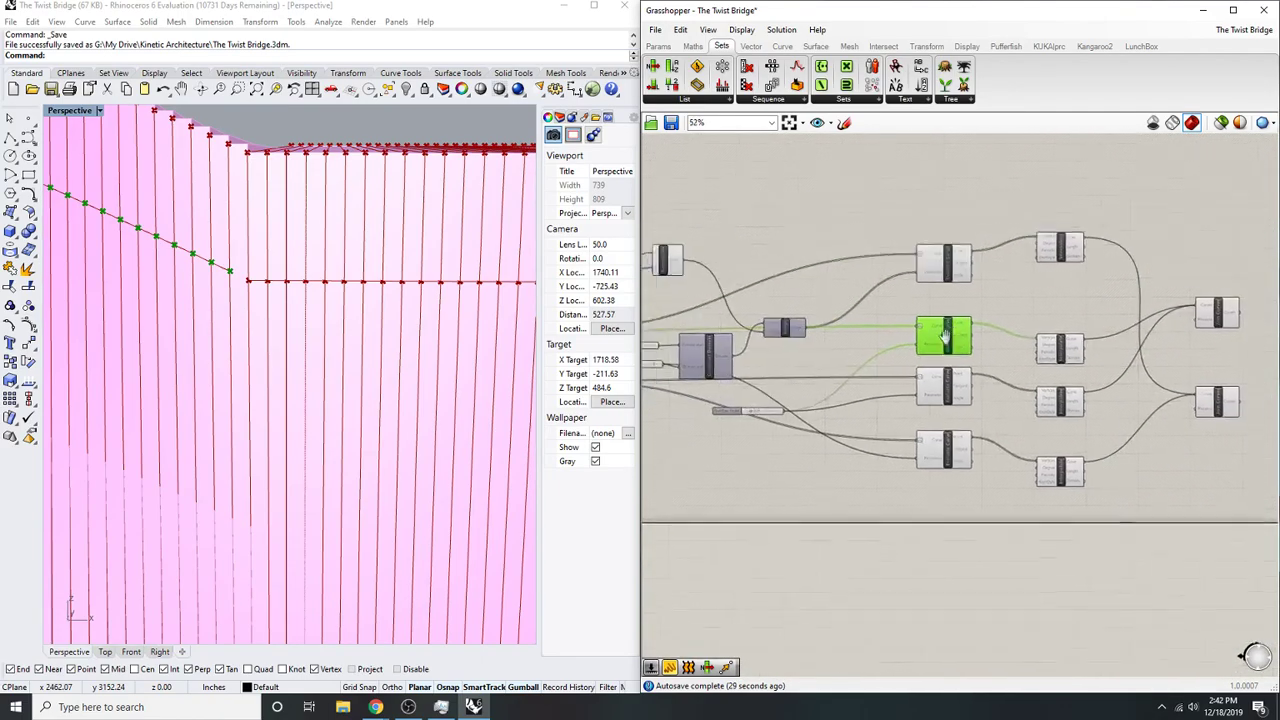
pyautogui.doubleClick(1001, 262)
pyautogui.write('list item')
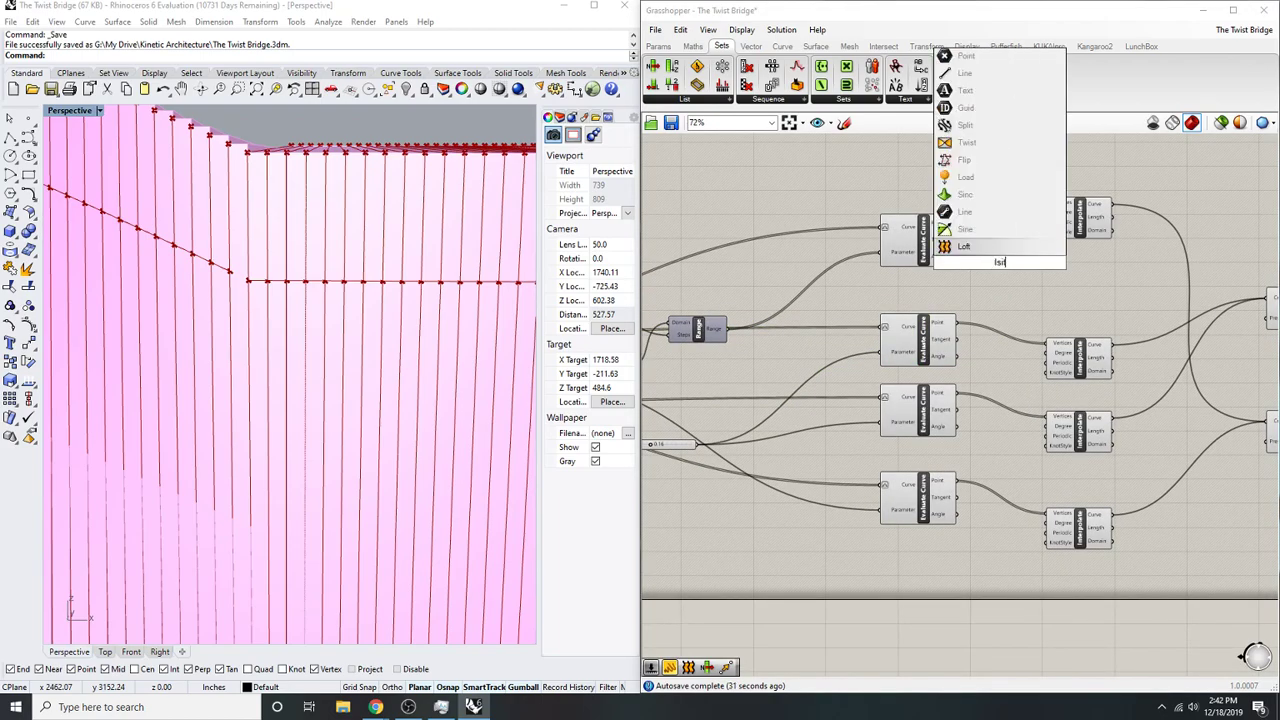
pyautogui.press('Return')
pyautogui.scroll(2, 1000, 260)
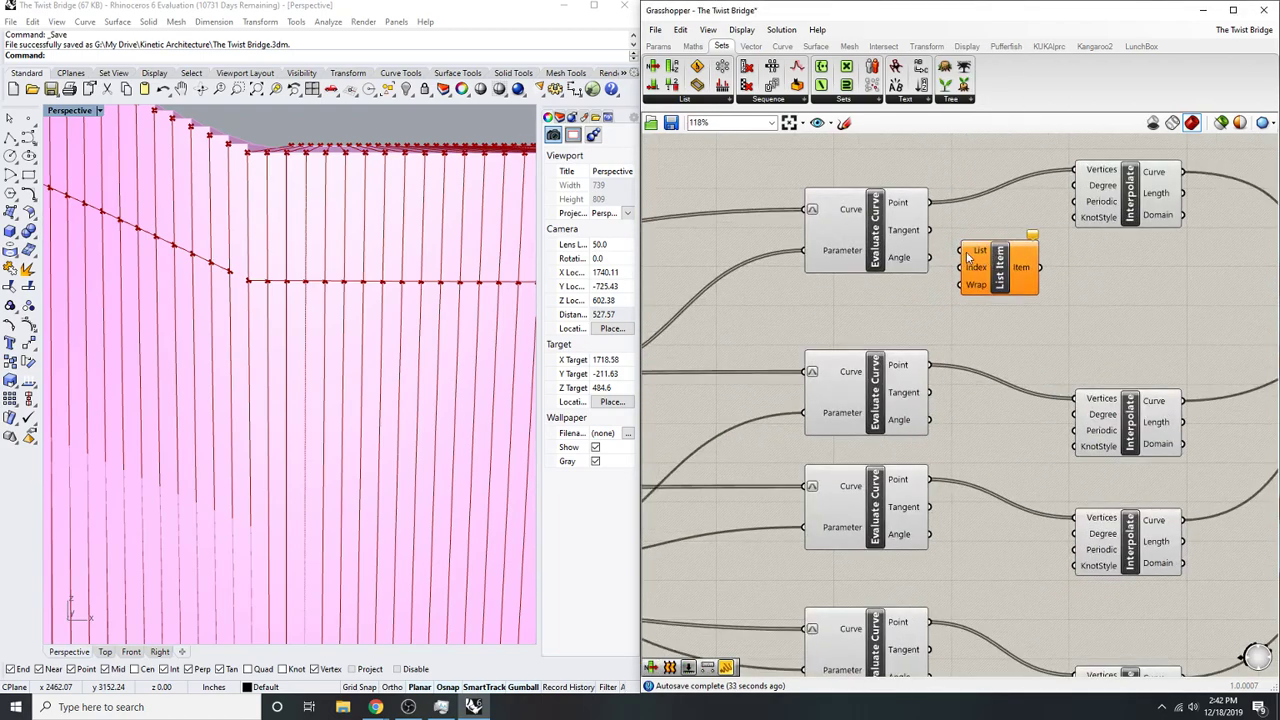
pyautogui.moveTo(999, 260); pyautogui.dragTo(962, 278, button='right')
pyautogui.moveTo(1020, 457); pyautogui.dragTo(1008, 398, button='right')
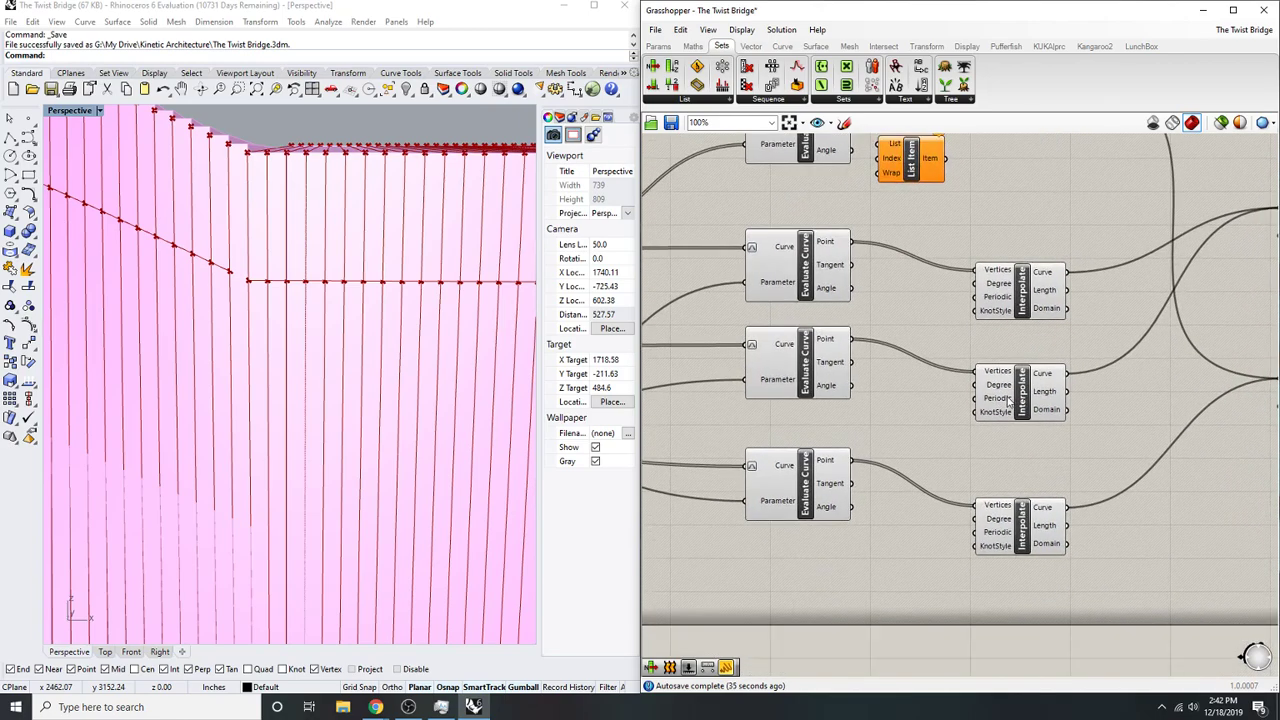
# - Delete the four Interpolate components together with both Join Curves components and the List Item component
pyautogui.scroll(-4, 963, 219)
pyautogui.moveTo(1161, 483); pyautogui.dragTo(874, 188)
pyautogui.press('Delete')
# - Add a Merge component beside the top Evaluate Curve component
pyautogui.scroll(3, 905, 300)
pyautogui.doubleClick(892, 262)
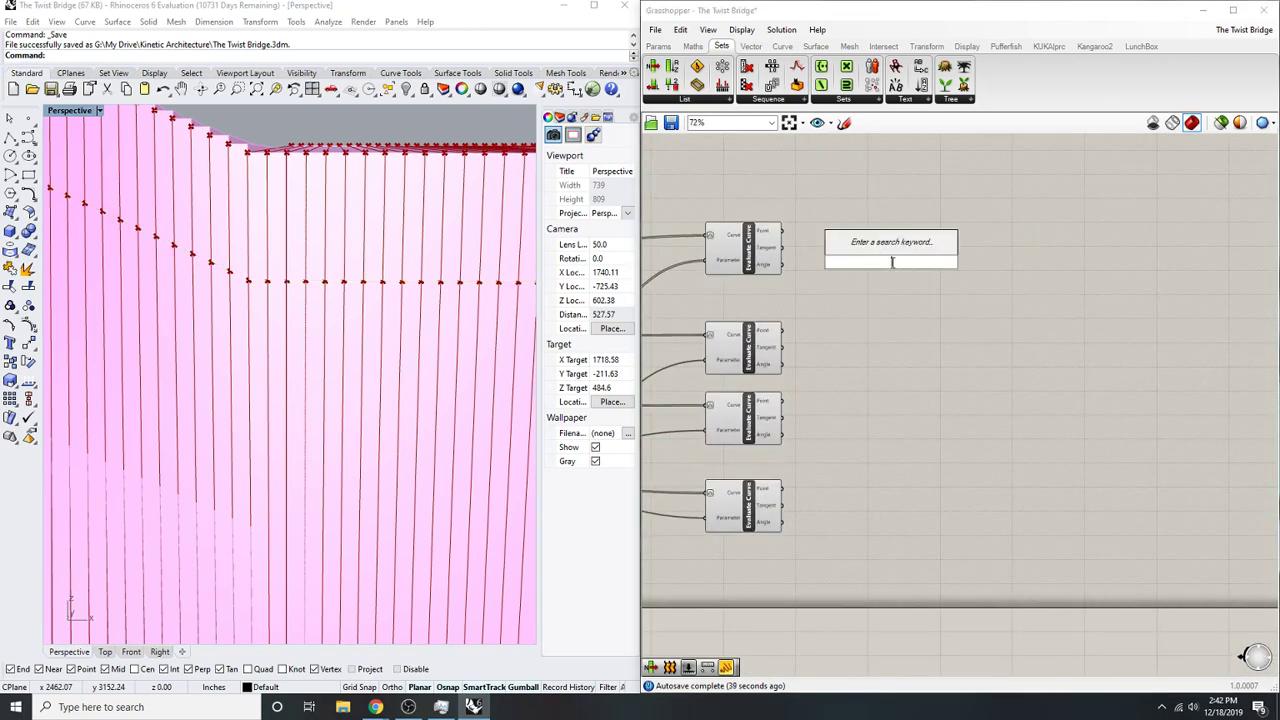
pyautogui.write('merge')
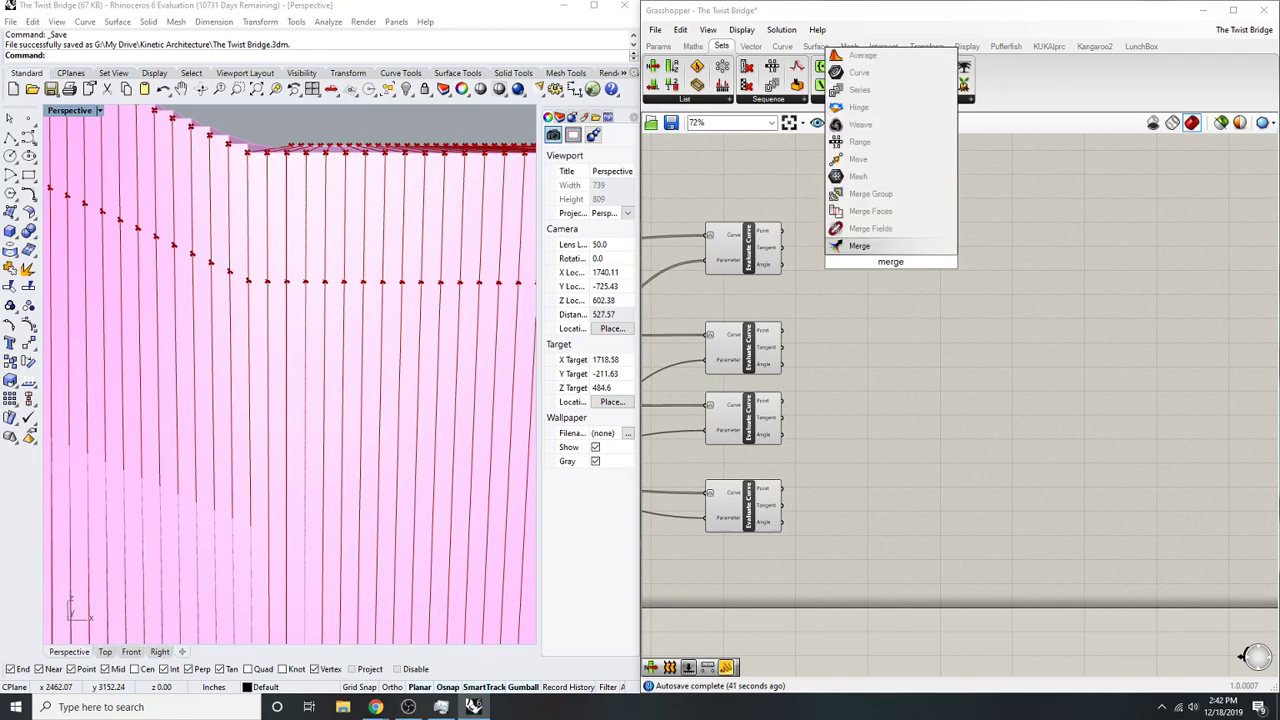
pyautogui.press('Return')
# - Compare the points from the four Evaluate Curve components to find which rows line up across the bend
pyautogui.click(762, 270)
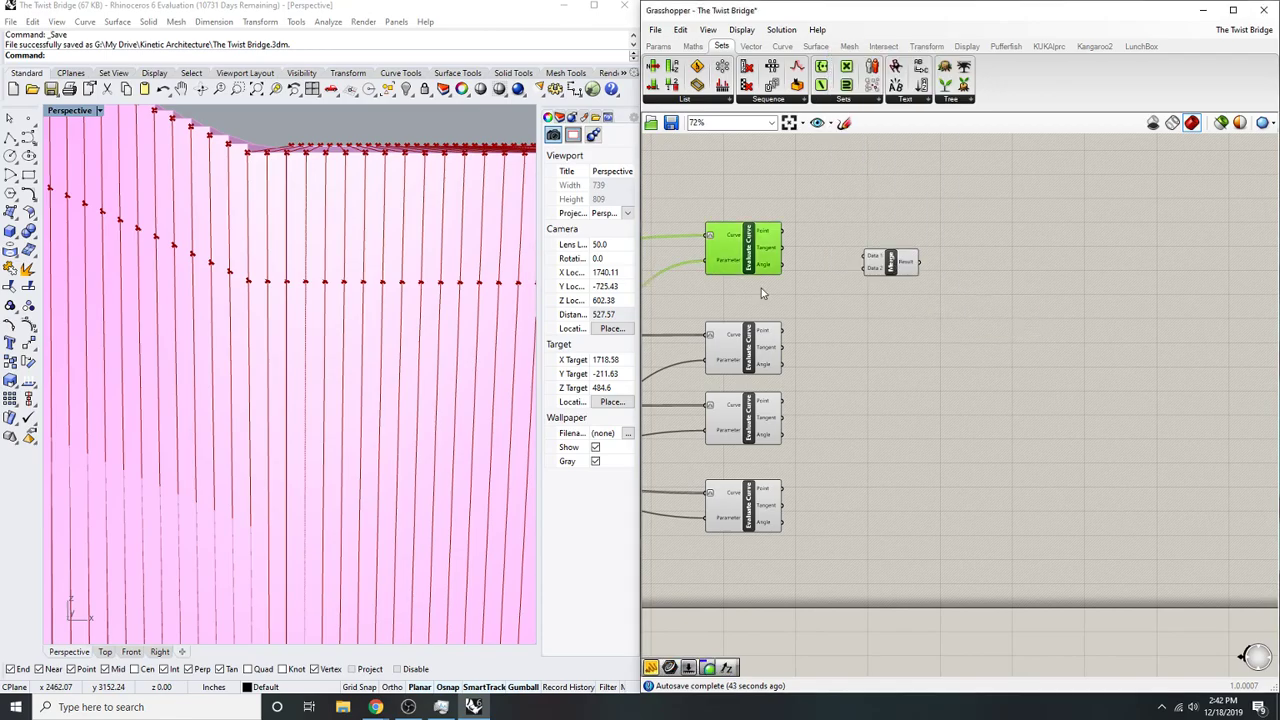
pyautogui.scroll(-10, 382, 359)
pyautogui.click(766, 368)
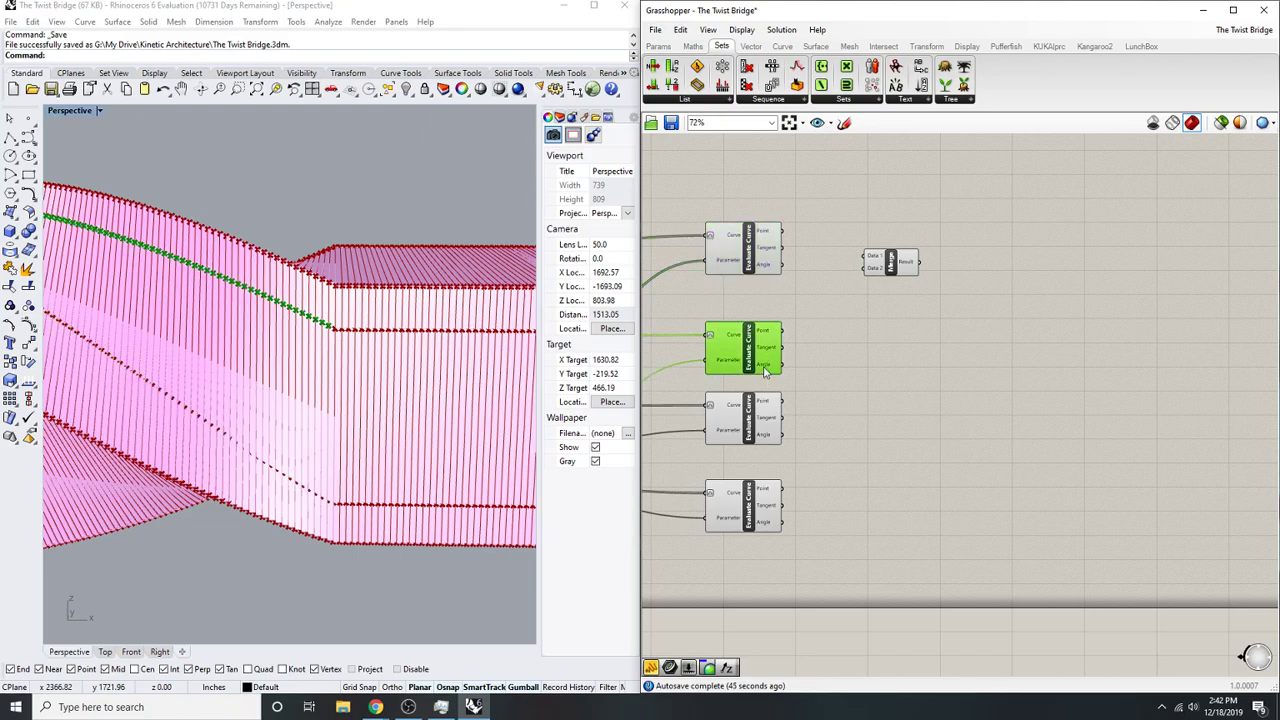
pyautogui.click(750, 410)
pyautogui.click(766, 252)
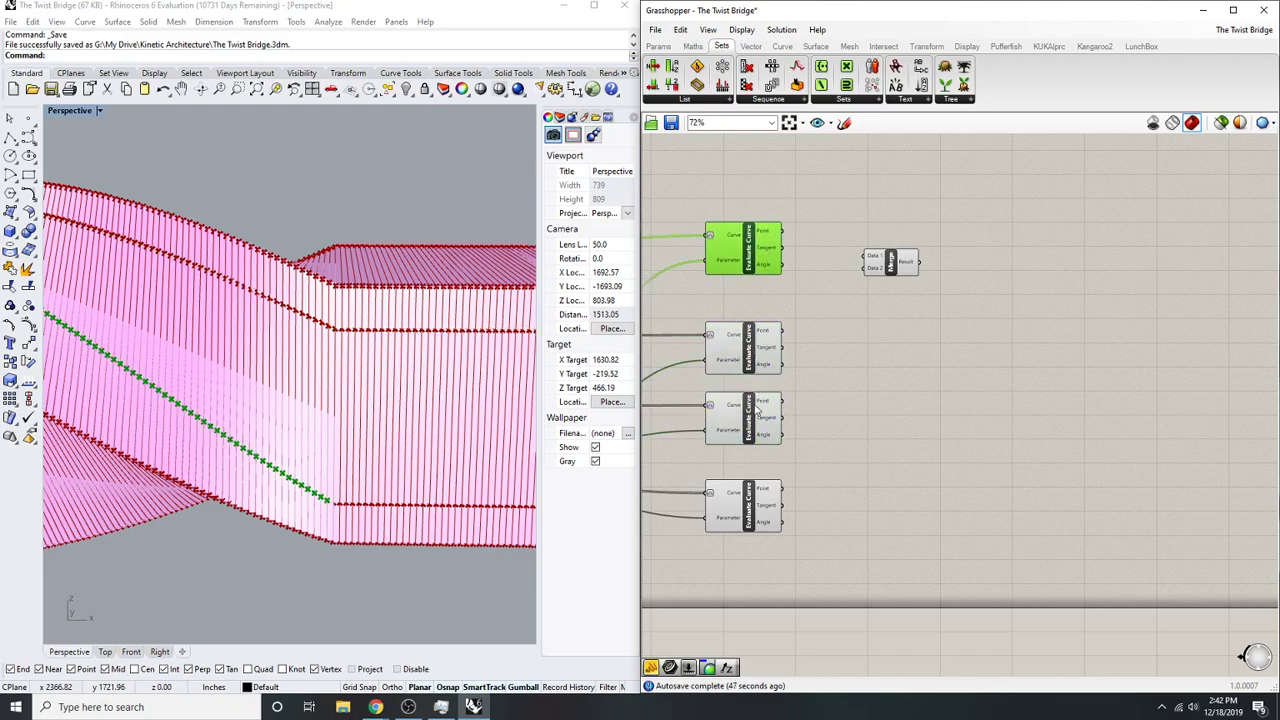
pyautogui.click(756, 500)
pyautogui.click(763, 355)
pyautogui.click(755, 523)
pyautogui.click(761, 445)
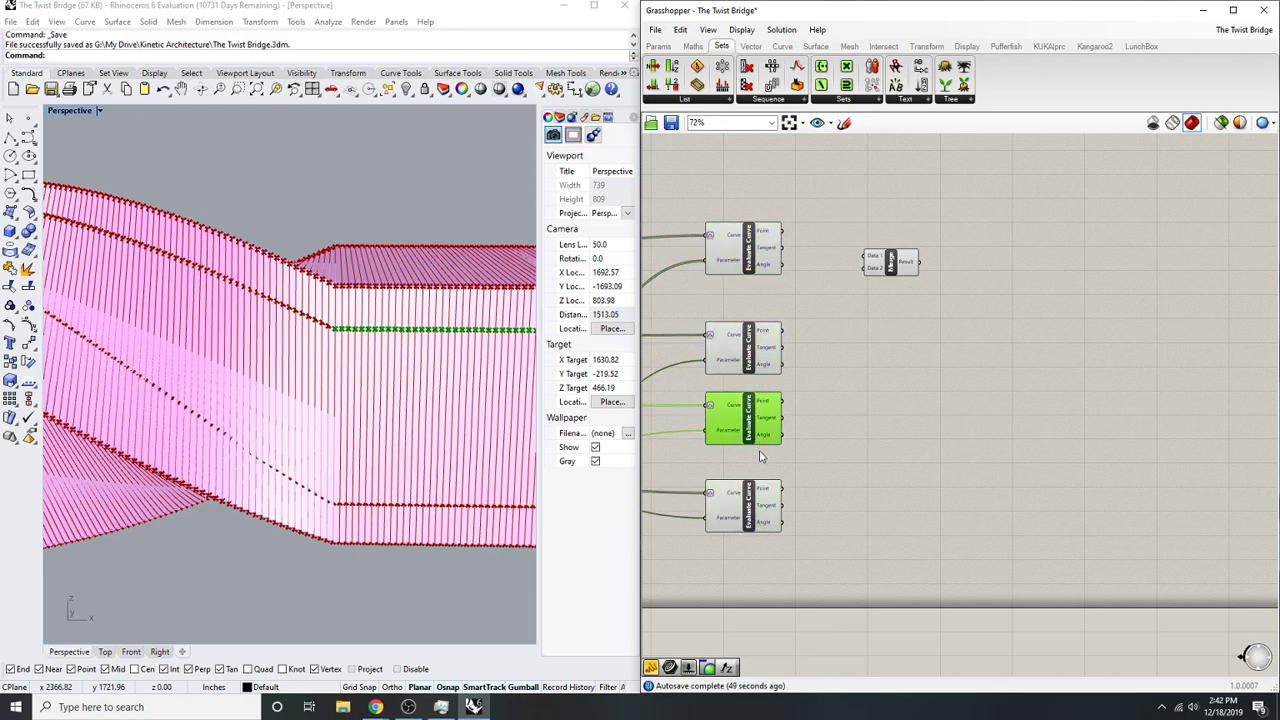
pyautogui.click(758, 505)
pyautogui.click(761, 255)
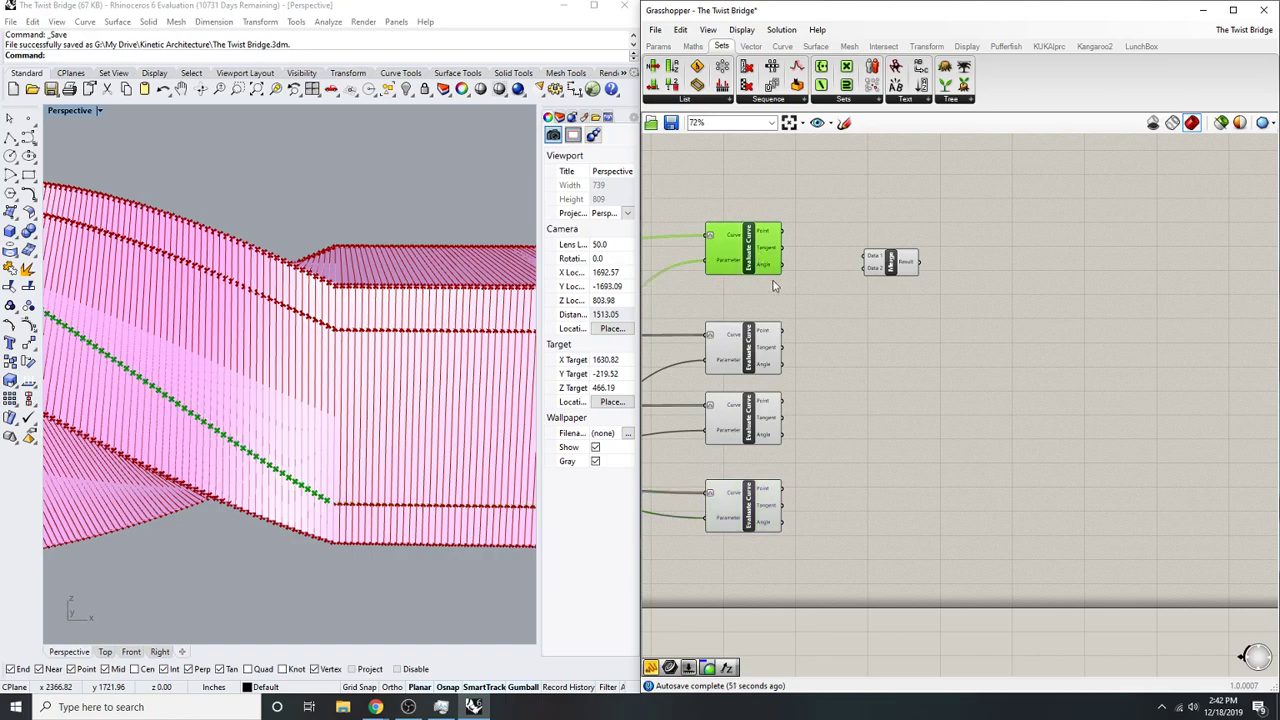
pyautogui.click(763, 507)
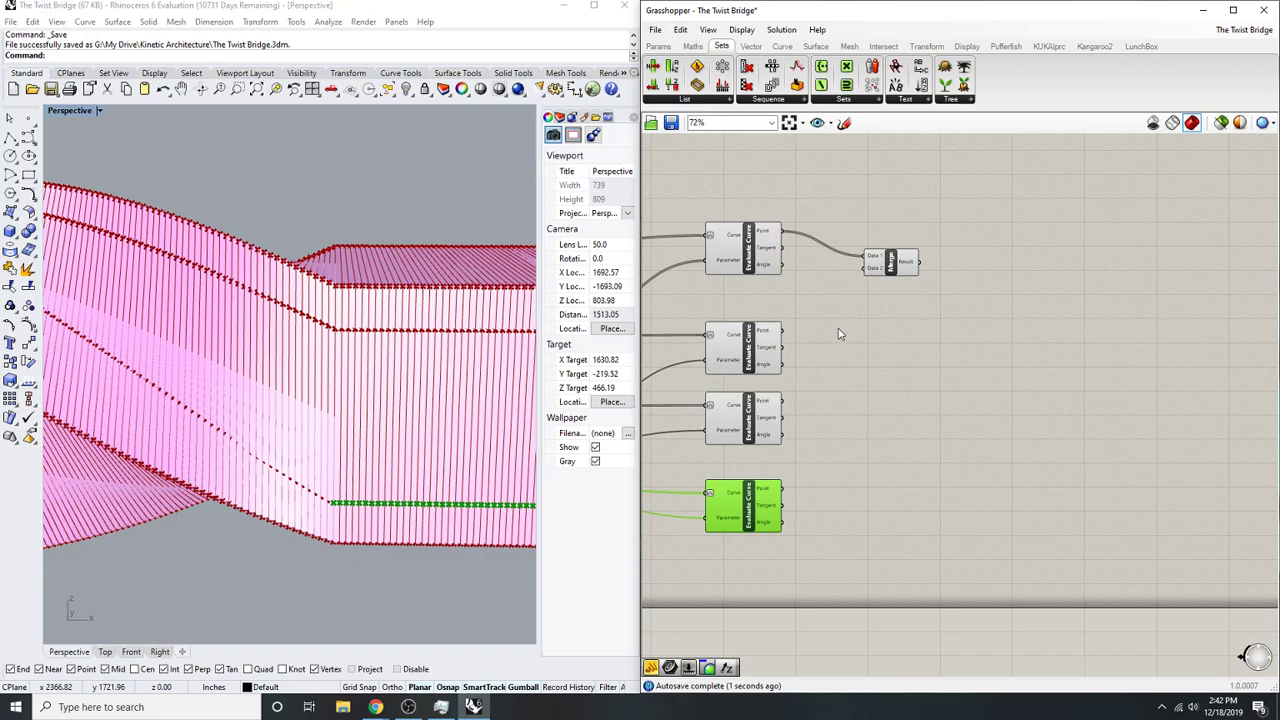
# - Feed the Point outputs of the first and fourth Evaluate Curve components into Merge and reposition Merge between their levels
pyautogui.moveTo(804, 437); pyautogui.dragTo(783, 488)
pyautogui.moveTo(829, 350); pyautogui.dragTo(800, 381, button='right')
pyautogui.moveTo(874, 292); pyautogui.dragTo(893, 446)
# - Add an Interpolate component and connect the Merge result to its Vertices input
pyautogui.doubleClick(967, 392)
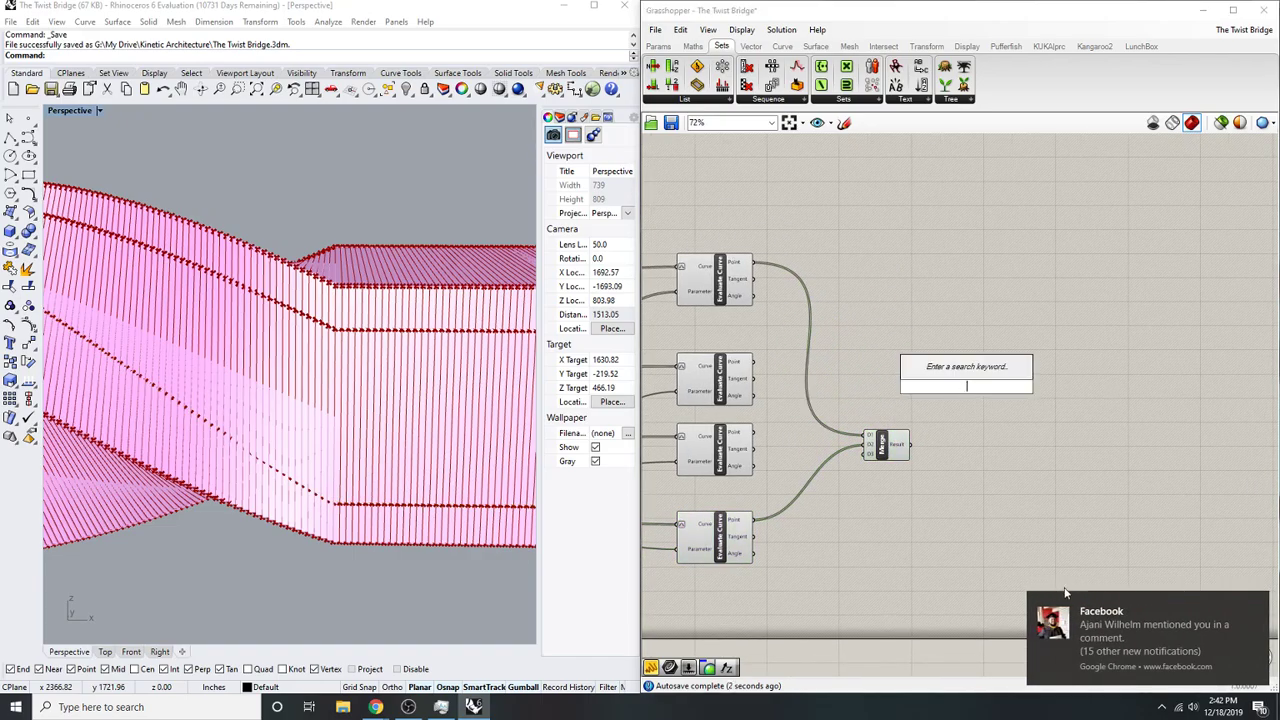
pyautogui.click(1258, 607)
pyautogui.doubleClick(978, 470)
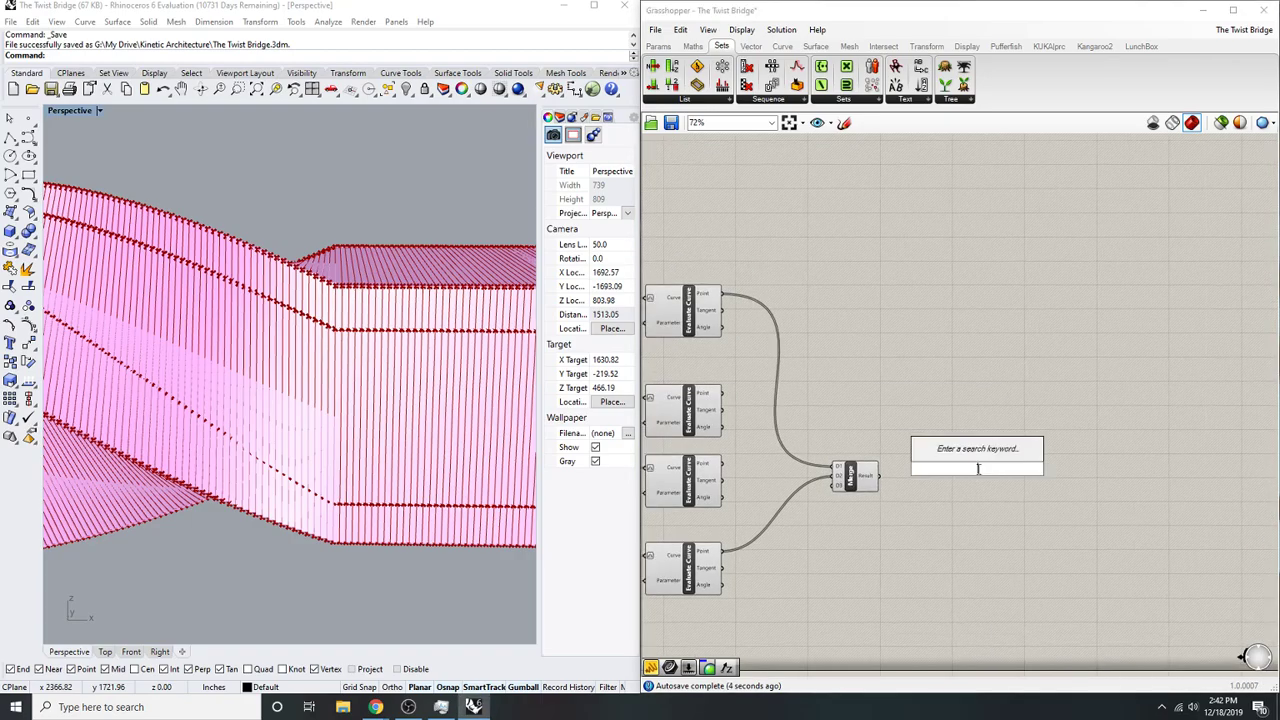
pyautogui.write('interpolate')
pyautogui.press('Return')
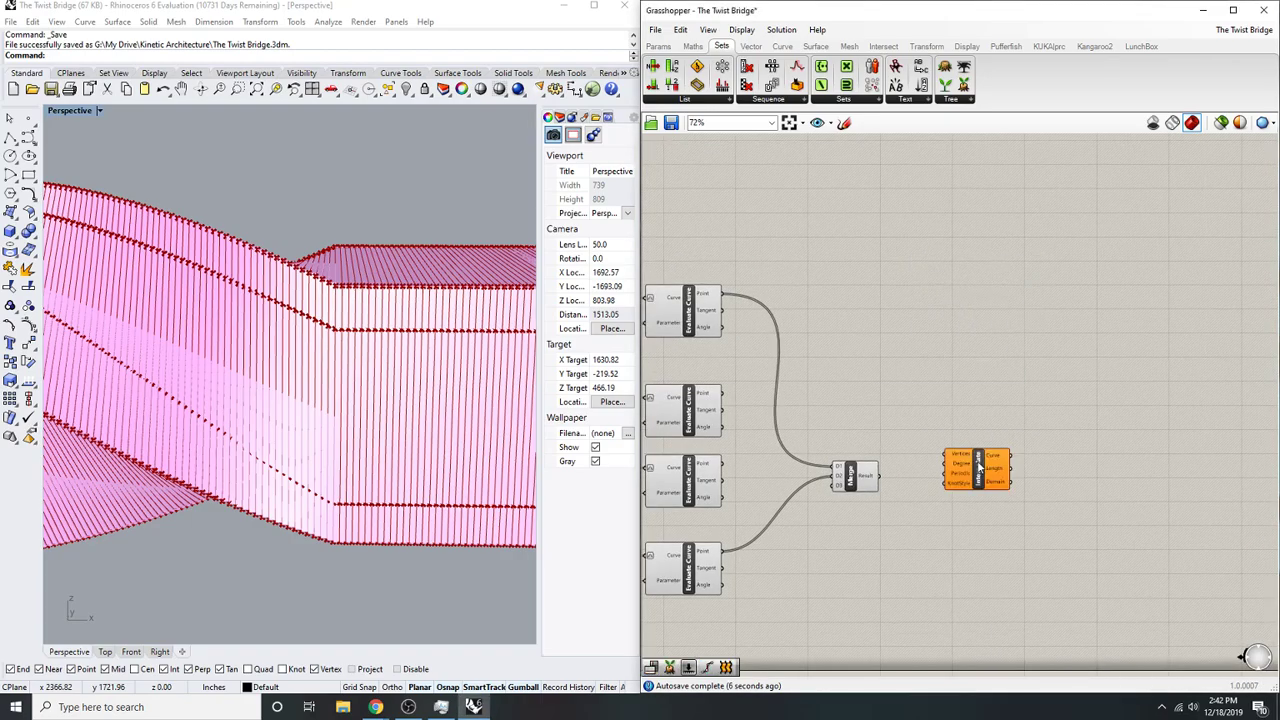
pyautogui.scroll(2, 970, 465)
pyautogui.moveTo(858, 494); pyautogui.dragTo(850, 484)
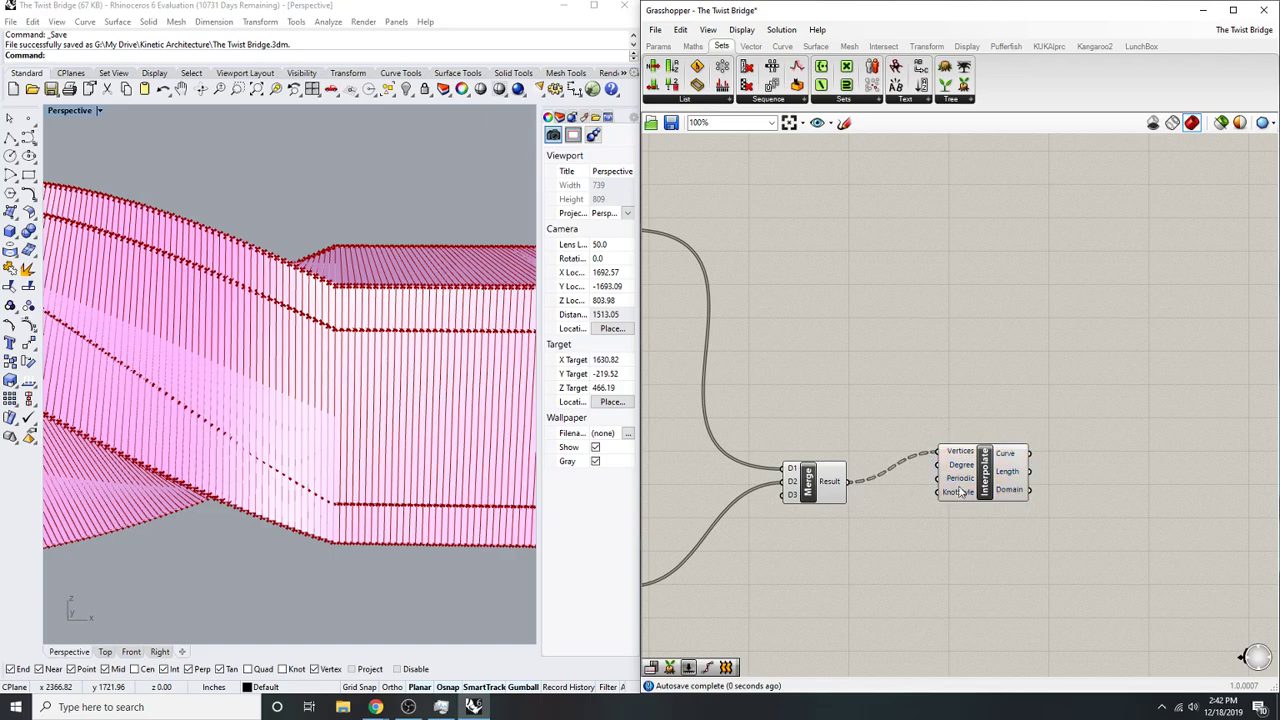
# - Flatten the Result output of the Merge component that feeds Interpolate
pyautogui.scroll(5, 322, 507)
pyautogui.click(790, 493)
pyautogui.rightClick(823, 497)
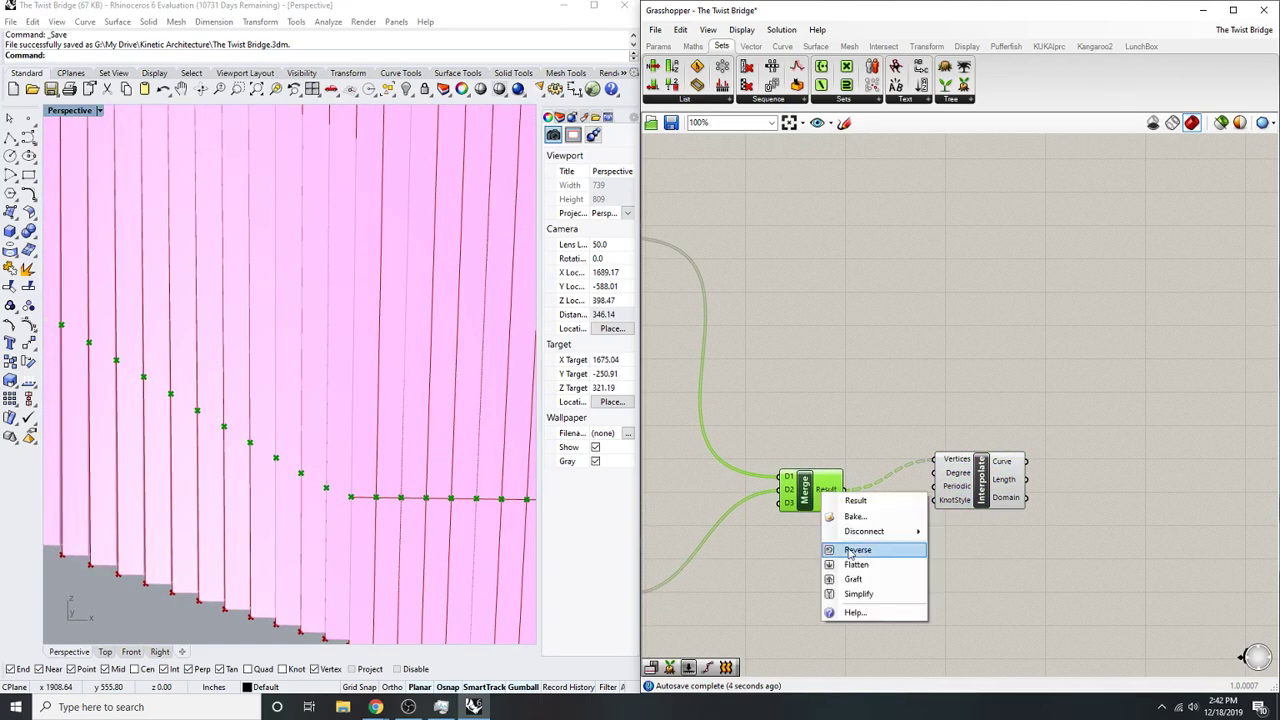
pyautogui.click(855, 566)
# - Examine the interpolated curve at the bend and at the start of the twist
pyautogui.click(962, 505)
pyautogui.scroll(-20, 306, 464)
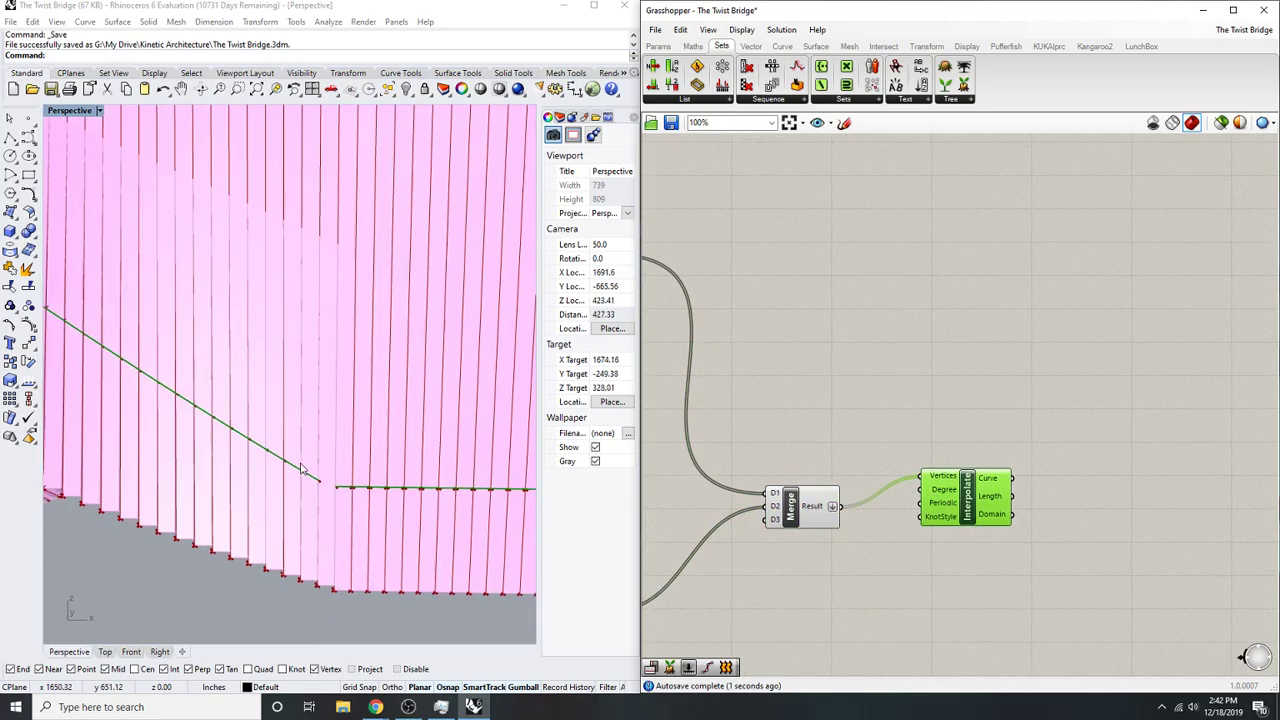
pyautogui.moveTo(847, 463); pyautogui.dragTo(922, 439, button='right')
pyautogui.scroll(-5, 920, 478)
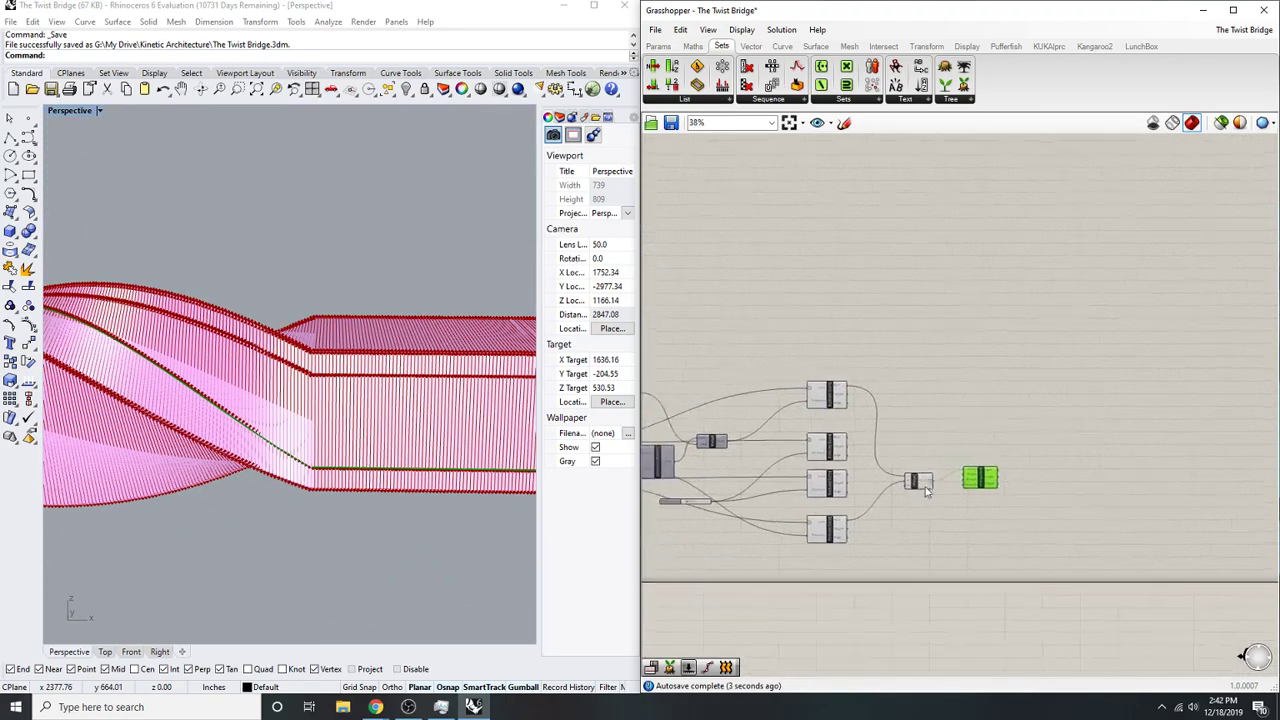
pyautogui.scroll(4, 914, 483)
pyautogui.scroll(15, 380, 495)
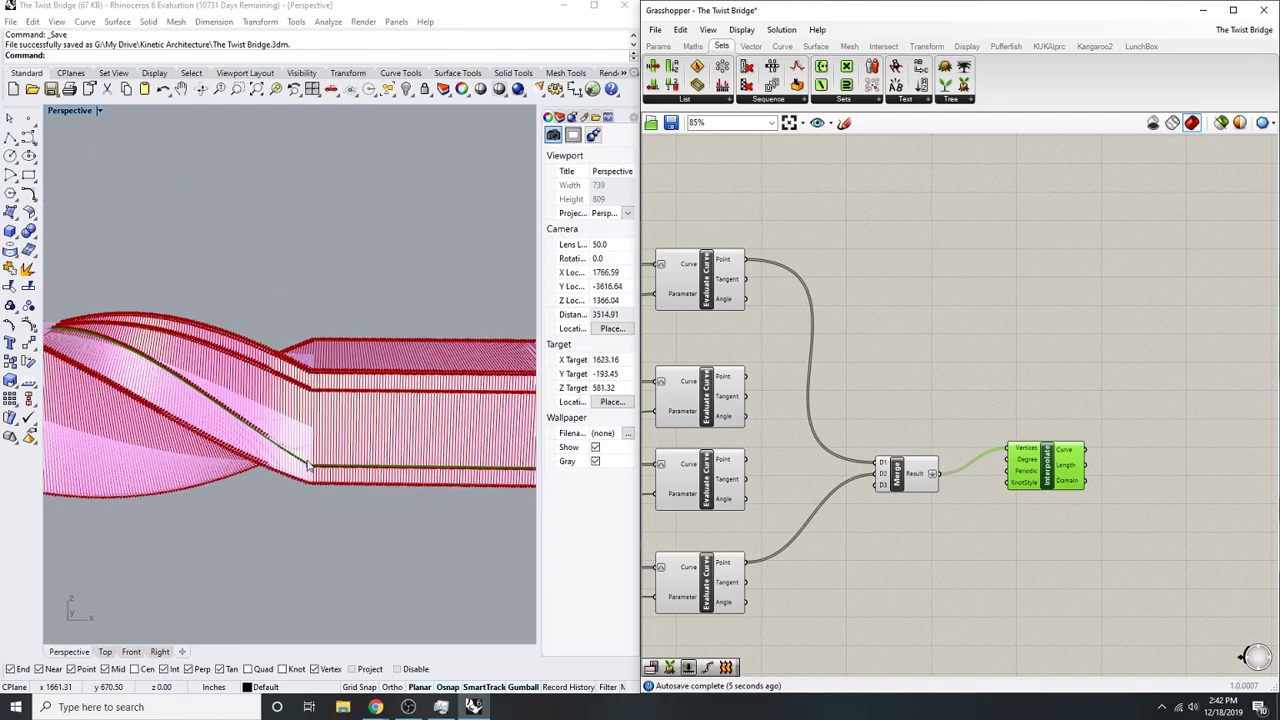
pyautogui.moveTo(288, 427); pyautogui.dragTo(283, 502, button='right')
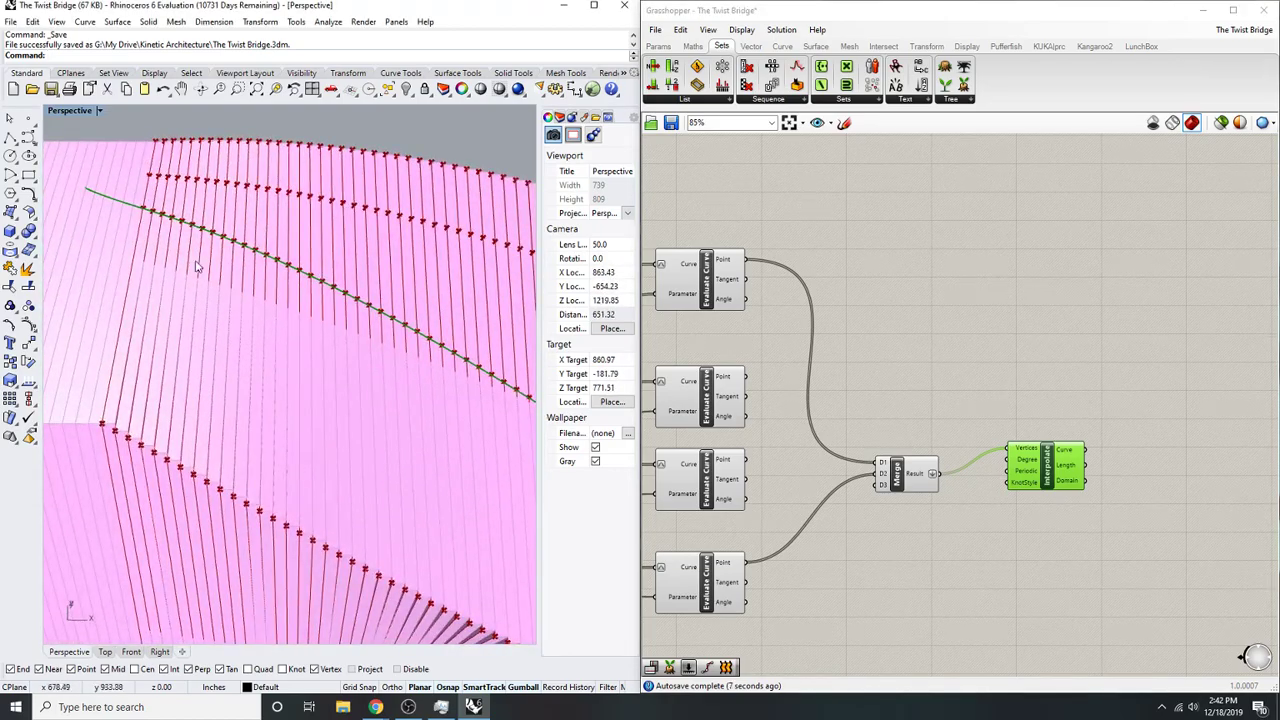
# - Check the points supplied by the first and fourth Evaluate Curve components and by Merge along the twist
pyautogui.click(717, 575)
pyautogui.click(722, 290)
pyautogui.scroll(-2, 713, 283)
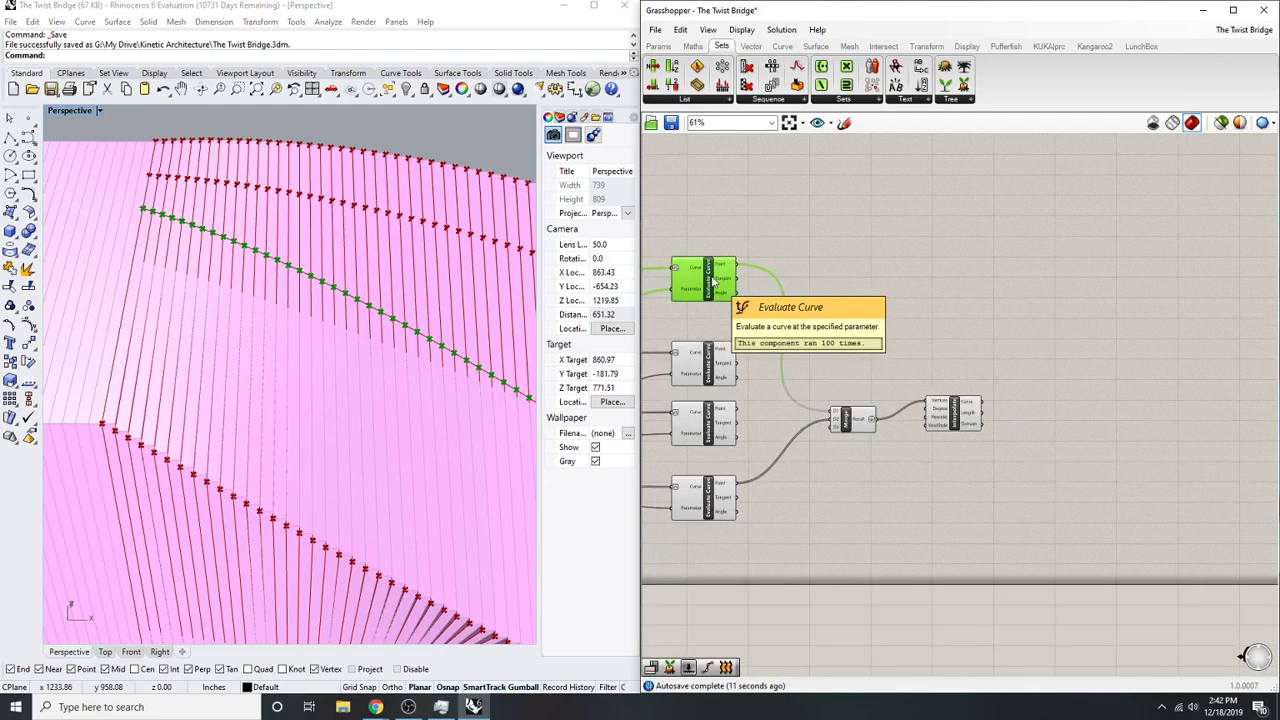
pyautogui.scroll(2, 784, 404)
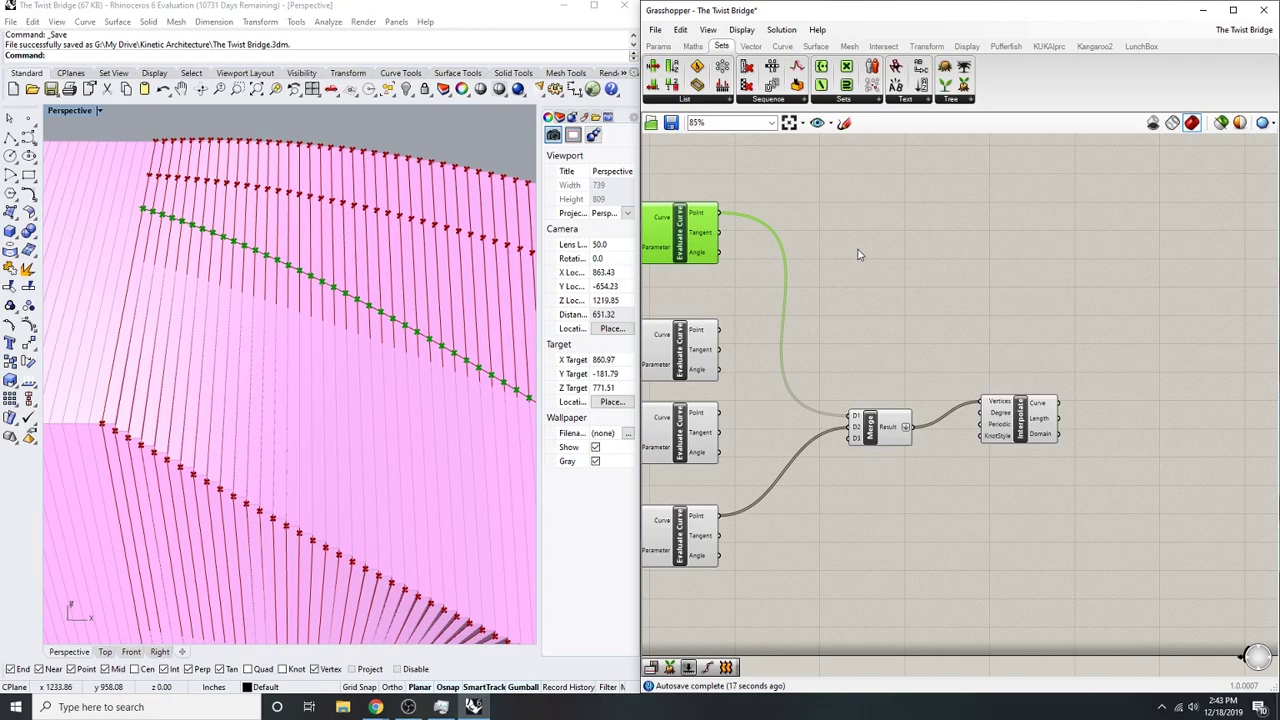
pyautogui.click(873, 428)
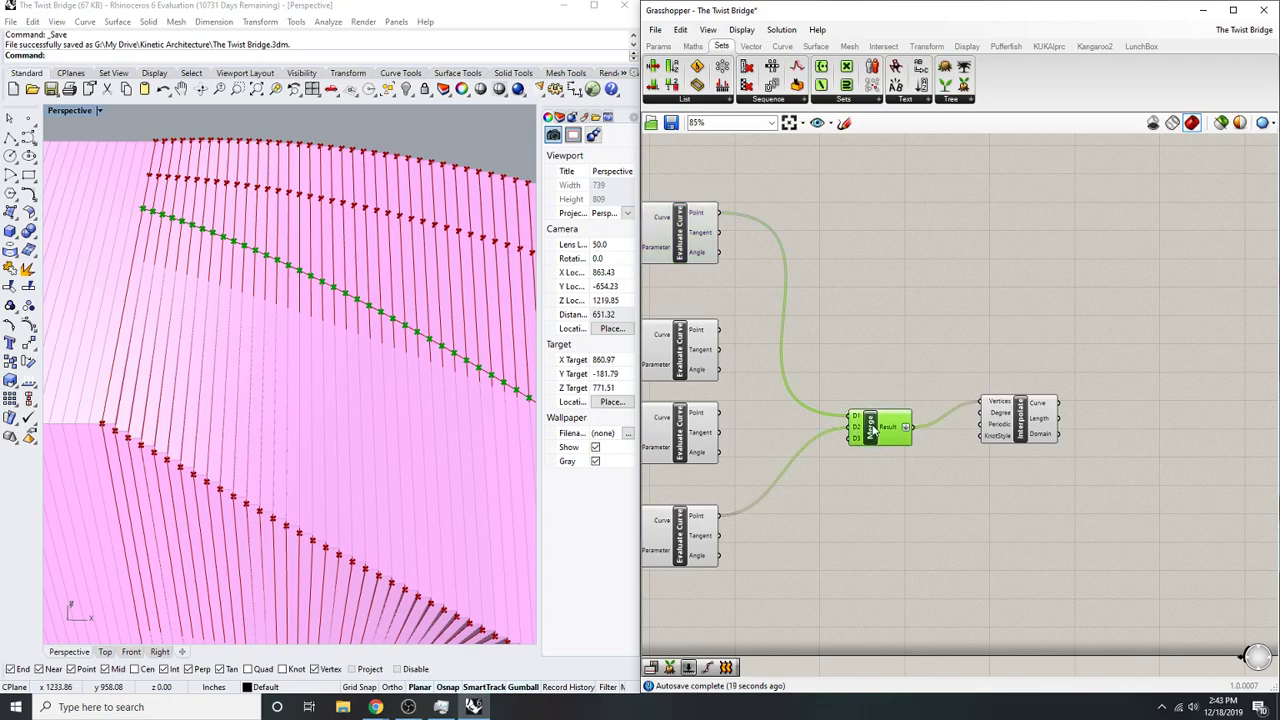
pyautogui.moveTo(806, 301); pyautogui.dragTo(860, 303, button='right')
pyautogui.scroll(-10, 530, 380)
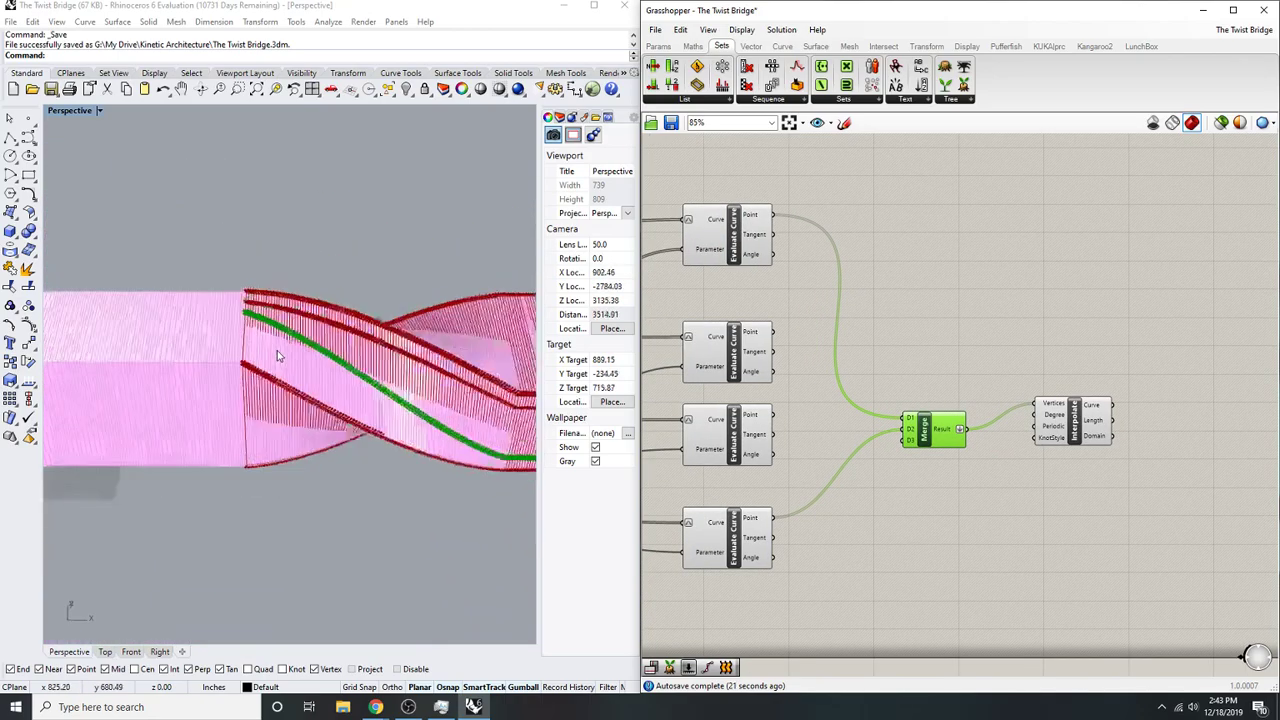
# - Turn off the preview of the Custom Preview component that shades the bridge surfaces
pyautogui.scroll(-5, 745, 363)
pyautogui.scroll(3, 686, 414)
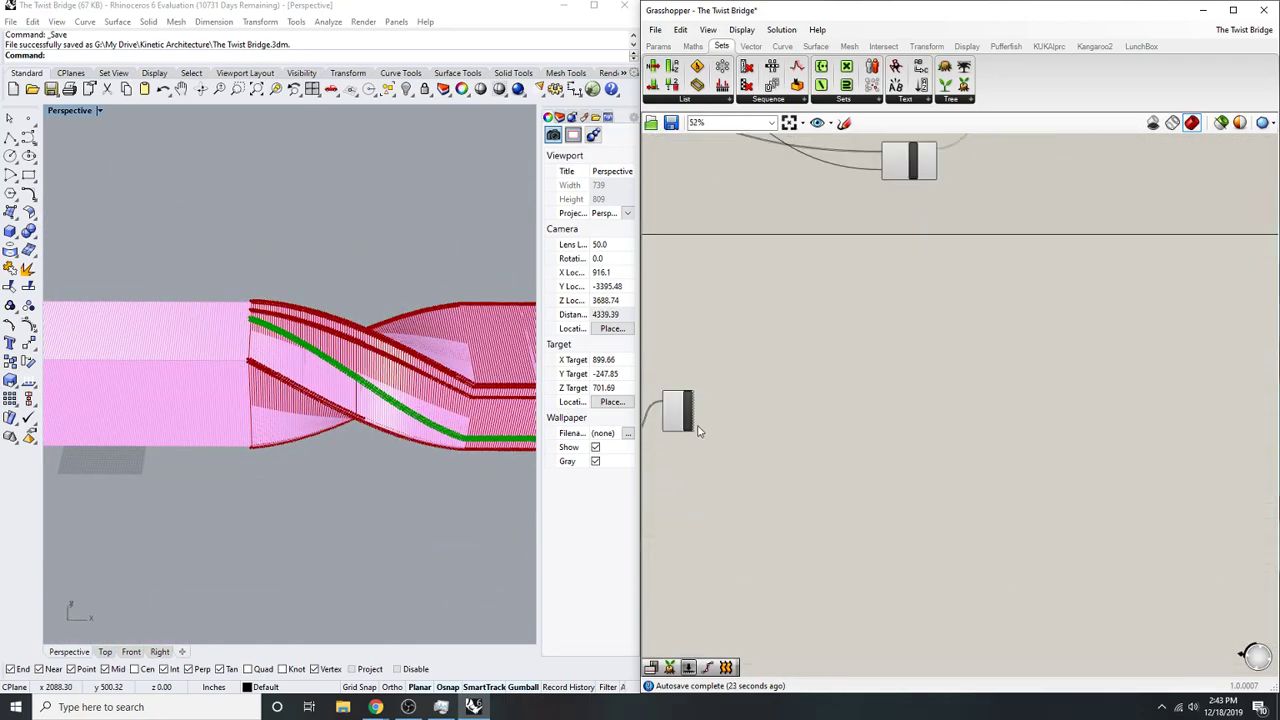
pyautogui.middleClick(686, 425)
pyautogui.click(669, 380)
pyautogui.scroll(8, 474, 434)
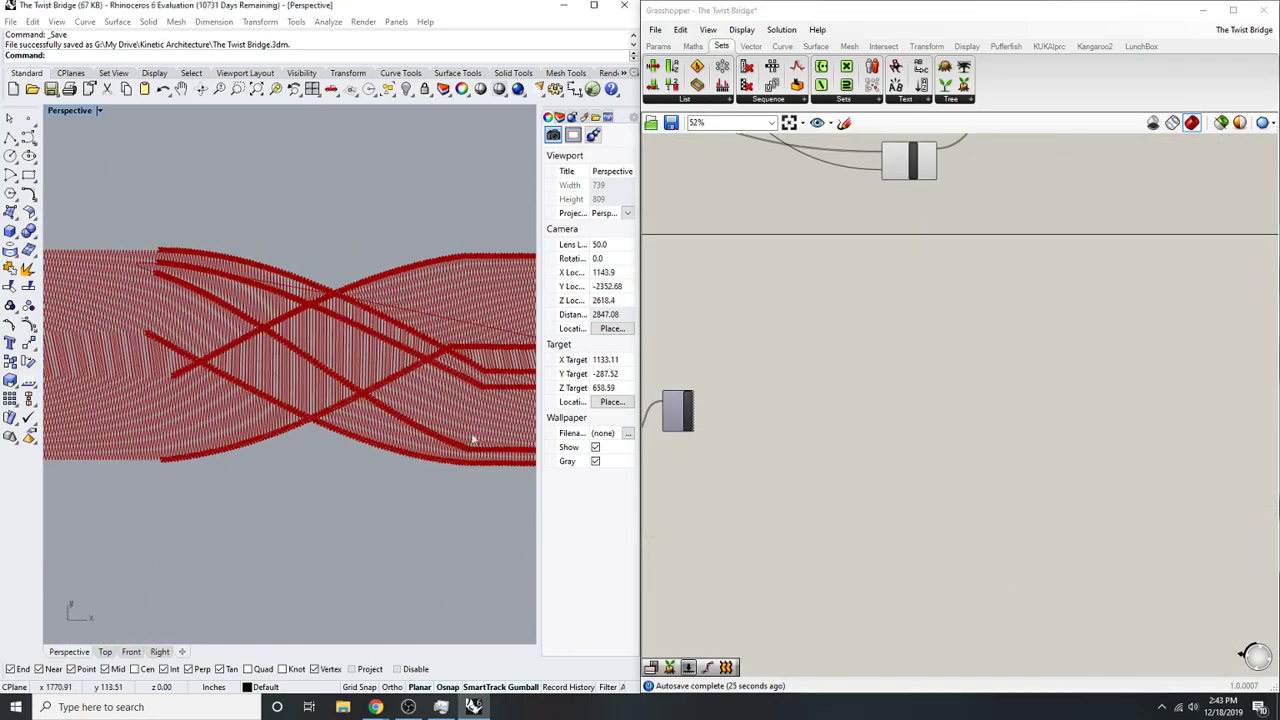
# - Turn off the preview of the Rotate component and of the Merge component collecting the polyline curves
pyautogui.scroll(-3, 909, 352)
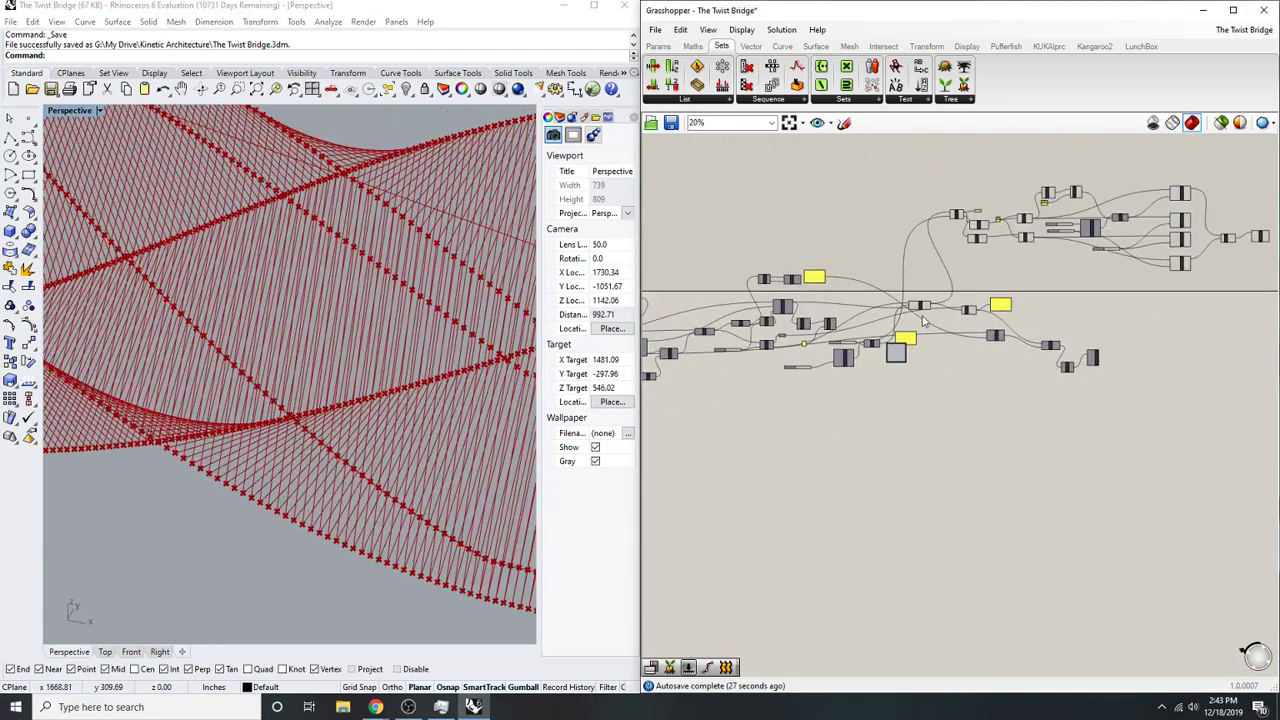
pyautogui.scroll(3, 921, 316)
pyautogui.click(914, 290)
pyautogui.middleClick(913, 293)
pyautogui.click(949, 260)
pyautogui.scroll(4, 1000, 288)
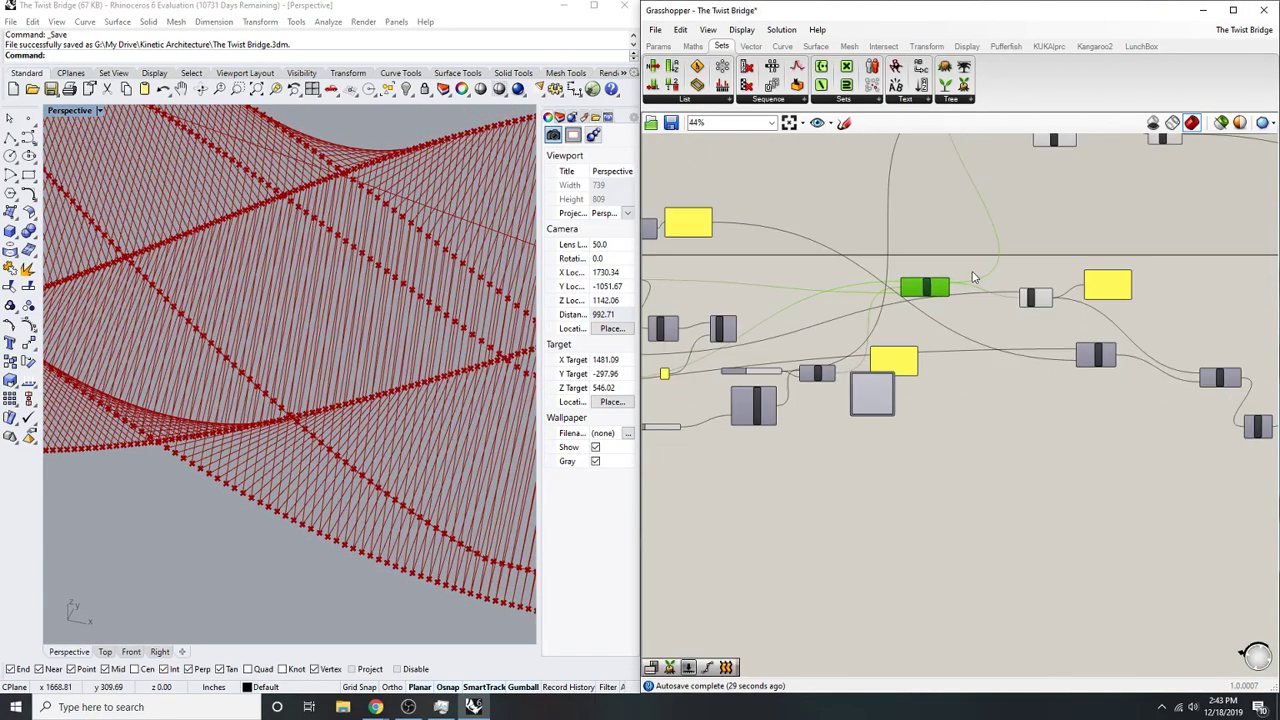
pyautogui.click(1018, 289)
pyautogui.middleClick(1017, 286)
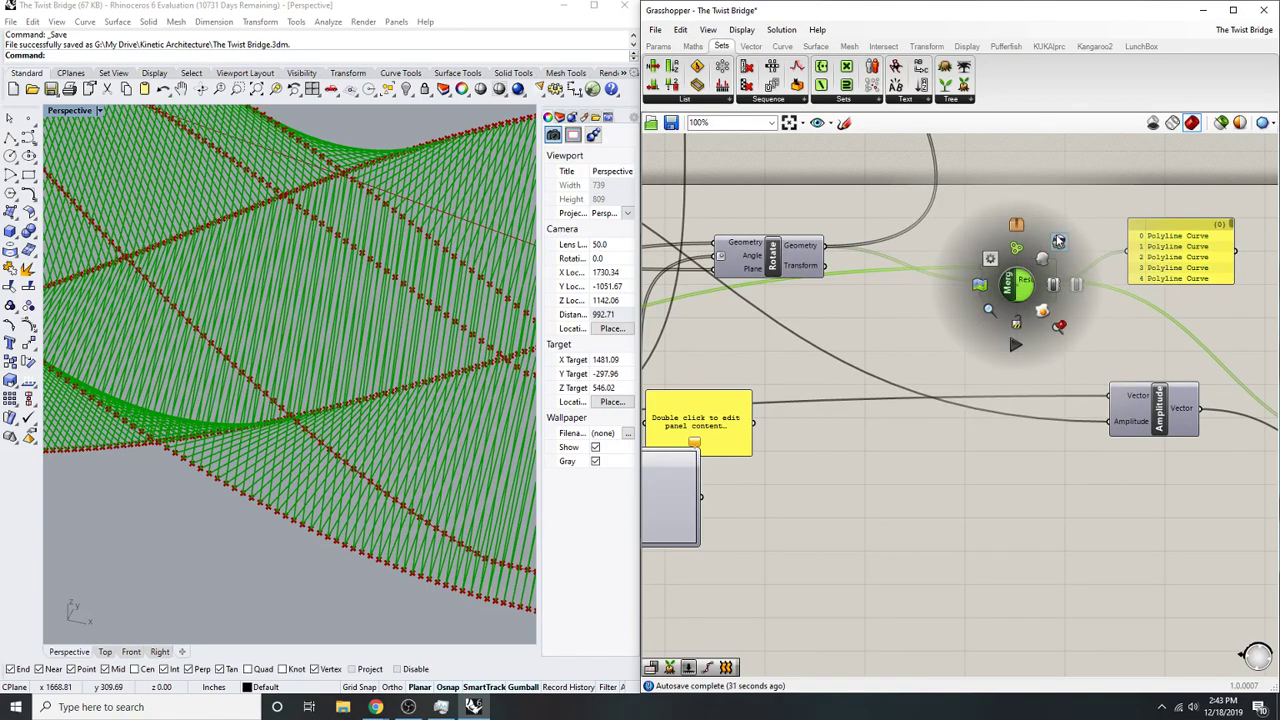
pyautogui.click(1058, 241)
# - Turn off the preview of the Split List component and both Explode components
pyautogui.scroll(-2, 1058, 241)
pyautogui.moveTo(1058, 241); pyautogui.dragTo(884, 226, button='right')
pyautogui.click(840, 218)
pyautogui.middleClick(820, 223)
pyautogui.click(983, 275)
pyautogui.scroll(-2, 983, 247)
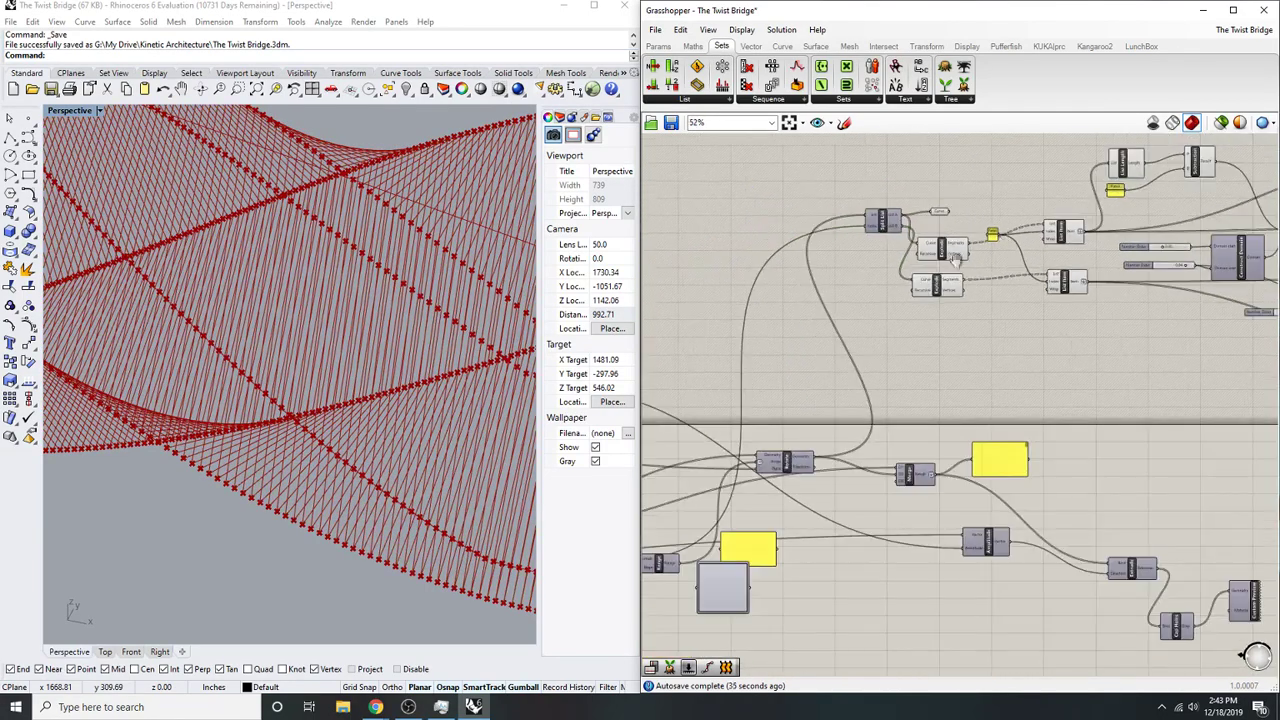
pyautogui.moveTo(1047, 359); pyautogui.dragTo(984, 392, button='right')
pyautogui.moveTo(956, 371); pyautogui.dragTo(866, 254)
pyautogui.middleClick(897, 249)
pyautogui.click(941, 204)
pyautogui.click(1017, 398)
# - Turn off the preview of the List Item components and the other components leading up to the Evaluate Curve components
pyautogui.scroll(-2, 1014, 390)
pyautogui.moveTo(1022, 365); pyautogui.dragTo(982, 360, button='right')
pyautogui.moveTo(1122, 416); pyautogui.dragTo(826, 208)
pyautogui.middleClick(913, 200)
pyautogui.click(955, 158)
pyautogui.click(1108, 185)
# - Examine the interpolated curve against the evaluated points along the bend and out to the bridge's end
pyautogui.moveTo(1065, 200); pyautogui.dragTo(1014, 214, button='right')
pyautogui.scroll(-8, 354, 262)
pyautogui.scroll(10, 400, 306)
pyautogui.moveTo(483, 402); pyautogui.dragTo(461, 408, button='right')
pyautogui.scroll(6, 434, 586)
pyautogui.scroll(-16, 437, 540)
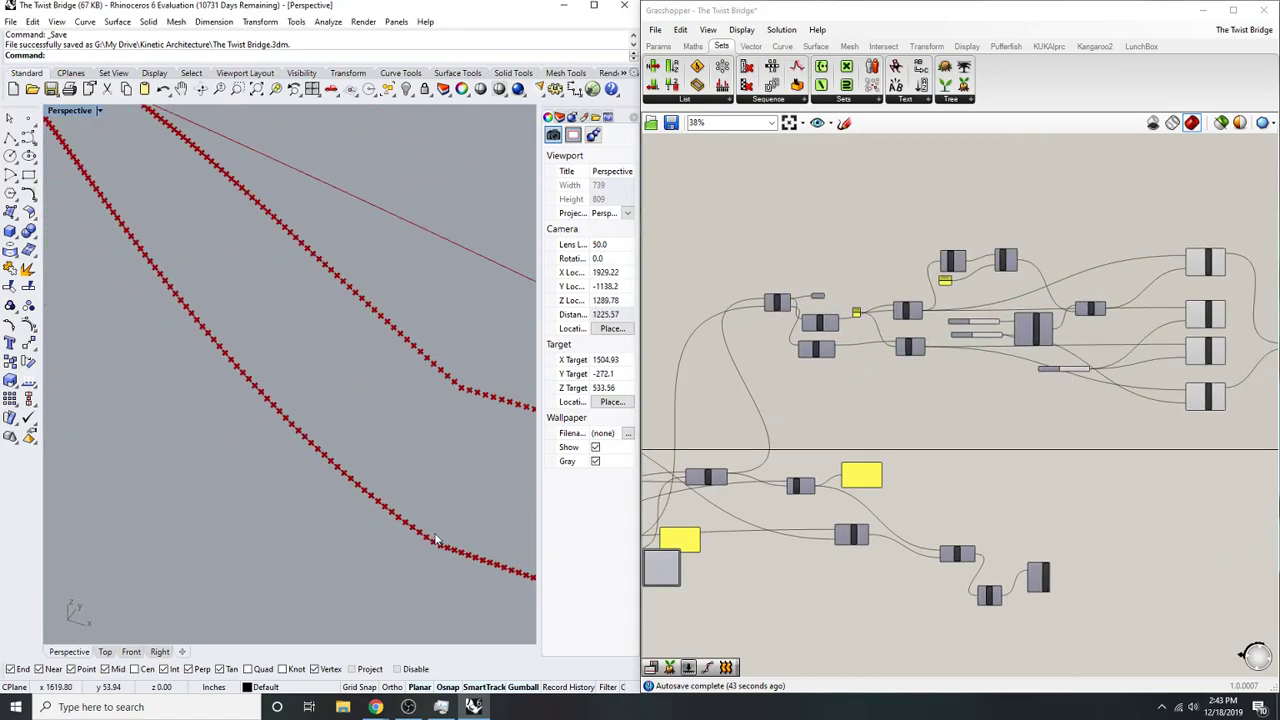
pyautogui.scroll(8, 186, 292)
pyautogui.scroll(-18, 178, 285)
pyautogui.scroll(7, 374, 380)
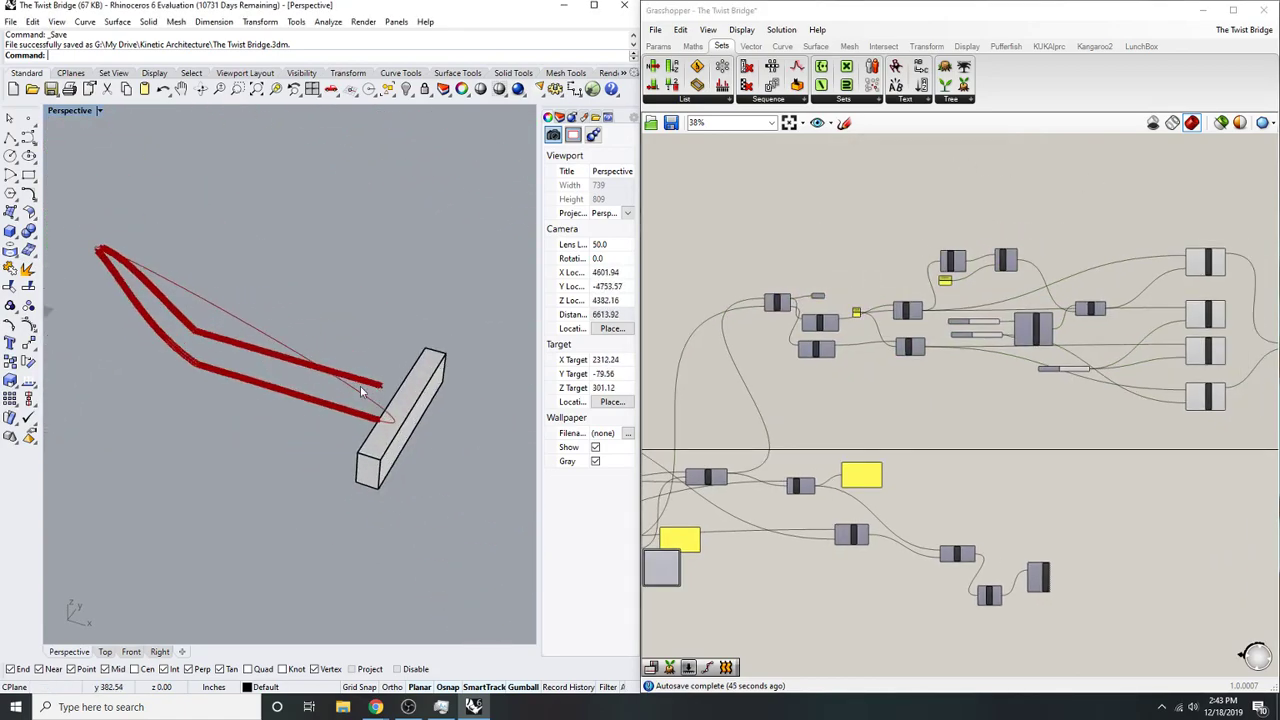
# - Trace the fourth Evaluate Curve component's data back to Split List and forward to the Merge feeding Interpolate
pyautogui.moveTo(1055, 424); pyautogui.dragTo(732, 445, button='right')
pyautogui.scroll(3, 958, 382)
pyautogui.moveTo(886, 402); pyautogui.dragTo(969, 428, button='right')
pyautogui.click(918, 463)
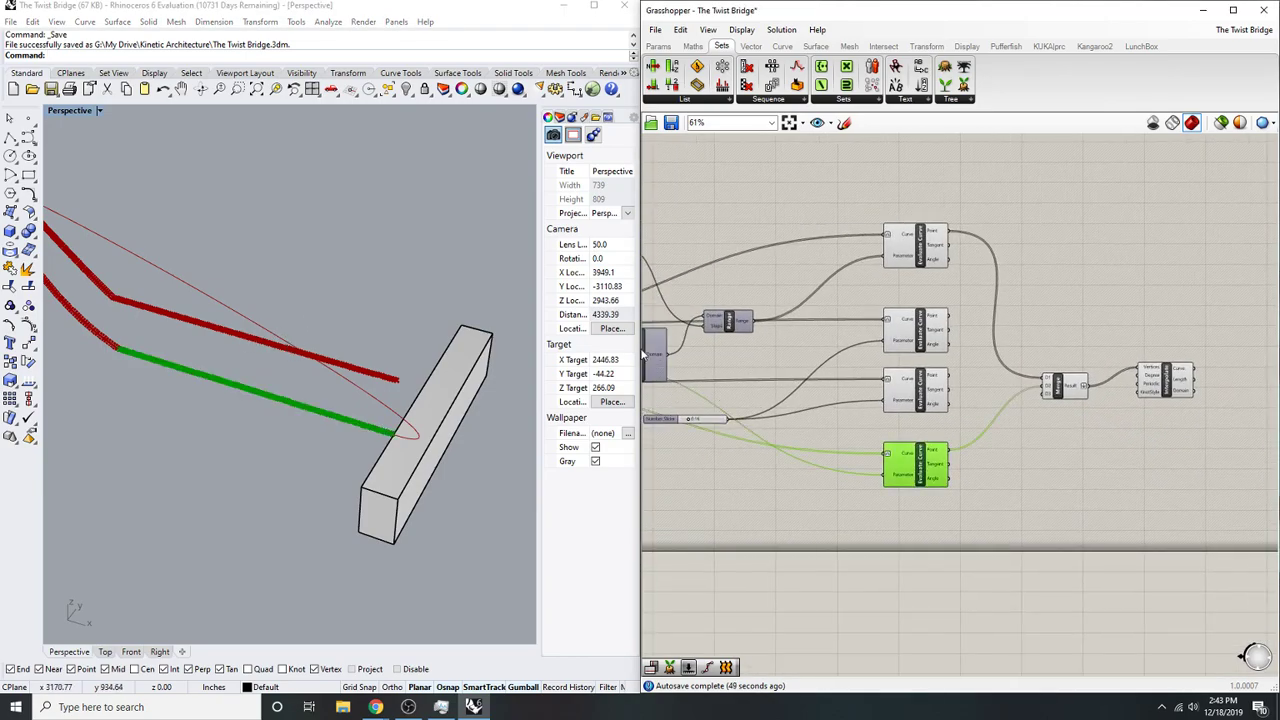
pyautogui.moveTo(996, 278); pyautogui.dragTo(1072, 298, button='right')
pyautogui.scroll(-4, 840, 311)
pyautogui.moveTo(840, 311); pyautogui.dragTo(1150, 296, button='right')
pyautogui.scroll(5, 836, 342)
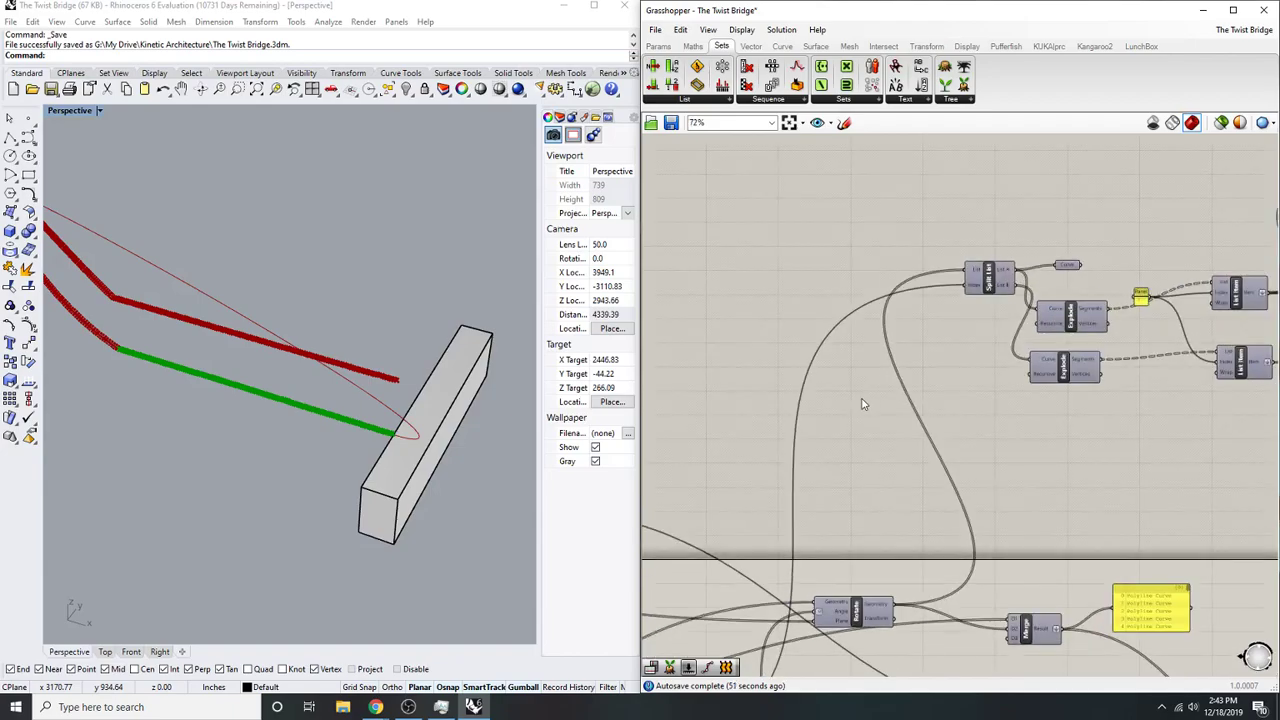
pyautogui.scroll(-4, 1008, 393)
pyautogui.moveTo(1093, 398); pyautogui.dragTo(953, 404, button='right')
pyautogui.scroll(5, 1081, 384)
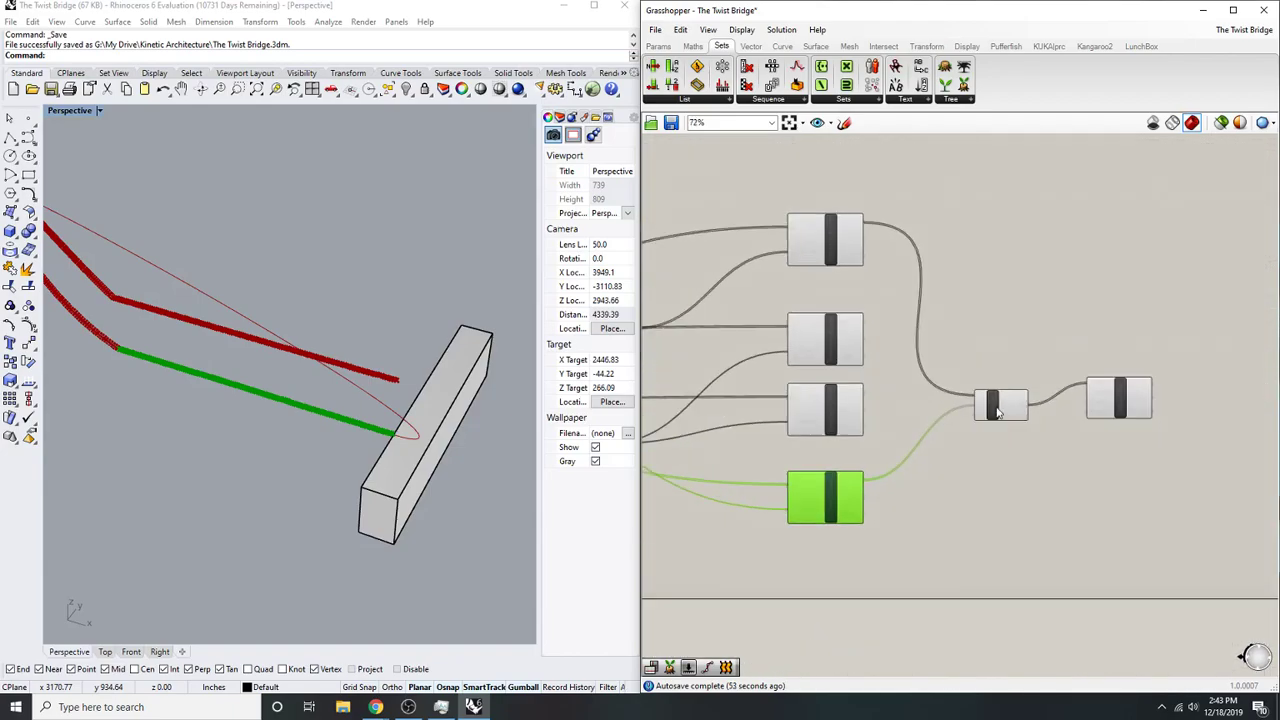
pyautogui.click(1008, 404)
pyautogui.click(1013, 328)
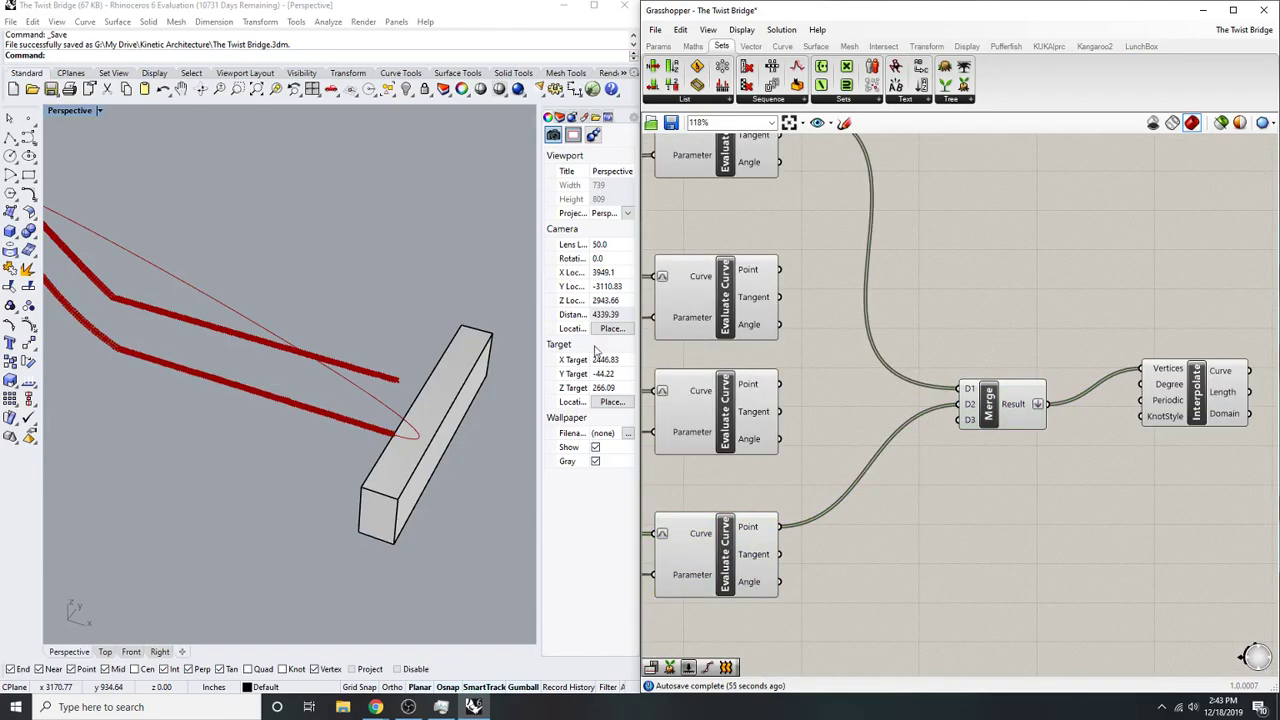
# - Inspect the points at the bend and check which side the first Evaluate Curve component supplies
pyautogui.moveTo(280, 370); pyautogui.dragTo(440, 380, button='right')
pyautogui.scroll(-7, 470, 380)
pyautogui.scroll(9, 286, 362)
pyautogui.scroll(-10, 325, 389)
pyautogui.scroll(20, 455, 446)
pyautogui.scroll(2, 379, 403)
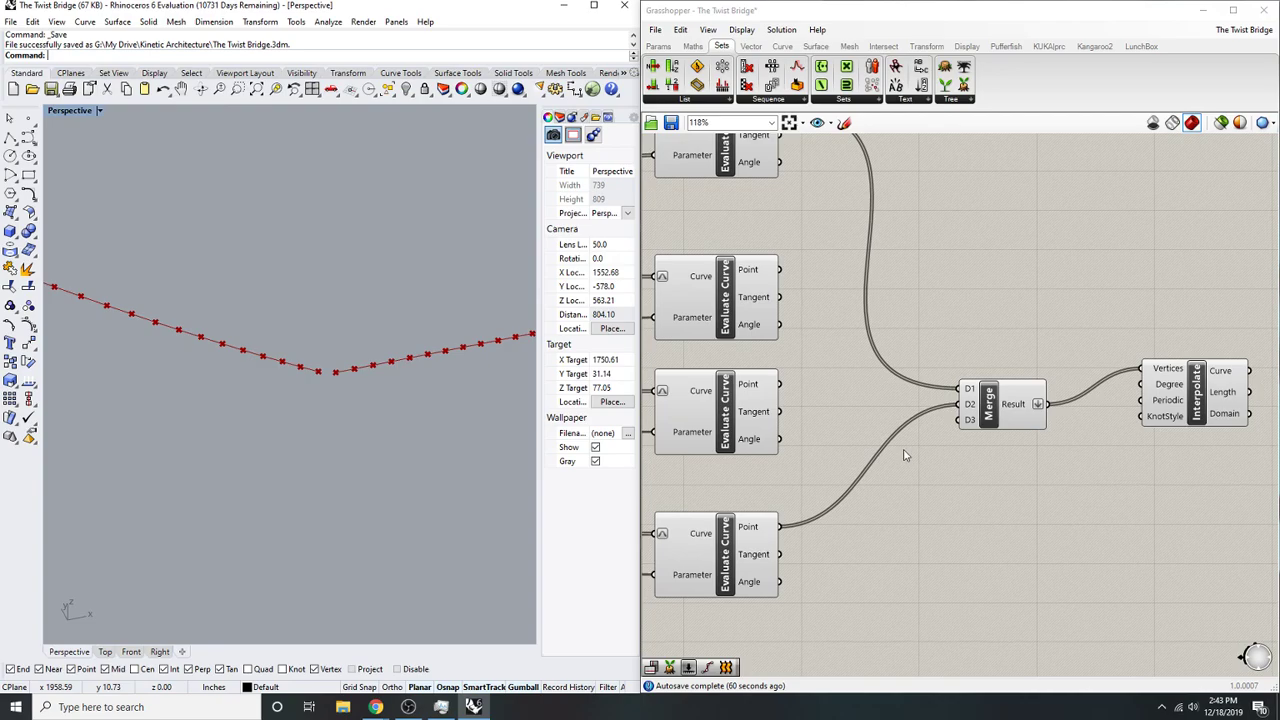
pyautogui.moveTo(970, 363); pyautogui.dragTo(981, 425, button='right')
pyautogui.click(750, 226)
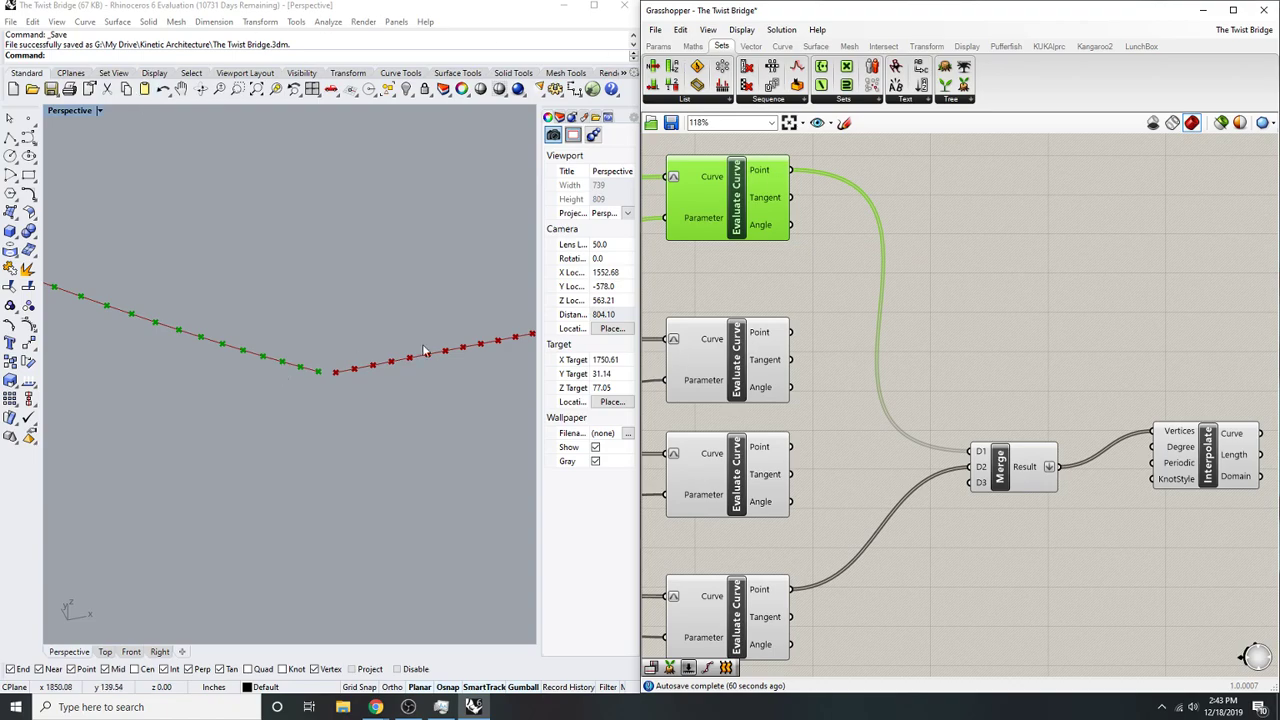
# - Add a Reverse List component and route the first Evaluate Curve's points through it into the Merge's D1 input
pyautogui.doubleClick(796, 293)
pyautogui.write('rever')
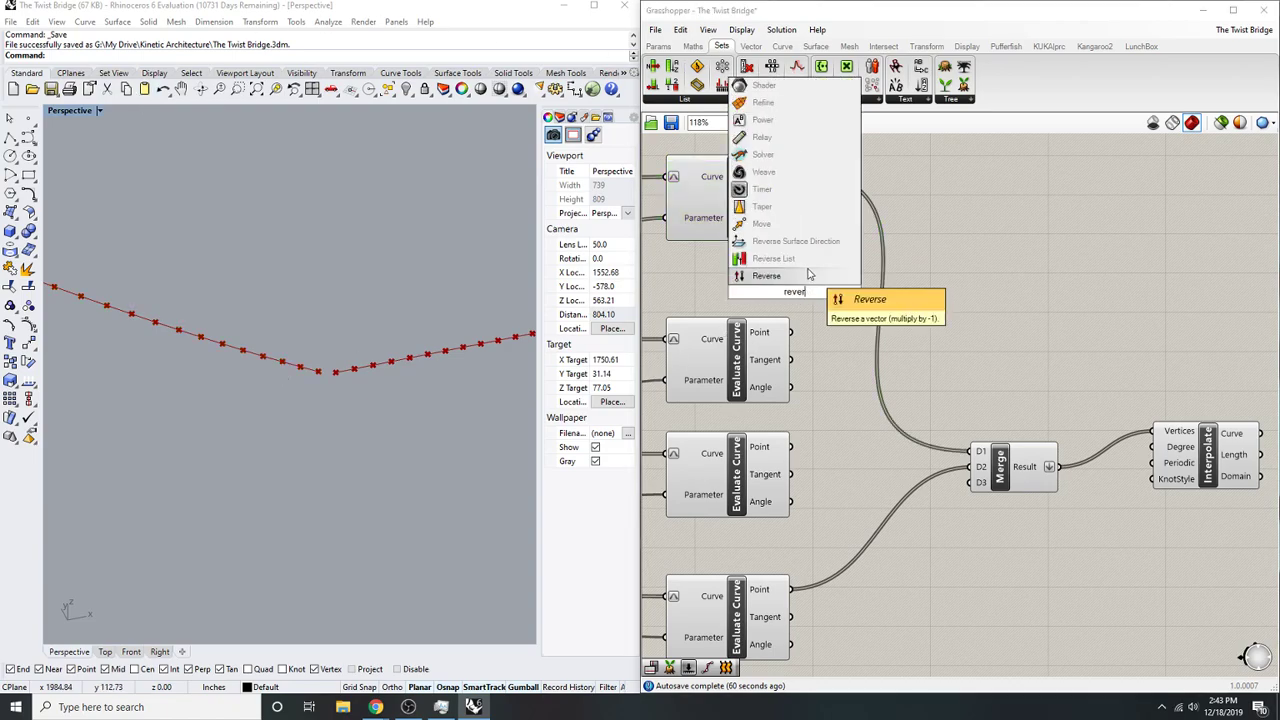
pyautogui.click(807, 259)
pyautogui.moveTo(765, 290); pyautogui.dragTo(790, 170)
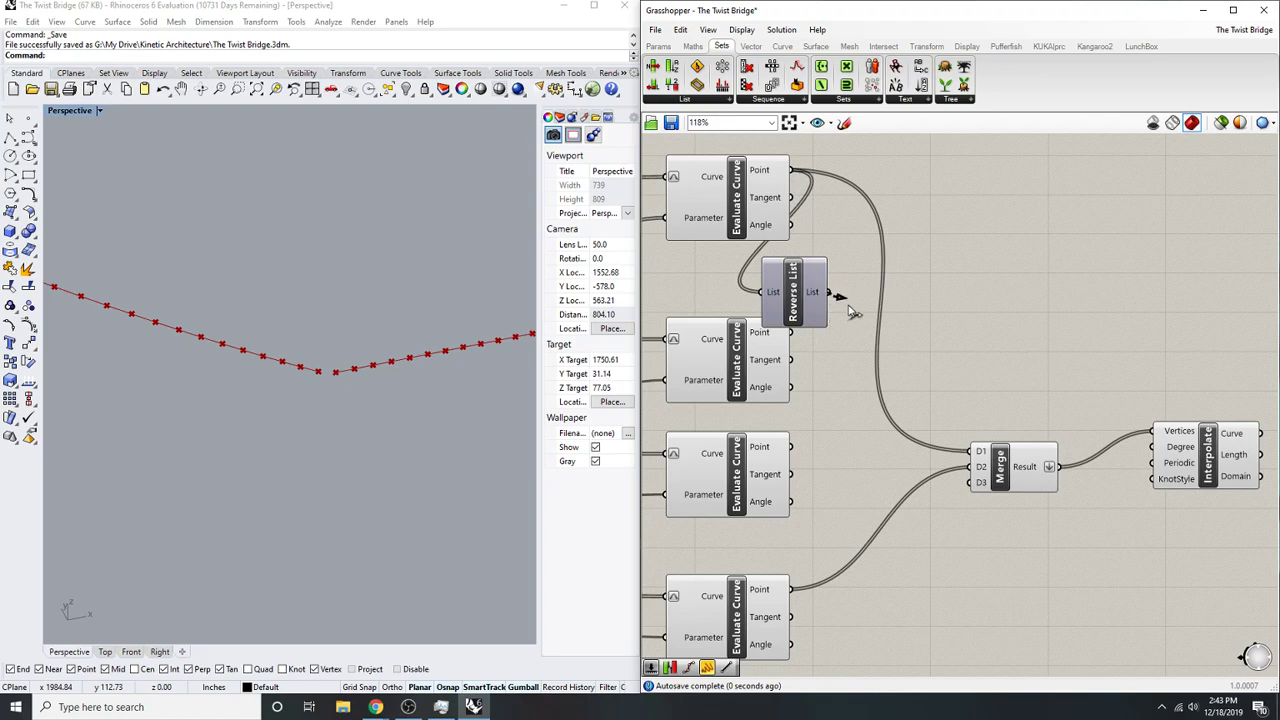
pyautogui.moveTo(968, 448); pyautogui.dragTo(968, 448)
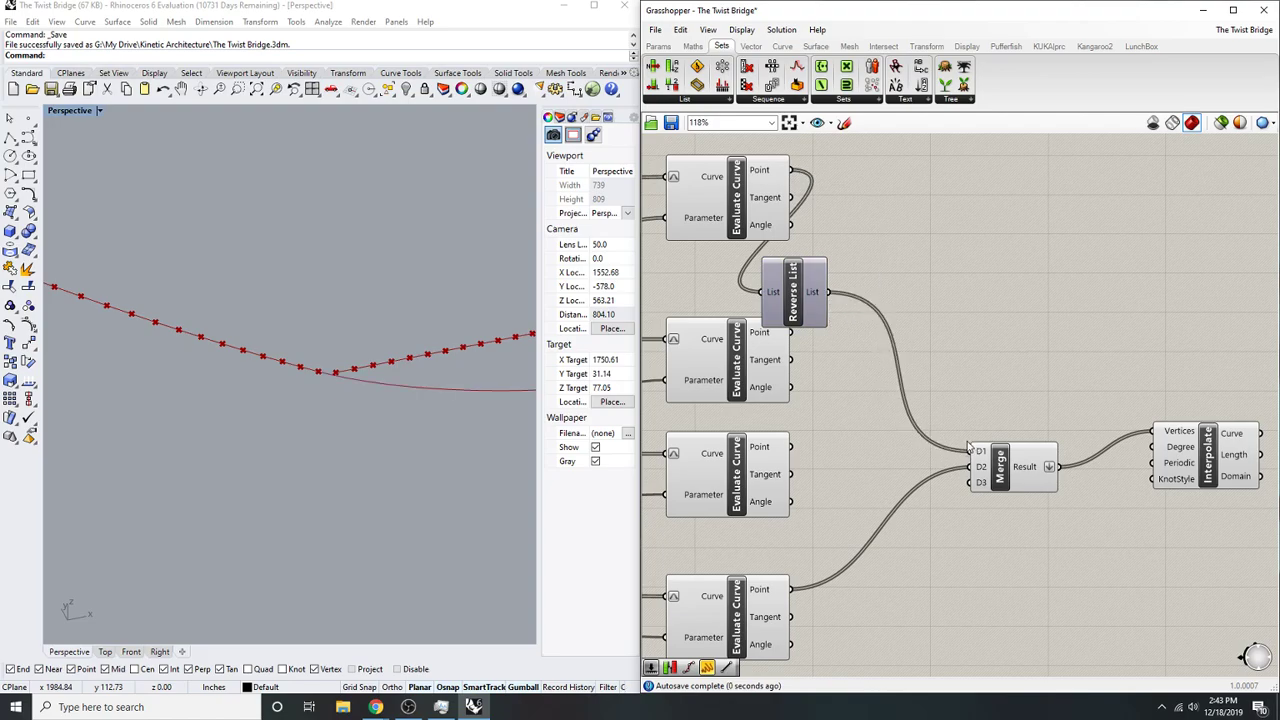
# - Duplicate the Reverse List, insert it between the fourth Evaluate Curve's points and Merge D2, and inspect the interpolated curve at the bend
pyautogui.moveTo(815, 305); pyautogui.dragTo(885, 409)
pyautogui.click(745, 208)
pyautogui.click(905, 255)
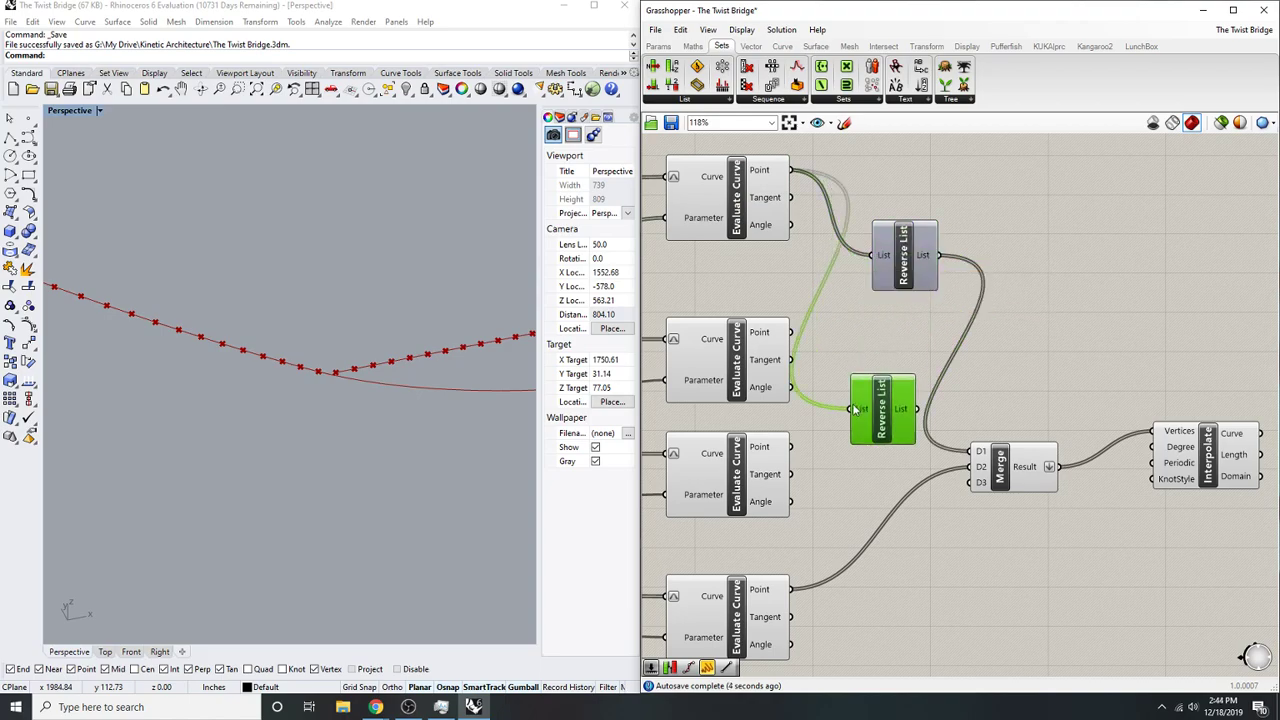
pyautogui.moveTo(980, 476); pyautogui.dragTo(978, 468)
pyautogui.moveTo(880, 420); pyautogui.dragTo(888, 535)
pyautogui.click(1208, 455)
pyautogui.scroll(-5, 363, 328)
pyautogui.scroll(-4, 363, 328)
pyautogui.scroll(10, 369, 316)
pyautogui.scroll(3, 446, 373)
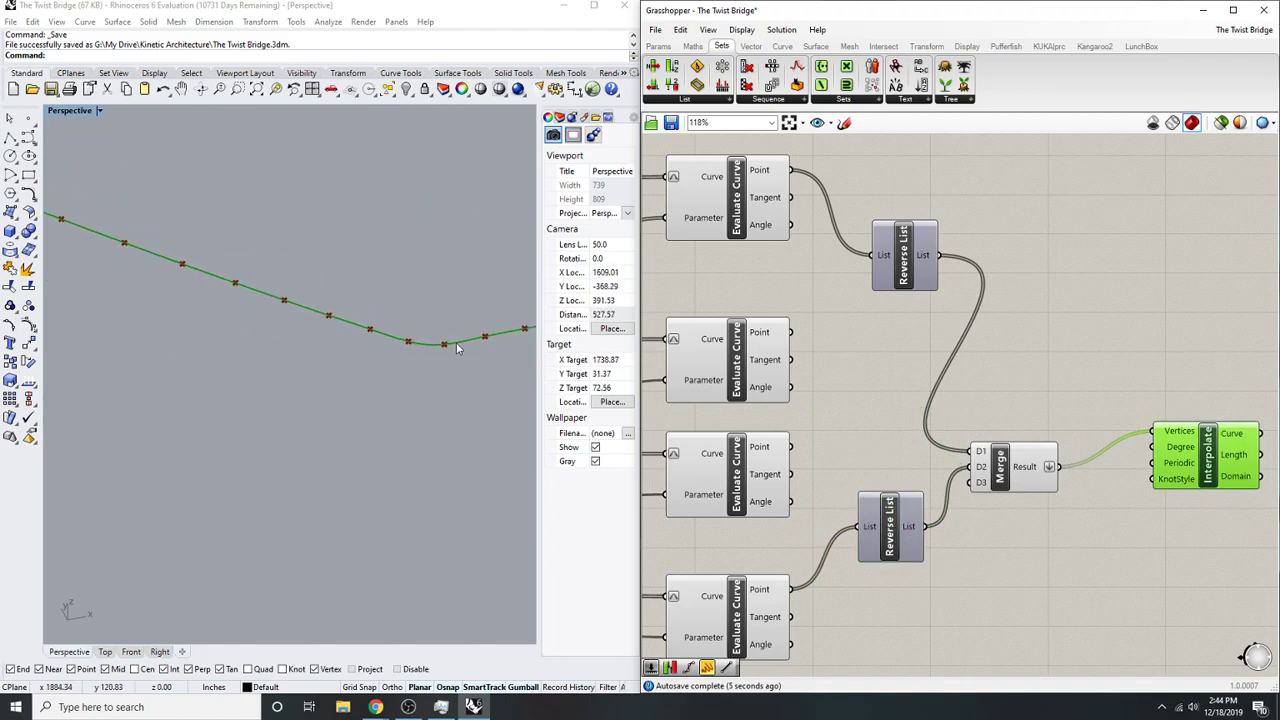
pyautogui.moveTo(1112, 403); pyautogui.dragTo(940, 413, button='right')
pyautogui.click(1045, 362)
pyautogui.doubleClick(1047, 361)
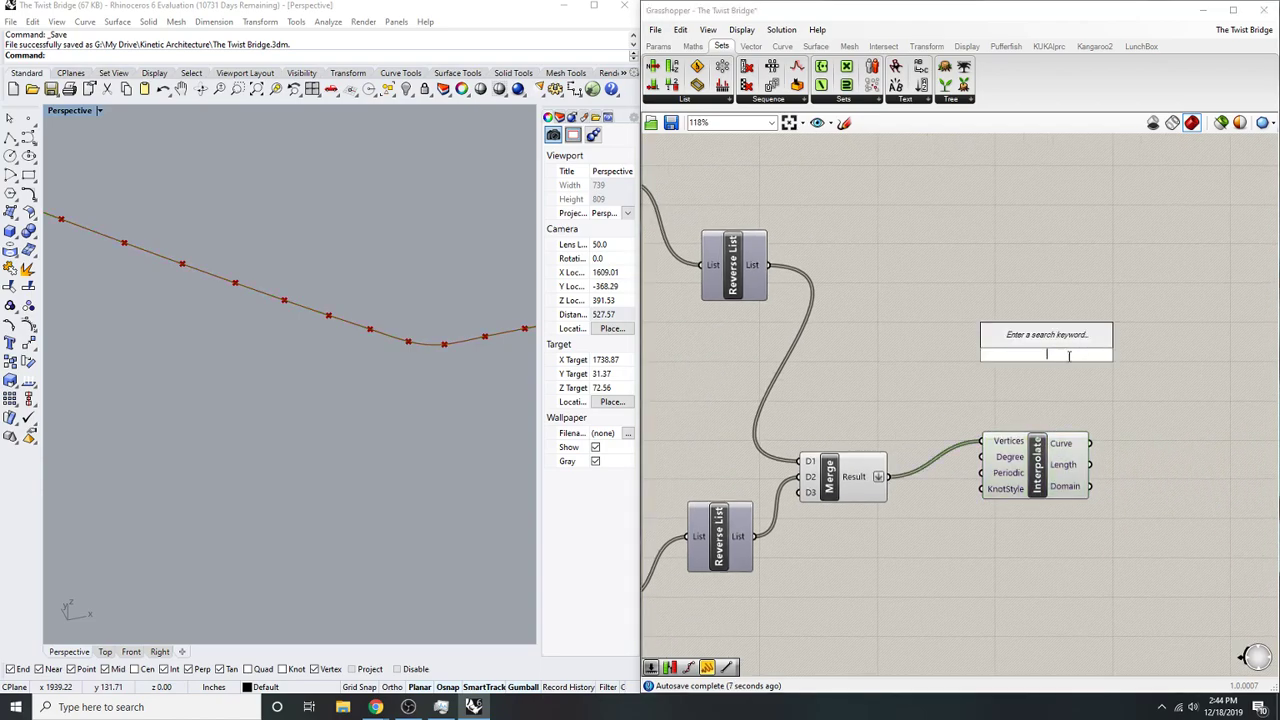
pyautogui.click(1126, 382)
# - Add a second Merge component and connect the second and third Evaluate Curve components' points to its D1 and D2 inputs
pyautogui.scroll(-4, 895, 346)
pyautogui.moveTo(890, 349); pyautogui.dragTo(979, 372, button='right')
pyautogui.scroll(2, 1035, 346)
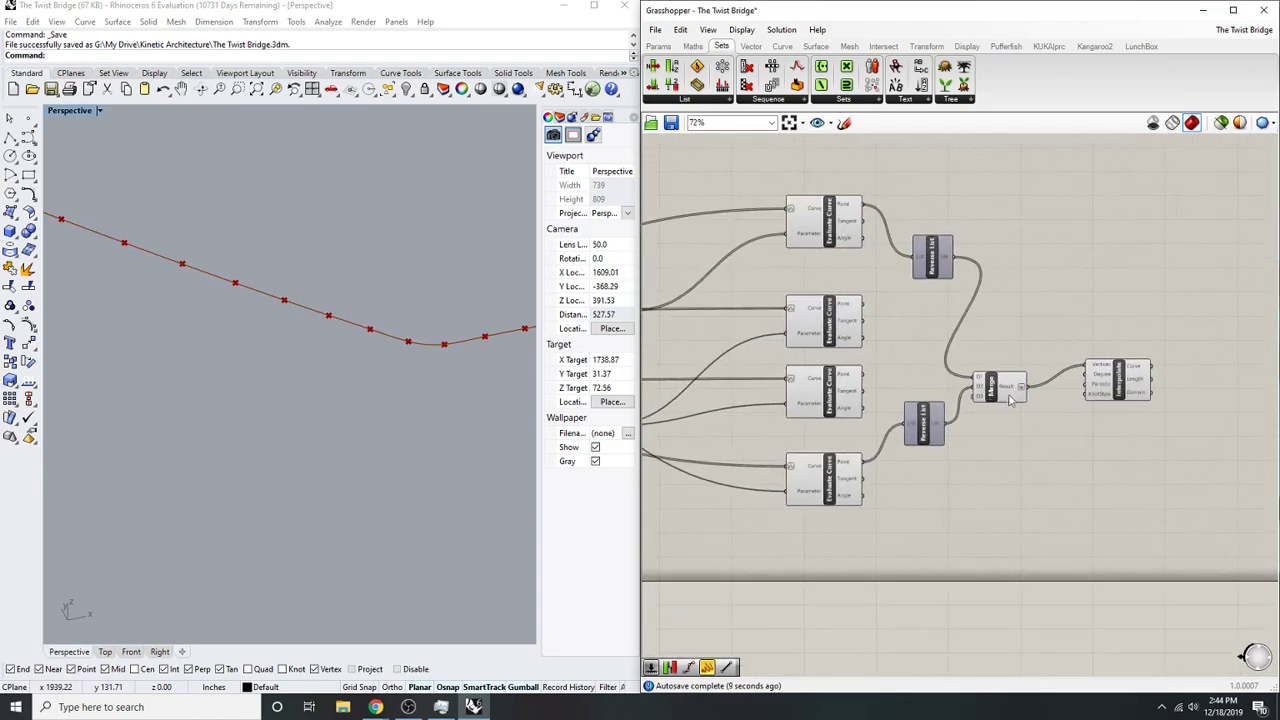
pyautogui.doubleClick(1037, 298)
pyautogui.write('merge')
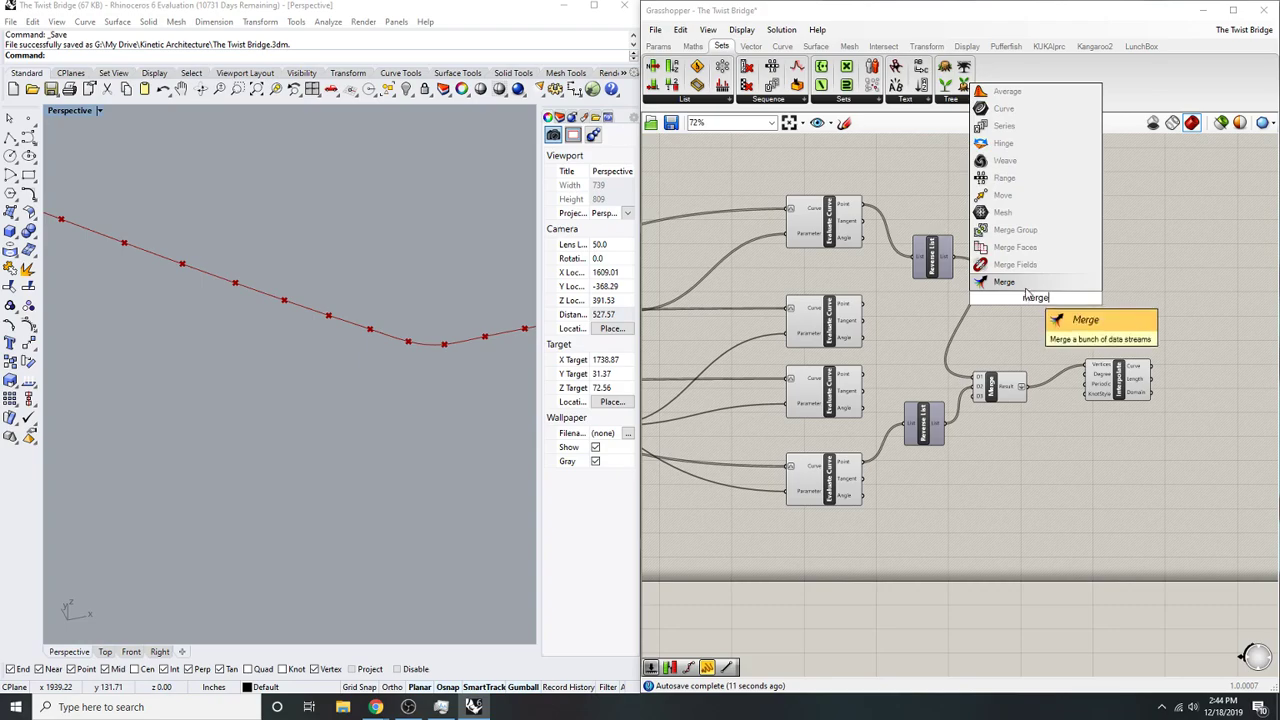
pyautogui.click(1031, 280)
pyautogui.scroll(3, 1008, 302)
pyautogui.click(690, 330)
pyautogui.scroll(3, 233, 175)
pyautogui.scroll(1, 856, 287)
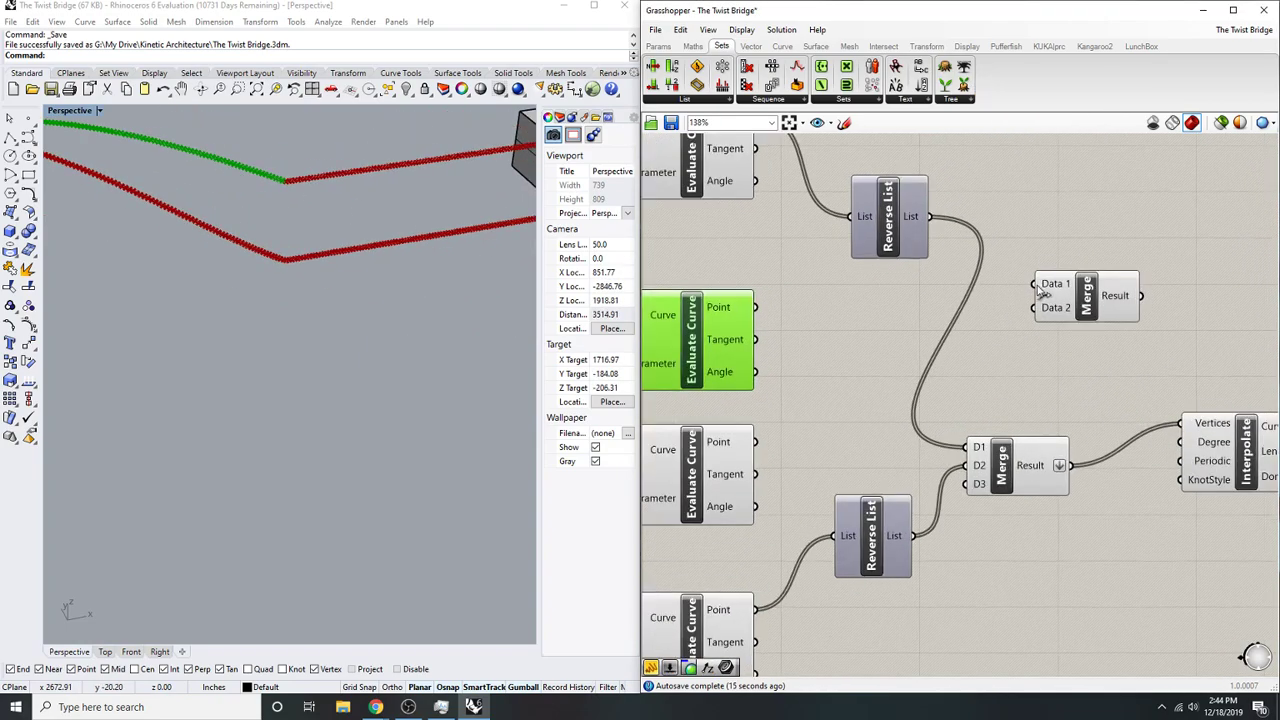
pyautogui.moveTo(826, 417); pyautogui.dragTo(755, 441)
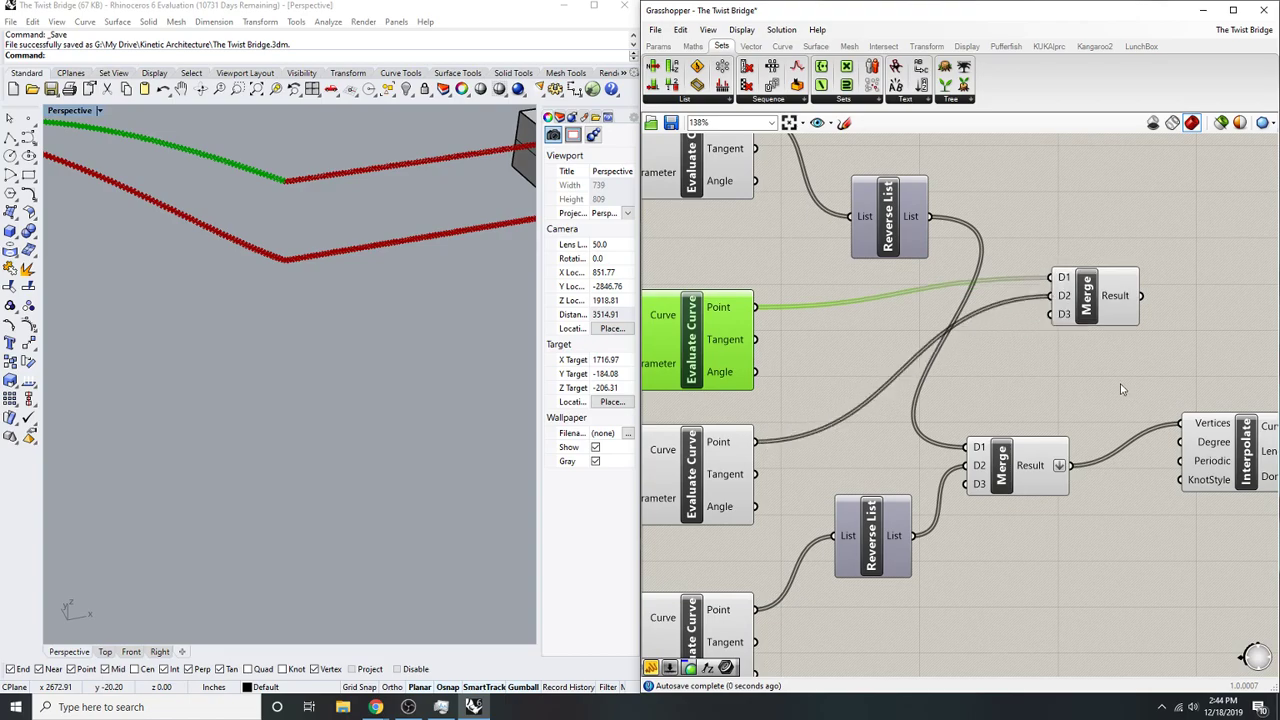
# - Flatten the Result output of the second Merge component
pyautogui.moveTo(1120, 390); pyautogui.dragTo(1040, 399, button='right')
pyautogui.rightClick(1036, 306)
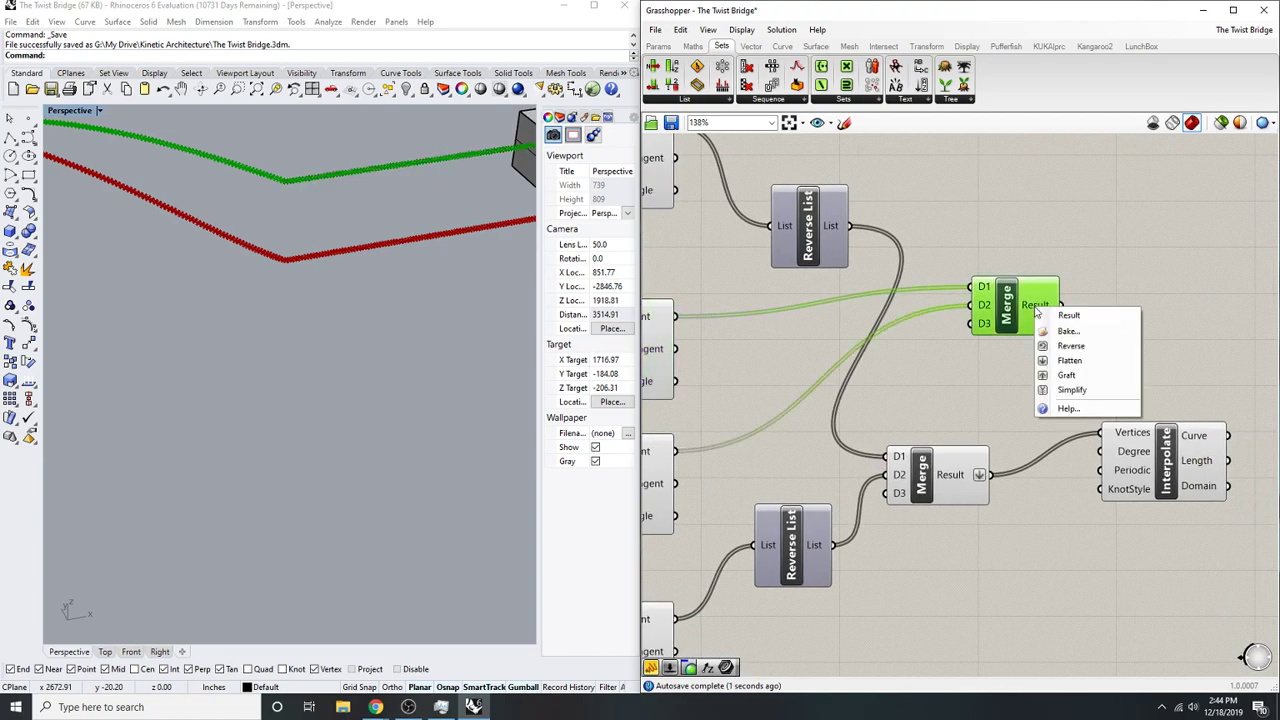
pyautogui.click(1076, 374)
# - Add a second Interpolate component and feed the flattened result of the second Merge into its Vertices input
pyautogui.moveTo(1158, 276); pyautogui.dragTo(1077, 306, button='right')
pyautogui.doubleClick(1078, 307)
pyautogui.write('interpolate')
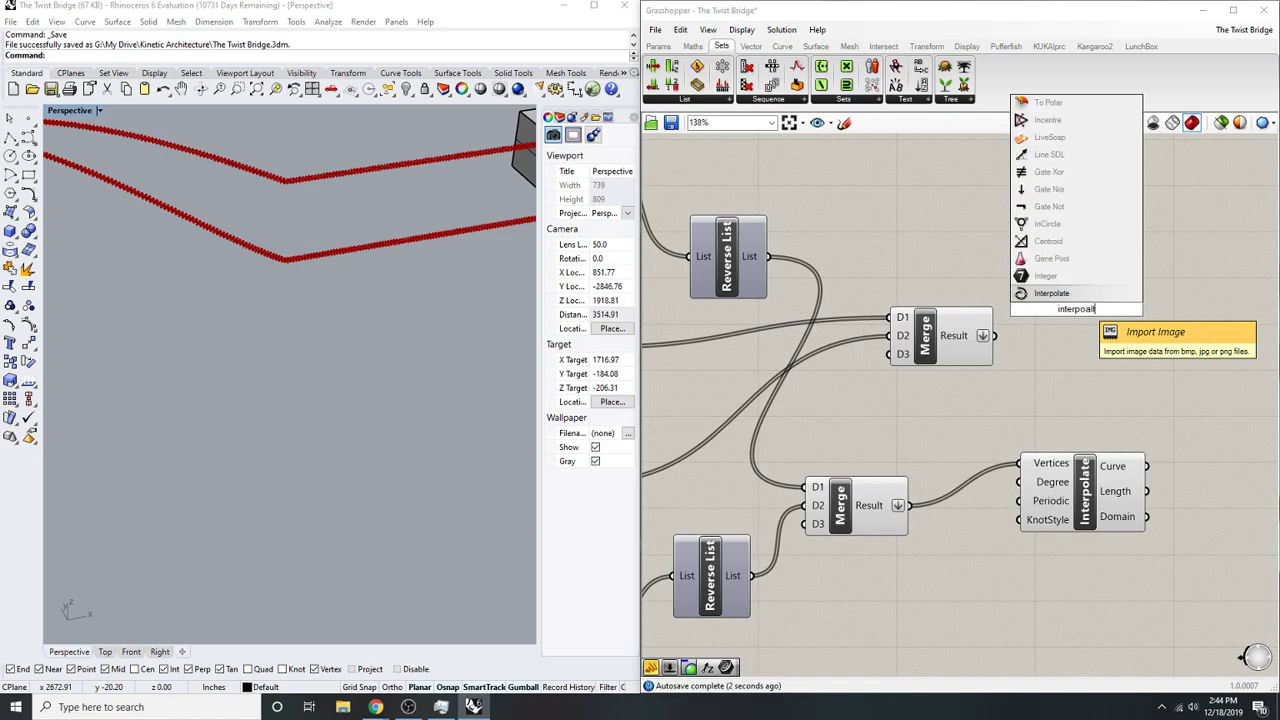
pyautogui.press('Return')
pyautogui.scroll(4, 1045, 263)
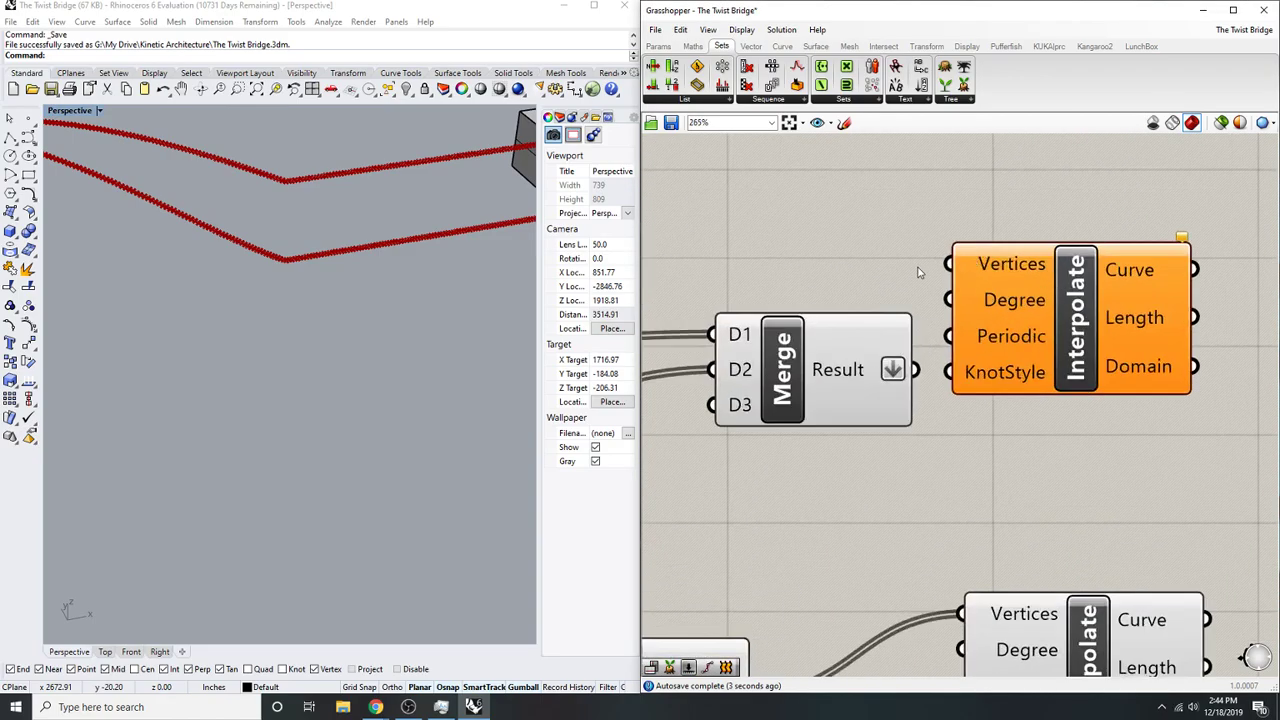
pyautogui.moveTo(935, 331); pyautogui.dragTo(915, 369)
pyautogui.moveTo(1090, 300); pyautogui.dragTo(1117, 394)
# - Examine the second interpolated curve at the bend and out to both ends of the bridge
pyautogui.scroll(14, 289, 183)
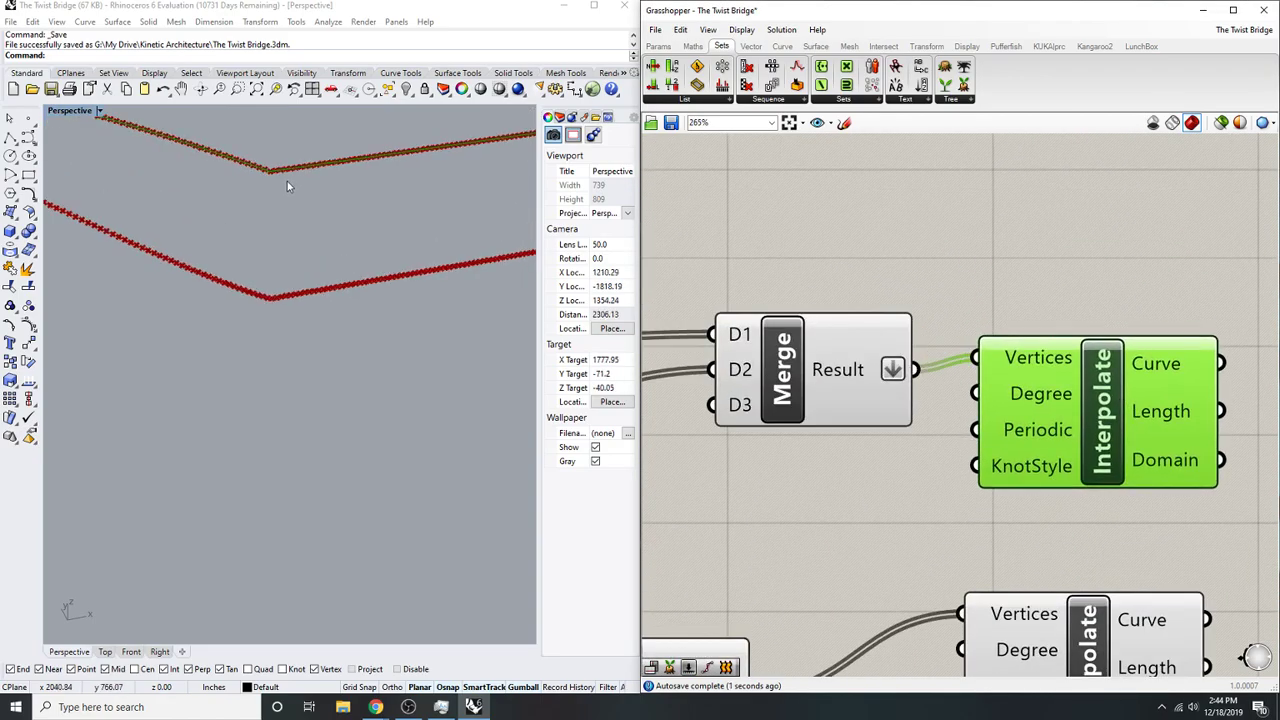
pyautogui.scroll(-20, 245, 163)
pyautogui.scroll(15, 195, 173)
pyautogui.scroll(-10, 282, 174)
pyautogui.scroll(6, 149, 157)
pyautogui.scroll(-6, 120, 171)
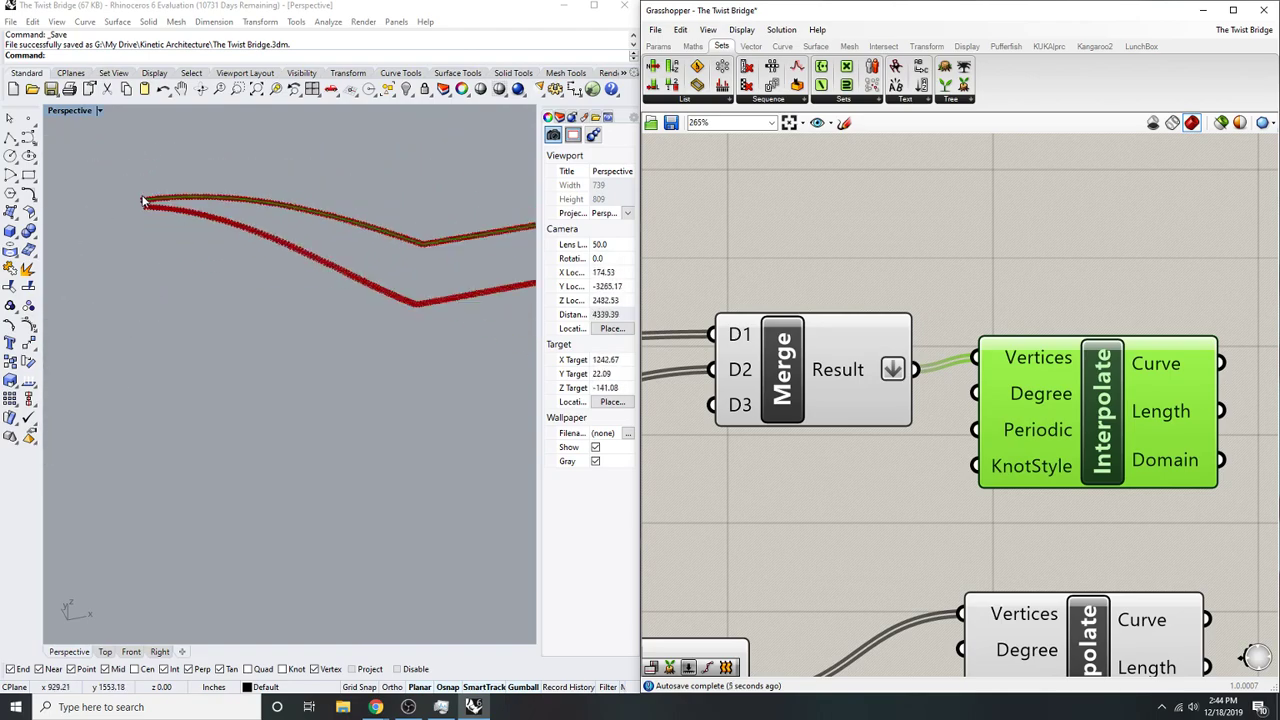
pyautogui.scroll(8, 435, 220)
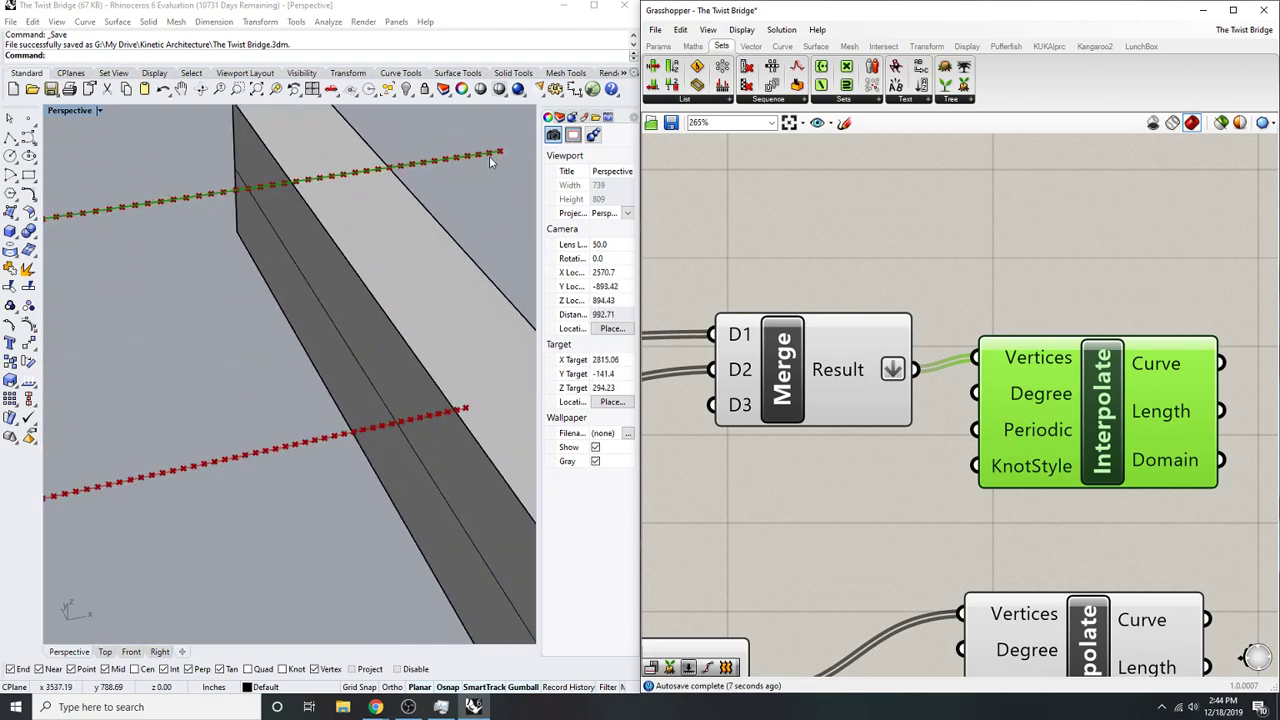
# - Save the Grasshopper definition and view the two interpolated curves from another angle
pyautogui.click(910, 312)
pyautogui.scroll(-6, 910, 312)
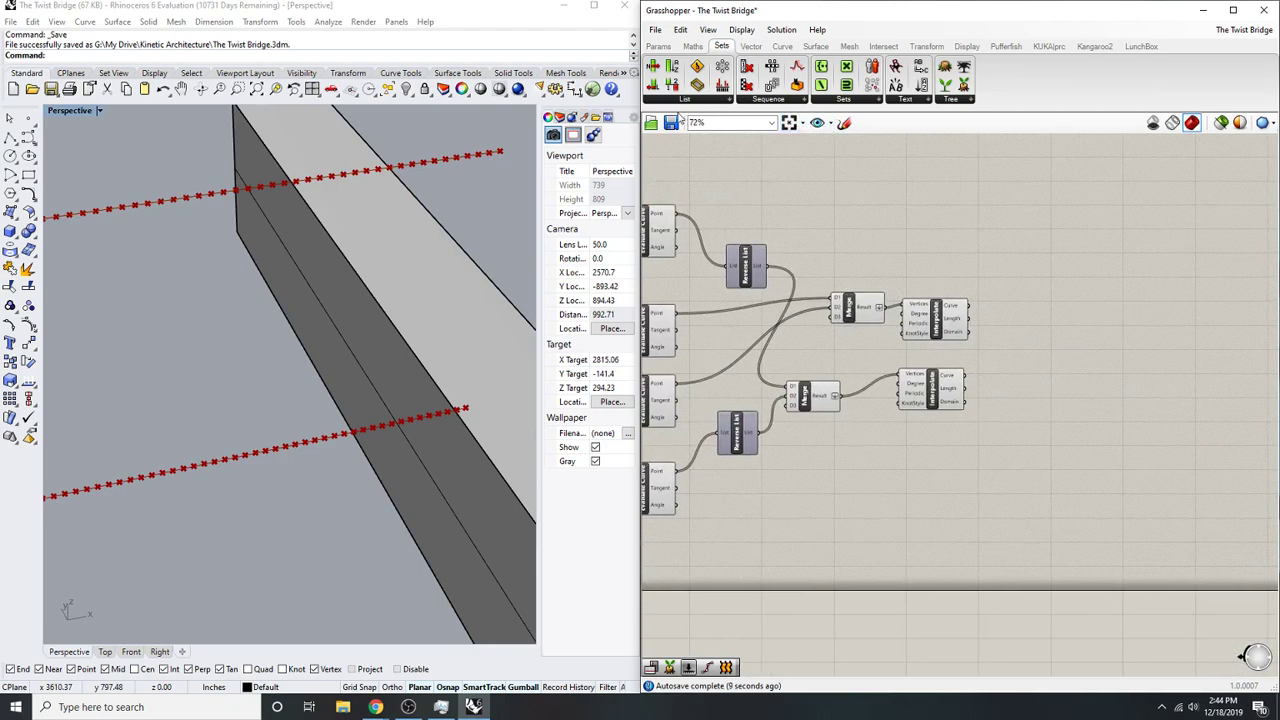
pyautogui.scroll(-10, 401, 238)
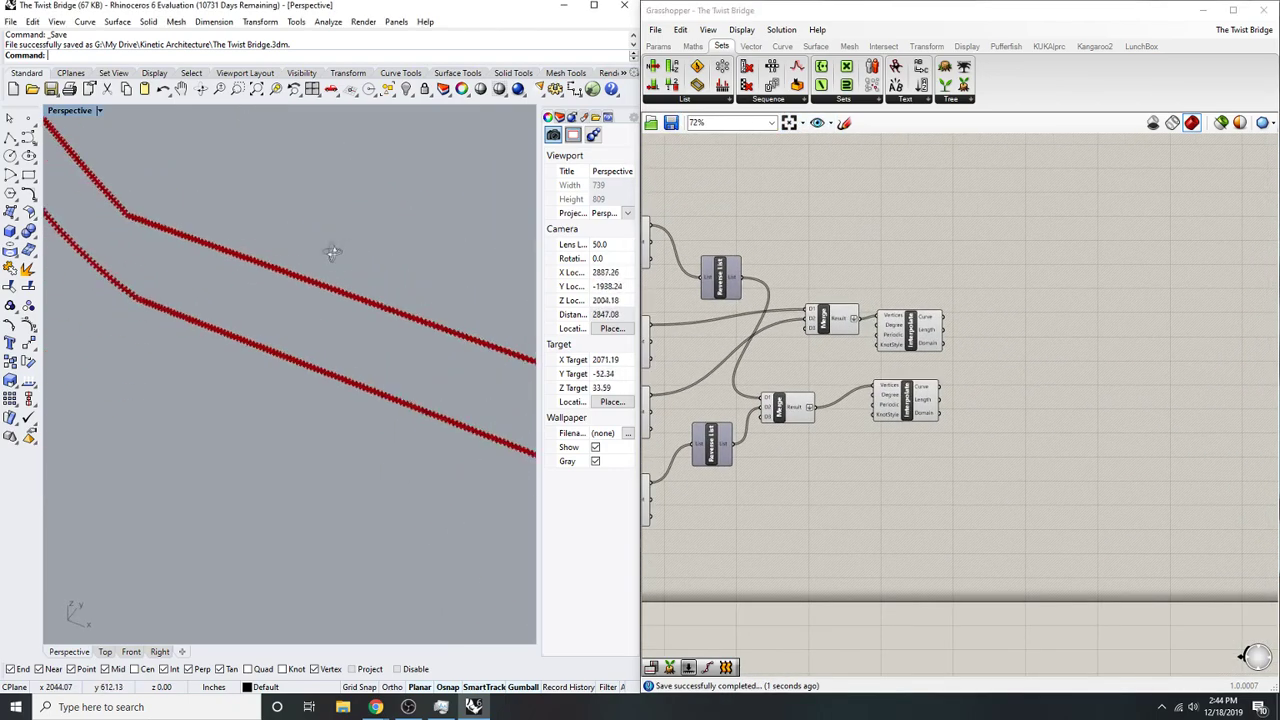
pyautogui.scroll(5, 280, 212)
# - Add a Loft component, connect both Interpolate curves to its Curves input, and inspect the surface between them
pyautogui.doubleClick(1133, 378)
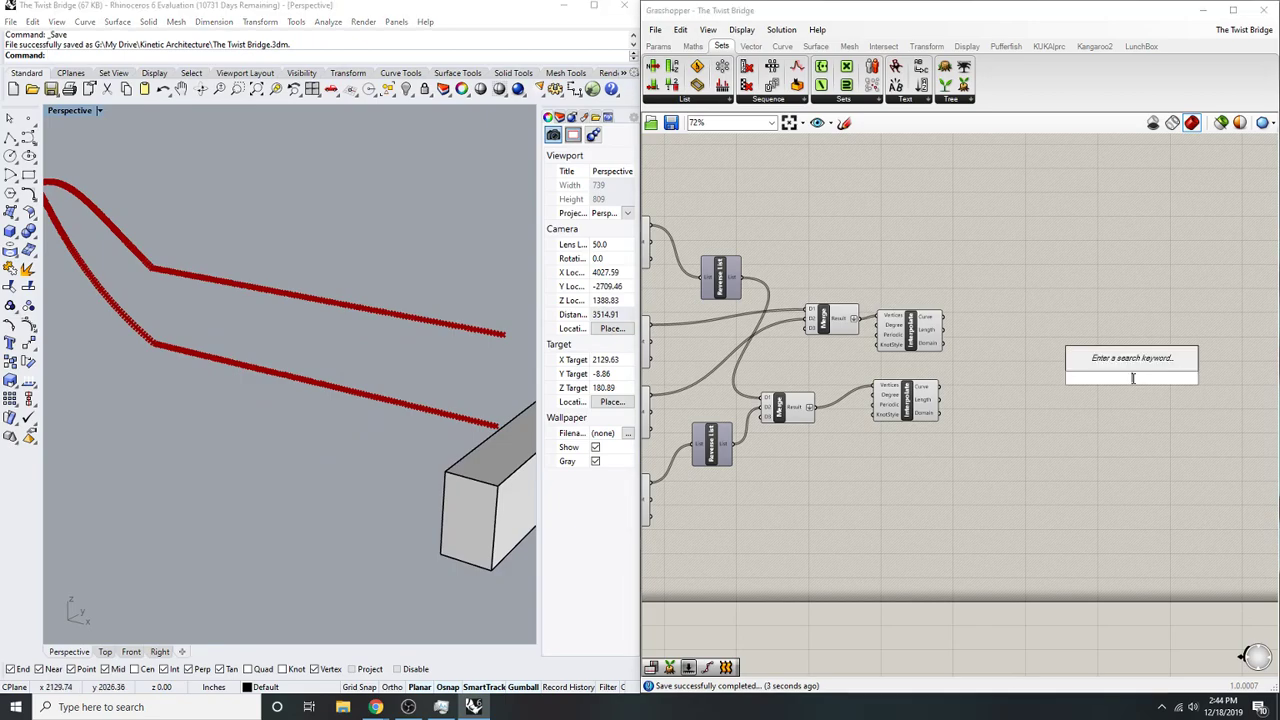
pyautogui.write('loft')
pyautogui.press('Return')
pyautogui.scroll(3, 1113, 383)
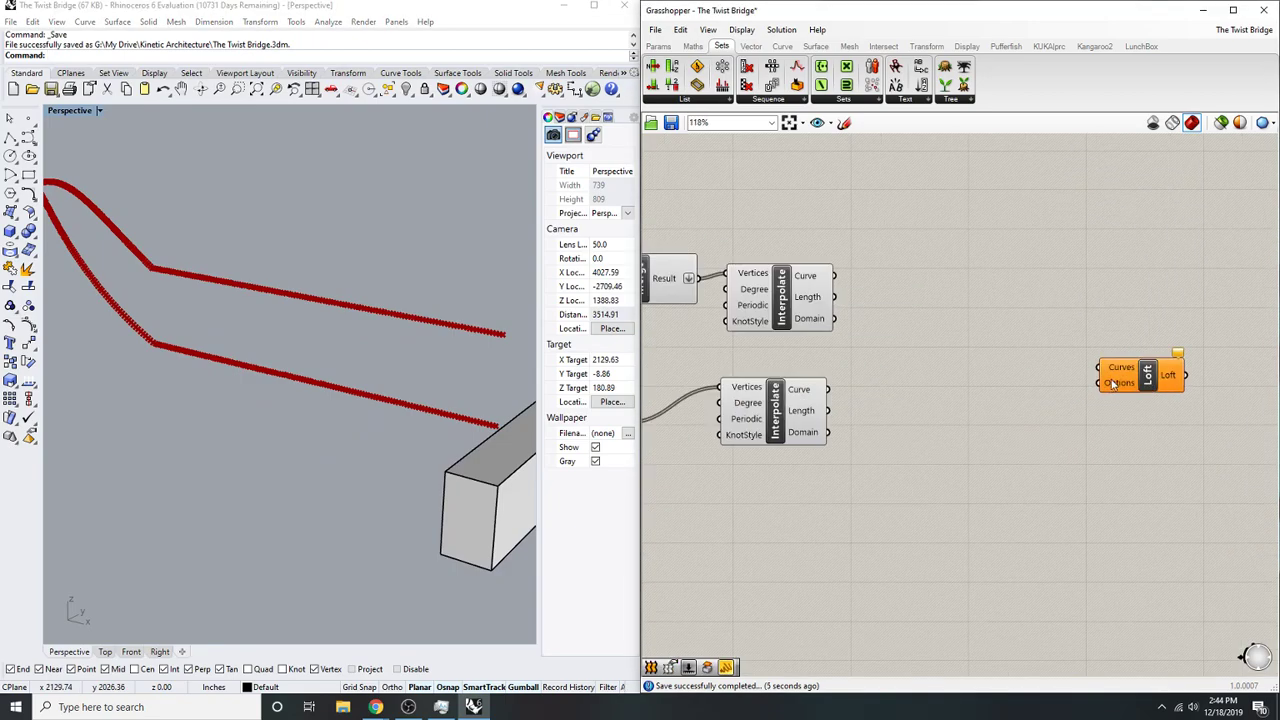
pyautogui.keyDown('ctrl'); pyautogui.keyDown('shift'); pyautogui.moveTo(843, 288); pyautogui.dragTo(845, 398); pyautogui.keyUp('shift'); pyautogui.keyUp('ctrl')
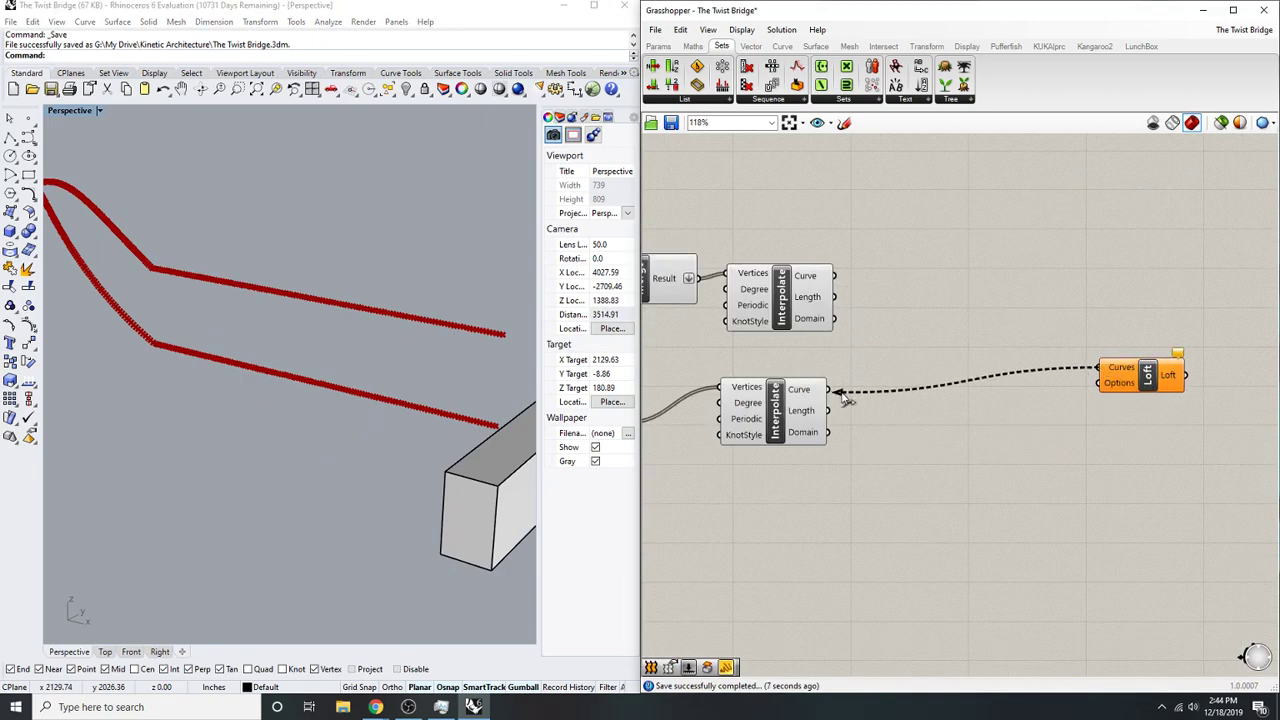
pyautogui.keyDown('shift'); pyautogui.moveTo(1087, 373); pyautogui.dragTo(1085, 376); pyautogui.keyUp('shift')
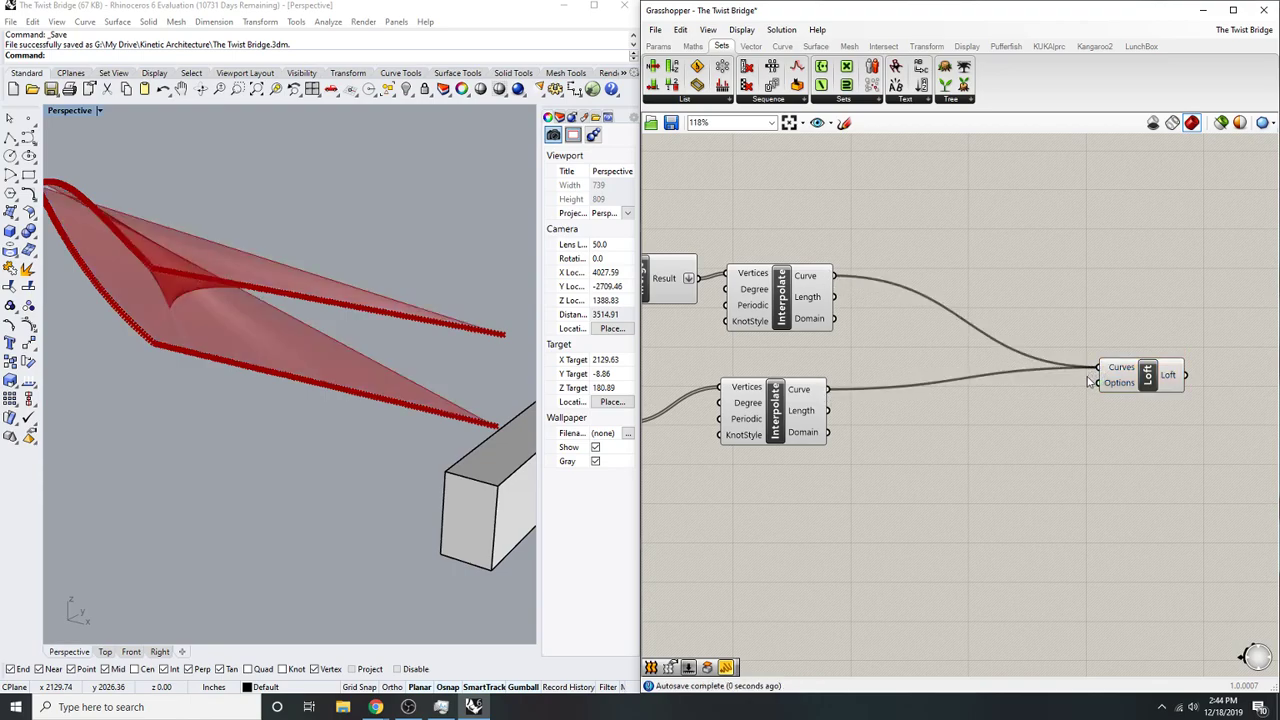
pyautogui.click(1150, 374)
pyautogui.moveTo(240, 310); pyautogui.dragTo(410, 285, button='right')
pyautogui.moveTo(919, 372); pyautogui.dragTo(873, 379, button='right')
pyautogui.doubleClick(973, 433)
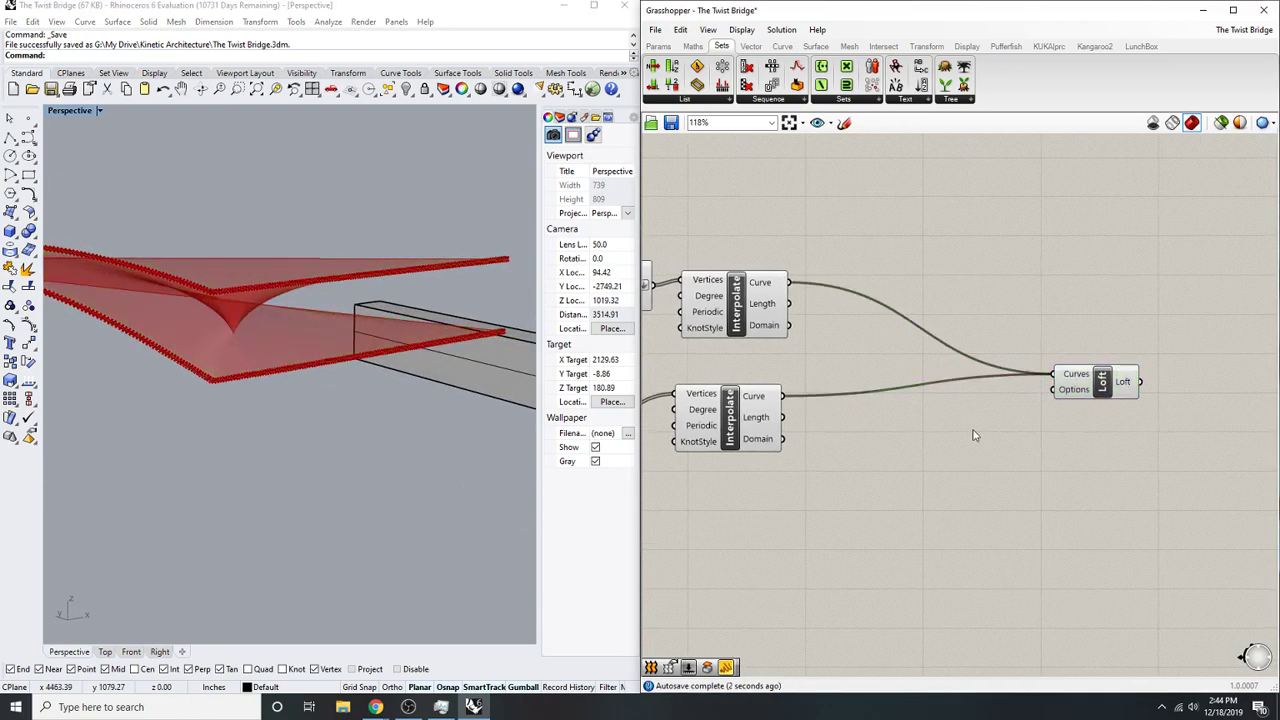
pyautogui.write('loft options')
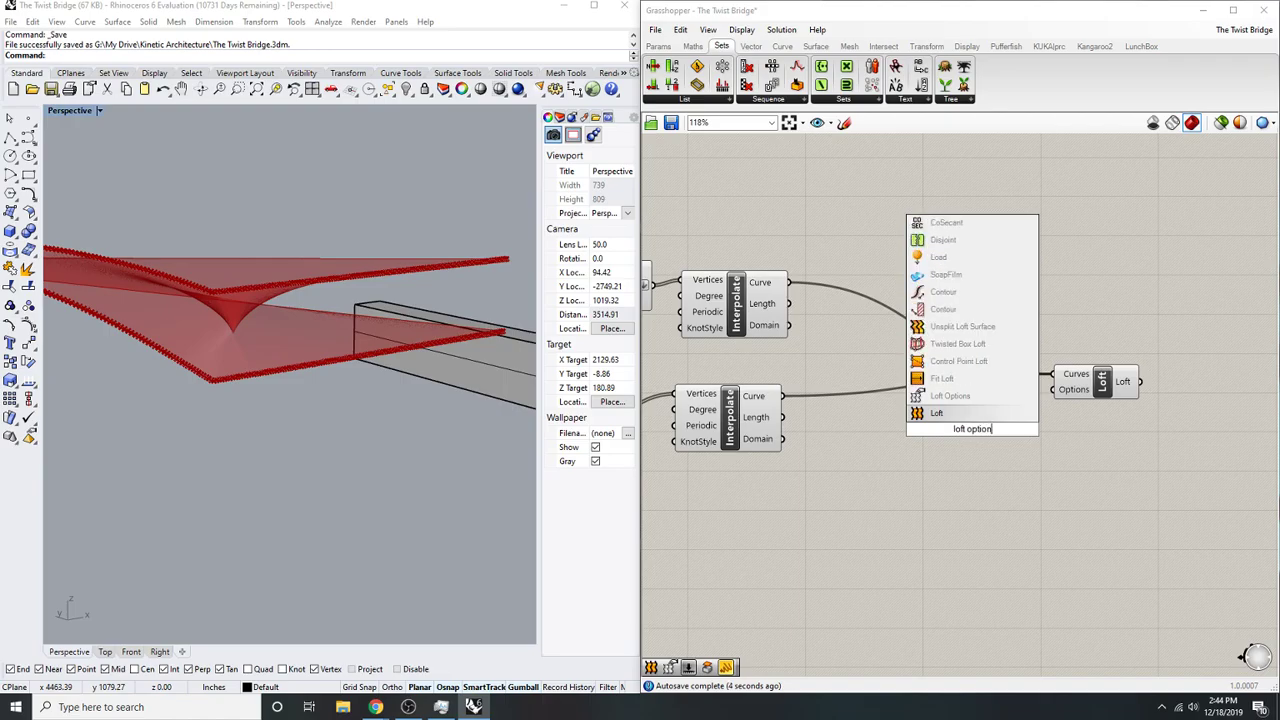
pyautogui.press('Return')
pyautogui.click(973, 429)
pyautogui.press('Delete')
# - Add a Loft Options component next to the Loft component
pyautogui.doubleClick(975, 433)
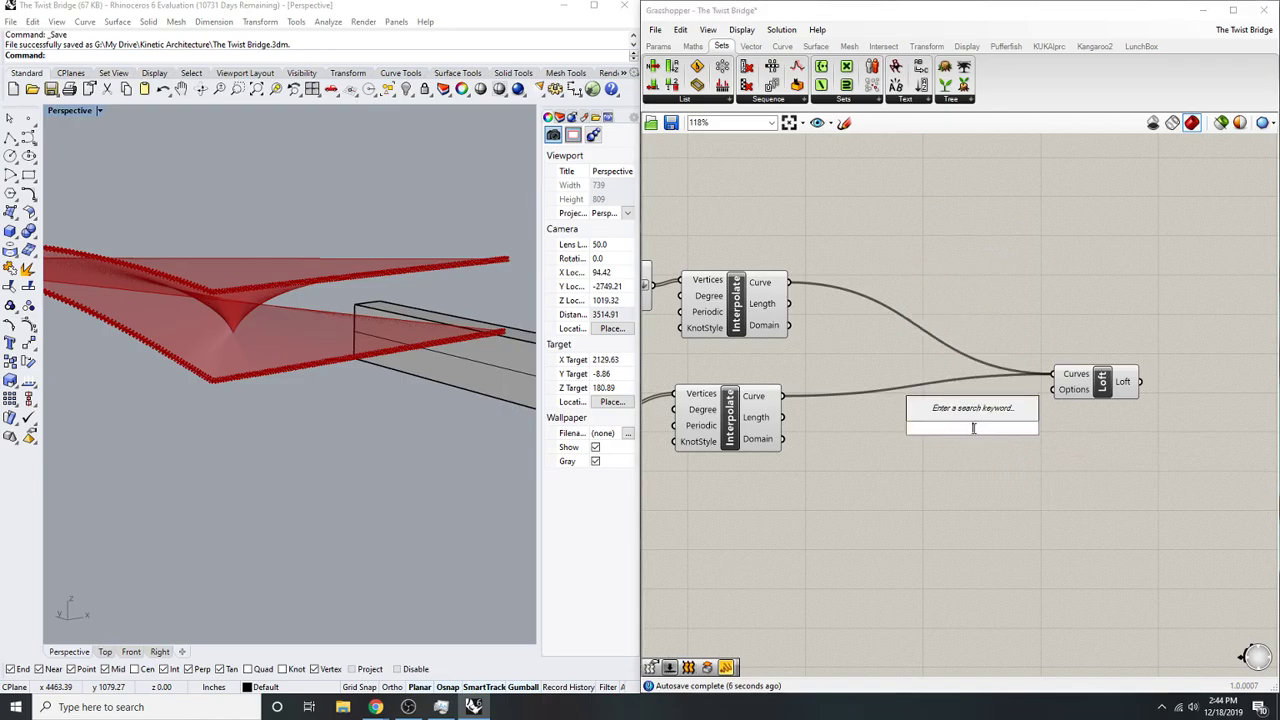
pyautogui.write('loft options')
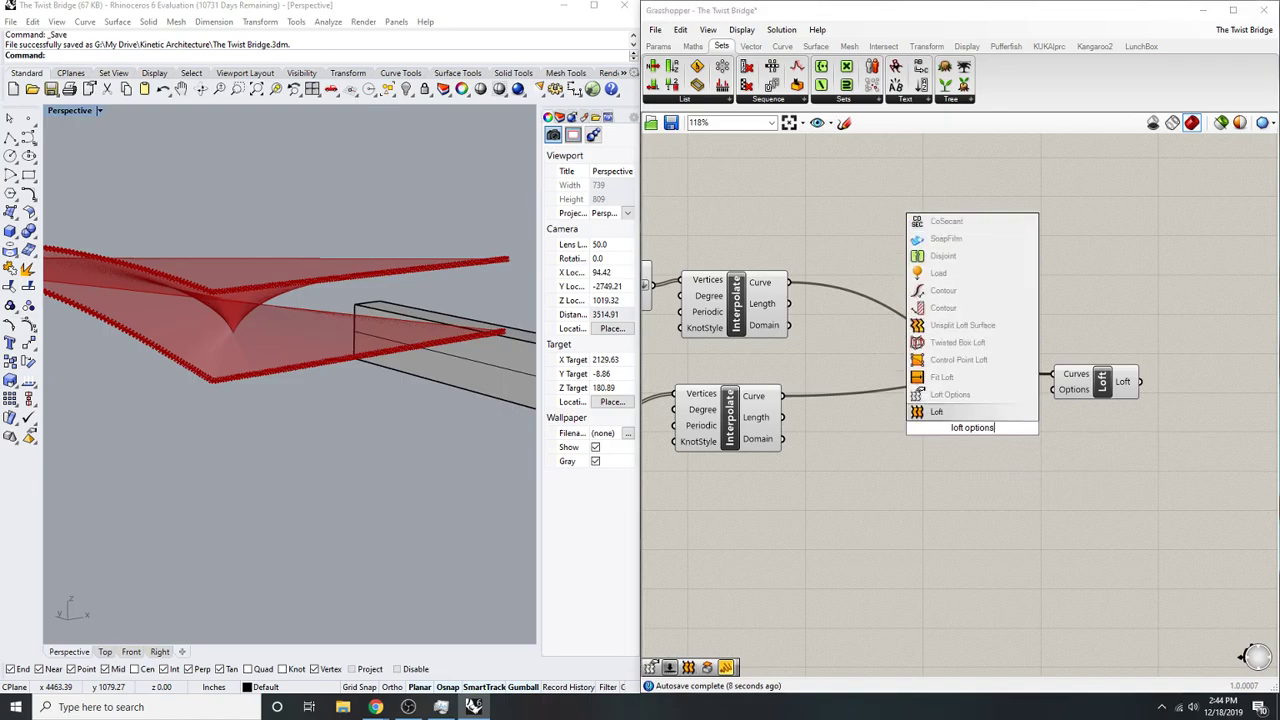
pyautogui.click(950, 394)
pyautogui.scroll(3, 940, 410)
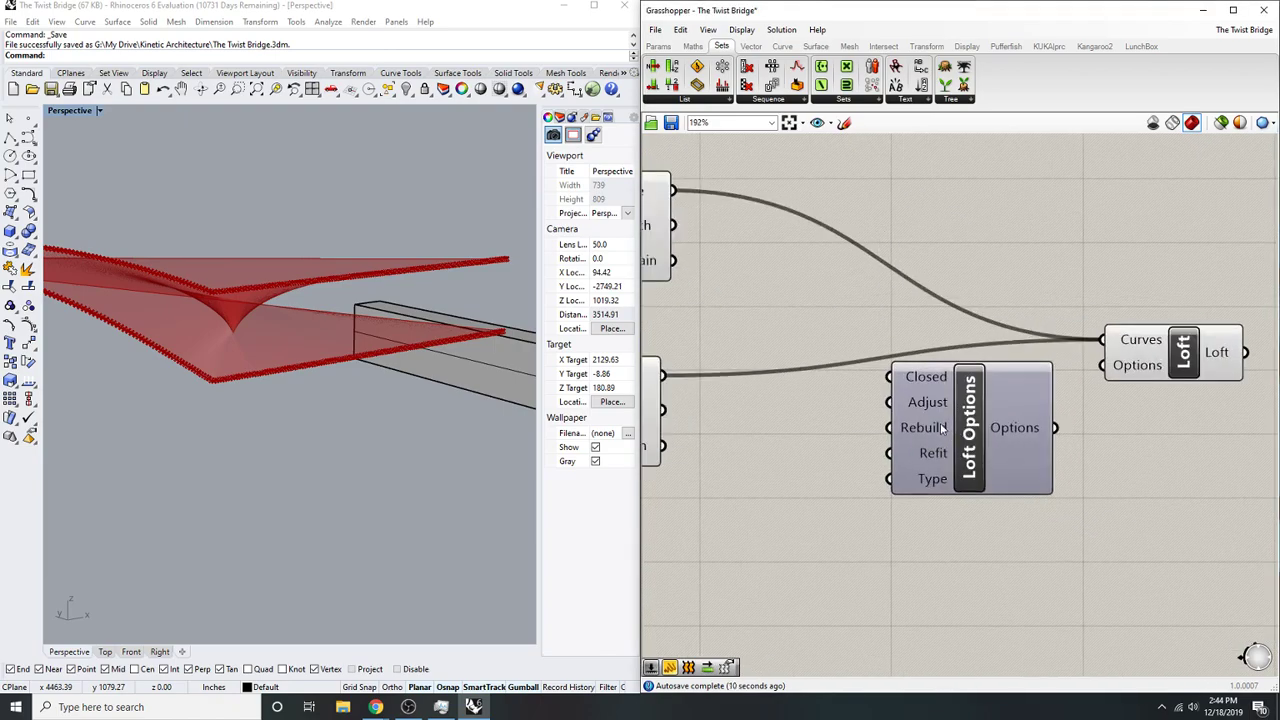
# - Open the component search beside the Loft Options inputs
pyautogui.doubleClick(767, 430)
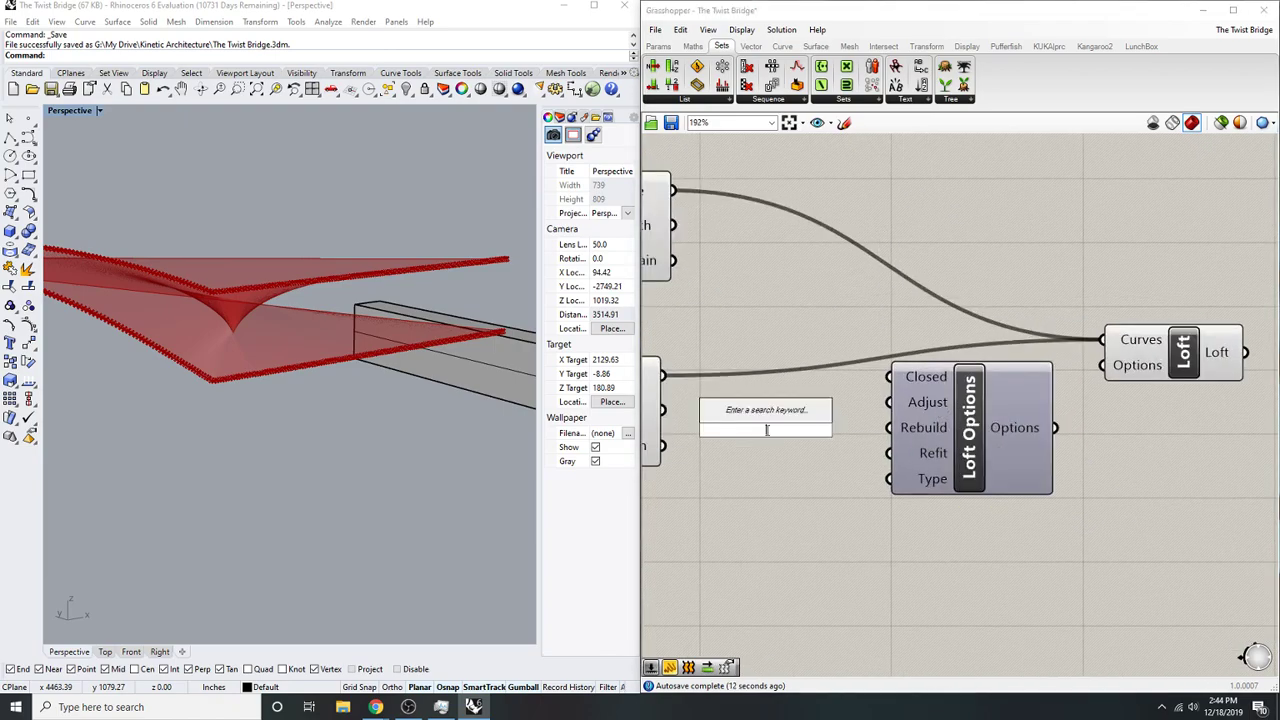
# - Add a number slider set to 1 for the Loft Options' Adjust input and feed the options into the Loft
pyautogui.write('1')
pyautogui.press('Return')
pyautogui.moveTo(810, 442); pyautogui.dragTo(751, 585)
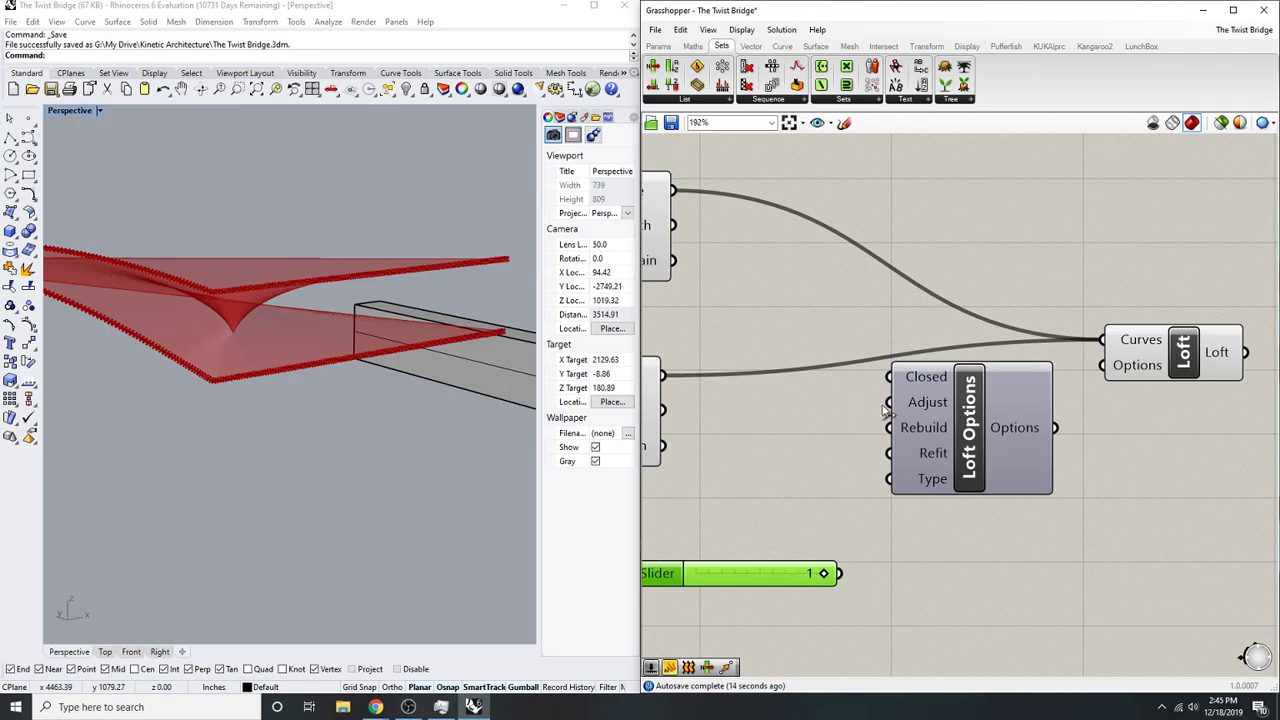
pyautogui.moveTo(1100, 372); pyautogui.dragTo(1103, 366)
pyautogui.click(1161, 352)
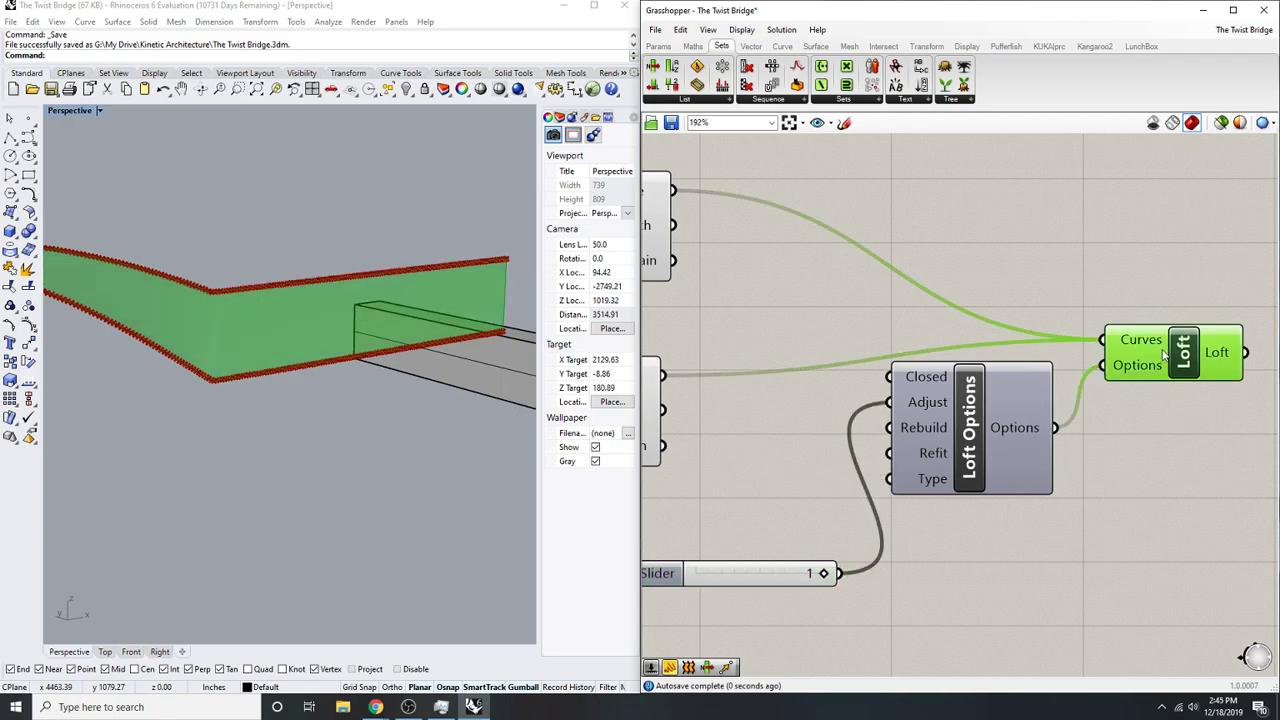
# - Add an Offset Surface component to the definition near the Loft
pyautogui.scroll(-6, 326, 263)
pyautogui.scroll(6, 356, 297)
pyautogui.moveTo(420, 280); pyautogui.dragTo(275, 298, button='right')
pyautogui.scroll(-6, 265, 296)
pyautogui.scroll(4, 265, 301)
pyautogui.moveTo(1240, 434); pyautogui.dragTo(1097, 433, button='right')
pyautogui.doubleClick(1097, 433)
pyautogui.write('offset')
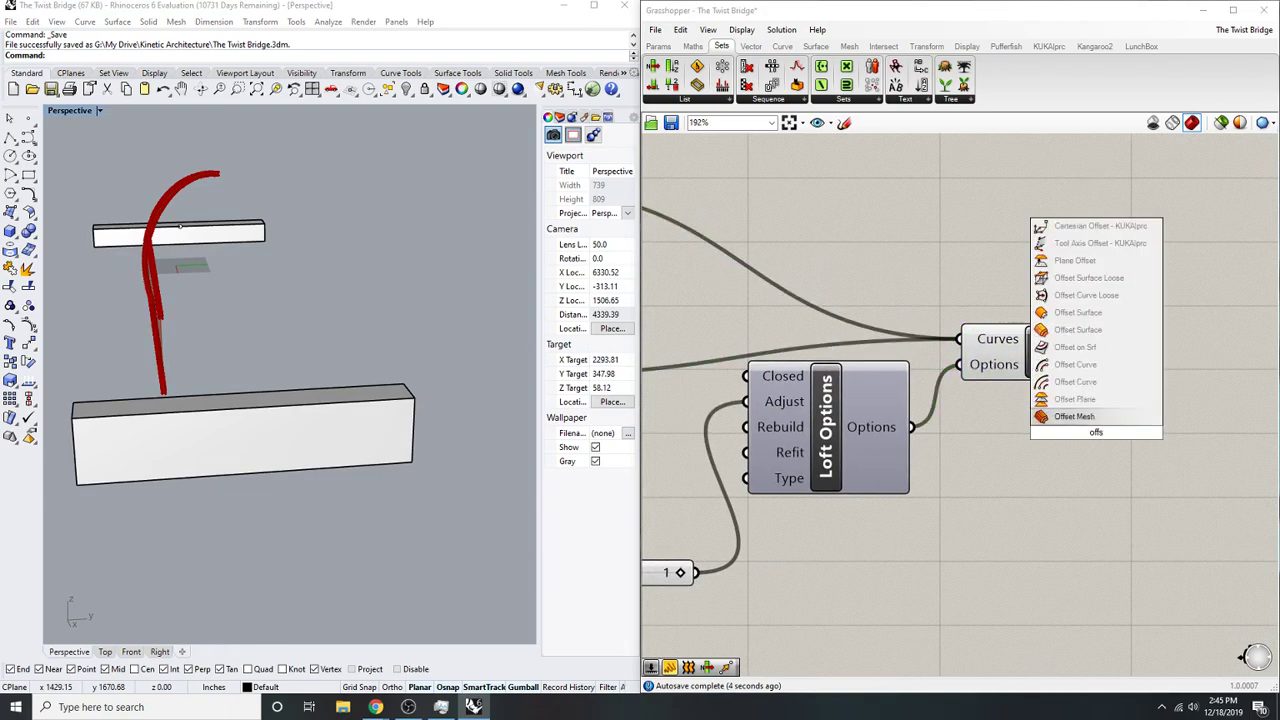
pyautogui.press('Up')
pyautogui.press('Up')
pyautogui.press('Up')
pyautogui.press('Up')
pyautogui.press('Up')
pyautogui.press('Up')
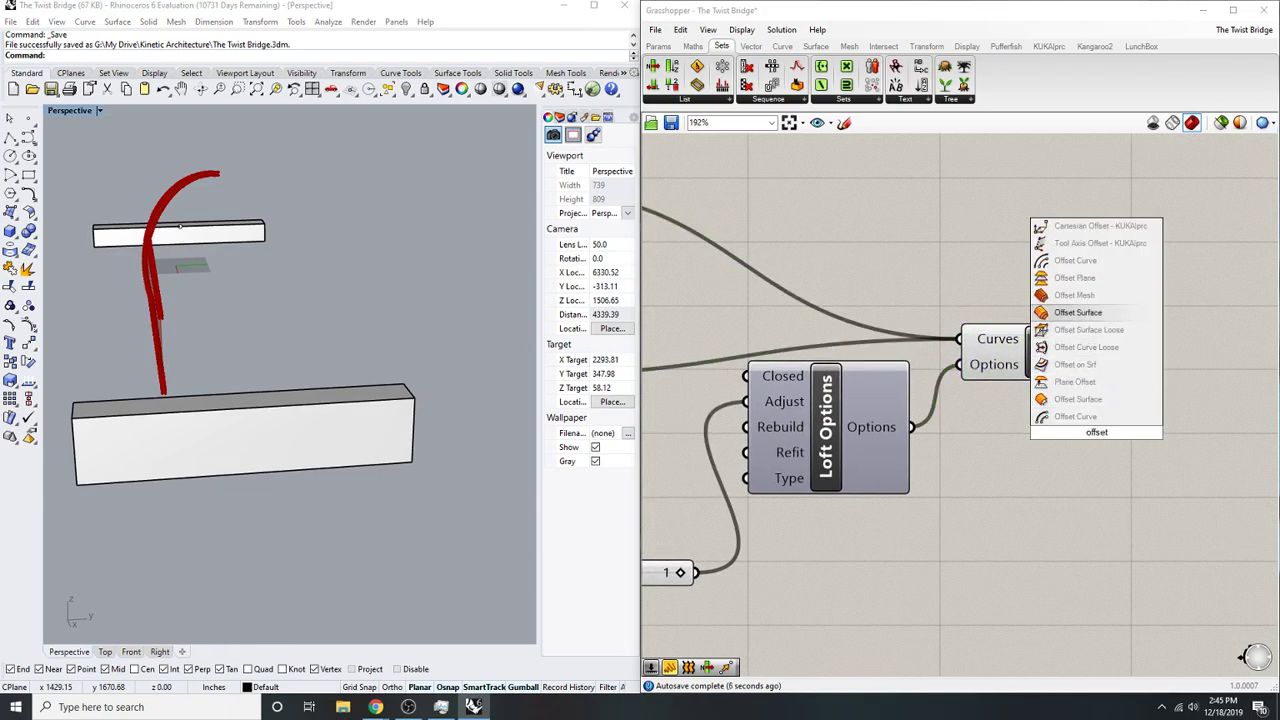
pyautogui.press('Return')
# - Place the Offset Surface component clear of the Loft and connect the Loft output to its Surface input
pyautogui.scroll(-3, 1034, 428)
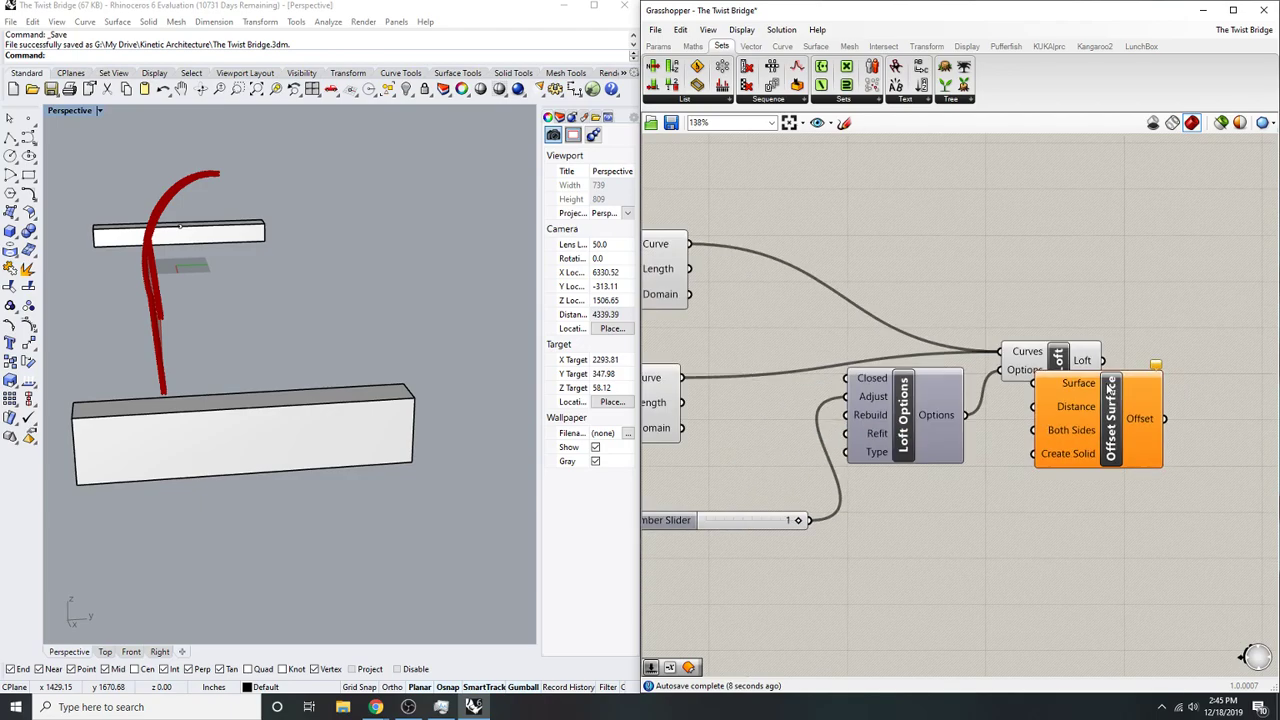
pyautogui.moveTo(1034, 428); pyautogui.dragTo(1160, 355)
pyautogui.moveTo(1118, 283); pyautogui.dragTo(1068, 269, button='right')
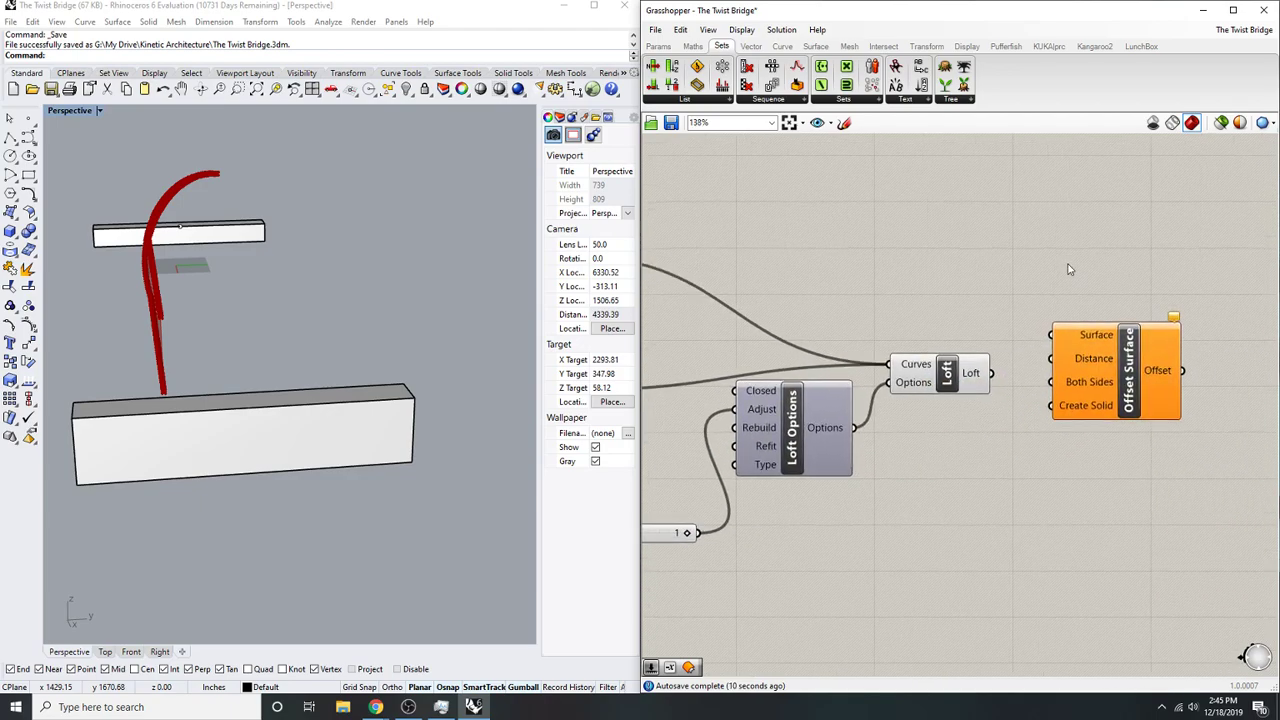
pyautogui.scroll(2, 1055, 291)
pyautogui.moveTo(1052, 348); pyautogui.dragTo(968, 400)
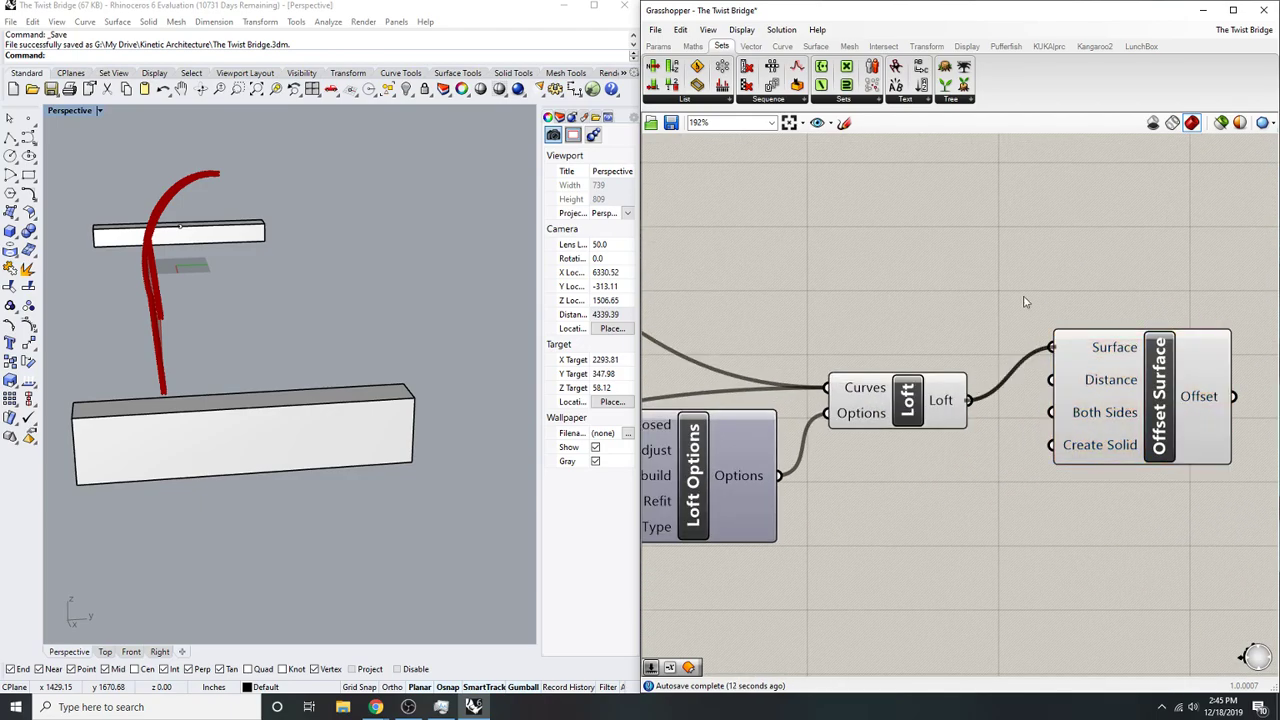
# - Examine the offset surface's side and thickness in the model and check the component's Distance input
pyautogui.moveTo(1008, 314); pyautogui.dragTo(954, 339, button='right')
pyautogui.scroll(10, 163, 353)
pyautogui.scroll(-2, 150, 351)
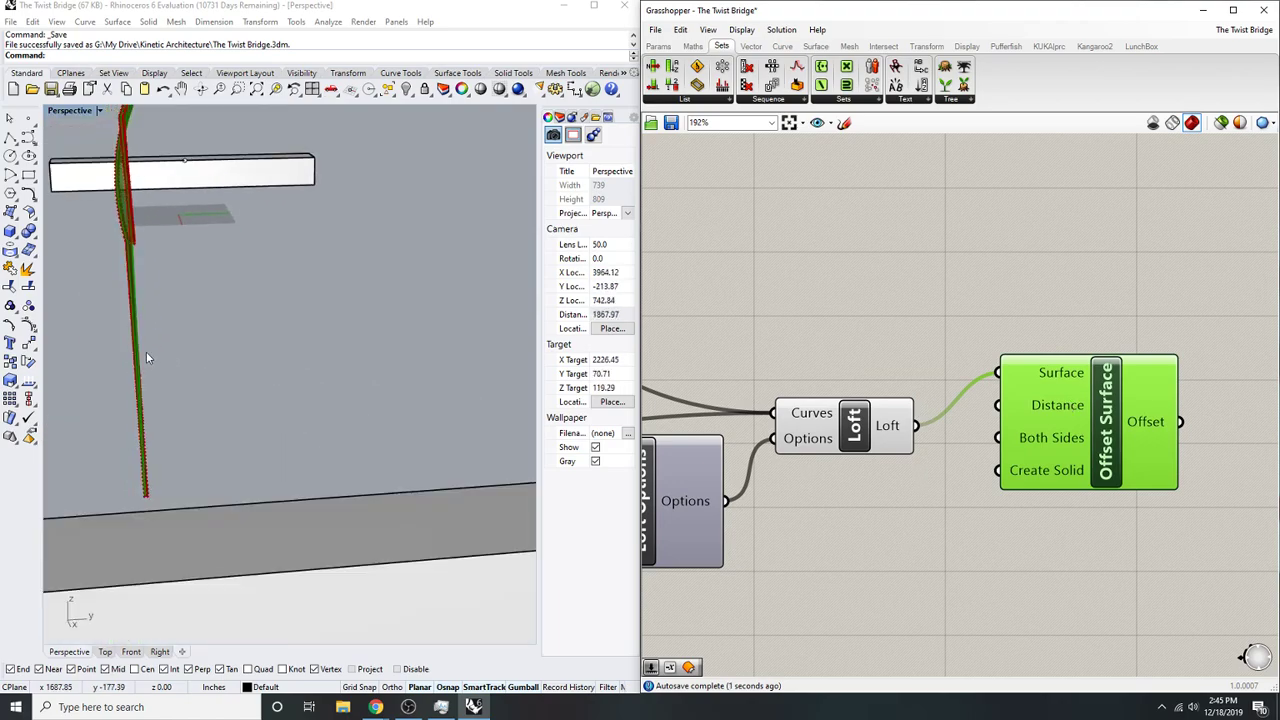
pyautogui.moveTo(146, 351); pyautogui.dragTo(263, 401, button='right')
pyautogui.scroll(8, 263, 401)
pyautogui.scroll(-5, 375, 560)
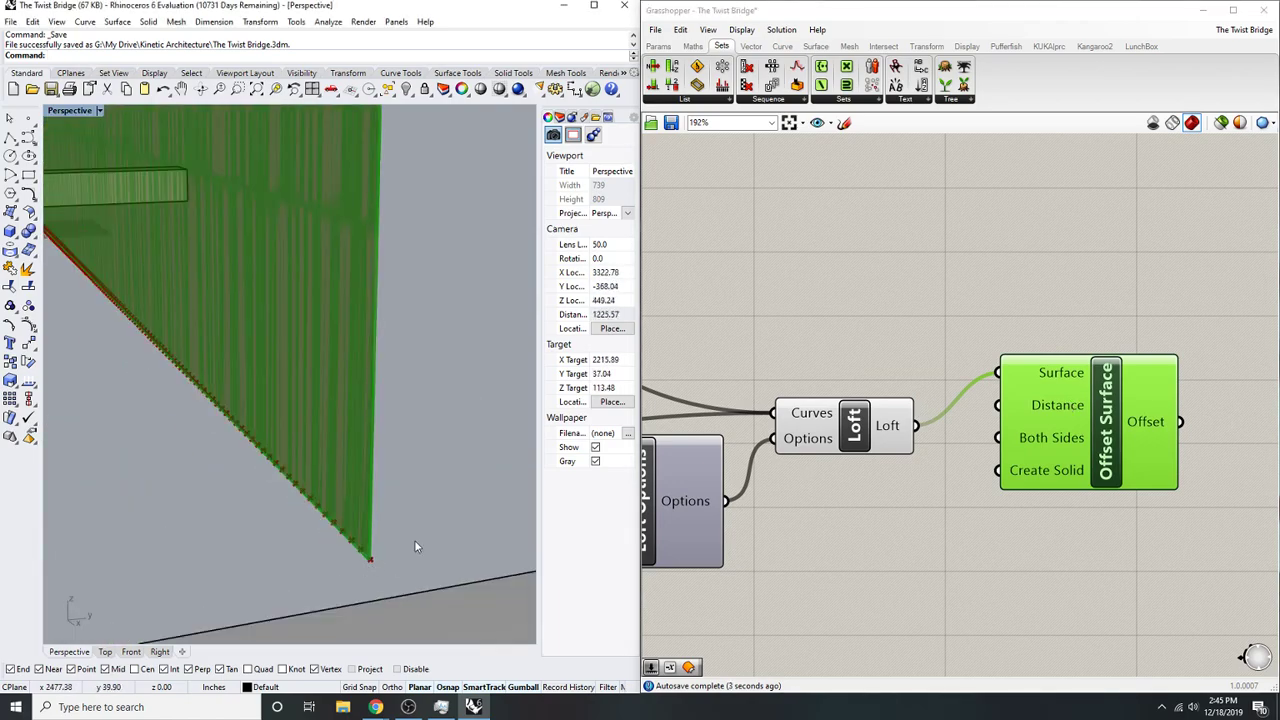
pyautogui.moveTo(1083, 449); pyautogui.dragTo(992, 427, button='right')
pyautogui.moveTo(992, 427); pyautogui.dragTo(1071, 457)
pyautogui.moveTo(1062, 418)
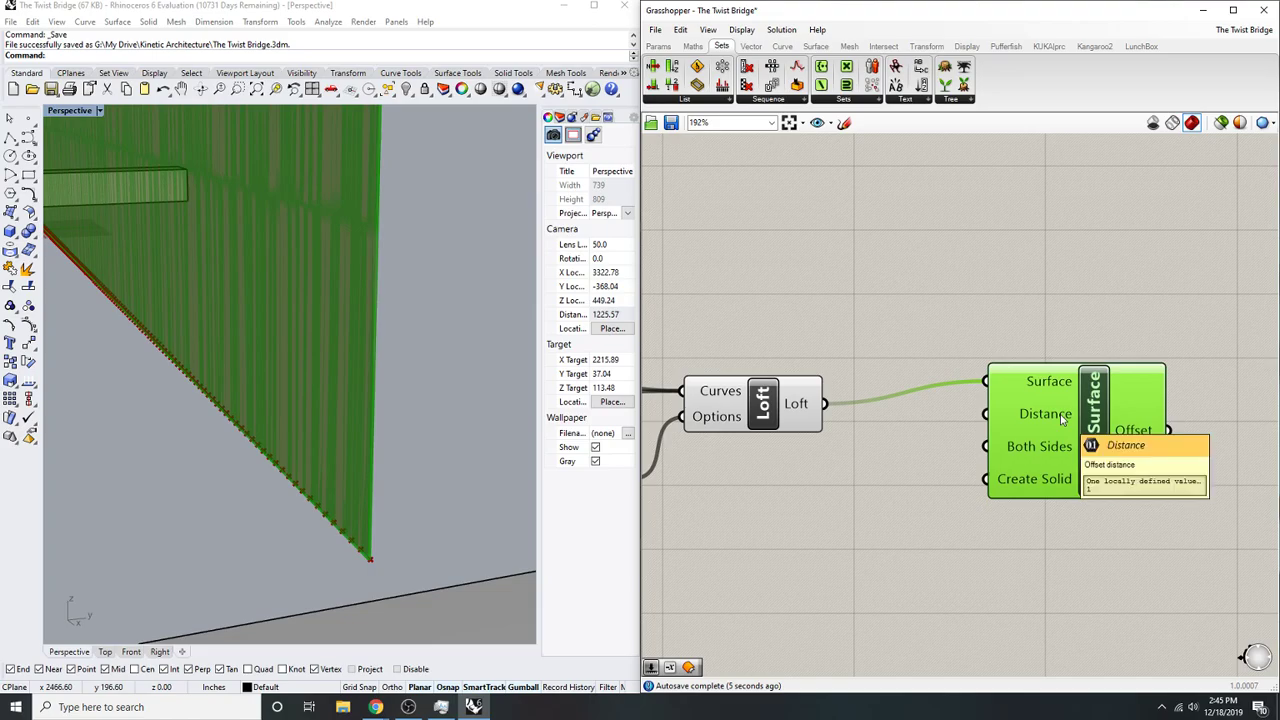
# - Add a Negative component and connect its result to the Offset Surface's Distance input
pyautogui.doubleClick(921, 464)
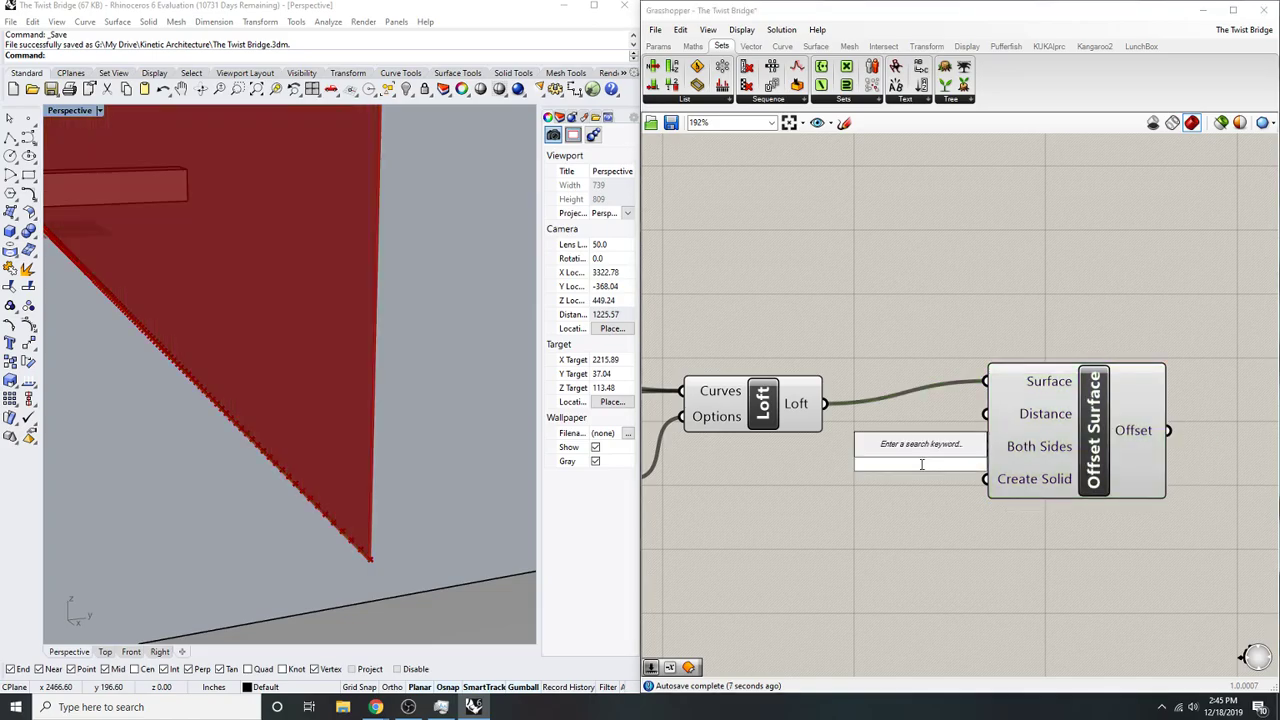
pyautogui.write('negative')
pyautogui.press('Return')
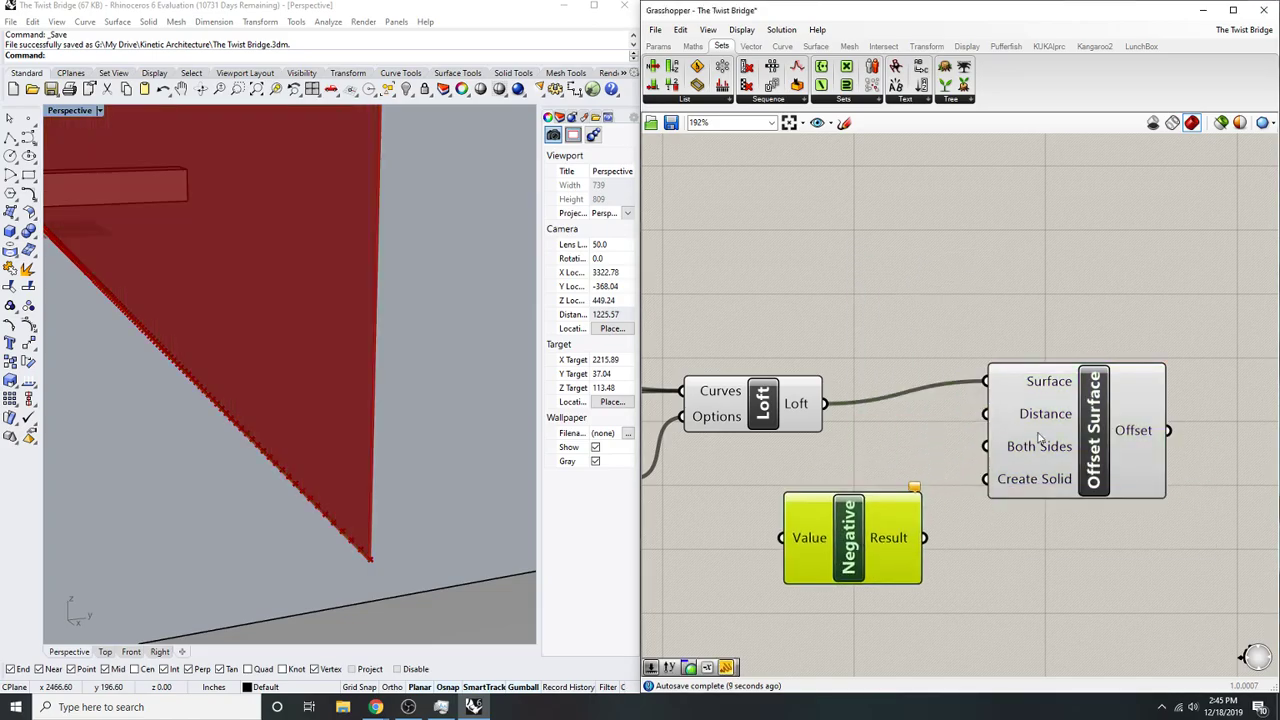
pyautogui.moveTo(961, 489); pyautogui.dragTo(966, 489)
pyautogui.moveTo(1055, 493); pyautogui.dragTo(1004, 483, button='right')
pyautogui.moveTo(890, 470); pyautogui.dragTo(873, 527)
pyautogui.moveTo(1063, 423); pyautogui.dragTo(1224, 388)
pyautogui.scroll(-3, 1014, 384)
pyautogui.moveTo(912, 408); pyautogui.dragTo(989, 405)
# - Add a number slider set to 12 and connect it to the Negative component's Value
pyautogui.click(848, 500)
pyautogui.moveTo(848, 500); pyautogui.dragTo(936, 540, button='right')
pyautogui.doubleClick(882, 514)
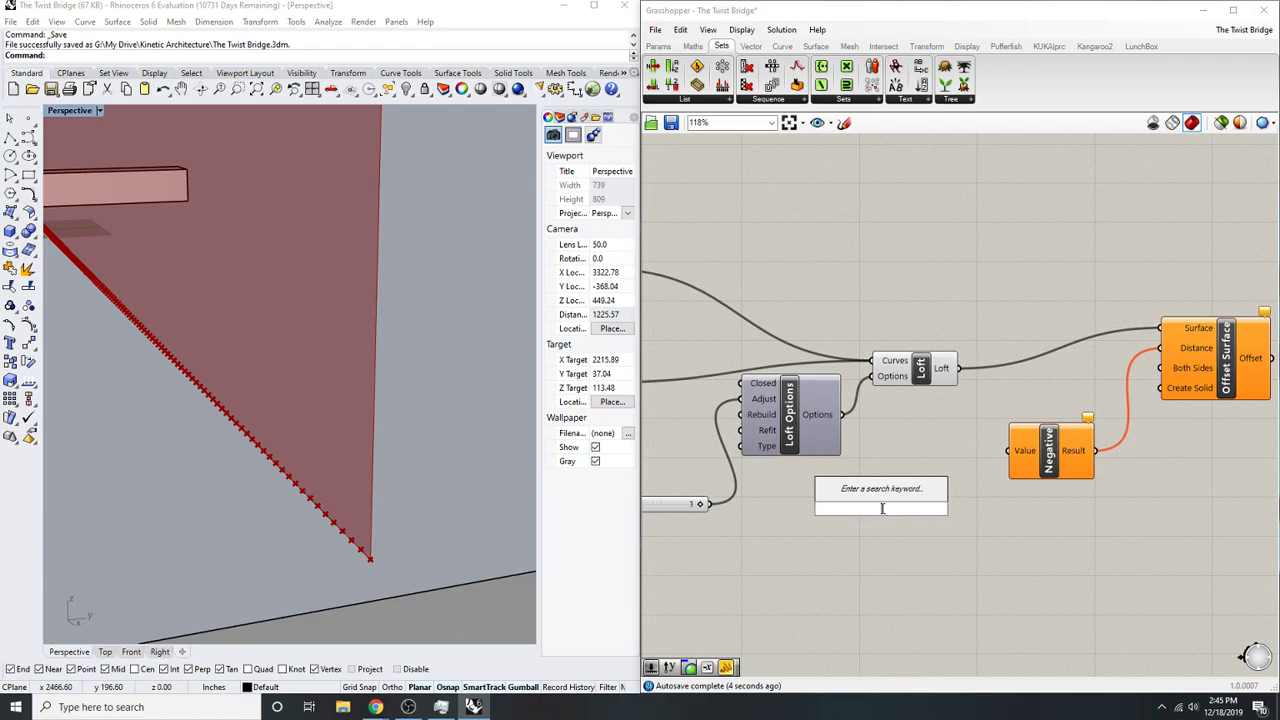
pyautogui.write('Number Slider')
pyautogui.press('Return')
pyautogui.scroll(3, 982, 436)
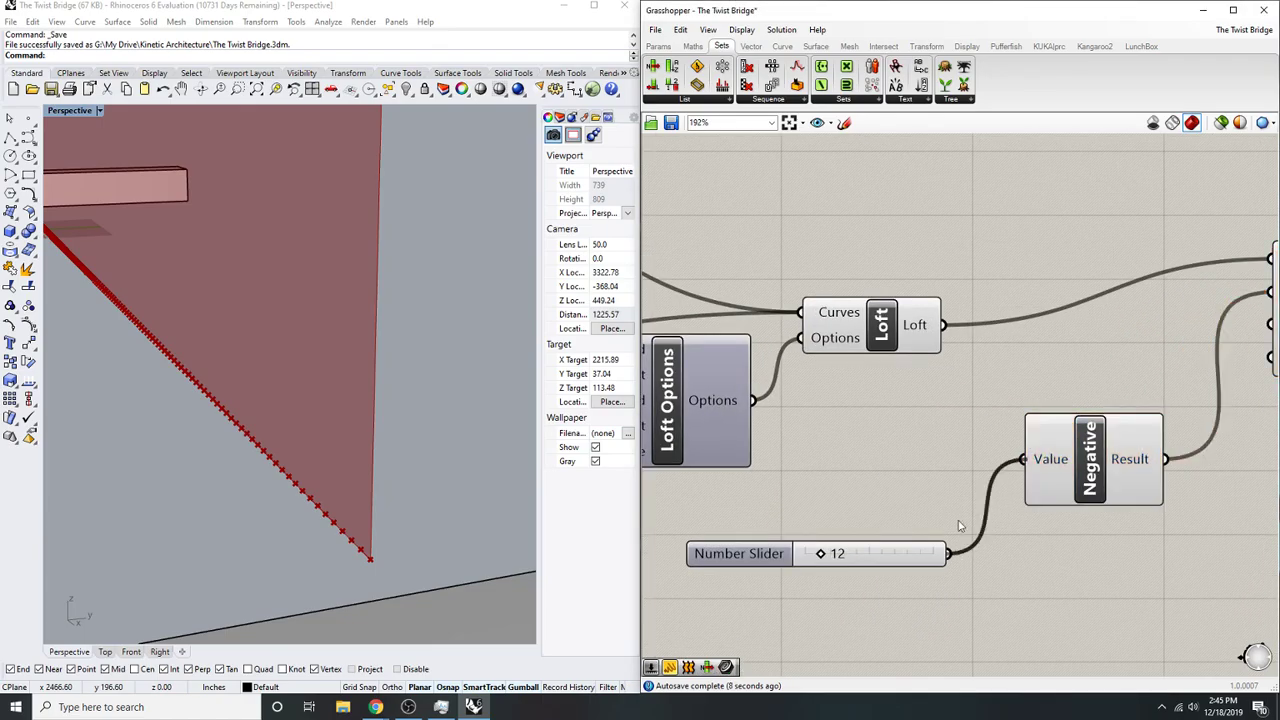
# - Examine the offset surface in the model and locate the Extrude and Cap Holes components in the definition
pyautogui.moveTo(1154, 377); pyautogui.dragTo(1126, 389, button='right')
pyautogui.scroll(-5, 783, 398)
pyautogui.scroll(-6, 405, 285)
pyautogui.moveTo(409, 305); pyautogui.dragTo(432, 330, button='right')
pyautogui.scroll(3, 384, 281)
pyautogui.scroll(-5, 384, 281)
pyautogui.moveTo(330, 285); pyautogui.dragTo(417, 280, button='right')
pyautogui.scroll(3, 417, 280)
pyautogui.moveTo(933, 323); pyautogui.dragTo(1206, 231, button='right')
pyautogui.scroll(-3, 821, 346)
pyautogui.moveTo(829, 451); pyautogui.dragTo(1126, 417, button='right')
pyautogui.scroll(-4, 1126, 417)
pyautogui.scroll(4, 955, 450)
pyautogui.scroll(4, 985, 482)
pyautogui.scroll(-4, 892, 443)
pyautogui.moveTo(892, 443); pyautogui.dragTo(883, 439, button='right')
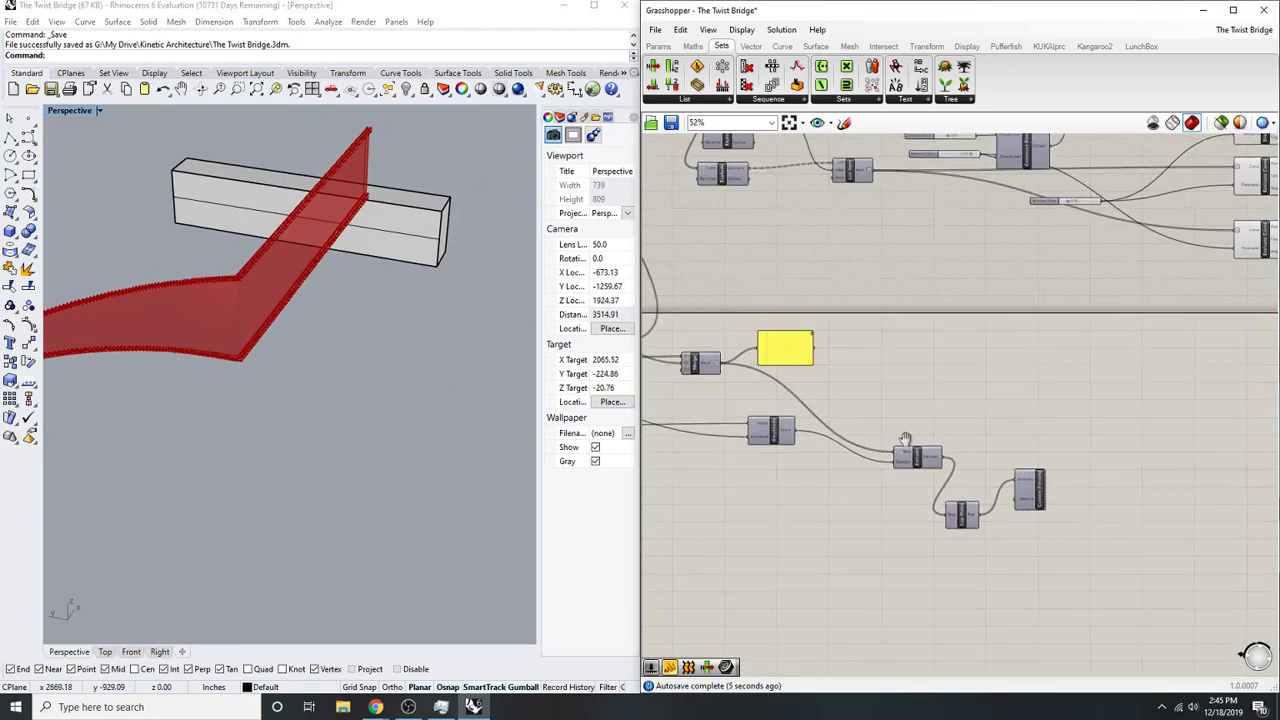
# - Disconnect the merged curves from the Extrude component's Base input
pyautogui.scroll(4, 883, 440)
pyautogui.click(883, 373)
pyautogui.moveTo(1217, 423); pyautogui.dragTo(894, 373, button='right')
pyautogui.scroll(-4, 894, 373)
pyautogui.scroll(3, 990, 418)
pyautogui.rightClick(879, 454)
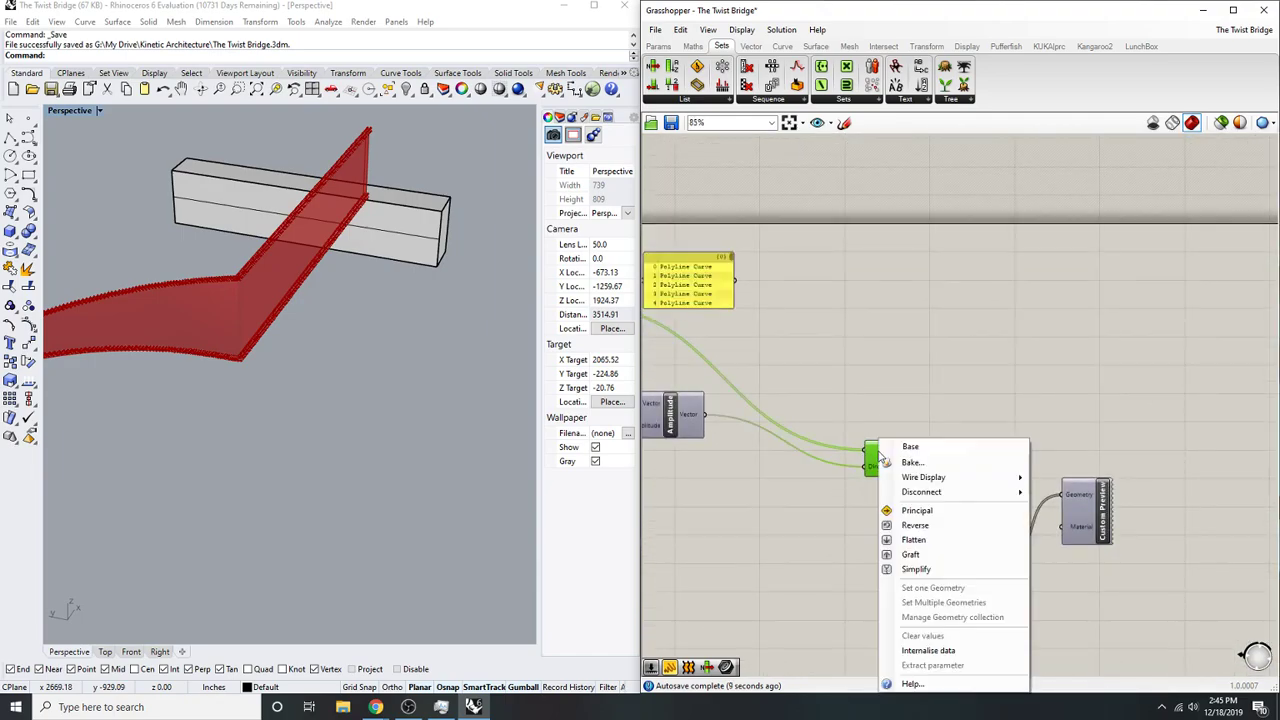
pyautogui.click(1080, 492)
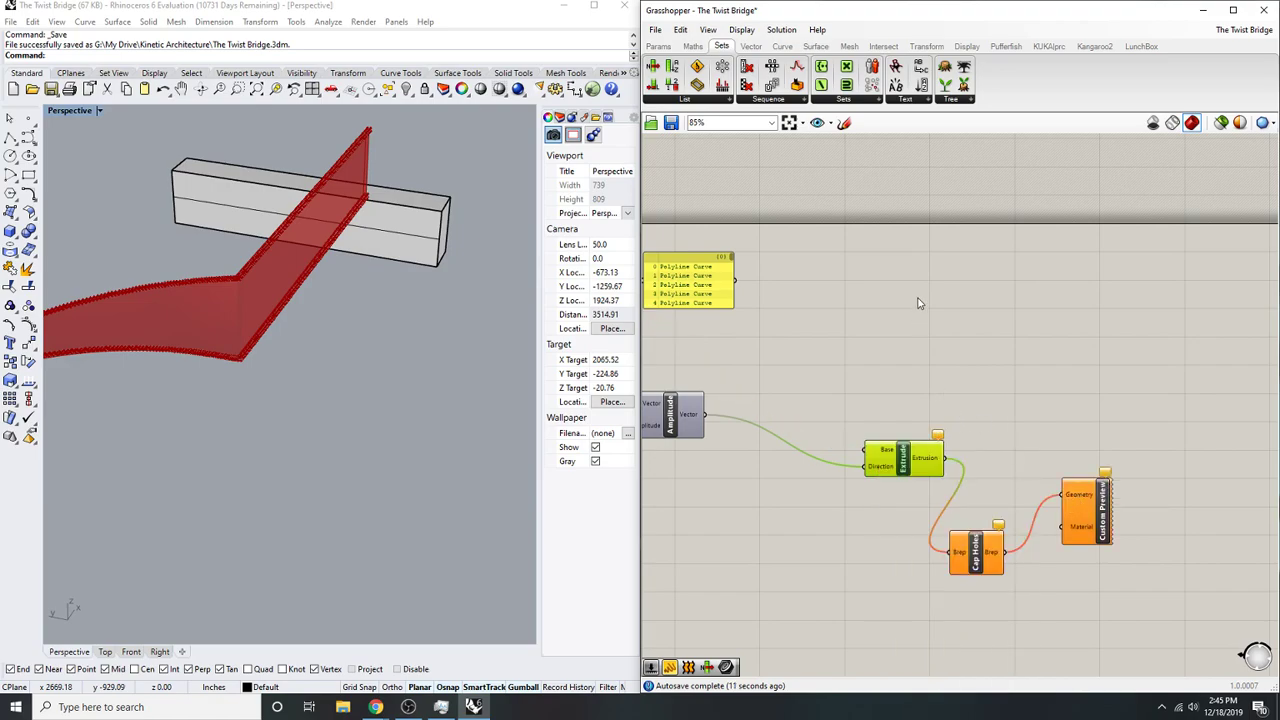
# - Turn on the preview of the Merge component to inspect its polyline frames along the bridge
pyautogui.moveTo(894, 287); pyautogui.dragTo(1097, 317, button='right')
pyautogui.moveTo(752, 334); pyautogui.dragTo(788, 328, button='right')
pyautogui.click(788, 329)
pyautogui.middleClick(788, 329)
pyautogui.click(813, 304)
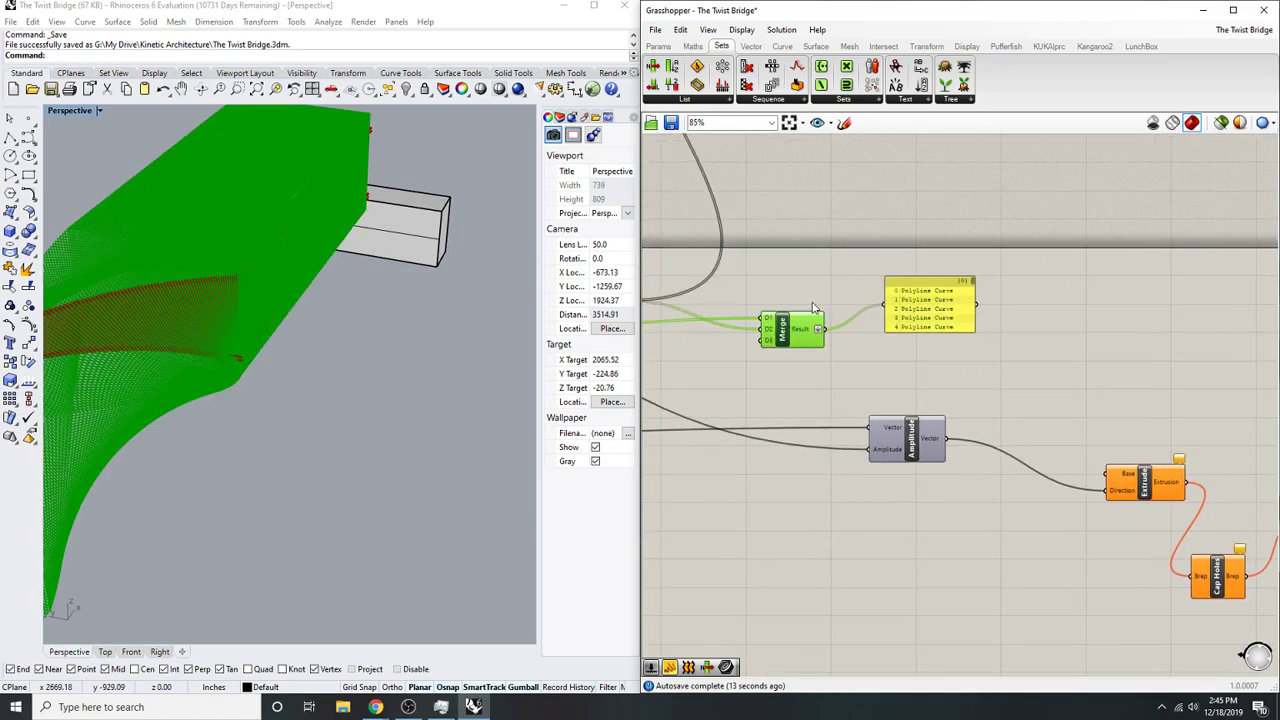
pyautogui.click(790, 243)
pyautogui.scroll(6, 224, 234)
pyautogui.moveTo(417, 275); pyautogui.dragTo(277, 343, button='right')
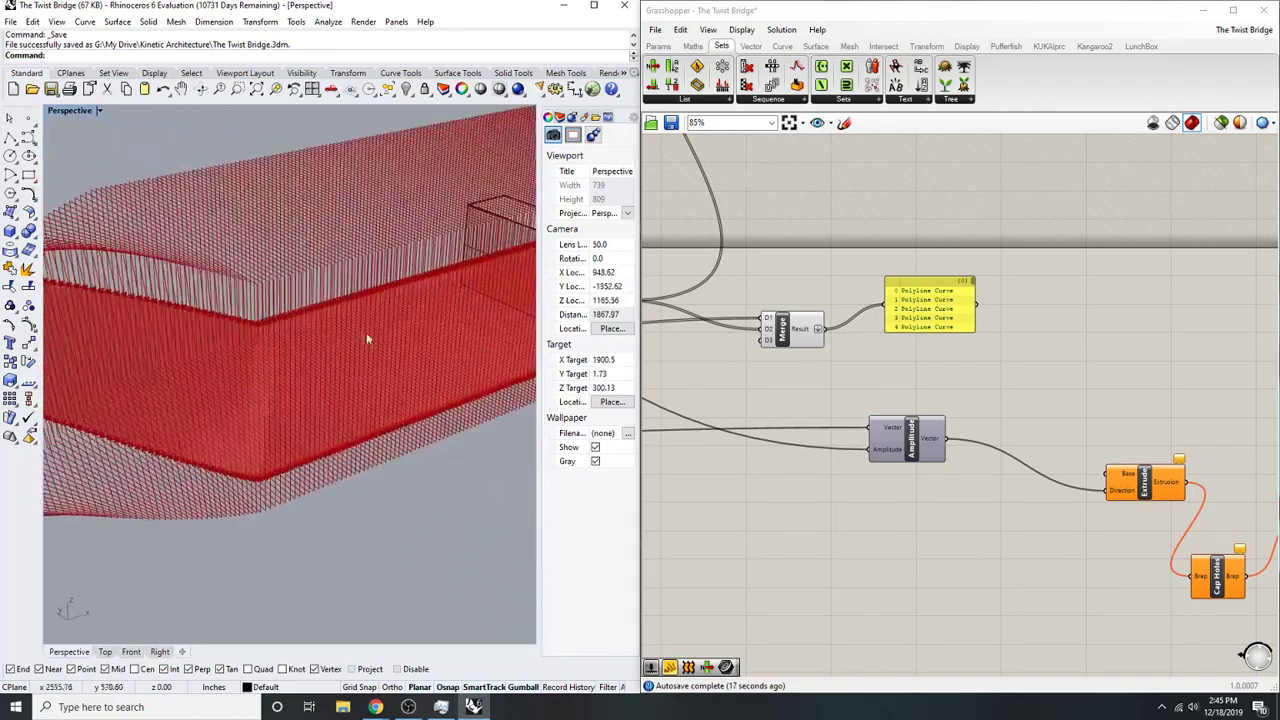
# - Move the polyline list panel out of the way and add an Offset Curve component beneath it
pyautogui.moveTo(927, 405); pyautogui.dragTo(903, 405, button='right')
pyautogui.click(775, 331)
pyautogui.moveTo(936, 293); pyautogui.dragTo(1100, 233)
pyautogui.click(1046, 299)
pyautogui.doubleClick(1047, 303)
pyautogui.write('offset')
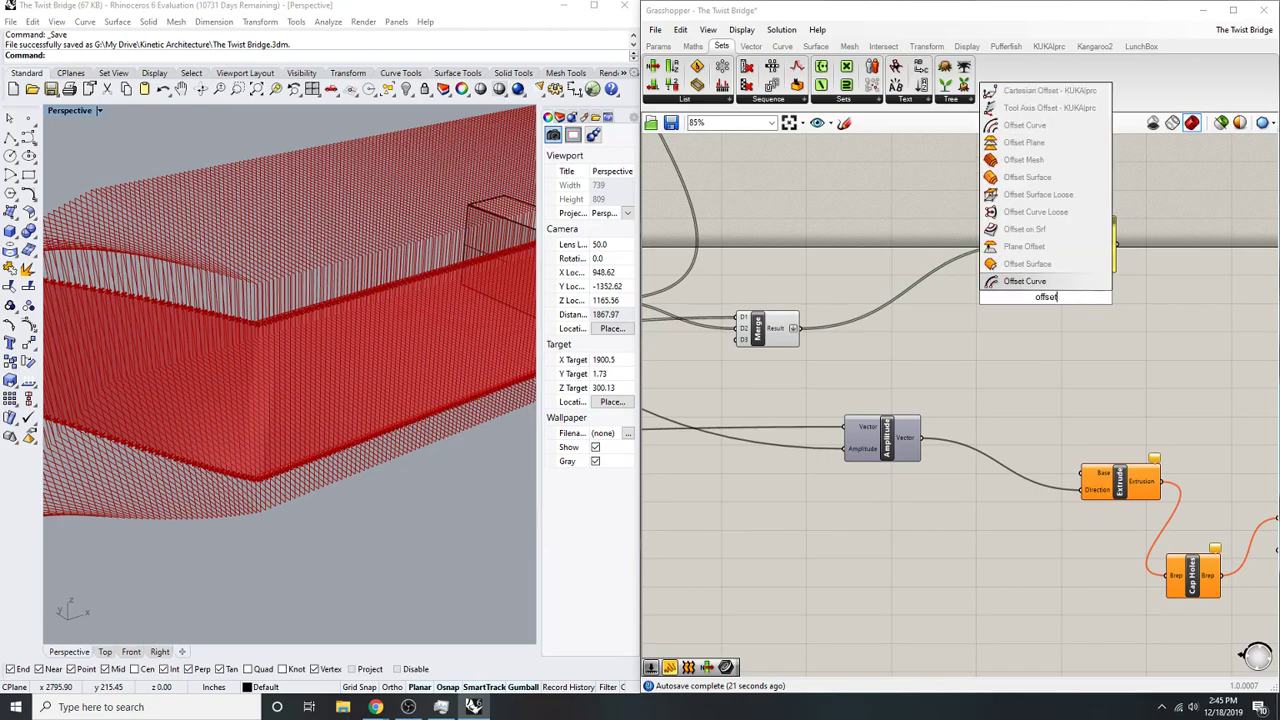
pyautogui.press('Return')
# - Connect the Merge result to the Offset Curve's Curve input and reposition the component below the panel
pyautogui.scroll(3, 1027, 287)
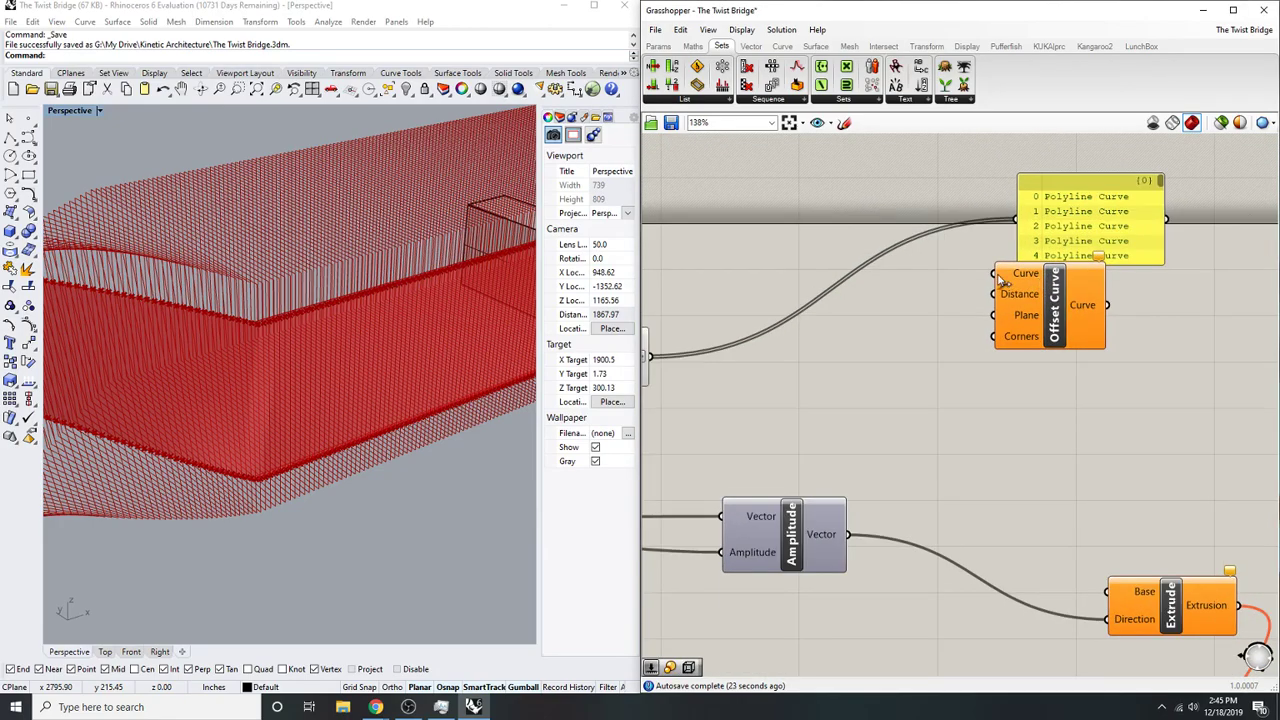
pyautogui.scroll(-3, 1000, 278)
pyautogui.moveTo(1006, 262); pyautogui.dragTo(838, 257)
pyautogui.moveTo(795, 313); pyautogui.dragTo(794, 313)
pyautogui.moveTo(1039, 283); pyautogui.dragTo(985, 289, button='right')
pyautogui.moveTo(1005, 289); pyautogui.dragTo(1014, 332)
pyautogui.click(1068, 334)
# - Add a List Item component fed by the Merge result and route its item into the Offset Curve's Curve input
pyautogui.doubleClick(881, 364)
pyautogui.write('list item')
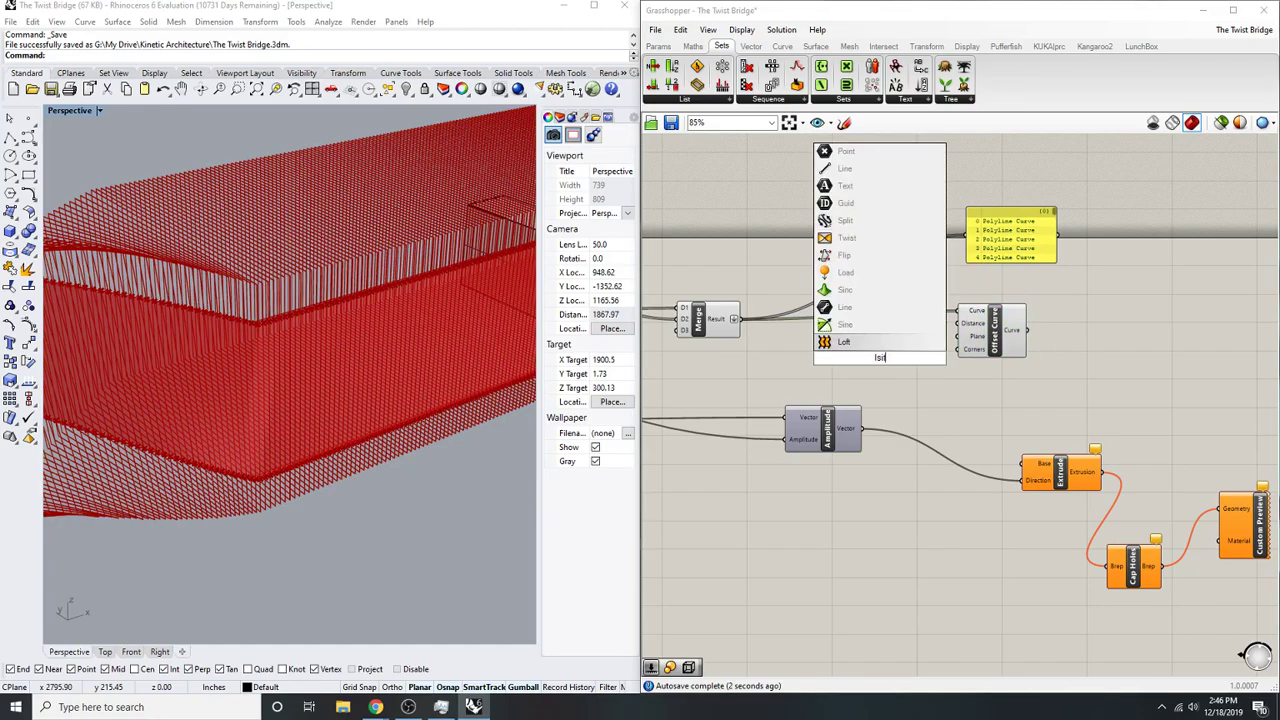
pyautogui.press('Return')
pyautogui.scroll(3, 878, 352)
pyautogui.moveTo(864, 350); pyautogui.dragTo(670, 305)
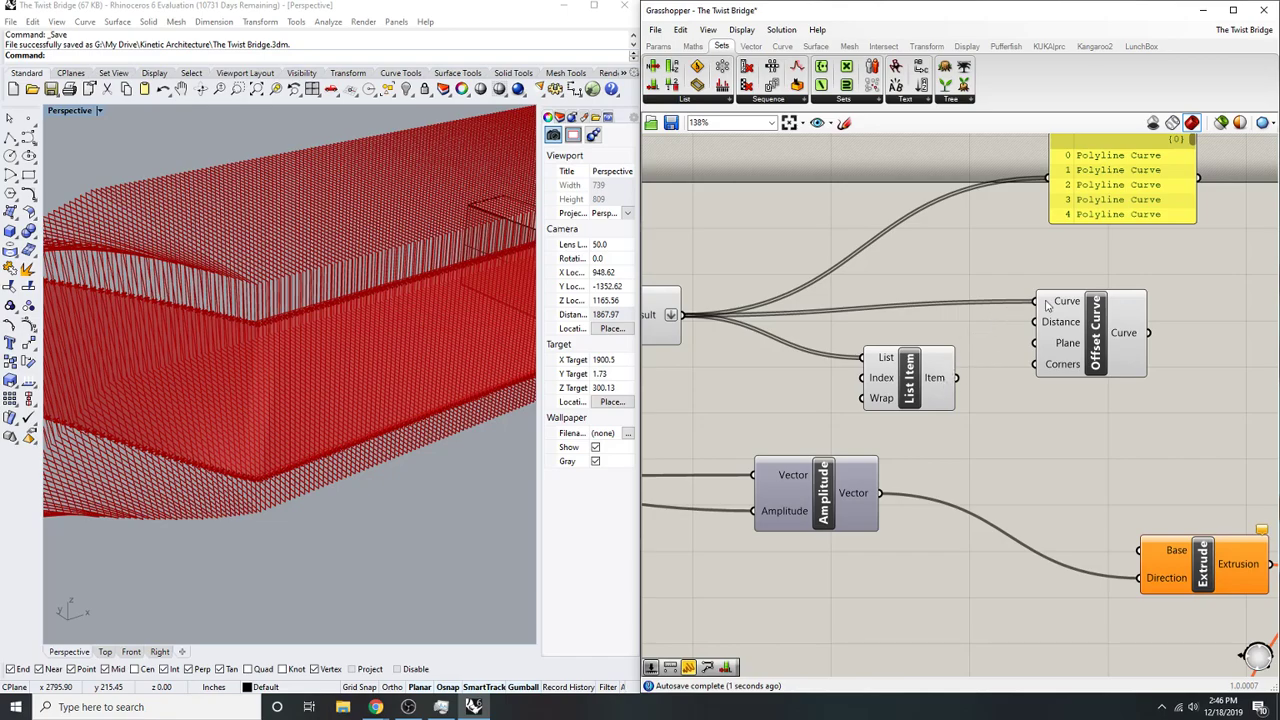
pyautogui.moveTo(1040, 303); pyautogui.dragTo(958, 378)
pyautogui.moveTo(1085, 338); pyautogui.dragTo(1133, 338)
# - Turn off the preview of the Merge component
pyautogui.scroll(-4, 810, 375)
pyautogui.moveTo(722, 350); pyautogui.dragTo(820, 349, button='right')
pyautogui.scroll(3, 820, 349)
pyautogui.click(816, 338)
pyautogui.middleClick(816, 336)
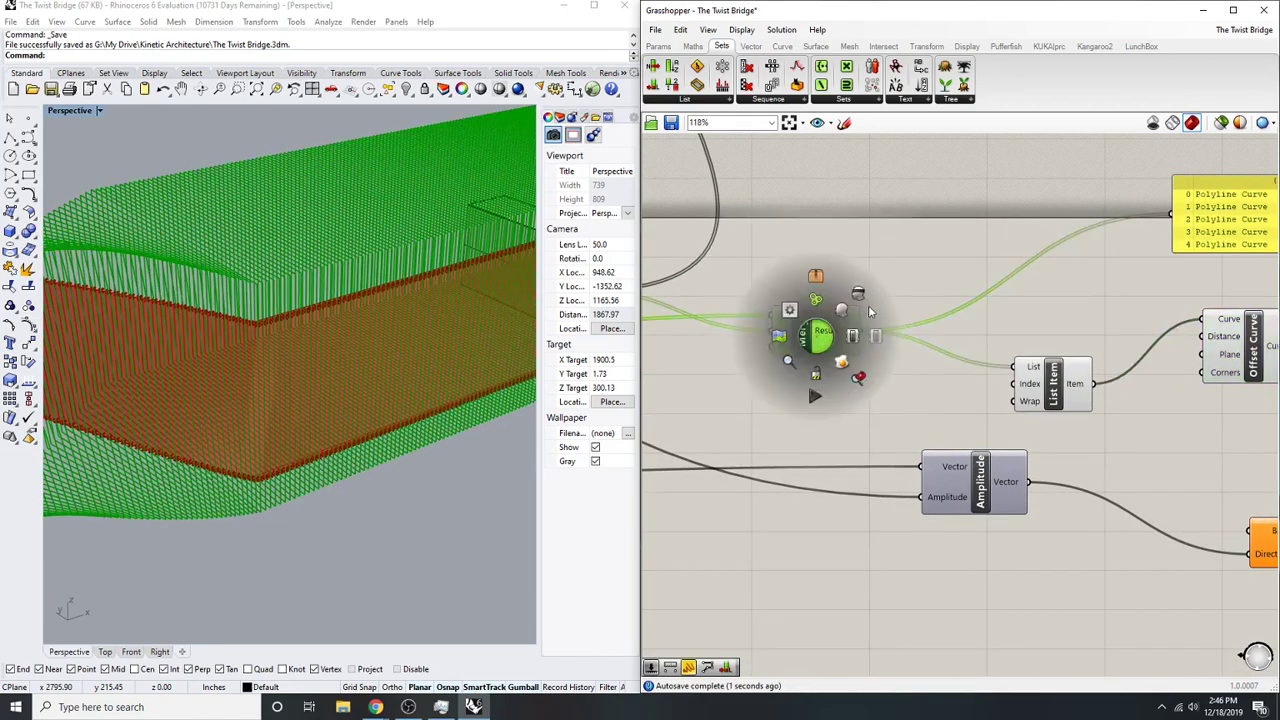
pyautogui.click(858, 293)
pyautogui.click(880, 270)
# - Add a number slider set to 12 and connect it to the Offset Curve's Distance input
pyautogui.scroll(-10, 243, 281)
pyautogui.moveTo(329, 321); pyautogui.dragTo(281, 349, button='right')
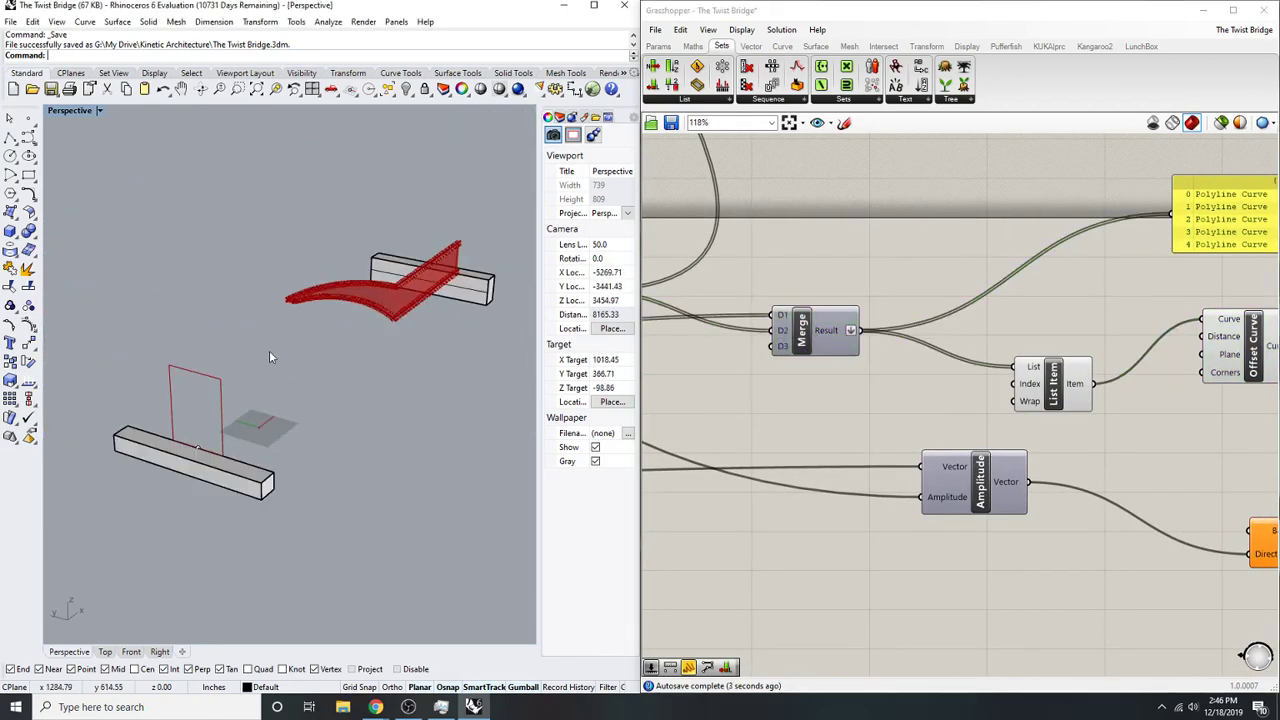
pyautogui.scroll(5, 281, 350)
pyautogui.scroll(2, 1096, 443)
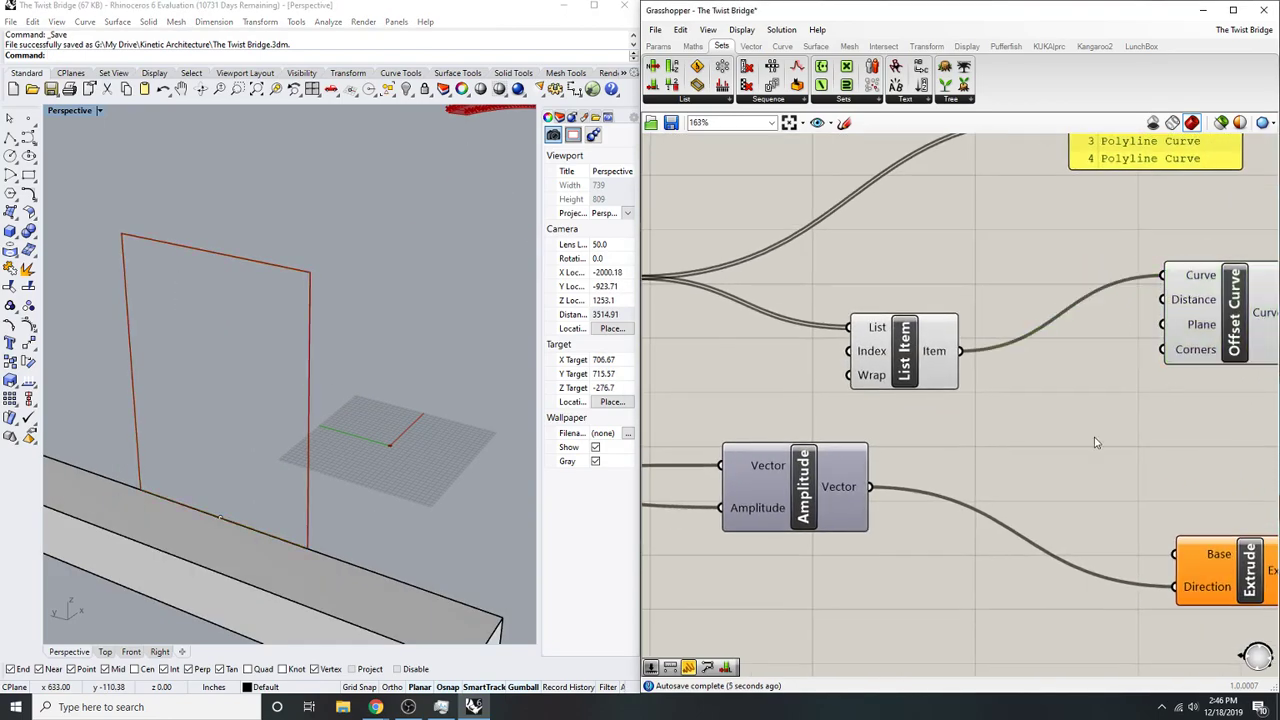
pyautogui.doubleClick(1095, 443)
pyautogui.write('12')
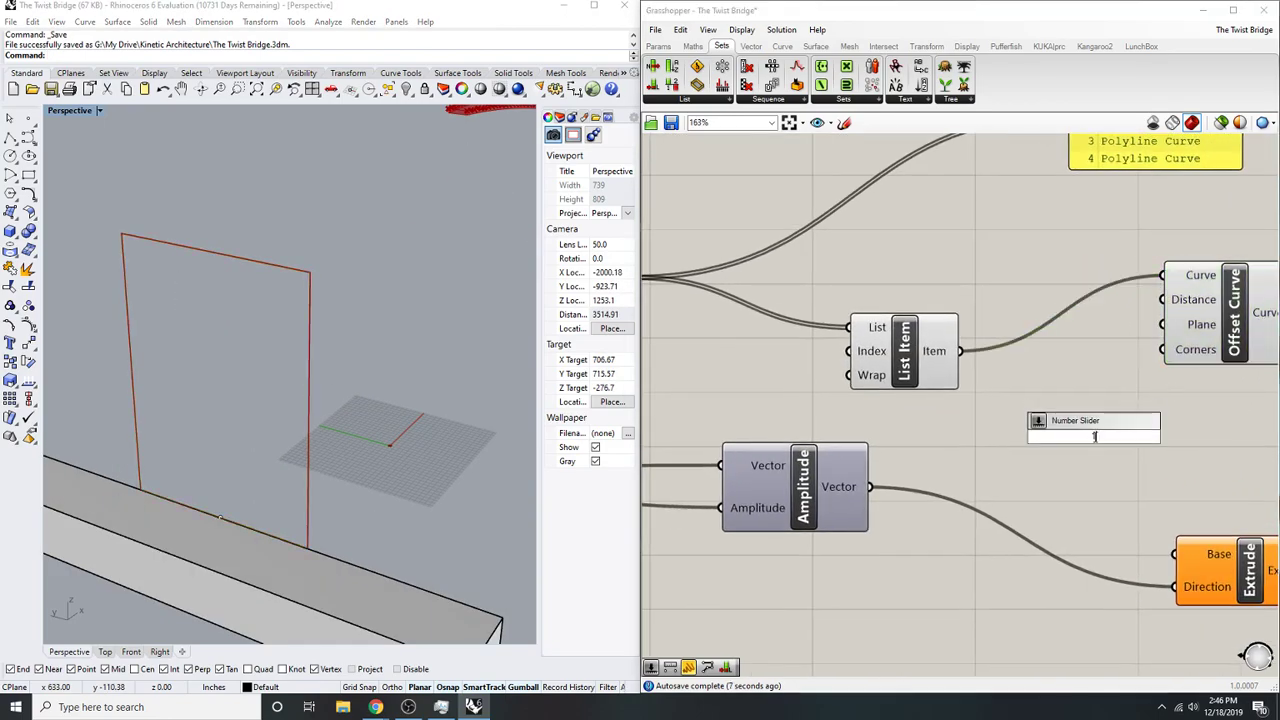
pyautogui.press('Return')
pyautogui.moveTo(1180, 410); pyautogui.dragTo(1072, 433)
pyautogui.moveTo(1195, 406); pyautogui.dragTo(1117, 430, button='right')
pyautogui.moveTo(1168, 336); pyautogui.dragTo(1204, 344)
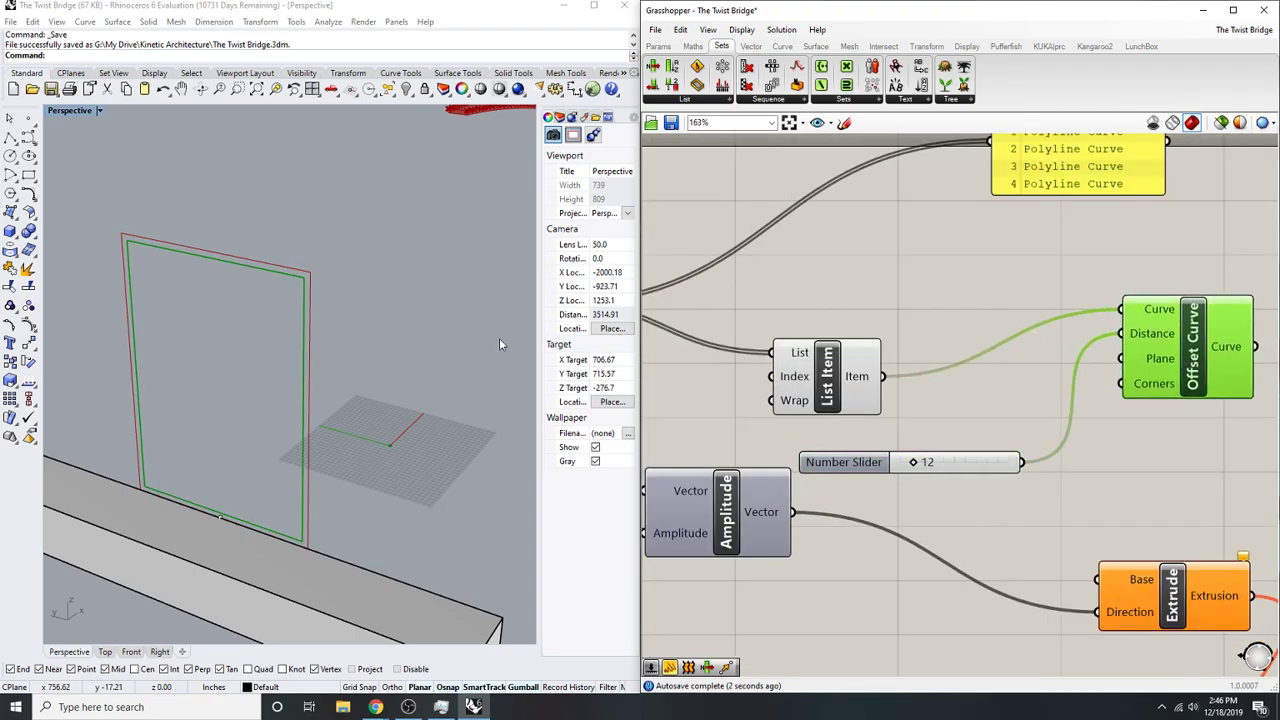
pyautogui.moveTo(939, 380); pyautogui.dragTo(891, 383, button='right')
pyautogui.moveTo(931, 469); pyautogui.dragTo(901, 460)
pyautogui.click(1026, 497)
# - Add a Region Difference component with the List Item curve as Curves A and the offset curve as Curves B
pyautogui.moveTo(953, 466); pyautogui.dragTo(897, 473, button='right')
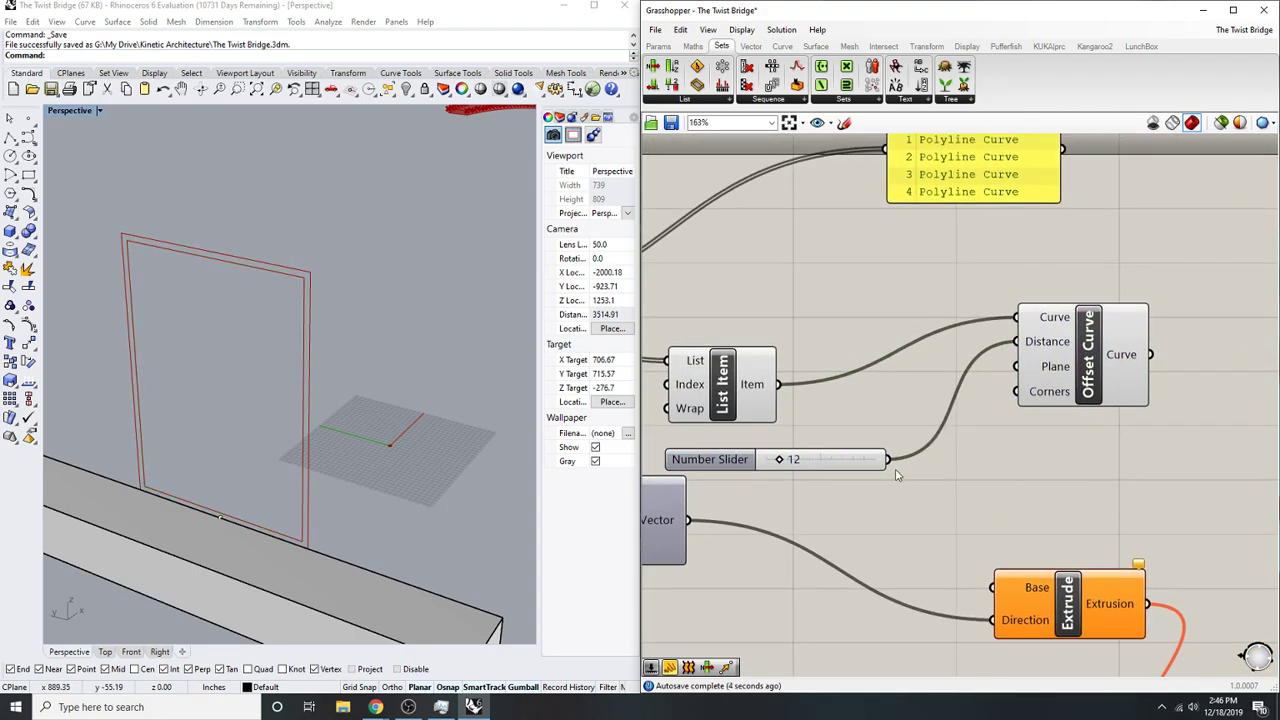
pyautogui.doubleClick(1068, 490)
pyautogui.write('region')
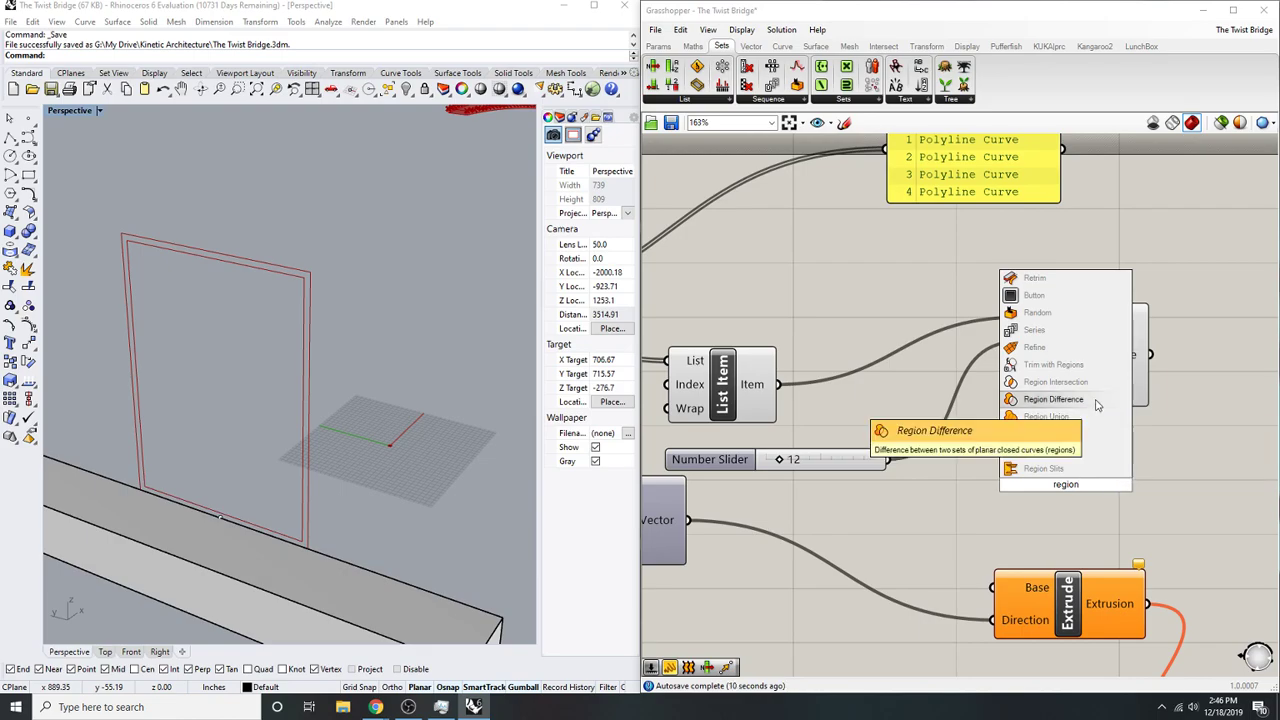
pyautogui.click(1050, 399)
pyautogui.moveTo(1012, 482); pyautogui.dragTo(1228, 466)
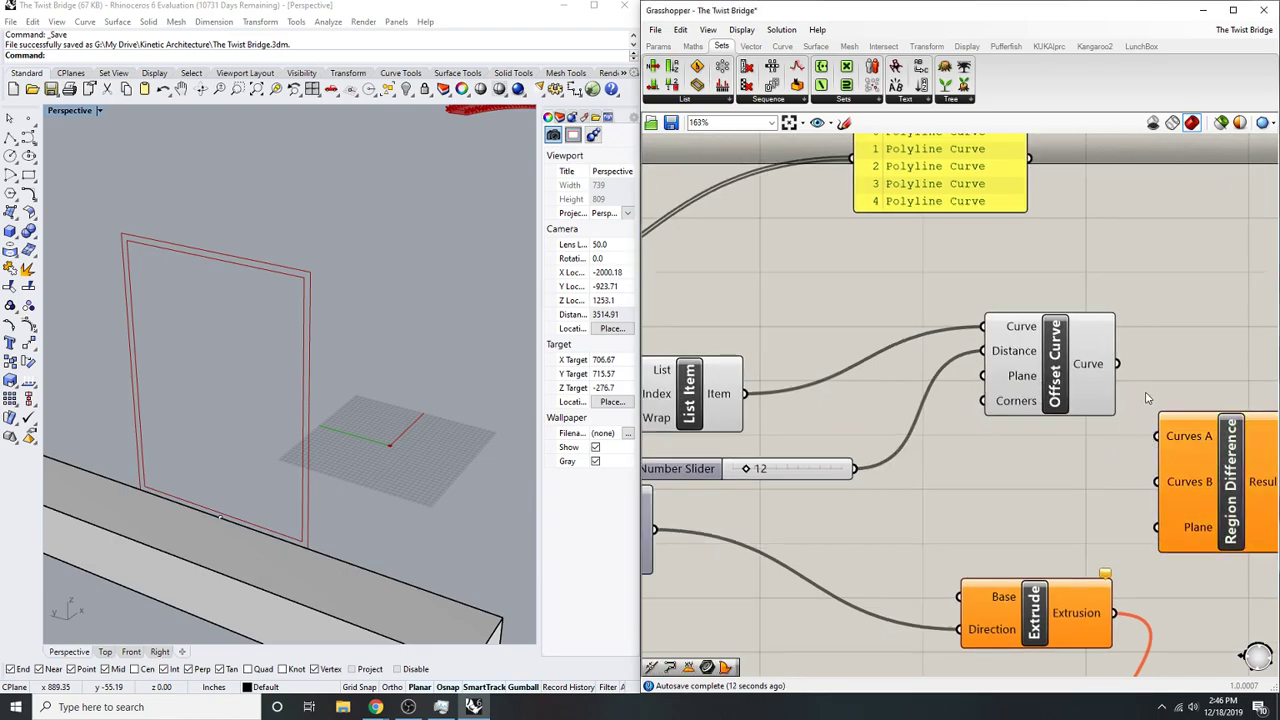
pyautogui.click(1062, 366)
pyautogui.moveTo(1128, 425); pyautogui.dragTo(1160, 438)
pyautogui.moveTo(1117, 366); pyautogui.dragTo(1070, 366, button='right')
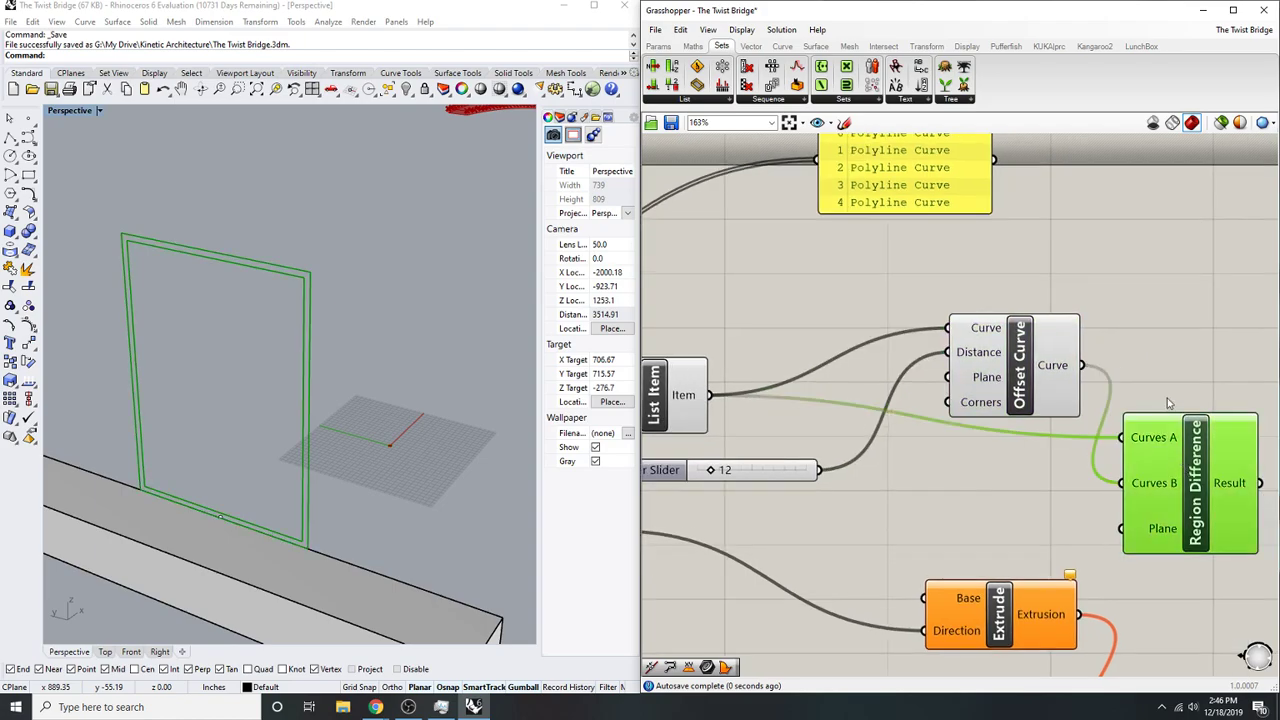
pyautogui.moveTo(1239, 331); pyautogui.dragTo(1163, 328, button='right')
pyautogui.write('BoundAR')
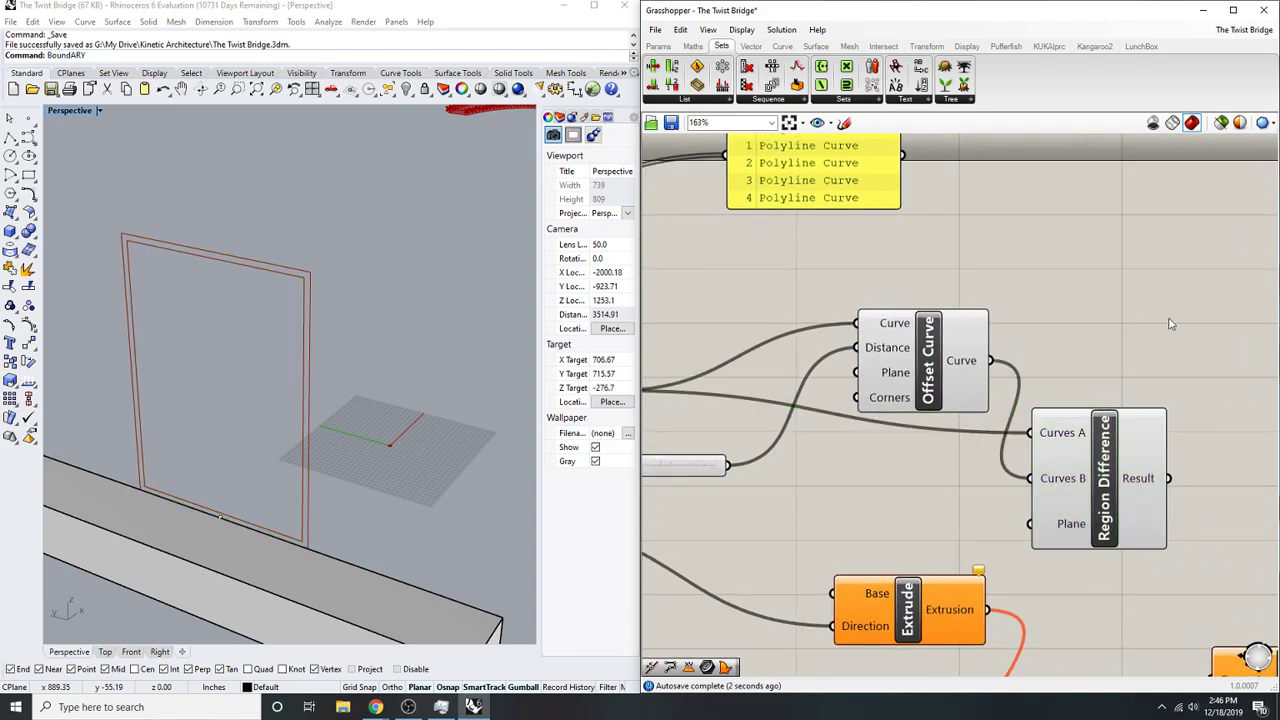
pyautogui.write('Y')
pyautogui.doubleClick(1152, 274)
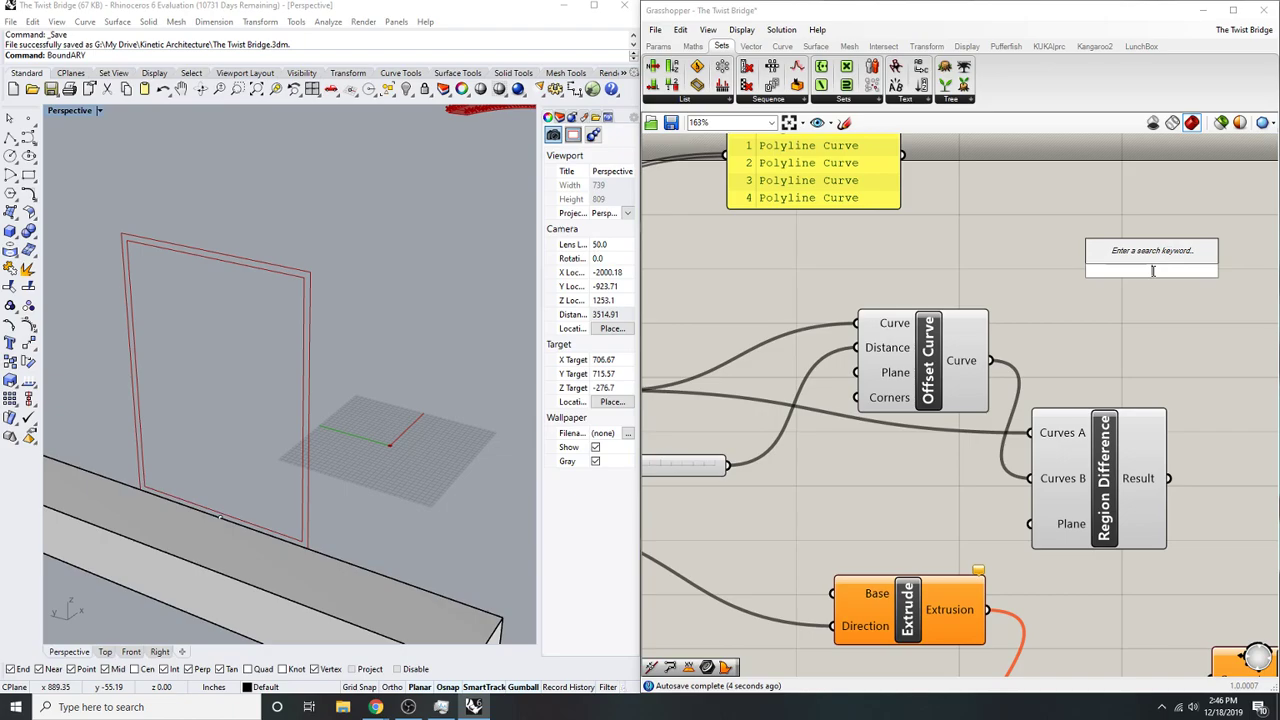
pyautogui.write('boundary')
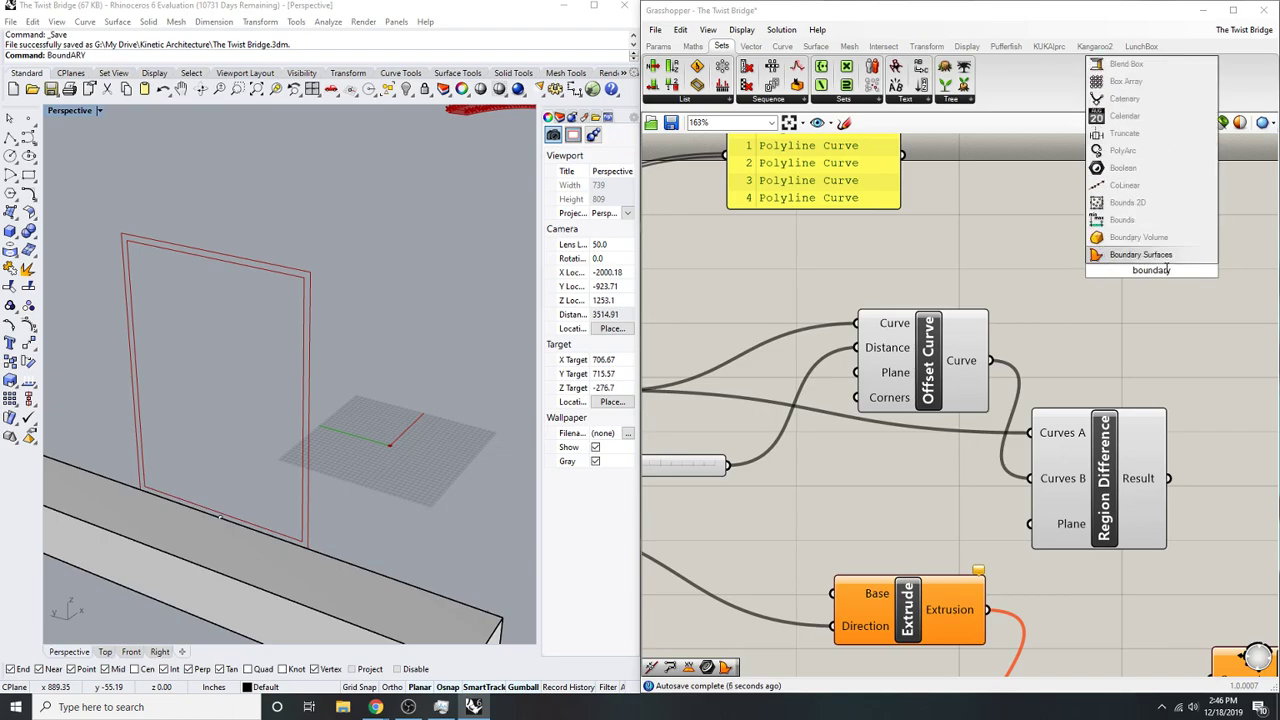
pyautogui.click(1178, 240)
pyautogui.click(1168, 305)
pyautogui.moveTo(1168, 305); pyautogui.dragTo(1110, 345, button='right')
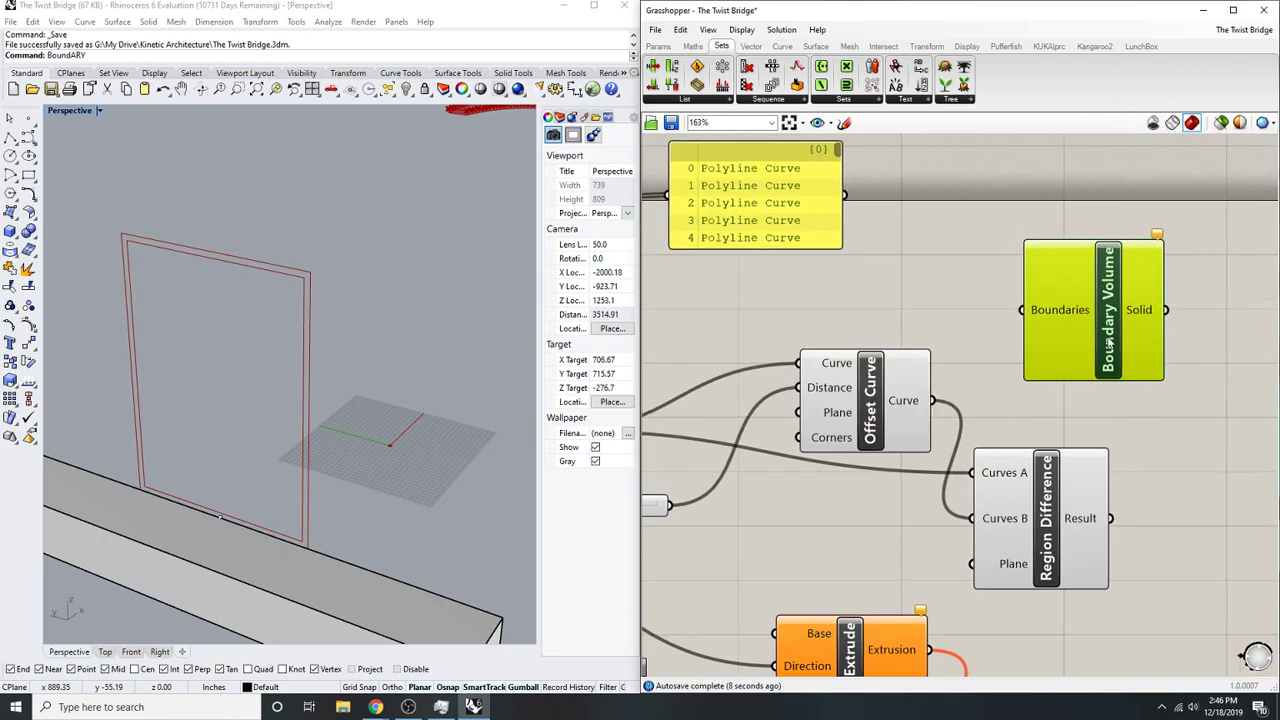
pyautogui.press('Delete')
# - Try filling the single offset frame with a Boundary Surfaces component fed by the Region Difference result
pyautogui.doubleClick(1110, 335)
pyautogui.write('boundary surface')
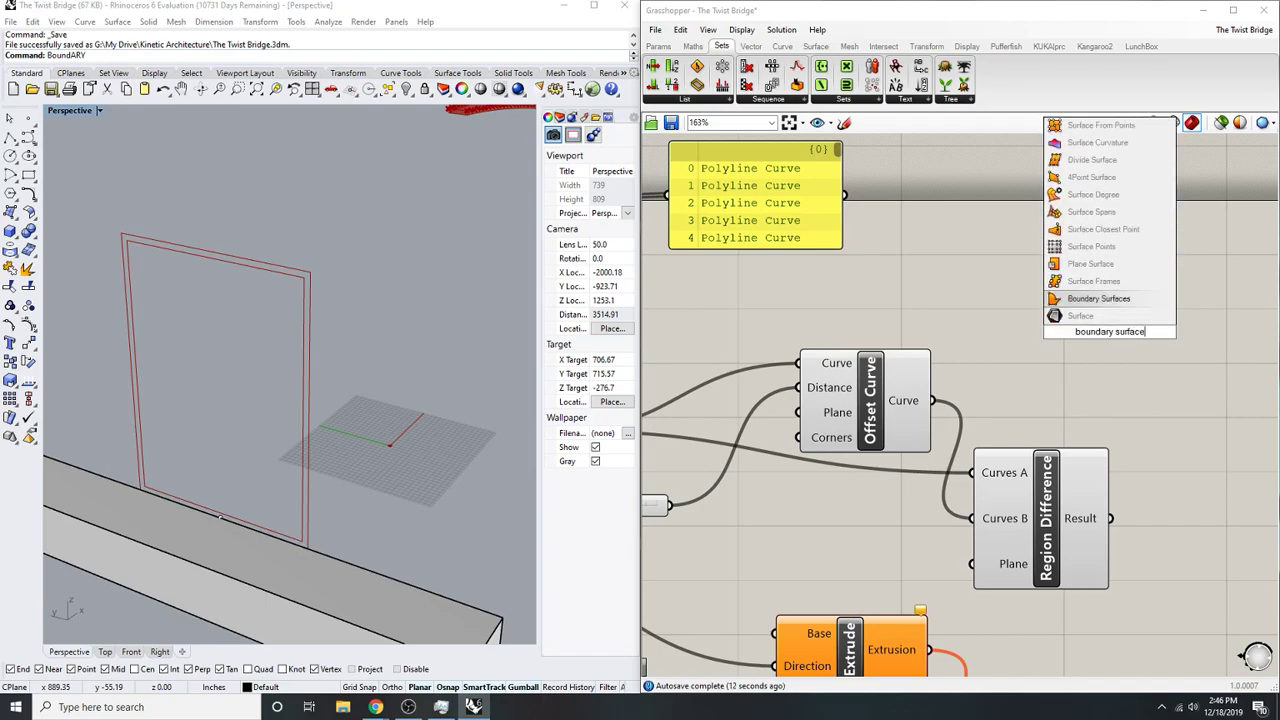
pyautogui.click(1098, 298)
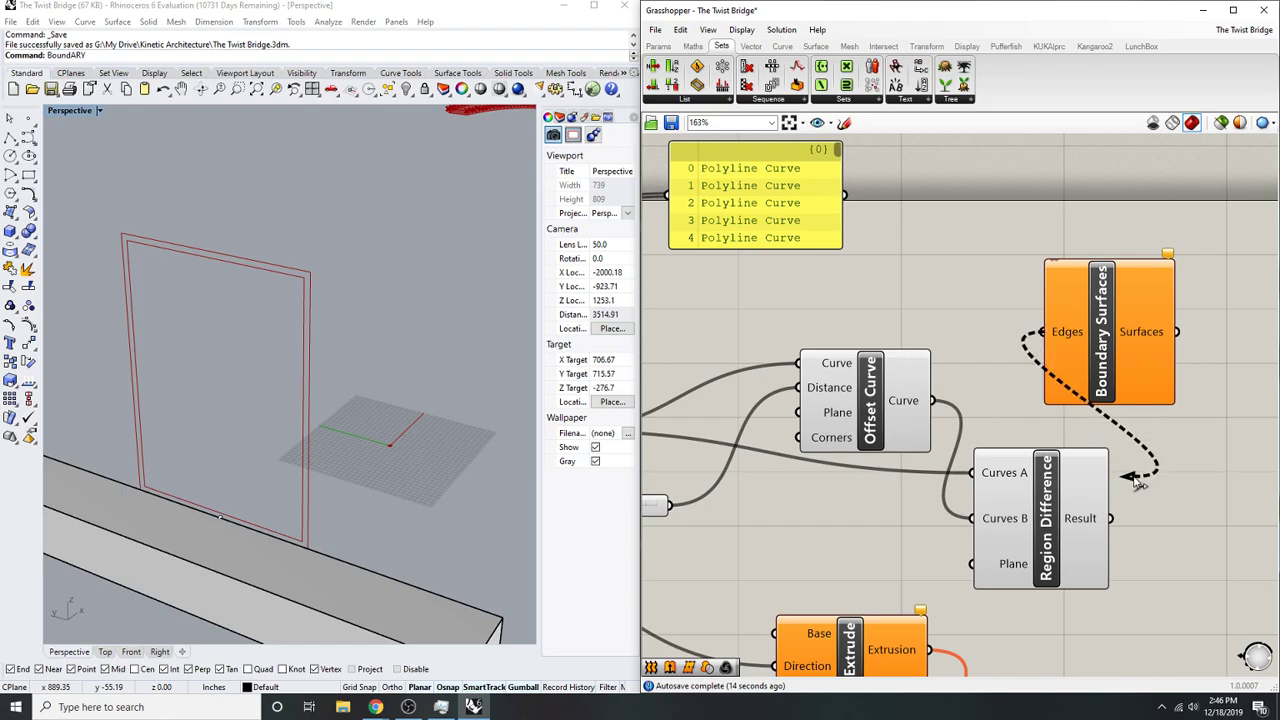
pyautogui.moveTo(1134, 480); pyautogui.dragTo(1109, 518)
pyautogui.moveTo(1113, 373); pyautogui.dragTo(979, 398, button='right')
pyautogui.moveTo(979, 398); pyautogui.dragTo(1184, 454)
pyautogui.moveTo(1173, 451); pyautogui.dragTo(1134, 500, button='right')
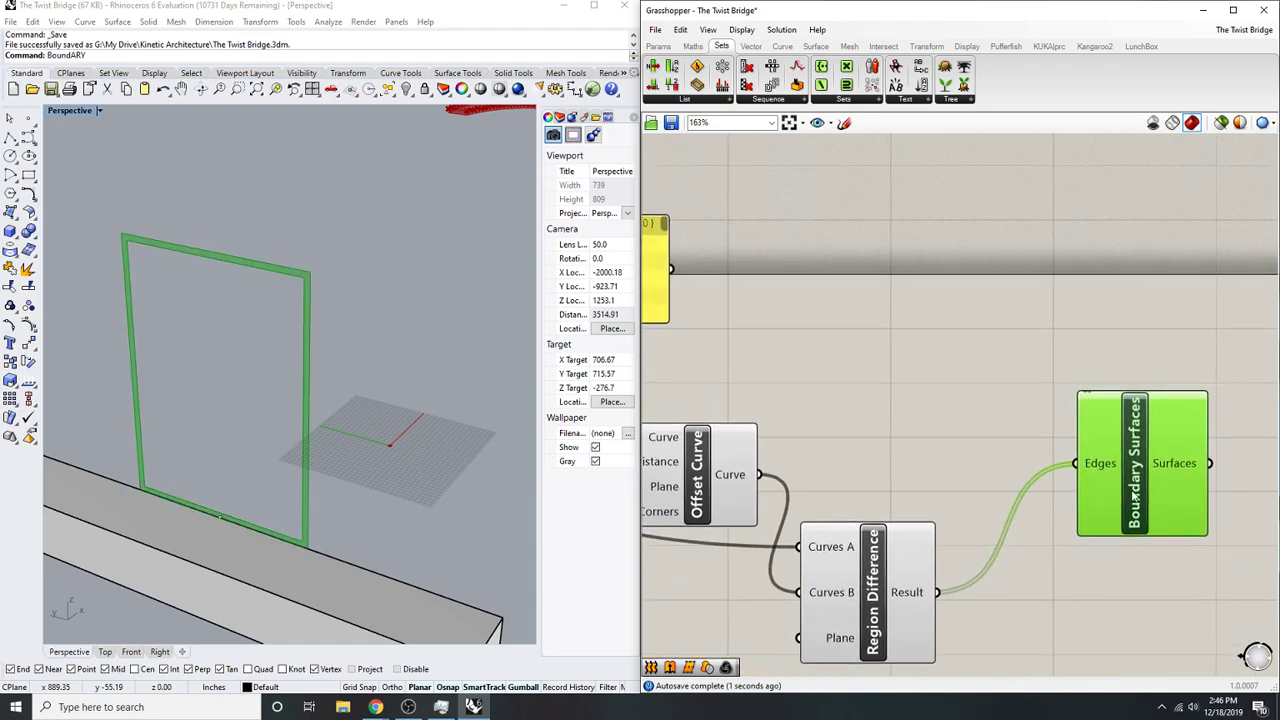
pyautogui.press('Delete')
# - Delete the List Item component and connect the Merge result directly to the Offset Curve's Curve input
pyautogui.moveTo(867, 455); pyautogui.dragTo(1091, 403, button='right')
pyautogui.scroll(-2, 1091, 403)
pyautogui.moveTo(813, 440); pyautogui.dragTo(950, 386, button='right')
pyautogui.scroll(-1, 871, 408)
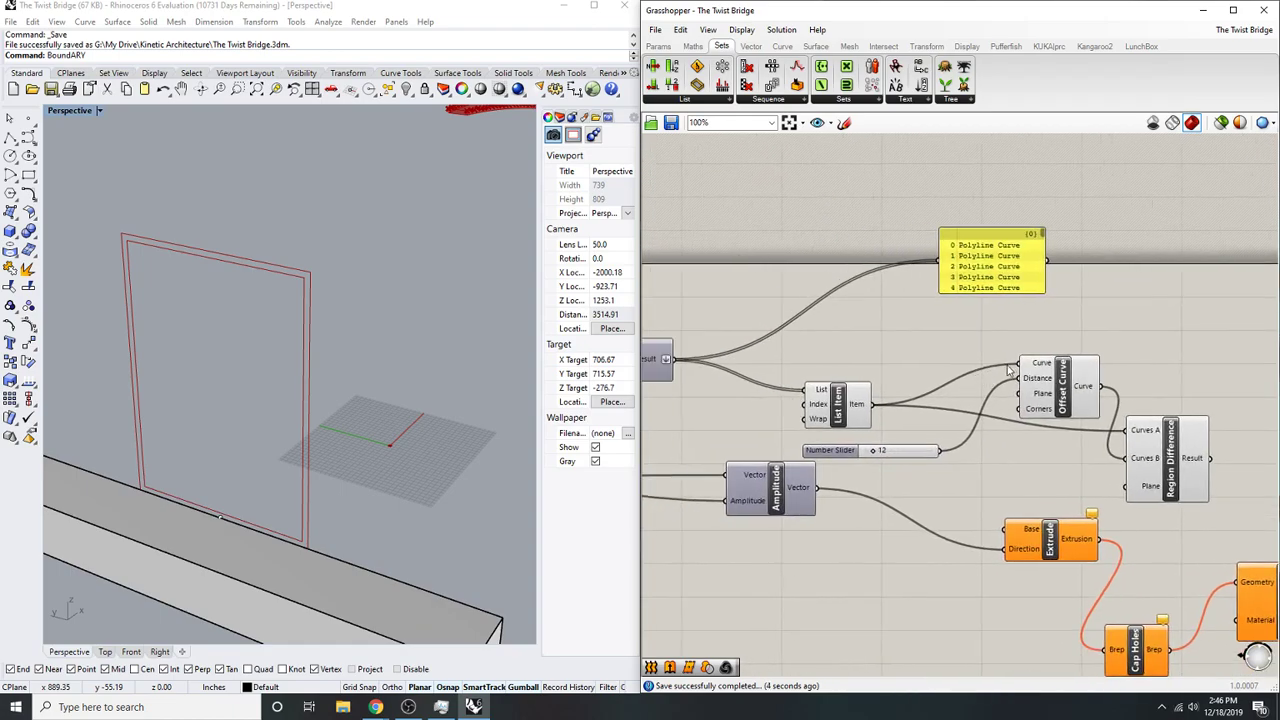
pyautogui.click(838, 403)
pyautogui.press('Delete')
pyautogui.moveTo(1021, 363); pyautogui.dragTo(672, 359)
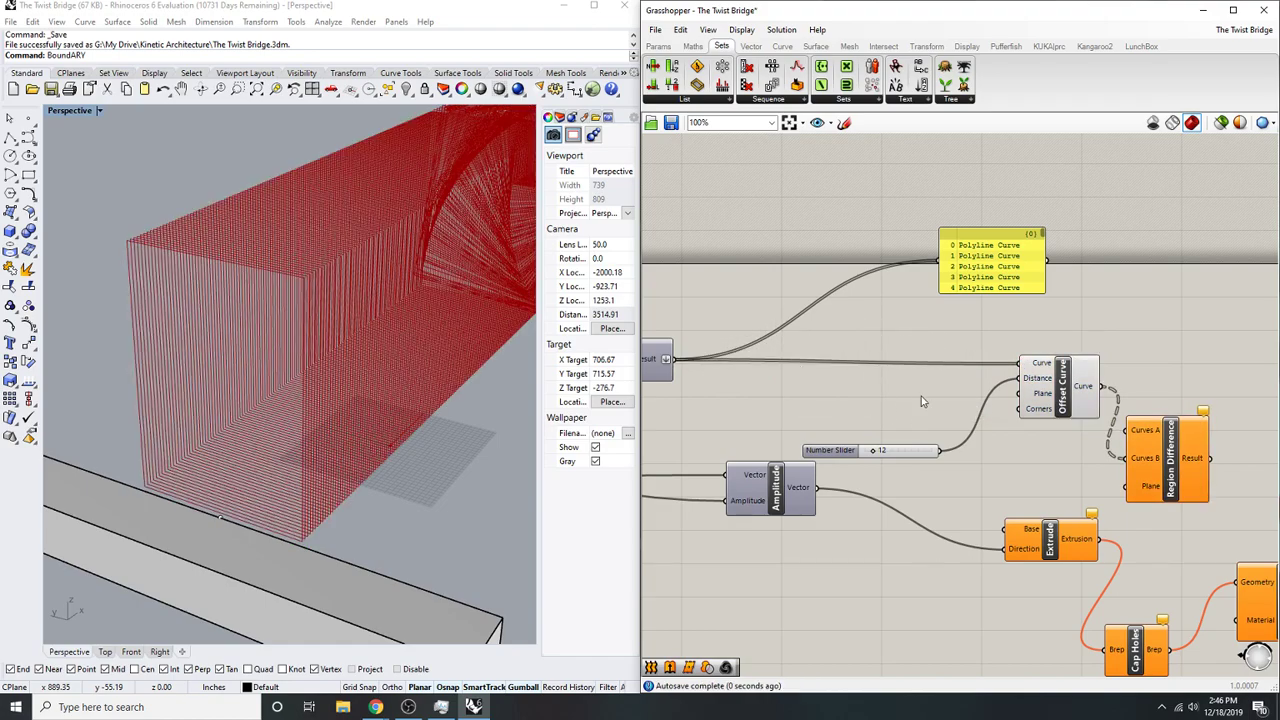
# - Turn on the preview of the Merge component so the original frames show with their offsets
pyautogui.moveTo(873, 393); pyautogui.dragTo(851, 397, button='right')
pyautogui.click(1027, 381)
pyautogui.moveTo(1029, 398); pyautogui.dragTo(1016, 400, button='right')
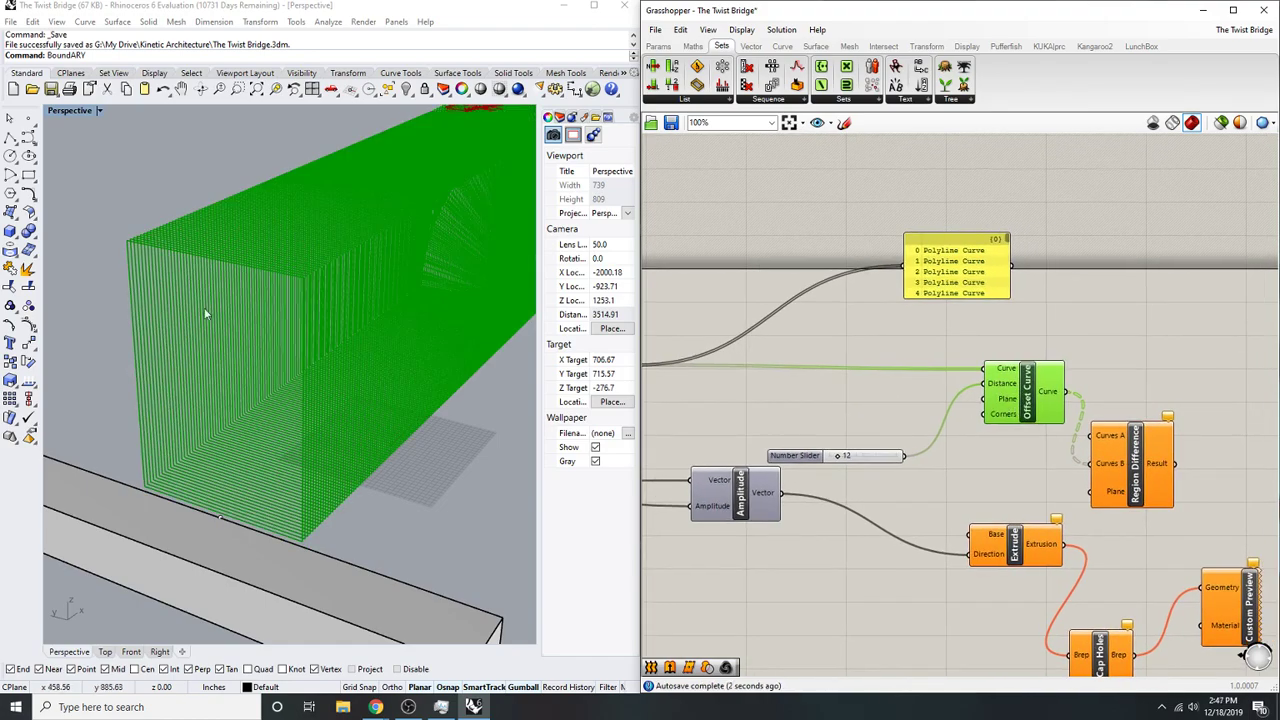
pyautogui.scroll(2, 154, 231)
pyautogui.scroll(-3, 822, 433)
pyautogui.moveTo(822, 433); pyautogui.dragTo(1197, 432, button='right')
pyautogui.scroll(2, 1085, 398)
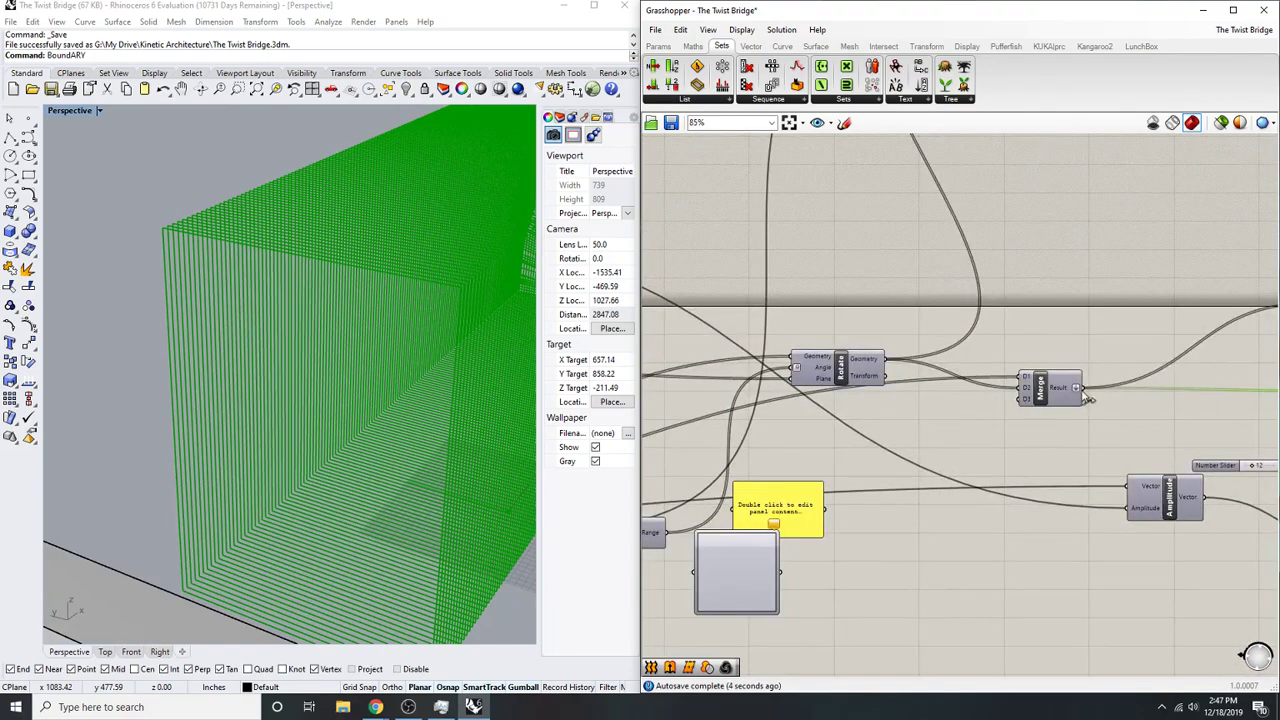
pyautogui.click(1034, 389)
pyautogui.scroll(1, 1048, 392)
pyautogui.middleClick(1049, 386)
pyautogui.click(1022, 354)
pyautogui.click(1020, 345)
pyautogui.scroll(-3, 1020, 350)
pyautogui.moveTo(1137, 350); pyautogui.dragTo(1020, 345, button='right')
pyautogui.moveTo(1153, 376); pyautogui.dragTo(998, 380, button='right')
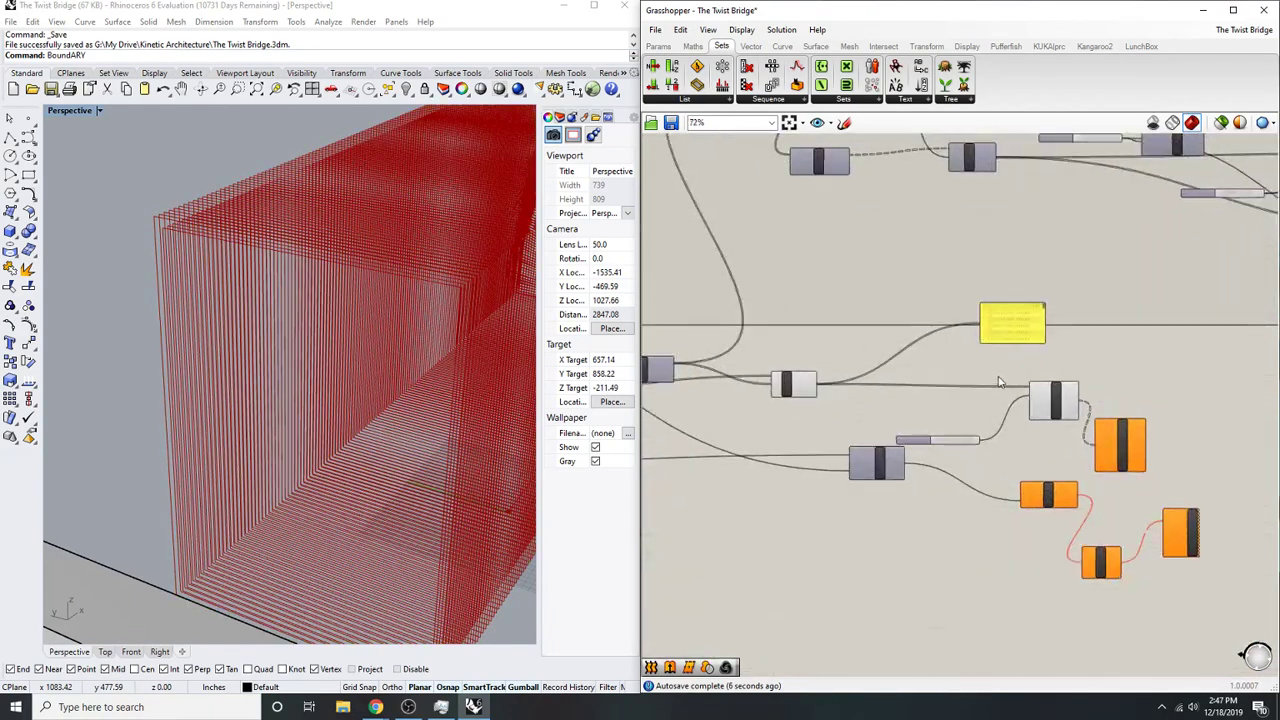
pyautogui.scroll(1, 998, 382)
# - Move Region Difference aside and add a panel reading the Offset Curve's Curve output
pyautogui.moveTo(1134, 452); pyautogui.dragTo(1194, 423)
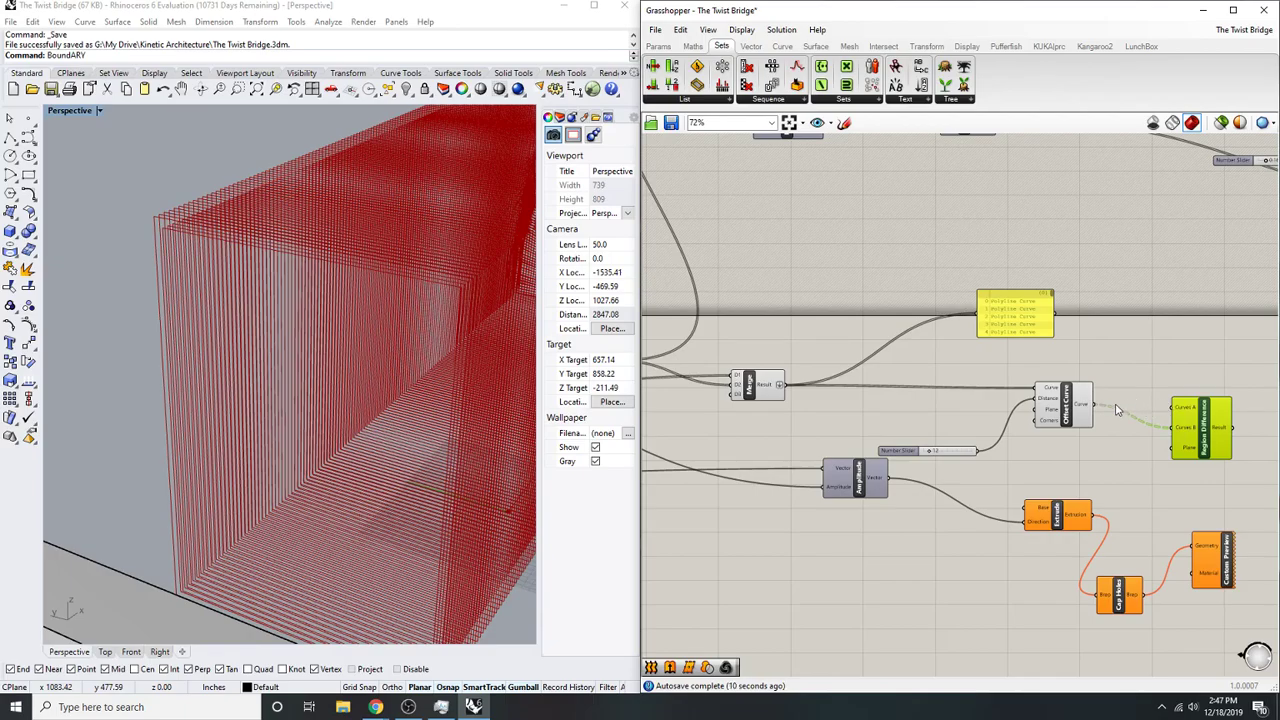
pyautogui.doubleClick(1137, 363)
pyautogui.write('Panel')
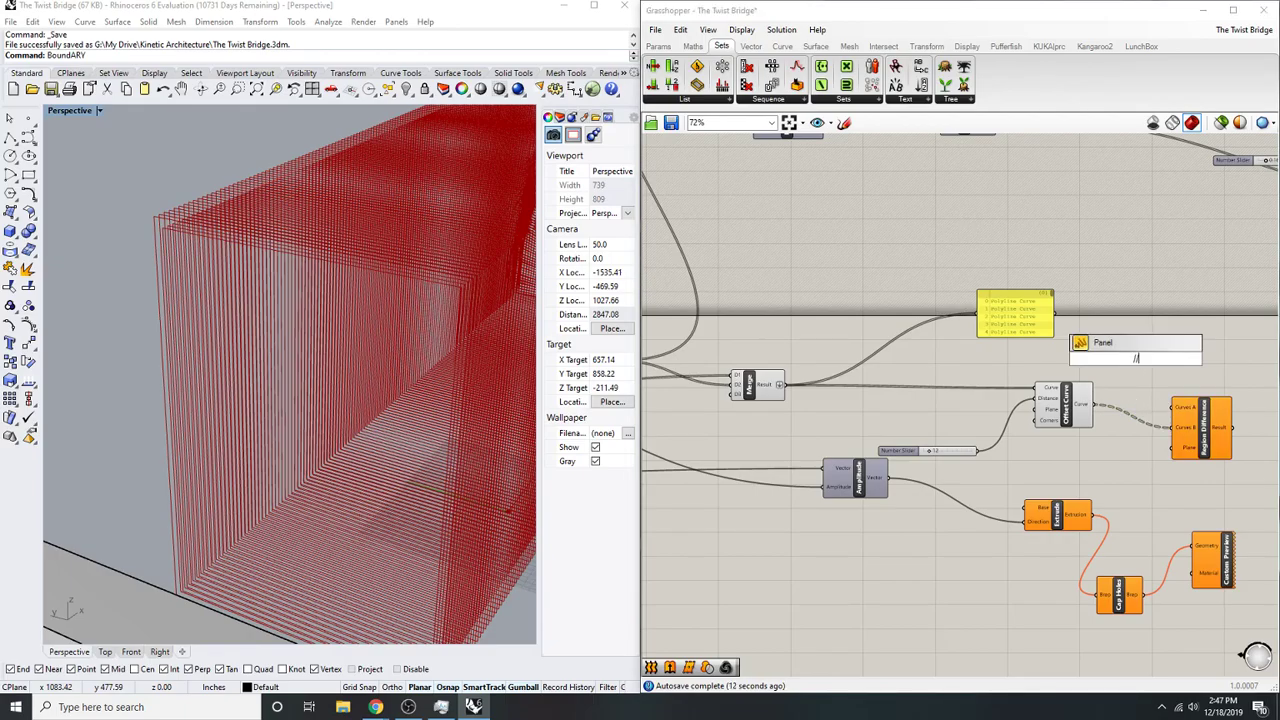
pyautogui.press('Return')
pyautogui.scroll(3, 1116, 349)
pyautogui.moveTo(1087, 358); pyautogui.dragTo(1078, 435)
pyautogui.scroll(3, 1077, 425)
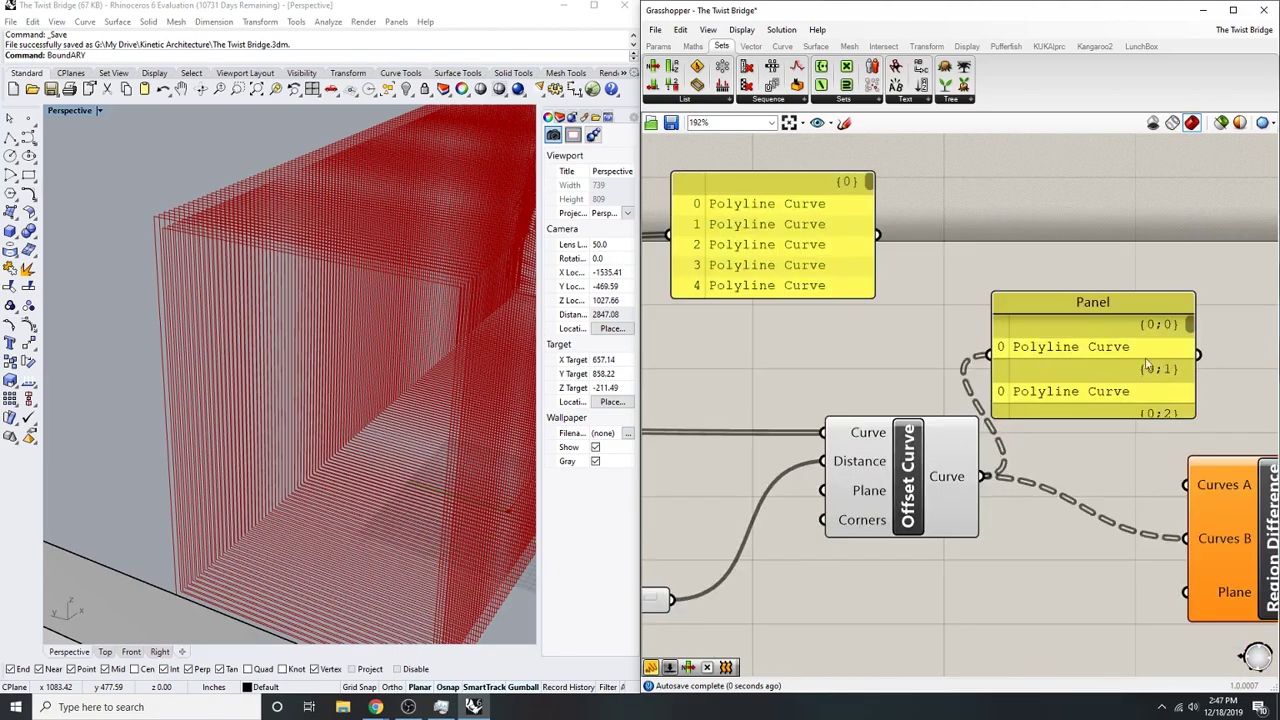
# - Flatten the Offset Curve's Curve output
pyautogui.rightClick(942, 485)
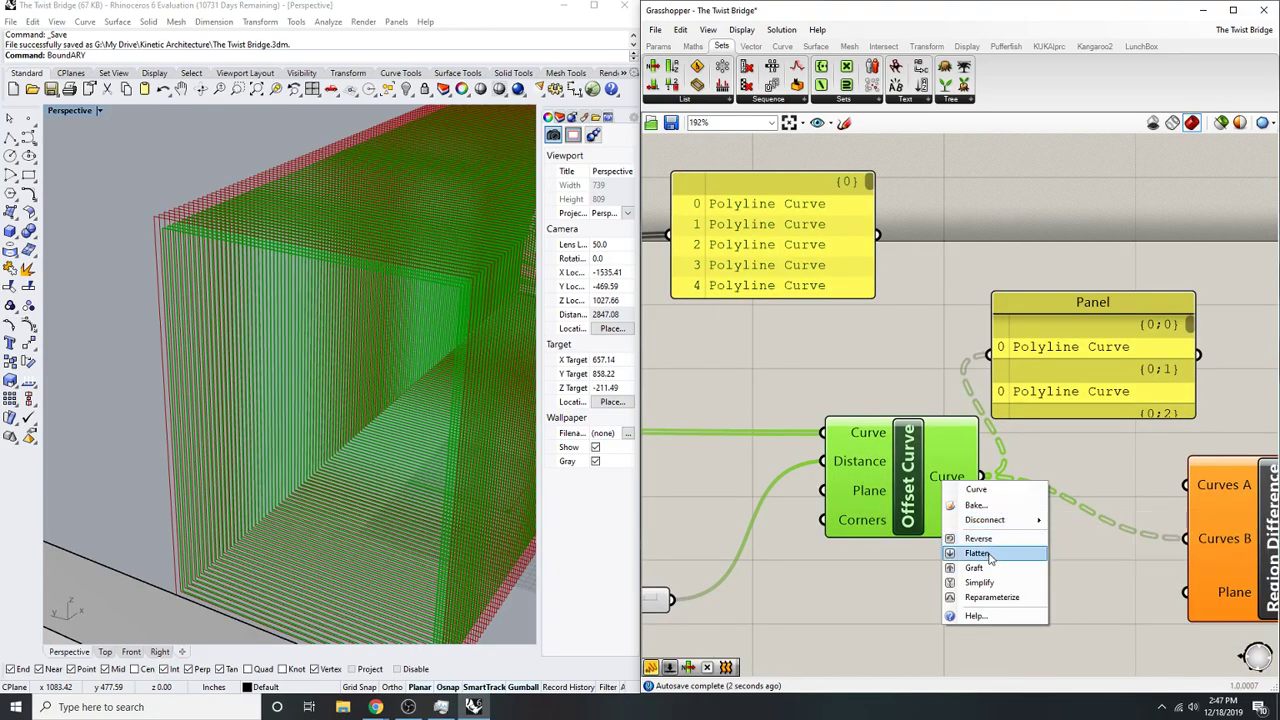
pyautogui.click(1015, 551)
pyautogui.moveTo(915, 377); pyautogui.dragTo(966, 410, button='right')
# - Connect the Merge result to Region Difference's Curves A input and reposition Region Difference beside the Offset Curve component
pyautogui.scroll(-5, 1213, 456)
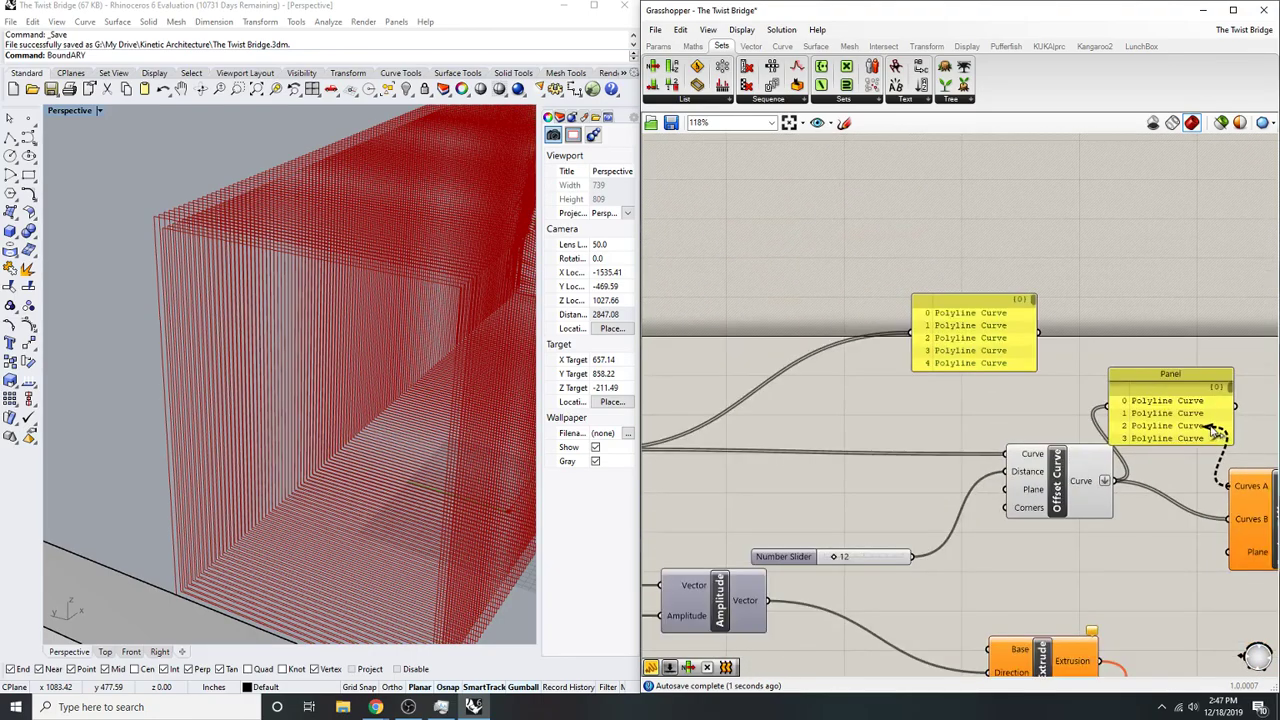
pyautogui.scroll(2, 930, 441)
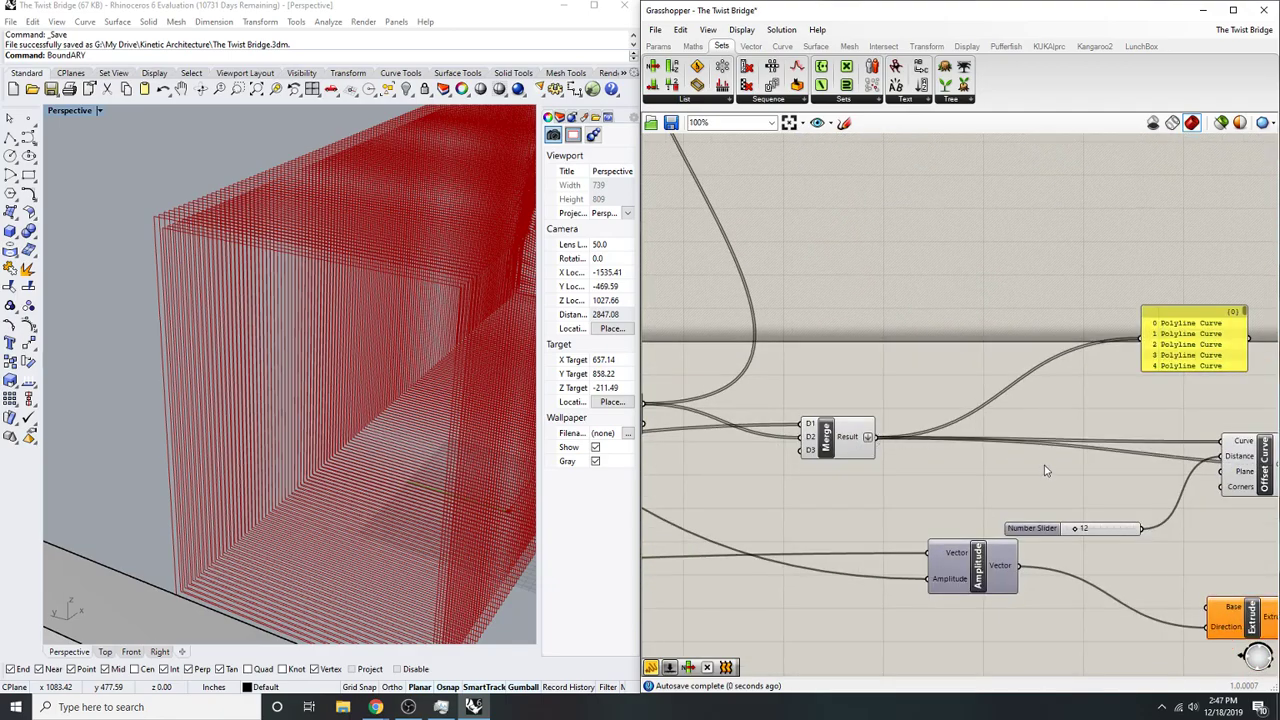
pyautogui.moveTo(1044, 470); pyautogui.dragTo(977, 474, button='right')
pyautogui.scroll(-2, 977, 491)
pyautogui.scroll(3, 1100, 471)
pyautogui.moveTo(1100, 471); pyautogui.dragTo(884, 471, button='right')
pyautogui.moveTo(1150, 514); pyautogui.dragTo(1150, 462)
pyautogui.moveTo(1150, 462); pyautogui.dragTo(1058, 468, button='right')
# - Add a Boundary Surfaces component and connect the Region Difference result to its Edges input
pyautogui.click(1260, 441)
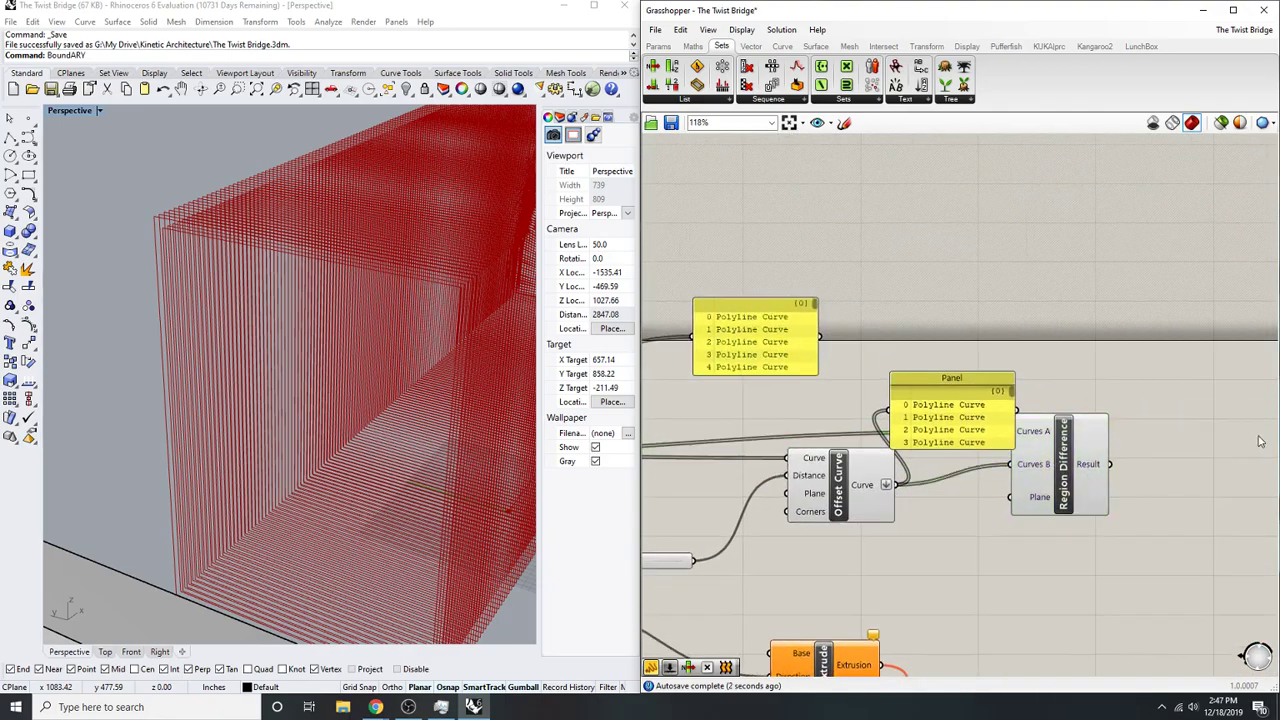
pyautogui.doubleClick(1260, 441)
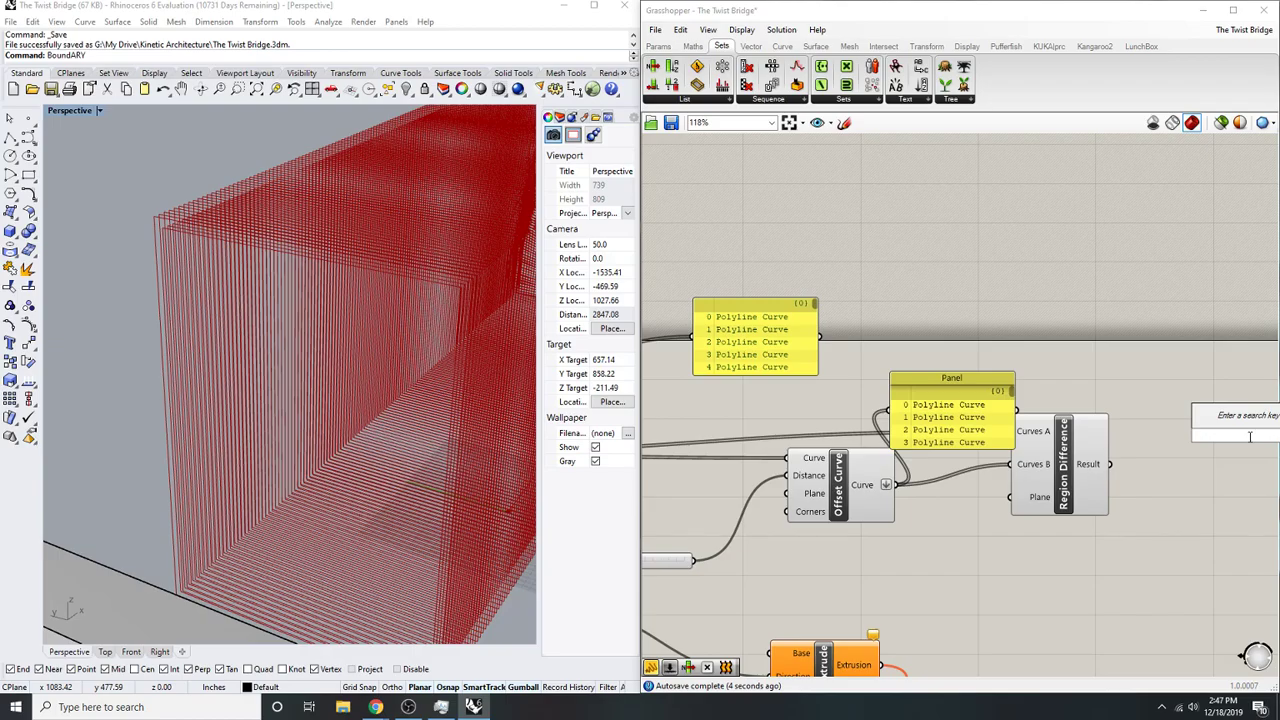
pyautogui.write('boundary')
pyautogui.press('Return')
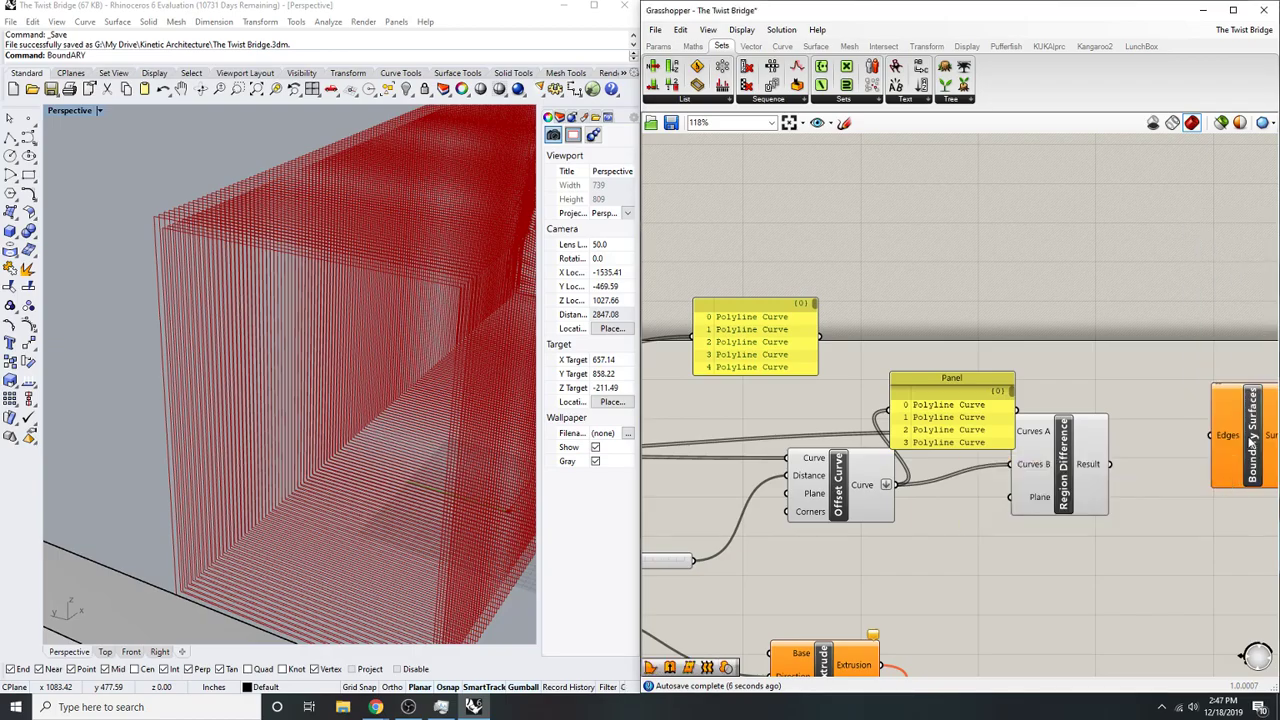
pyautogui.moveTo(1250, 441); pyautogui.dragTo(1160, 447, button='right')
pyautogui.scroll(1, 1145, 445)
pyautogui.moveTo(1118, 445); pyautogui.dragTo(998, 478)
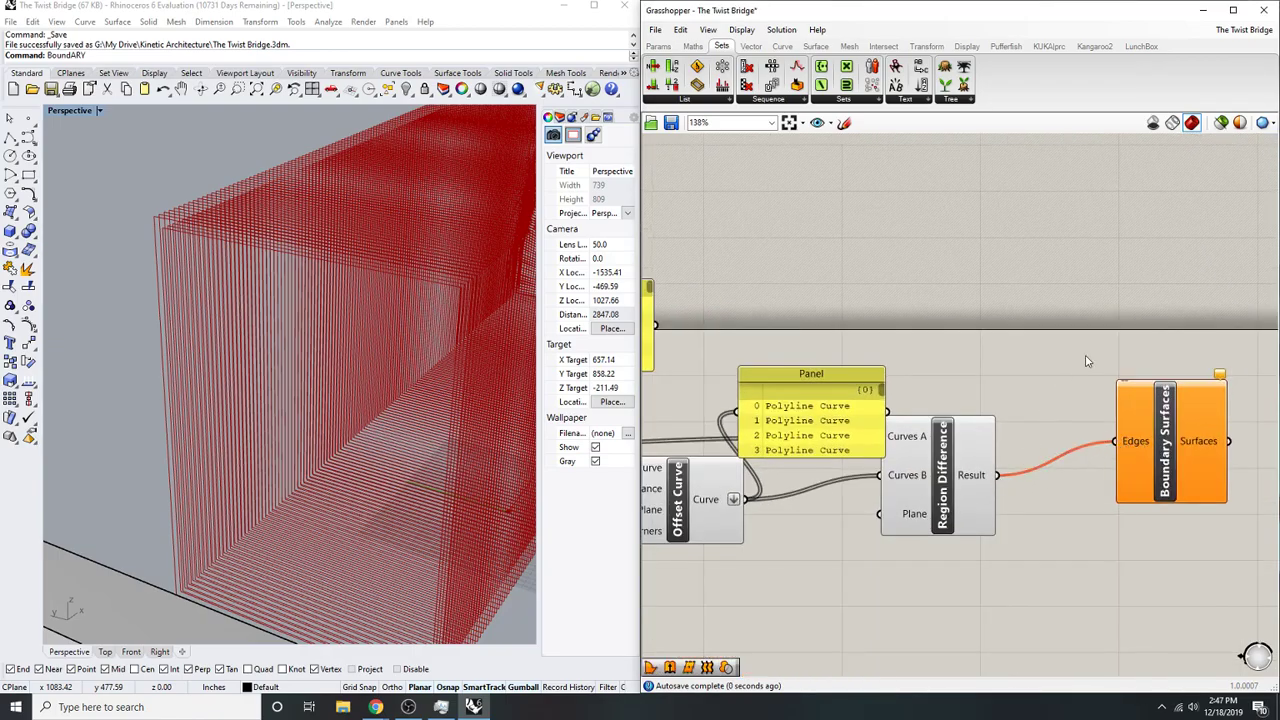
# - Rearrange Region Difference, the offset curves' panel and Offset Curve on the canvas so the wires between them are readable
pyautogui.moveTo(1088, 361); pyautogui.dragTo(1063, 367, button='right')
pyautogui.moveTo(927, 488); pyautogui.dragTo(967, 568)
pyautogui.click(953, 455)
pyautogui.moveTo(953, 455); pyautogui.dragTo(1005, 455, button='right')
pyautogui.moveTo(991, 533); pyautogui.dragTo(956, 468)
pyautogui.moveTo(960, 391); pyautogui.dragTo(1097, 363, button='right')
pyautogui.scroll(-3, 1097, 363)
pyautogui.moveTo(1005, 377); pyautogui.dragTo(1054, 360, button='right')
pyautogui.moveTo(1054, 355); pyautogui.dragTo(1067, 281)
pyautogui.click(949, 367)
pyautogui.moveTo(951, 369); pyautogui.dragTo(977, 373, button='right')
pyautogui.moveTo(1063, 392); pyautogui.dragTo(1135, 389, button='right')
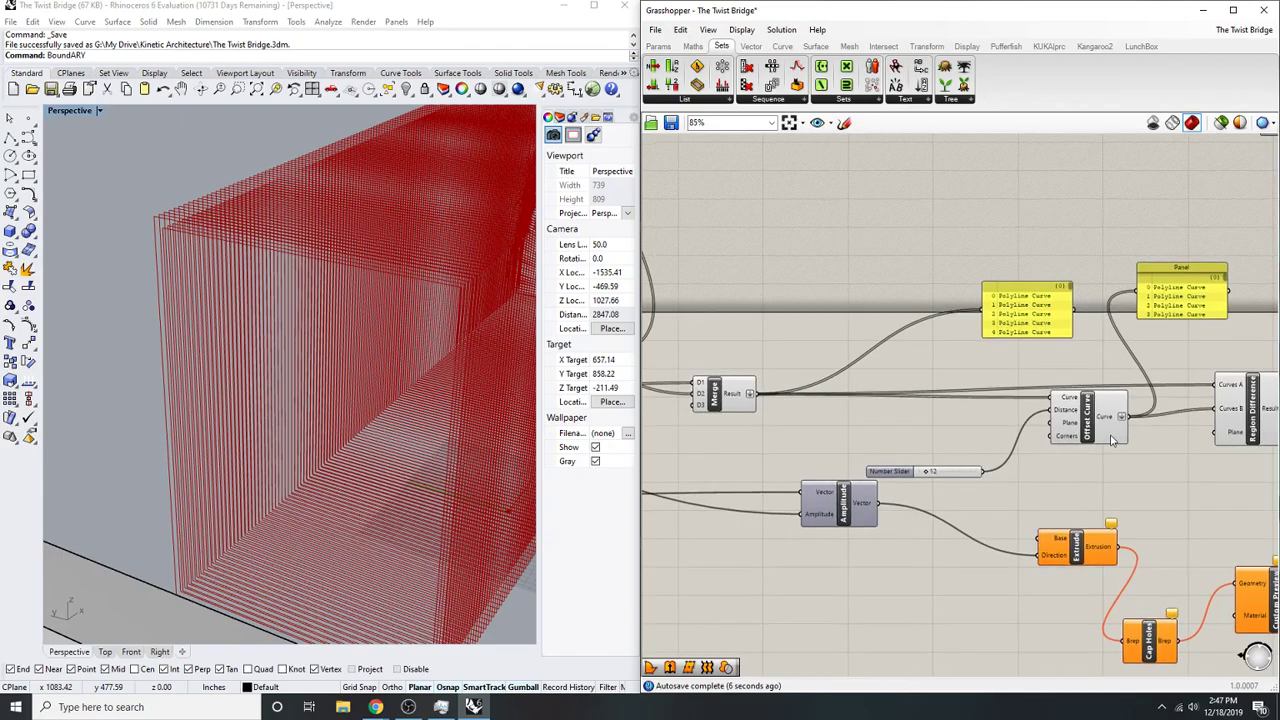
pyautogui.moveTo(1082, 439); pyautogui.dragTo(1082, 476)
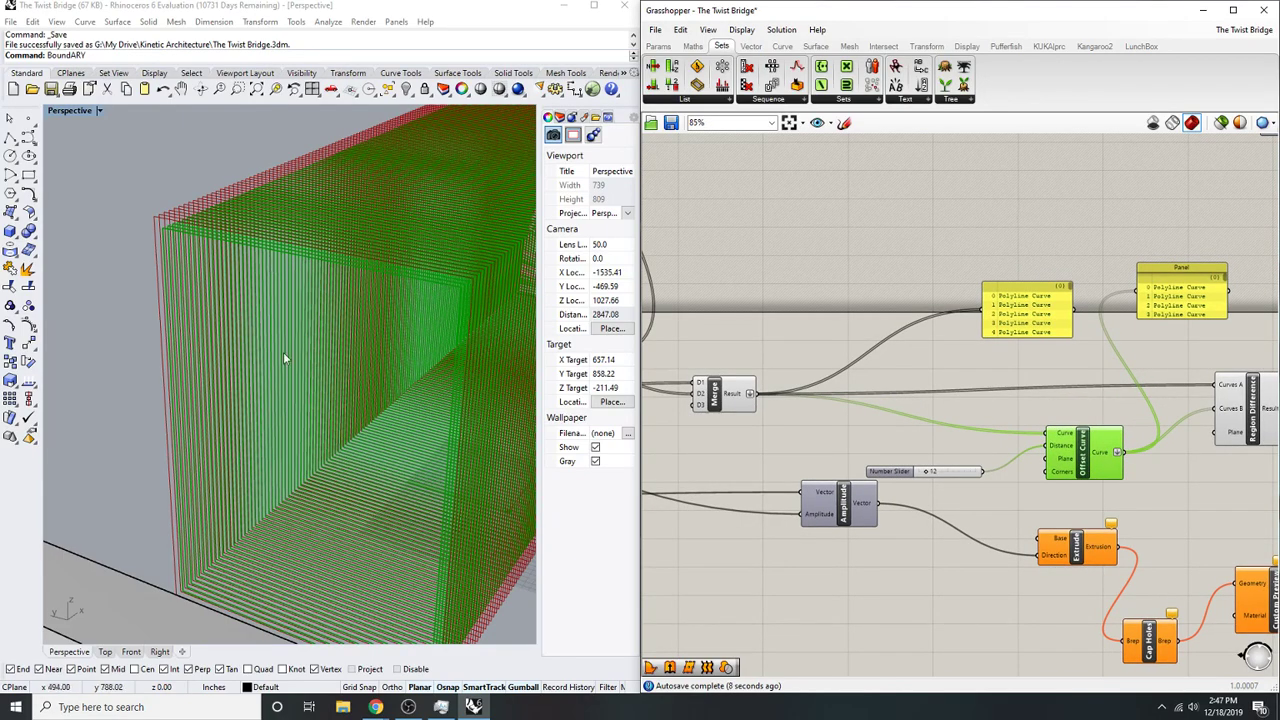
# - Delete the Boundary Surfaces component from the Region Difference result and save the definition
pyautogui.moveTo(311, 424); pyautogui.dragTo(300, 400, button='right')
pyautogui.scroll(4, 372, 394)
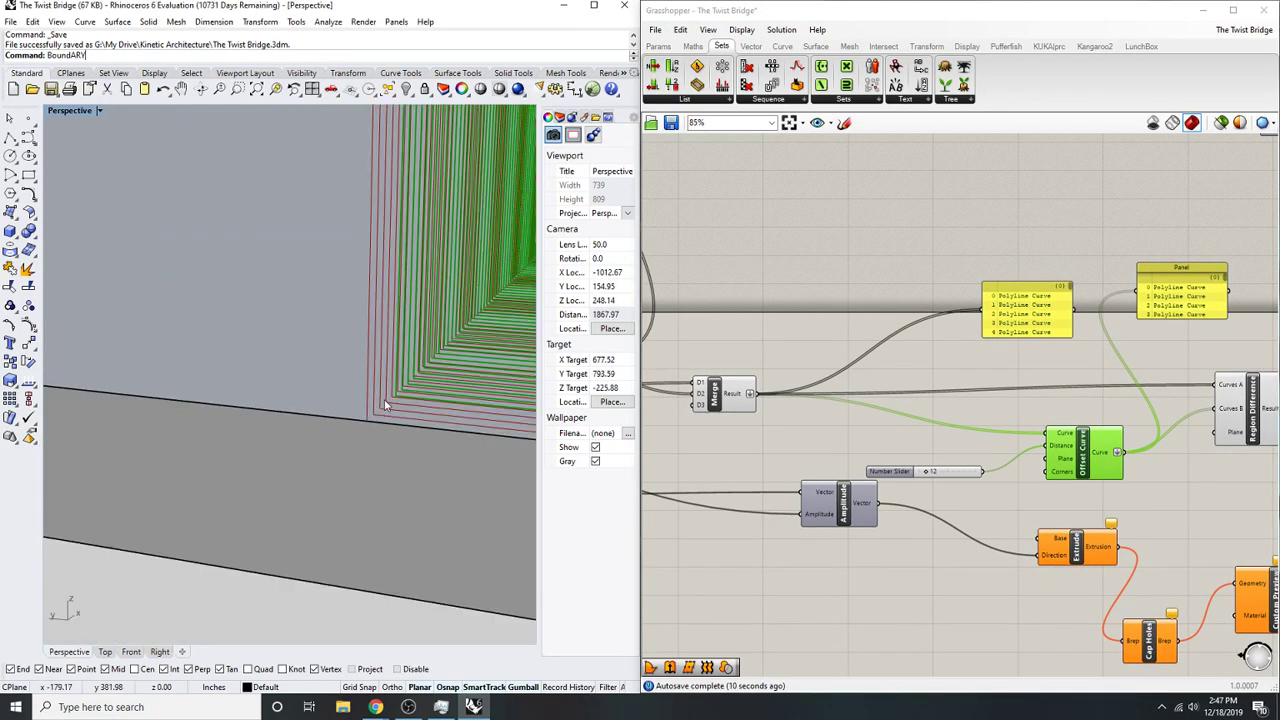
pyautogui.scroll(-2, 385, 400)
pyautogui.moveTo(380, 410); pyautogui.dragTo(352, 428, button='right')
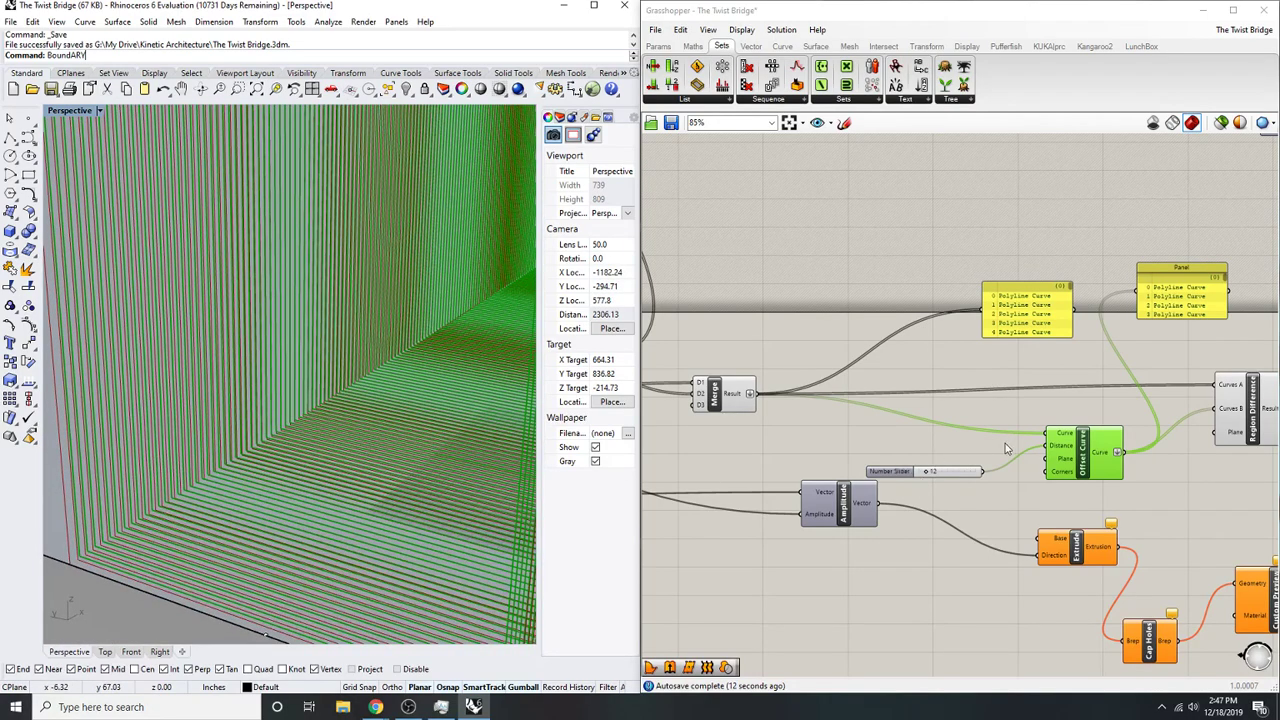
pyautogui.moveTo(998, 451); pyautogui.dragTo(932, 456, button='right')
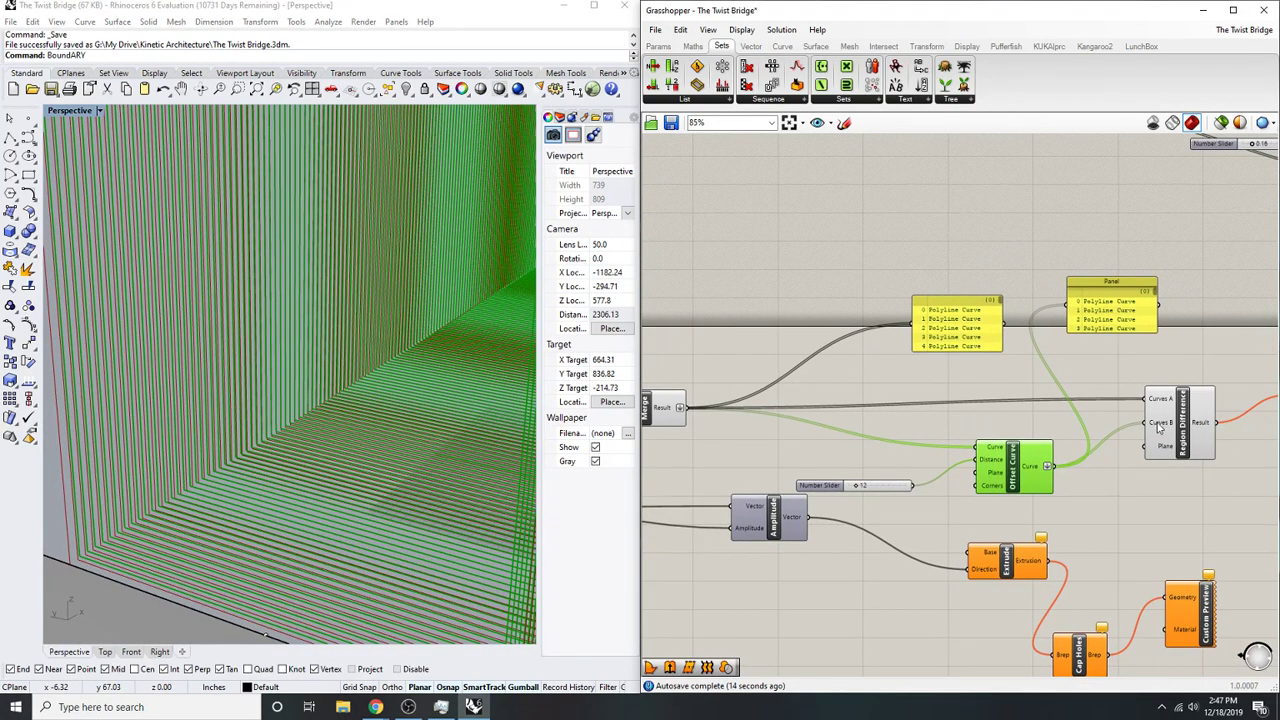
pyautogui.moveTo(1119, 448); pyautogui.dragTo(925, 494, button='right')
pyautogui.click(1141, 449)
pyautogui.press('Delete')
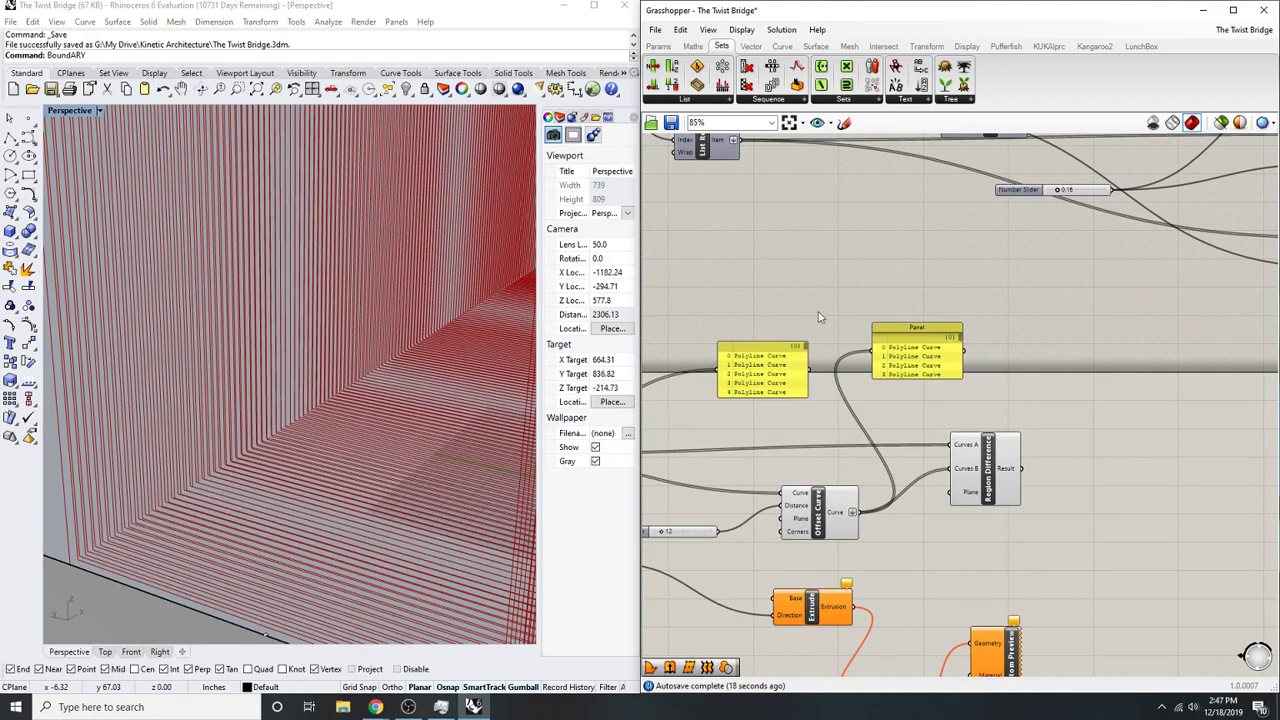
pyautogui.click(669, 124)
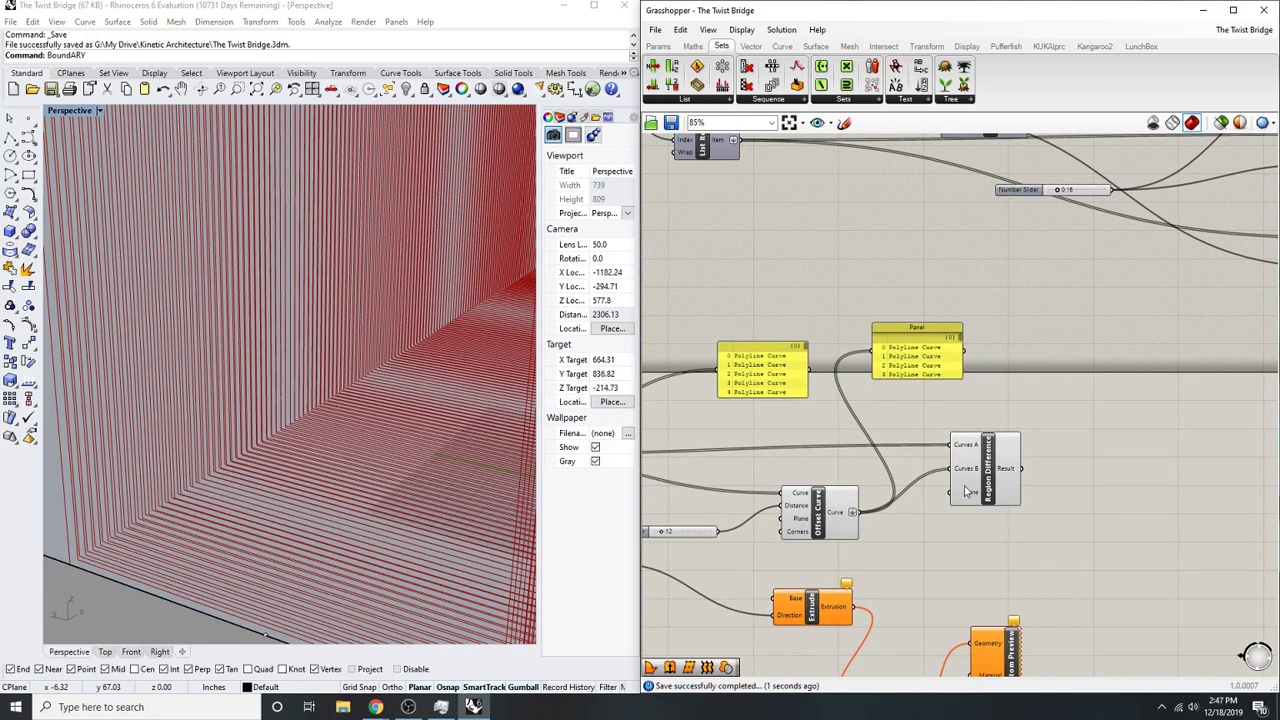
pyautogui.moveTo(938, 500); pyautogui.dragTo(1140, 419, button='right')
pyautogui.scroll(-3, 1075, 412)
pyautogui.scroll(3, 827, 404)
pyautogui.click(890, 379)
pyautogui.scroll(-3, 853, 398)
pyautogui.moveTo(775, 413); pyautogui.dragTo(921, 414, button='right')
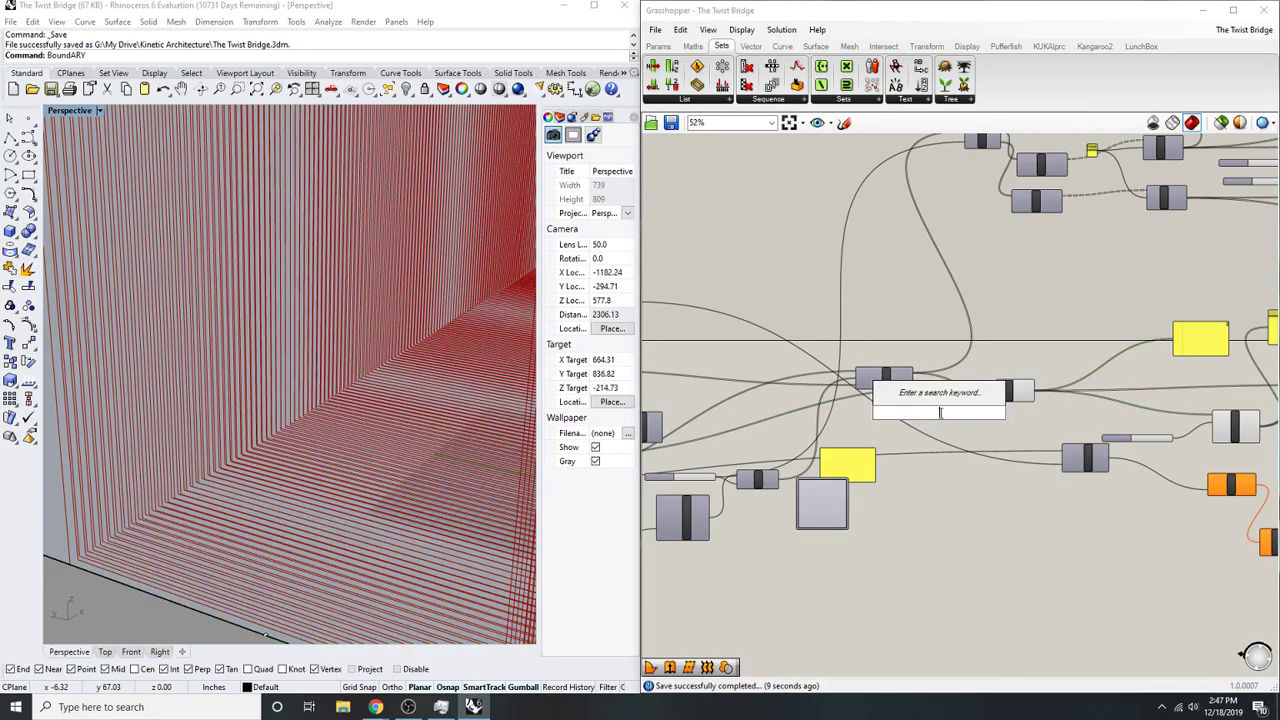
pyautogui.scroll(4, 1000, 410)
pyautogui.click(1087, 402)
pyautogui.moveTo(1087, 402); pyautogui.dragTo(1051, 417, button='right')
# - Add a List Item component near Offset Curve and connect the Merge result to its List input
pyautogui.doubleClick(1048, 410)
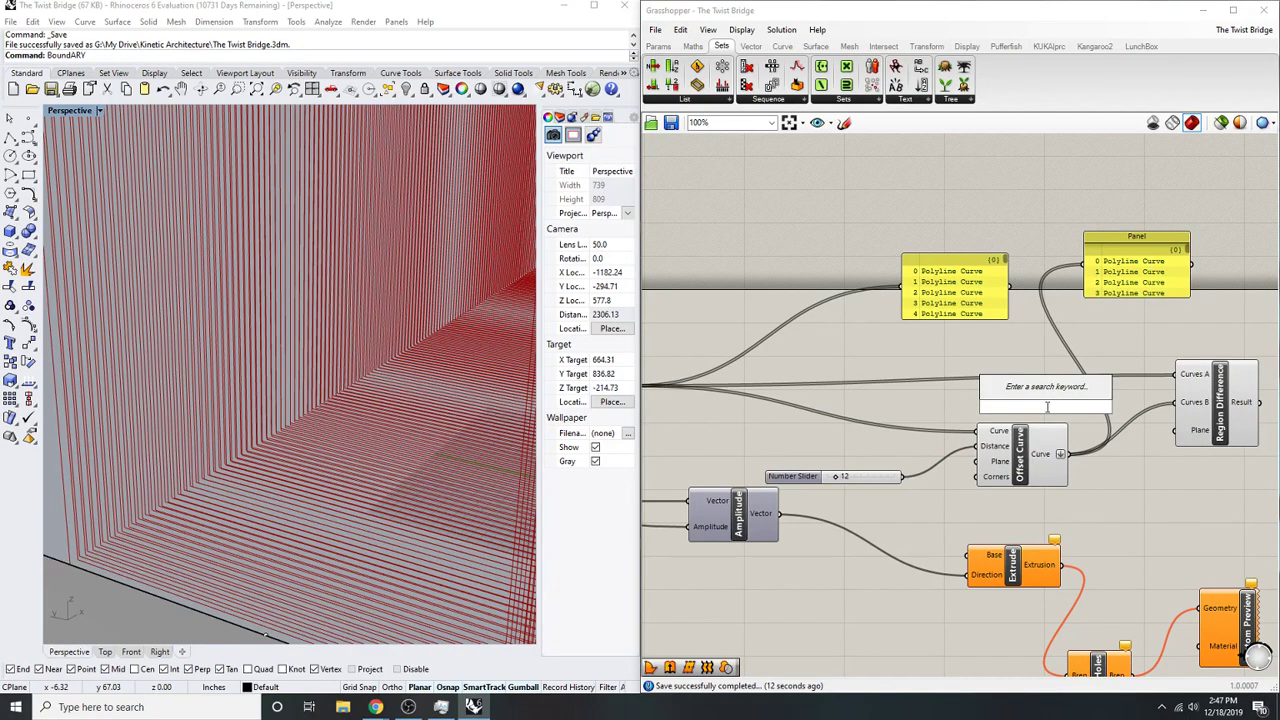
pyautogui.write('item')
pyautogui.press('Return')
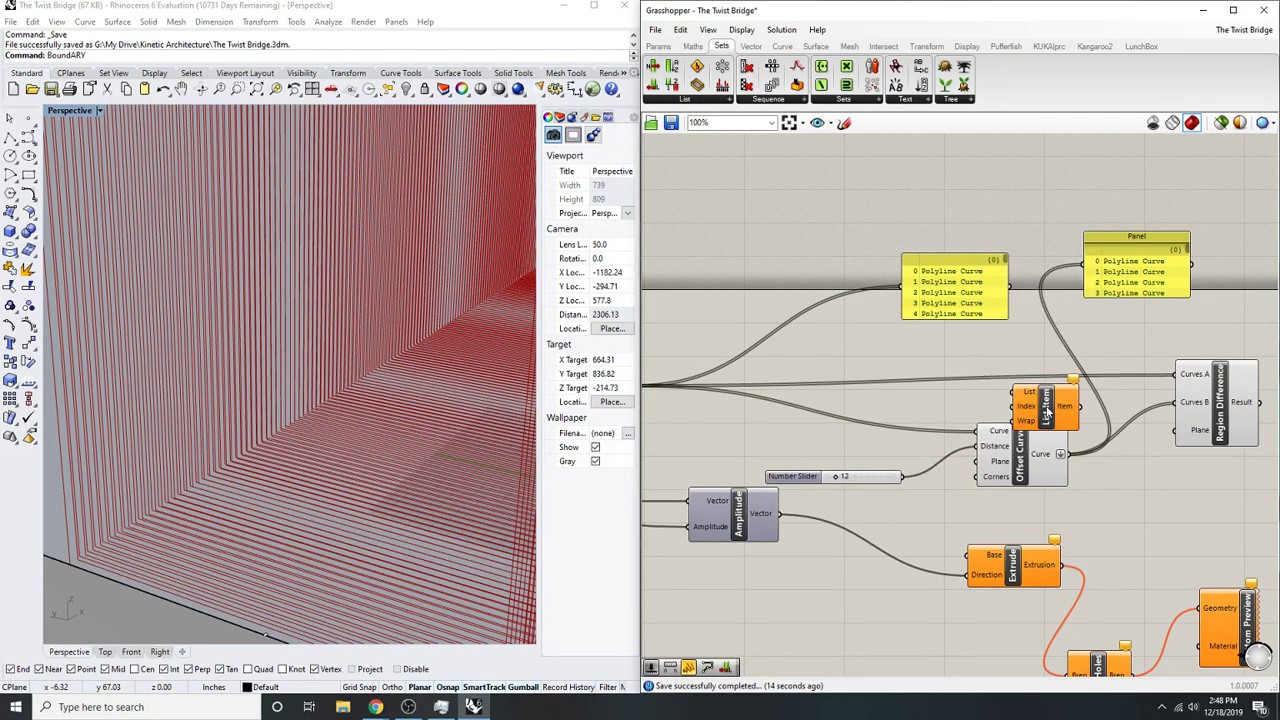
pyautogui.scroll(-3, 1003, 384)
pyautogui.moveTo(1010, 393); pyautogui.dragTo(775, 384)
pyautogui.scroll(3, 1054, 386)
pyautogui.moveTo(1001, 398)
pyautogui.mouseDown()
pyautogui.moveTo(913, 414)
pyautogui.moveTo(1148, 398)
pyautogui.moveTo(1140, 375)
pyautogui.moveTo(983, 400)
pyautogui.mouseUp()
# - Disconnect the Merge result from Region Difference's Curves A and connect the List Item's Item output there instead
pyautogui.rightClick(1148, 382)
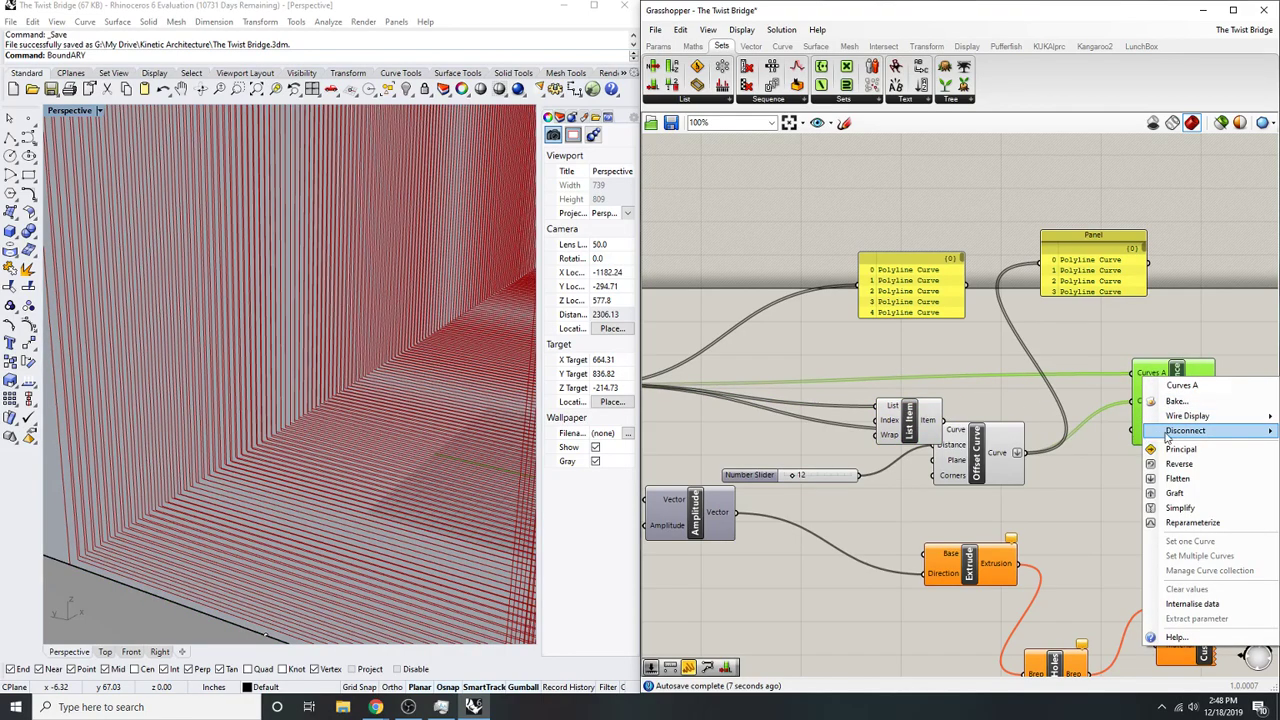
pyautogui.click(1276, 436)
pyautogui.moveTo(910, 442); pyautogui.dragTo(864, 417, button='right')
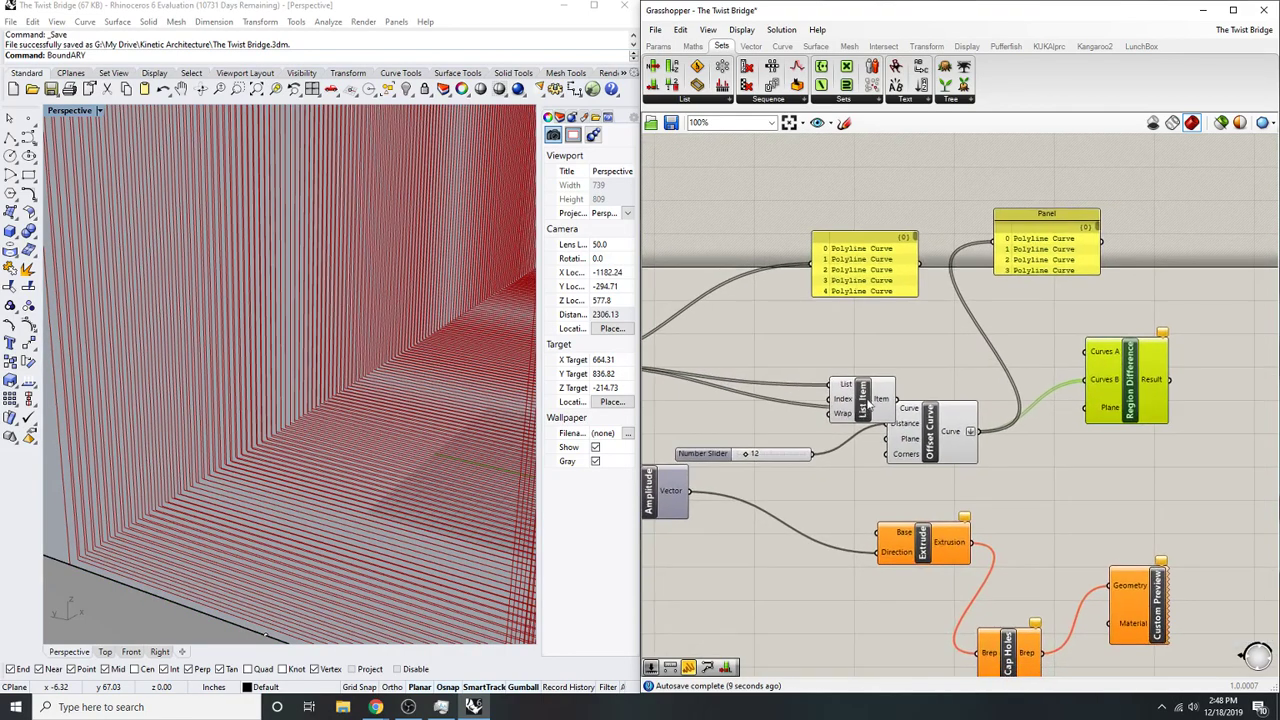
pyautogui.scroll(3, 876, 395)
pyautogui.moveTo(876, 397); pyautogui.dragTo(882, 357)
pyautogui.moveTo(885, 357); pyautogui.dragTo(826, 379, button='right')
pyautogui.moveTo(857, 379); pyautogui.dragTo(1157, 345)
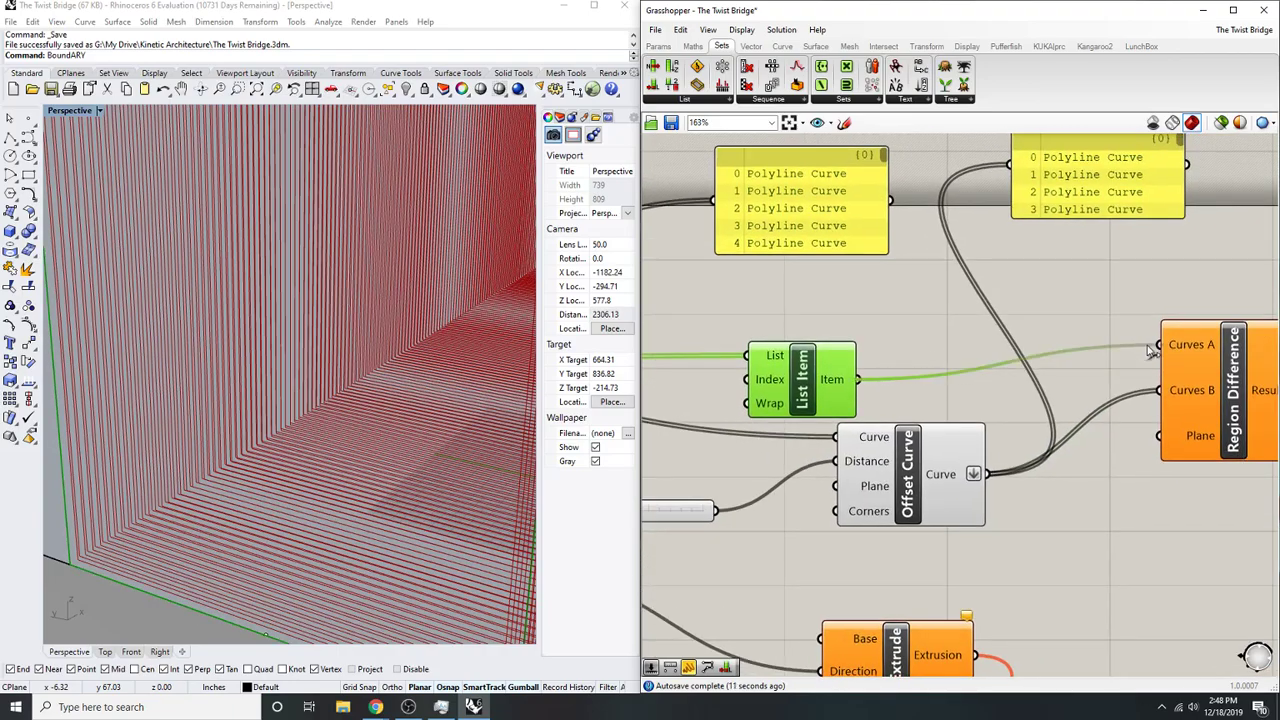
# - Replace Offset Curve's Curve input with the List Item's Item output and shift Offset Curve further from List Item
pyautogui.click(1119, 319)
pyautogui.moveTo(1119, 319); pyautogui.dragTo(1080, 338, button='right')
pyautogui.click(1157, 386)
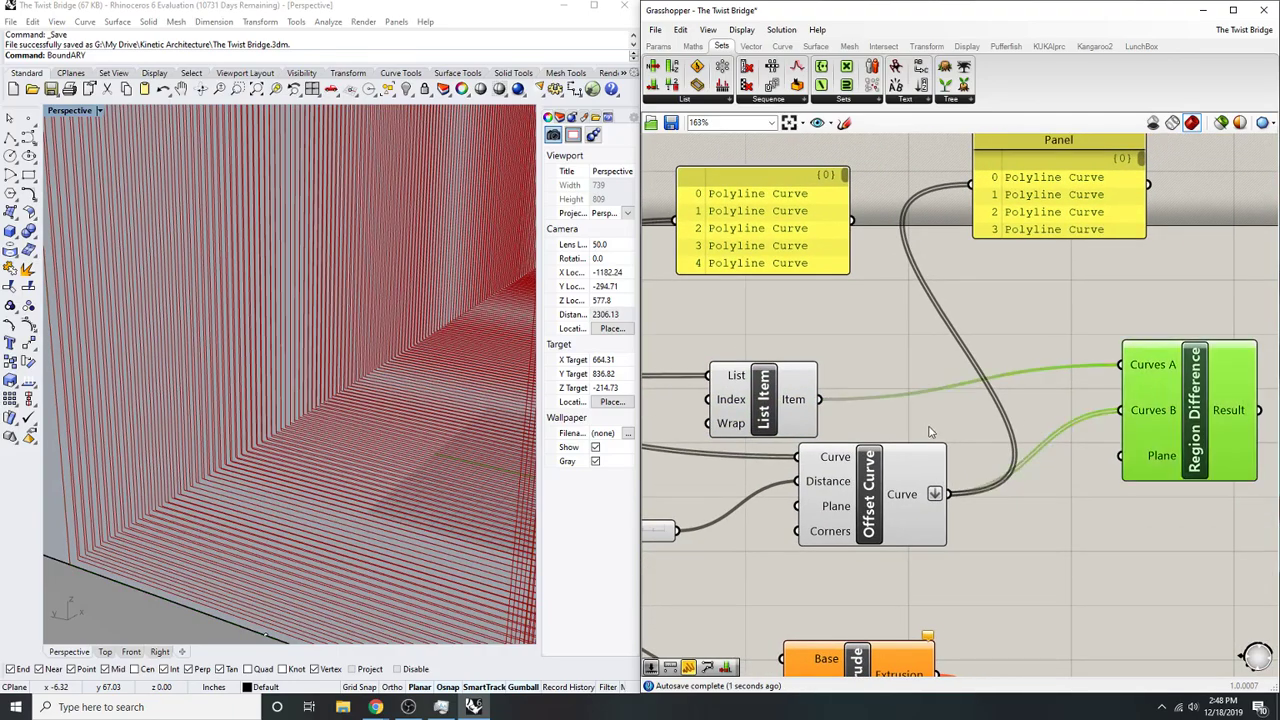
pyautogui.moveTo(925, 427); pyautogui.dragTo(951, 415, button='right')
pyautogui.click(926, 465)
pyautogui.moveTo(857, 396); pyautogui.dragTo(848, 389)
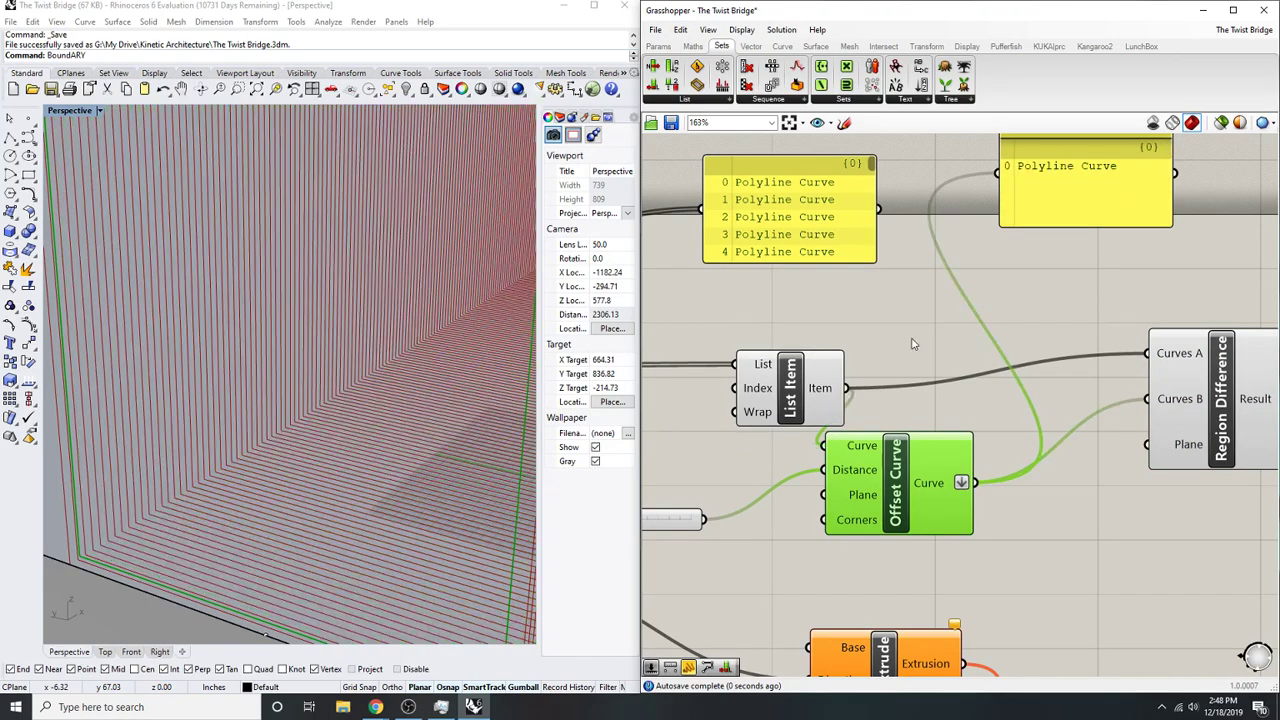
pyautogui.click(898, 343)
pyautogui.moveTo(869, 443); pyautogui.dragTo(830, 446, button='right')
pyautogui.moveTo(832, 462); pyautogui.dragTo(920, 464)
# - Select Region Difference and examine its outlines in the Rhino perspective view
pyautogui.moveTo(1168, 408); pyautogui.dragTo(1106, 405, button='right')
pyautogui.click(1107, 404)
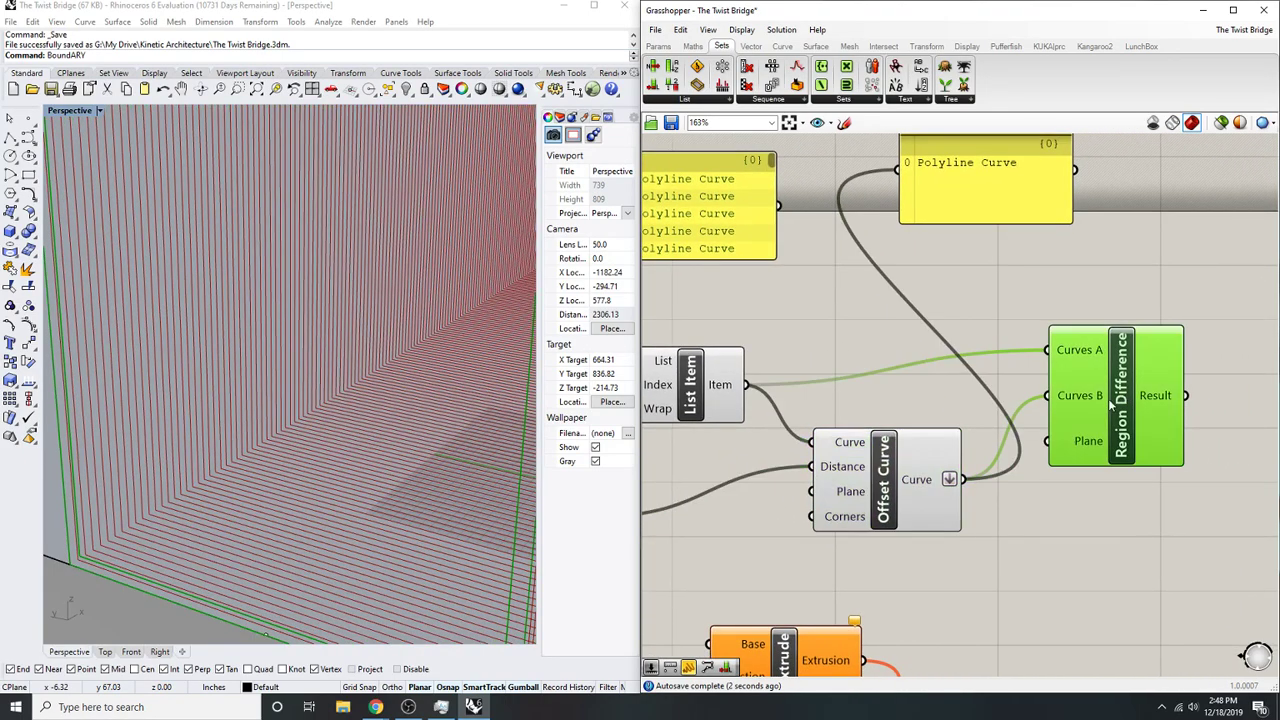
pyautogui.scroll(-4, 433, 370)
pyautogui.click(1061, 279)
pyautogui.scroll(-1, 892, 401)
pyautogui.moveTo(780, 420); pyautogui.dragTo(1062, 394, button='right')
pyautogui.moveTo(962, 400); pyautogui.dragTo(853, 425, button='right')
pyautogui.doubleClick(861, 425)
pyautogui.doubleClick(880, 438)
pyautogui.doubleClick(853, 425)
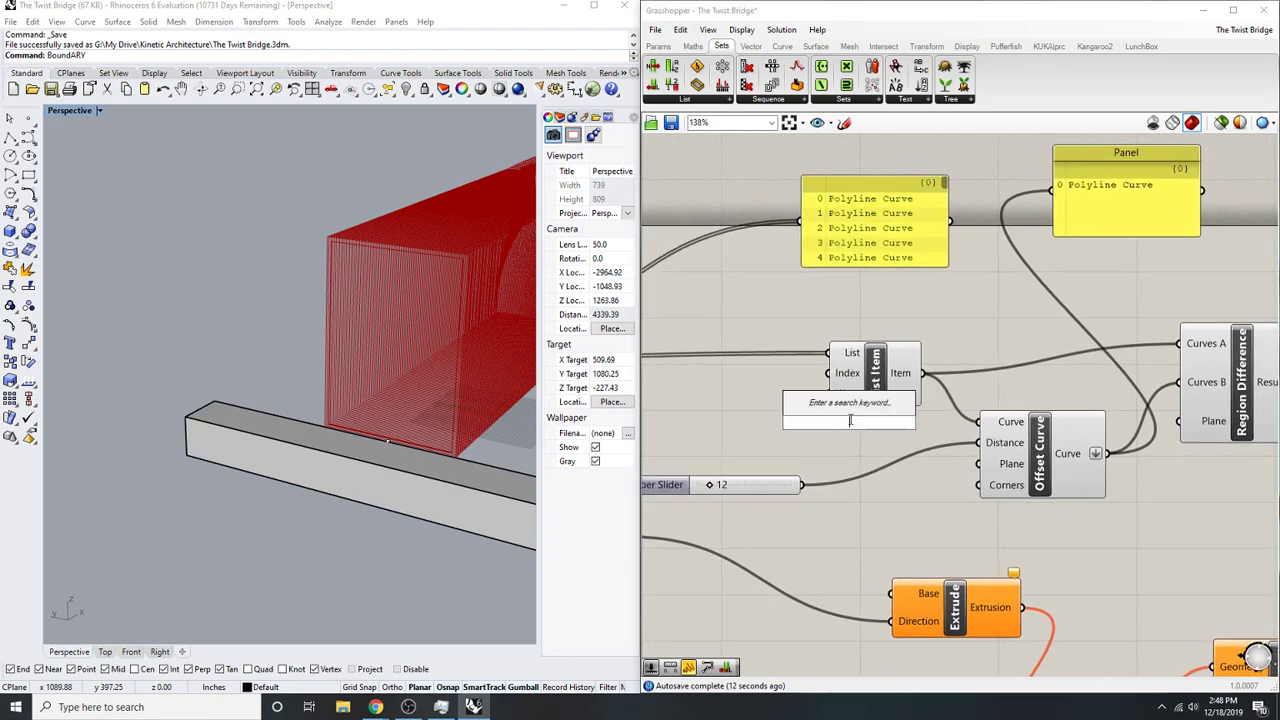
pyautogui.write('lis item')
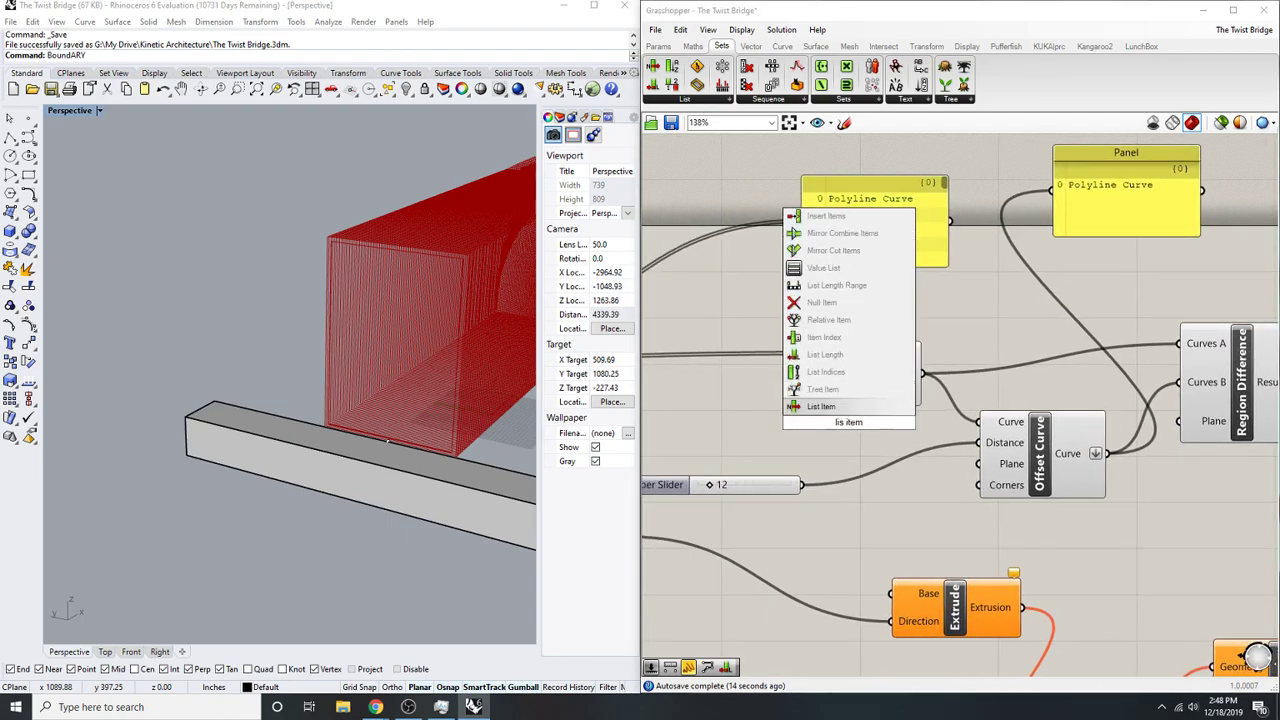
pyautogui.press('BackSpace')
pyautogui.press('BackSpace')
pyautogui.press('BackSpace')
pyautogui.press('BackSpace')
pyautogui.press('BackSpace')
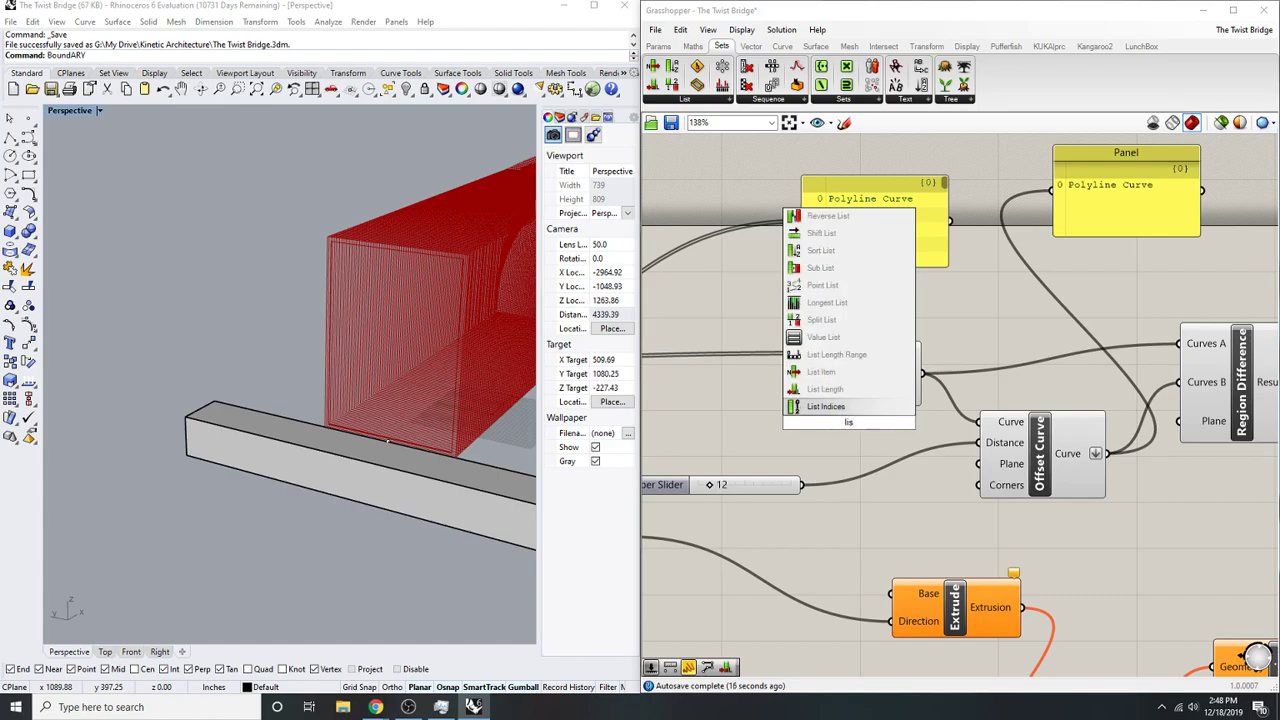
pyautogui.write('item')
pyautogui.press('Return')
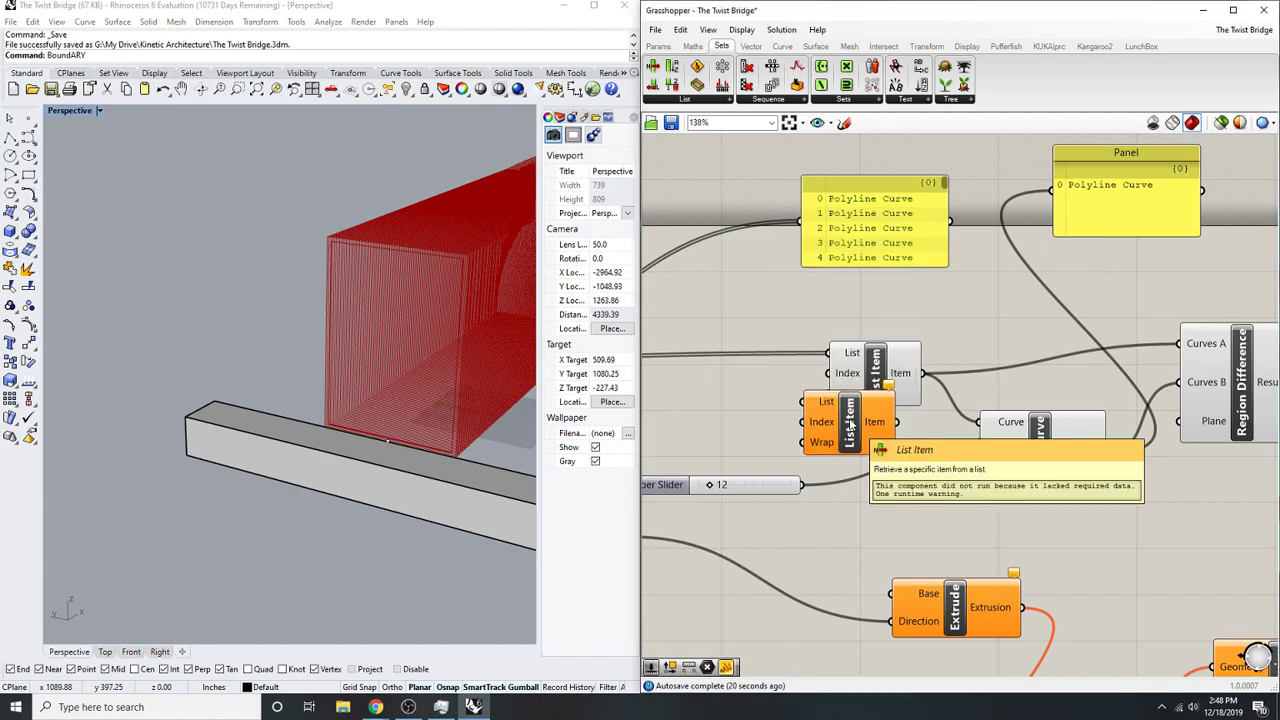
pyautogui.moveTo(847, 410); pyautogui.dragTo(1029, 394, button='right')
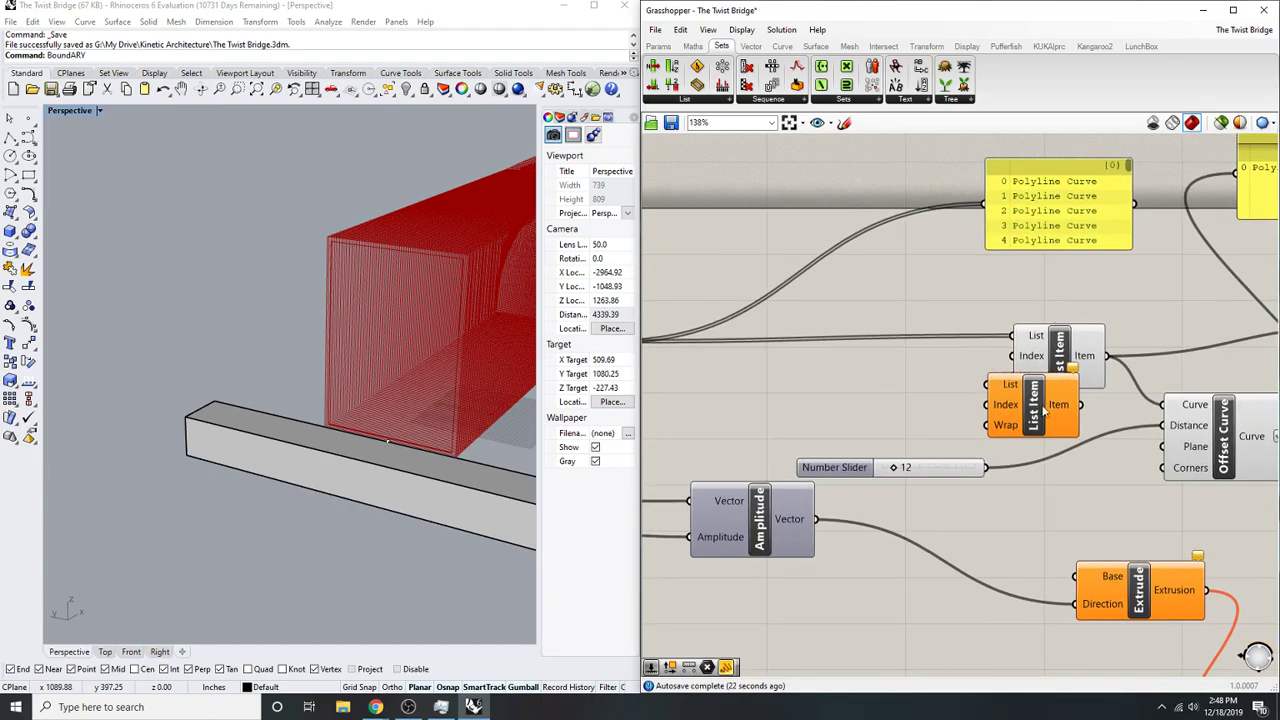
pyautogui.hotkey('ctrl', 'z')
# - Add a +1 output to List Item and connect it to both Offset Curve's Curve and Region Difference's Curves A
pyautogui.scroll(4, 1000, 400)
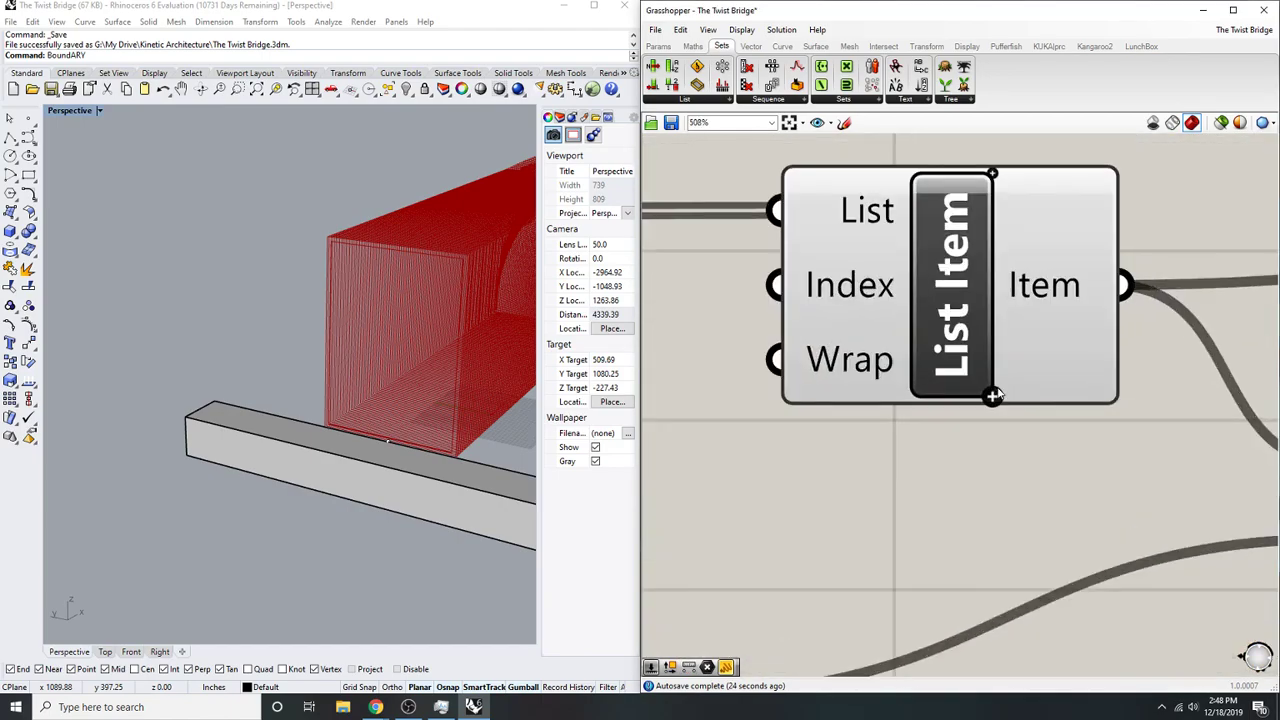
pyautogui.scroll(-1, 983, 402)
pyautogui.moveTo(983, 402); pyautogui.dragTo(903, 387, button='right')
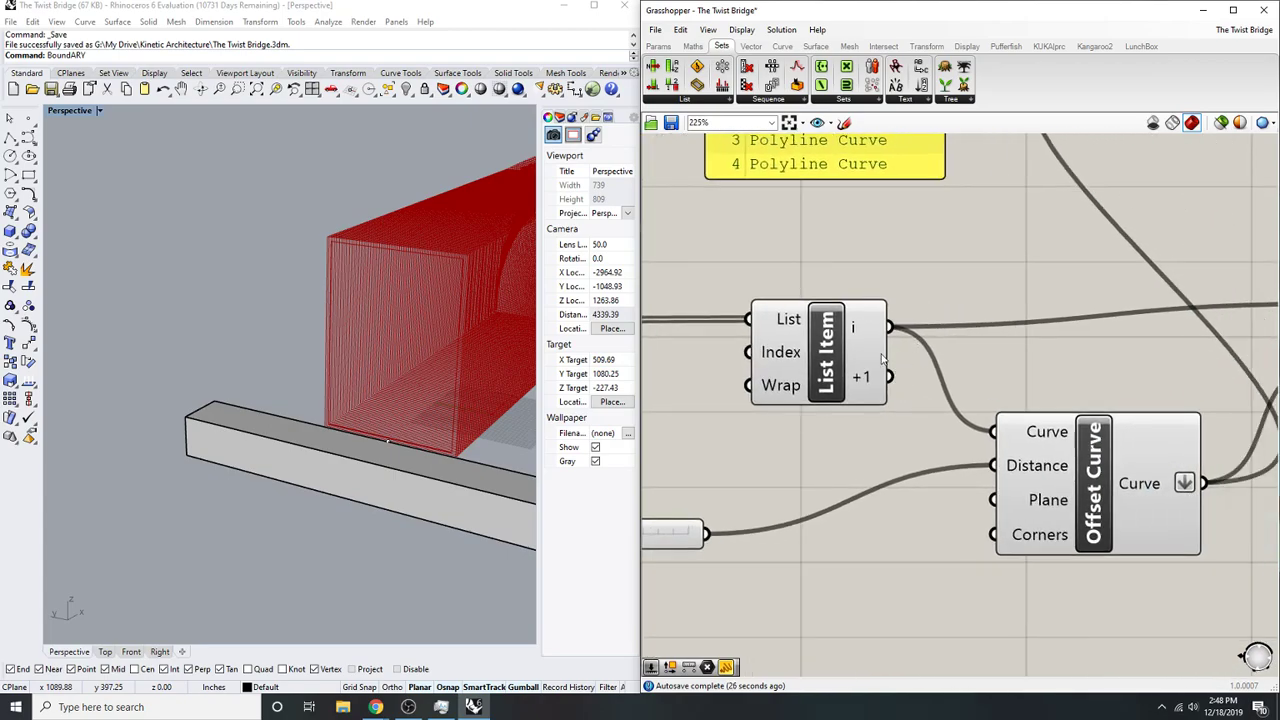
pyautogui.scroll(-2, 883, 357)
pyautogui.scroll(1, 875, 362)
pyautogui.moveTo(916, 405); pyautogui.dragTo(920, 300)
pyautogui.keyDown('shift'); pyautogui.moveTo(866, 374); pyautogui.dragTo(1163, 321); pyautogui.keyUp('shift')
# - Examine how Region Difference and Offset Curve handle the two listed curves
pyautogui.moveTo(1183, 337); pyautogui.dragTo(1051, 380, button='right')
pyautogui.click(1101, 351)
pyautogui.scroll(2, 1109, 388)
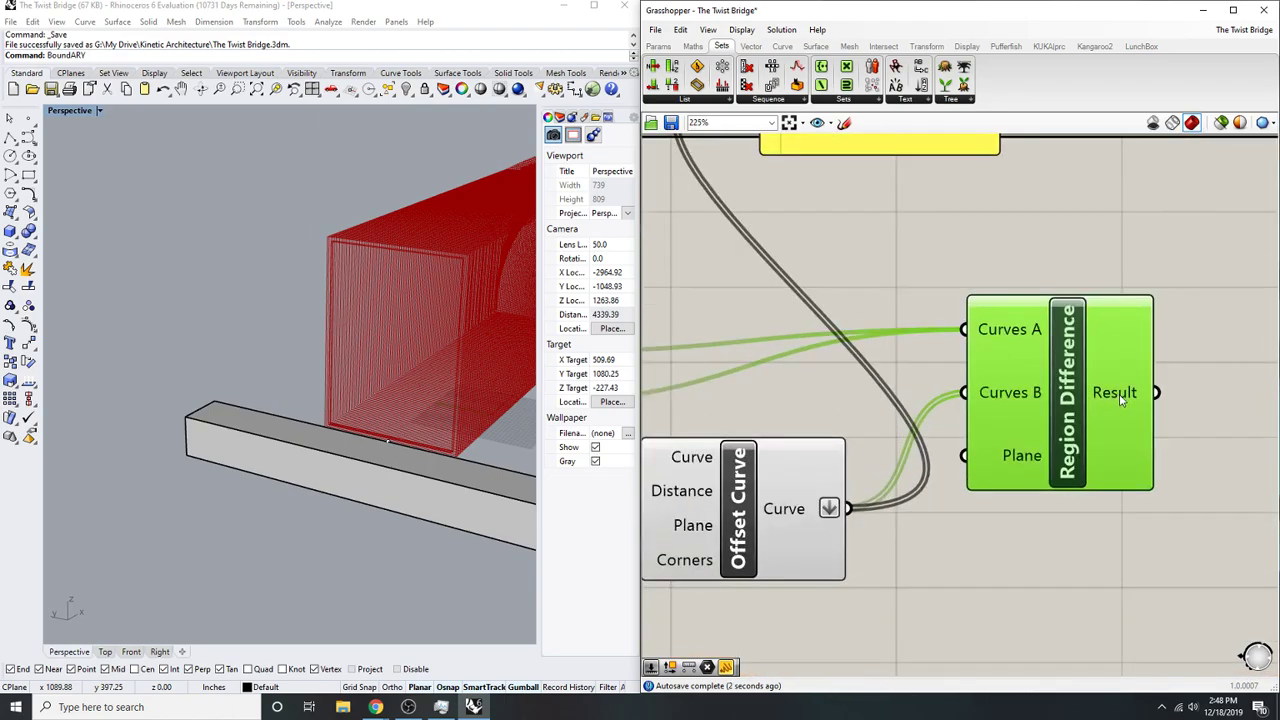
pyautogui.moveTo(1122, 398); pyautogui.dragTo(1088, 399, button='right')
pyautogui.moveTo(1088, 399)
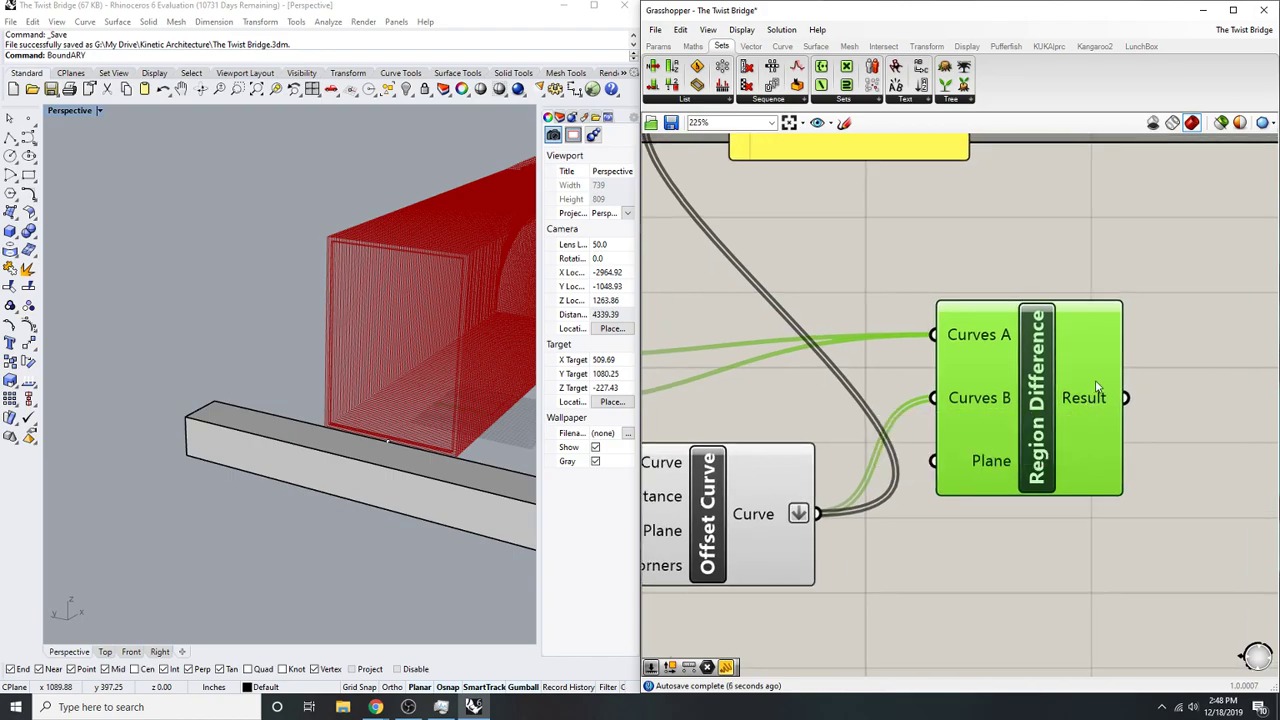
pyautogui.scroll(-3, 972, 224)
pyautogui.moveTo(914, 298); pyautogui.dragTo(1020, 301, button='right')
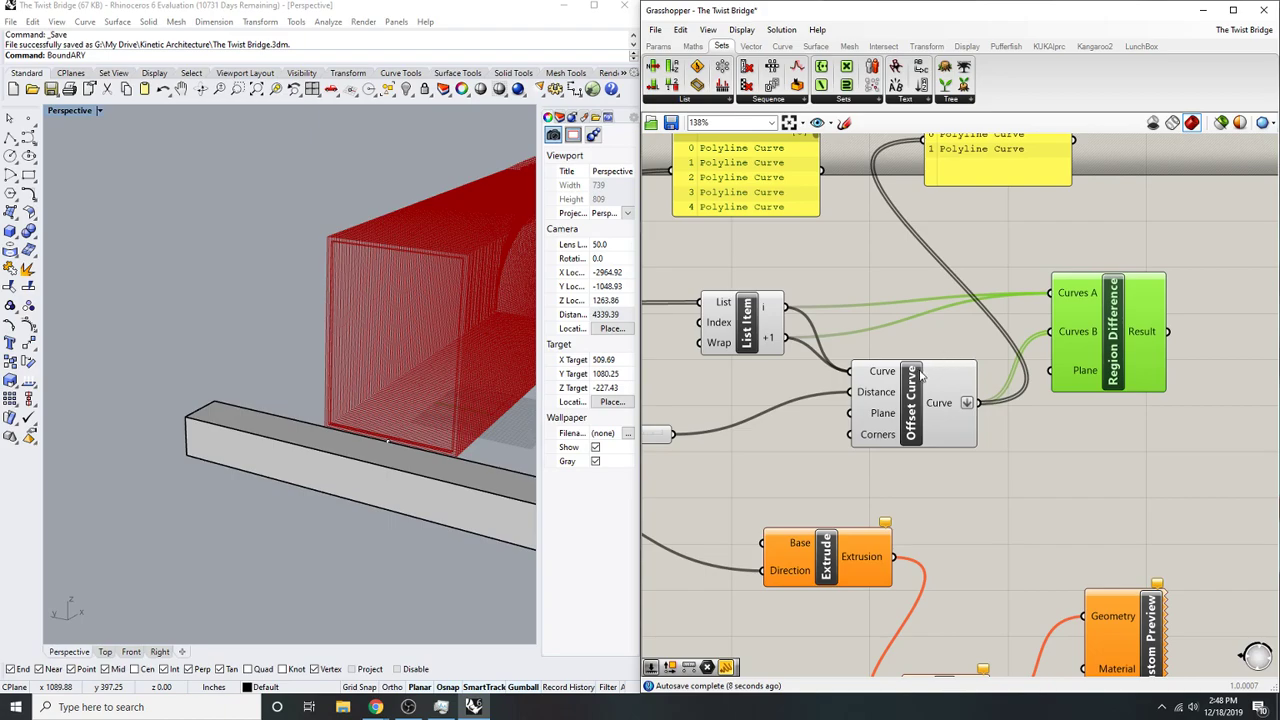
pyautogui.moveTo(920, 374); pyautogui.dragTo(896, 391, button='right')
pyautogui.moveTo(903, 401)
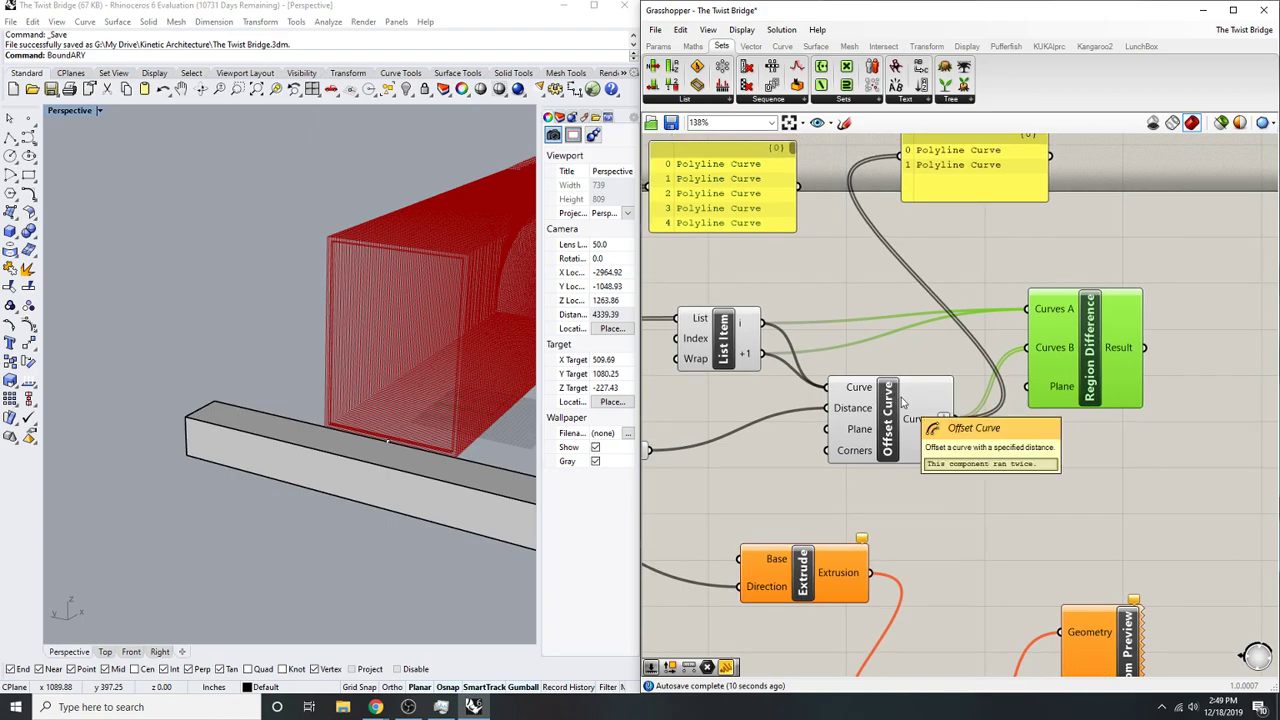
pyautogui.click(1062, 470)
pyautogui.moveTo(1057, 472); pyautogui.dragTo(997, 492, button='right')
pyautogui.moveTo(830, 440); pyautogui.dragTo(887, 445, button='right')
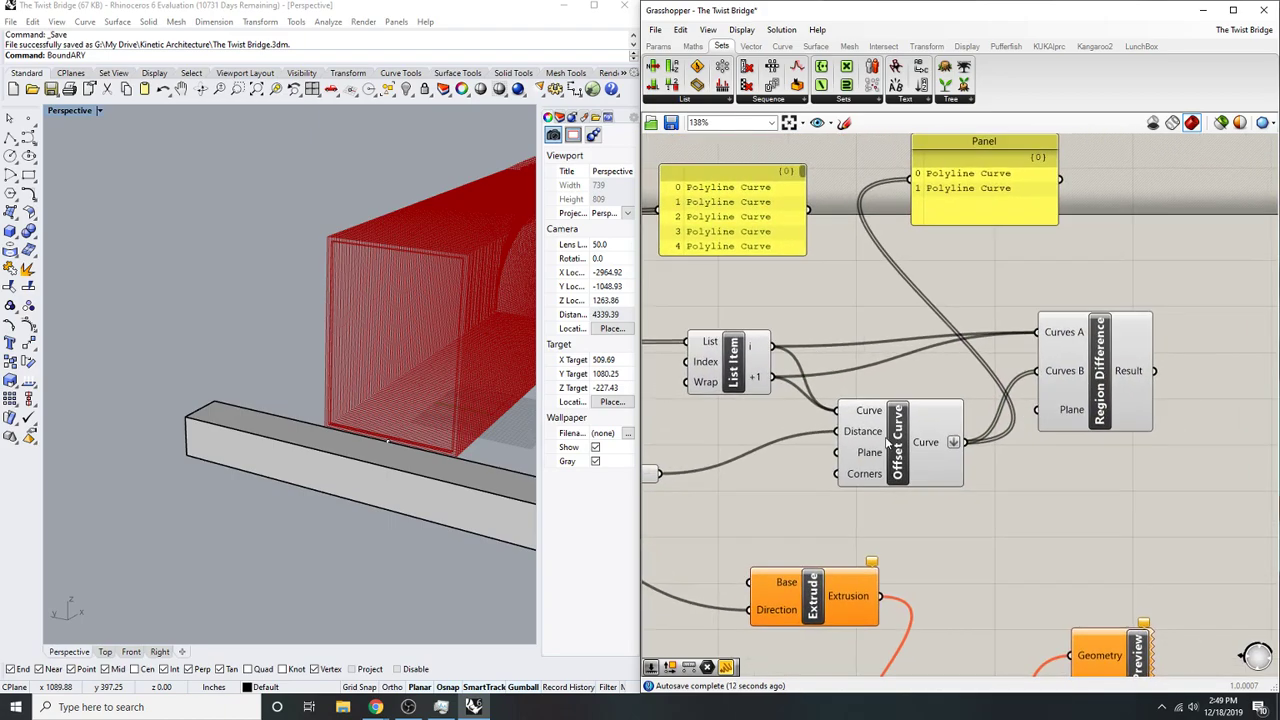
# - Add a Merge component near List Item and connect the i and +1 outputs to D1 and D2
pyautogui.doubleClick(828, 312)
pyautogui.write('merge')
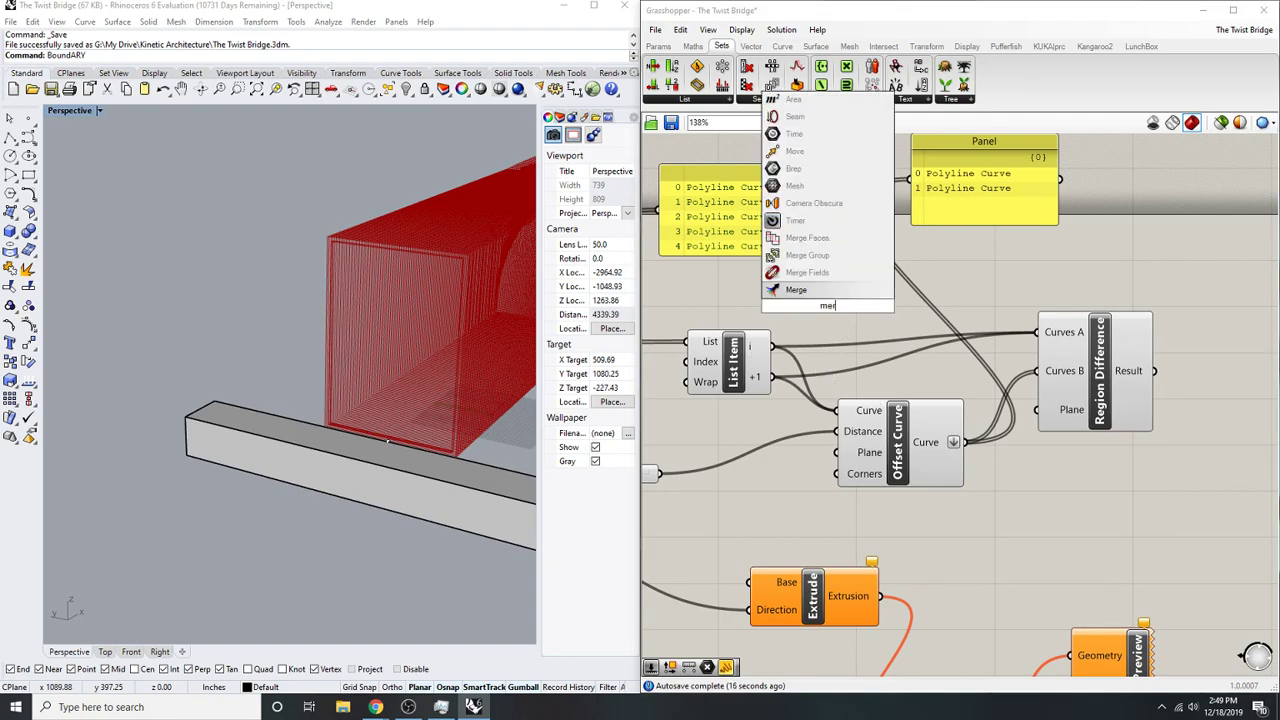
pyautogui.press('Return')
pyautogui.scroll(3, 855, 295)
pyautogui.moveTo(737, 368); pyautogui.dragTo(811, 292)
pyautogui.moveTo(737, 418); pyautogui.dragTo(811, 329)
# - Move Offset Curve, Region Difference and the offset curves' panel away from the new Merge to free up space
pyautogui.moveTo(1075, 469); pyautogui.dragTo(966, 462, button='right')
pyautogui.scroll(-5, 966, 462)
pyautogui.moveTo(1007, 540); pyautogui.dragTo(750, 404)
pyautogui.moveTo(912, 405); pyautogui.dragTo(1042, 386)
pyautogui.click(1043, 322)
pyautogui.scroll(3, 922, 322)
pyautogui.moveTo(811, 240); pyautogui.dragTo(1200, 217)
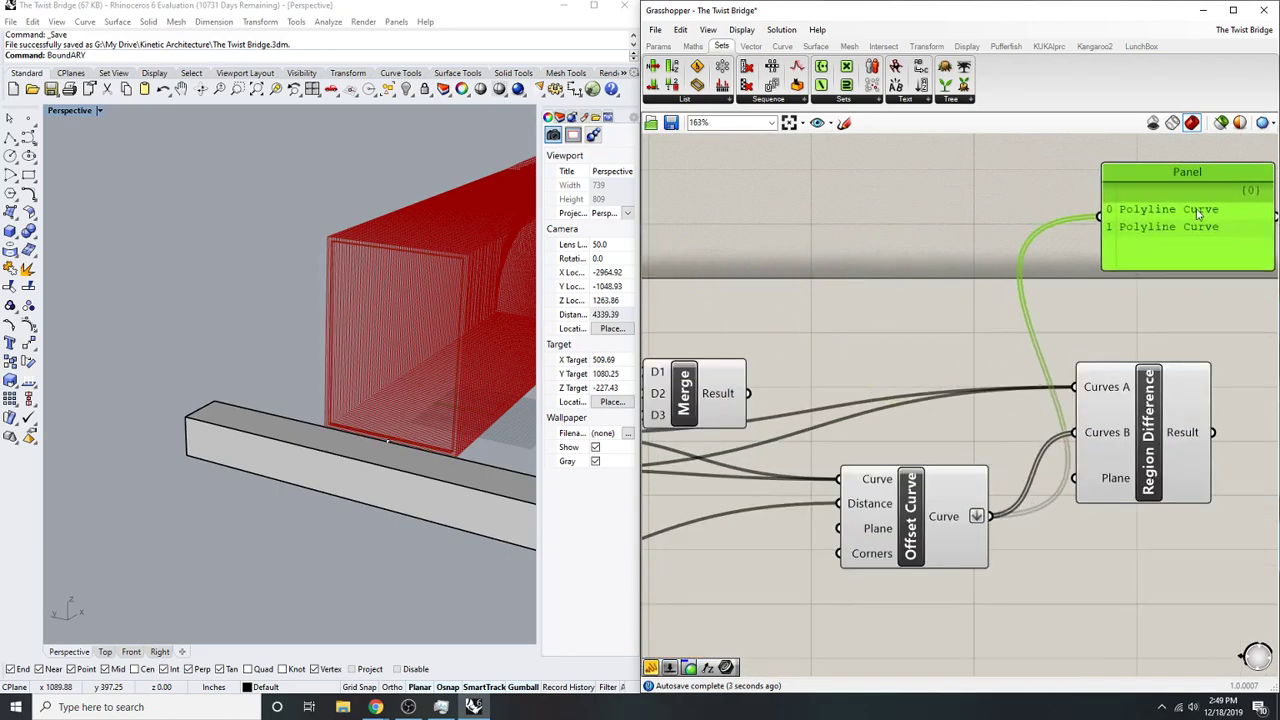
# - Connect the new Merge's Result to Offset Curve's Curve and Region Difference's Curves A, replacing the List Item wires
pyautogui.click(962, 350)
pyautogui.moveTo(962, 350); pyautogui.dragTo(1067, 355, button='right')
pyautogui.moveTo(850, 396); pyautogui.dragTo(943, 481)
pyautogui.moveTo(1020, 451); pyautogui.dragTo(931, 464, button='right')
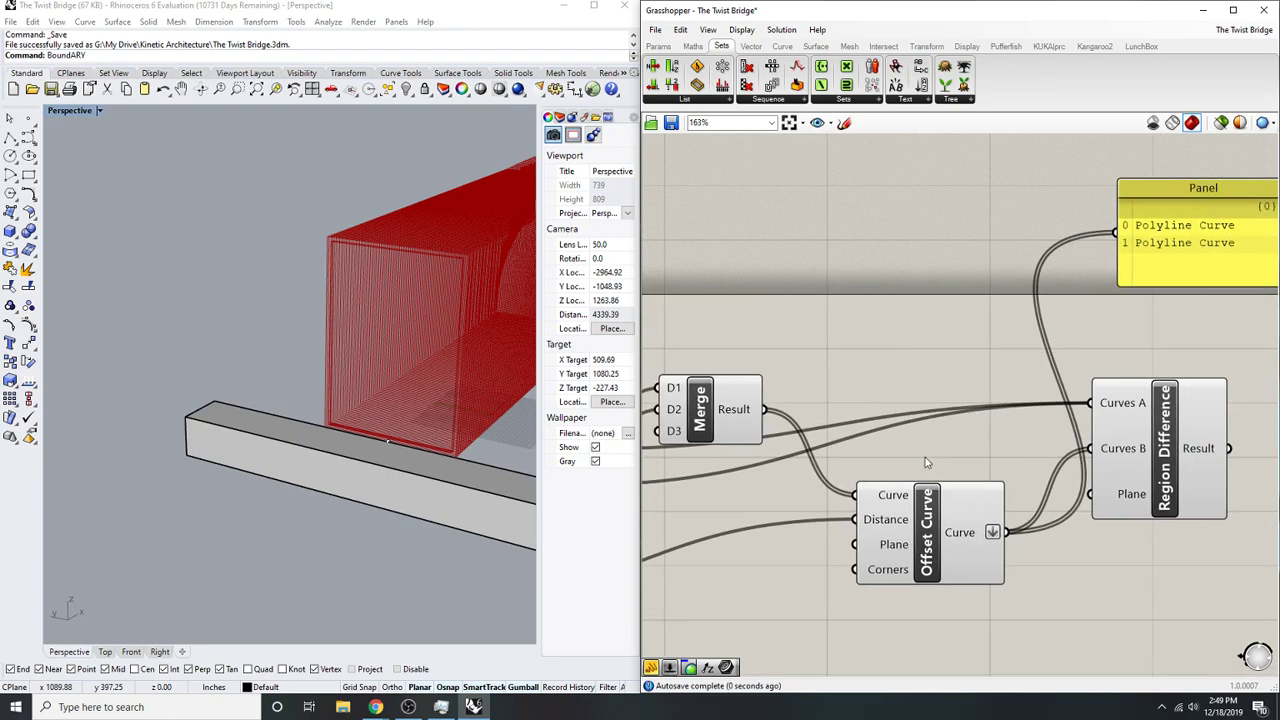
pyautogui.moveTo(768, 412); pyautogui.dragTo(766, 410)
pyautogui.click(1092, 448)
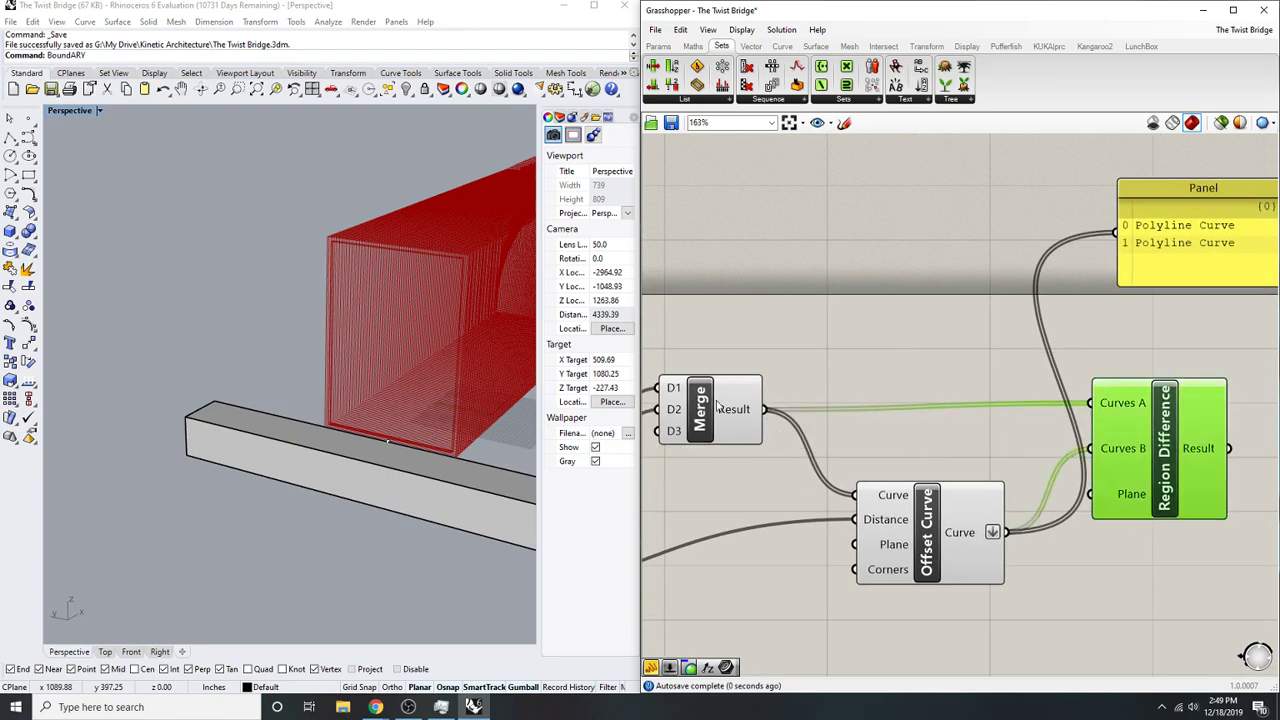
# - Check Region Difference's Result output and the data feeding it from Merge and Offset Curve
pyautogui.moveTo(1092, 448); pyautogui.dragTo(862, 468, button='right')
pyautogui.click(1068, 429)
pyautogui.moveTo(1068, 429); pyautogui.dragTo(1160, 450, button='right')
pyautogui.scroll(-2, 1100, 440)
pyautogui.moveTo(1173, 452)
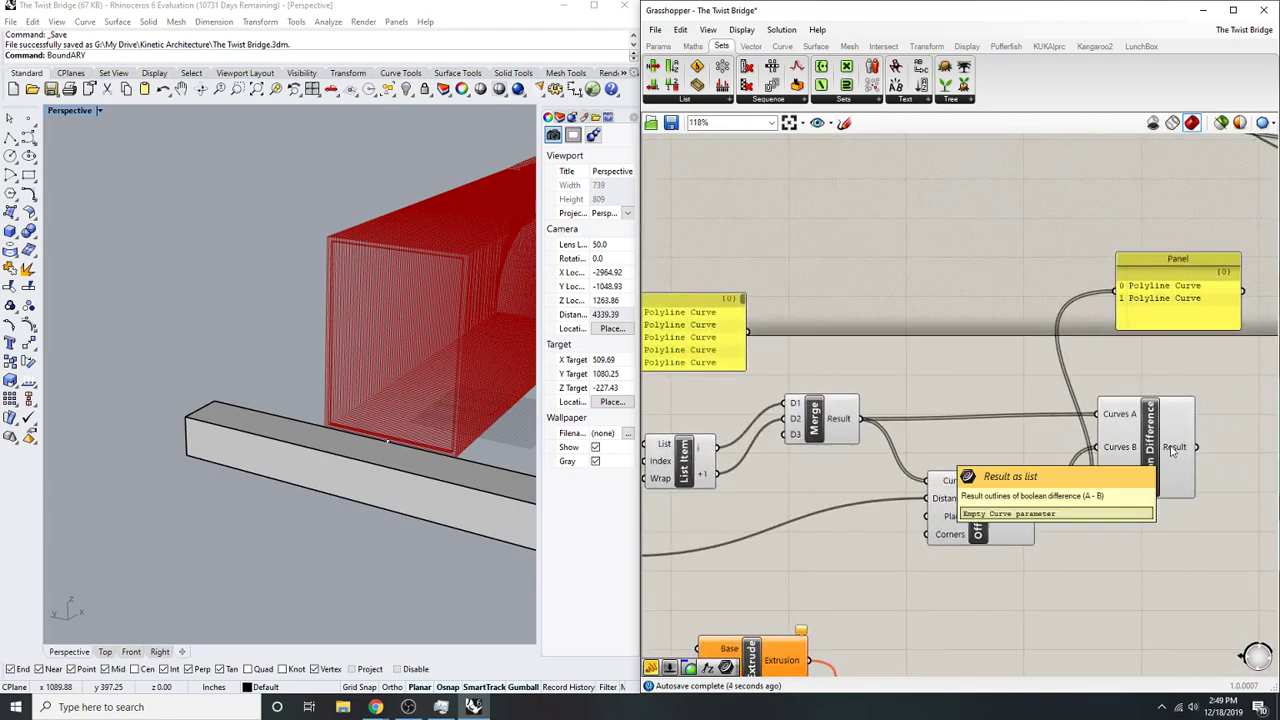
pyautogui.scroll(3, 1000, 450)
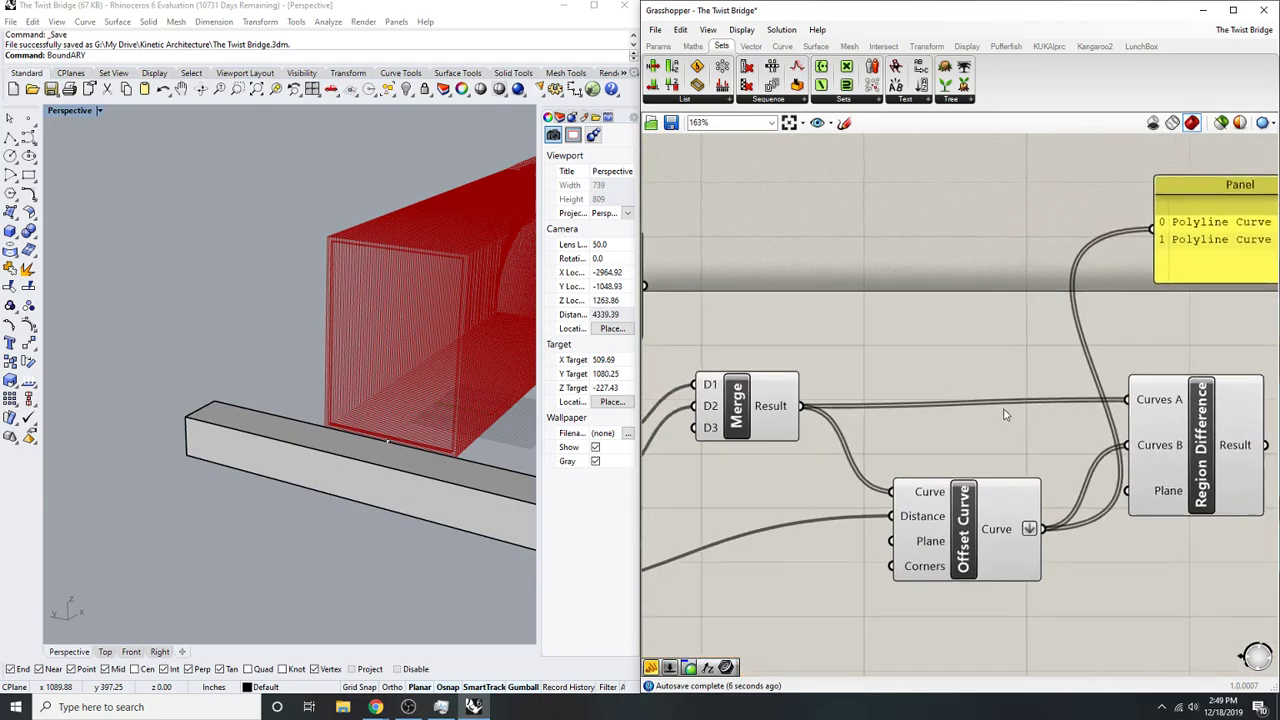
pyautogui.moveTo(916, 358); pyautogui.dragTo(890, 374, button='right')
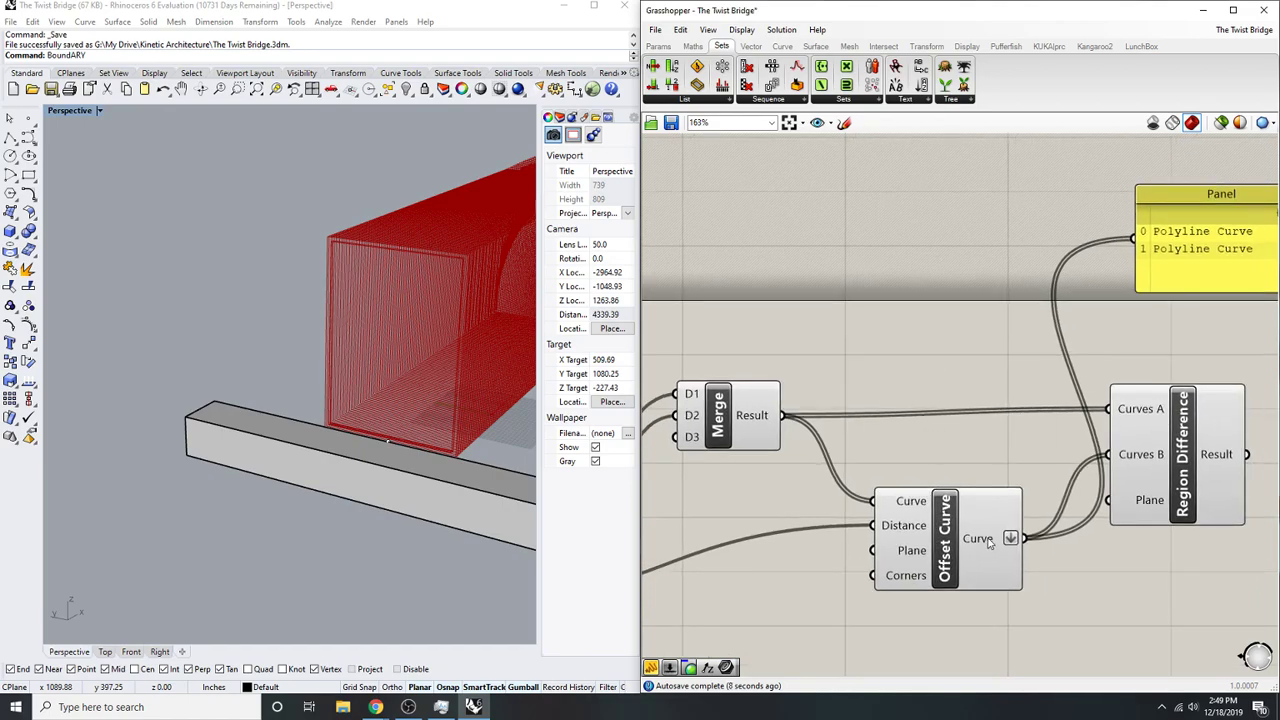
# - Disconnect Offset Curve from Region Difference's Curves B and turn off Flatten on Offset Curve's Curve output
pyautogui.rightClick(1147, 457)
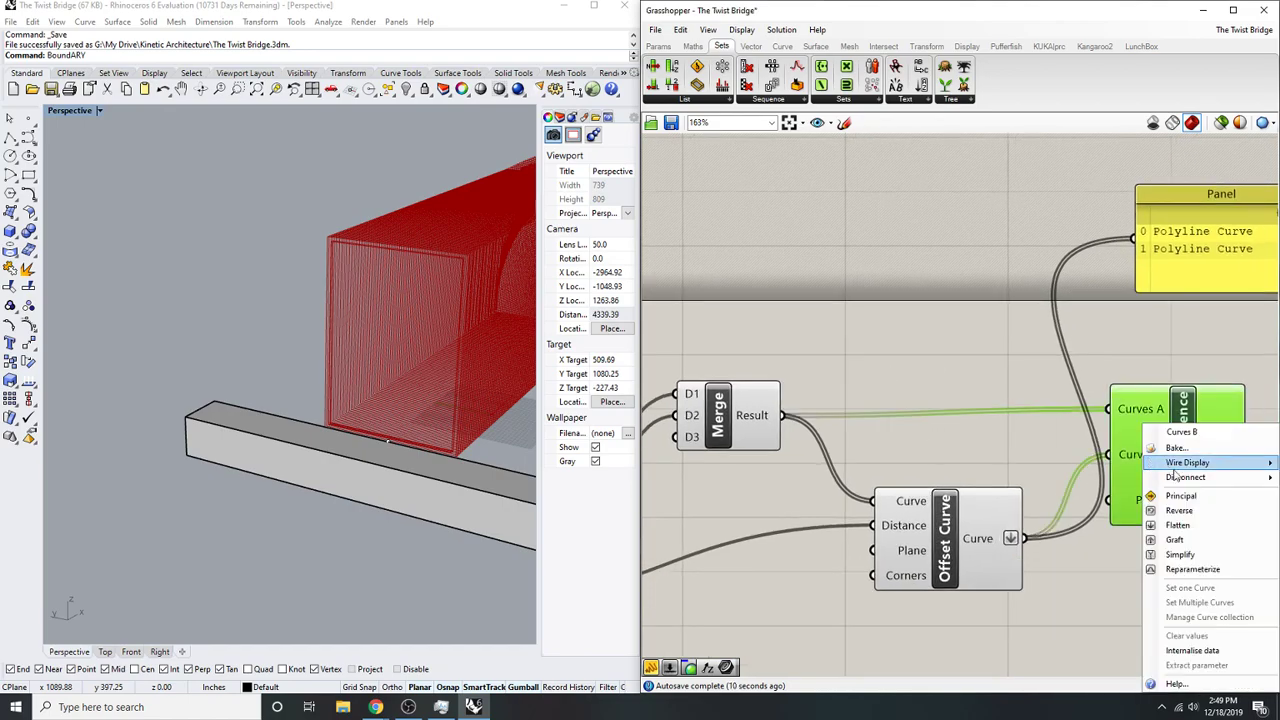
pyautogui.click(1275, 478)
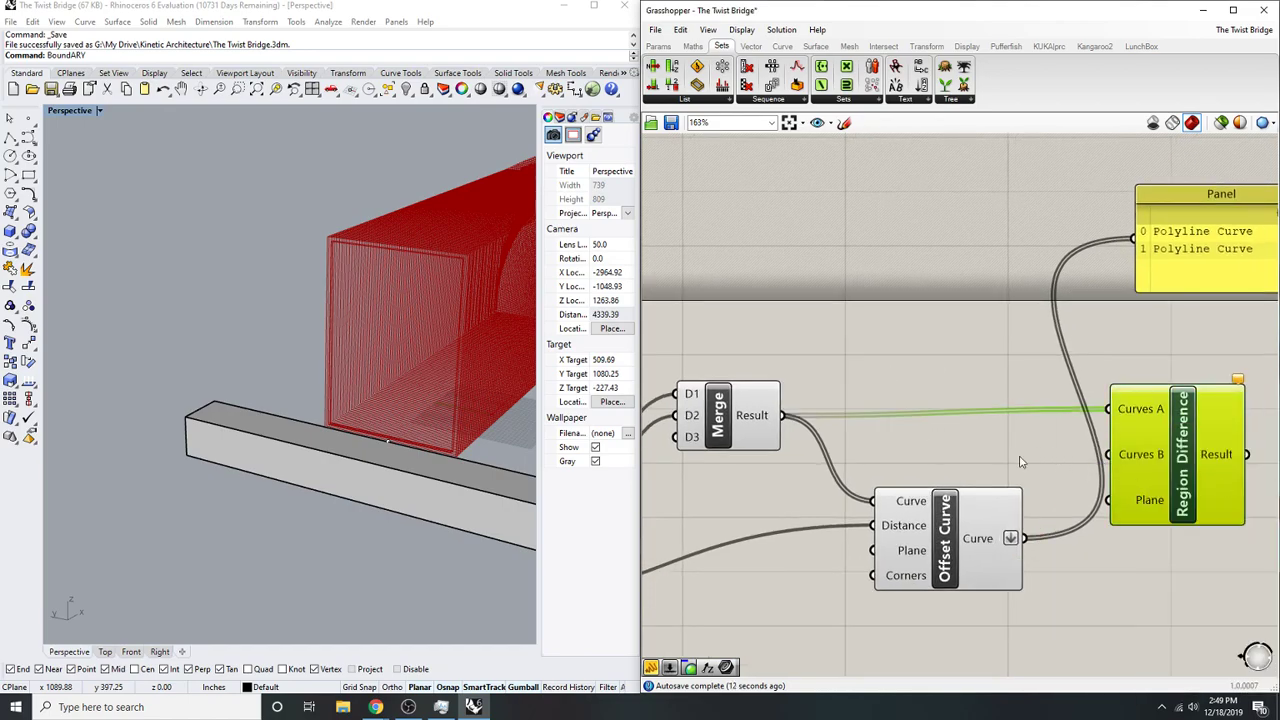
pyautogui.moveTo(1040, 452); pyautogui.dragTo(1016, 460, button='right')
pyautogui.doubleClick(960, 464)
pyautogui.click(883, 460)
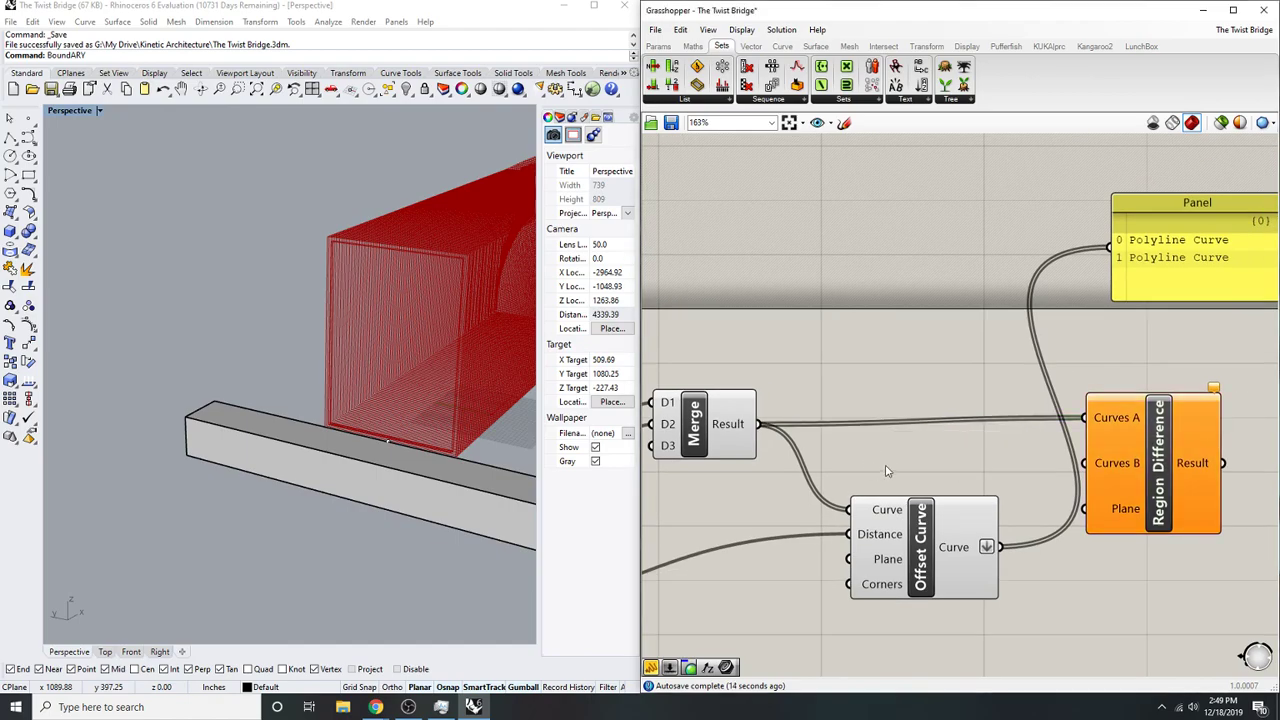
pyautogui.rightClick(965, 540)
pyautogui.click(1004, 610)
# - Graft the Result output of the Merge fed by List Item
pyautogui.moveTo(1141, 284); pyautogui.dragTo(1040, 314, button='right')
pyautogui.scroll(1, 1169, 272)
pyautogui.scroll(-2, 1020, 290)
pyautogui.moveTo(650, 424); pyautogui.dragTo(945, 387, button='right')
pyautogui.rightClick(960, 398)
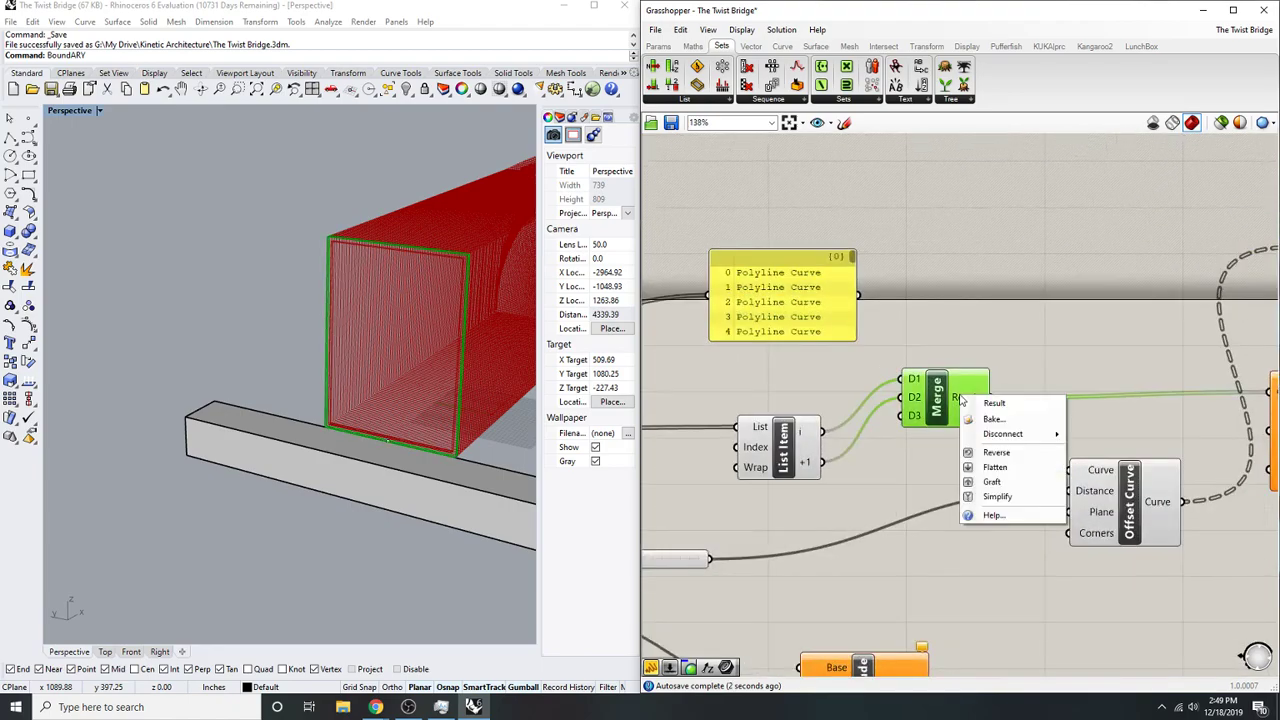
pyautogui.click(996, 467)
pyautogui.rightClick(969, 397)
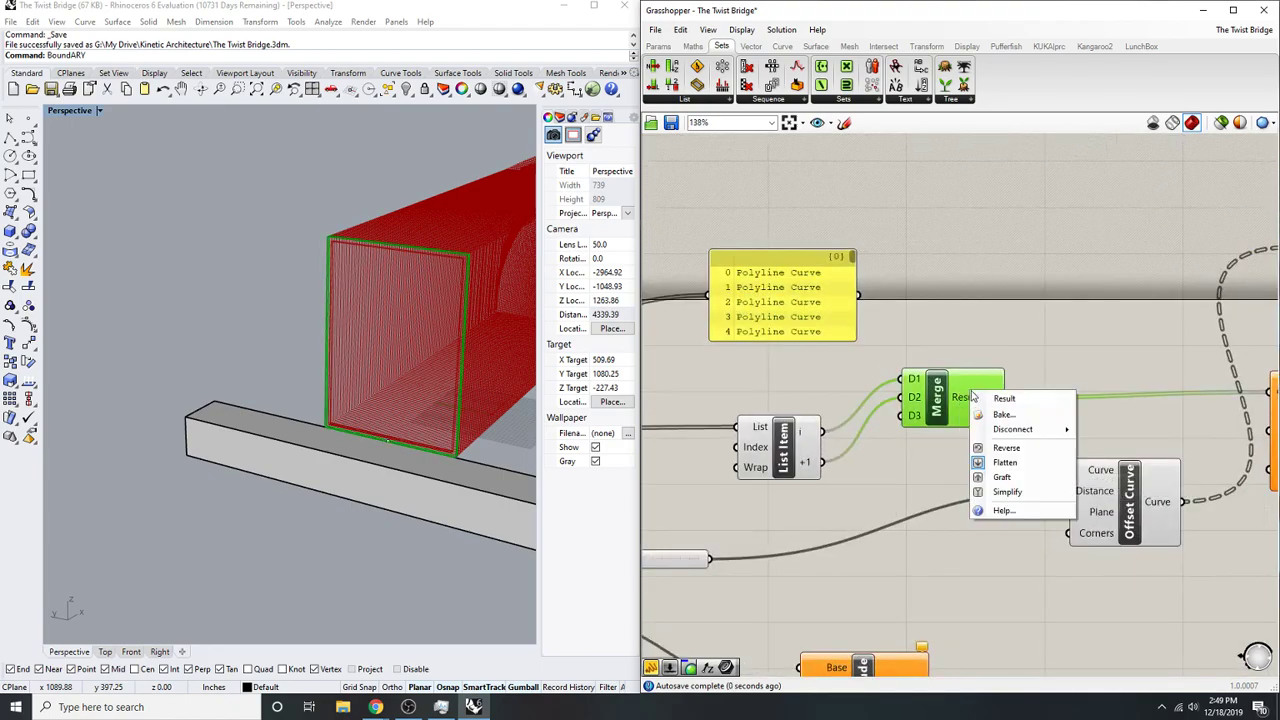
pyautogui.click(1001, 477)
pyautogui.moveTo(1161, 437); pyautogui.dragTo(955, 477, button='right')
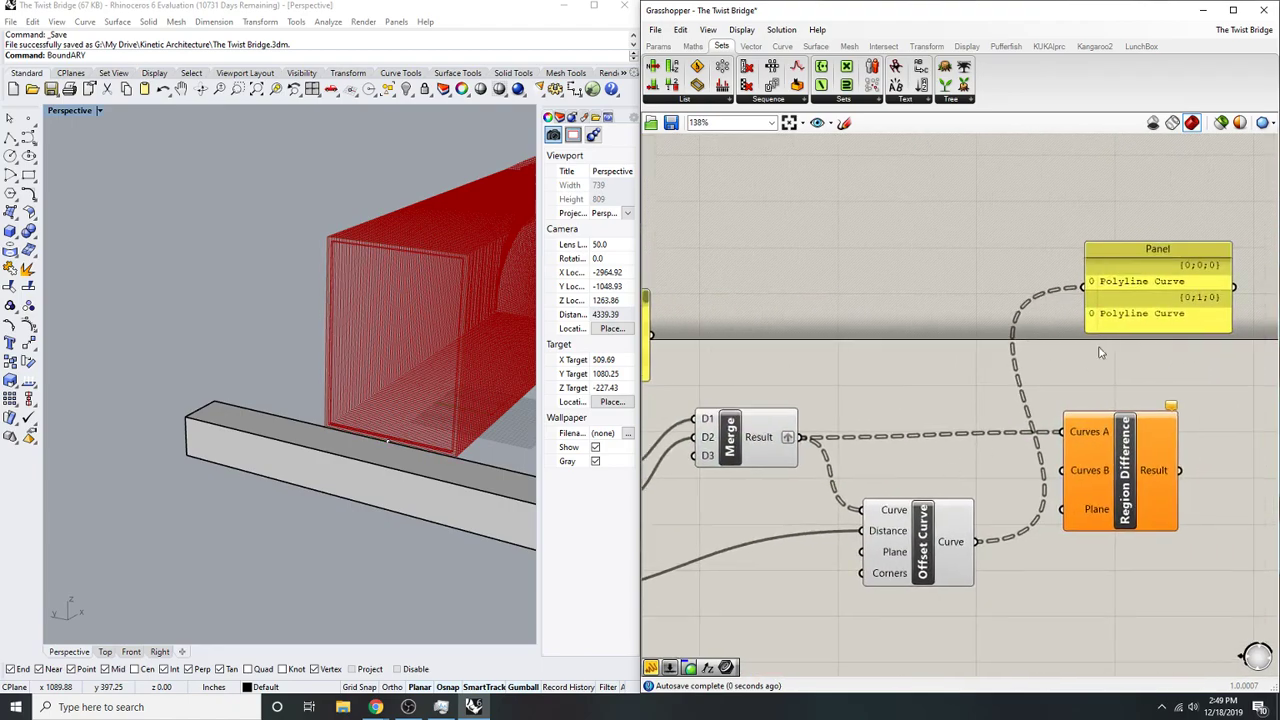
# - Add a Panel fed by the grafted Merge Result and place it beside the offset curves' panel
pyautogui.doubleClick(955, 350)
pyautogui.write('panel')
pyautogui.press('Return')
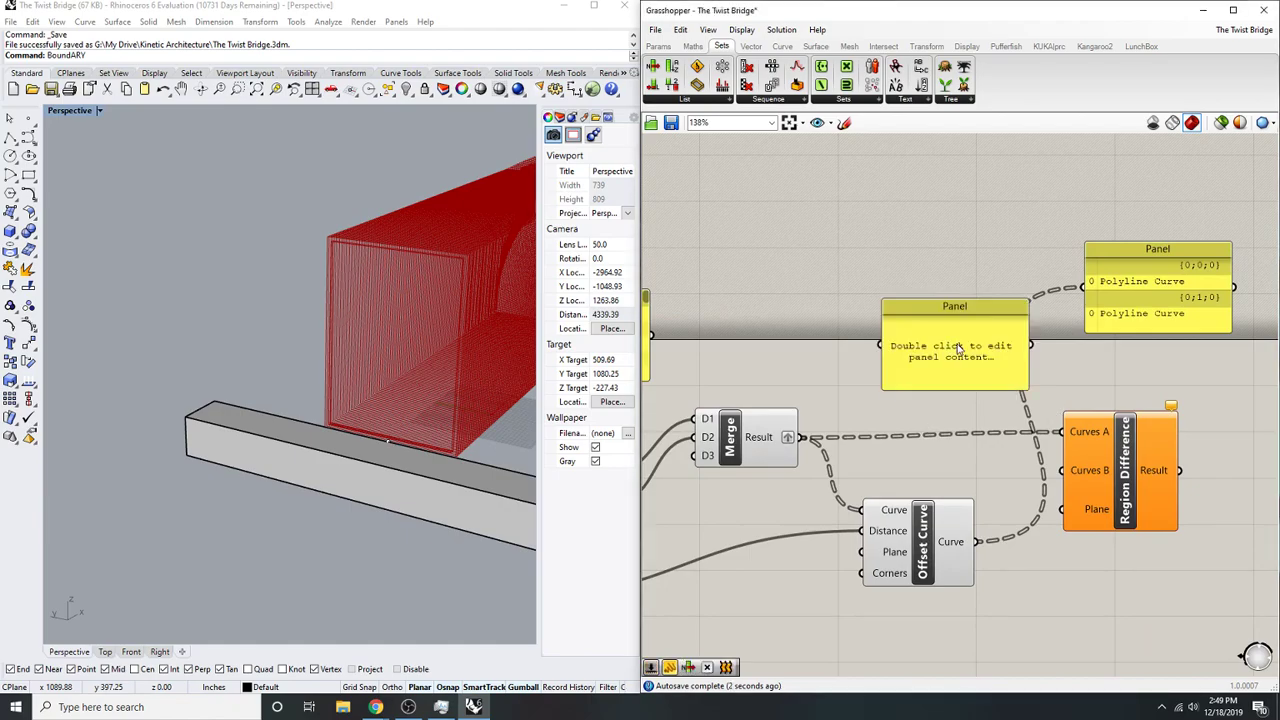
pyautogui.moveTo(826, 404); pyautogui.dragTo(802, 437)
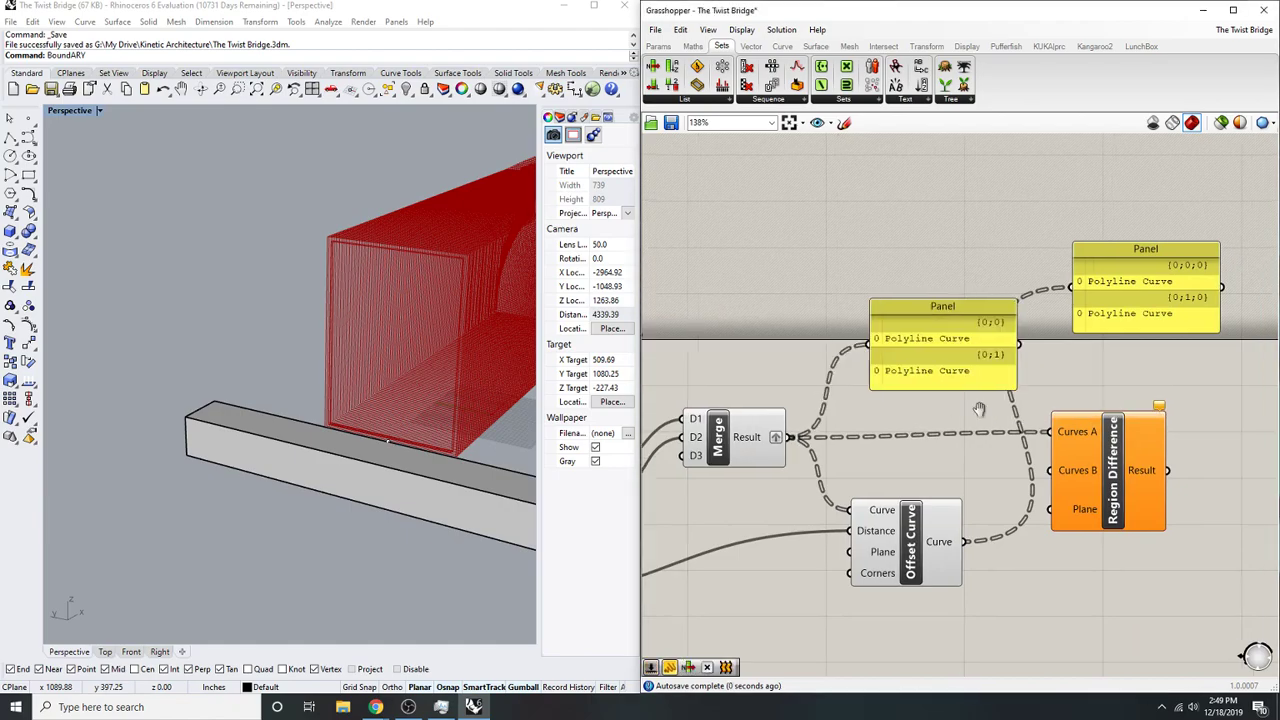
pyautogui.moveTo(800, 437); pyautogui.dragTo(742, 428, button='right')
pyautogui.moveTo(918, 338); pyautogui.dragTo(944, 286)
# - Reconnect Offset Curve's Curve output to Region Difference's Curves B and select Region Difference to preview its outlines
pyautogui.moveTo(916, 535); pyautogui.dragTo(1003, 461)
pyautogui.click(1068, 440)
pyautogui.scroll(5, 459, 296)
pyautogui.scroll(-4, 372, 377)
pyautogui.scroll(3, 395, 360)
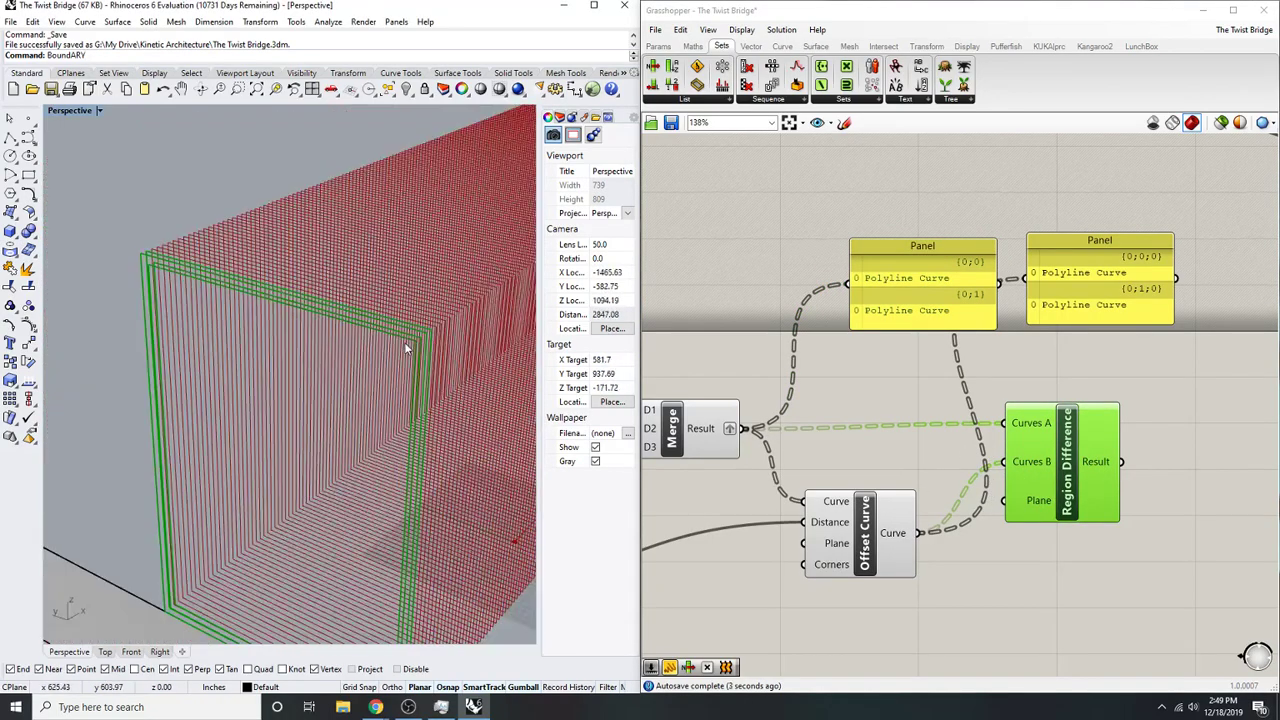
pyautogui.moveTo(369, 357); pyautogui.dragTo(349, 352, button='right')
# - Add a Boundary Surfaces component beside Region Difference and connect the Result output to its Edges input
pyautogui.moveTo(1090, 560); pyautogui.dragTo(1144, 507, button='right')
pyautogui.doubleClick(1156, 490)
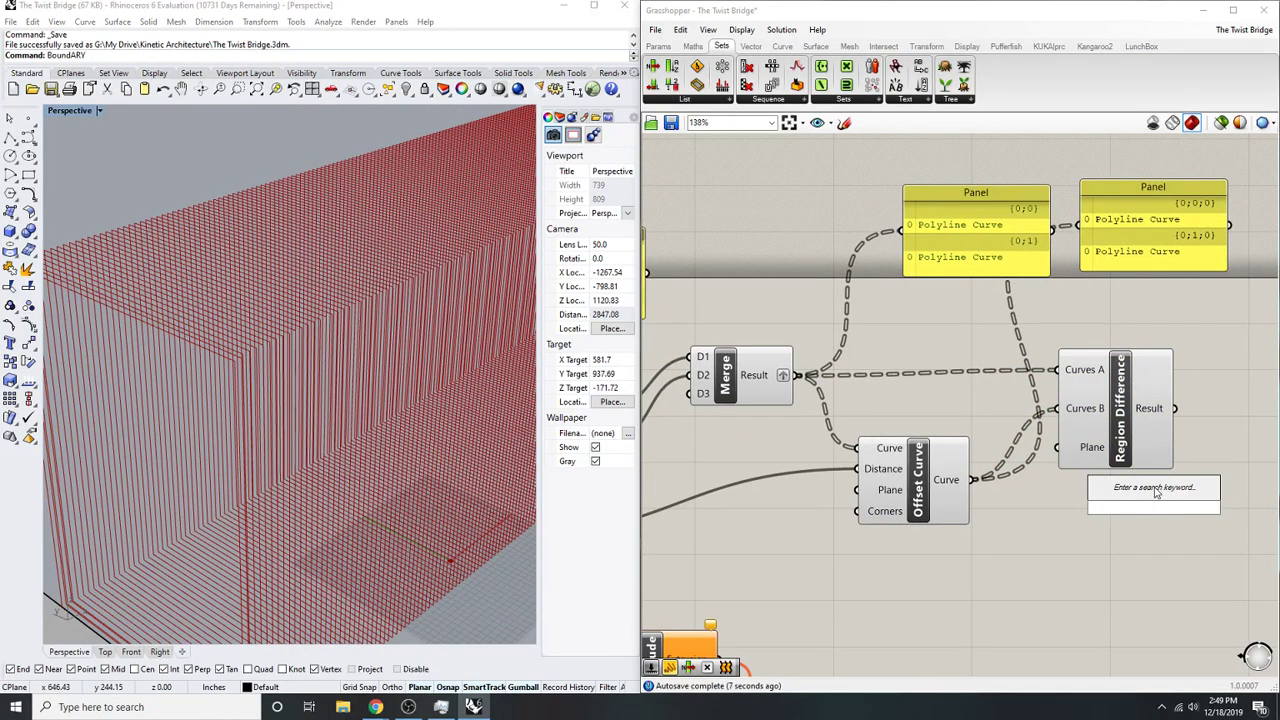
pyautogui.write('boundary')
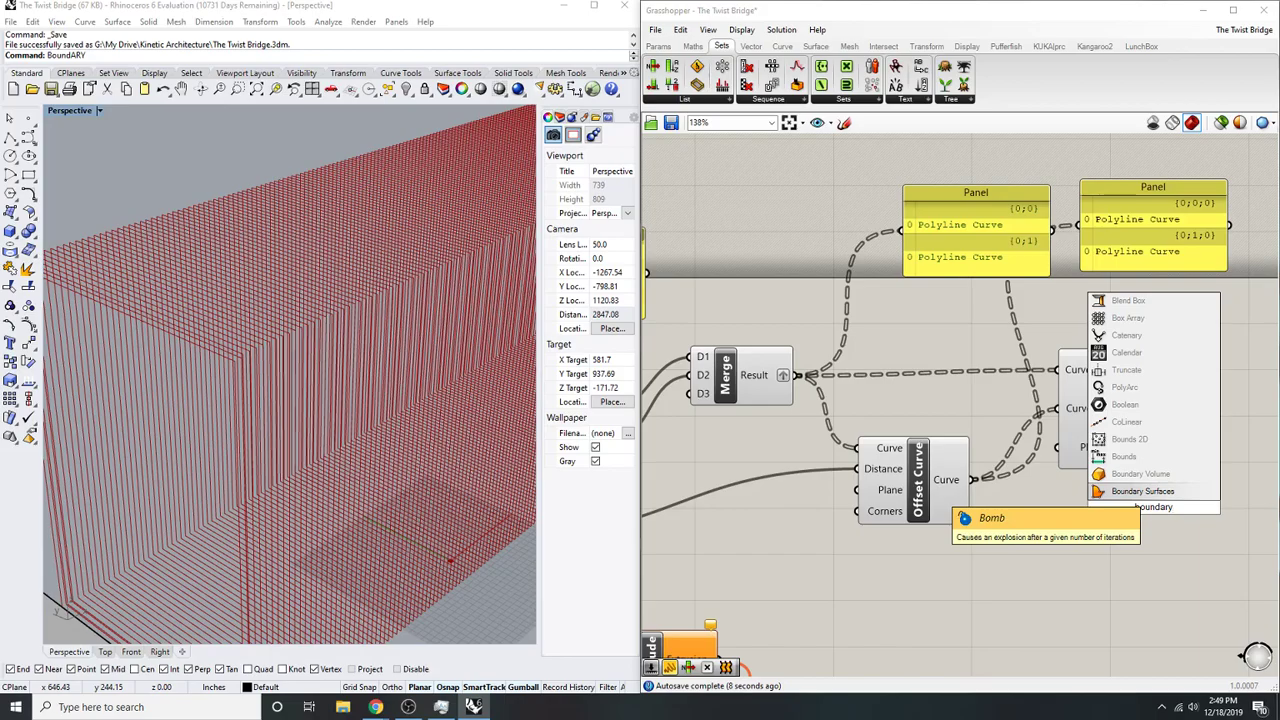
pyautogui.click(1156, 491)
pyautogui.moveTo(1097, 509); pyautogui.dragTo(1175, 408)
pyautogui.moveTo(1221, 454); pyautogui.dragTo(1099, 447, button='right')
pyautogui.moveTo(1082, 482); pyautogui.dragTo(1172, 449)
# - Inspect the boundary surfaces previewed on the first two frames in the Rhino perspective view
pyautogui.scroll(-6, 262, 390)
pyautogui.moveTo(280, 394); pyautogui.dragTo(349, 224, button='right')
pyautogui.scroll(10, 349, 224)
pyautogui.scroll(1, 349, 219)
pyautogui.scroll(-1, 349, 221)
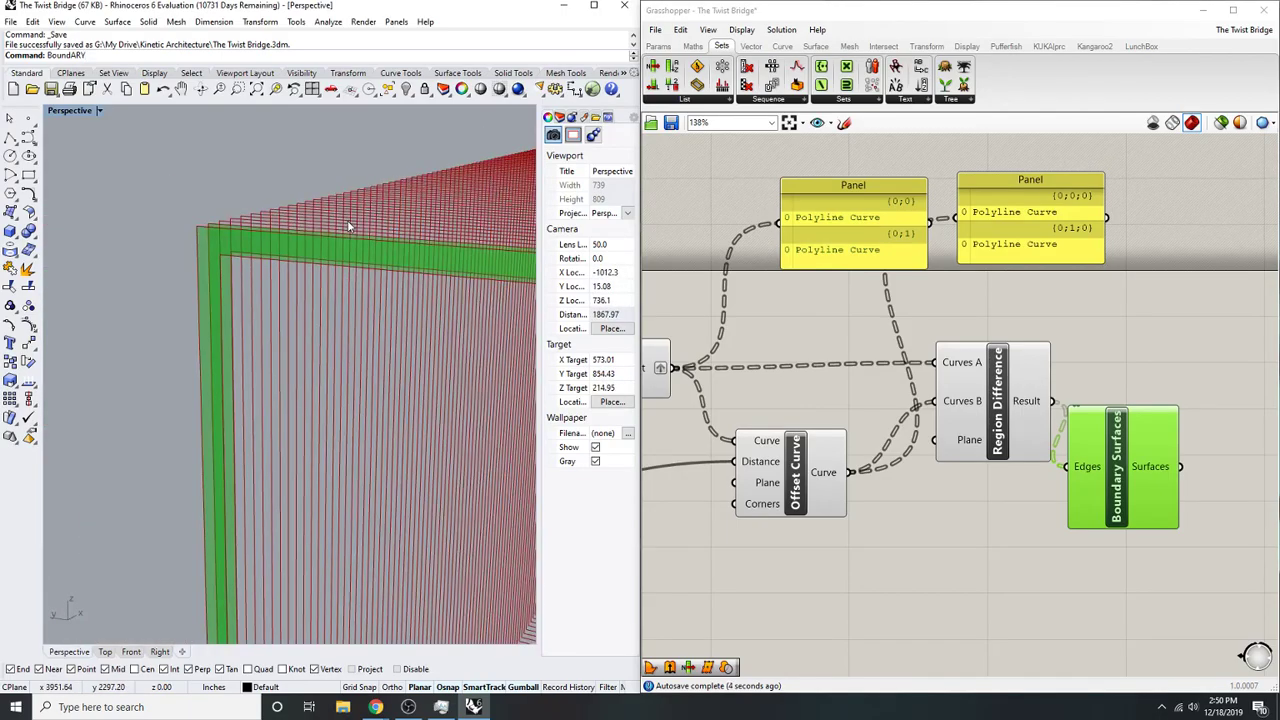
pyautogui.click(1078, 338)
pyautogui.moveTo(1100, 342); pyautogui.dragTo(1066, 370, button='right')
pyautogui.scroll(-4, 1205, 300)
pyautogui.scroll(1, 1046, 394)
# - Delete the test List Item and the Merge it feeds, leaving Offset Curve and Region Difference on the canvas
pyautogui.moveTo(940, 358); pyautogui.dragTo(1015, 404, button='right')
pyautogui.scroll(-1, 1030, 392)
pyautogui.scroll(1, 978, 400)
pyautogui.click(1016, 412)
pyautogui.press('Delete')
pyautogui.scroll(-2, 1015, 404)
pyautogui.scroll(2, 1117, 451)
pyautogui.moveTo(1100, 506); pyautogui.dragTo(1070, 476)
pyautogui.click(991, 380)
pyautogui.press('Delete')
pyautogui.moveTo(942, 393); pyautogui.dragTo(1018, 414, button='right')
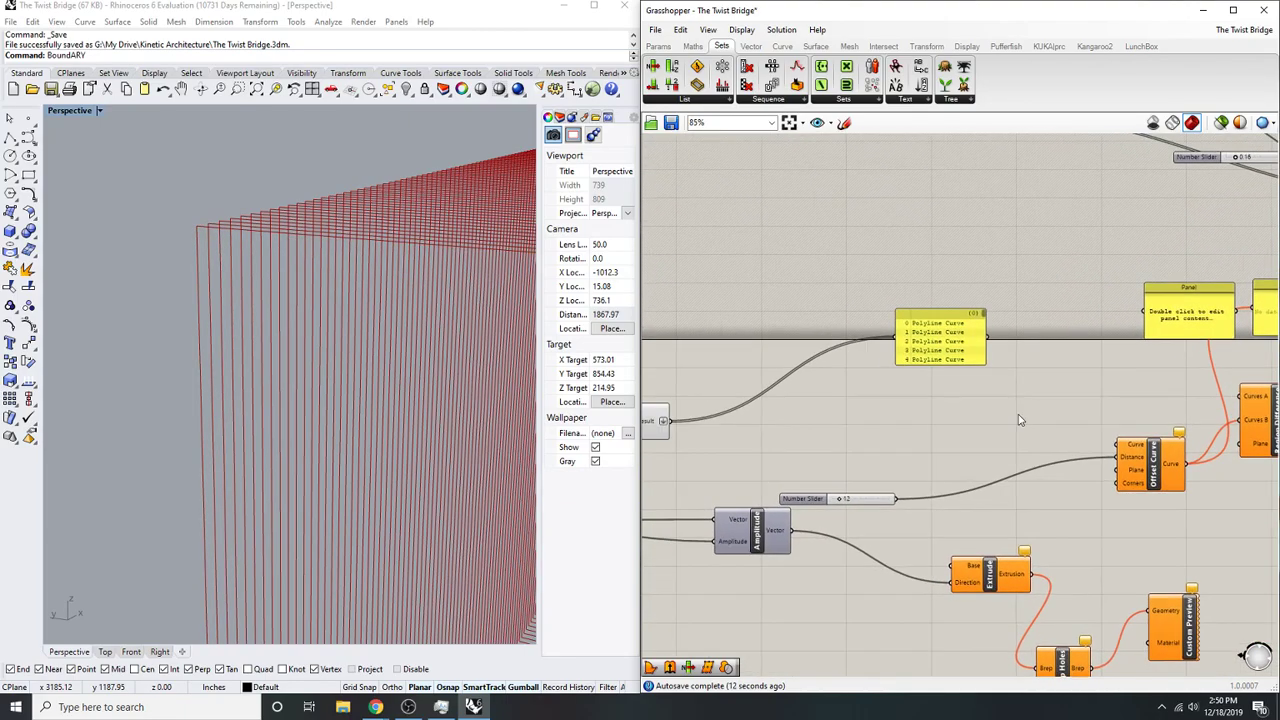
# - Add a Graft Tree component below the panel listing the polyline curves
pyautogui.doubleClick(919, 404)
pyautogui.write('gfraft')
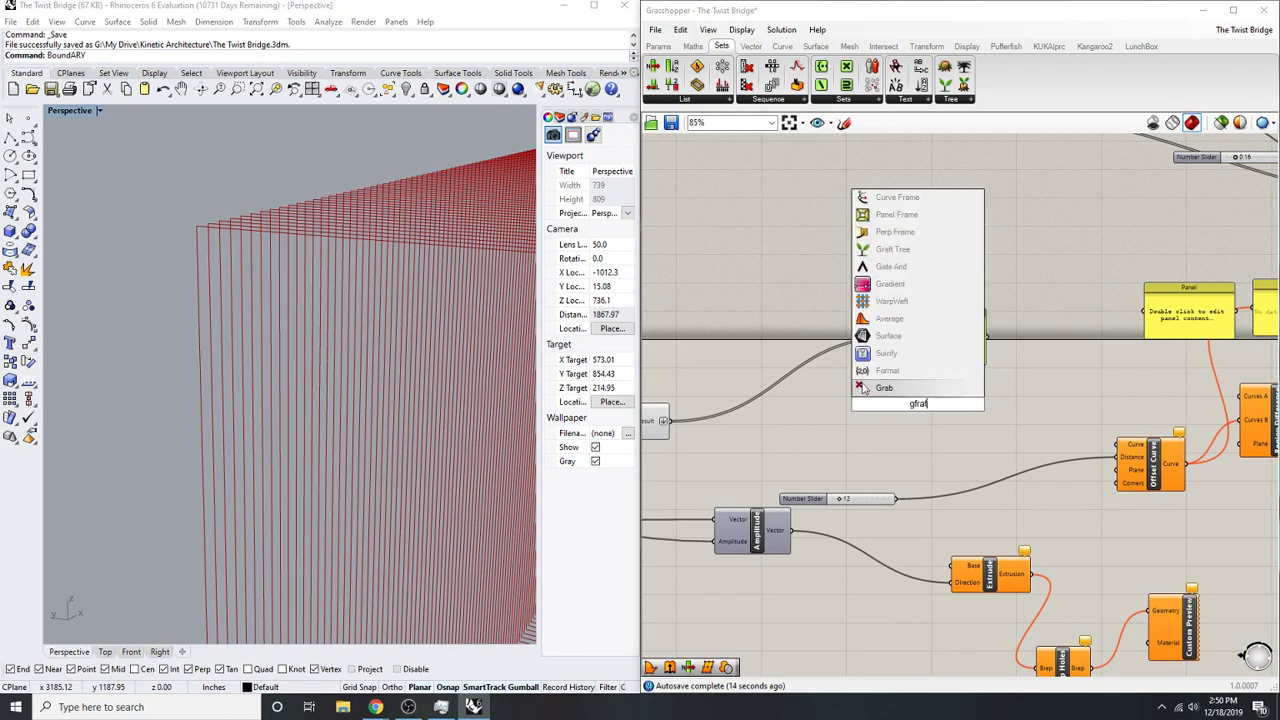
pyautogui.press('Up')
pyautogui.press('Up')
pyautogui.press('Up')
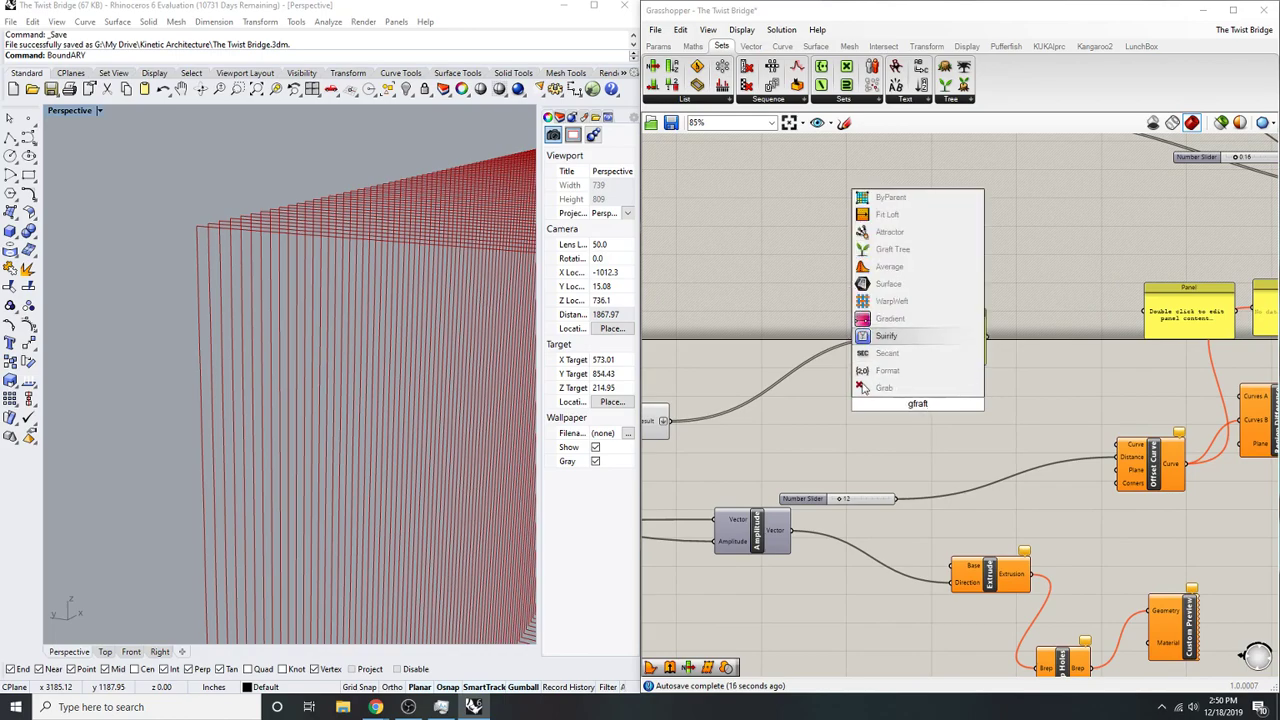
pyautogui.press('Up')
pyautogui.press('BackSpace')
pyautogui.press('BackSpace')
pyautogui.press('BackSpace')
pyautogui.press('BackSpace')
pyautogui.press('BackSpace')
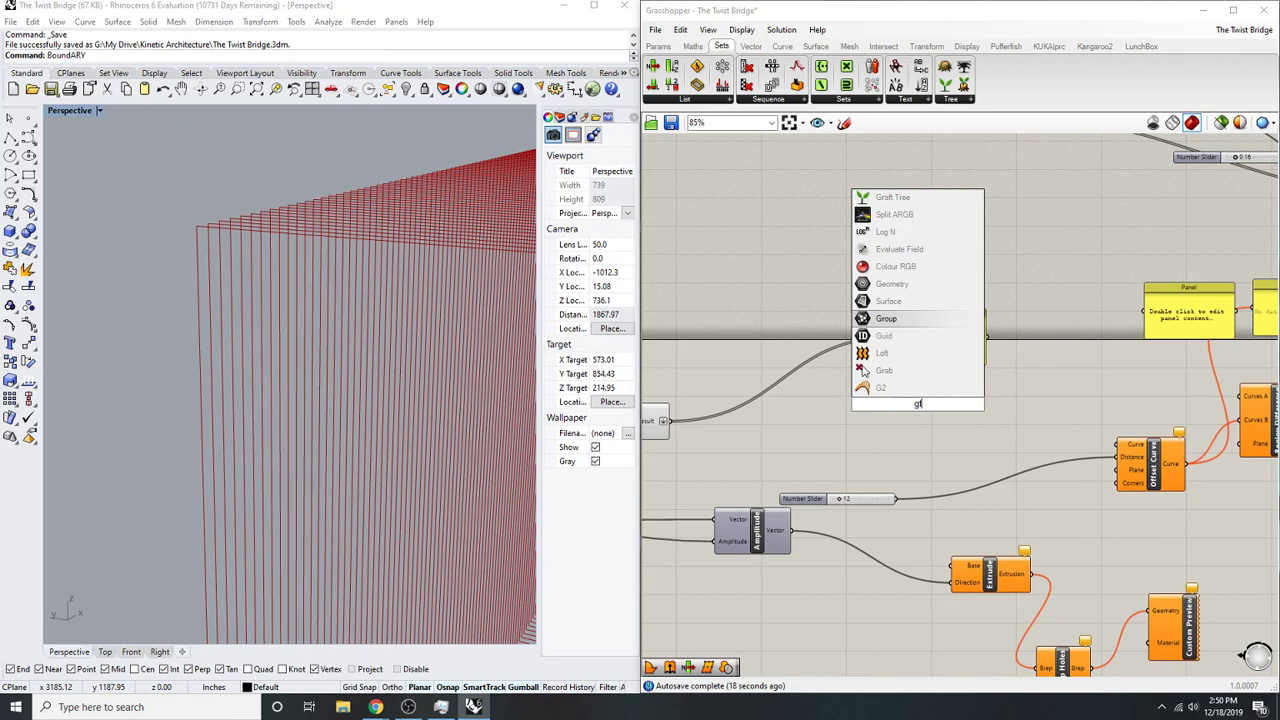
pyautogui.write('raft')
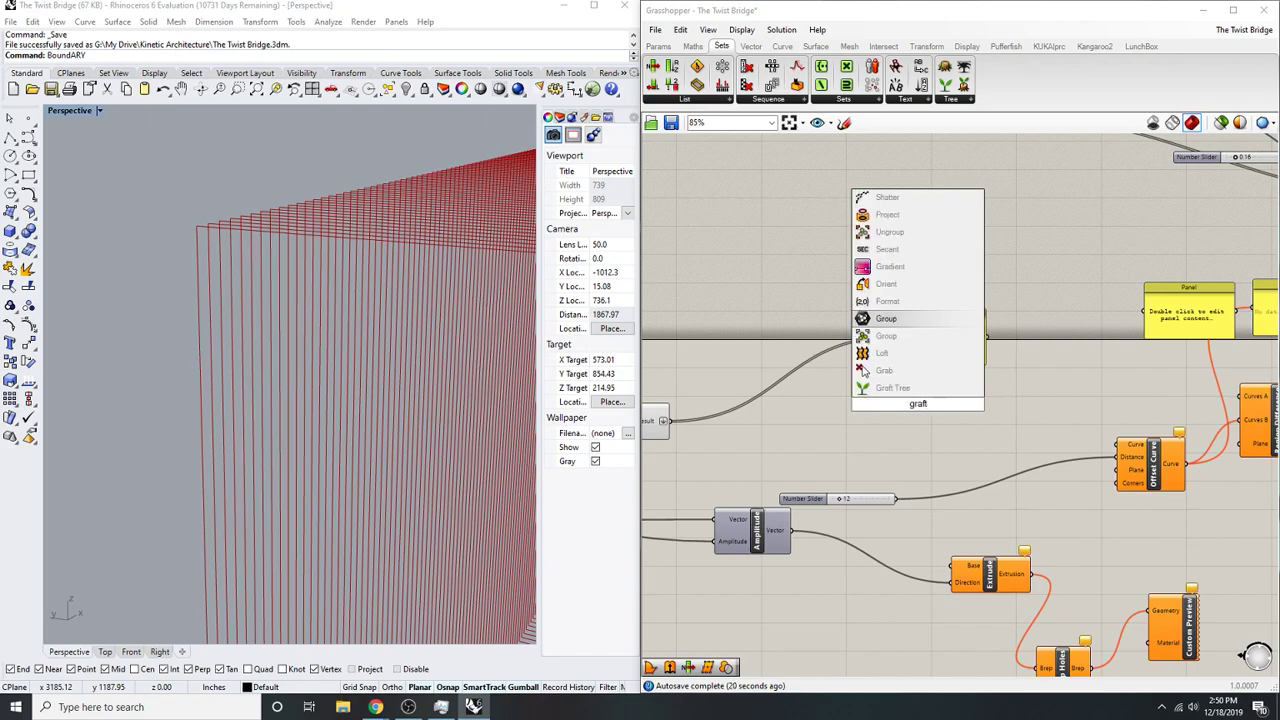
pyautogui.press('Down')
pyautogui.press('Down')
pyautogui.press('Down')
pyautogui.press('Down')
pyautogui.press('Return')
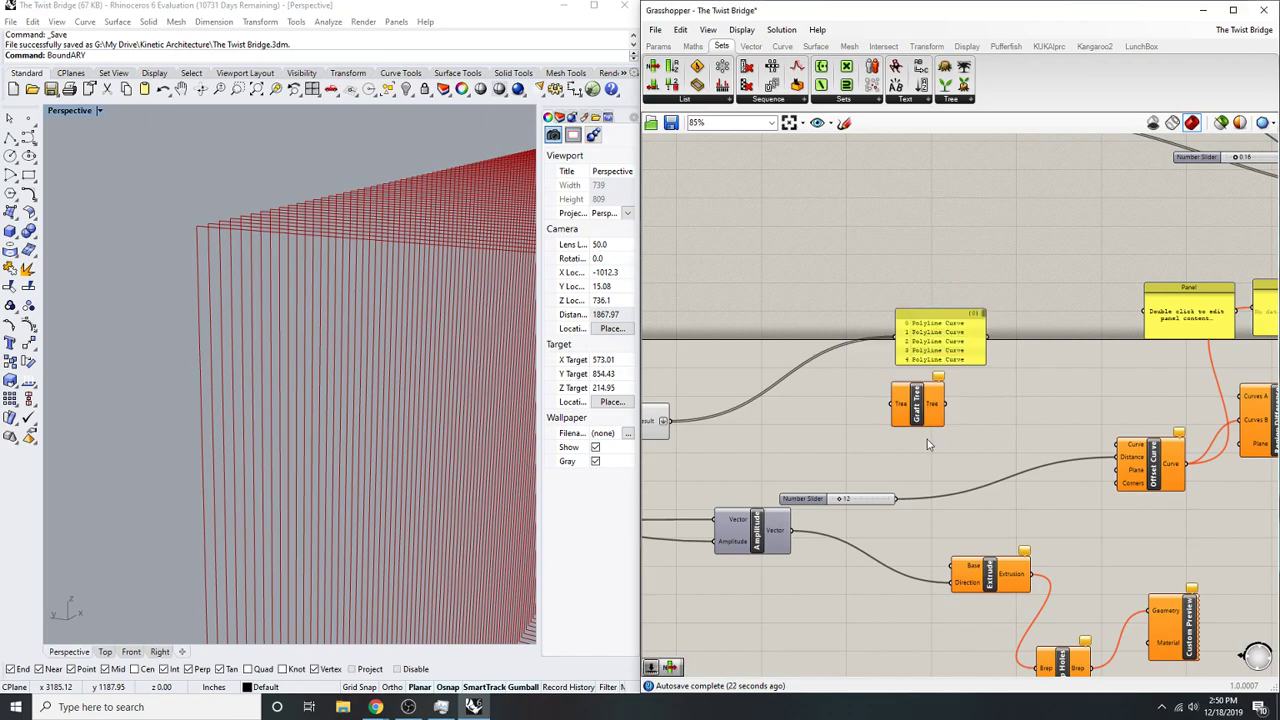
# - Connect Merge's Result to Graft Tree and Graft Tree's output to Region Difference's Curves A input
pyautogui.moveTo(656, 400); pyautogui.dragTo(733, 392, button='right')
pyautogui.moveTo(745, 412); pyautogui.dragTo(968, 396)
pyautogui.moveTo(1073, 417); pyautogui.dragTo(965, 416, button='right')
pyautogui.moveTo(913, 395); pyautogui.dragTo(1215, 398)
pyautogui.moveTo(1070, 369); pyautogui.dragTo(1010, 379, button='right')
# - Save the definition and connect Graft Tree's output to Offset Curve's Curve input
pyautogui.click(1015, 450)
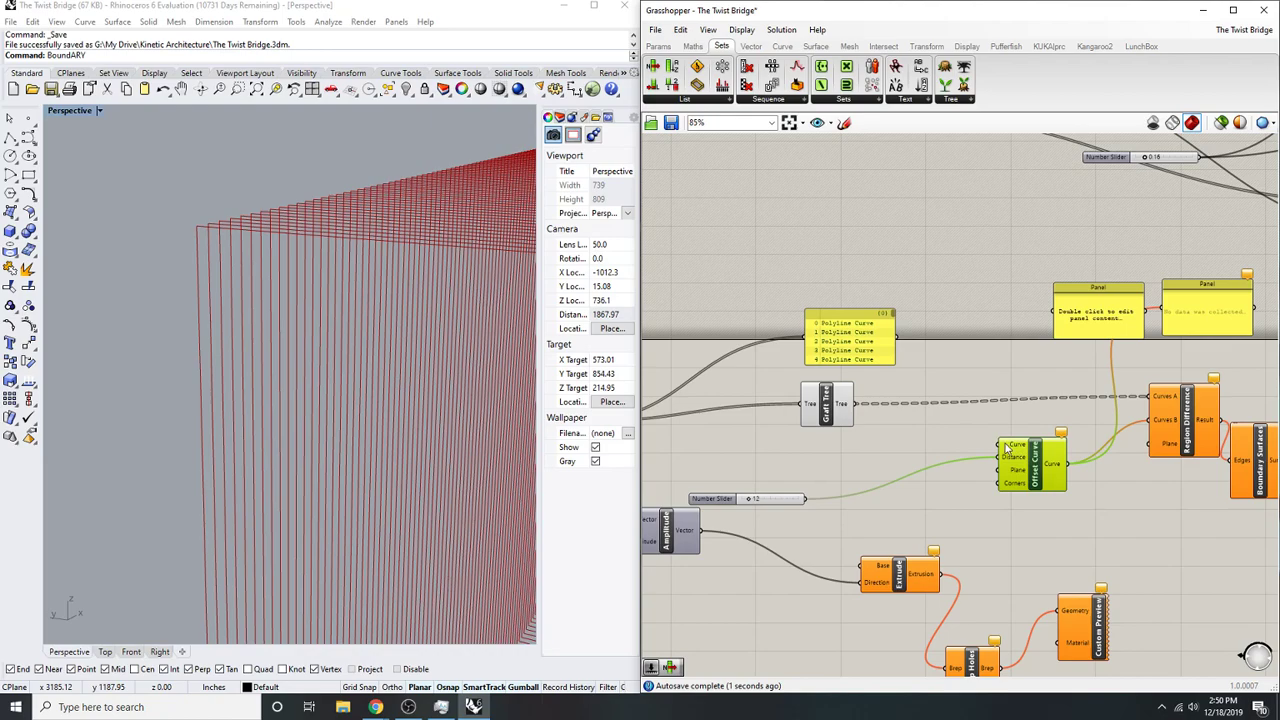
pyautogui.moveTo(1004, 449); pyautogui.dragTo(866, 405)
pyautogui.click(670, 122)
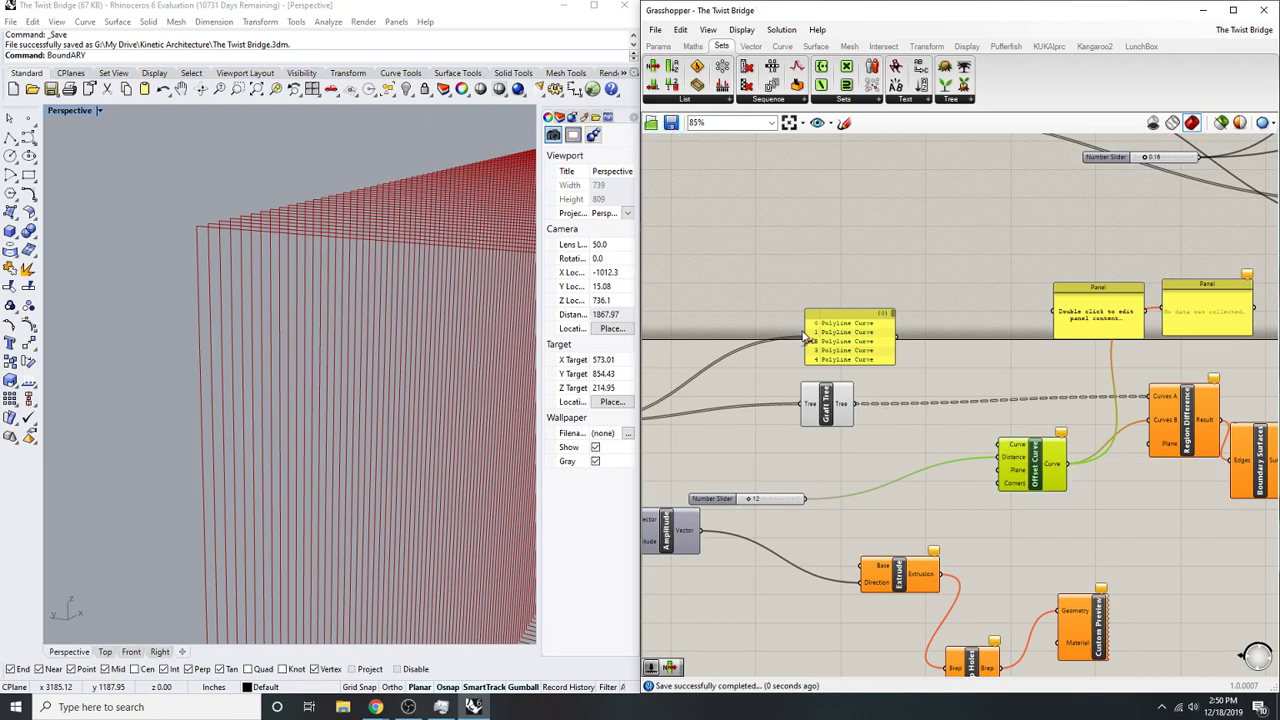
pyautogui.moveTo(852, 404); pyautogui.dragTo(1006, 452)
pyautogui.moveTo(1010, 440); pyautogui.dragTo(820, 441, button='right')
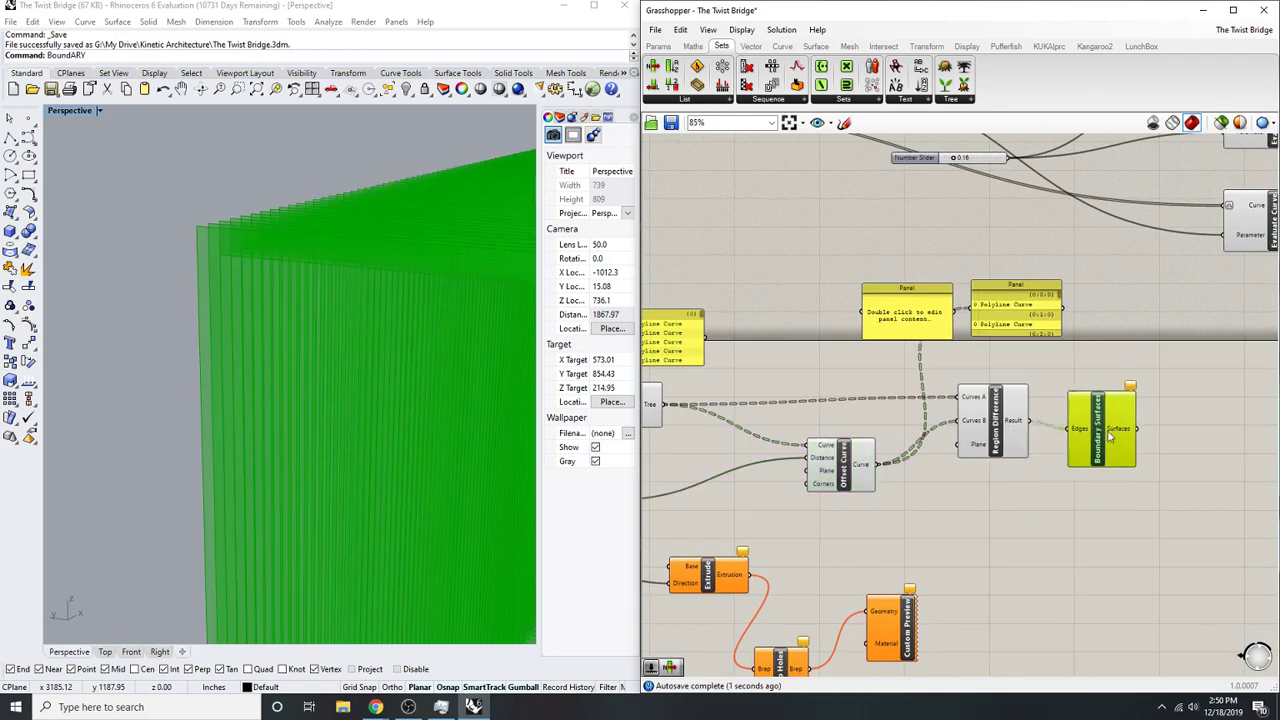
# - Examine the previewed Boundary Surfaces and Offset Curve results along the twisting part of the bridge
pyautogui.scroll(-10, 454, 342)
pyautogui.moveTo(454, 342); pyautogui.dragTo(391, 366, button='right')
pyautogui.scroll(7, 450, 350)
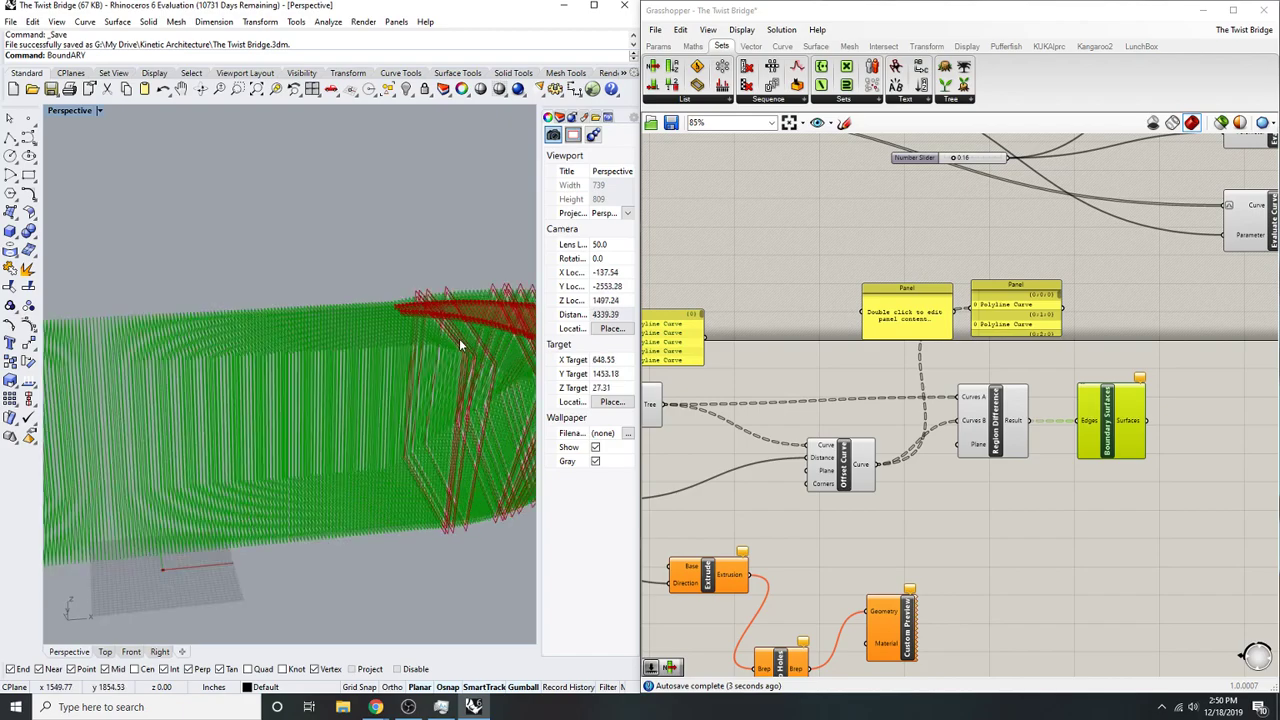
pyautogui.scroll(-5, 430, 337)
pyautogui.scroll(4, 449, 350)
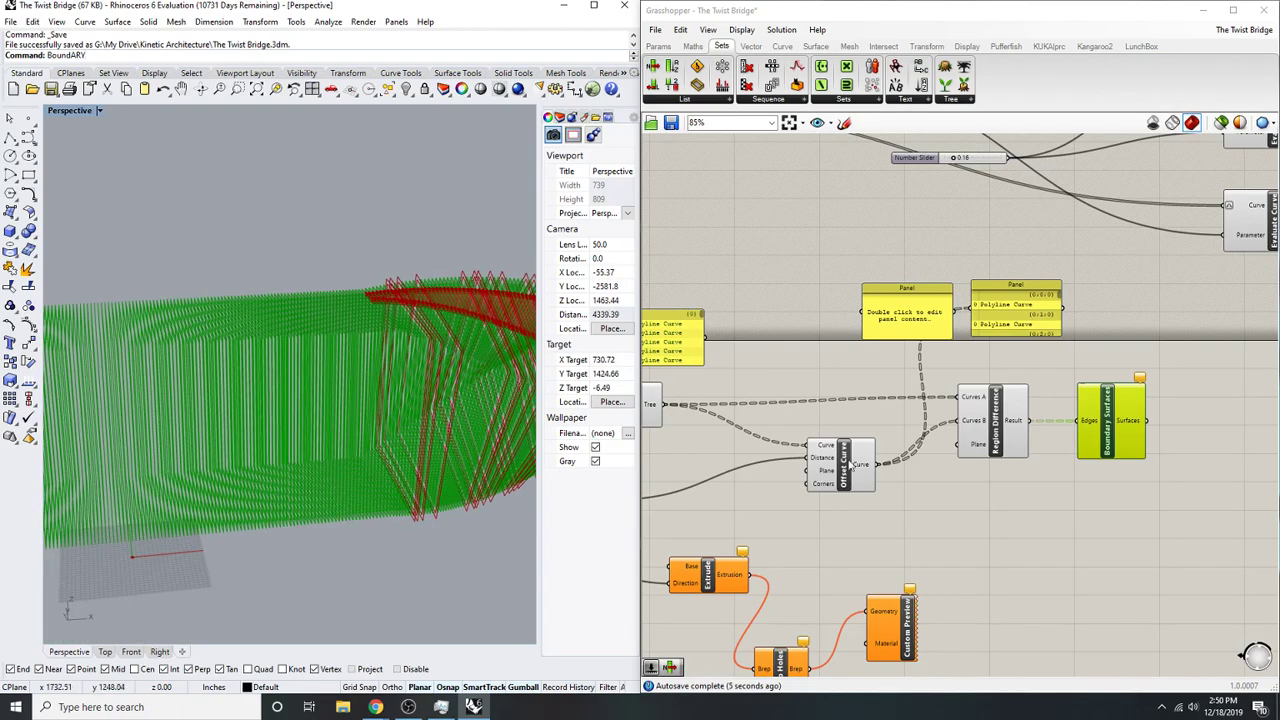
pyautogui.moveTo(912, 457); pyautogui.dragTo(888, 464, button='right')
pyautogui.click(840, 470)
pyautogui.scroll(2, 890, 458)
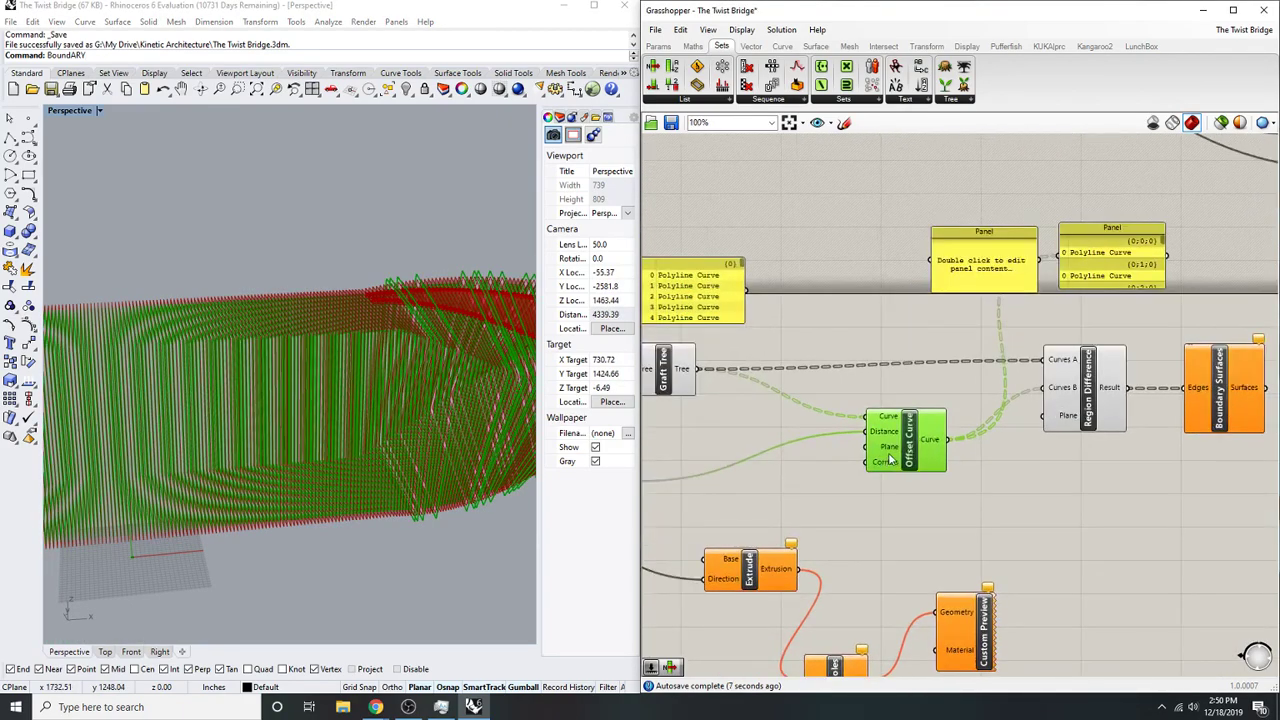
pyautogui.moveTo(893, 455)
pyautogui.scroll(-1, 886, 447)
pyautogui.moveTo(886, 447); pyautogui.dragTo(993, 448, button='right')
pyautogui.scroll(1, 1168, 413)
pyautogui.moveTo(1120, 394); pyautogui.dragTo(1082, 419, button='right')
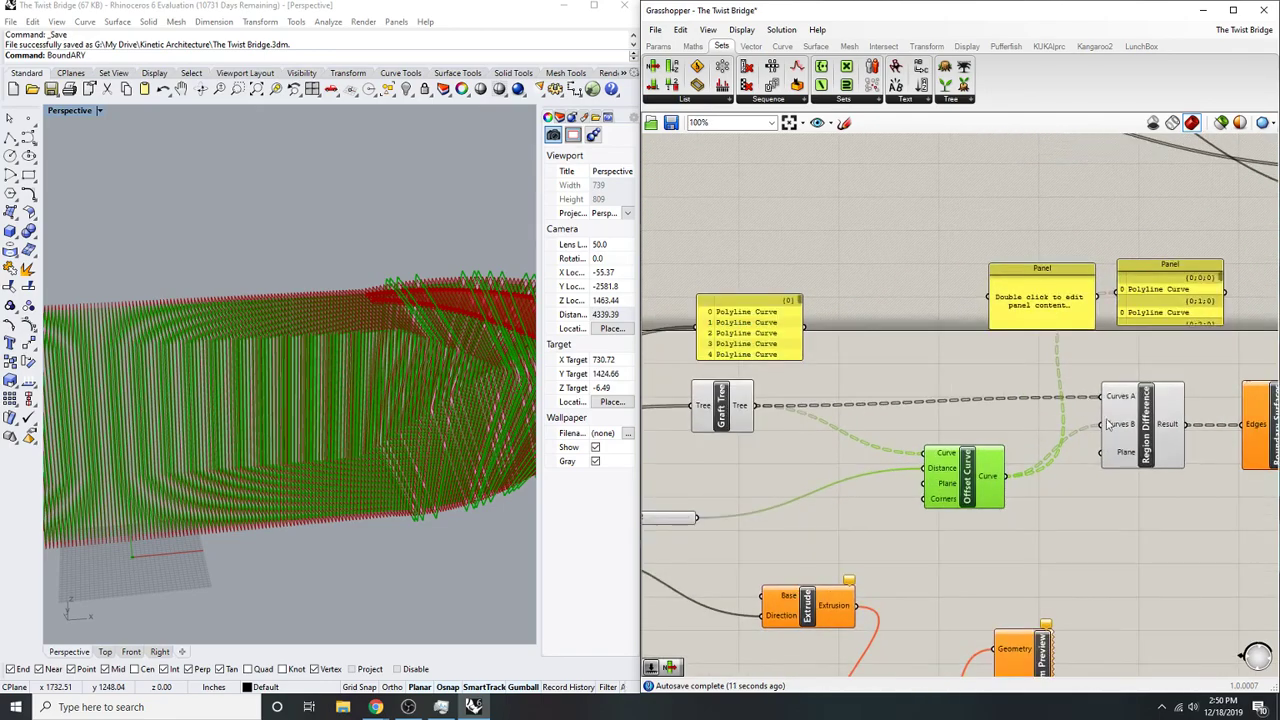
# - Disconnect Graft Tree from Region Difference's Curves A input
pyautogui.click(1126, 407)
pyautogui.rightClick(1126, 400)
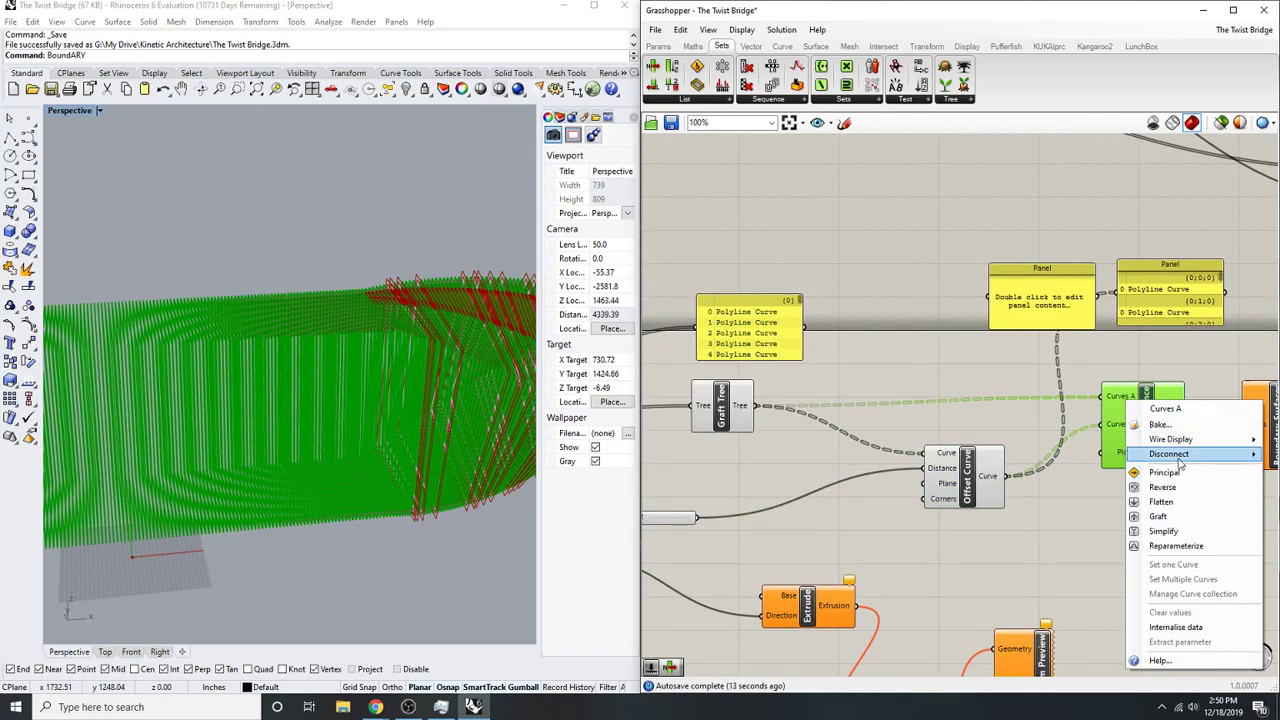
pyautogui.click(1275, 454)
# - Add a Move To Point component between Merge and Offset Curve
pyautogui.scroll(-3, 1010, 422)
pyautogui.moveTo(1012, 429); pyautogui.dragTo(1185, 432, button='right')
pyautogui.scroll(1, 1185, 432)
pyautogui.click(1014, 439)
pyautogui.doubleClick(1014, 434)
pyautogui.write('plane')
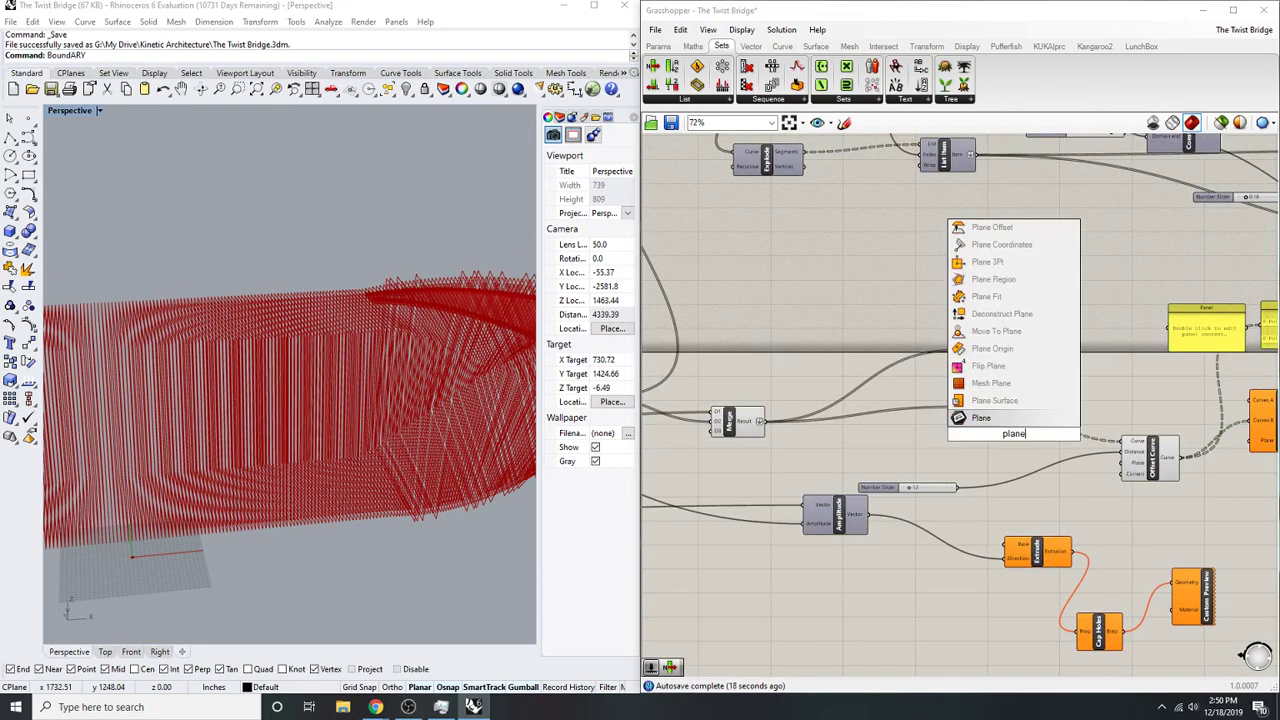
pyautogui.press('BackSpace')
pyautogui.press('BackSpace')
pyautogui.press('BackSpace')
pyautogui.write('mvpoe to ')
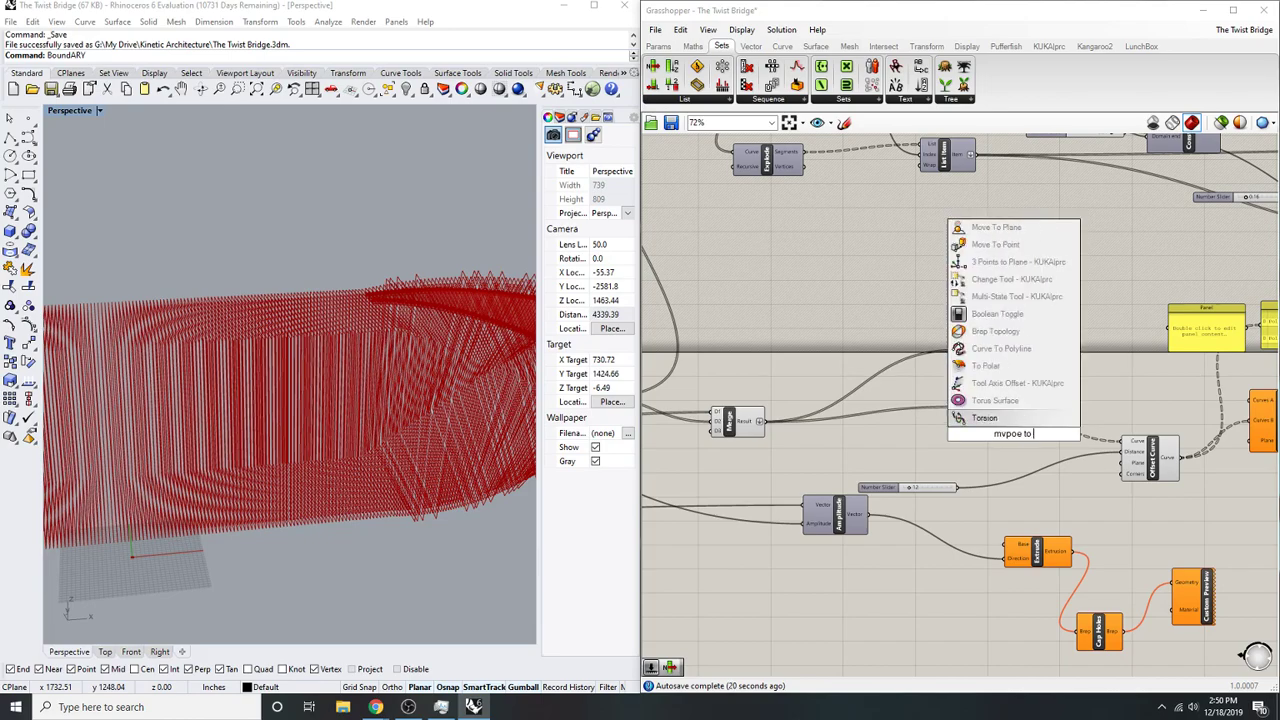
pyautogui.write('poitn')
pyautogui.press('BackSpace')
pyautogui.press('BackSpace')
pyautogui.press('BackSpace')
pyautogui.press('BackSpace')
pyautogui.press('BackSpace')
pyautogui.press('BackSpace')
pyautogui.press('BackSpace')
pyautogui.press('BackSpace')
pyautogui.press('BackSpace')
pyautogui.press('BackSpace')
pyautogui.press('BackSpace')
pyautogui.press('BackSpace')
pyautogui.press('BackSpace')
pyautogui.press('BackSpace')
pyautogui.write('move to point')
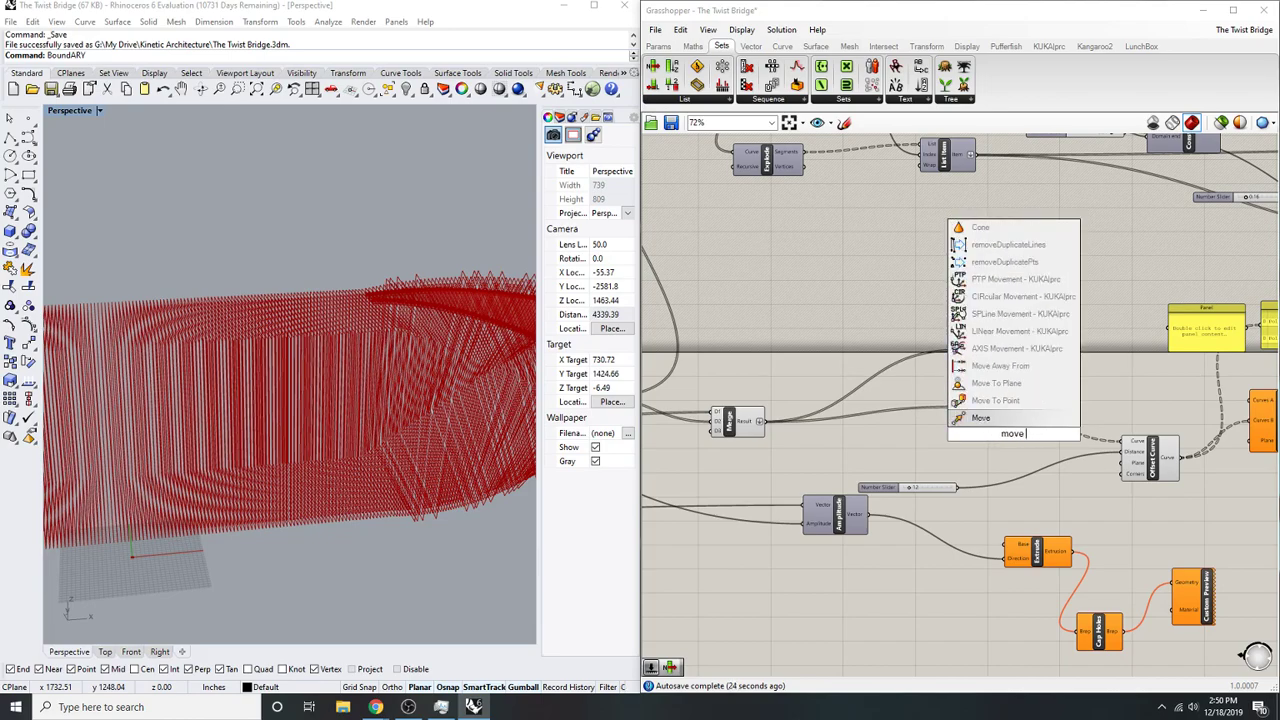
pyautogui.press('Return')
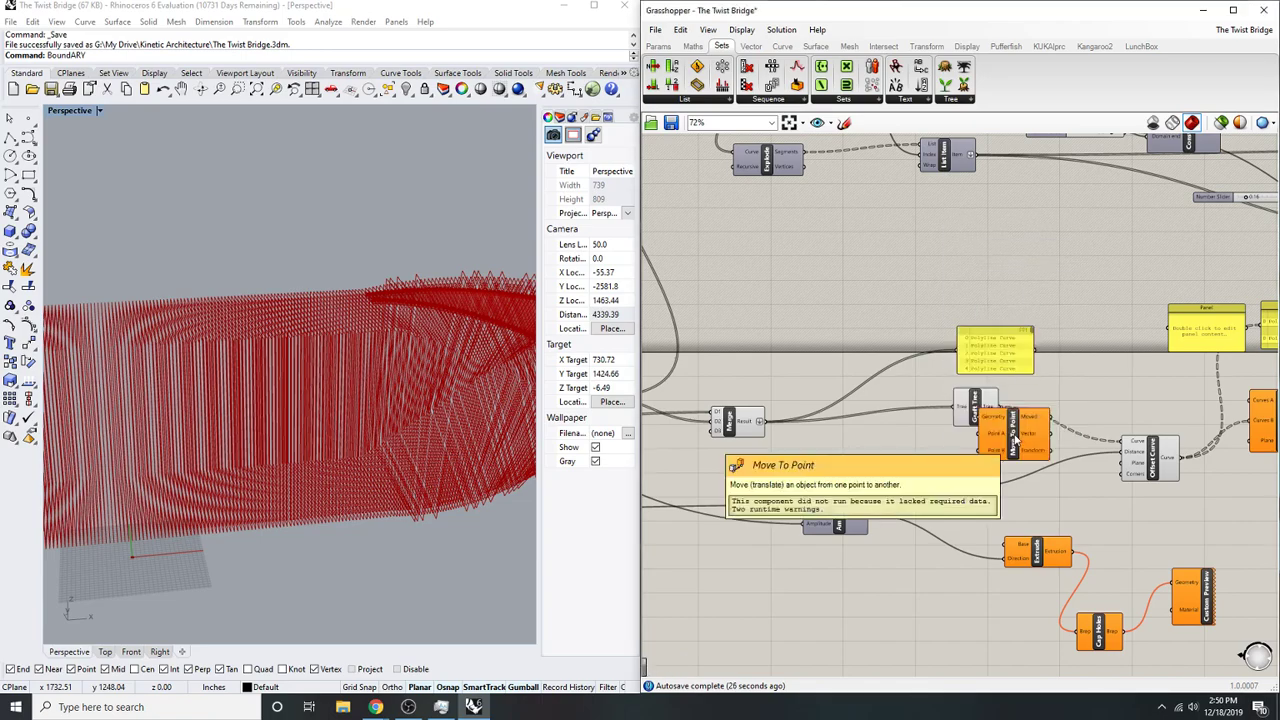
# - Relocate the new Move To Point component upstream, beside the Rotate component
pyautogui.scroll(-4, 1000, 435)
pyautogui.moveTo(946, 418); pyautogui.dragTo(839, 390)
pyautogui.moveTo(839, 390); pyautogui.dragTo(961, 376, button='right')
pyautogui.scroll(3, 926, 386)
pyautogui.click(1043, 349)
pyautogui.moveTo(1043, 349); pyautogui.dragTo(995, 363, button='right')
pyautogui.moveTo(853, 388); pyautogui.dragTo(1026, 372, button='right')
pyautogui.scroll(-2, 944, 407)
pyautogui.moveTo(944, 407); pyautogui.dragTo(1036, 414, button='right')
pyautogui.scroll(2, 700, 458)
pyautogui.moveTo(650, 457); pyautogui.dragTo(974, 461, button='right')
pyautogui.moveTo(1209, 437); pyautogui.dragTo(1094, 422, button='right')
pyautogui.scroll(2, 1094, 425)
pyautogui.click(1094, 425)
pyautogui.middleClick(1100, 410)
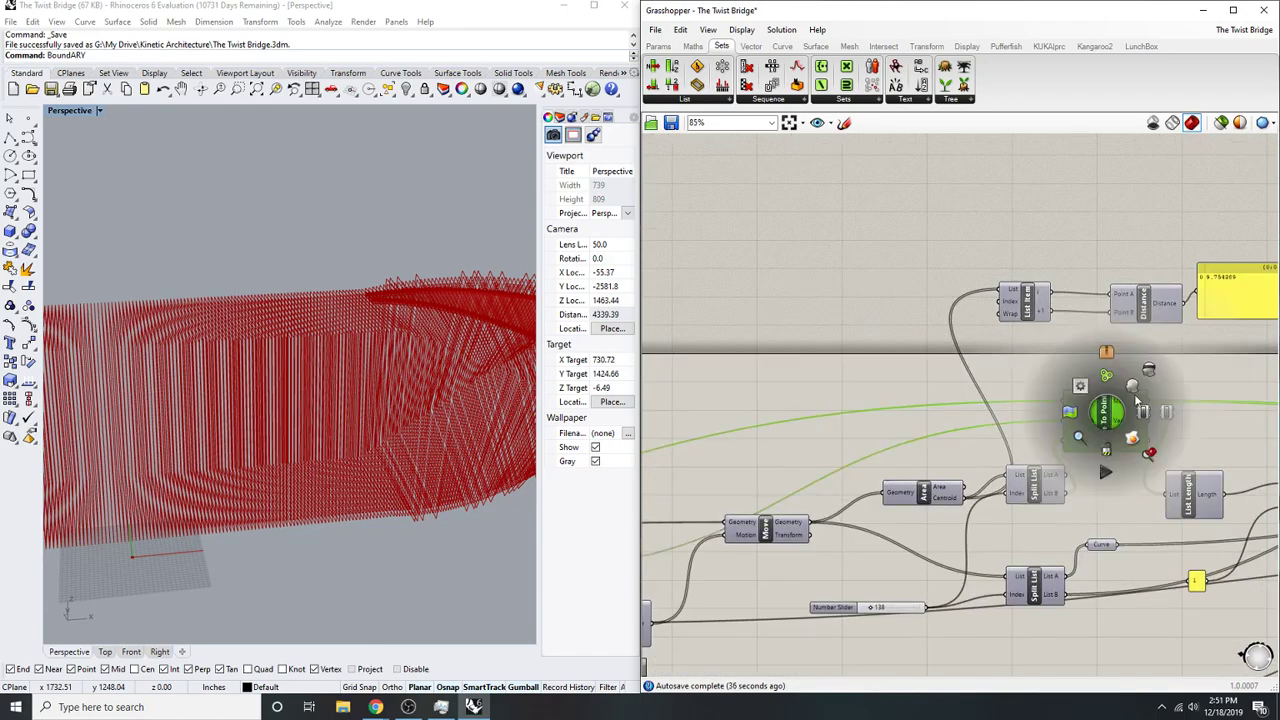
pyautogui.middleClick(1128, 403)
pyautogui.click(1169, 362)
pyautogui.scroll(-3, 1155, 392)
pyautogui.moveTo(1155, 392); pyautogui.dragTo(940, 463, button='right')
pyautogui.scroll(1, 940, 463)
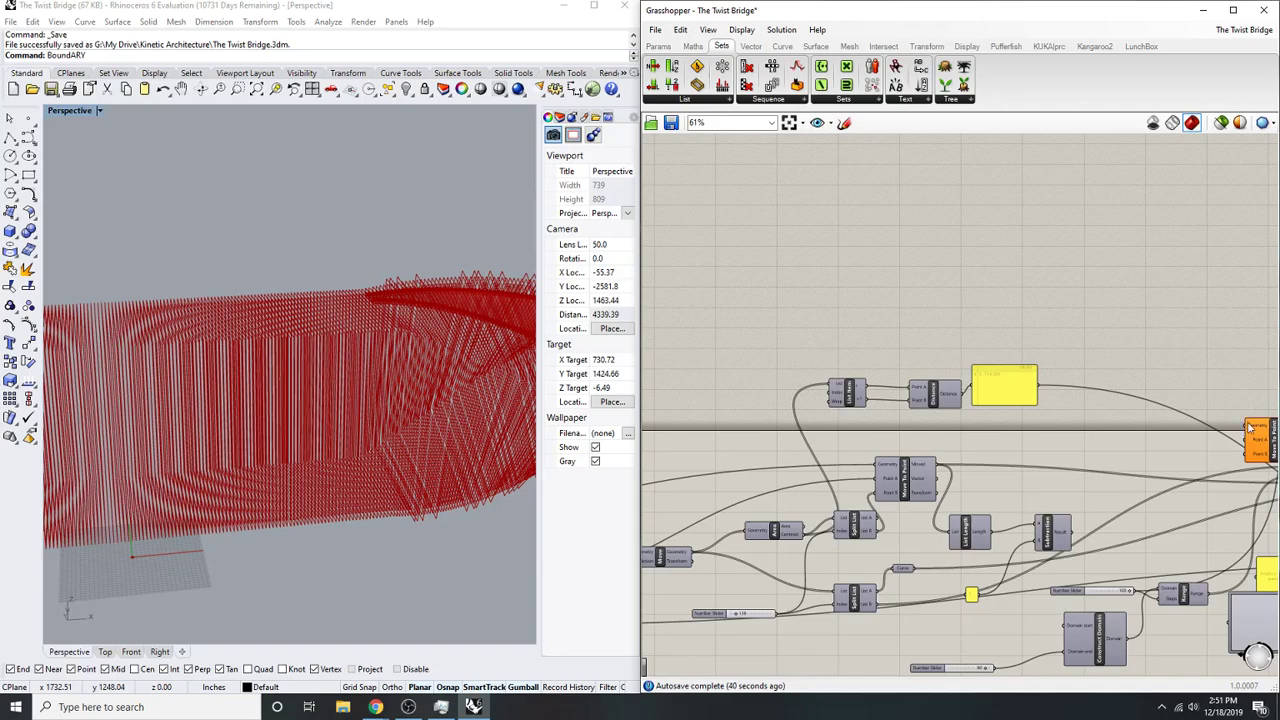
# - Connect the upstream base plane to the new Move To Point component's Geometry input
pyautogui.scroll(-3, 1250, 430)
pyautogui.moveTo(1250, 428); pyautogui.dragTo(707, 500)
pyautogui.scroll(3, 831, 491)
pyautogui.scroll(-3, 1028, 414)
pyautogui.scroll(3, 710, 488)
pyautogui.moveTo(882, 488); pyautogui.dragTo(799, 488, button='right')
pyautogui.scroll(-3, 800, 478)
pyautogui.scroll(2, 1225, 395)
# - Connect Deconstruct Plane's Origin output to the new Move To Point component's Point A input
pyautogui.moveTo(1225, 395); pyautogui.dragTo(1125, 388, button='right')
pyautogui.scroll(-3, 1203, 366)
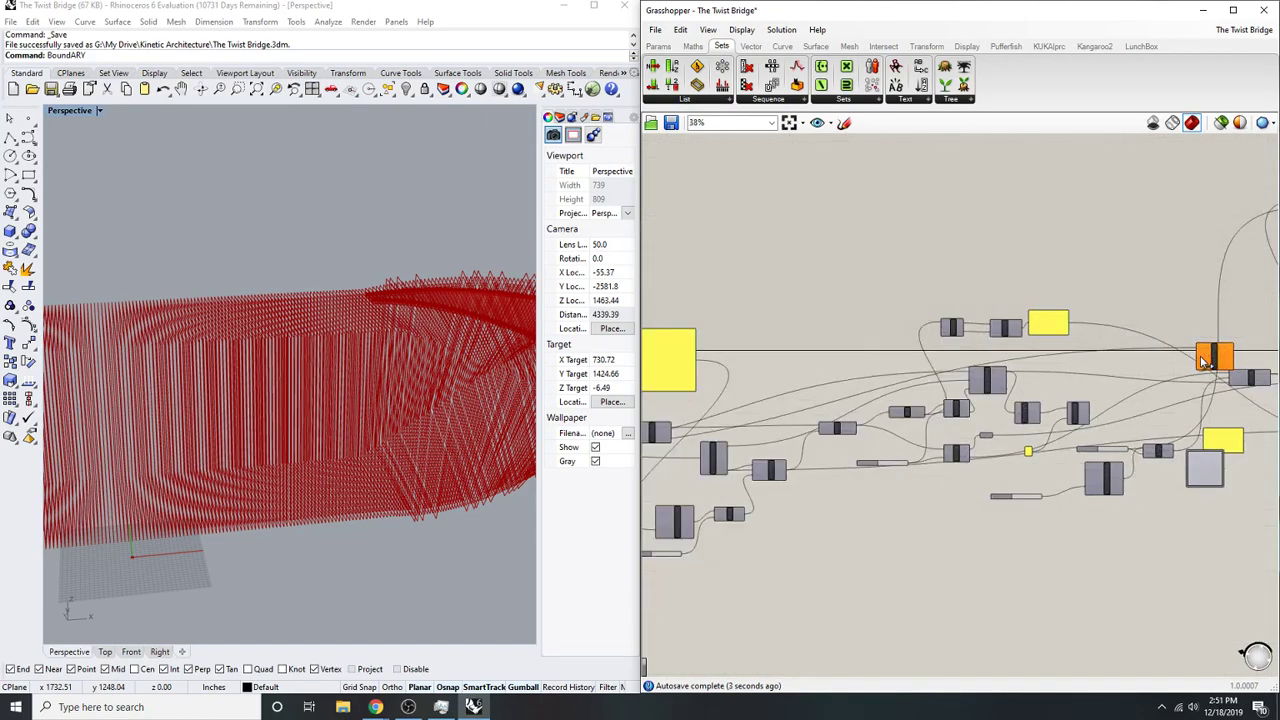
pyautogui.moveTo(953, 358); pyautogui.dragTo(972, 357)
pyautogui.scroll(2, 972, 357)
pyautogui.moveTo(977, 357); pyautogui.dragTo(1266, 312, button='right')
pyautogui.moveTo(701, 439); pyautogui.dragTo(820, 419, button='right')
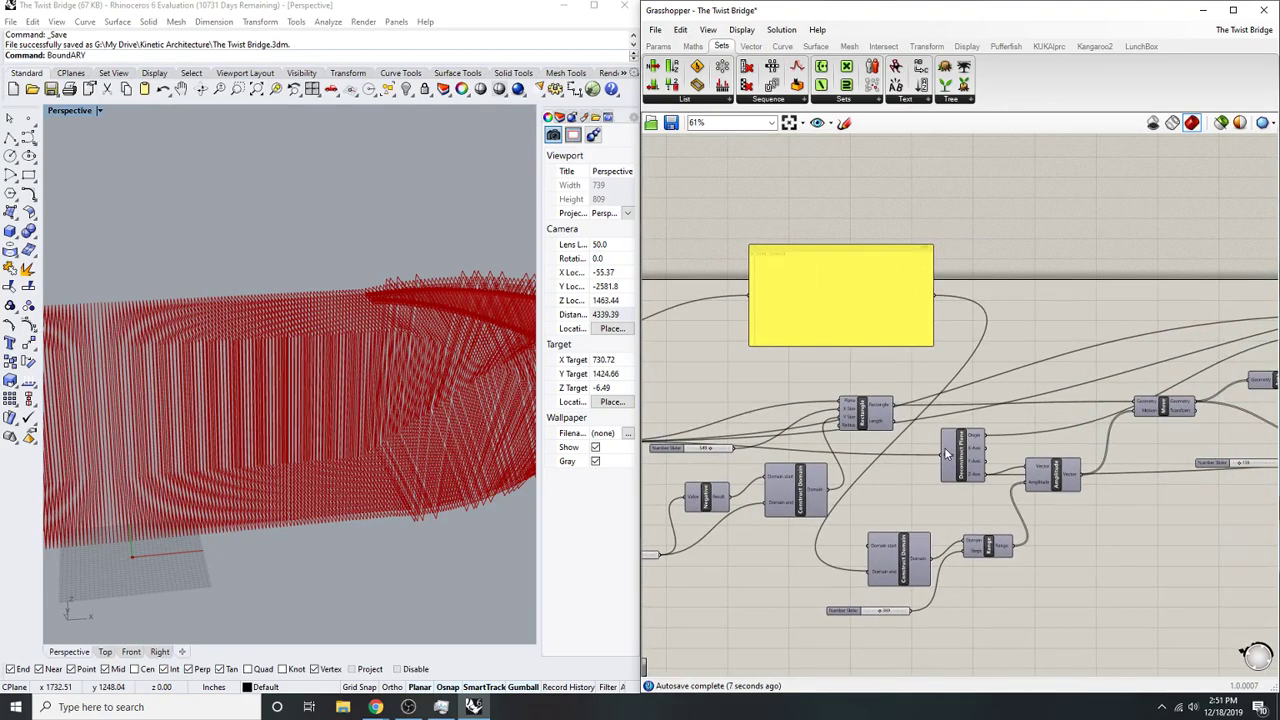
pyautogui.click(984, 437)
pyautogui.scroll(-2, 990, 444)
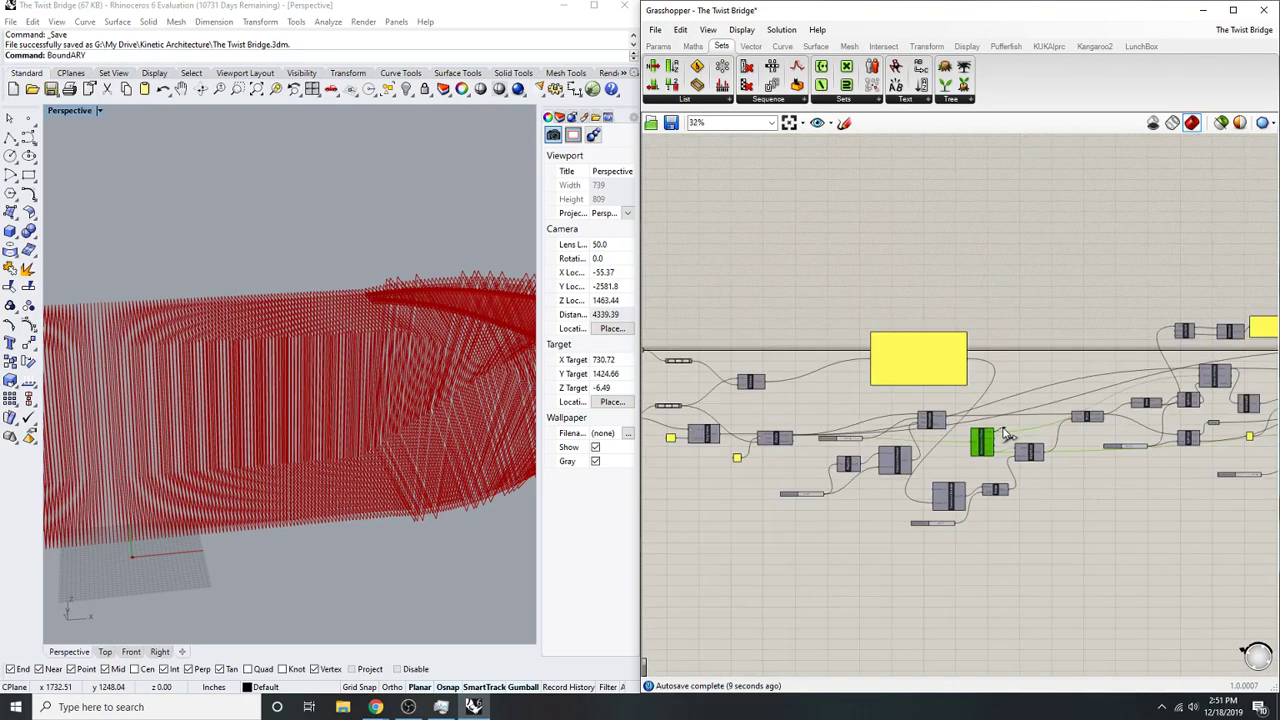
pyautogui.scroll(3, 1093, 397)
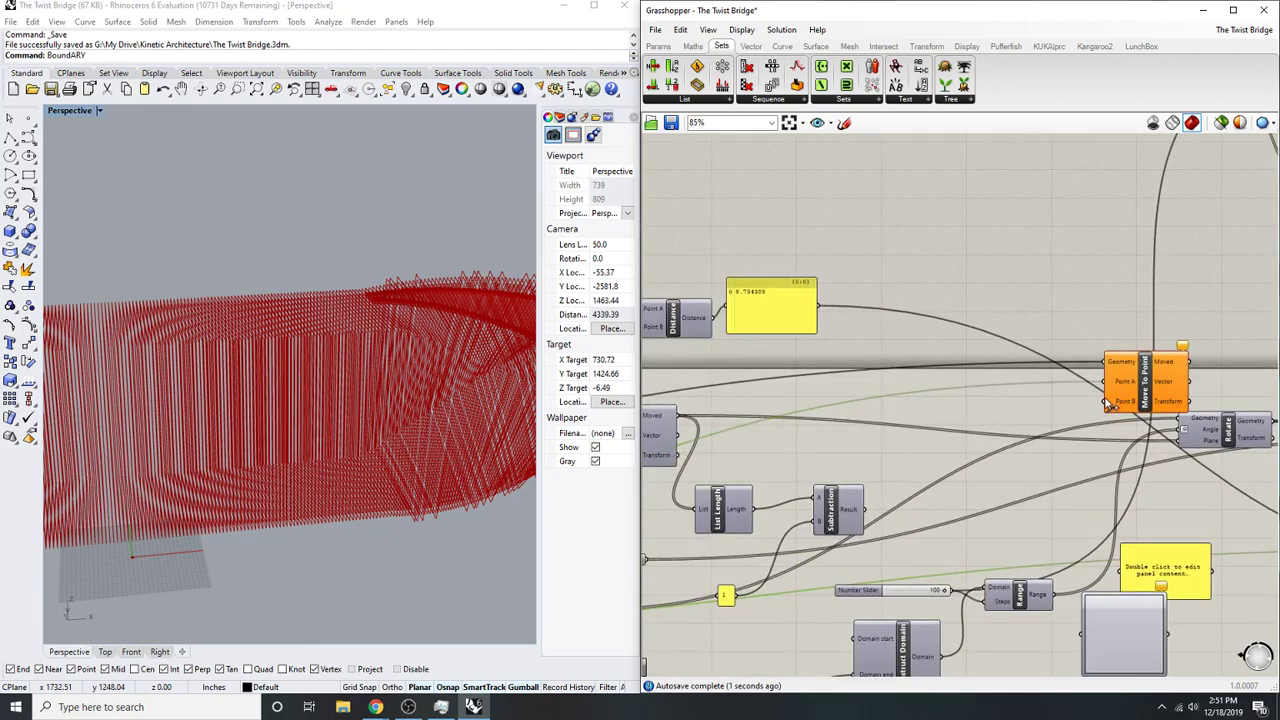
# - Connect Area's Centroid output to the new Move To Point component's Point B input
pyautogui.scroll(-2, 1100, 420)
pyautogui.moveTo(1110, 404); pyautogui.dragTo(863, 472)
pyautogui.scroll(1, 850, 470)
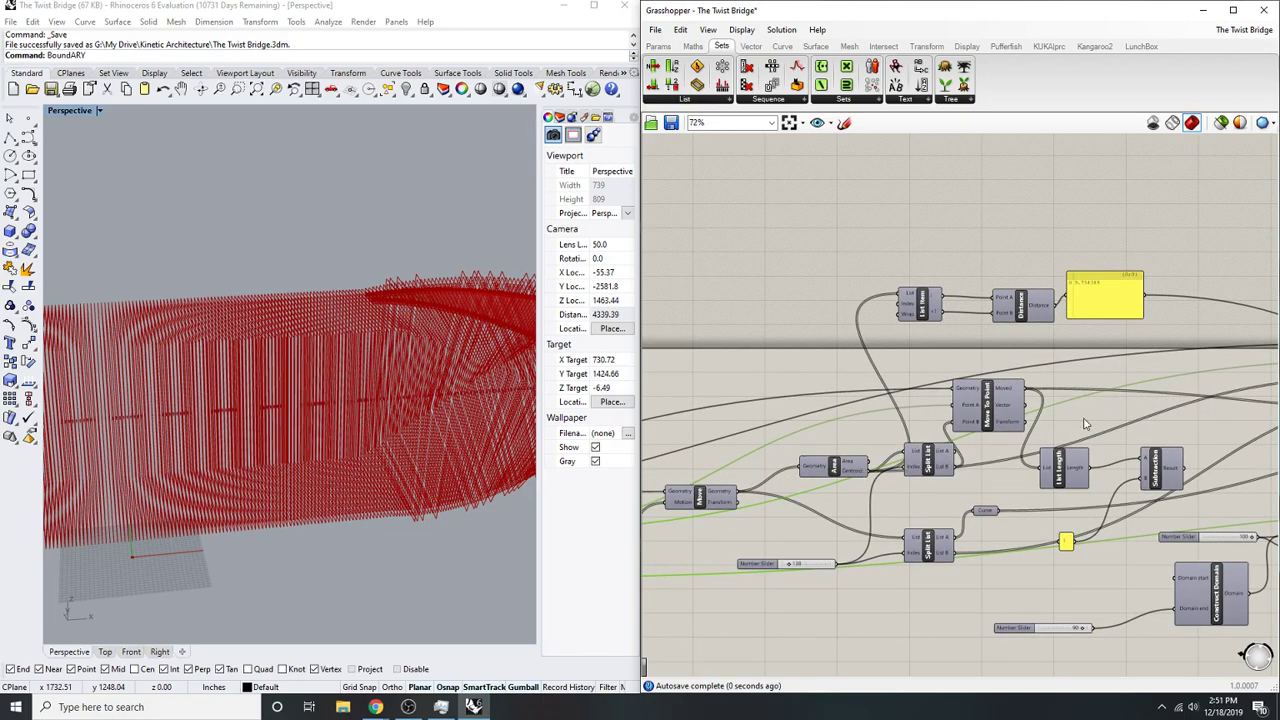
# - Connect the new Move To Point component's Moved output to Offset Curve's Plane input
pyautogui.scroll(-2, 1105, 401)
pyautogui.scroll(3, 399, 368)
pyautogui.scroll(-2, 935, 358)
pyautogui.scroll(4, 930, 362)
pyautogui.moveTo(935, 358); pyautogui.dragTo(1147, 420)
pyautogui.scroll(-3, 895, 390)
pyautogui.scroll(4, 1163, 408)
pyautogui.scroll(3, 990, 340)
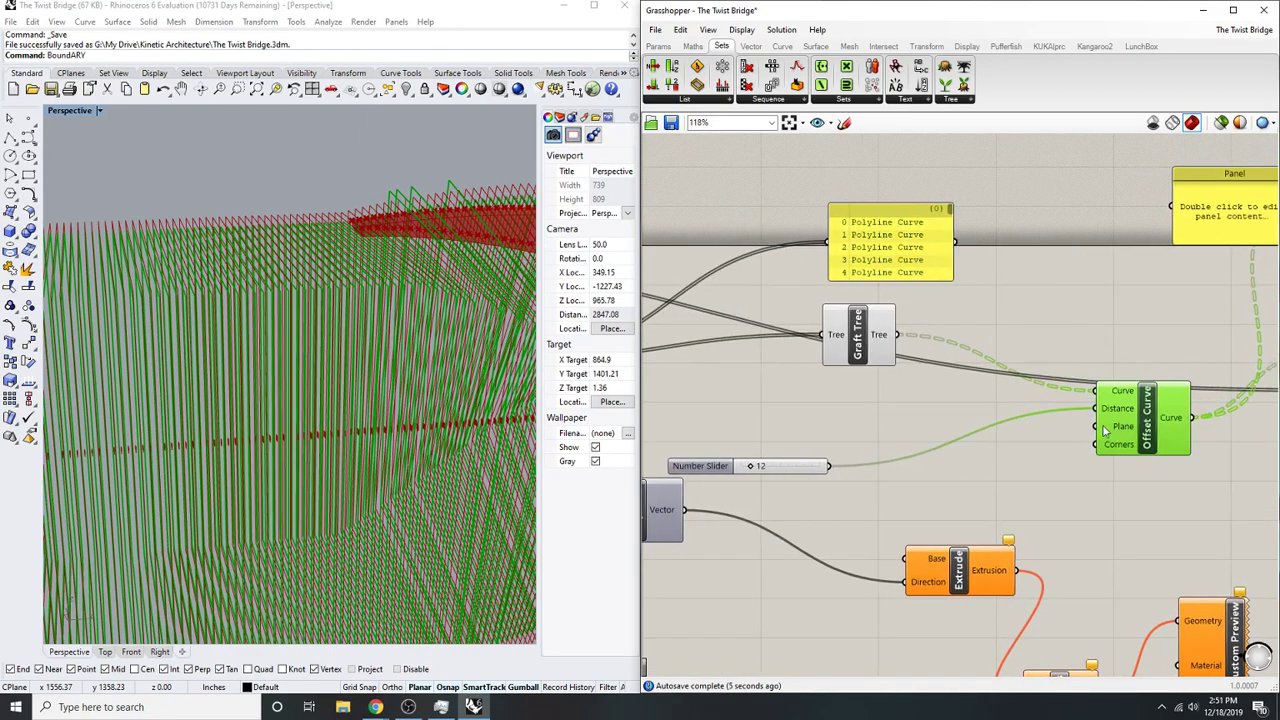
pyautogui.moveTo(1103, 431); pyautogui.dragTo(1014, 435, button='right')
pyautogui.scroll(-6, 1082, 320)
pyautogui.moveTo(1008, 434); pyautogui.dragTo(1252, 430)
pyautogui.click(683, 296)
pyautogui.scroll(5, 698, 294)
pyautogui.scroll(-1, 705, 291)
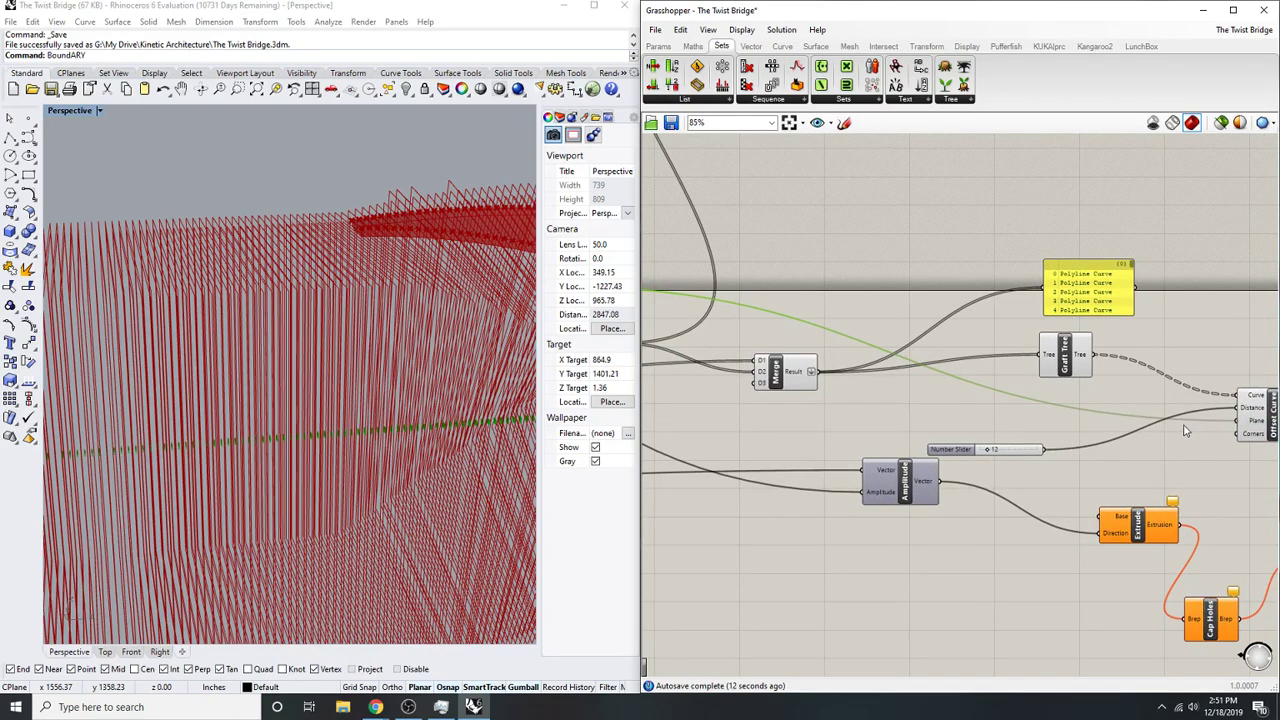
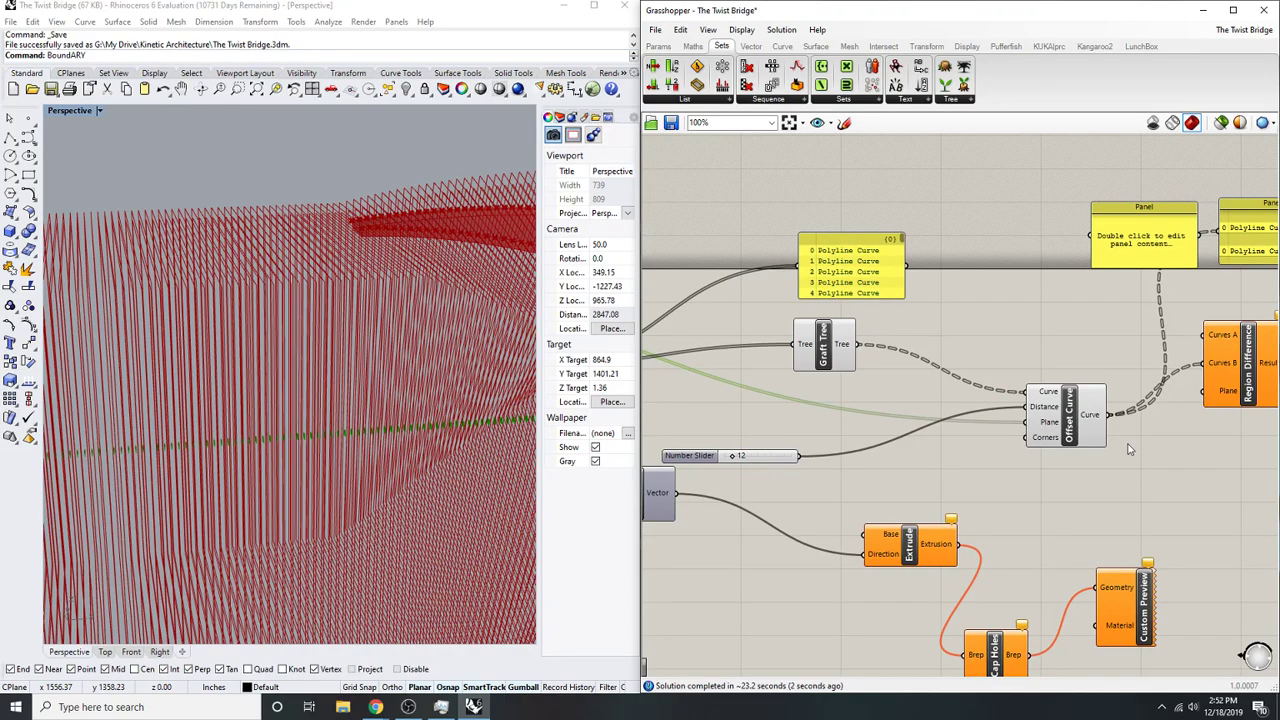
# - Inspect the recomputed offsets in the Rhino view and compare the data of Offset Curve and Graft Tree
pyautogui.scroll(-7, 322, 274)
pyautogui.moveTo(322, 274); pyautogui.dragTo(324, 400, button='right')
pyautogui.scroll(7, 484, 266)
pyautogui.scroll(4, 459, 304)
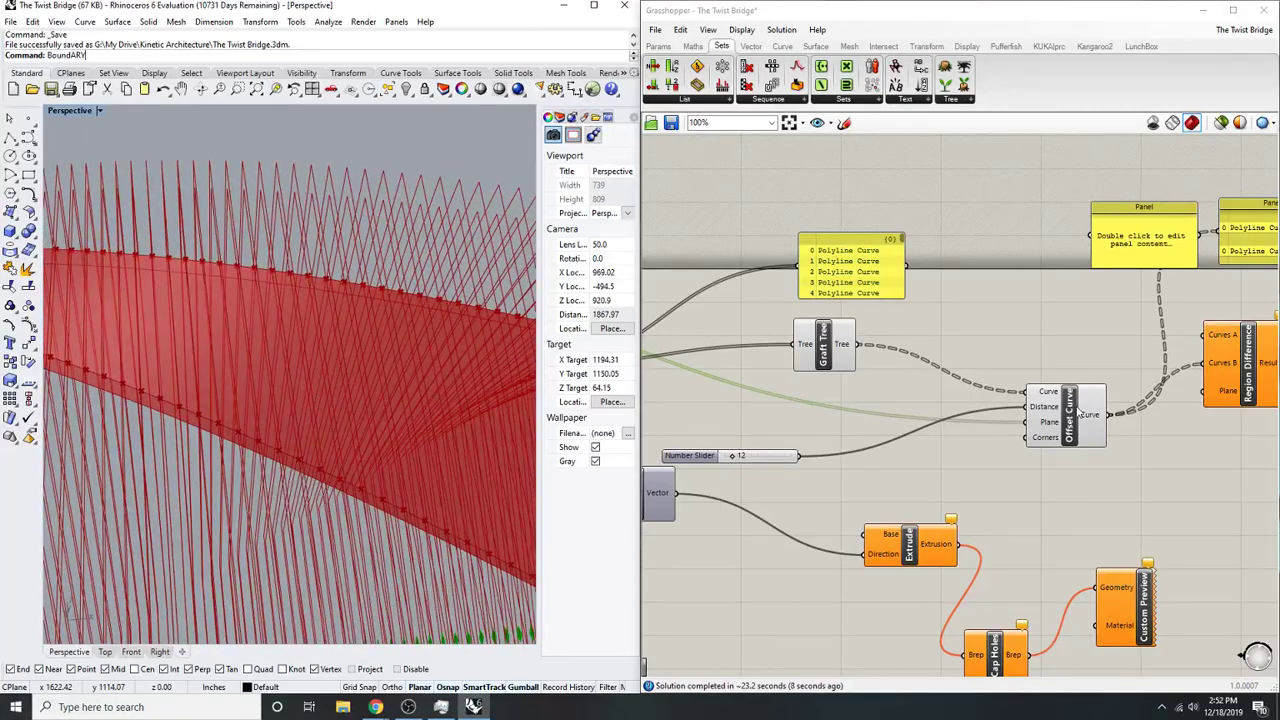
pyautogui.moveTo(1082, 418)
pyautogui.moveTo(841, 350)
pyautogui.scroll(2, 805, 405)
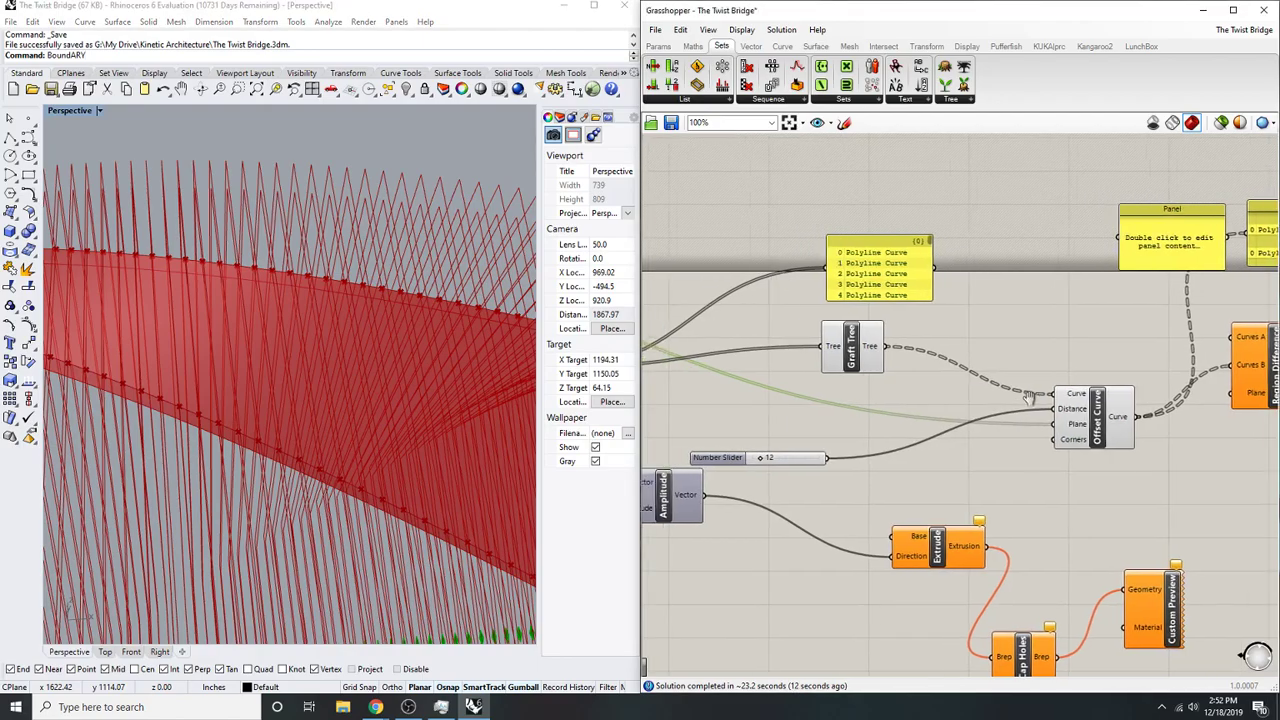
# - Graft the Moved output of the Move To Point component that feeds Offset Curve's Plane input
pyautogui.moveTo(1047, 425); pyautogui.dragTo(1181, 408, button='right')
pyautogui.scroll(-6, 1160, 404)
pyautogui.scroll(6, 931, 349)
pyautogui.rightClick(765, 335)
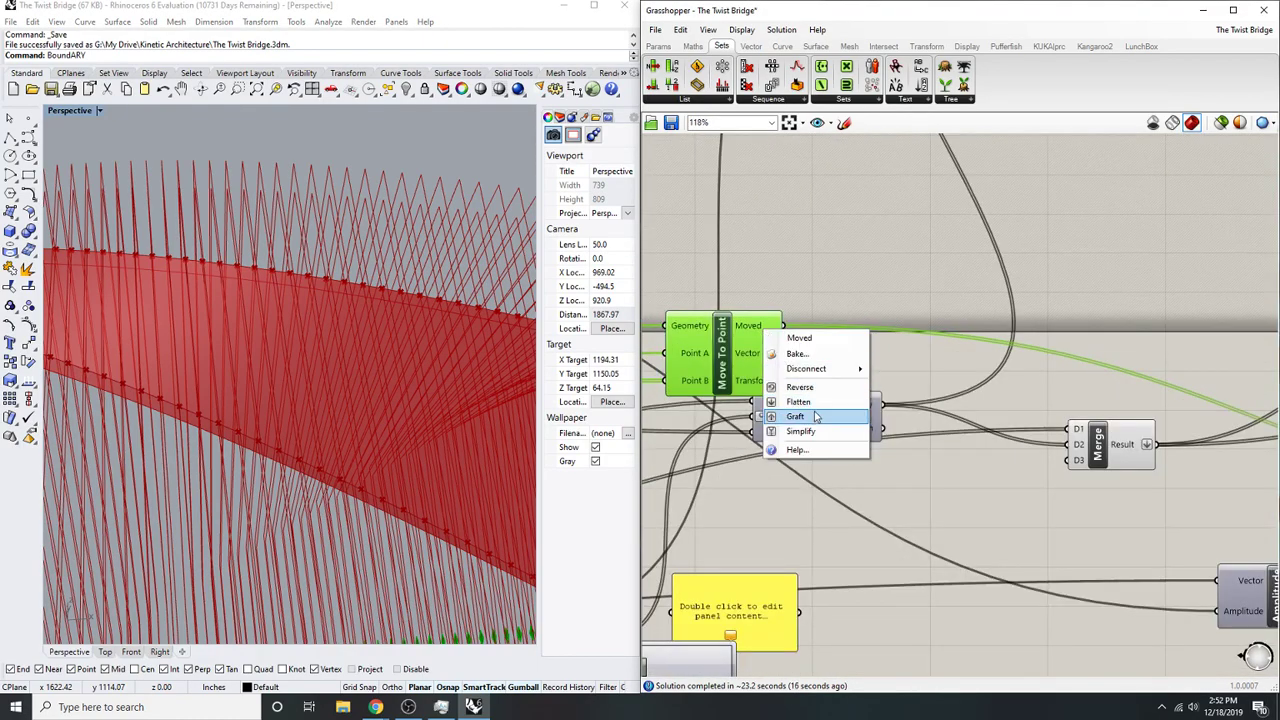
pyautogui.click(815, 412)
pyautogui.scroll(-2, 855, 292)
pyautogui.scroll(-3, 855, 292)
pyautogui.scroll(5, 1072, 406)
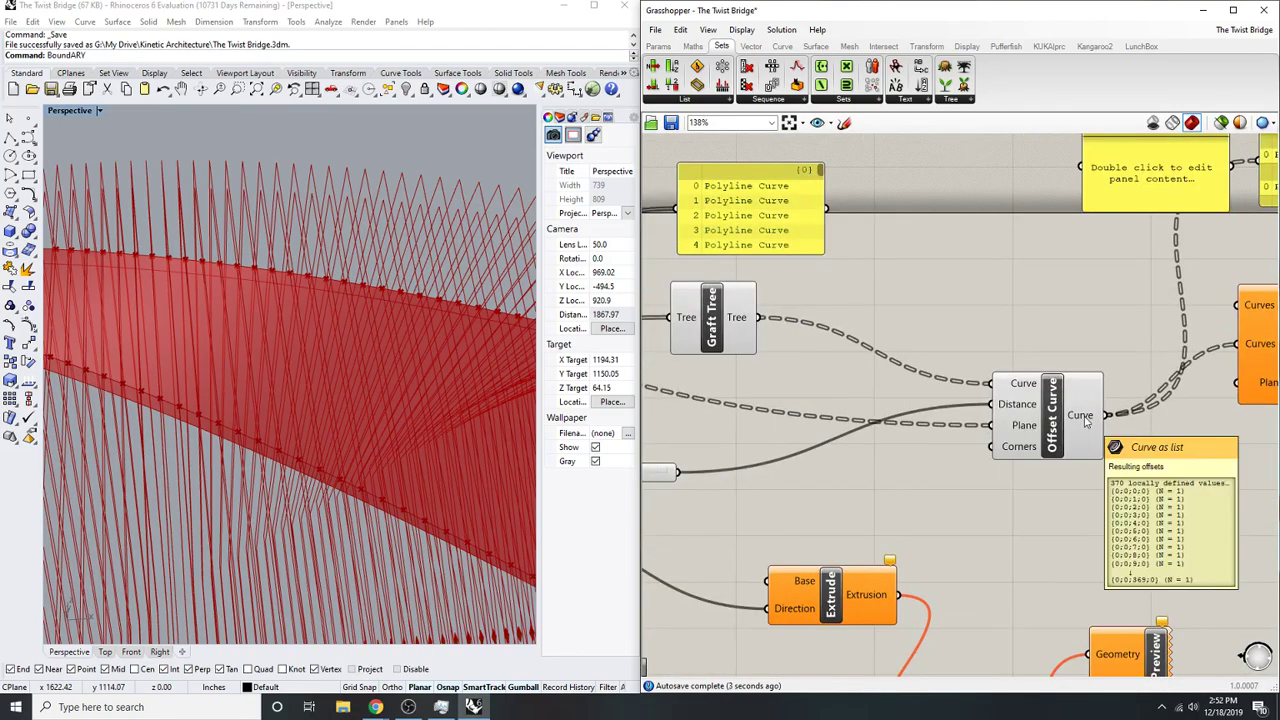
# - Select Offset Curve and examine its offset frames from the end of the bridge
pyautogui.click(1063, 432)
pyautogui.scroll(-8, 227, 420)
pyautogui.moveTo(227, 420); pyautogui.dragTo(369, 423, button='right')
pyautogui.scroll(-5, 421, 411)
pyautogui.scroll(10, 421, 411)
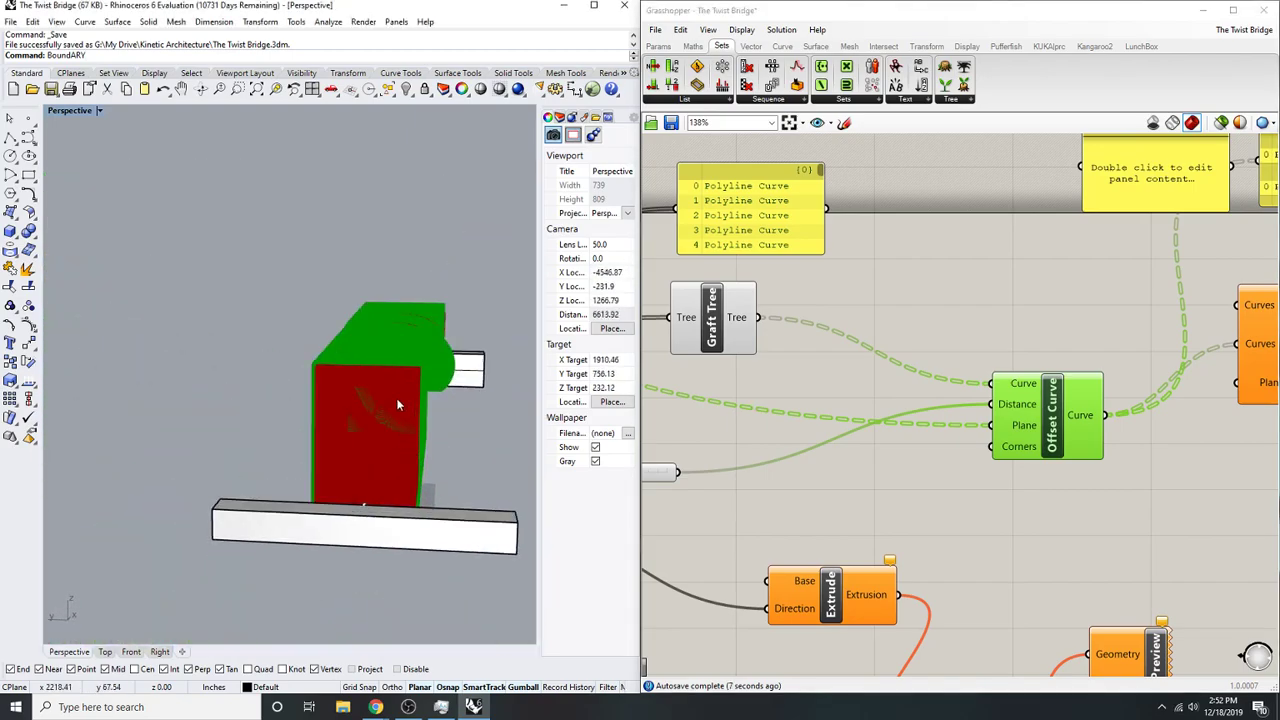
# - Add a Negative component between the 12 Number Slider and Offset Curve
pyautogui.moveTo(920, 499); pyautogui.dragTo(971, 486, button='right')
pyautogui.click(971, 486)
pyautogui.doubleClick(971, 486)
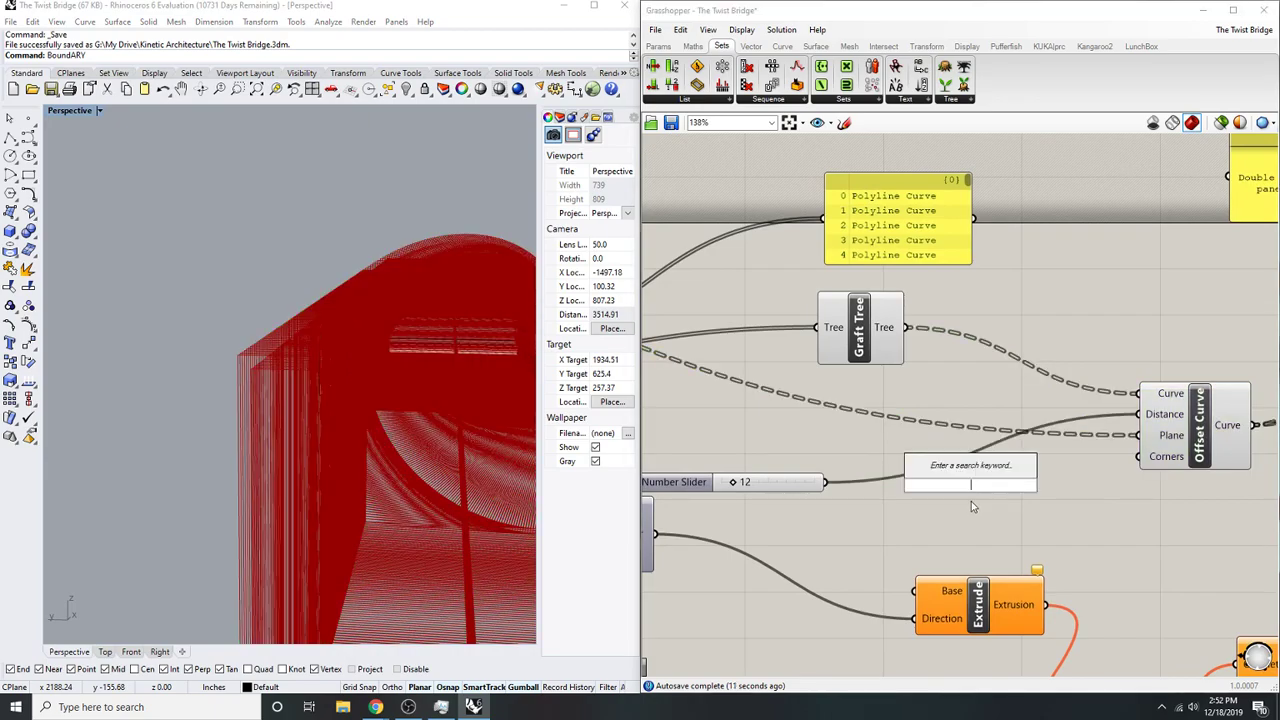
pyautogui.write('neg')
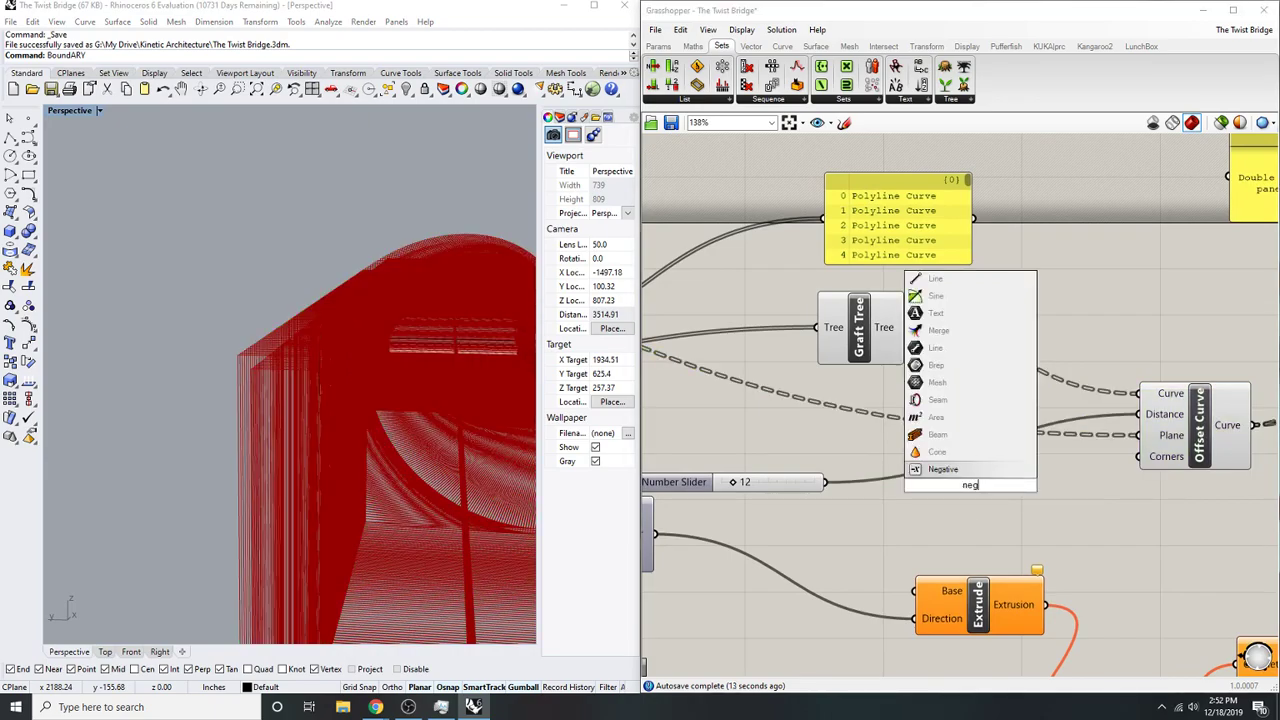
pyautogui.click(943, 469)
pyautogui.scroll(1, 1053, 430)
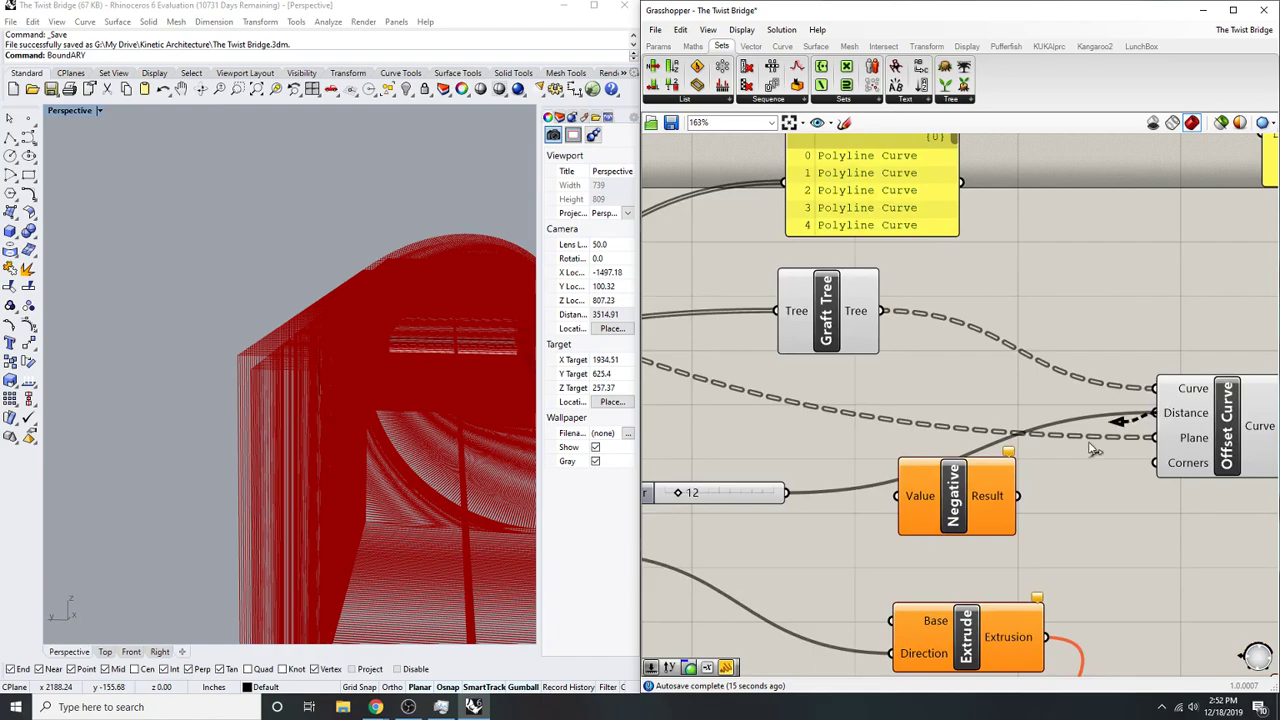
# - Connect the Number Slider to the Negative component and its Result to Offset Curve's Distance input
pyautogui.moveTo(1114, 427); pyautogui.dragTo(1018, 497)
pyautogui.moveTo(989, 503); pyautogui.dragTo(1055, 474, button='right')
pyautogui.moveTo(964, 468); pyautogui.dragTo(855, 468)
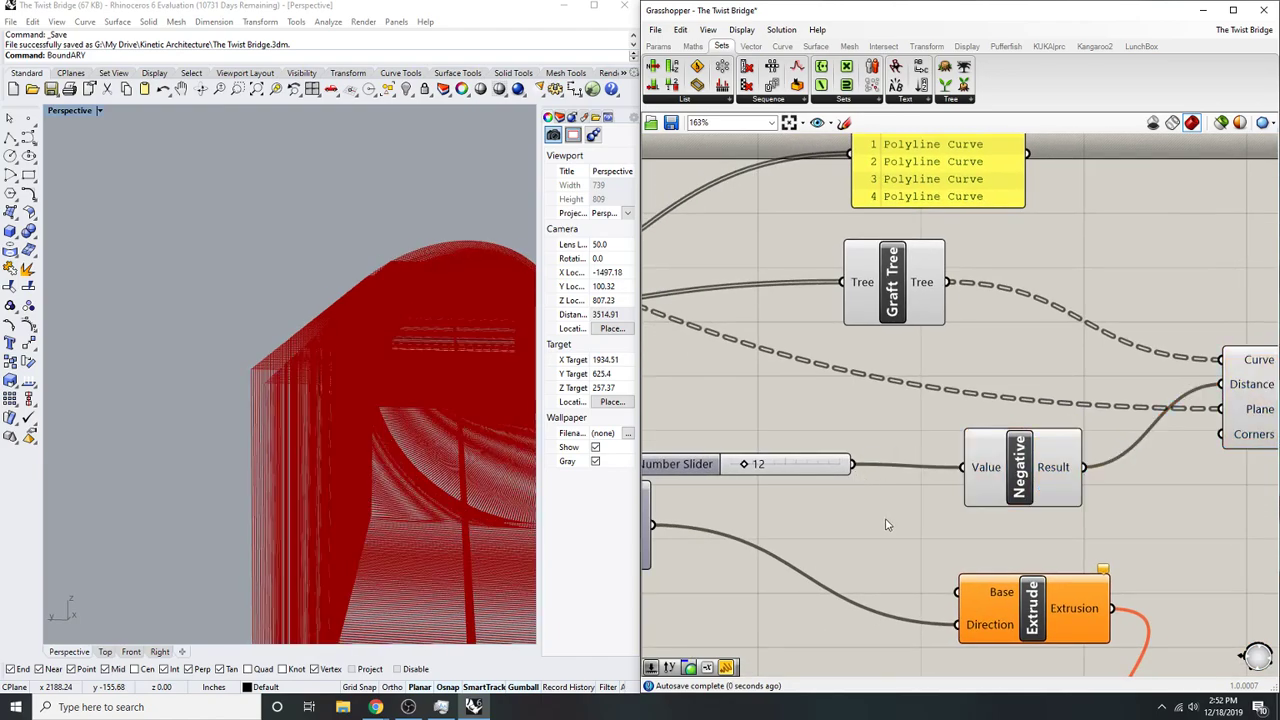
# - Select Offset Curve and examine the negative-distance frames against the original frames along the bridge
pyautogui.click(1035, 461)
pyautogui.moveTo(1249, 409); pyautogui.dragTo(1125, 428, button='right')
pyautogui.click(1159, 410)
pyautogui.moveTo(430, 390); pyautogui.dragTo(334, 396, button='right')
pyautogui.scroll(2, 294, 369)
pyautogui.moveTo(929, 406); pyautogui.dragTo(600, 420, button='right')
pyautogui.scroll(-1, 880, 392)
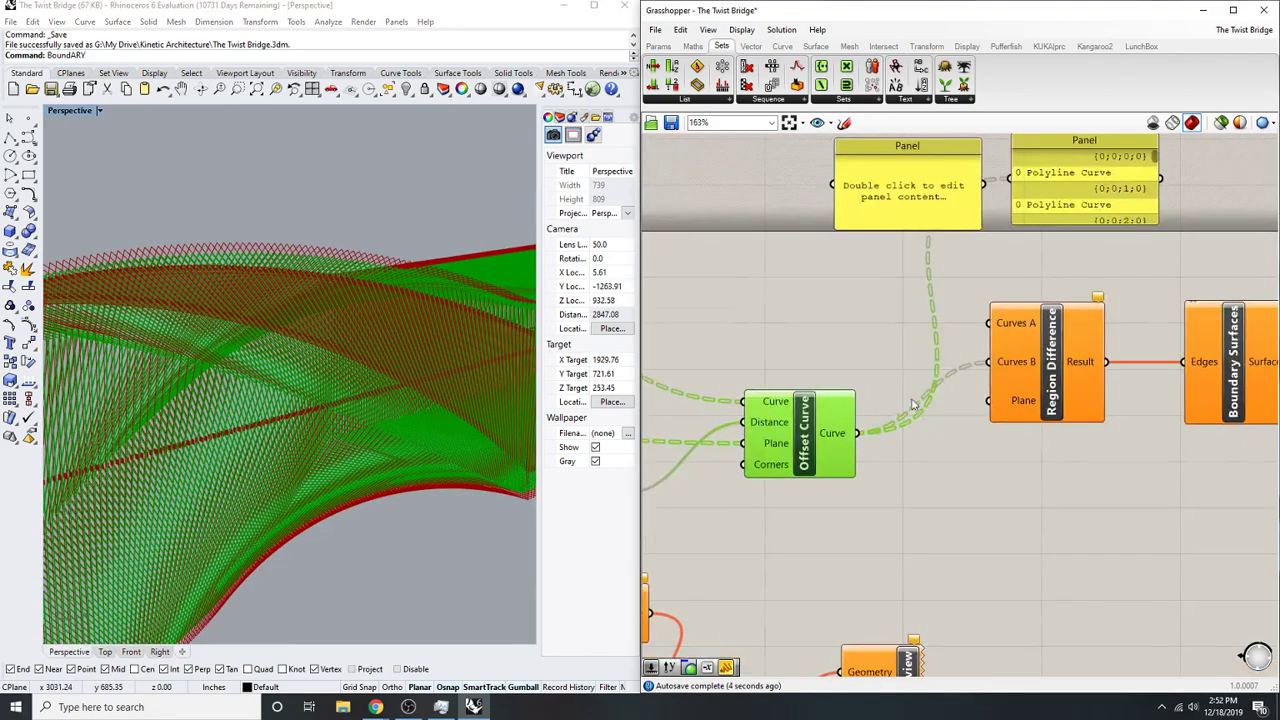
pyautogui.scroll(1, 880, 390)
pyautogui.scroll(-2, 992, 286)
# - Connect Graft Tree's output to Region Difference's Curves A and check the resulting Boundary Surfaces on the bridge
pyautogui.moveTo(992, 286); pyautogui.dragTo(660, 307)
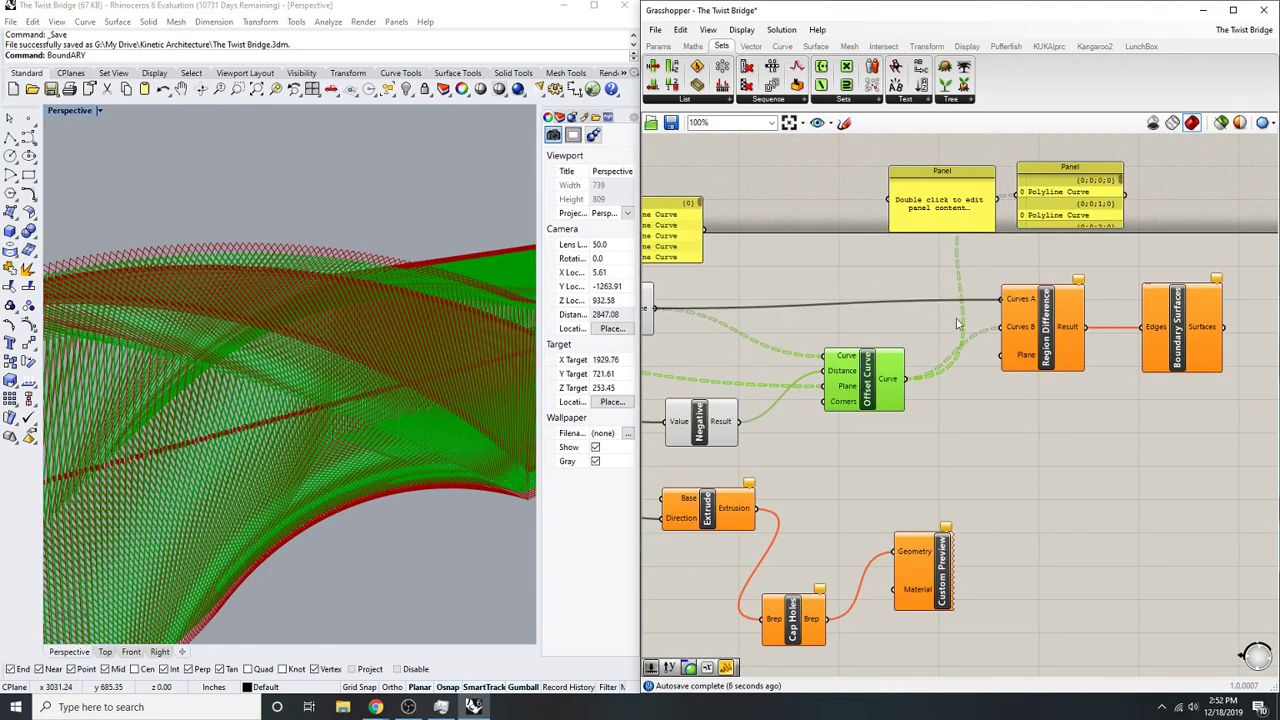
pyautogui.scroll(-2, 1089, 391)
pyautogui.moveTo(1089, 391); pyautogui.dragTo(982, 409, button='right')
pyautogui.click(1072, 454)
pyautogui.click(1052, 358)
pyautogui.scroll(-7, 400, 365)
pyautogui.moveTo(350, 365); pyautogui.dragTo(452, 384, button='right')
pyautogui.scroll(2, 362, 387)
pyautogui.press('Return')
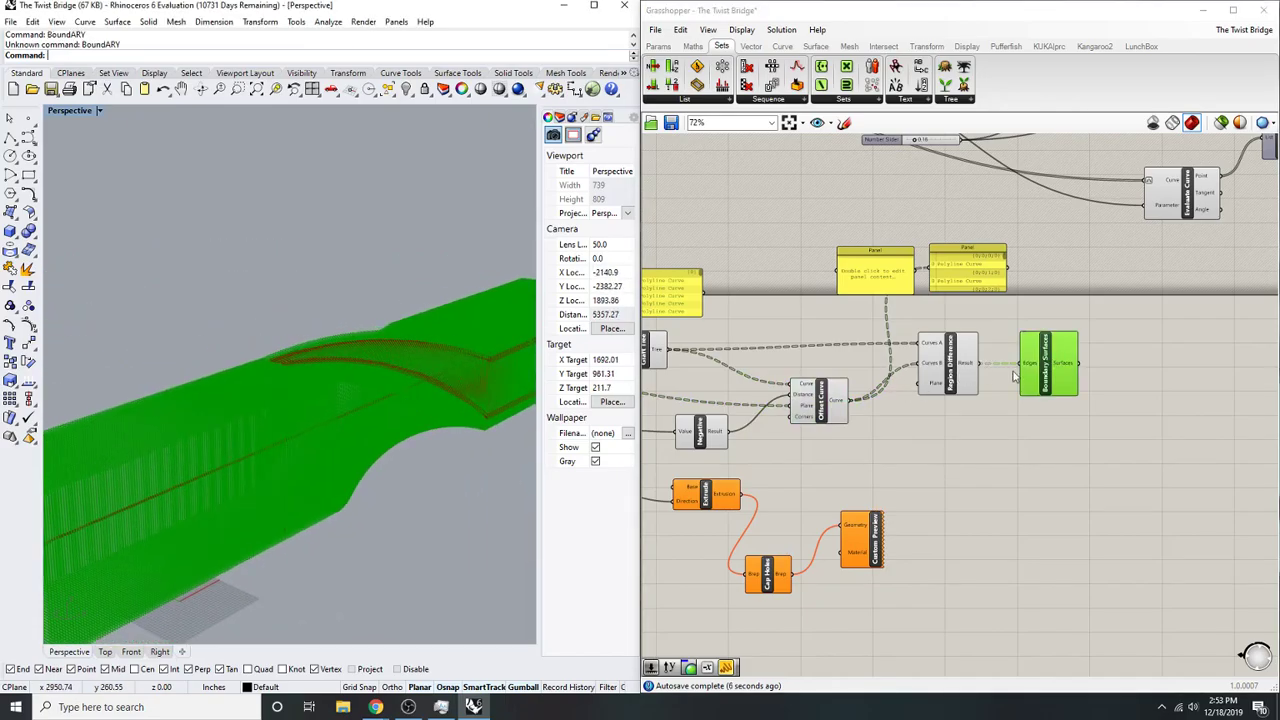
pyautogui.click(1135, 323)
pyautogui.click(1052, 375)
pyautogui.click(1137, 357)
pyautogui.moveTo(1137, 357); pyautogui.dragTo(971, 383, button='right')
pyautogui.click(932, 384)
pyautogui.doubleClick(1012, 370)
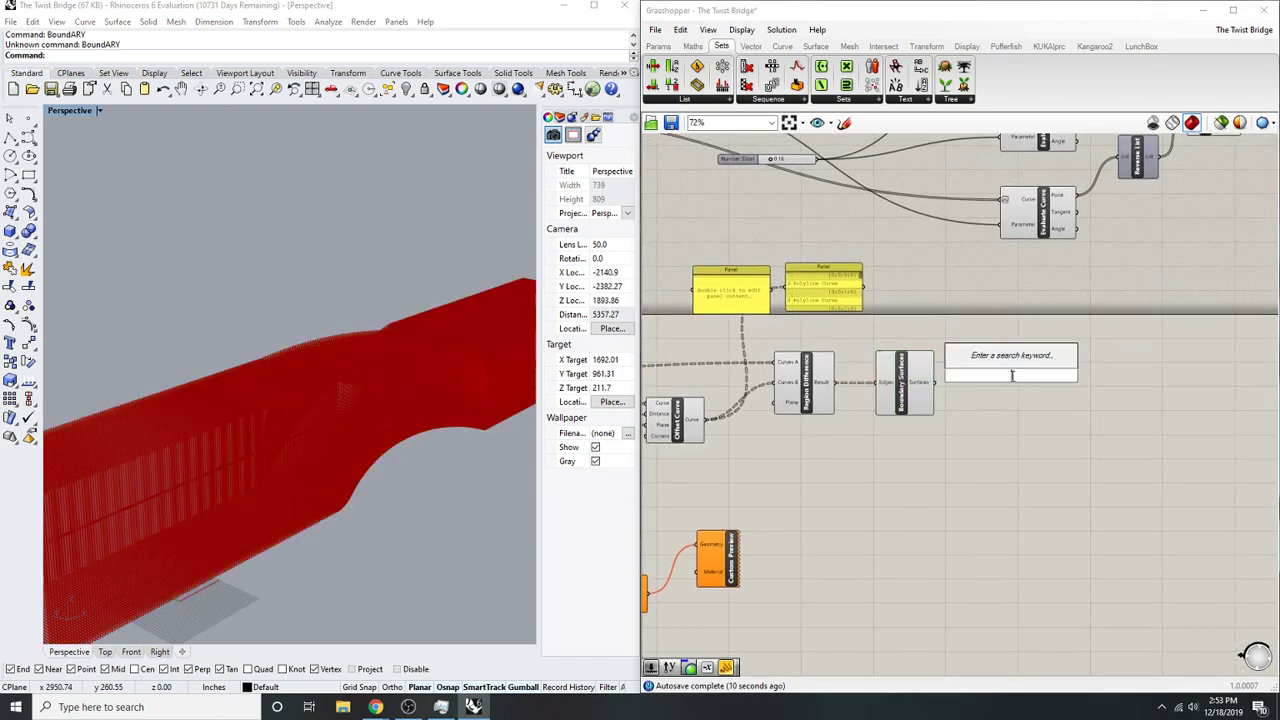
pyautogui.write('extrude')
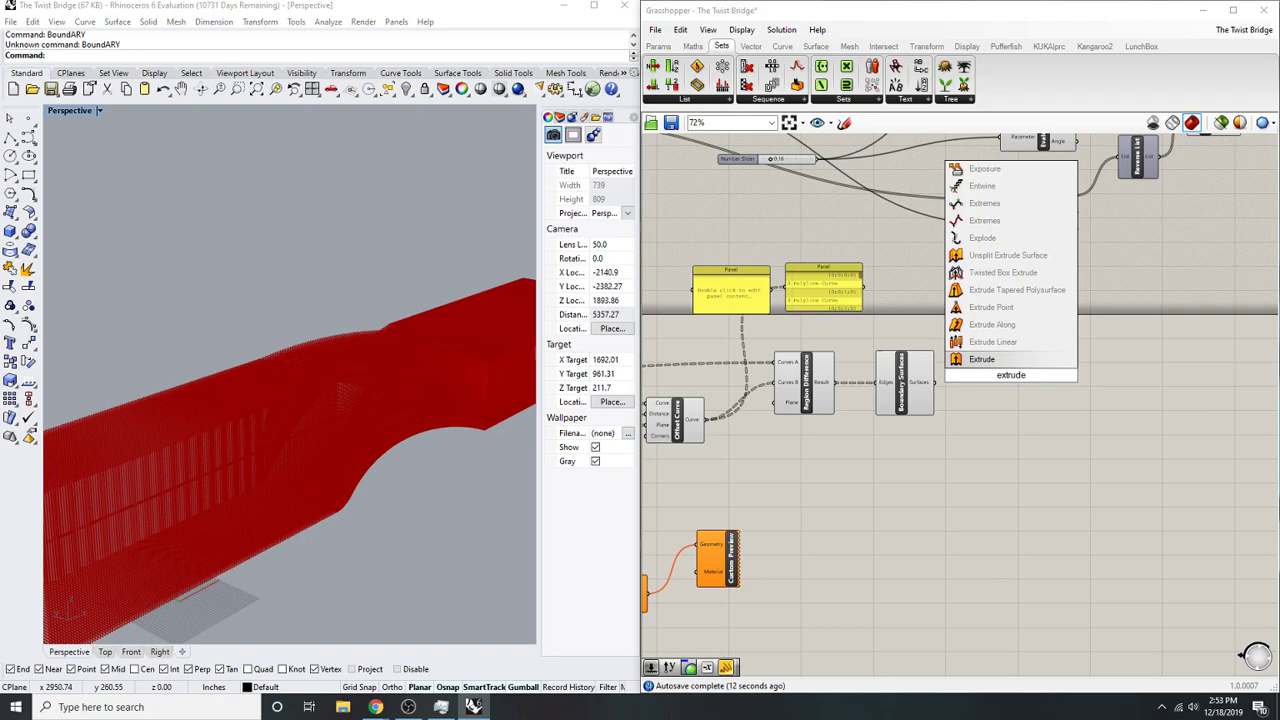
# - Move the existing Extrude, Cap Holes and Custom Preview components beside Boundary Surfaces and connect Surfaces to Extrude's Base
pyautogui.moveTo(739, 635); pyautogui.dragTo(971, 518, button='right')
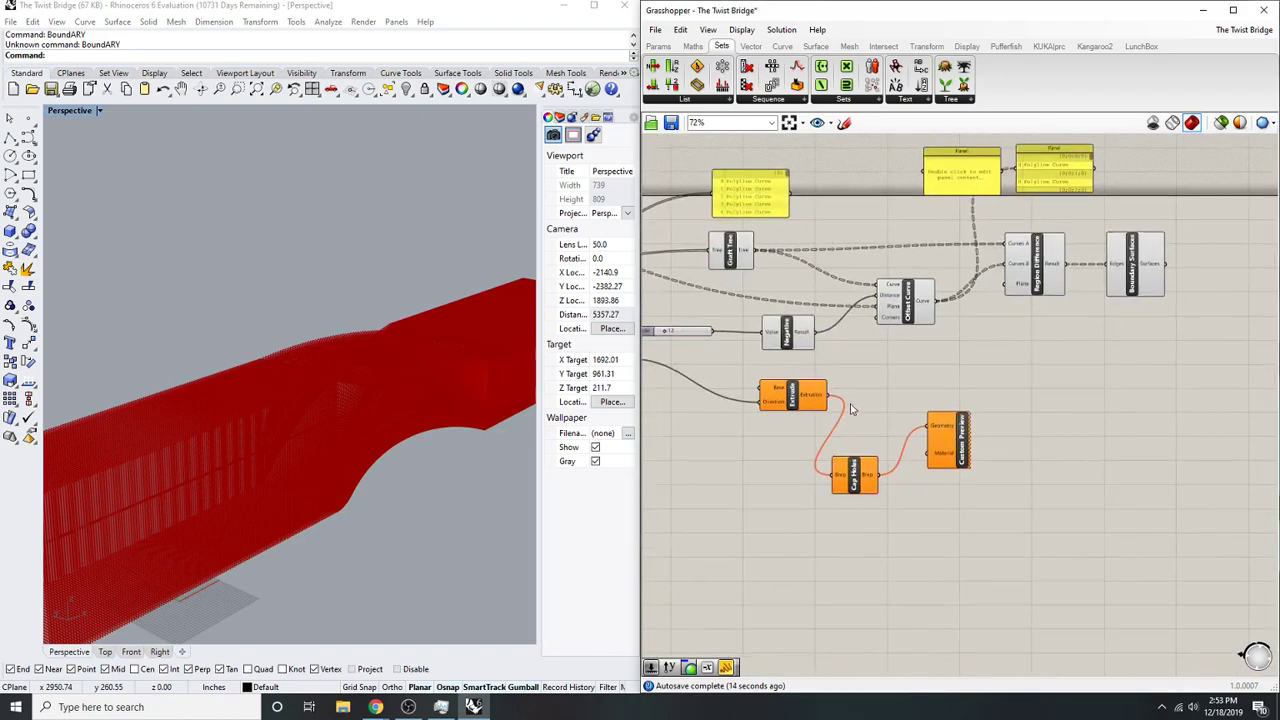
pyautogui.scroll(4, 1040, 388)
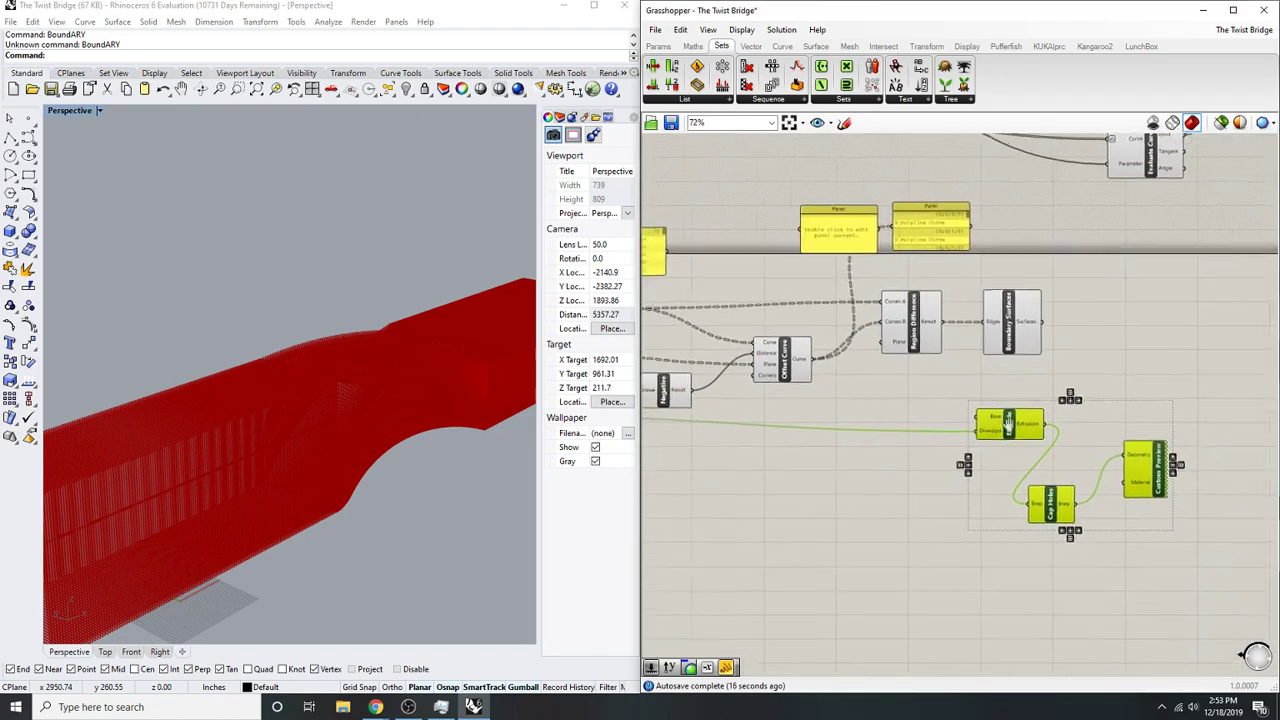
pyautogui.scroll(1, 1040, 388)
pyautogui.moveTo(1018, 448); pyautogui.dragTo(940, 347)
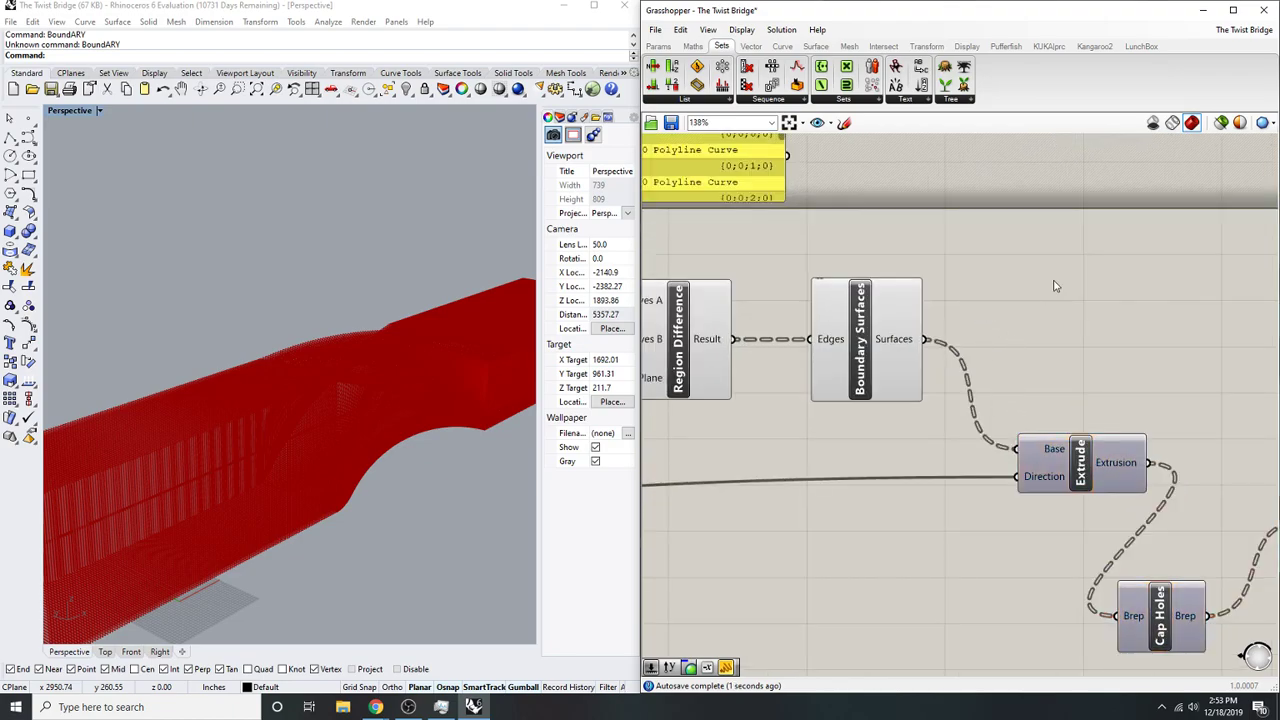
# - Turn on the preview of the Custom Preview component and inspect the extruded envelope in the Rhino view
pyautogui.moveTo(1035, 294); pyautogui.dragTo(742, 332, button='right')
pyautogui.click(1018, 580)
pyautogui.middleClick(1053, 520)
pyautogui.click(1078, 495)
pyautogui.scroll(-4, 352, 372)
pyautogui.moveTo(352, 372); pyautogui.dragTo(345, 343, button='right')
pyautogui.scroll(7, 409, 373)
pyautogui.scroll(5, 493, 421)
pyautogui.scroll(10, 493, 421)
pyautogui.scroll(-8, 410, 344)
# - Bring up BIG-twist-hero.jpg in Chrome as a smaller window and compare the photo with the bridge model in Rhino
pyautogui.moveTo(443, 708)
pyautogui.moveTo(375, 707)
pyautogui.click(437, 651)
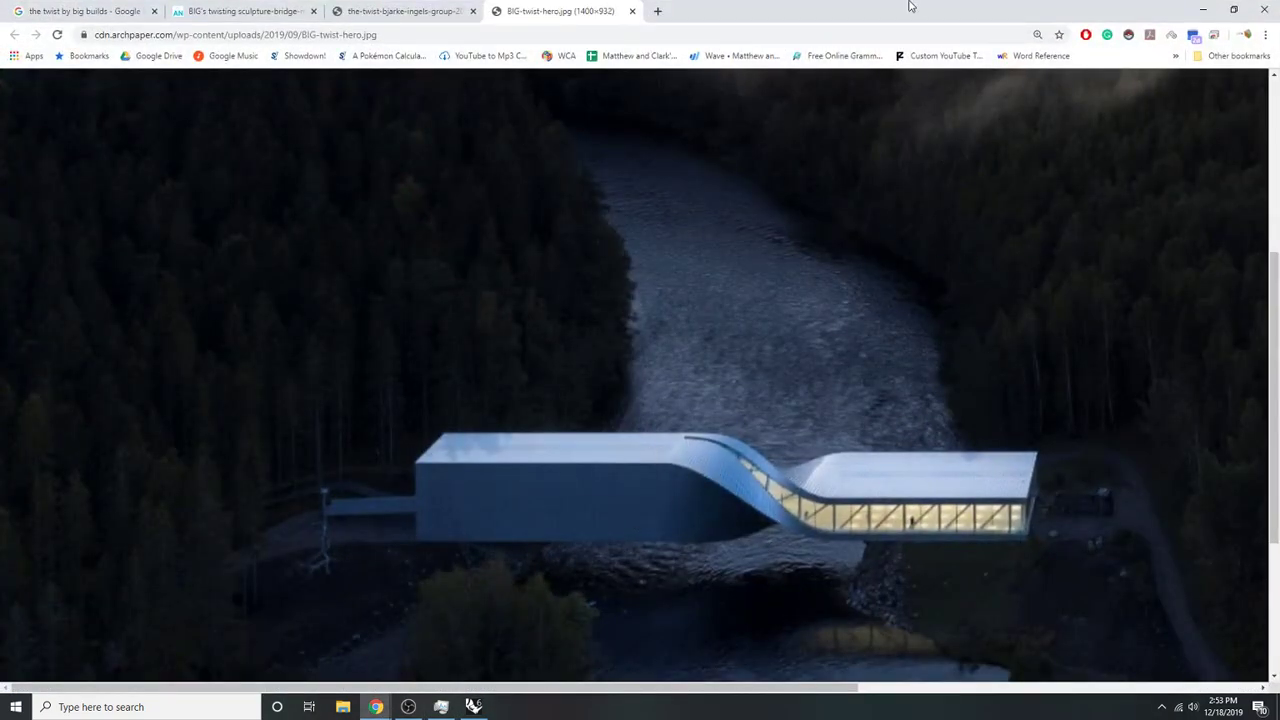
pyautogui.moveTo(909, 6); pyautogui.dragTo(878, 62)
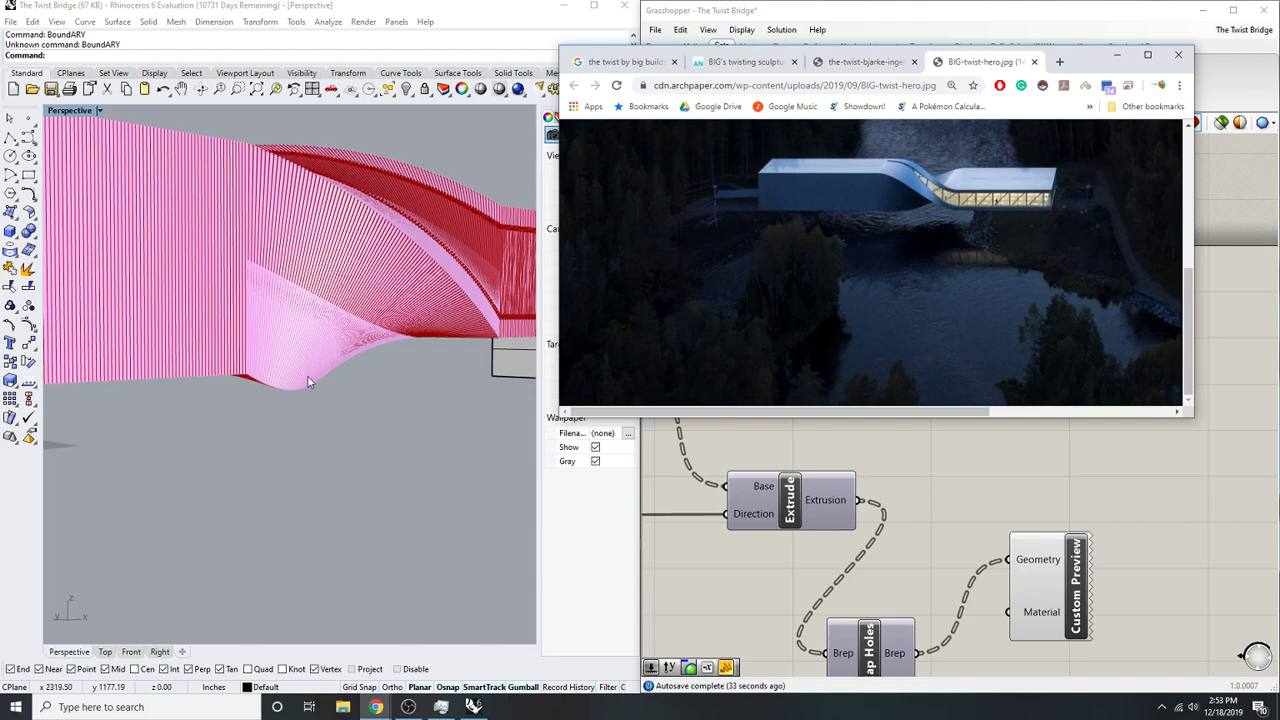
pyautogui.moveTo(428, 287); pyautogui.dragTo(165, 340, button='right')
pyautogui.scroll(6, 270, 326)
pyautogui.scroll(-4, 358, 341)
pyautogui.moveTo(363, 346); pyautogui.dragTo(323, 340, button='right')
pyautogui.scroll(4, 323, 340)
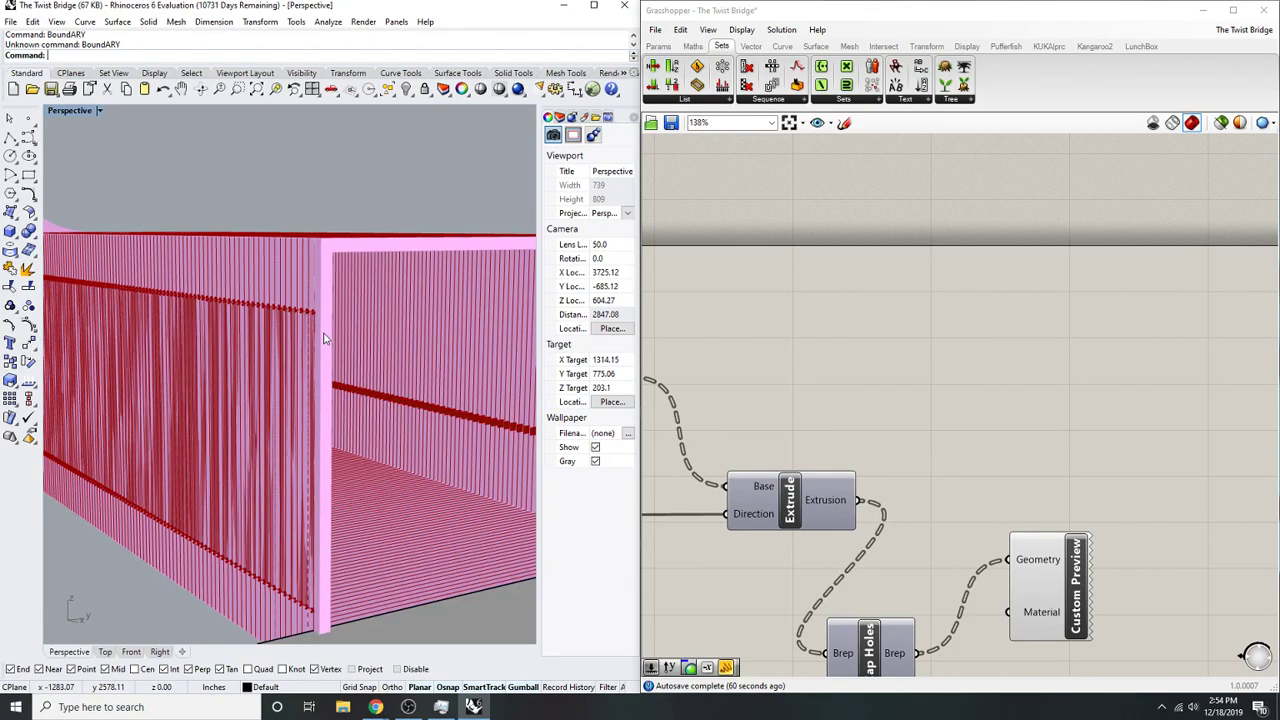
# - Set the Number Slider that feeds Offset Curve's Negative component to 9
pyautogui.scroll(-6, 888, 414)
pyautogui.moveTo(1054, 294); pyautogui.dragTo(989, 369, button='right')
pyautogui.scroll(3, 989, 369)
pyautogui.scroll(-3, 806, 432)
pyautogui.scroll(3, 720, 517)
pyautogui.moveTo(720, 517); pyautogui.dragTo(1094, 398, button='right')
pyautogui.scroll(2, 1094, 398)
pyautogui.click(985, 430)
pyautogui.moveTo(922, 448); pyautogui.dragTo(1032, 422, button='right')
pyautogui.click(940, 456)
pyautogui.moveTo(650, 439); pyautogui.dragTo(1180, 465, button='right')
pyautogui.moveTo(680, 368)
pyautogui.mouseDown(button='right')
pyautogui.moveTo(1059, 420)
pyautogui.moveTo(660, 354)
pyautogui.mouseUp(button='right')
pyautogui.moveTo(1275, 465); pyautogui.dragTo(993, 462, button='right')
pyautogui.scroll(3, 860, 487)
pyautogui.doubleClick(817, 537)
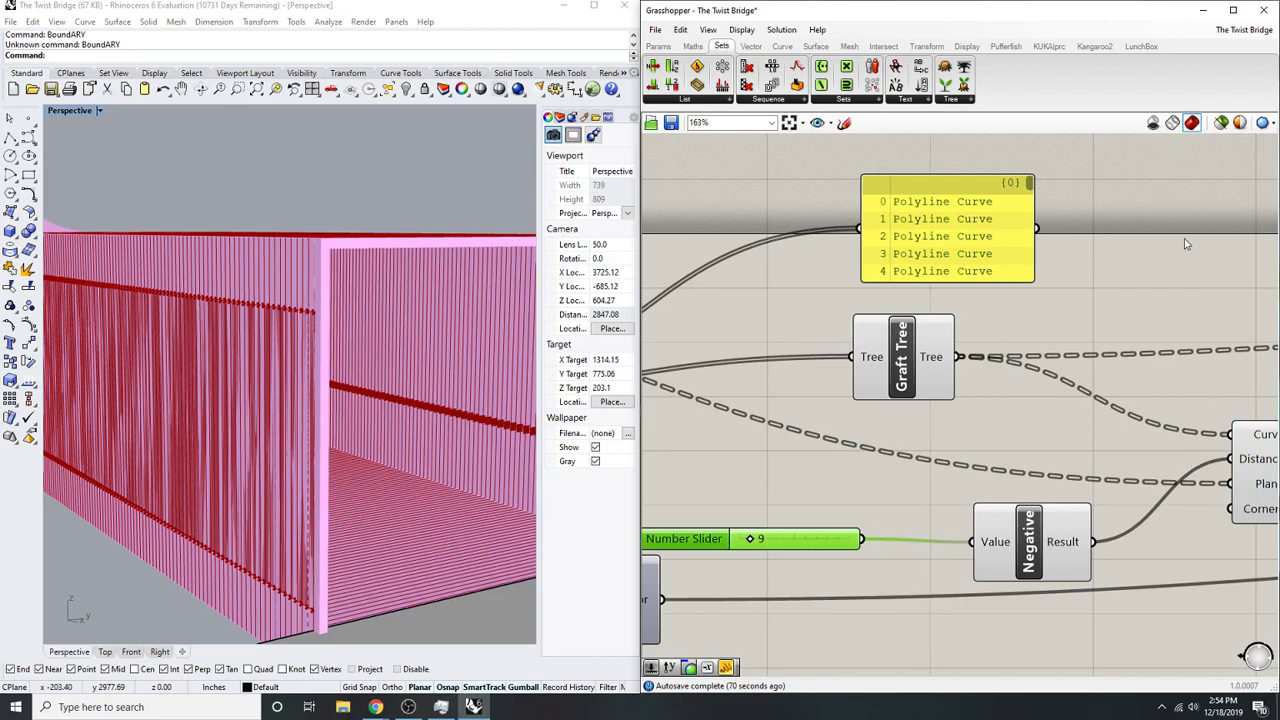
# - Bake the Custom Preview geometry as a group with the default attributes
pyautogui.scroll(-6, 1074, 308)
pyautogui.scroll(2, 1240, 330)
pyautogui.moveTo(1237, 374); pyautogui.dragTo(912, 413, button='right')
pyautogui.scroll(1, 1127, 490)
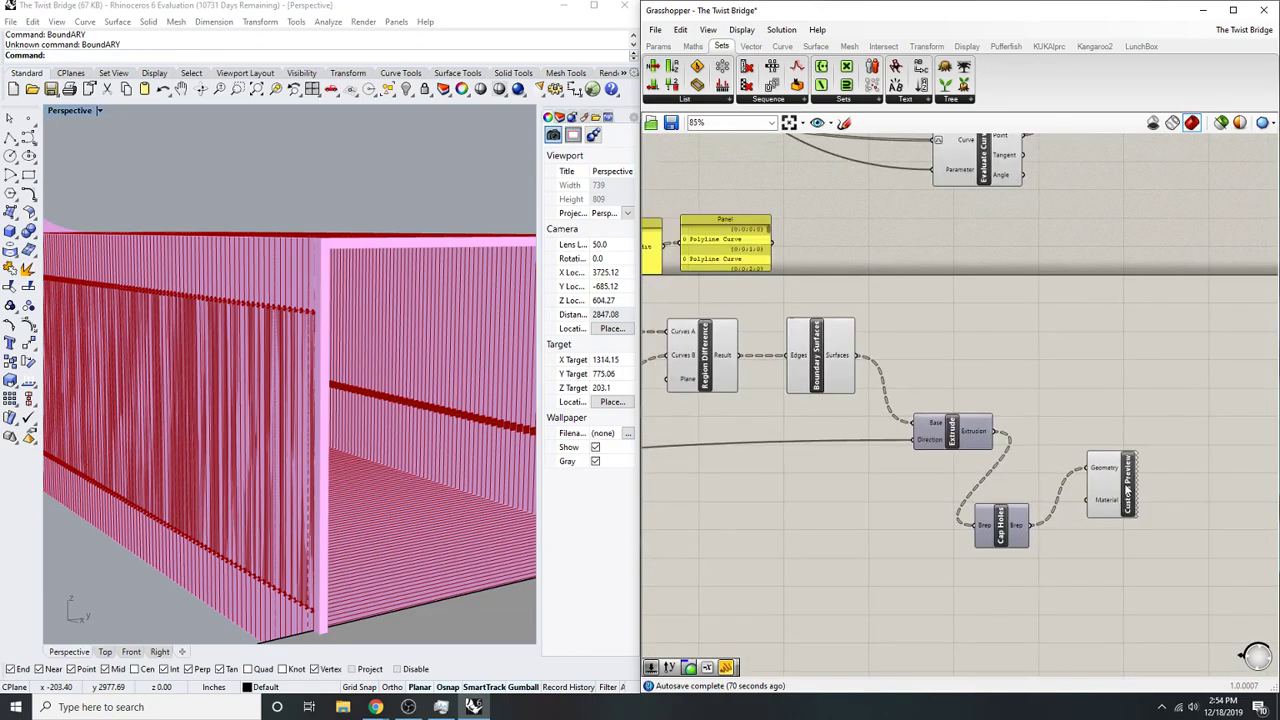
pyautogui.rightClick(1127, 490)
pyautogui.click(1164, 560)
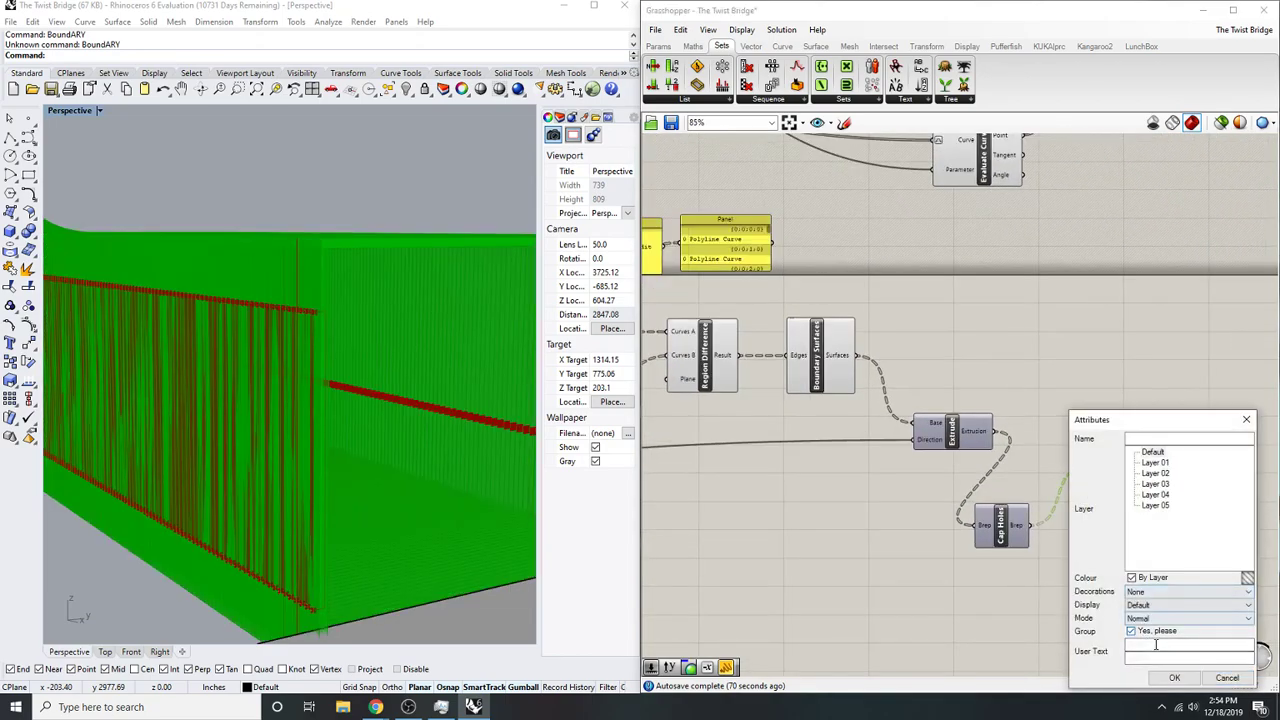
pyautogui.click(1190, 683)
# - Bake the Offset Surface component's solid with the attribute mode Normal
pyautogui.moveTo(1095, 283); pyautogui.dragTo(857, 475, button='right')
pyautogui.scroll(-2, 857, 475)
pyautogui.moveTo(1240, 318); pyautogui.dragTo(1043, 385, button='right')
pyautogui.scroll(2, 1108, 370)
pyautogui.rightClick(1100, 410)
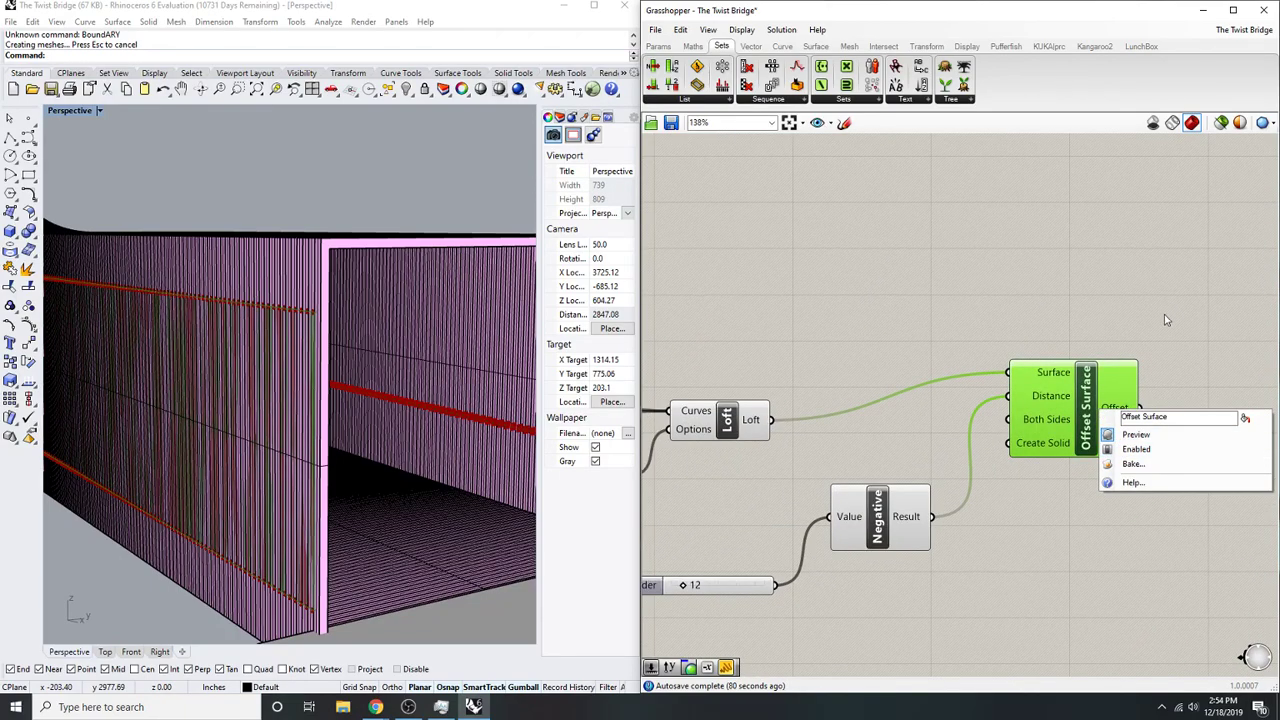
pyautogui.click(1133, 464)
pyautogui.click(1130, 527)
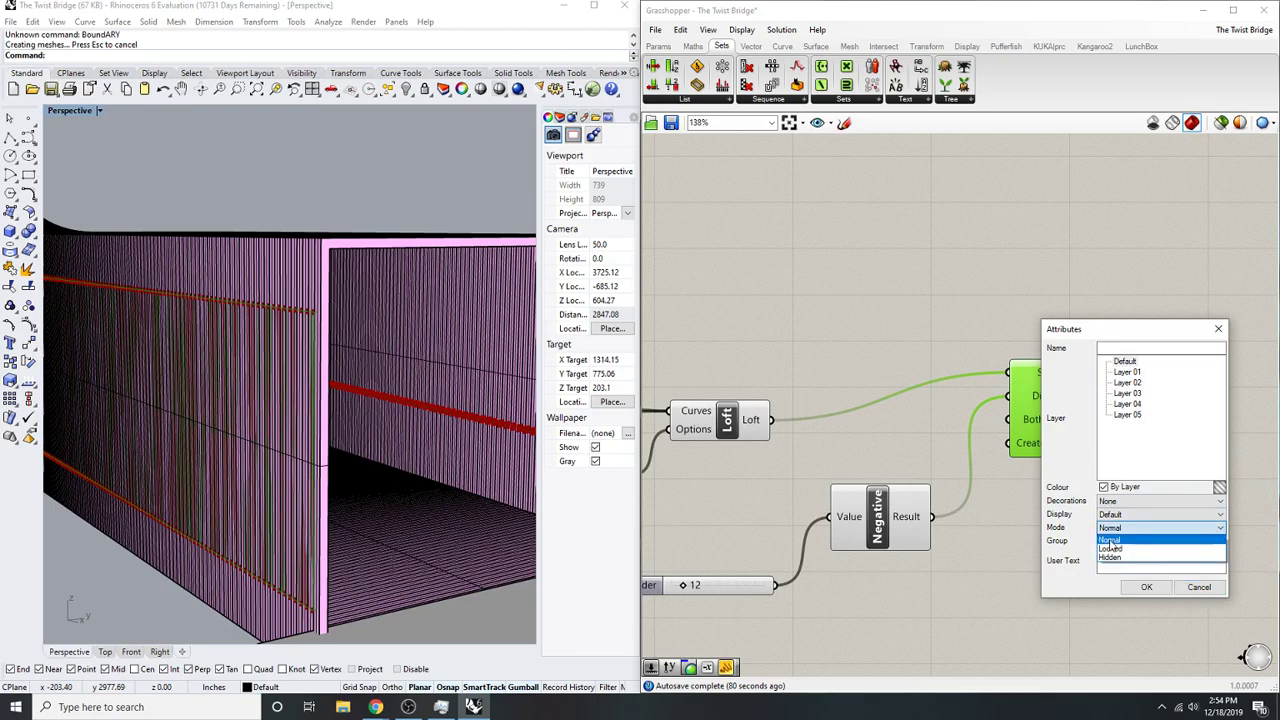
pyautogui.click(1112, 541)
pyautogui.click(1140, 586)
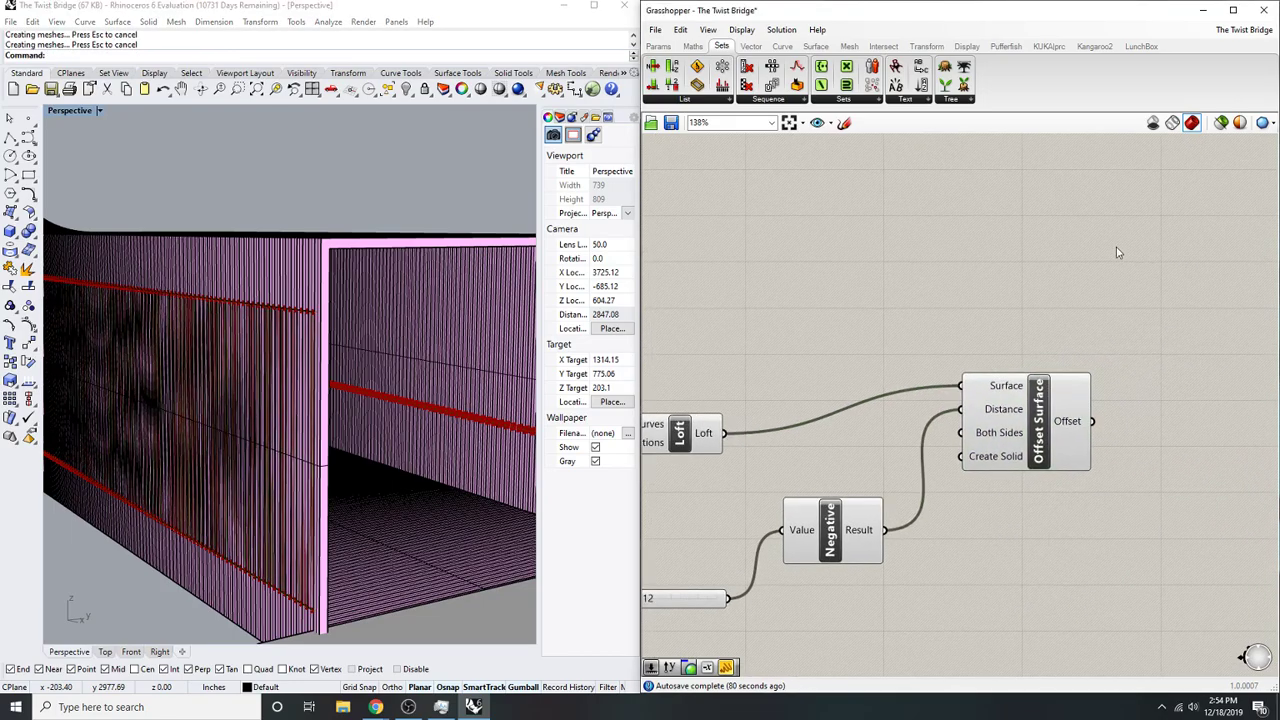
# - Close the Grasshopper editor and maximise the Rhino window
pyautogui.click(1263, 10)
pyautogui.moveTo(531, 311); pyautogui.dragTo(505, 250, button='right')
pyautogui.scroll(-6, 369, 331)
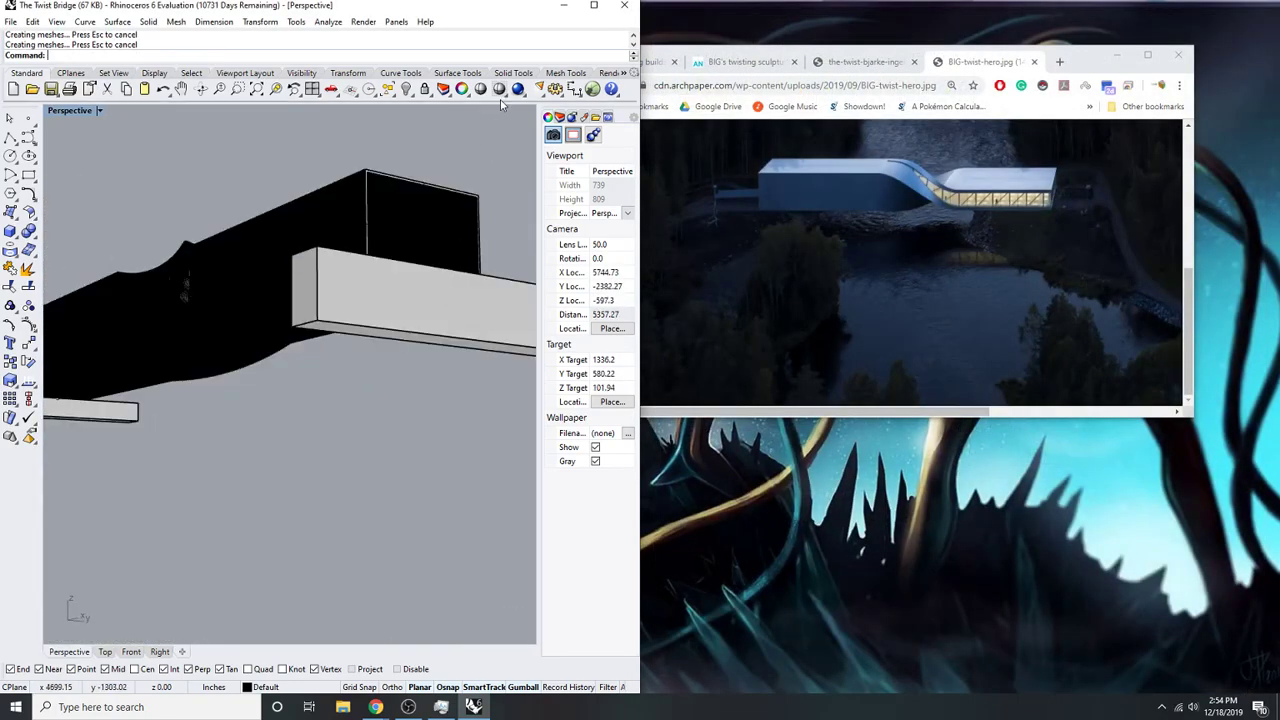
pyautogui.click(594, 6)
# - Examine the baked envelope and offset solid from outside, along the twist and at the open end
pyautogui.moveTo(560, 380); pyautogui.dragTo(640, 420, button='right')
pyautogui.scroll(5, 647, 378)
pyautogui.scroll(2, 271, 277)
pyautogui.keyDown('shift'); pyautogui.moveTo(151, 218); pyautogui.dragTo(589, 269, button='right'); pyautogui.keyUp('shift')
pyautogui.scroll(-8, 209, 227)
pyautogui.moveTo(760, 262); pyautogui.dragTo(606, 254, button='right')
pyautogui.scroll(6, 738, 249)
pyautogui.scroll(4, 738, 249)
pyautogui.moveTo(740, 220); pyautogui.dragTo(500, 290, button='right')
pyautogui.scroll(-6, 655, 232)
pyautogui.keyDown('shift'); pyautogui.moveTo(500, 290); pyautogui.dragTo(600, 289, button='right'); pyautogui.keyUp('shift')
pyautogui.scroll(3, 692, 288)
pyautogui.moveTo(692, 288); pyautogui.dragTo(500, 250, button='right')
pyautogui.scroll(4, 432, 228)
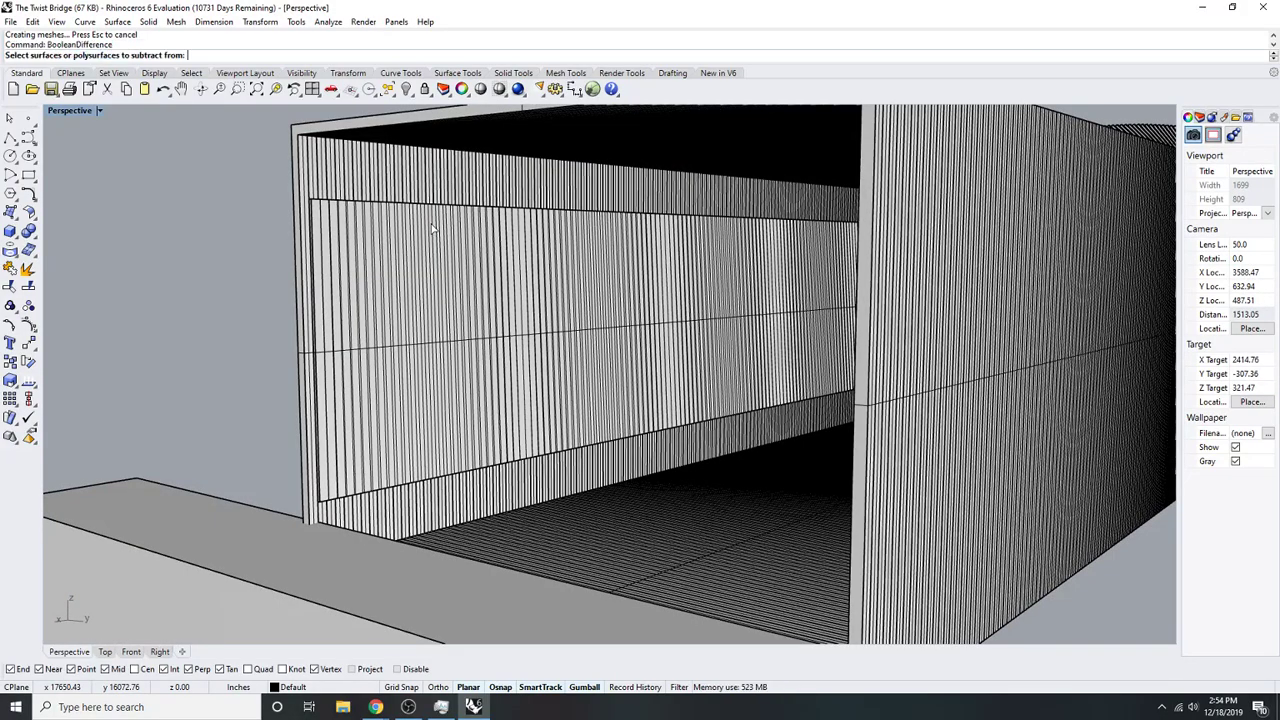
# - Try to subtract the baked offset solid from the grouped envelope frames with BooleanDifference
pyautogui.click(491, 195)
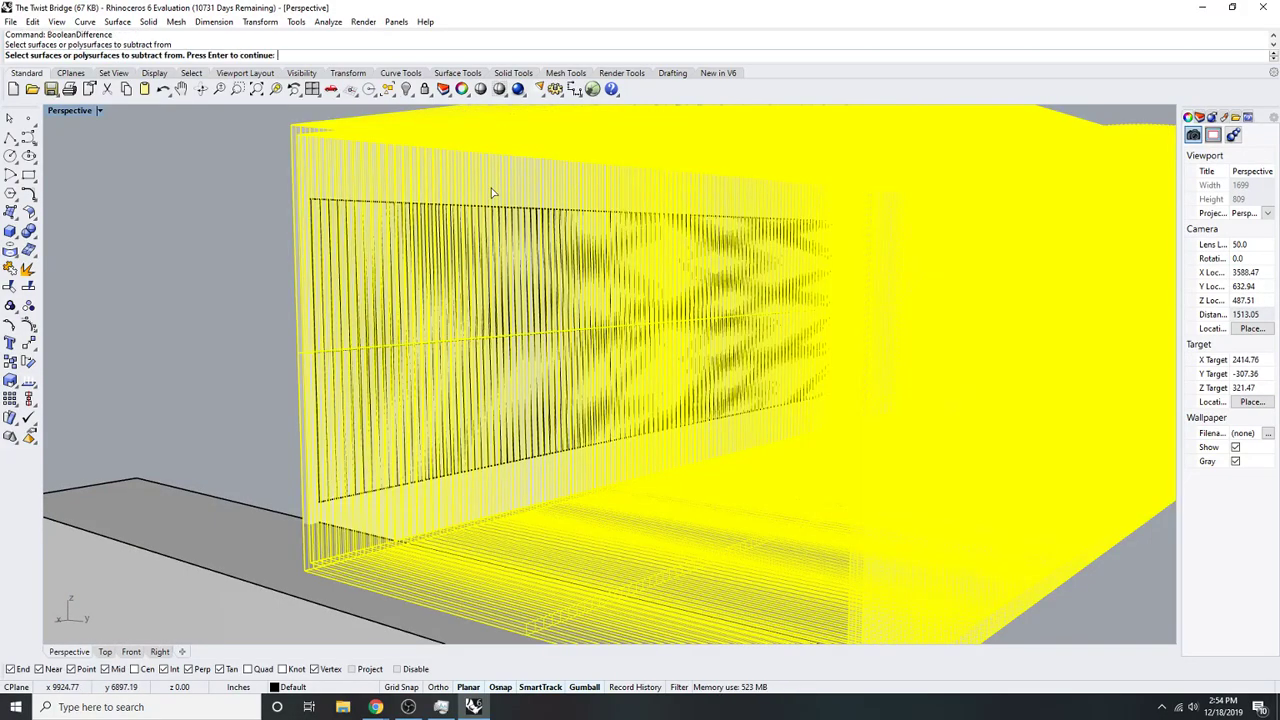
pyautogui.click(421, 252)
pyautogui.press('Return')
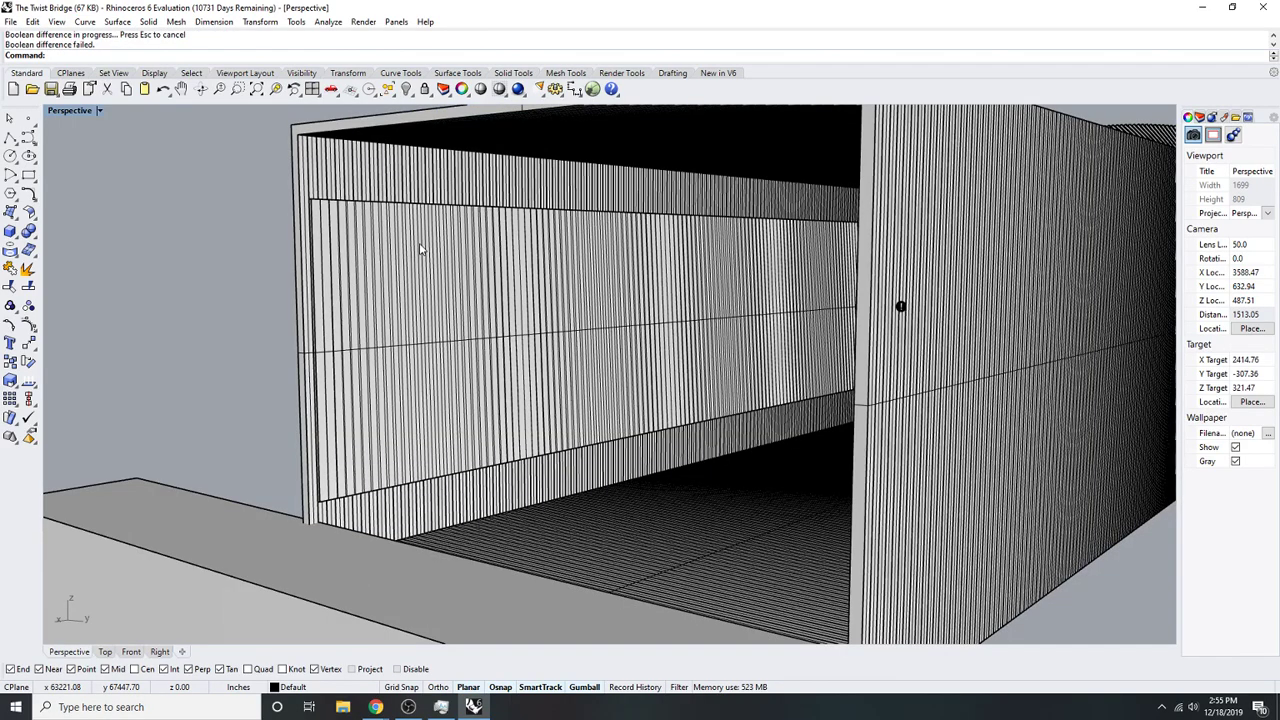
# - Select the text dot marking the surface intersection error, inspect its location at the twist, and delete it
pyautogui.moveTo(421, 250); pyautogui.dragTo(465, 300, button='right')
pyautogui.scroll(10, 465, 300)
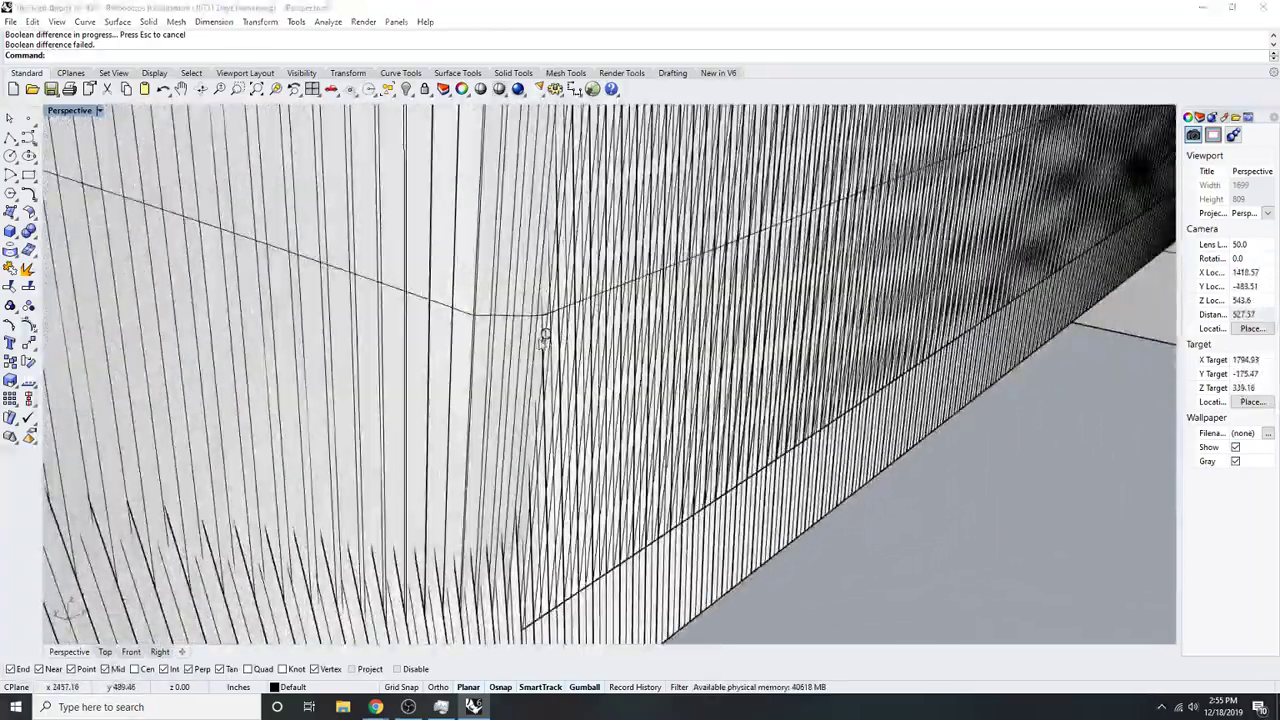
pyautogui.click(545, 338)
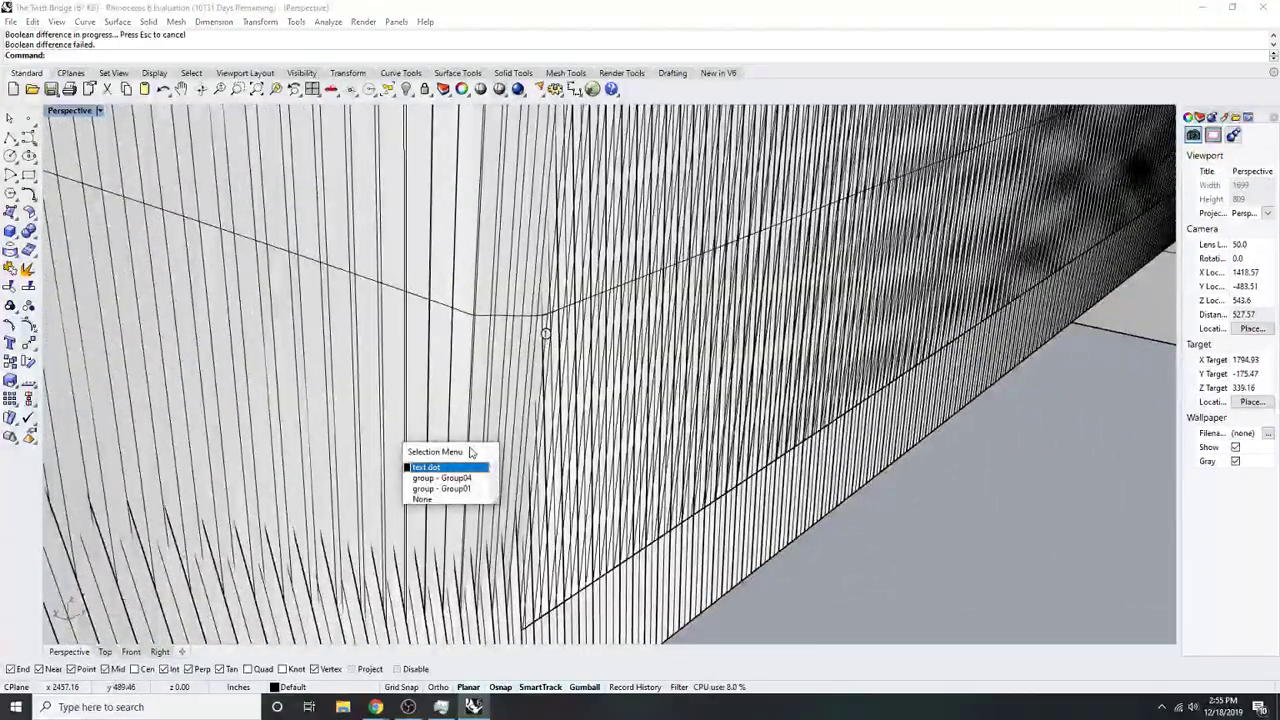
pyautogui.click(440, 468)
pyautogui.moveTo(478, 380); pyautogui.dragTo(509, 370, button='right')
pyautogui.moveTo(640, 360); pyautogui.dragTo(450, 320, button='right')
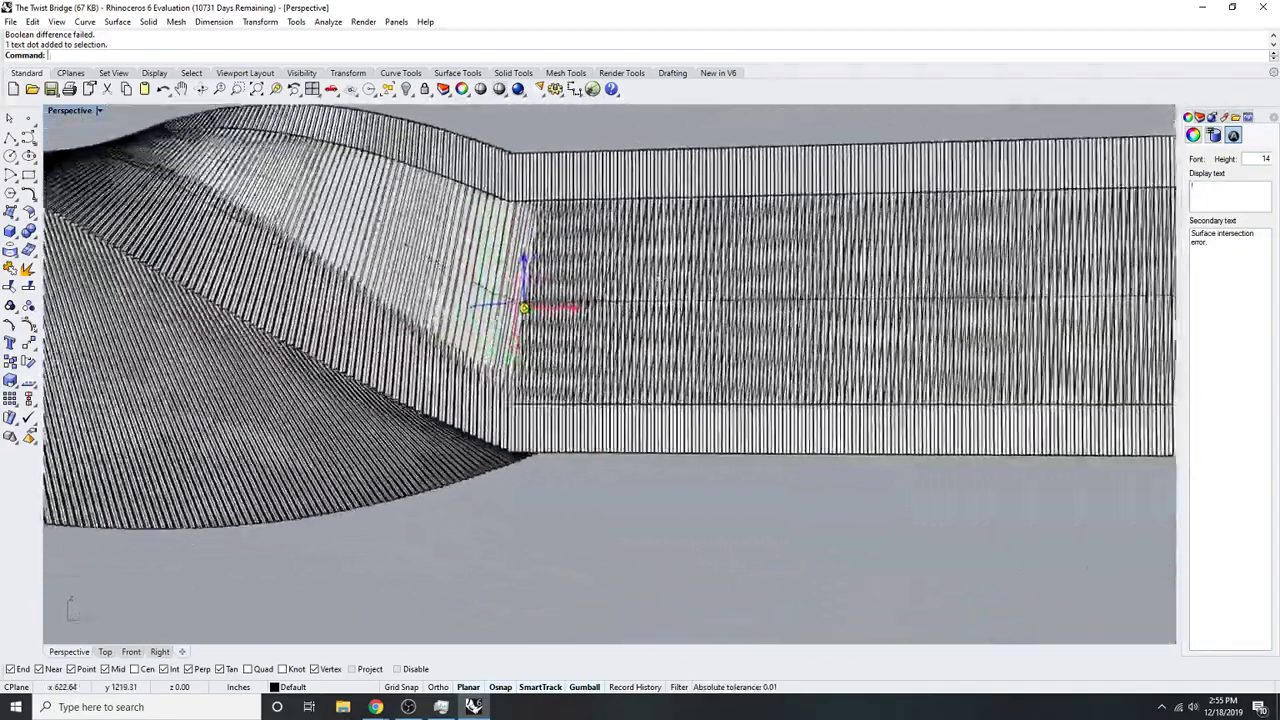
pyautogui.scroll(-3, 600, 280)
pyautogui.press('Delete')
# - Reopen Grasshopper and locate the Loft and Offset Surface components
pyautogui.moveTo(603, 277); pyautogui.dragTo(513, 416, button='right')
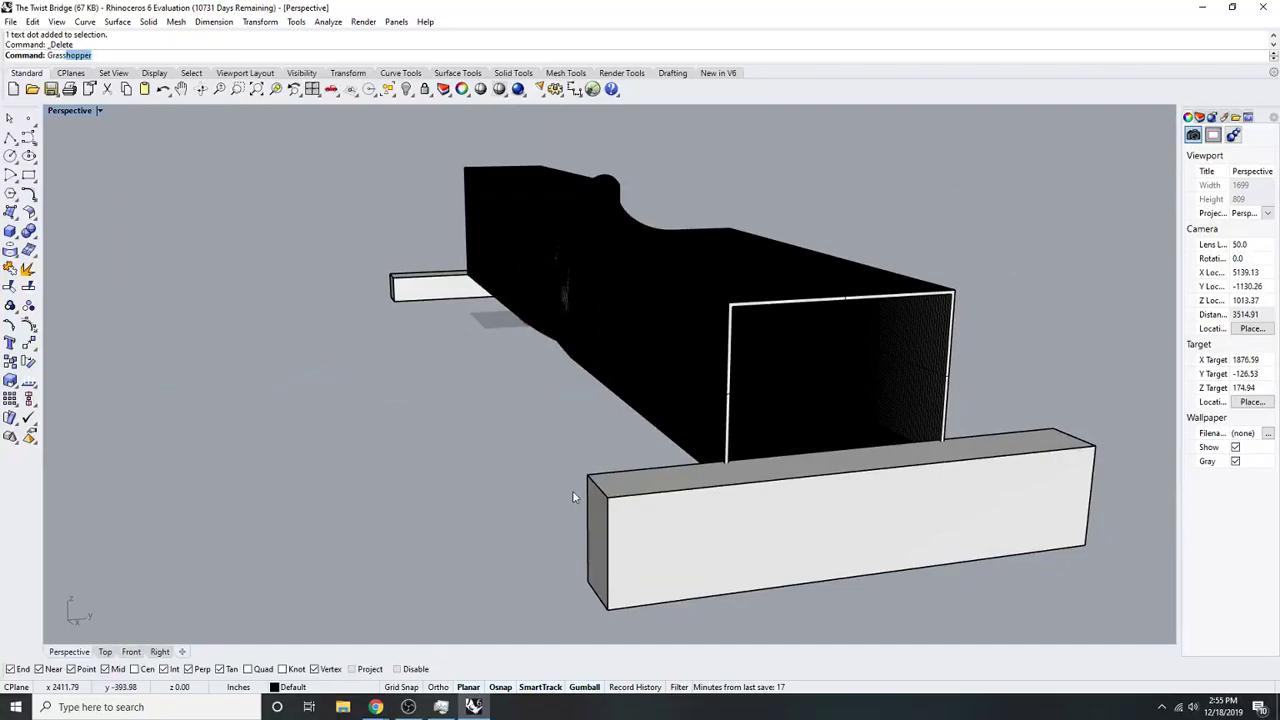
pyautogui.press('Return')
pyautogui.scroll(-4, 849, 424)
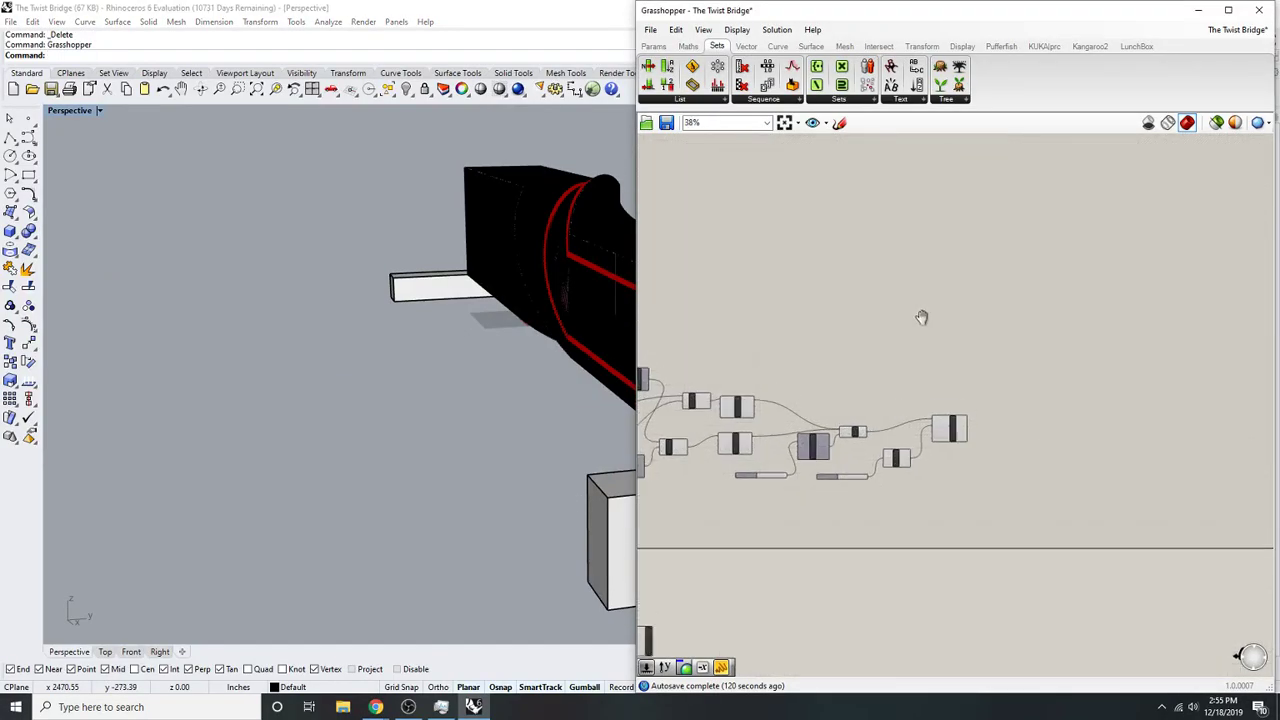
pyautogui.scroll(6, 1023, 428)
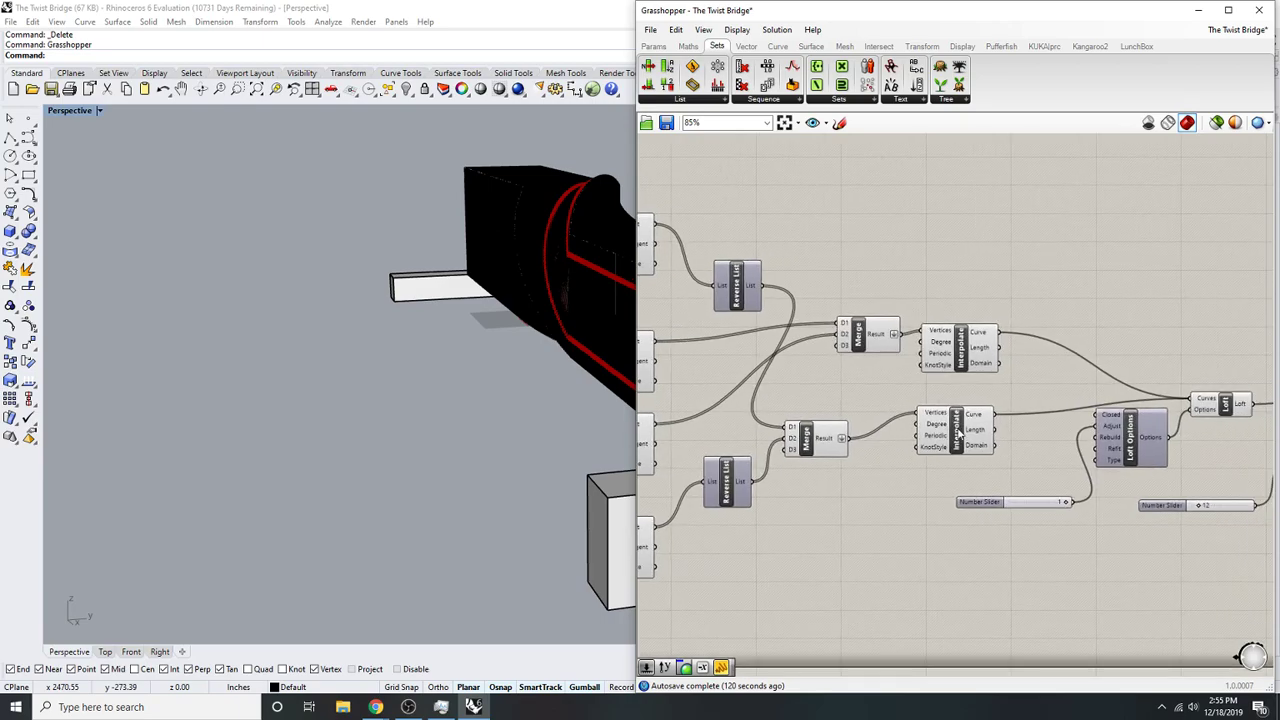
pyautogui.scroll(-2, 968, 445)
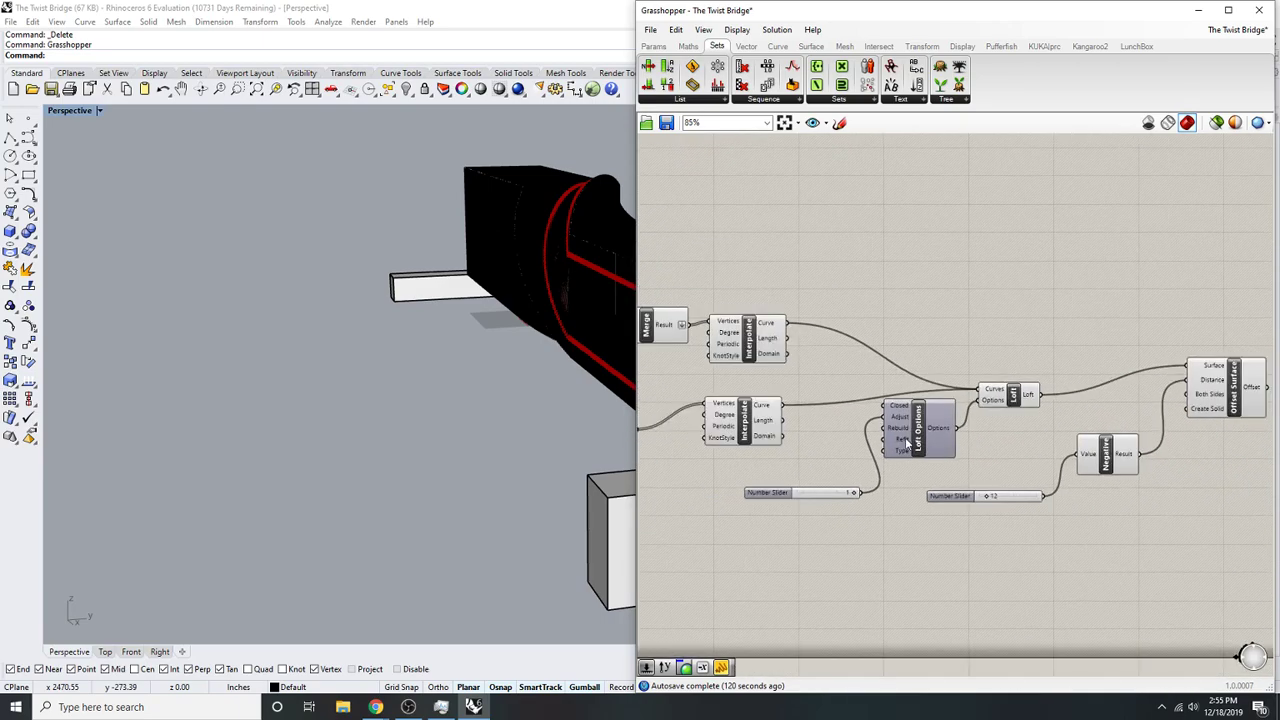
# - Add a Number Slider set to 1, connect it to Offset Surface's Both Sides input, and place it below Negative
pyautogui.click(1013, 458)
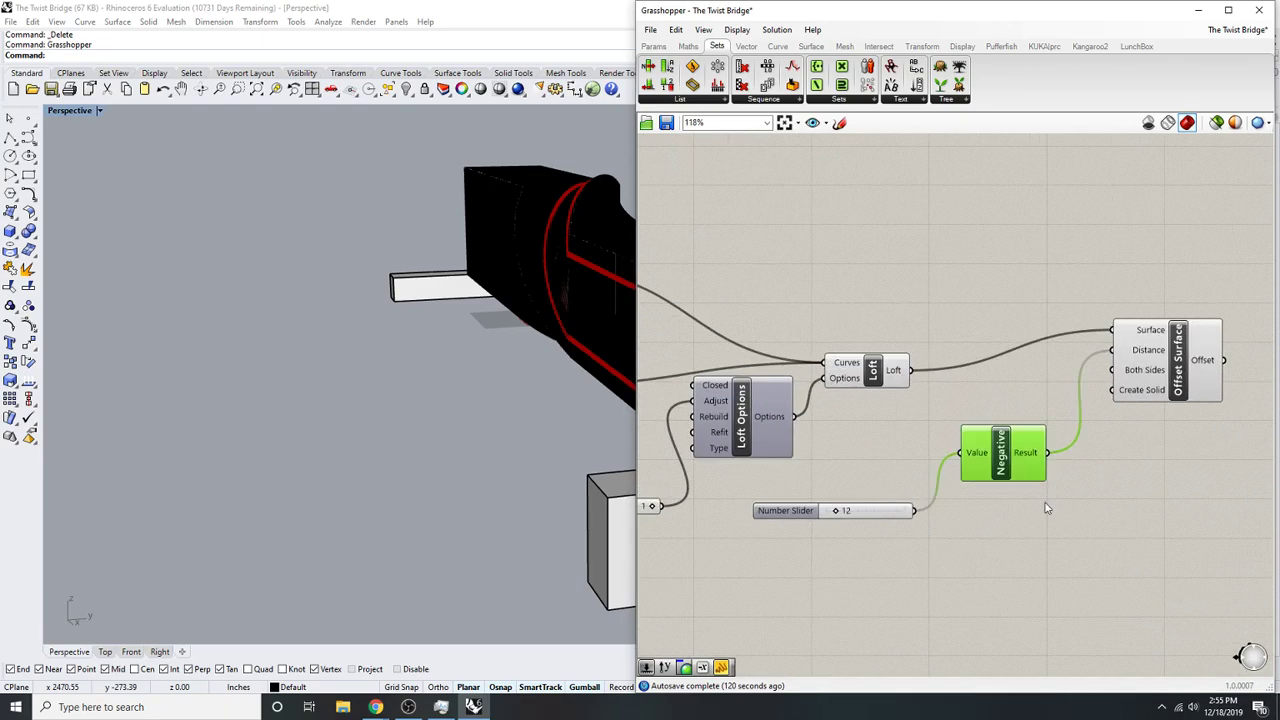
pyautogui.doubleClick(1105, 497)
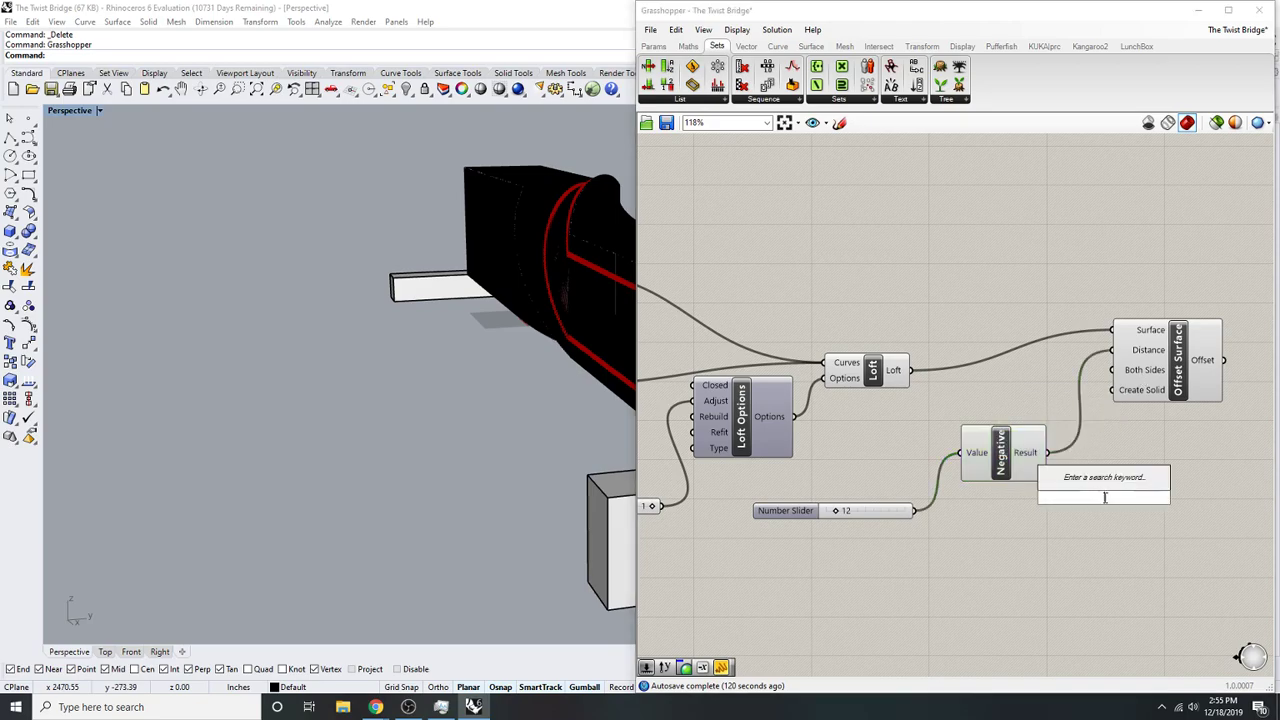
pyautogui.write('1')
pyautogui.press('Return')
pyautogui.scroll(2, 1119, 416)
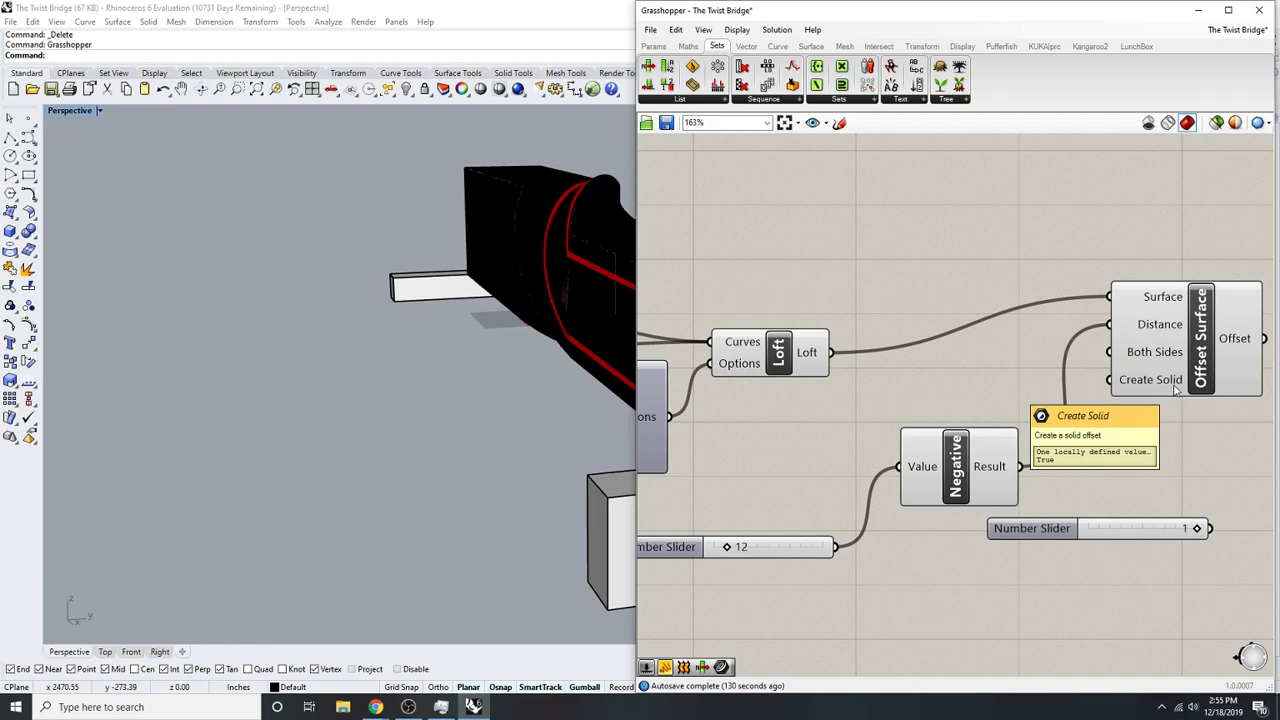
pyautogui.moveTo(1180, 512); pyautogui.dragTo(1209, 528)
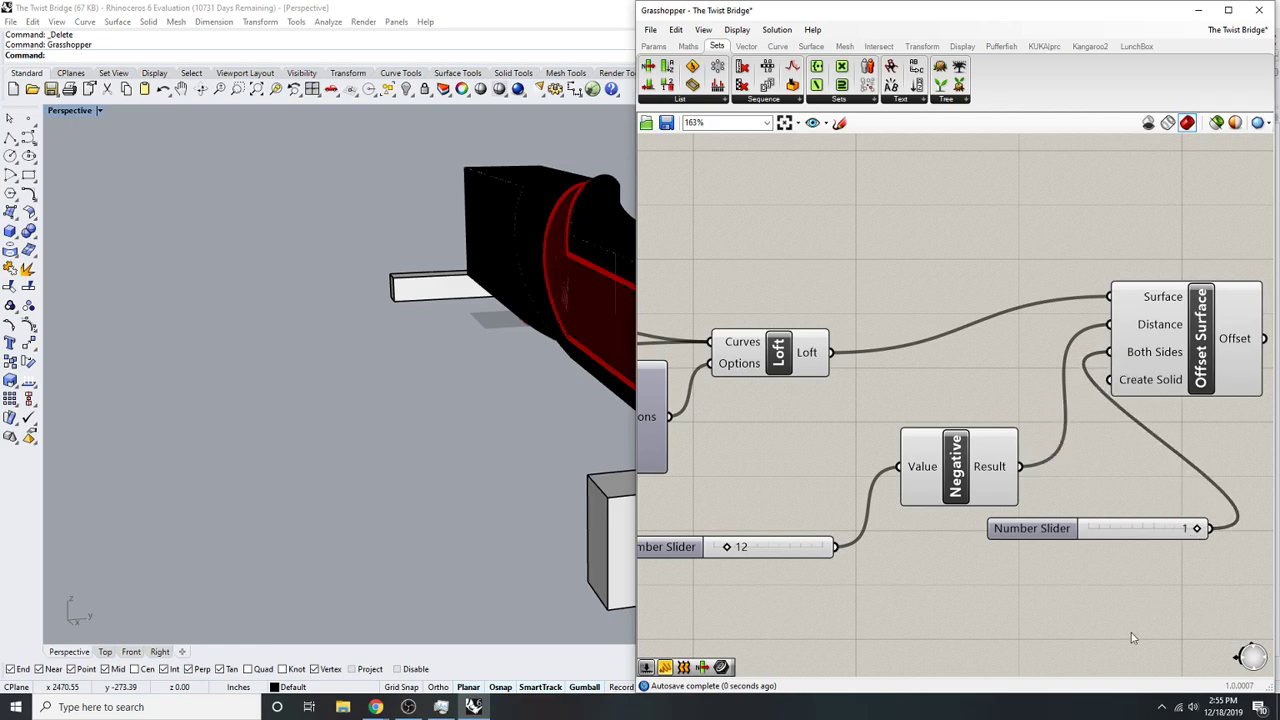
pyautogui.moveTo(1084, 528); pyautogui.dragTo(962, 522)
# - Bake the two-sided Offset Surface solid, close Grasshopper, and inspect how it passes through the envelope's end wall
pyautogui.click(1203, 356)
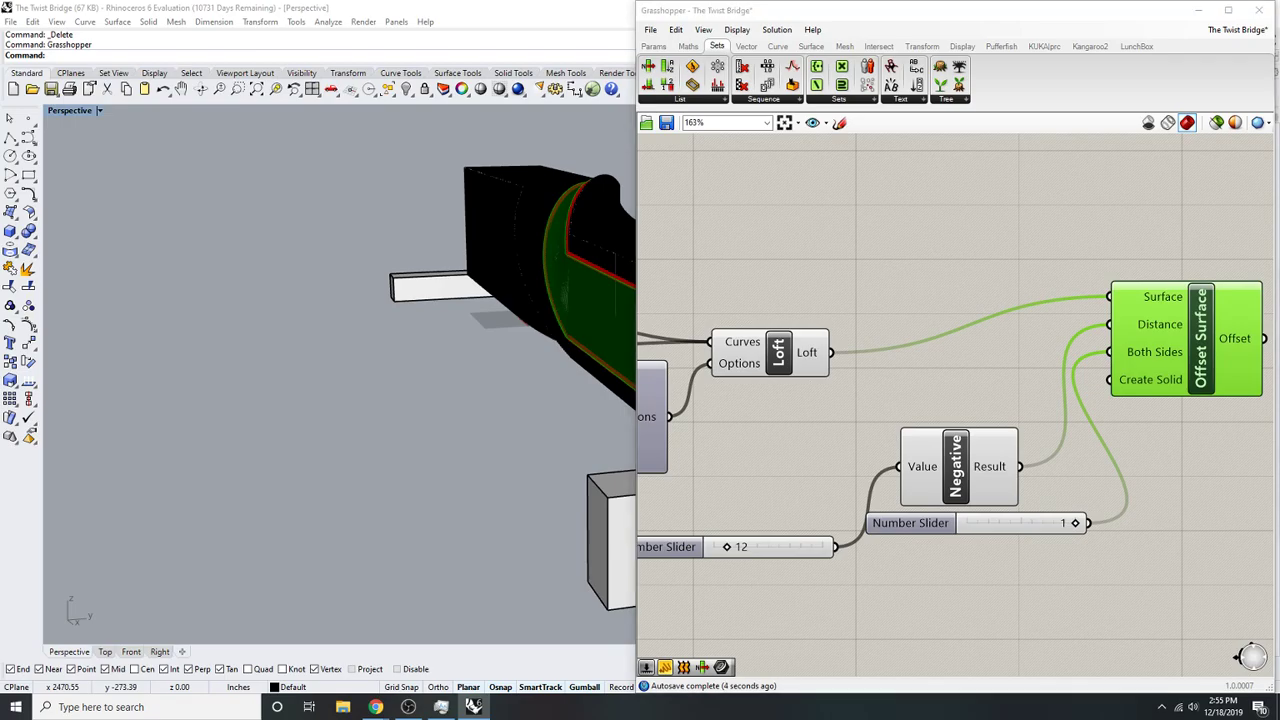
pyautogui.click(1259, 10)
pyautogui.moveTo(609, 397); pyautogui.dragTo(559, 339, button='right')
pyautogui.scroll(3, 554, 366)
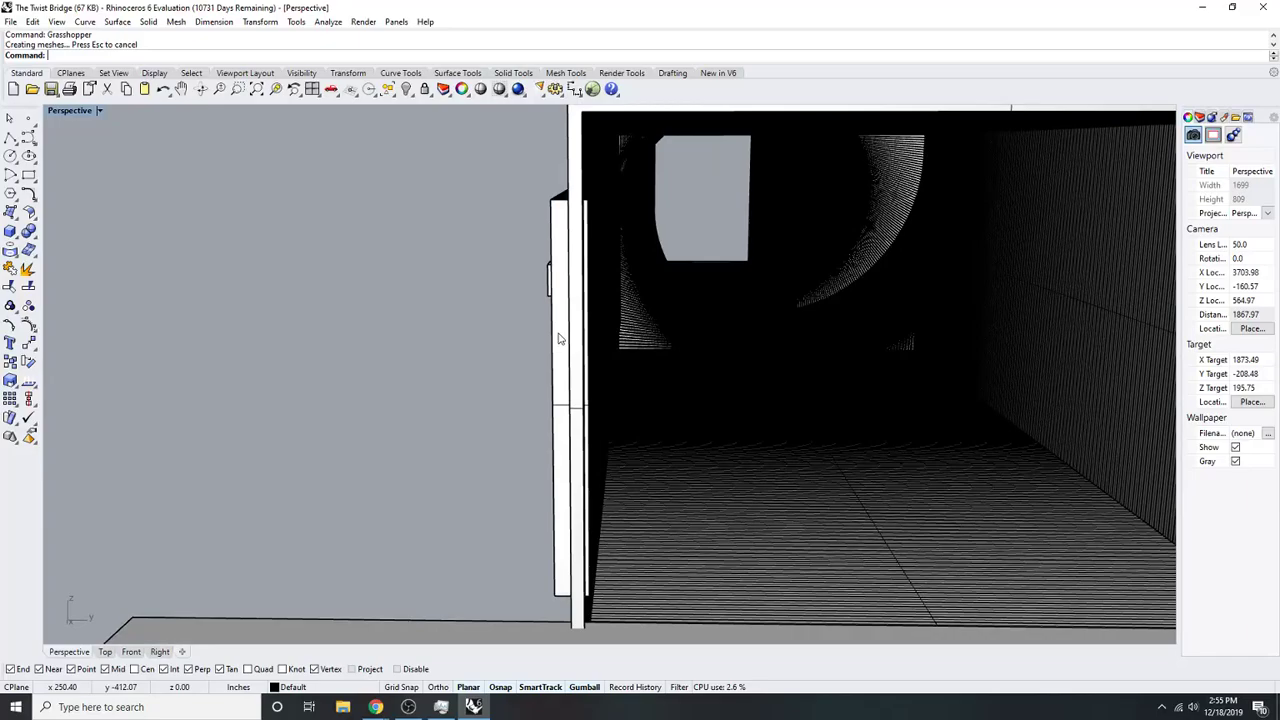
# - Subtract the baked two-sided offset solid from the envelope's polysurfaces with a Boolean difference
pyautogui.click(576, 152)
pyautogui.click(557, 212)
pyautogui.press('Return')
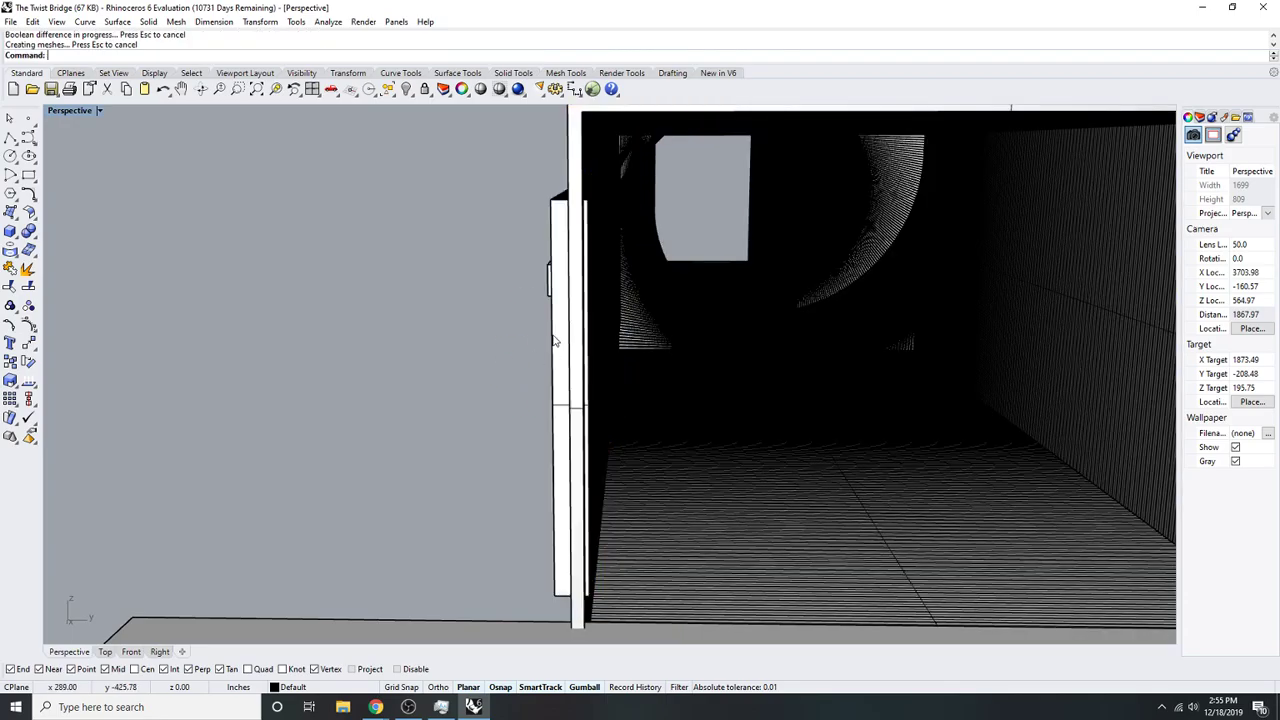
# - Hide the two closed offset solids covering the window opening along the bridge's side
pyautogui.moveTo(554, 340); pyautogui.dragTo(800, 256, button='right')
pyautogui.click(816, 246)
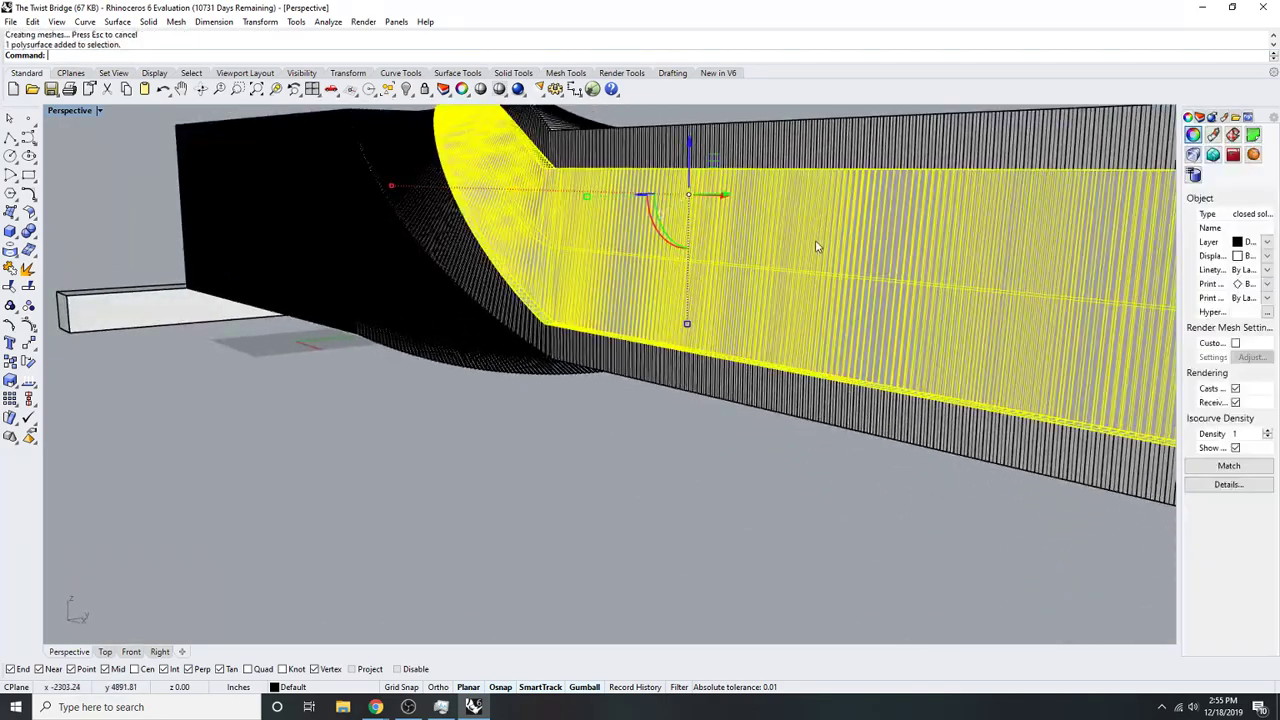
pyautogui.hotkey('ctrl', 'h')
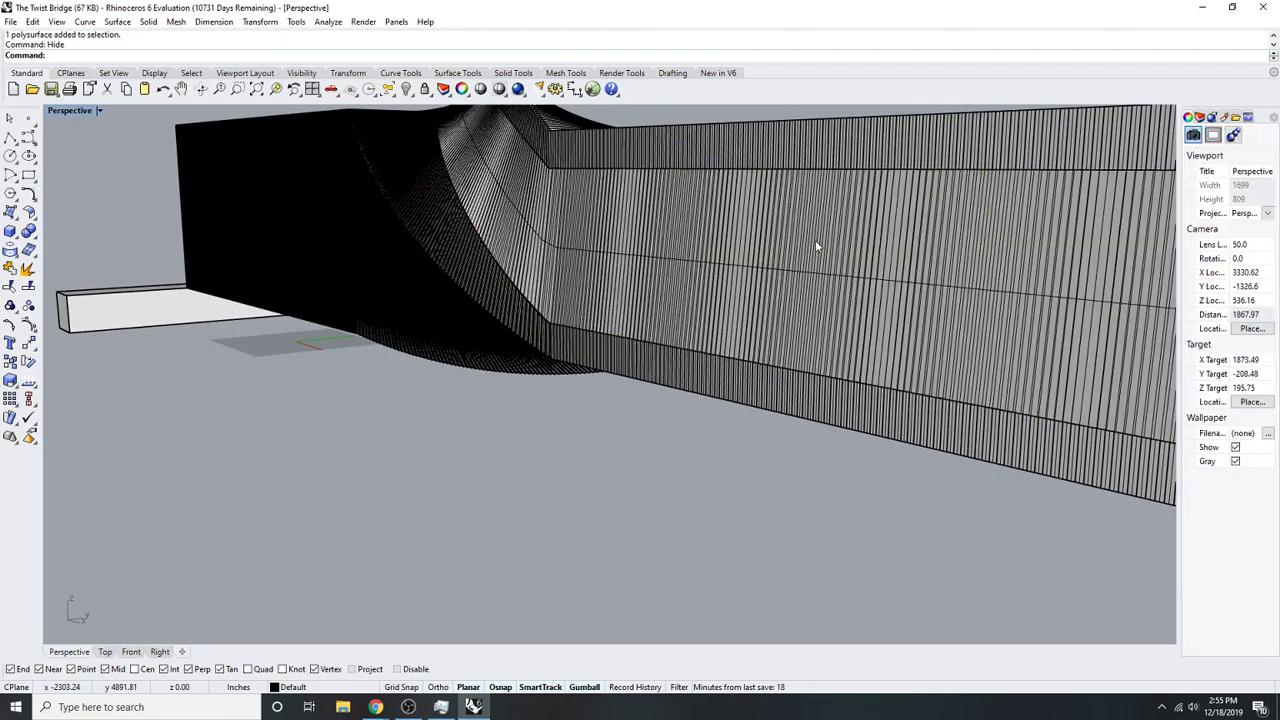
pyautogui.click(815, 240)
pyautogui.scroll(-5, 829, 277)
pyautogui.scroll(3, 829, 277)
pyautogui.moveTo(925, 292); pyautogui.dragTo(853, 300, button='right')
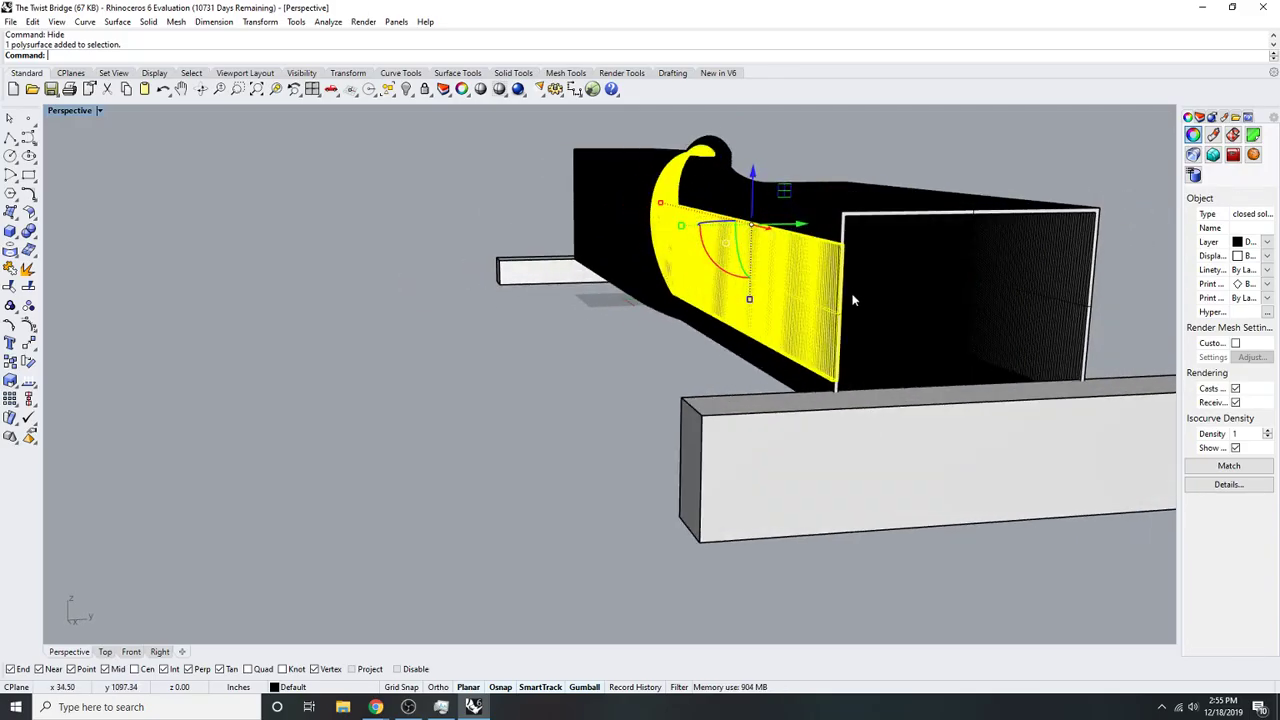
pyautogui.hotkey('ctrl', 'h')
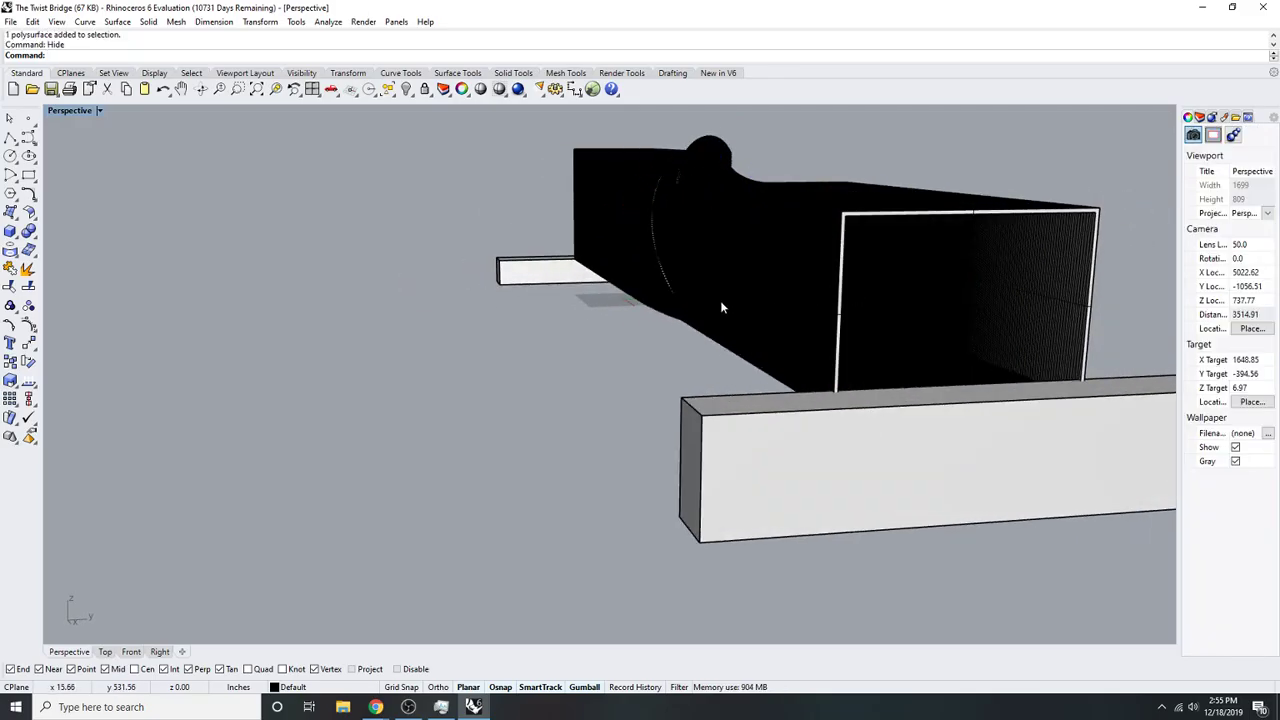
# - Switch the Perspective viewport to Rendered display and inspect the cut ribs at the twist
pyautogui.scroll(5, 819, 251)
pyautogui.scroll(-7, 819, 251)
pyautogui.scroll(7, 592, 269)
pyautogui.moveTo(592, 269); pyautogui.dragTo(690, 285, button='right')
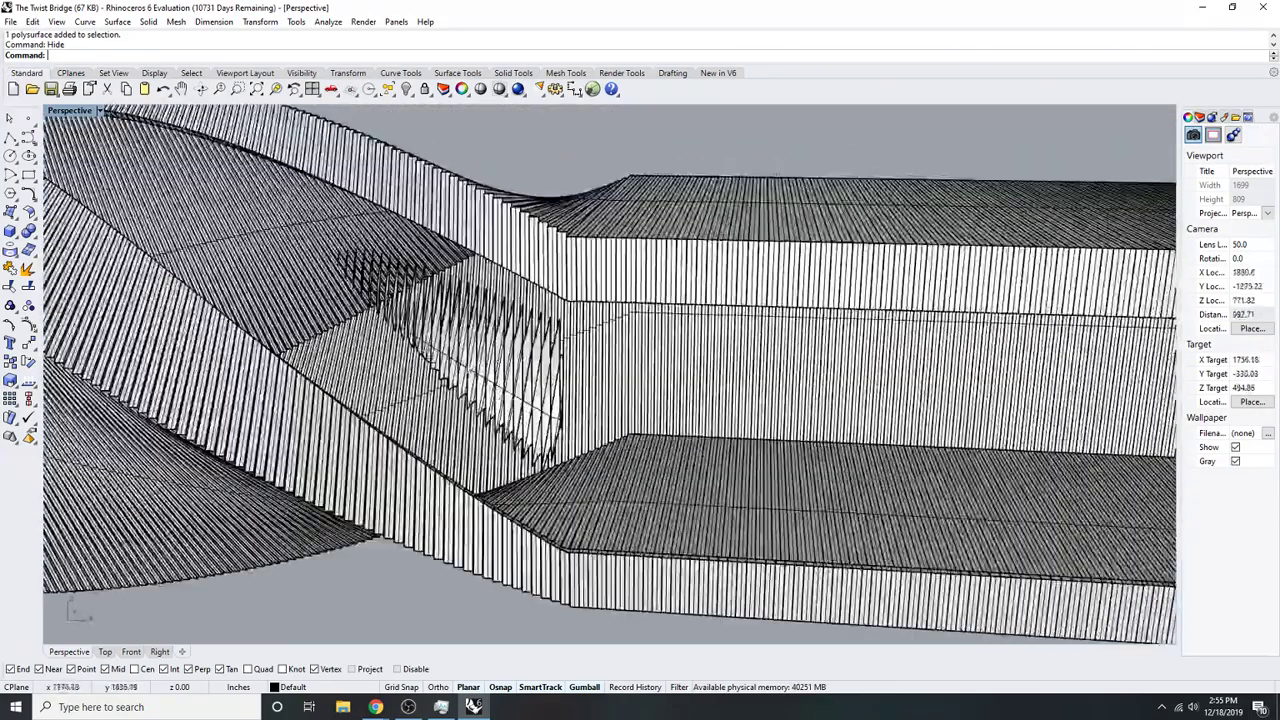
pyautogui.click(99, 110)
pyautogui.click(111, 168)
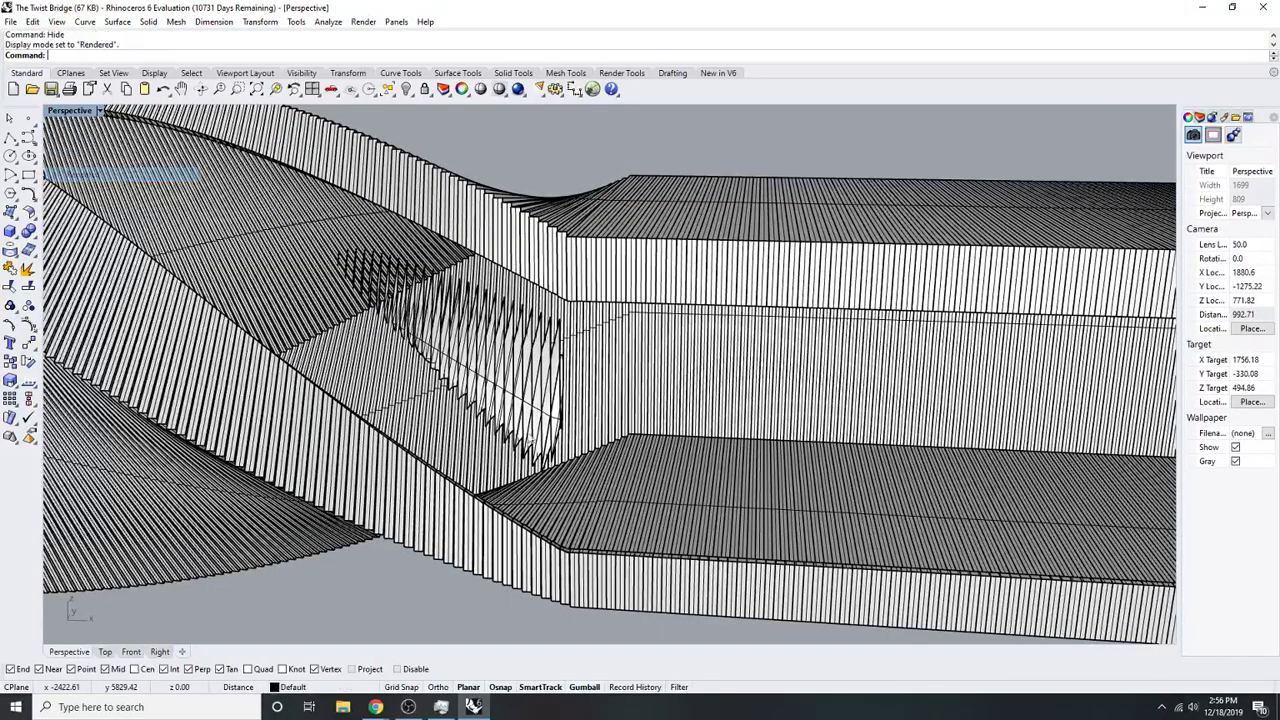
pyautogui.moveTo(521, 432); pyautogui.dragTo(665, 187, button='right')
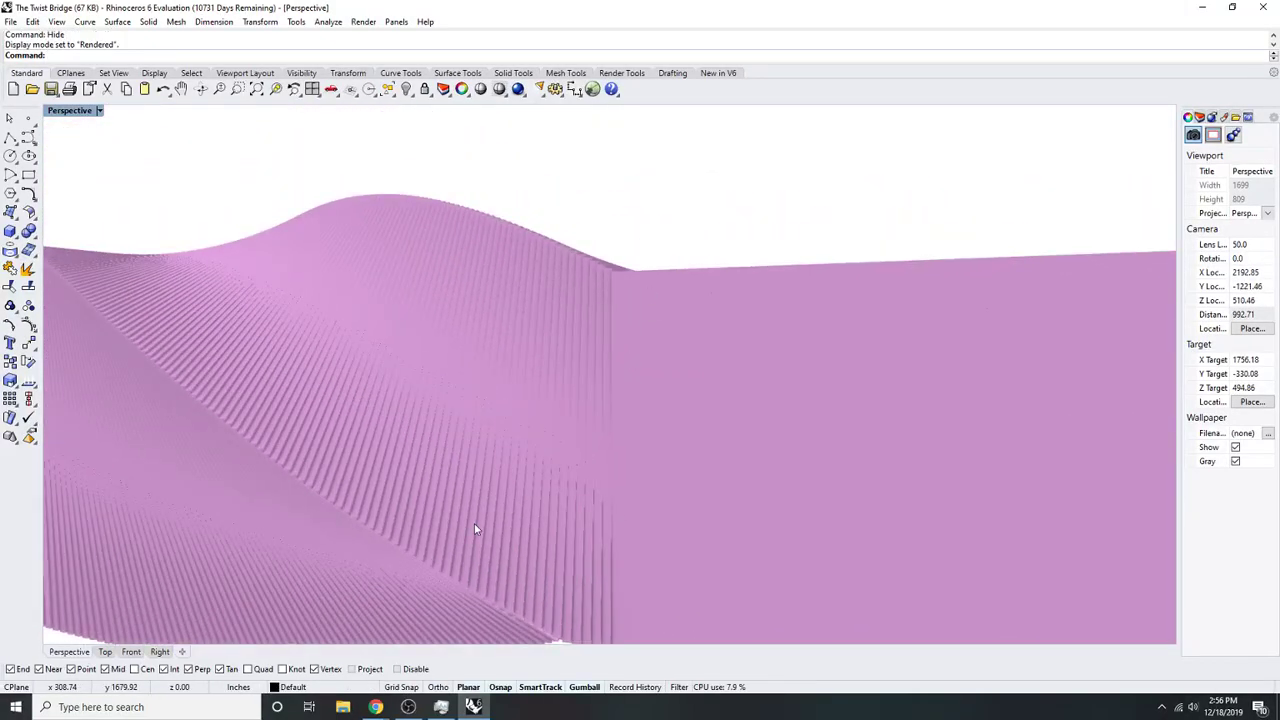
# - Reopen Grasshopper, delete the component beside Cap Holes at the end of the extrusion chain, and close Grasshopper
pyautogui.press('Return')
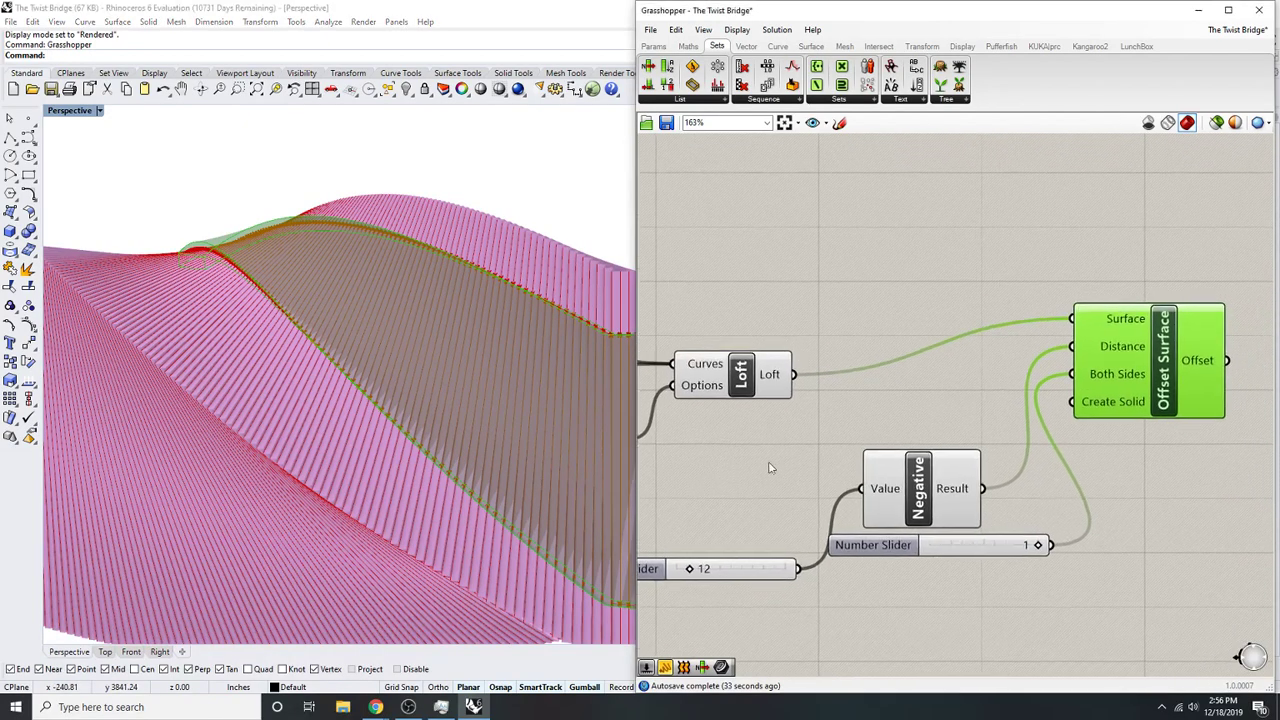
pyautogui.scroll(-9, 1039, 450)
pyautogui.moveTo(1039, 450); pyautogui.dragTo(1023, 334, button='right')
pyautogui.moveTo(773, 471); pyautogui.dragTo(909, 420, button='right')
pyautogui.scroll(6, 914, 420)
pyautogui.moveTo(915, 406); pyautogui.dragTo(846, 323)
pyautogui.press('Delete')
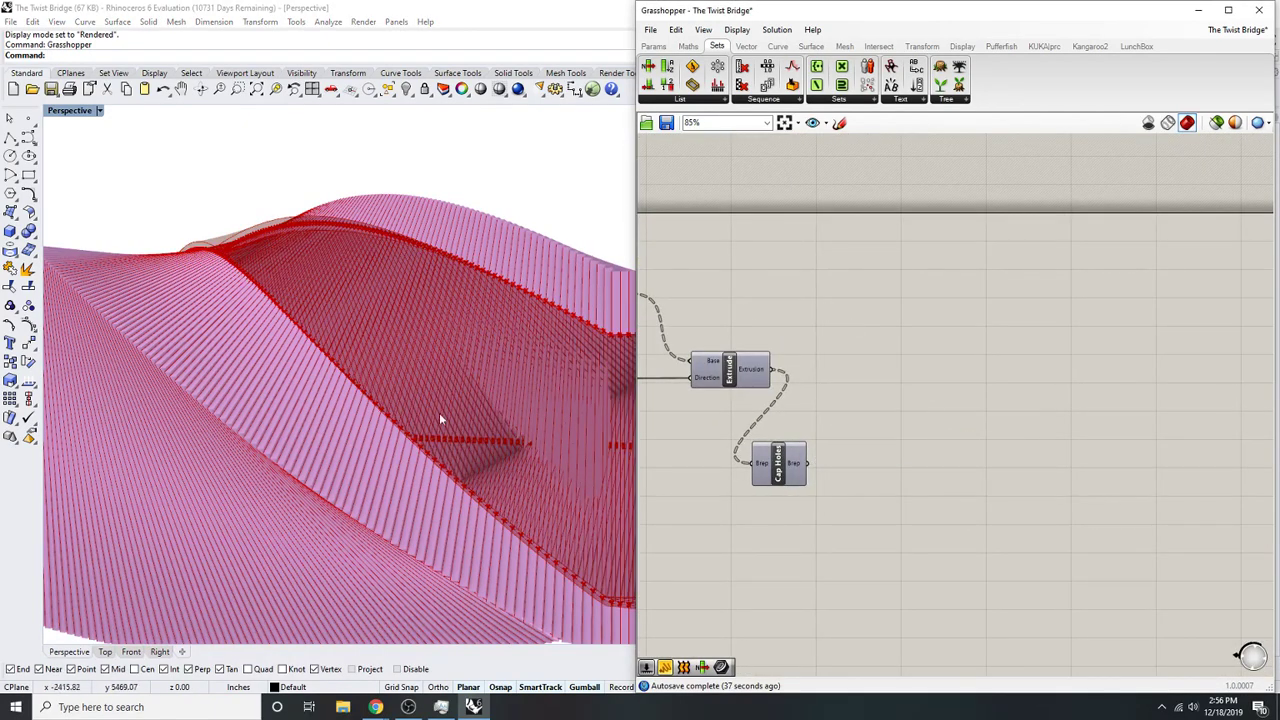
pyautogui.click(1259, 12)
# - Select the cut envelope's polysurfaces at the twist and ungroup them
pyautogui.moveTo(754, 350); pyautogui.dragTo(445, 364, button='right')
pyautogui.scroll(8, 718, 426)
pyautogui.moveTo(930, 450); pyautogui.dragTo(744, 468, button='right')
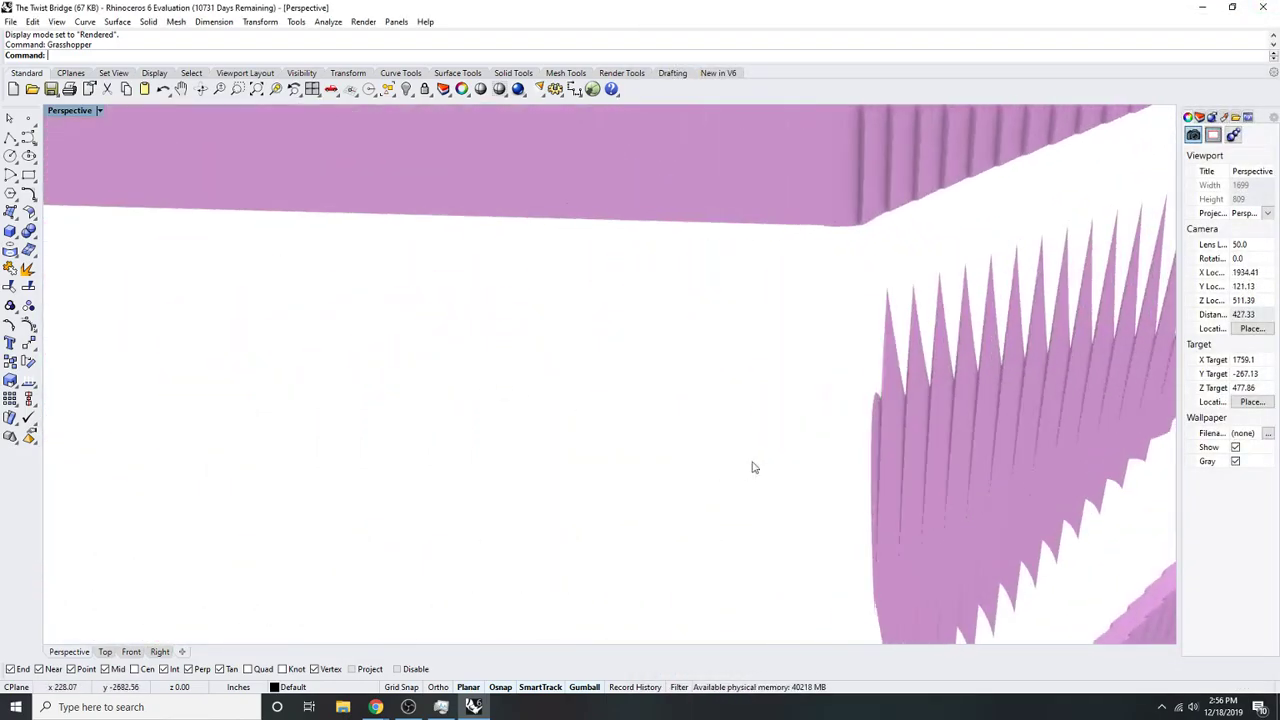
pyautogui.click(968, 487)
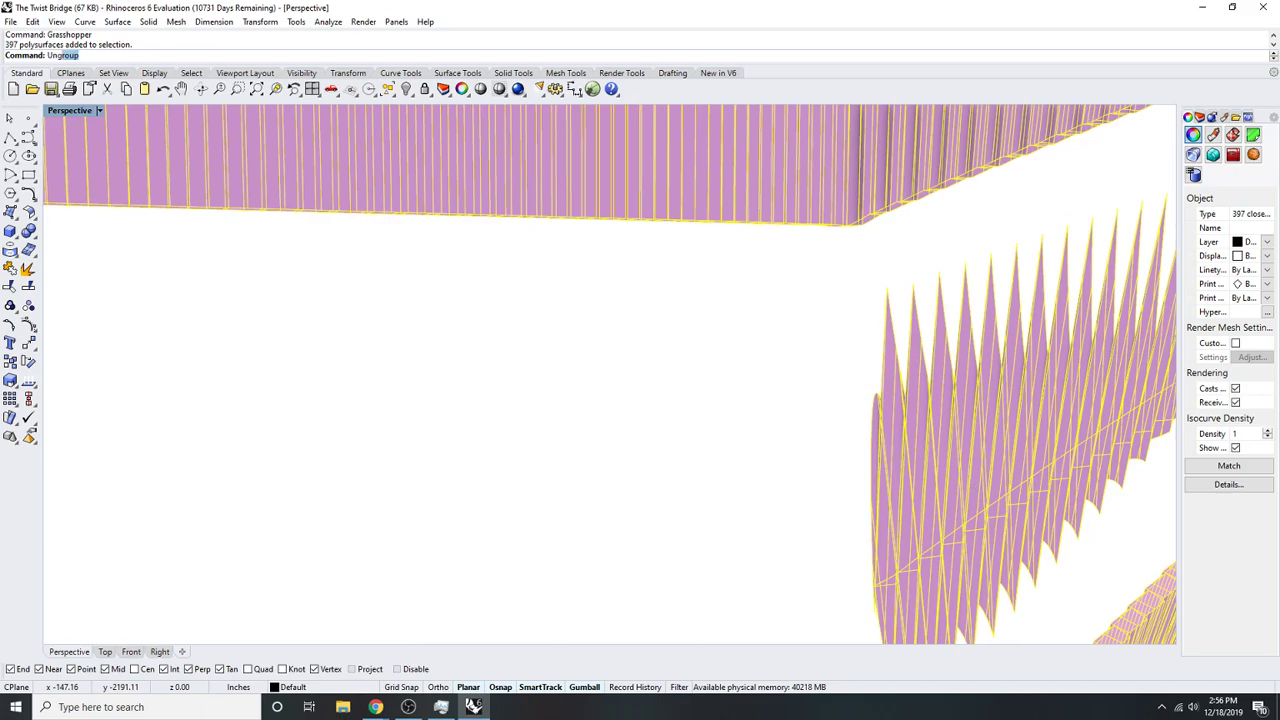
pyautogui.press('Escape')
# - Delete the leftover spiky sliver polysurfaces inside the twist, batch by batch along the curve
pyautogui.moveTo(970, 484); pyautogui.dragTo(939, 440, button='right')
pyautogui.scroll(-2, 932, 434)
pyautogui.scroll(2, 939, 440)
pyautogui.click(909, 491)
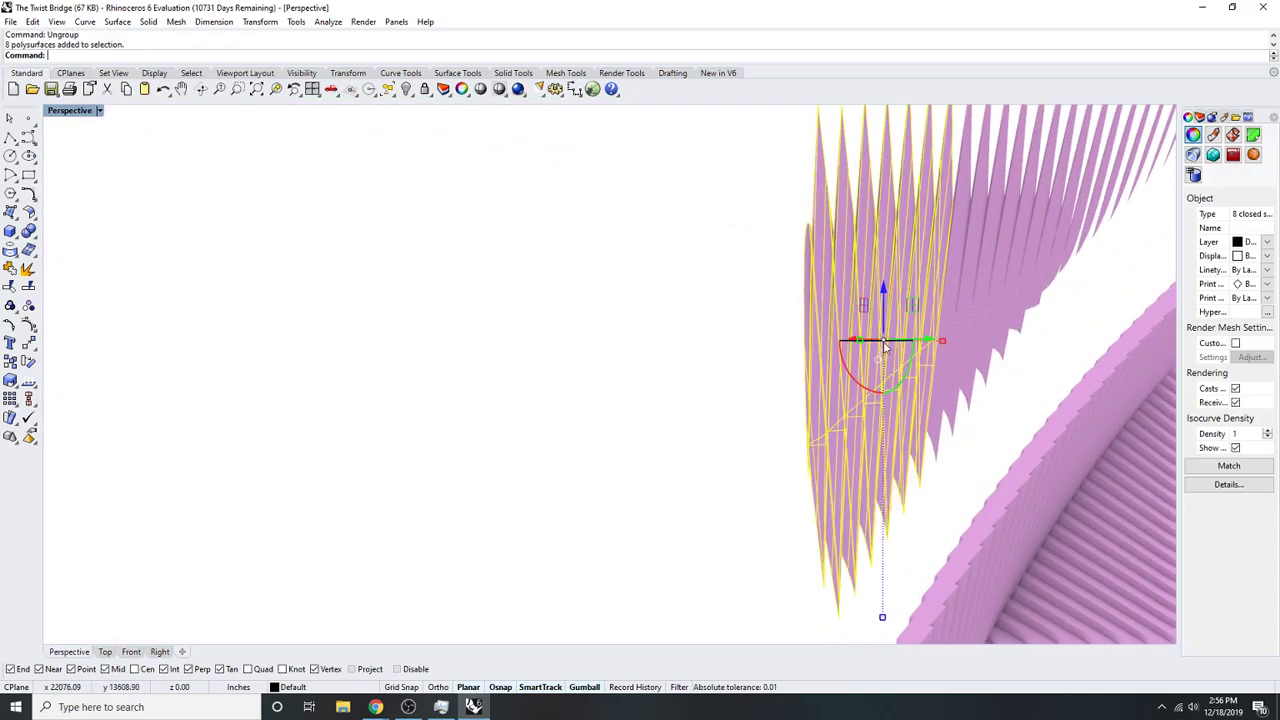
pyautogui.press('Delete')
pyautogui.moveTo(971, 449); pyautogui.dragTo(1051, 271)
pyautogui.press('Delete')
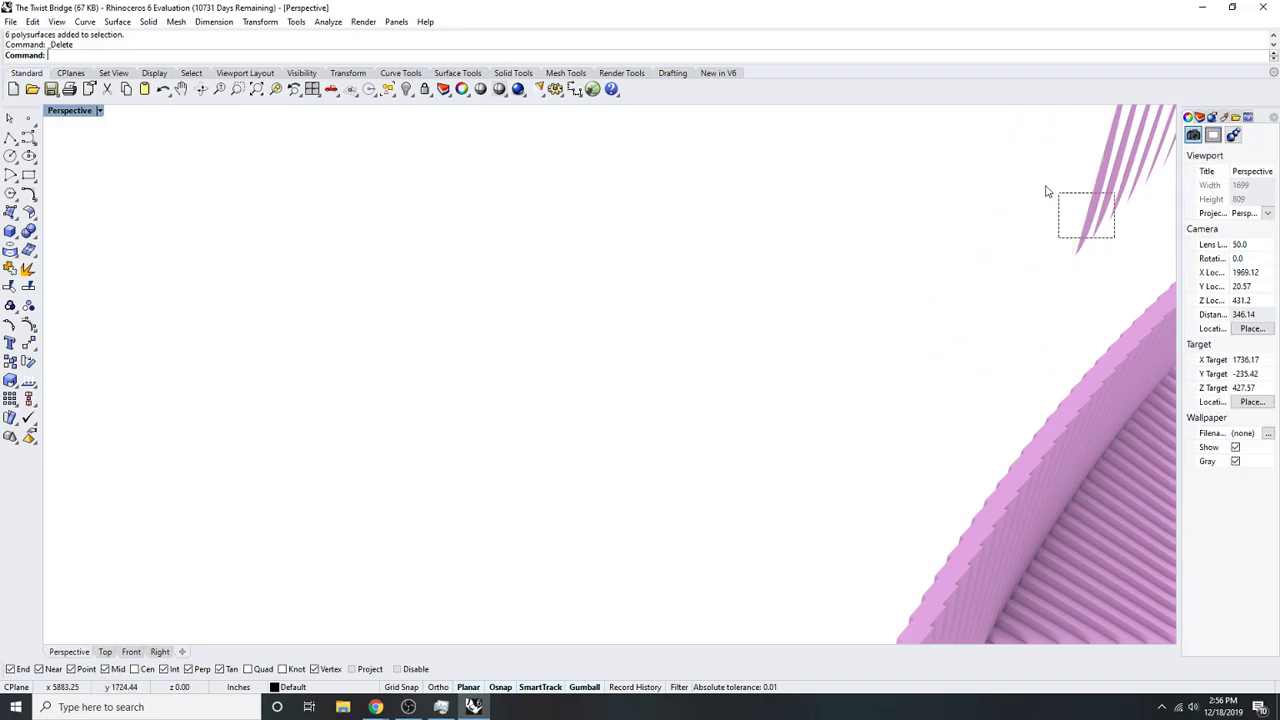
pyautogui.moveTo(1074, 207); pyautogui.dragTo(1072, 206)
pyautogui.press('Delete')
pyautogui.keyDown('shift'); pyautogui.moveTo(1134, 189); pyautogui.dragTo(977, 200, button='right'); pyautogui.keyUp('shift')
pyautogui.moveTo(1154, 191); pyautogui.dragTo(1039, 169)
pyautogui.press('Delete')
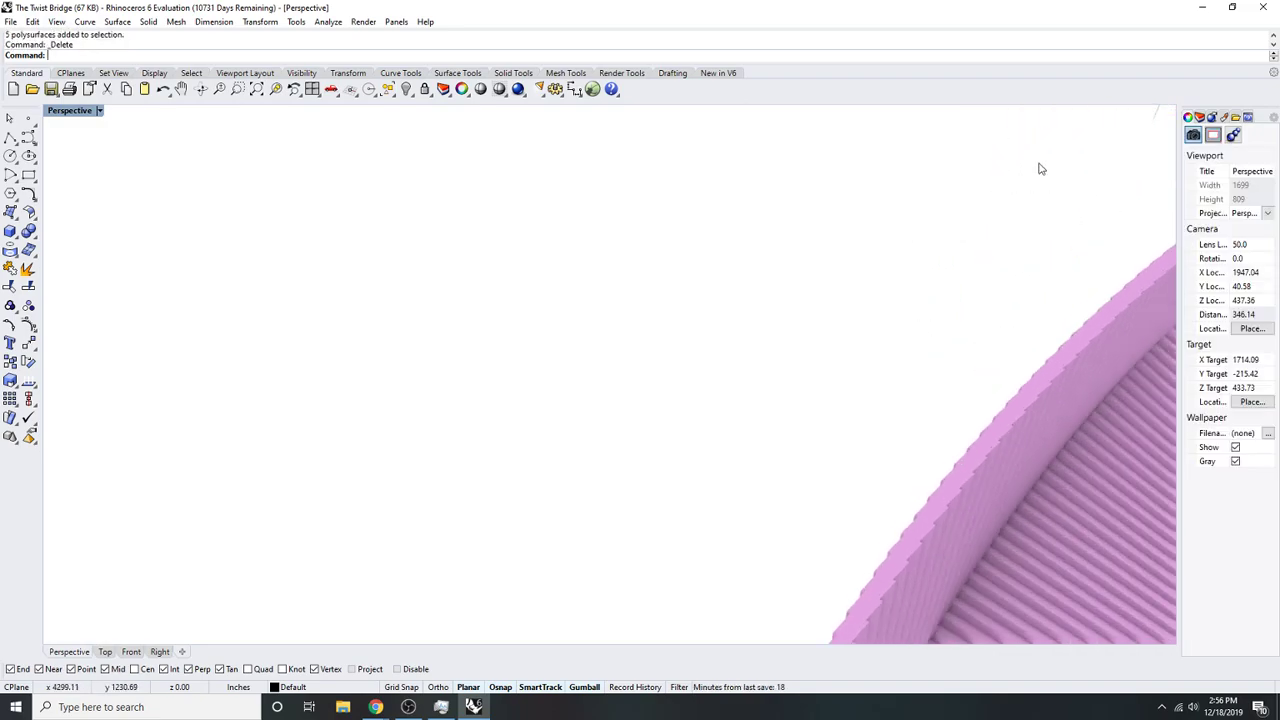
pyautogui.keyDown('shift'); pyautogui.moveTo(1063, 194); pyautogui.dragTo(843, 331, button='right'); pyautogui.keyUp('shift')
pyautogui.moveTo(1017, 116); pyautogui.dragTo(998, 216)
pyautogui.press('Delete')
# - Inspect the cleaned opening along the bridge, and group all visible objects together
pyautogui.moveTo(875, 207); pyautogui.dragTo(677, 258, button='right')
pyautogui.scroll(-8, 565, 235)
pyautogui.moveTo(565, 235); pyautogui.dragTo(876, 279, button='right')
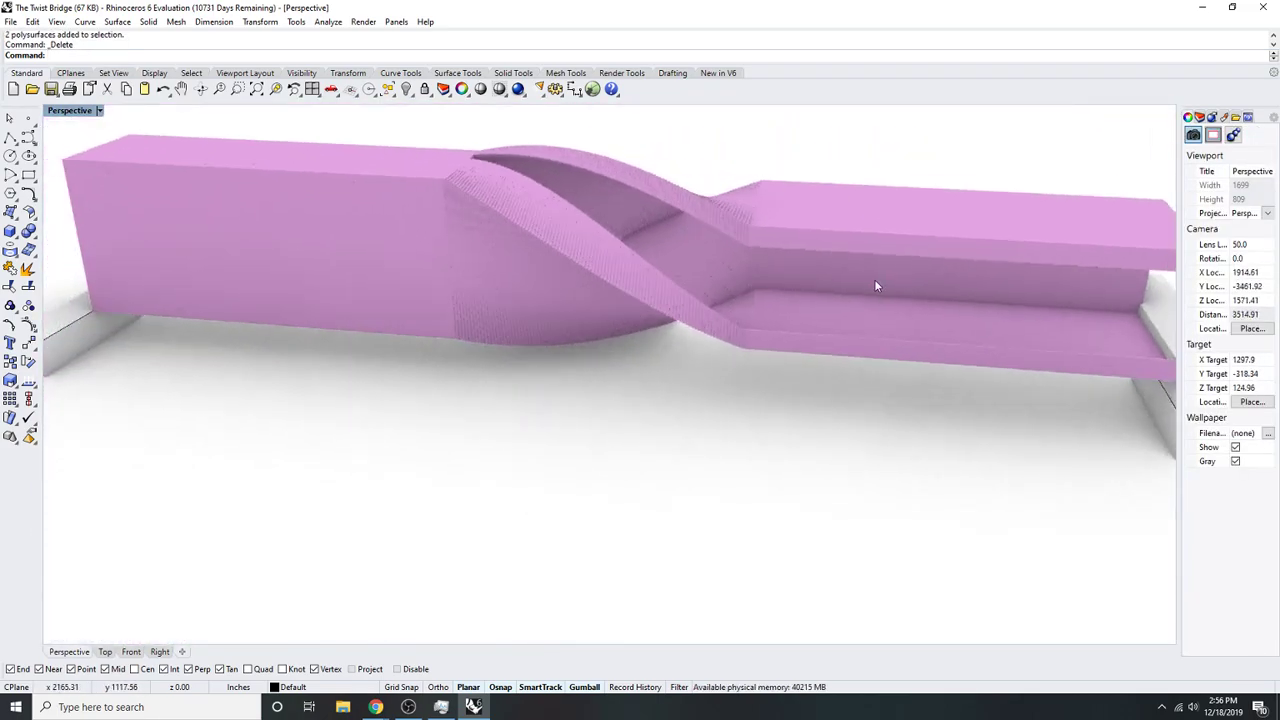
pyautogui.scroll(-3, 1038, 296)
pyautogui.scroll(8, 1038, 296)
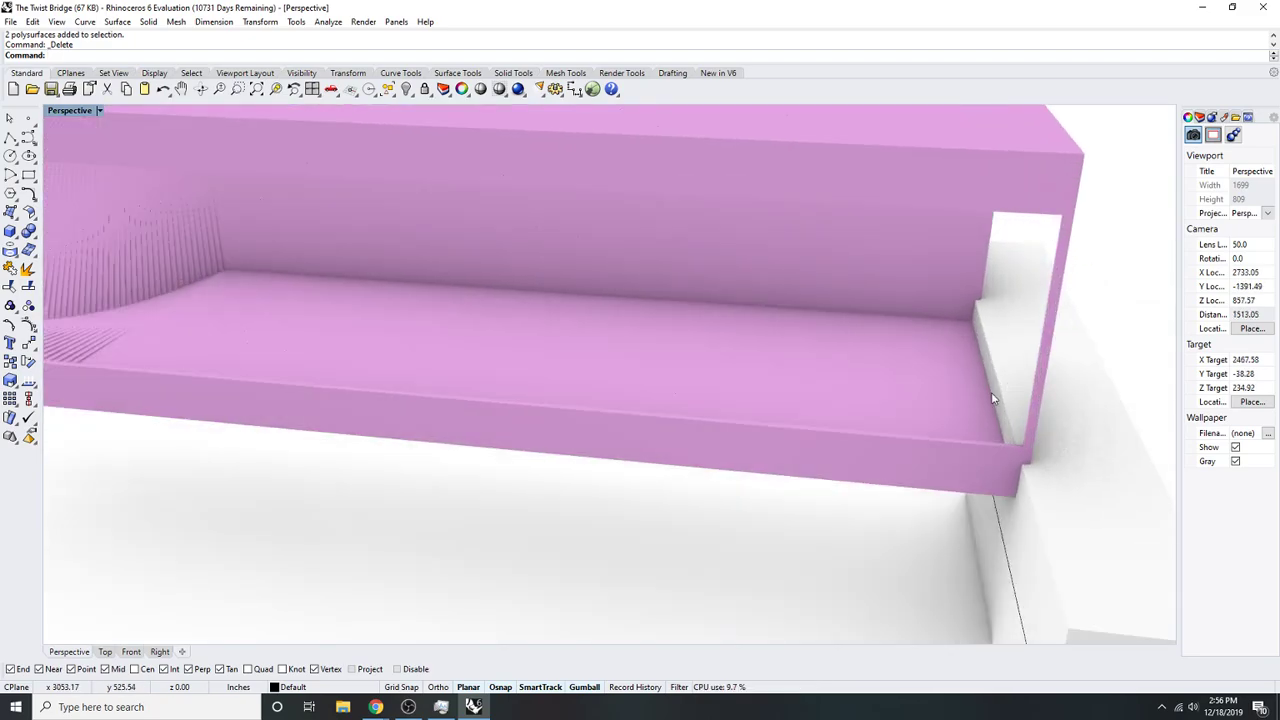
pyautogui.scroll(-3, 1020, 486)
pyautogui.click(875, 474)
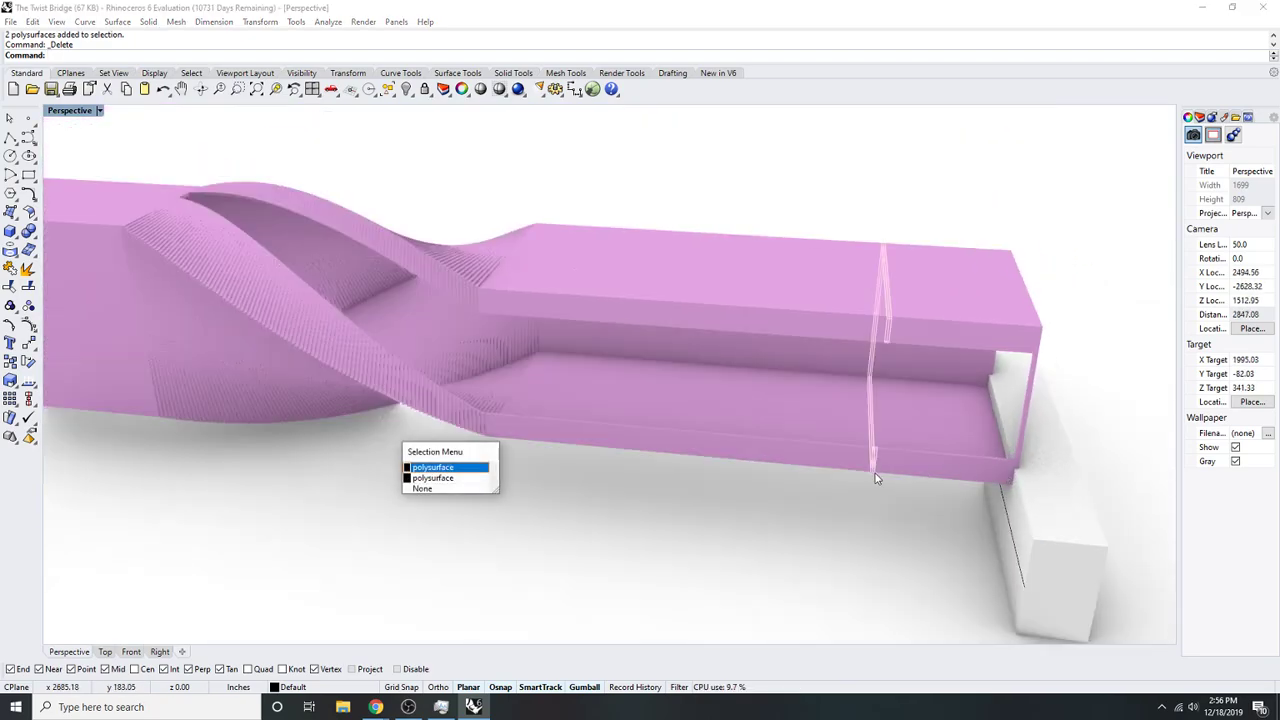
pyautogui.press('Escape')
pyautogui.hotkey('ctrl', 'a')
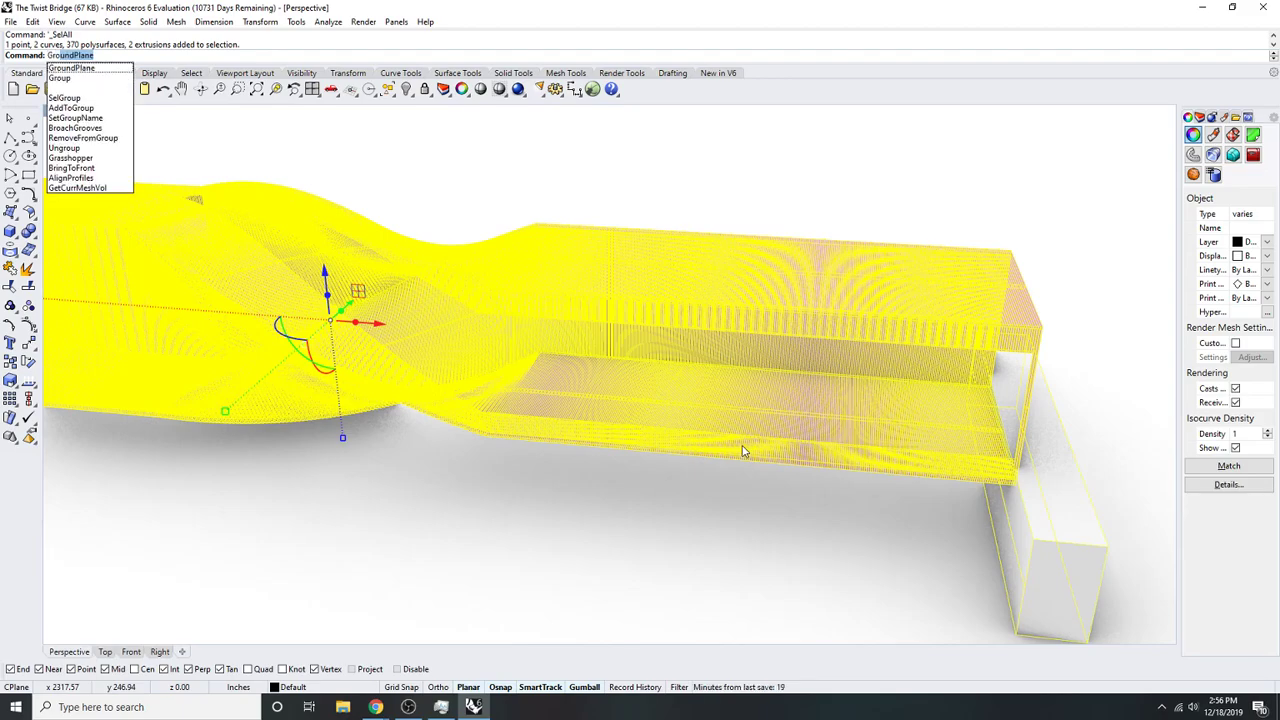
pyautogui.write('up')
pyautogui.press('Return')
pyautogui.press('Escape')
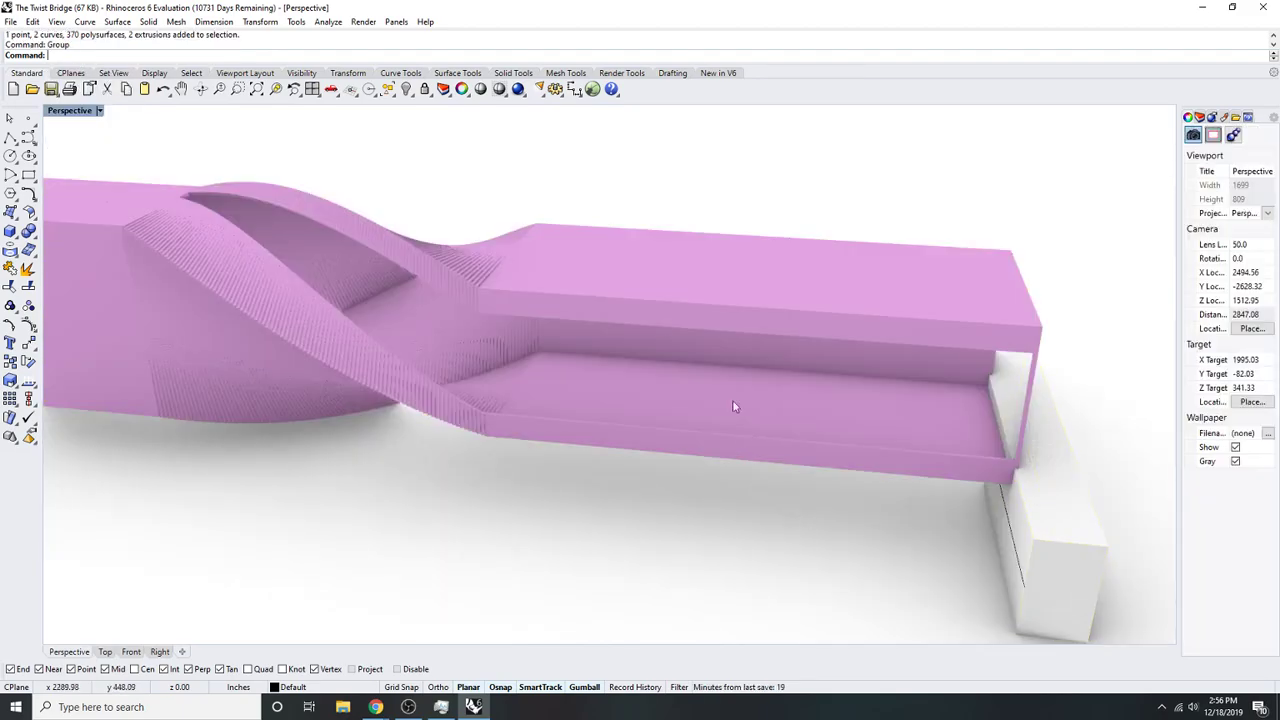
# - Switch the Perspective viewport to Shaded display and turn off surface isocurves for the grouped bridge
pyautogui.click(100, 111)
pyautogui.click(129, 177)
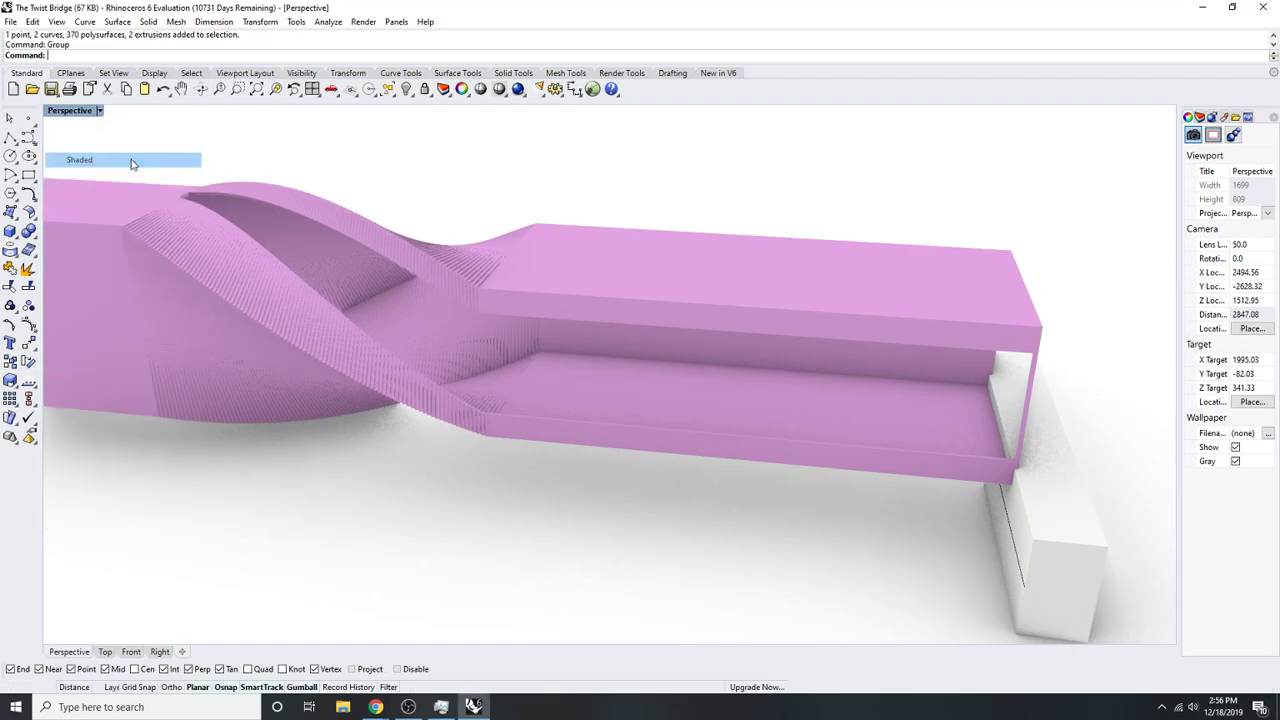
pyautogui.click(667, 335)
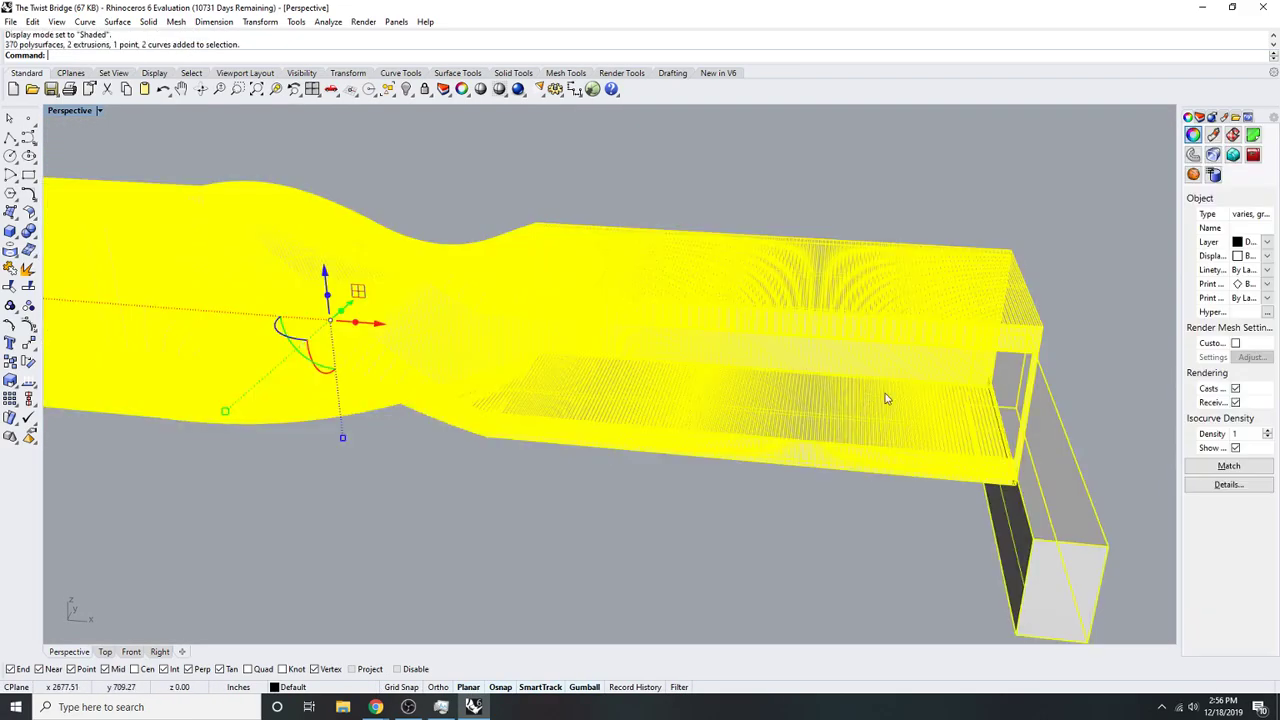
pyautogui.click(1236, 448)
pyautogui.click(1061, 169)
pyautogui.moveTo(1061, 169); pyautogui.dragTo(910, 210, button='right')
pyautogui.scroll(3, 877, 251)
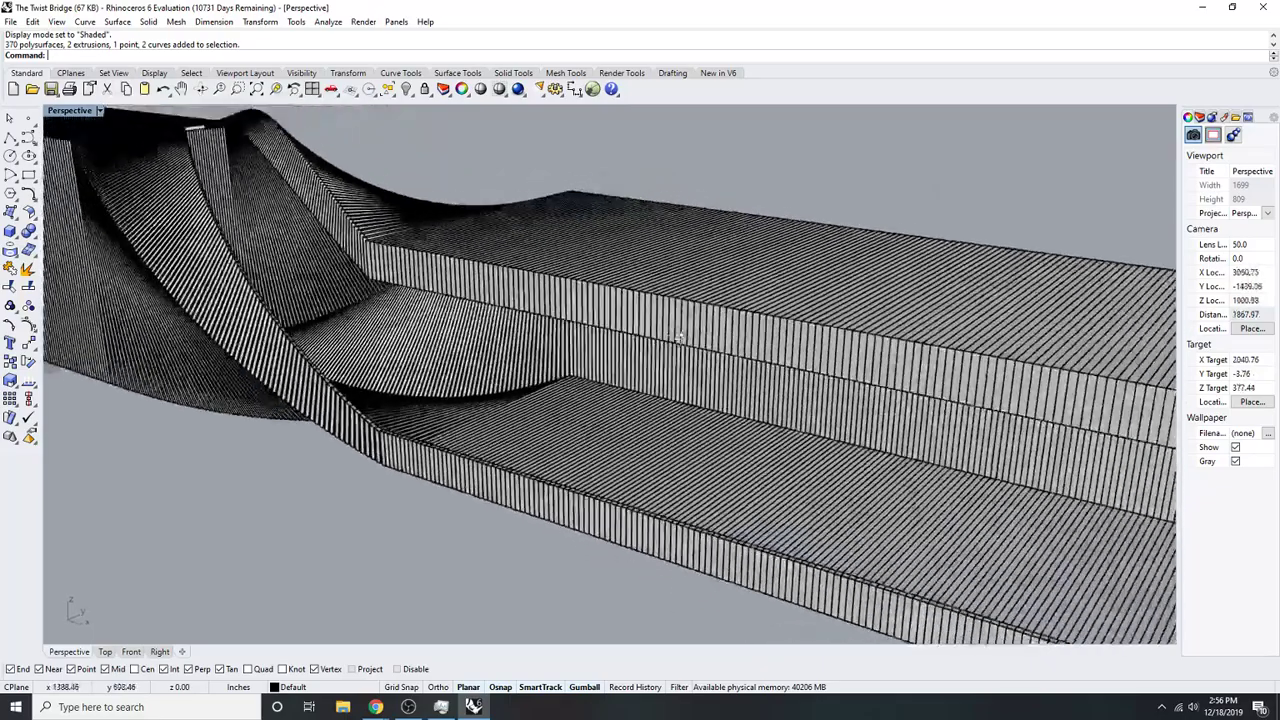
# - Toggle surface isocurve display on and back off for the grouped bridge
pyautogui.click(1088, 419)
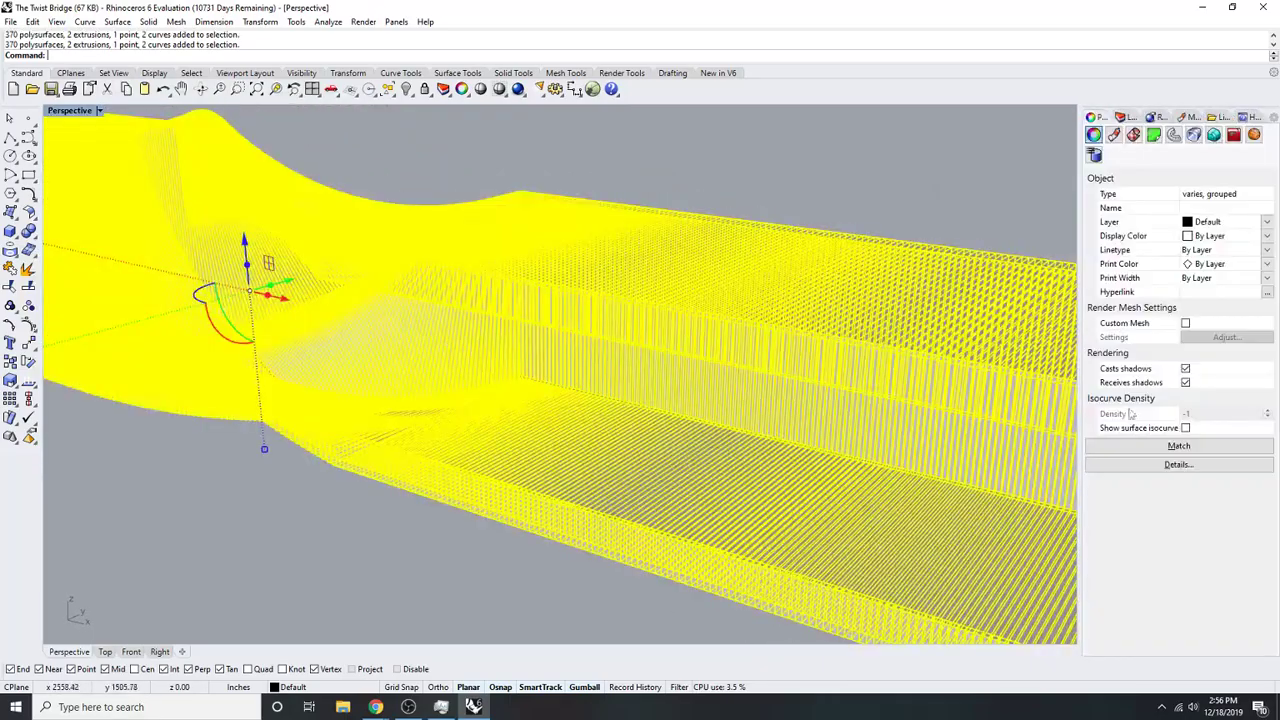
pyautogui.click(1185, 428)
pyautogui.click(1185, 428)
pyautogui.click(785, 157)
# - Save the Rhino file The Twist Bridge.3dm and inspect the window opening around the twist
pyautogui.scroll(-3, 700, 230)
pyautogui.moveTo(540, 380); pyautogui.dragTo(646, 334, button='right')
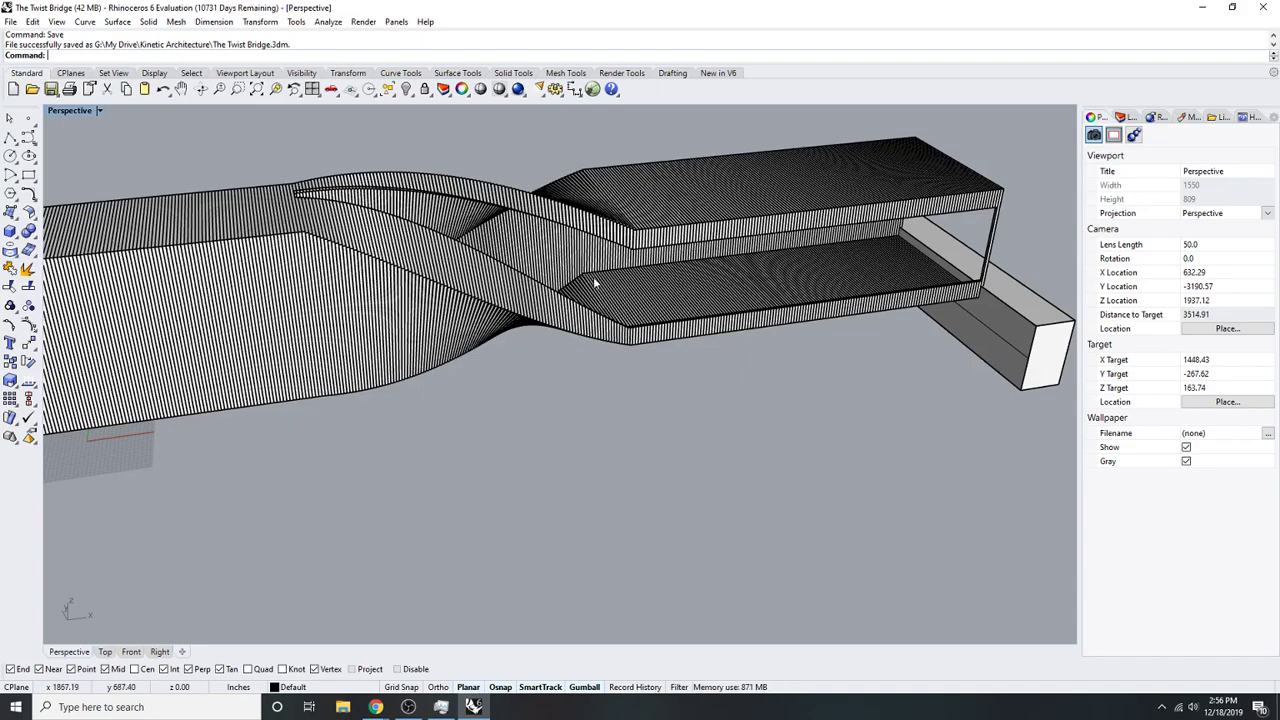
pyautogui.moveTo(771, 296); pyautogui.dragTo(646, 293, button='right')
pyautogui.moveTo(706, 286); pyautogui.dragTo(620, 316, button='right')
pyautogui.scroll(4, 620, 316)
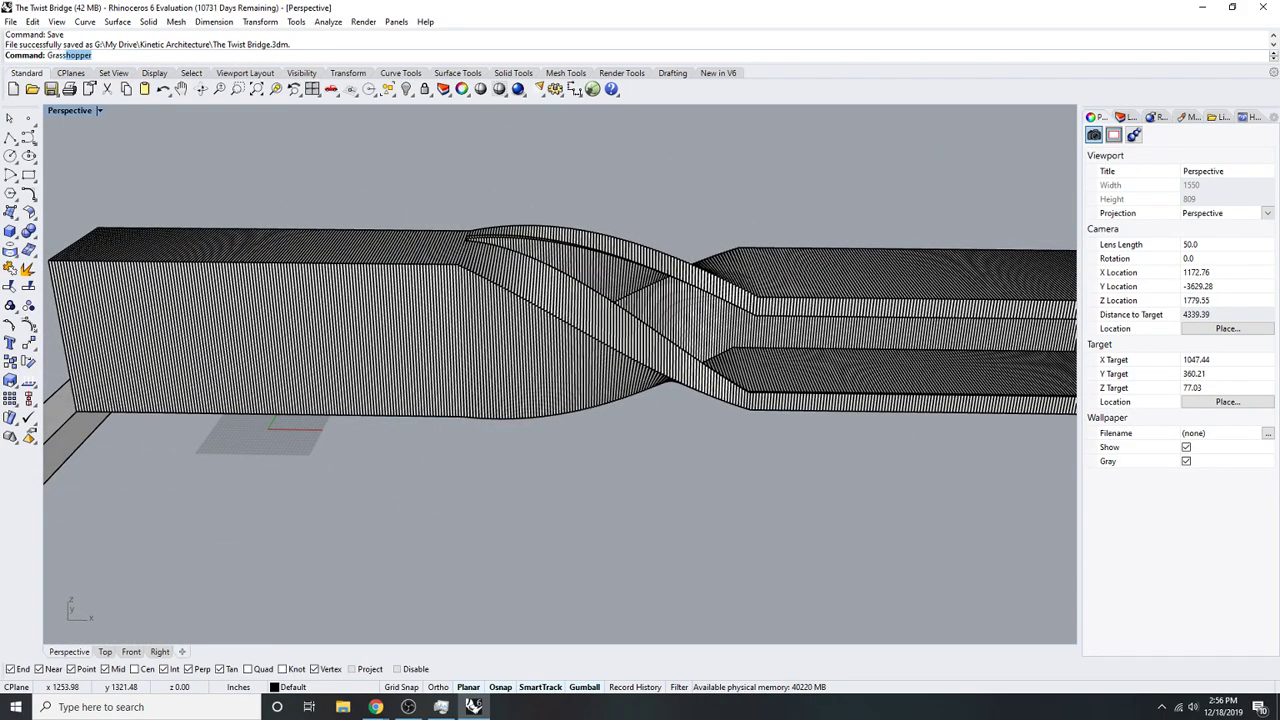
# - Reopen Grasshopper and delete the Number Slider connected to Offset Surface's Both Sides input
pyautogui.press('Return')
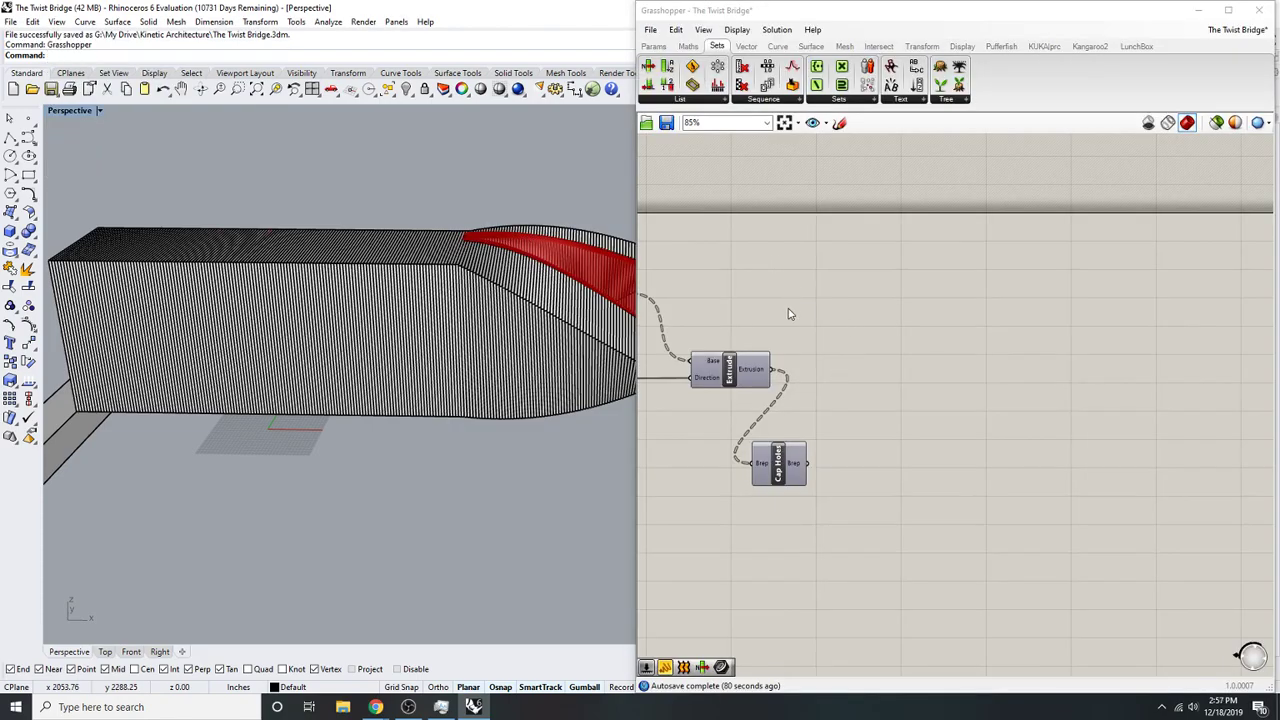
pyautogui.moveTo(560, 270); pyautogui.dragTo(503, 306, button='right')
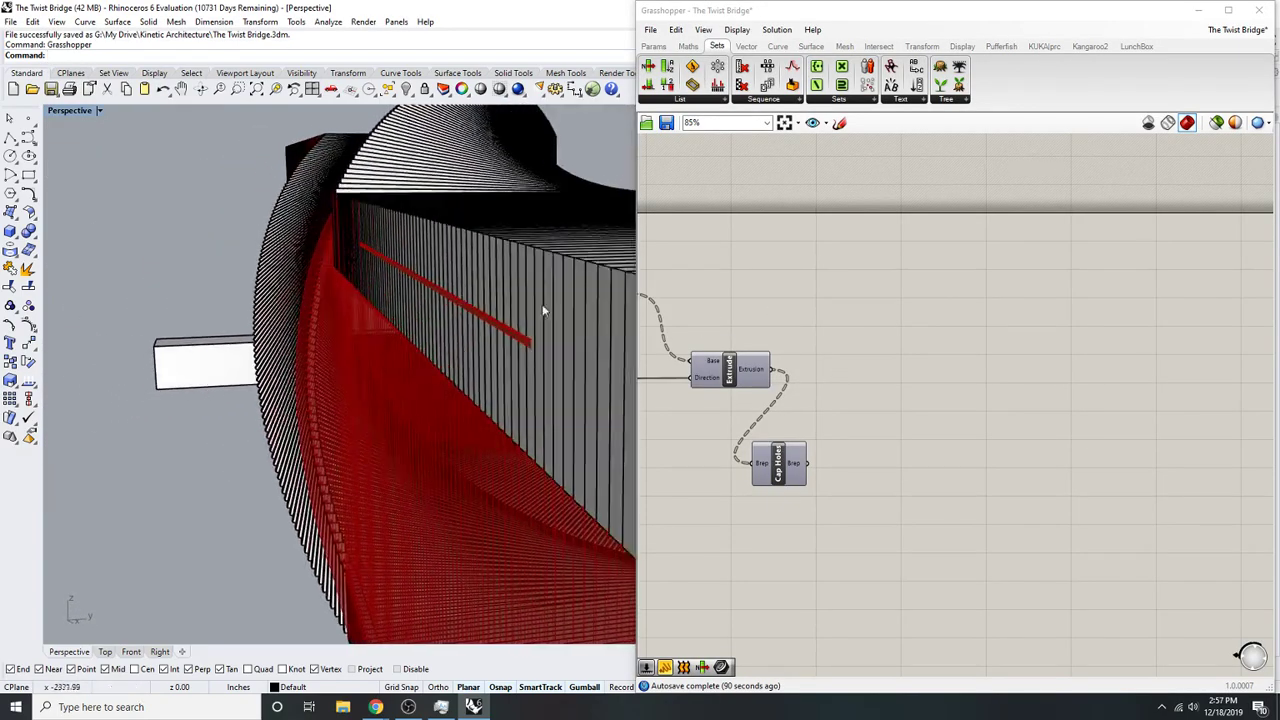
pyautogui.scroll(-5, 838, 357)
pyautogui.scroll(8, 838, 357)
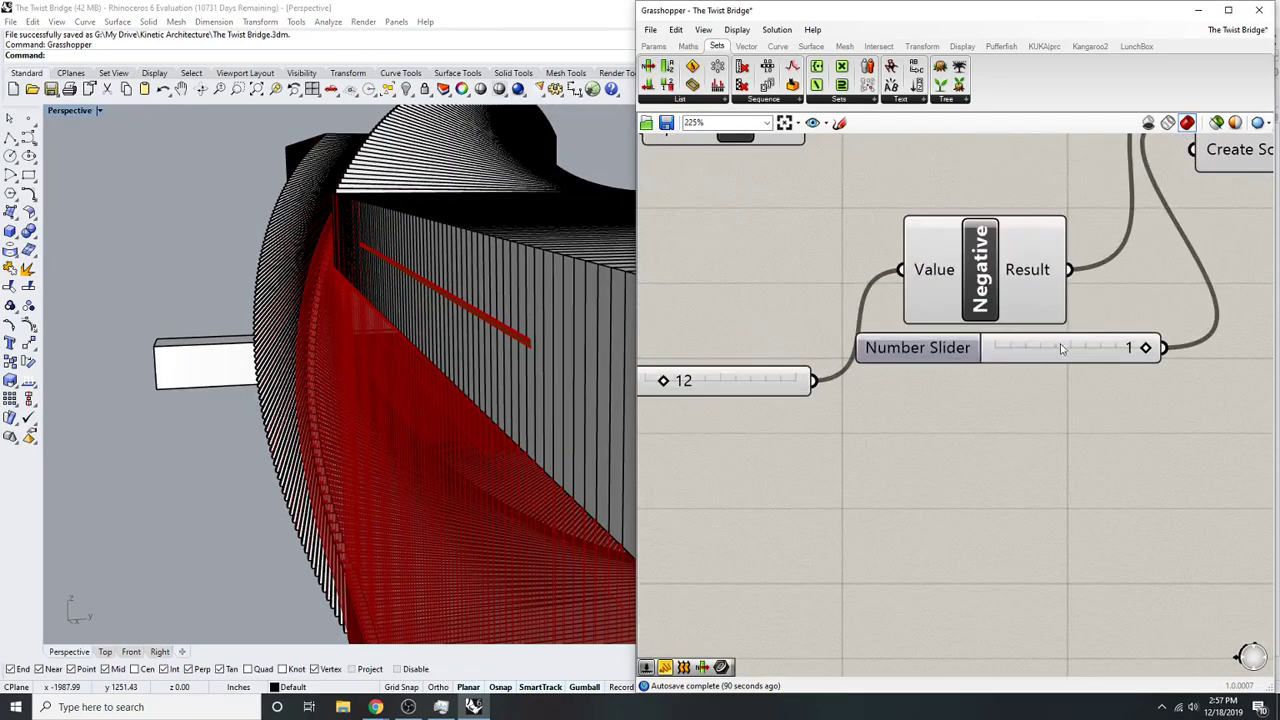
pyautogui.press('Delete')
# - Examine the Loft and Offset Surface previews against the window opening at the bridge's twist
pyautogui.moveTo(440, 352); pyautogui.dragTo(505, 306, button='right')
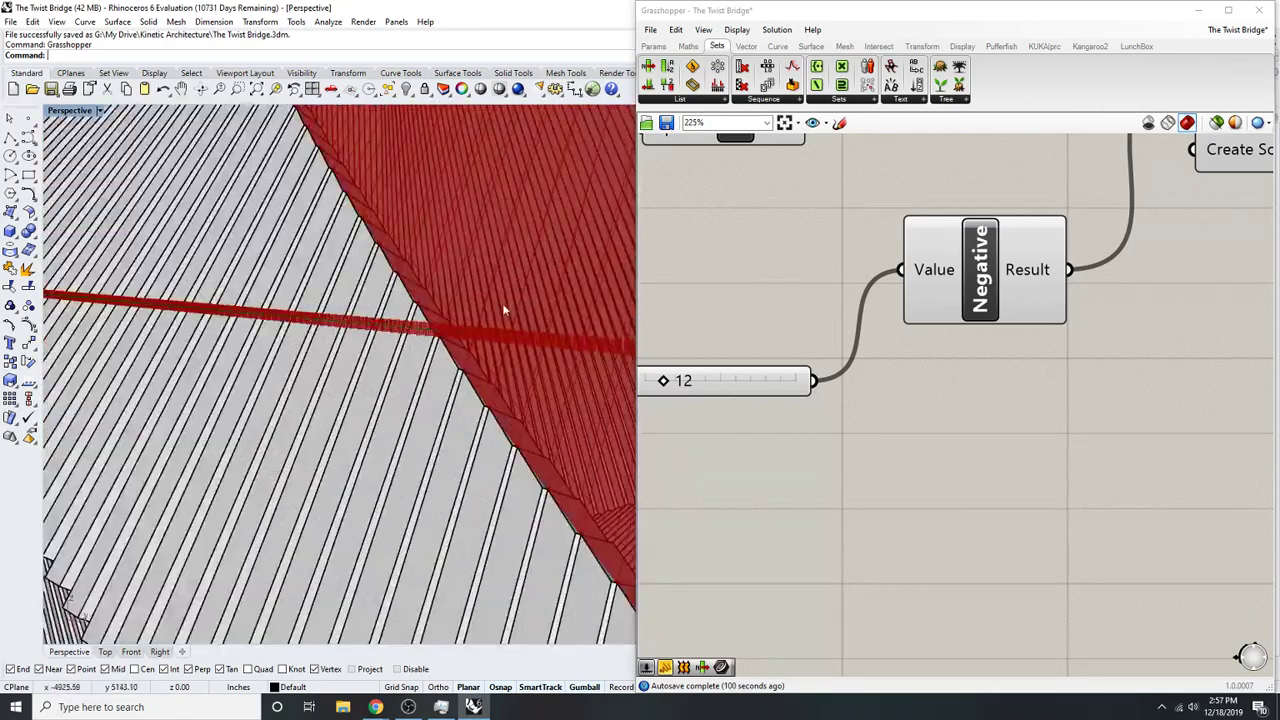
pyautogui.scroll(-8, 491, 311)
pyautogui.scroll(-3, 783, 406)
pyautogui.scroll(2, 843, 334)
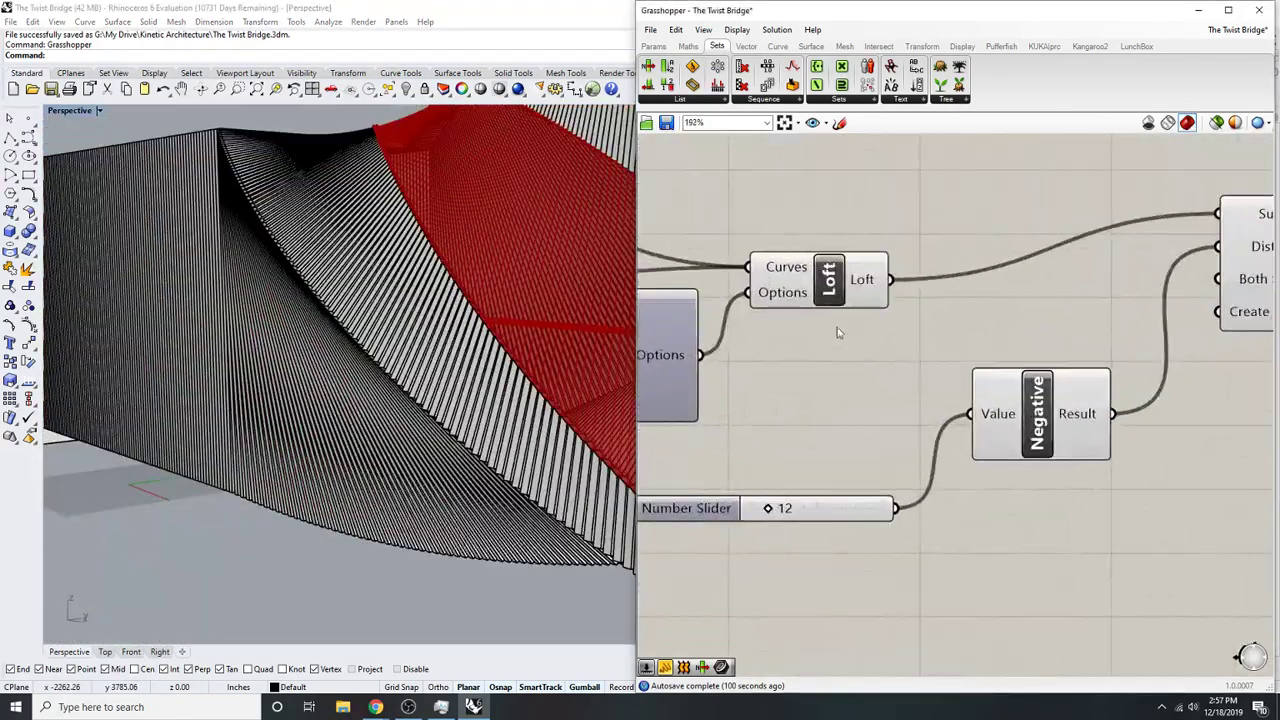
pyautogui.click(830, 295)
pyautogui.moveTo(797, 366); pyautogui.dragTo(914, 433, button='right')
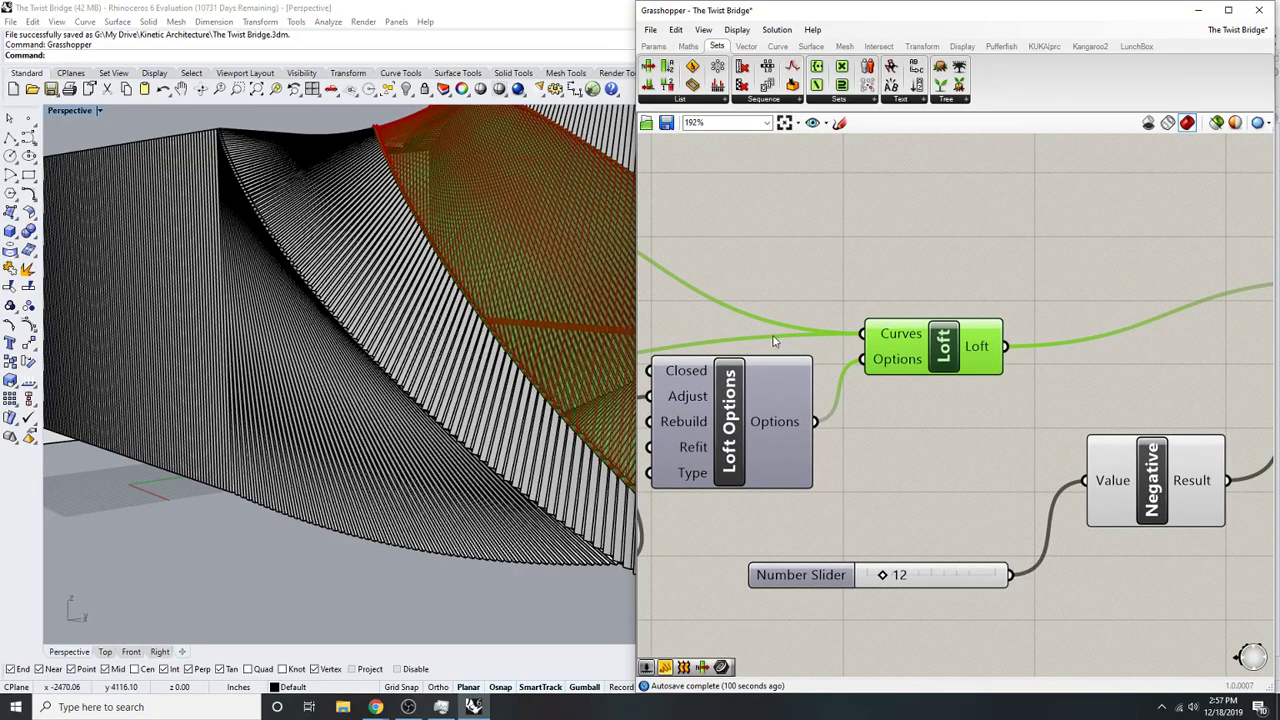
pyautogui.scroll(-3, 776, 340)
pyautogui.scroll(3, 1142, 388)
pyautogui.click(1235, 294)
# - Set the Number Slider feeding the Negative component to 1
pyautogui.moveTo(1171, 340); pyautogui.dragTo(1057, 287, button='right')
pyautogui.scroll(1, 826, 408)
pyautogui.moveTo(794, 420); pyautogui.dragTo(1000, 396, button='right')
pyautogui.doubleClick(904, 446)
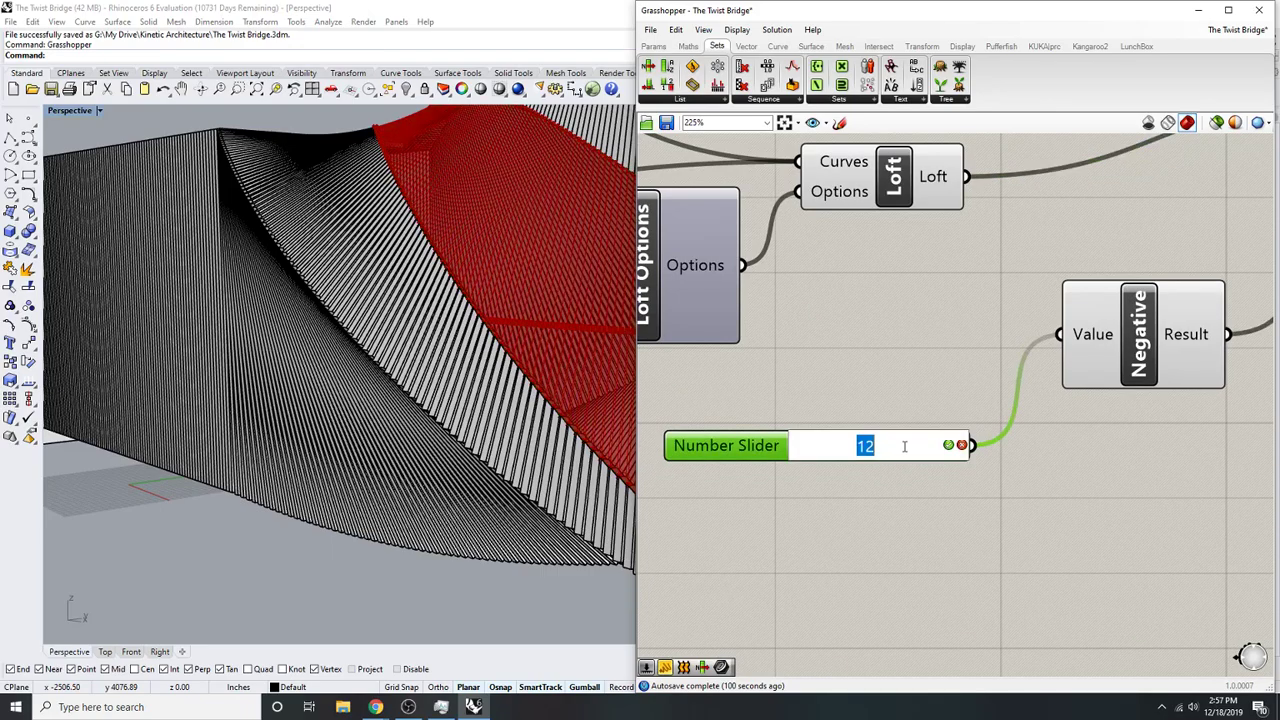
pyautogui.press('Return')
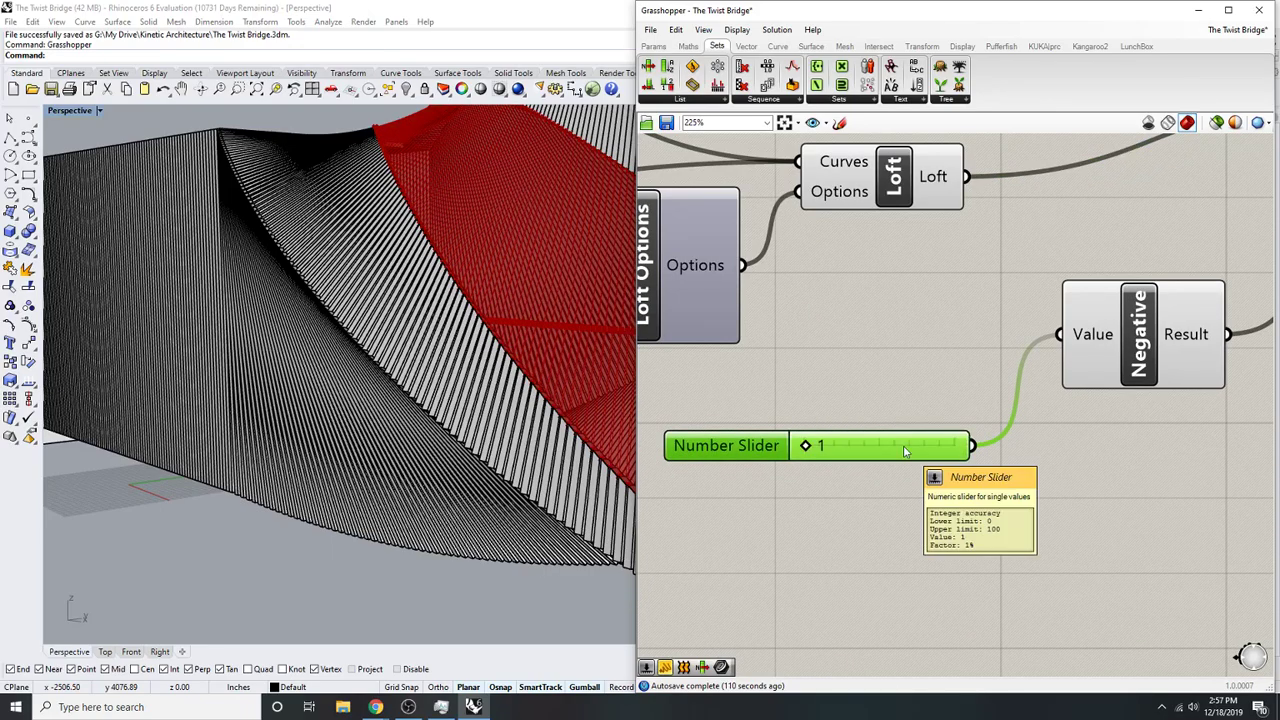
pyautogui.click(917, 411)
# - Bake the Offset Surface component into Rhino with the default attributes and close the Grasshopper window
pyautogui.moveTo(1152, 226); pyautogui.dragTo(979, 314, button='right')
pyautogui.scroll(-2, 979, 314)
pyautogui.scroll(2, 1133, 322)
pyautogui.click(1130, 300)
pyautogui.rightClick(1110, 276)
pyautogui.click(1145, 429)
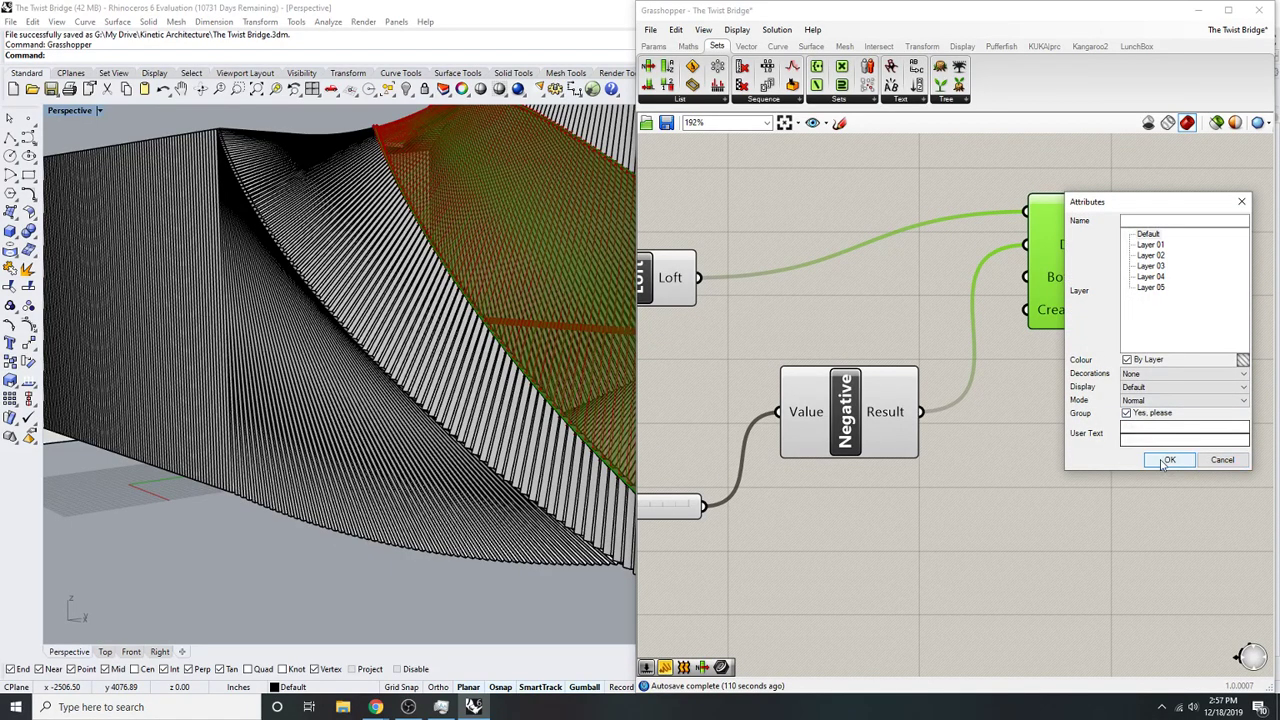
pyautogui.click(1161, 464)
pyautogui.click(1107, 506)
pyautogui.moveTo(1107, 506); pyautogui.dragTo(1091, 502, button='right')
pyautogui.click(1256, 16)
# - Examine the baked window solid around the bridge's twist and along its straight side
pyautogui.click(597, 304)
pyautogui.scroll(-6, 643, 308)
pyautogui.moveTo(646, 311); pyautogui.dragTo(545, 302, button='right')
pyautogui.scroll(6, 573, 302)
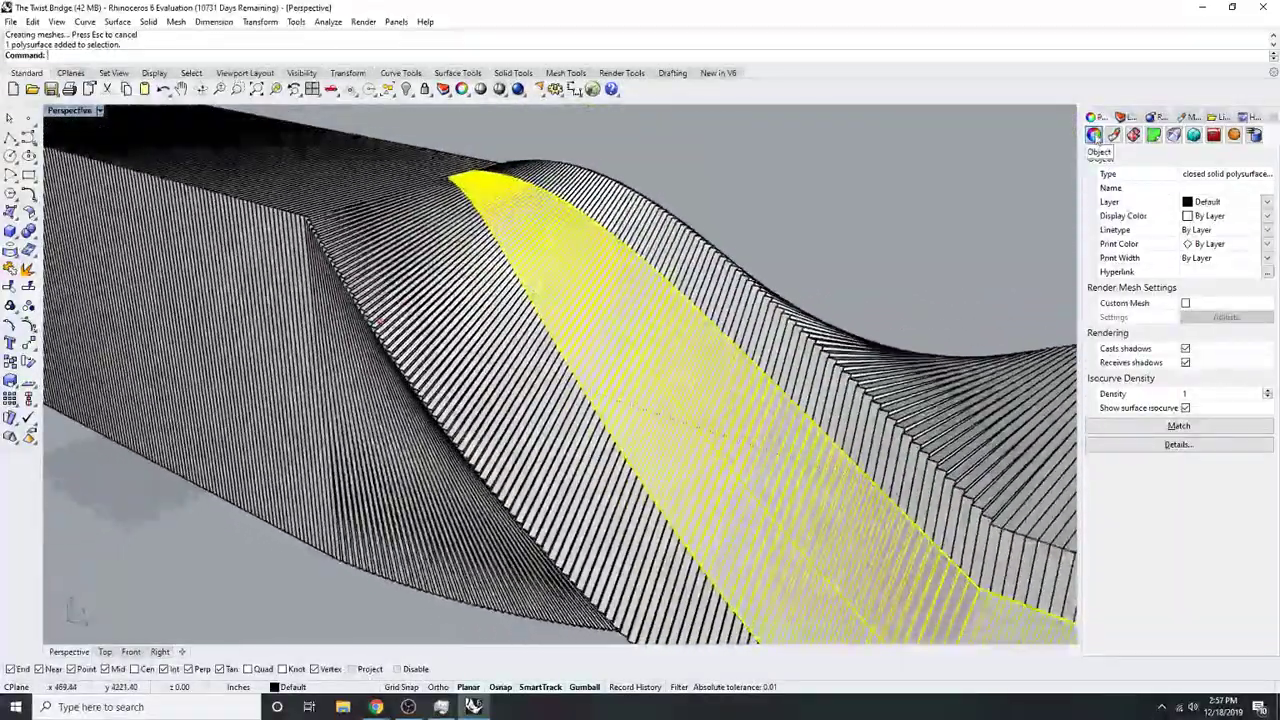
pyautogui.scroll(-6, 580, 370)
pyautogui.moveTo(574, 382); pyautogui.dragTo(780, 400, button='right')
pyautogui.scroll(3, 715, 355)
pyautogui.click(811, 451)
pyautogui.scroll(5, 811, 386)
pyautogui.moveTo(870, 440); pyautogui.dragTo(590, 290, button='right')
# - Move the baked window solid to Layer 01 and clear the selection
pyautogui.click(657, 395)
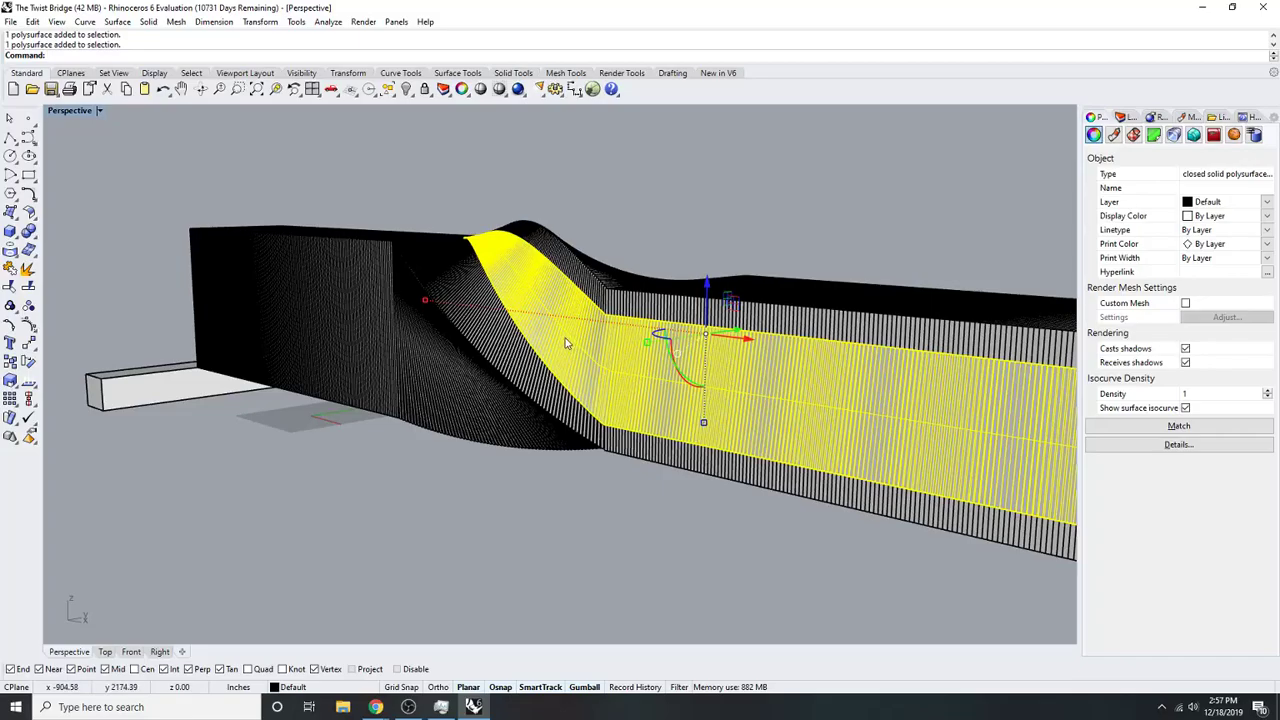
pyautogui.moveTo(575, 402); pyautogui.dragTo(593, 382, button='right')
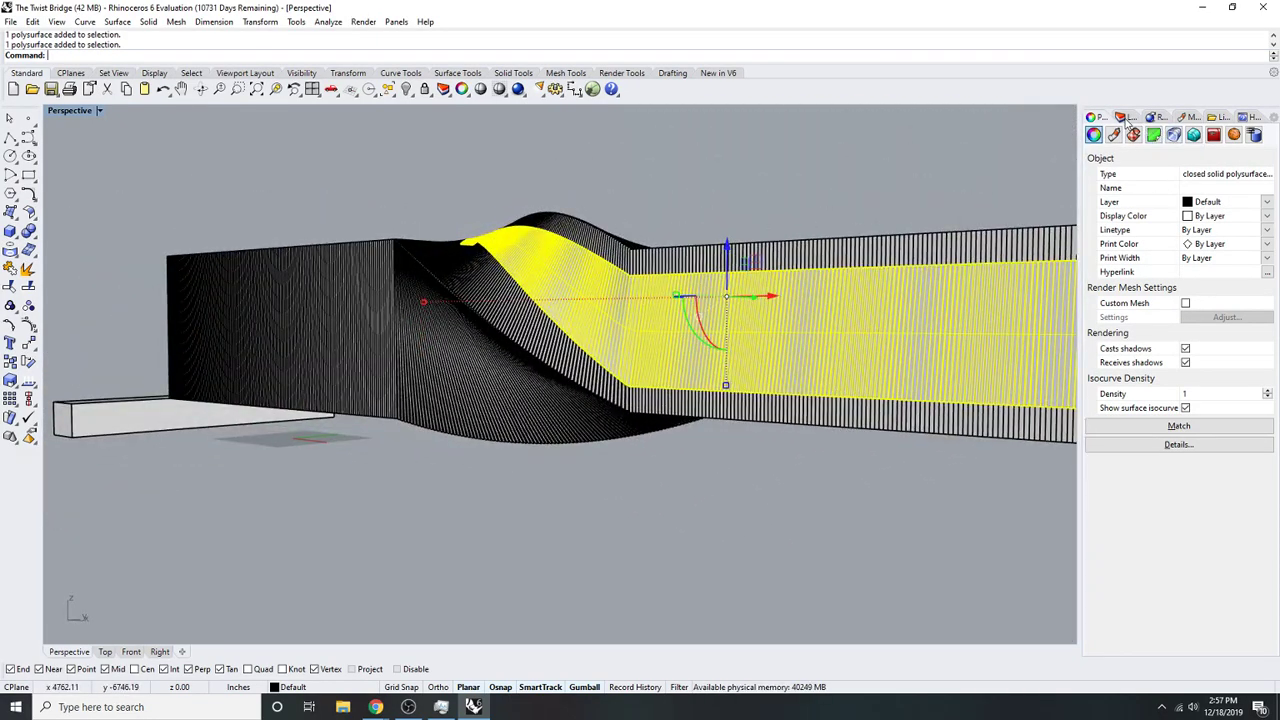
pyautogui.click(1124, 117)
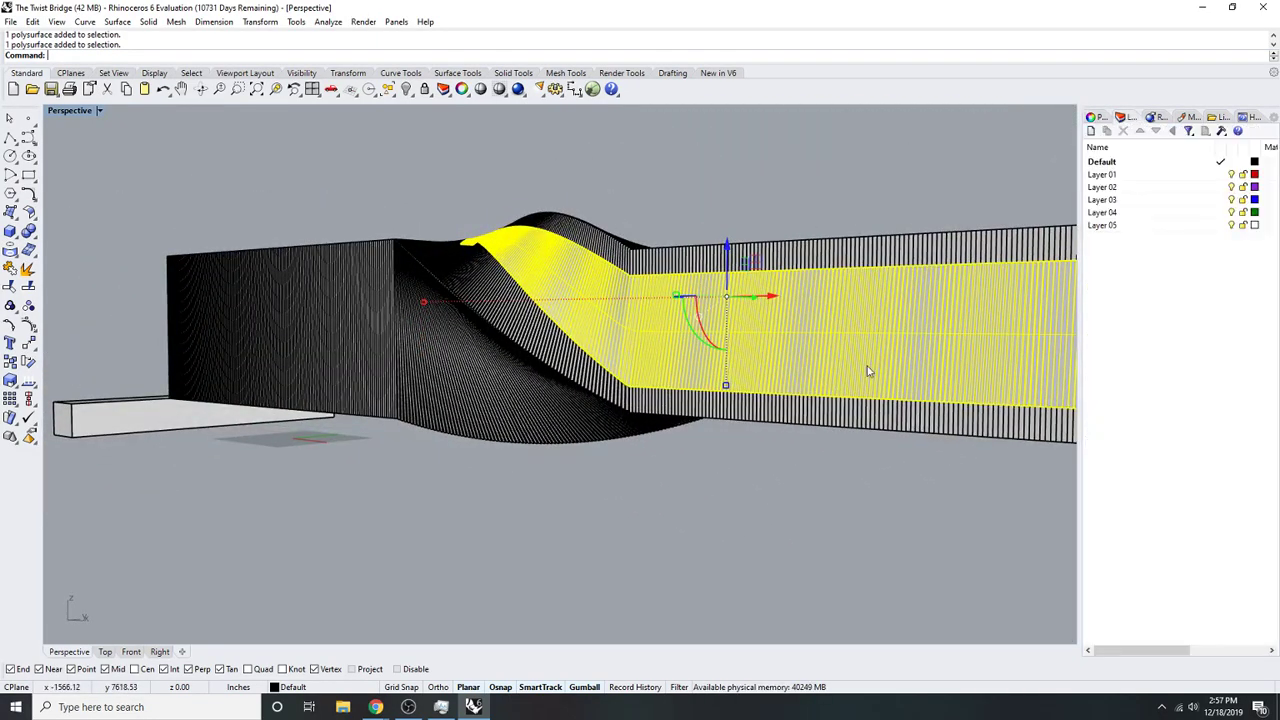
pyautogui.rightClick(1140, 175)
pyautogui.click(1172, 406)
pyautogui.moveTo(975, 200); pyautogui.dragTo(934, 218, button='right')
pyautogui.click(784, 408)
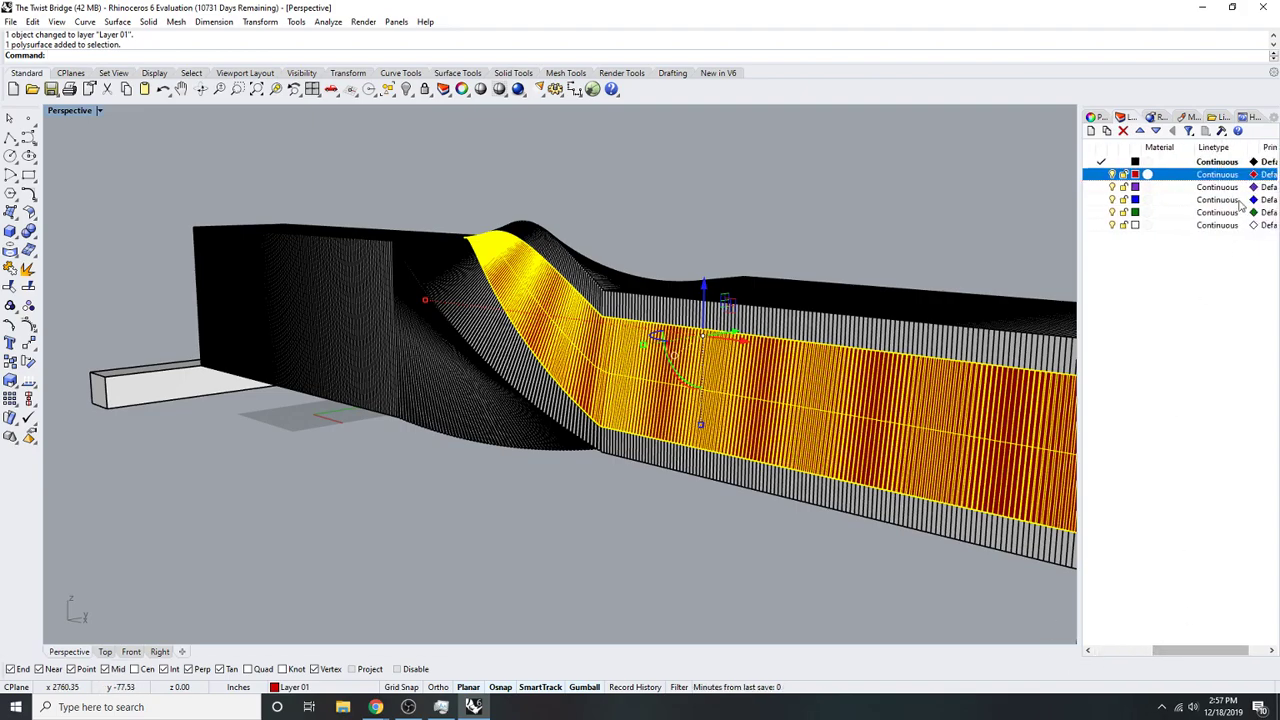
pyautogui.moveTo(1181, 655); pyautogui.dragTo(1248, 650)
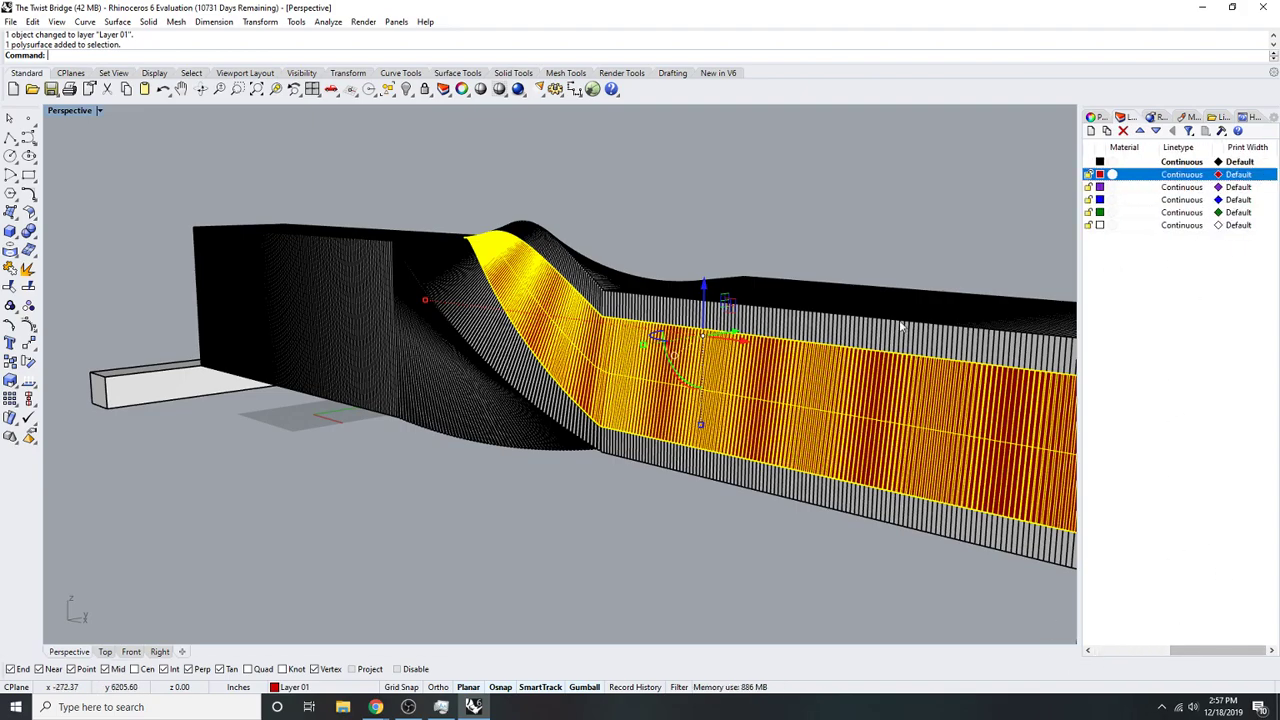
pyautogui.click(857, 215)
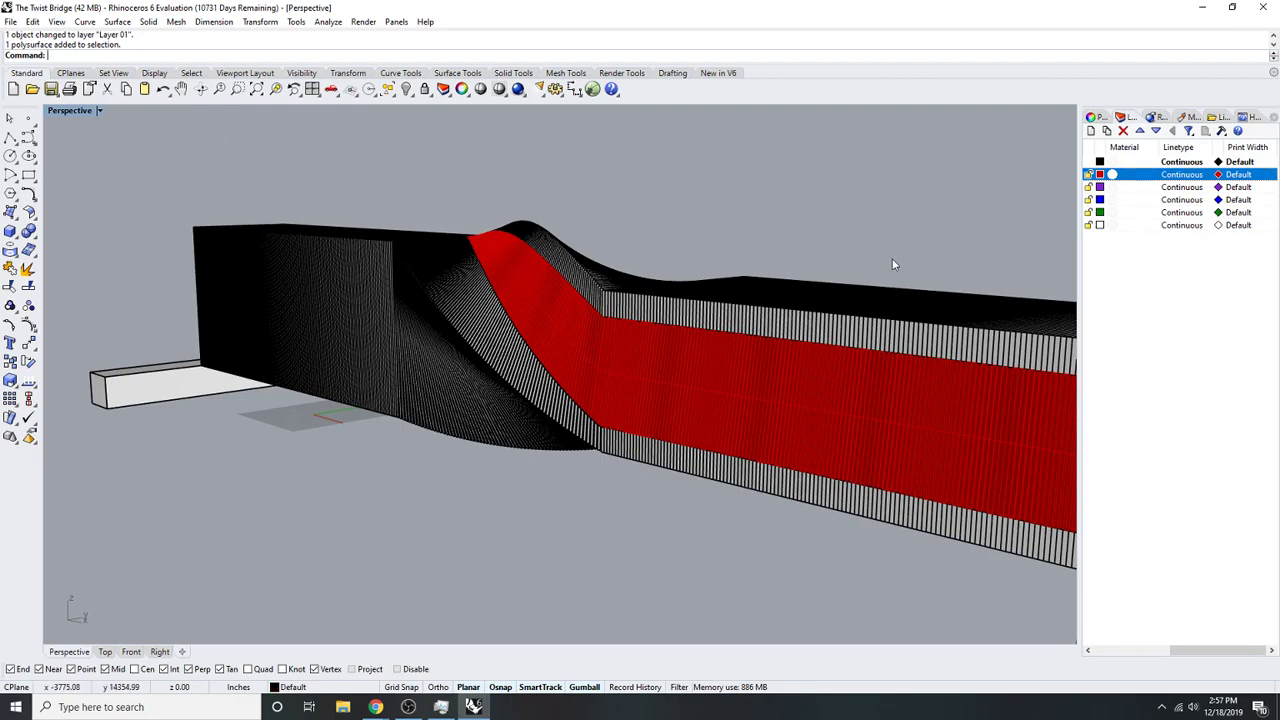
# - Set the Perspective viewport to Rendered display mode and view the inside of the bridge
pyautogui.click(99, 111)
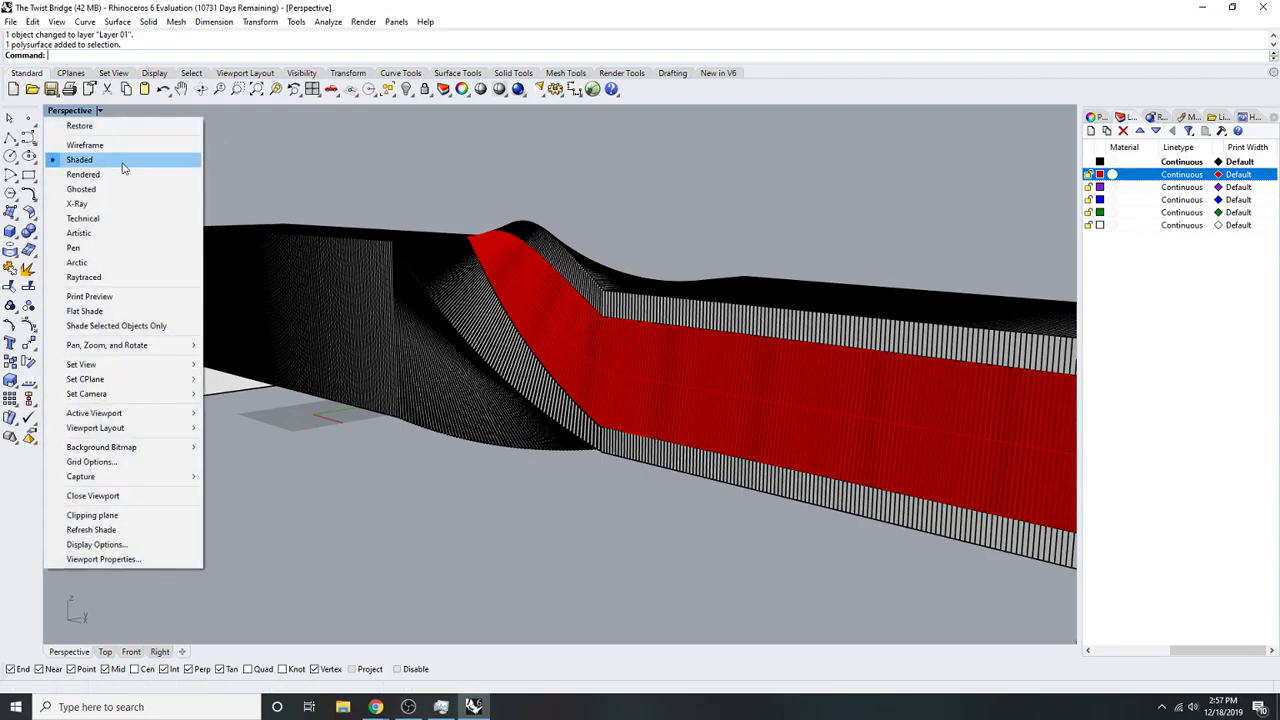
pyautogui.click(83, 175)
pyautogui.moveTo(746, 278); pyautogui.dragTo(434, 400, button='right')
pyautogui.scroll(5, 334, 380)
# - Assign a Glass material to Layer 01, keeping the default glass settings
pyautogui.click(366, 377)
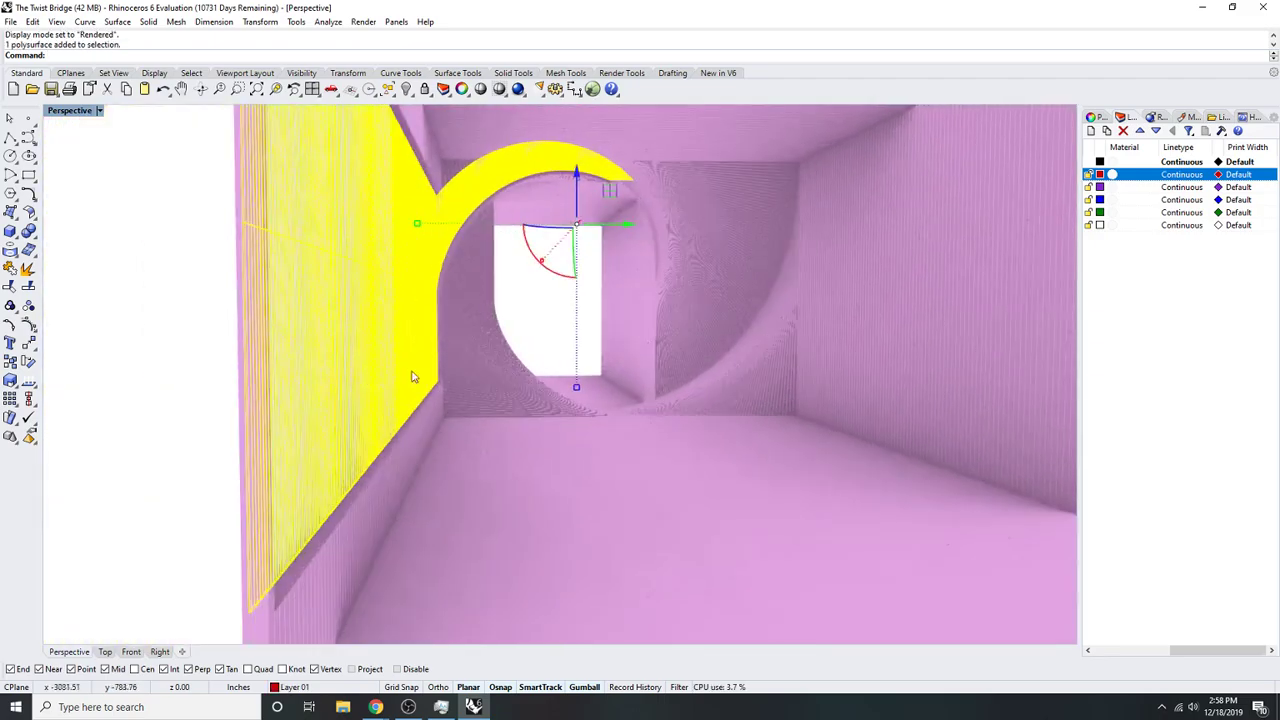
pyautogui.moveTo(1199, 650)
pyautogui.mouseDown()
pyautogui.moveTo(1109, 653)
pyautogui.moveTo(1190, 652)
pyautogui.mouseUp()
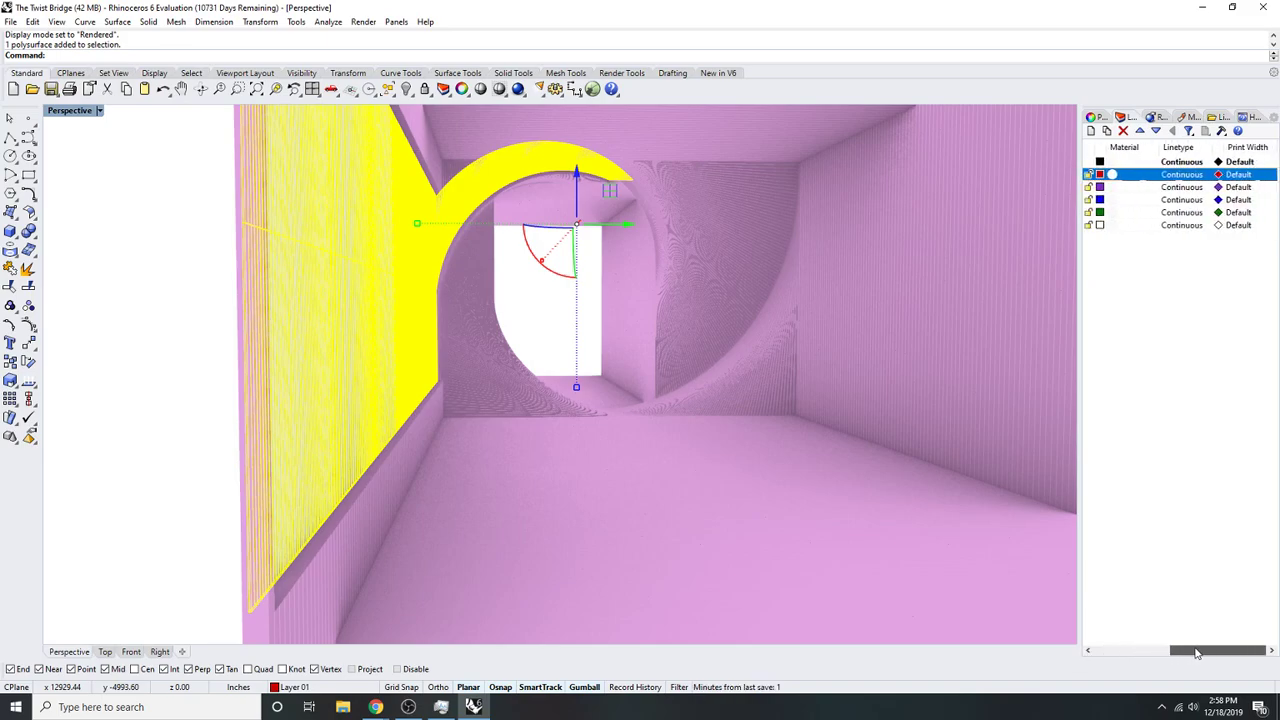
pyautogui.click(1145, 175)
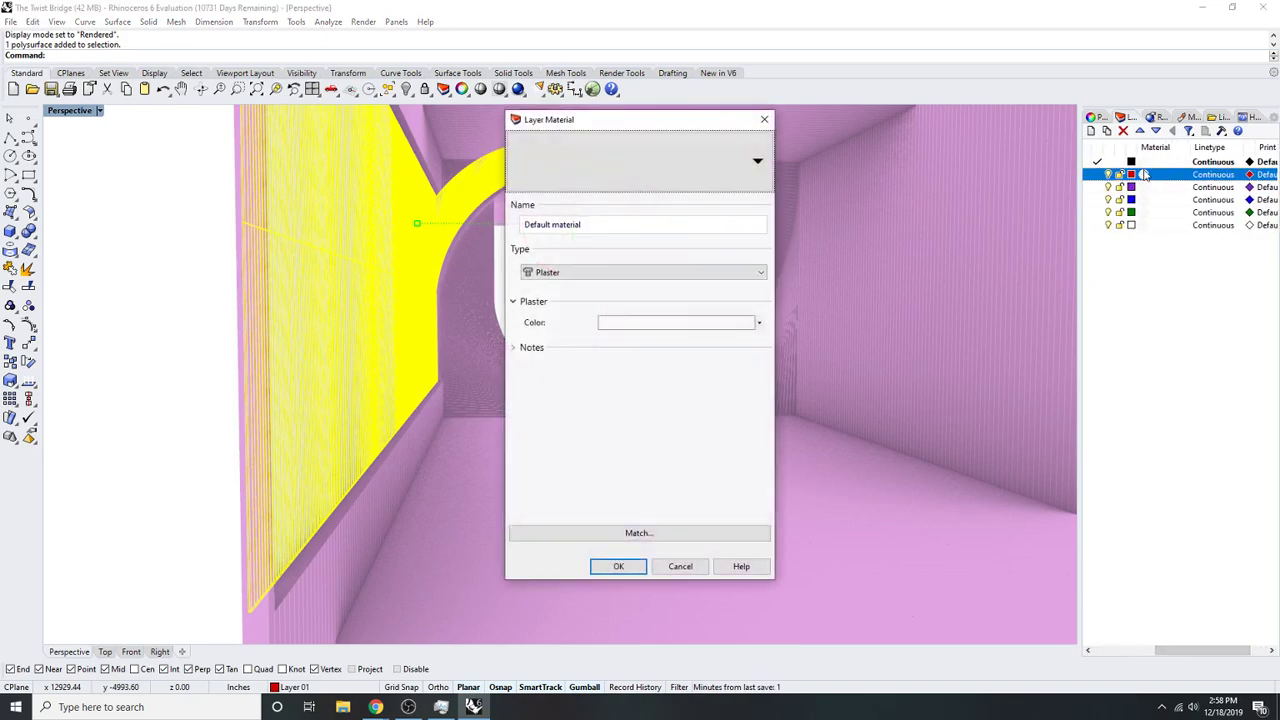
pyautogui.click(651, 185)
pyautogui.click(665, 332)
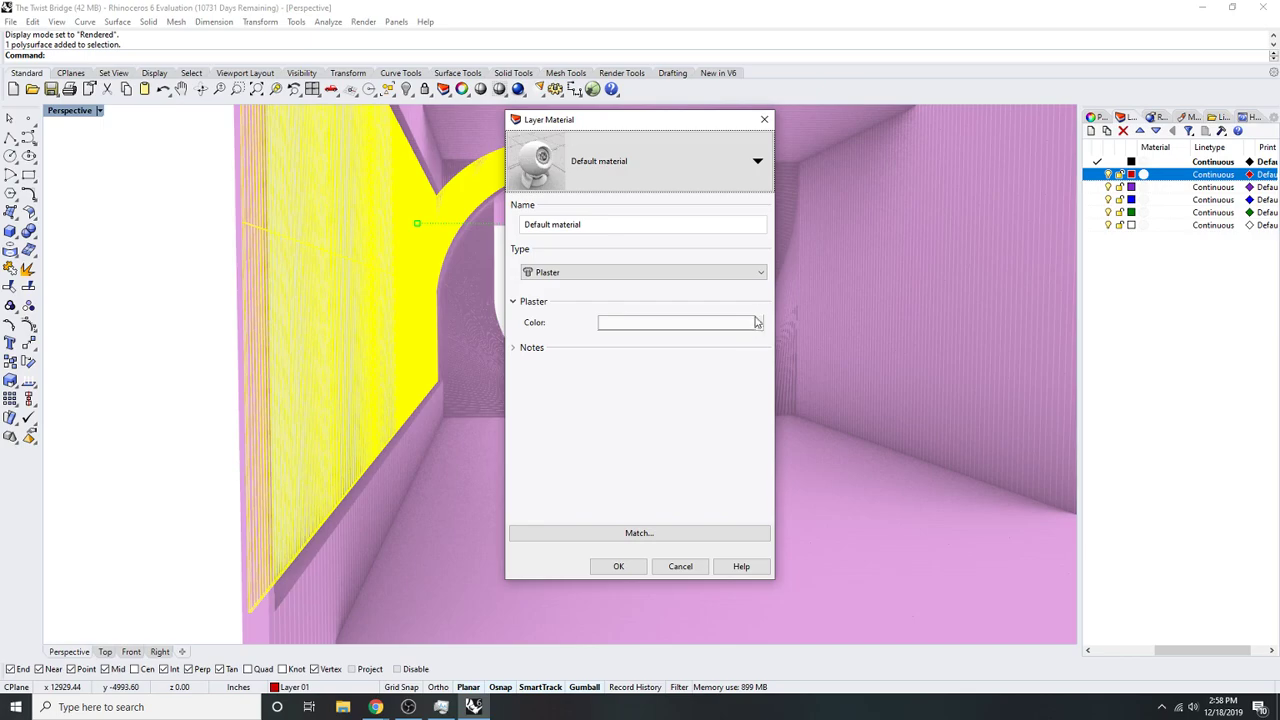
pyautogui.click(760, 272)
pyautogui.click(676, 312)
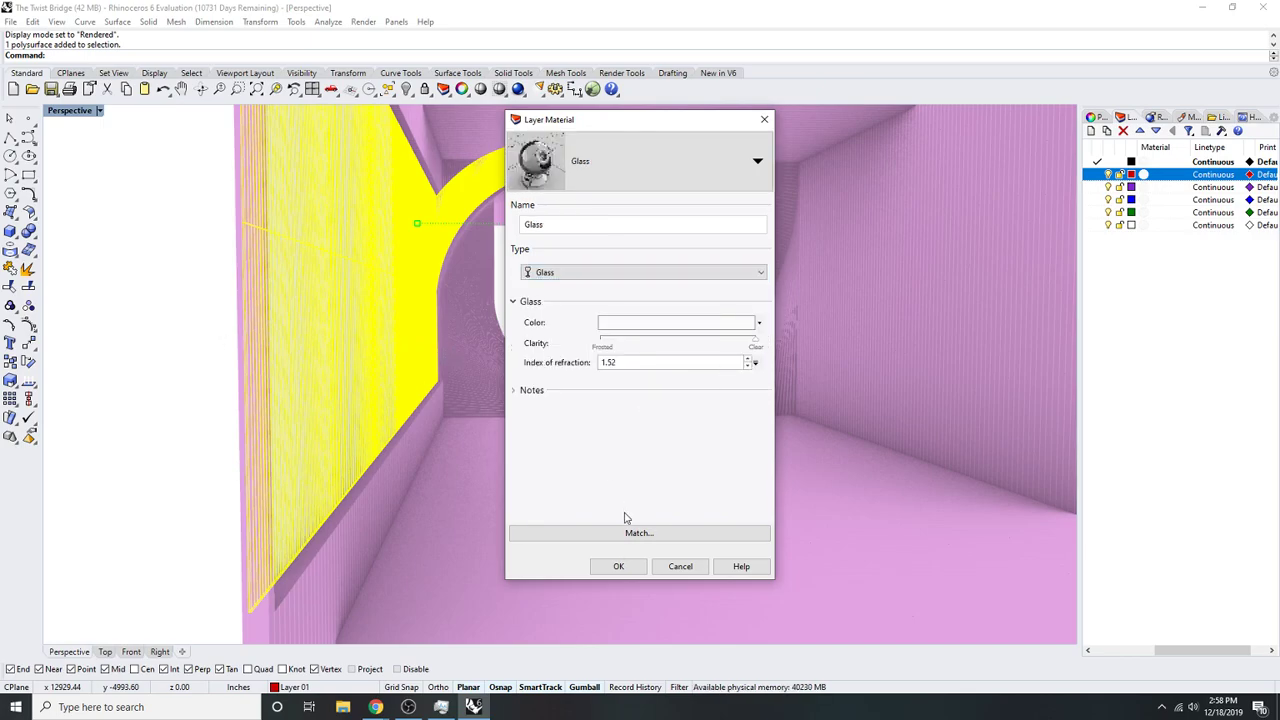
pyautogui.click(619, 566)
# - Inspect the rendered glass window and the twist from inside and outside the bridge
pyautogui.scroll(8, 357, 392)
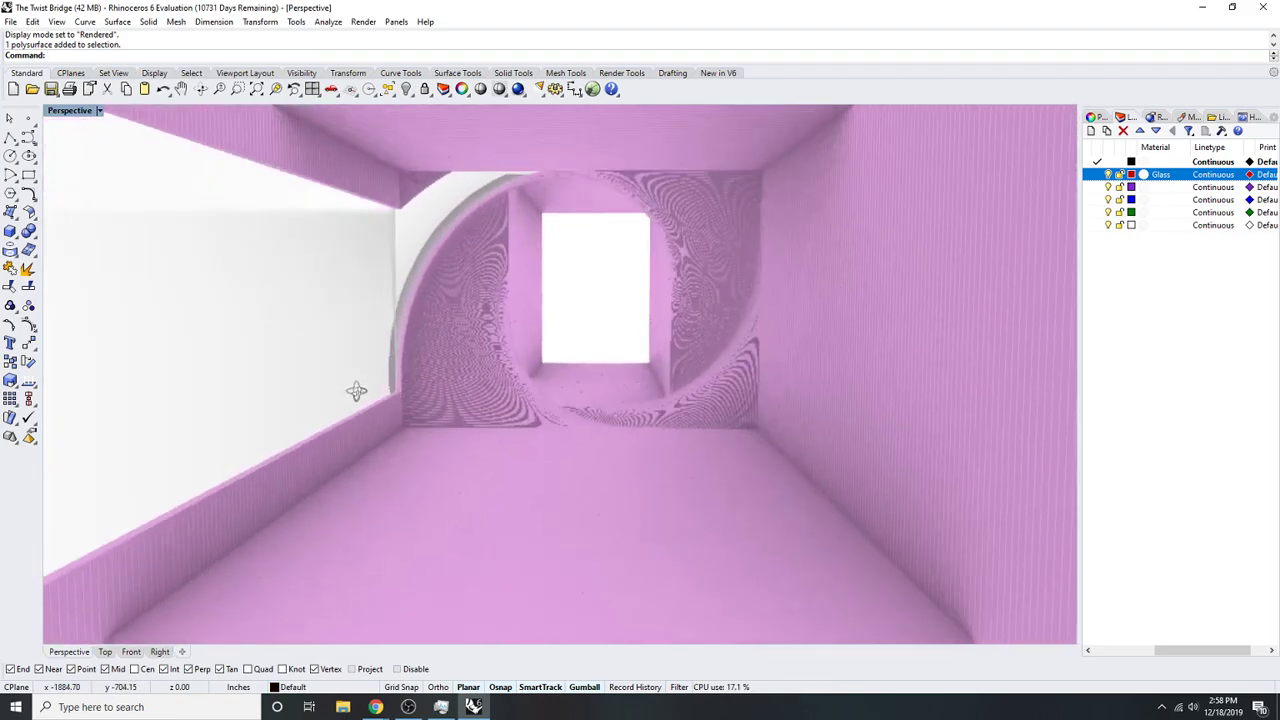
pyautogui.scroll(10, 376, 392)
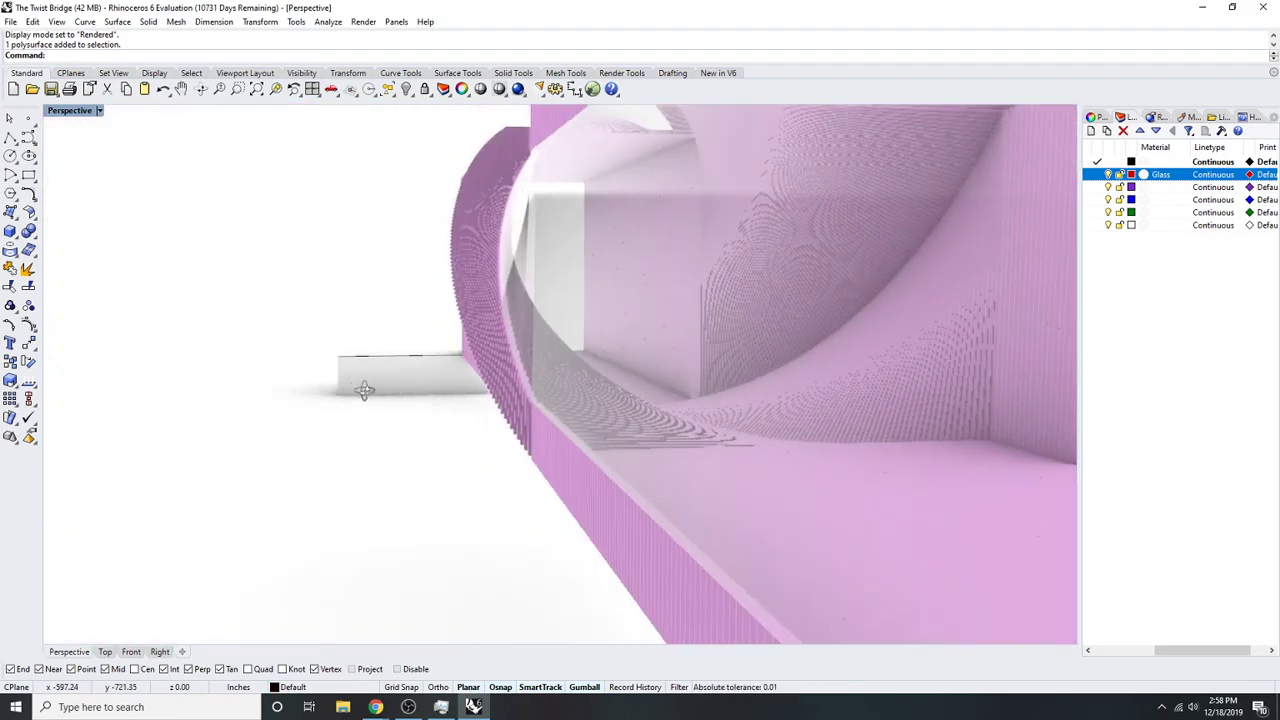
pyautogui.scroll(10, 321, 394)
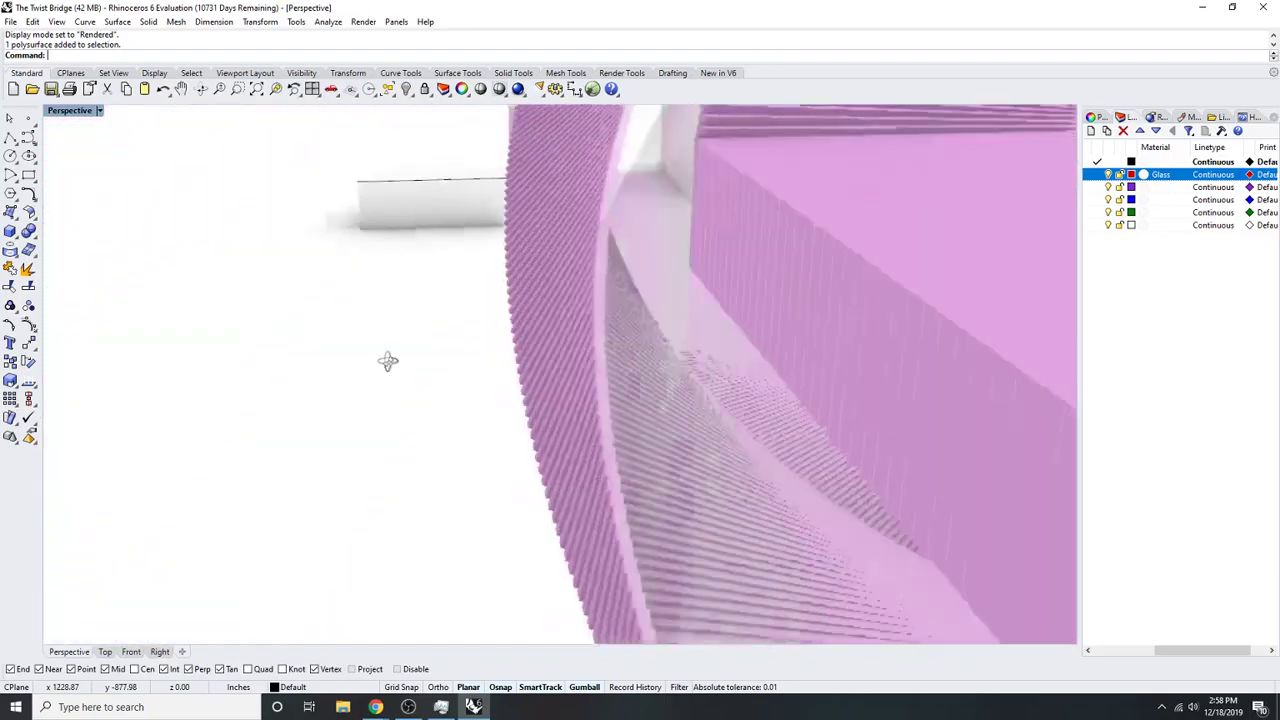
pyautogui.scroll(-10, 388, 361)
pyautogui.moveTo(388, 361); pyautogui.dragTo(757, 277, button='right')
pyautogui.scroll(10, 757, 277)
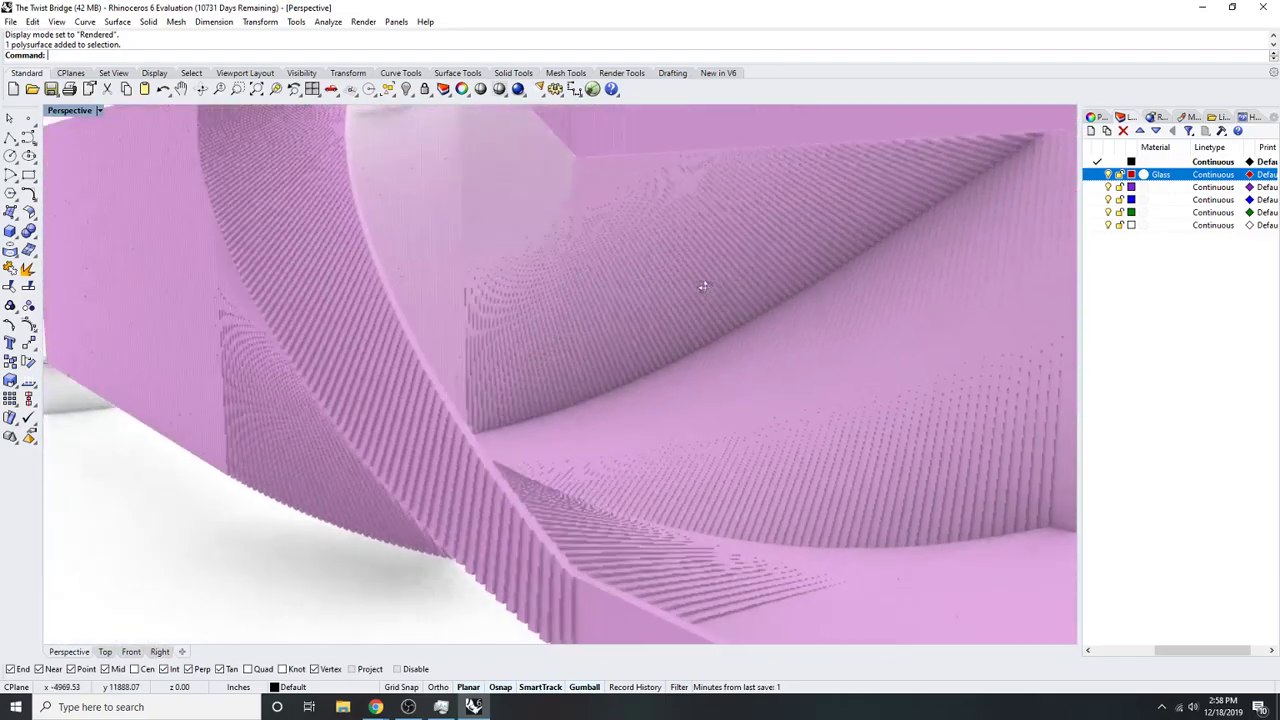
pyautogui.scroll(-5, 670, 282)
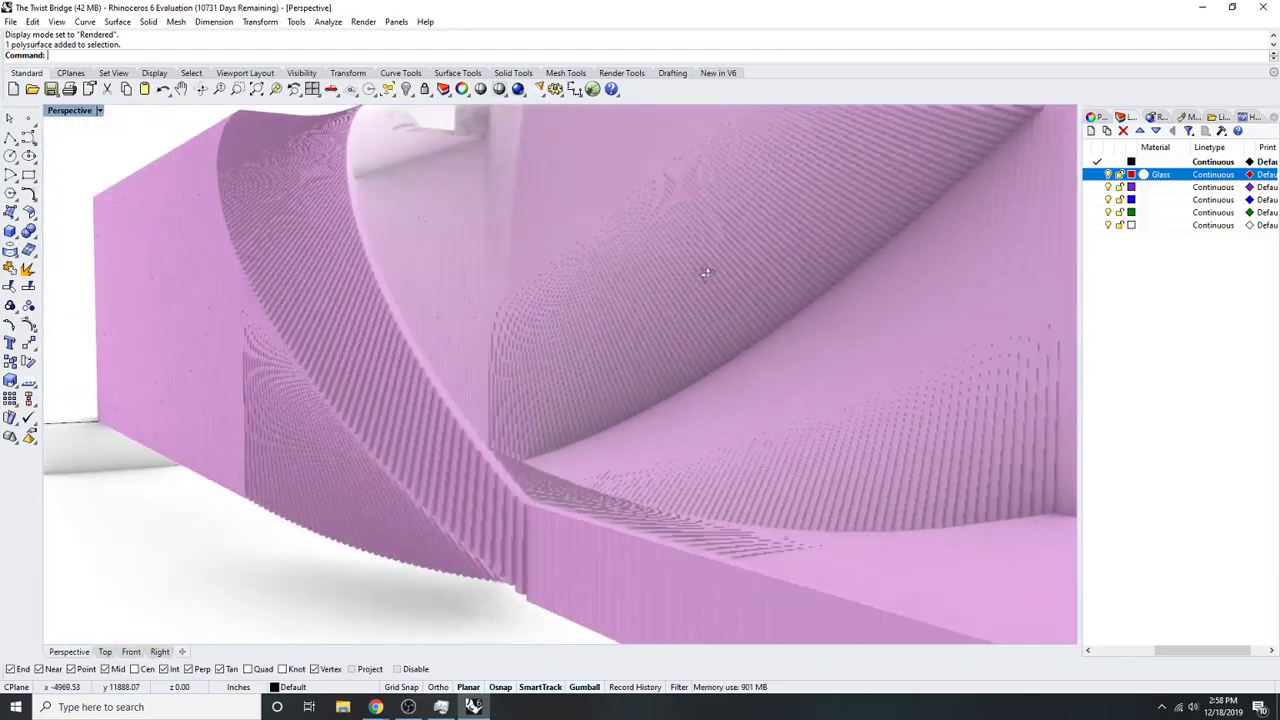
pyautogui.scroll(8, 703, 268)
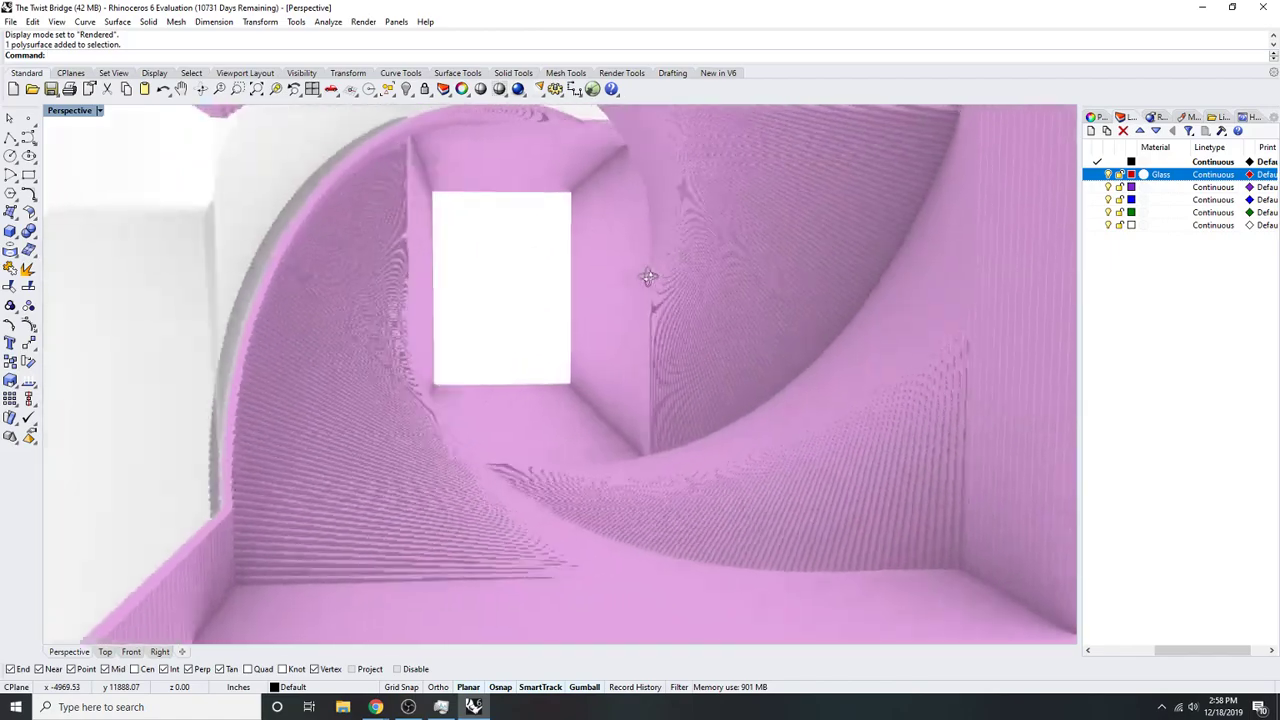
pyautogui.moveTo(637, 278); pyautogui.dragTo(596, 298, button='right')
pyautogui.scroll(3, 589, 460)
pyautogui.moveTo(630, 520)
pyautogui.mouseDown(button='right')
pyautogui.moveTo(543, 458)
pyautogui.moveTo(518, 468)
pyautogui.moveTo(576, 463)
pyautogui.moveTo(563, 450)
pyautogui.moveTo(551, 486)
pyautogui.moveTo(551, 466)
pyautogui.moveTo(646, 457)
pyautogui.moveTo(634, 480)
pyautogui.moveTo(600, 486)
pyautogui.moveTo(643, 487)
pyautogui.moveTo(263, 431)
pyautogui.moveTo(169, 449)
pyautogui.moveTo(434, 486)
pyautogui.moveTo(425, 469)
pyautogui.moveTo(548, 485)
pyautogui.moveTo(754, 414)
pyautogui.mouseUp(button='right')
pyautogui.scroll(-1, 570, 462)
pyautogui.scroll(-5, 616, 460)
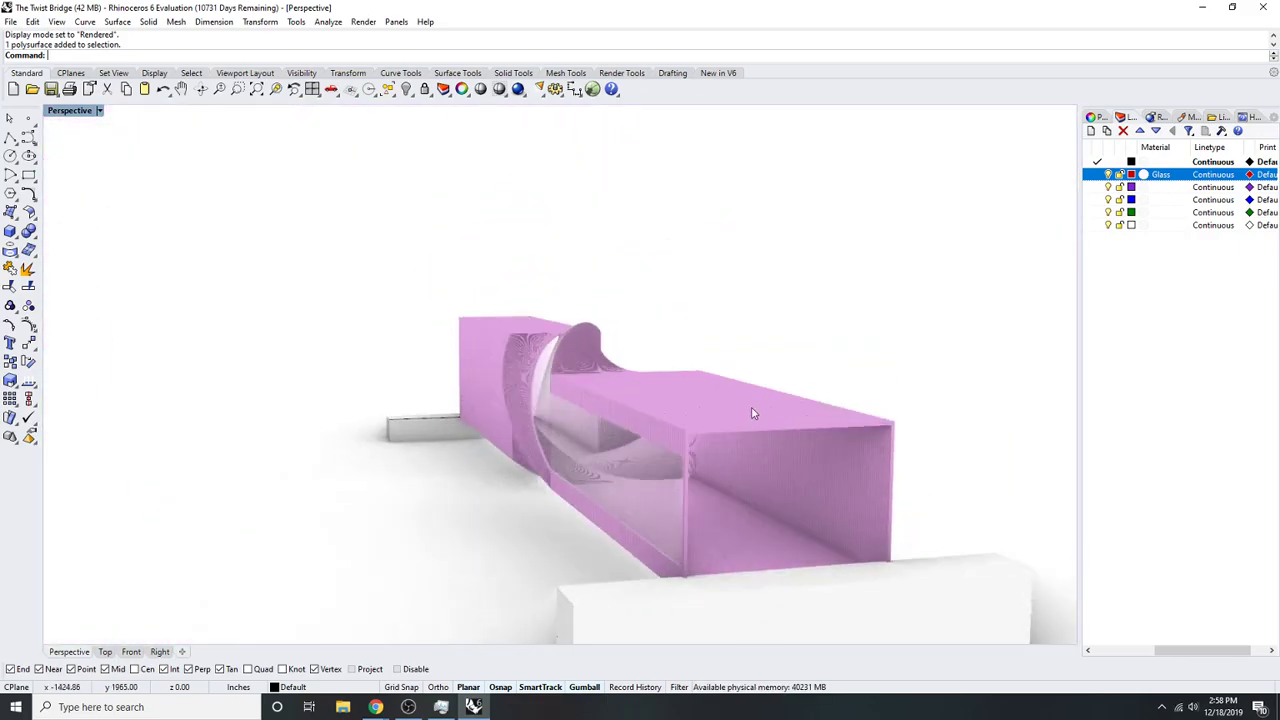
# - Move all of the model's objects to Layer 02 and clear the selection
pyautogui.hotkey('ctrl', 'a')
pyautogui.rightClick(1166, 188)
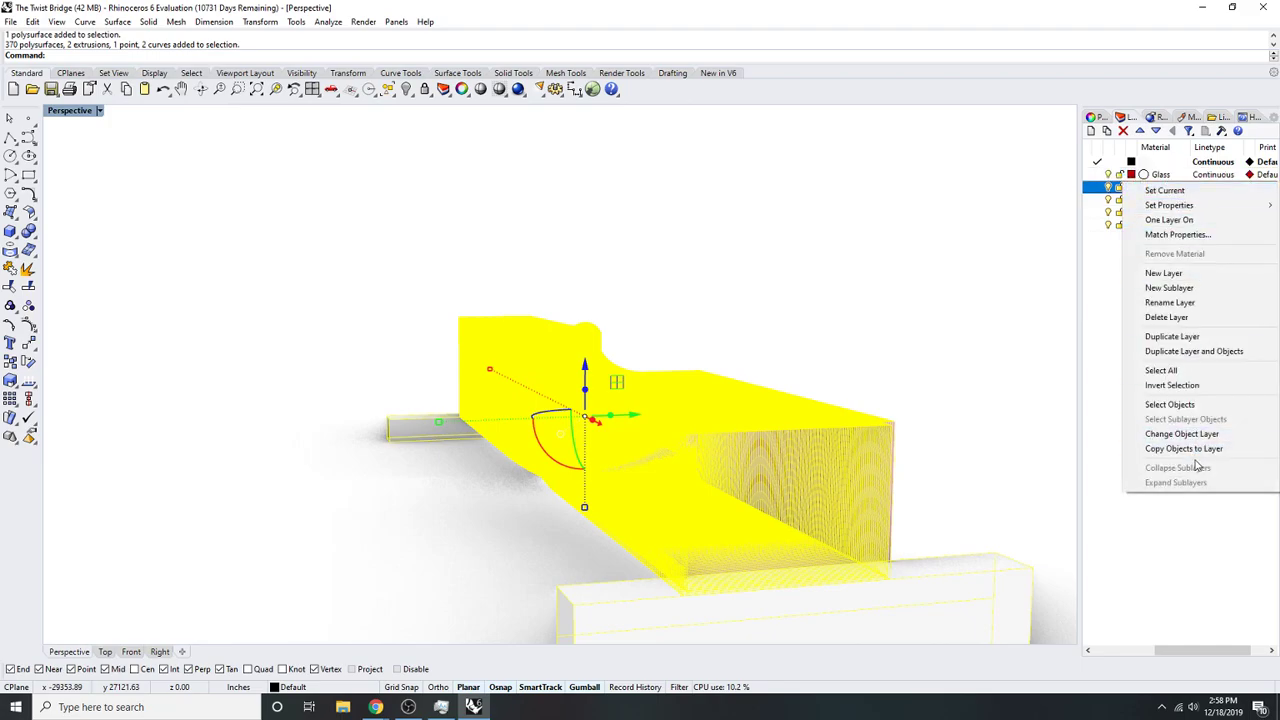
pyautogui.click(1212, 436)
pyautogui.moveTo(951, 326); pyautogui.dragTo(822, 406, button='right')
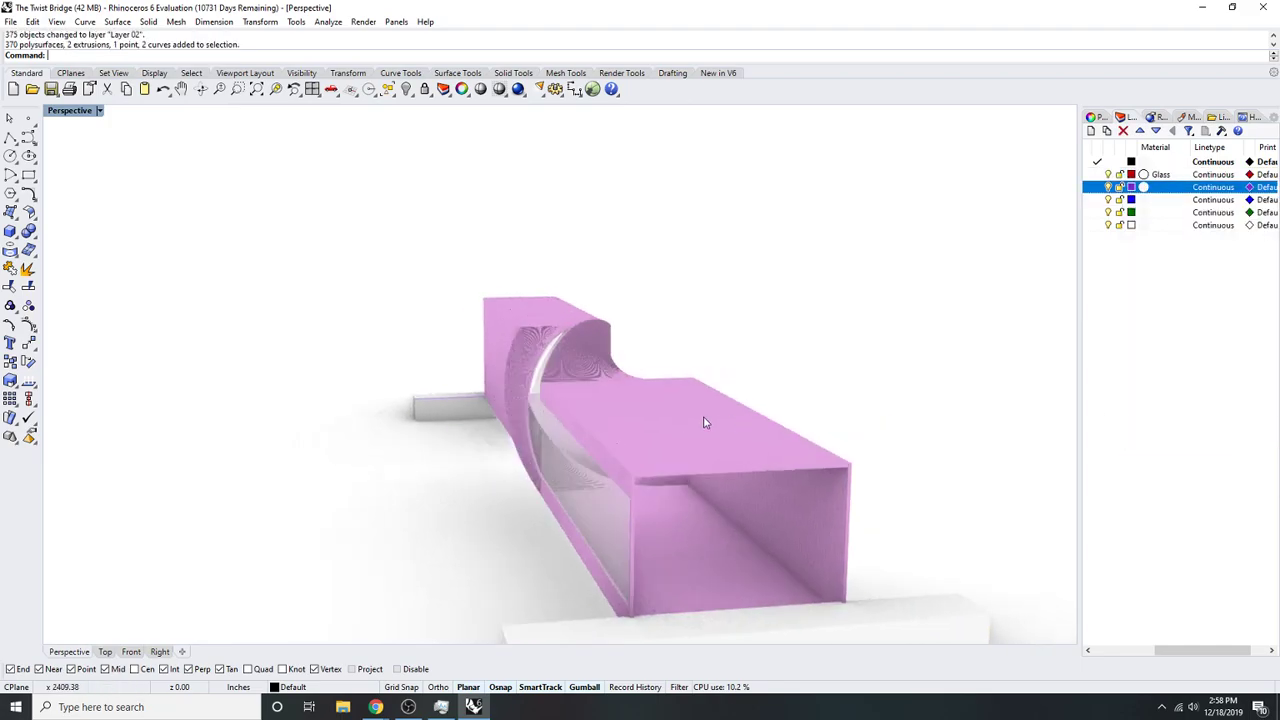
pyautogui.click(766, 311)
pyautogui.moveTo(620, 425); pyautogui.dragTo(754, 471, button='right')
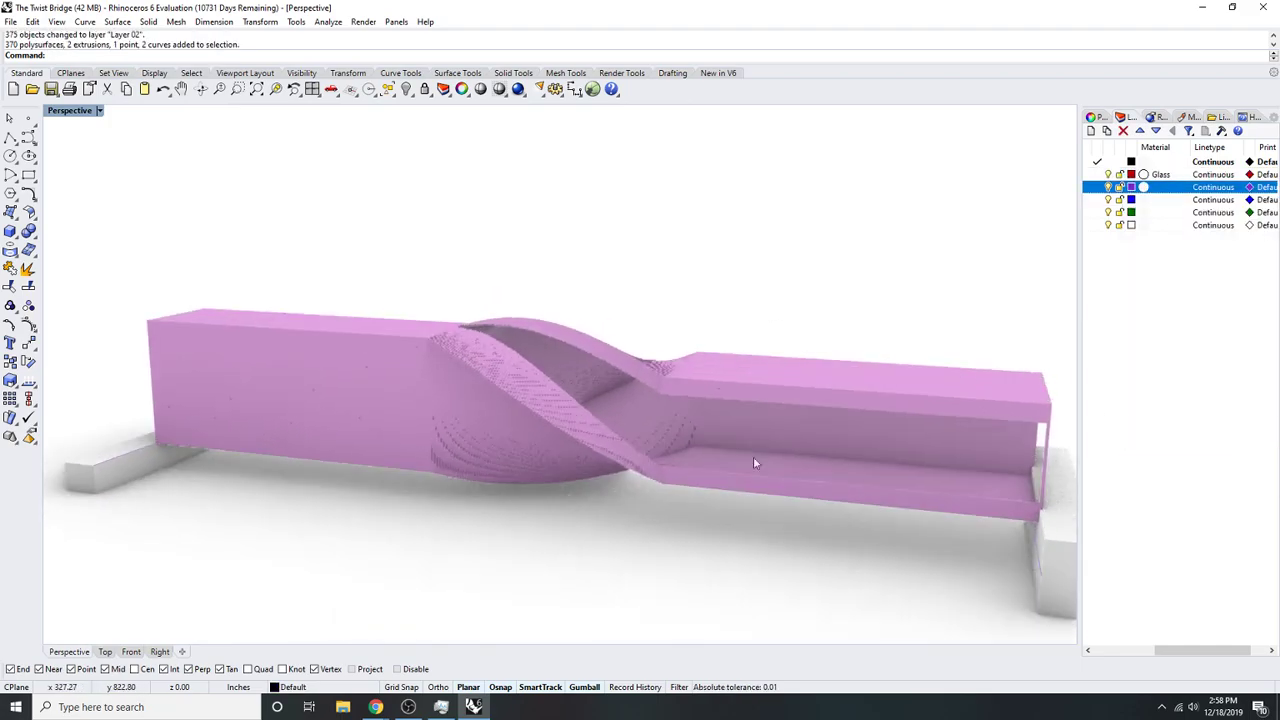
# - Try a Metal material on Layer 02, and undo the layer material change
pyautogui.click(789, 369)
pyautogui.click(883, 266)
pyautogui.moveTo(883, 266); pyautogui.dragTo(873, 418, button='right')
pyautogui.click(873, 418)
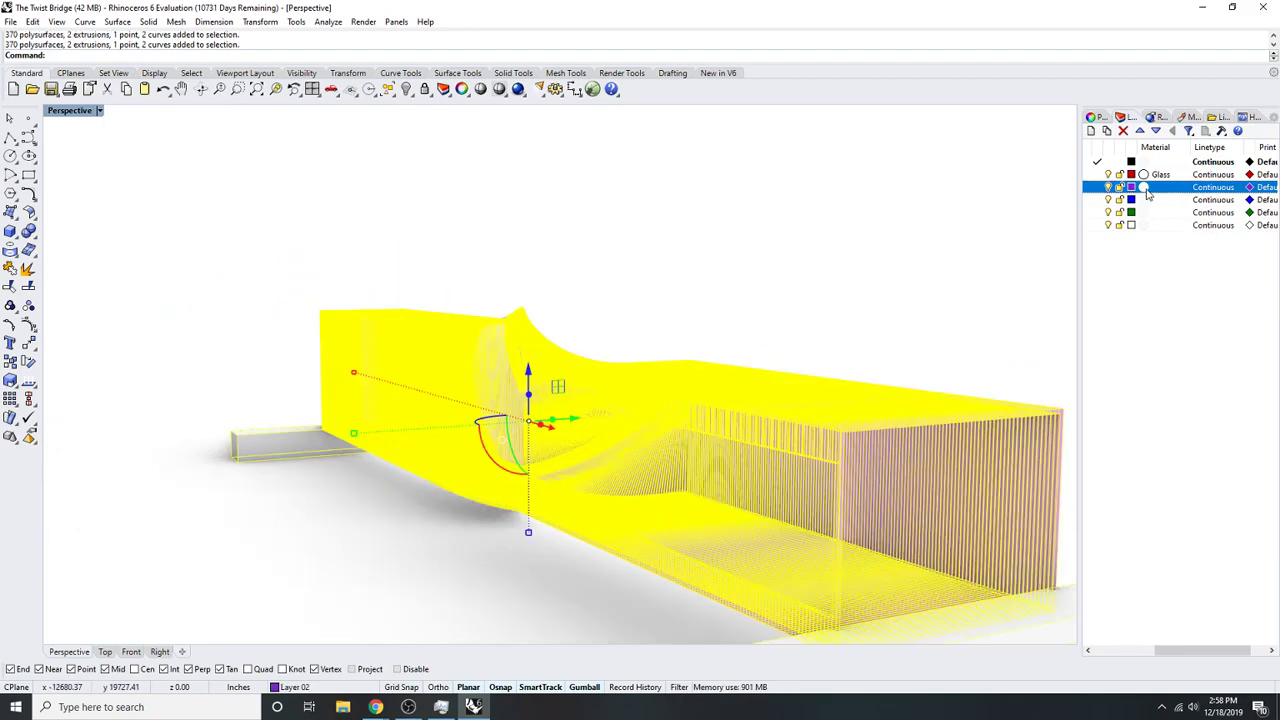
pyautogui.click(1144, 188)
pyautogui.click(626, 272)
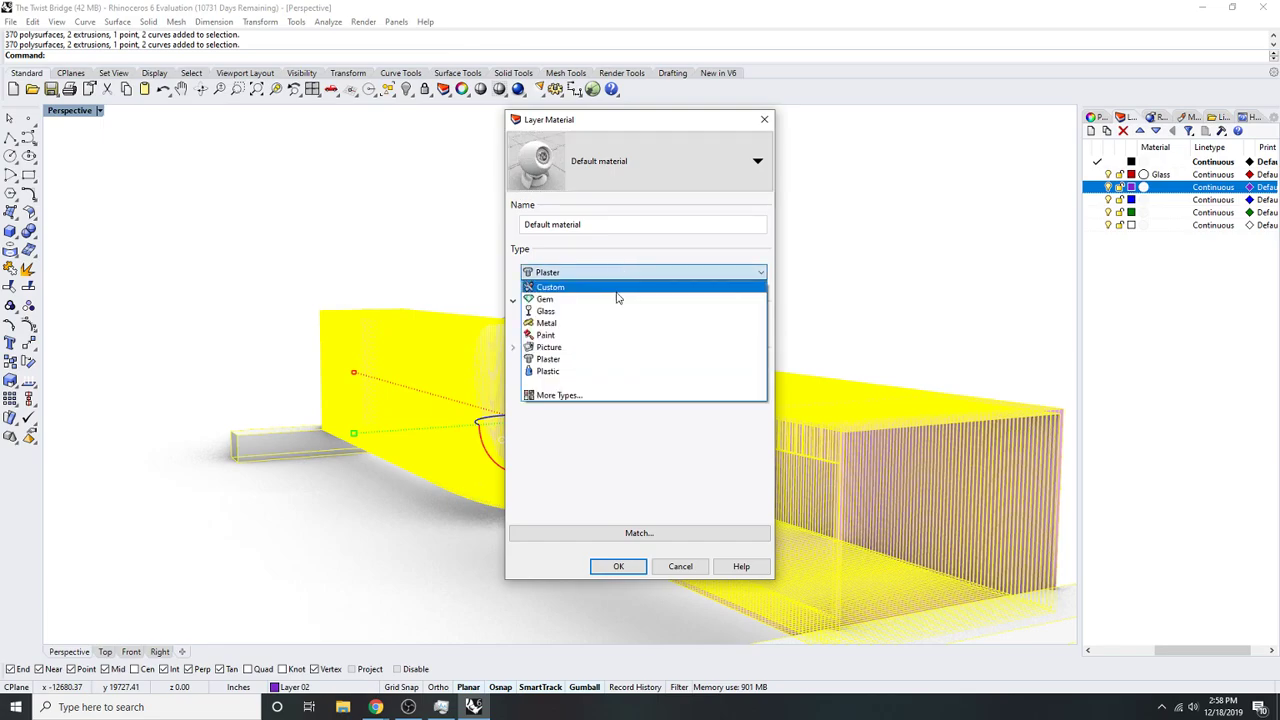
pyautogui.click(613, 324)
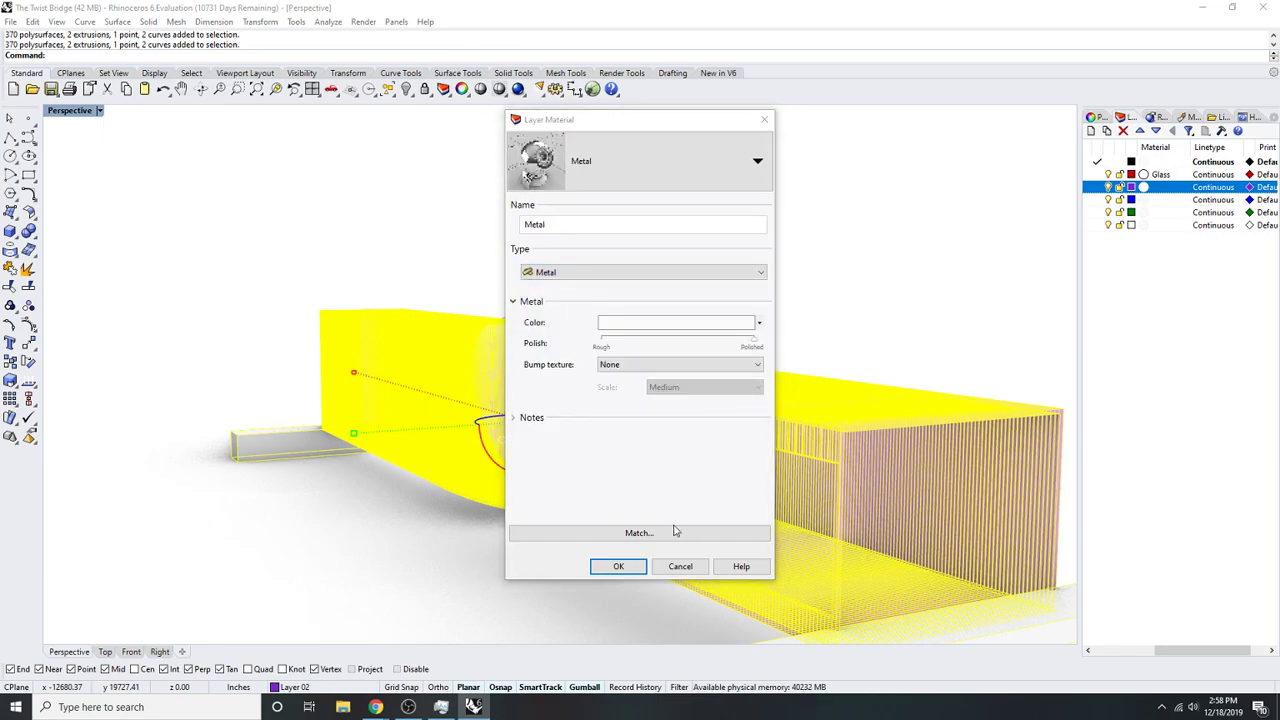
pyautogui.click(618, 566)
pyautogui.click(966, 280)
pyautogui.moveTo(966, 280); pyautogui.dragTo(910, 515, button='right')
pyautogui.moveTo(900, 425); pyautogui.dragTo(871, 320, button='right')
pyautogui.hotkey('ctrl', 'z')
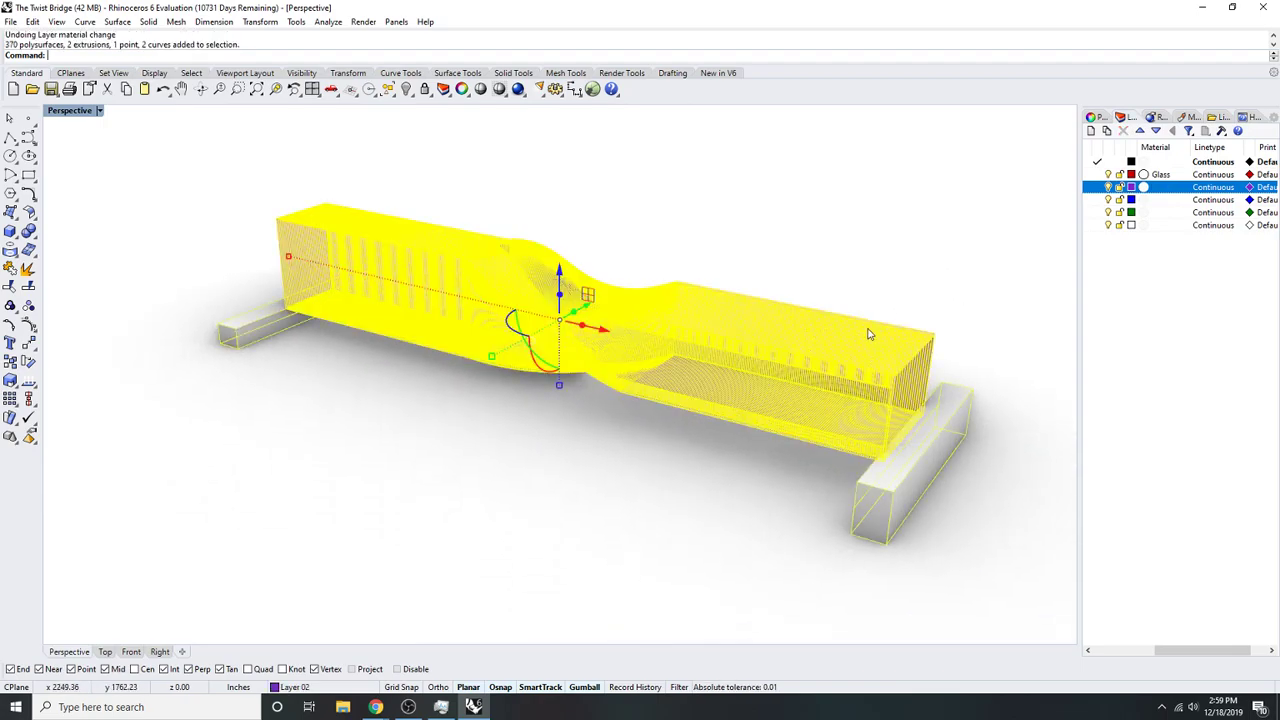
pyautogui.click(886, 254)
# - Look through the rendered bridge's interior and return to an overall exterior view
pyautogui.scroll(10, 786, 280)
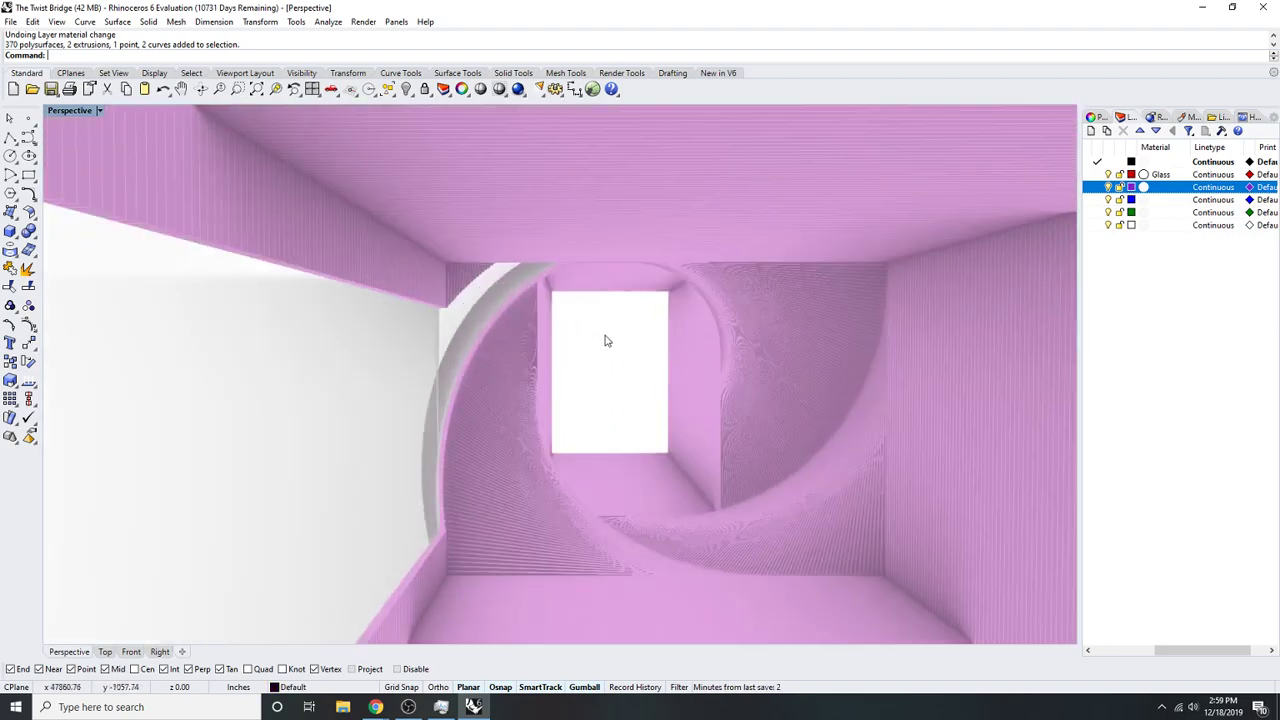
pyautogui.moveTo(605, 341); pyautogui.dragTo(800, 275, button='right')
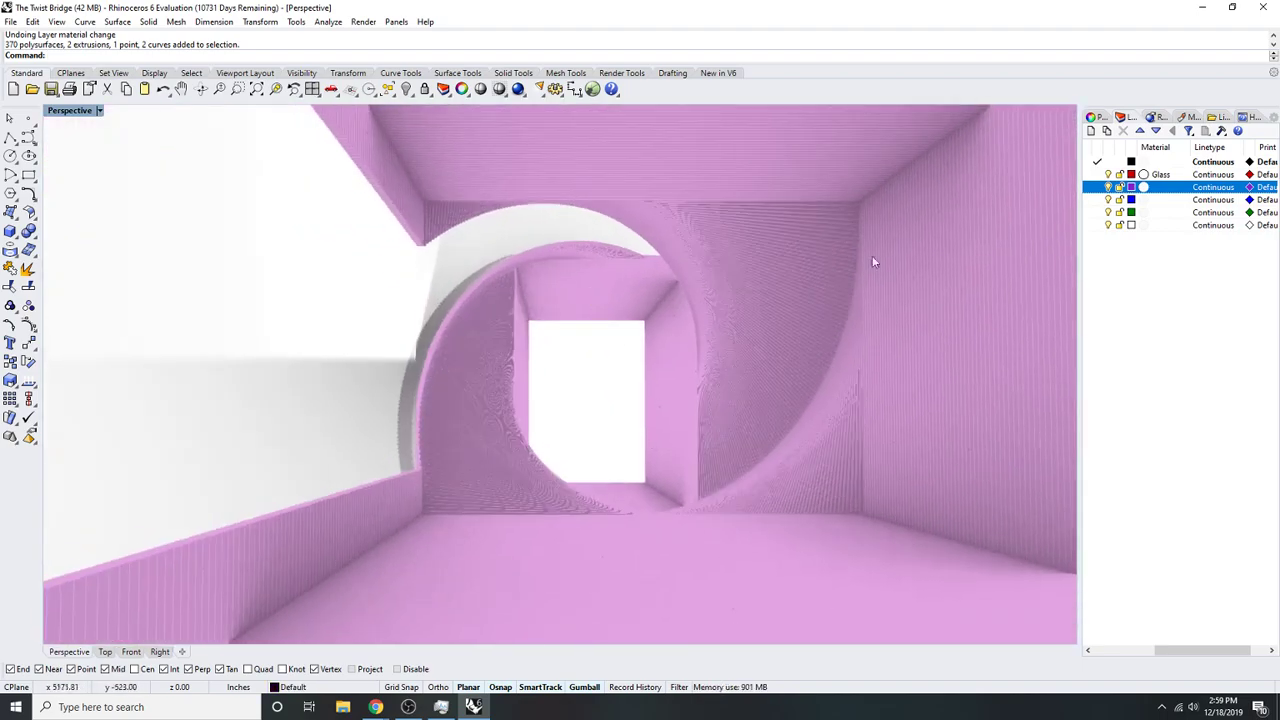
pyautogui.moveTo(703, 291); pyautogui.dragTo(545, 440, button='right')
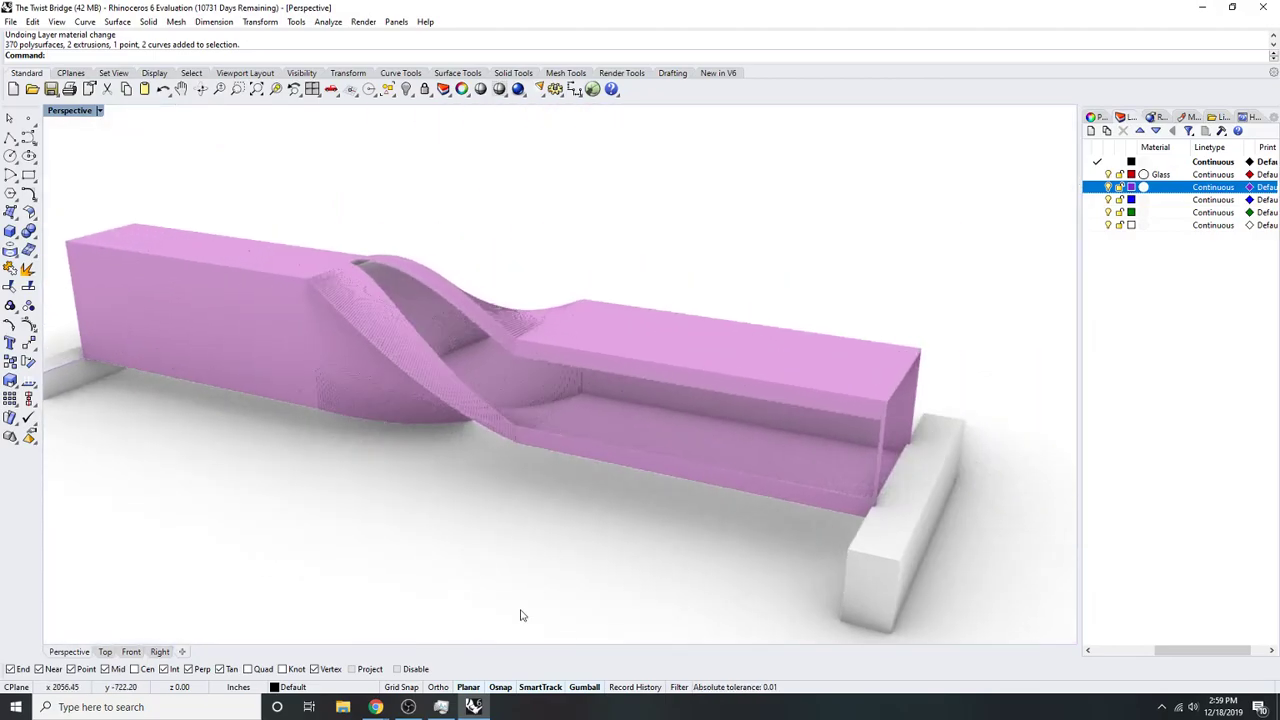
# - Switch to the BIG-twist-hero.jpg reference photo in Chrome and compare its twist with the Rhino model
pyautogui.moveTo(378, 708)
pyautogui.click(445, 672)
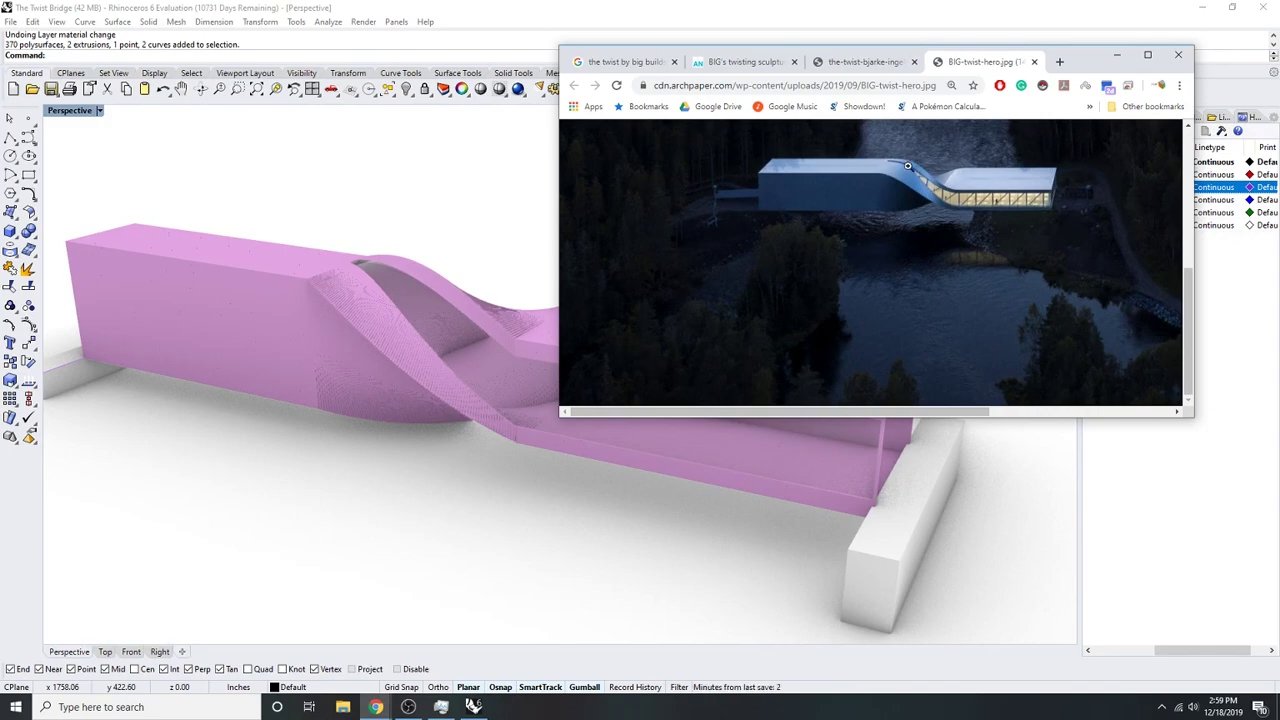
pyautogui.moveTo(456, 306); pyautogui.dragTo(480, 308, button='right')
pyautogui.scroll(4, 403, 306)
pyautogui.moveTo(403, 306); pyautogui.dragTo(431, 297, button='right')
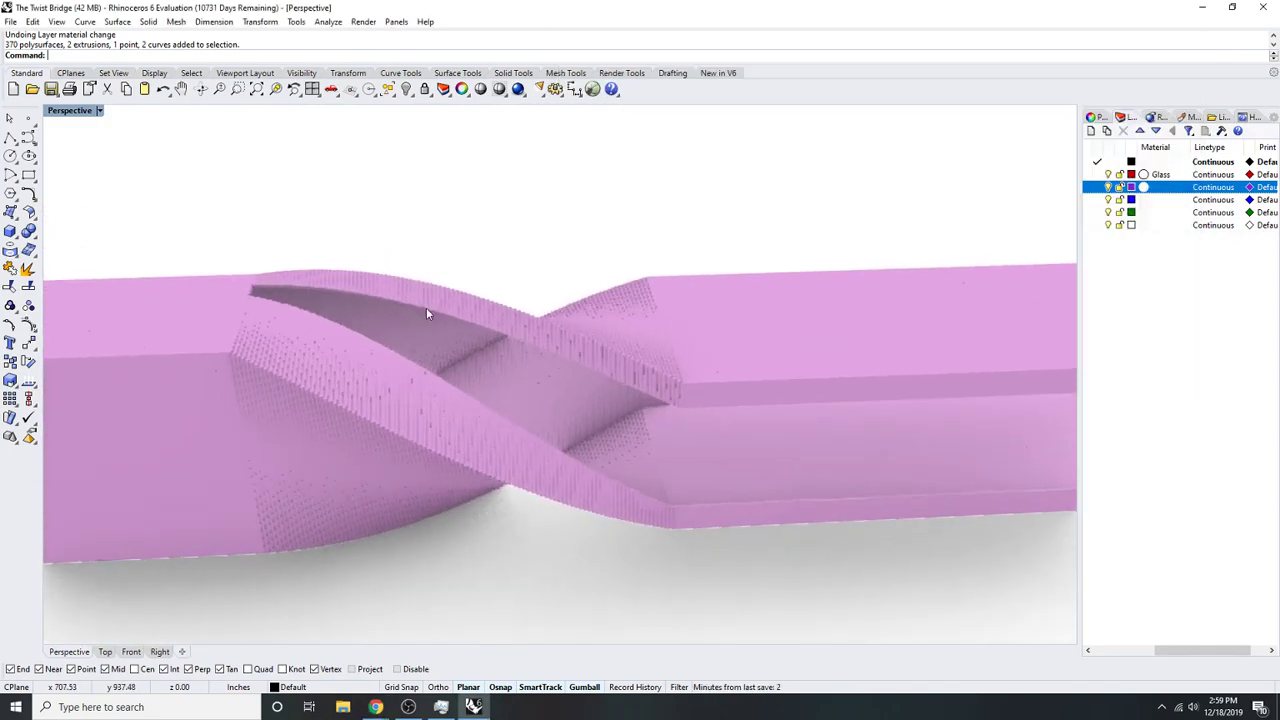
pyautogui.click(474, 706)
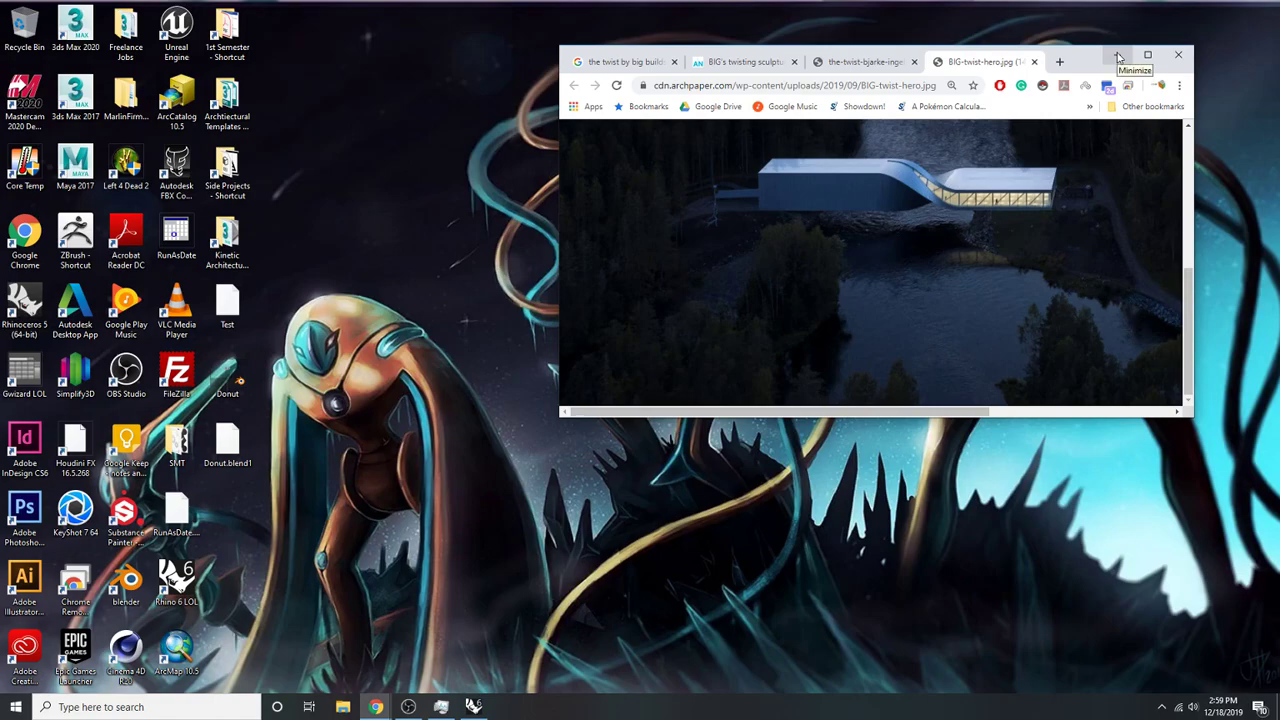
pyautogui.click(474, 706)
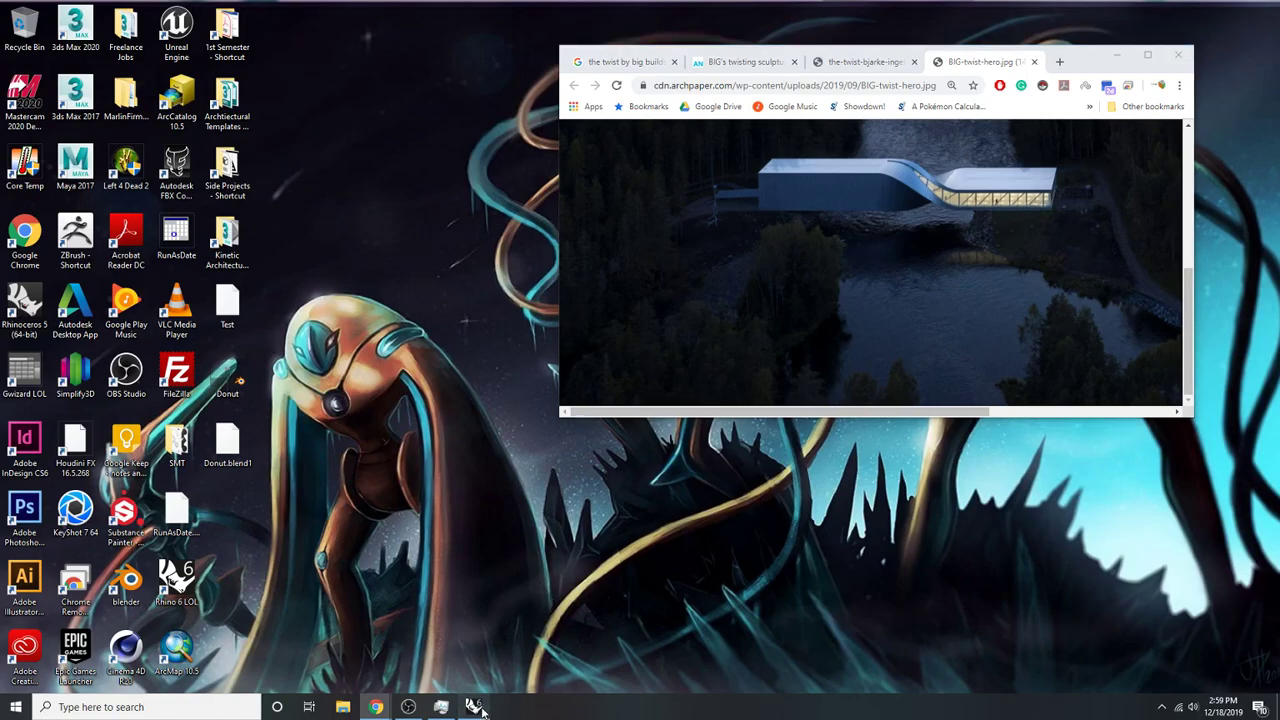
# - Return to the Rhino model, open Grasshopper and add a Graph Mapper component near the Range that feeds the Evaluate Curve components
pyautogui.moveTo(543, 623); pyautogui.dragTo(460, 357, button='right')
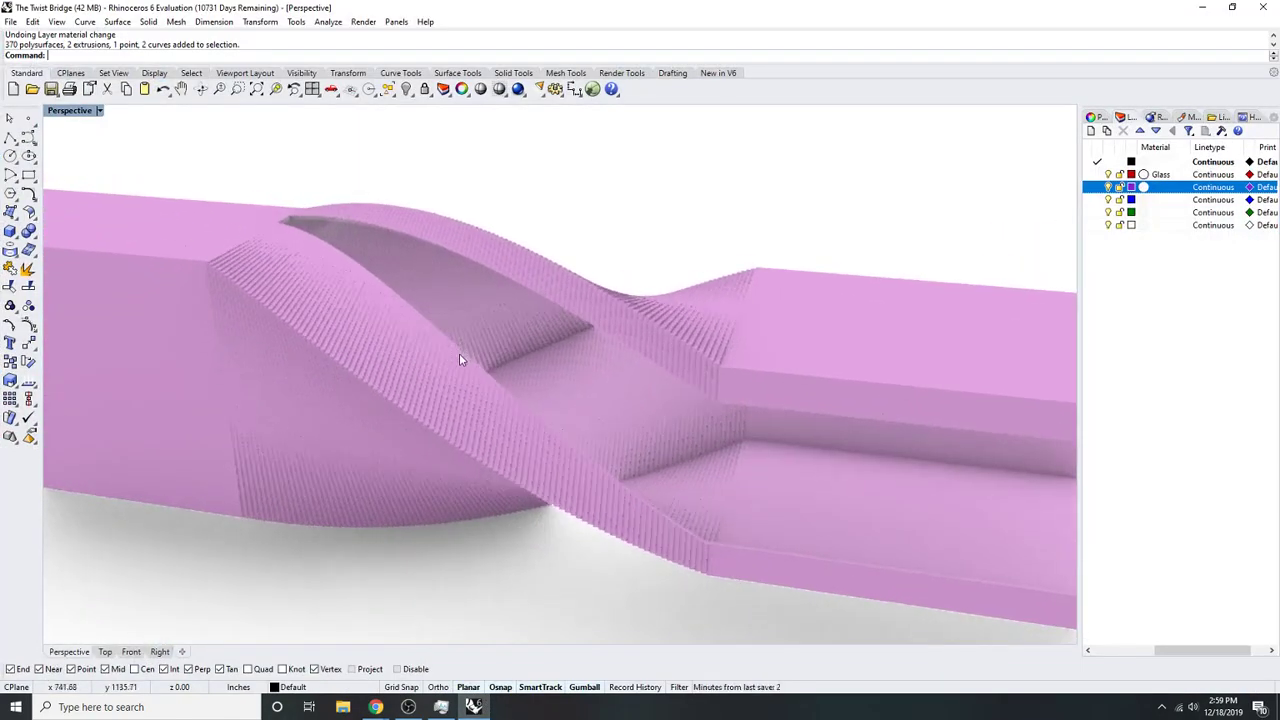
pyautogui.press('Return')
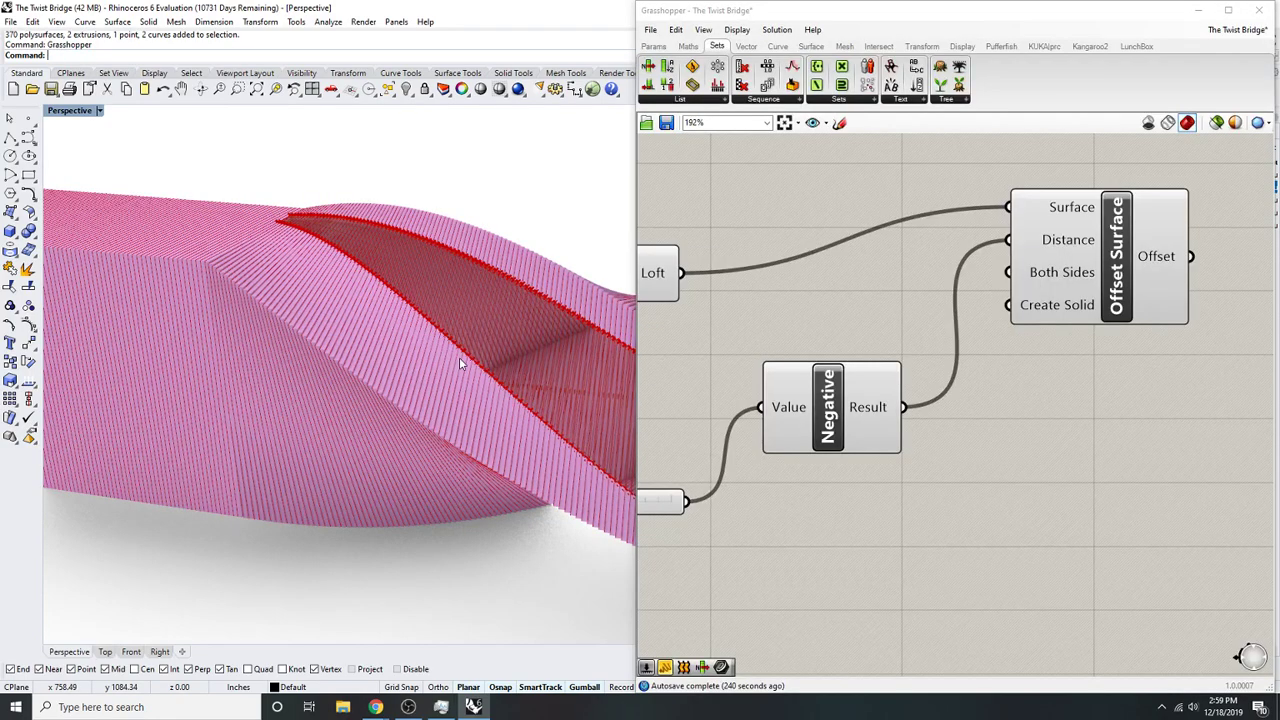
pyautogui.scroll(-3, 1065, 427)
pyautogui.scroll(-5, 1065, 427)
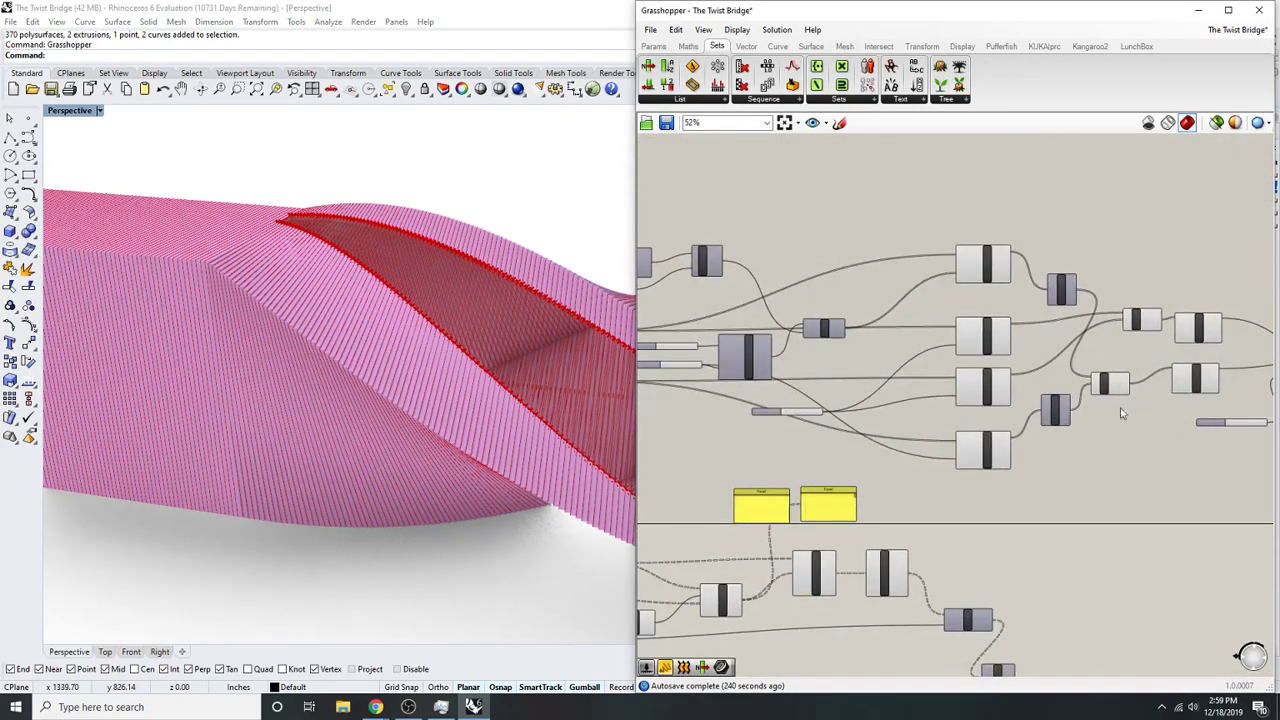
pyautogui.scroll(2, 990, 378)
pyautogui.scroll(3, 990, 378)
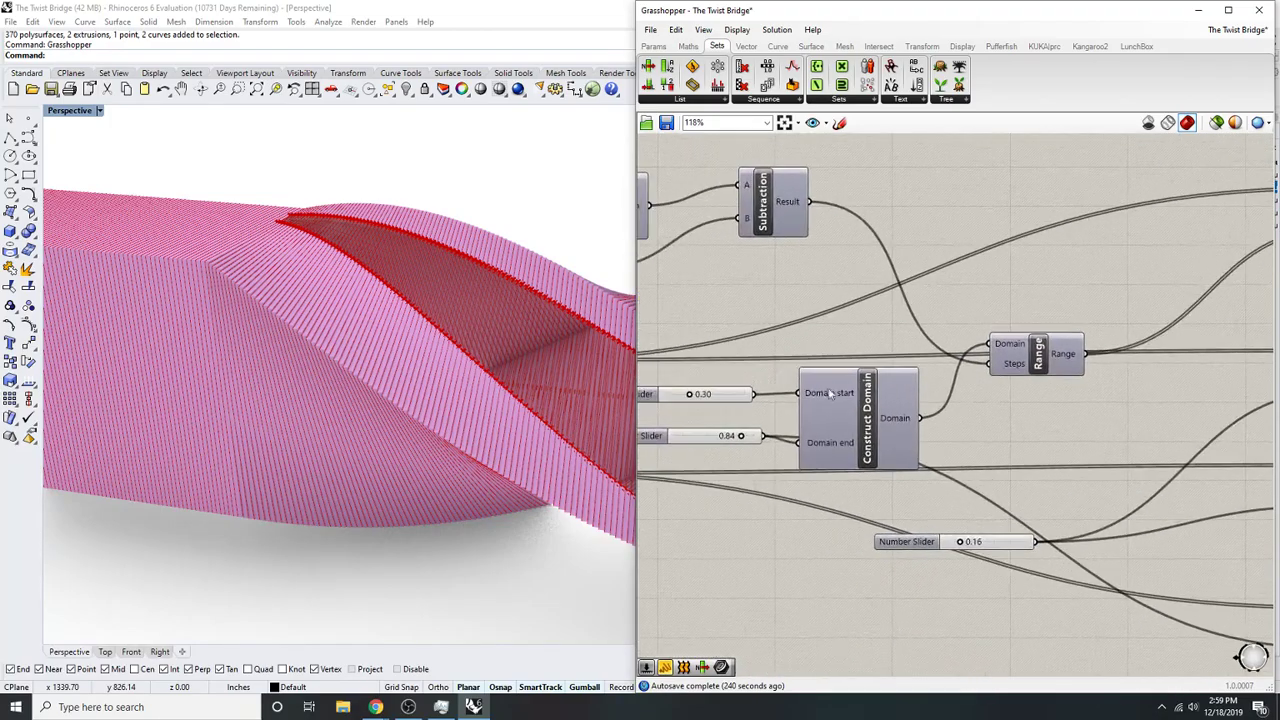
pyautogui.moveTo(1037, 316); pyautogui.dragTo(975, 339, button='right')
pyautogui.doubleClick(977, 335)
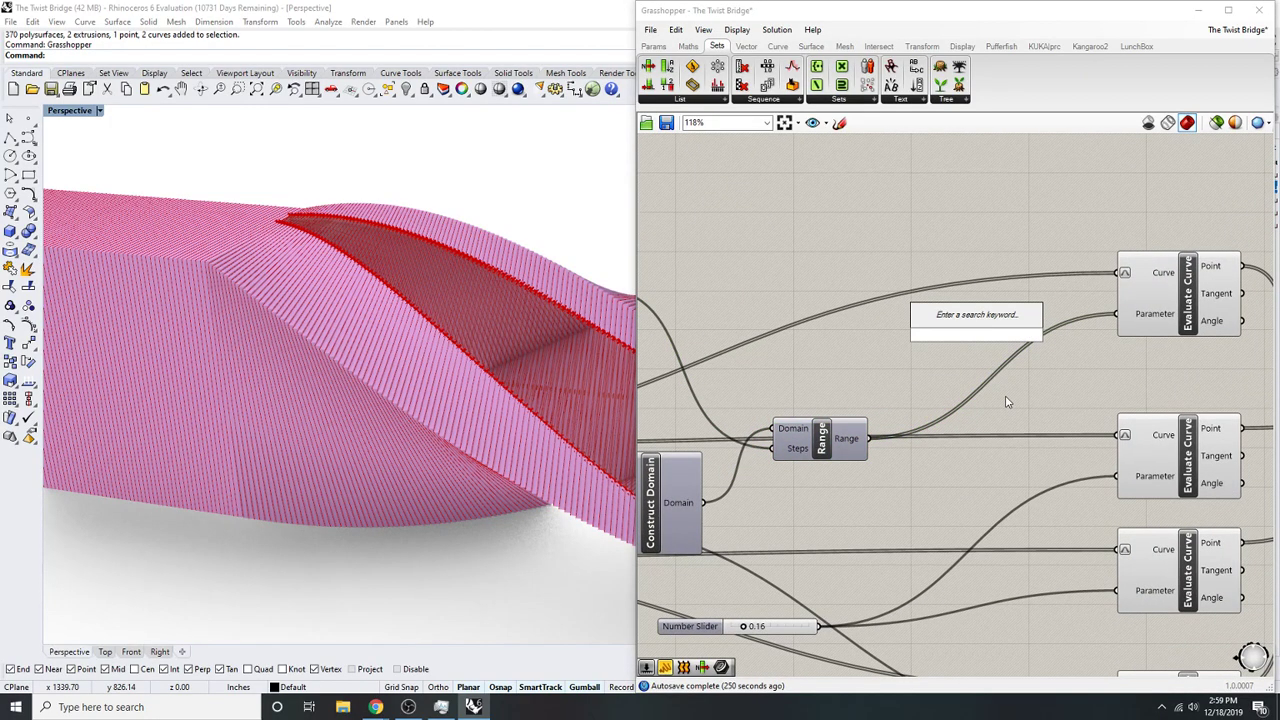
pyautogui.write('gr')
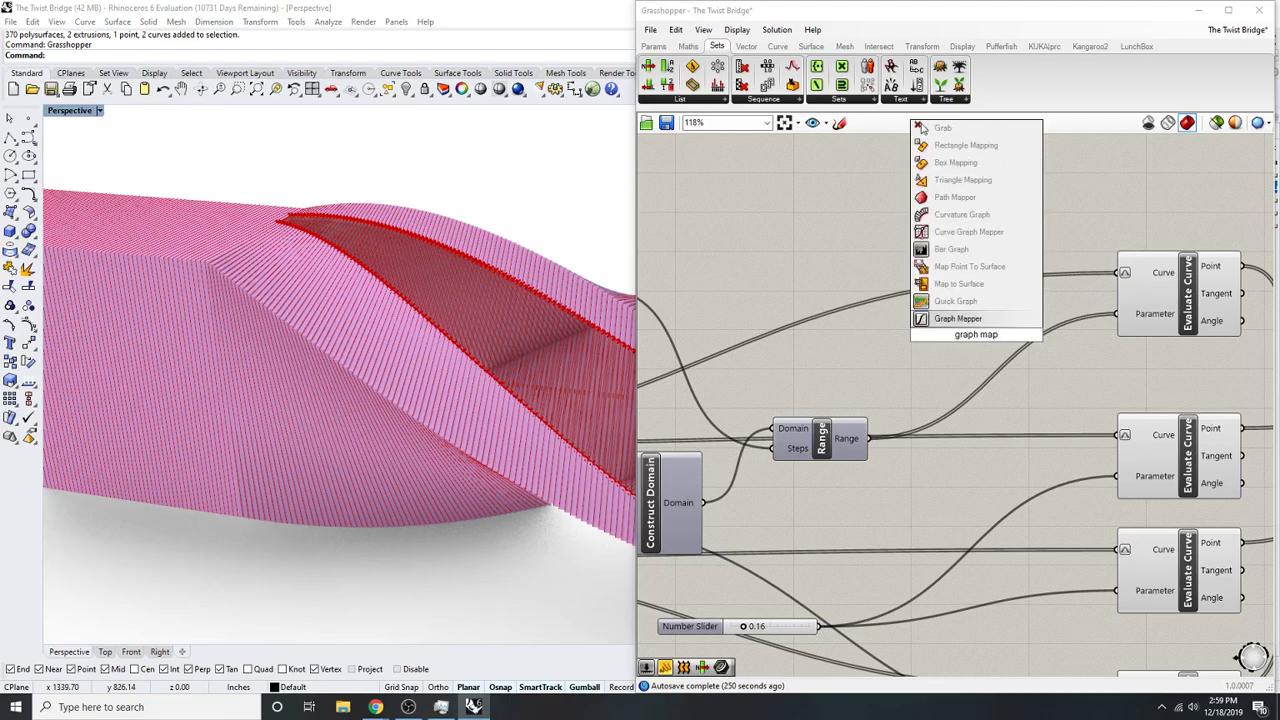
pyautogui.write('aph map')
pyautogui.click(1020, 320)
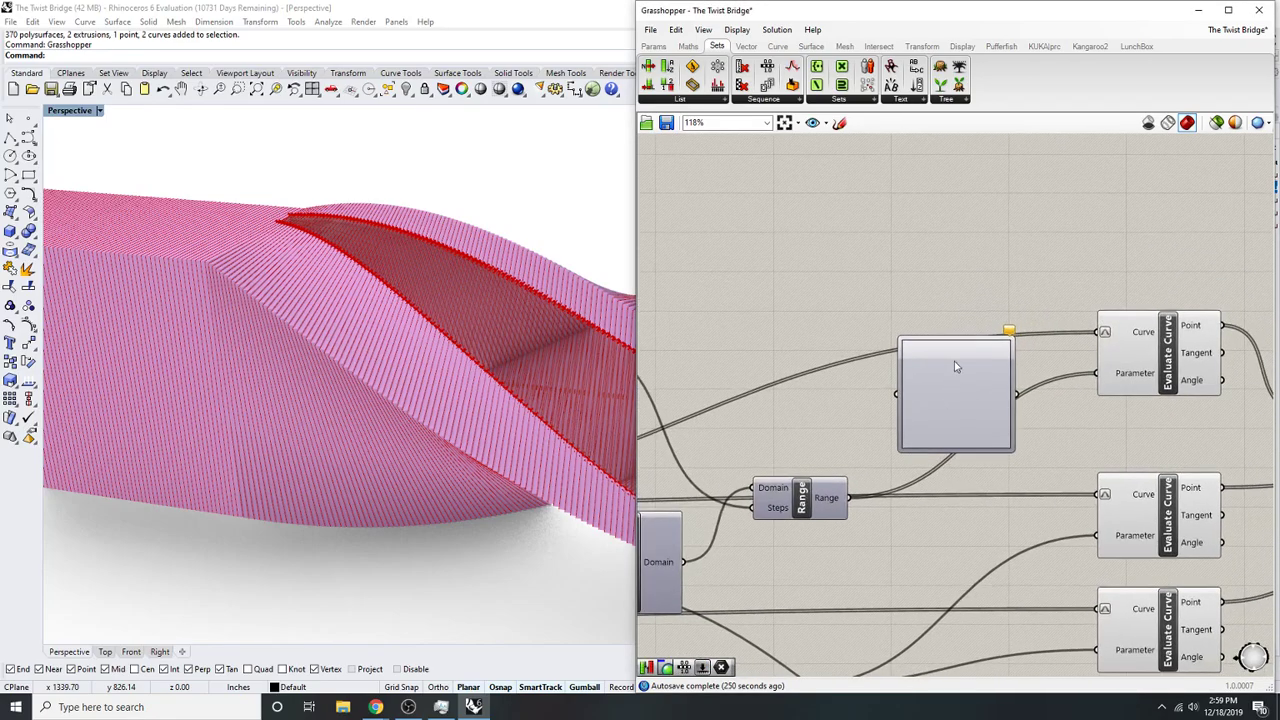
pyautogui.doubleClick(1062, 207)
pyautogui.write('evaluate')
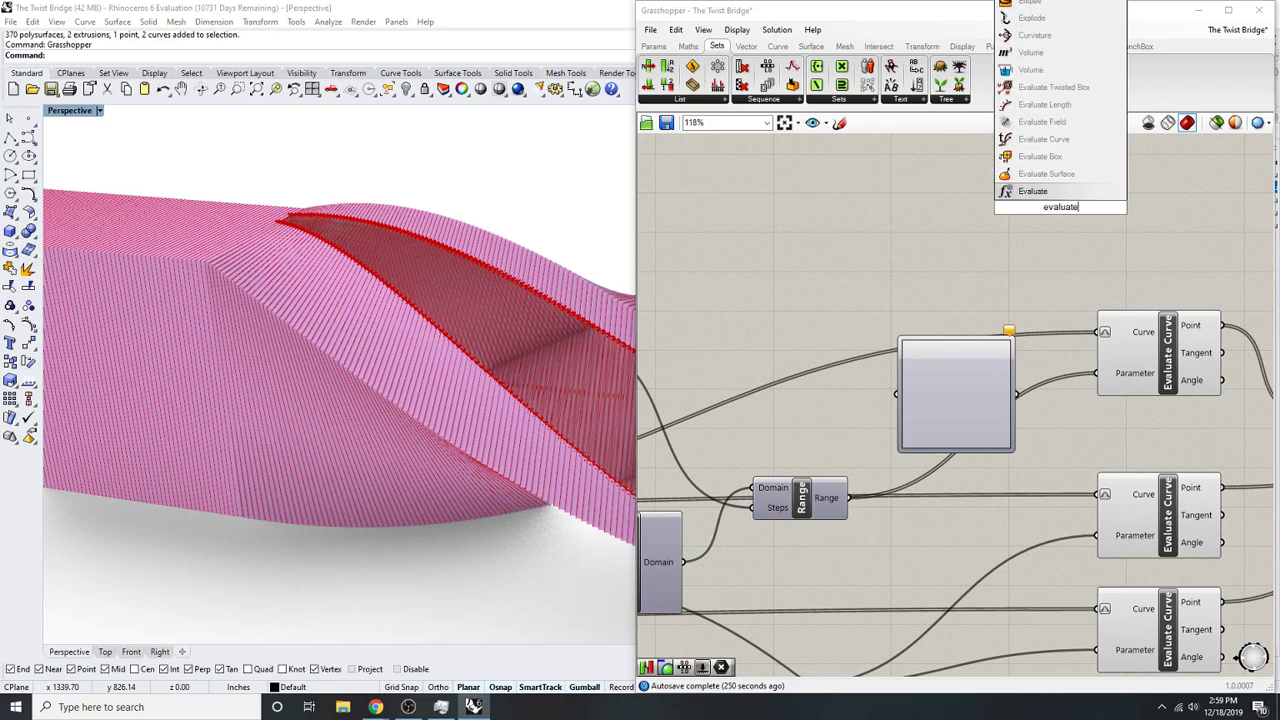
pyautogui.press('Return')
pyautogui.hotkey('ctrl', 'z')
pyautogui.doubleClick(1062, 207)
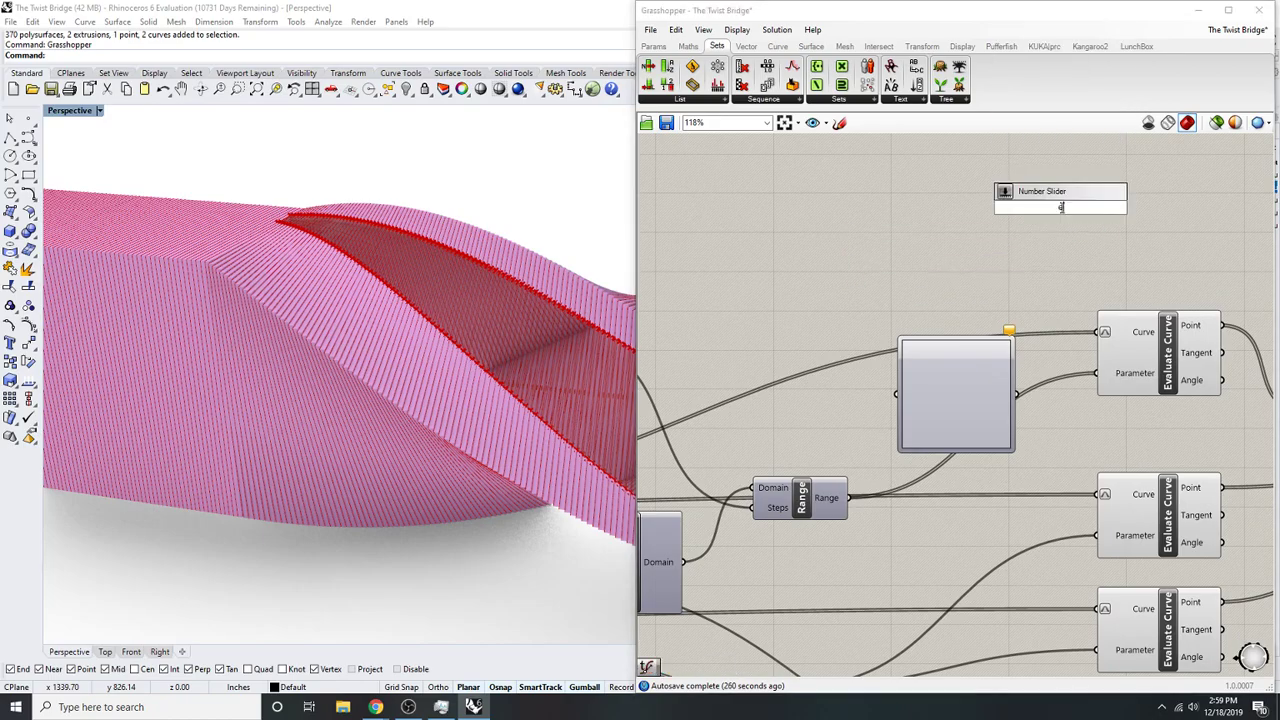
pyautogui.write('evalaute crv')
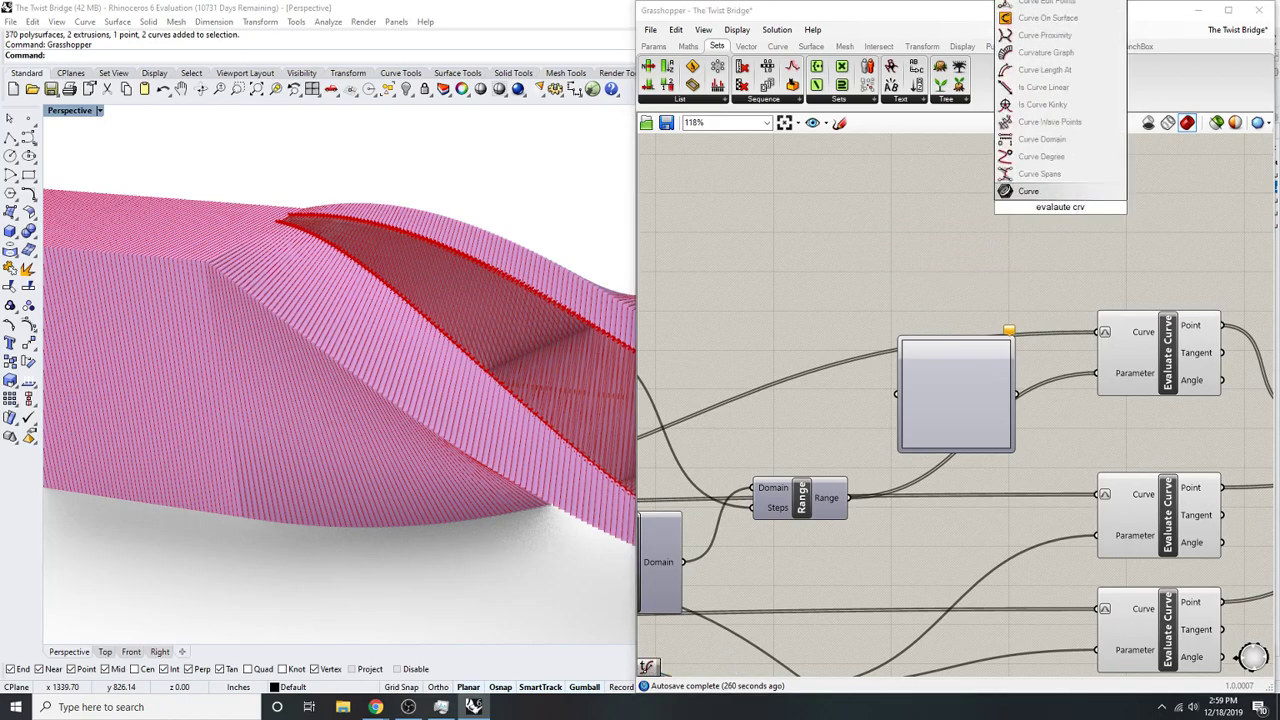
# - Add an Evaluate Curve component and place it above the existing Evaluate Curve components
pyautogui.doubleClick(949, 317)
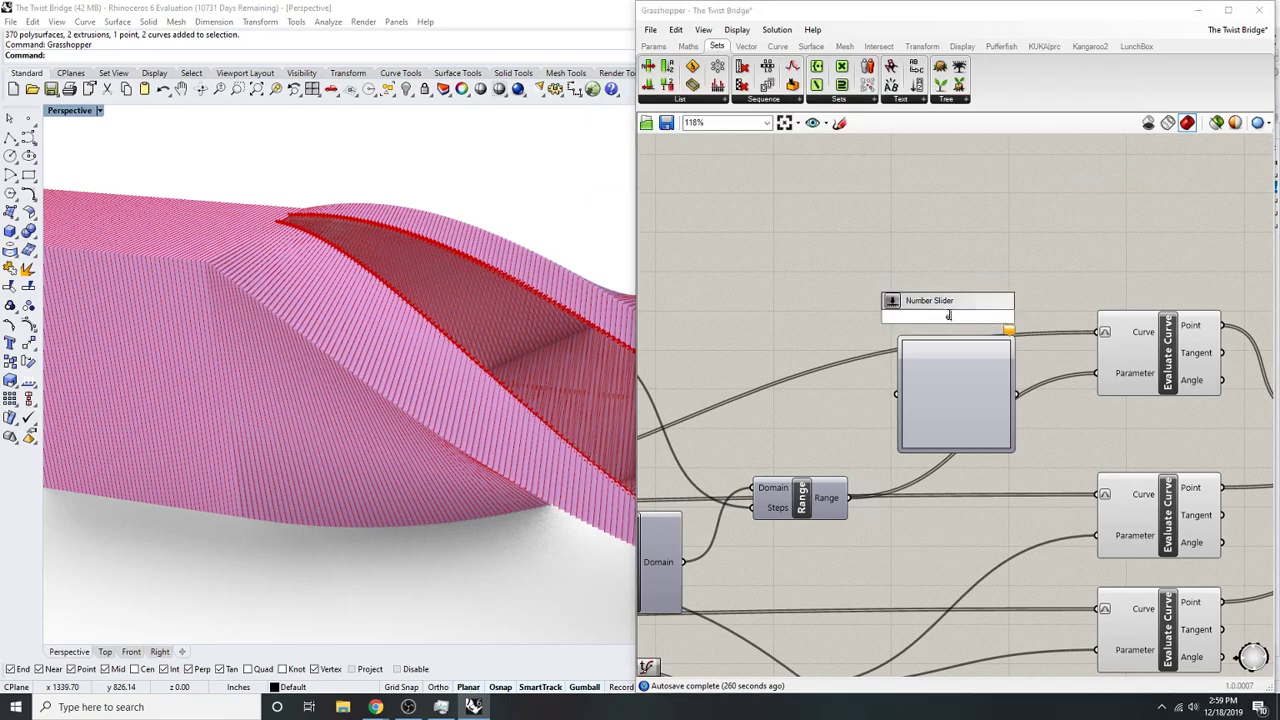
pyautogui.write('evala')
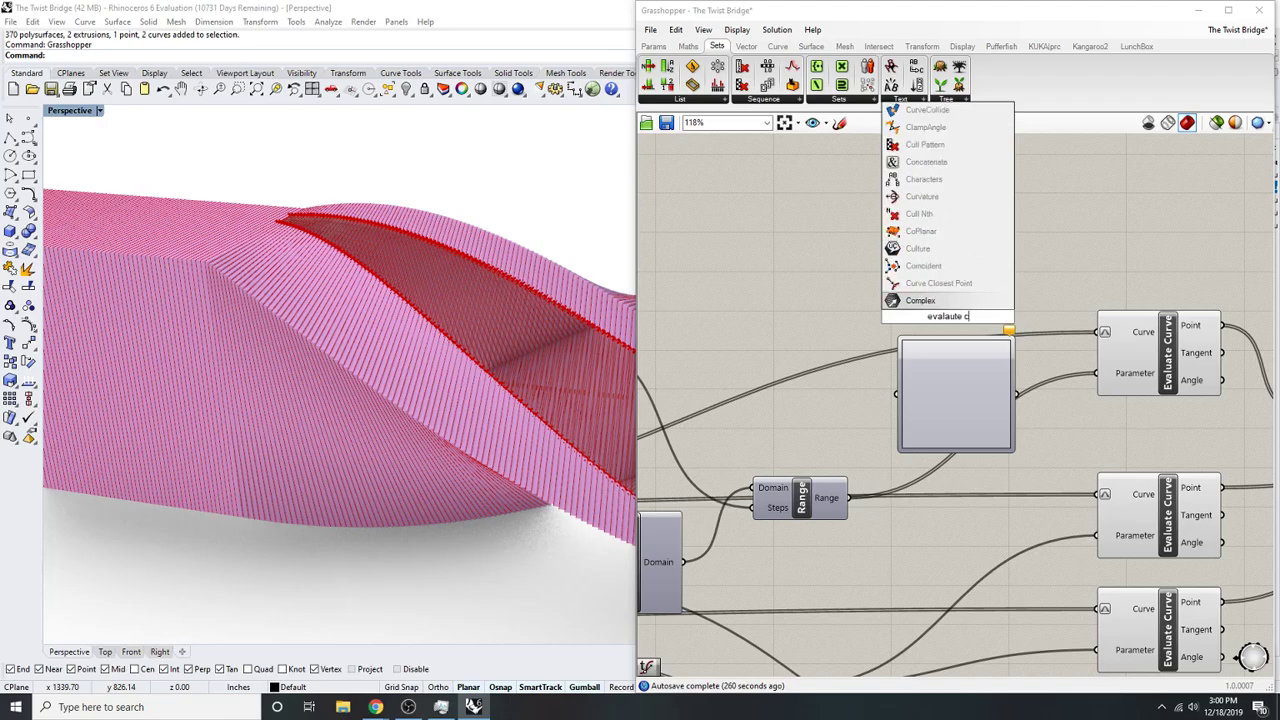
pyautogui.press('BackSpace')
pyautogui.press('BackSpace')
pyautogui.press('BackSpace')
pyautogui.press('BackSpace')
pyautogui.press('BackSpace')
pyautogui.press('BackSpace')
pyautogui.press('BackSpace')
pyautogui.press('BackSpace')
pyautogui.write('va')
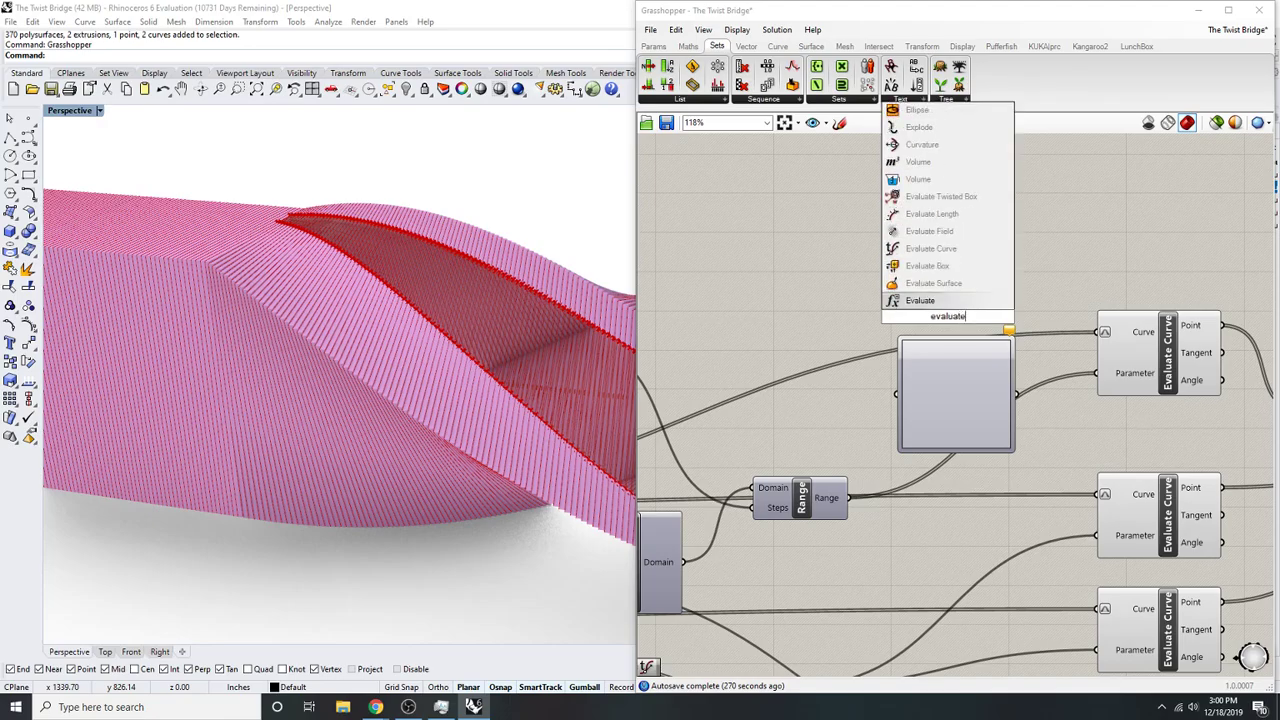
pyautogui.click(931, 248)
pyautogui.moveTo(958, 298); pyautogui.dragTo(1113, 240)
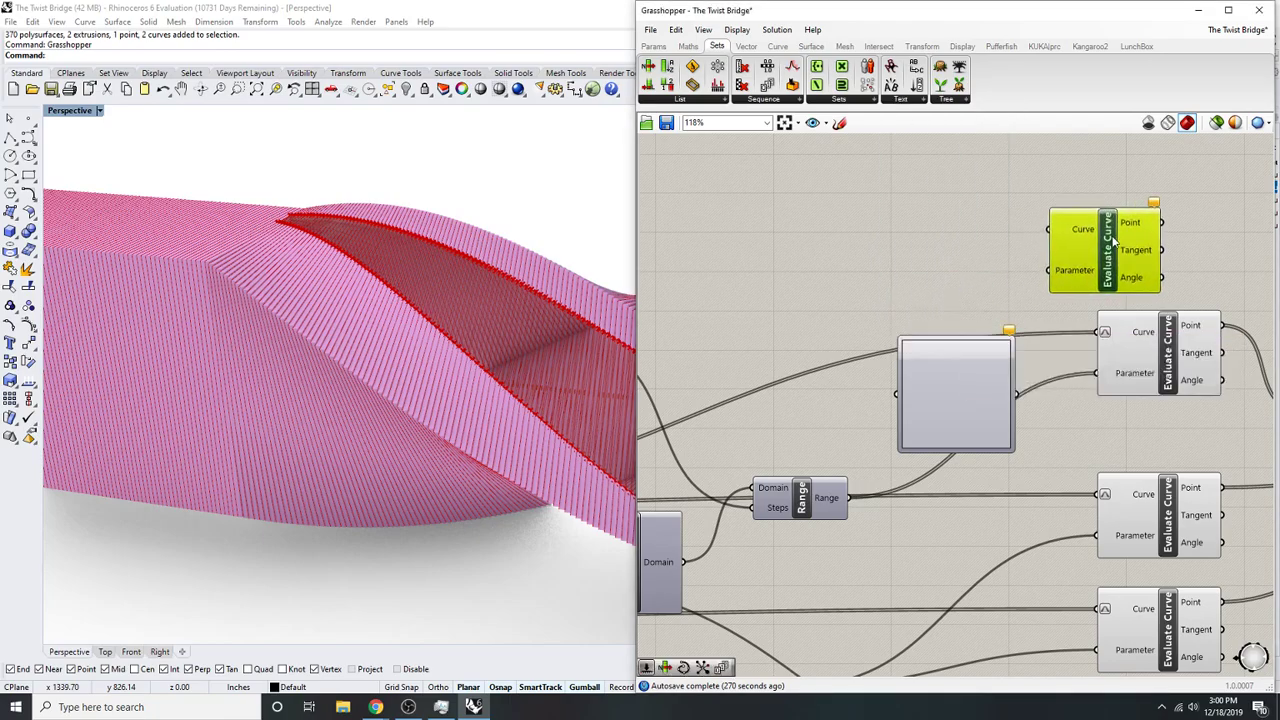
# - Reparameterize the new Evaluate Curve's Curve input and connect it to its upstream source curve
pyautogui.rightClick(1086, 232)
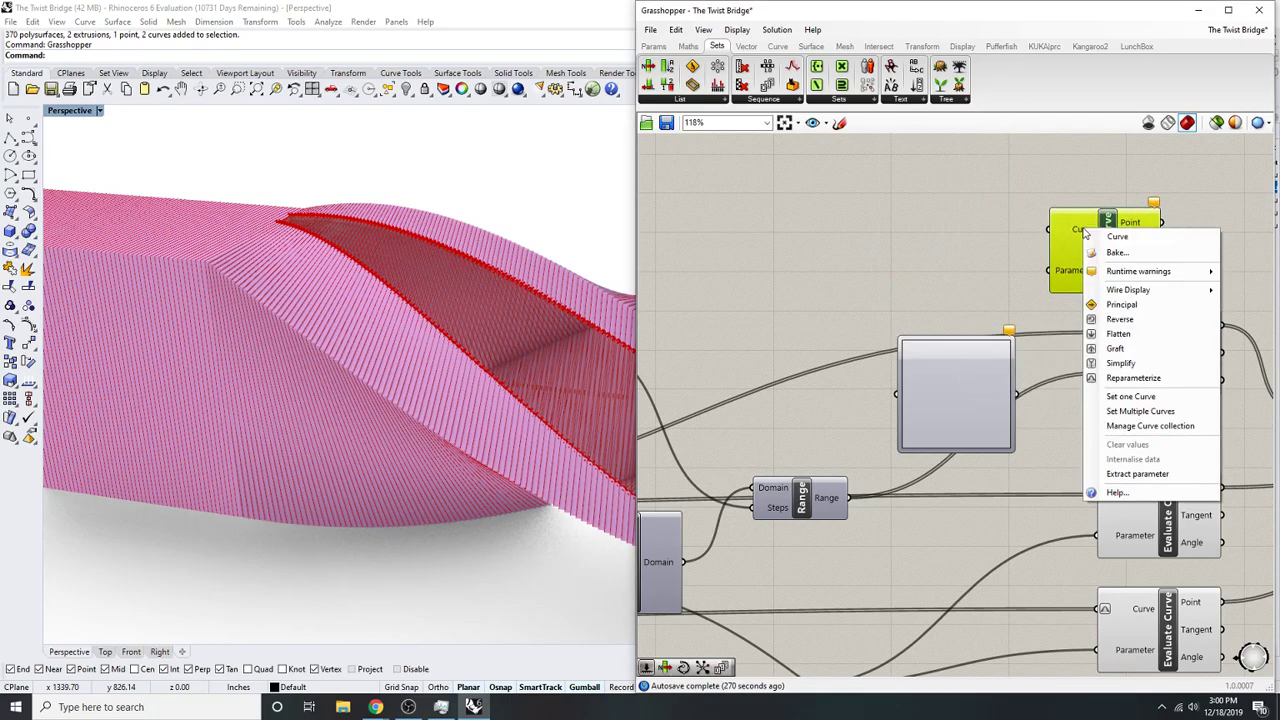
pyautogui.click(1140, 378)
pyautogui.scroll(-5, 1040, 232)
pyautogui.moveTo(1038, 230); pyautogui.dragTo(722, 340)
pyautogui.scroll(3, 815, 325)
pyautogui.scroll(3, 1182, 268)
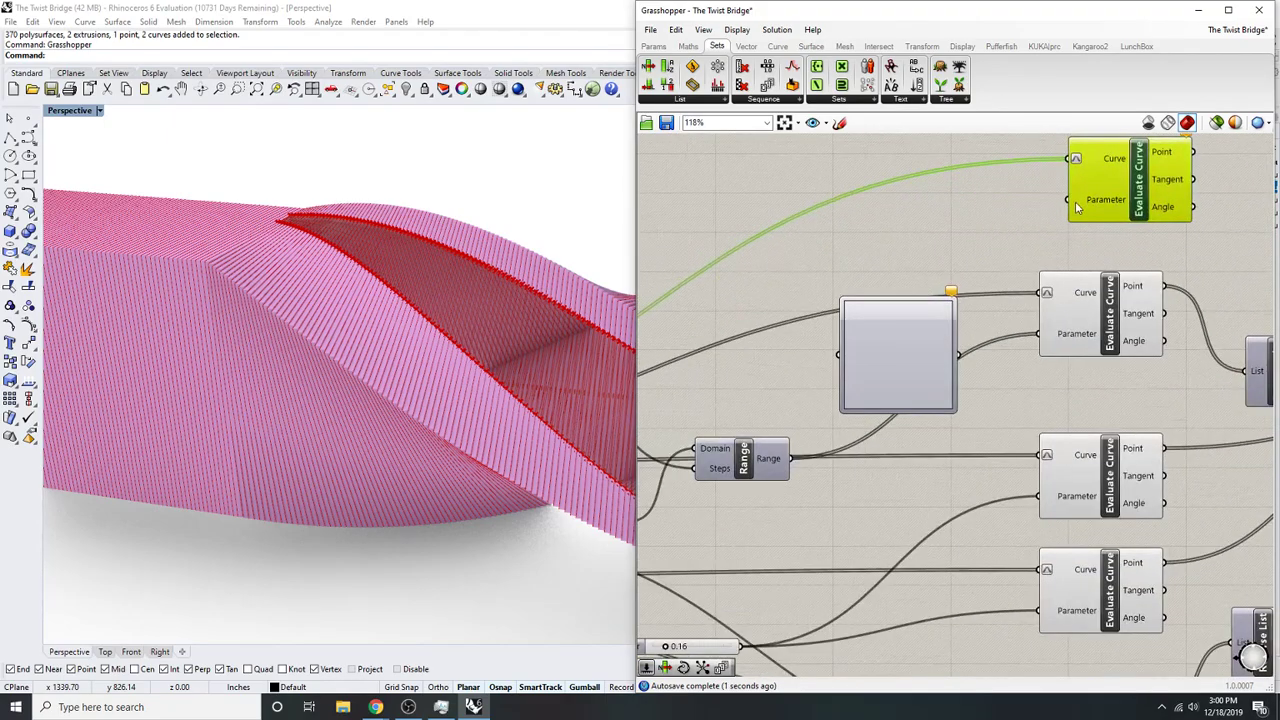
# - Add a Range component beside the new Evaluate Curve component
pyautogui.moveTo(988, 333); pyautogui.dragTo(992, 262)
pyautogui.moveTo(992, 262); pyautogui.dragTo(999, 263, button='right')
pyautogui.moveTo(939, 386); pyautogui.dragTo(1026, 366, button='right')
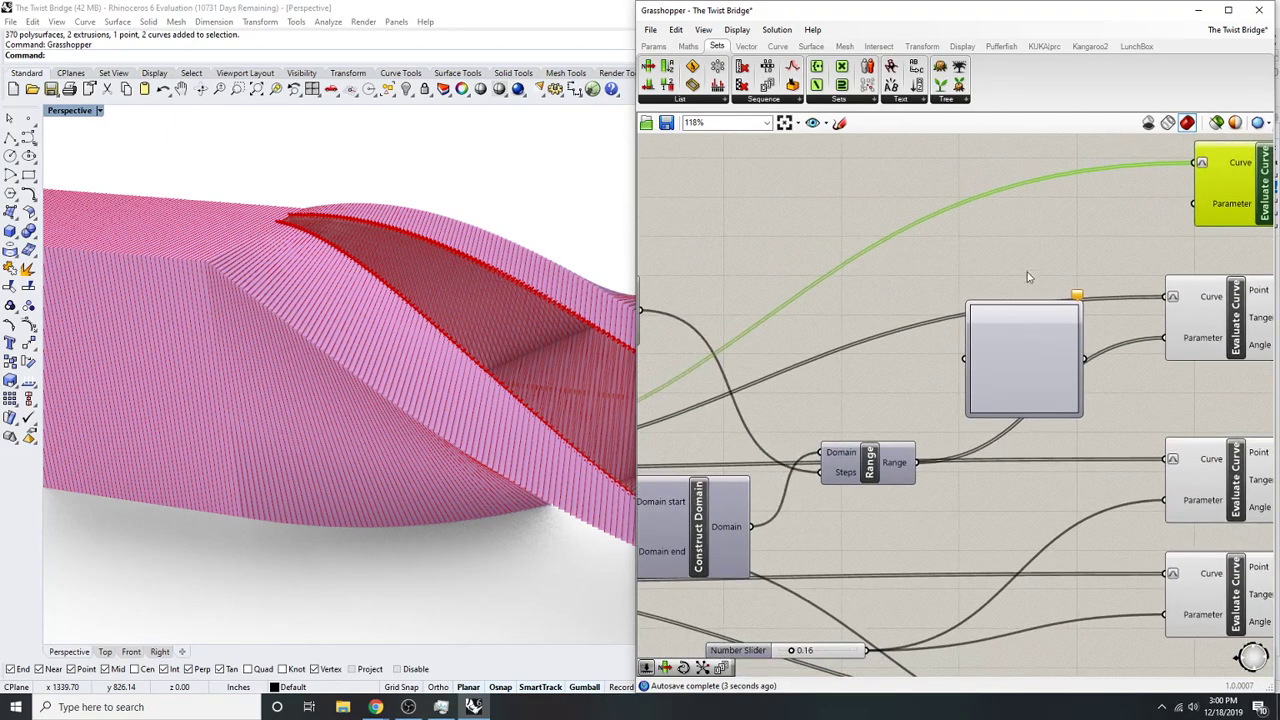
pyautogui.doubleClick(1028, 271)
pyautogui.write('range')
pyautogui.press('Return')
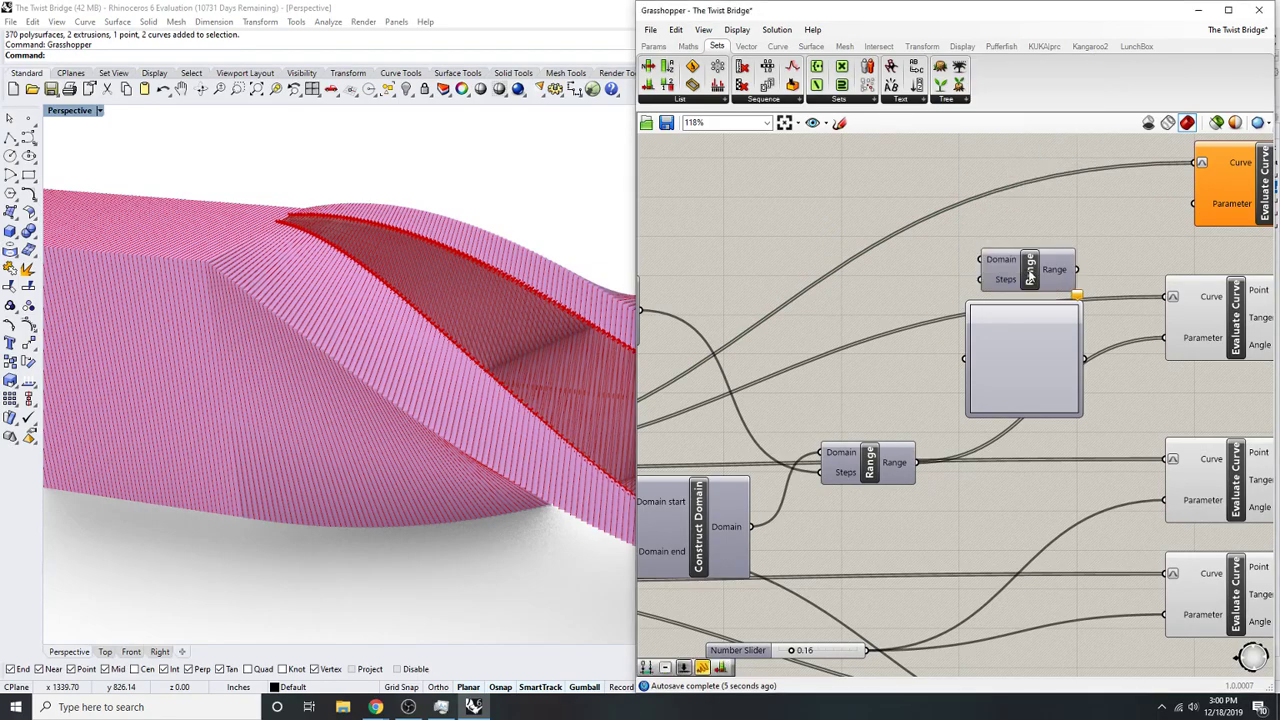
pyautogui.moveTo(1030, 280); pyautogui.dragTo(1138, 226)
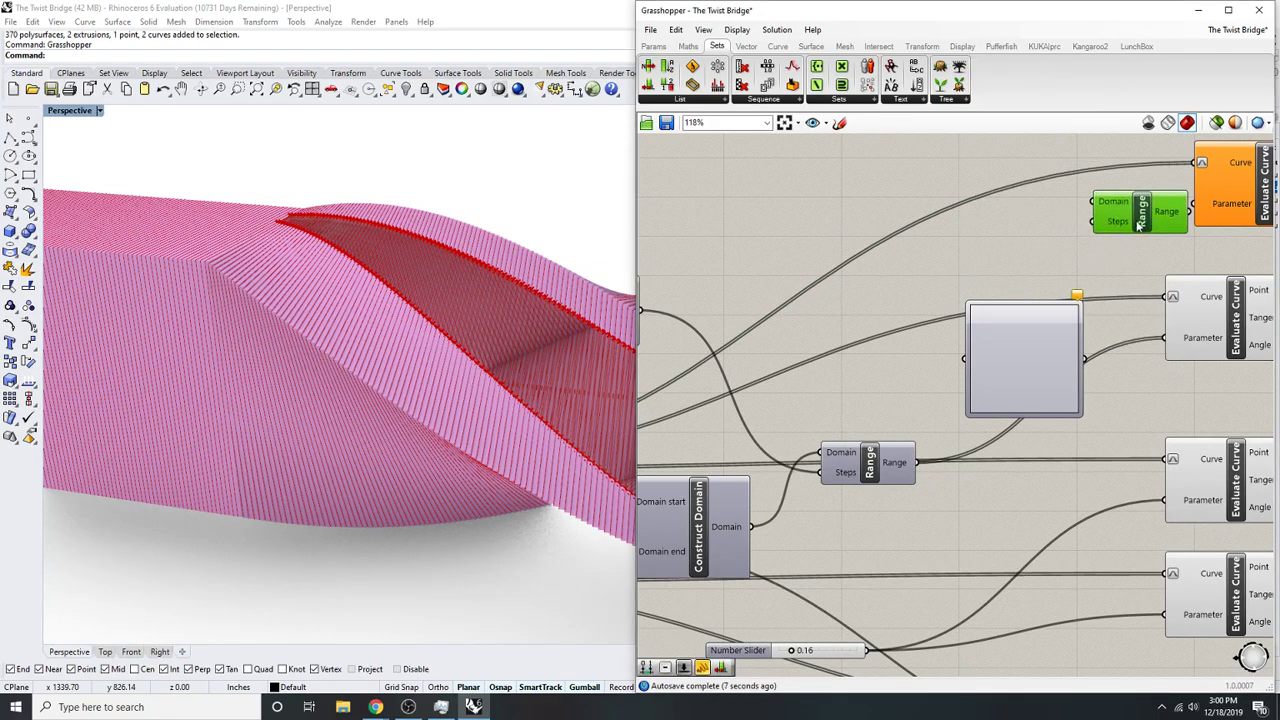
# - Place the new Range before the Graph Mapper and wire it through the mapper into the new Evaluate Curve's Parameter input
pyautogui.moveTo(983, 368); pyautogui.dragTo(896, 339)
pyautogui.moveTo(1140, 215); pyautogui.dragTo(896, 346)
pyautogui.scroll(2, 830, 294)
pyautogui.moveTo(957, 321); pyautogui.dragTo(881, 382, button='right')
pyautogui.moveTo(987, 406); pyautogui.dragTo(1256, 229)
# - Set the Graph Mapper's graph type to Conic and bow its curve upward to round the opening's end
pyautogui.rightClick(934, 369)
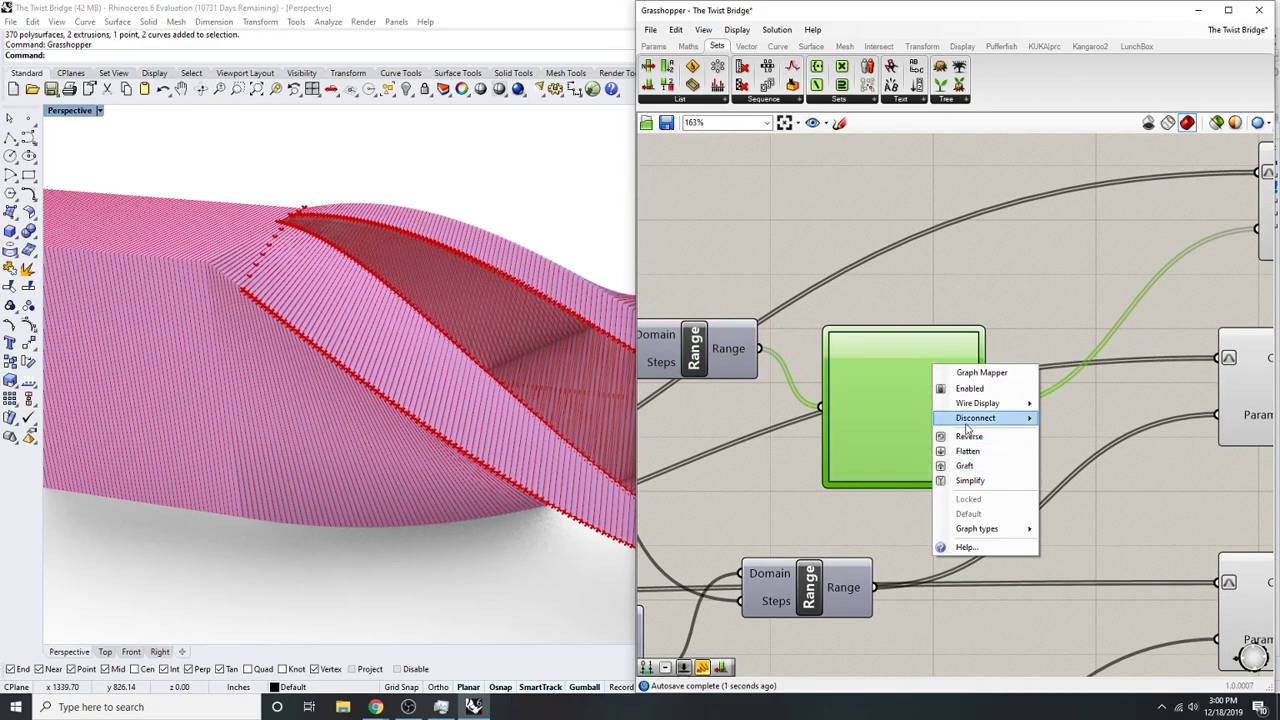
pyautogui.moveTo(985, 535)
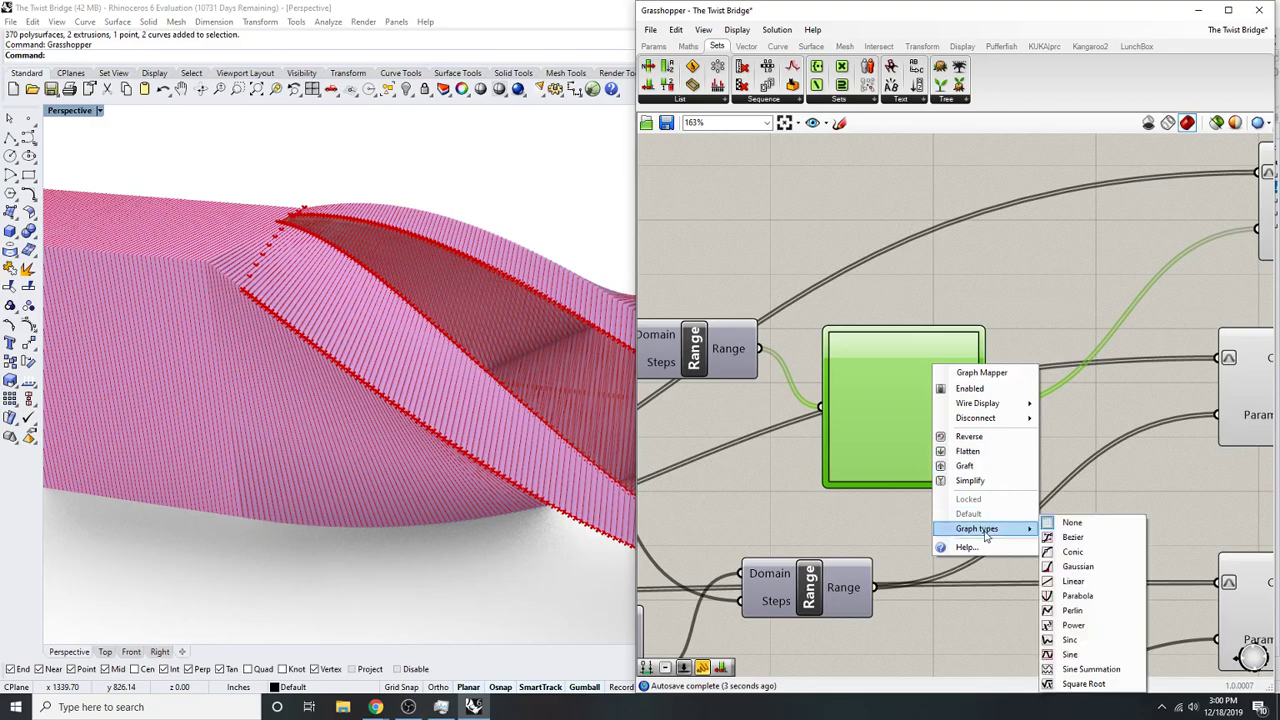
pyautogui.click(1091, 559)
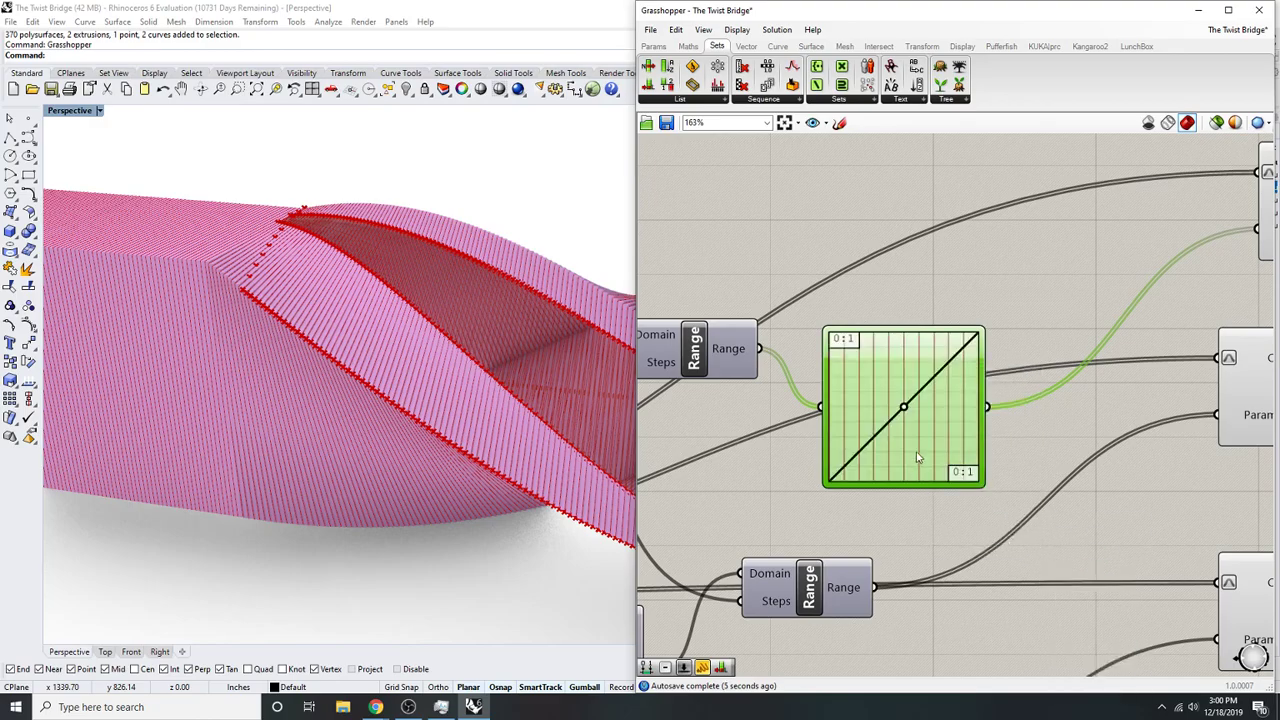
pyautogui.moveTo(904, 408); pyautogui.dragTo(892, 379)
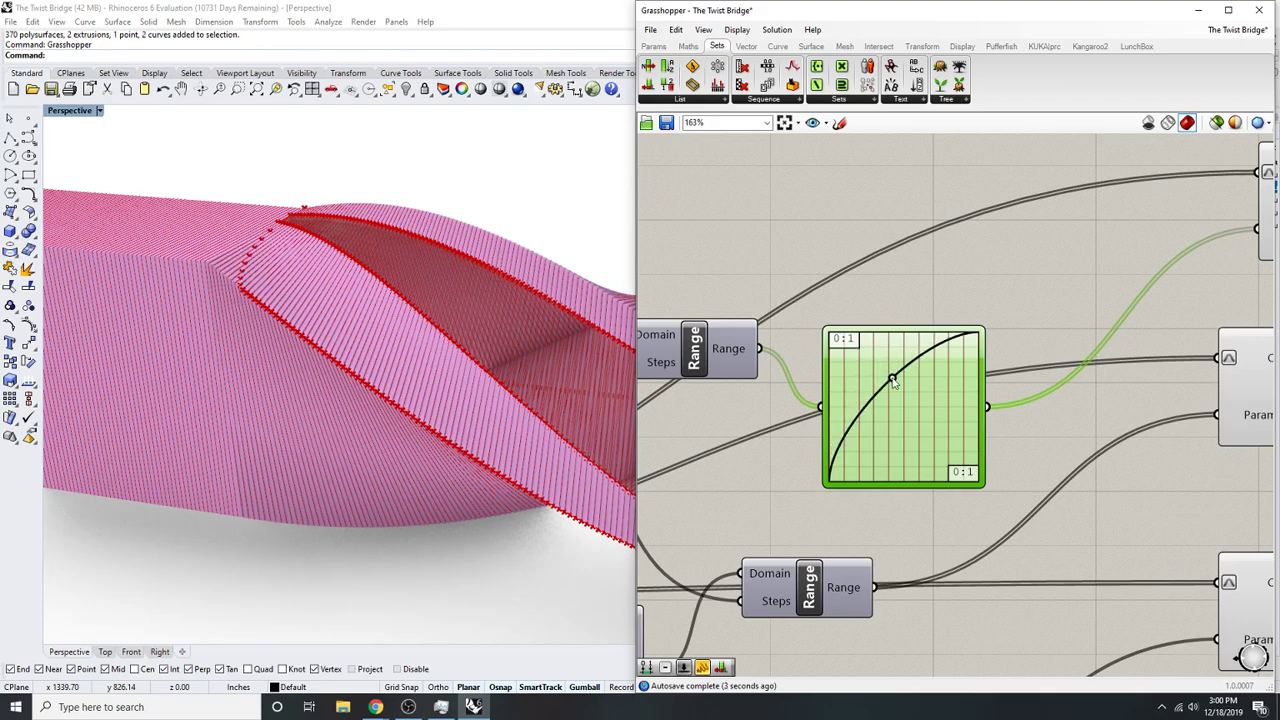
pyautogui.scroll(-3, 425, 347)
pyautogui.moveTo(892, 378)
pyautogui.mouseDown()
pyautogui.moveTo(935, 440)
pyautogui.moveTo(872, 372)
pyautogui.mouseUp()
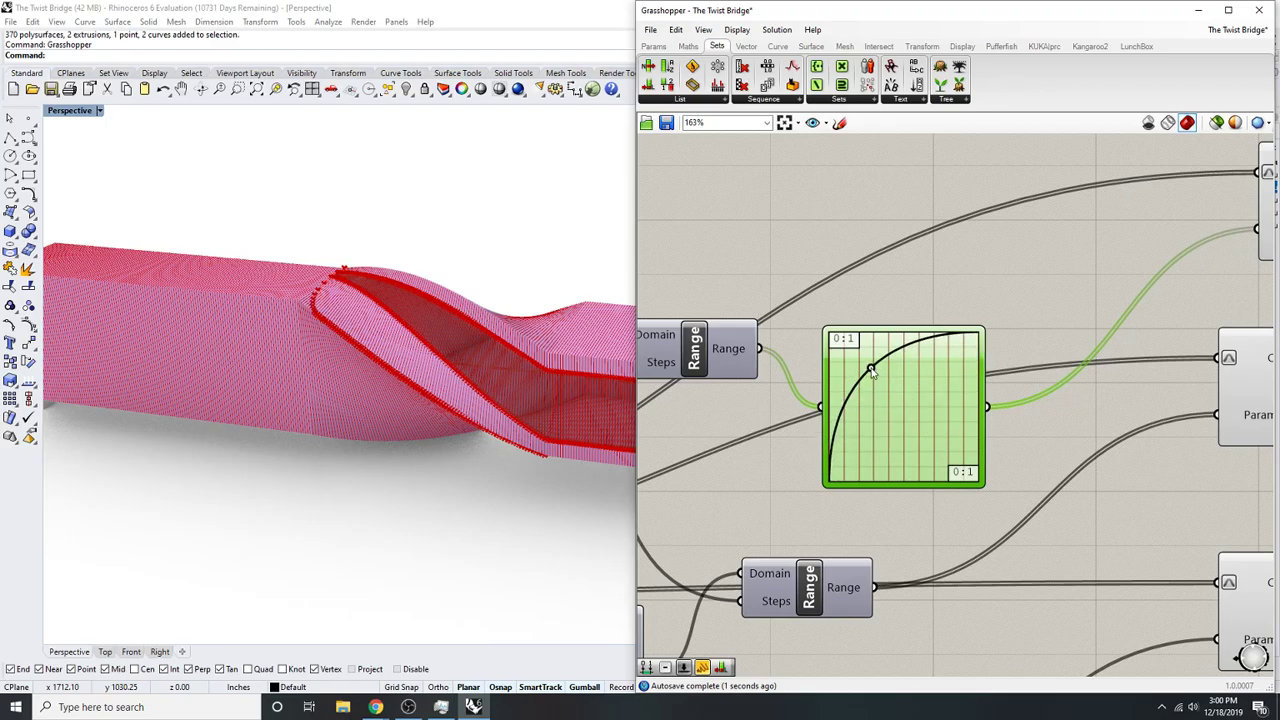
pyautogui.scroll(-4, 893, 414)
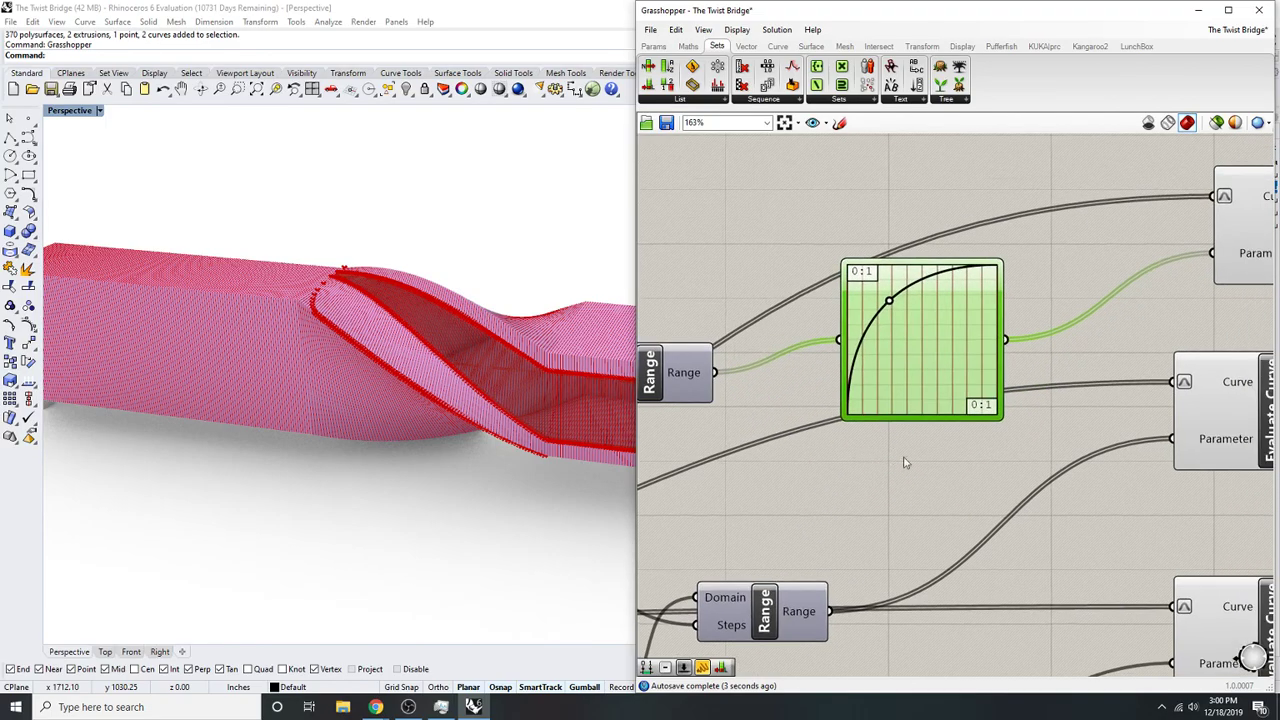
# - Add a Construct Domain component and place it just above the new Range
pyautogui.moveTo(751, 336); pyautogui.dragTo(901, 281, button='right')
pyautogui.scroll(1, 901, 281)
pyautogui.doubleClick(901, 279)
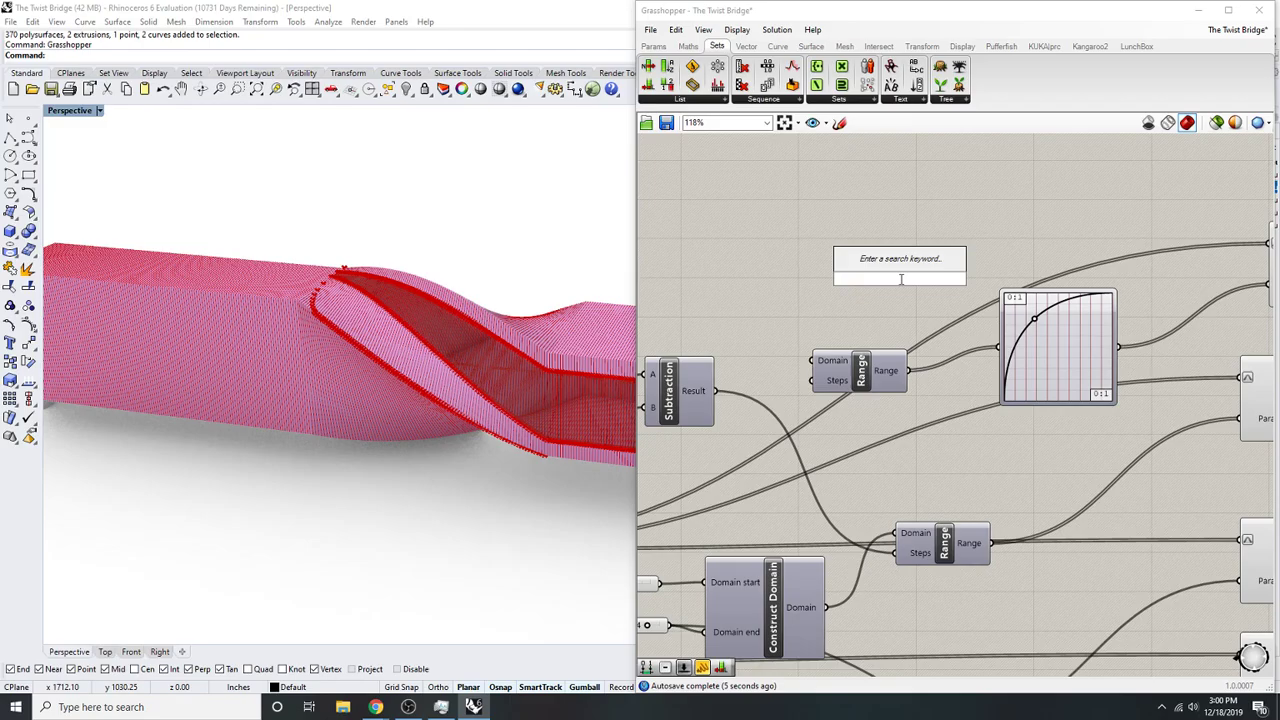
pyautogui.write('construct domai')
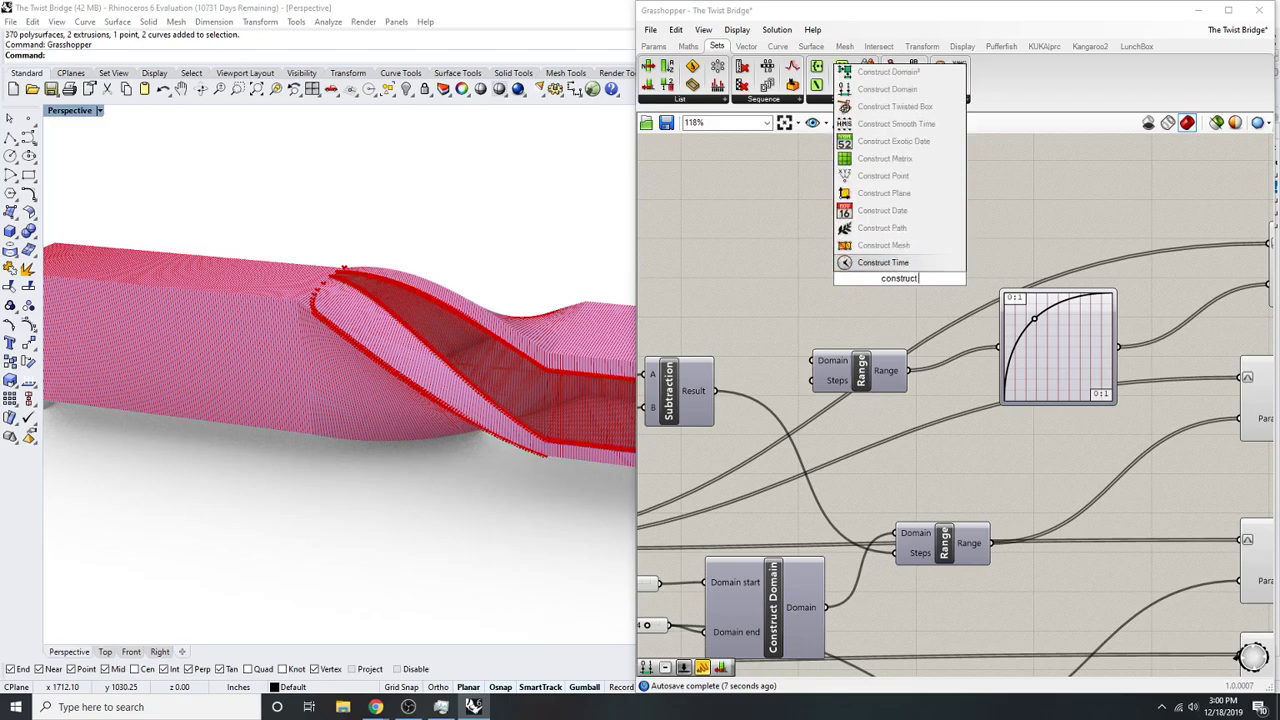
pyautogui.press('Return')
pyautogui.moveTo(901, 279); pyautogui.dragTo(860, 269)
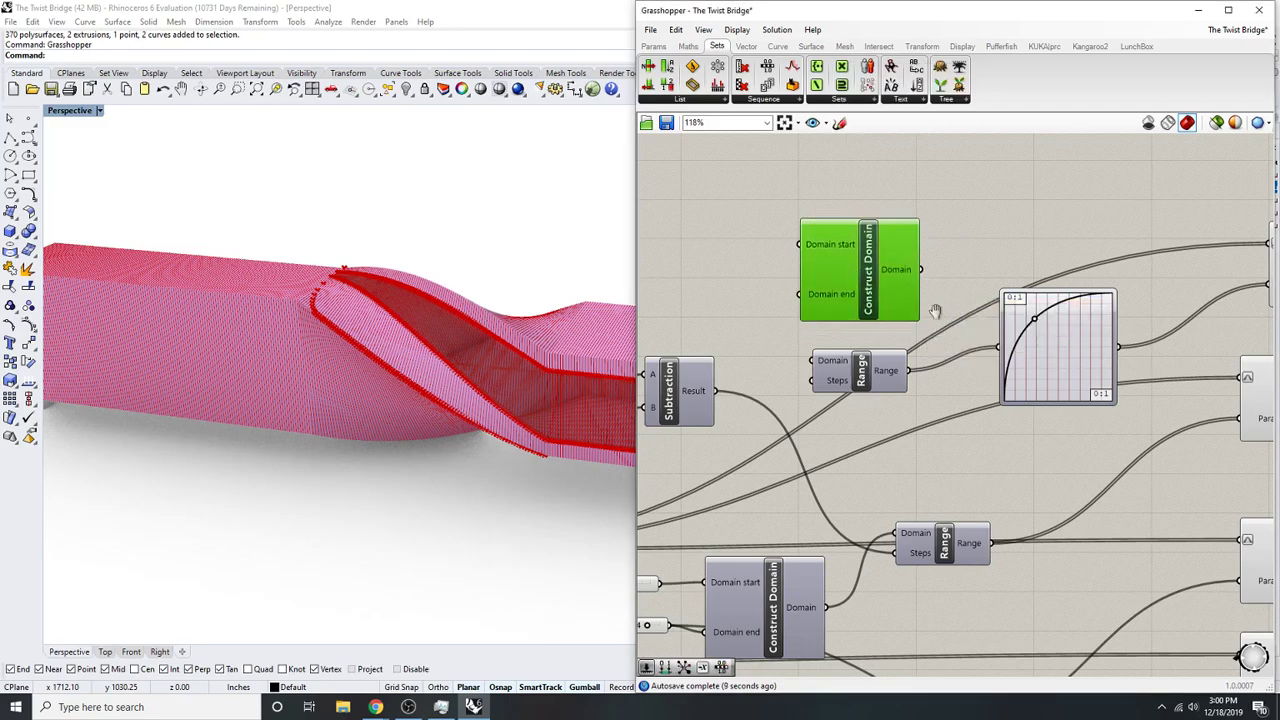
# - Connect the new Construct Domain's output to the Domain input of the Range feeding the Graph Mapper
pyautogui.moveTo(1184, 387); pyautogui.dragTo(1102, 360, button='right')
pyautogui.moveTo(1057, 409); pyautogui.dragTo(1076, 387, button='right')
pyautogui.click(1203, 365)
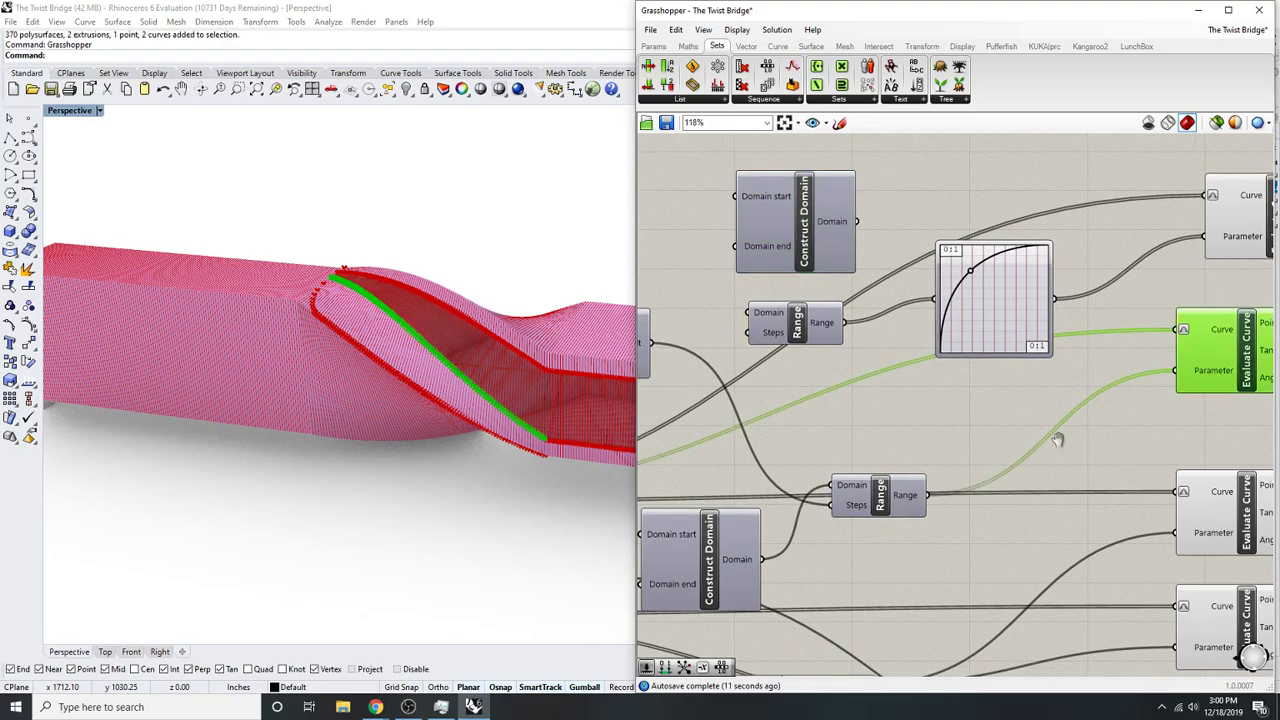
pyautogui.moveTo(801, 540); pyautogui.dragTo(979, 444, button='right')
pyautogui.moveTo(1006, 186); pyautogui.dragTo(1050, 220, button='right')
pyautogui.scroll(2, 1050, 220)
pyautogui.moveTo(1114, 148); pyautogui.dragTo(1025, 251, button='right')
pyautogui.moveTo(999, 238); pyautogui.dragTo(862, 368)
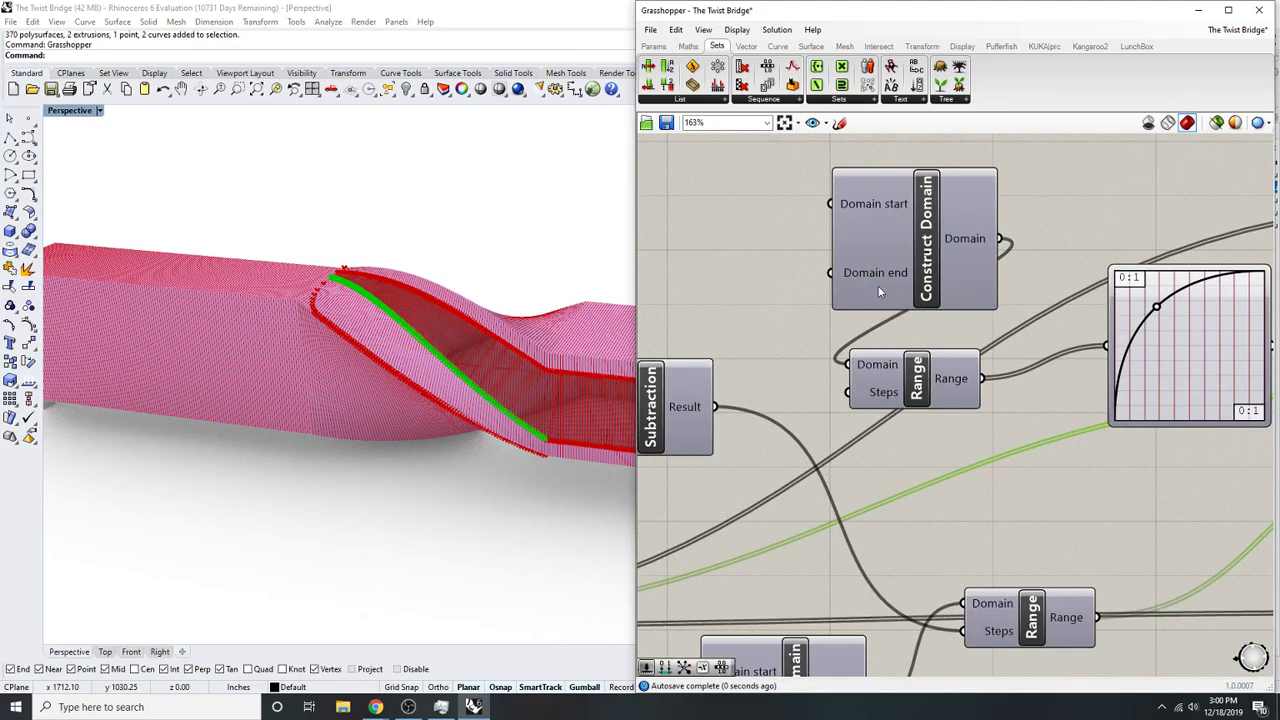
# - Add a number slider set to 0.84 and connect it to the new Construct Domain's Domain end input
pyautogui.moveTo(878, 293); pyautogui.dragTo(627, 240)
pyautogui.moveTo(650, 215); pyautogui.dragTo(844, 307, button='right')
pyautogui.doubleClick(844, 307)
pyautogui.write('0.')
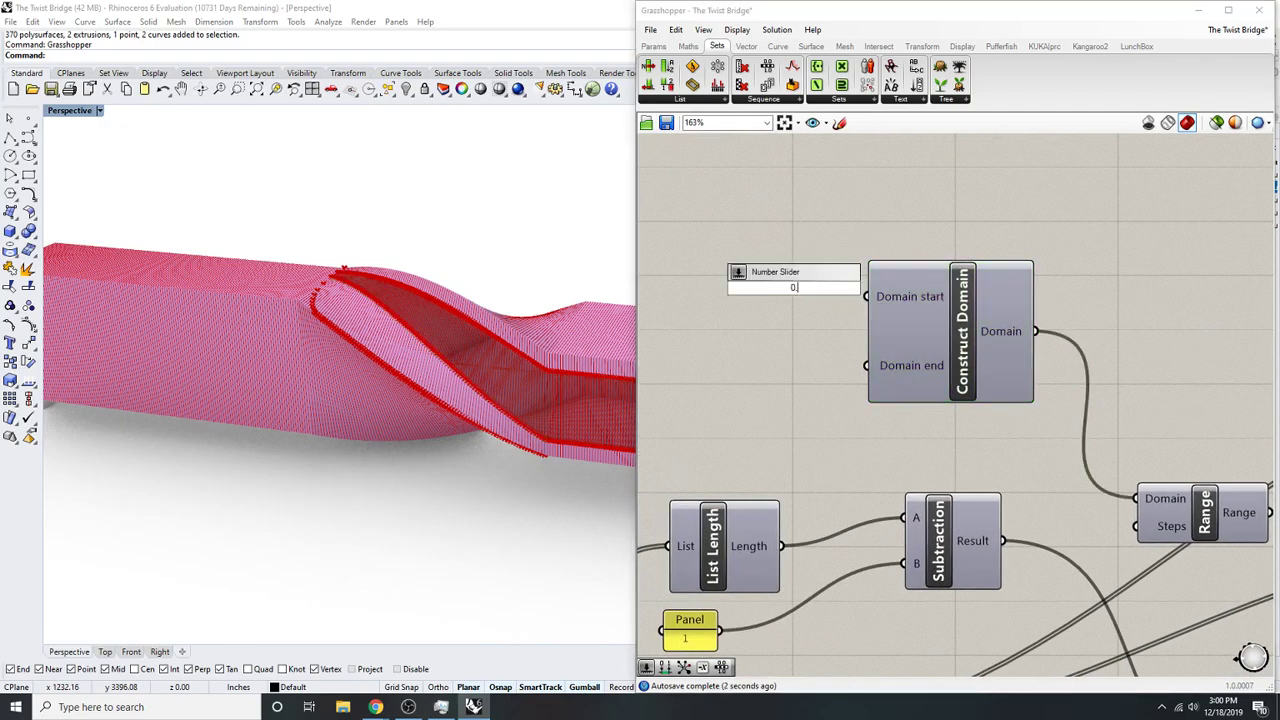
pyautogui.press('Return')
pyautogui.moveTo(810, 290); pyautogui.dragTo(866, 369)
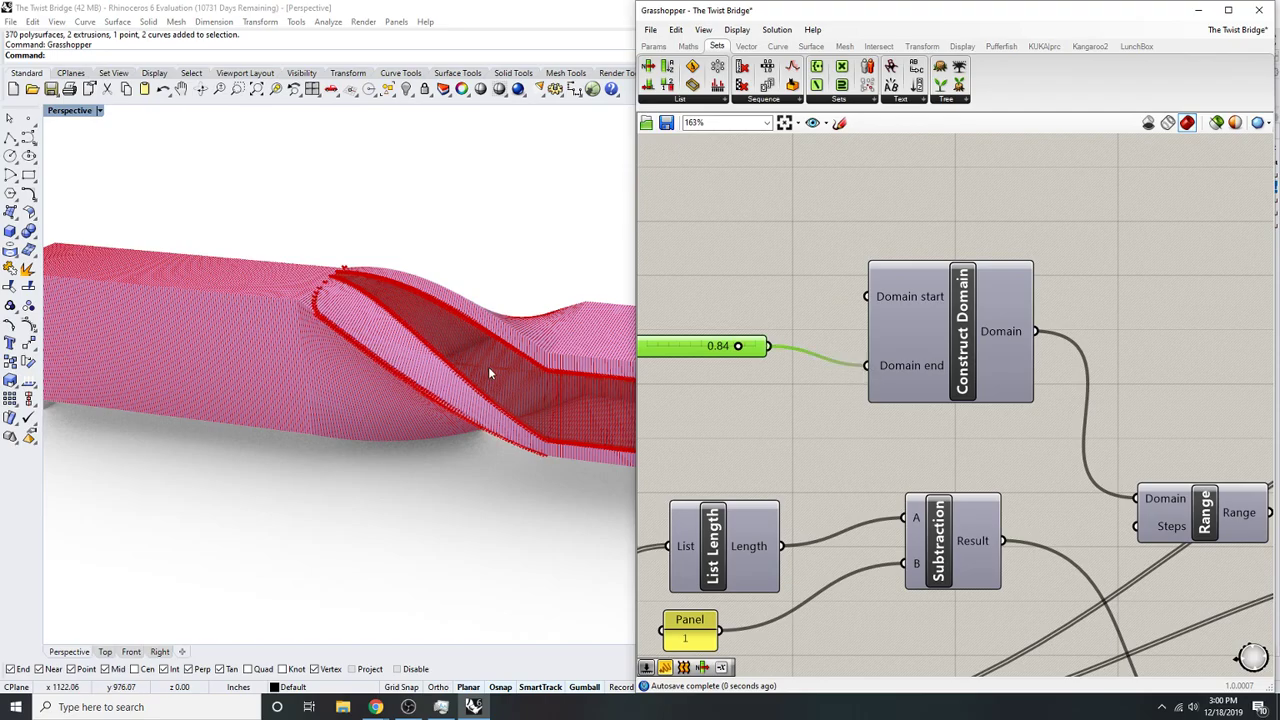
# - Move the Graph Mapper's conic handle toward the curve's upper end and check the points along the opening's rounded end
pyautogui.scroll(8, 437, 329)
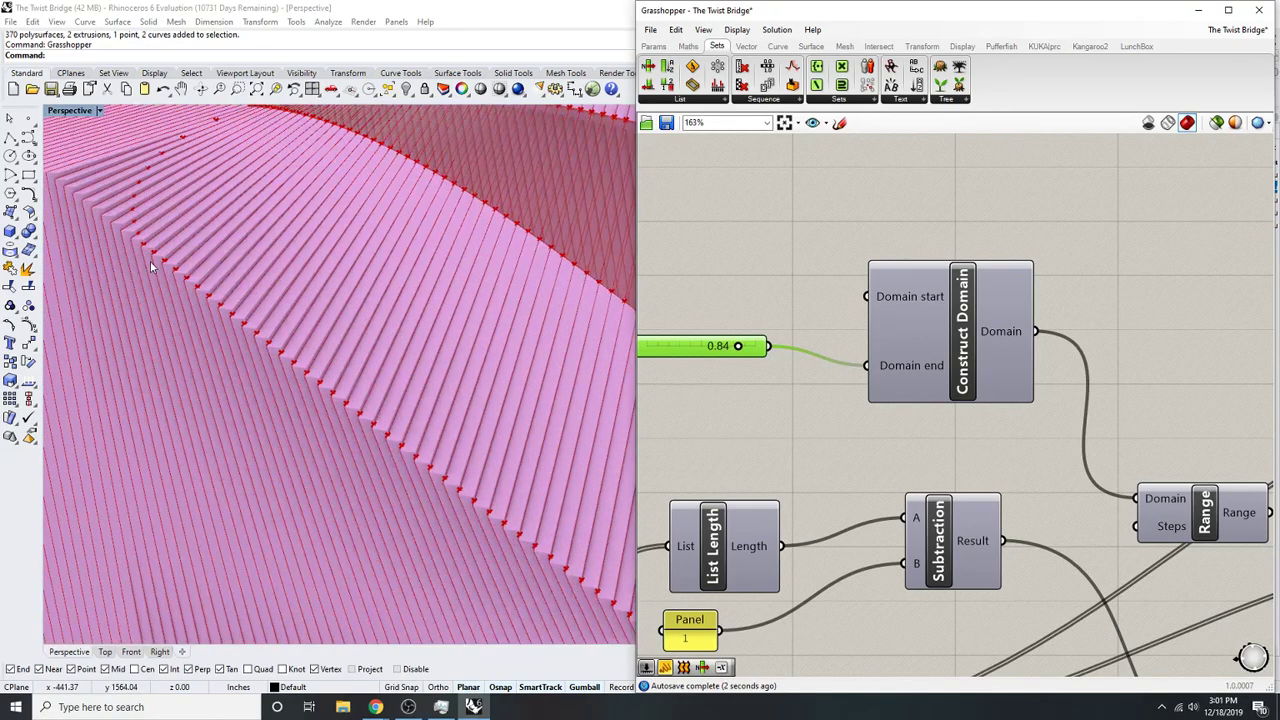
pyautogui.scroll(-4, 822, 390)
pyautogui.moveTo(1125, 410); pyautogui.dragTo(950, 414, button='right')
pyautogui.scroll(4, 950, 414)
pyautogui.moveTo(898, 424); pyautogui.dragTo(972, 393)
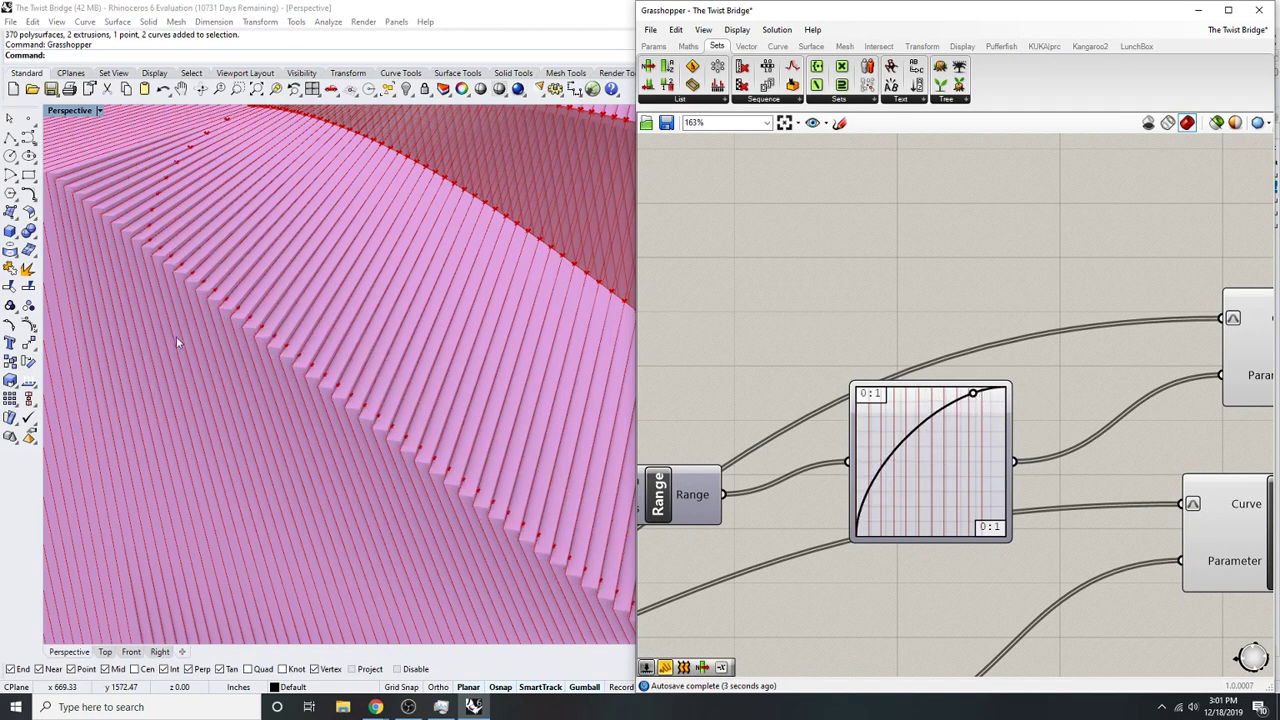
pyautogui.scroll(-4, 183, 339)
pyautogui.scroll(2, 224, 336)
pyautogui.scroll(-2, 226, 335)
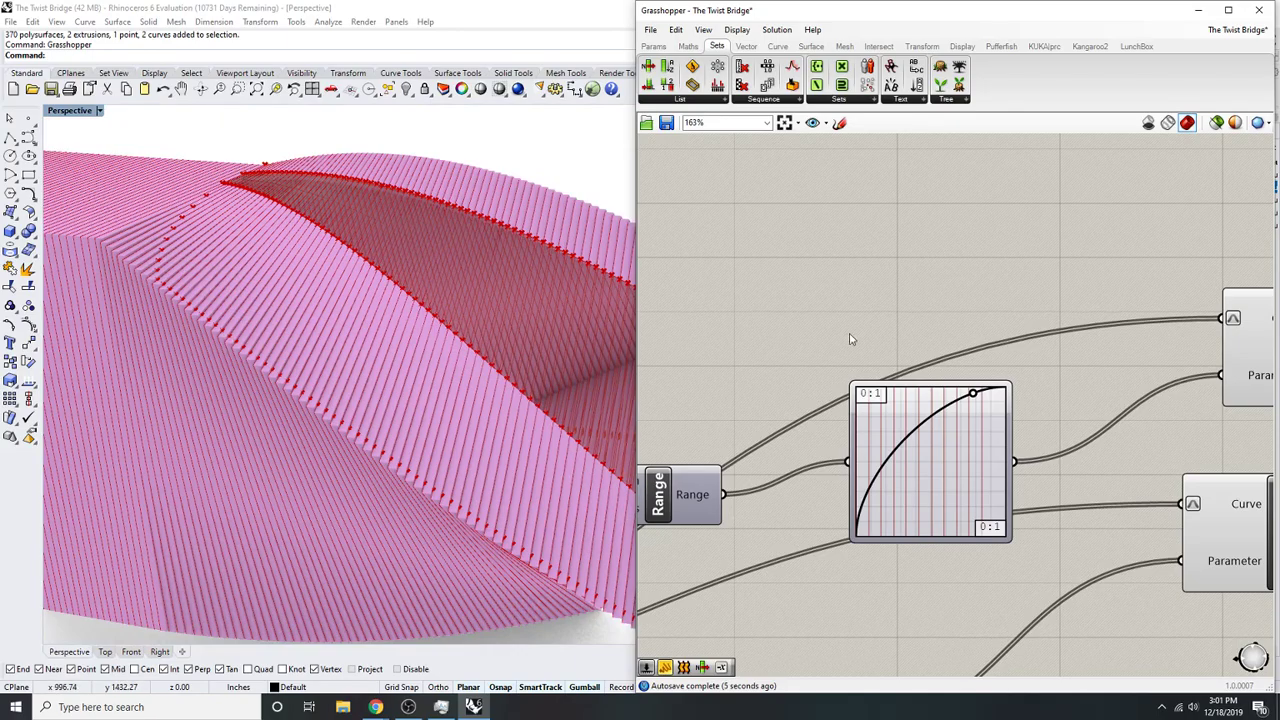
# - Pull the conic graph into an inward curve, and try the Gaussian graph type on the Graph Mapper
pyautogui.moveTo(976, 396); pyautogui.dragTo(987, 458)
pyautogui.rightClick(922, 430)
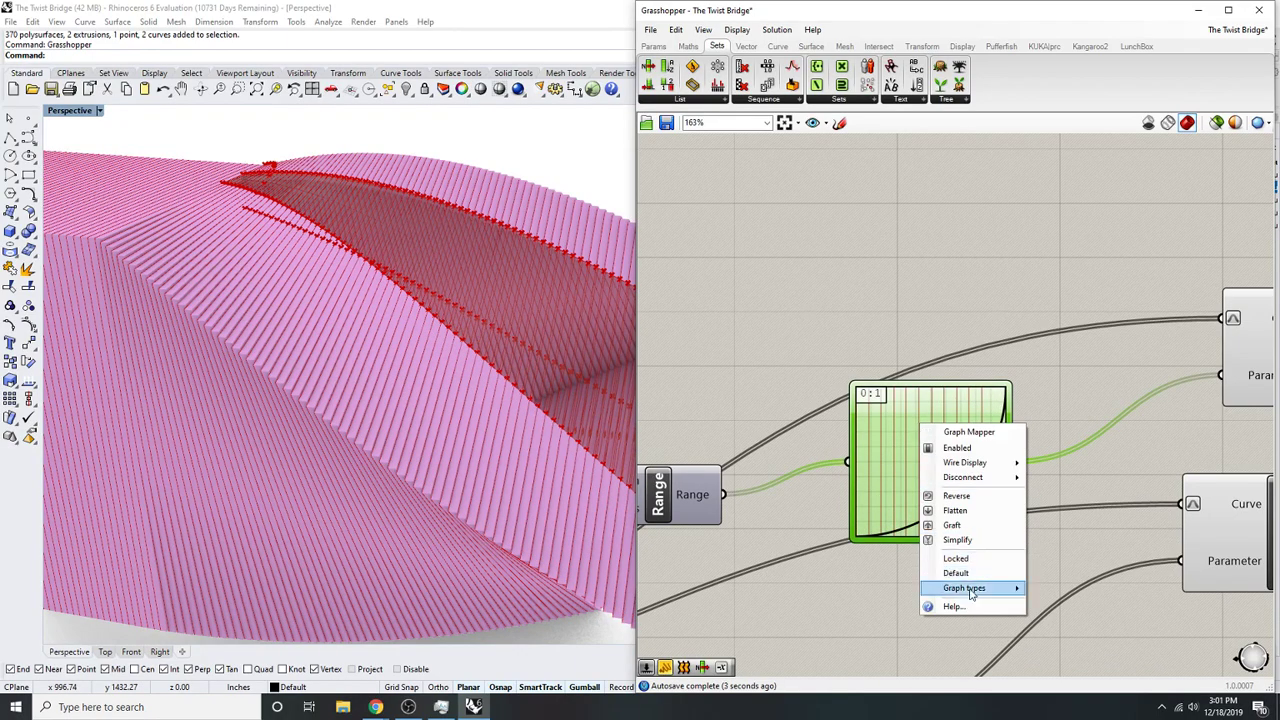
pyautogui.moveTo(993, 594)
pyautogui.click(1062, 567)
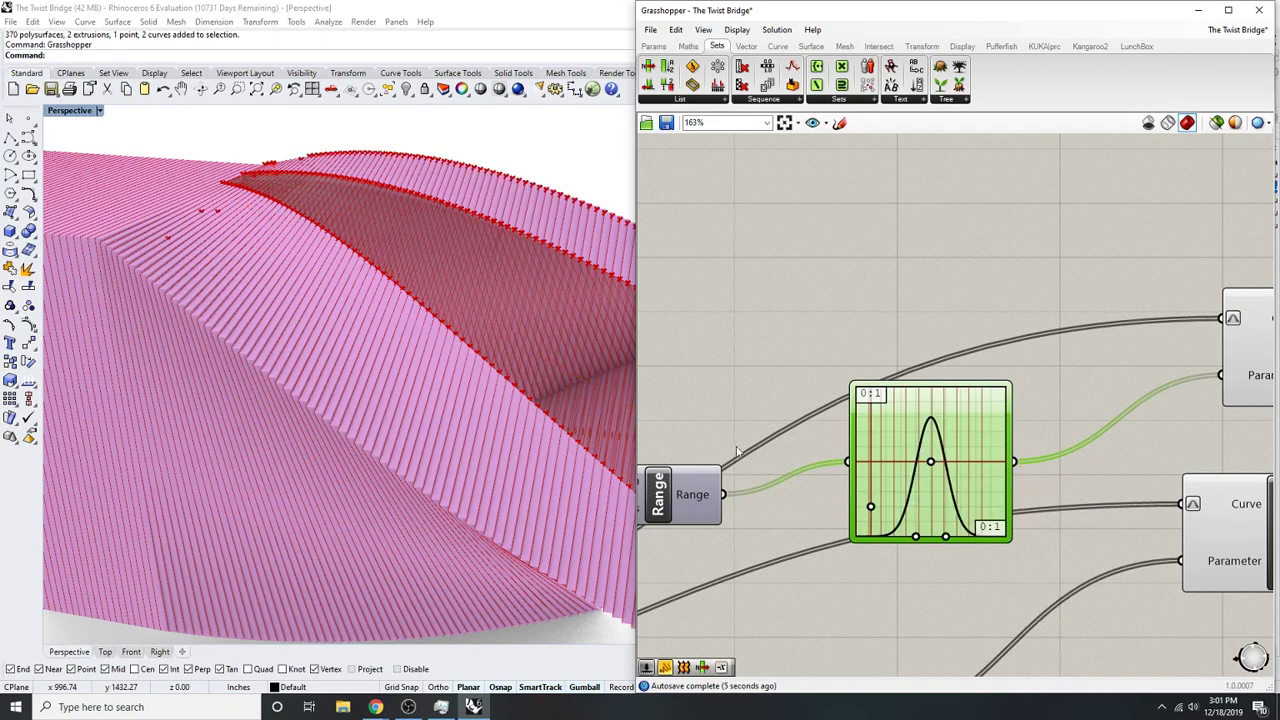
# - Try the Parabola graph type on the Graph Mapper and flip the curve so it opens downward
pyautogui.rightClick(926, 407)
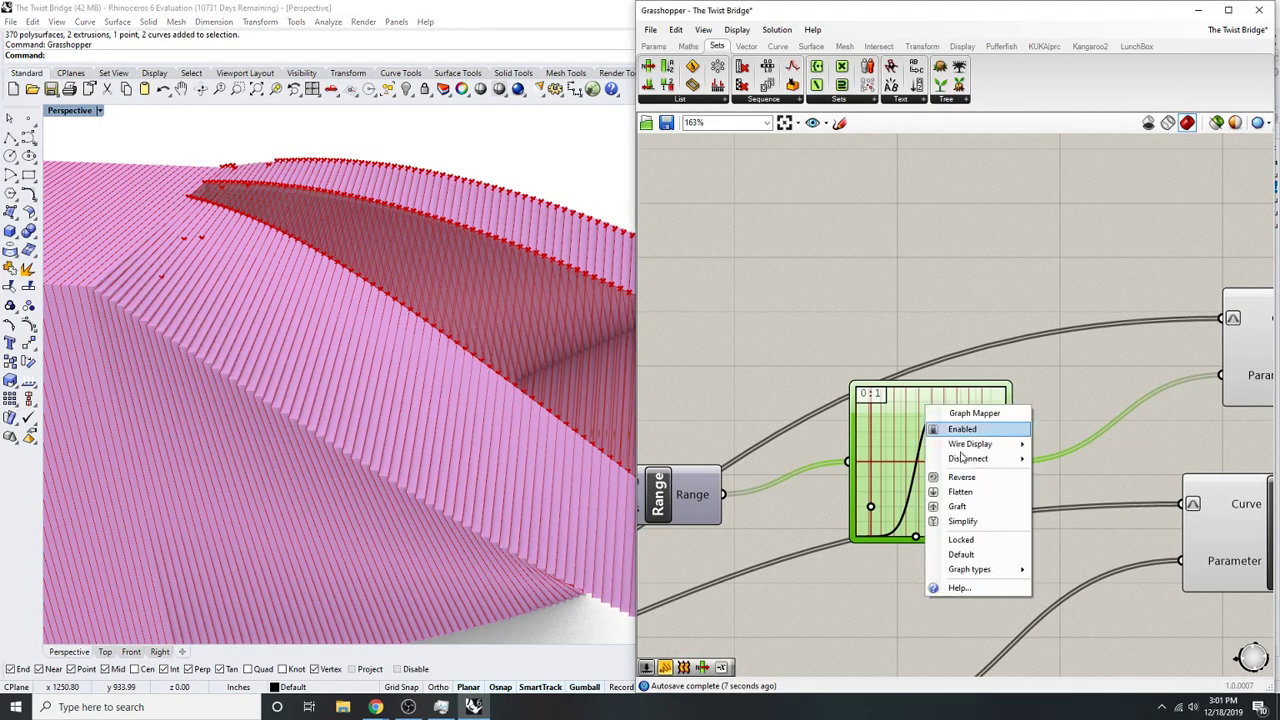
pyautogui.moveTo(1022, 569)
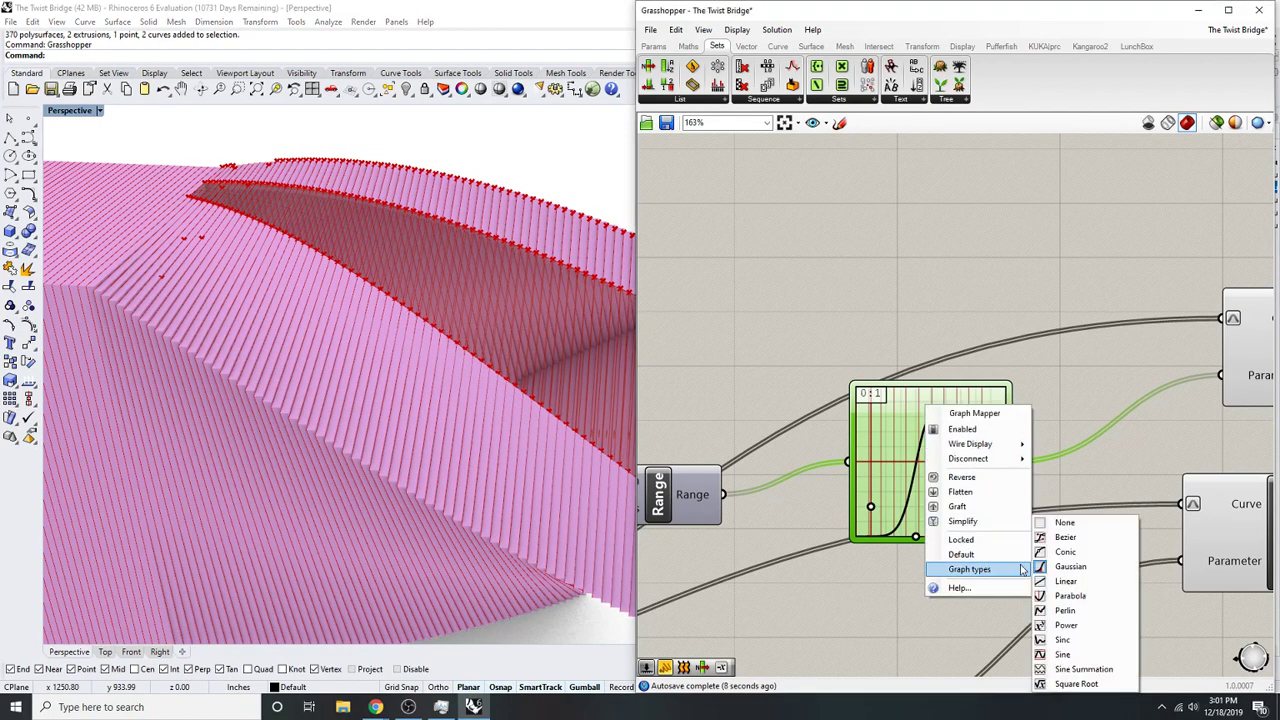
pyautogui.click(1086, 596)
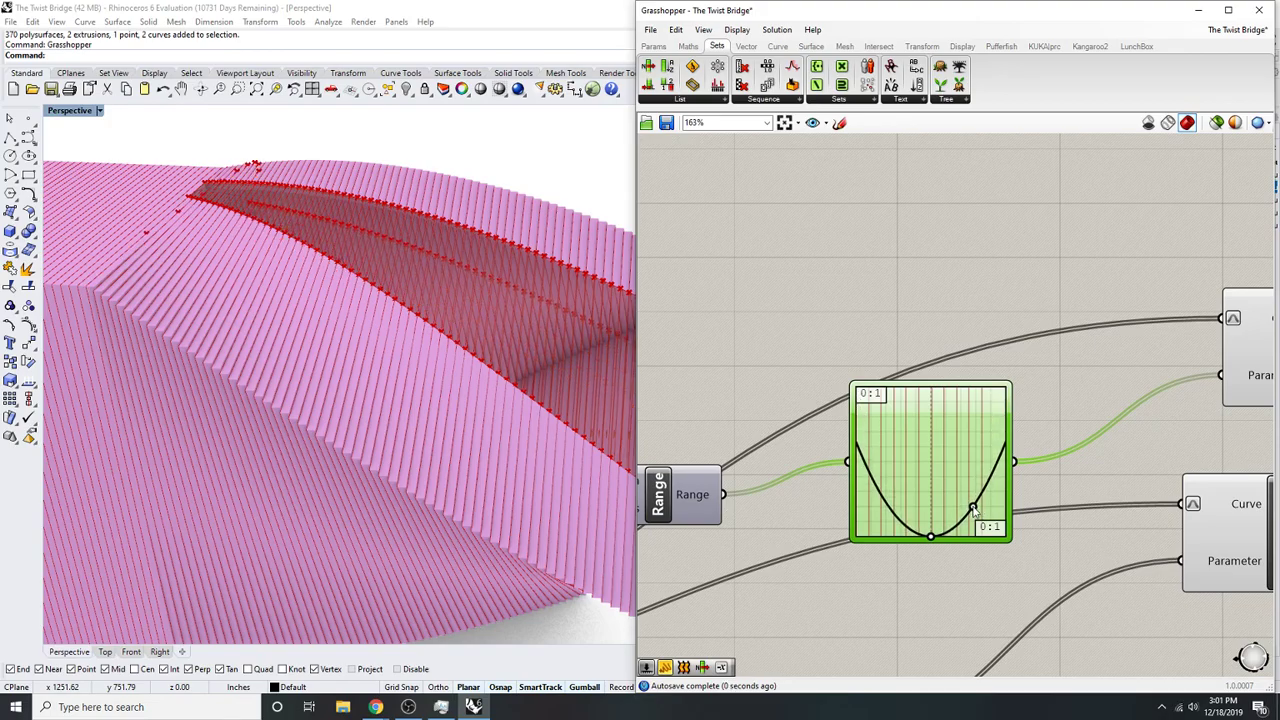
pyautogui.scroll(-3, 855, 425)
pyautogui.scroll(-2, 857, 425)
pyautogui.scroll(4, 862, 352)
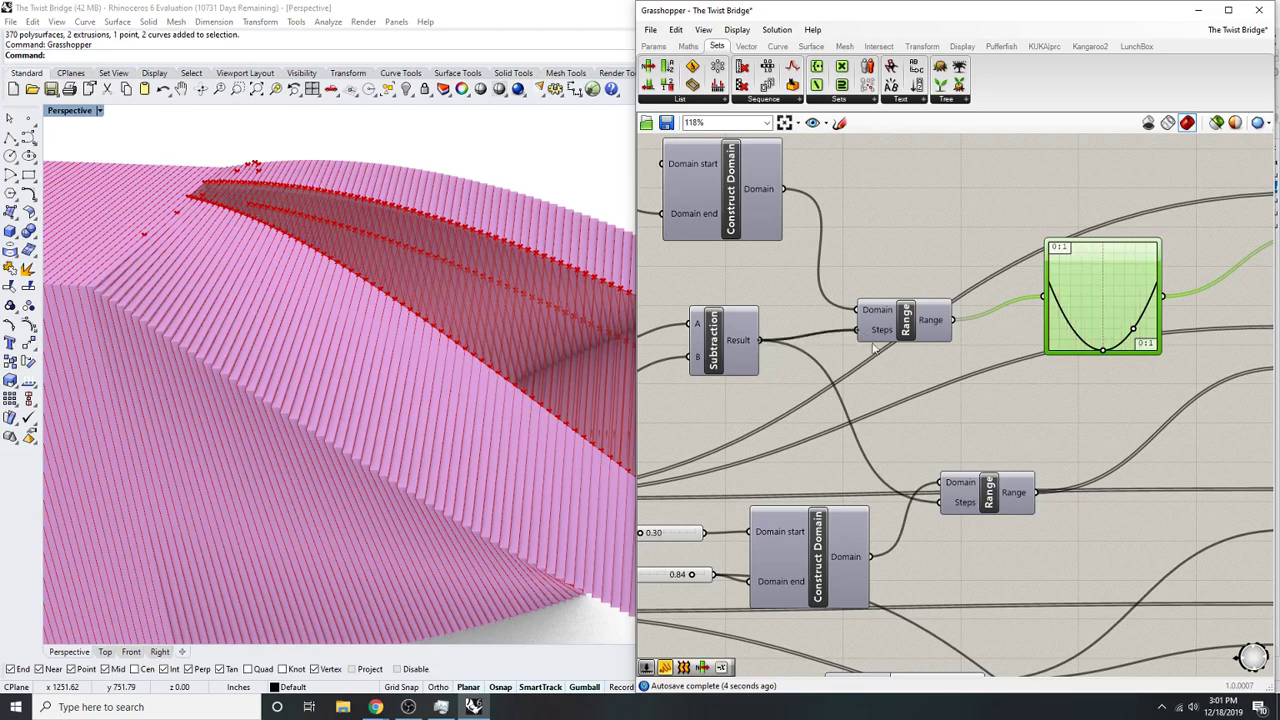
pyautogui.moveTo(790, 342); pyautogui.dragTo(685, 364, button='right')
pyautogui.moveTo(430, 320); pyautogui.dragTo(988, 344, button='right')
pyautogui.moveTo(996, 372); pyautogui.dragTo(998, 338)
pyautogui.moveTo(1040, 340); pyautogui.dragTo(952, 332, button='right')
pyautogui.doubleClick(1044, 322)
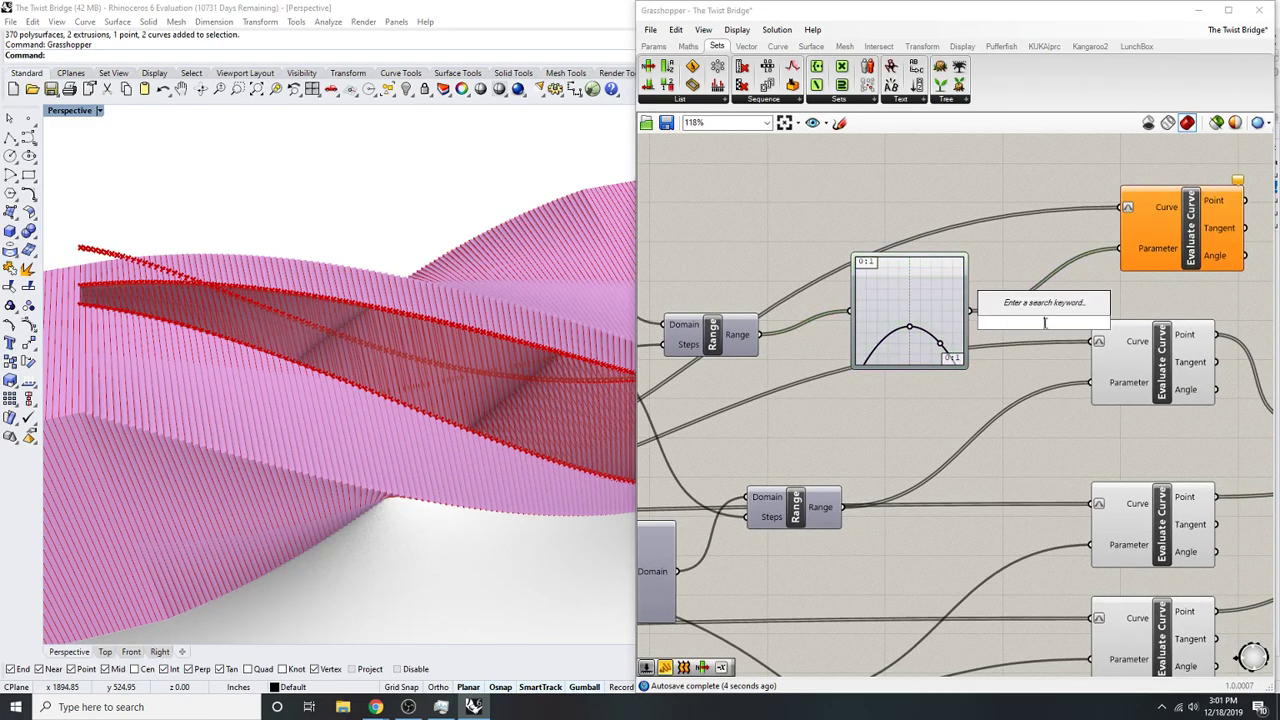
# - Flatten the Graph Mapper's parabola into a shallow arch and compare its points with the window opening
pyautogui.moveTo(1130, 285); pyautogui.dragTo(1100, 305, button='right')
pyautogui.moveTo(330, 310); pyautogui.dragTo(318, 269, button='right')
pyautogui.moveTo(908, 361); pyautogui.dragTo(940, 357)
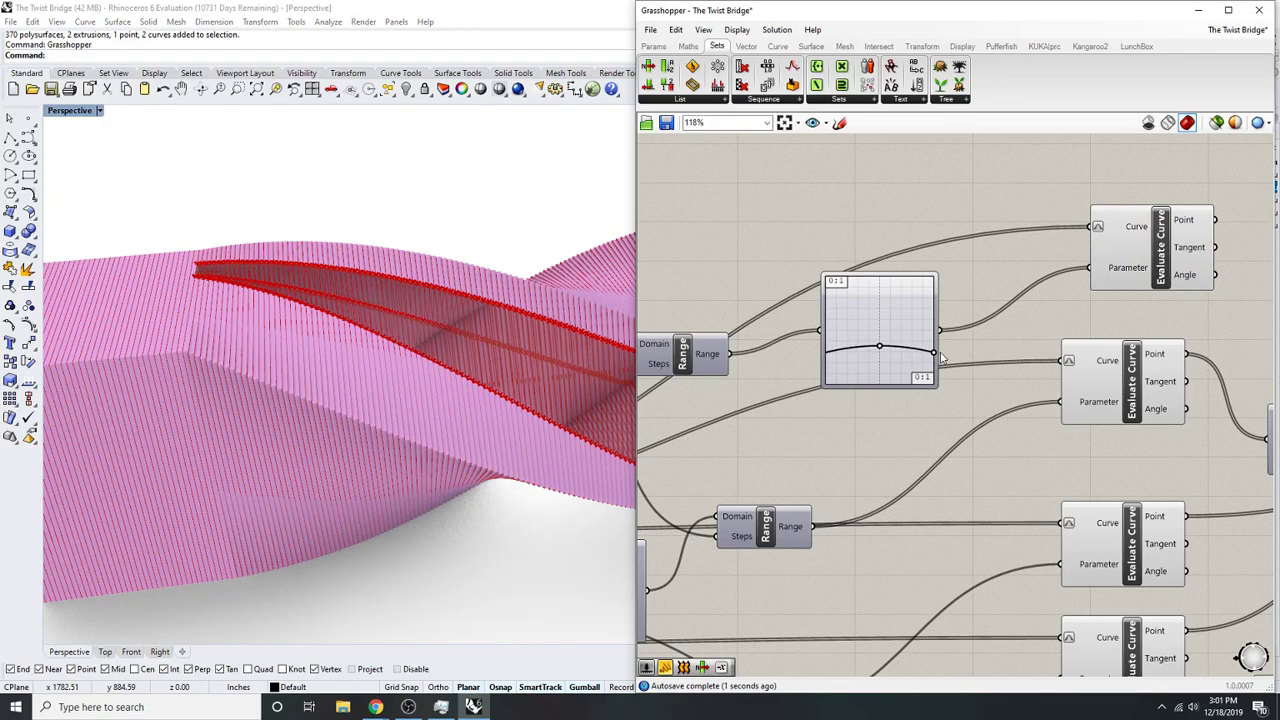
pyautogui.moveTo(424, 380); pyautogui.dragTo(509, 376, button='right')
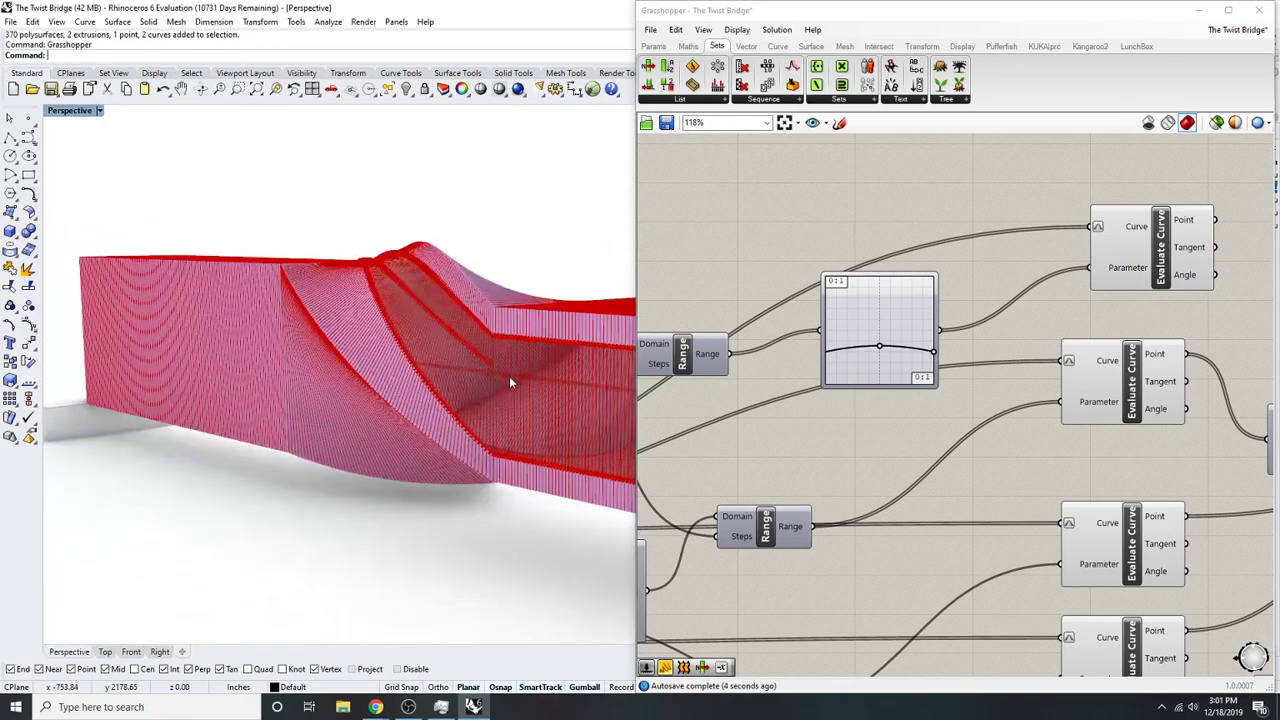
# - Change the Graph Mapper's graph type to Linear
pyautogui.rightClick(885, 312)
pyautogui.moveTo(950, 476)
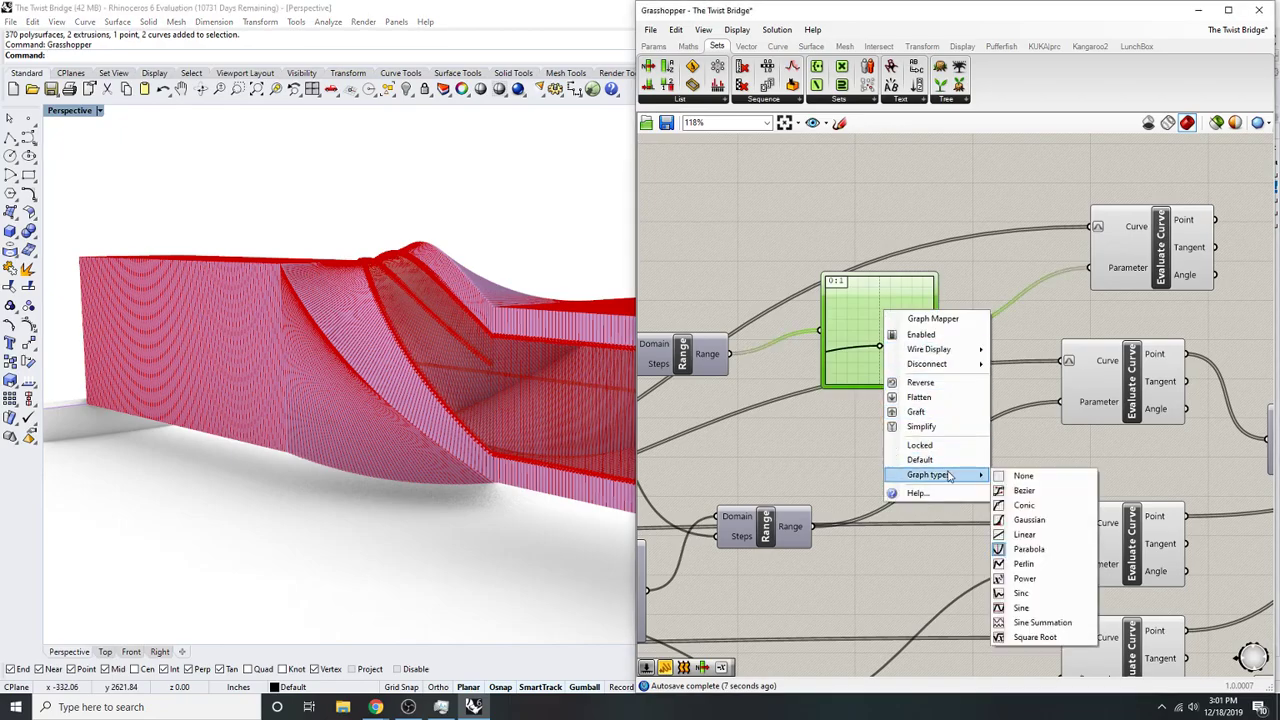
pyautogui.click(1020, 535)
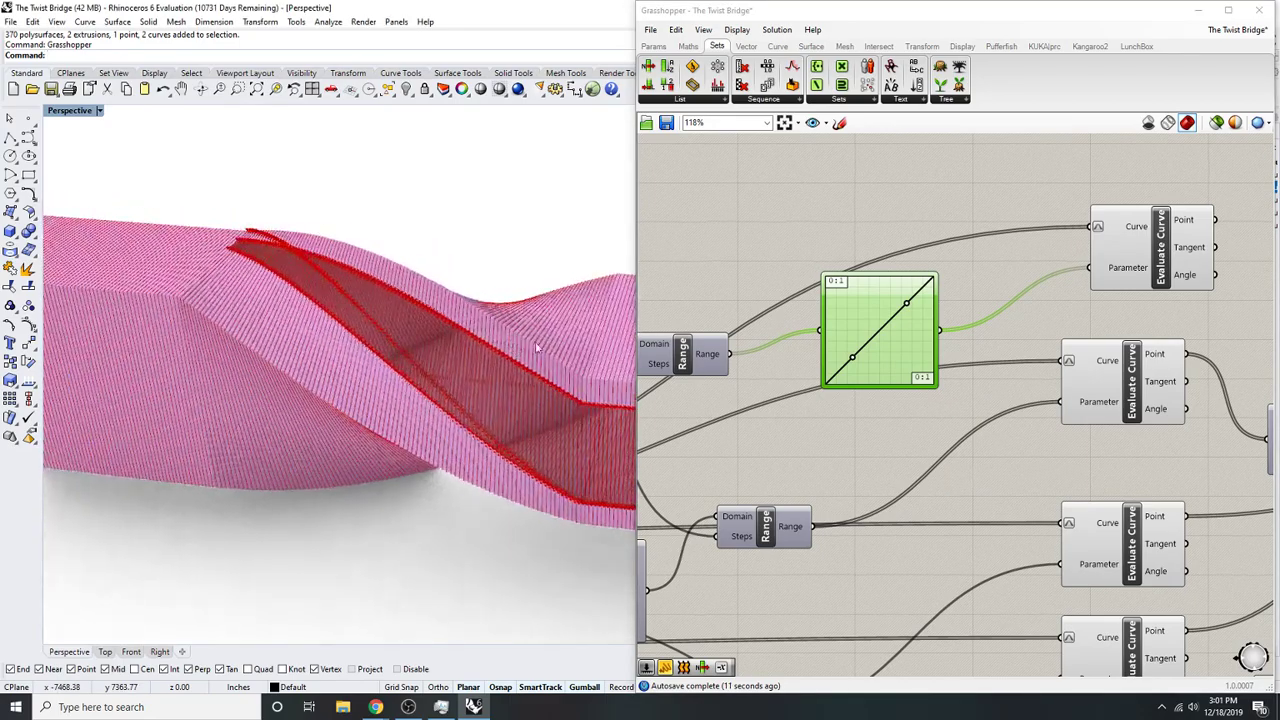
# - Reshape the linear graph to start partway up and rise to near the upper corner, and check the points along the opening
pyautogui.moveTo(906, 303); pyautogui.dragTo(936, 334)
pyautogui.moveTo(853, 362); pyautogui.dragTo(840, 348)
pyautogui.moveTo(936, 337); pyautogui.dragTo(936, 287)
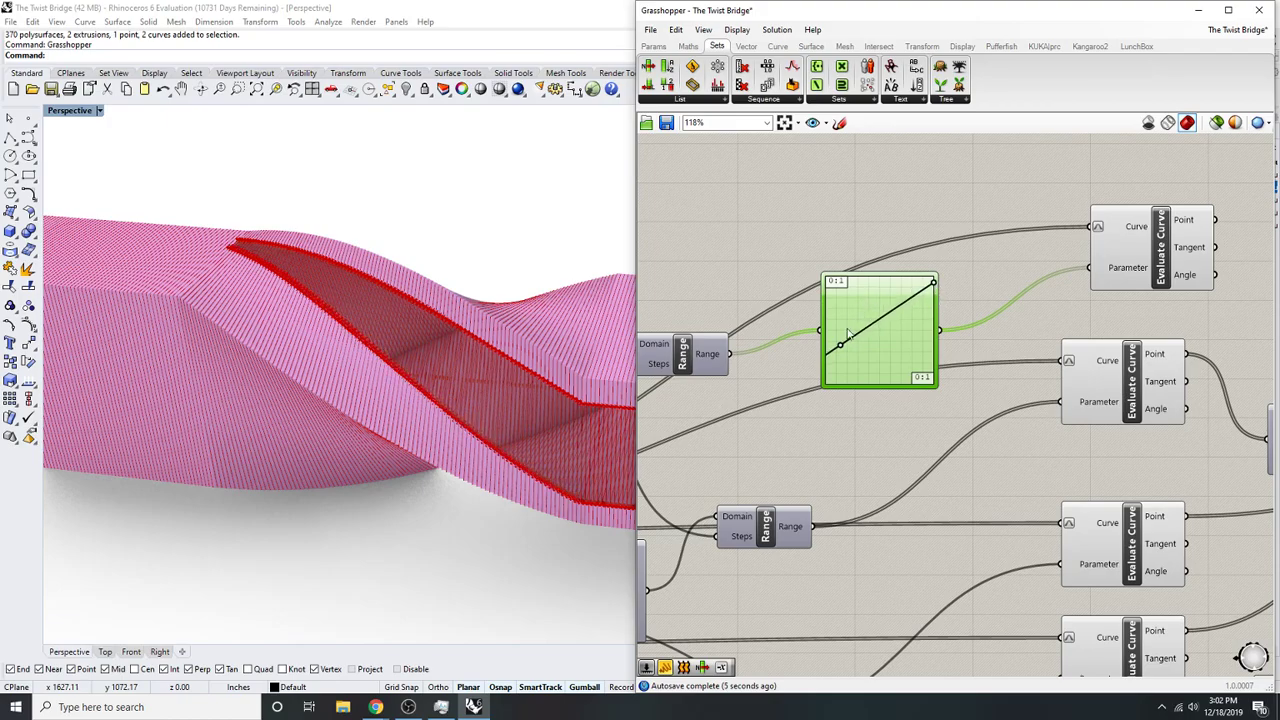
pyautogui.moveTo(840, 345)
pyautogui.mouseDown()
pyautogui.moveTo(845, 358)
pyautogui.moveTo(848, 345)
pyautogui.mouseUp()
pyautogui.moveTo(531, 540); pyautogui.dragTo(524, 489, button='right')
pyautogui.moveTo(183, 193); pyautogui.dragTo(215, 273, button='right')
pyautogui.scroll(4, 215, 273)
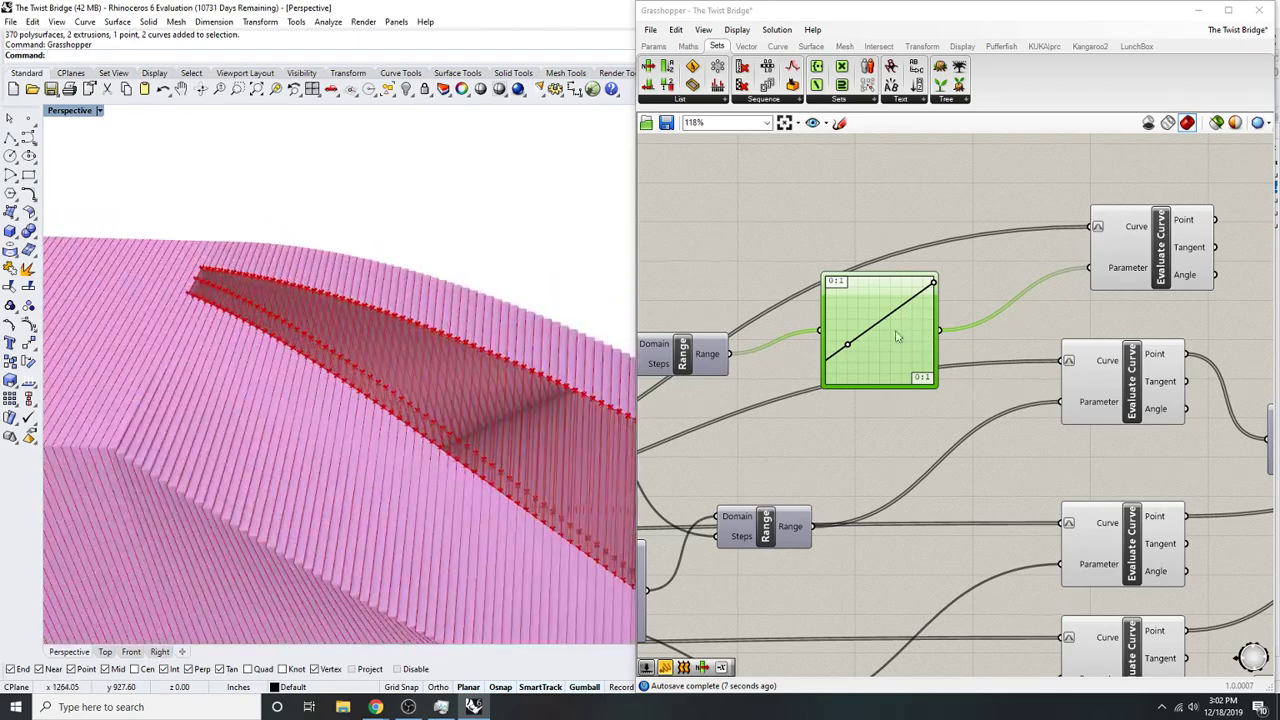
# - Add a Panel fed by the Graph Mapper's output and show the end of its value list
pyautogui.moveTo(1033, 284); pyautogui.dragTo(1000, 286, button='right')
pyautogui.doubleClick(1000, 285)
pyautogui.press('Delete')
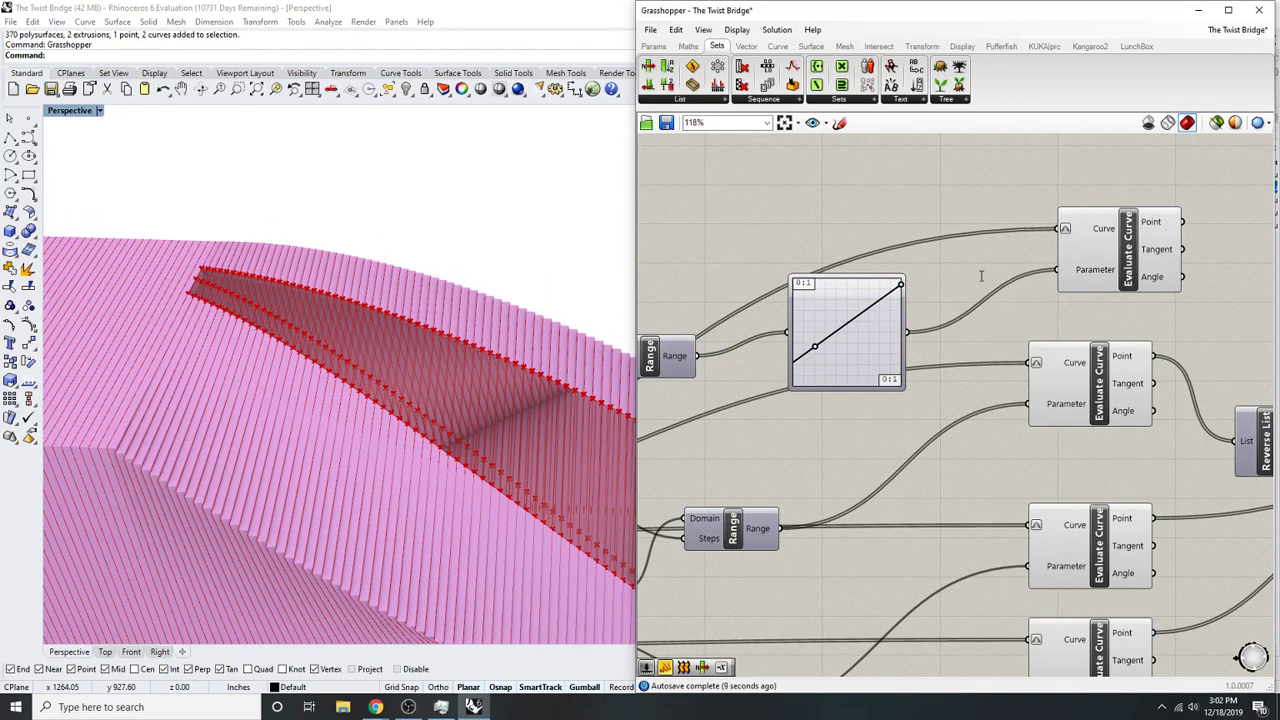
pyautogui.doubleClick(981, 276)
pyautogui.write('//')
pyautogui.press('Return')
pyautogui.scroll(2, 918, 269)
pyautogui.moveTo(896, 285); pyautogui.dragTo(914, 280)
pyautogui.moveTo(1082, 256); pyautogui.dragTo(1078, 353)
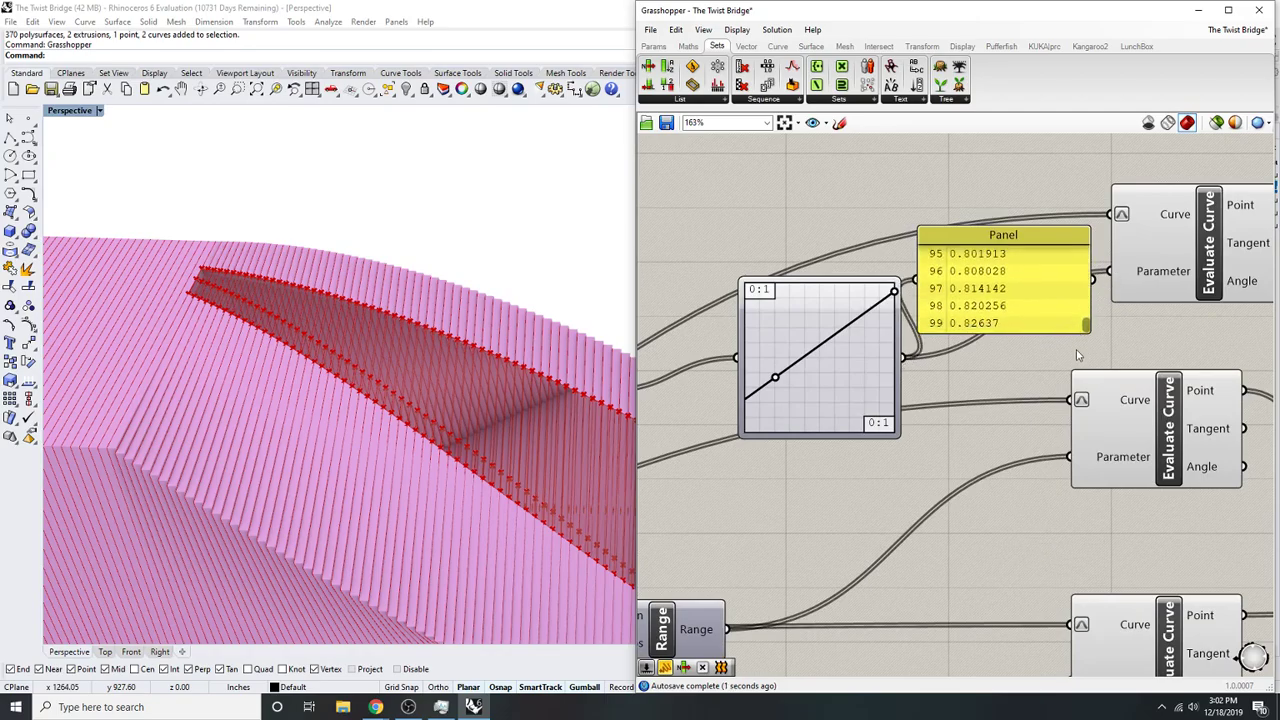
# - Raise the linear graph's upper handle slightly until the last mapped value is about 0.84
pyautogui.scroll(-3, 1075, 366)
pyautogui.scroll(3, 1020, 250)
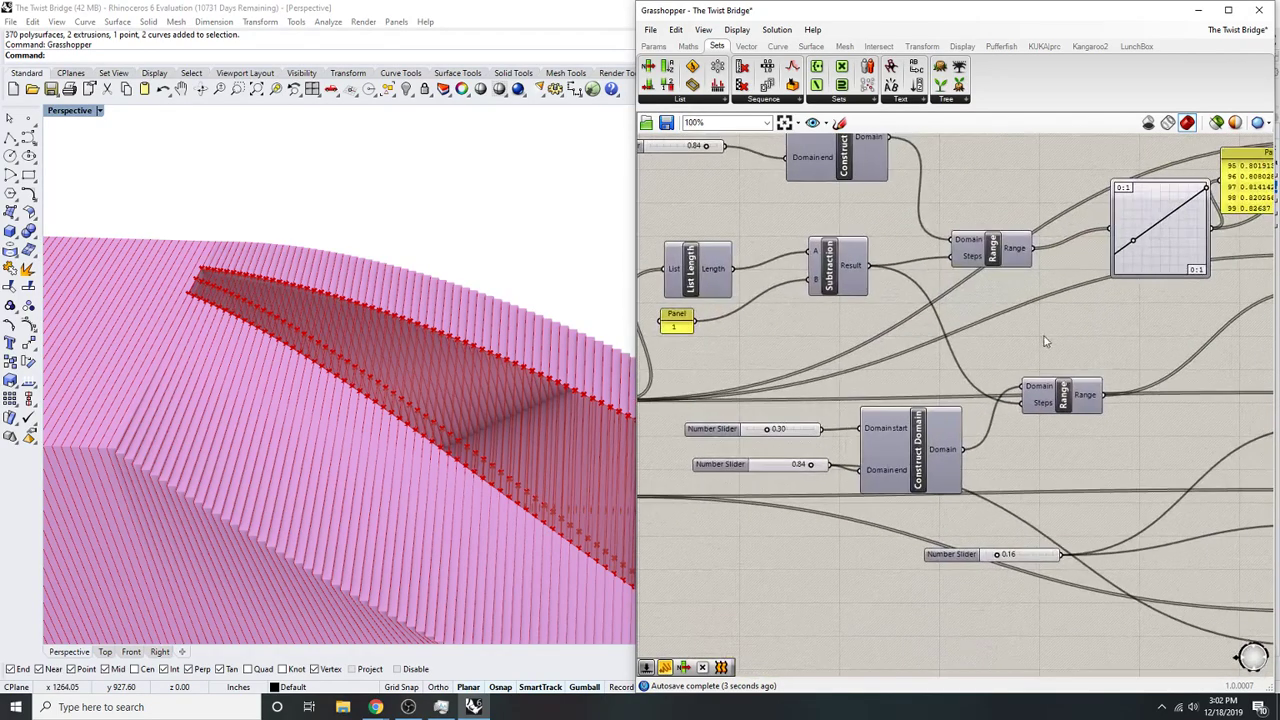
pyautogui.moveTo(1025, 243); pyautogui.dragTo(1025, 240)
pyautogui.moveTo(423, 259); pyautogui.dragTo(430, 300, button='right')
pyautogui.moveTo(1025, 374); pyautogui.dragTo(981, 364, button='right')
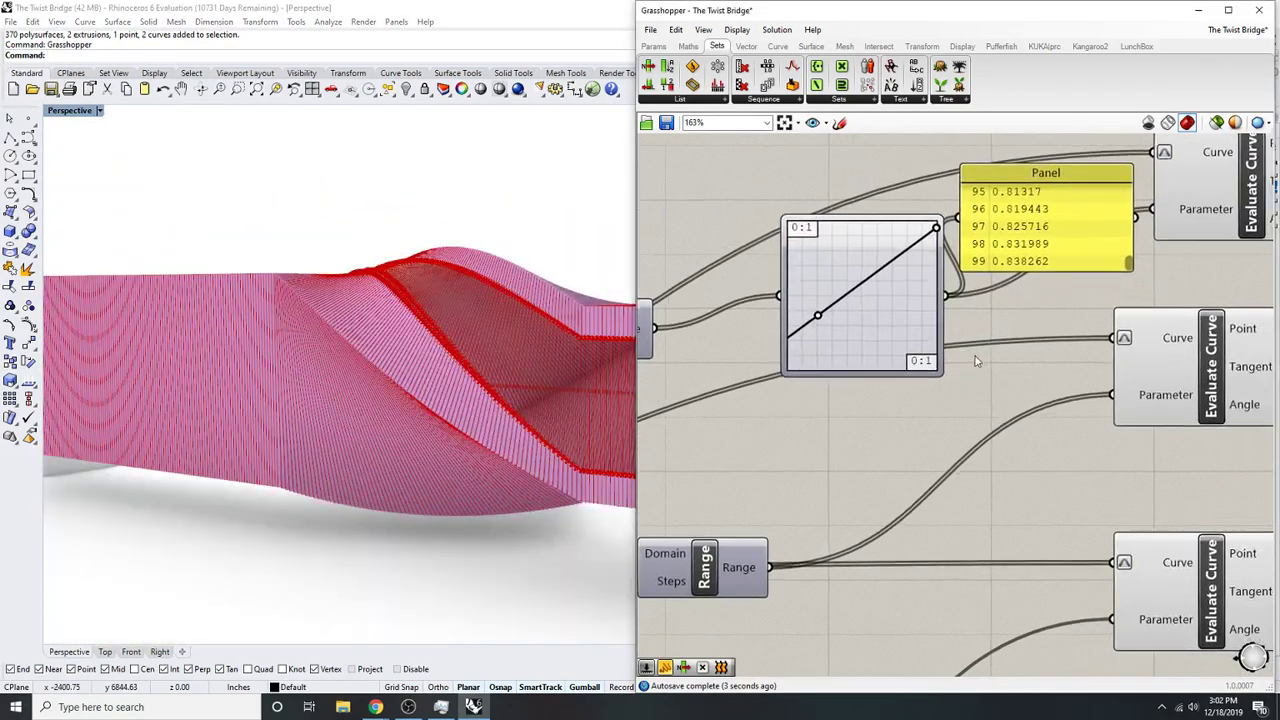
pyautogui.moveTo(941, 317); pyautogui.dragTo(886, 324, button='right')
# - Delete the Panel attached to the Graph Mapper's output
pyautogui.moveTo(1002, 229); pyautogui.dragTo(1057, 226)
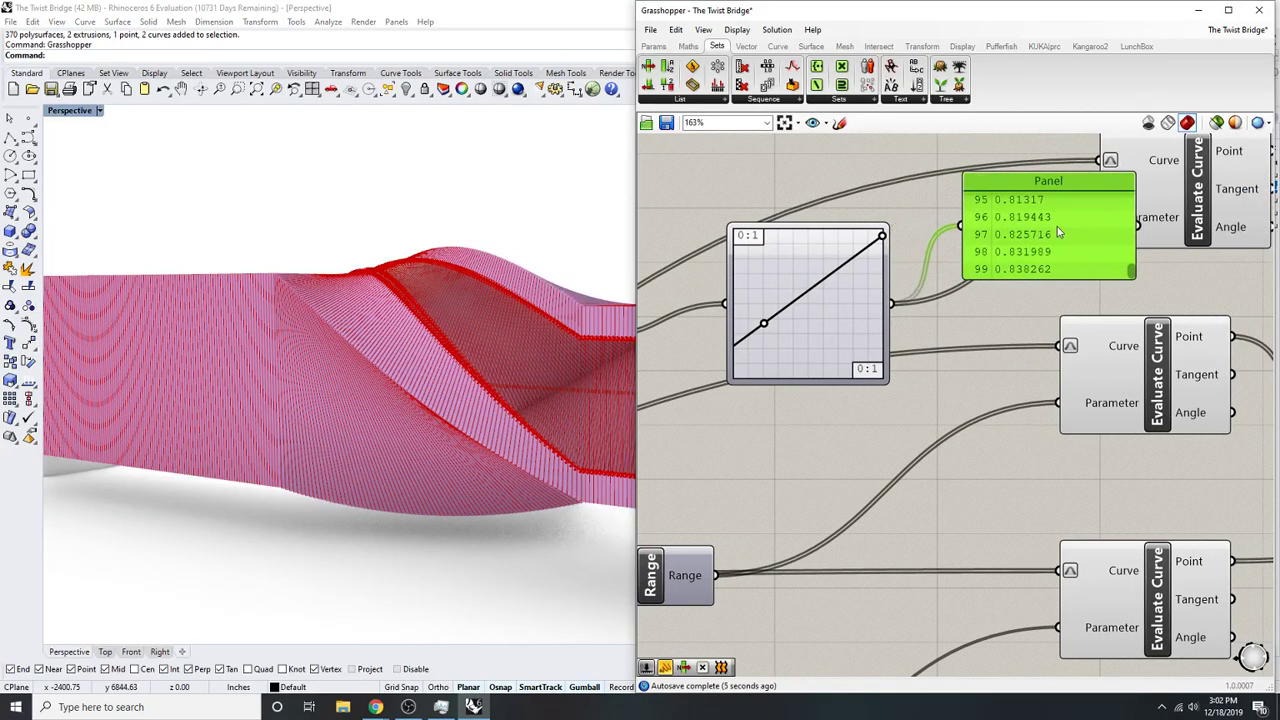
pyautogui.moveTo(858, 354); pyautogui.dragTo(1160, 290, button='right')
pyautogui.scroll(-1, 1160, 290)
pyautogui.moveTo(706, 323); pyautogui.dragTo(1040, 423, button='right')
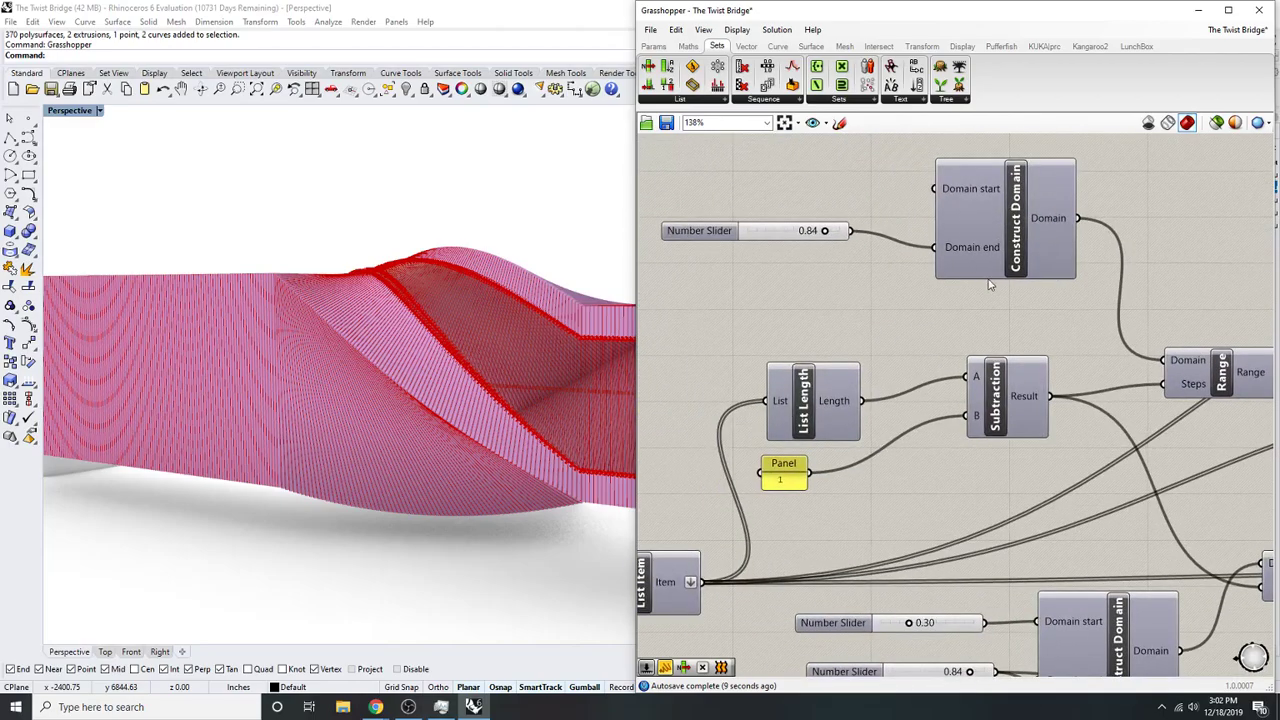
pyautogui.scroll(4, 560, 448)
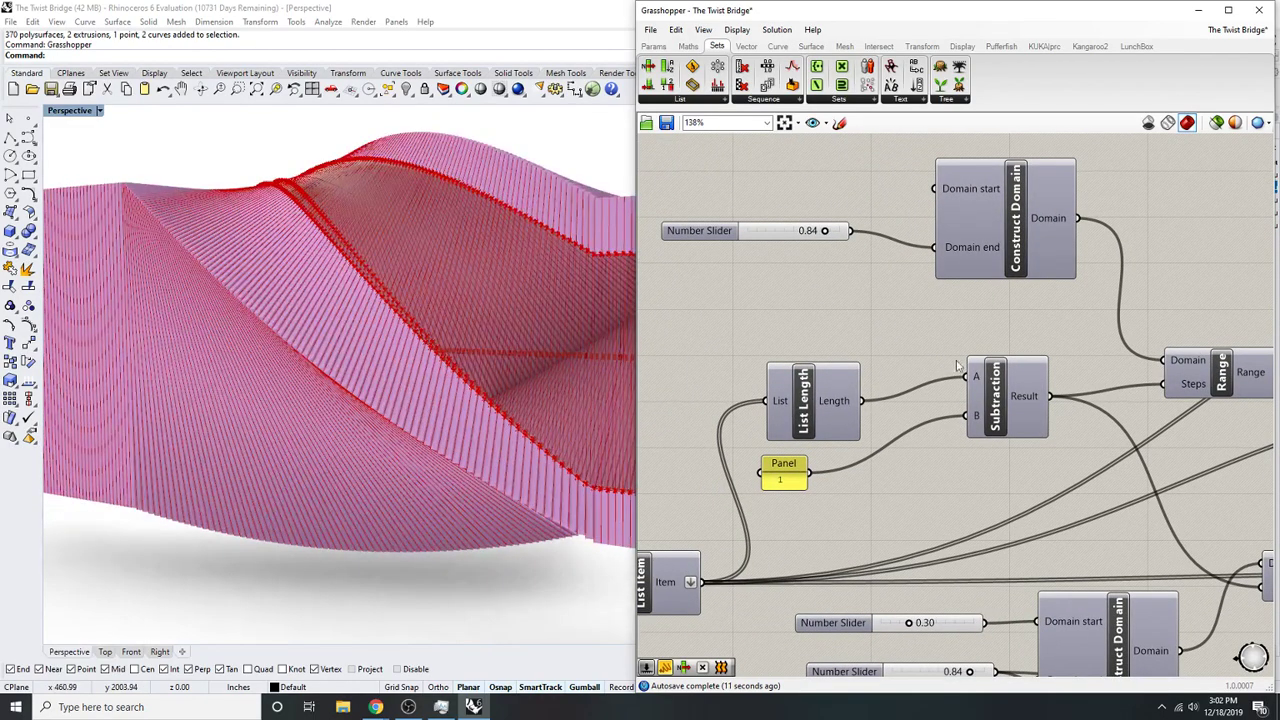
pyautogui.scroll(-2, 946, 369)
pyautogui.moveTo(946, 369); pyautogui.dragTo(730, 410, button='right')
pyautogui.scroll(1, 1202, 362)
pyautogui.moveTo(1202, 362); pyautogui.dragTo(1030, 393, button='right')
pyautogui.press('Delete')
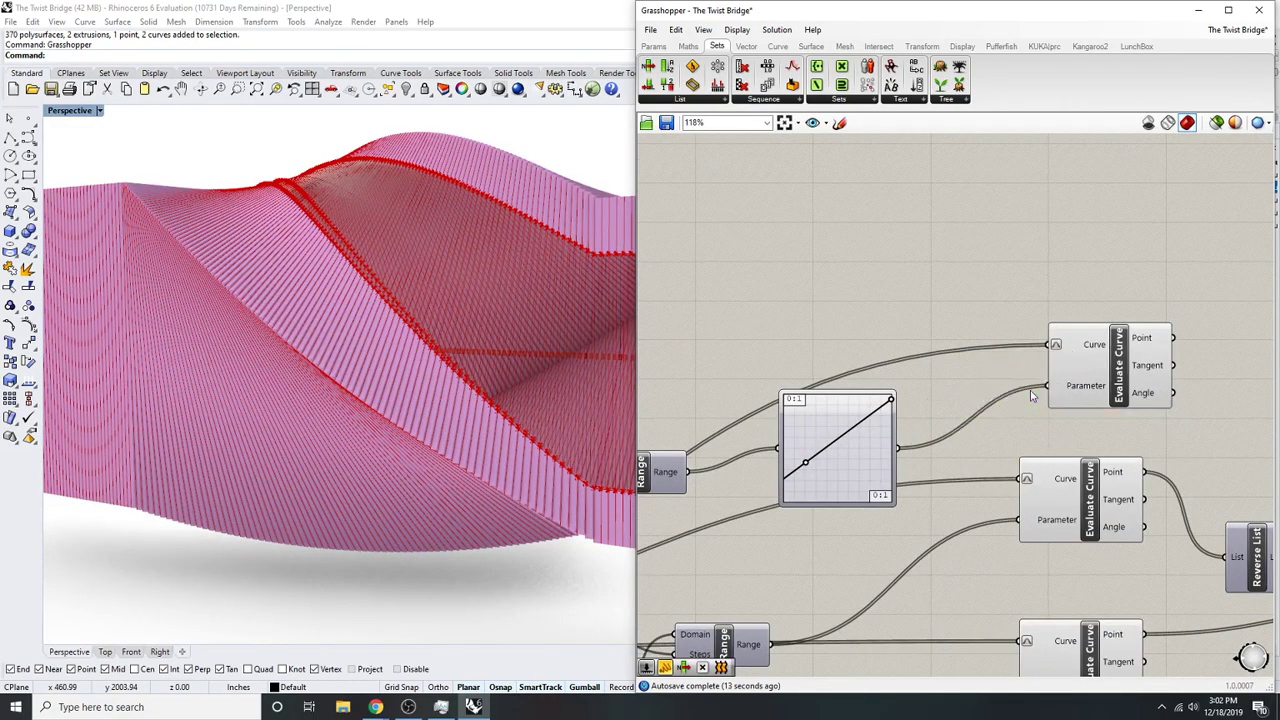
# - Examine the downstream Merge and Interpolate components and the new row of points along the window opening
pyautogui.scroll(-3, 1012, 407)
pyautogui.moveTo(1208, 530); pyautogui.dragTo(988, 472, button='right')
pyautogui.scroll(3, 988, 472)
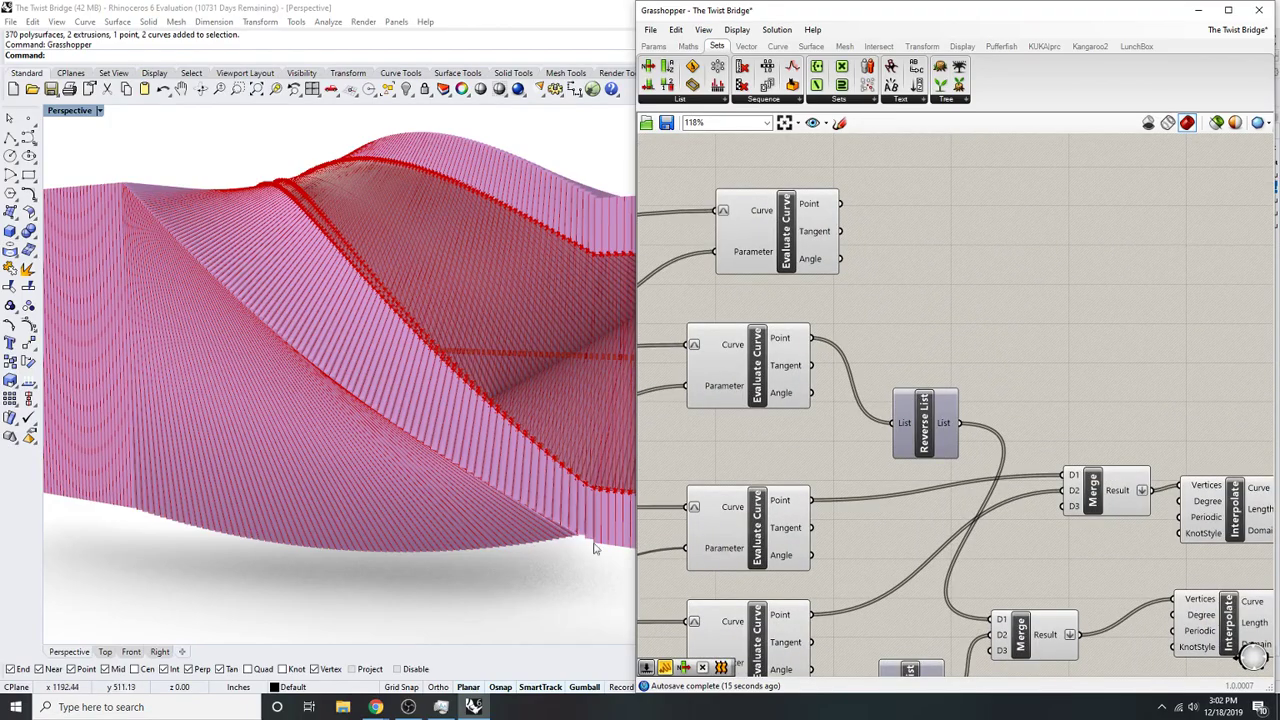
pyautogui.scroll(-3, 362, 384)
pyautogui.moveTo(362, 384)
pyautogui.mouseDown(button='right')
pyautogui.moveTo(281, 273)
pyautogui.moveTo(353, 383)
pyautogui.mouseUp(button='right')
pyautogui.moveTo(315, 432); pyautogui.dragTo(301, 183, button='right')
pyautogui.moveTo(369, 322); pyautogui.dragTo(460, 285, button='right')
pyautogui.scroll(-4, 1000, 335)
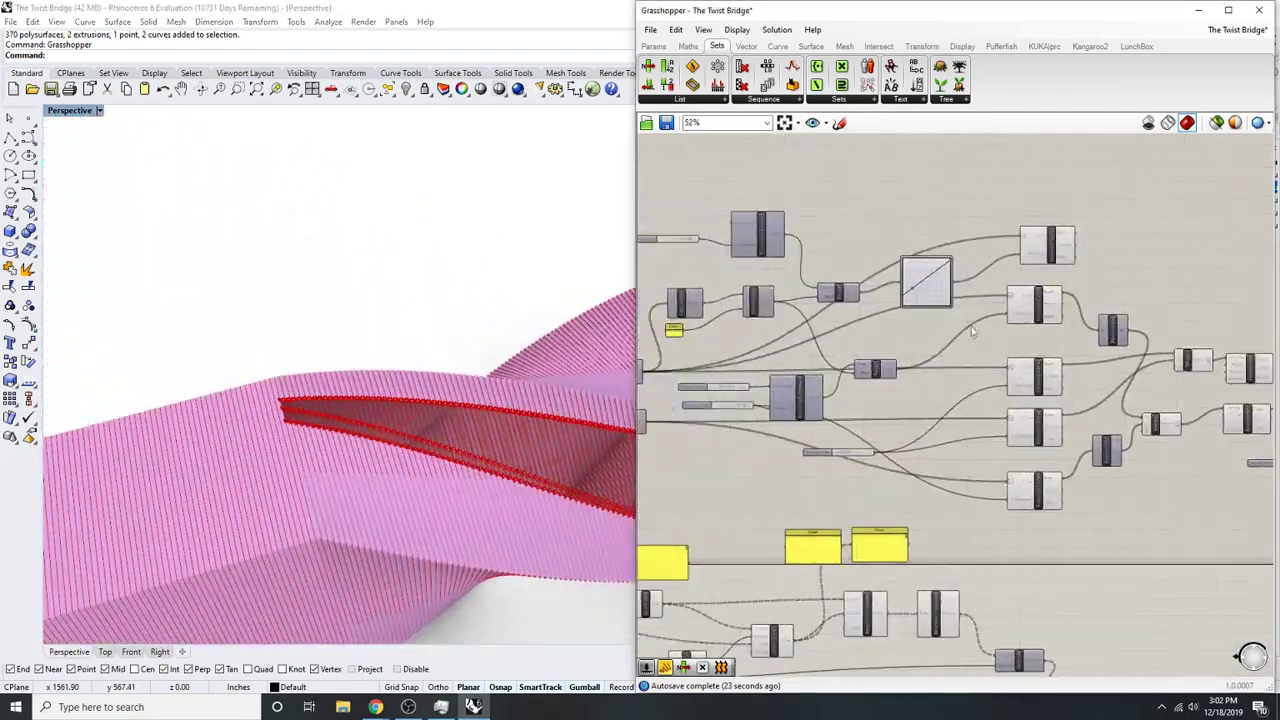
# - Group the Graph Mapper with the uppermost Evaluate Curve component it feeds
pyautogui.scroll(3, 1000, 335)
pyautogui.moveTo(1150, 300); pyautogui.dragTo(762, 202)
pyautogui.click(1162, 265)
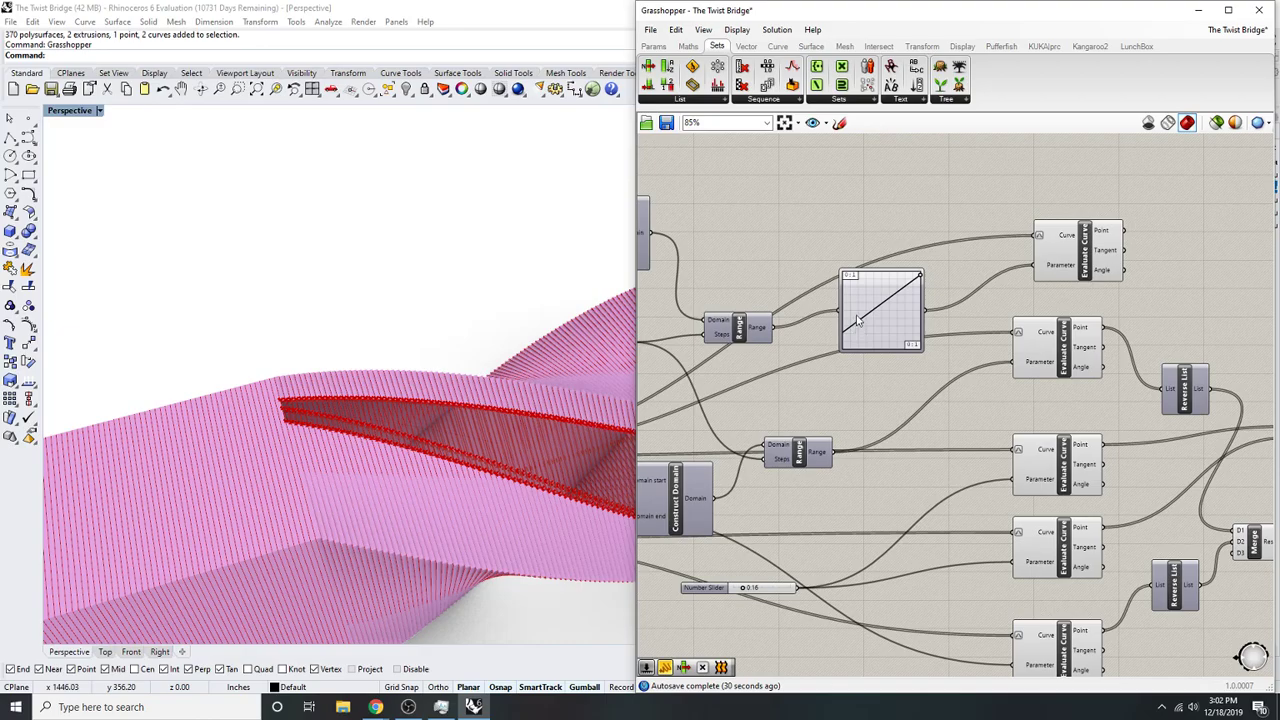
pyautogui.moveTo(1187, 297); pyautogui.dragTo(1125, 293, button='right')
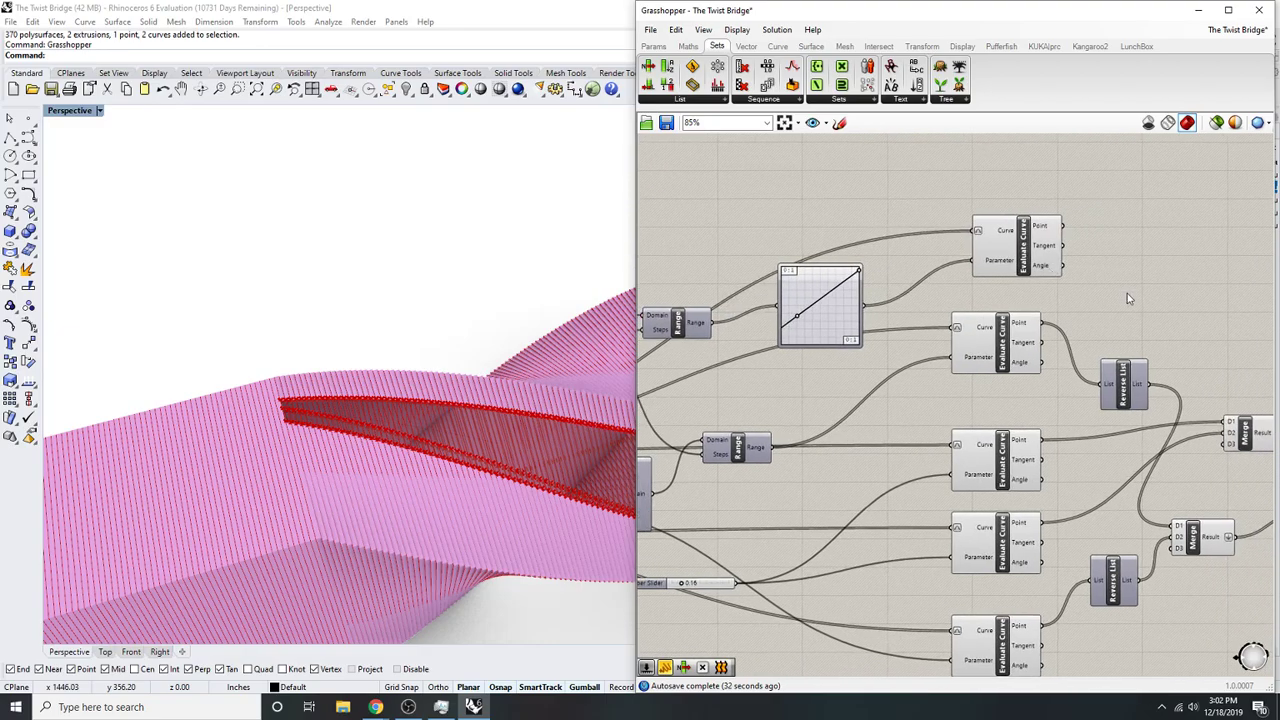
pyautogui.moveTo(1125, 293); pyautogui.dragTo(785, 210)
pyautogui.middleClick(1018, 243)
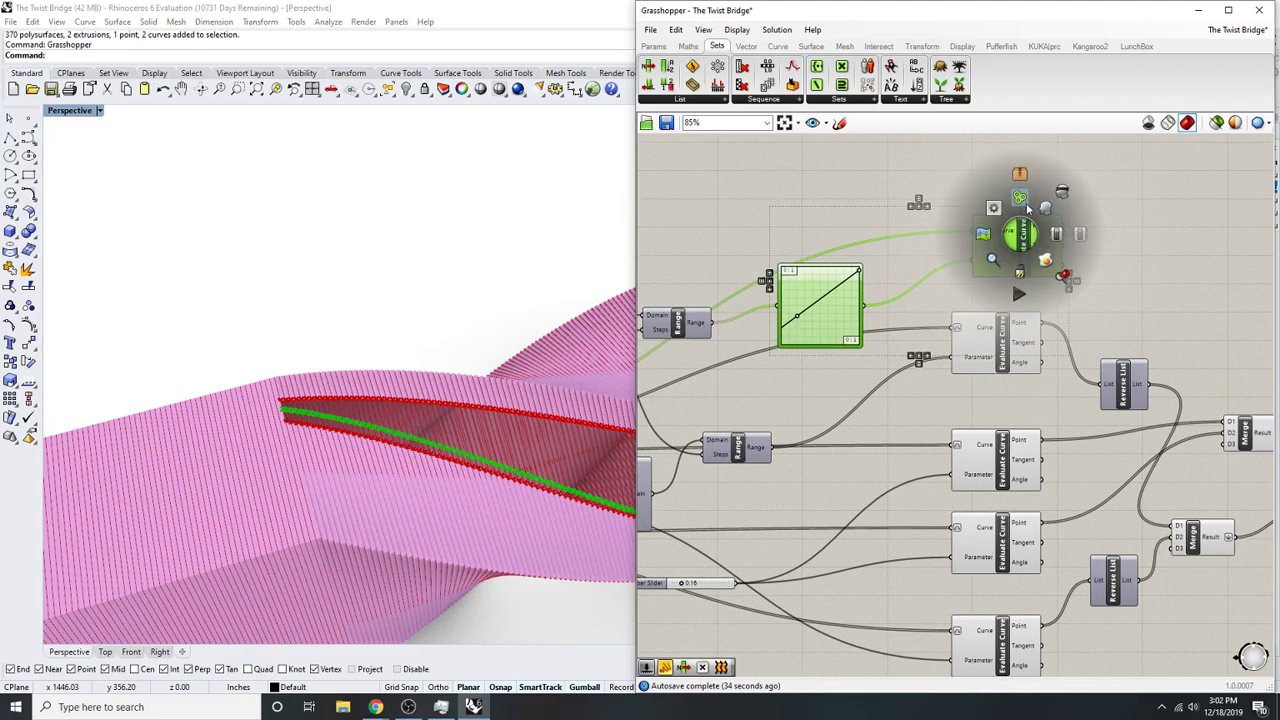
pyautogui.click(1035, 205)
pyautogui.doubleClick(1037, 328)
pyautogui.click(1093, 268)
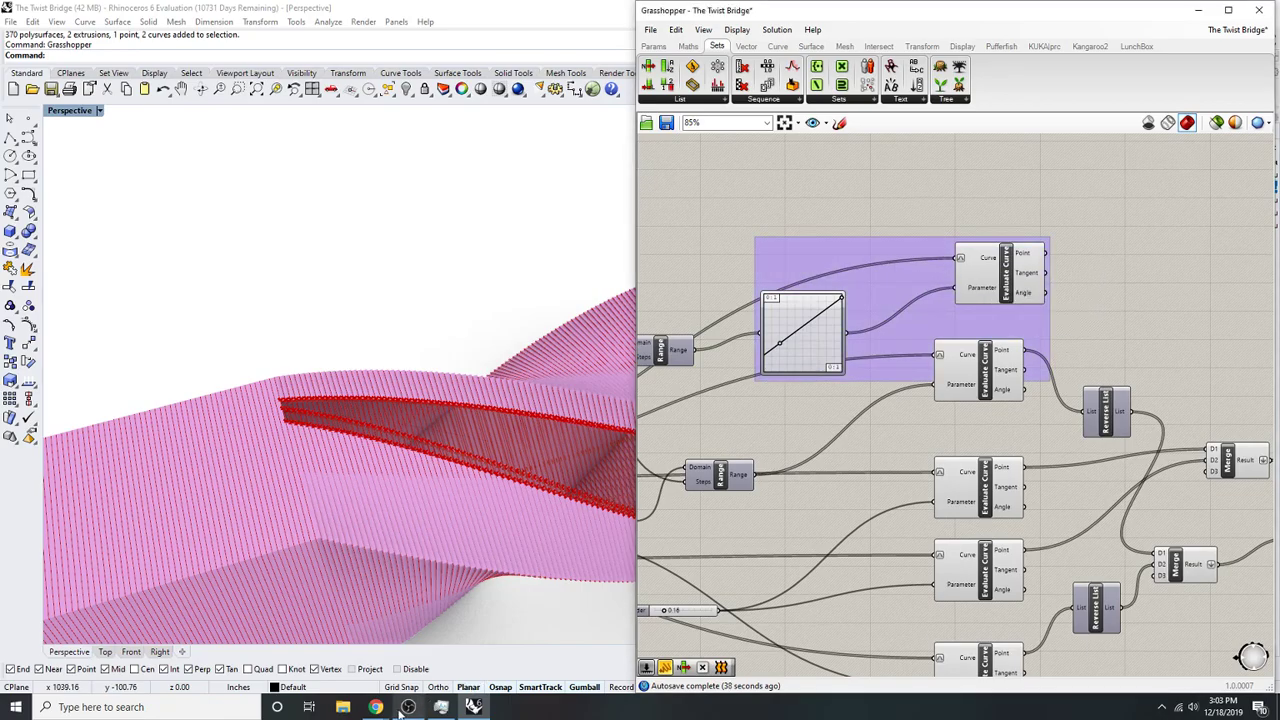
# - Switch to Chrome and compare the modelled window opening with the BIG-twist-hero.jpg reference photo of the bridge
pyautogui.moveTo(375, 707)
pyautogui.click(442, 652)
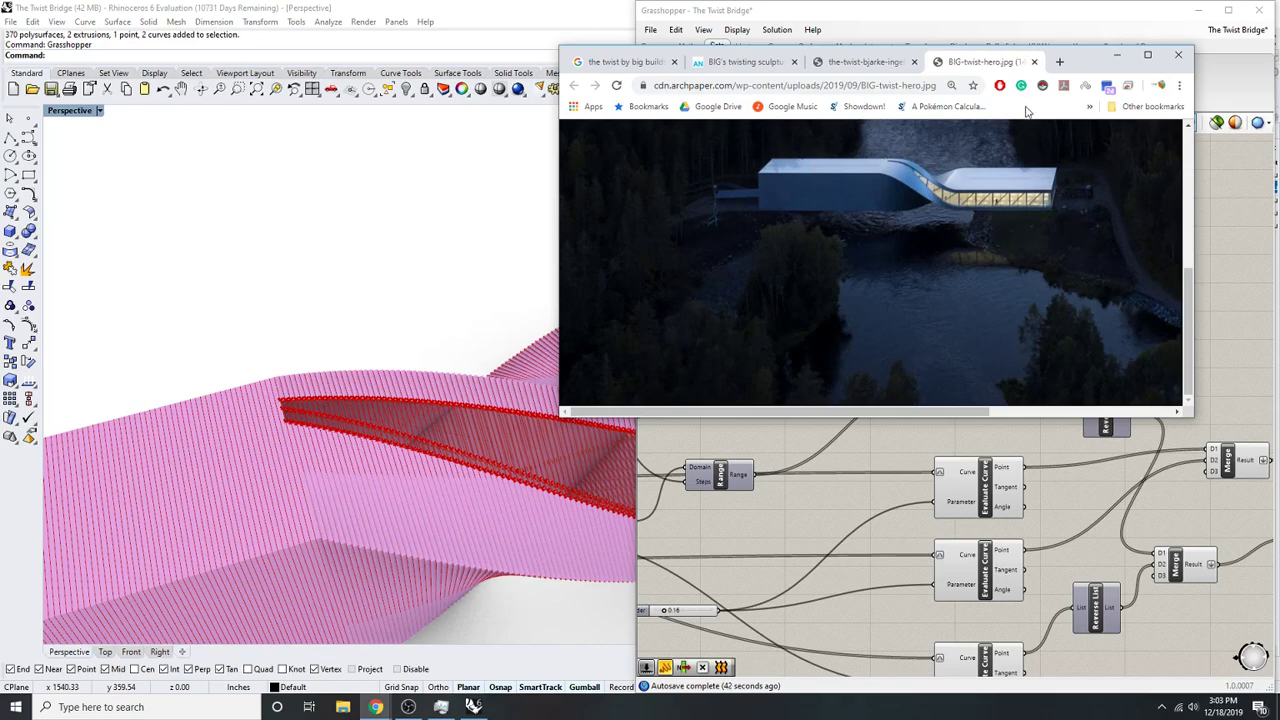
pyautogui.moveTo(298, 402); pyautogui.dragTo(257, 377, button='right')
pyautogui.scroll(-4, 303, 414)
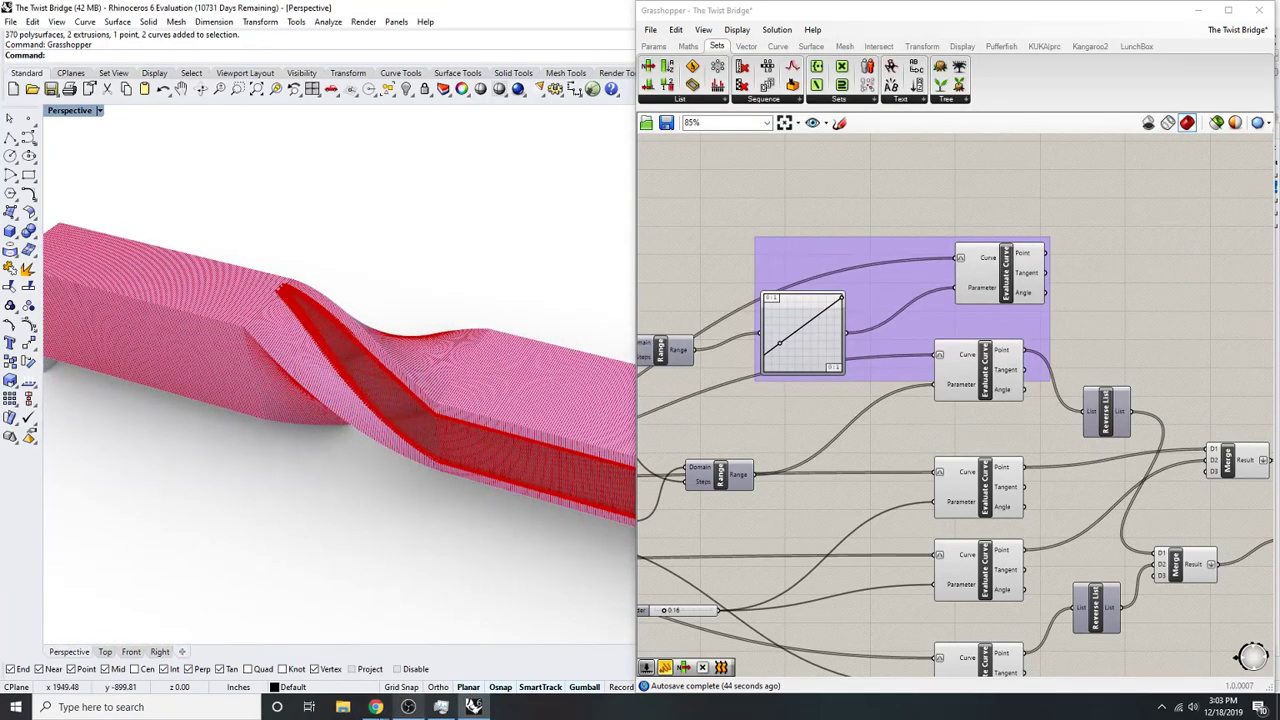
pyautogui.moveTo(377, 707)
pyautogui.click(492, 650)
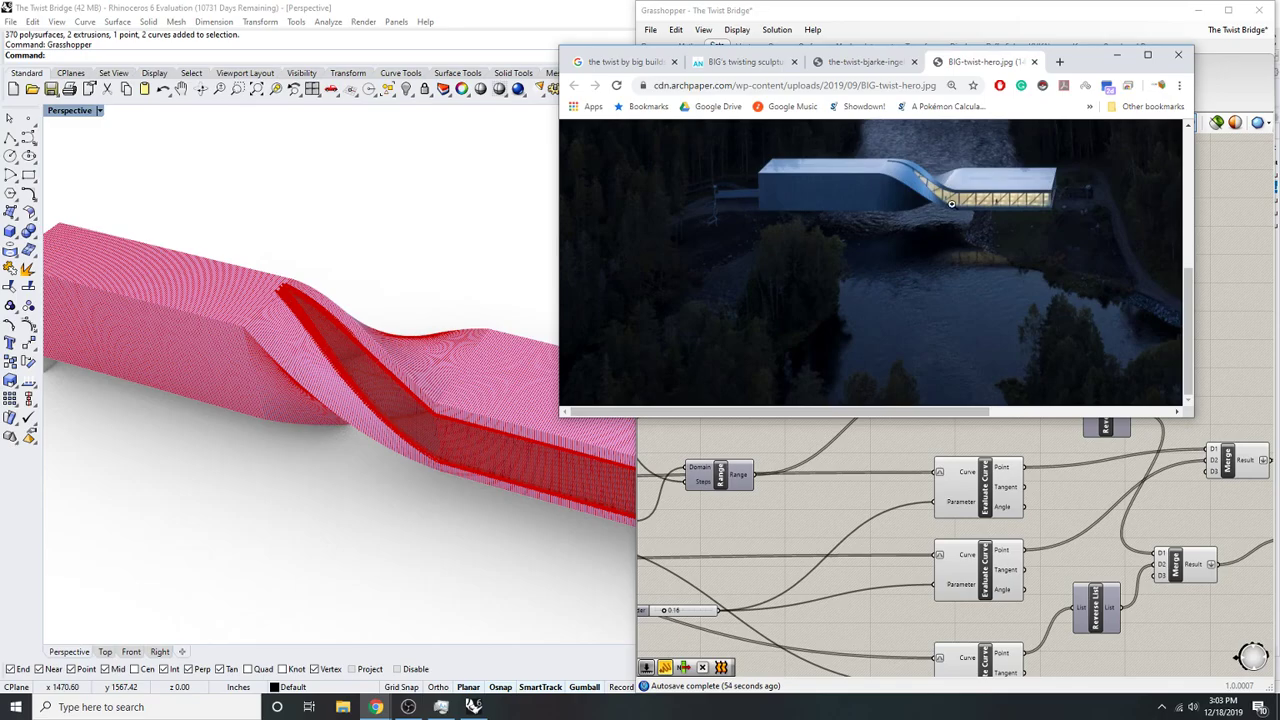
pyautogui.click(1115, 61)
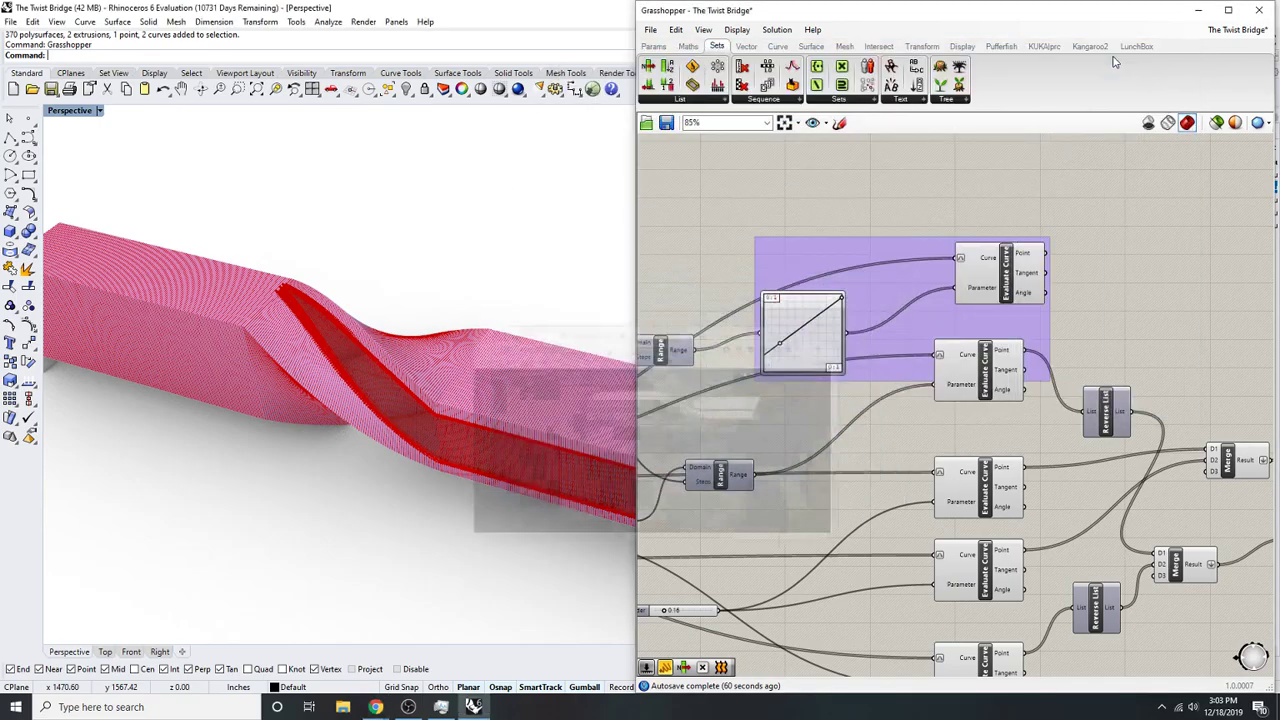
# - Add a second Subtraction component between the upper Construct Domain and the existing Subtraction
pyautogui.scroll(2, 992, 397)
pyautogui.moveTo(992, 397); pyautogui.dragTo(1063, 398, button='right')
pyautogui.moveTo(808, 374); pyautogui.dragTo(886, 375, button='right')
pyautogui.moveTo(385, 390); pyautogui.dragTo(293, 423, button='right')
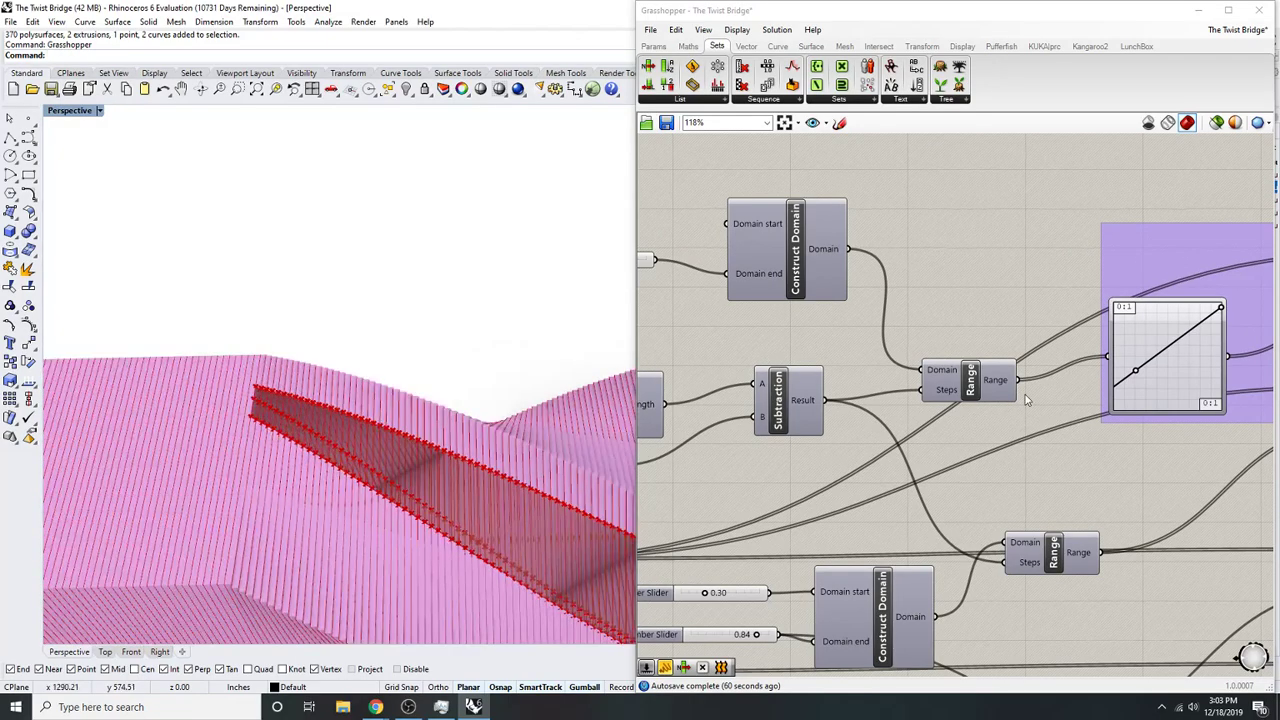
pyautogui.moveTo(1060, 362); pyautogui.dragTo(1090, 357, button='right')
pyautogui.moveTo(960, 372); pyautogui.dragTo(1076, 366, button='right')
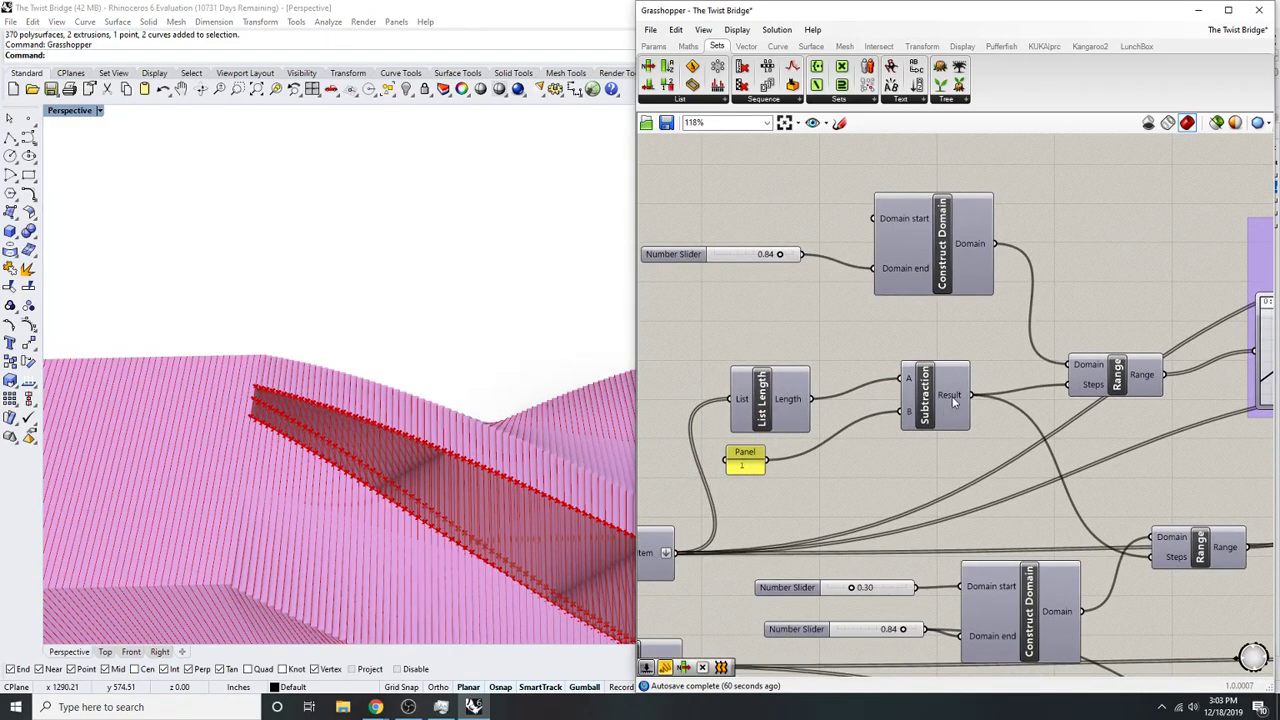
pyautogui.doubleClick(998, 355)
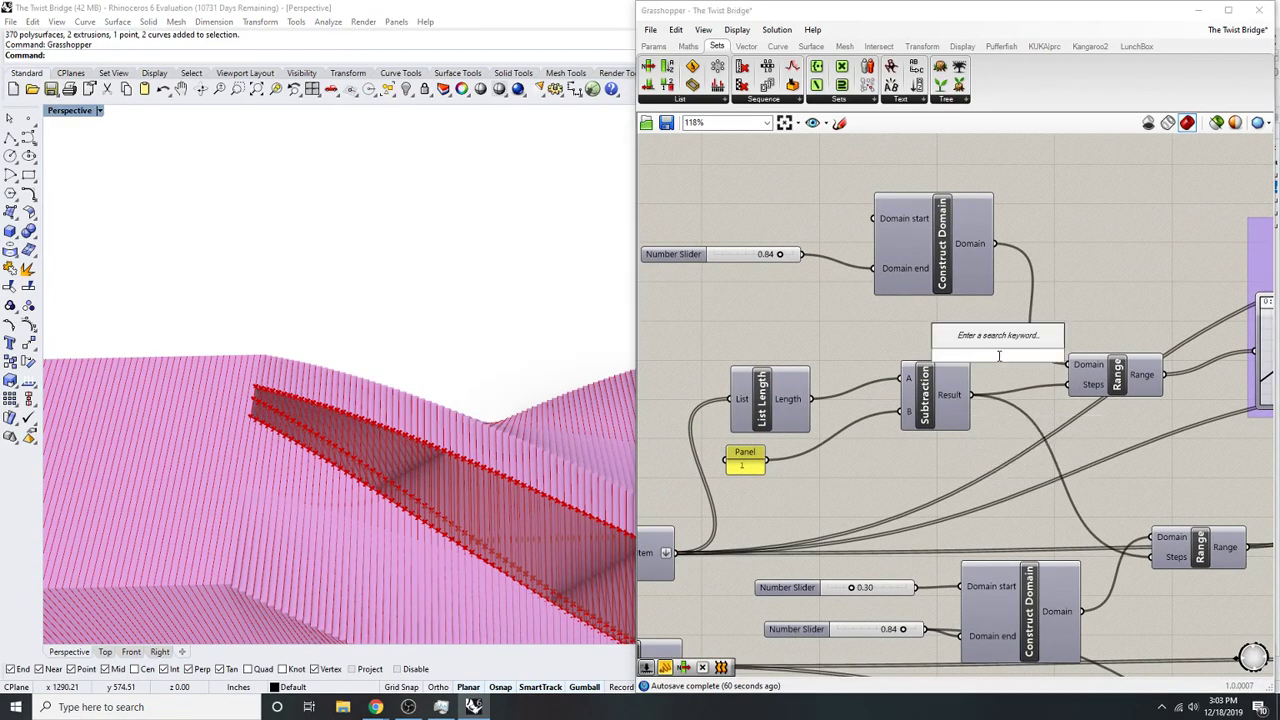
pyautogui.write('subtra')
pyautogui.press('Return')
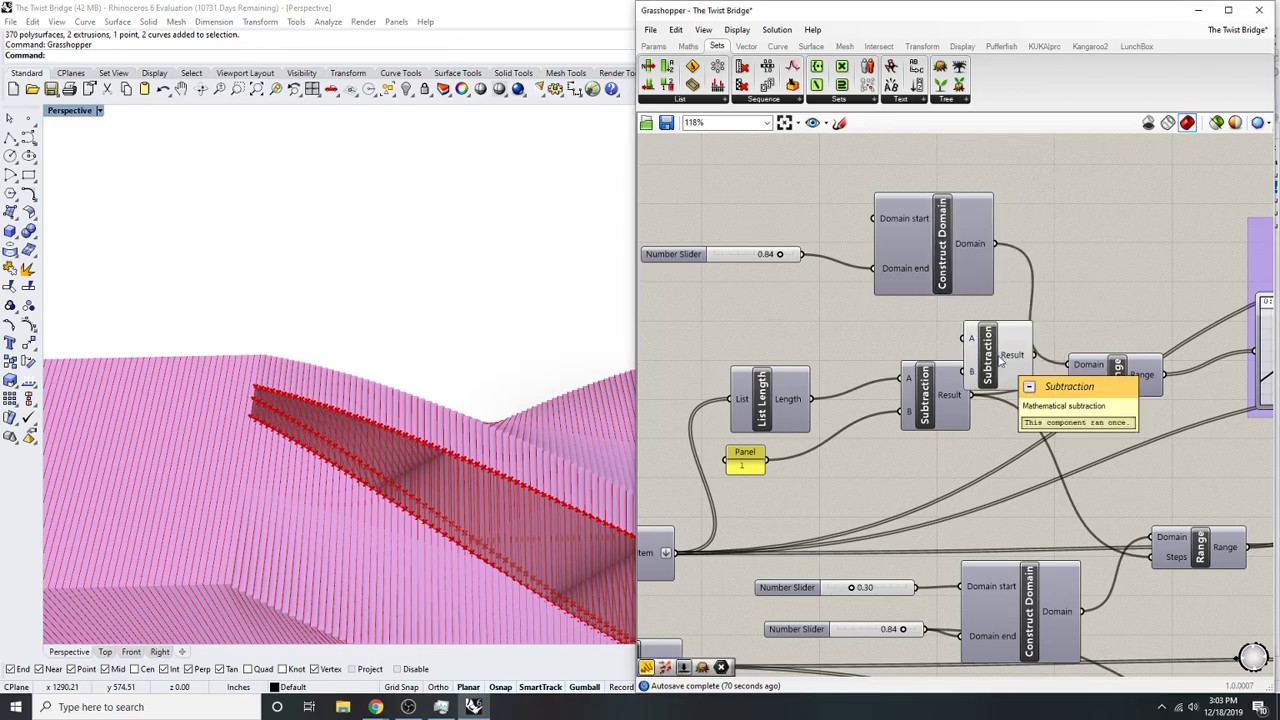
# - Wire the second Subtraction between the existing Subtraction's Result and the Steps input of the upper Range
pyautogui.scroll(-3, 920, 311)
pyautogui.scroll(3, 1072, 398)
pyautogui.moveTo(1025, 322); pyautogui.dragTo(1083, 286)
pyautogui.scroll(2, 998, 275)
pyautogui.moveTo(921, 314); pyautogui.dragTo(1046, 298)
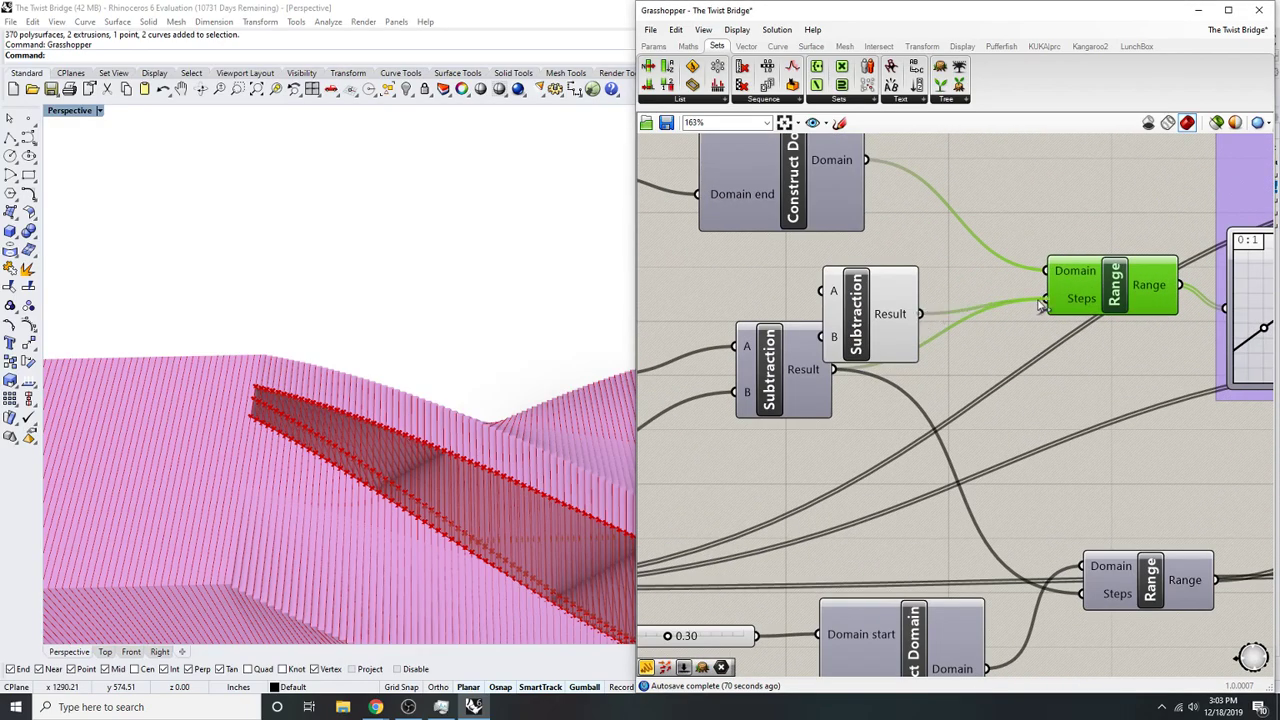
pyautogui.moveTo(882, 303); pyautogui.dragTo(970, 352)
pyautogui.moveTo(875, 342); pyautogui.dragTo(831, 369)
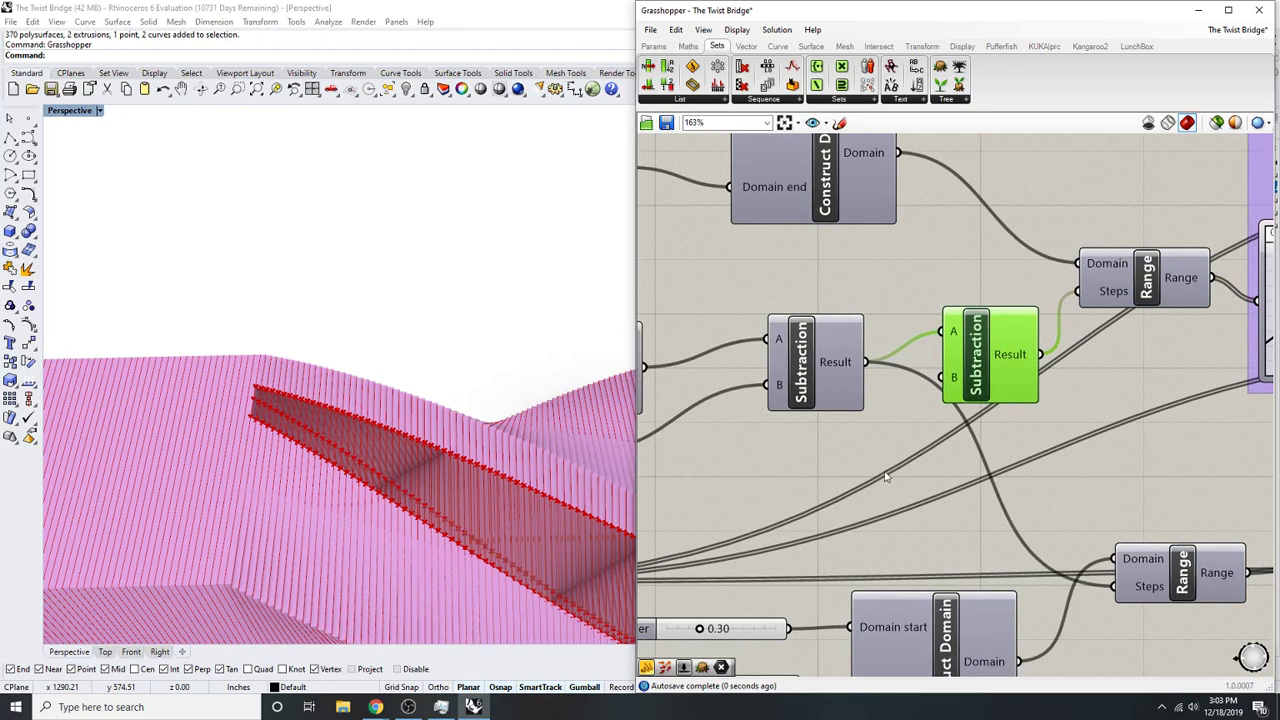
# - Add a number slider at 15 and connect it to the second Subtraction's B input
pyautogui.moveTo(840, 450); pyautogui.dragTo(872, 442, button='right')
pyautogui.doubleClick(851, 460)
pyautogui.write('slider')
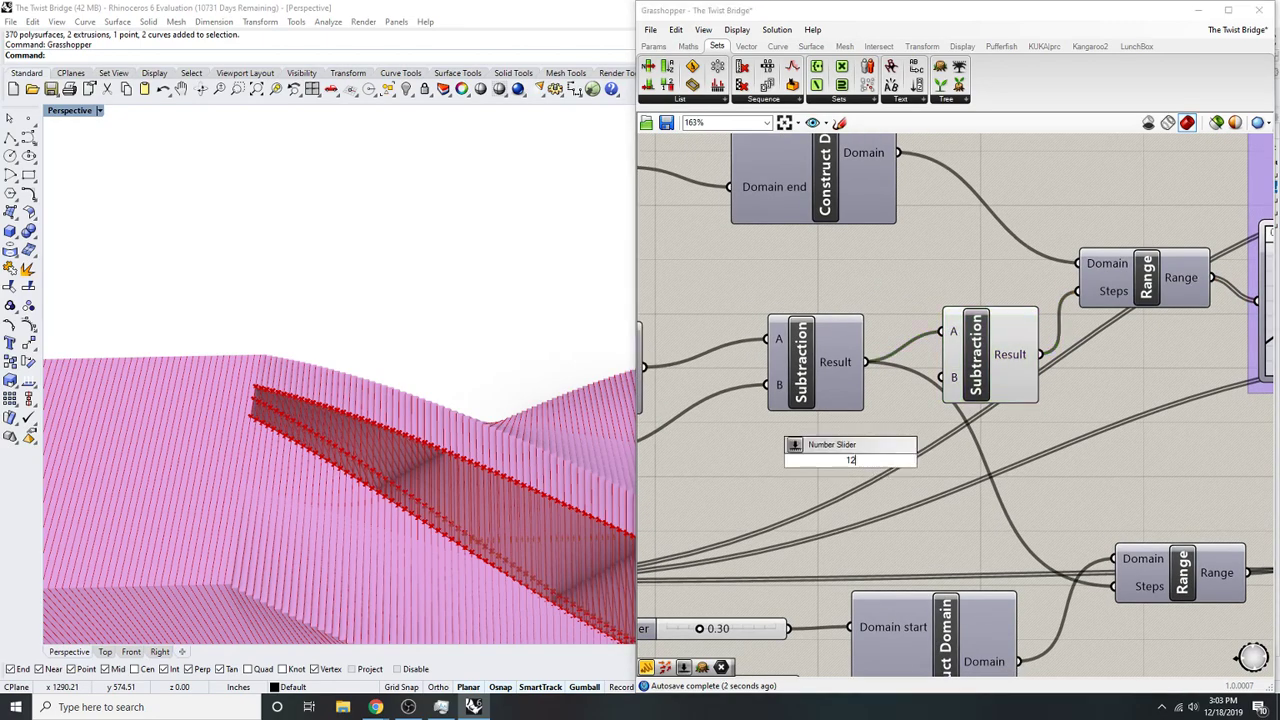
pyautogui.press('Return')
pyautogui.moveTo(943, 378); pyautogui.dragTo(962, 460)
pyautogui.moveTo(784, 460)
pyautogui.mouseDown()
pyautogui.moveTo(706, 450)
pyautogui.moveTo(790, 453)
pyautogui.moveTo(761, 459)
pyautogui.mouseUp()
# - Inspect the window opening's row of points and set the second Subtraction's slider to 0
pyautogui.click(1121, 285)
pyautogui.scroll(1, 872, 453)
pyautogui.scroll(-4, 761, 459)
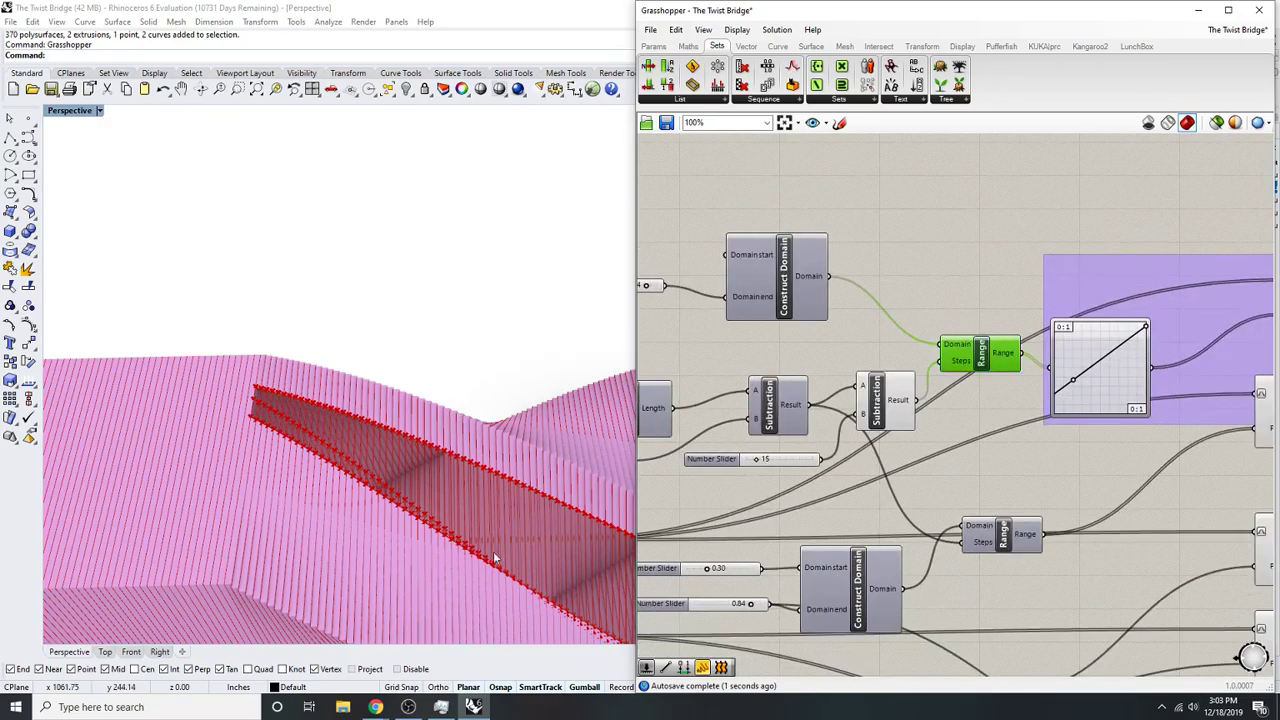
pyautogui.scroll(5, 493, 551)
pyautogui.scroll(-10, 417, 430)
pyautogui.scroll(4, 471, 443)
pyautogui.keyDown('shift'); pyautogui.moveTo(457, 455); pyautogui.dragTo(469, 471, button='right'); pyautogui.keyUp('shift')
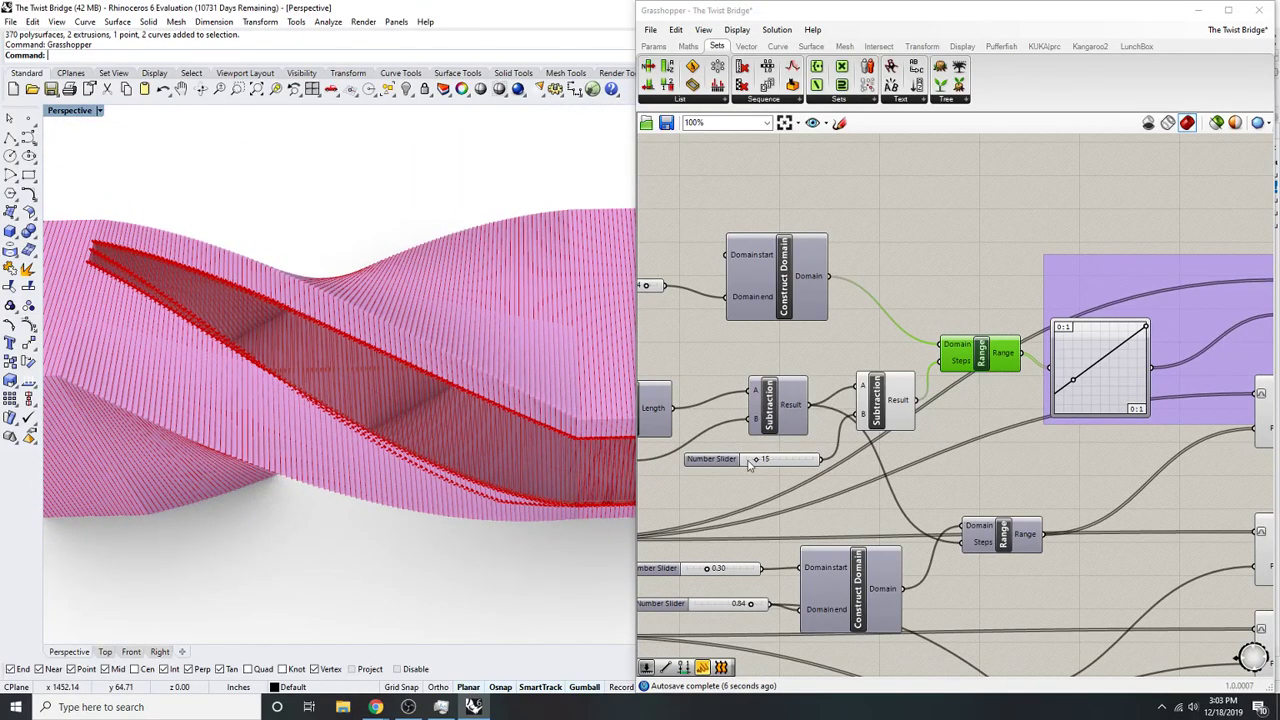
pyautogui.moveTo(758, 461)
pyautogui.mouseDown()
pyautogui.moveTo(777, 458)
pyautogui.moveTo(737, 470)
pyautogui.mouseUp()
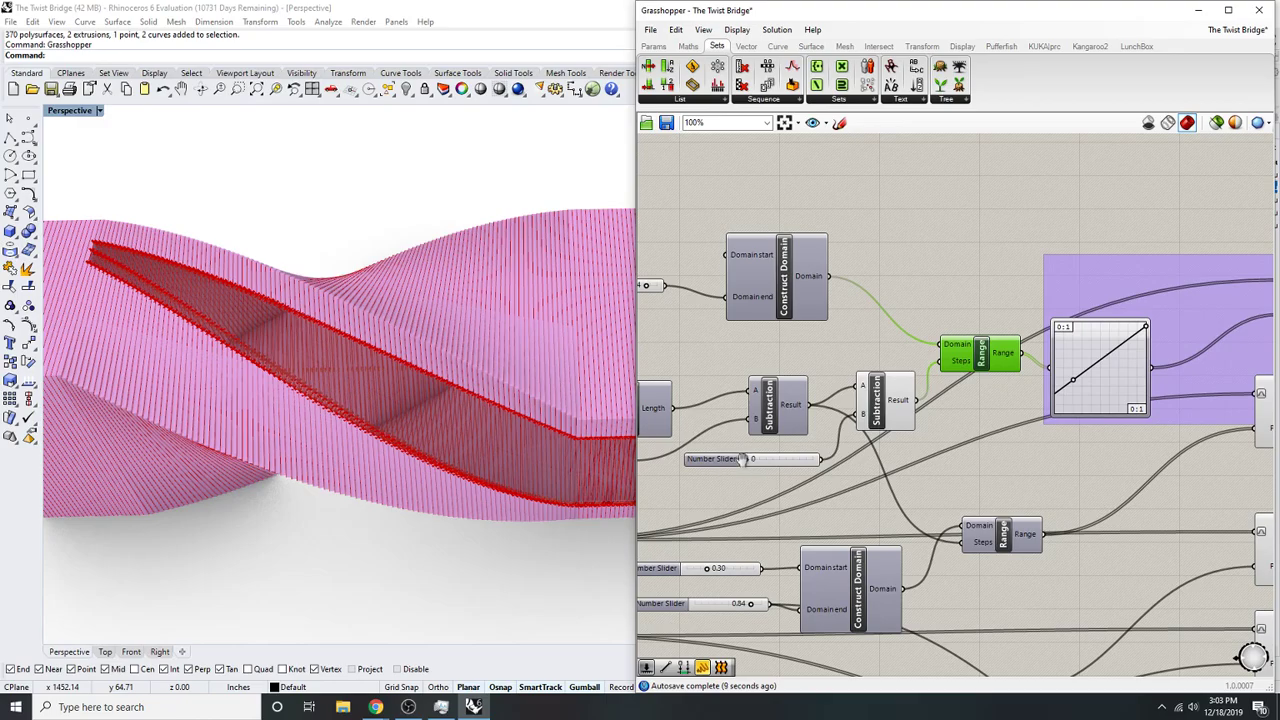
# - Delete the second Subtraction and its slider, and reconnect the first Subtraction's Result to the upper Range's Steps
pyautogui.scroll(3, 740, 465)
pyautogui.click(950, 400)
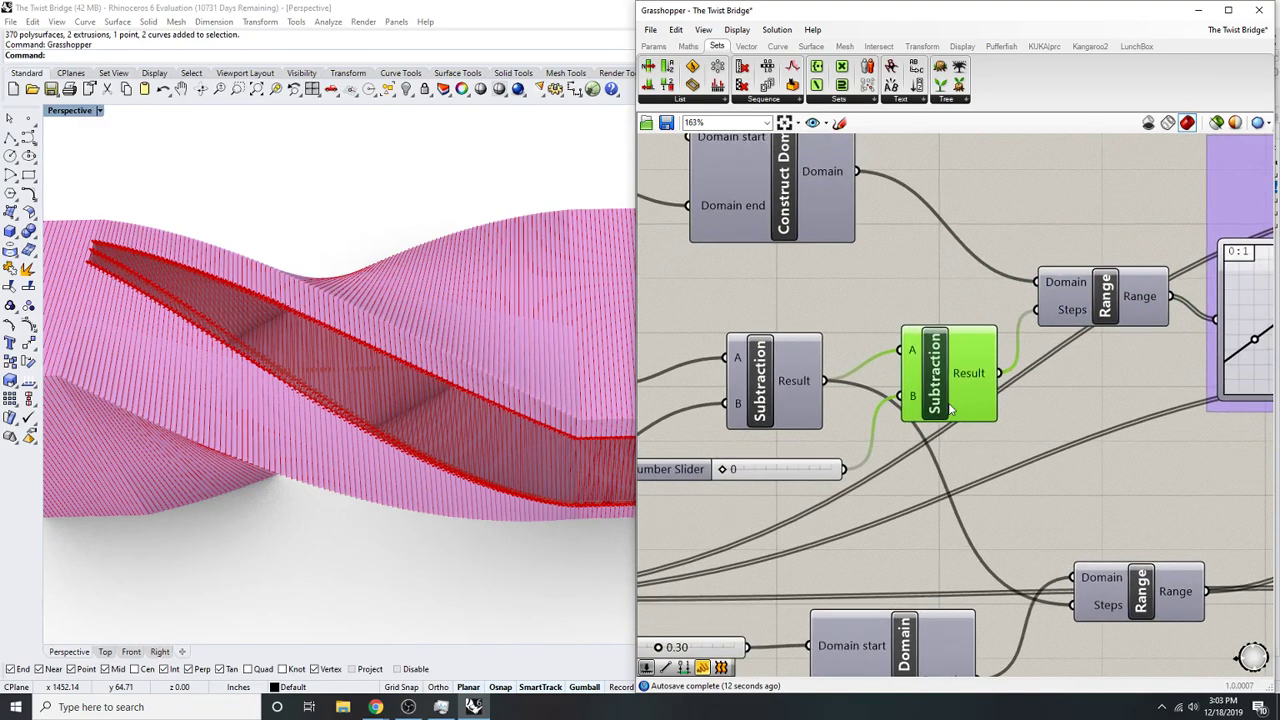
pyautogui.moveTo(908, 439); pyautogui.dragTo(930, 425, button='right')
pyautogui.press('Delete')
pyautogui.click(824, 454)
pyautogui.press('Delete')
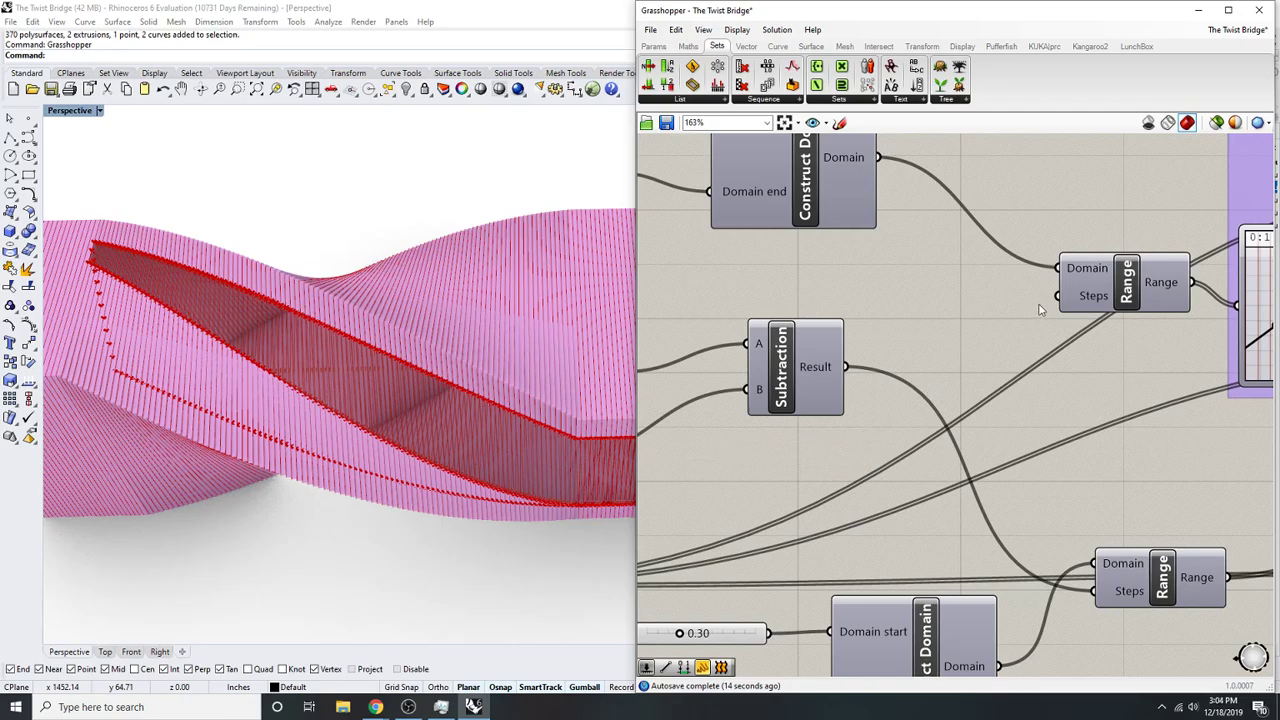
pyautogui.moveTo(1005, 318); pyautogui.dragTo(865, 369)
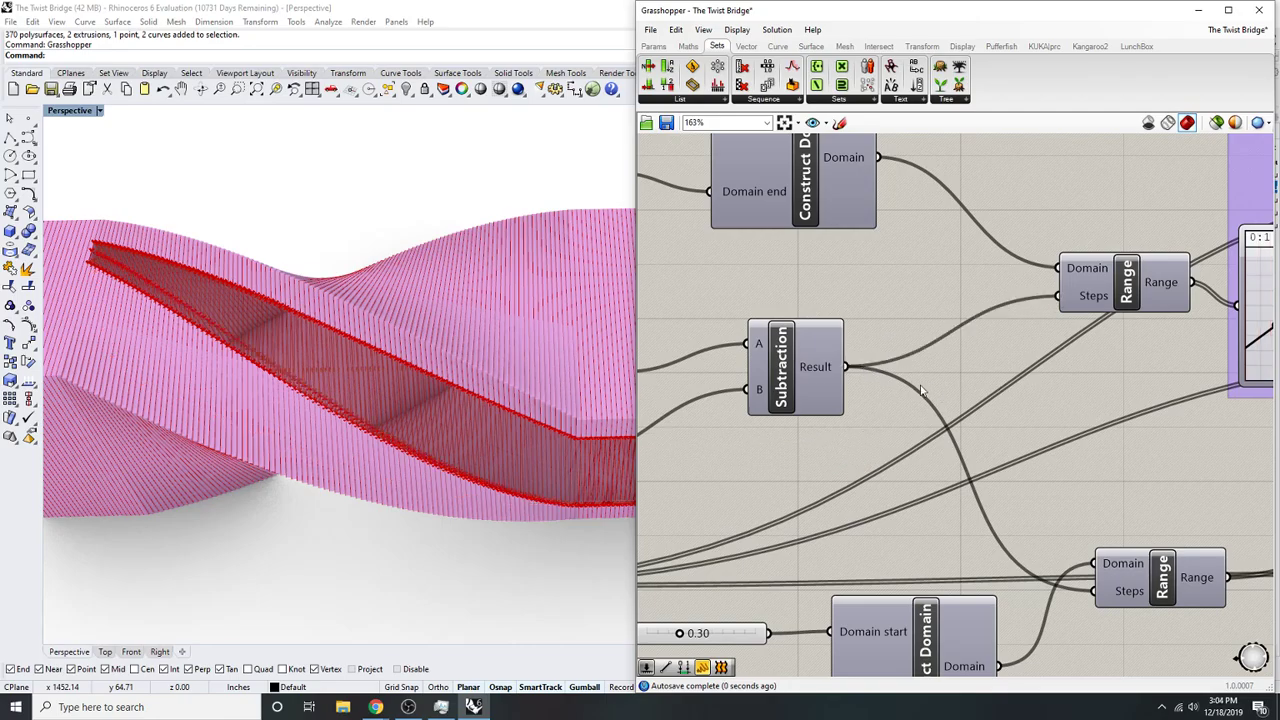
# - Try driving the upper Range's Steps with a number slider set to 64 instead of the Subtraction result
pyautogui.scroll(-1, 895, 385)
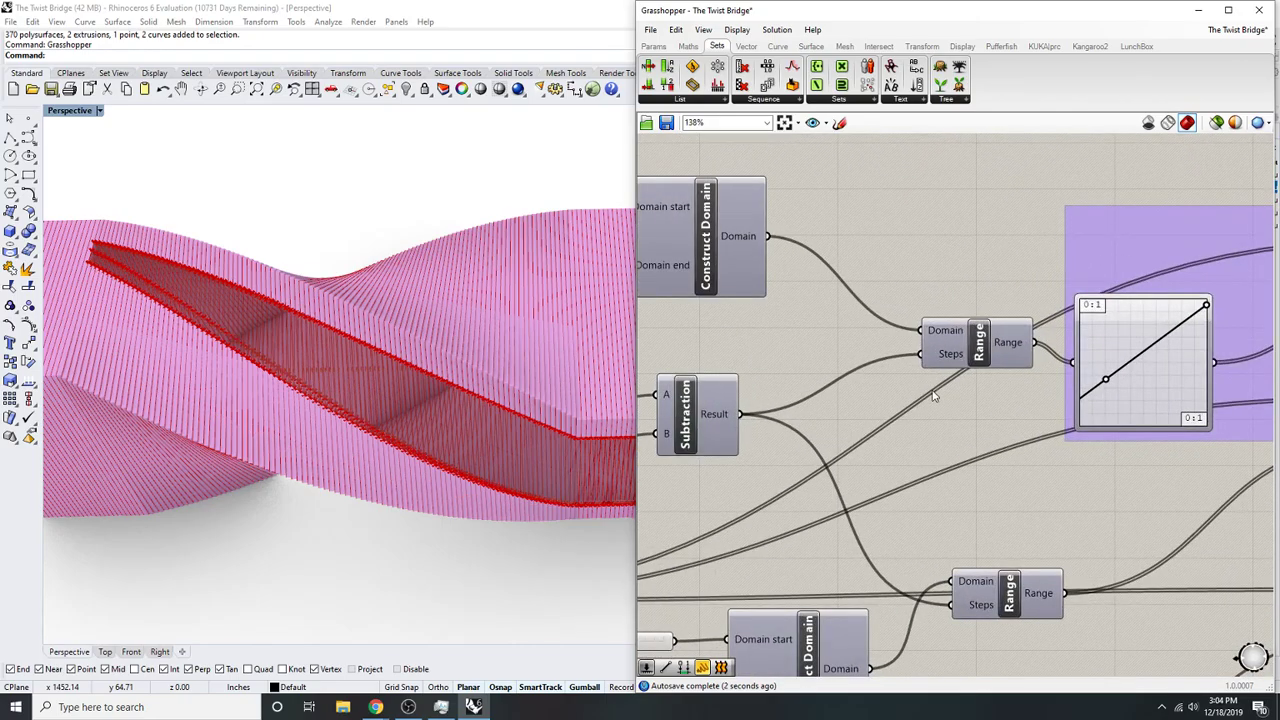
pyautogui.scroll(-5, 864, 313)
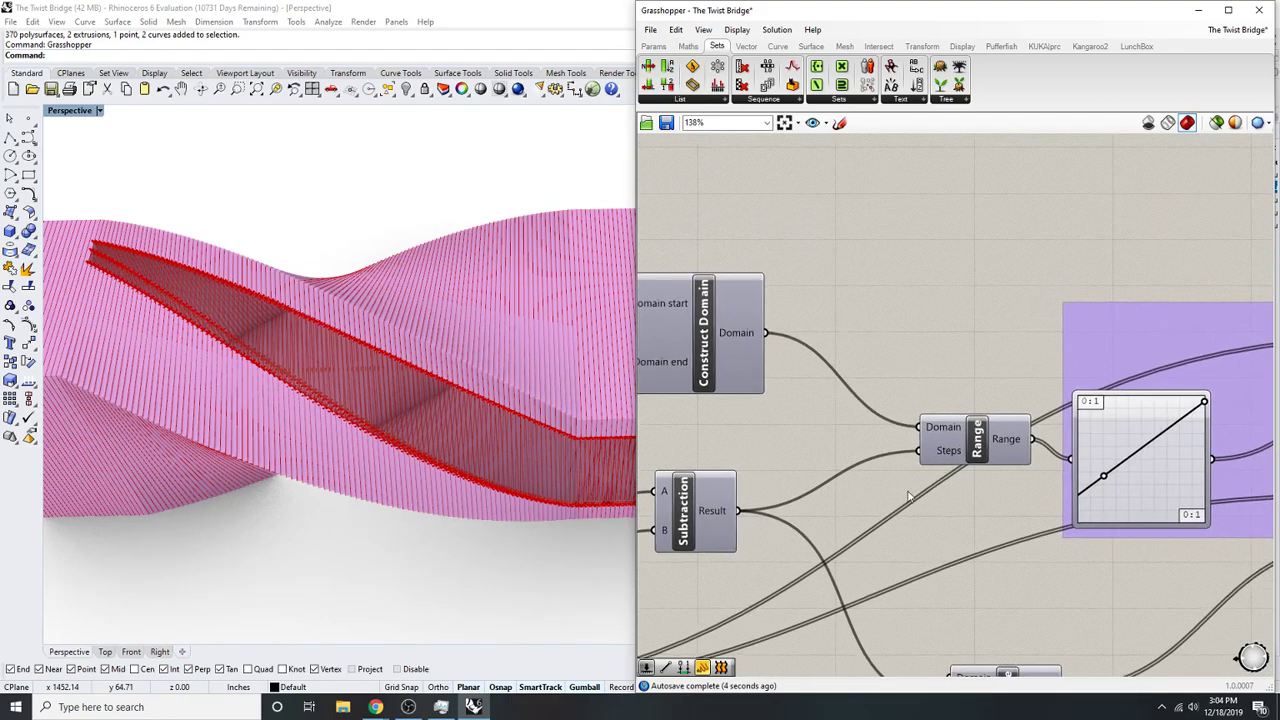
pyautogui.scroll(4, 930, 427)
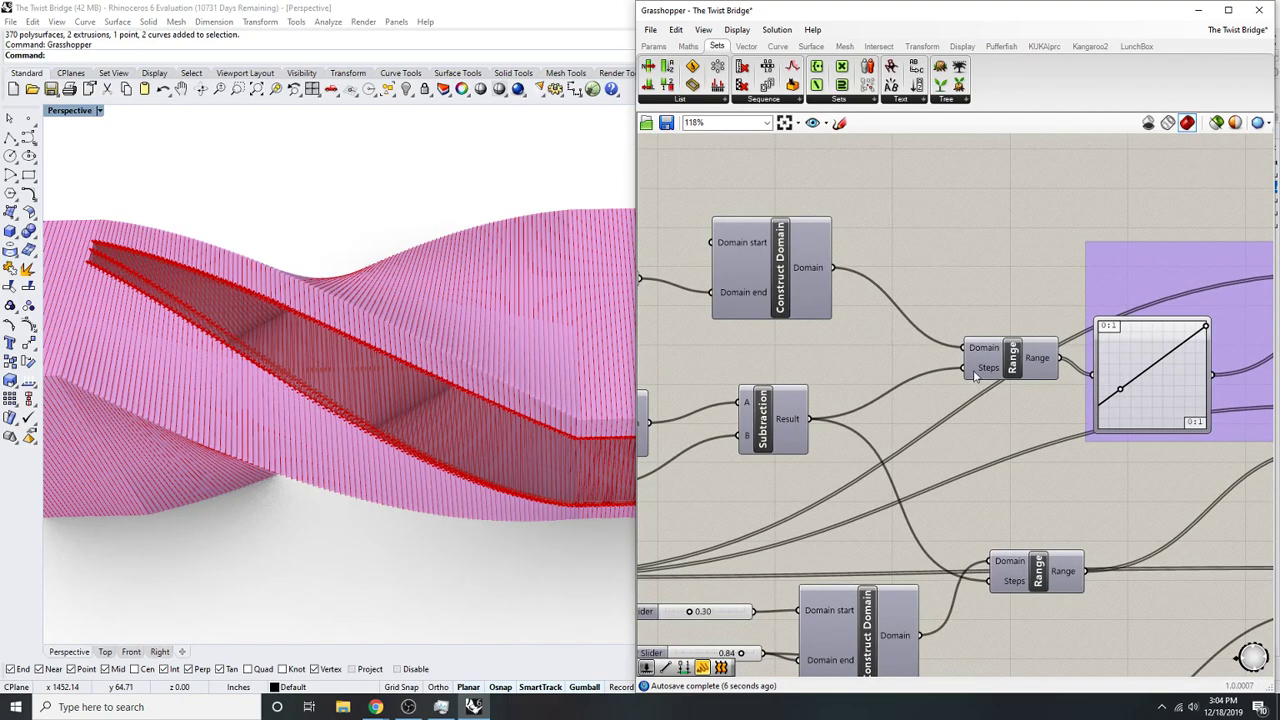
pyautogui.moveTo(976, 374)
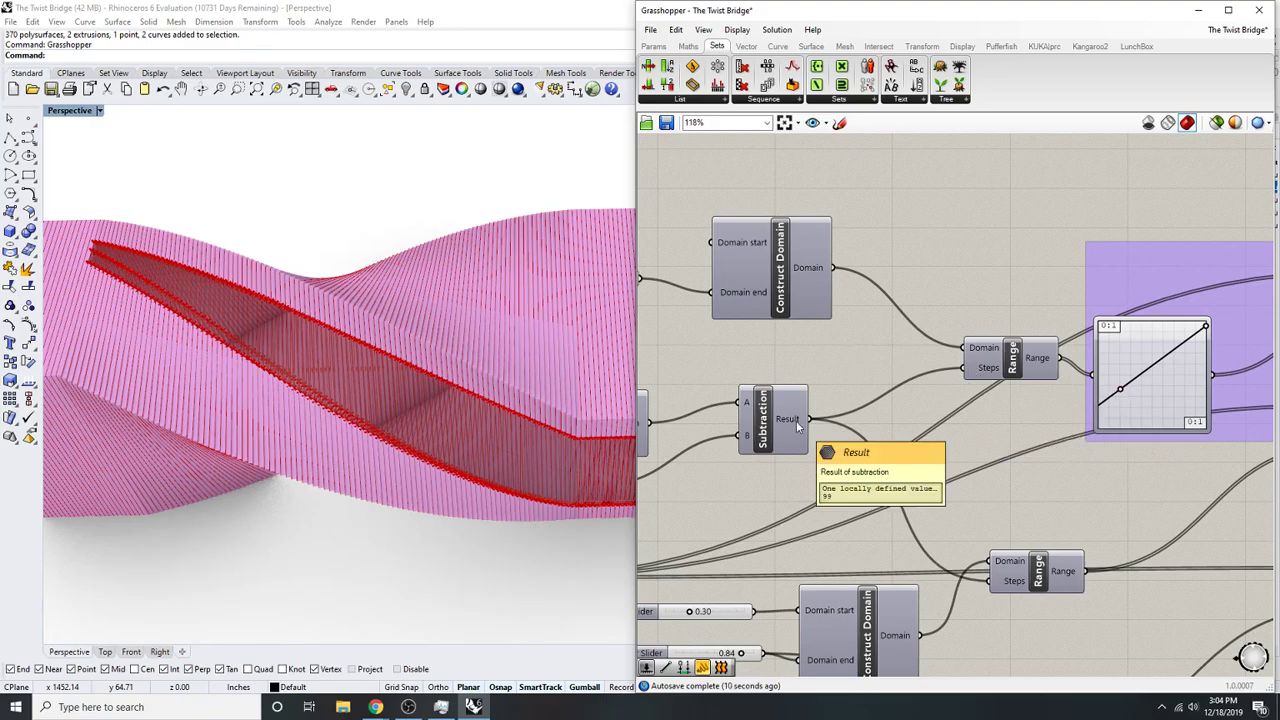
pyautogui.doubleClick(855, 369)
pyautogui.write('64')
pyautogui.press('Return')
pyautogui.scroll(4, 983, 372)
pyautogui.moveTo(1036, 376); pyautogui.dragTo(1030, 377)
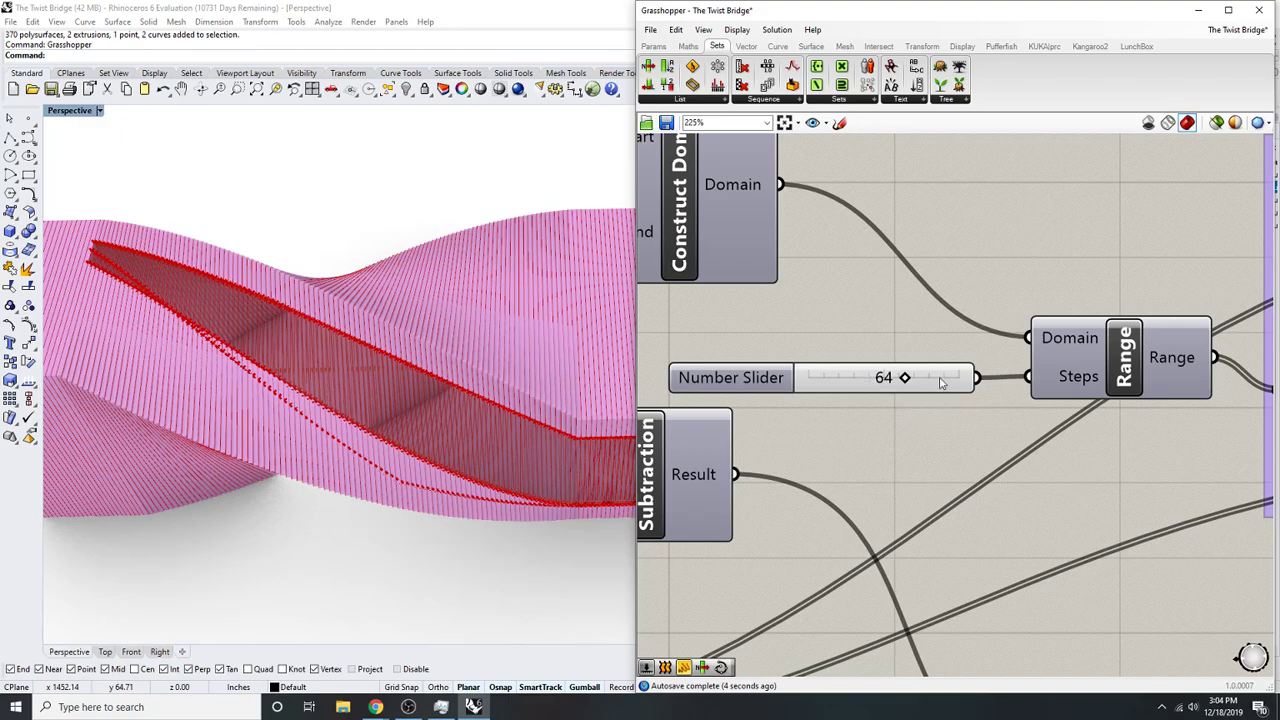
pyautogui.hotkey('ctrl', 'z')
# - Add a second Graph Mapper beside the existing one and feed it from the upper Range
pyautogui.moveTo(976, 403); pyautogui.dragTo(883, 418, button='right')
pyautogui.scroll(-1, 883, 418)
pyautogui.scroll(1, 1131, 378)
pyautogui.moveTo(1131, 378); pyautogui.dragTo(1051, 384, button='right')
pyautogui.rightClick(1105, 367)
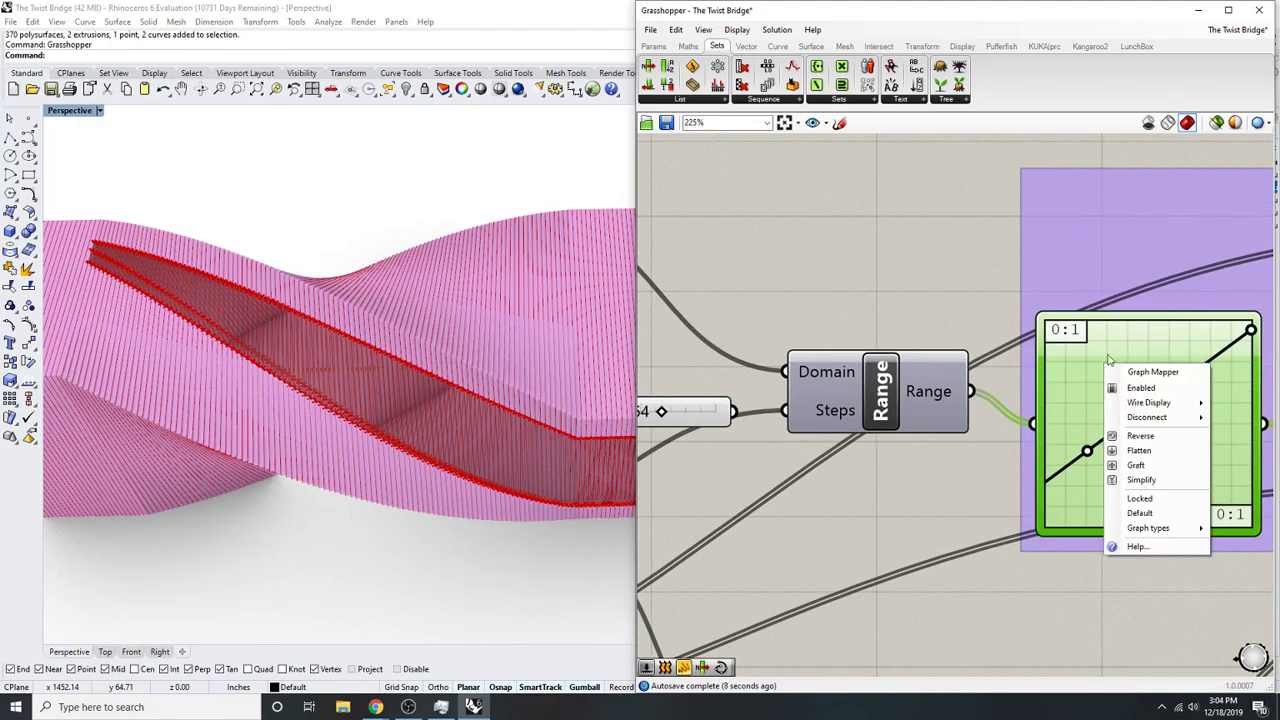
pyautogui.click(1118, 230)
pyautogui.moveTo(1023, 256); pyautogui.dragTo(936, 275, button='right')
pyautogui.scroll(-2, 720, 296)
pyautogui.doubleClick(771, 295)
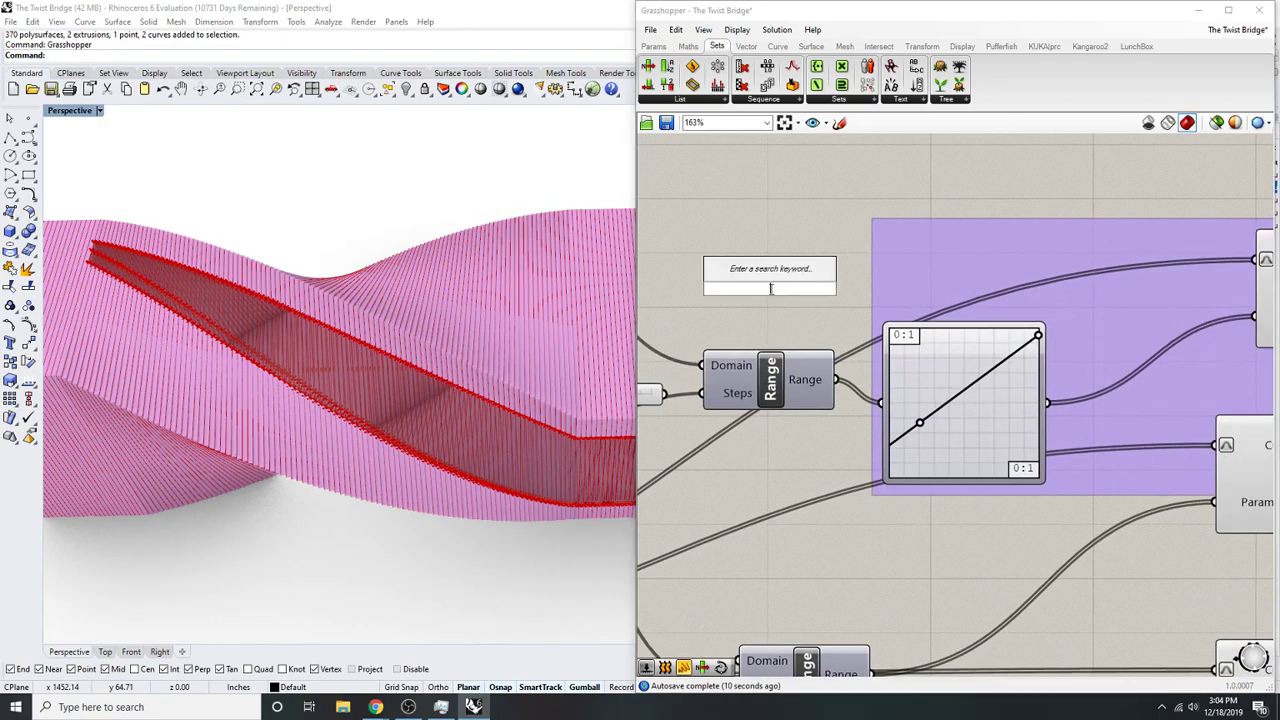
pyautogui.write('graph ma')
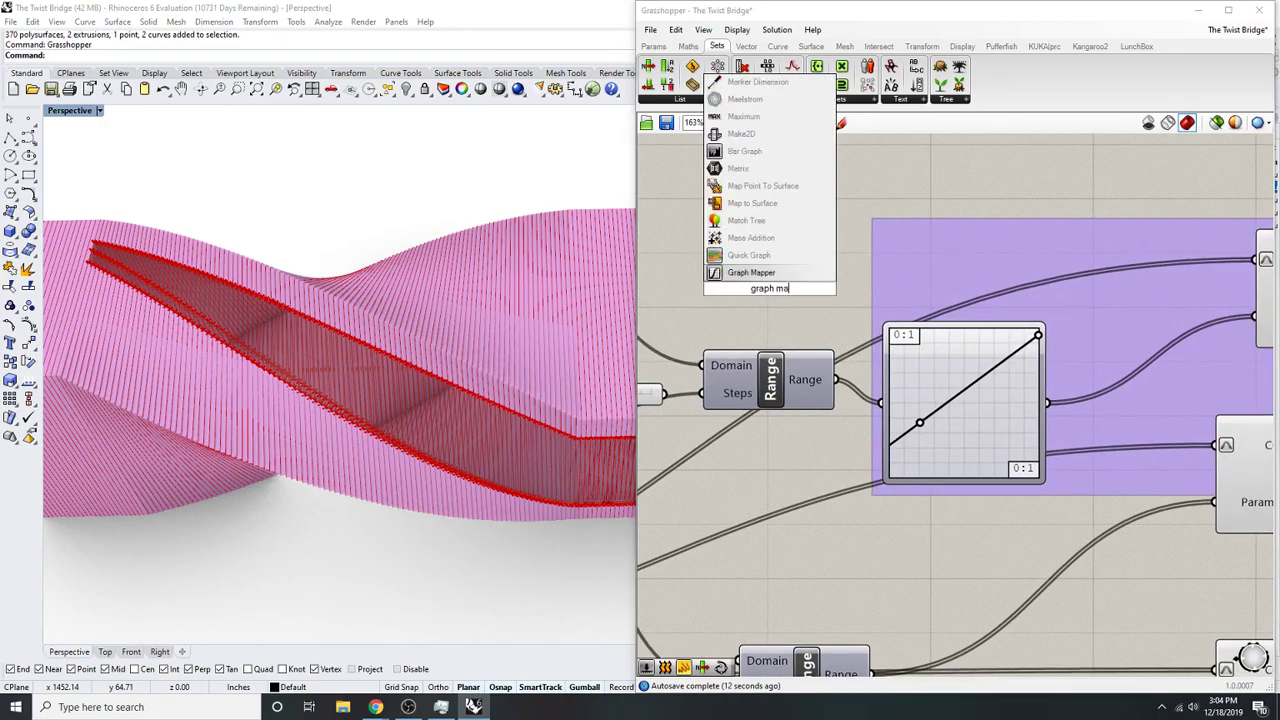
pyautogui.press('Return')
pyautogui.scroll(-2, 771, 294)
pyautogui.moveTo(771, 294); pyautogui.dragTo(757, 390)
# - Set the new Graph Mapper to the Sine graph type and connect its output to the uppermost Evaluate Curve's Parameter
pyautogui.scroll(3, 918, 302)
pyautogui.rightClick(1074, 270)
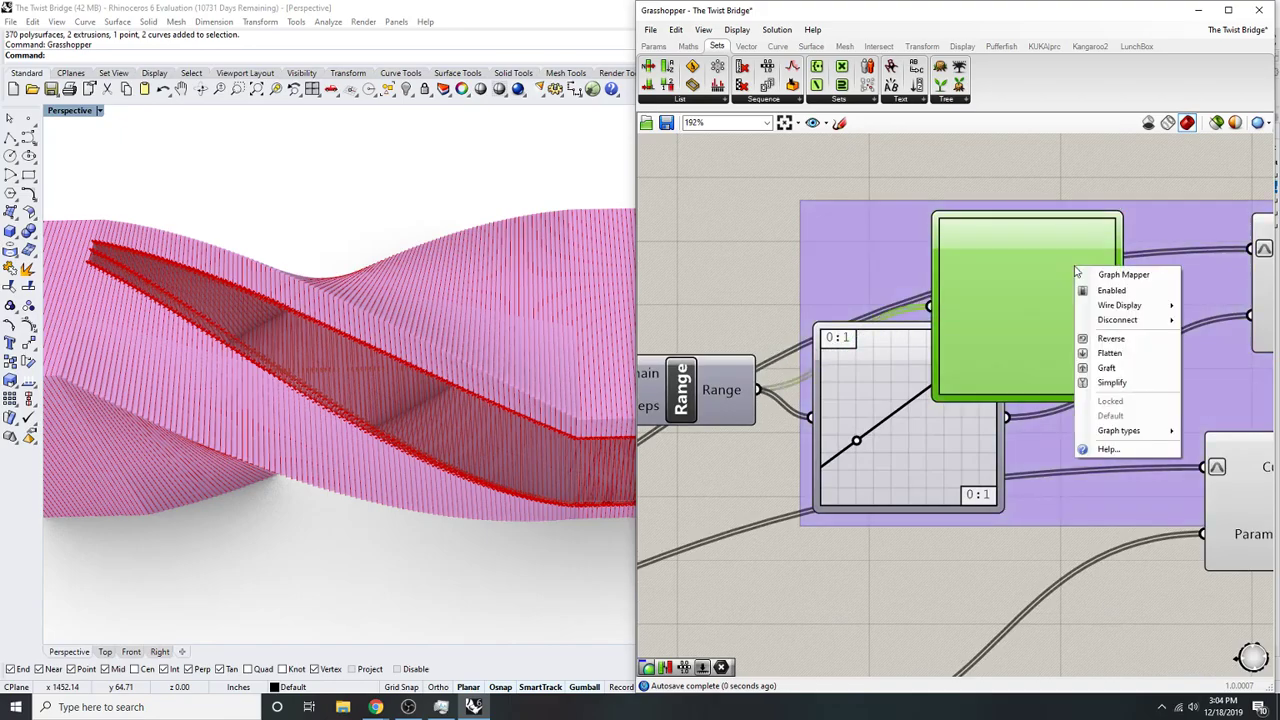
pyautogui.moveTo(1122, 433)
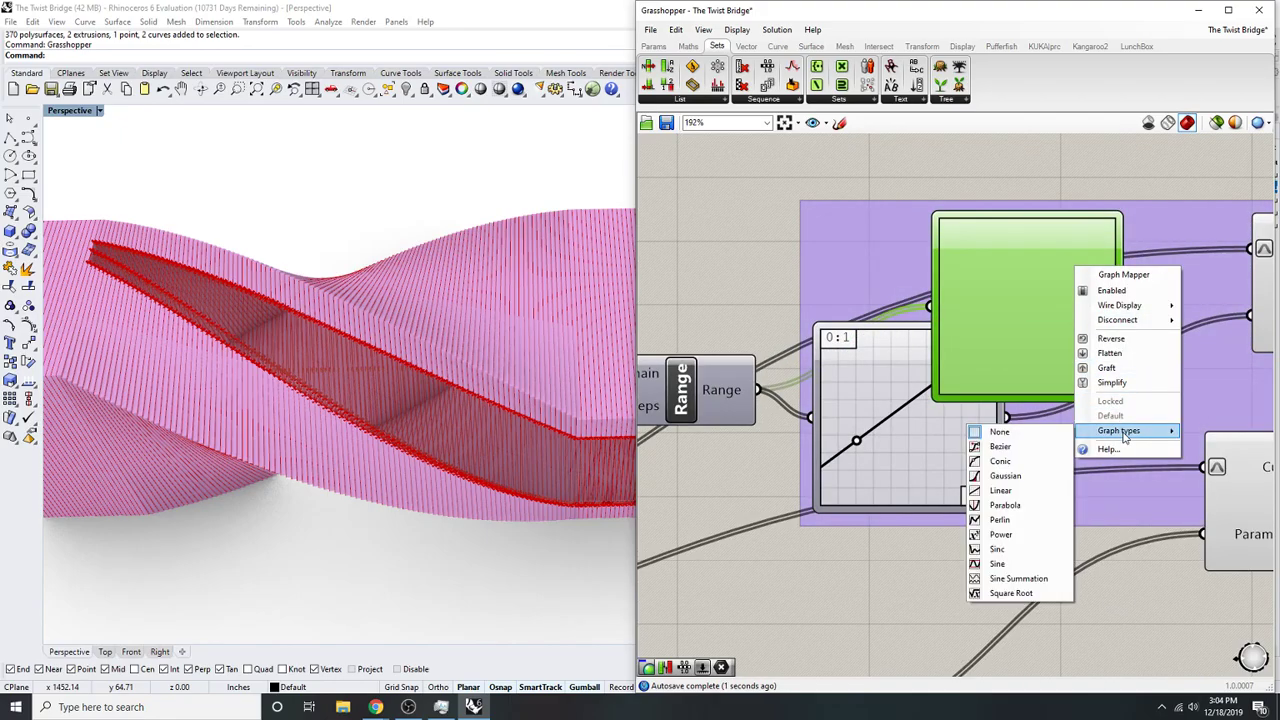
pyautogui.click(1000, 560)
pyautogui.moveTo(1061, 366); pyautogui.dragTo(1003, 411, button='right')
pyautogui.moveTo(1068, 353); pyautogui.dragTo(1192, 360)
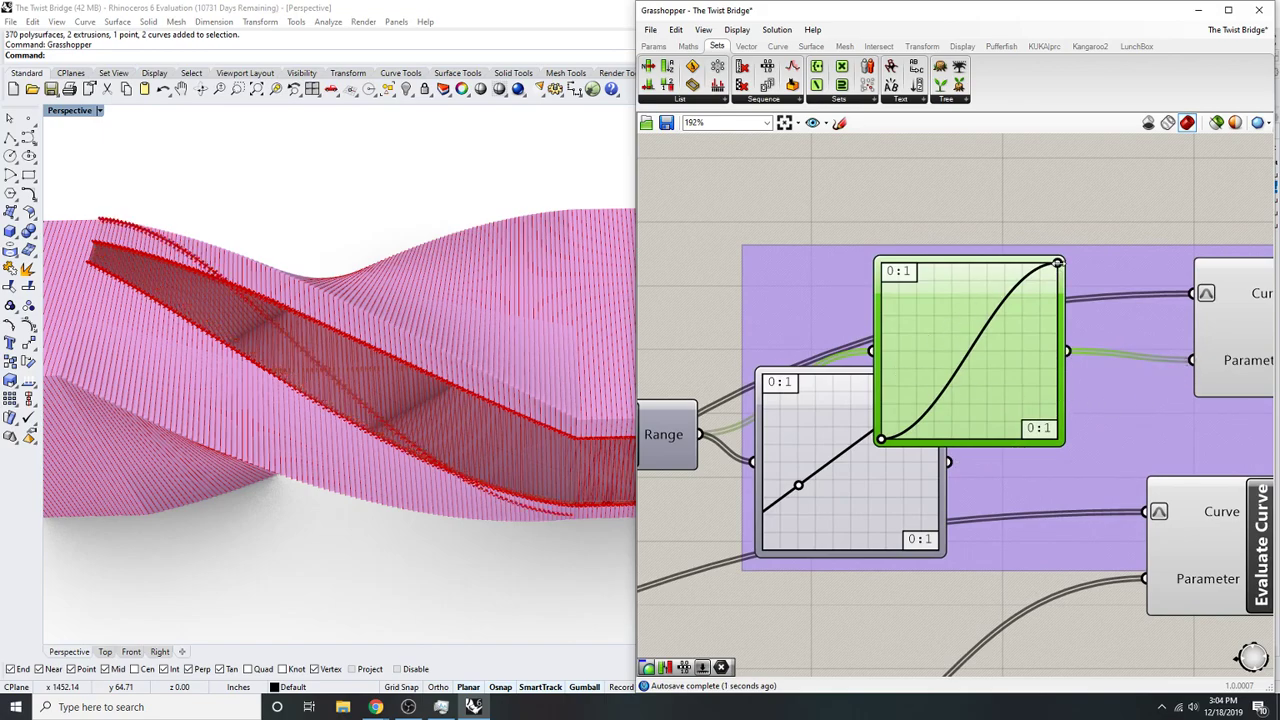
# - Raise the Sine graph's start handle and lower its end handle so the points follow the window opening's lower edge
pyautogui.moveTo(1056, 265)
pyautogui.mouseDown()
pyautogui.moveTo(1055, 282)
pyautogui.moveTo(1057, 262)
pyautogui.mouseUp()
pyautogui.moveTo(880, 440); pyautogui.dragTo(882, 403)
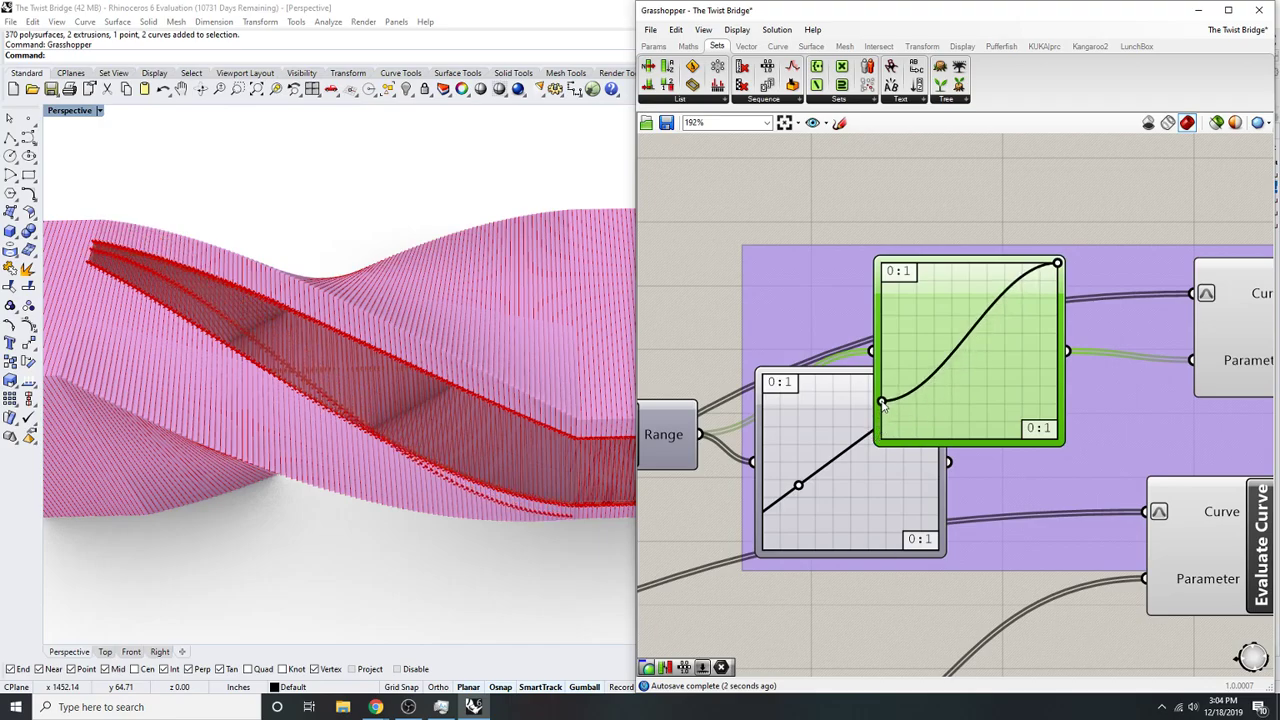
pyautogui.moveTo(1057, 262); pyautogui.dragTo(1057, 294)
pyautogui.scroll(10, 575, 472)
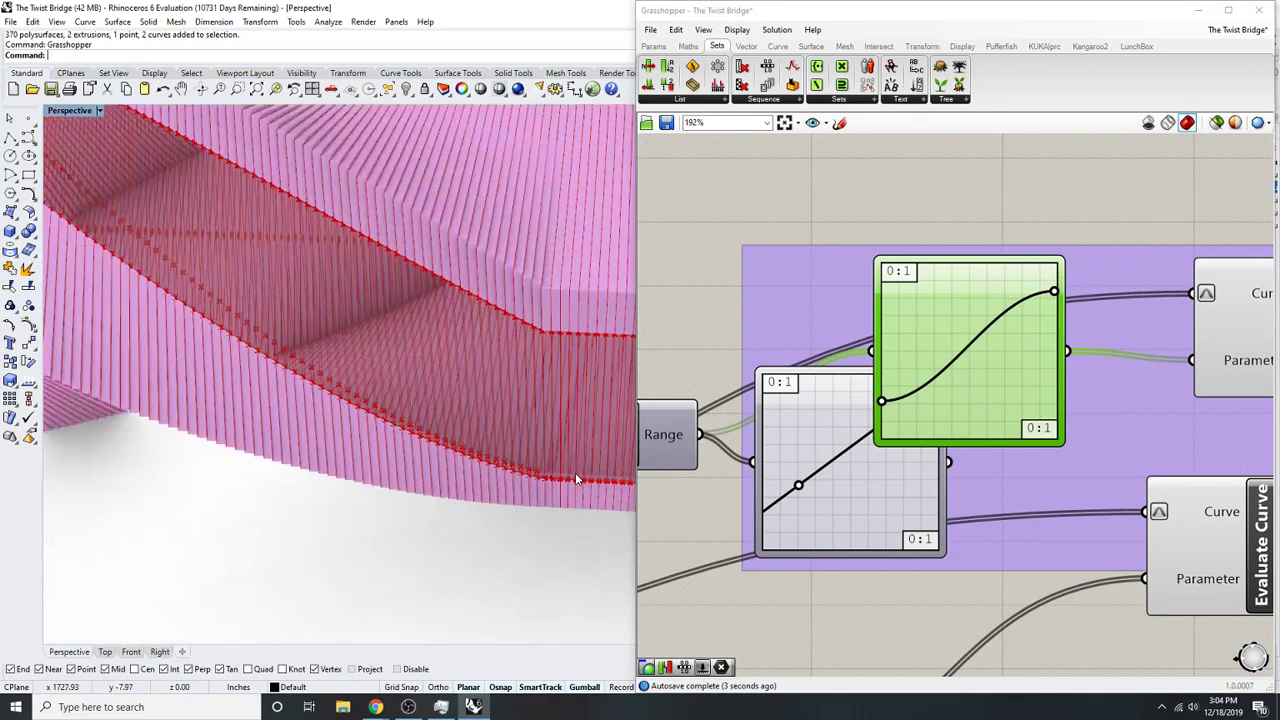
pyautogui.scroll(-2, 481, 500)
pyautogui.moveTo(1057, 291)
pyautogui.mouseDown()
pyautogui.moveTo(1053, 302)
pyautogui.moveTo(1057, 287)
pyautogui.mouseUp()
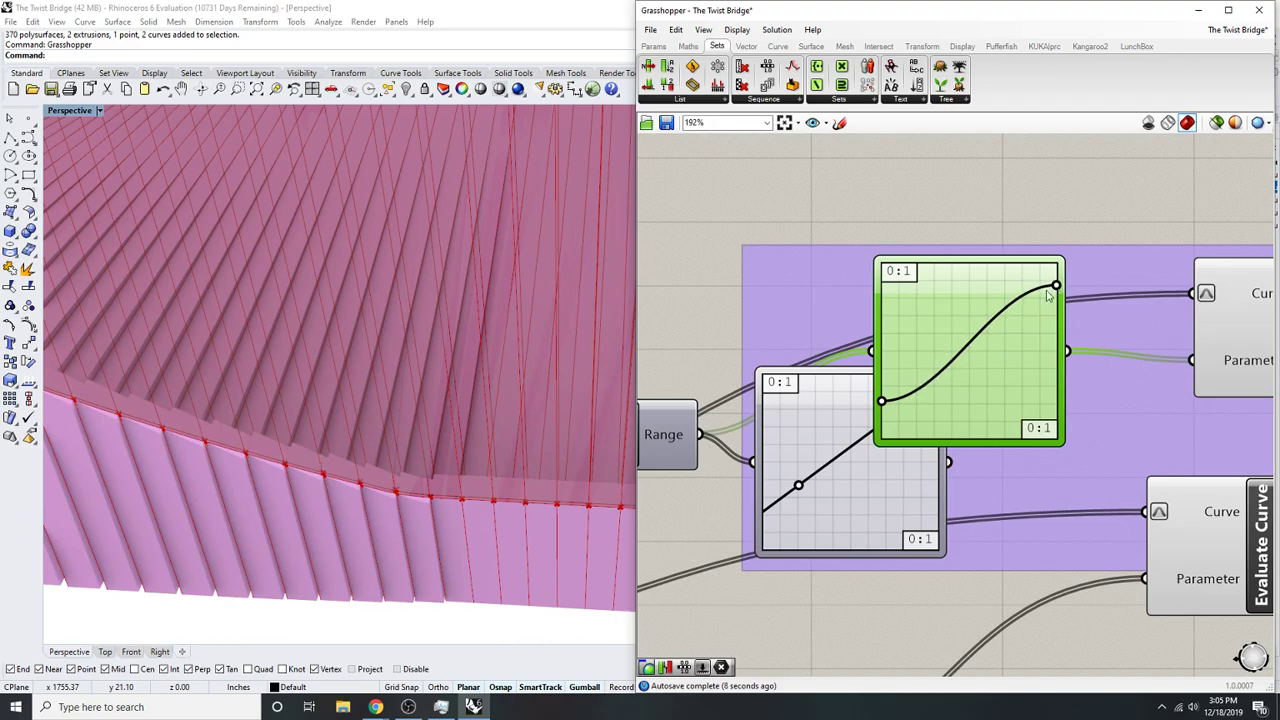
# - Switch to Chrome to compare the curved row of points with the BIG-twist-hero.jpg photo, and return to the model
pyautogui.scroll(-5, 505, 354)
pyautogui.moveTo(505, 354); pyautogui.dragTo(314, 340, button='right')
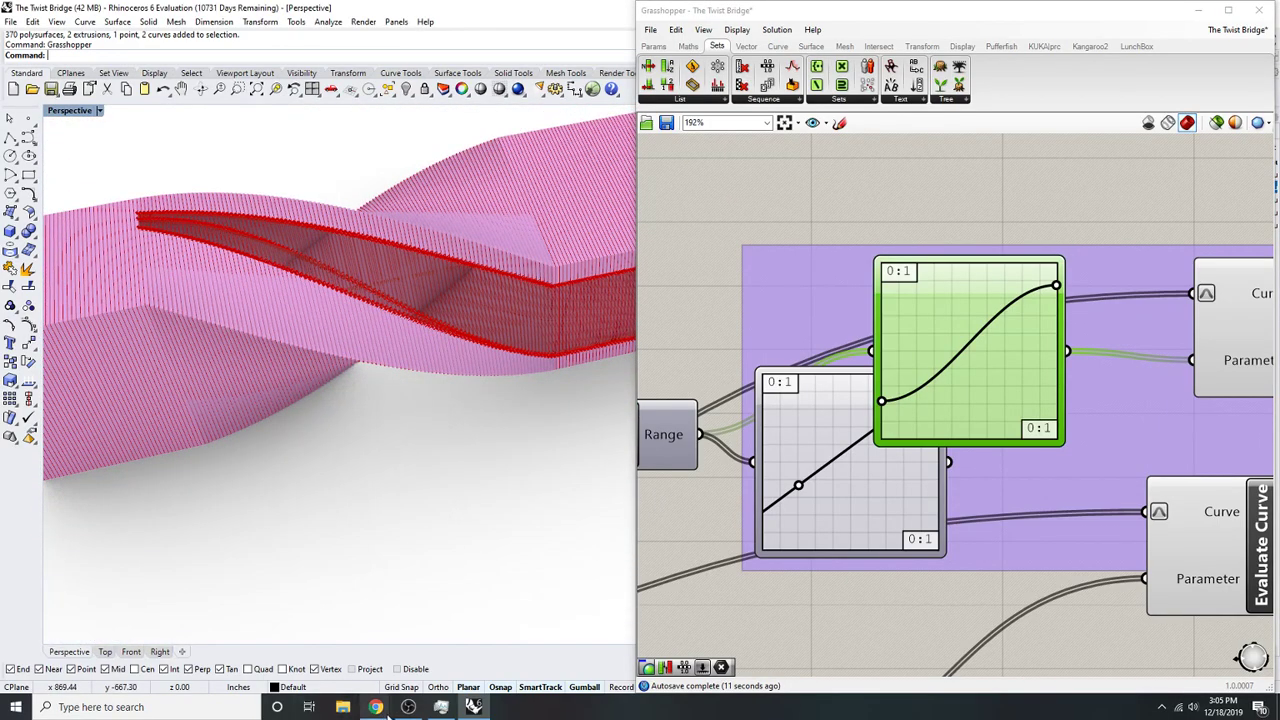
pyautogui.moveTo(375, 707)
pyautogui.moveTo(454, 660)
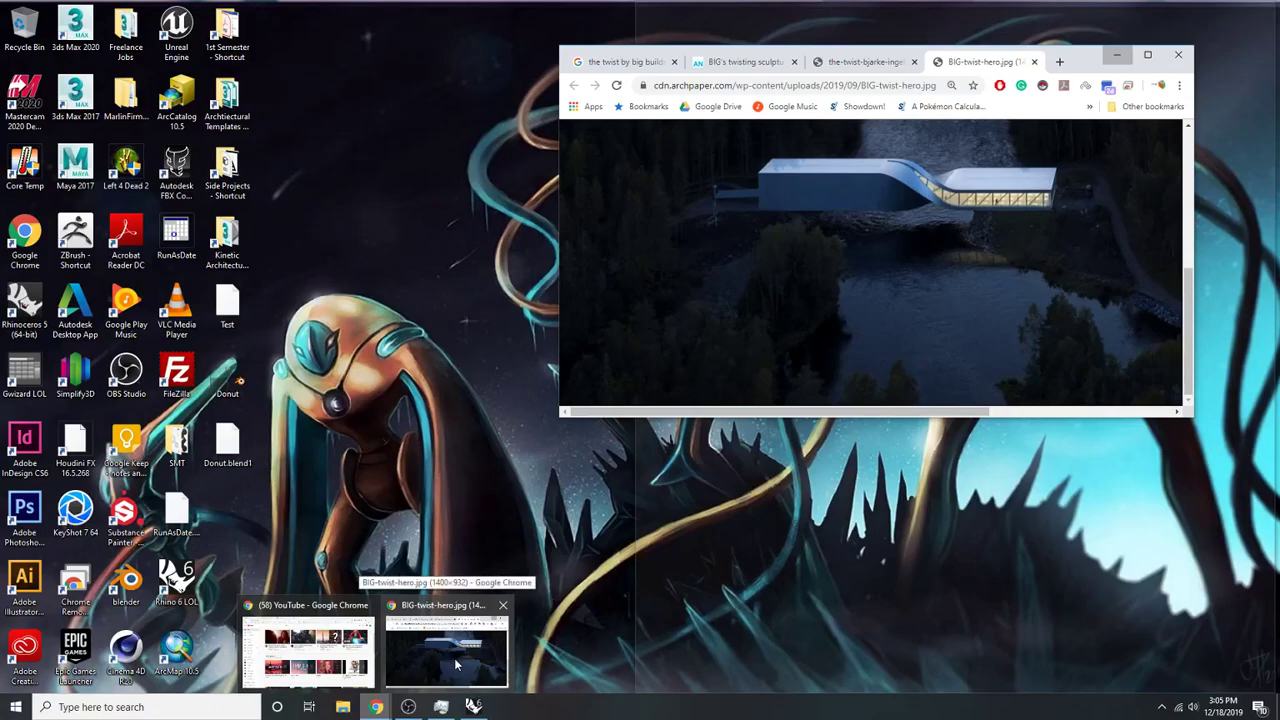
pyautogui.click(455, 663)
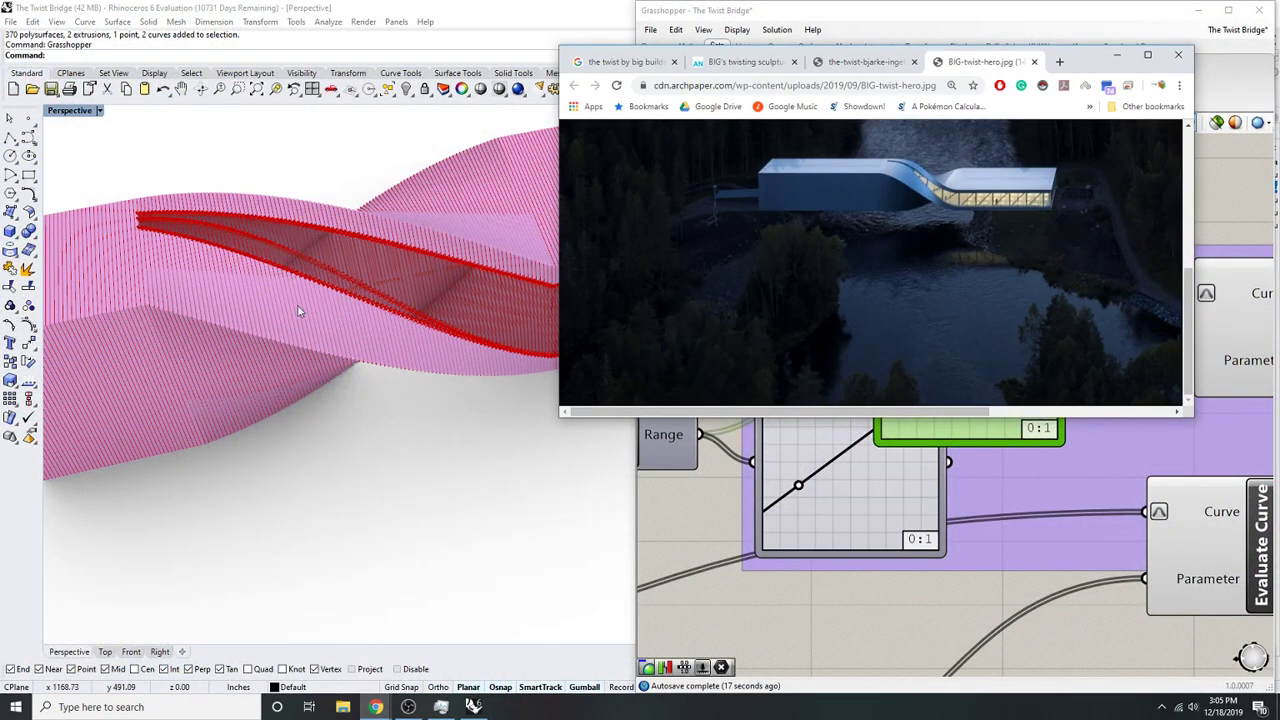
pyautogui.click(1117, 55)
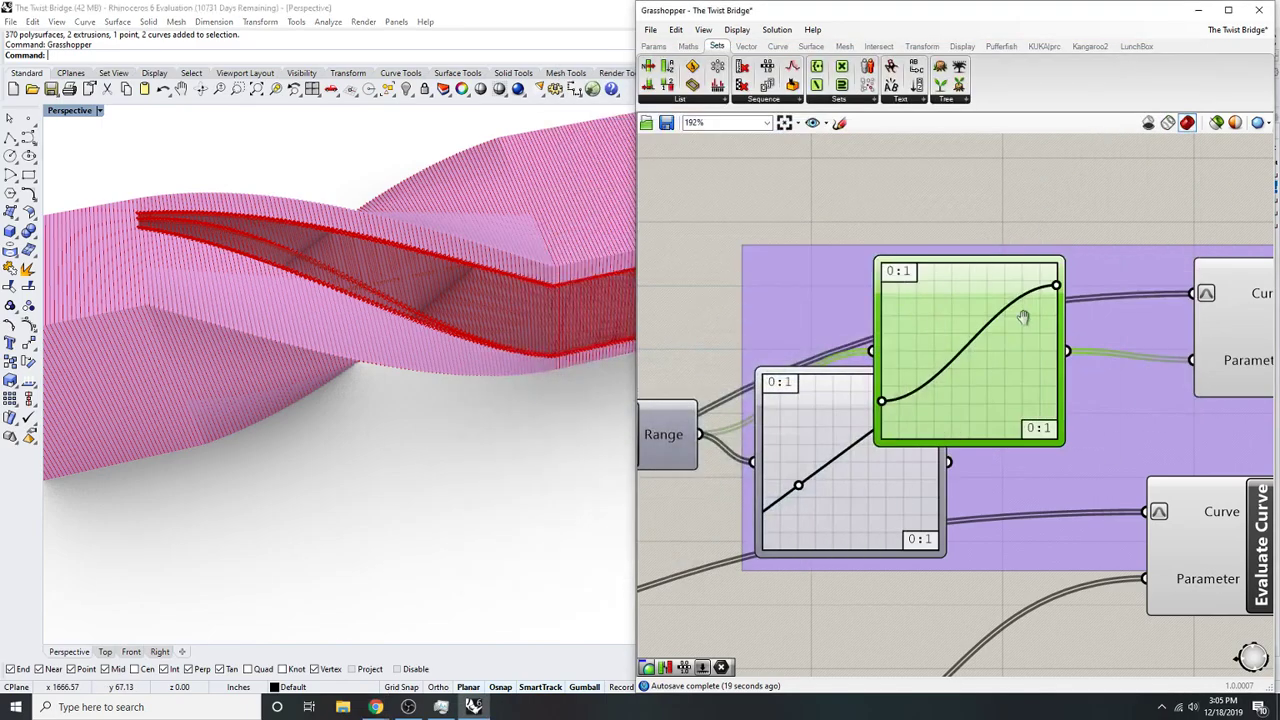
# - Delete the old linear Graph Mapper beside the new Sine one
pyautogui.scroll(-3, 1029, 323)
pyautogui.scroll(2, 920, 334)
pyautogui.click(926, 418)
pyautogui.moveTo(926, 418); pyautogui.dragTo(856, 410, button='right')
pyautogui.press('Delete')
pyautogui.scroll(-3, 846, 362)
pyautogui.scroll(1, 906, 346)
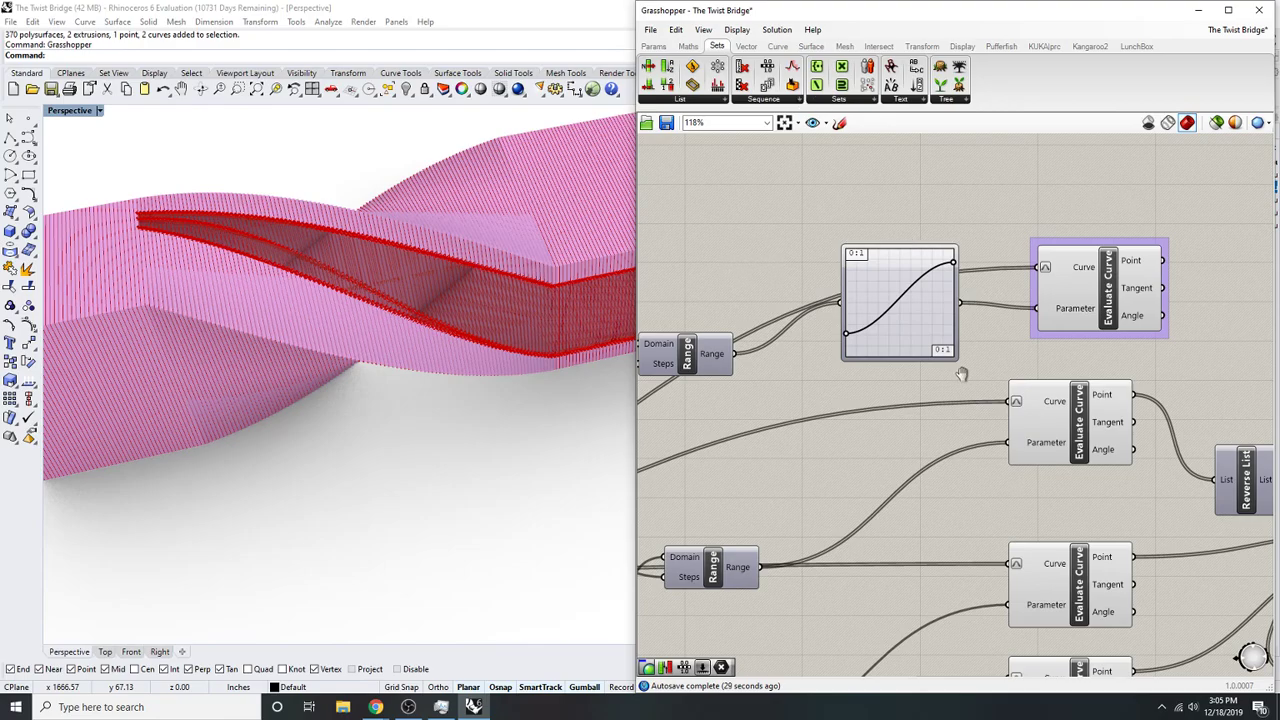
# - Group the Sine Graph Mapper with the uppermost Evaluate Curve component
pyautogui.scroll(-5, 964, 377)
pyautogui.moveTo(964, 377); pyautogui.dragTo(775, 366, button='right')
pyautogui.scroll(2, 766, 374)
pyautogui.moveTo(951, 334); pyautogui.dragTo(1040, 348, button='right')
pyautogui.moveTo(1047, 352); pyautogui.dragTo(843, 289)
pyautogui.middleClick(904, 262)
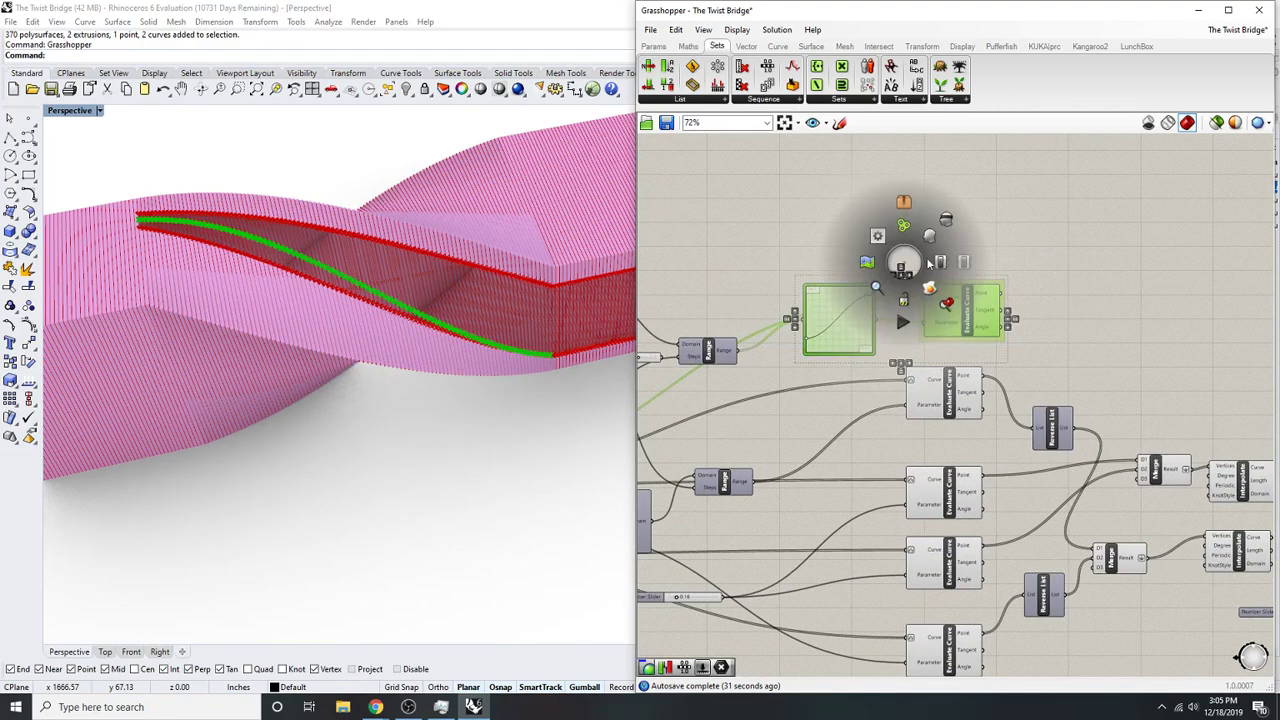
pyautogui.click(913, 232)
pyautogui.scroll(3, 982, 348)
pyautogui.scroll(-4, 982, 348)
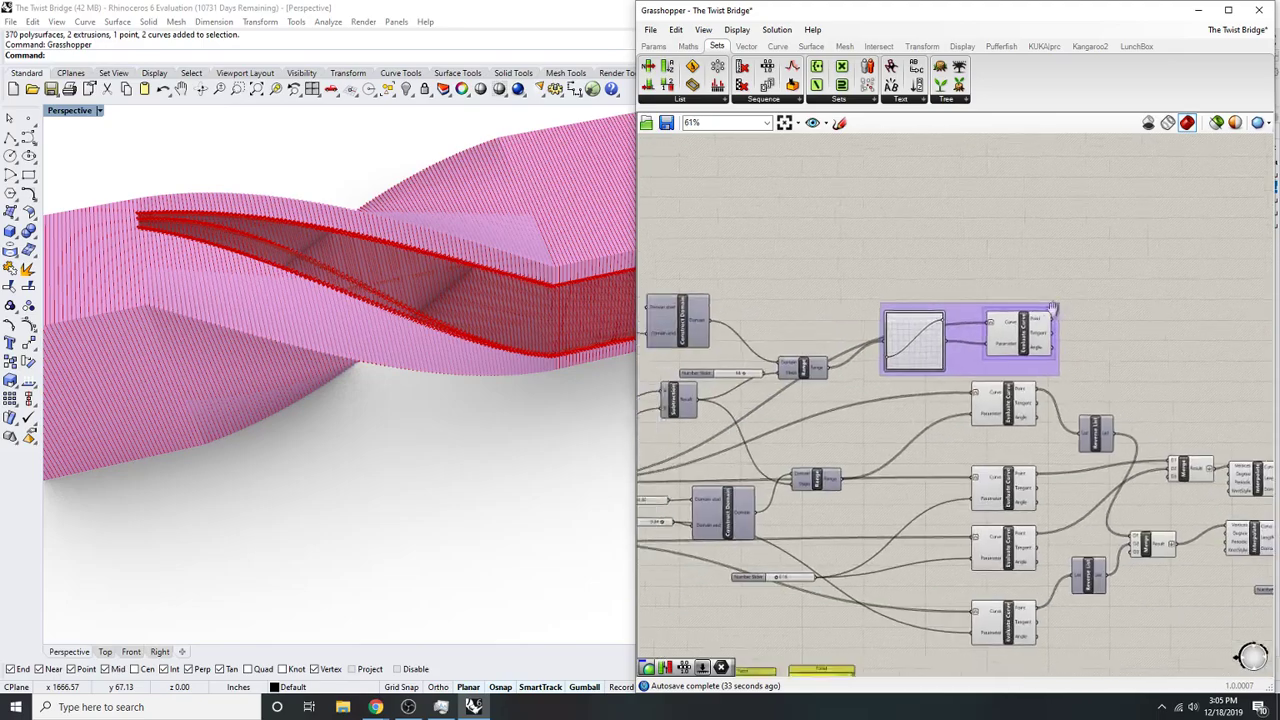
# - Replace the upper Reverse List's input with the Point output of the uppermost, Graph Mapper-driven Evaluate Curve
pyautogui.moveTo(1202, 410); pyautogui.dragTo(905, 359, button='right')
pyautogui.scroll(-2, 905, 359)
pyautogui.scroll(3, 905, 359)
pyautogui.click(727, 335)
pyautogui.moveTo(729, 336); pyautogui.dragTo(990, 410, button='right')
pyautogui.scroll(2, 948, 374)
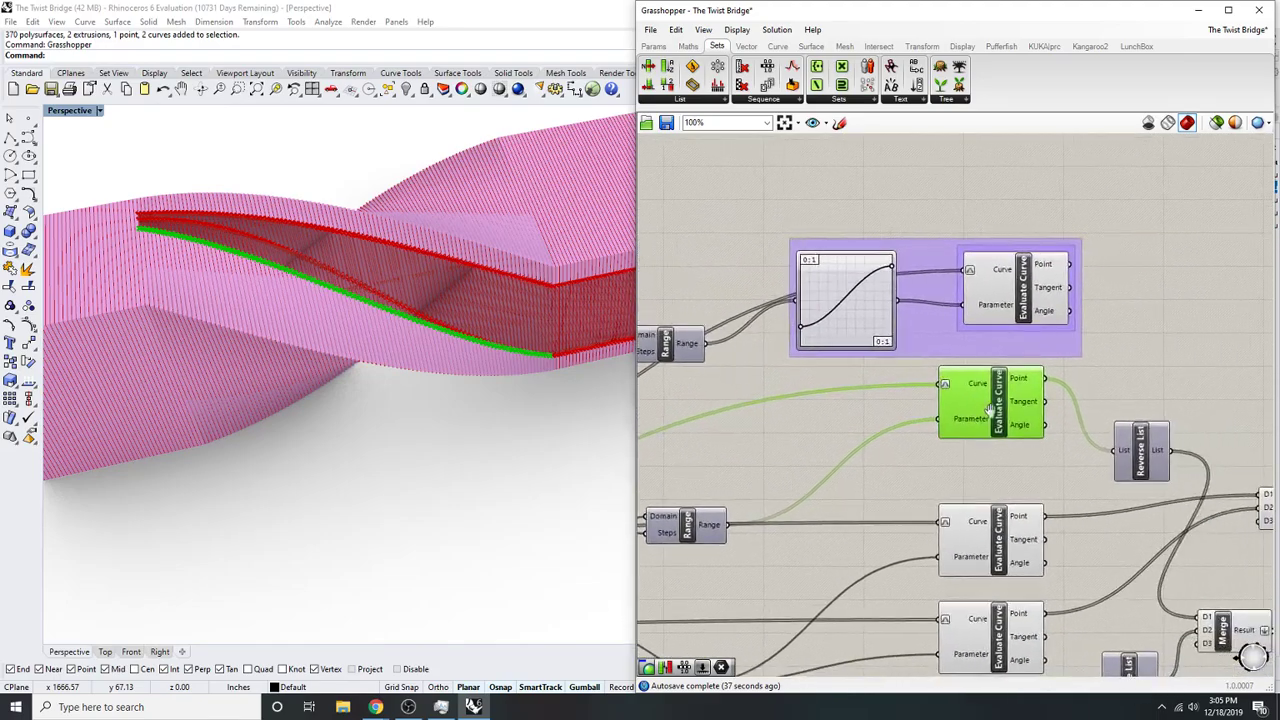
pyautogui.moveTo(1115, 451); pyautogui.dragTo(1069, 264)
pyautogui.click(1189, 268)
pyautogui.moveTo(1116, 310); pyautogui.dragTo(1105, 317, button='right')
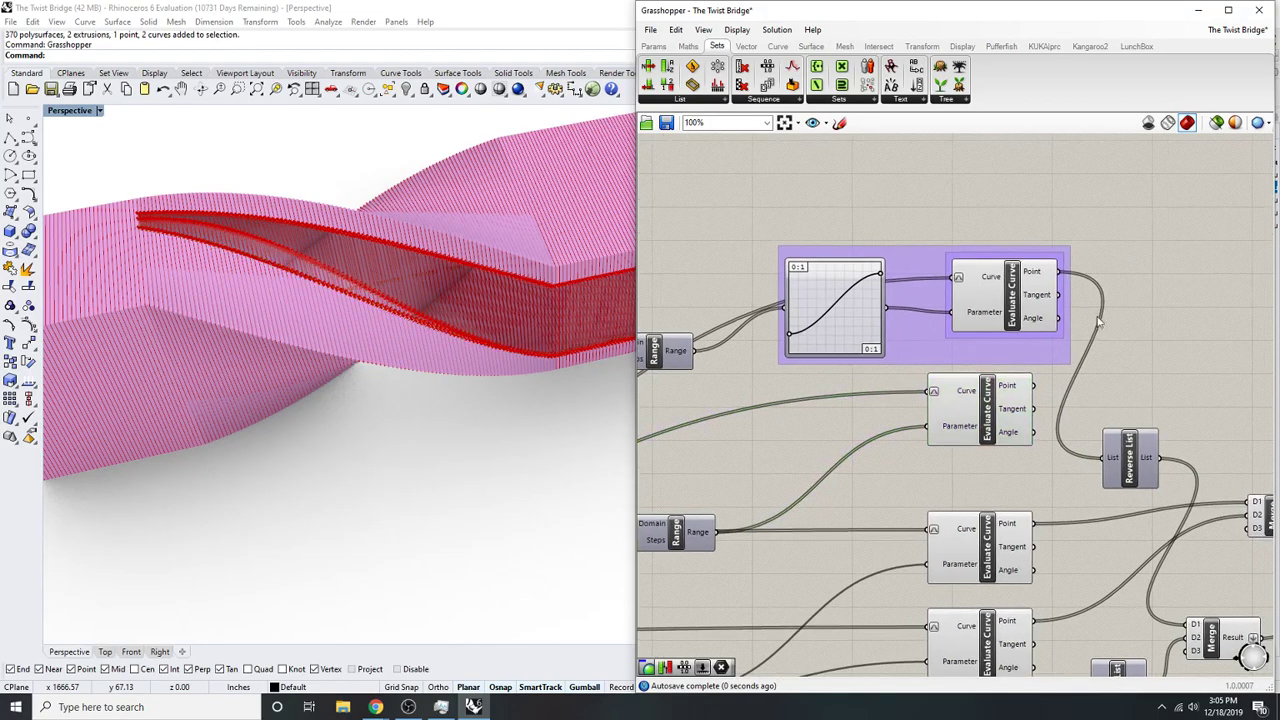
# - Shift the Sine graph's start handle slightly inward and inspect the narrow tip of the window opening
pyautogui.moveTo(342, 258); pyautogui.dragTo(350, 349, button='right')
pyautogui.moveTo(556, 322); pyautogui.dragTo(500, 332, button='right')
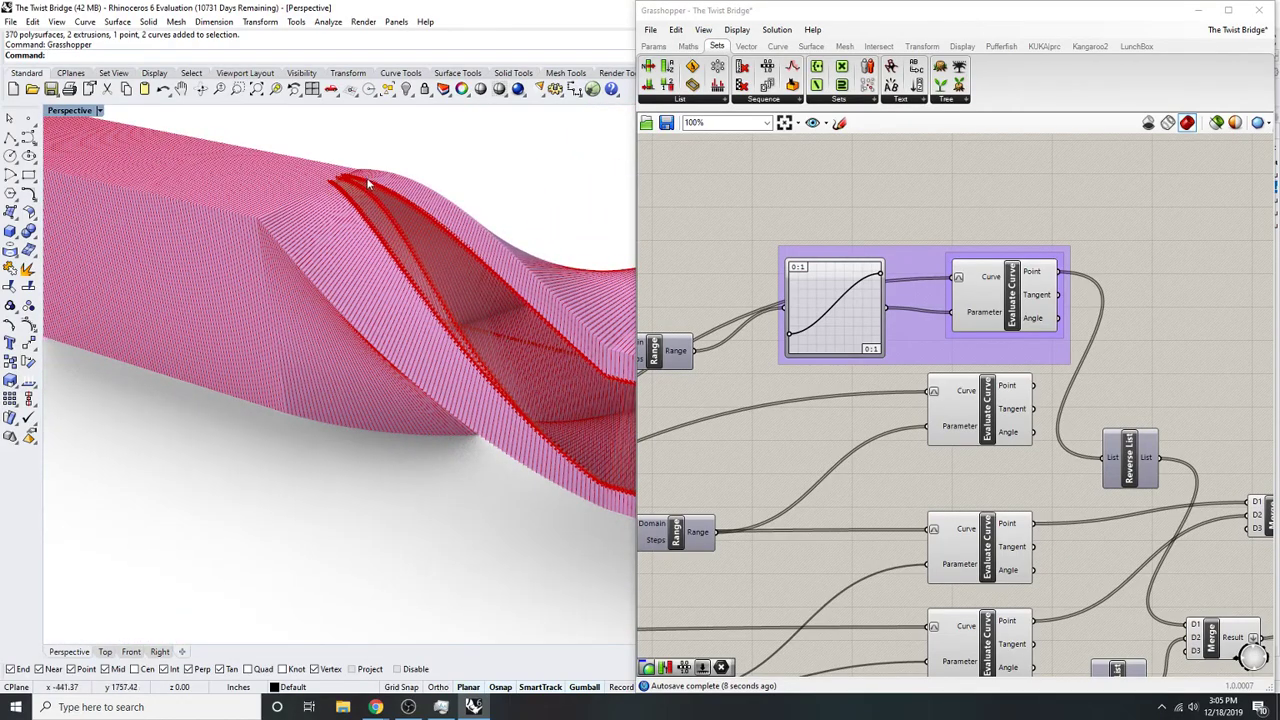
pyautogui.scroll(3, 819, 339)
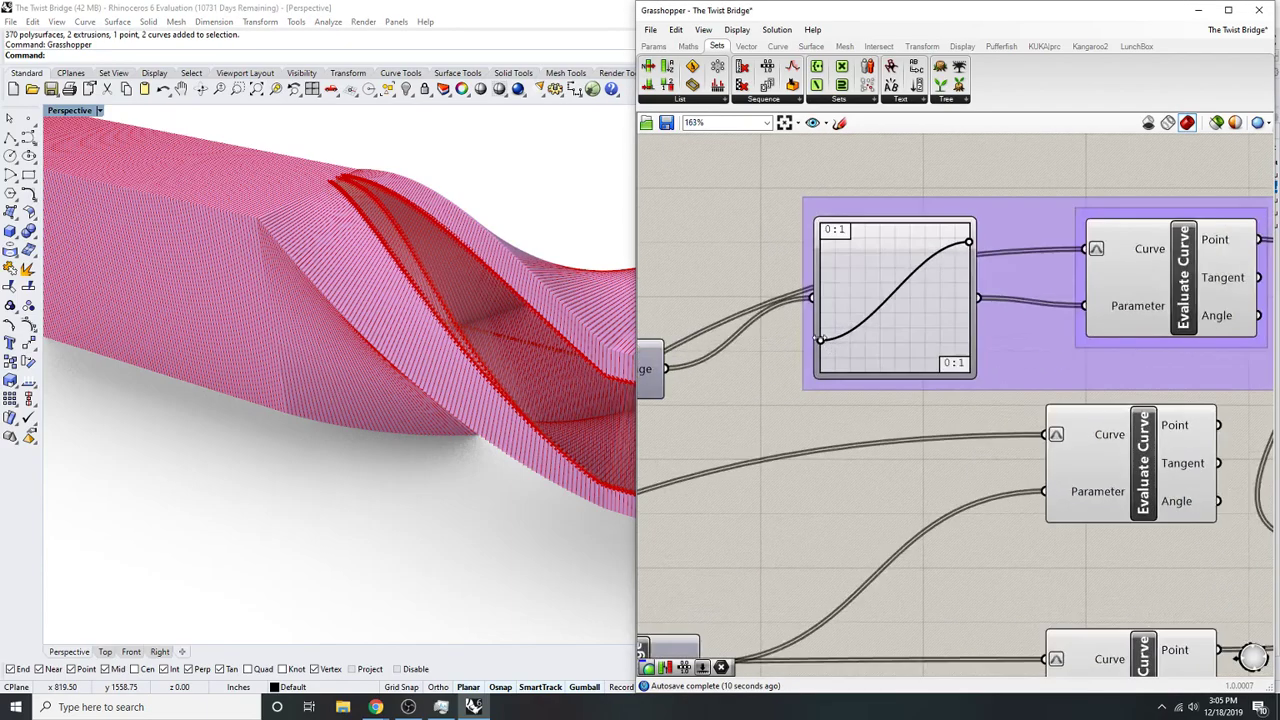
pyautogui.moveTo(822, 345); pyautogui.dragTo(840, 345)
pyautogui.moveTo(463, 229); pyautogui.dragTo(523, 300, button='right')
pyautogui.scroll(-3, 968, 430)
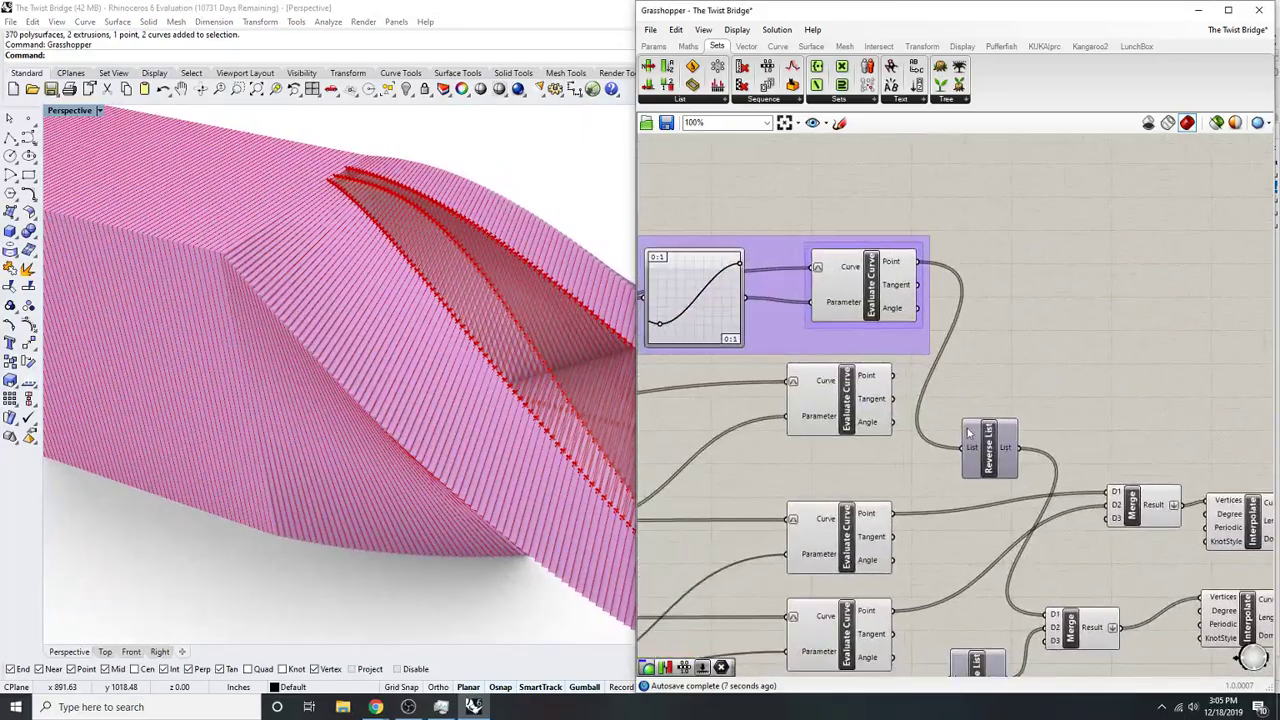
# - Rewire the upper Reverse List's input to the Point output of the second Evaluate Curve, below the grouped Graph Mapper one
pyautogui.moveTo(923, 398); pyautogui.dragTo(892, 376)
pyautogui.moveTo(1114, 368); pyautogui.dragTo(1072, 380, button='right')
pyautogui.moveTo(502, 336); pyautogui.dragTo(423, 192, button='right')
pyautogui.moveTo(783, 240); pyautogui.dragTo(723, 251, button='right')
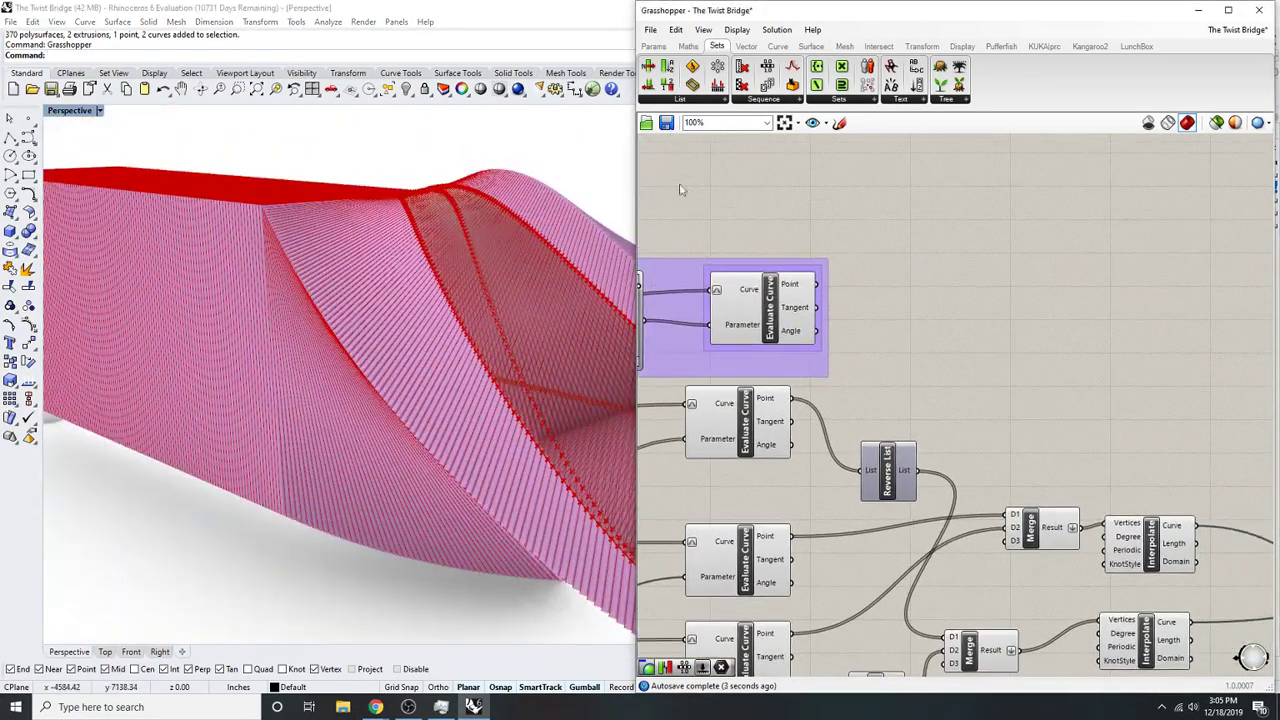
pyautogui.moveTo(663, 189); pyautogui.dragTo(810, 204, button='right')
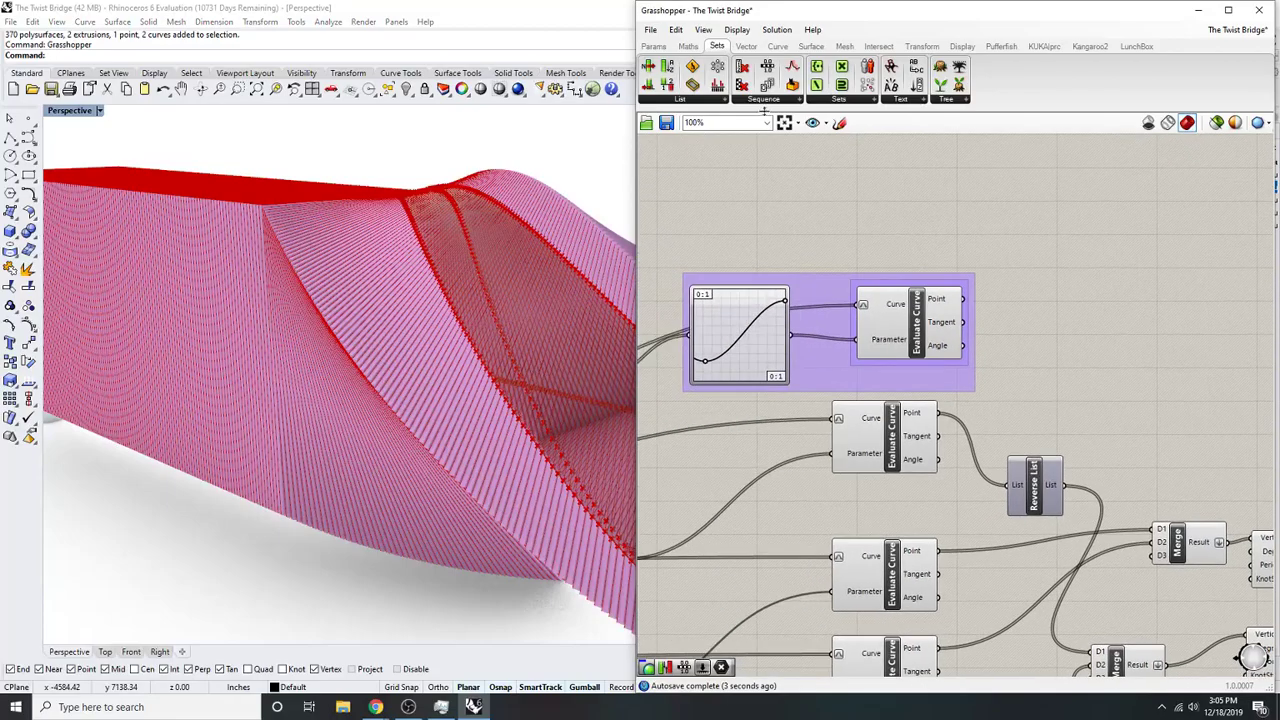
# - Save the Grasshopper definition and close the Grasshopper window
pyautogui.click(667, 123)
pyautogui.click(455, 22)
pyautogui.click(99, 111)
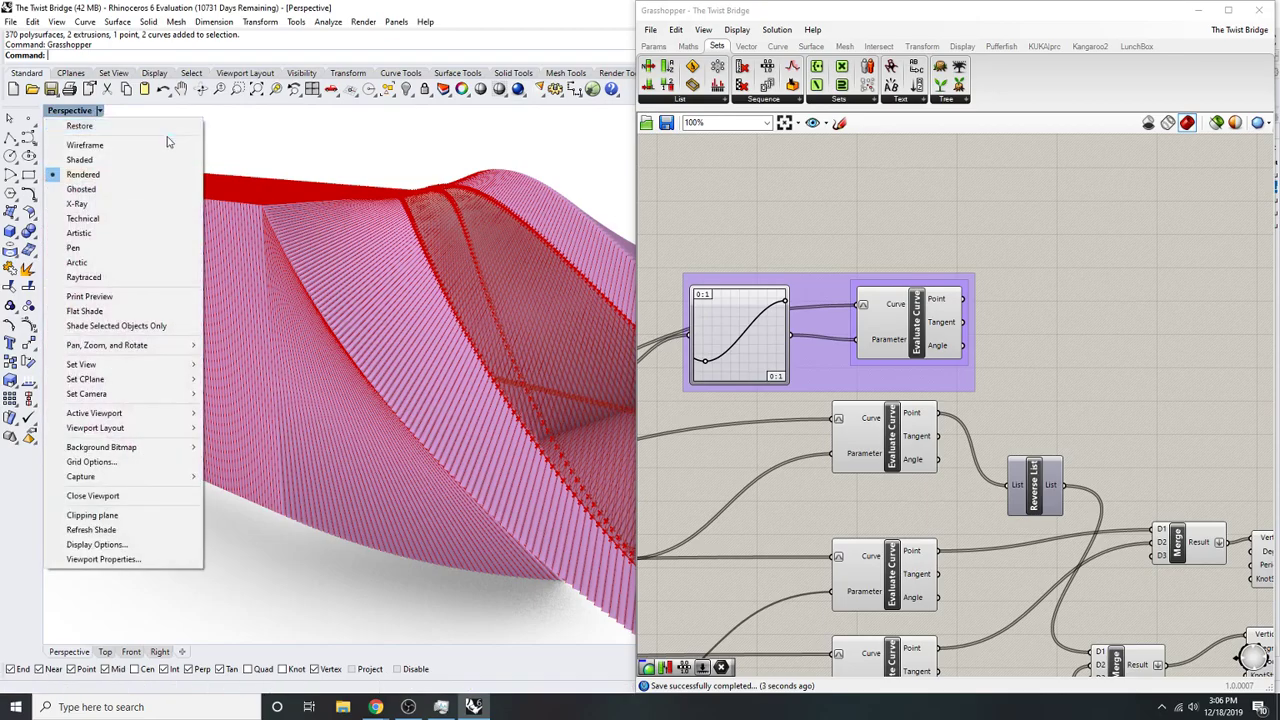
pyautogui.click(363, 134)
pyautogui.scroll(-1, 616, 184)
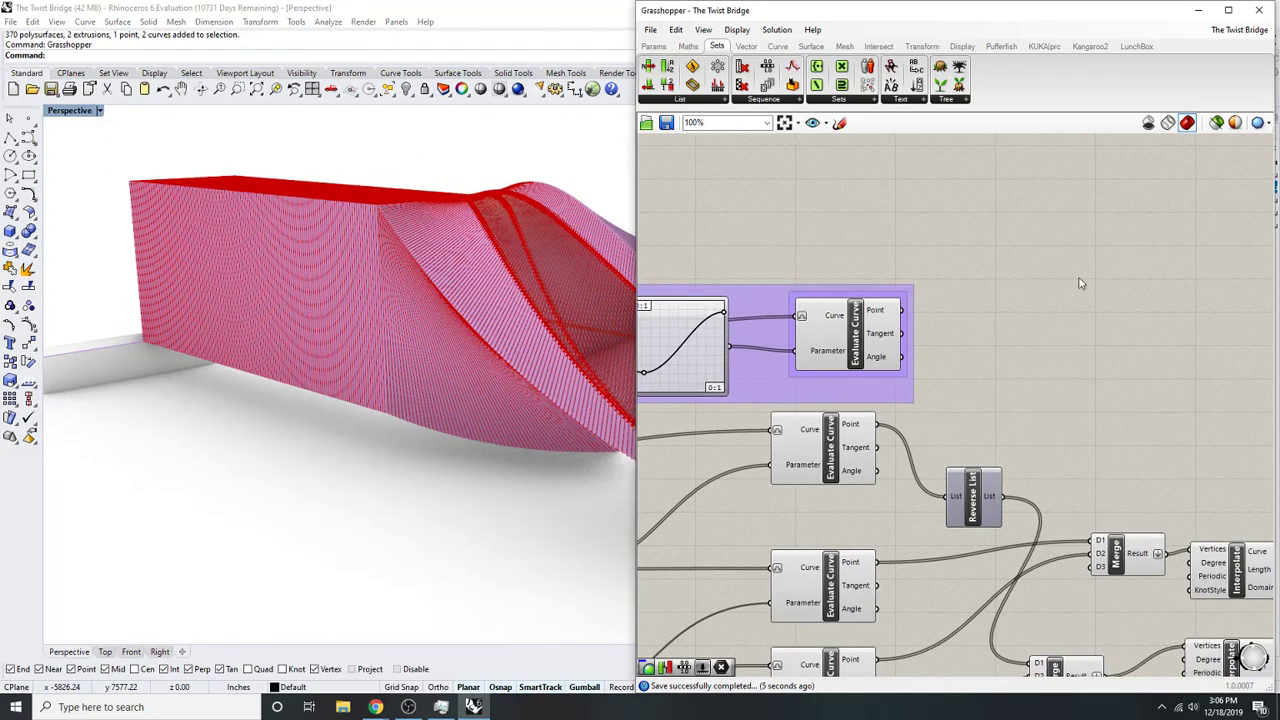
pyautogui.moveTo(913, 296); pyautogui.dragTo(1162, 292, button='right')
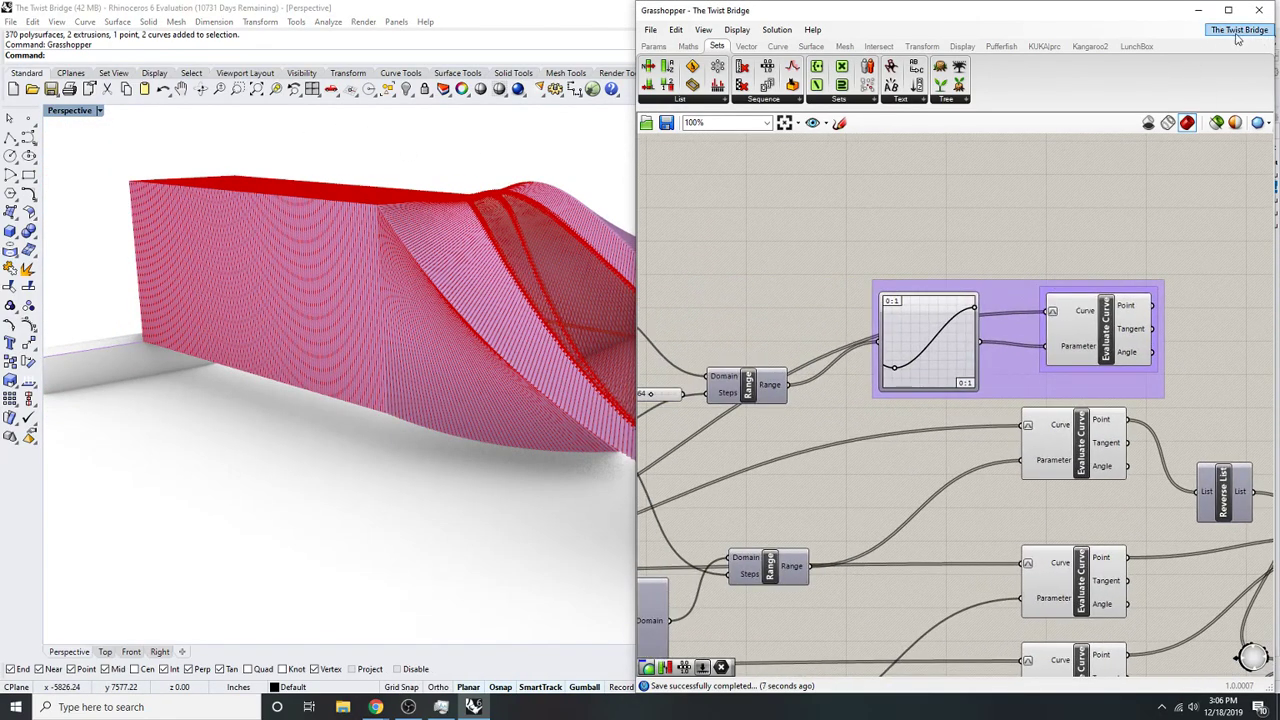
pyautogui.click(1257, 10)
# - Examine the baked bridge from its open end and around the twist, and save the Rhino file
pyautogui.moveTo(720, 271); pyautogui.dragTo(620, 194, button='right')
pyautogui.scroll(3, 529, 306)
pyautogui.scroll(-3, 529, 306)
pyautogui.moveTo(529, 306)
pyautogui.mouseDown(button='right')
pyautogui.moveTo(733, 344)
pyautogui.moveTo(561, 326)
pyautogui.moveTo(600, 292)
pyautogui.moveTo(537, 306)
pyautogui.mouseUp(button='right')
pyautogui.scroll(5, 600, 292)
pyautogui.scroll(-5, 600, 292)
pyautogui.press('Return')
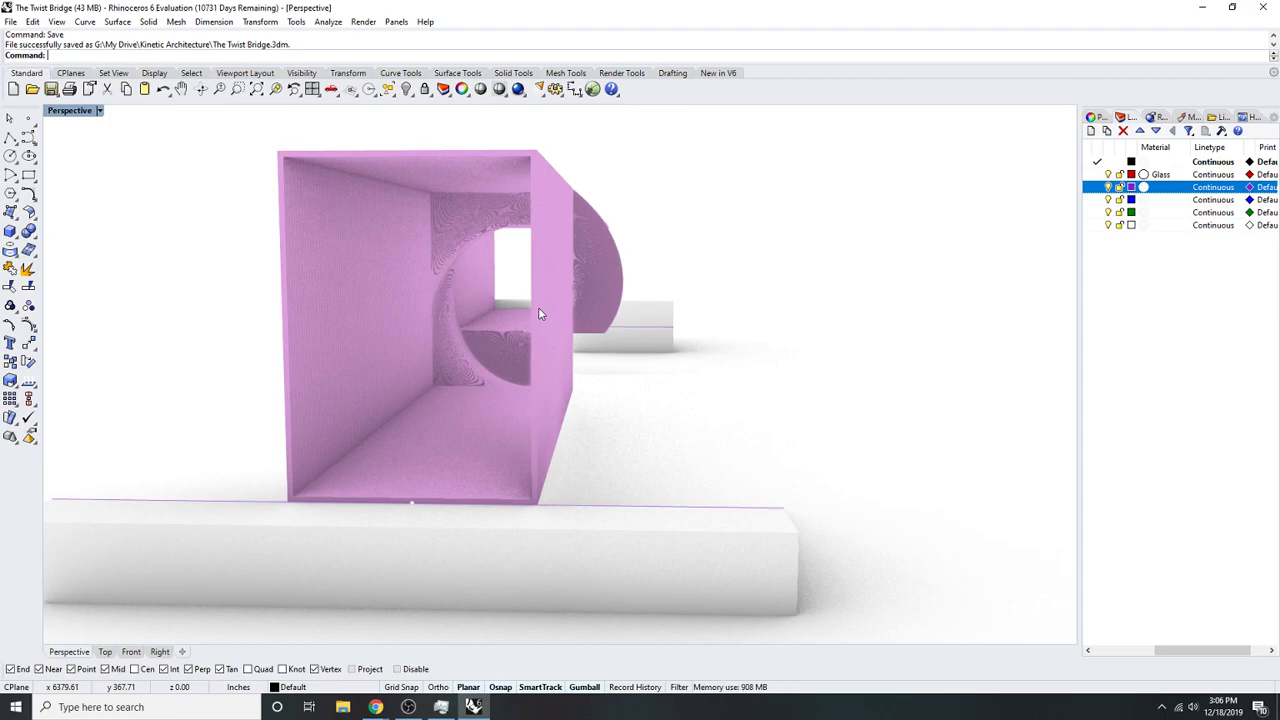
pyautogui.moveTo(590, 247); pyautogui.dragTo(578, 272, button='right')
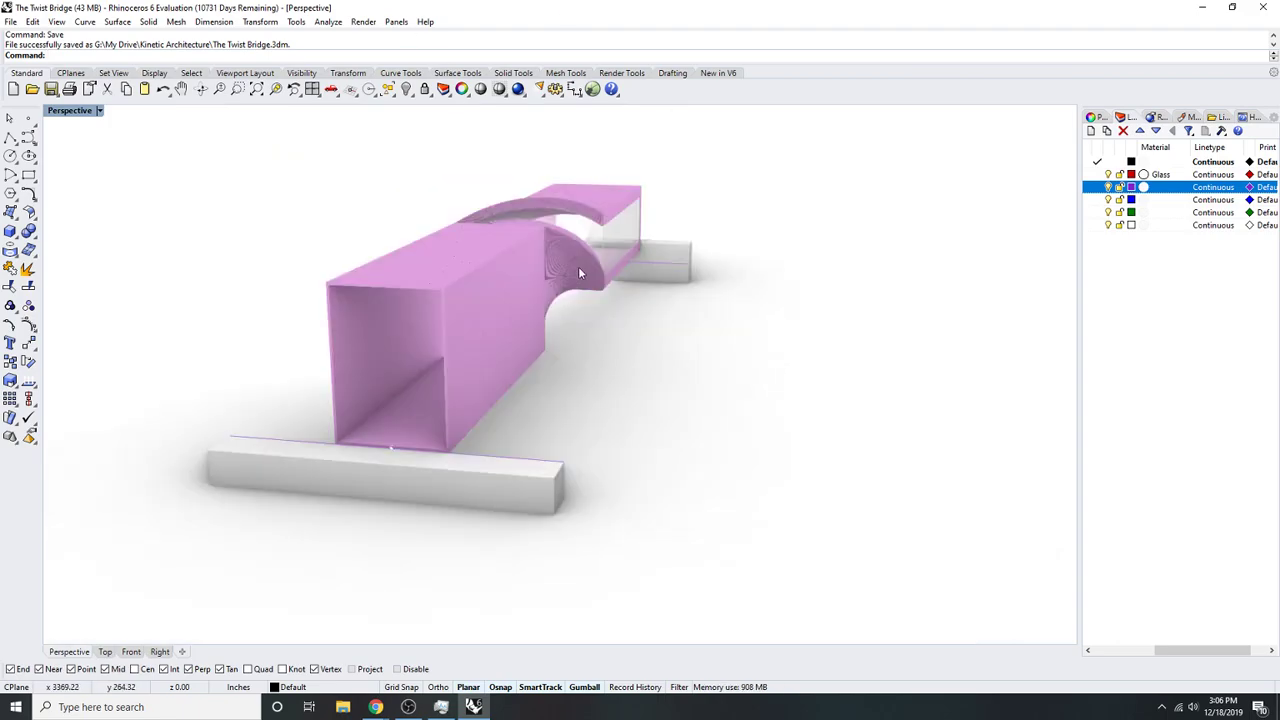
# - Reopen Grasshopper and ungroup all objects in the Rhino model
pyautogui.press('Return')
pyautogui.moveTo(549, 403); pyautogui.dragTo(380, 525, button='right')
pyautogui.hotkey('ctrl', 'a')
pyautogui.scroll(-2, 333, 422)
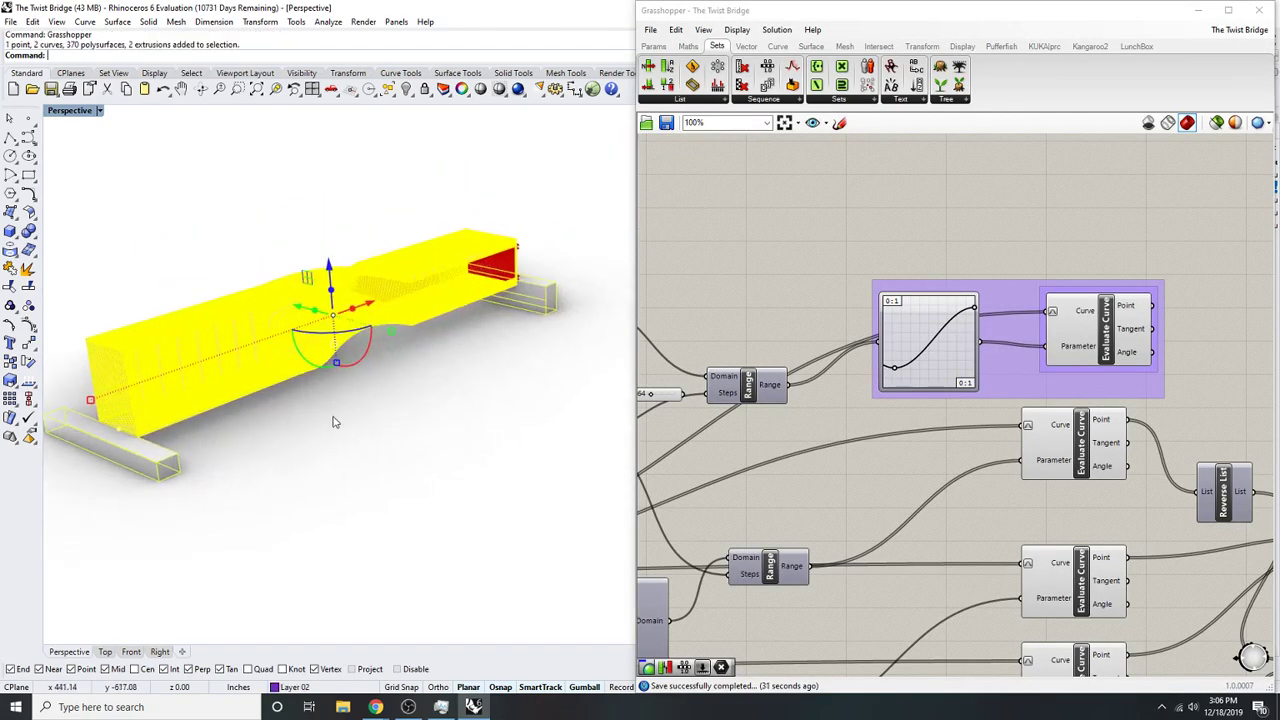
pyautogui.hotkey('ctrl', 'a')
pyautogui.write('ungroup')
pyautogui.press('Return')
pyautogui.press('Escape')
# - Select both support blocks with their curves and point, and move them sideways so the parametric bridge sits clear of the baked one
pyautogui.moveTo(266, 494); pyautogui.dragTo(157, 459)
pyautogui.keyDown('shift'); pyautogui.moveTo(596, 366); pyautogui.dragTo(541, 251); pyautogui.keyUp('shift')
pyautogui.scroll(-4, 500, 262)
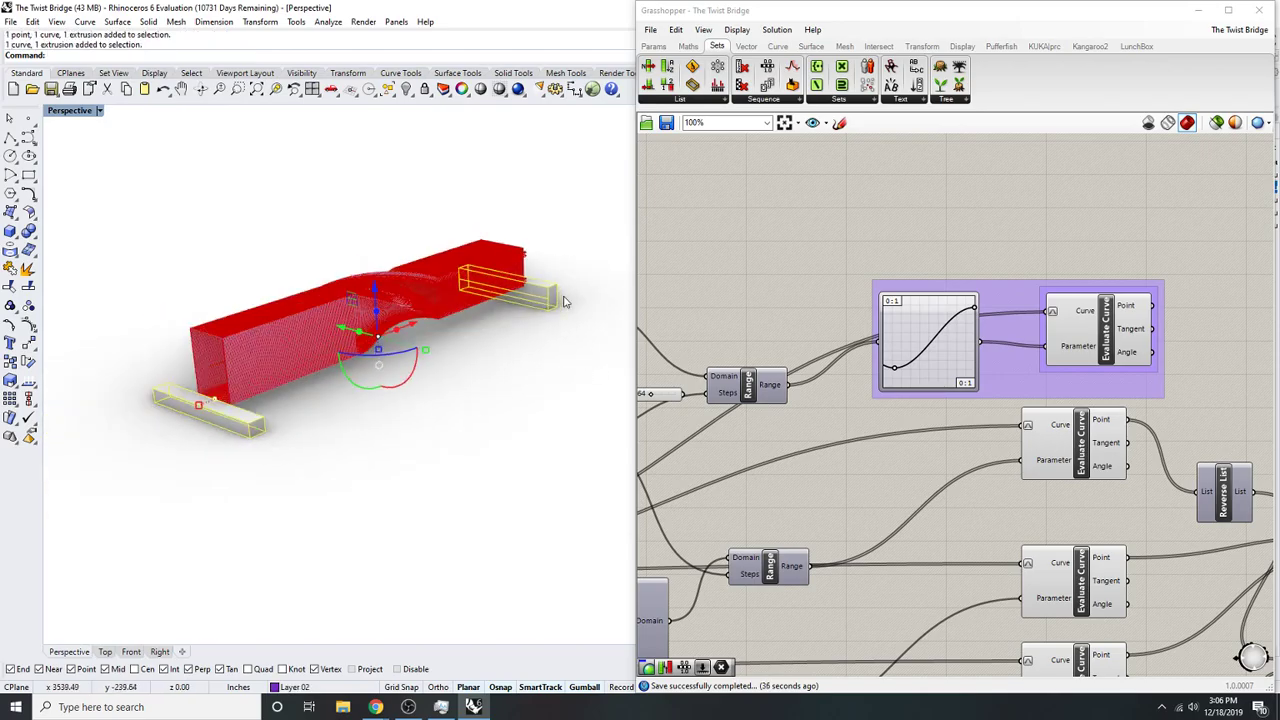
pyautogui.keyDown('shift'); pyautogui.moveTo(408, 328); pyautogui.dragTo(325, 272, button='right'); pyautogui.keyUp('shift')
pyautogui.moveTo(271, 258); pyautogui.dragTo(400, 357)
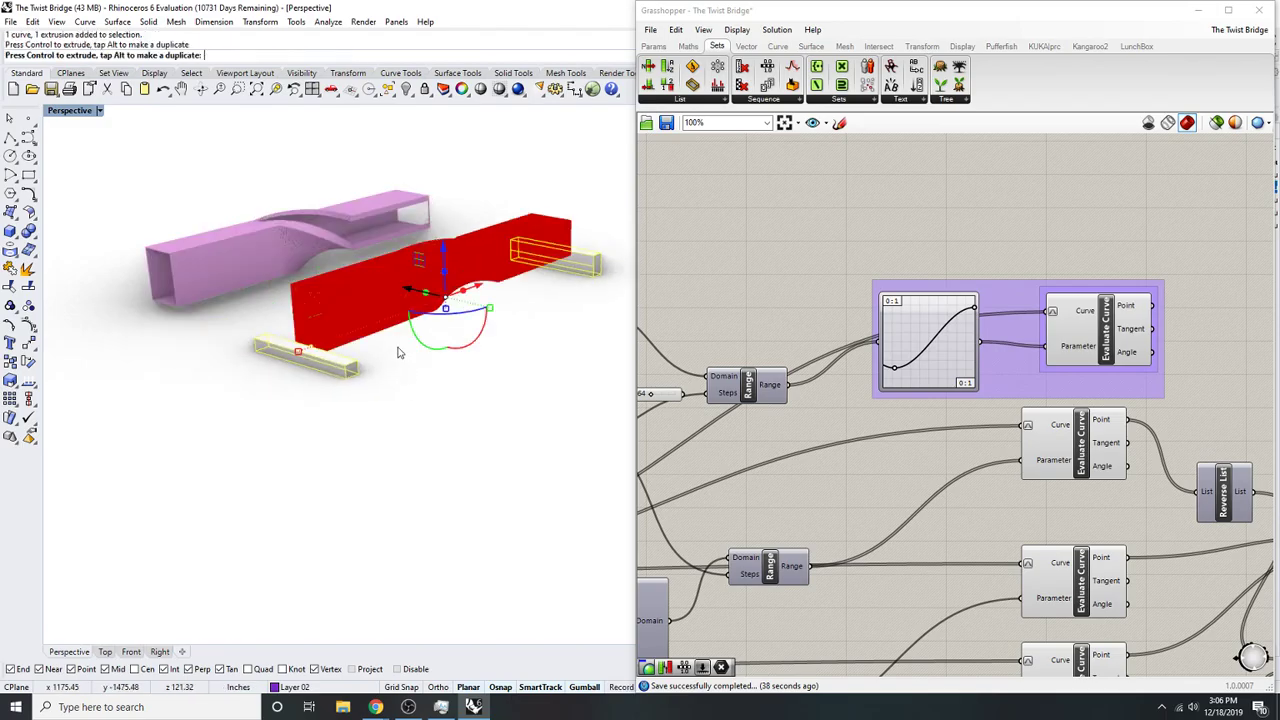
# - Examine the twist and window side of the relocated parametric bridge up close
pyautogui.moveTo(549, 349); pyautogui.dragTo(403, 296, button='right')
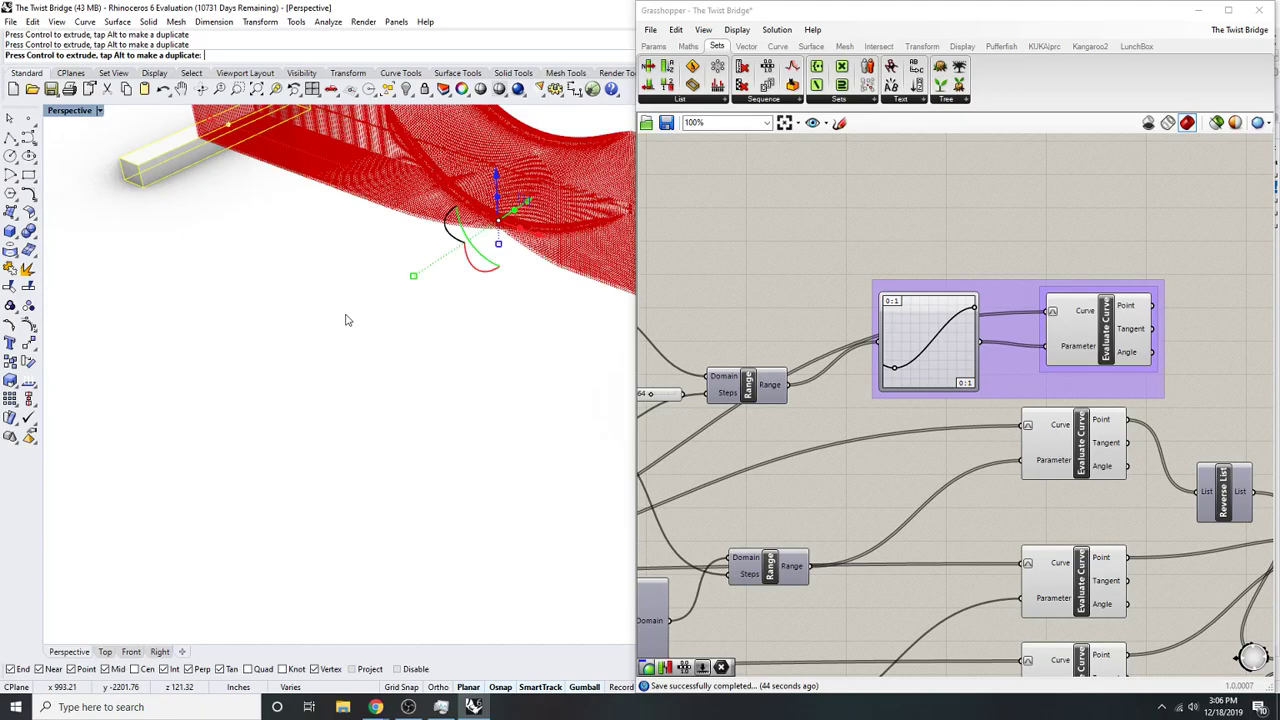
pyautogui.scroll(-4, 413, 317)
pyautogui.scroll(3, 434, 236)
pyautogui.moveTo(434, 236); pyautogui.dragTo(474, 406, button='right')
pyautogui.scroll(4, 443, 245)
pyautogui.scroll(-5, 974, 480)
pyautogui.scroll(3, 863, 422)
pyautogui.scroll(3, 863, 422)
# - Add a Custom Preview component and feed its Geometry input from the Cap Holes output
pyautogui.click(938, 525)
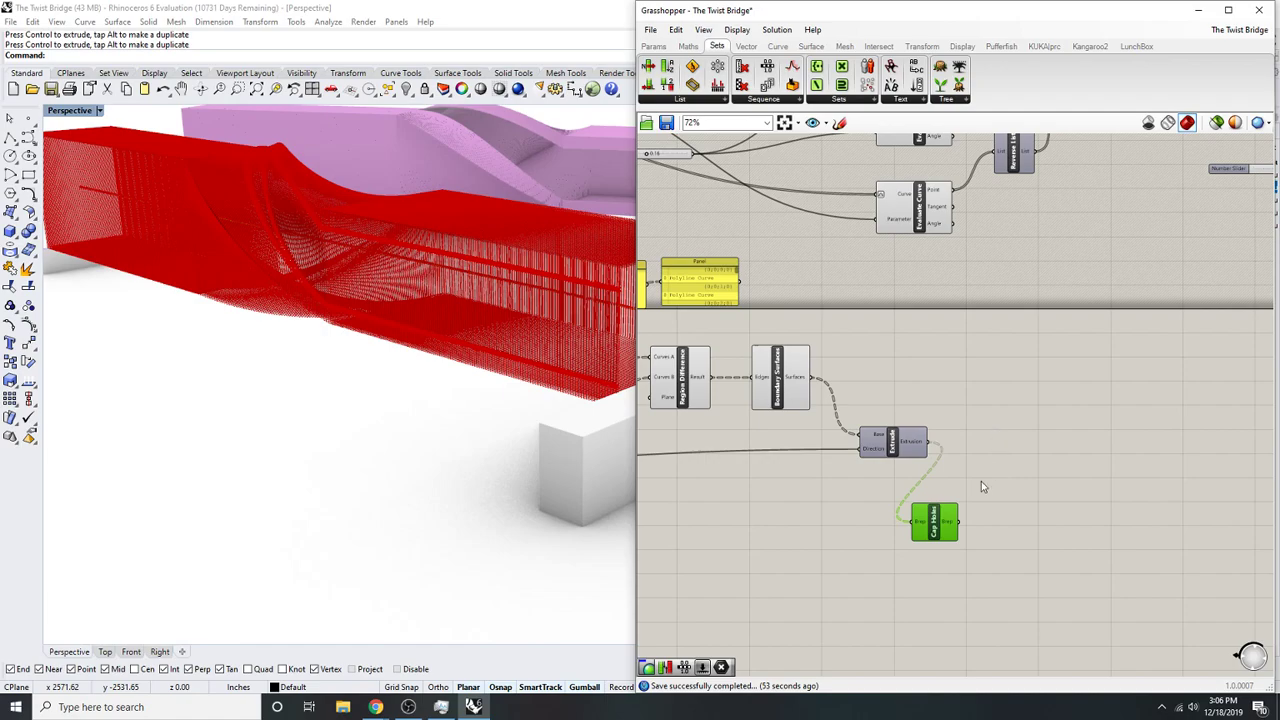
pyautogui.doubleClick(1019, 425)
pyautogui.write('preview')
pyautogui.press('Return')
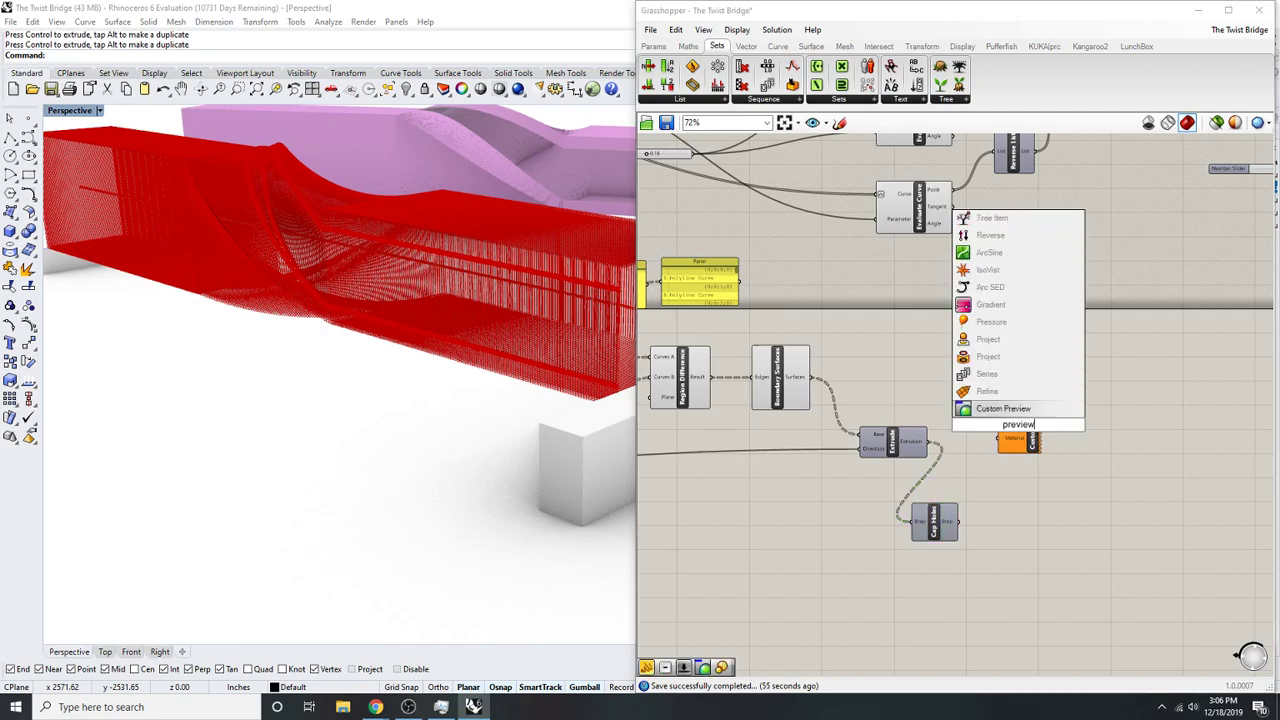
pyautogui.scroll(2, 1020, 413)
pyautogui.moveTo(983, 514); pyautogui.dragTo(968, 568)
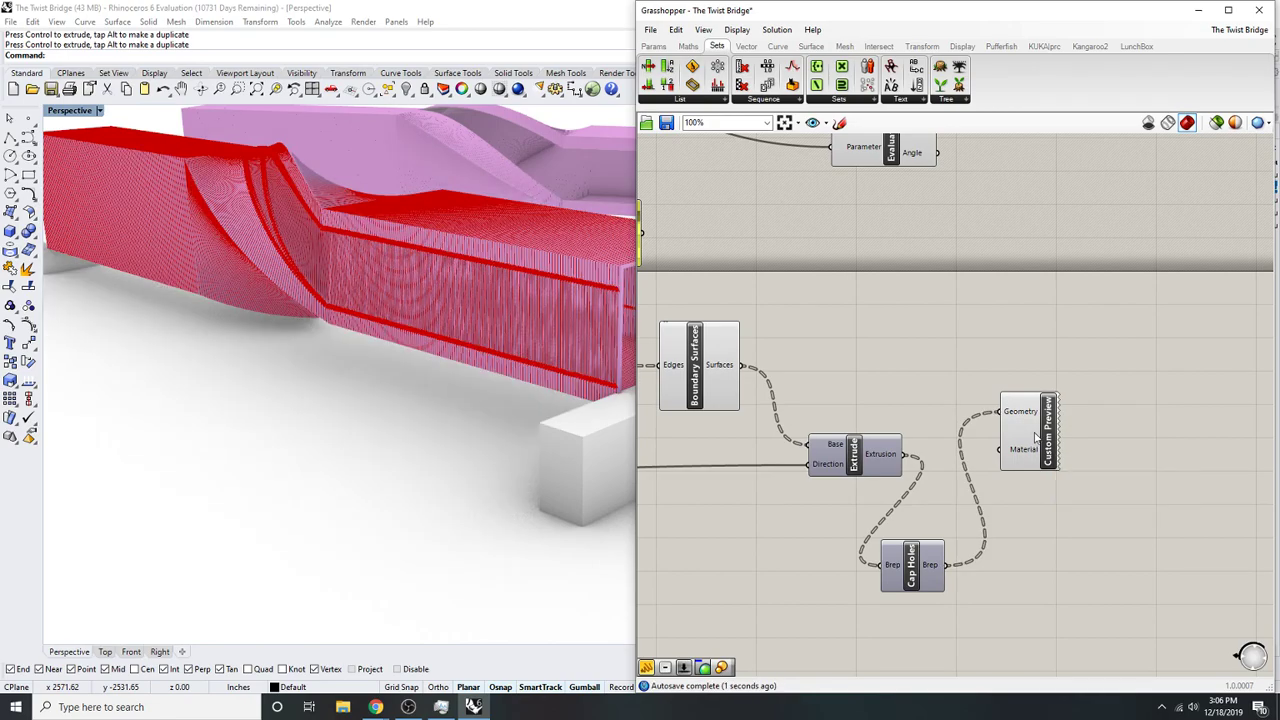
pyautogui.click(1034, 440)
pyautogui.moveTo(566, 350); pyautogui.dragTo(532, 320, button='right')
pyautogui.scroll(5, 484, 322)
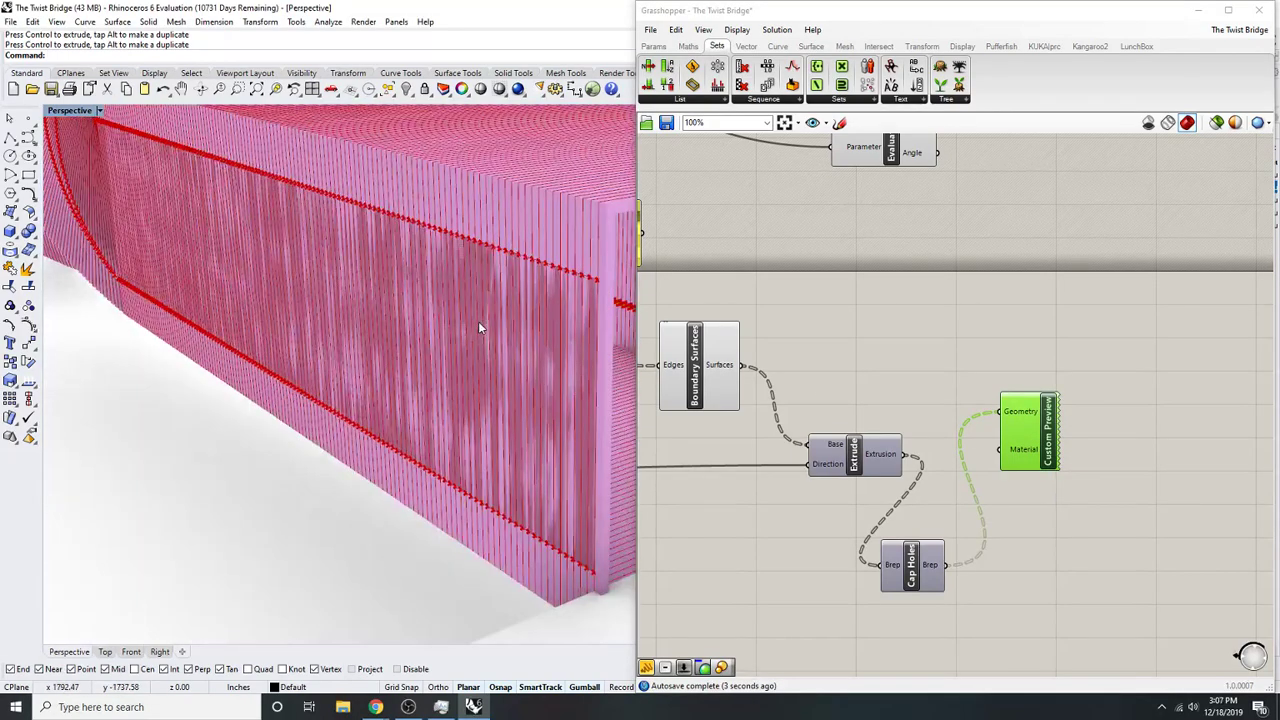
pyautogui.scroll(-6, 905, 376)
# - Select the Offset Surface component after the Loft and examine its surface in the bridge's window opening
pyautogui.moveTo(1115, 317); pyautogui.dragTo(903, 419, button='right')
pyautogui.scroll(1, 1008, 349)
pyautogui.moveTo(682, 526); pyautogui.dragTo(802, 491, button='right')
pyautogui.middleClick(801, 491)
pyautogui.click(843, 450)
pyautogui.click(969, 454)
pyautogui.moveTo(969, 425); pyautogui.dragTo(935, 447, button='right')
pyautogui.scroll(5, 1060, 340)
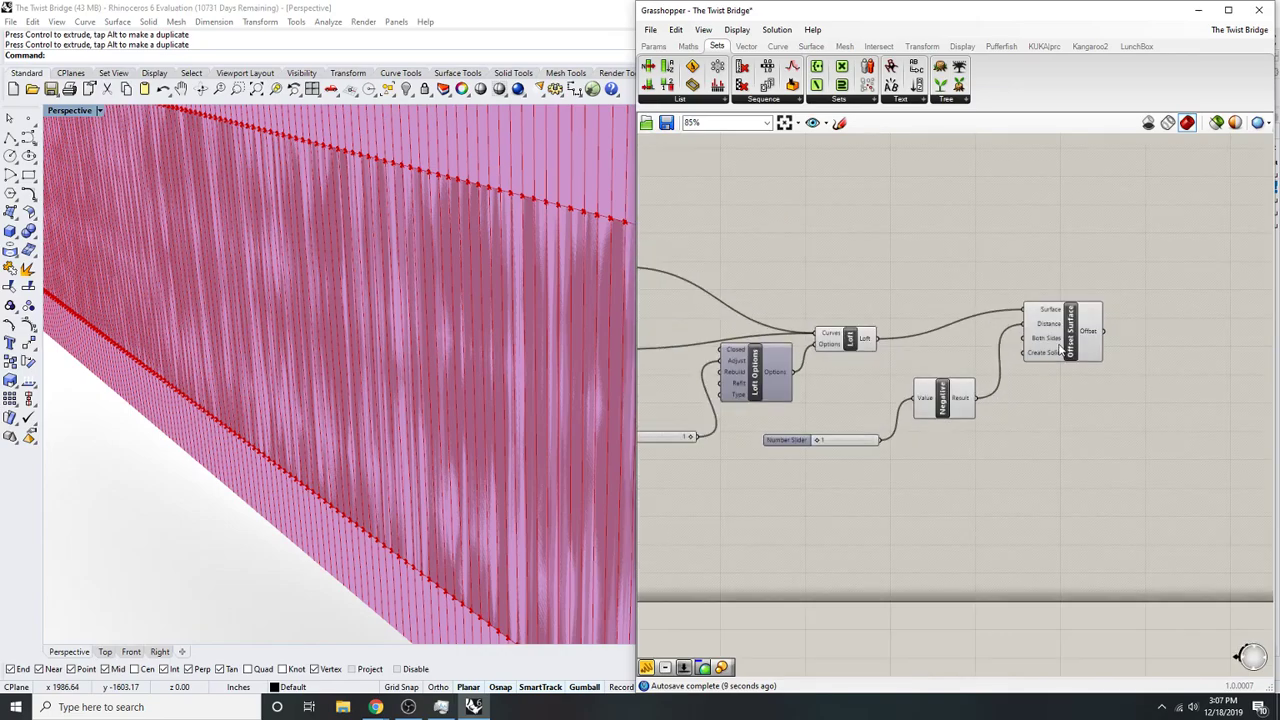
pyautogui.click(1062, 345)
pyautogui.scroll(-5, 574, 387)
pyautogui.scroll(6, 352, 405)
pyautogui.moveTo(351, 399); pyautogui.dragTo(420, 517, button='right')
pyautogui.scroll(-4, 420, 517)
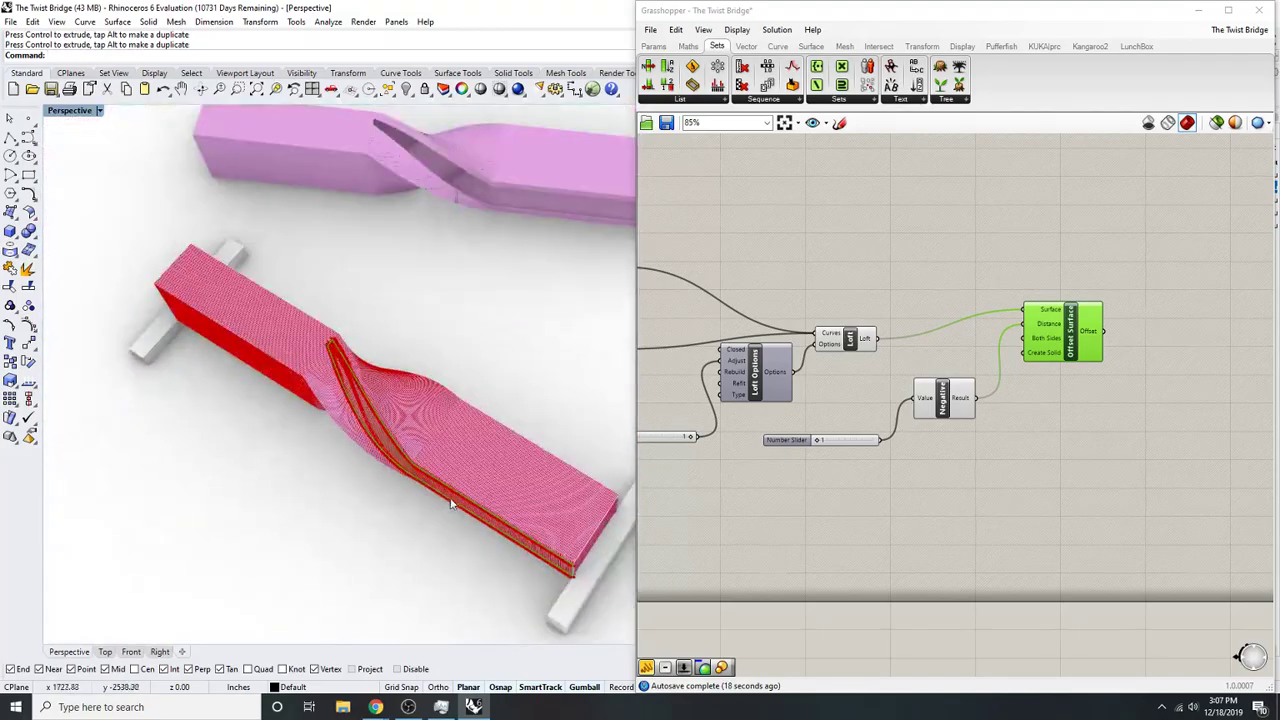
pyautogui.scroll(2, 470, 260)
# - Save both the Rhino file and the Grasshopper definition
pyautogui.click(51, 88)
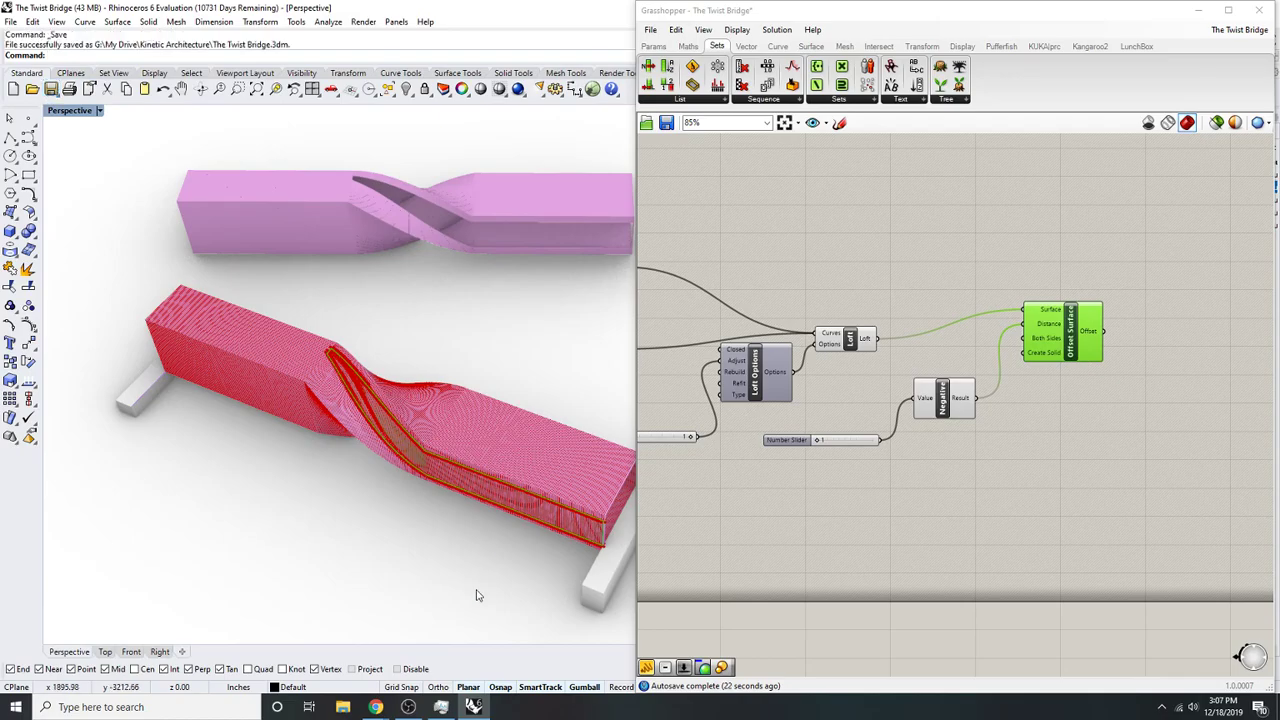
pyautogui.click(666, 122)
# - Review the whole Grasshopper definition from its starting components through to the final branches
pyautogui.scroll(-10, 880, 304)
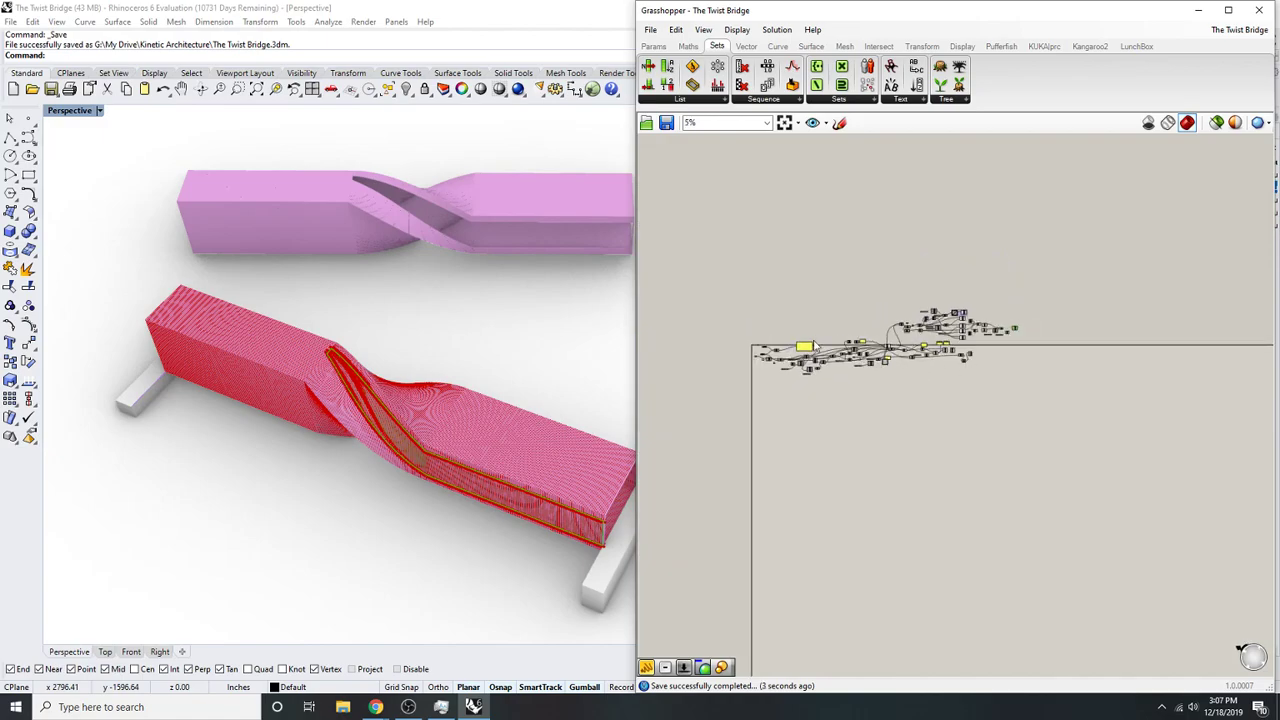
pyautogui.scroll(5, 817, 342)
pyautogui.scroll(2, 862, 374)
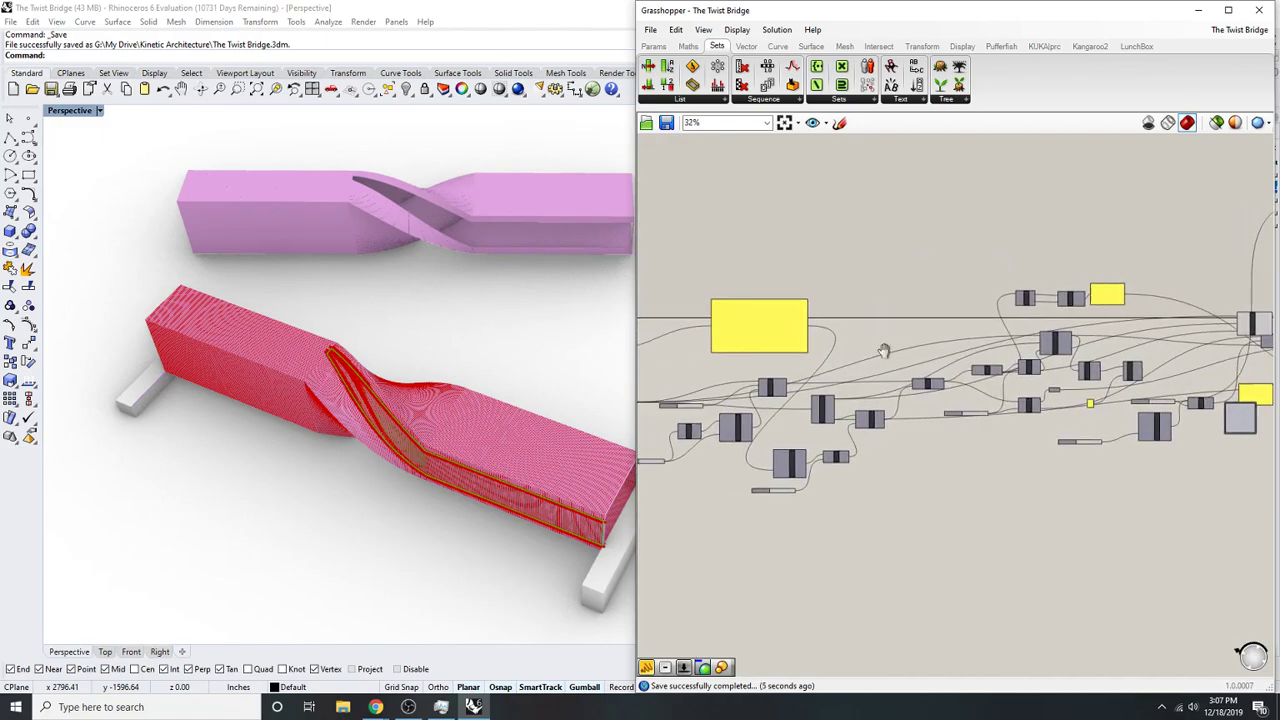
pyautogui.scroll(4, 895, 367)
pyautogui.moveTo(1240, 378); pyautogui.dragTo(650, 364, button='right')
pyautogui.moveTo(1200, 365); pyautogui.dragTo(720, 400, button='right')
pyautogui.moveTo(972, 376); pyautogui.dragTo(826, 399, button='right')
pyautogui.moveTo(1090, 375); pyautogui.dragTo(897, 514, button='right')
pyautogui.moveTo(1025, 410); pyautogui.dragTo(817, 417, button='right')
pyautogui.scroll(-3, 1012, 372)
pyautogui.scroll(-2, 1101, 334)
pyautogui.moveTo(1160, 345); pyautogui.dragTo(936, 331, button='right')
pyautogui.moveTo(822, 317); pyautogui.dragTo(930, 300, button='right')
pyautogui.scroll(5, 1106, 406)
pyautogui.scroll(-8, 1098, 414)
pyautogui.scroll(-3, 997, 441)
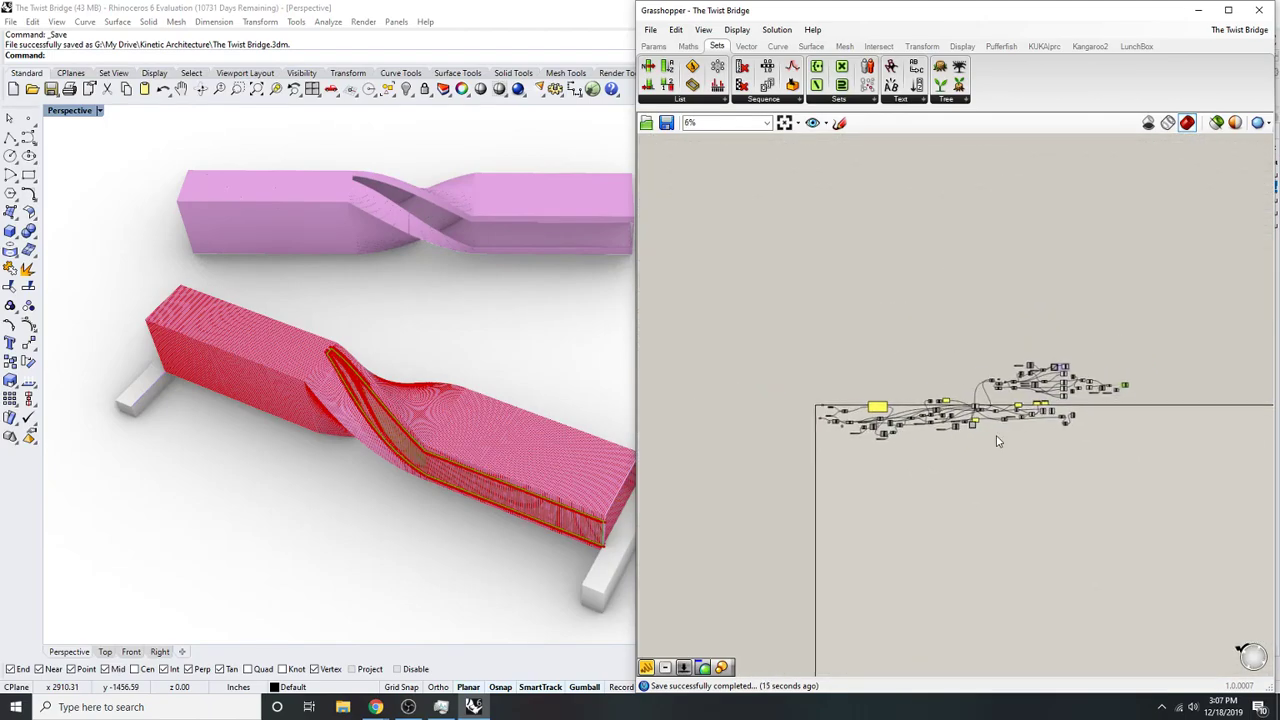
pyautogui.scroll(8, 875, 409)
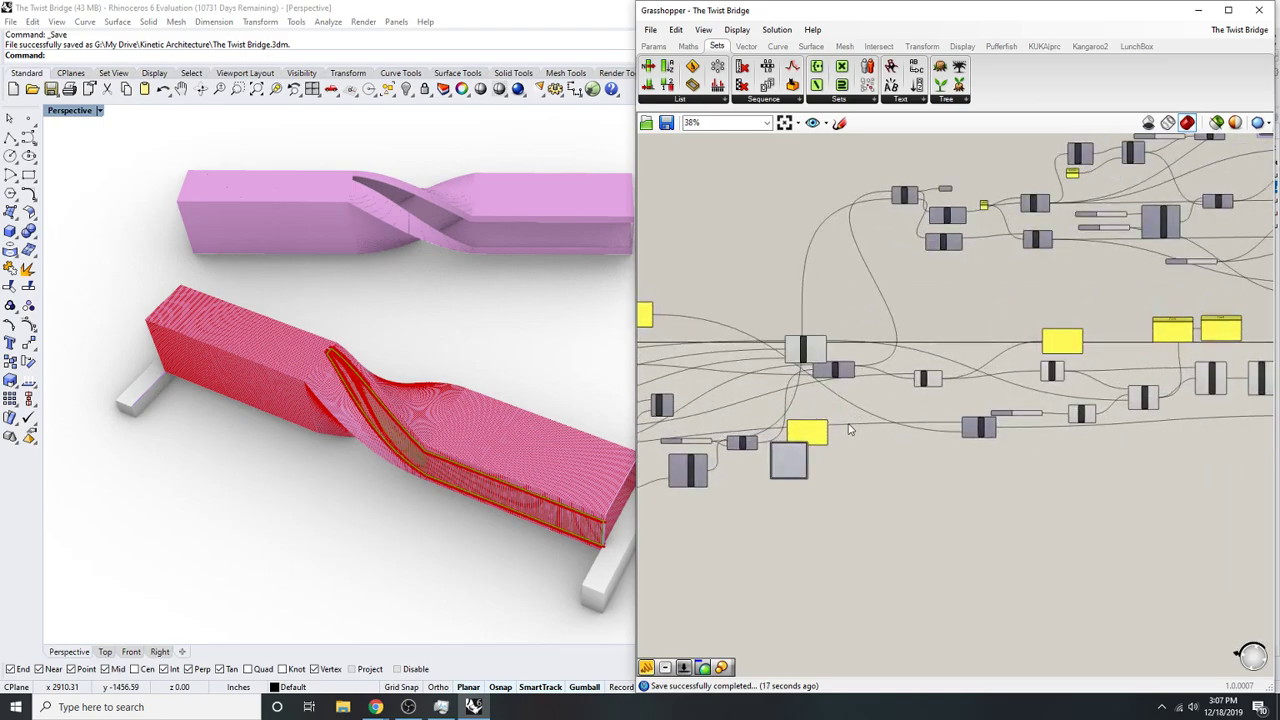